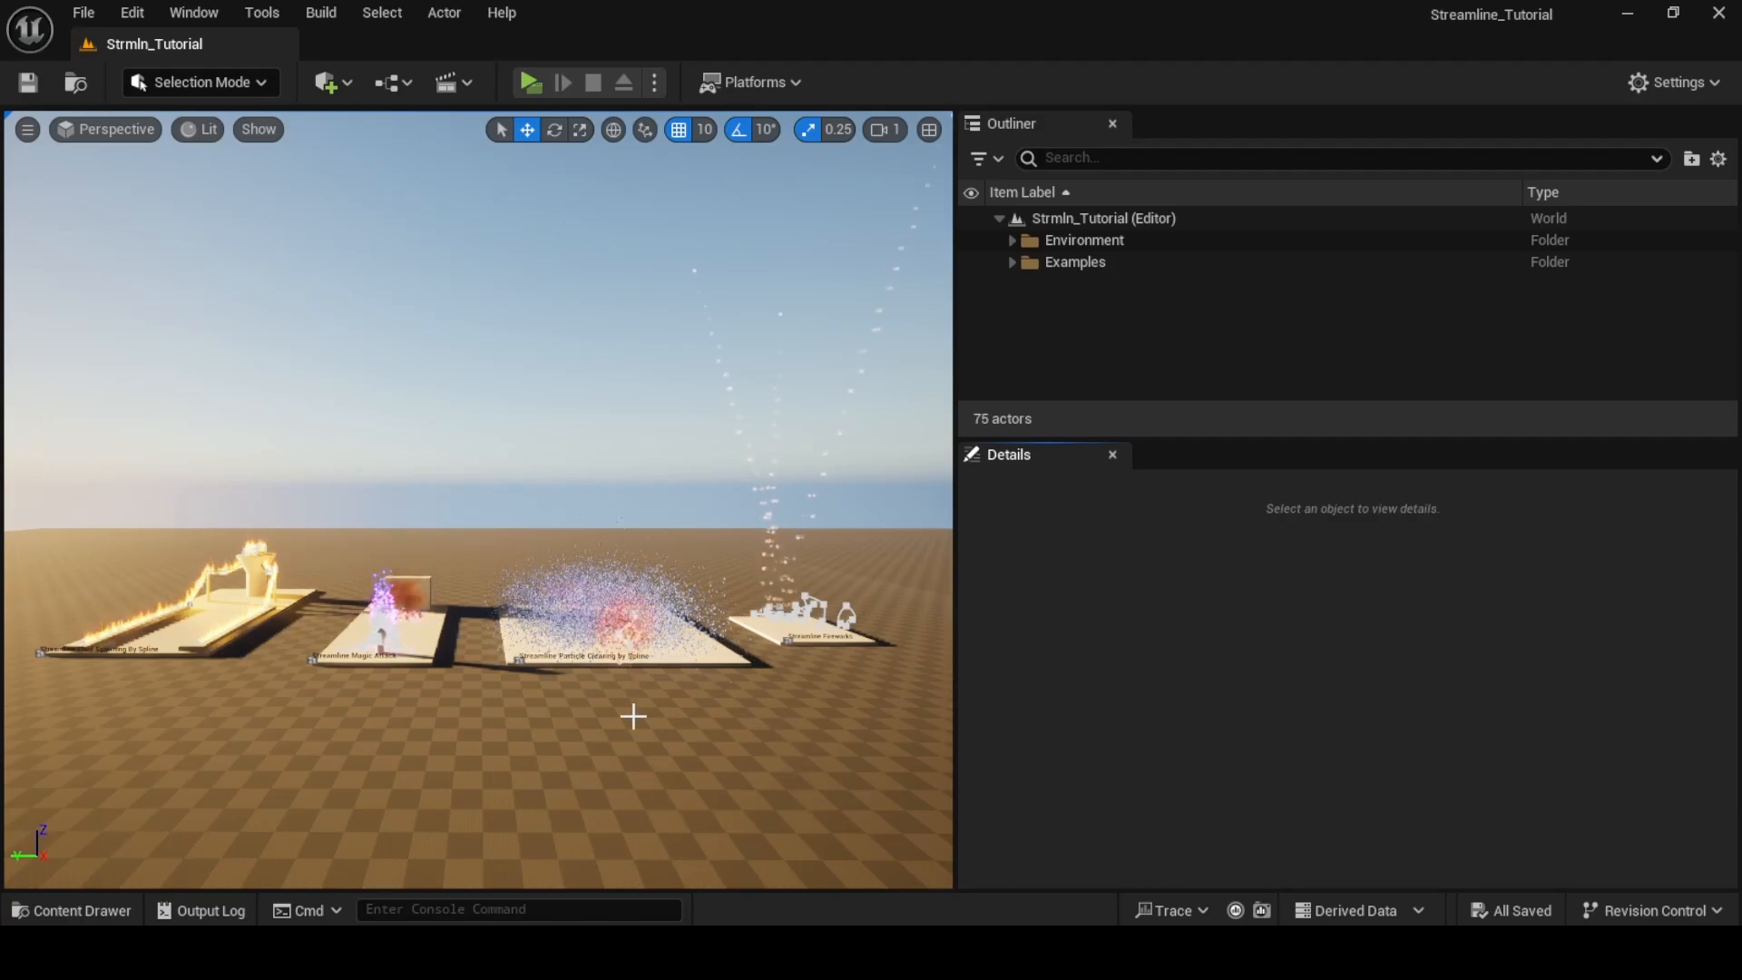
# Inspect the Streamline Fireworks and Streamline Fluid Spawning By Spline examples in the level up close
pyautogui.moveTo(630, 744); pyautogui.dragTo(826, 562)
pyautogui.press('w')
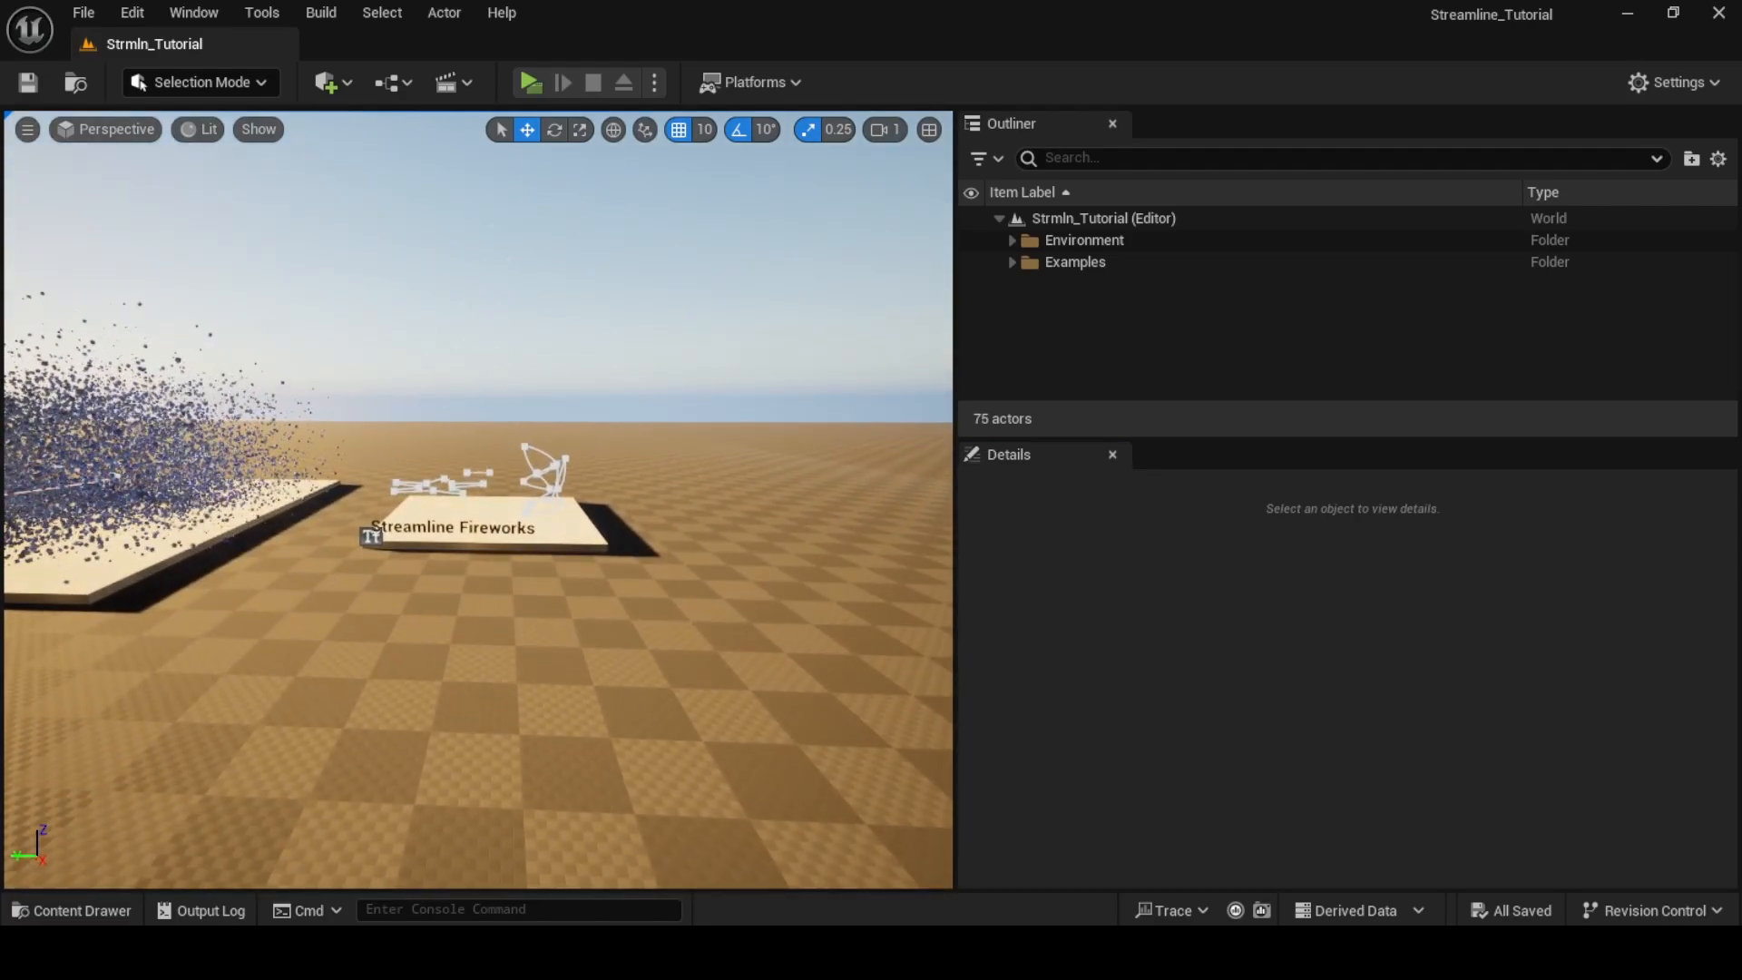
pyautogui.press('s')
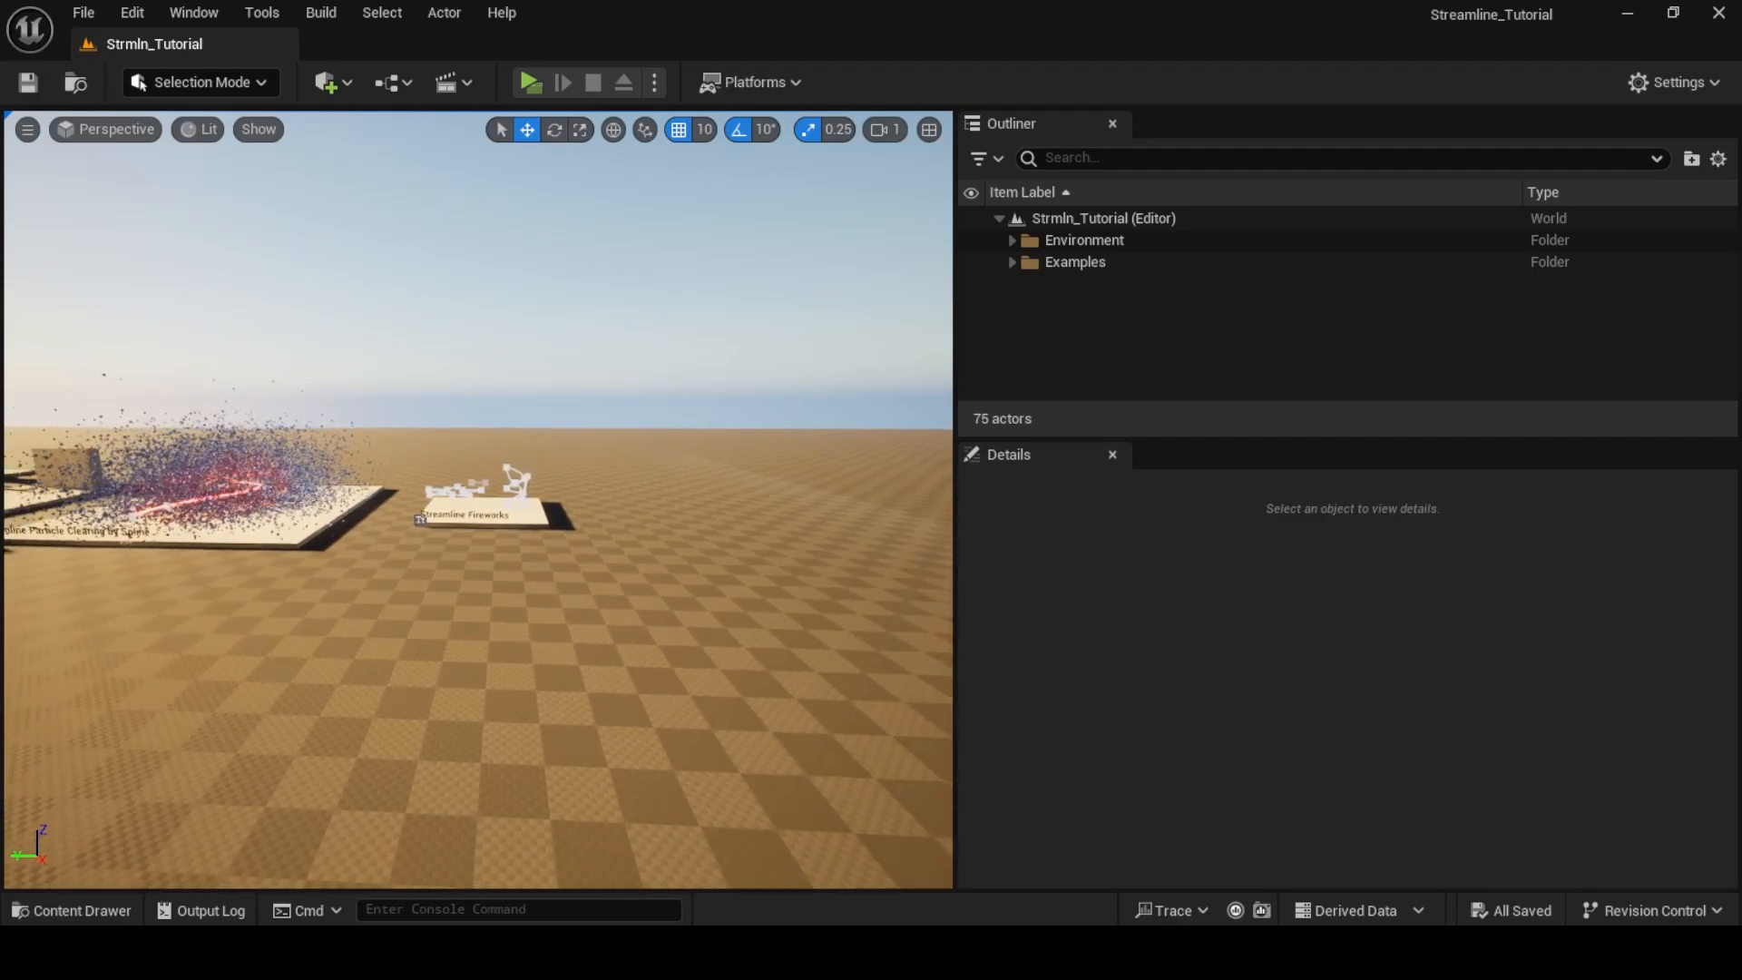
pyautogui.moveTo(478, 499); pyautogui.dragTo(478, 363, button='right')
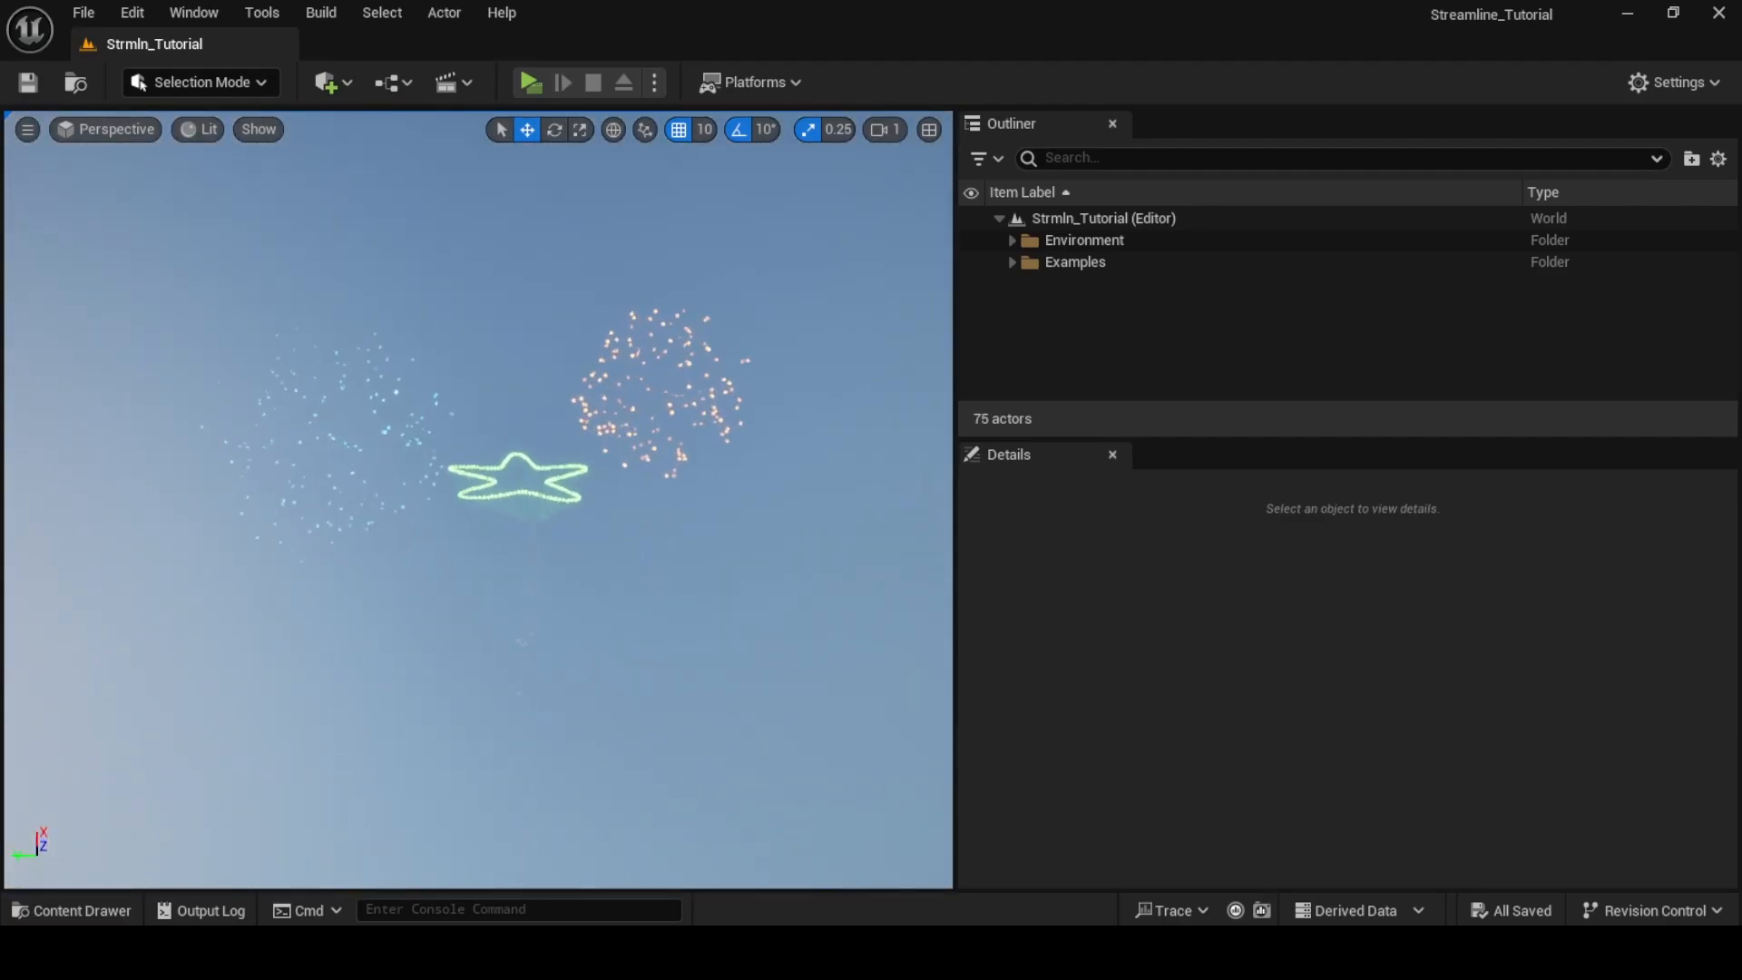
pyautogui.moveTo(478, 363); pyautogui.dragTo(479, 499, button='right')
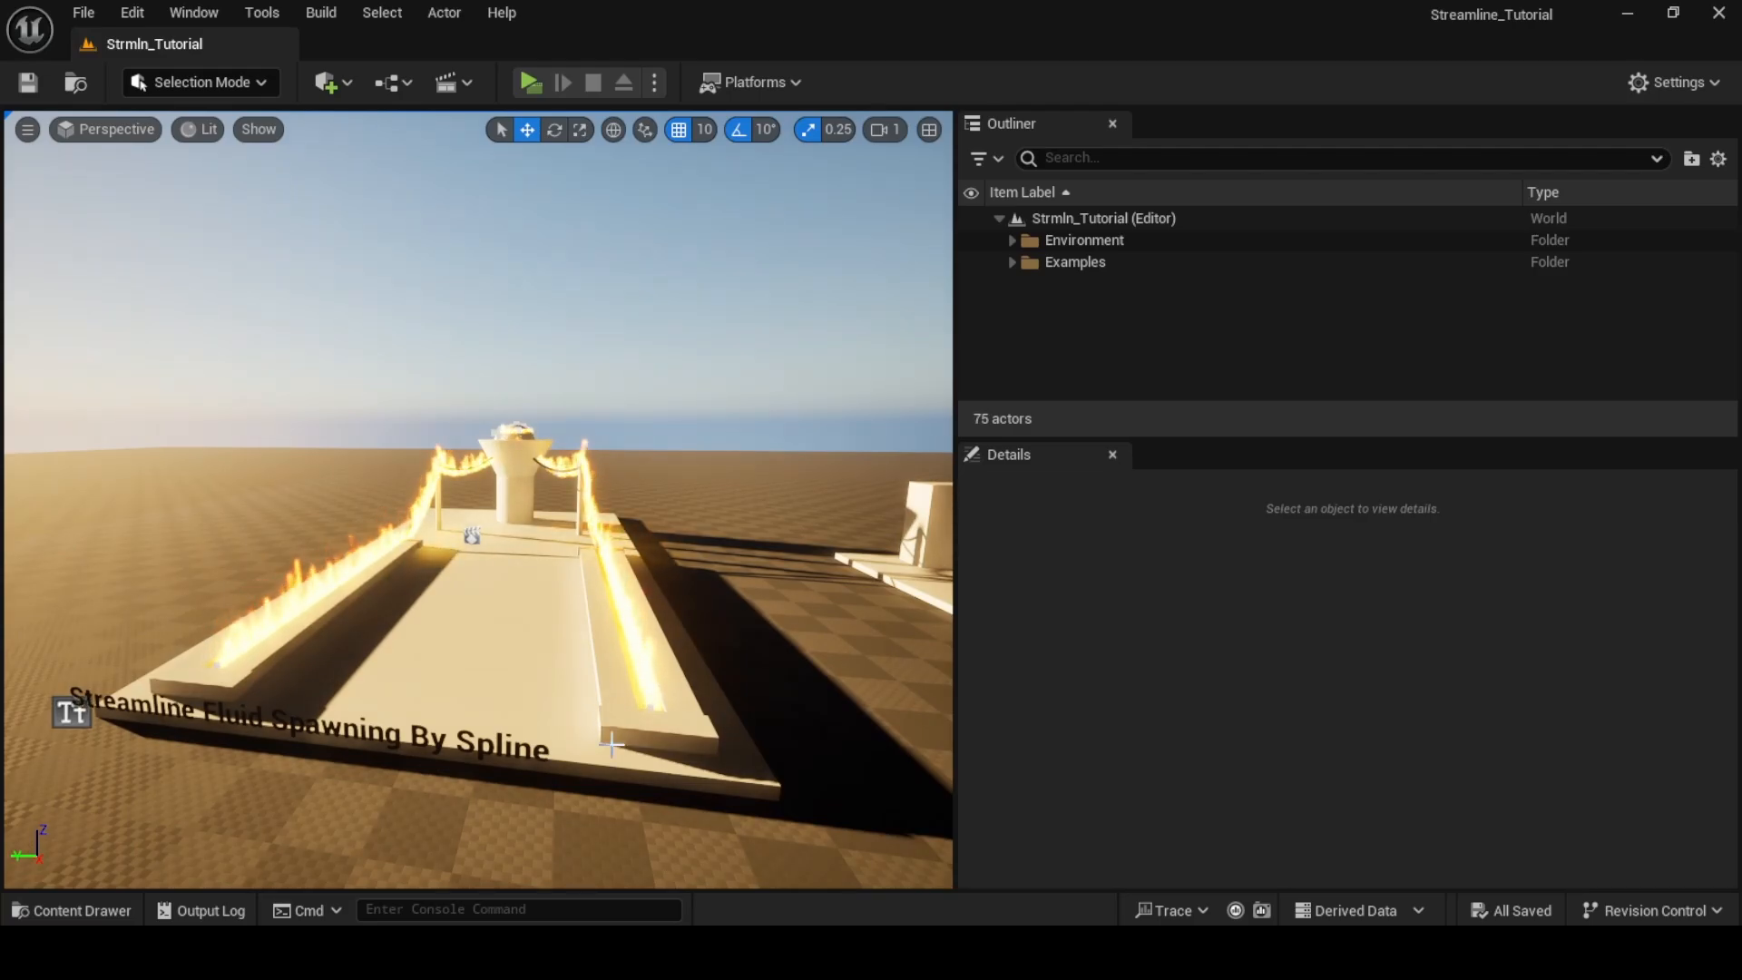
pyautogui.press('d')
pyautogui.moveTo(709, 706); pyautogui.dragTo(609, 726, button='right')
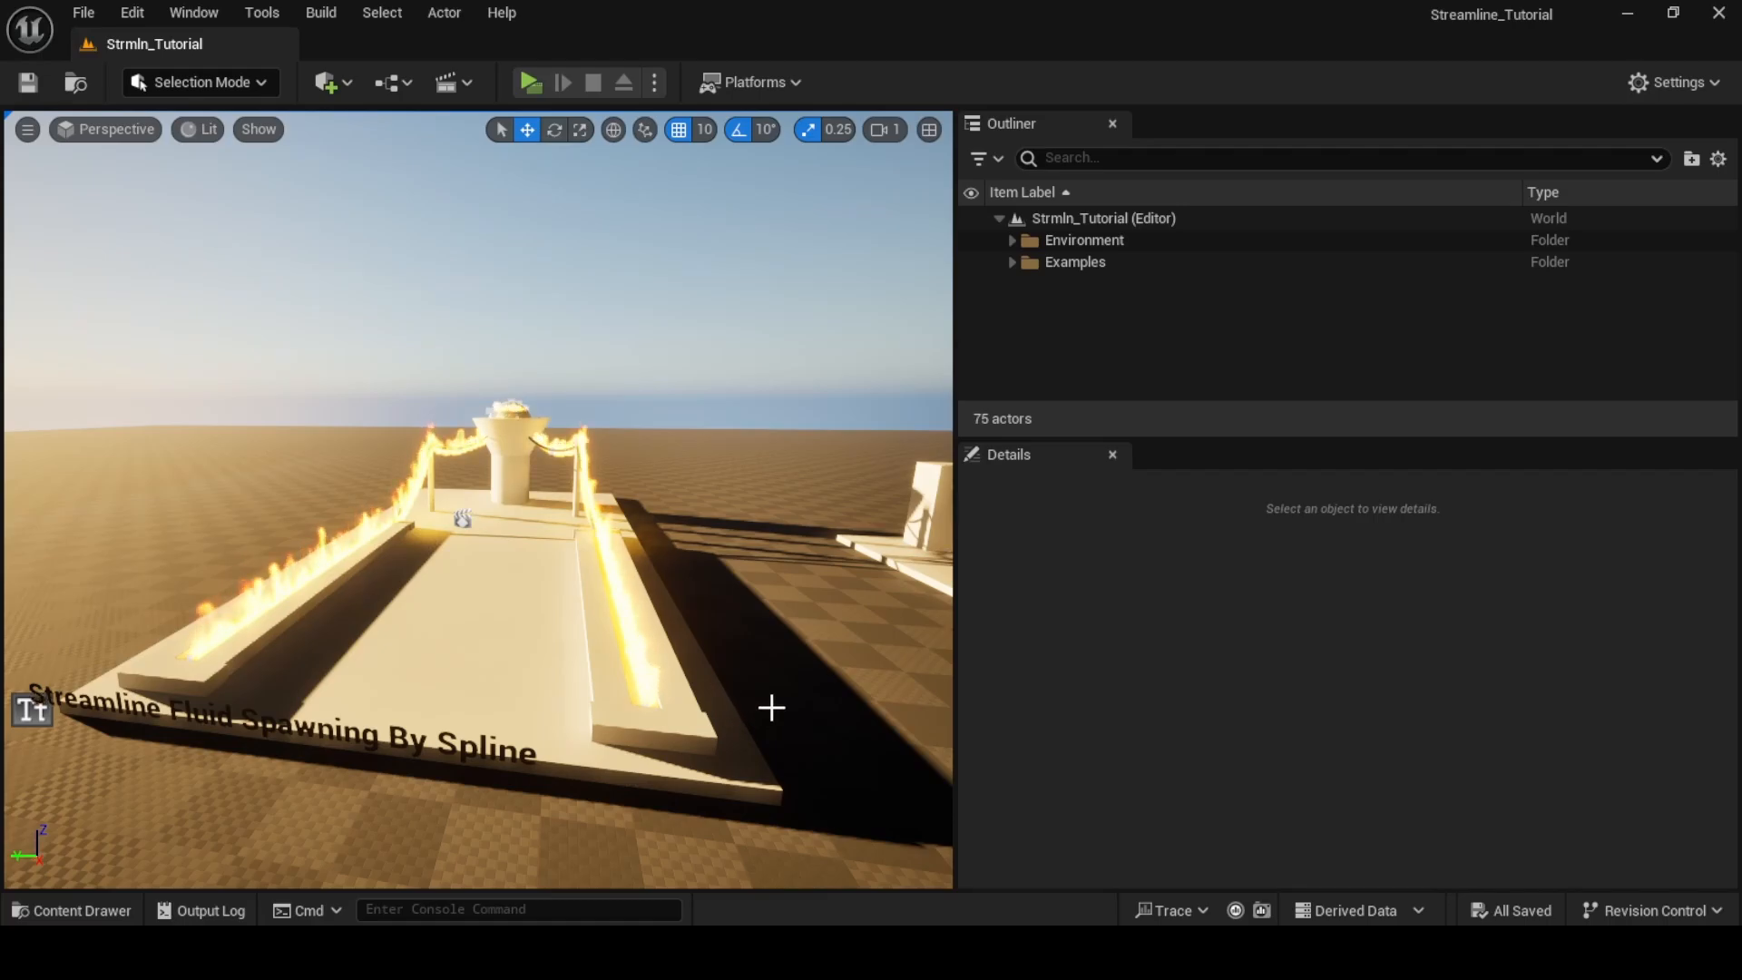
pyautogui.moveTo(771, 706); pyautogui.dragTo(717, 685, button='right')
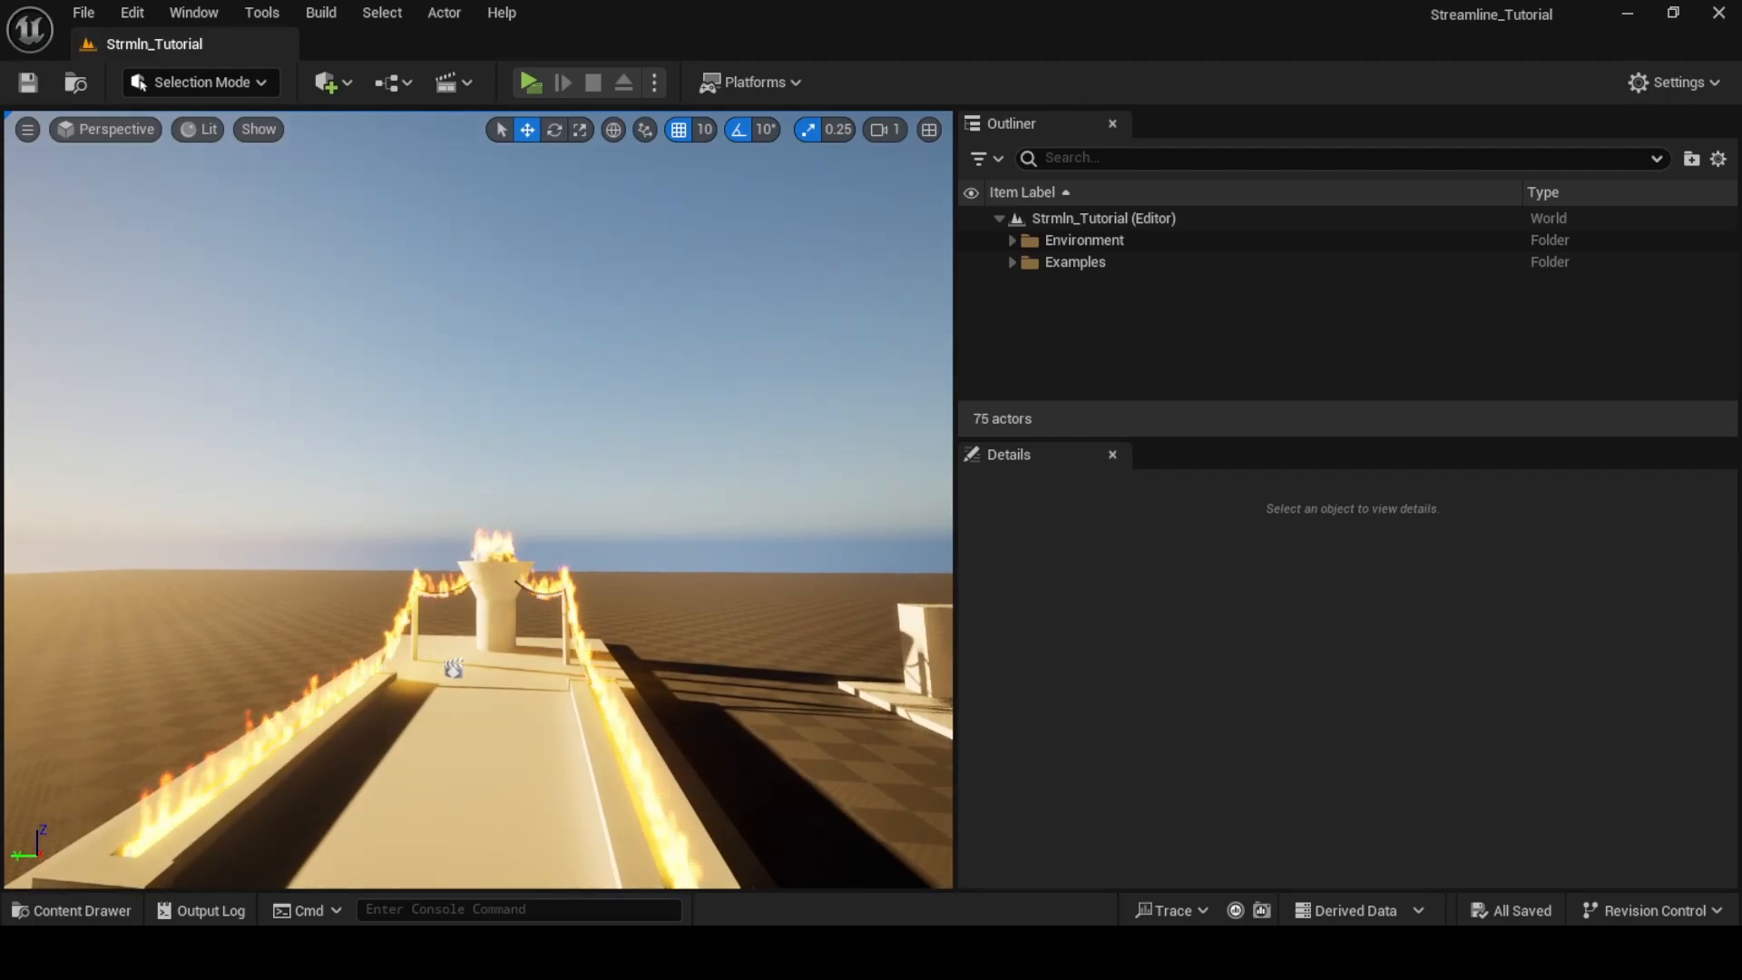
pyautogui.moveTo(716, 685); pyautogui.dragTo(716, 692, button='right')
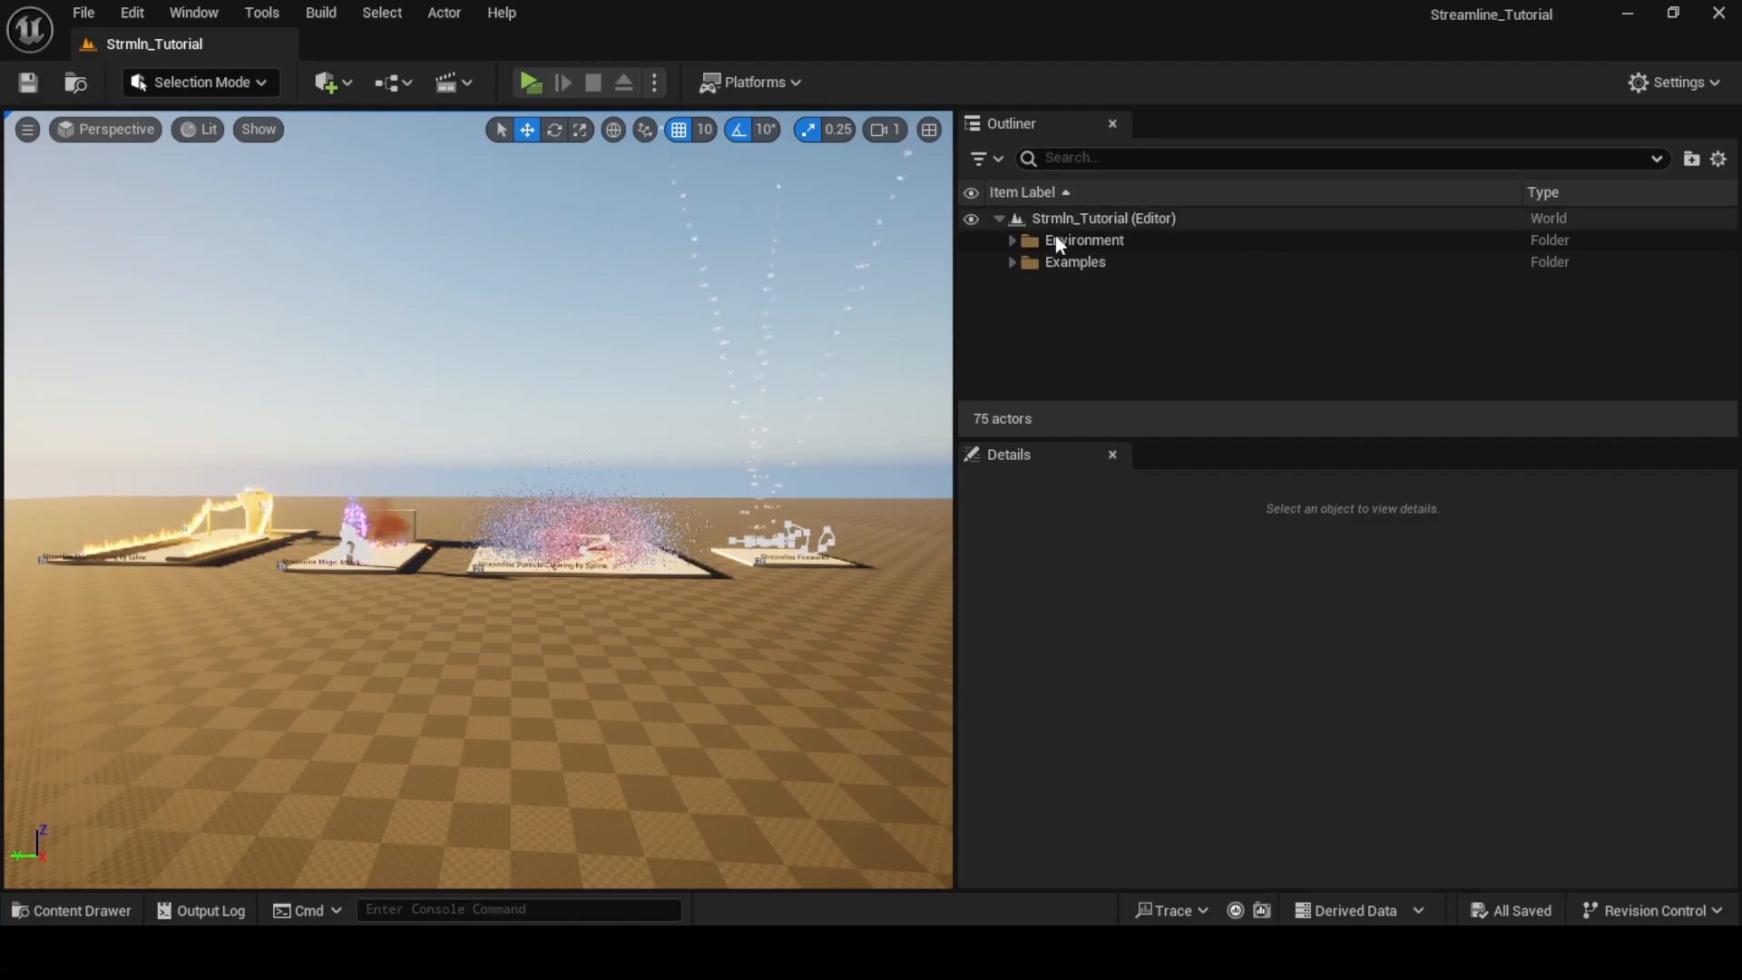
# Set the Y rotation of the DirectionalLight in the Environment Lighting folder to 9° to turn the scene to night
pyautogui.click(1012, 239)
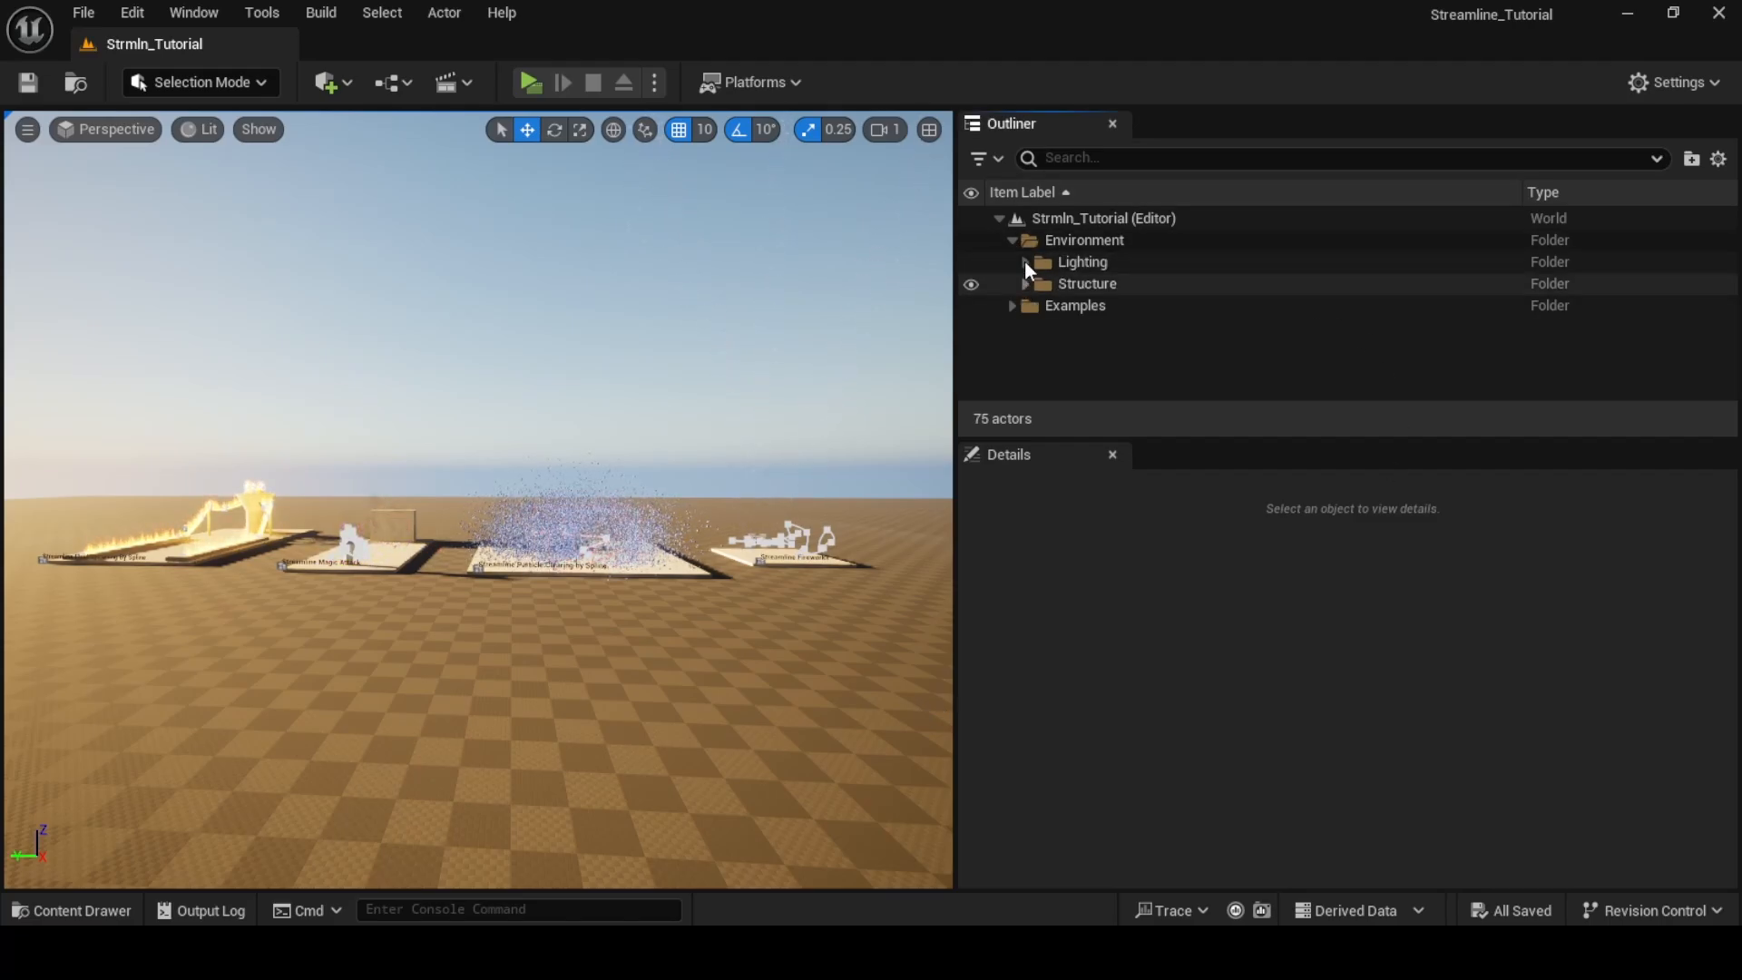
pyautogui.click(1025, 262)
pyautogui.click(1159, 285)
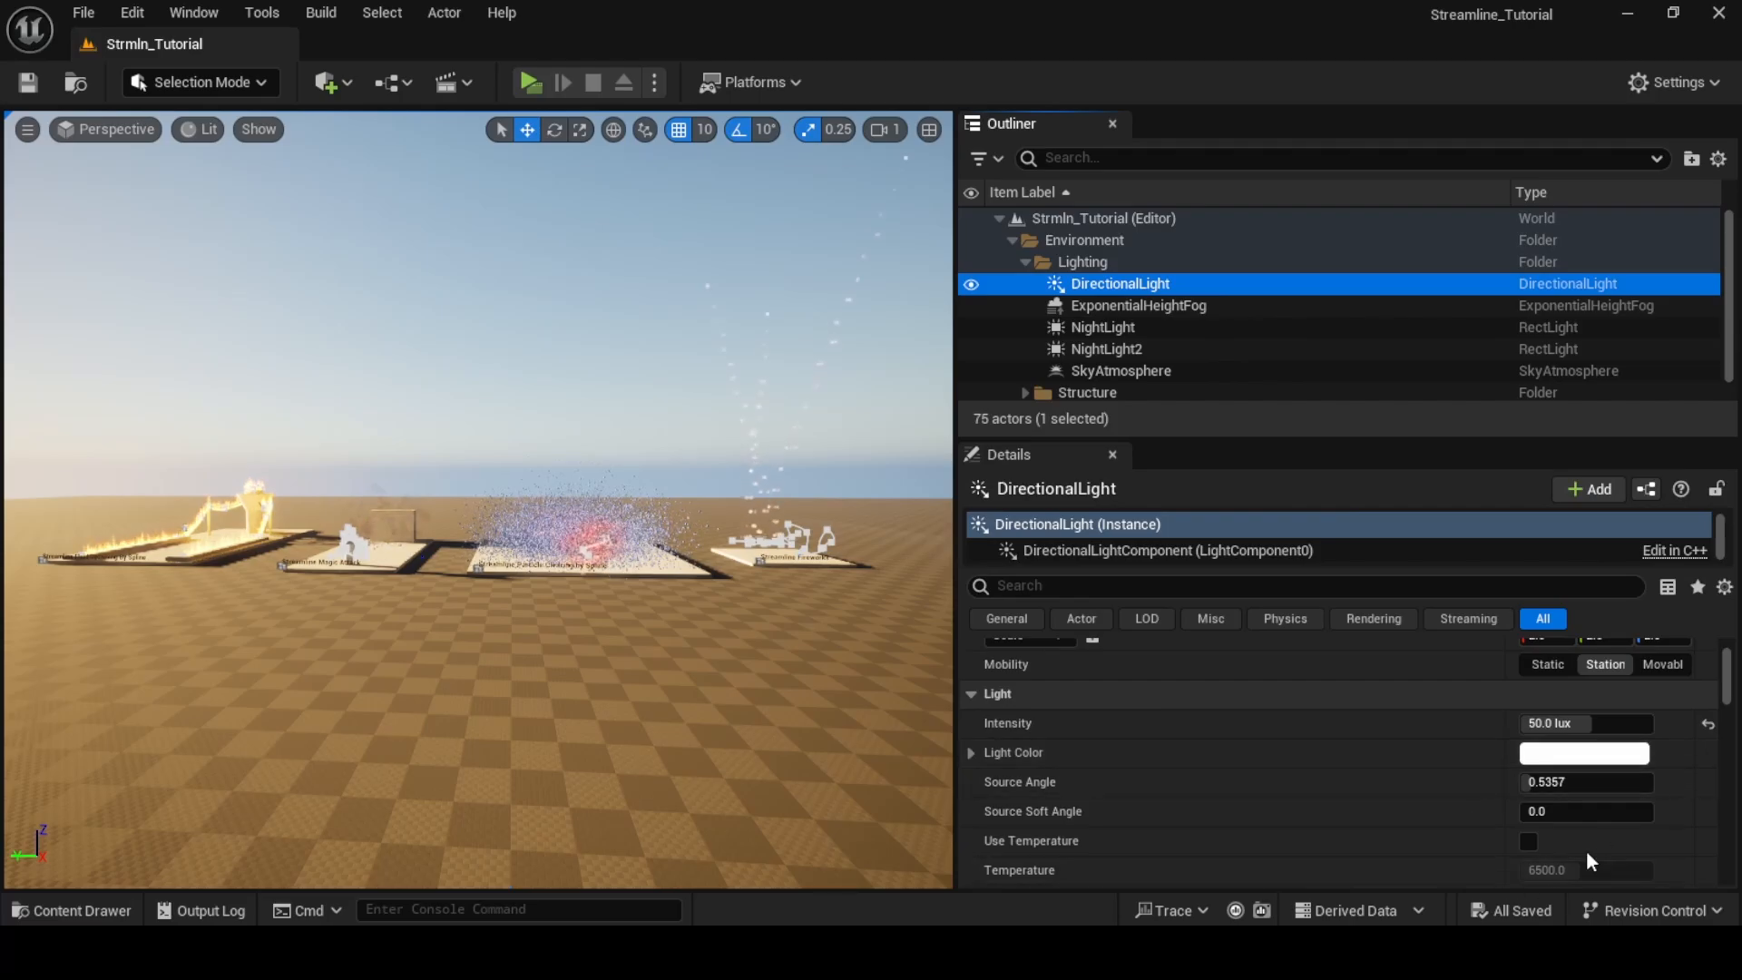
pyautogui.scroll(2, 1549, 720)
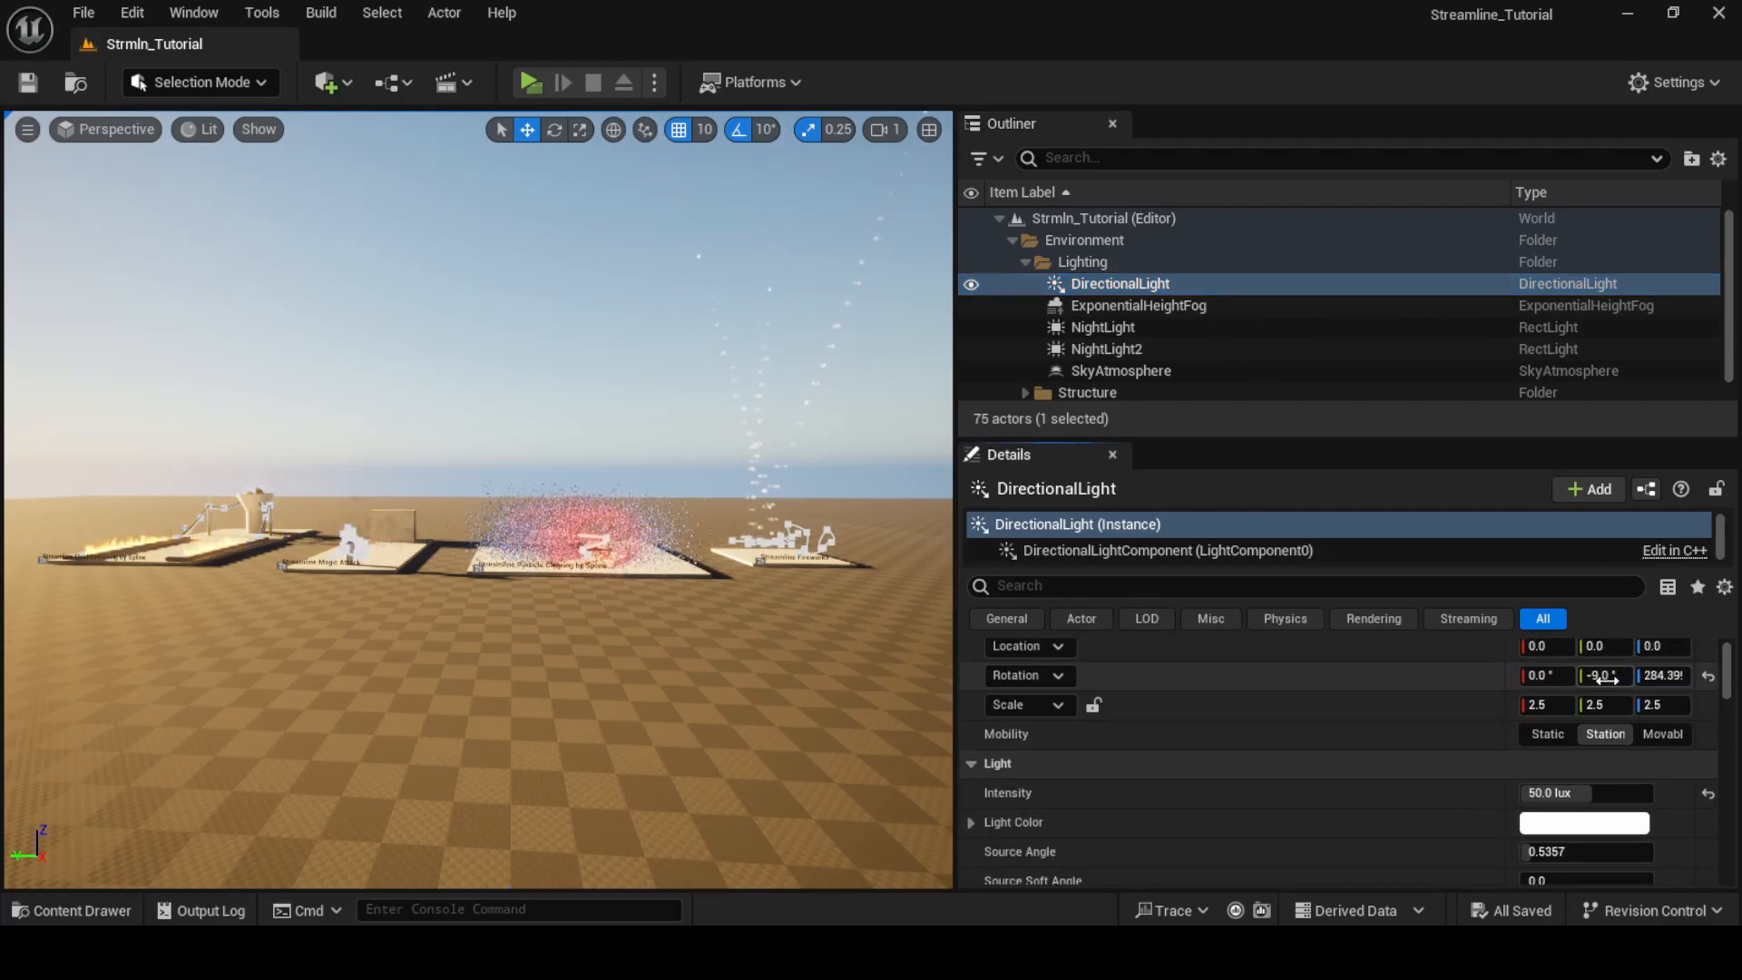
pyautogui.moveTo(1606, 675); pyautogui.dragTo(1660, 675)
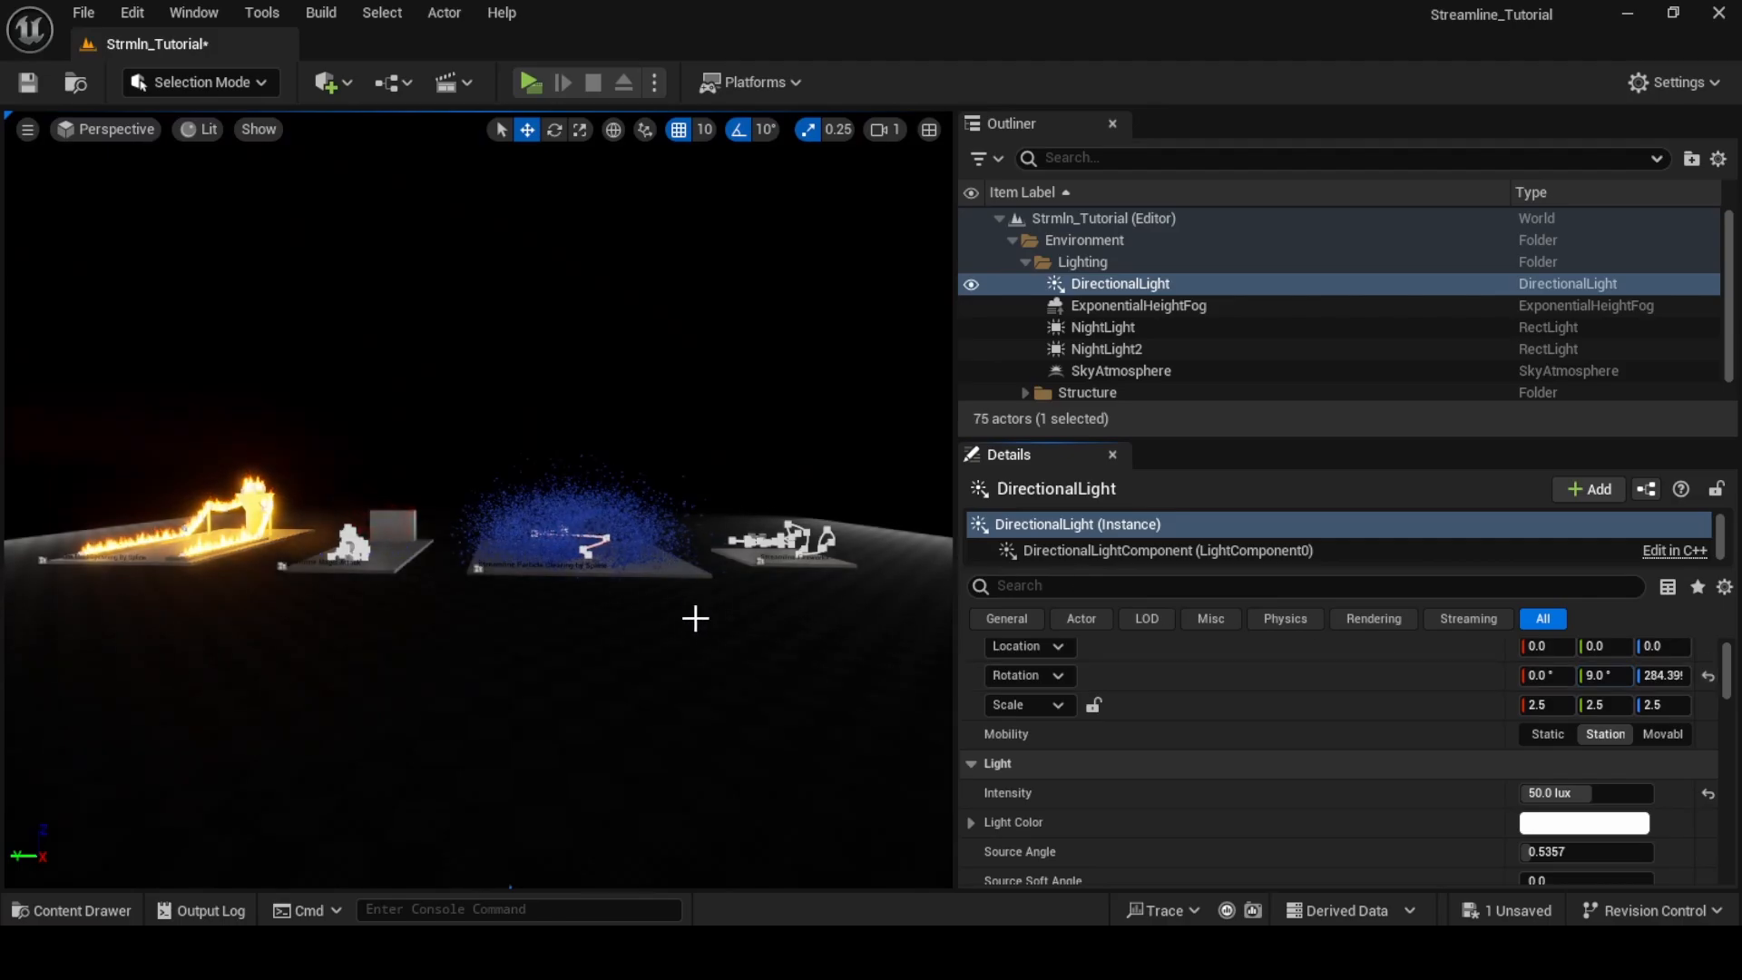
# Examine the splines on the Streamline Fireworks platform and the shaped firework bursts above it in the dark scene
pyautogui.moveTo(692, 614); pyautogui.dragTo(812, 569, button='right')
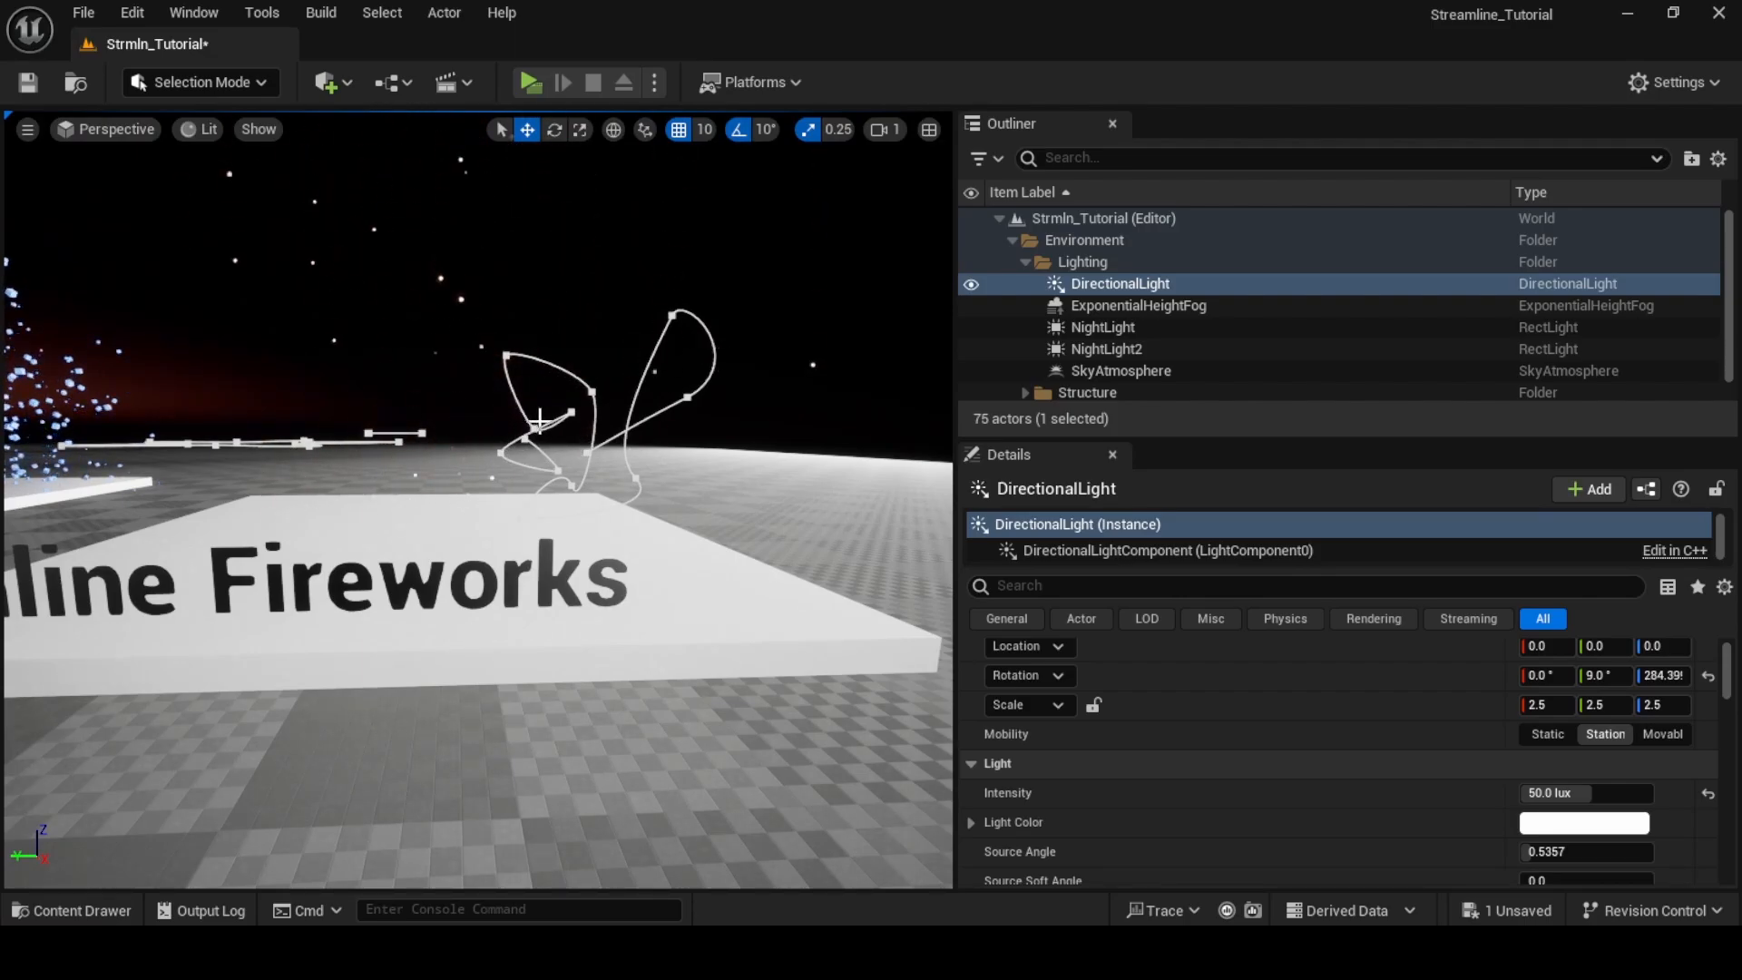
pyautogui.moveTo(648, 542); pyautogui.dragTo(744, 428, button='right')
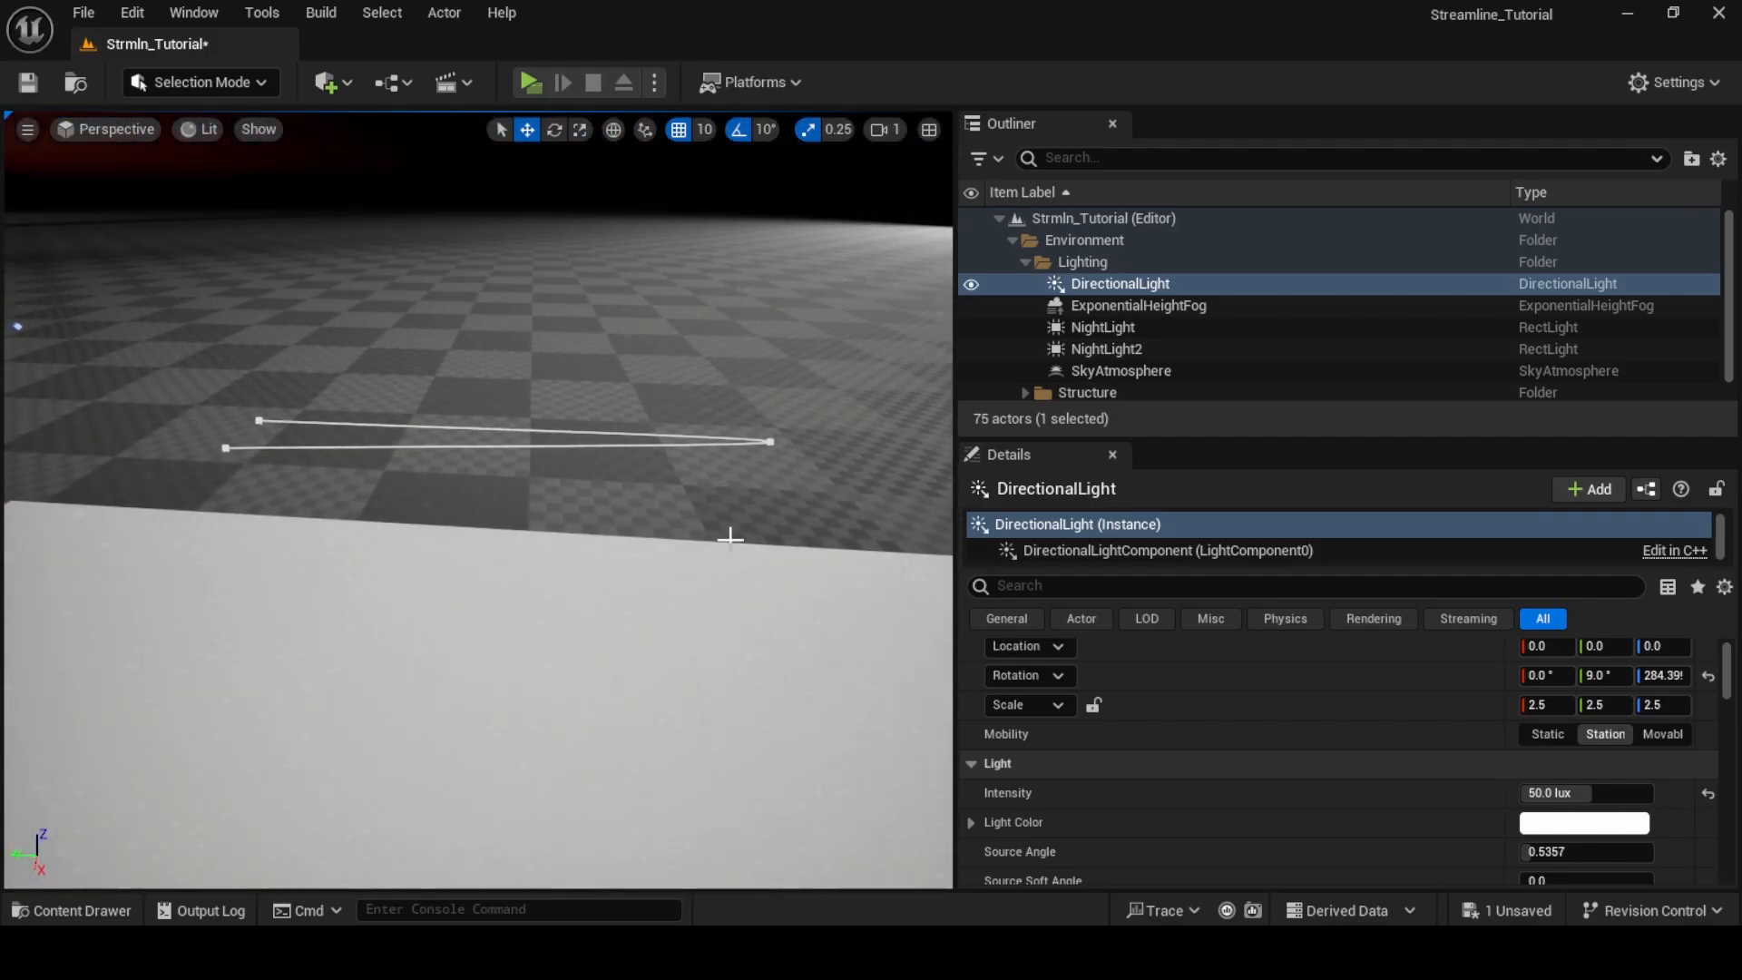
pyautogui.moveTo(602, 416); pyautogui.dragTo(487, 368, button='right')
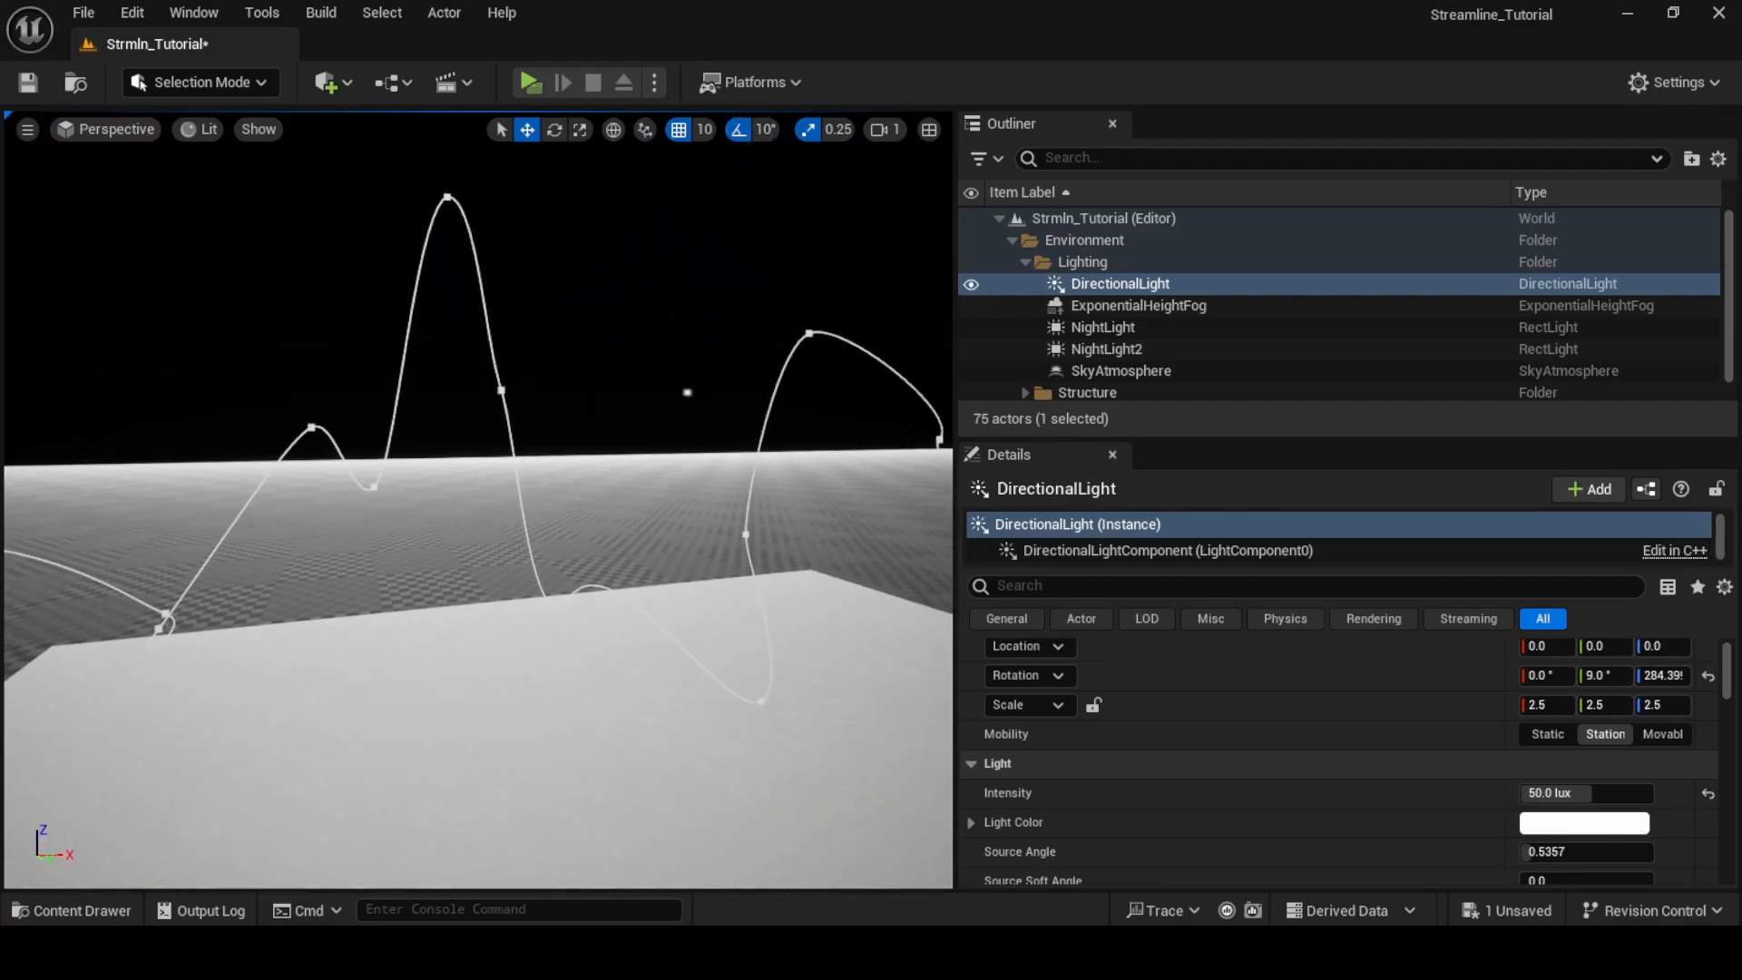
pyautogui.moveTo(490, 636); pyautogui.dragTo(598, 646, button='right')
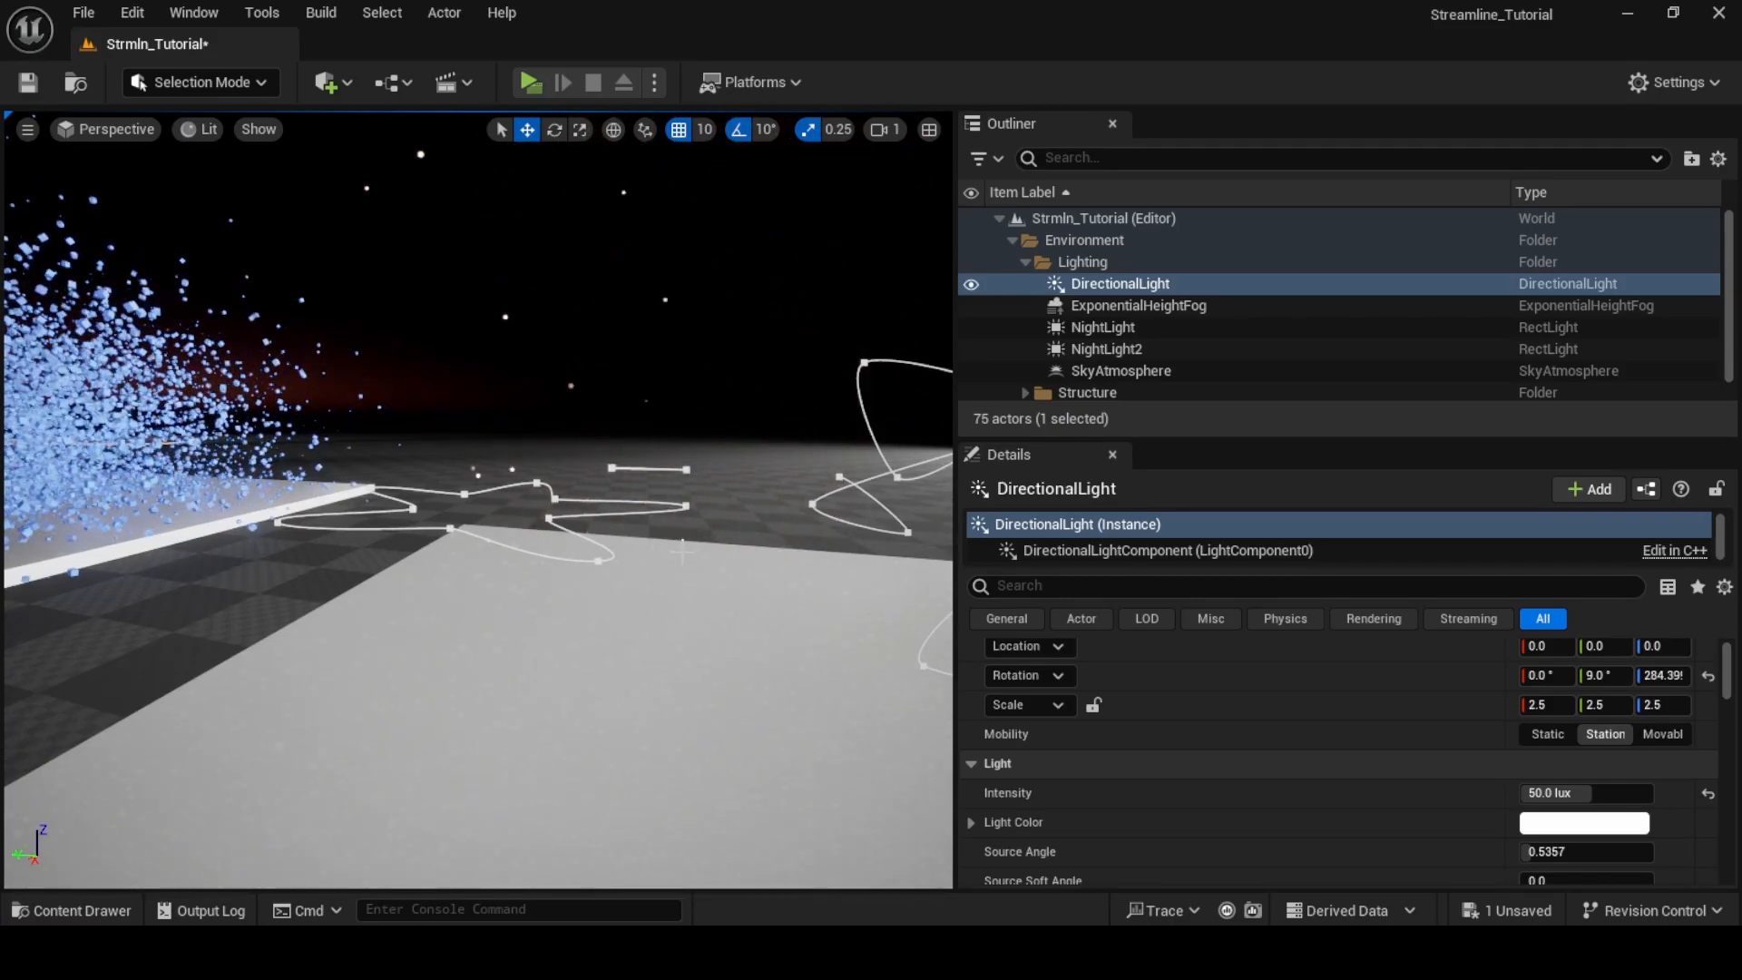
pyautogui.moveTo(700, 536)
pyautogui.mouseDown(button='right')
pyautogui.moveTo(682, 540)
pyautogui.moveTo(682, 508)
pyautogui.mouseUp(button='right')
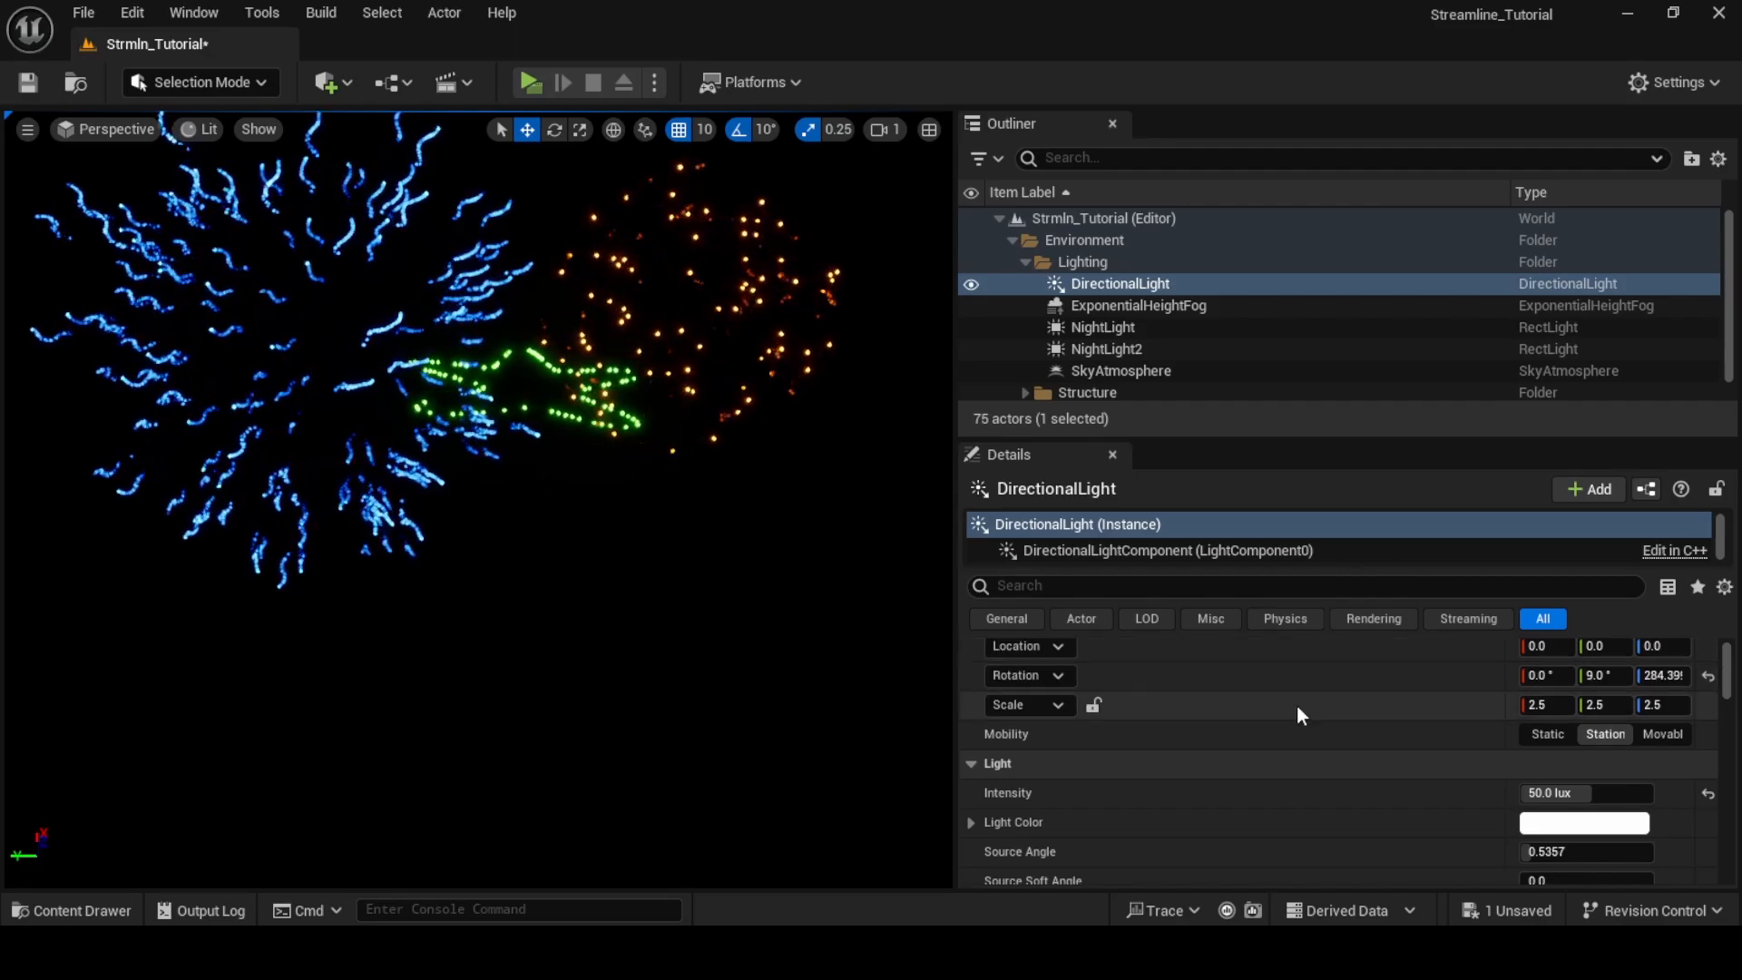
# Collapse the Environment folder and open the Niagara system assigned to the Fireworks_Finished2 spline emitter in a maximized window
pyautogui.click(1025, 261)
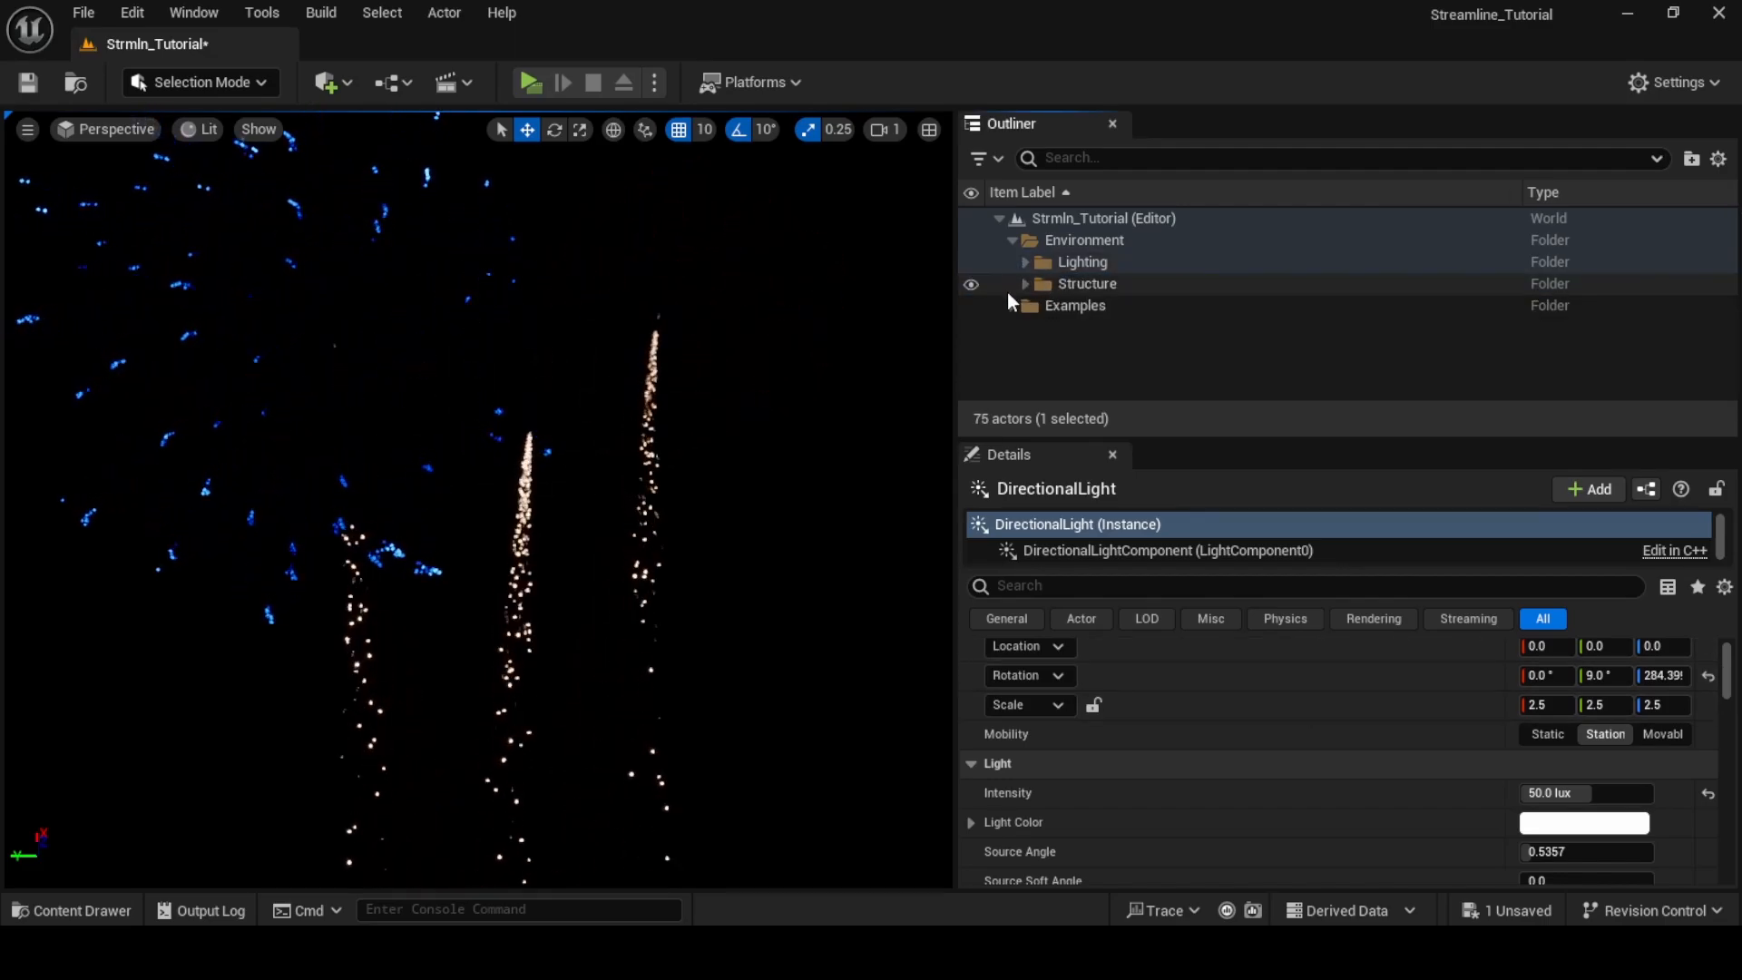
pyautogui.click(1011, 241)
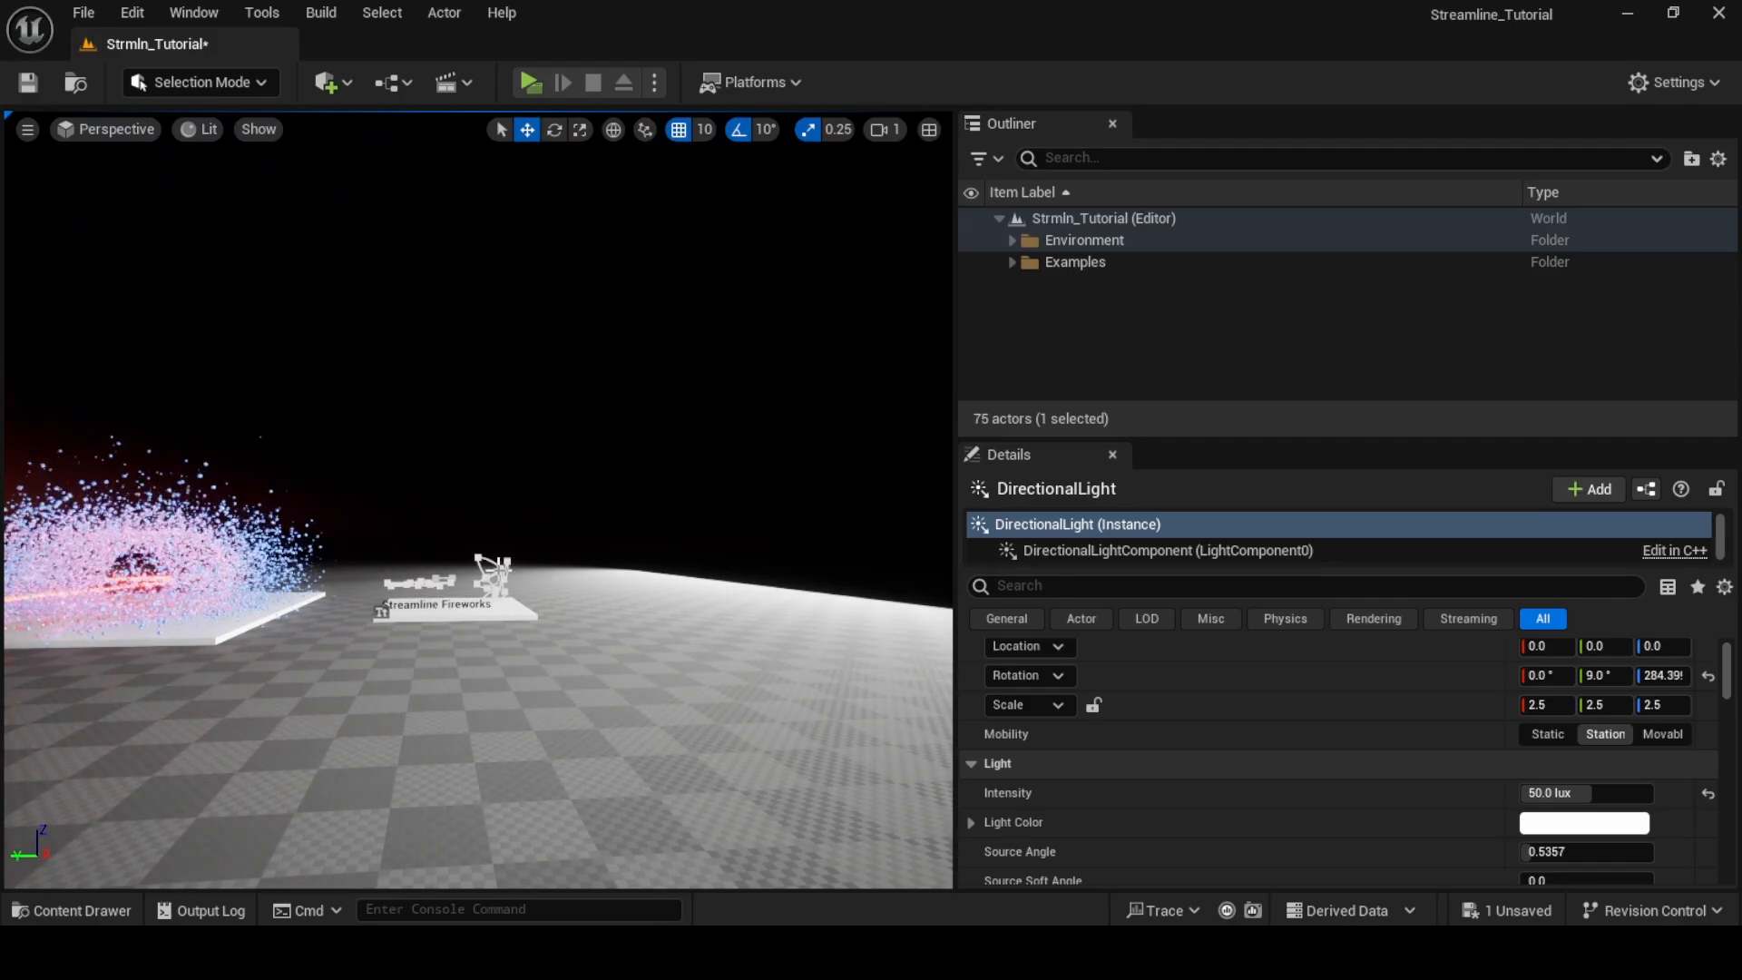
pyautogui.click(485, 567)
pyautogui.scroll(-3, 1324, 754)
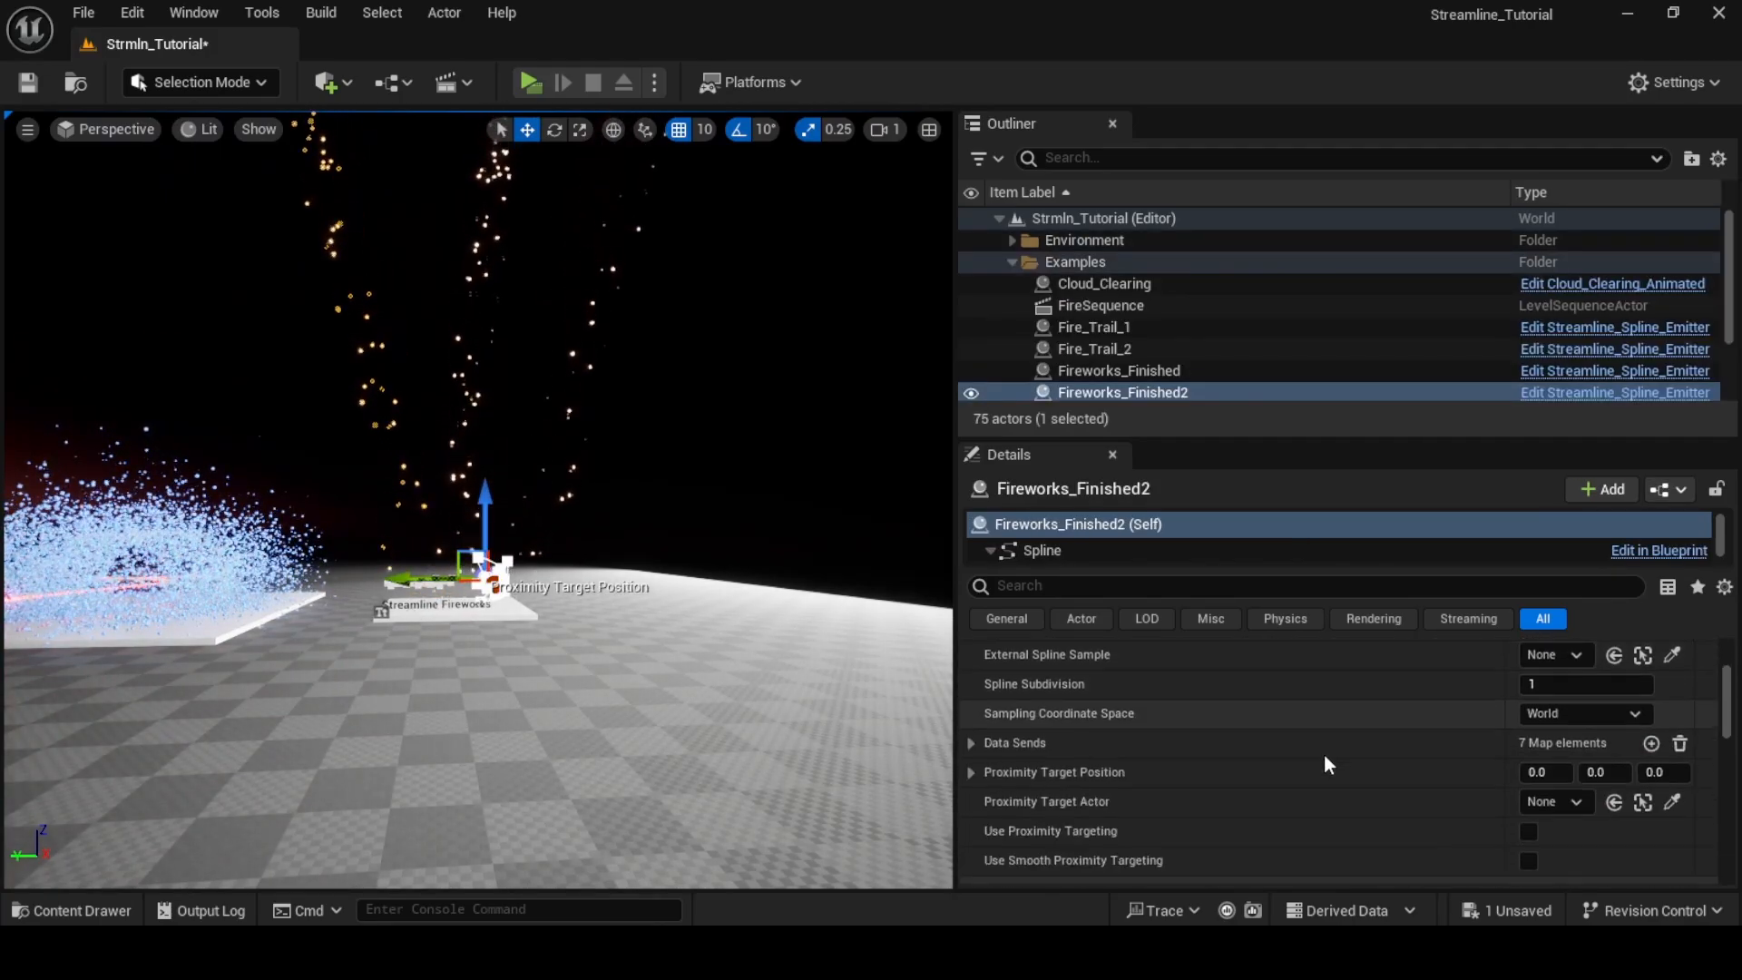
pyautogui.scroll(-5, 1324, 756)
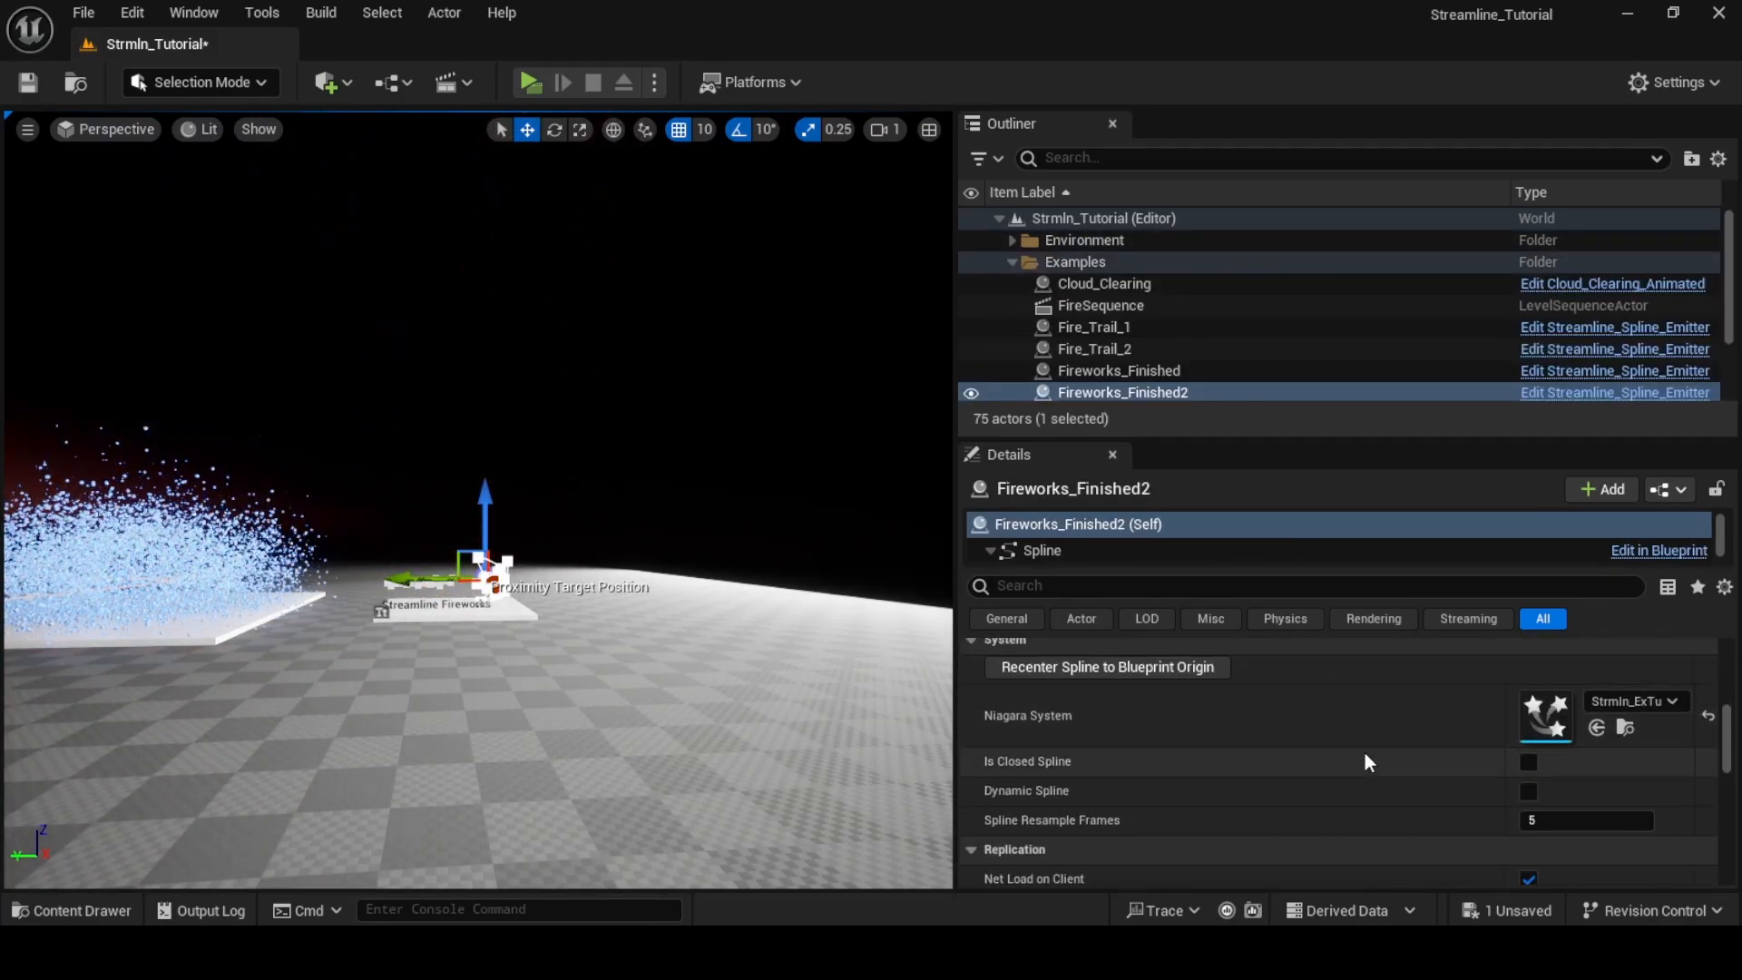
pyautogui.doubleClick(1542, 712)
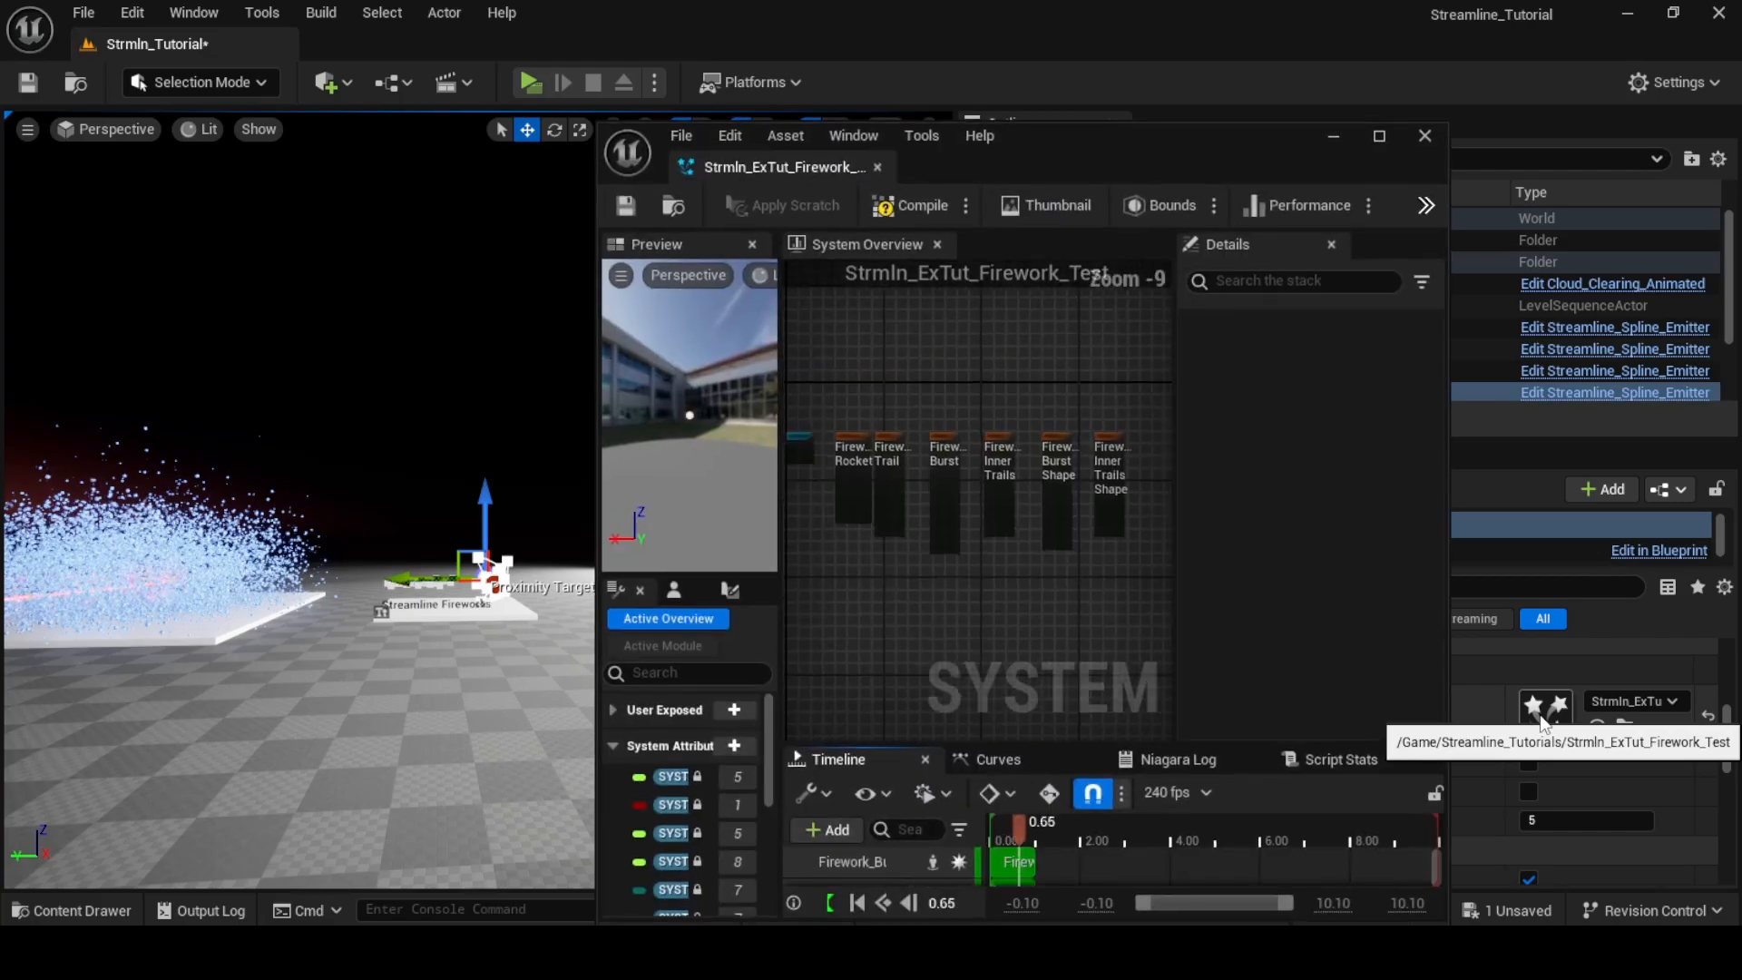
pyautogui.click(1379, 134)
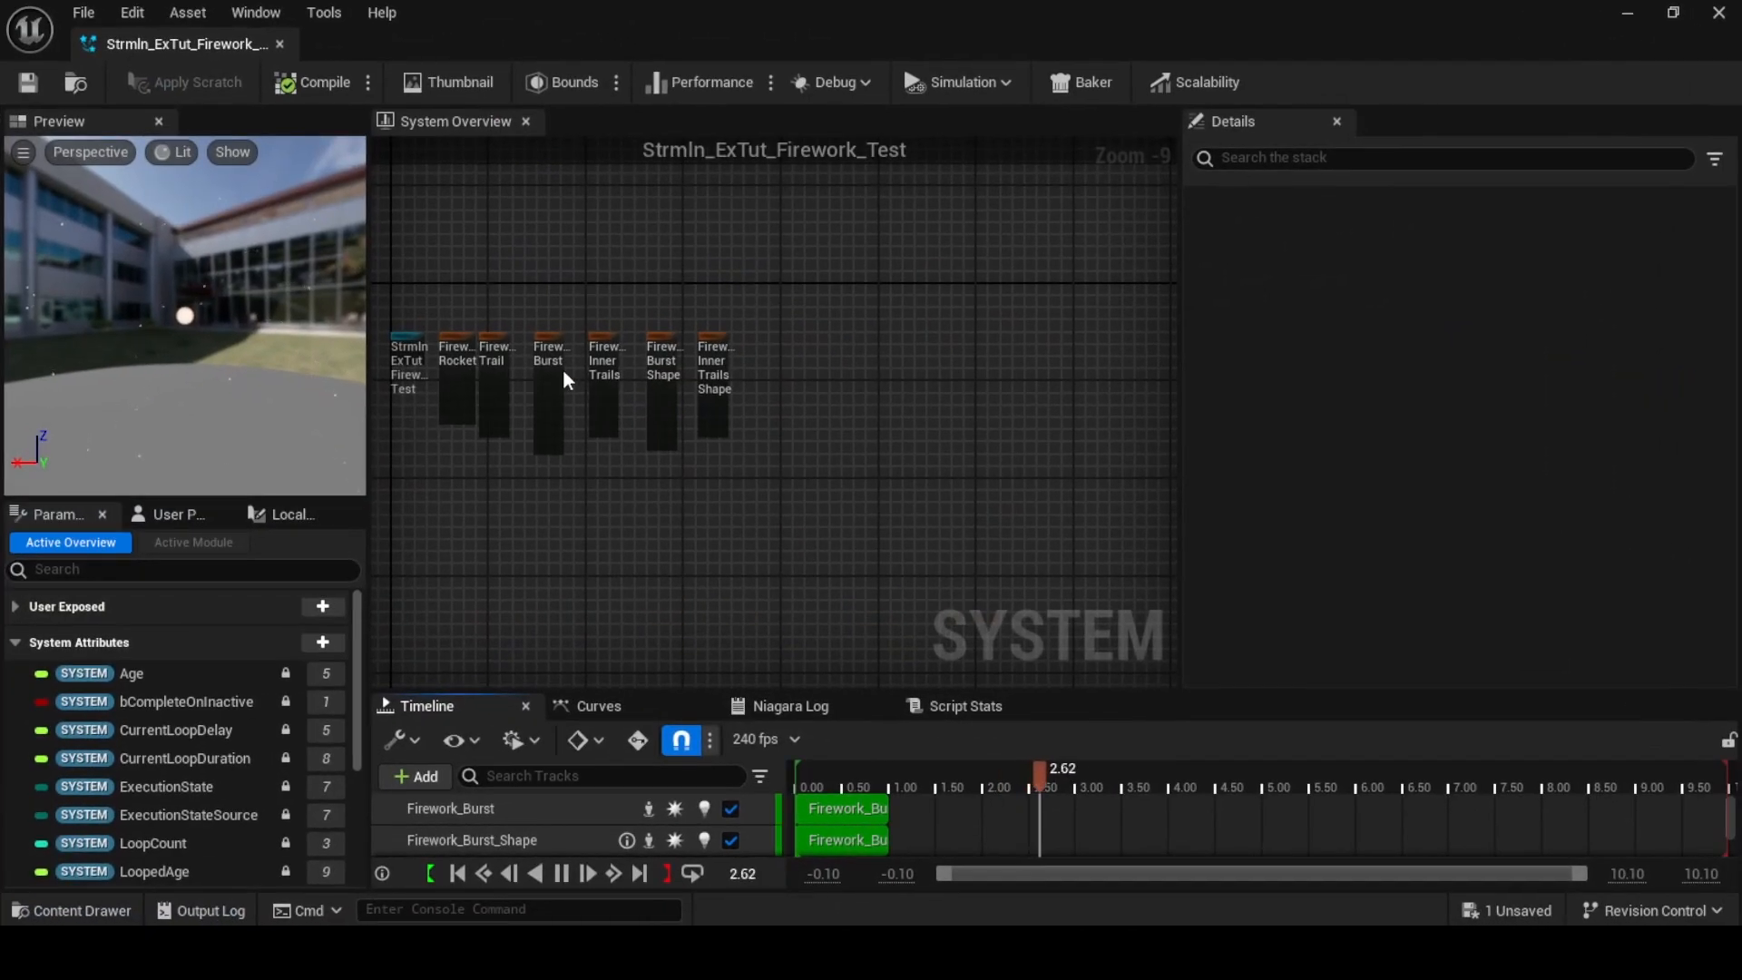
# Look over the emitters of the firework system, select Firework_Rocket, and compare it with the rockets rising in the level
pyautogui.scroll(3, 842, 549)
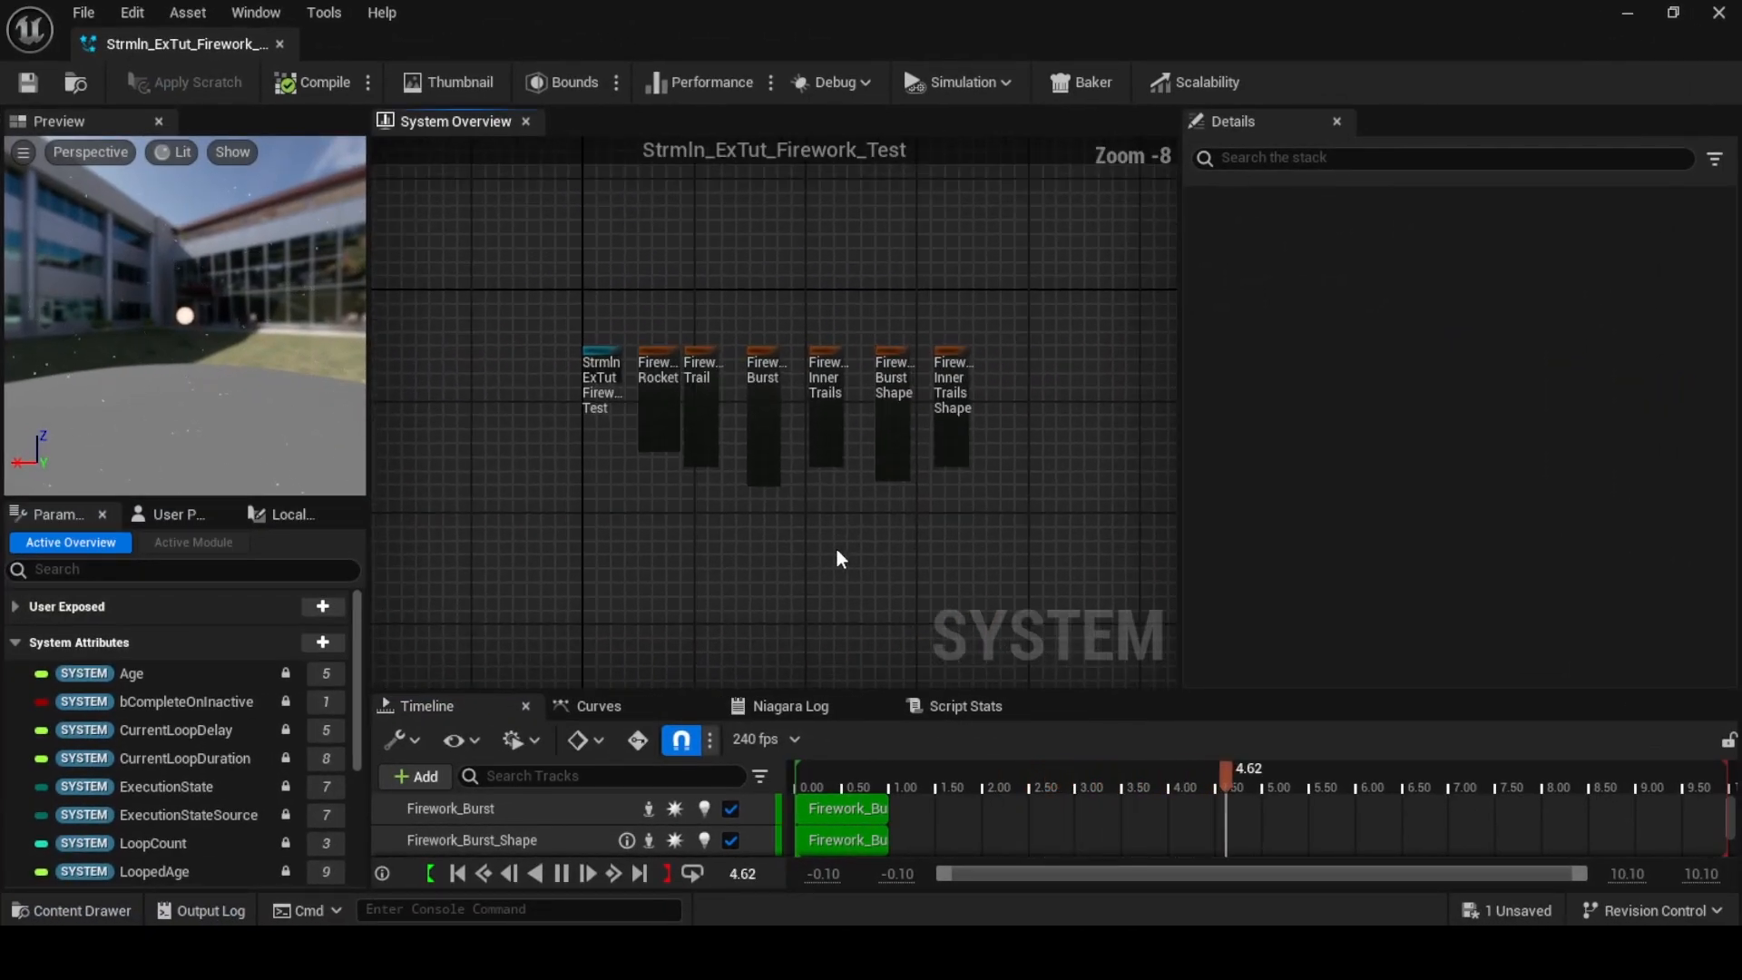
pyautogui.scroll(1, 839, 554)
pyautogui.moveTo(817, 514); pyautogui.dragTo(840, 624, button='right')
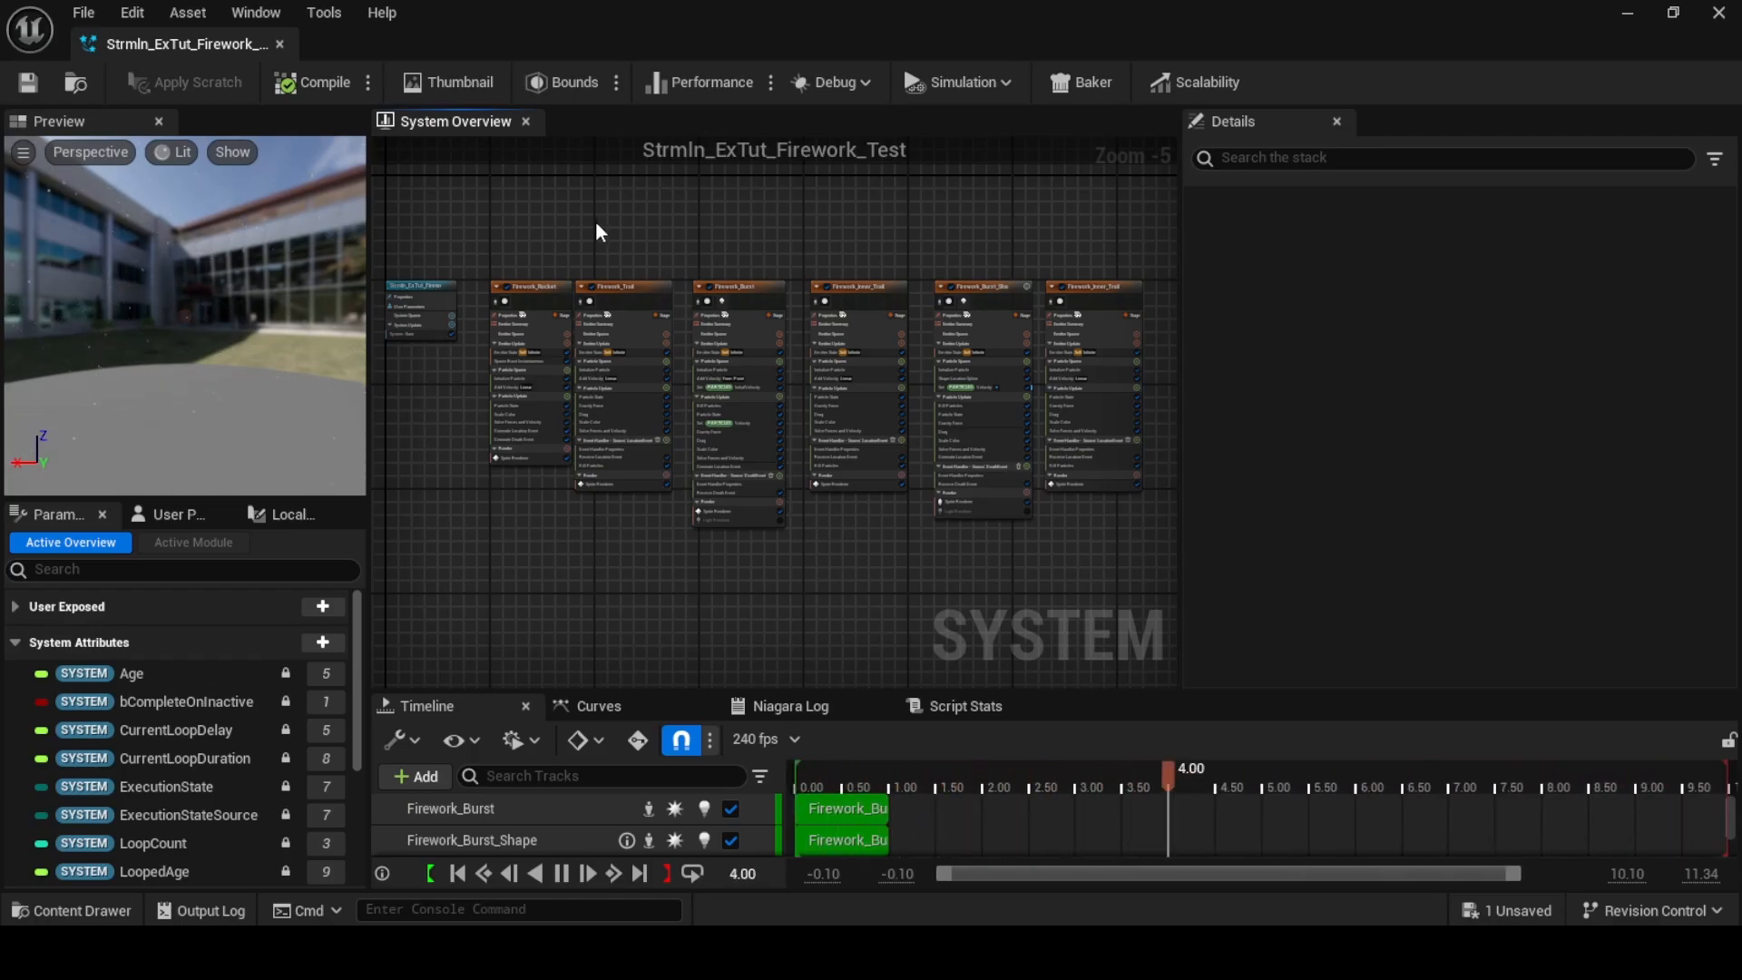
pyautogui.click(530, 285)
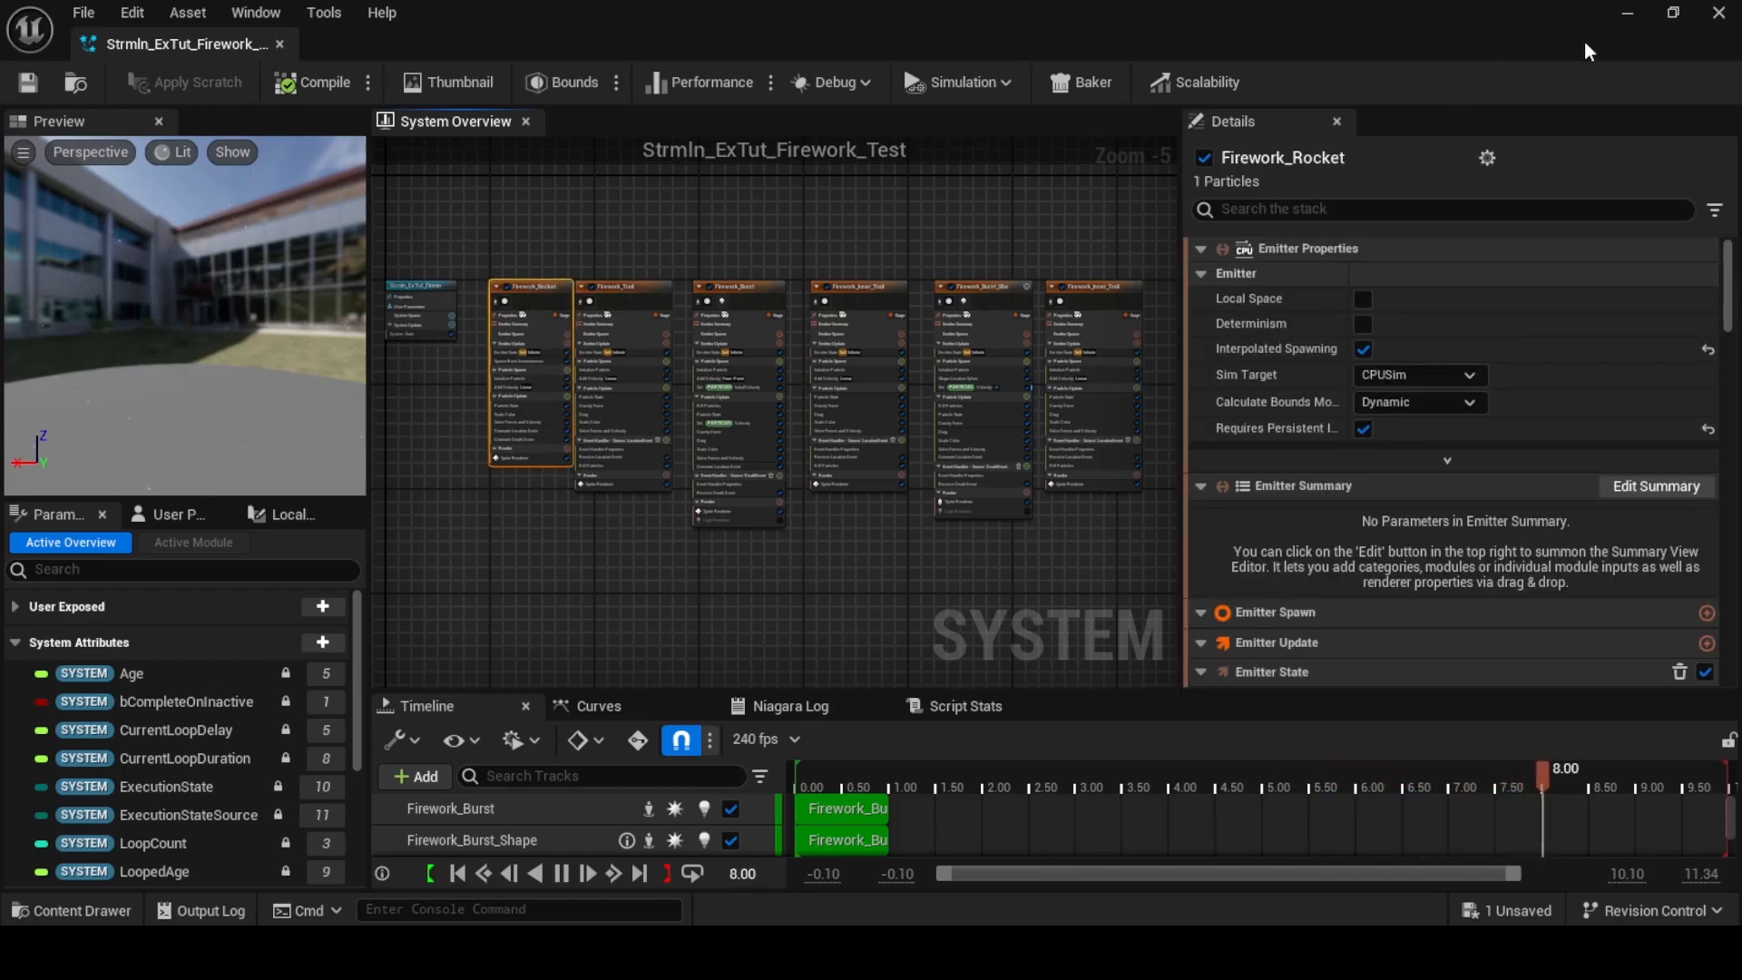
pyautogui.click(1627, 11)
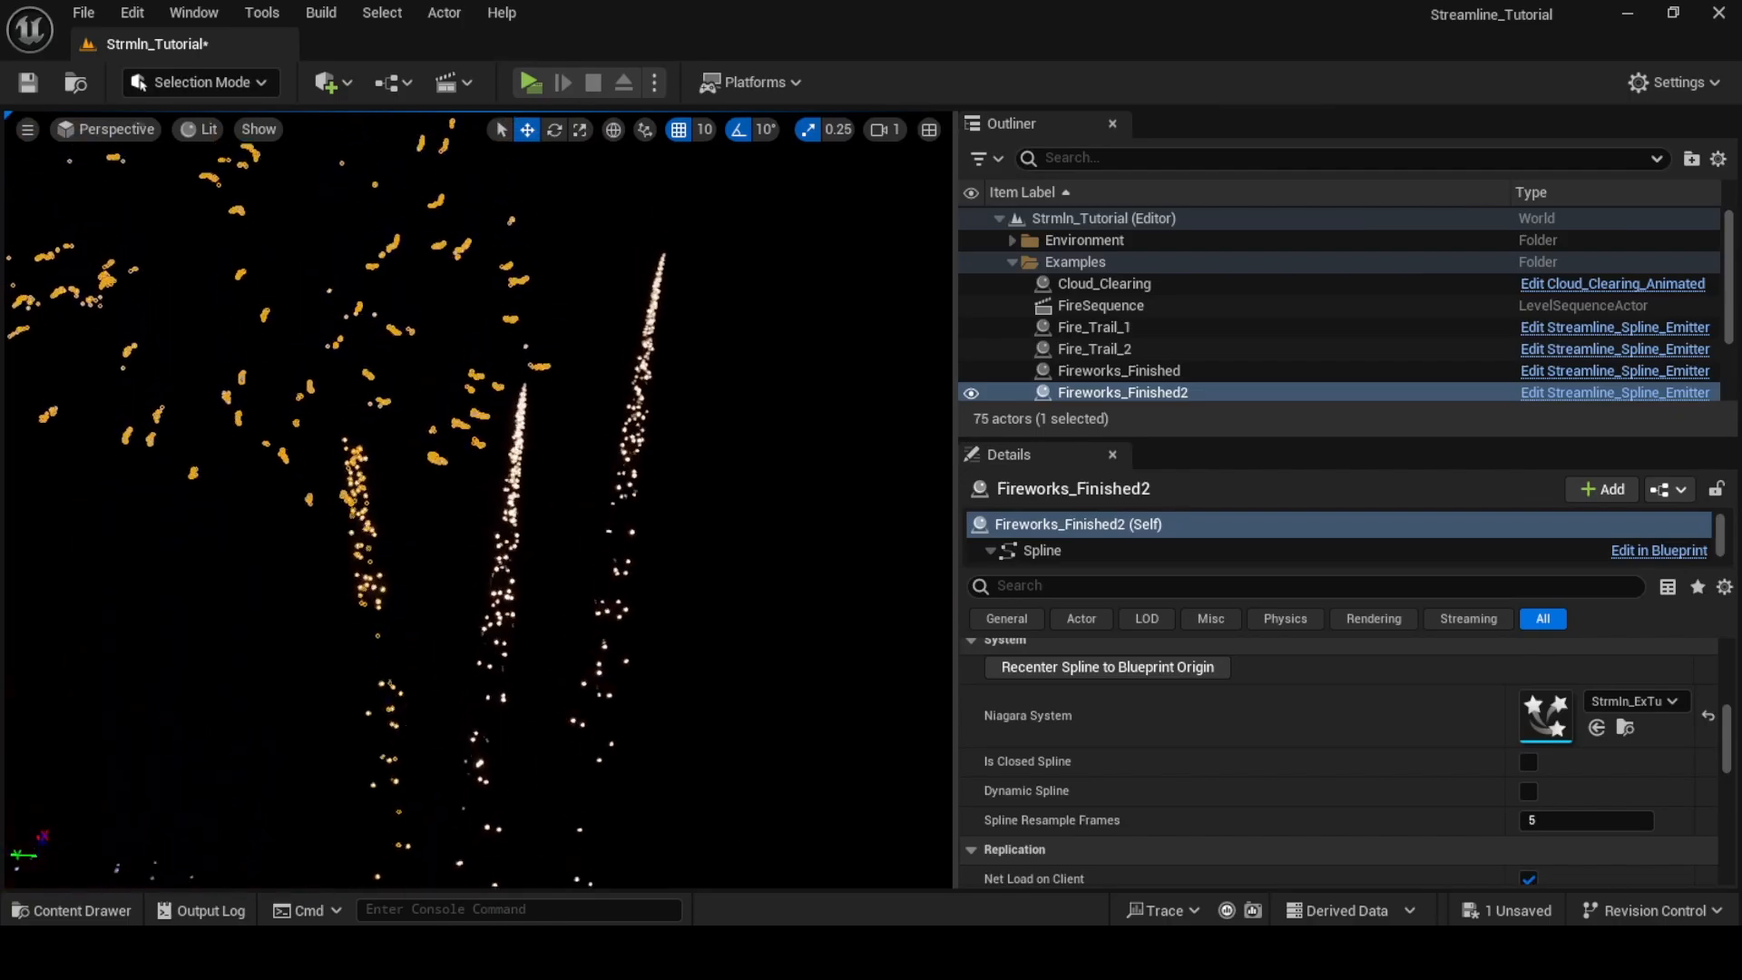
pyautogui.moveTo(479, 454); pyautogui.dragTo(475, 585, button='right')
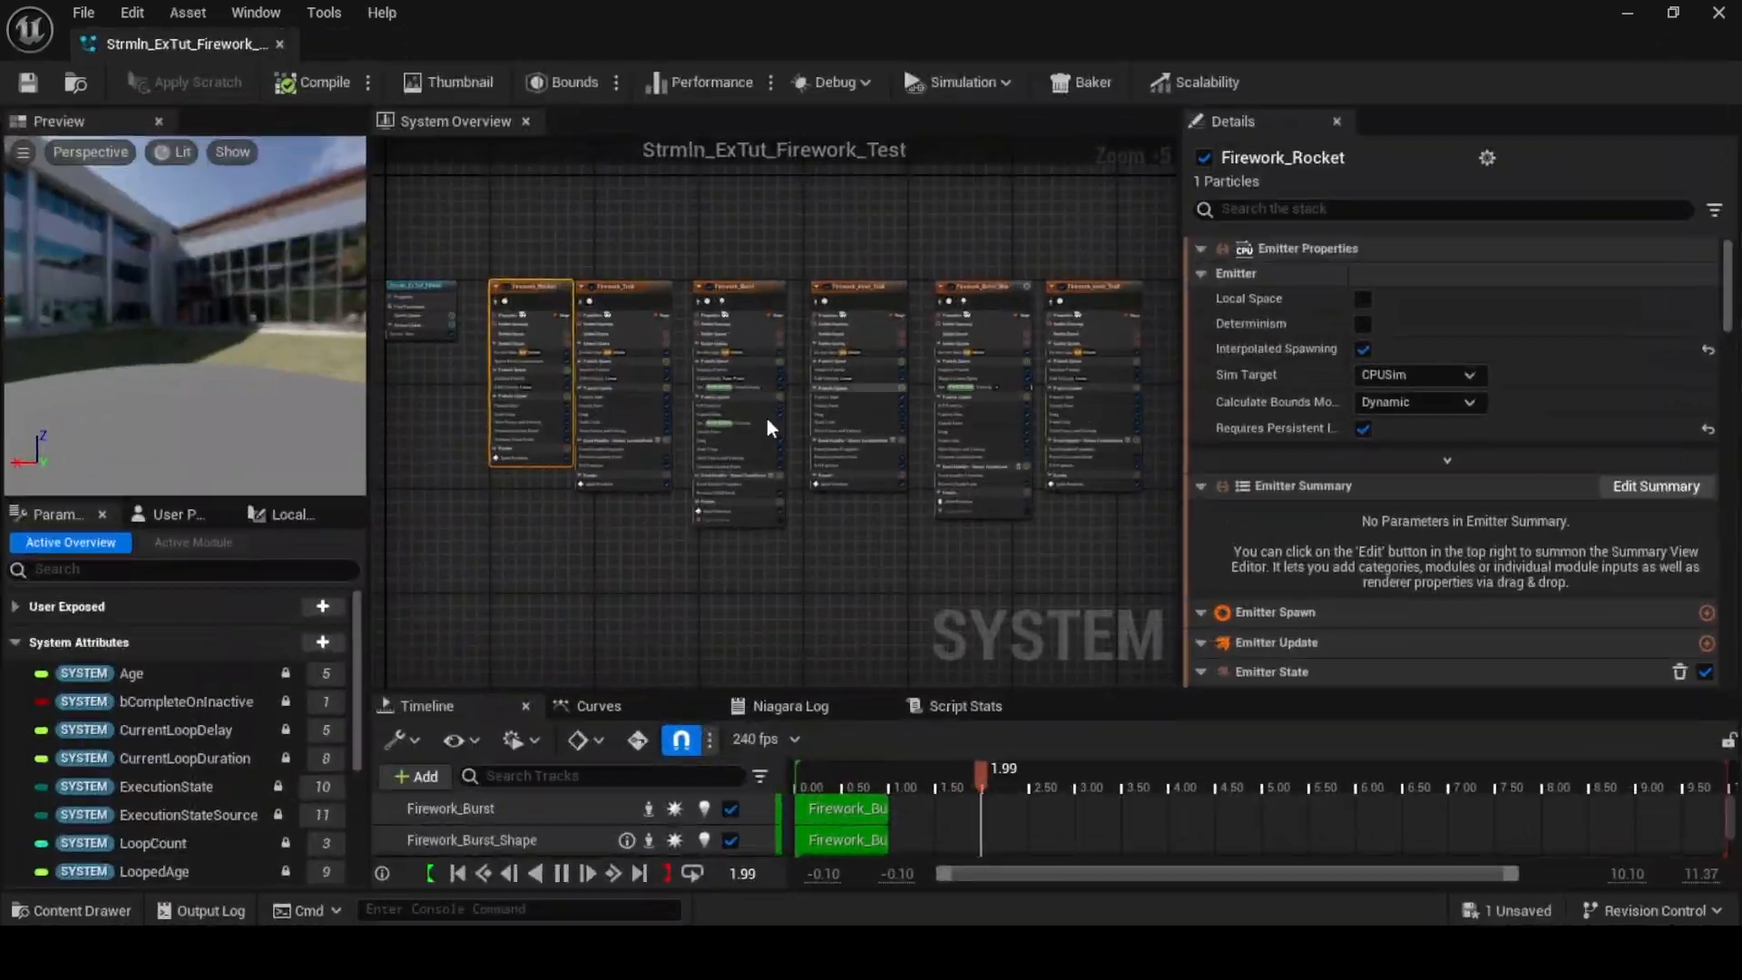
# Review the trail, burst, inner trails, burst shape and inner trails shape emitters of the firework system, and close its editor
pyautogui.click(626, 263)
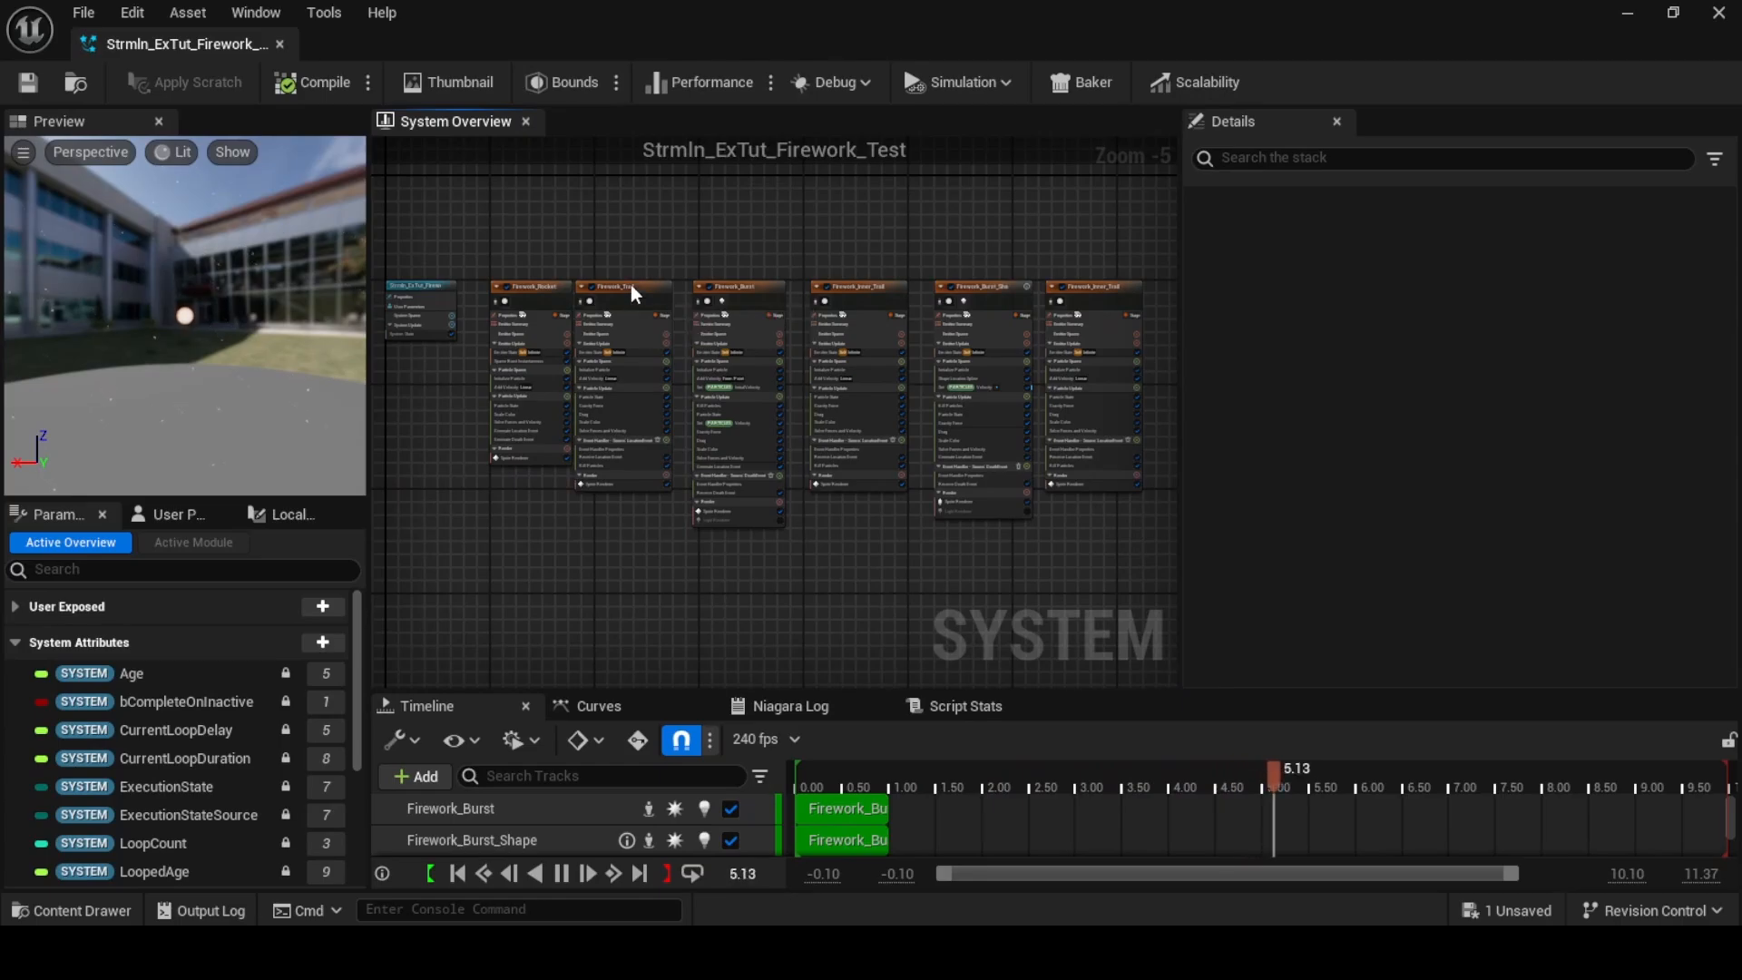
pyautogui.click(633, 292)
pyautogui.click(799, 258)
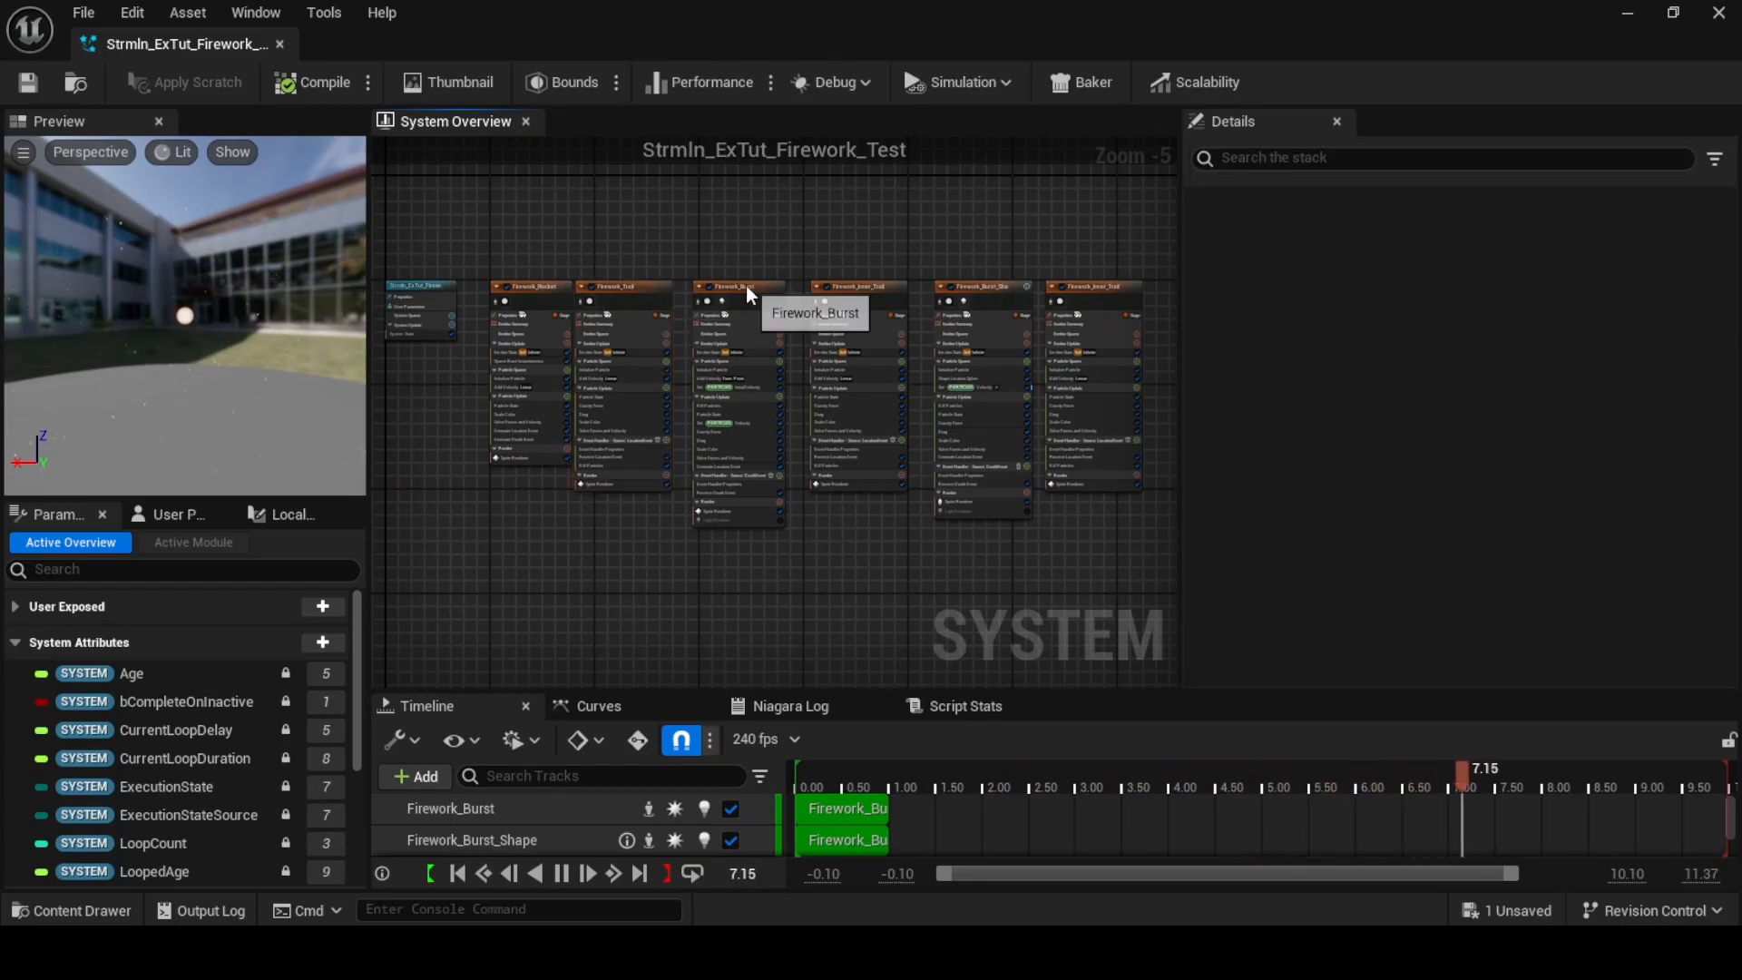
pyautogui.click(745, 285)
pyautogui.click(862, 290)
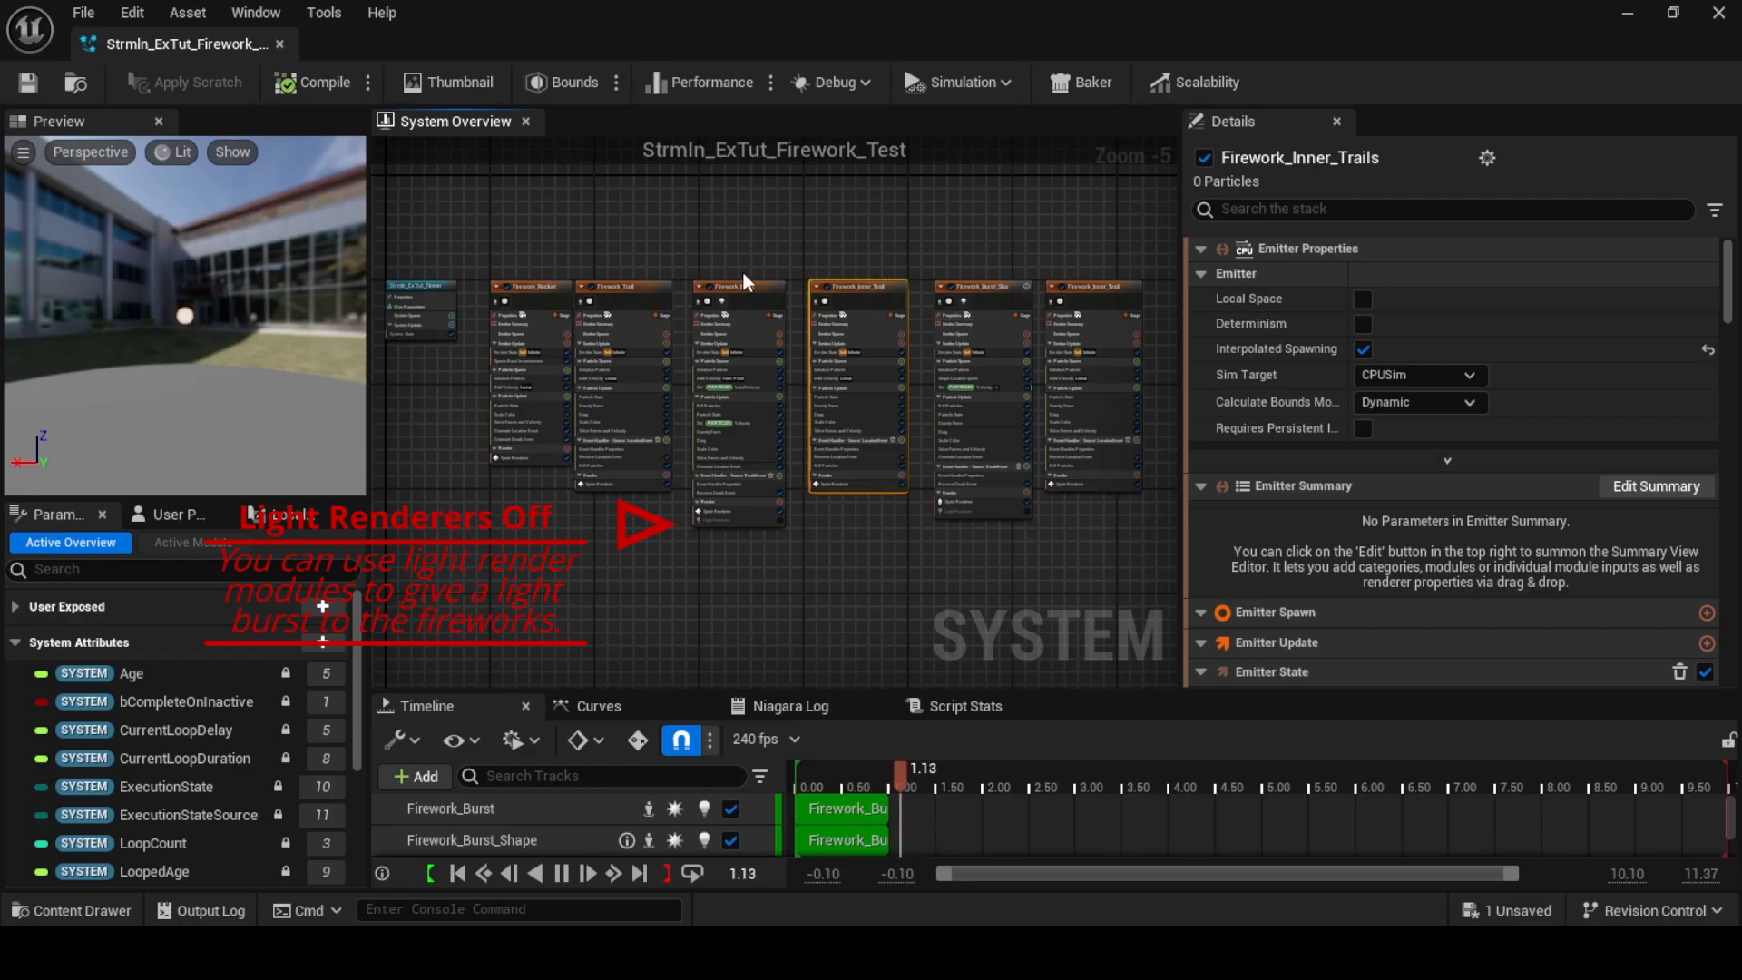
pyautogui.click(1003, 284)
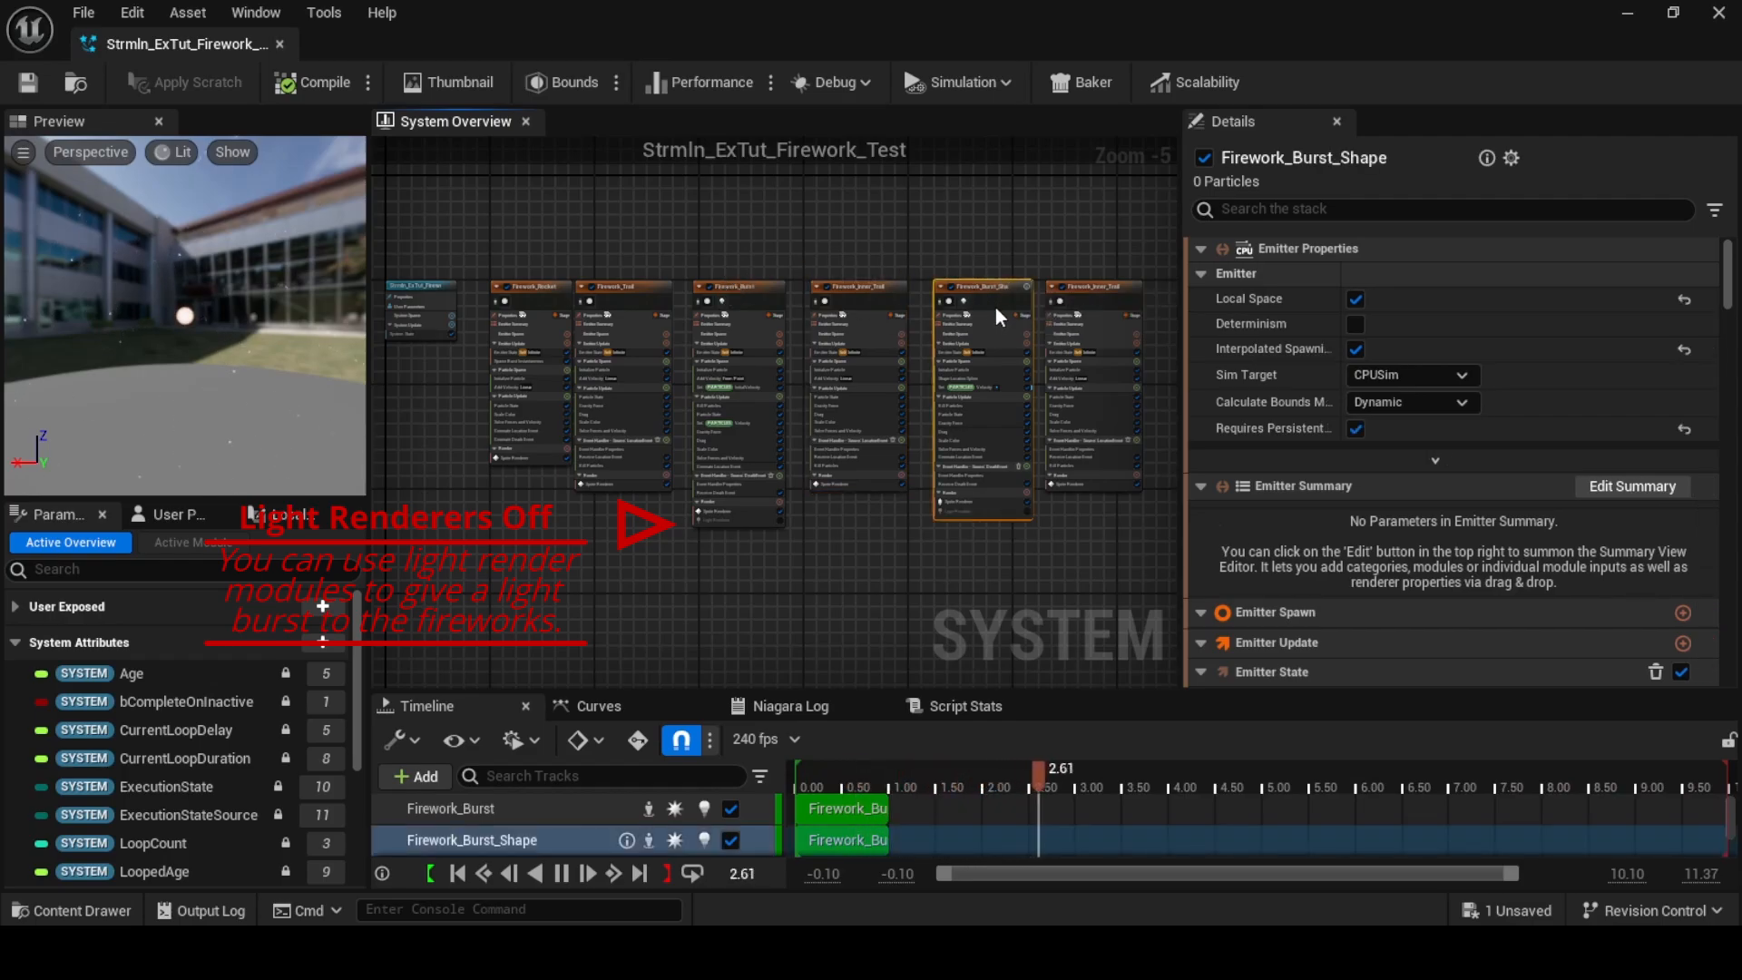
pyautogui.click(1097, 285)
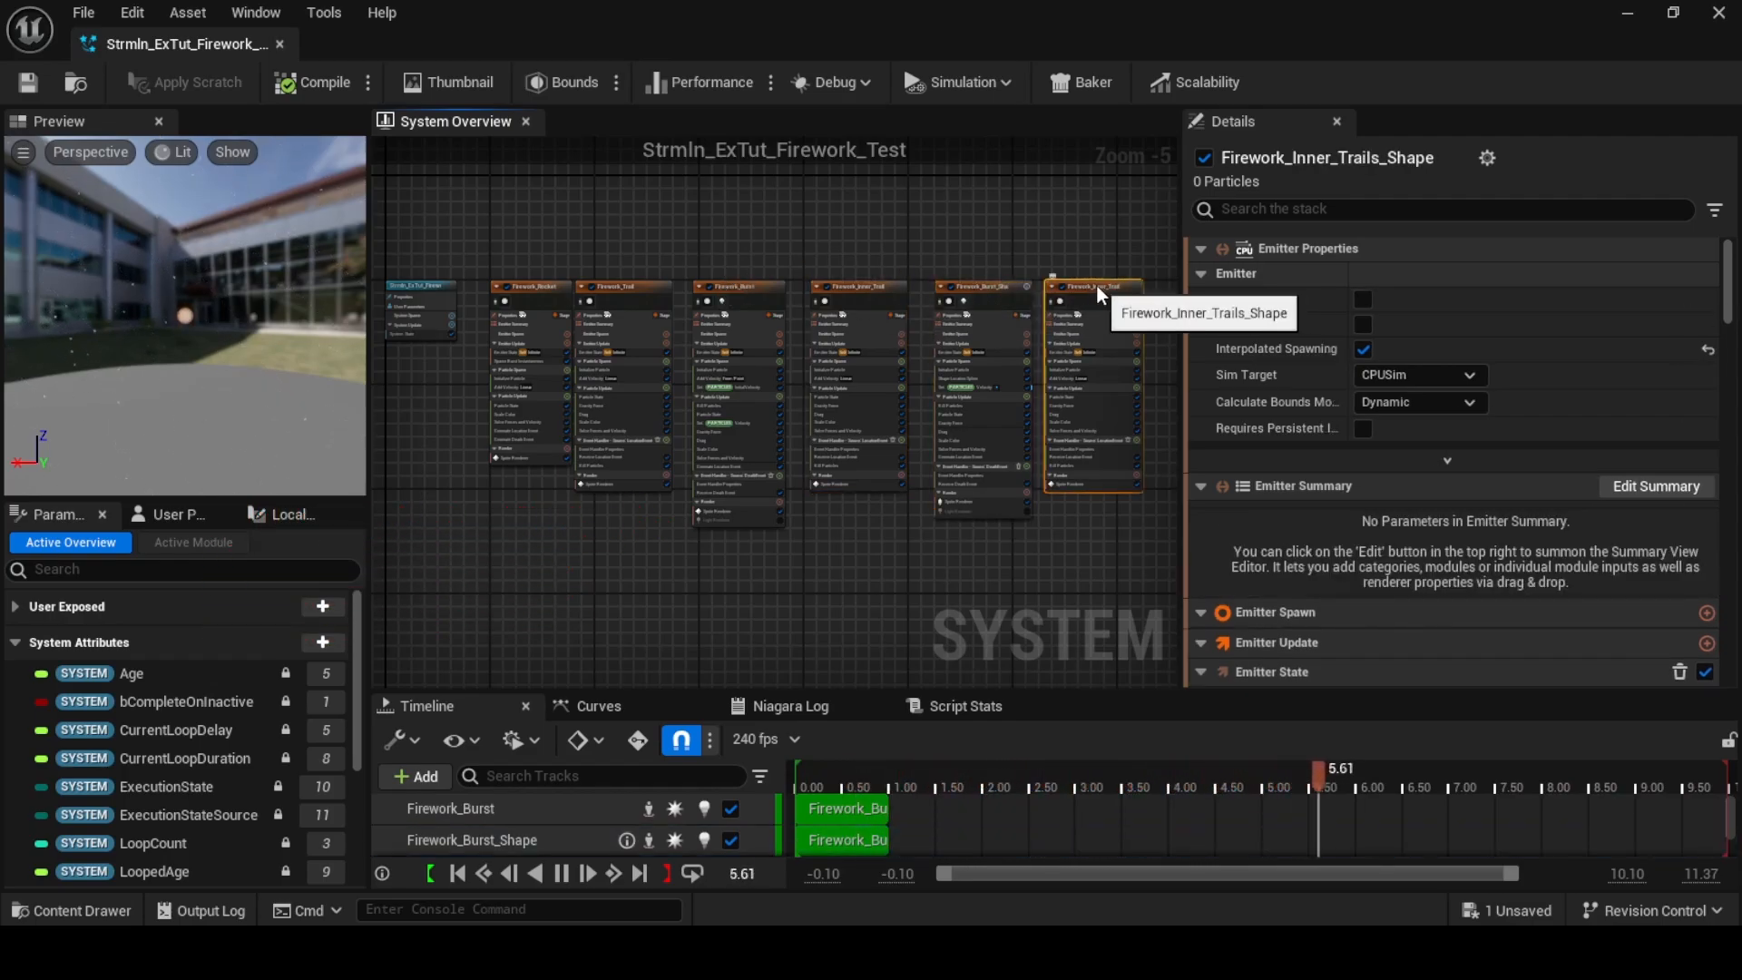
pyautogui.click(988, 288)
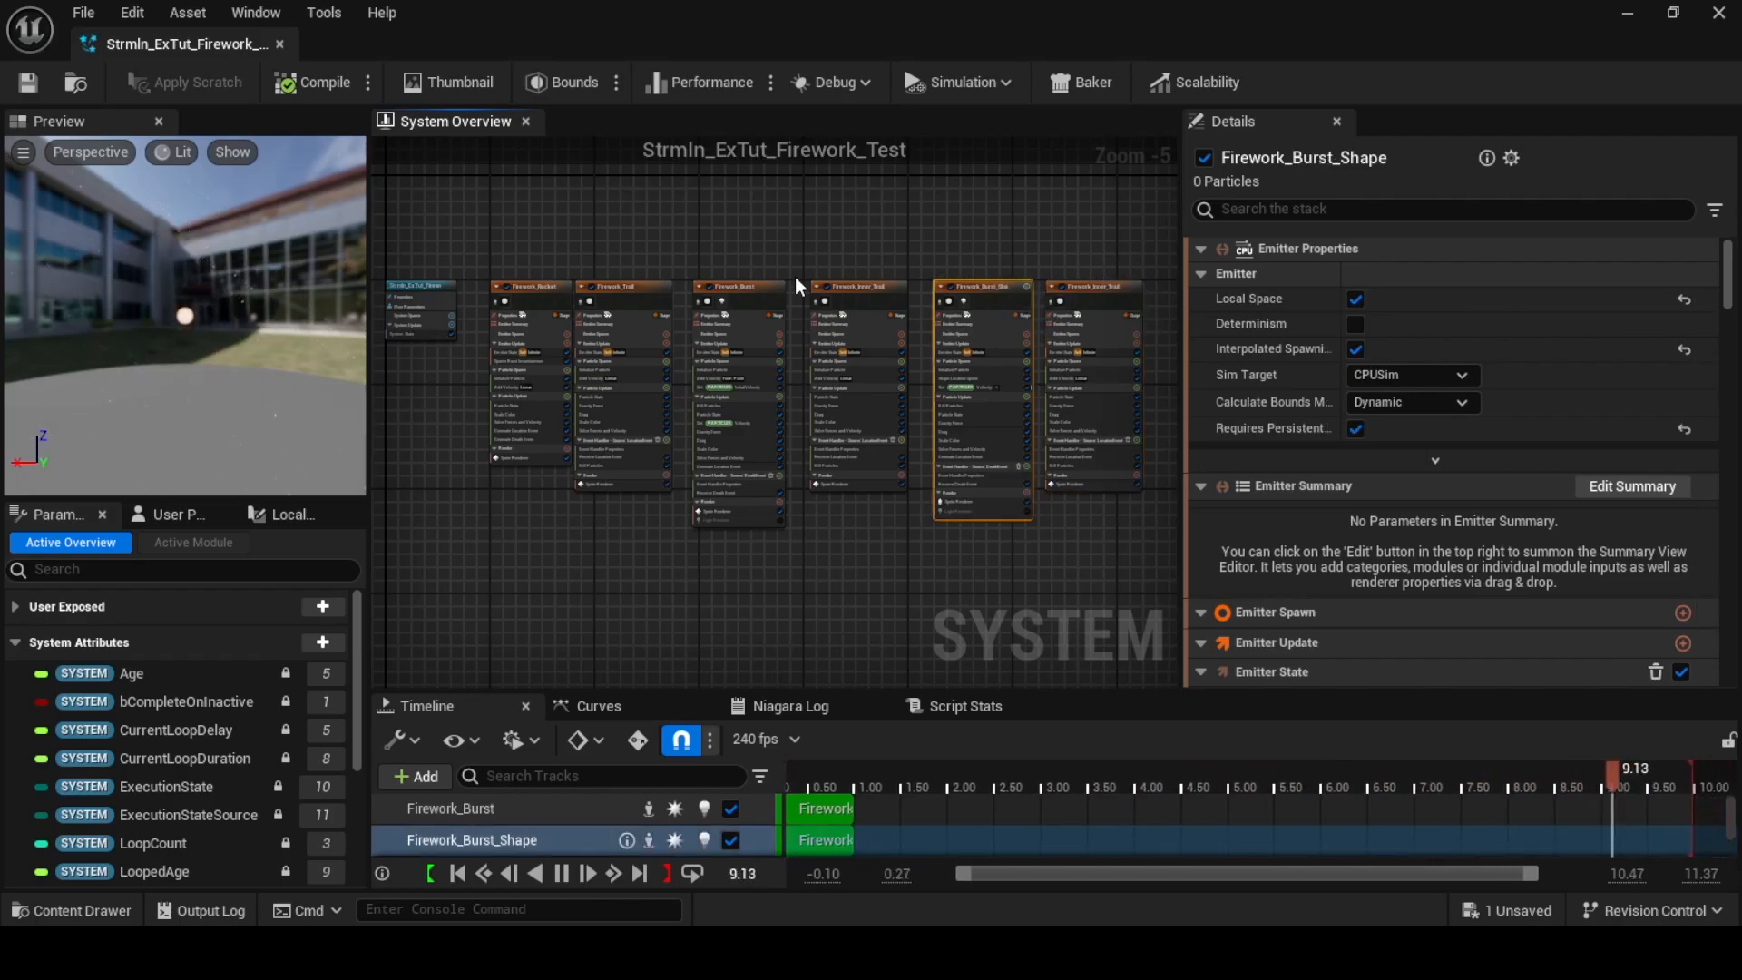
pyautogui.click(902, 249)
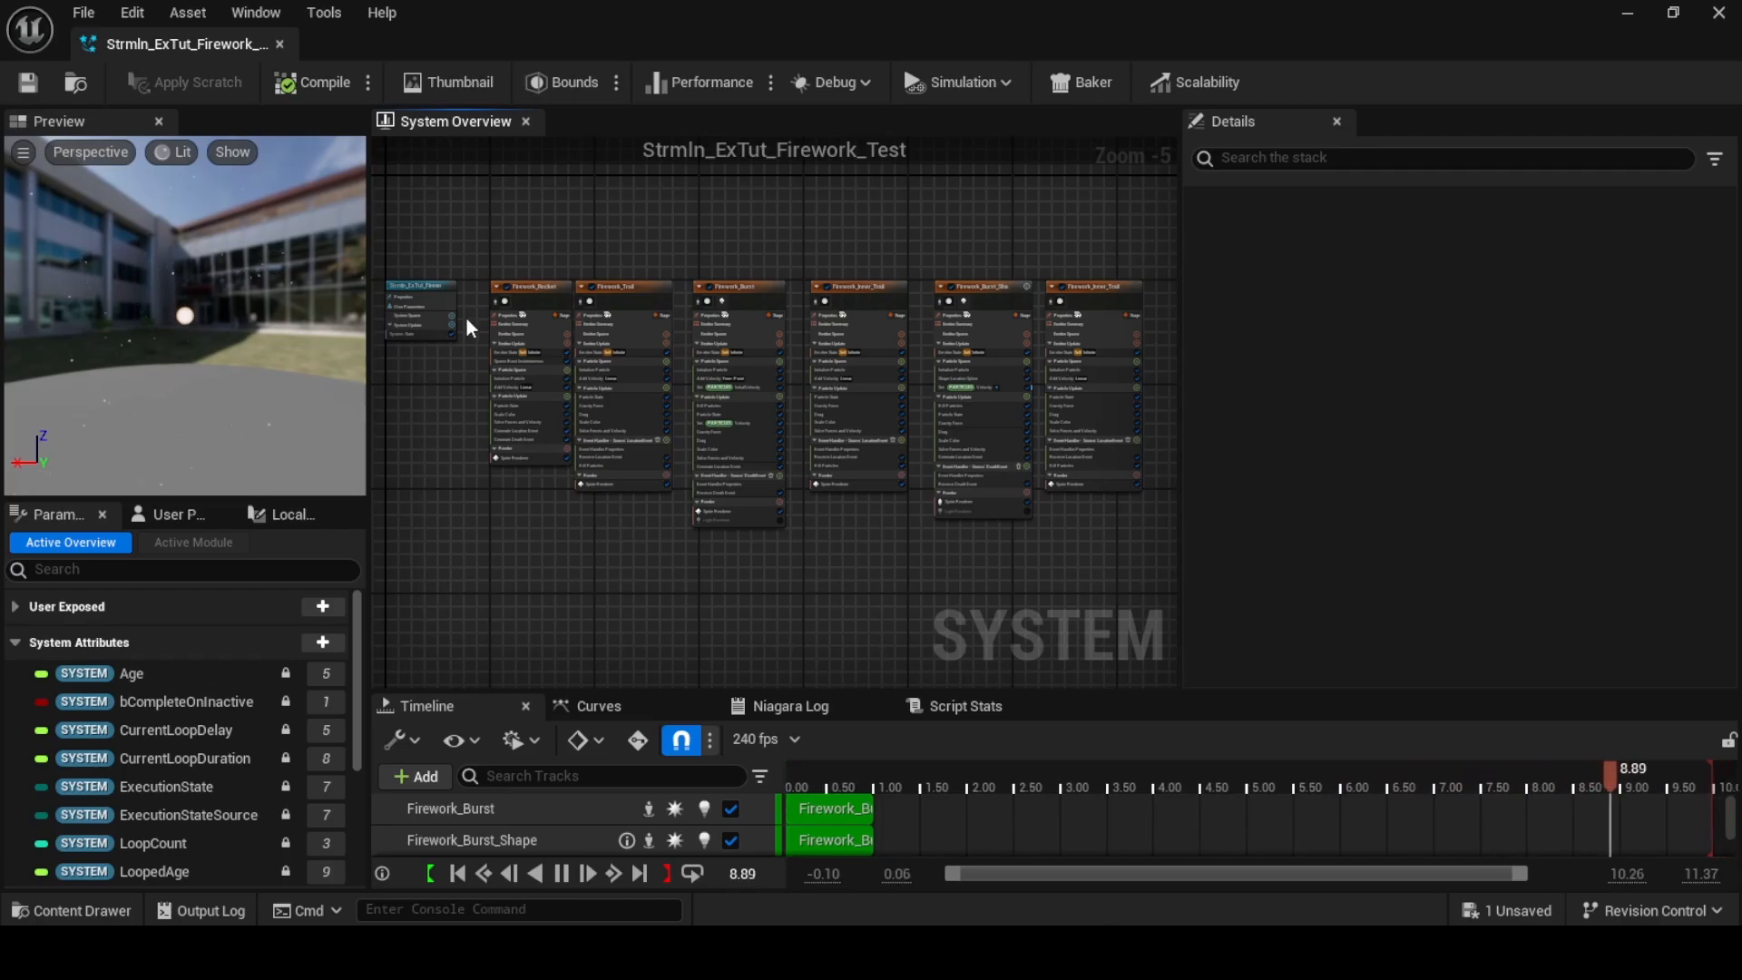
pyautogui.click(1719, 15)
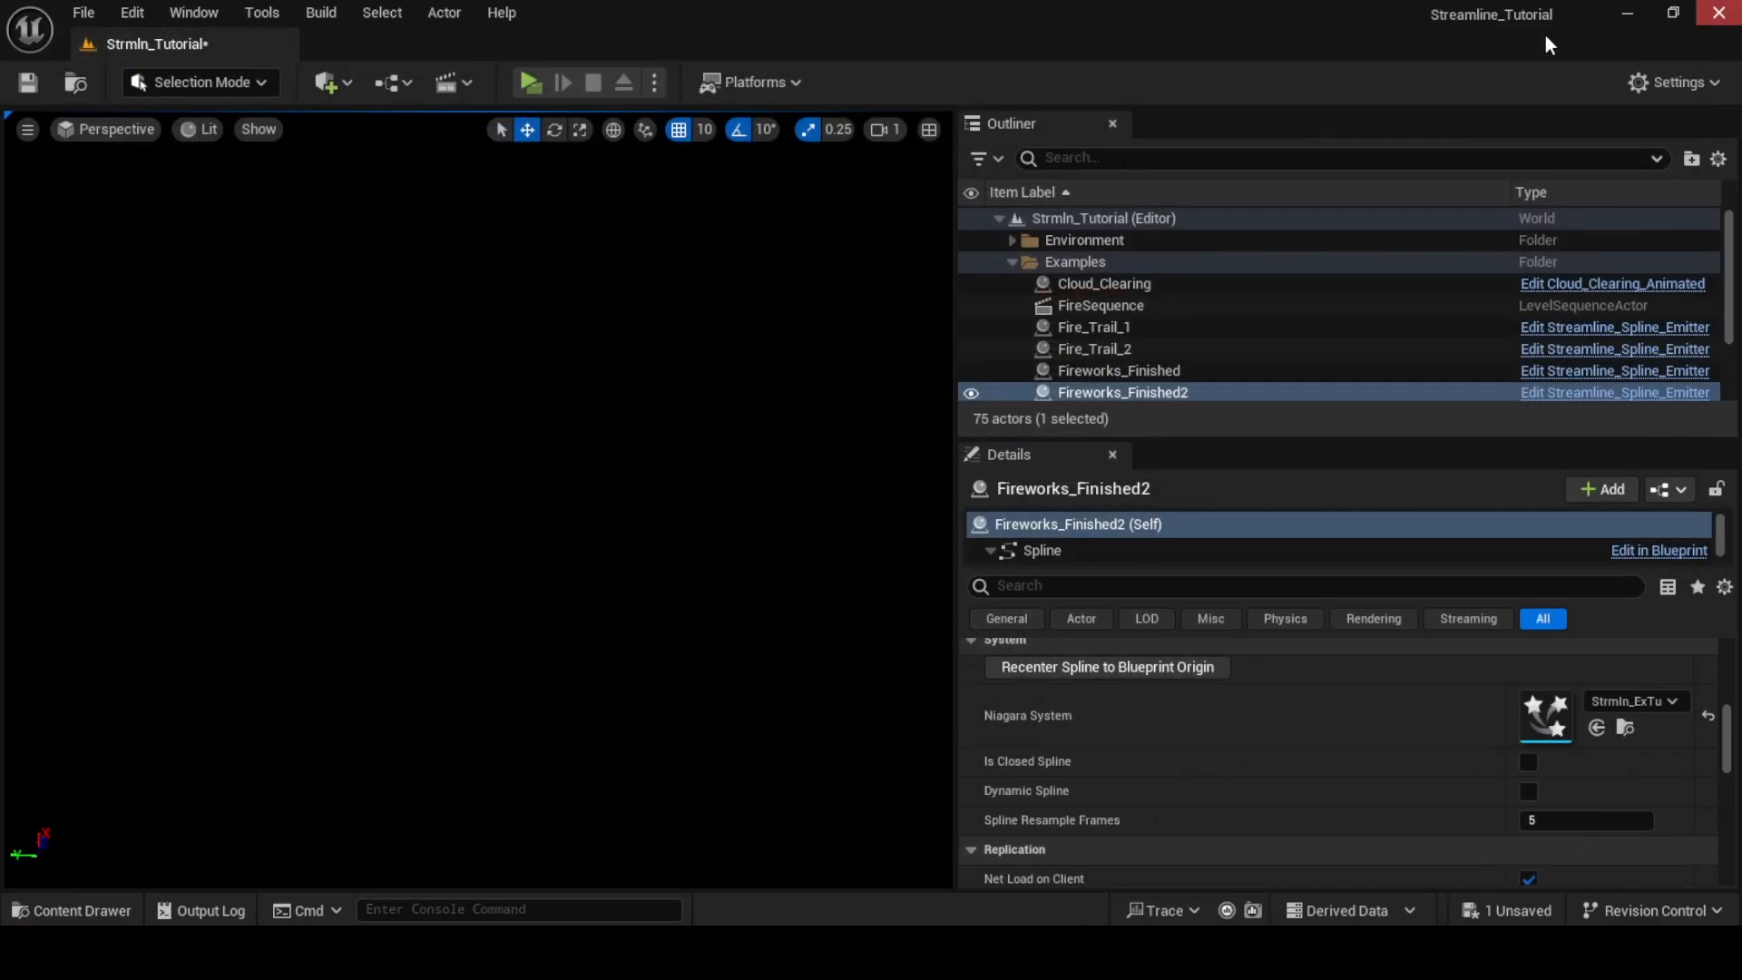
# Open the Fireworks folder inside Streamline_Tutorials/Tutorial in the project content
pyautogui.click(73, 910)
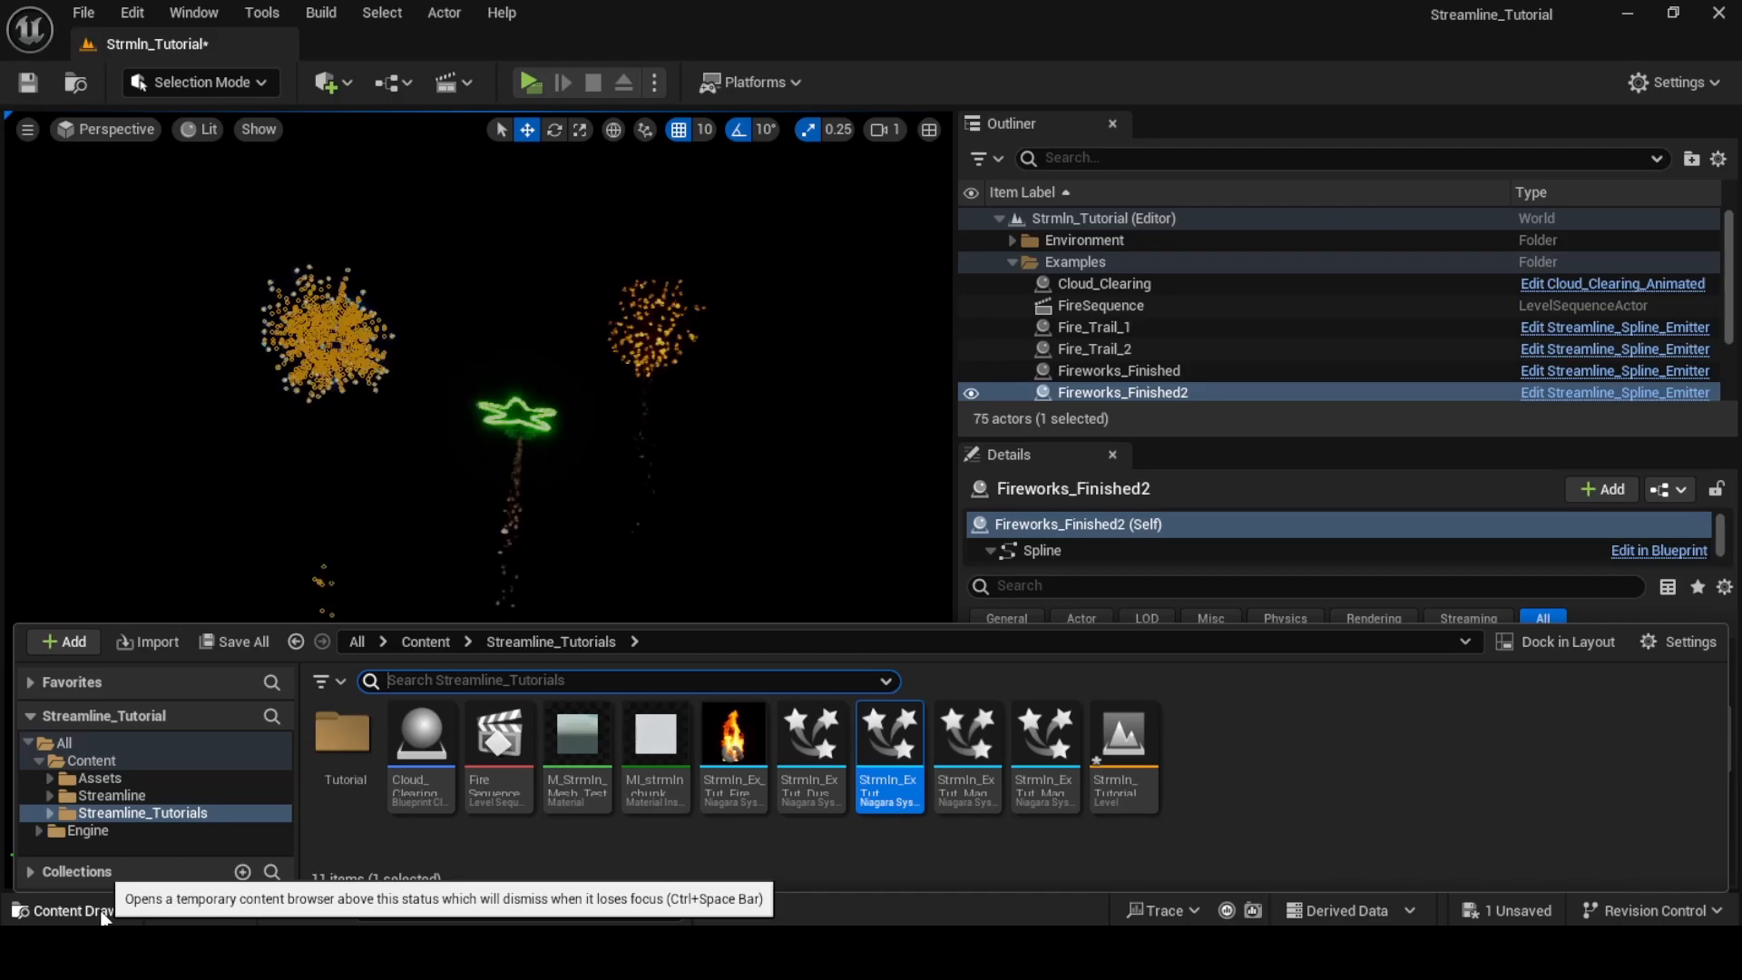
pyautogui.doubleClick(332, 785)
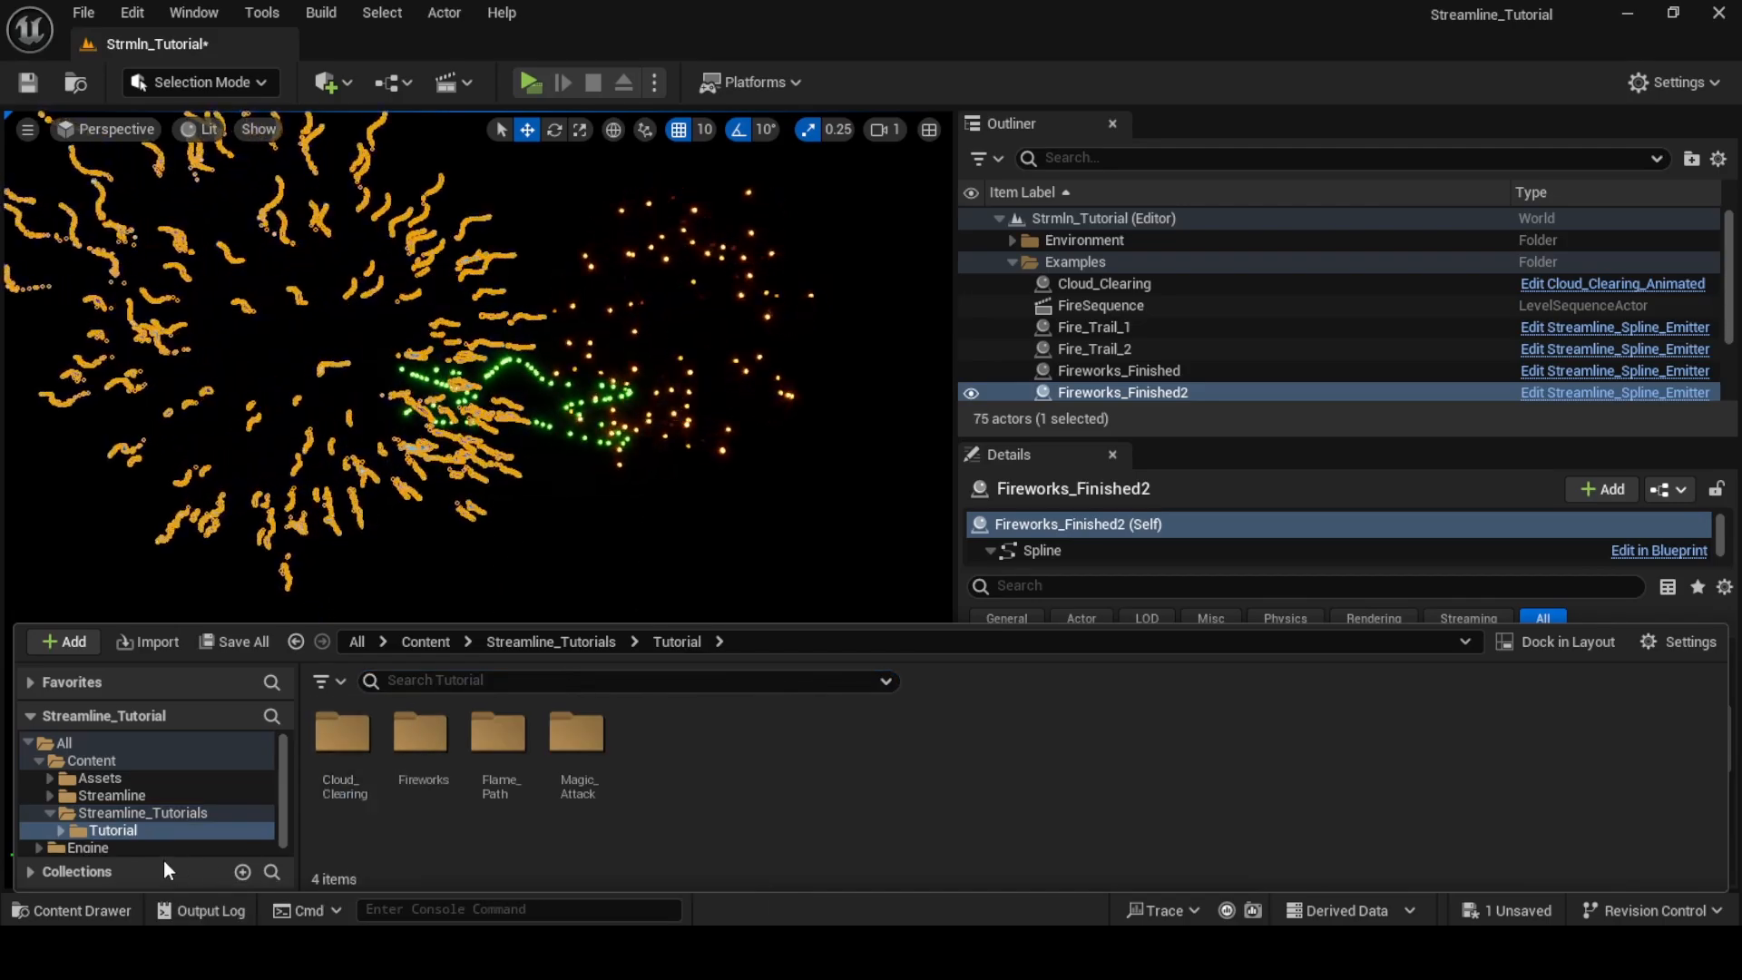
pyautogui.click(440, 793)
pyautogui.doubleClick(439, 793)
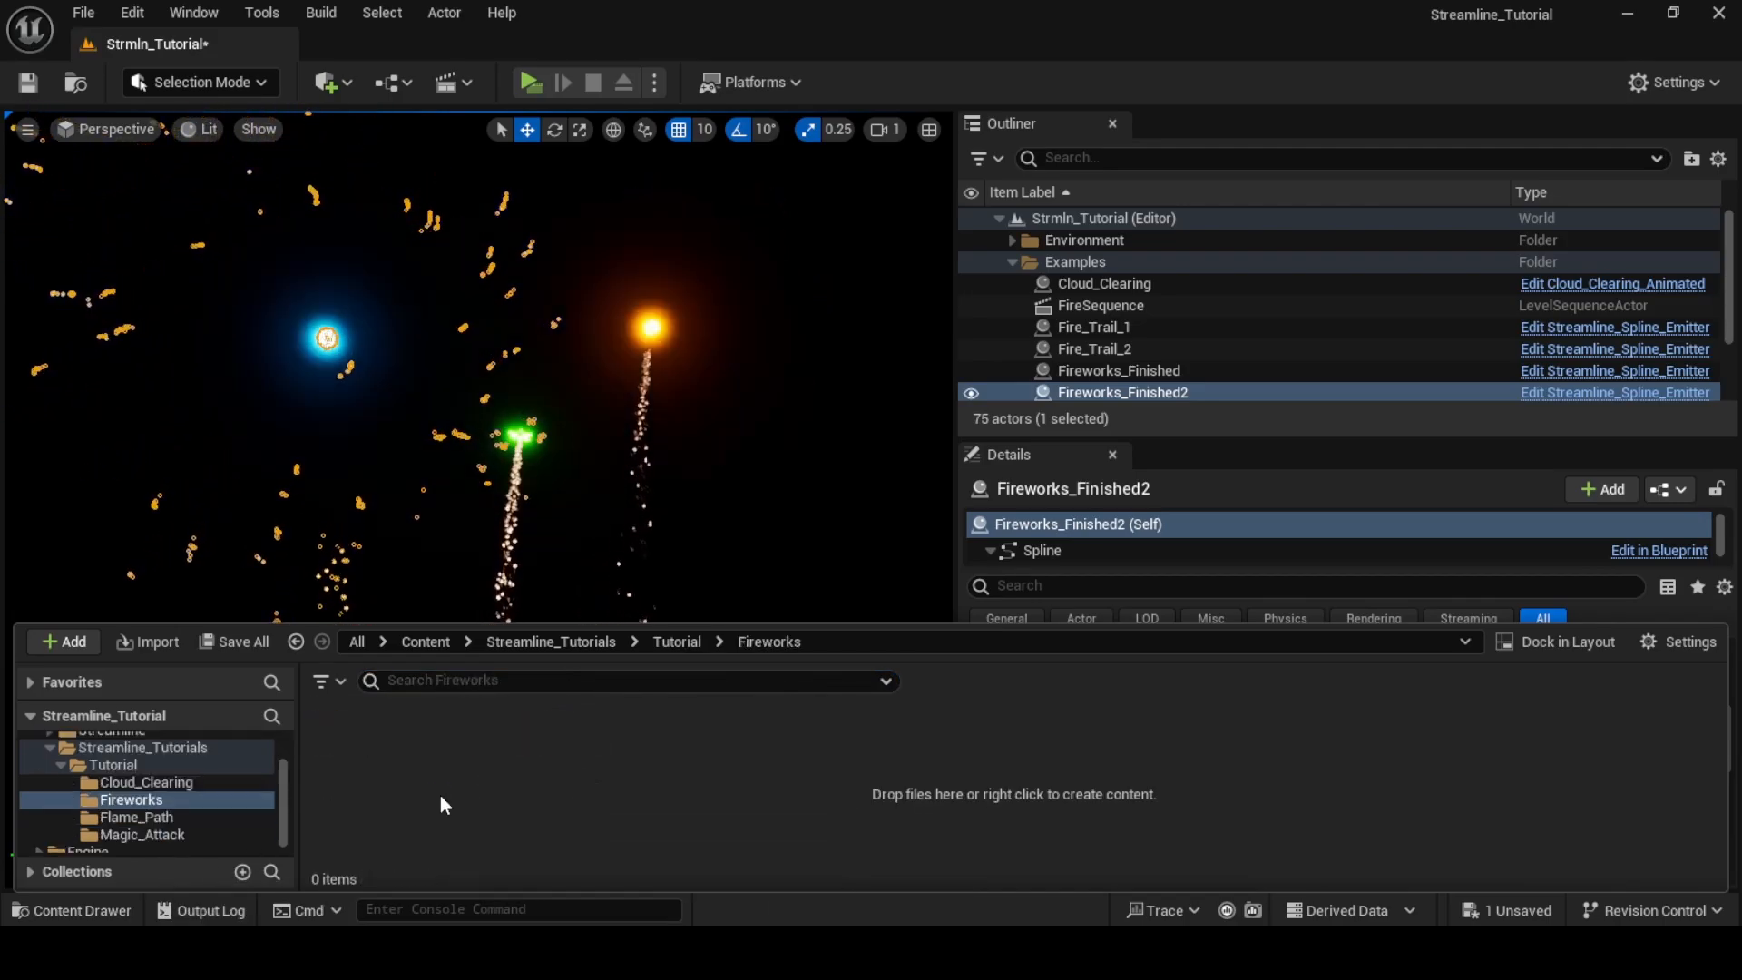
# Create a Niagara system in the Fireworks folder based on the Fountain emitter template
pyautogui.rightClick(440, 794)
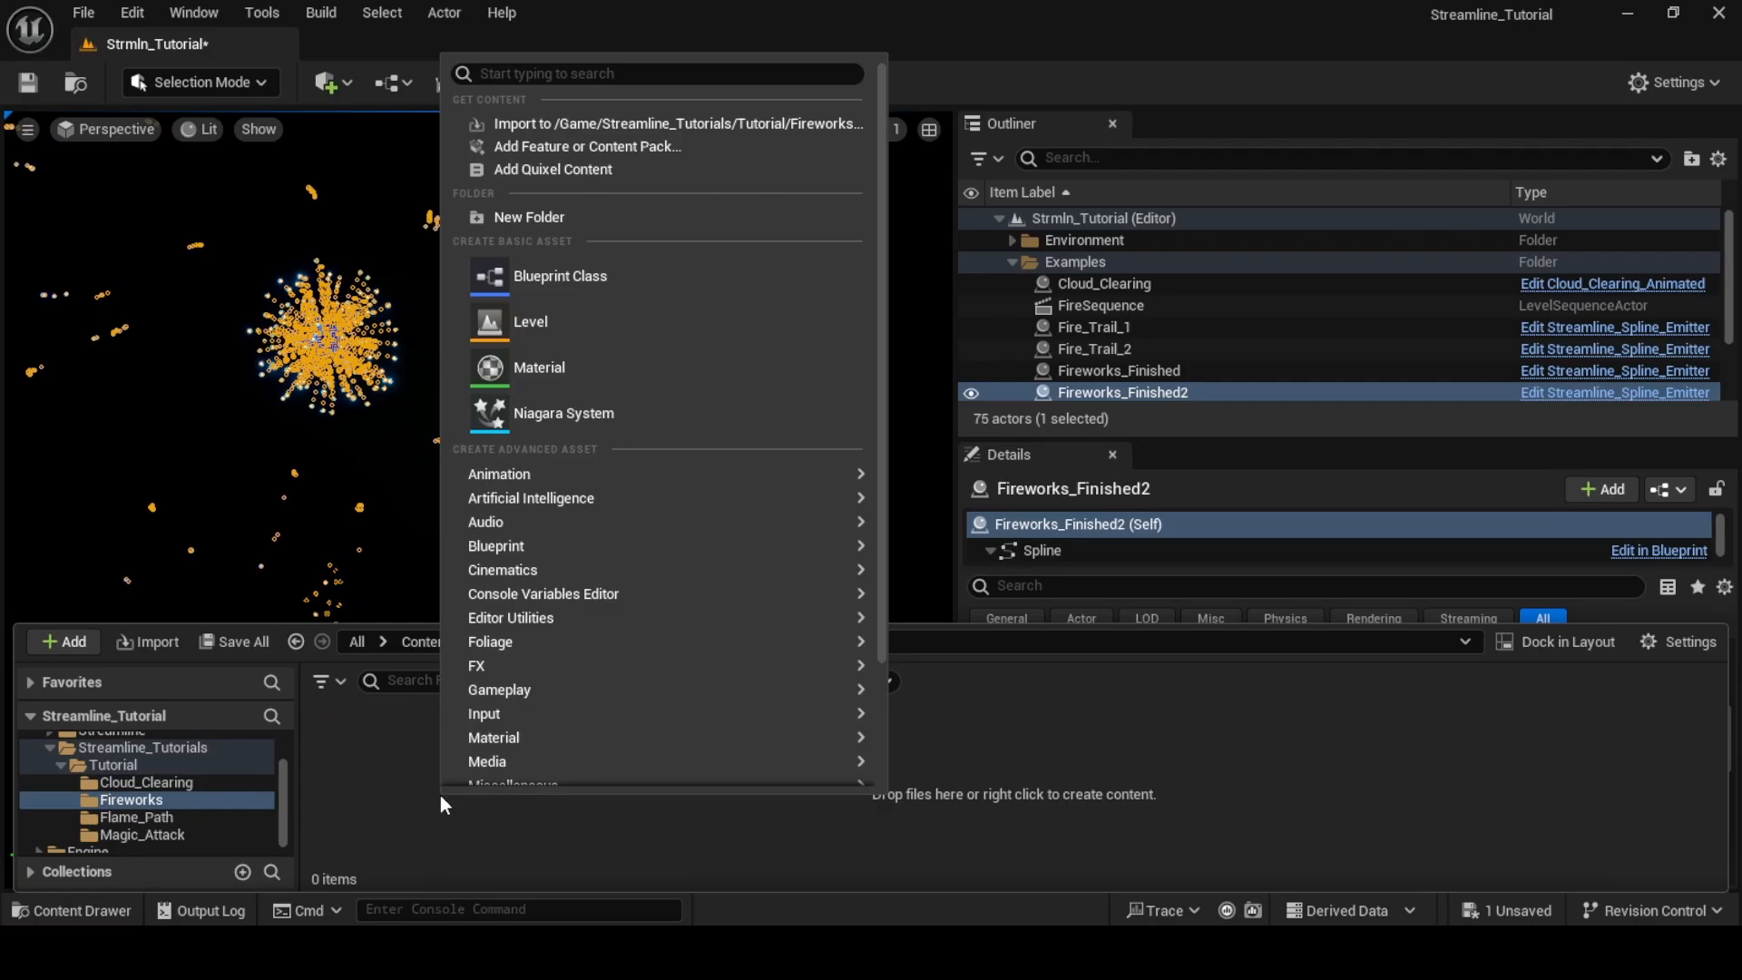
pyautogui.click(563, 422)
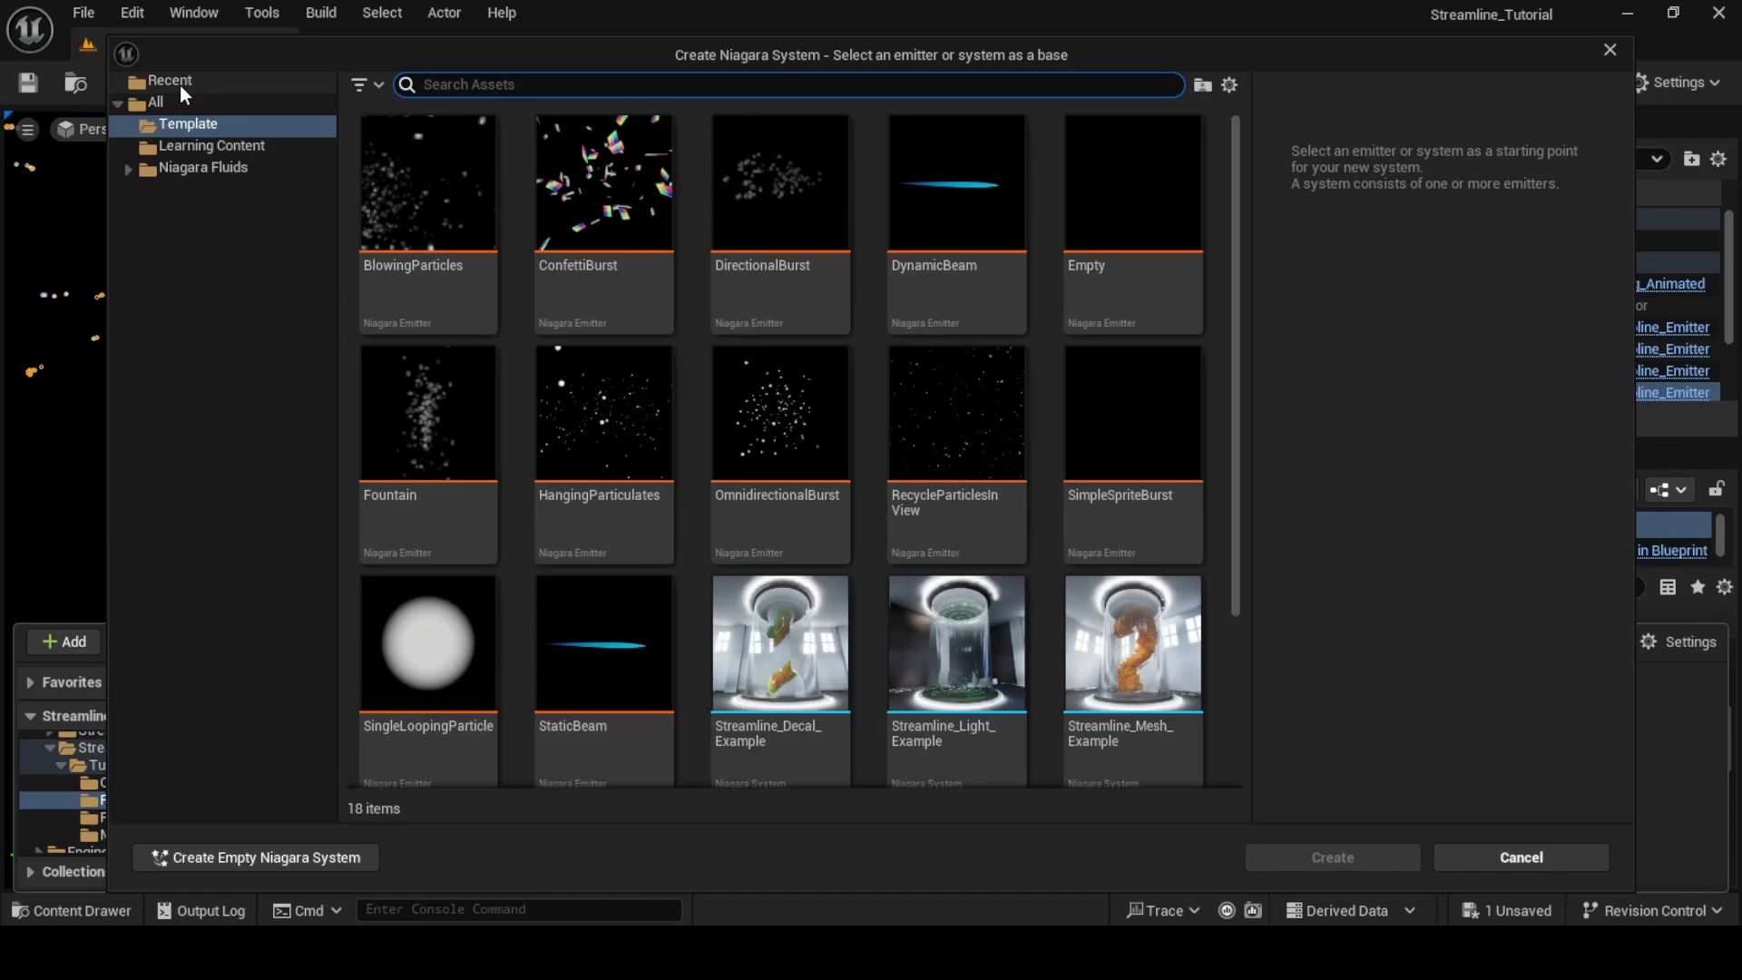
pyautogui.click(458, 468)
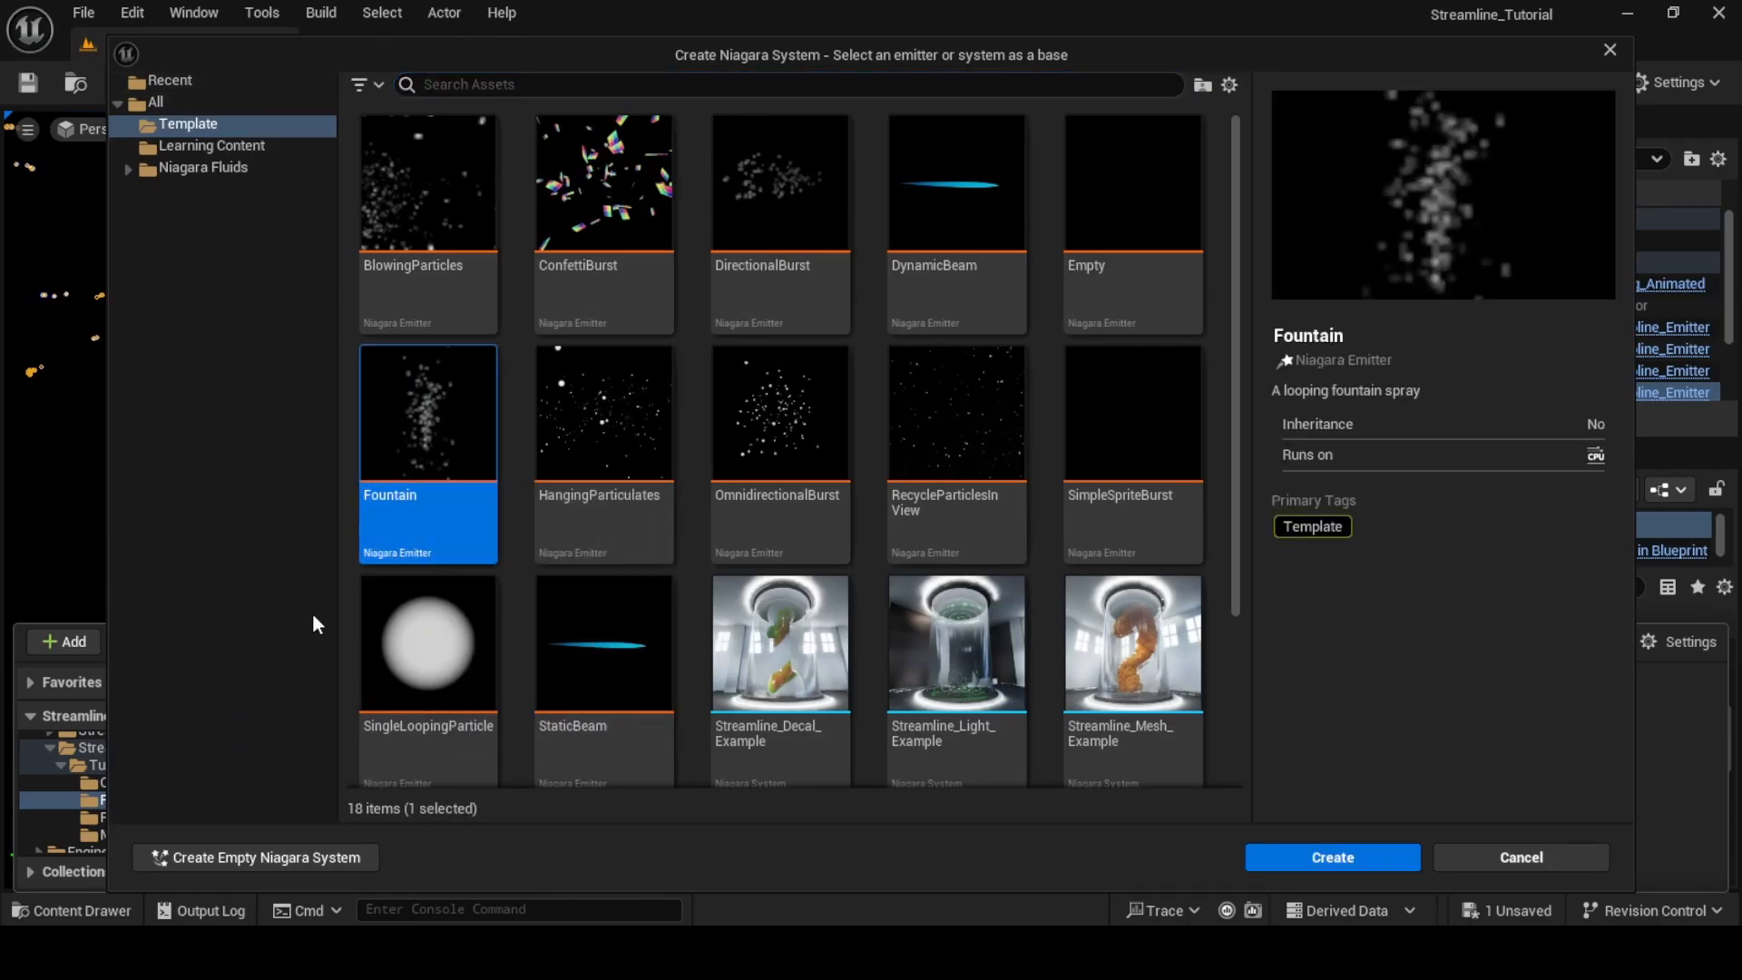
pyautogui.scroll(-2, 830, 636)
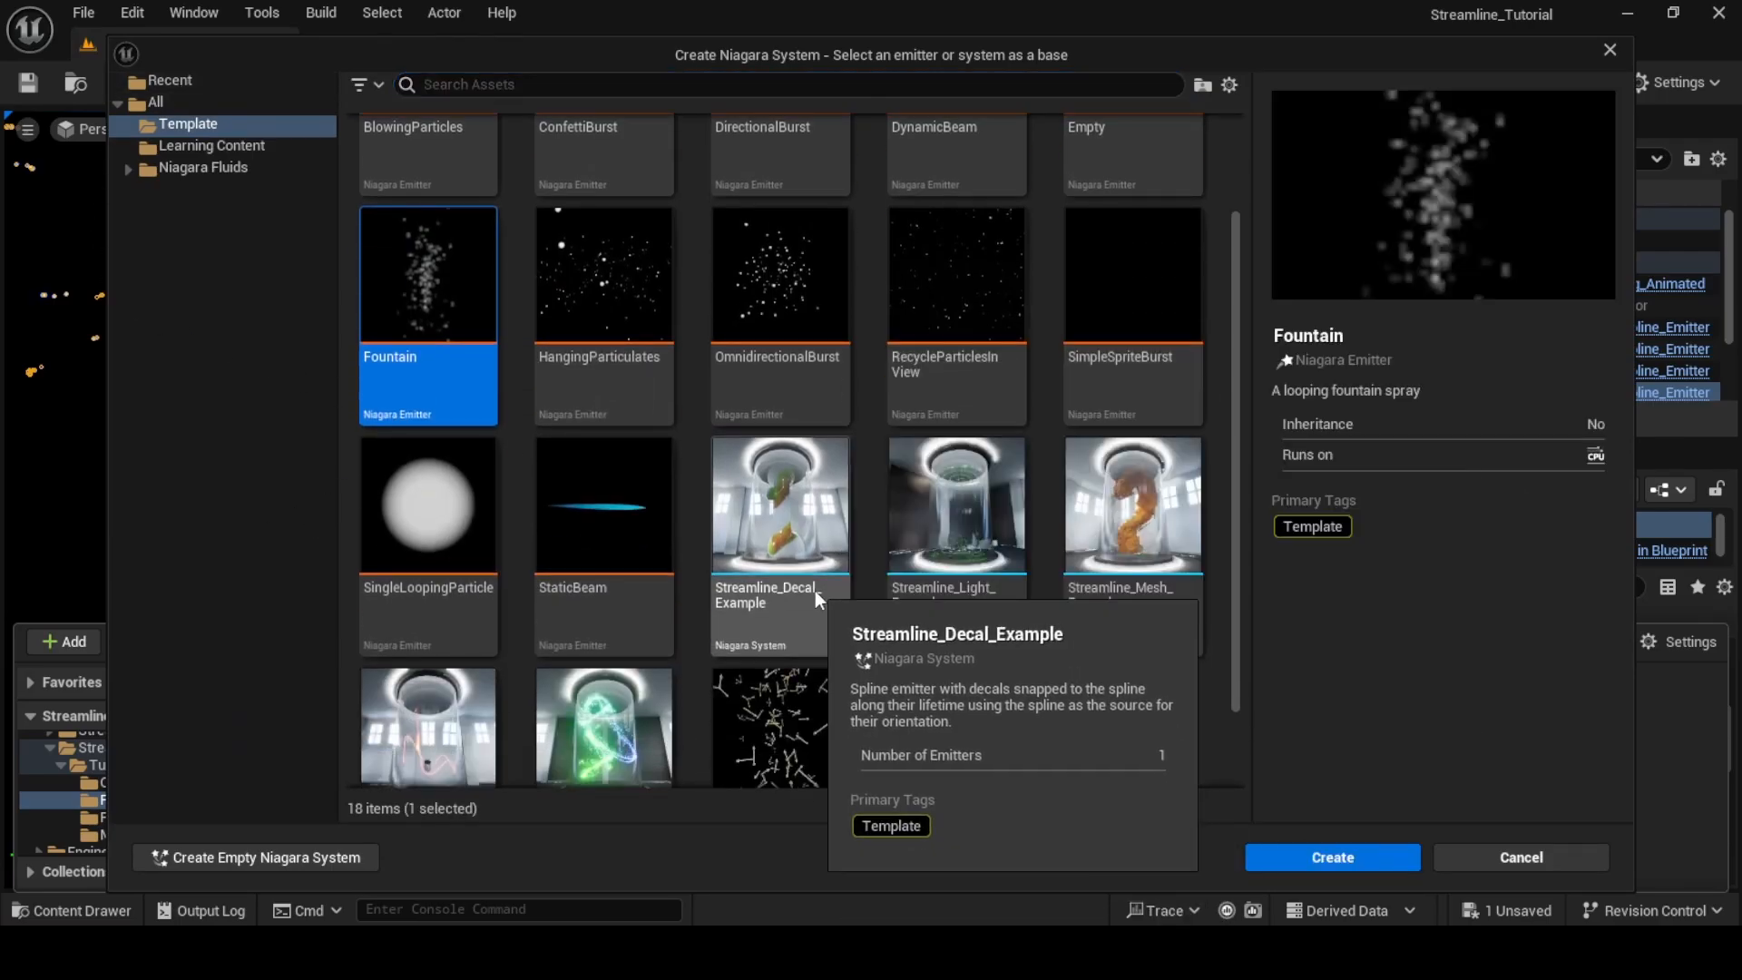
pyautogui.scroll(2, 875, 610)
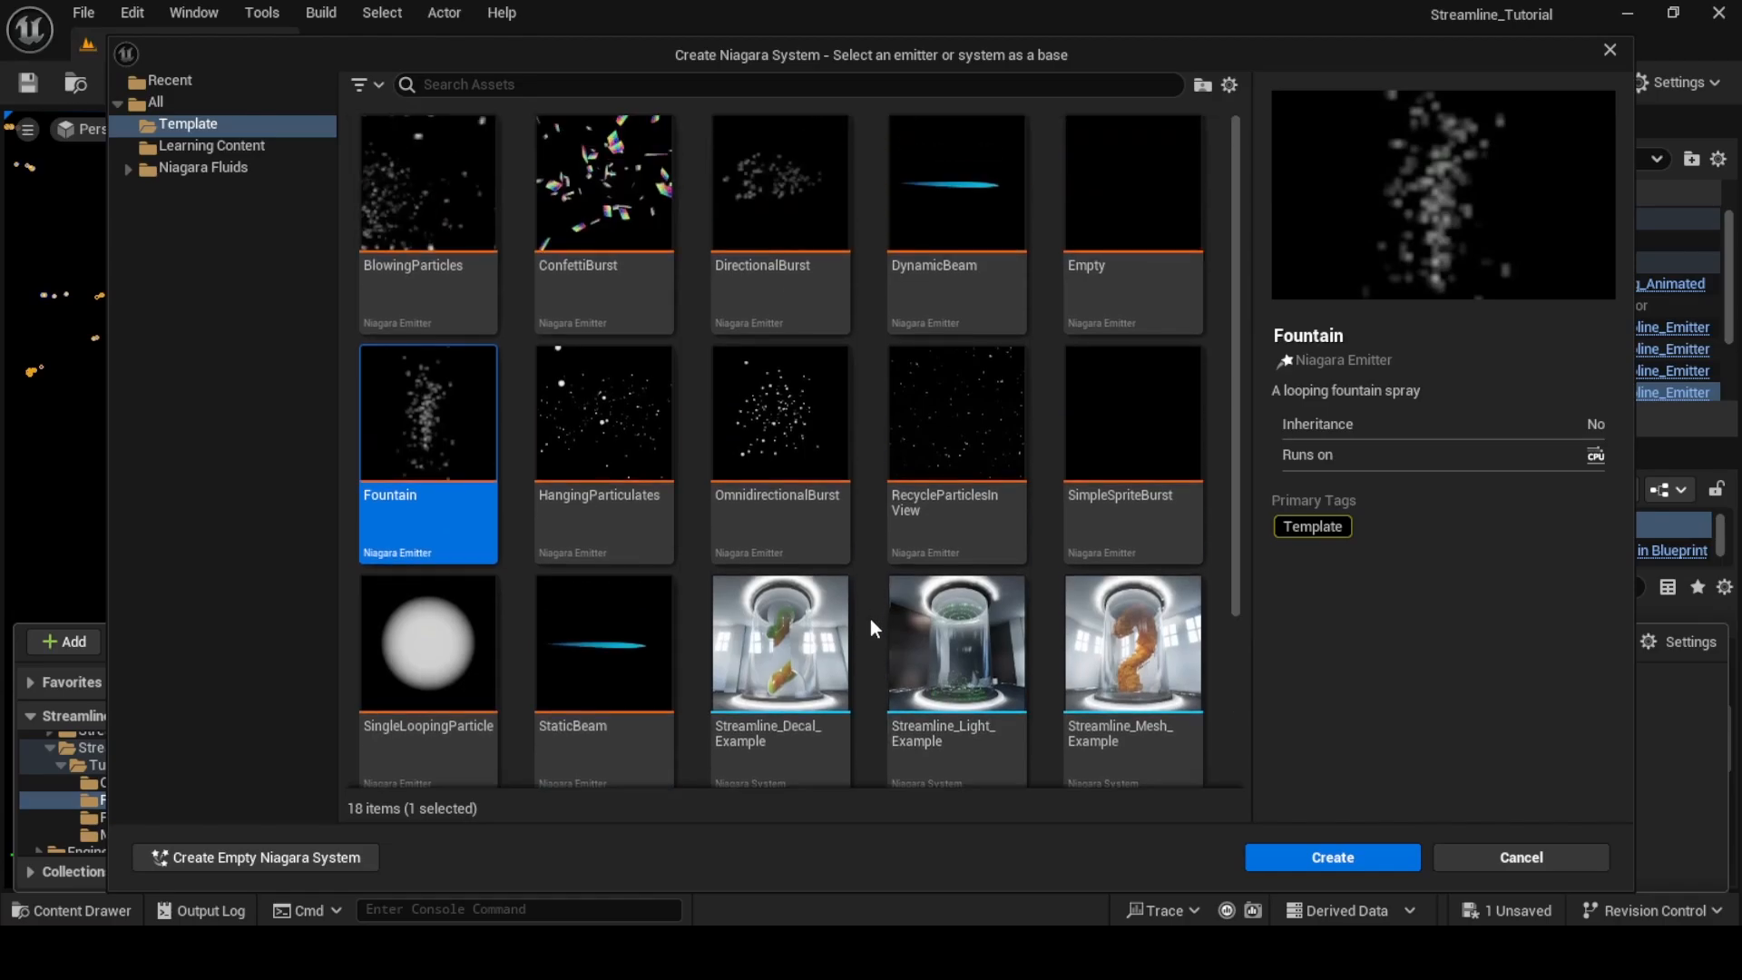
pyautogui.click(1292, 858)
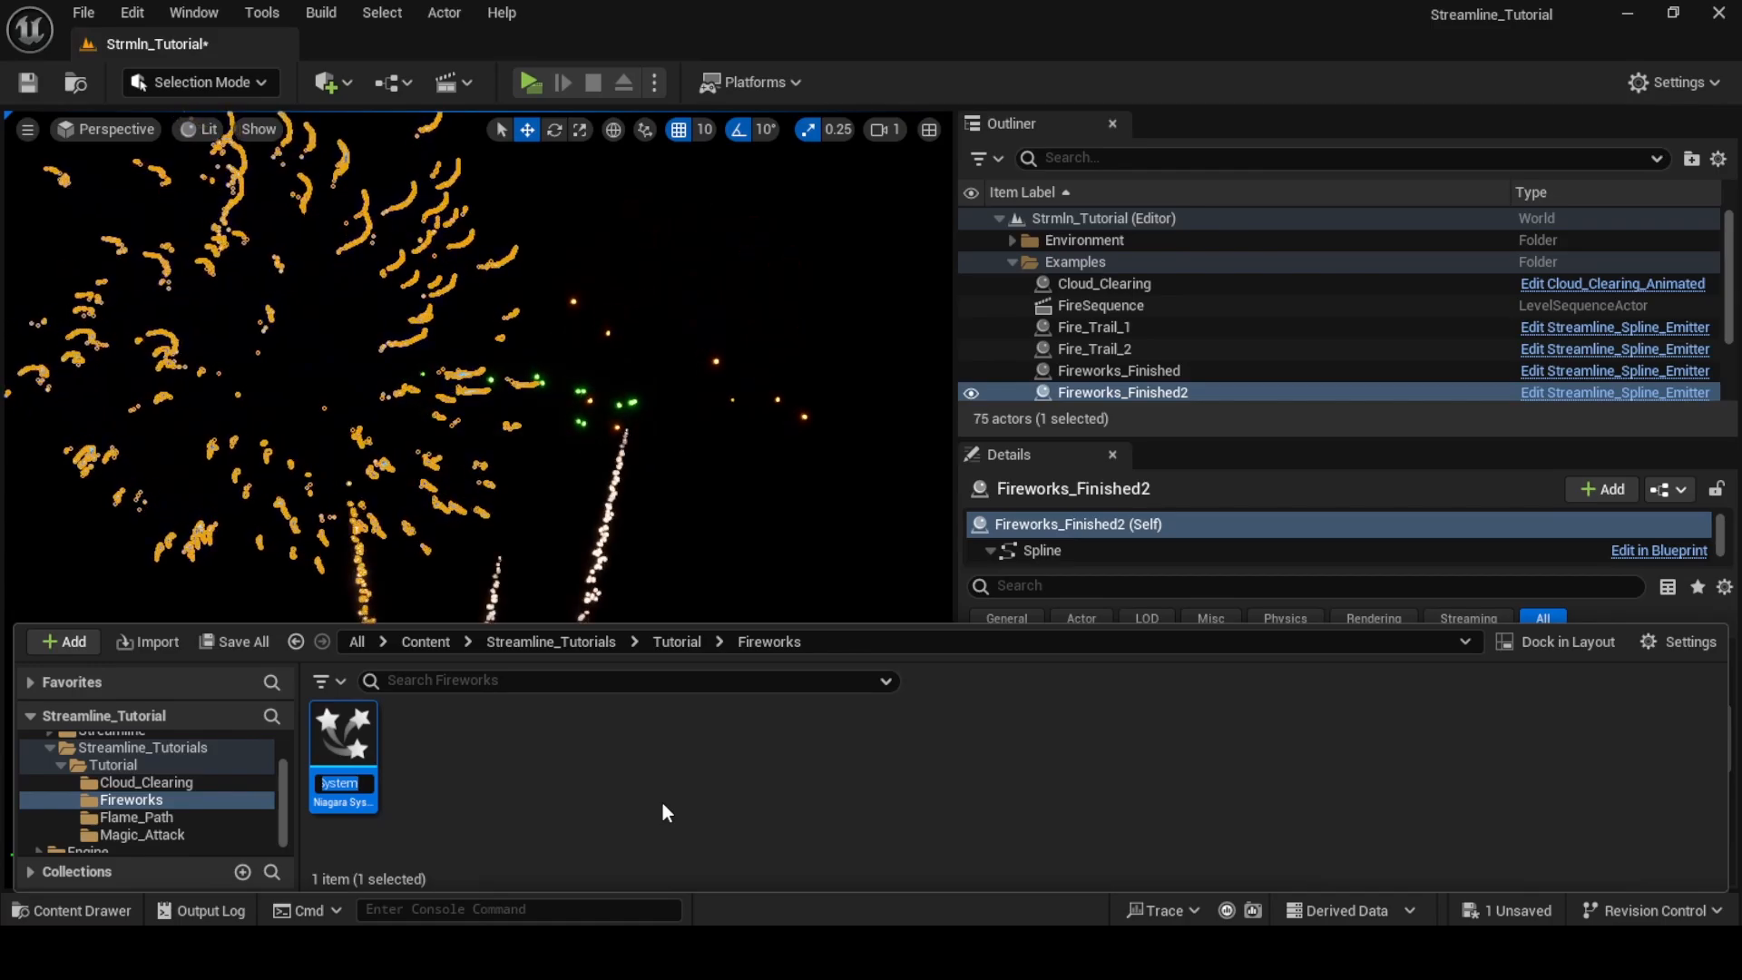
# Name the new Niagara system Streamline_Fireworks_FX and open it for editing
pyautogui.write('Streamline_')
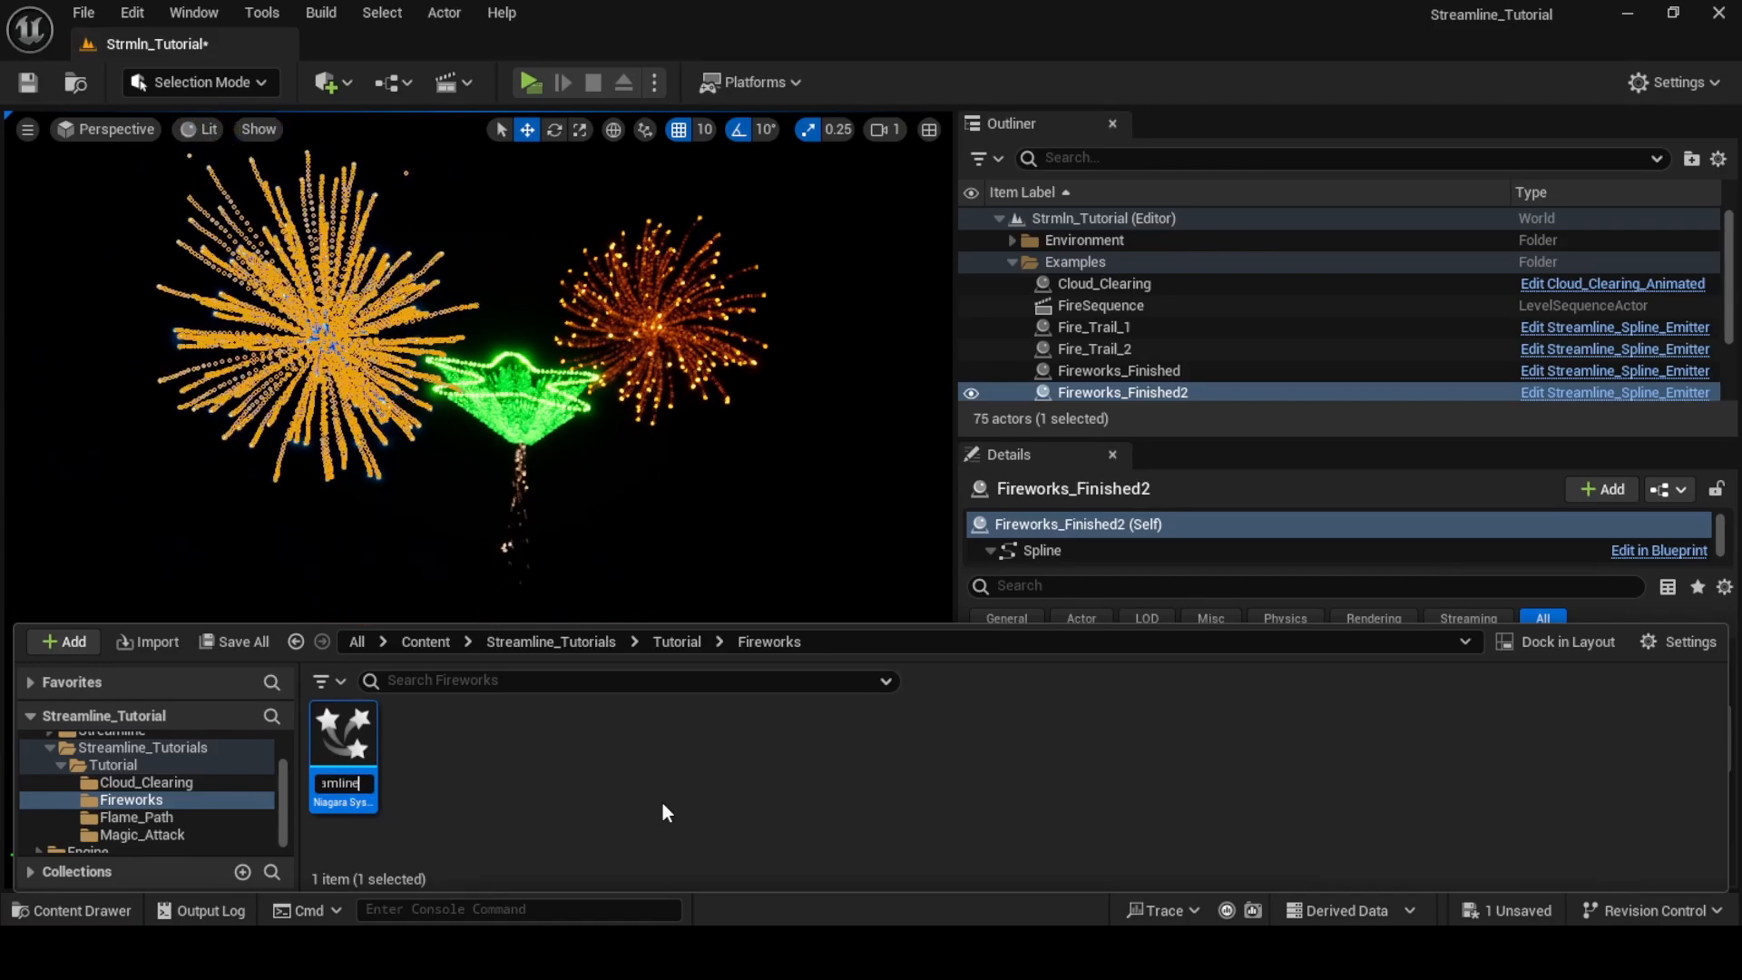
pyautogui.write('Fire')
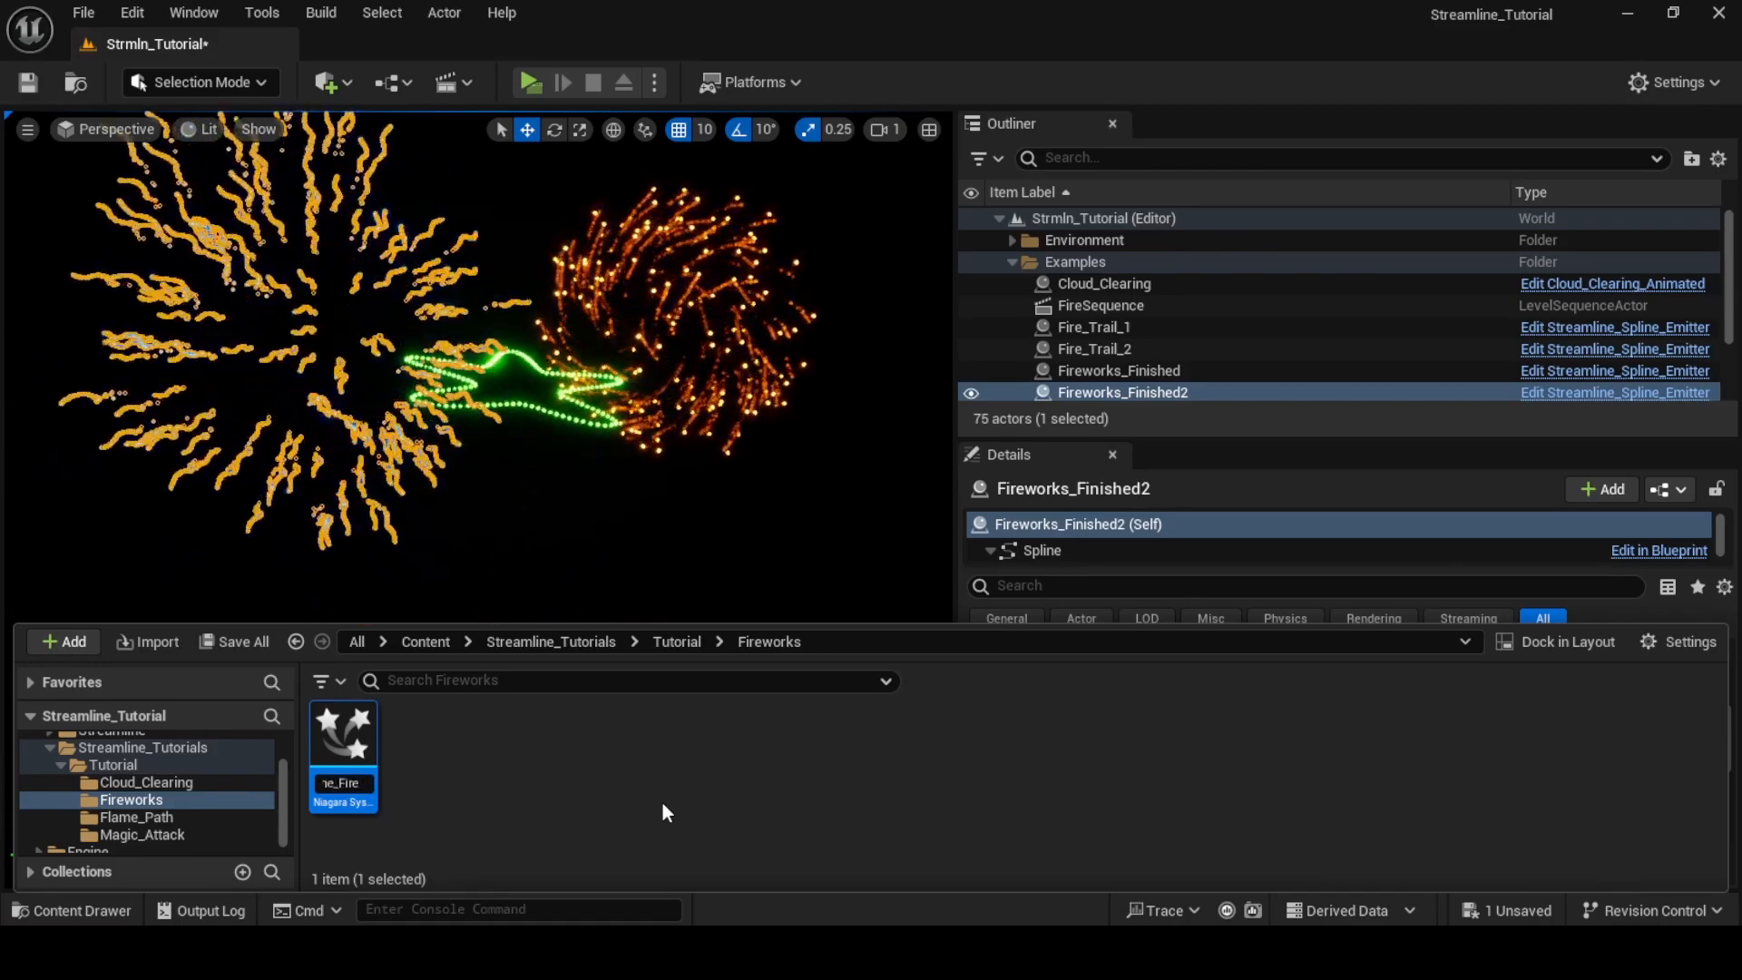
pyautogui.write('work')
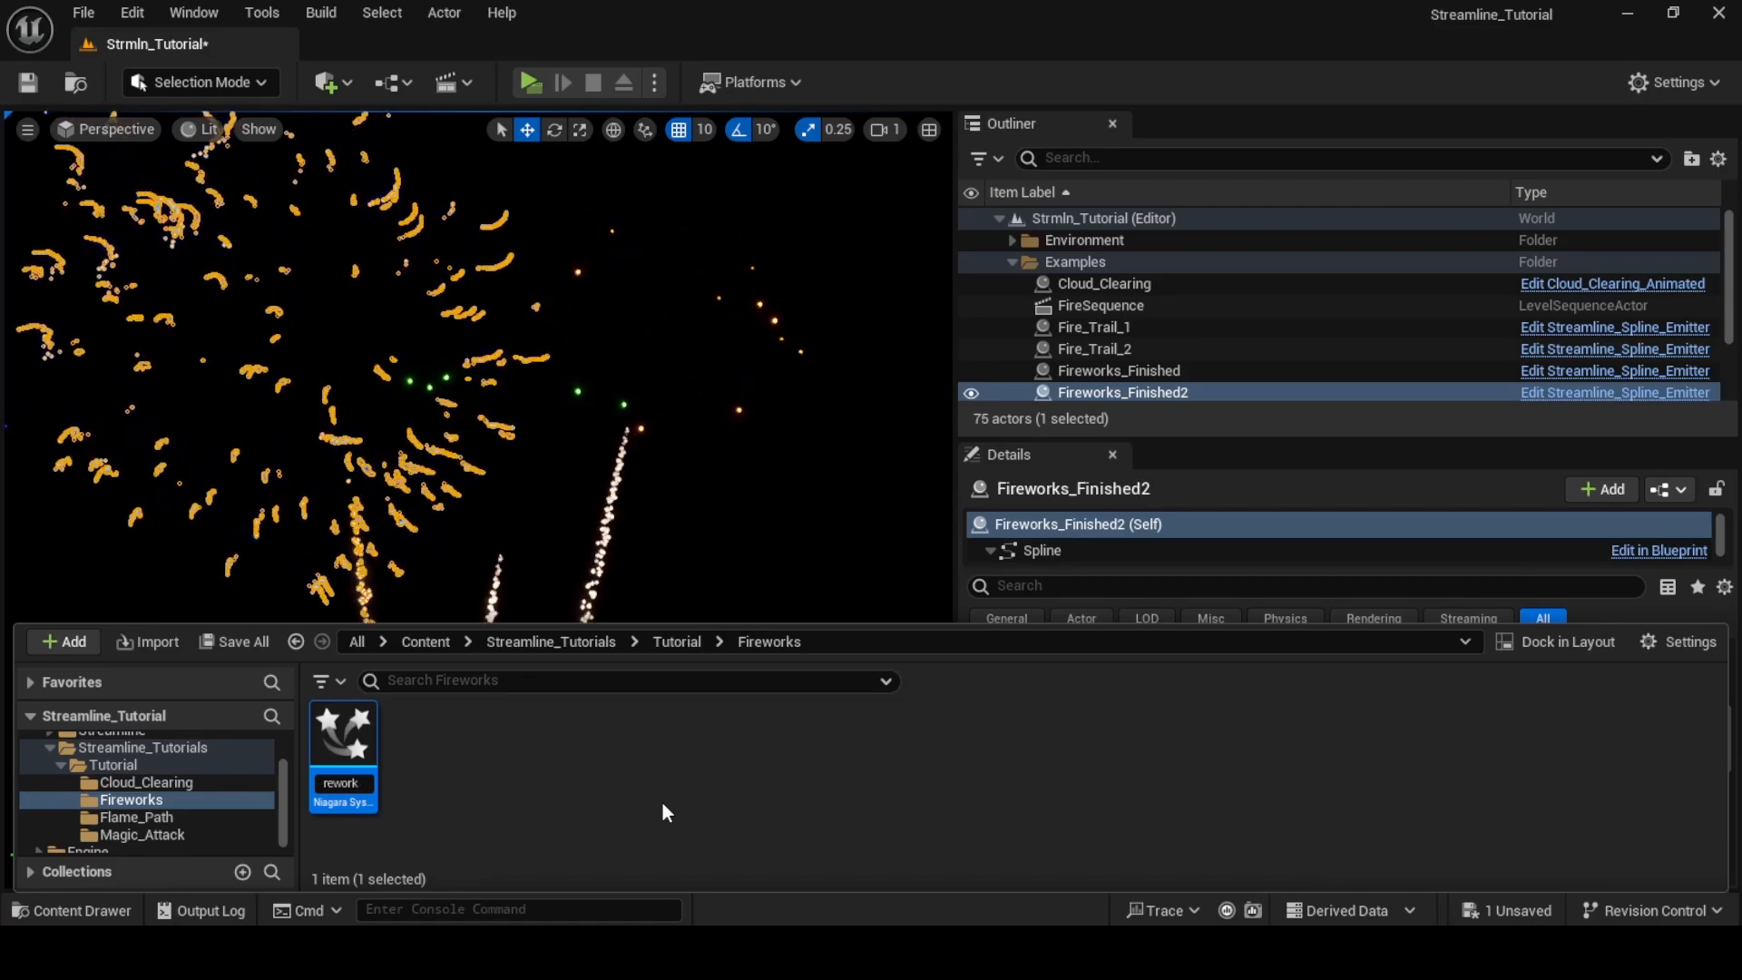
pyautogui.write('s')
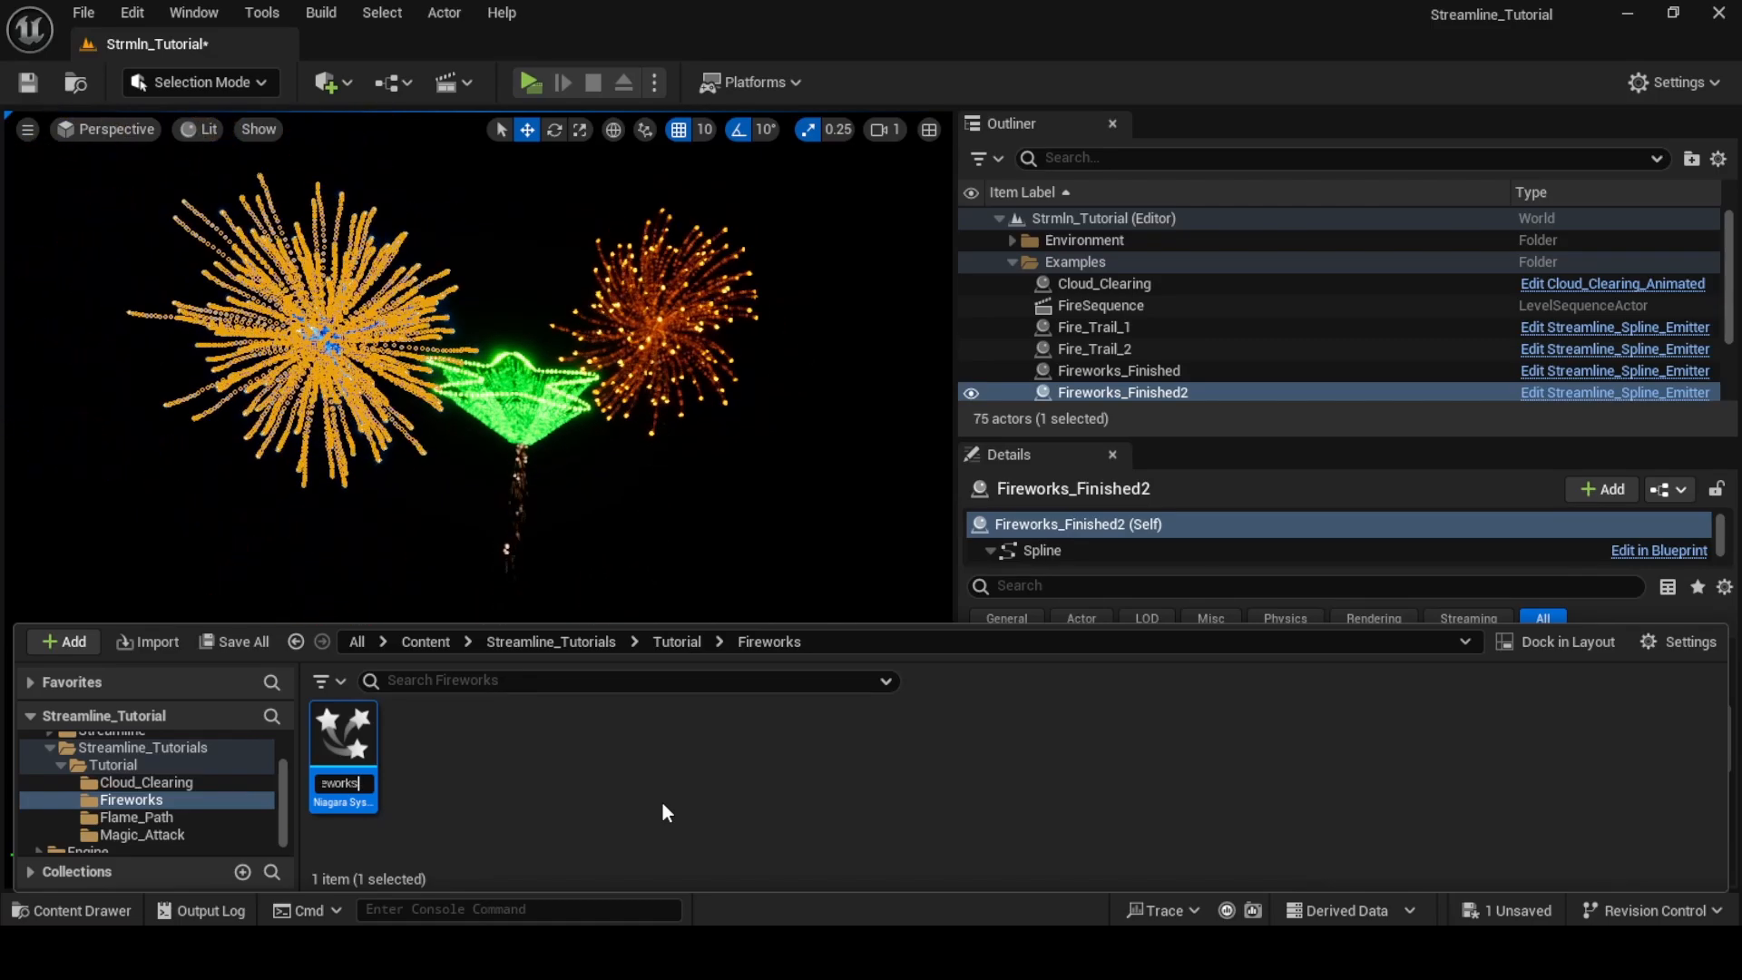
pyautogui.write('_FX')
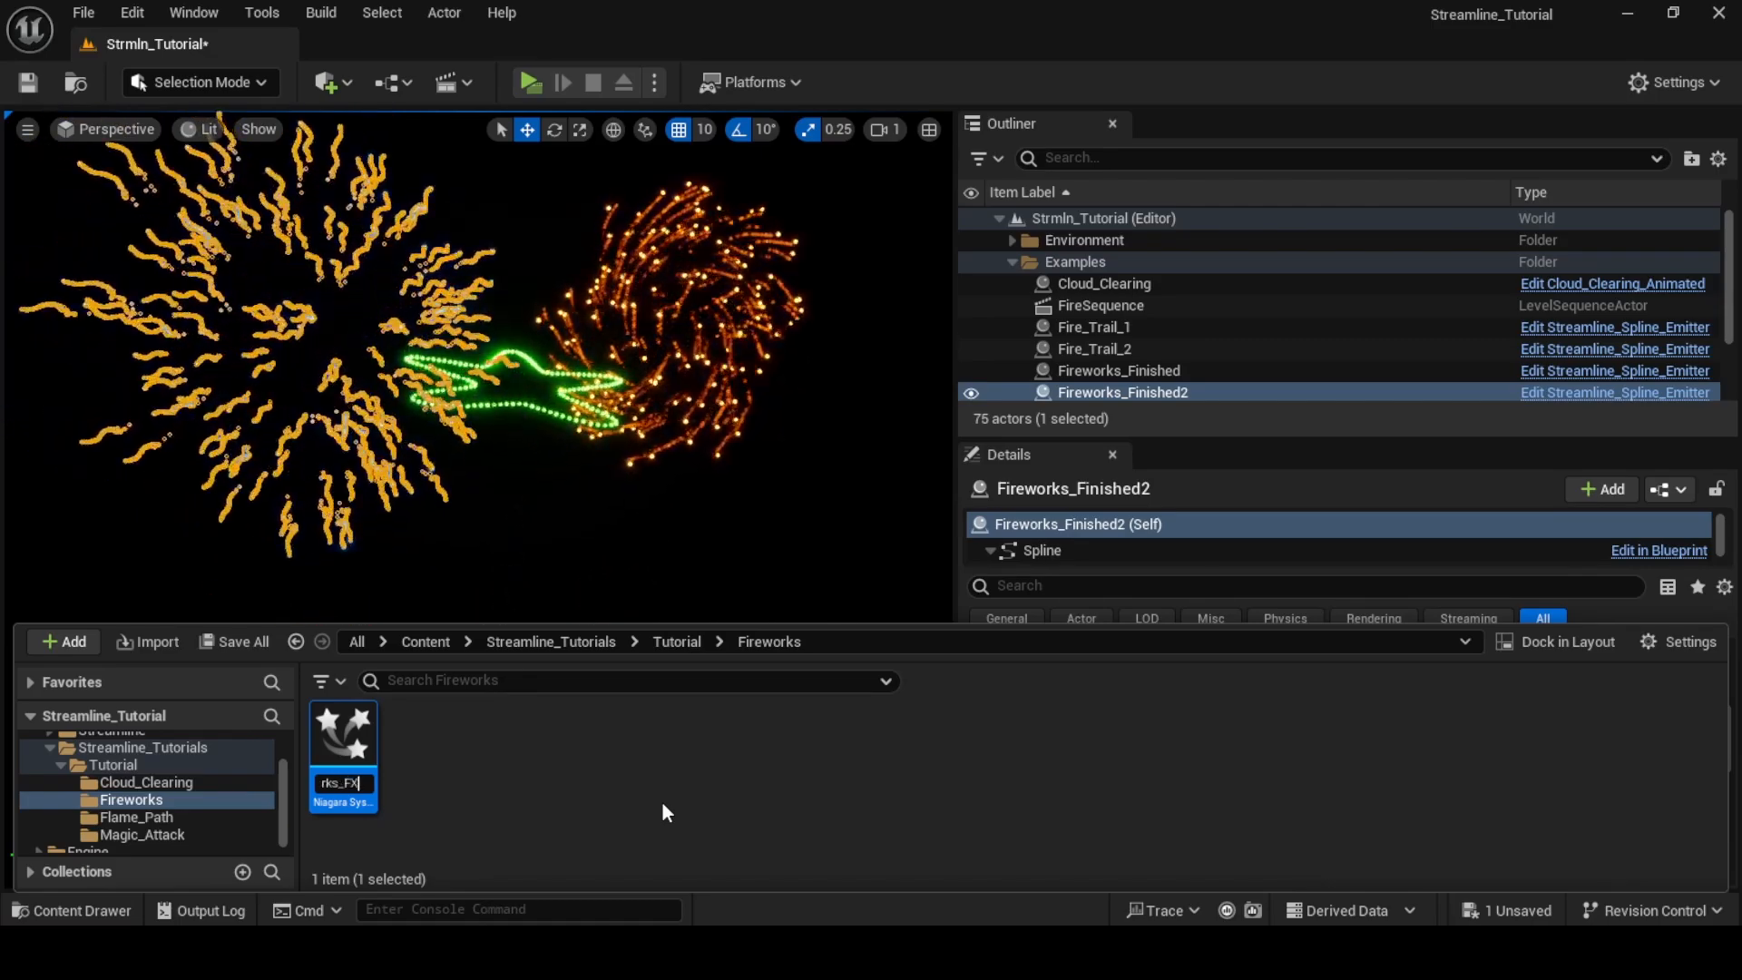
pyautogui.press('Return')
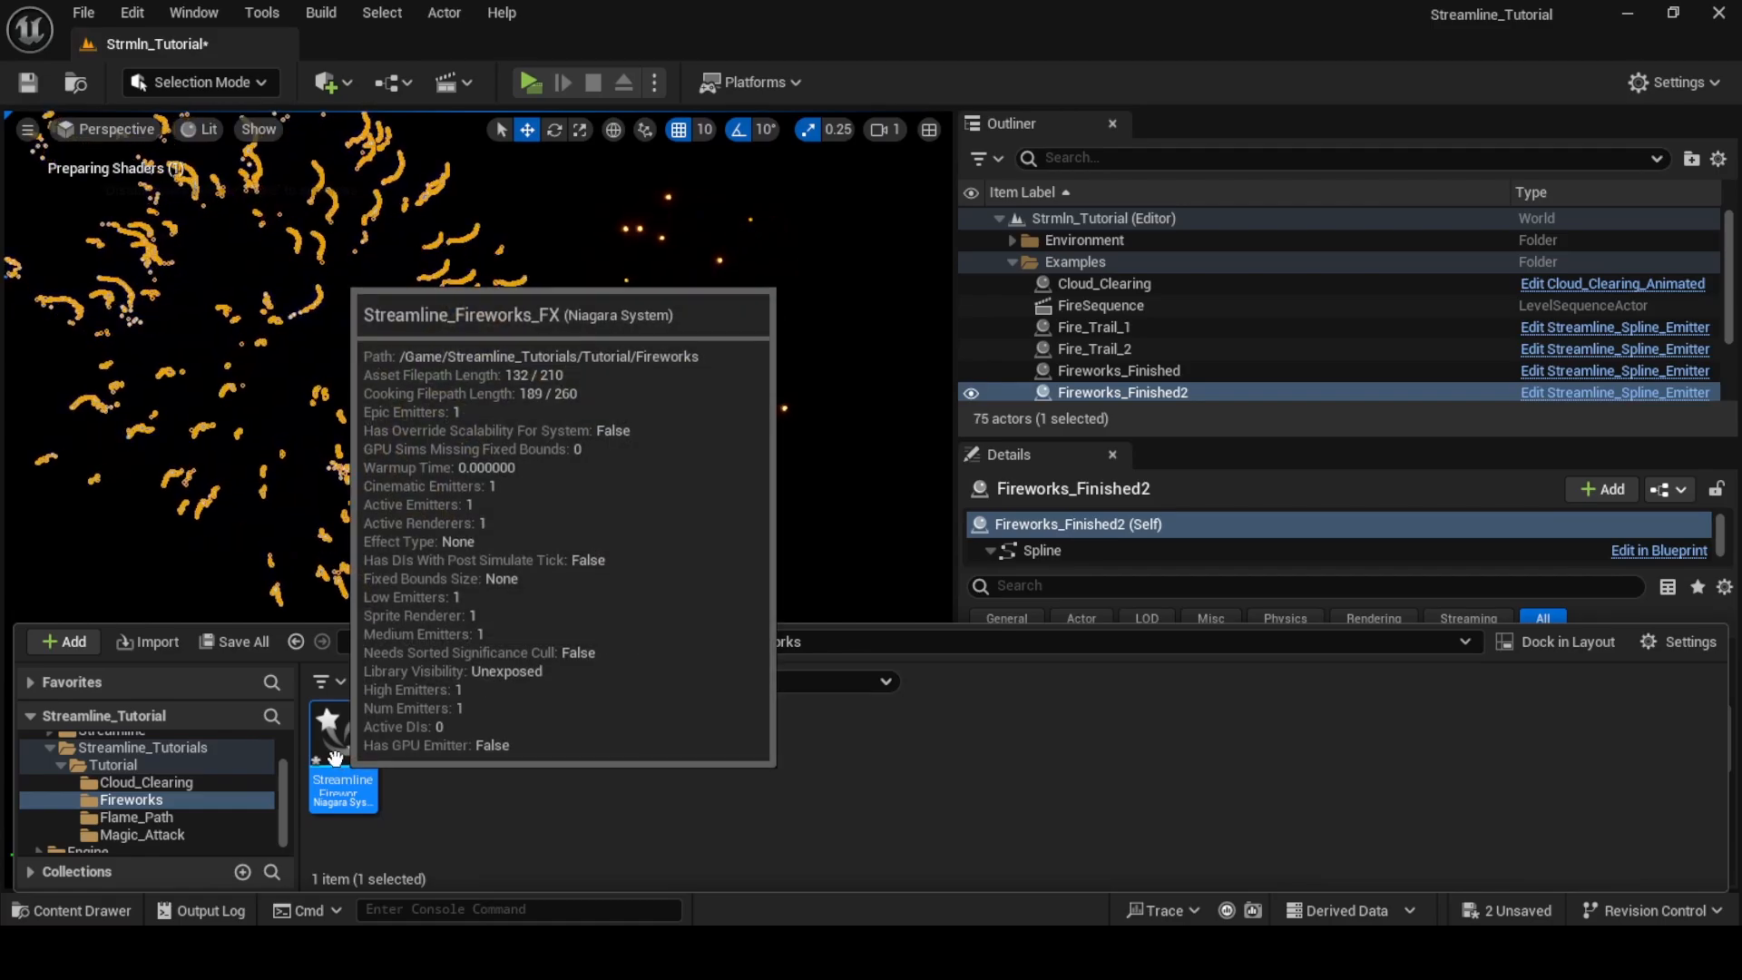
pyautogui.doubleClick(335, 759)
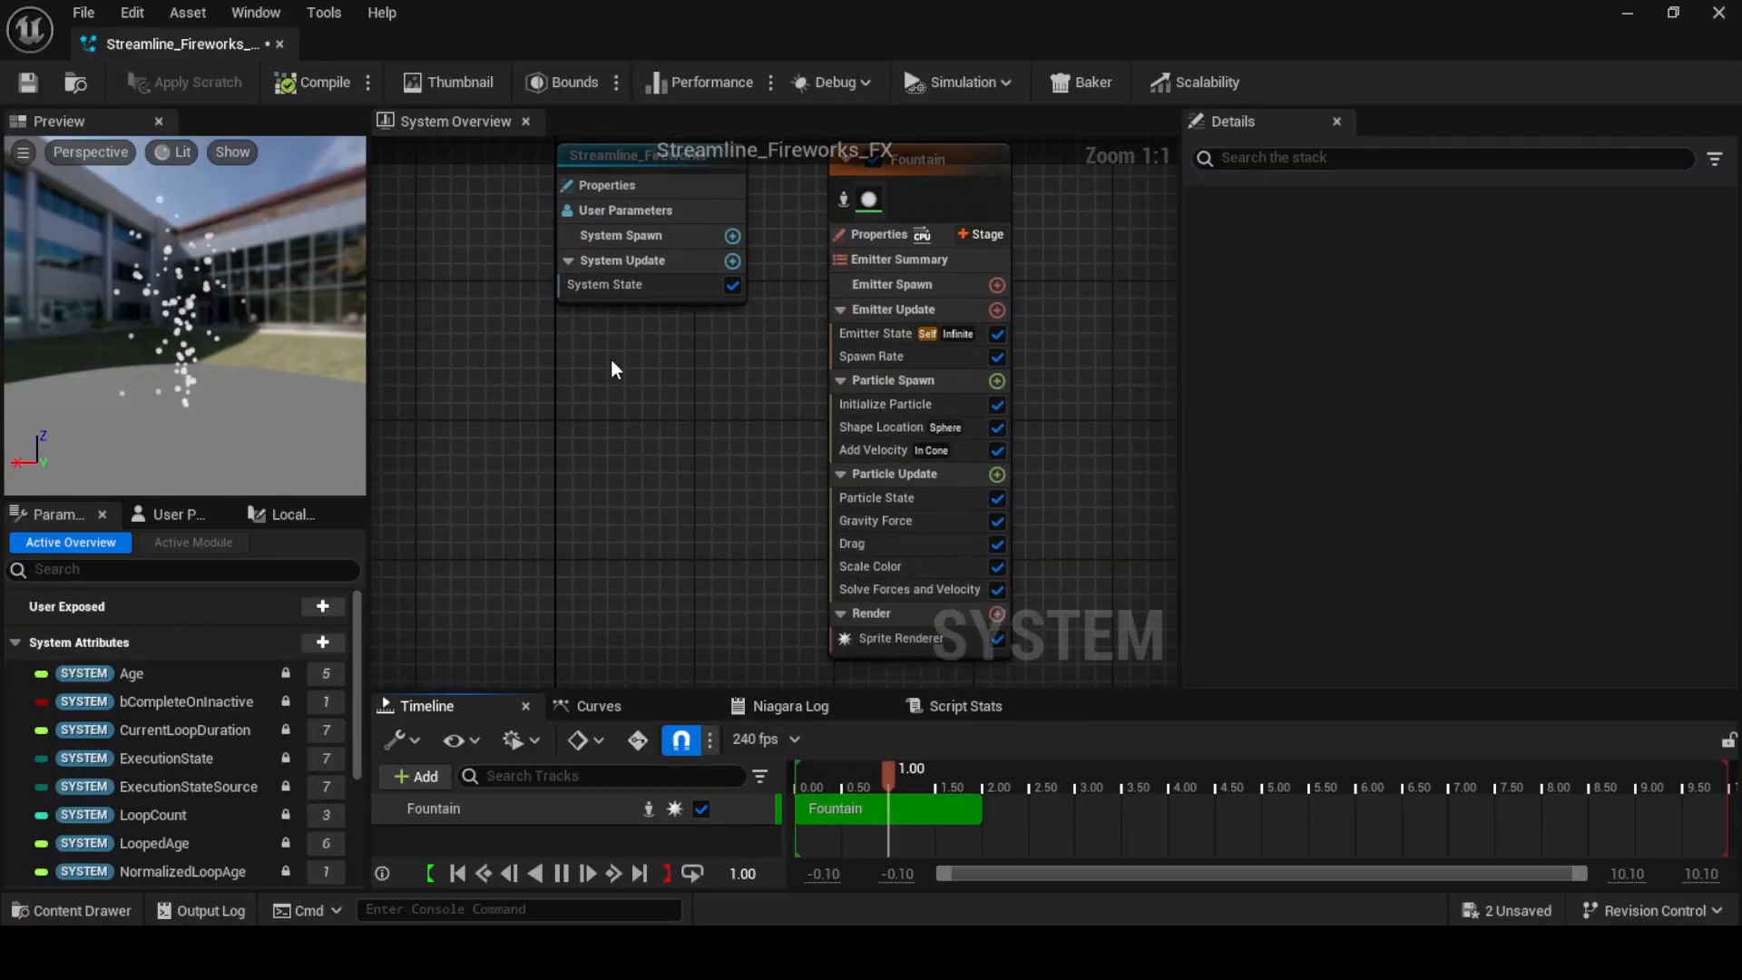
# Replace the Fountain emitter's Spawn Rate module with Spawn Burst Instantaneous in Emitter Update
pyautogui.moveTo(742, 448); pyautogui.dragTo(585, 433, button='right')
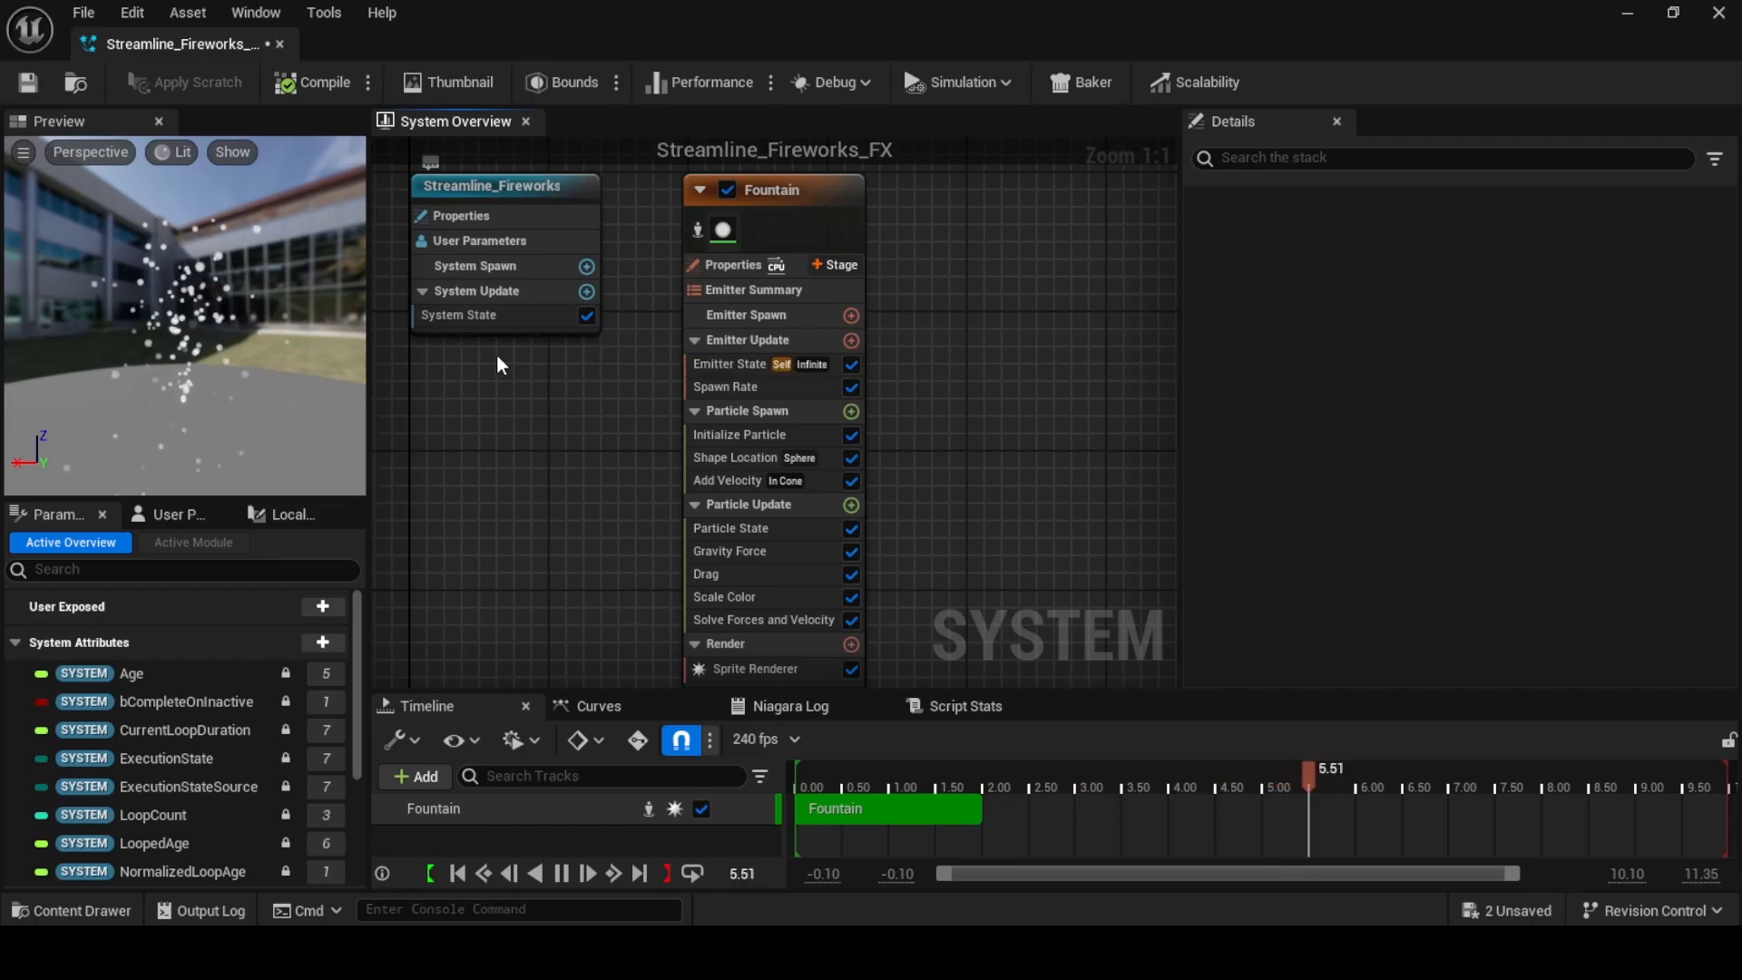
pyautogui.click(735, 389)
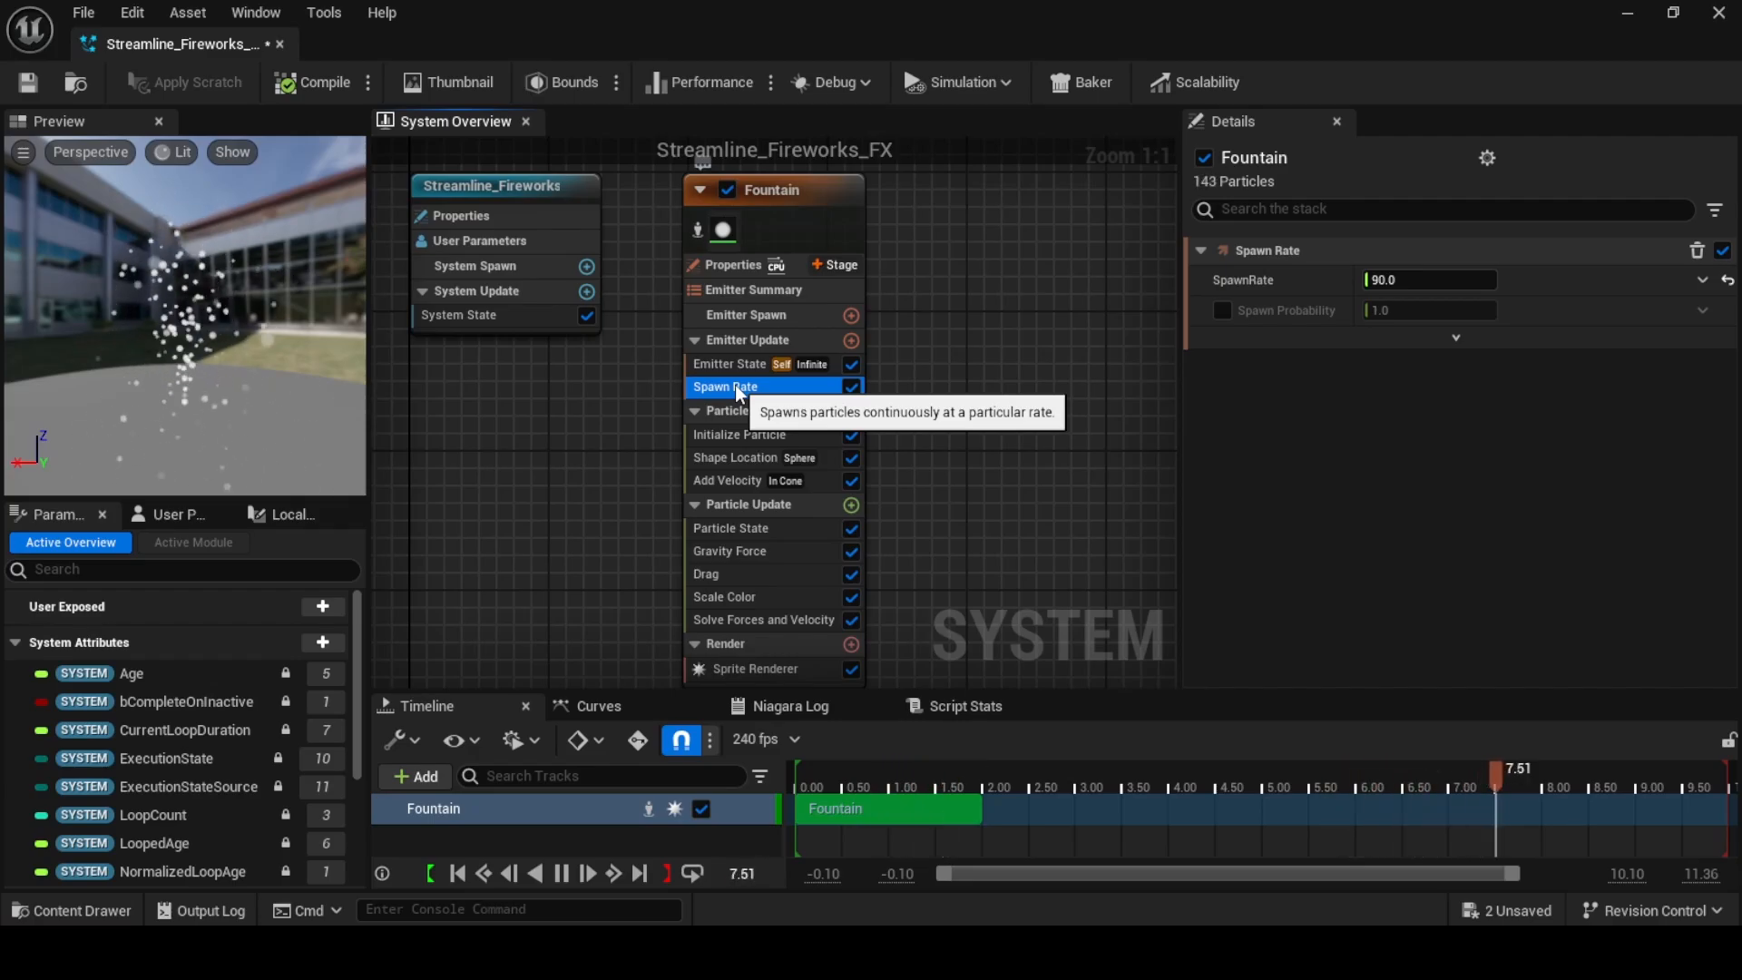
pyautogui.press('Delete')
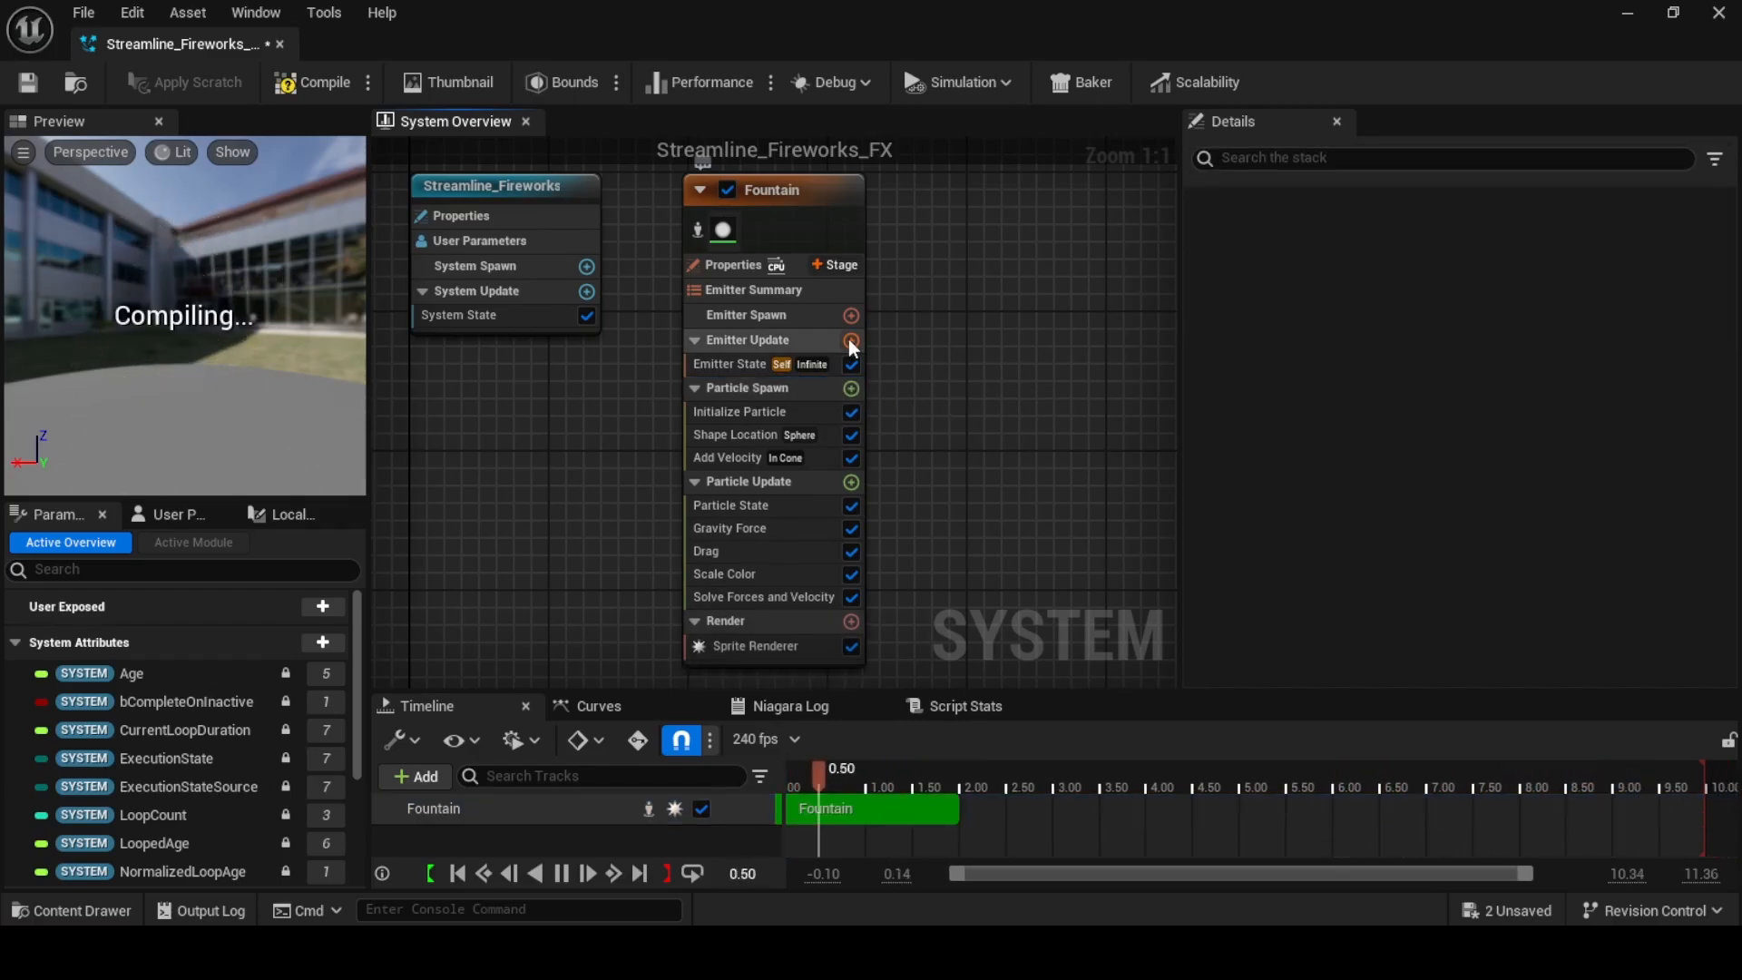
pyautogui.click(850, 341)
pyautogui.click(539, 532)
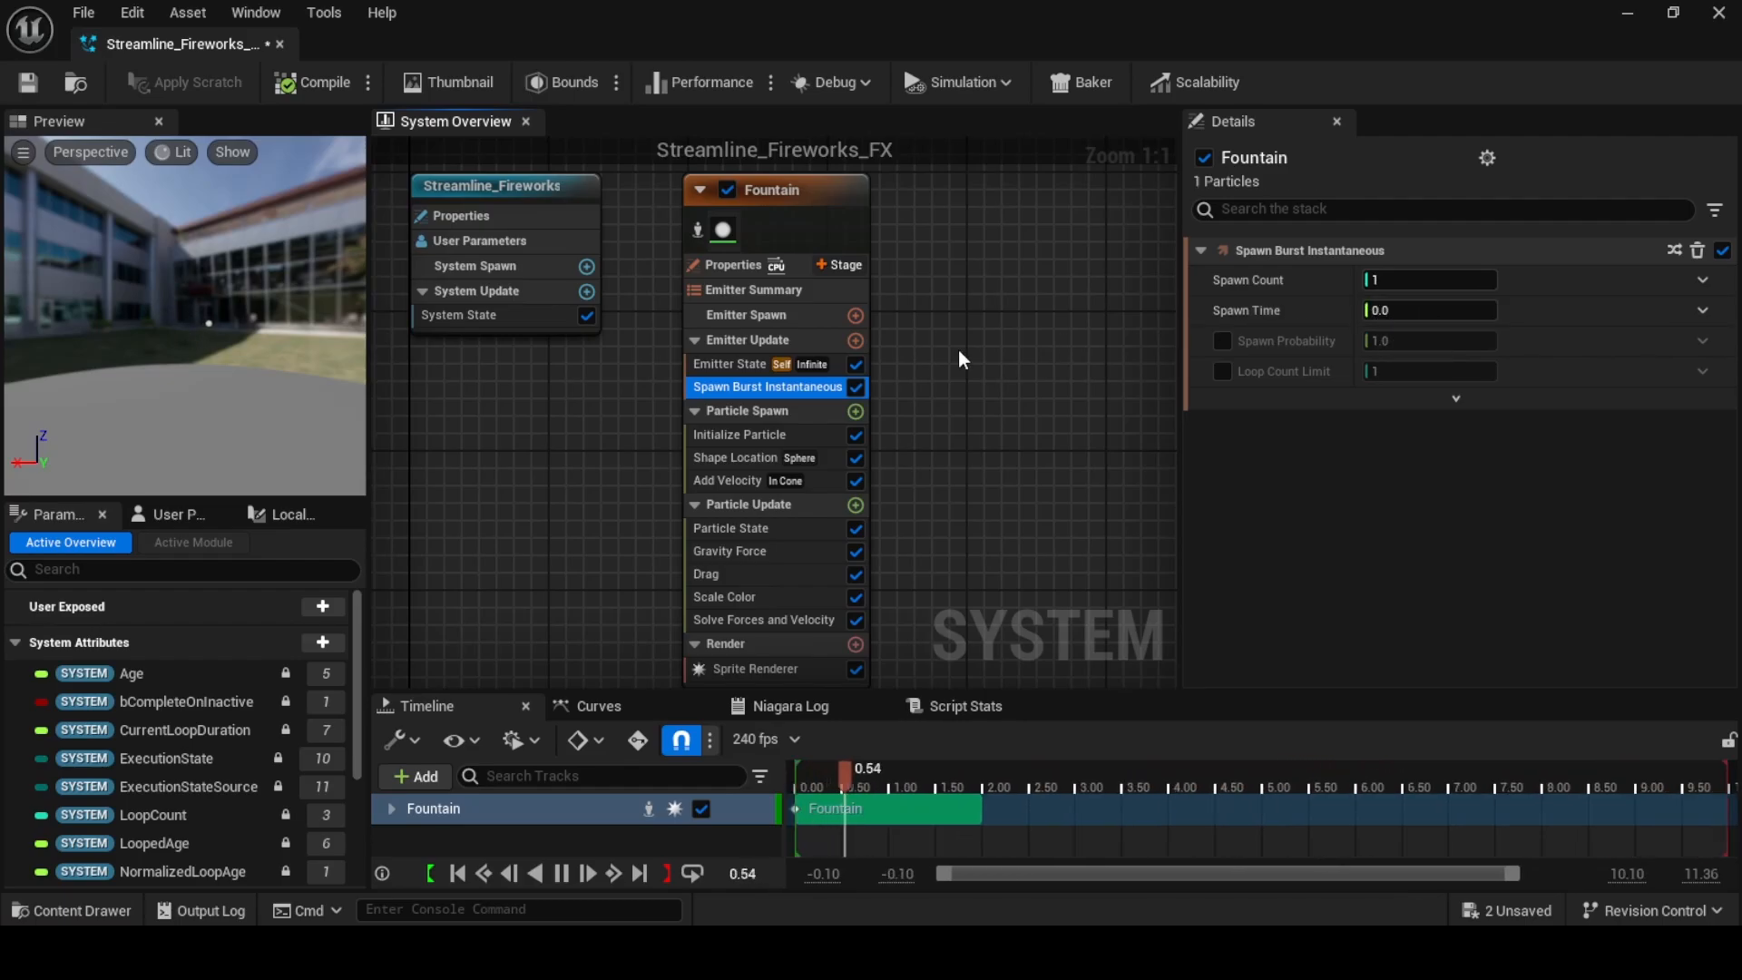
# Try the Once loop behavior in the Fountain emitter's Emitter State and return it to Infinite
pyautogui.click(733, 364)
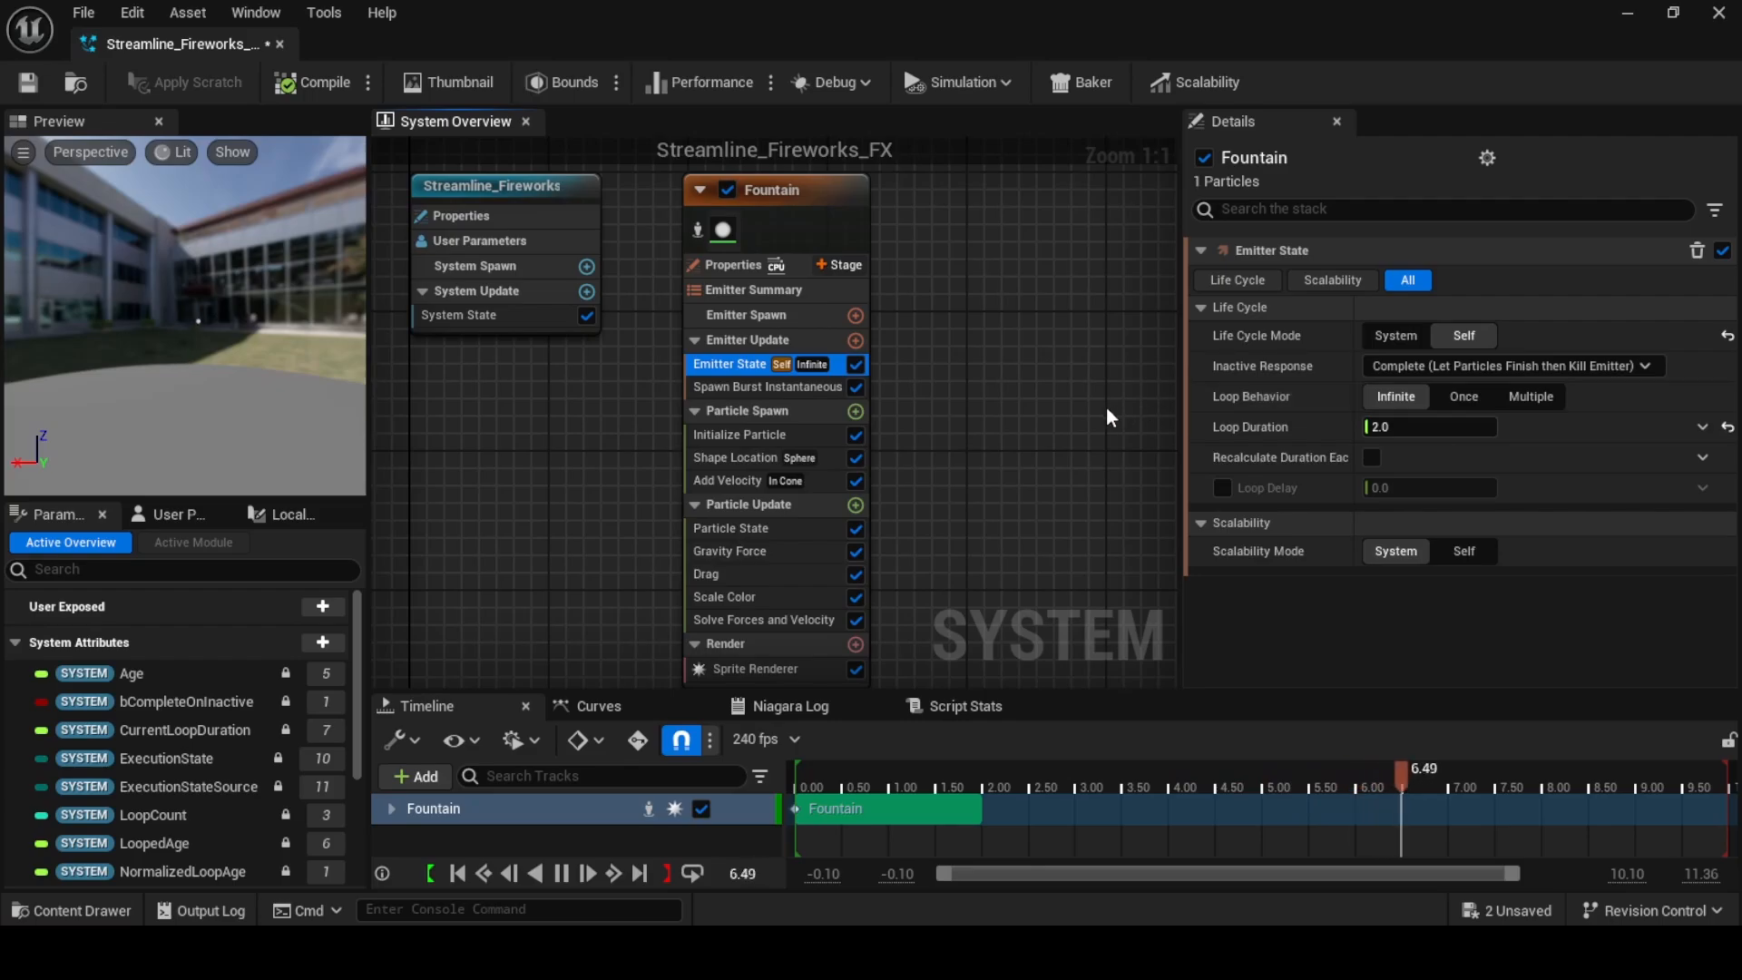
pyautogui.click(1464, 396)
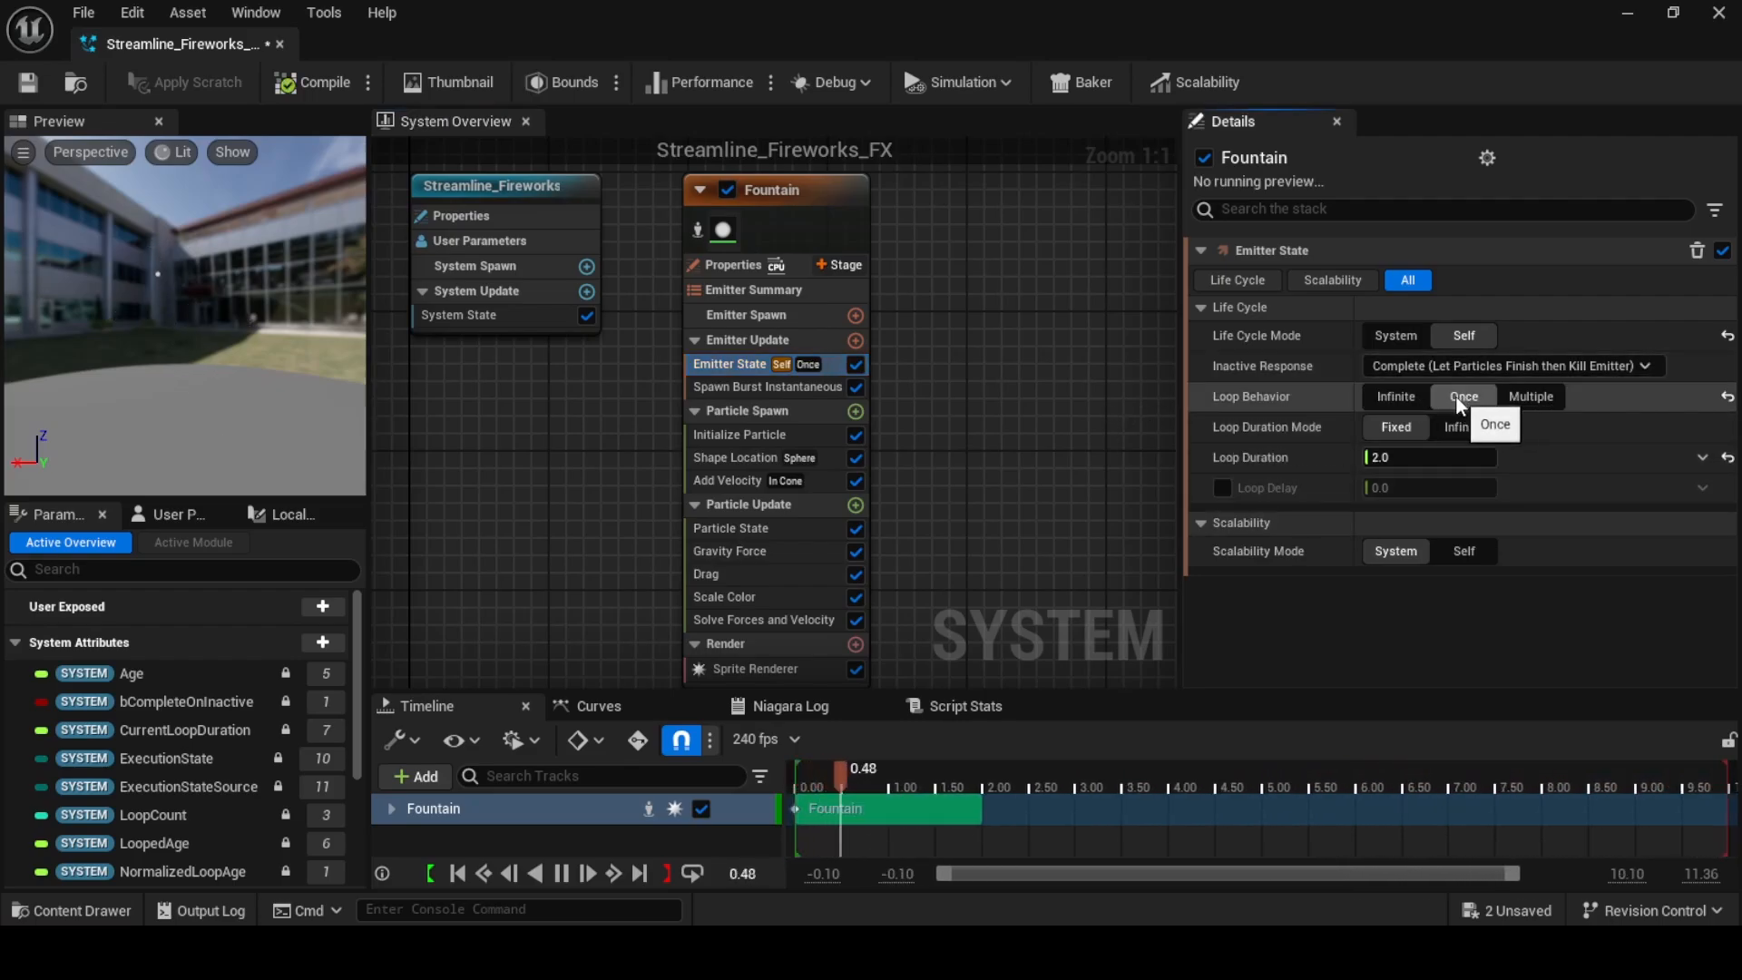
pyautogui.click(1529, 396)
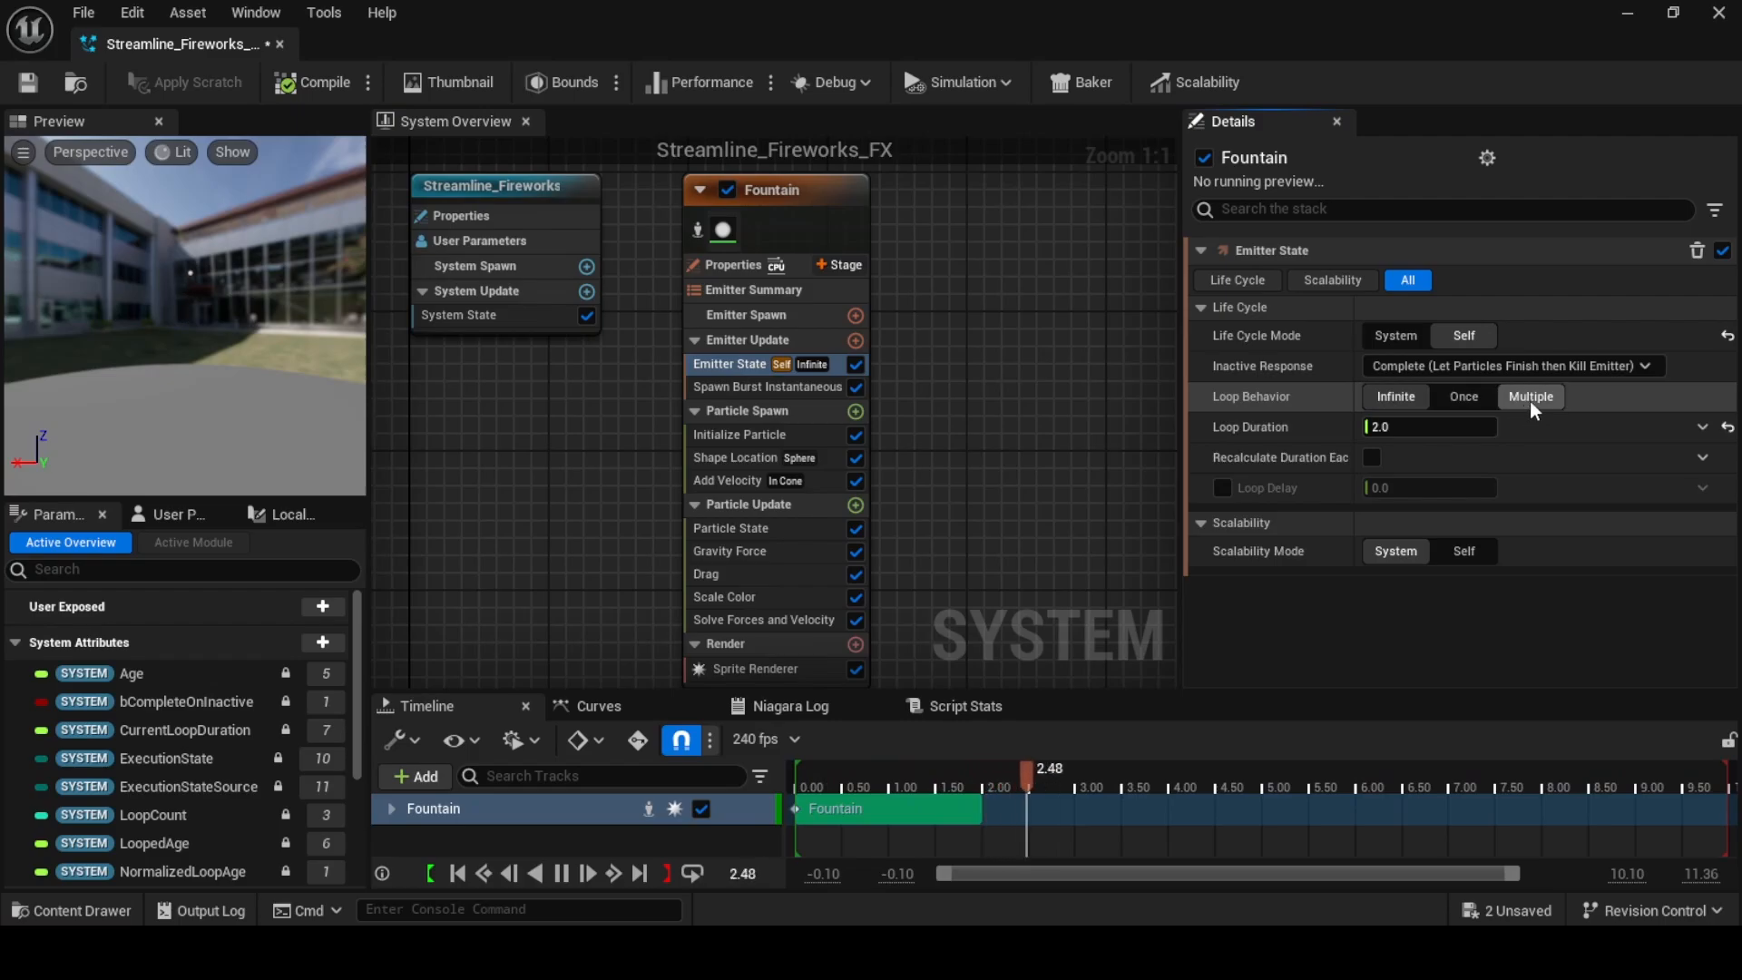
pyautogui.click(1406, 398)
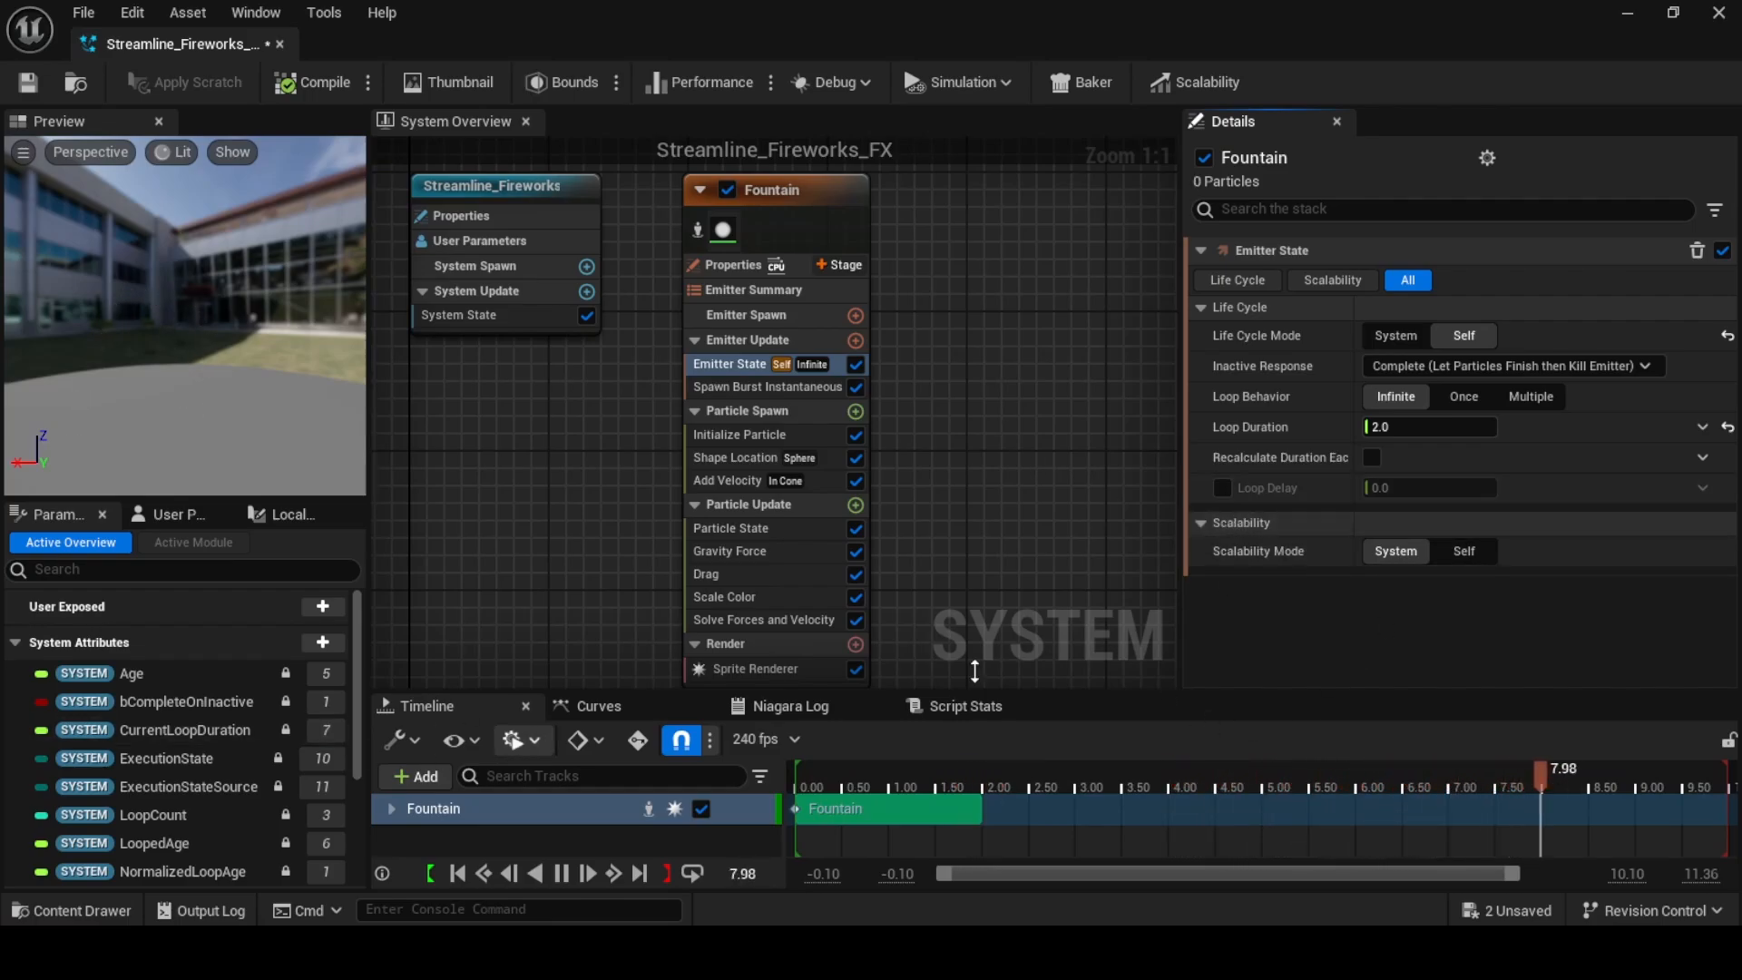
# Enable Loop Delay in the Fountain's Emitter State and drive it with a new user-exposed float parameter named Delay
pyautogui.click(1223, 488)
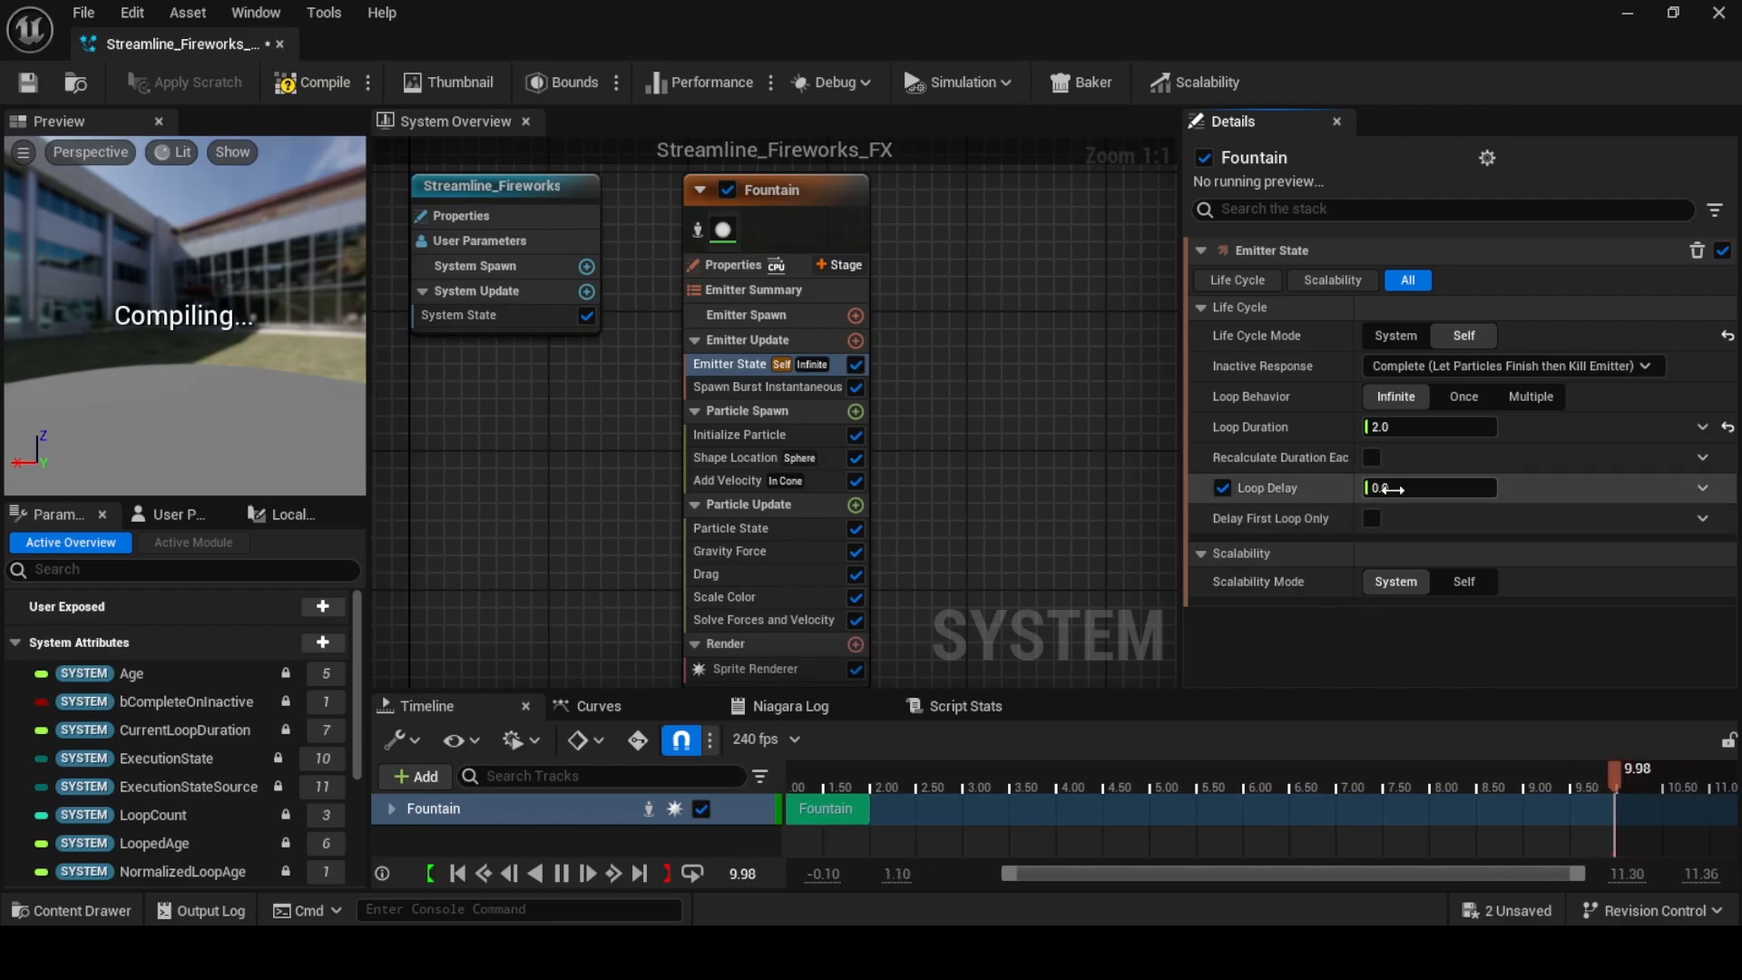
pyautogui.click(337, 608)
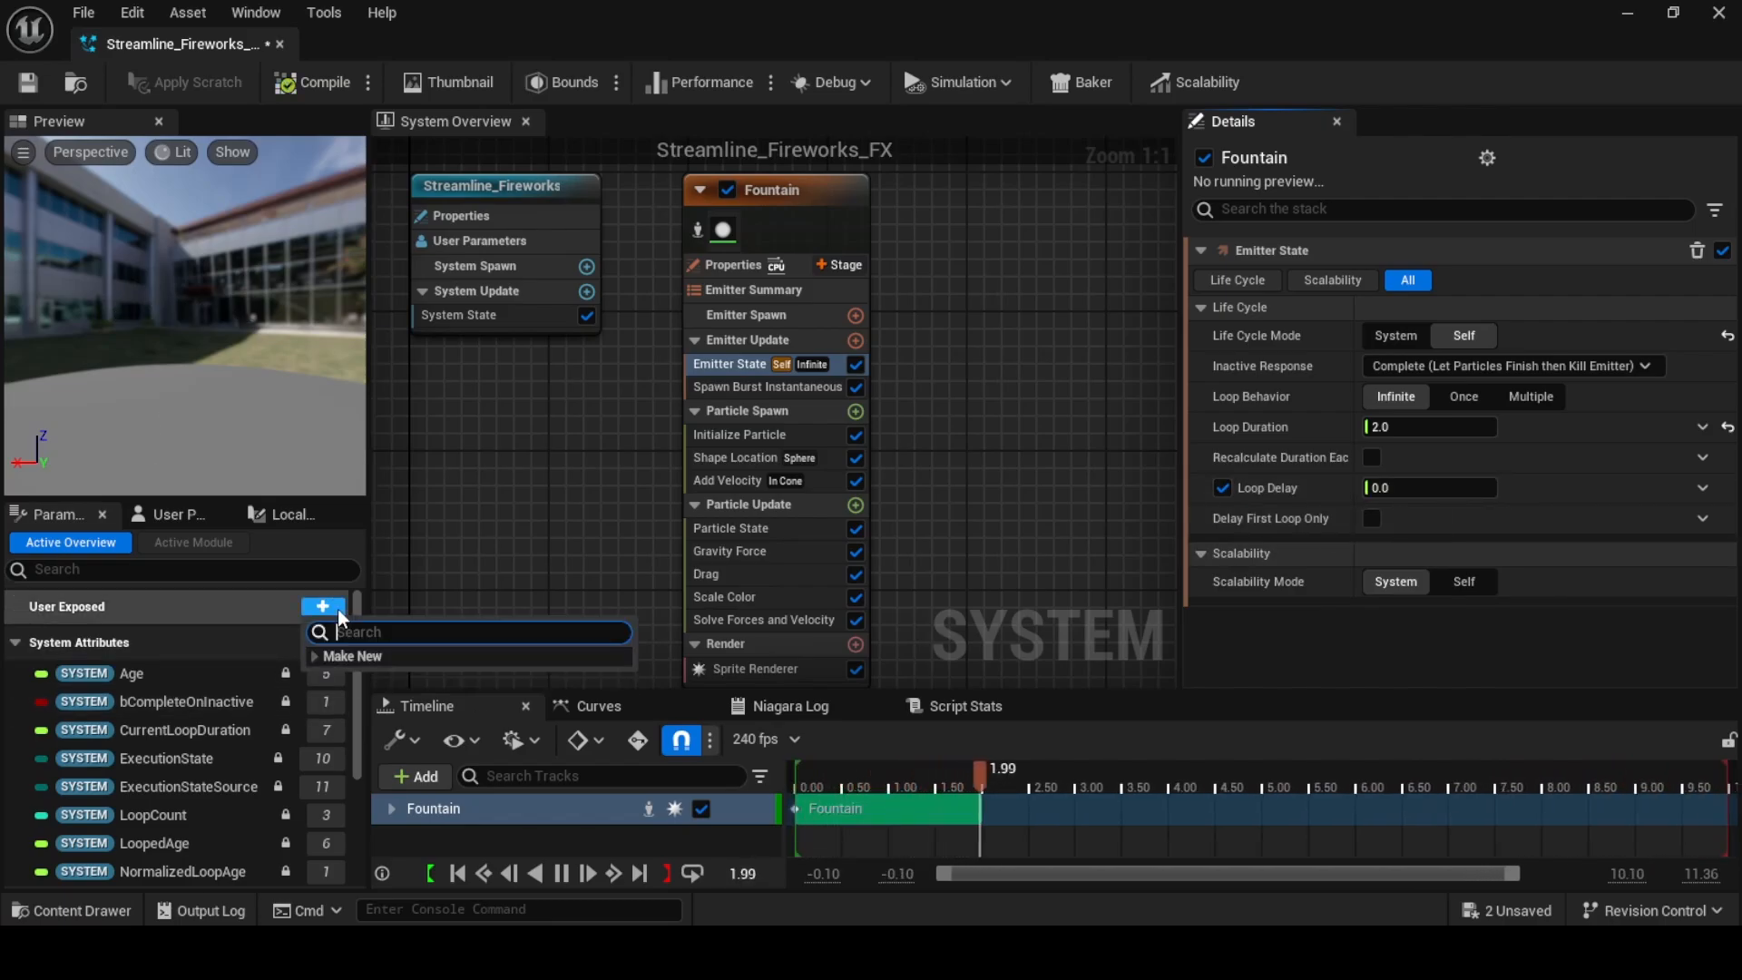
pyautogui.click(315, 657)
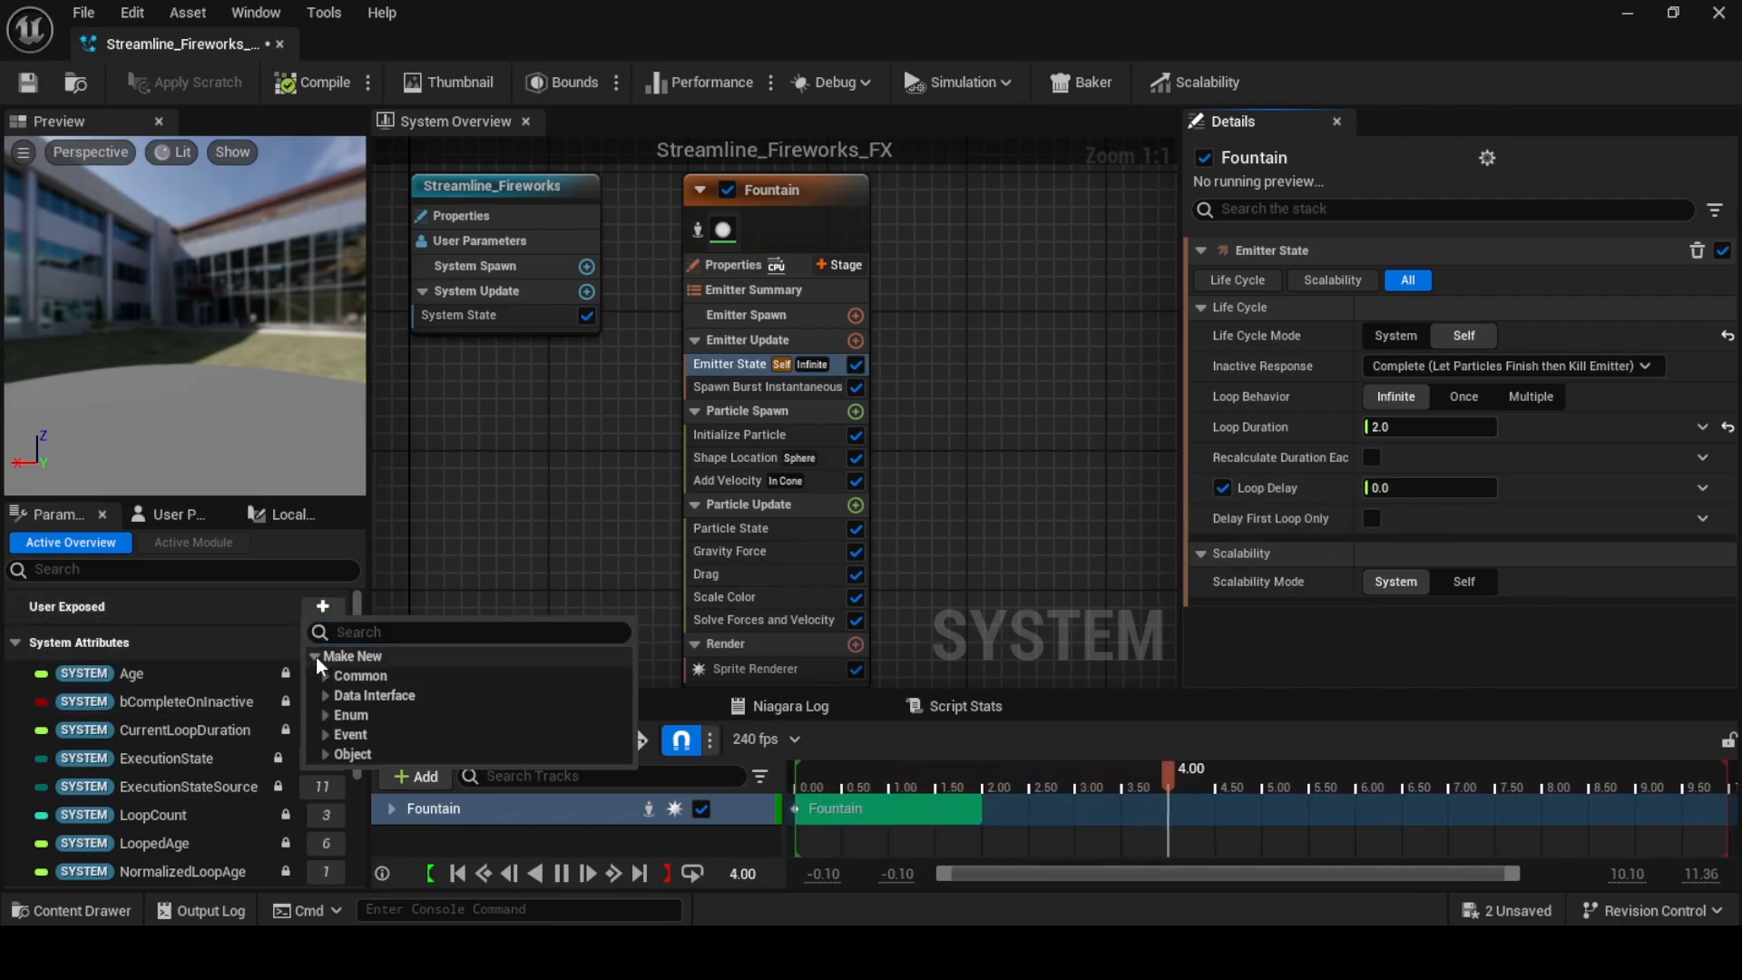
pyautogui.click(359, 630)
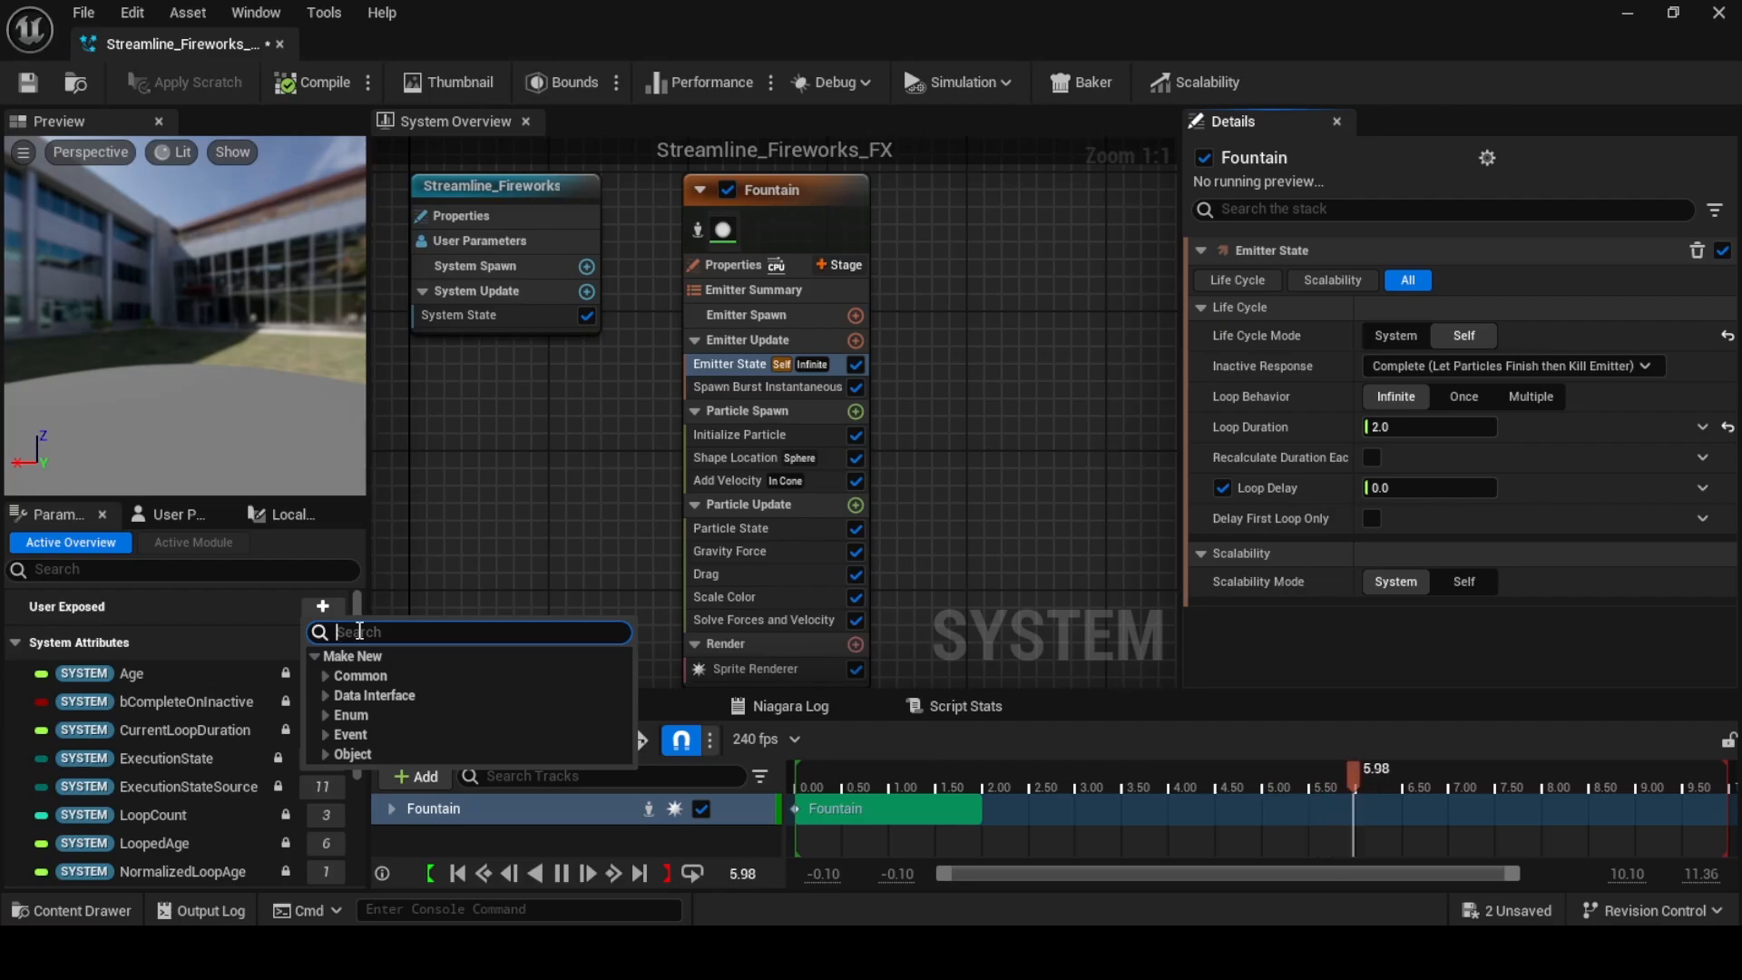
pyautogui.write('float')
pyautogui.click(396, 694)
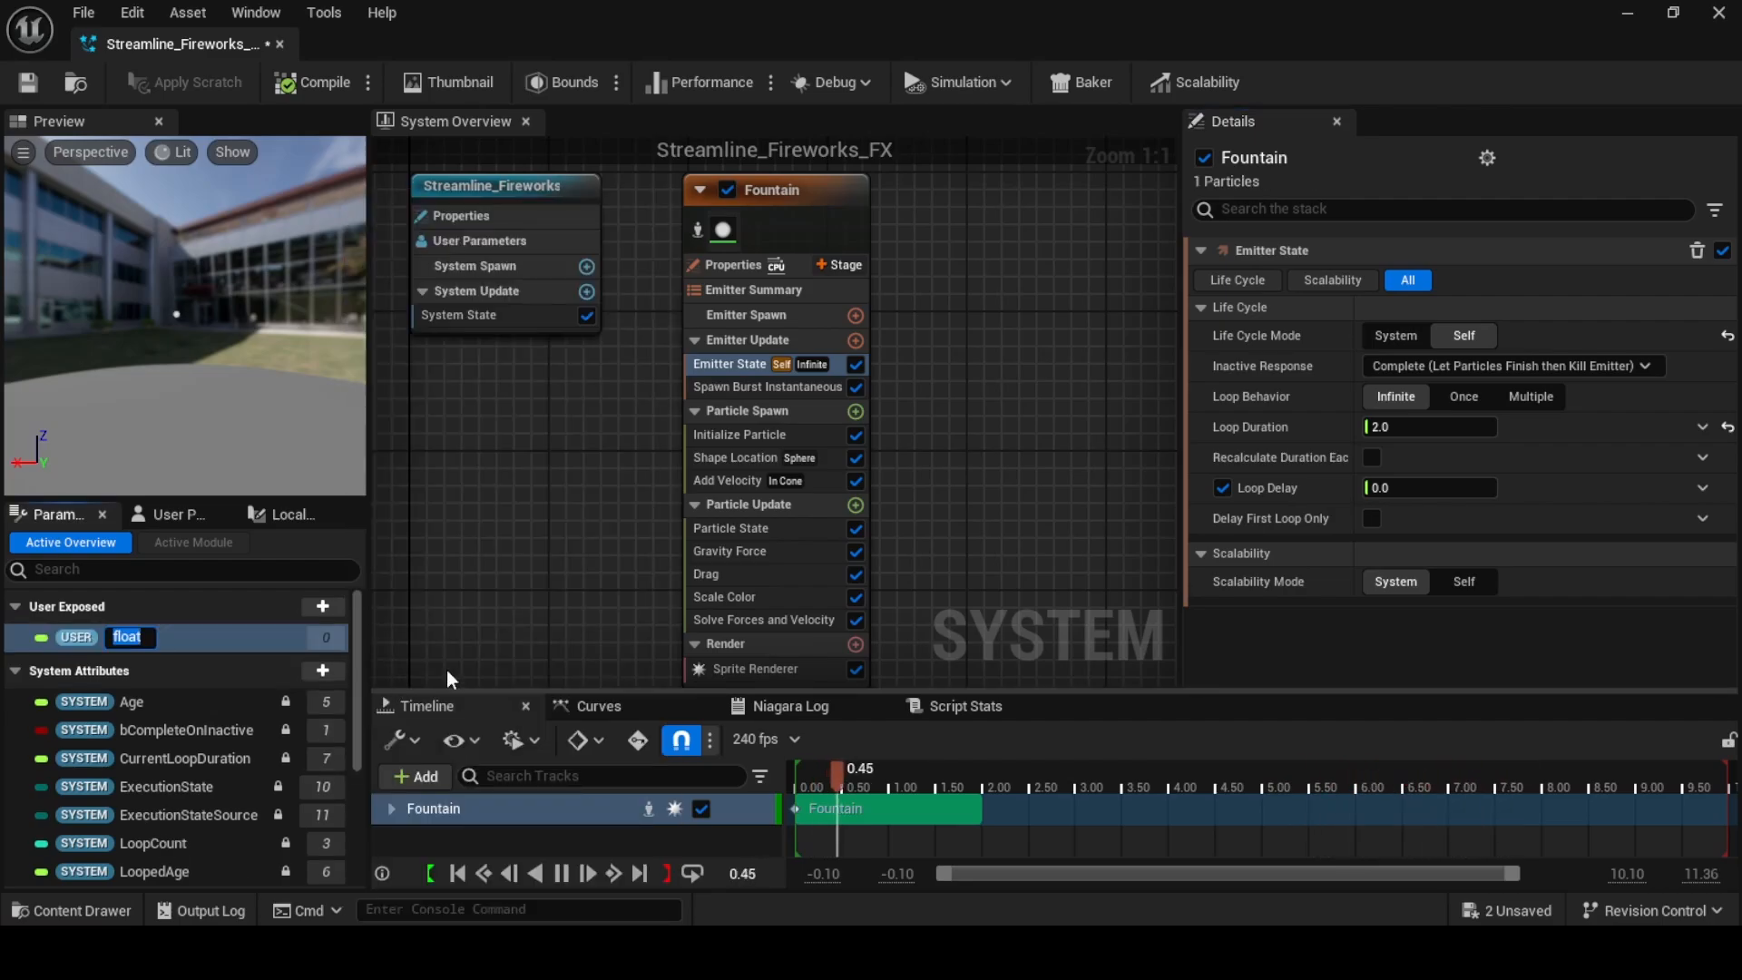
pyautogui.write('Delay')
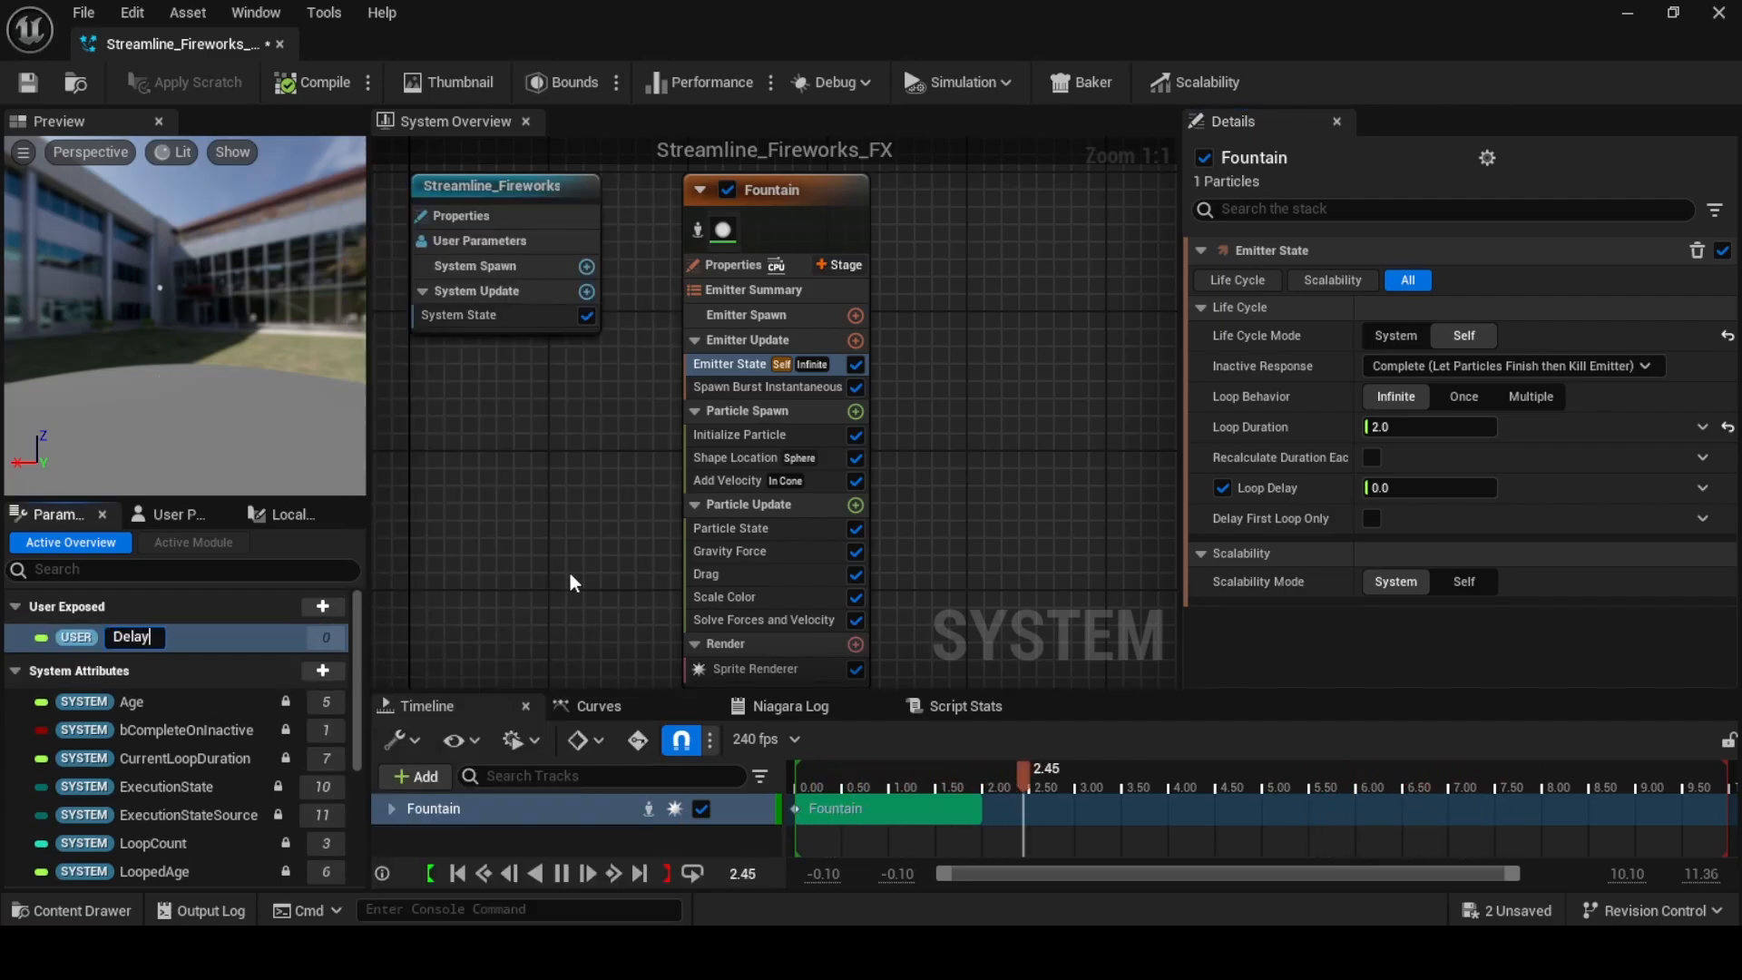
pyautogui.press('Return')
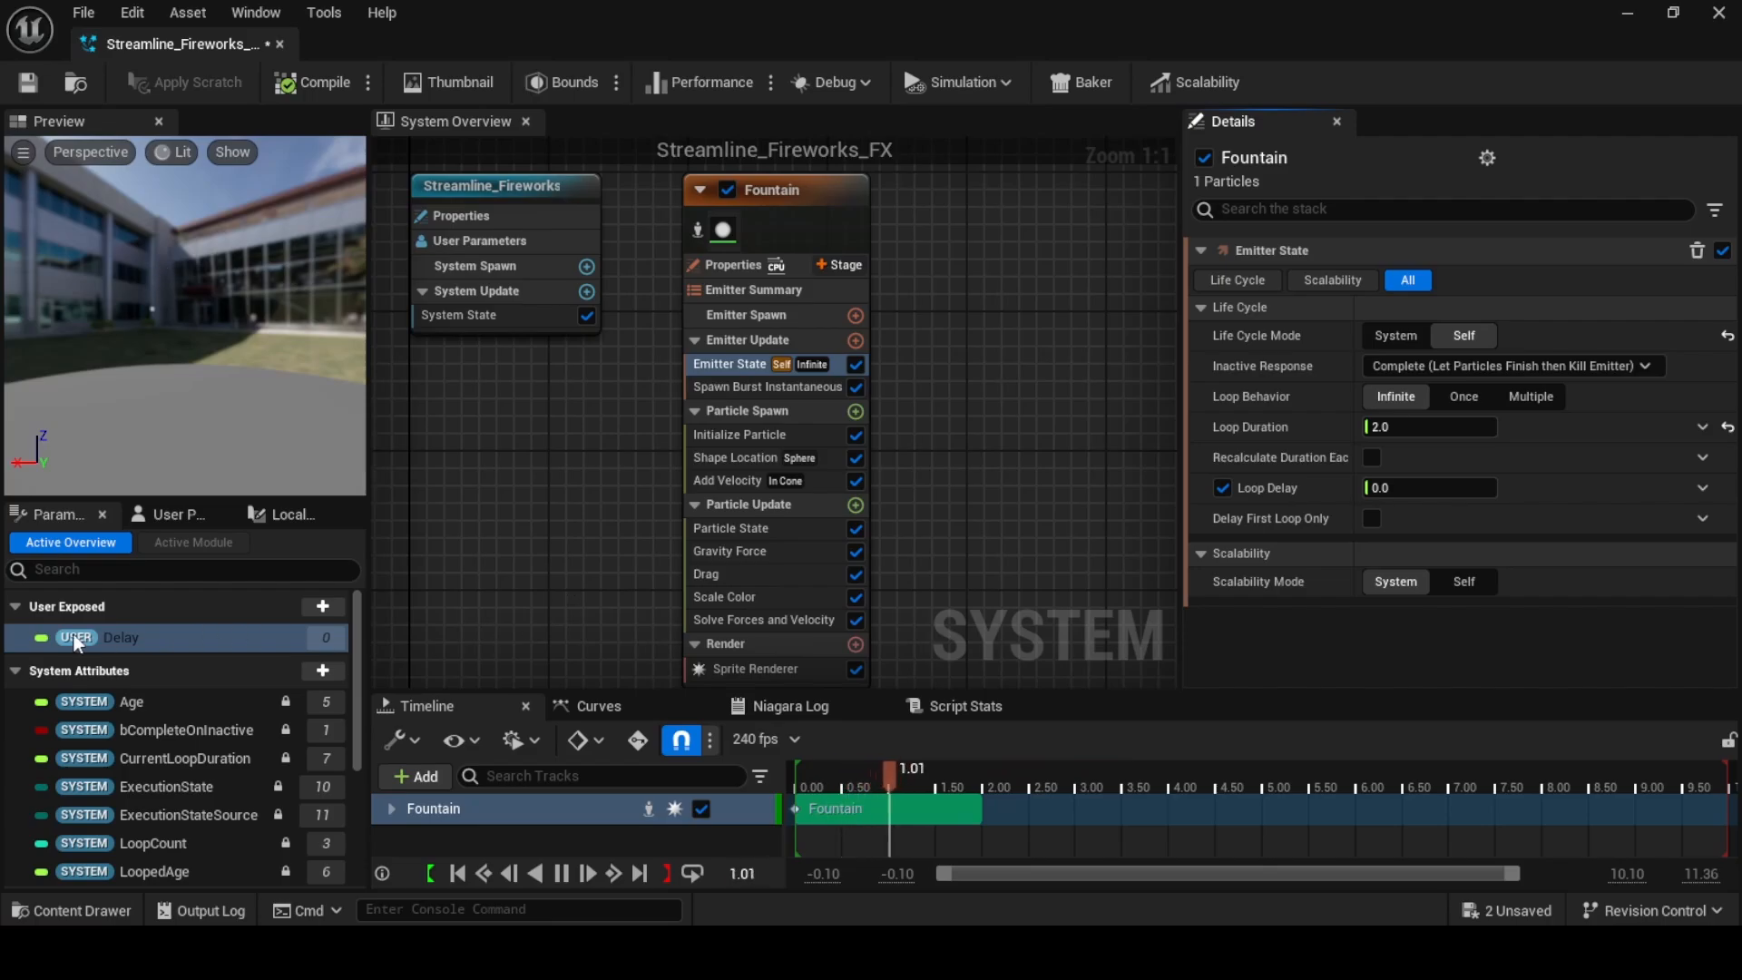
pyautogui.moveTo(122, 633); pyautogui.dragTo(415, 653)
pyautogui.moveTo(1384, 519); pyautogui.dragTo(1396, 488)
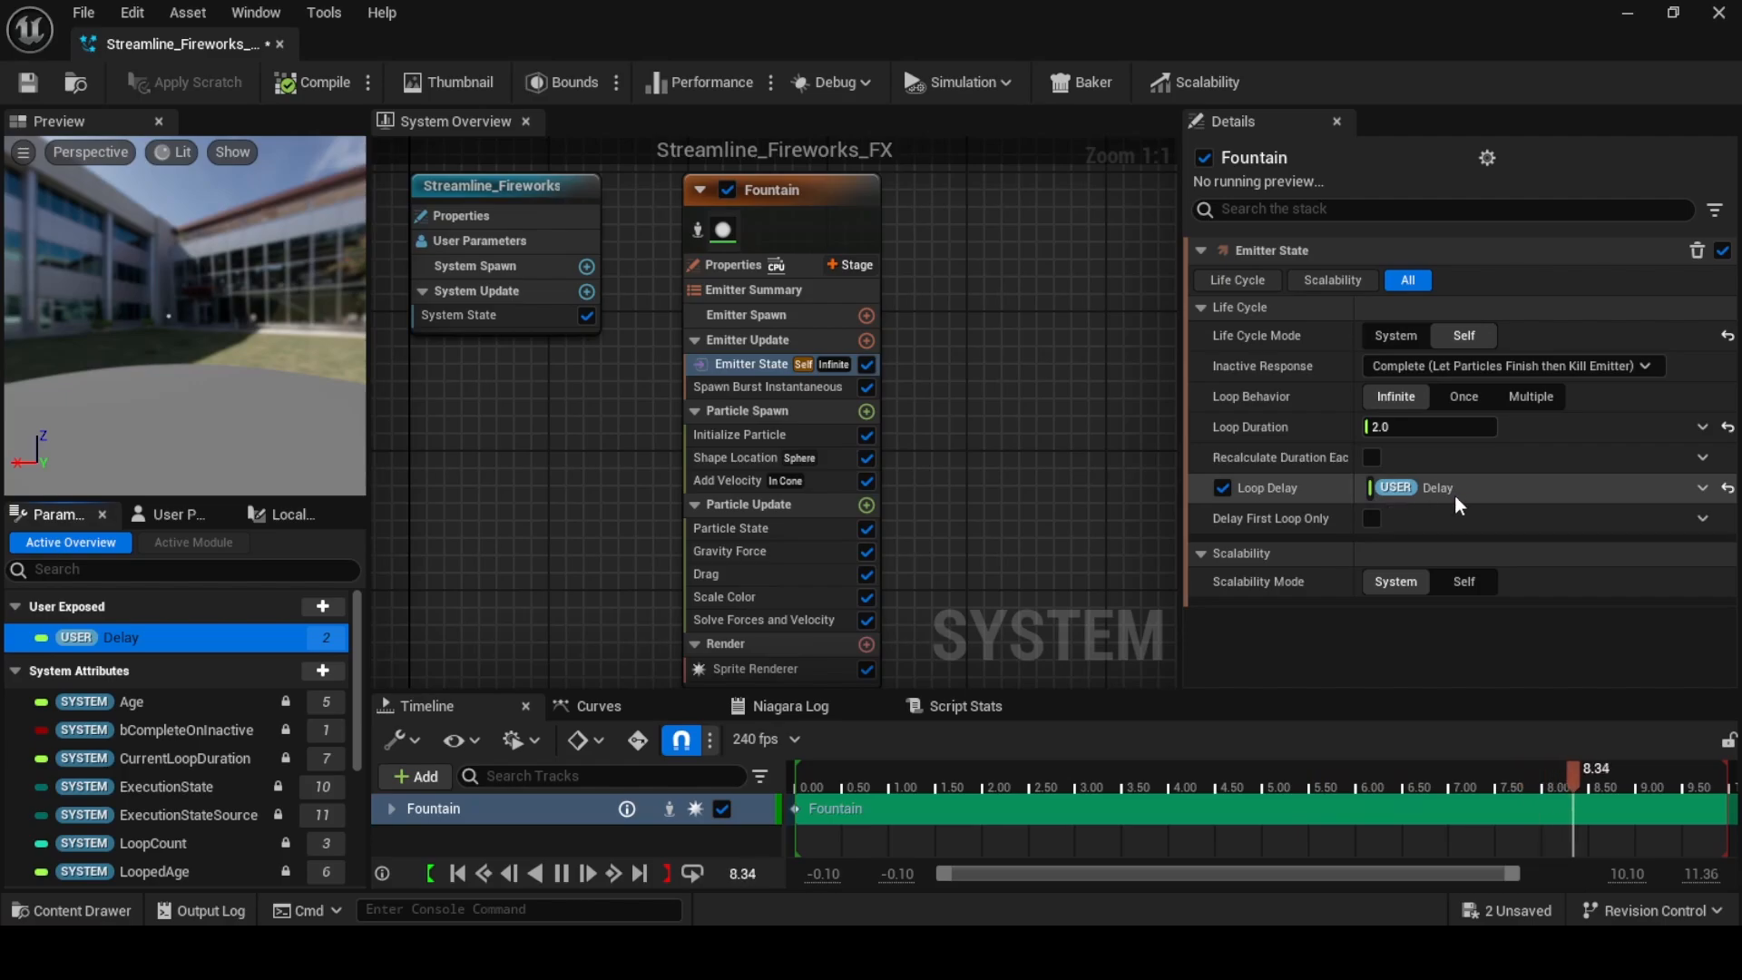
# Set the Loop Duration in the System State of the fireworks system to 4
pyautogui.click(464, 316)
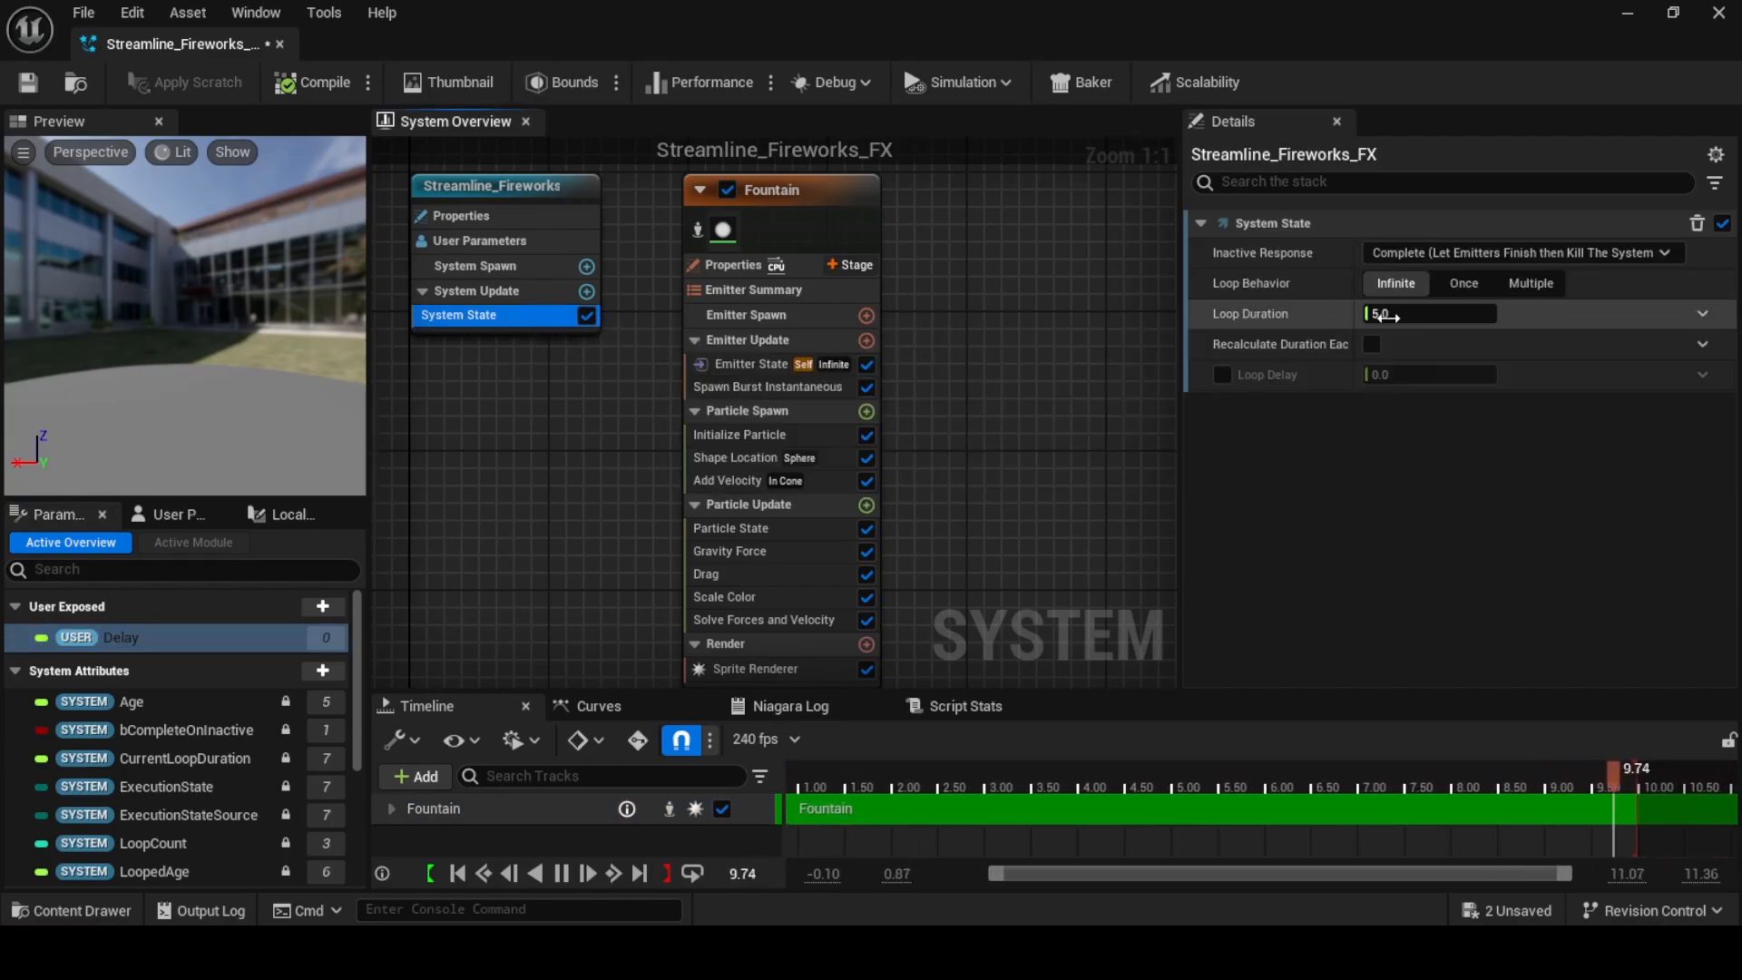
pyautogui.click(1397, 315)
pyautogui.write('4')
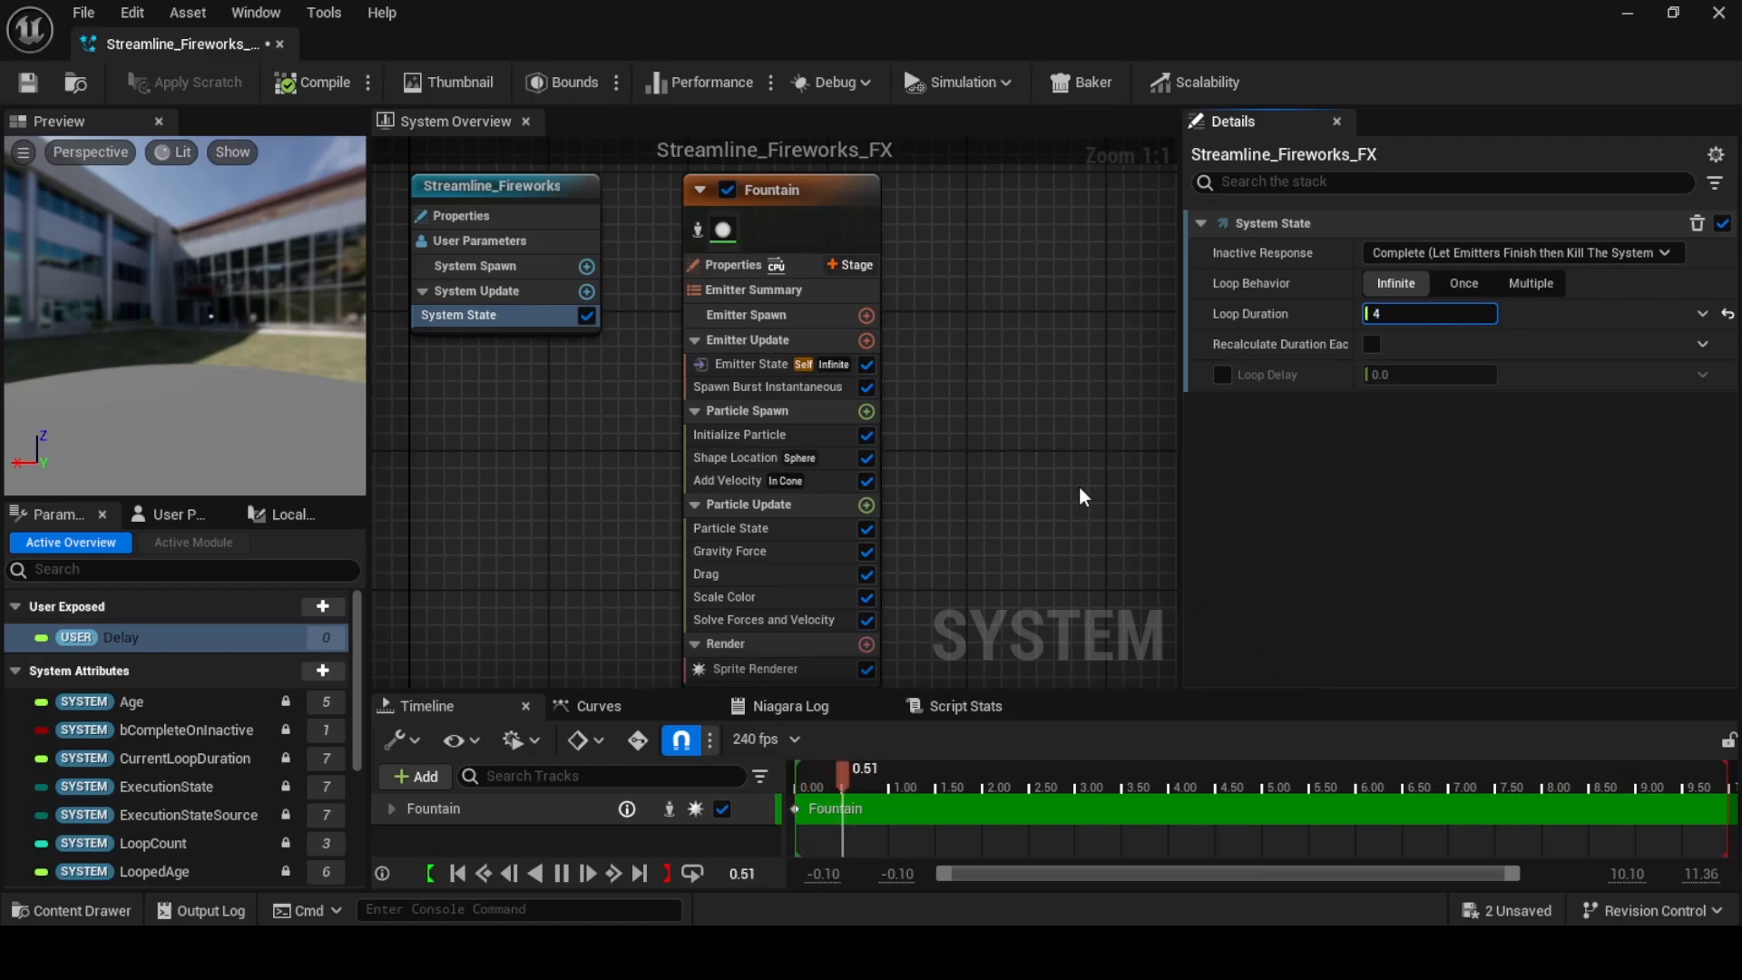
pyautogui.press('Return')
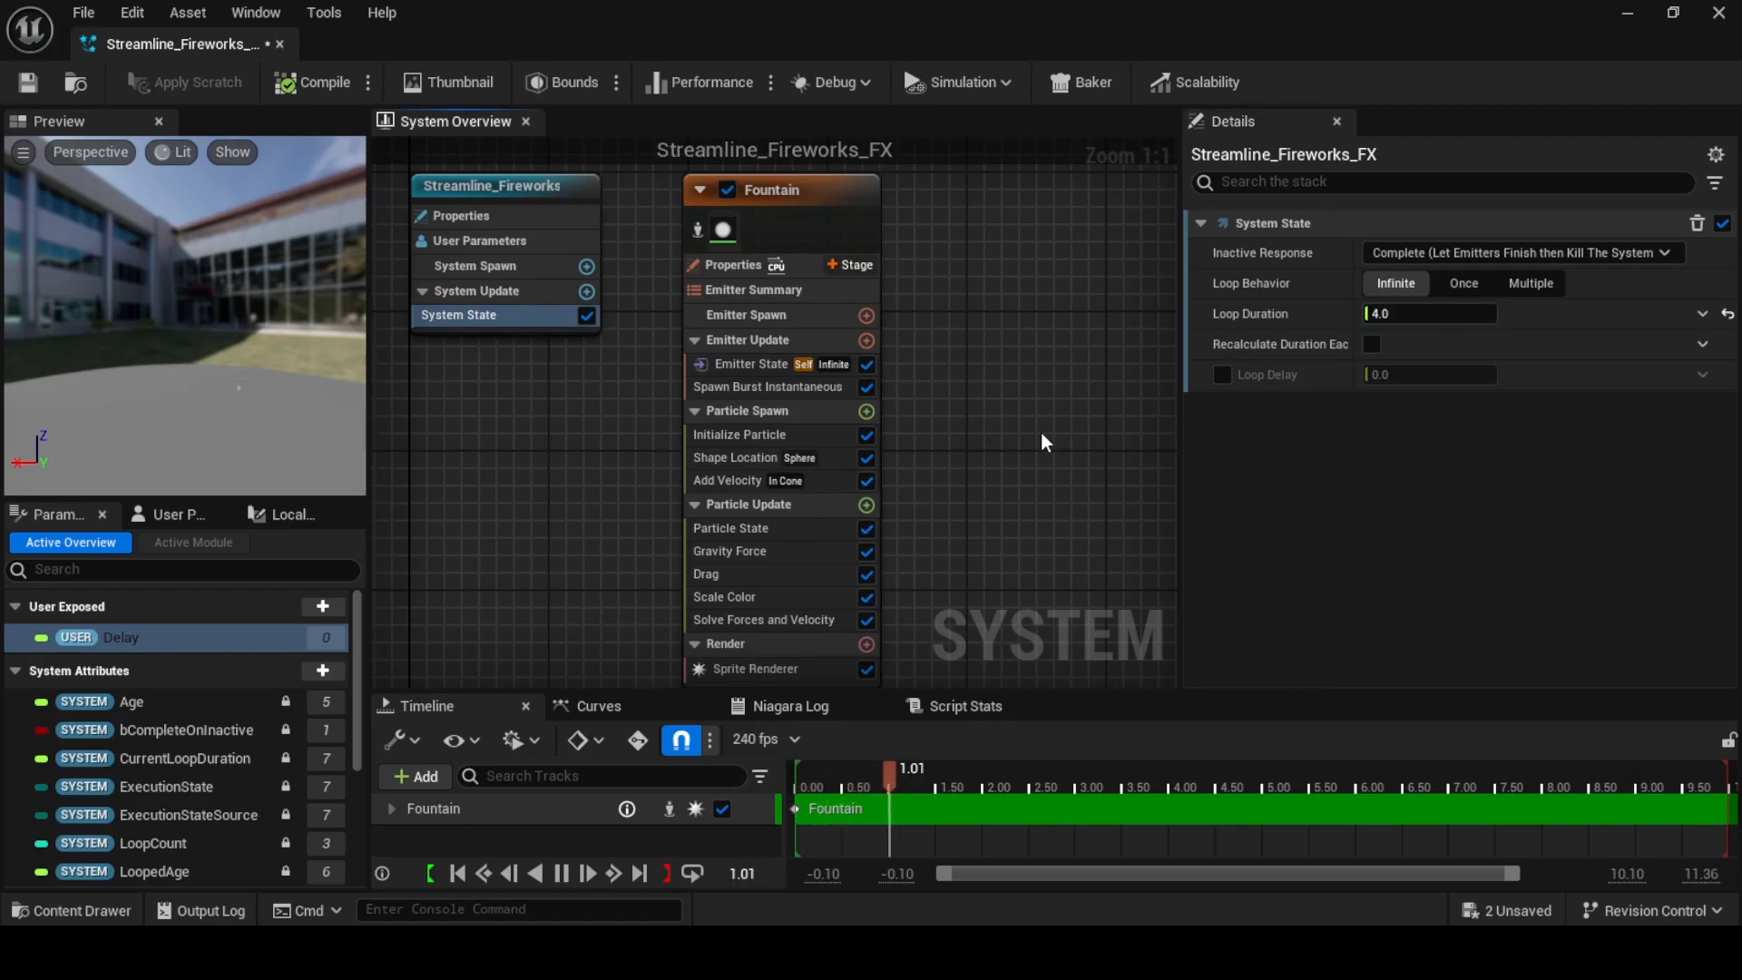
# Review the Fountain's Emitter State, save the Streamline_Fireworks_FX system, and return to the level editor
pyautogui.click(751, 364)
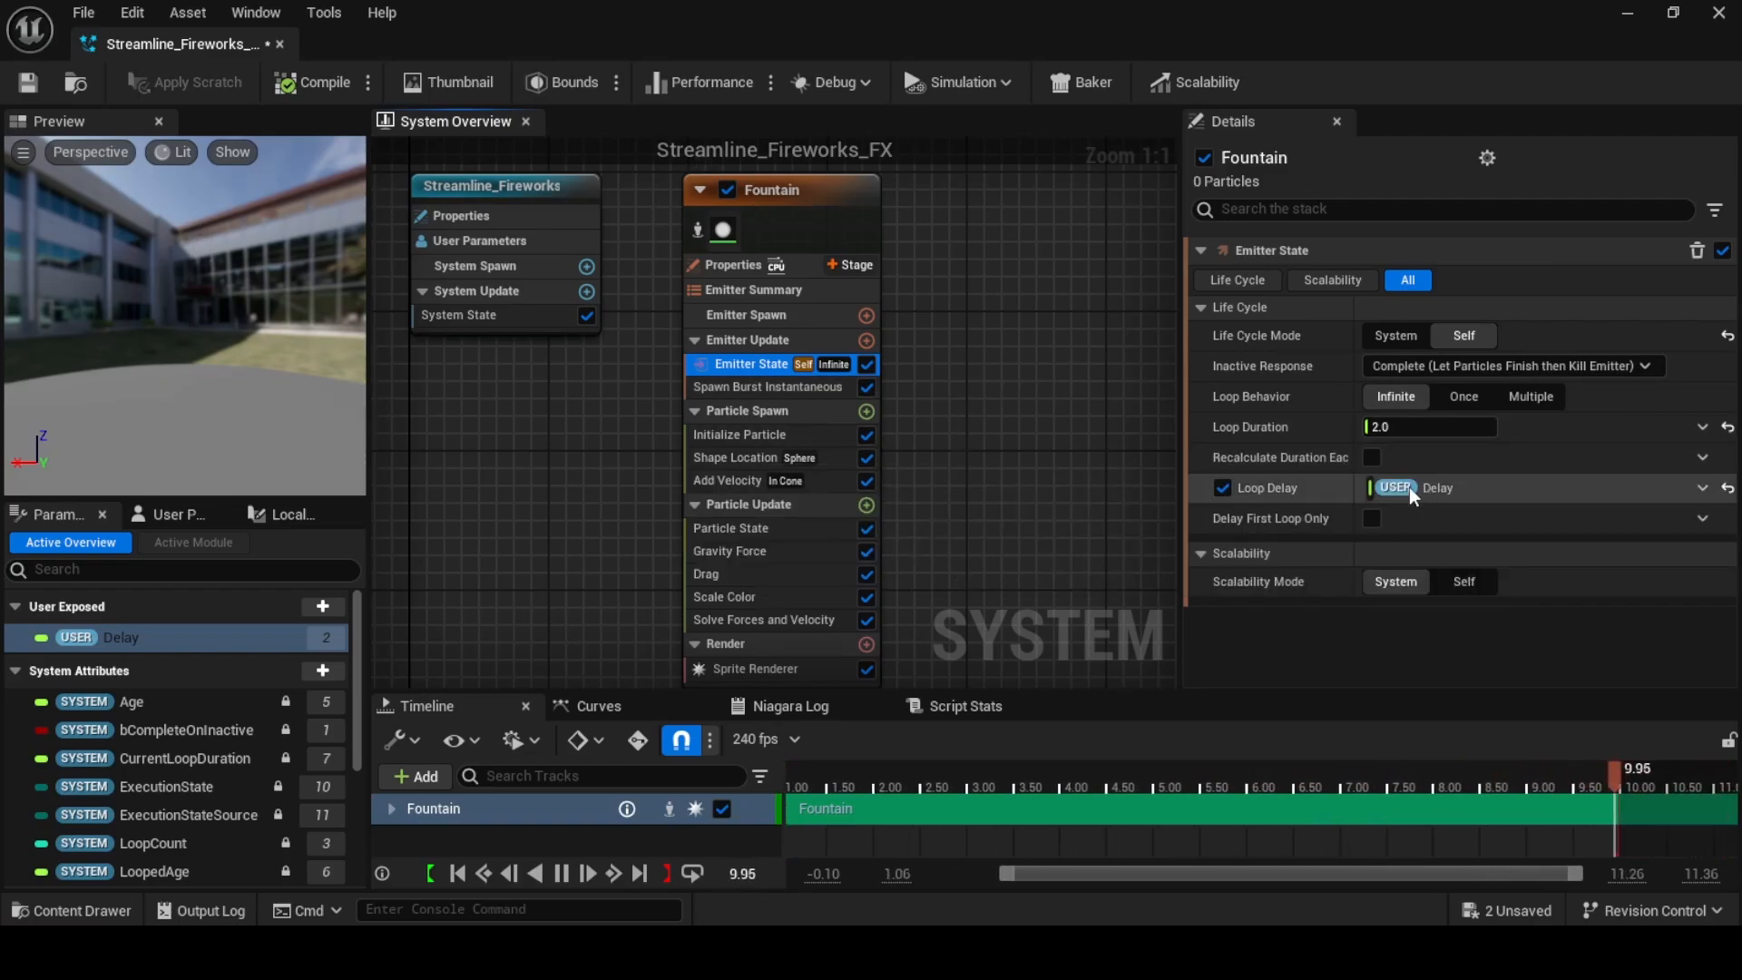
pyautogui.hotkey('ctrl', 's')
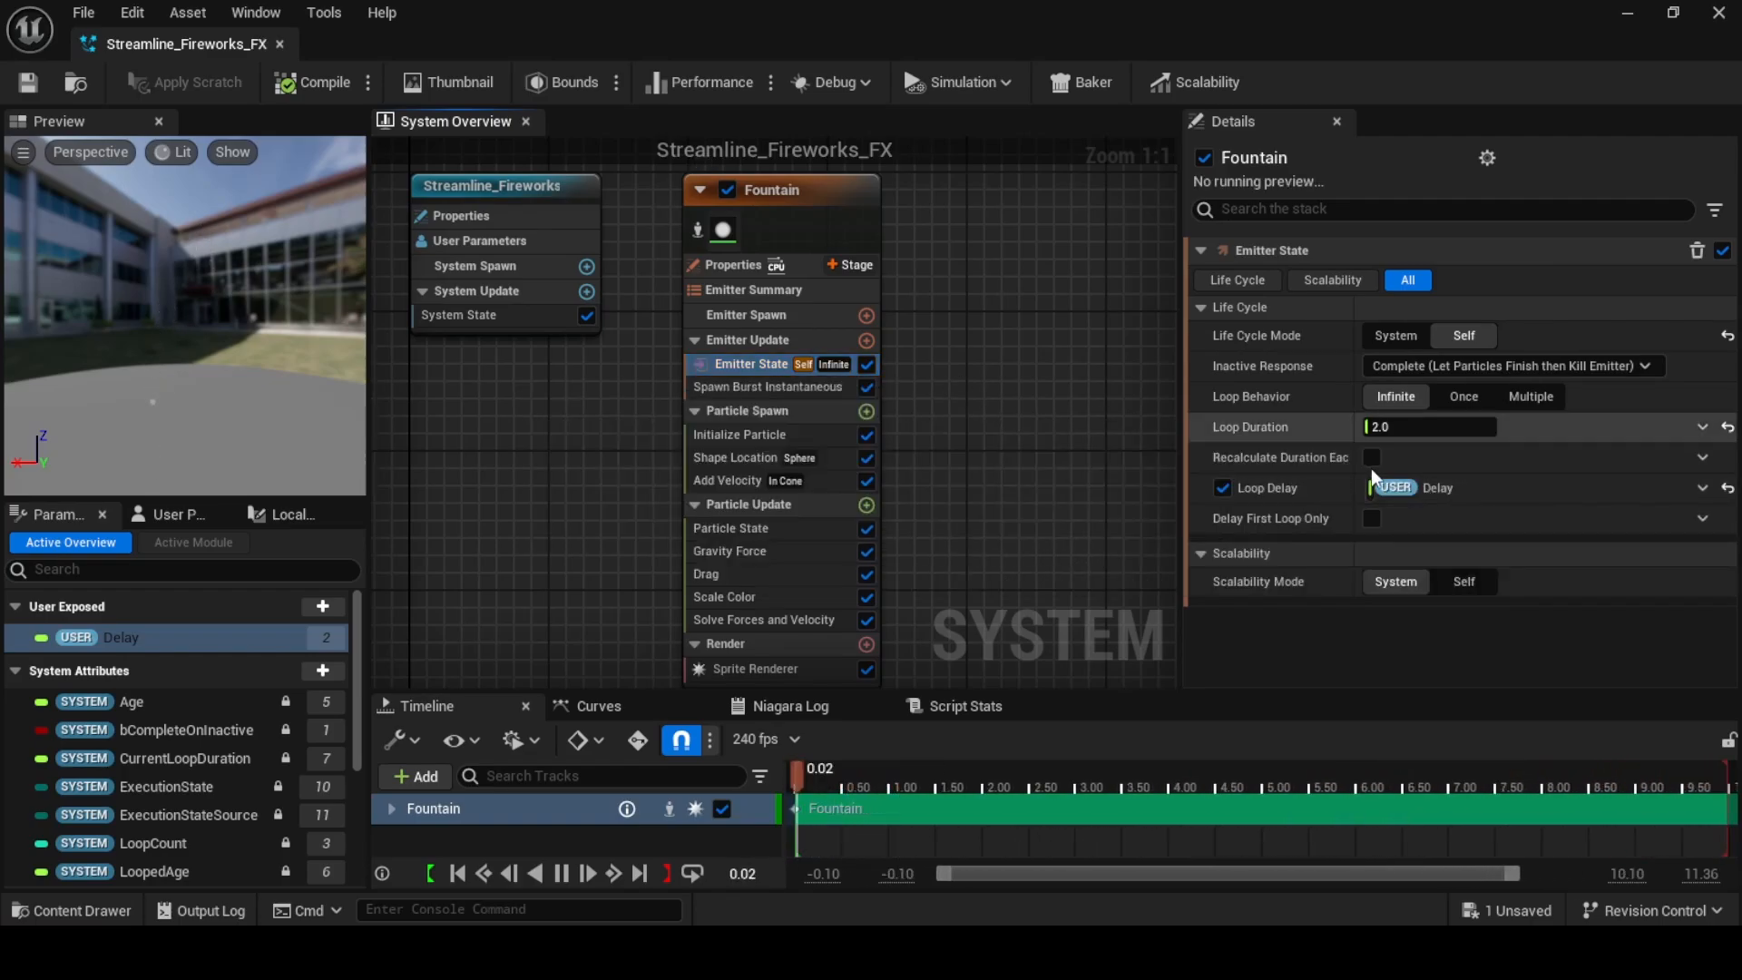
pyautogui.click(1627, 12)
# Place a Streamline_Spline_Emitter actor from the content browser on the Streamline Fireworks platform in the level
pyautogui.moveTo(580, 472); pyautogui.dragTo(200, 535, button='right')
pyautogui.moveTo(416, 531); pyautogui.dragTo(234, 689, button='right')
pyautogui.hotkey('ctrl', 'space')
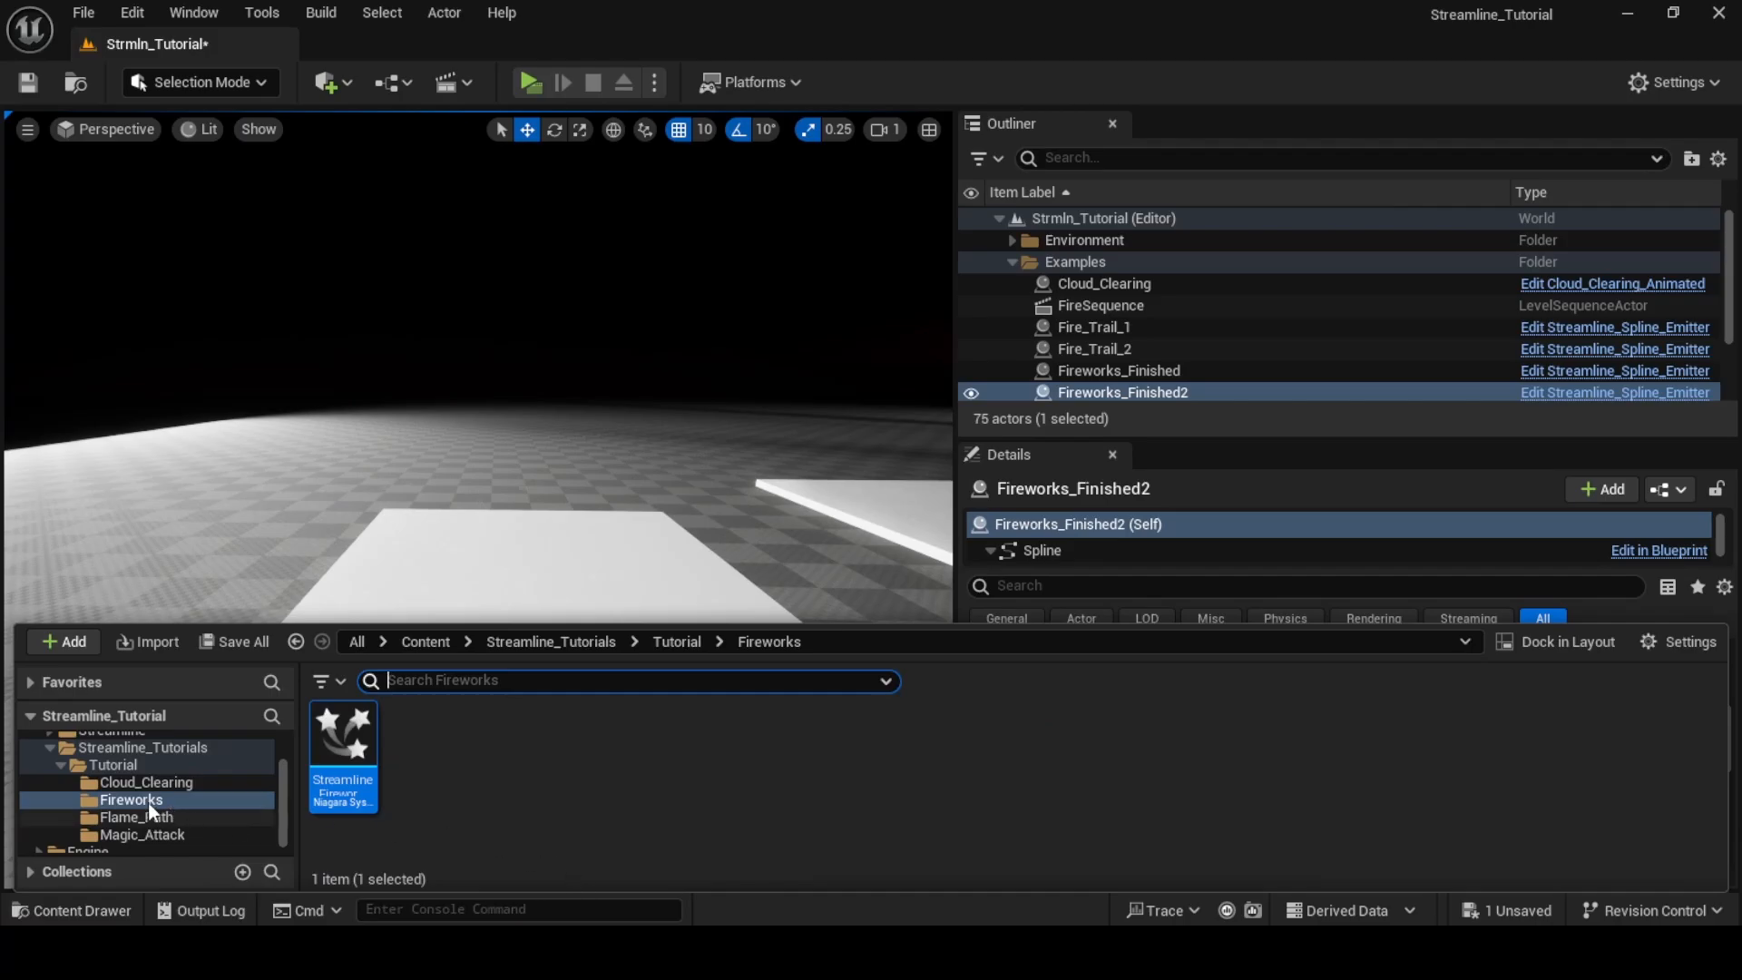
pyautogui.scroll(3, 146, 799)
pyautogui.click(110, 794)
pyautogui.moveTo(655, 758); pyautogui.dragTo(480, 482)
pyautogui.moveTo(622, 568); pyautogui.dragTo(335, 561, button='right')
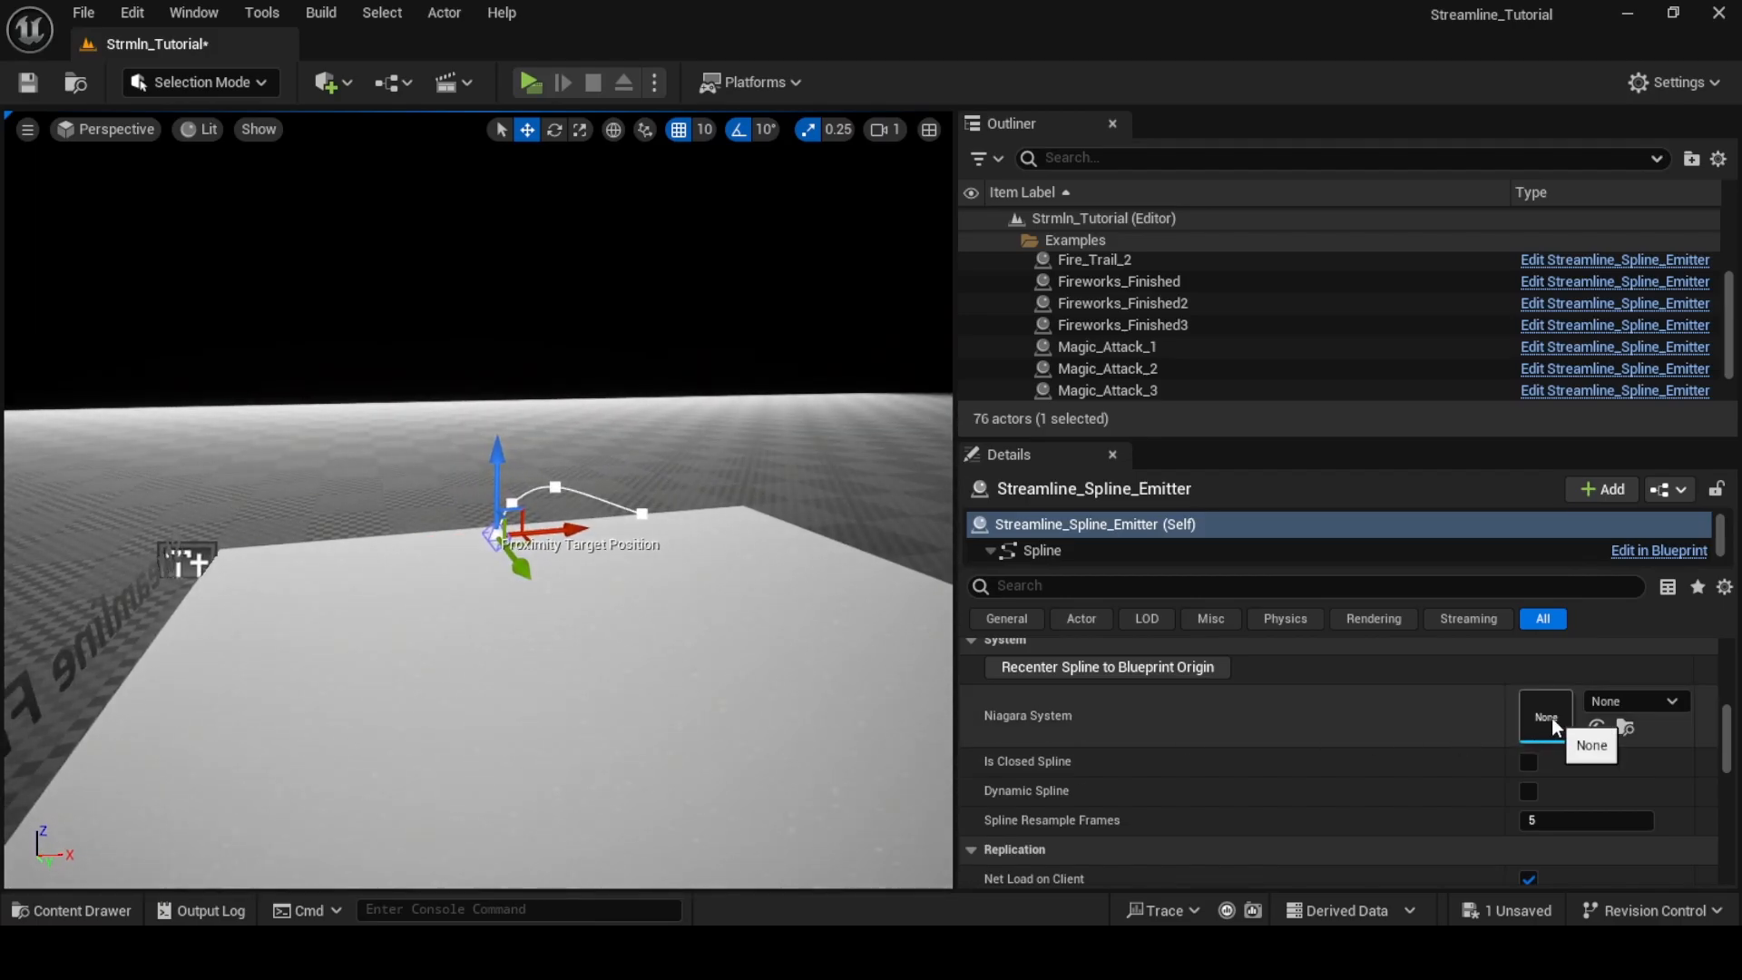
# Assign Streamline_Fireworks_FX as the Niagara System of the placed Streamline_Spline_Emitter
pyautogui.click(1611, 701)
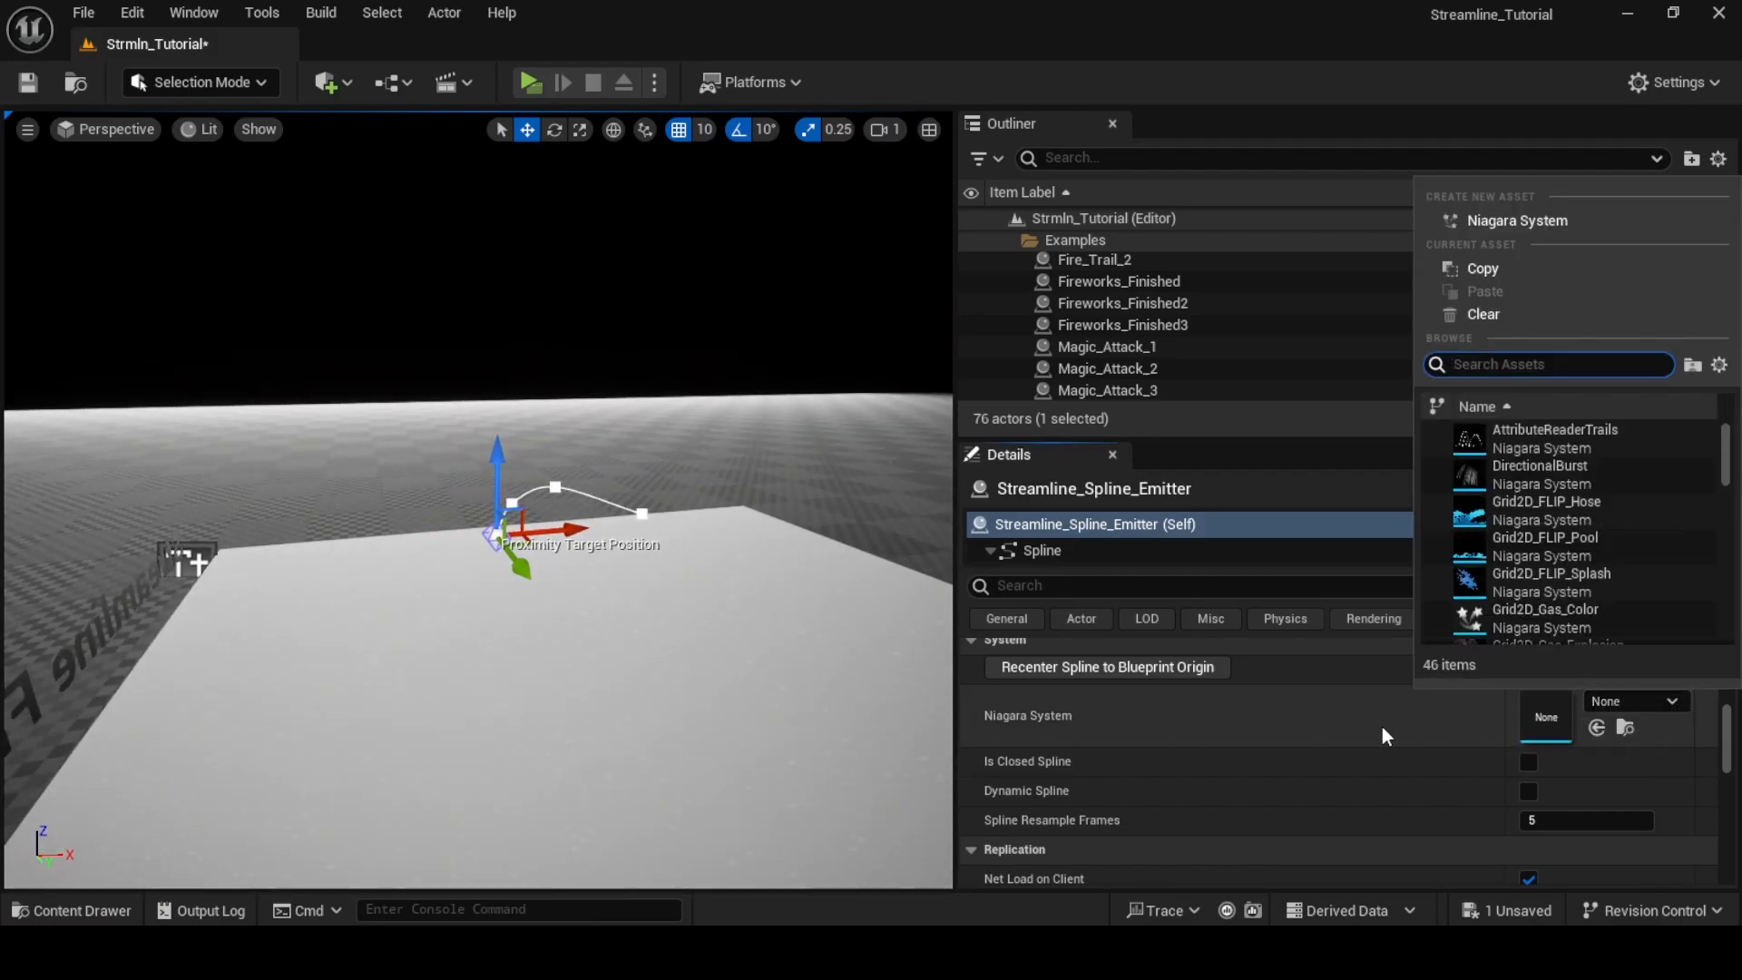
pyautogui.write('fire')
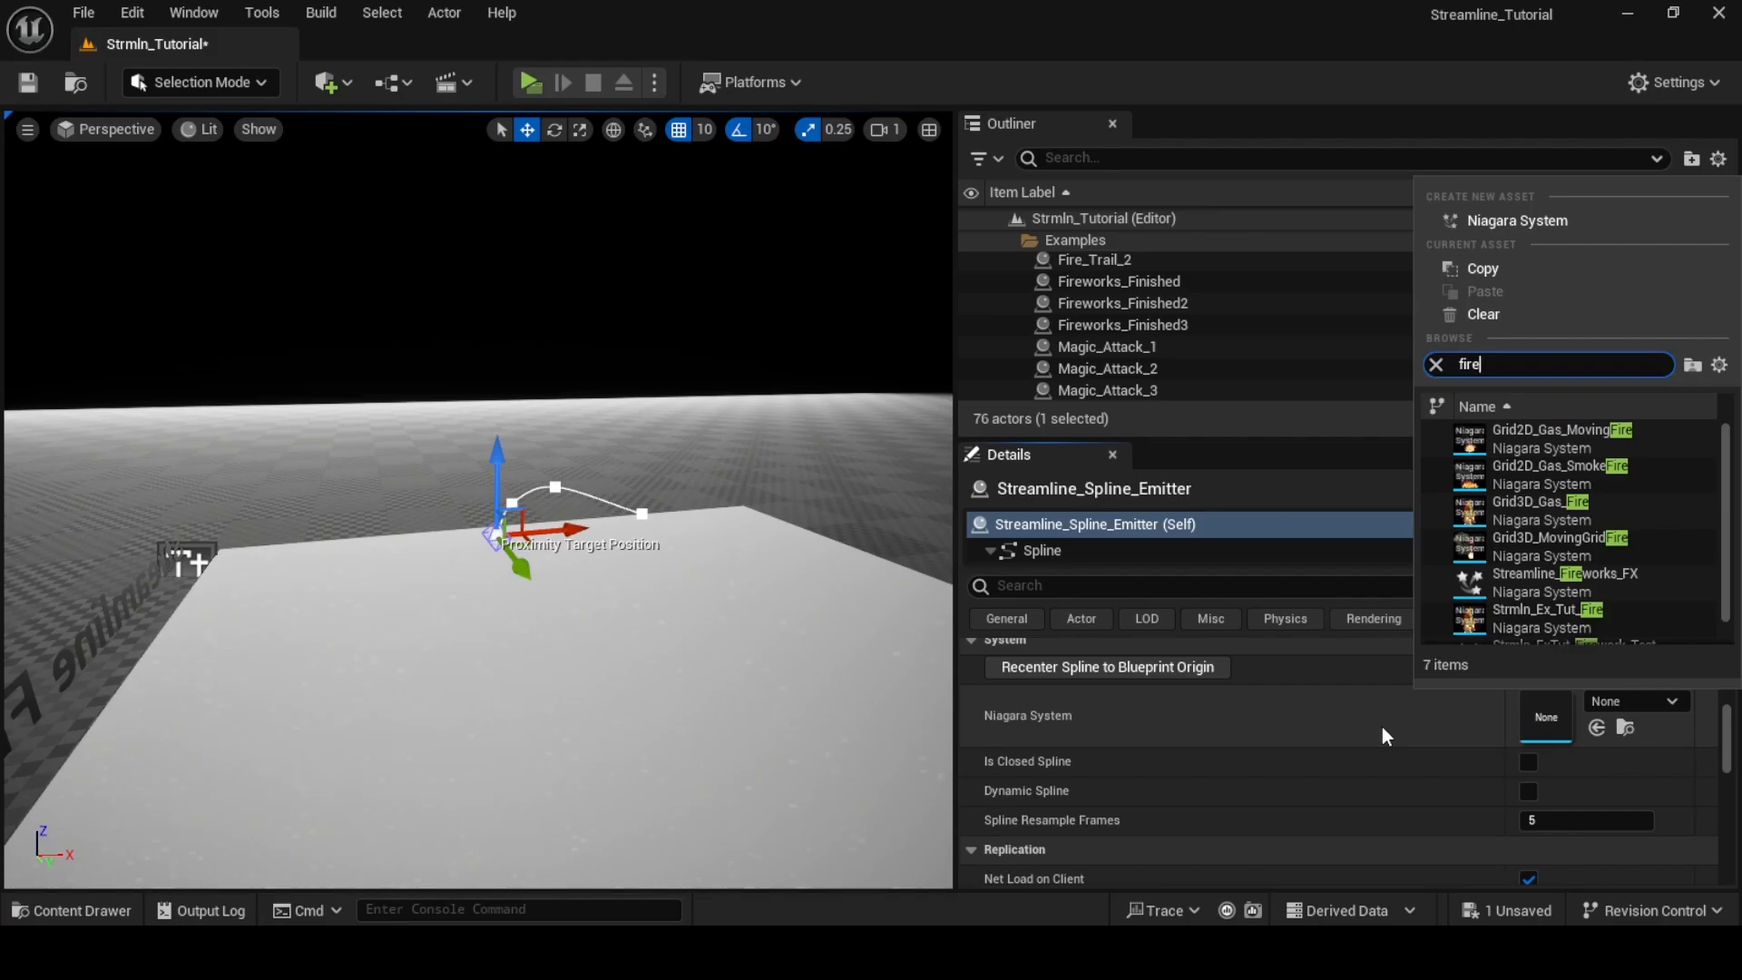
pyautogui.write('works')
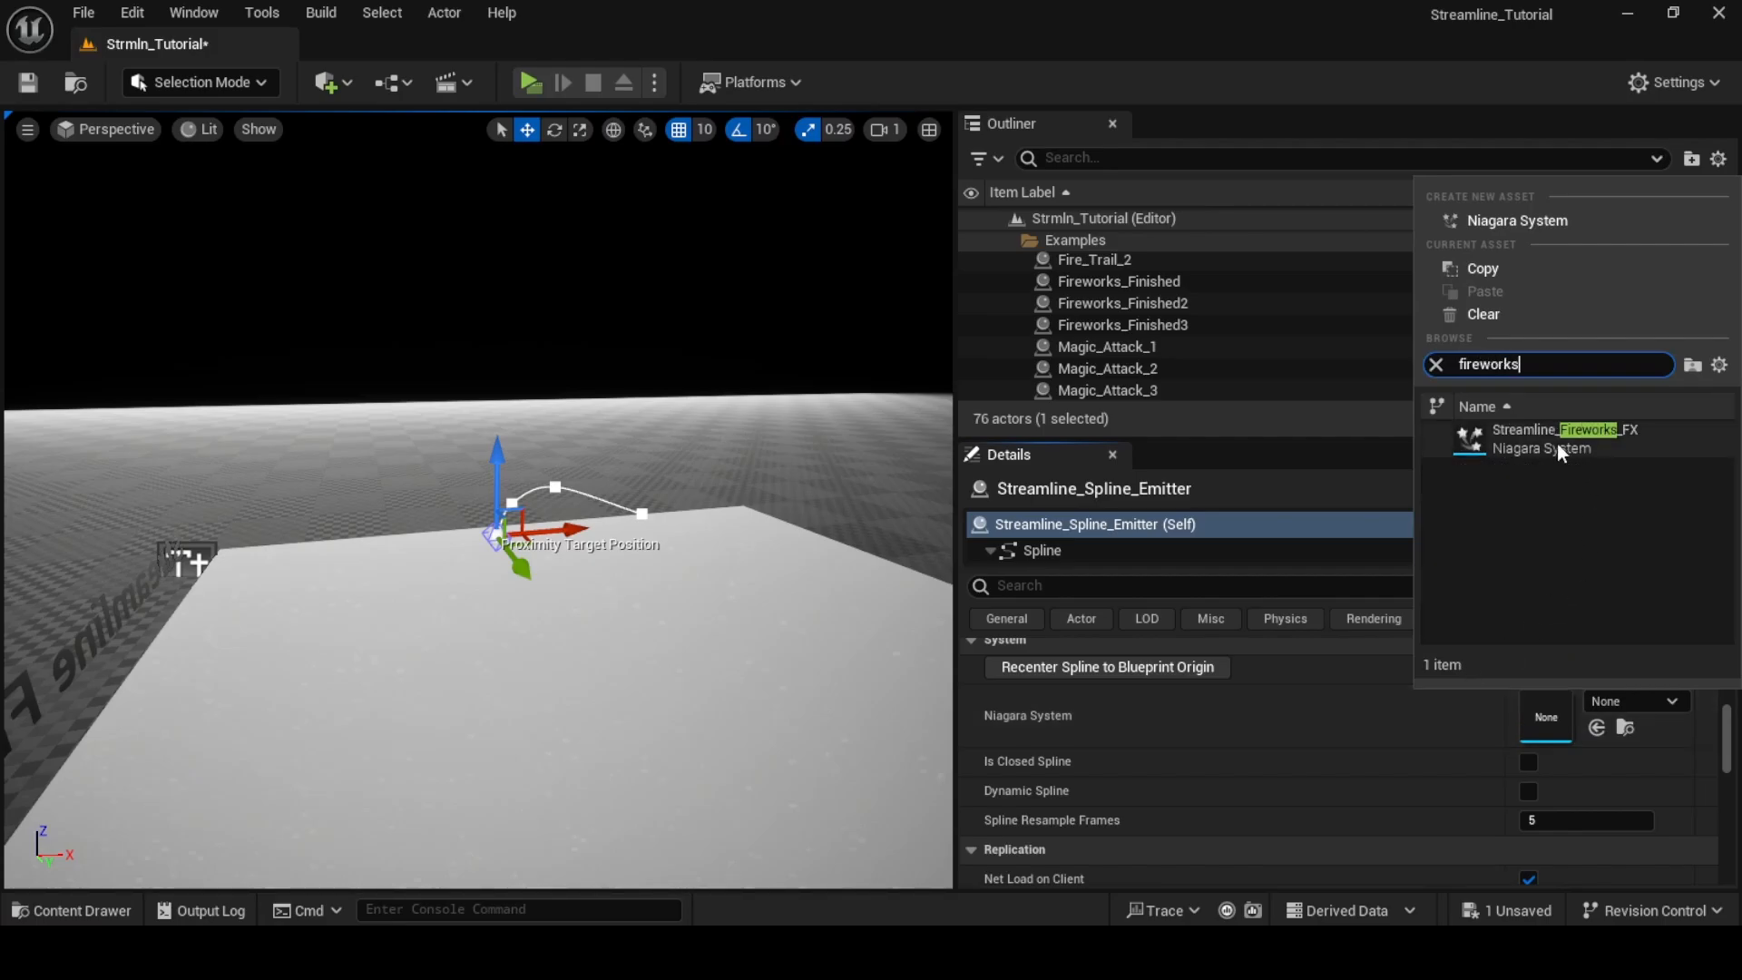
pyautogui.click(1557, 443)
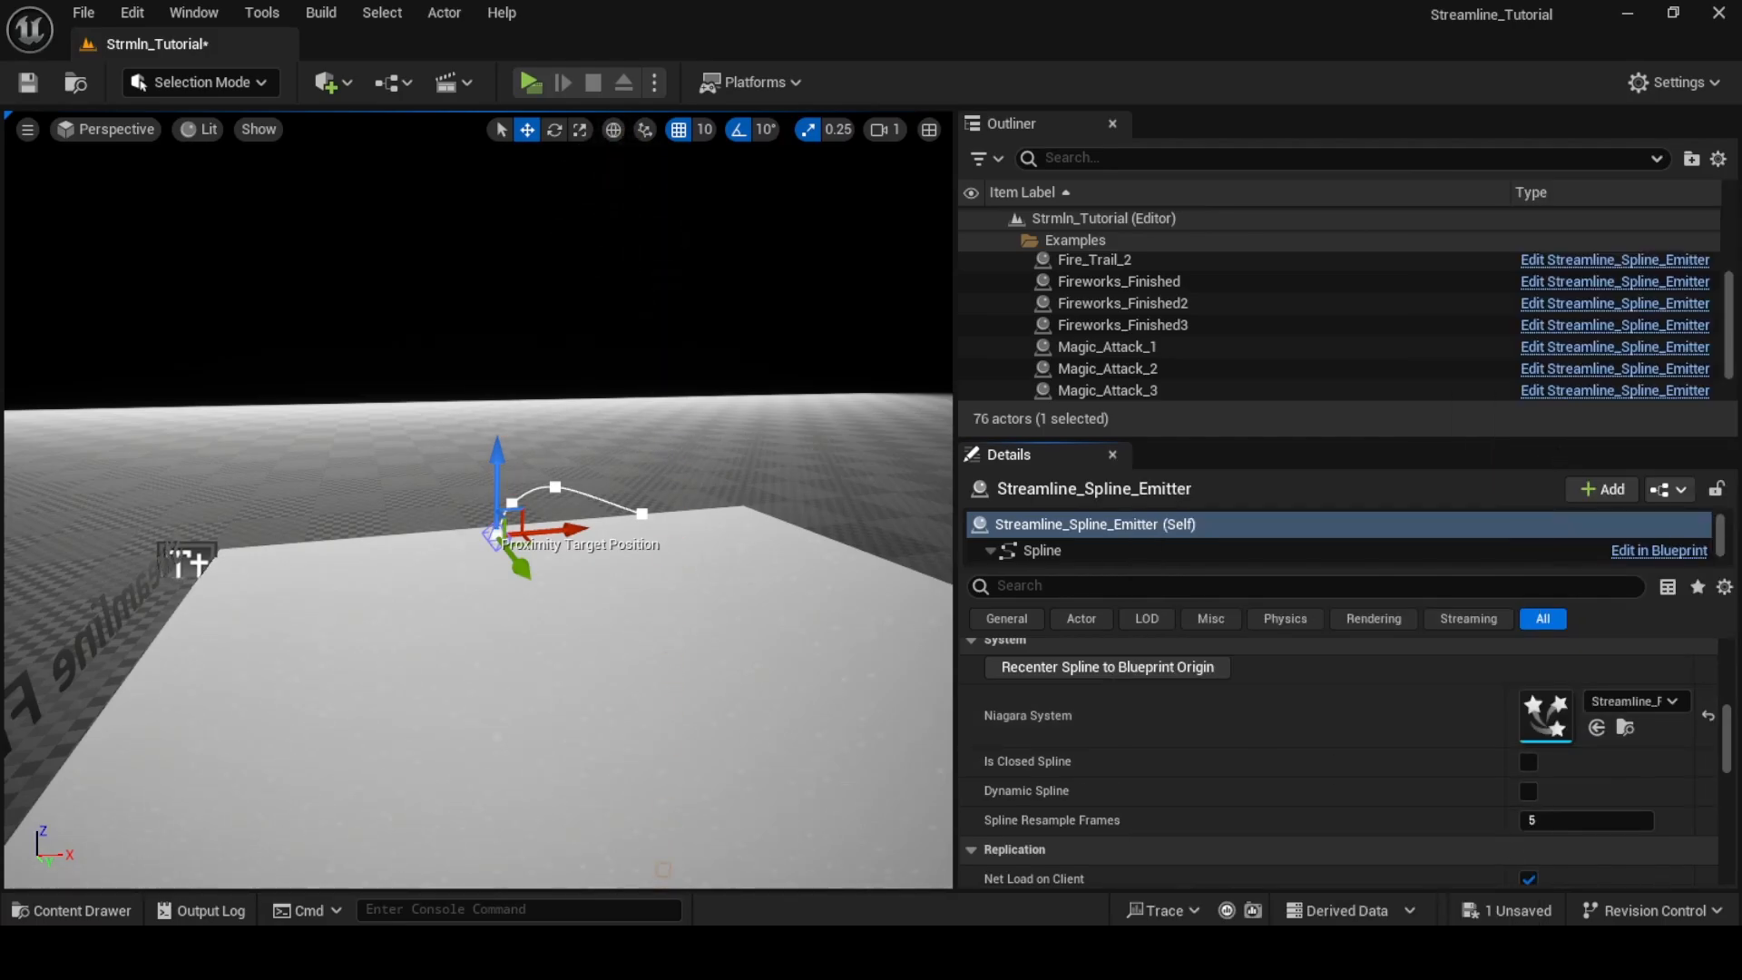
# Set the Delay user parameter on the placed actor's Emitter component to 4
pyautogui.moveTo(478, 500); pyautogui.dragTo(589, 567, button='right')
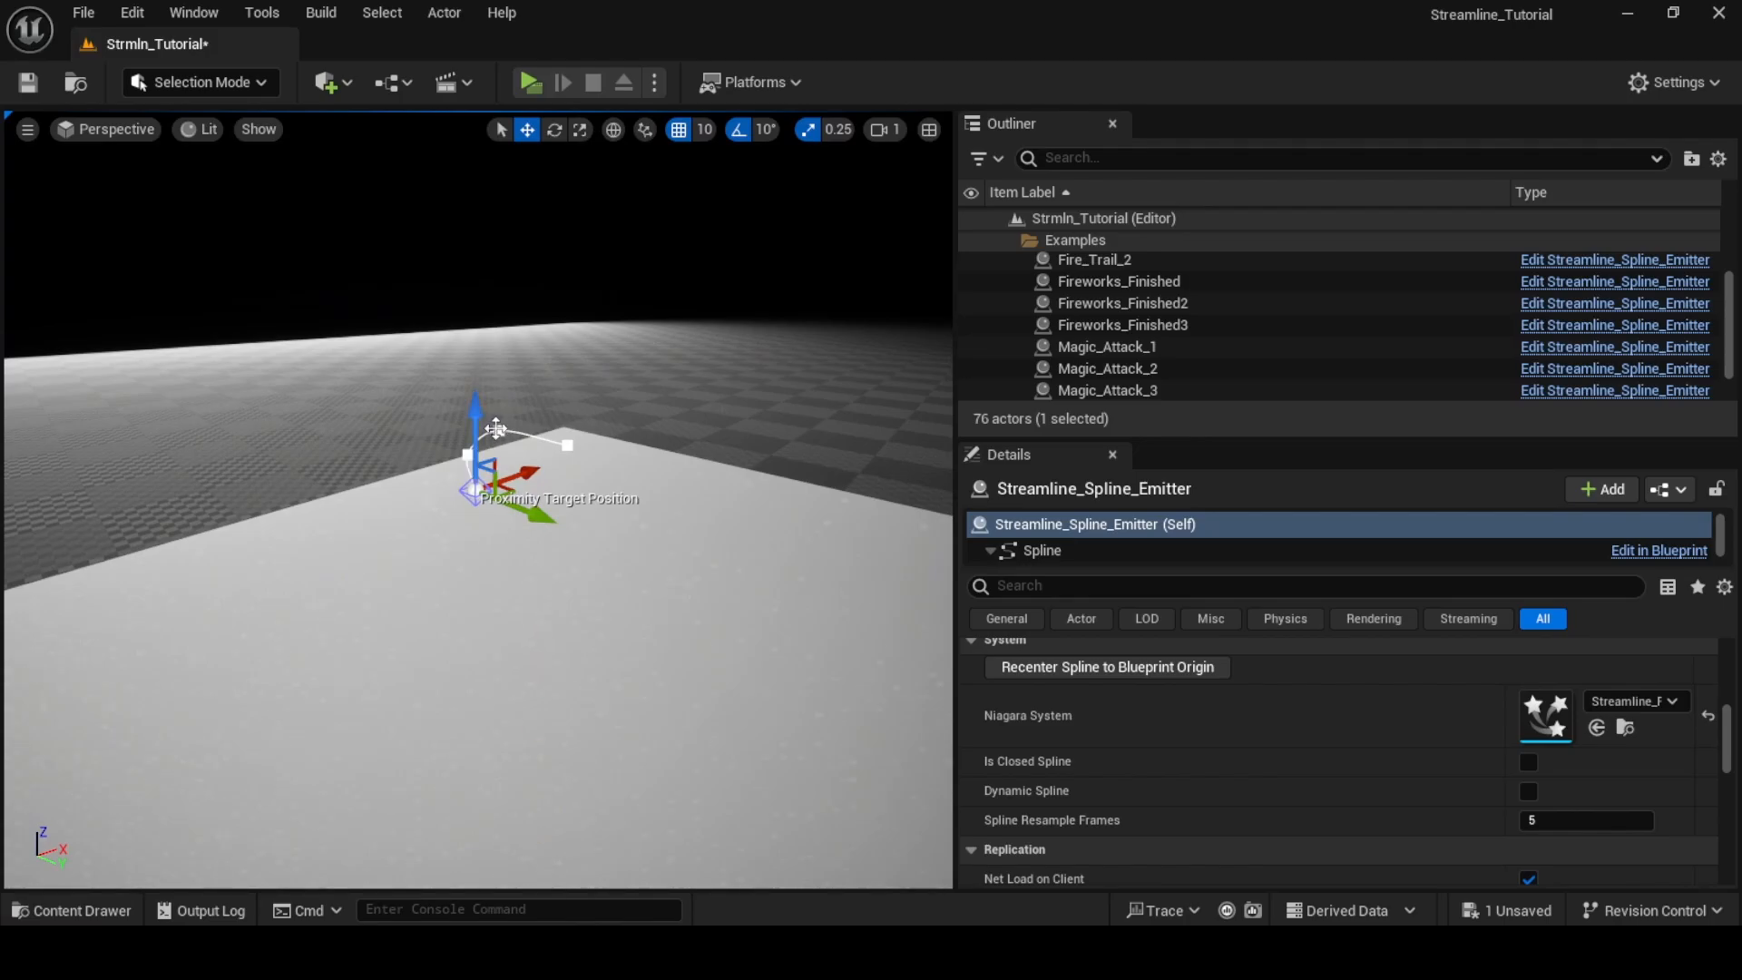
pyautogui.moveTo(505, 410); pyautogui.dragTo(582, 350, button='right')
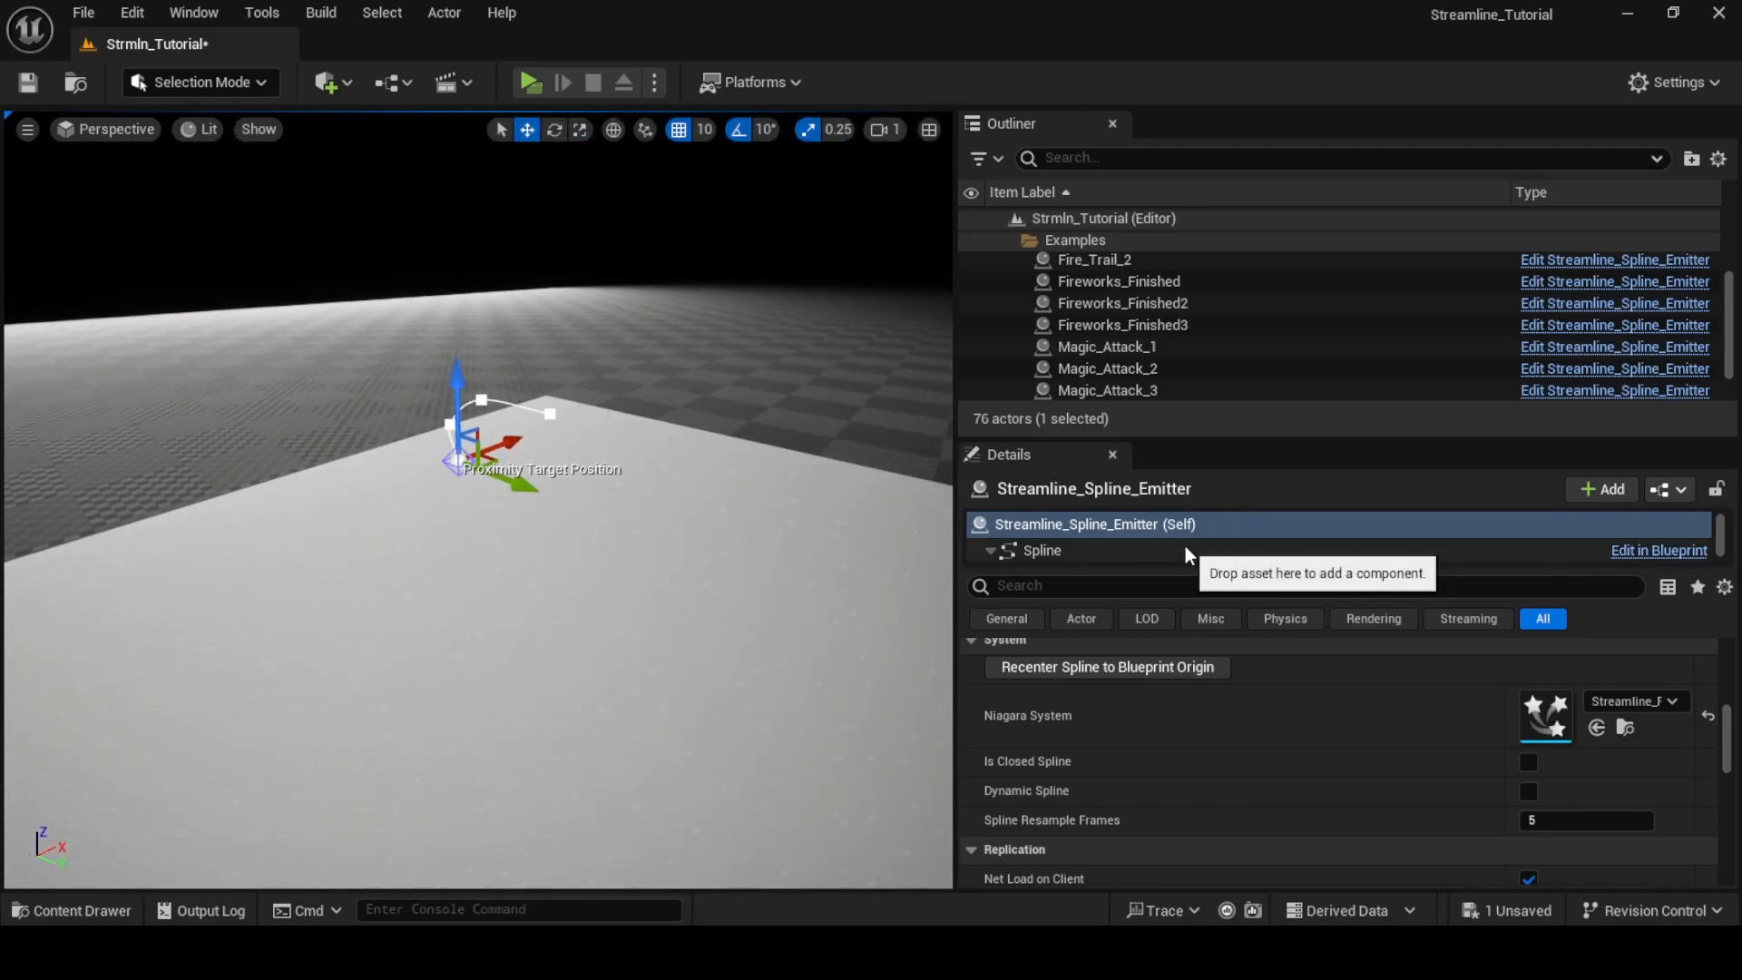
pyautogui.scroll(-1, 1076, 542)
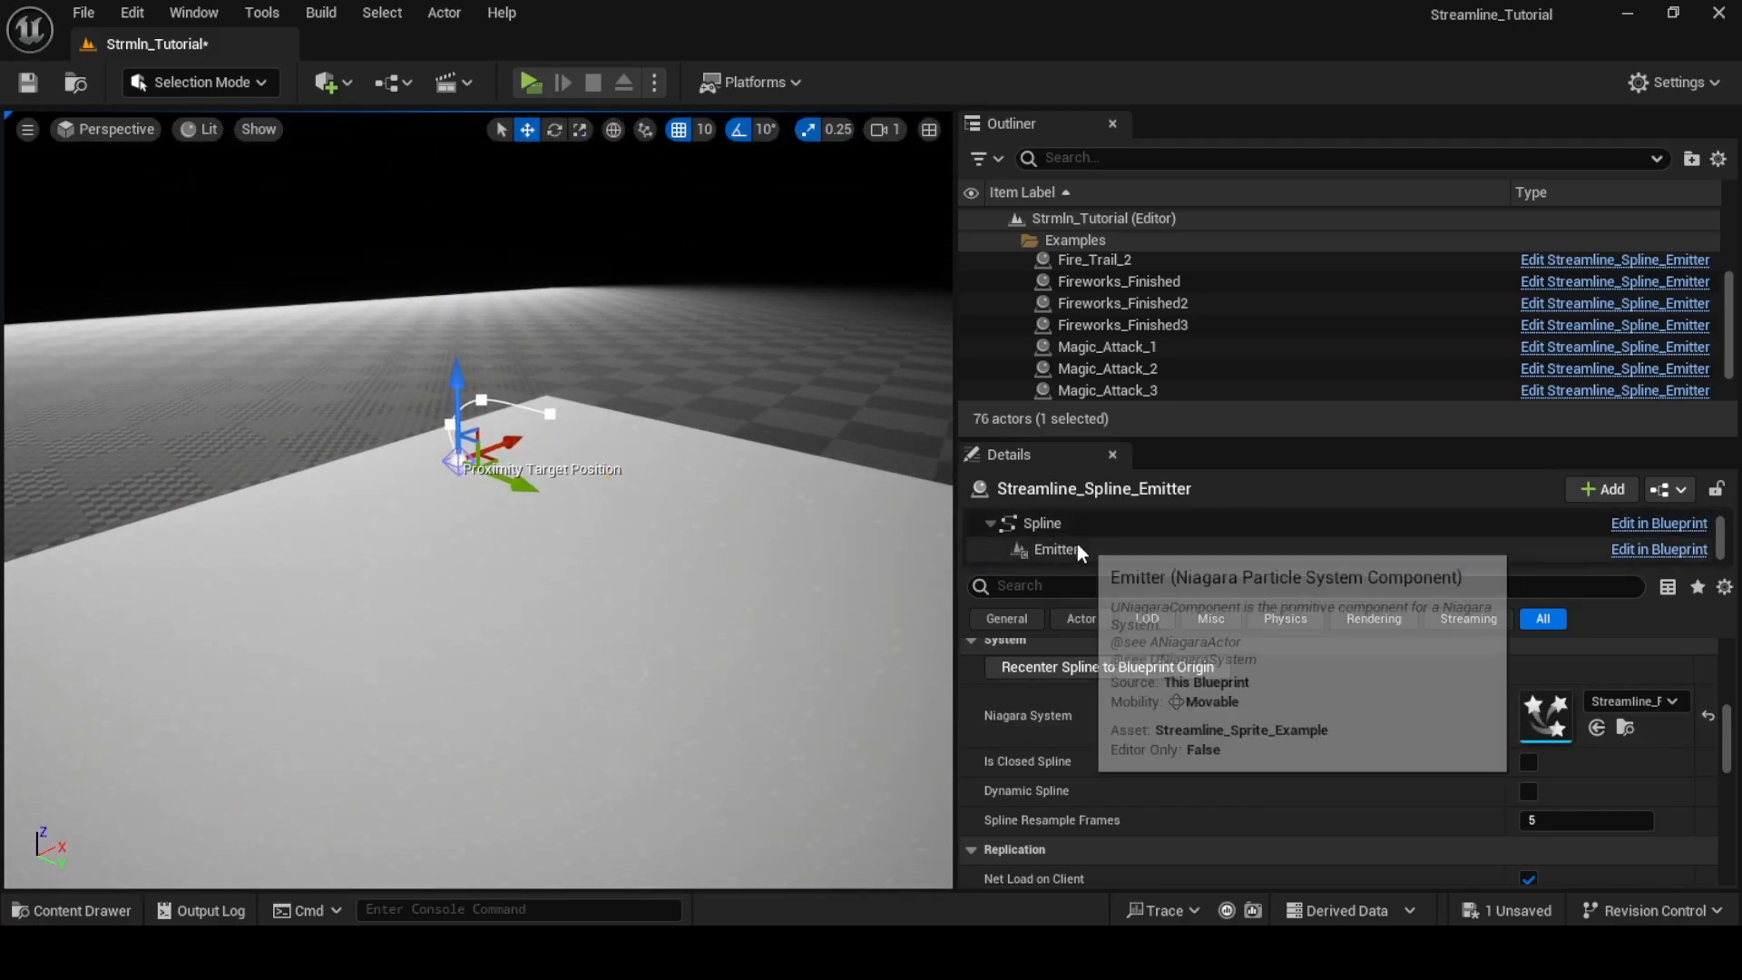
pyautogui.click(1074, 550)
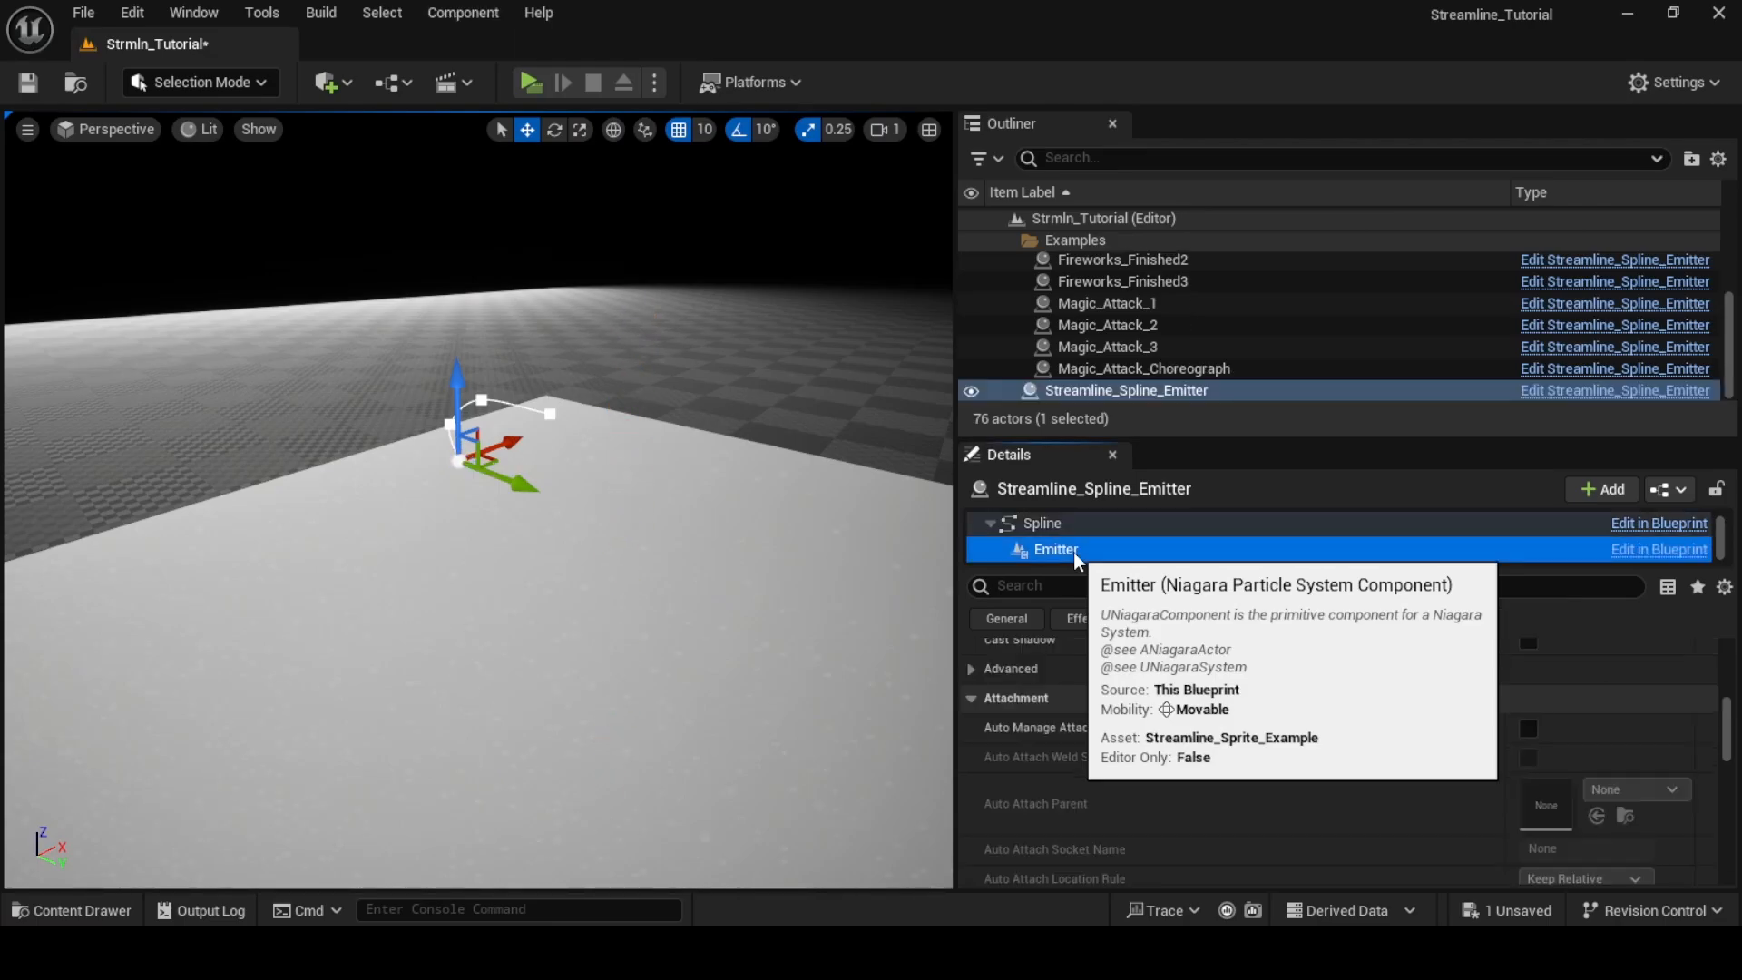
pyautogui.scroll(3, 1240, 798)
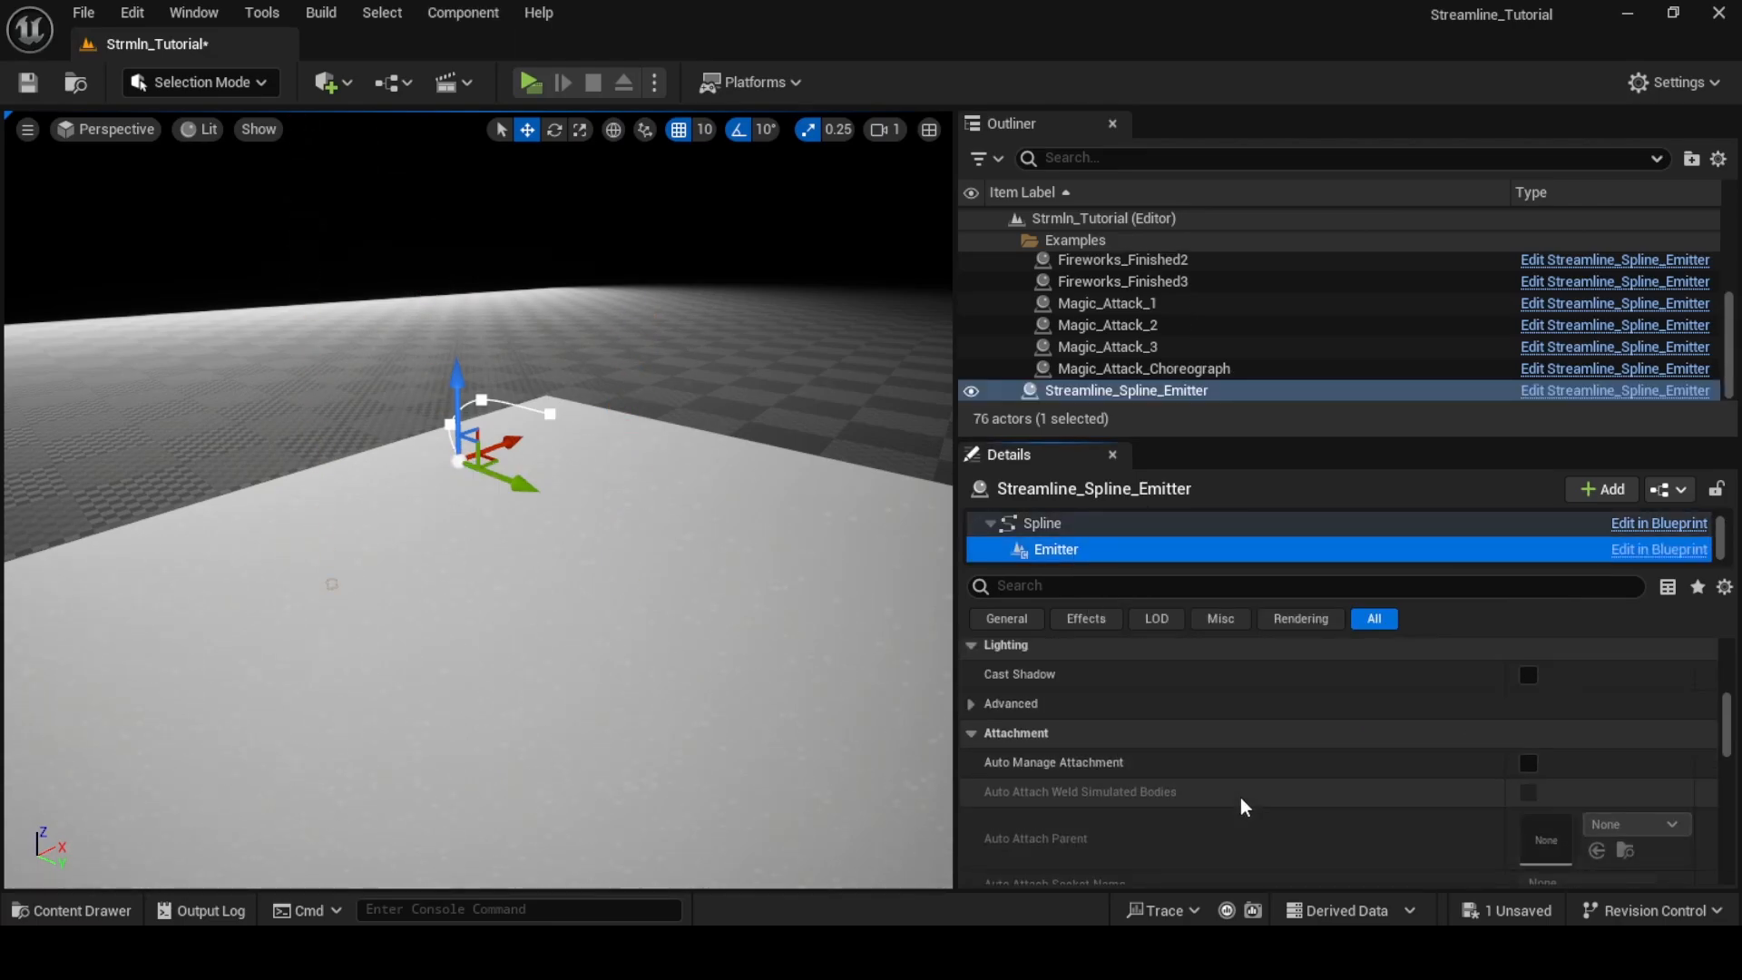
pyautogui.scroll(3, 1241, 800)
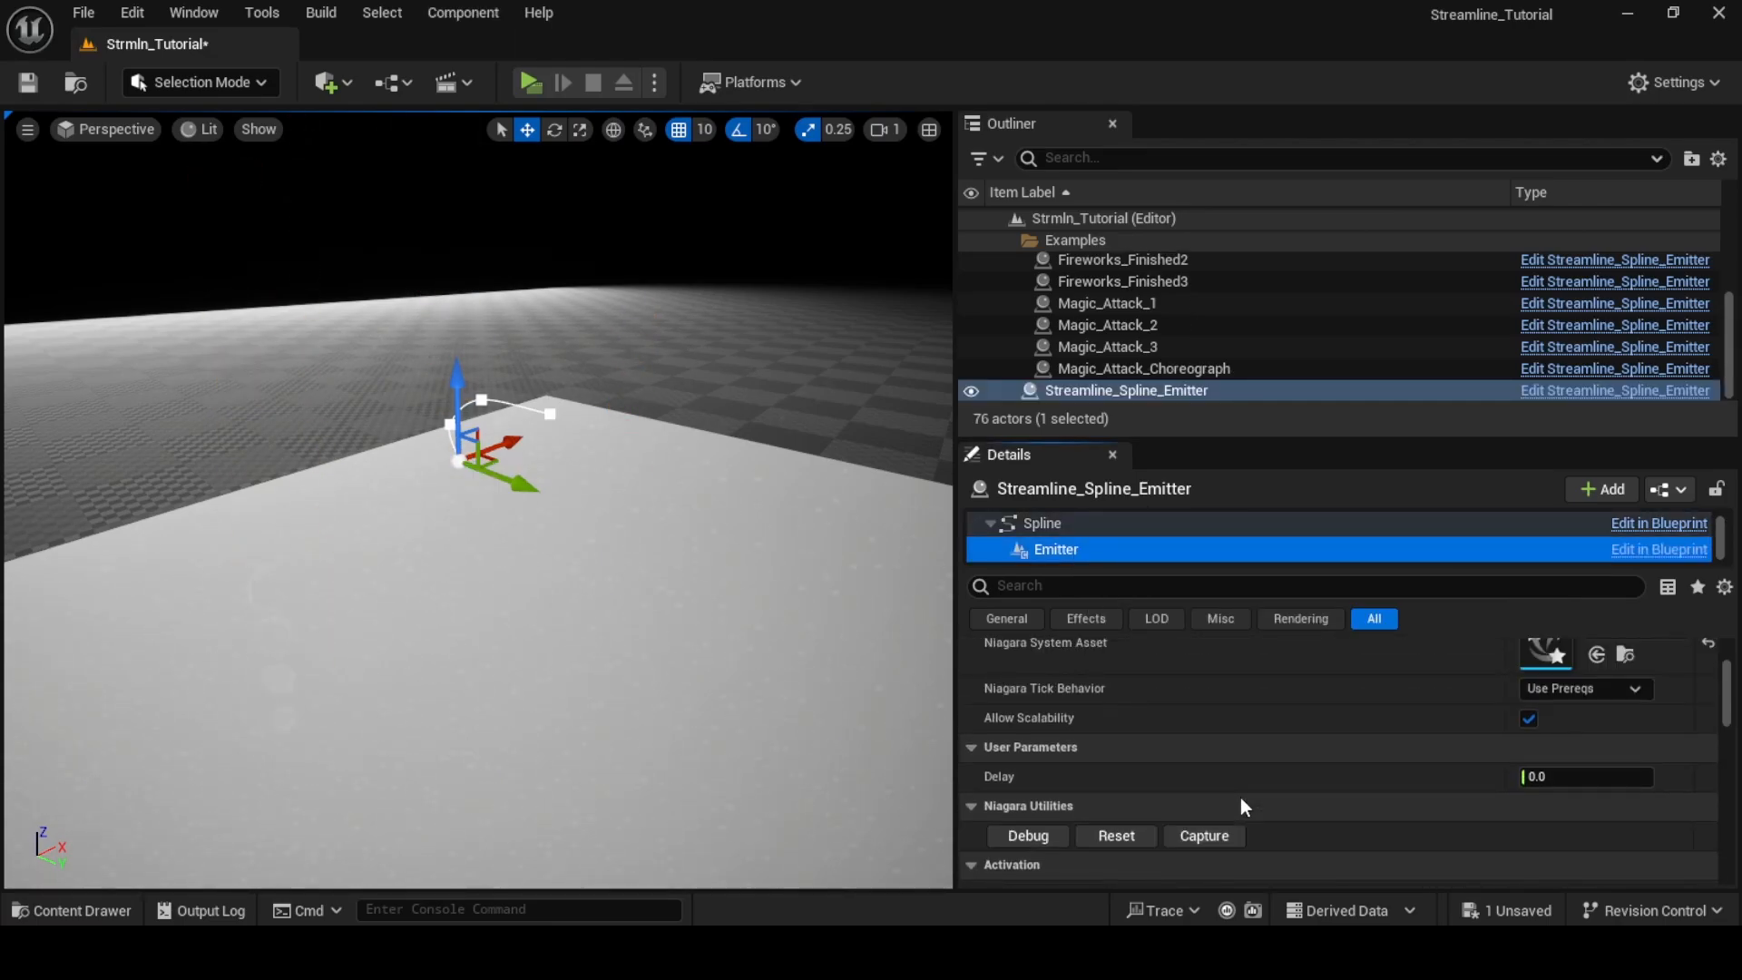
pyautogui.click(1561, 786)
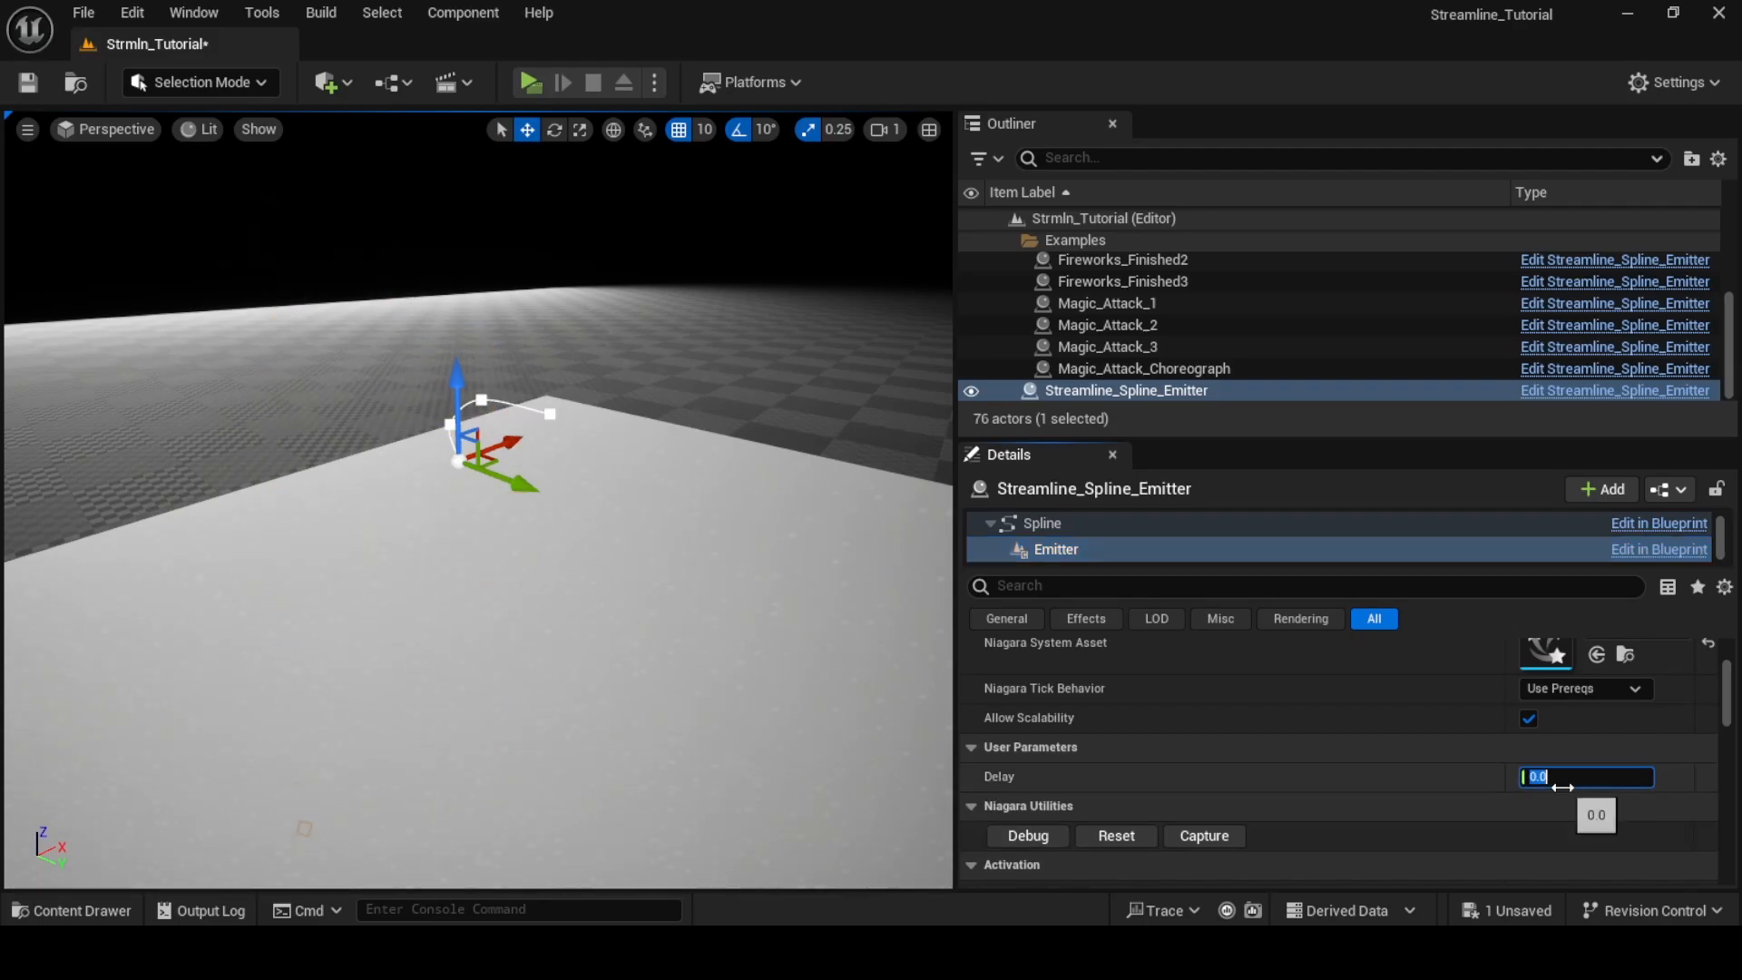
pyautogui.write('4')
pyautogui.press('Return')
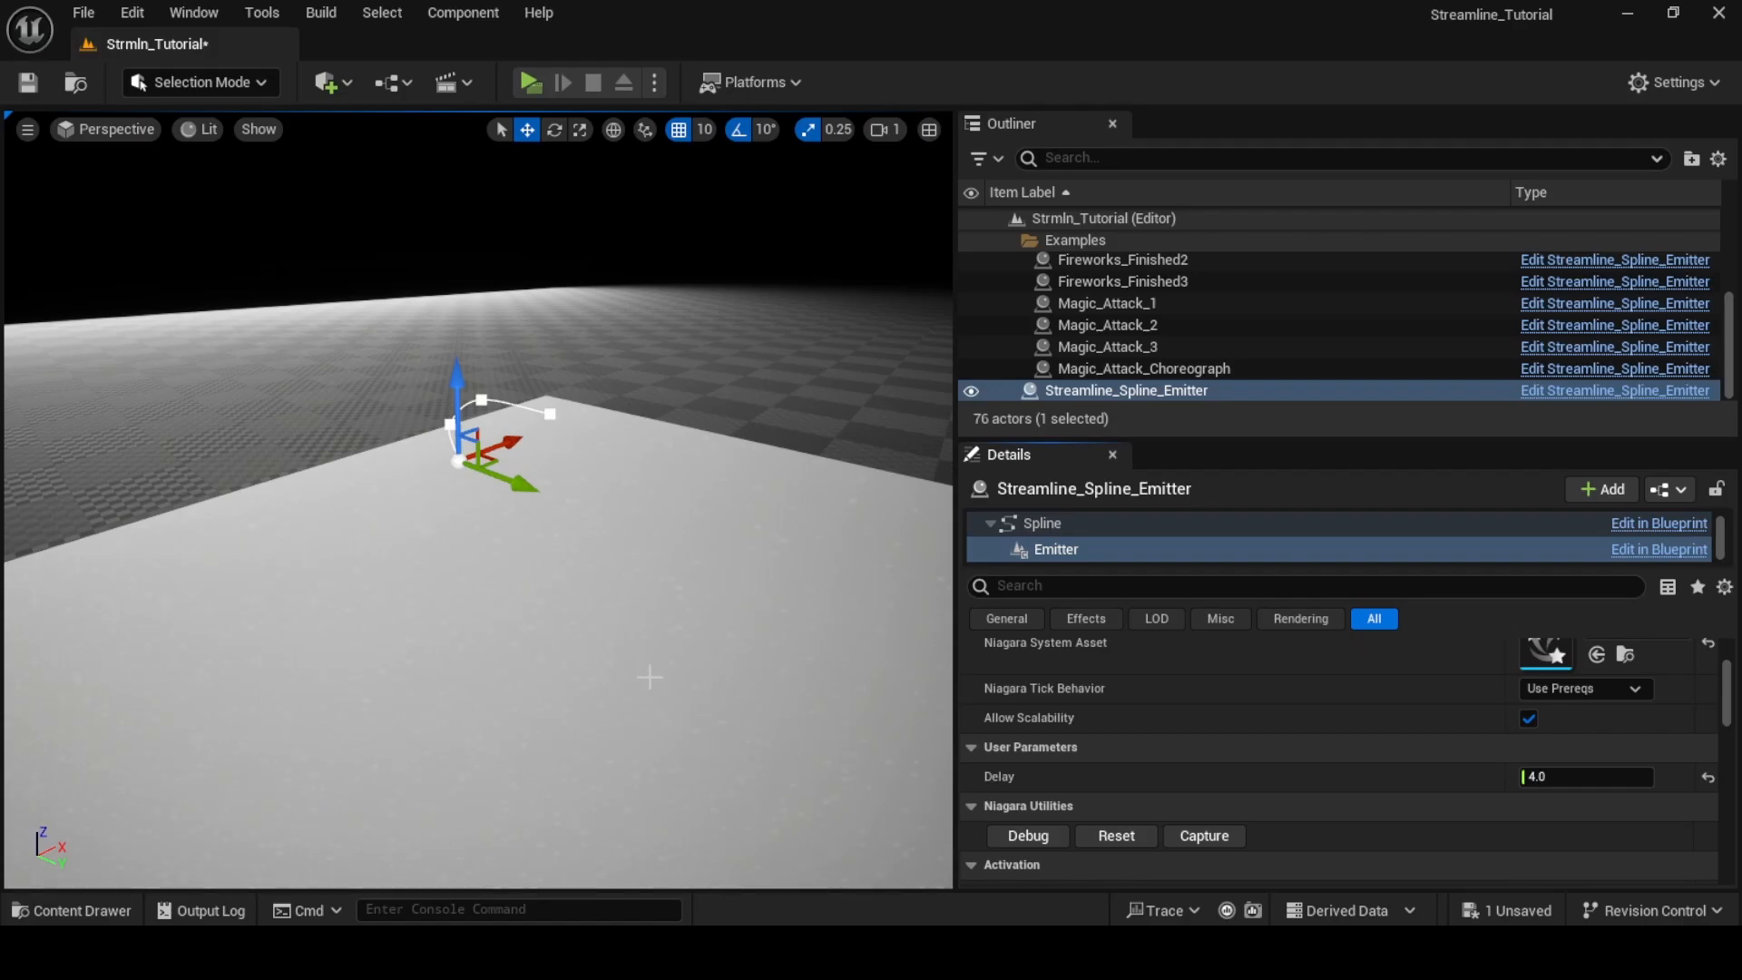
pyautogui.moveTo(647, 685); pyautogui.dragTo(611, 613, button='right')
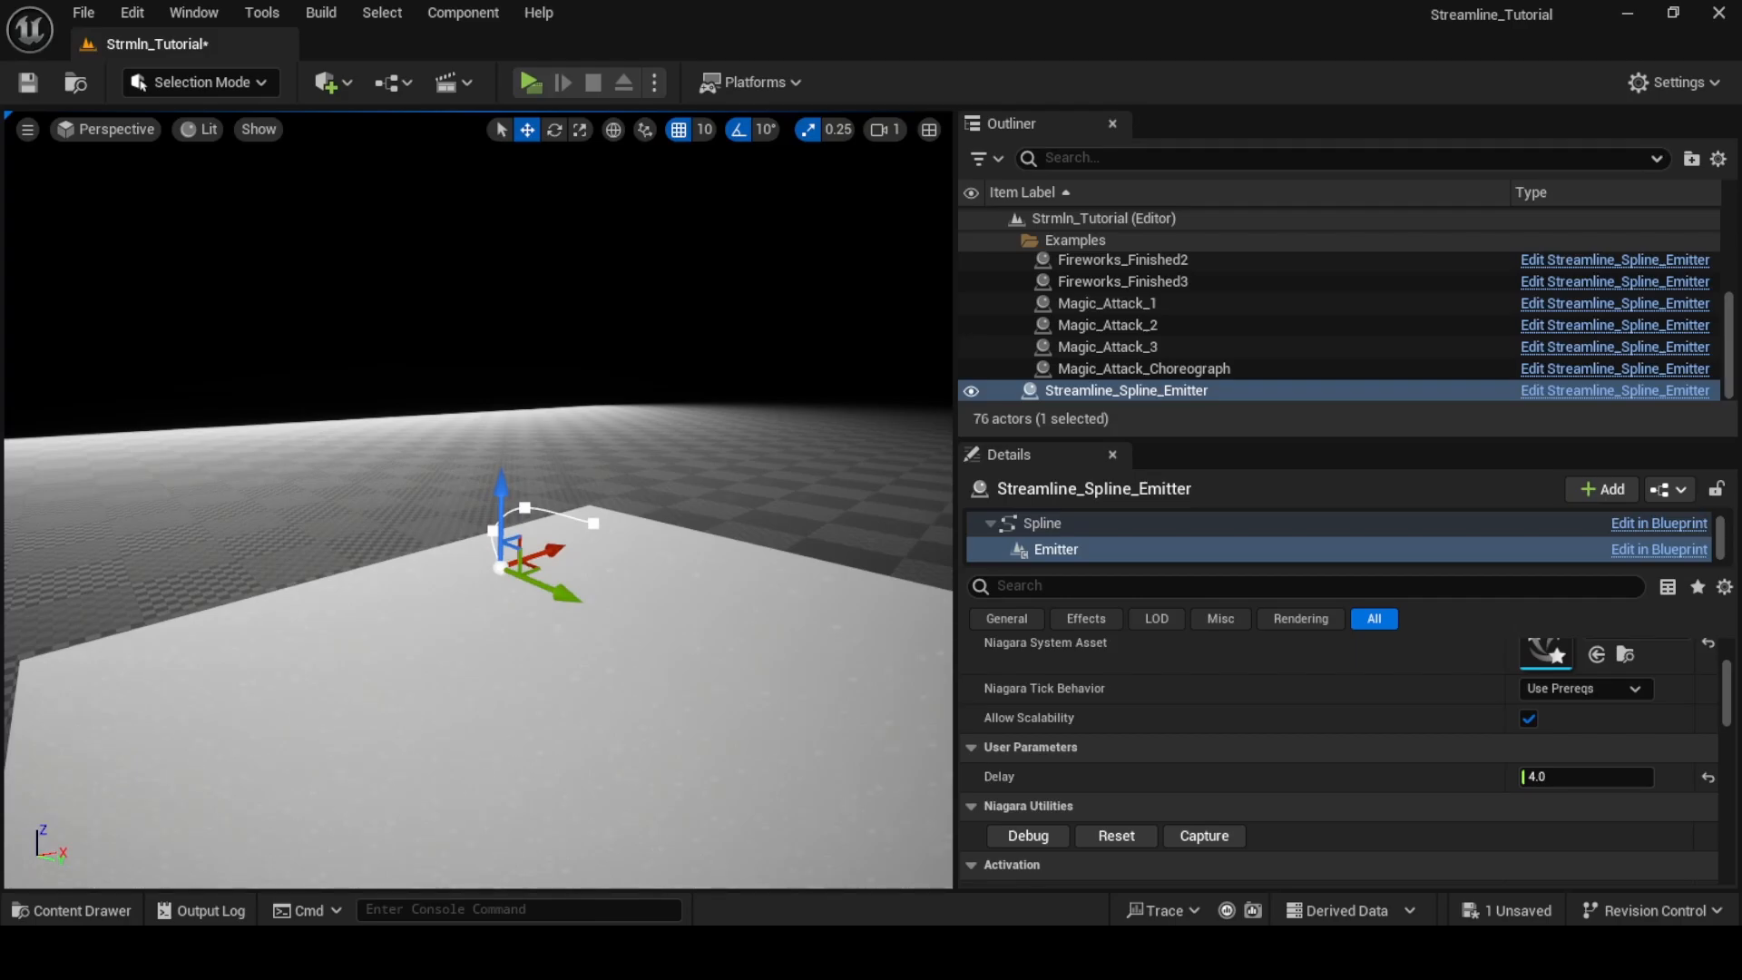
pyautogui.moveTo(612, 612); pyautogui.dragTo(652, 690, button='right')
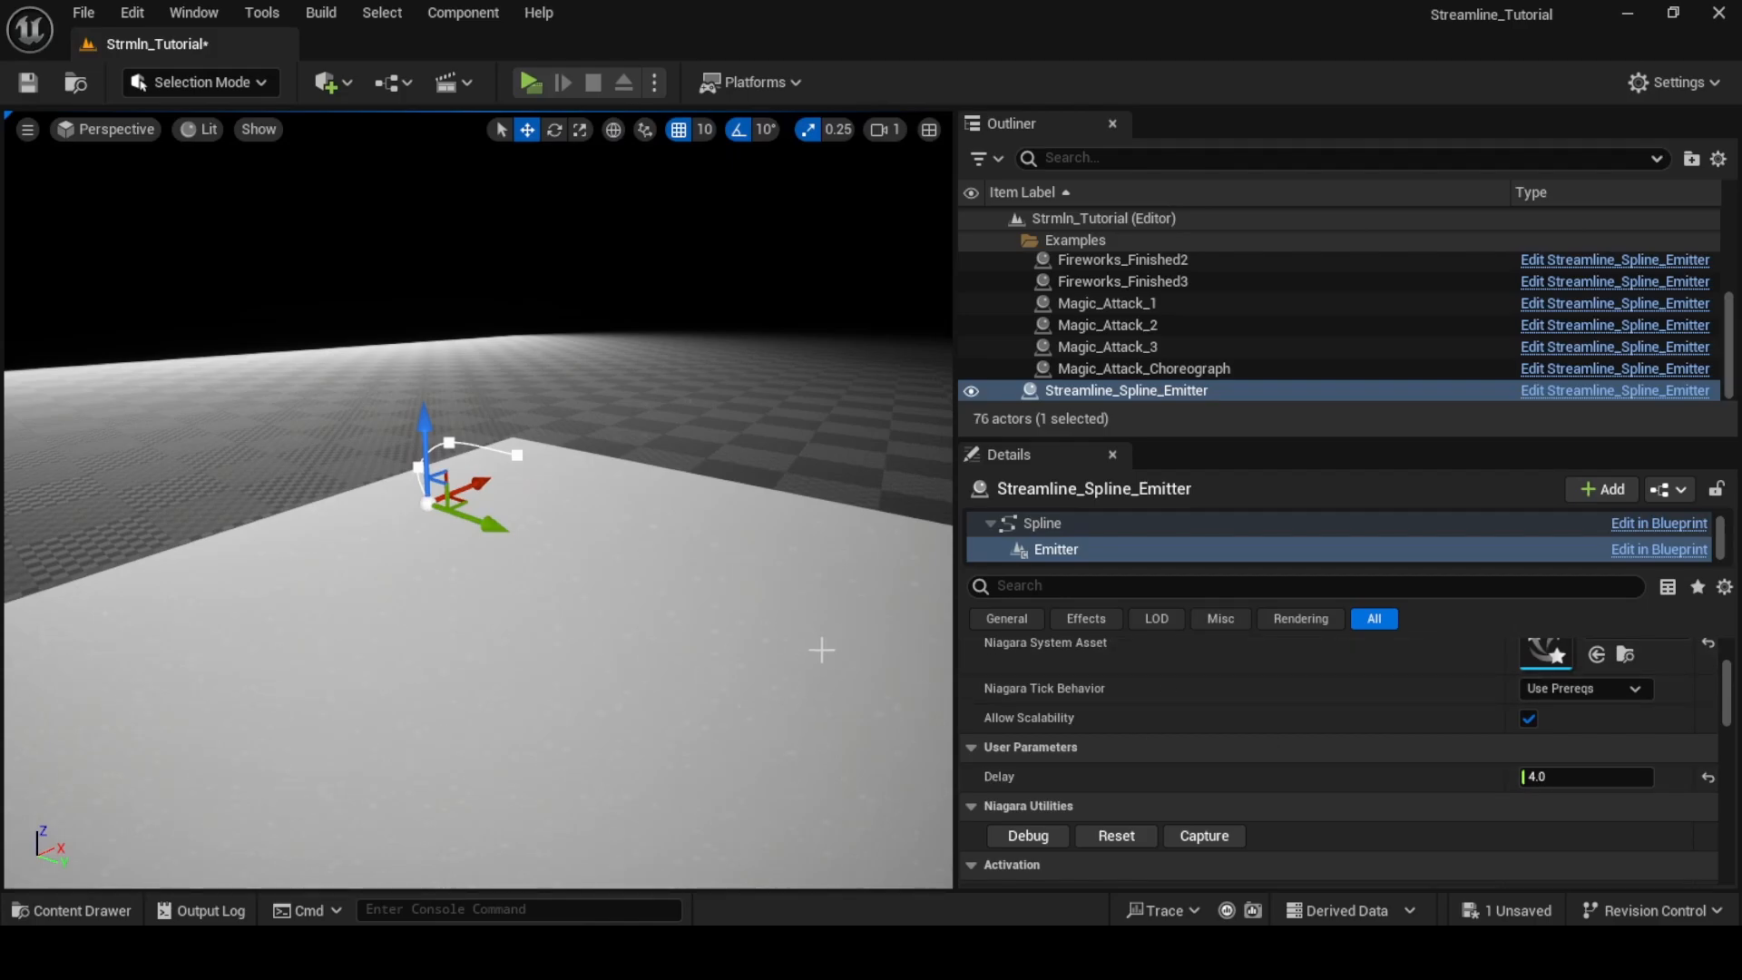
pyautogui.moveTo(478, 499)
pyautogui.mouseDown(button='right')
pyautogui.moveTo(508, 517)
pyautogui.moveTo(508, 468)
pyautogui.moveTo(508, 508)
pyautogui.mouseUp(button='right')
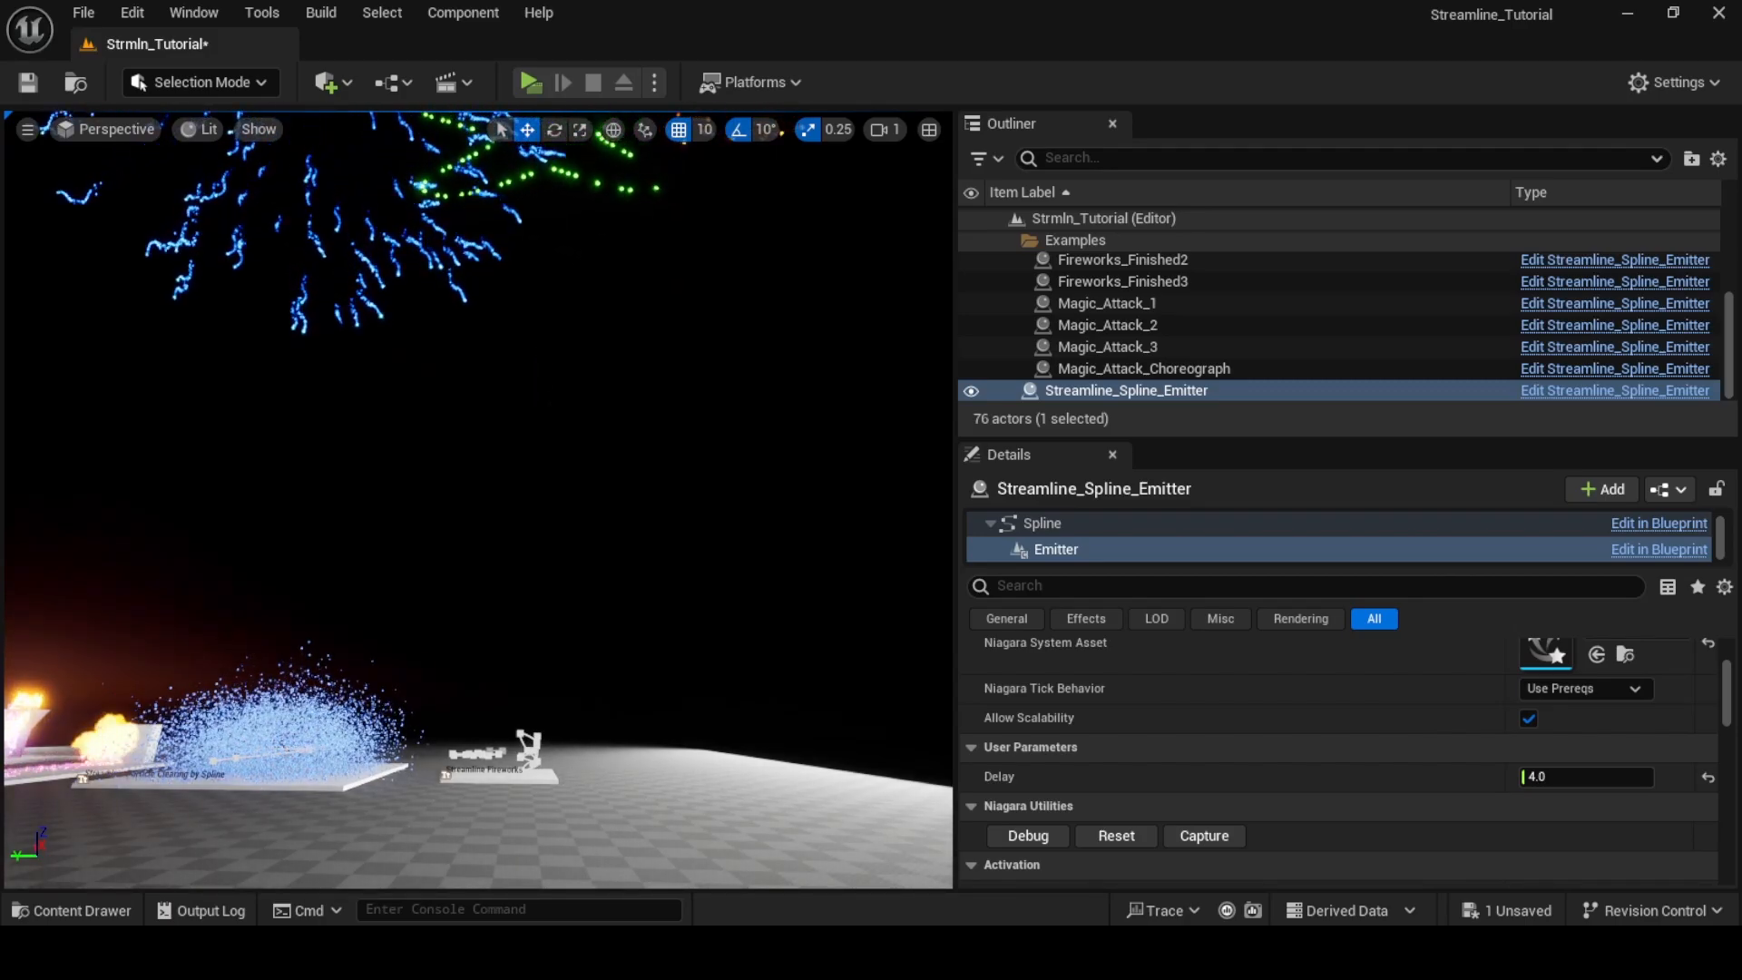
pyautogui.moveTo(508, 508); pyautogui.dragTo(471, 508, button='right')
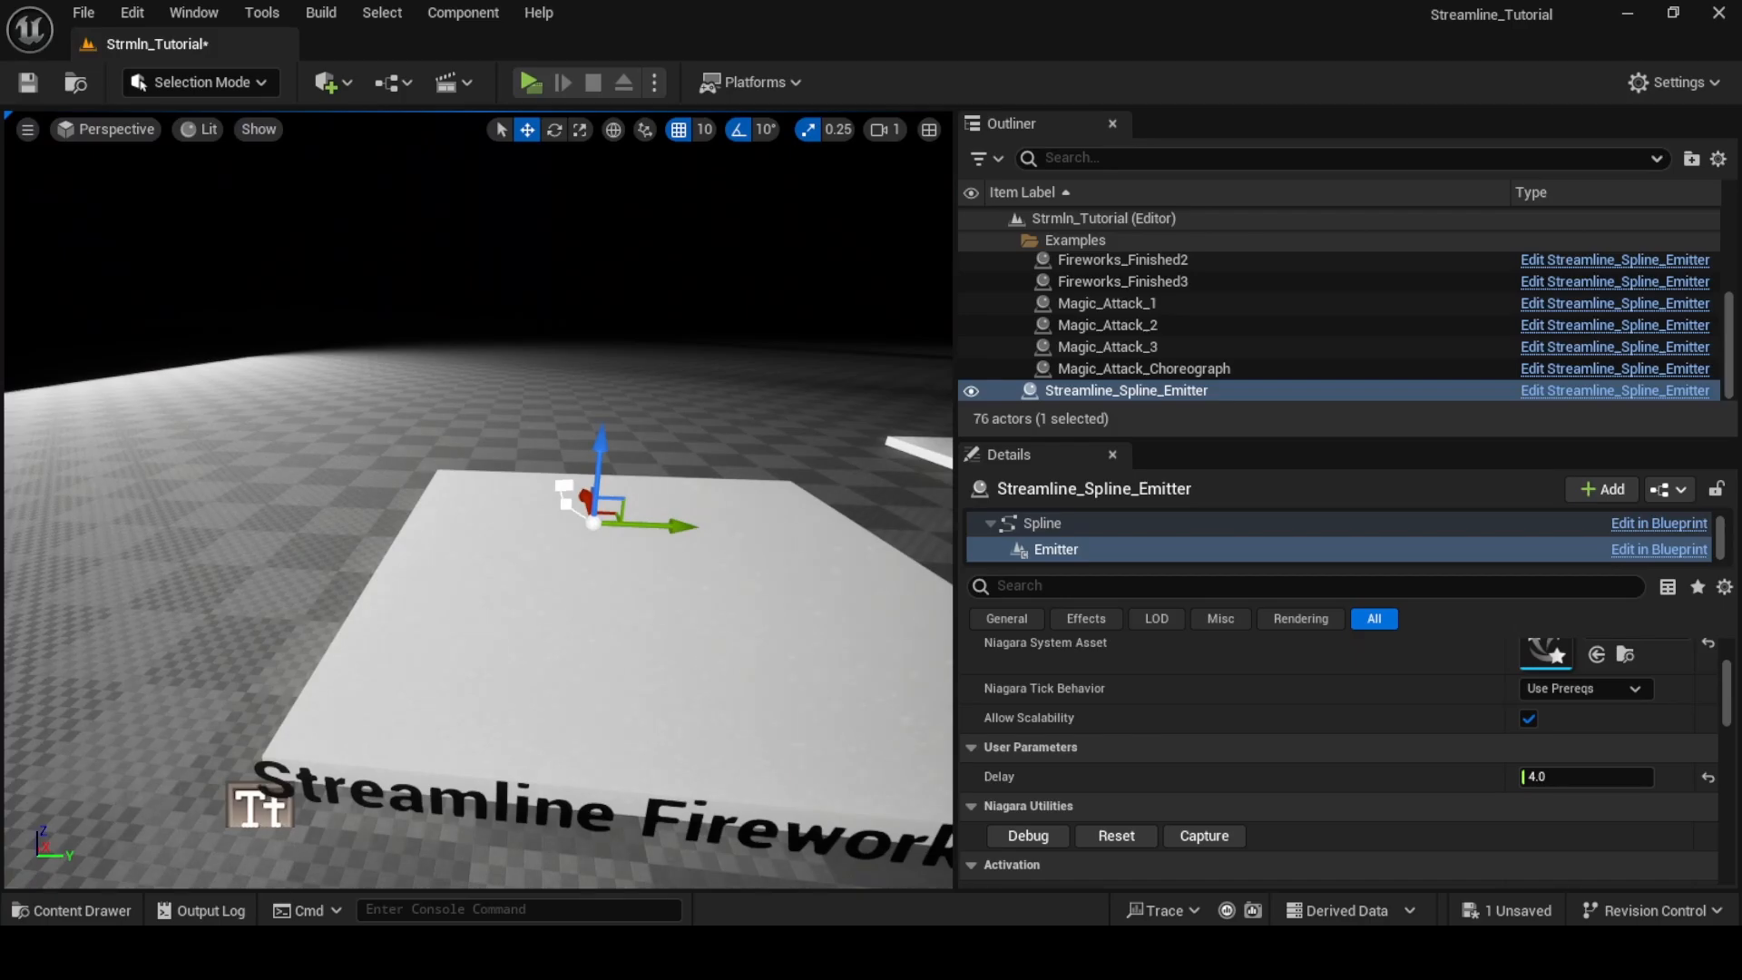
# Return to the Streamline_Fireworks_FX system and delete the Gravity Force and Drag modules from the Fountain's Particle Update
pyautogui.moveTo(1035, 952)
pyautogui.click(1119, 841)
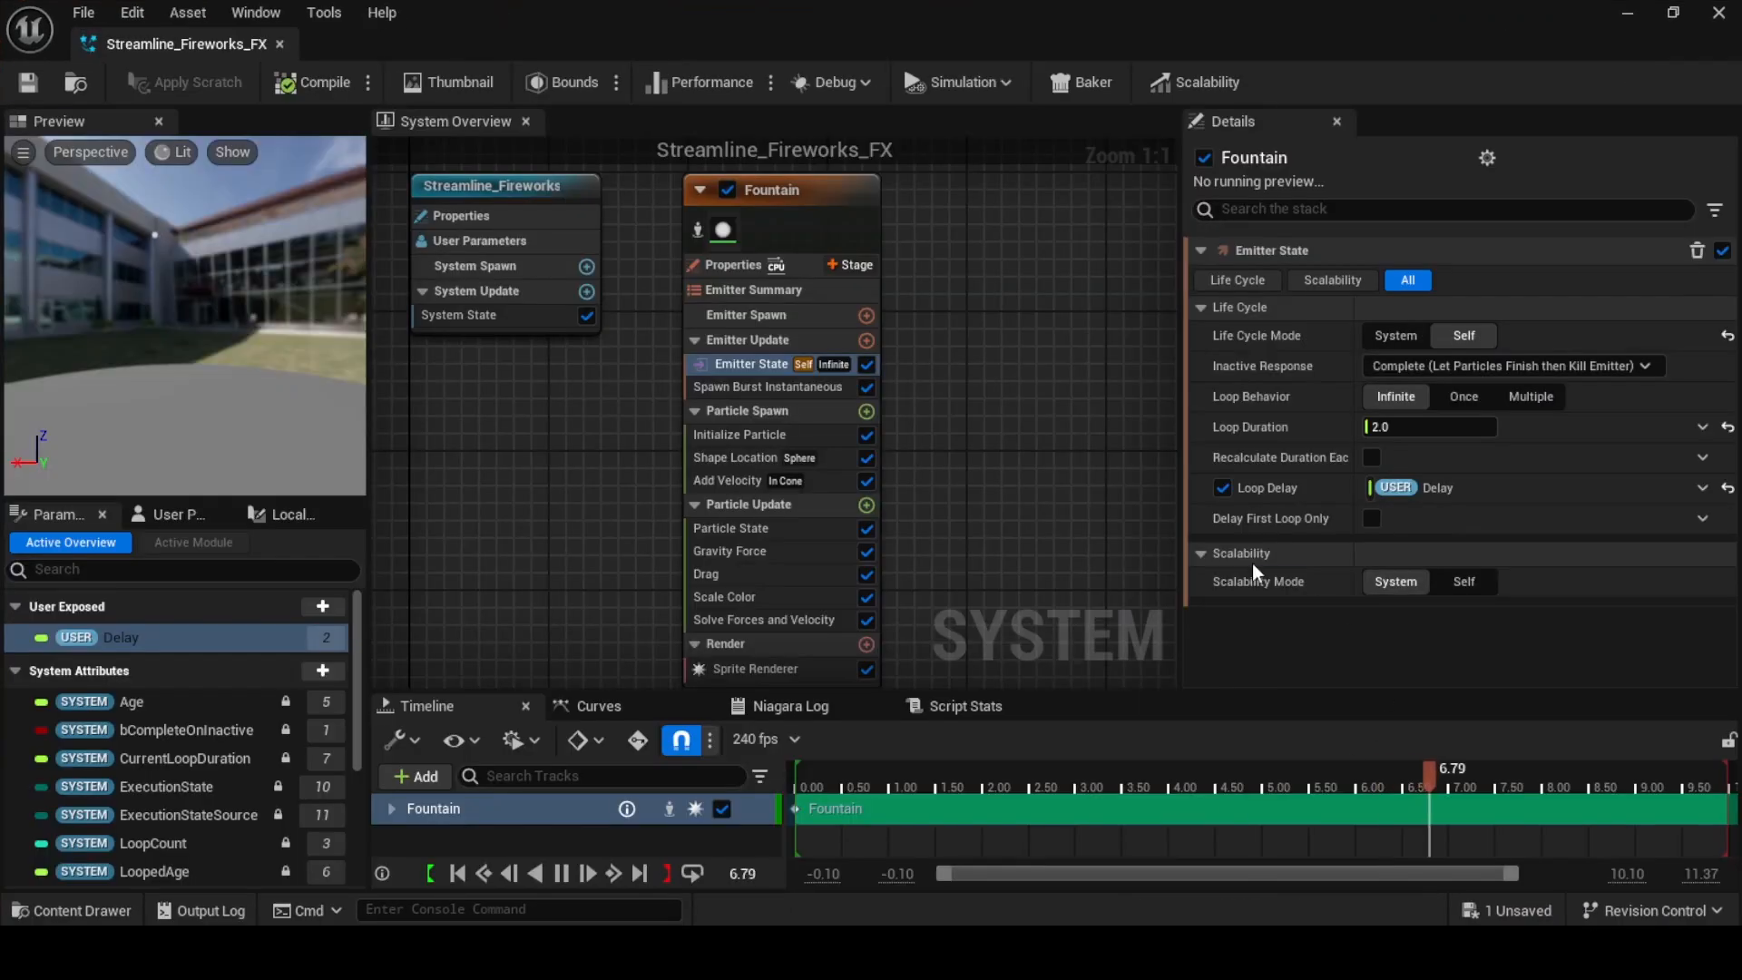
pyautogui.moveTo(958, 438); pyautogui.dragTo(898, 404, button='right')
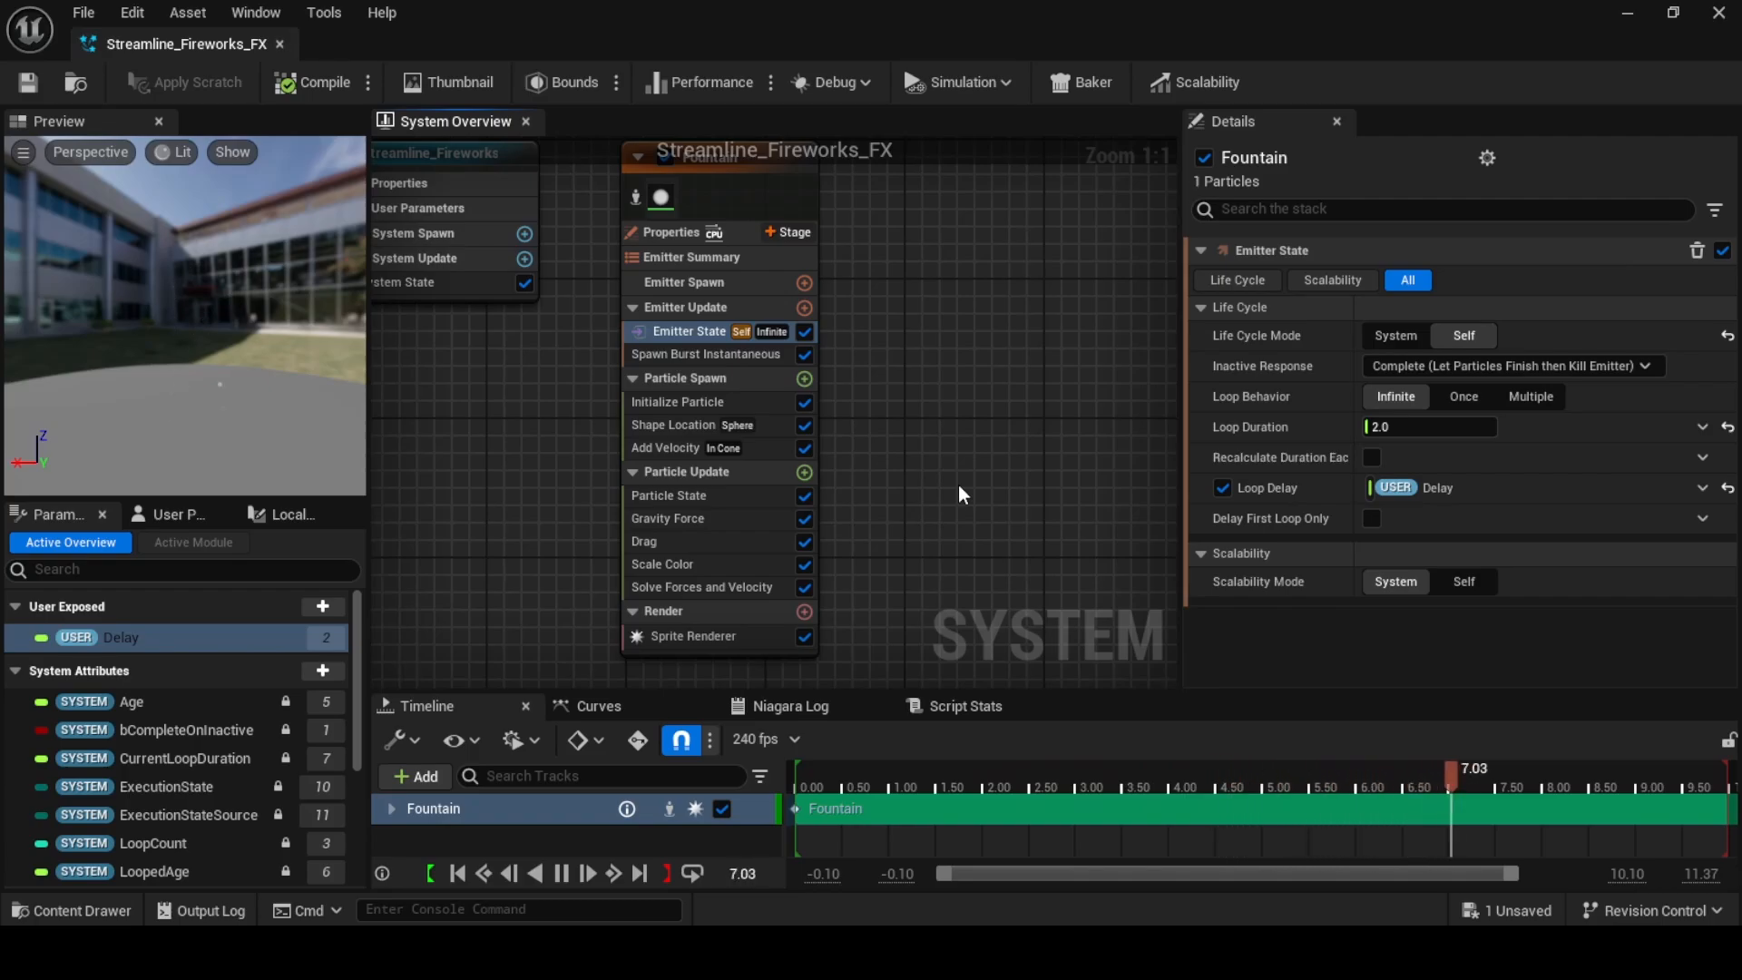
pyautogui.click(706, 522)
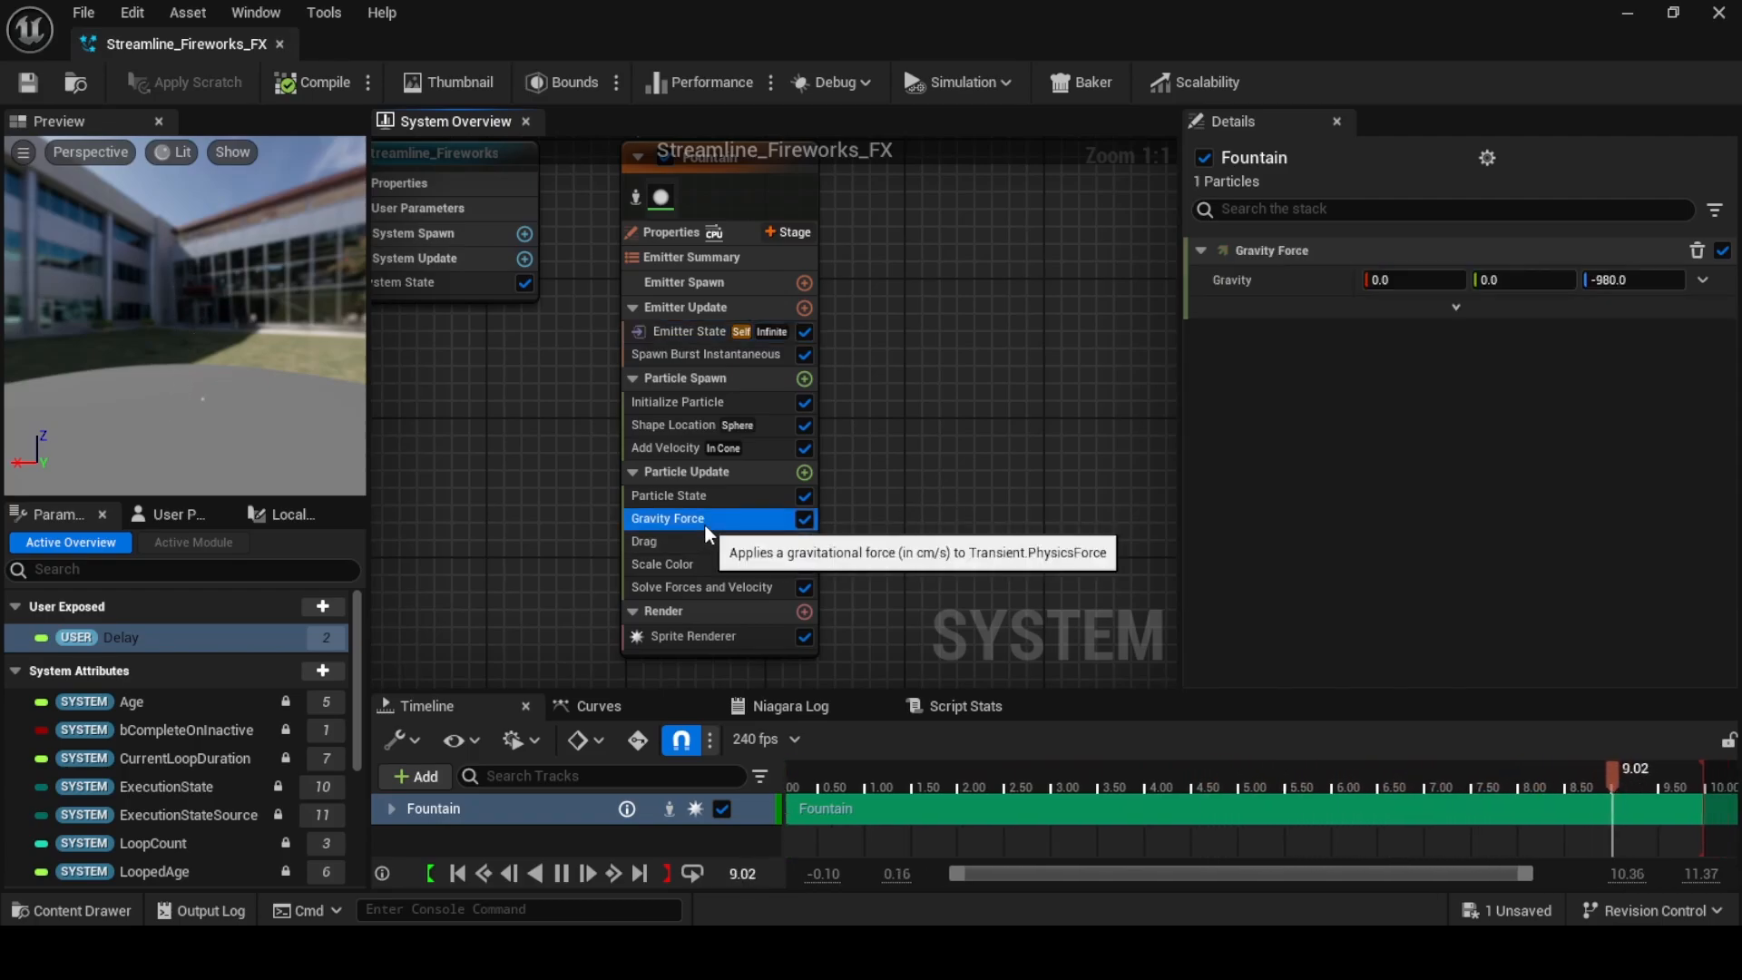
pyautogui.press('Delete')
pyautogui.click(701, 523)
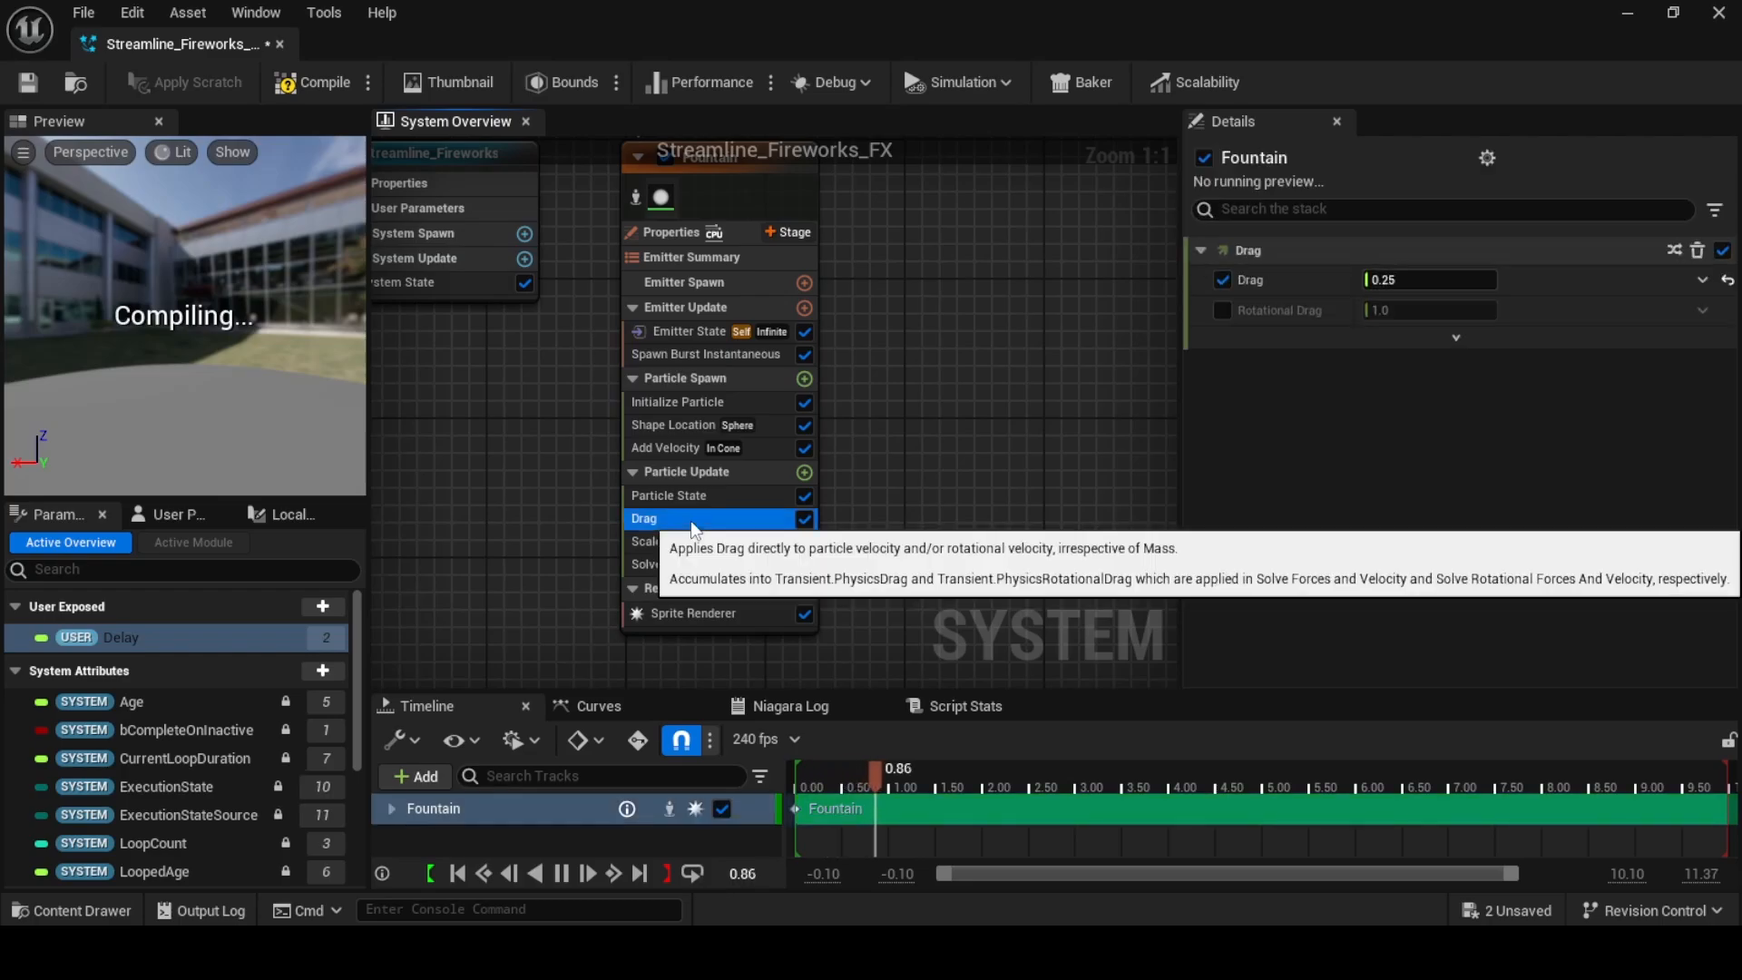
pyautogui.press('Delete')
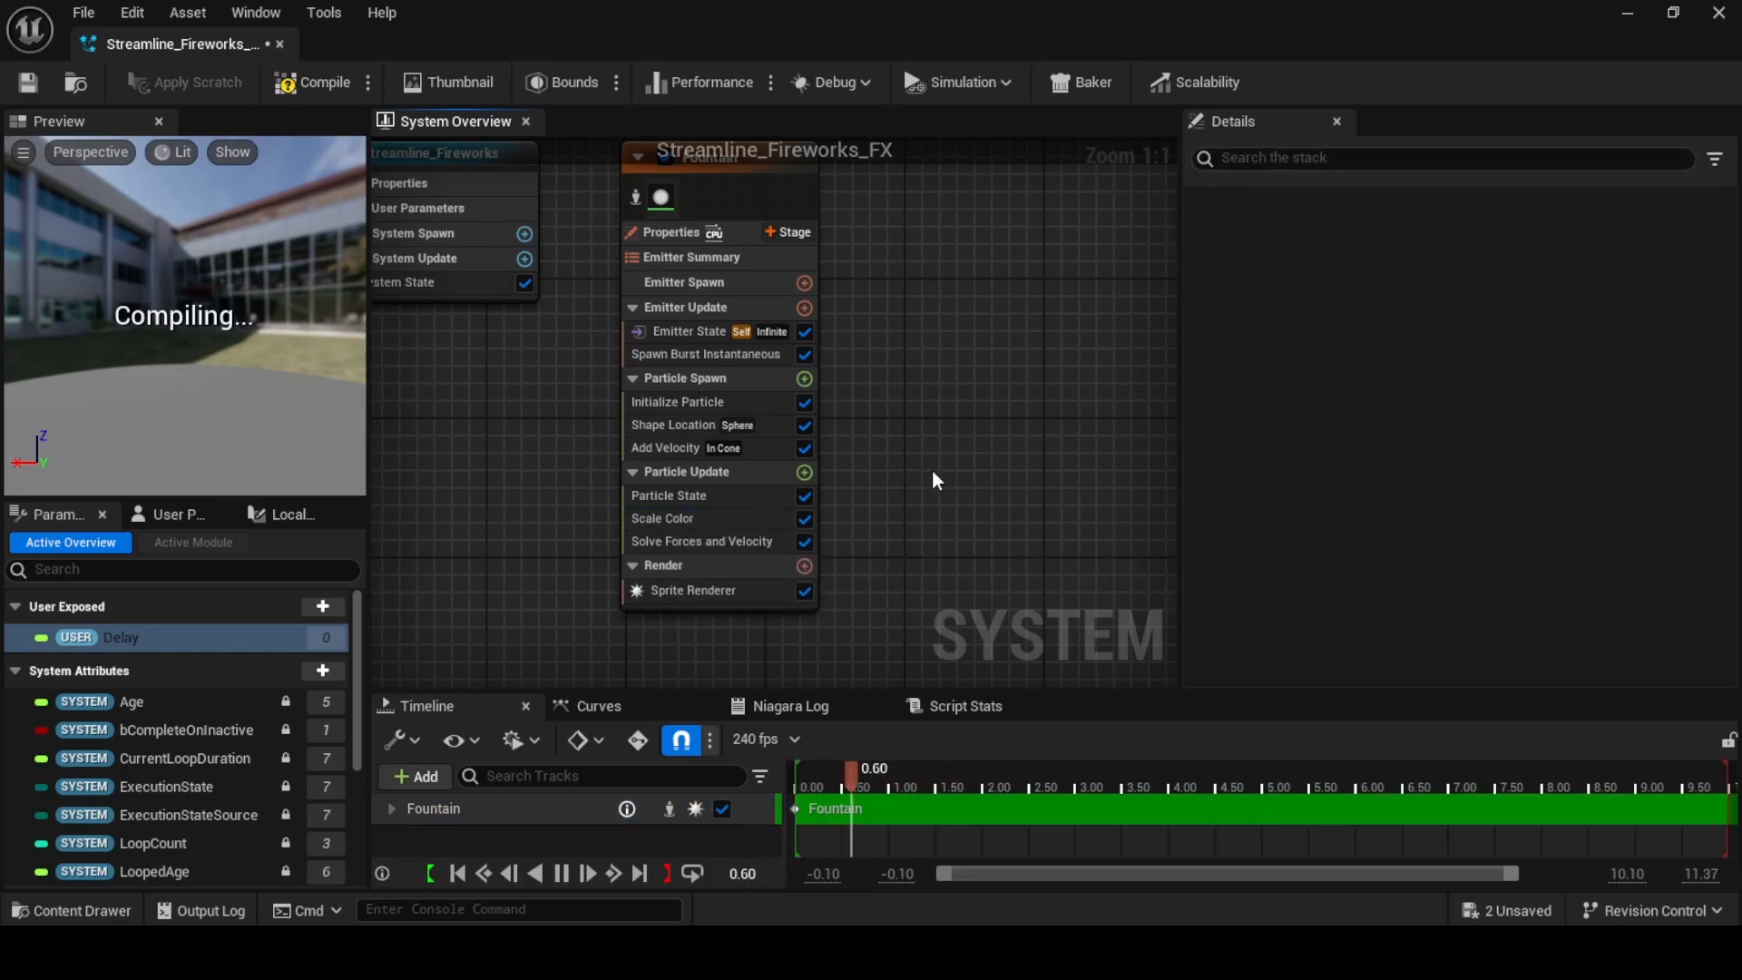
# Reset the Velocity Speed of the Fountain's Add Velocity module to its default and change the Velocity Mode to Linear
pyautogui.click(671, 449)
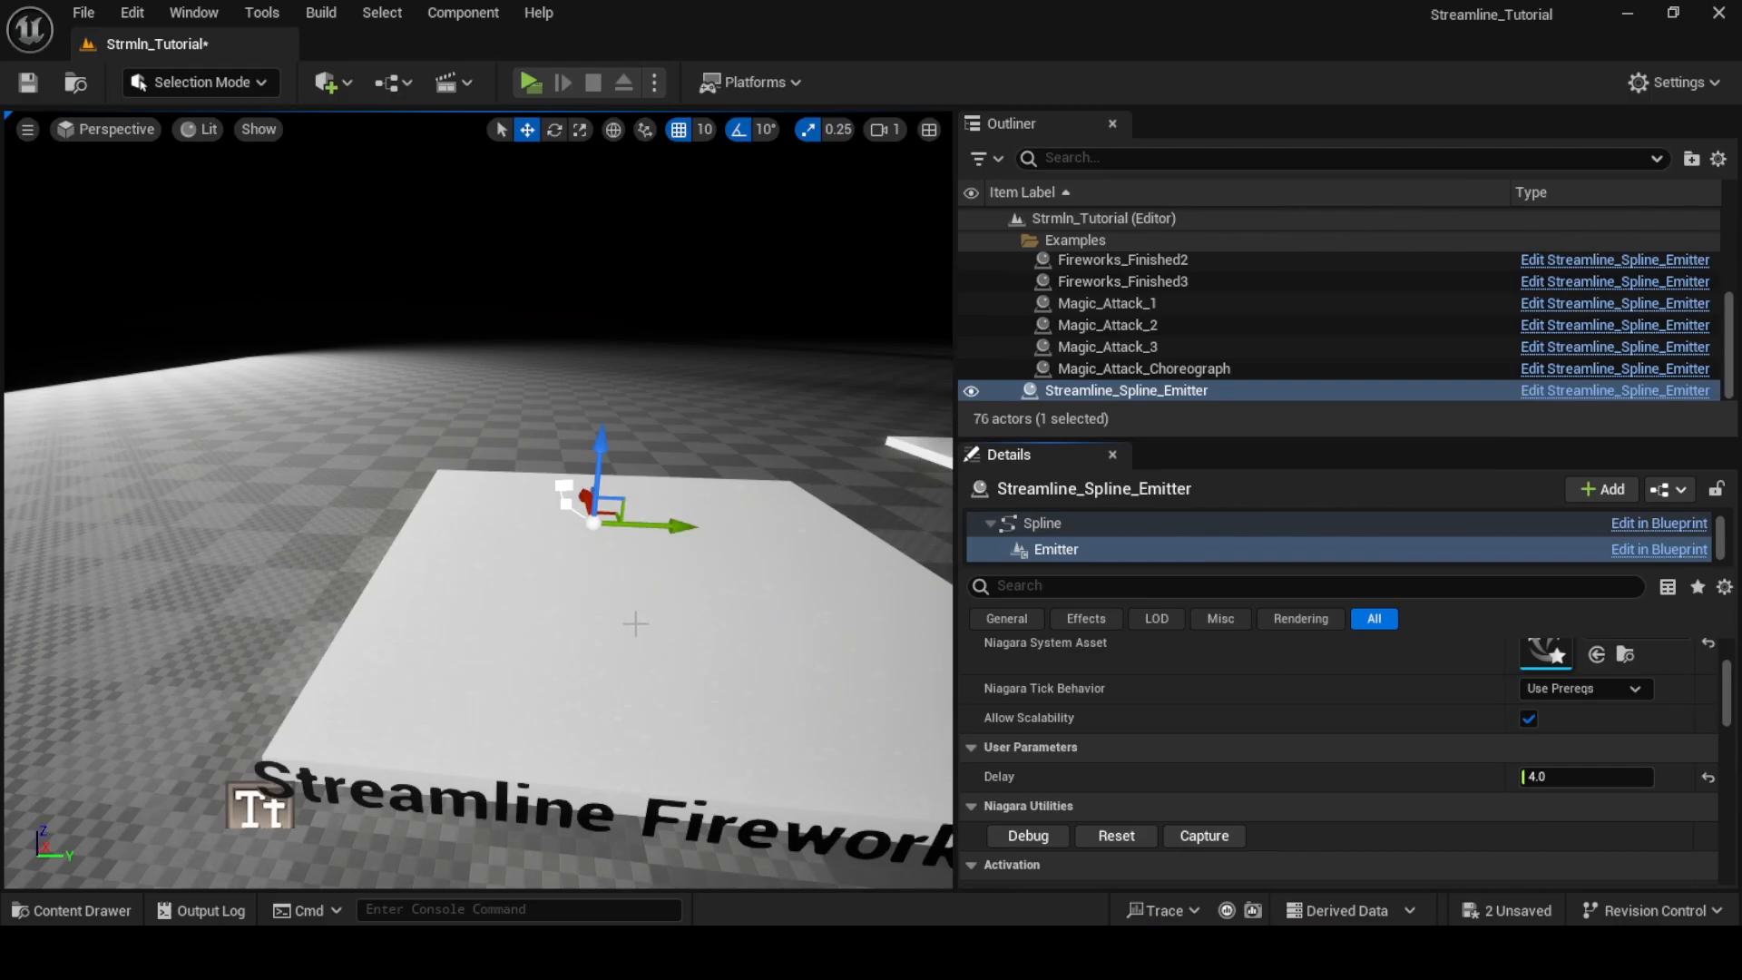
pyautogui.moveTo(635, 623); pyautogui.dragTo(617, 531, button='right')
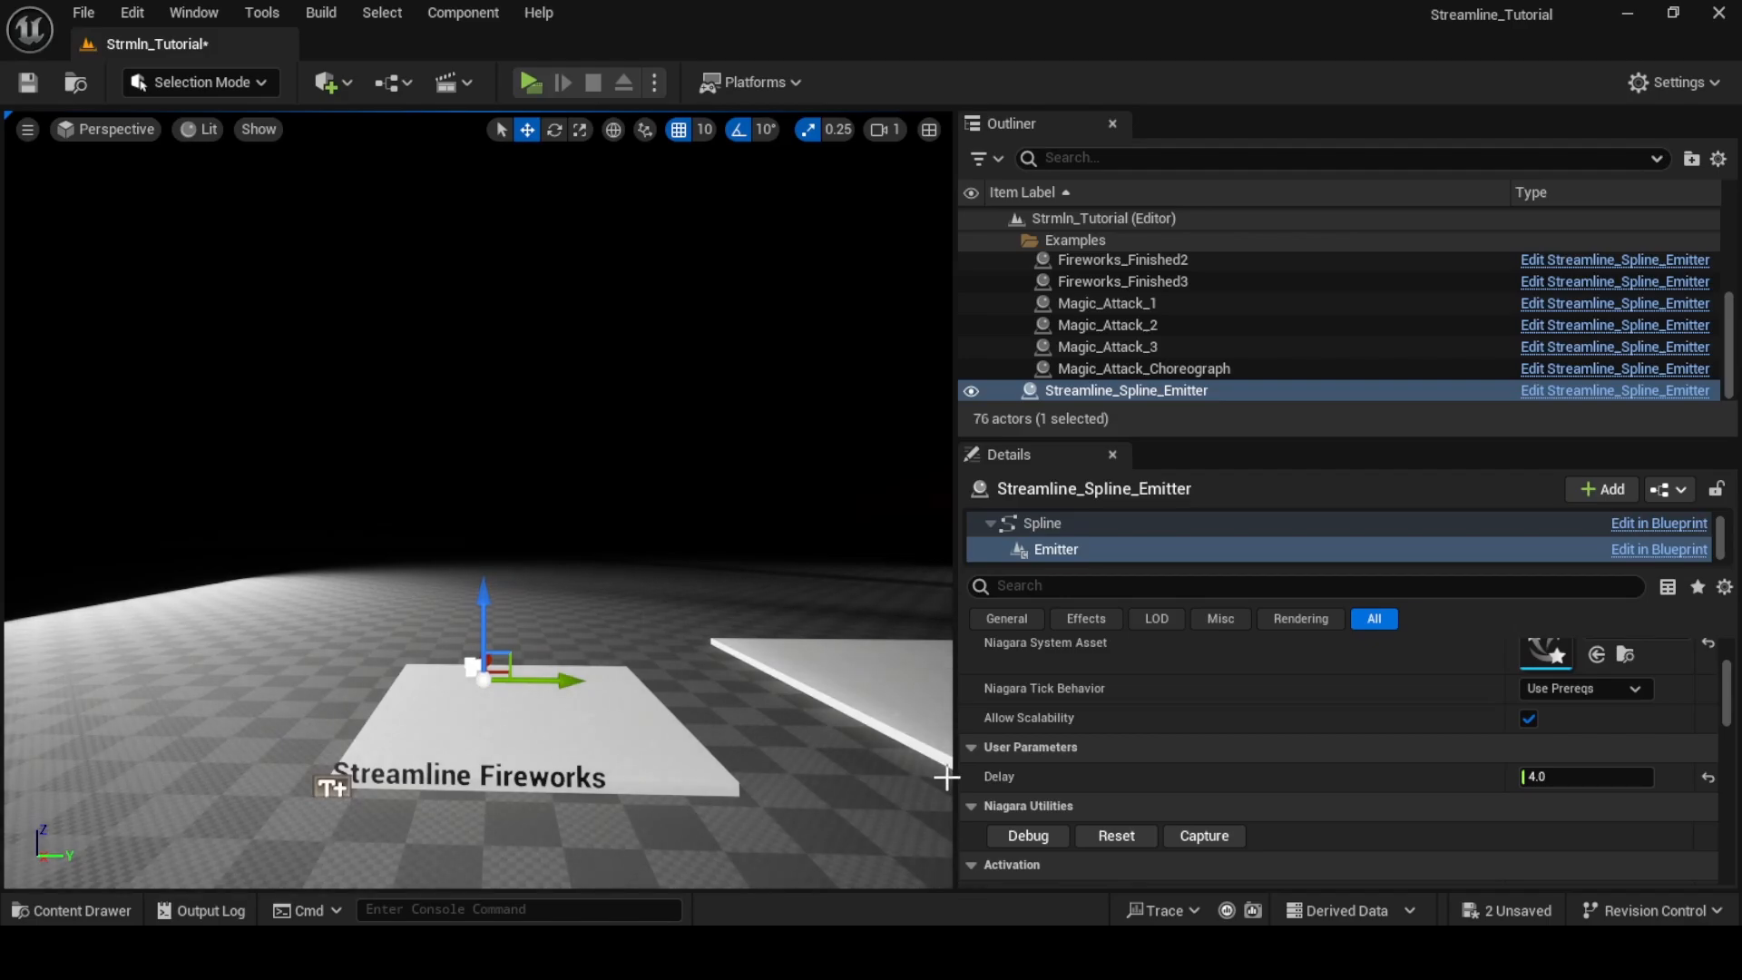
pyautogui.click(1124, 844)
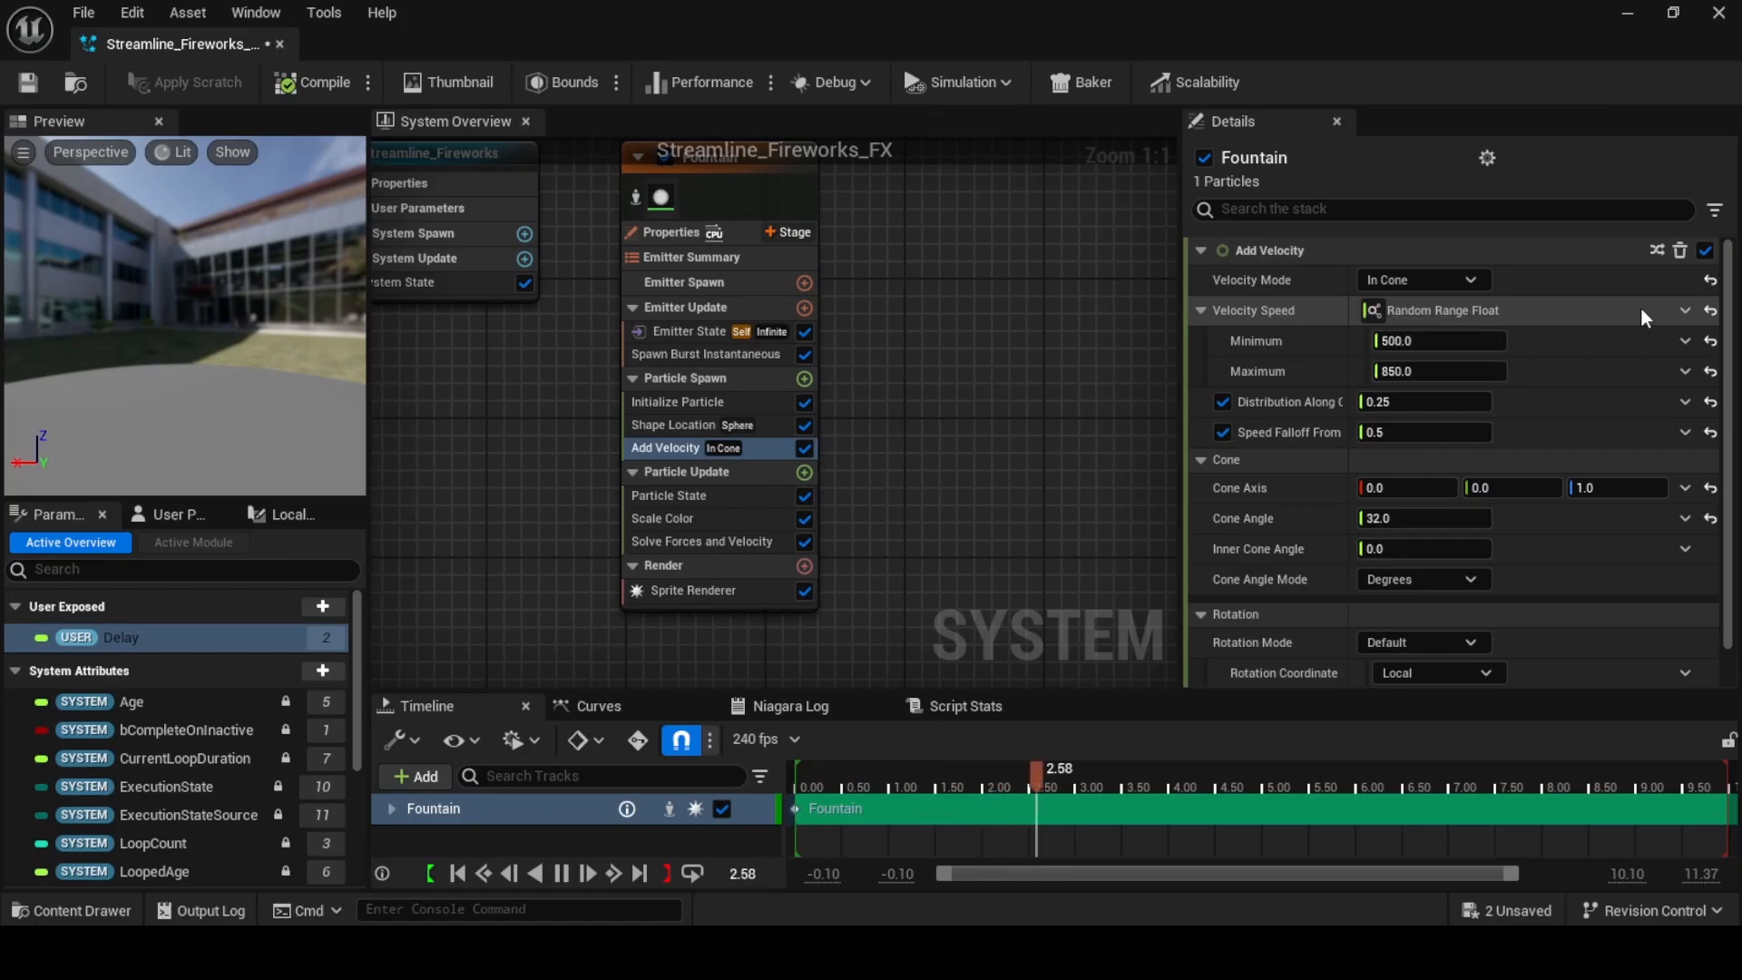
pyautogui.click(1711, 311)
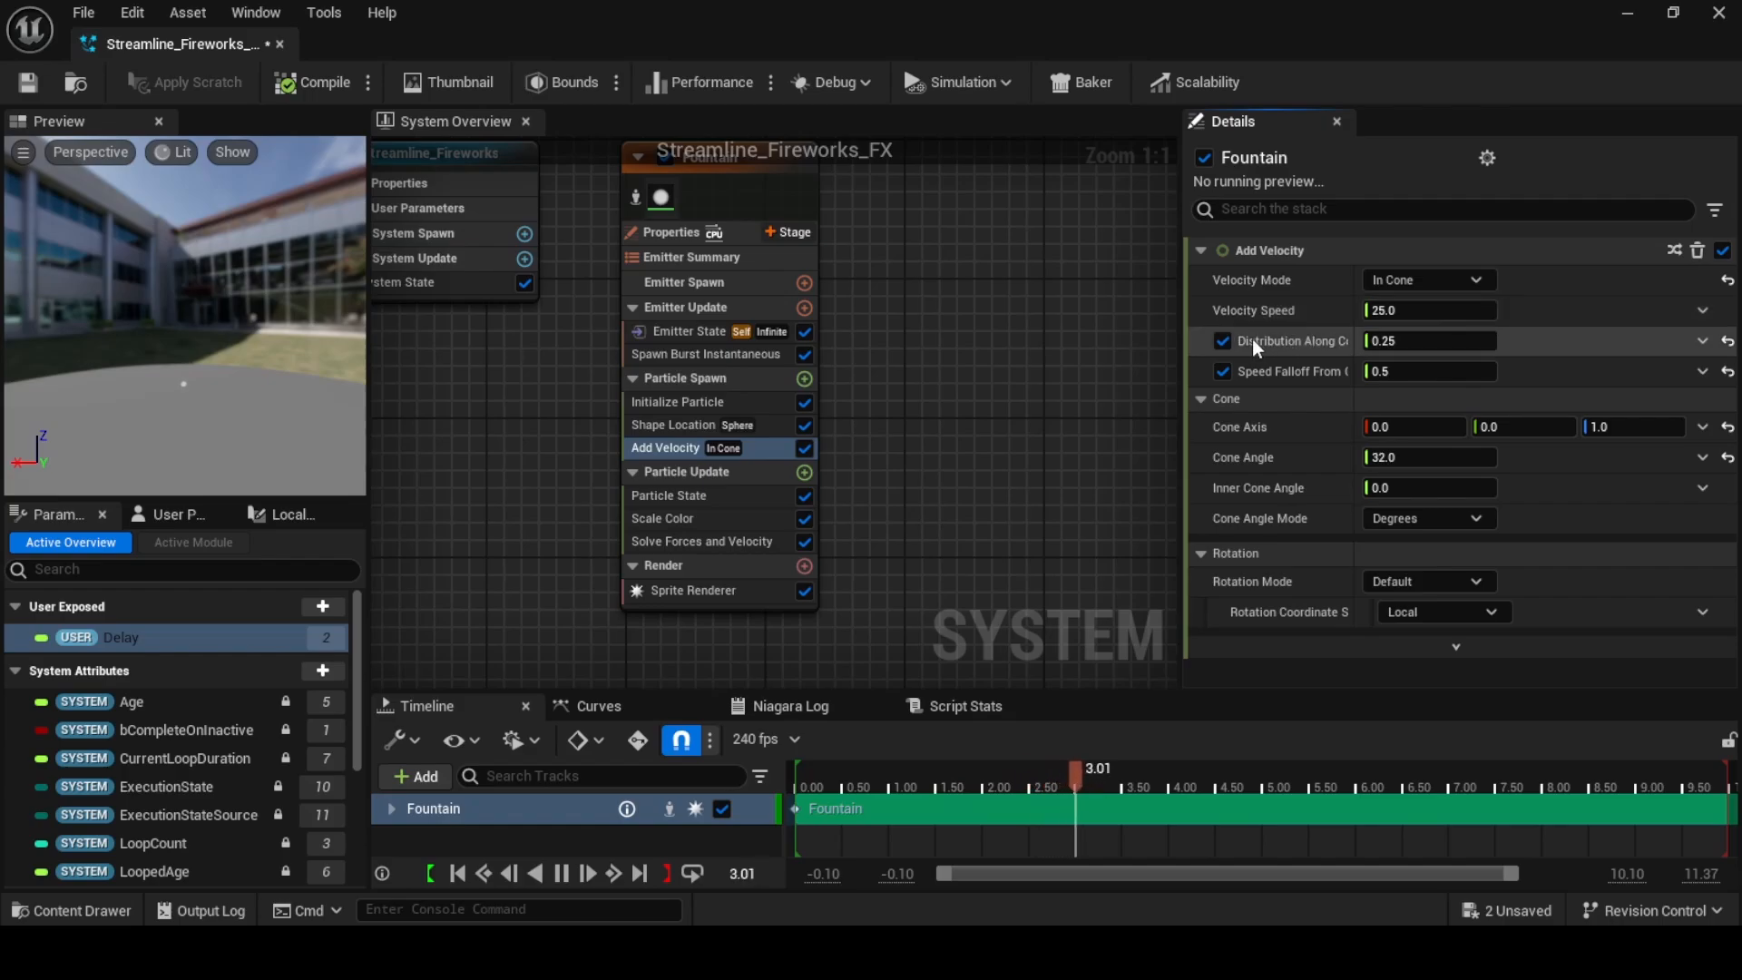
pyautogui.click(1415, 279)
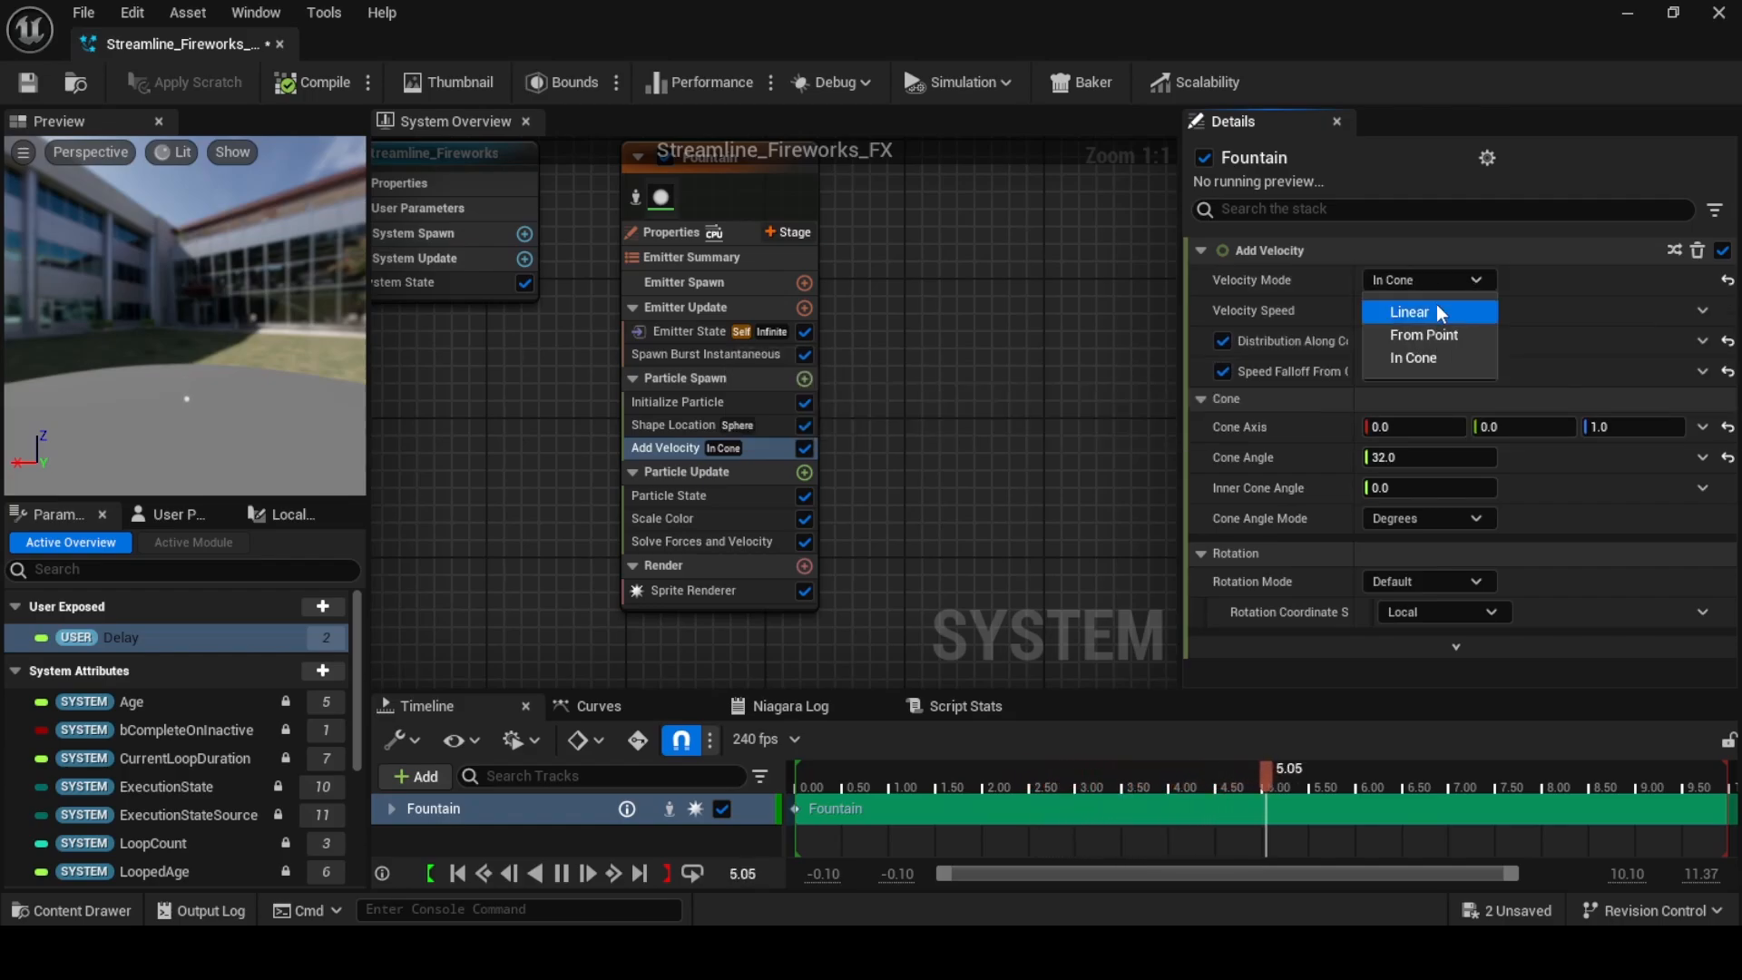
pyautogui.click(1435, 303)
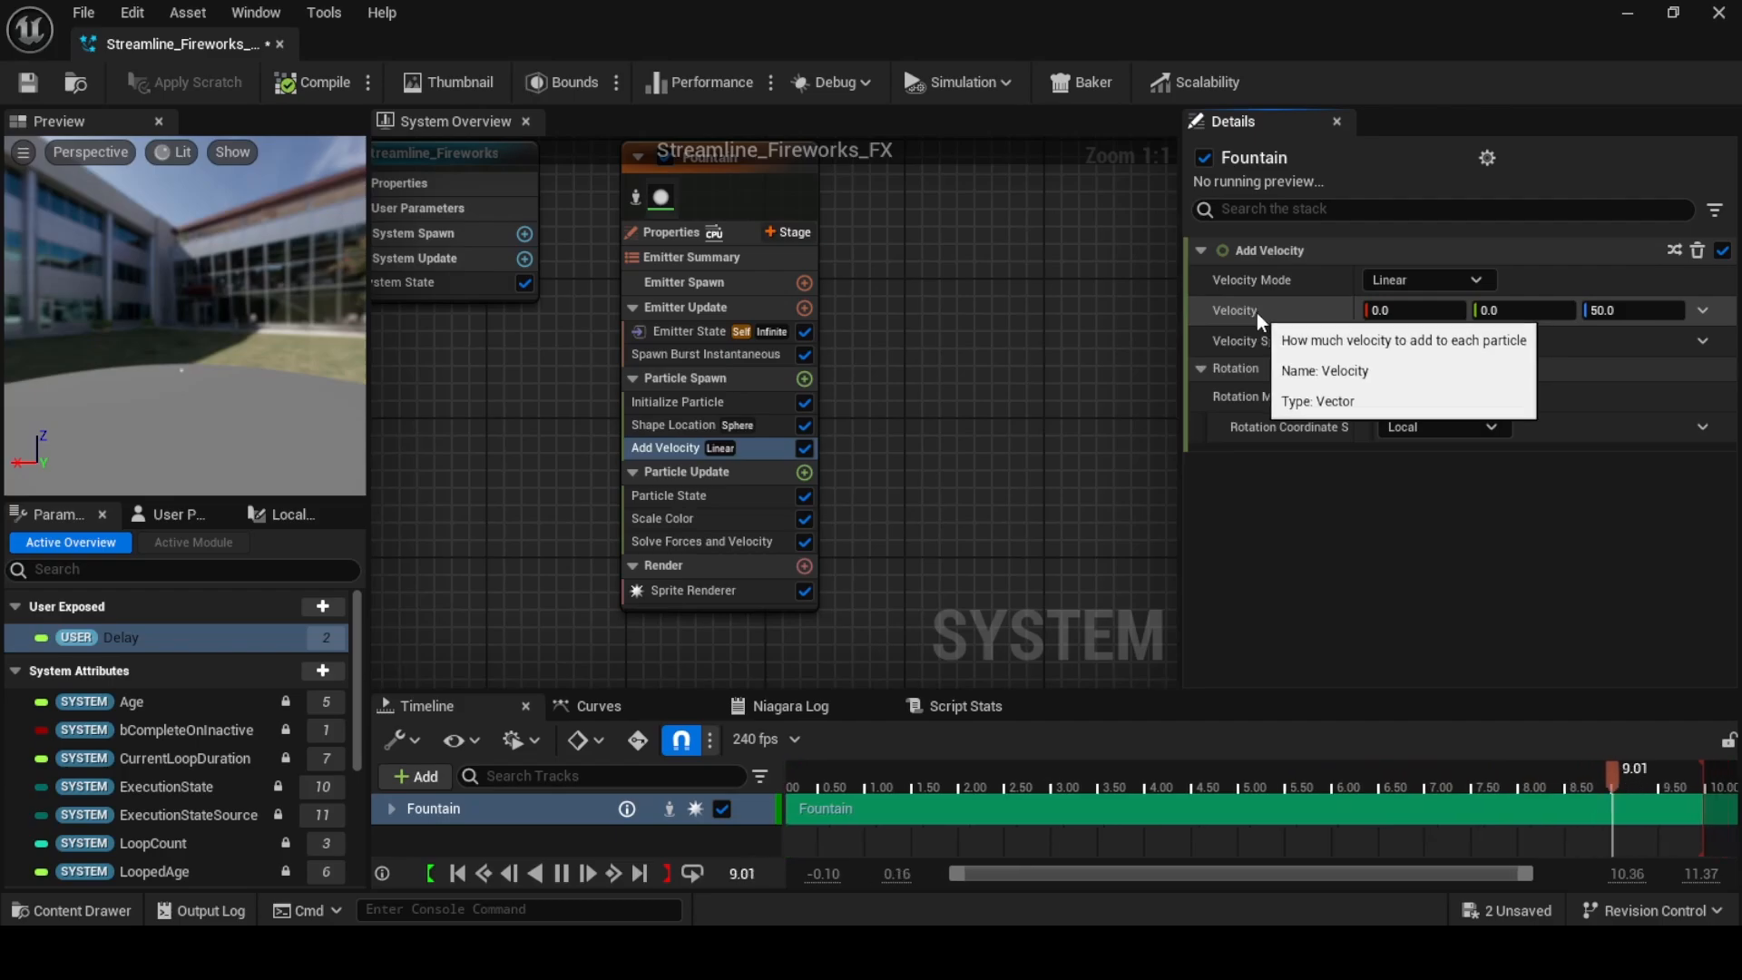
# Drive the Velocity input of the Add Velocity module with a Multiply Vector by Float dynamic input
pyautogui.click(1705, 310)
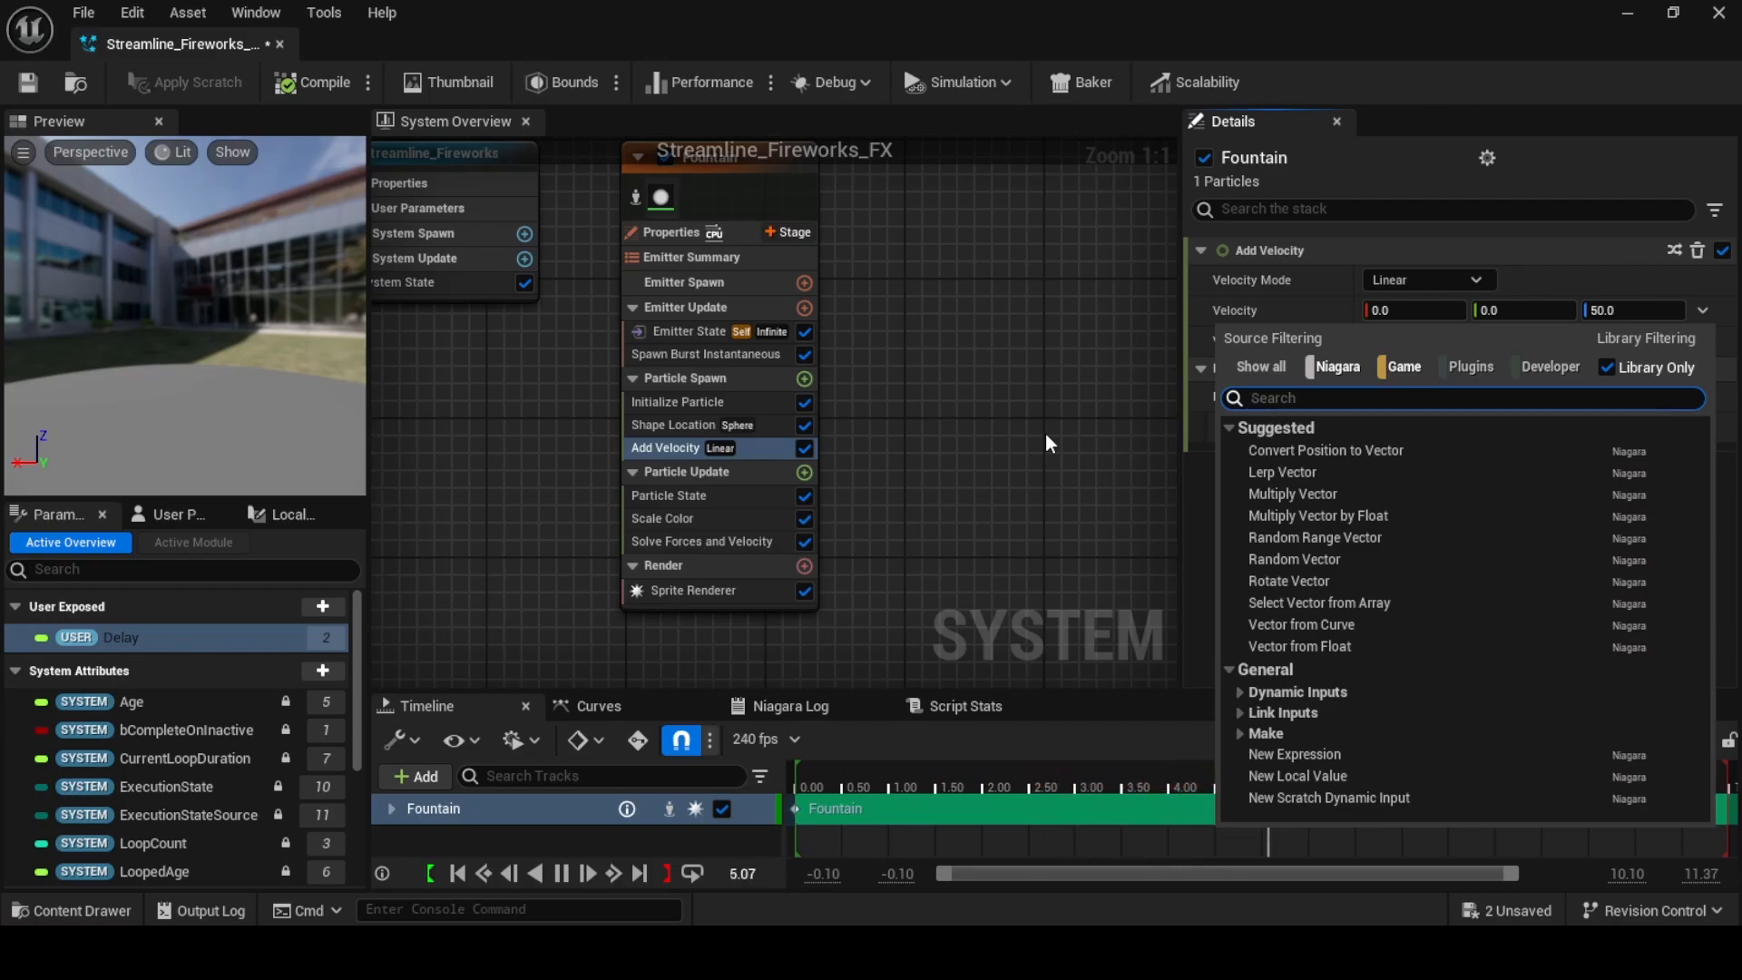
pyautogui.write('mult')
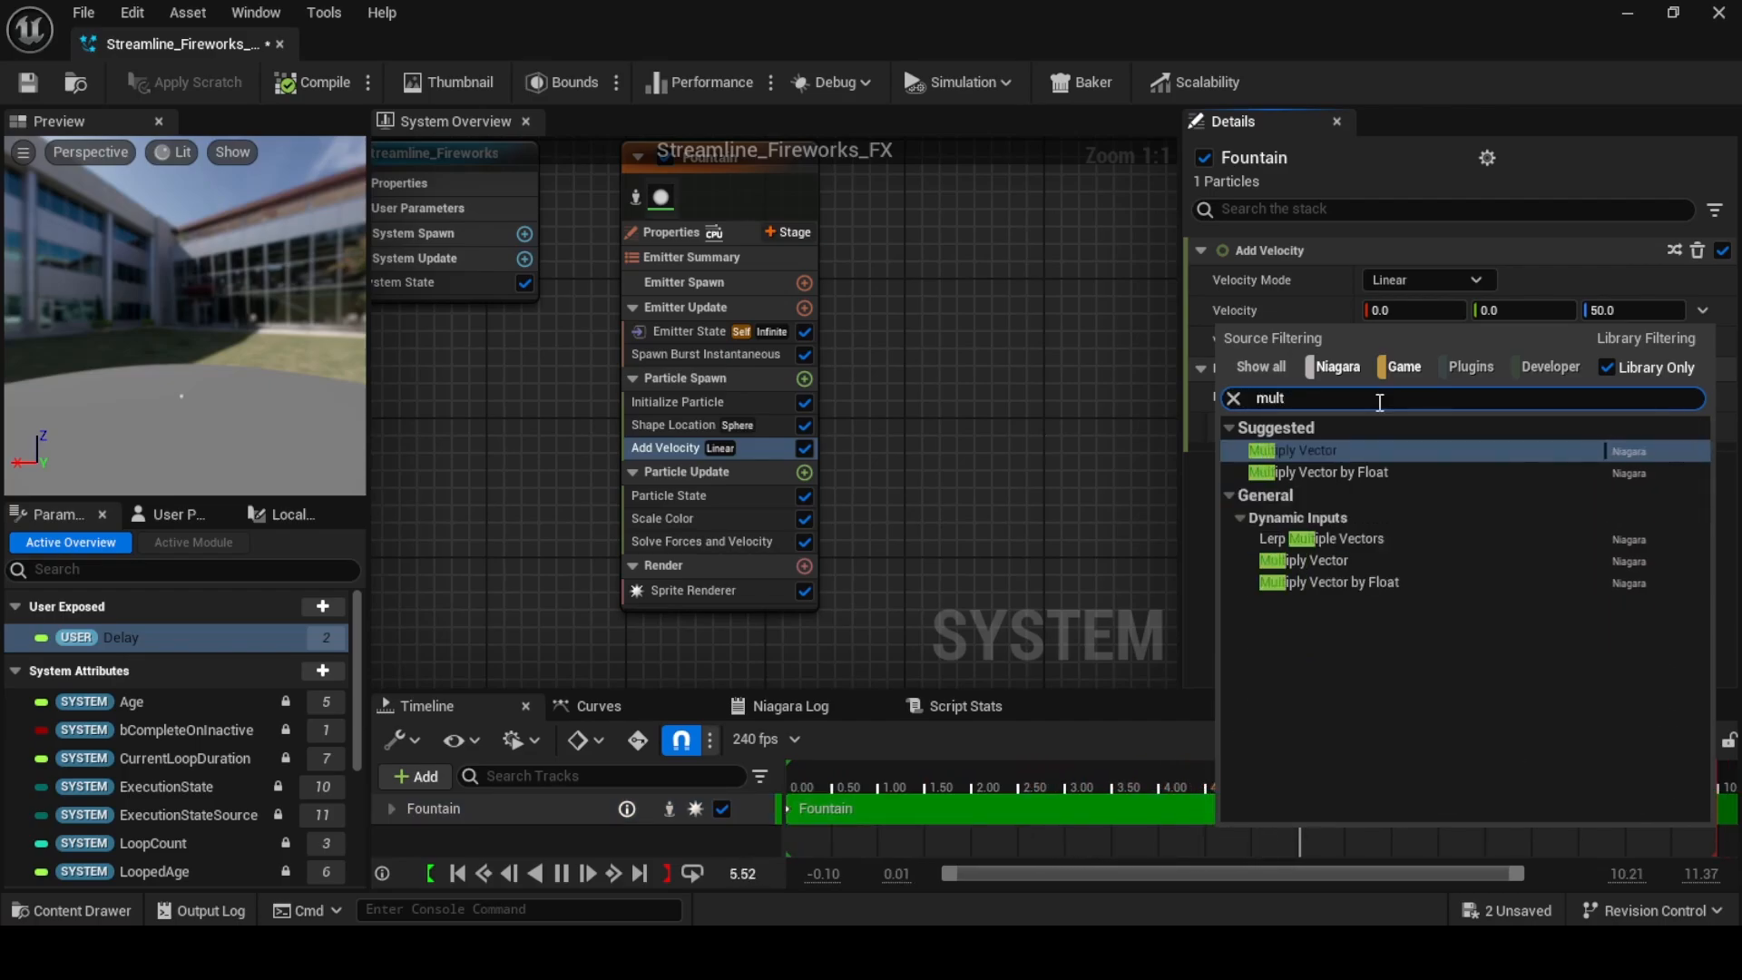
pyautogui.click(1363, 475)
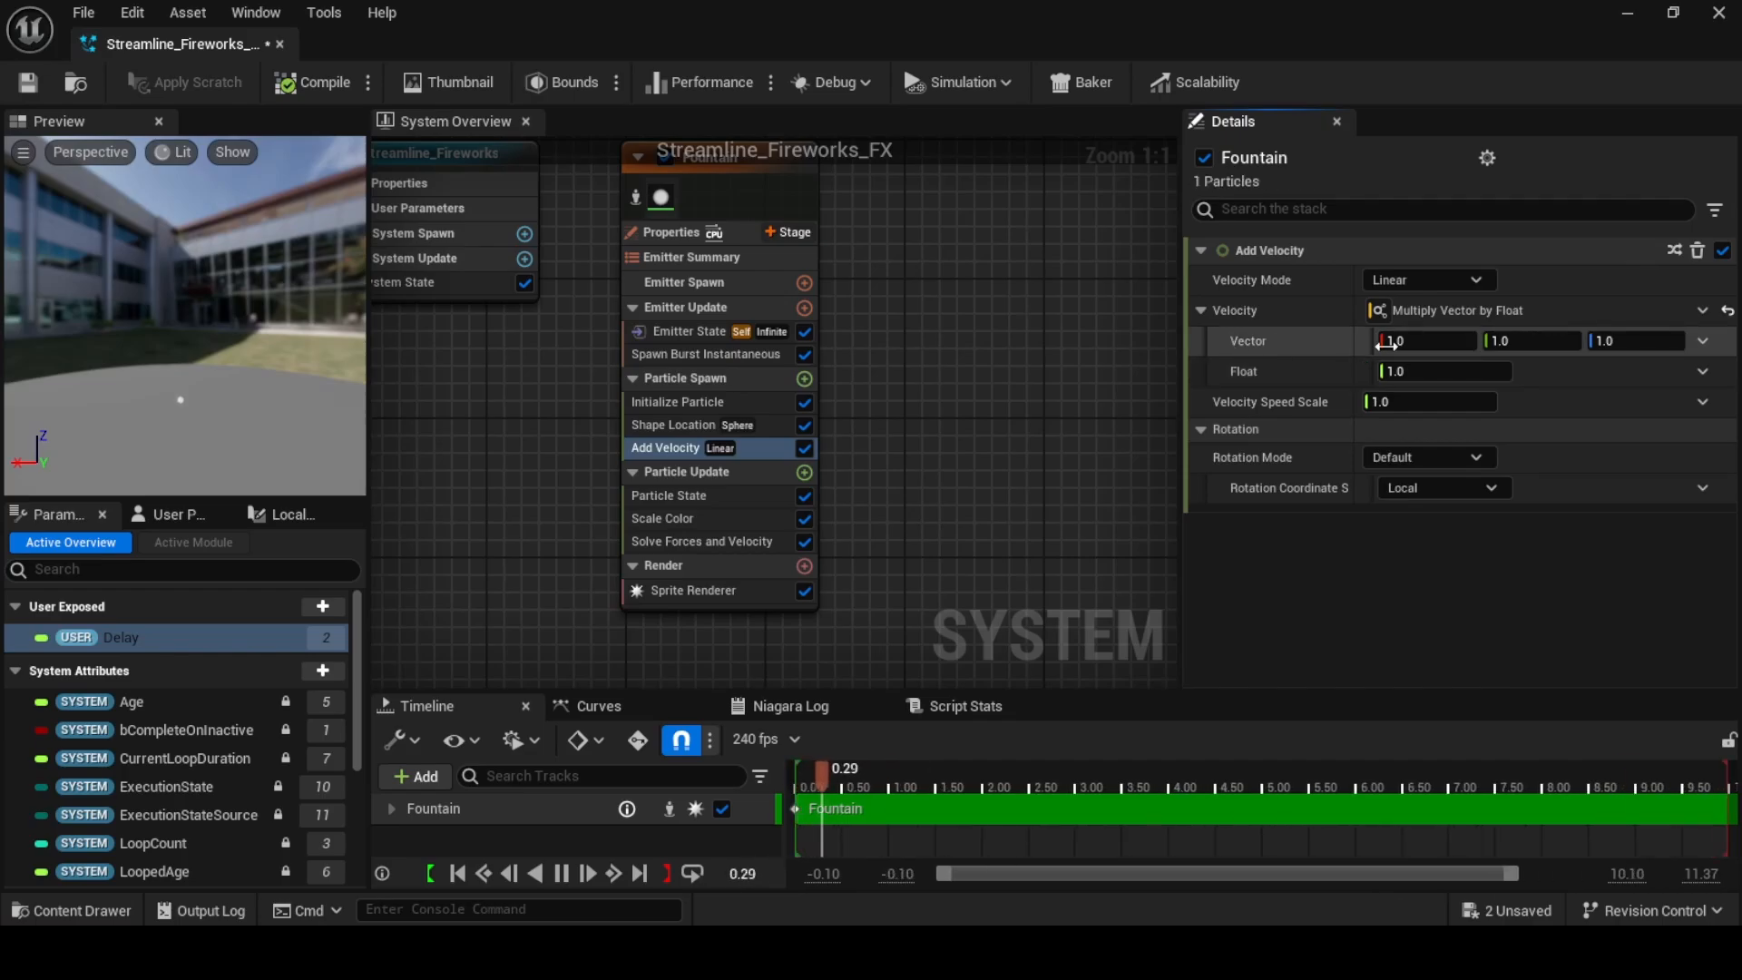
# Create a Vector user parameter named Direction and link it to the Vector input of Multiply Vector by Float
pyautogui.click(329, 606)
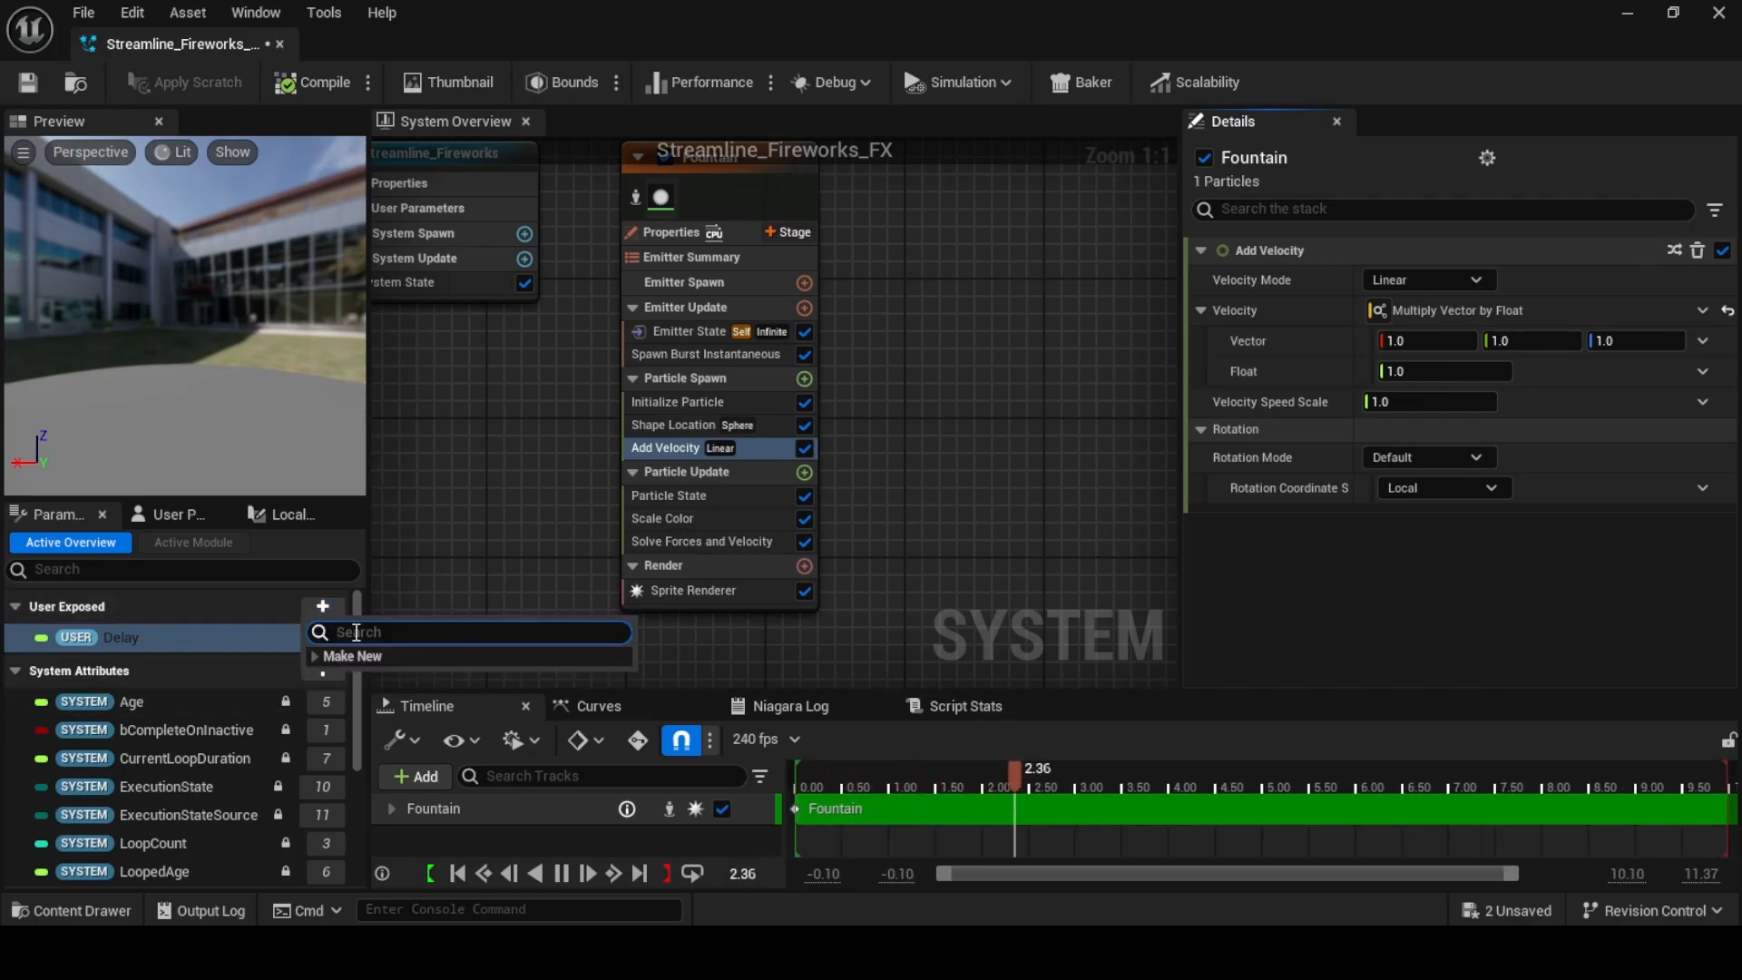
pyautogui.write('vector')
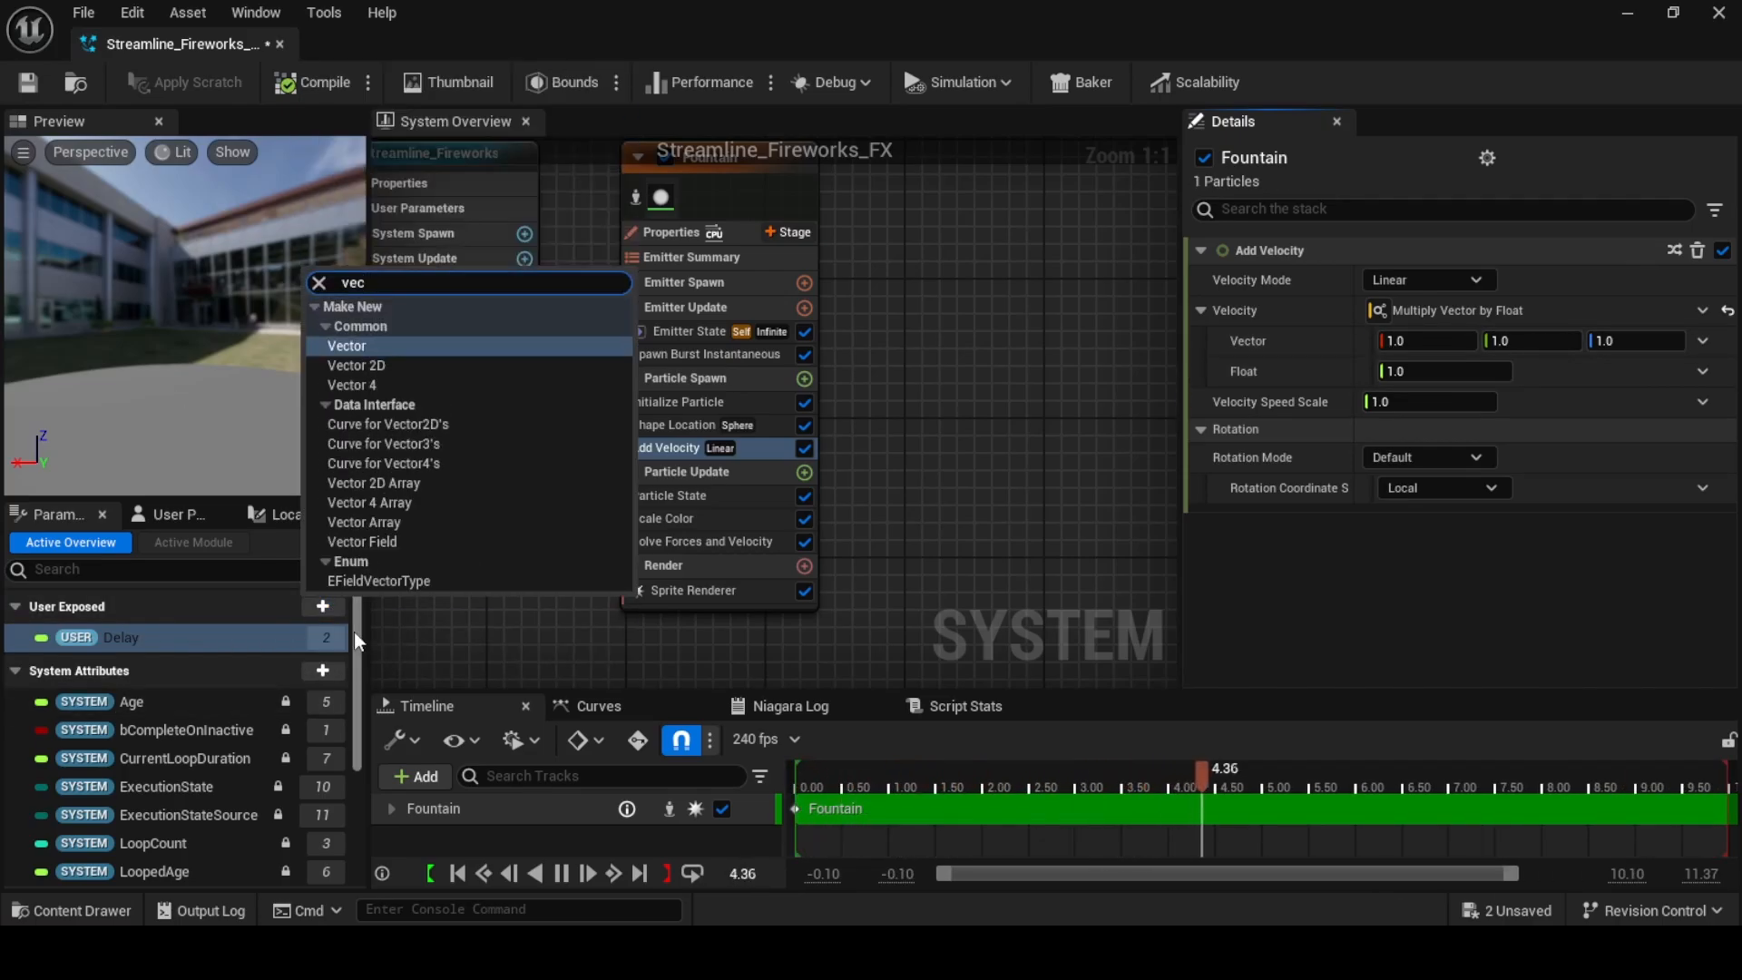
pyautogui.click(415, 354)
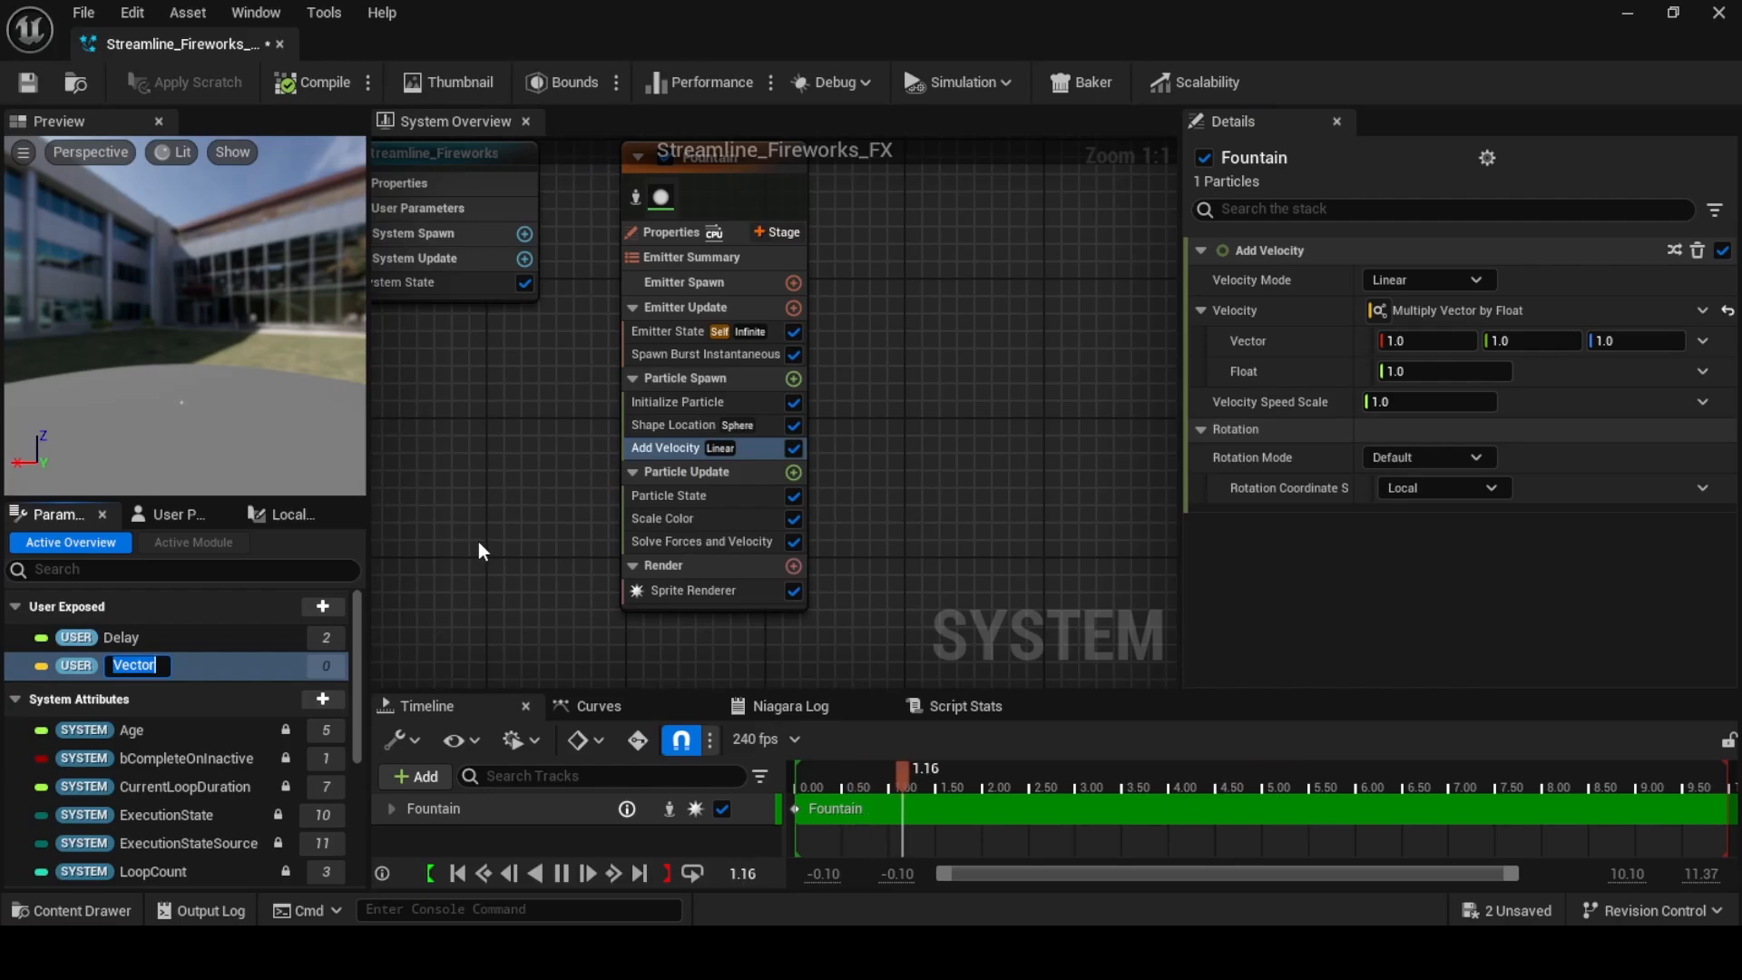
pyautogui.write('Directio')
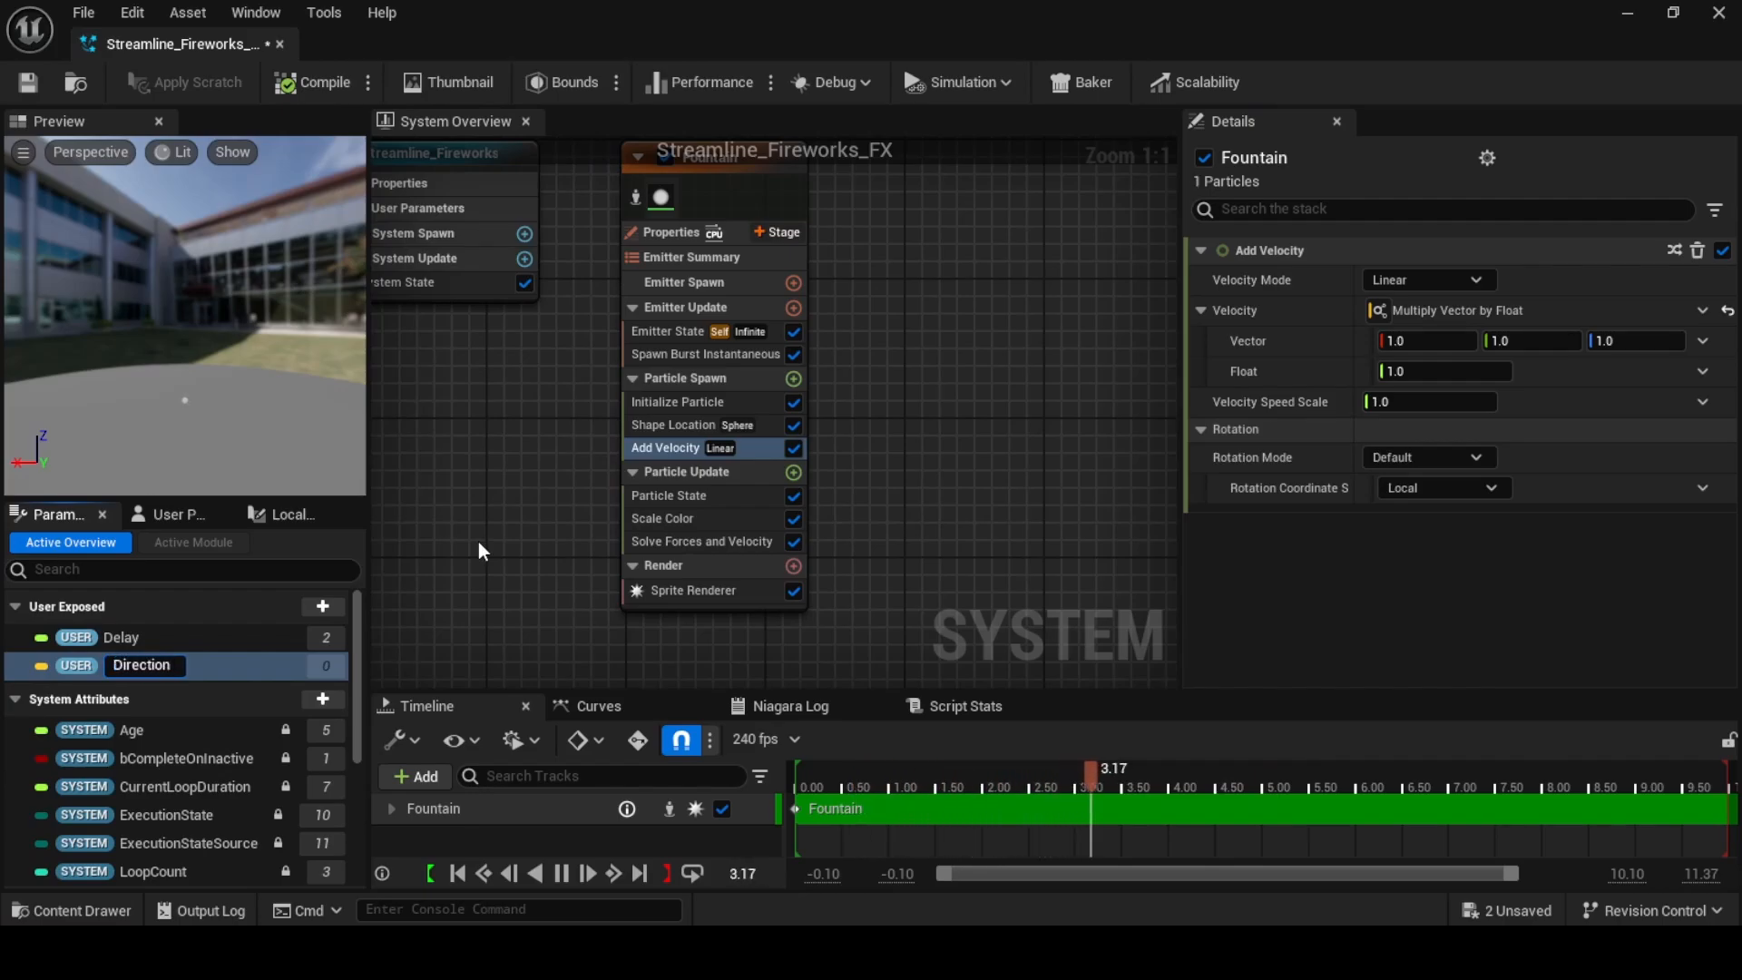
pyautogui.write('n')
pyautogui.press('Return')
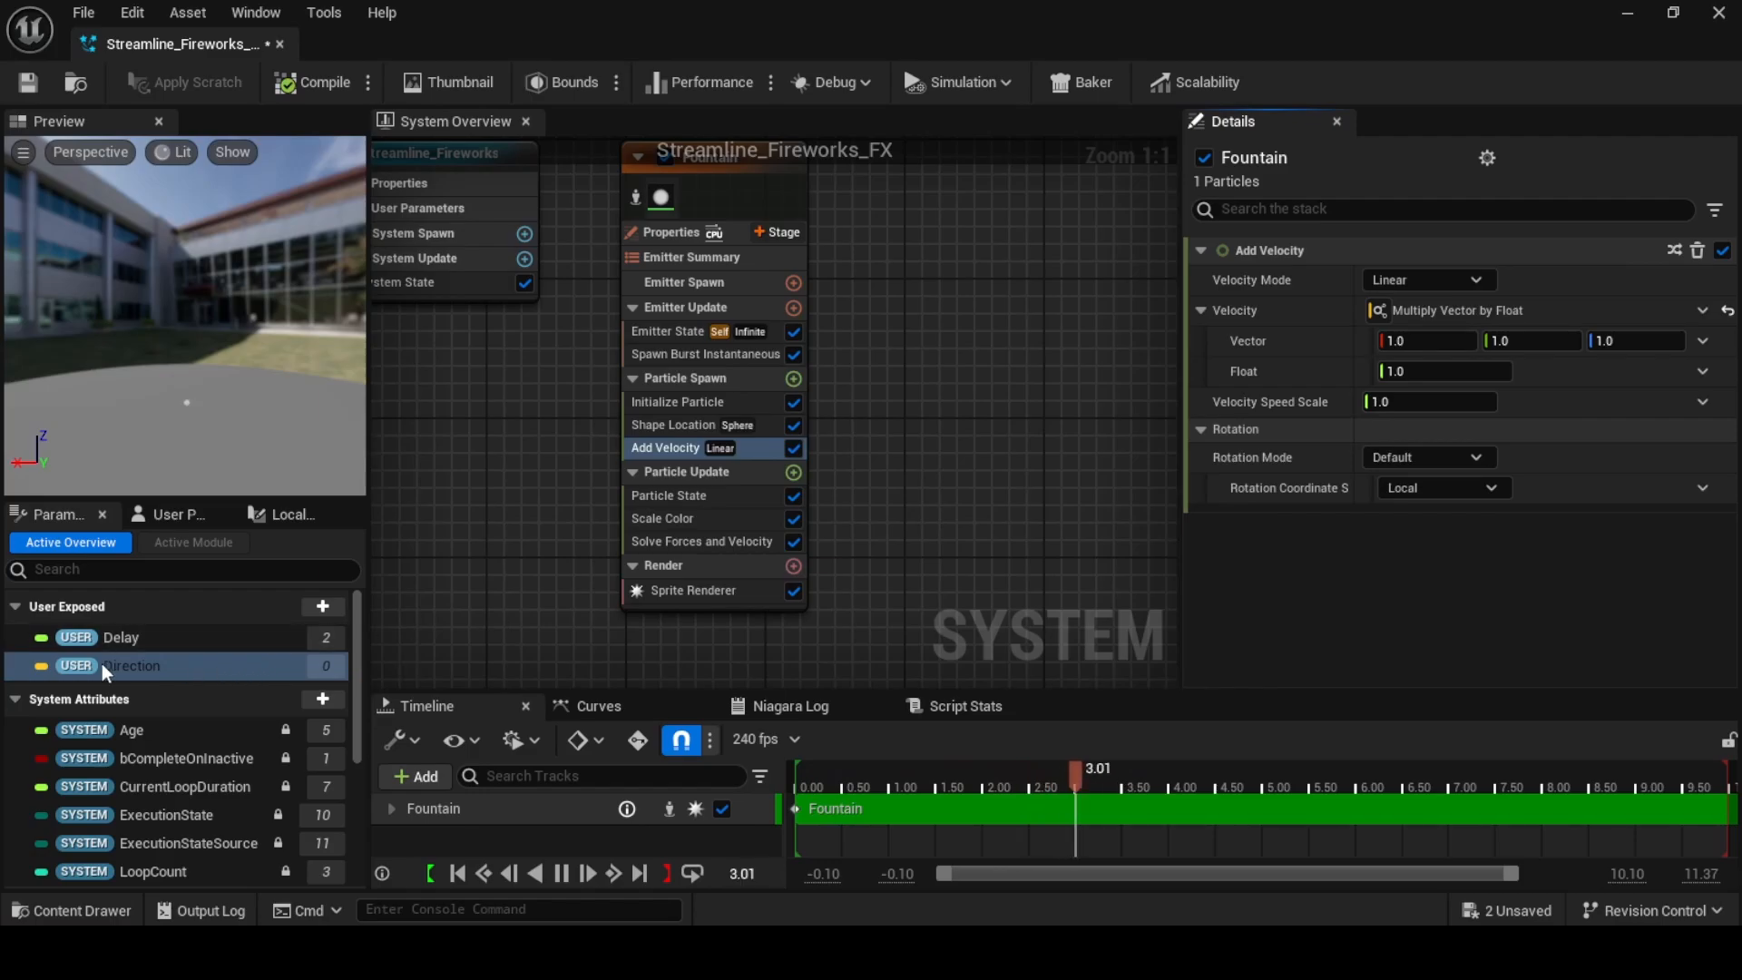
pyautogui.moveTo(102, 664); pyautogui.dragTo(1446, 341)
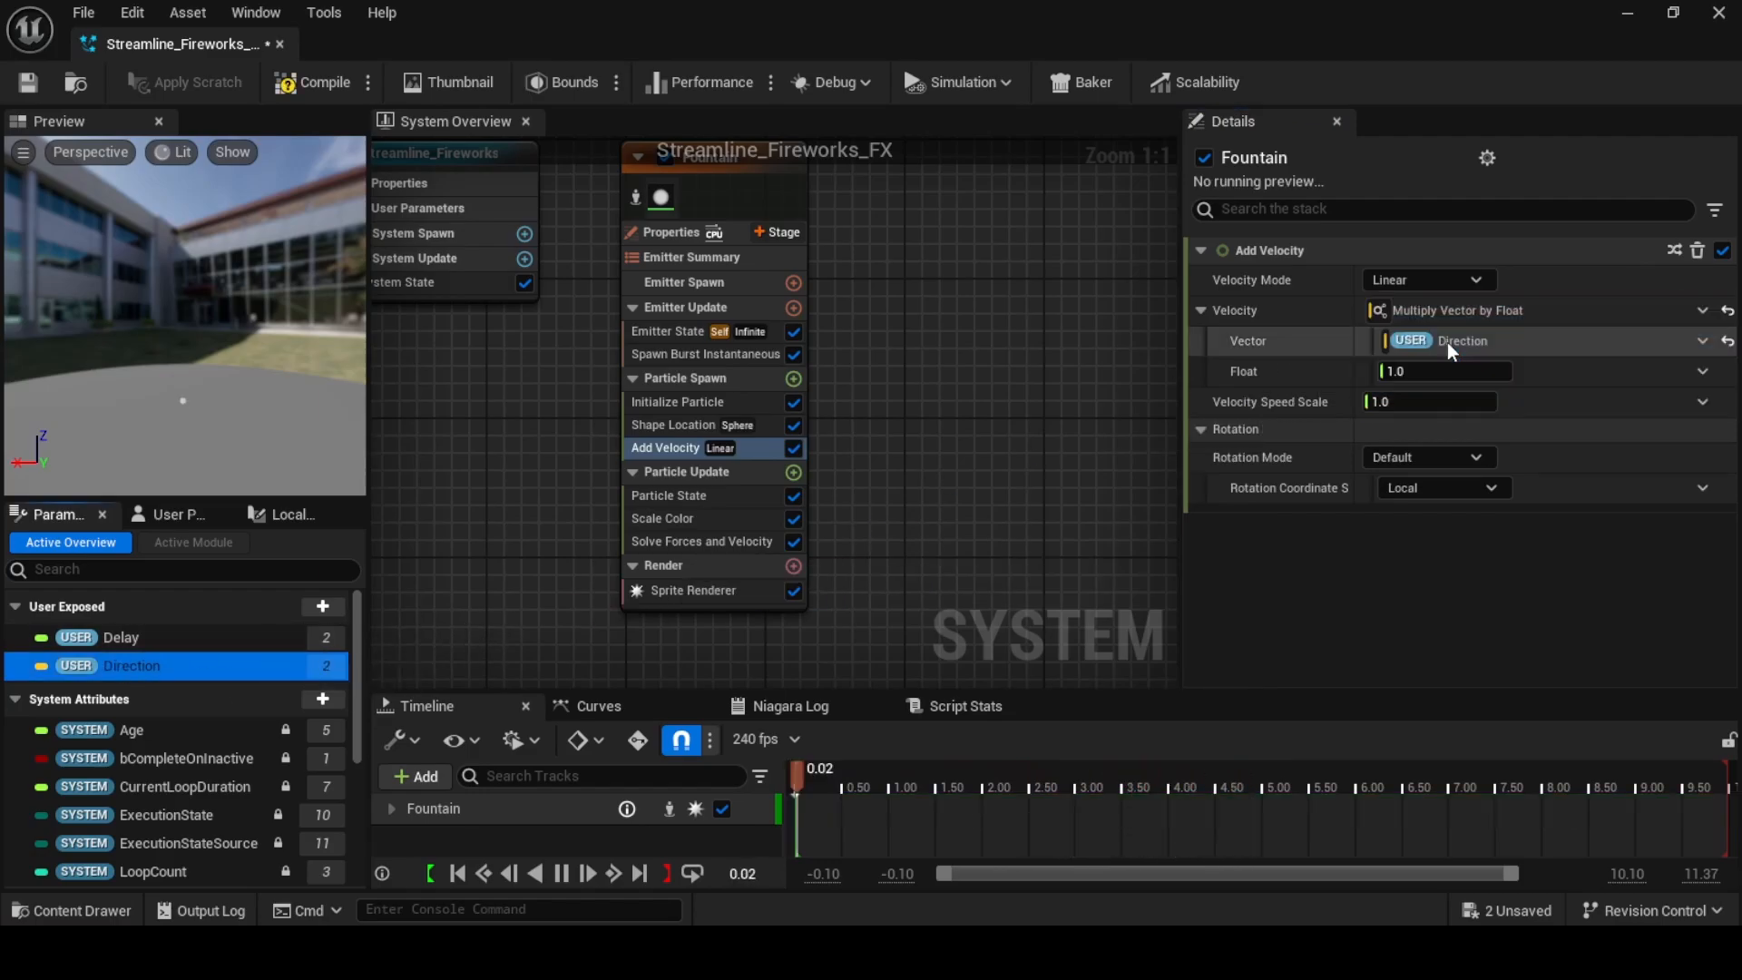
# Drive the Float input of Multiply Vector by Float with a Divide Float dynamic input
pyautogui.click(1701, 372)
pyautogui.write('v')
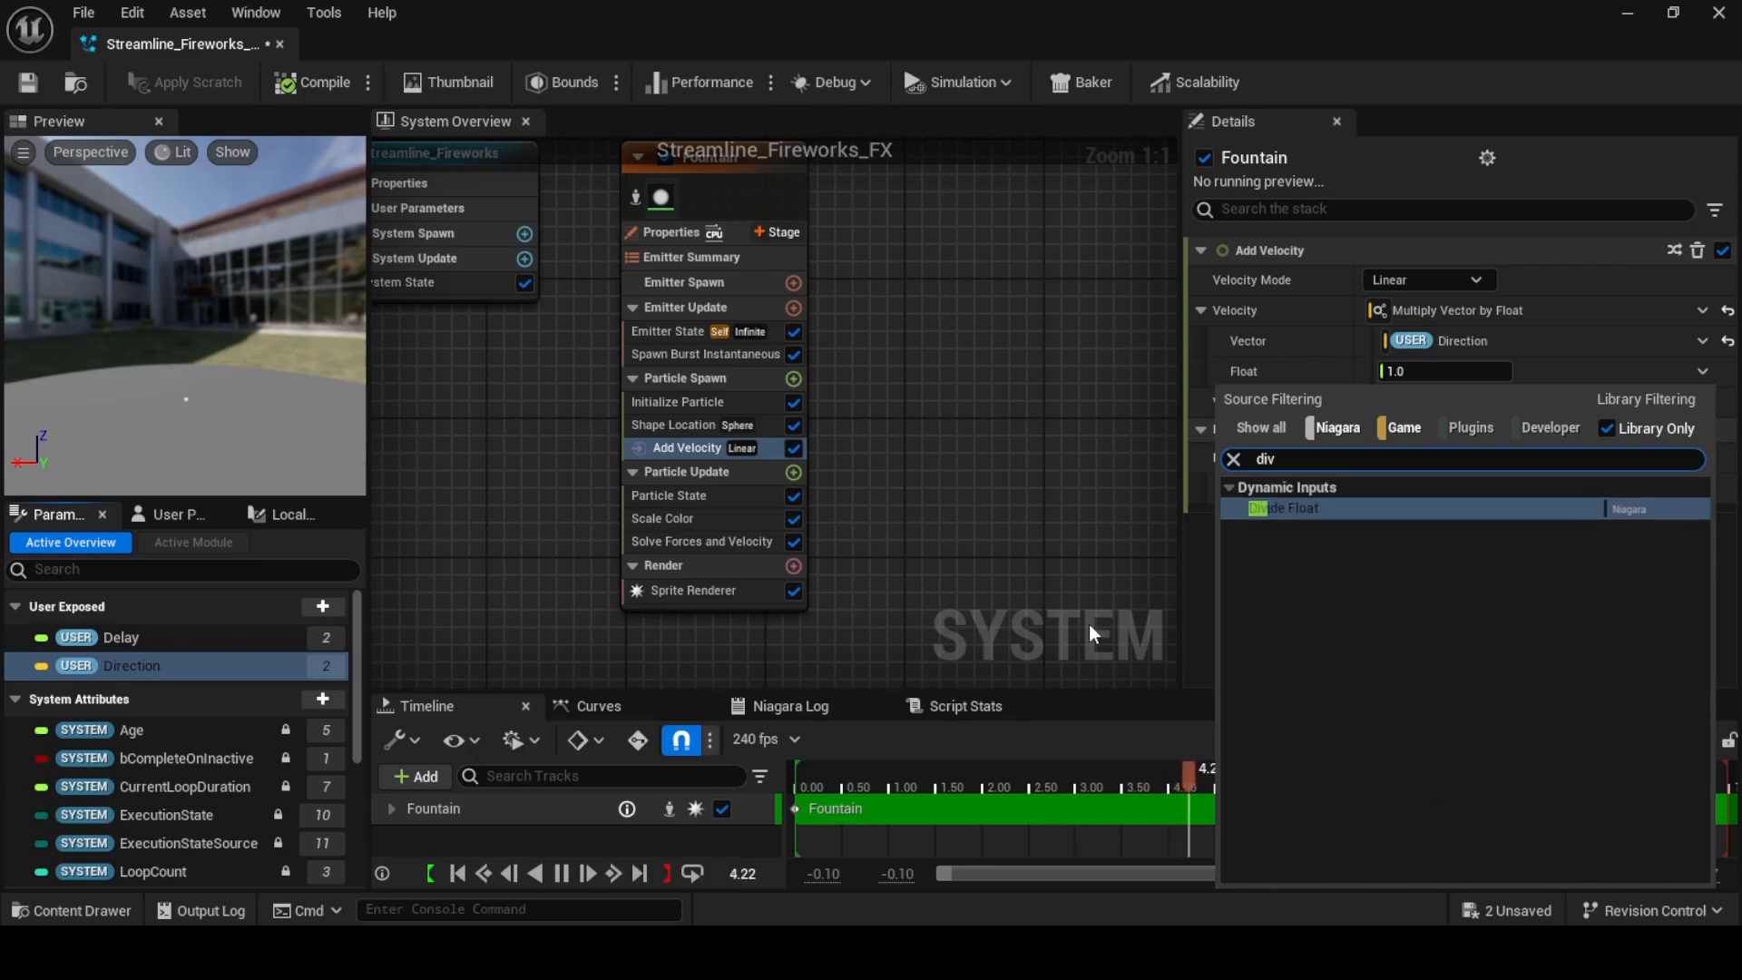
pyautogui.click(1302, 502)
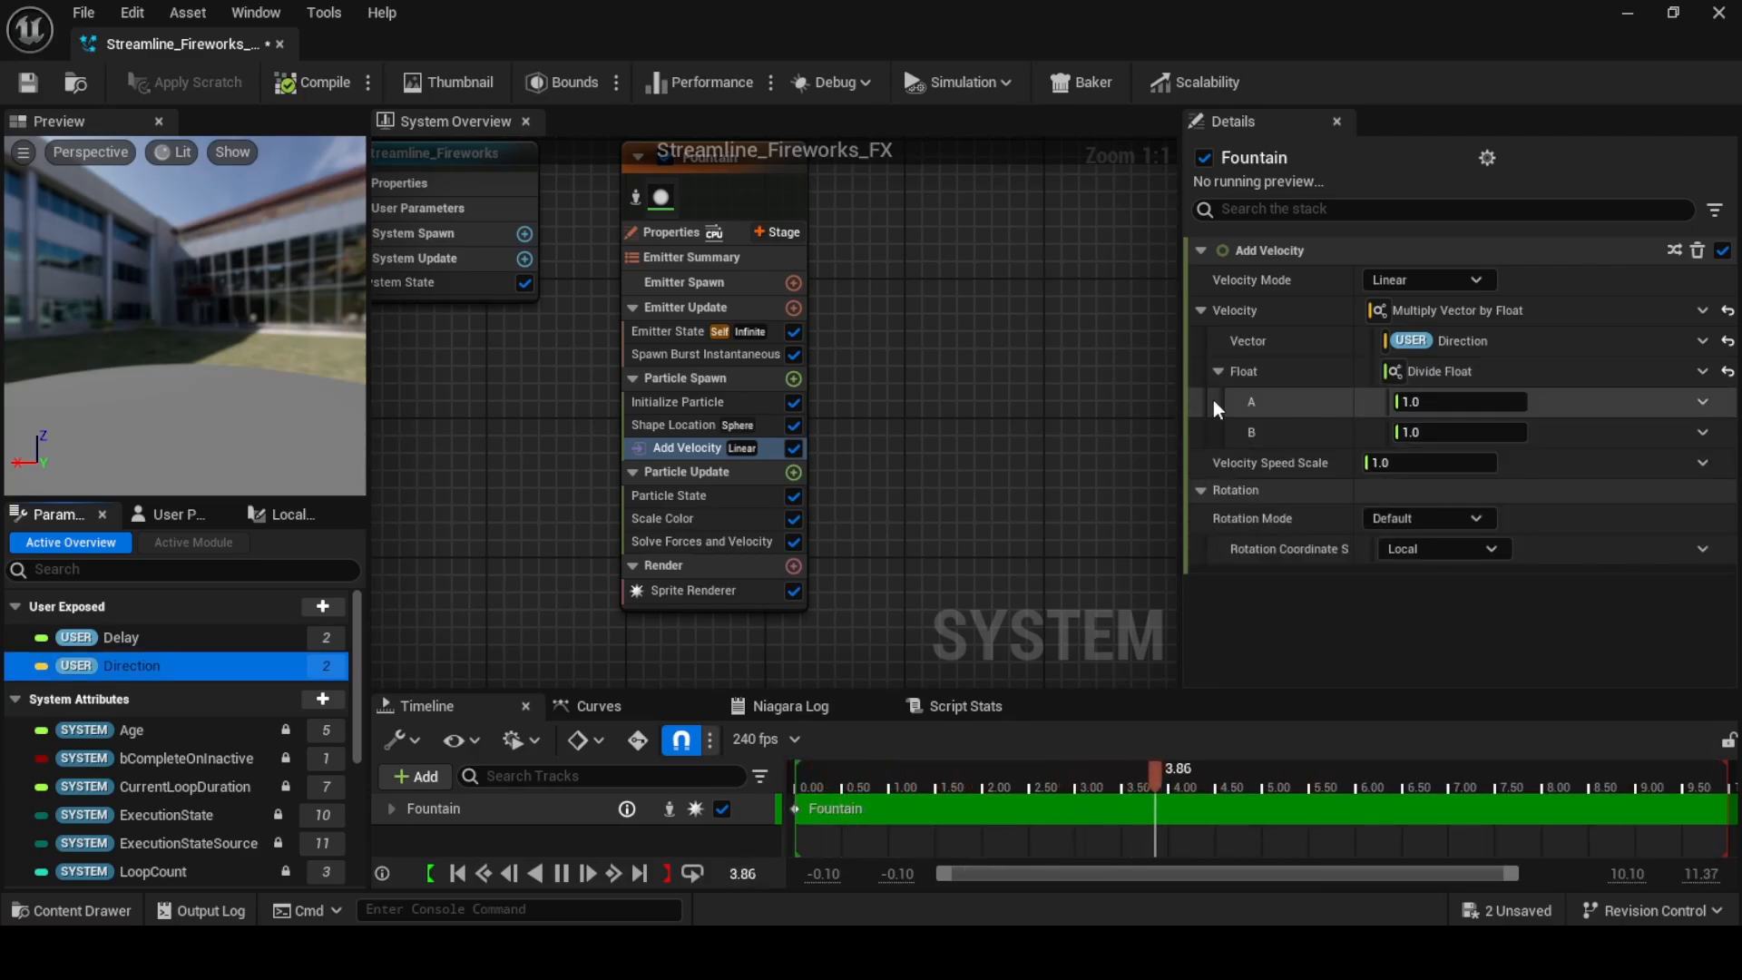
# Create a float user parameter named Height and link it to input A of Divide Float
pyautogui.click(303, 608)
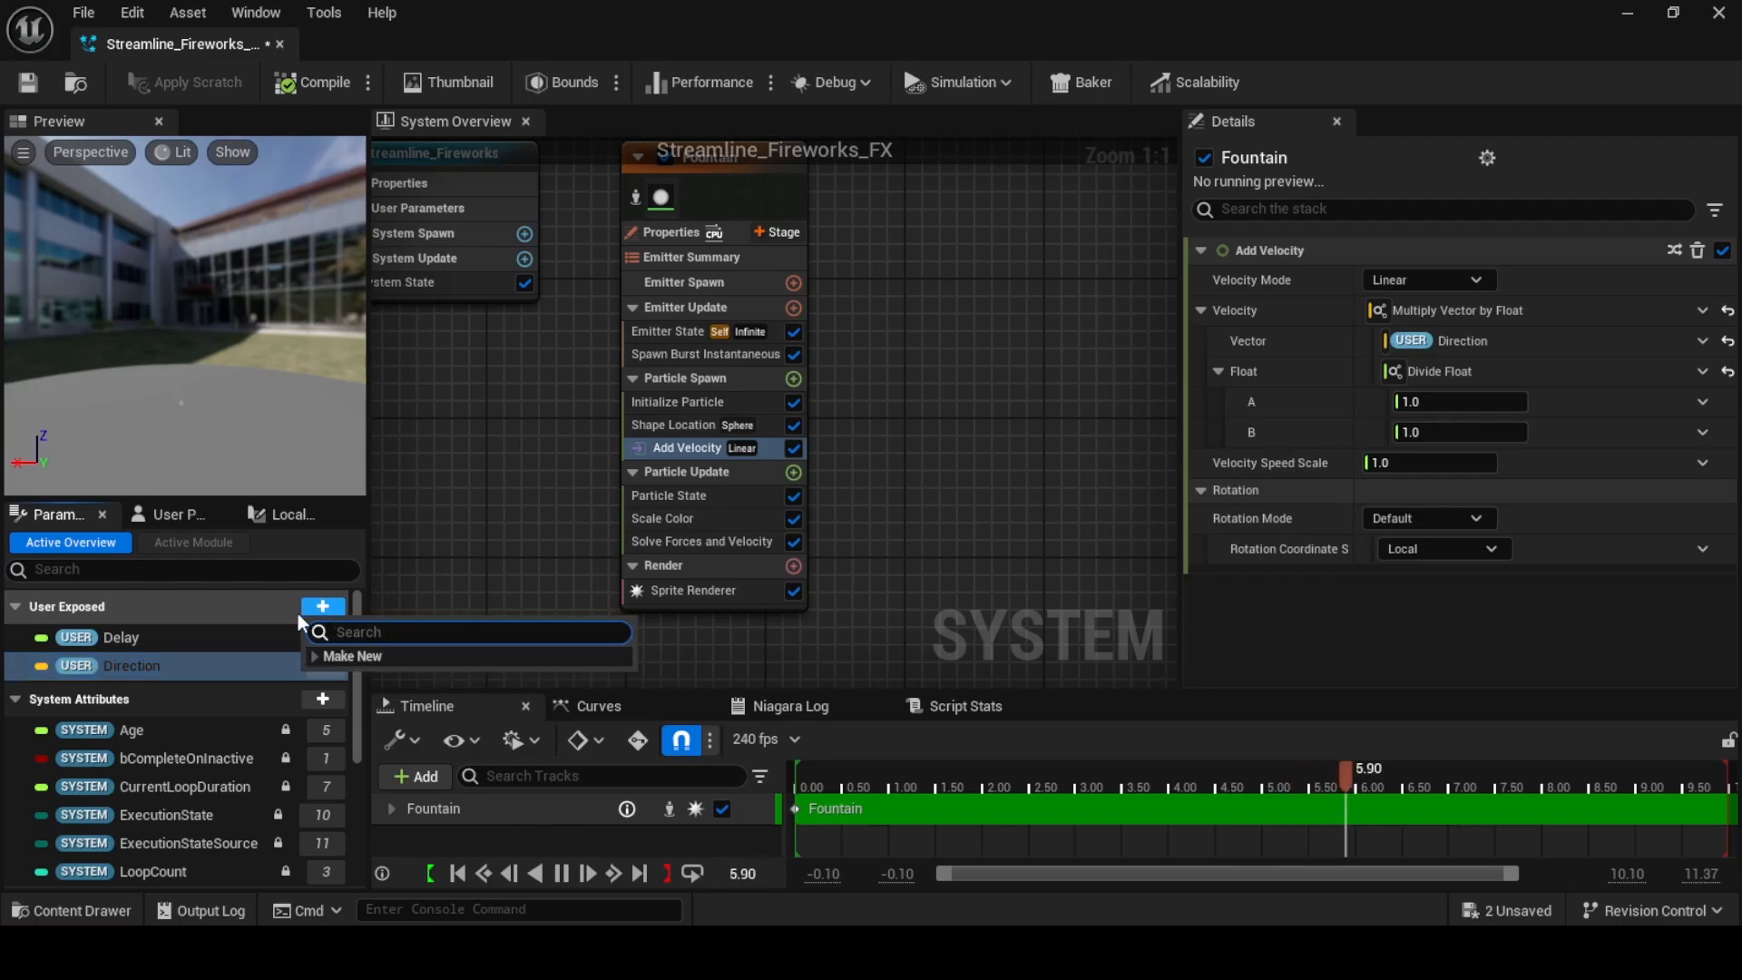
pyautogui.write('float')
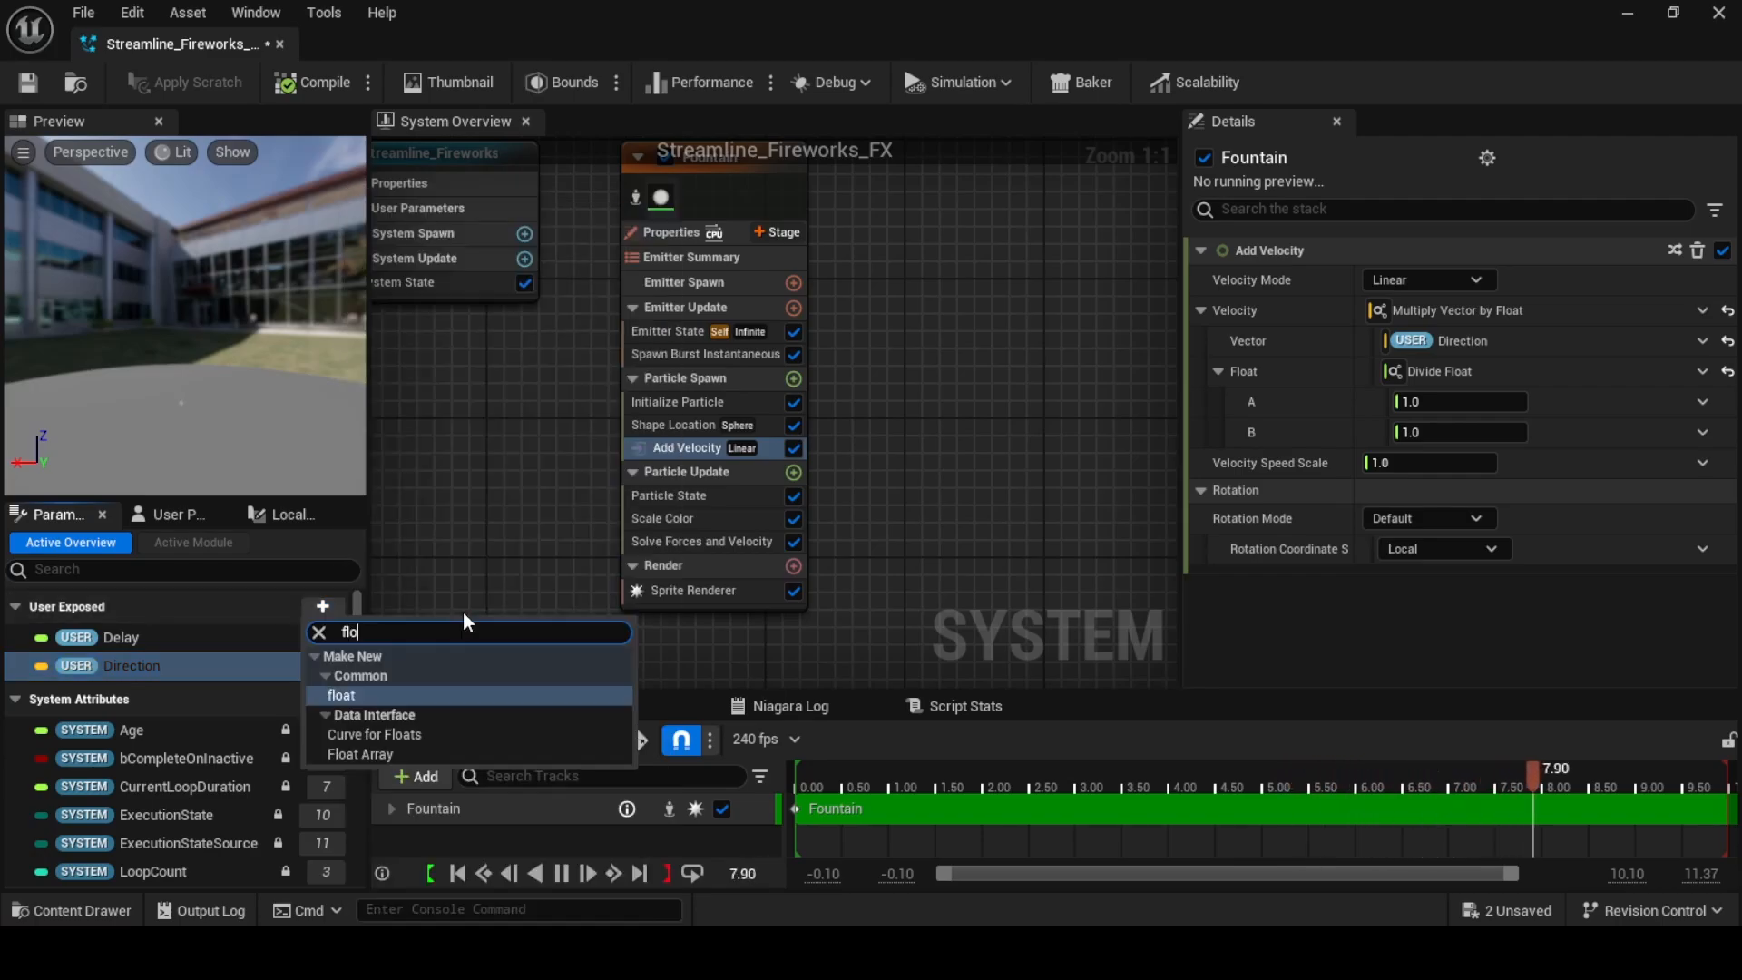
pyautogui.click(396, 700)
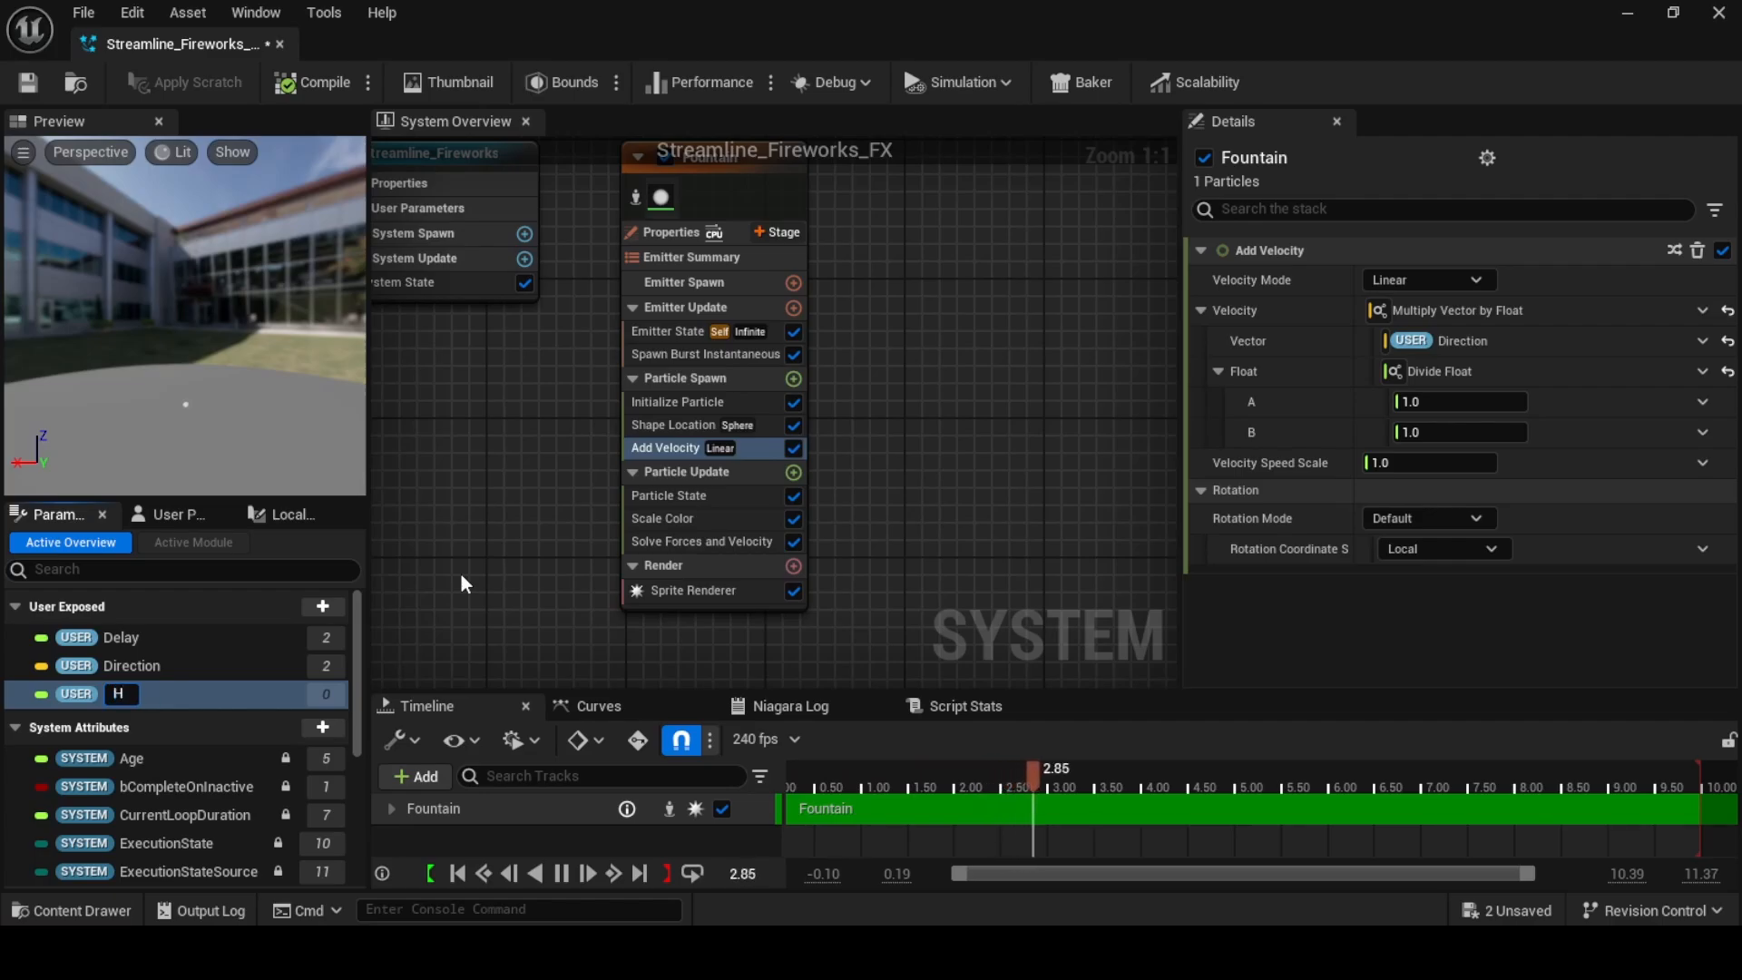
pyautogui.write('Height')
pyautogui.press('Return')
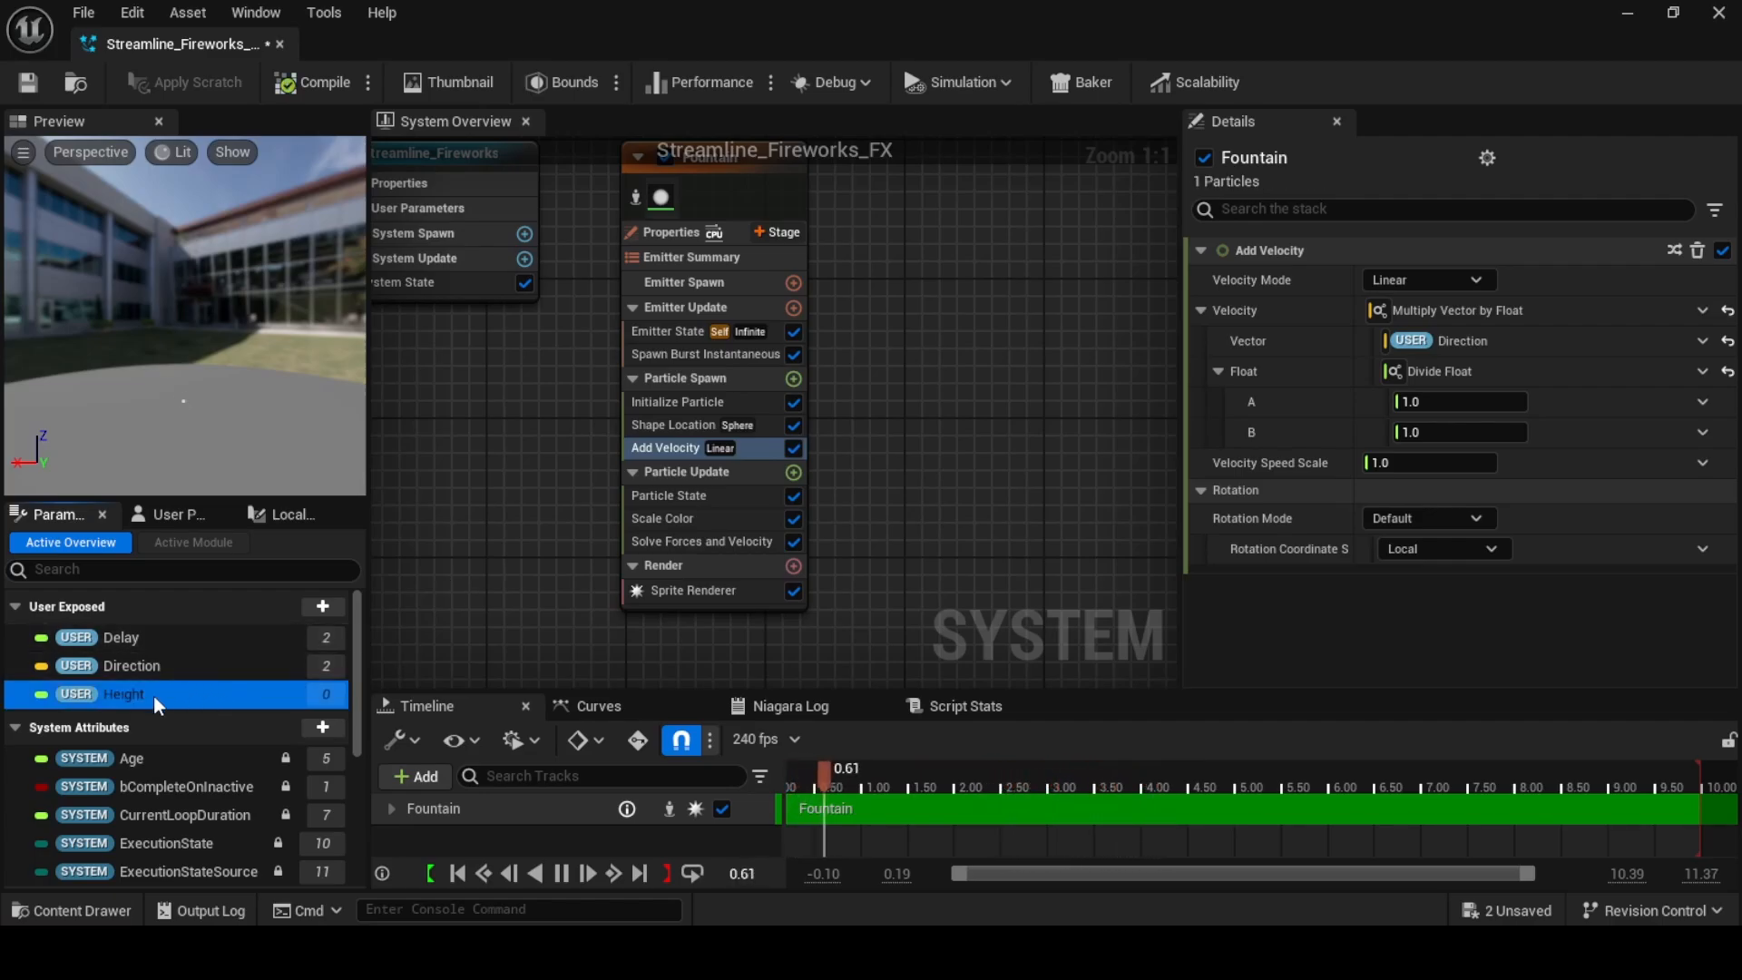
pyautogui.moveTo(154, 695); pyautogui.dragTo(1443, 399)
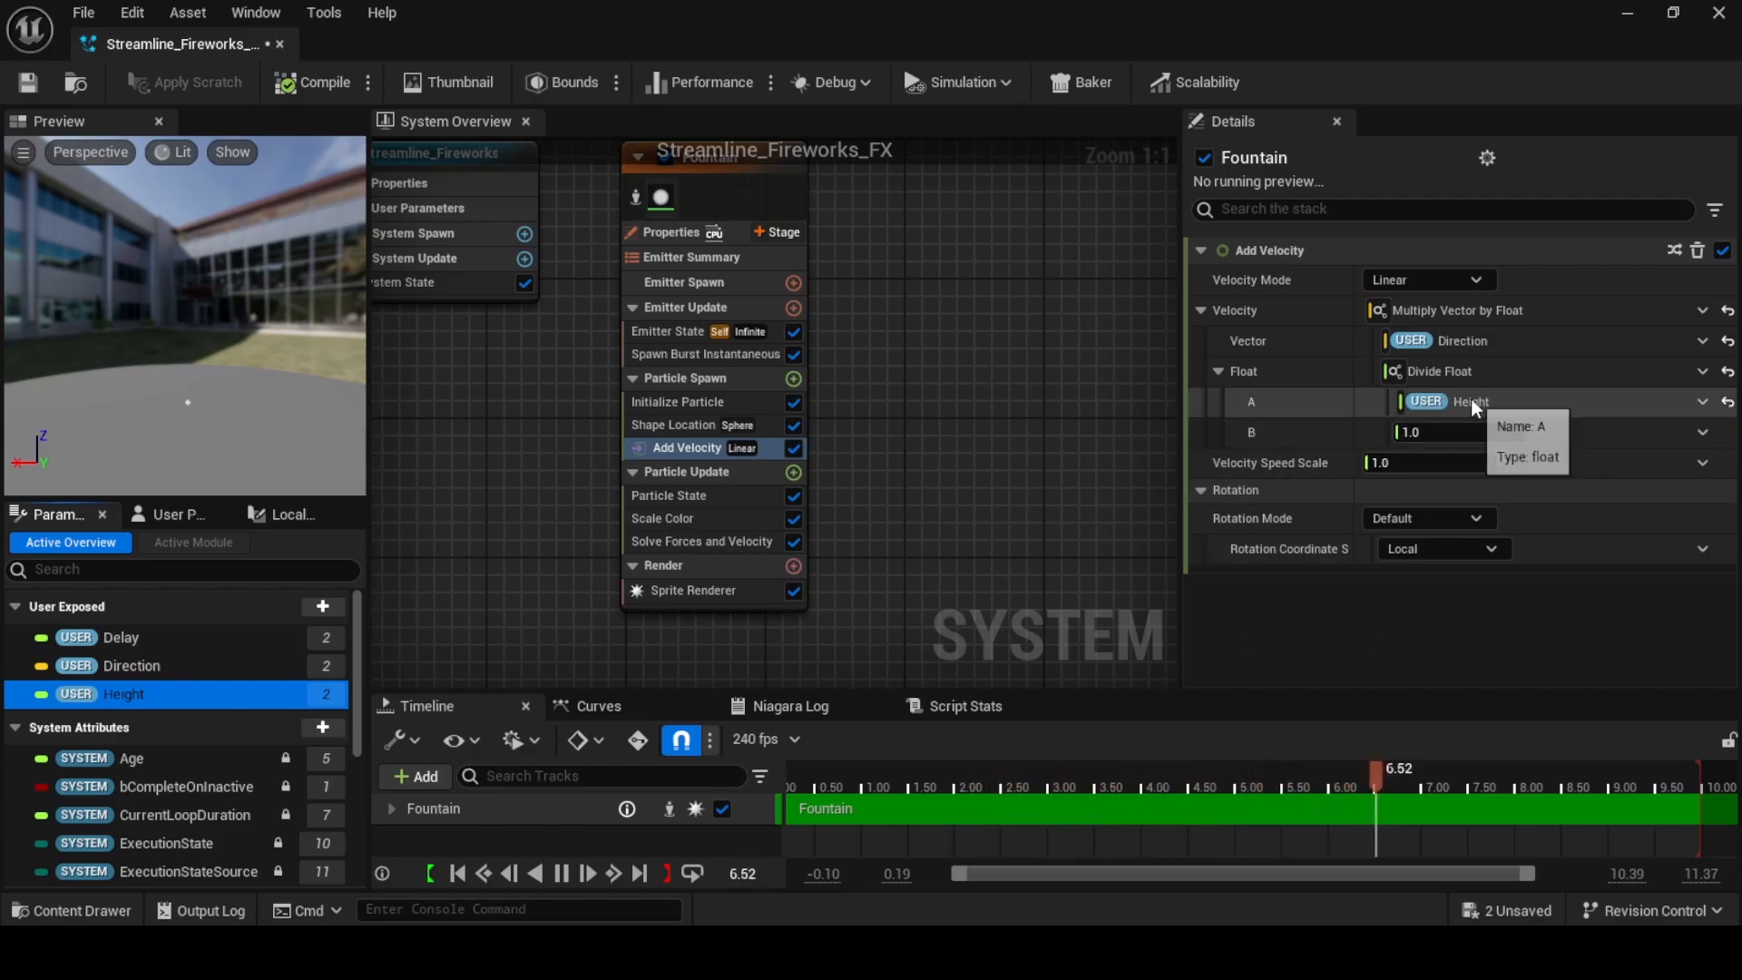
# Create a float user parameter named Lifetime and link it to input B of Divide Float
pyautogui.click(322, 606)
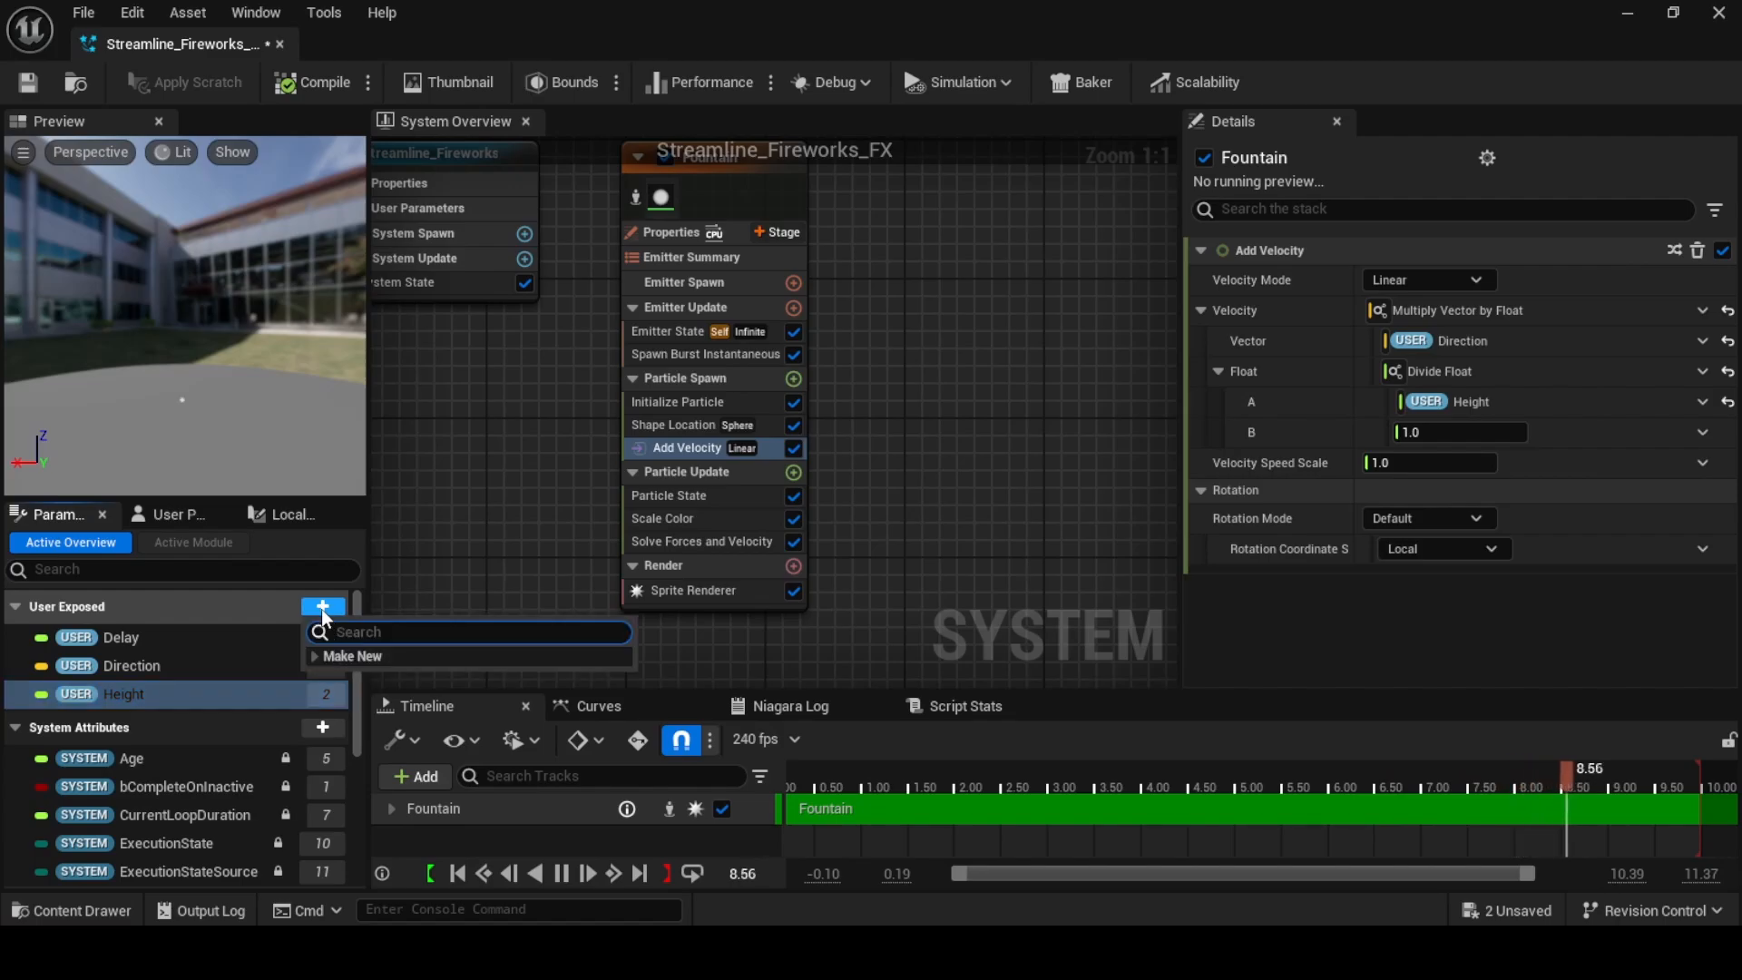
pyautogui.write('float')
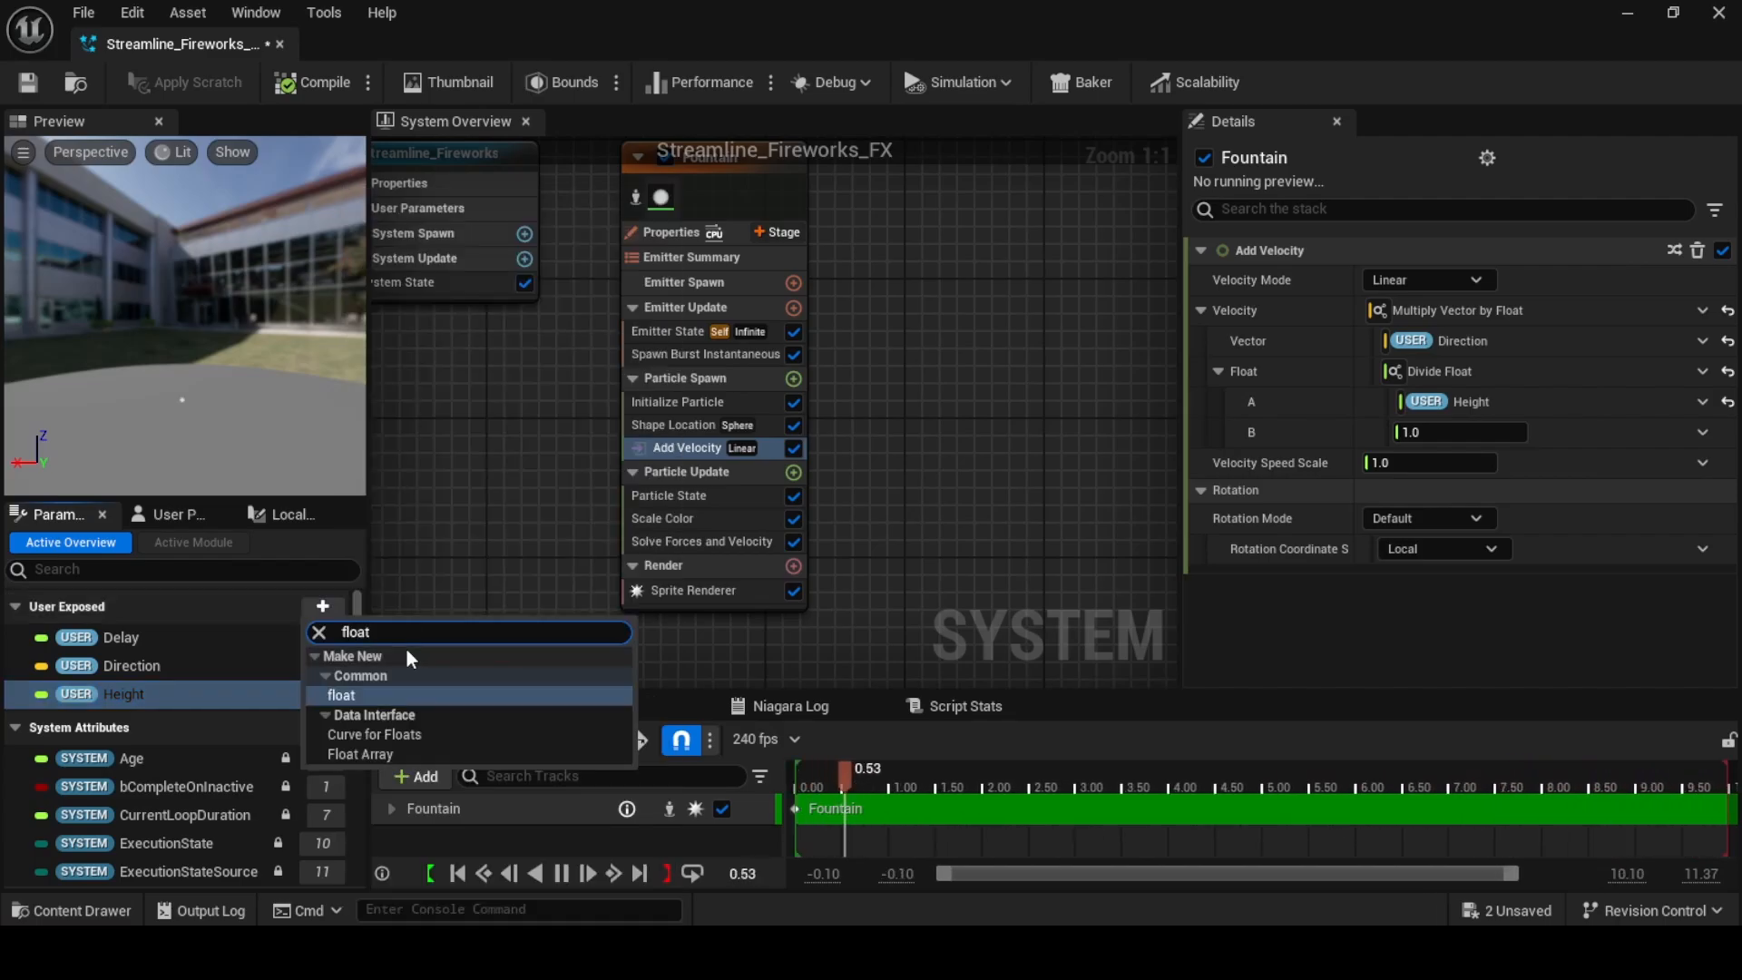
pyautogui.click(384, 698)
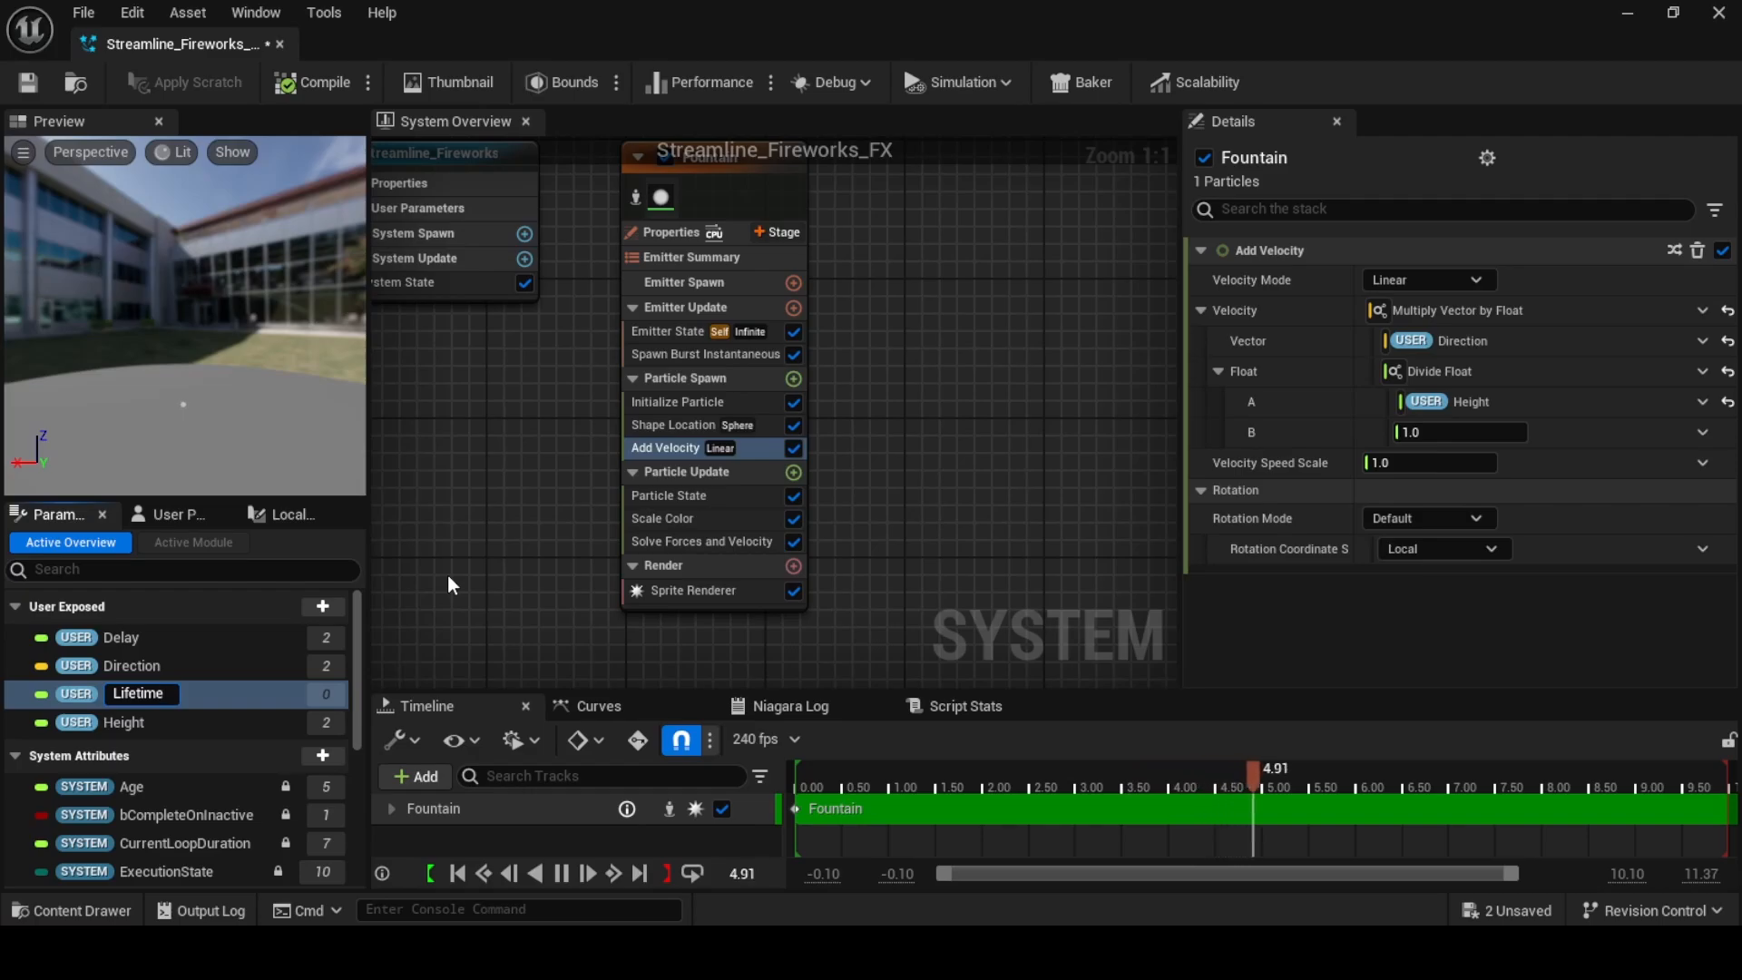
pyautogui.press('Return')
pyautogui.moveTo(123, 723); pyautogui.dragTo(1465, 428)
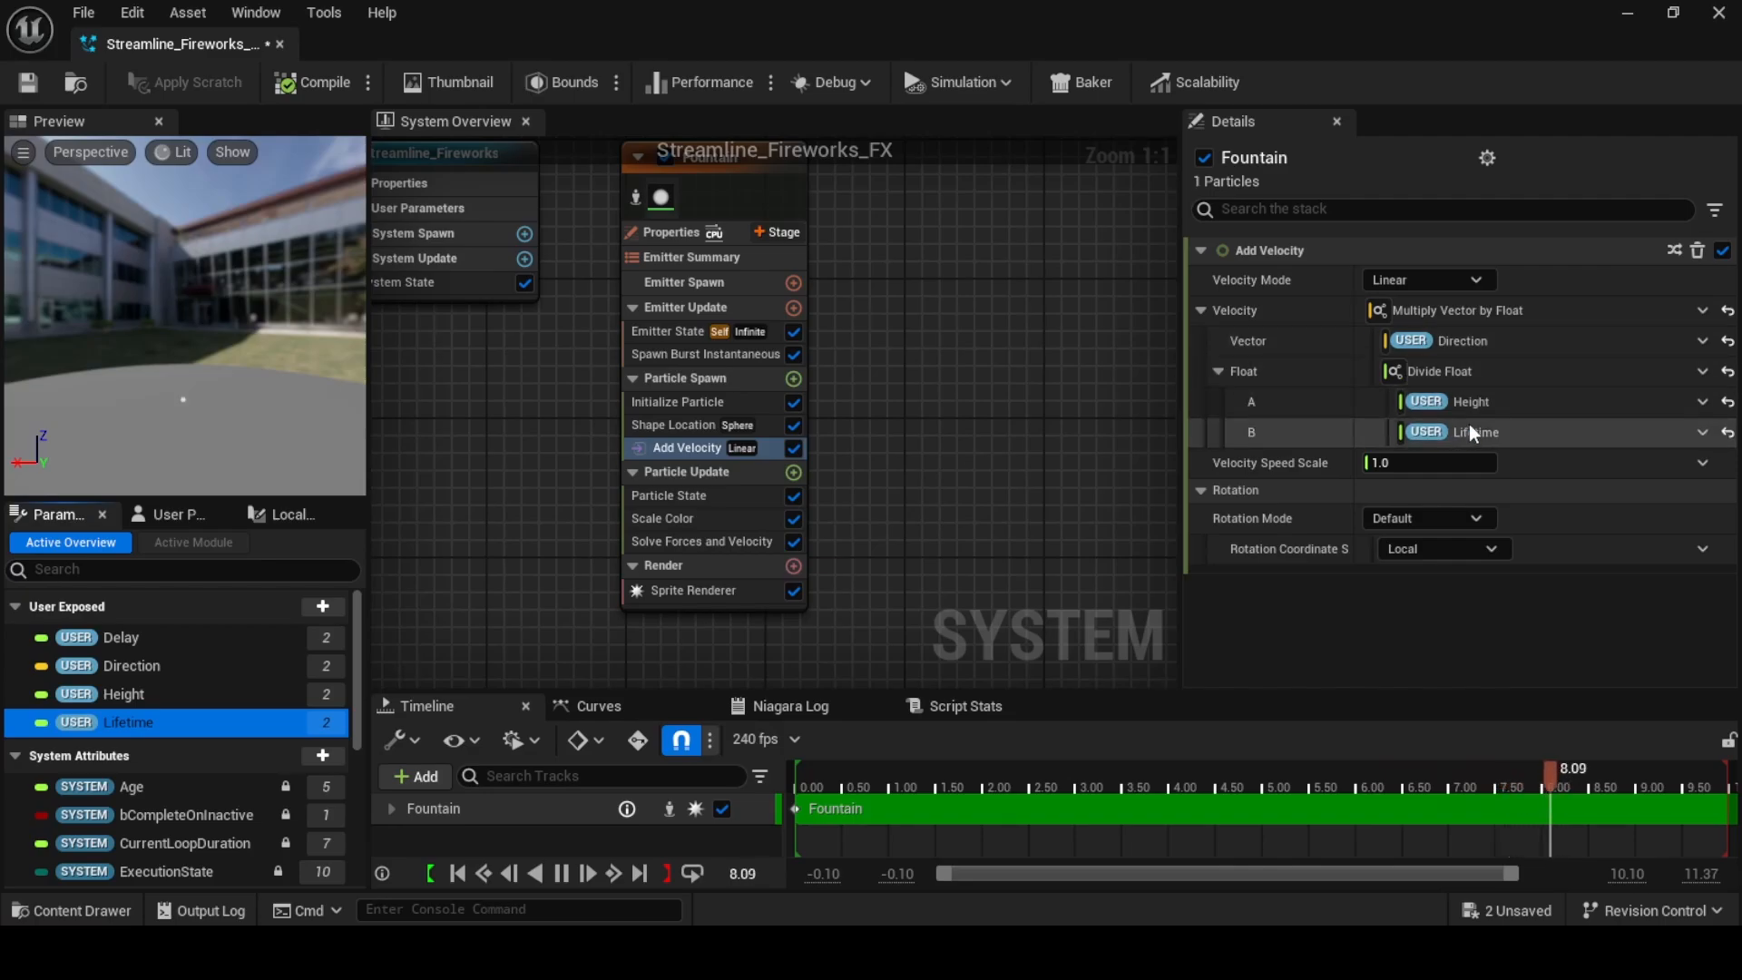
# Change Initialize Particle's Lifetime Mode to Direct Set and link its Lifetime to the Lifetime user parameter
pyautogui.click(671, 401)
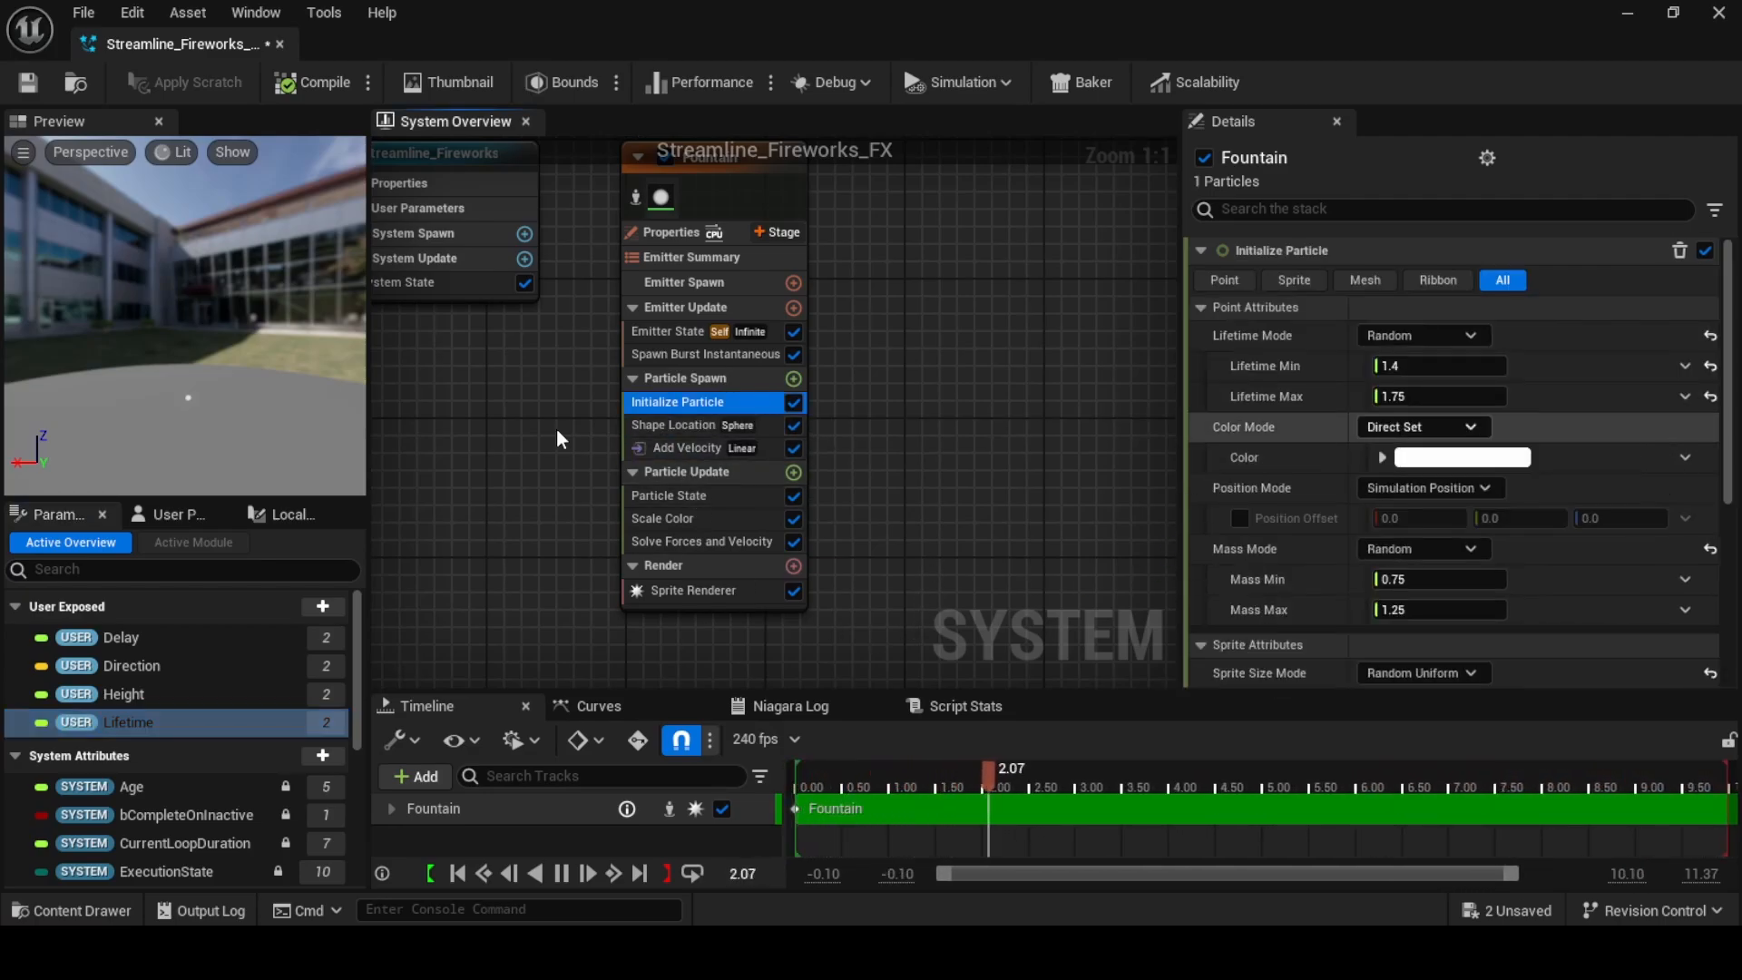
pyautogui.click(1470, 336)
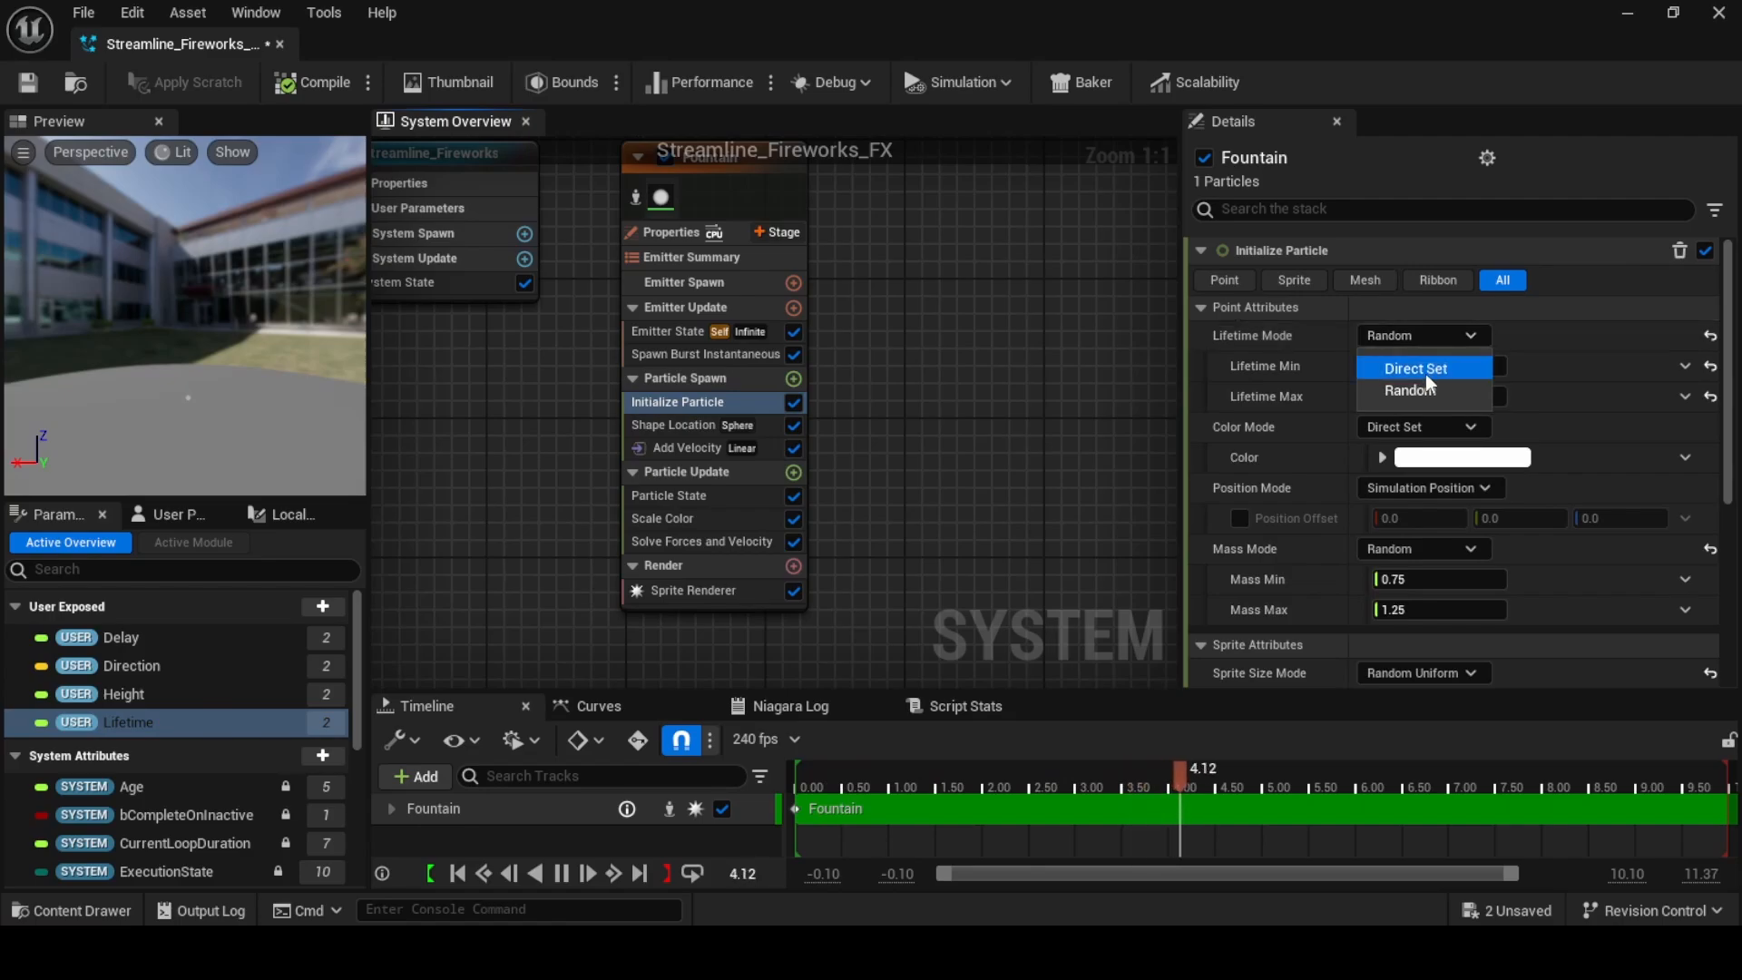
pyautogui.click(1424, 374)
pyautogui.moveTo(118, 726); pyautogui.dragTo(1430, 363)
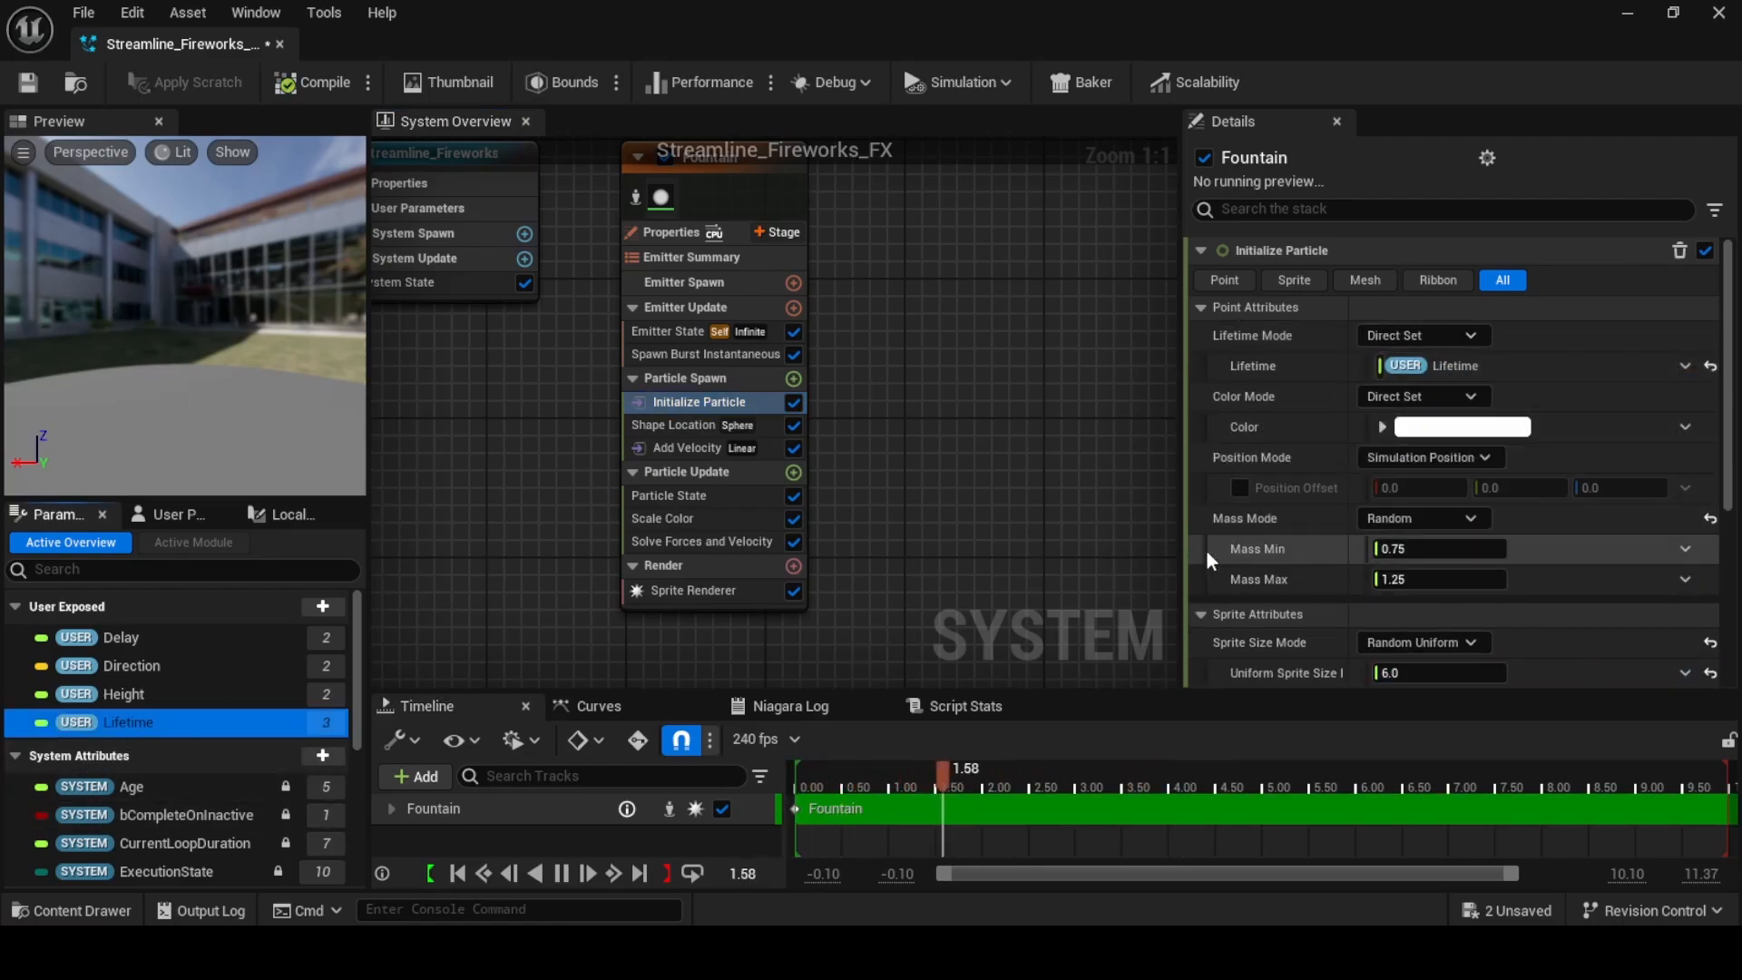
# Return to the level and set the Direction user parameter's Z value to 1 on the Streamline_Spline_Emitter's Emitter component
pyautogui.click(1628, 15)
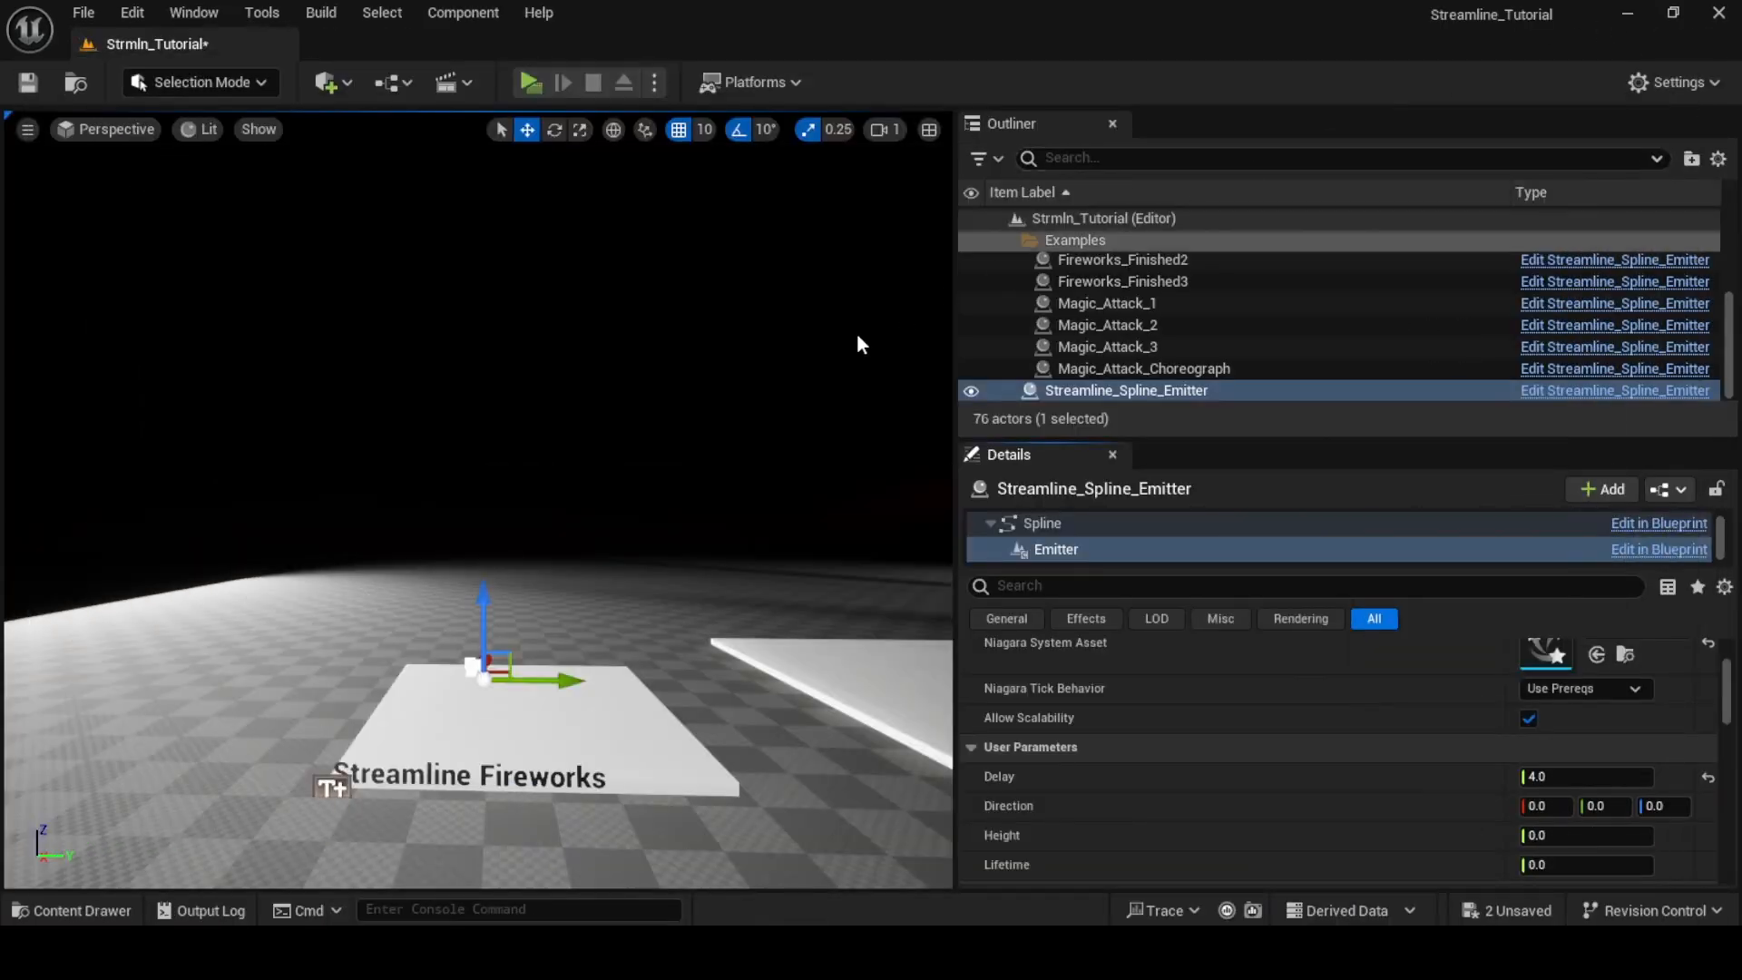
pyautogui.click(689, 537)
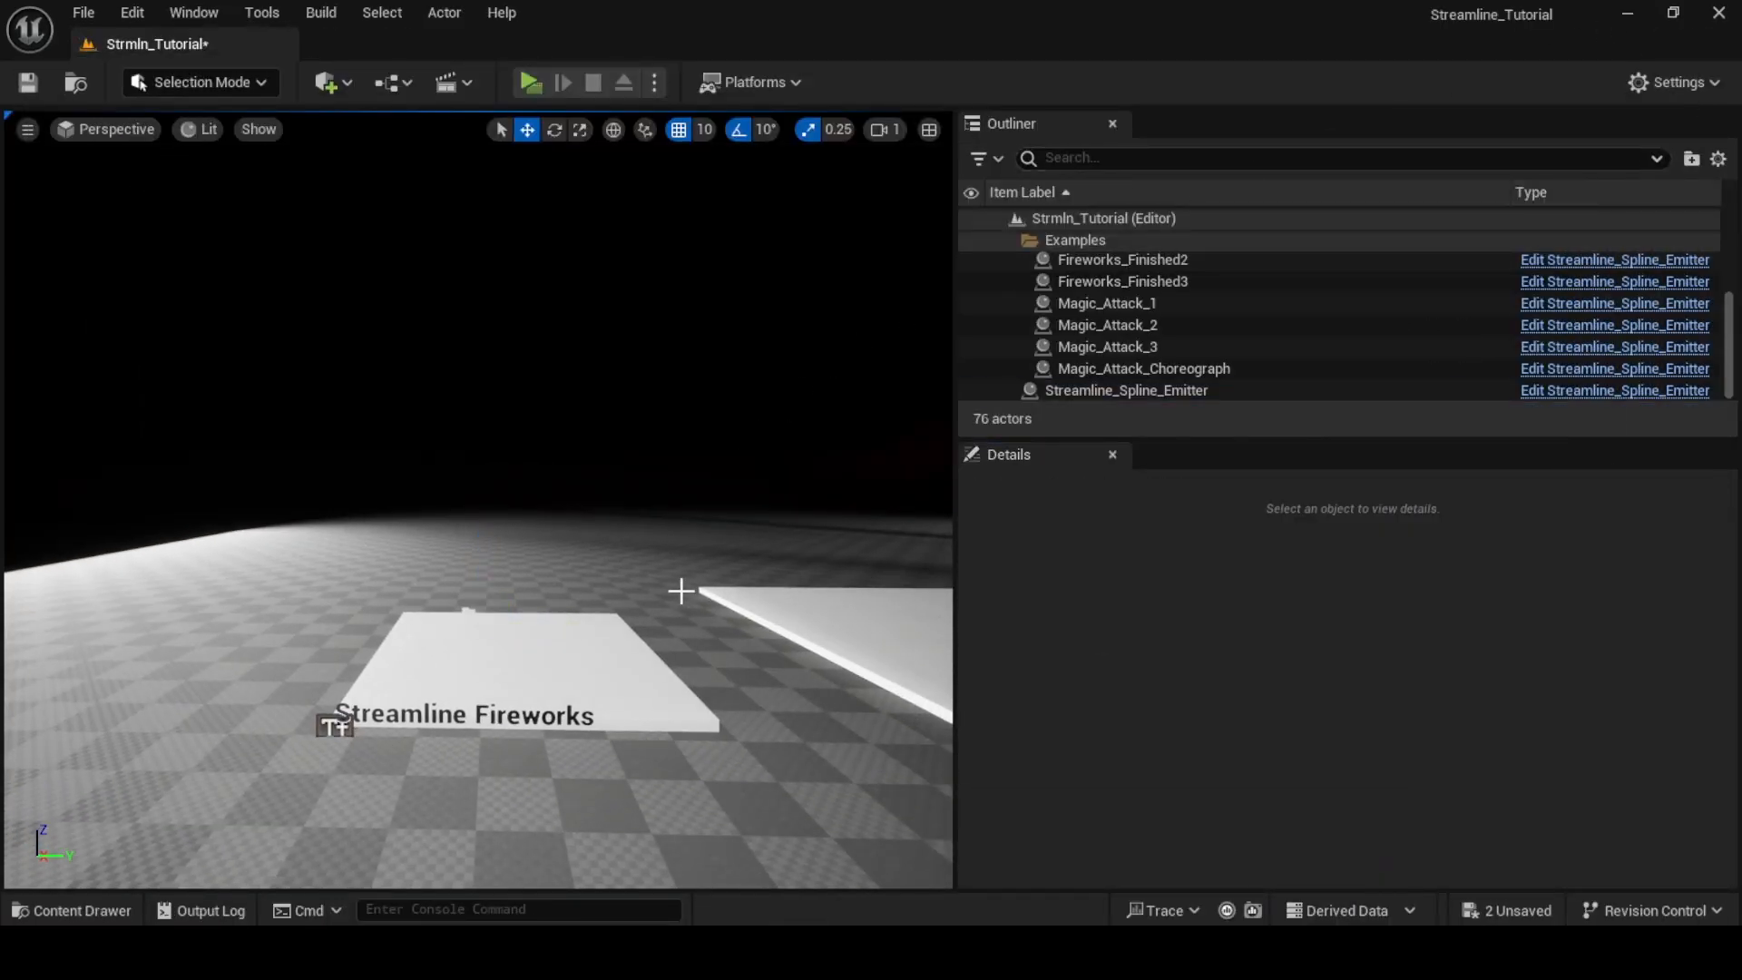
pyautogui.moveTo(681, 590)
pyautogui.mouseDown(button='right')
pyautogui.moveTo(680, 681)
pyautogui.moveTo(680, 615)
pyautogui.mouseUp(button='right')
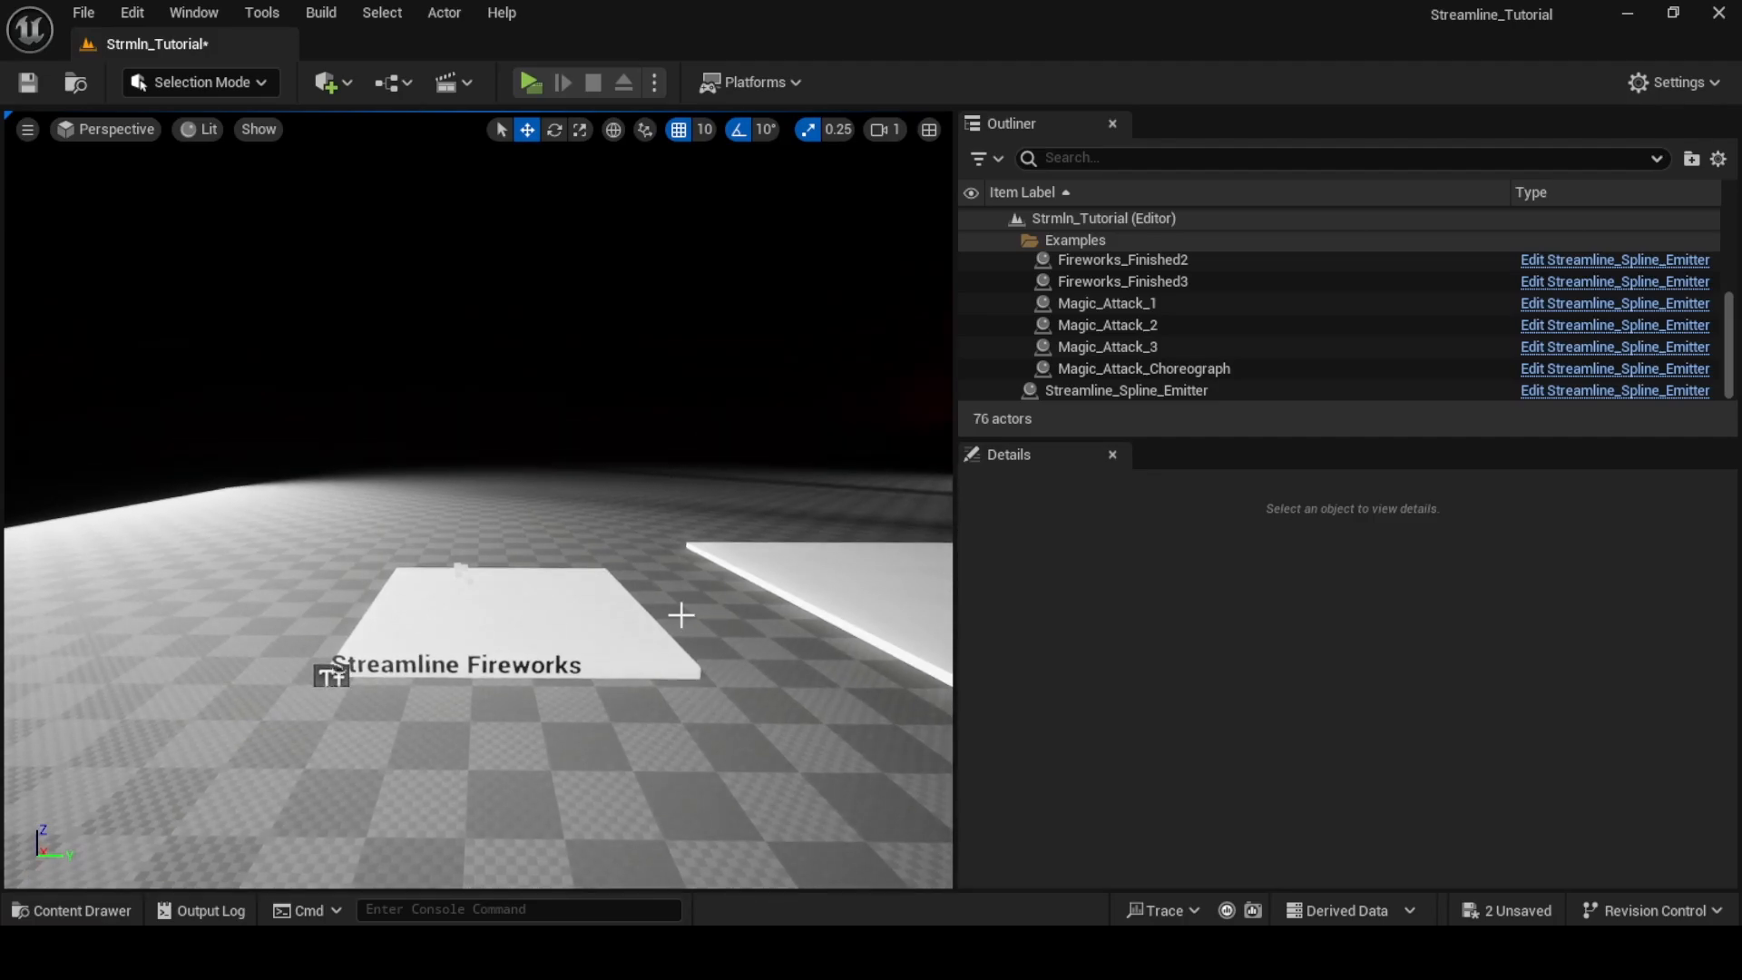
pyautogui.click(460, 564)
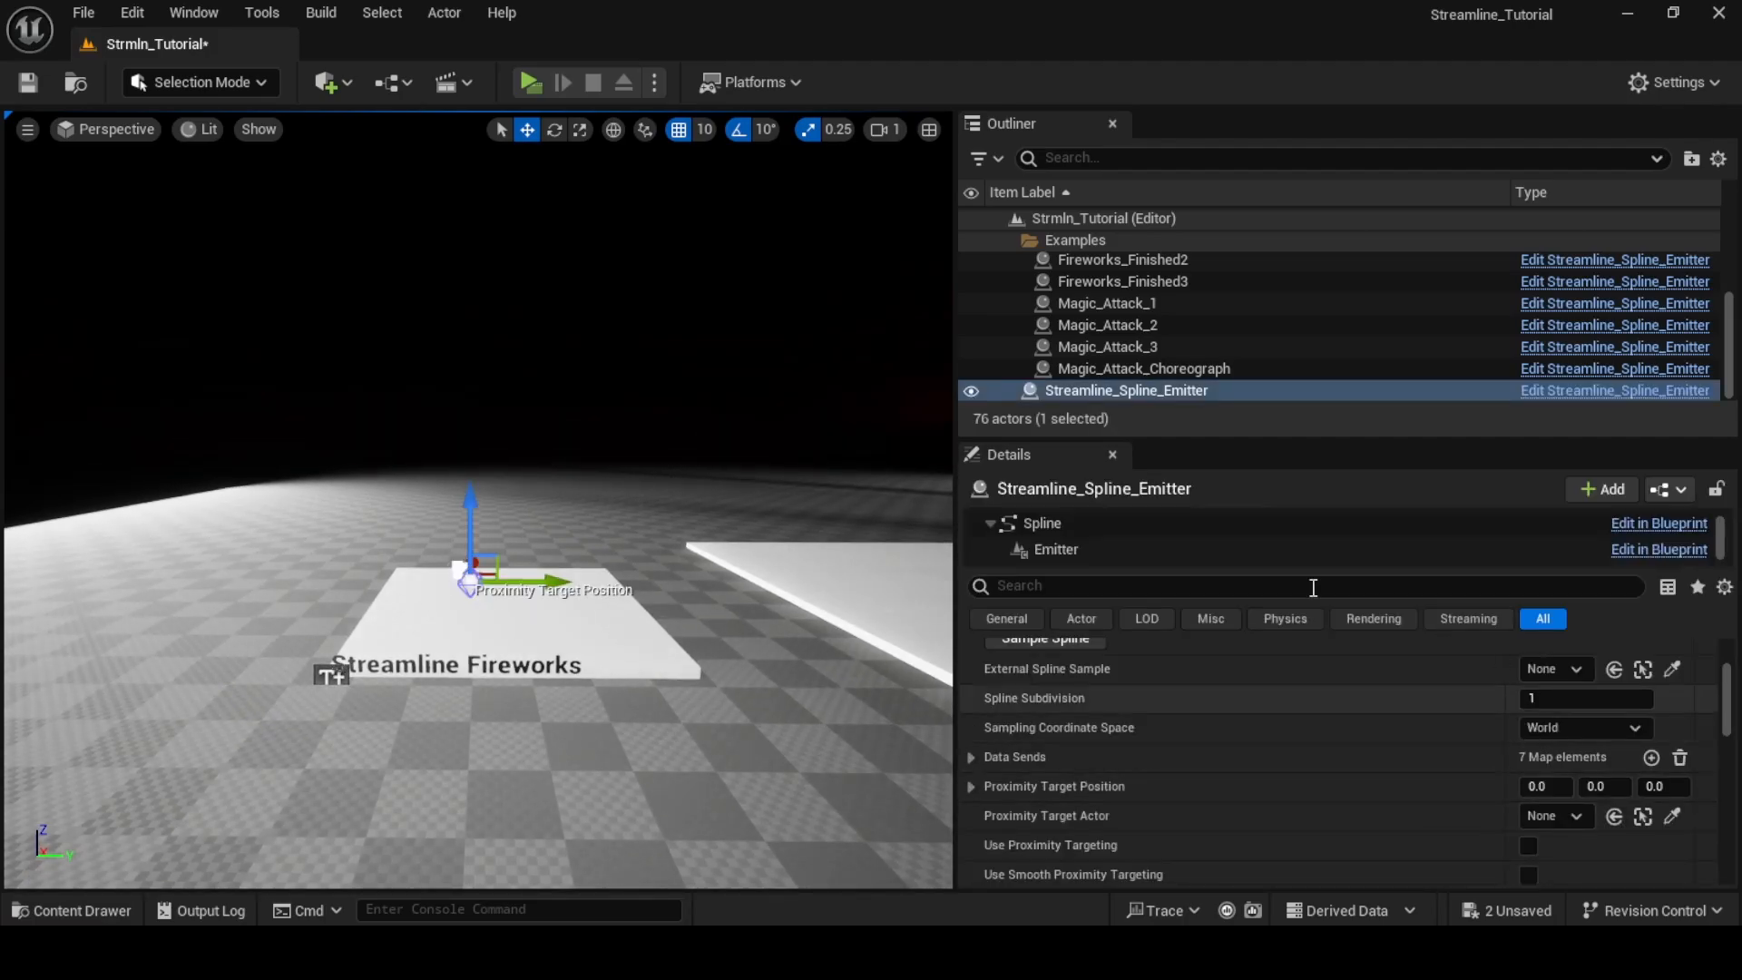
pyautogui.click(1107, 548)
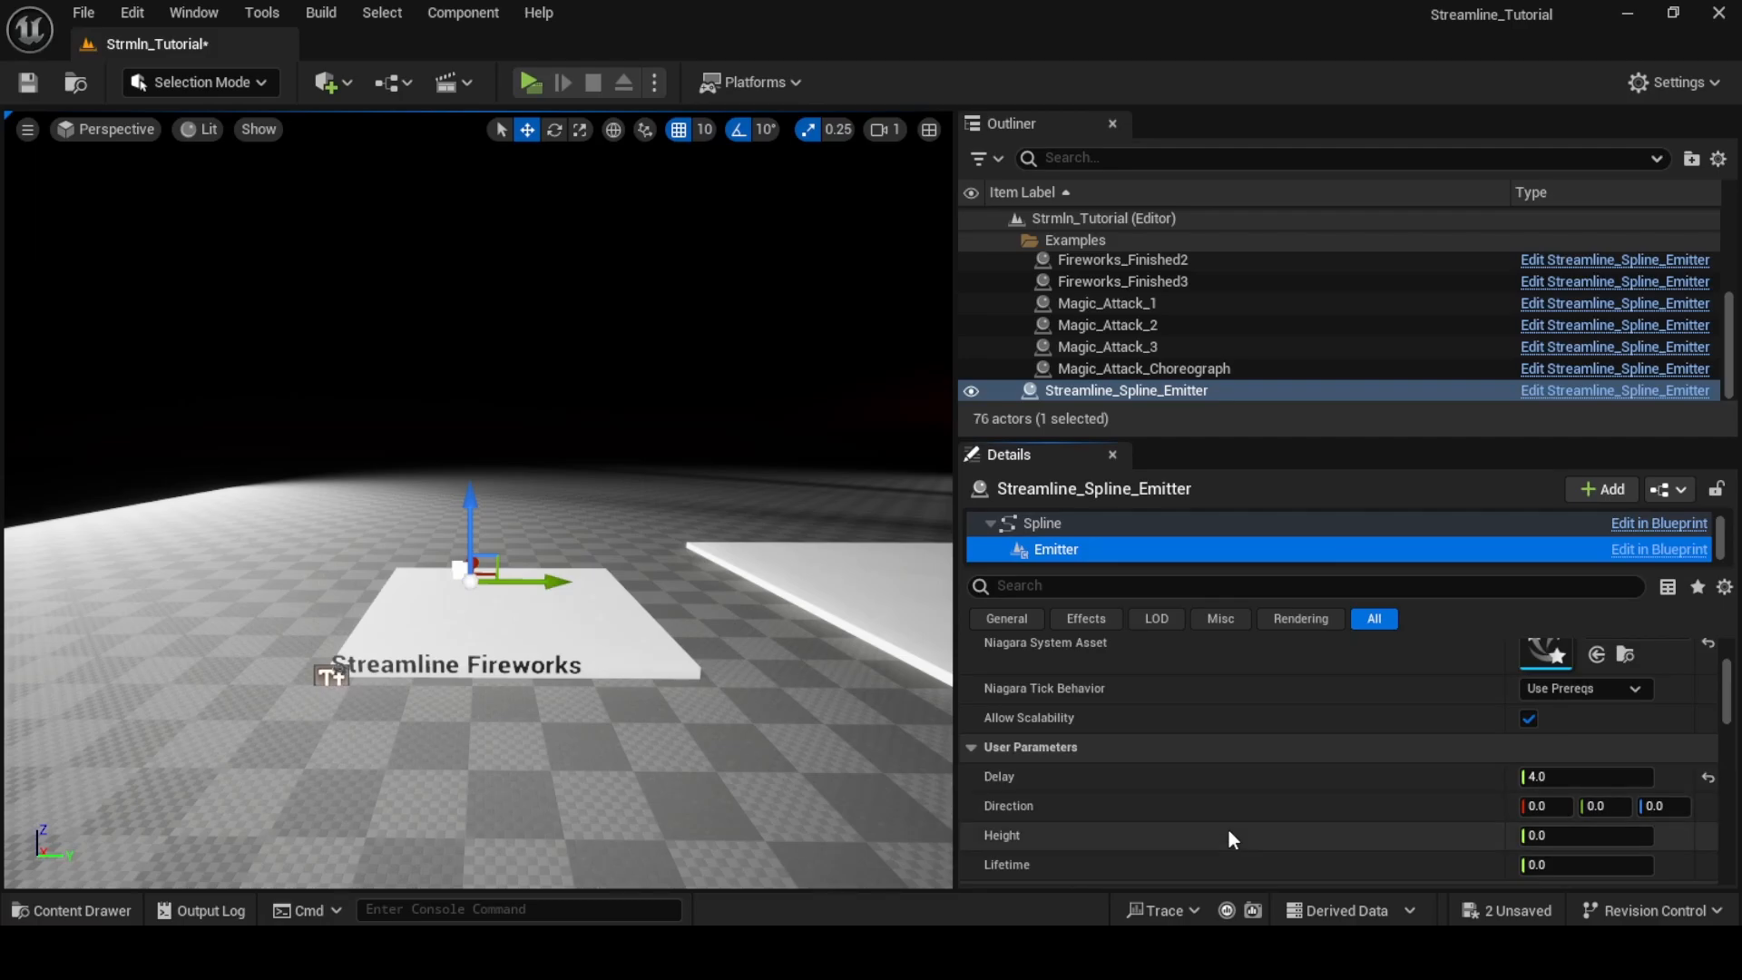
pyautogui.scroll(-2, 1234, 812)
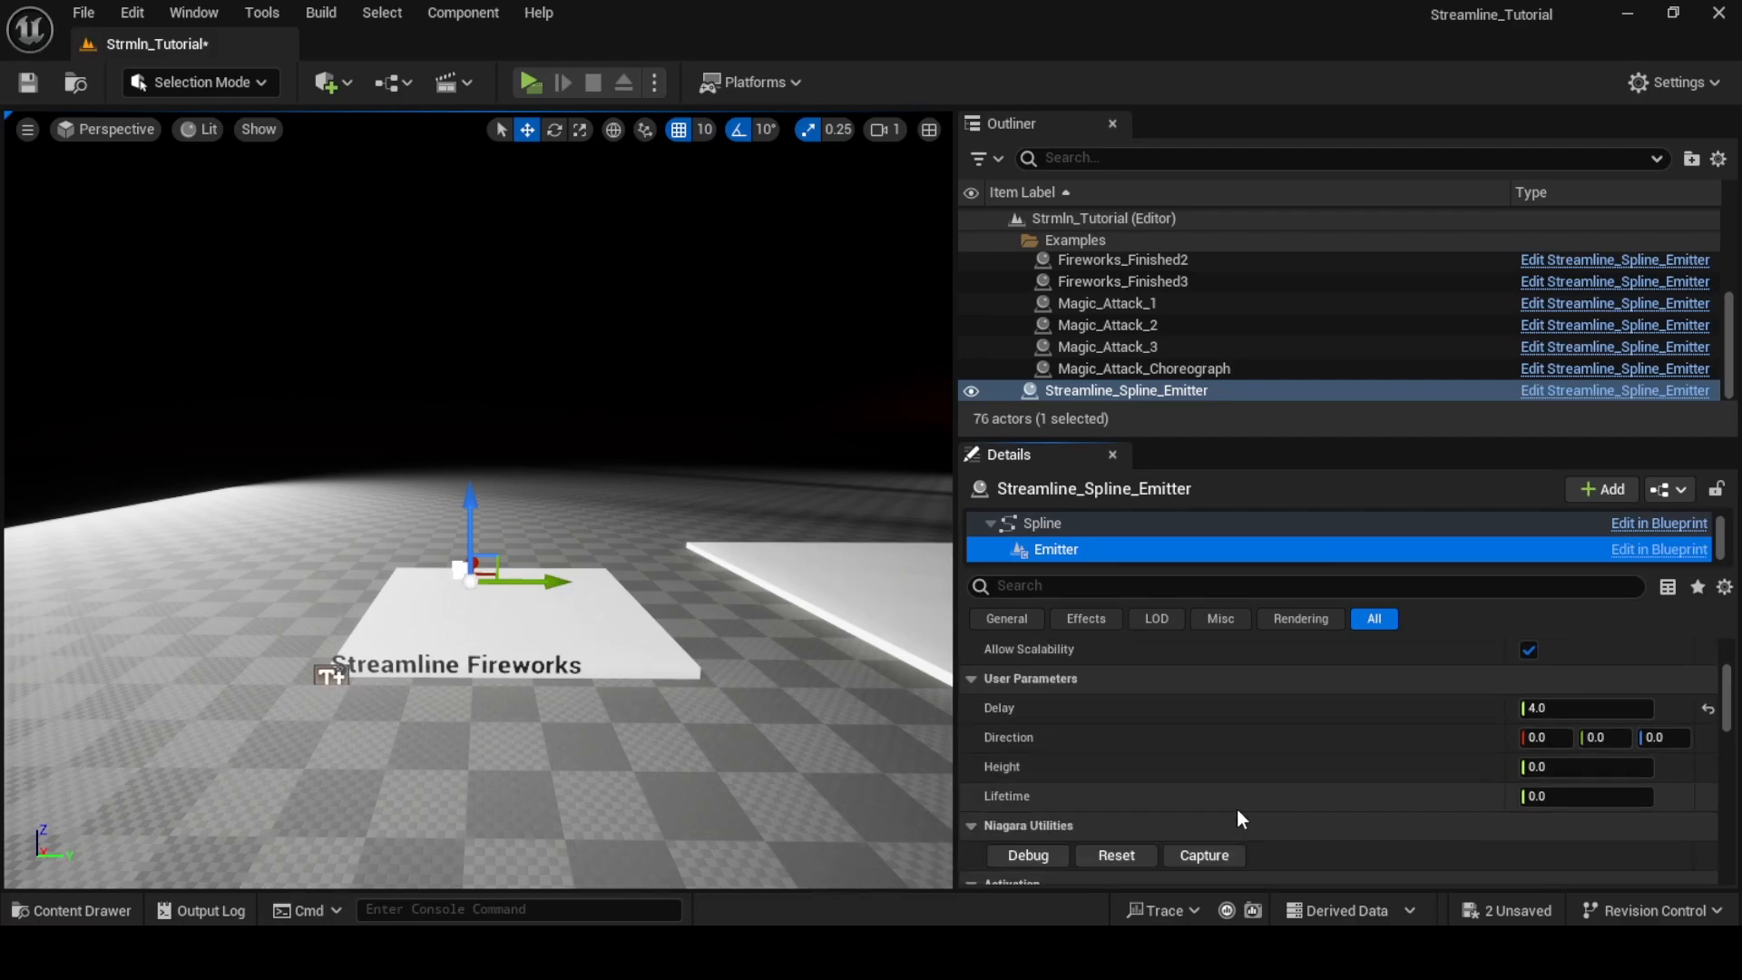
pyautogui.click(1663, 736)
pyautogui.write('1')
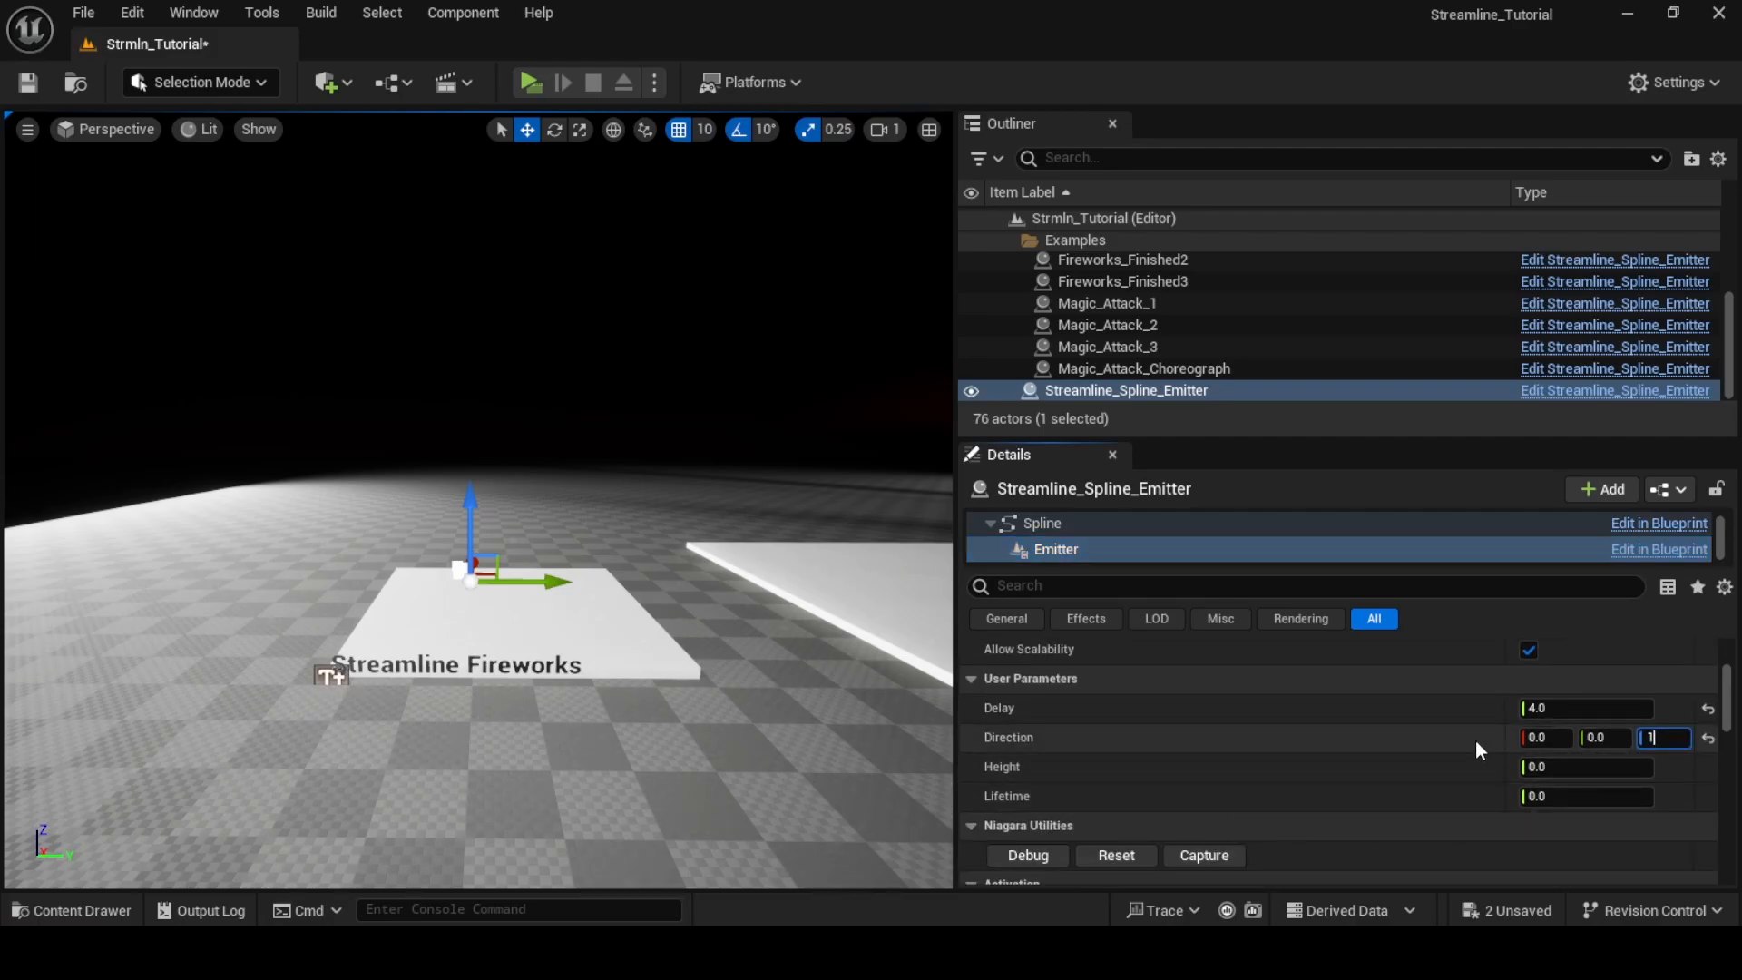
pyautogui.press('Return')
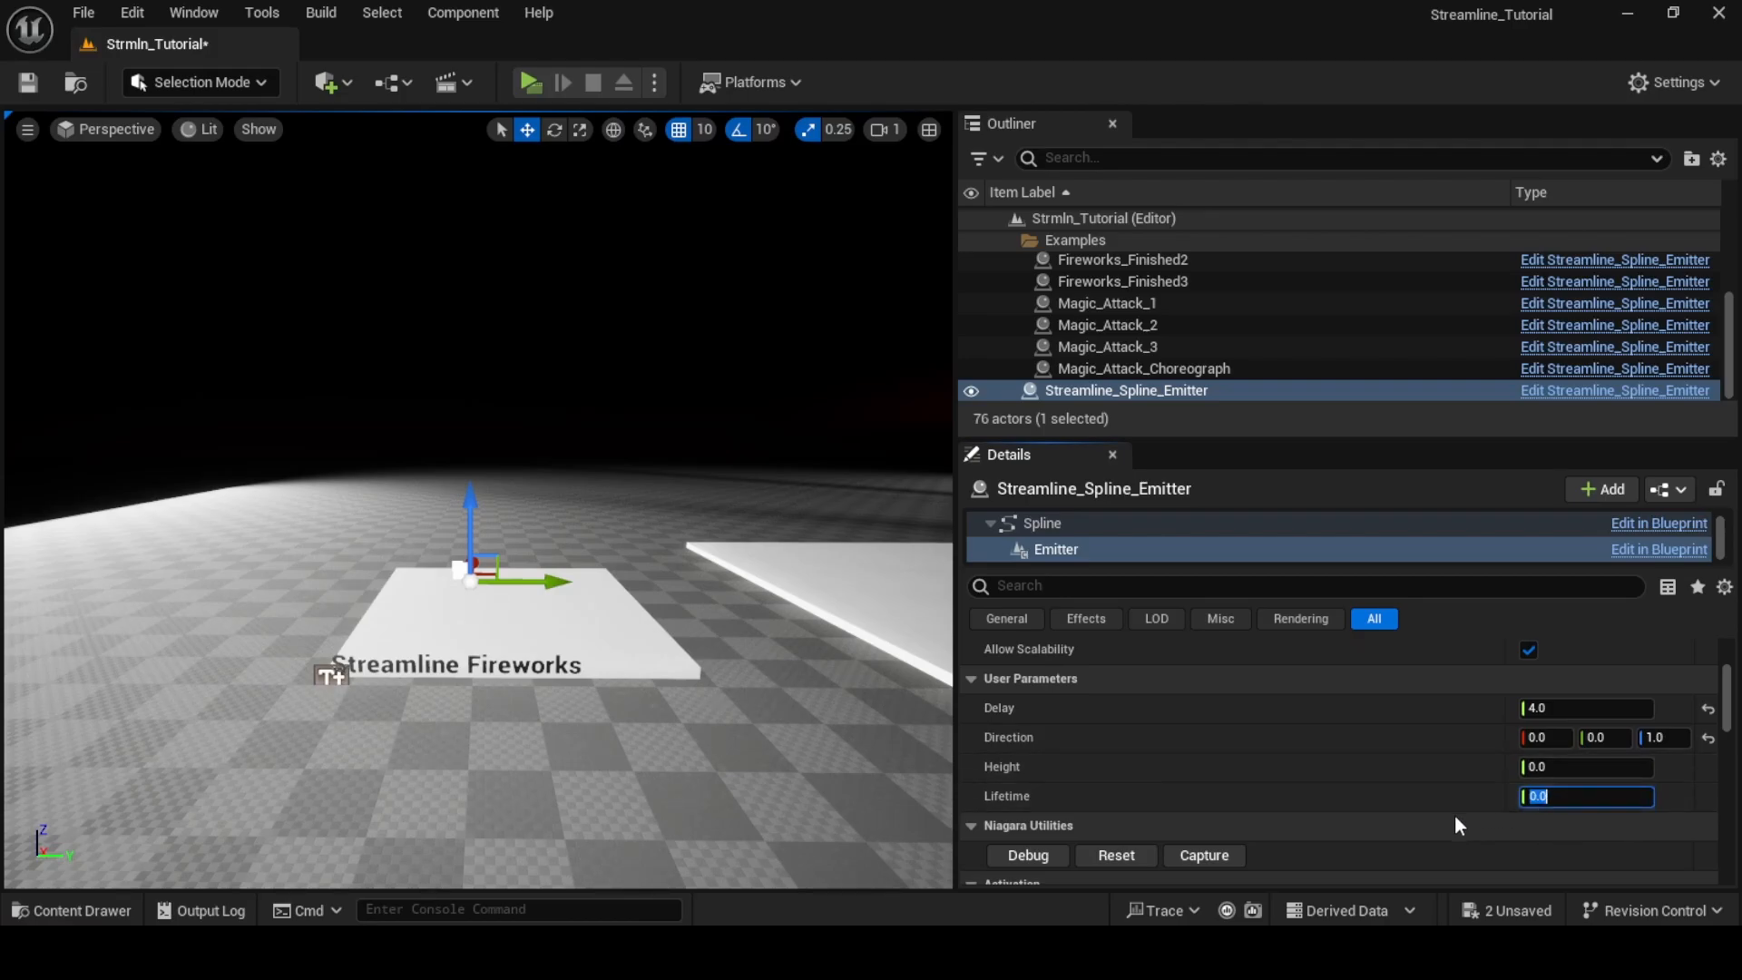
# Set the Emitter component's Lifetime user parameter to 2 and Height to 10000, and reset the effect to replay it
pyautogui.write('2')
pyautogui.click(1563, 771)
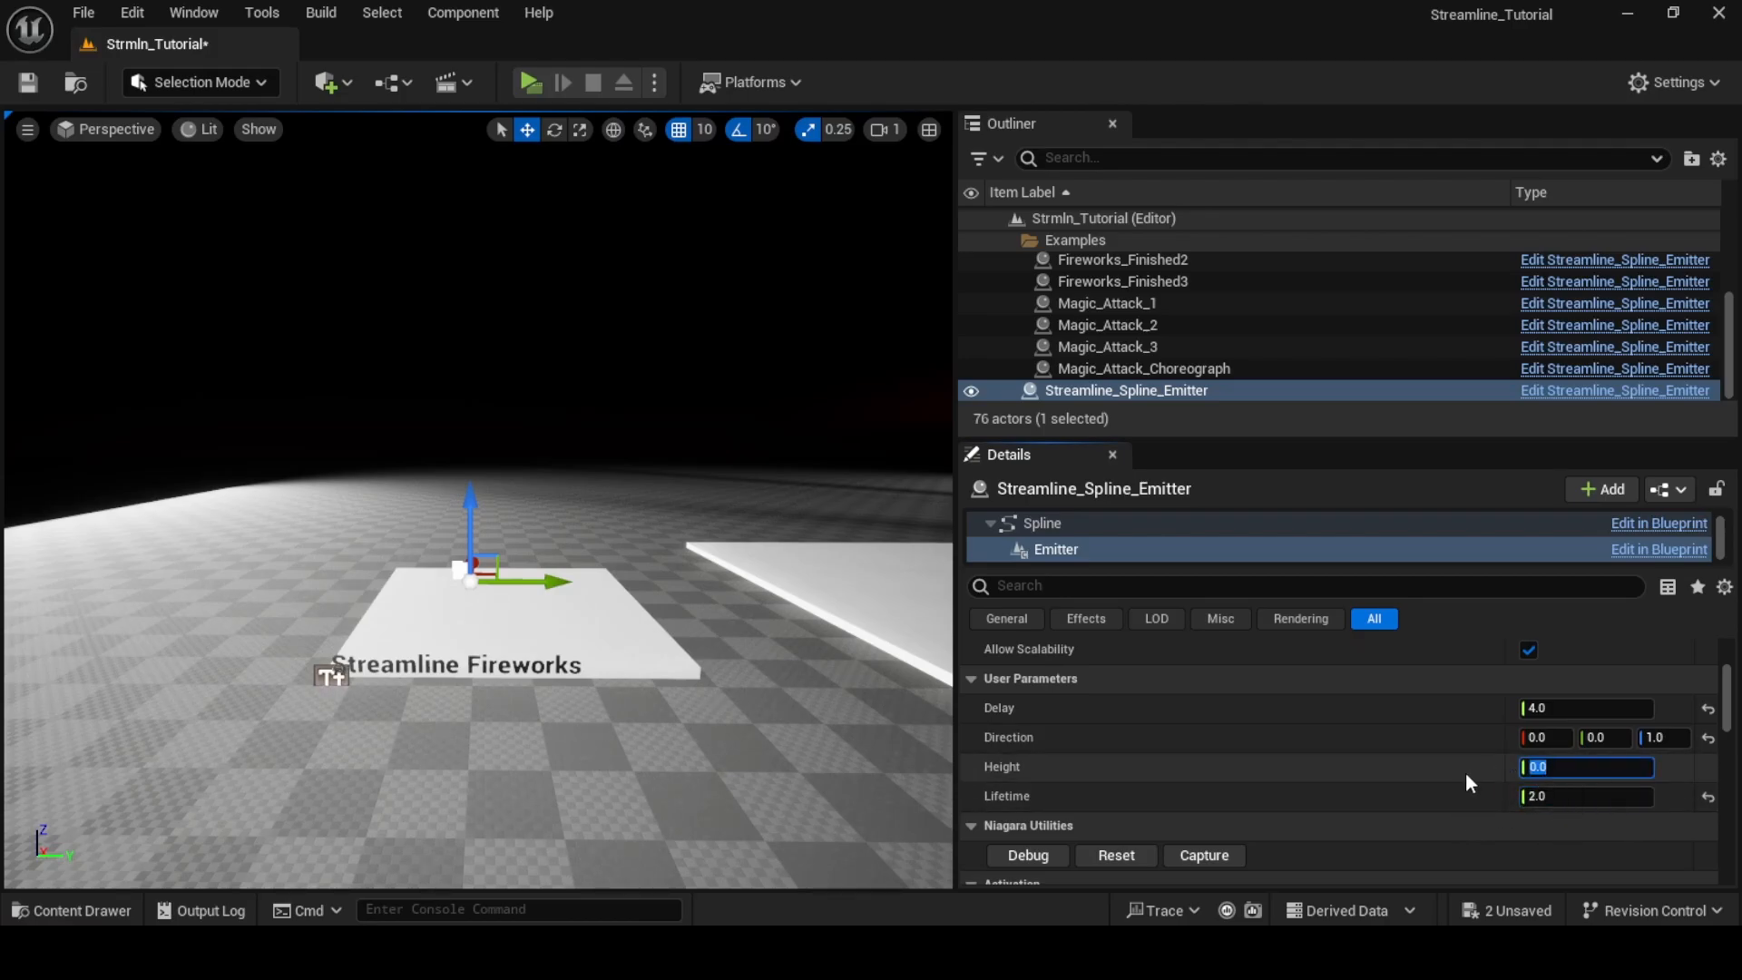
pyautogui.write('10000')
pyautogui.press('Return')
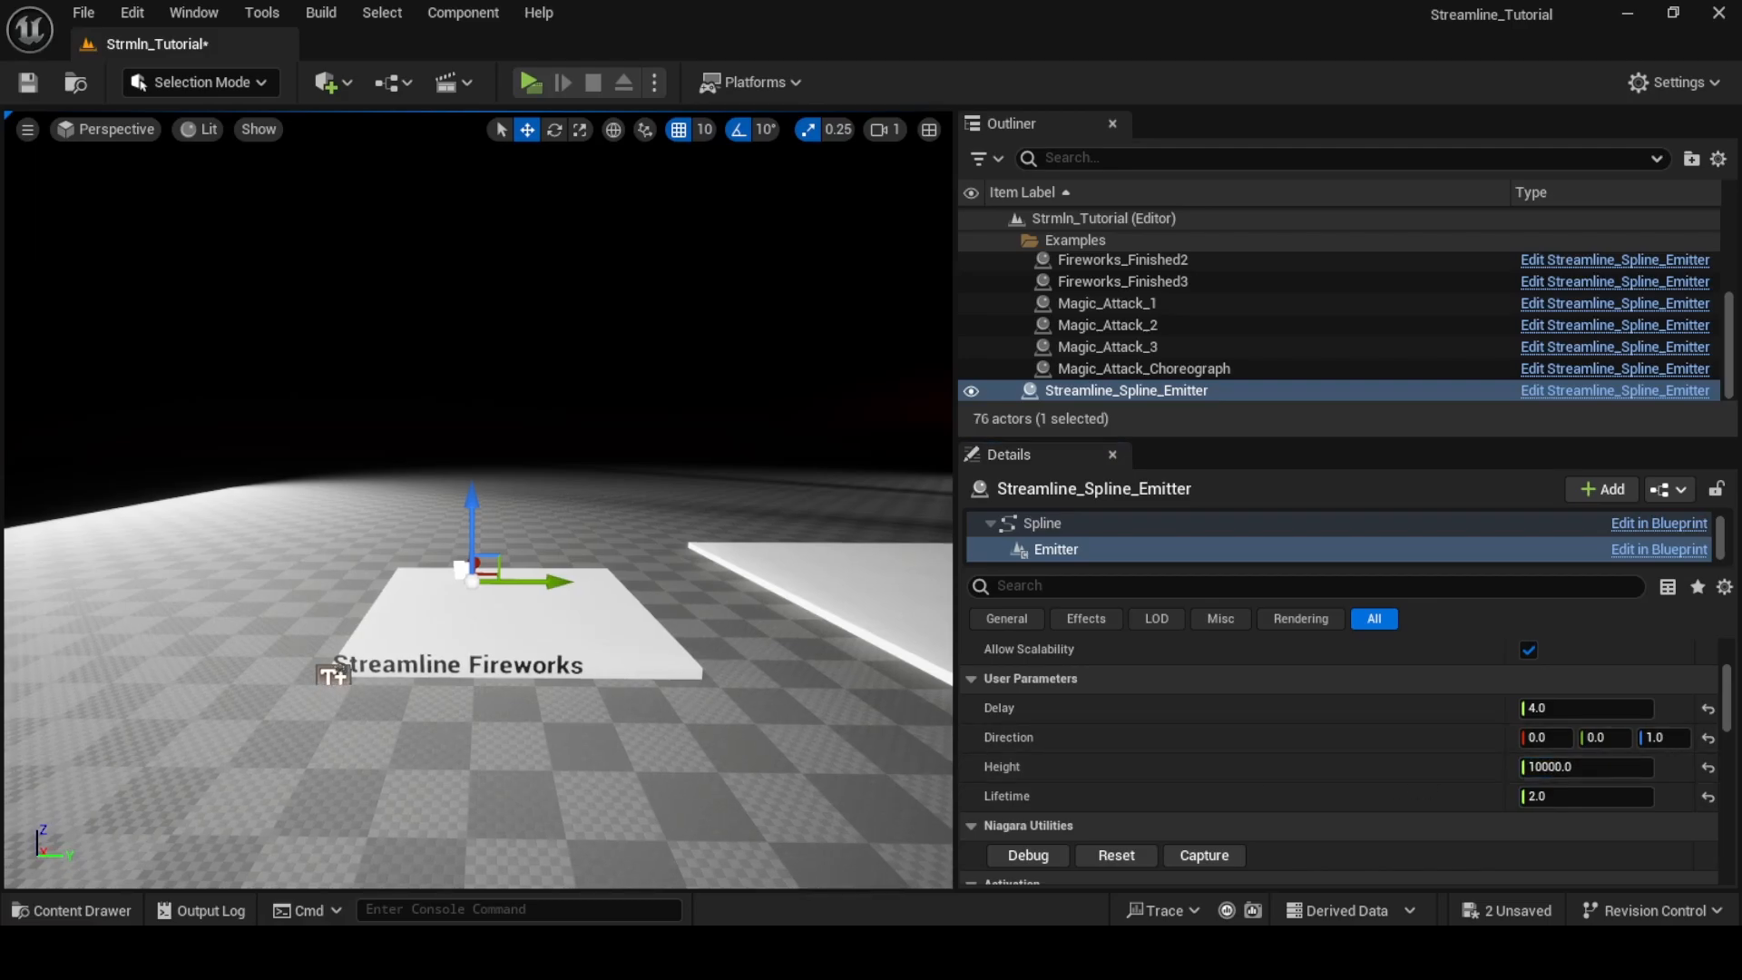
pyautogui.moveTo(754, 723)
pyautogui.mouseDown(button='right')
pyautogui.moveTo(753, 544)
pyautogui.moveTo(754, 682)
pyautogui.moveTo(753, 544)
pyautogui.moveTo(754, 676)
pyautogui.moveTo(728, 743)
pyautogui.mouseUp(button='right')
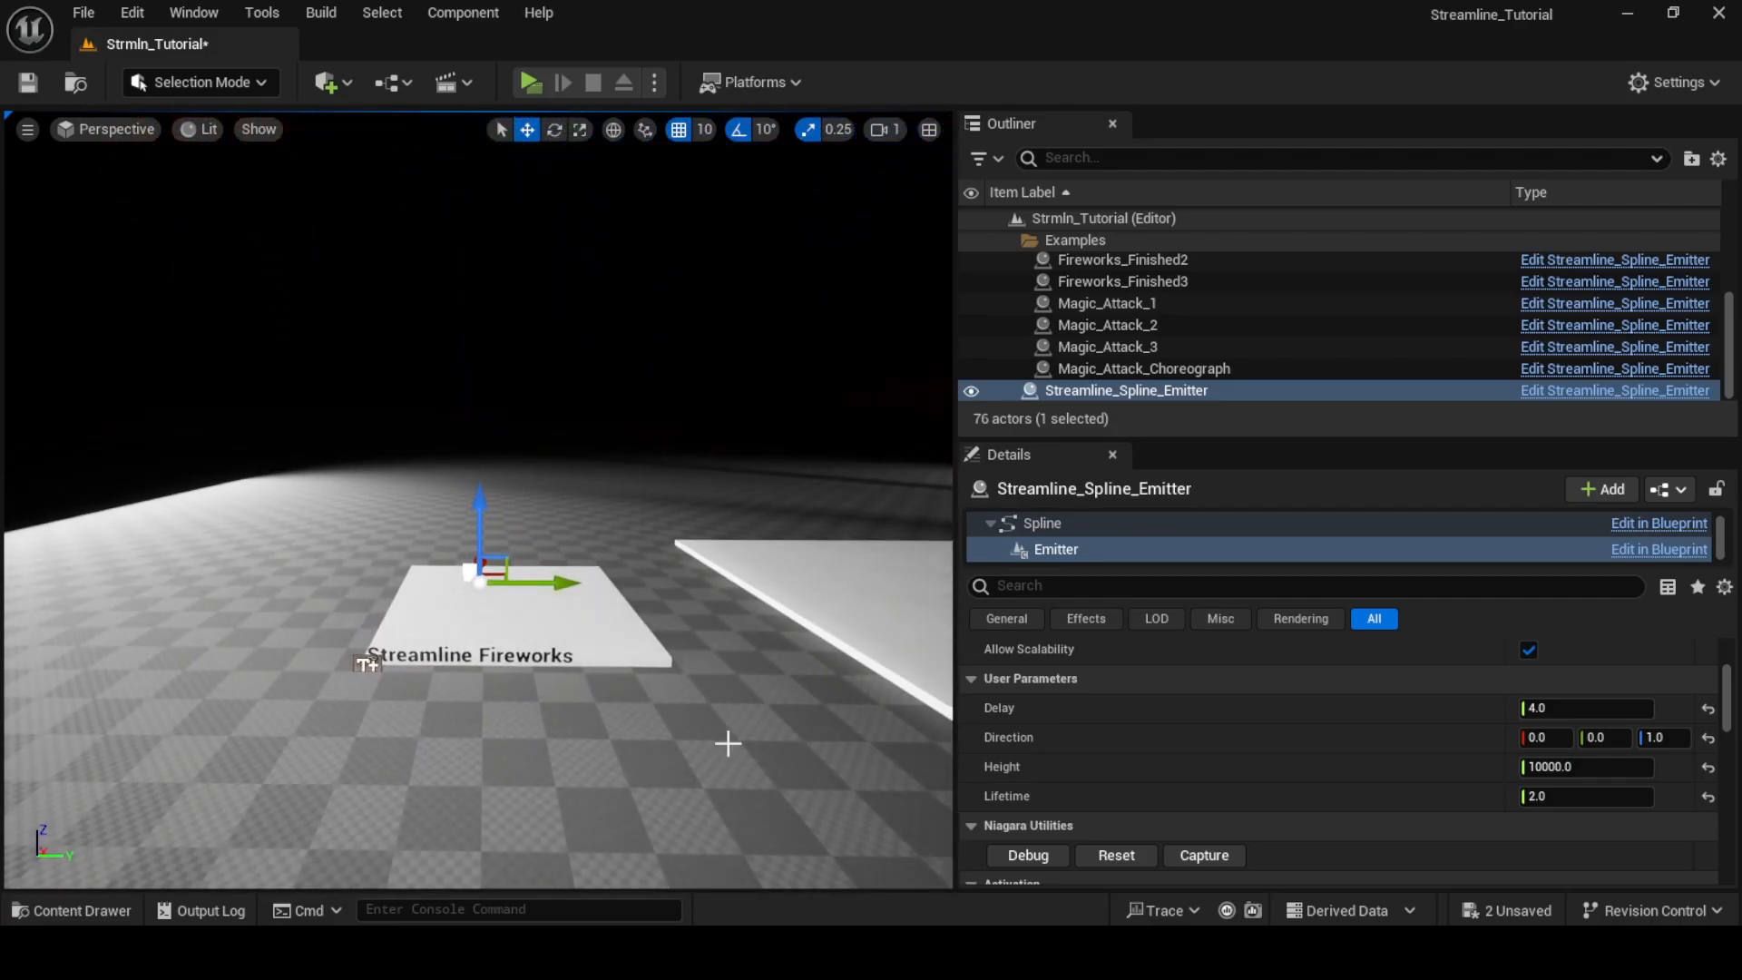
pyautogui.click(1091, 857)
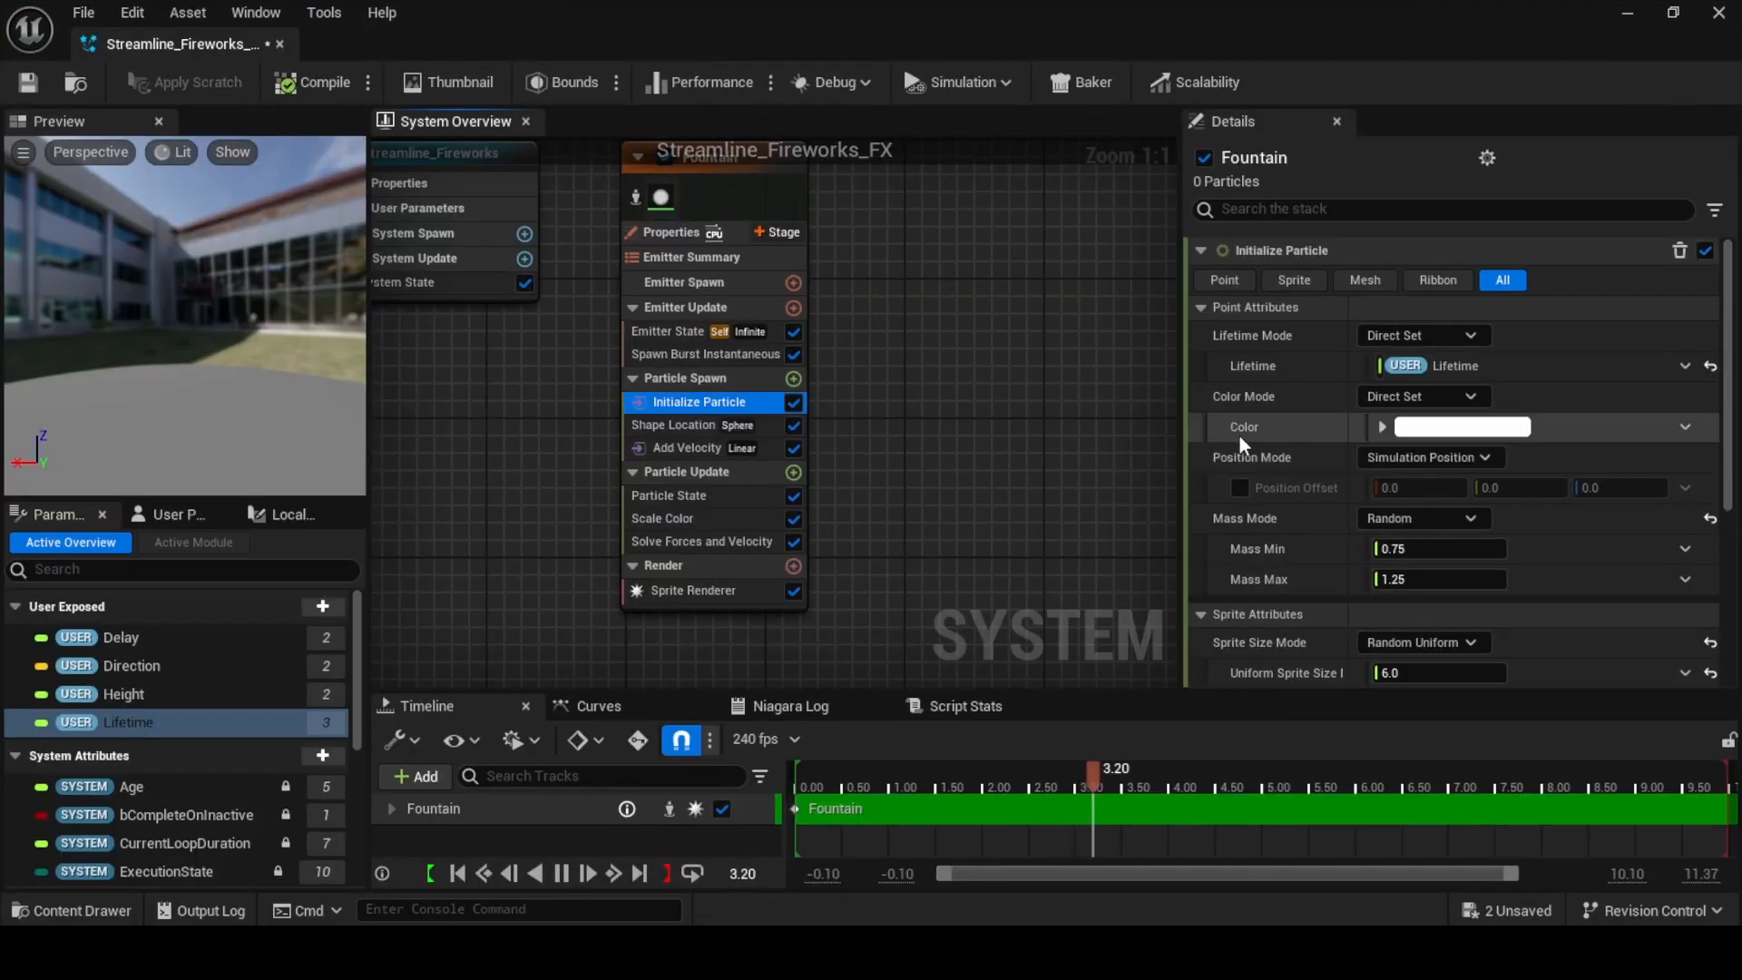
# Set Initialize Particle's Color to R 2 and G 1.5, save the system, and view the firework in the level
pyautogui.click(1488, 434)
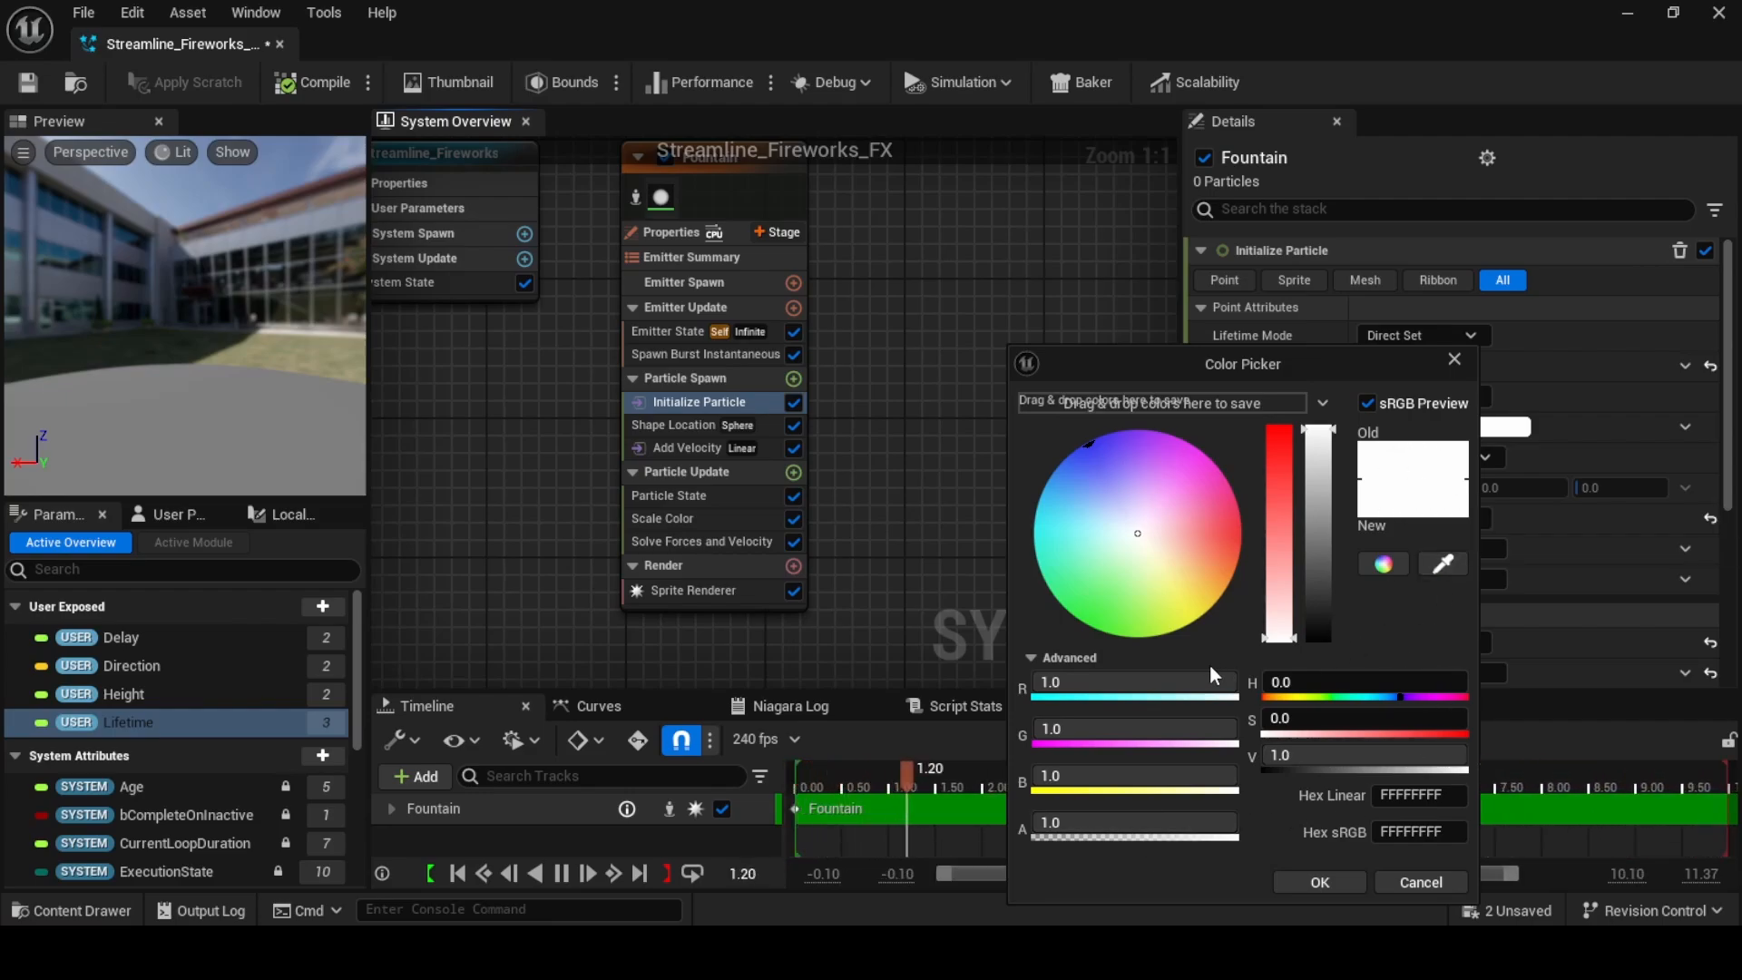
pyautogui.click(1104, 681)
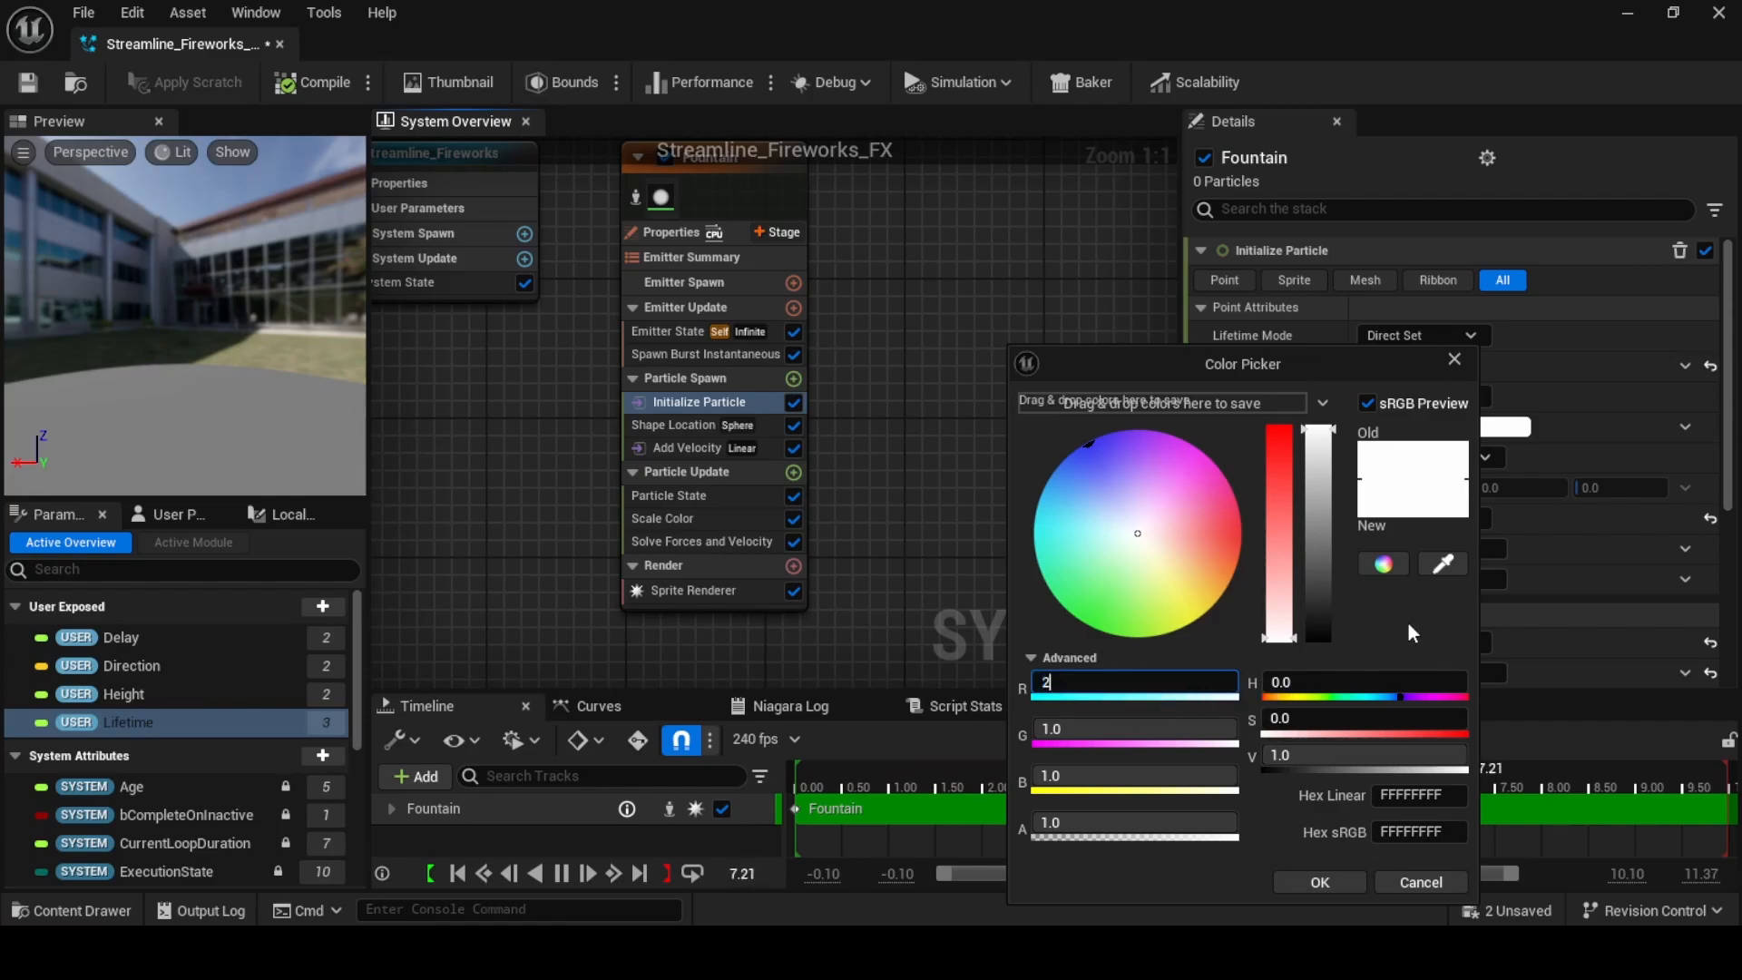
pyautogui.press('Return')
pyautogui.click(1128, 723)
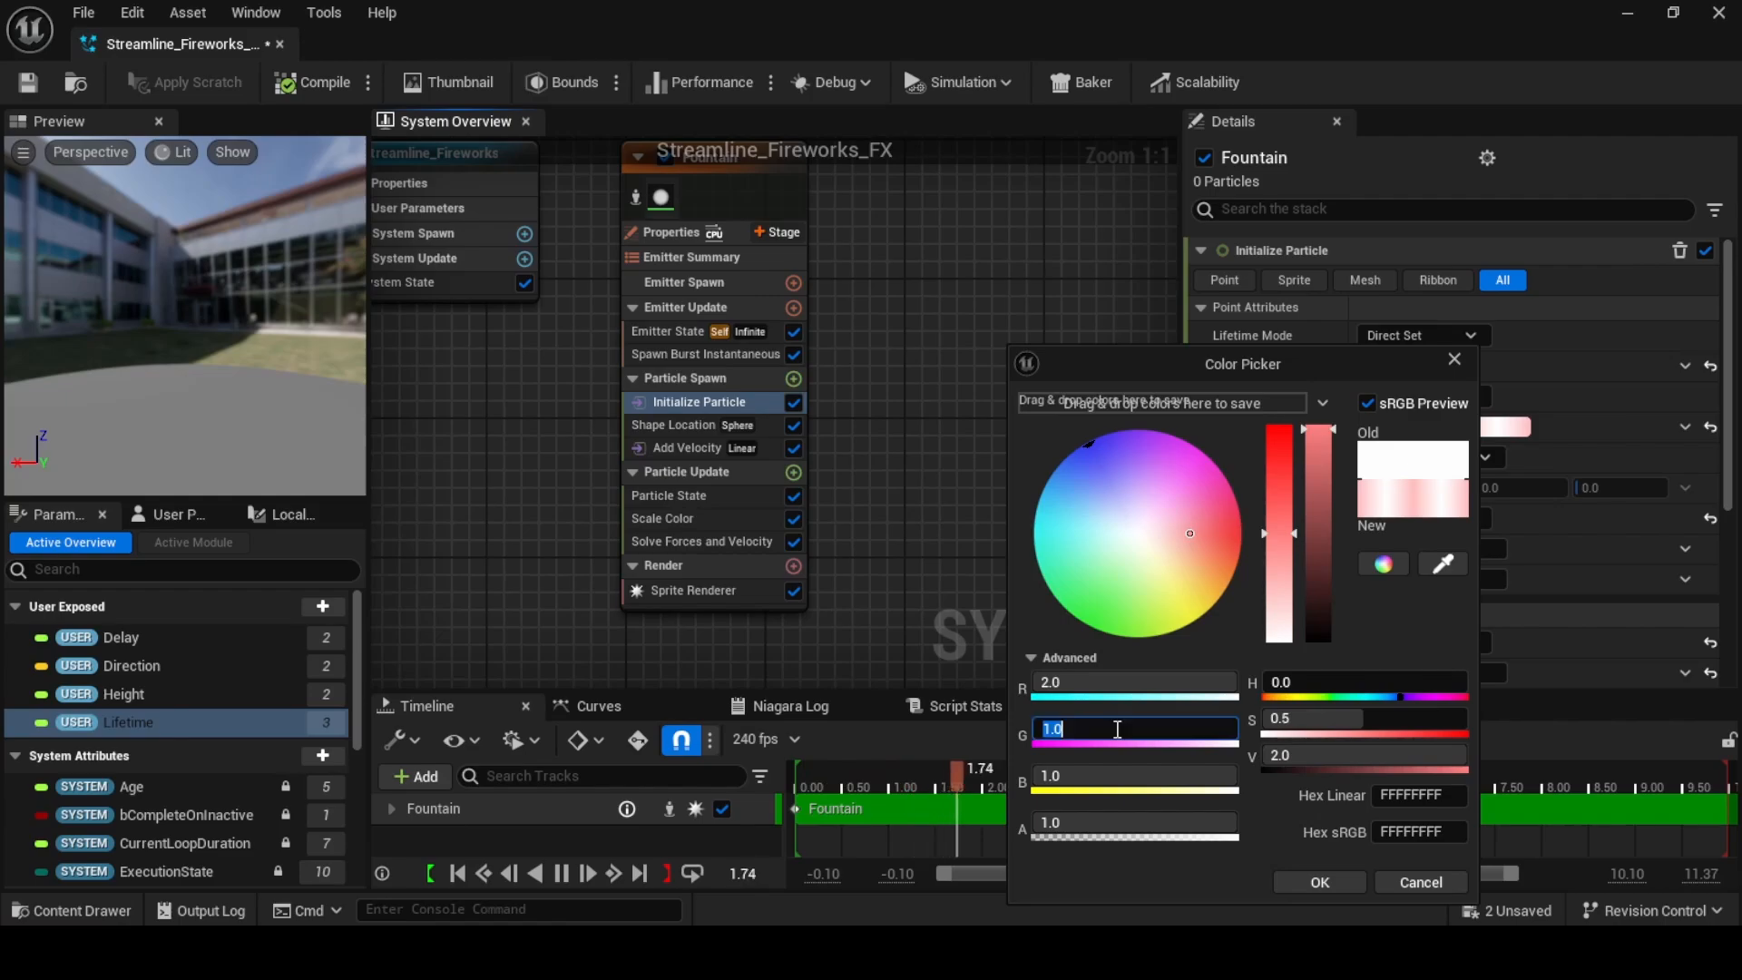
pyautogui.write('1.5')
pyautogui.press('Return')
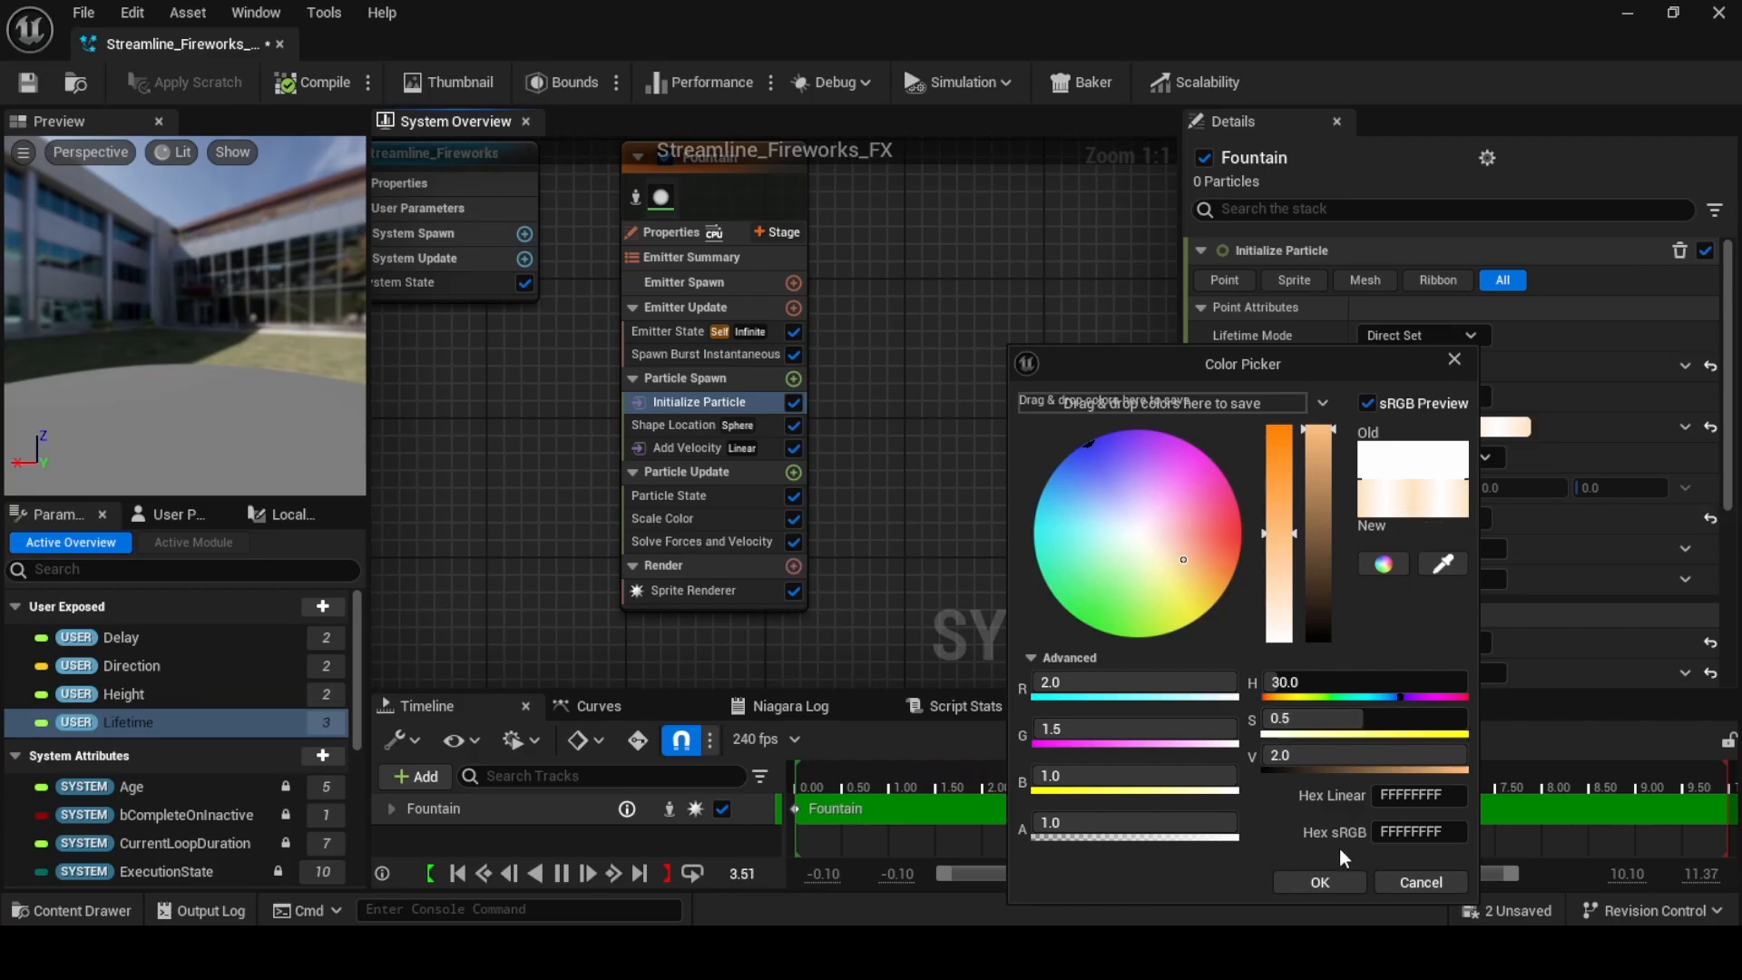
pyautogui.click(1336, 878)
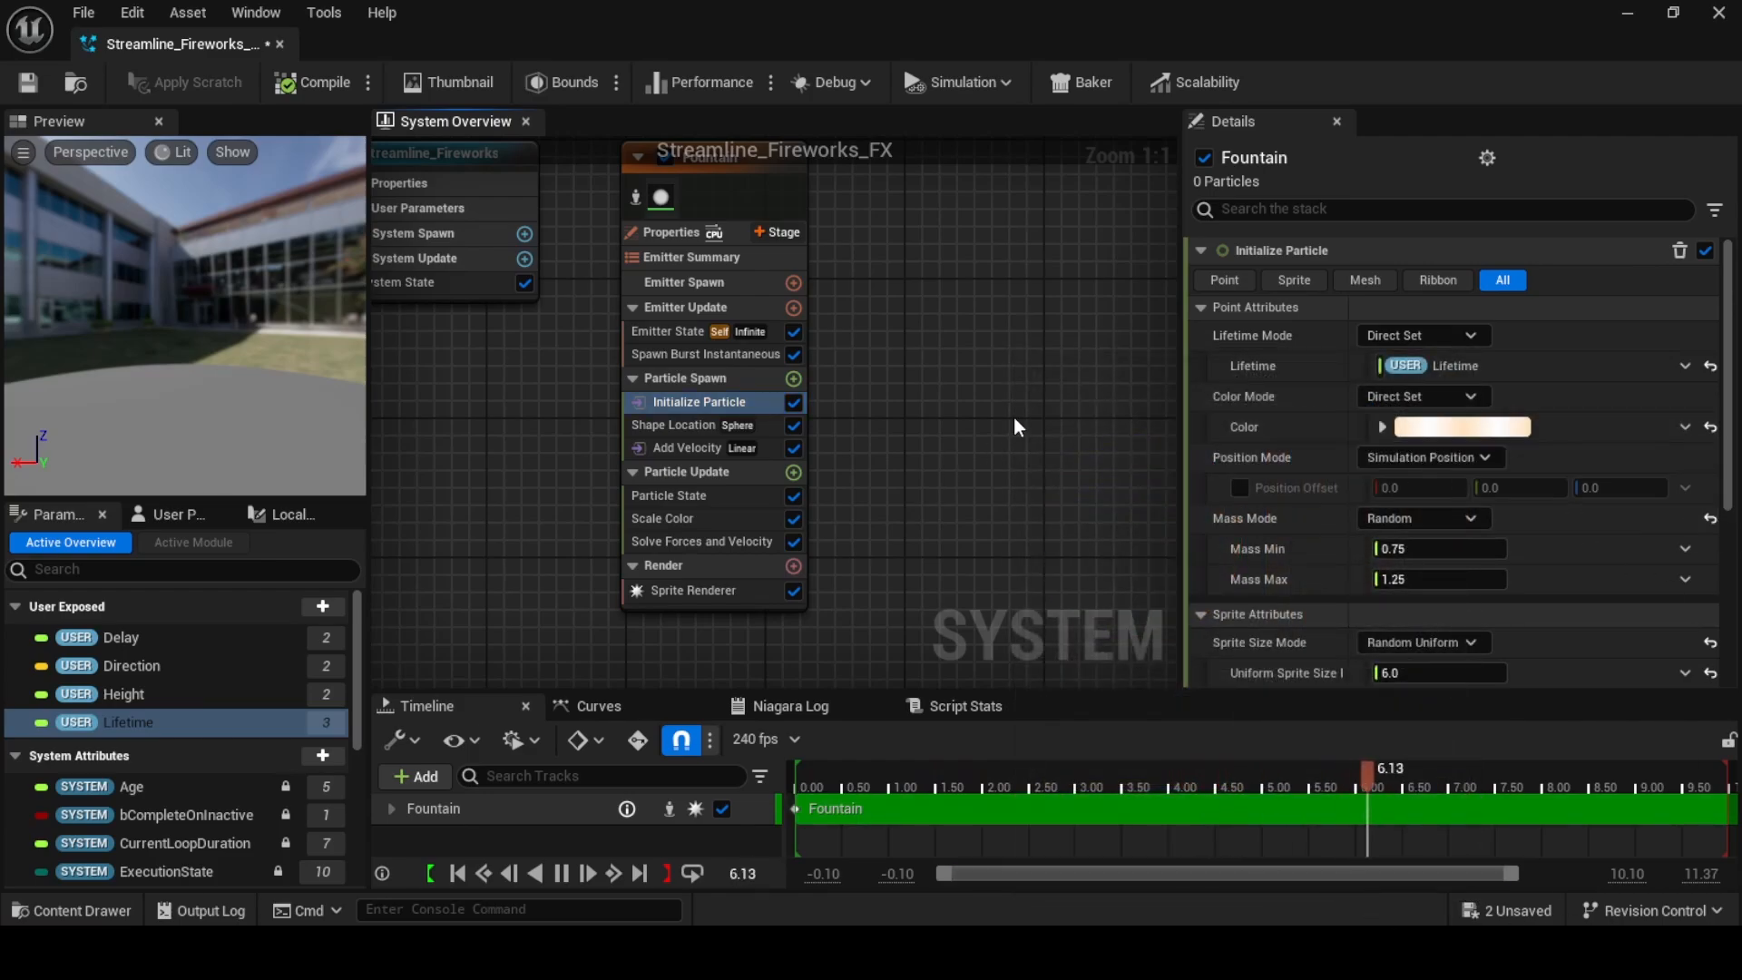
pyautogui.hotkey('ctrl', 's')
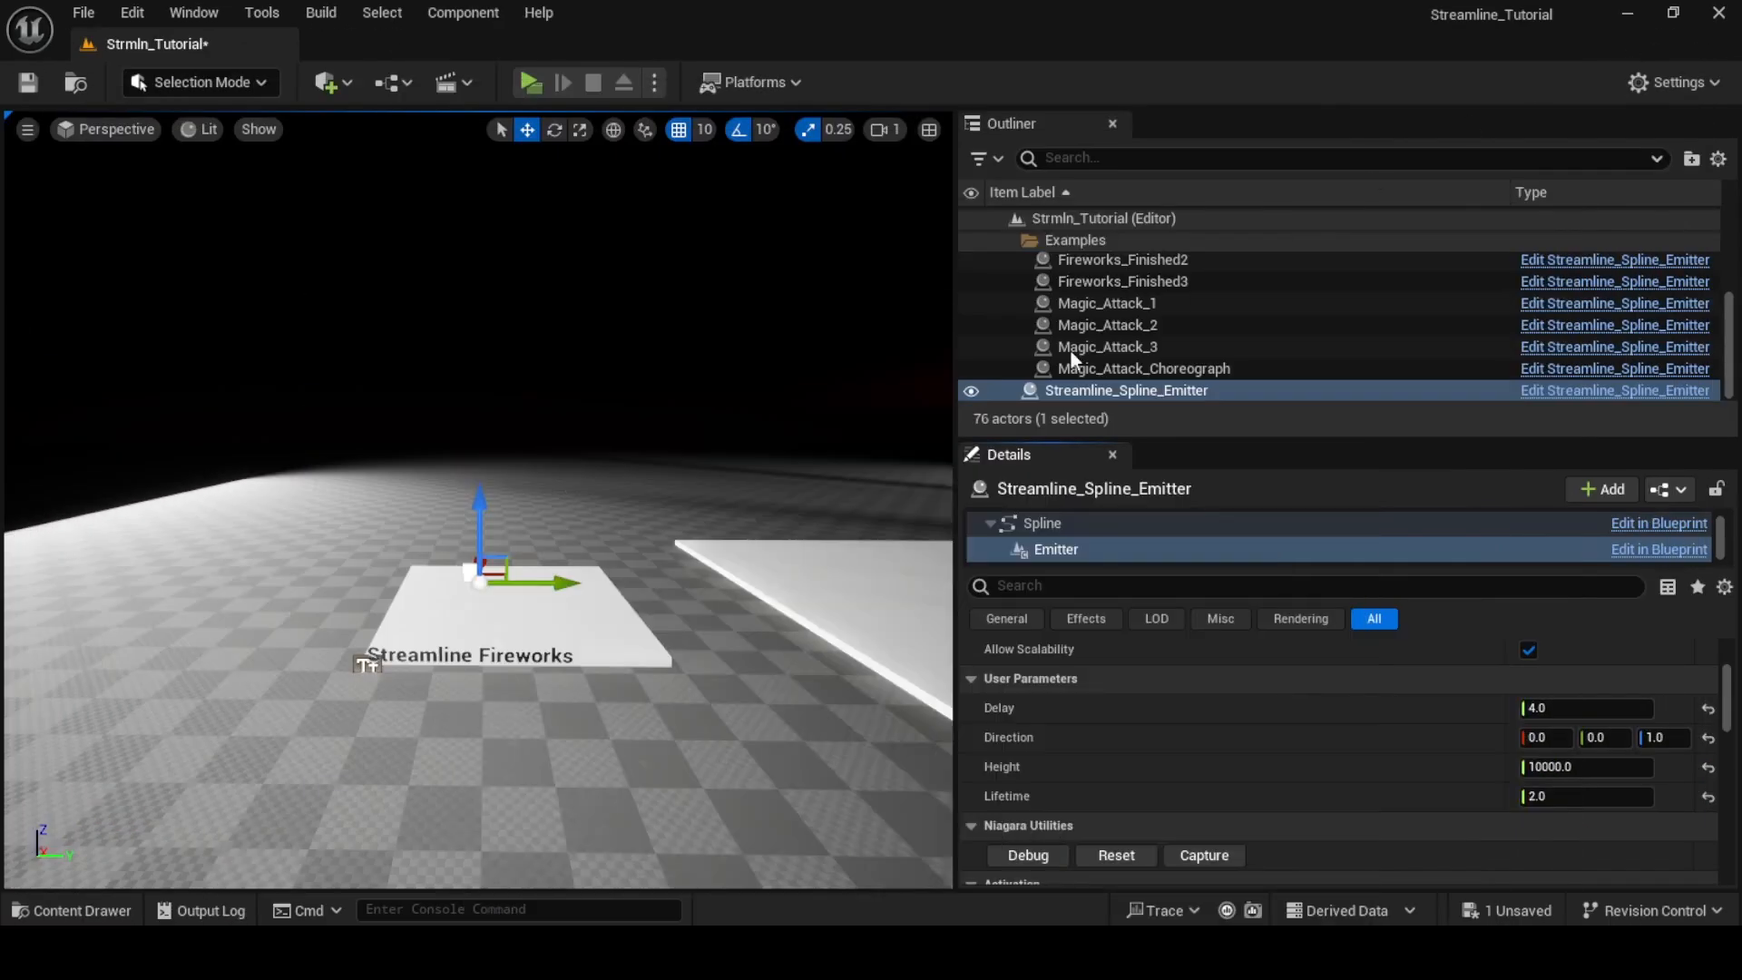
pyautogui.moveTo(479, 499); pyautogui.dragTo(491, 363, button='right')
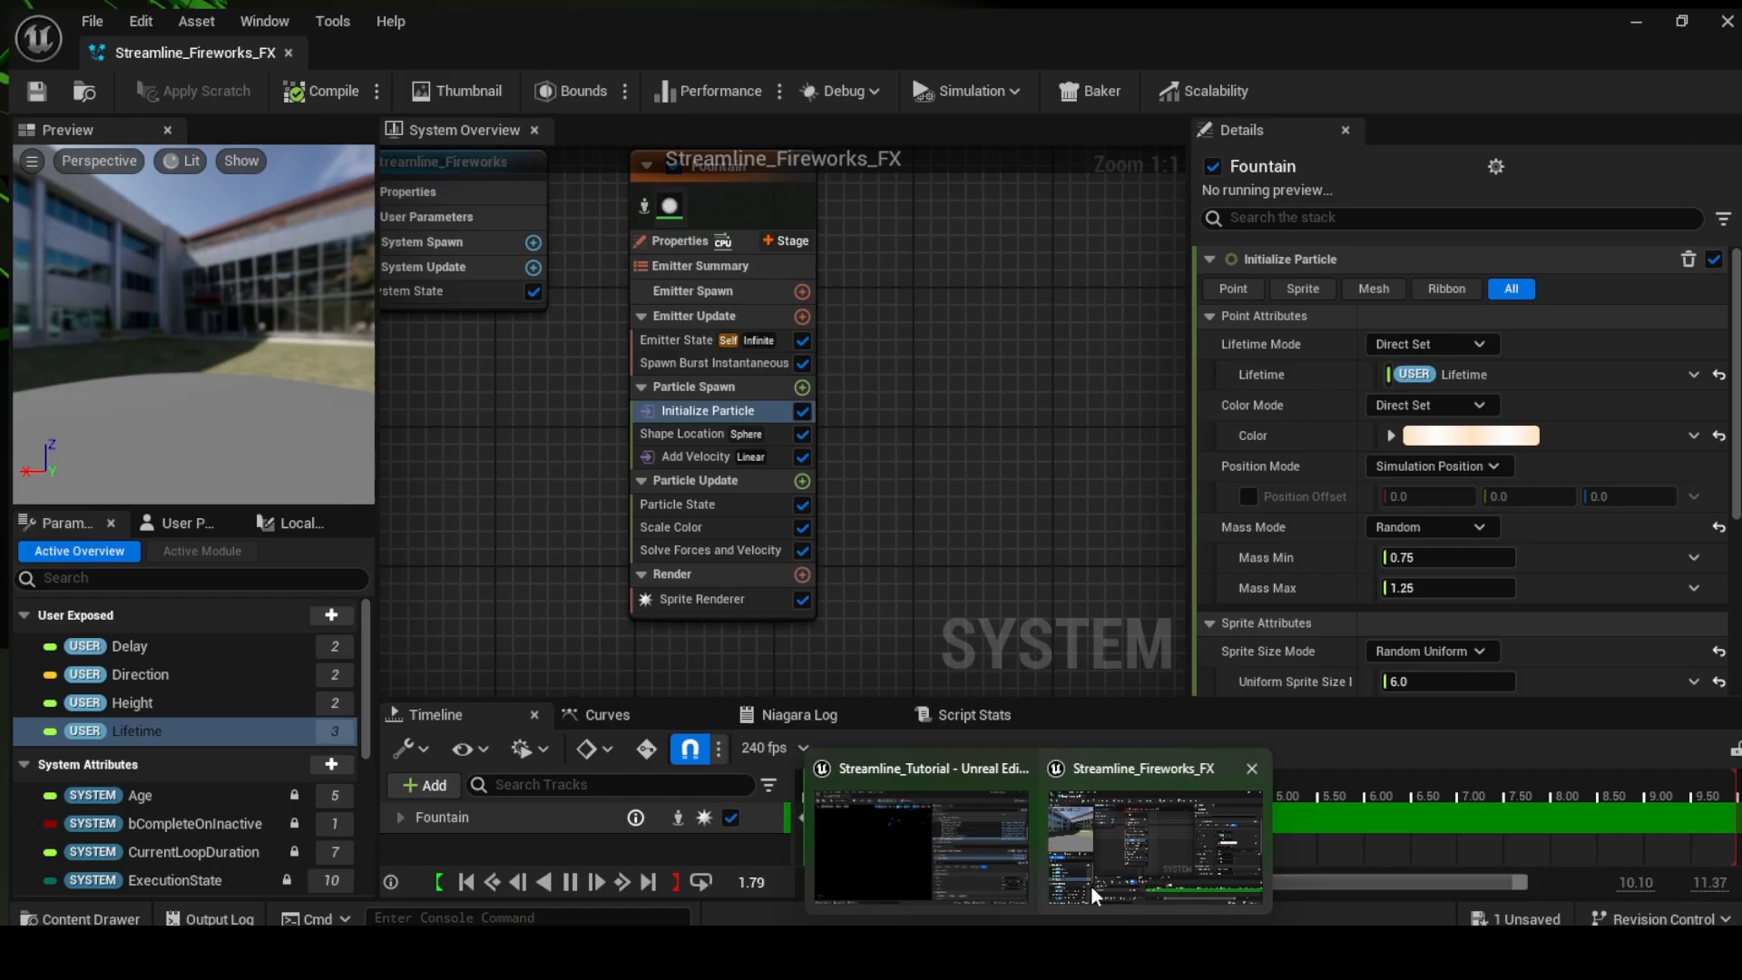
# Double the red and green of Initialize Particle's Color to R 4 and G 3, and check the firework in the level
pyautogui.click(1090, 884)
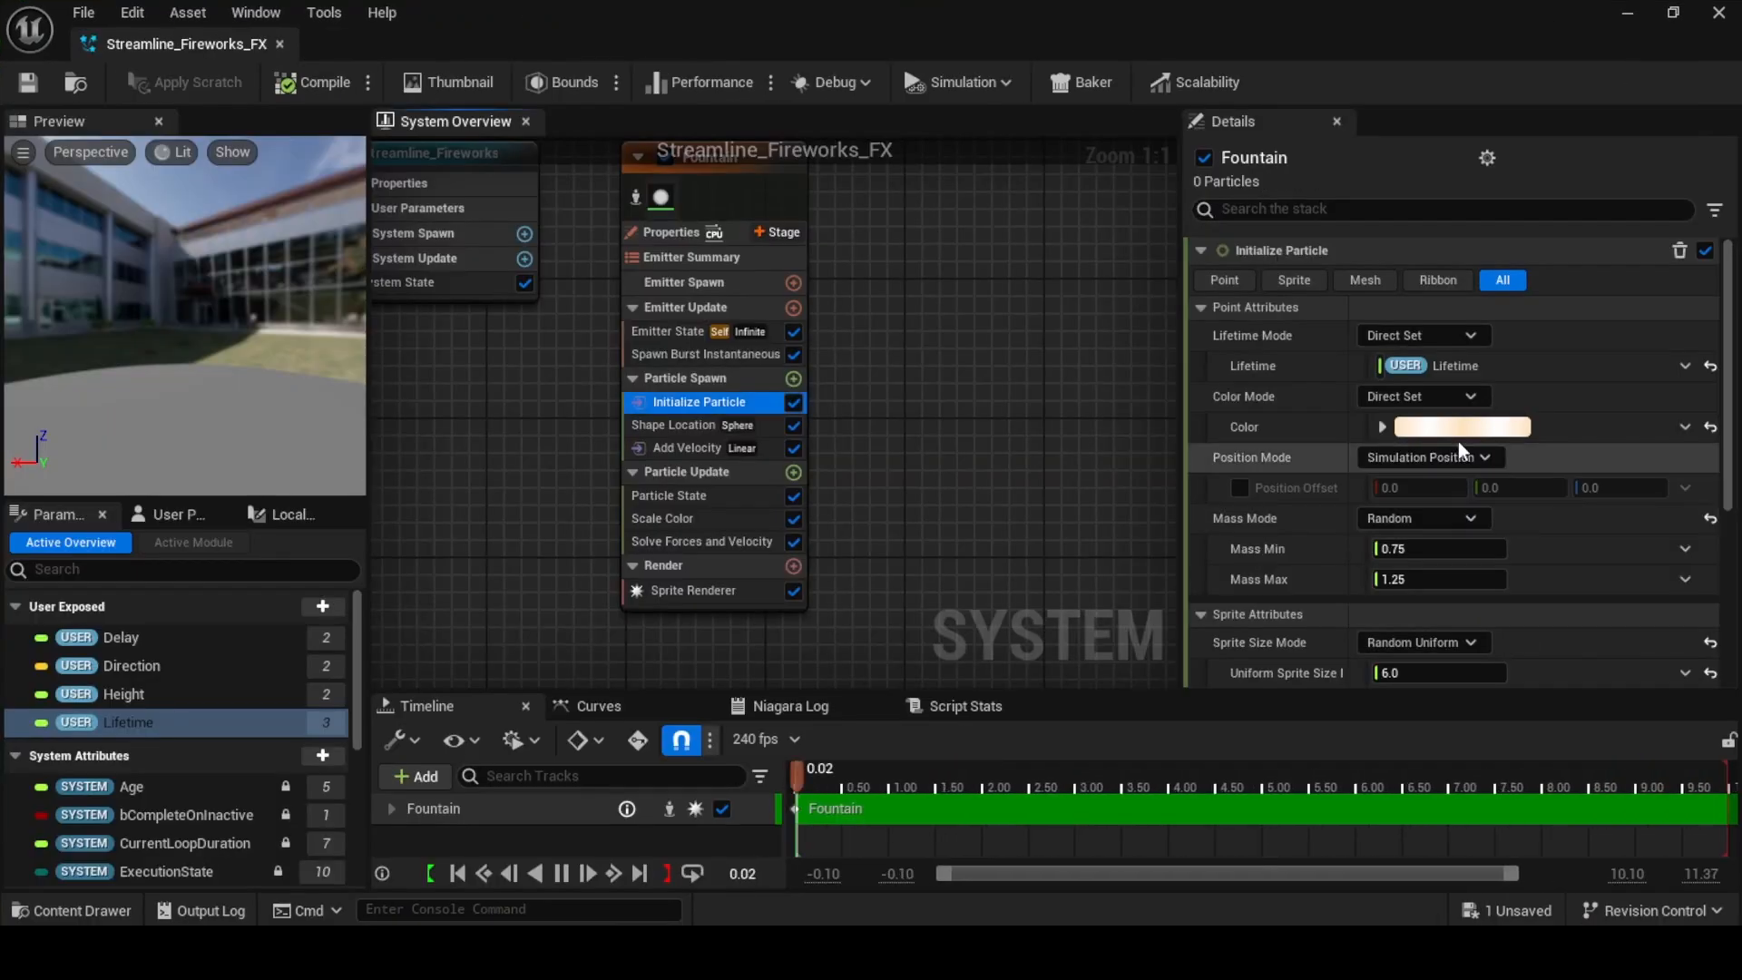
pyautogui.click(1457, 434)
pyautogui.click(1123, 682)
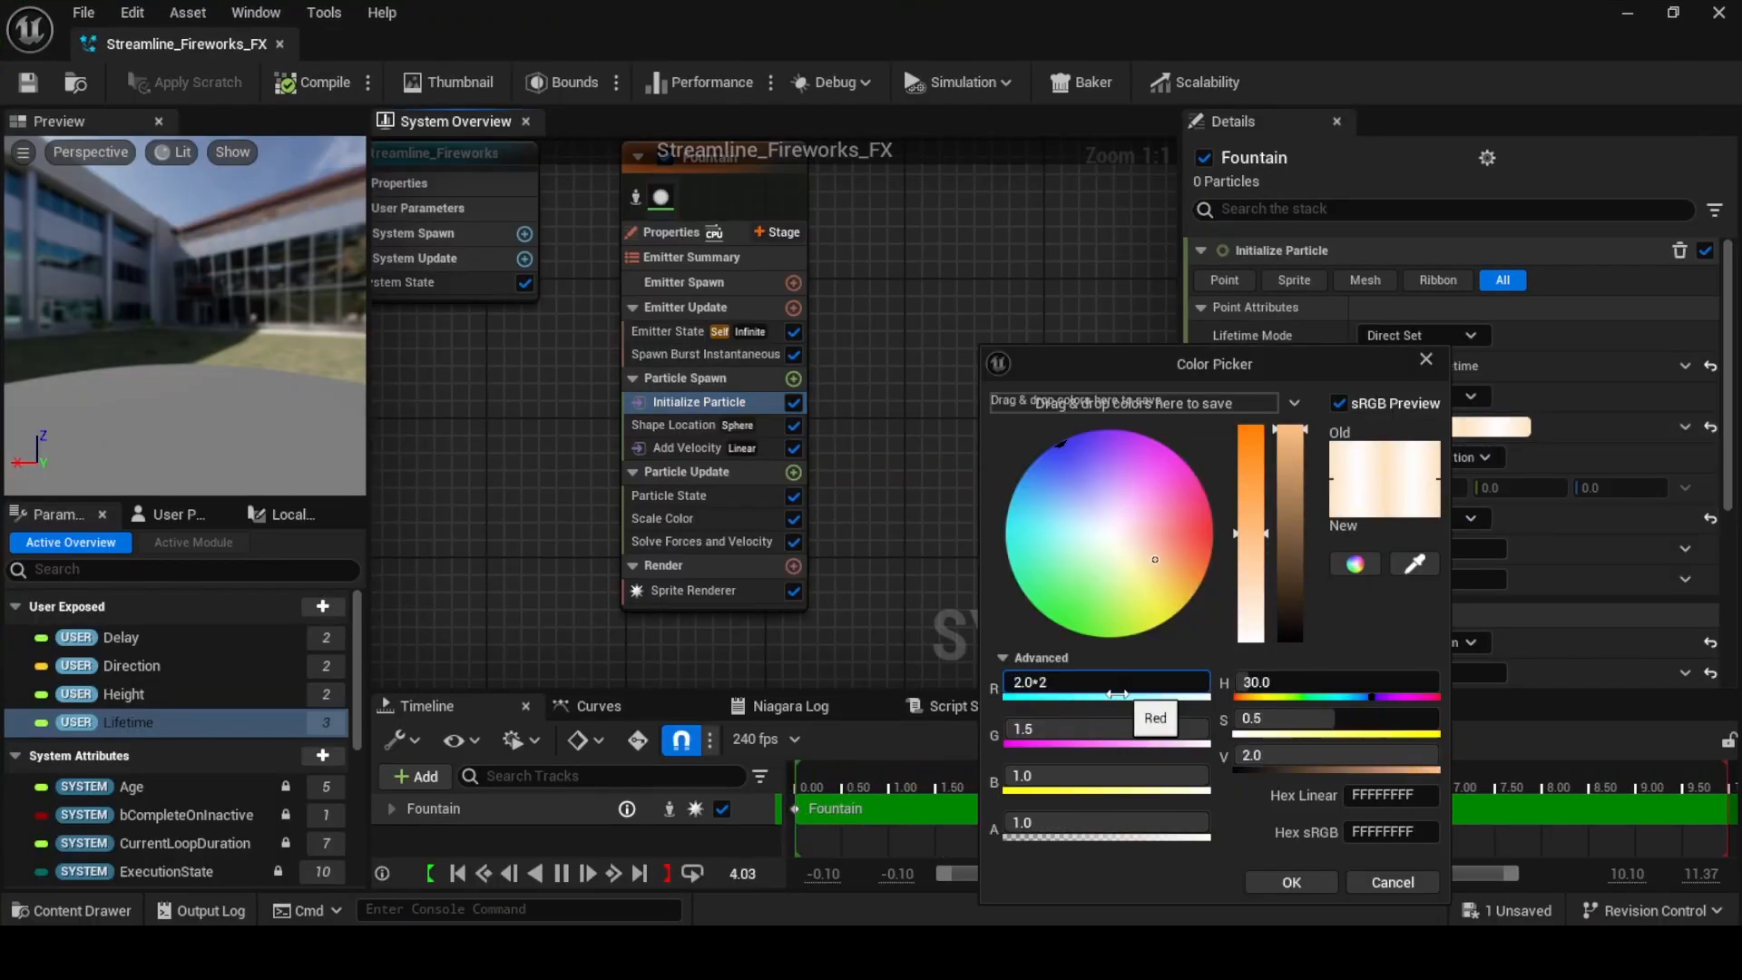
pyautogui.write('*2')
pyautogui.press('Return')
pyautogui.click(1124, 731)
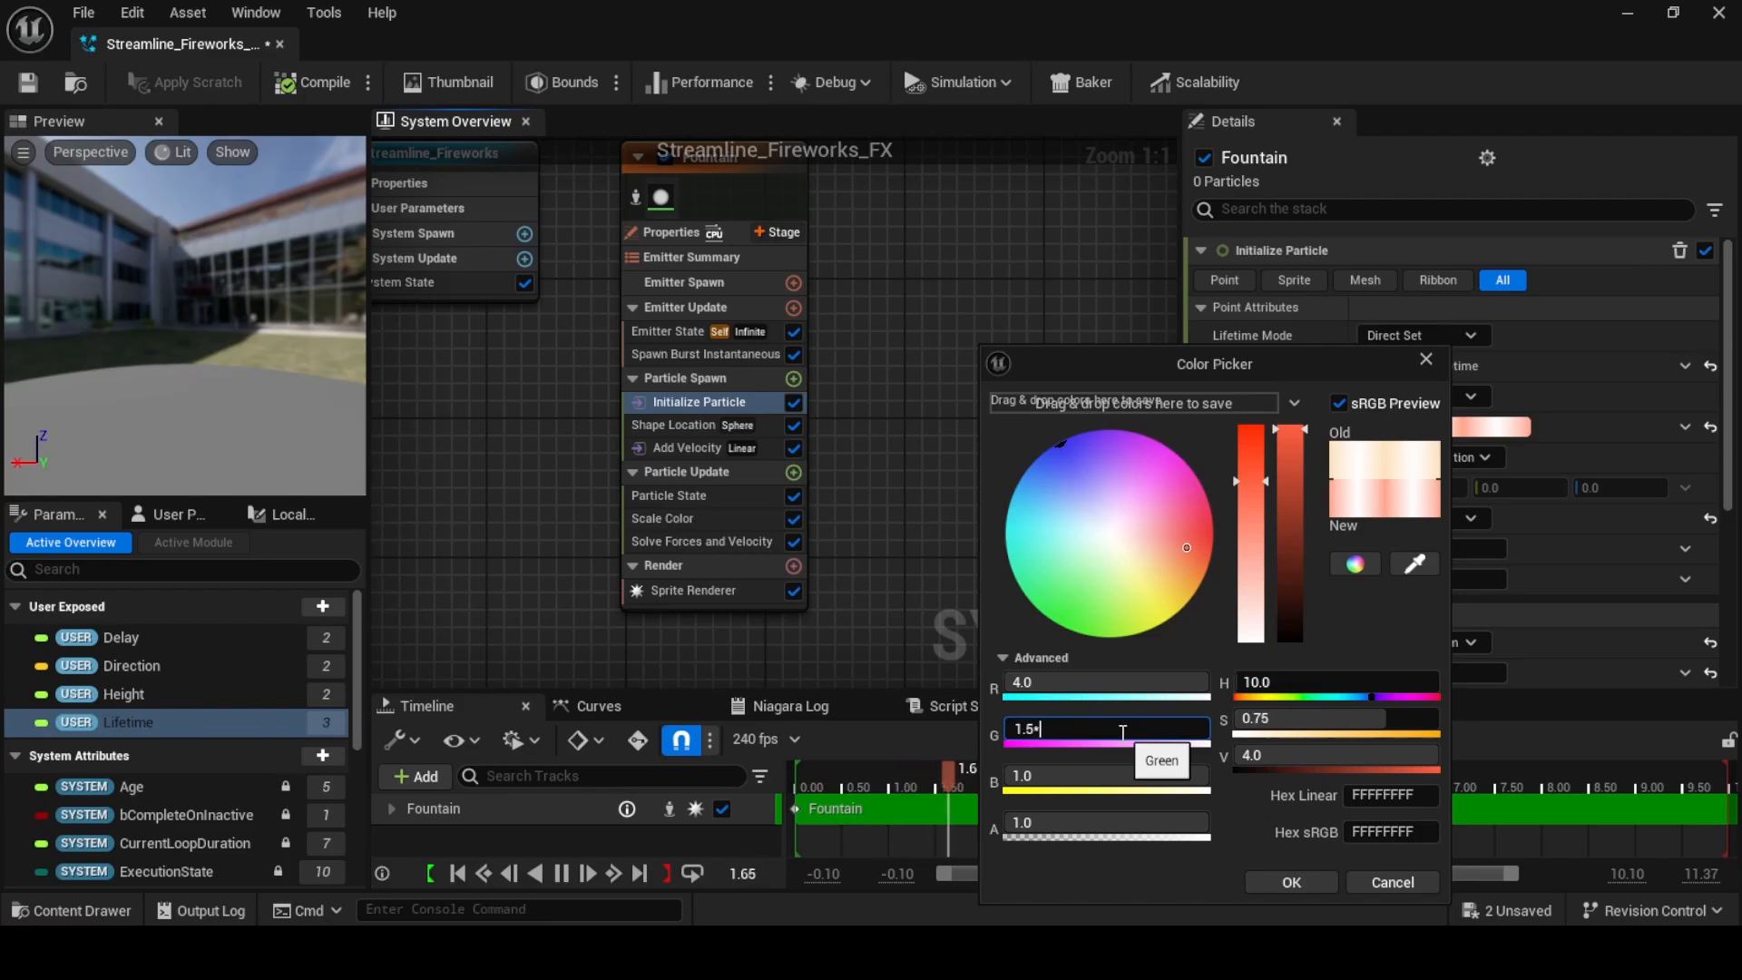
pyautogui.click(1290, 879)
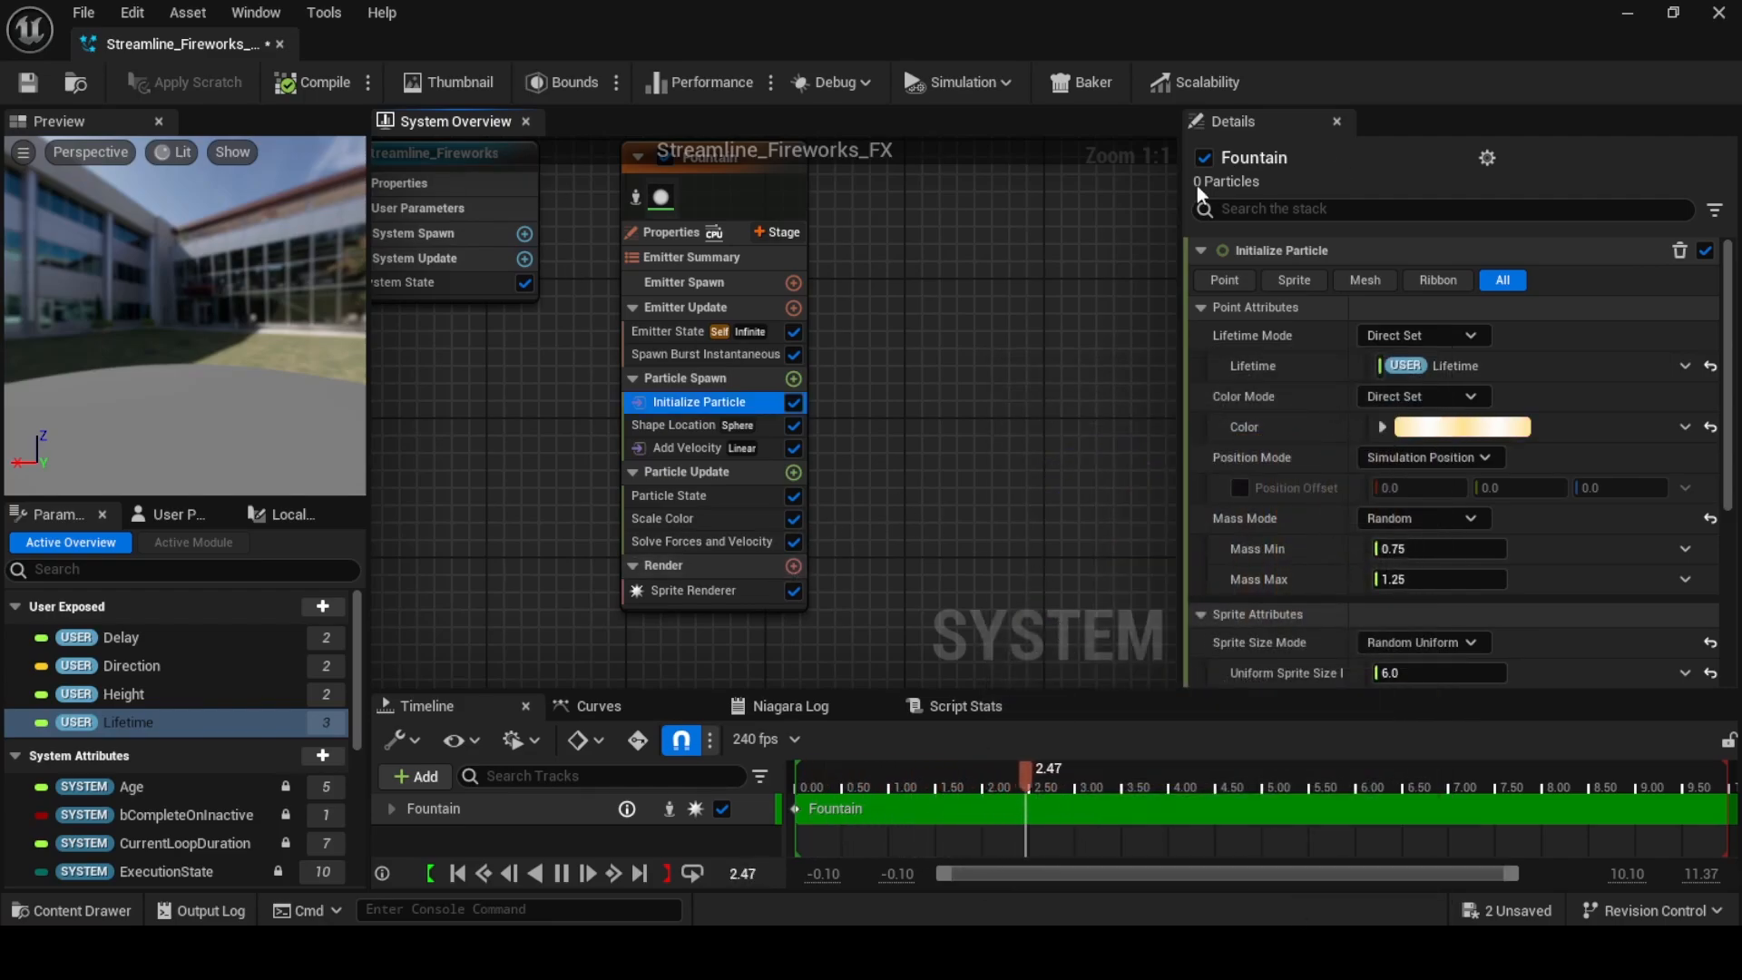
pyautogui.click(1630, 12)
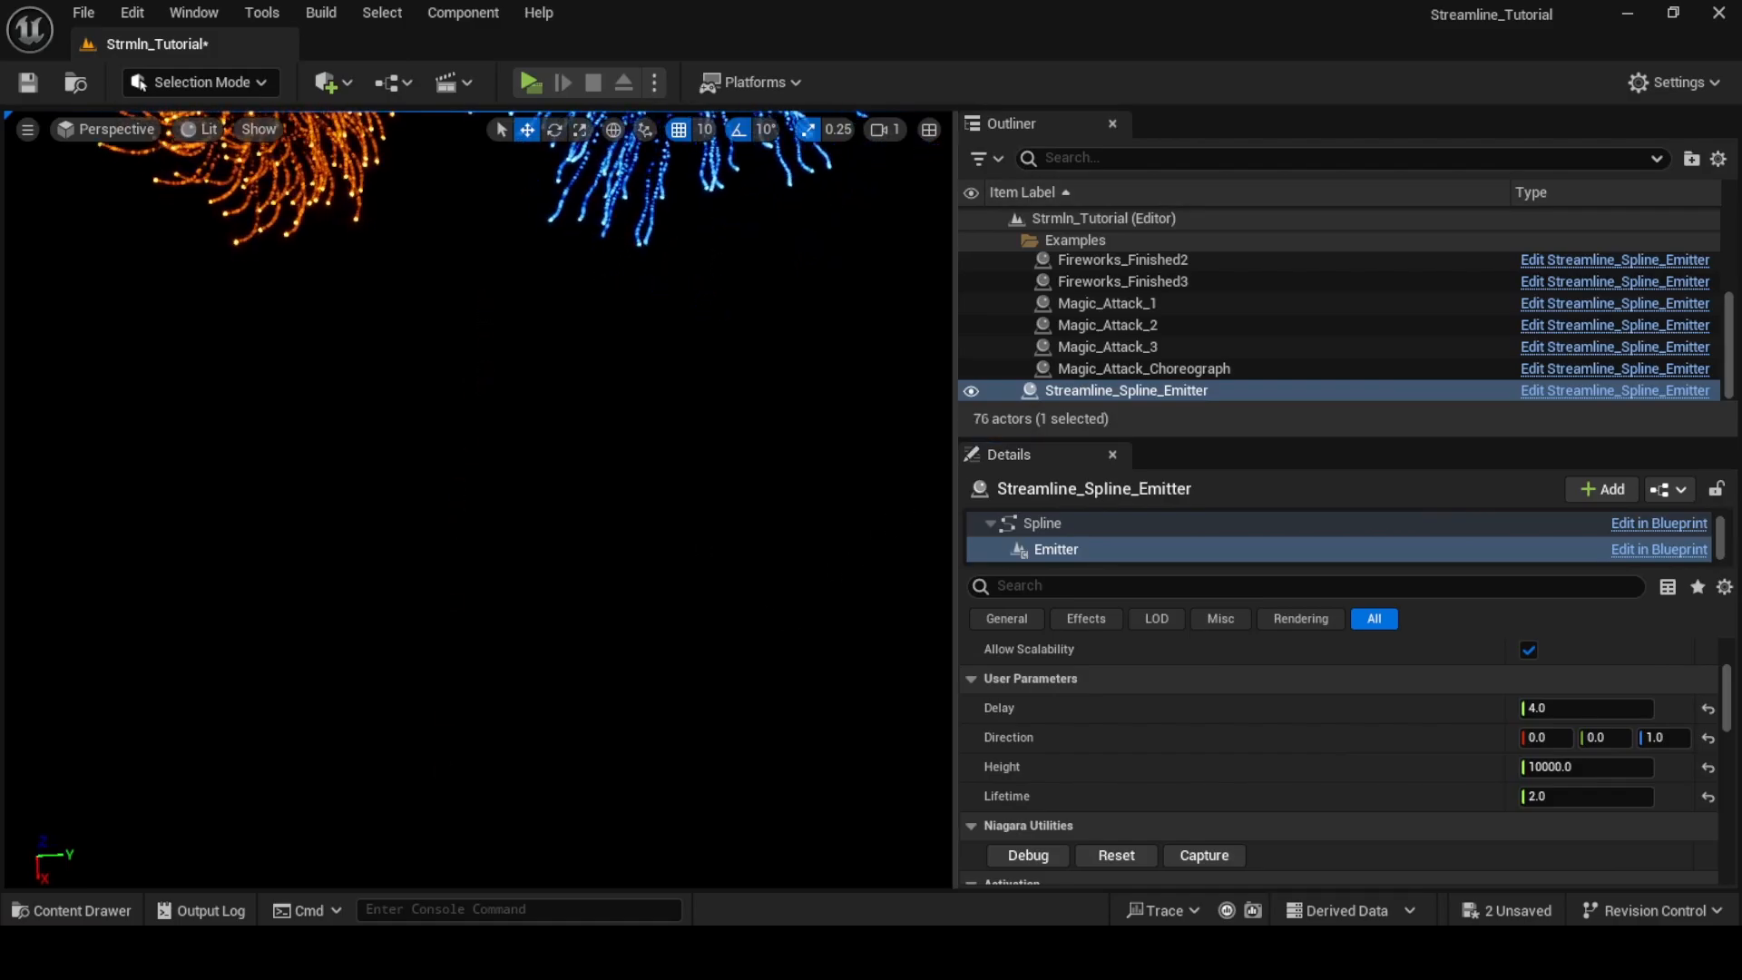
# Raise Initialize Particle's Color to R 40 and G 30, and view the firework's glow in the level
pyautogui.moveTo(1041, 952)
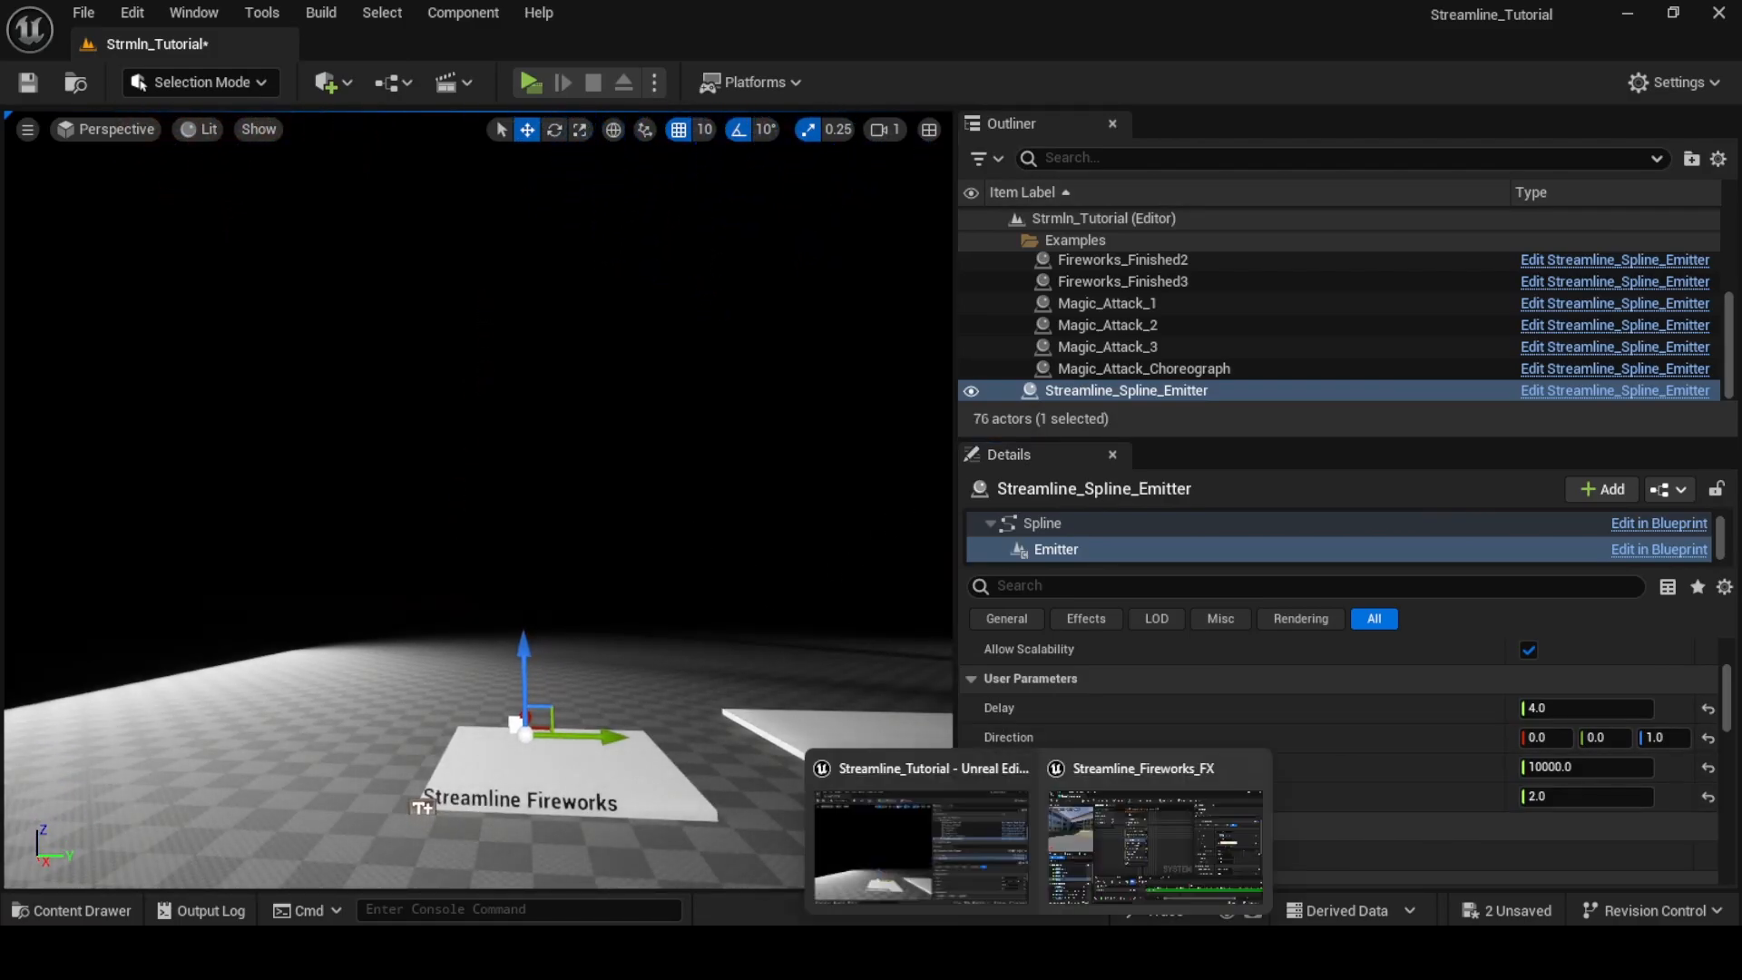
pyautogui.click(1141, 878)
pyautogui.click(1474, 436)
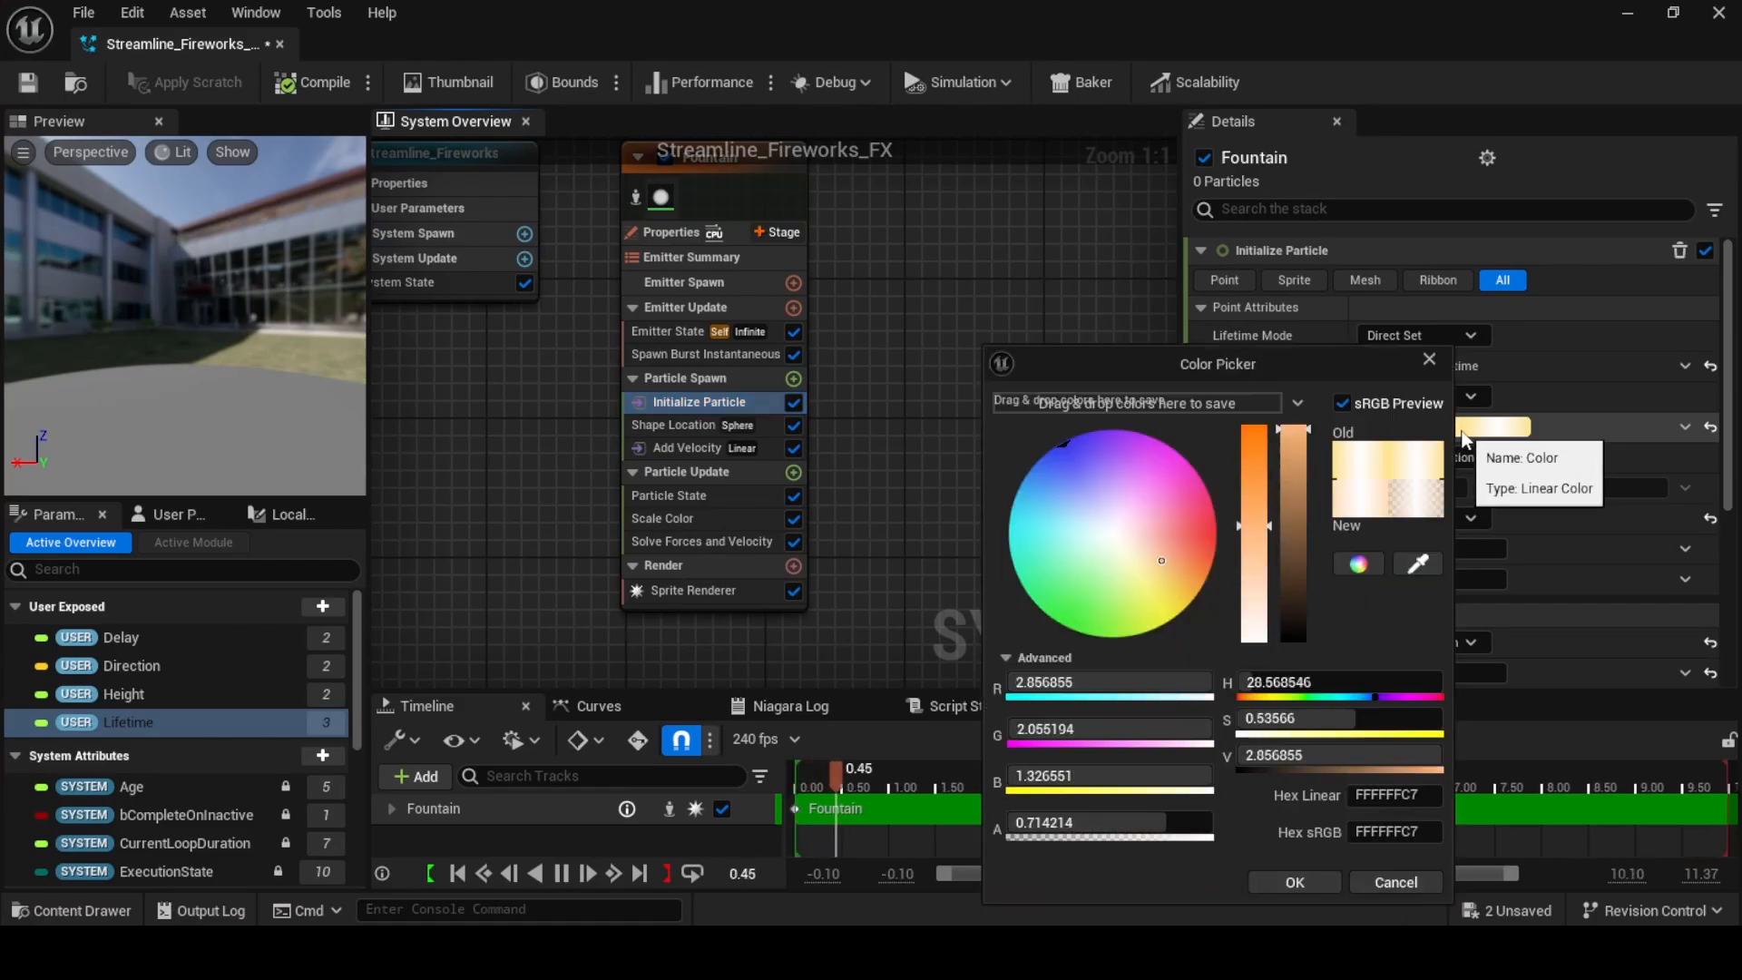
pyautogui.click(1132, 682)
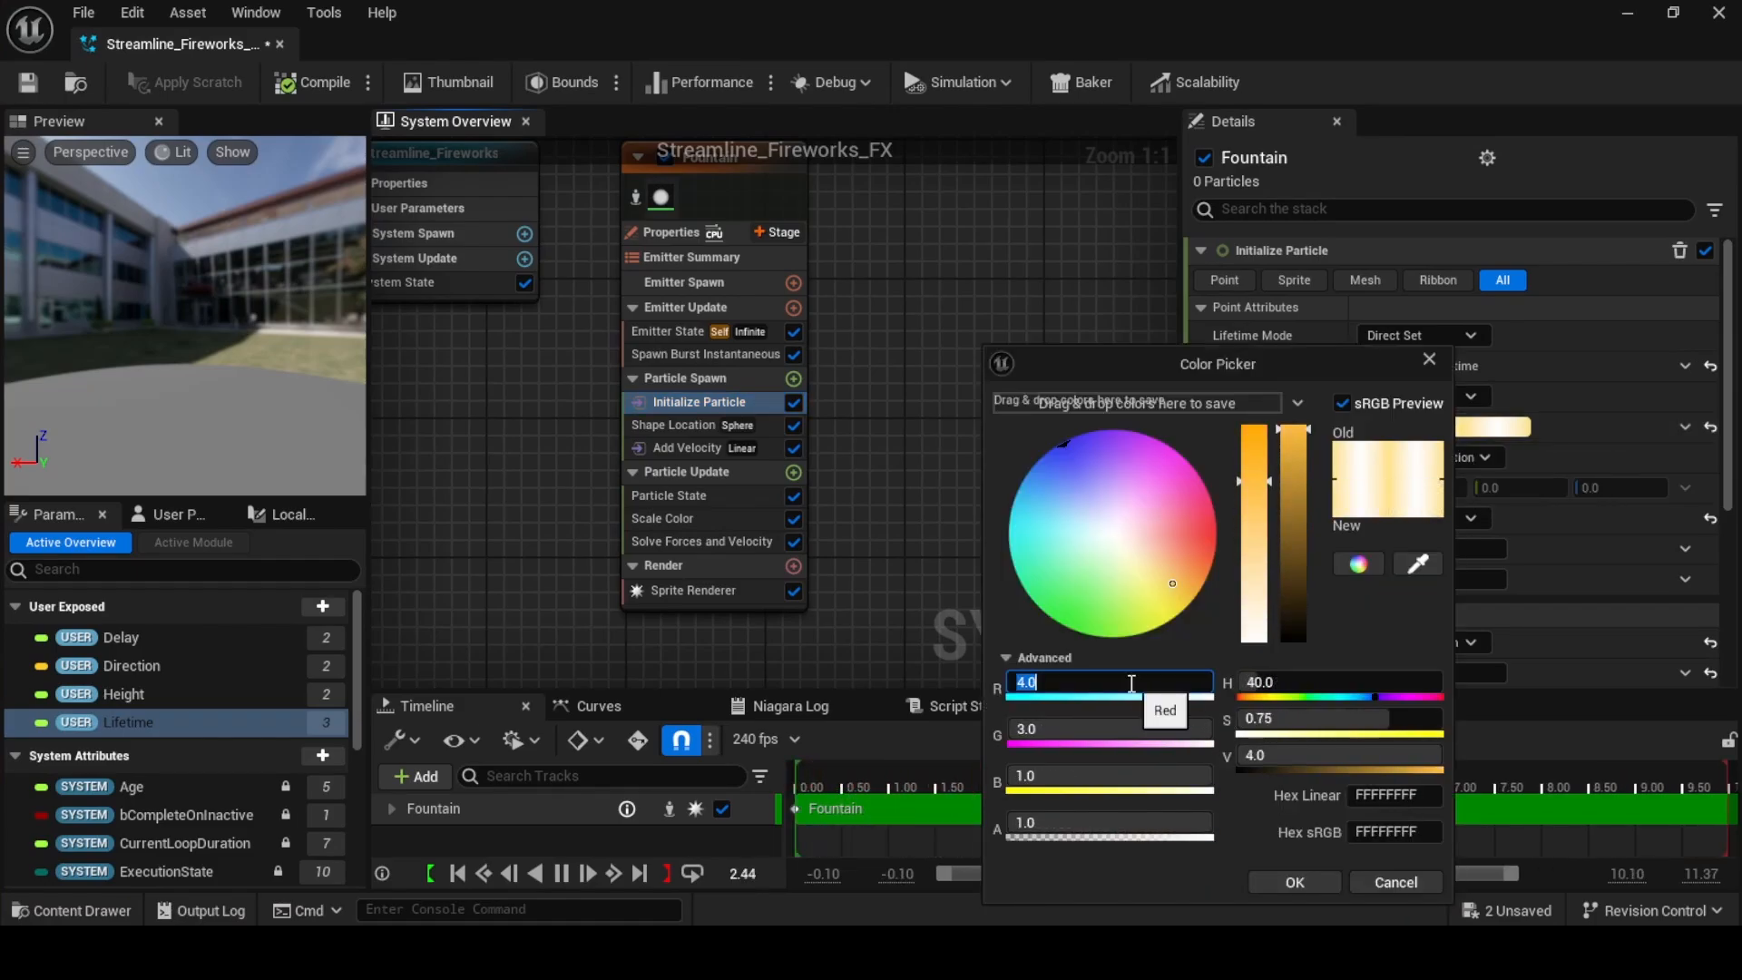
pyautogui.write('40')
pyautogui.click(1110, 730)
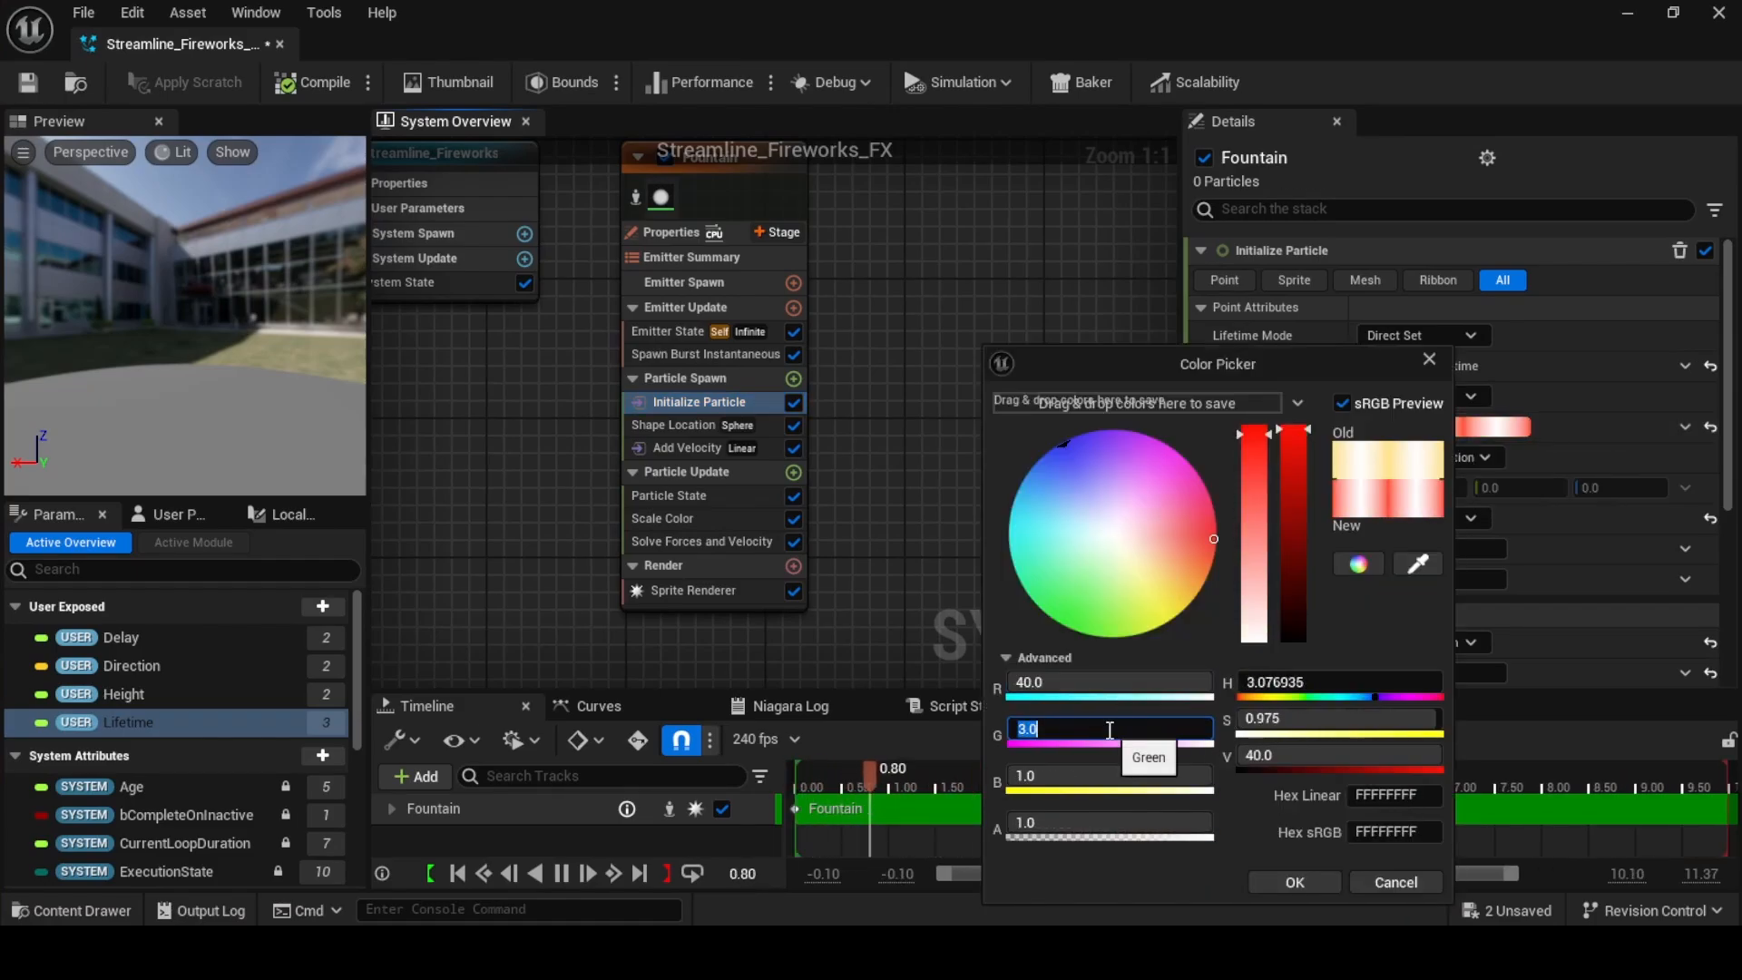
pyautogui.write('30')
pyautogui.press('Return')
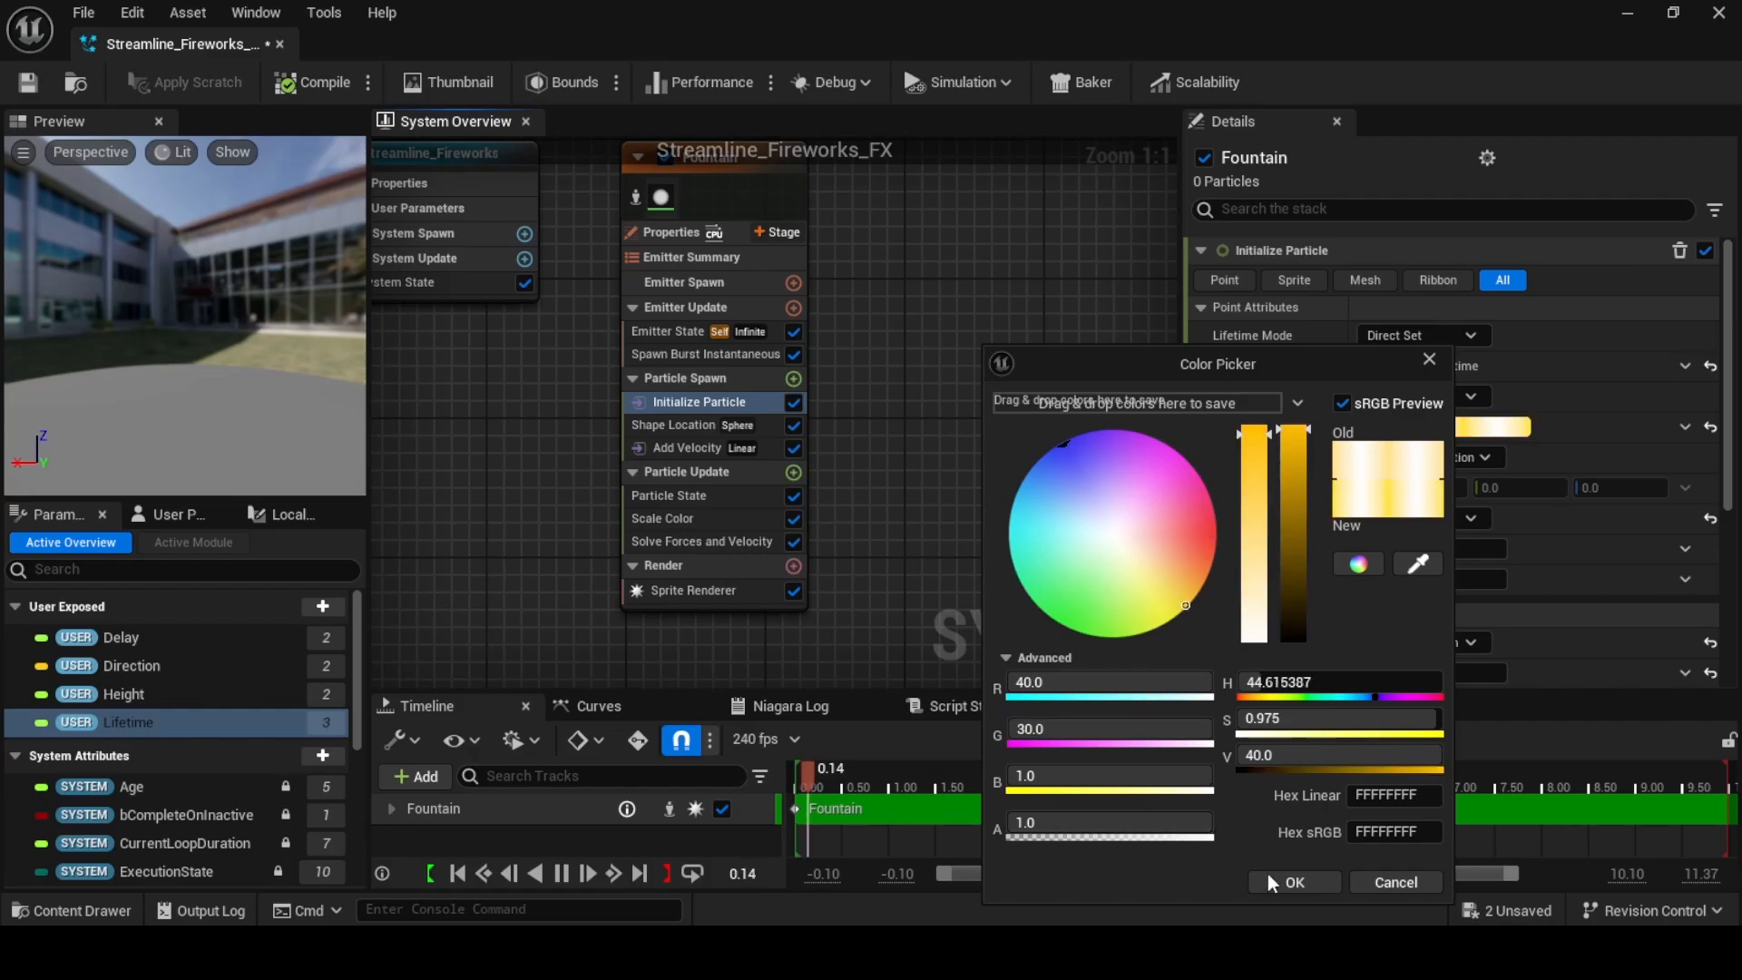
pyautogui.click(1282, 876)
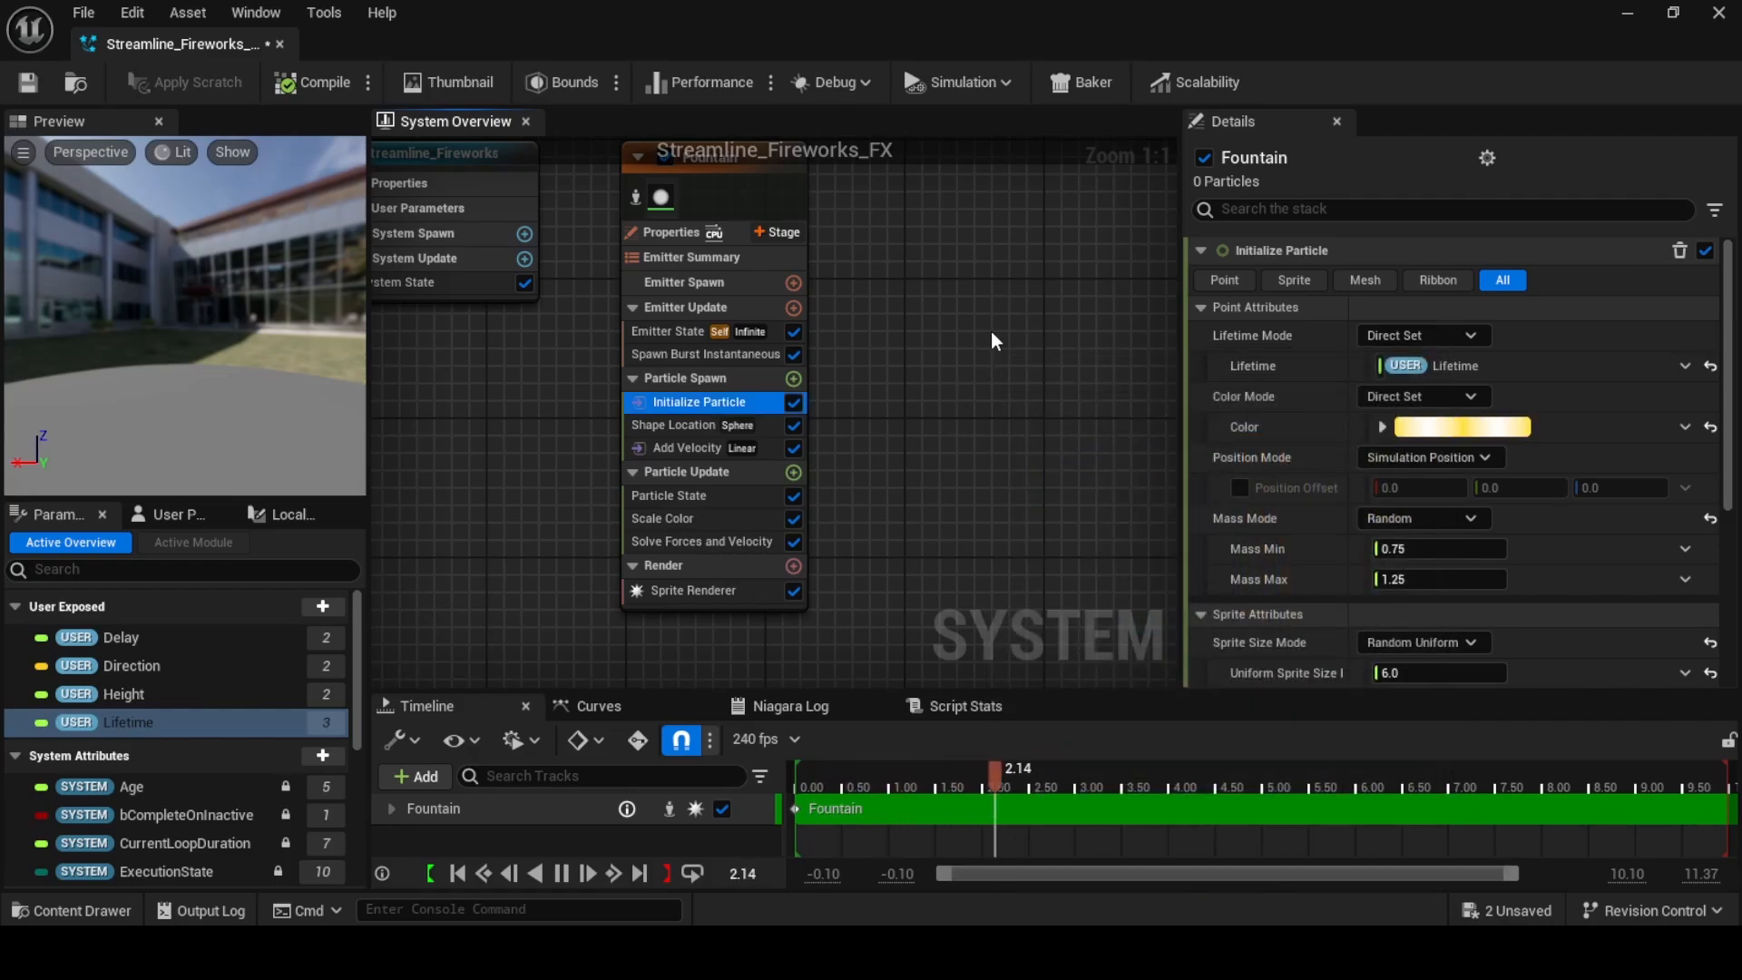
pyautogui.click(1627, 12)
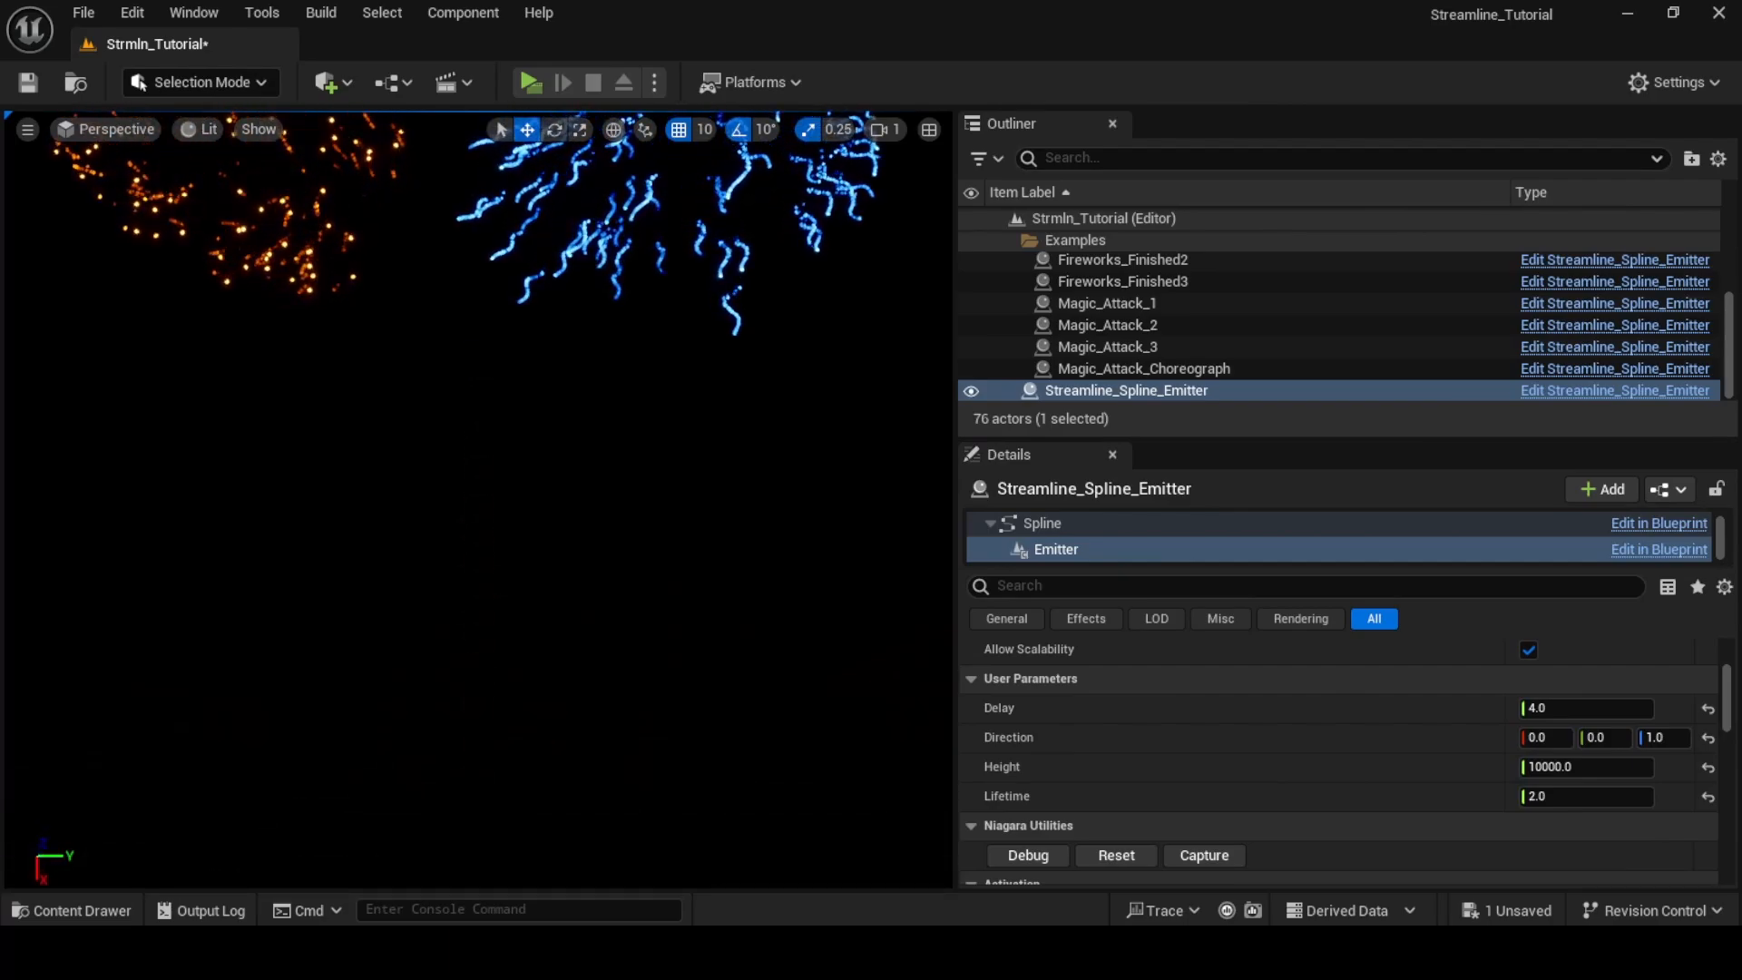
pyautogui.moveTo(680, 545); pyautogui.dragTo(673, 585, button='right')
pyautogui.click(675, 556)
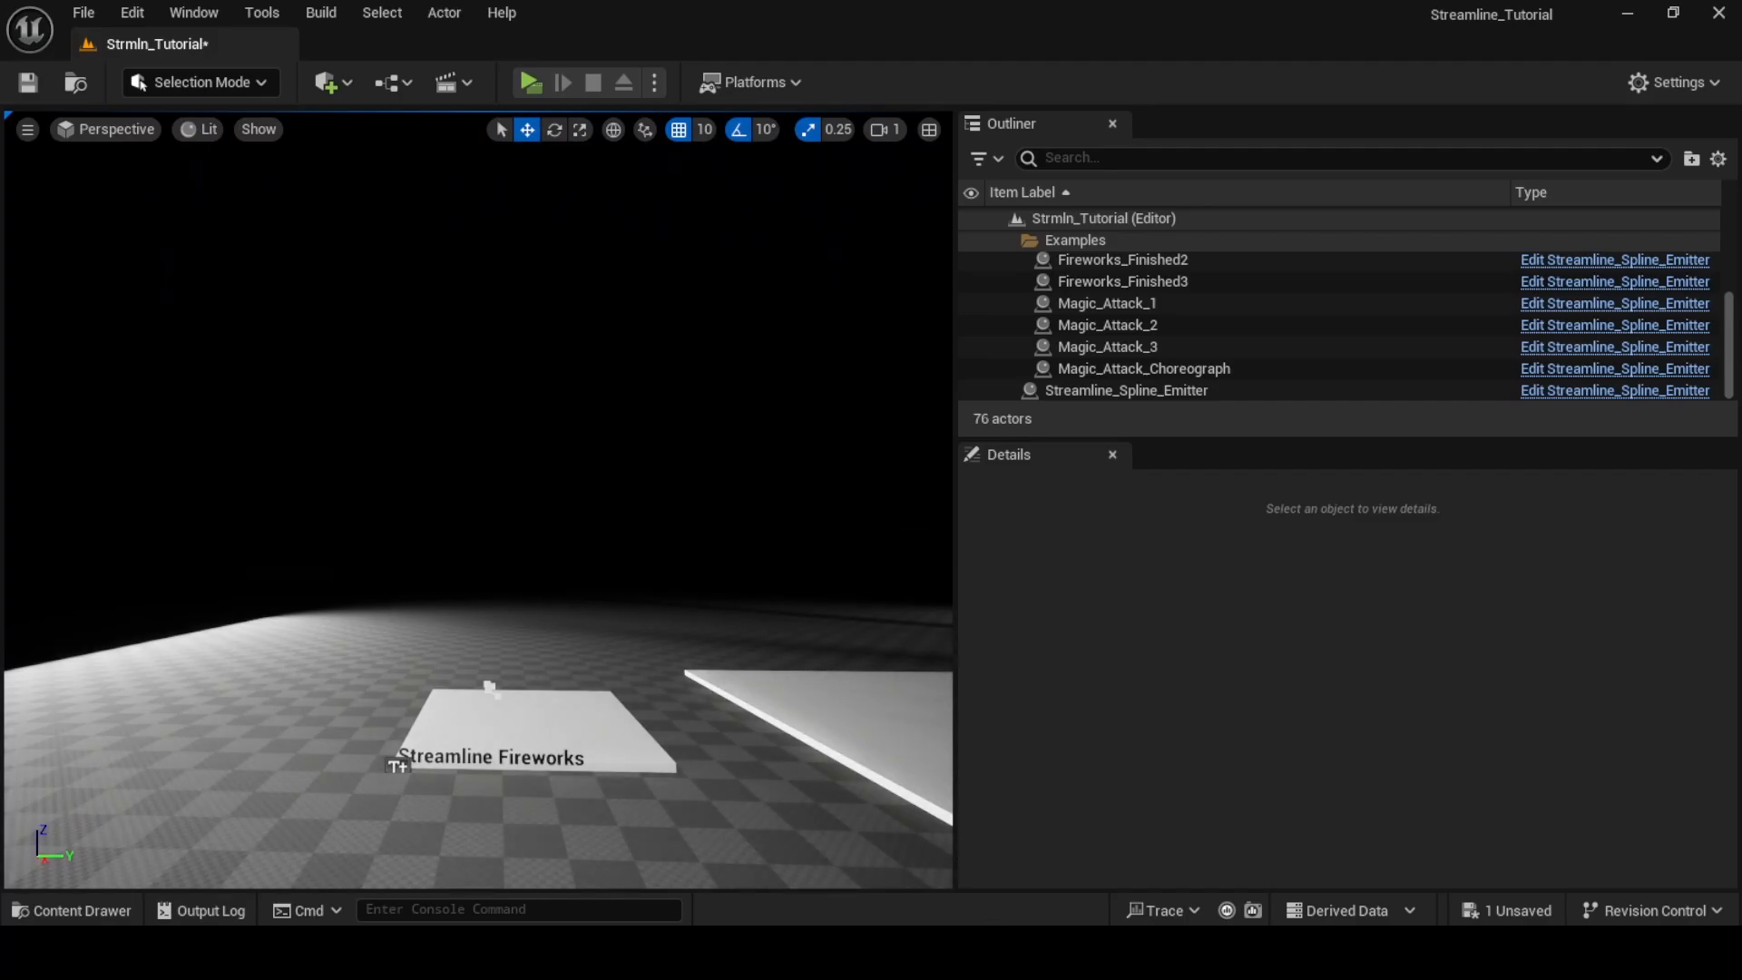
# Change Initialize Particle's Sprite Size Mode to Uniform and set the Uniform Sprite Size to 25
pyautogui.click(1105, 880)
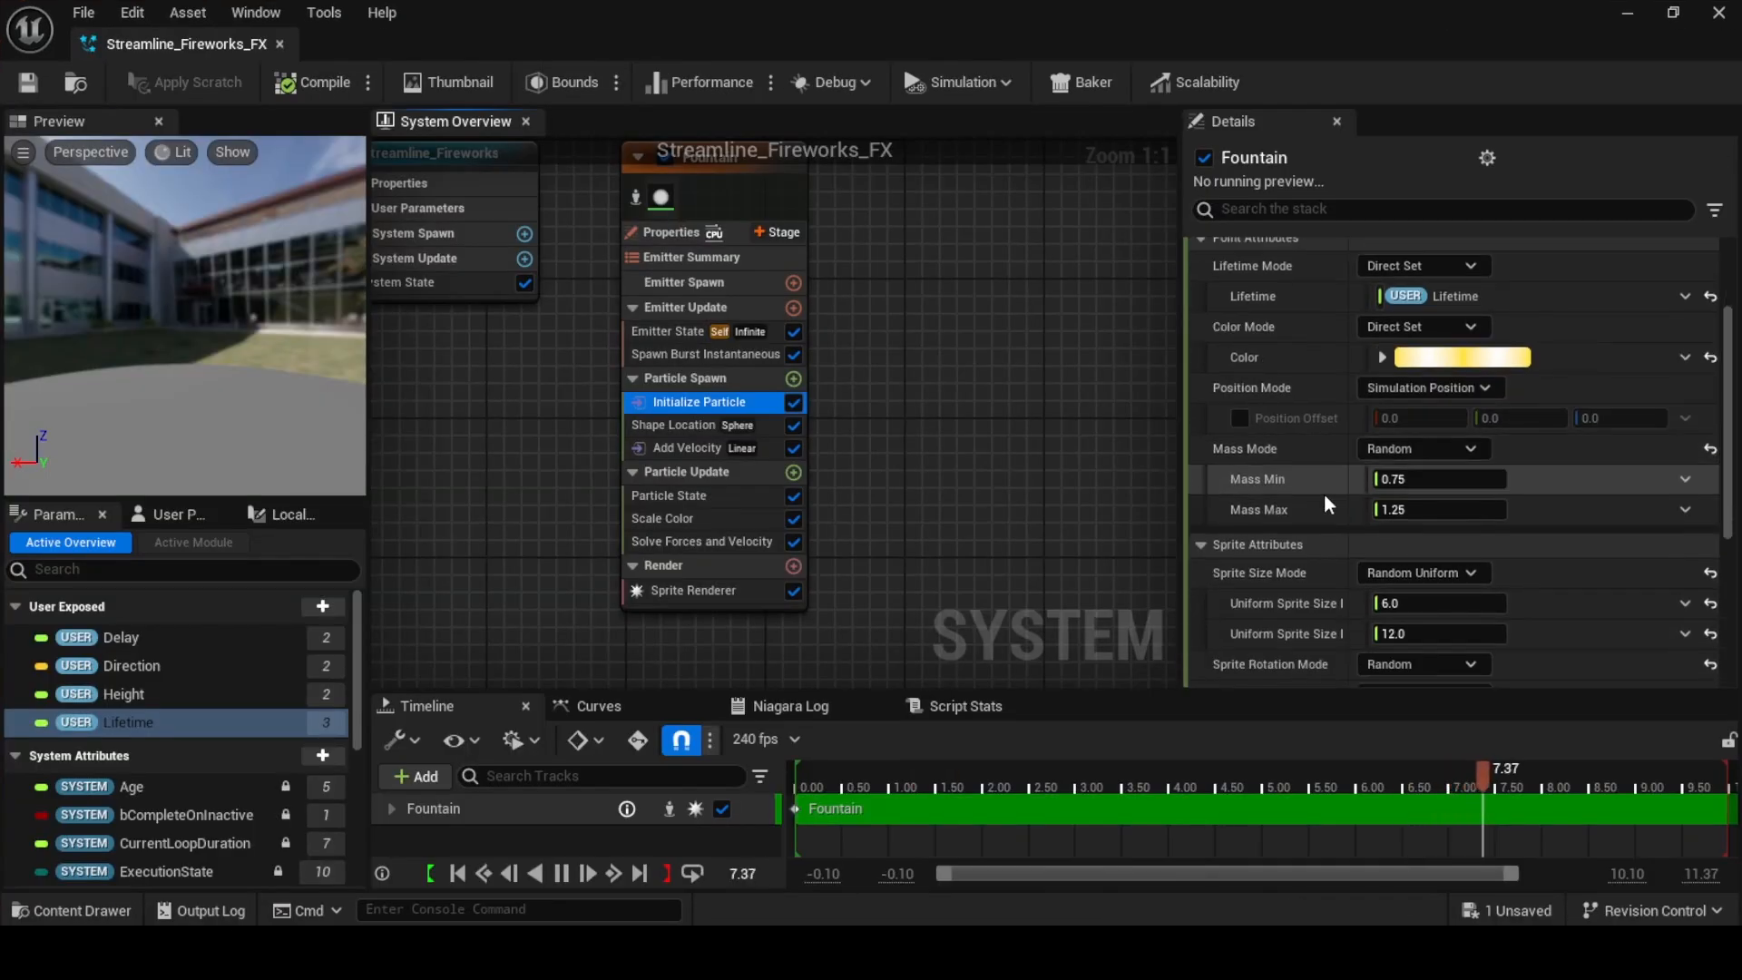
pyautogui.scroll(-1, 1324, 504)
pyautogui.click(1437, 539)
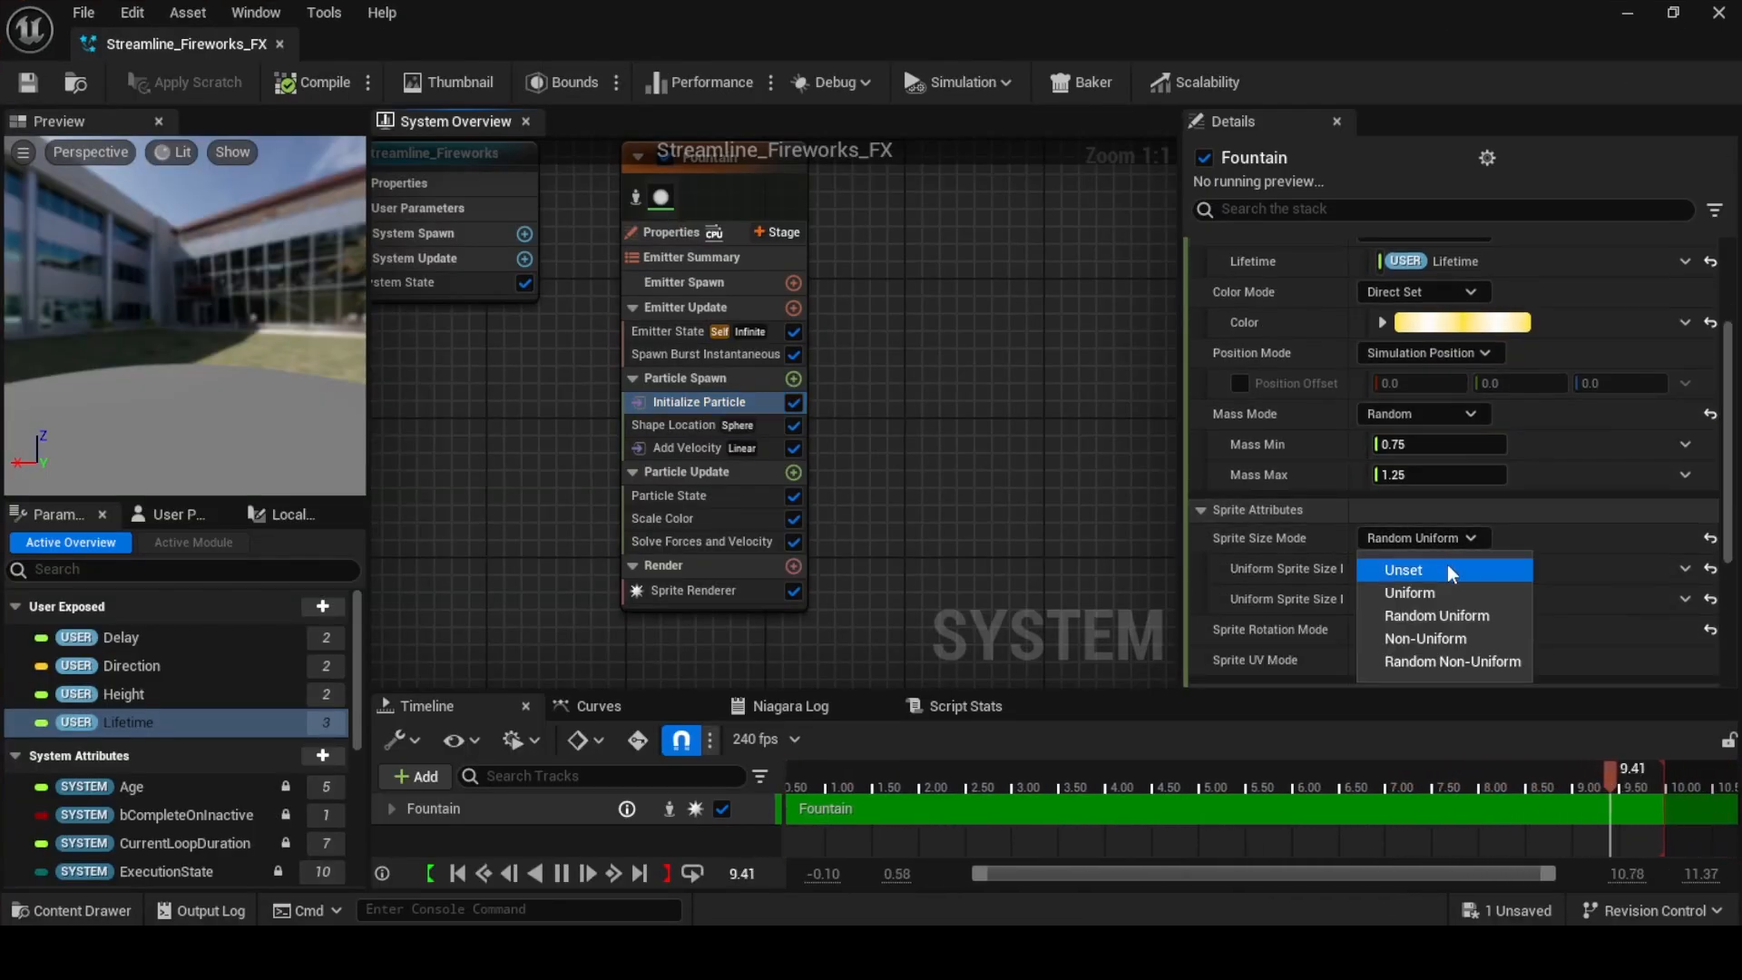
pyautogui.click(1438, 593)
pyautogui.click(1439, 569)
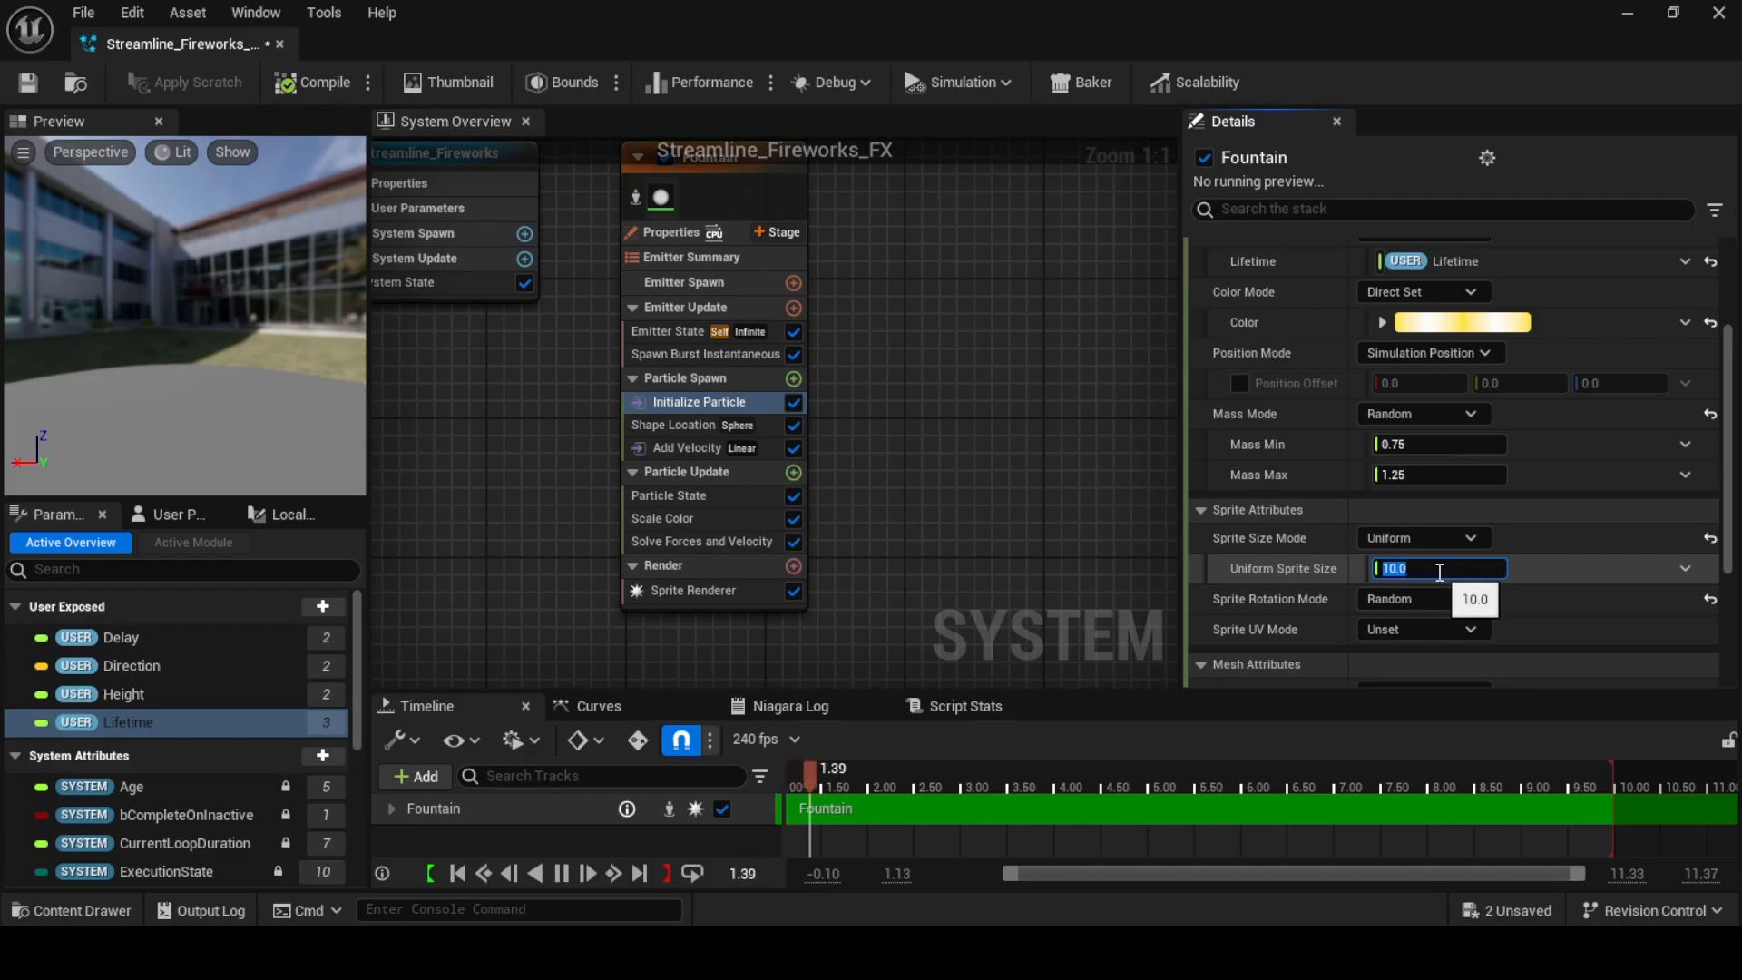
pyautogui.write('25')
pyautogui.press('Return')
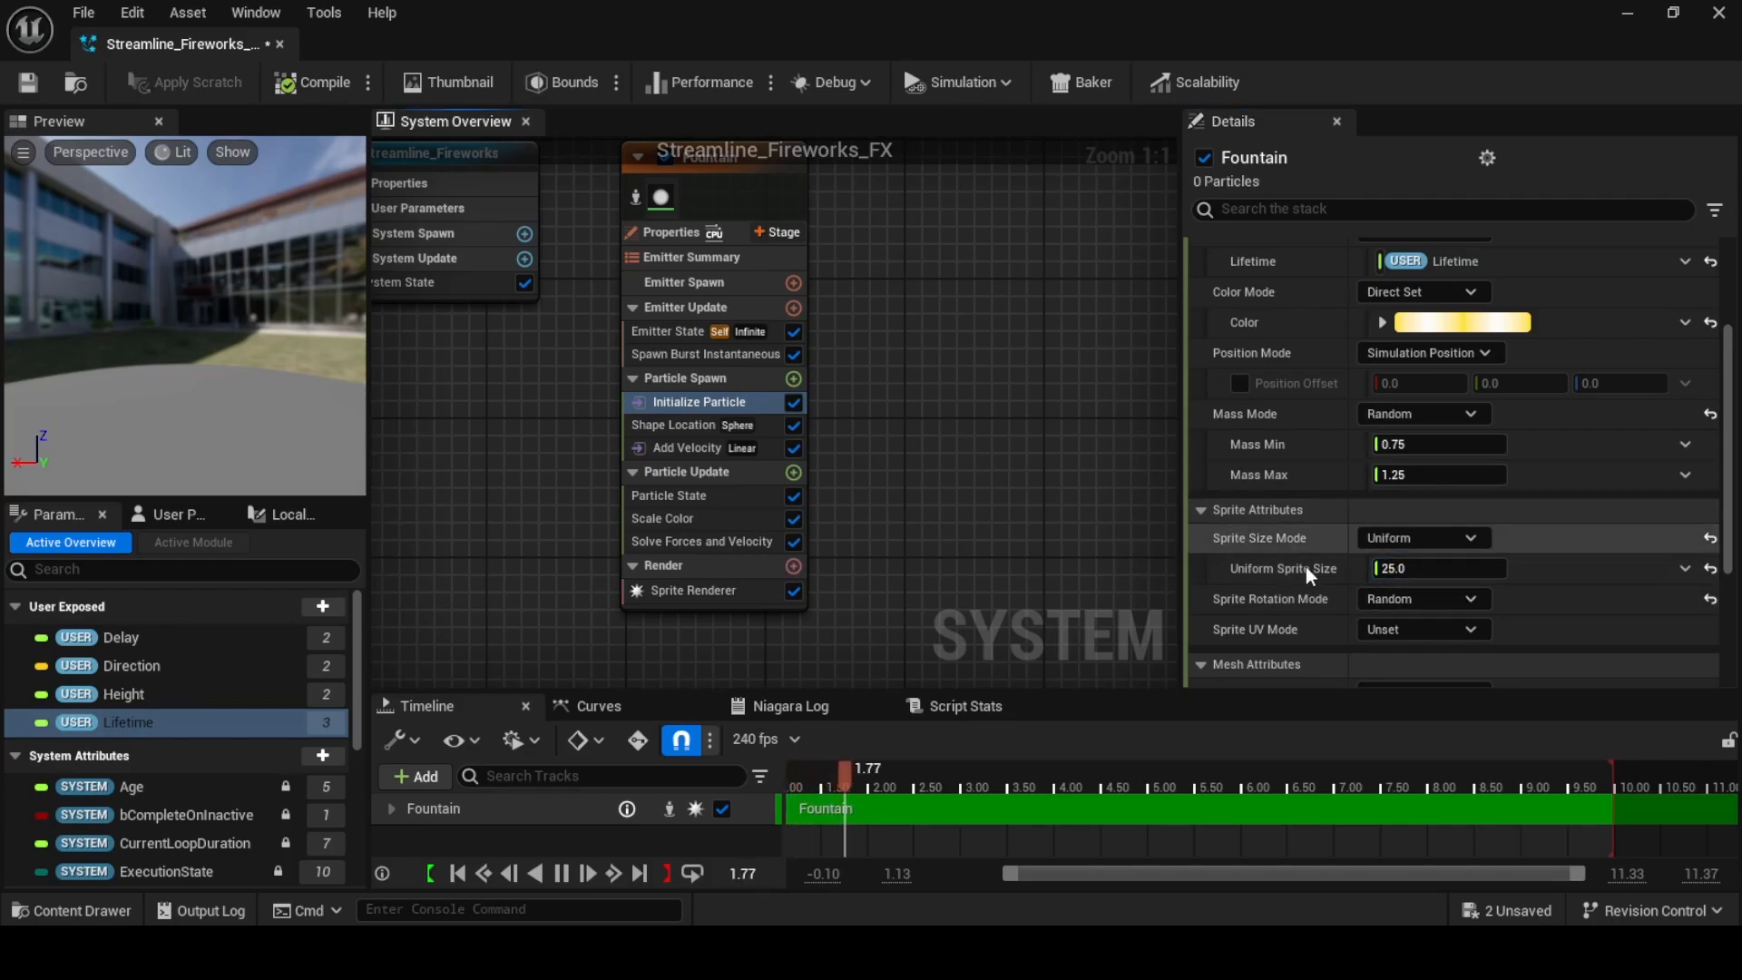
# Collapse the Mesh Attributes section, save Streamline_Fireworks_FX, and return to the level to watch the firework
pyautogui.scroll(-1, 1306, 581)
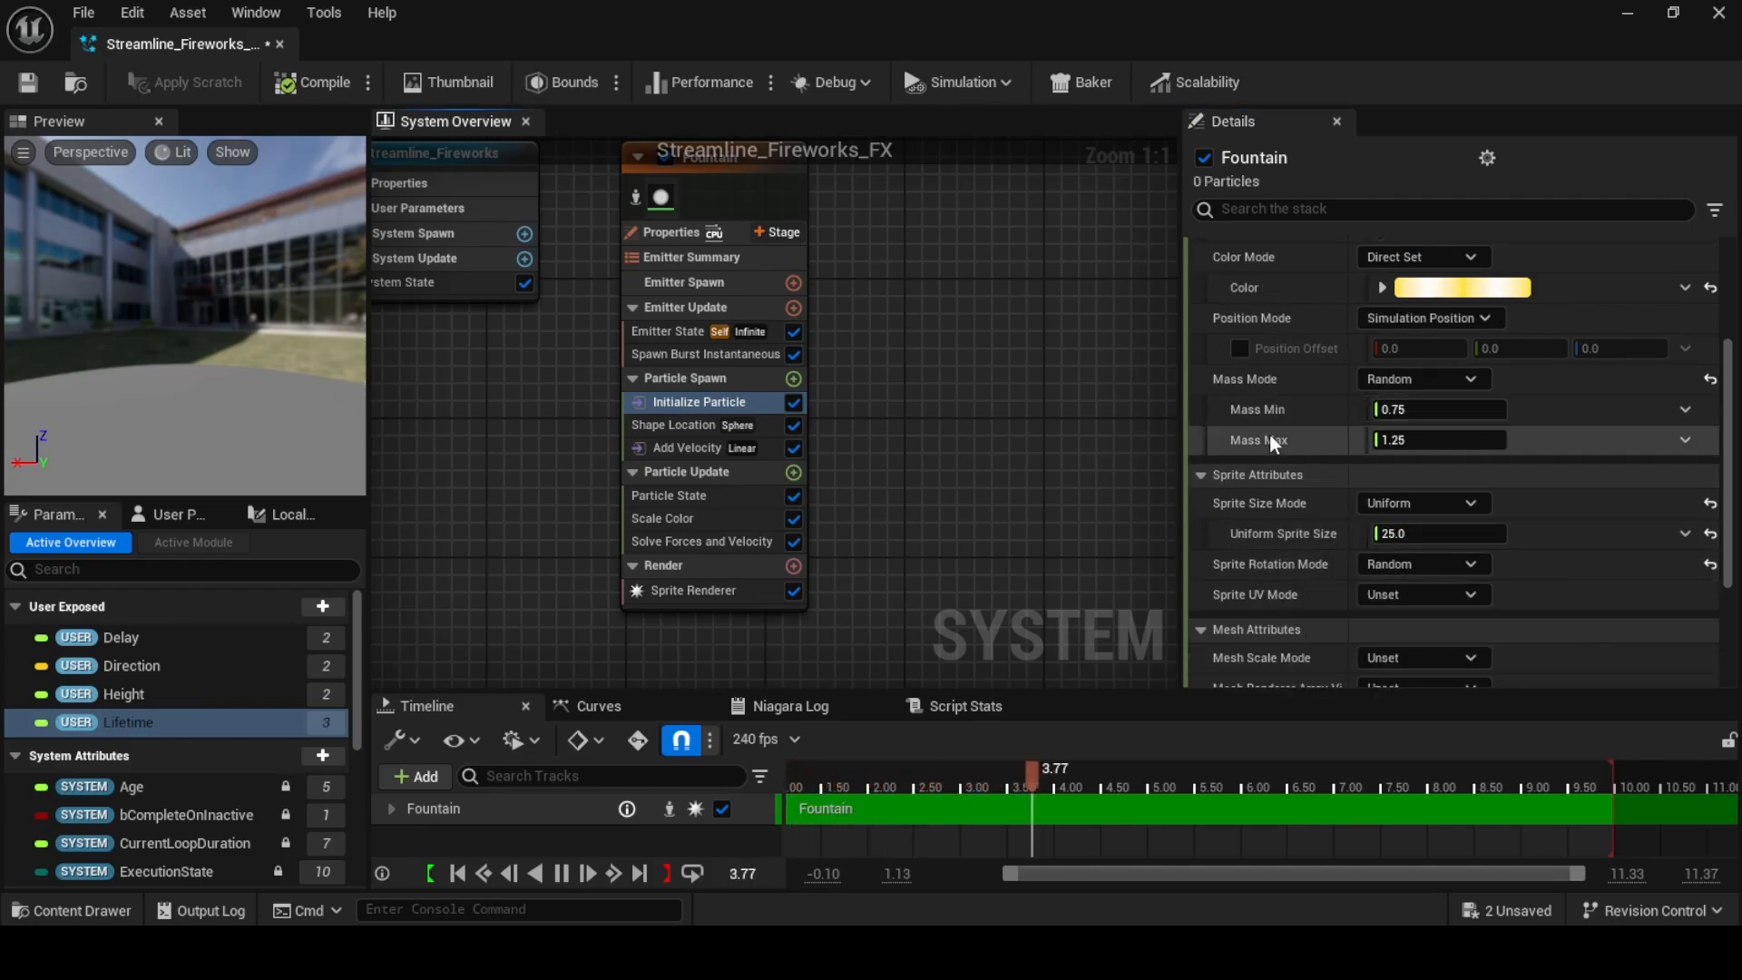
pyautogui.scroll(-3, 1292, 540)
pyautogui.scroll(3, 1252, 404)
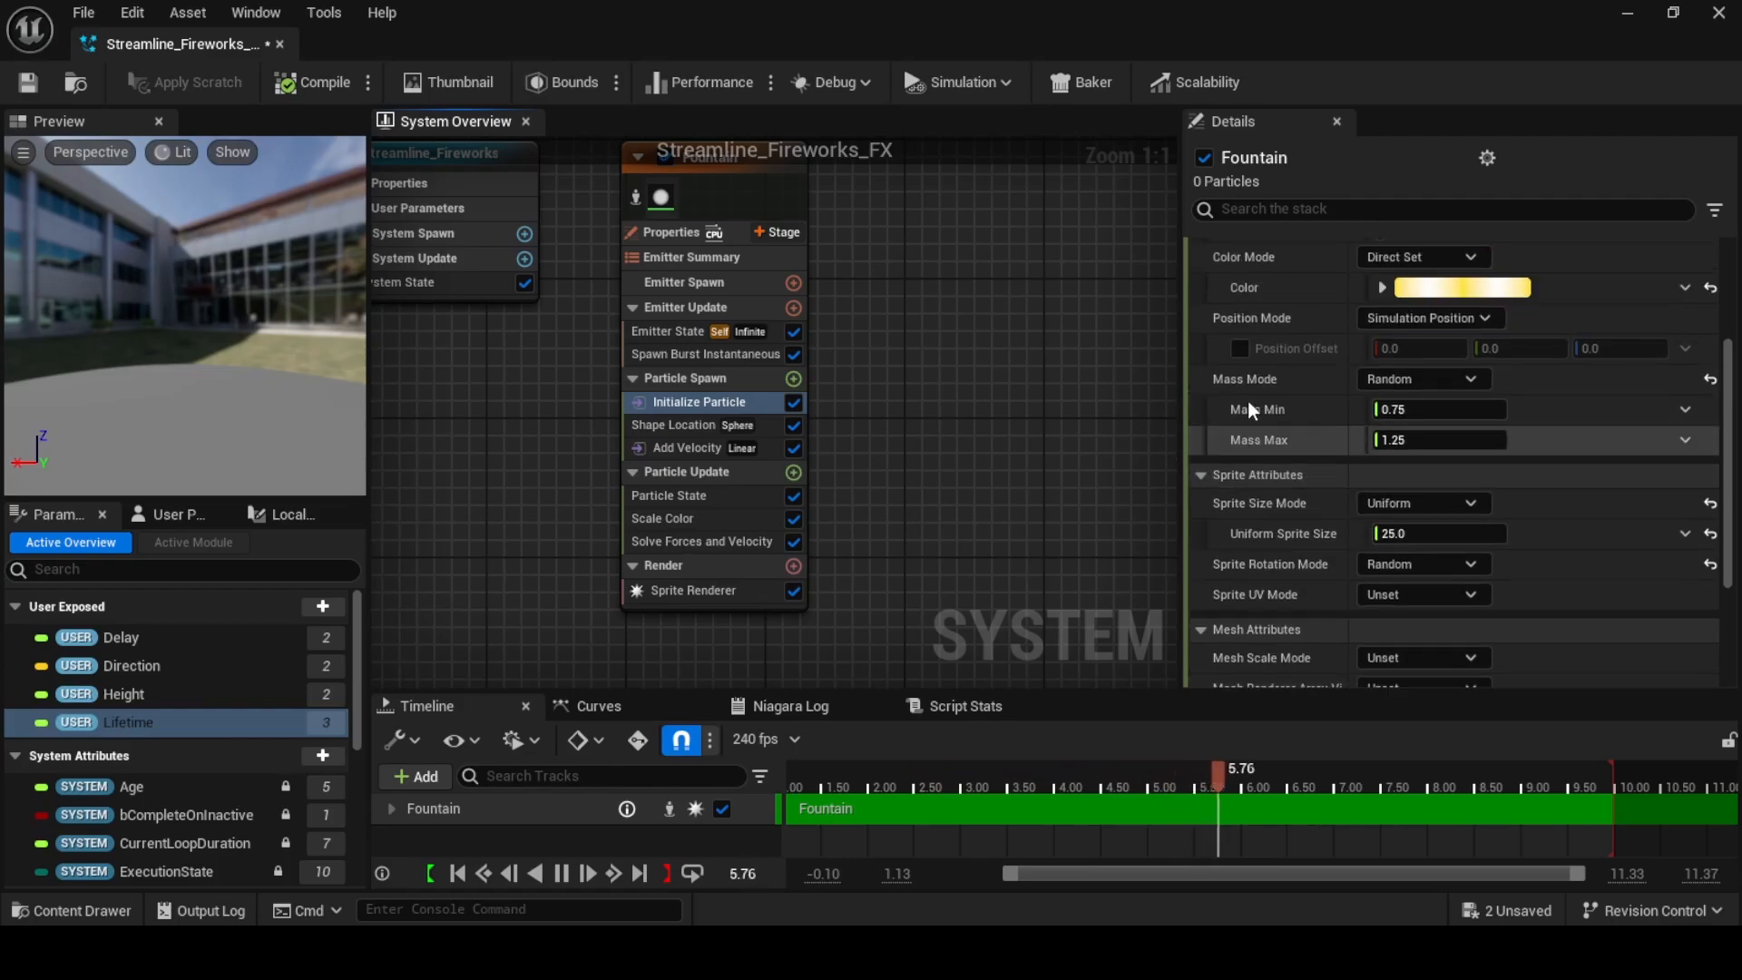
pyautogui.click(1203, 633)
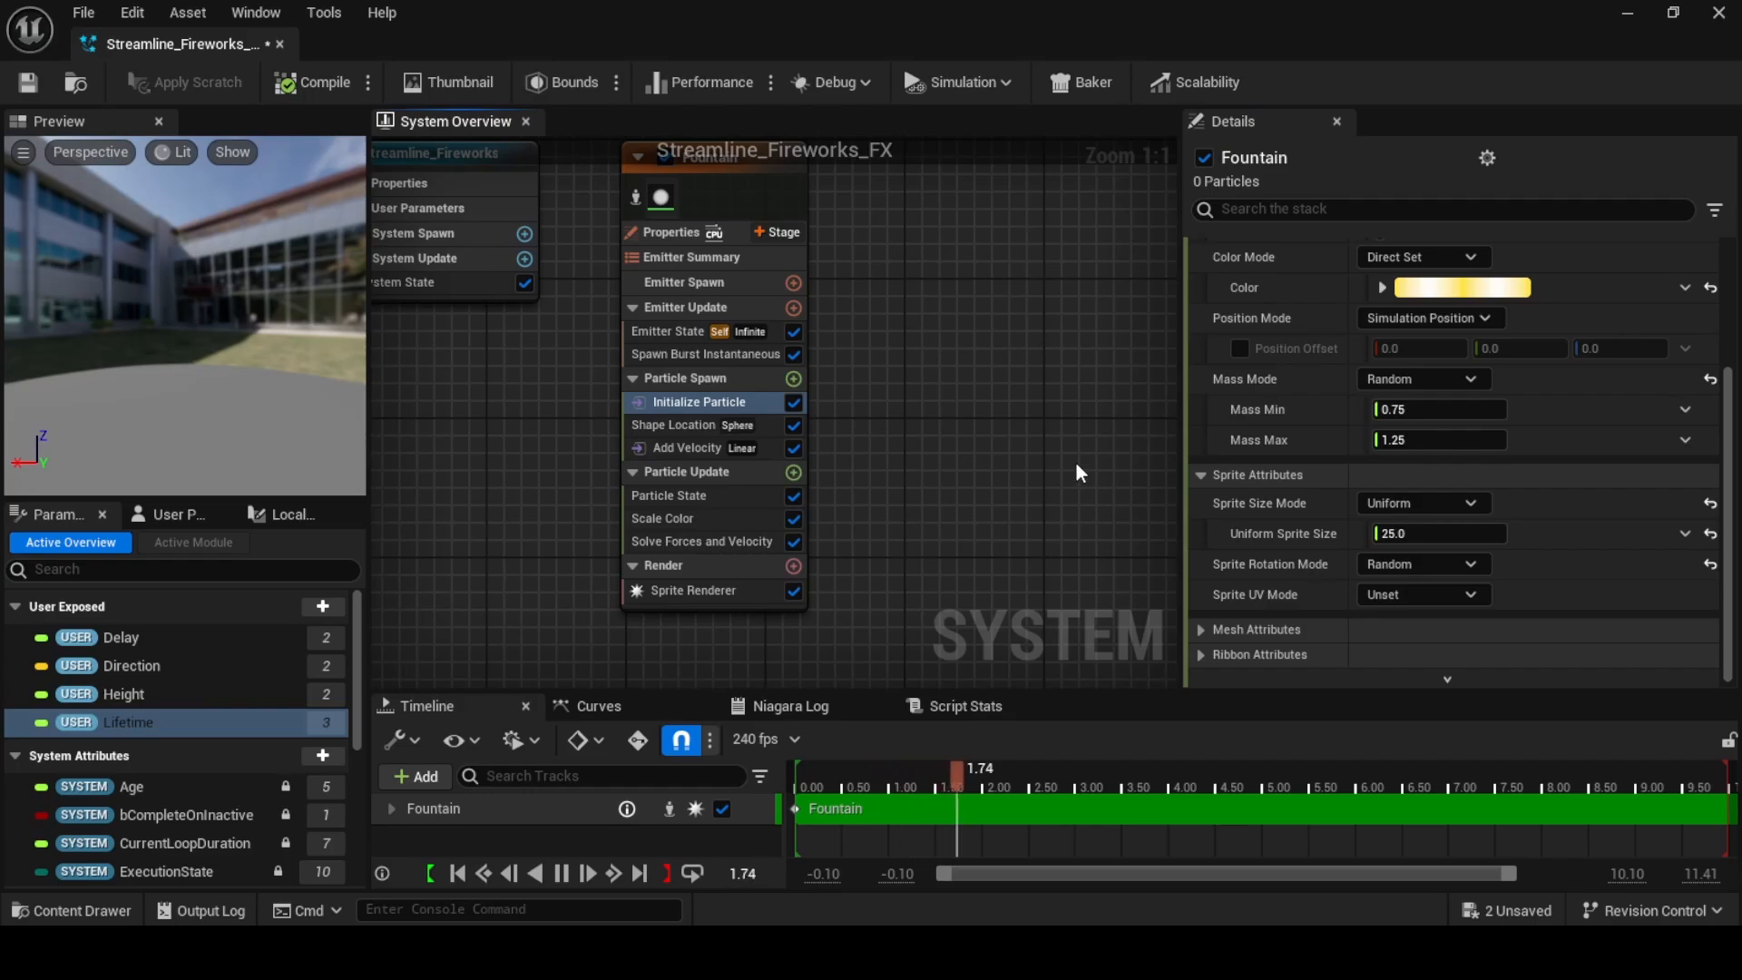
pyautogui.hotkey('ctrl', 's')
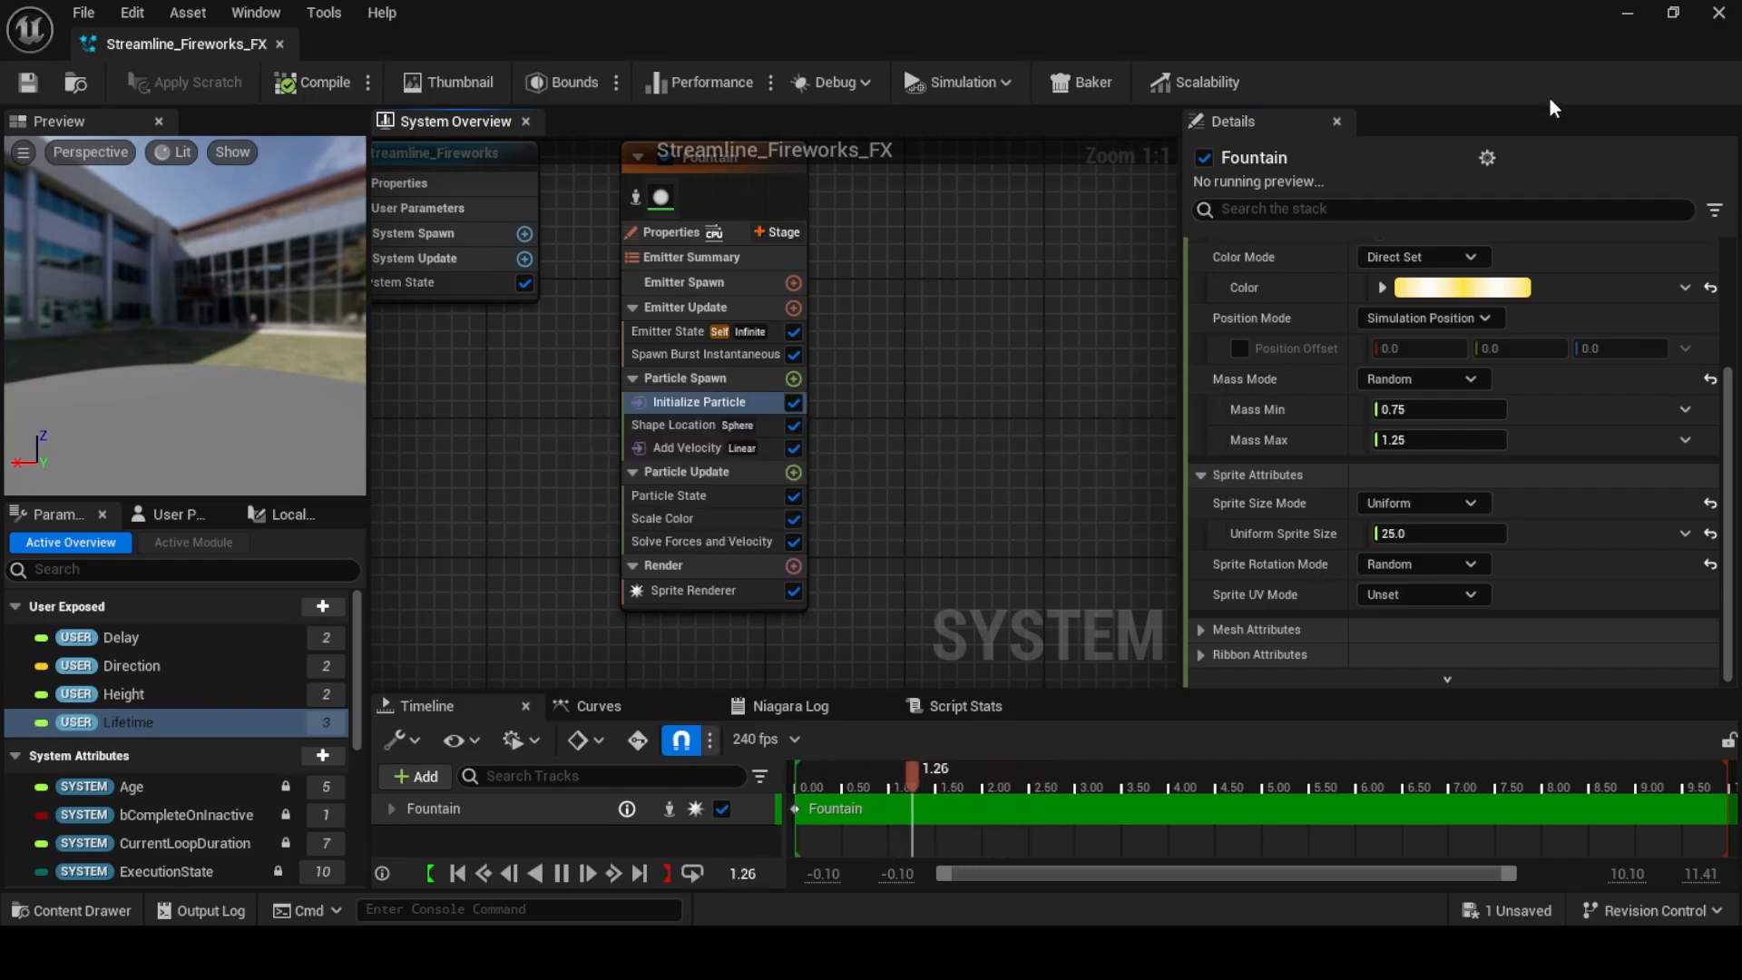
pyautogui.click(1625, 20)
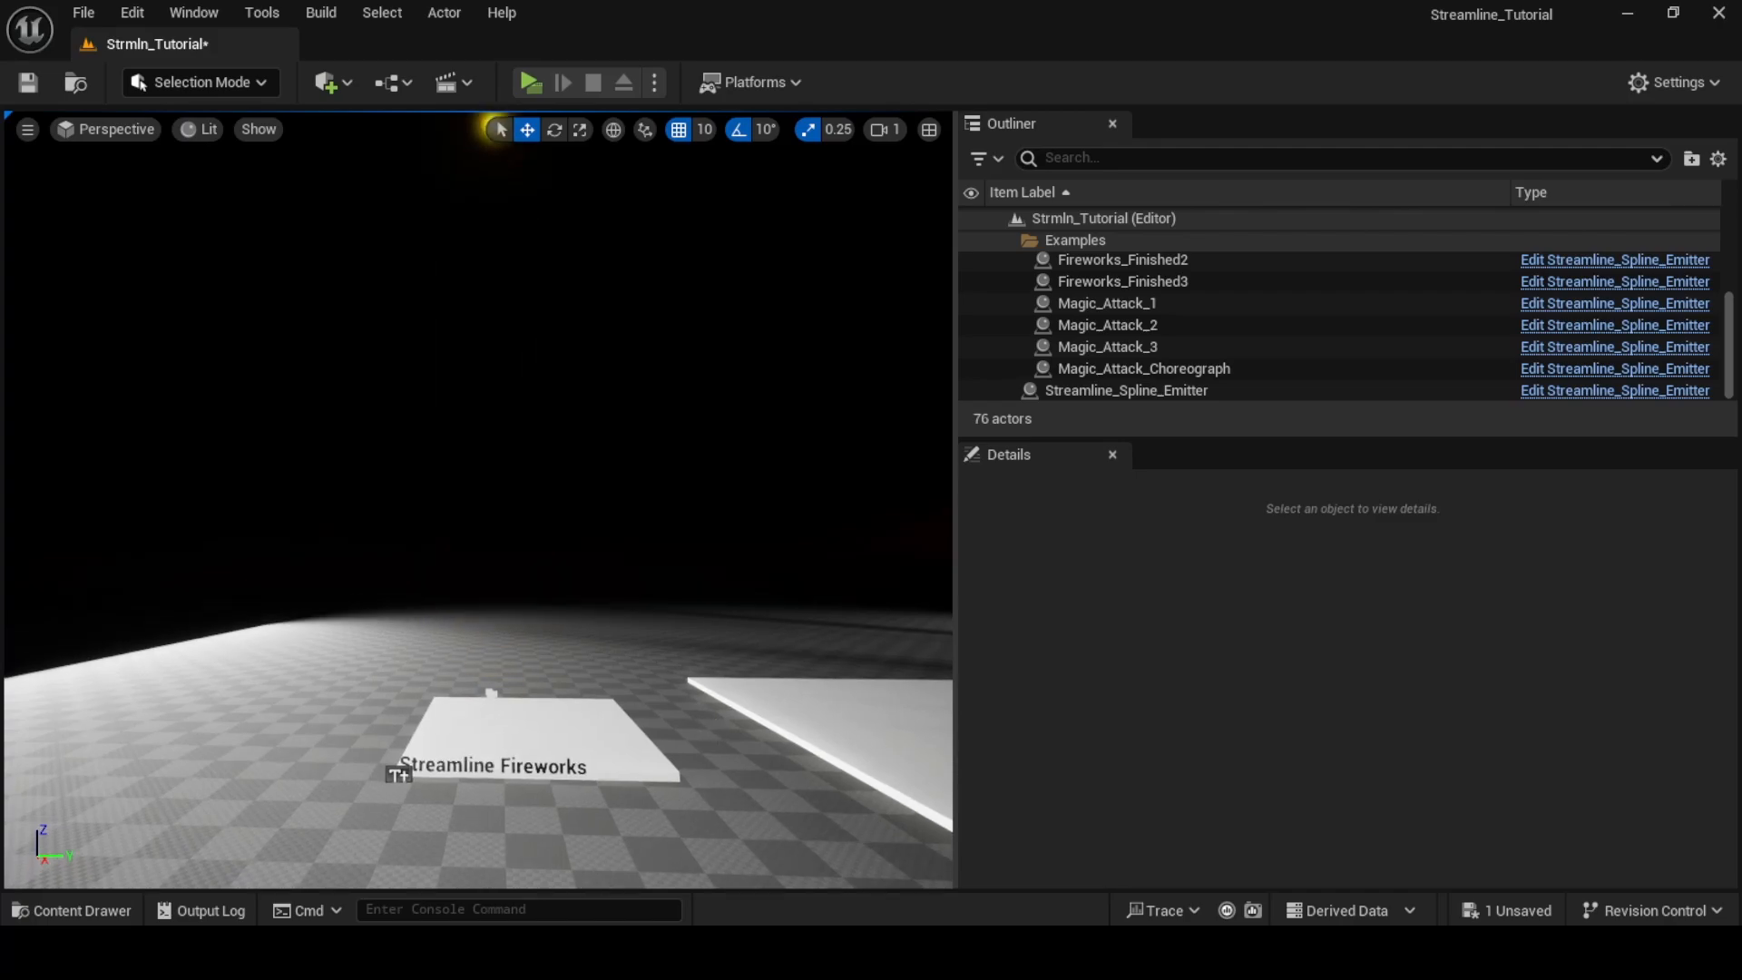
pyautogui.moveTo(388, 766); pyautogui.dragTo(467, 816, button='right')
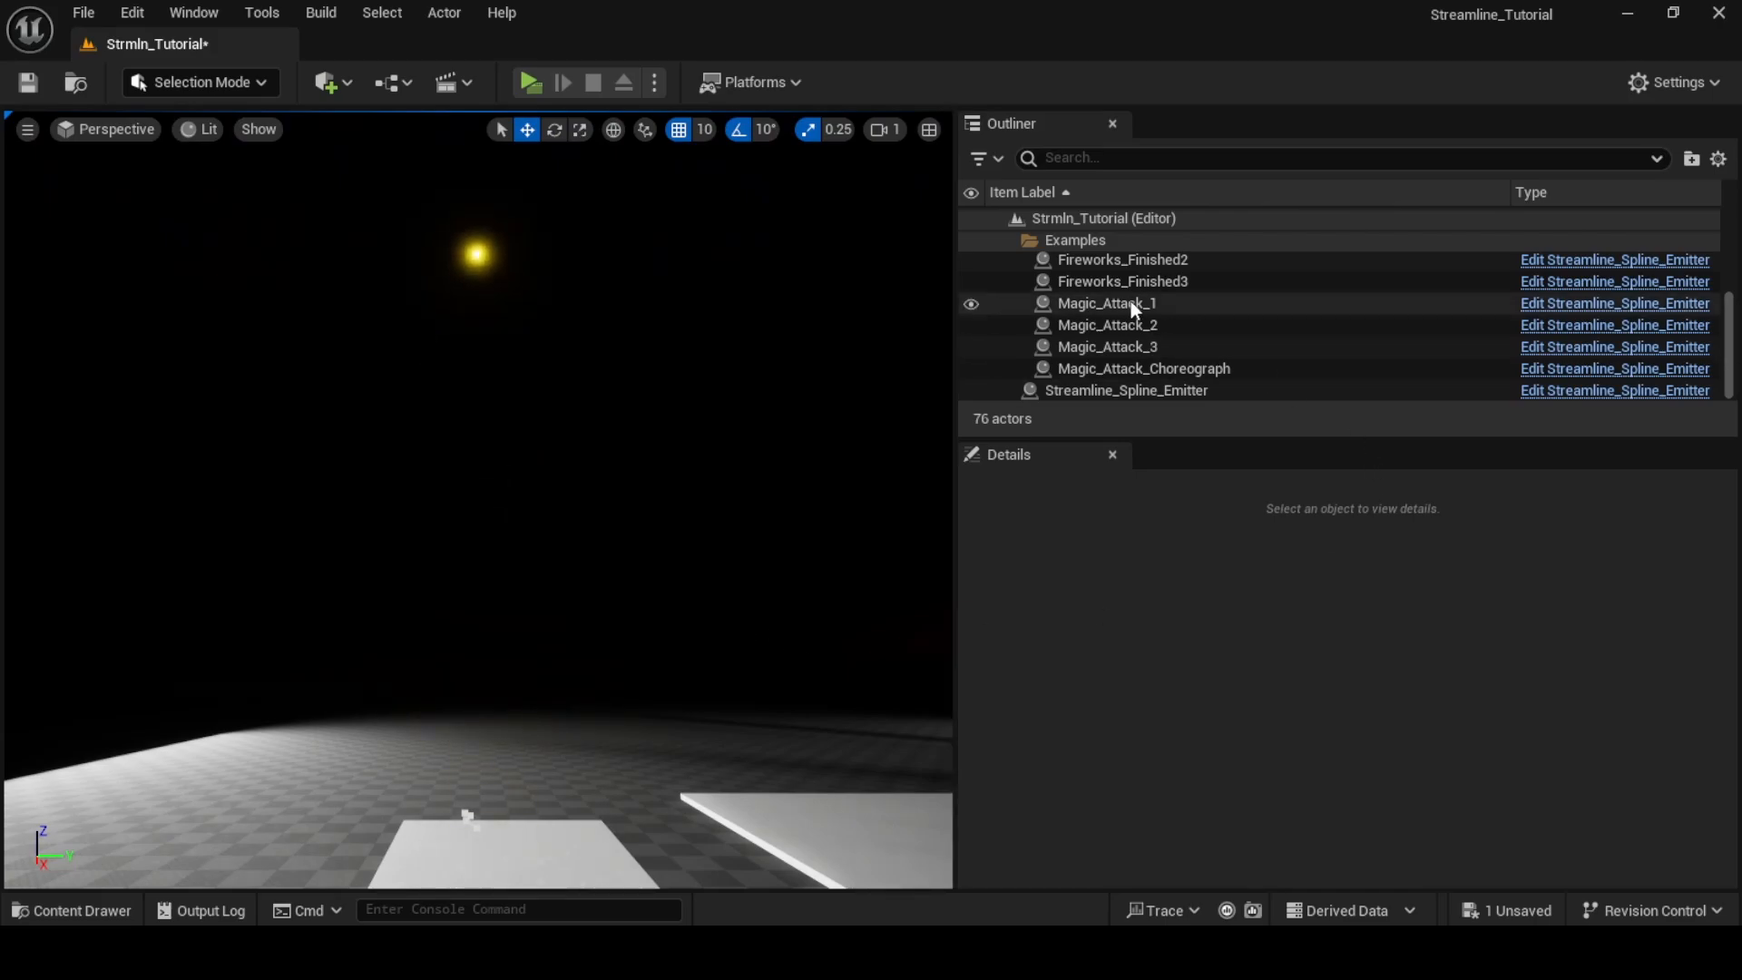
# Set the Delay user parameter to 0 on the Streamline_Spline_Emitter's Emitter component and watch the launch beside the finished fireworks
pyautogui.click(1171, 390)
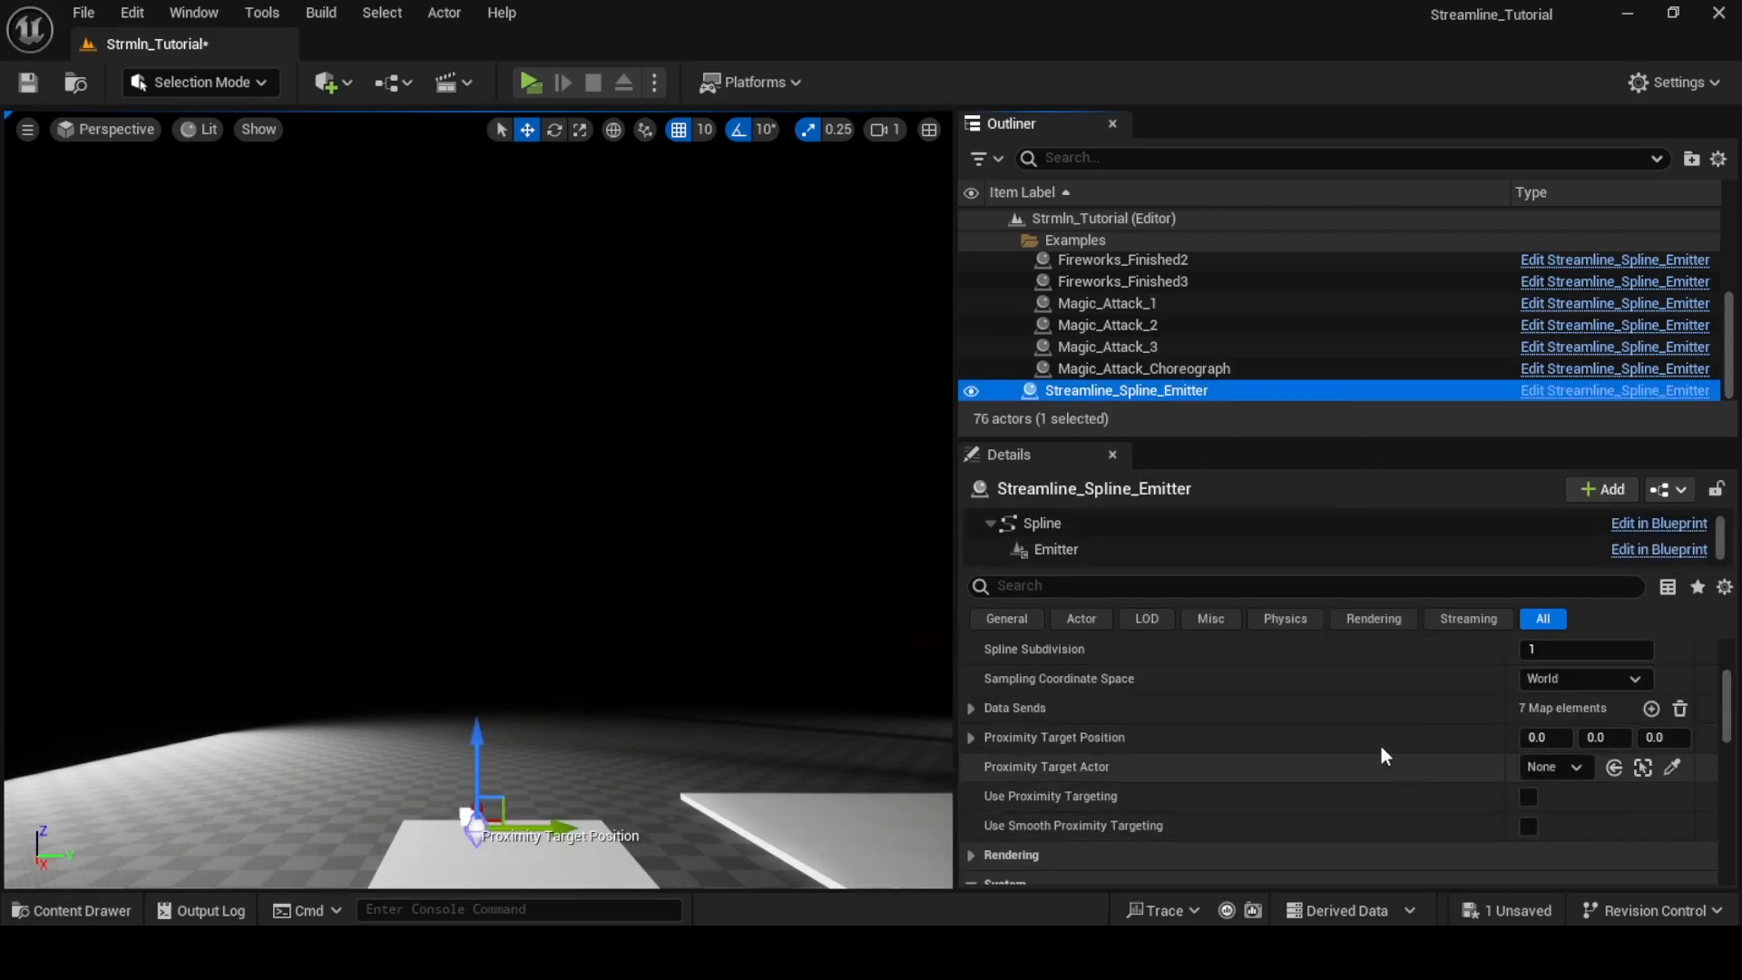
pyautogui.click(1070, 550)
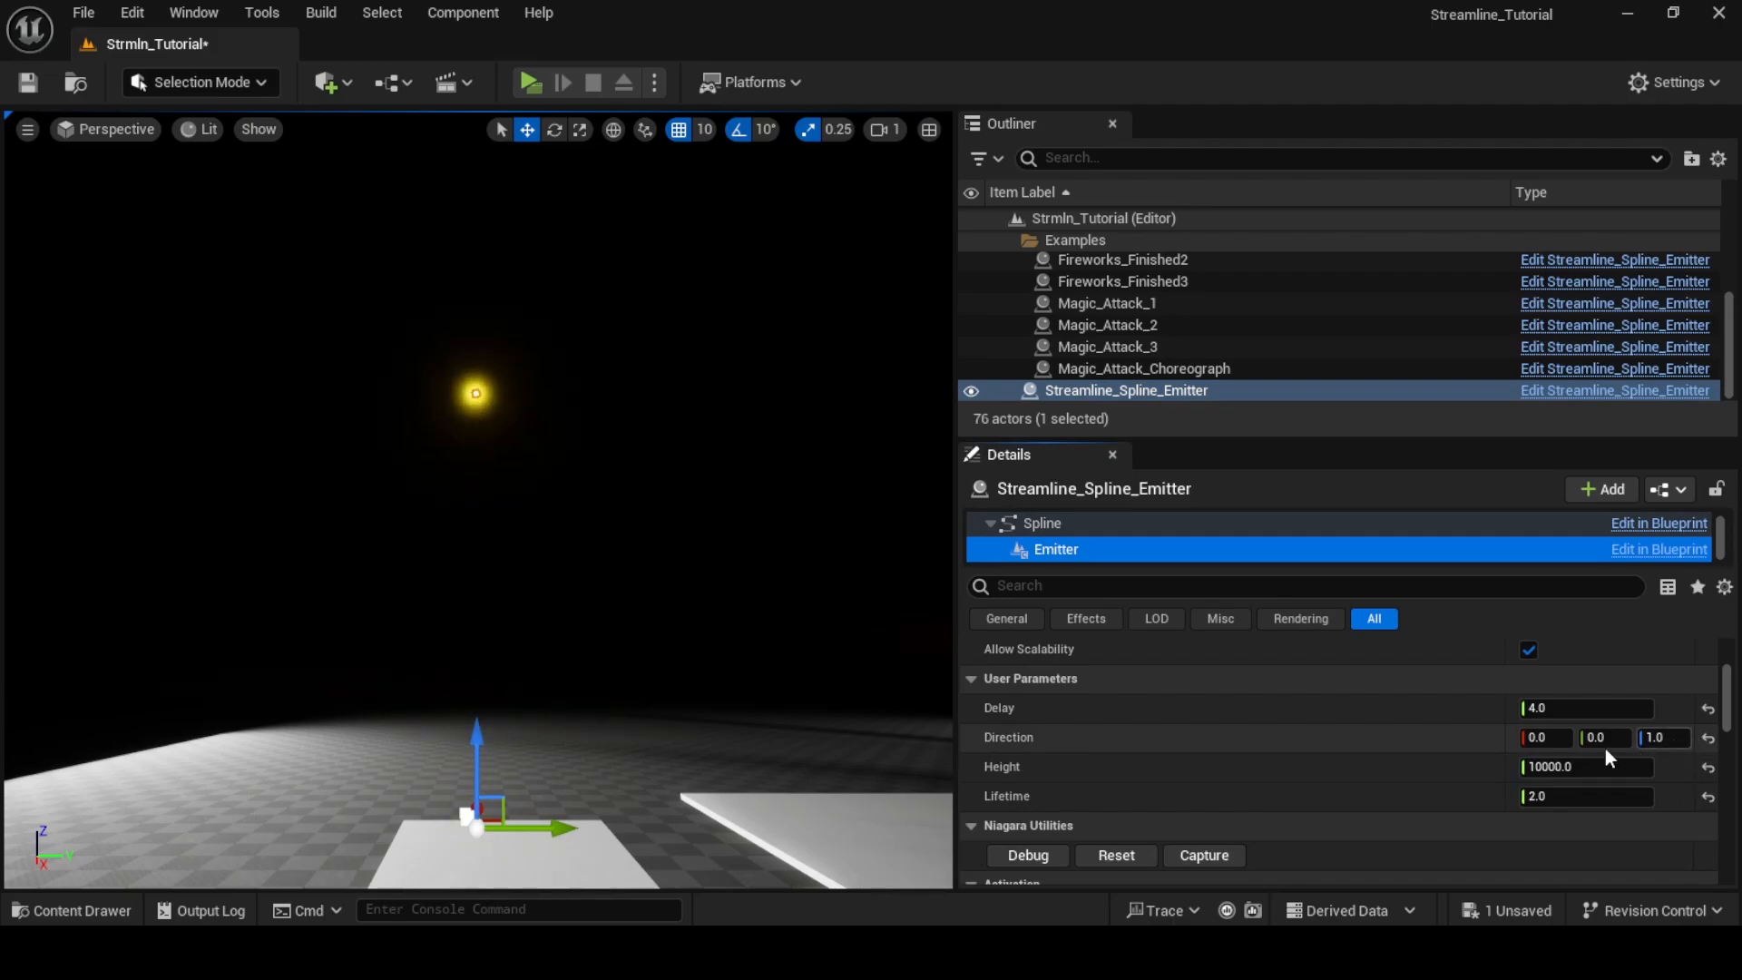
pyautogui.click(1562, 706)
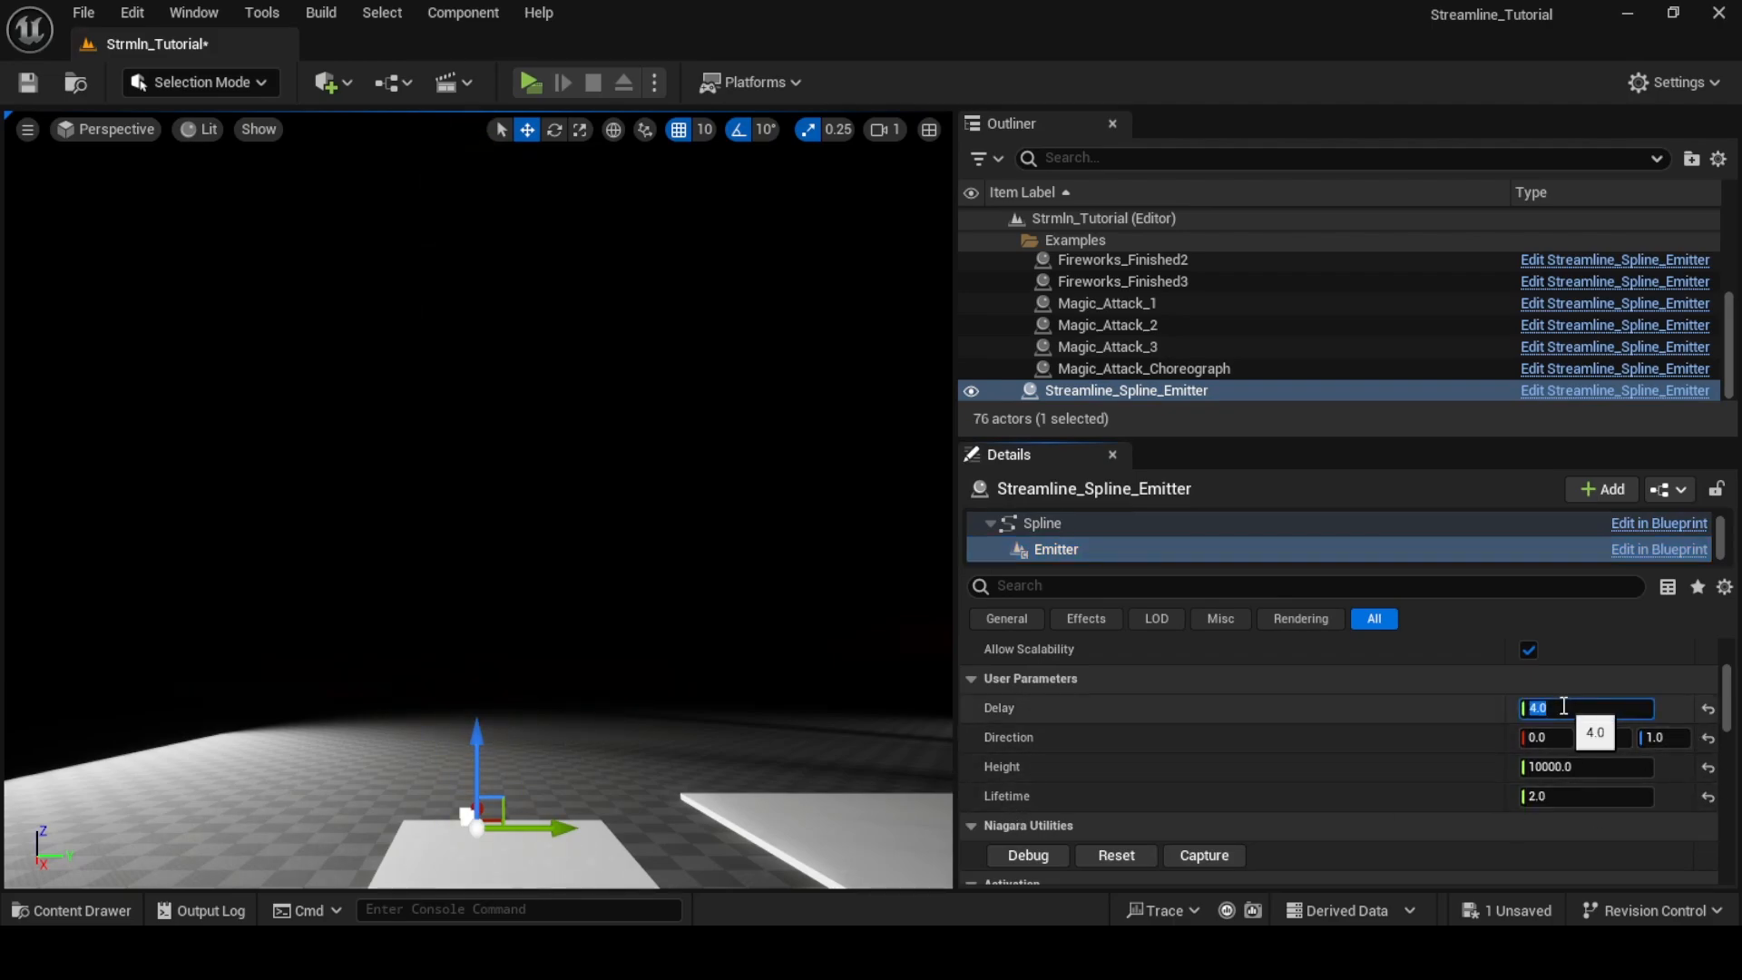
pyautogui.write('0')
pyautogui.press('Return')
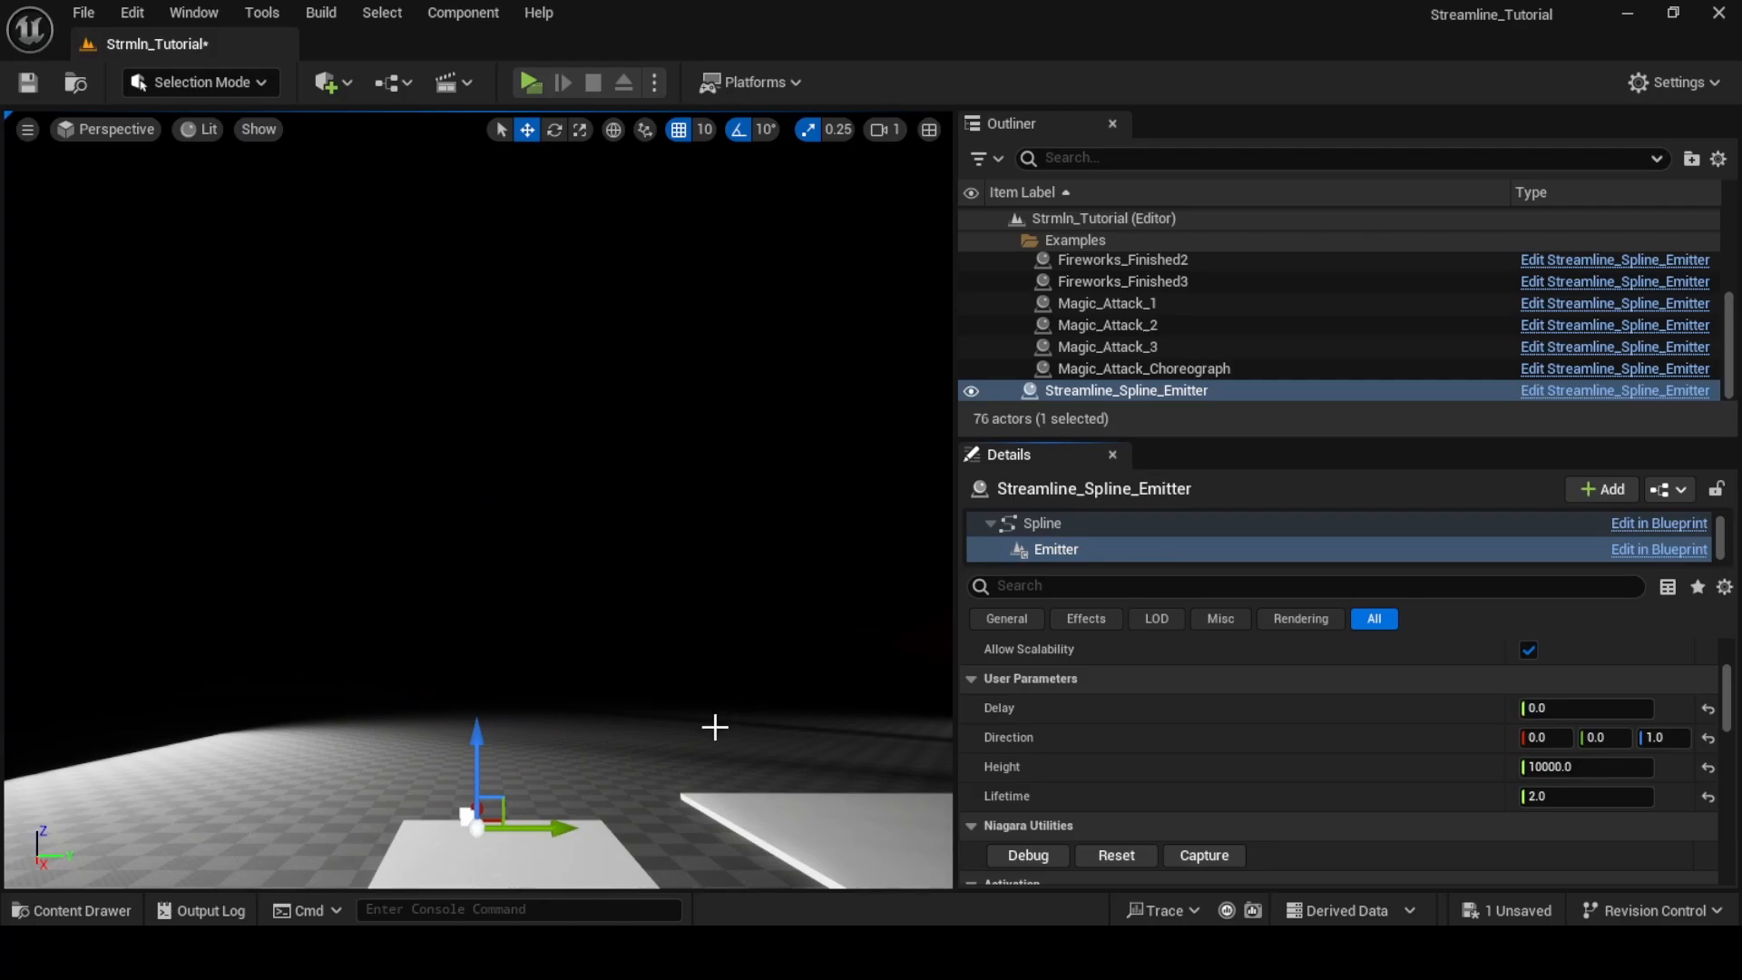
pyautogui.moveTo(731, 747); pyautogui.dragTo(716, 563, button='right')
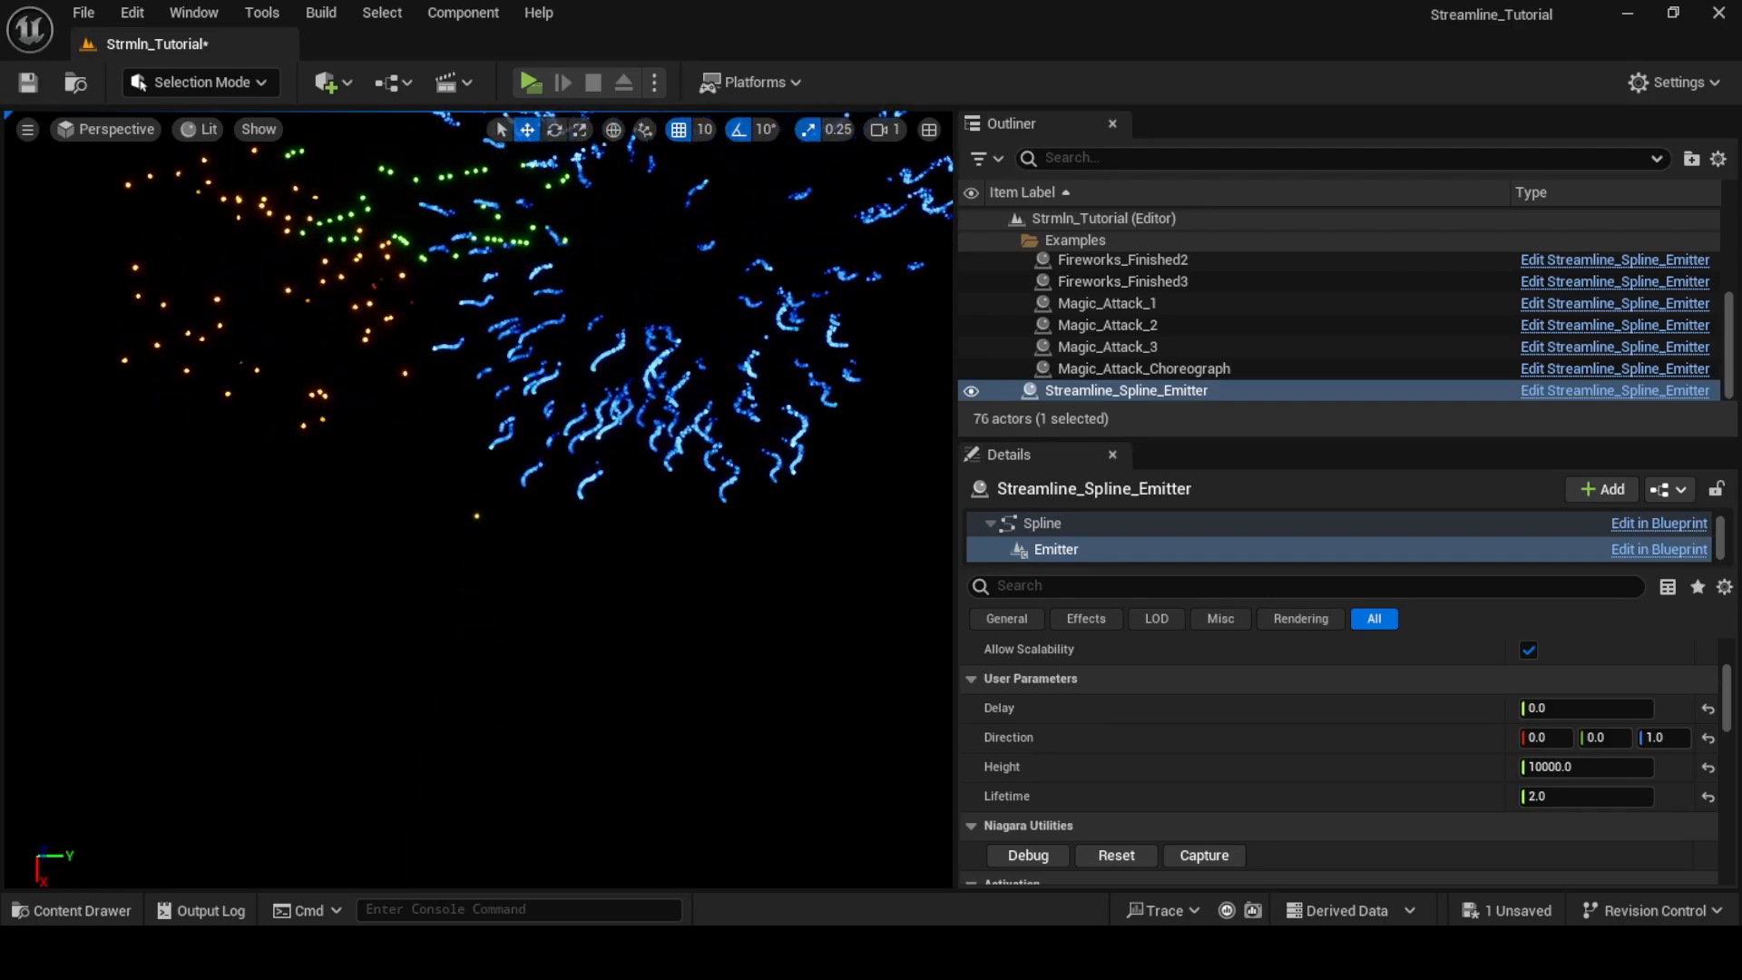
# Set the Delay user parameter to 4.0 and the Direction to X 0.39, Y 0.26, and watch the angled launch
pyautogui.moveTo(735, 757)
pyautogui.mouseDown(button='right')
pyautogui.moveTo(735, 835)
pyautogui.moveTo(735, 789)
pyautogui.mouseUp(button='right')
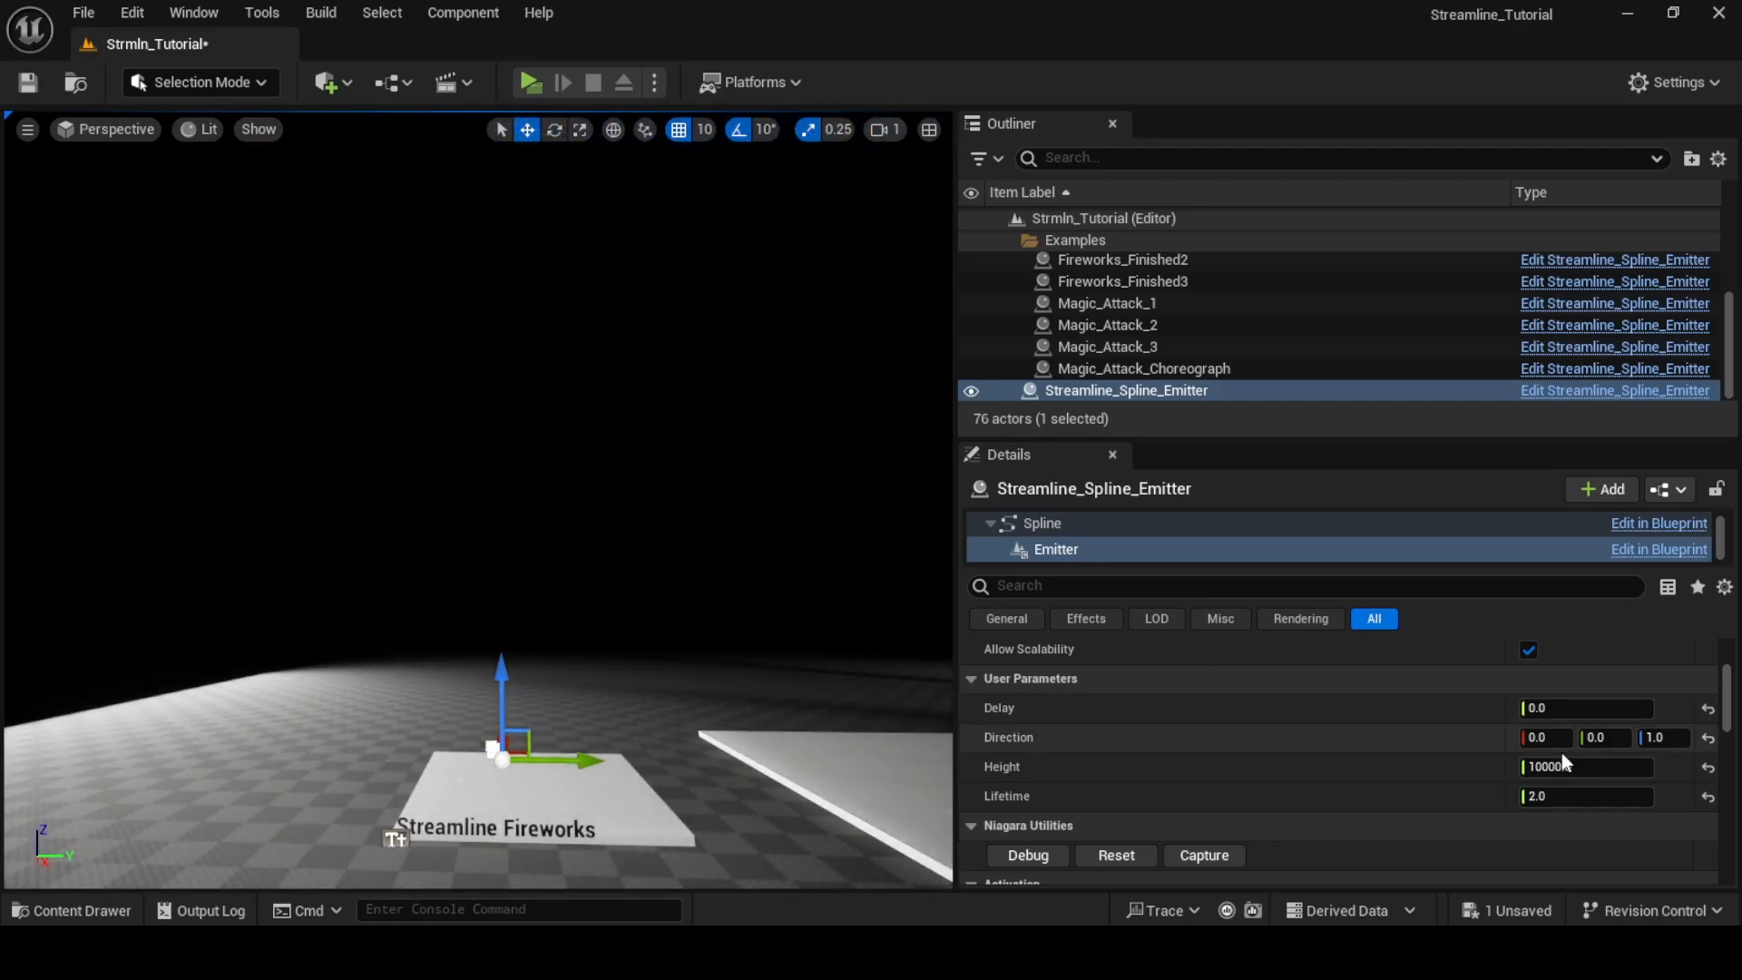
pyautogui.click(1591, 710)
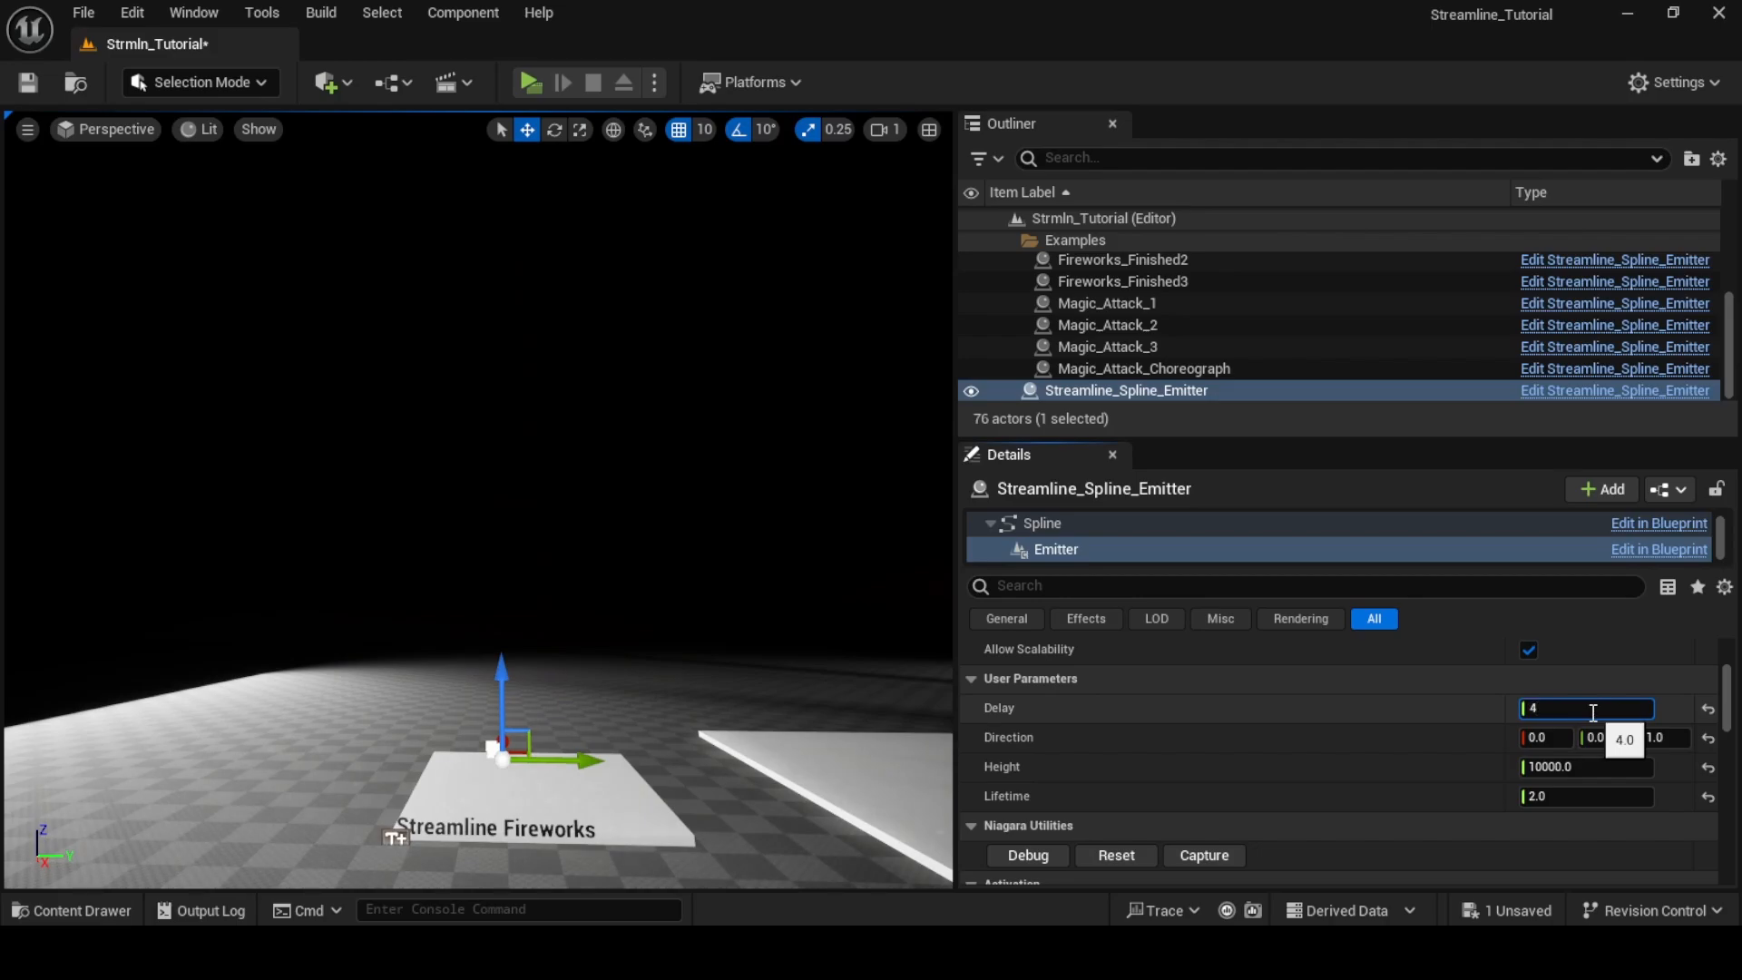
pyautogui.press('Return')
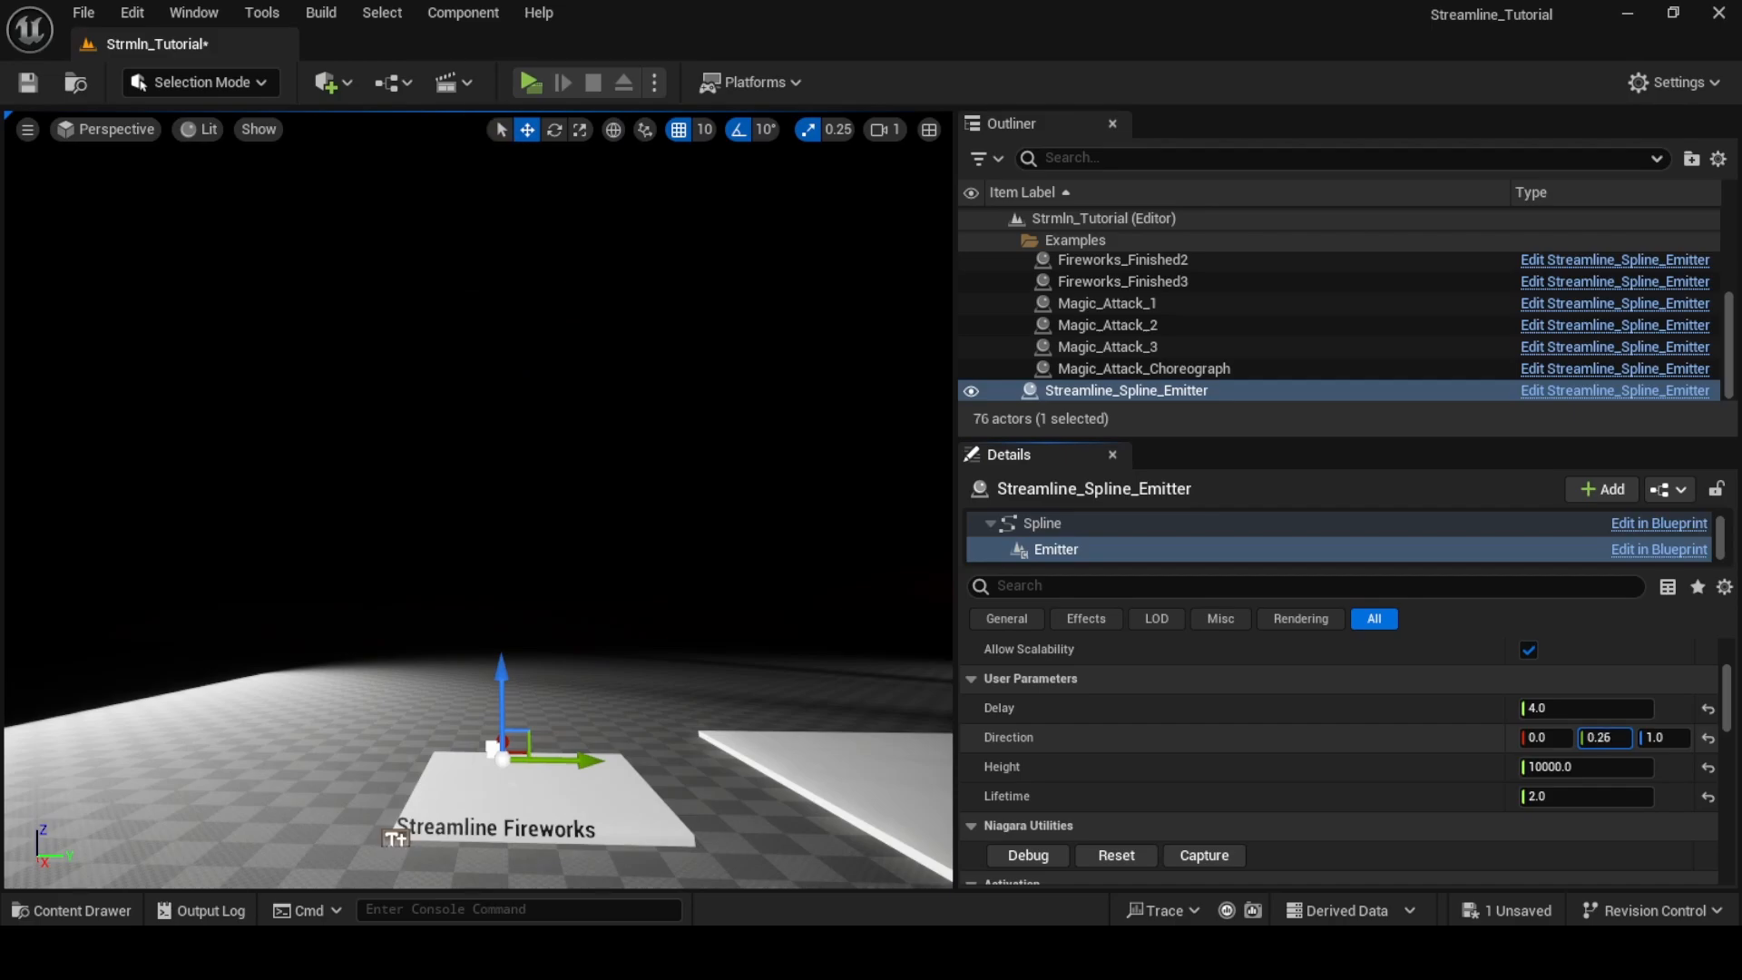
pyautogui.moveTo(727, 721)
pyautogui.mouseDown(button='right')
pyautogui.moveTo(740, 581)
pyautogui.moveTo(743, 695)
pyautogui.mouseUp(button='right')
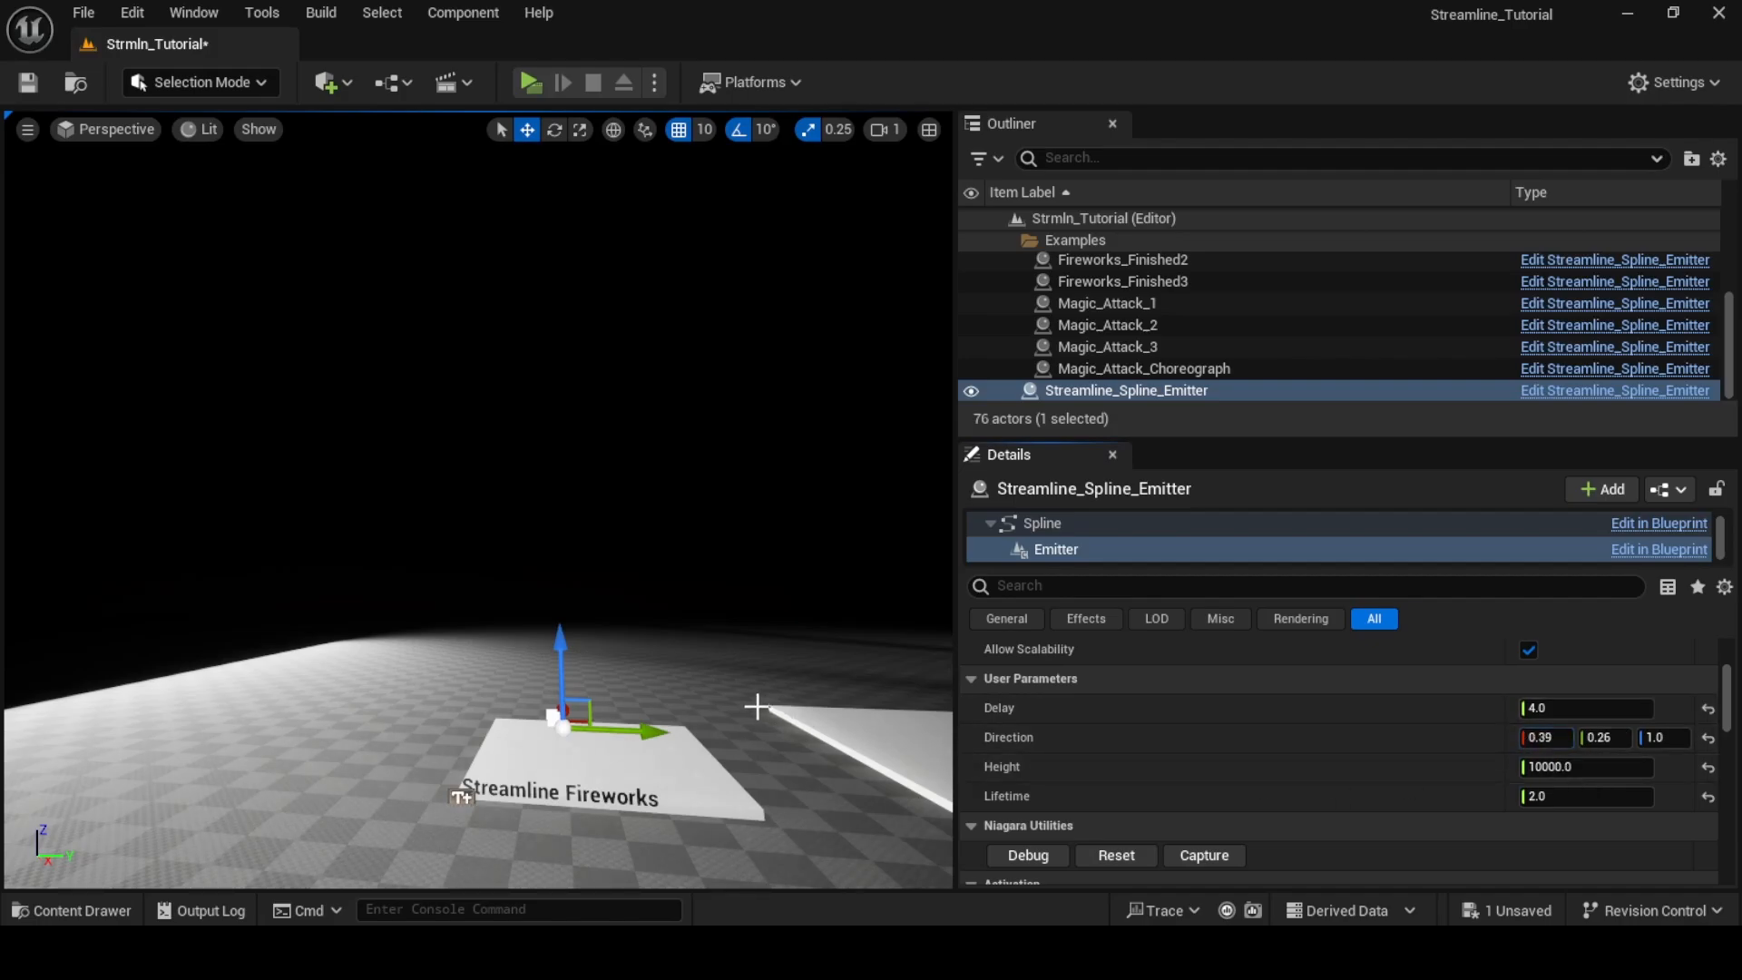
pyautogui.moveTo(764, 771); pyautogui.dragTo(723, 723, button='right')
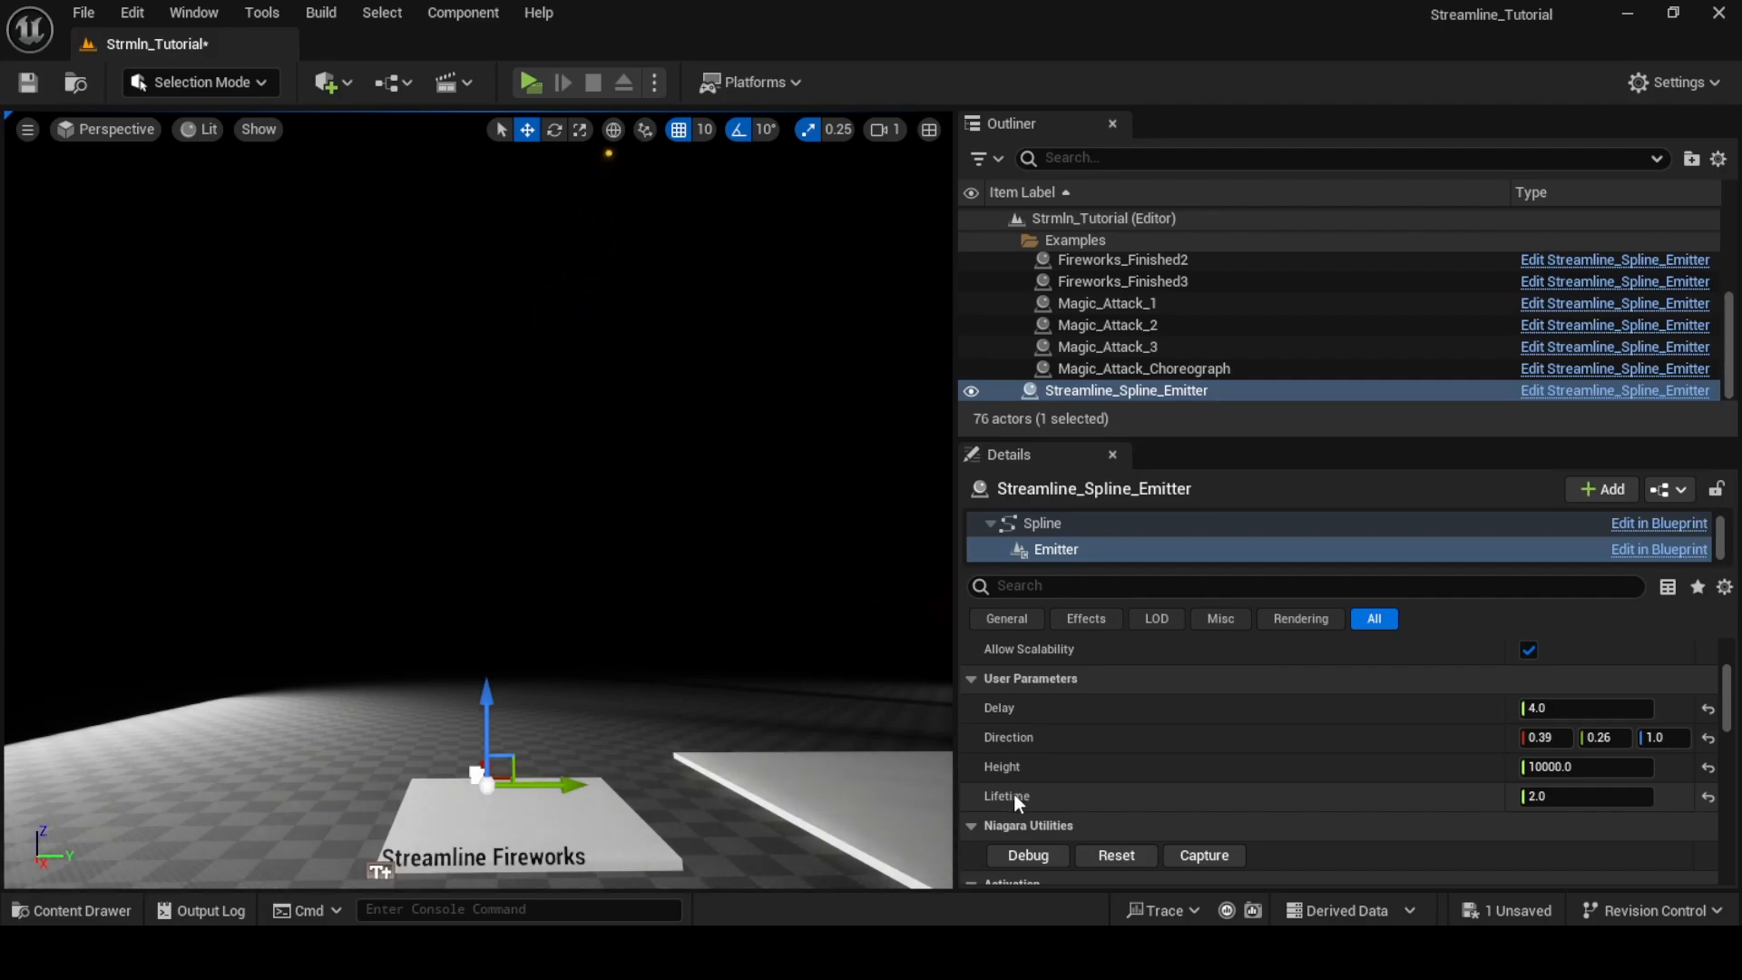
# Try a Lifetime of 5.0 on the emitter, watch the launch in the level, and set Lifetime back to 2.0
pyautogui.click(1566, 796)
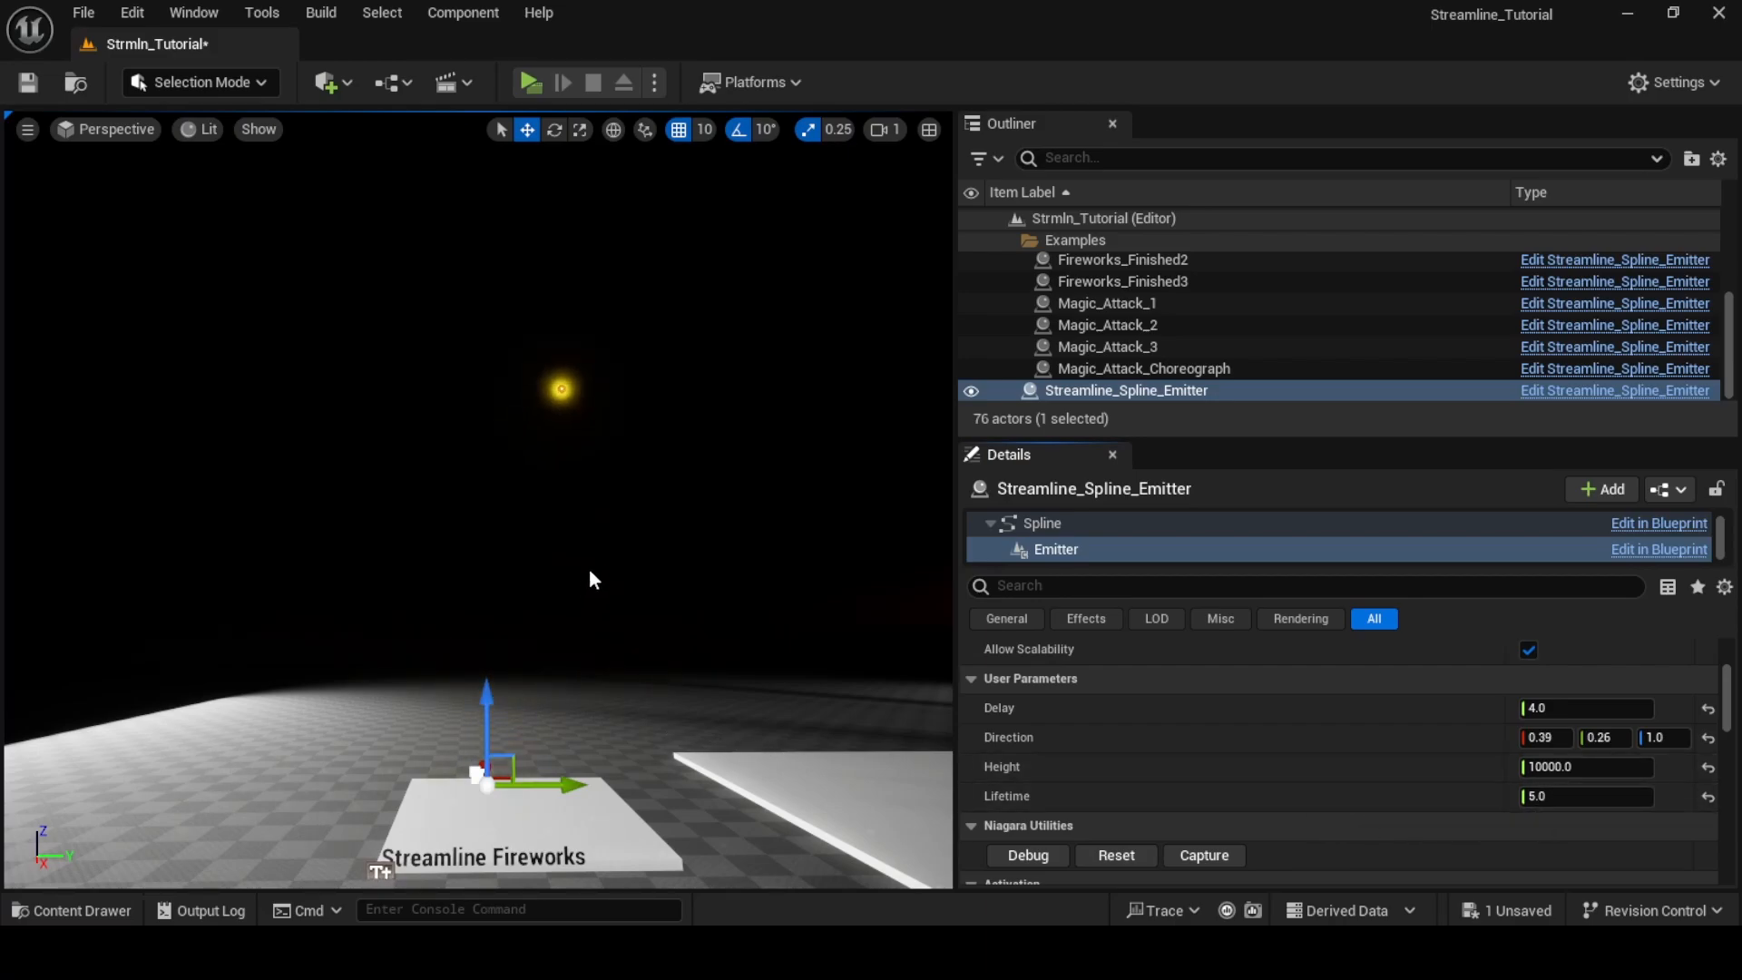
pyautogui.moveTo(591, 575); pyautogui.dragTo(591, 617, button='right')
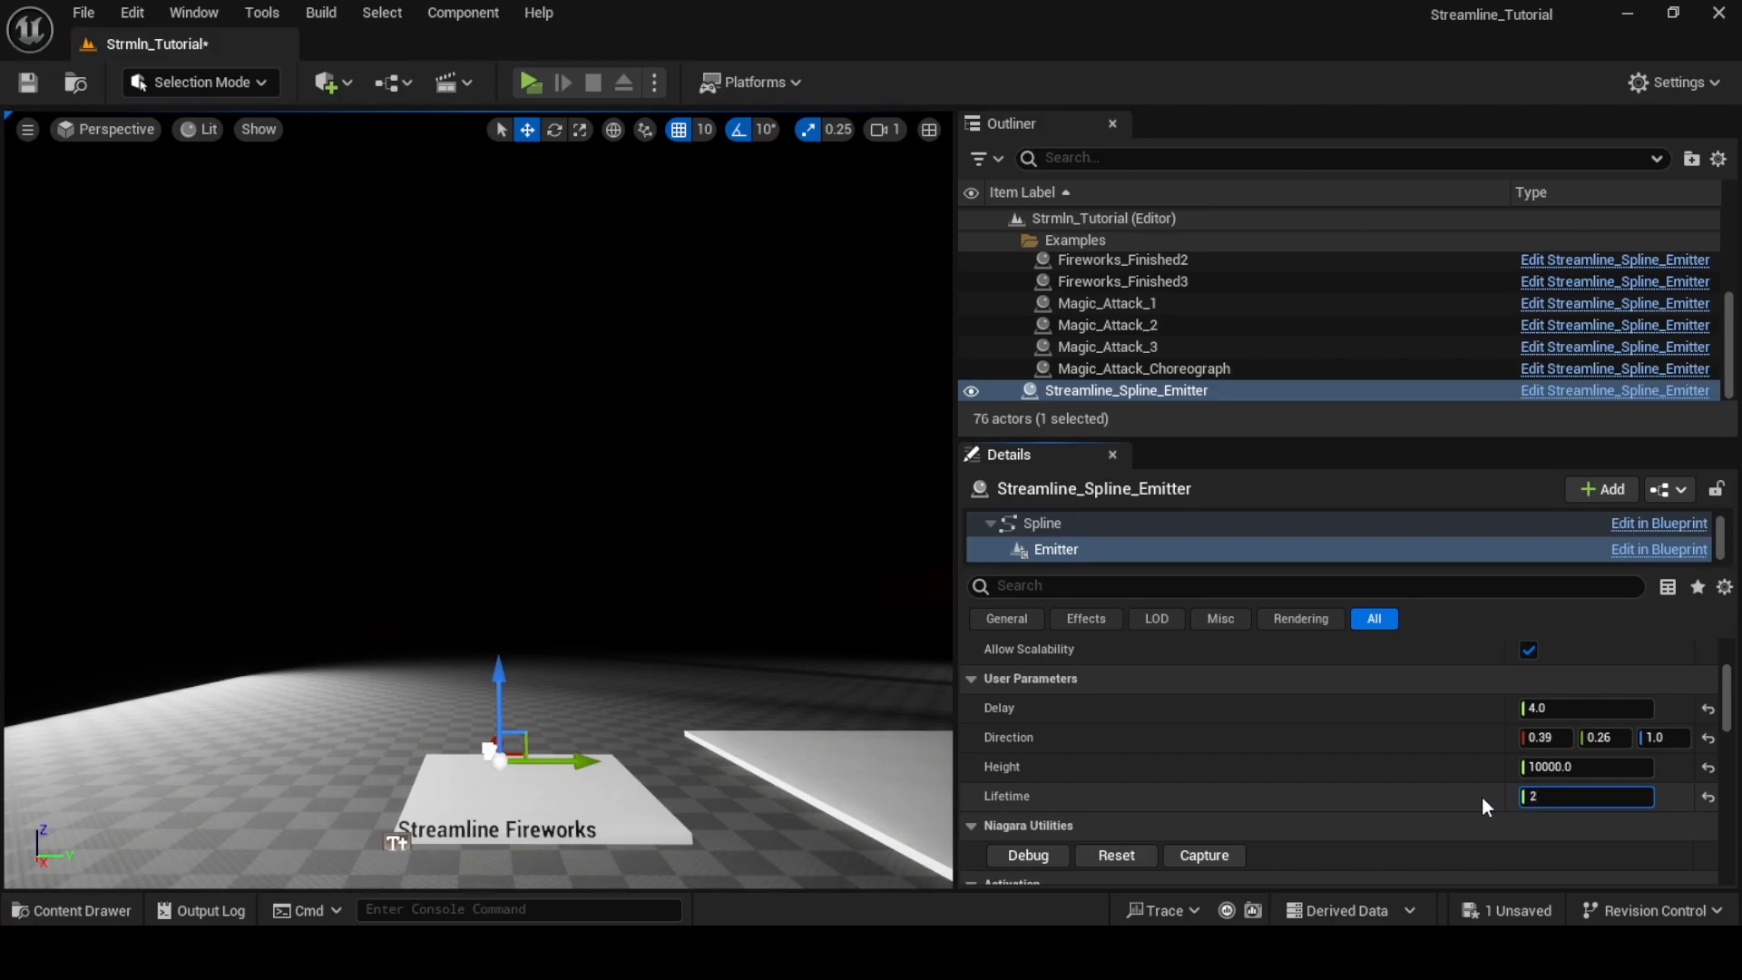
pyautogui.press('Return')
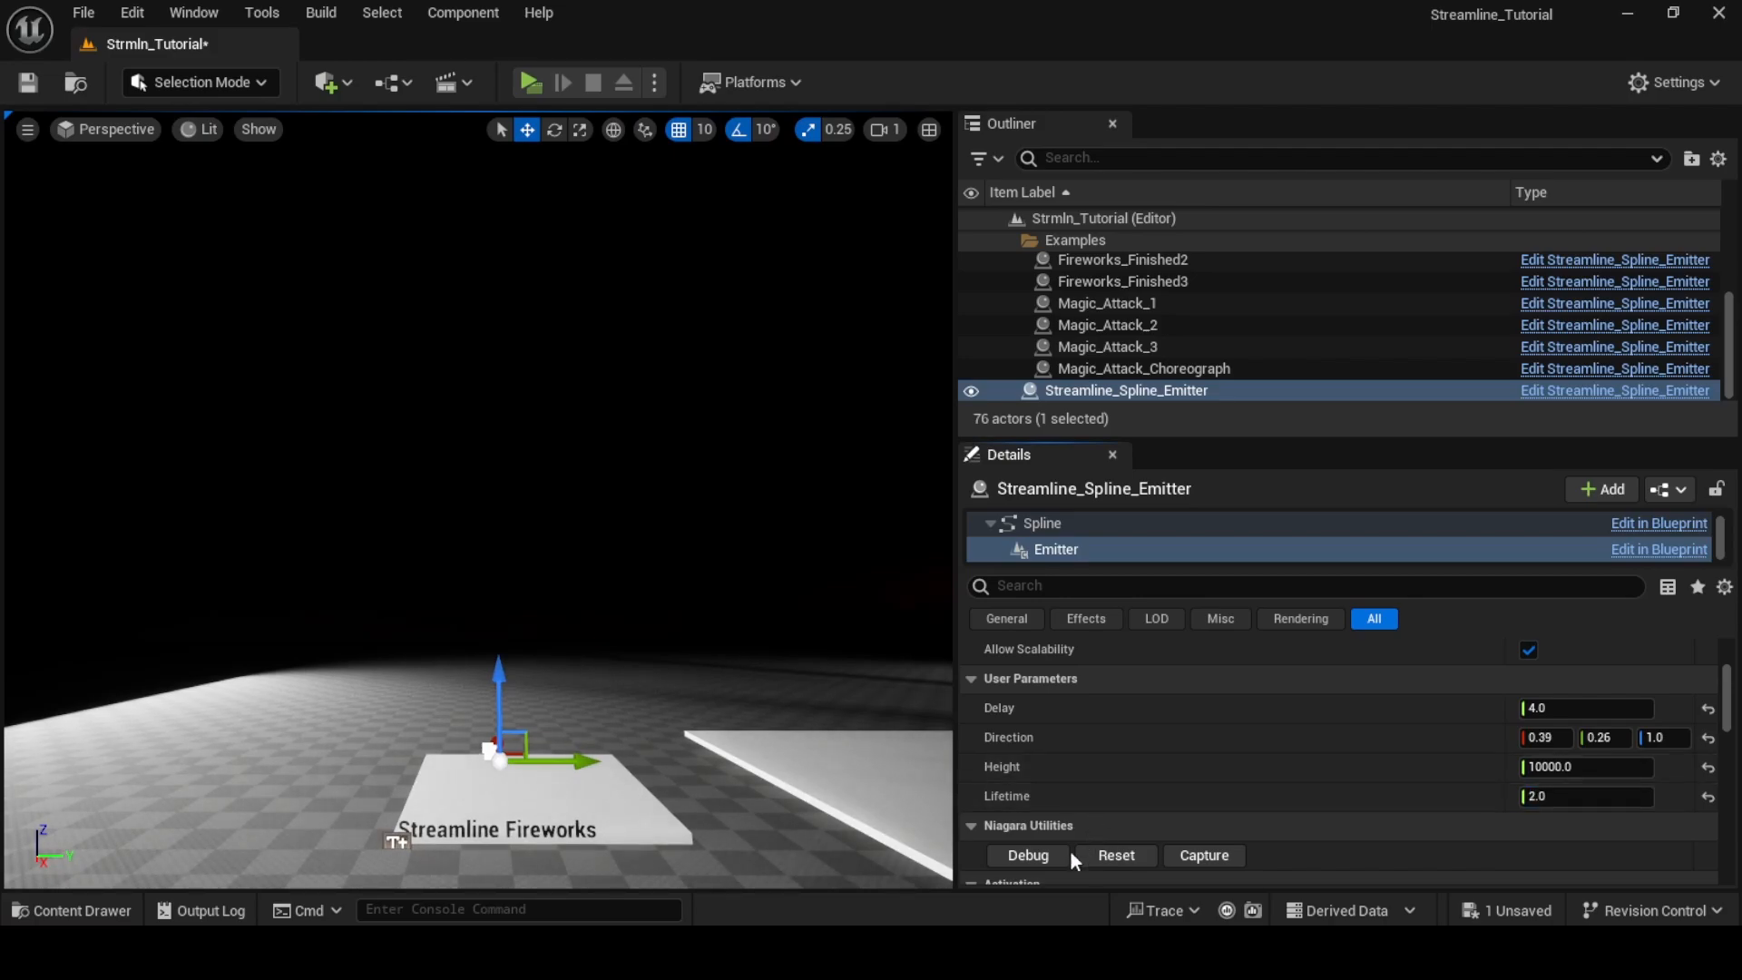
# Switch to the Streamline_Fireworks_FX system and rename the Fountain emitter to Firework_Rocket
pyautogui.moveTo(1039, 953)
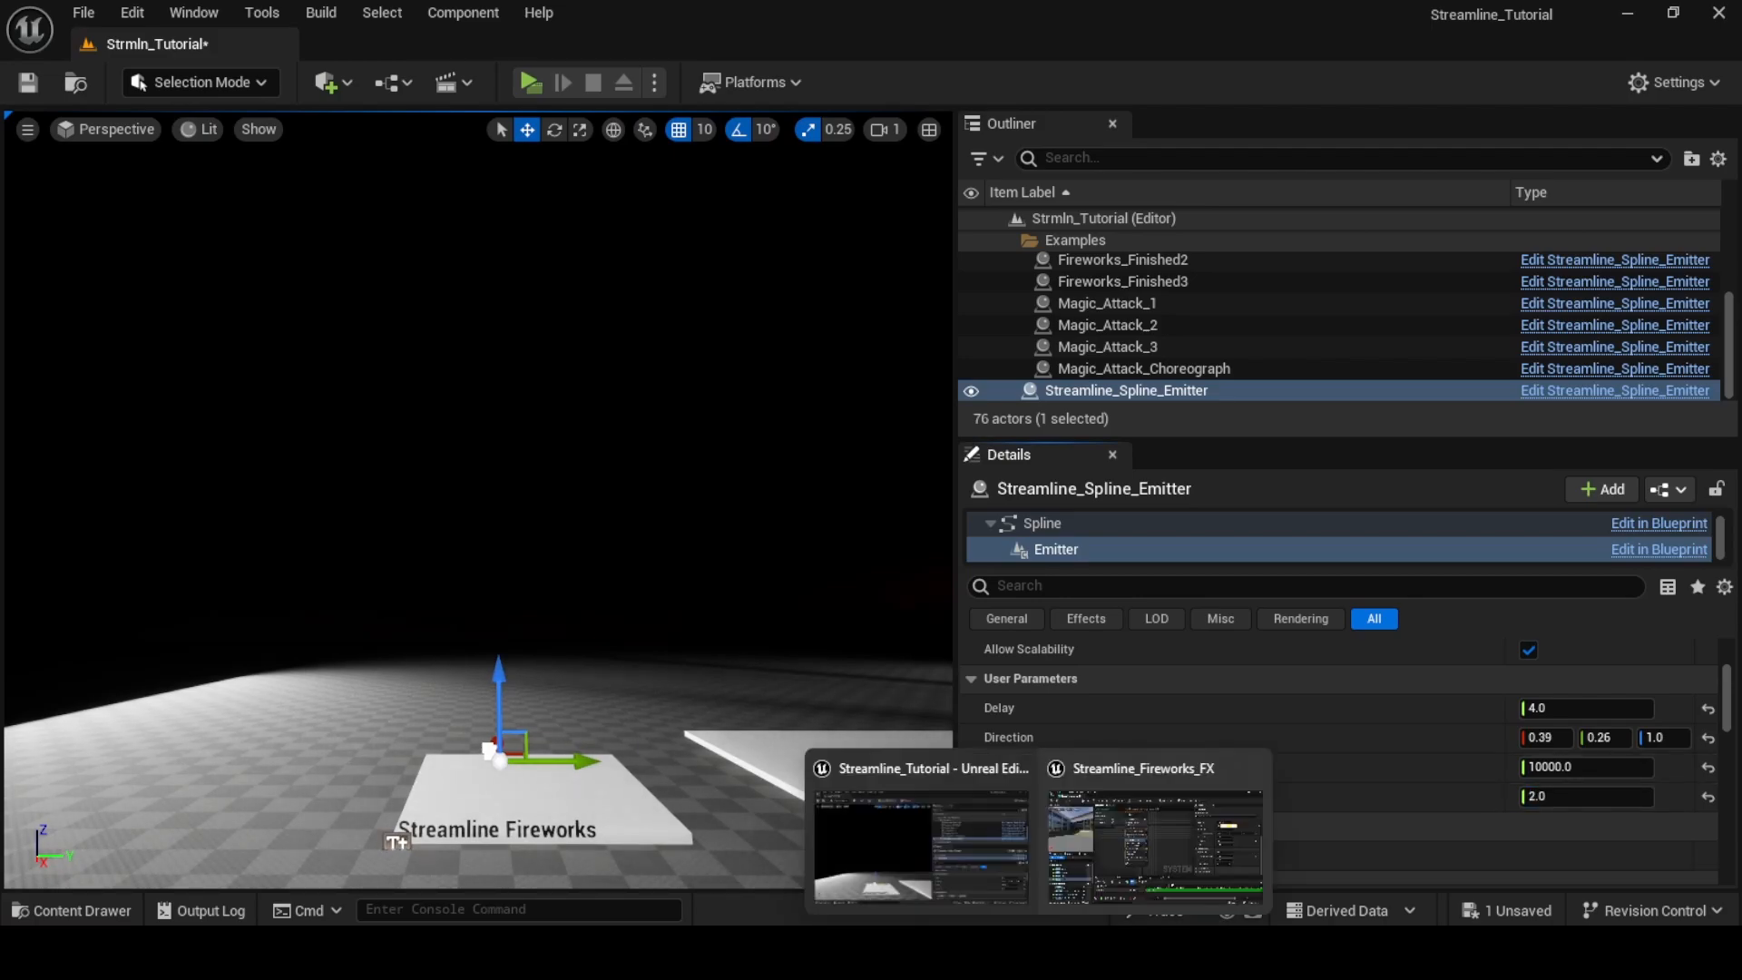
pyautogui.moveTo(685, 584); pyautogui.dragTo(748, 720, button='right')
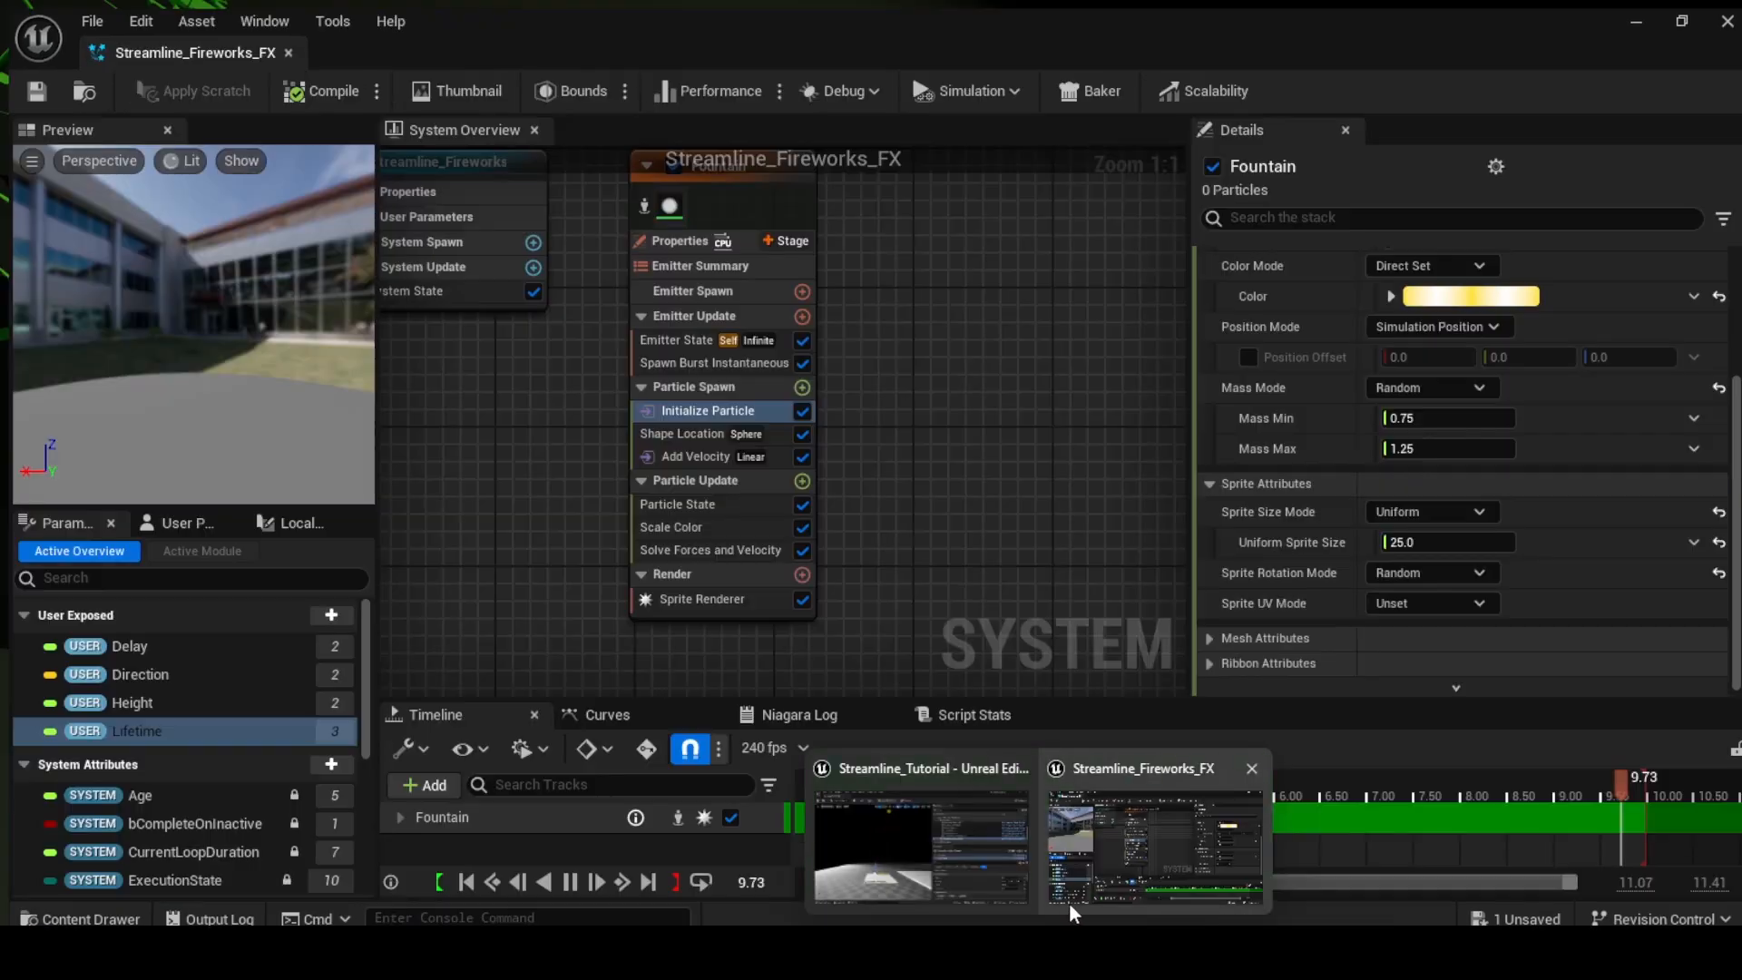
pyautogui.click(1147, 857)
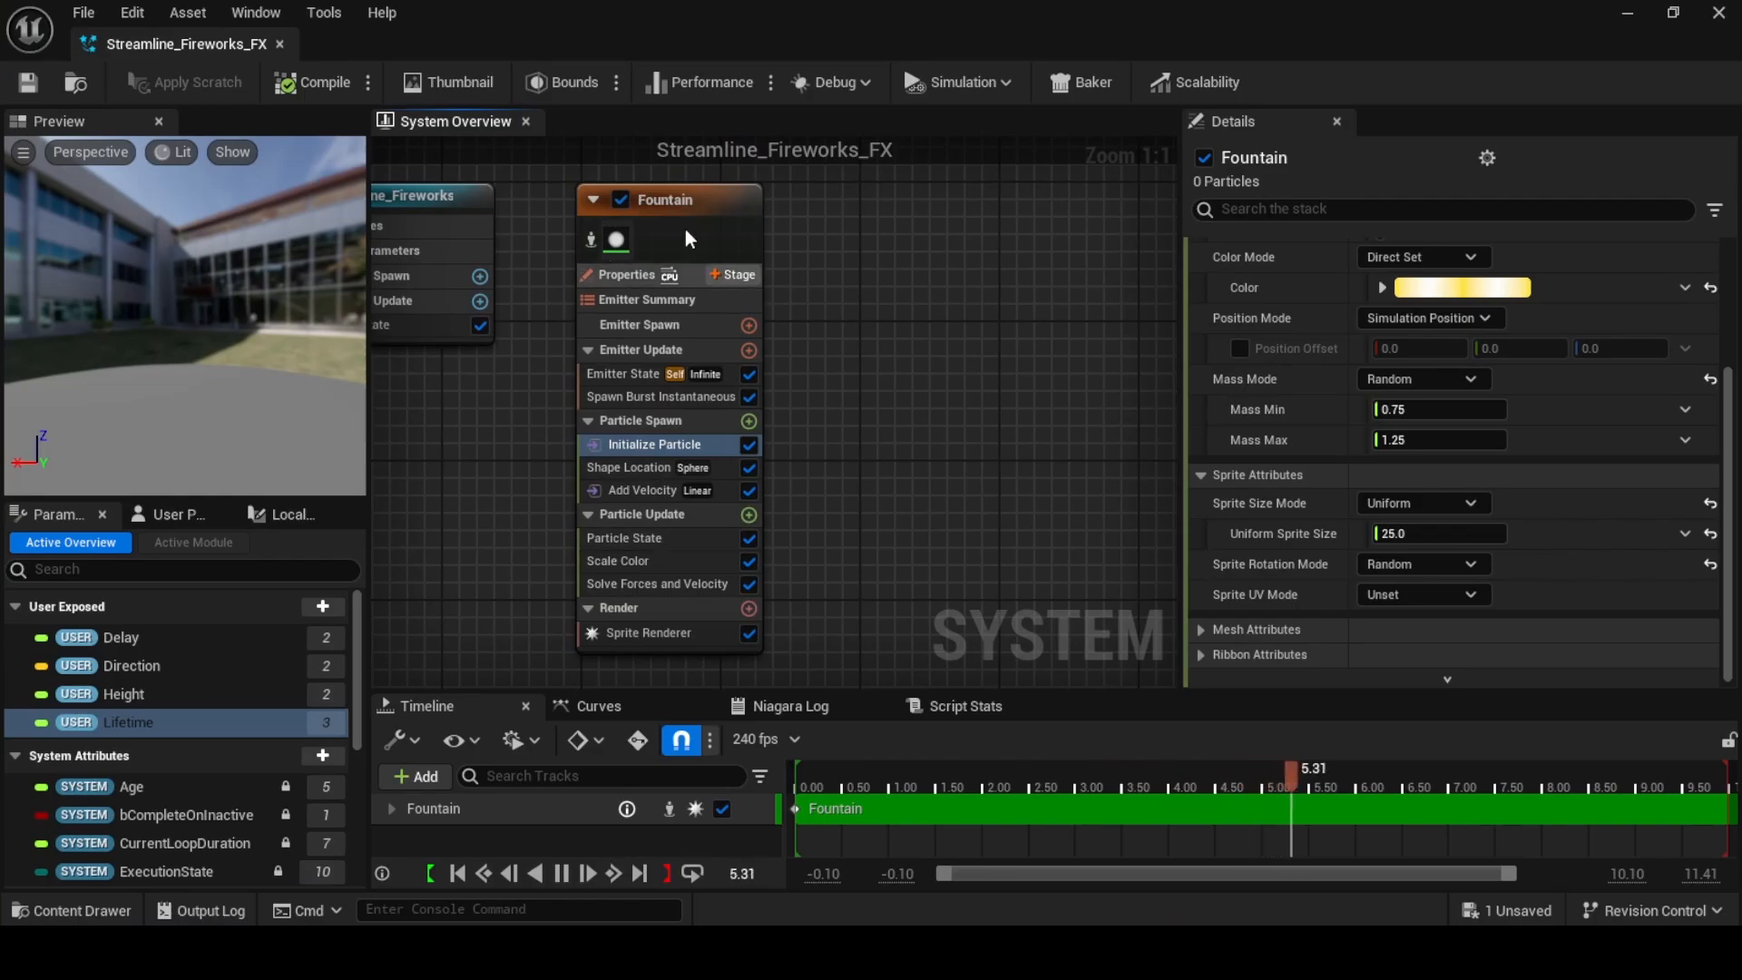
pyautogui.click(685, 203)
pyautogui.rightClick(683, 234)
pyautogui.click(784, 323)
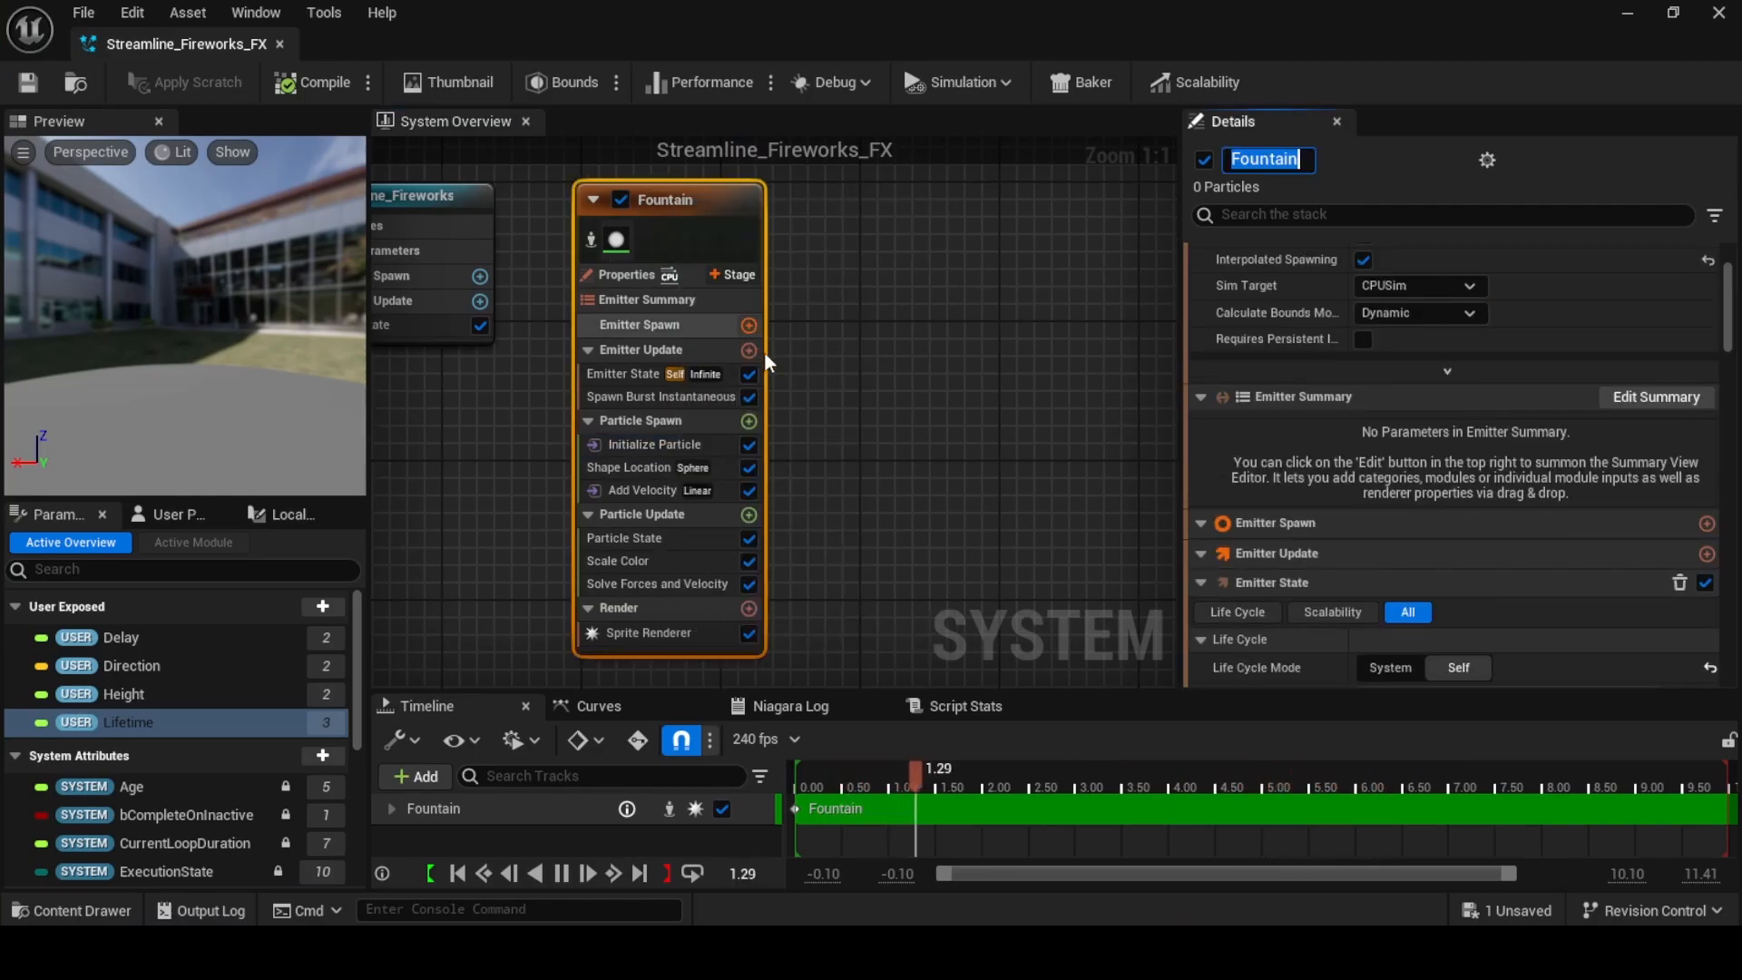
pyautogui.write('Rocket')
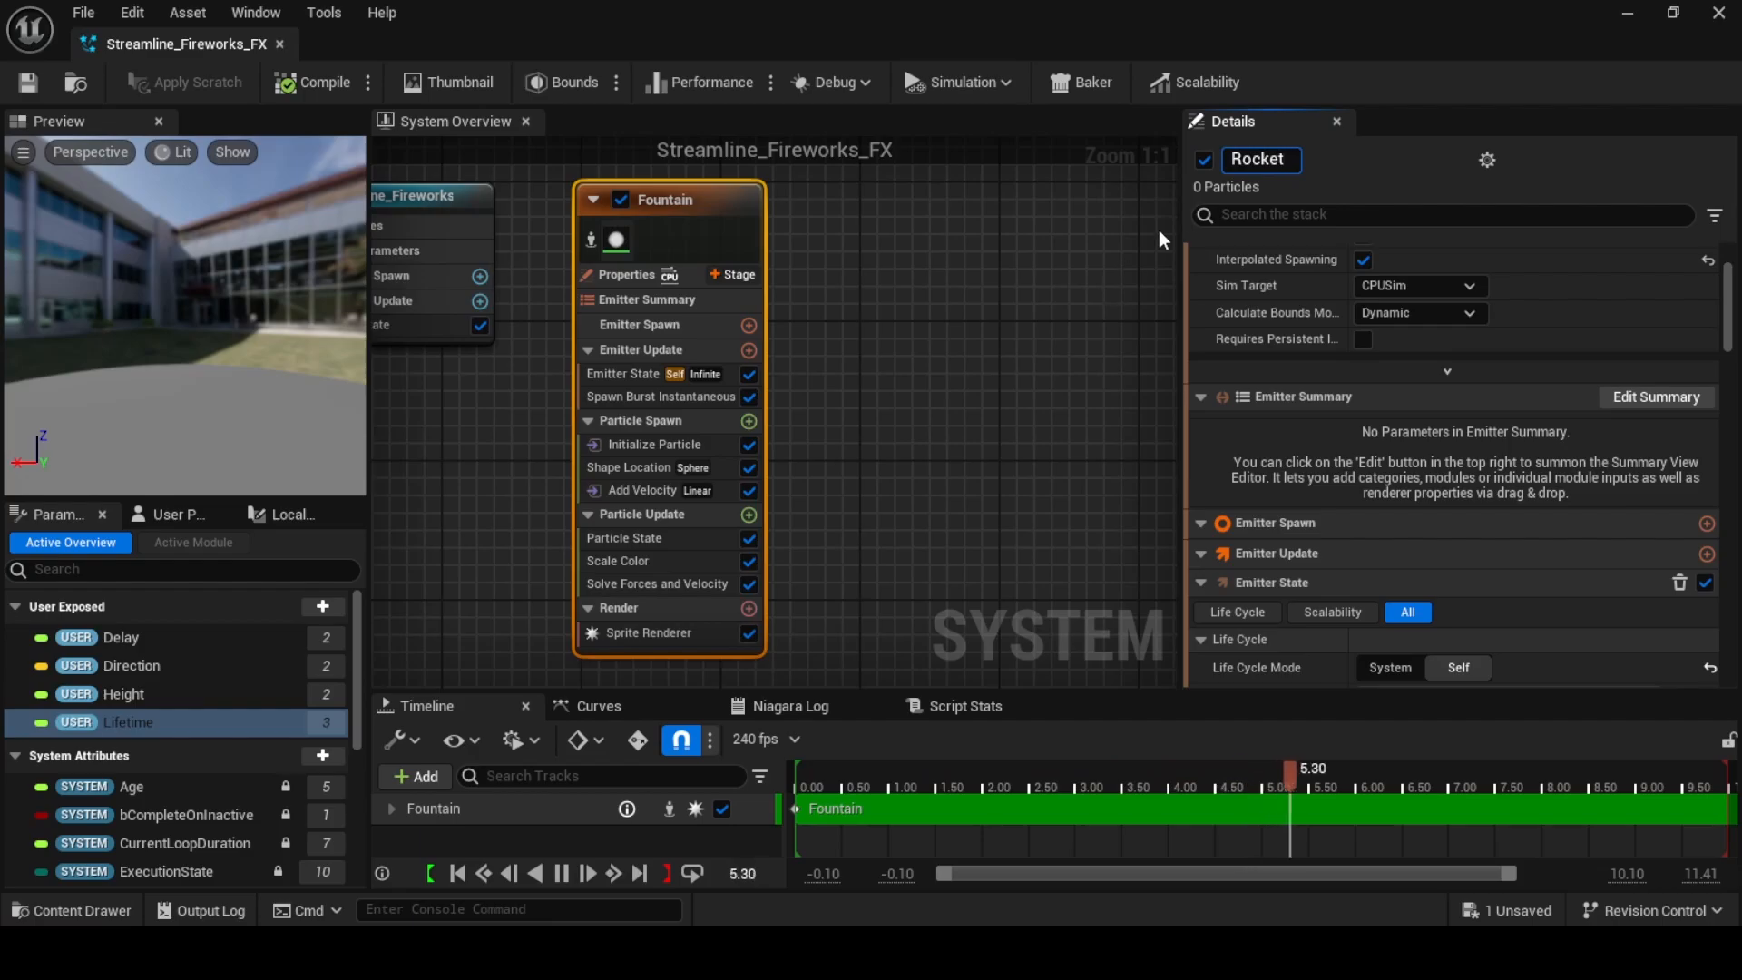
pyautogui.write('Firew')
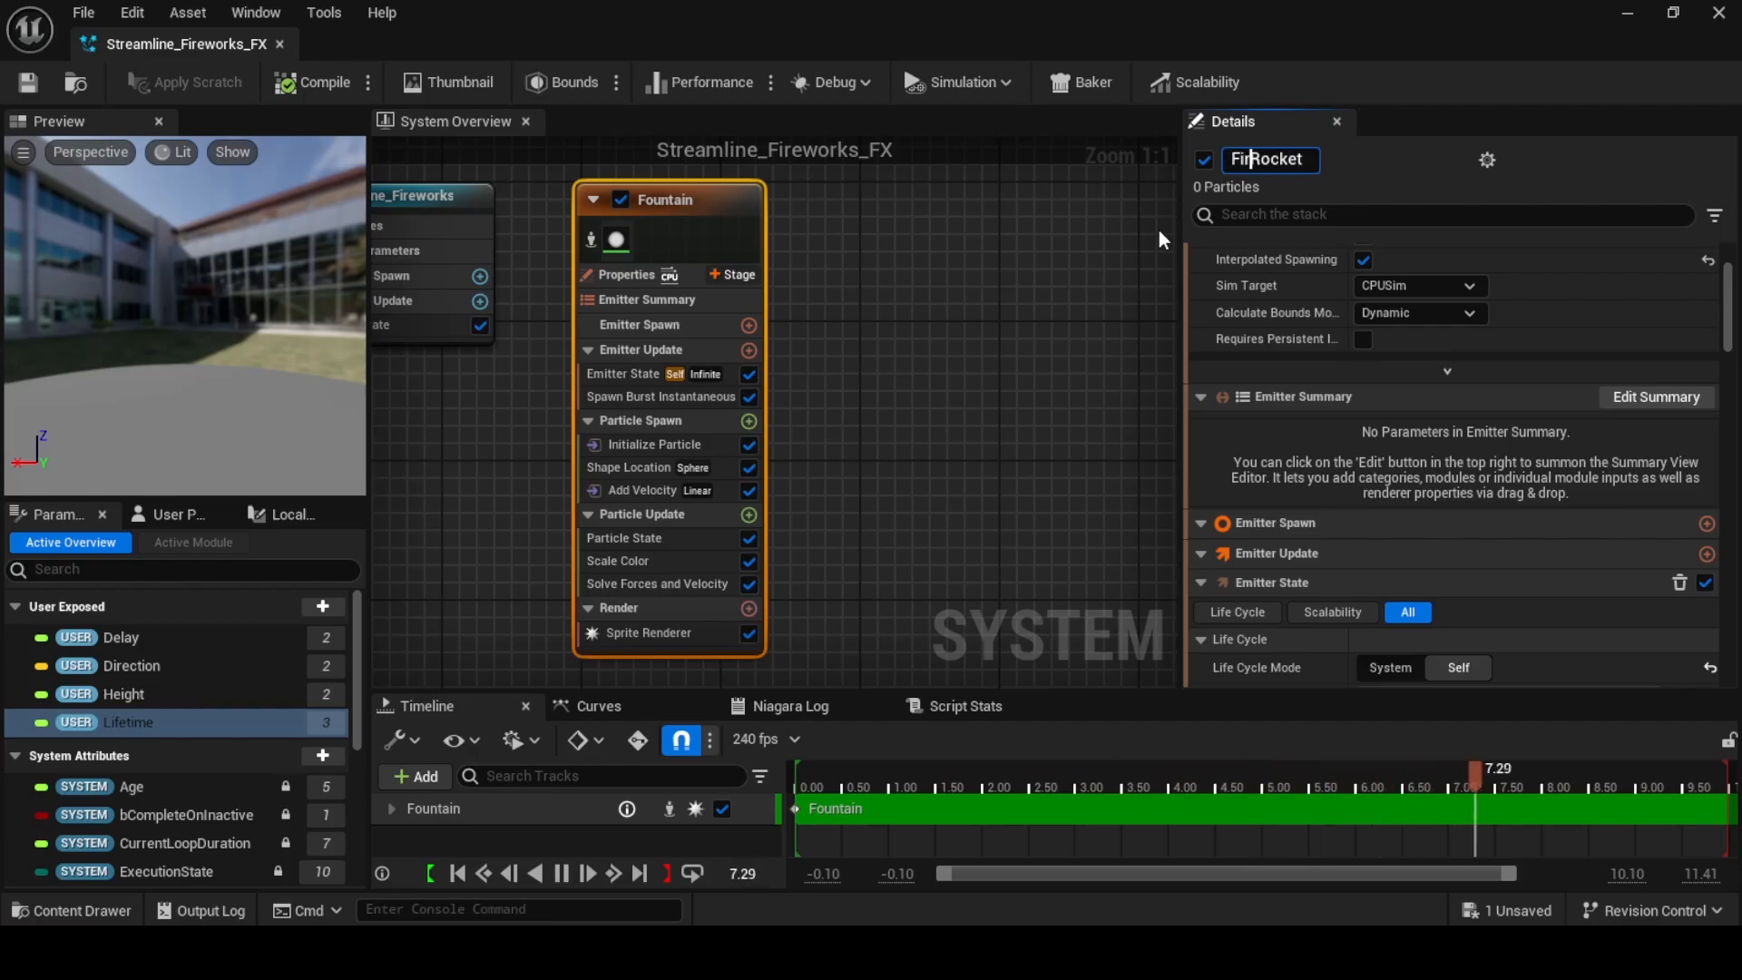
pyautogui.write('ork_')
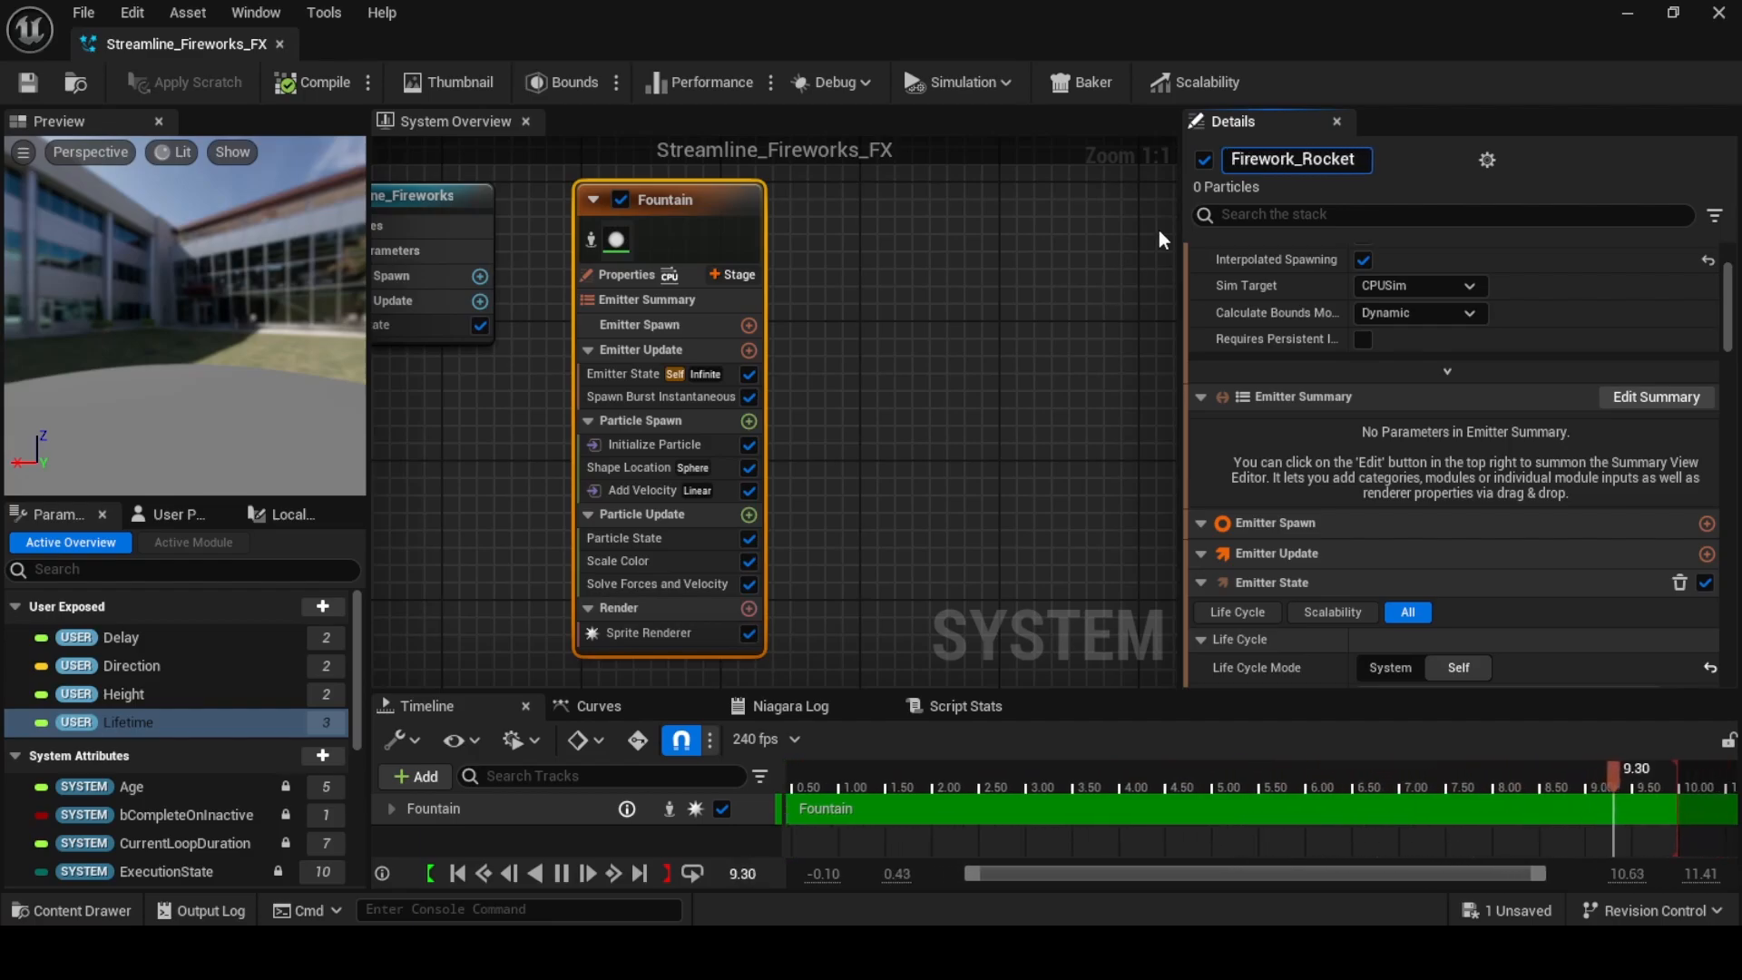
pyautogui.press('Return')
pyautogui.click(718, 226)
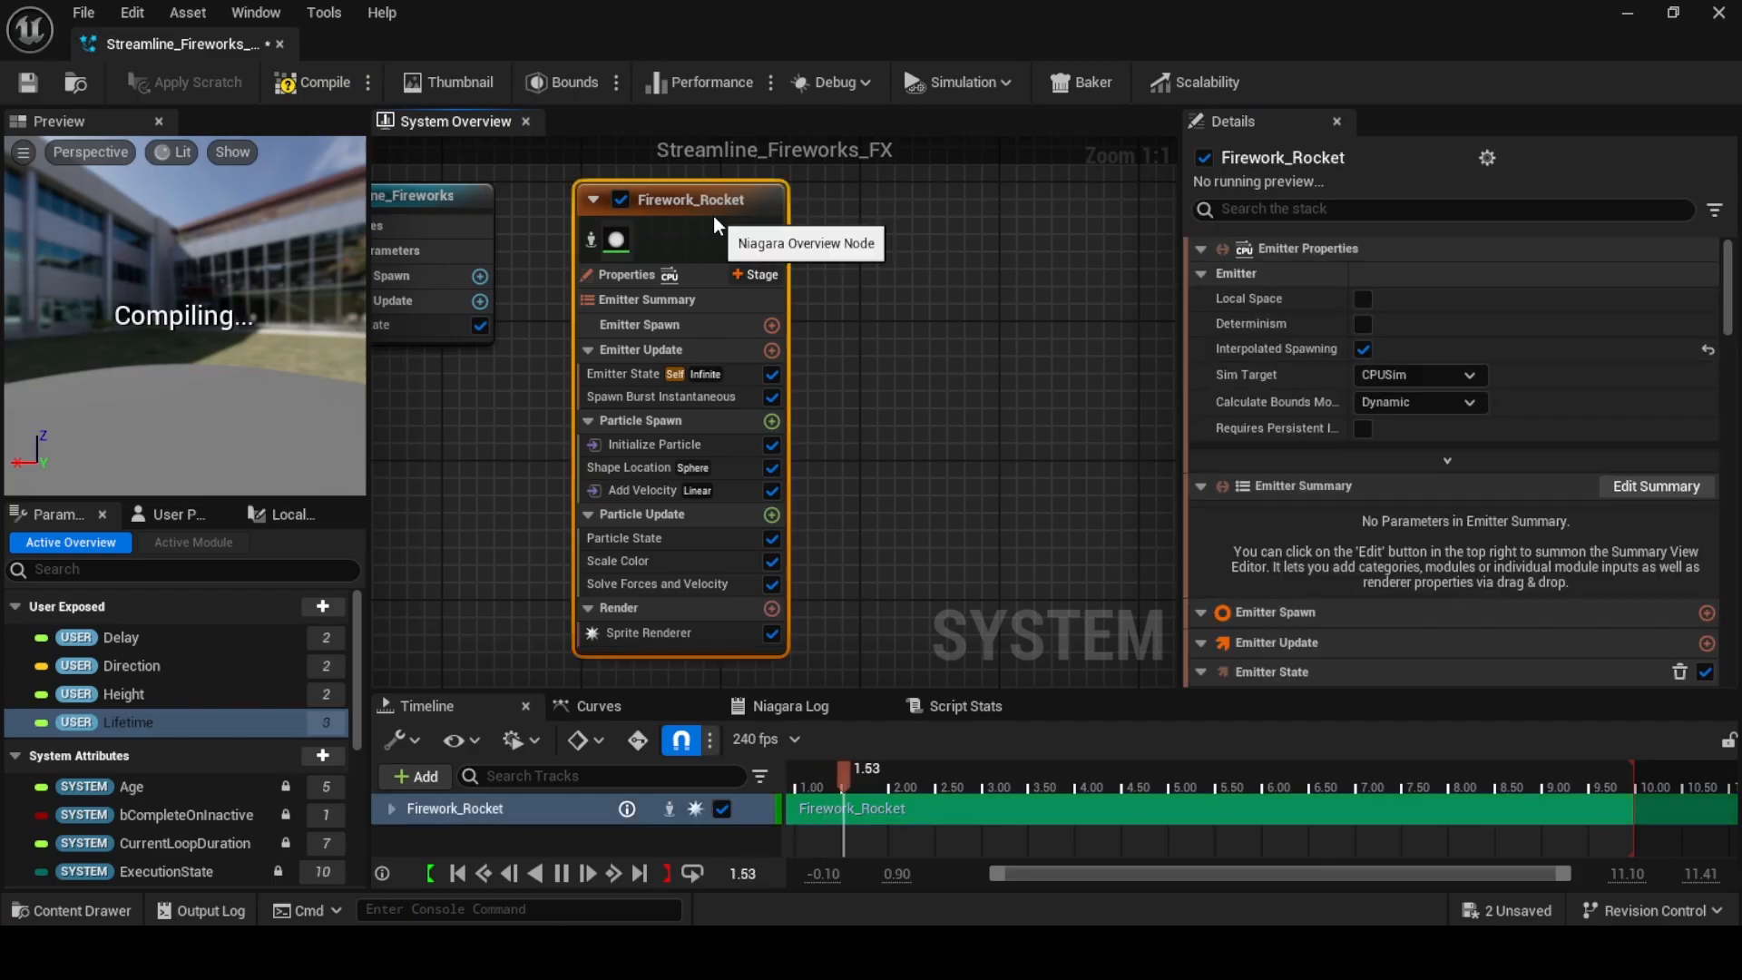
# Add a Generate Location Event module to Firework_Rocket's Particle Update and enable Requires Persistent IDs in its emitter properties
pyautogui.click(771, 515)
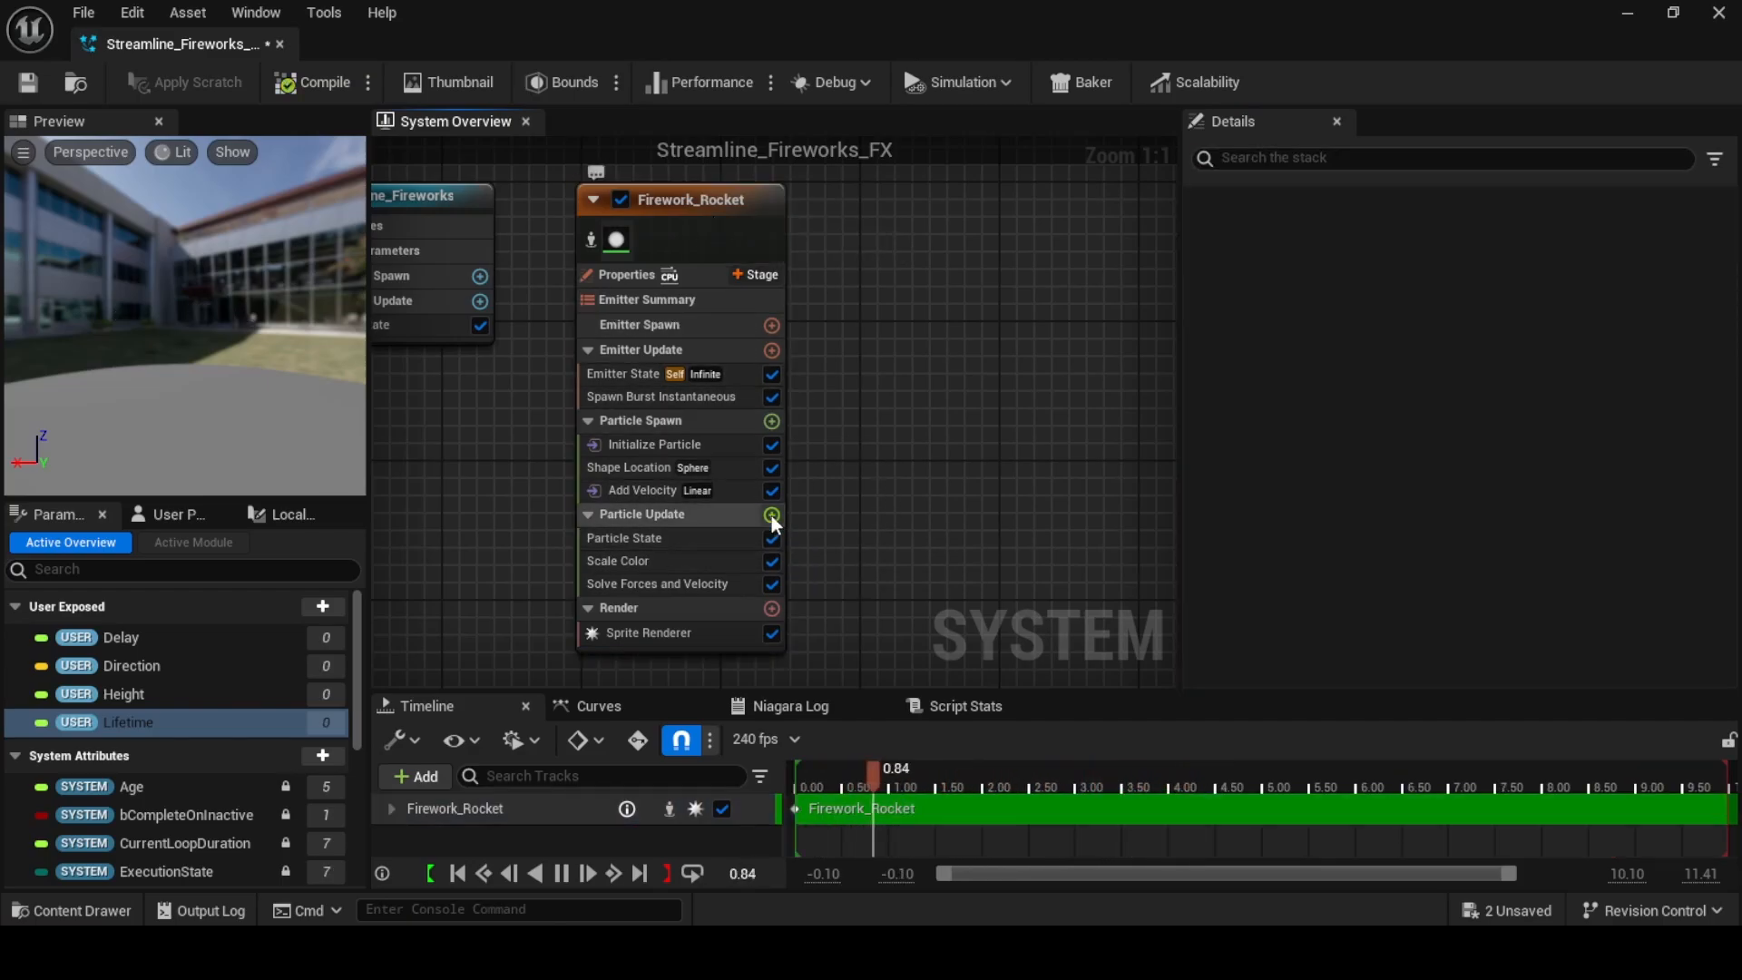
pyautogui.write('loc')
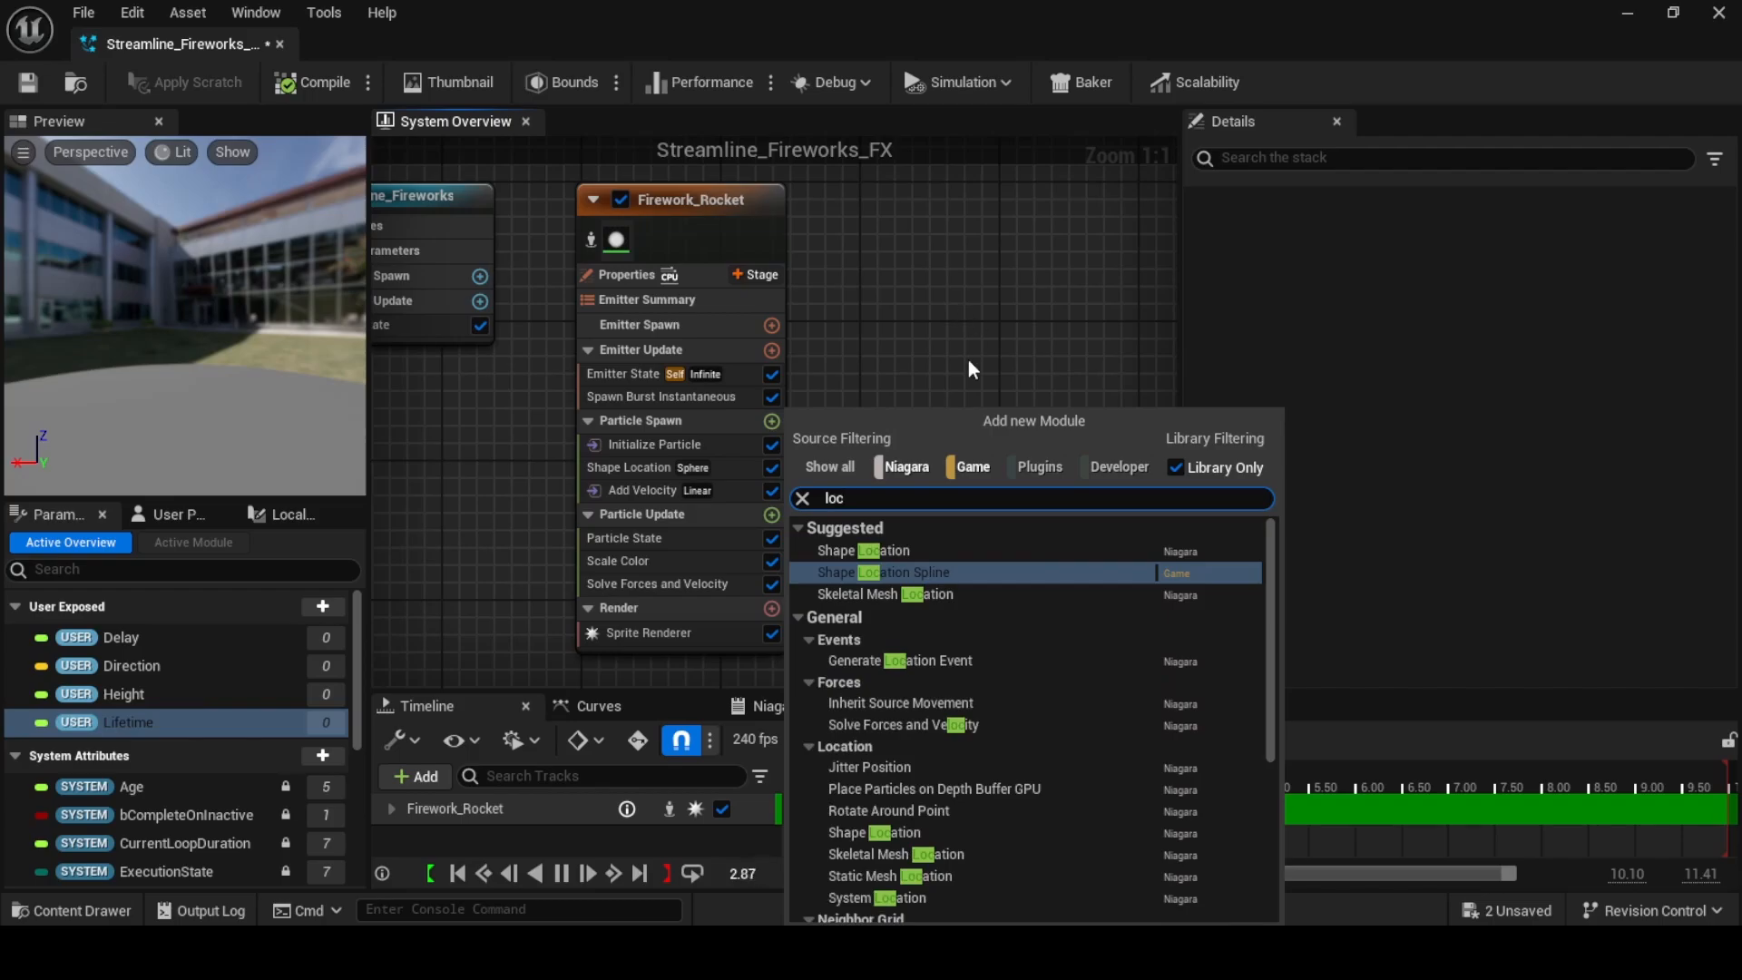
pyautogui.click(925, 660)
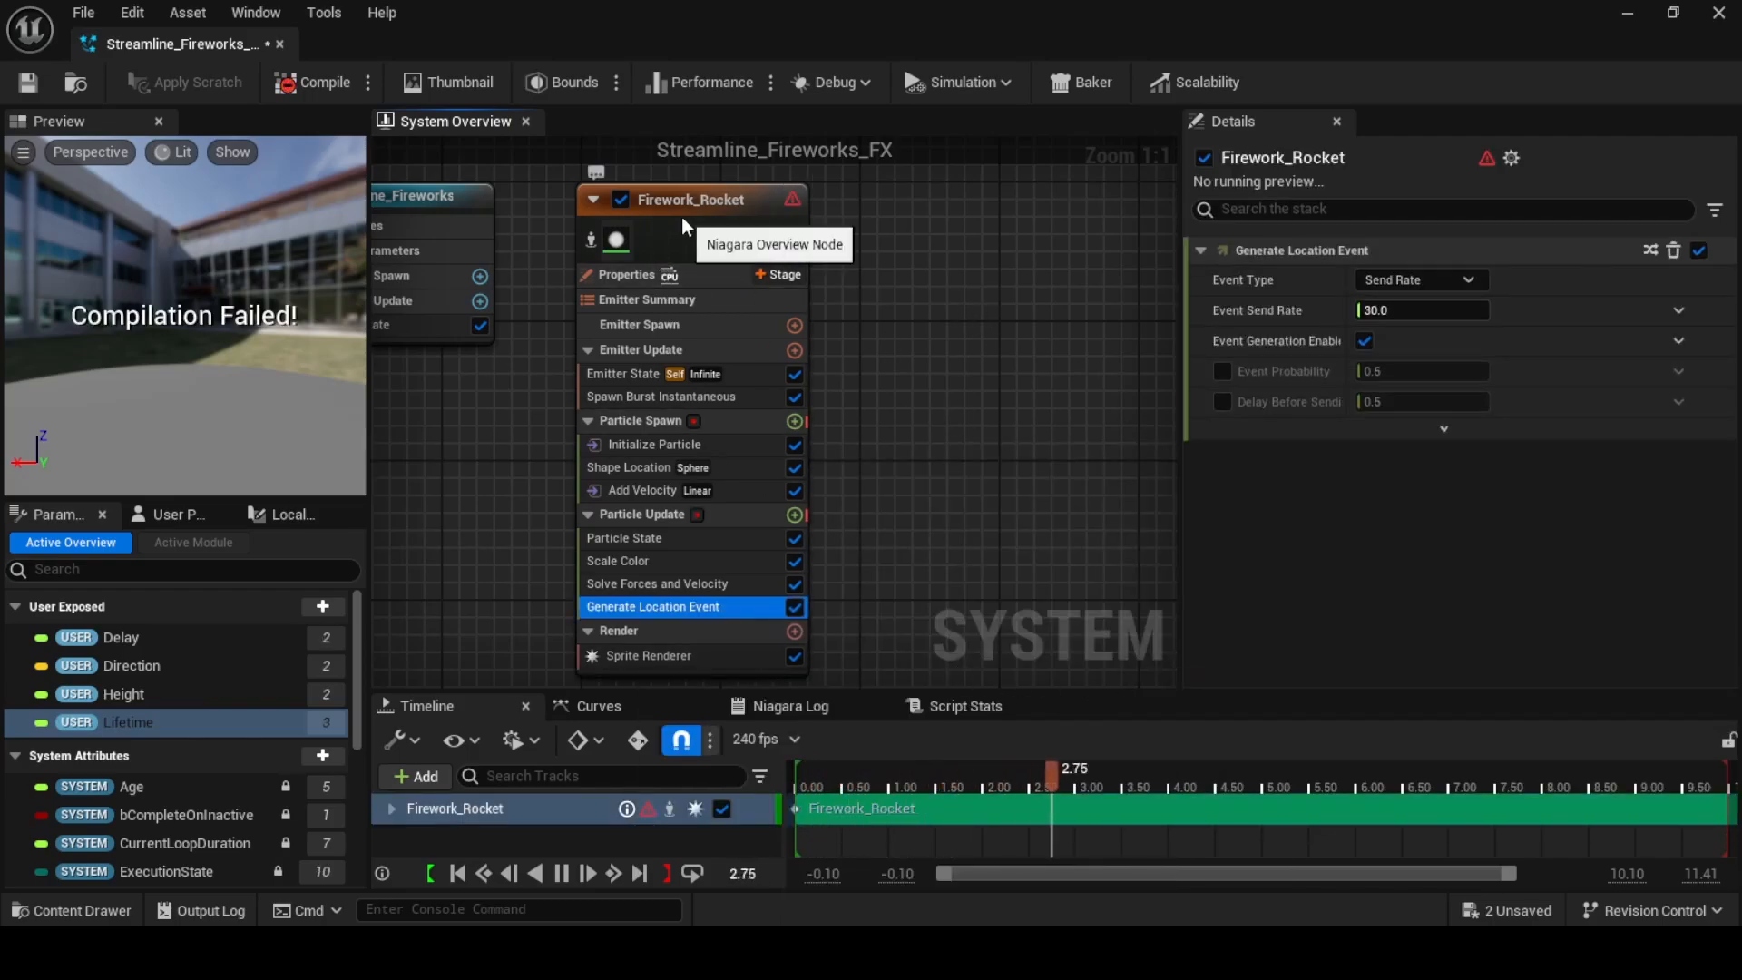
pyautogui.click(626, 274)
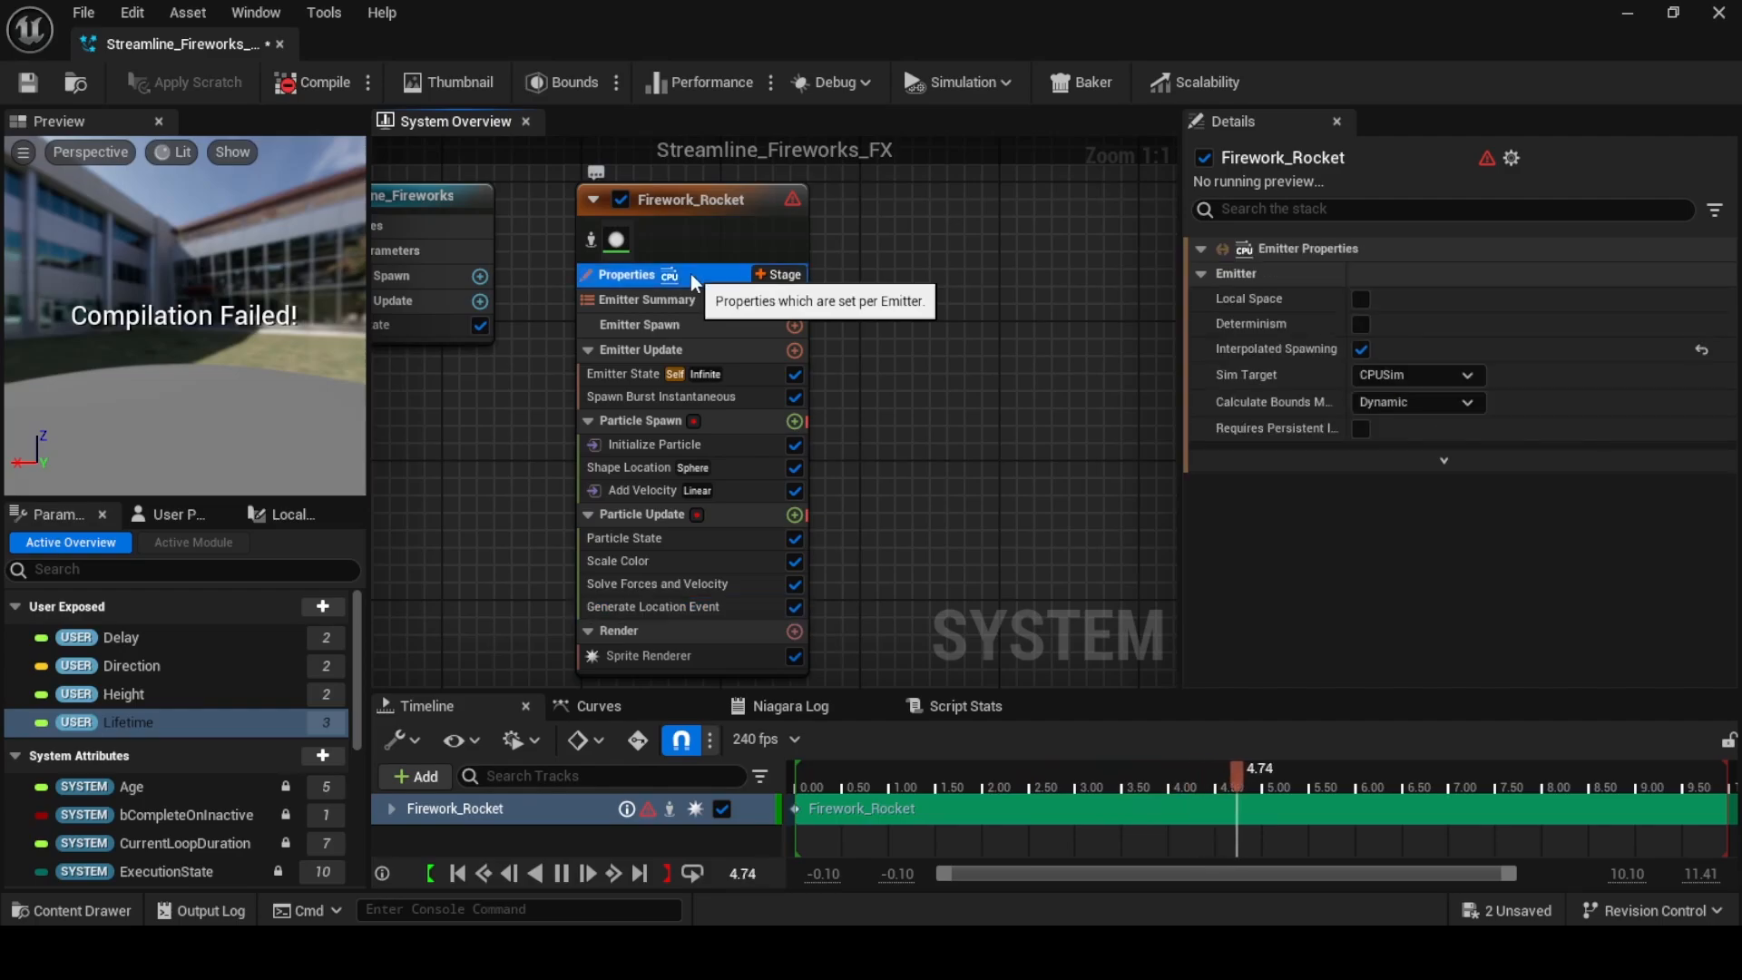
pyautogui.click(1360, 430)
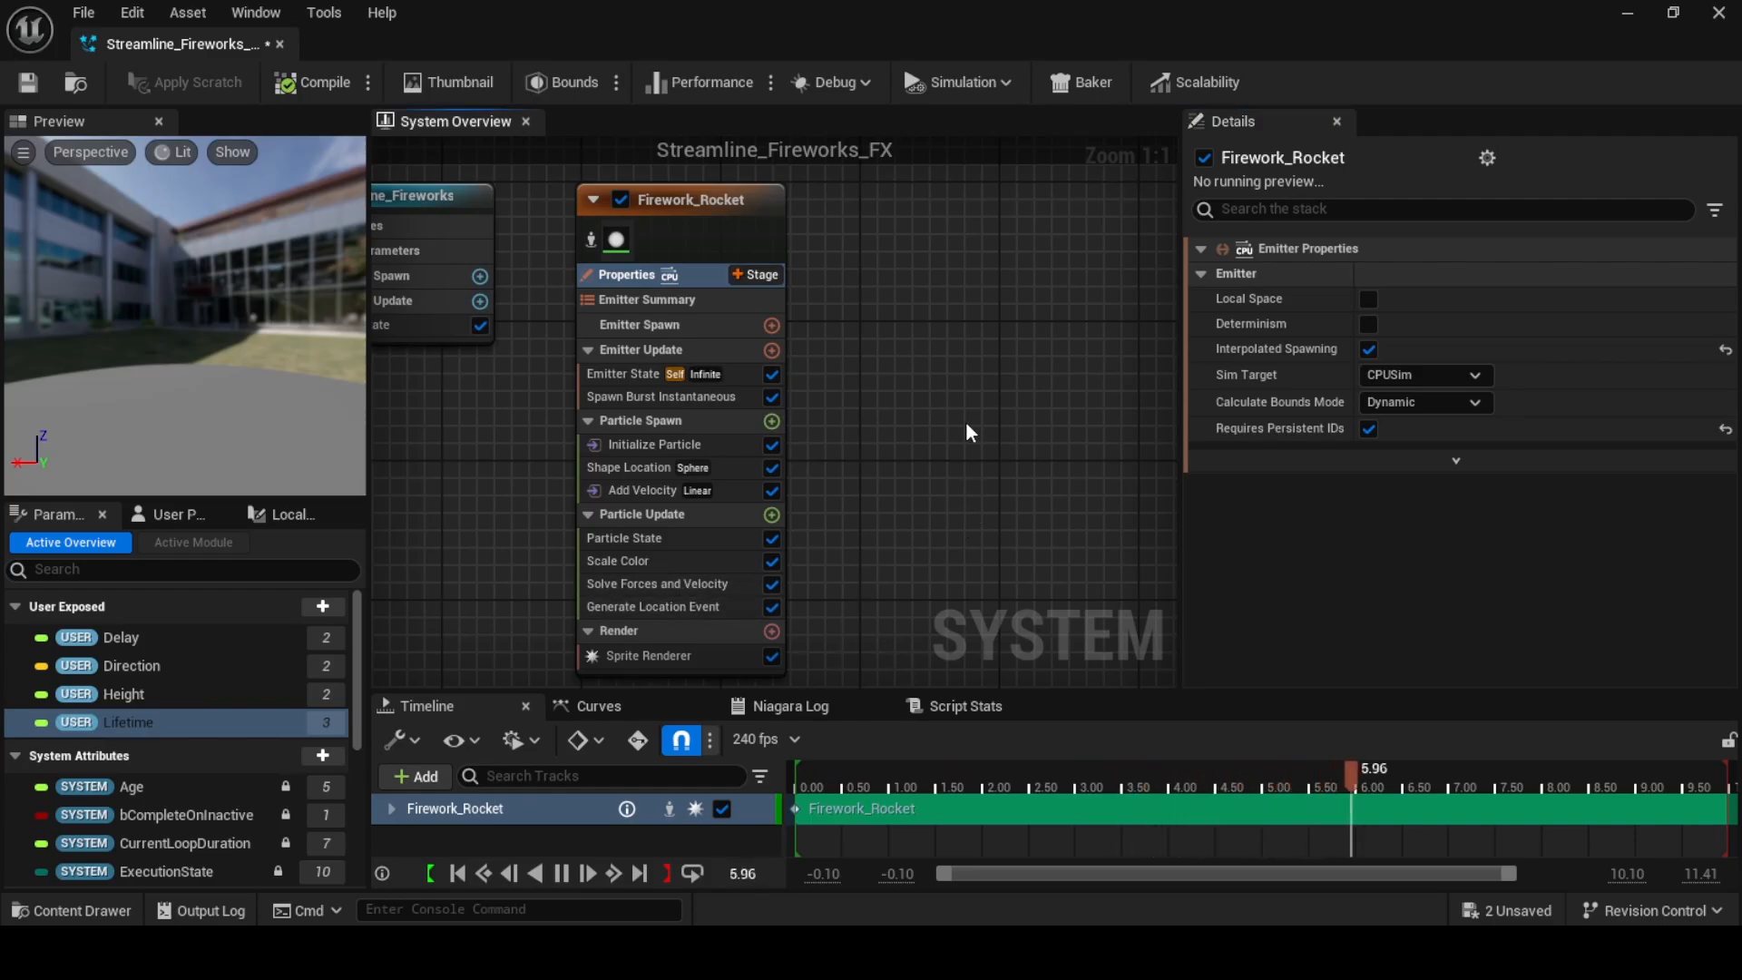
# Add an empty emitter, place it beside Firework_Rocket, and give it a Sprite Renderer
pyautogui.rightClick(952, 279)
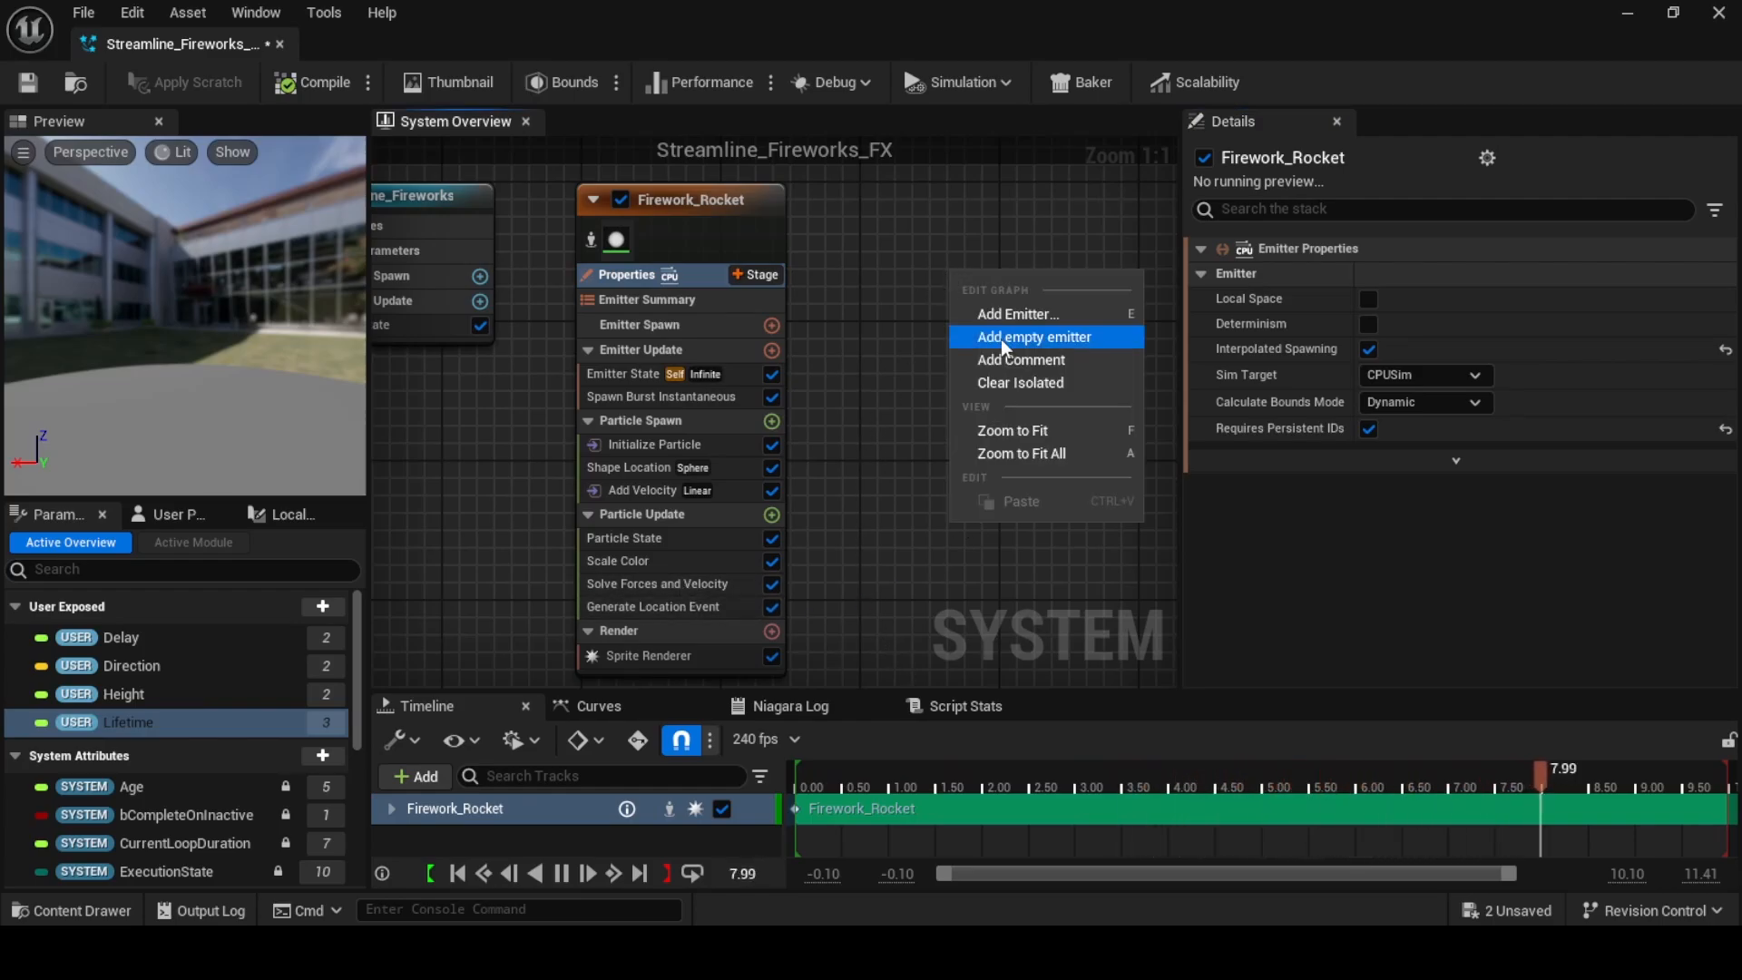
pyautogui.click(976, 337)
pyautogui.moveTo(575, 291); pyautogui.dragTo(723, 324, button='right')
pyautogui.moveTo(921, 349); pyautogui.dragTo(851, 230)
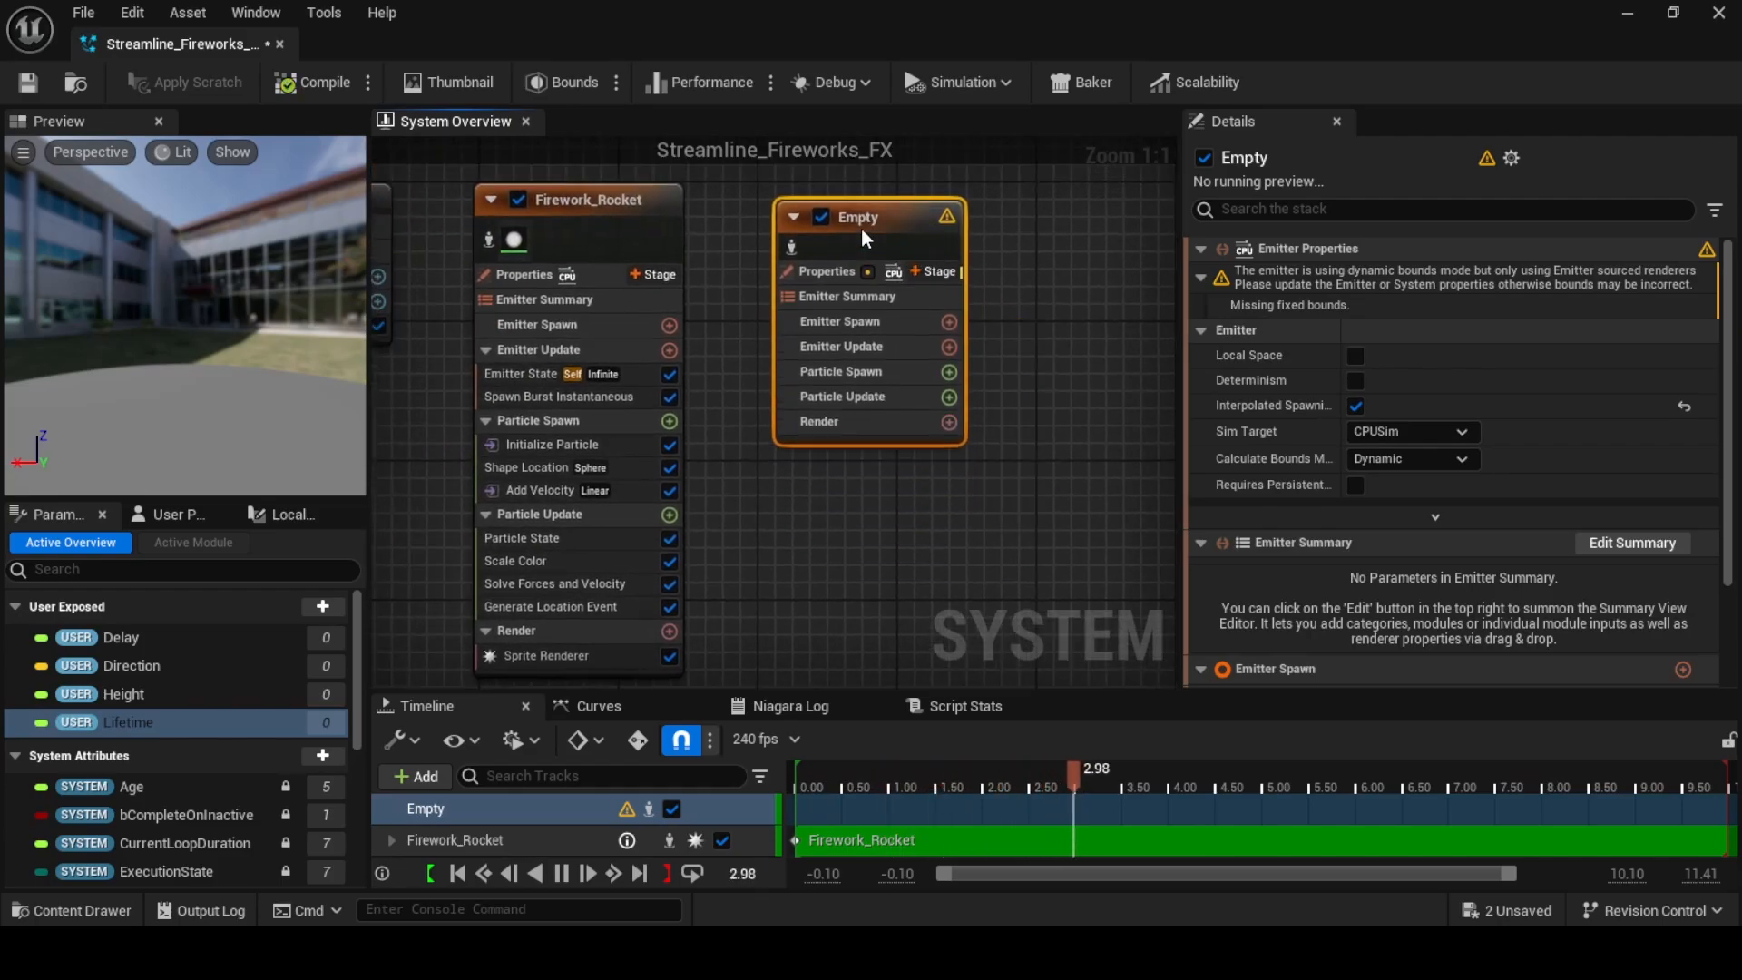
pyautogui.click(949, 422)
pyautogui.write('spri')
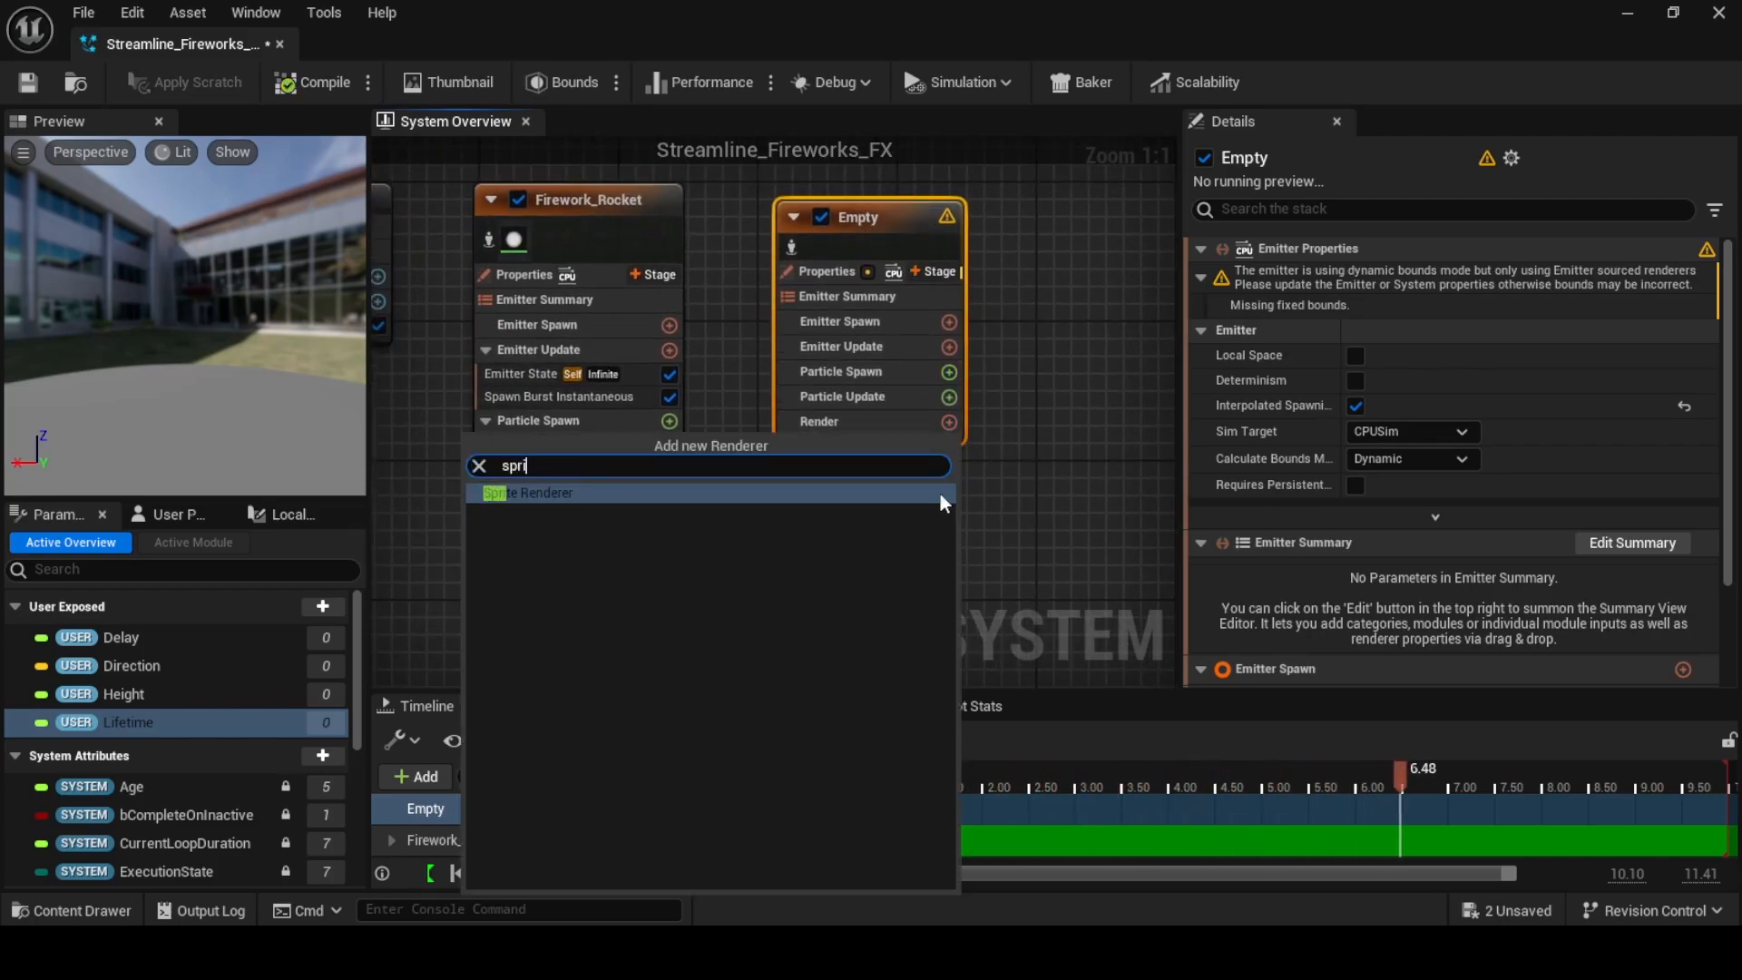
pyautogui.click(942, 496)
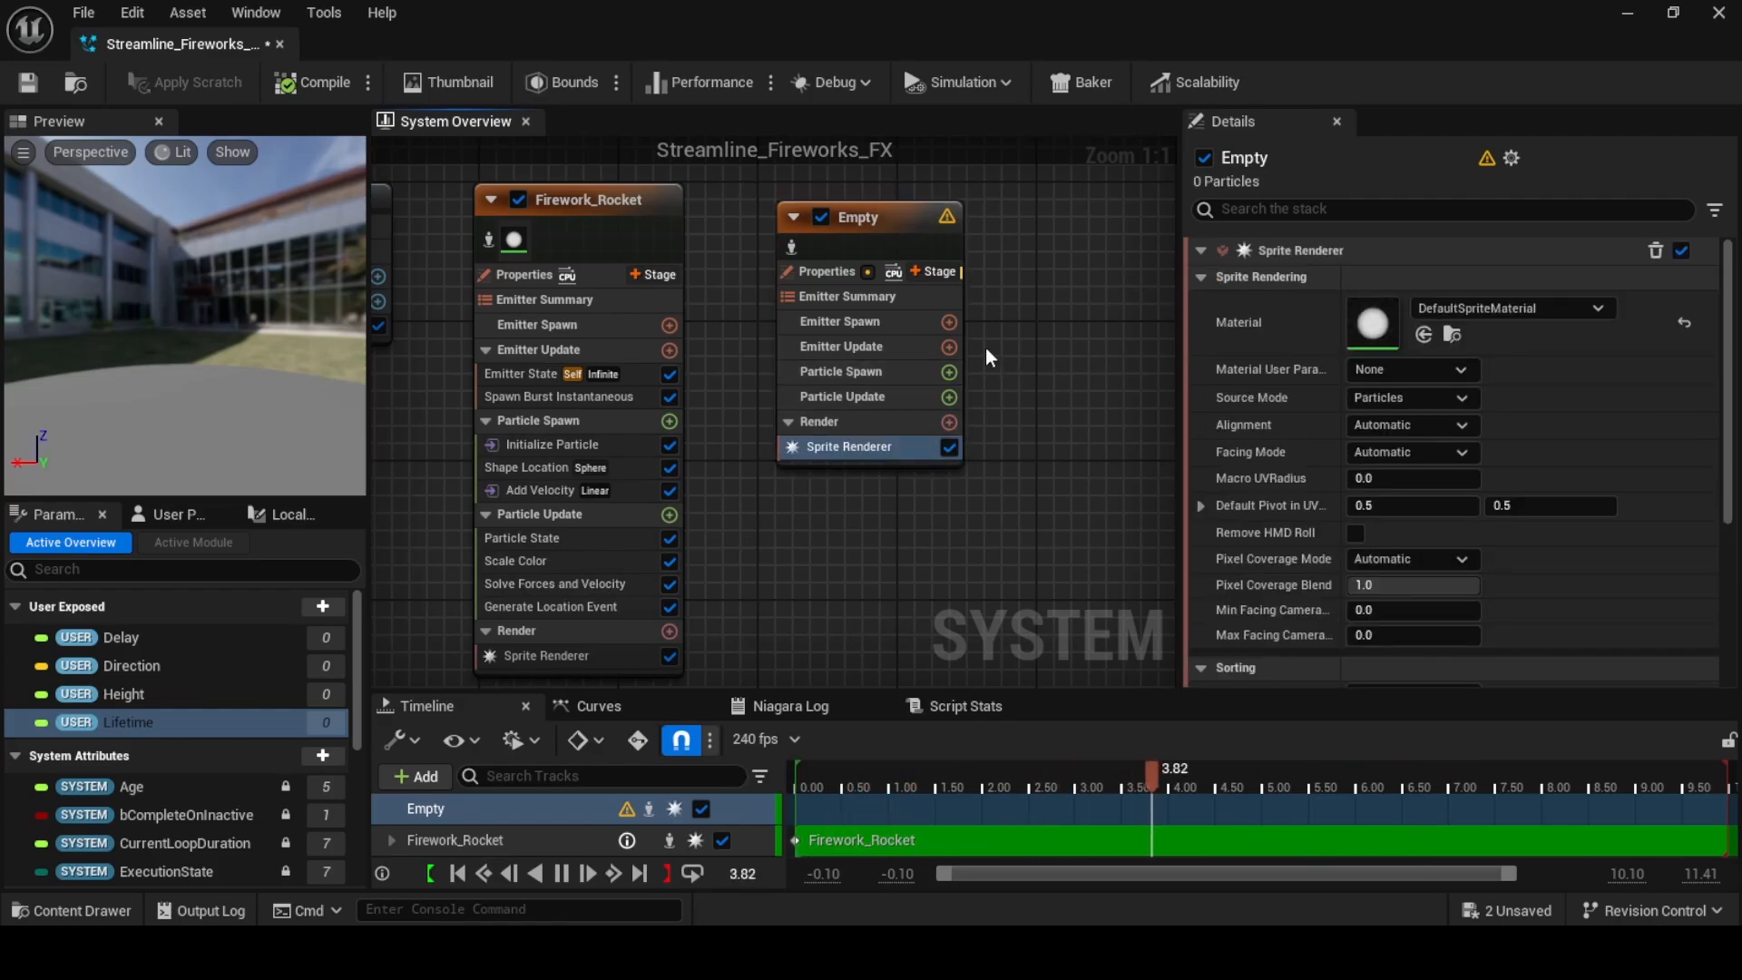
# Add an Emitter State module to the empty emitter's Emitter Update, with Life Cycle Mode Self and Loop Duration 2.0
pyautogui.click(949, 346)
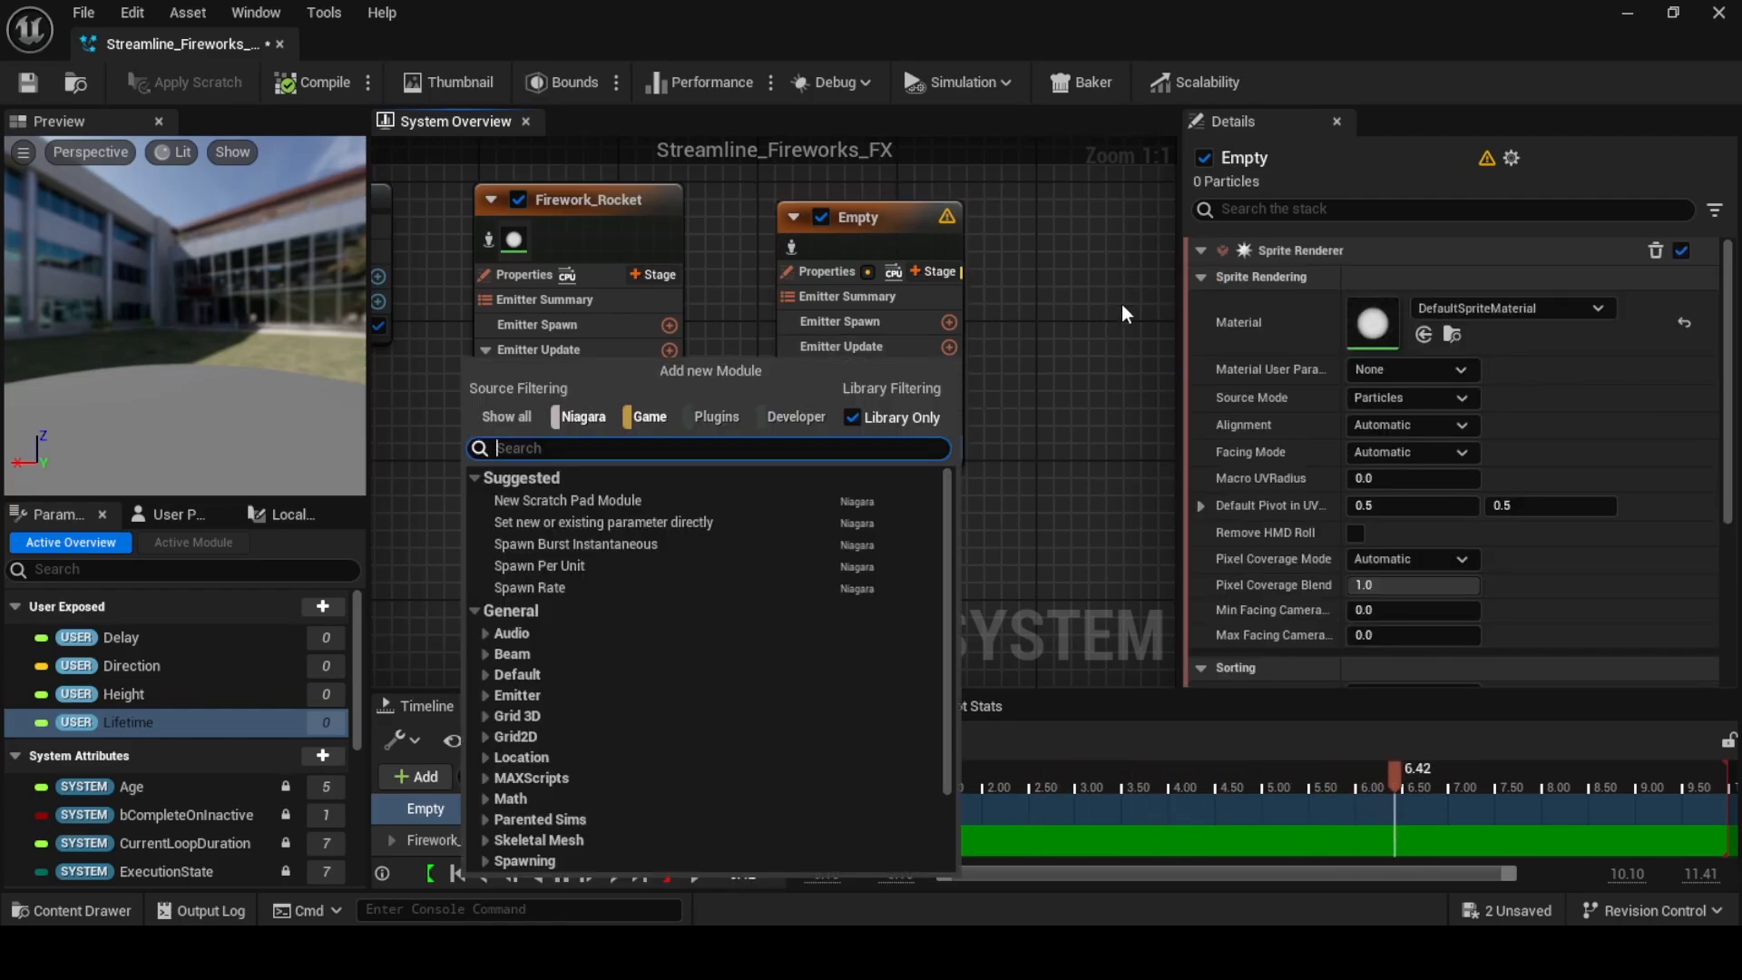
pyautogui.write('emit')
pyautogui.click(608, 542)
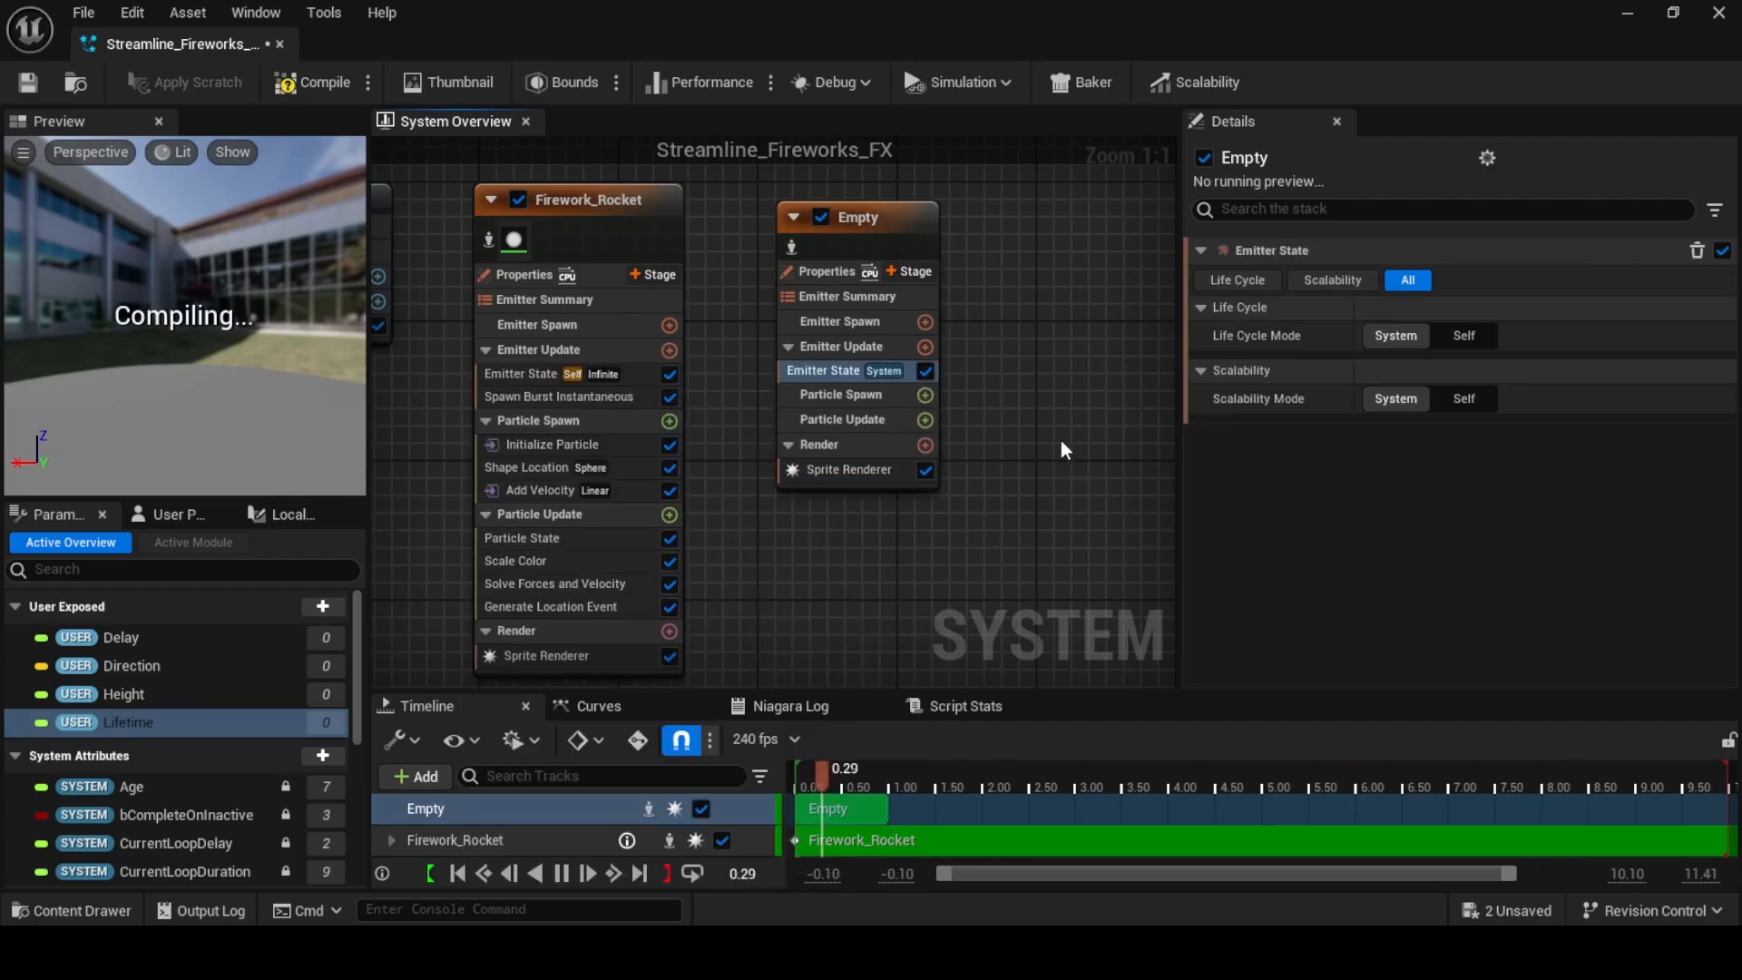
pyautogui.click(1472, 337)
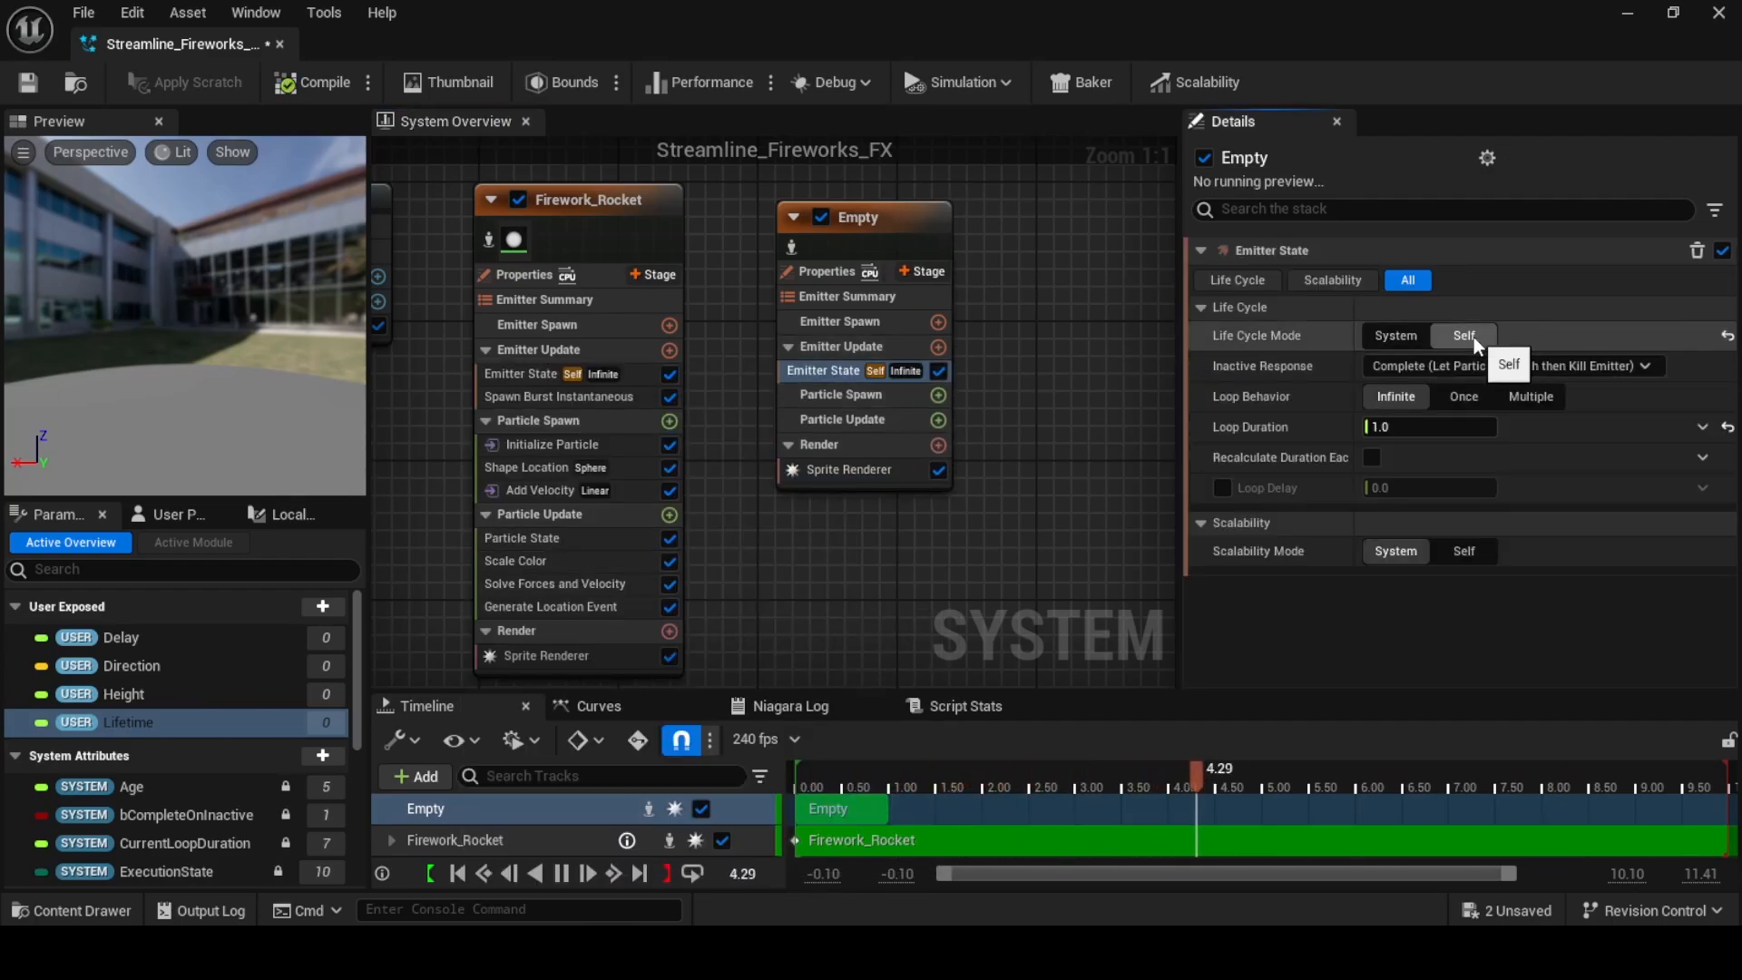
pyautogui.click(1431, 426)
pyautogui.write('2')
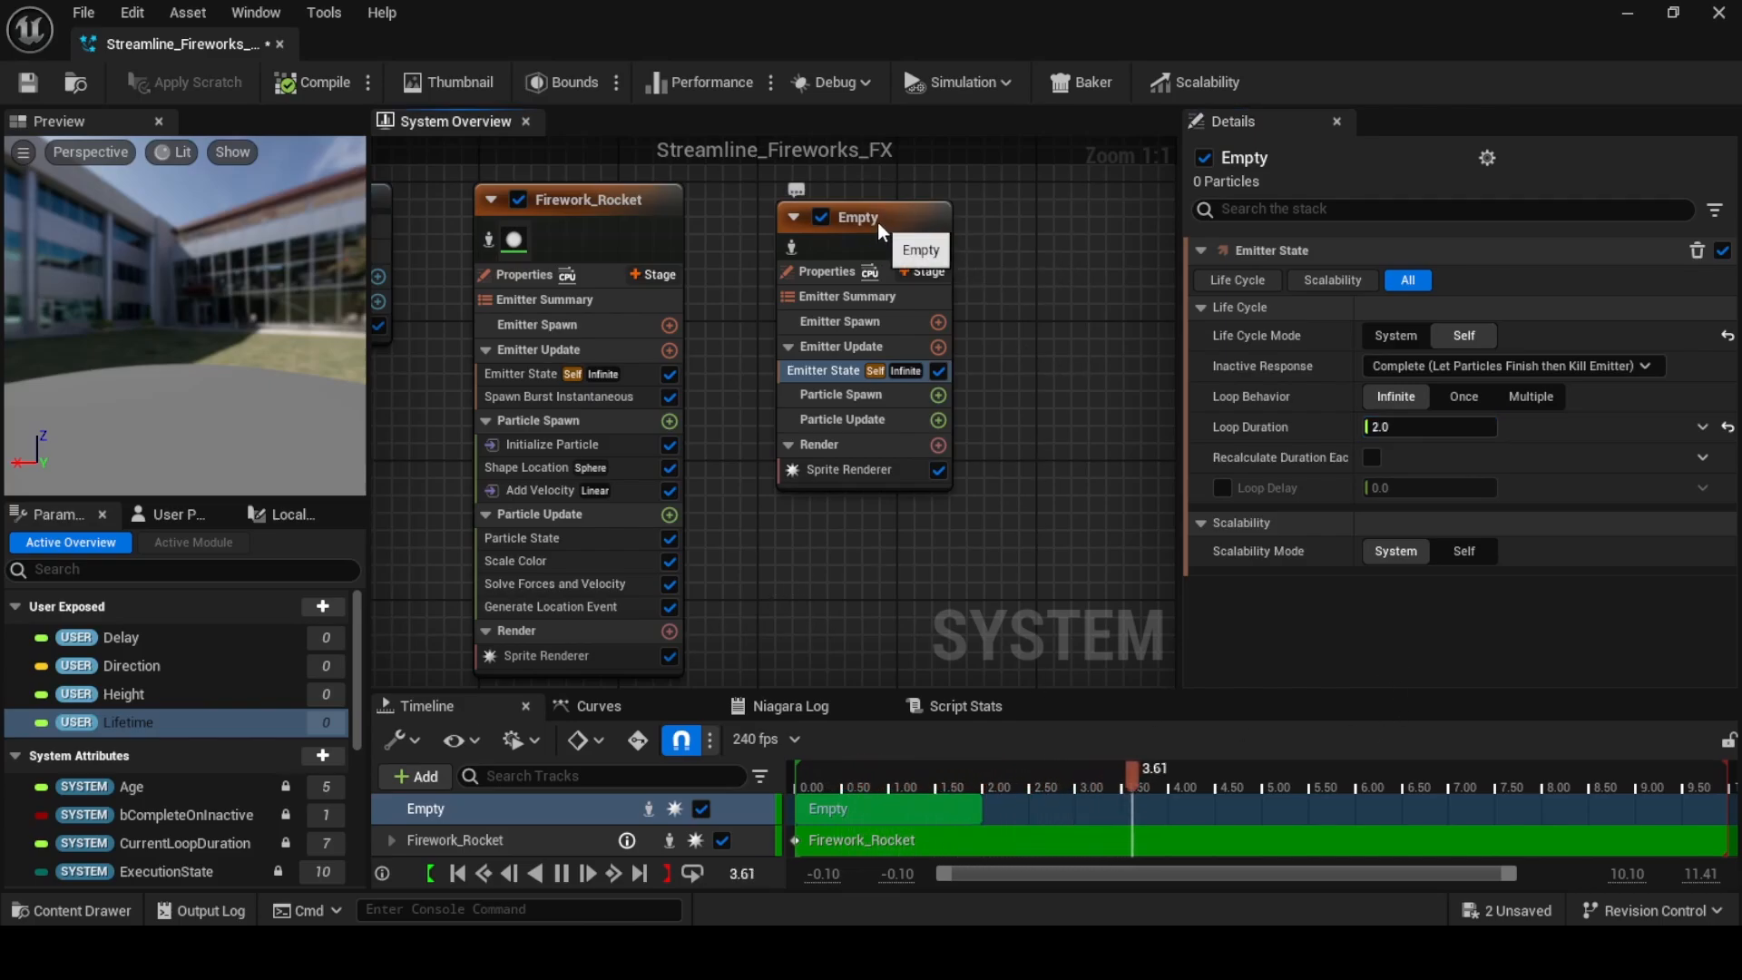
# Add an Event Handler stage to the empty emitter and place a Receive Location Event module in it
pyautogui.click(936, 281)
pyautogui.click(572, 363)
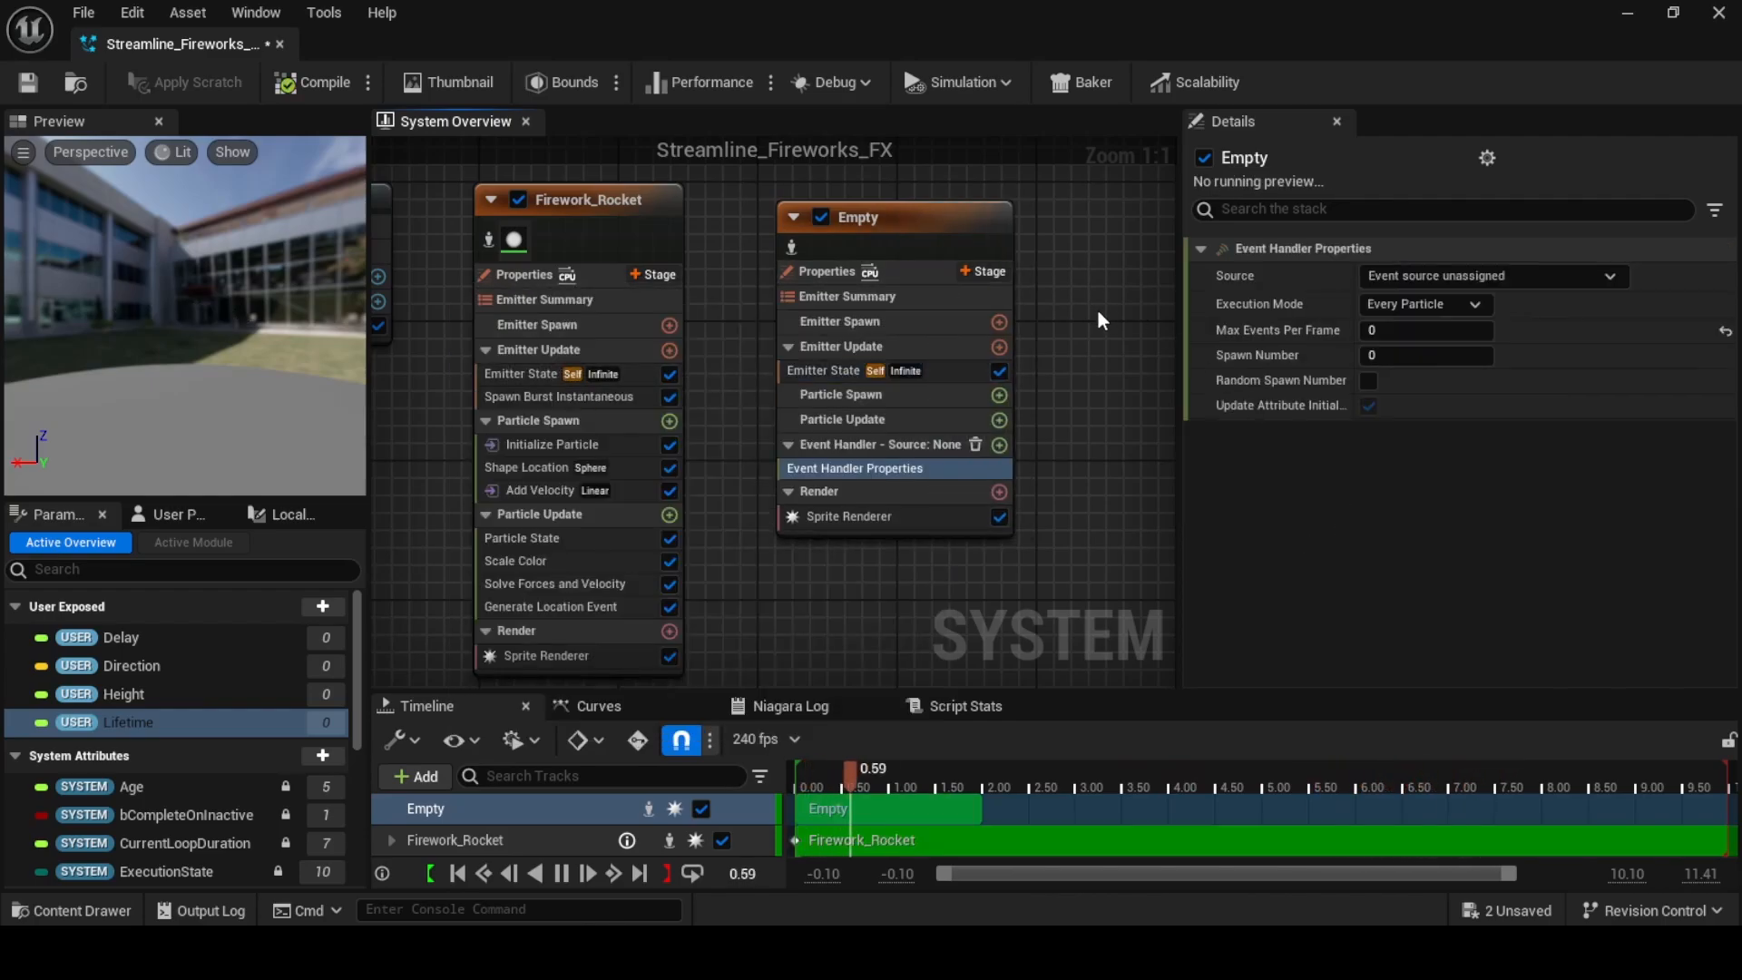
pyautogui.click(999, 445)
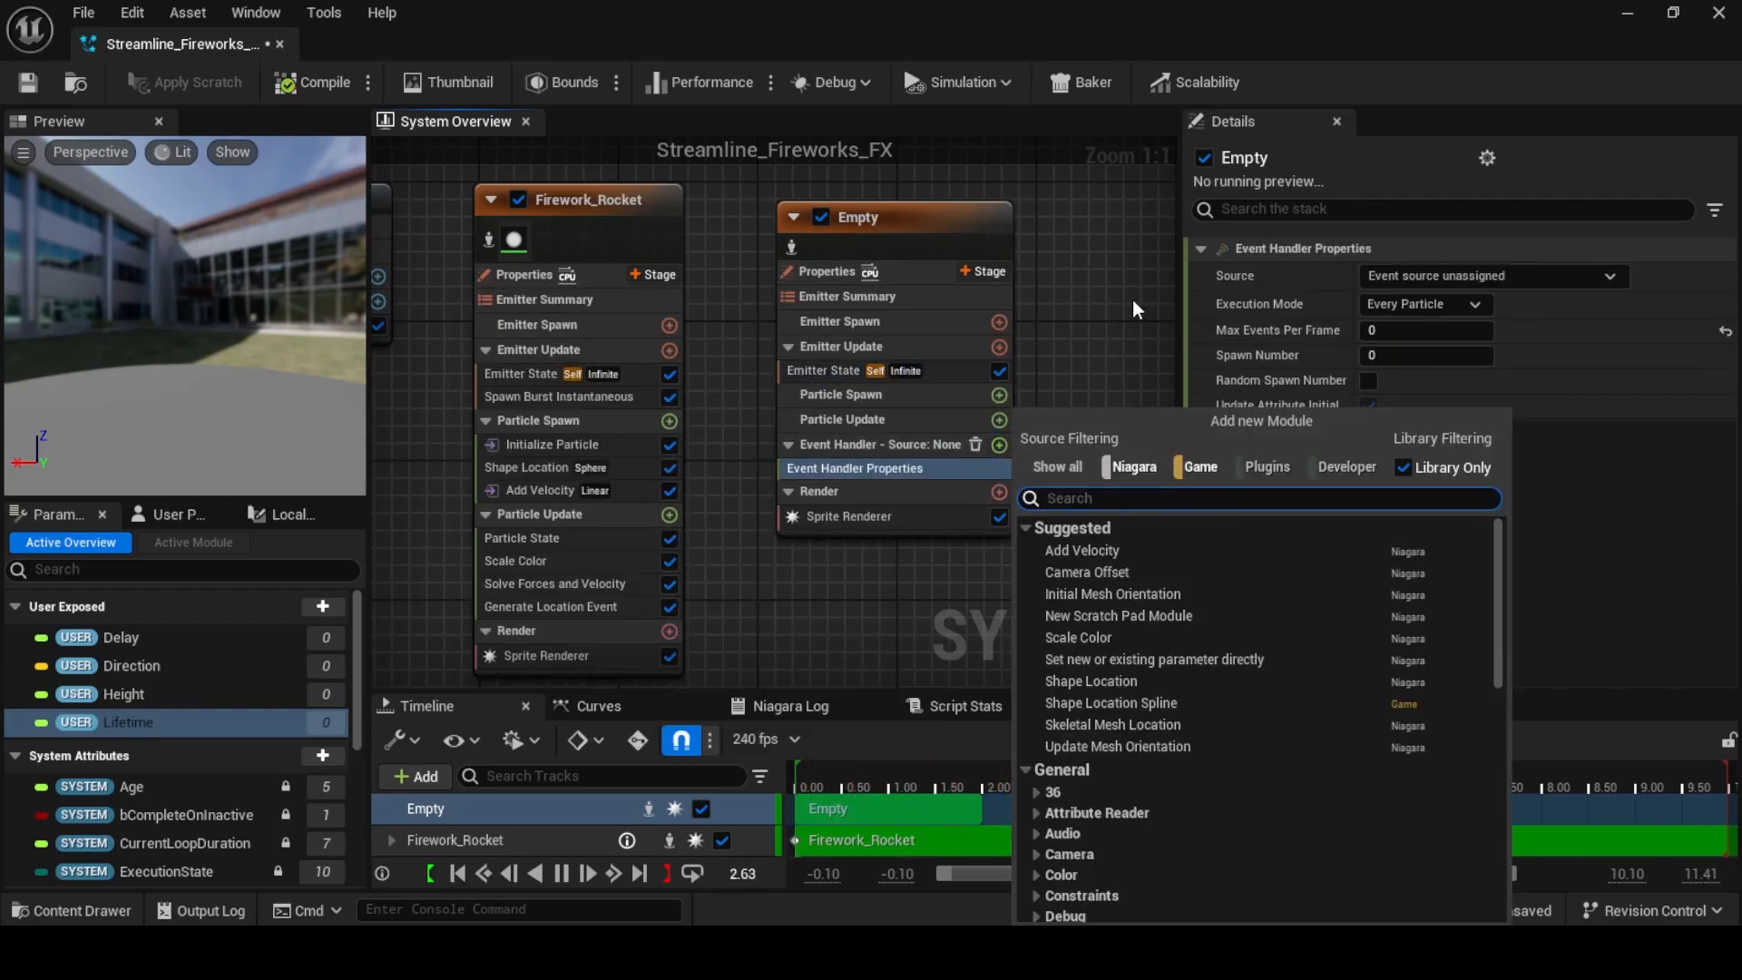
pyautogui.write('loca')
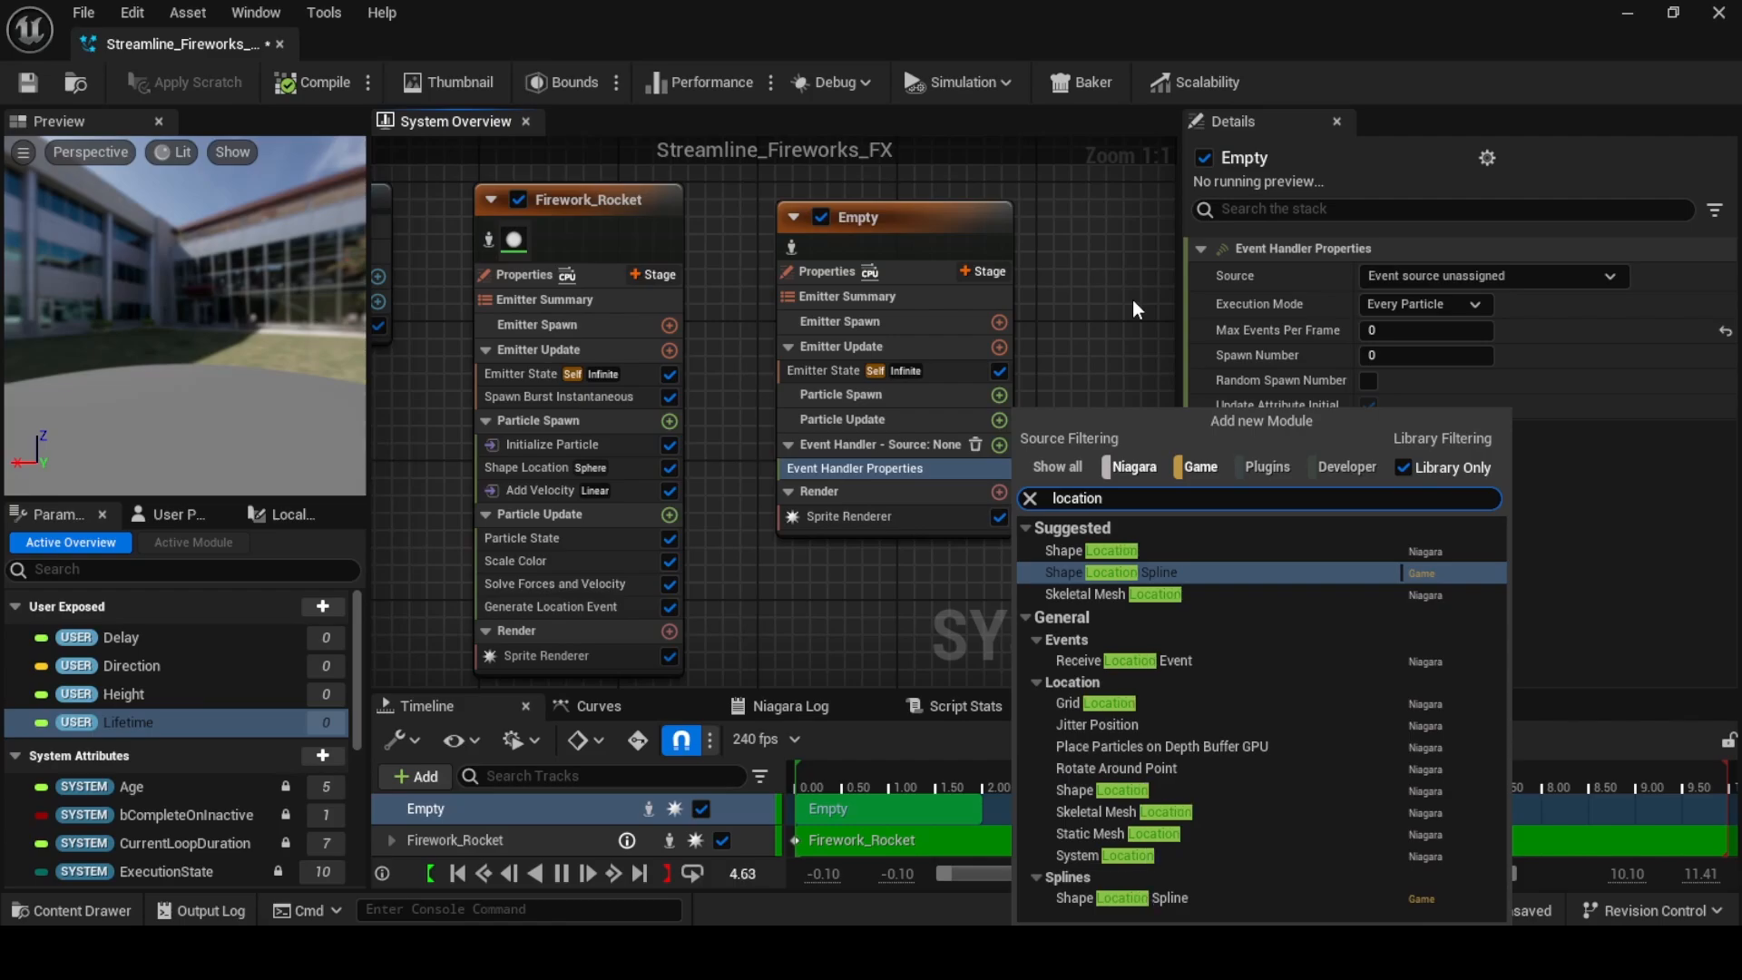
pyautogui.write('tion')
pyautogui.click(1125, 660)
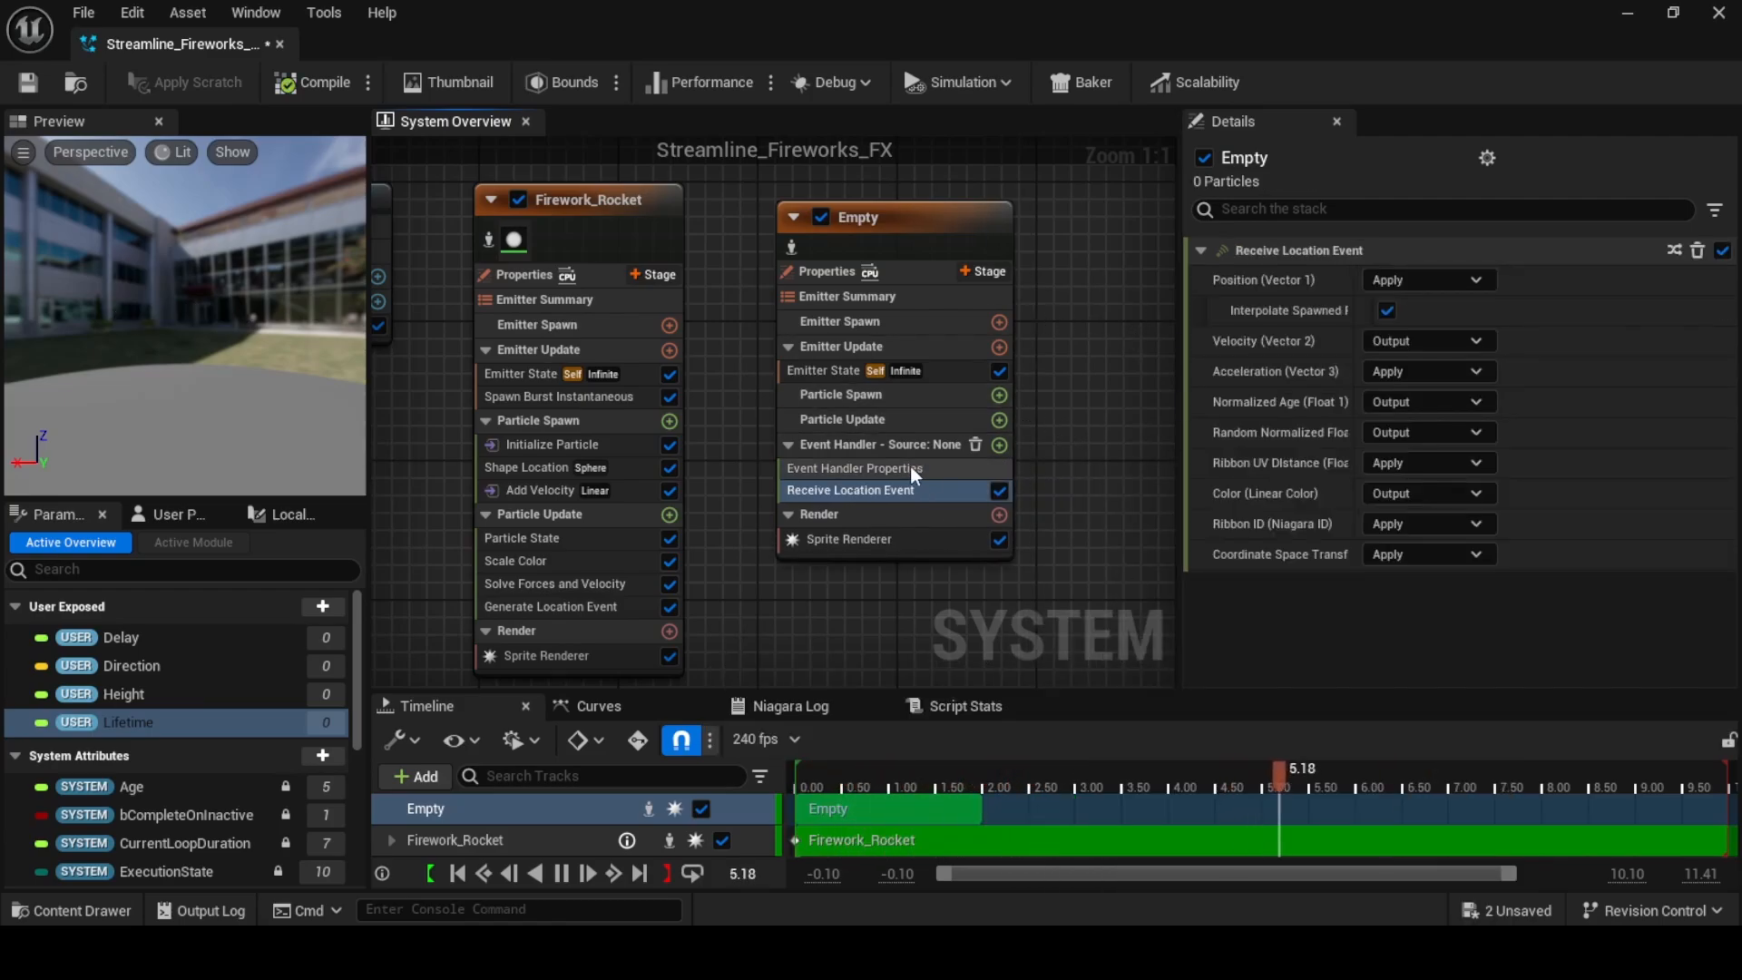
# Set the event handler's Source to the Location Event of the Firework_Rocket emitter
pyautogui.click(862, 468)
pyautogui.click(1490, 277)
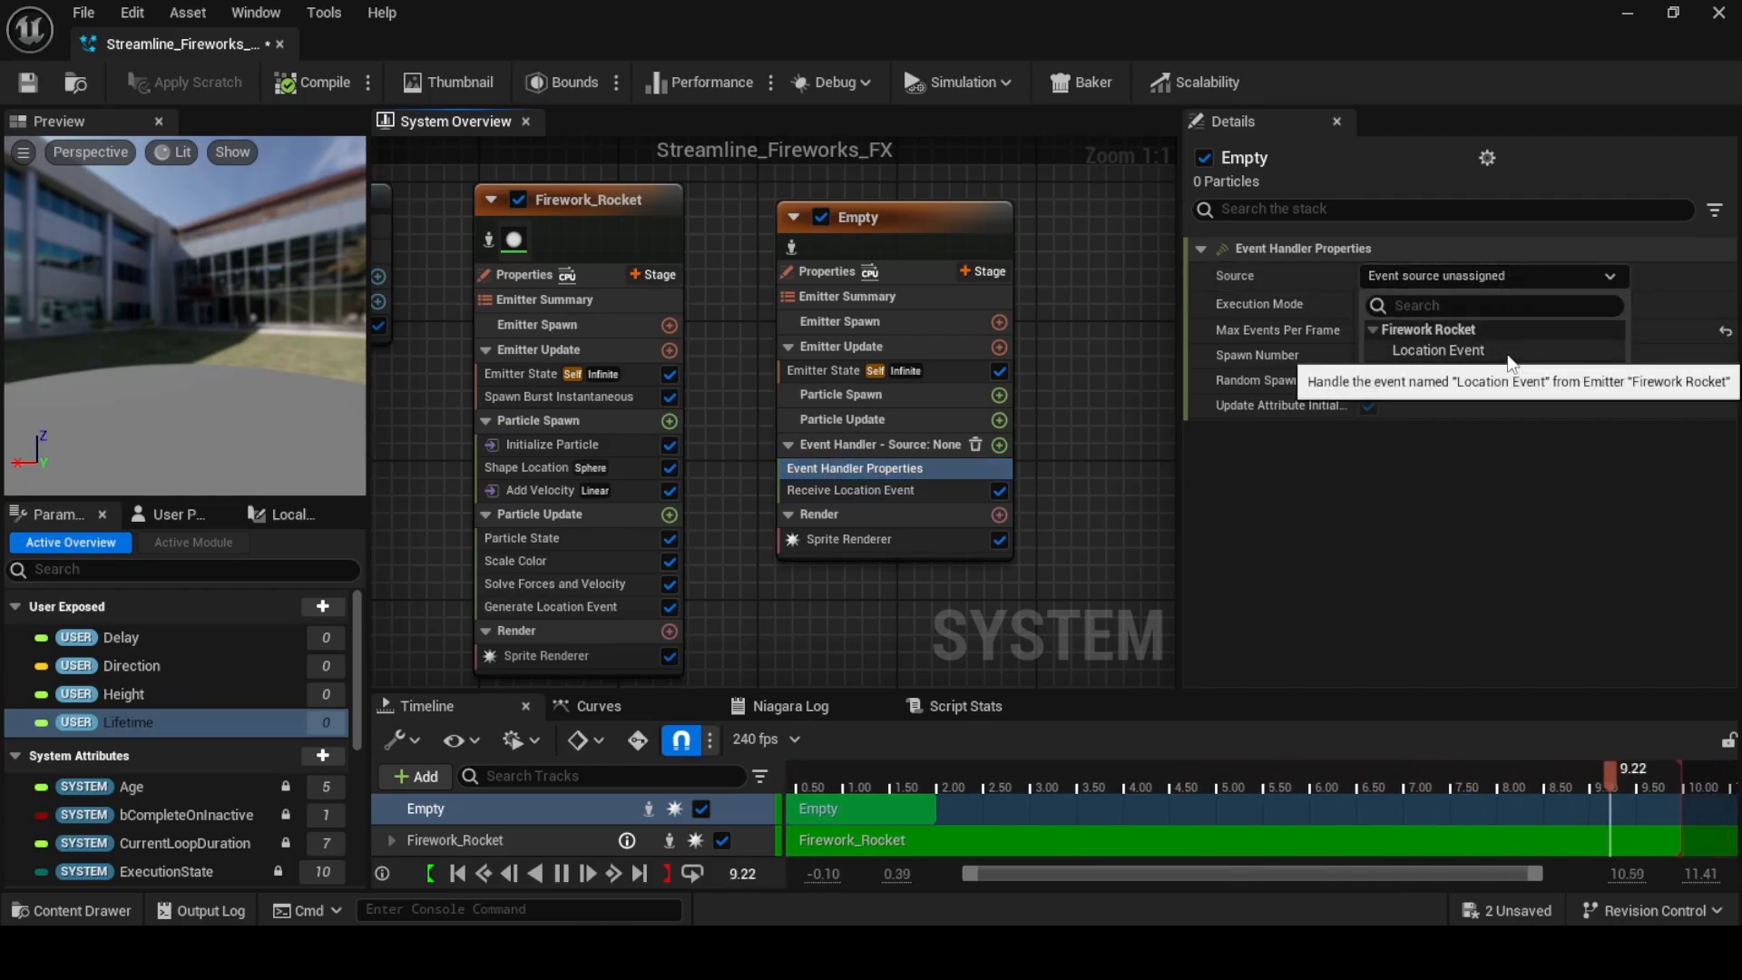
pyautogui.click(1440, 350)
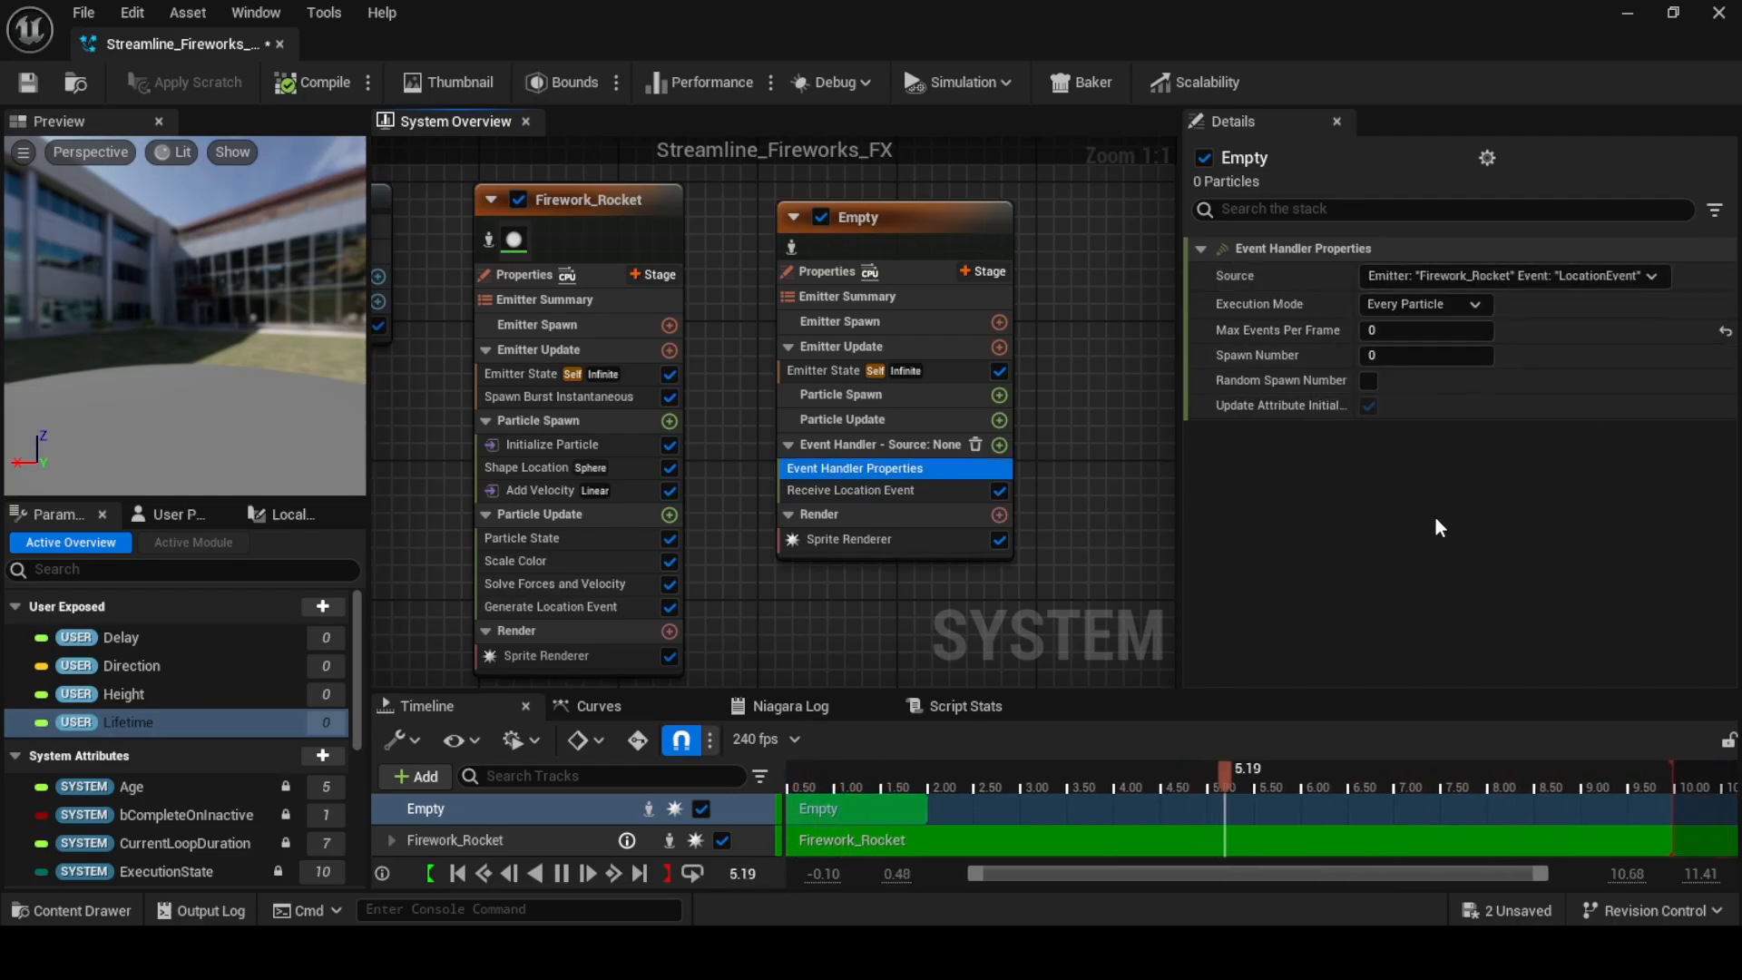
# Set the event handler's Spawn Number to 1 and add an Initialize Particle module to the empty emitter's Particle Spawn
pyautogui.click(1391, 354)
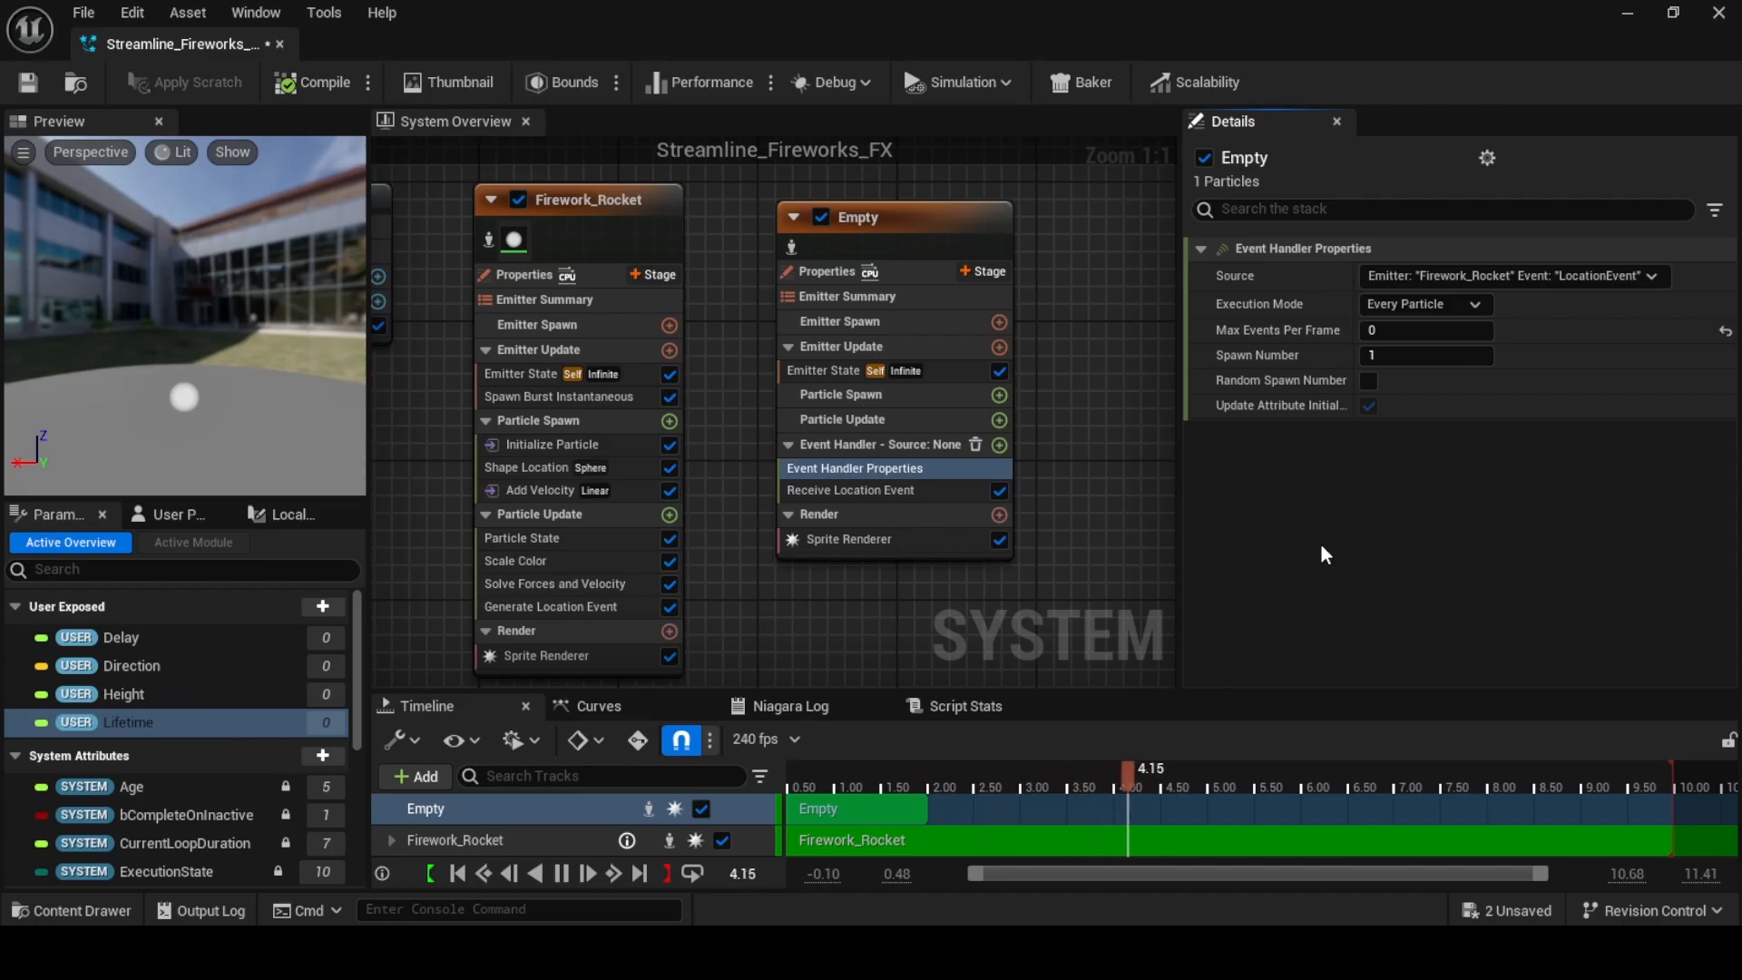
pyautogui.click(999, 395)
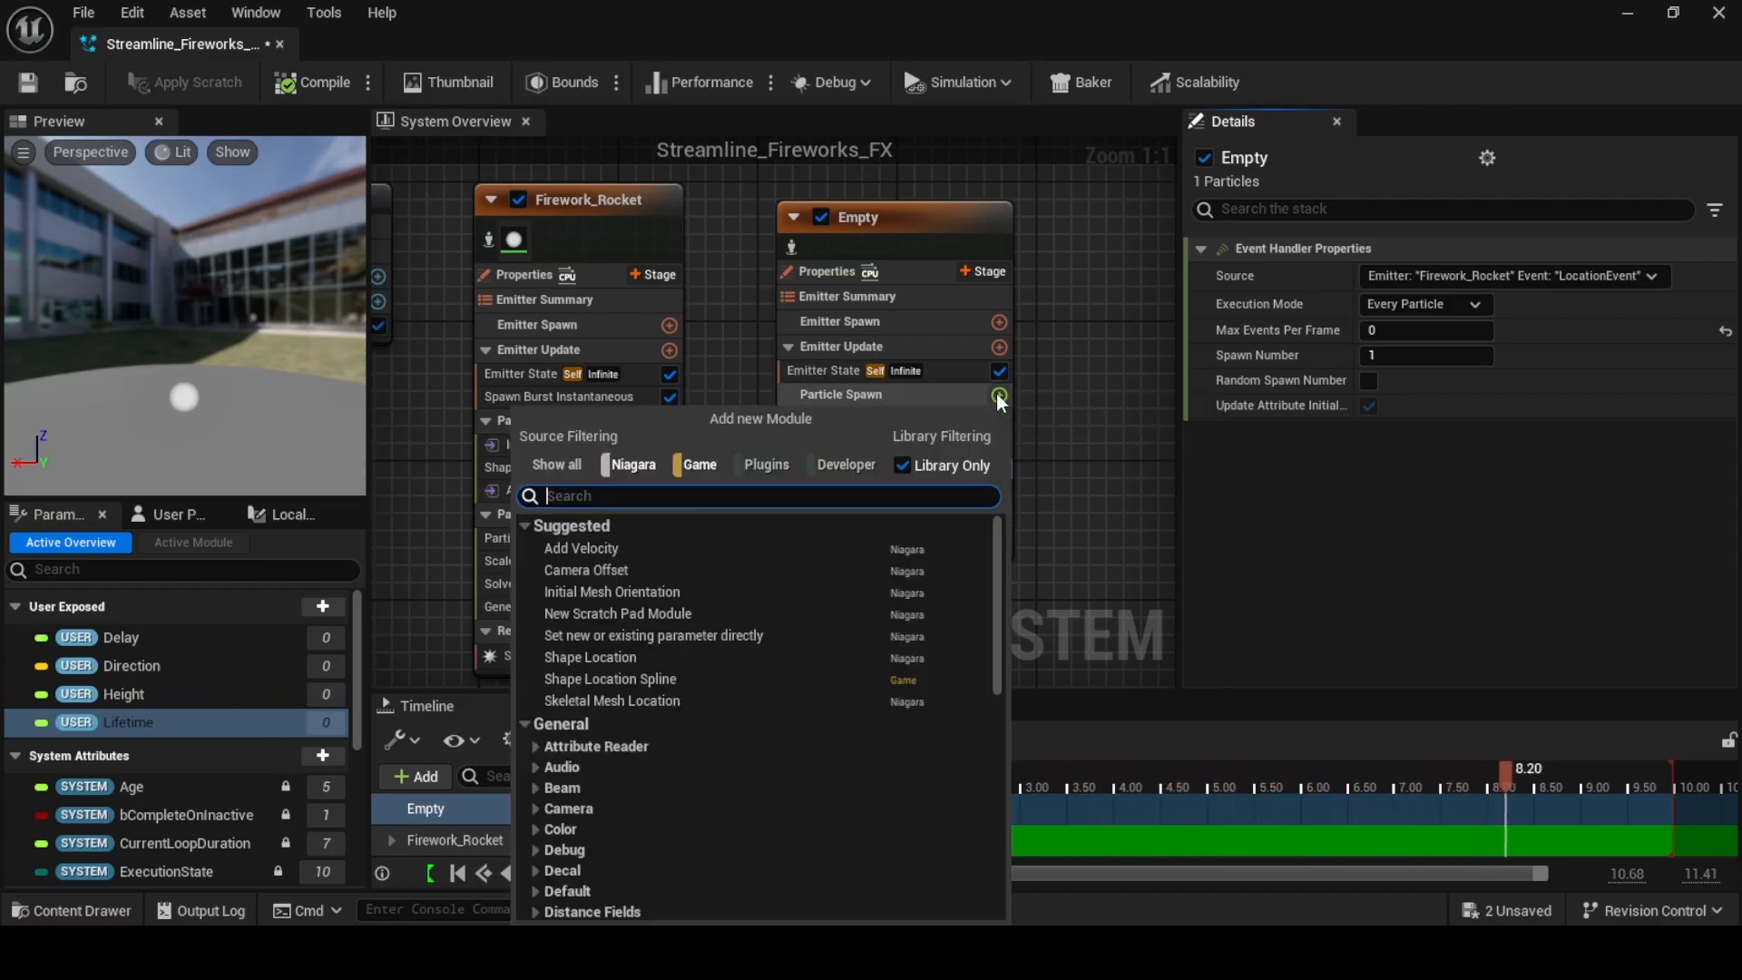
pyautogui.write('init')
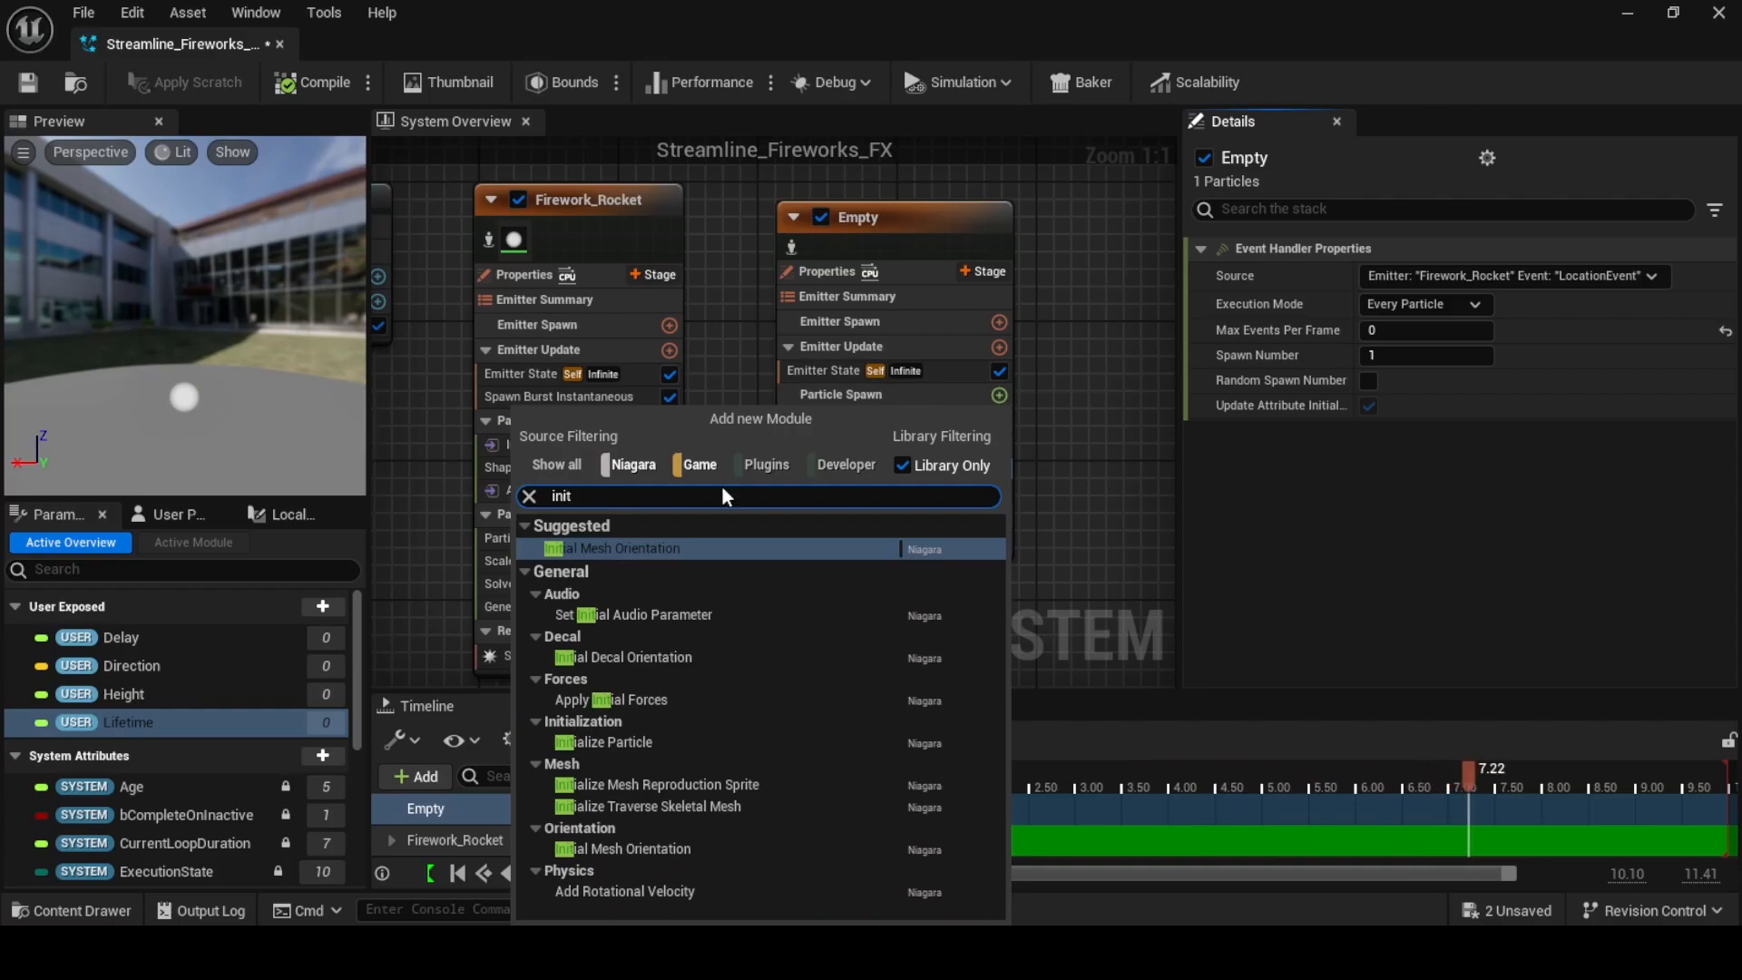
pyautogui.click(689, 742)
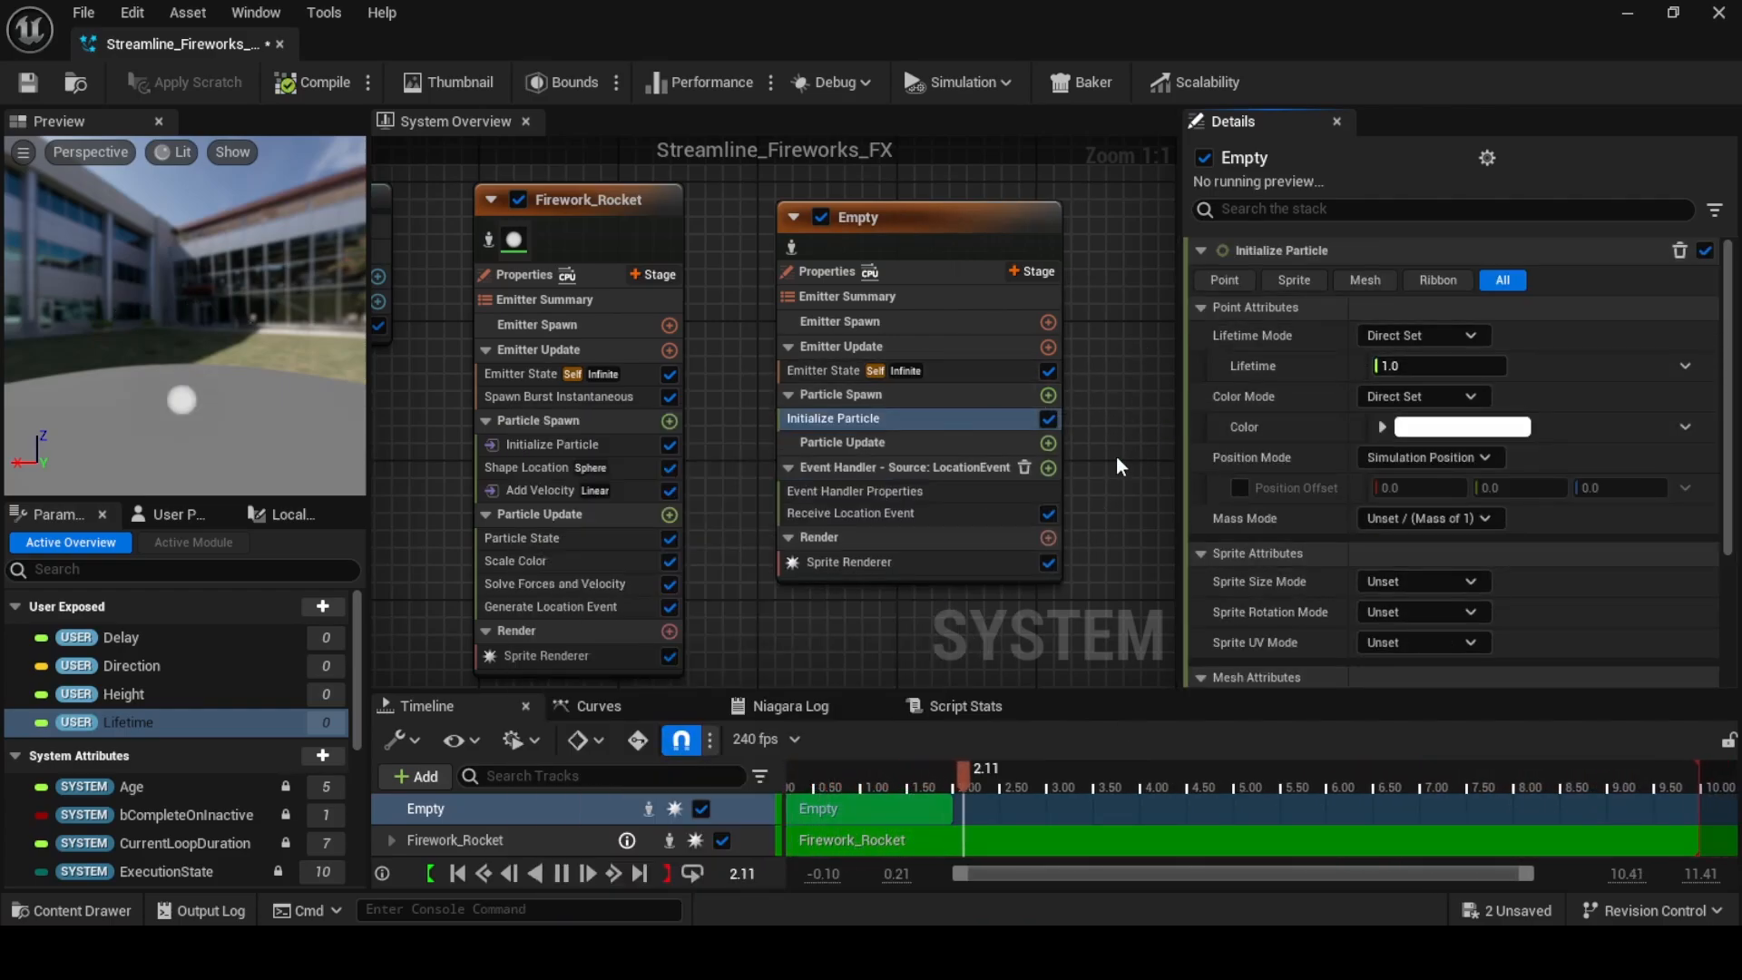
# Delete the Shape Location module from the Firework_Rocket emitter's Particle Spawn
pyautogui.click(531, 469)
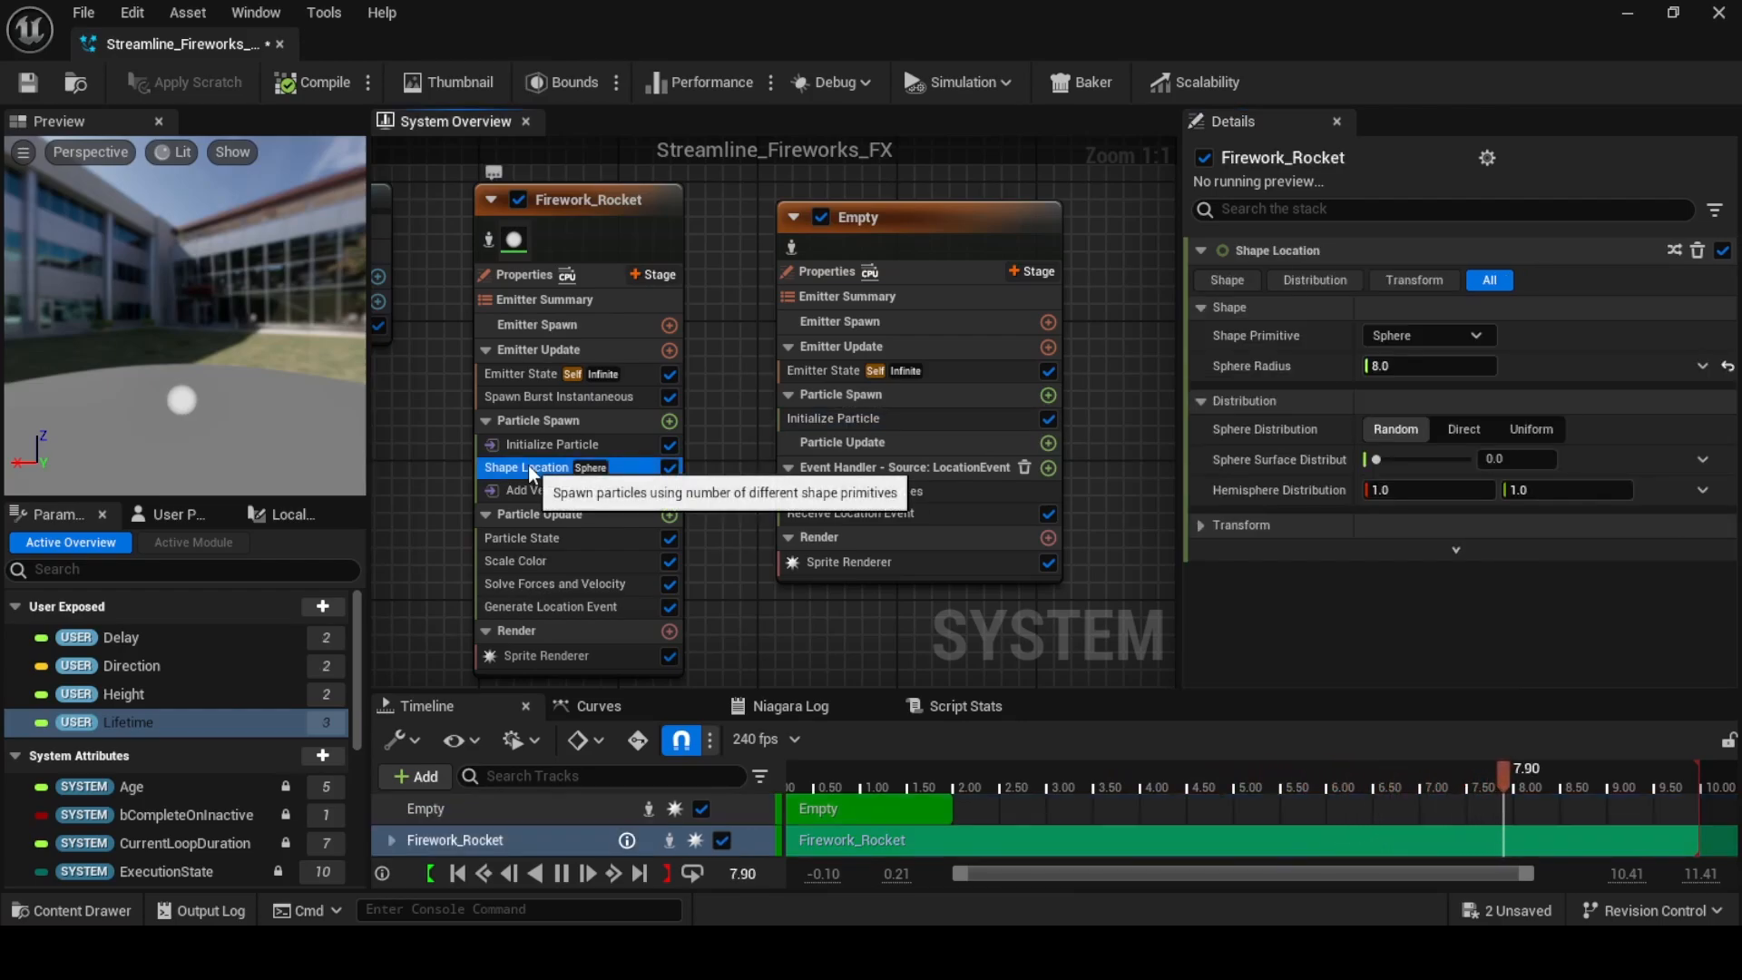
pyautogui.press('Delete')
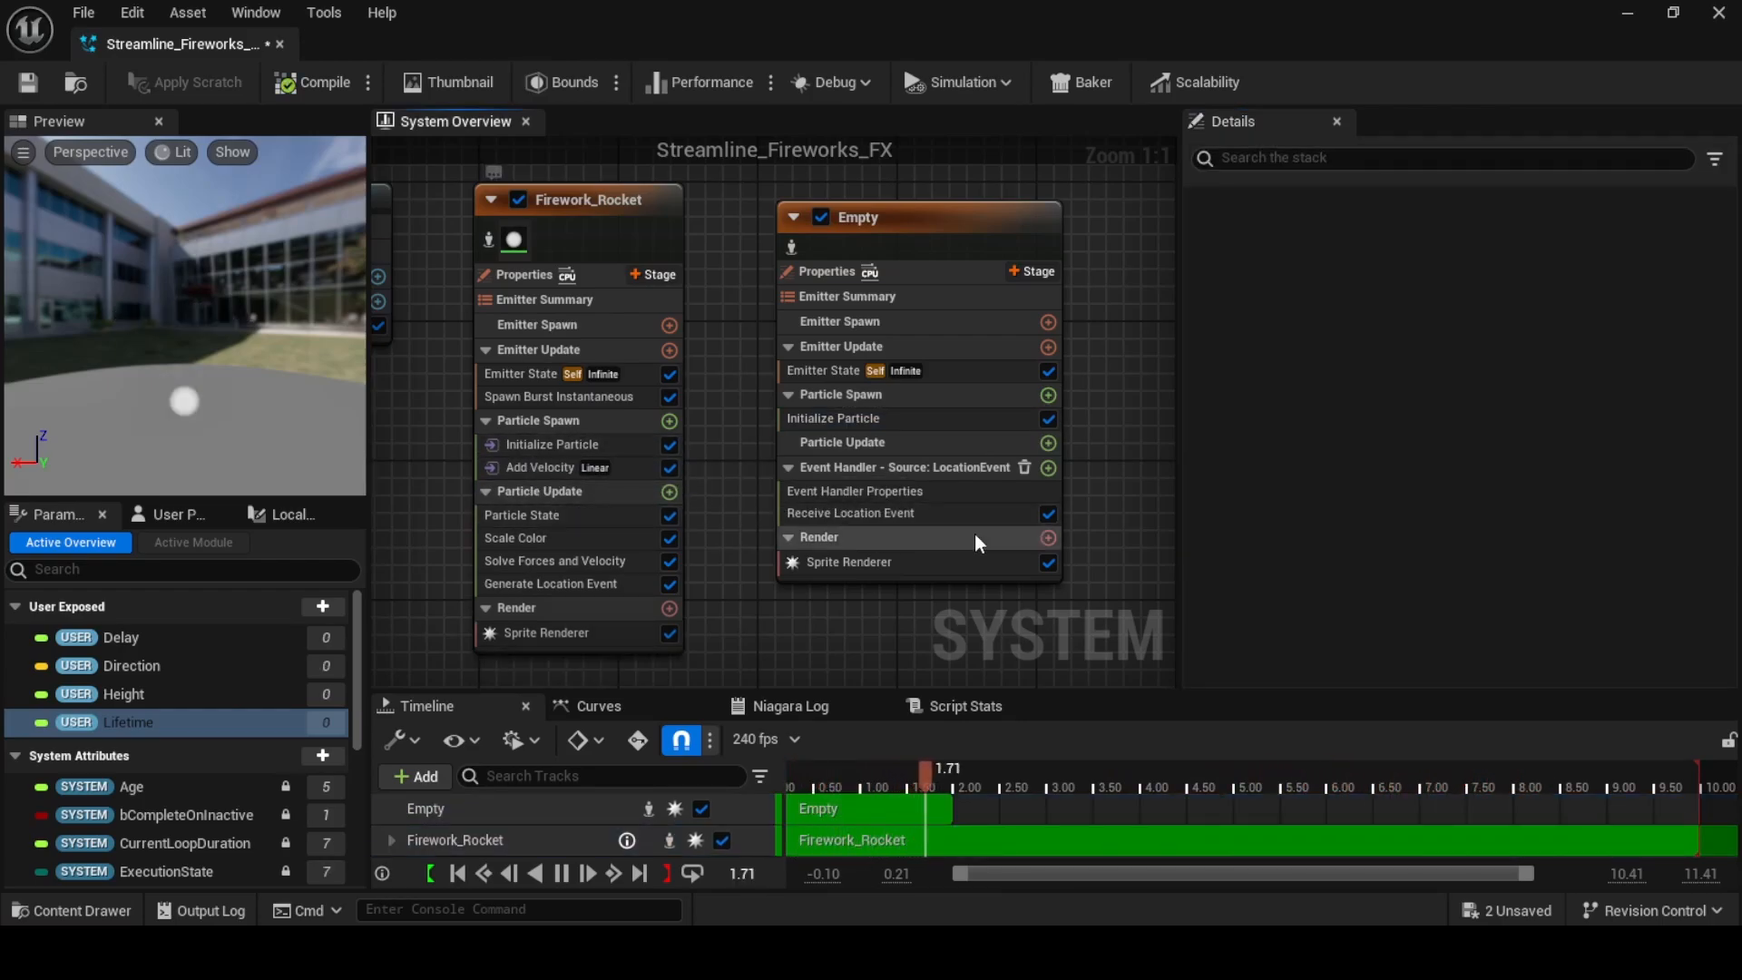
# Add an Add Velocity module to the empty emitter's Particle Spawn and fix its missing dependency with Solve Forces and Velocity
pyautogui.click(1048, 396)
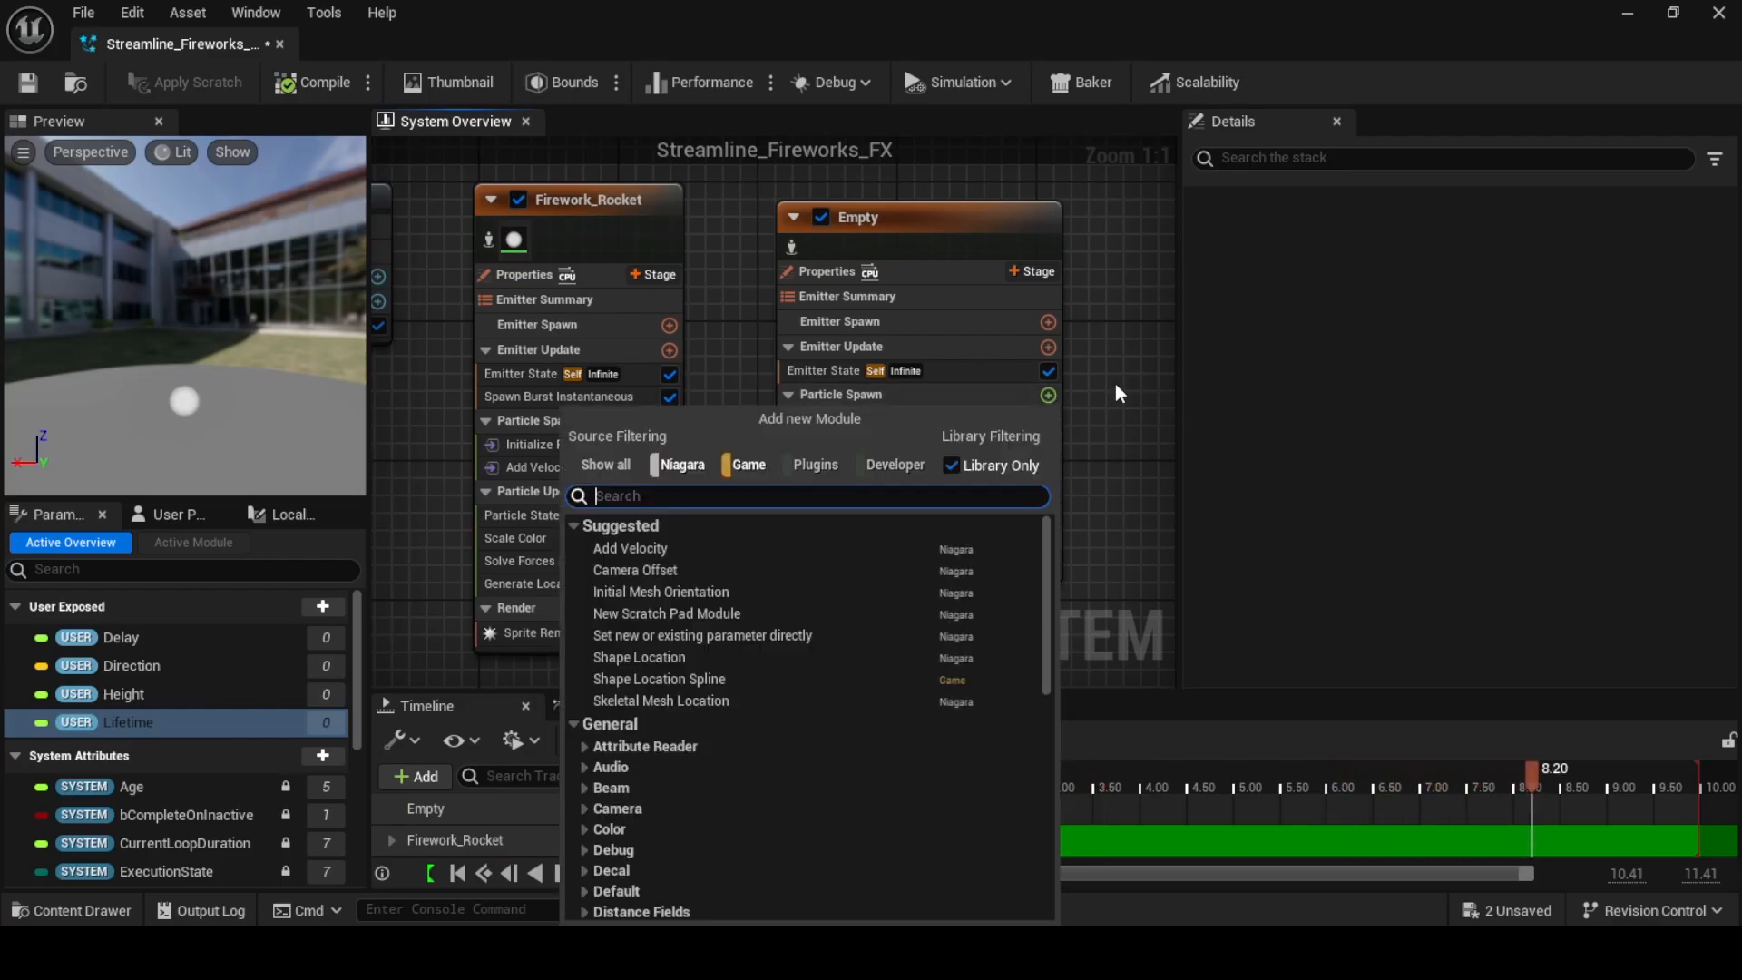
pyautogui.write('add')
pyautogui.click(689, 547)
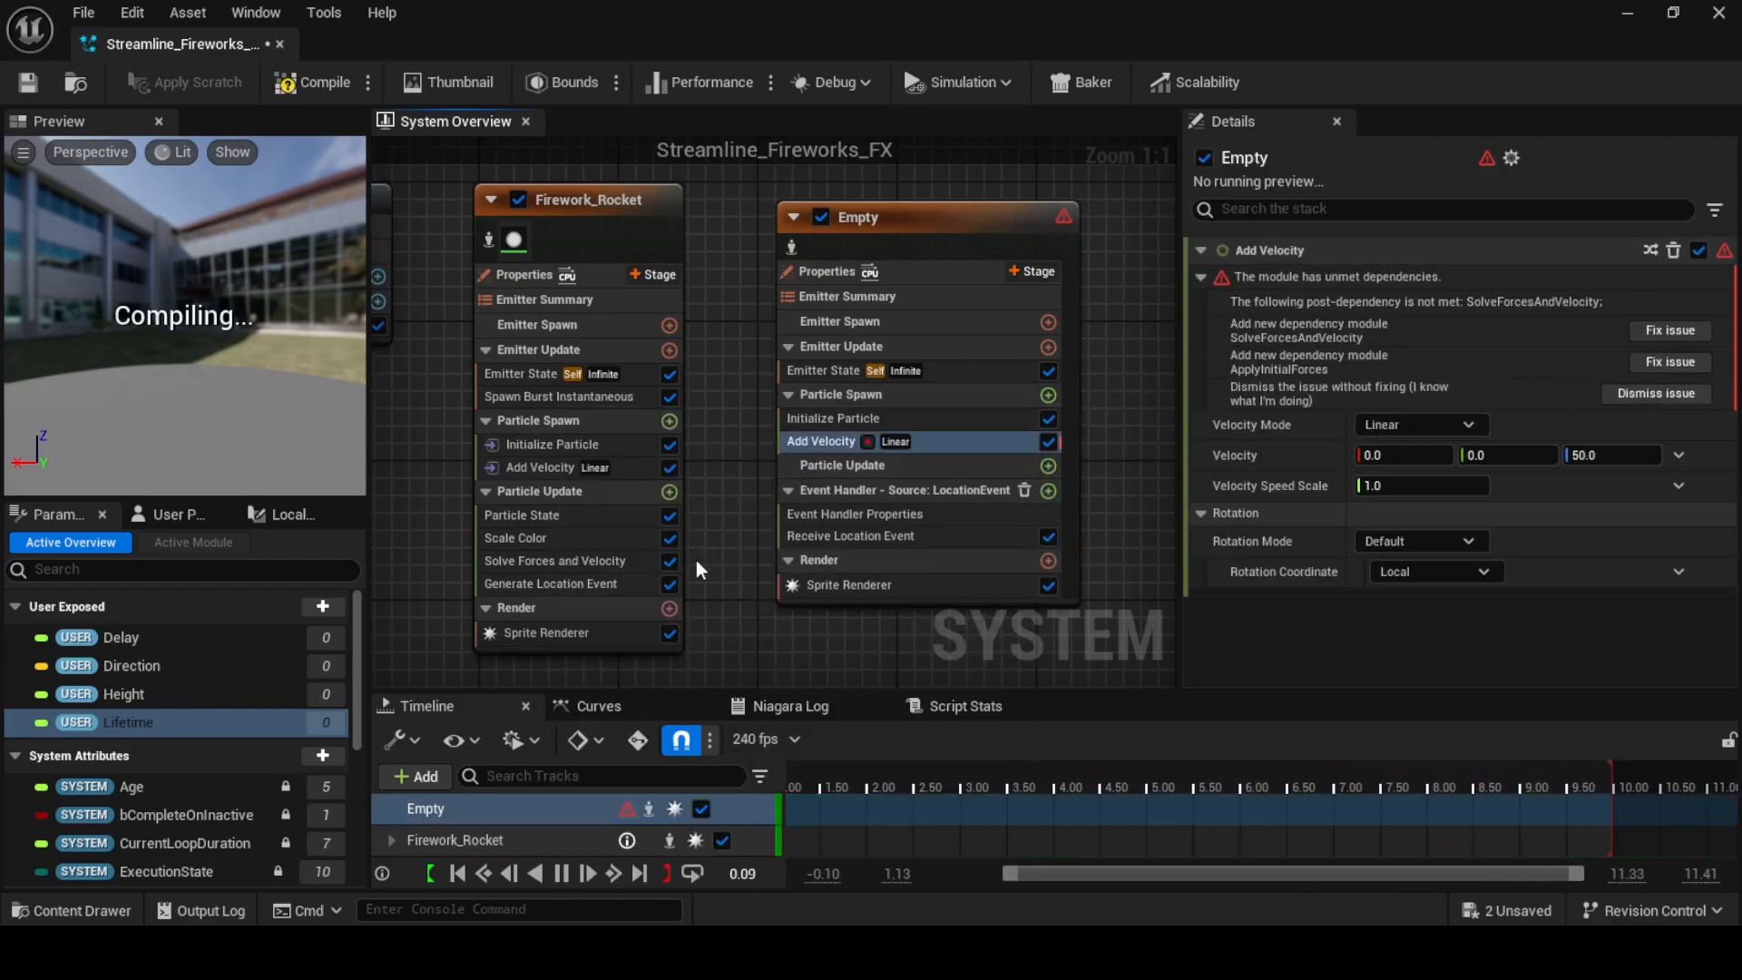
pyautogui.click(1655, 333)
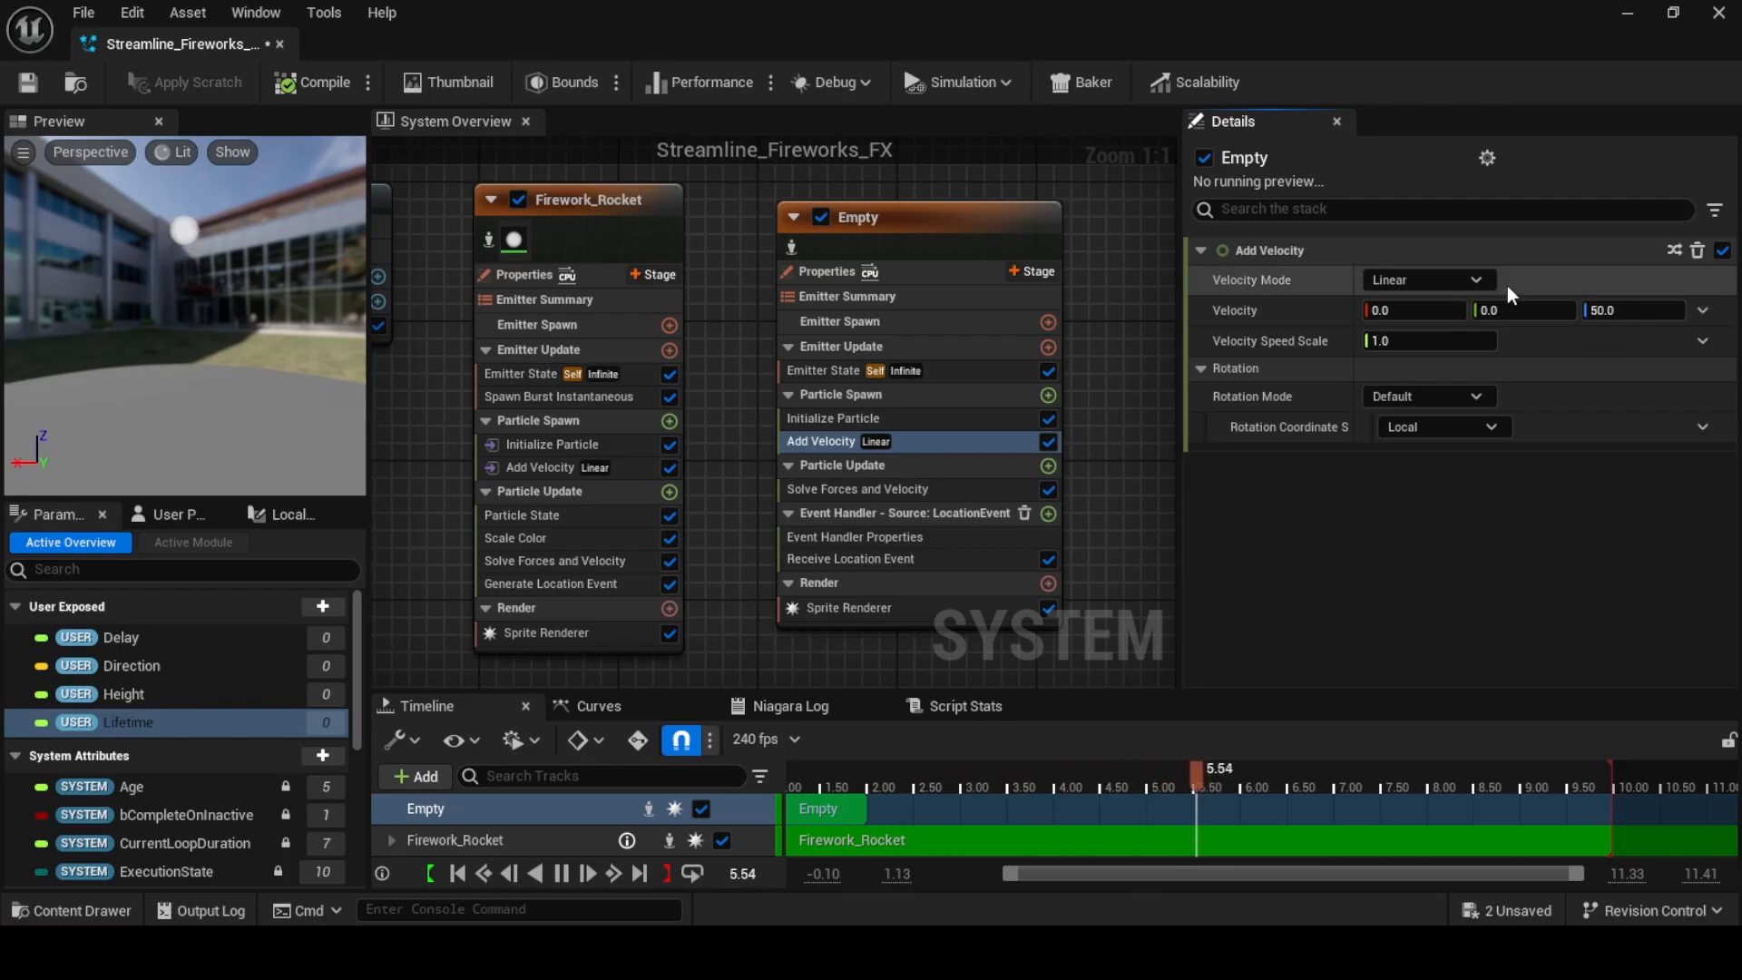
# Drive the Velocity of the empty emitter's Add Velocity module with a Make Vector dynamic input
pyautogui.click(1702, 312)
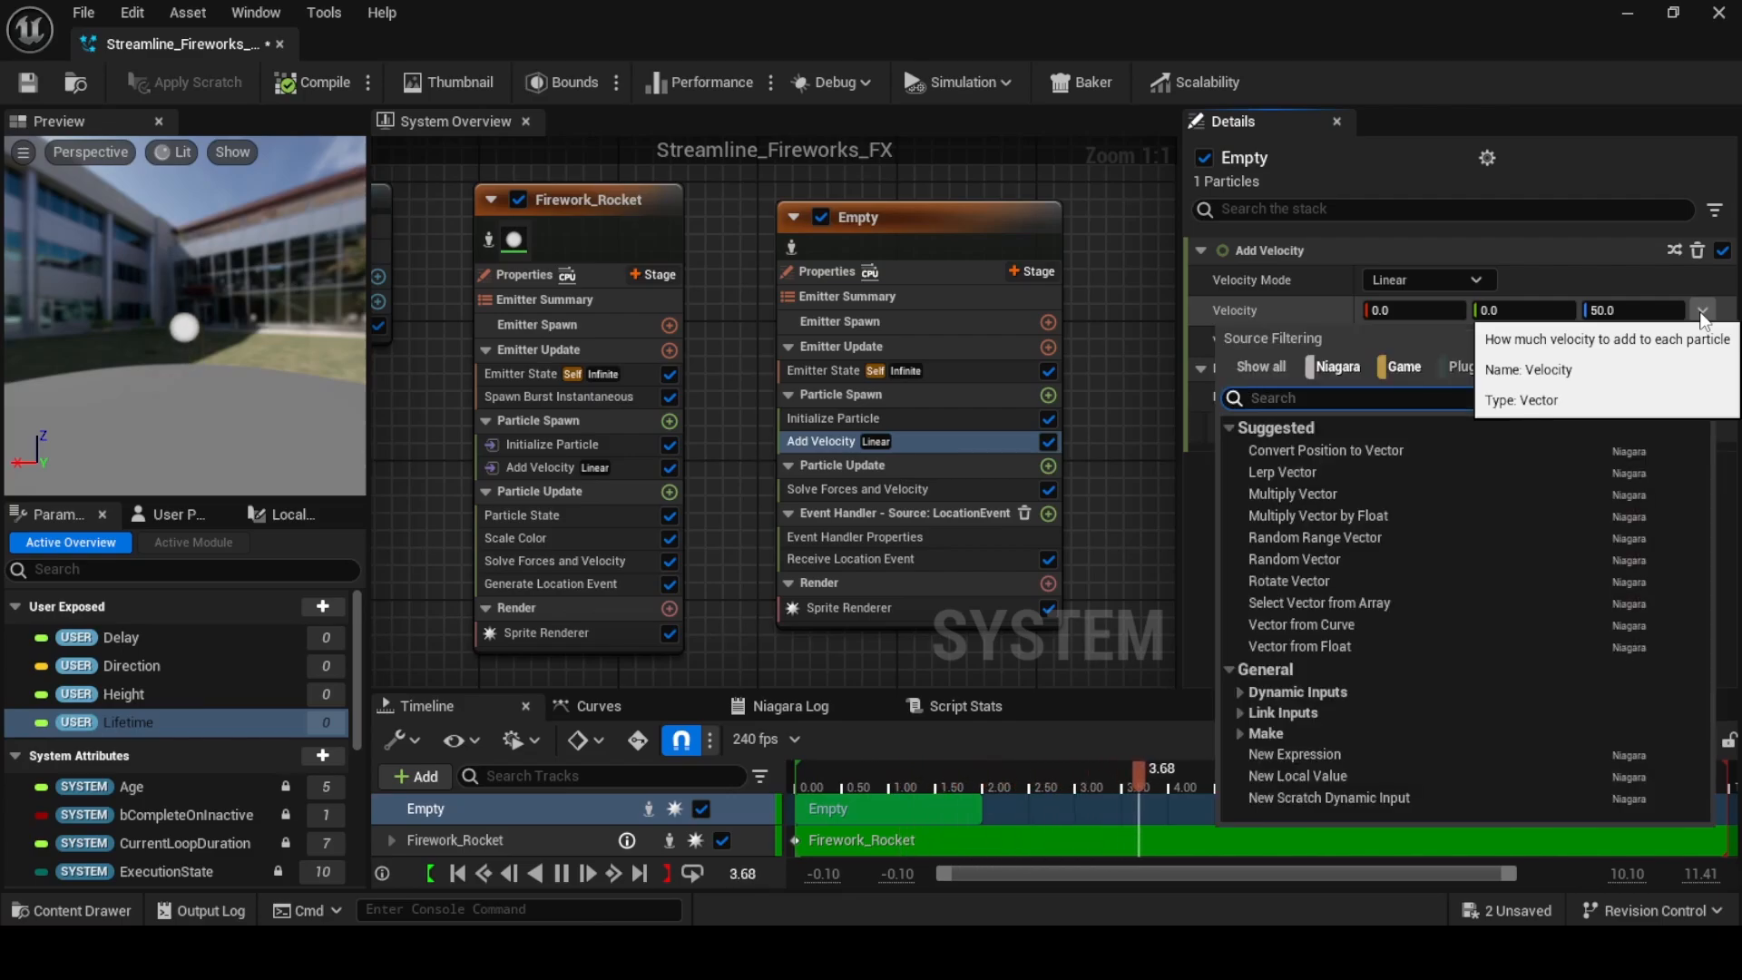
pyautogui.write('make')
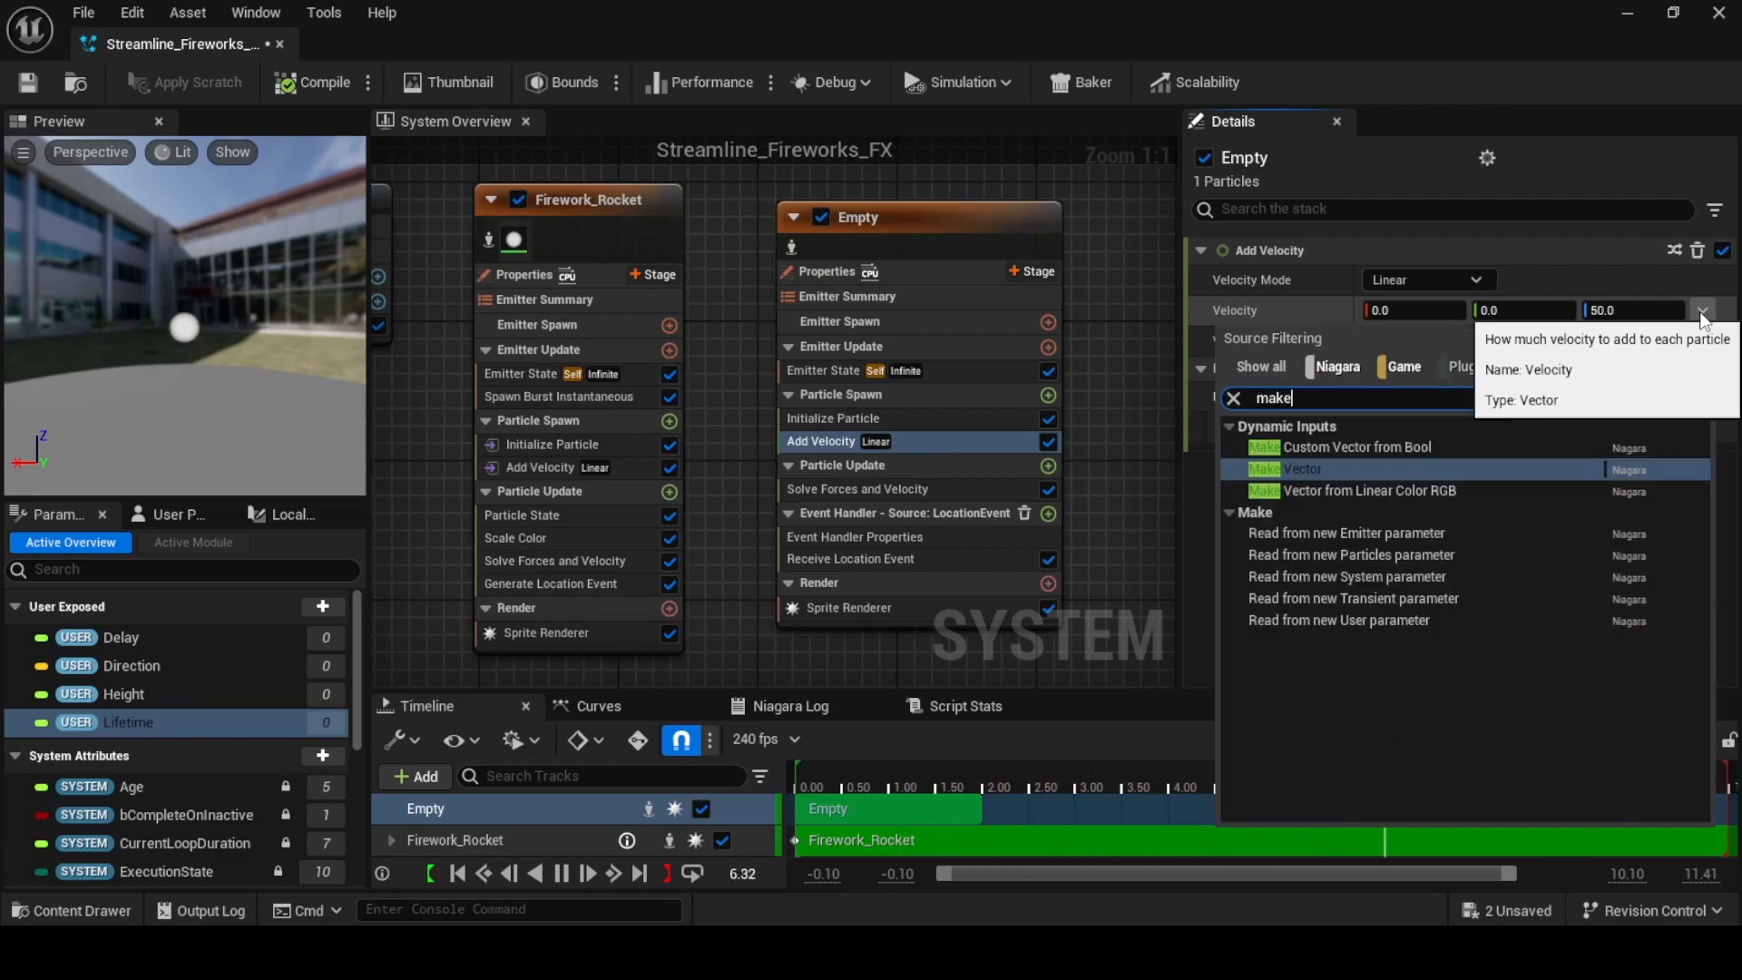
pyautogui.click(1337, 468)
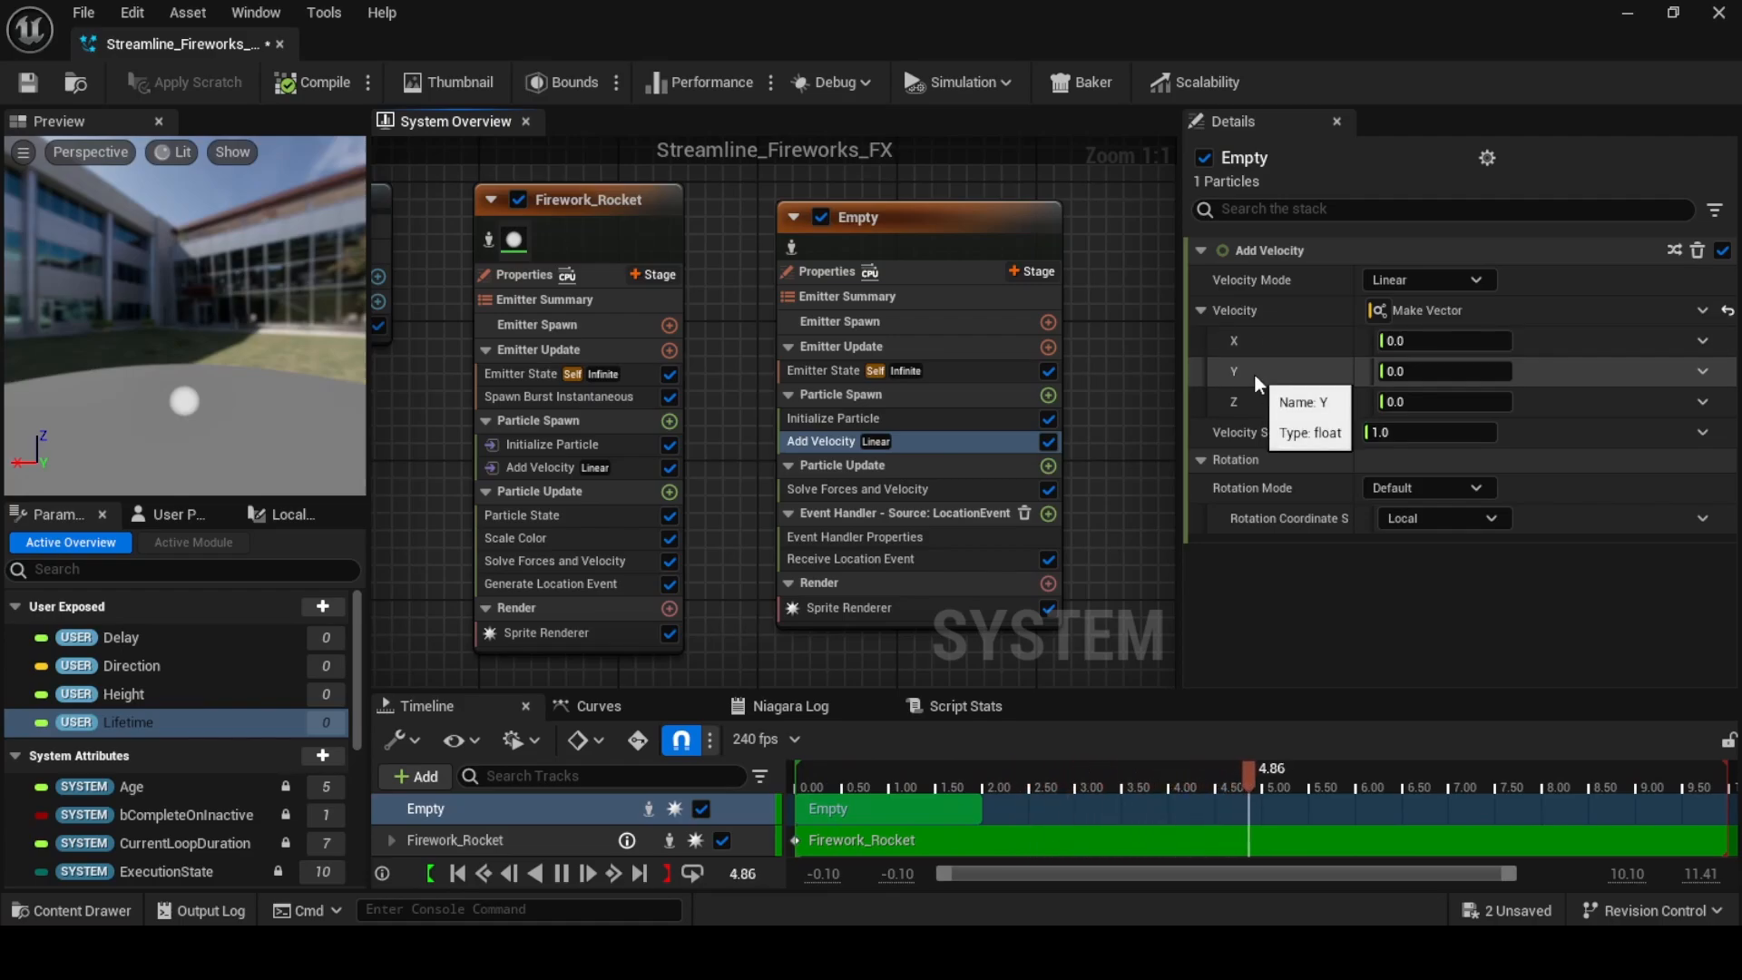
# Assign a Random Range Float to the velocity vector's X, with Minimum -100 and Maximum 100
pyautogui.click(1703, 342)
pyautogui.write('rand')
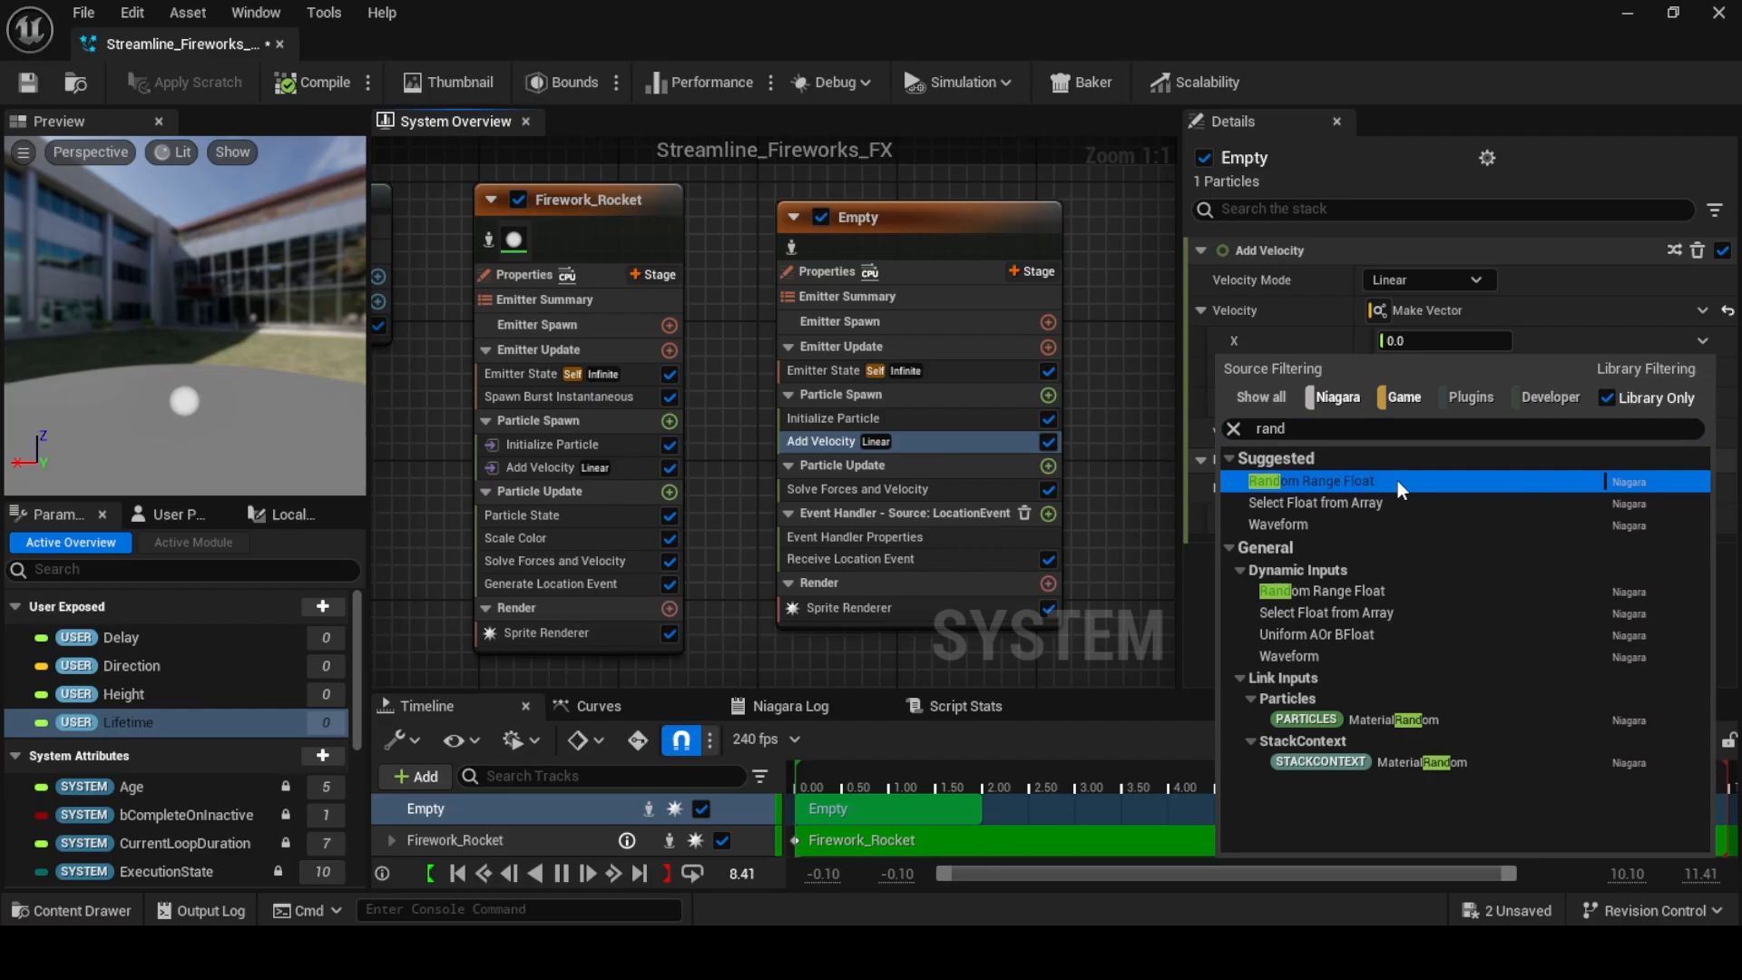
pyautogui.click(1398, 481)
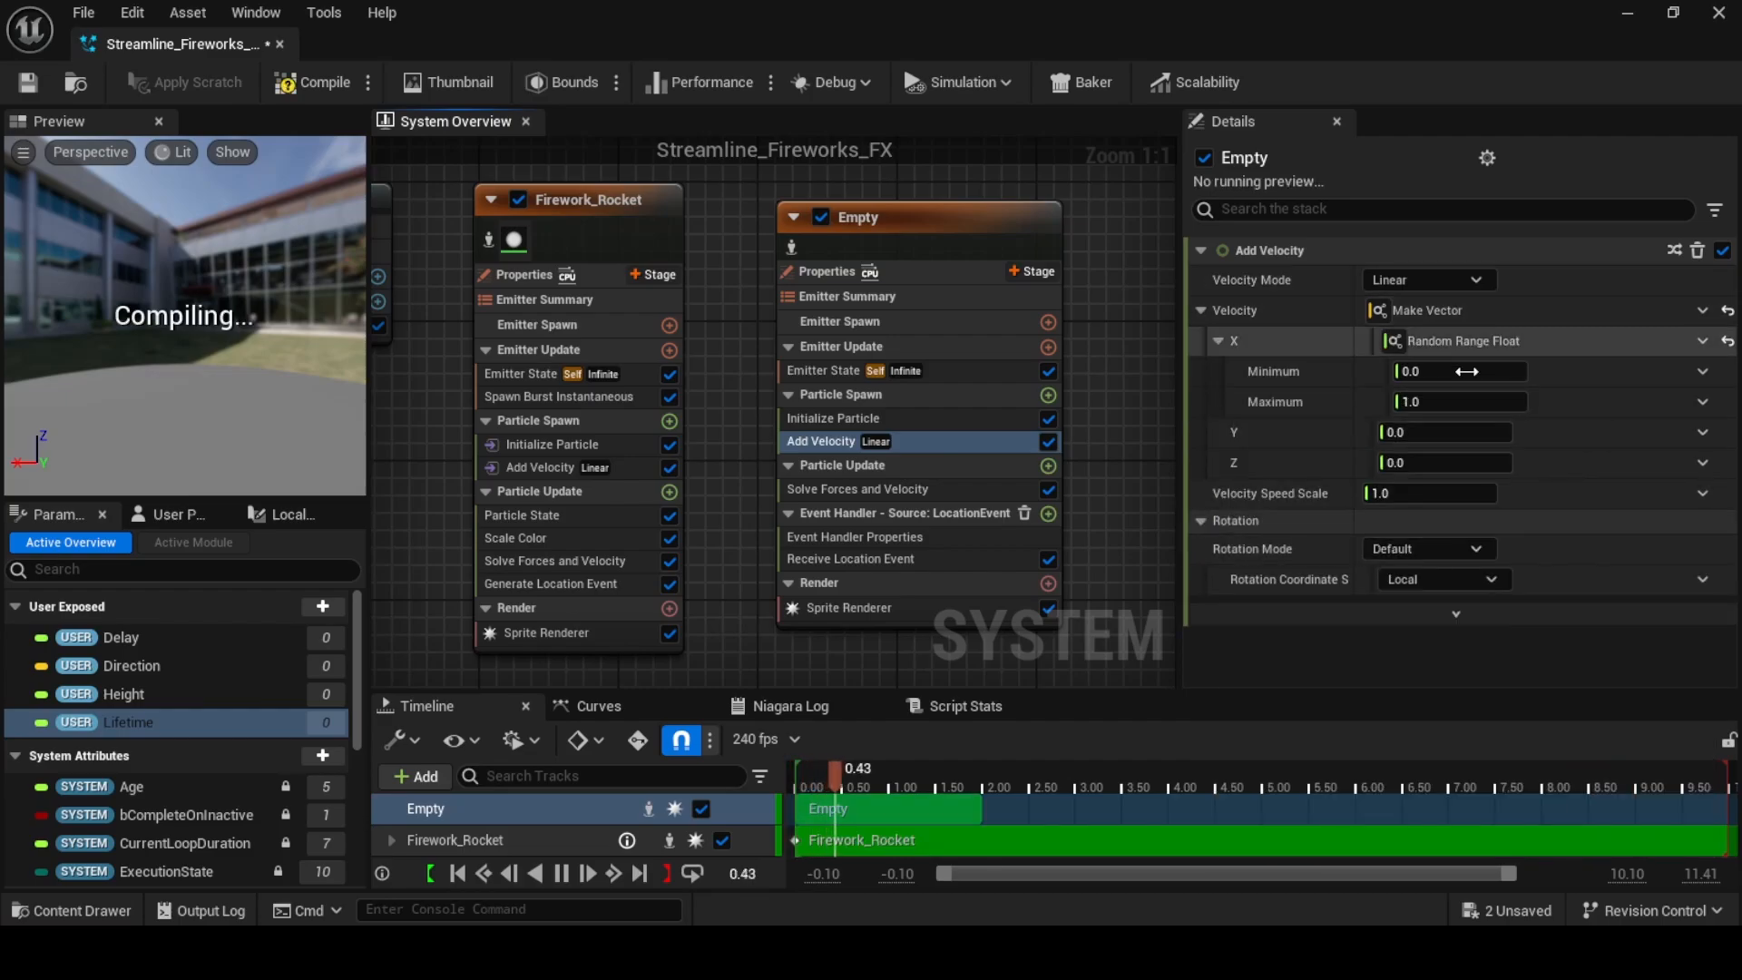
pyautogui.click(1456, 371)
pyautogui.write('-')
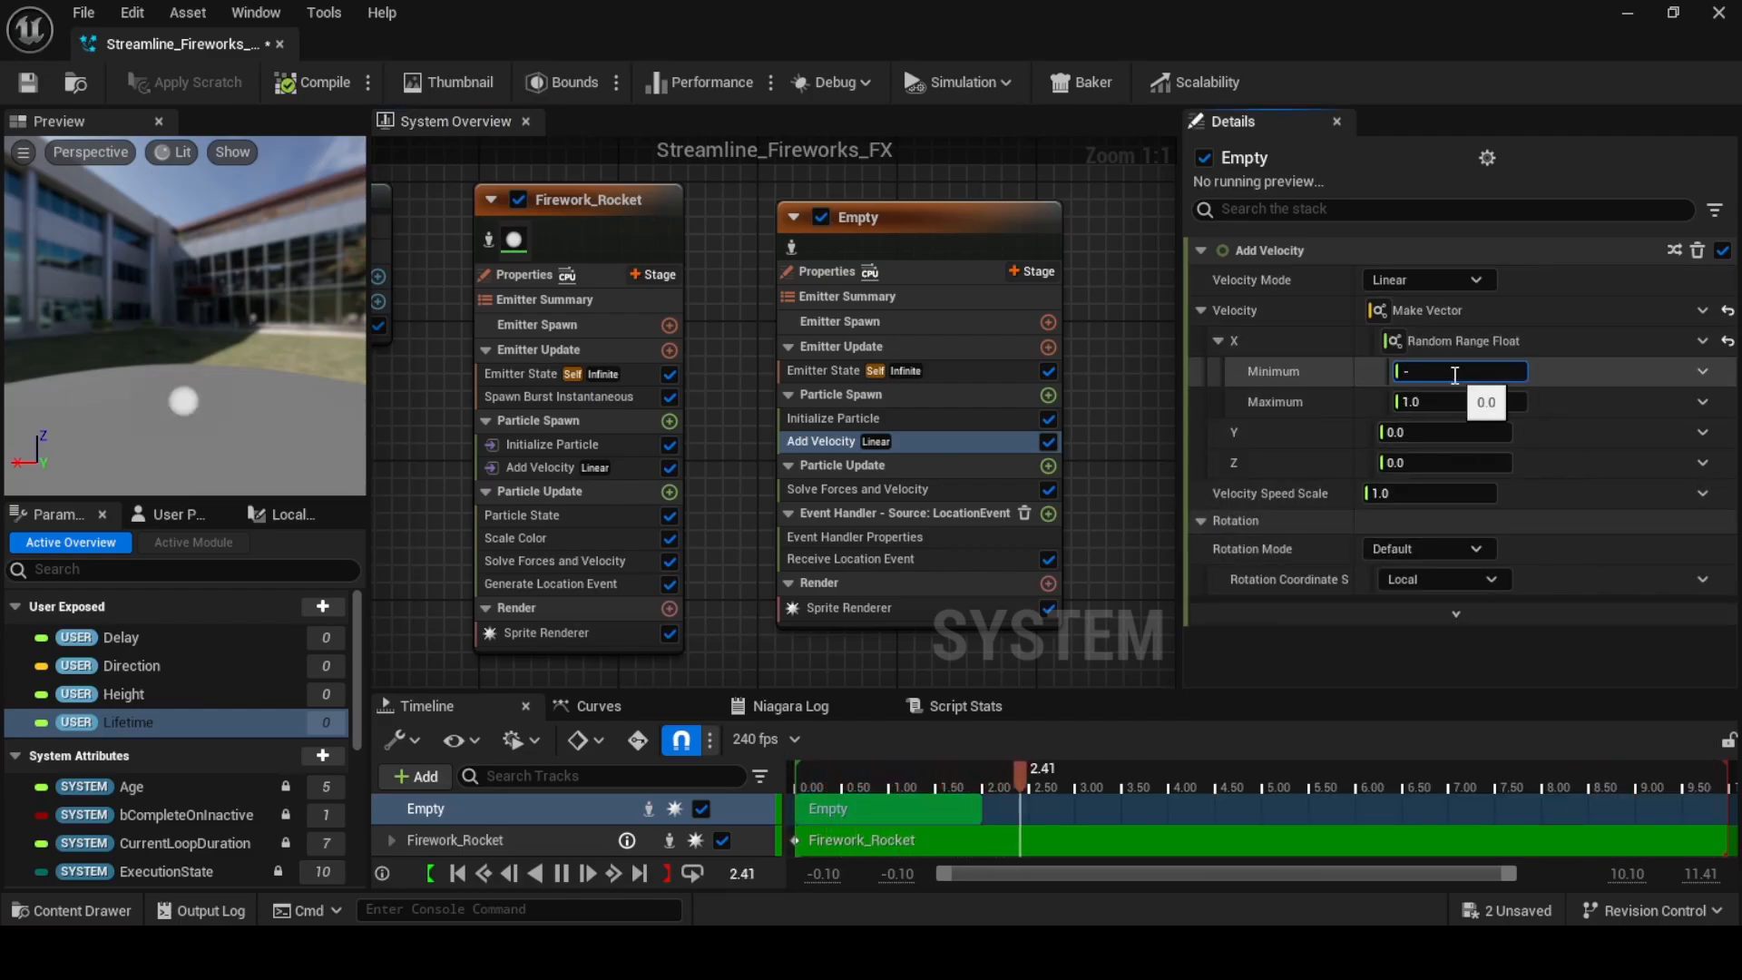
pyautogui.write('100')
pyautogui.click(1450, 401)
pyautogui.write('1')
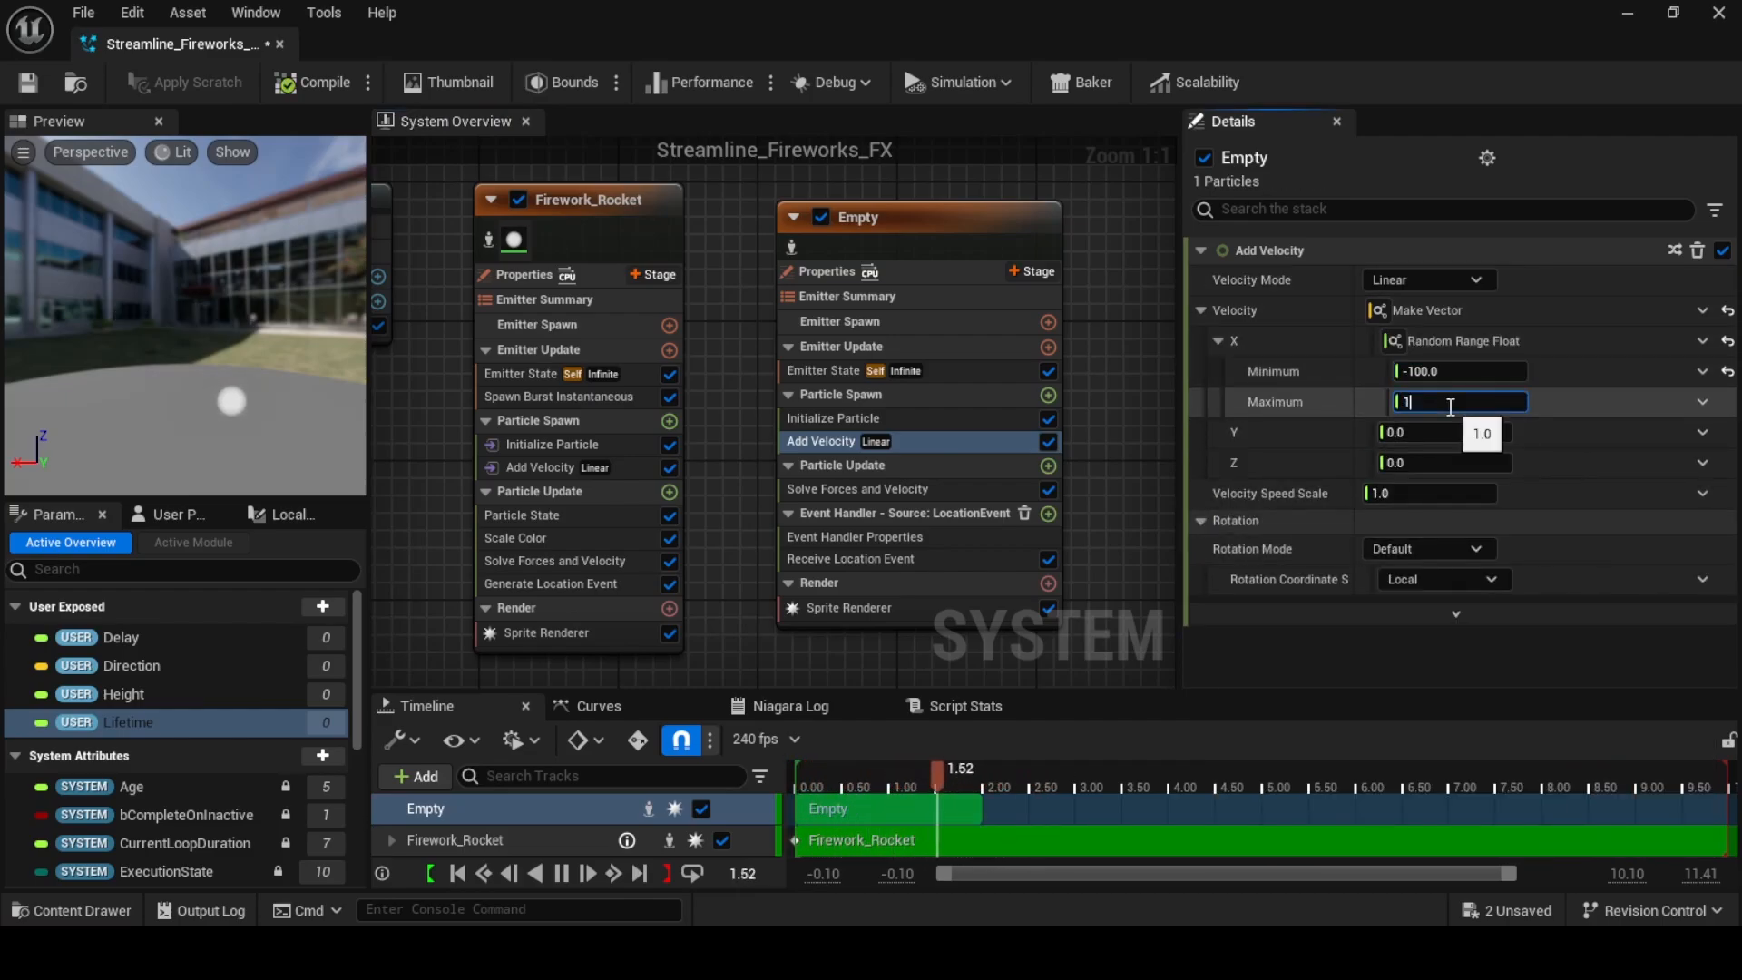
pyautogui.write('00')
# Copy the Random Range Float from the velocity vector's X and paste it onto Y
pyautogui.rightClick(1473, 344)
pyautogui.click(1479, 508)
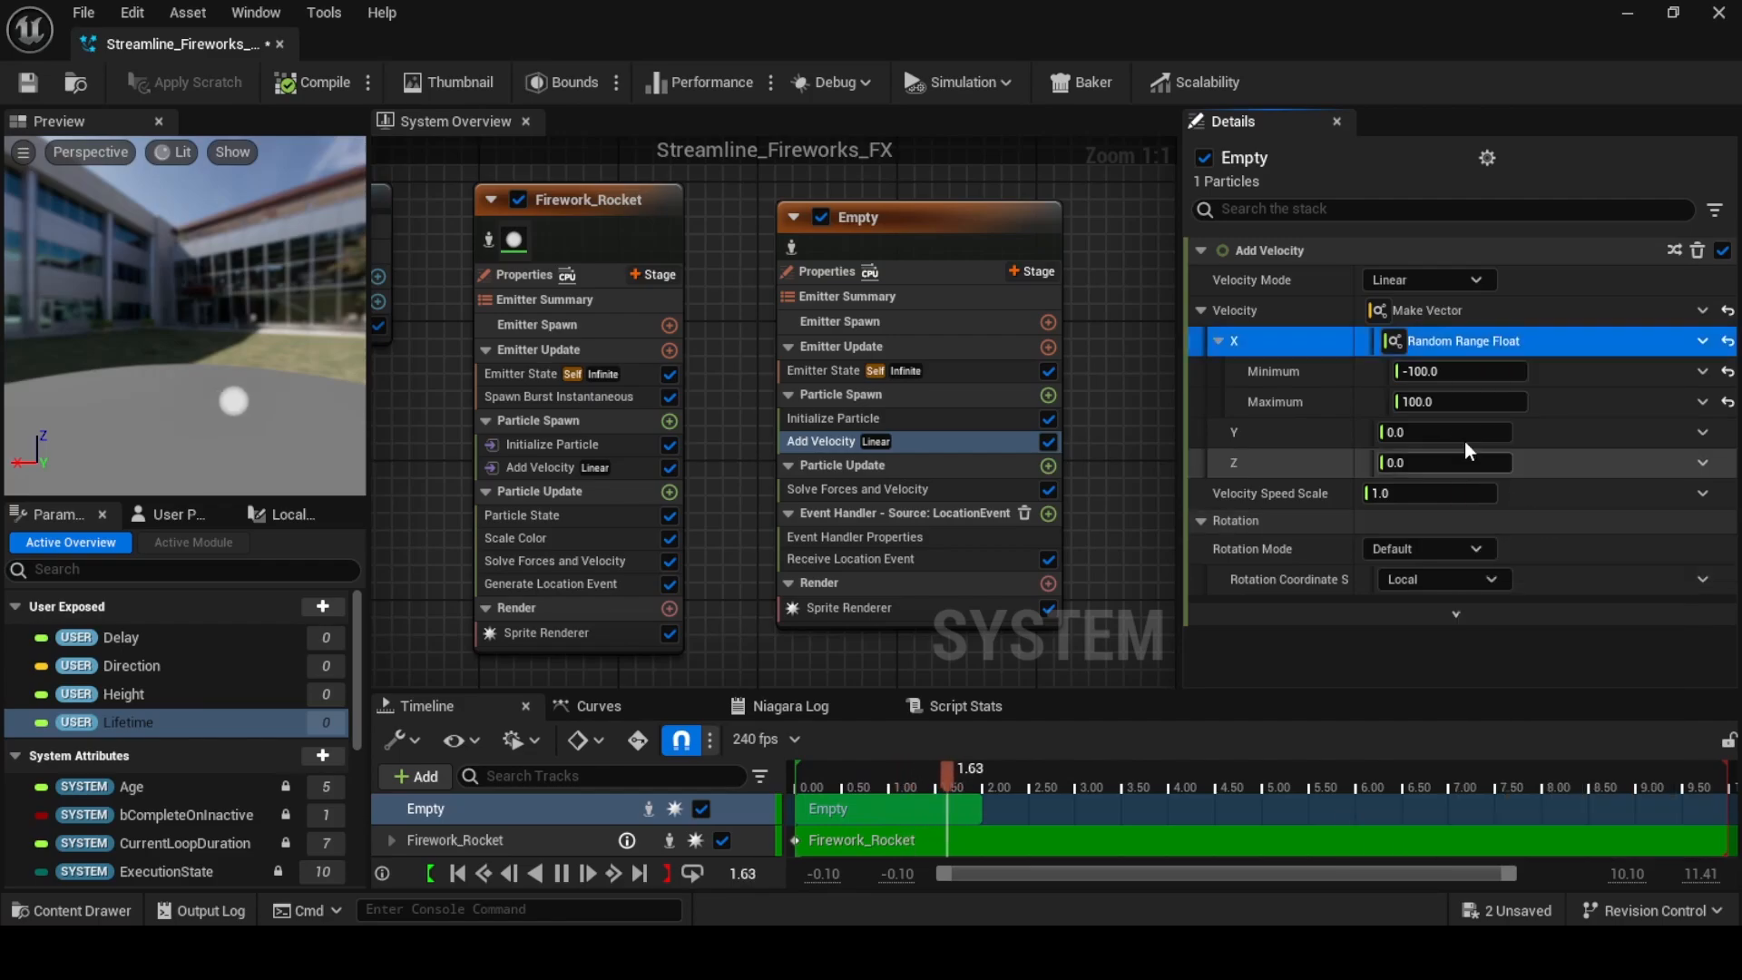
pyautogui.rightClick(1531, 434)
pyautogui.click(1624, 617)
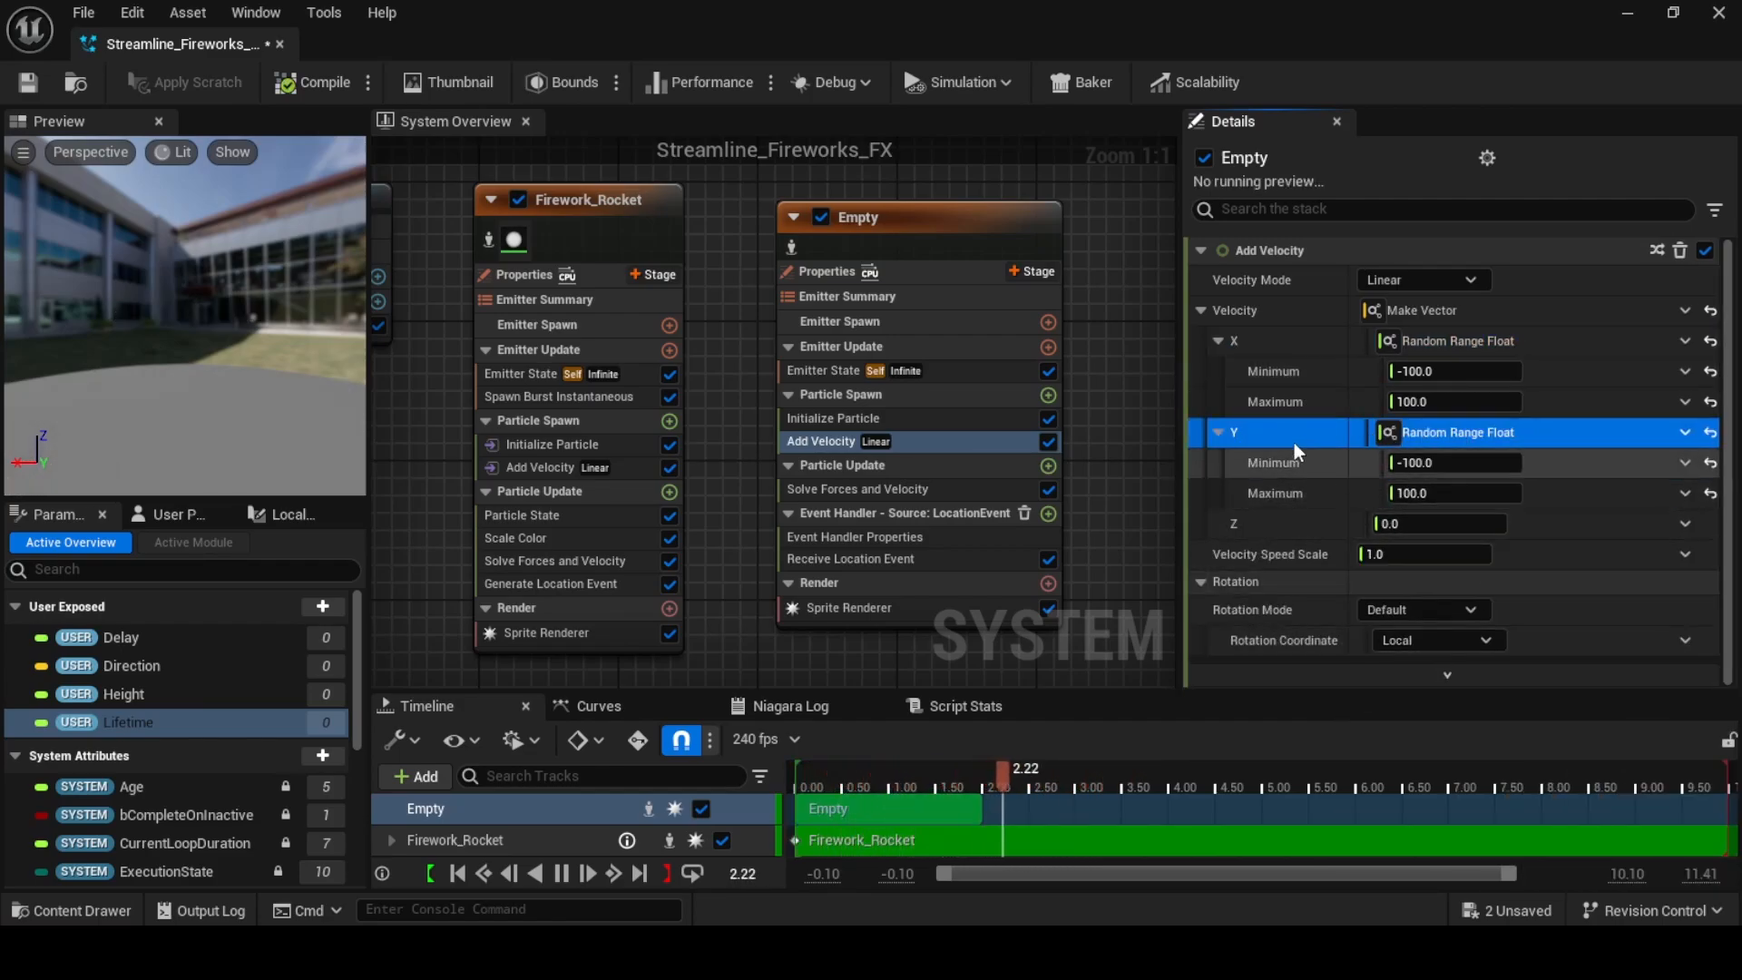
# Add Drag and Gravity Force modules to the empty emitter's Particle Update
pyautogui.click(1047, 466)
pyautogui.write('dr')
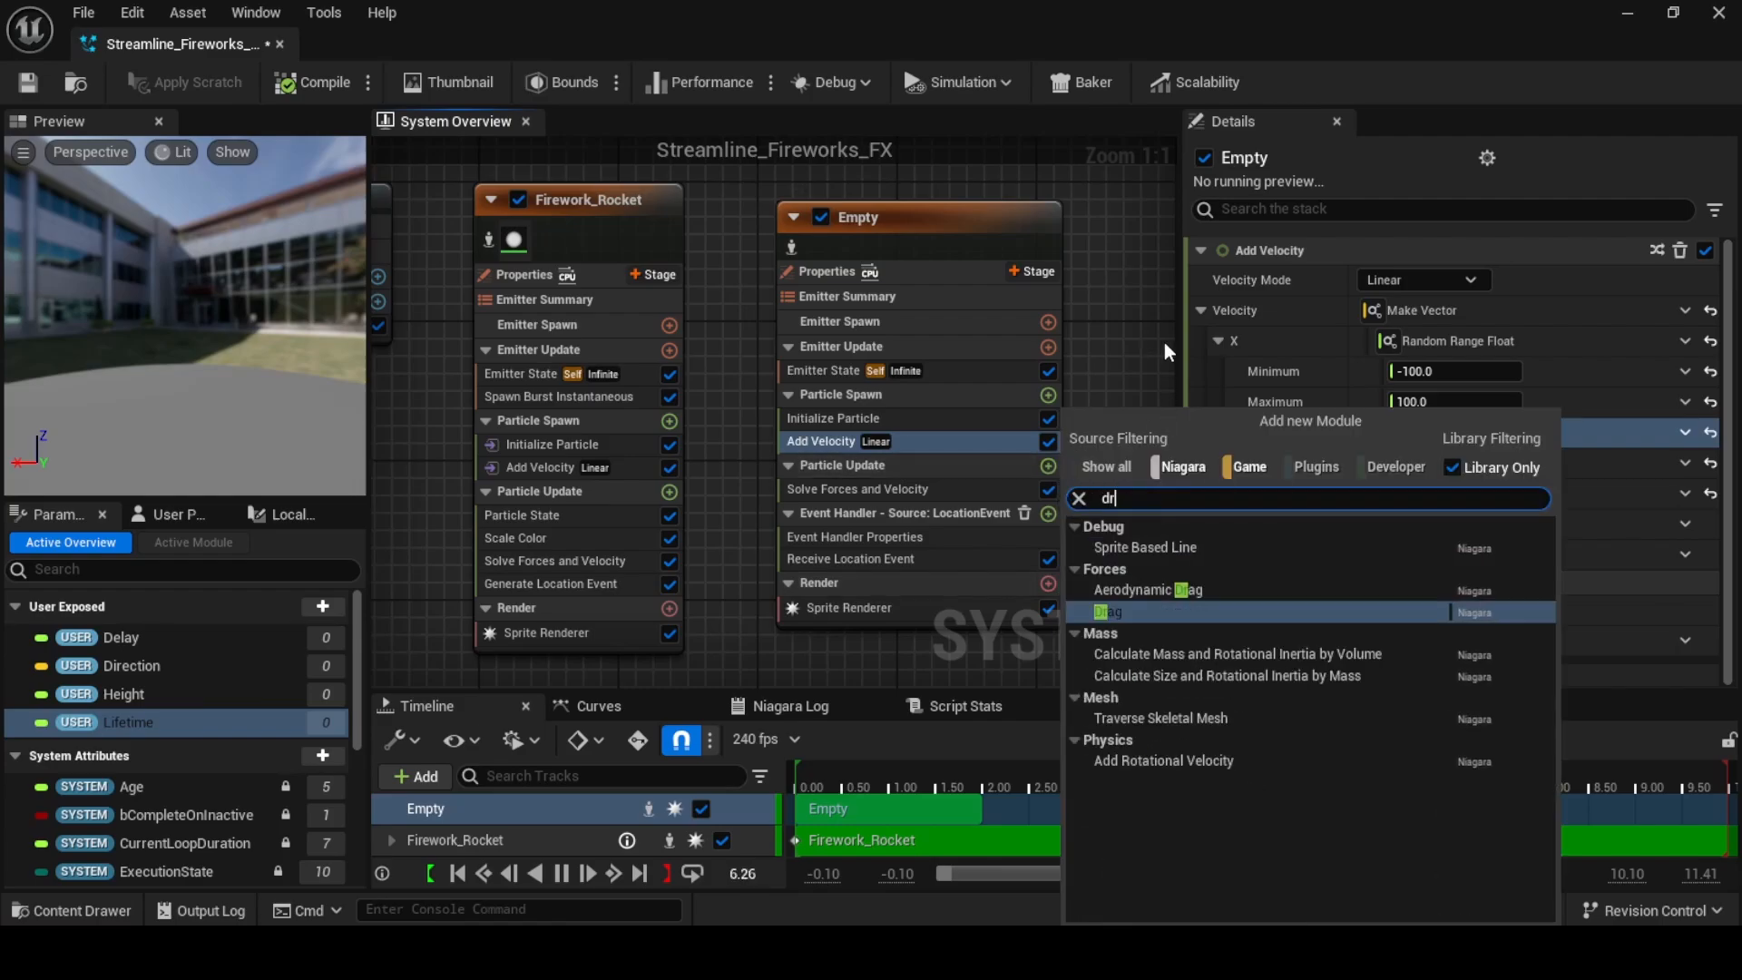
pyautogui.press('Return')
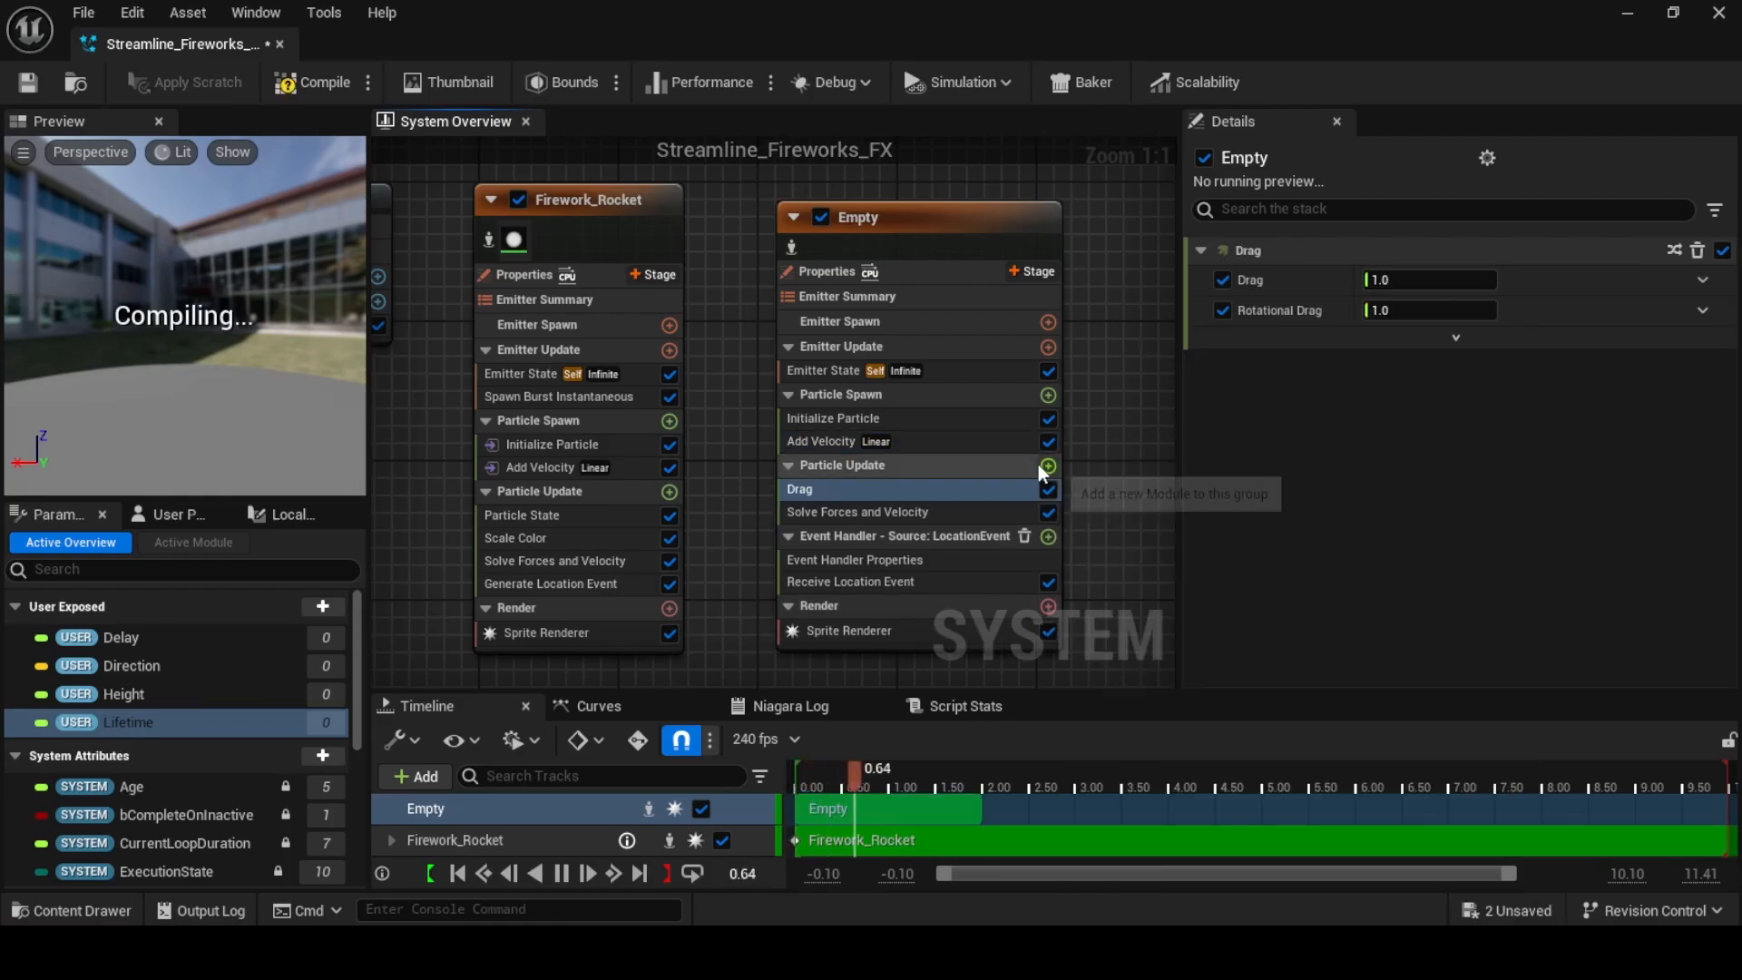
pyautogui.click(1048, 467)
pyautogui.write('gra')
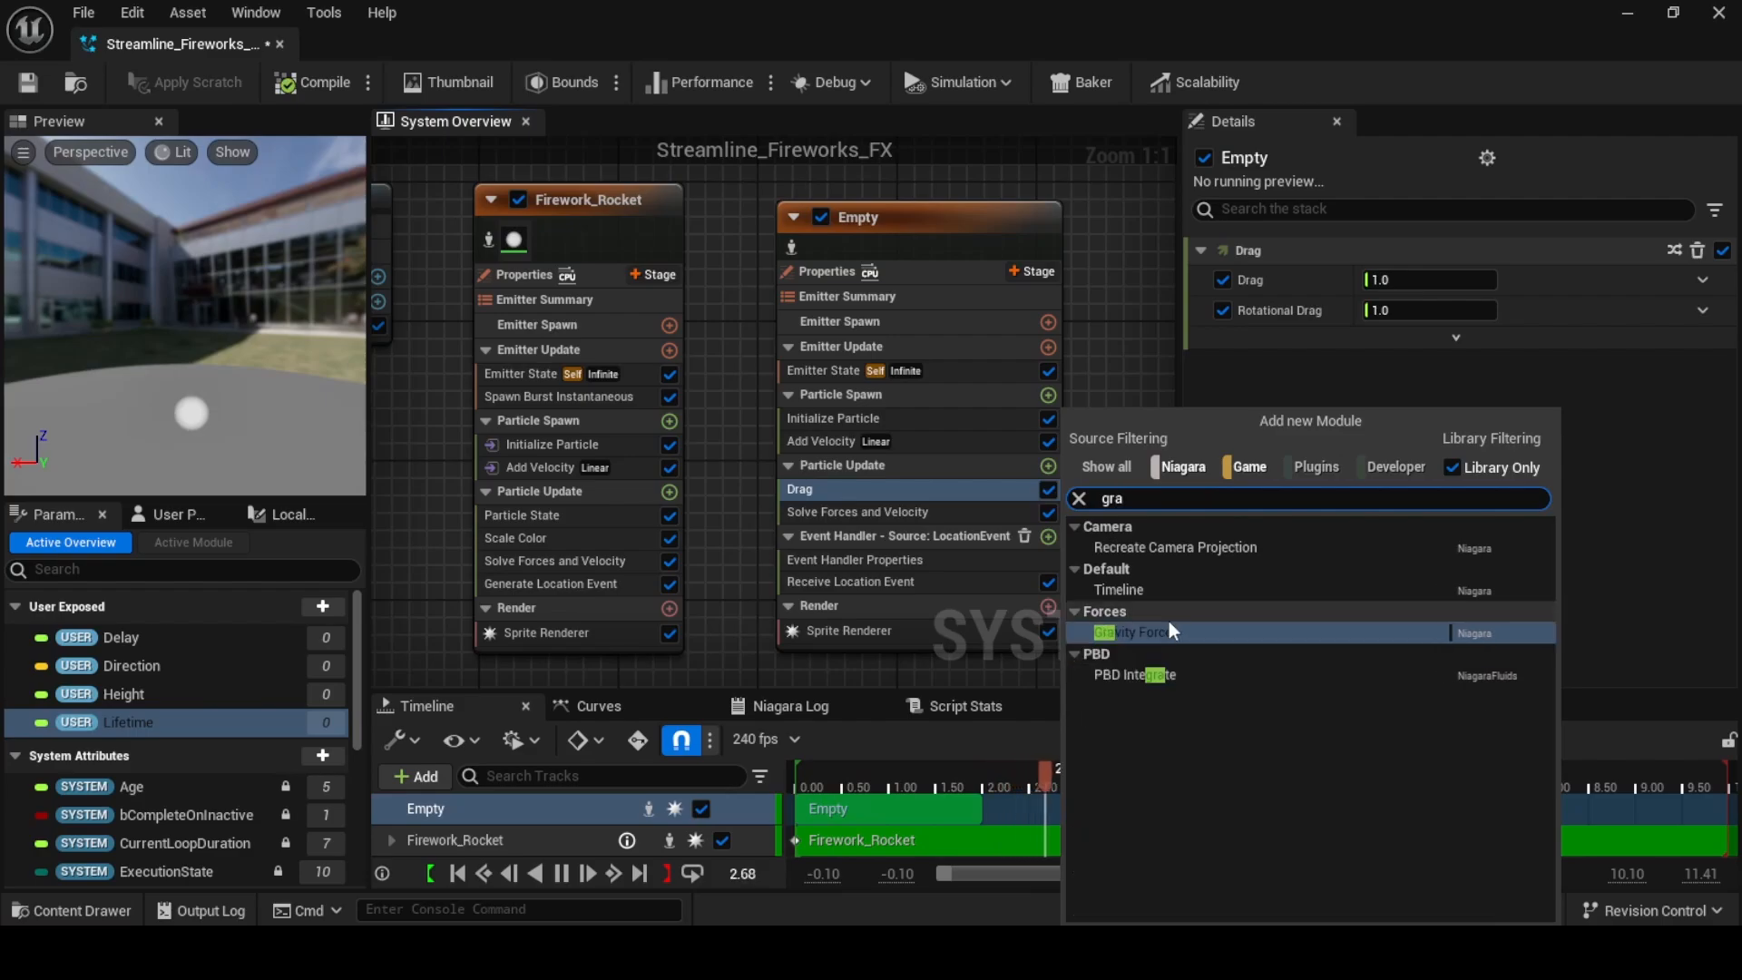
pyautogui.click(1169, 621)
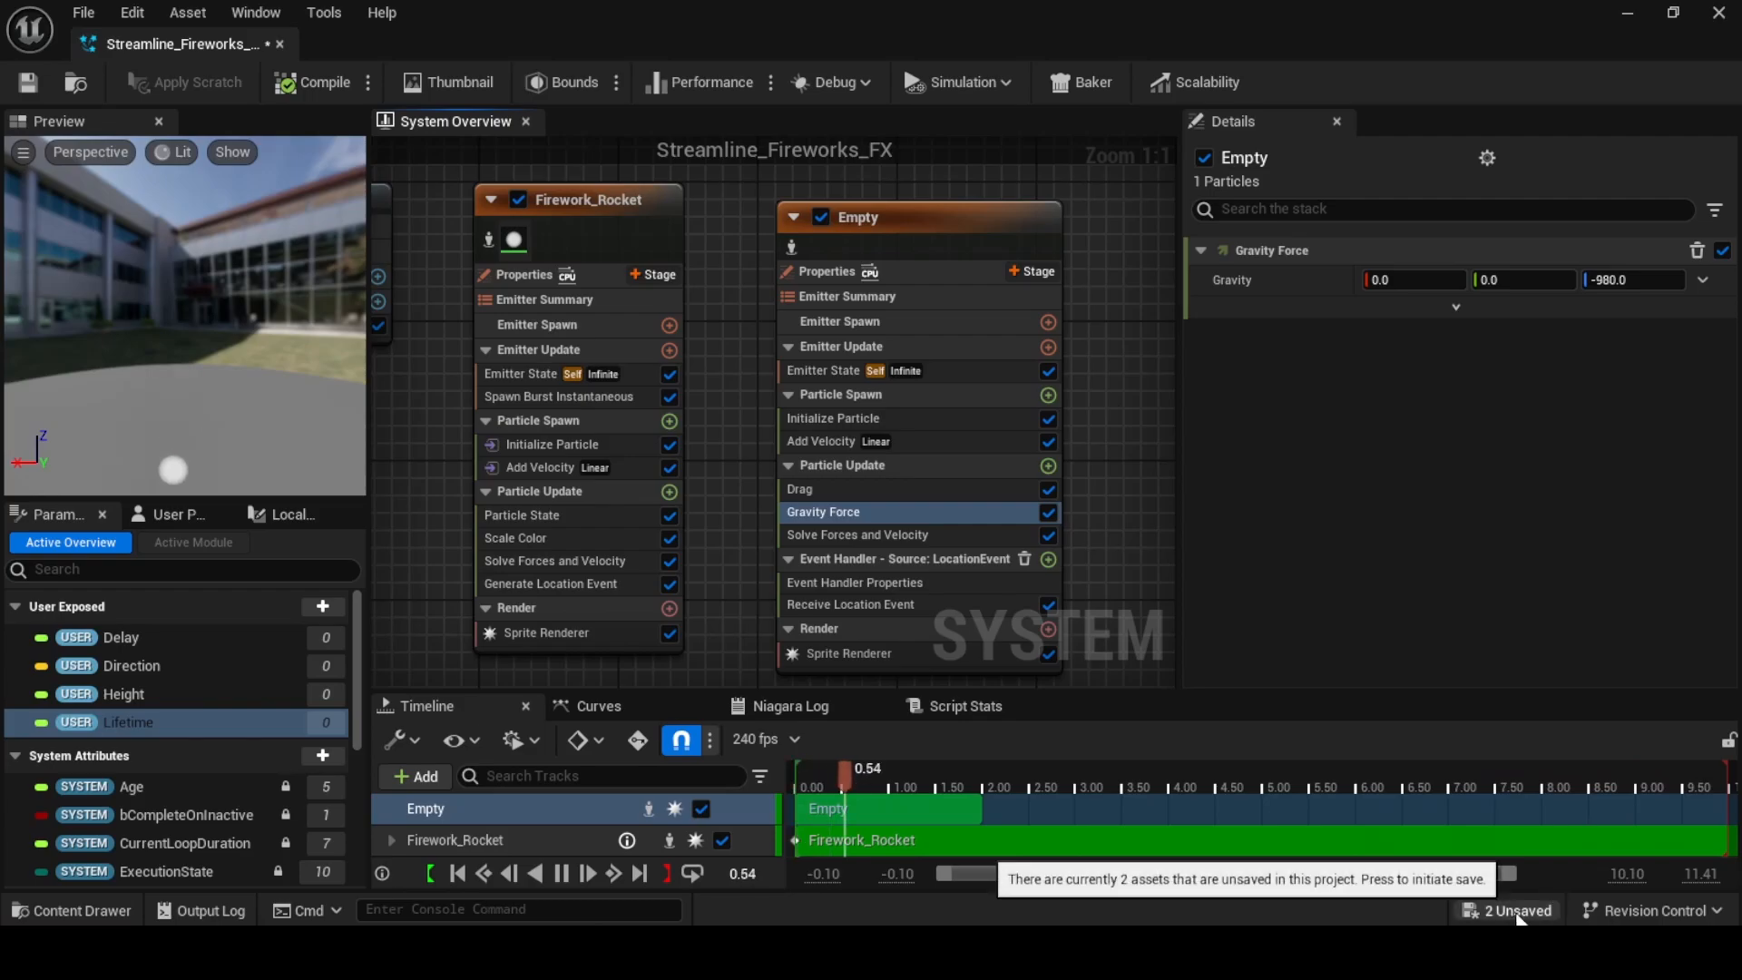
# Save all unsaved assets in the project
pyautogui.click(1553, 903)
pyautogui.click(1018, 717)
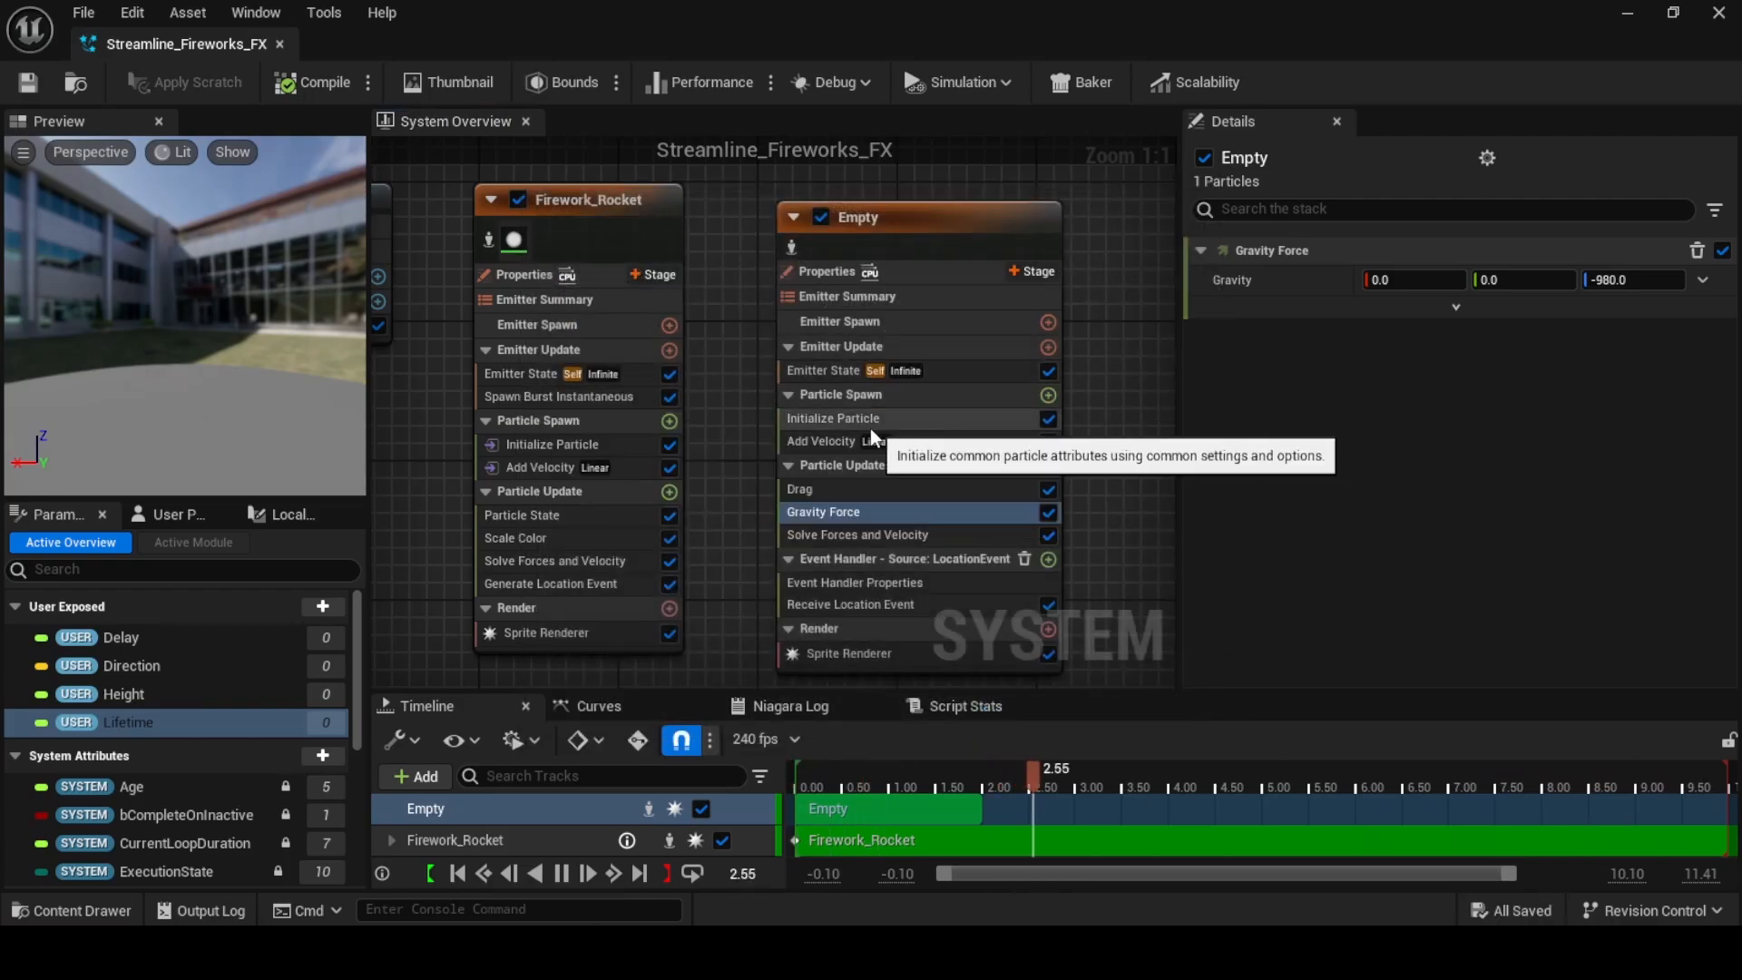
# Copy the Color from Firework_Rocket's Initialize Particle module and paste it into the empty emitter's Initialize Particle
pyautogui.click(831, 417)
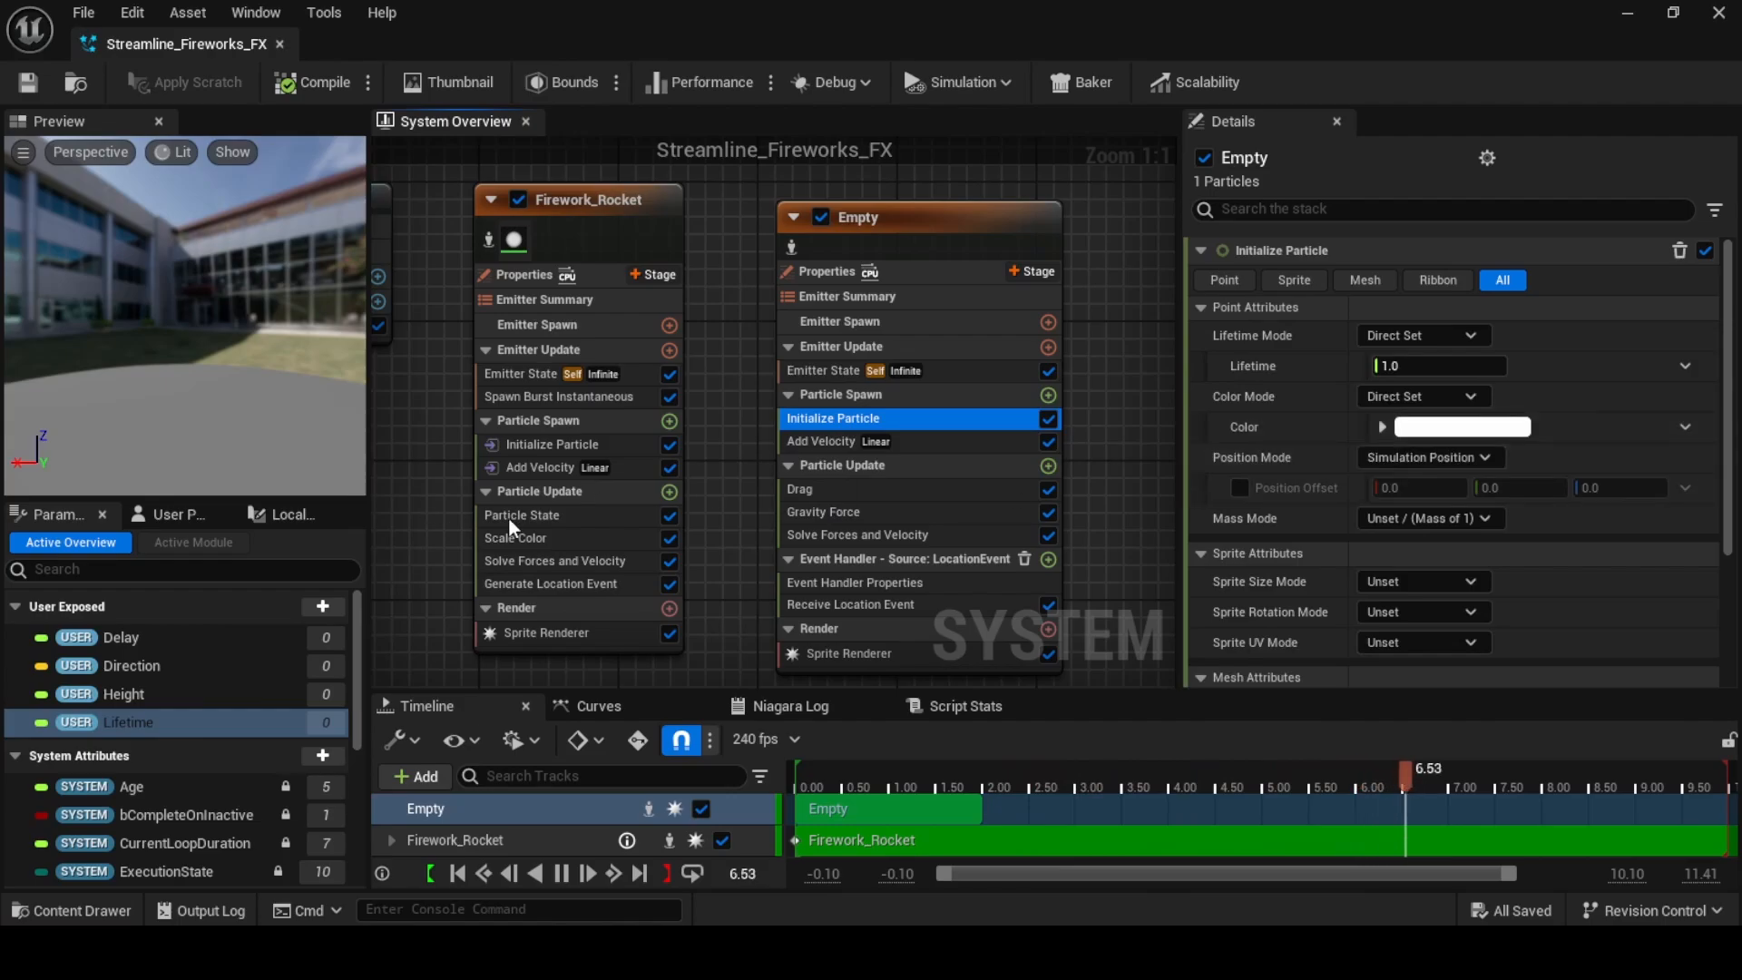
pyautogui.click(549, 443)
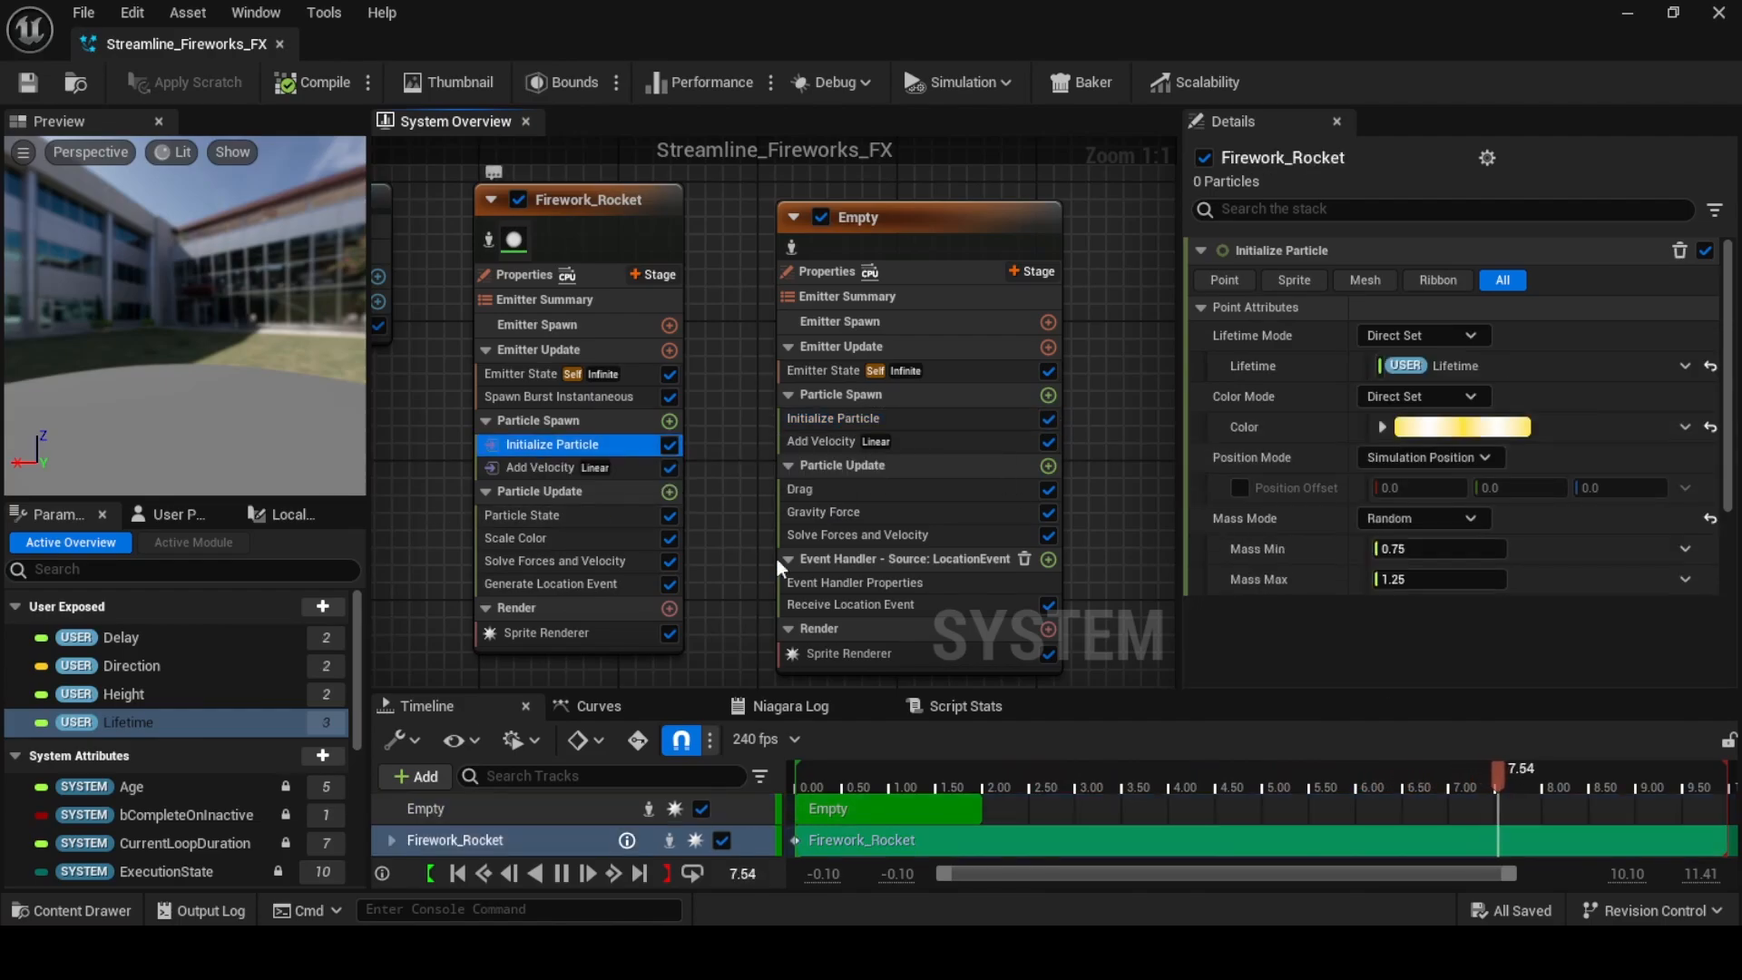
pyautogui.rightClick(1429, 445)
pyautogui.click(1502, 620)
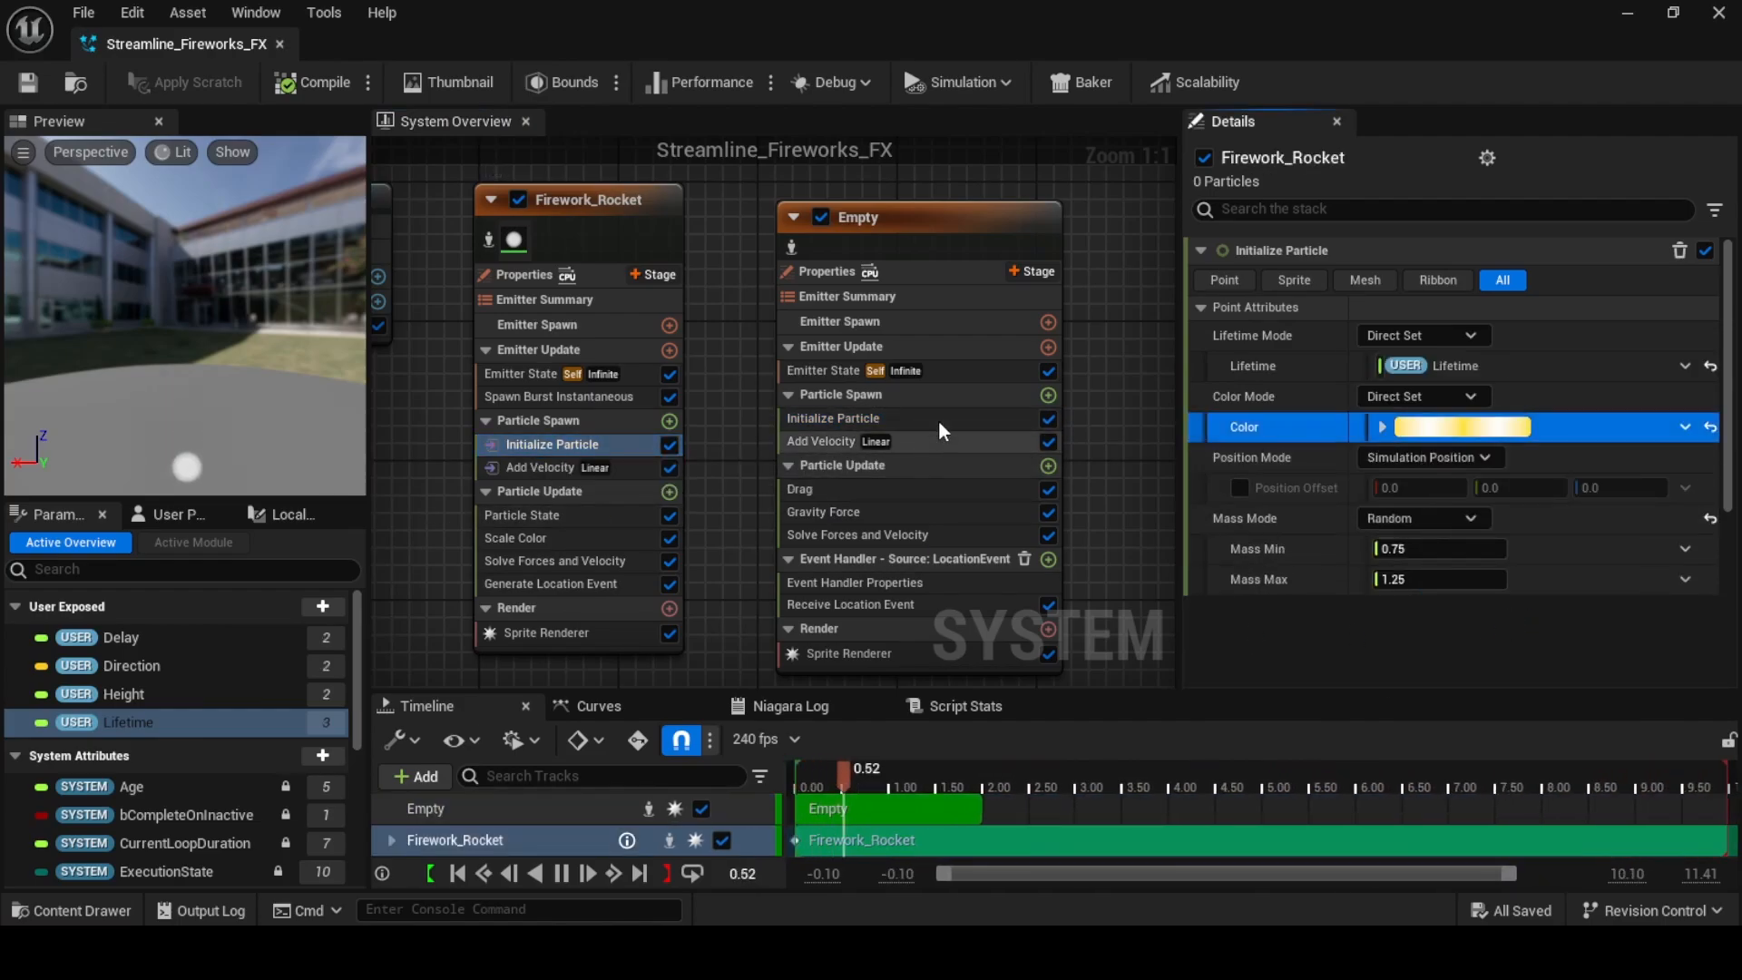
pyautogui.click(938, 418)
pyautogui.rightClick(1434, 426)
pyautogui.click(1506, 628)
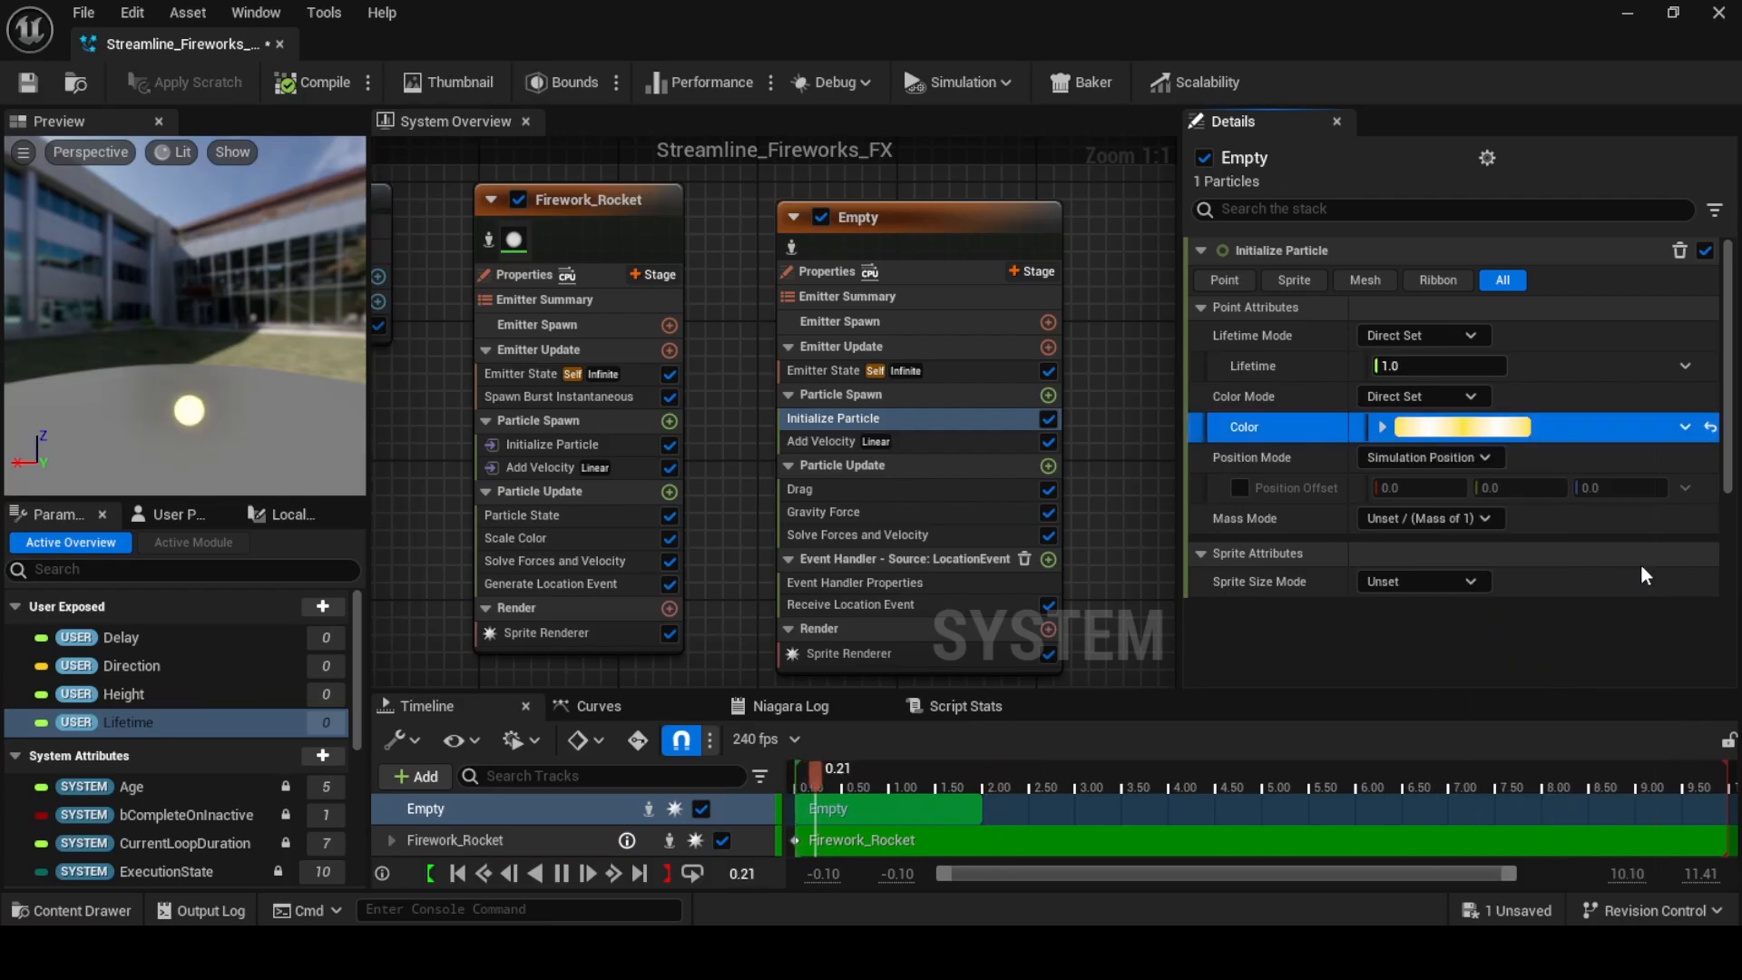
# Lower the saturation of the empty emitter's initial particle color to about 0.78
pyautogui.click(1451, 426)
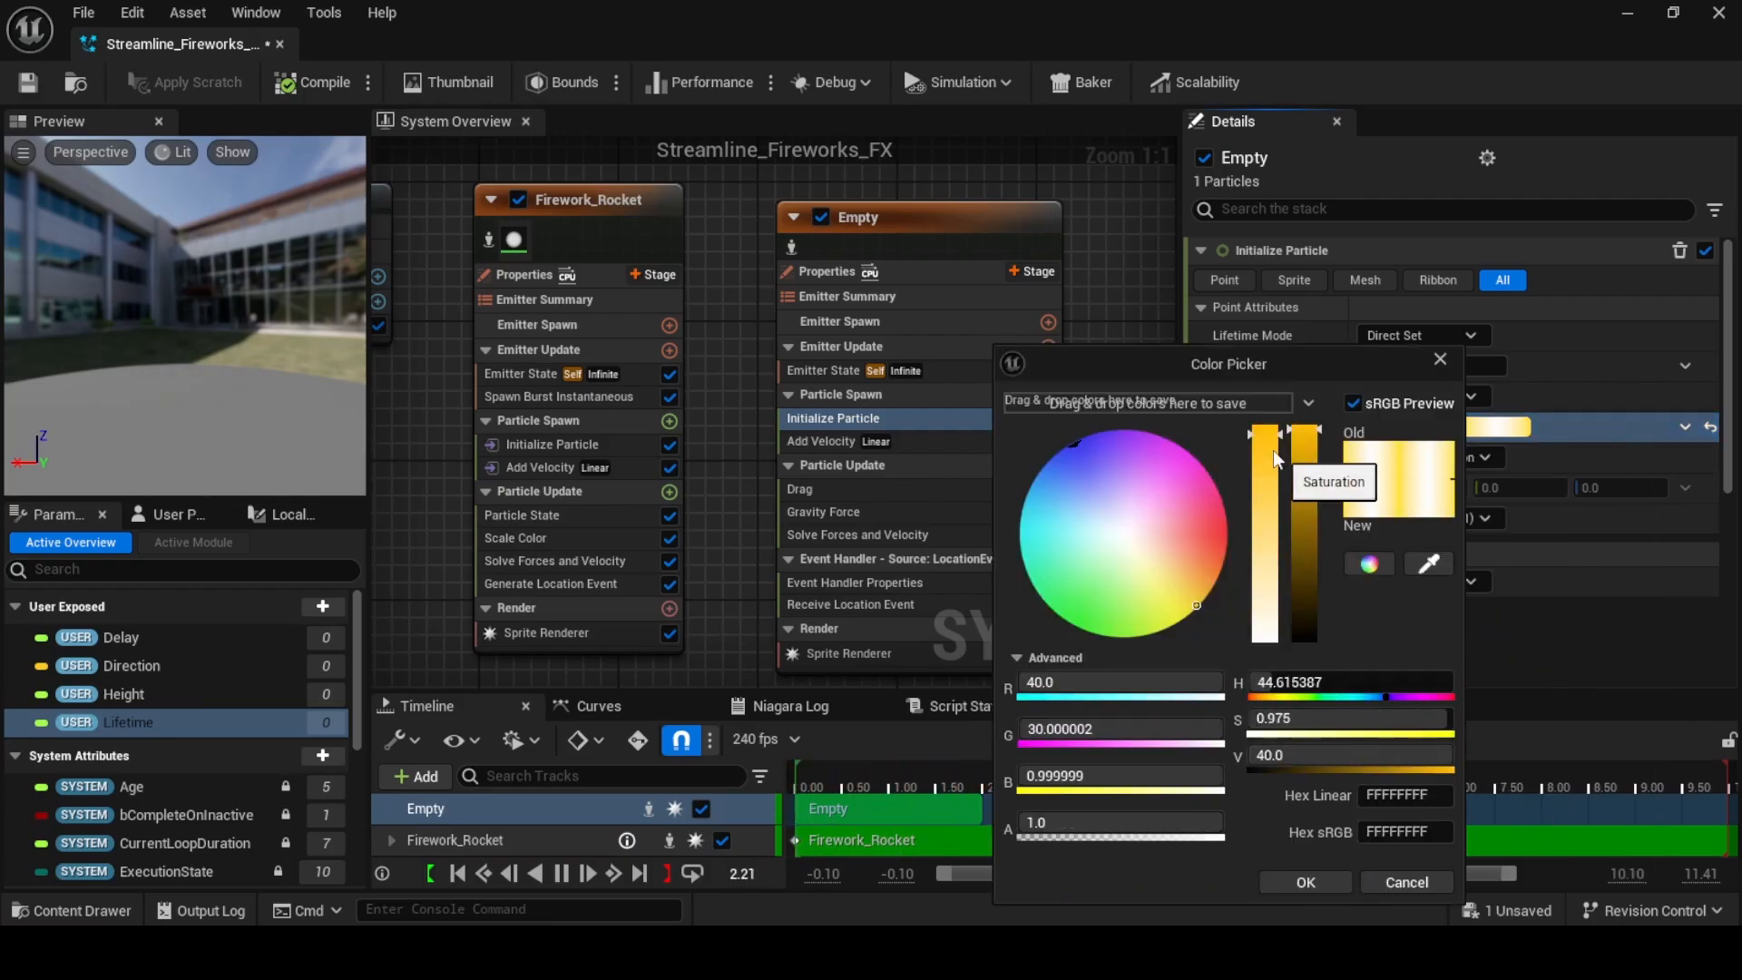
pyautogui.moveTo(1274, 454); pyautogui.dragTo(1265, 475)
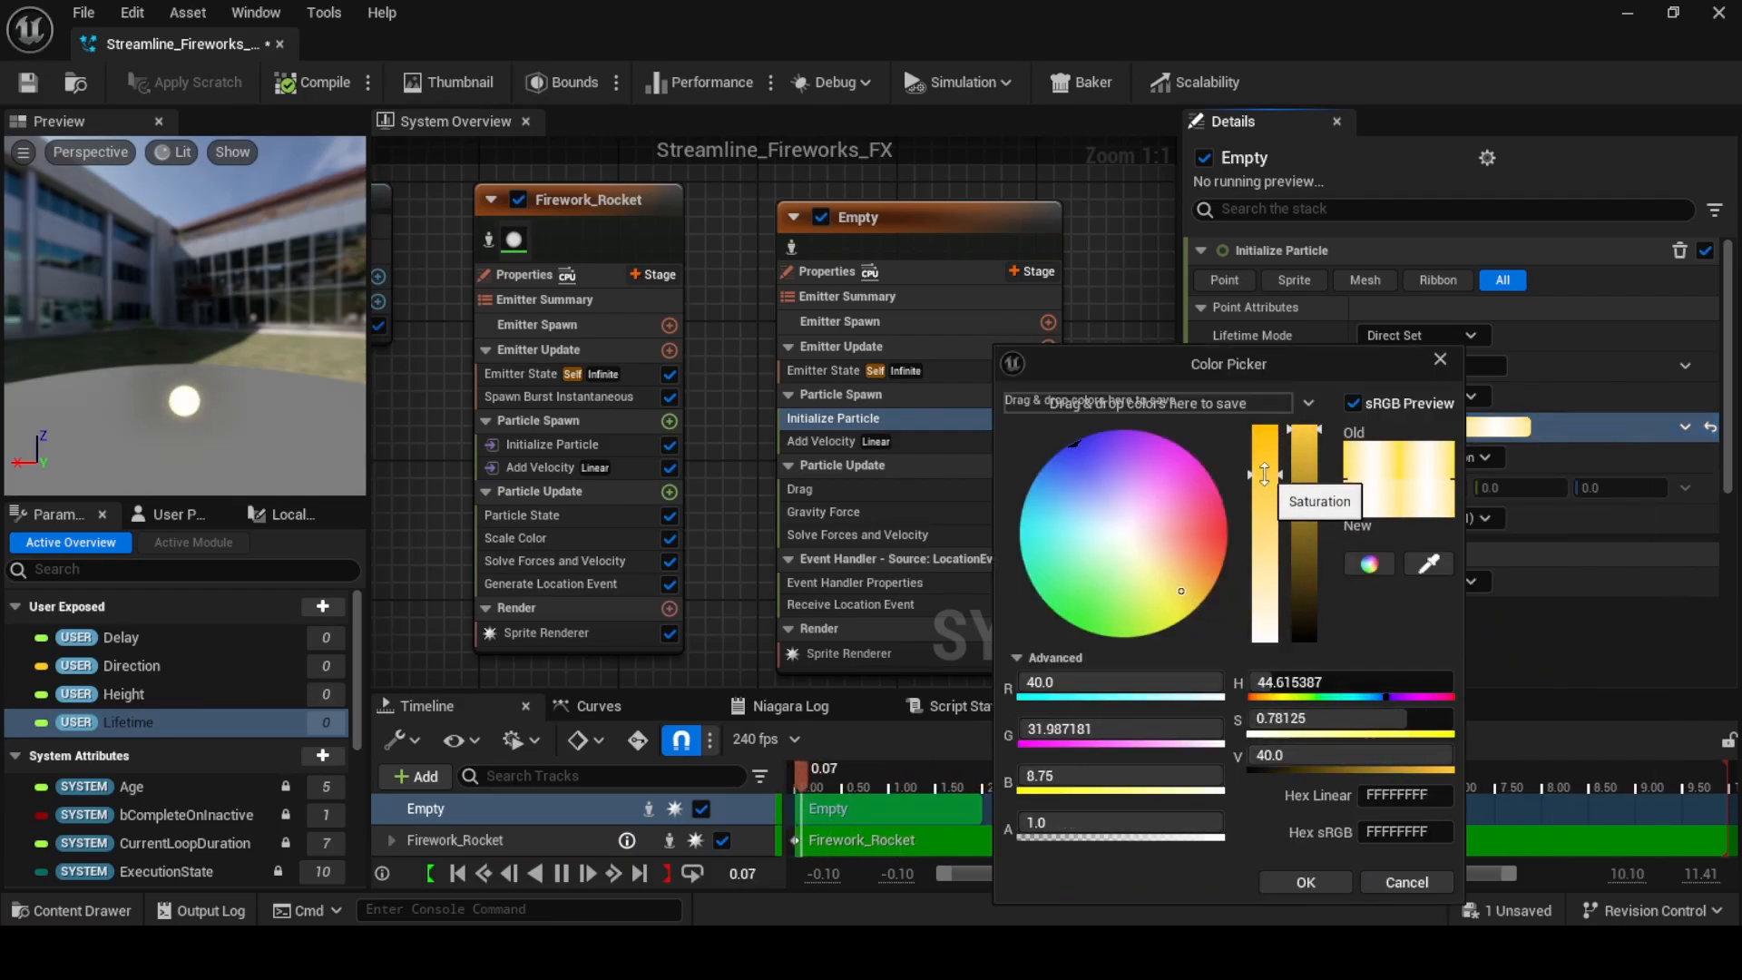
pyautogui.click(1281, 881)
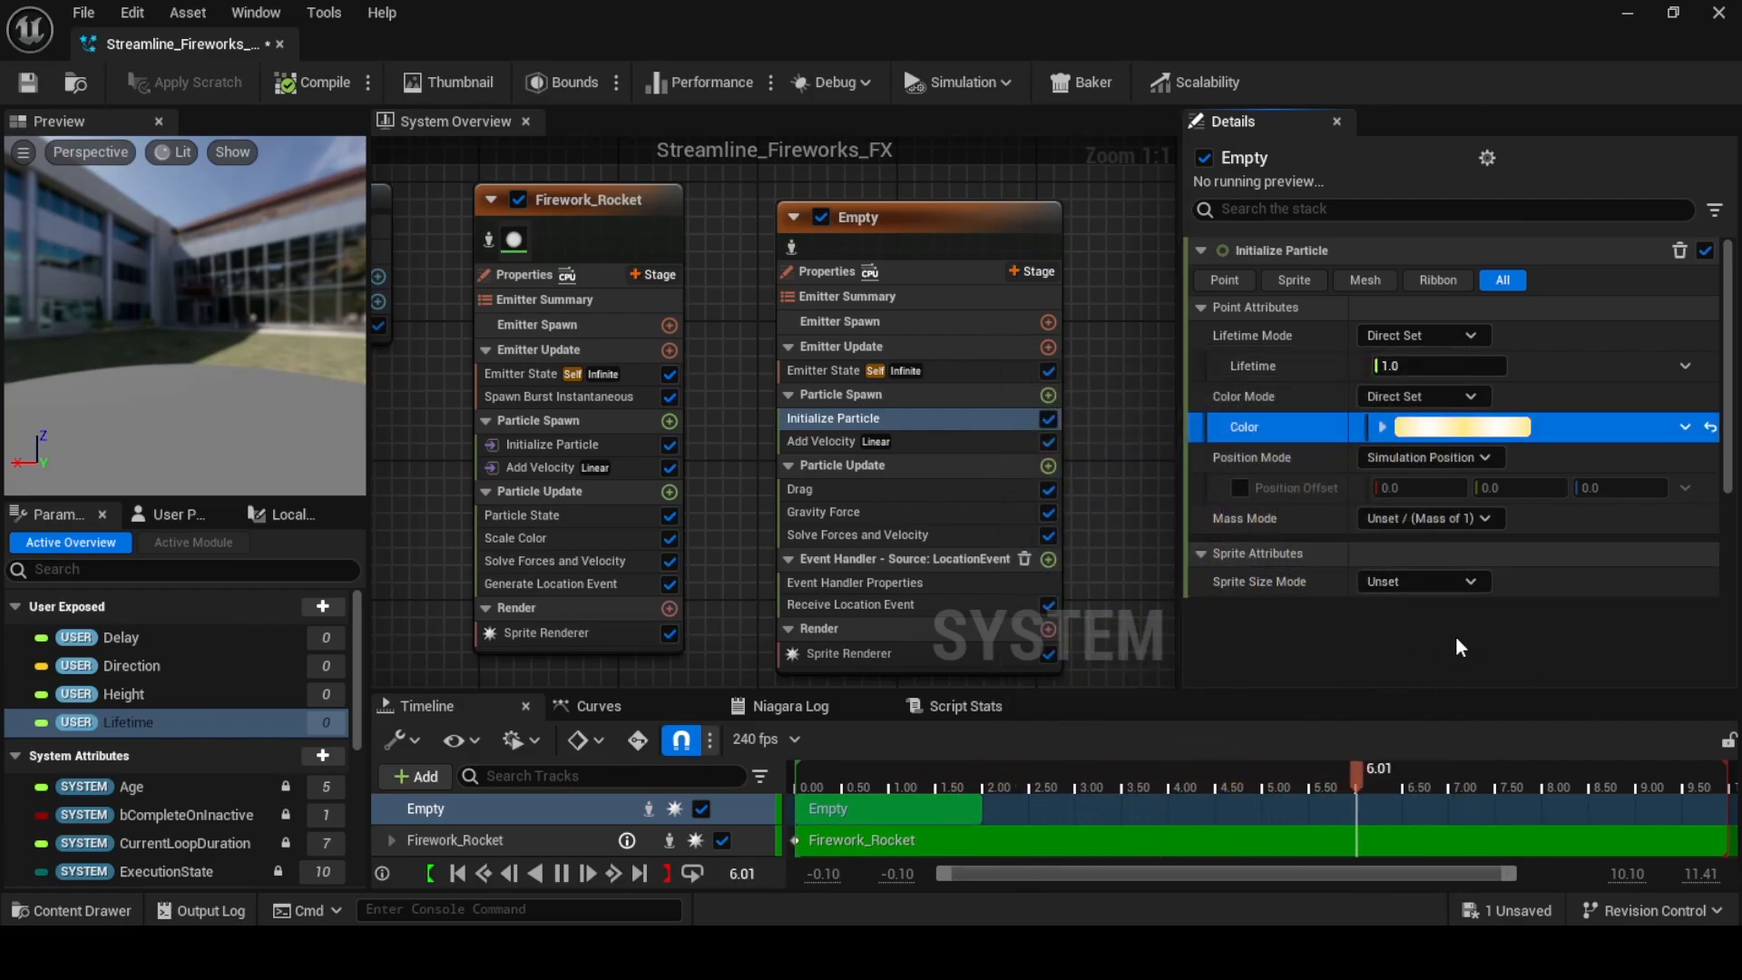
# Enable Position Offset in the empty emitter's Initialize Particle module, with Position Mode at Simulation Position
pyautogui.scroll(-1, 1456, 635)
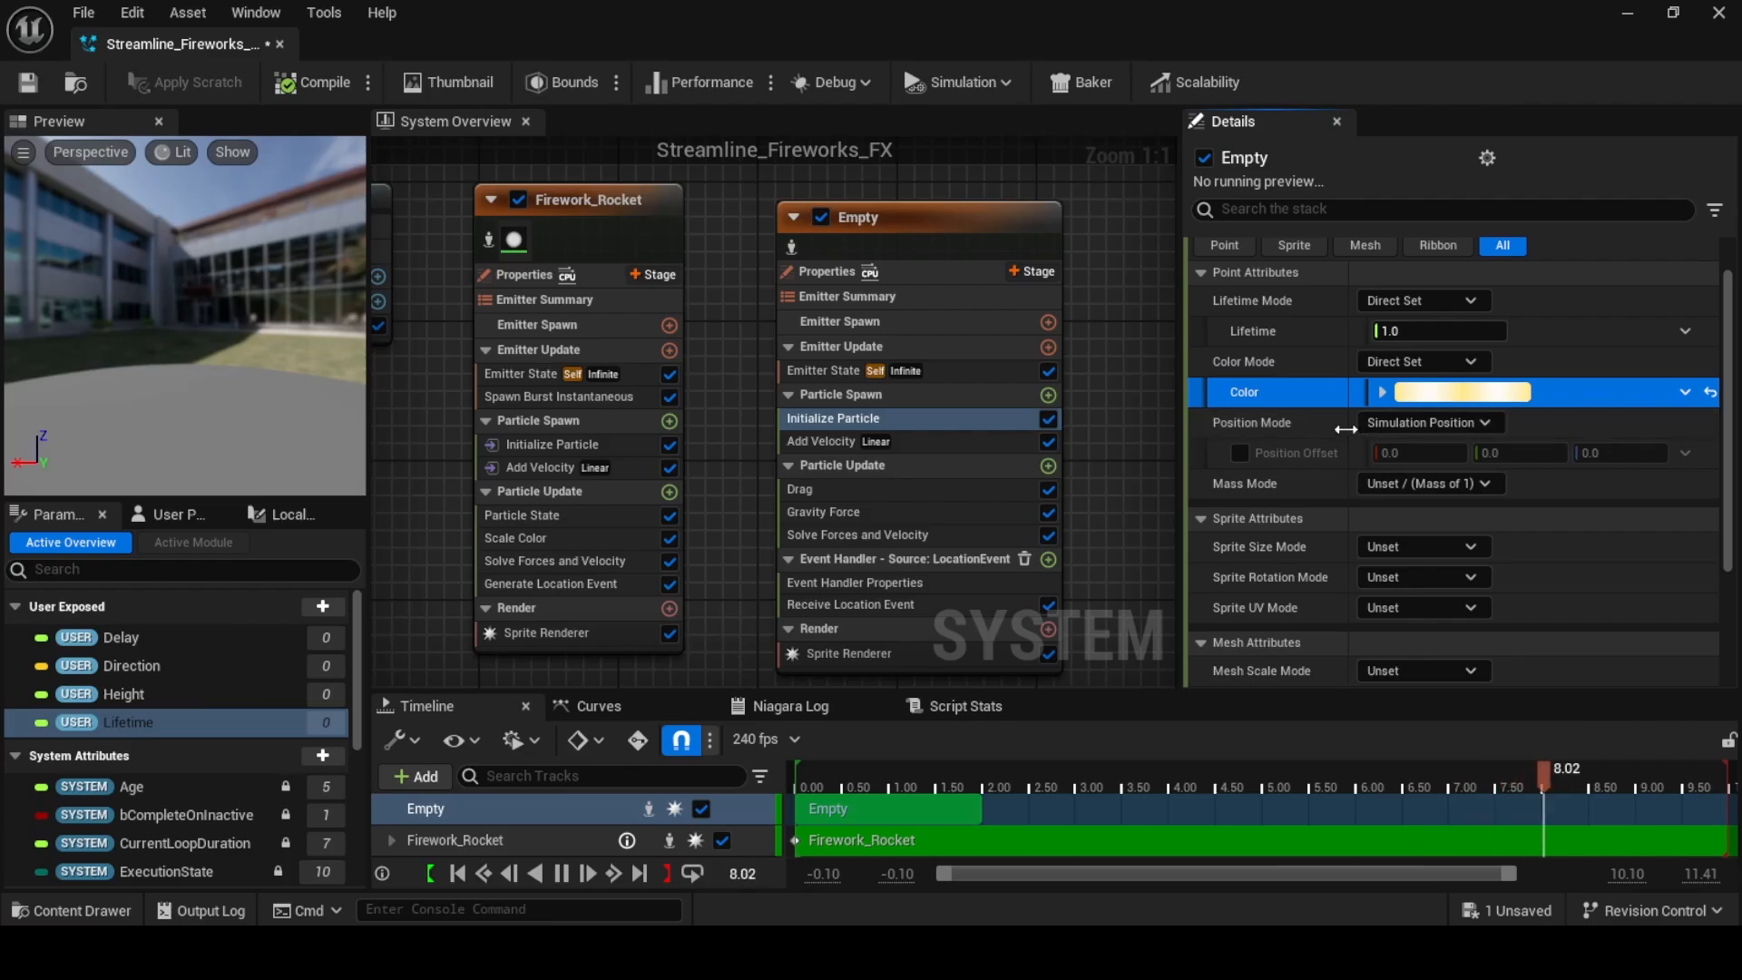
pyautogui.scroll(1, 1256, 533)
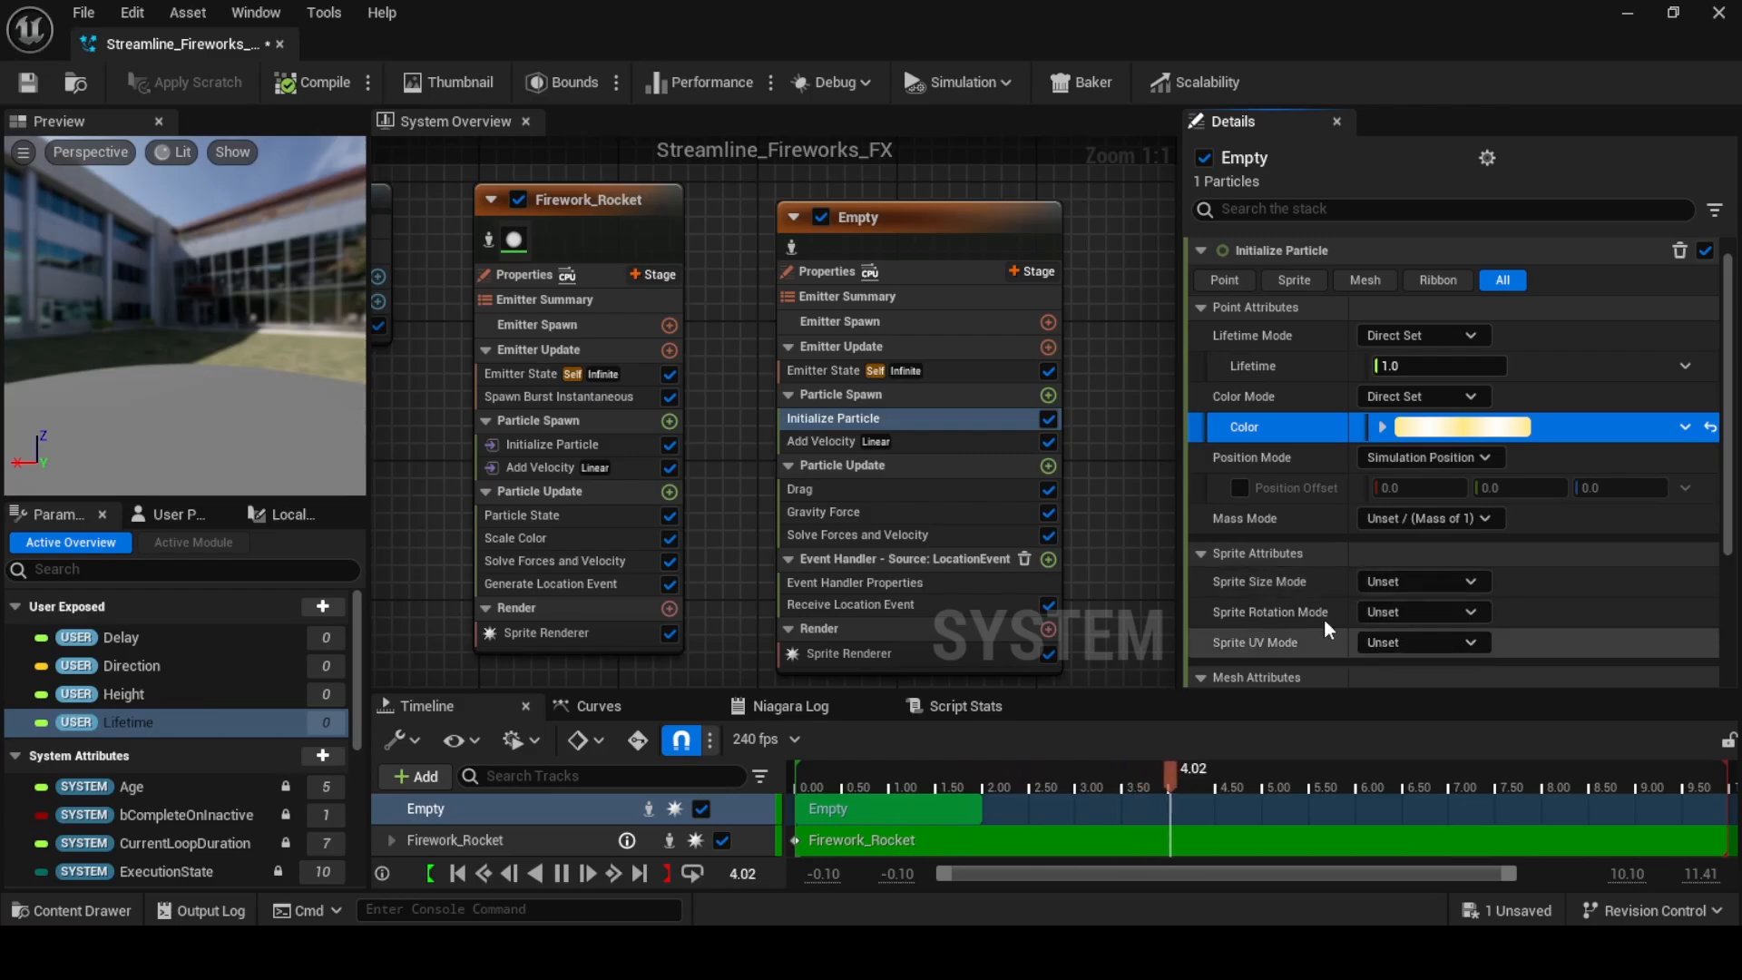
pyautogui.scroll(-1, 1324, 618)
pyautogui.click(1424, 423)
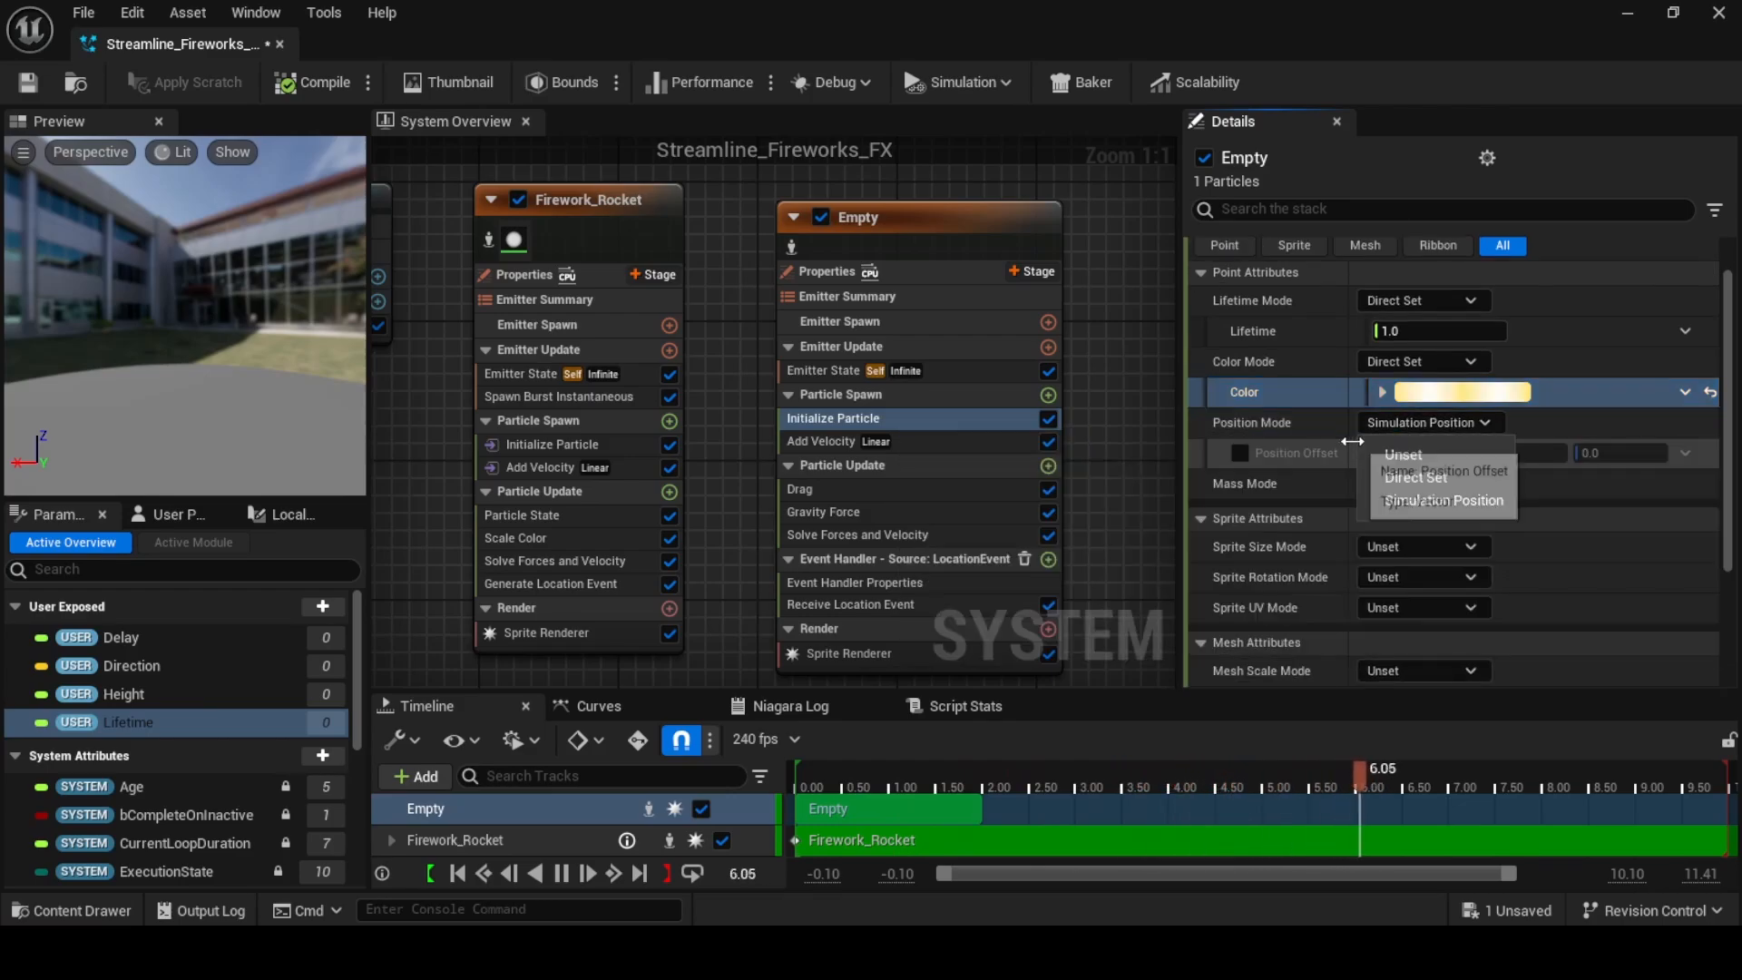
pyautogui.click(1406, 470)
pyautogui.click(1239, 453)
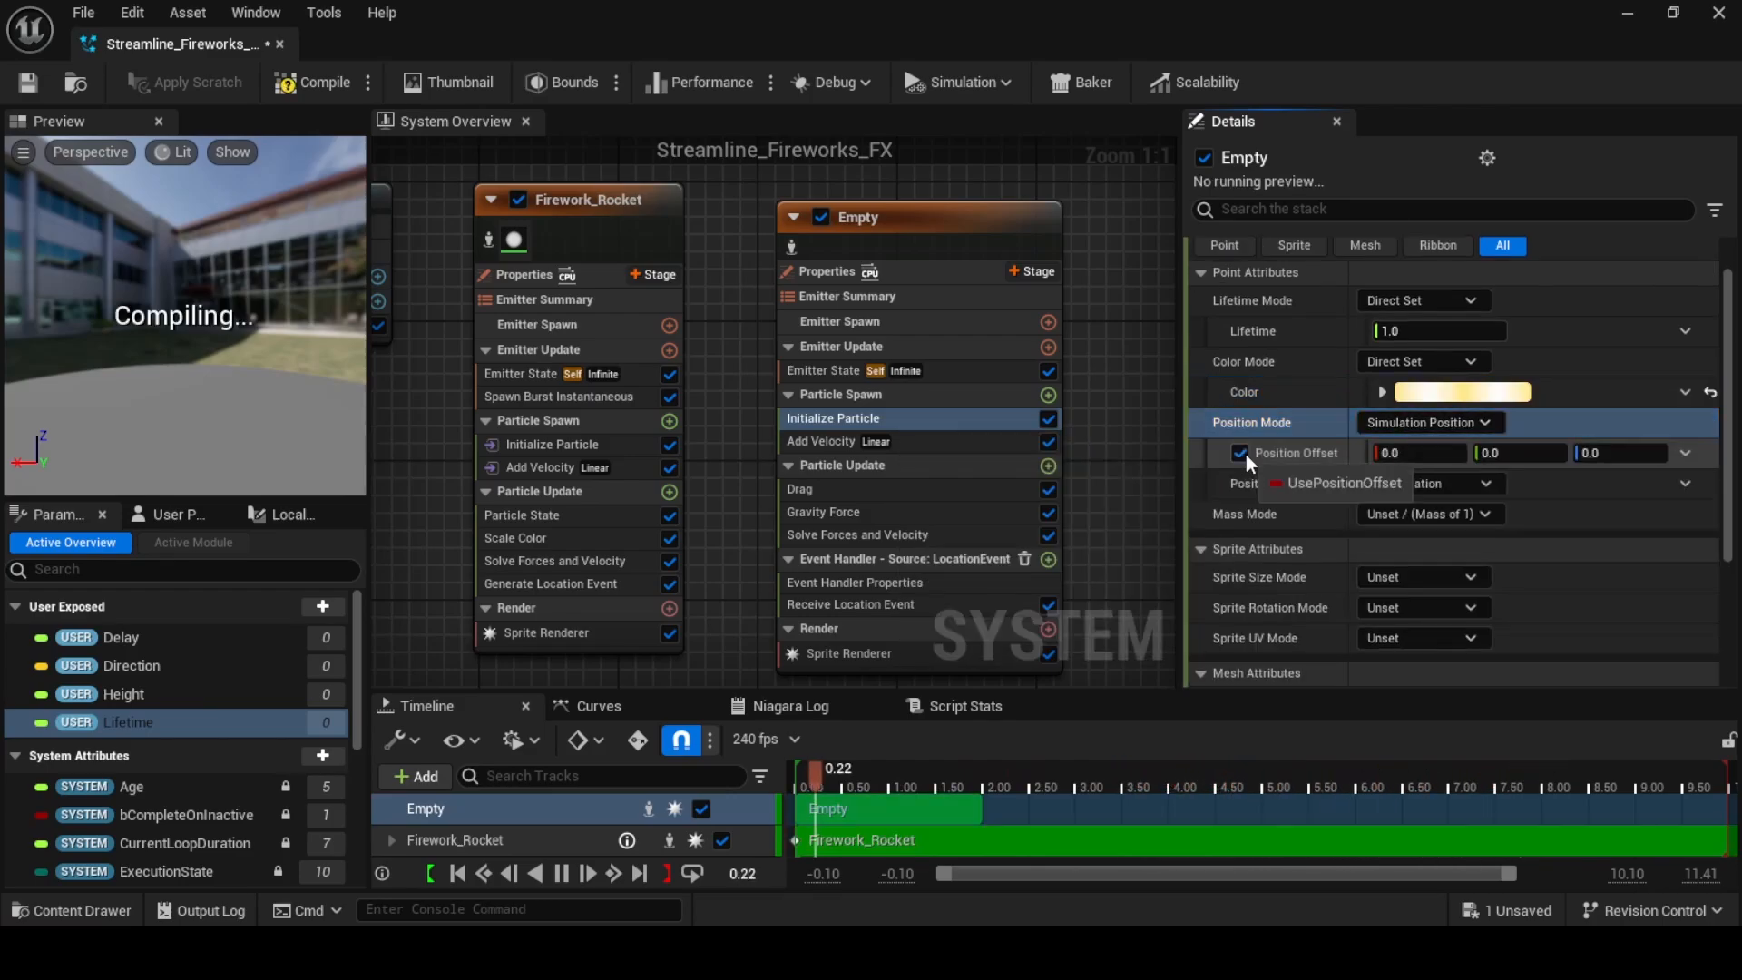
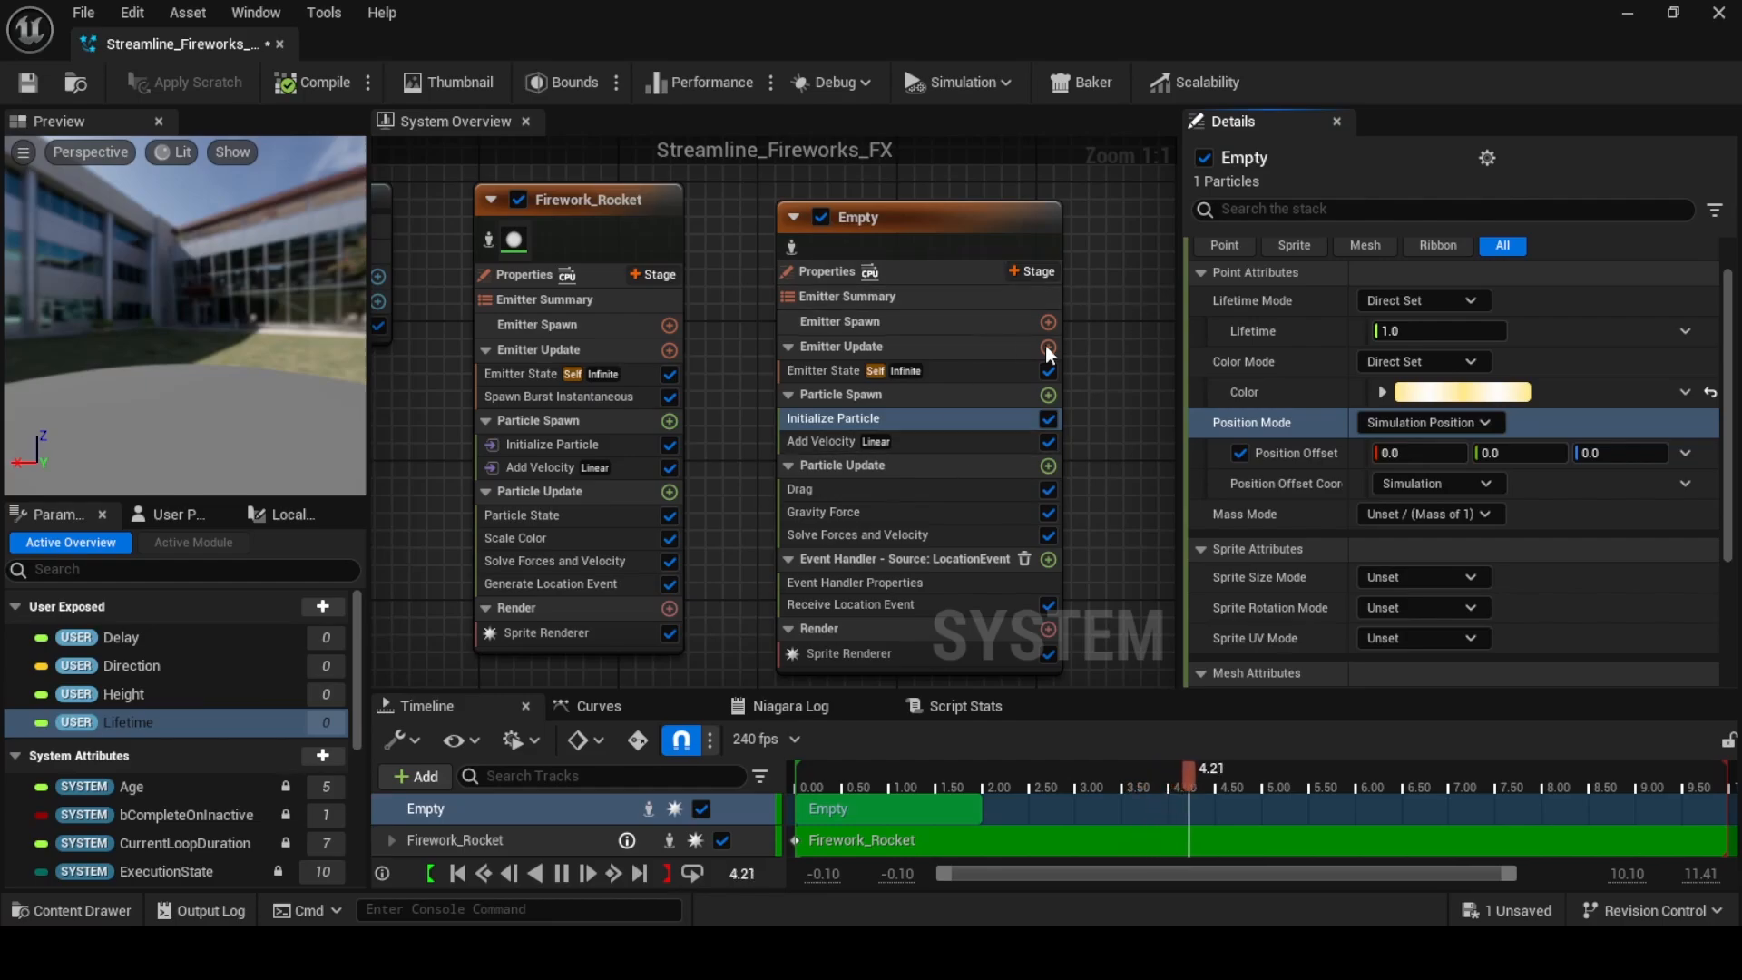
# Set the empty emitter's Sprite Size Mode to Random Uniform, with a minimum of 7 and a maximum of 12
pyautogui.click(1422, 581)
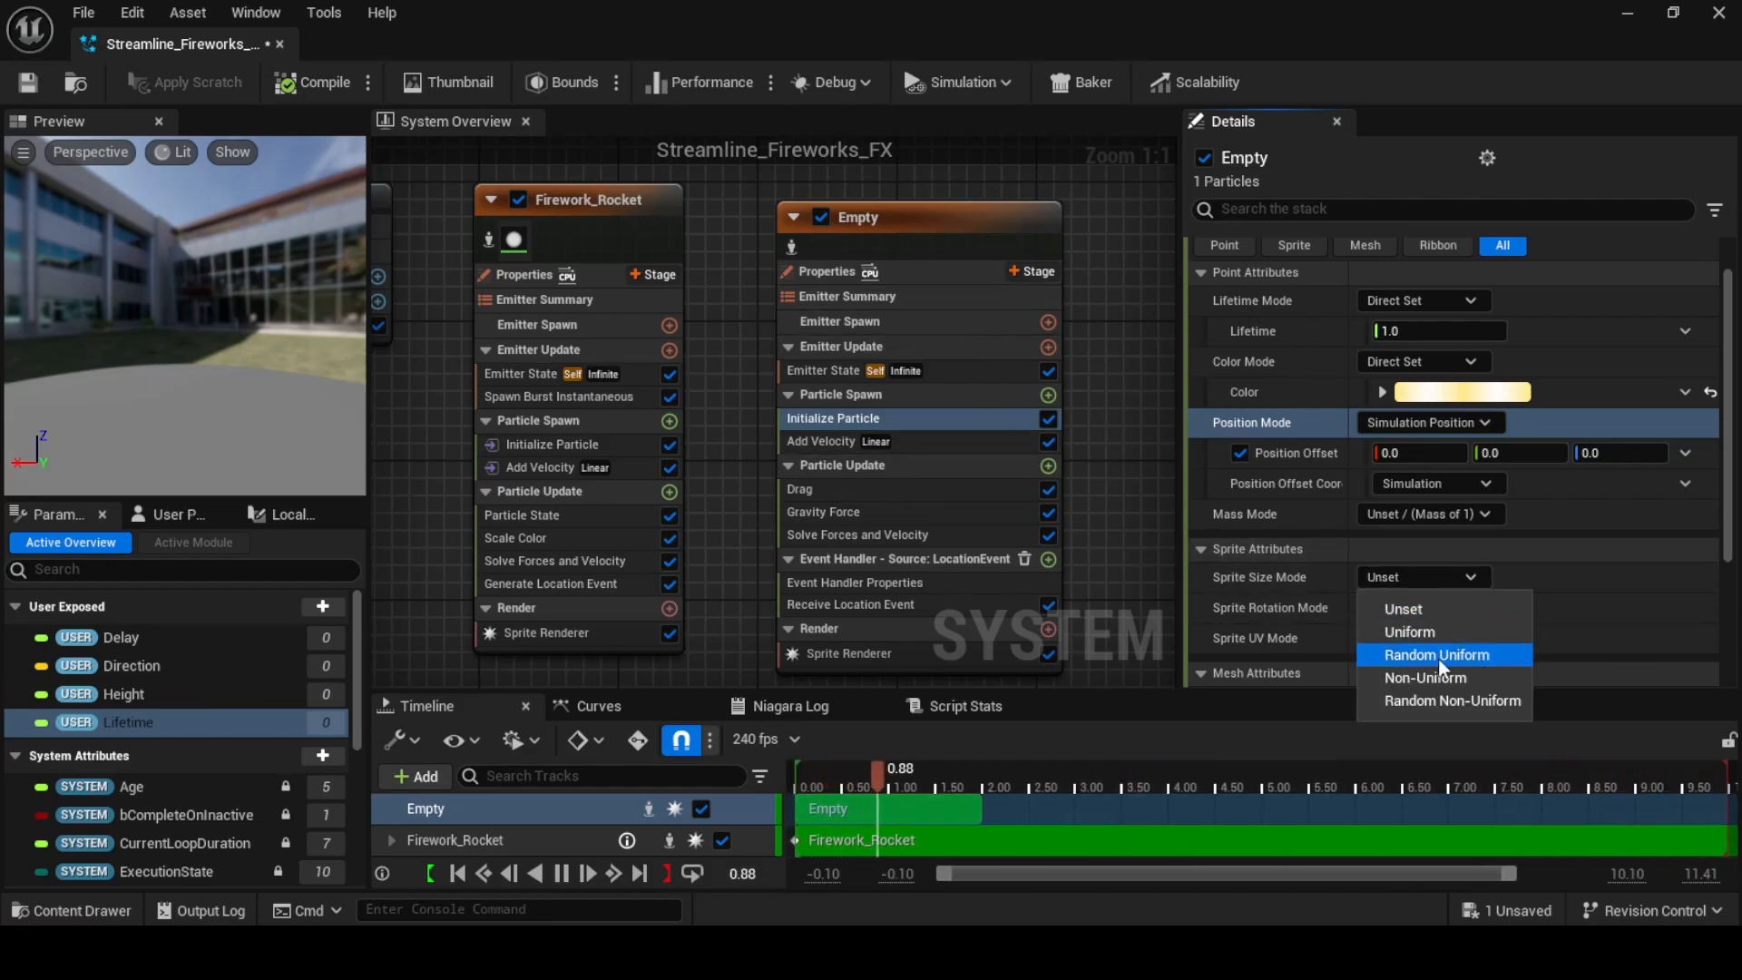
pyautogui.click(1439, 655)
pyautogui.click(1443, 609)
pyautogui.write('7')
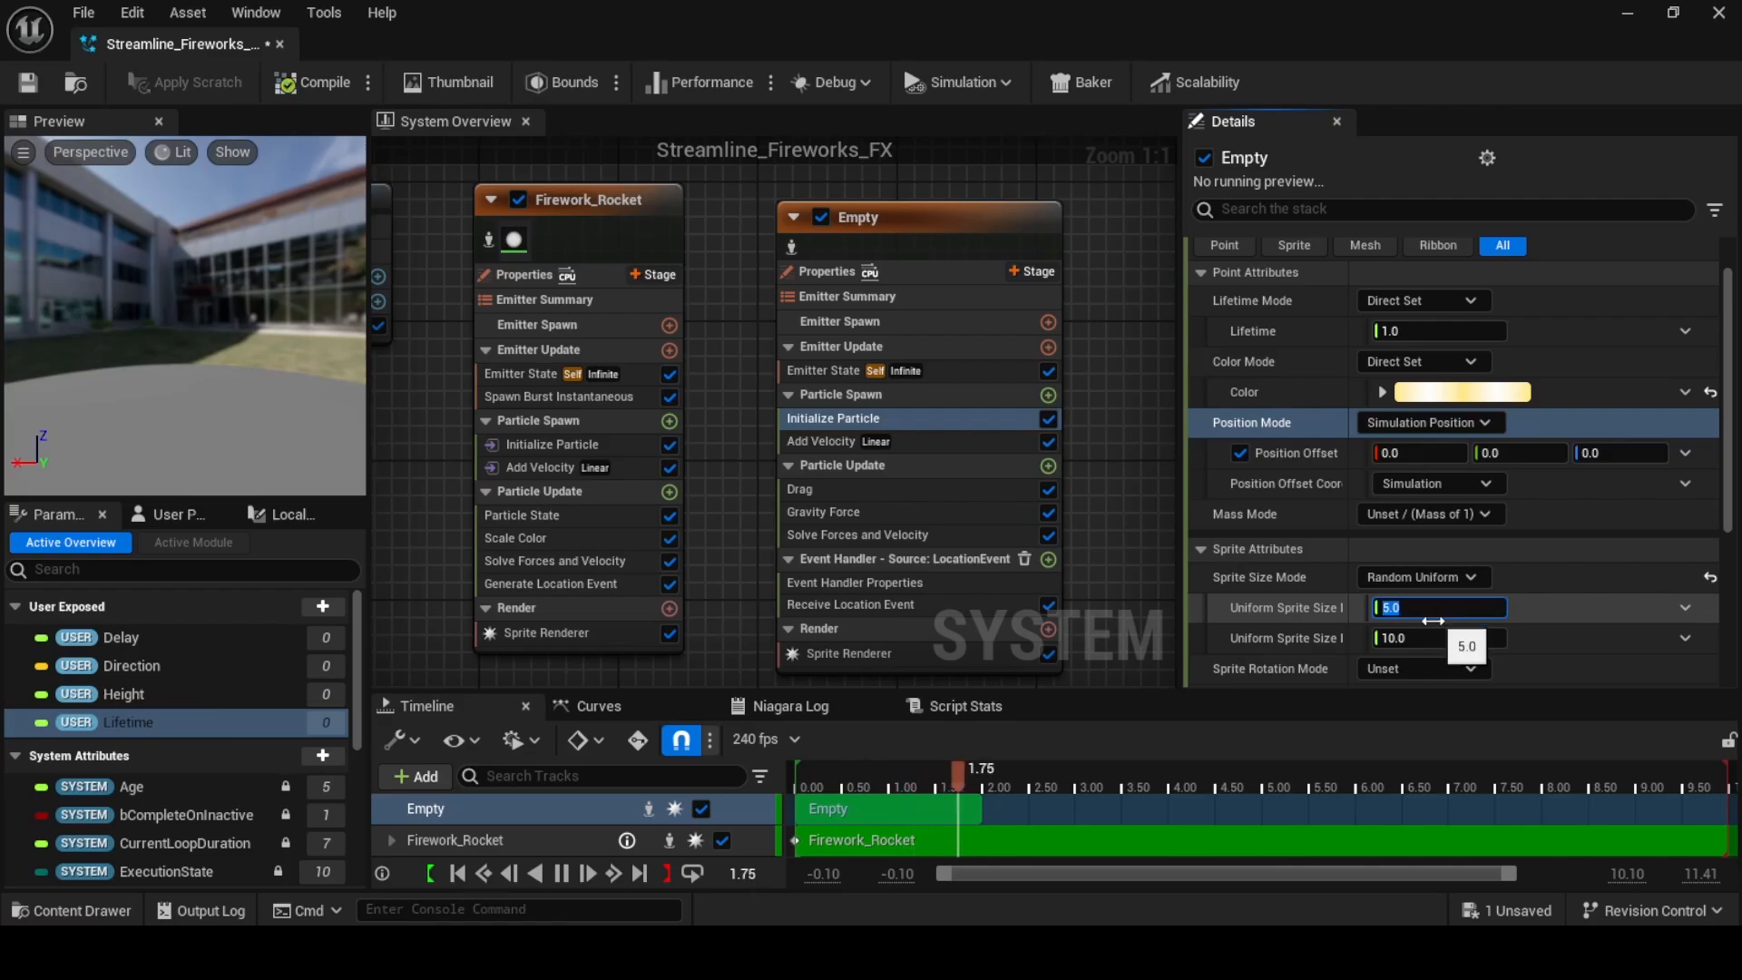
pyautogui.click(1439, 636)
pyautogui.write('12')
pyautogui.click(1315, 618)
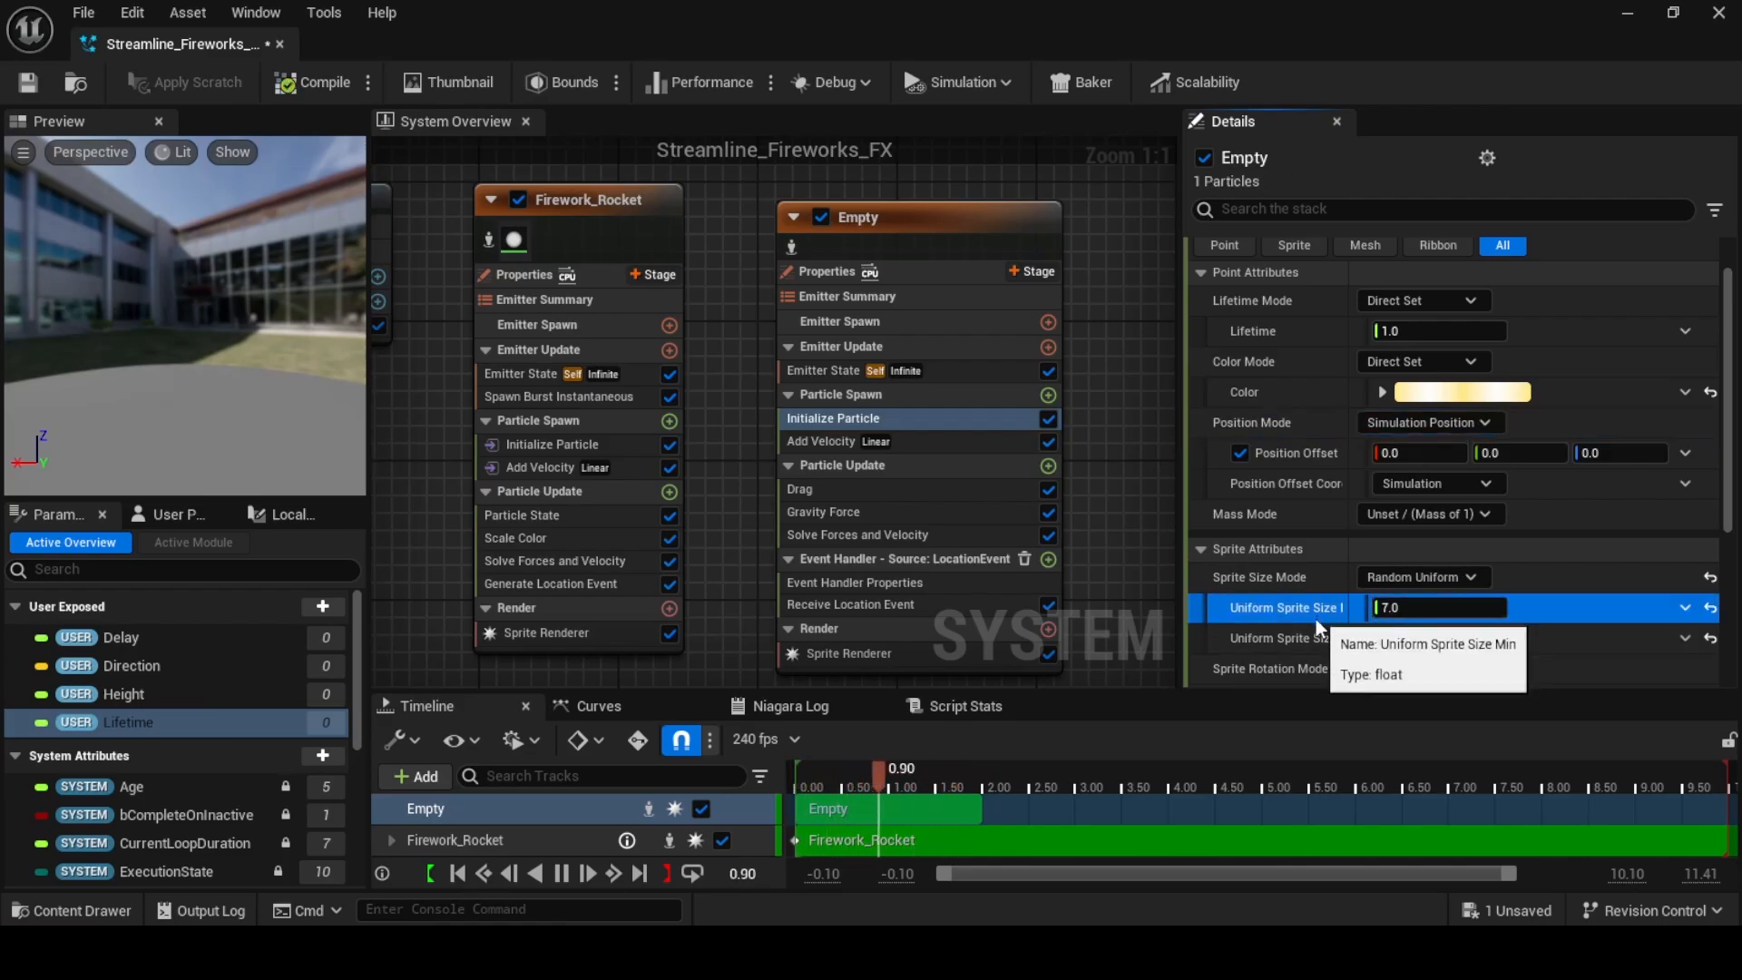
pyautogui.scroll(-1, 1316, 619)
pyautogui.scroll(-2, 1294, 603)
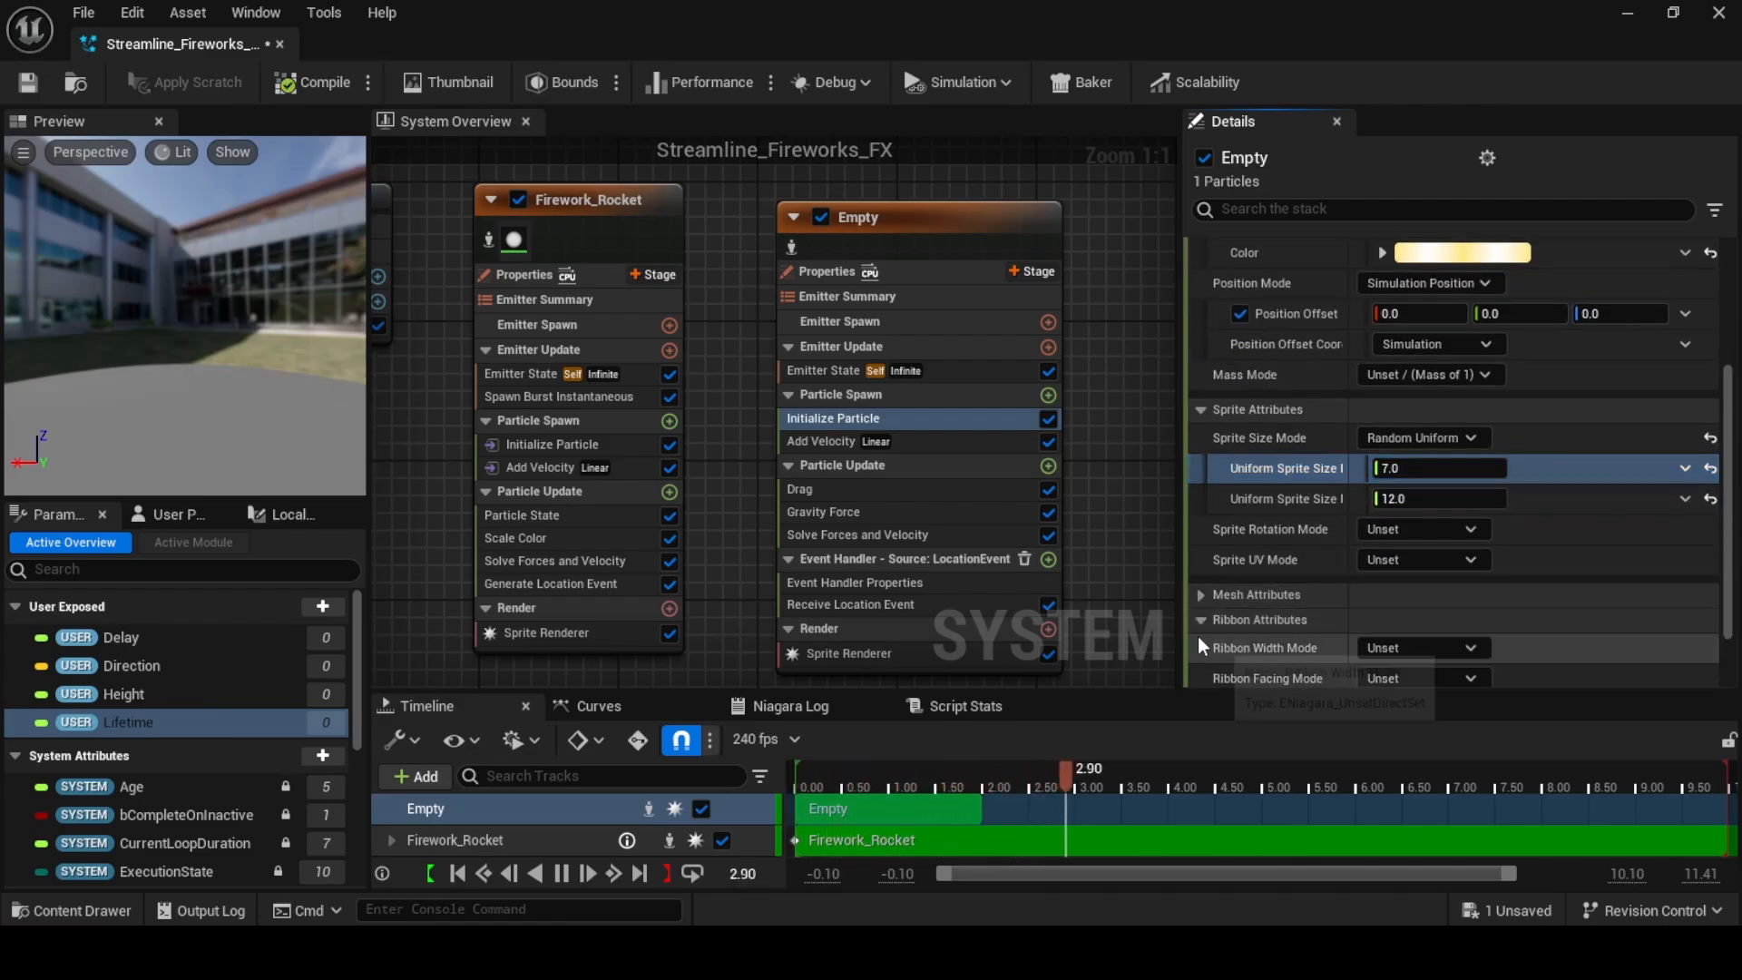
# Drive the empty emitter's Position Offset with an Add Vector input, and assign Make Vector to its A value
pyautogui.scroll(3, 1343, 544)
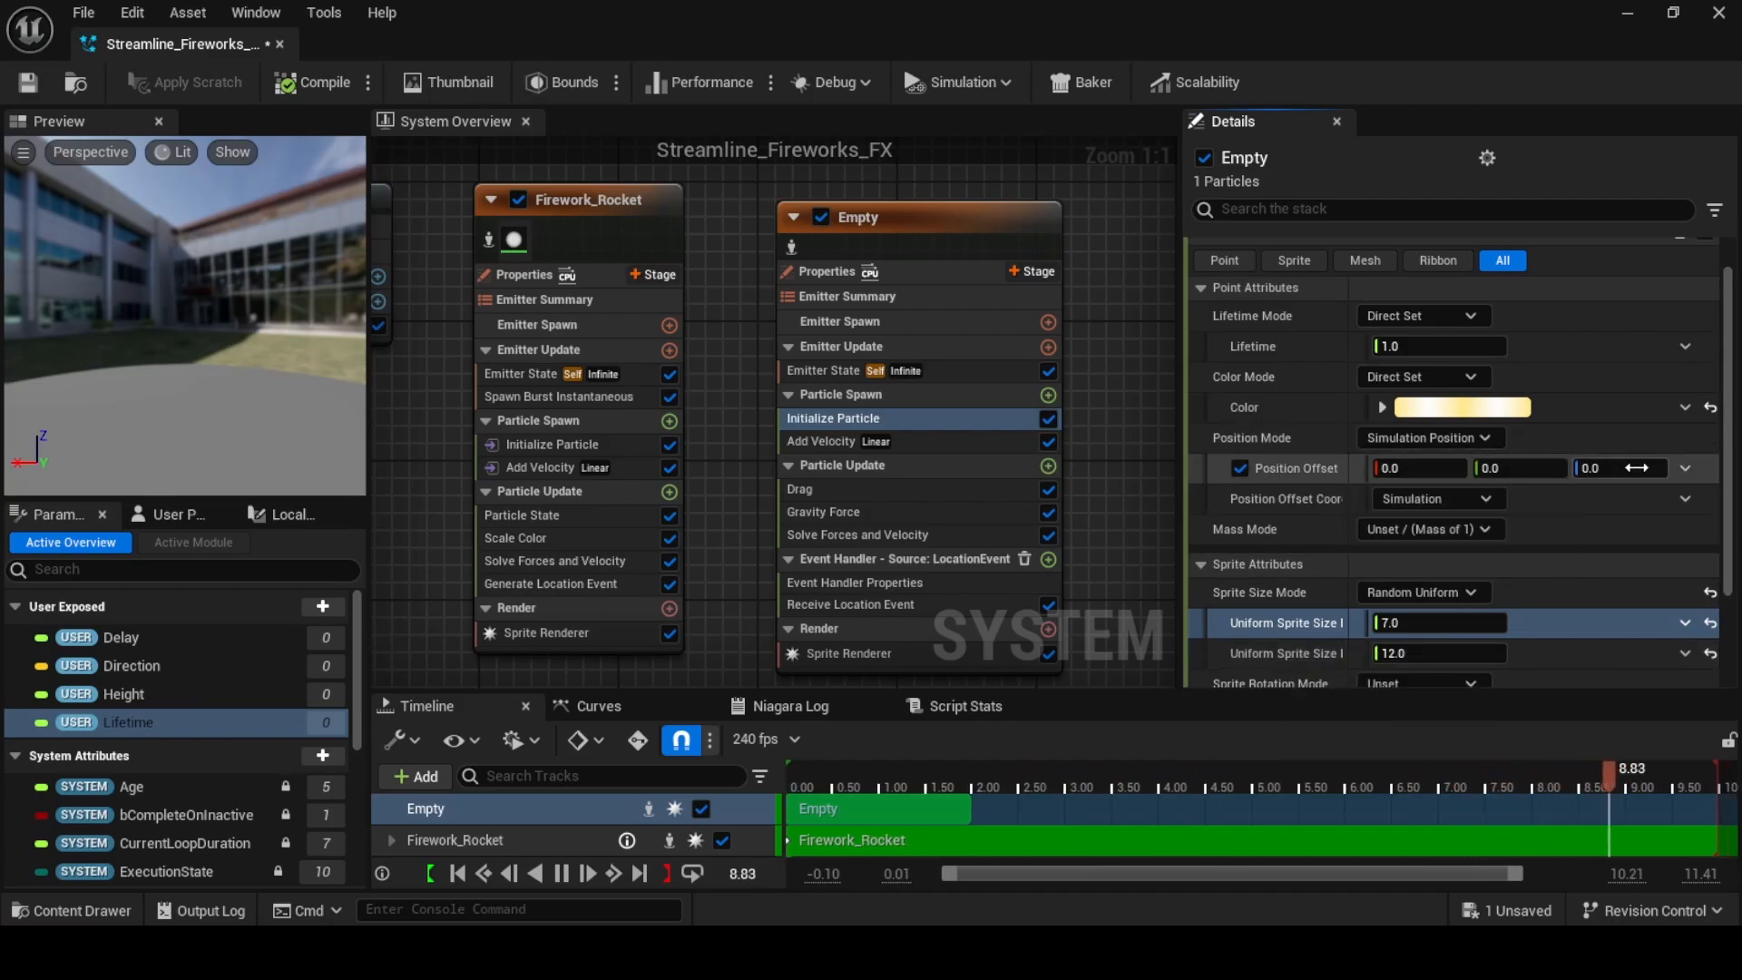
pyautogui.click(1684, 469)
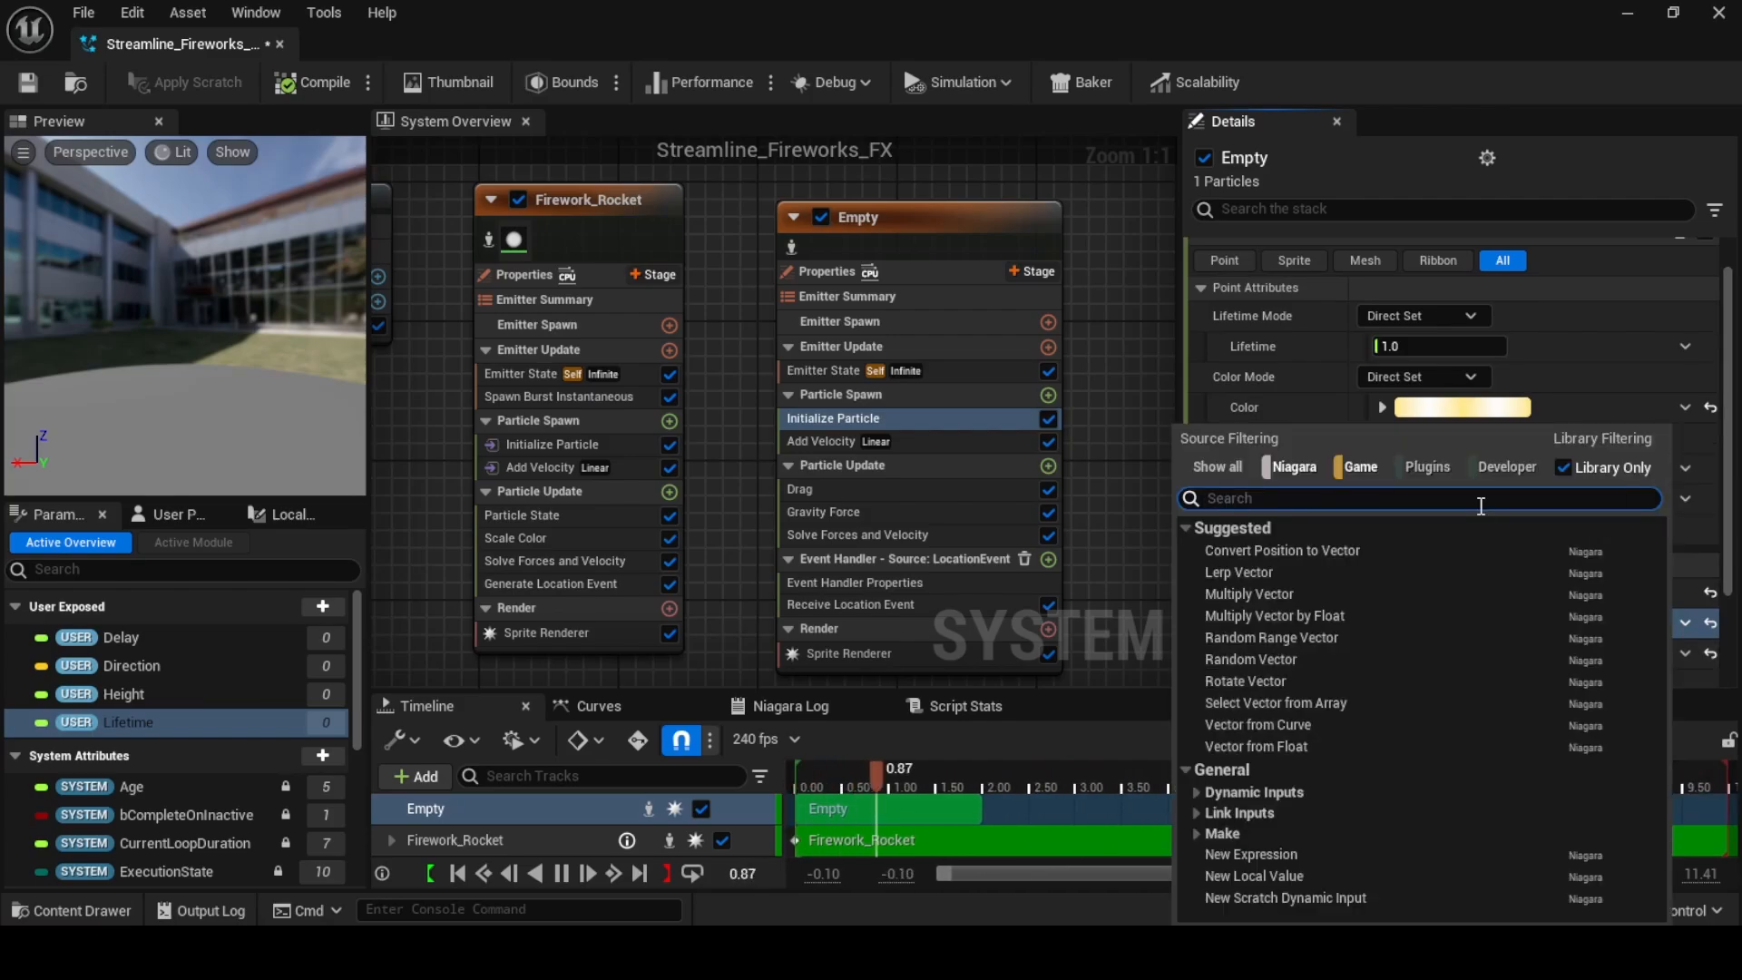
pyautogui.write('add')
pyautogui.click(1281, 569)
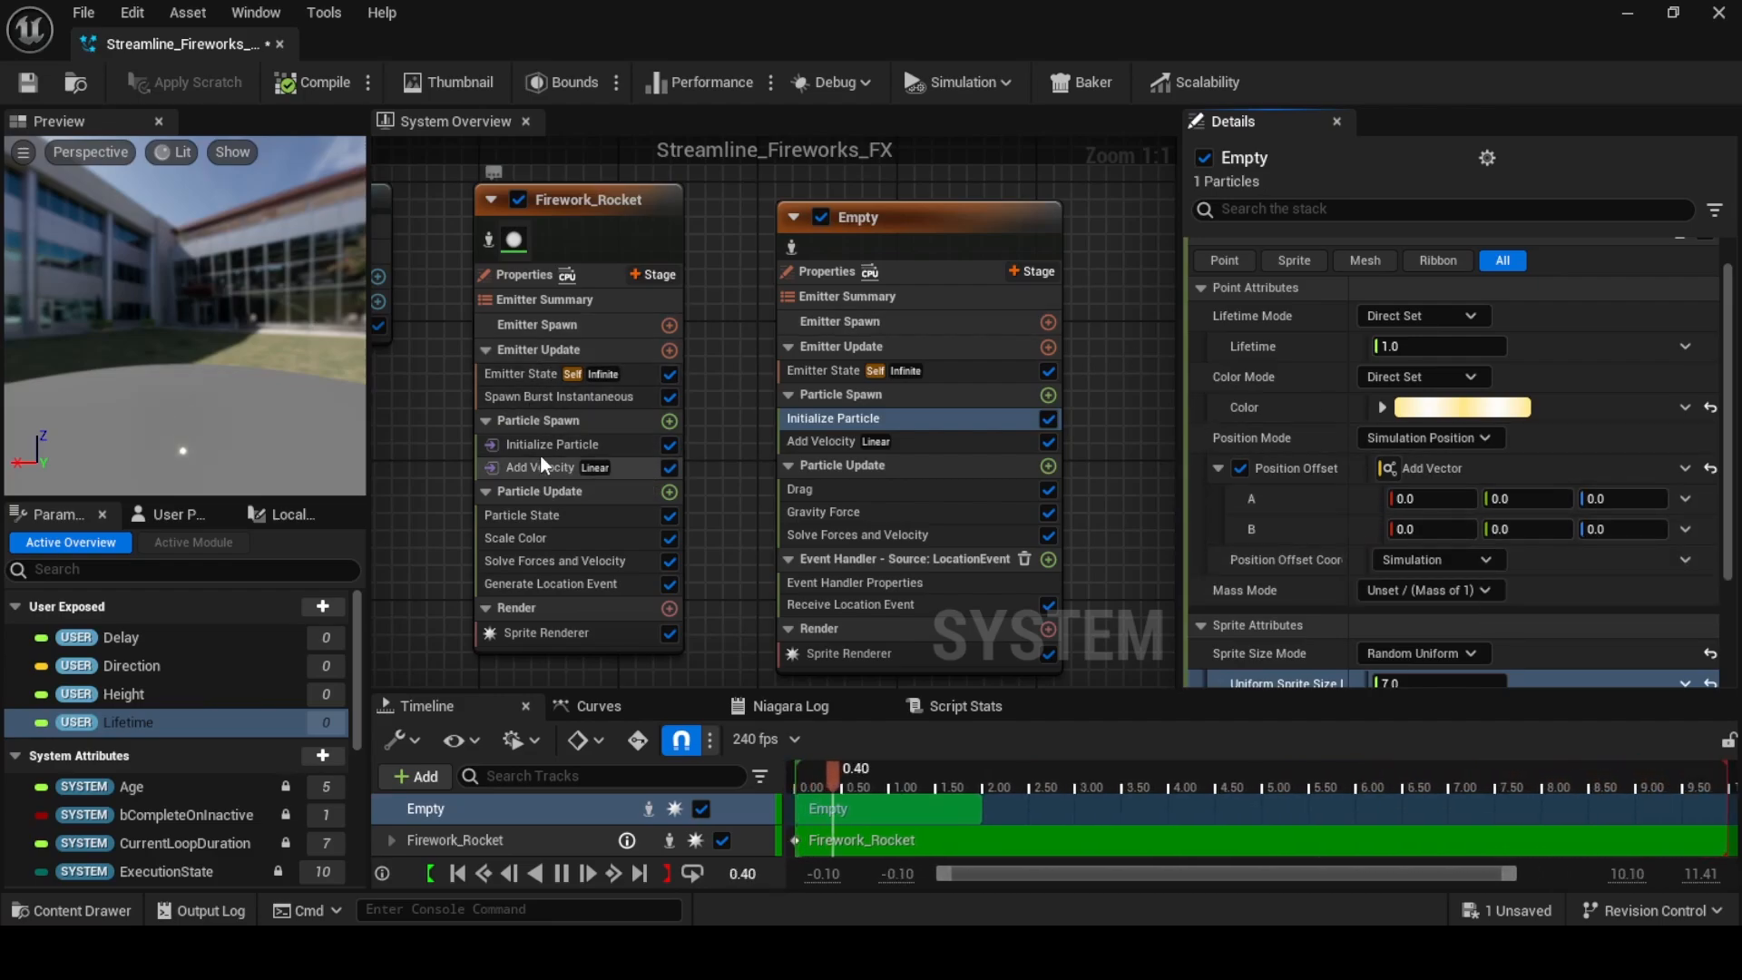
pyautogui.click(1684, 500)
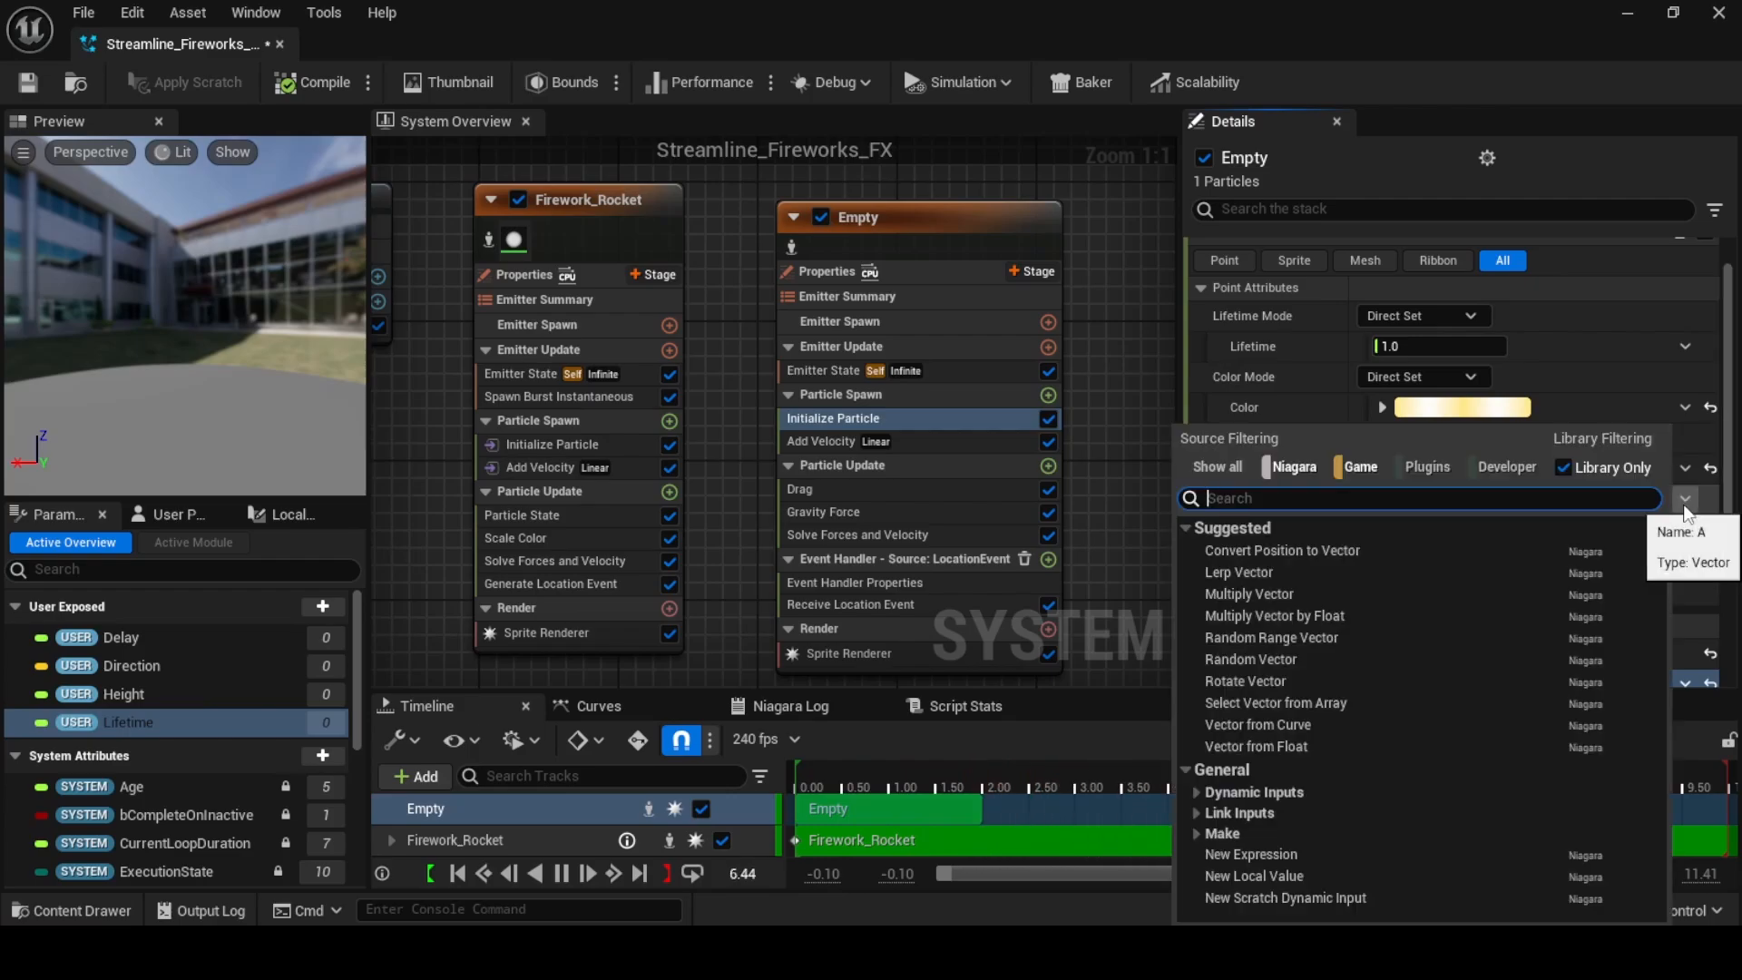
pyautogui.write('make')
pyautogui.click(1450, 583)
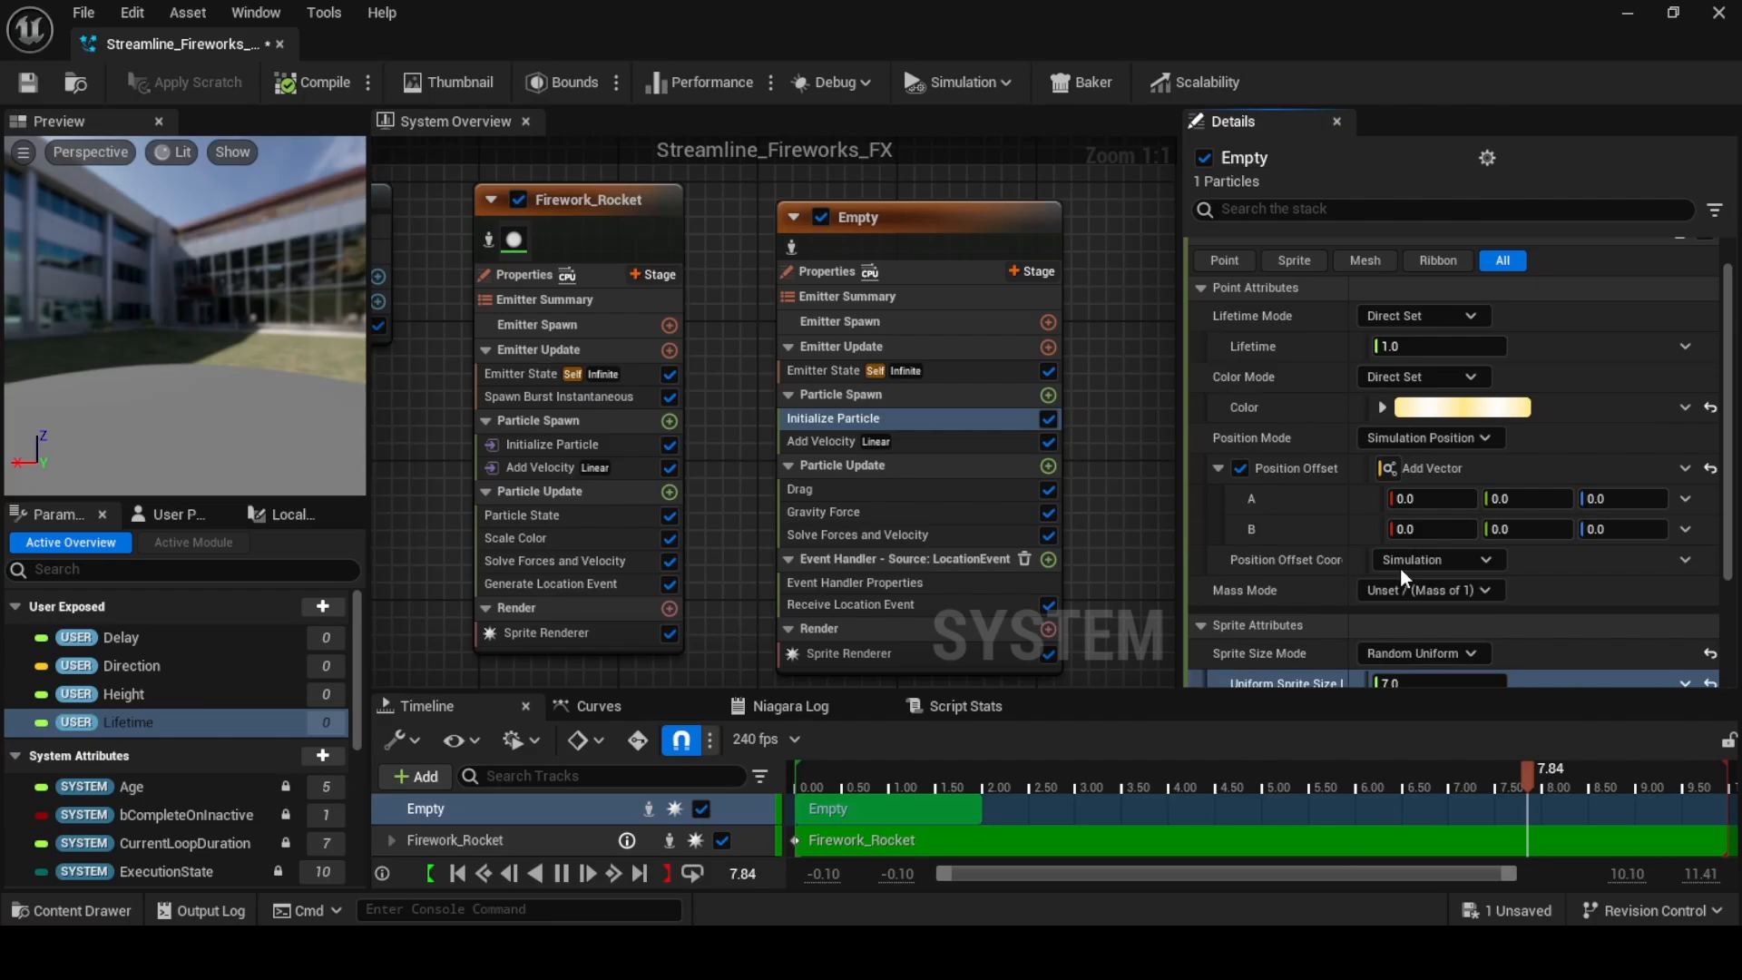
# Assign a Sine input to X and a Cosine input to Y of the position offset's Make Vector
pyautogui.click(1683, 531)
pyautogui.write('si')
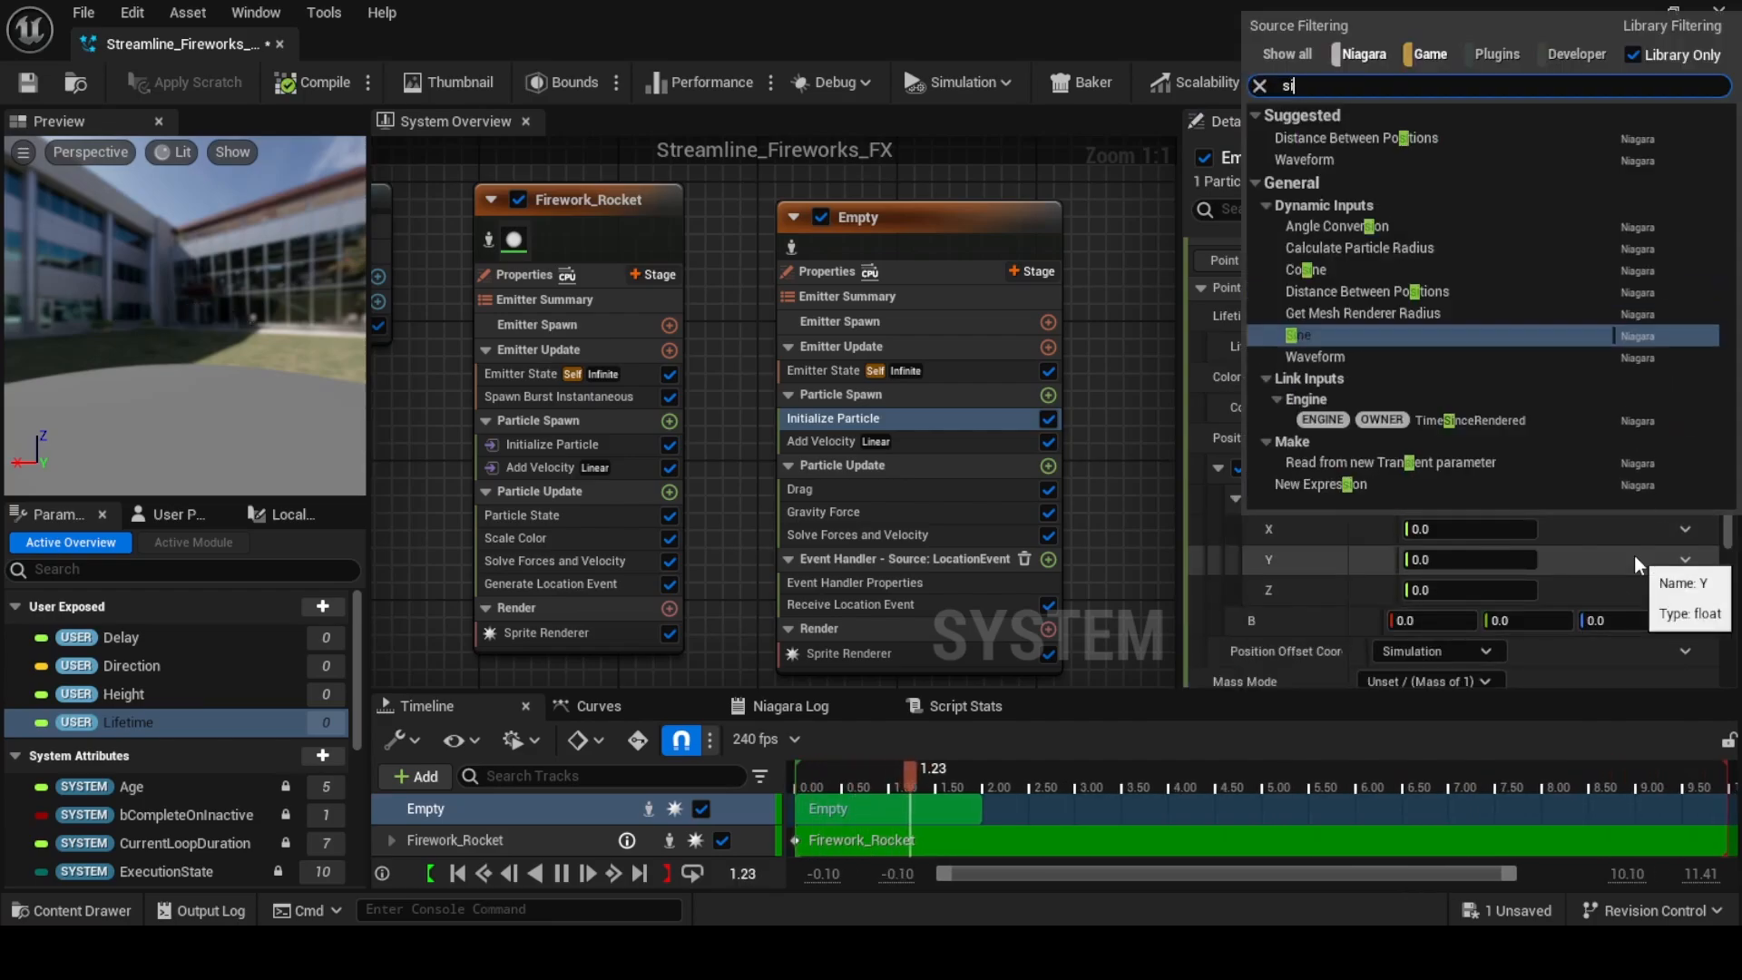
pyautogui.write('ne')
pyautogui.click(1331, 229)
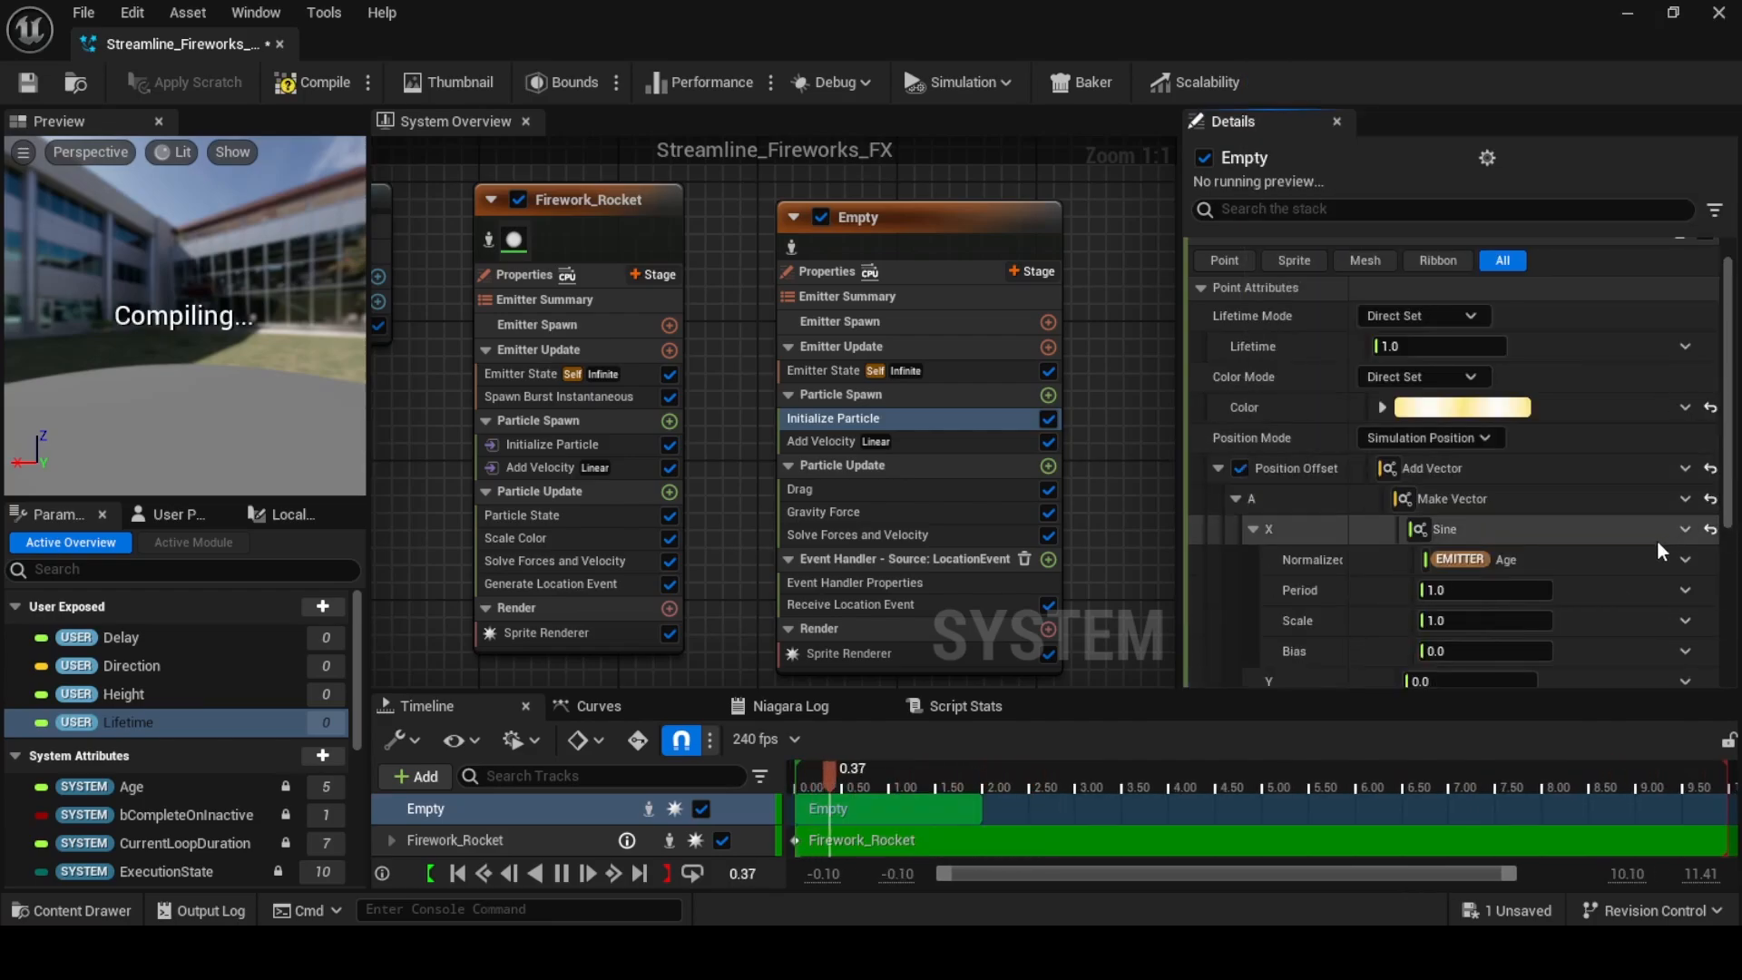
pyautogui.scroll(-2, 1606, 590)
pyautogui.click(1685, 612)
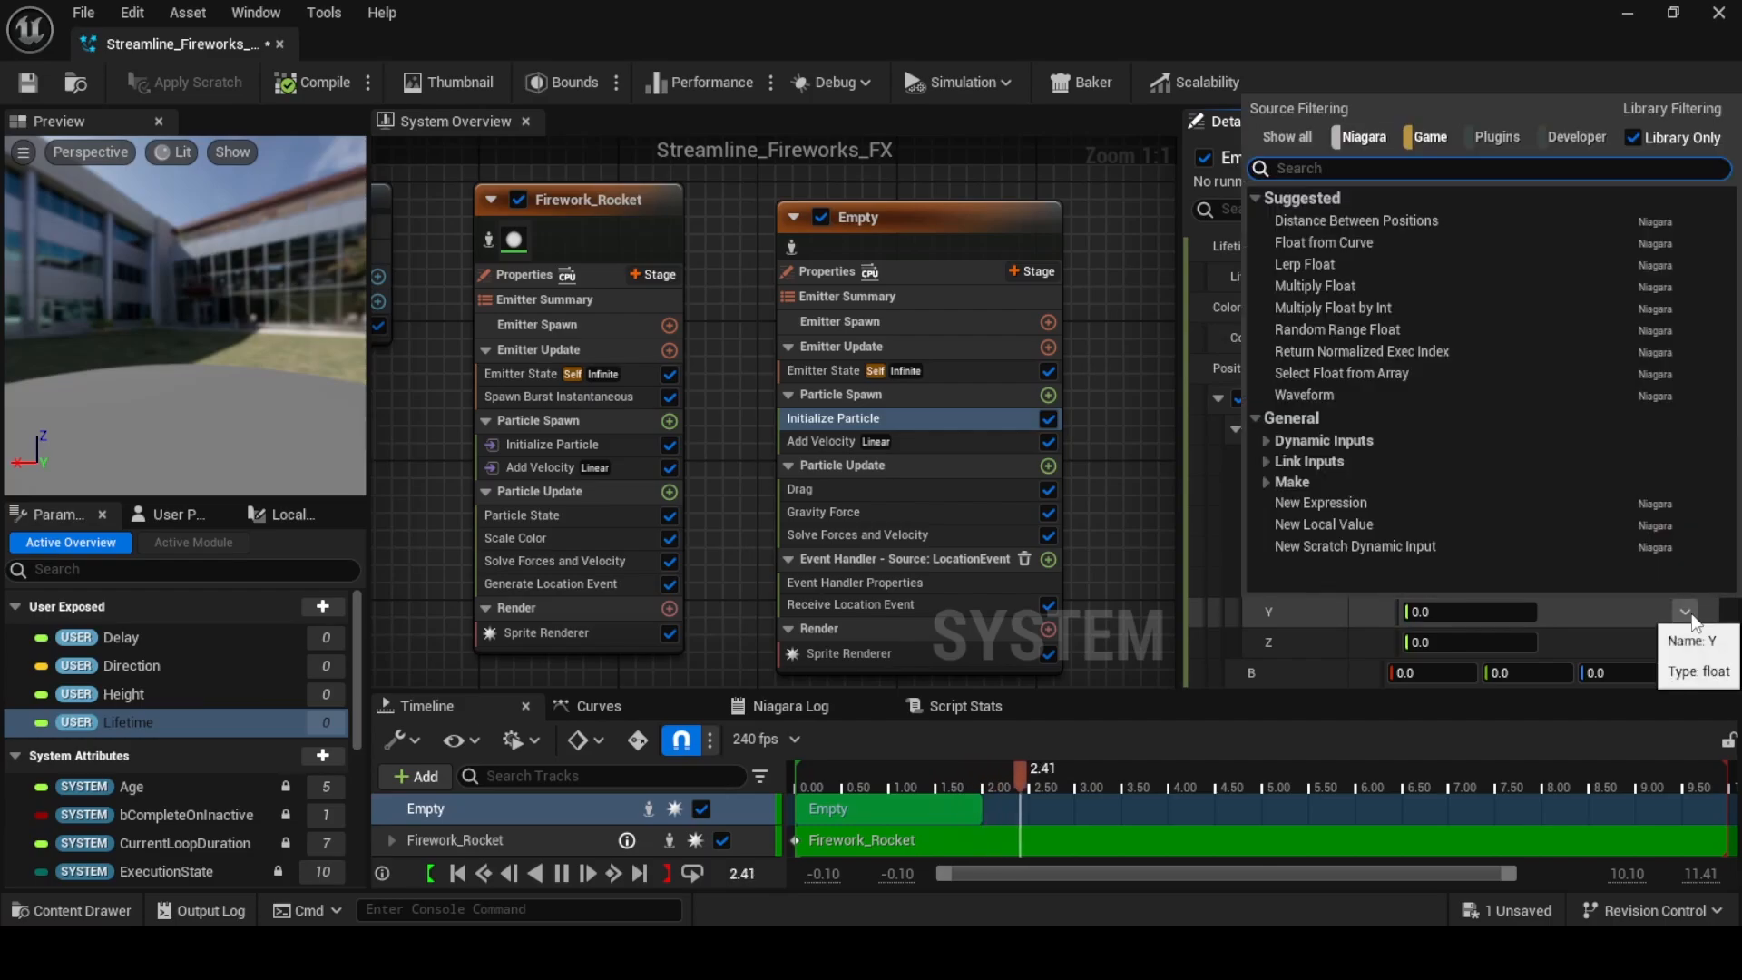
pyautogui.write('cos')
pyautogui.click(1378, 291)
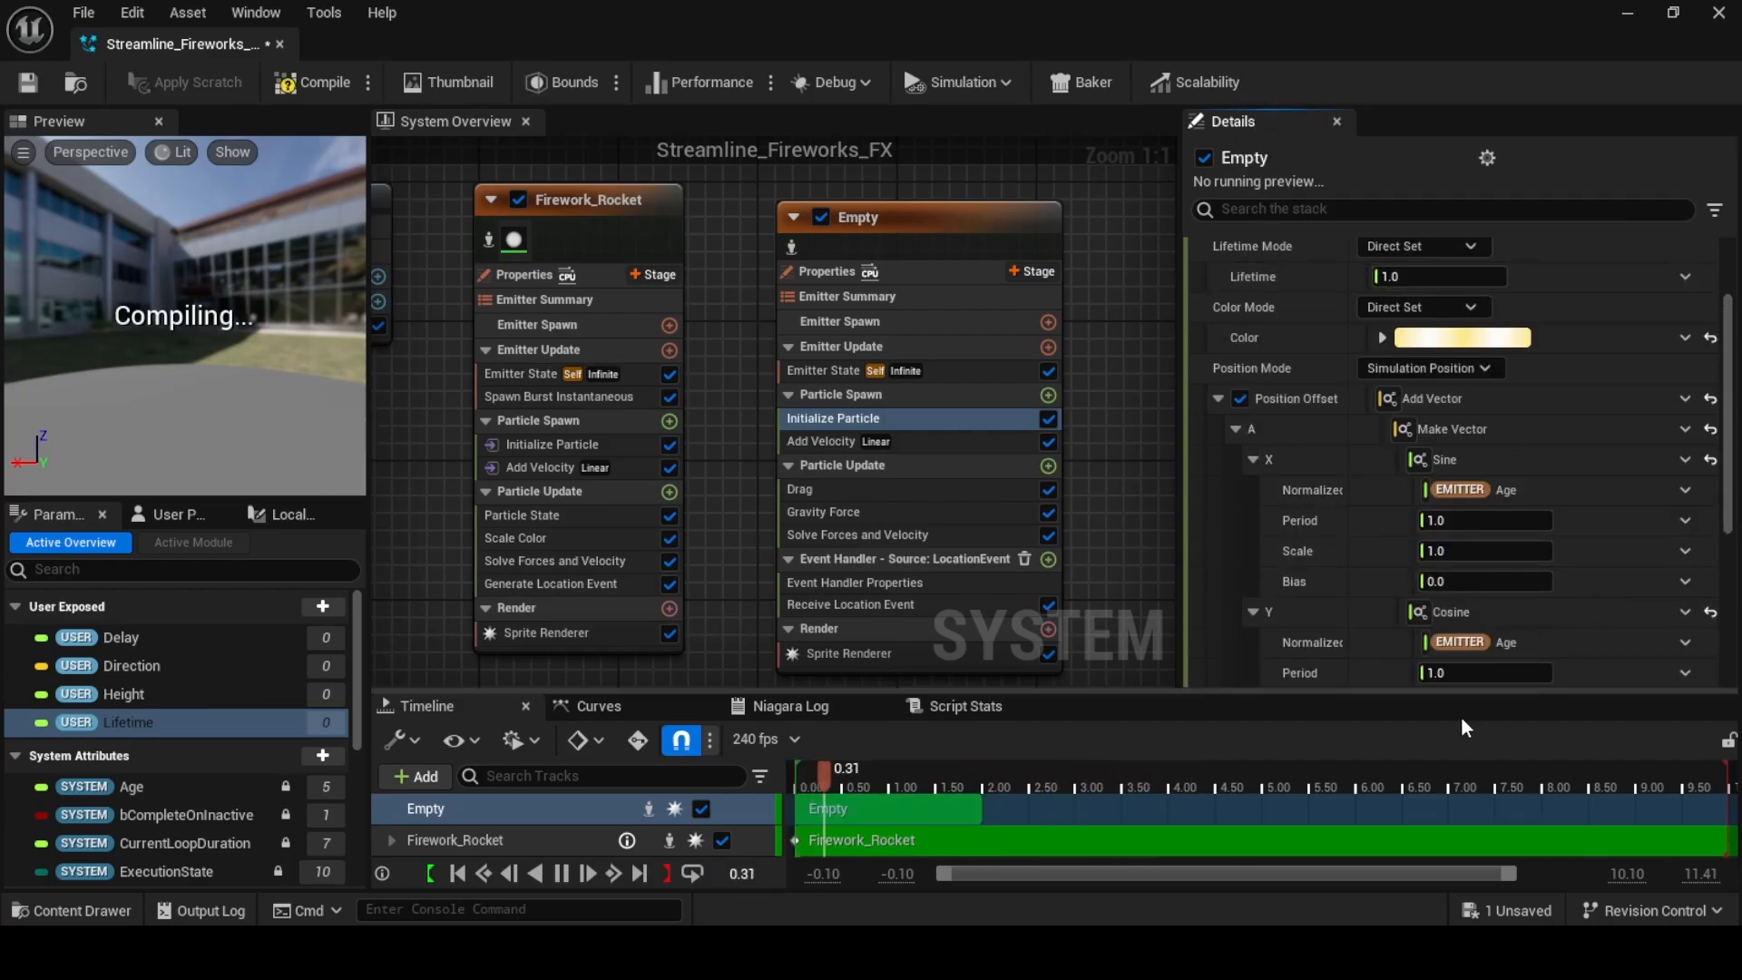
# Set the Scale of both the Sine and Cosine inputs in the position offset to 15
pyautogui.scroll(-3, 1366, 510)
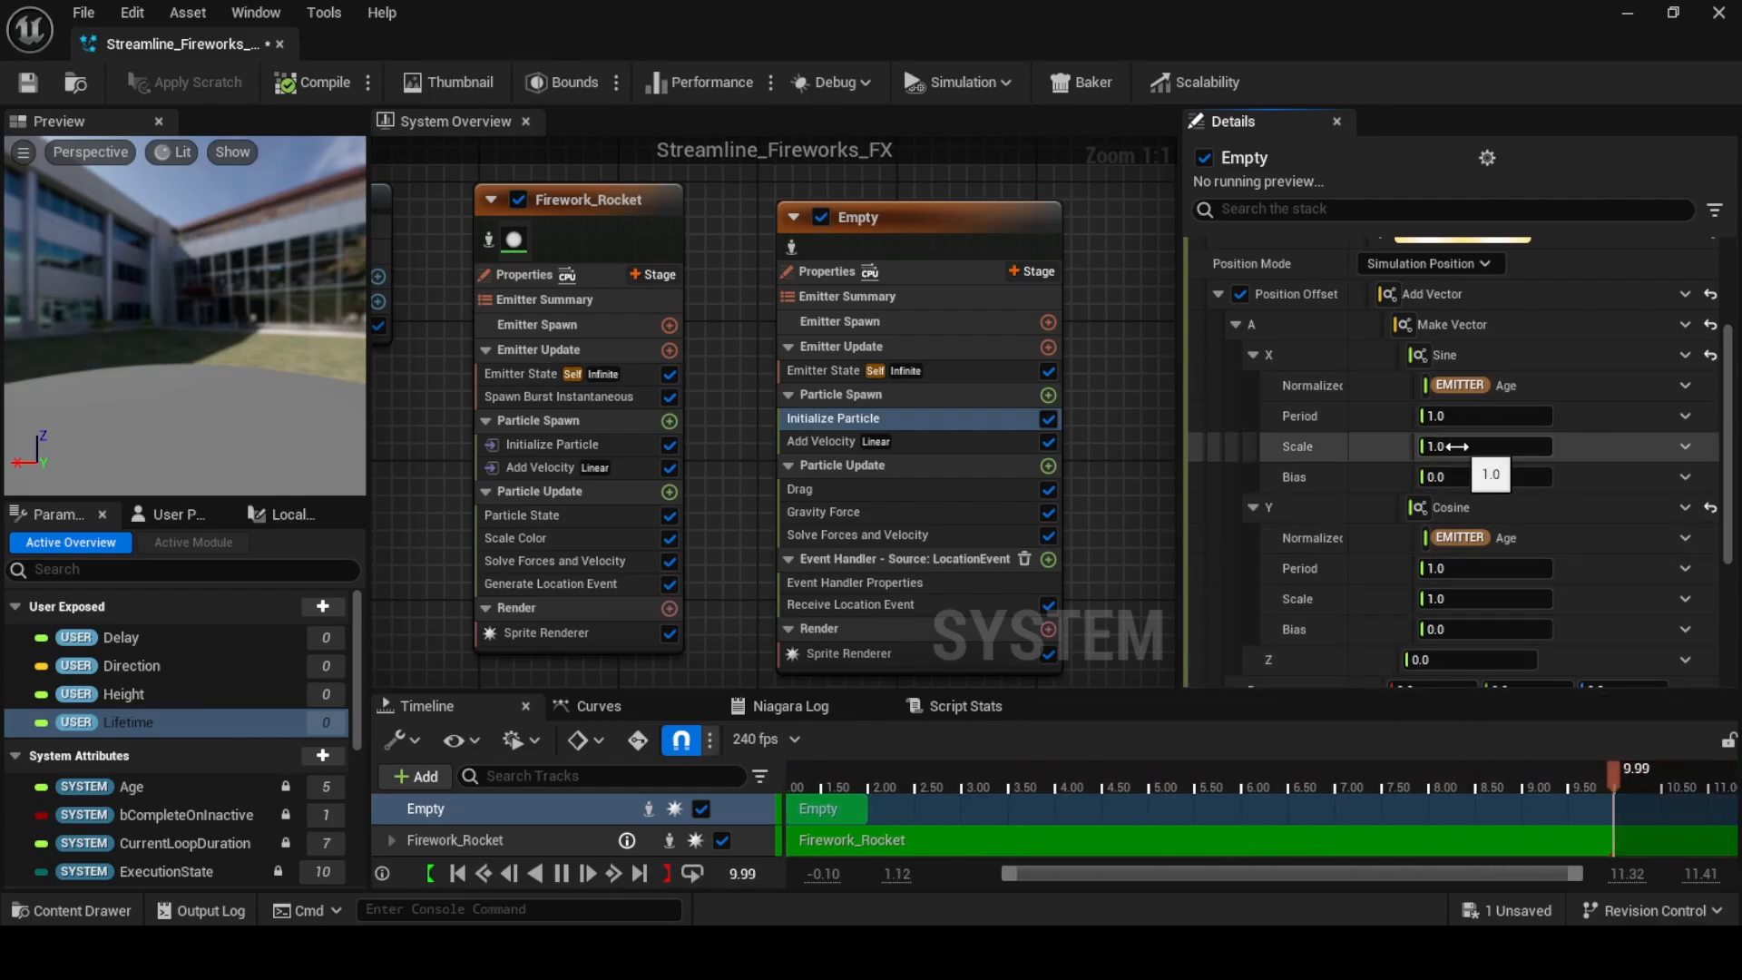
pyautogui.click(1451, 447)
pyautogui.write('15')
pyautogui.click(1467, 599)
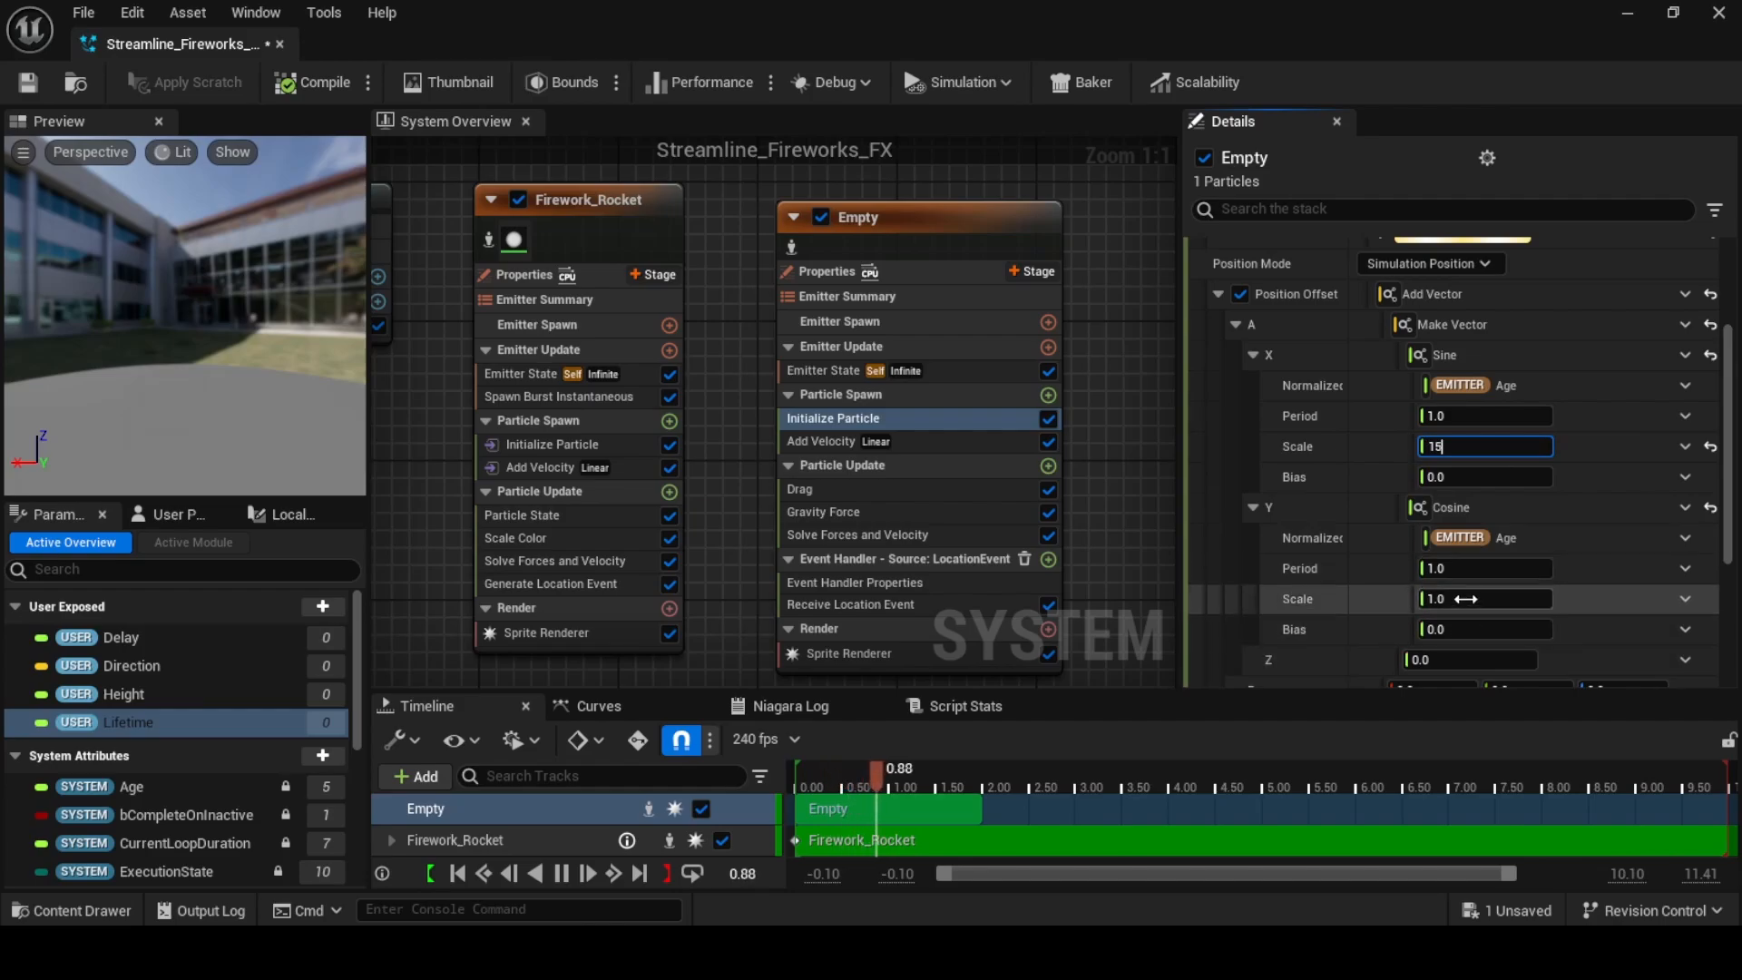
pyautogui.write('15')
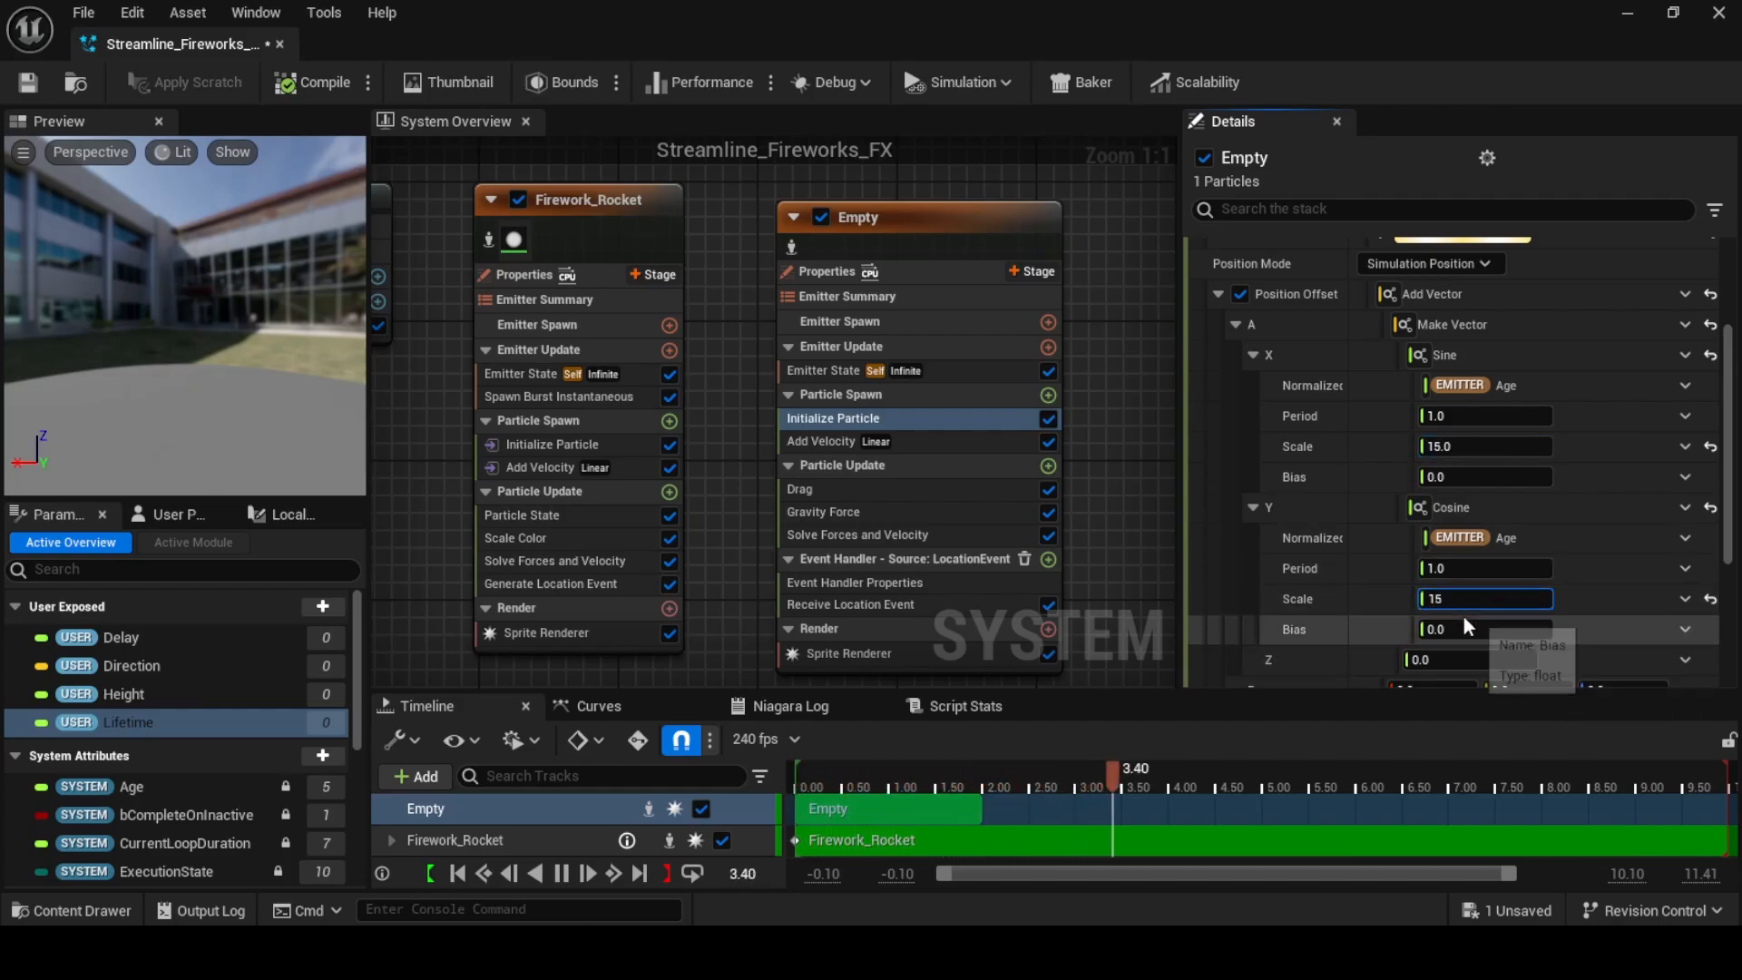
# Set the Period of both the Sine and Cosine inputs to 0.05 and save the Niagara system
pyautogui.click(1447, 416)
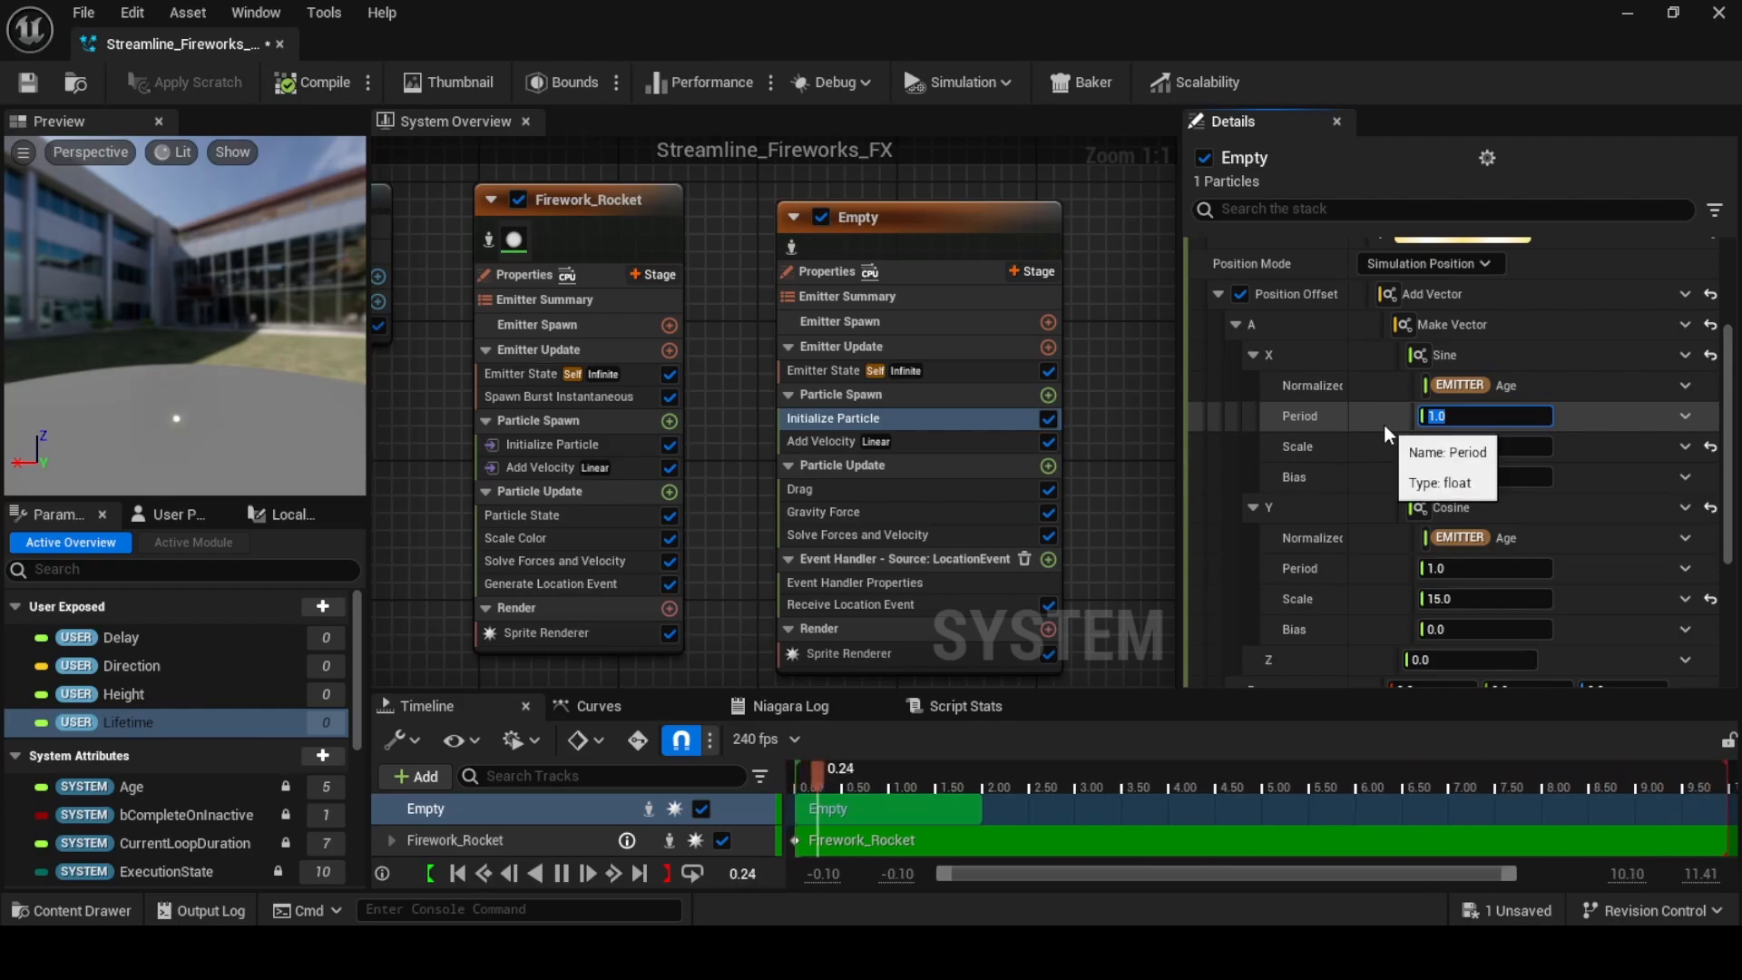
pyautogui.write('0.05')
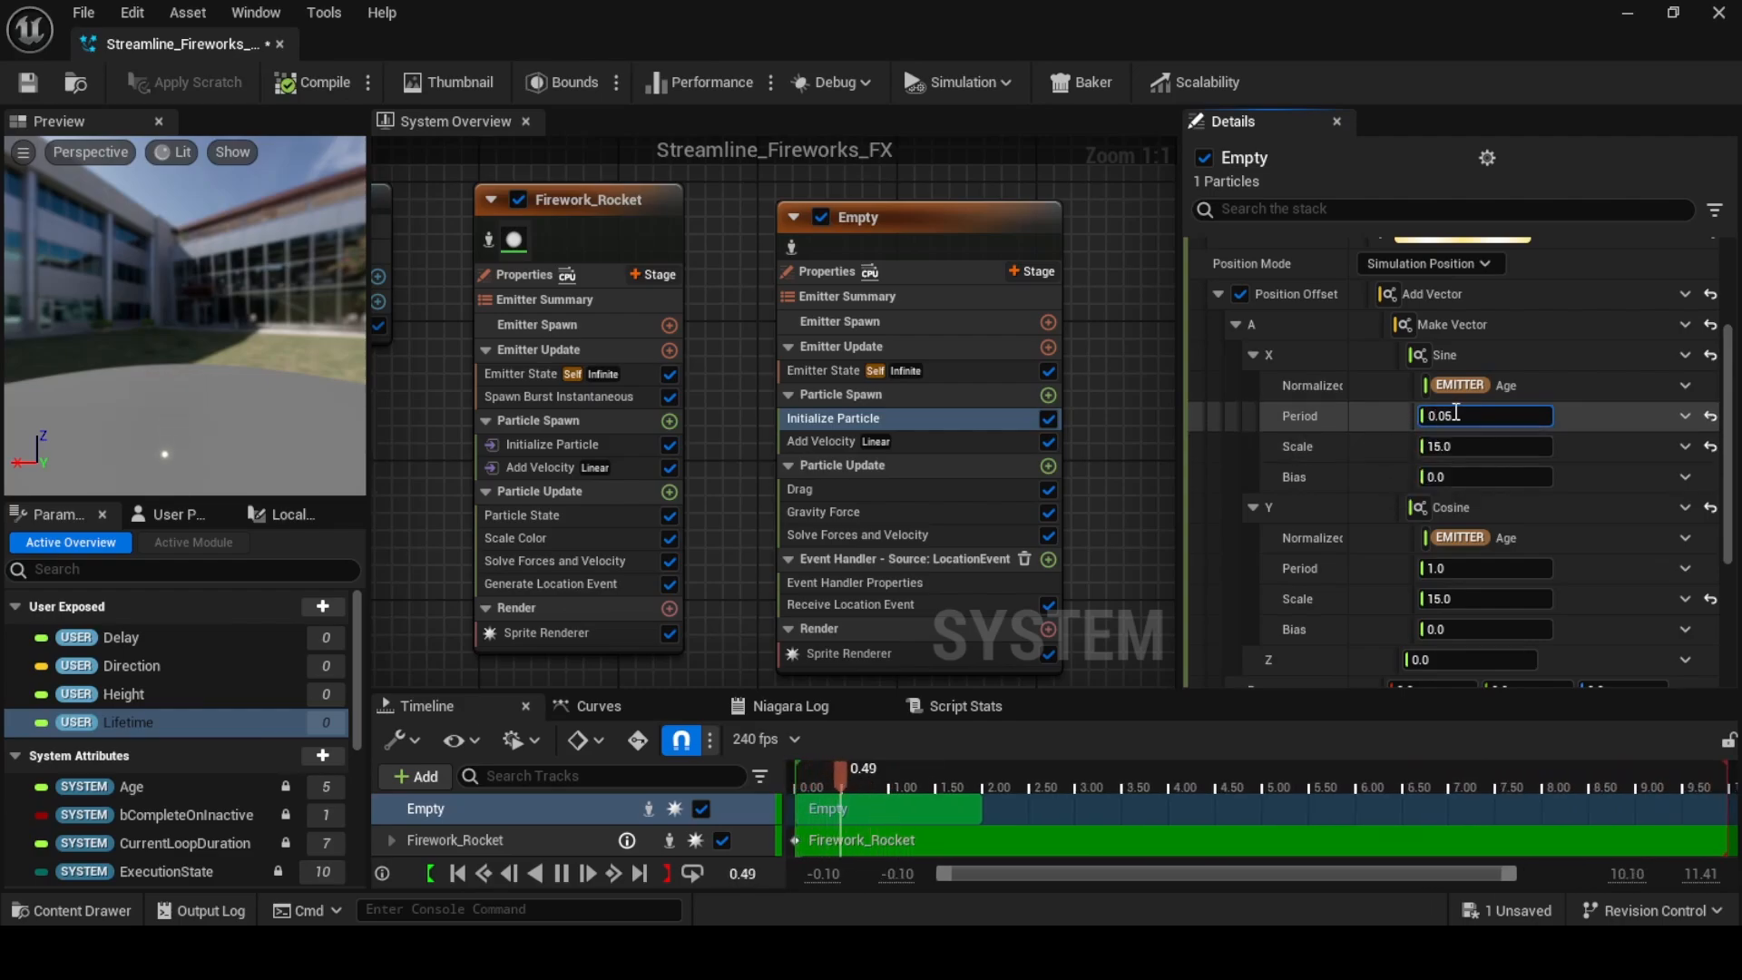
pyautogui.press('Return')
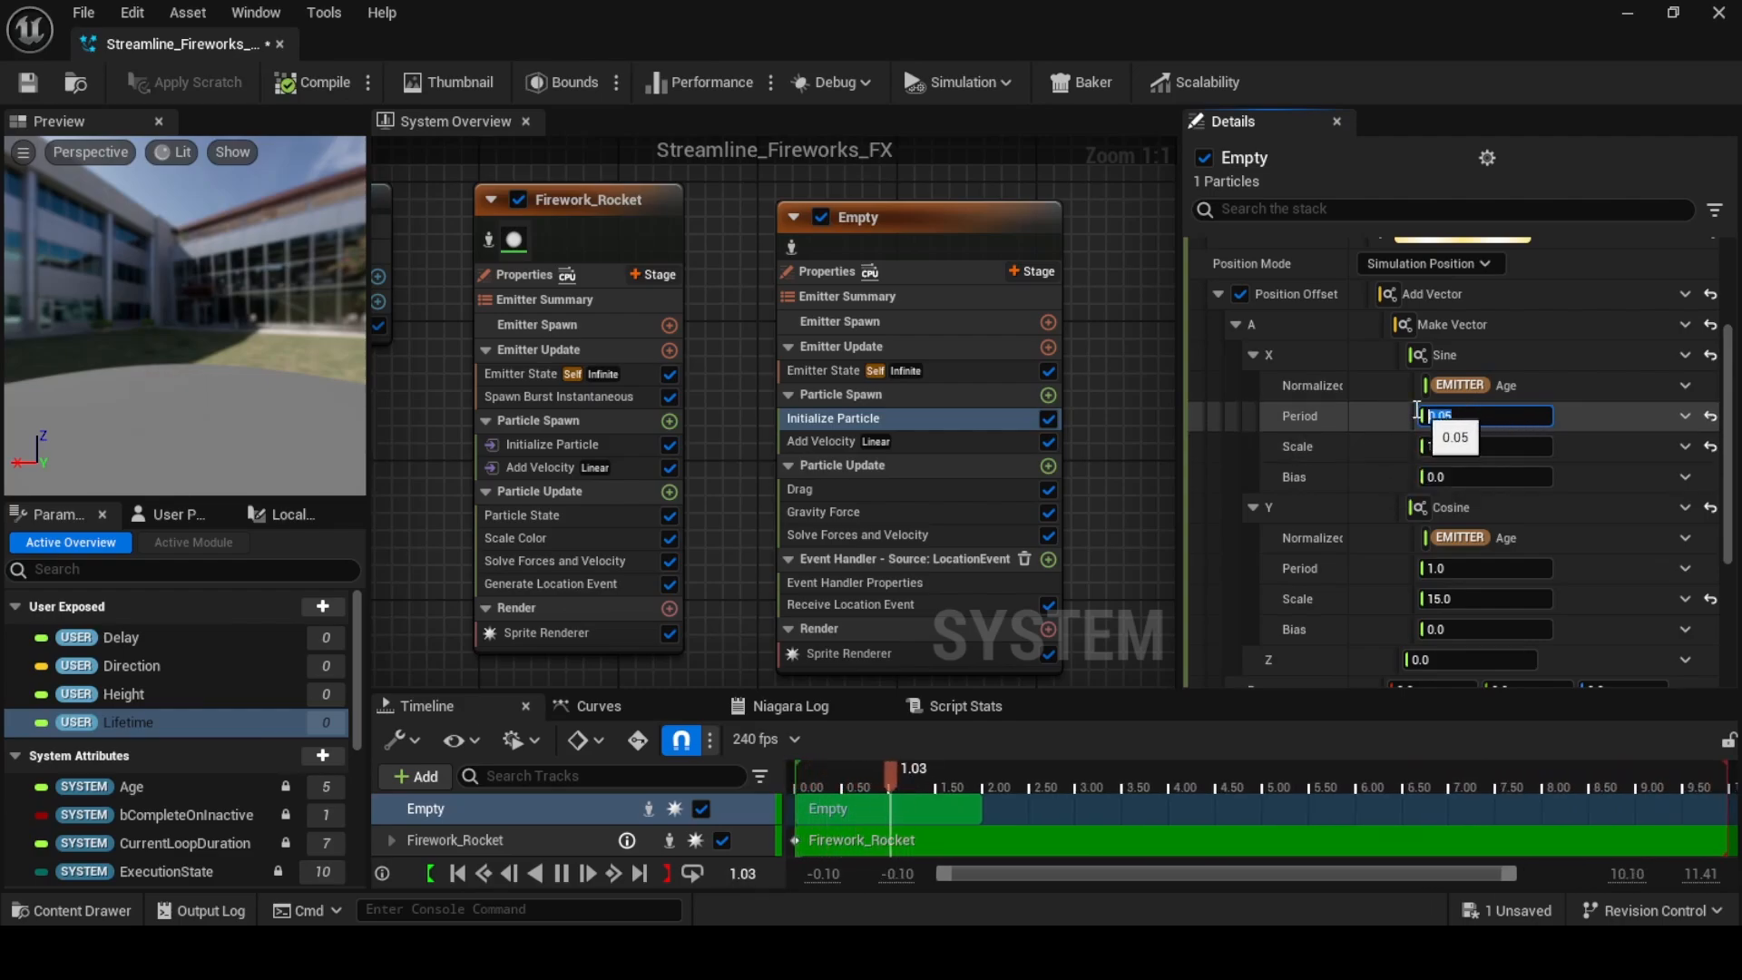
pyautogui.click(1477, 568)
pyautogui.write('0.05')
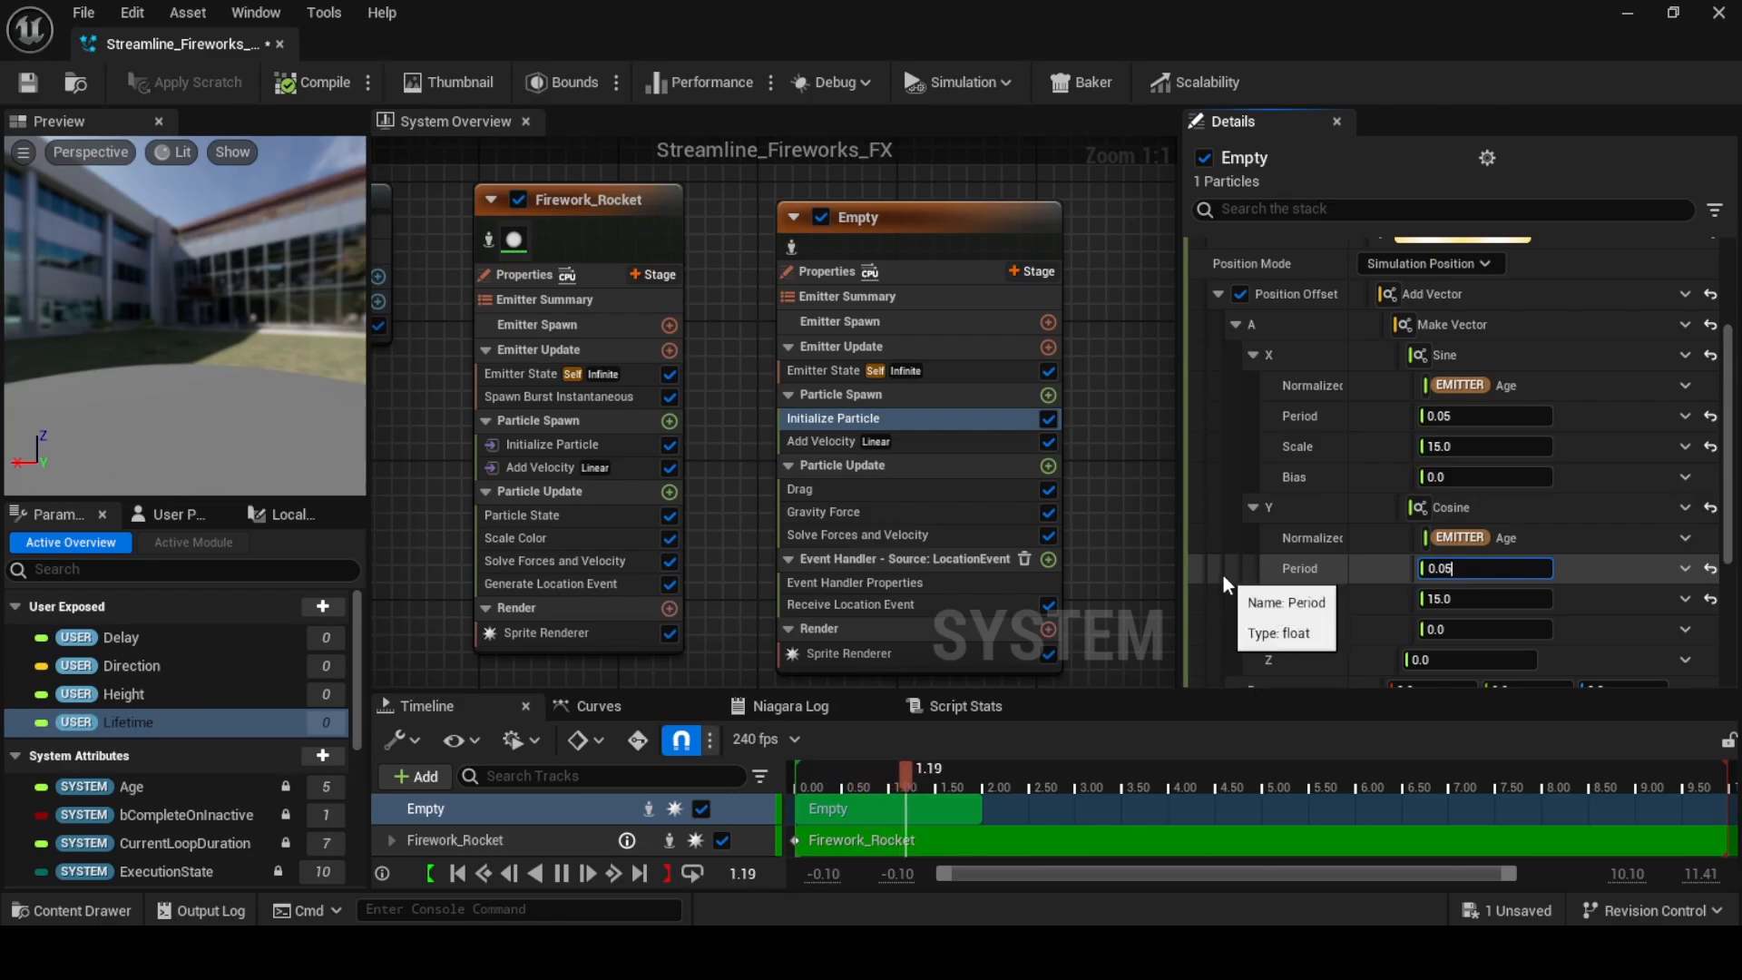
pyautogui.press('Return')
pyautogui.hotkey('ctrl', 's')
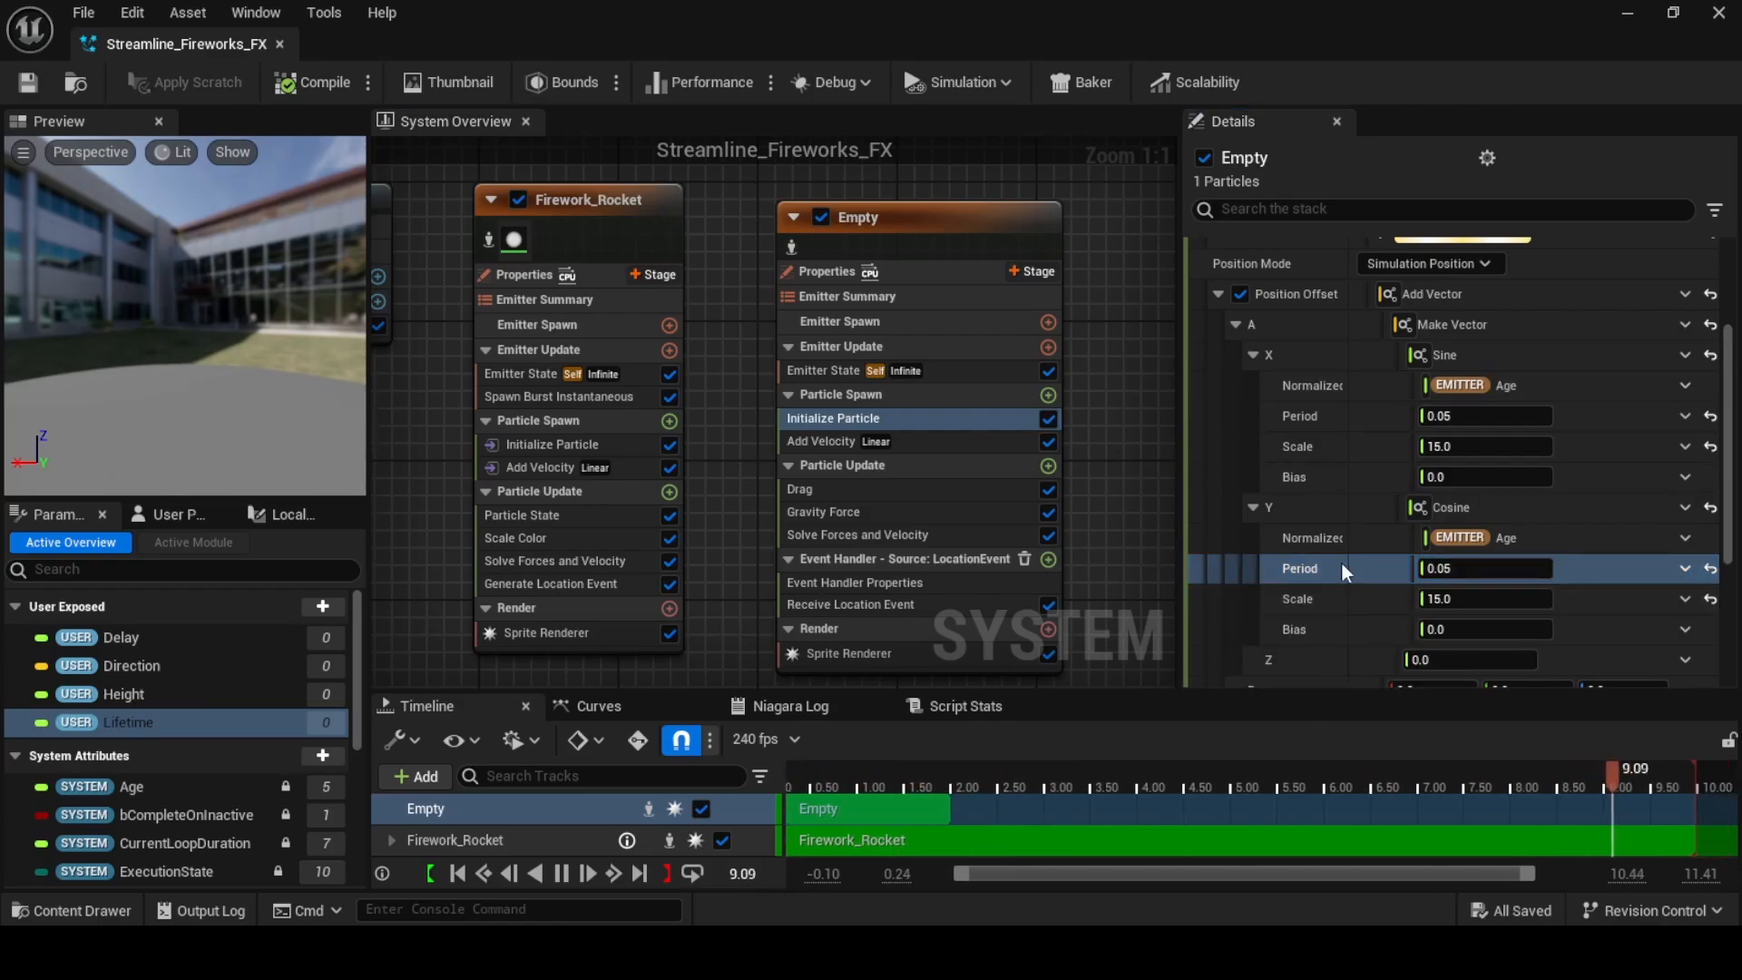
# Copy the Velocity input from Firework_Rocket's Add Velocity module and paste it into B of the empty emitter's Position Offset Add Vector
pyautogui.scroll(-3, 1325, 554)
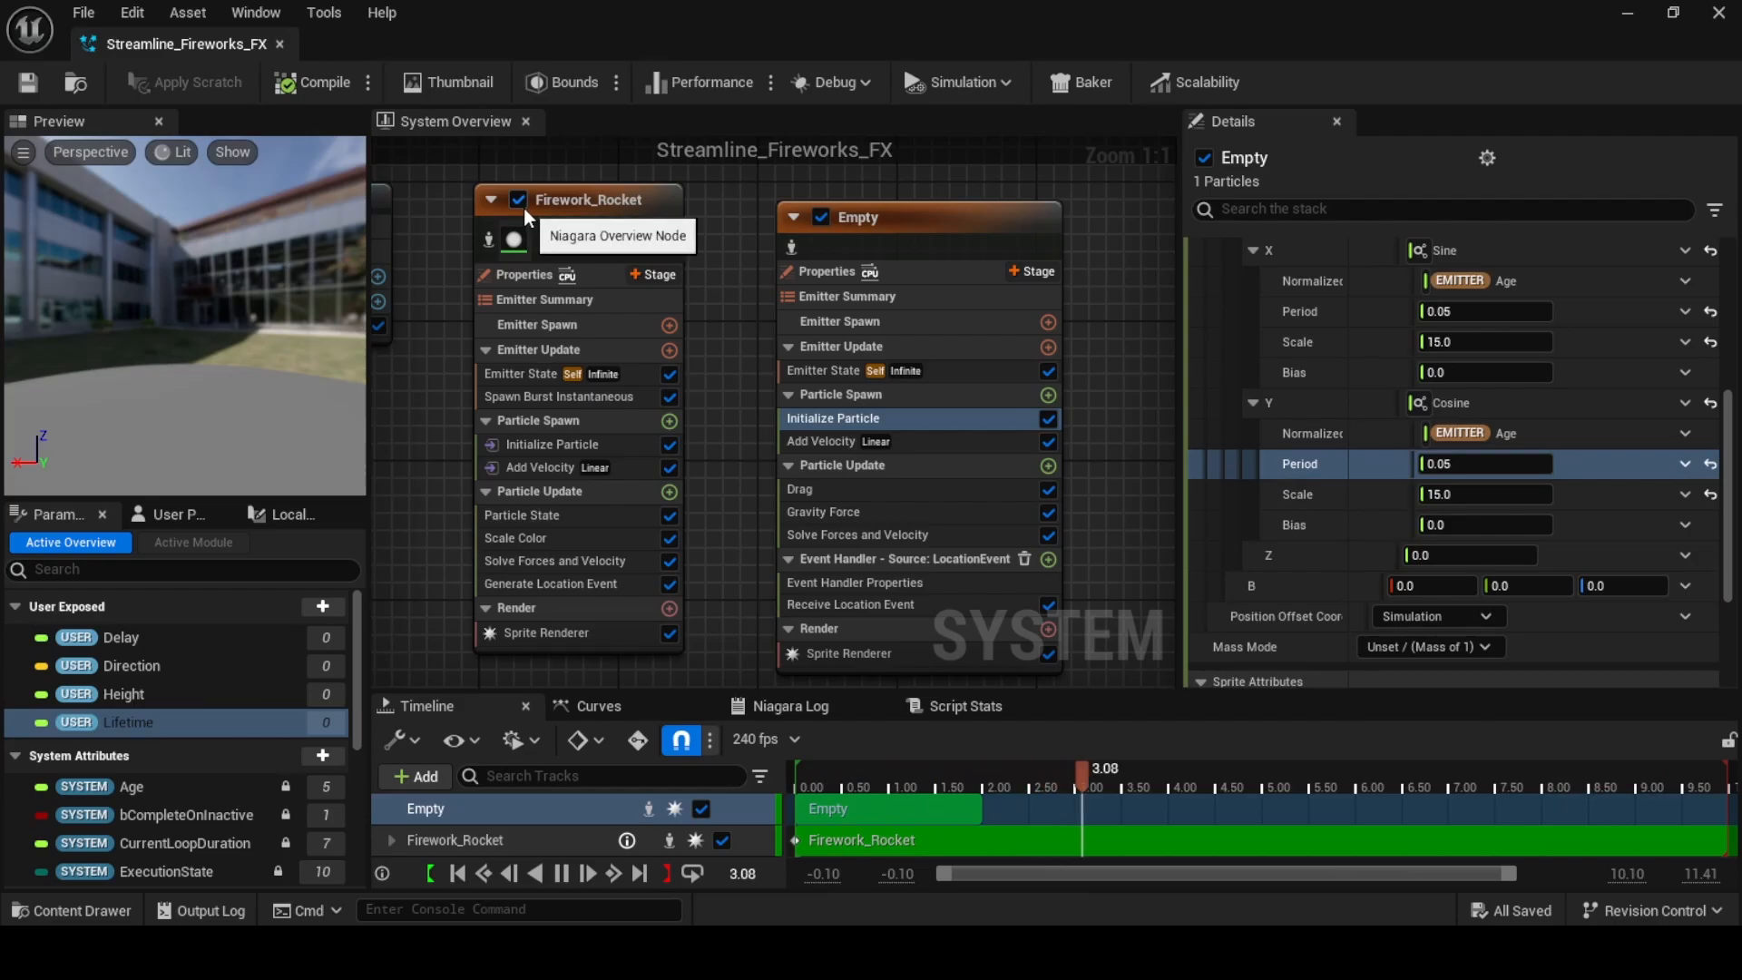
pyautogui.click(535, 470)
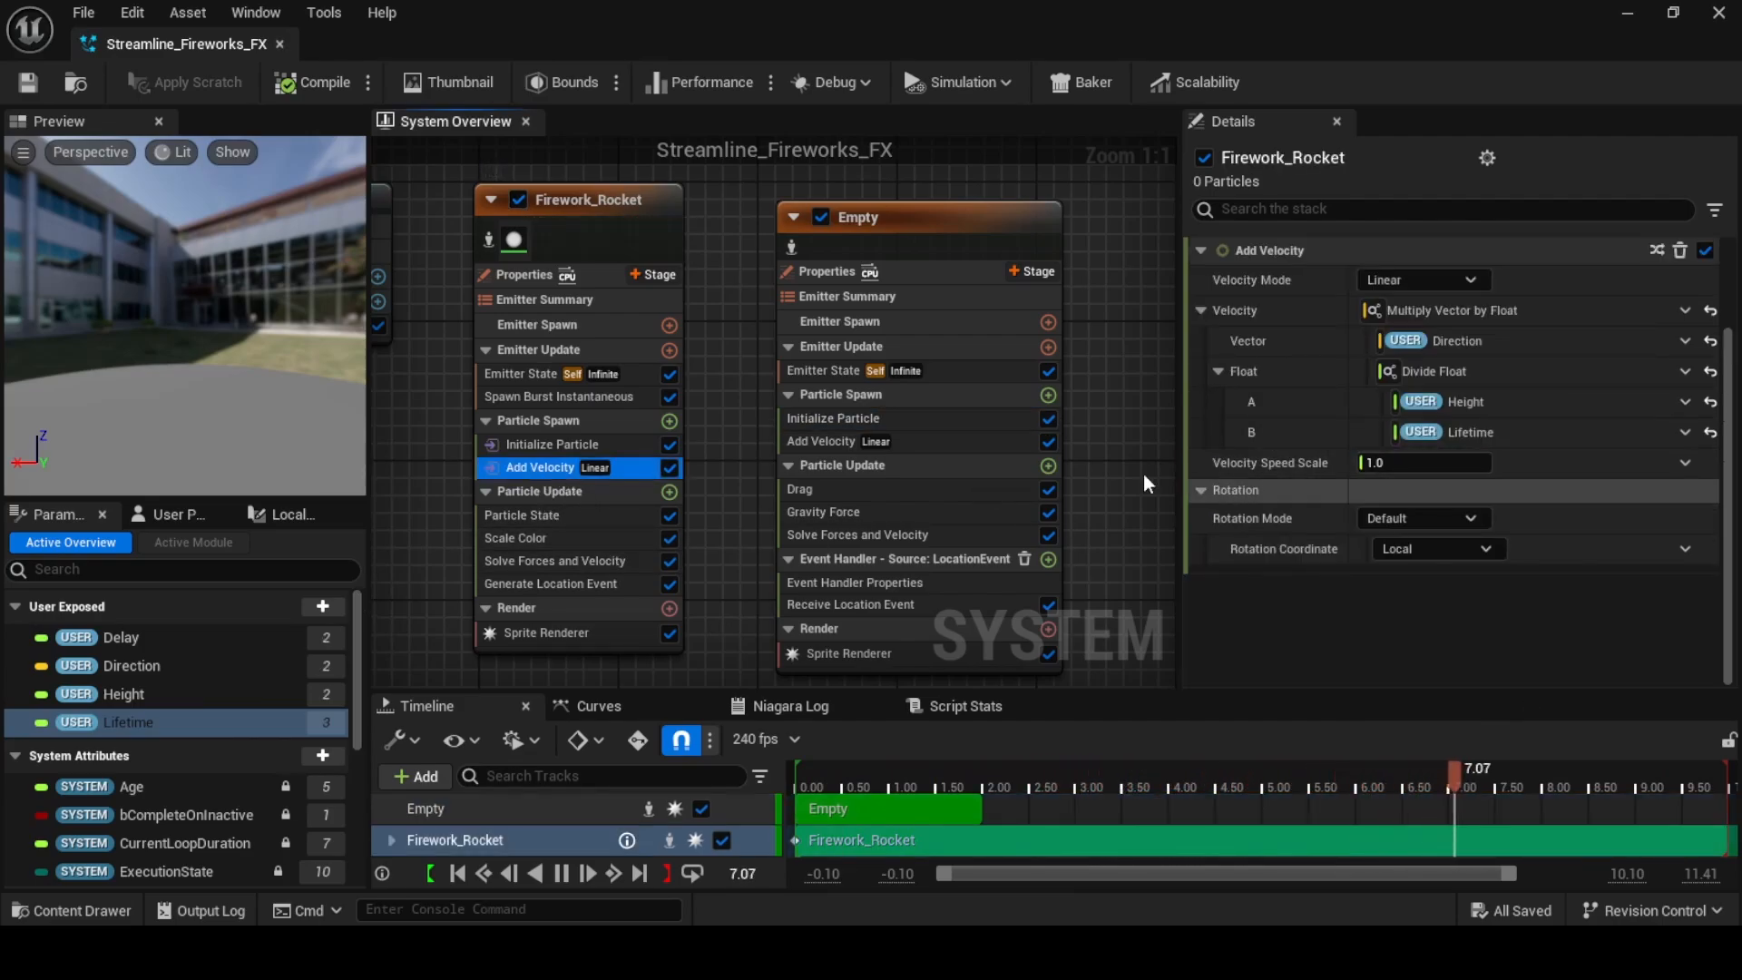
pyautogui.rightClick(1440, 319)
pyautogui.click(1539, 493)
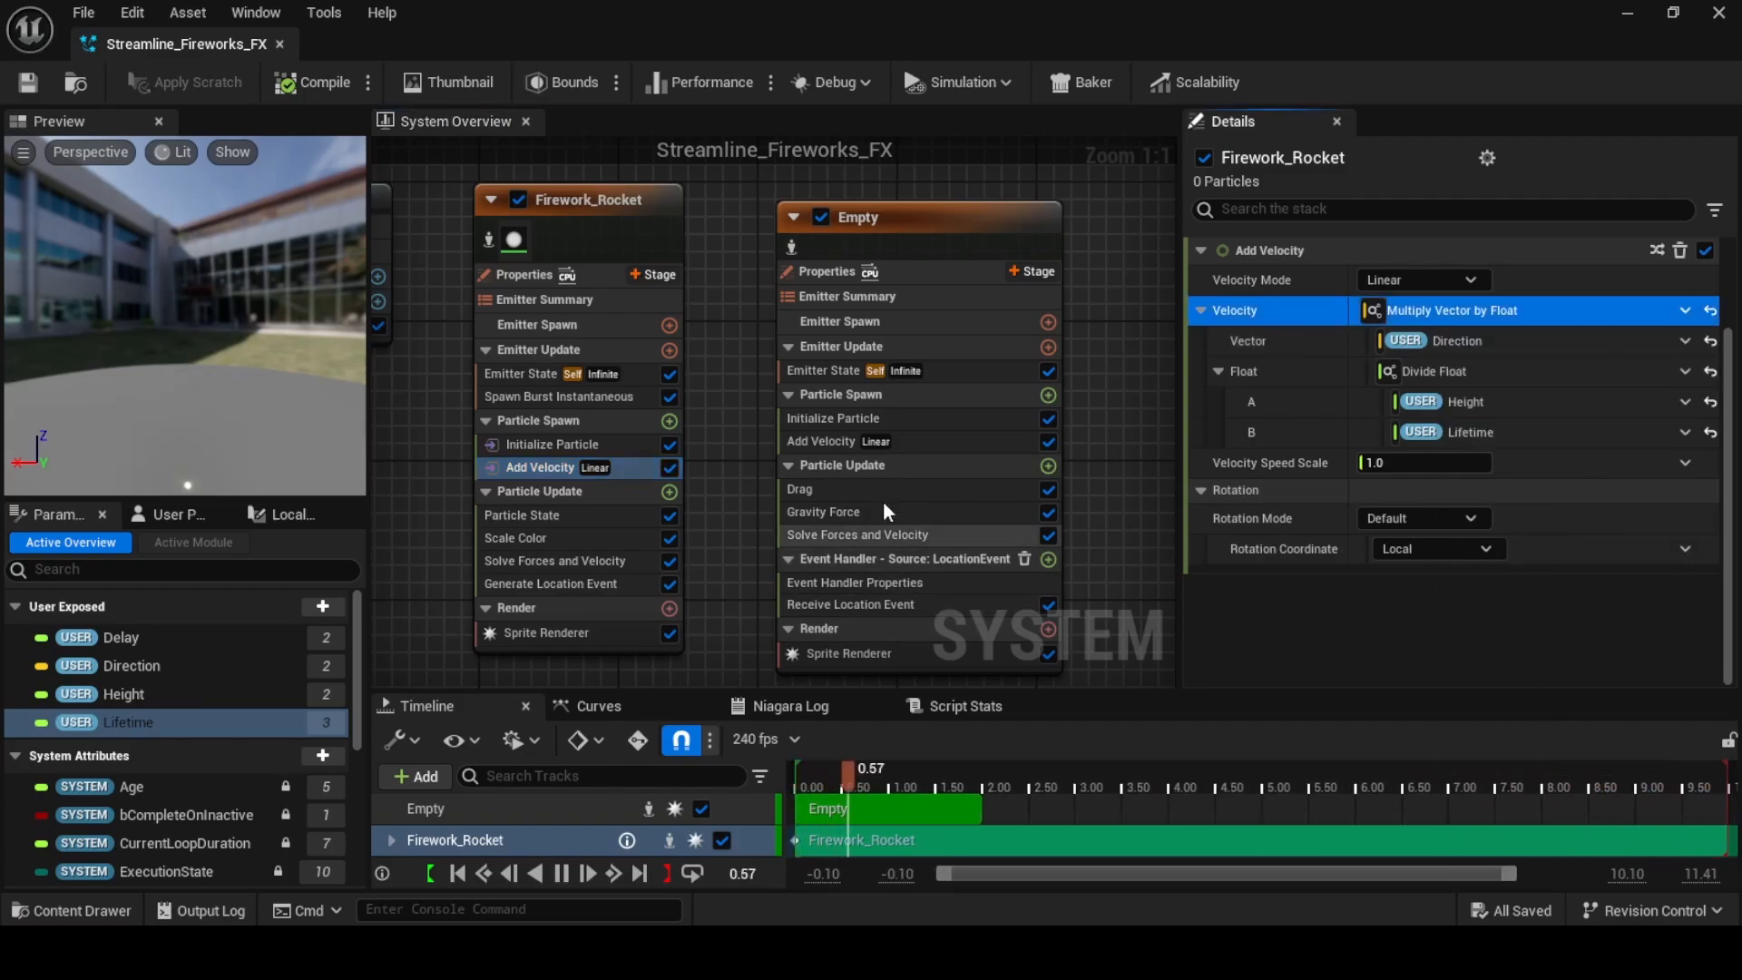
pyautogui.click(836, 443)
pyautogui.click(835, 417)
pyautogui.scroll(-1, 1454, 535)
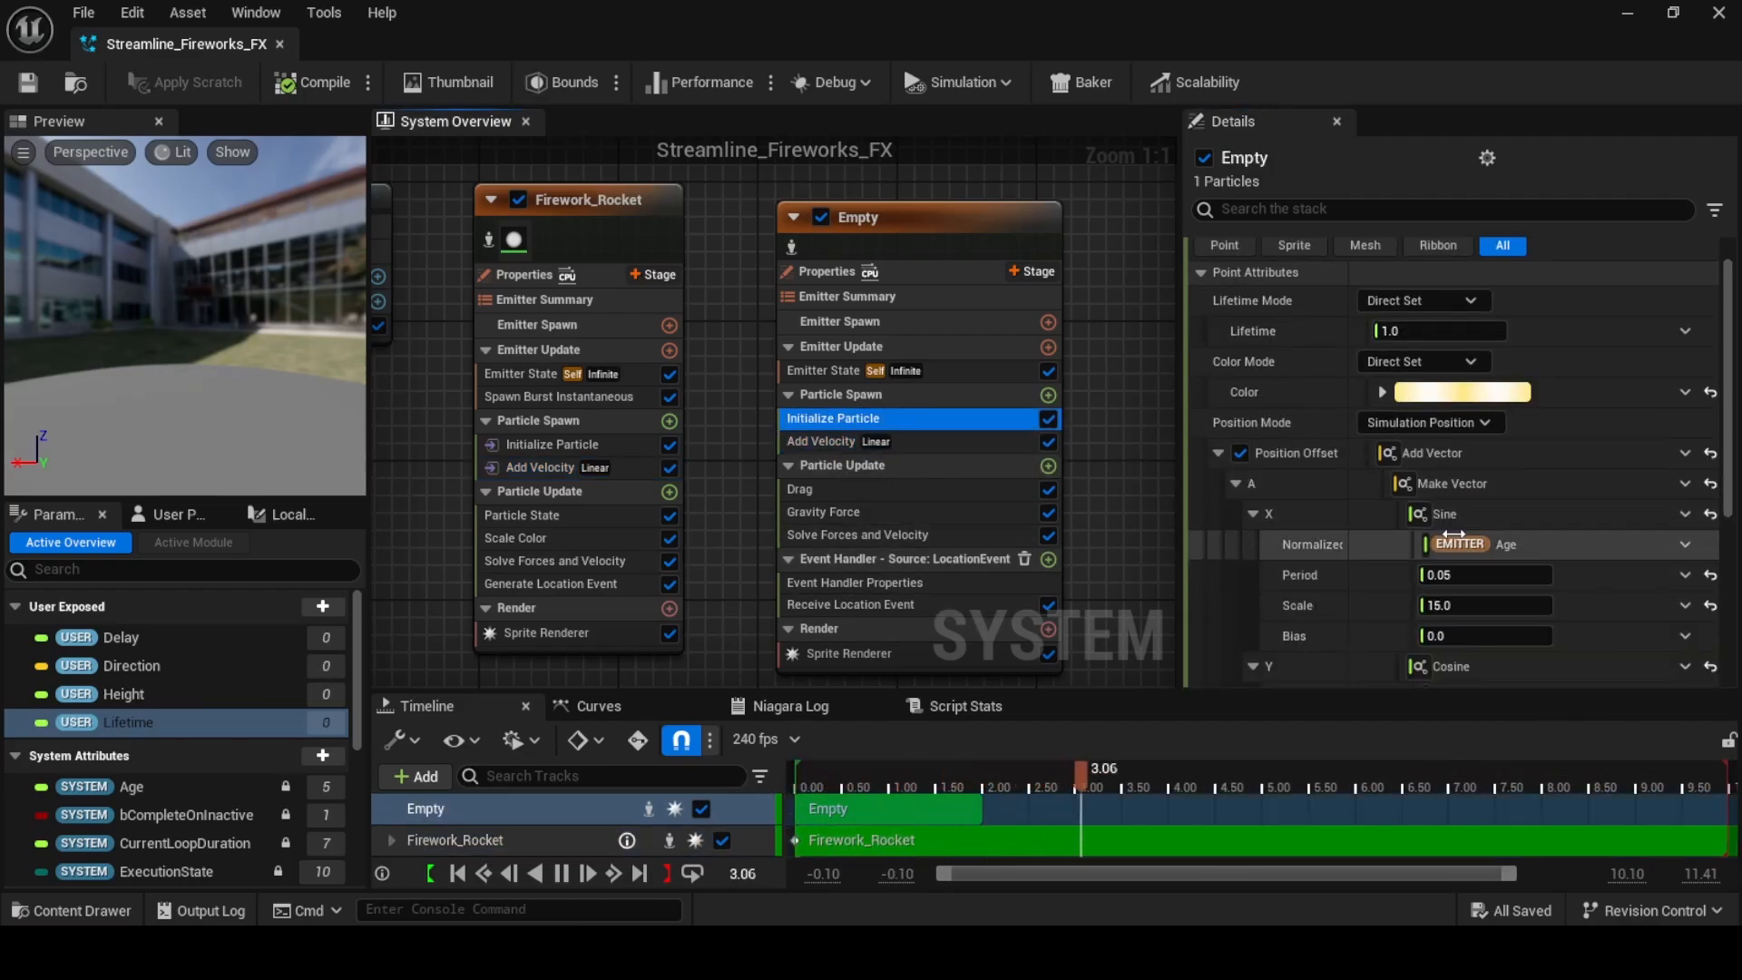
pyautogui.scroll(-6, 1455, 536)
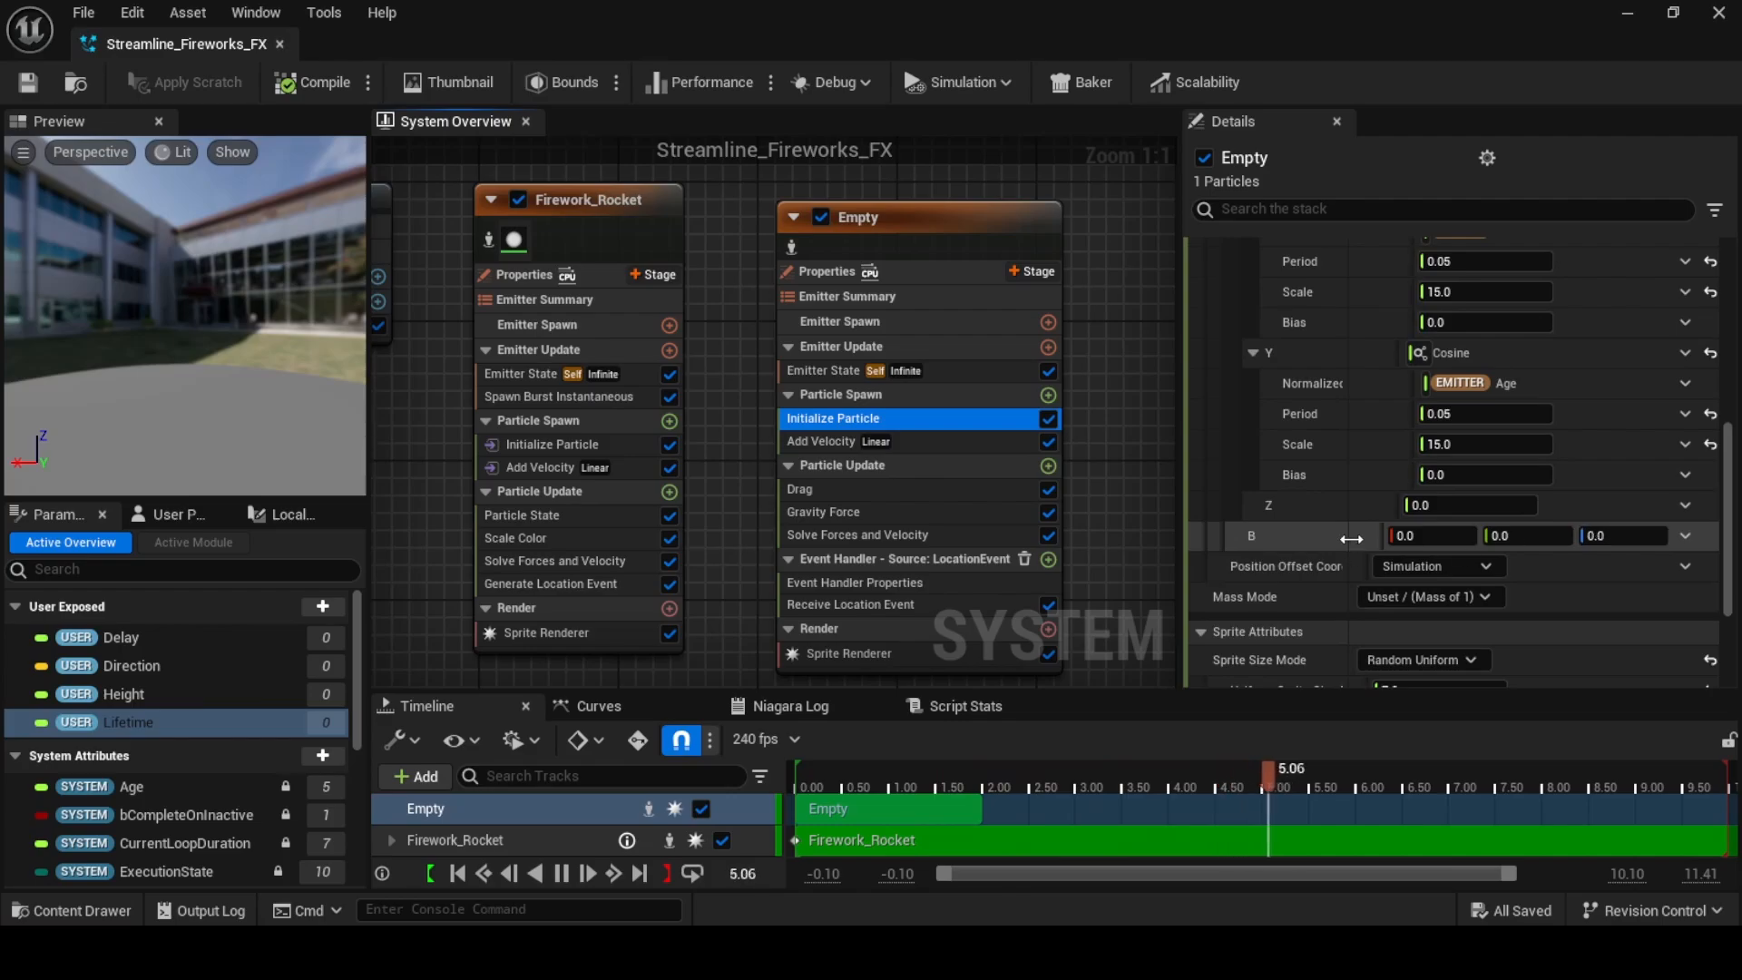
pyautogui.rightClick(1352, 539)
pyautogui.click(1452, 272)
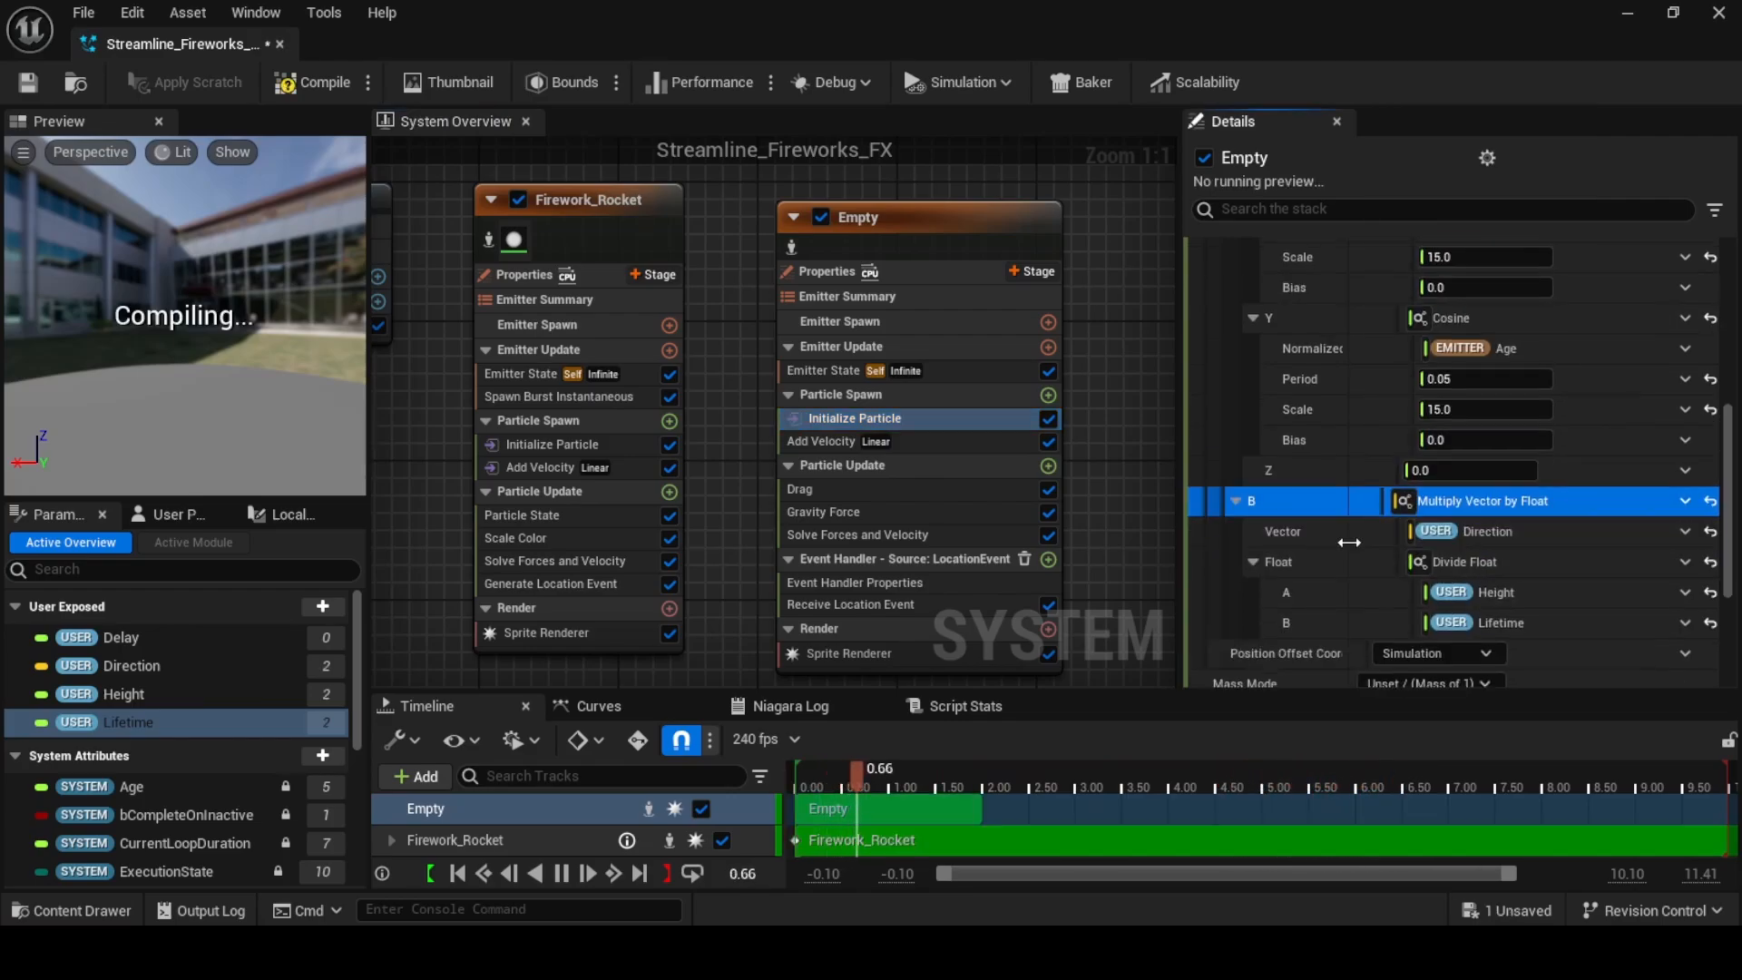
# Link the emitter's LoopedAge attribute to B of the Divide Float in the pasted position offset input, replacing the user Lifetime
pyautogui.scroll(-1, 1370, 590)
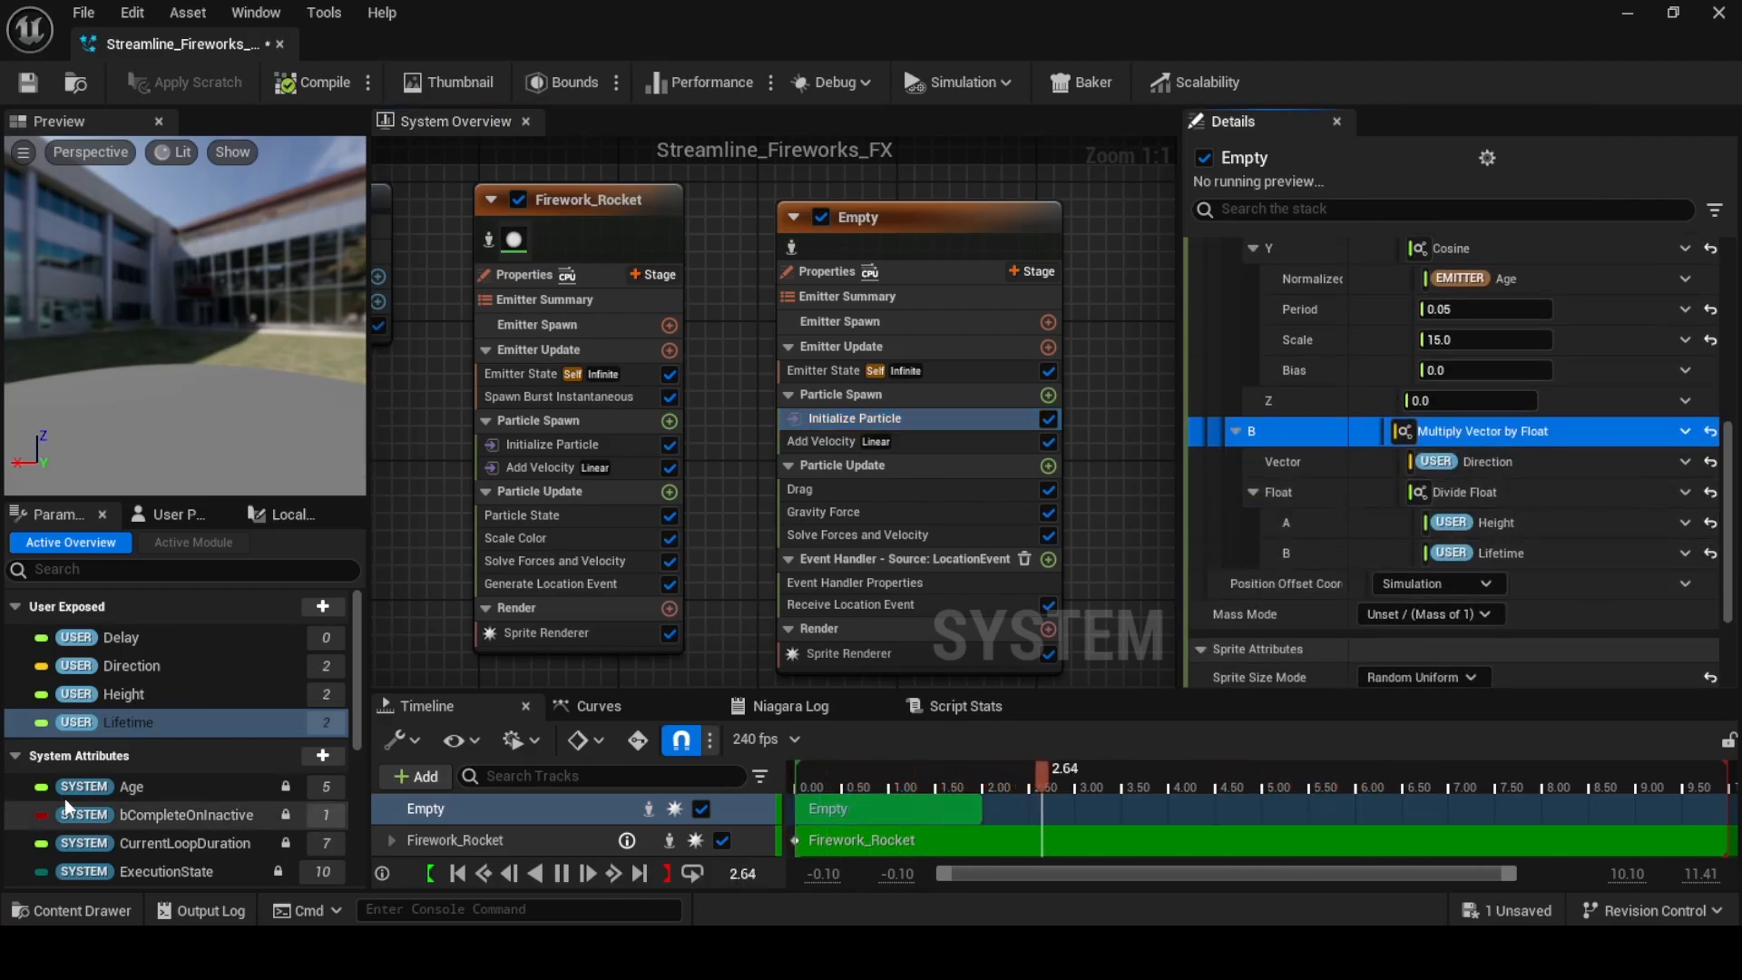
pyautogui.scroll(-4, 64, 799)
pyautogui.scroll(-5, 152, 769)
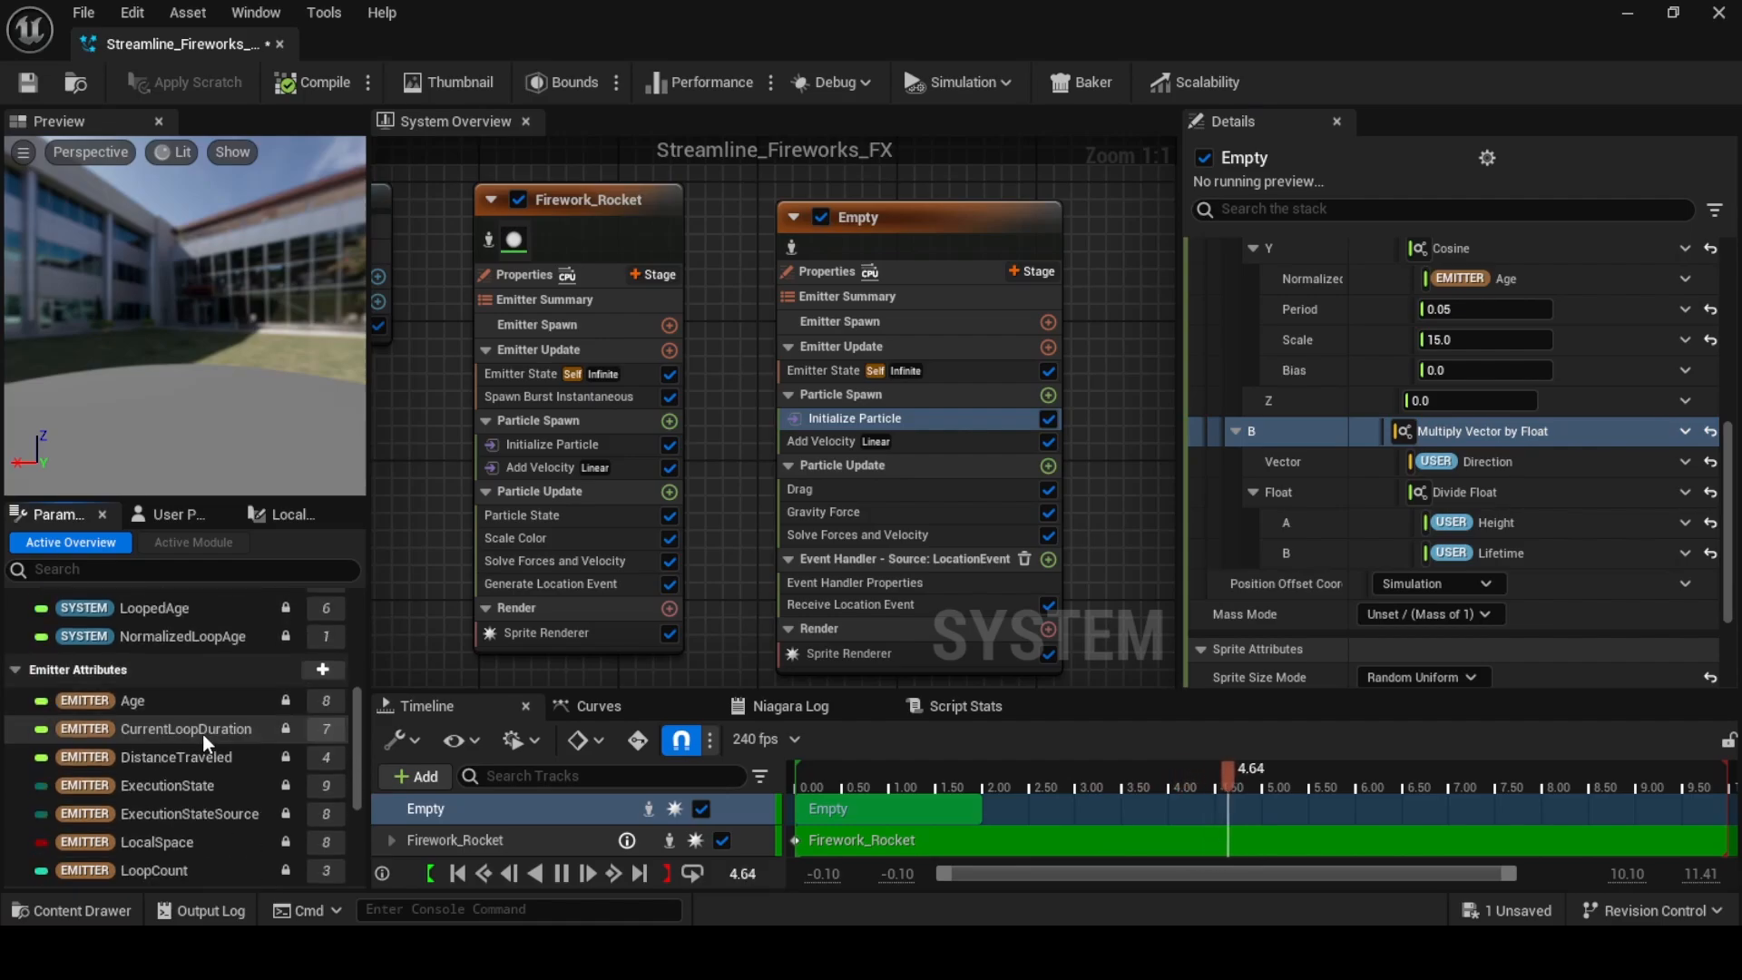
pyautogui.moveTo(145, 723); pyautogui.dragTo(1518, 550)
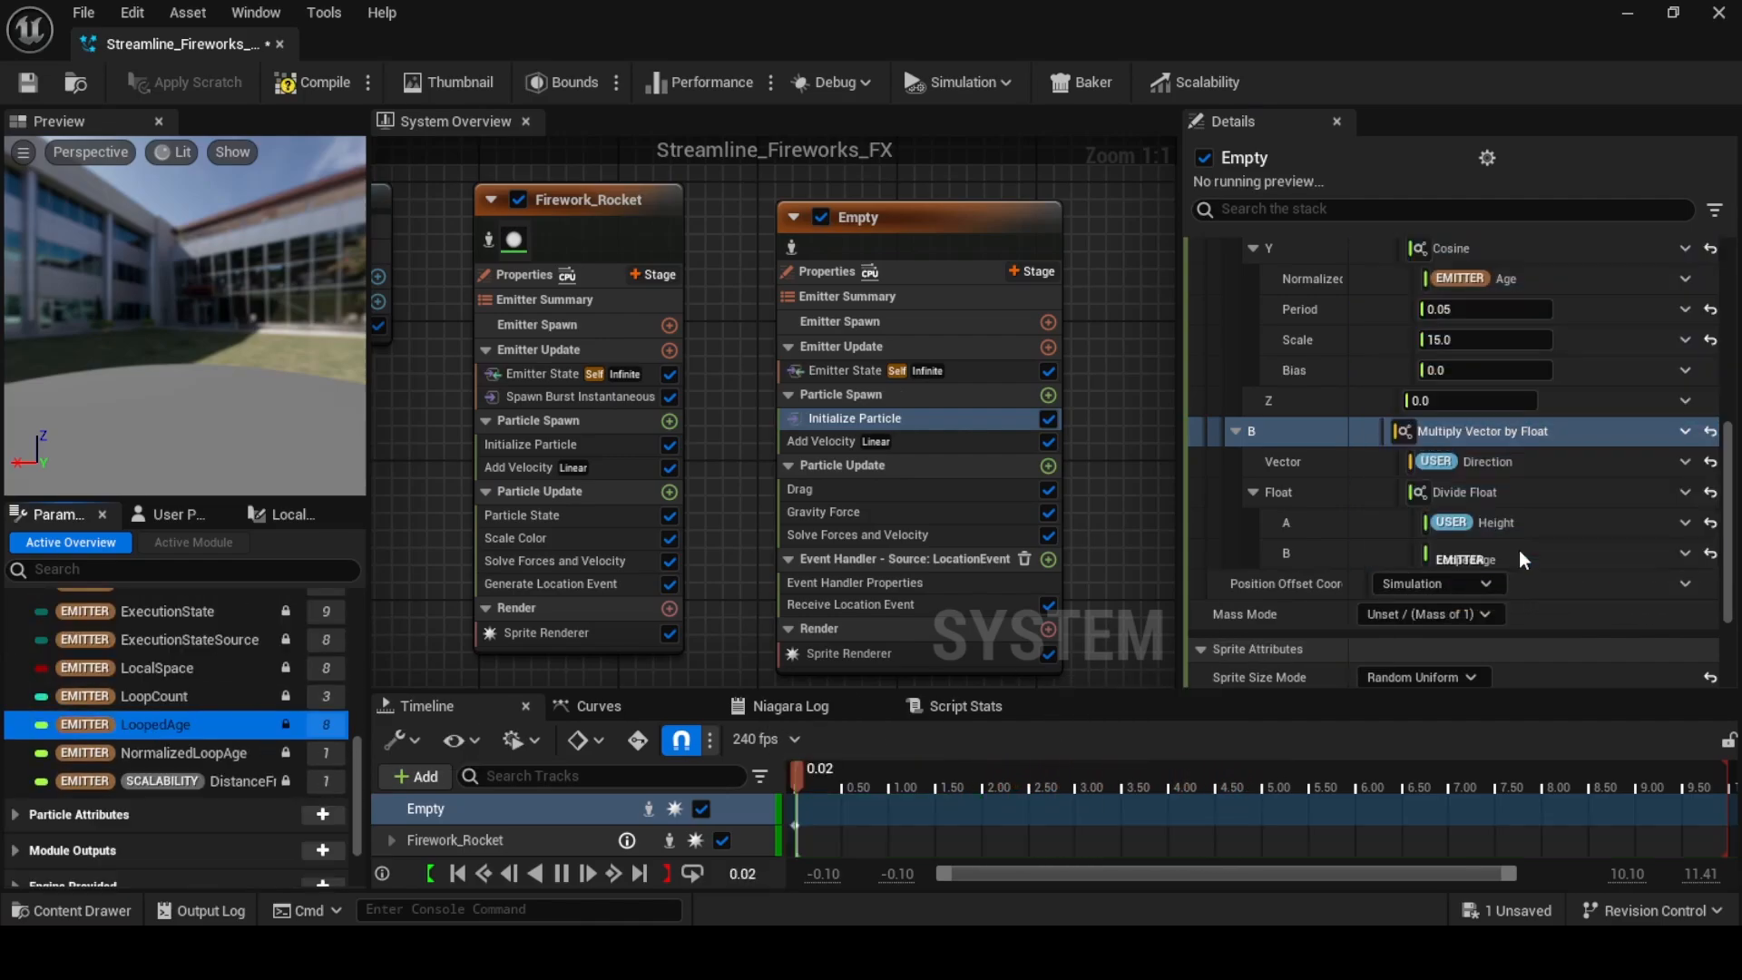
# Set the emitter's Initialize Particle lifetime to Random mode with a minimum of 0.2 and a maximum of 3.0
pyautogui.scroll(10, 1270, 577)
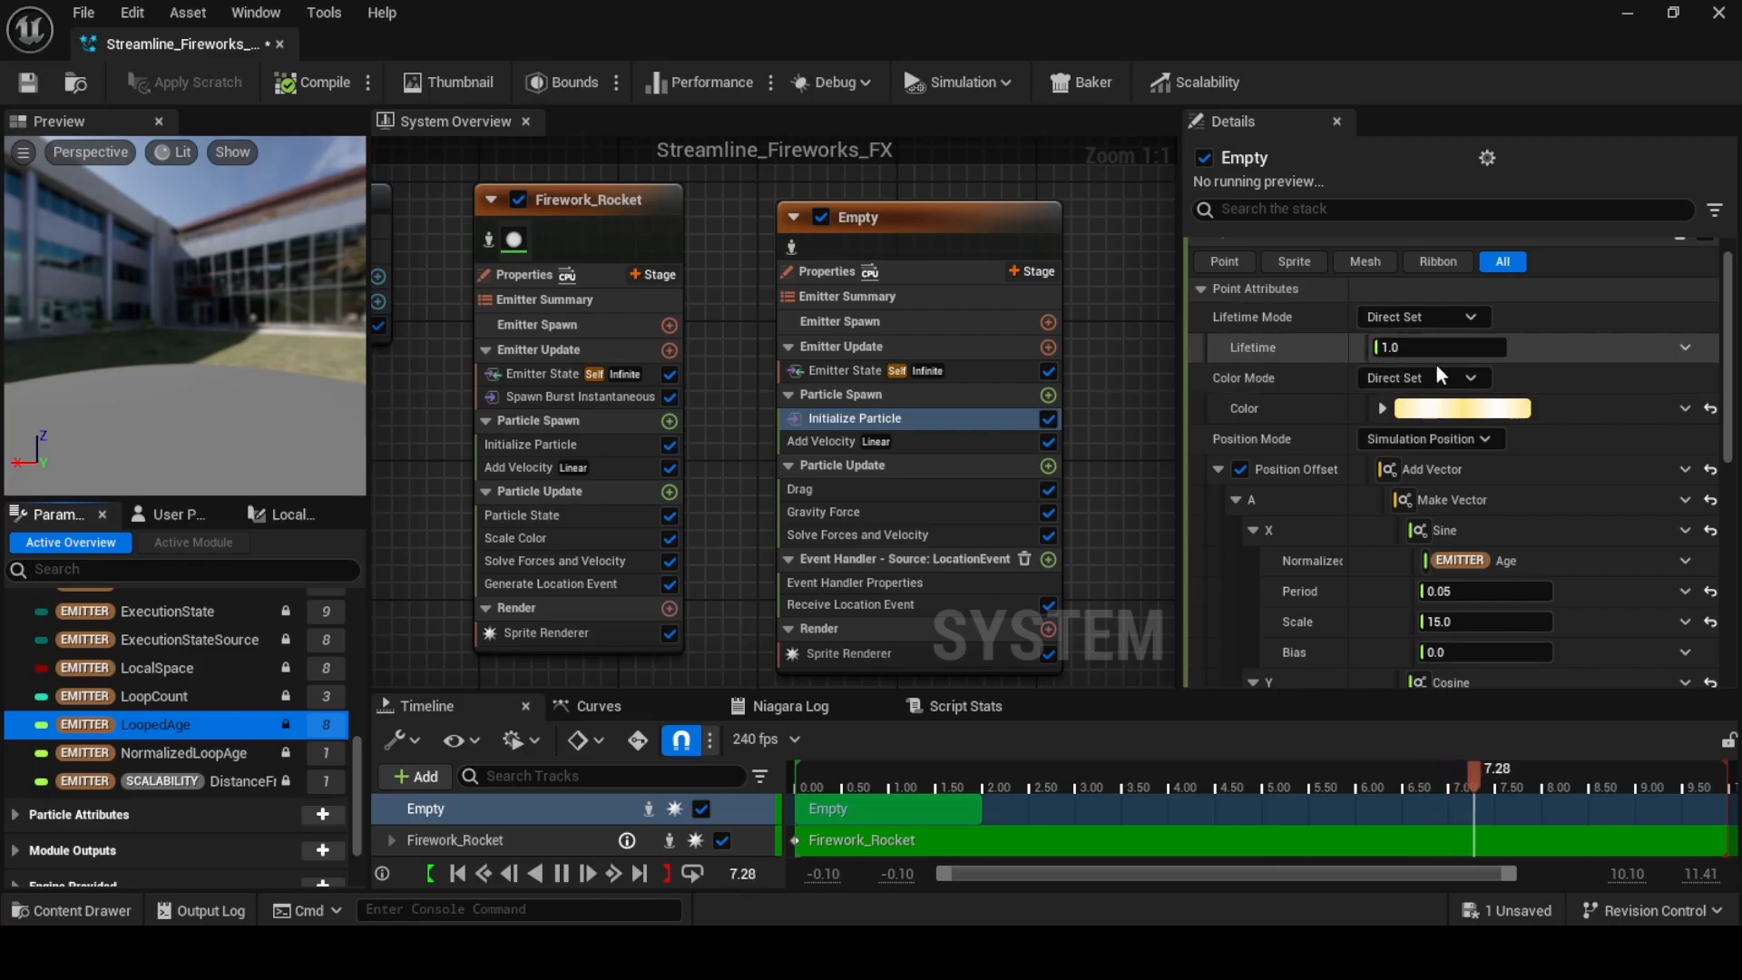
pyautogui.click(1417, 316)
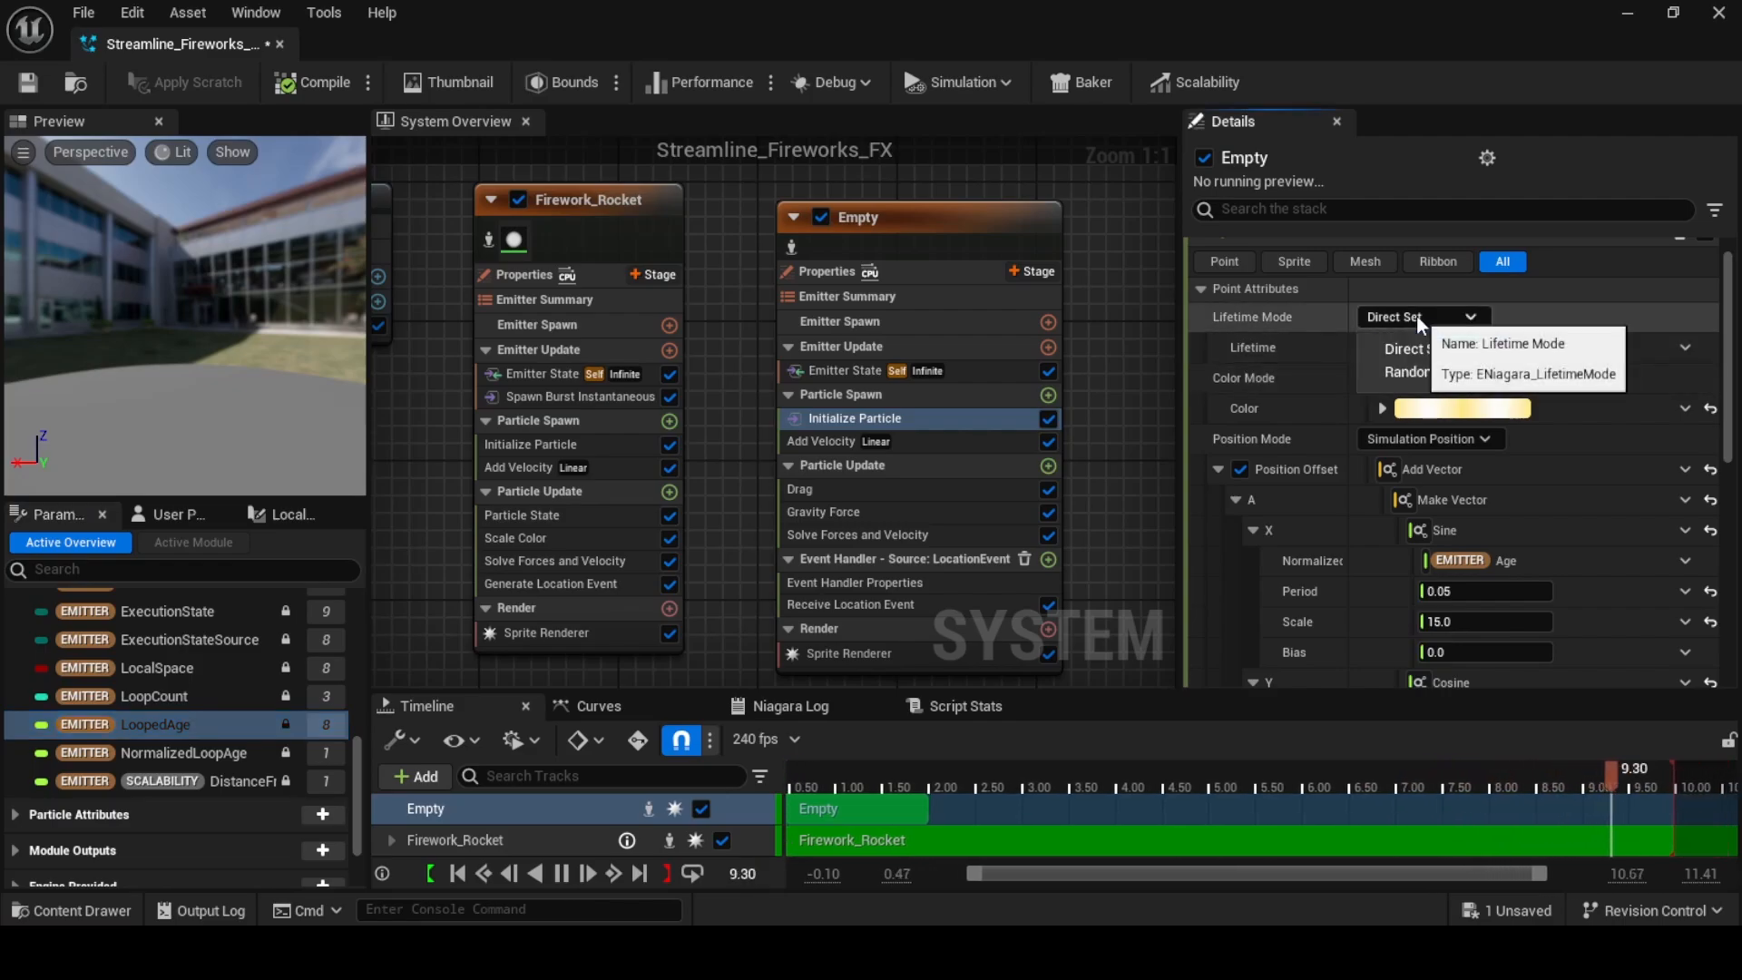
pyautogui.click(1435, 368)
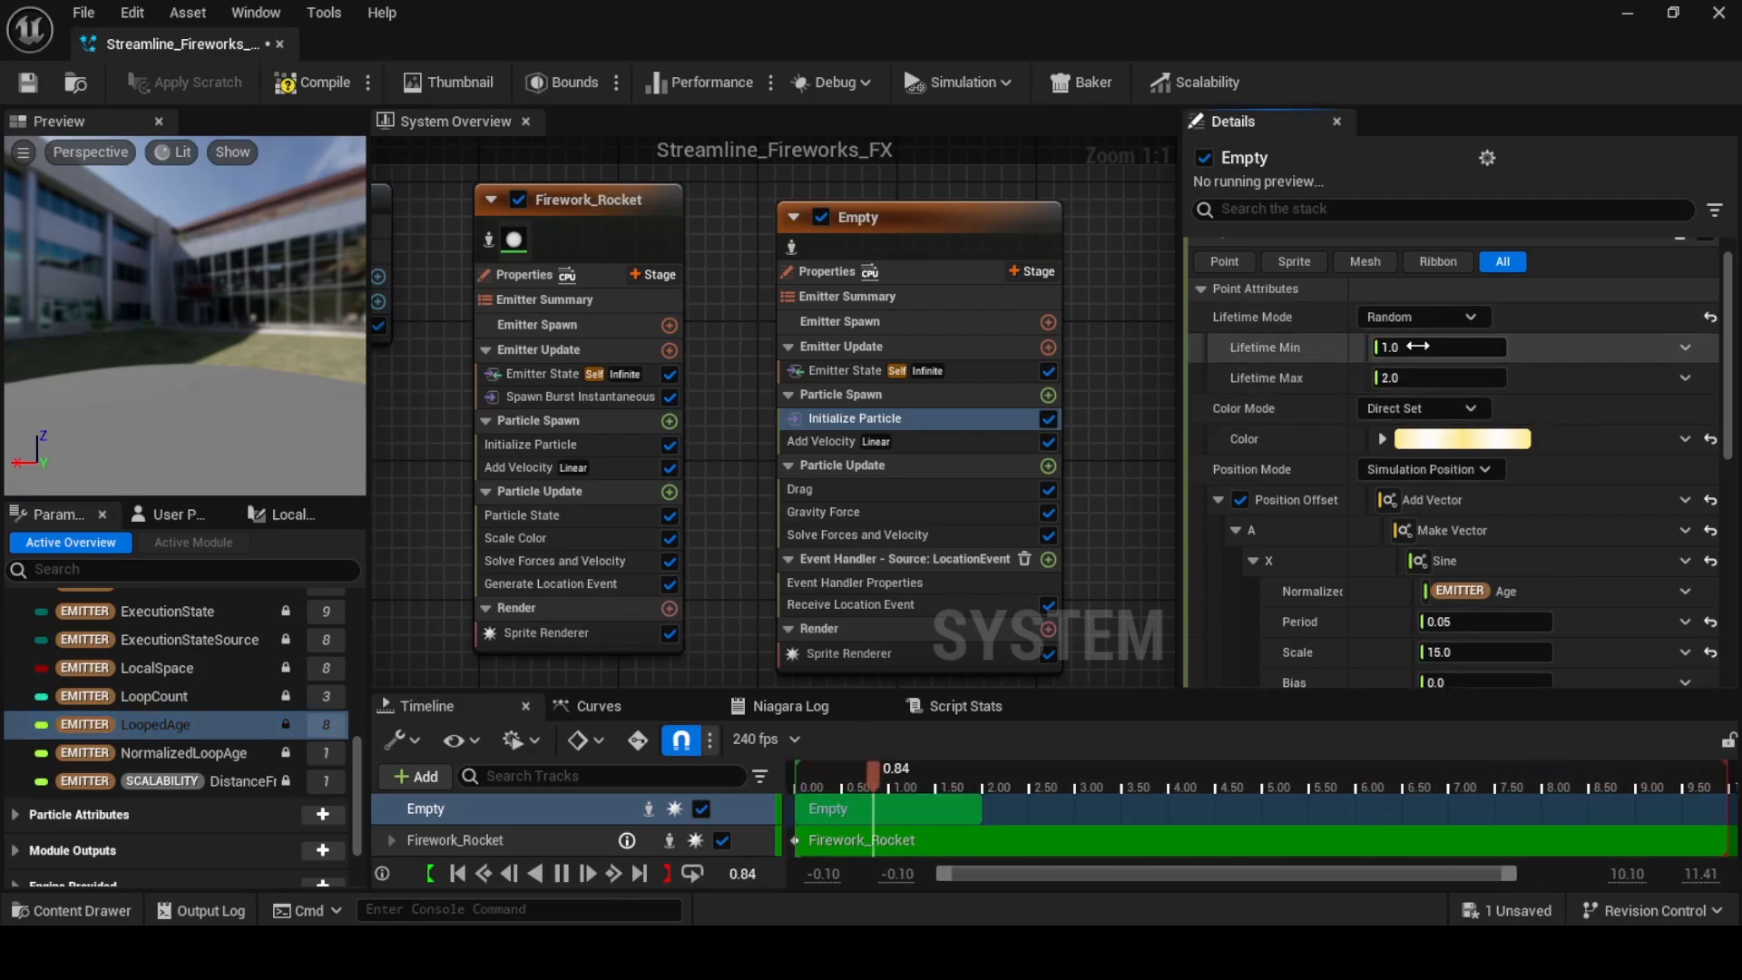
pyautogui.click(1417, 345)
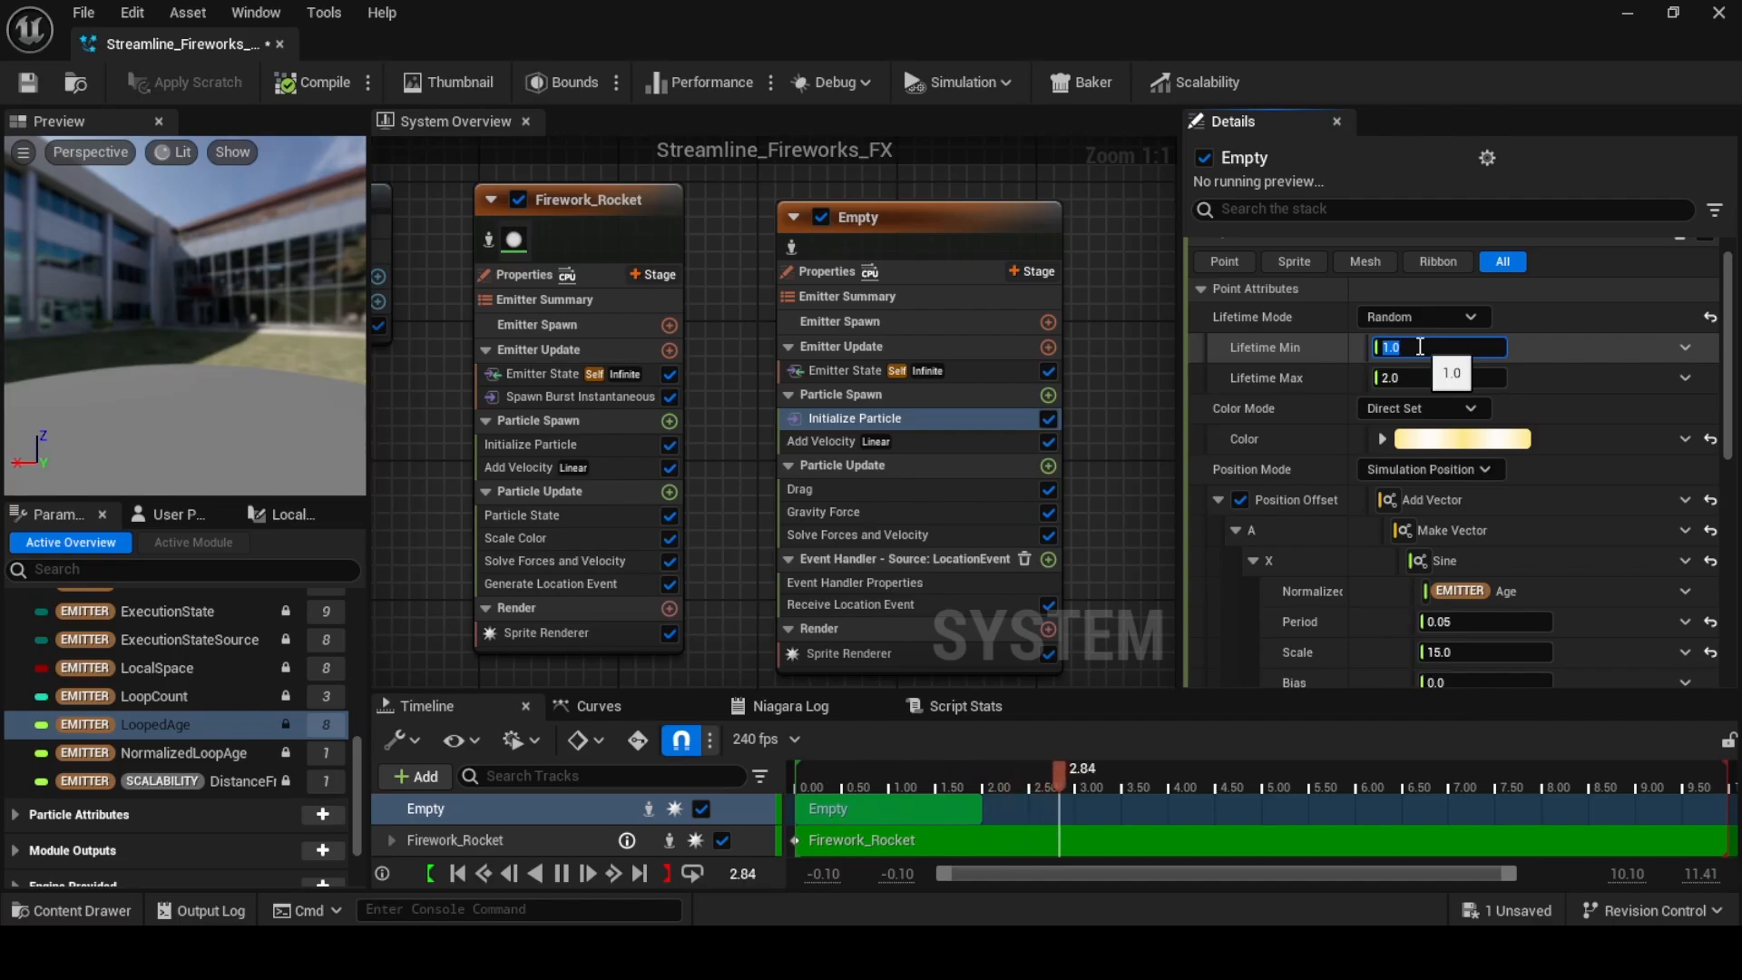
pyautogui.write('0.2')
pyautogui.click(1422, 376)
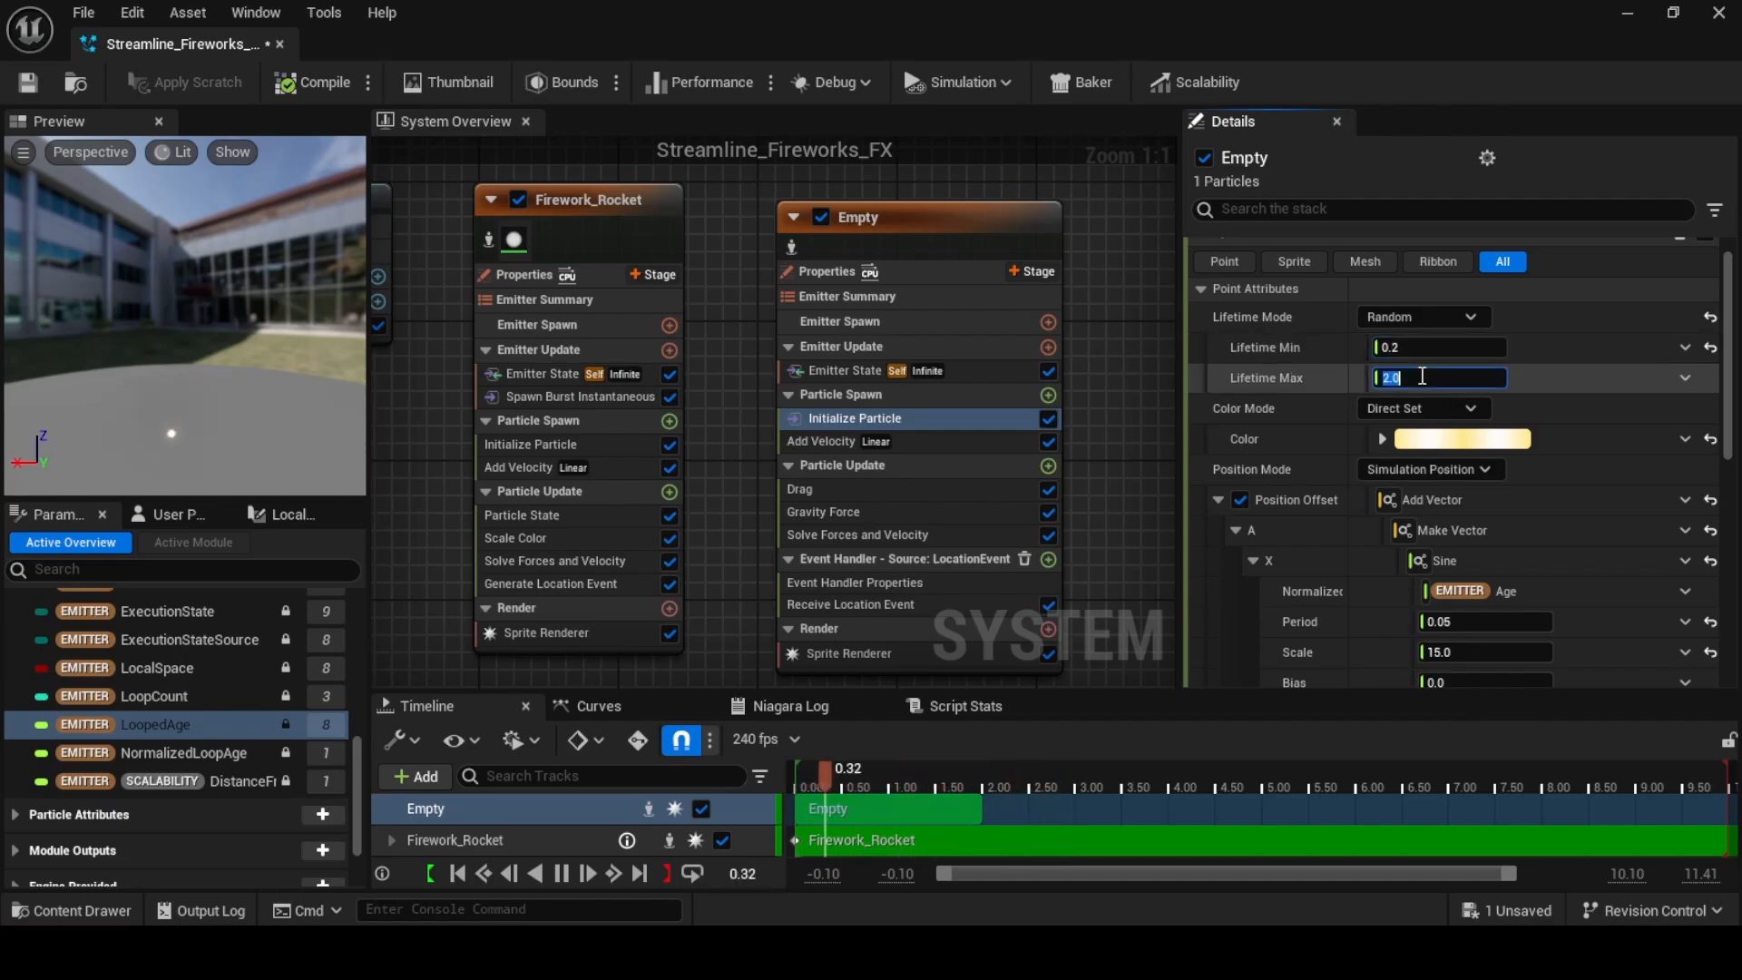
pyautogui.click(1313, 376)
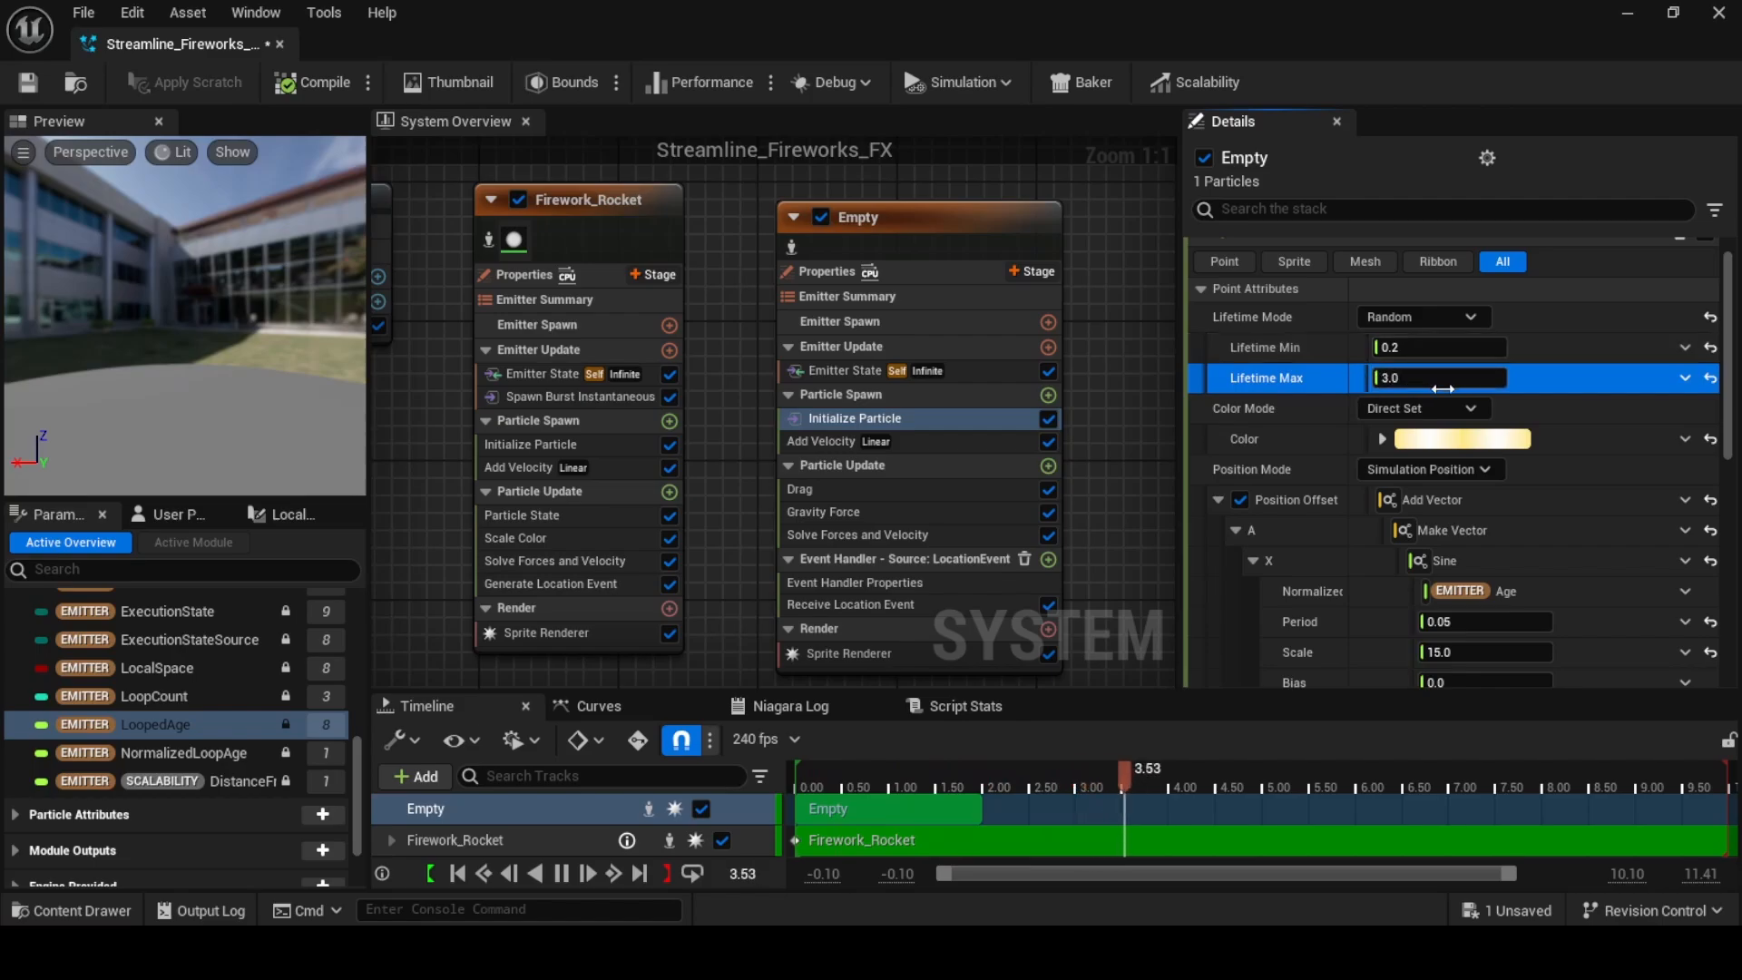
# Set the Uniform Sprite Size minimum to 3 and maximum to 7 in the same Initialize Particle module
pyautogui.scroll(-10, 1272, 372)
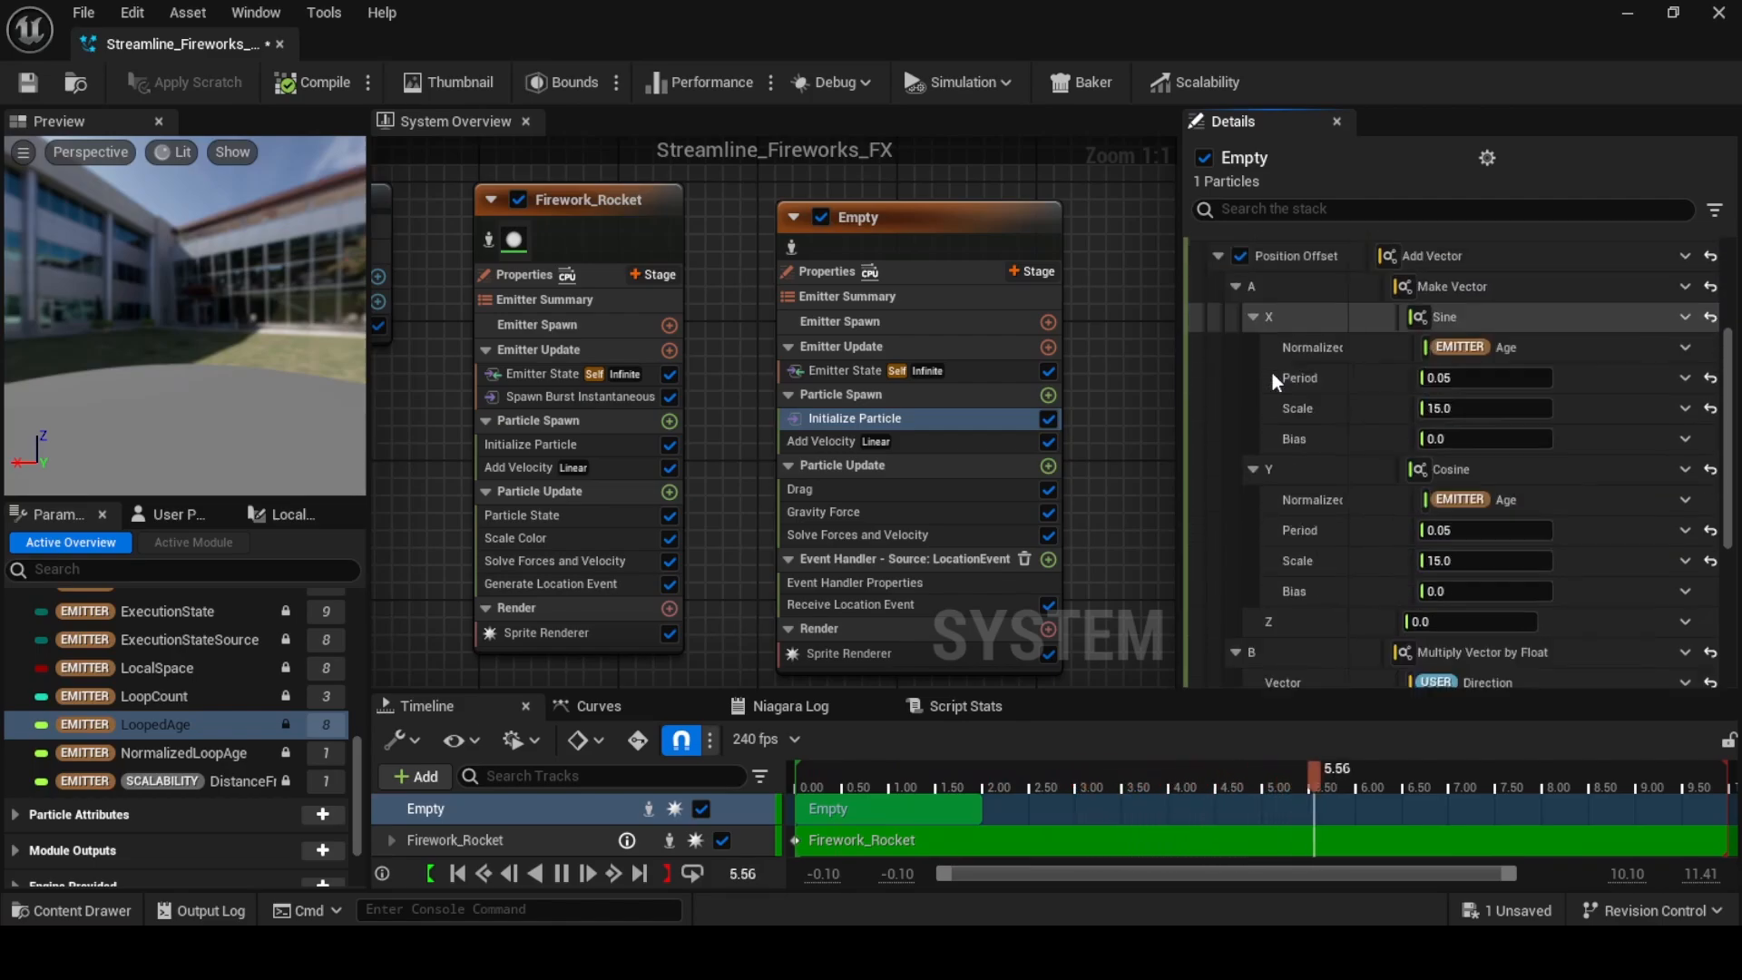
pyautogui.scroll(-3, 1242, 448)
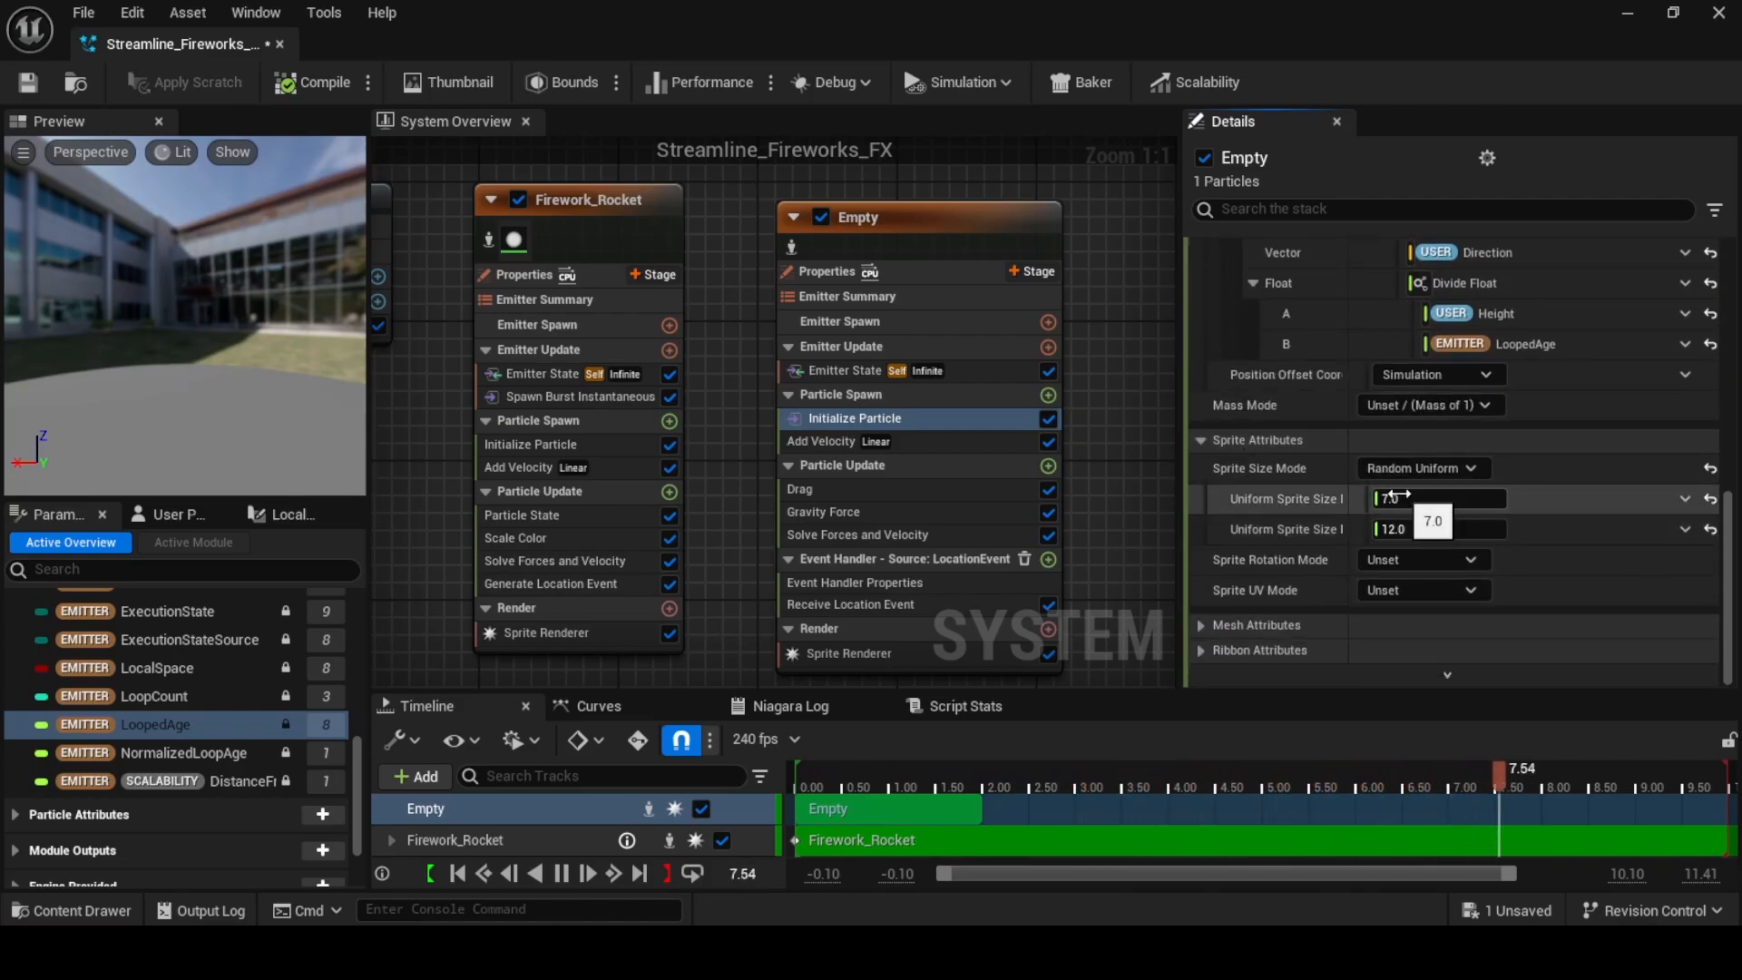
pyautogui.click(1395, 498)
pyautogui.write('3')
pyautogui.press('Return')
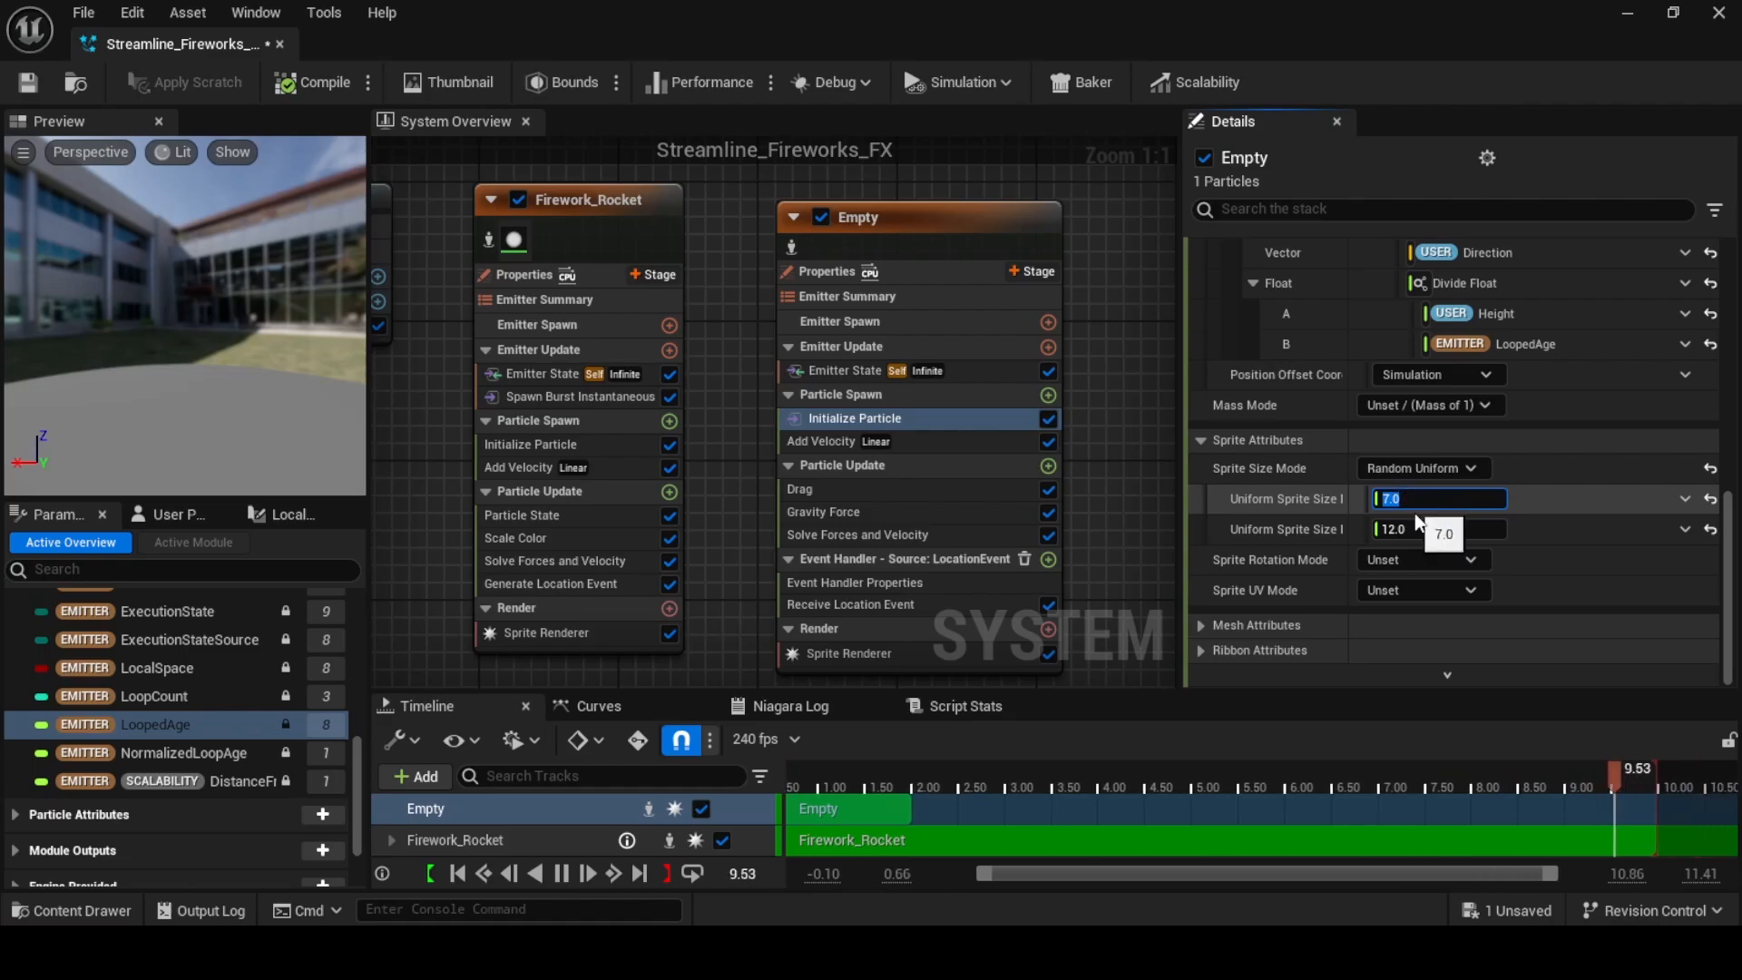
pyautogui.write('7')
pyautogui.press('Return')
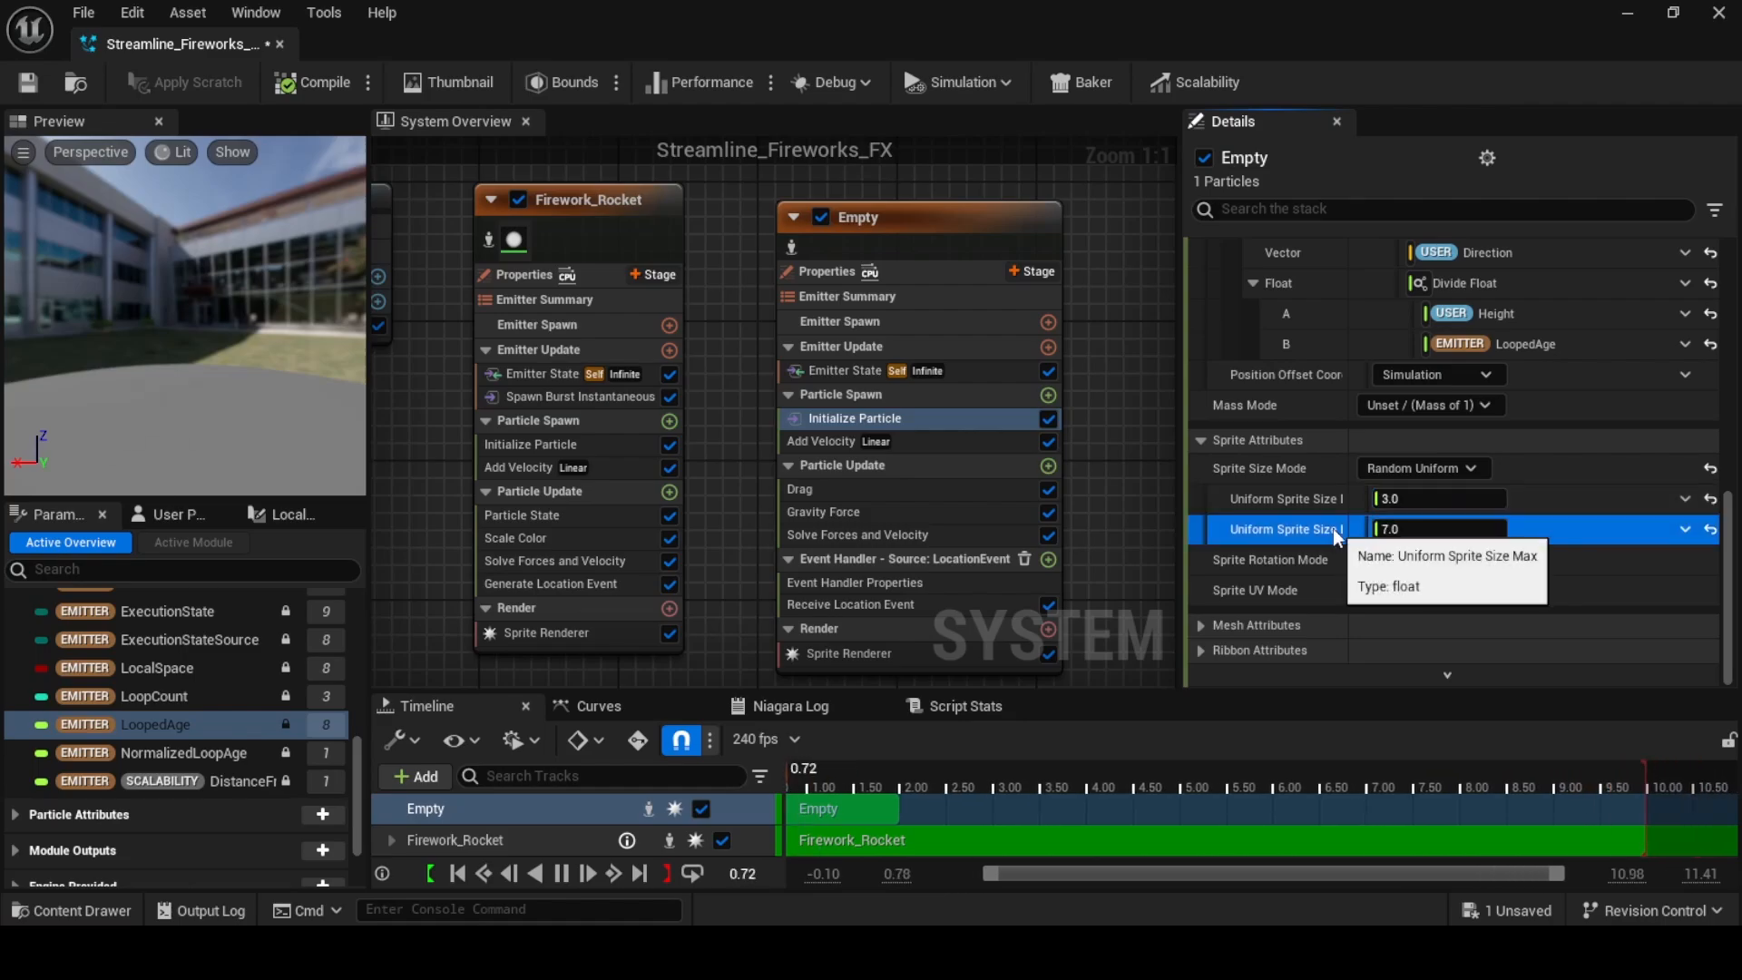
# Rename the Empty emitter to Rocket_Trail and place its node right beside Firework_Rocket in the system overview
pyautogui.scroll(9, 1234, 381)
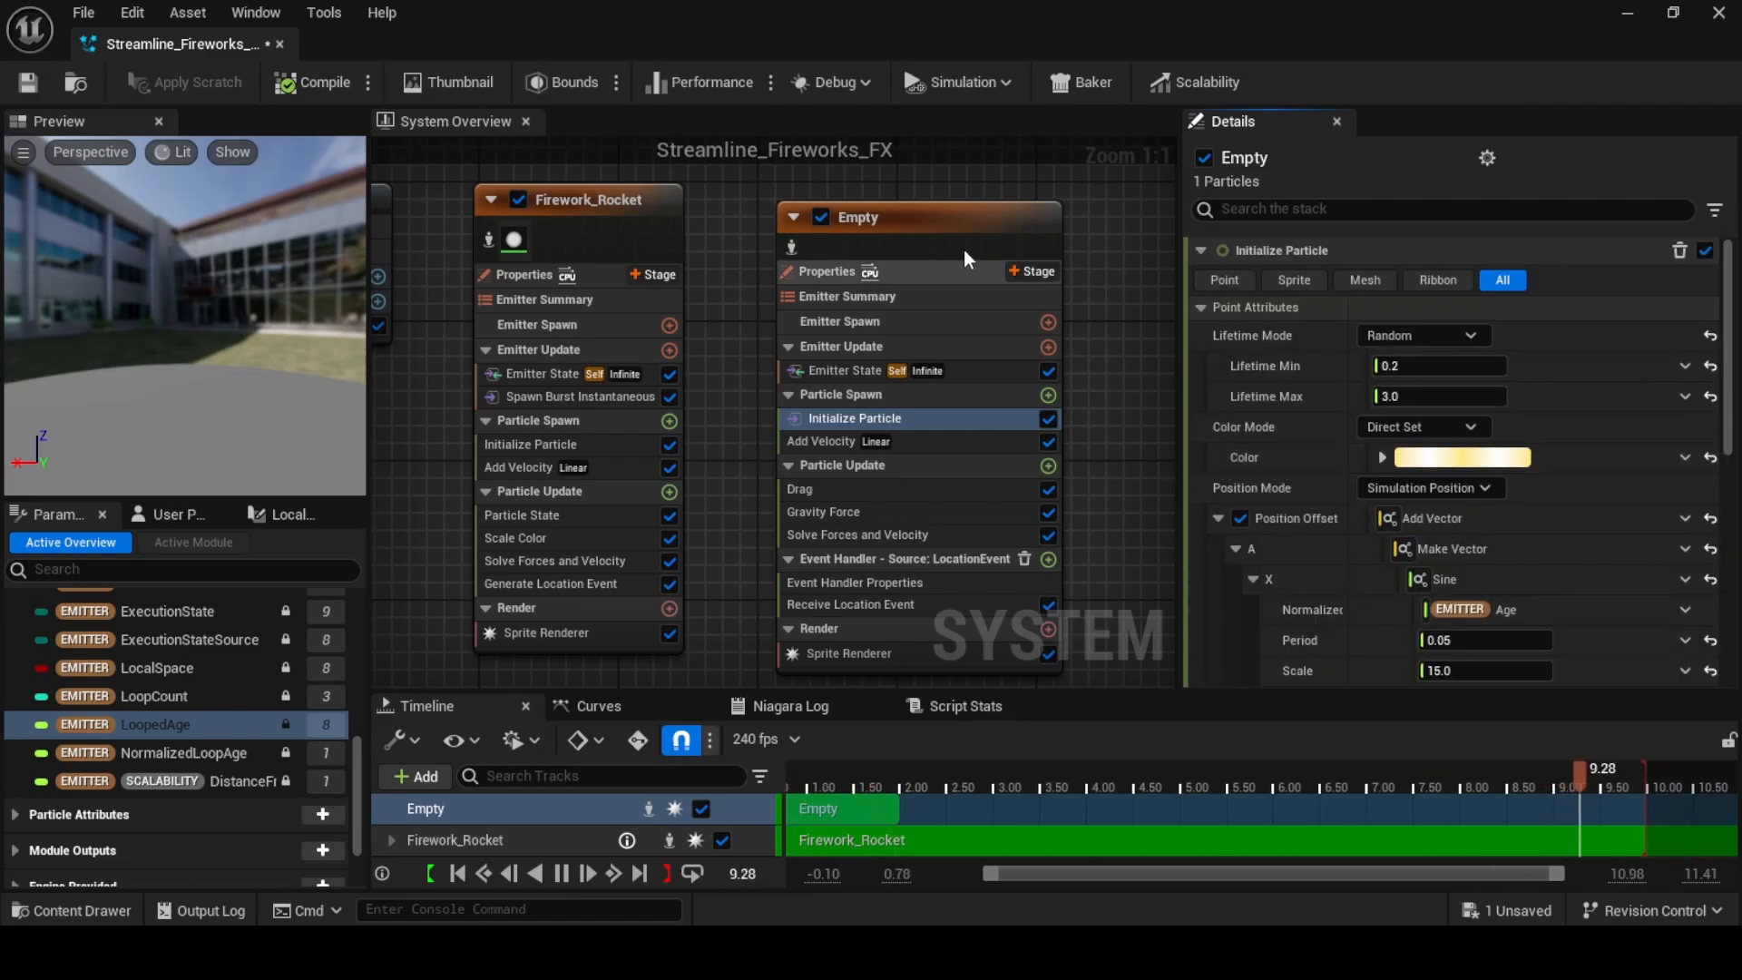
pyautogui.rightClick(853, 221)
pyautogui.click(978, 344)
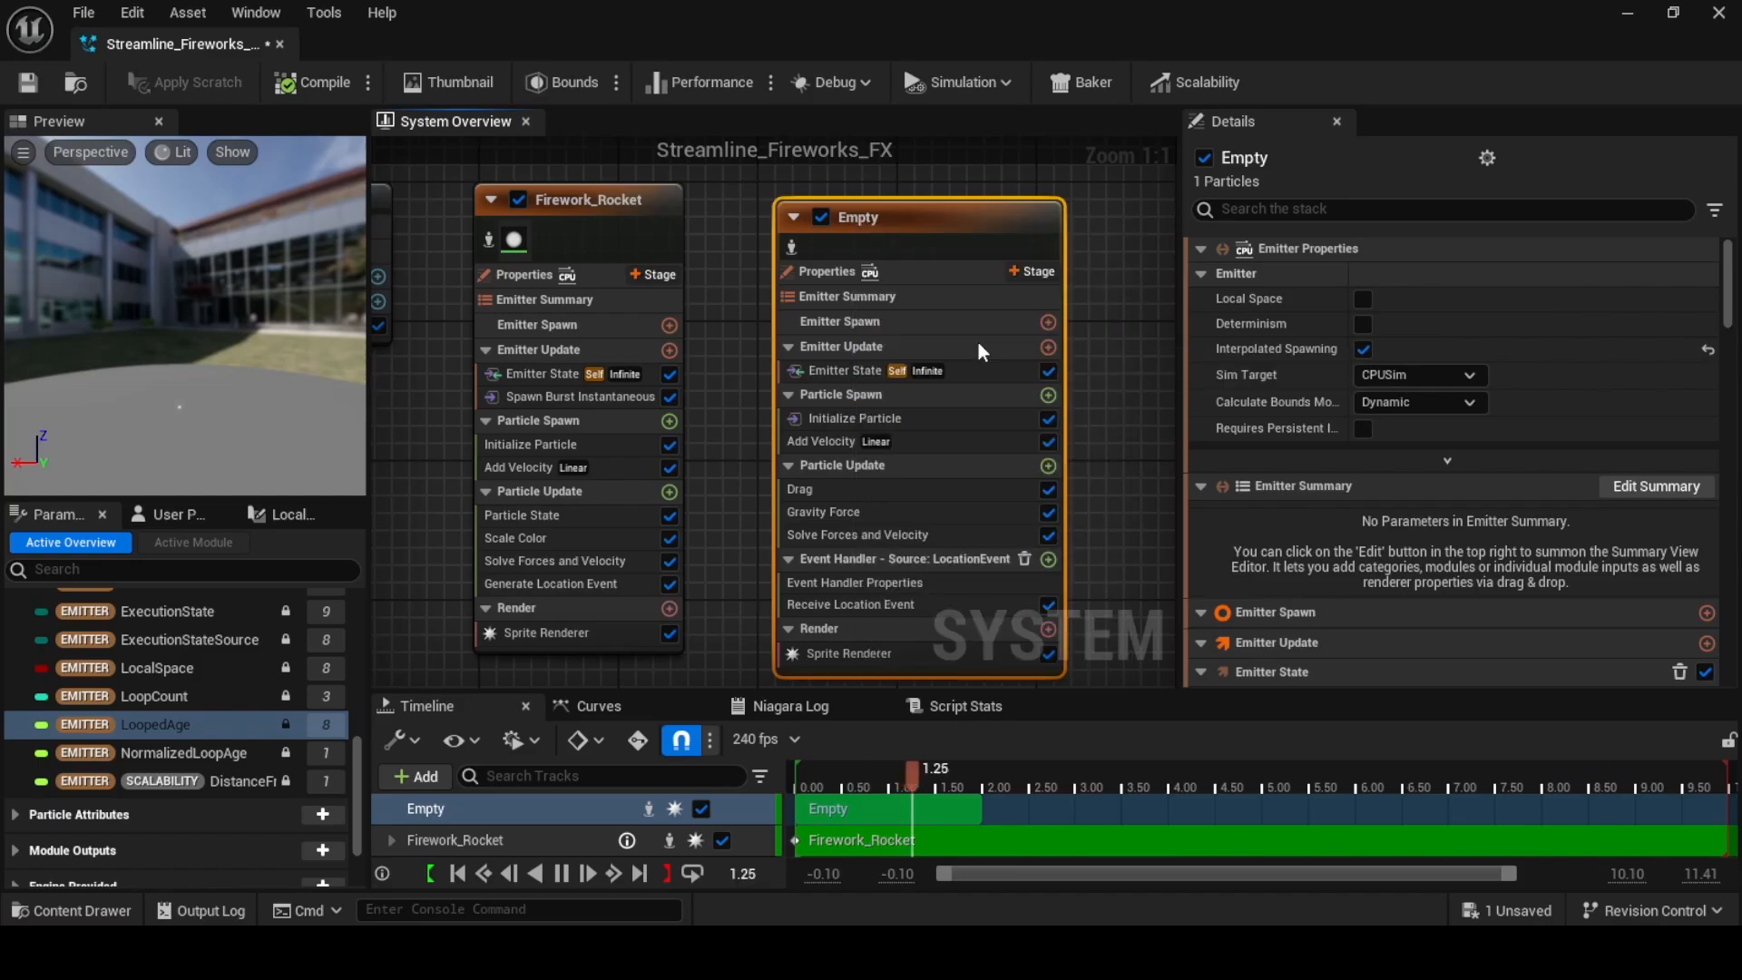
pyautogui.press('BackSpace')
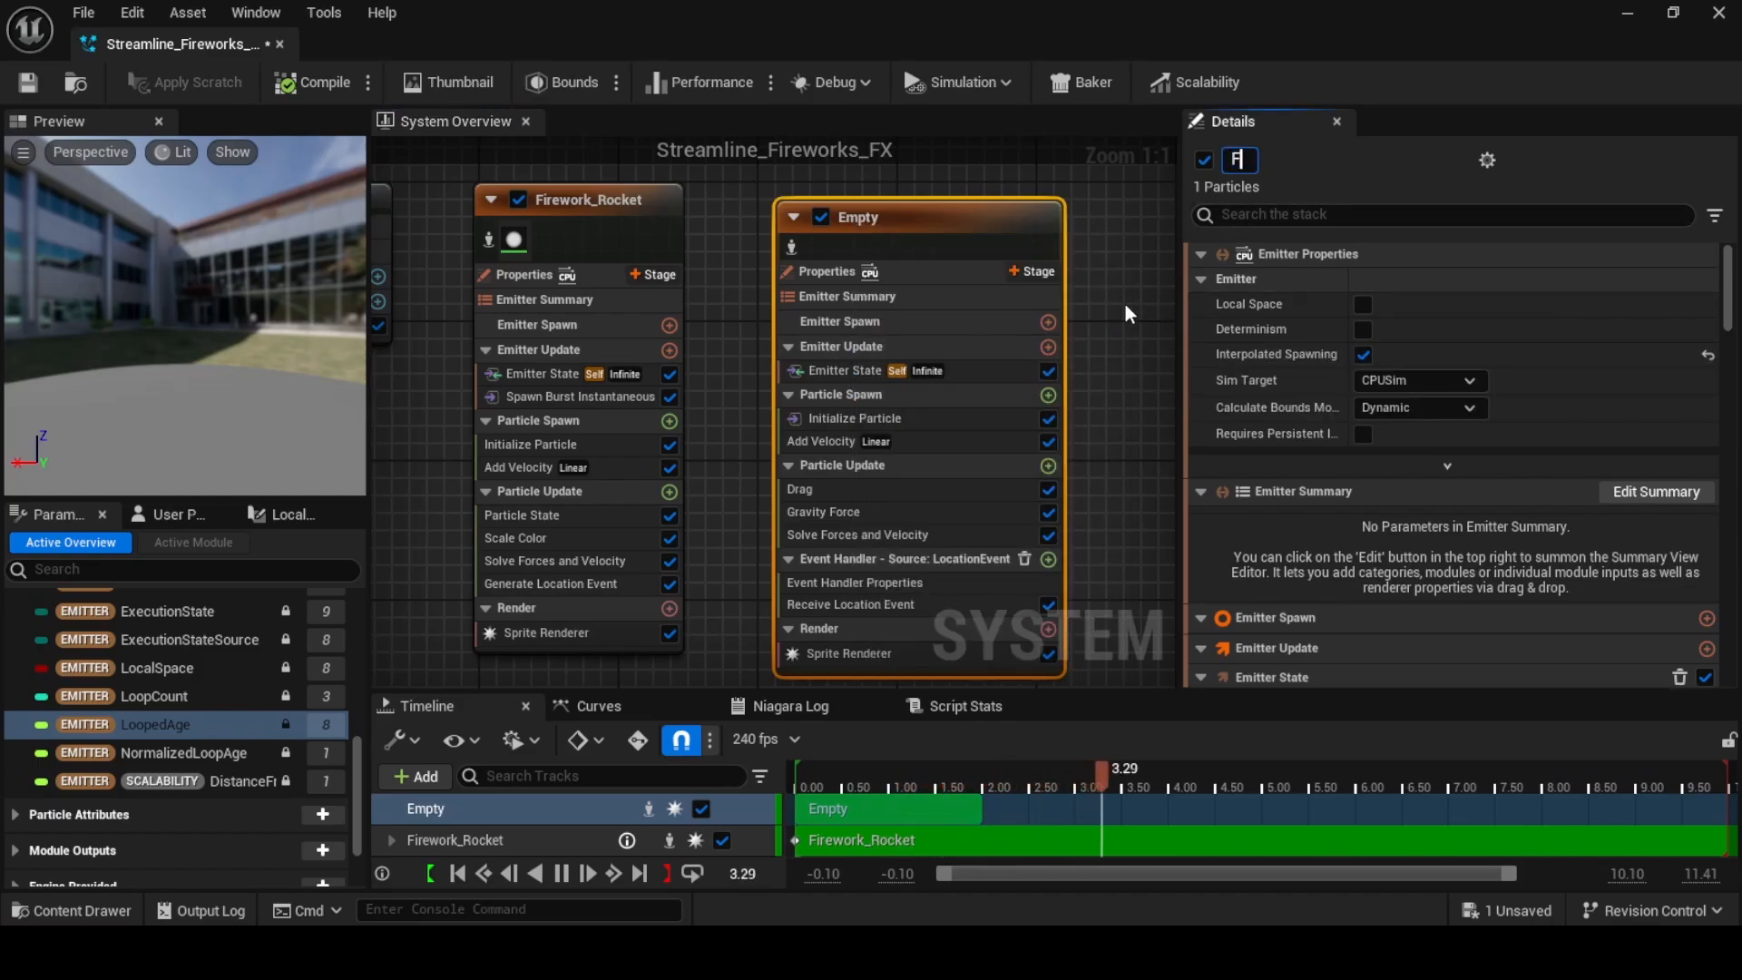
pyautogui.write('Ro')
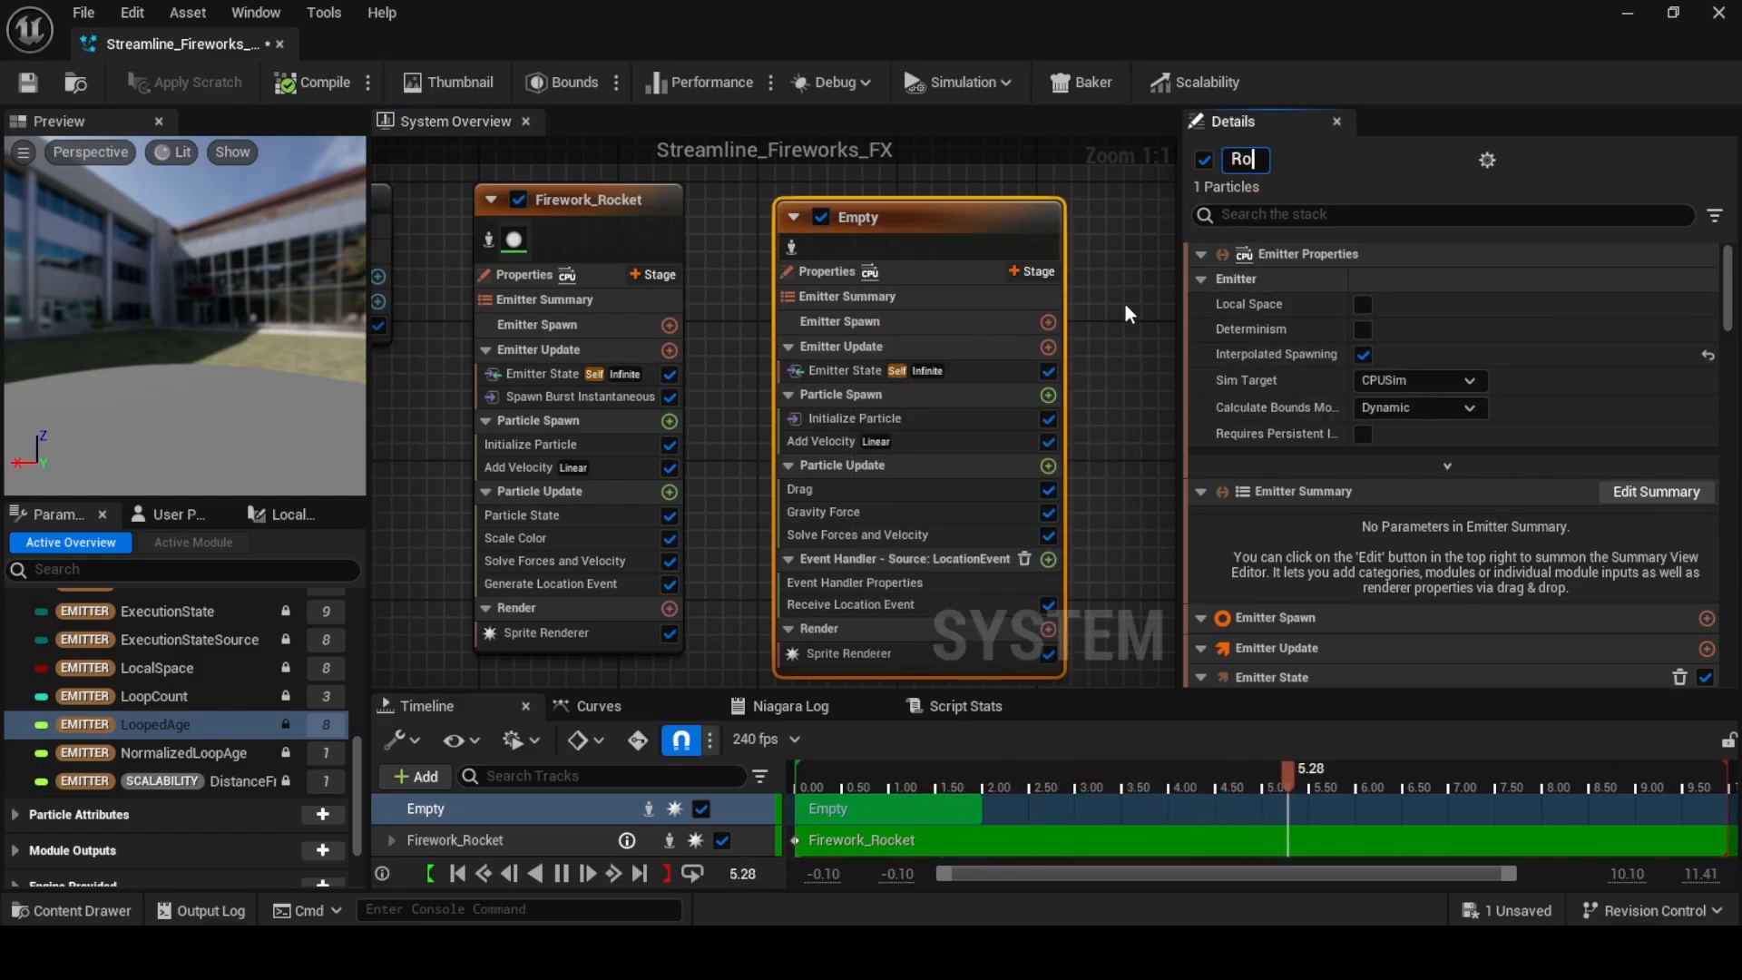
pyautogui.write('cket_Trail')
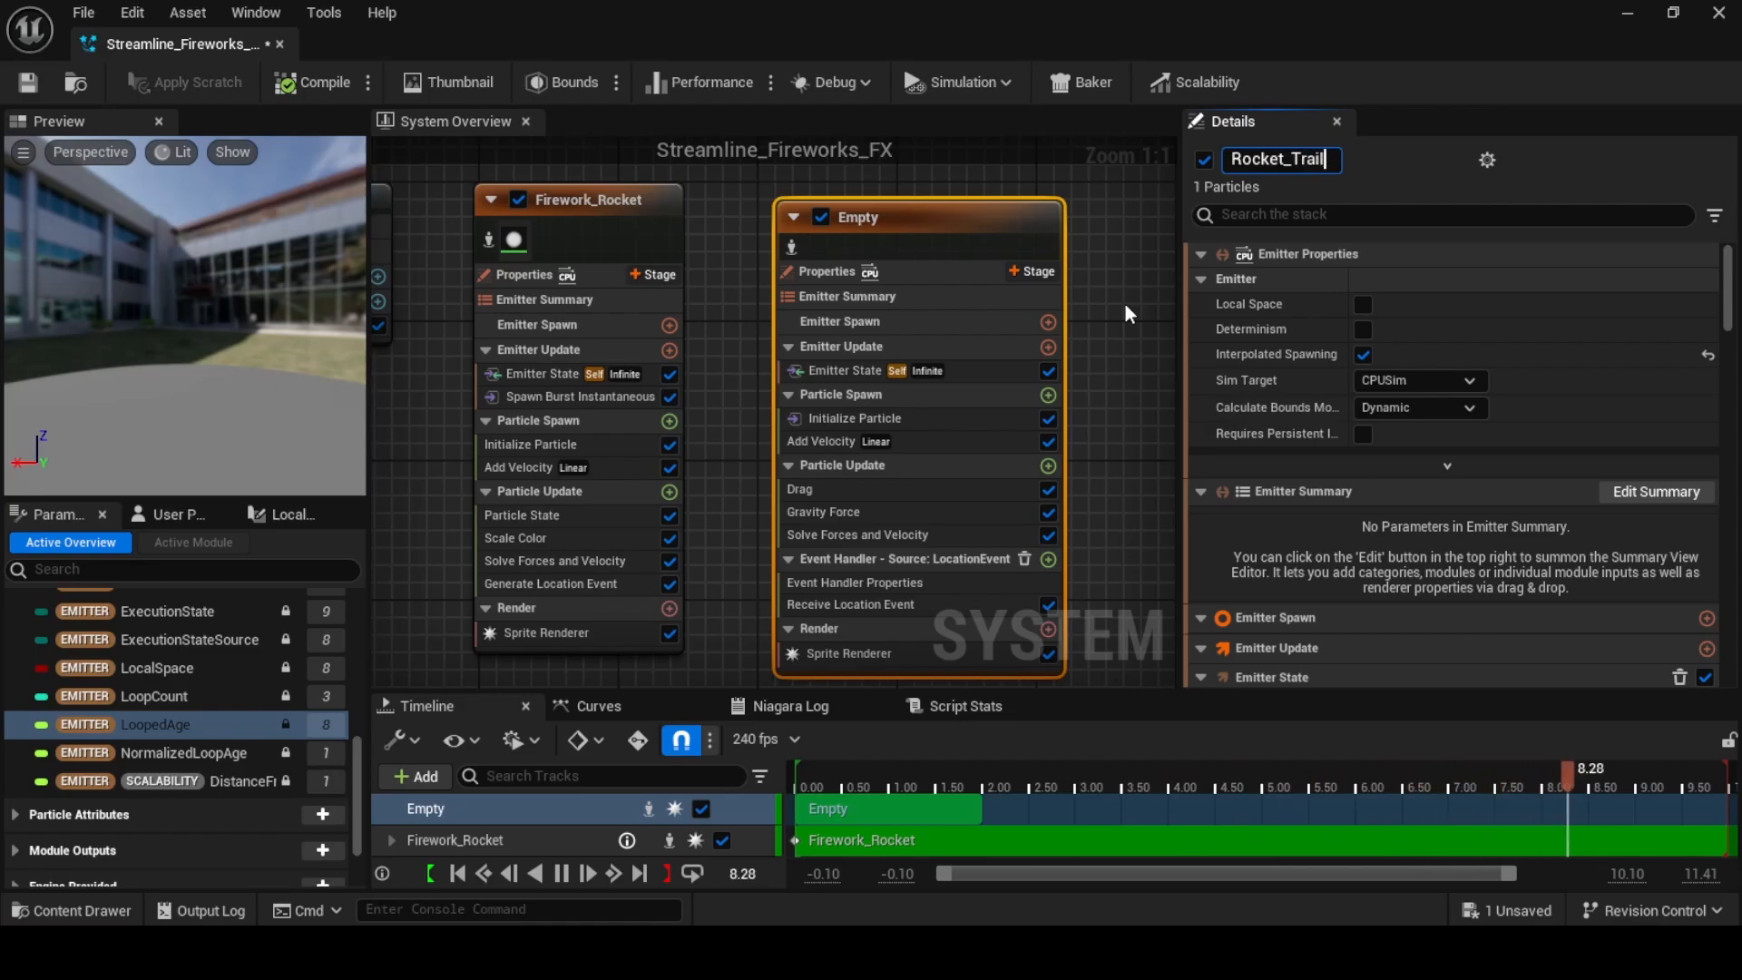
pyautogui.press('Return')
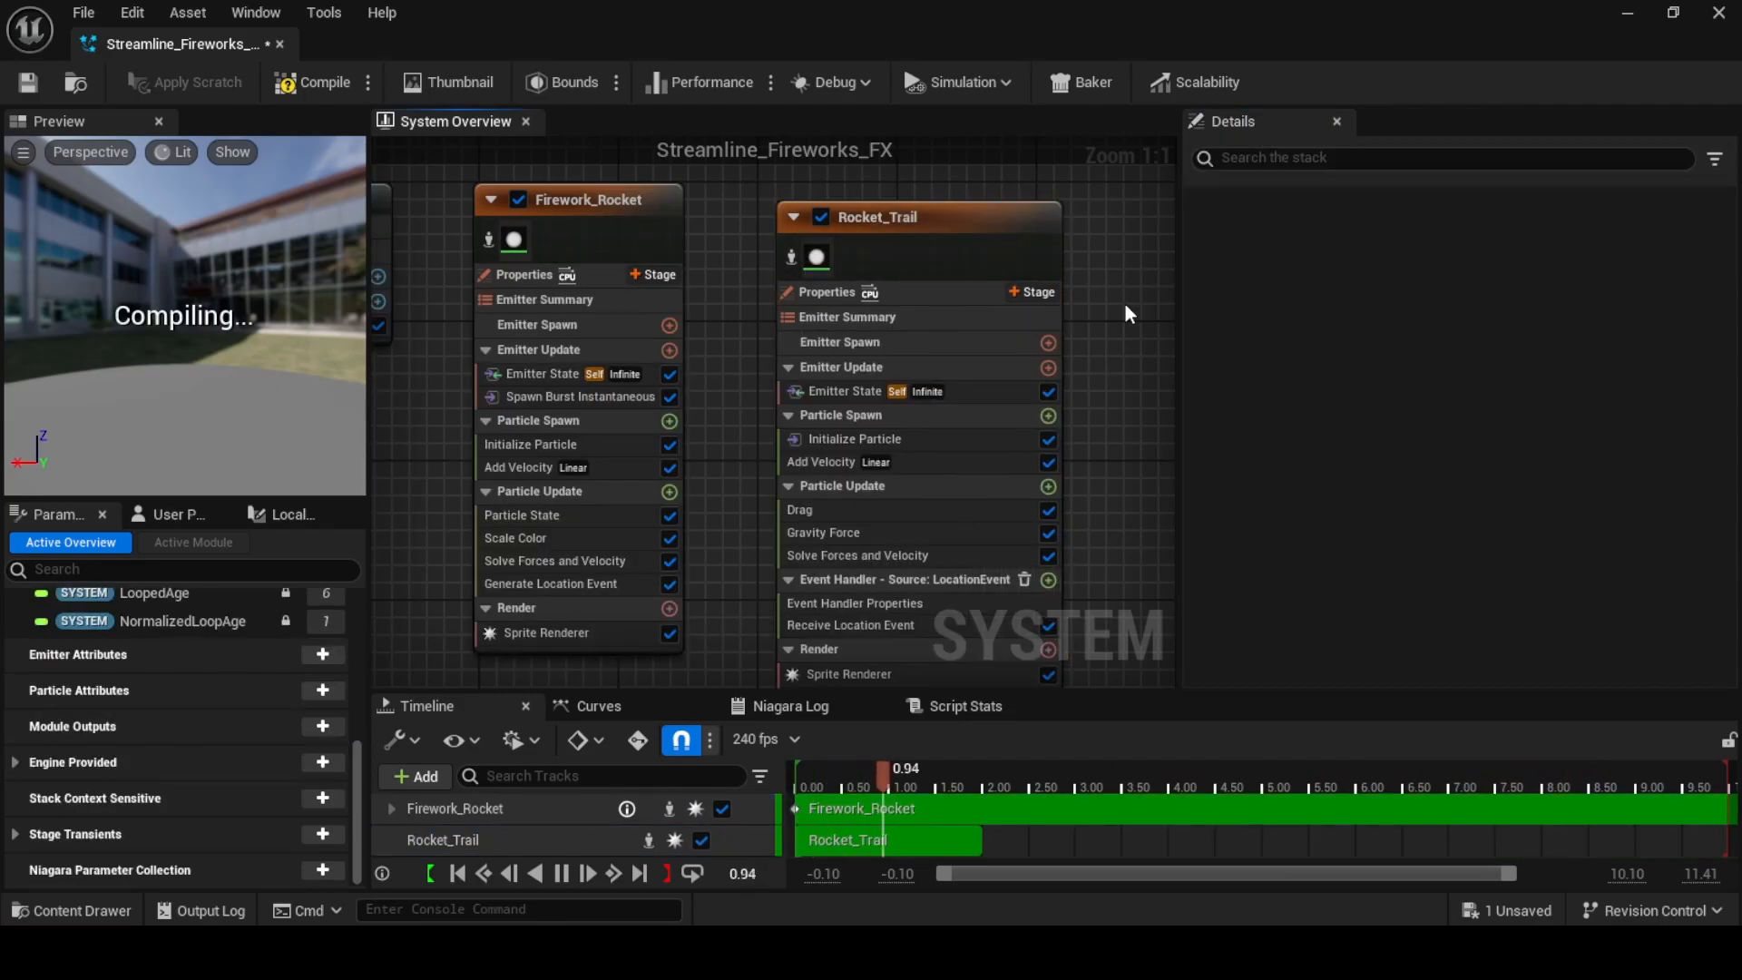
pyautogui.moveTo(1013, 254); pyautogui.dragTo(961, 237)
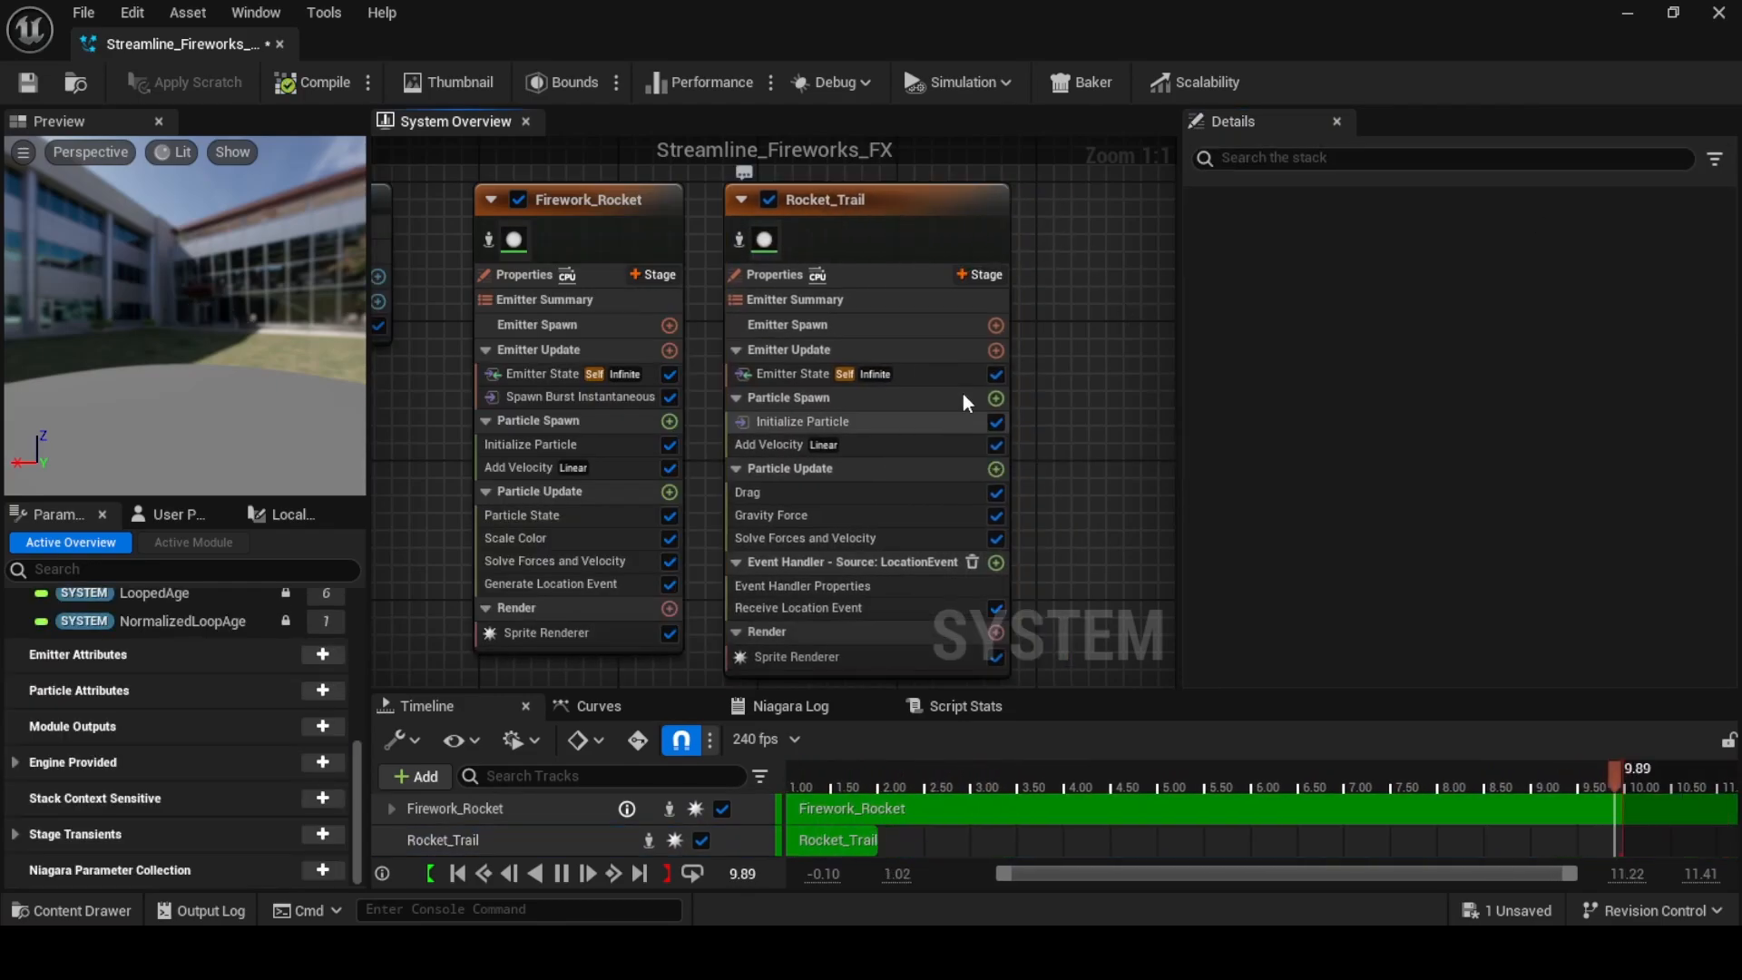
# Switch to the level editor and view the selected Streamline_Spline_Emitter firework in the viewport
pyautogui.click(1628, 13)
pyautogui.press('f')
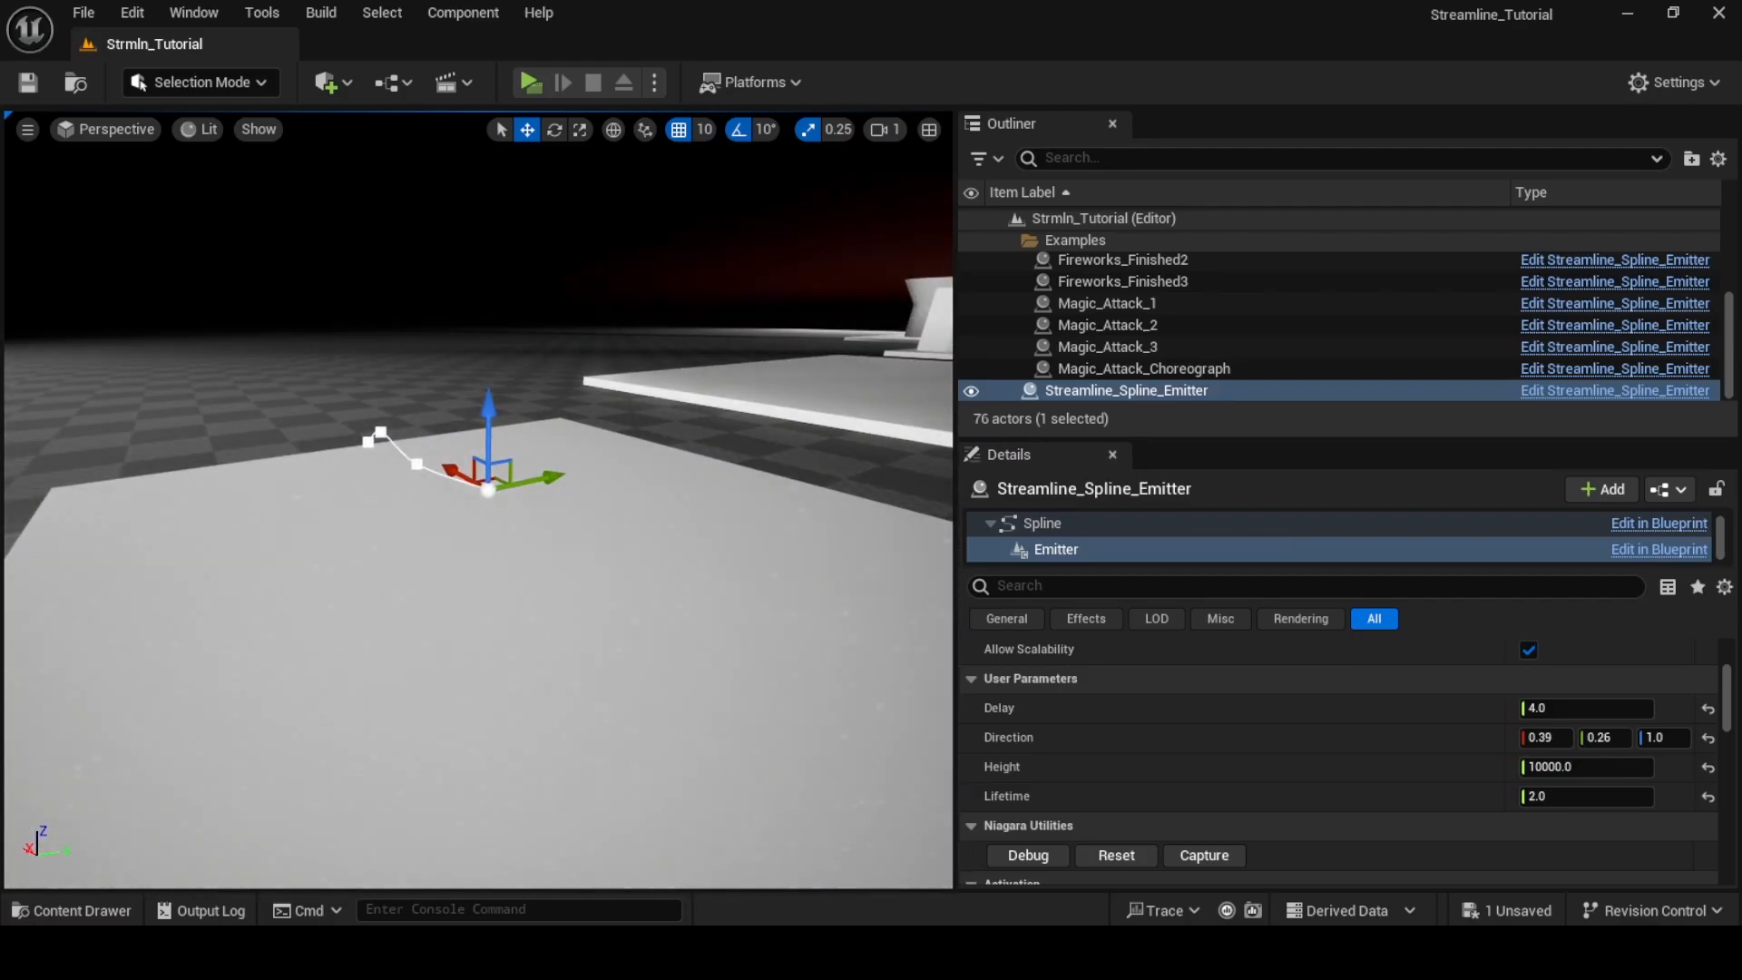
pyautogui.moveTo(488, 526); pyautogui.dragTo(454, 562, button='right')
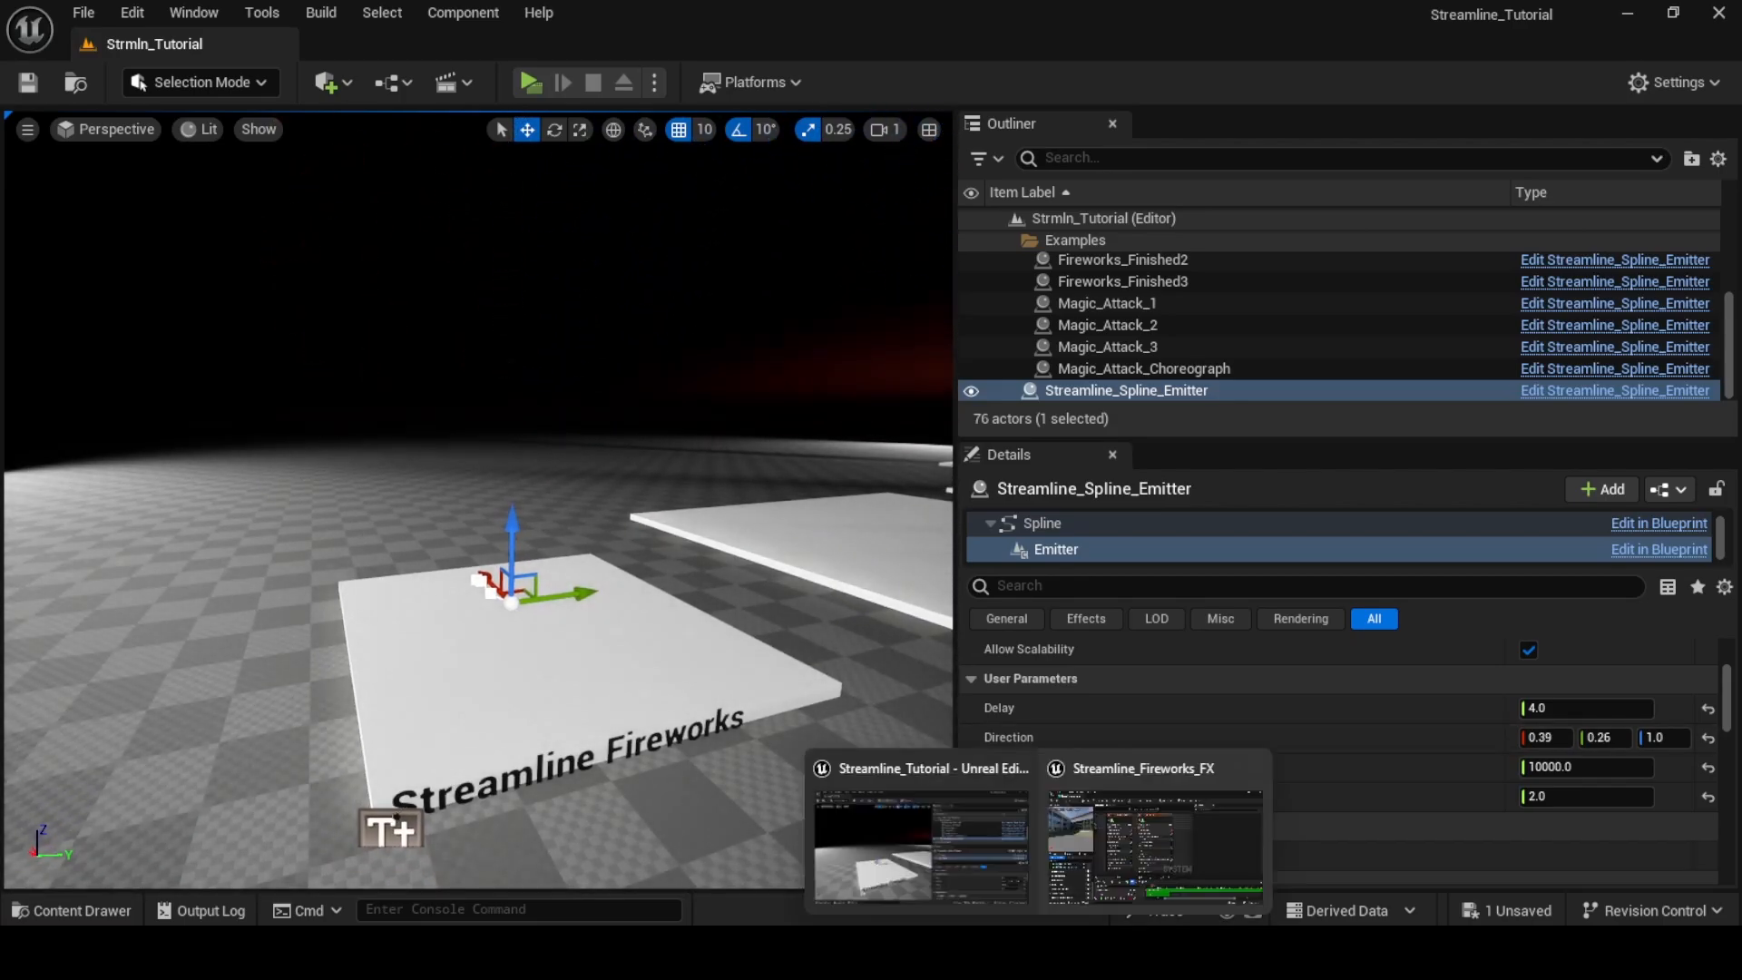
# Back in Streamline_Fireworks_FX, set Rocket_Trail's event handler to Spawned Particles execution mode with a Spawn Number of 5
pyautogui.click(1073, 895)
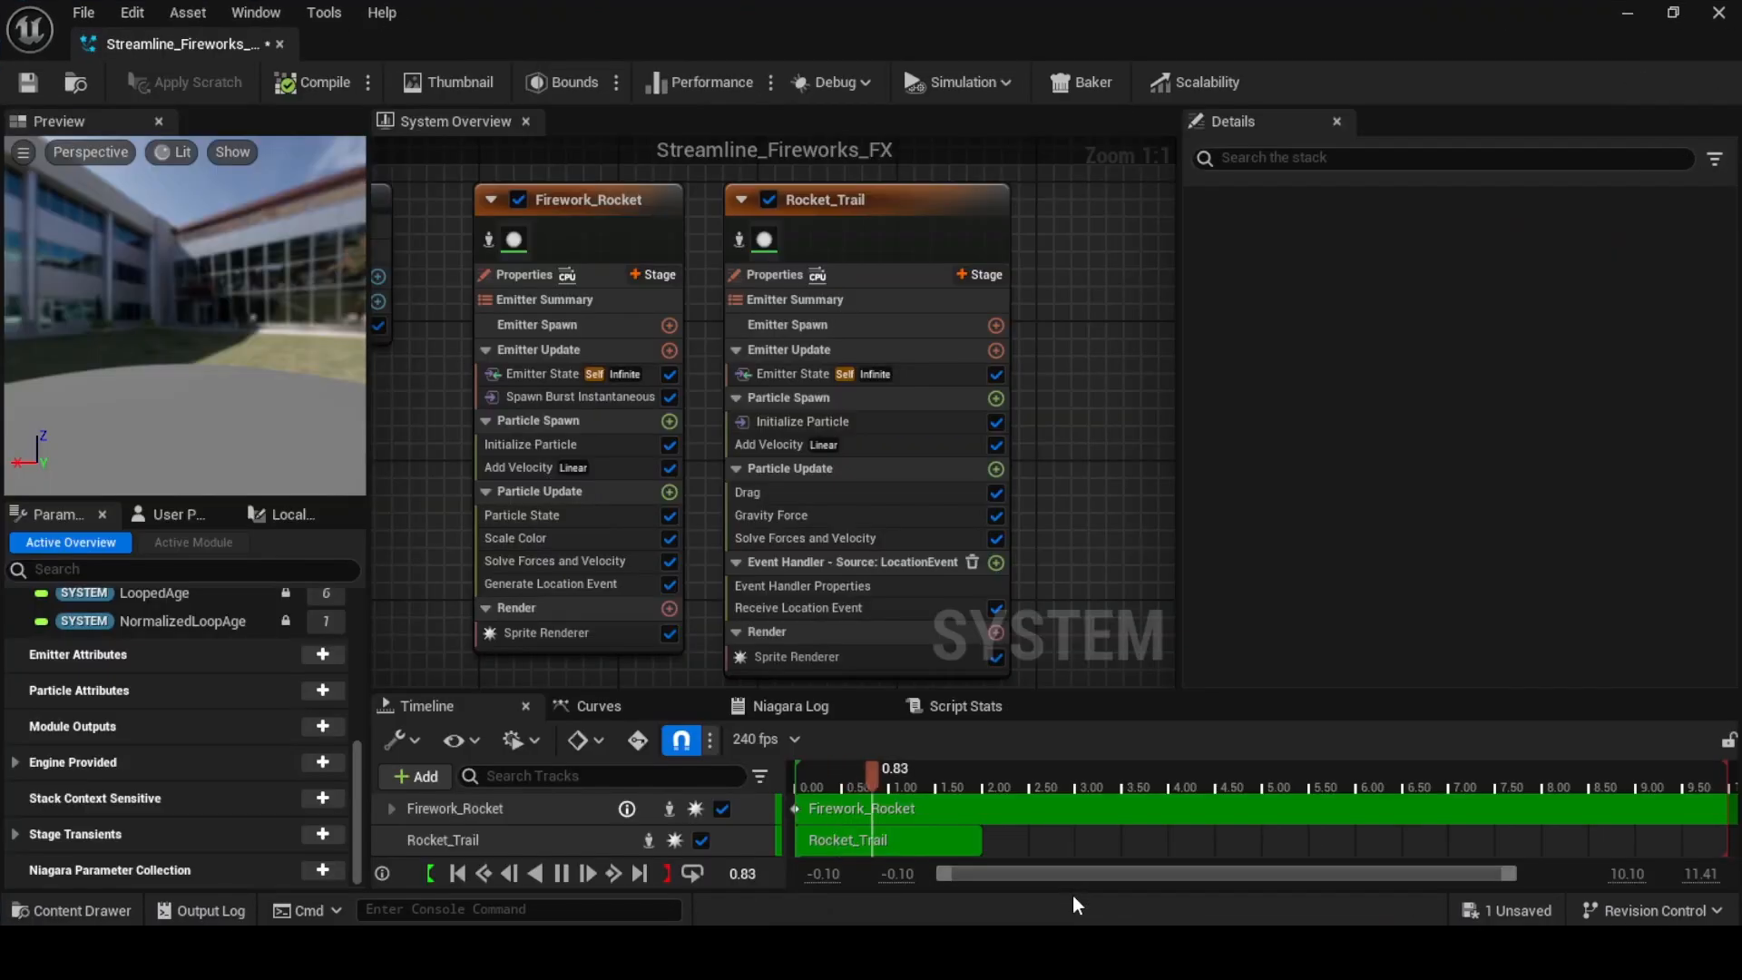
pyautogui.click(809, 586)
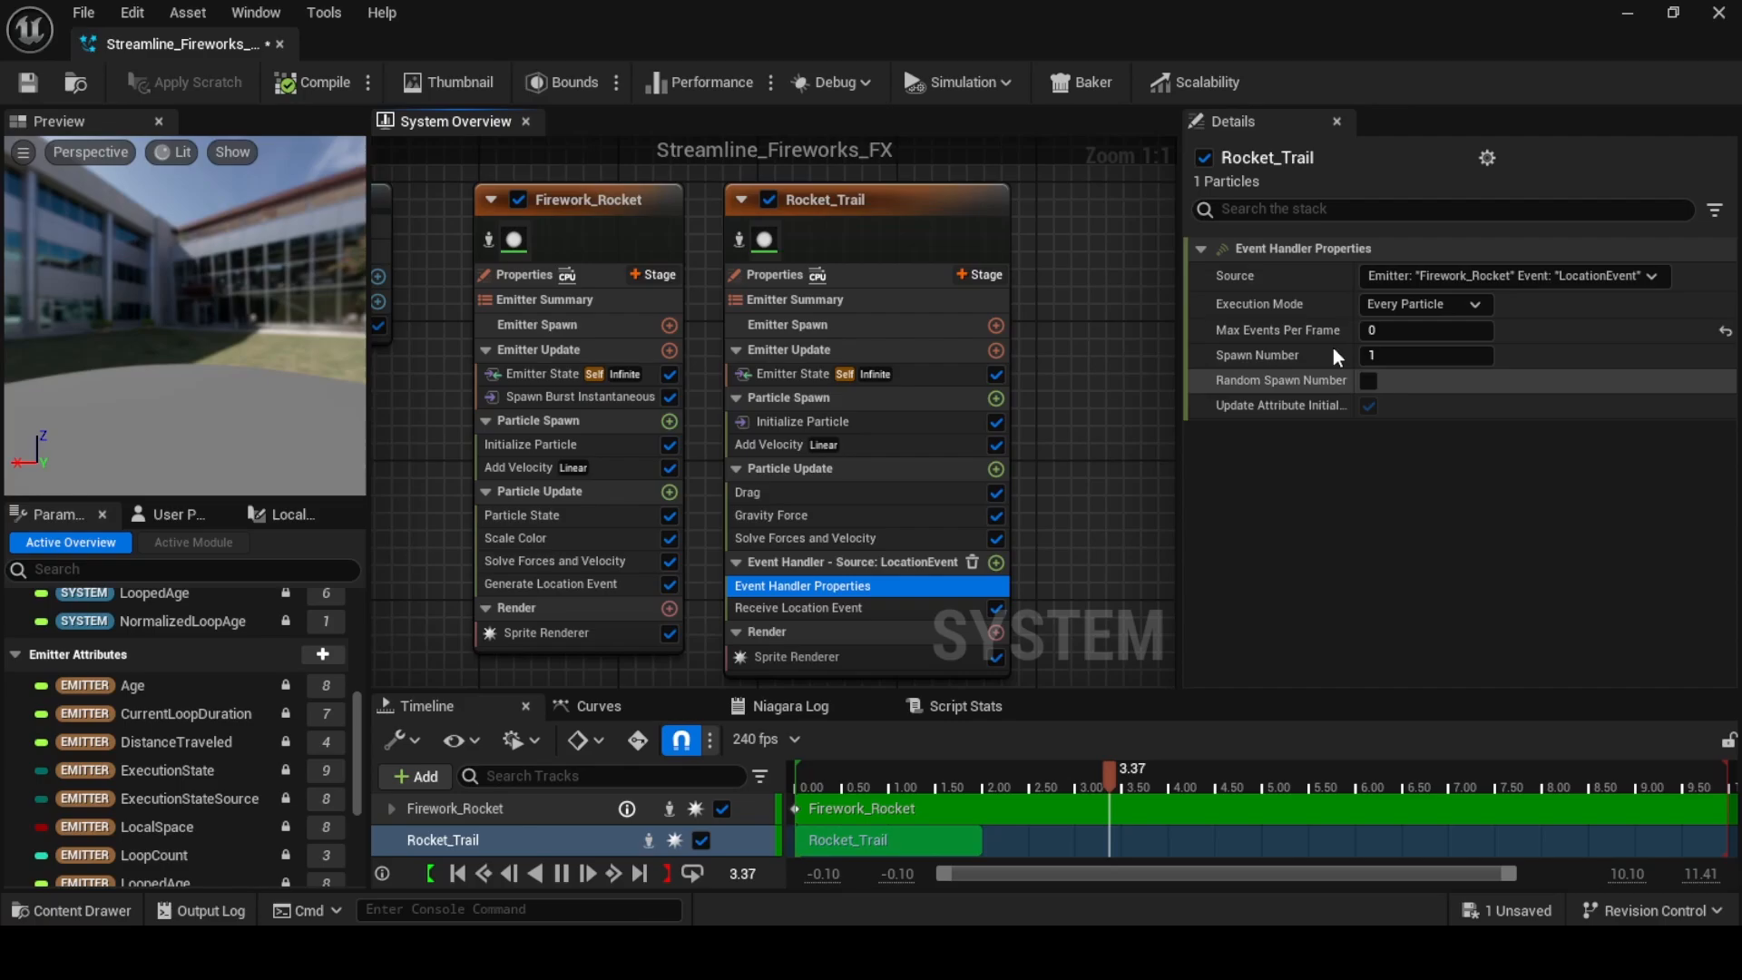
pyautogui.click(1424, 304)
pyautogui.click(1417, 346)
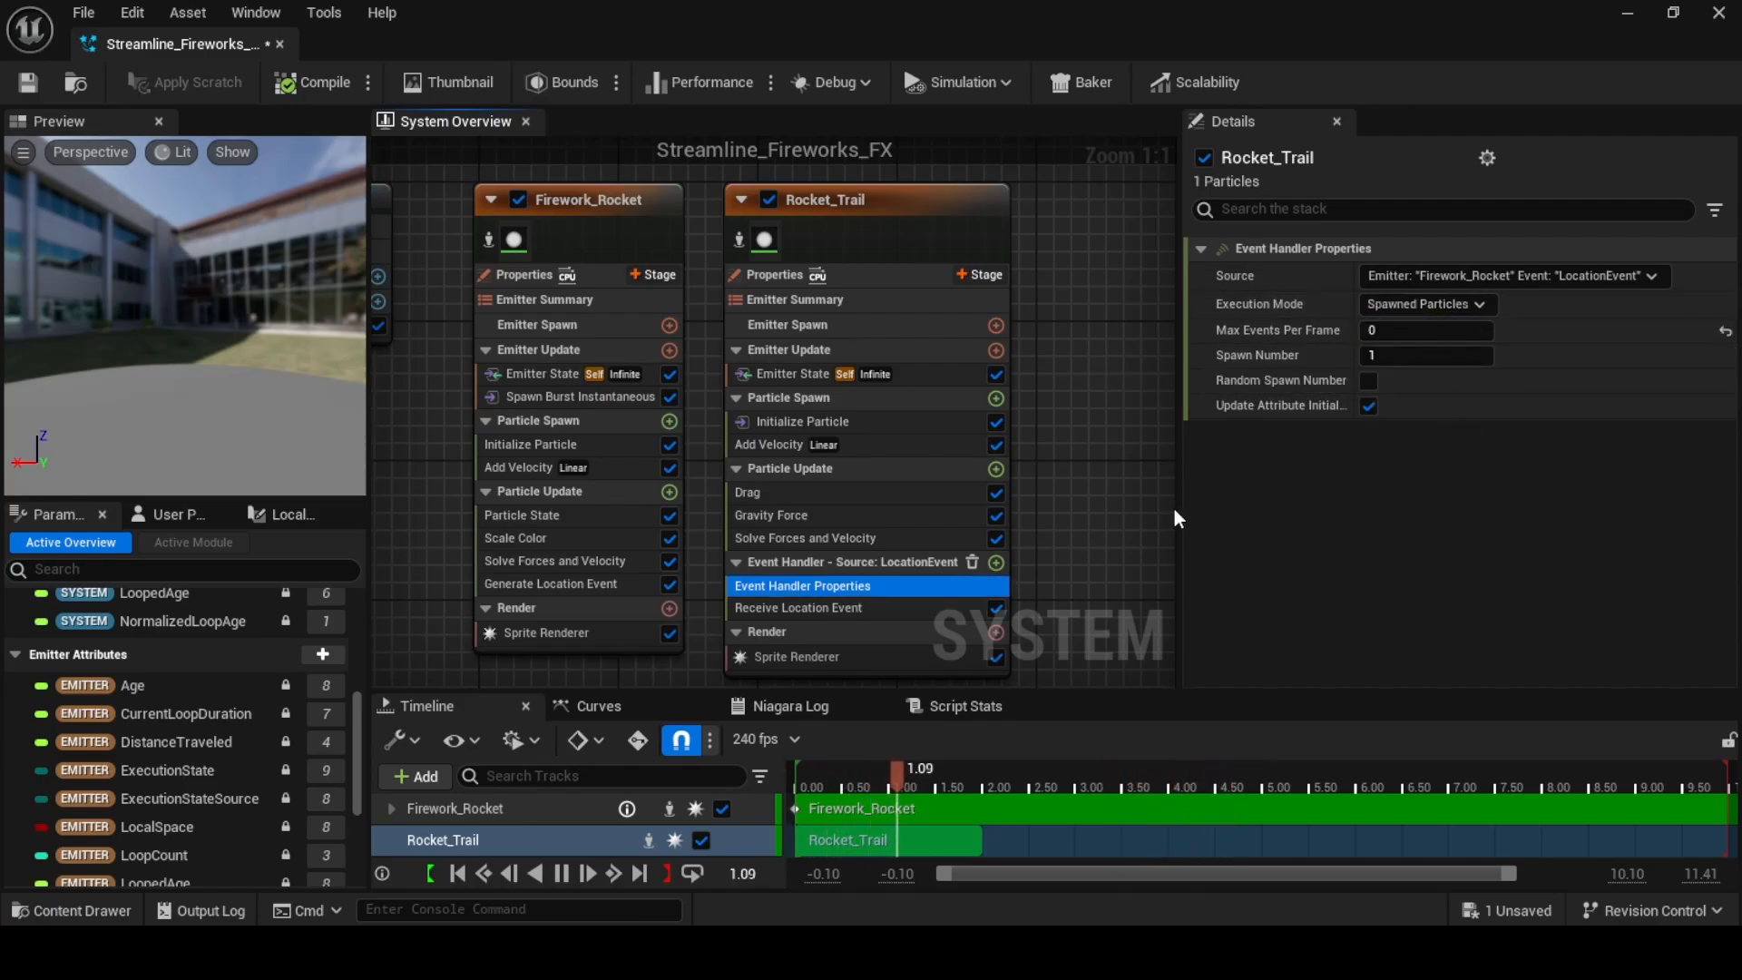
pyautogui.click(1415, 355)
pyautogui.write('5')
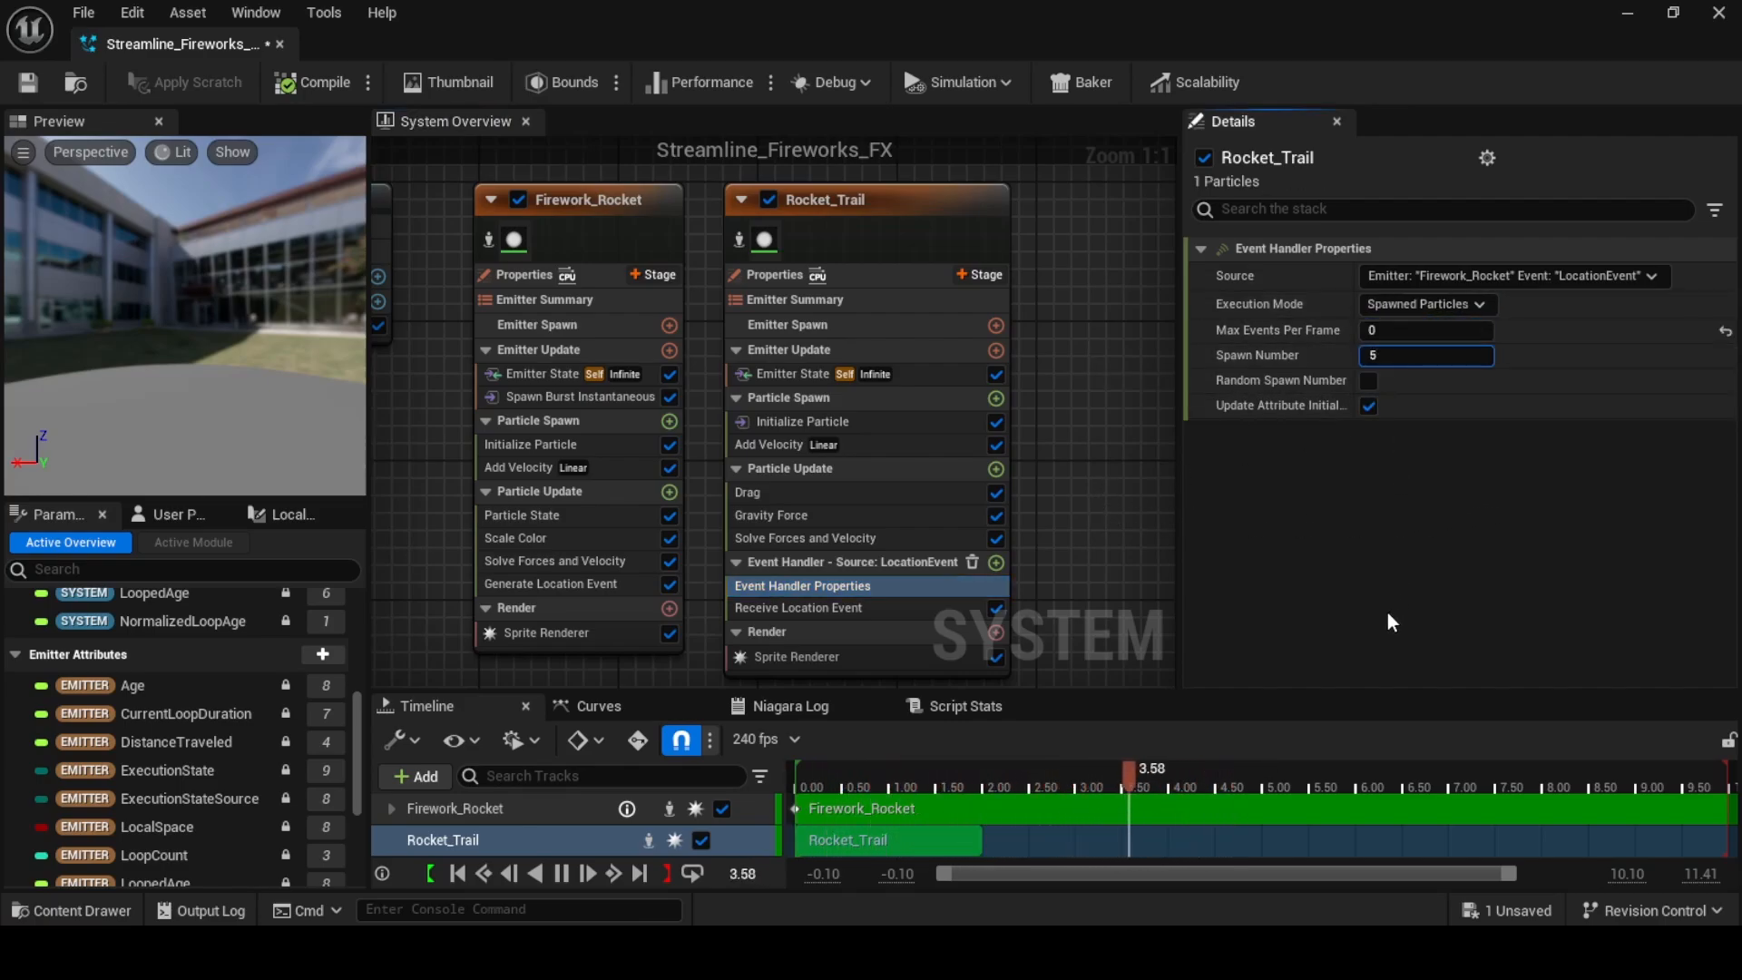
pyautogui.press('Return')
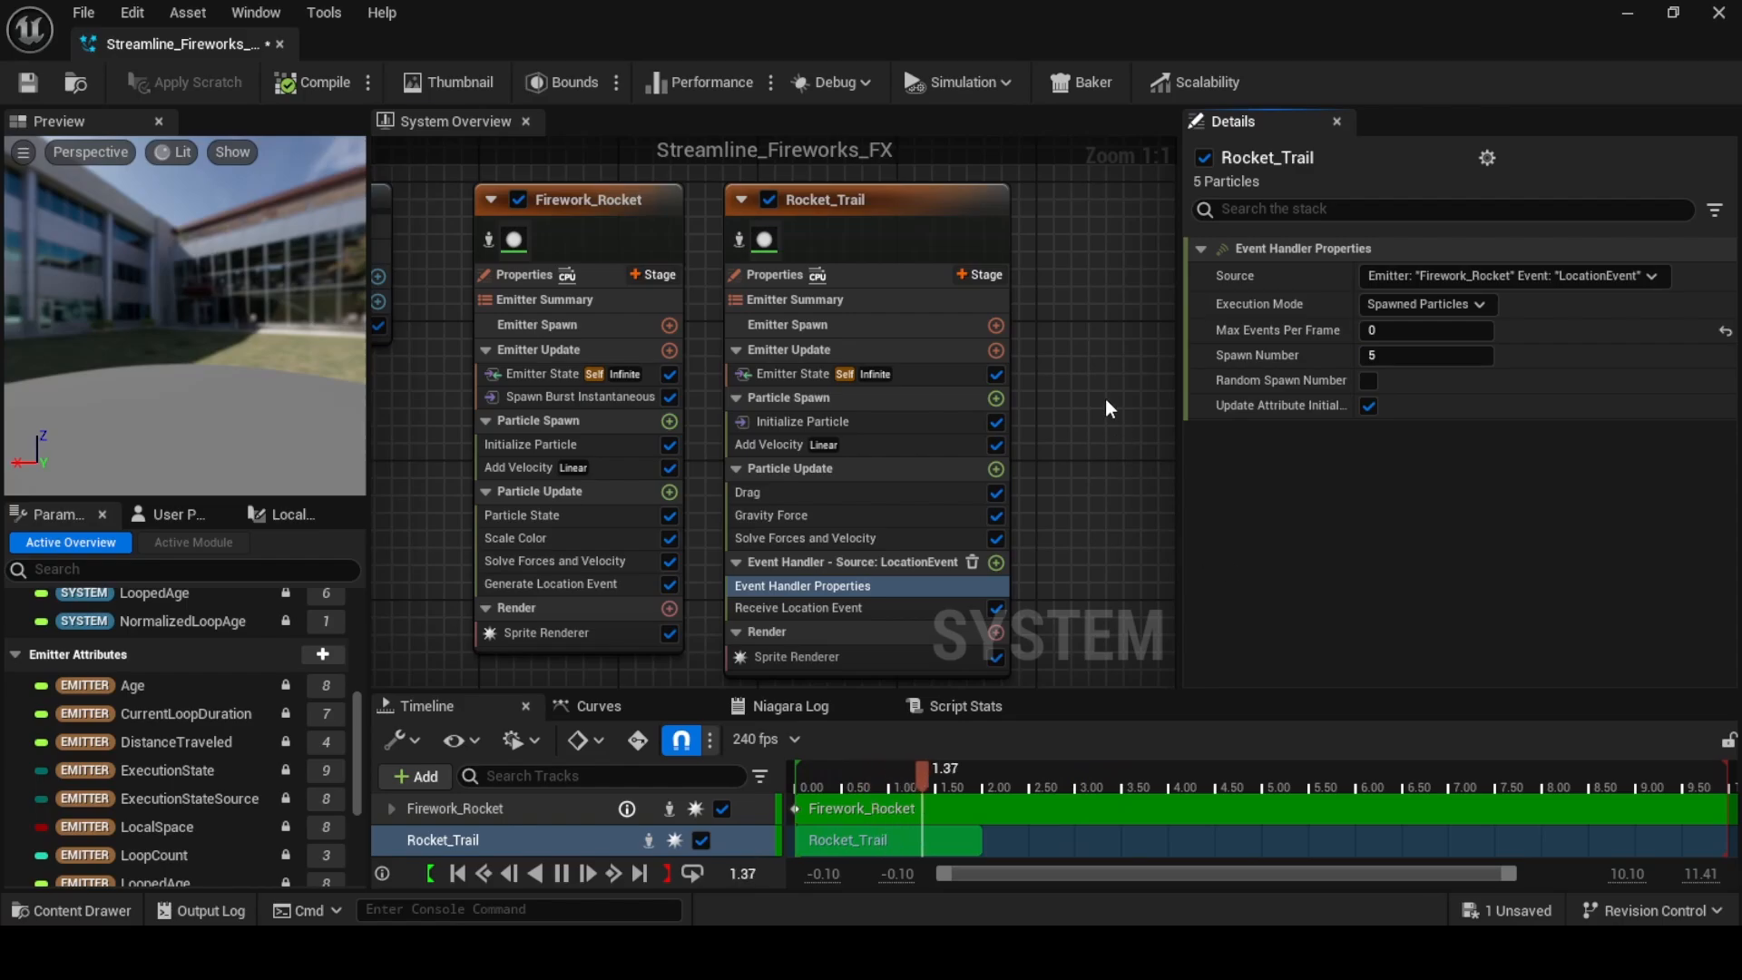
# Start adding a module to Rocket_Trail's Particle Update by searching the module list for "part"
pyautogui.click(996, 469)
pyautogui.write('ki')
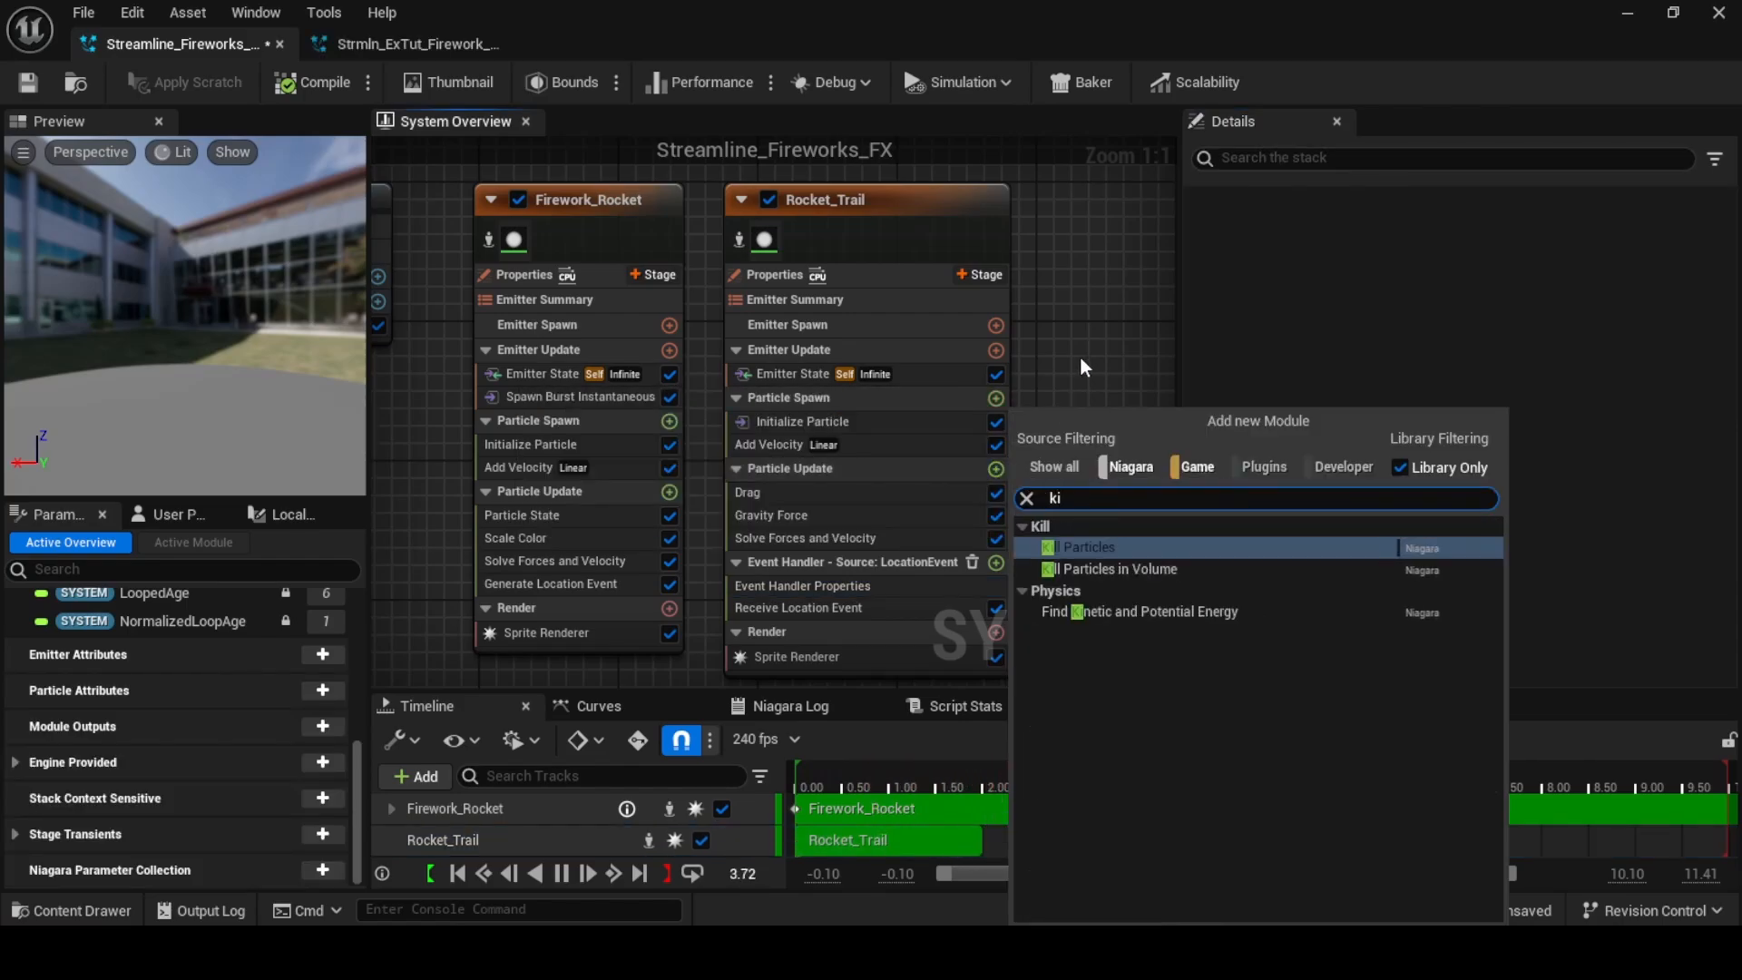
pyautogui.press('BackSpace')
pyautogui.press('BackSpace')
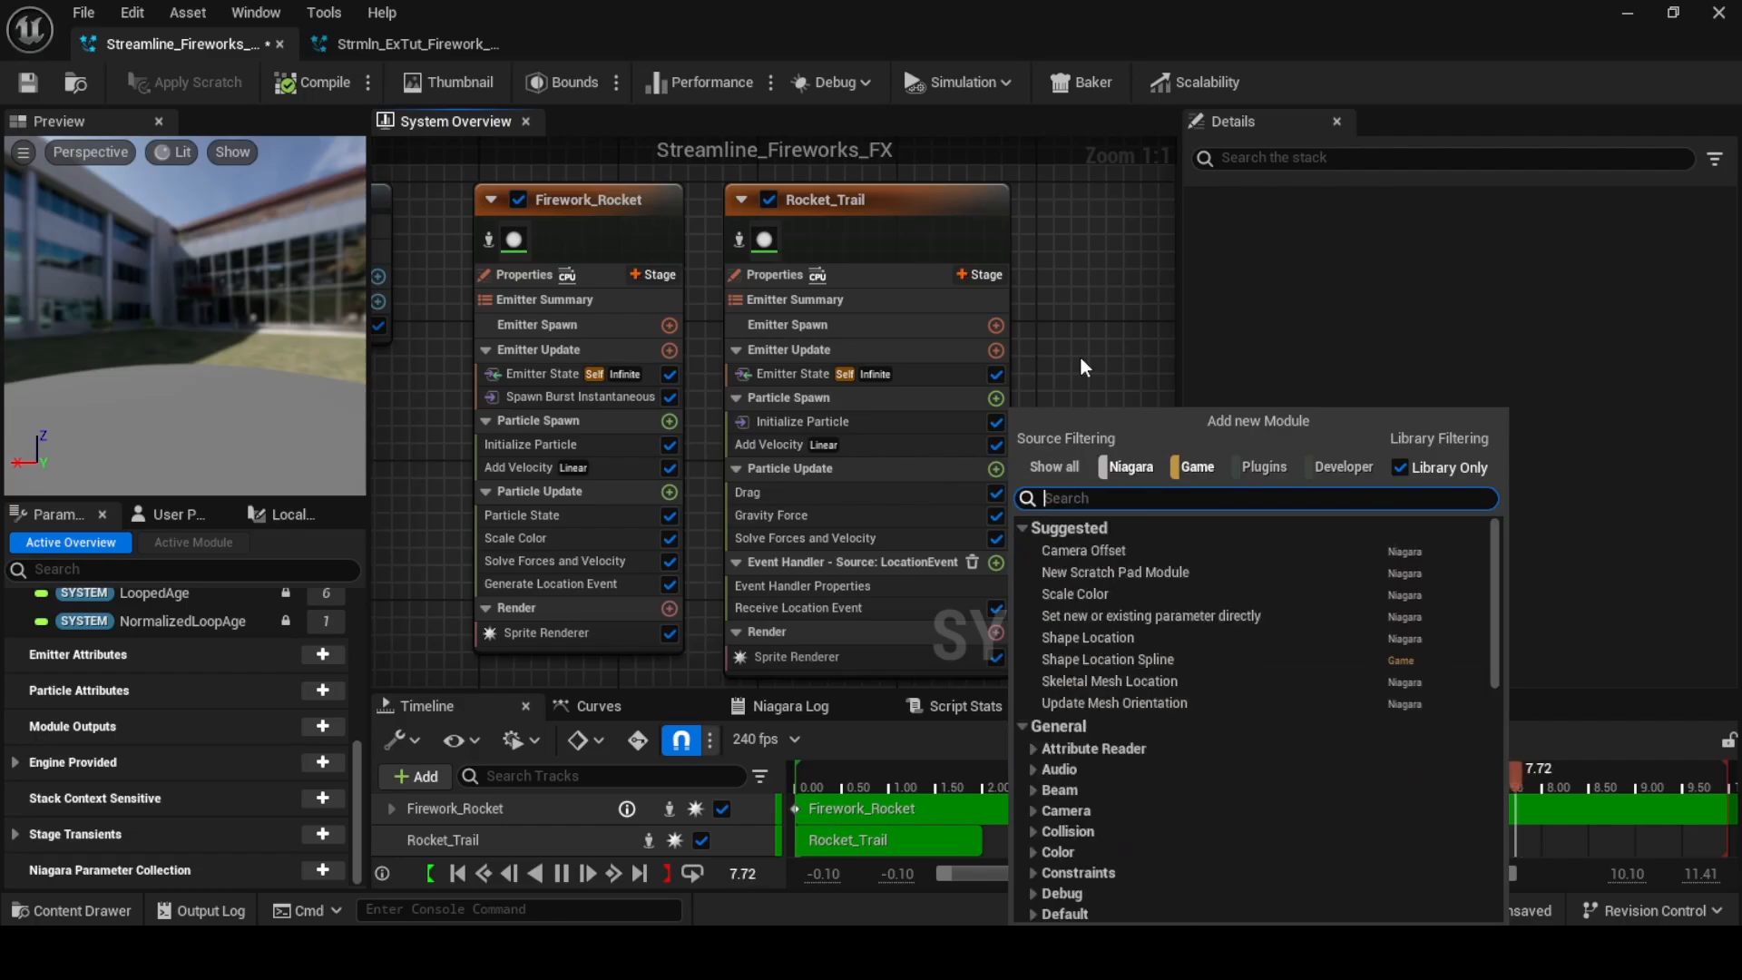
pyautogui.write('paar')
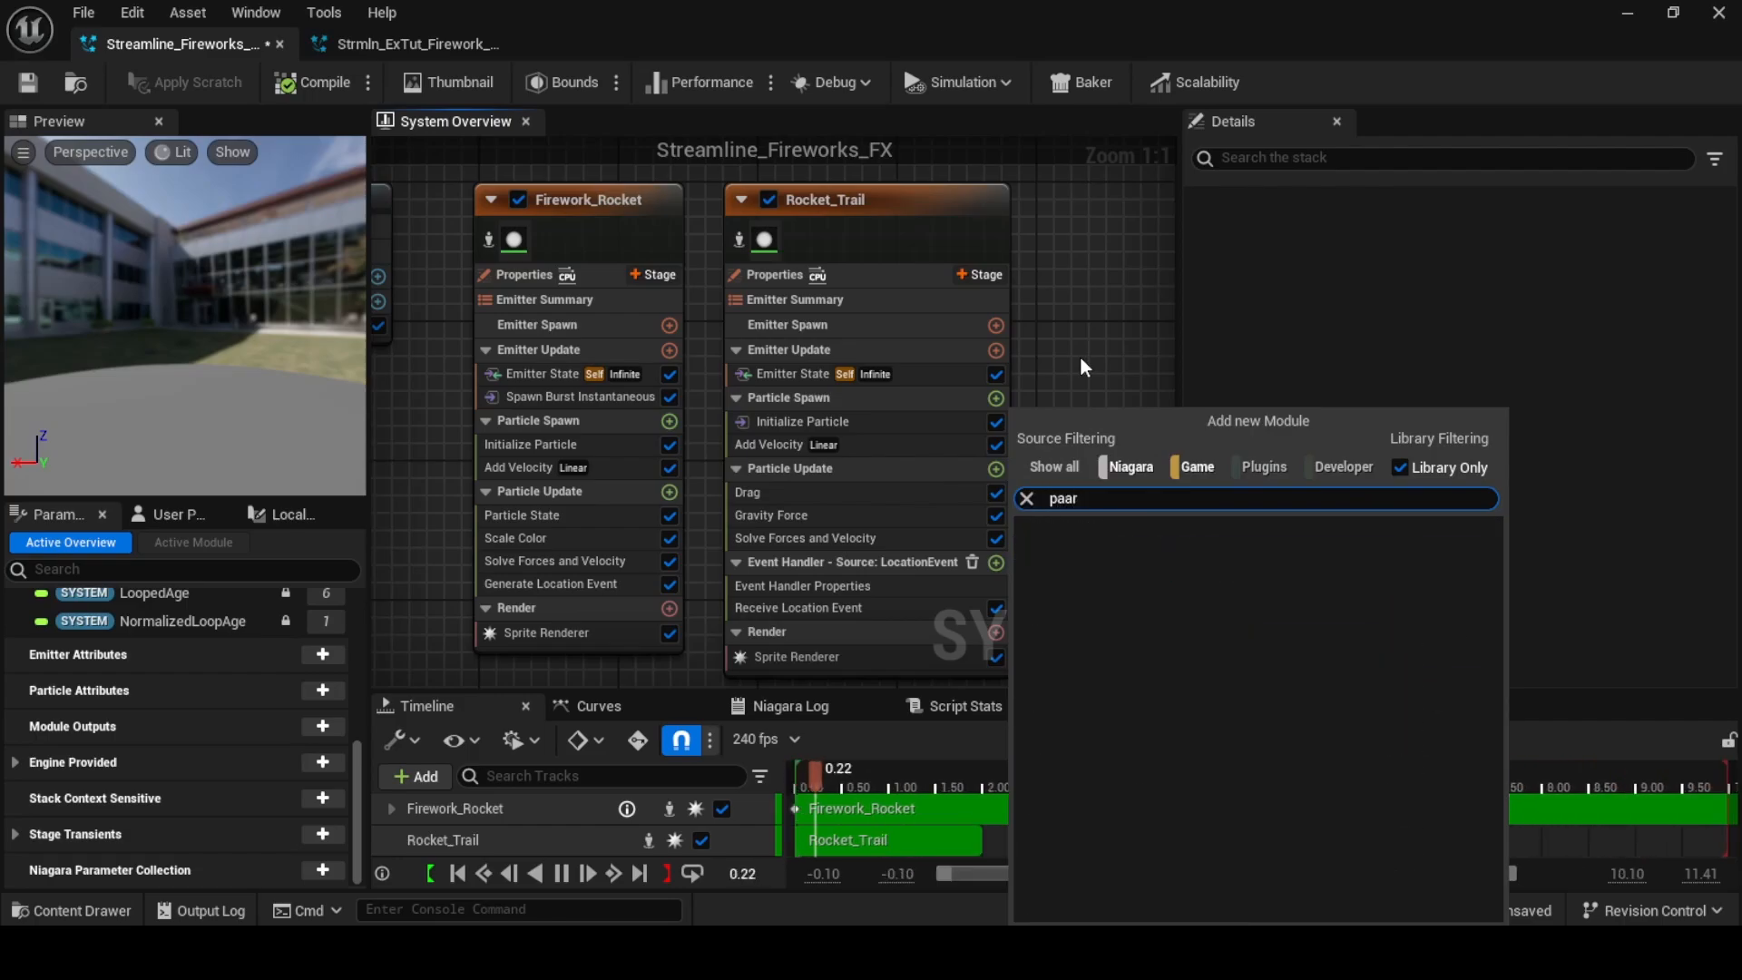
pyautogui.press('BackSpace')
pyautogui.write('rt')
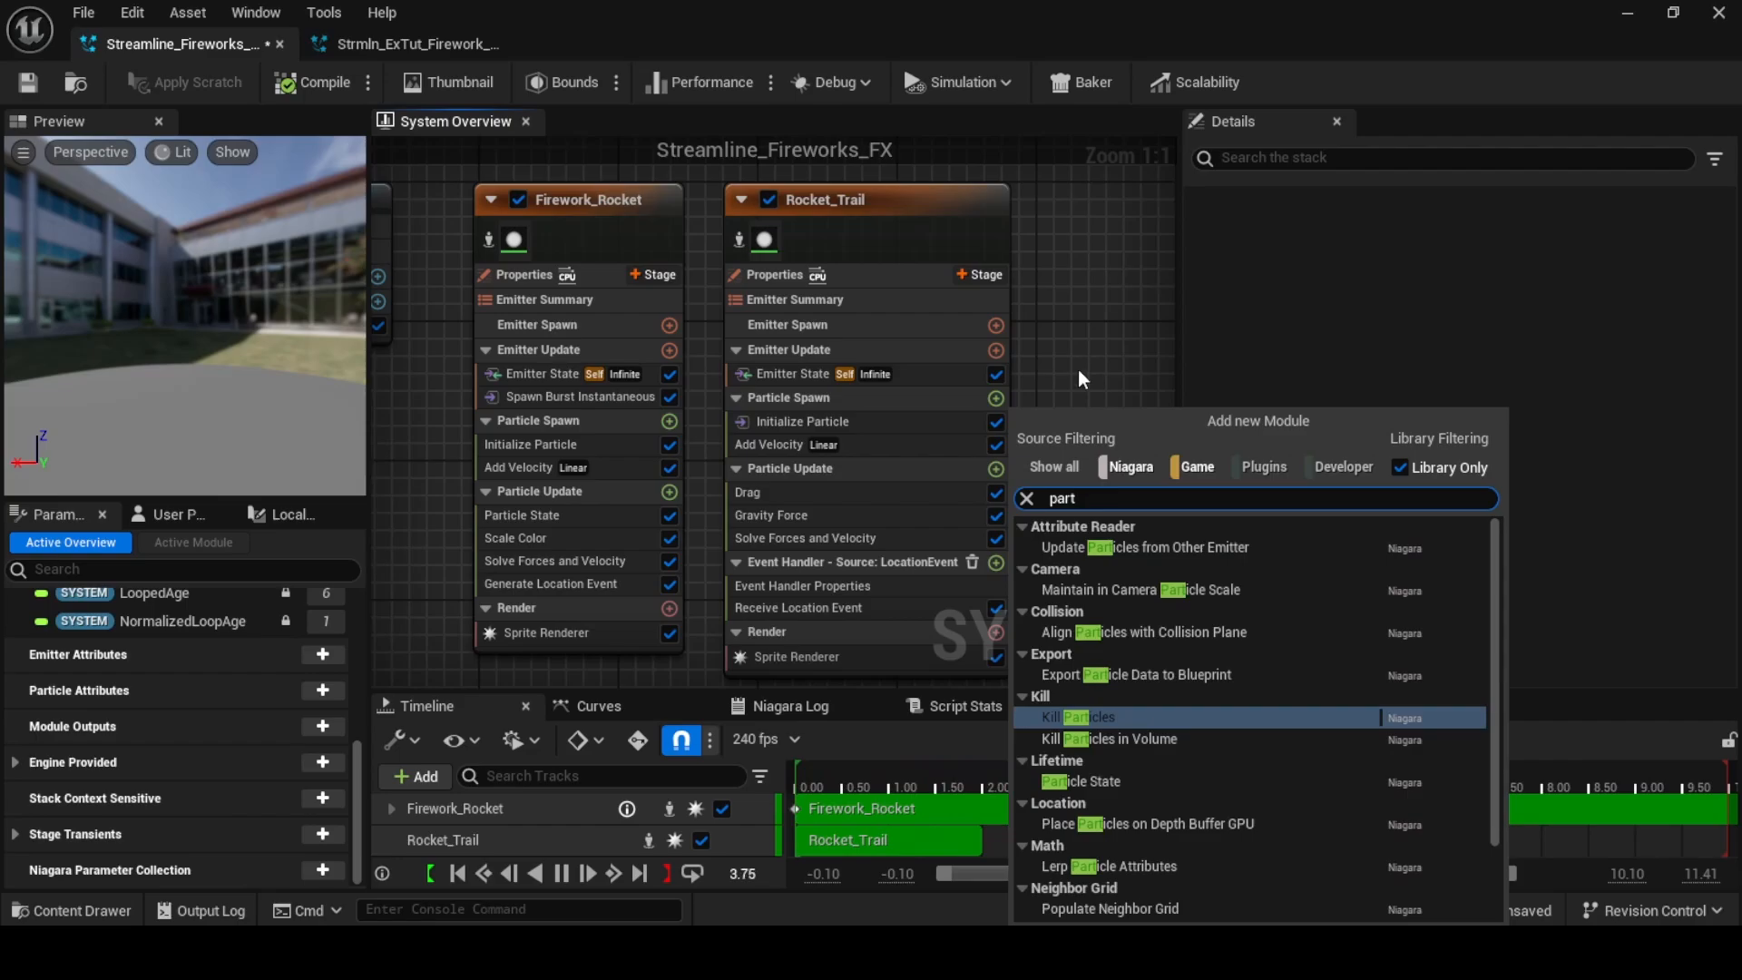
# Add a Particle State module to Rocket_Trail's Particle Update and move it above Drag
pyautogui.click(1155, 781)
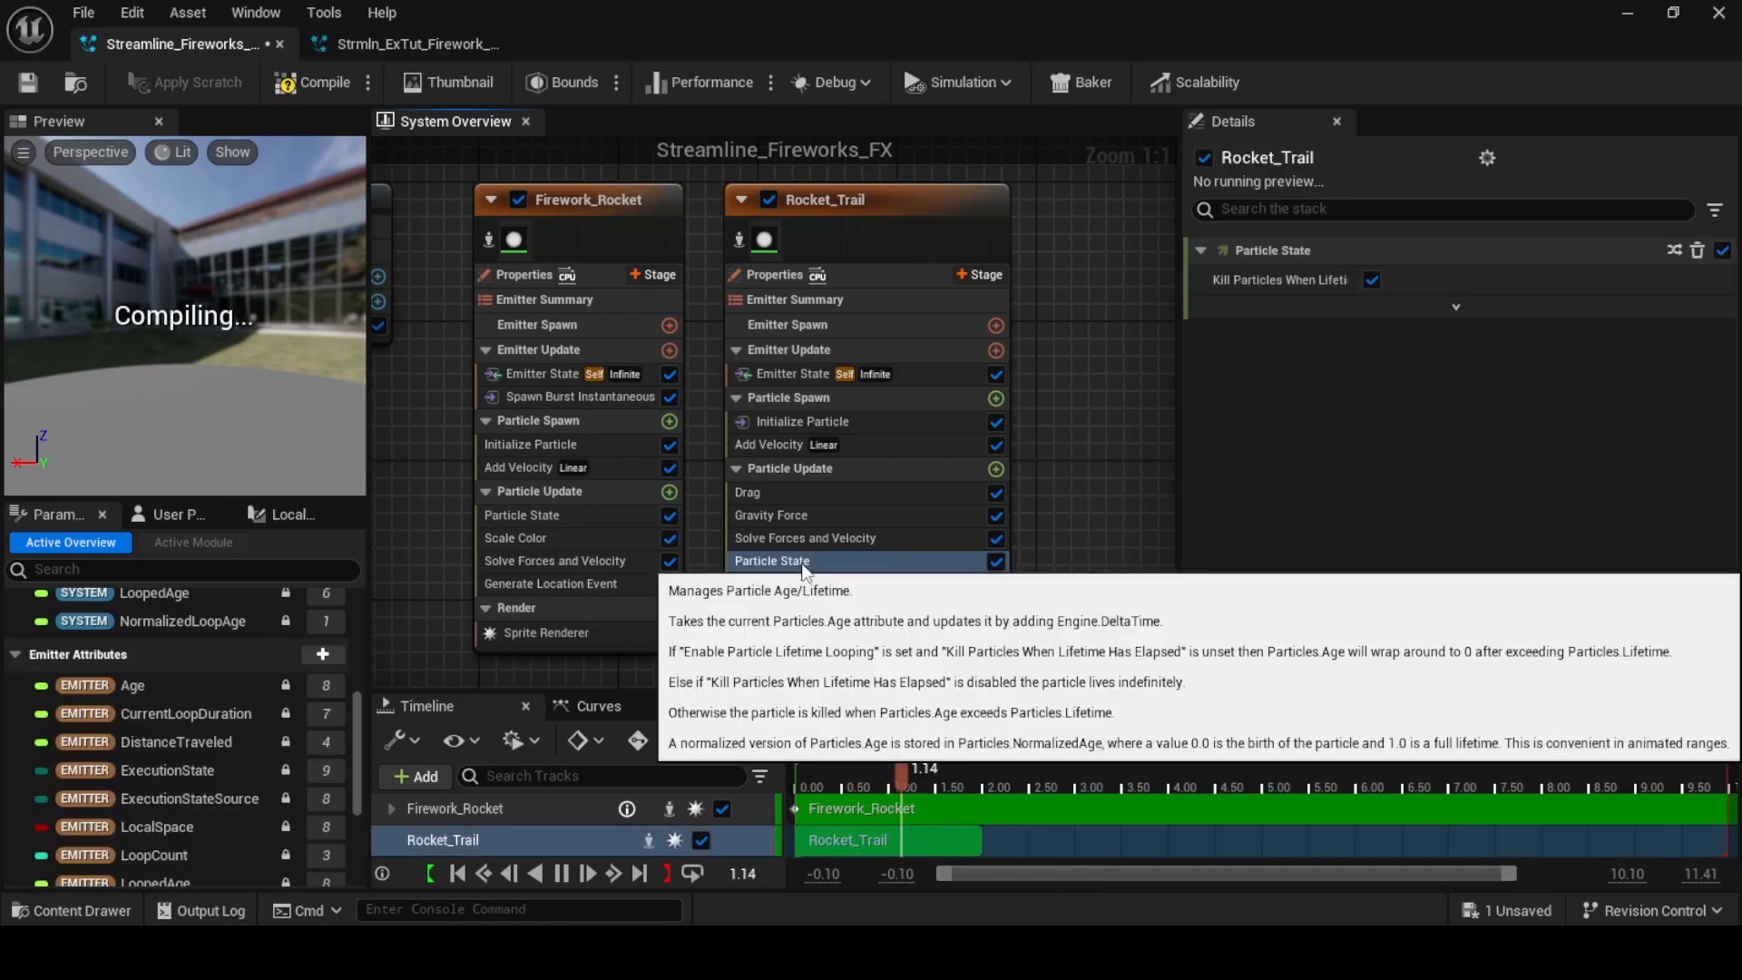
pyautogui.moveTo(803, 564); pyautogui.dragTo(802, 481)
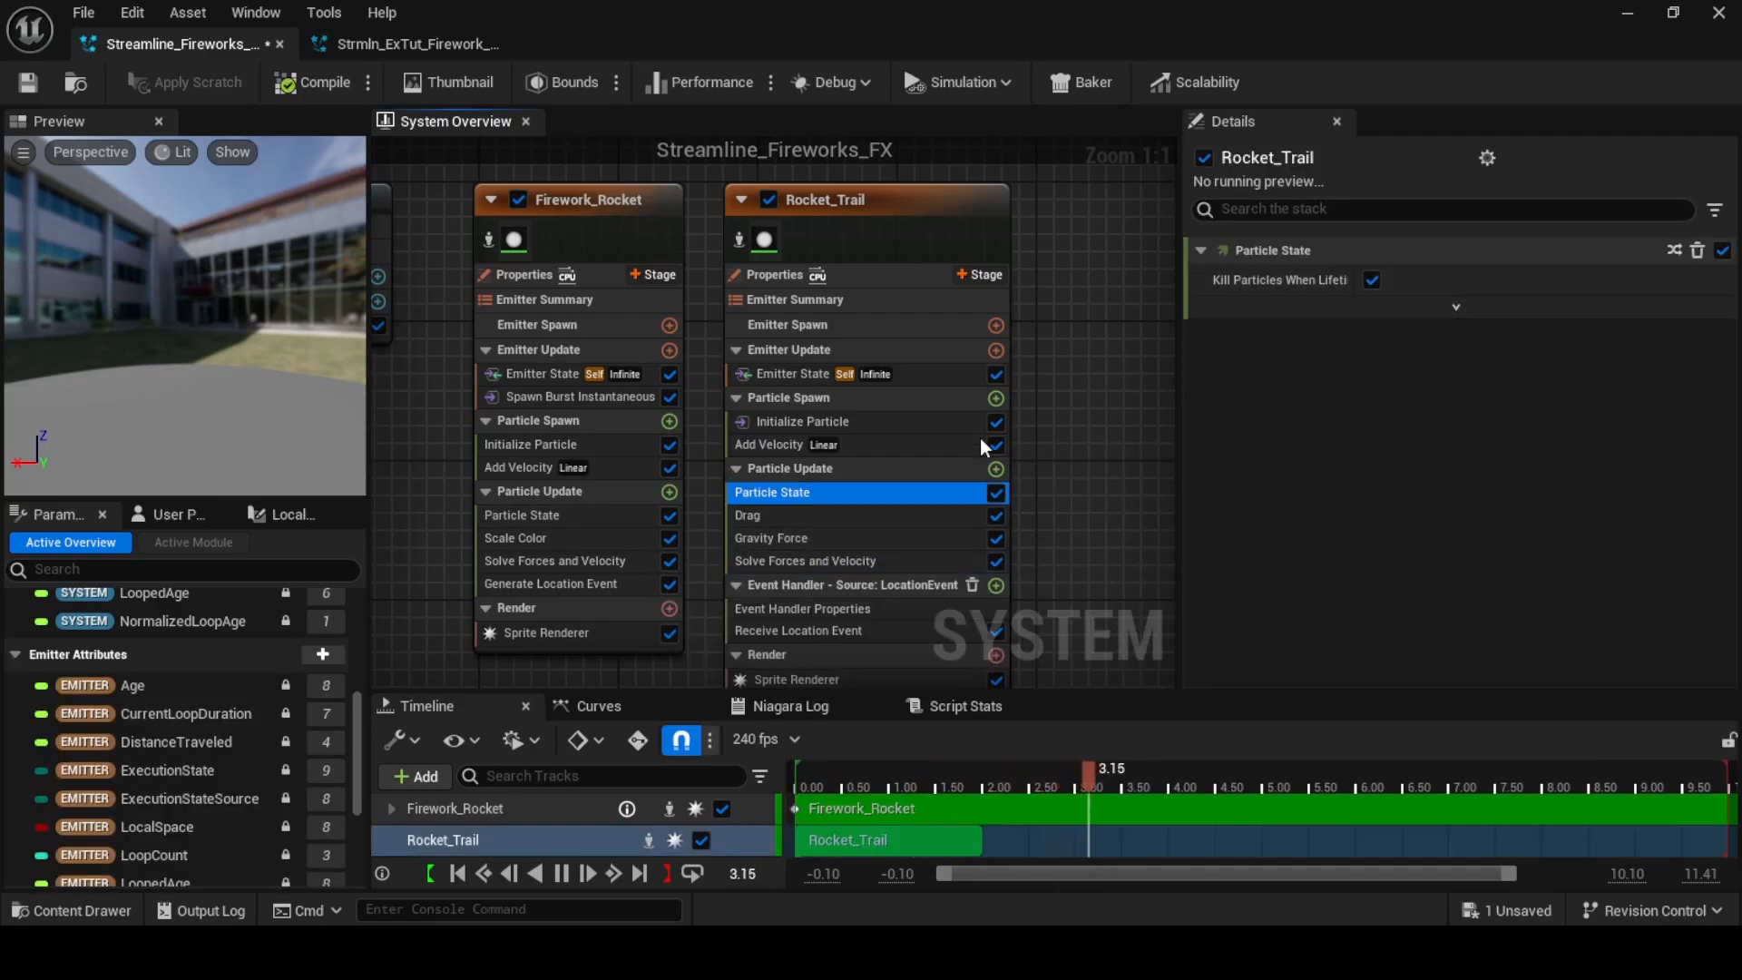
# Set Lifetime Max to 2.0 in Rocket_Trail's Initialize Particle, save the system and view the trail in the level
pyautogui.click(787, 421)
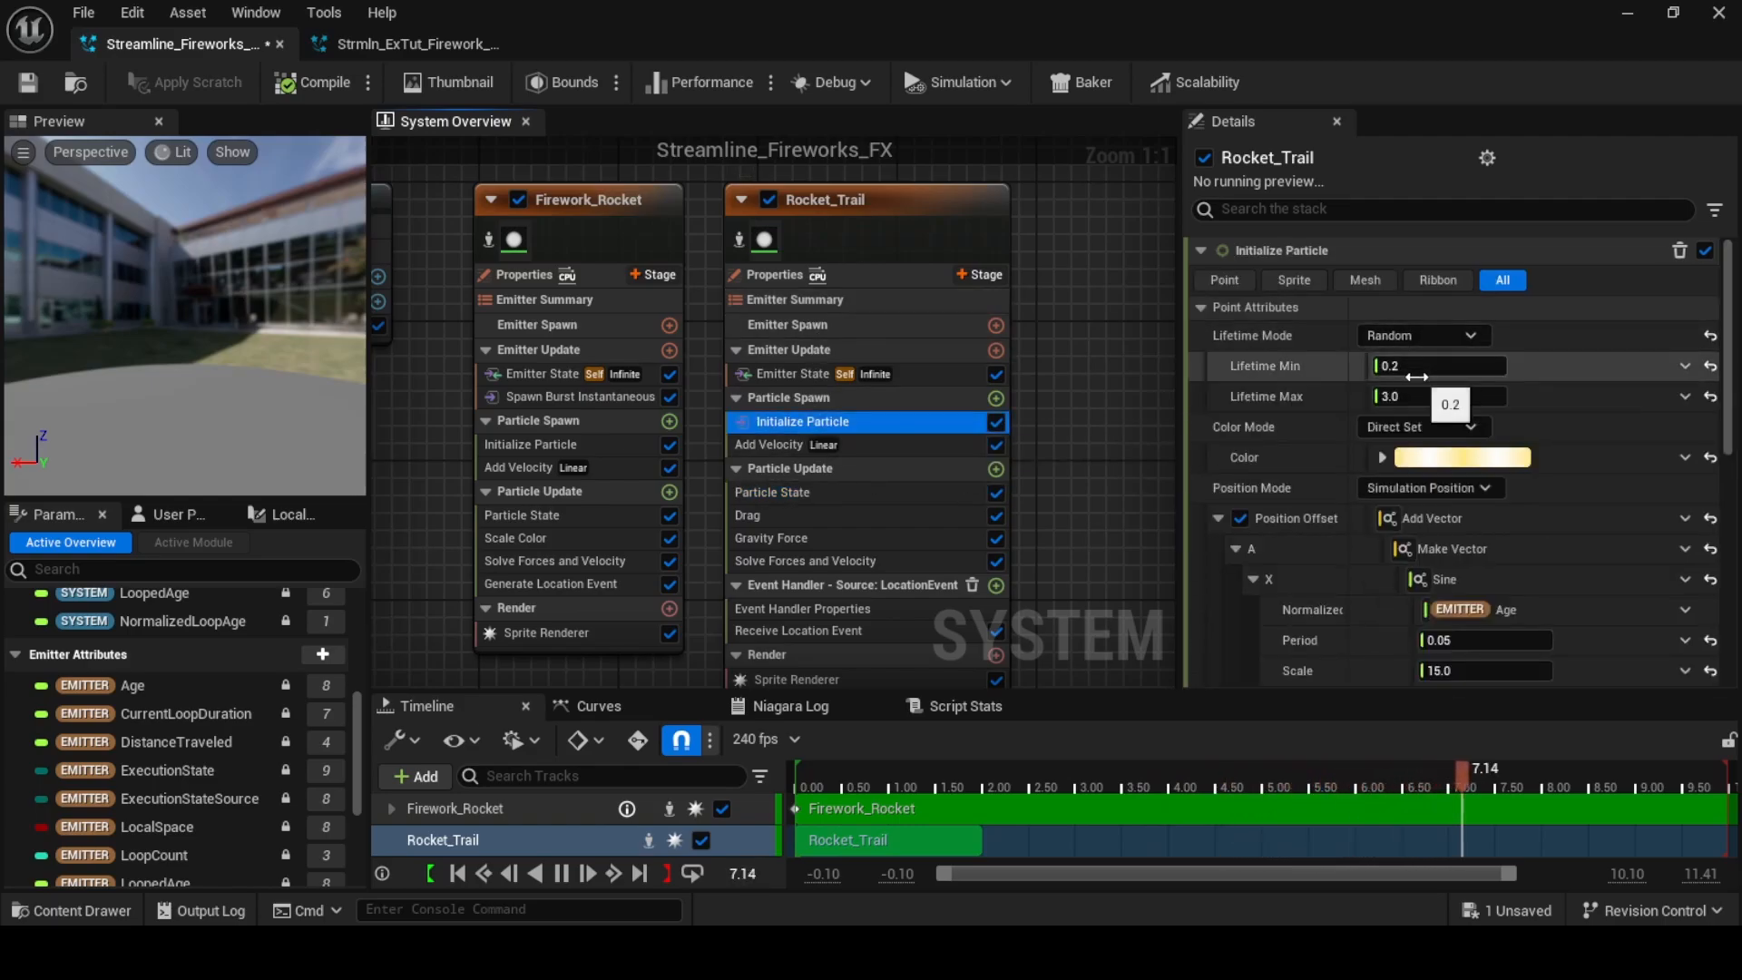
pyautogui.click(1420, 396)
pyautogui.write('2')
pyautogui.press('Return')
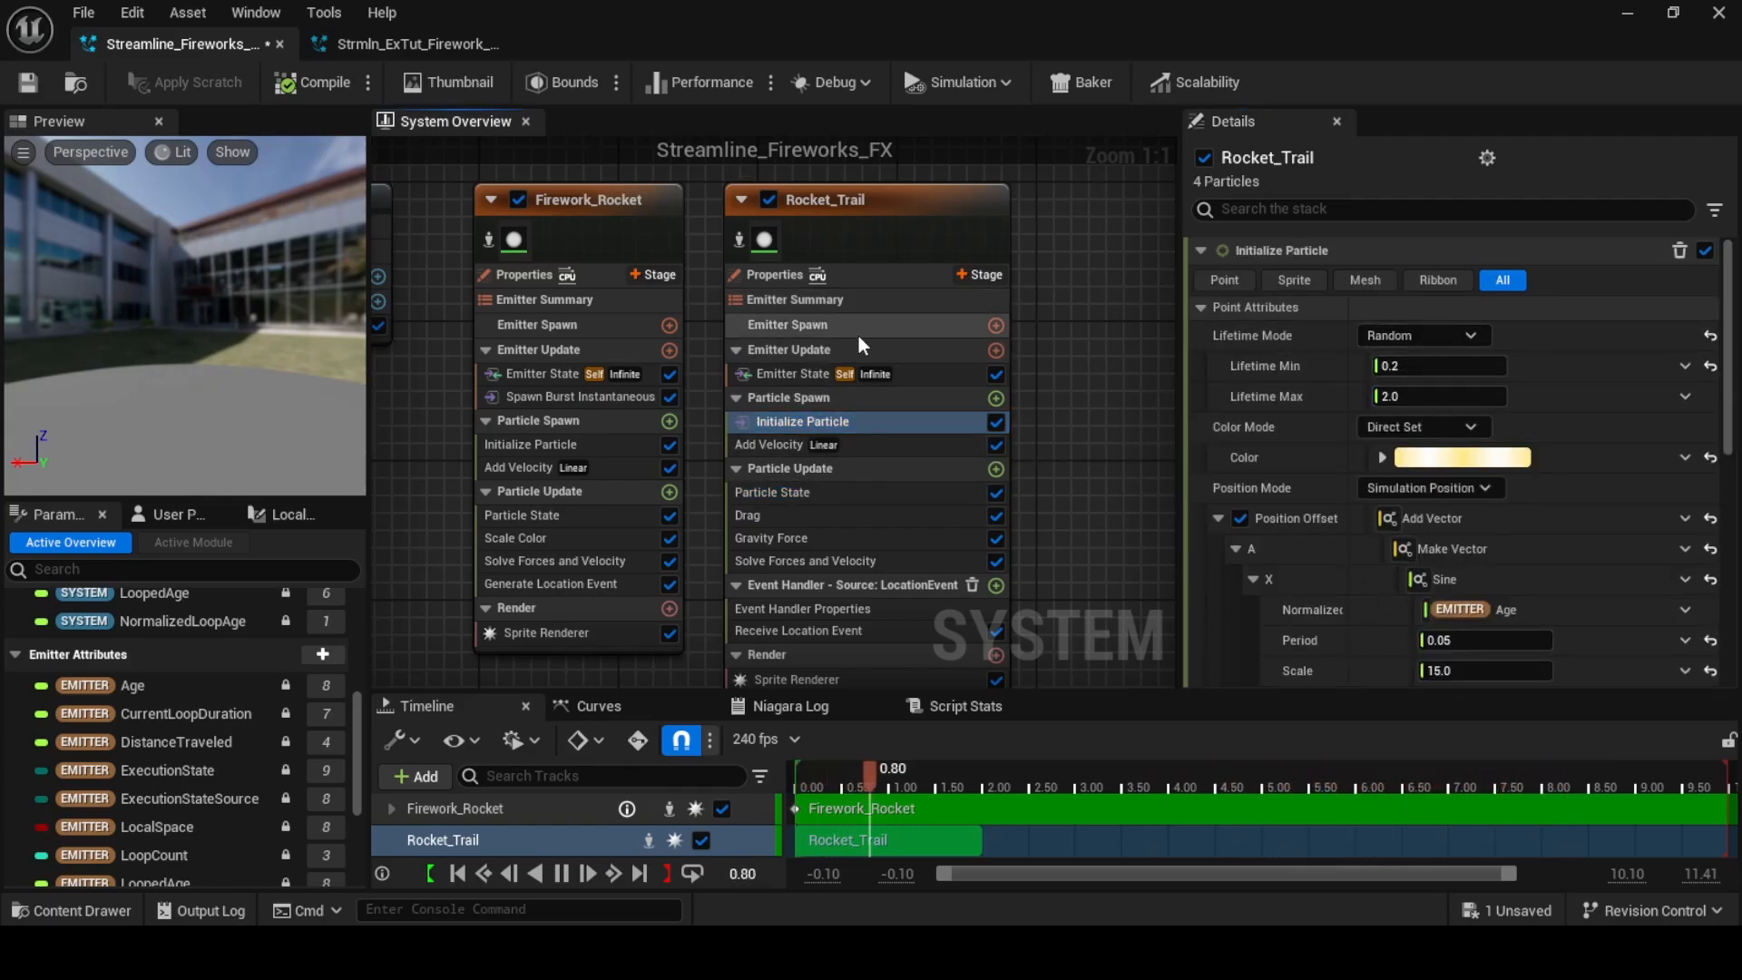
pyautogui.hotkey('ctrl', 's')
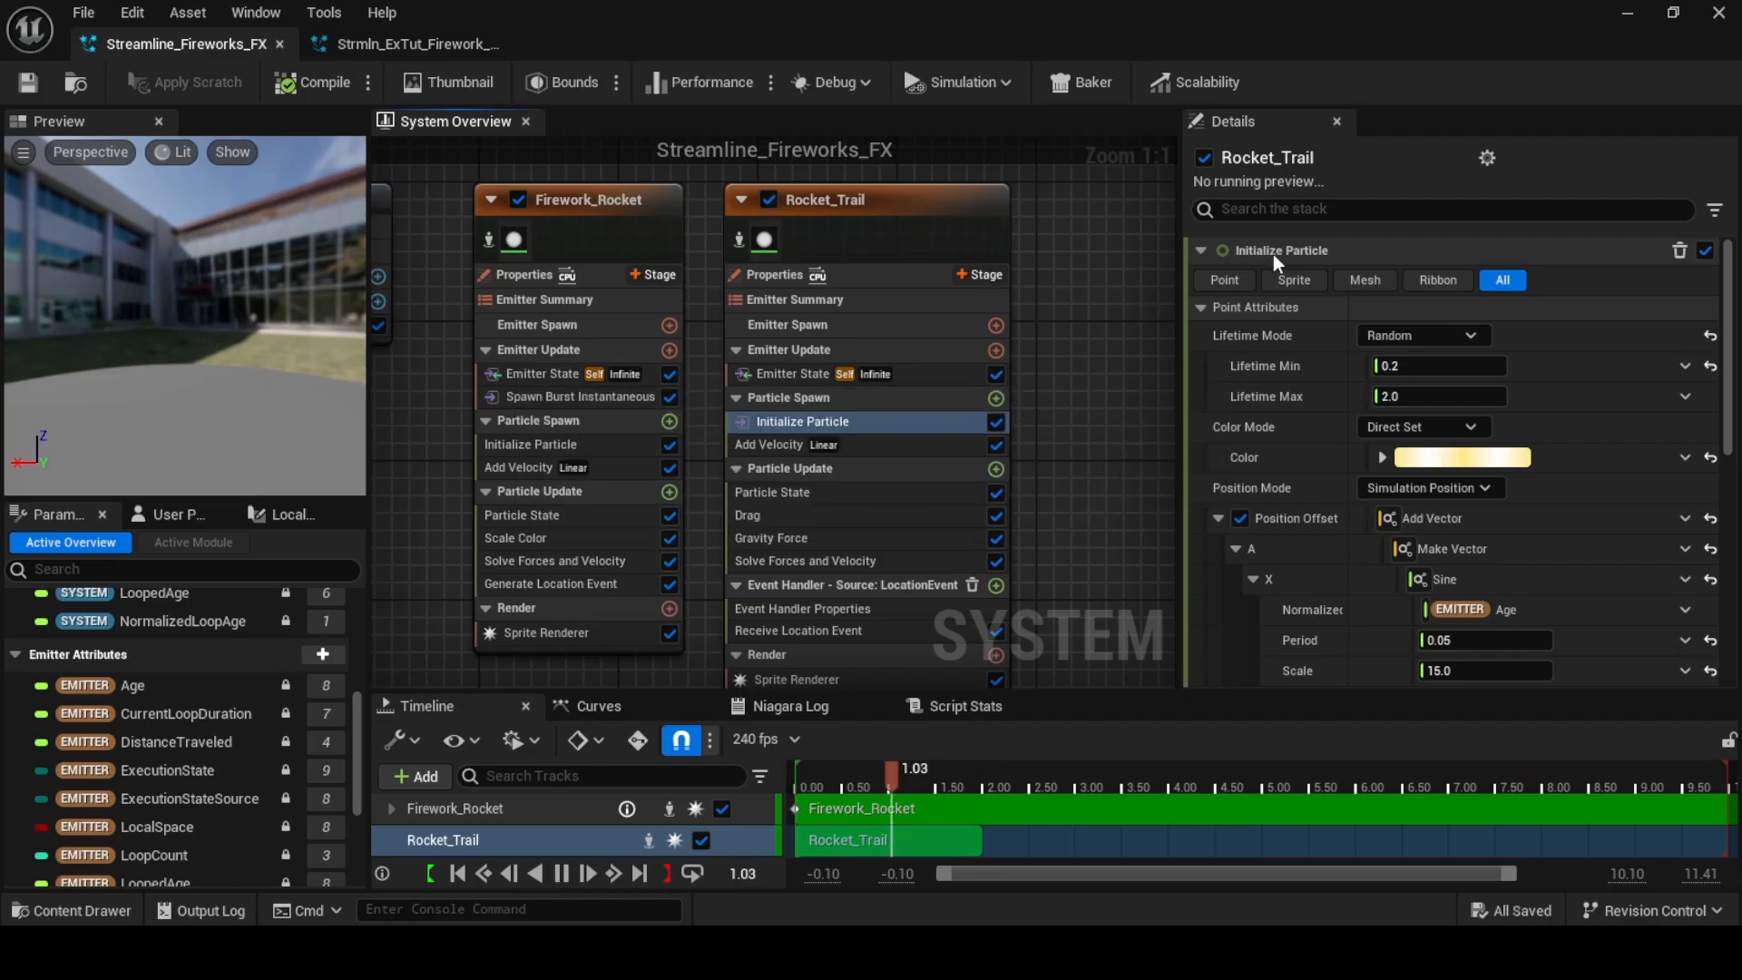
pyautogui.click(1624, 18)
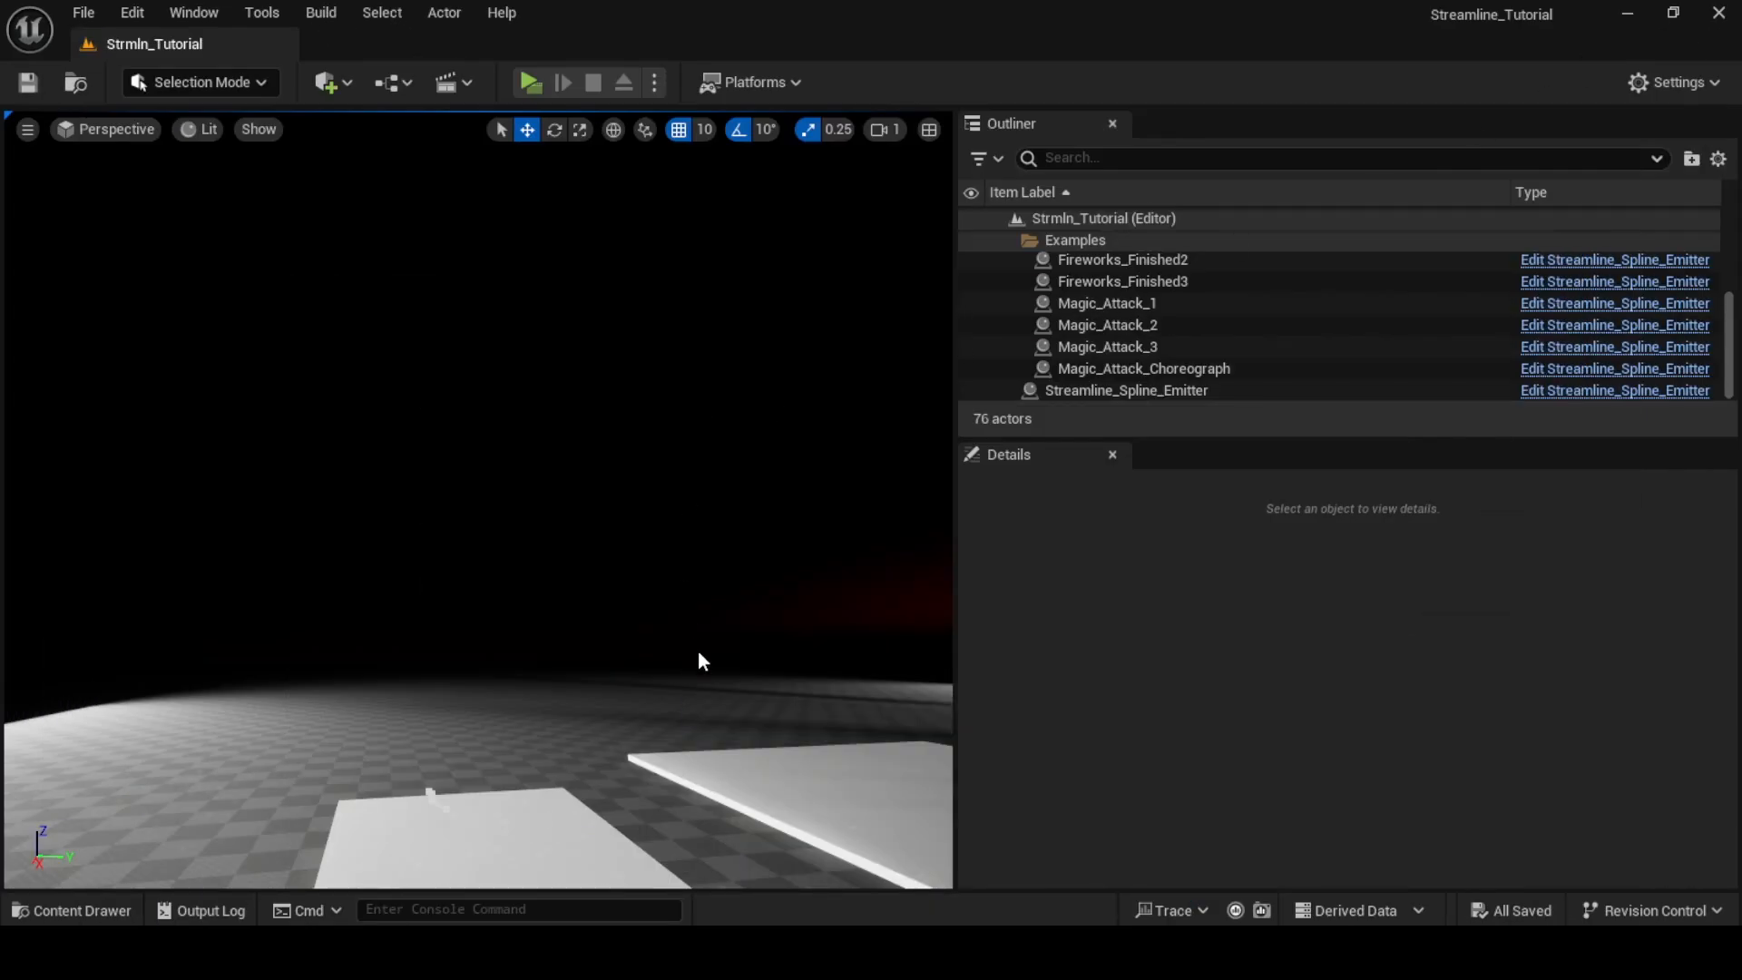
pyautogui.moveTo(699, 687); pyautogui.dragTo(699, 626, button='right')
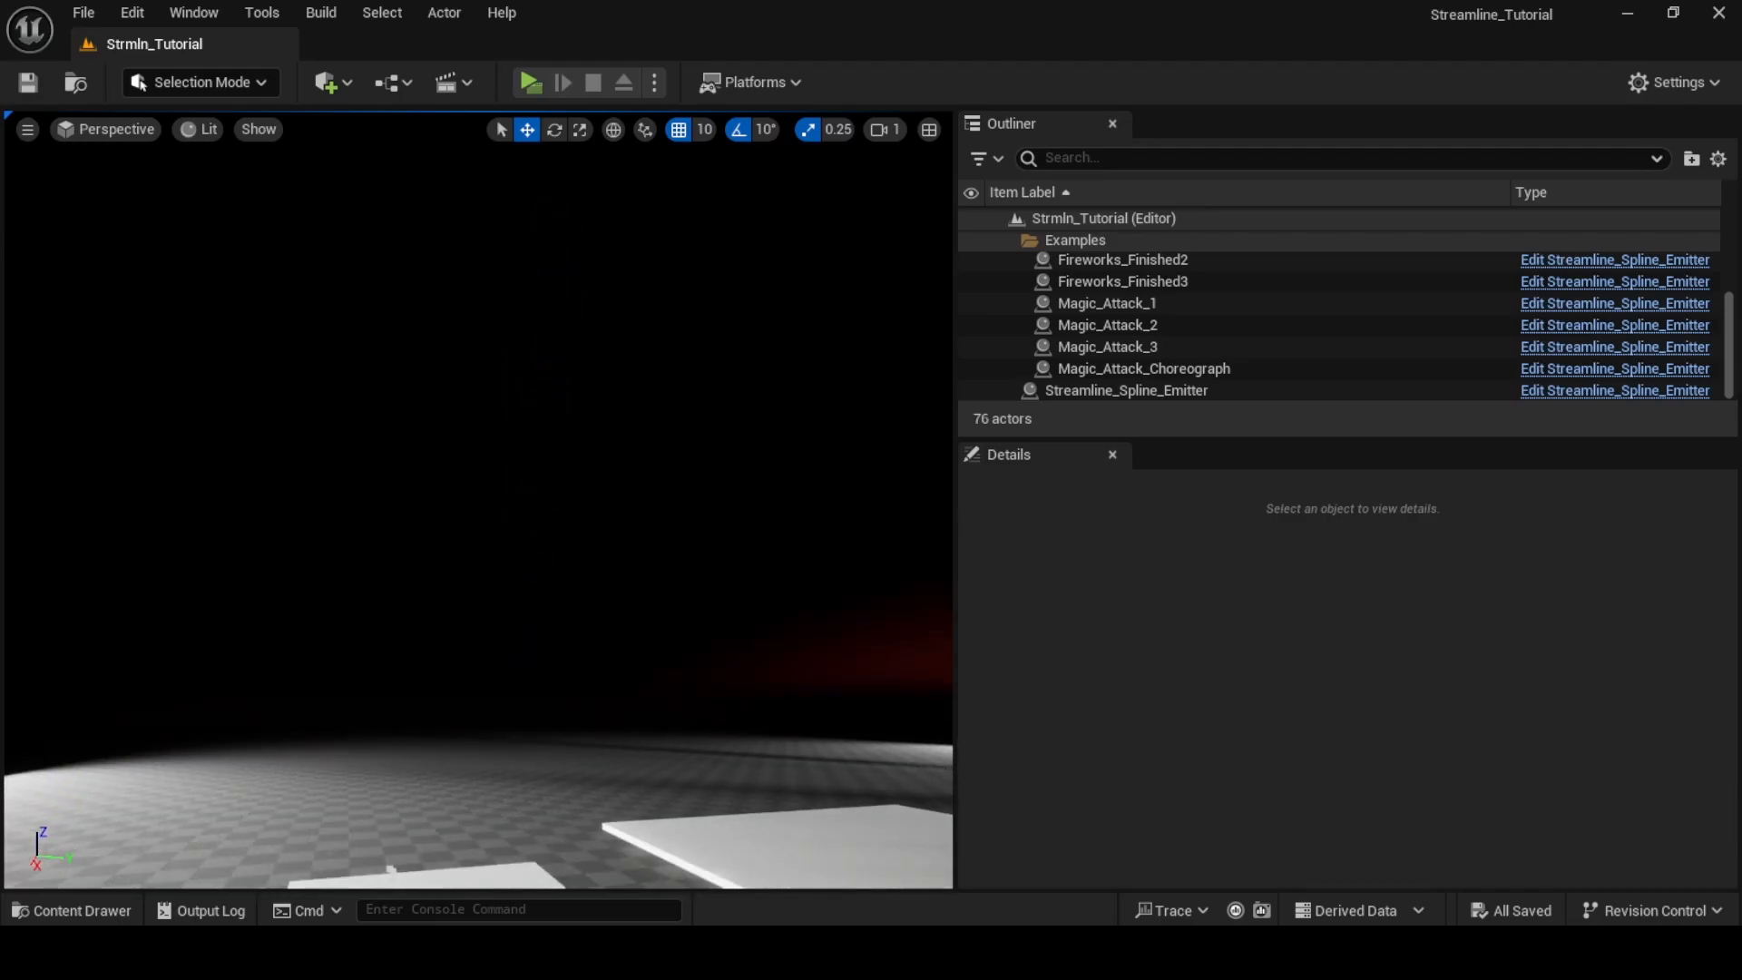
# Return to the Streamline_Fireworks_FX system and add a Scale Color module to Rocket_Trail's Particle Update
pyautogui.click(1098, 898)
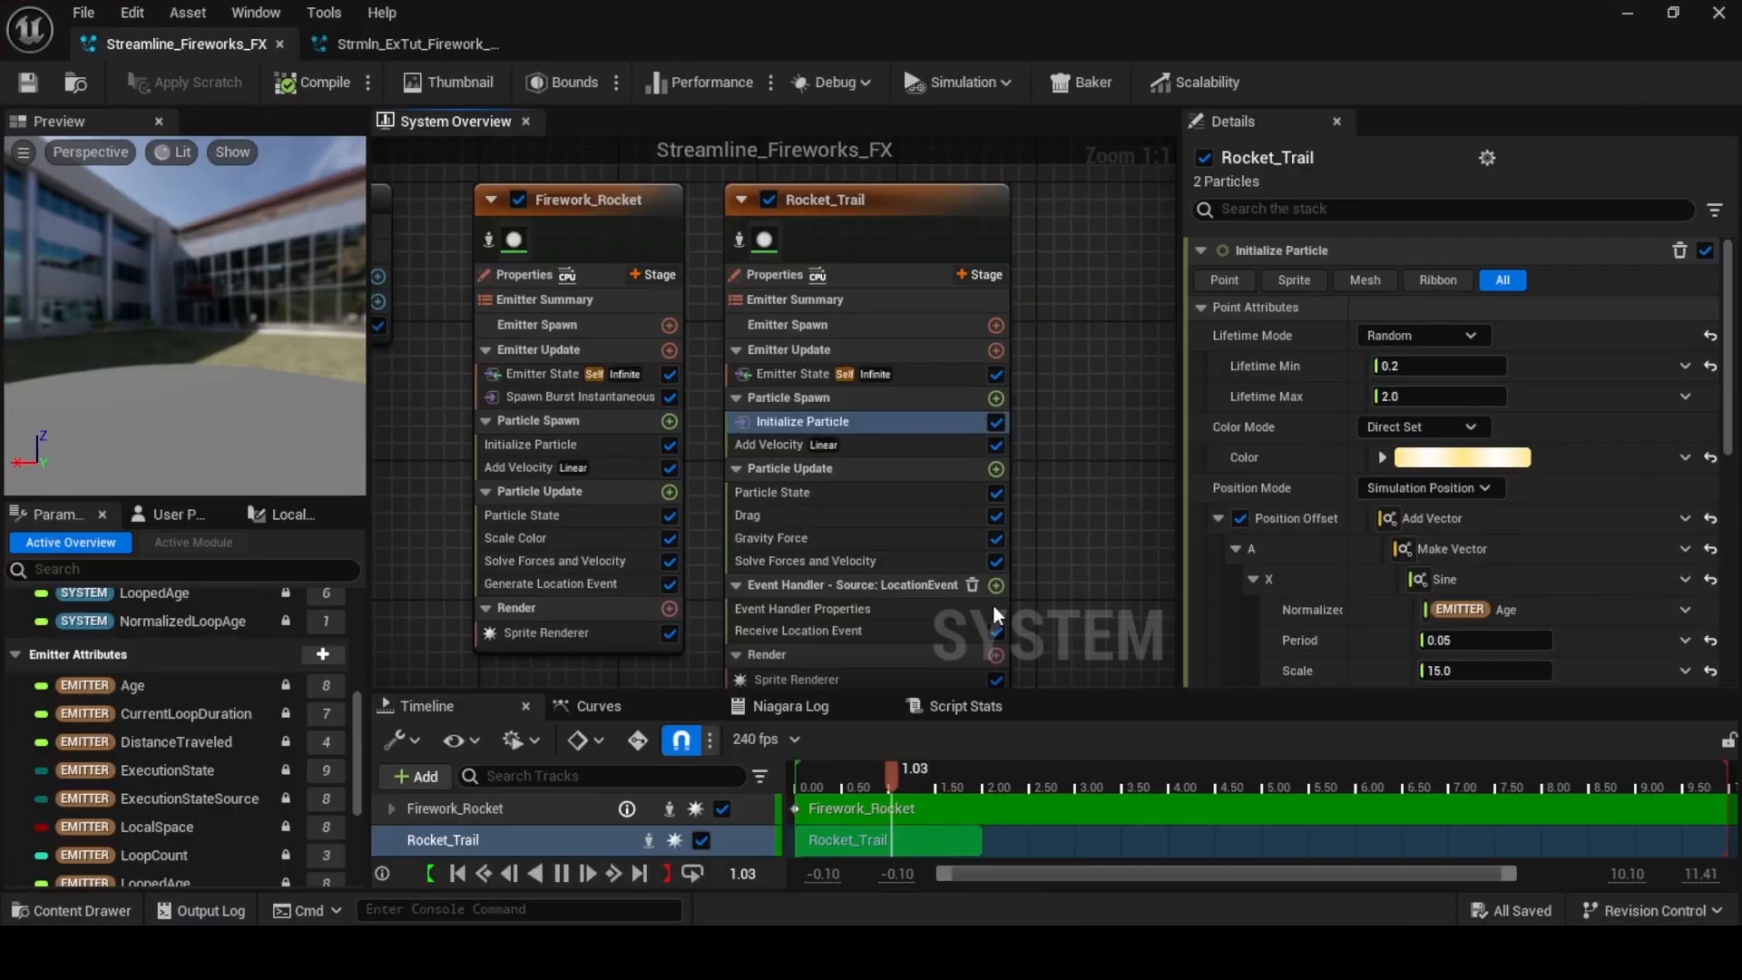
pyautogui.moveTo(989, 465); pyautogui.dragTo(970, 446, button='right')
pyautogui.click(909, 351)
pyautogui.write('scal')
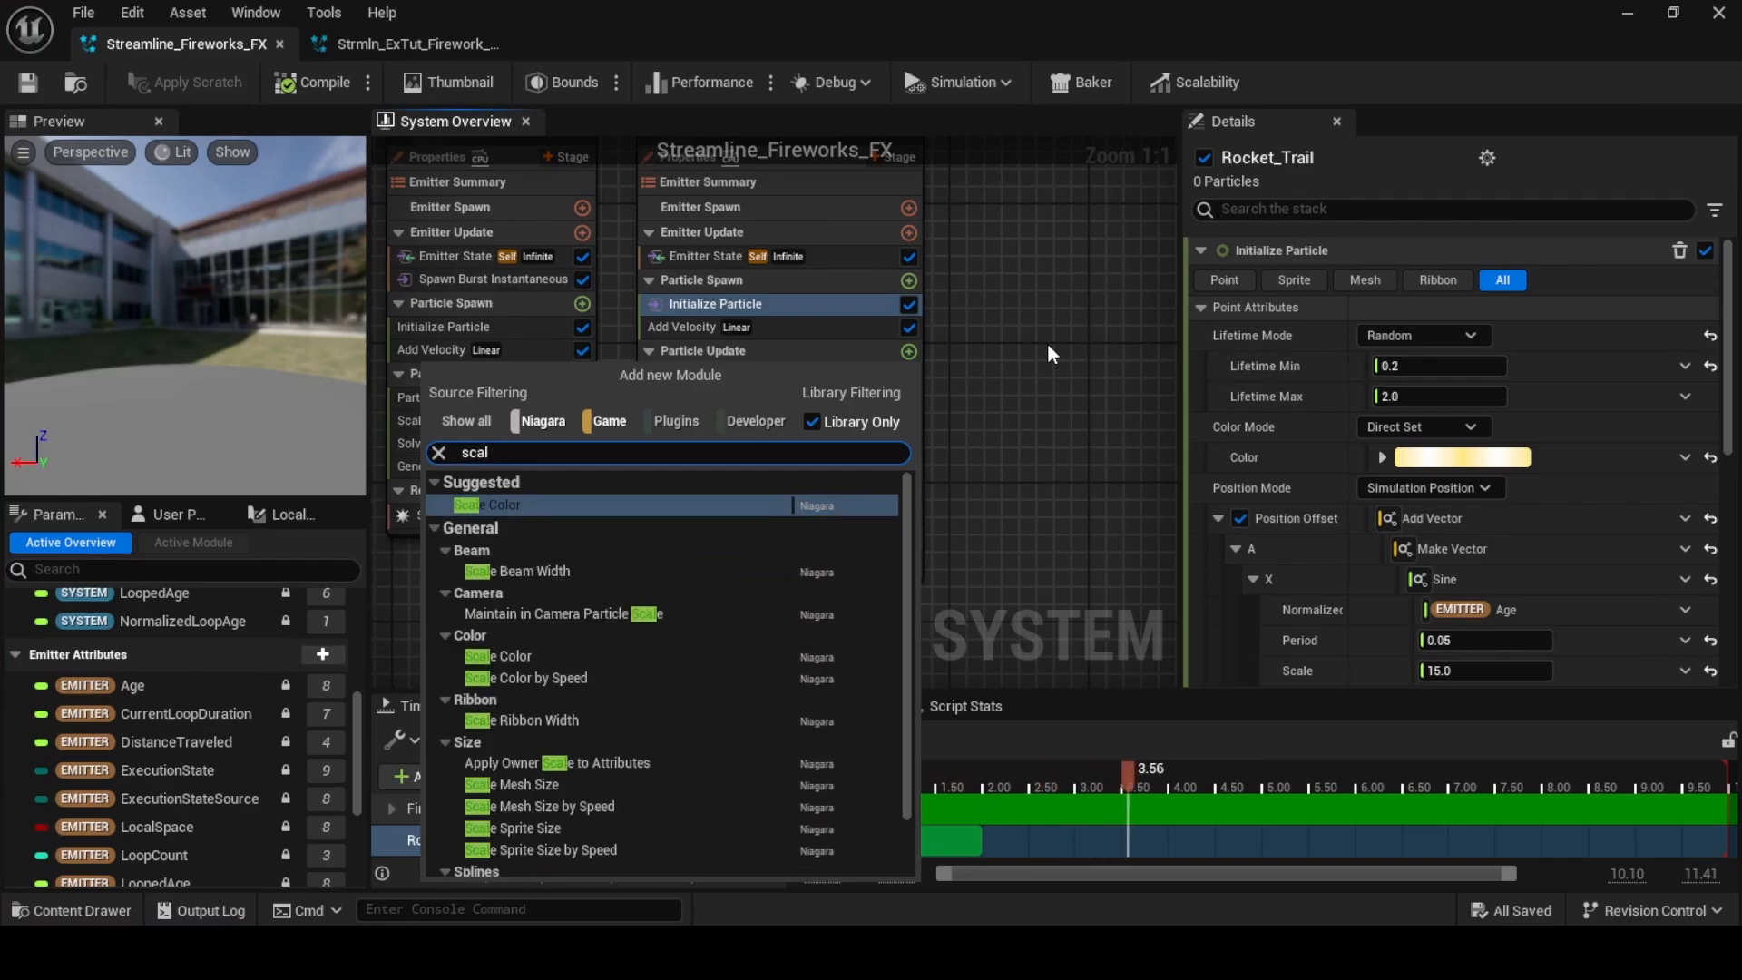
pyautogui.click(566, 503)
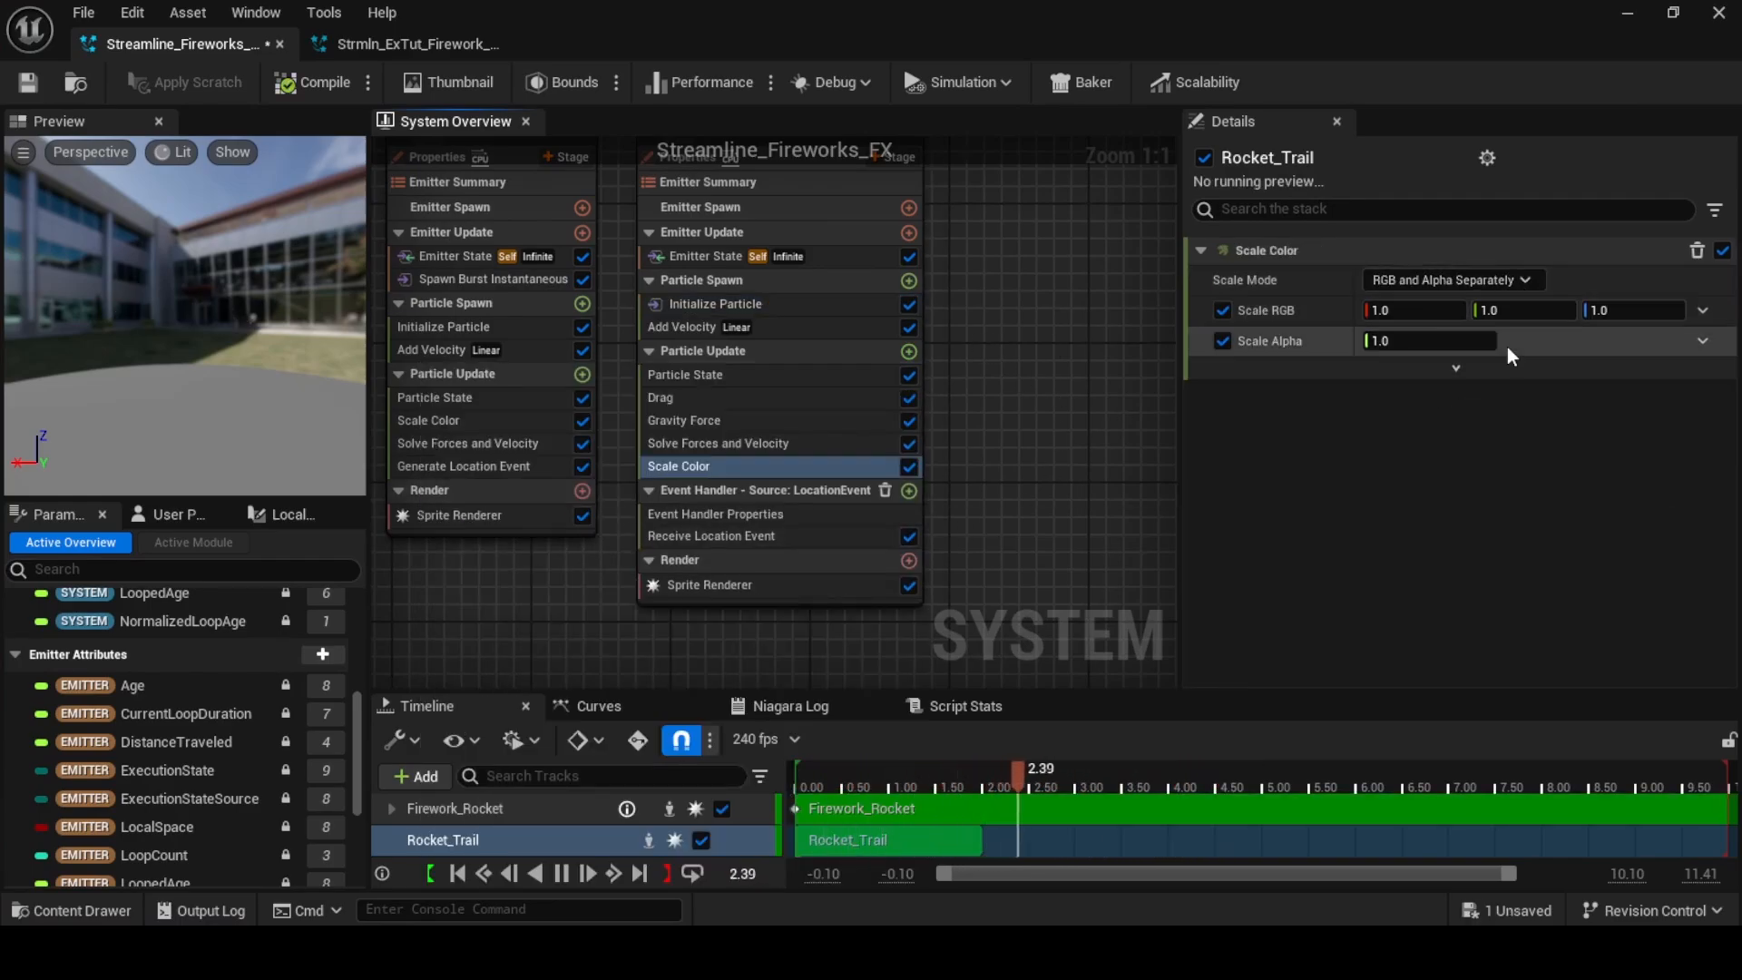
# Drive Scale Alpha with a Float from Curve that falls from 1 to 0 with smoothed tangents
pyautogui.click(1702, 342)
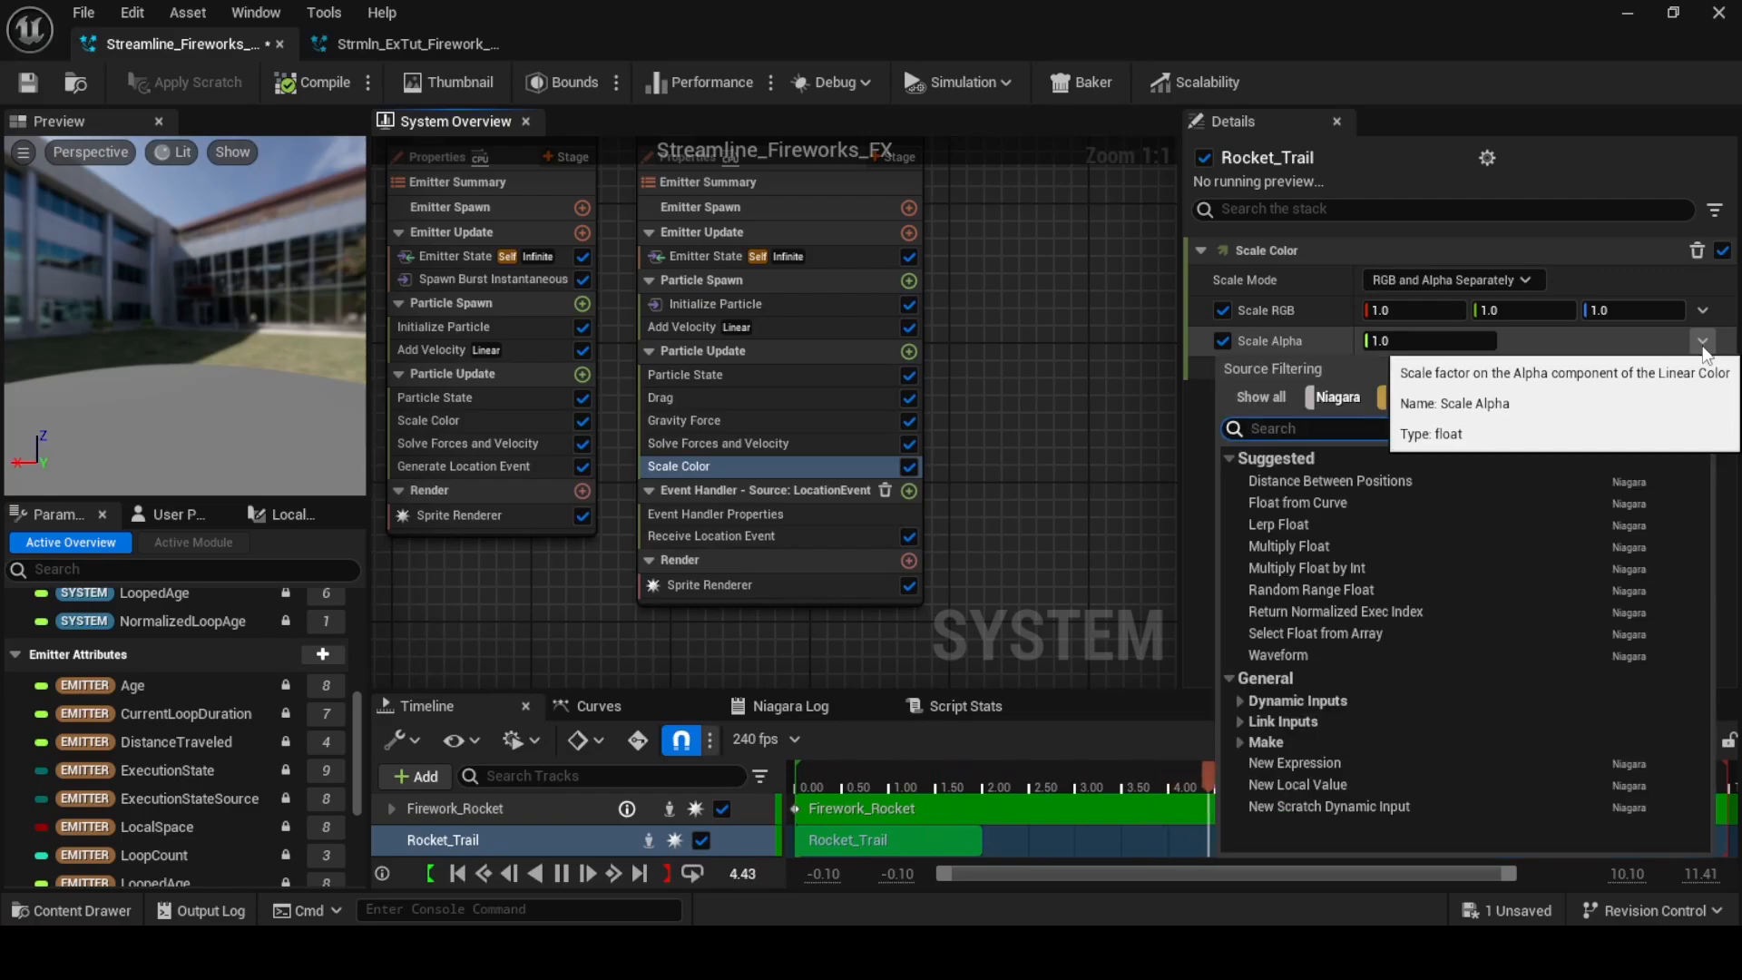
pyautogui.write('cur')
pyautogui.click(1561, 481)
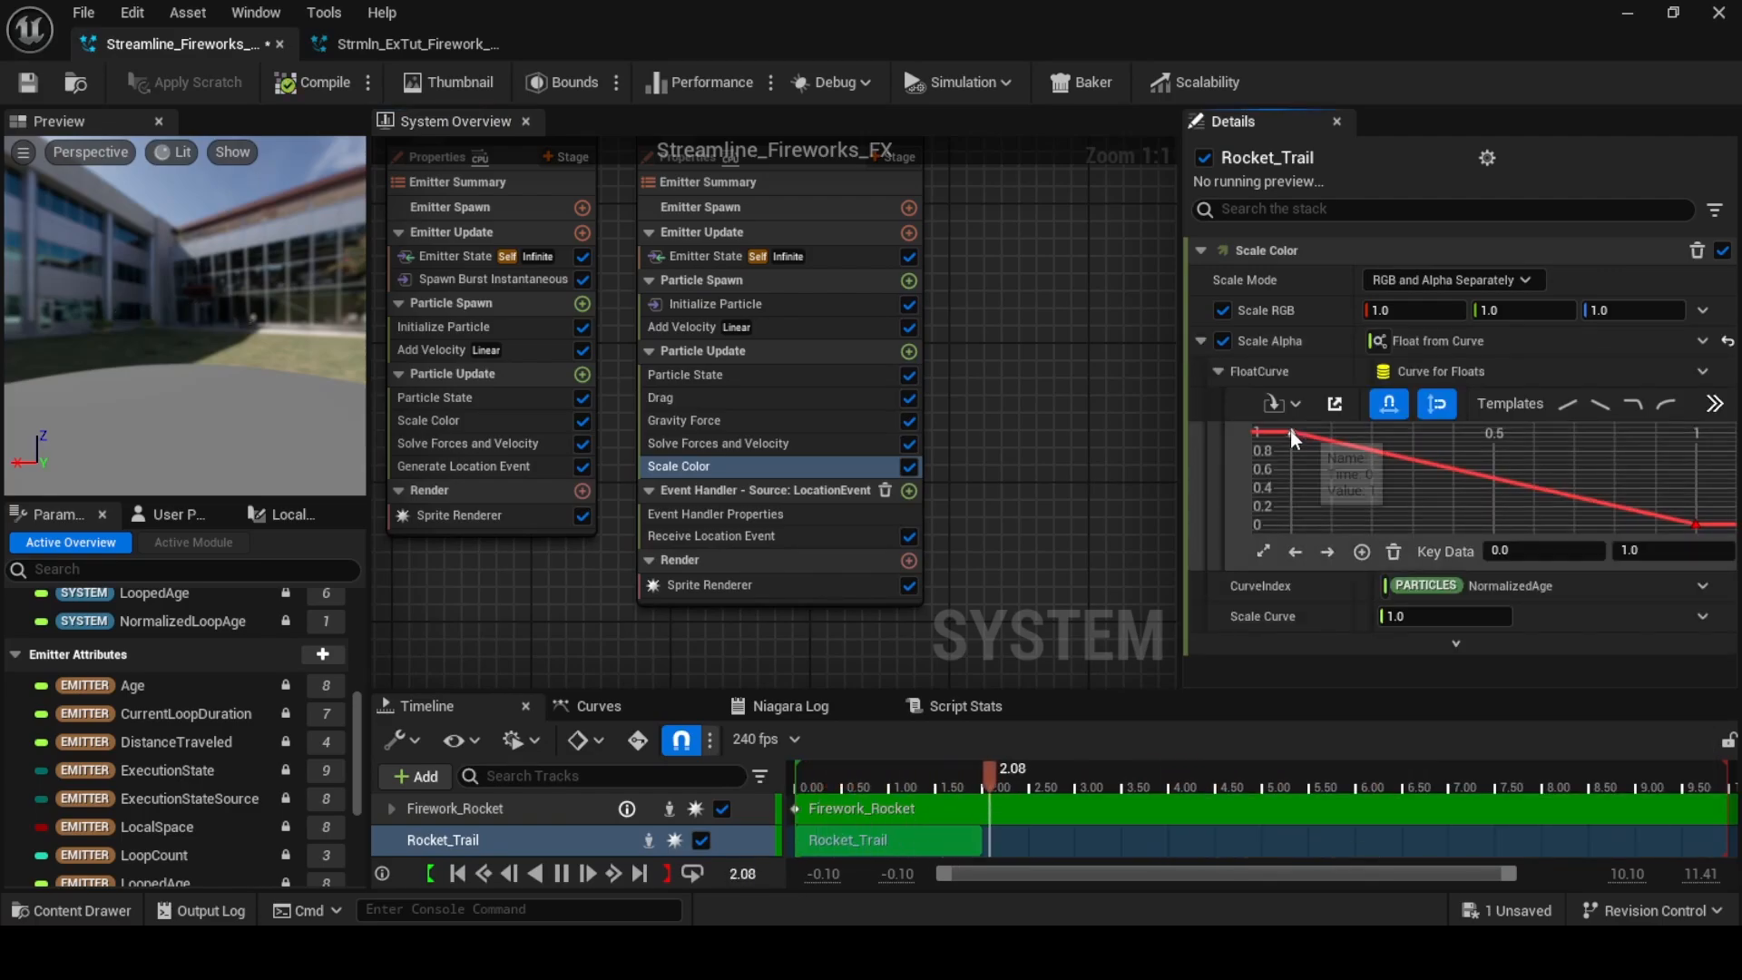
pyautogui.rightClick(1290, 430)
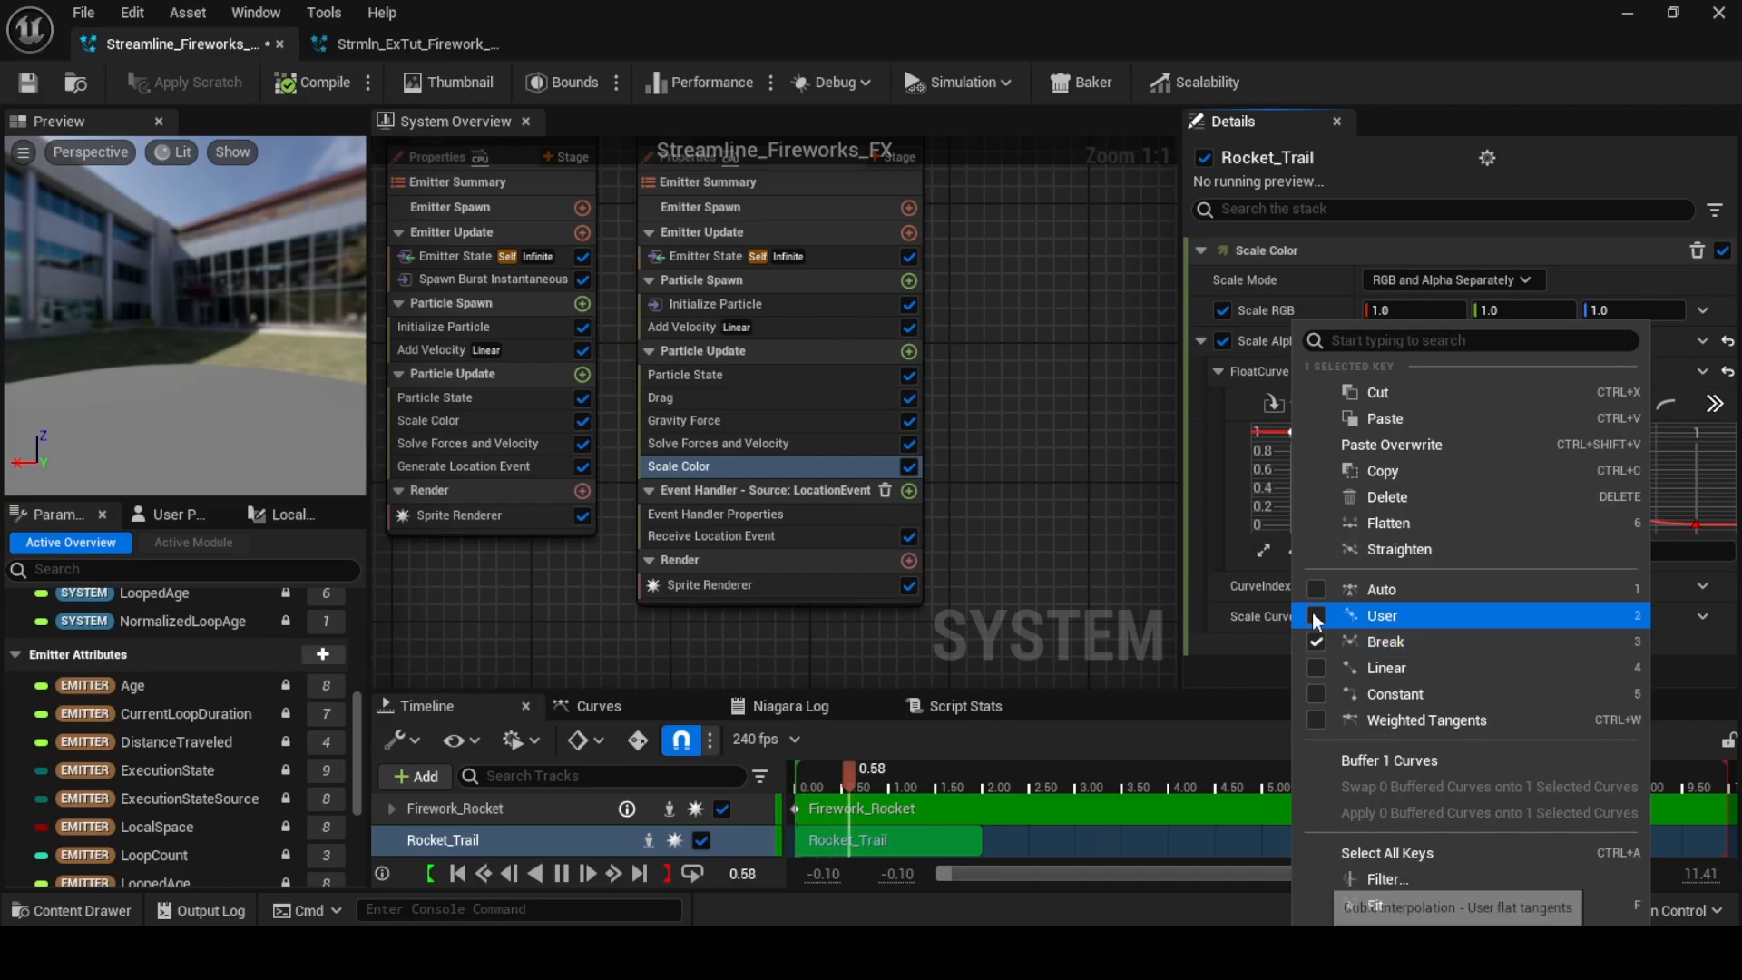
pyautogui.click(983, 396)
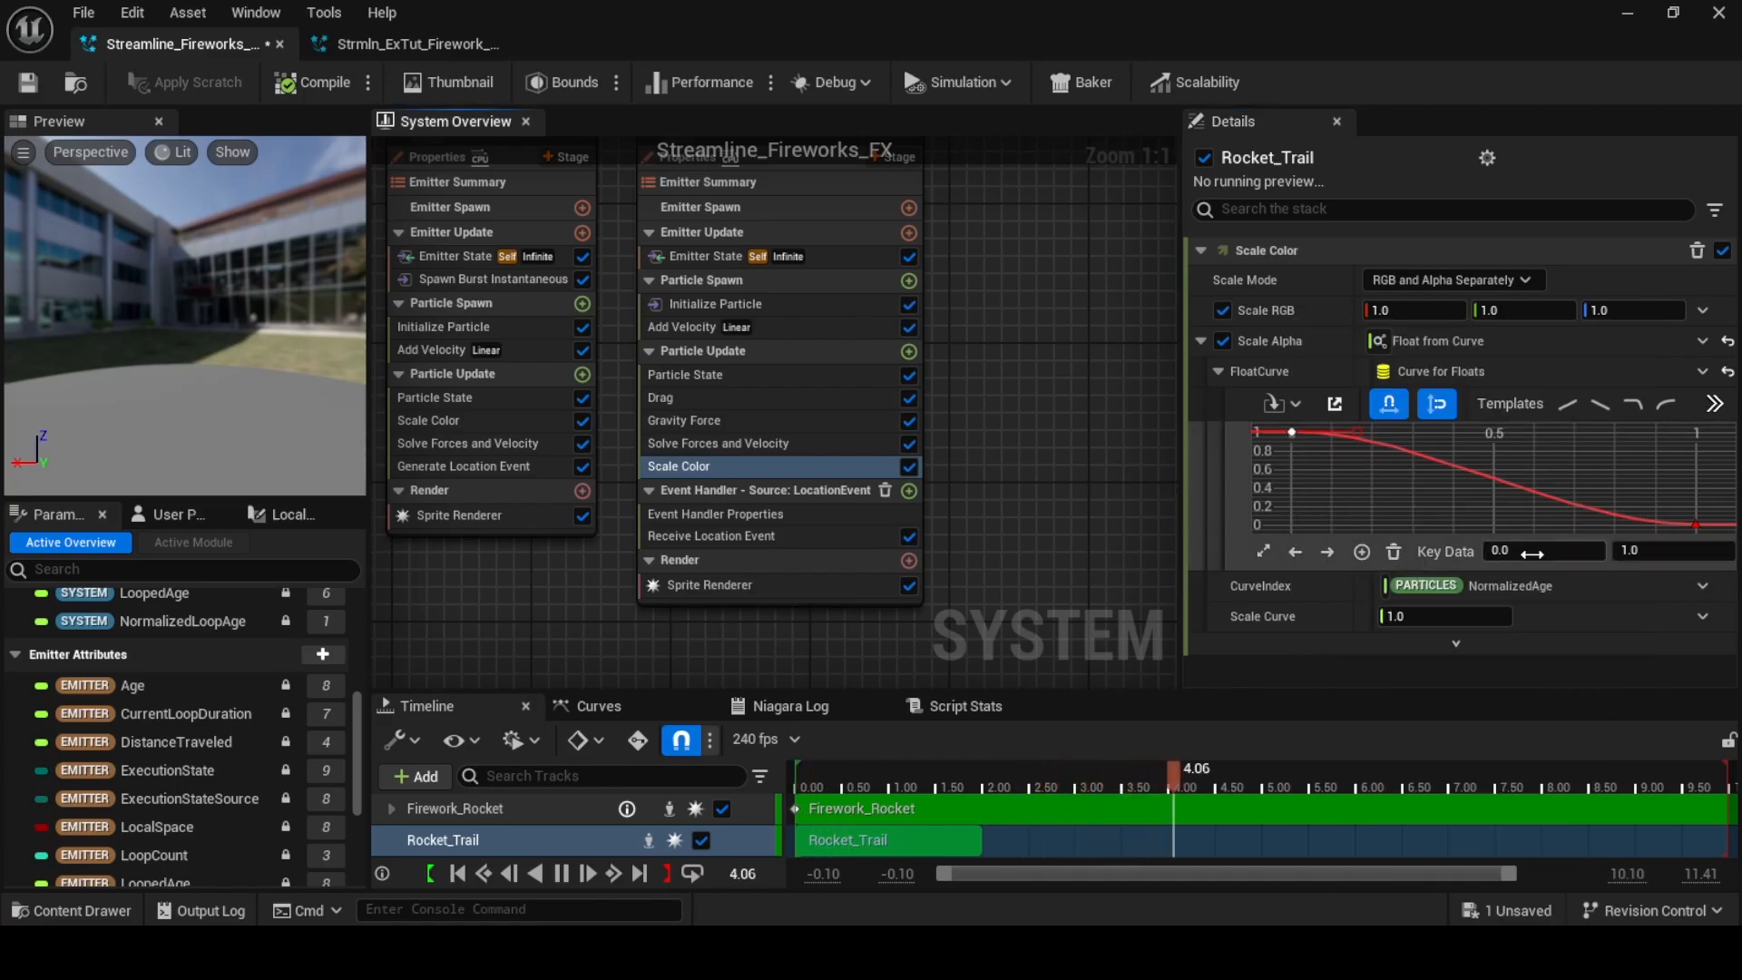
# Save the Niagara system and view the fading trail in the level
pyautogui.hotkey('ctrl', 's')
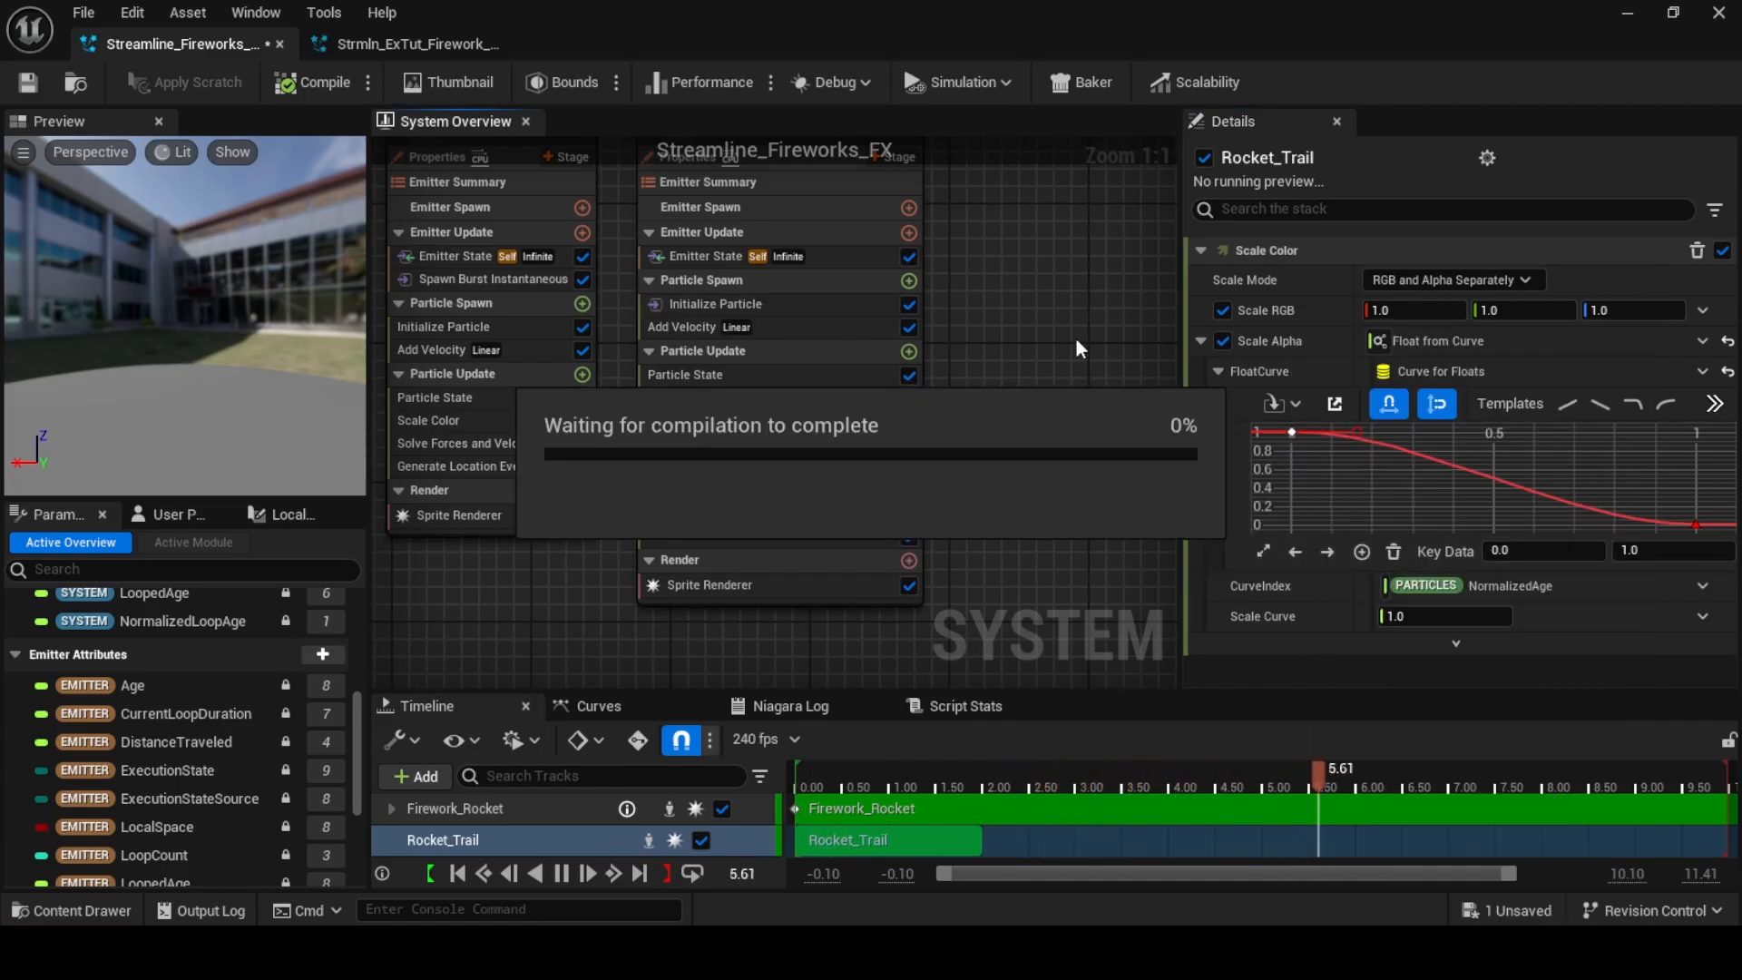
pyautogui.click(1628, 15)
pyautogui.moveTo(760, 580); pyautogui.dragTo(747, 572, button='right')
# Return to the Streamline_Fireworks_FX system and add a Kill Particles module to Rocket_Trail's LocationEvent event handler
pyautogui.moveTo(1039, 952)
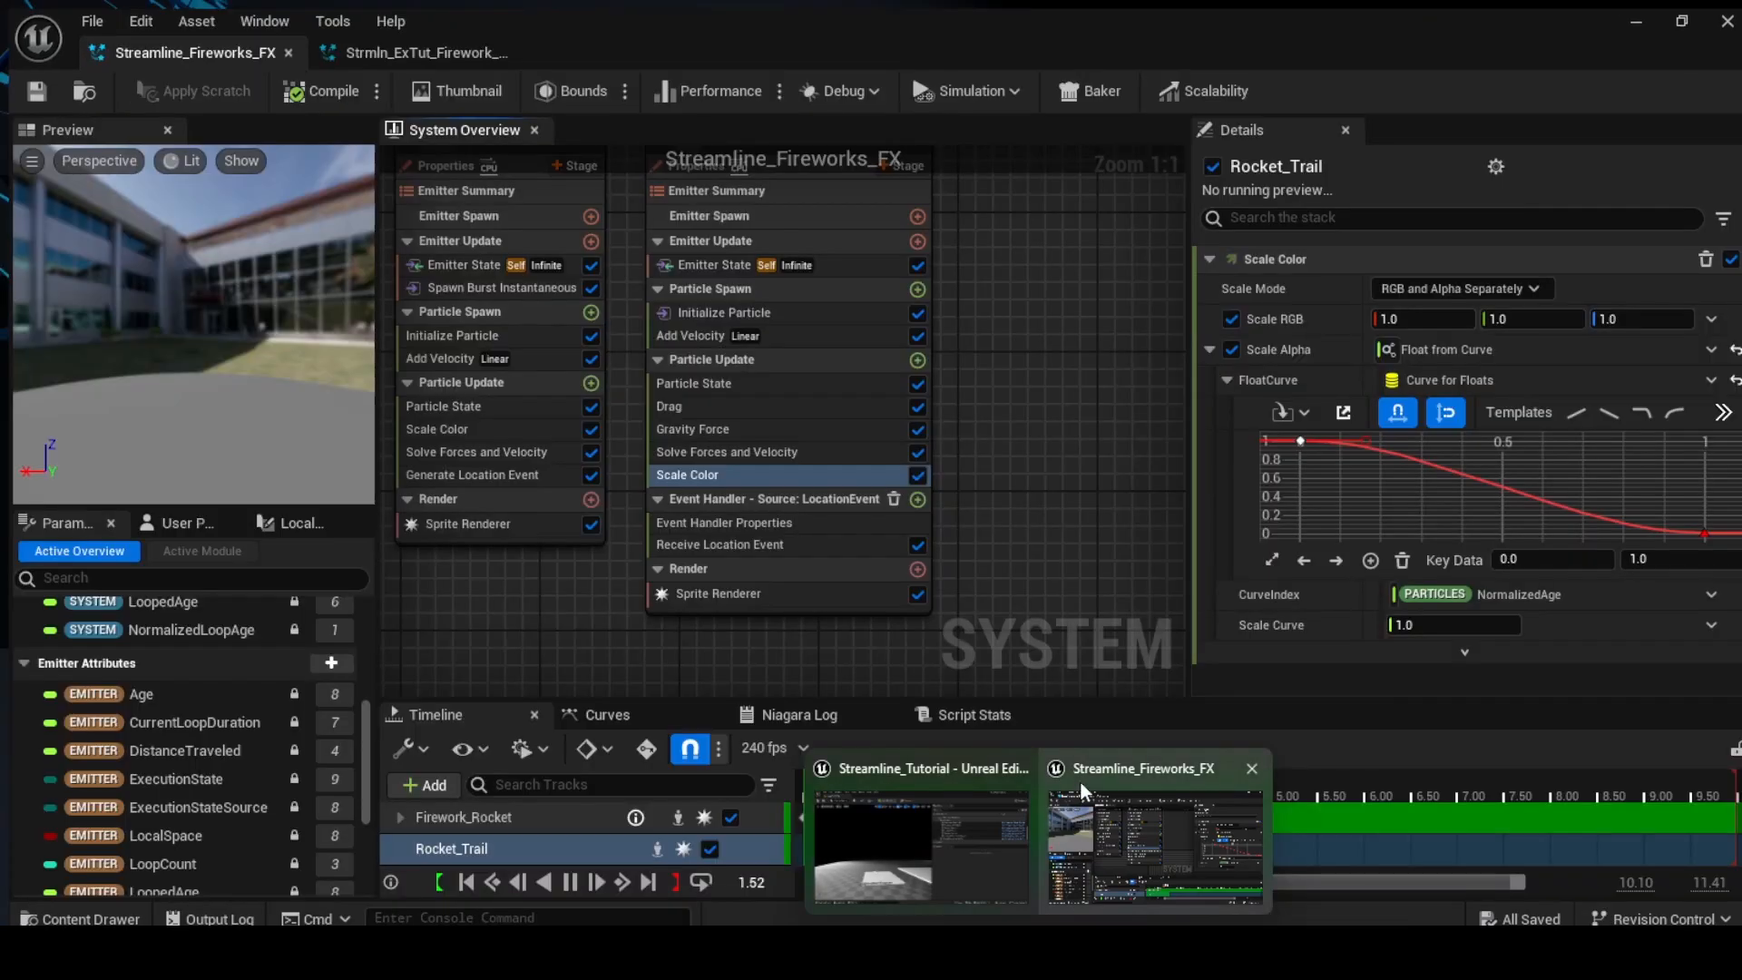
pyautogui.click(1081, 782)
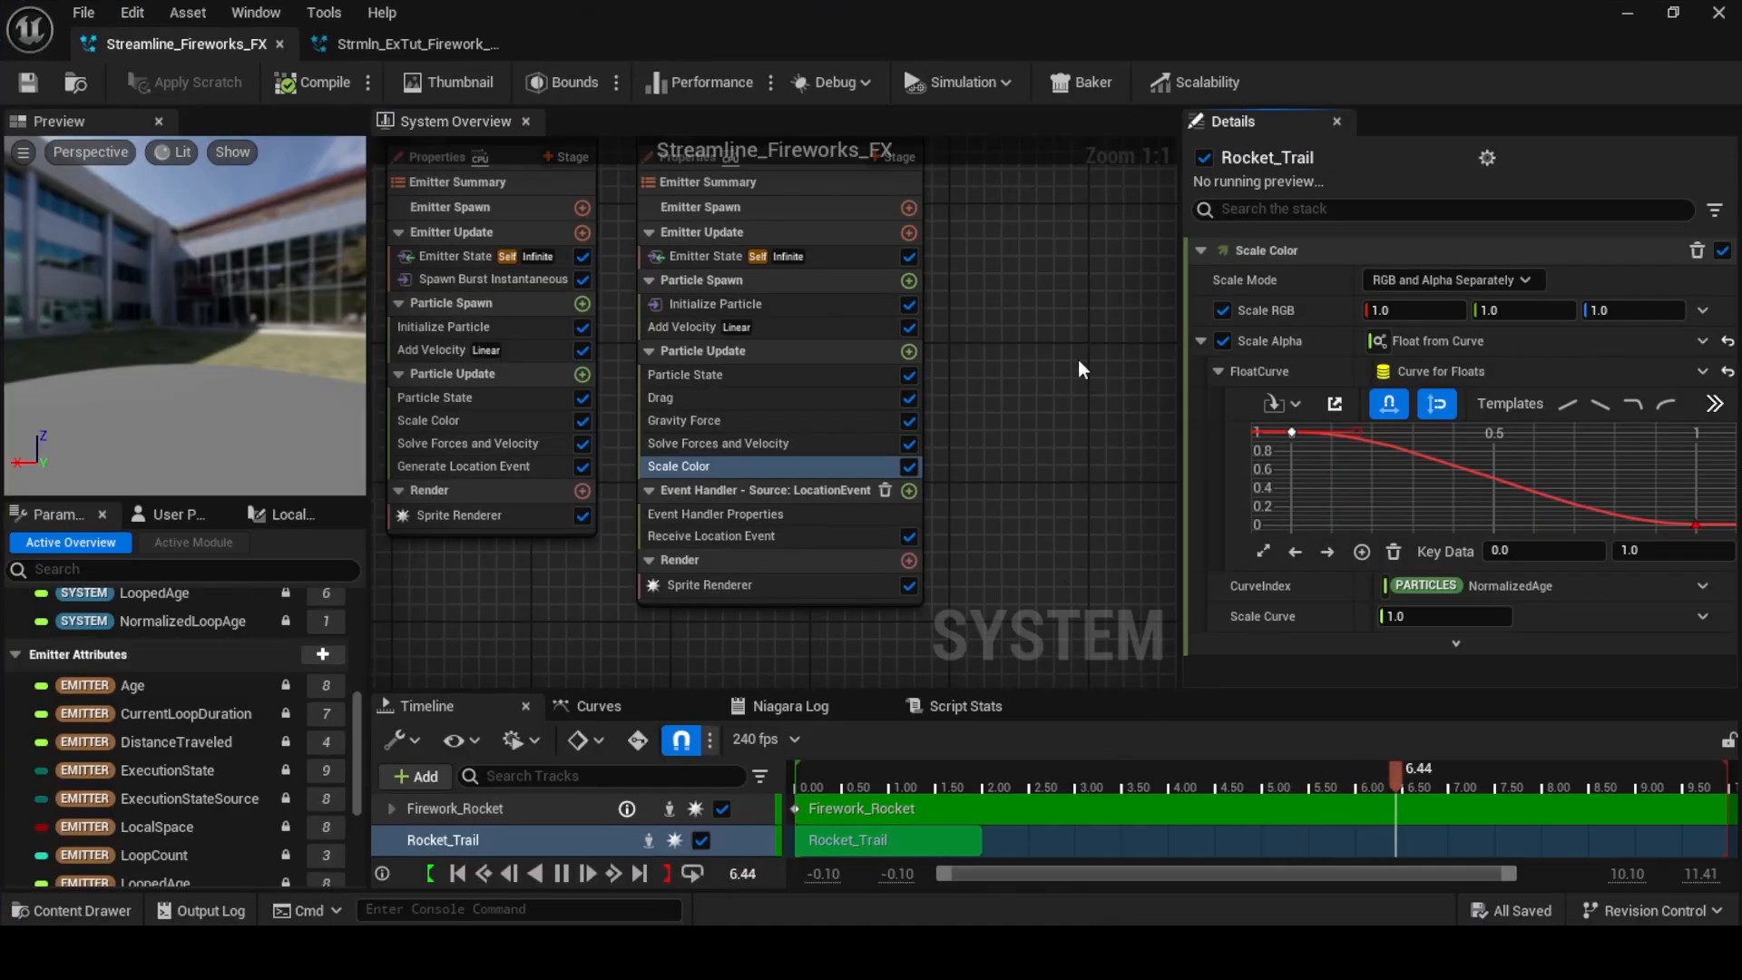
pyautogui.moveTo(1079, 361); pyautogui.dragTo(1038, 435, button='right')
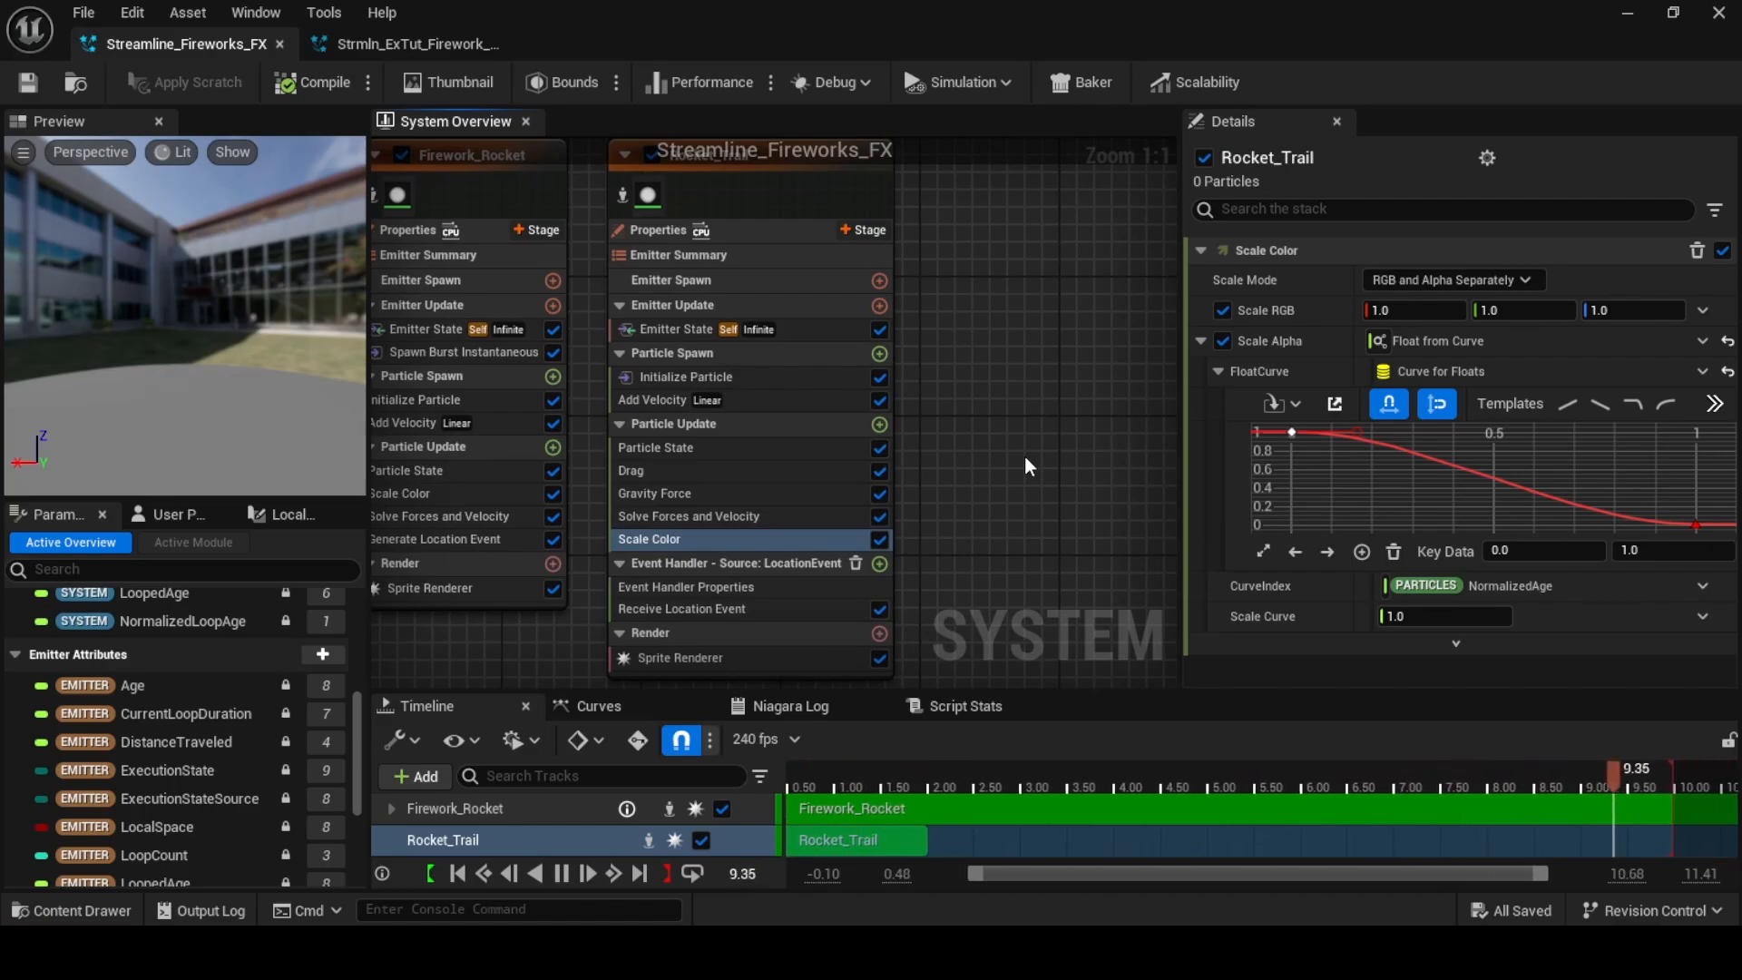
pyautogui.click(880, 563)
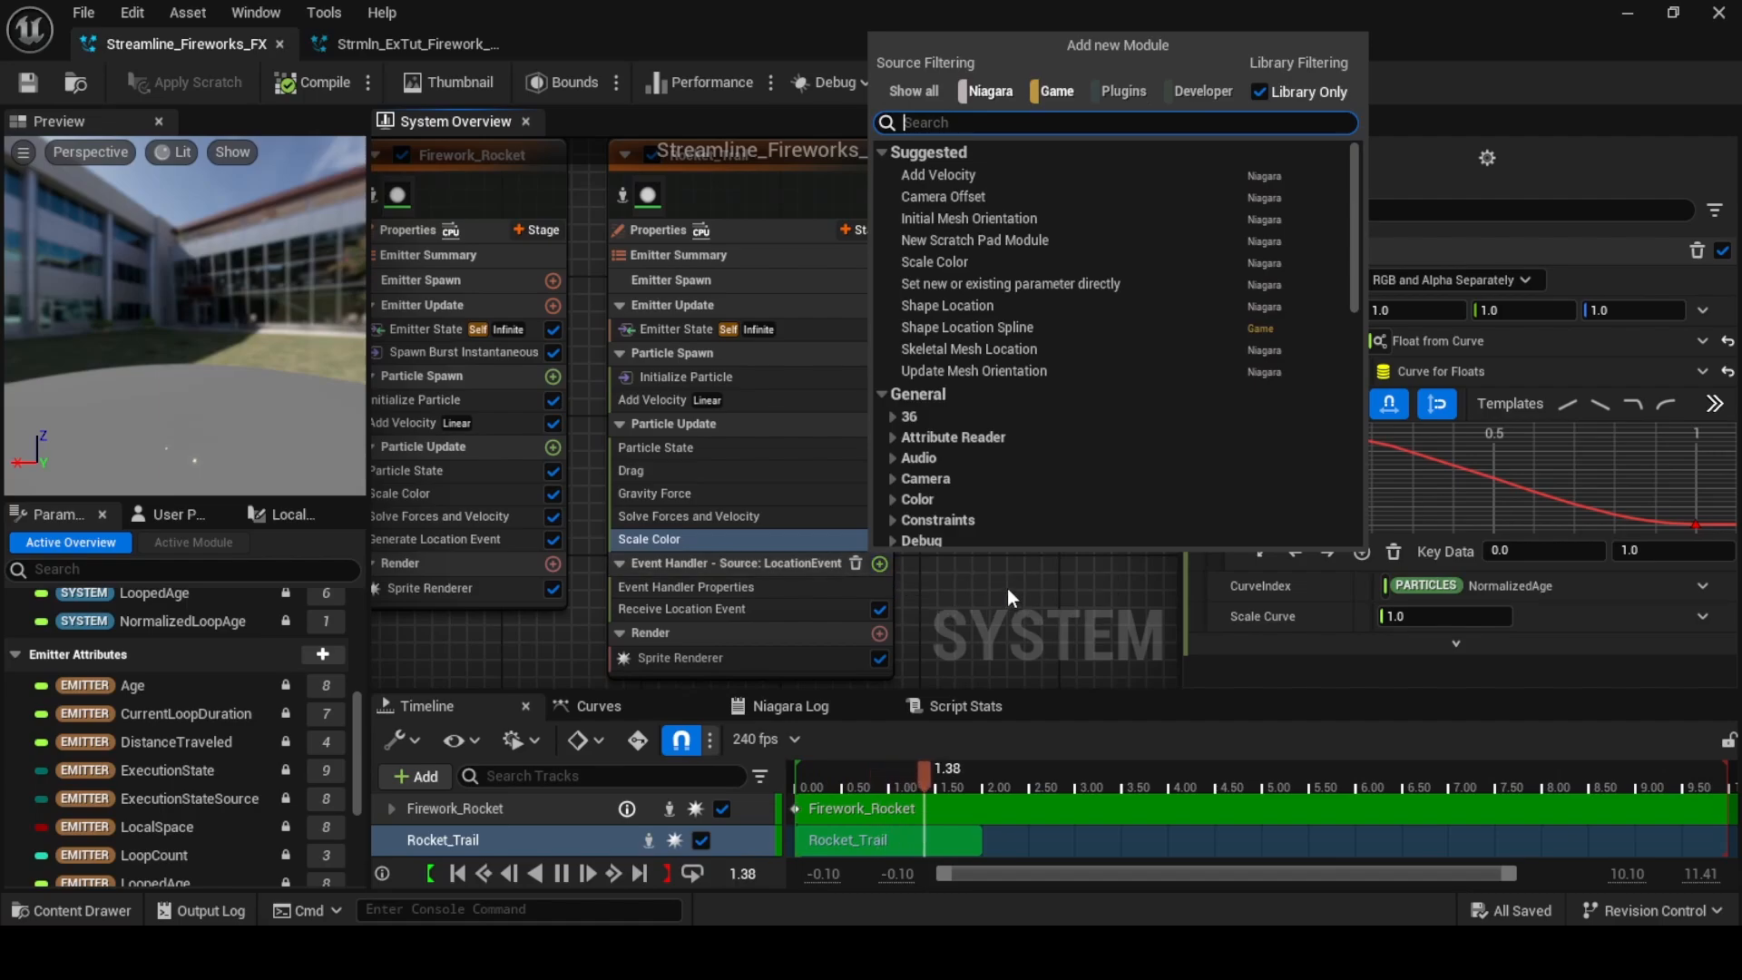
pyautogui.write('ki')
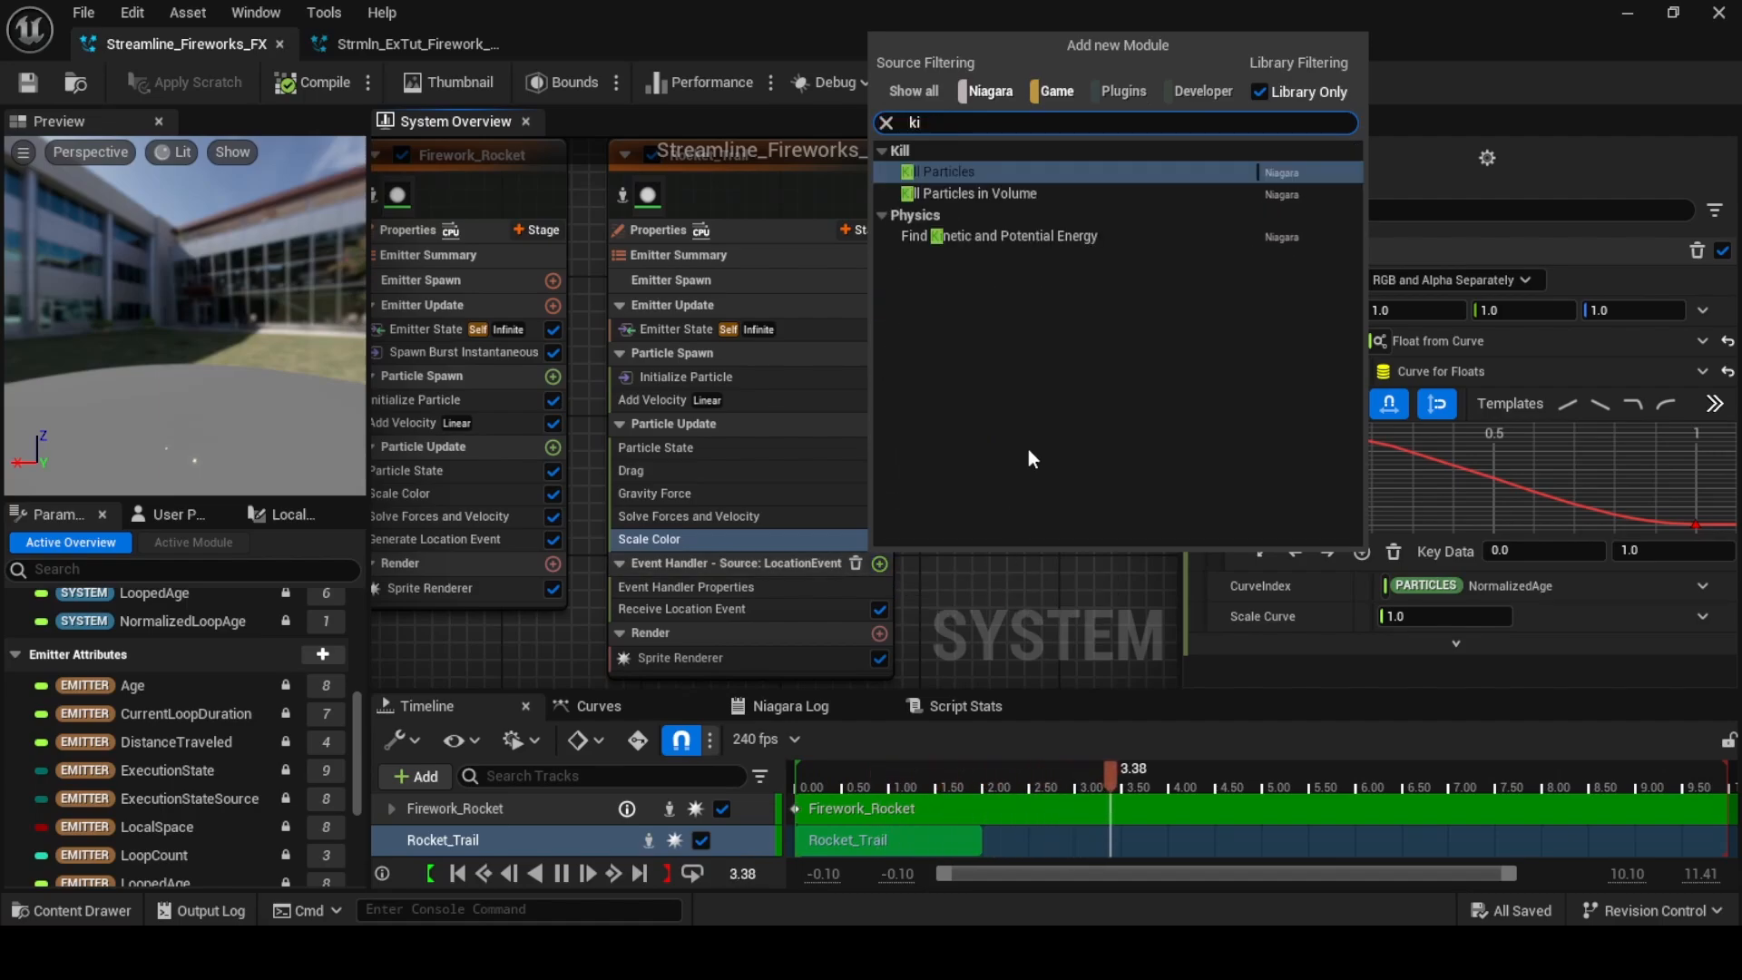
pyautogui.click(1002, 172)
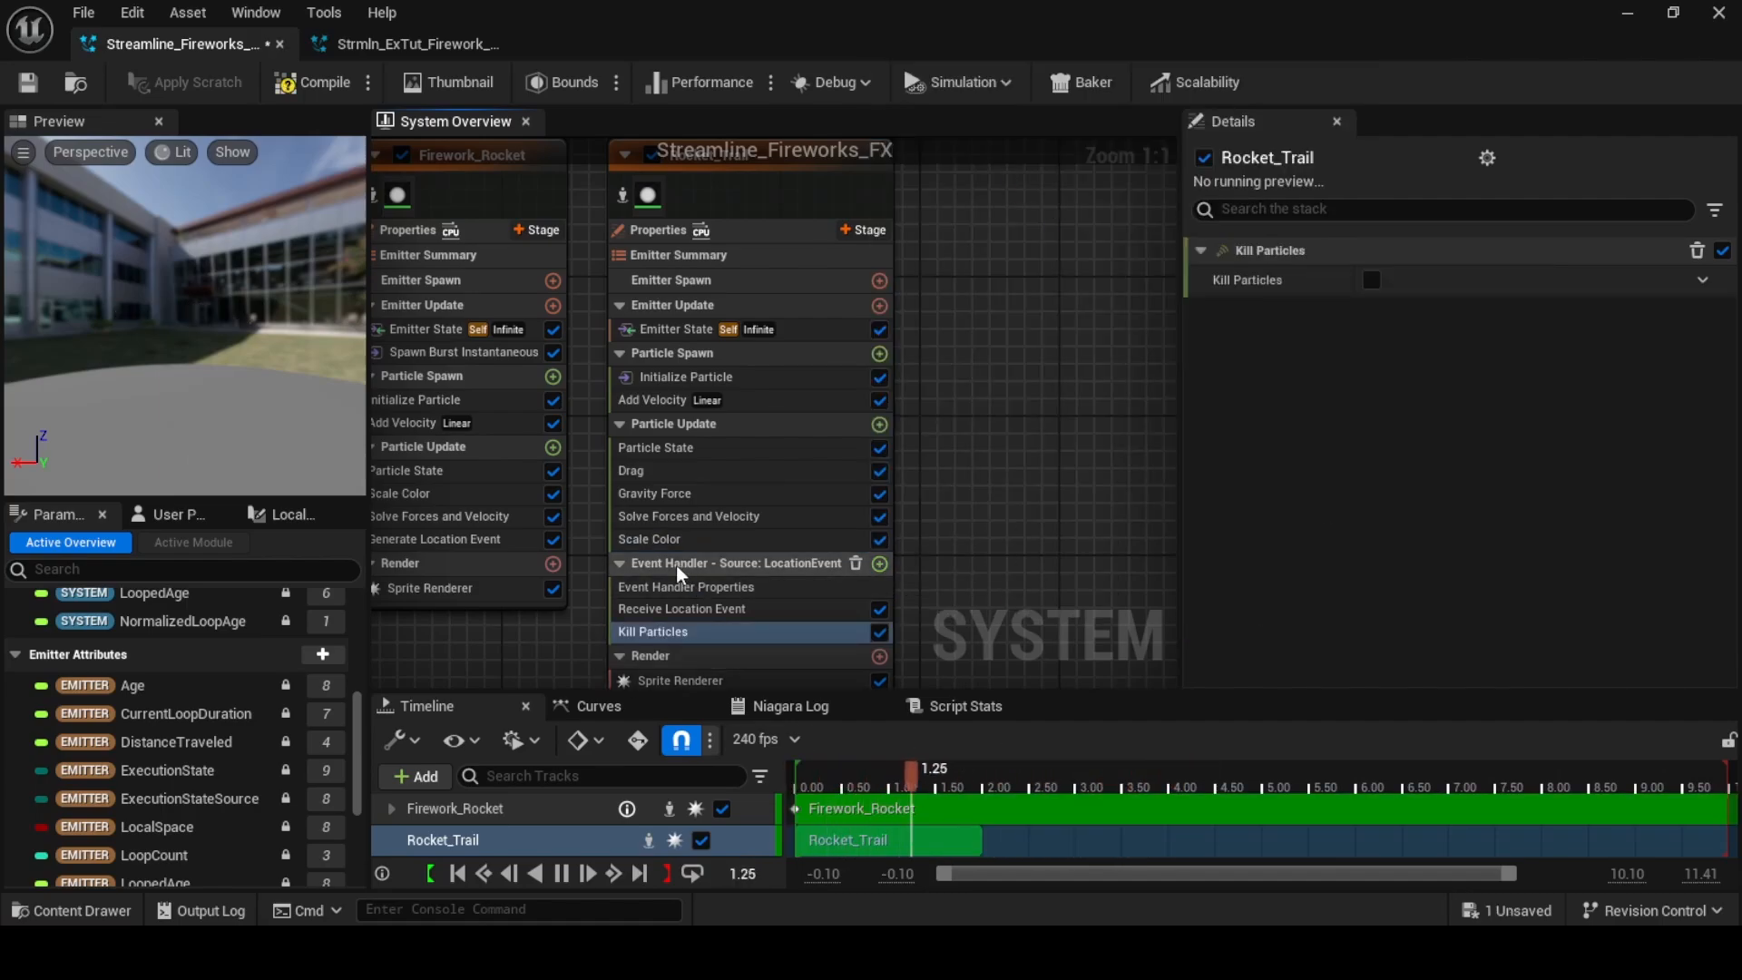
# Drive the Kill Particles input with Set Bool by Float Comparison
pyautogui.moveTo(973, 585); pyautogui.dragTo(975, 501, button='right')
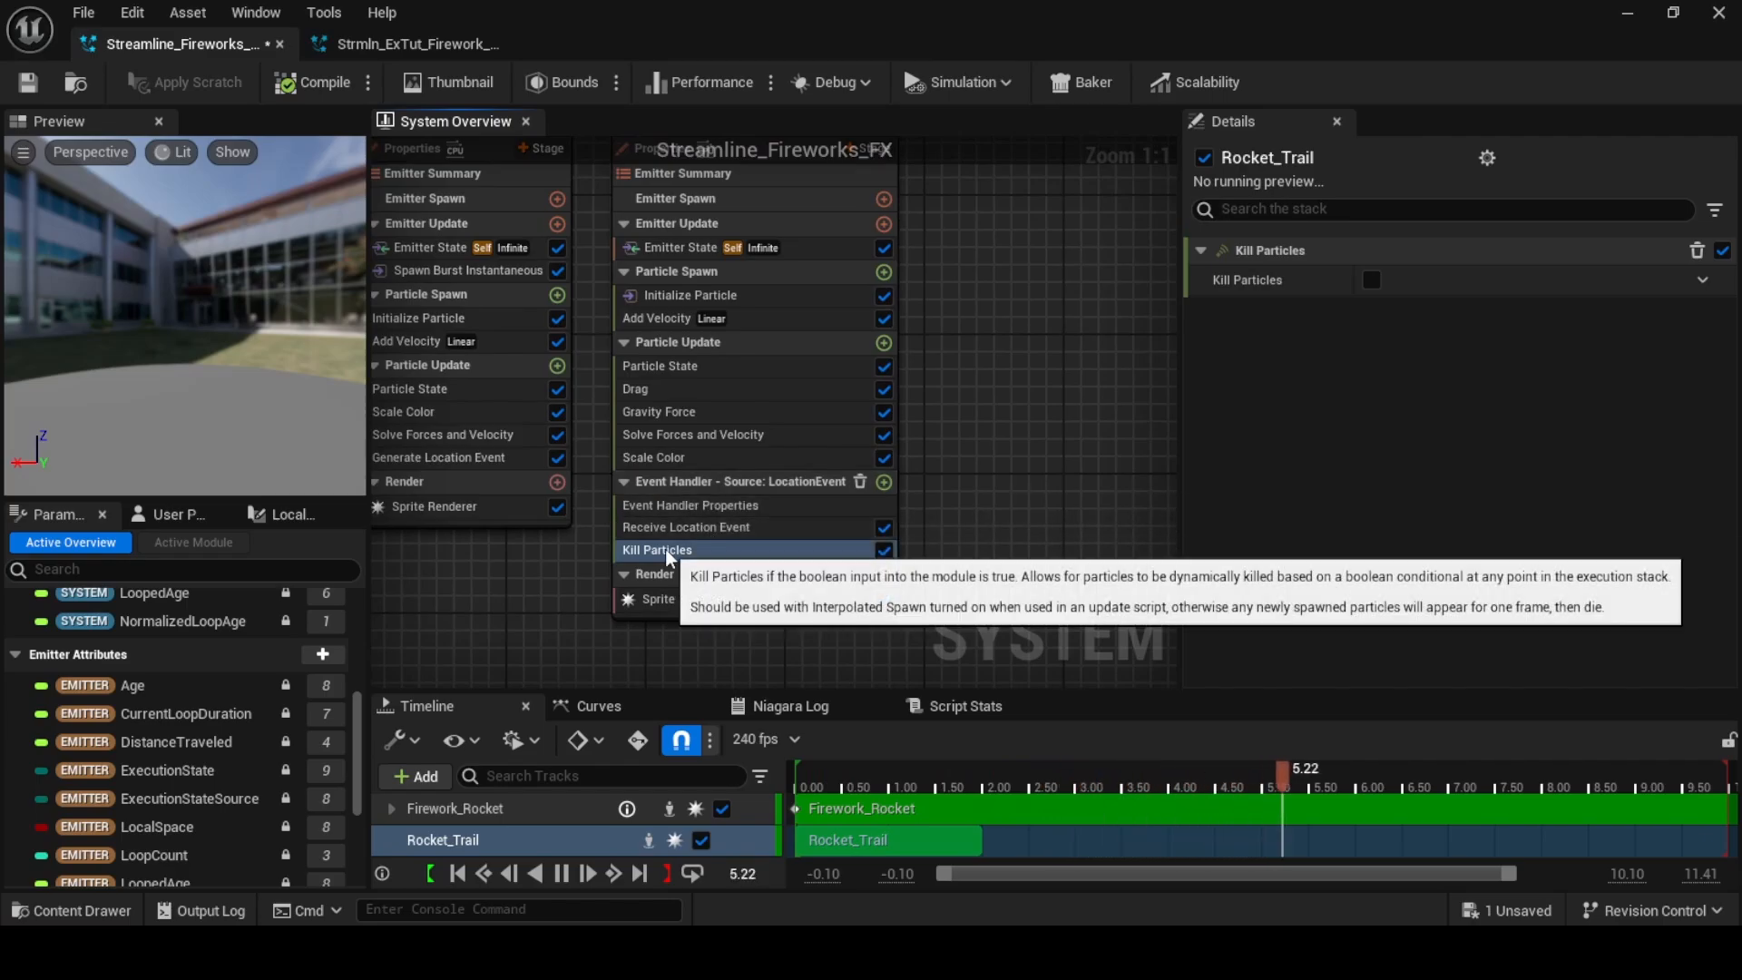
pyautogui.click(1702, 280)
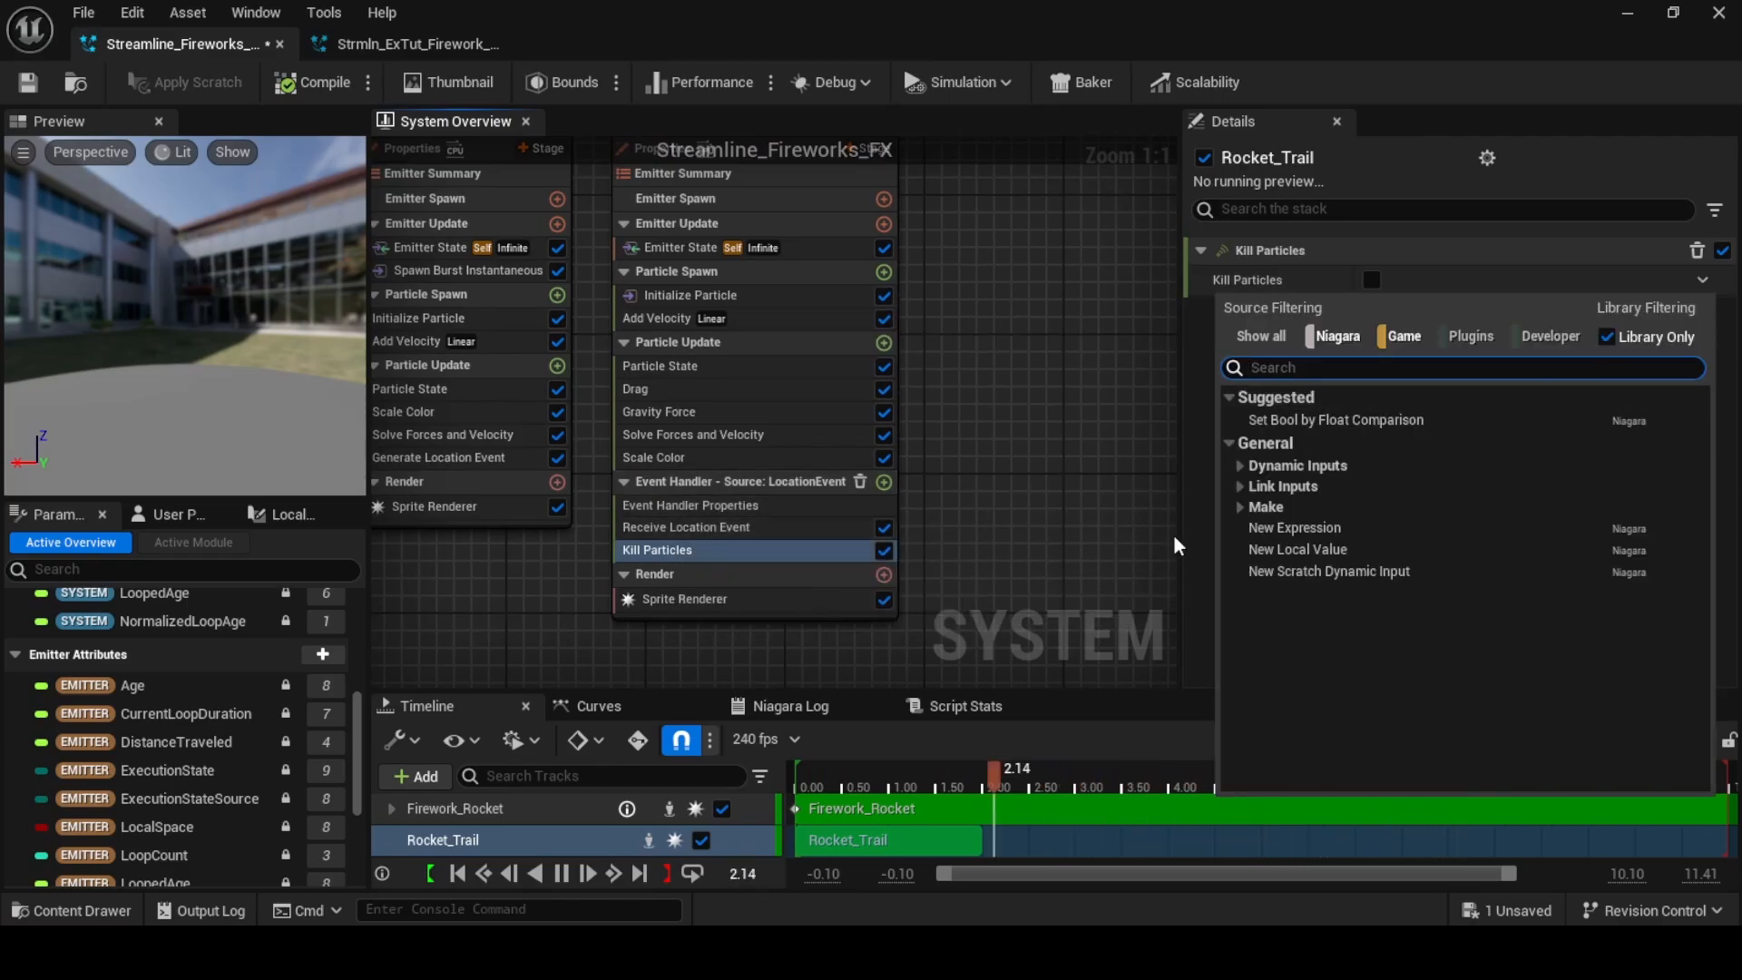
pyautogui.click(1388, 420)
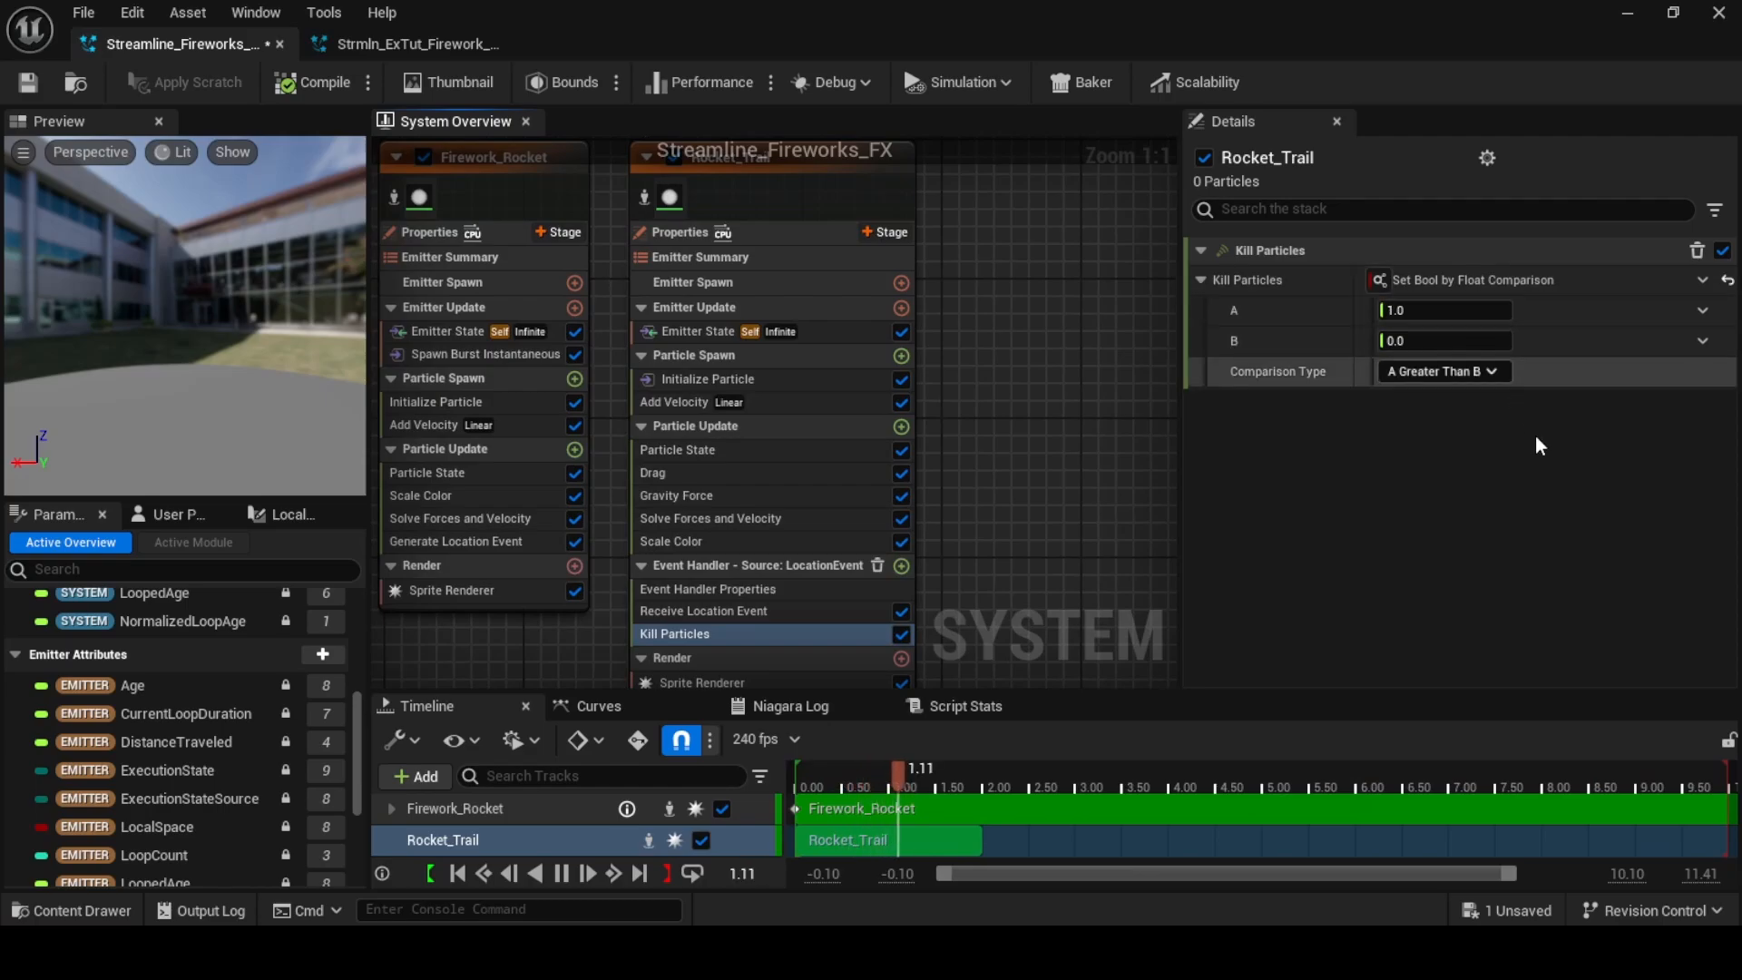
# Create a user-exposed float parameter named RocketTrailCutoff
pyautogui.scroll(6, 165, 748)
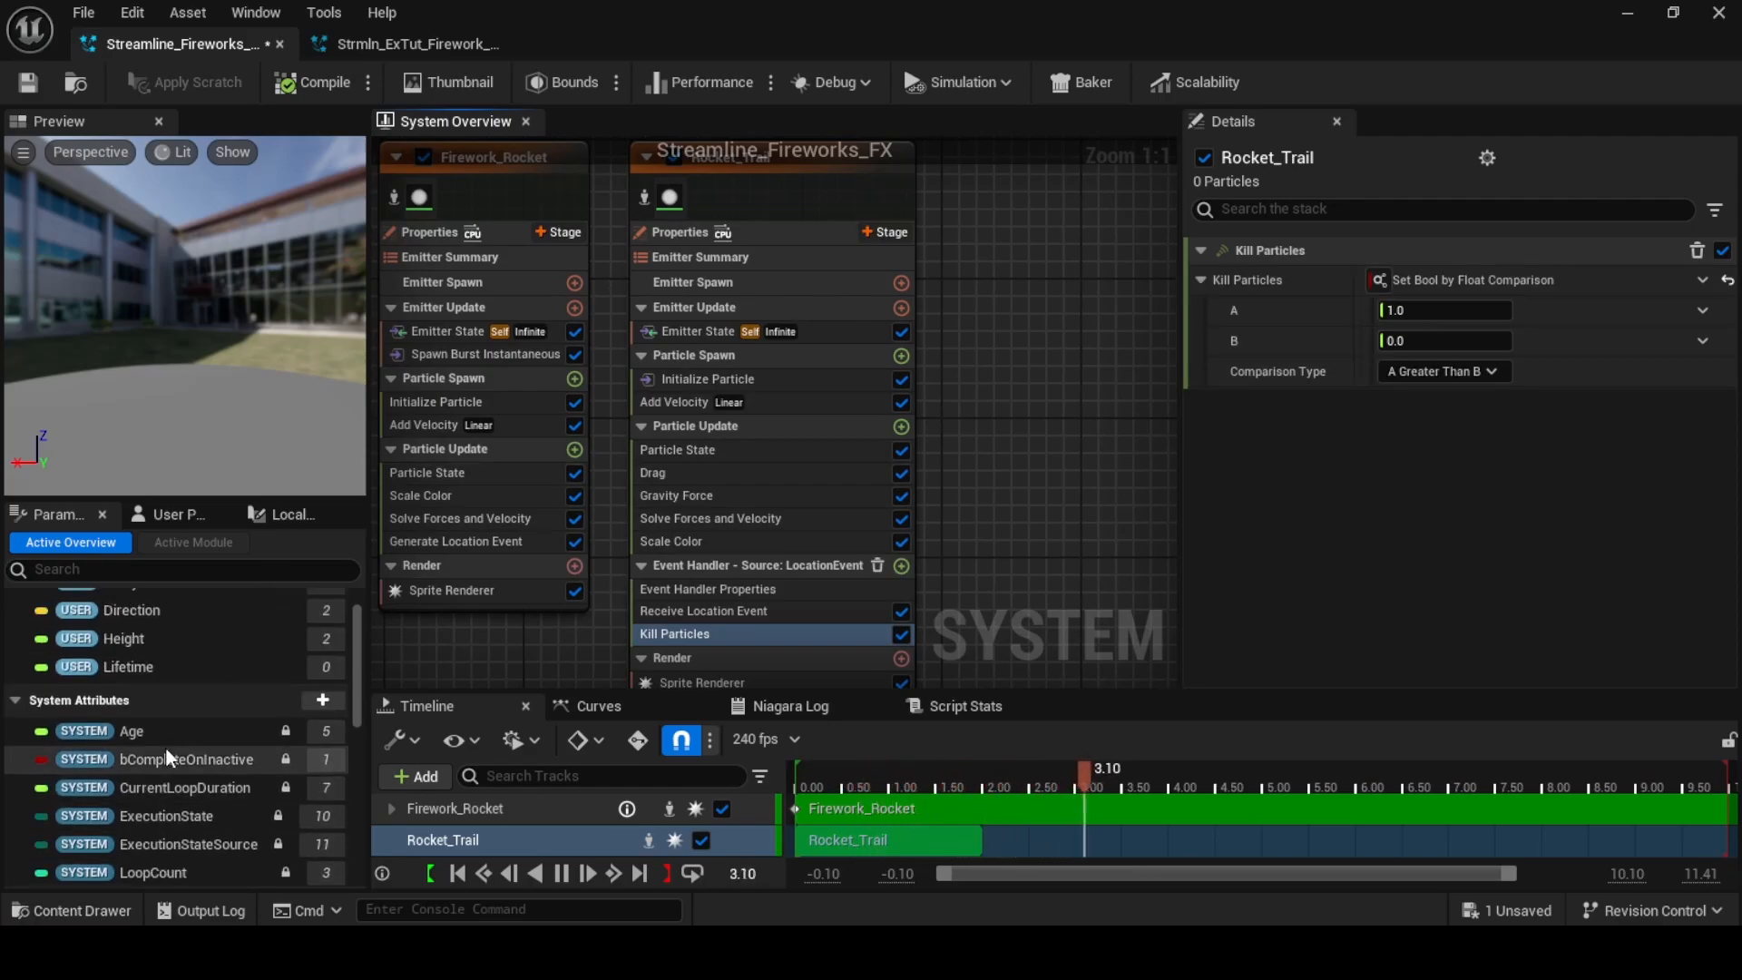
pyautogui.click(16, 755)
pyautogui.click(15, 791)
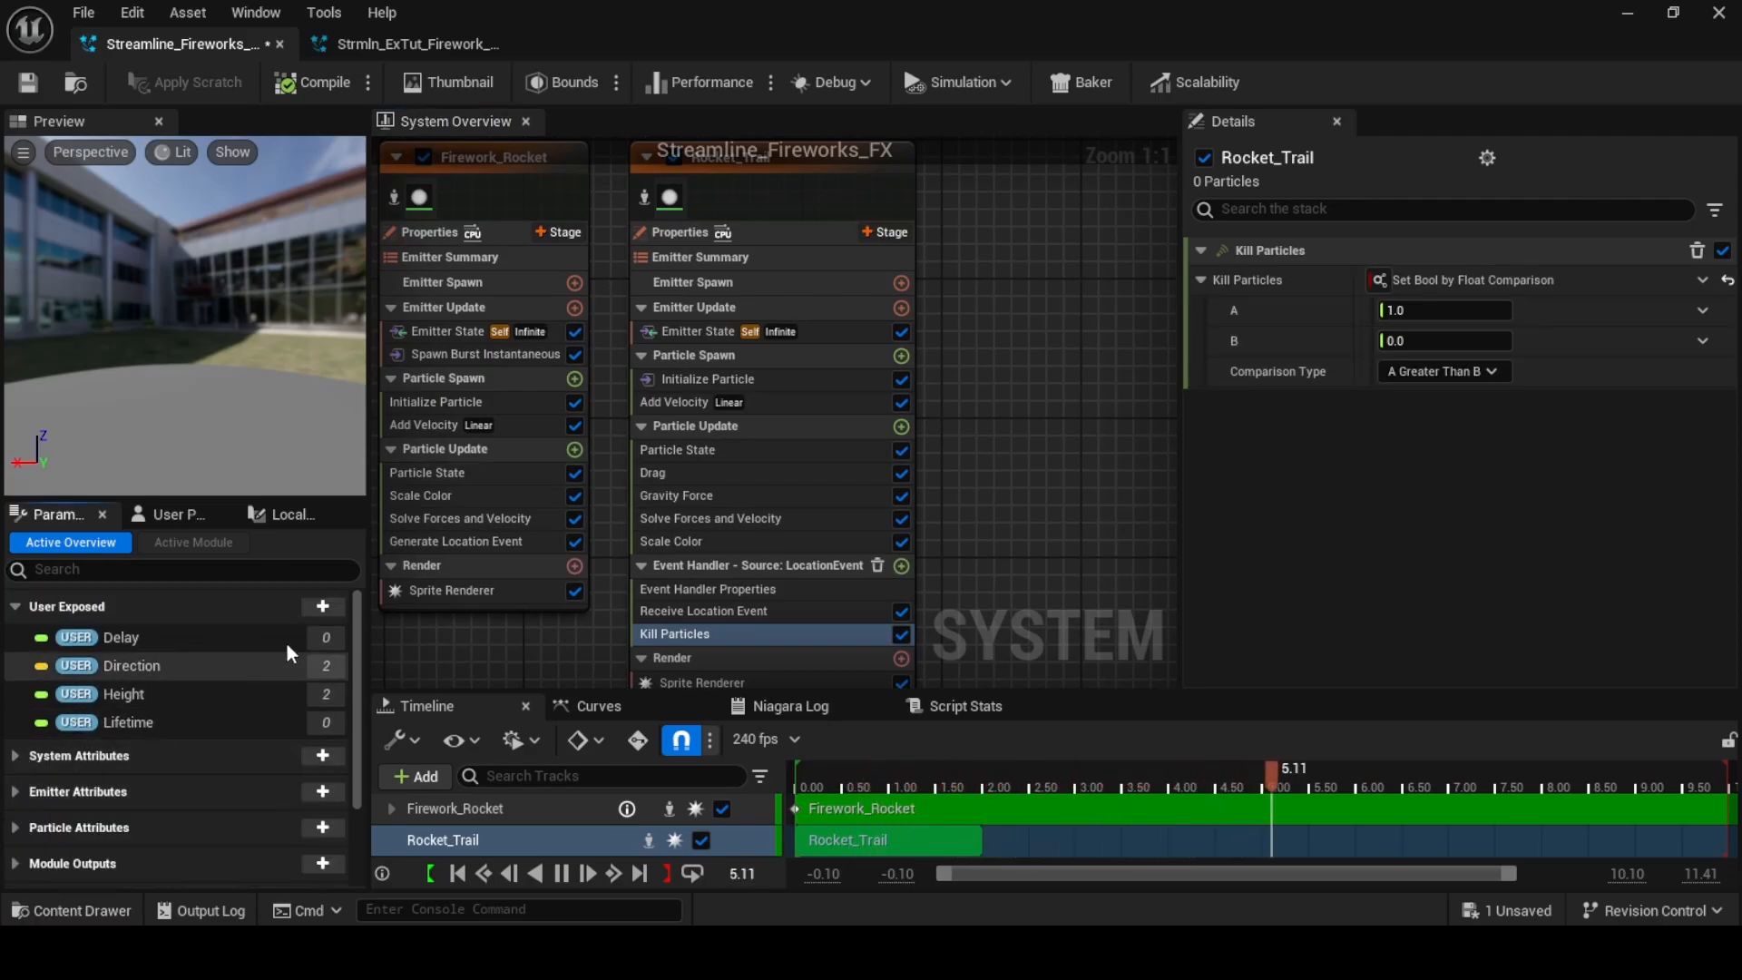
pyautogui.click(322, 606)
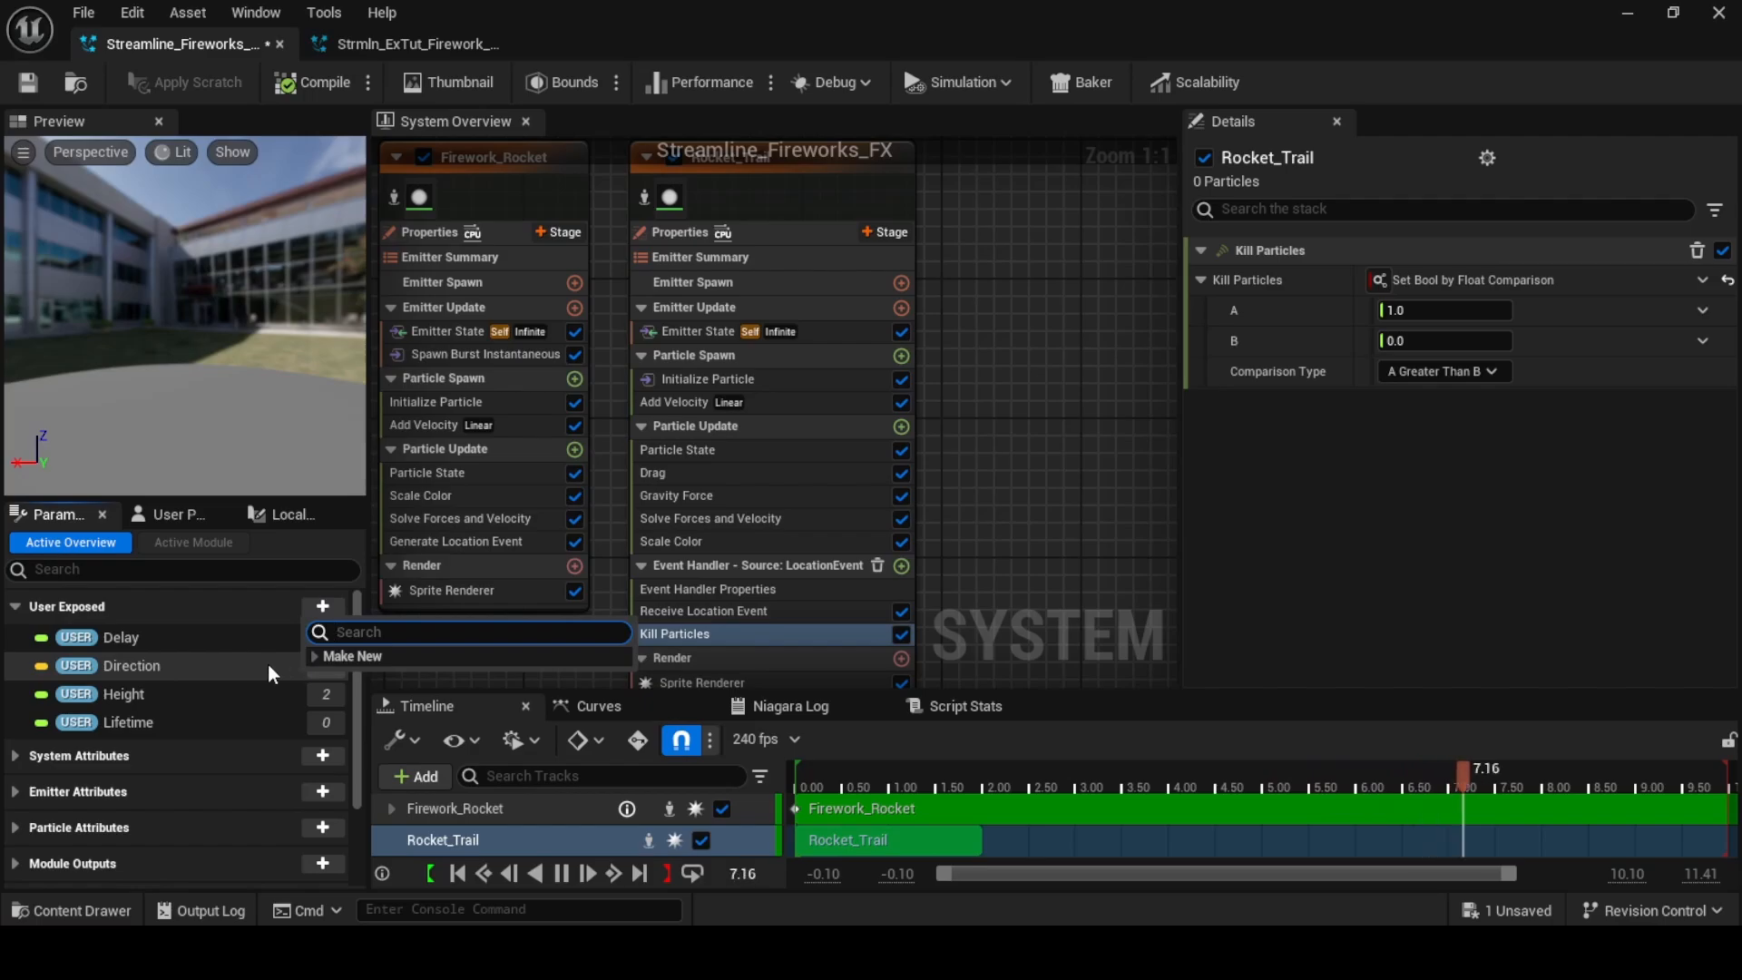
pyautogui.write('float')
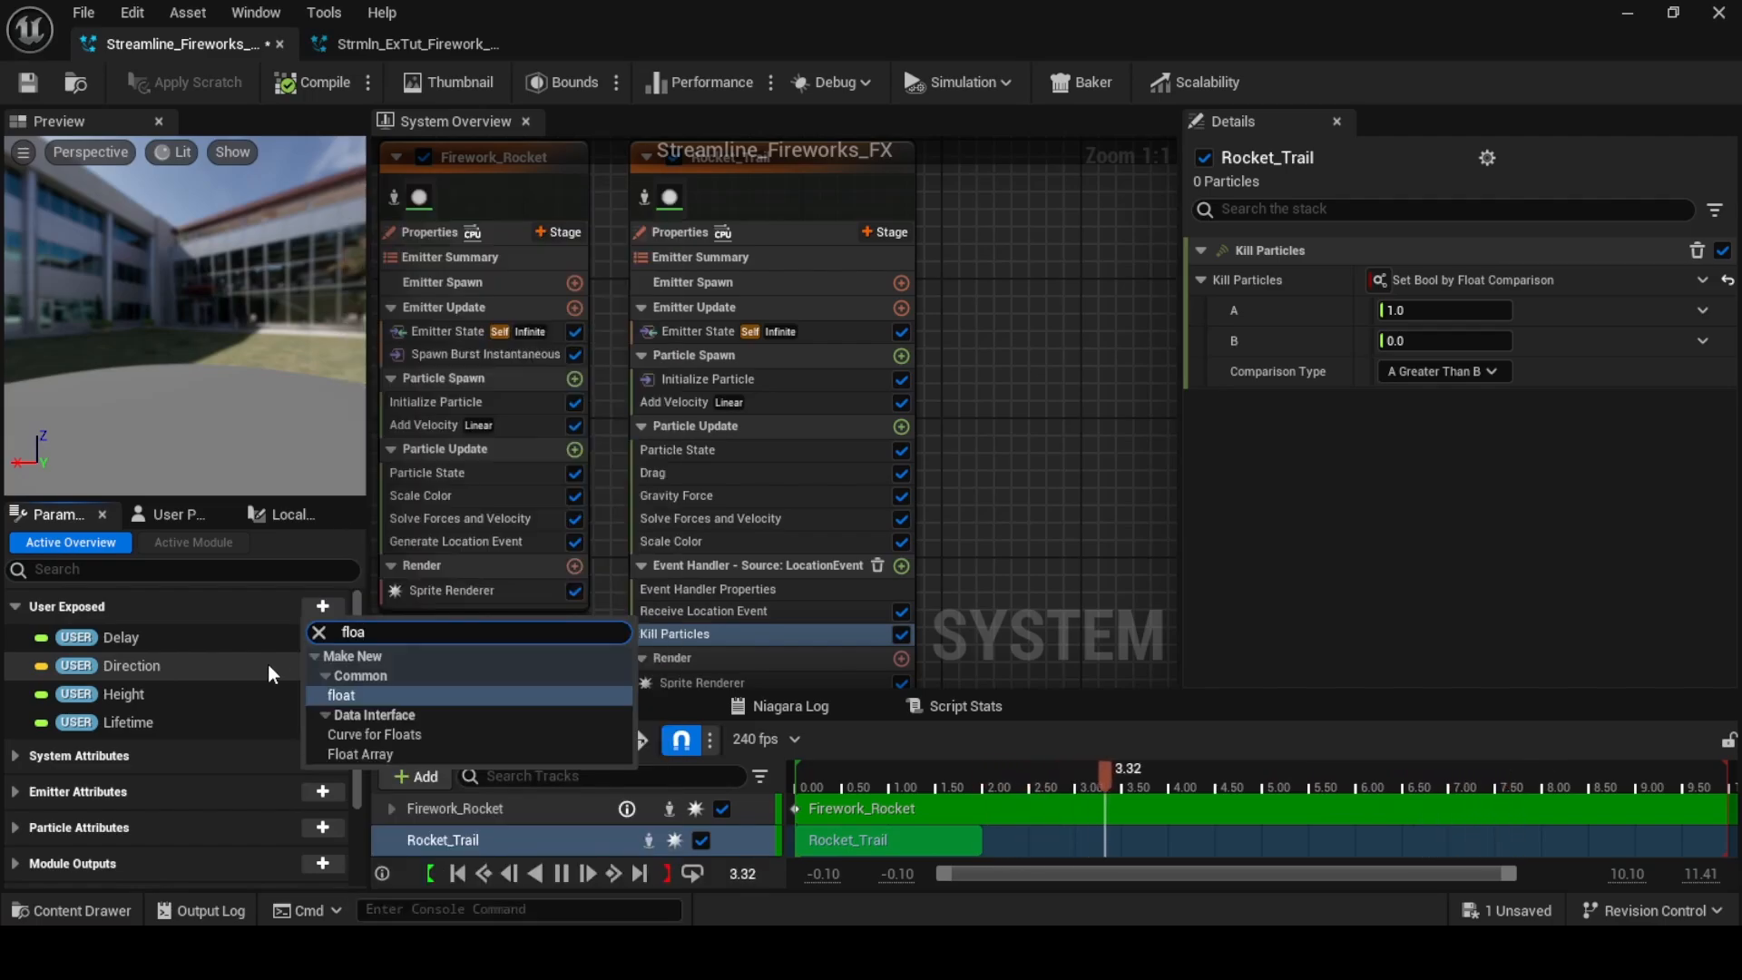
pyautogui.click(345, 687)
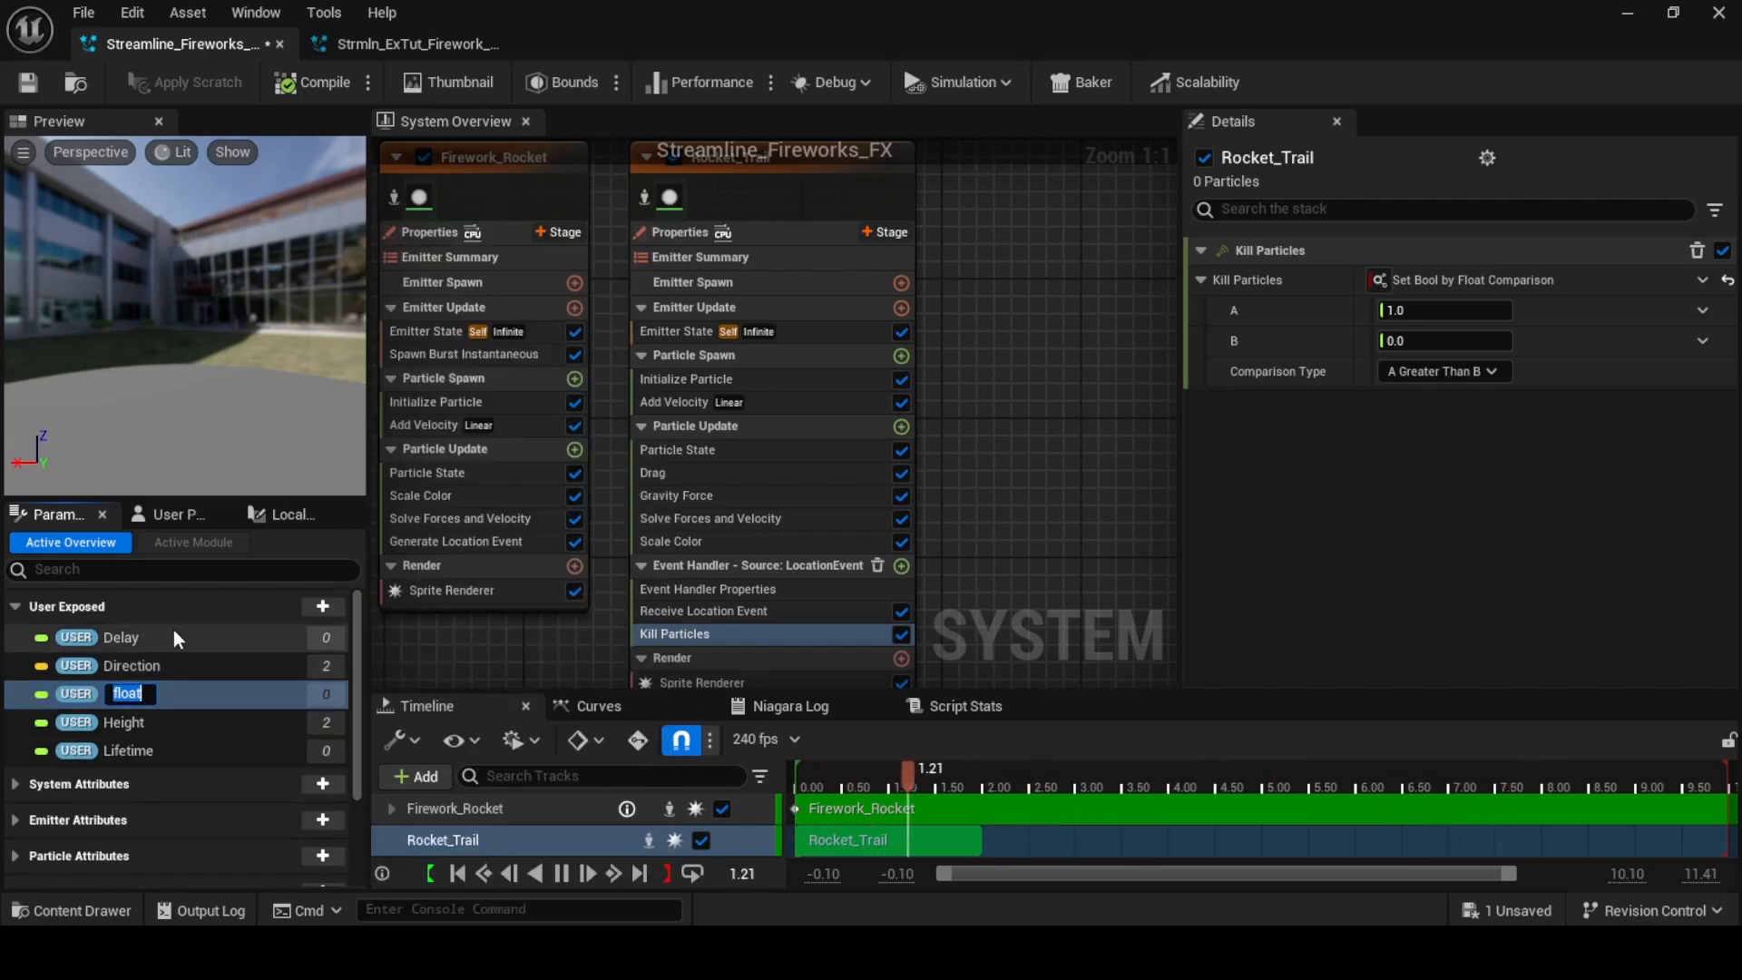
pyautogui.write('RocketT')
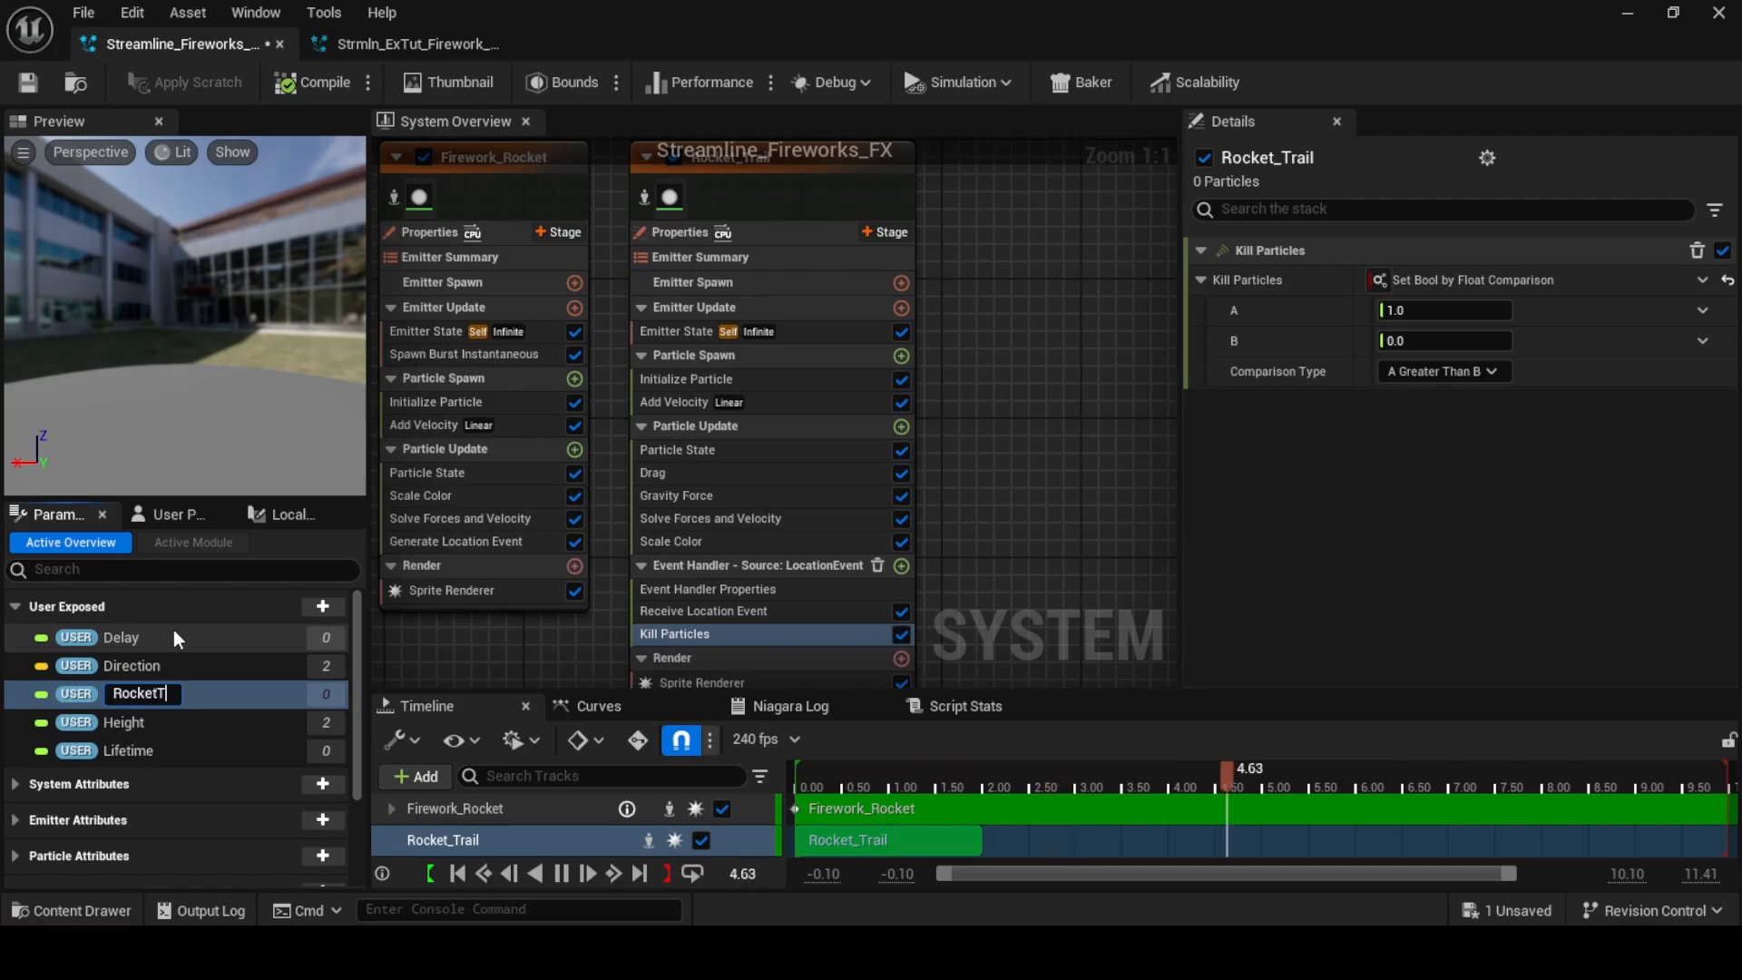
pyautogui.write('railCutoff')
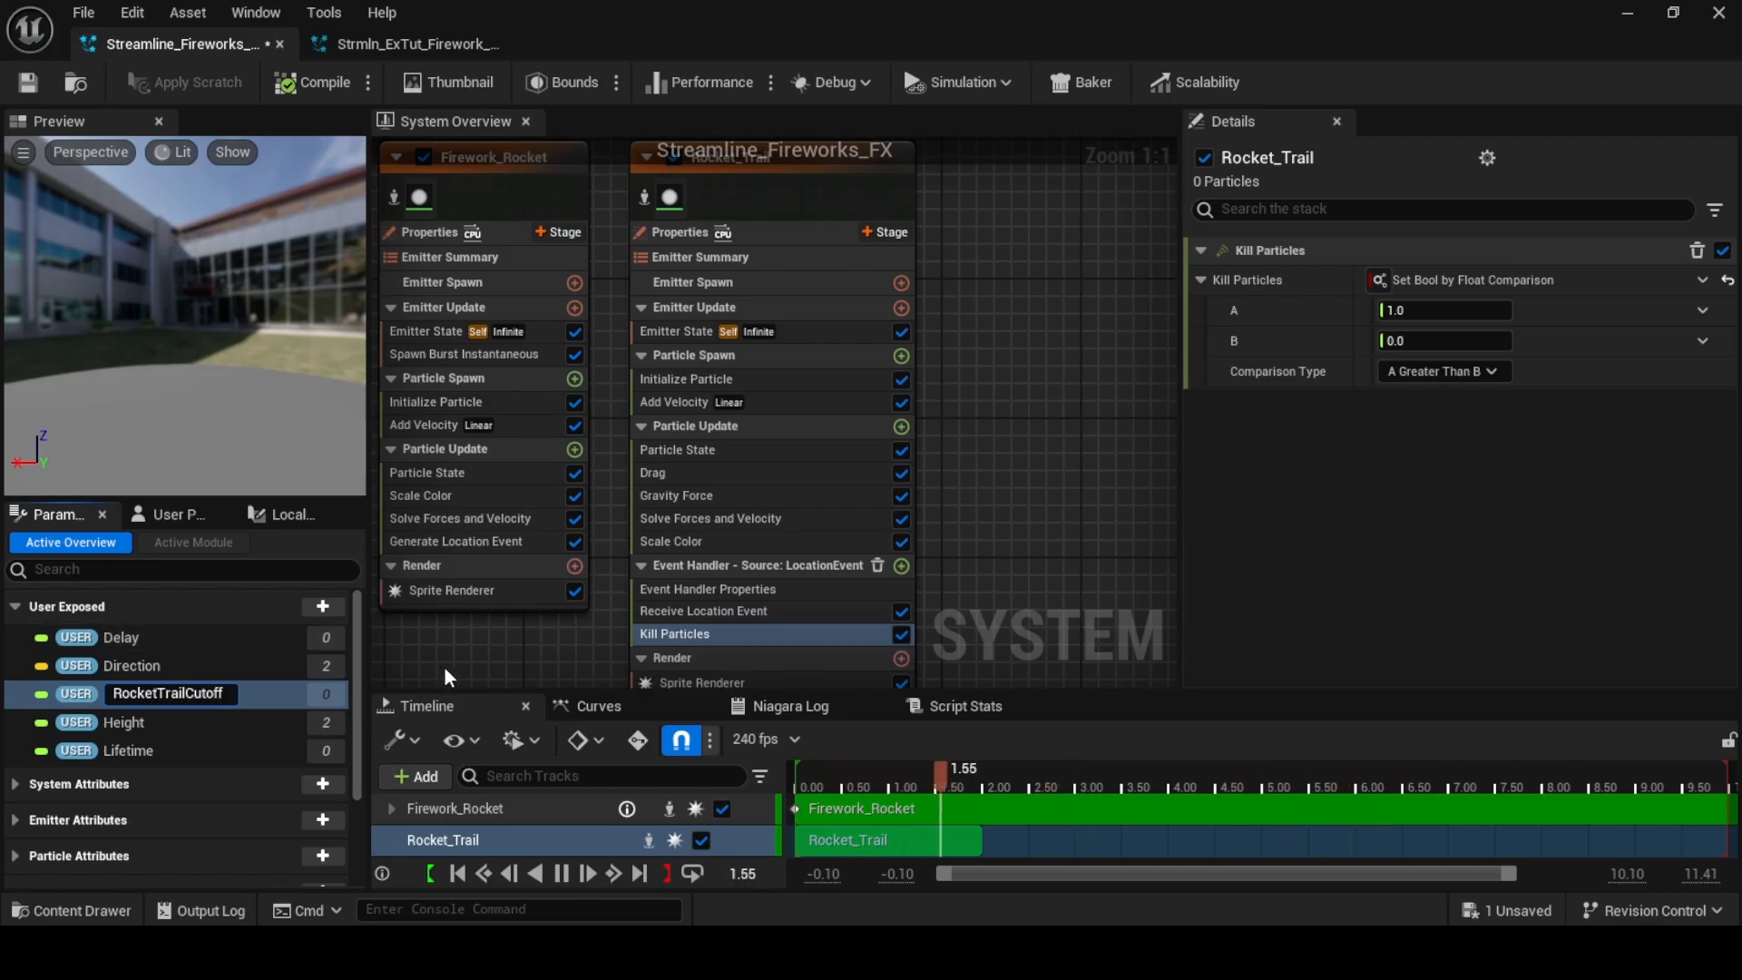
pyautogui.press('Return')
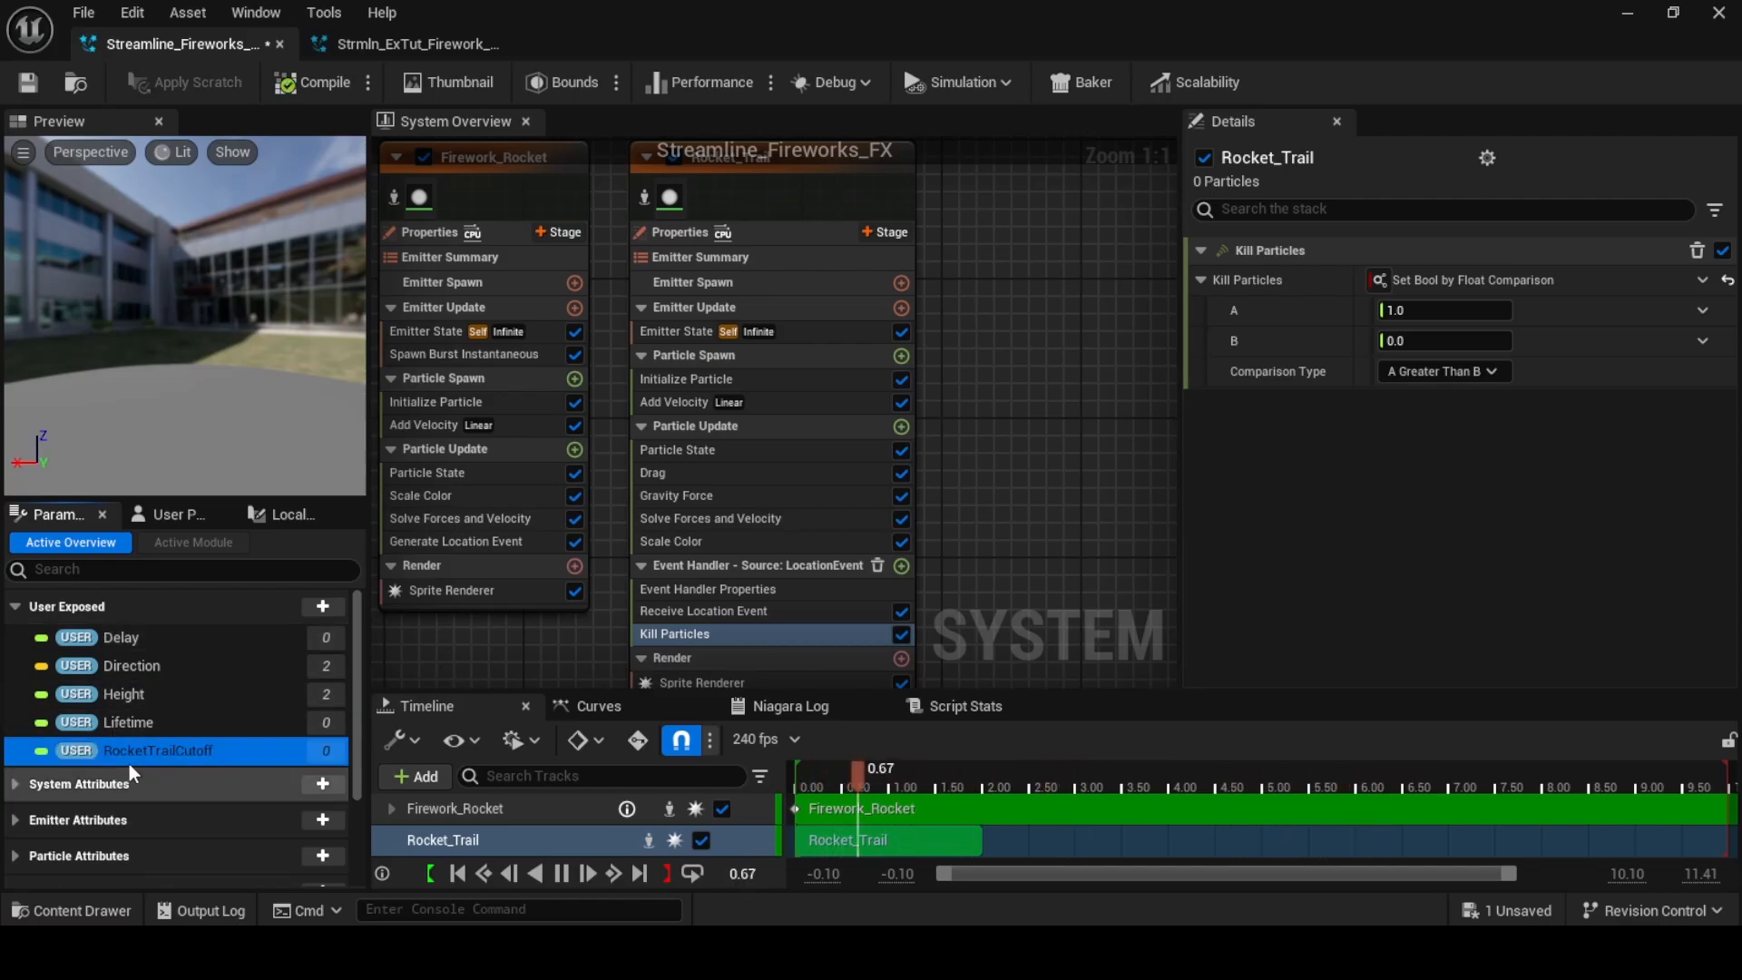
# Link comparison input A to the user parameter RocketTrailCutoff and input B to the emitter's NormalizedLoopAge
pyautogui.moveTo(127, 754); pyautogui.dragTo(1463, 309)
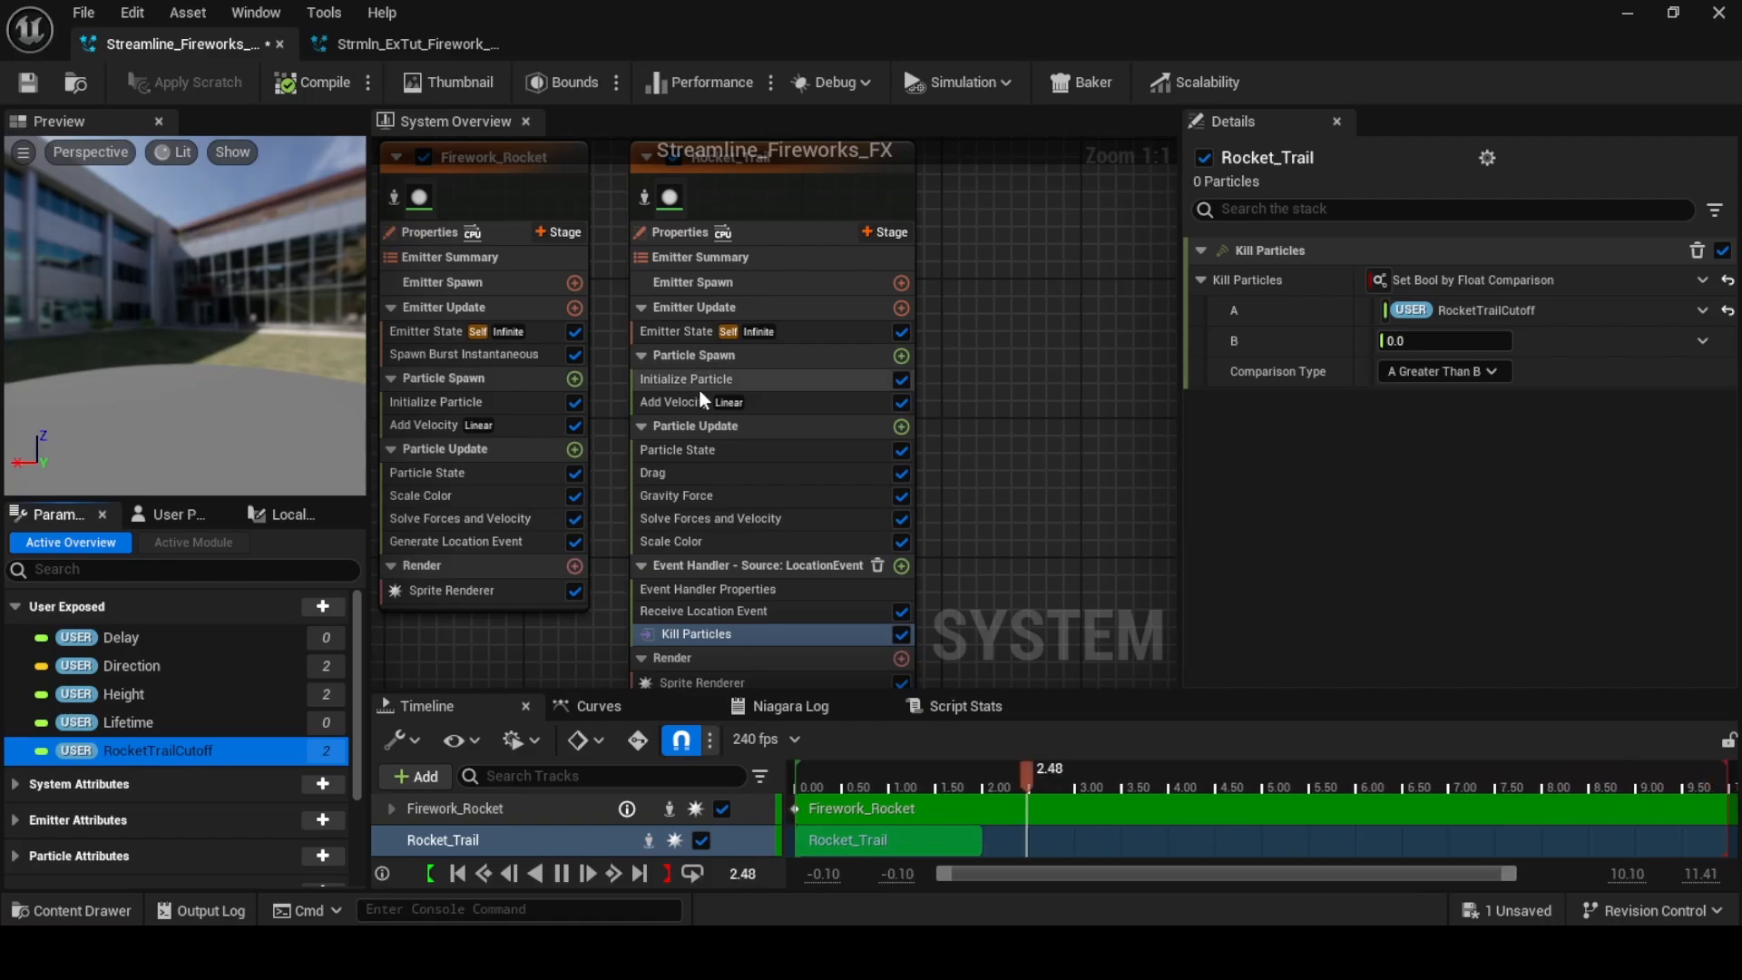
pyautogui.click(15, 820)
pyautogui.scroll(-5, 145, 825)
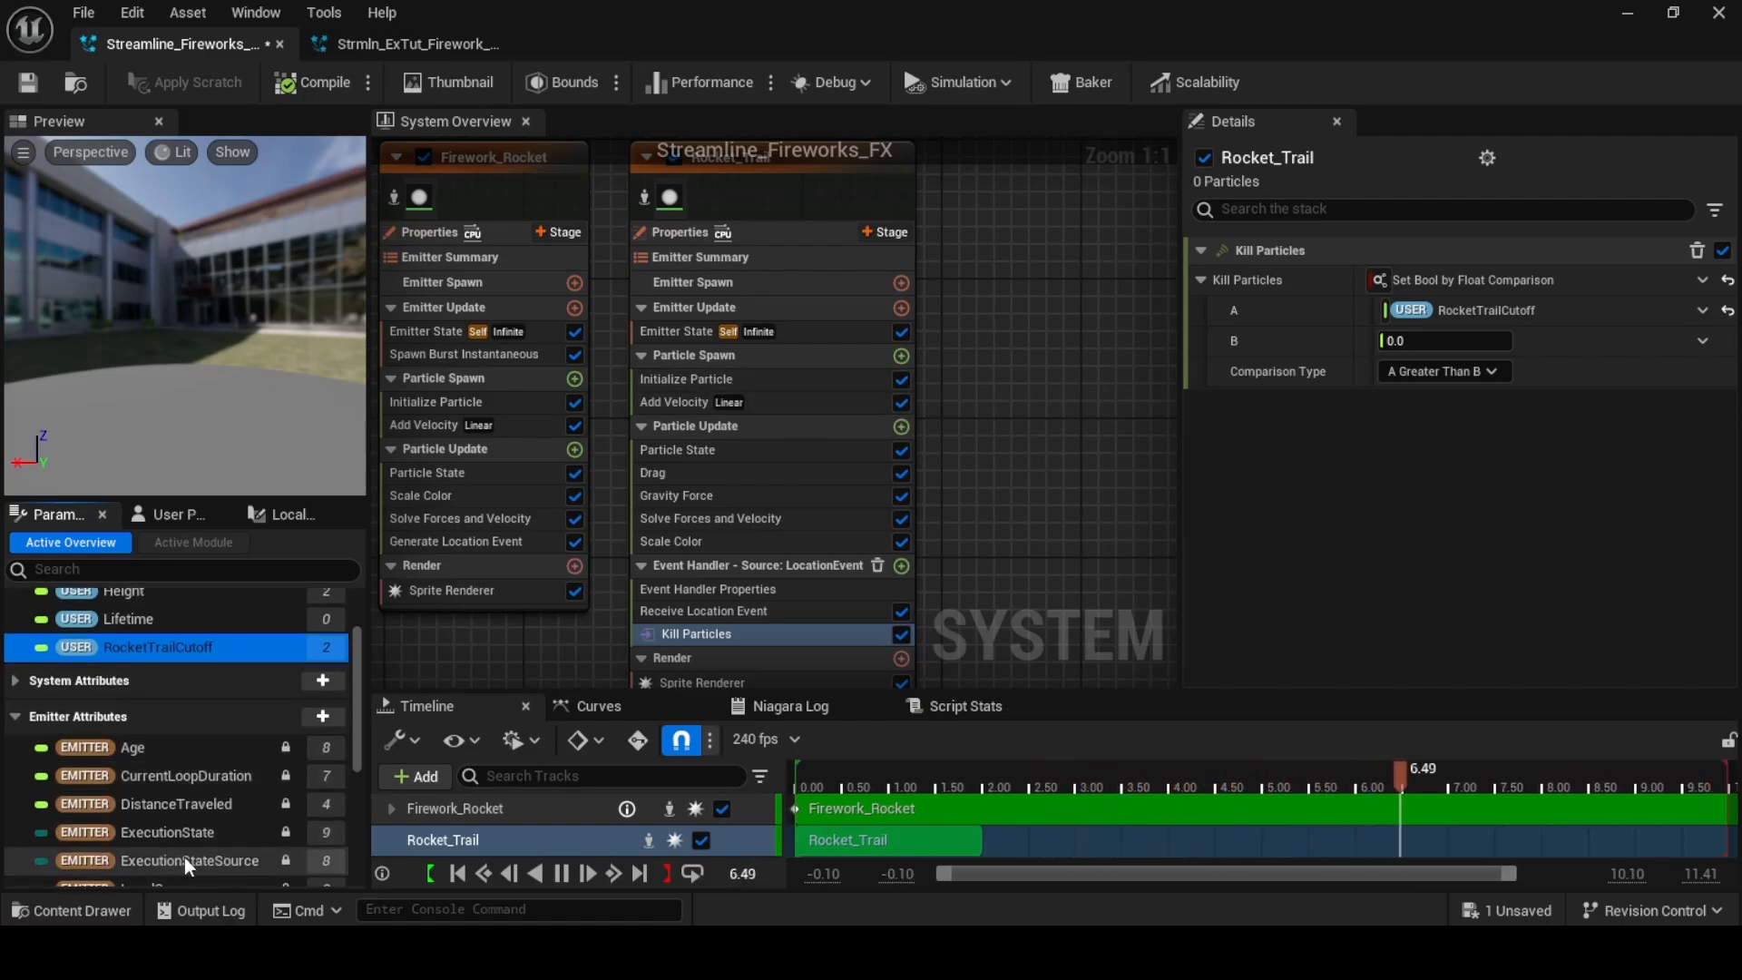
pyautogui.scroll(-2, 172, 857)
pyautogui.moveTo(182, 863); pyautogui.dragTo(1431, 343)
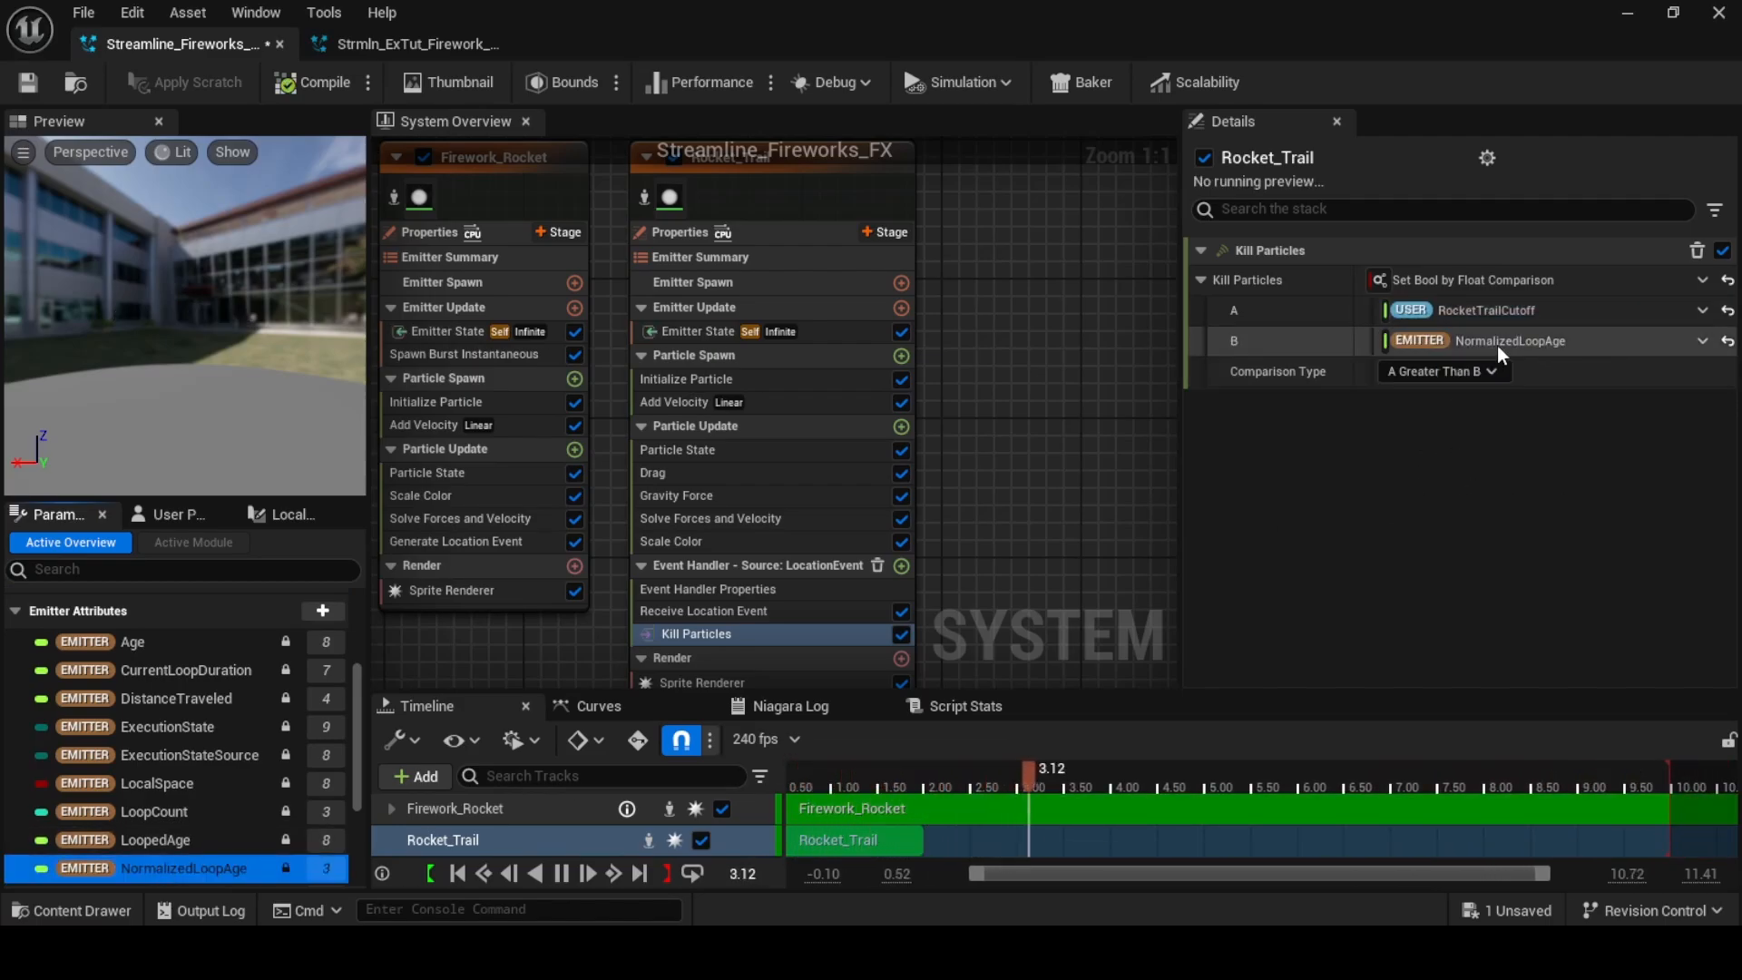
# Set the Kill Particles comparison type to A Less Than Or Equal To B
pyautogui.click(1486, 372)
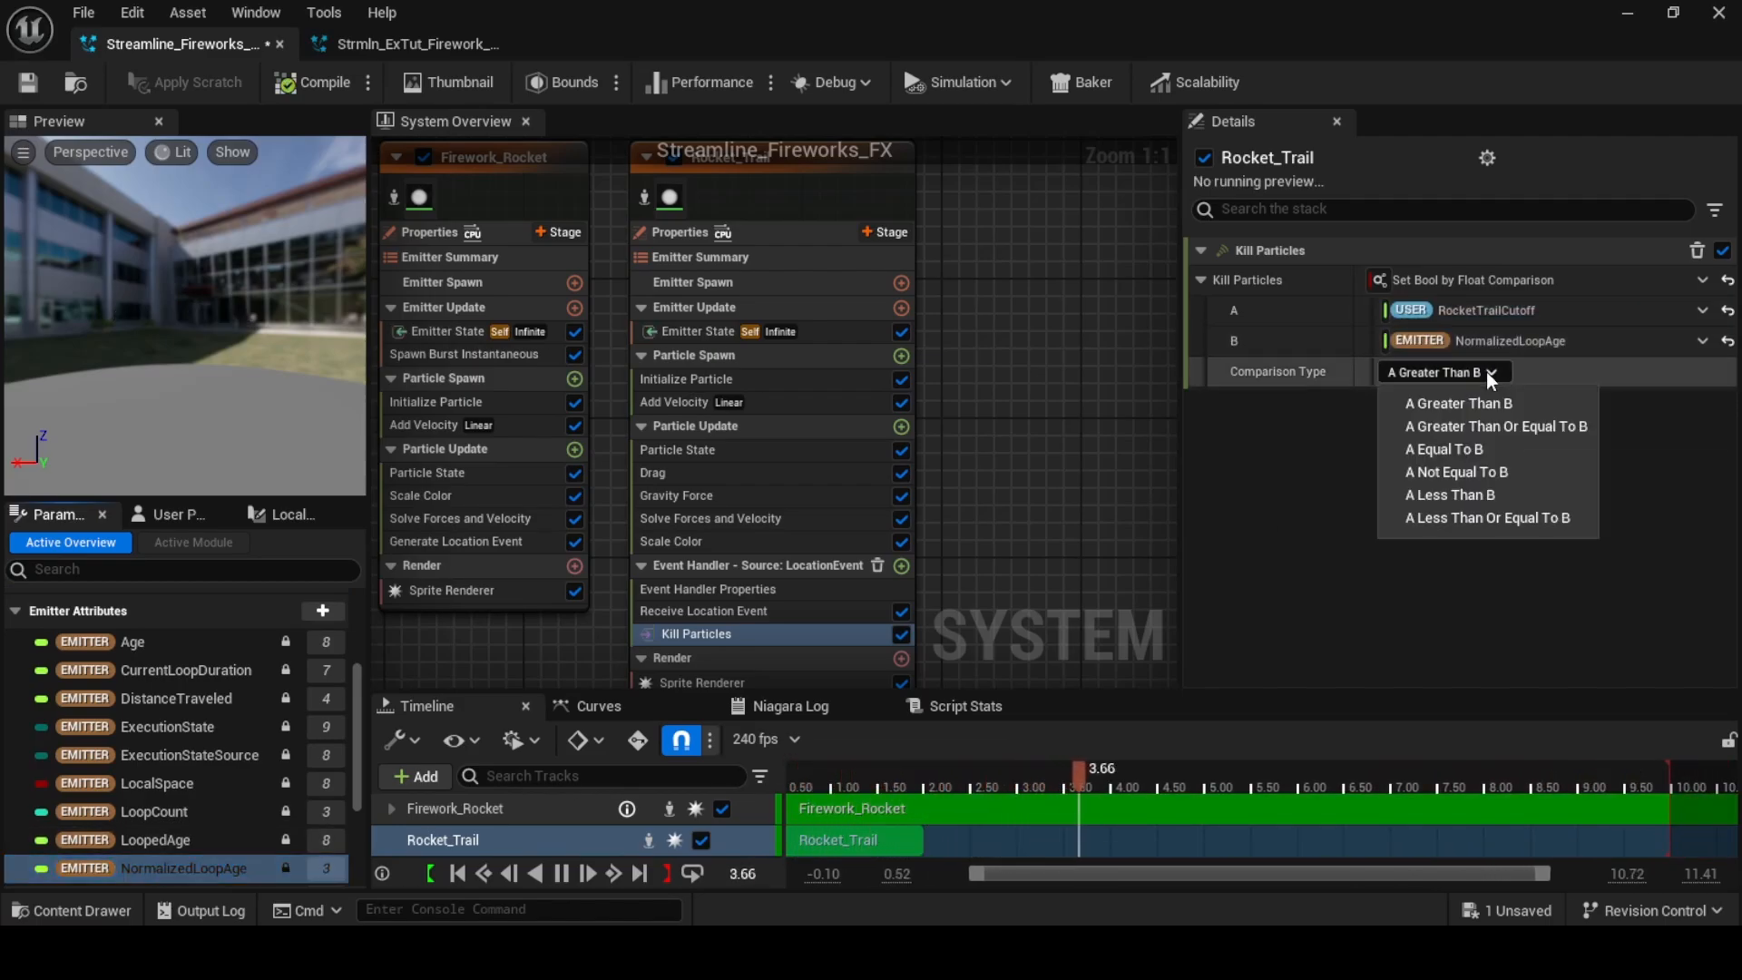
pyautogui.click(1491, 521)
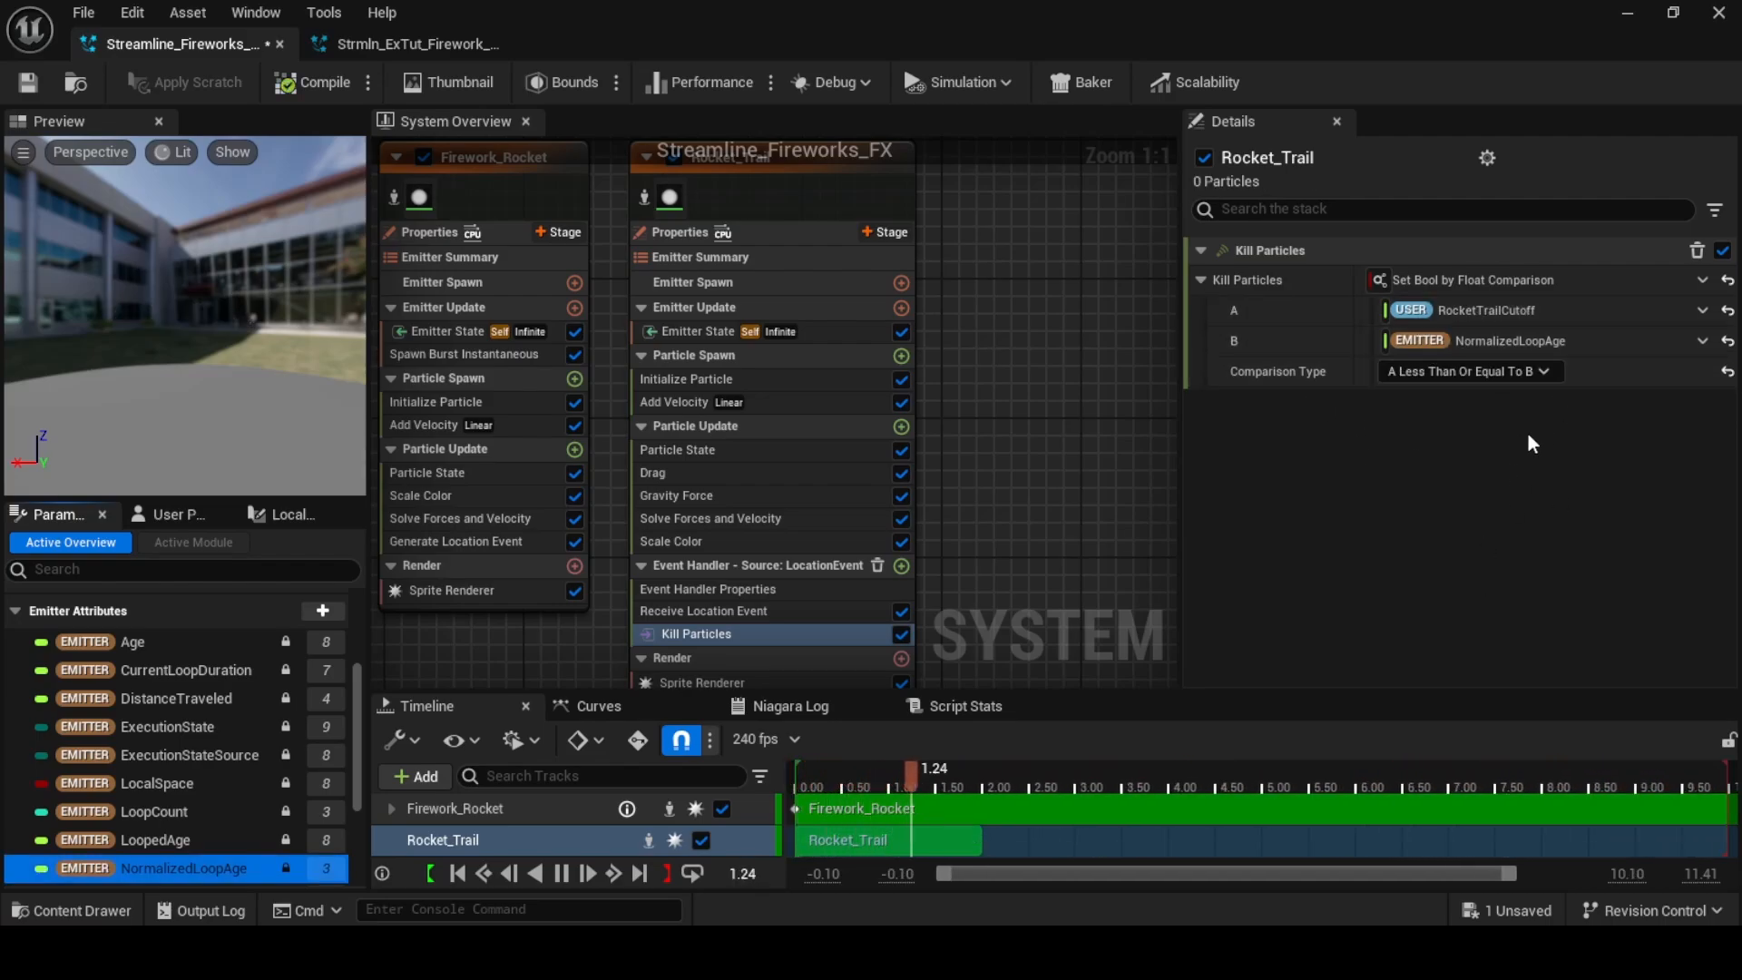
# In Rocket_Trail's Initialize Particle, link divisor B of the Height Divide Float to the emitter's NormalizedLoopAge instead of LoopedAge
pyautogui.click(784, 380)
pyautogui.scroll(-4, 1306, 503)
pyautogui.scroll(-5, 1313, 503)
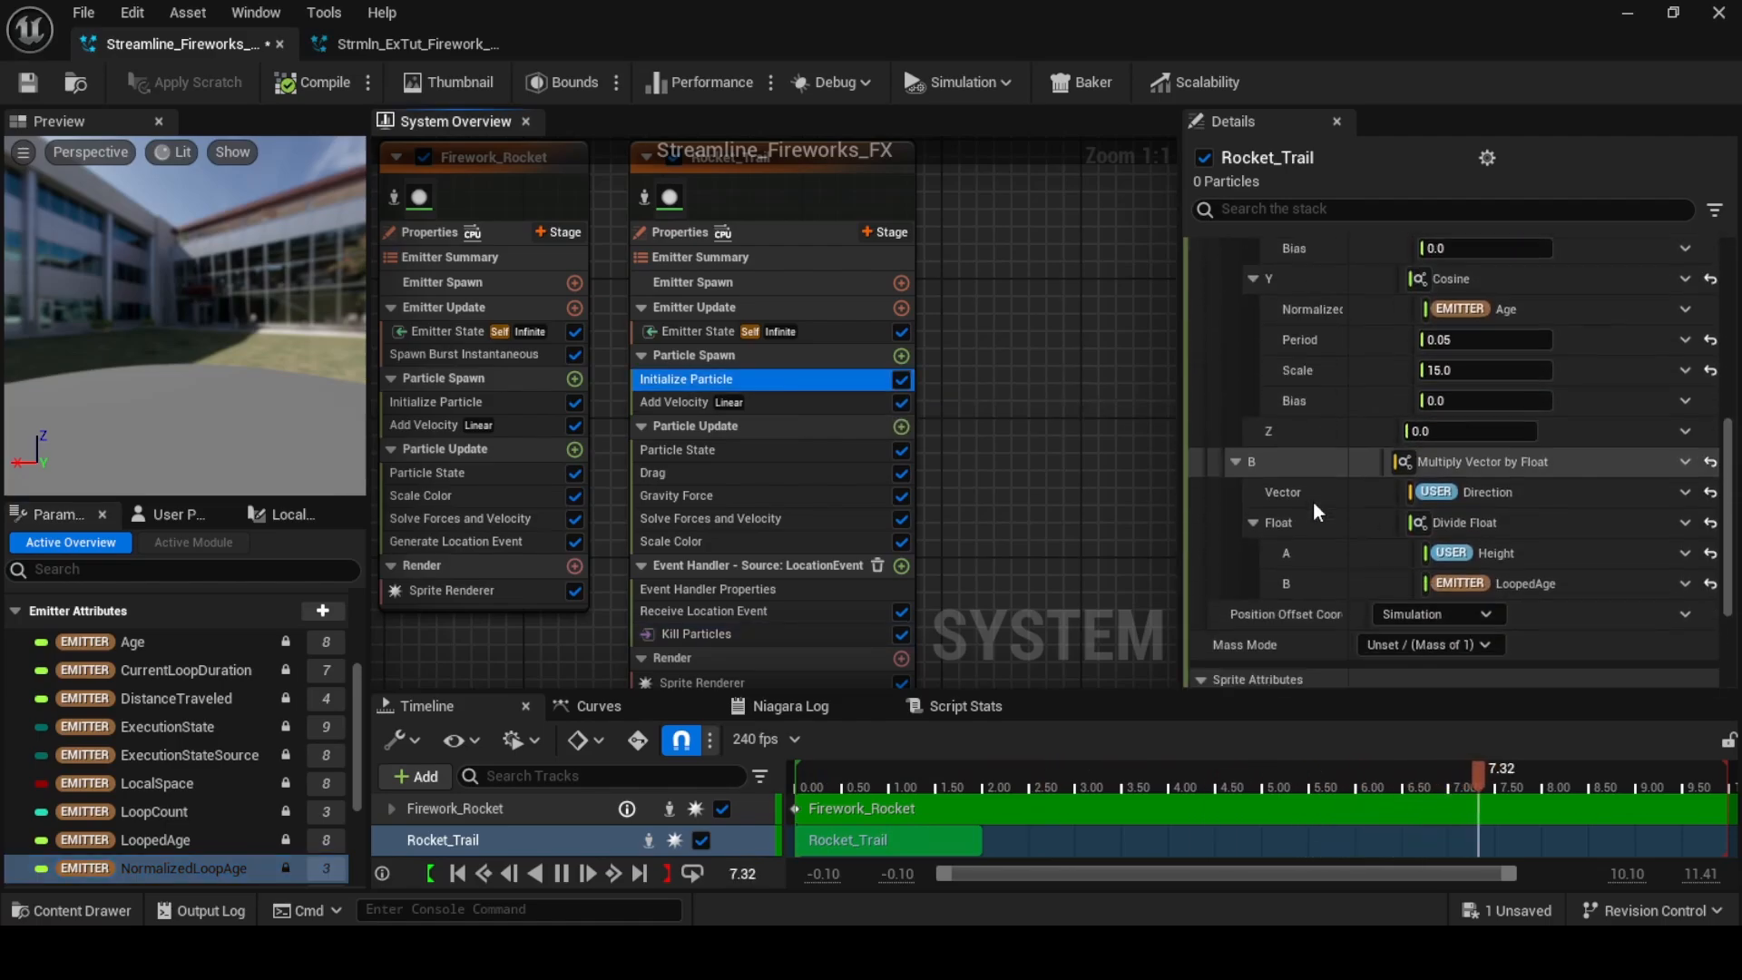
pyautogui.click(151, 872)
pyautogui.moveTo(150, 873); pyautogui.dragTo(1506, 510)
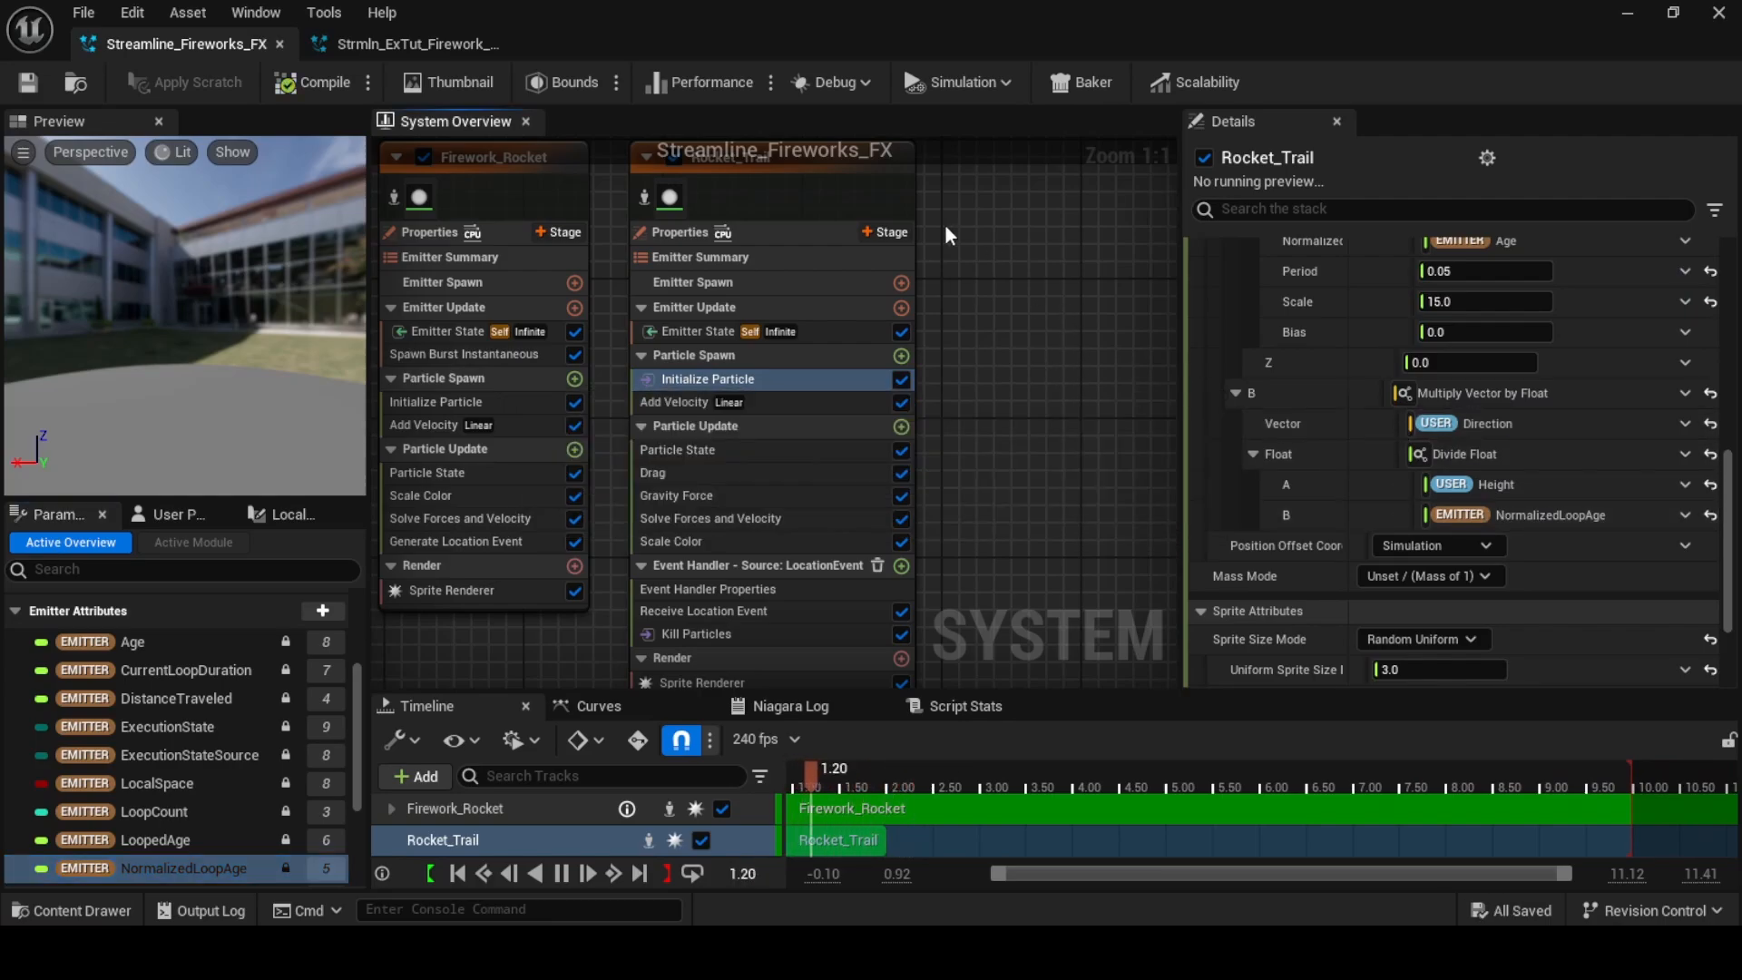
# Close the example system and, in the Strmln_Tutorial level, preview Streamline_Spline_Emitter's Emitter component with RocketTrailCutoff at 1.0 and at 0.5
pyautogui.click(514, 43)
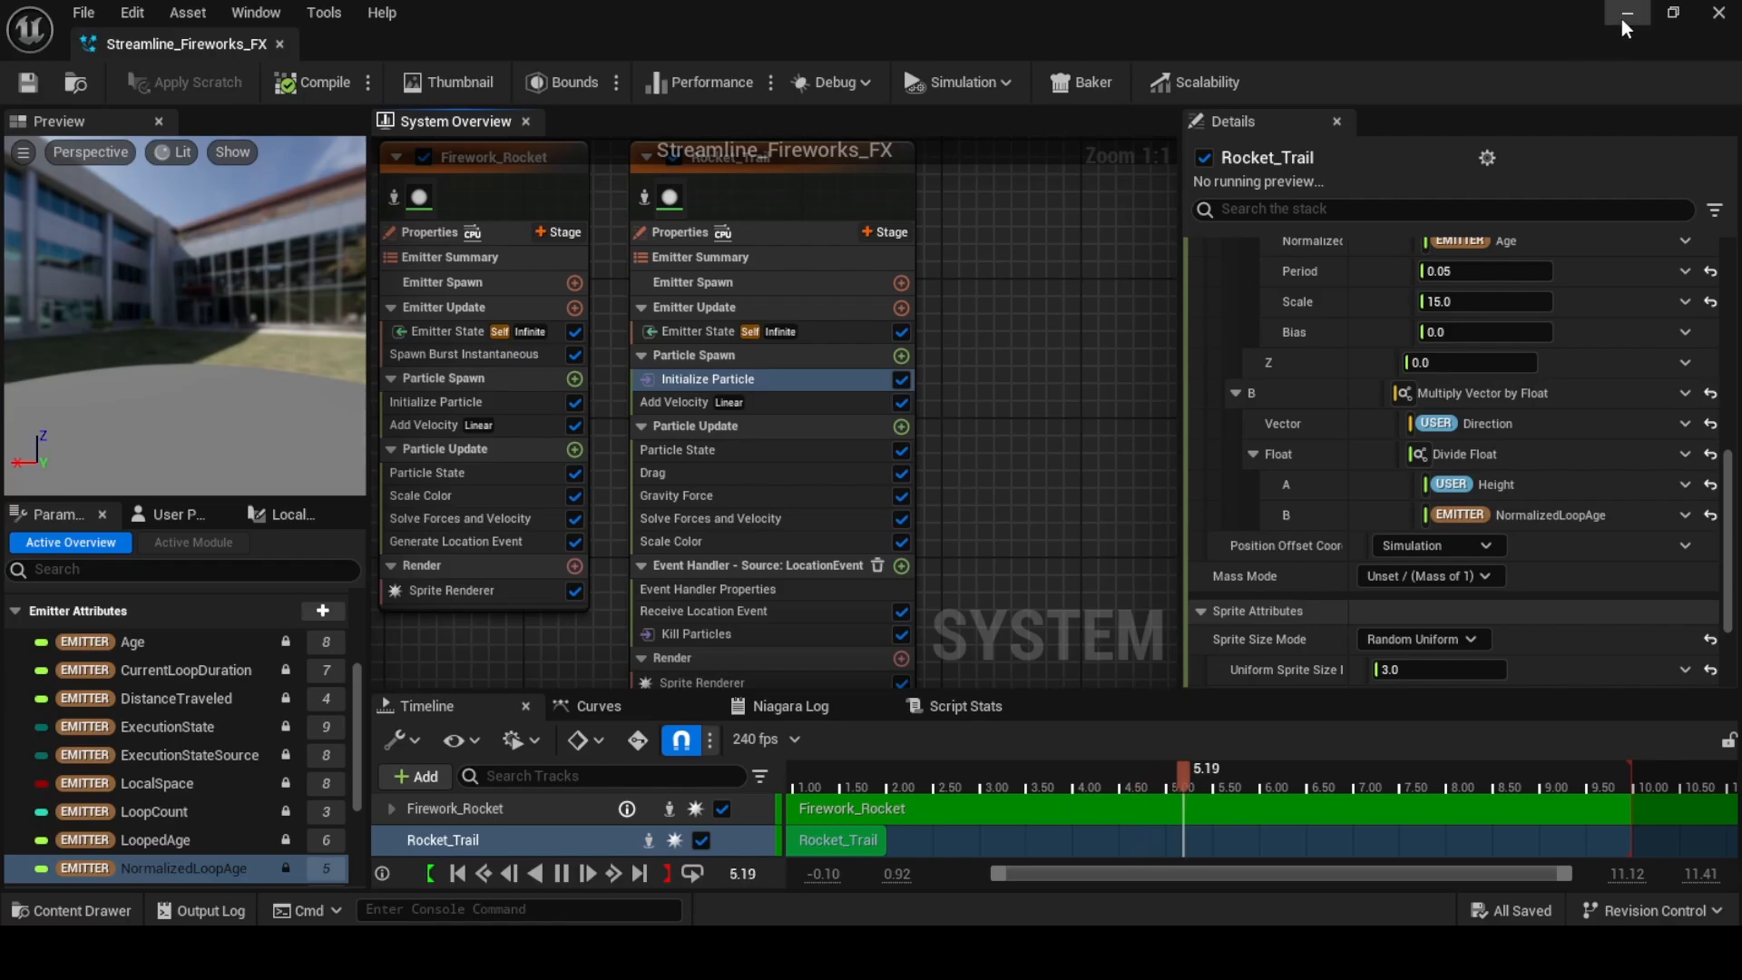
pyautogui.click(1621, 18)
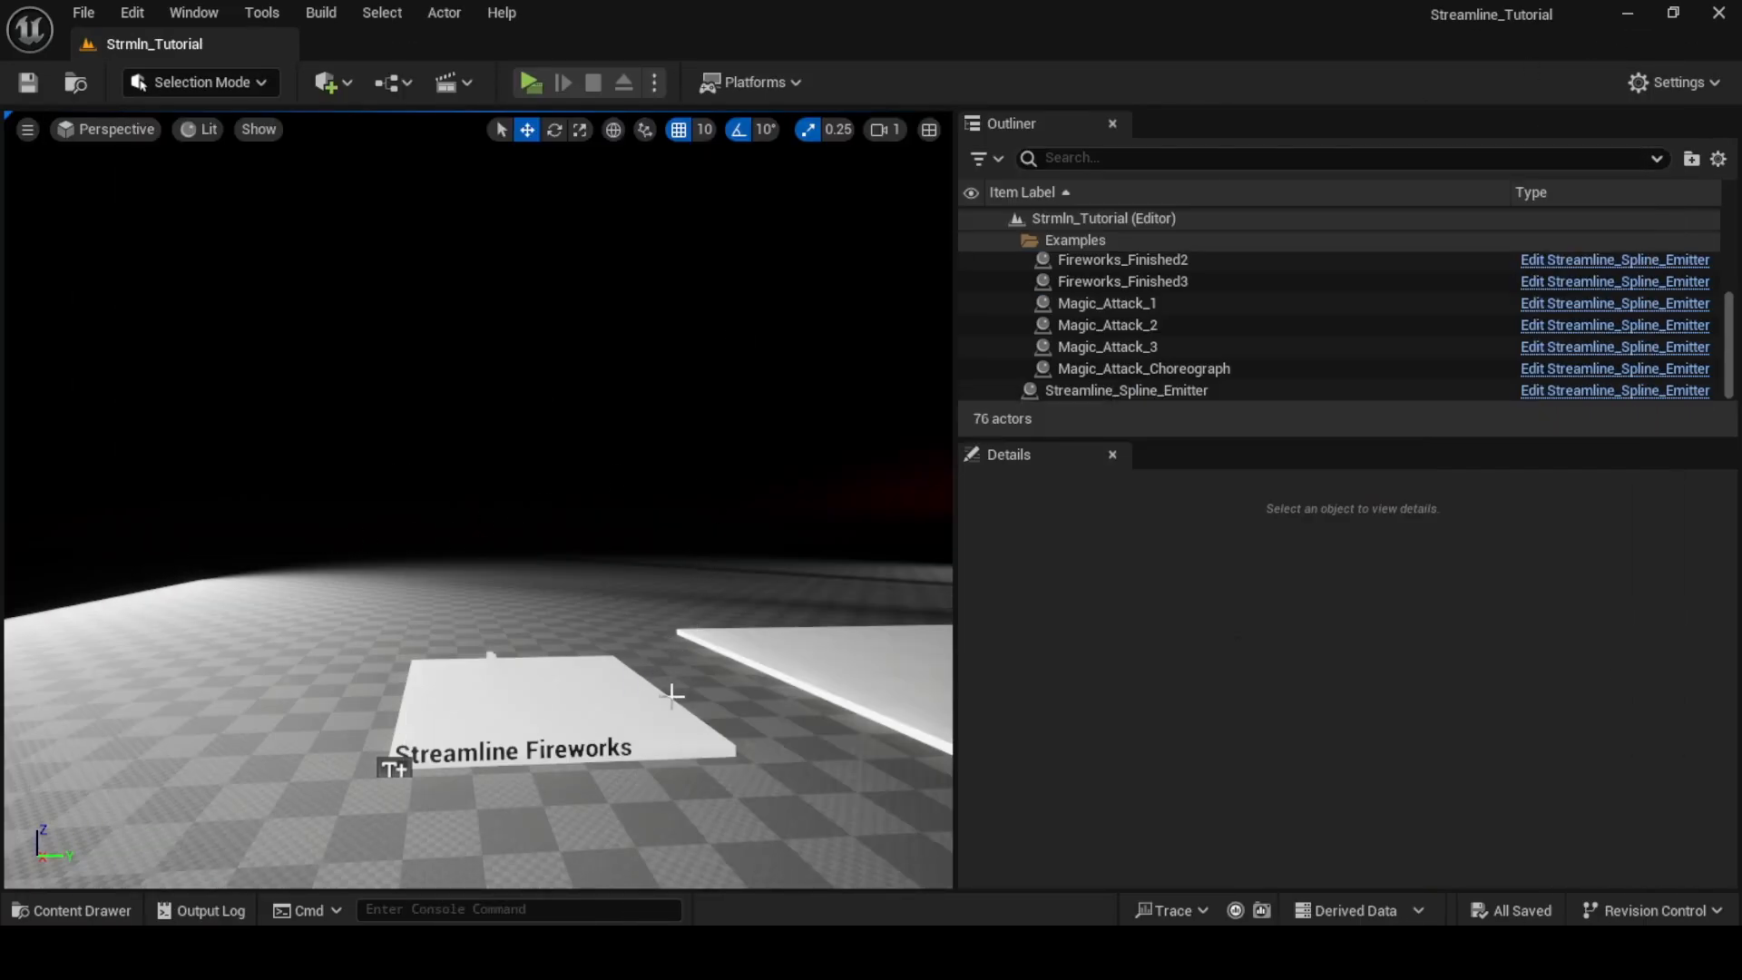
pyautogui.moveTo(672, 694); pyautogui.dragTo(776, 631, button='right')
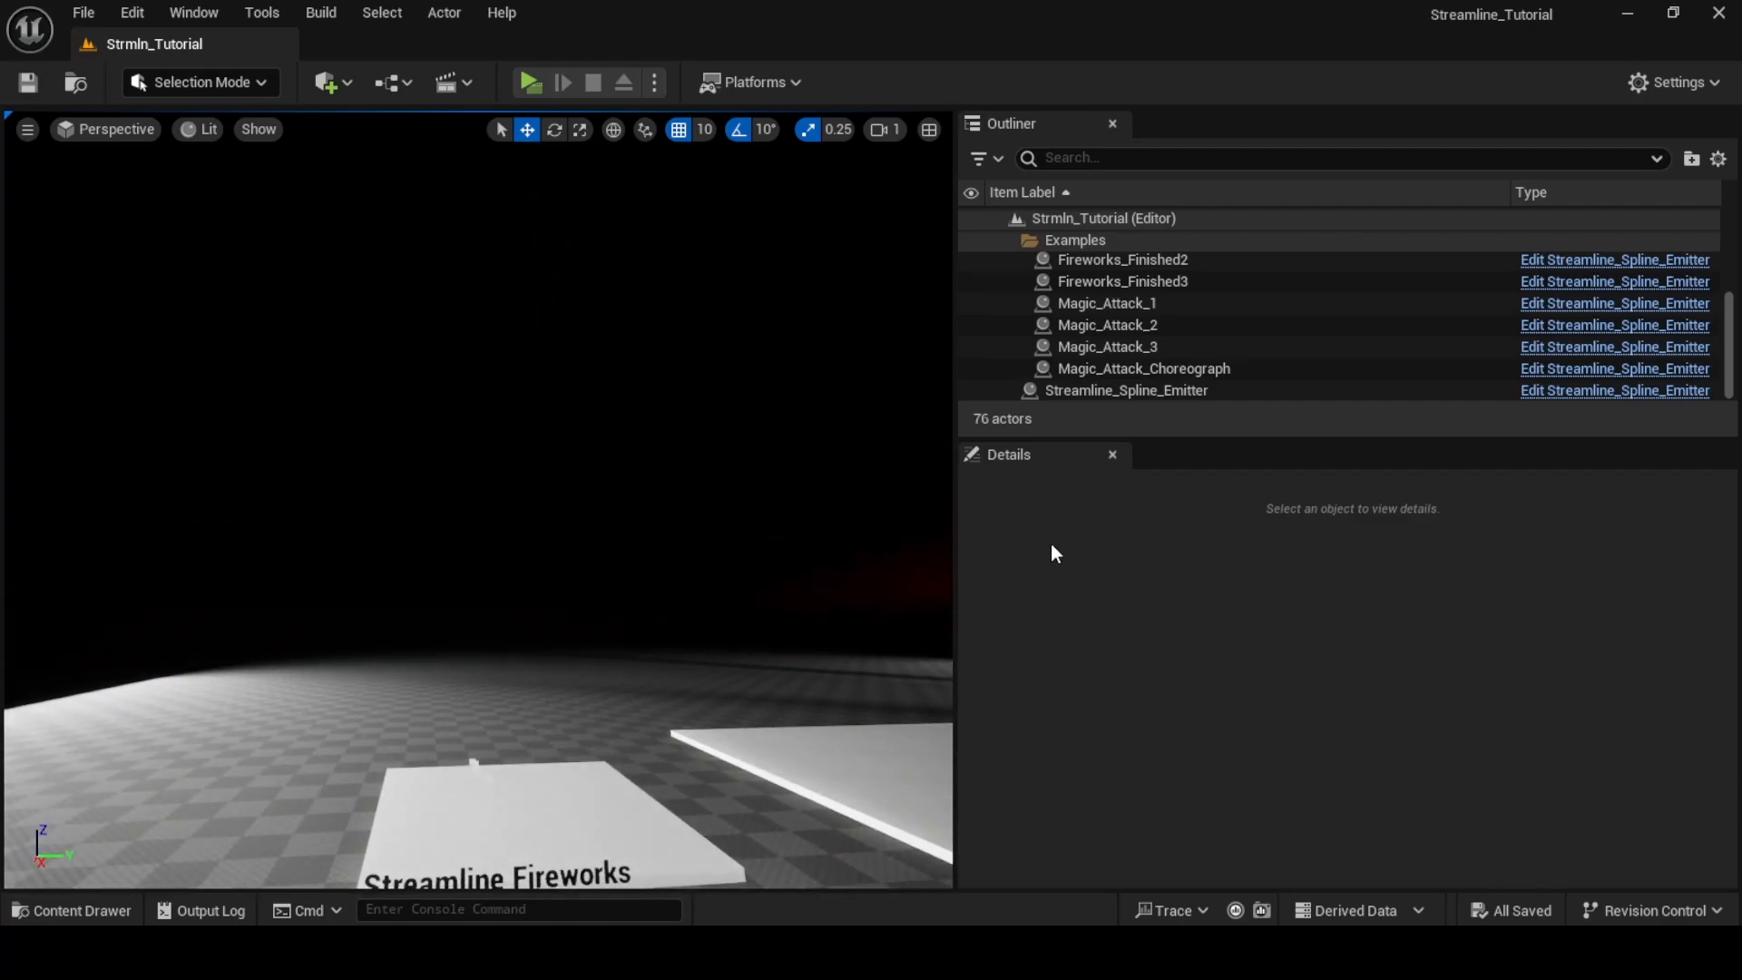
pyautogui.click(1136, 392)
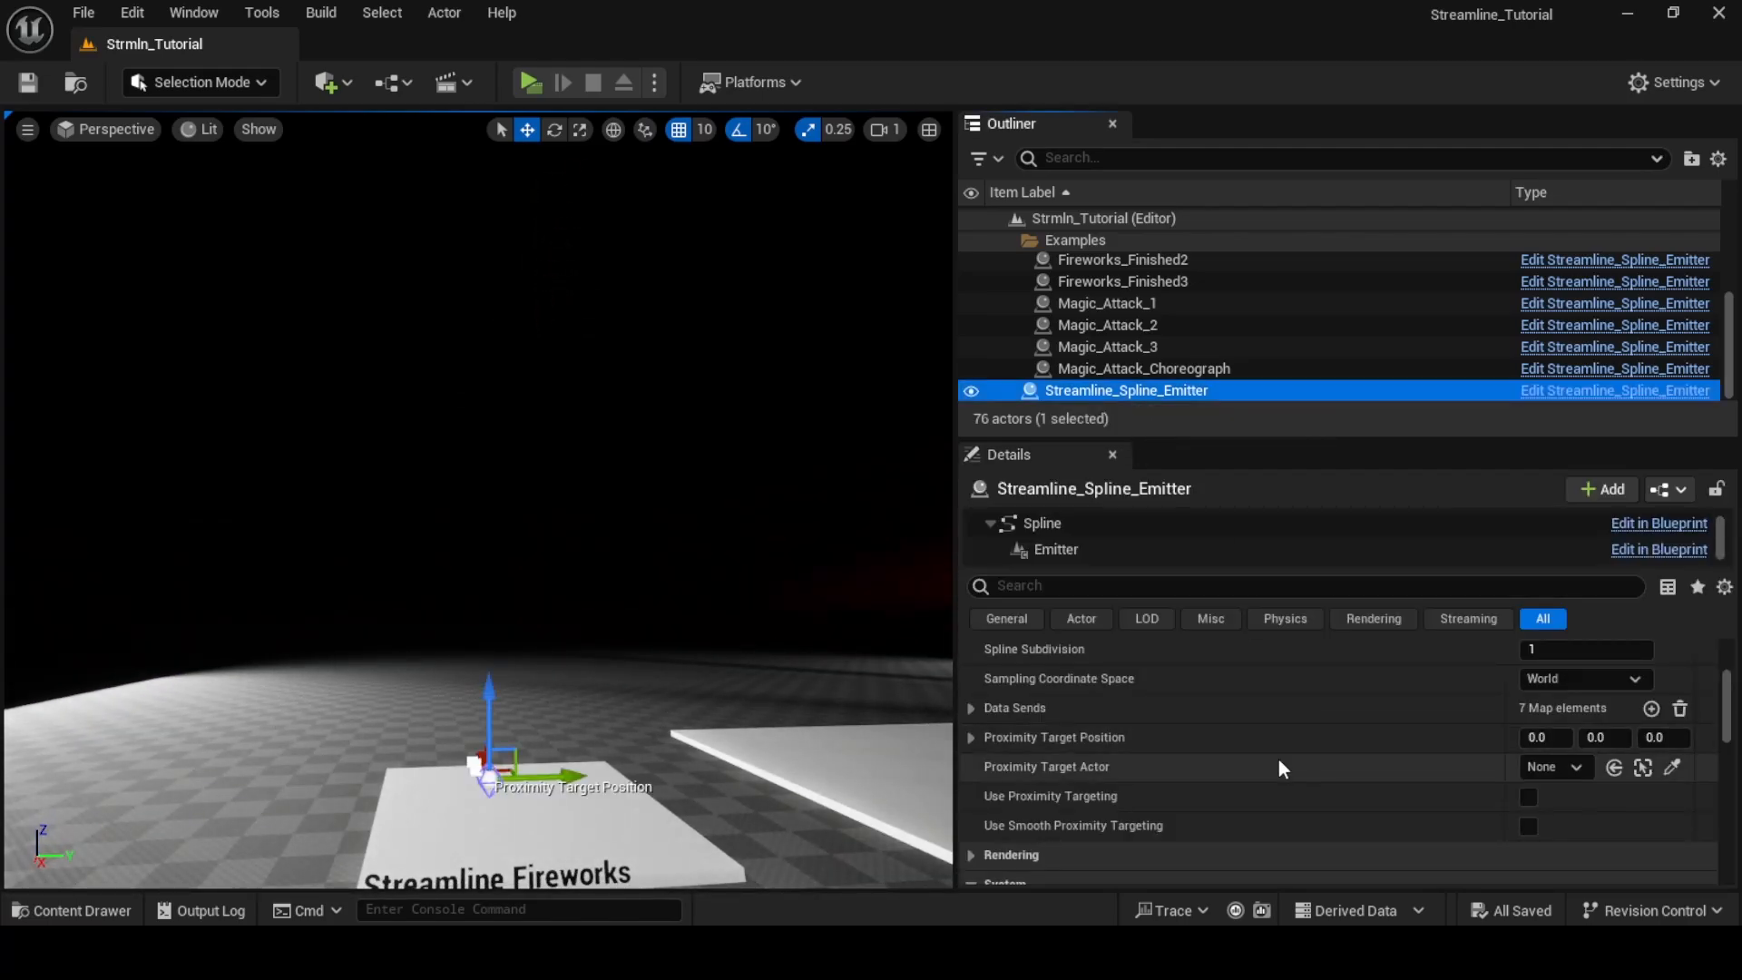
pyautogui.click(1049, 548)
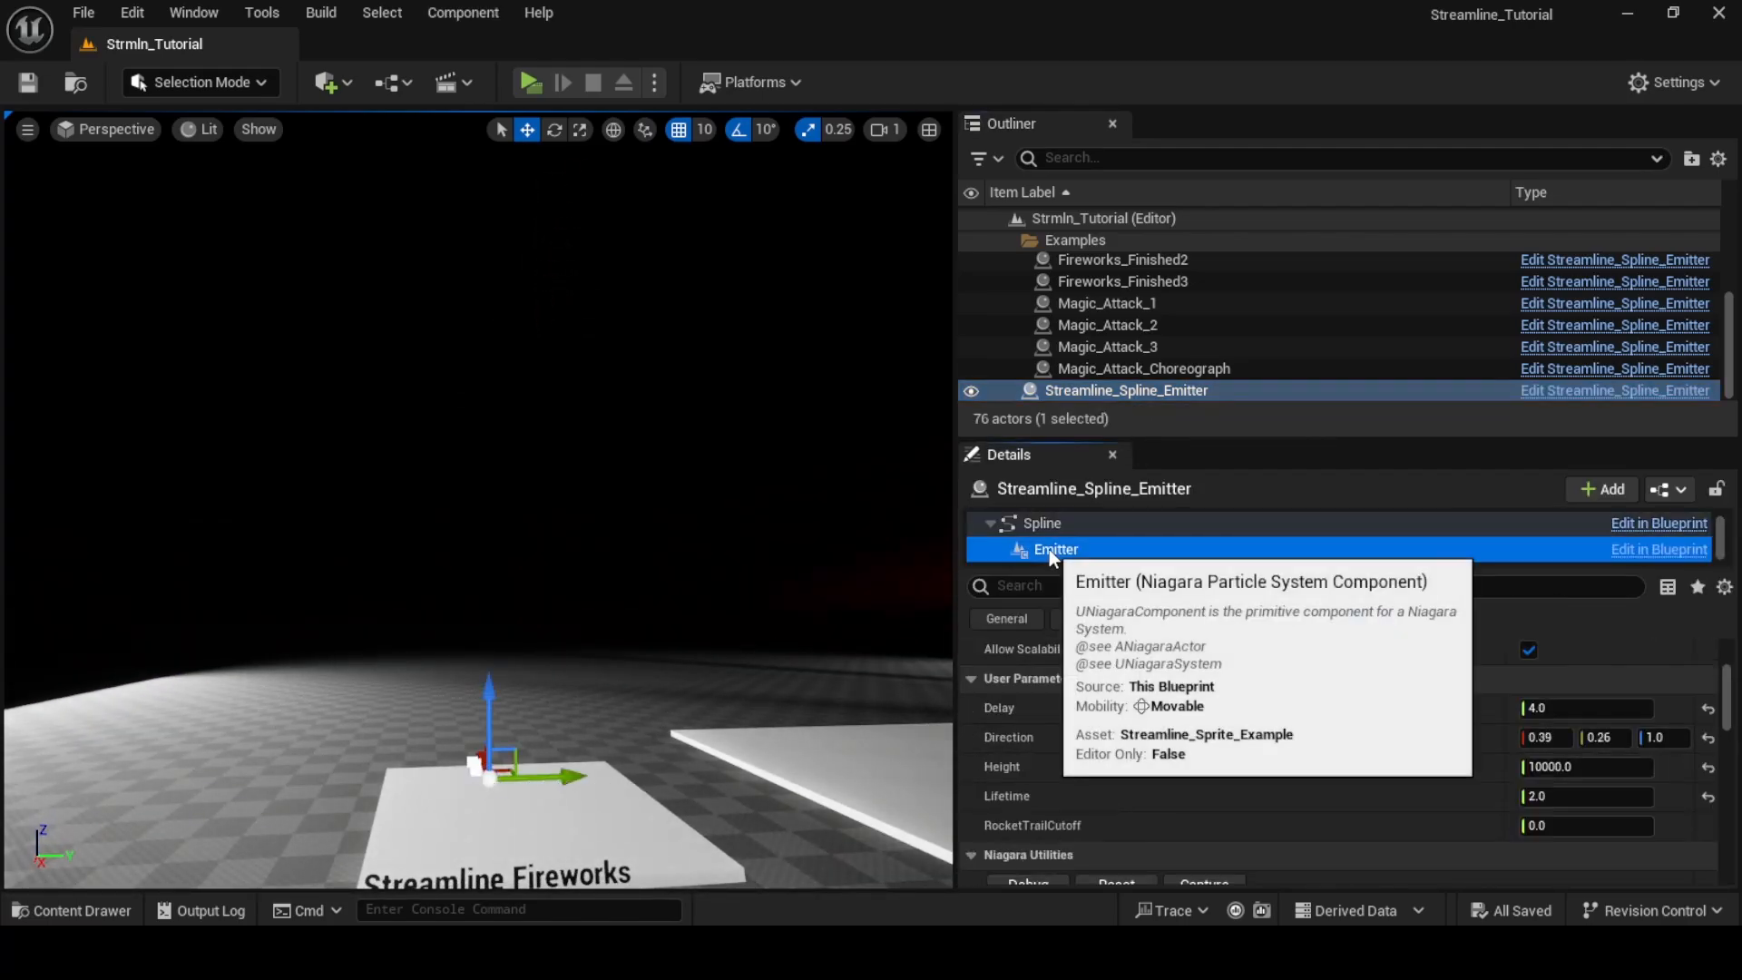
pyautogui.click(1542, 825)
pyautogui.write('1')
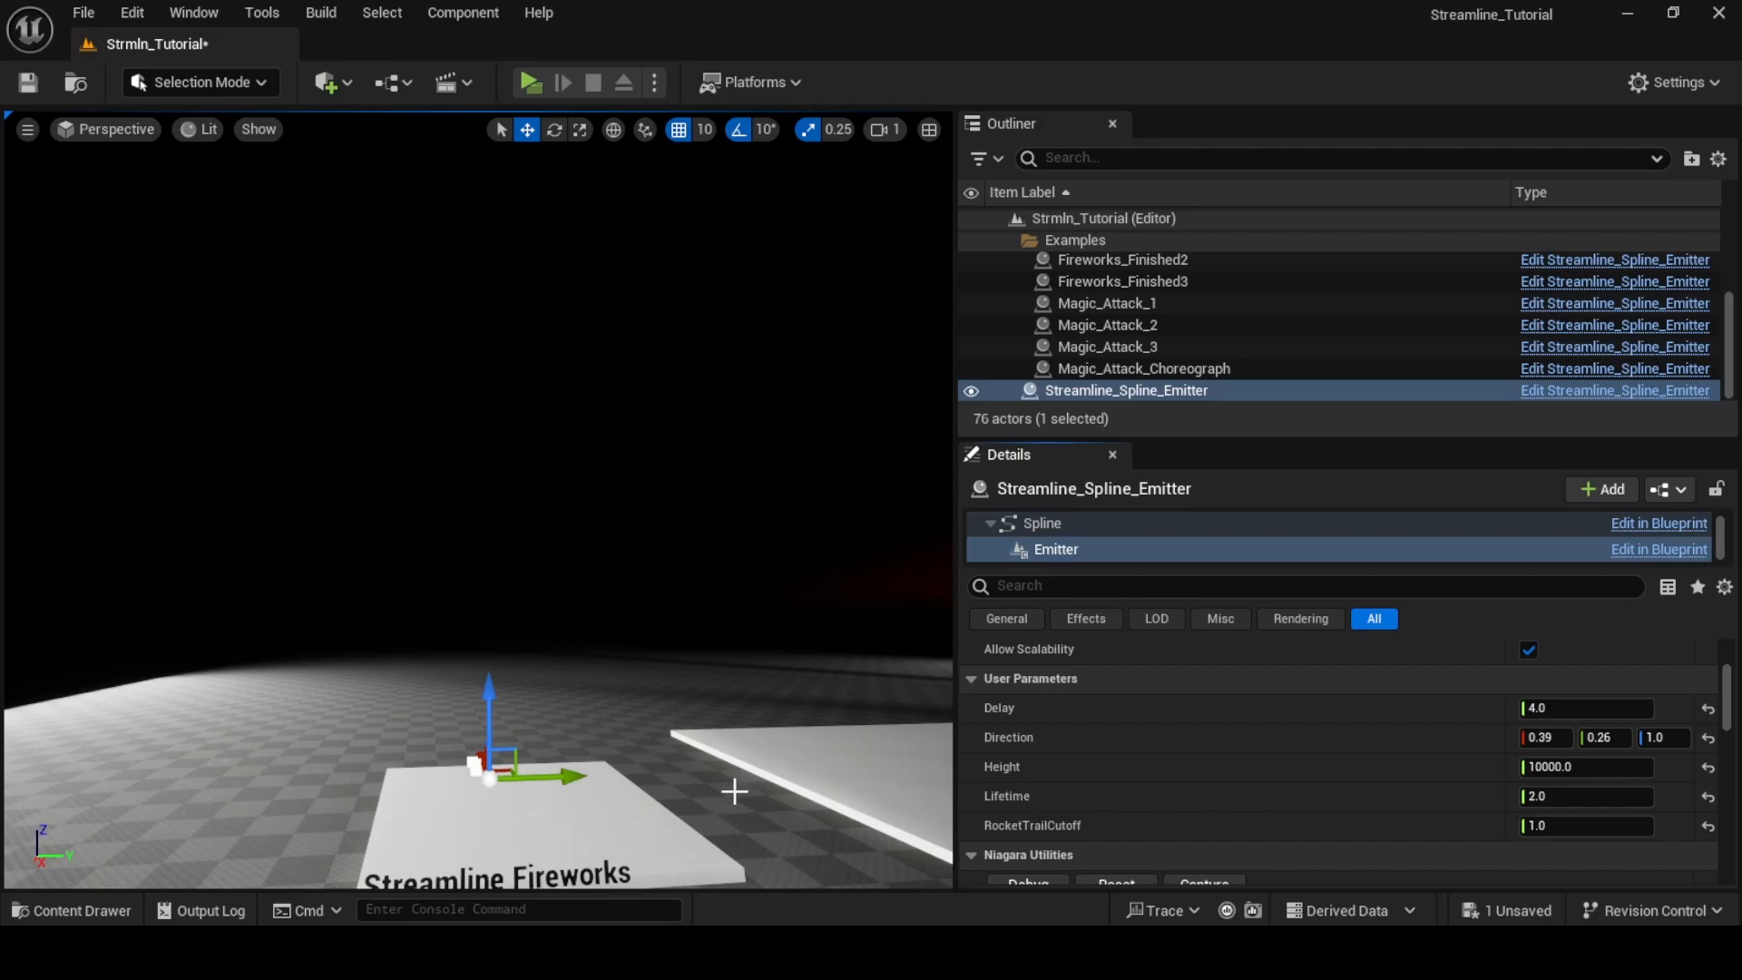
pyautogui.moveTo(731, 797); pyautogui.dragTo(731, 680, button='right')
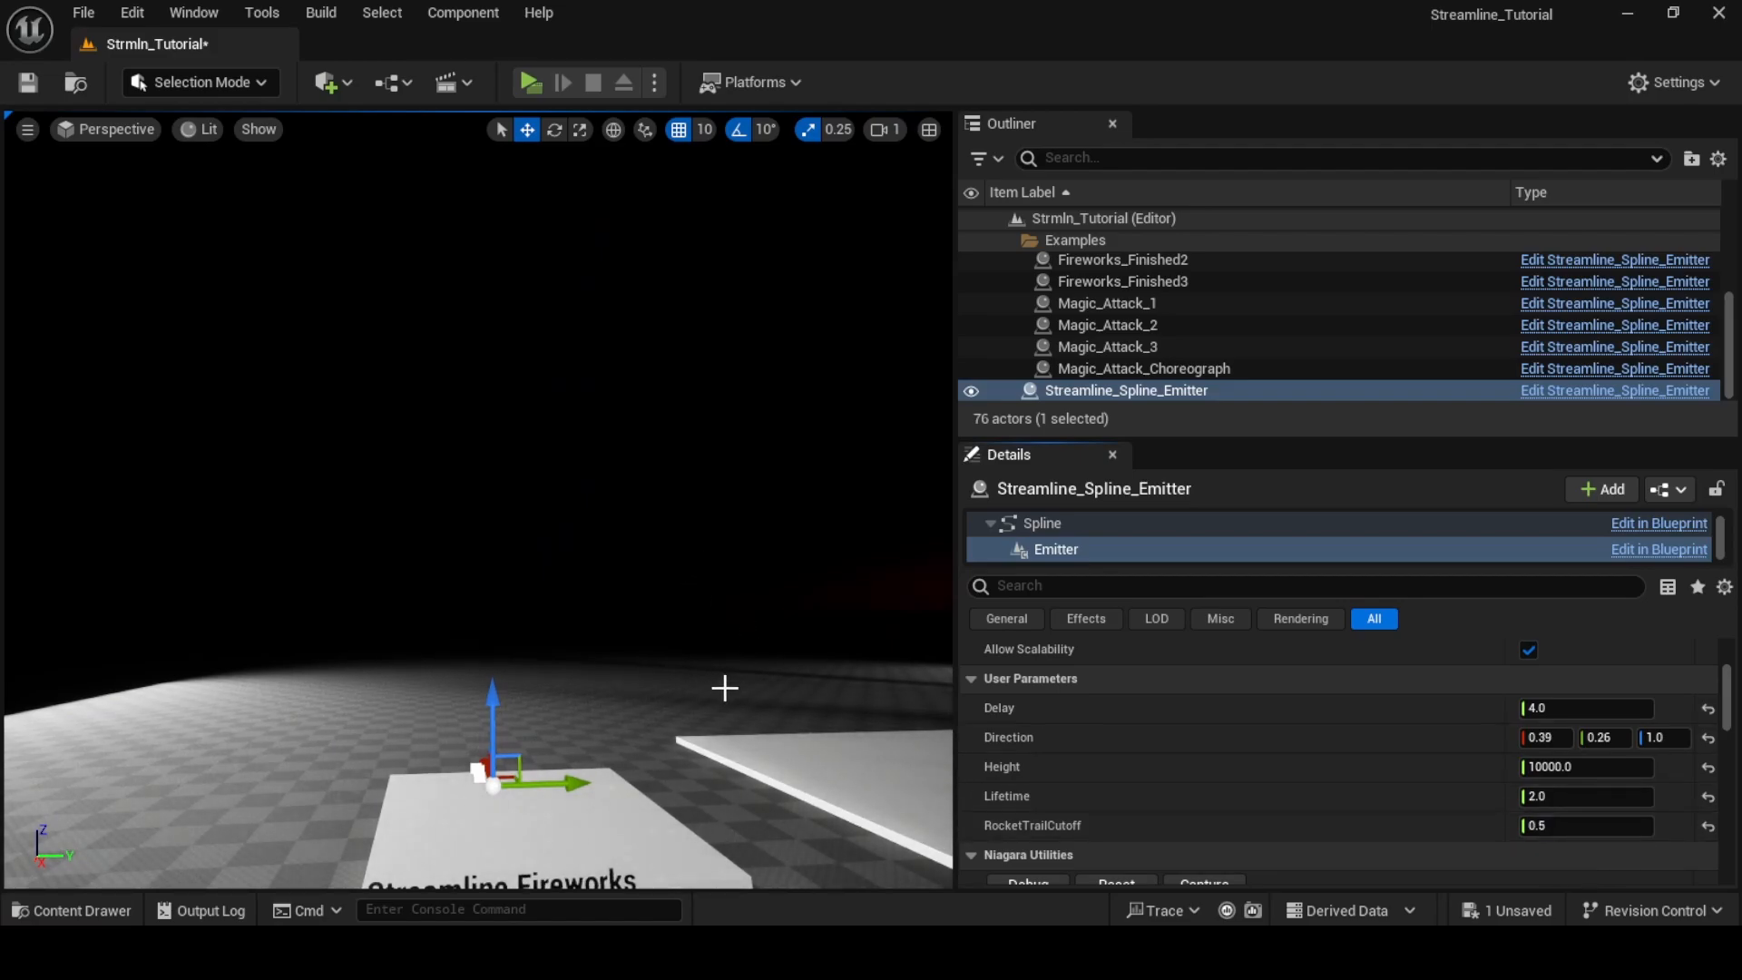
pyautogui.moveTo(725, 688); pyautogui.dragTo(717, 658, button='right')
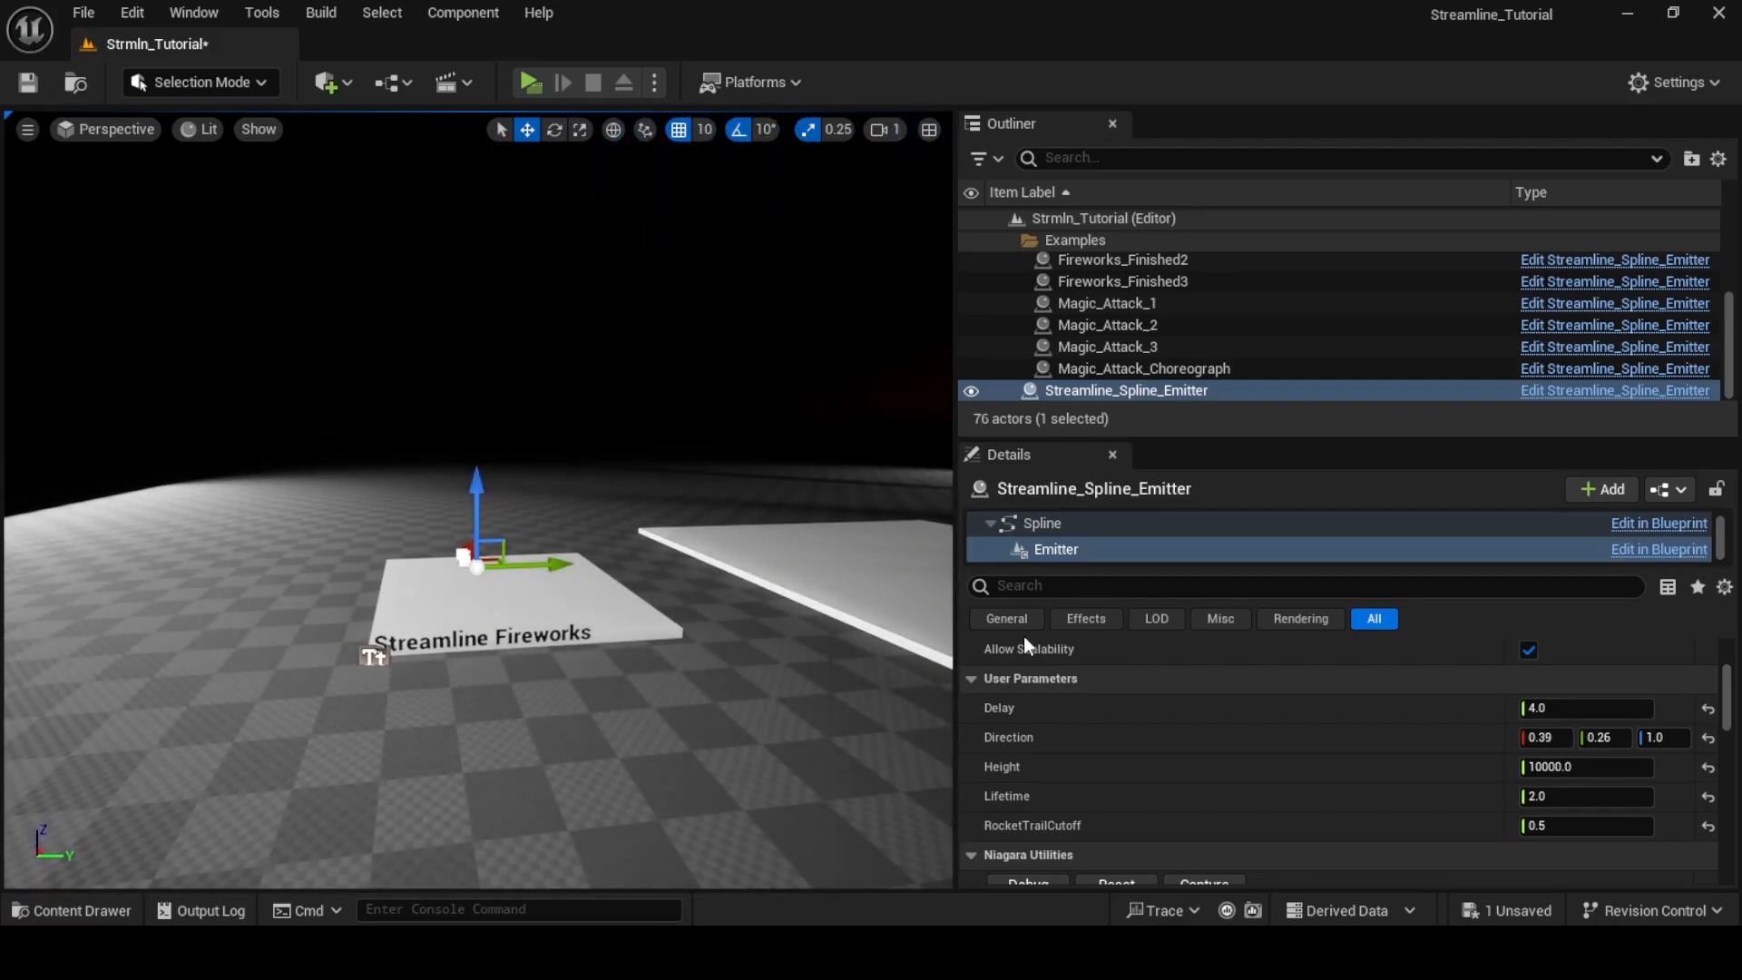
# Return to the Streamline_Fireworks_FX system and save the unsaved Strmln_Tutorial level
pyautogui.click(1084, 898)
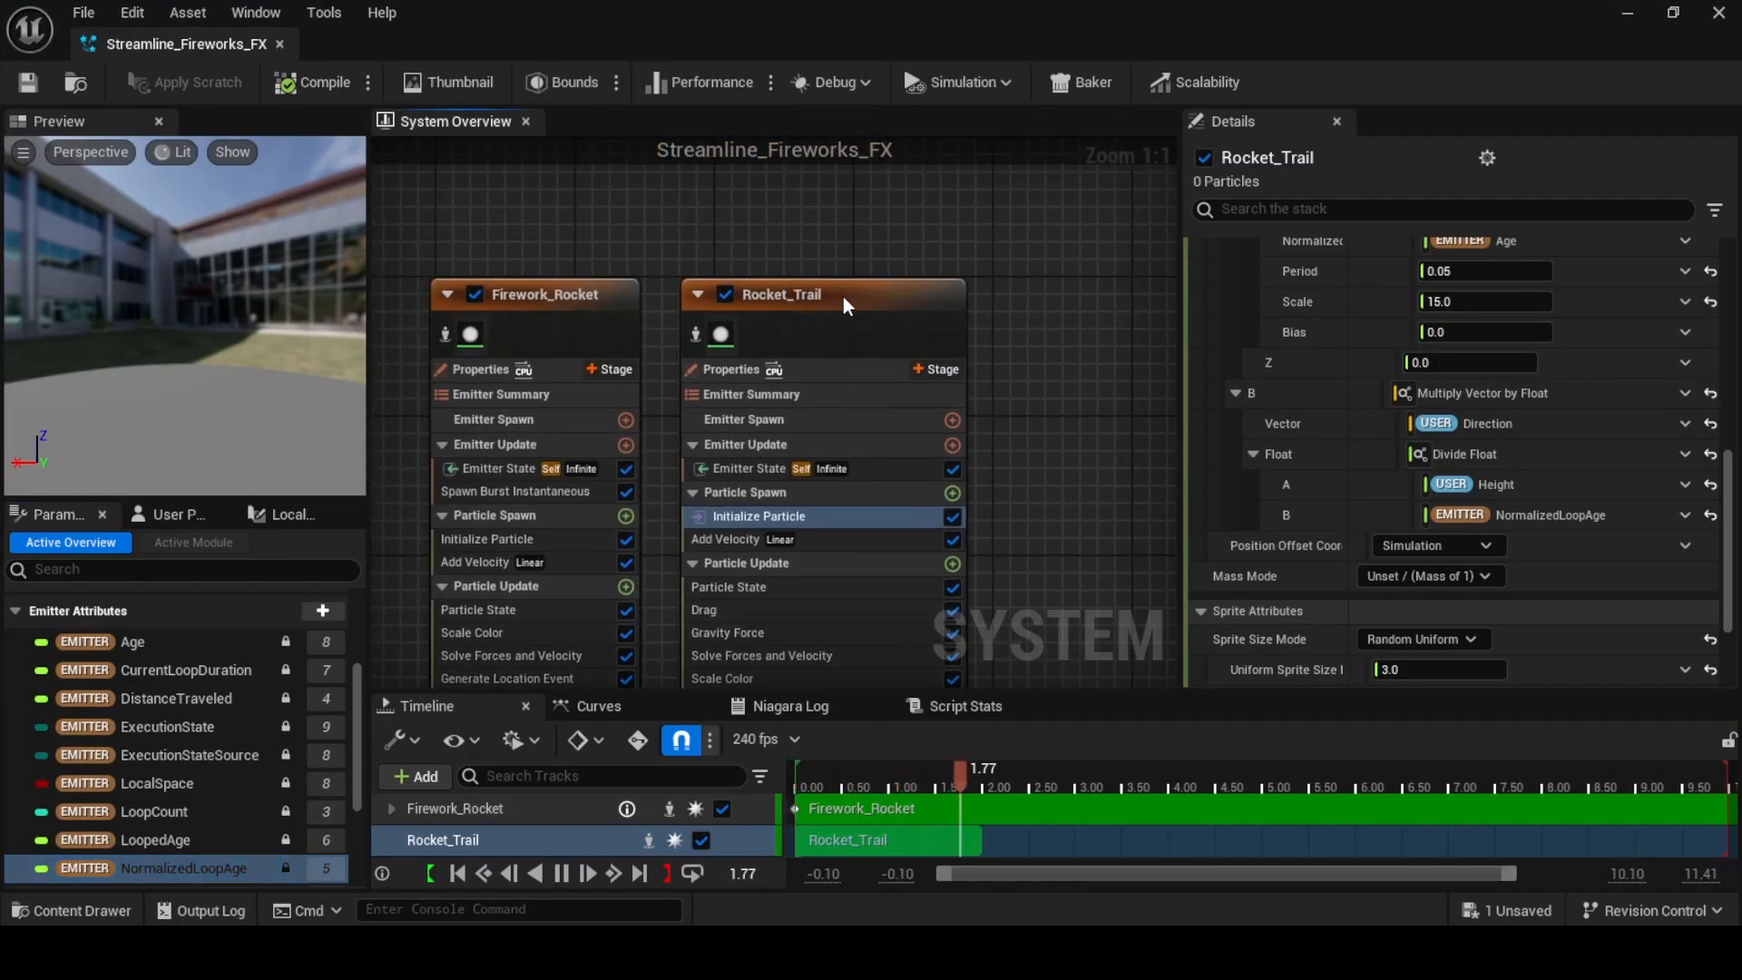
pyautogui.moveTo(1018, 581); pyautogui.dragTo(995, 444, button='right')
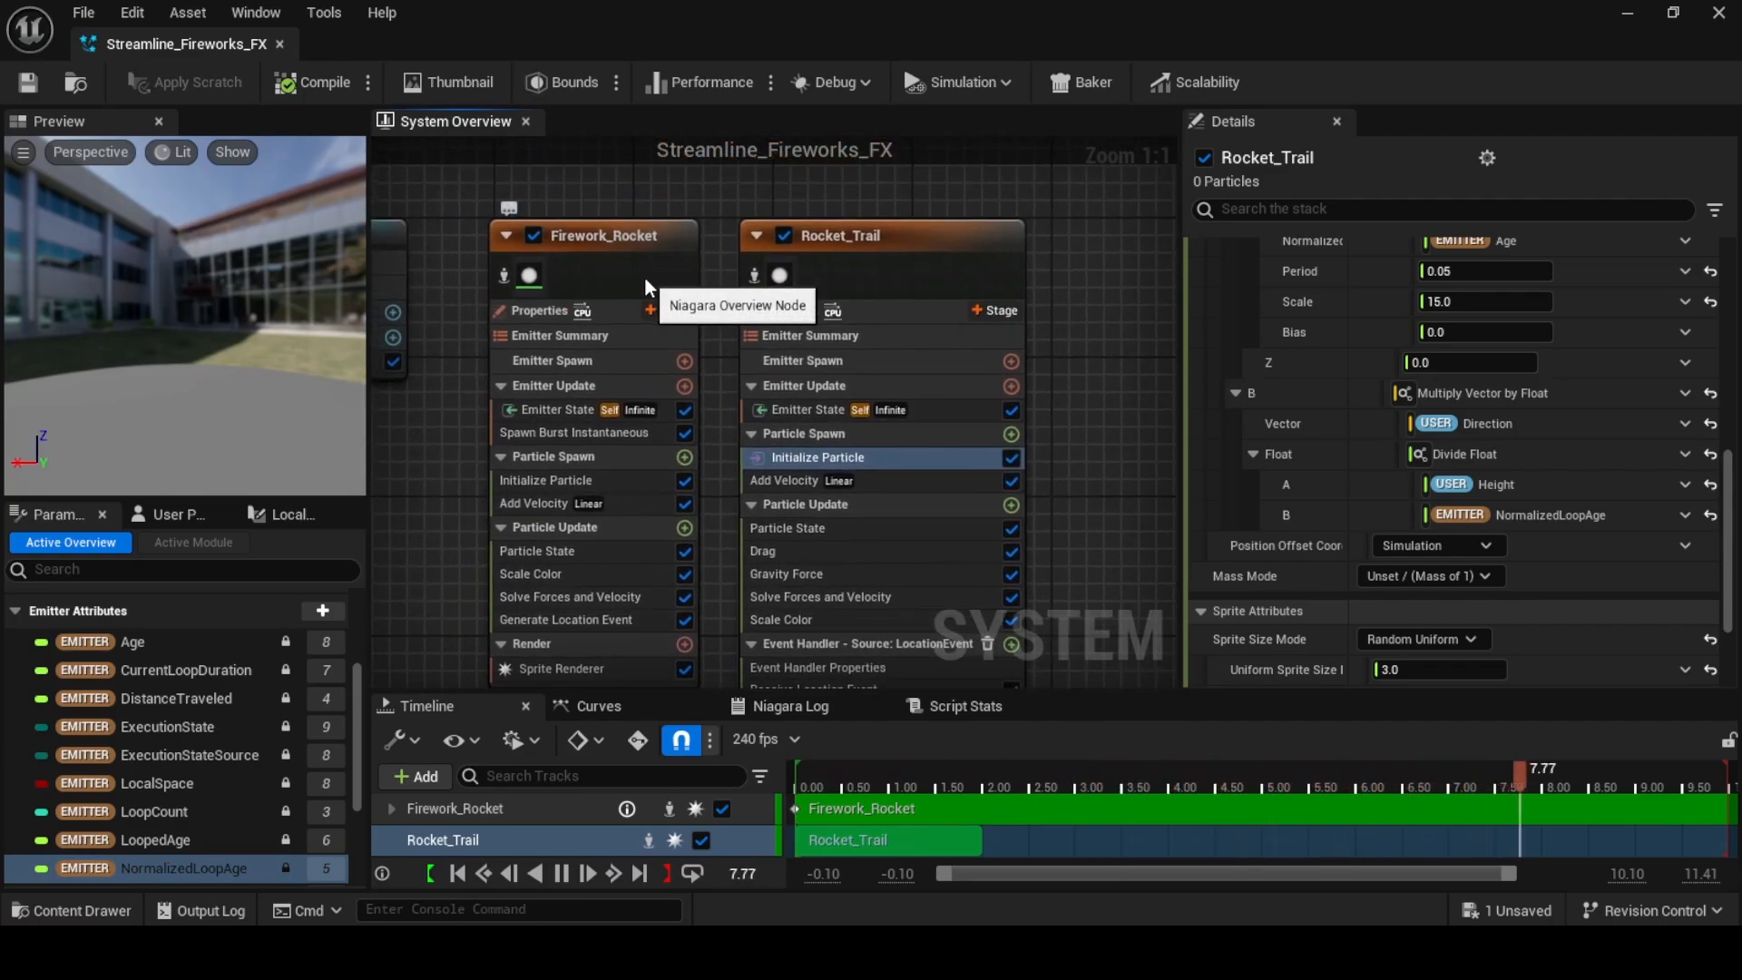
pyautogui.click(1506, 910)
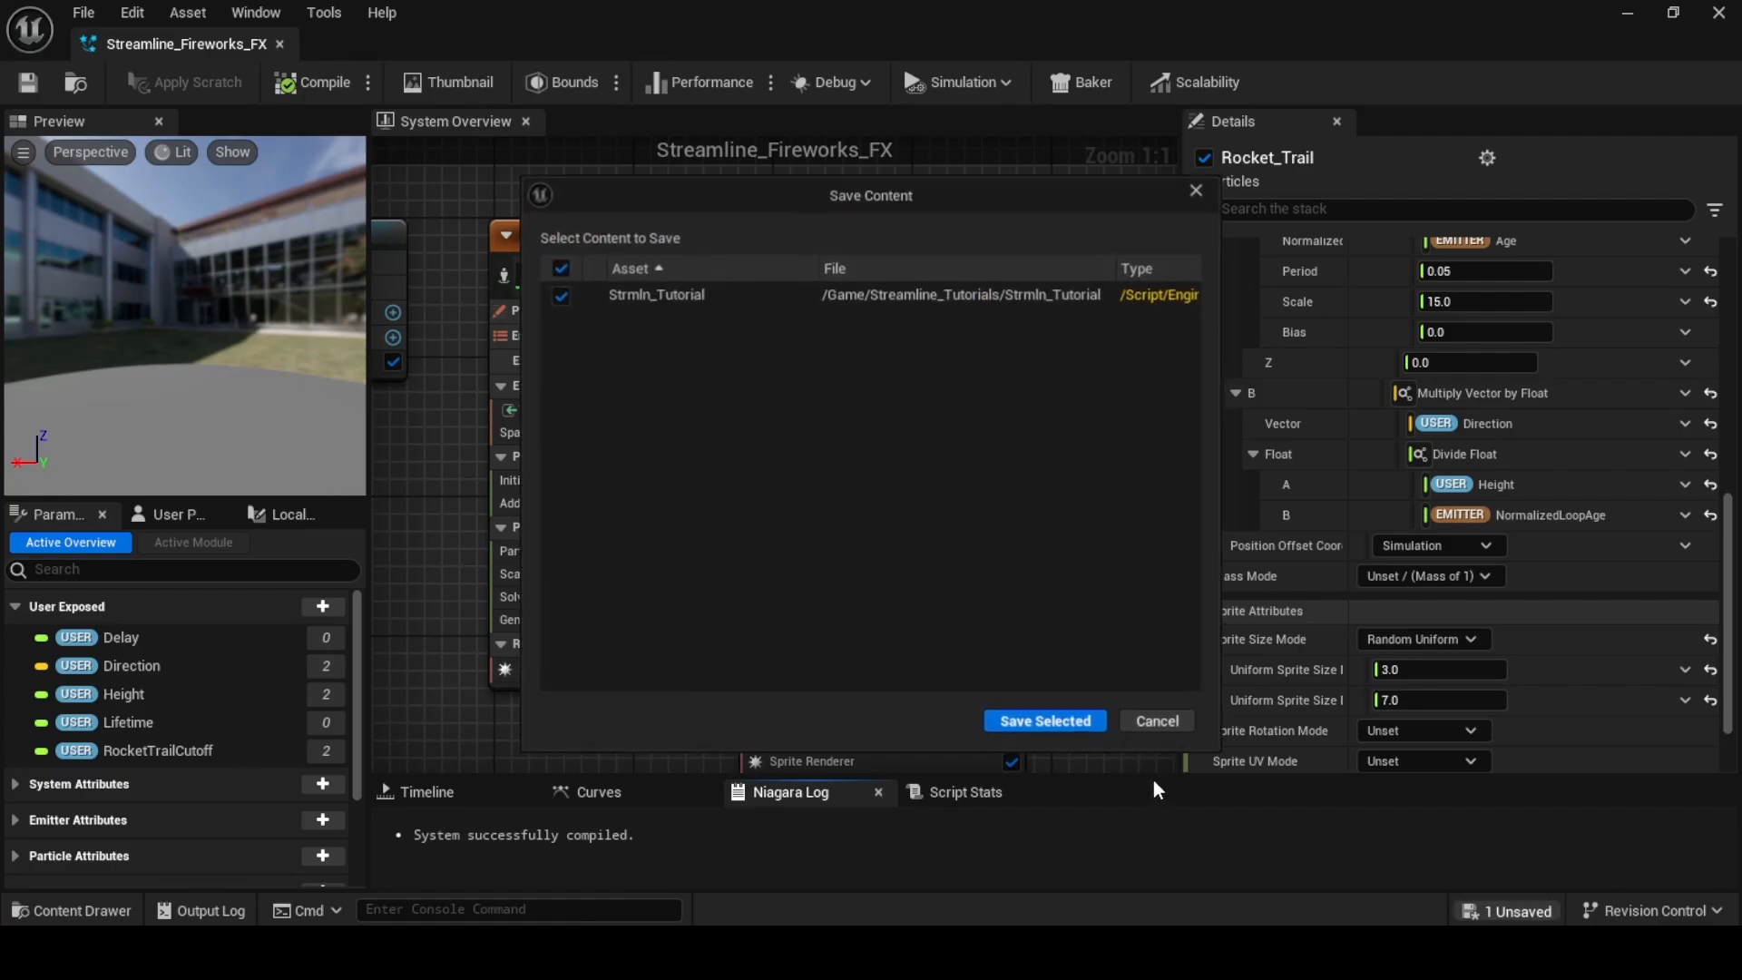
pyautogui.click(1045, 719)
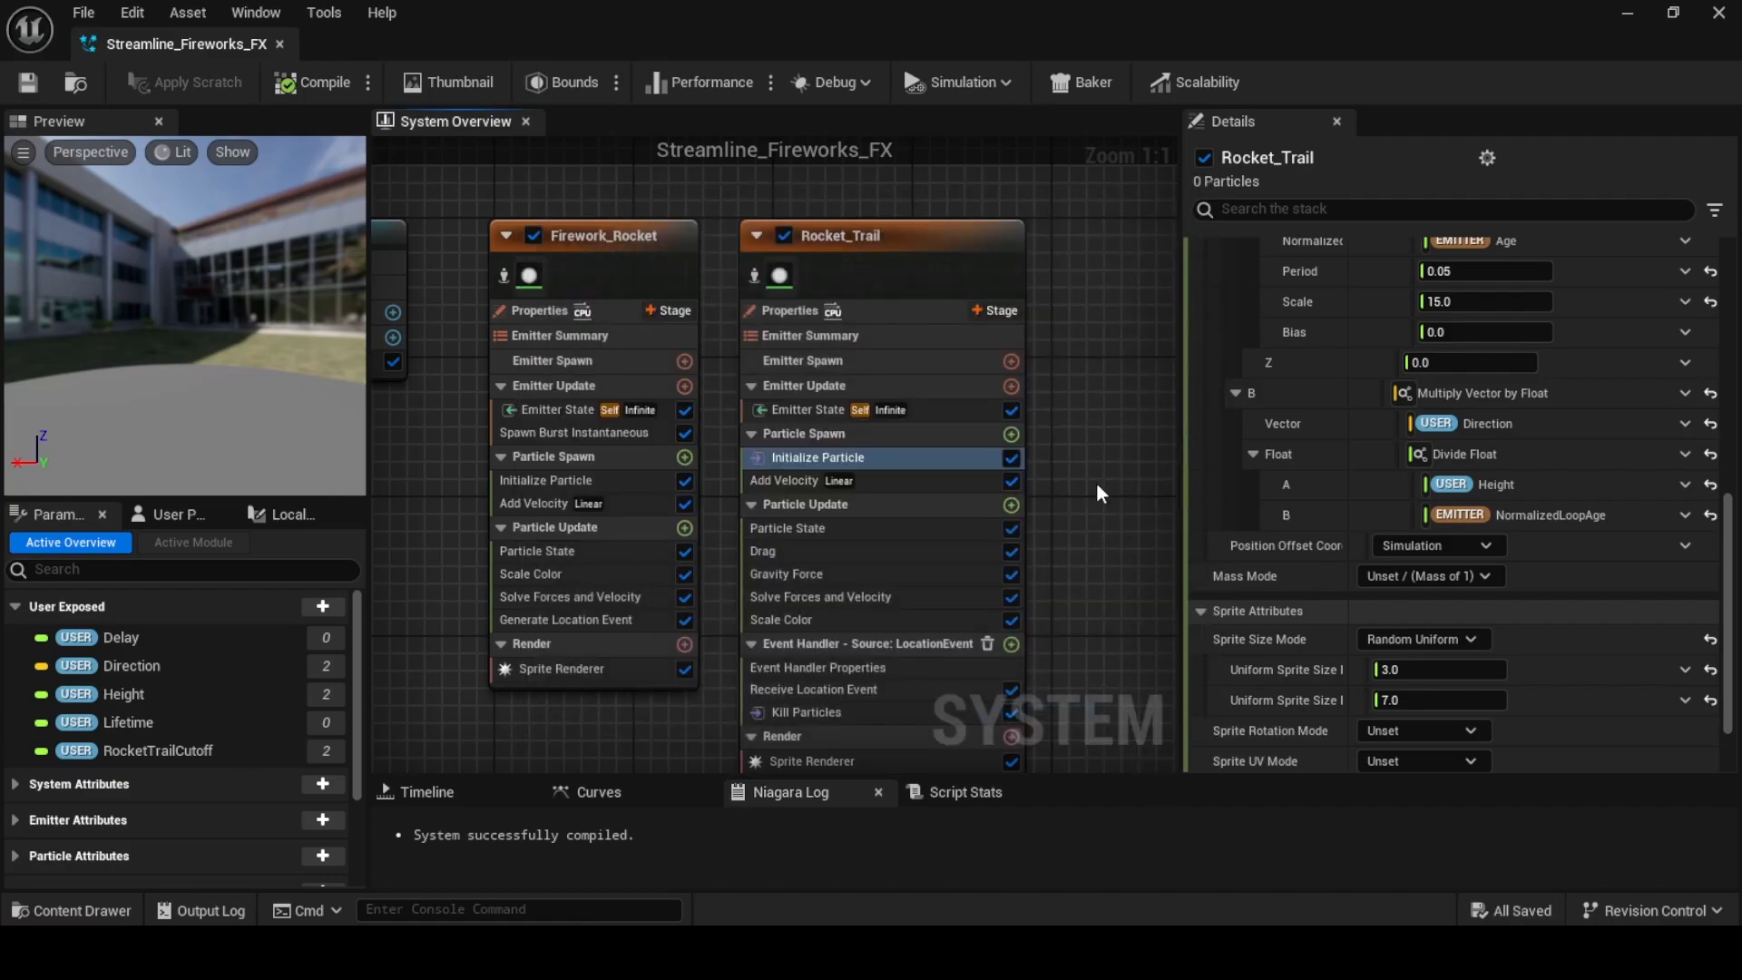
# Add a Generate Death Event module to Firework_Rocket's Particle Update and place it below Generate Location Event
pyautogui.scroll(-1, 1096, 482)
pyautogui.moveTo(1094, 564); pyautogui.dragTo(964, 517, button='right')
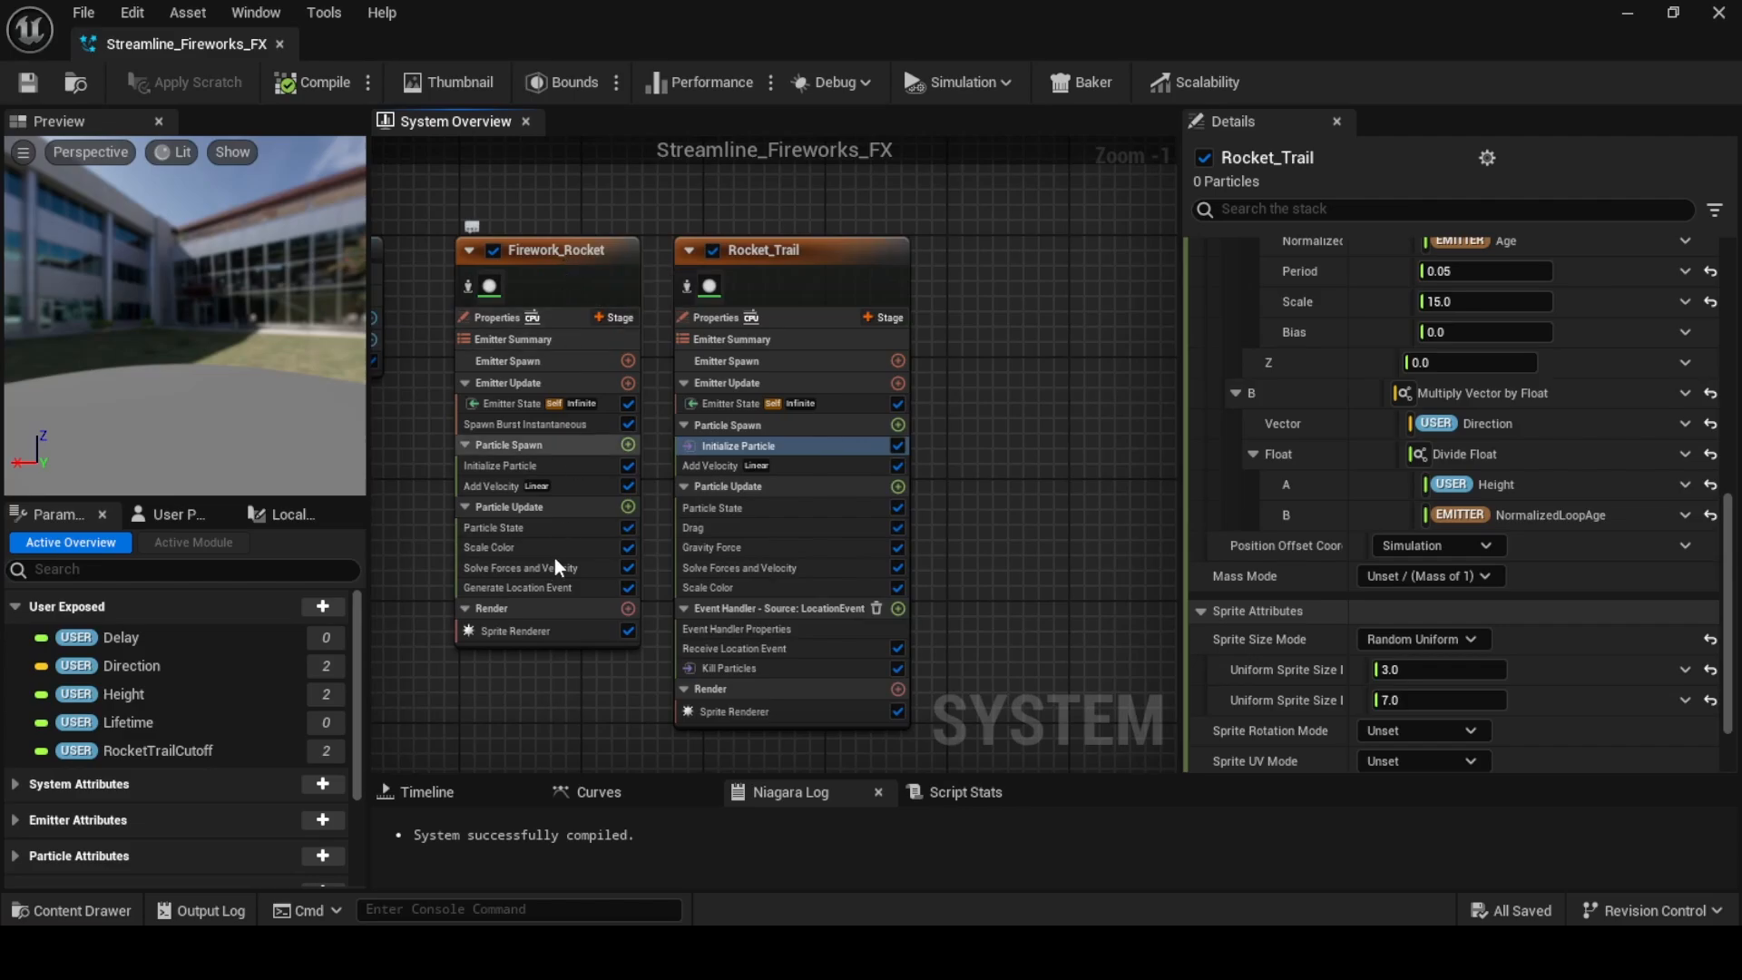
pyautogui.moveTo(541, 589)
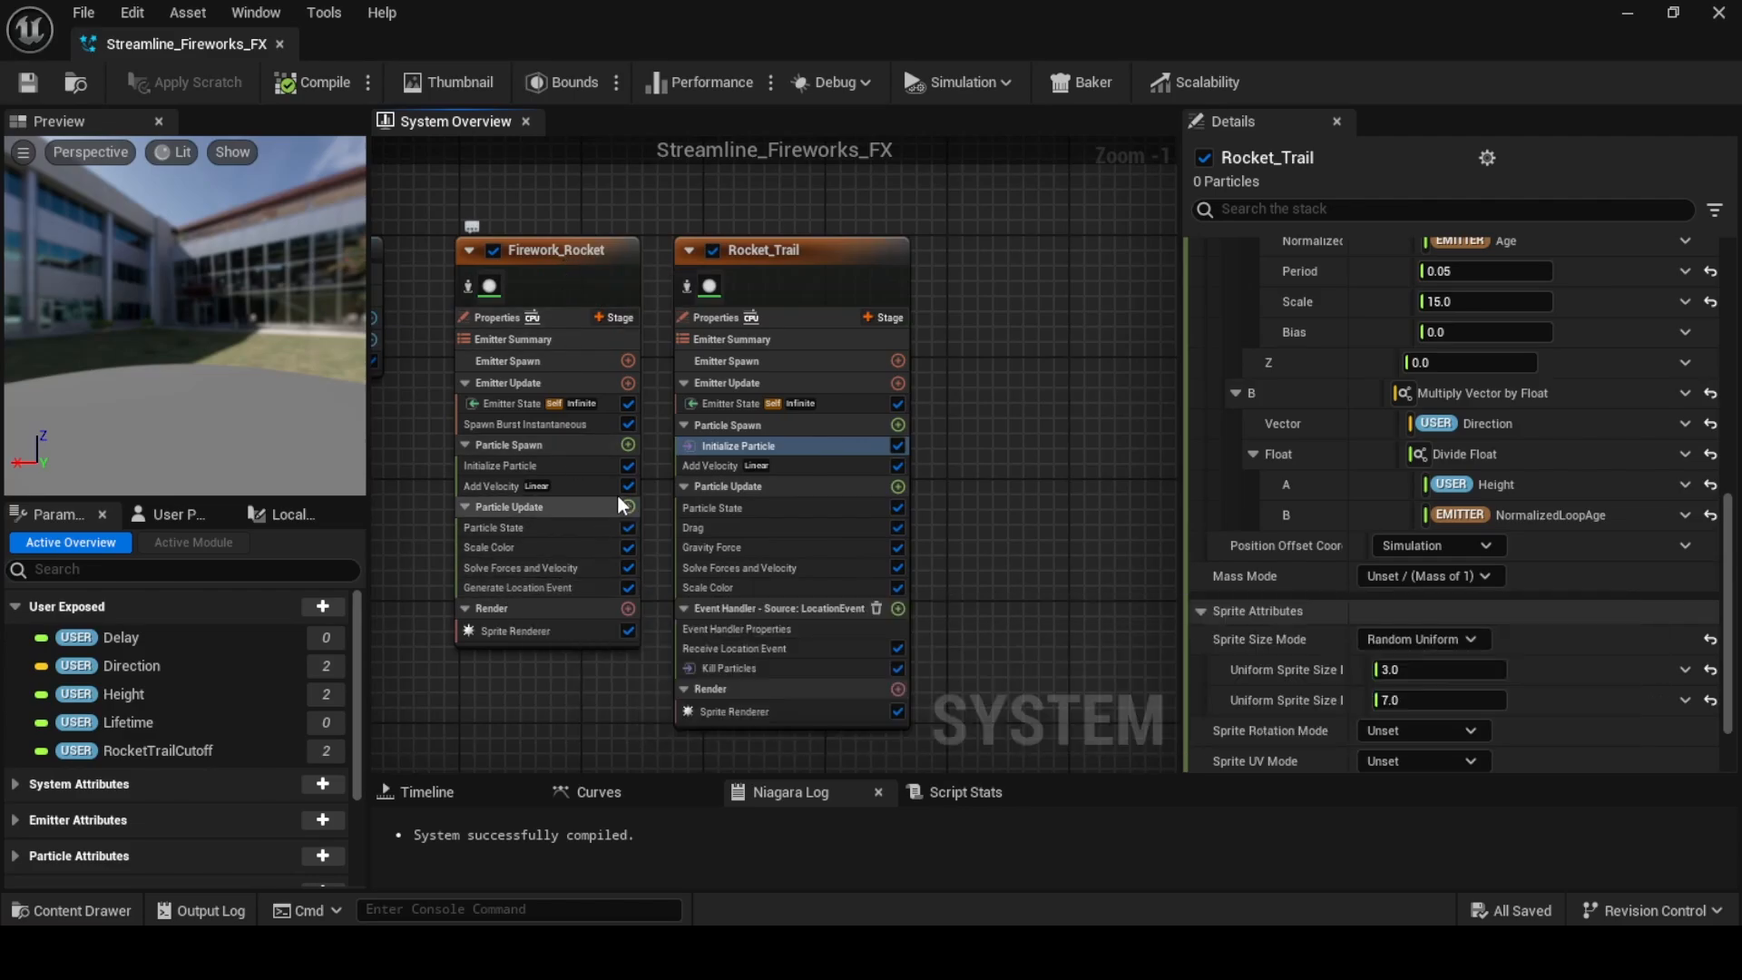
pyautogui.click(626, 505)
pyautogui.write('deat')
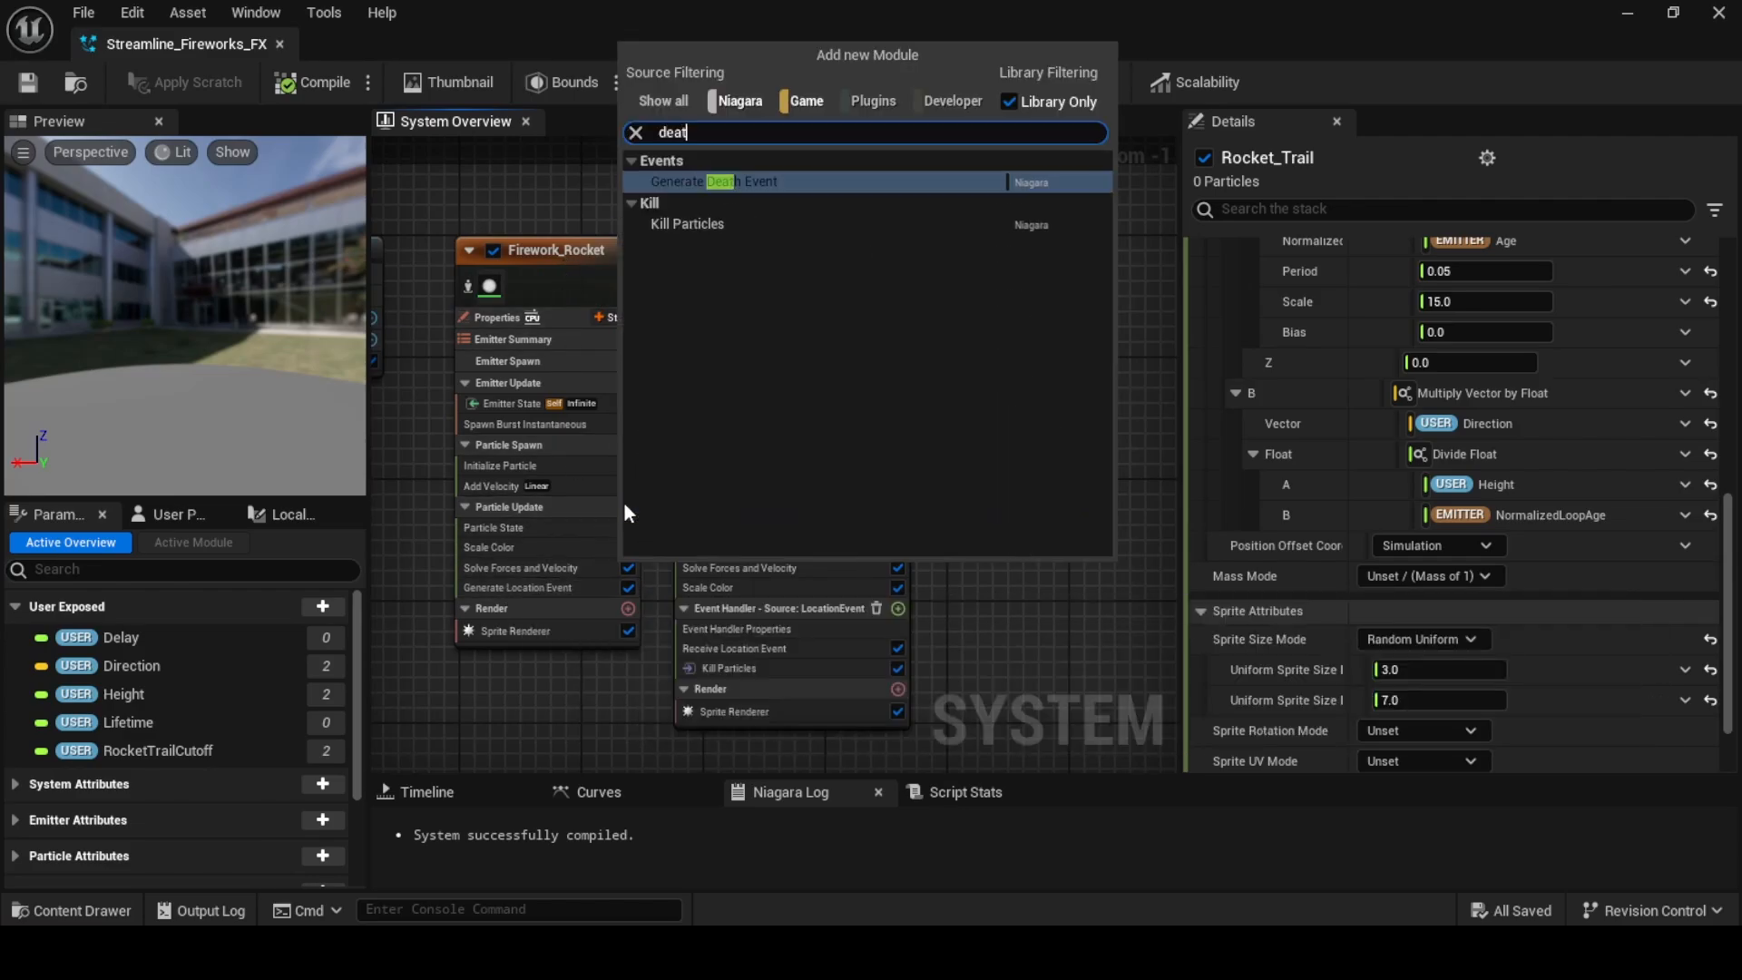
pyautogui.click(778, 182)
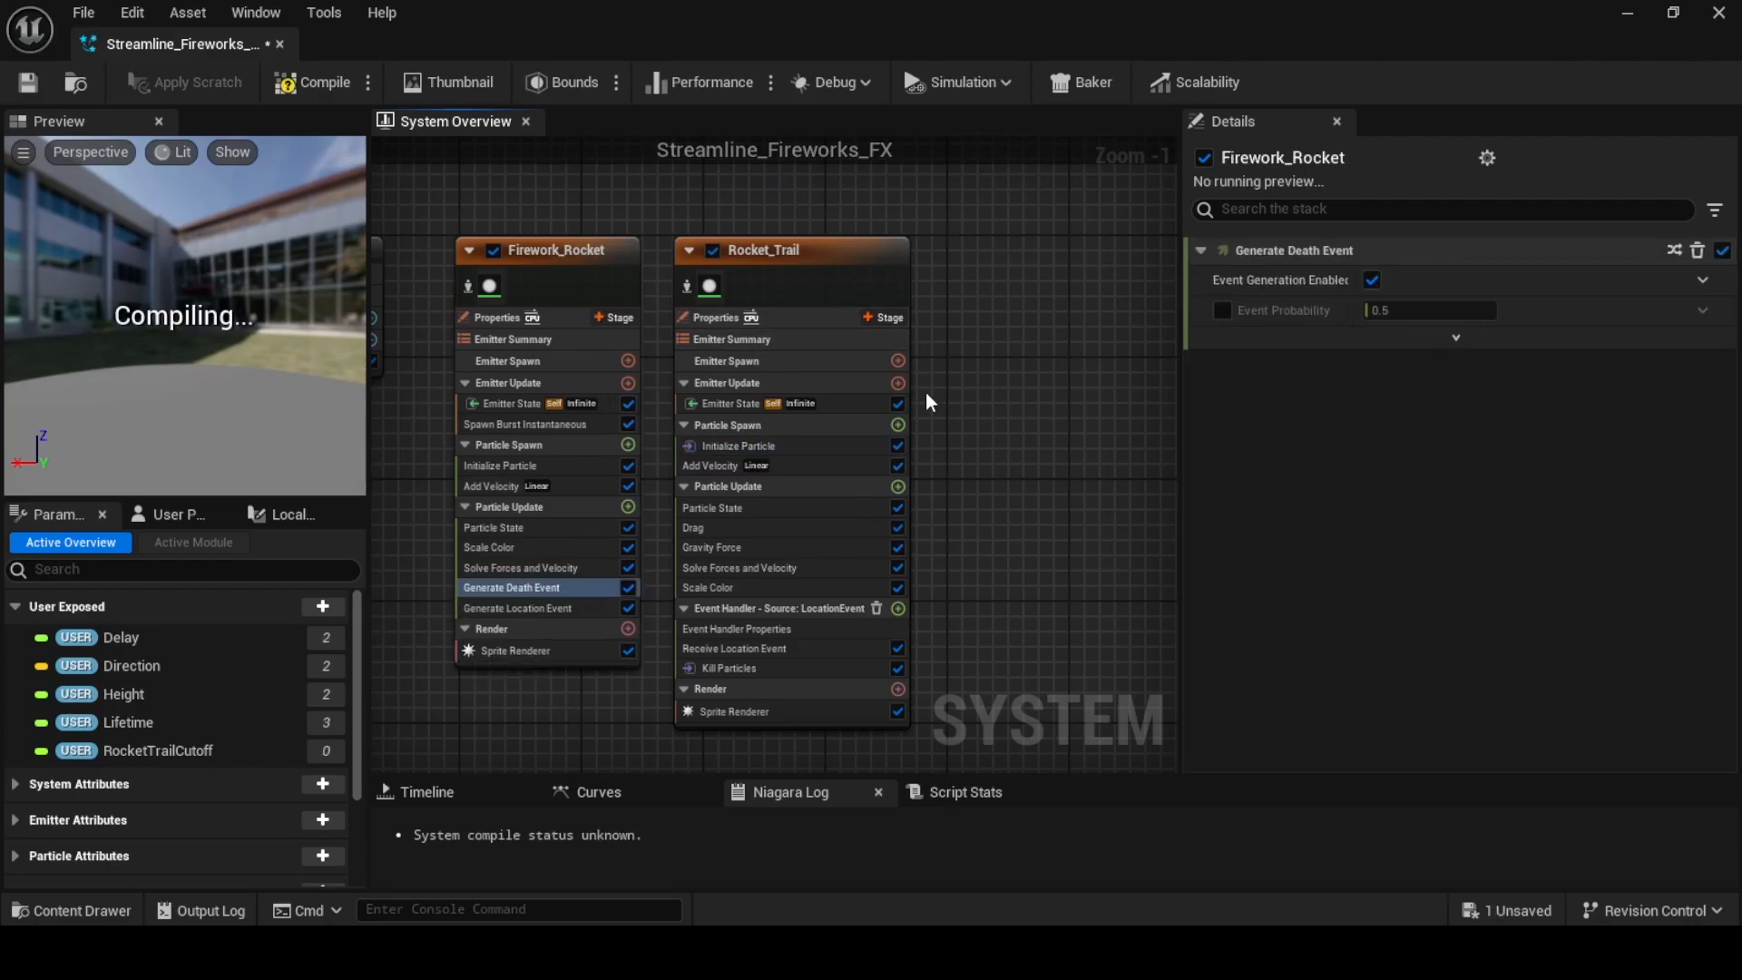
pyautogui.moveTo(531, 586); pyautogui.dragTo(537, 617)
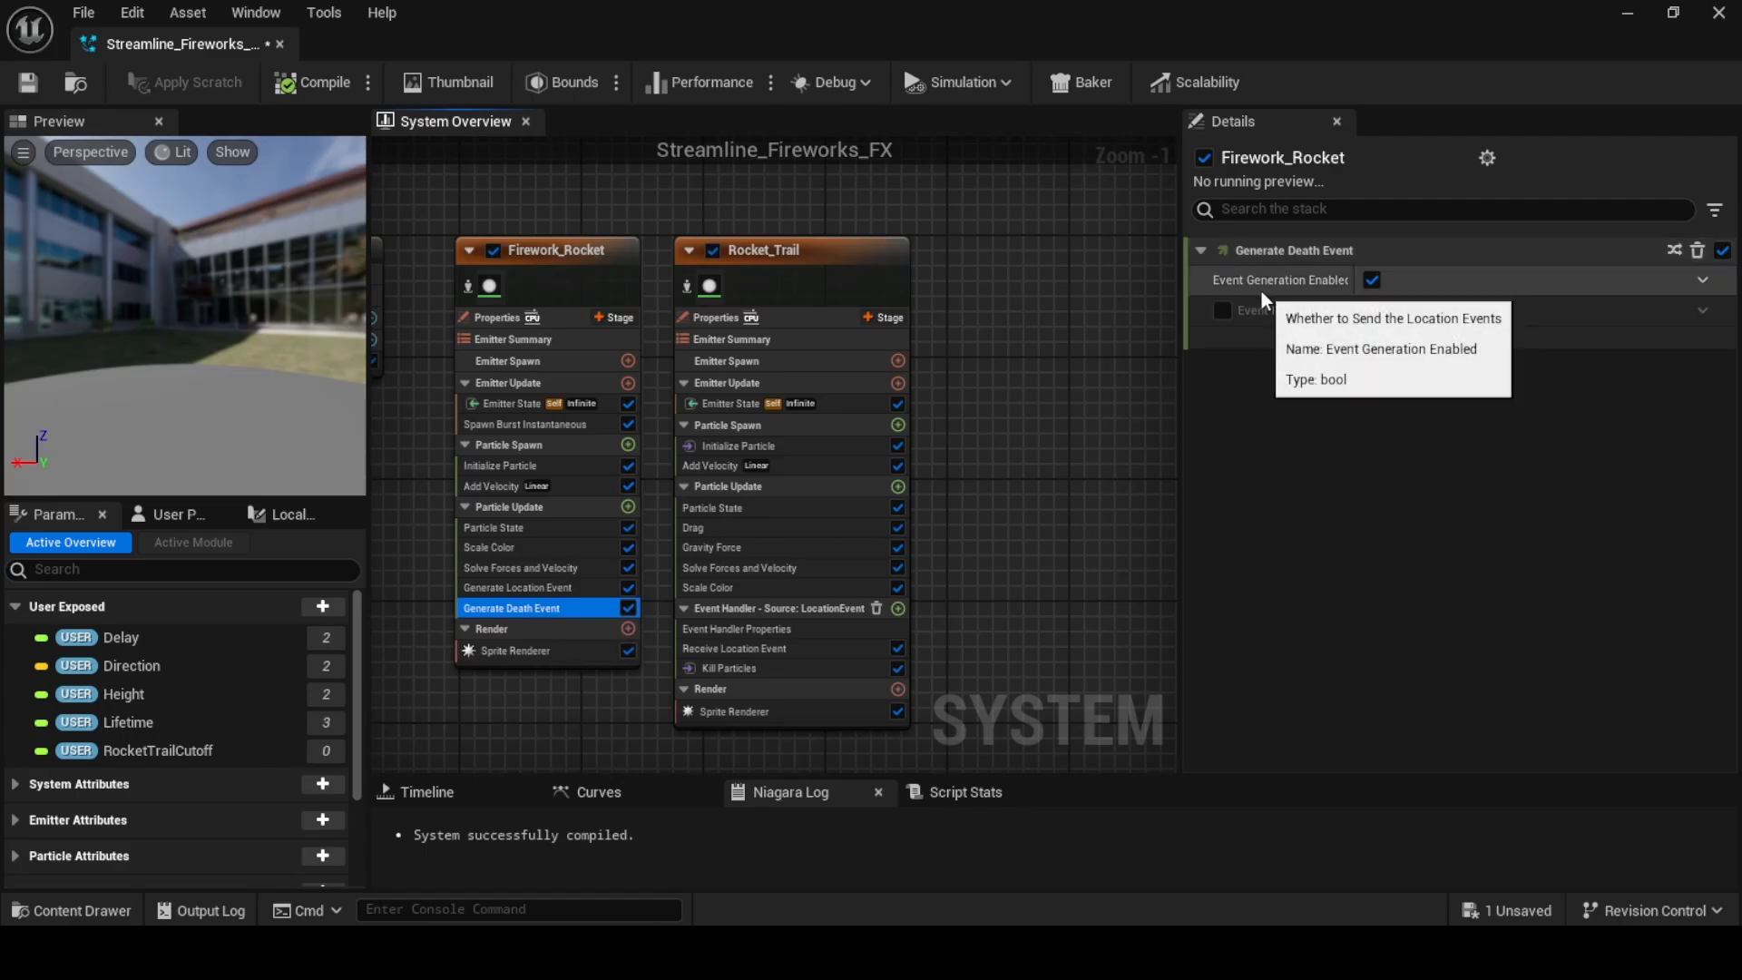
# Add an empty emitter, rename it Firework_Burst and place it beside Rocket_Trail
pyautogui.moveTo(1005, 506); pyautogui.dragTo(898, 541, button='right')
pyautogui.rightClick(918, 343)
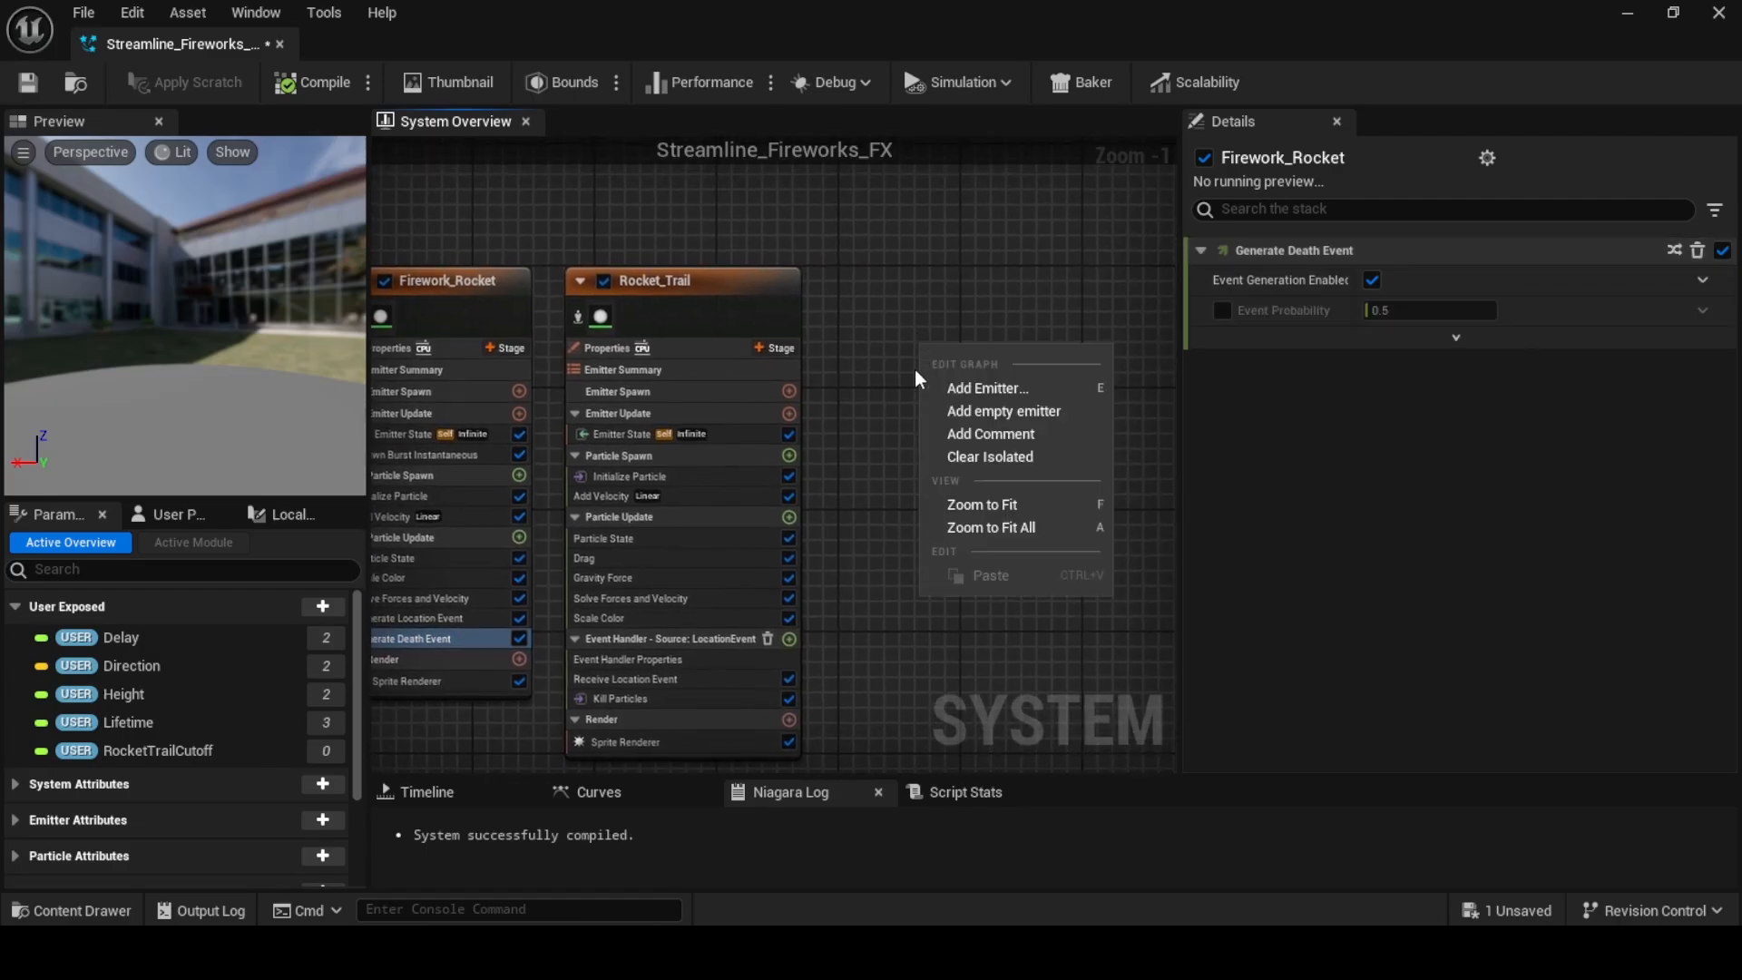
pyautogui.click(976, 411)
pyautogui.scroll(1, 998, 464)
pyautogui.rightClick(766, 346)
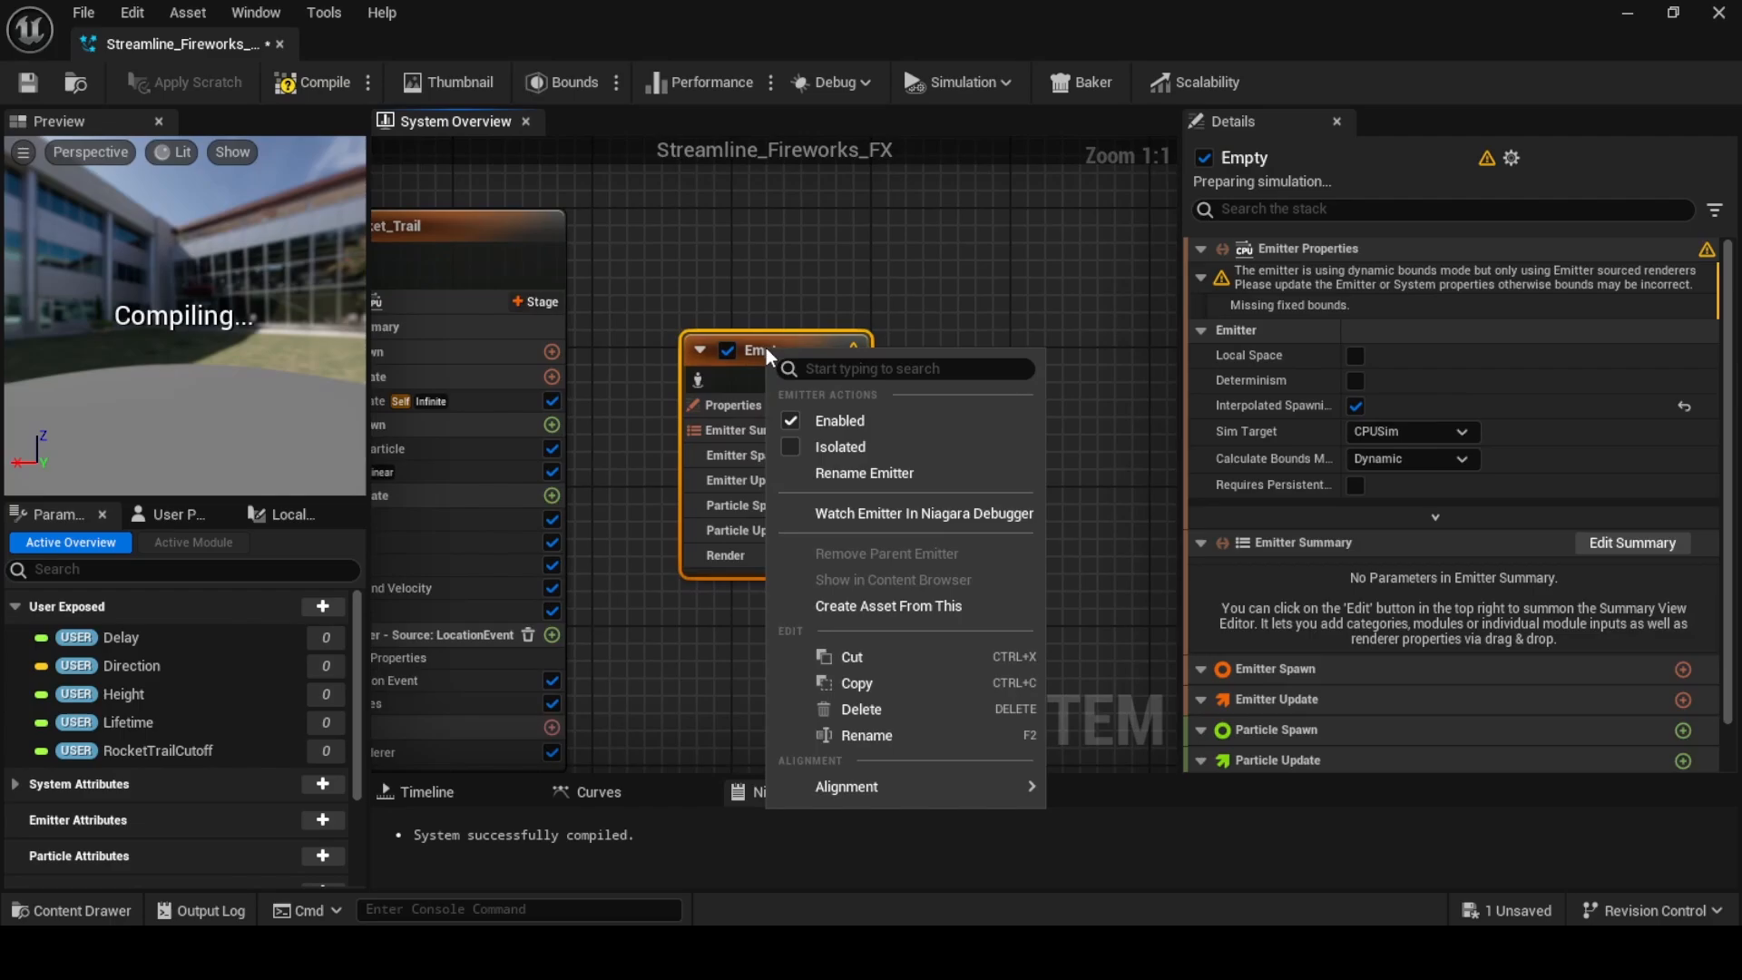
pyautogui.click(858, 474)
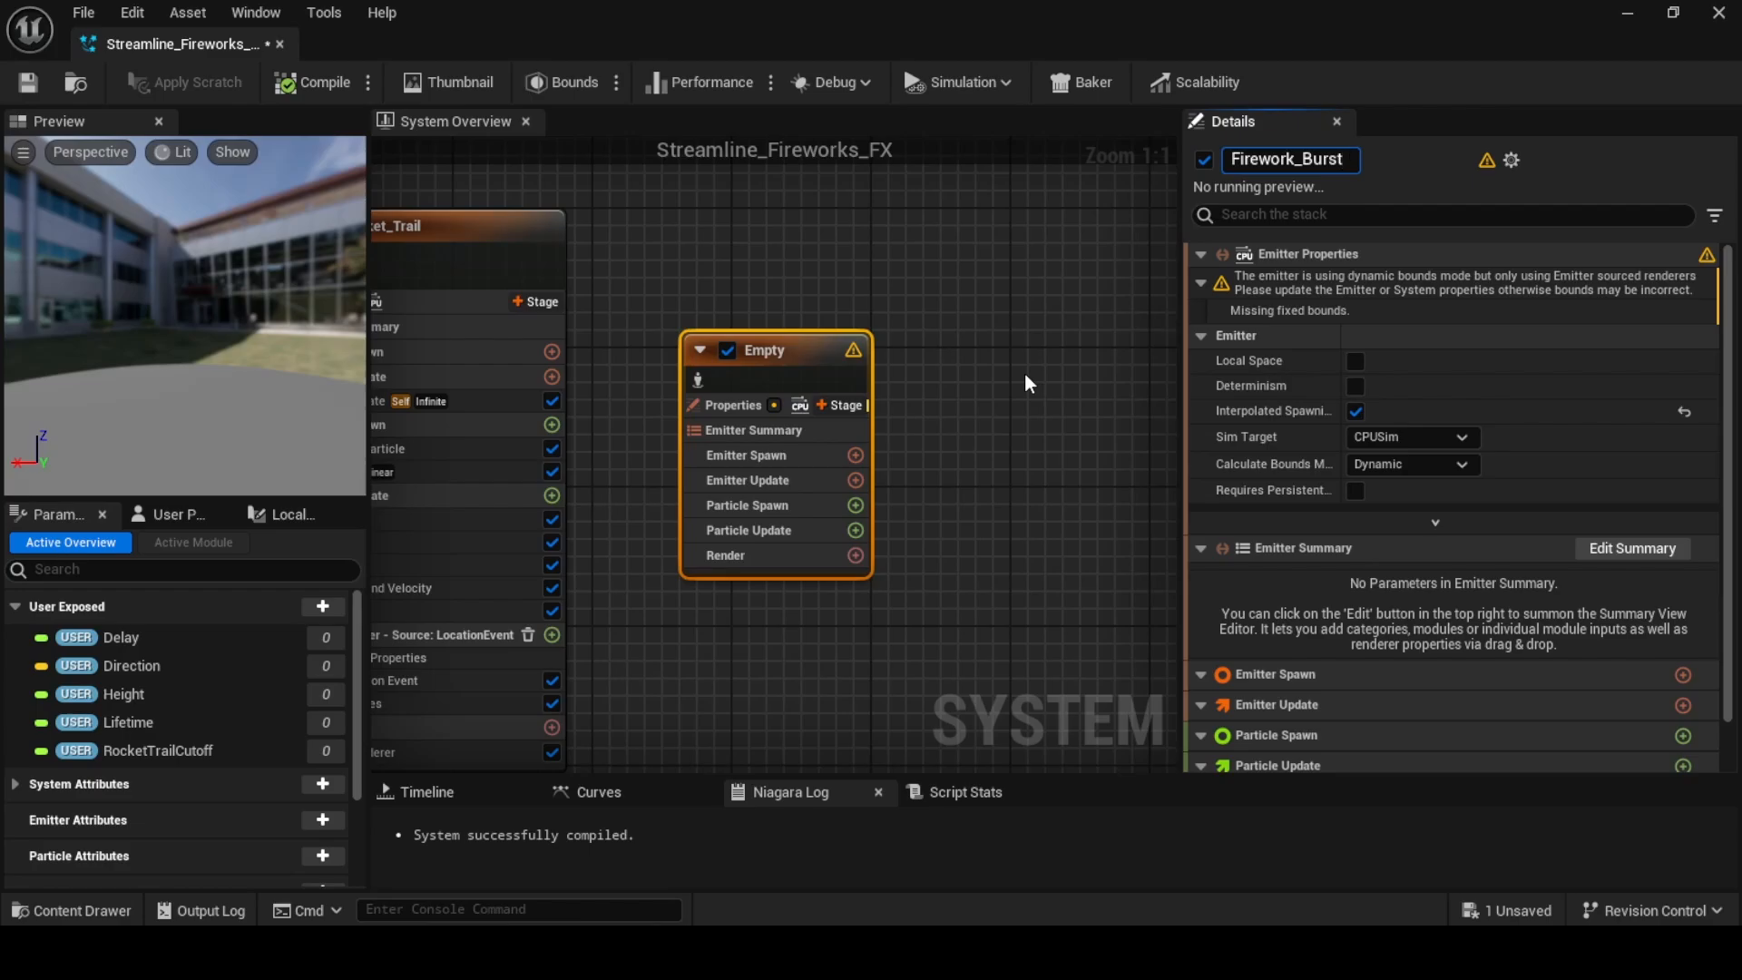
pyautogui.write('Firework_Burst')
pyautogui.press('Return')
pyautogui.moveTo(756, 357); pyautogui.dragTo(702, 233)
pyautogui.moveTo(795, 562); pyautogui.dragTo(966, 534, button='right')
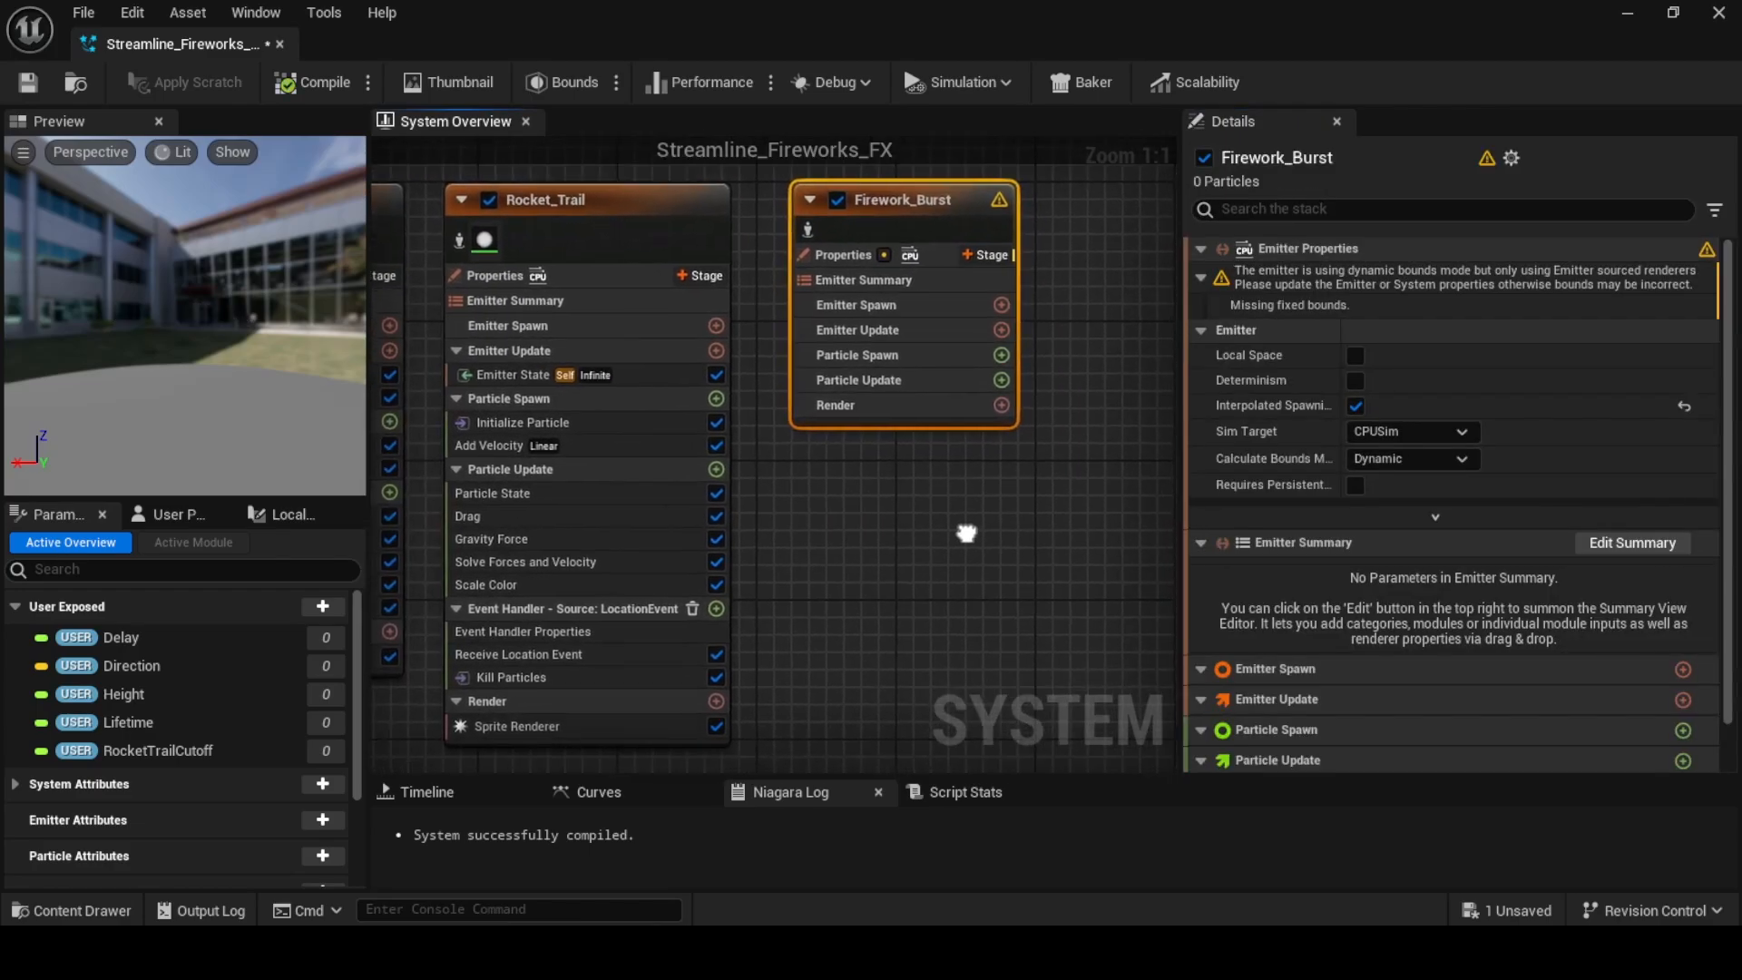
# Add an event handler stage to Firework_Burst with a Receive Death Event module
pyautogui.click(994, 254)
pyautogui.click(599, 346)
pyautogui.click(1016, 405)
pyautogui.write('de')
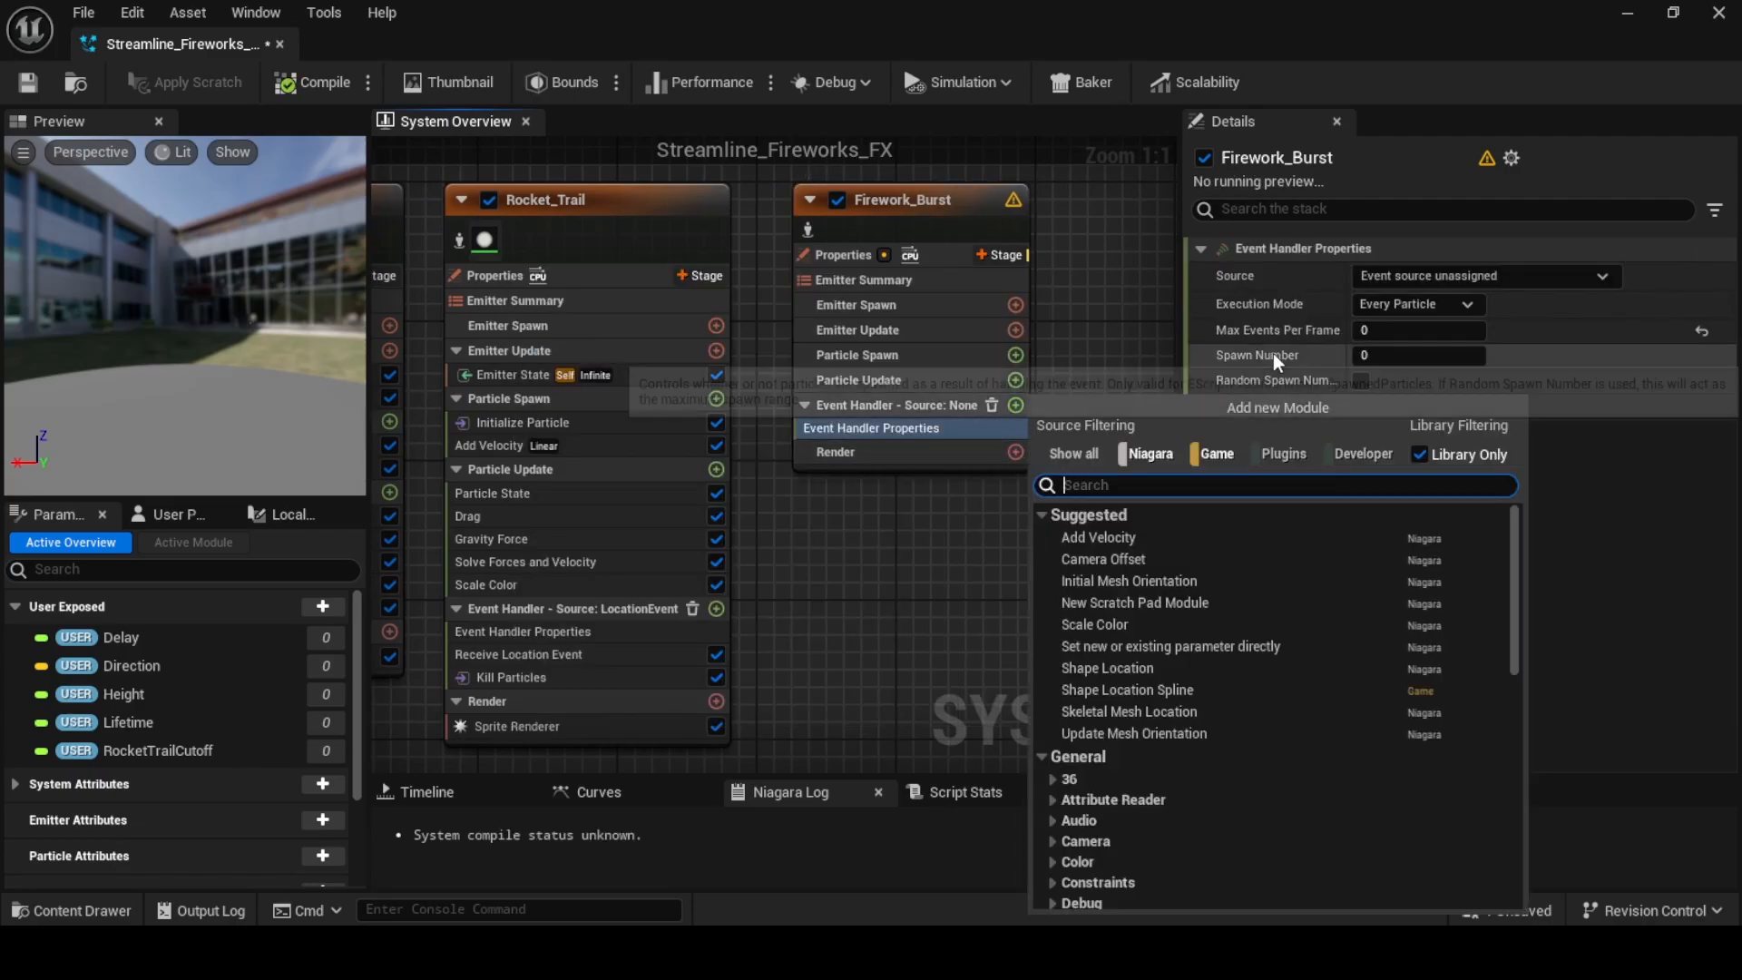
pyautogui.write('ath')
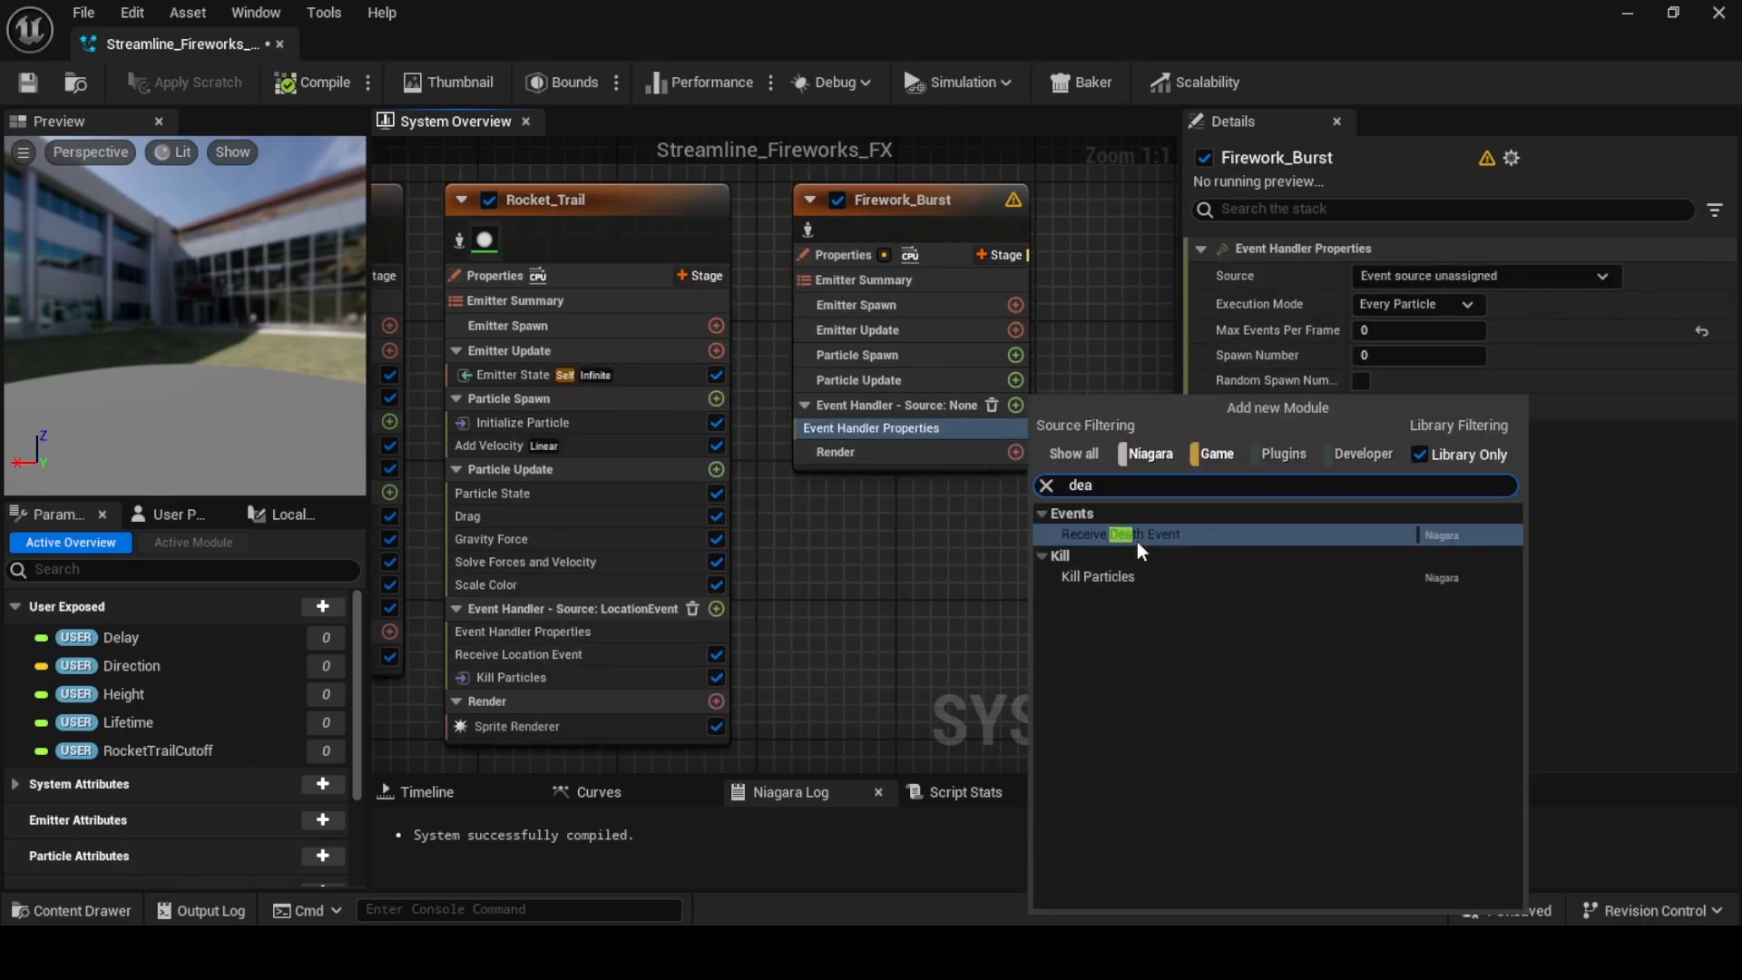
pyautogui.click(1136, 542)
# Set the event handler's source to Firework_Rocket's Death Event and its execution mode to Spawned Particles
pyautogui.click(894, 429)
pyautogui.click(1429, 277)
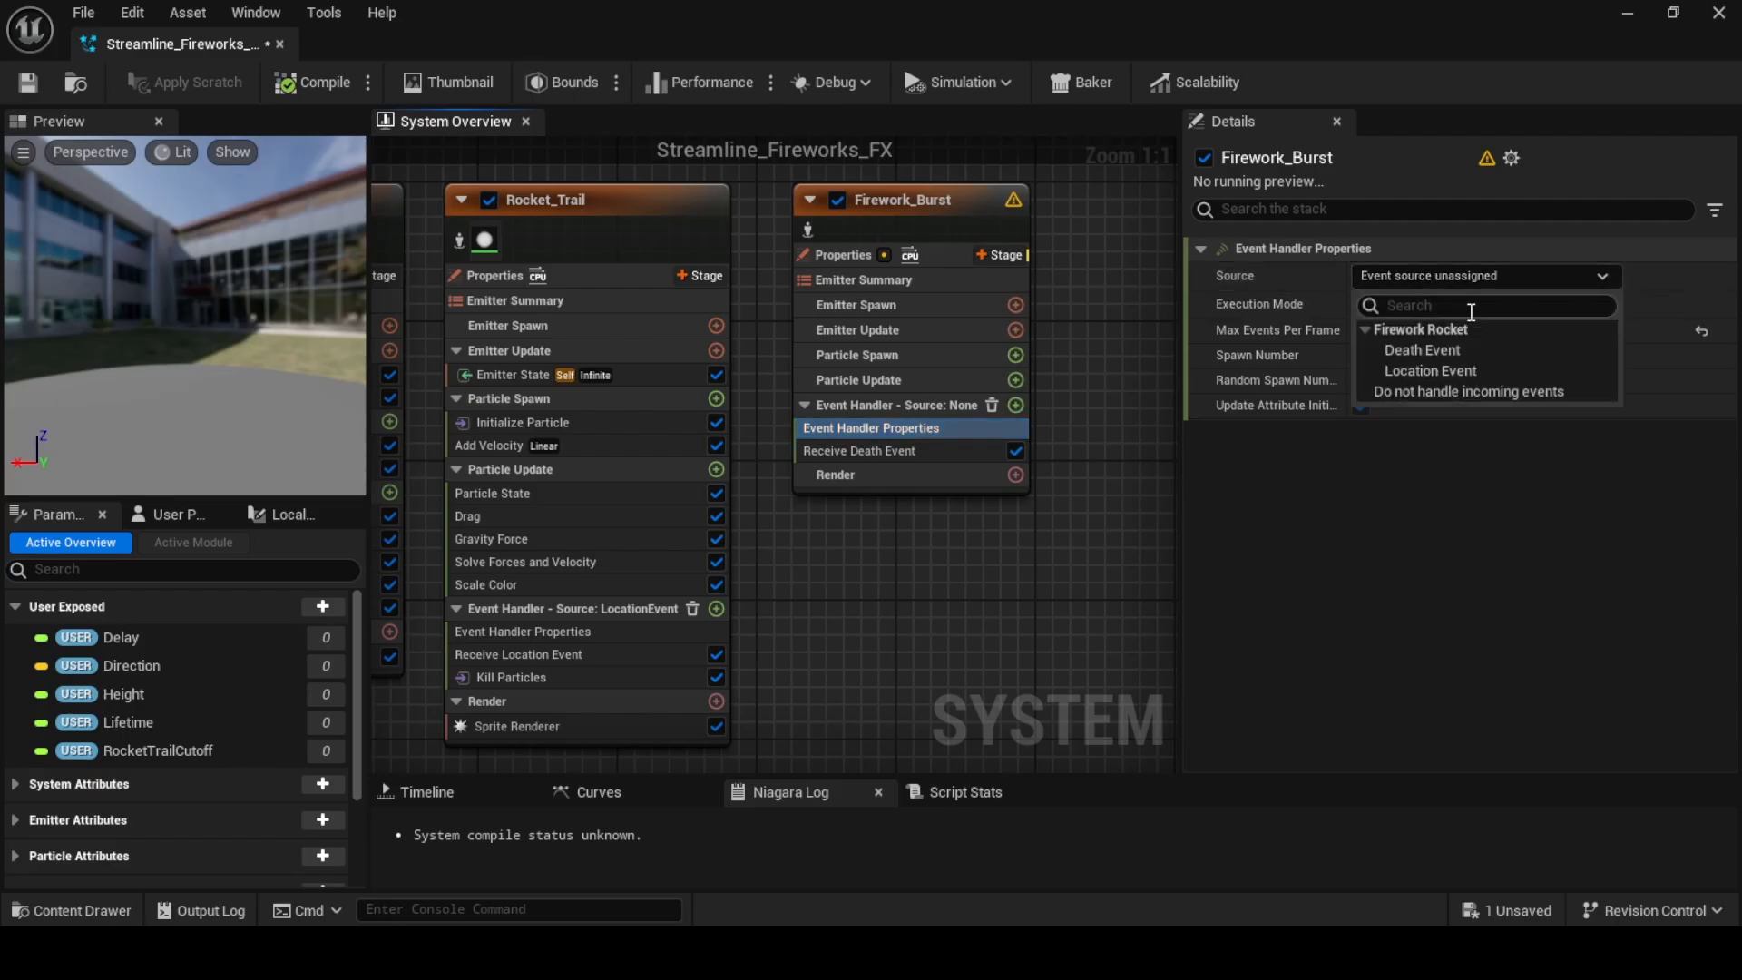
pyautogui.click(1422, 350)
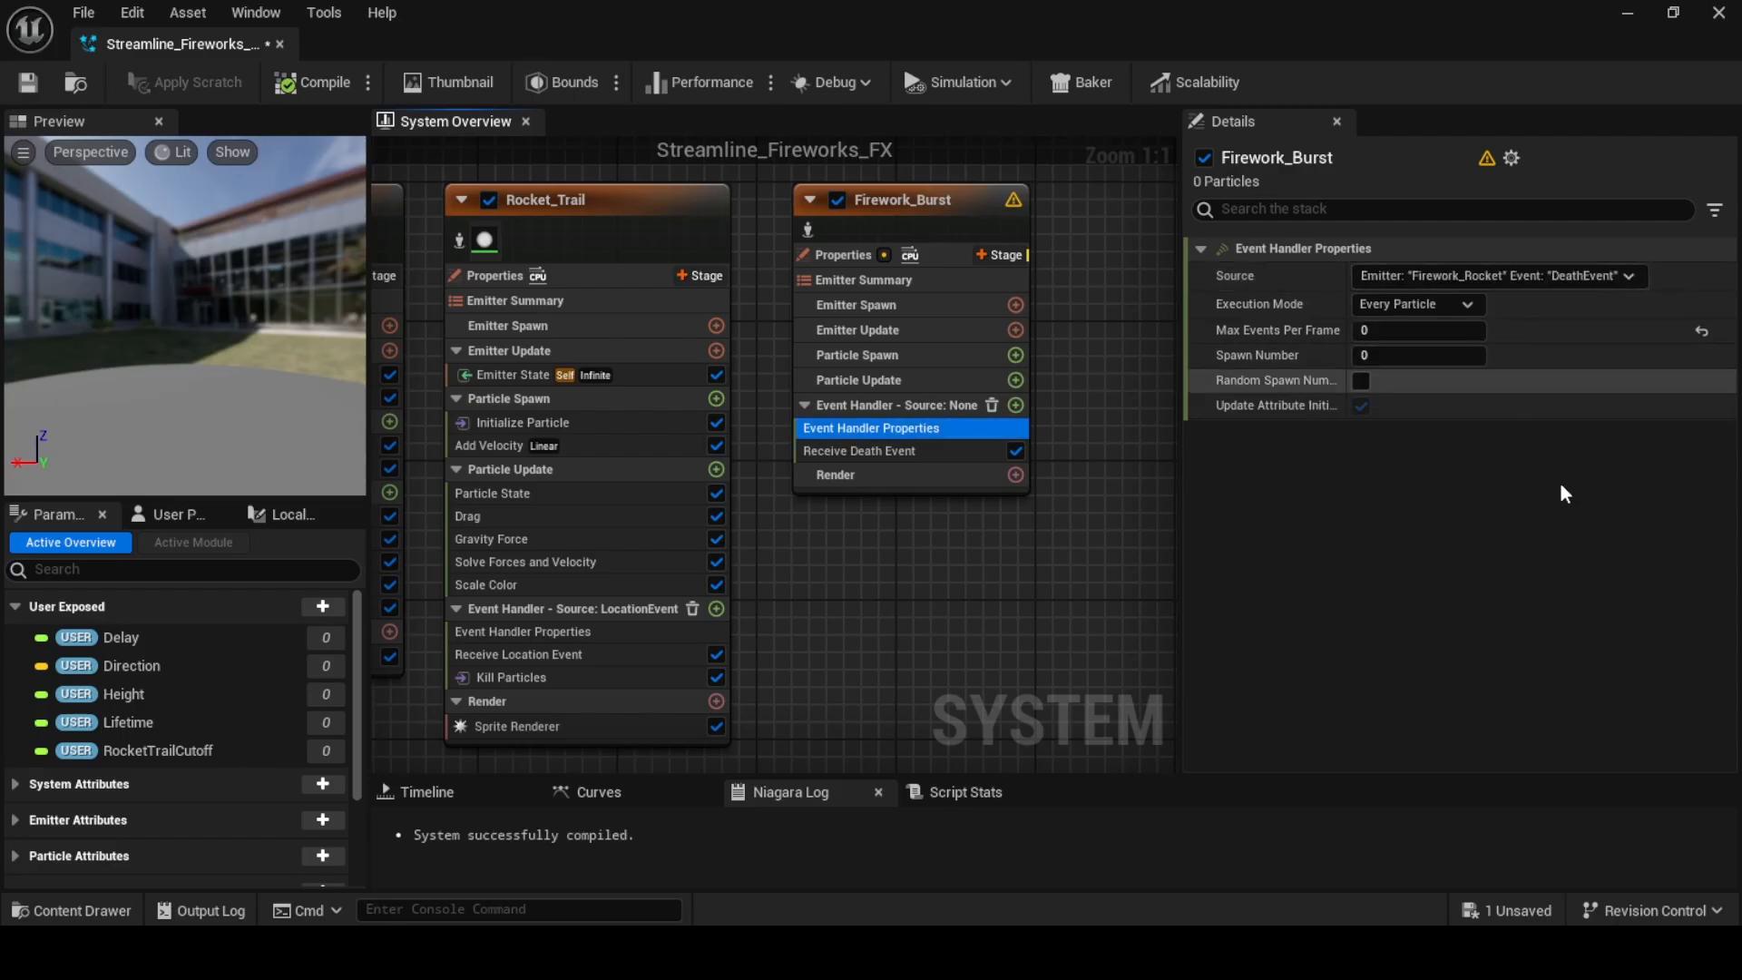
pyautogui.click(1436, 303)
pyautogui.click(1424, 347)
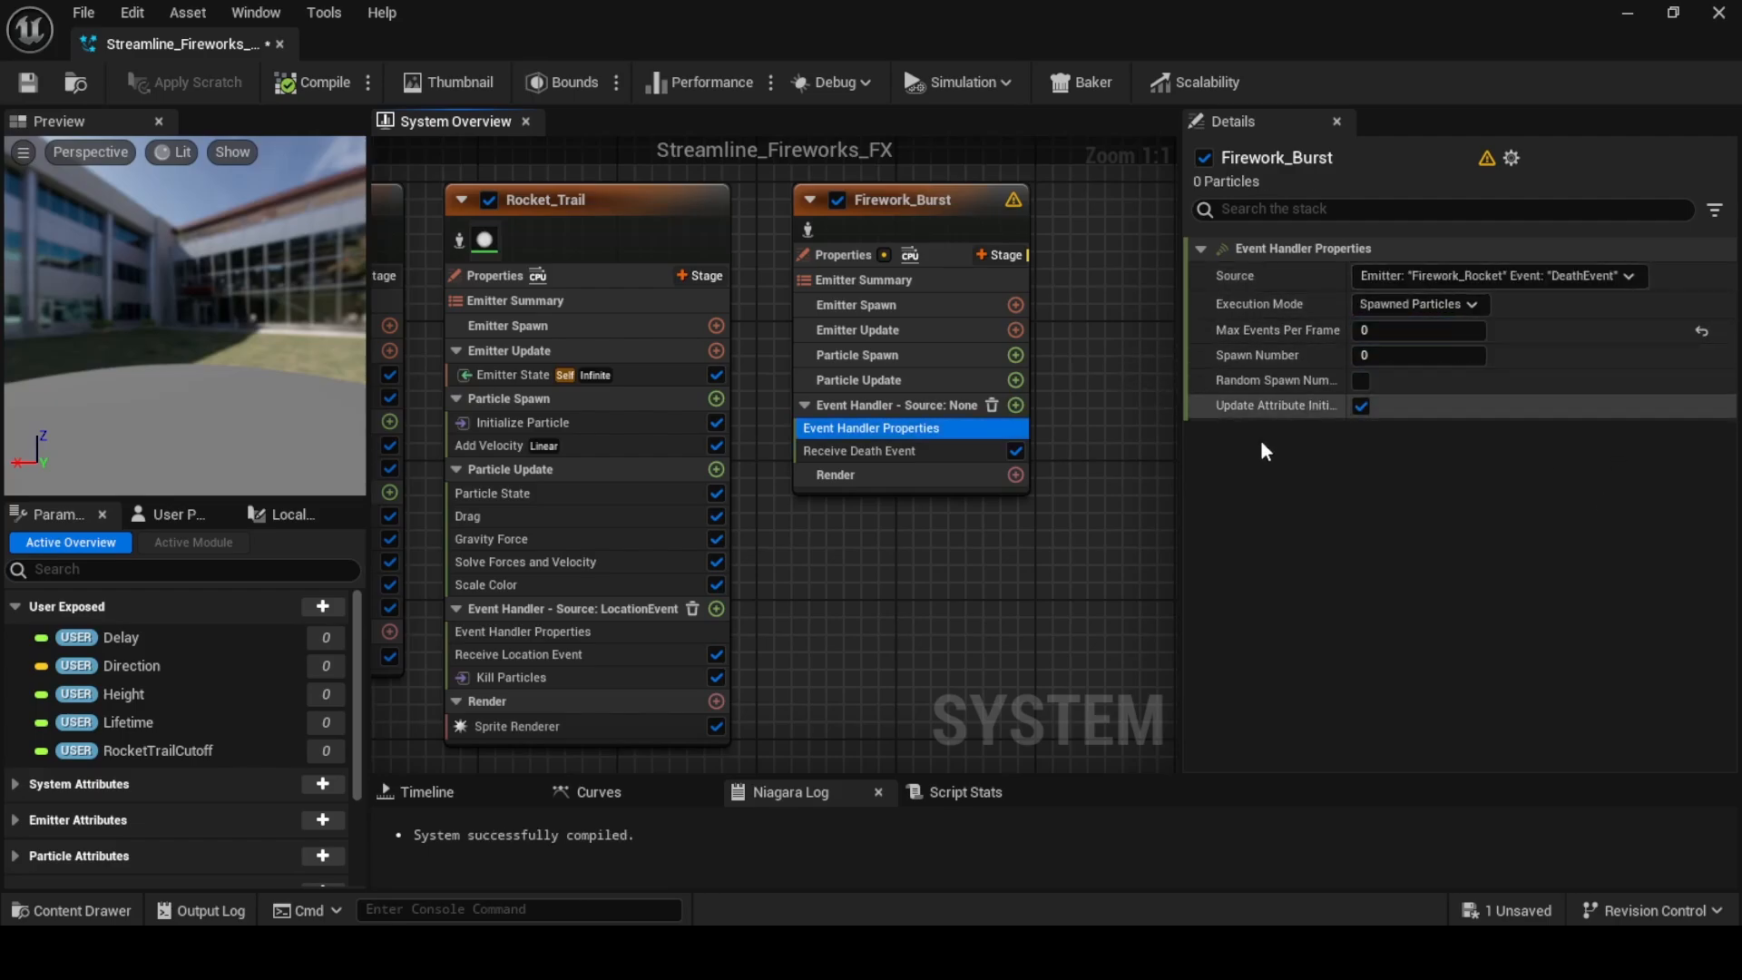
# Add a Sprite Renderer to Firework_Burst
pyautogui.click(1015, 474)
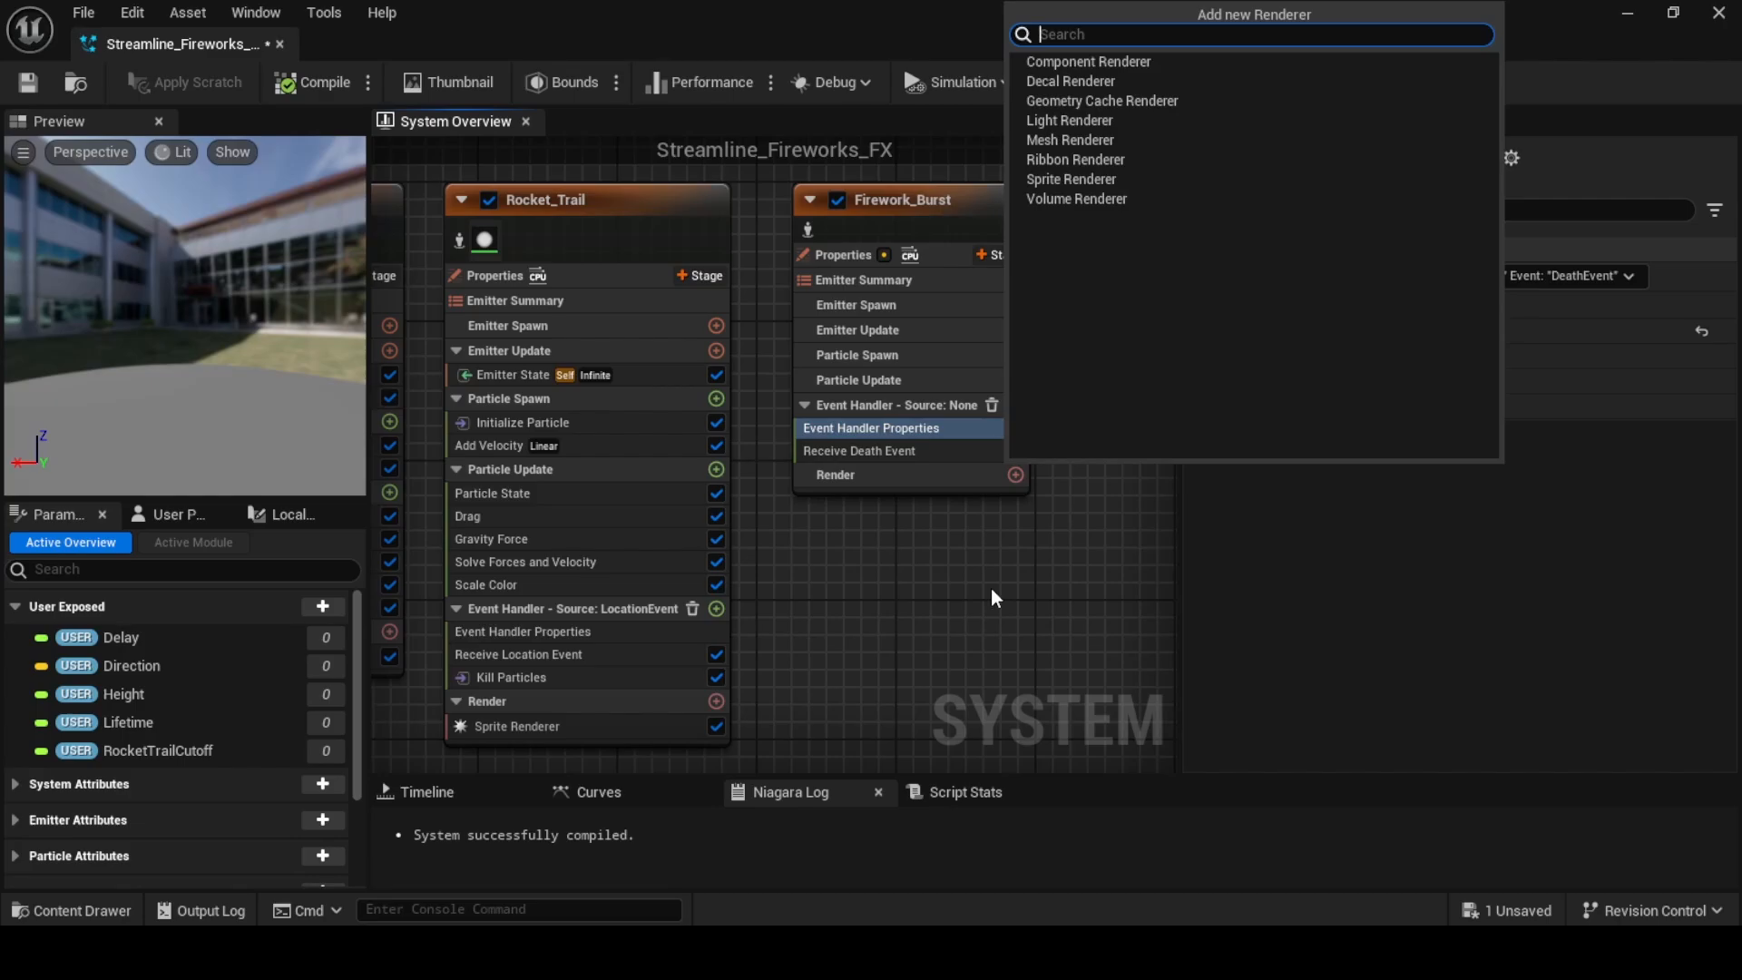
pyautogui.click(1066, 177)
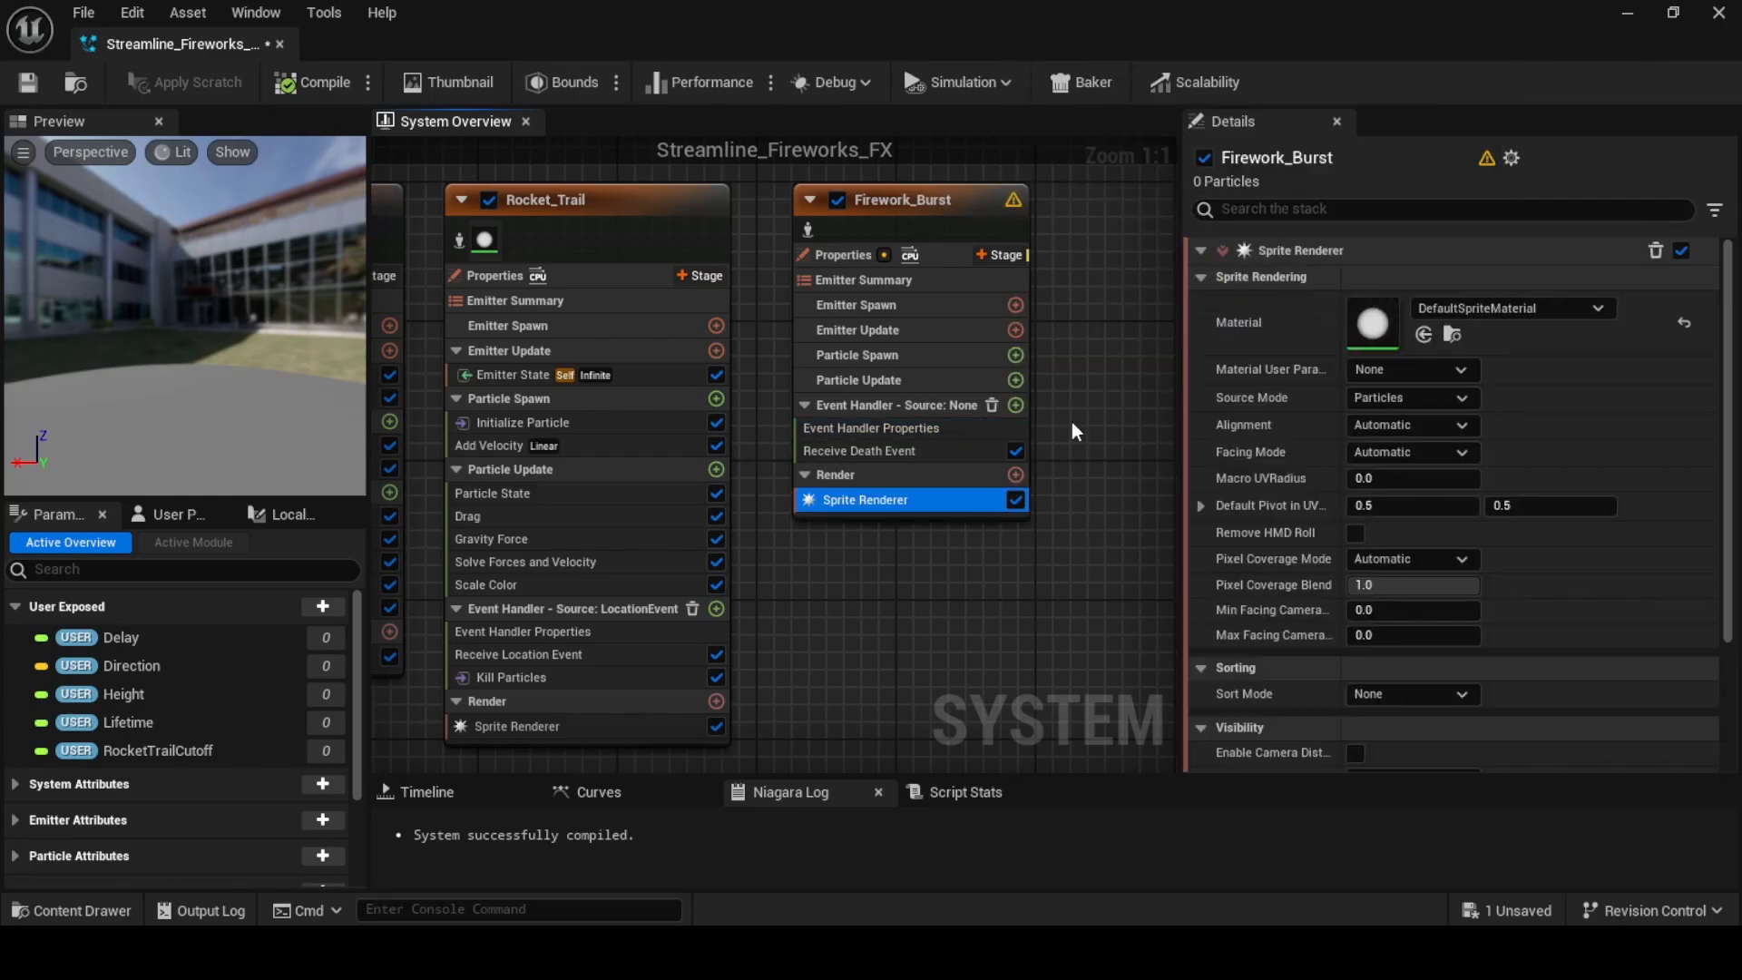
# Add a Particle State module to Firework_Burst's Particle Update group
pyautogui.click(1014, 381)
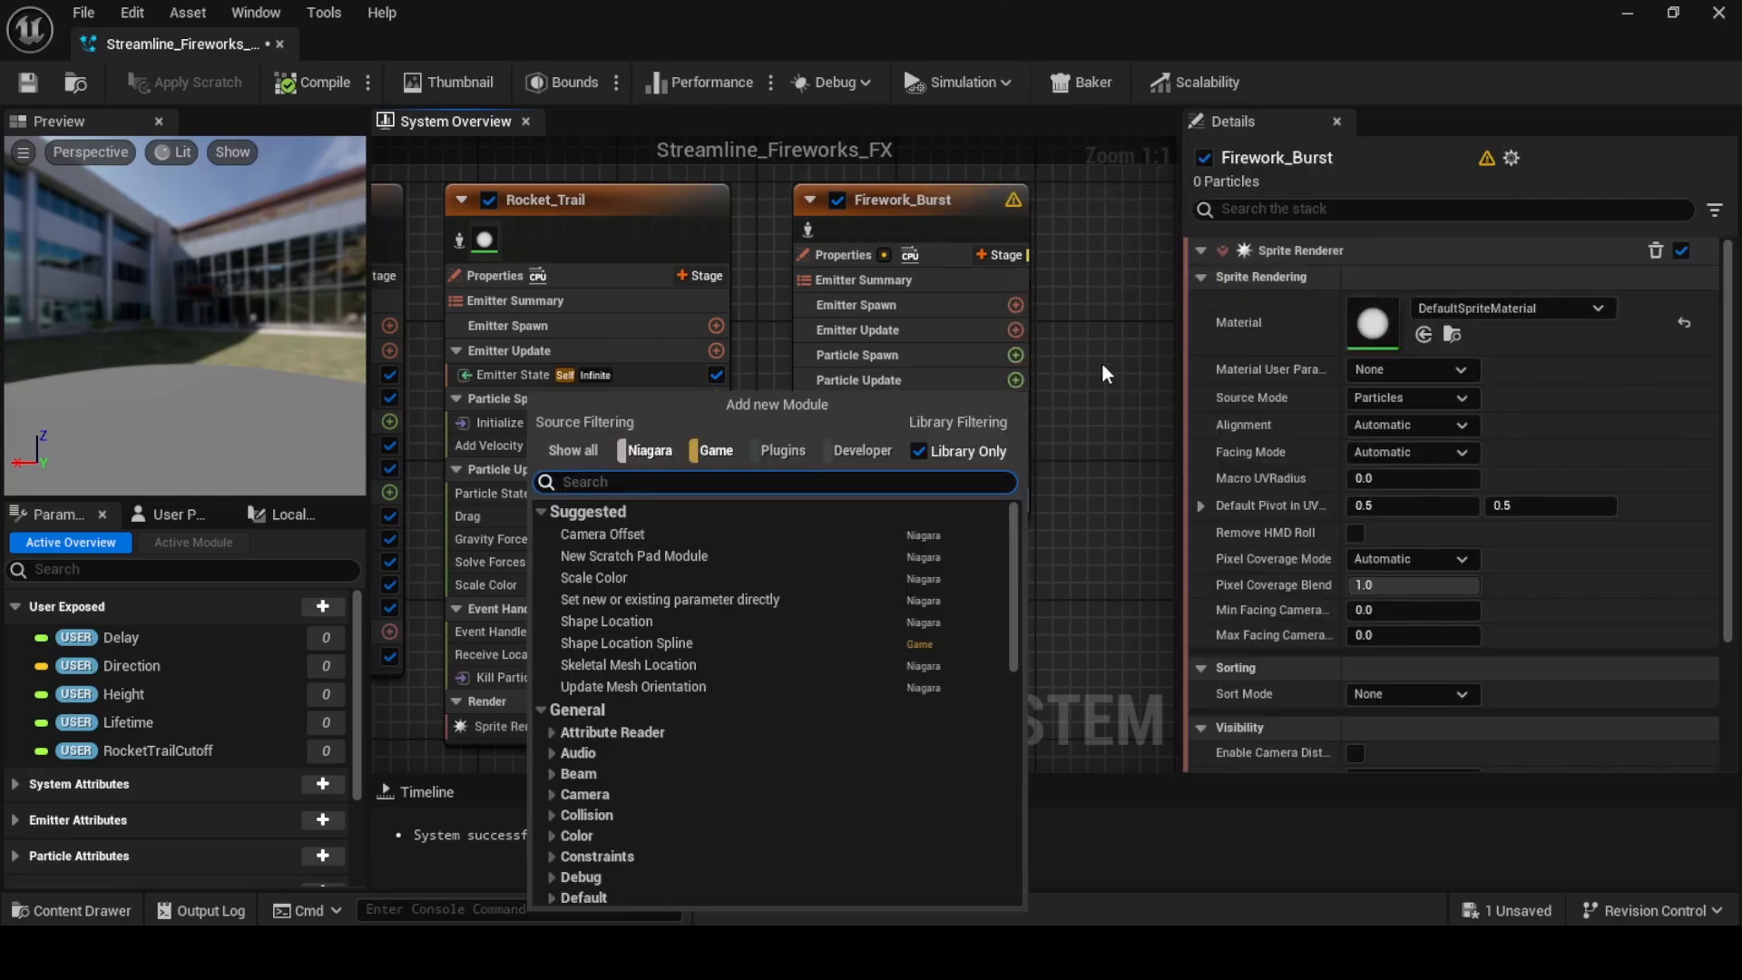
pyautogui.write('ini')
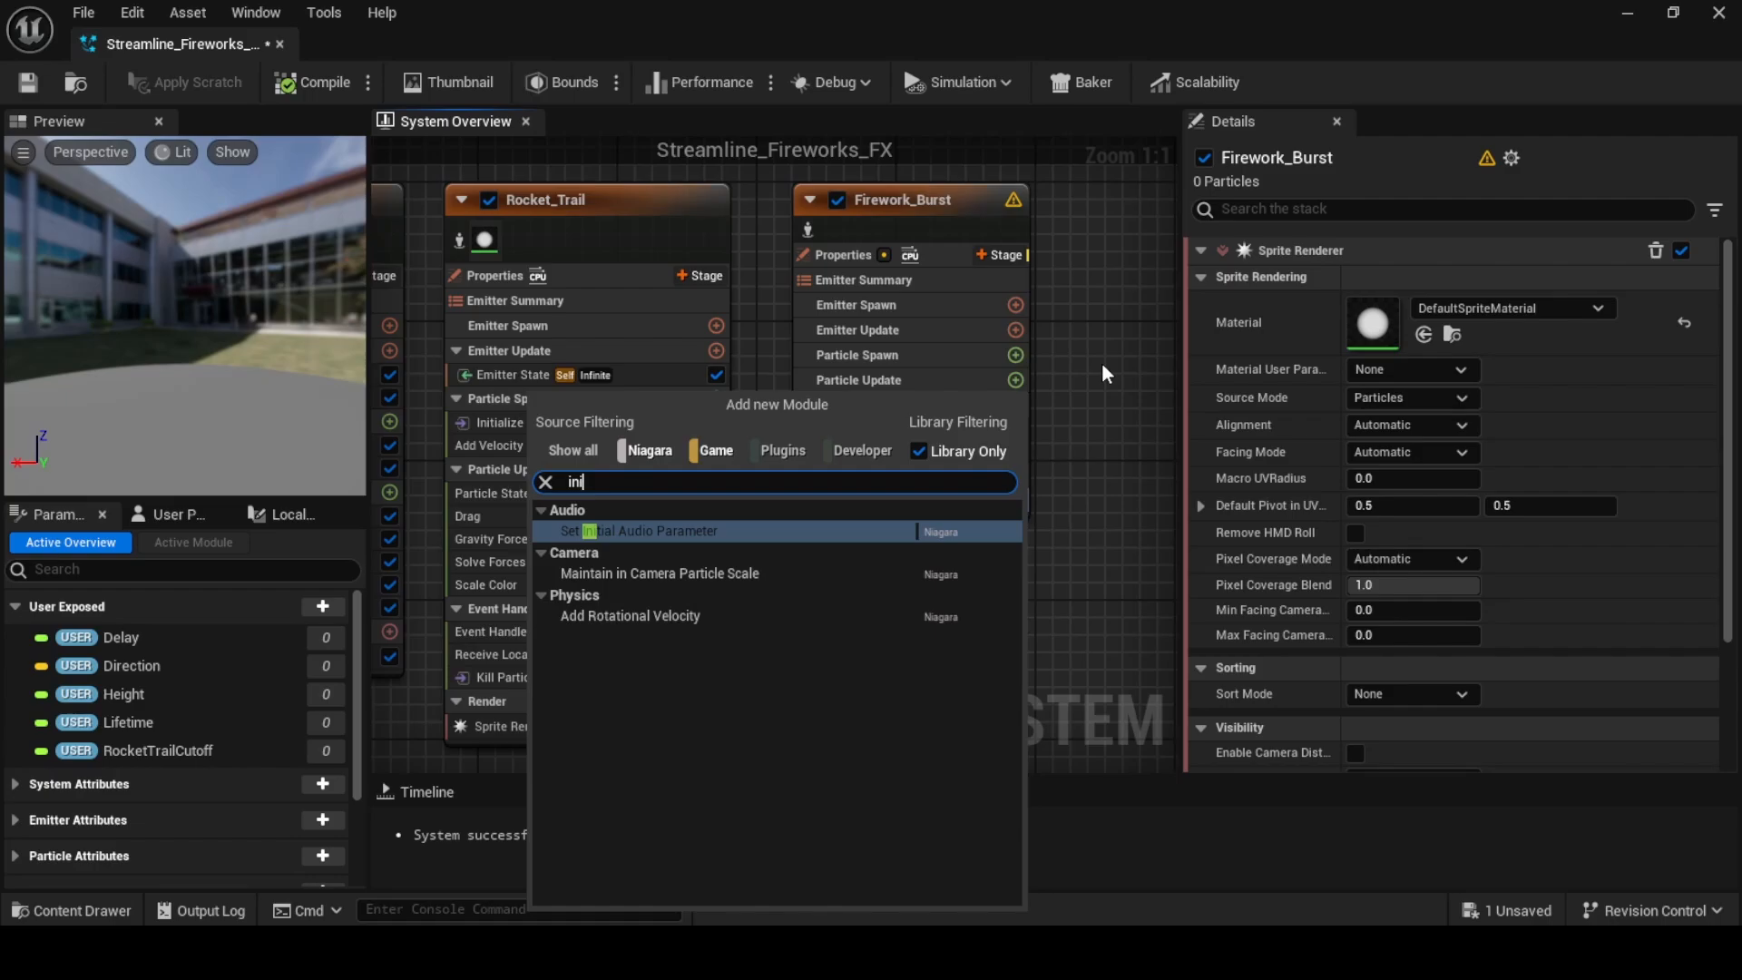
pyautogui.press('BackSpace')
pyautogui.press('BackSpace')
pyautogui.press('BackSpace')
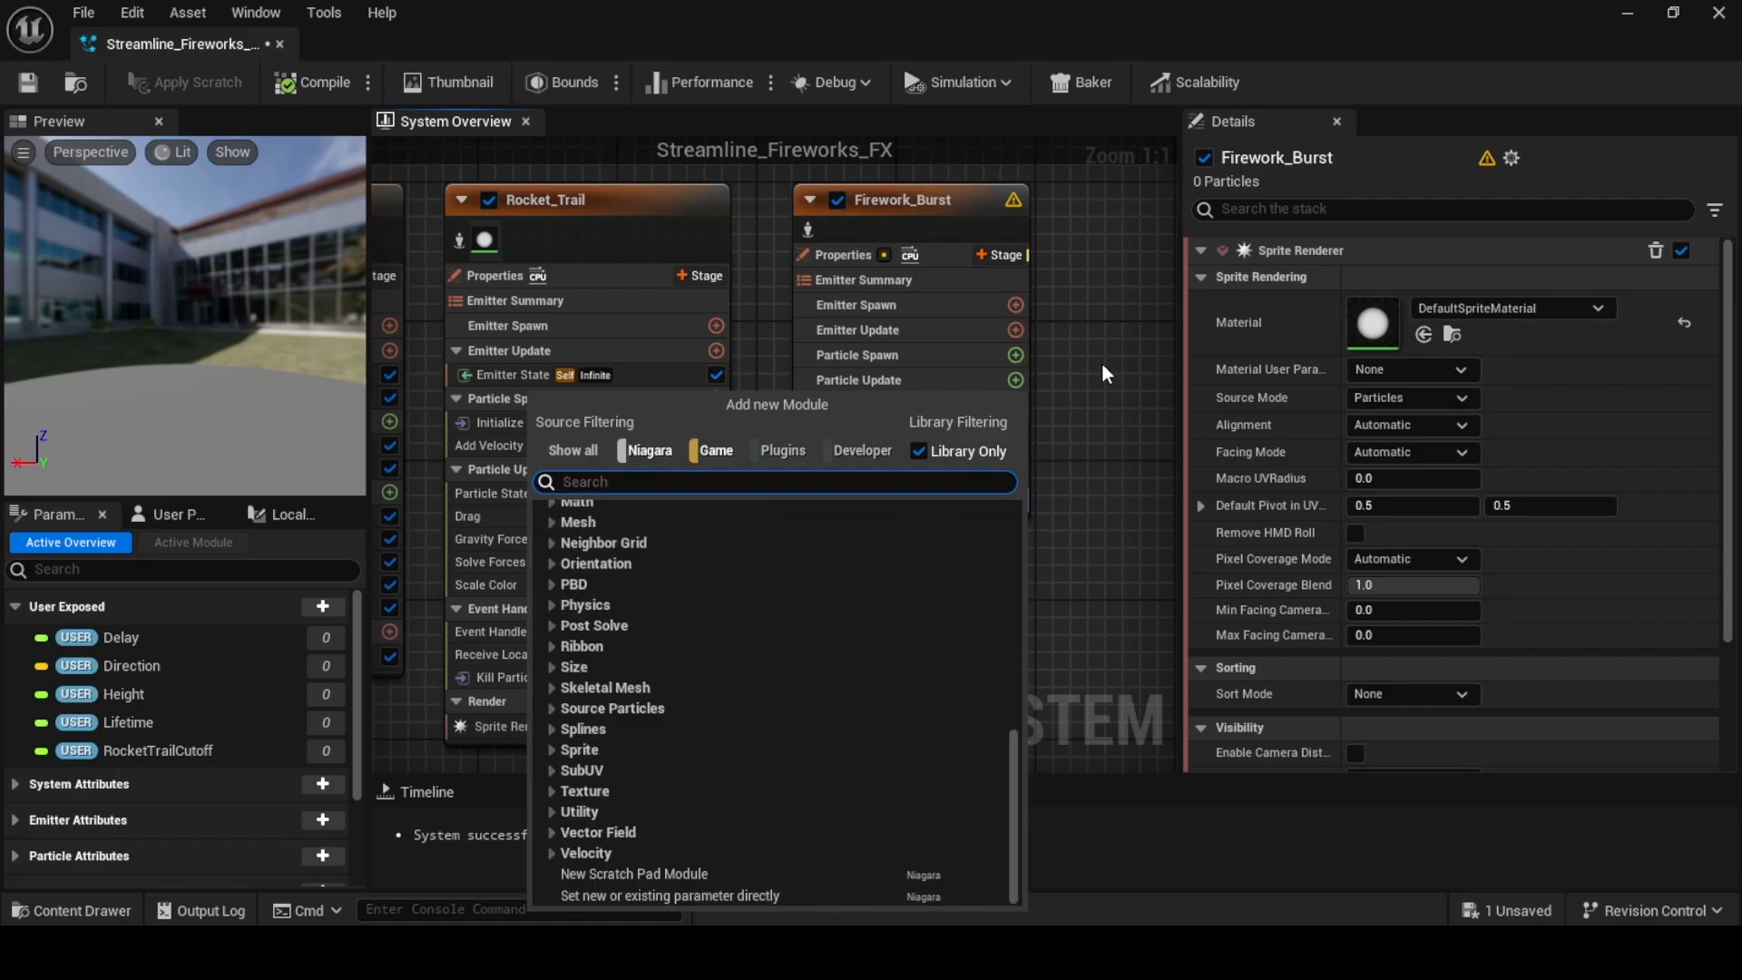
pyautogui.write('part')
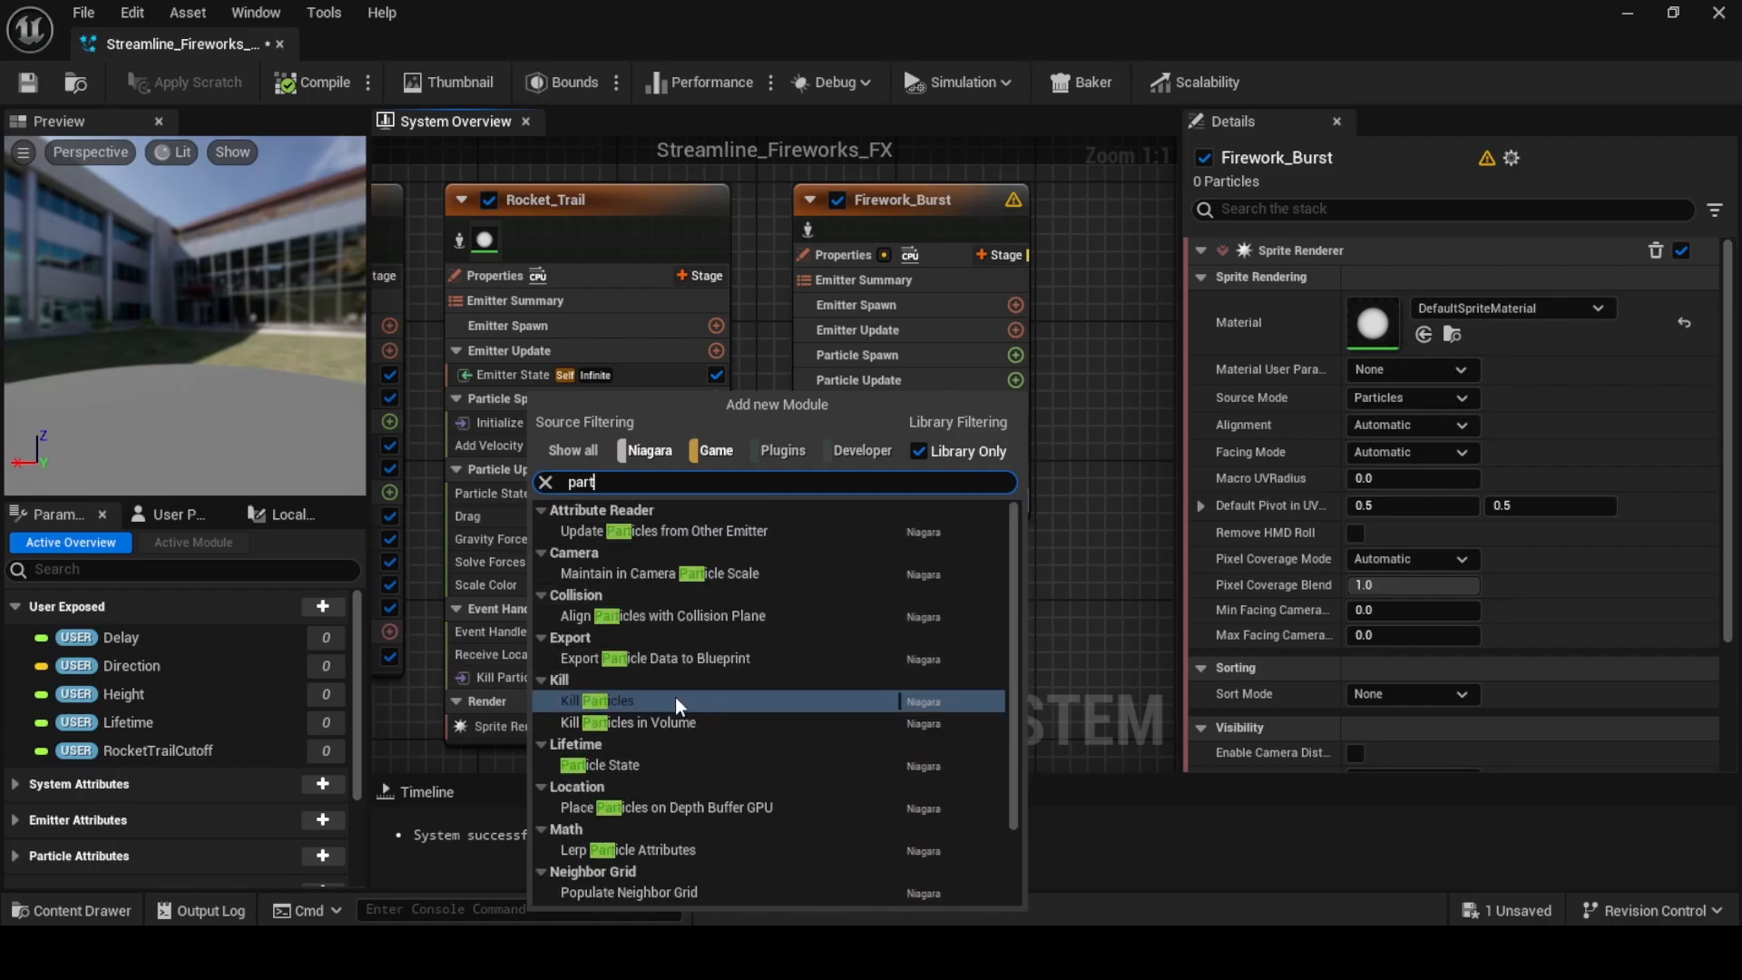
pyautogui.click(669, 763)
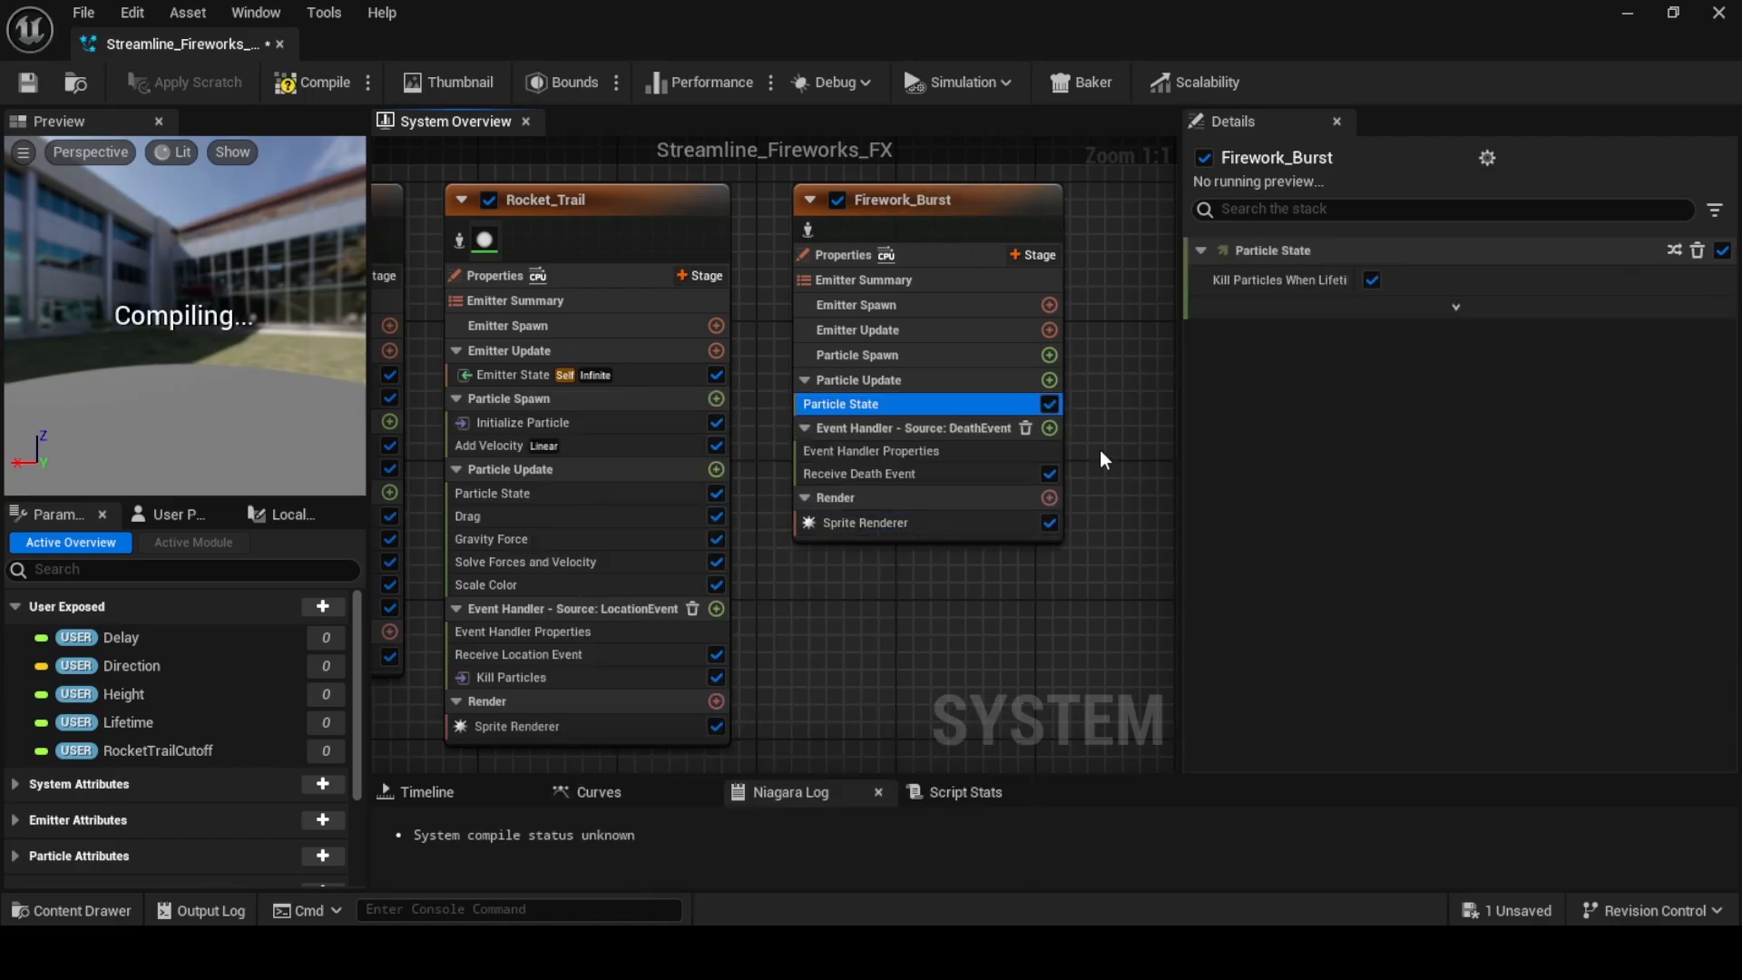
# Add an Initialize Particle module to Firework_Burst's Particle Spawn group
pyautogui.click(1049, 357)
pyautogui.write('i')
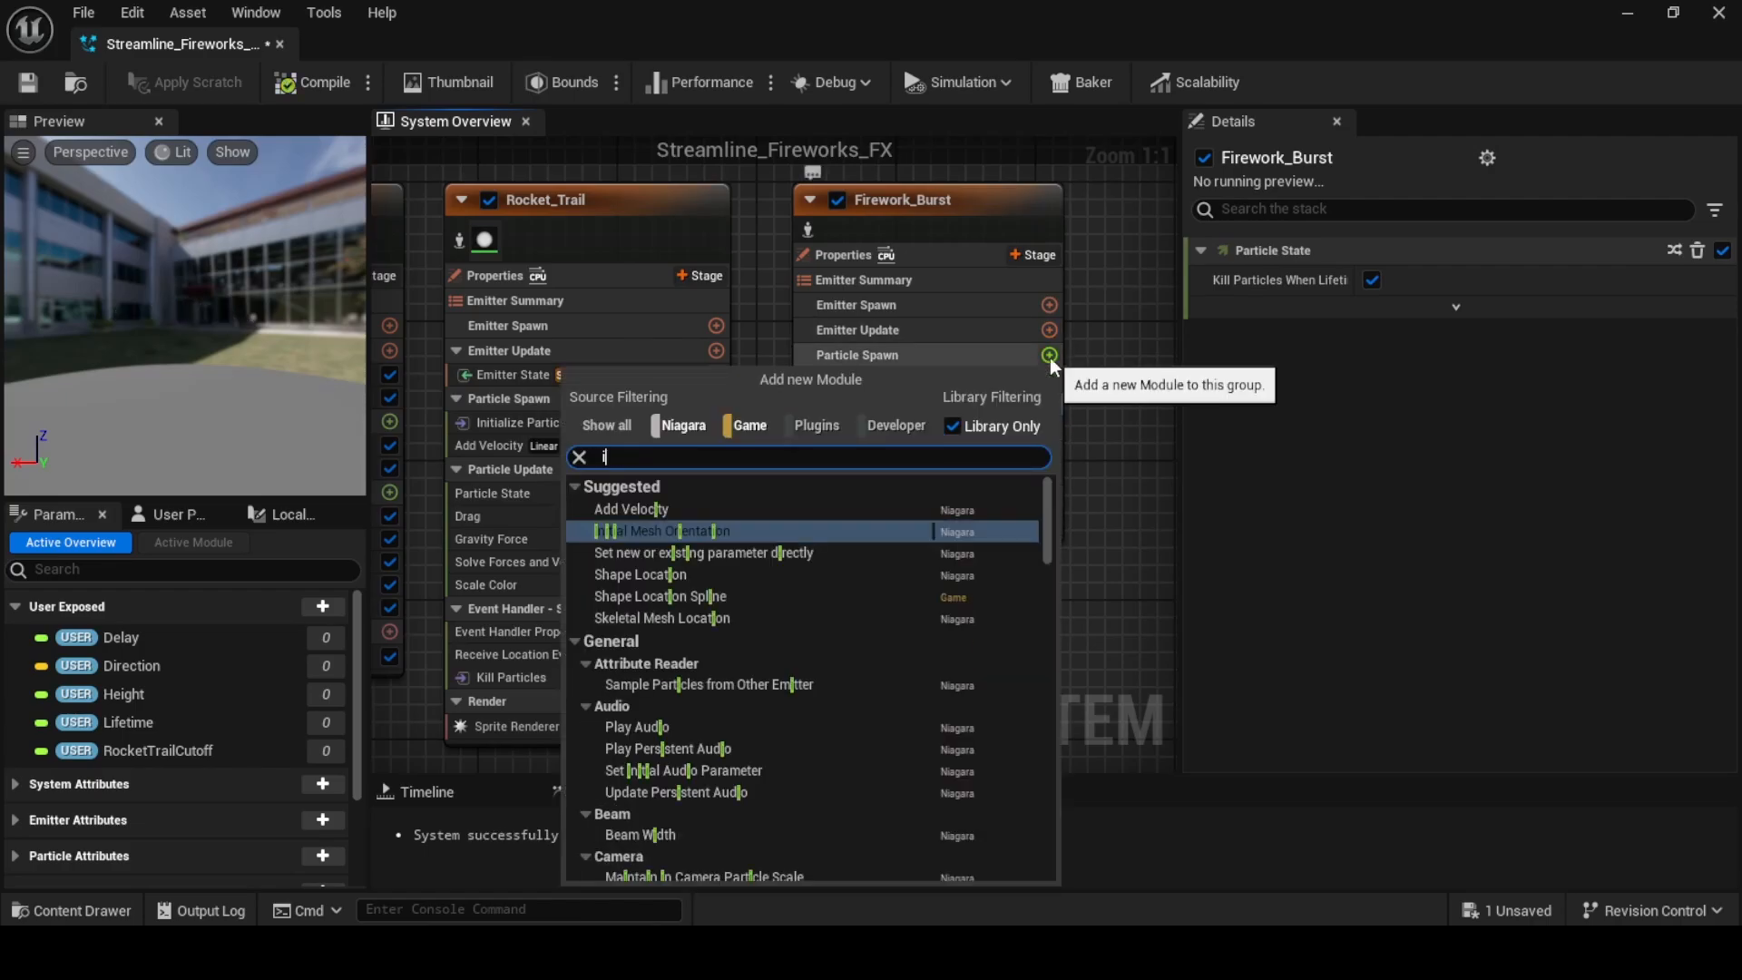
pyautogui.write('nit')
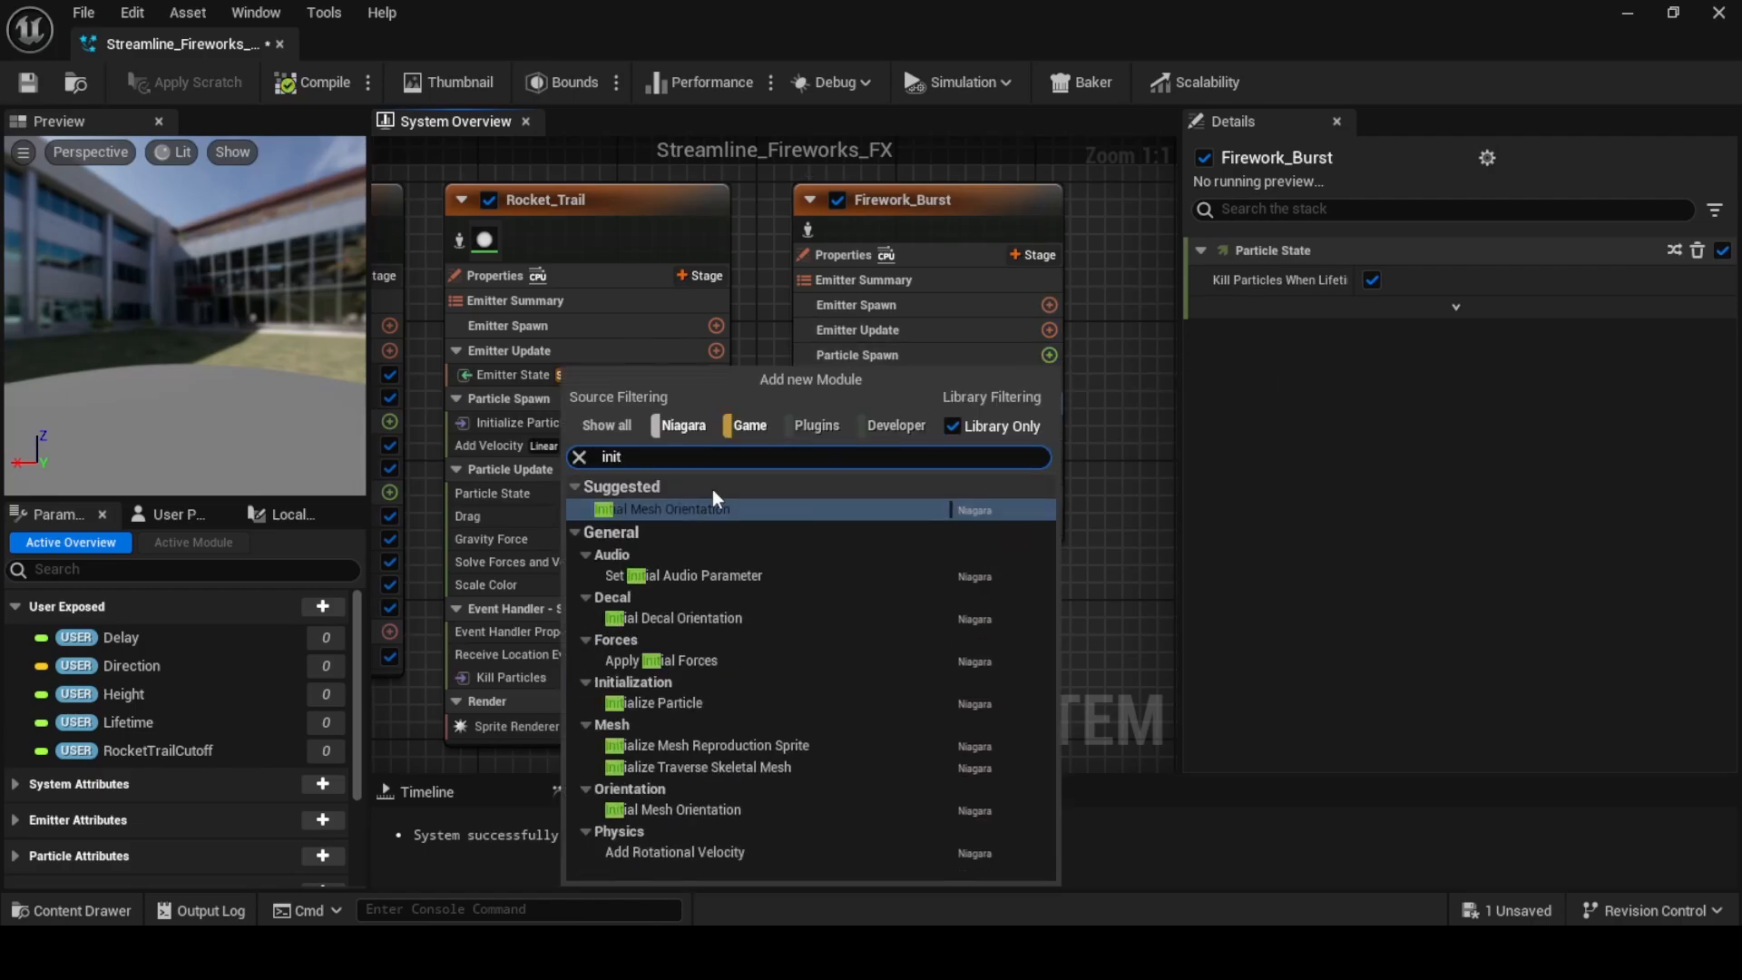
pyautogui.click(678, 700)
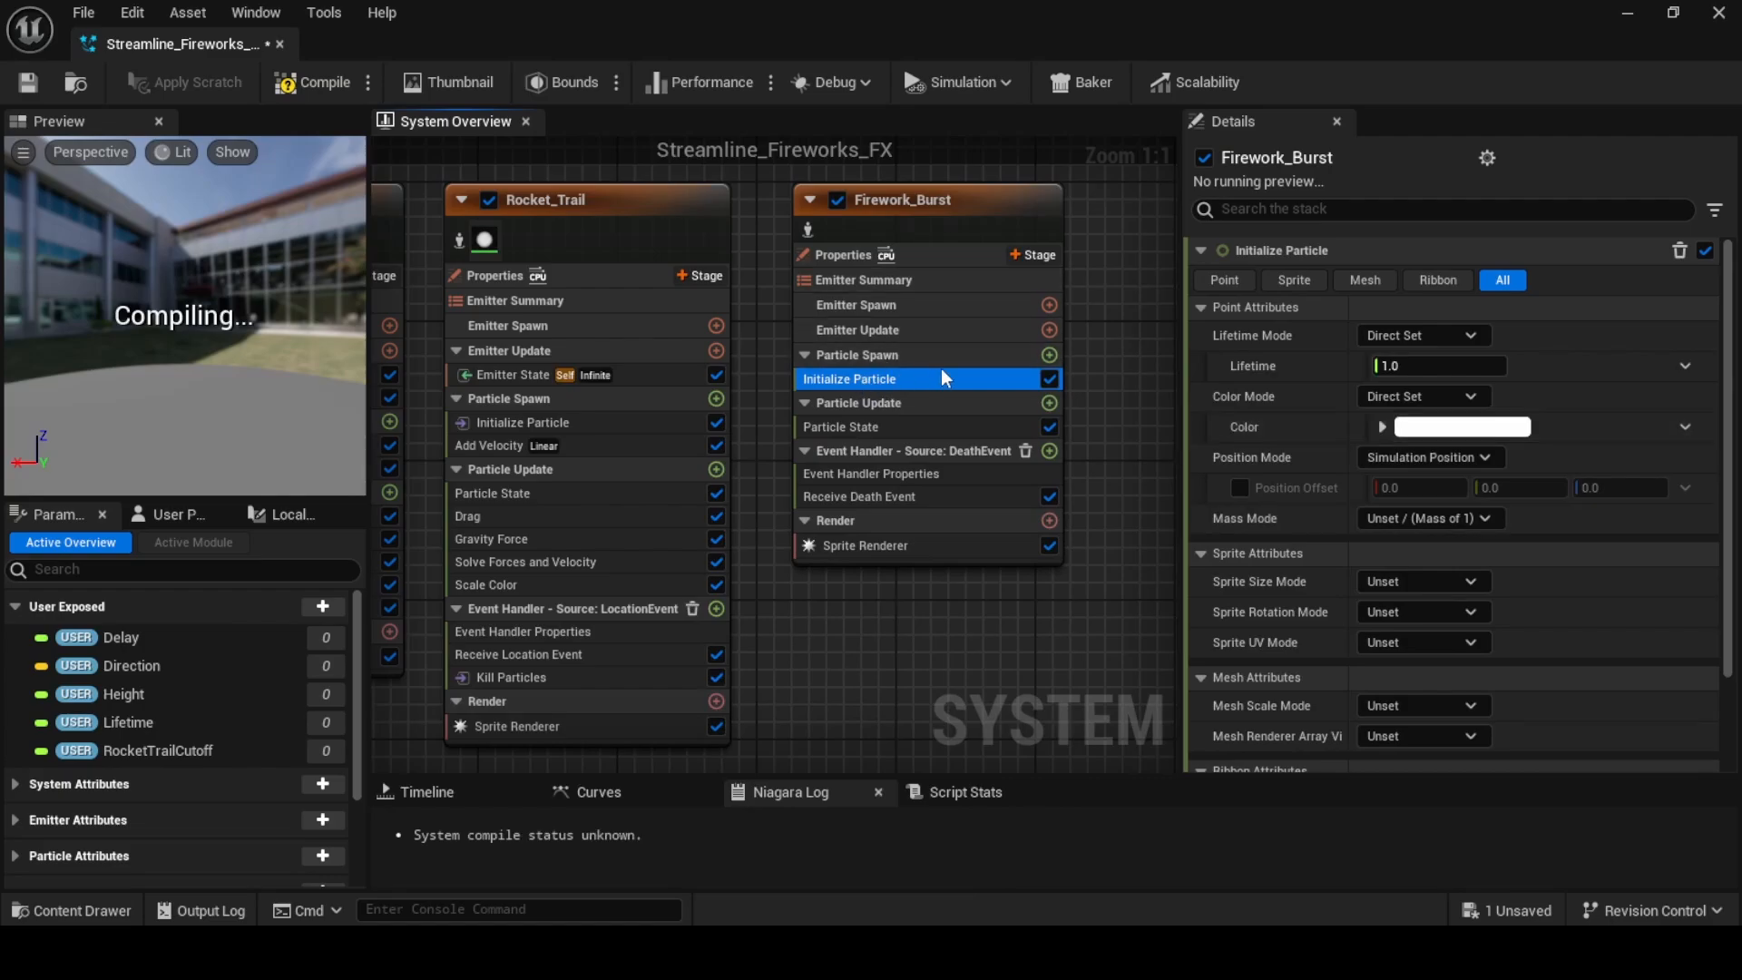
# Add an Emitter State module to Firework_Burst's Emitter Update group and save the system
pyautogui.click(1050, 330)
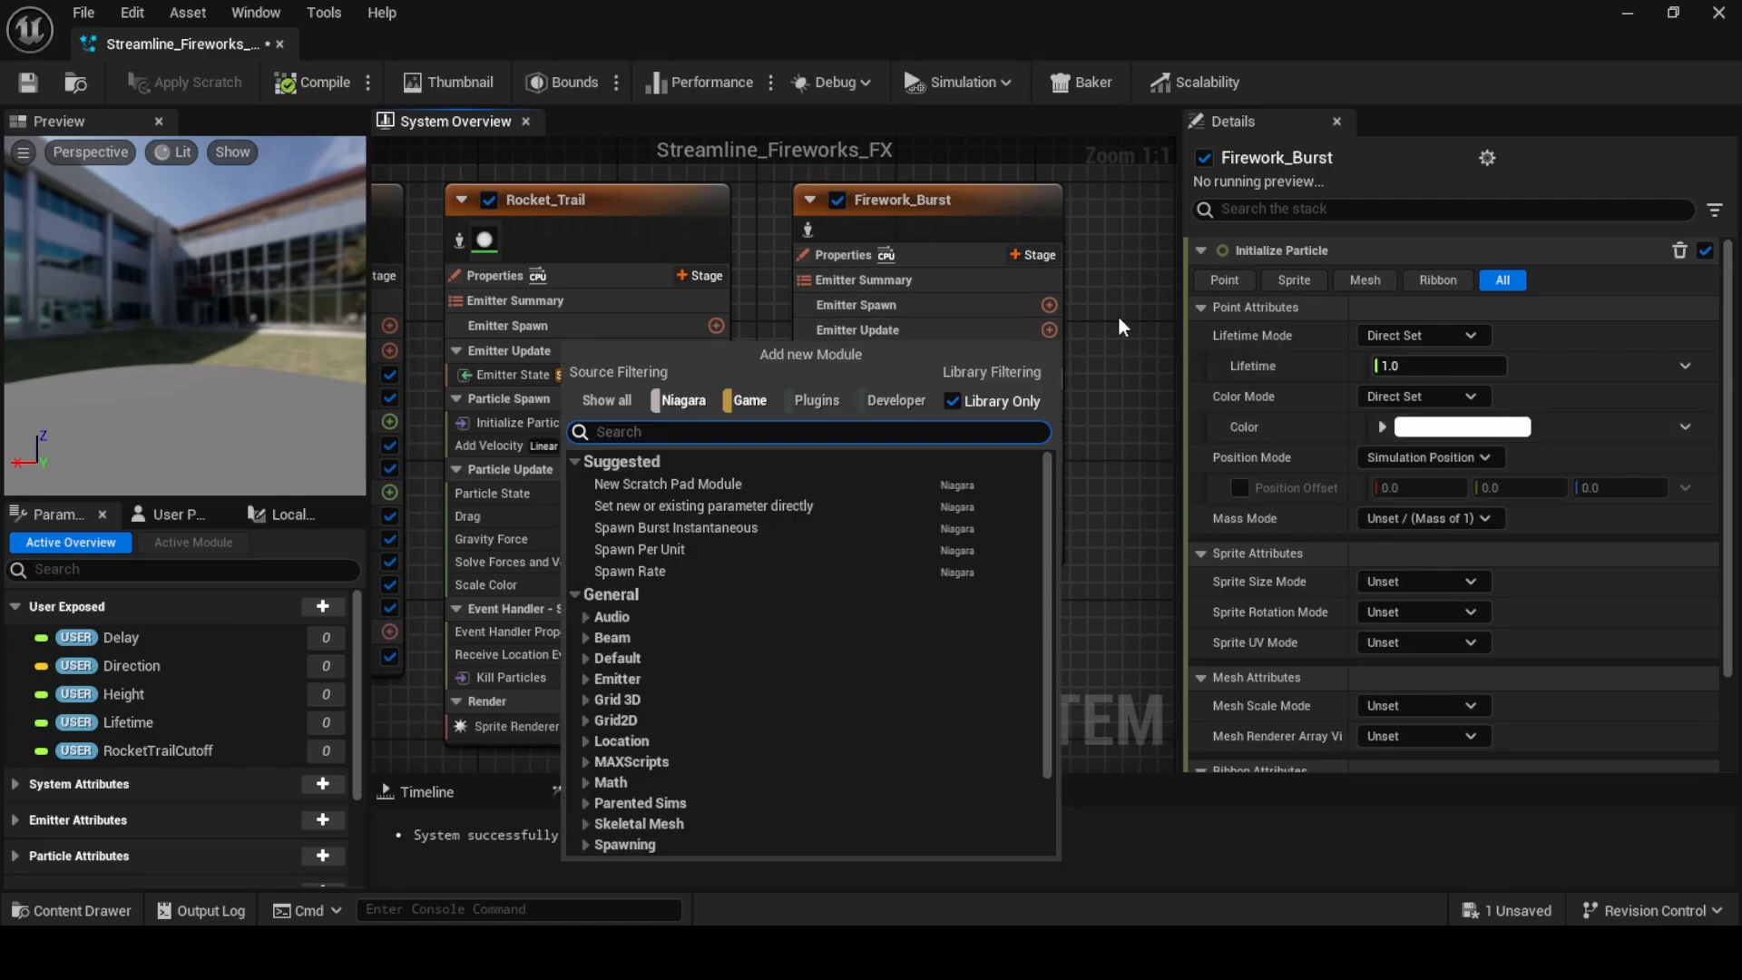
pyautogui.write('emi')
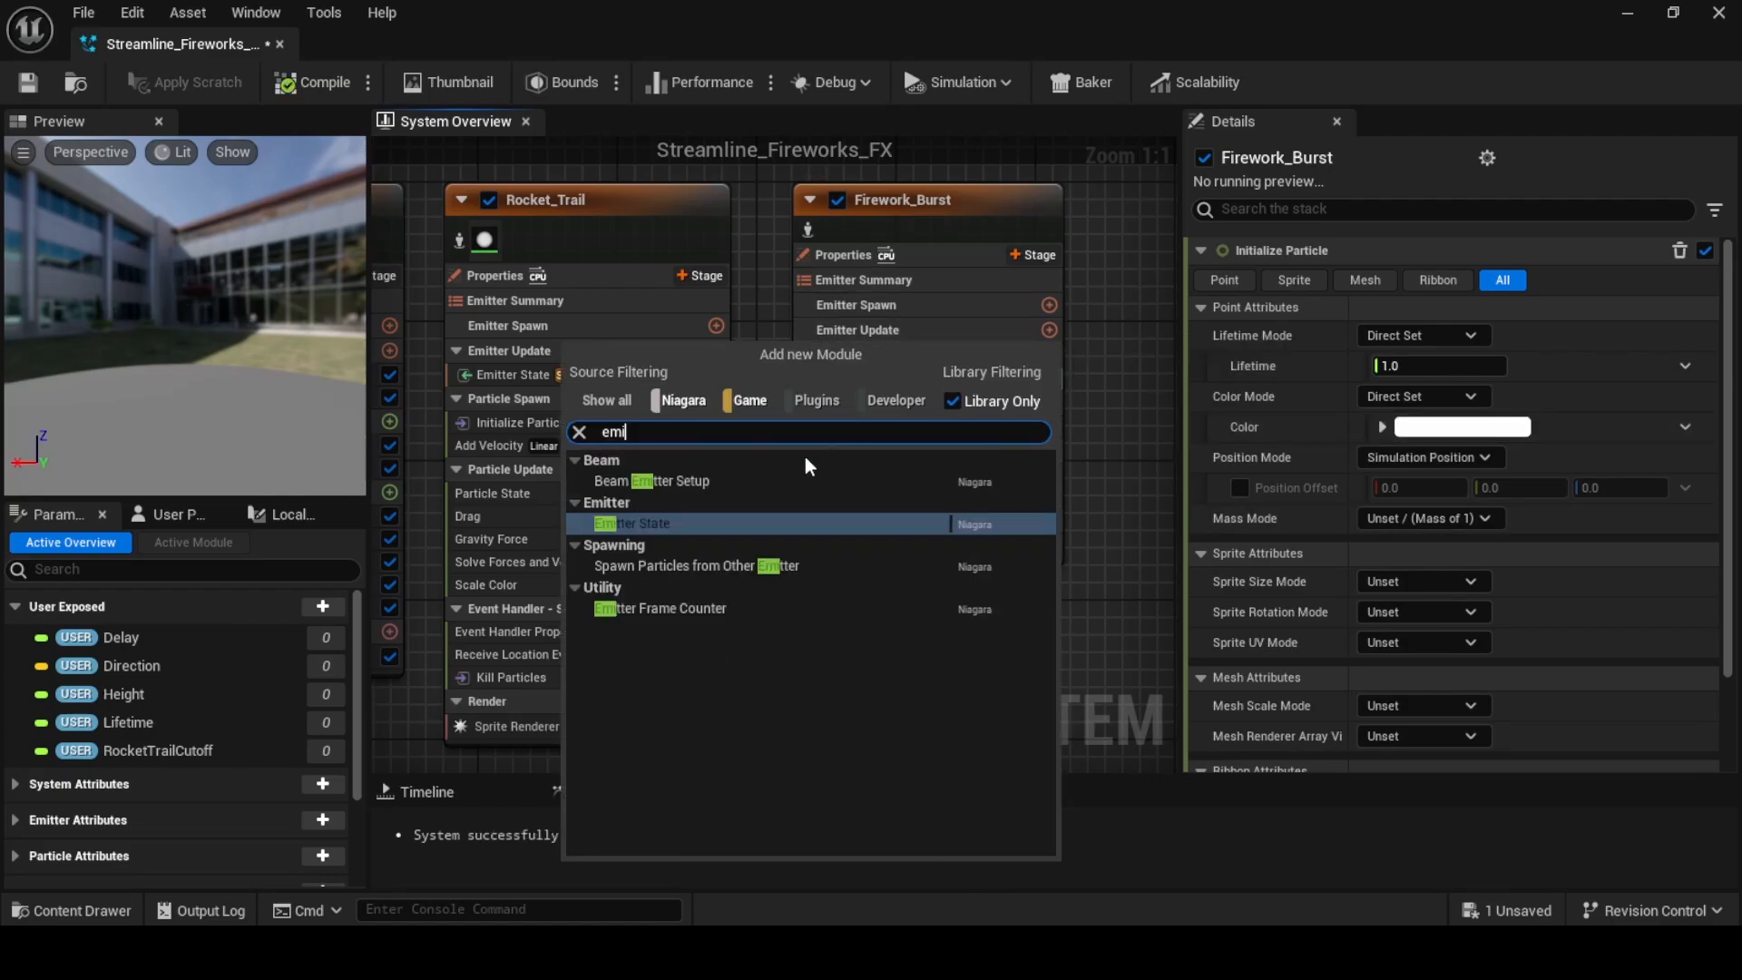
pyautogui.click(698, 524)
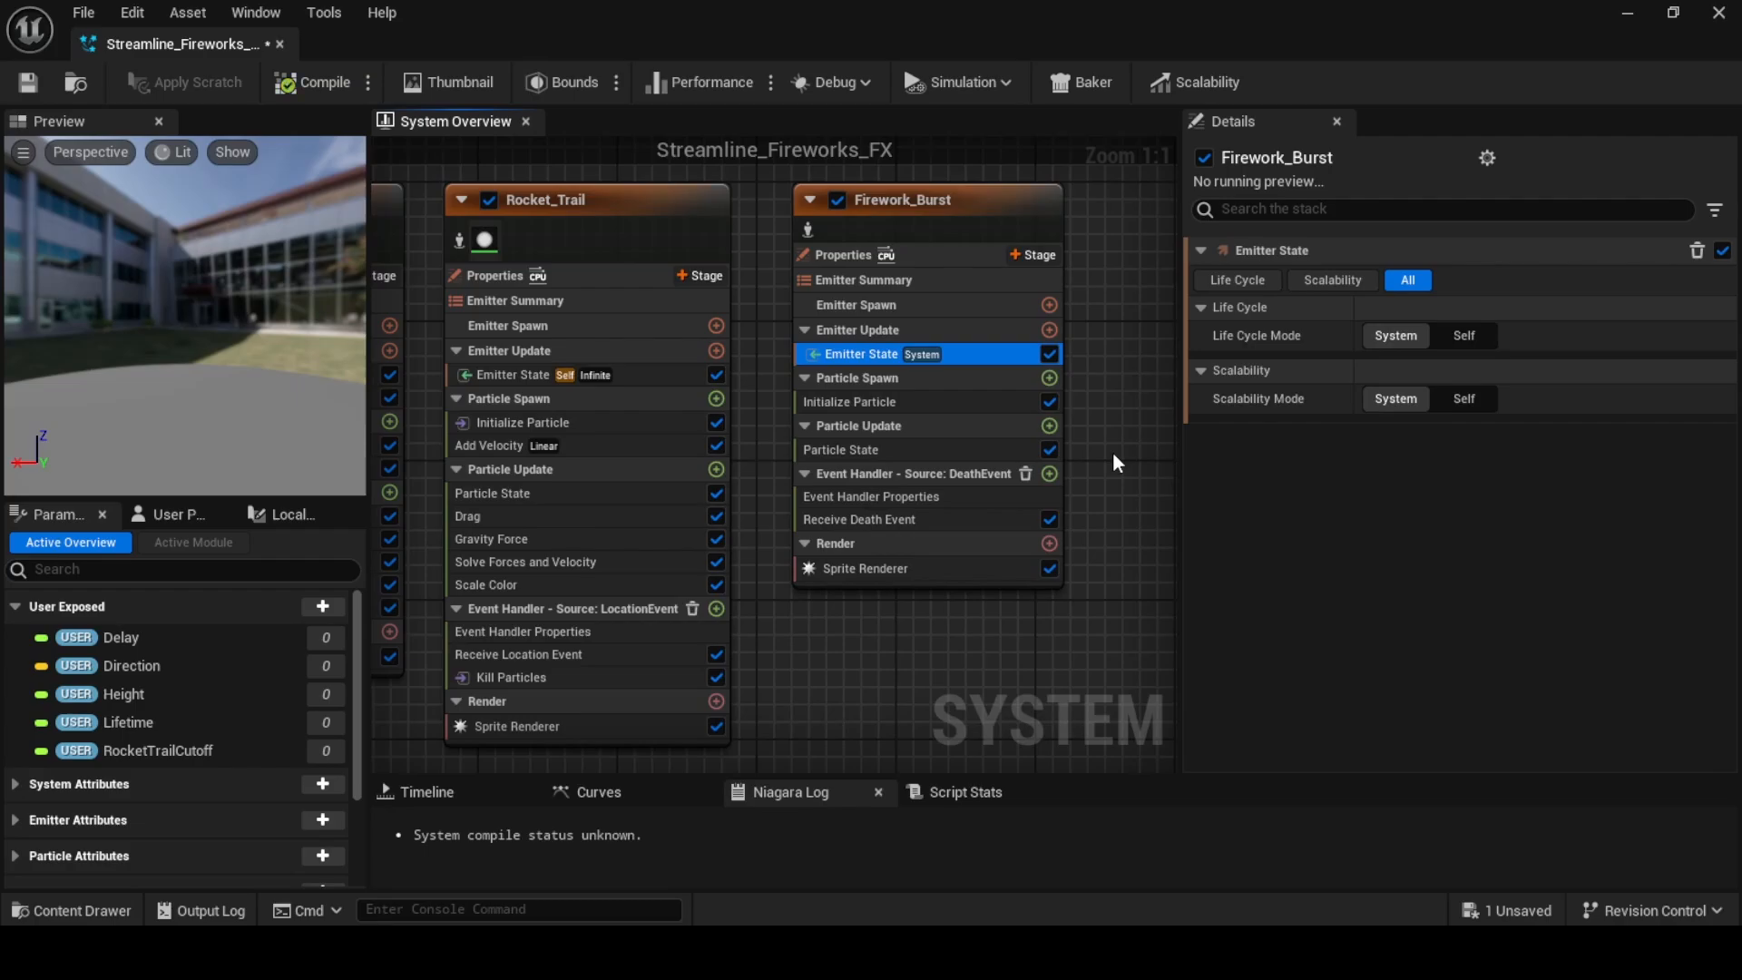
pyautogui.hotkey('ctrl', 's')
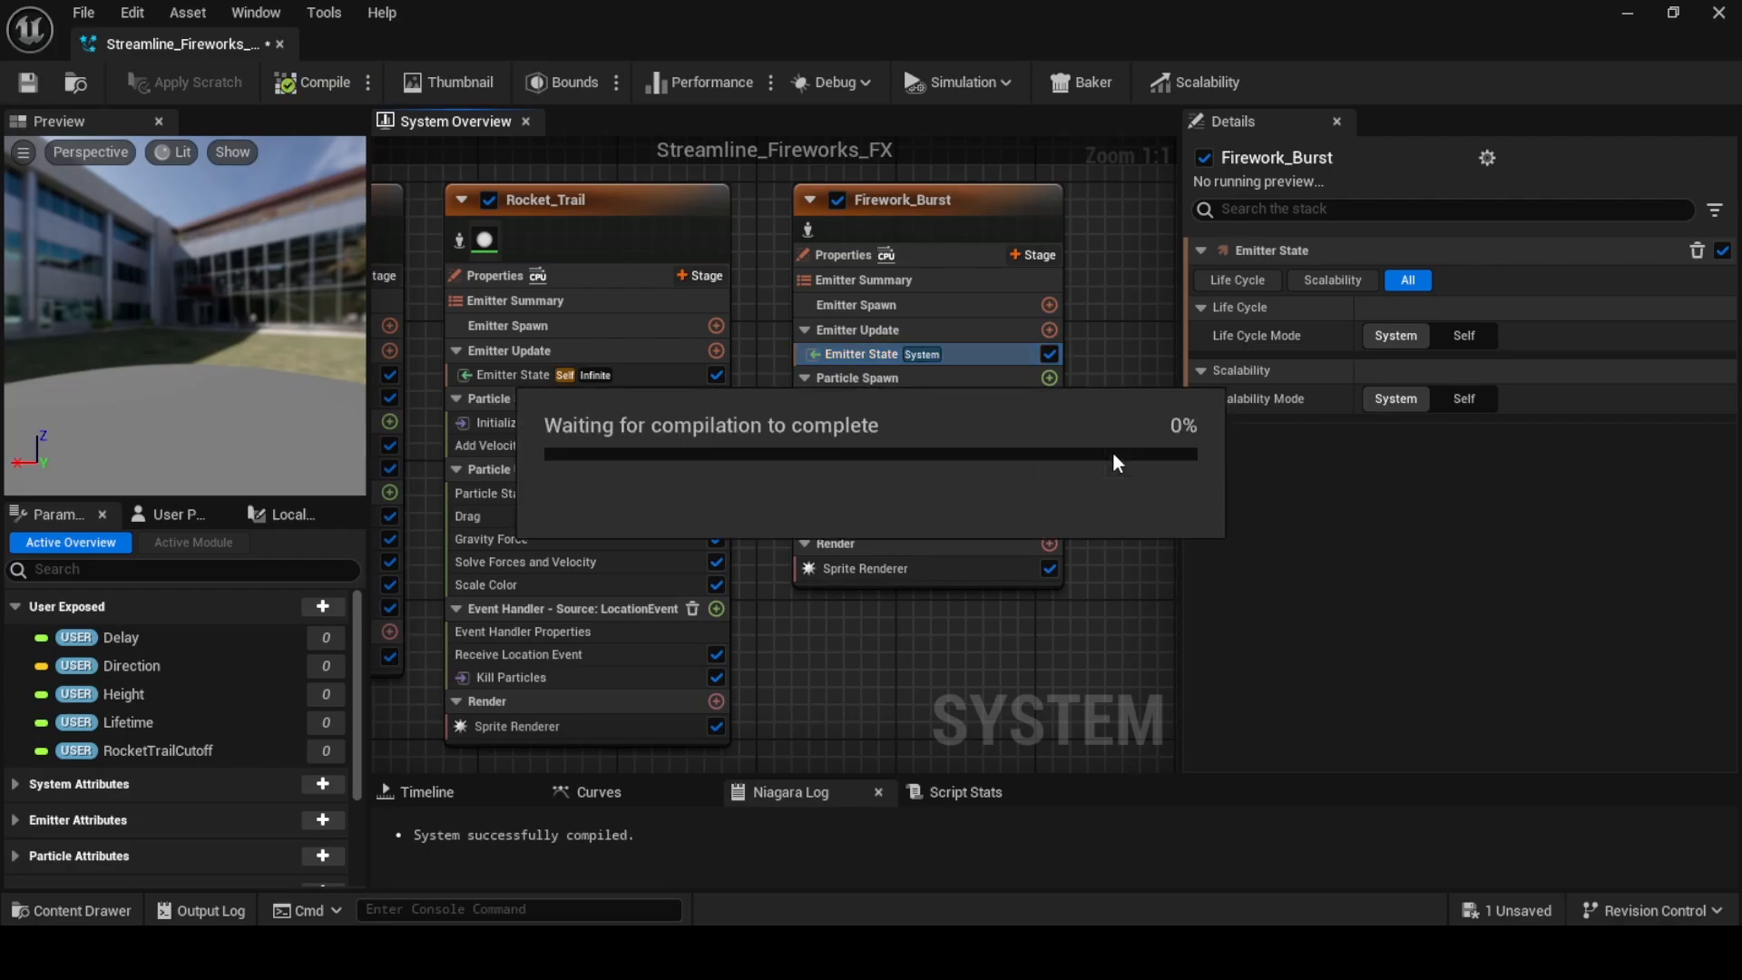
# Enable Requires Persistent IDs in the emitter properties of both Rocket_Trail and Firework_Burst
pyautogui.click(749, 283)
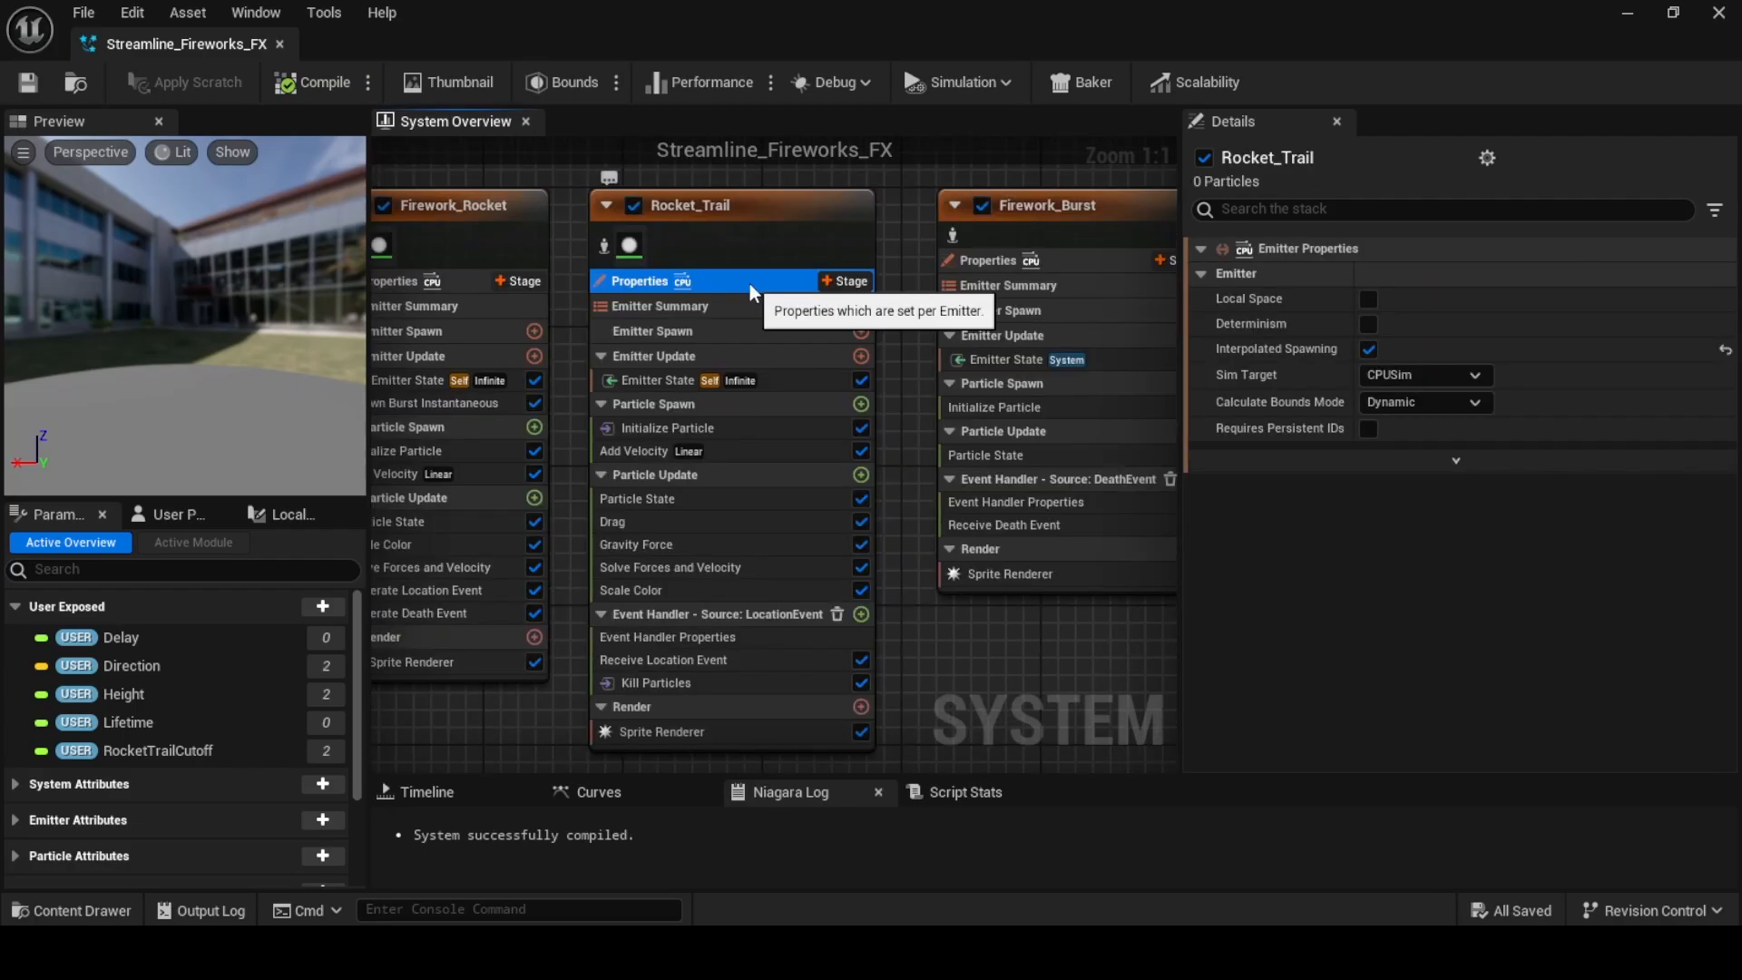
pyautogui.click(1368, 429)
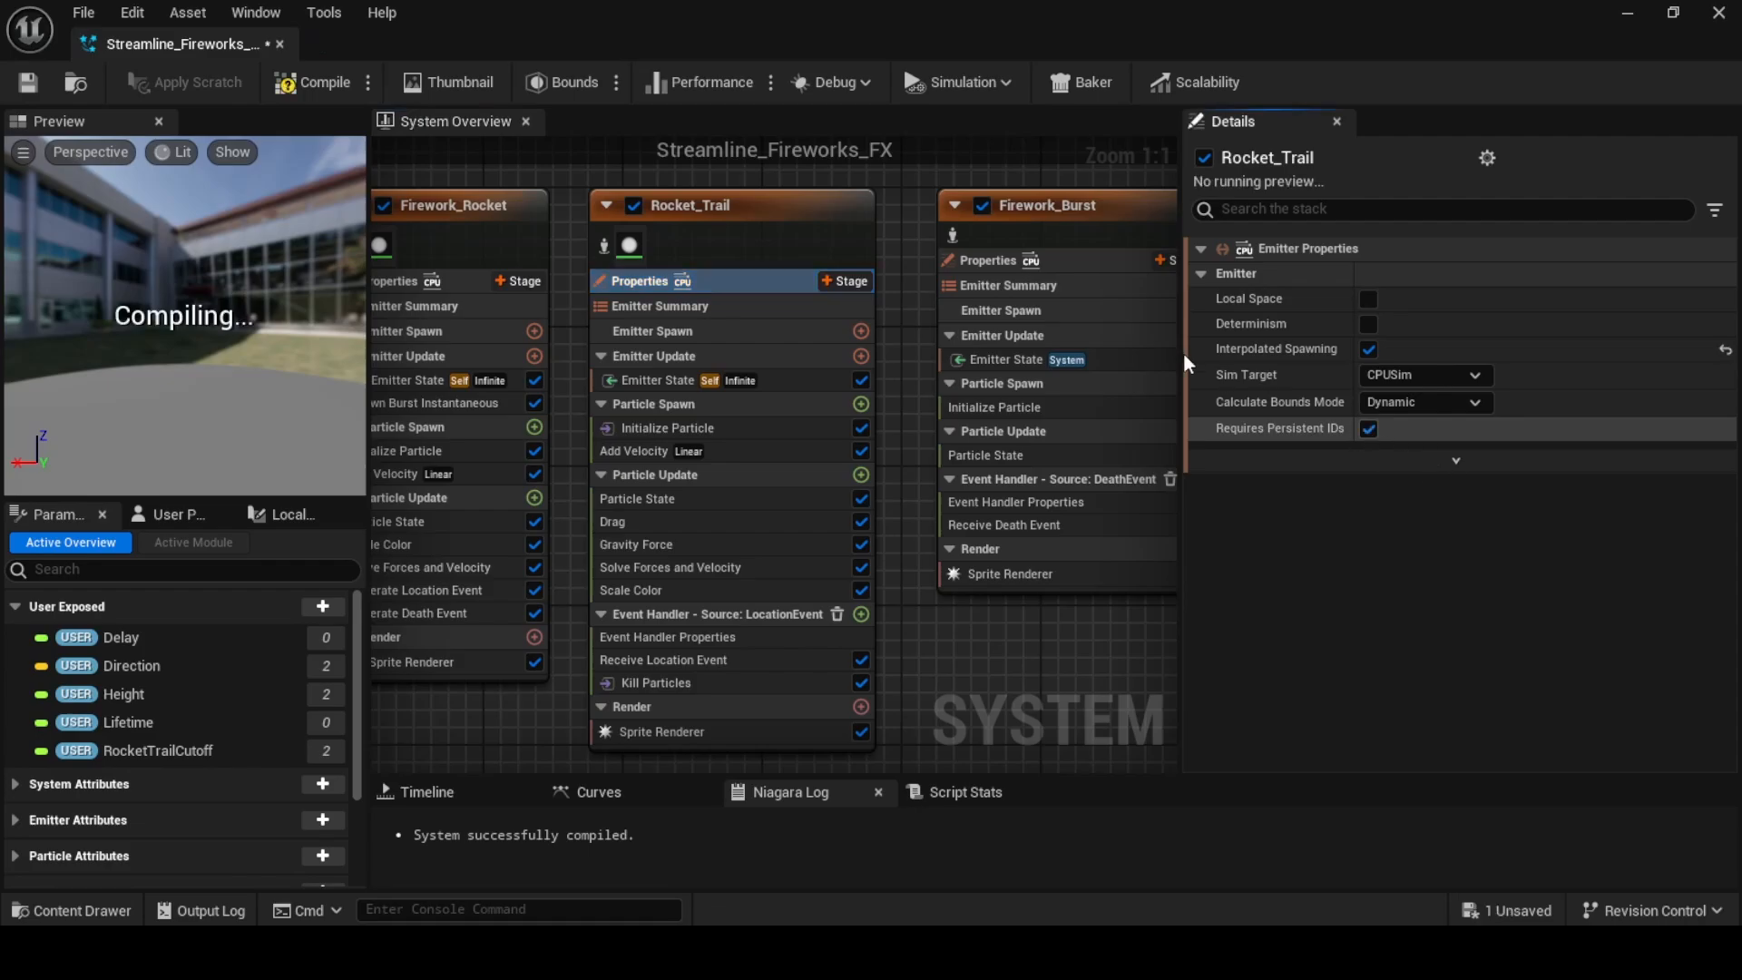
pyautogui.click(993, 267)
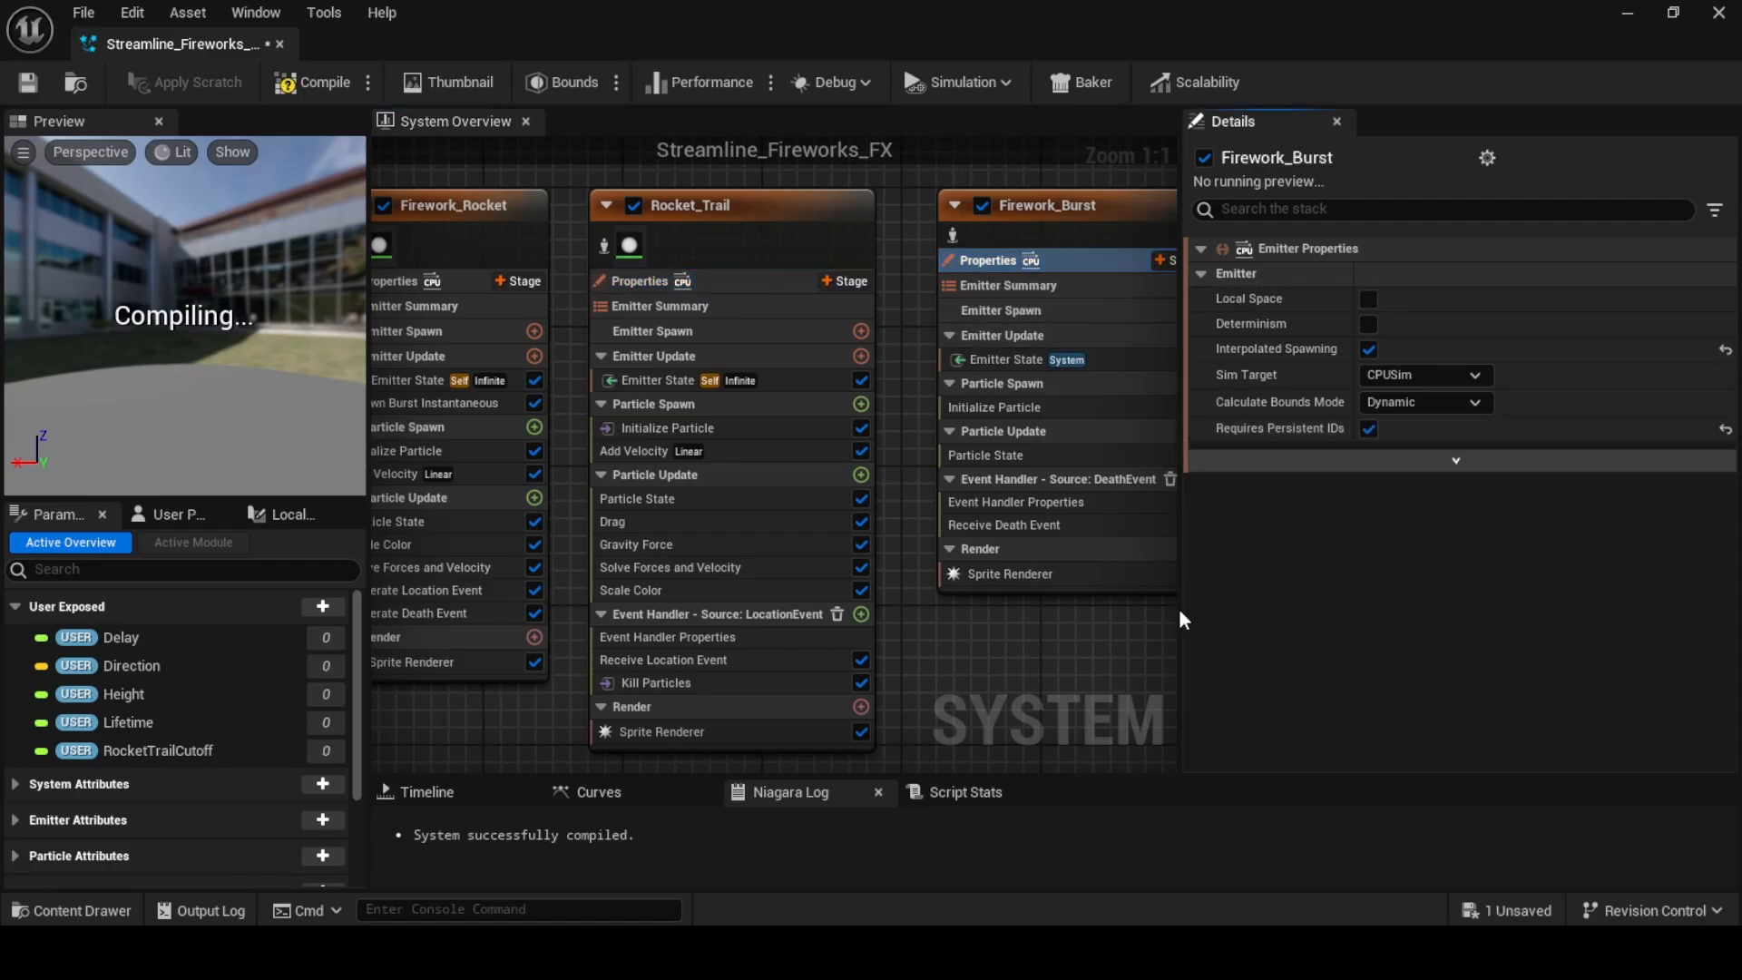
# Set the Life Cycle Mode of Firework_Burst's Emitter State to Self
pyautogui.moveTo(1018, 628); pyautogui.dragTo(824, 641, button='right')
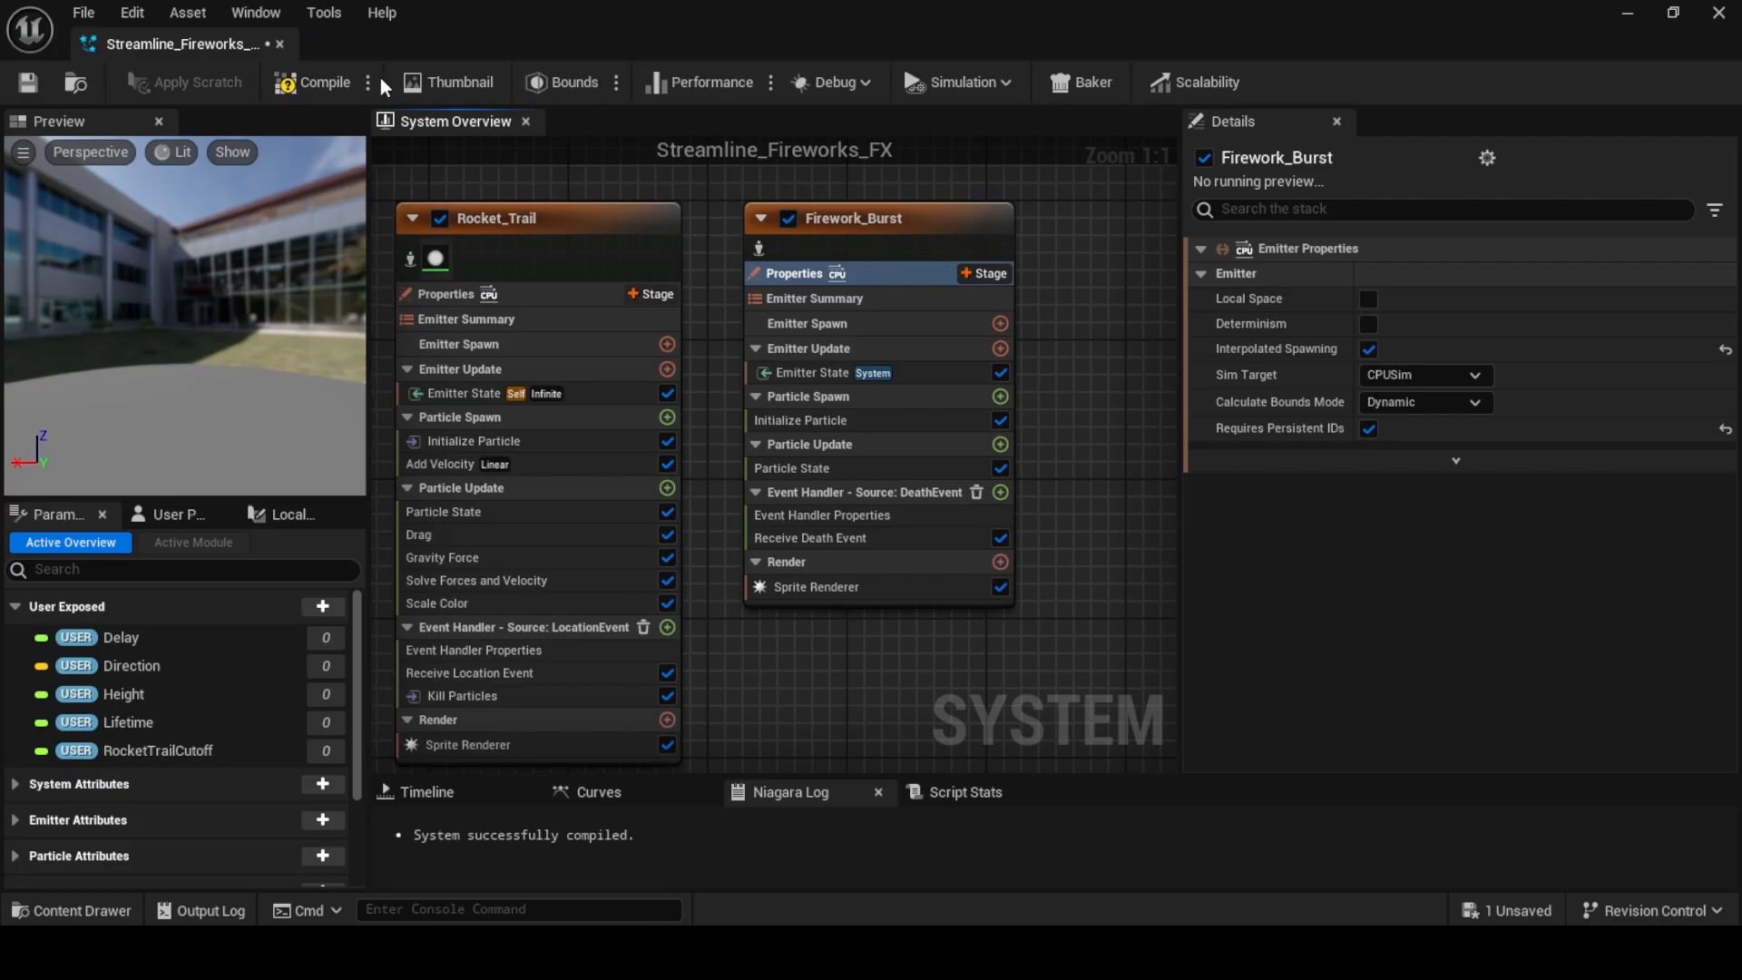
pyautogui.click(925, 375)
pyautogui.click(1462, 336)
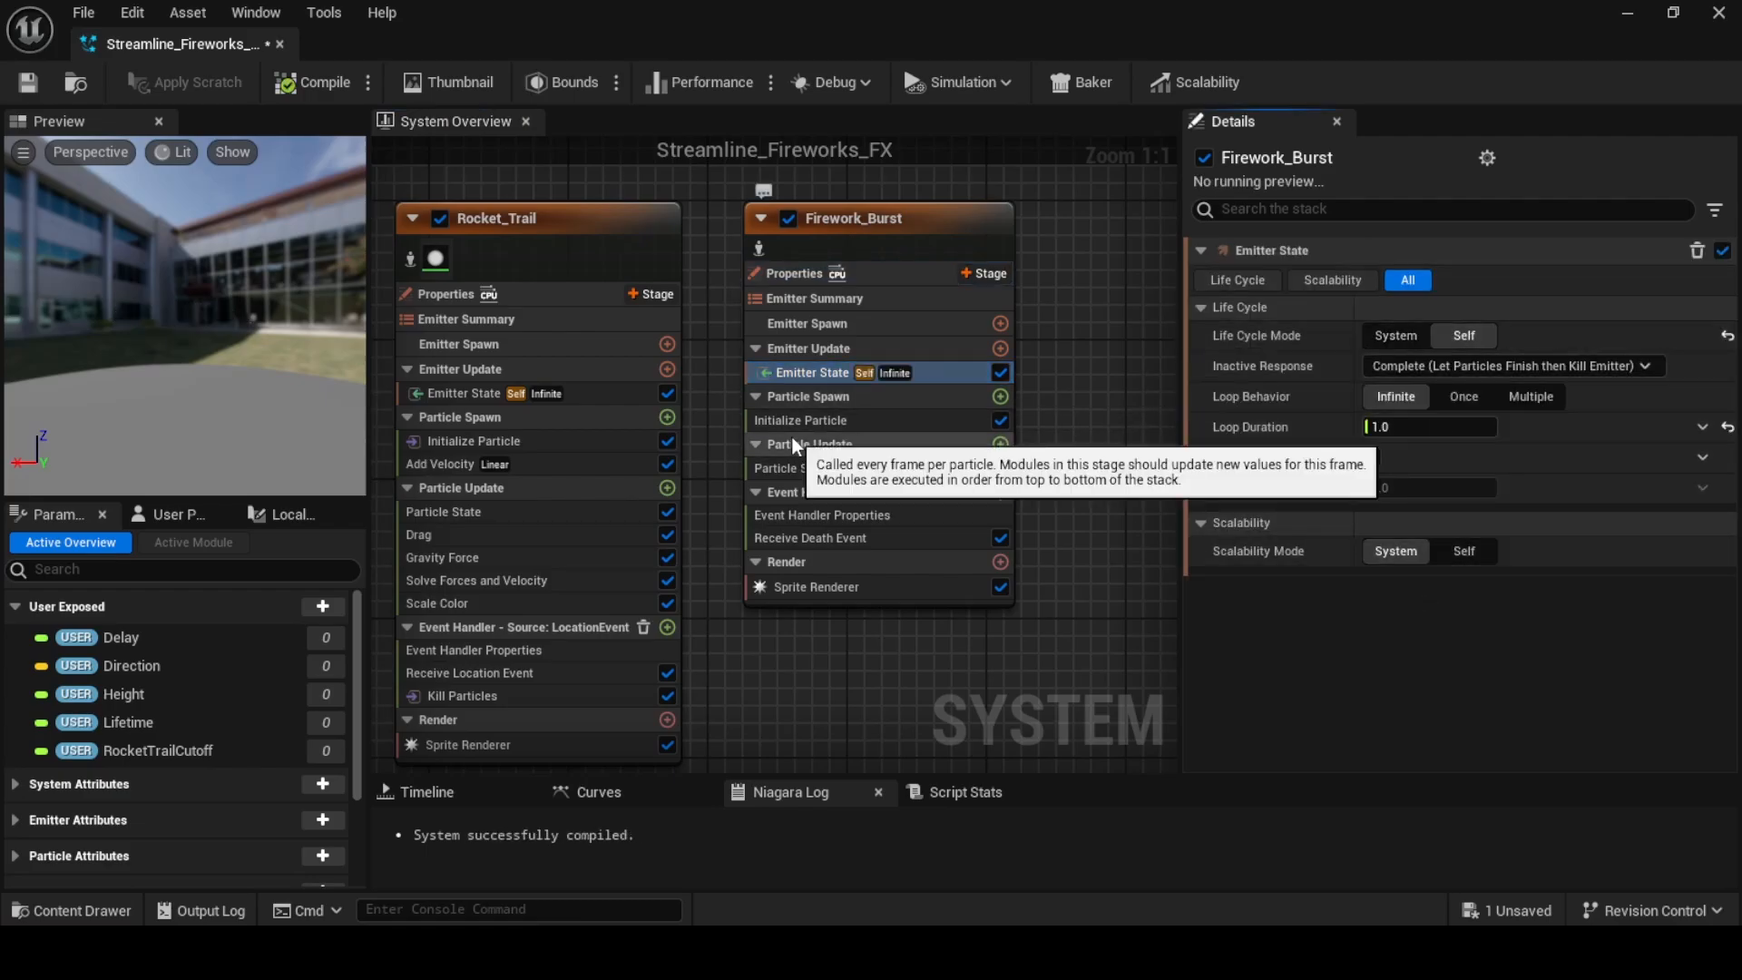
# Add Add Velocity to Firework_Burst's Particle Spawn with its Solve Forces and Velocity dependency, placing the latter below Particle State
pyautogui.click(1000, 397)
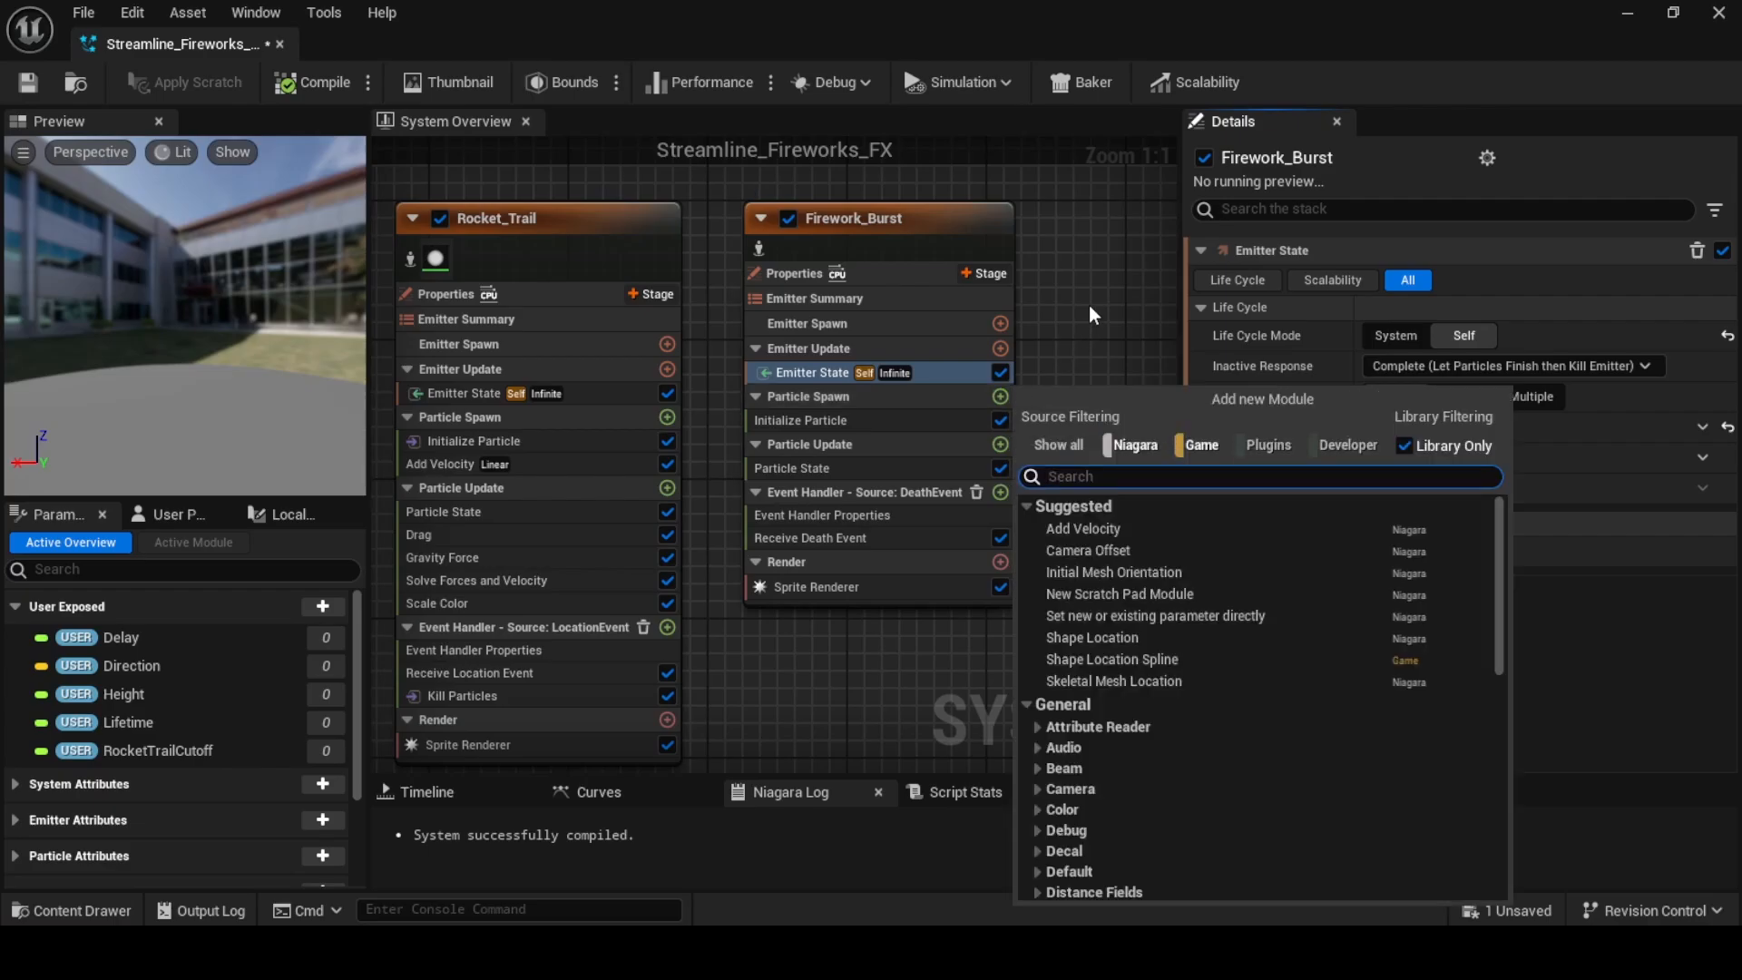
pyautogui.write('add')
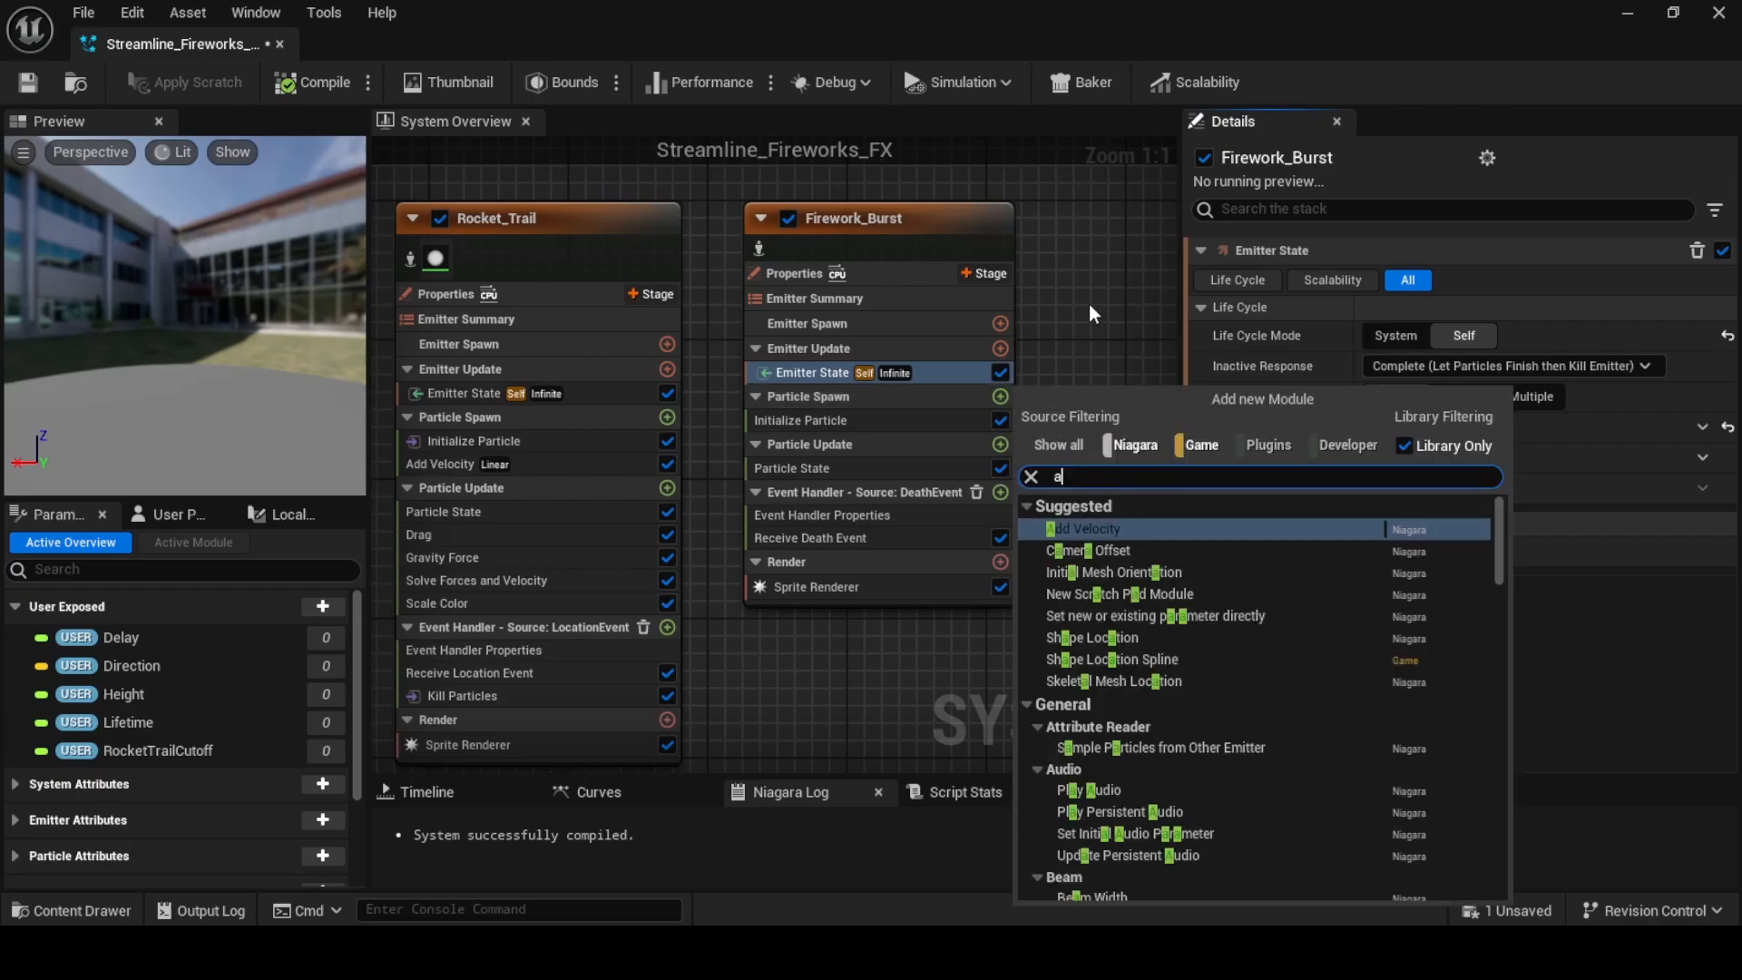
pyautogui.click(1092, 531)
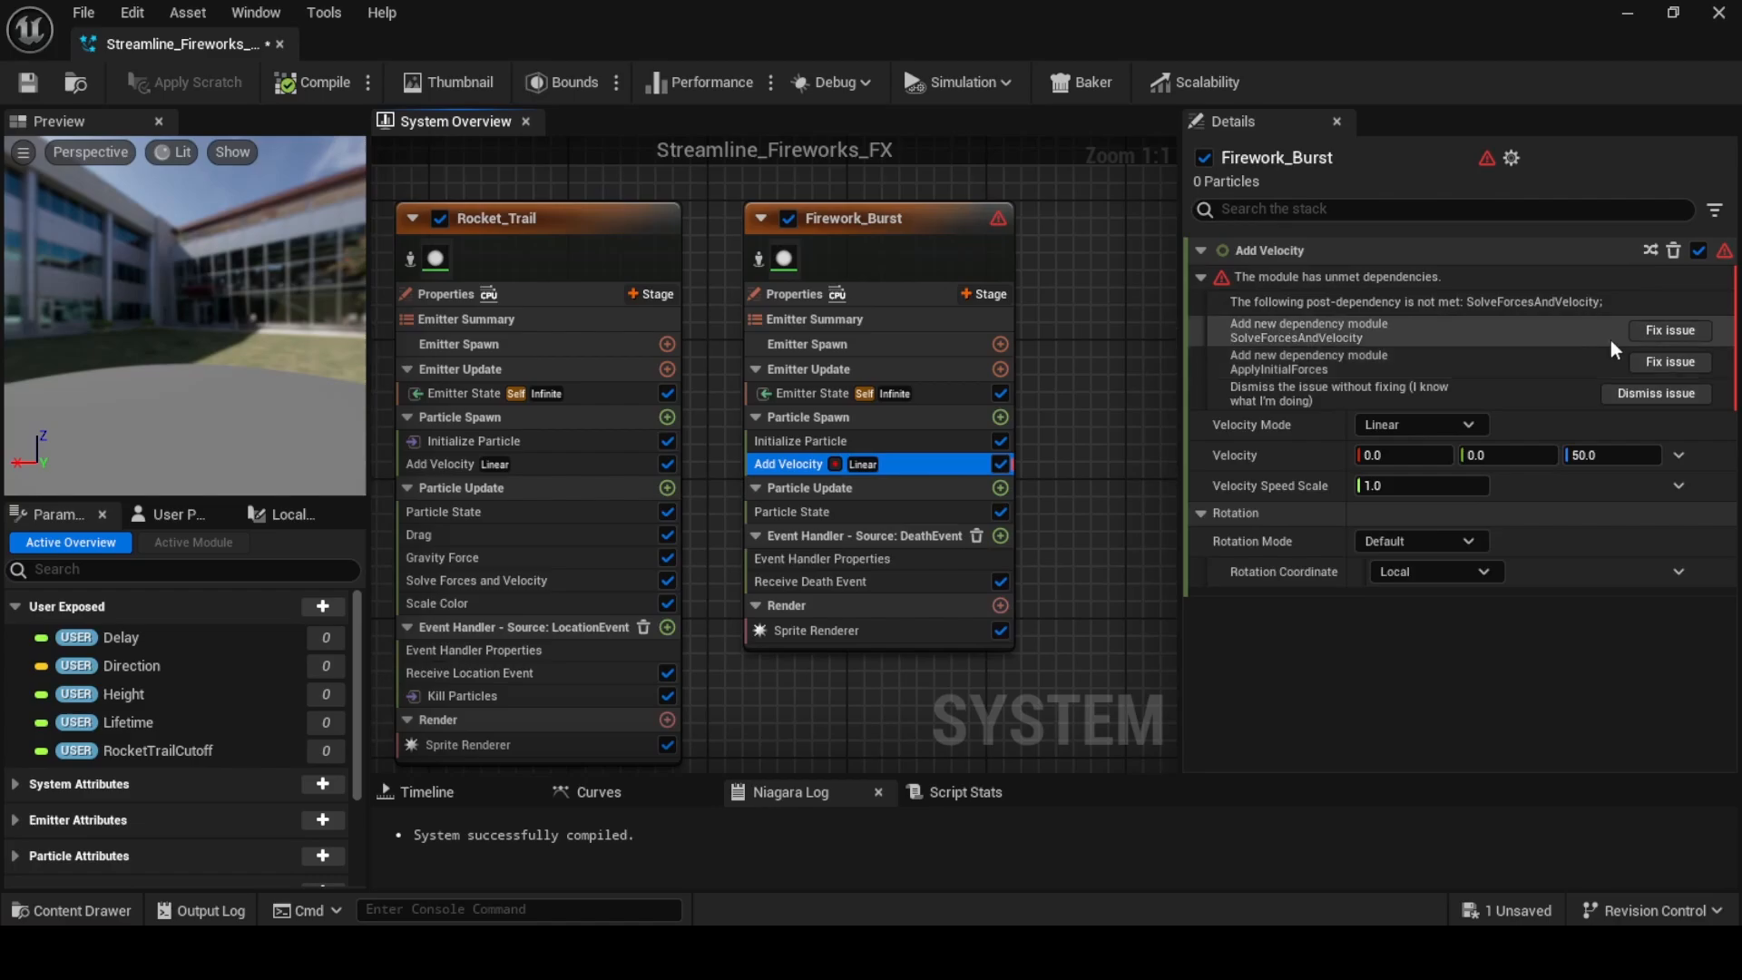
pyautogui.click(1640, 334)
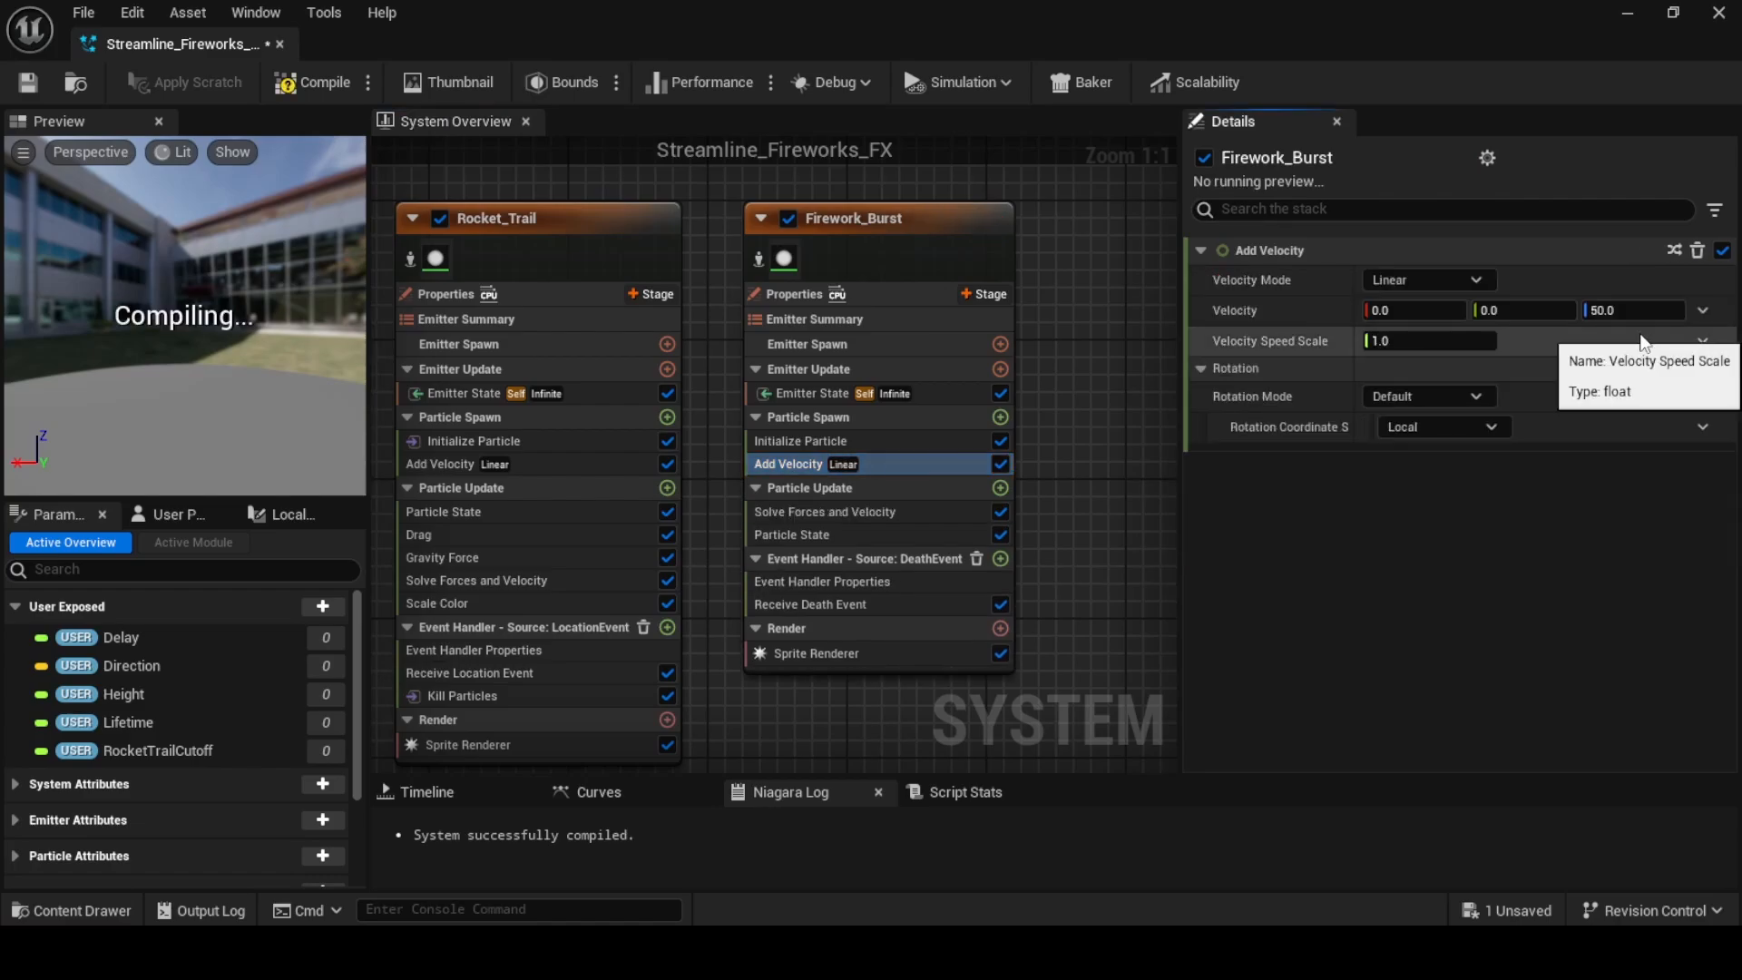
pyautogui.click(857, 514)
pyautogui.moveTo(858, 519); pyautogui.dragTo(839, 542)
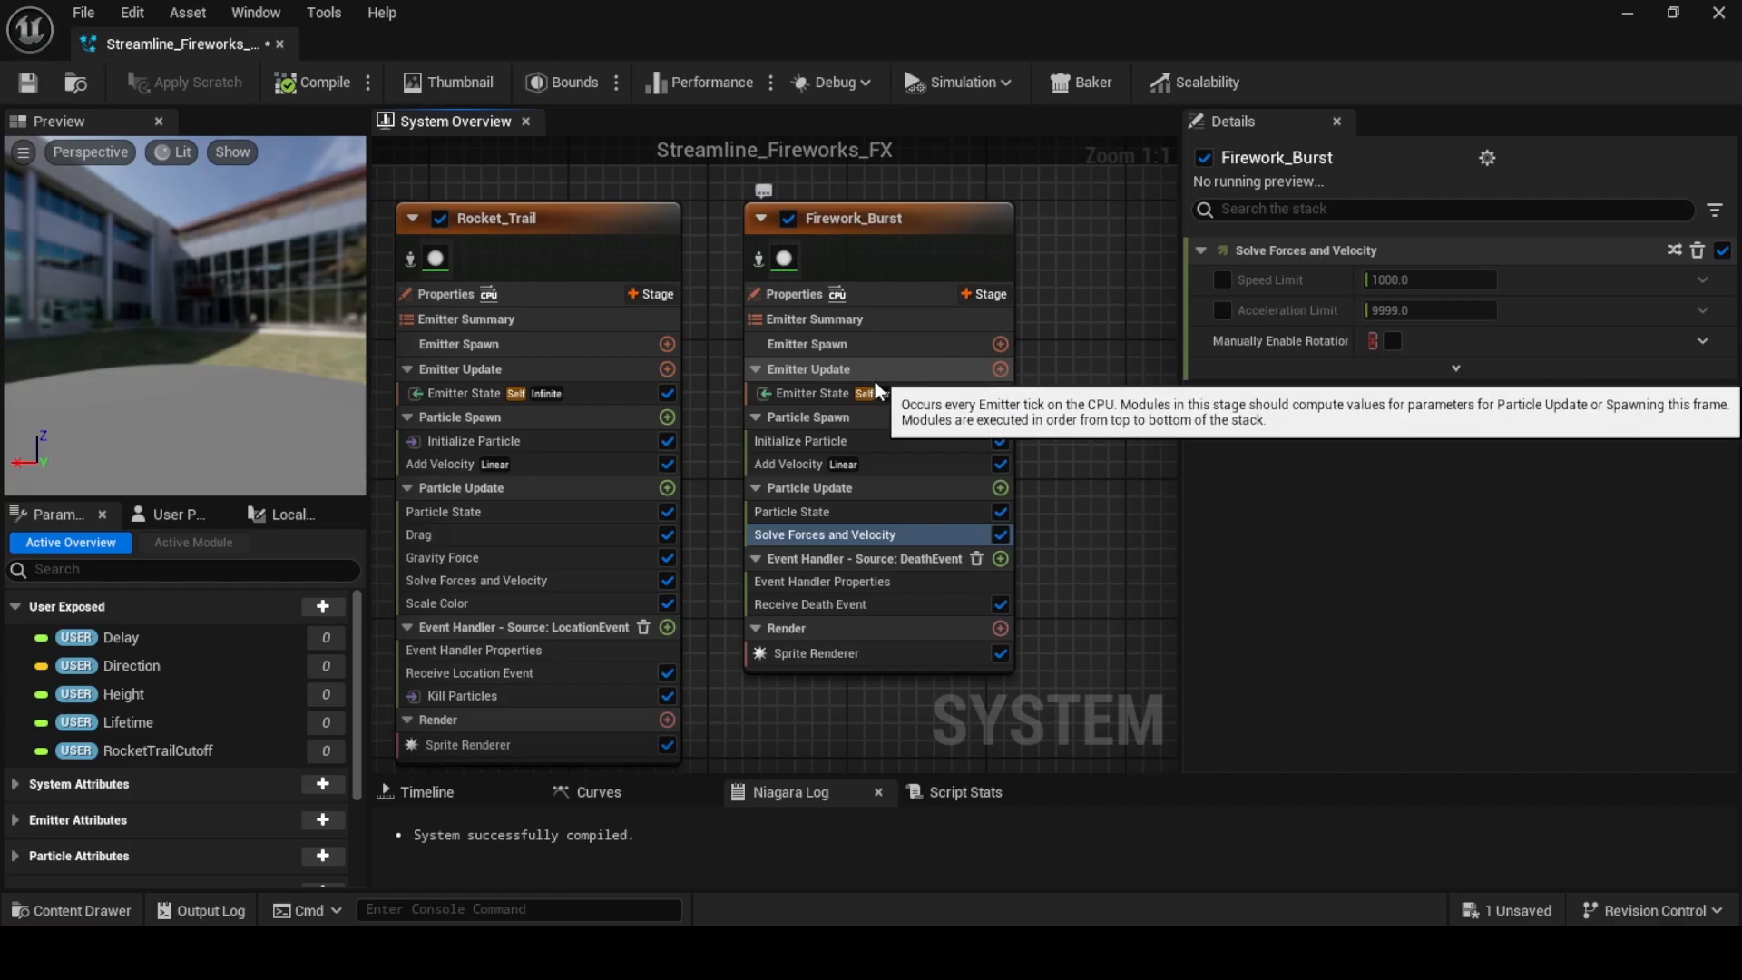
# Set the Velocity Mode of Firework_Burst's Add Velocity module to From Point
pyautogui.click(892, 464)
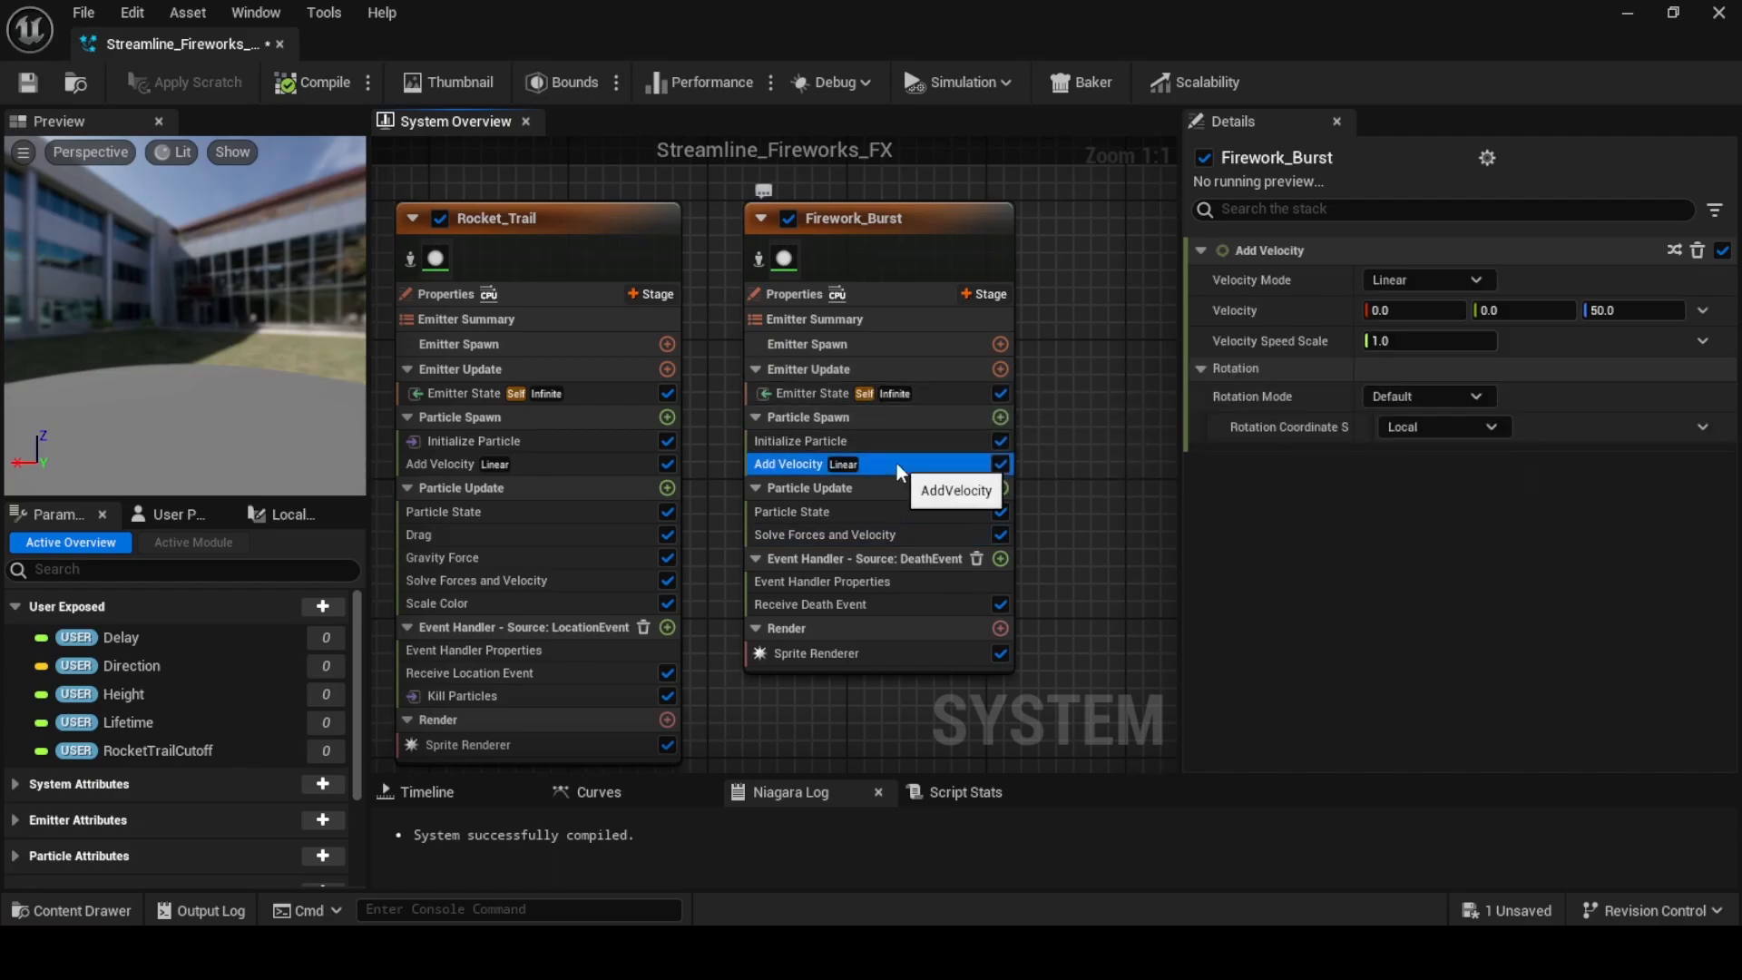
pyautogui.click(1448, 282)
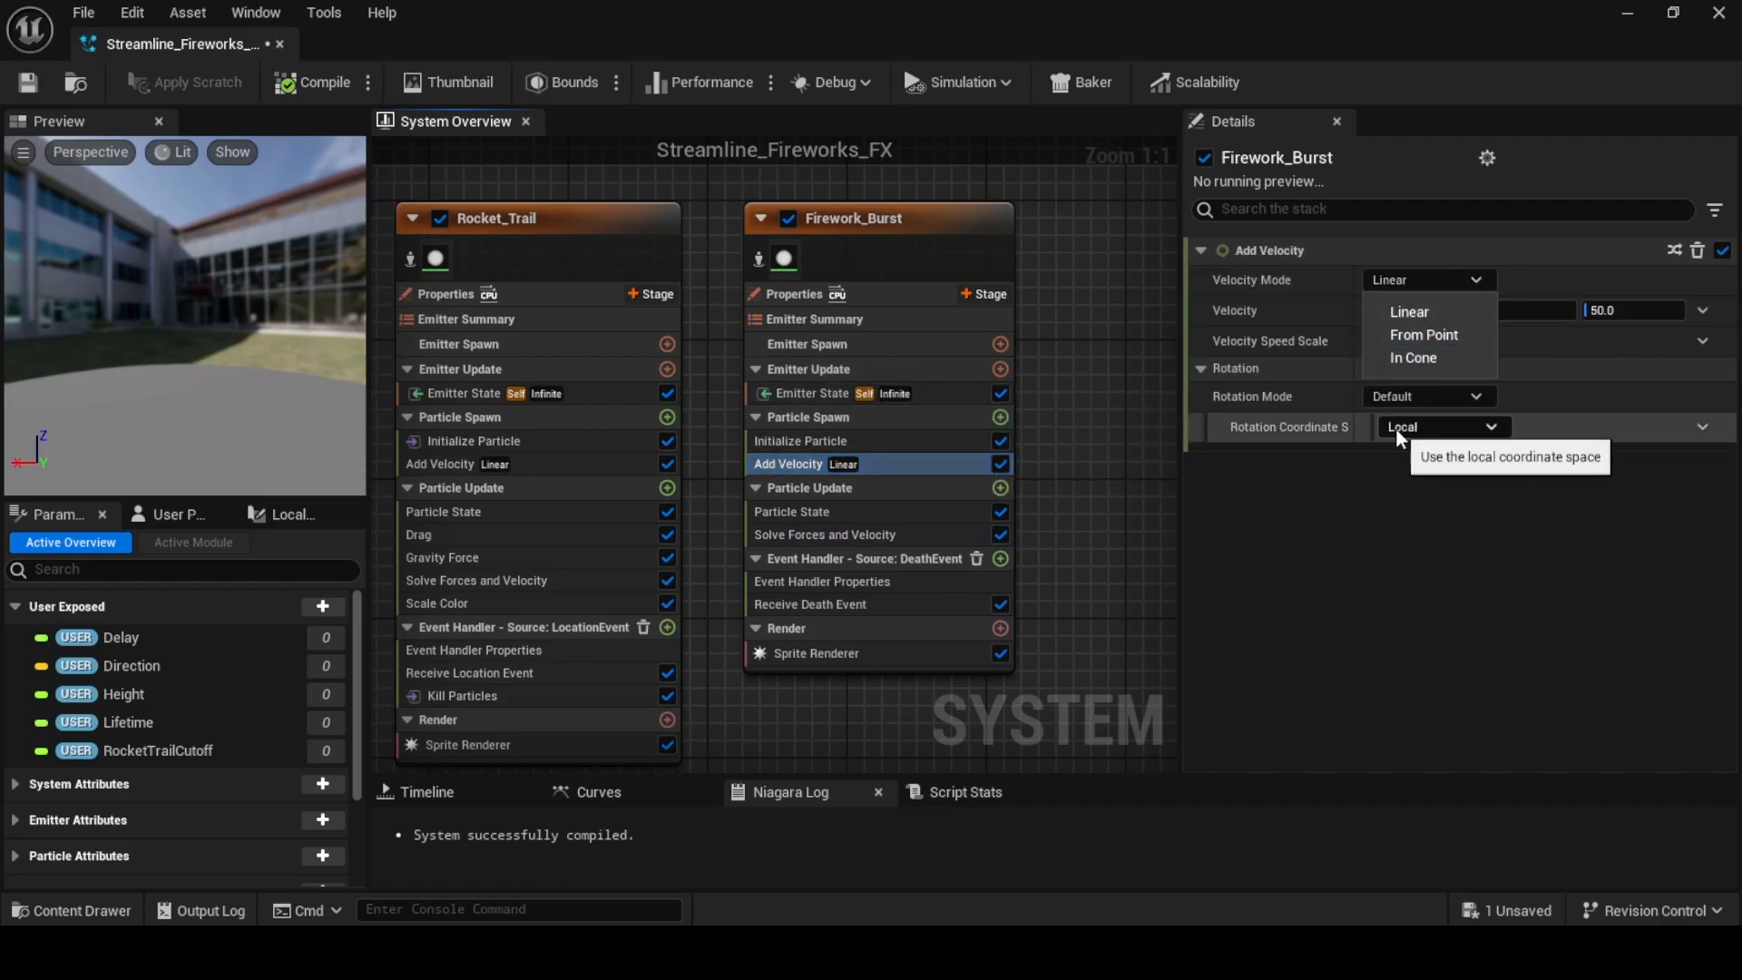
pyautogui.click(1433, 334)
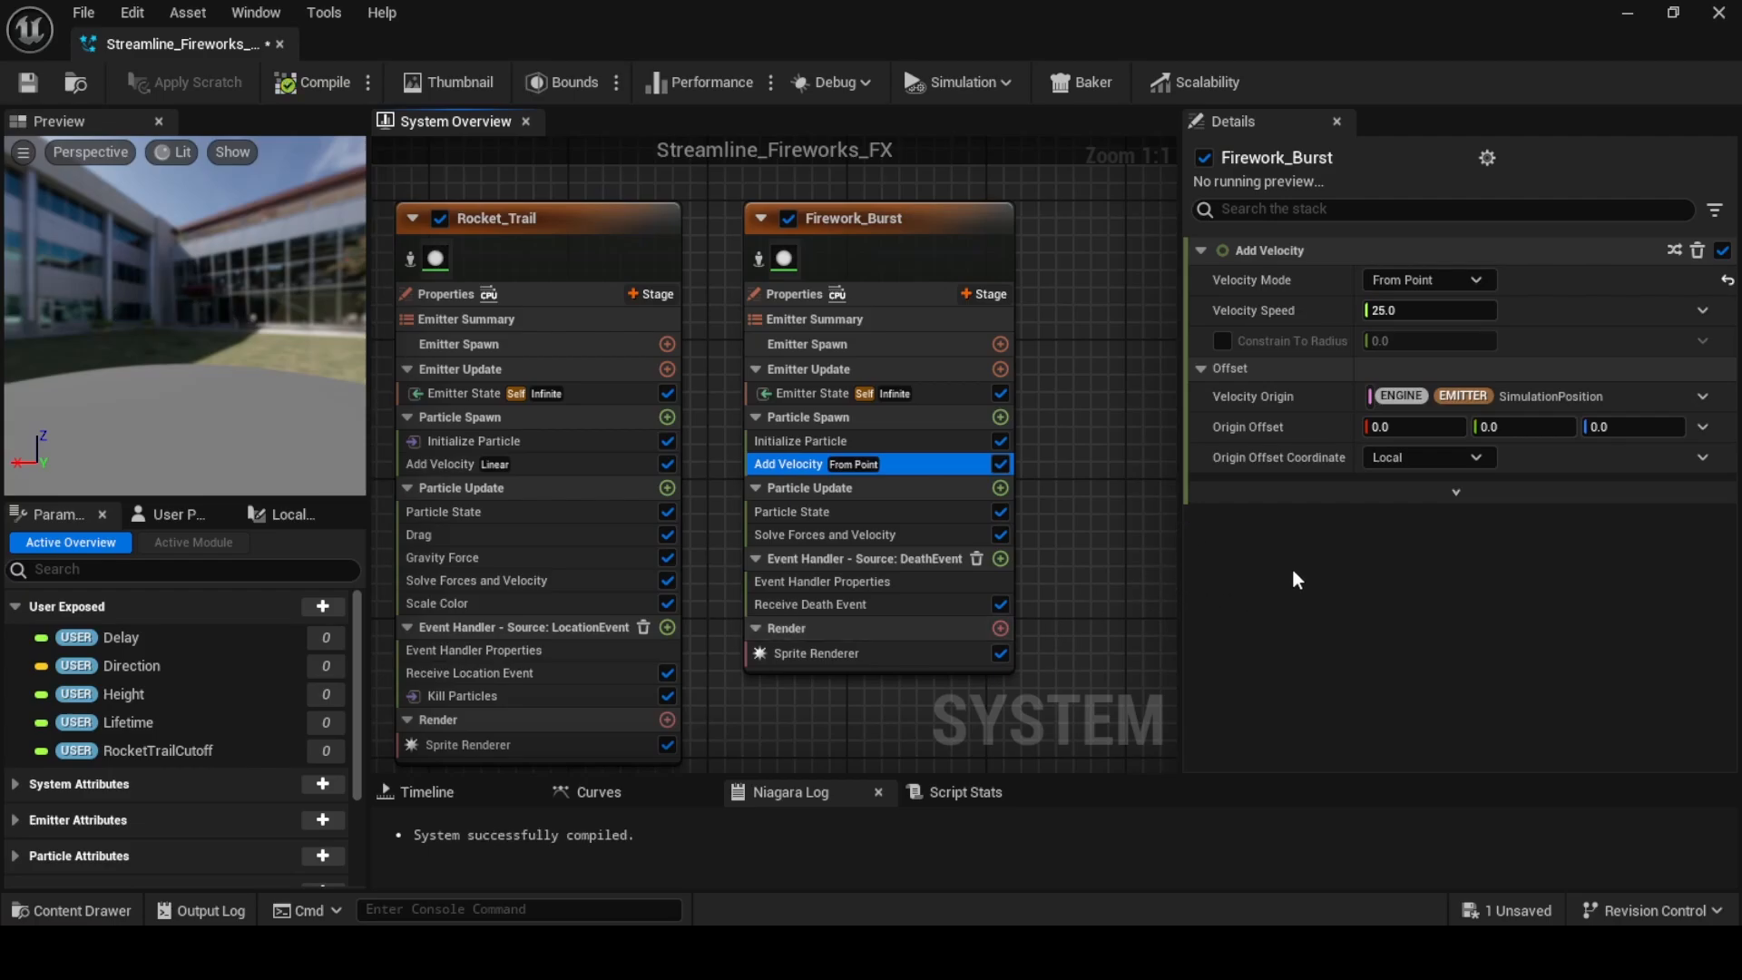
# Set Firework_Burst's Initialize Particle lifetime to Random, with a minimum of 3 and a maximum of 5
pyautogui.click(887, 442)
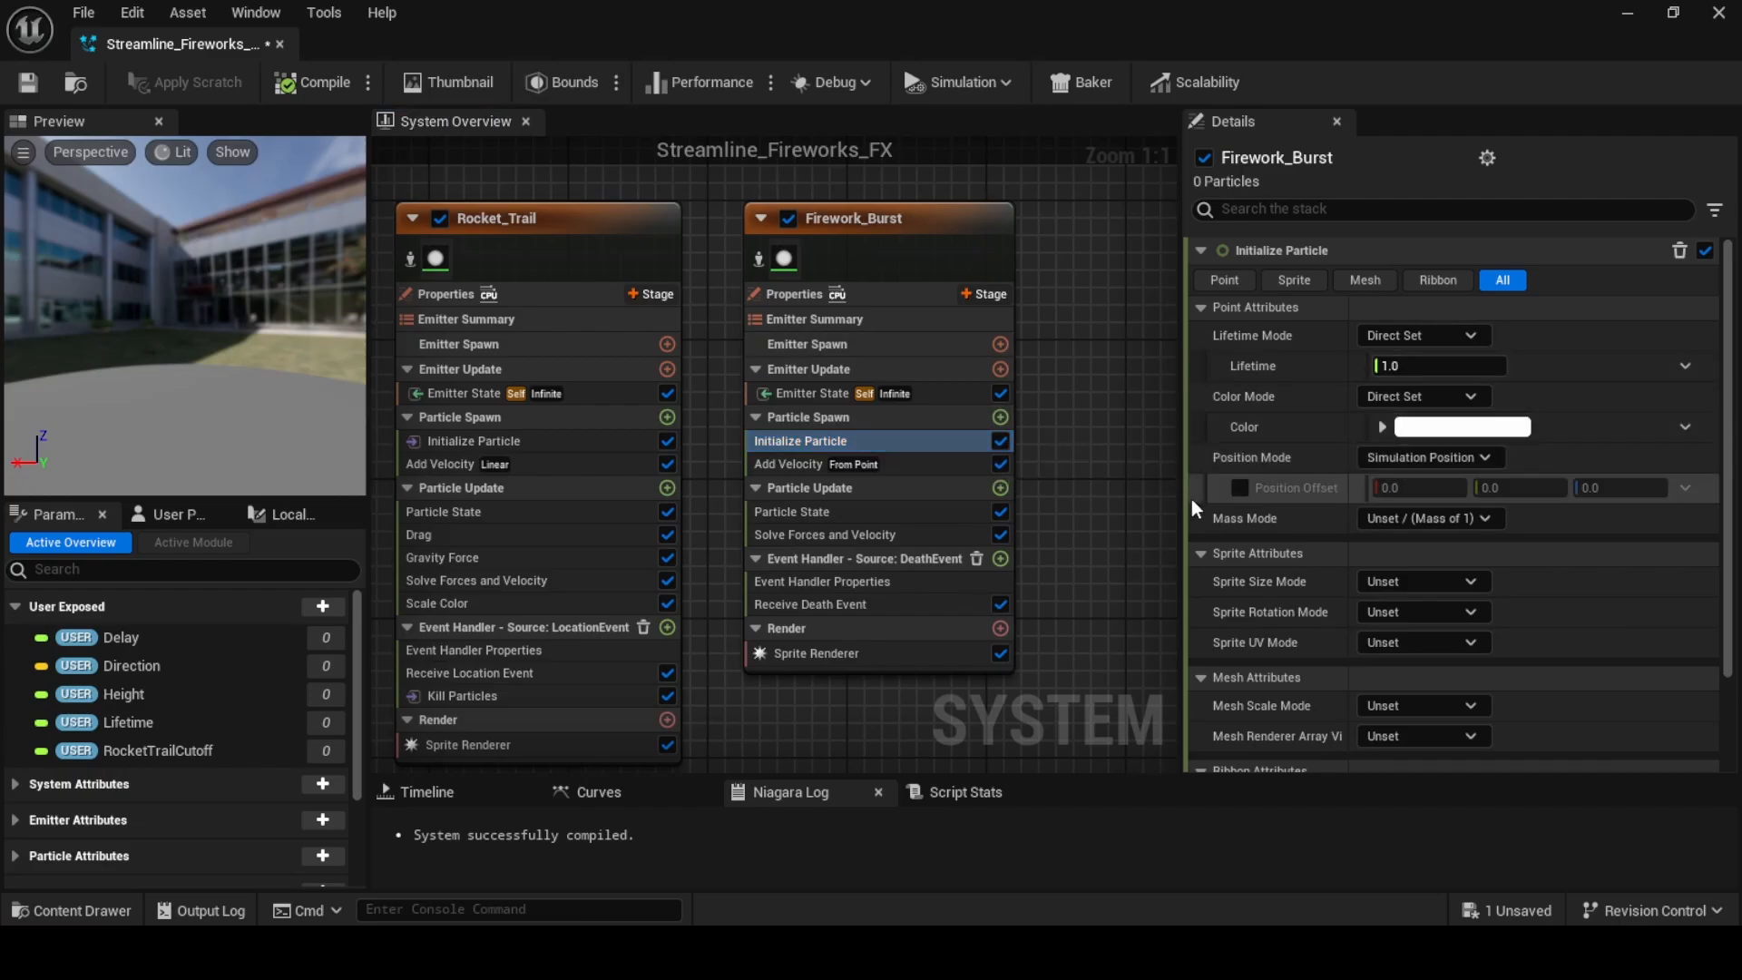
pyautogui.click(1408, 335)
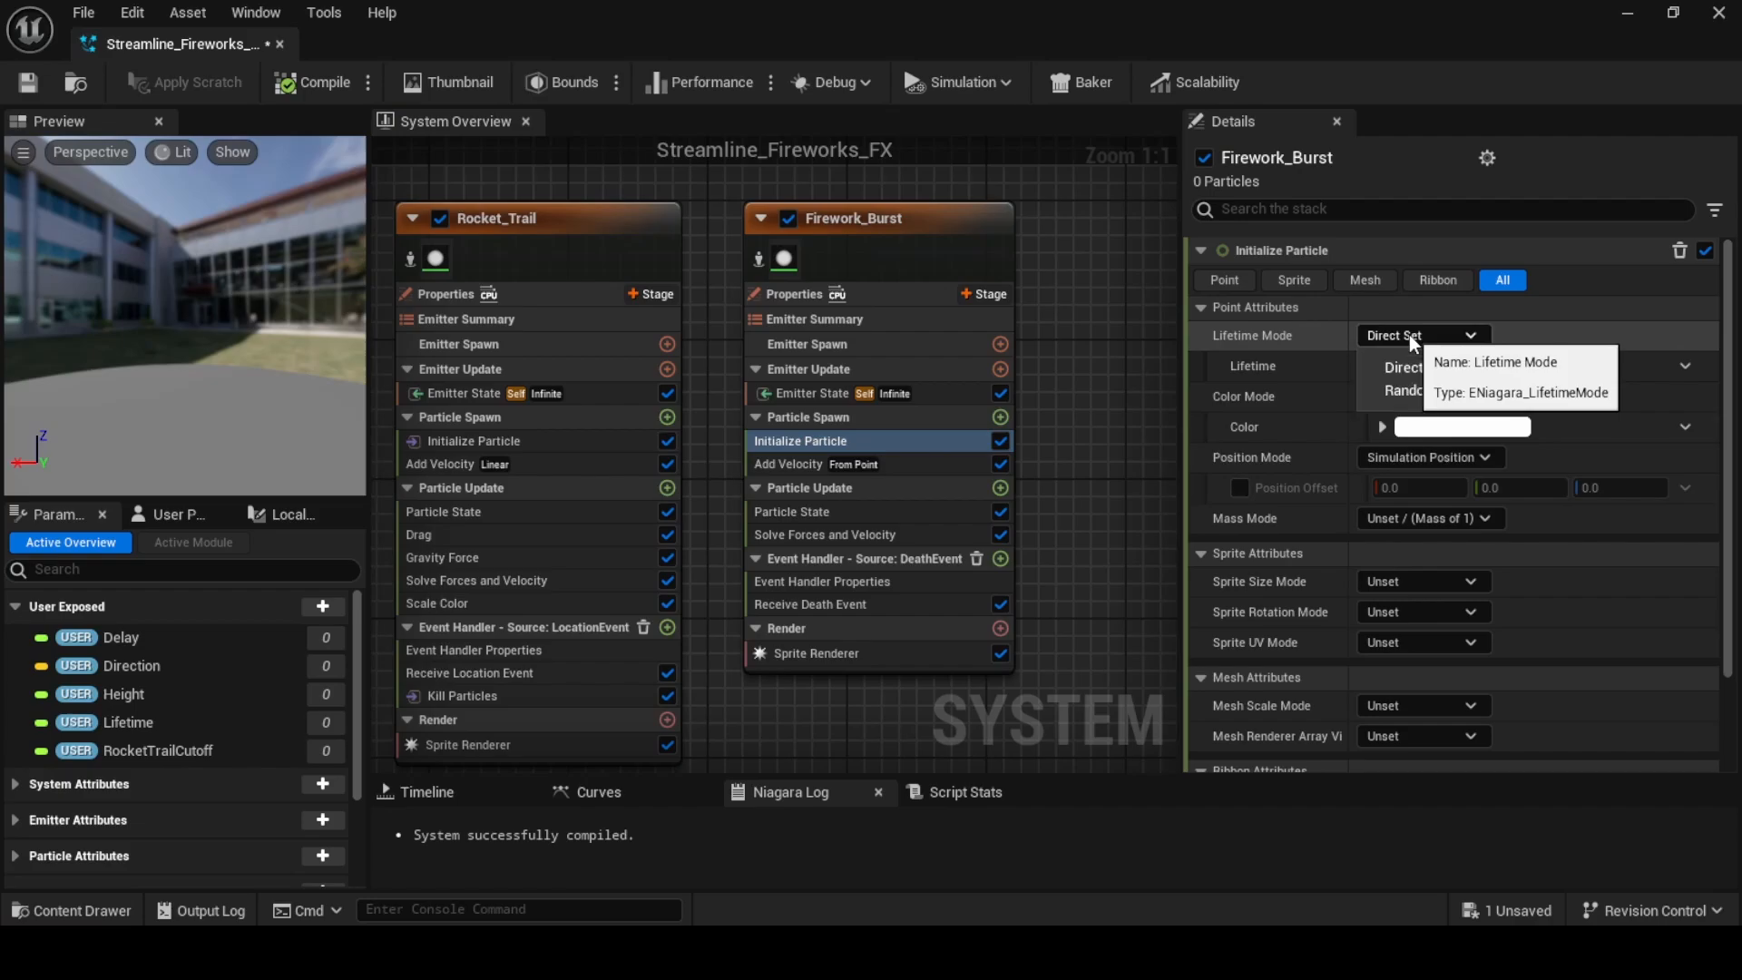
pyautogui.click(1390, 385)
pyautogui.click(1408, 368)
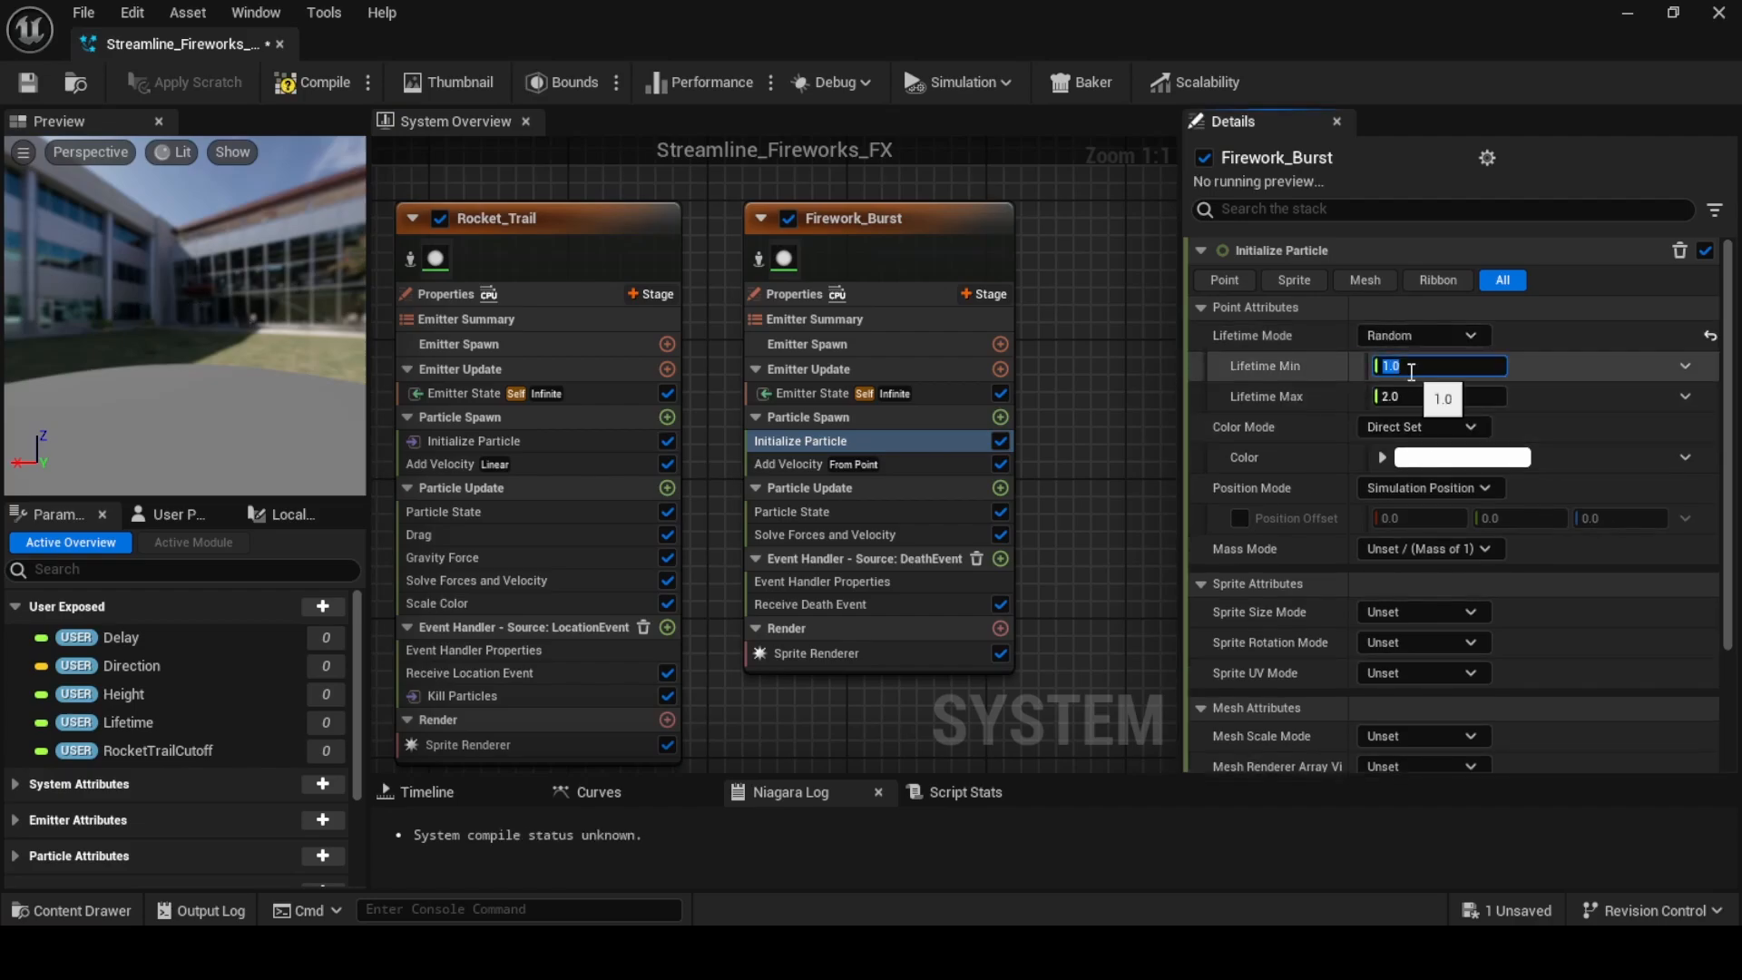
pyautogui.write('3')
pyautogui.write('5')
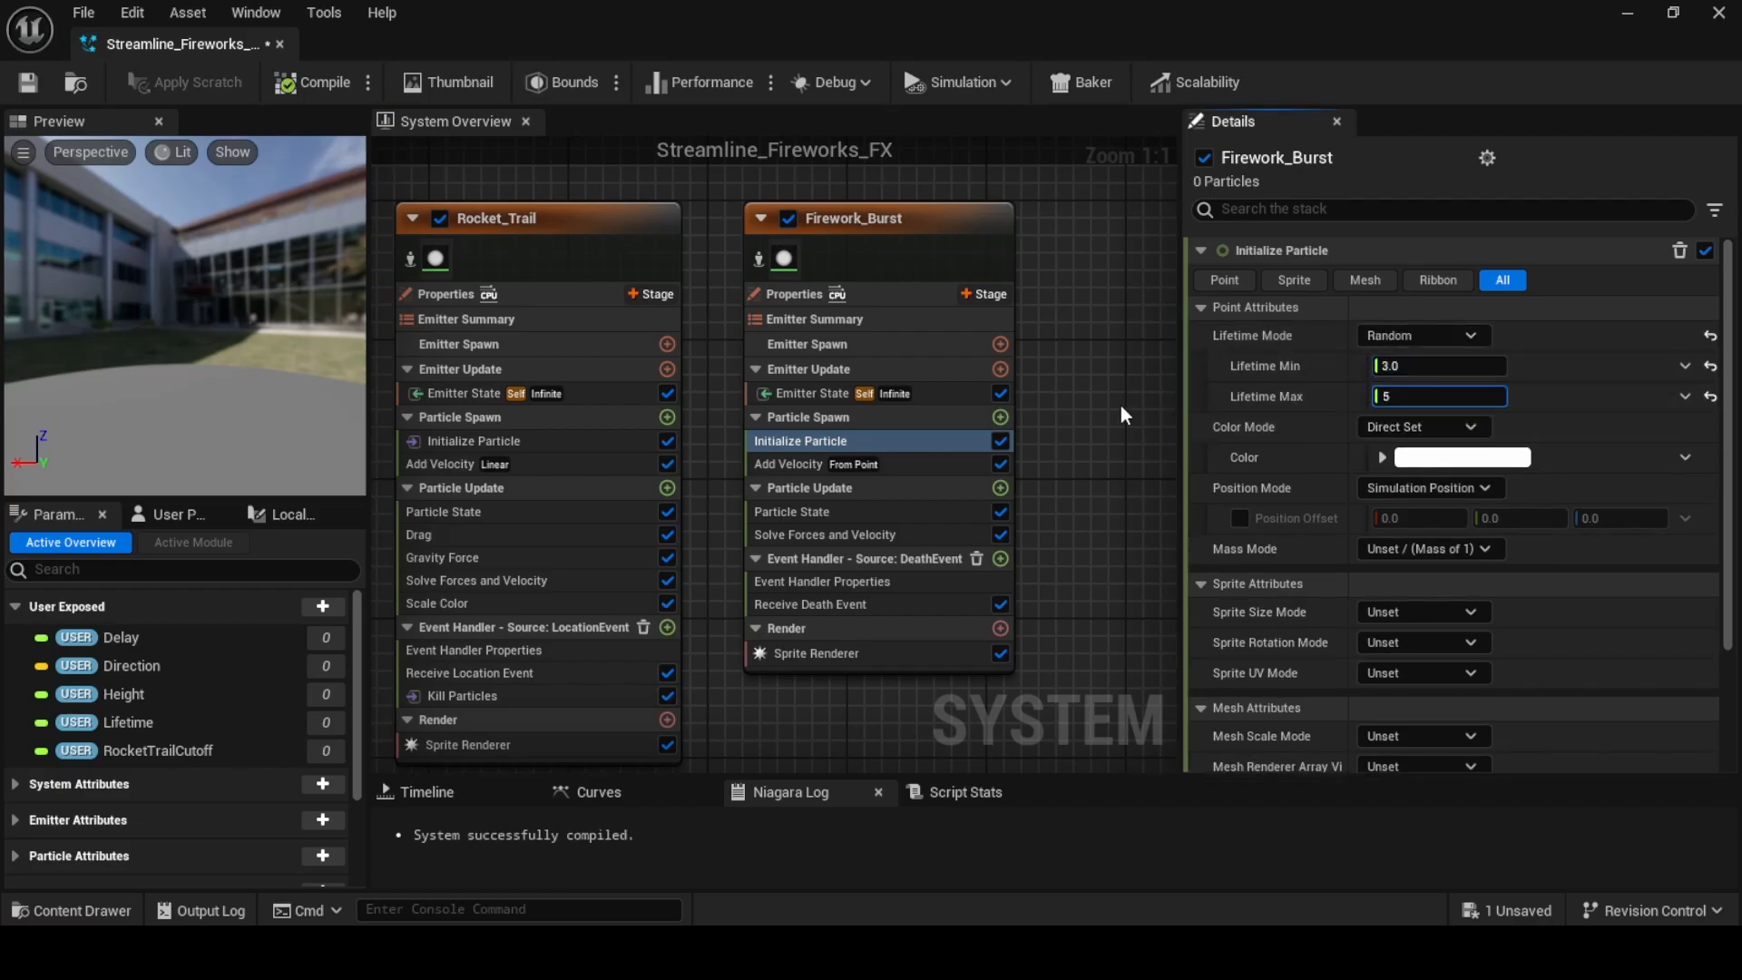
pyautogui.click(1117, 405)
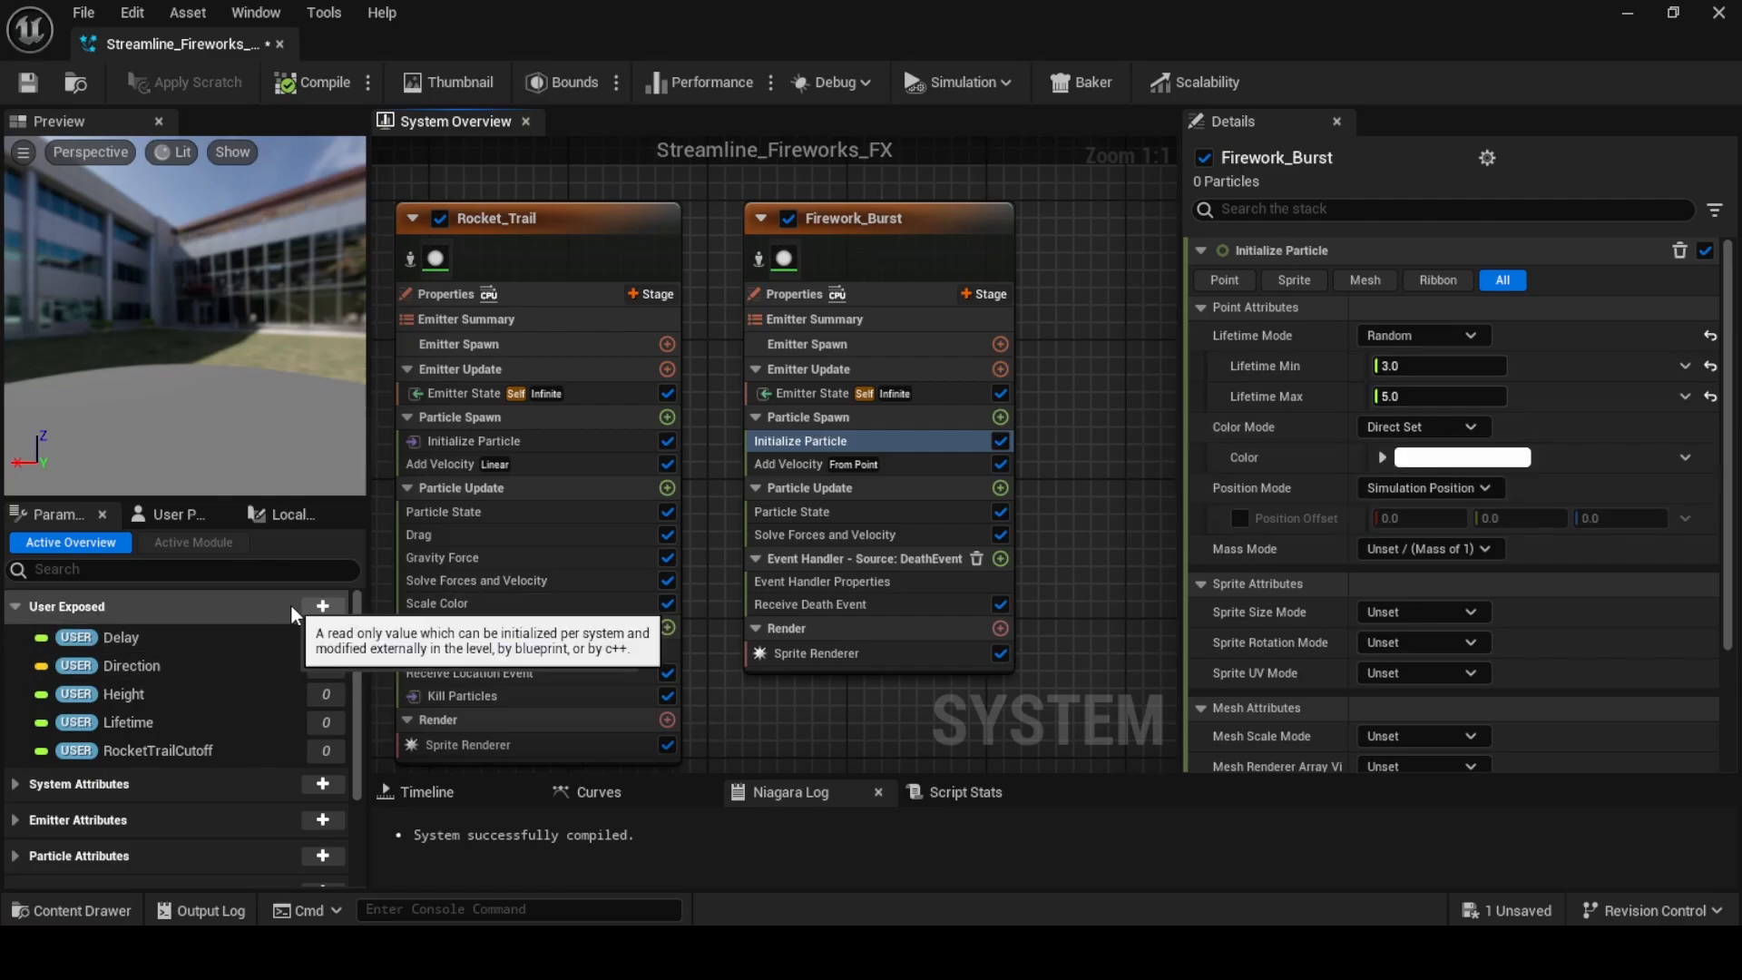
# Create a Linear Color user parameter named BurstColor and link it to the Color of Firework_Burst's Initialize Particle module
pyautogui.click(322, 605)
pyautogui.write('color')
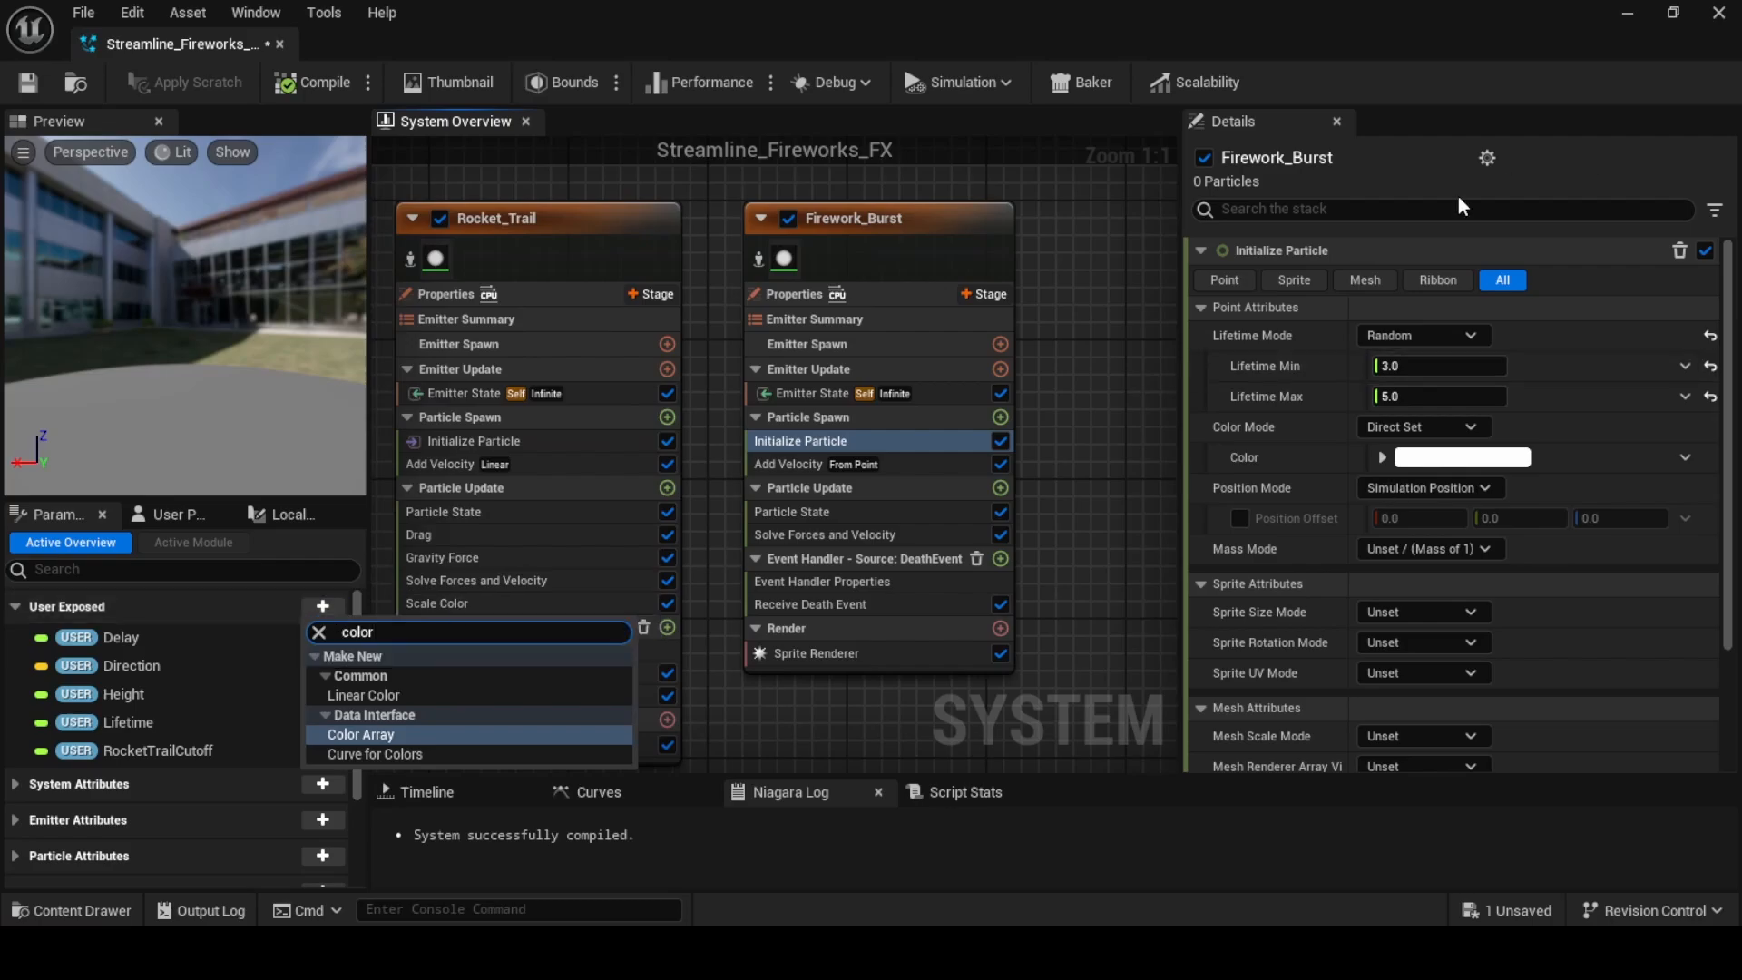
pyautogui.click(362, 695)
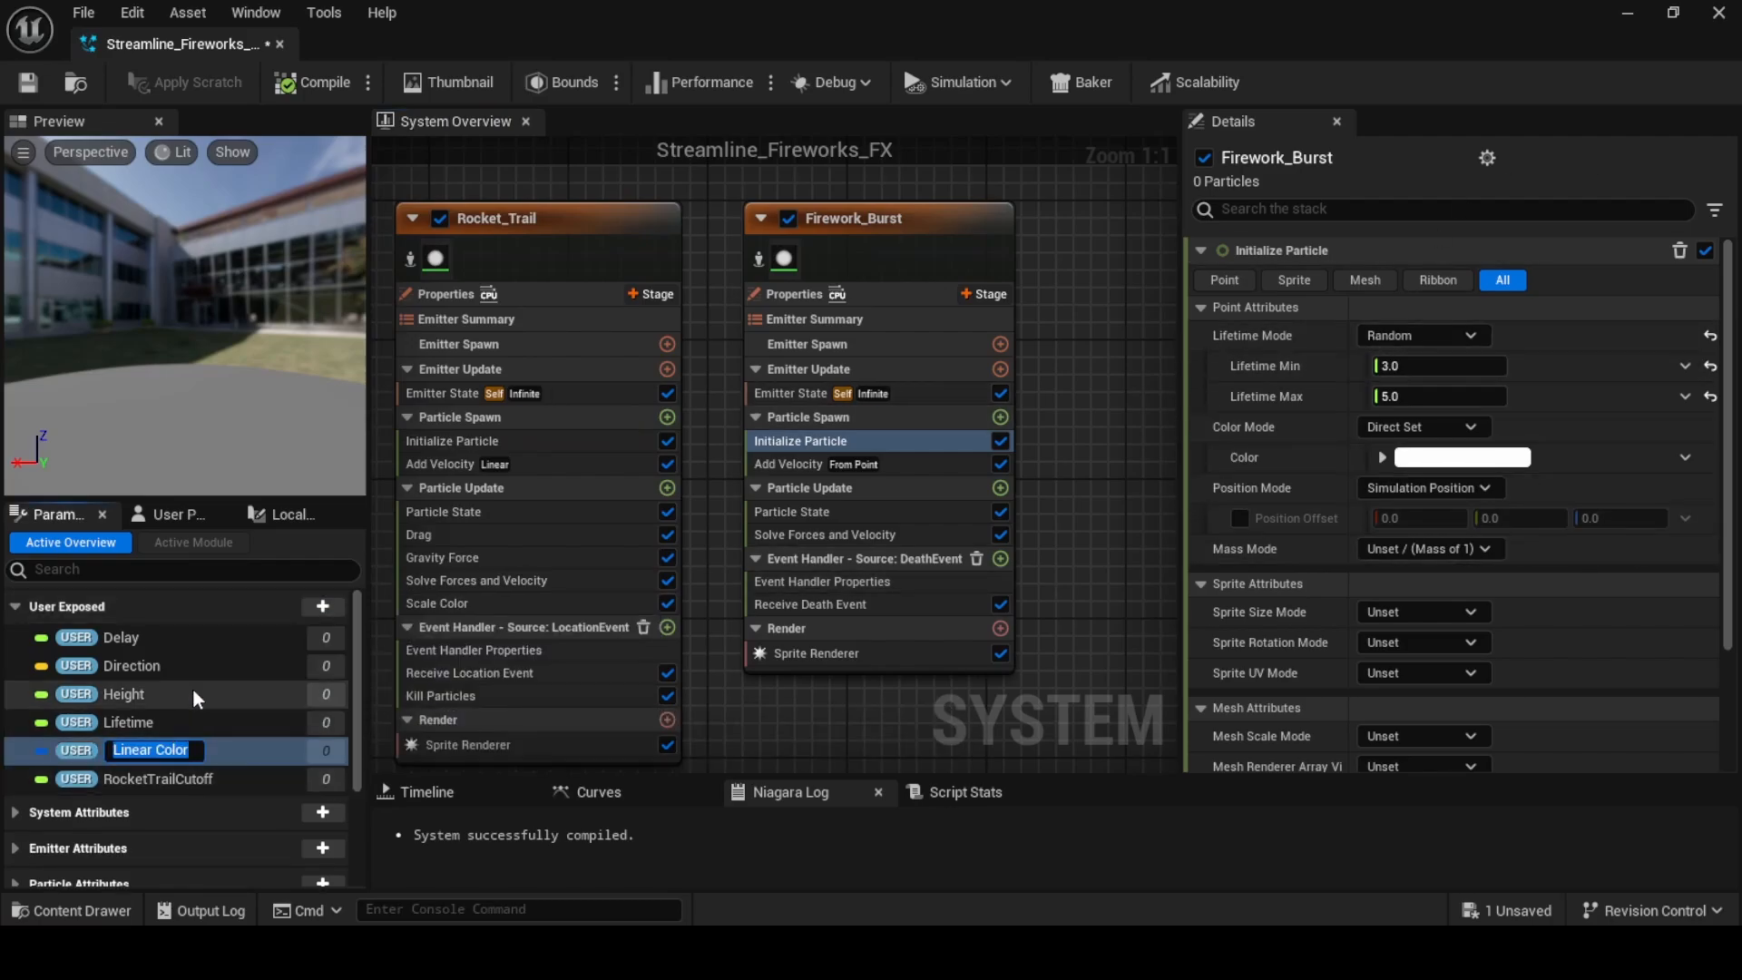
pyautogui.write('Burst')
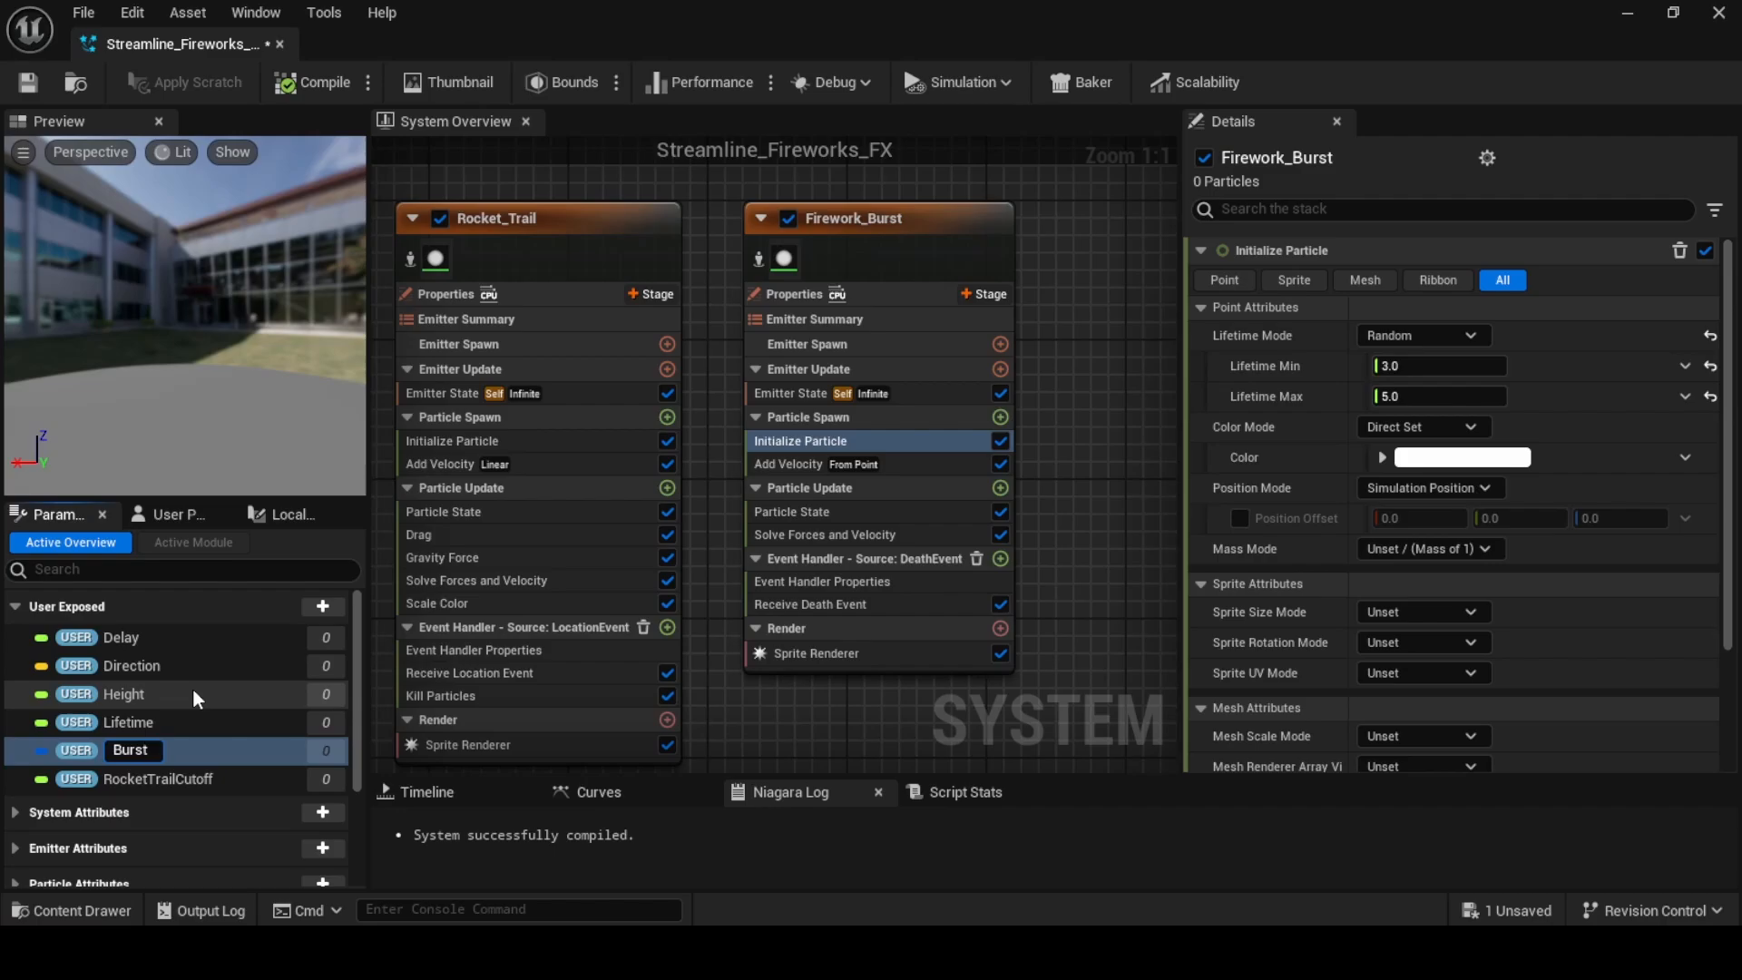
pyautogui.write('Color')
pyautogui.press('Return')
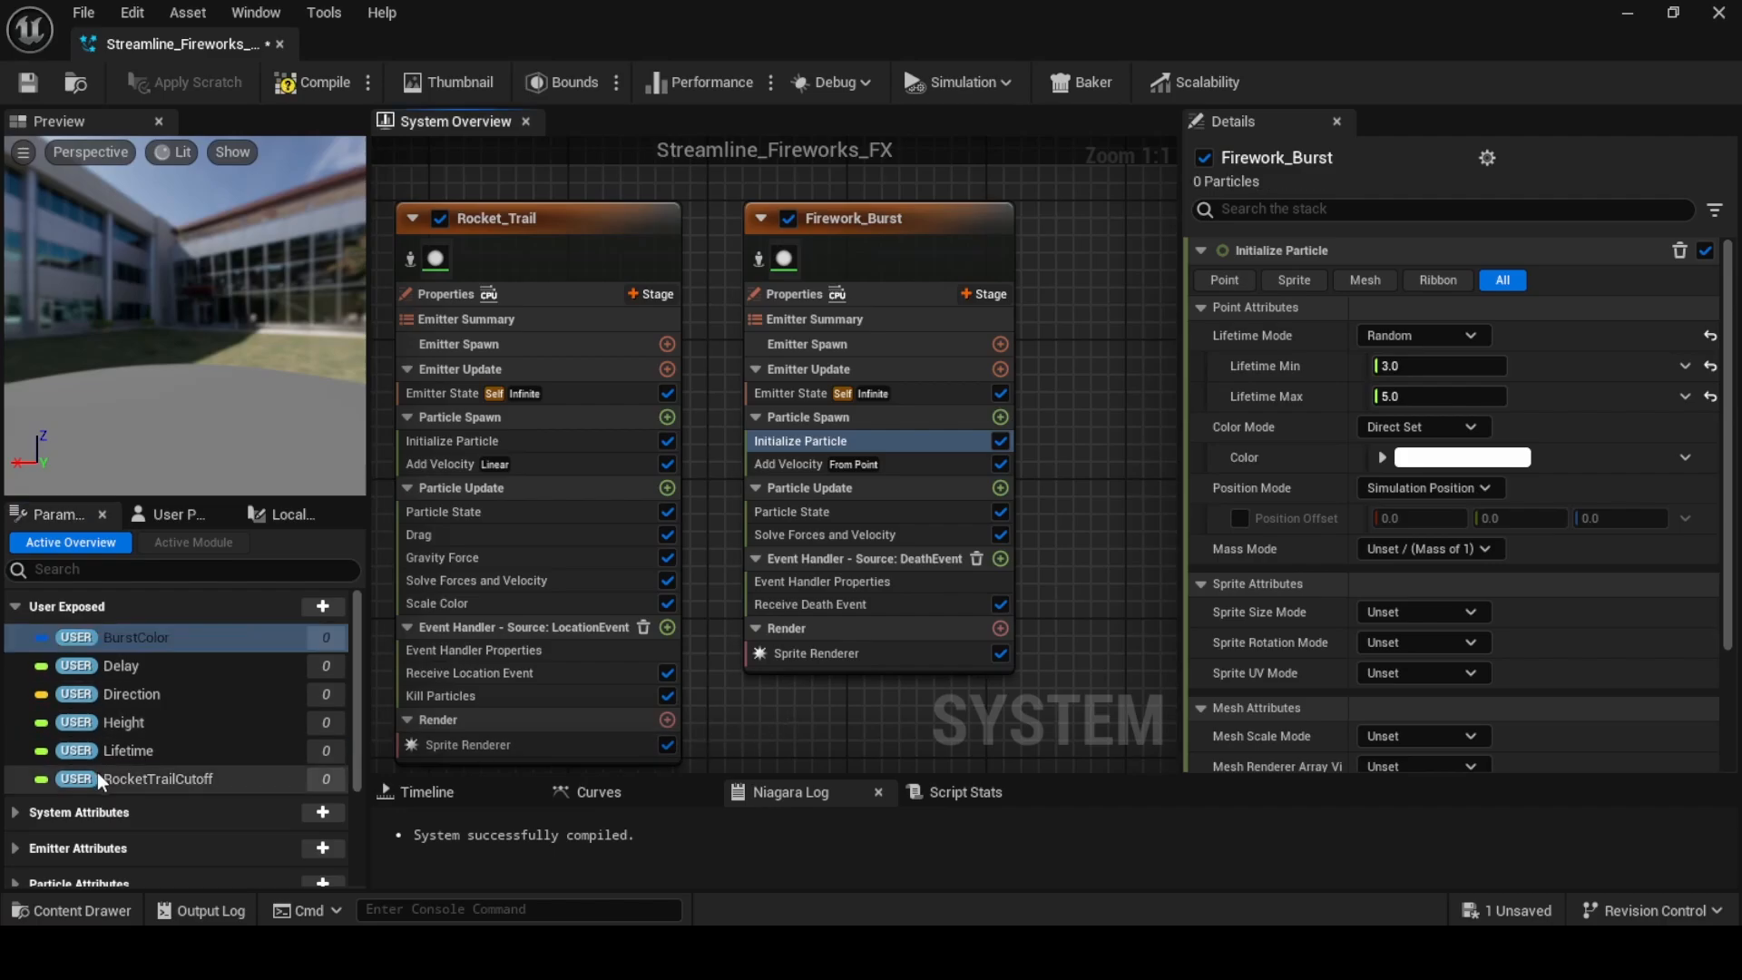
pyautogui.moveTo(128, 640); pyautogui.dragTo(1421, 453)
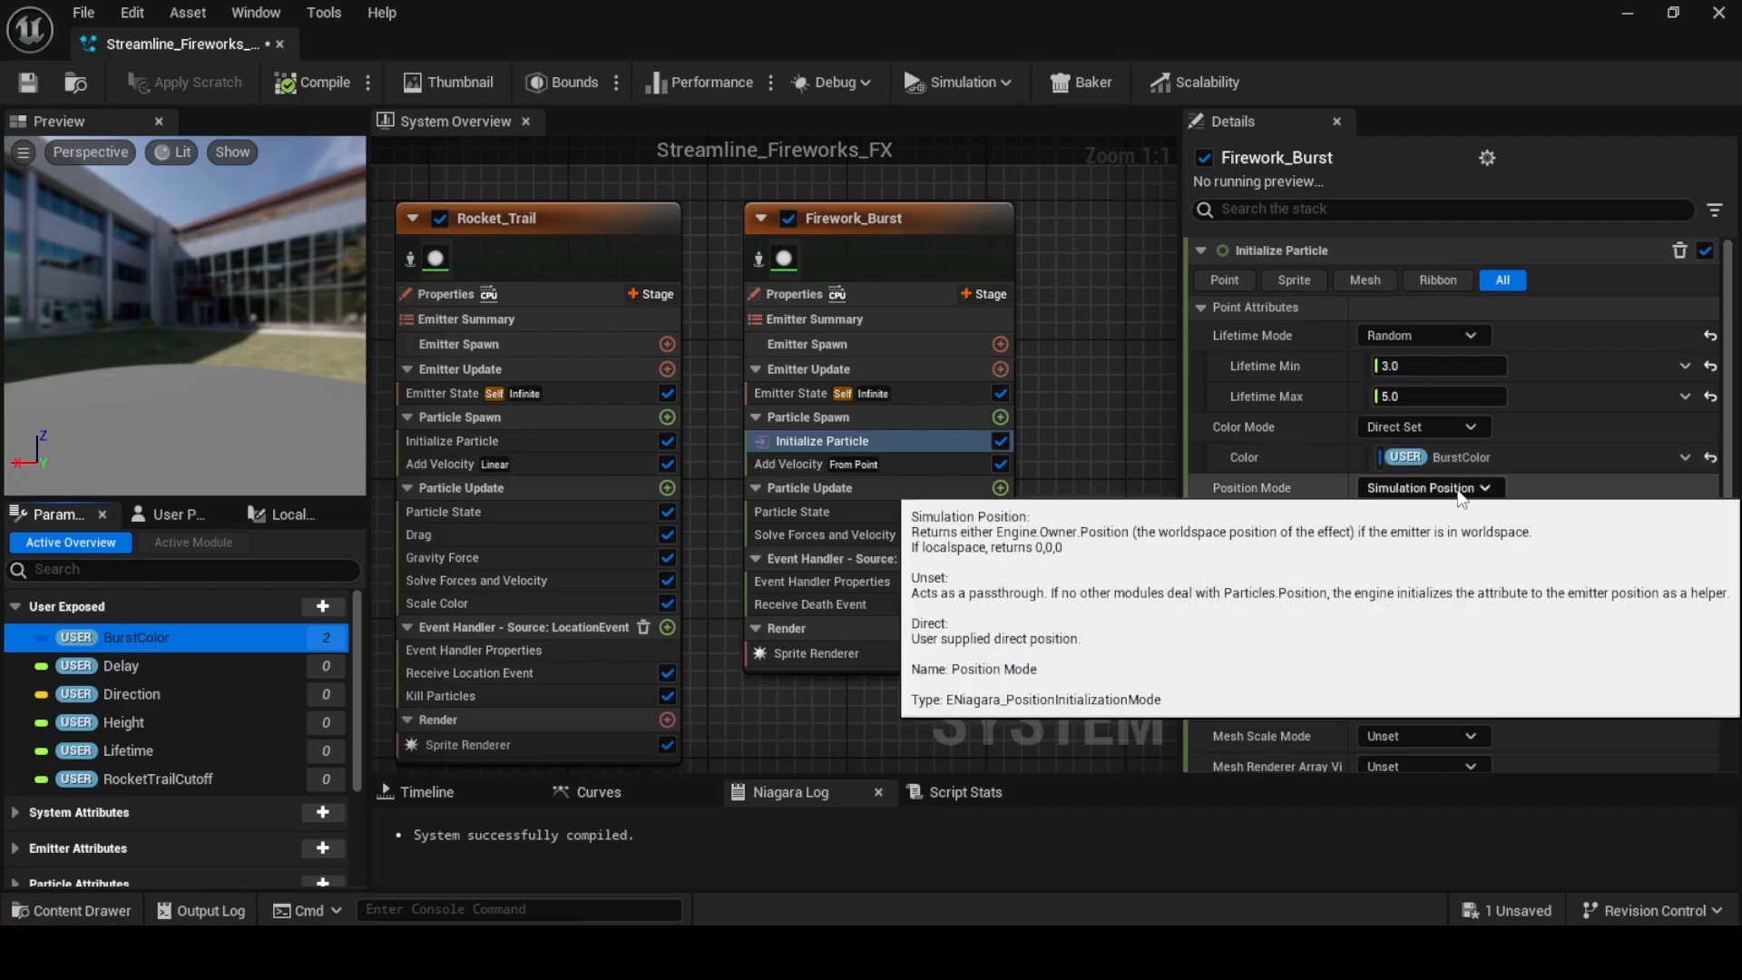
# Enable Position Offset in Firework_Burst's Initialize Particle and drive it with Multiply Vector by Float, linking Direction as vector and Height as float
pyautogui.click(1377, 492)
pyautogui.click(1270, 515)
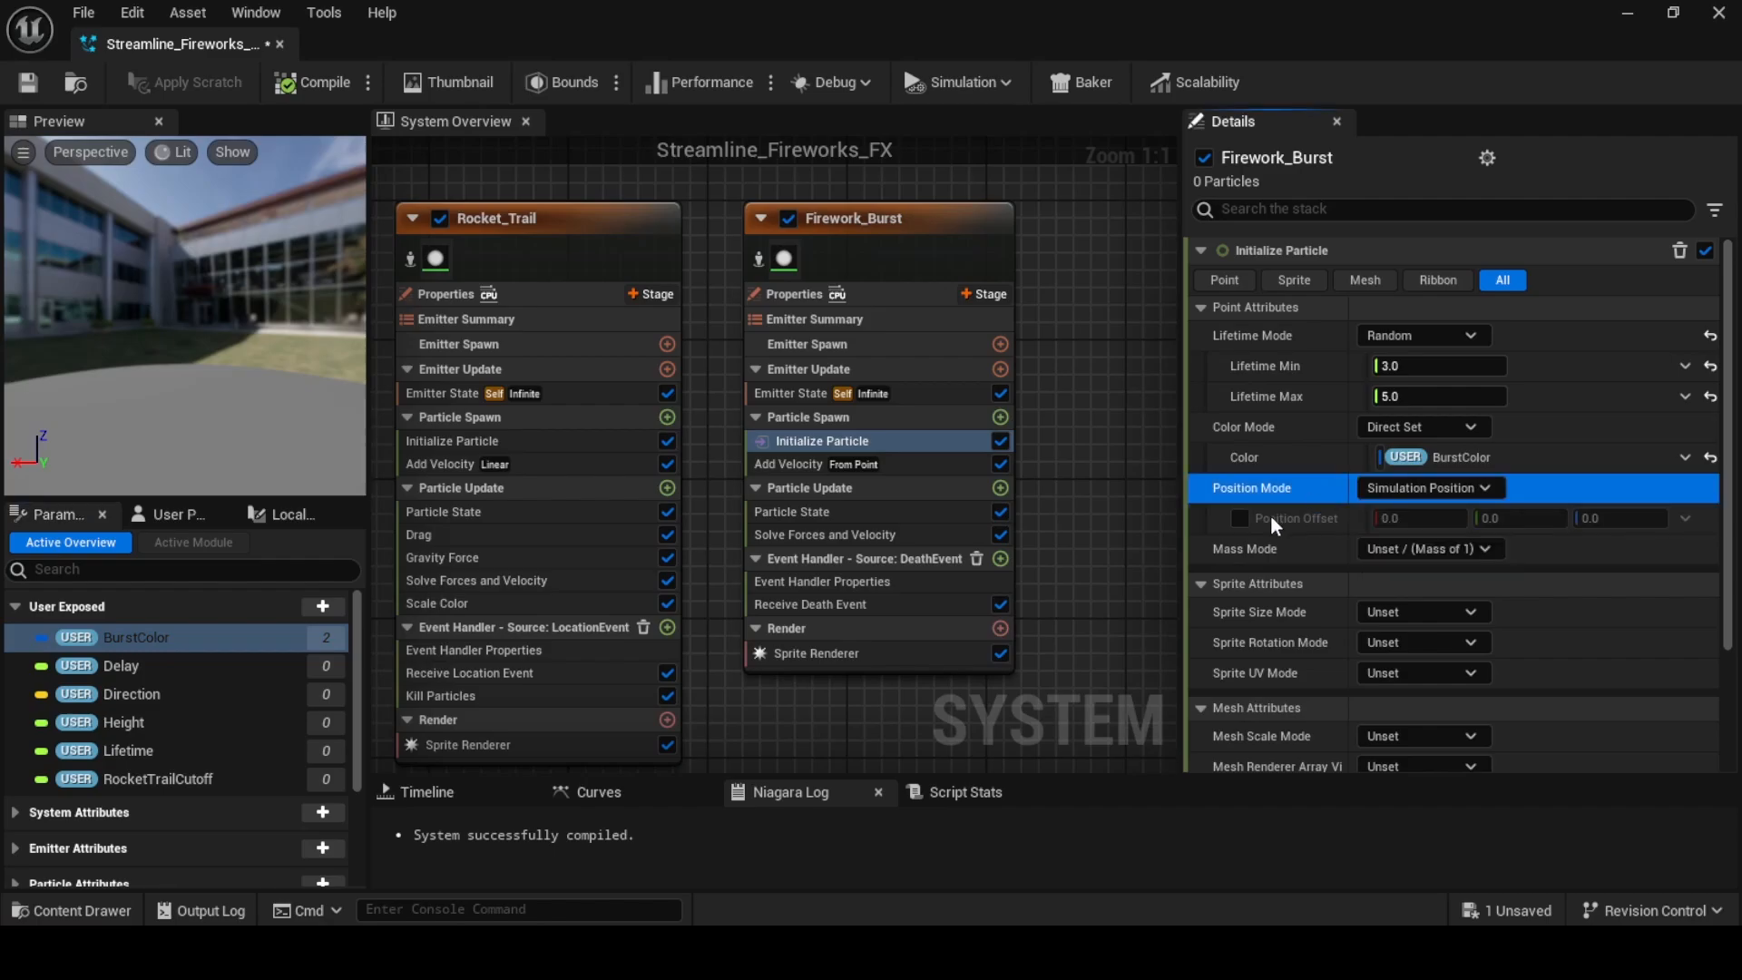
pyautogui.click(1237, 518)
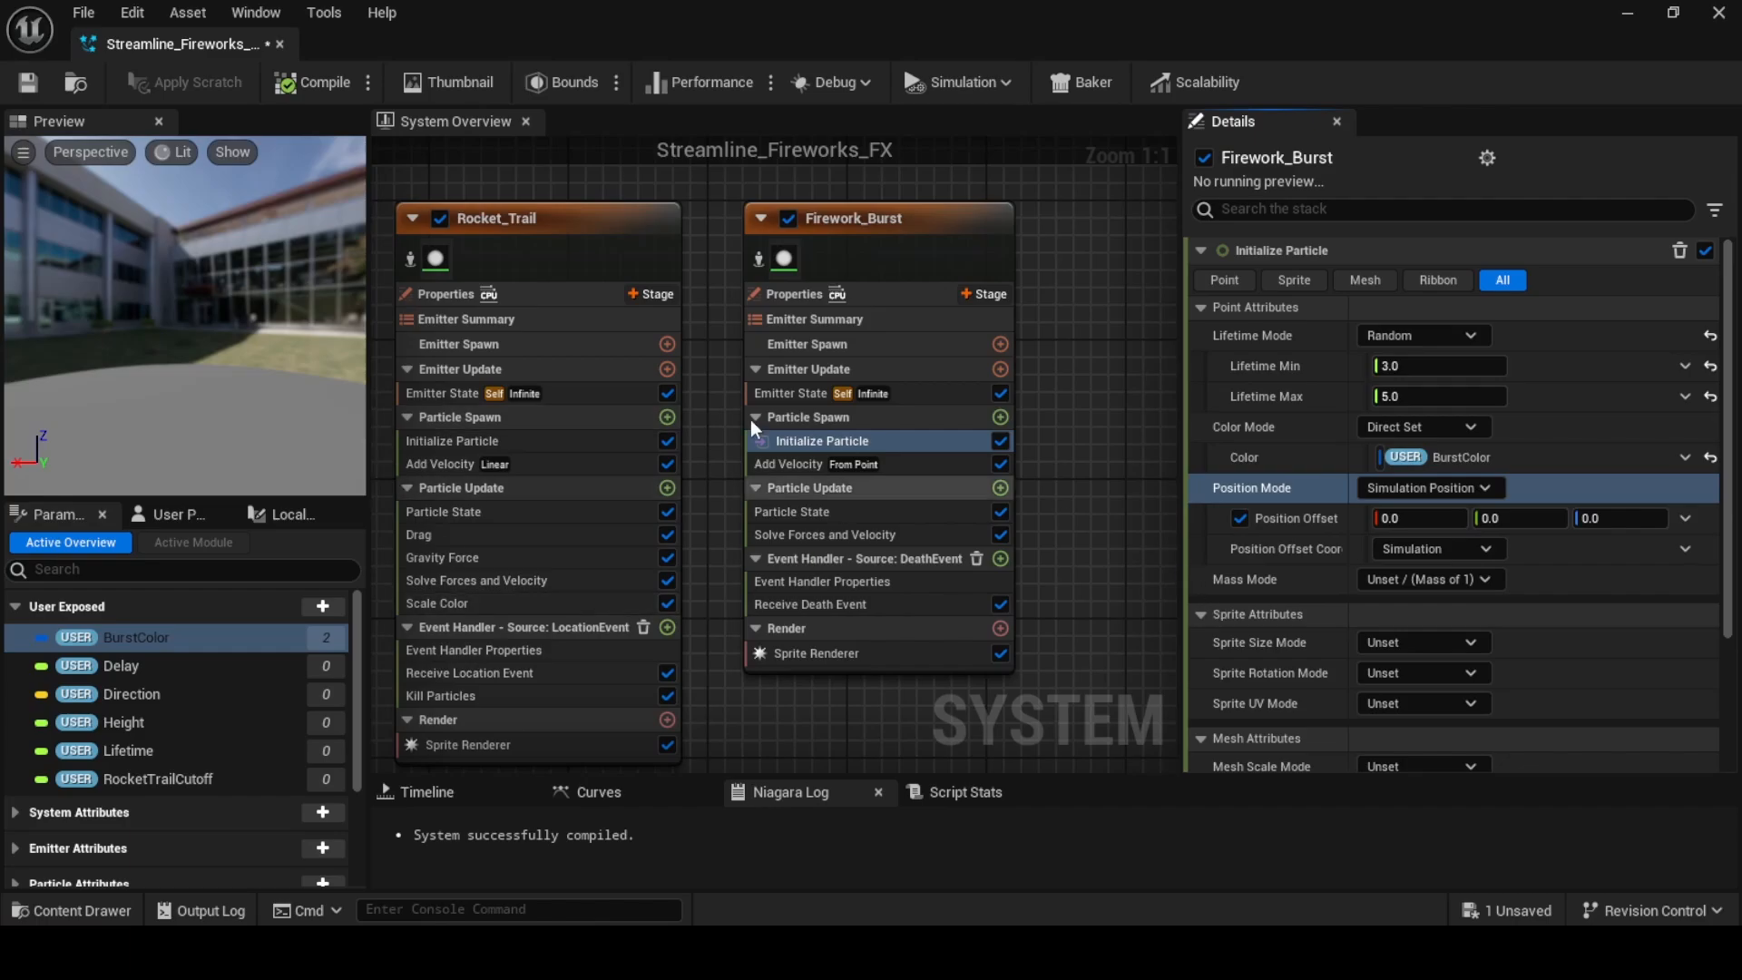
pyautogui.click(1686, 519)
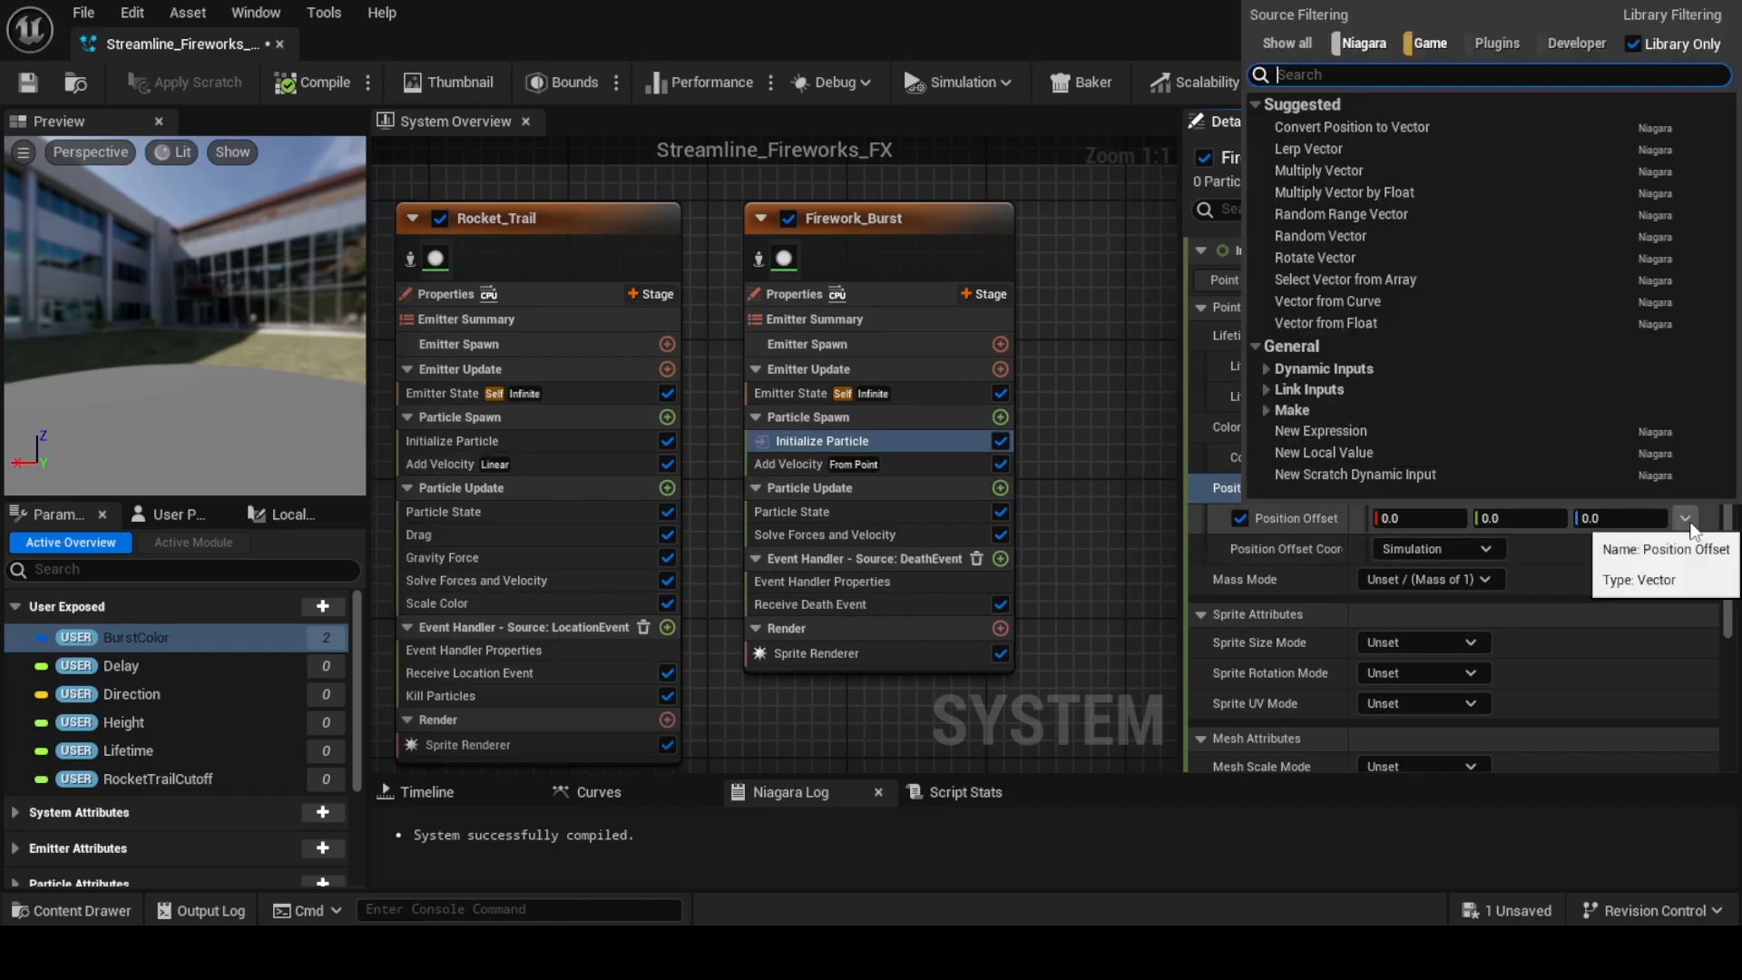
pyautogui.write('mult')
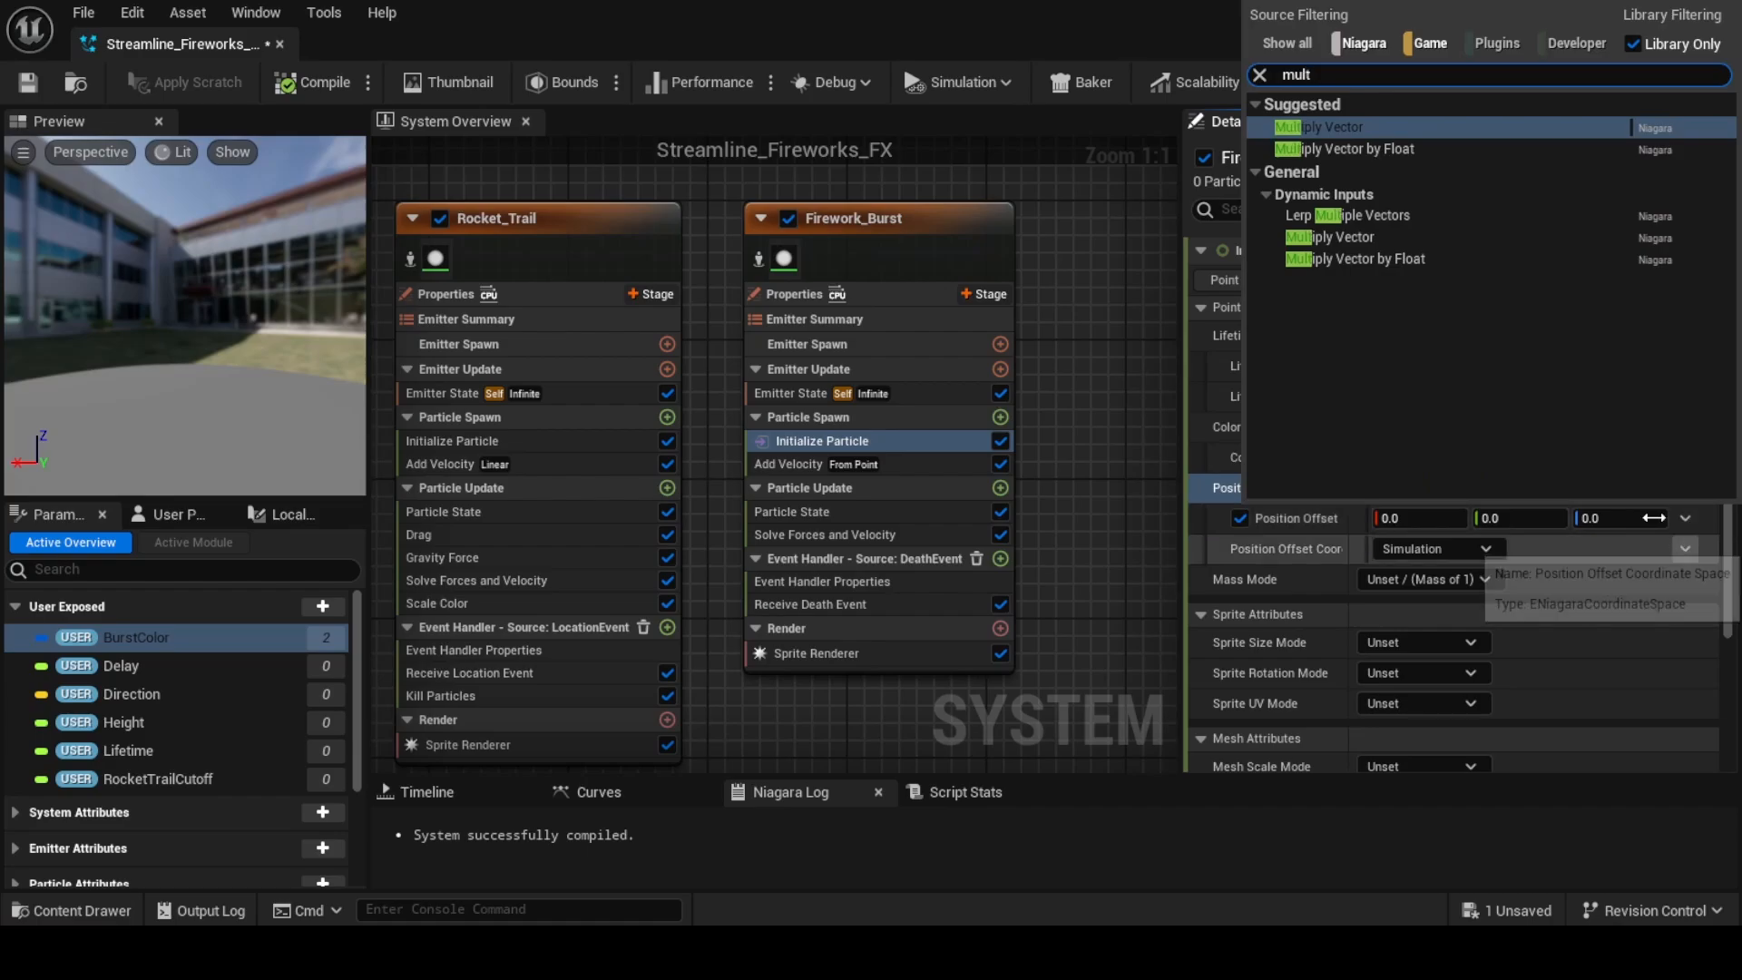
pyautogui.click(1365, 148)
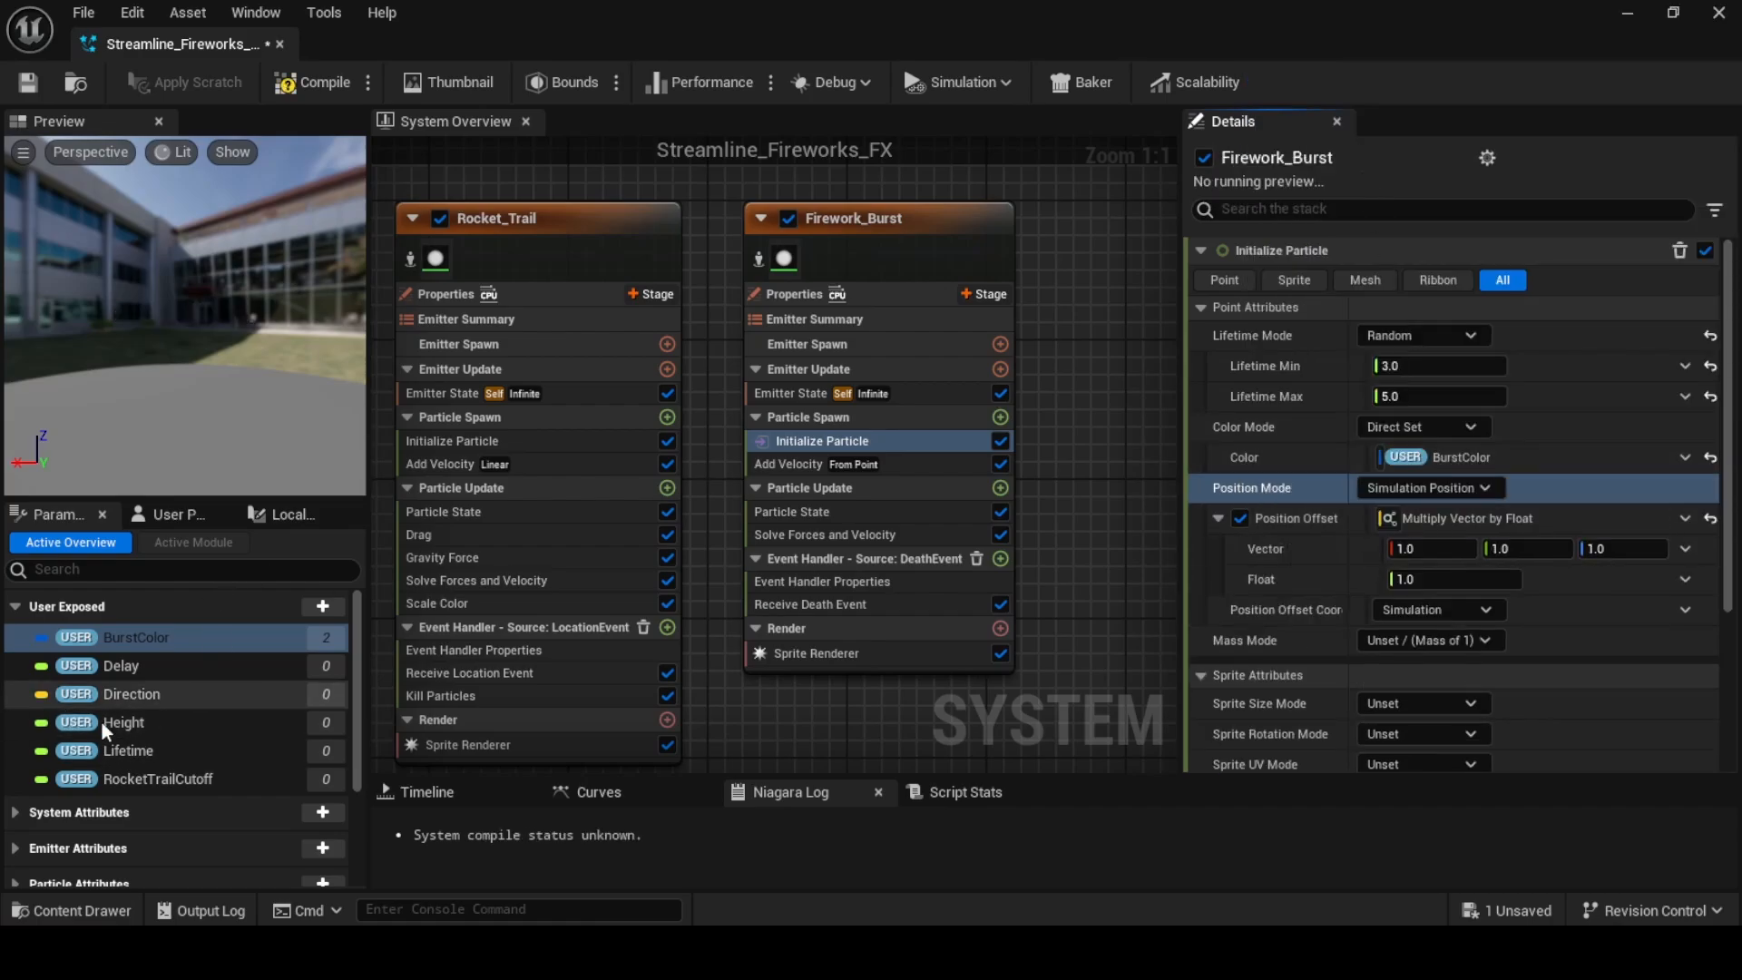
pyautogui.moveTo(139, 693); pyautogui.dragTo(1515, 540)
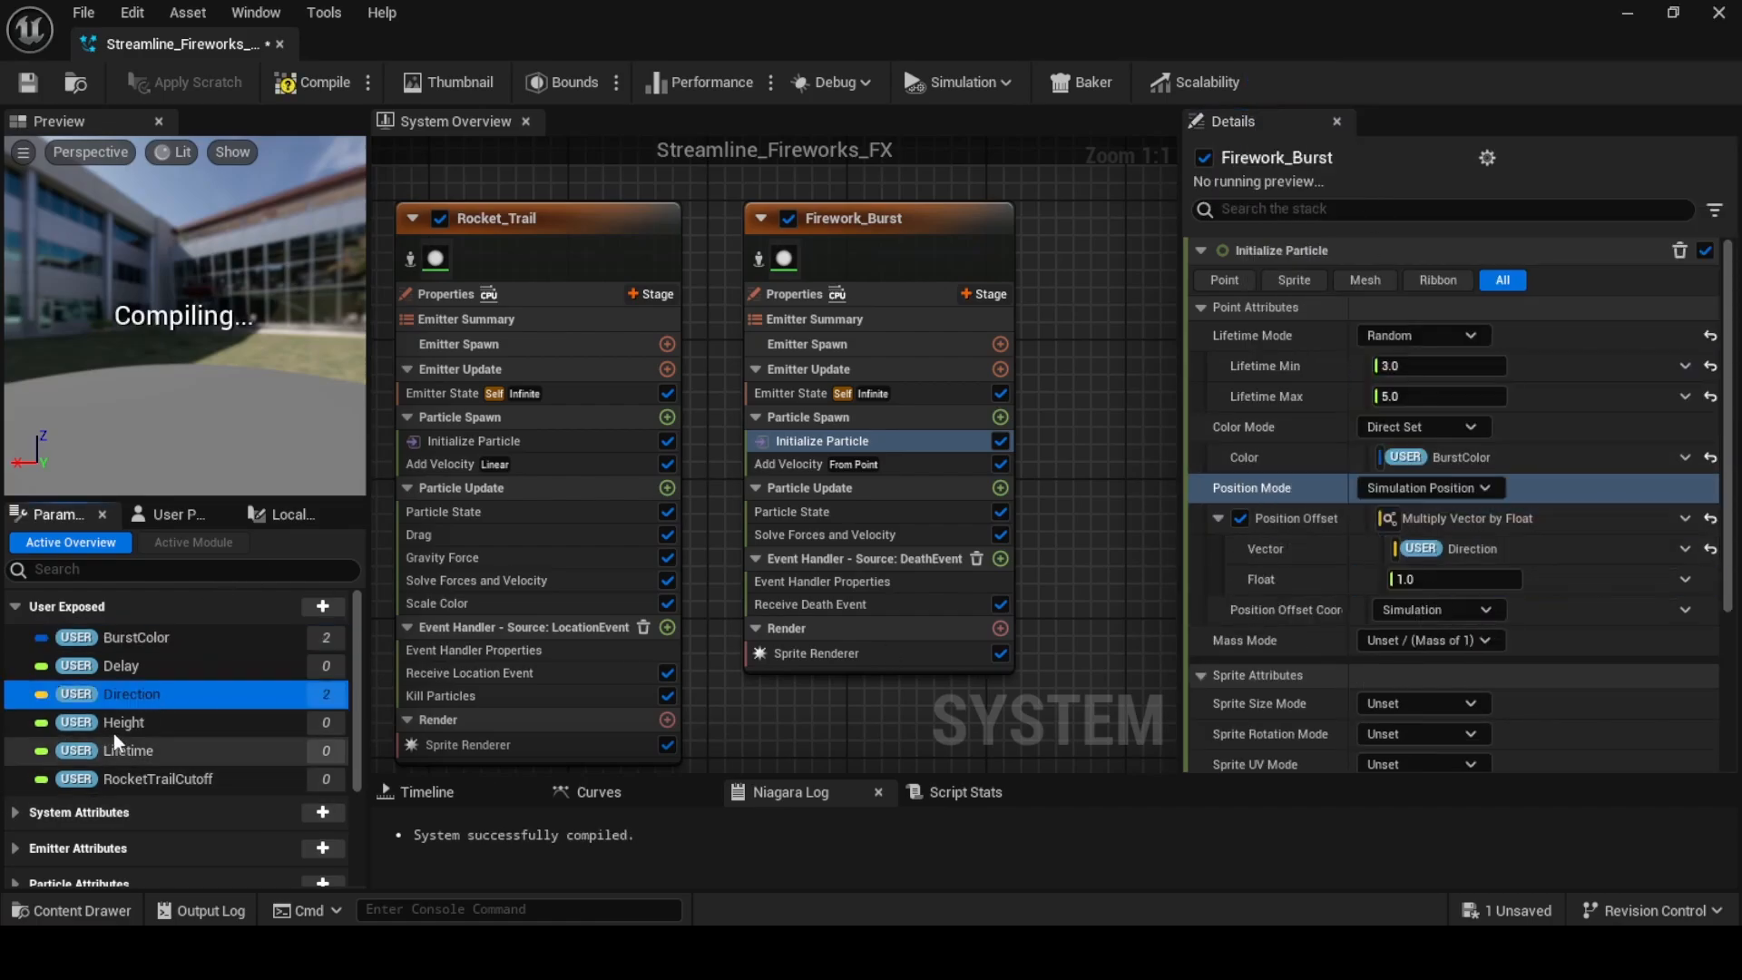
pyautogui.moveTo(123, 722); pyautogui.dragTo(1479, 578)
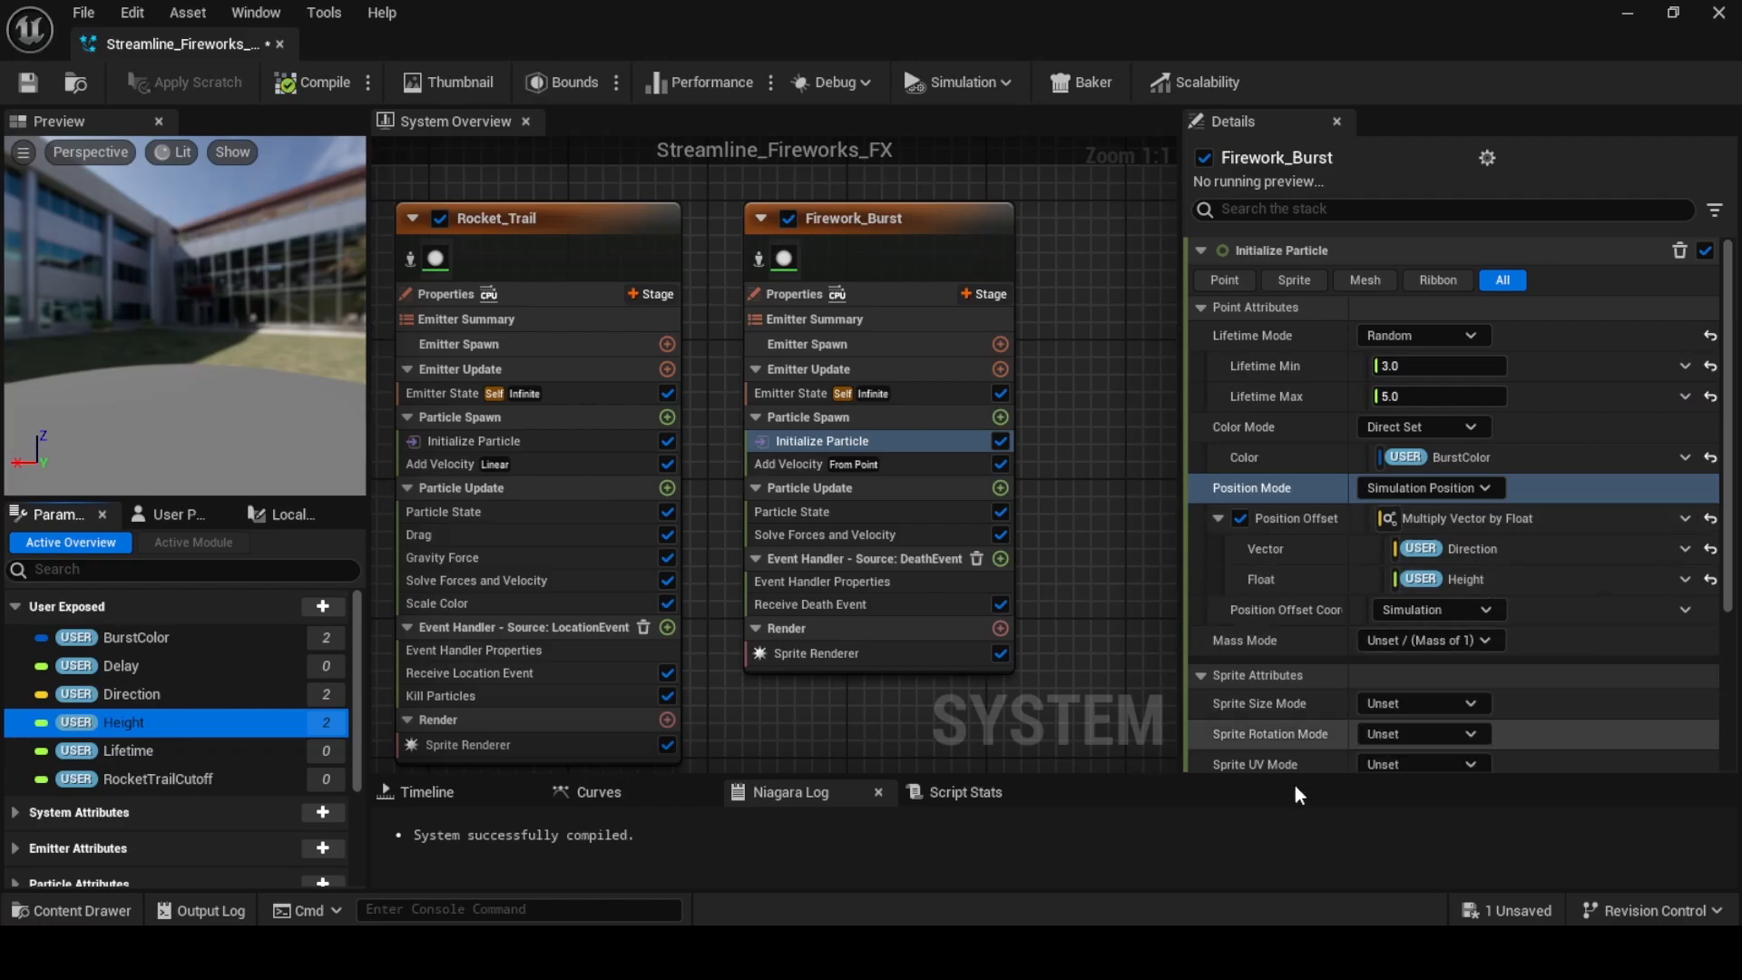
# Set Initialize Particle's Sprite Size Mode to Random Uniform, with a minimum size of 3 and a maximum of 20
pyautogui.scroll(-3, 1288, 617)
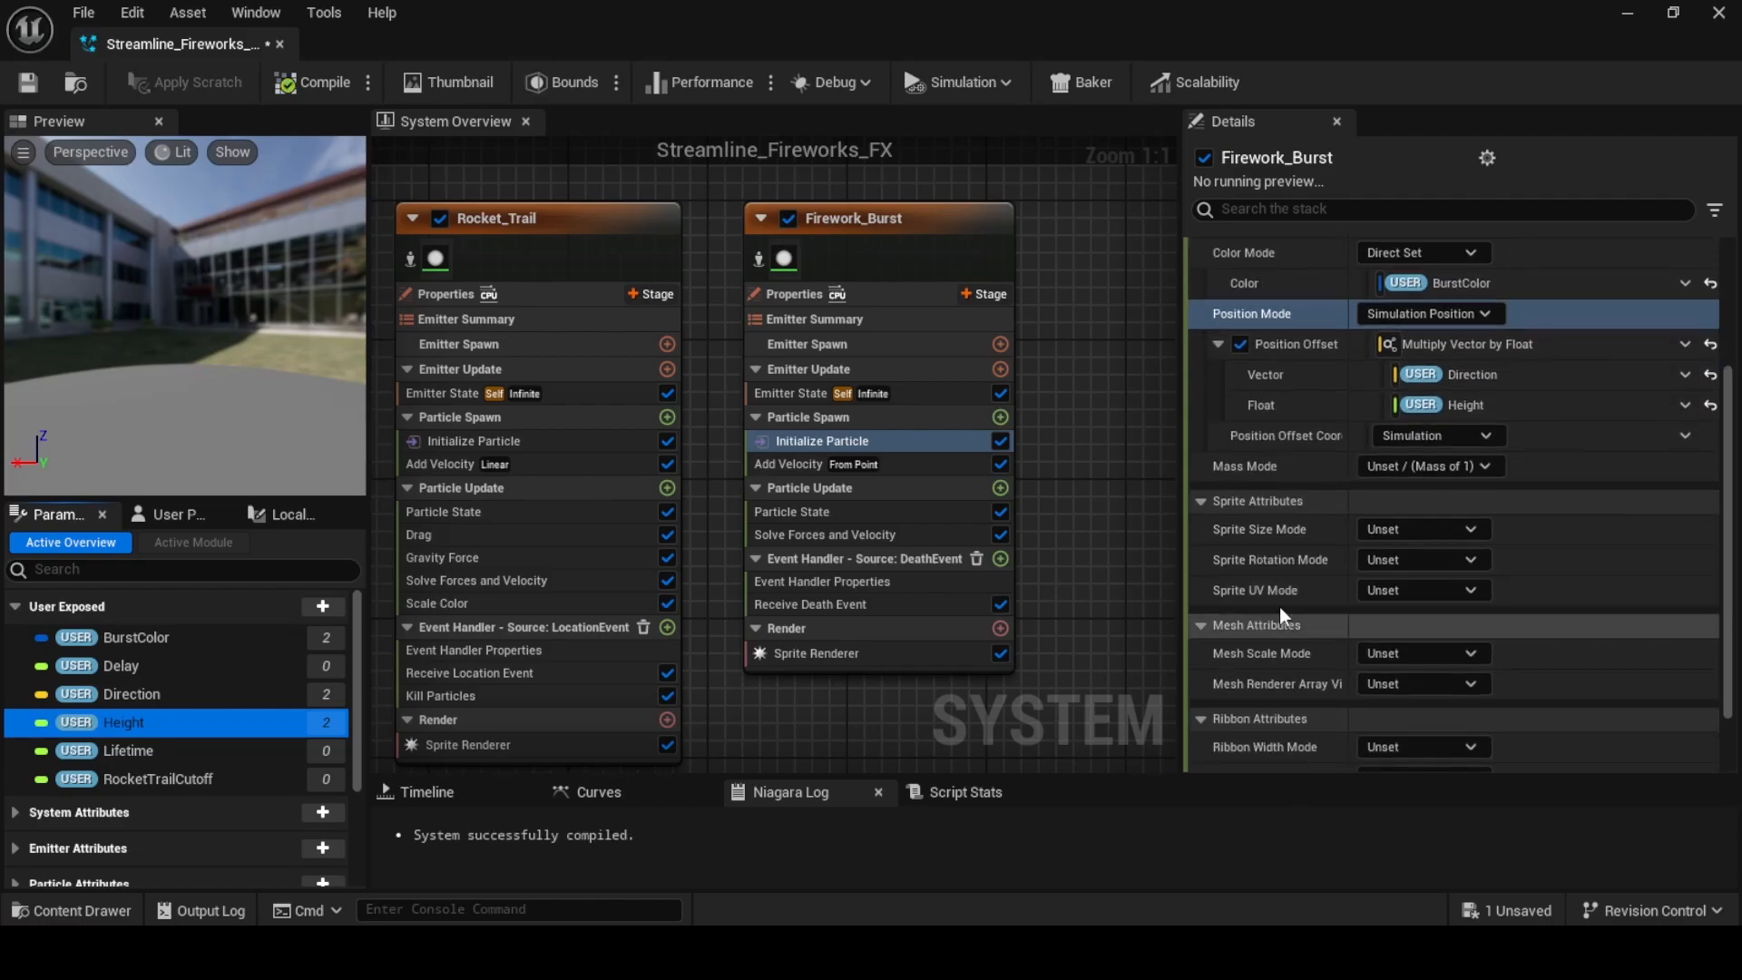
pyautogui.click(1402, 529)
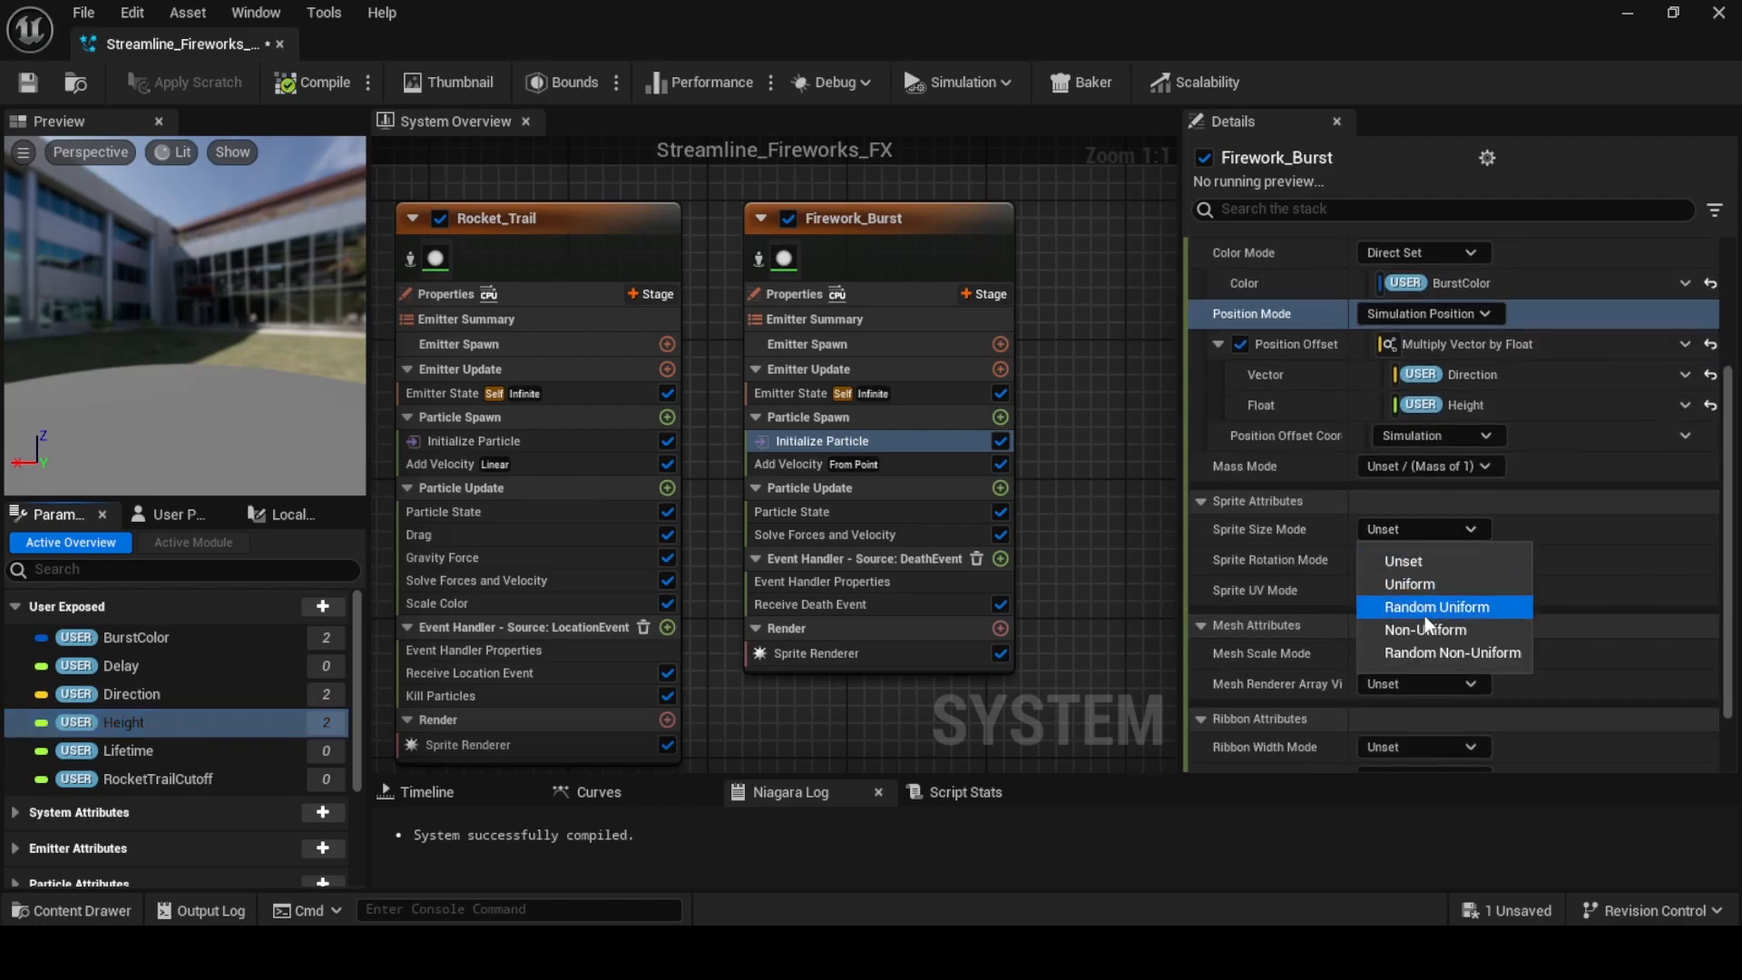
pyautogui.click(1426, 608)
pyautogui.click(1394, 559)
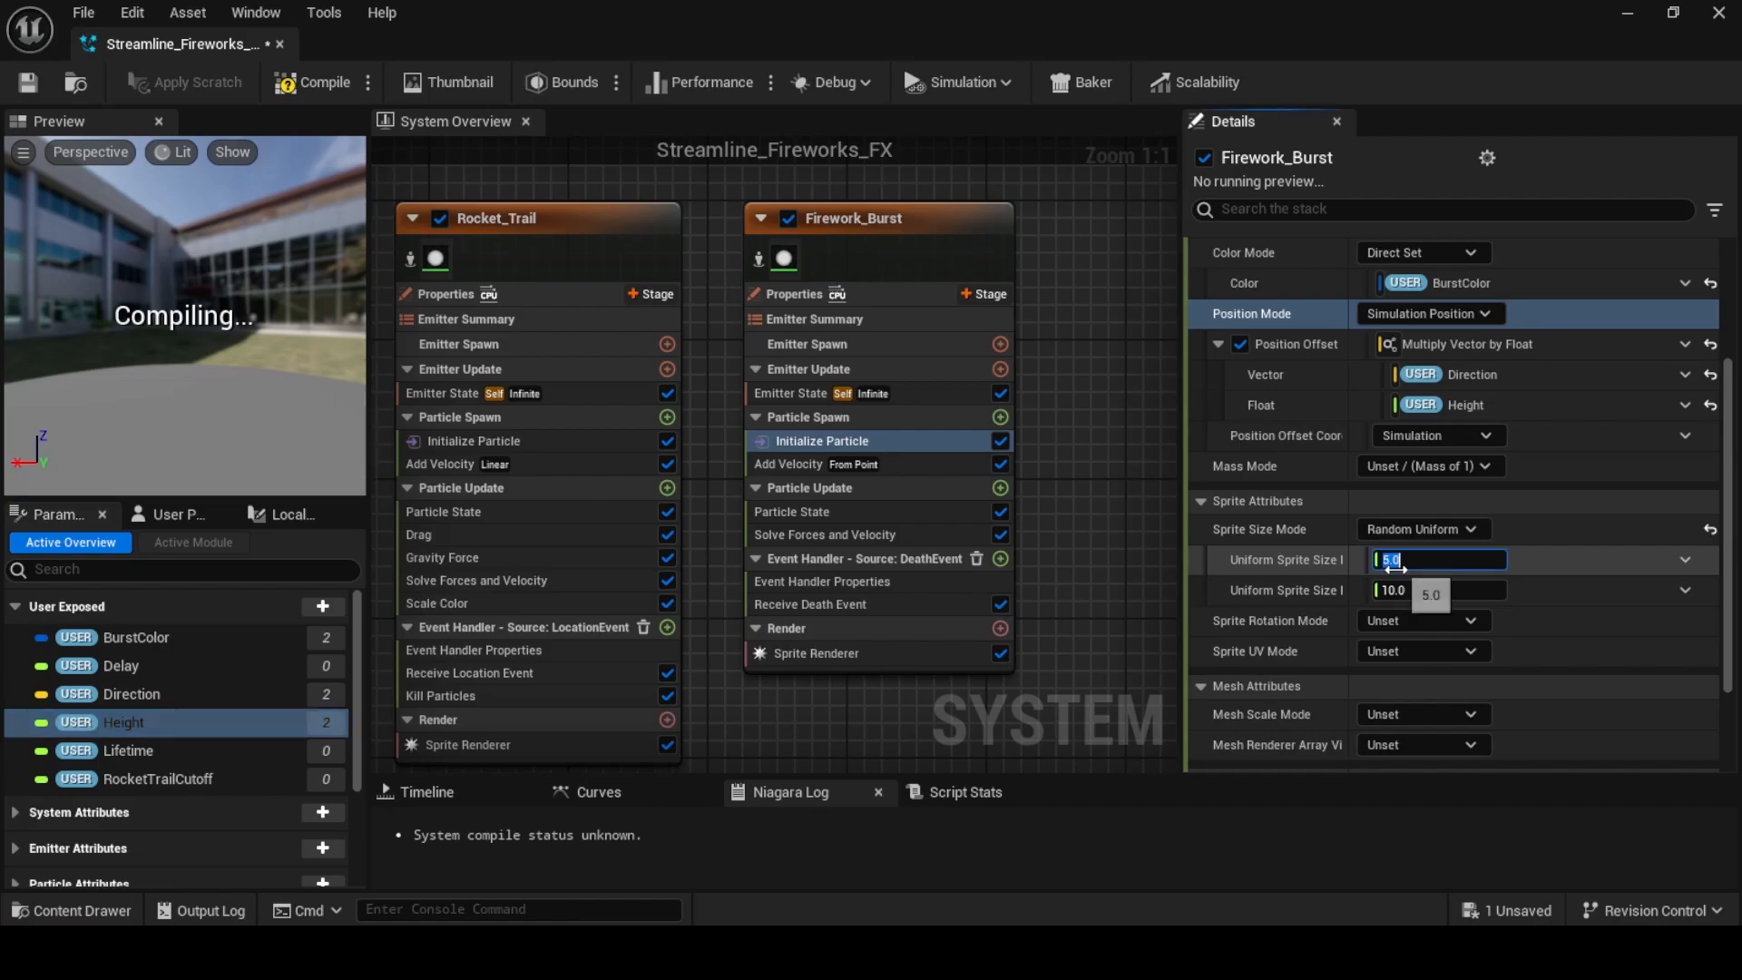
pyautogui.write('3')
pyautogui.click(1404, 591)
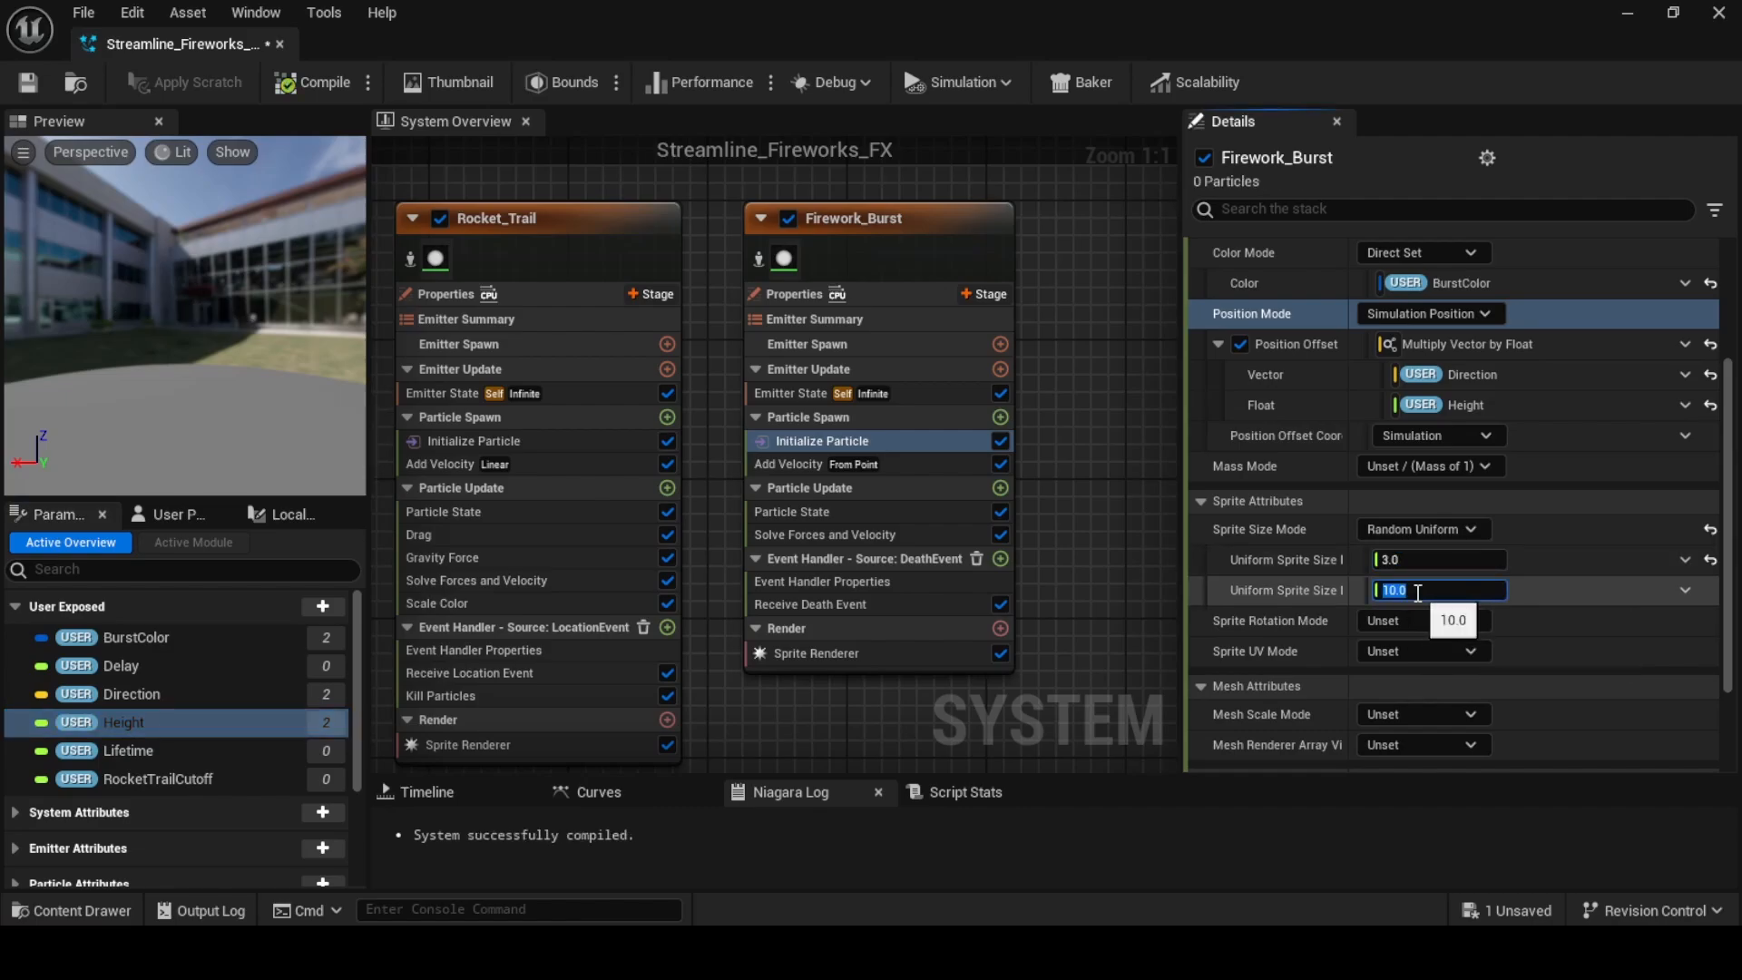
pyautogui.write('20')
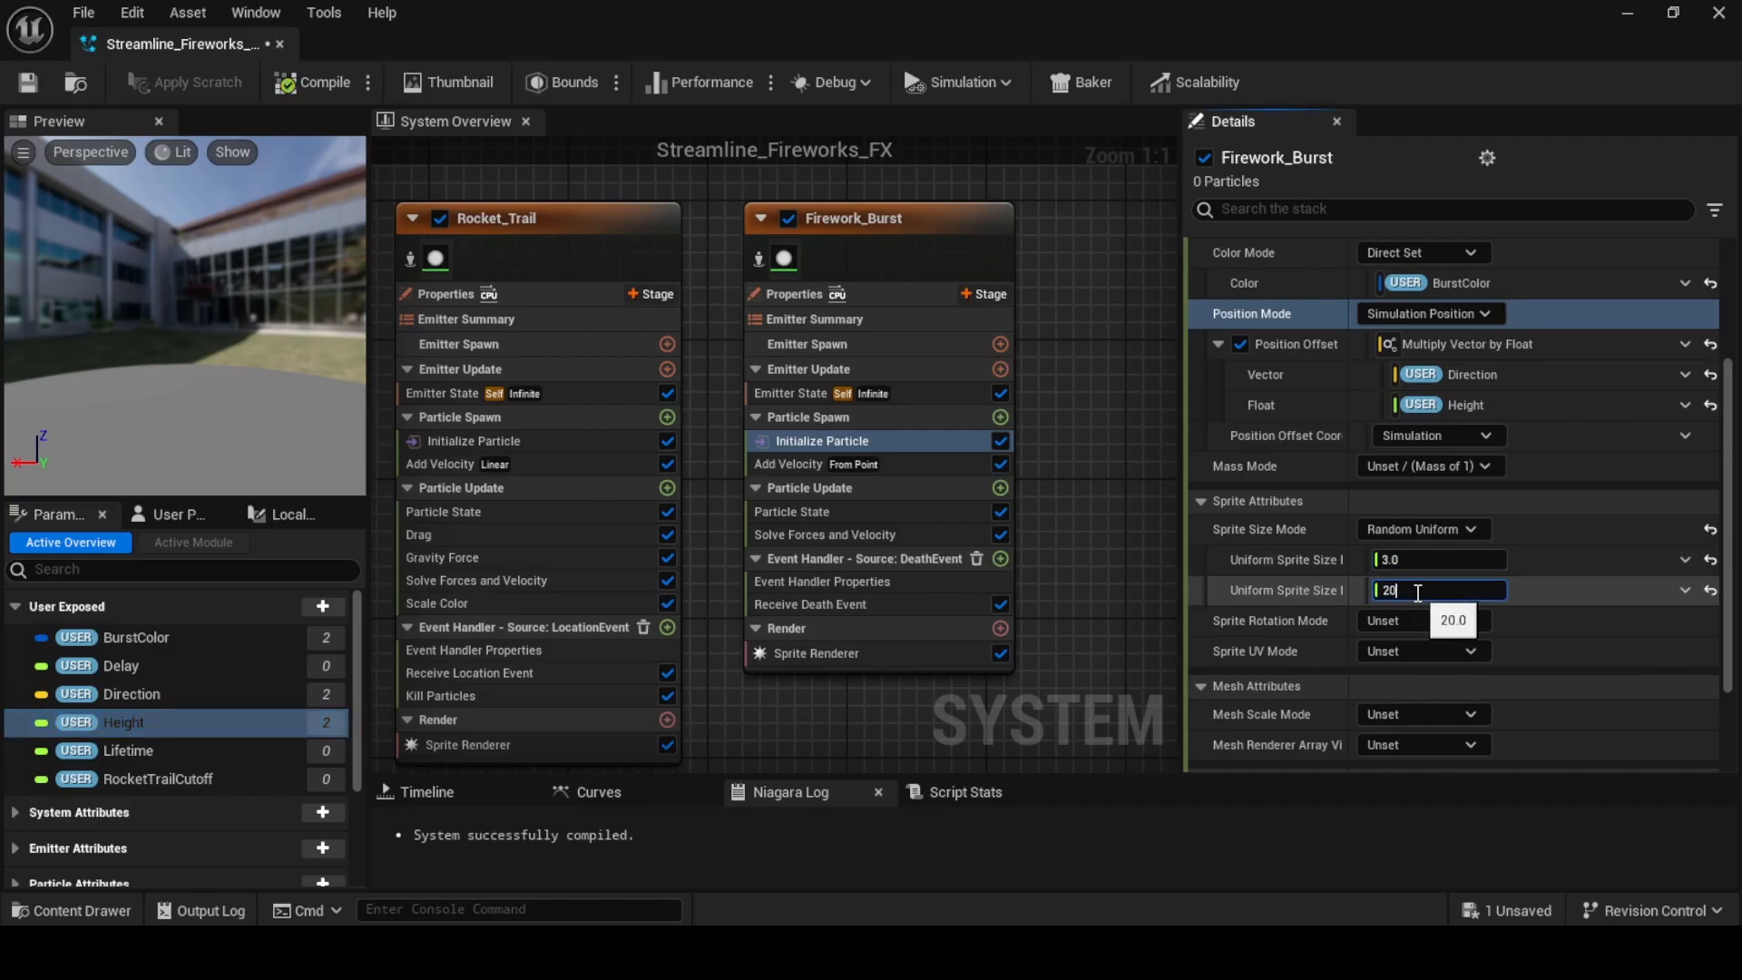
pyautogui.click(1139, 557)
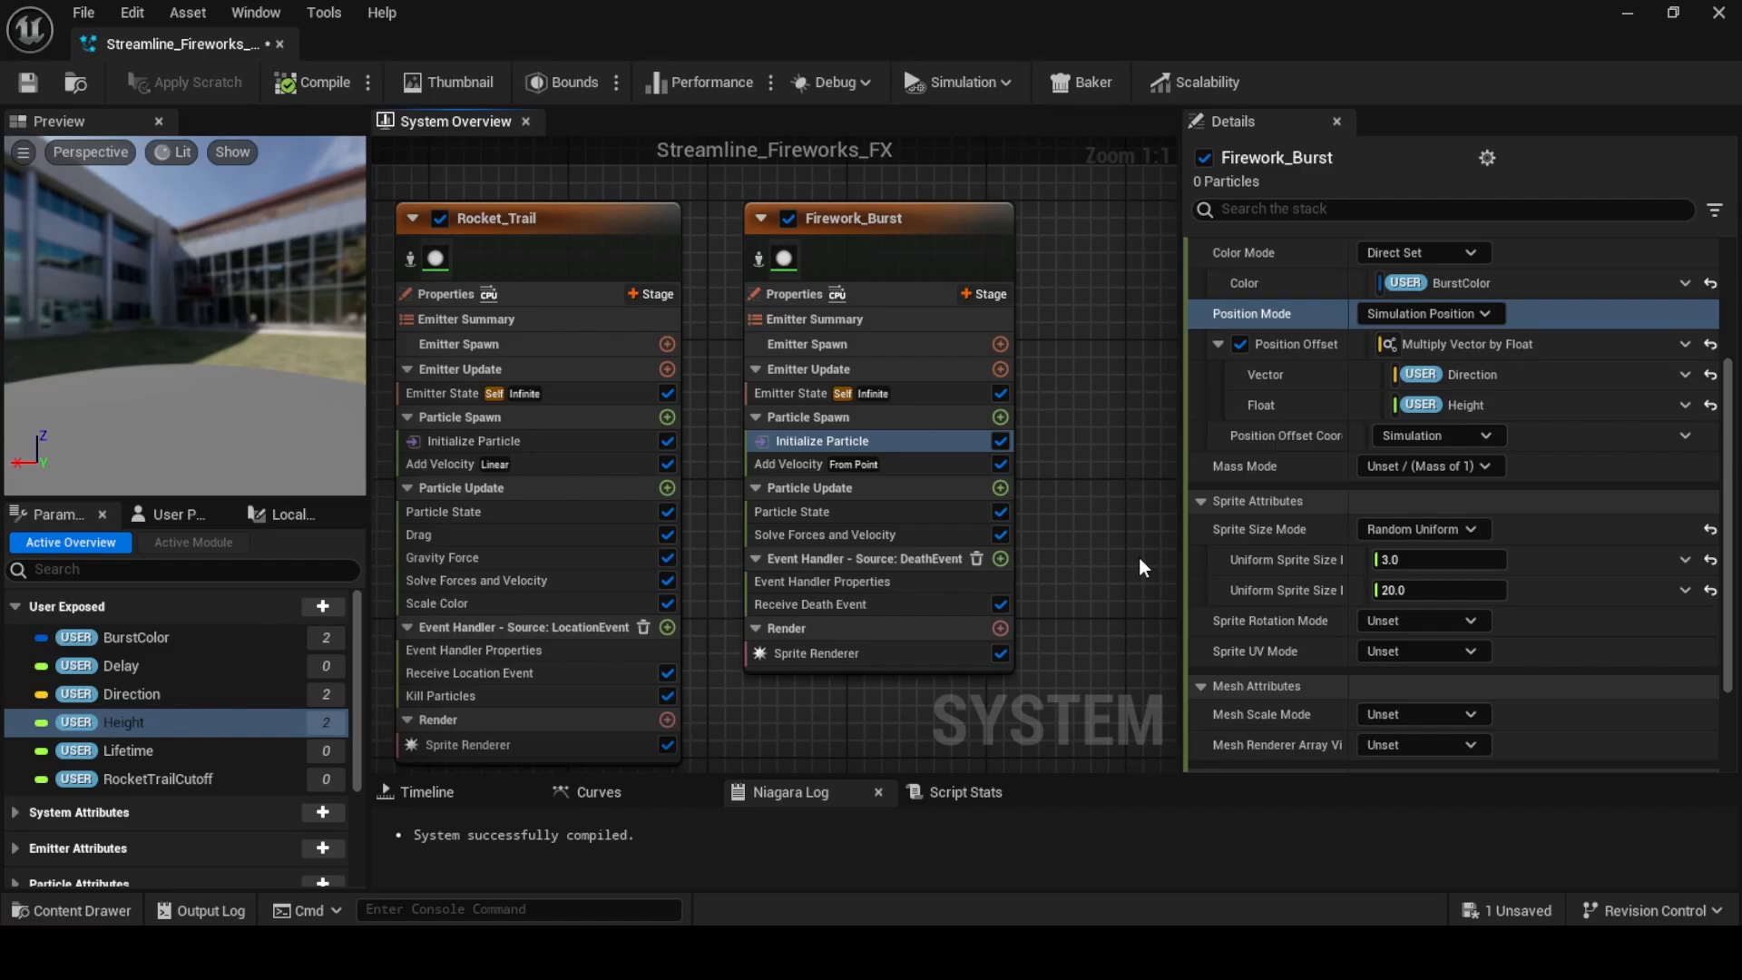
# Copy the Position Offset input from Firework_Burst's Initialize Particle and paste it onto the Origin Offset of its Add Velocity module
pyautogui.click(912, 468)
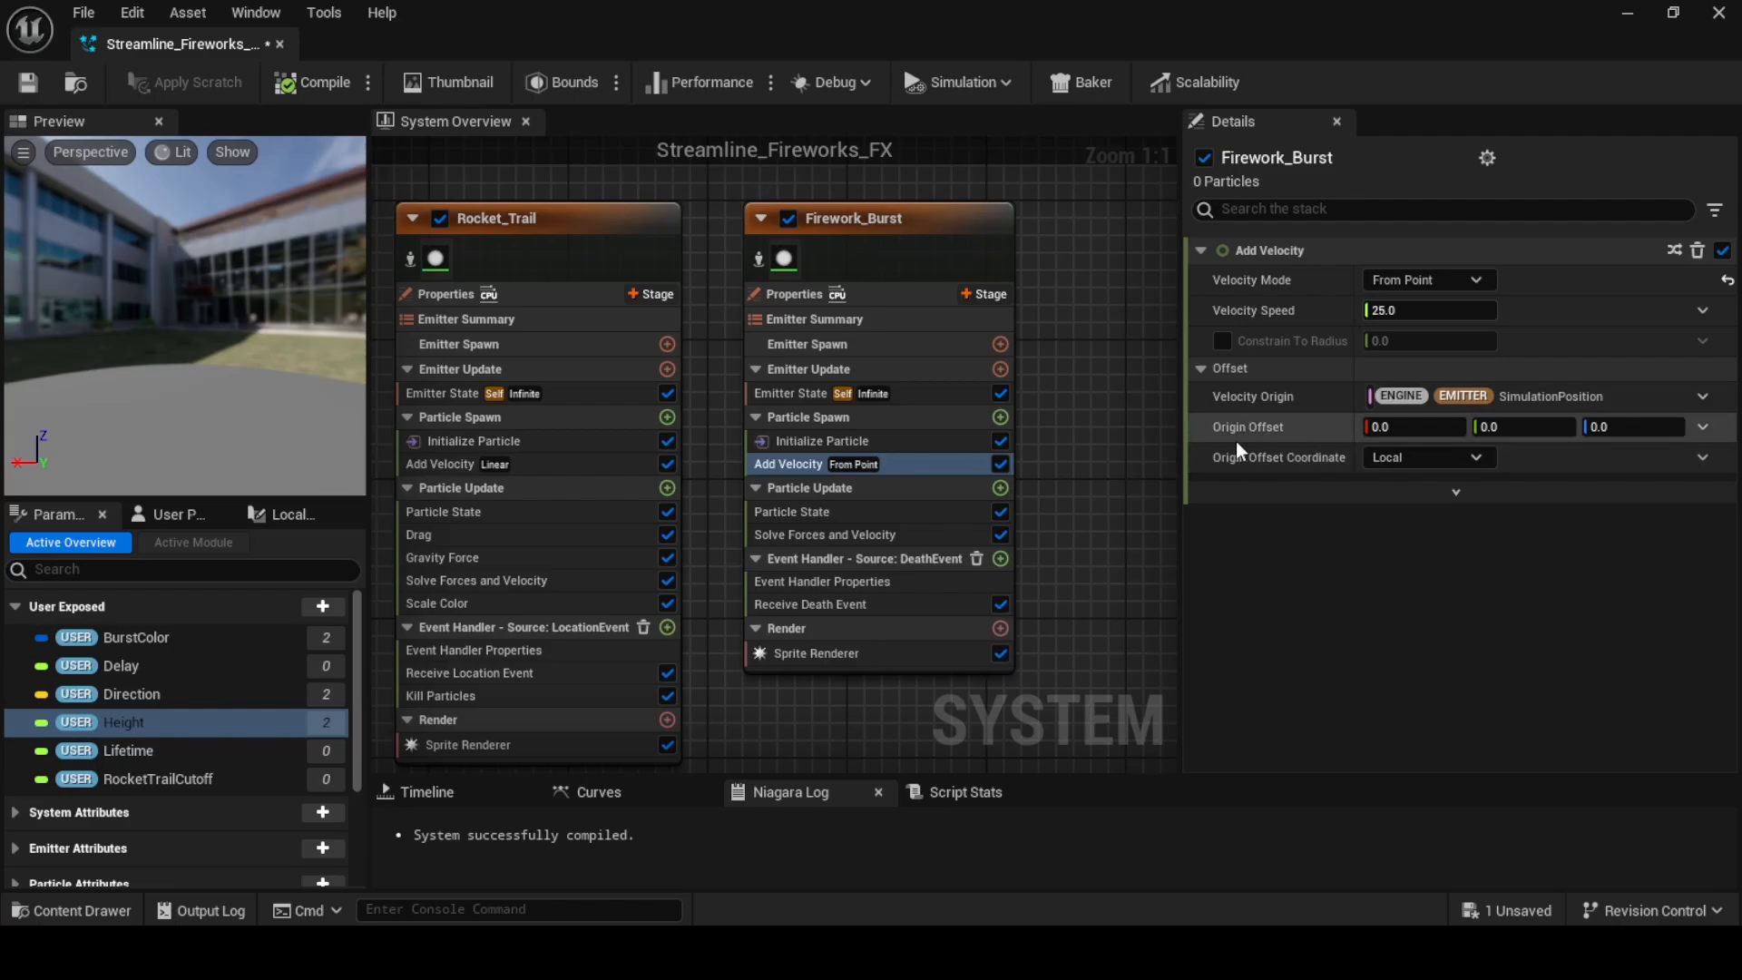
pyautogui.click(907, 442)
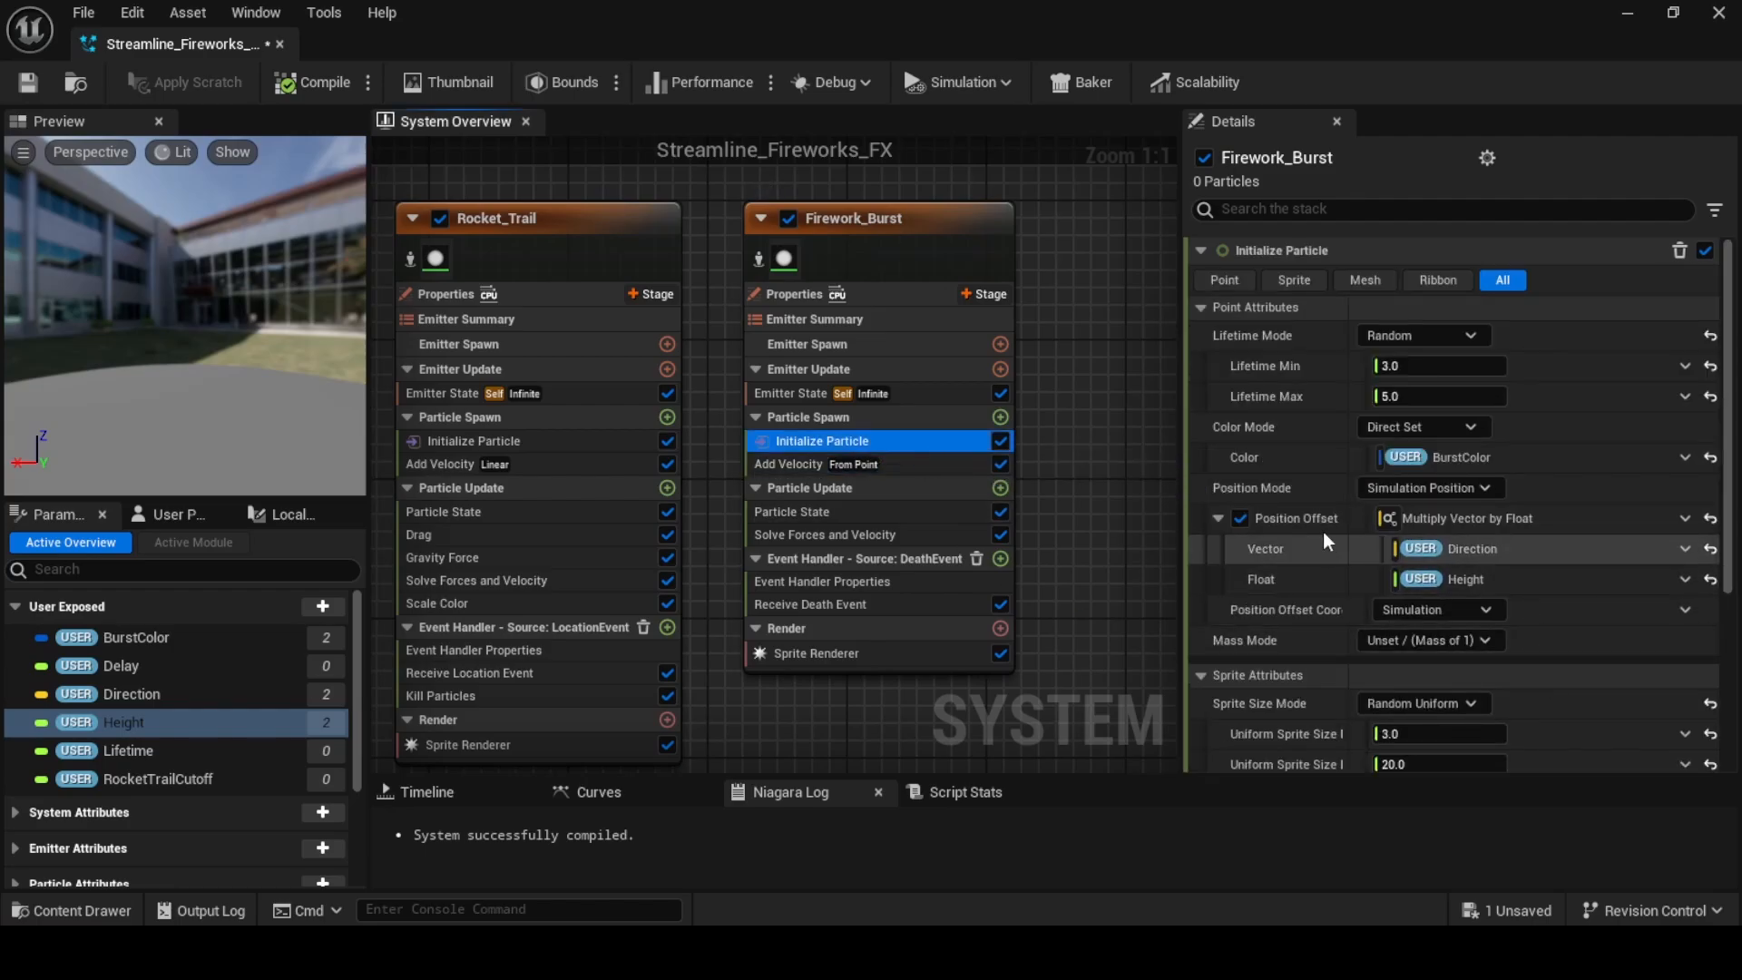
pyautogui.rightClick(1471, 526)
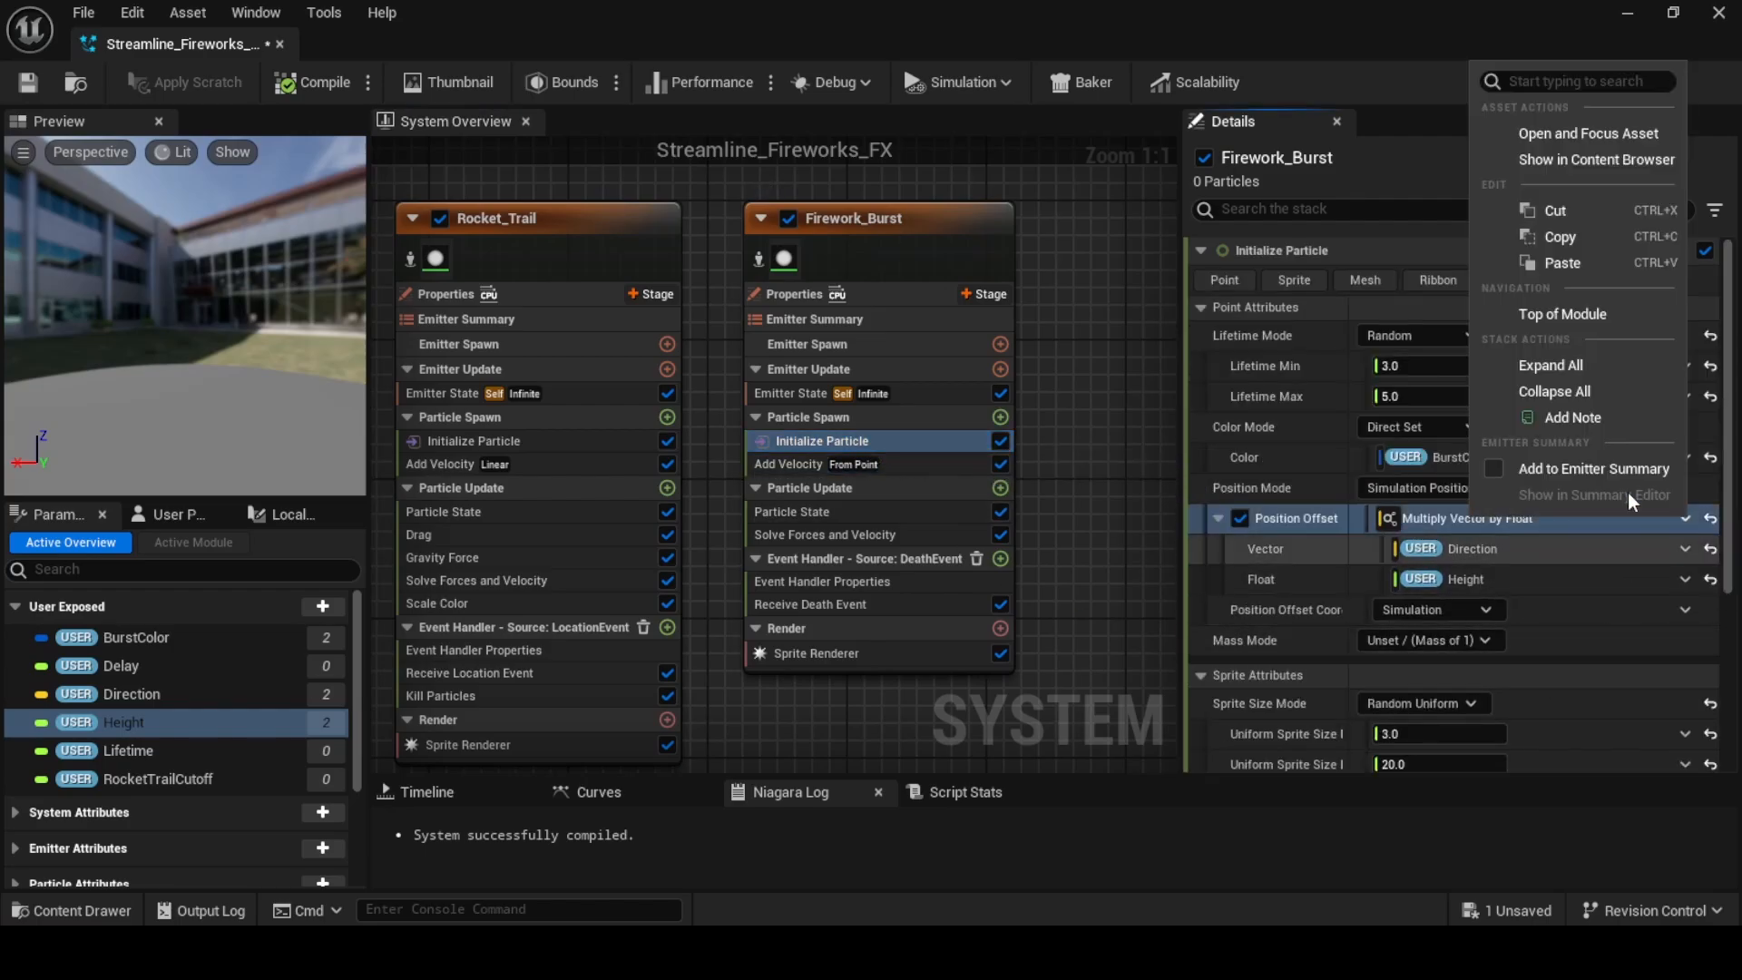
pyautogui.click(1562, 240)
pyautogui.click(916, 463)
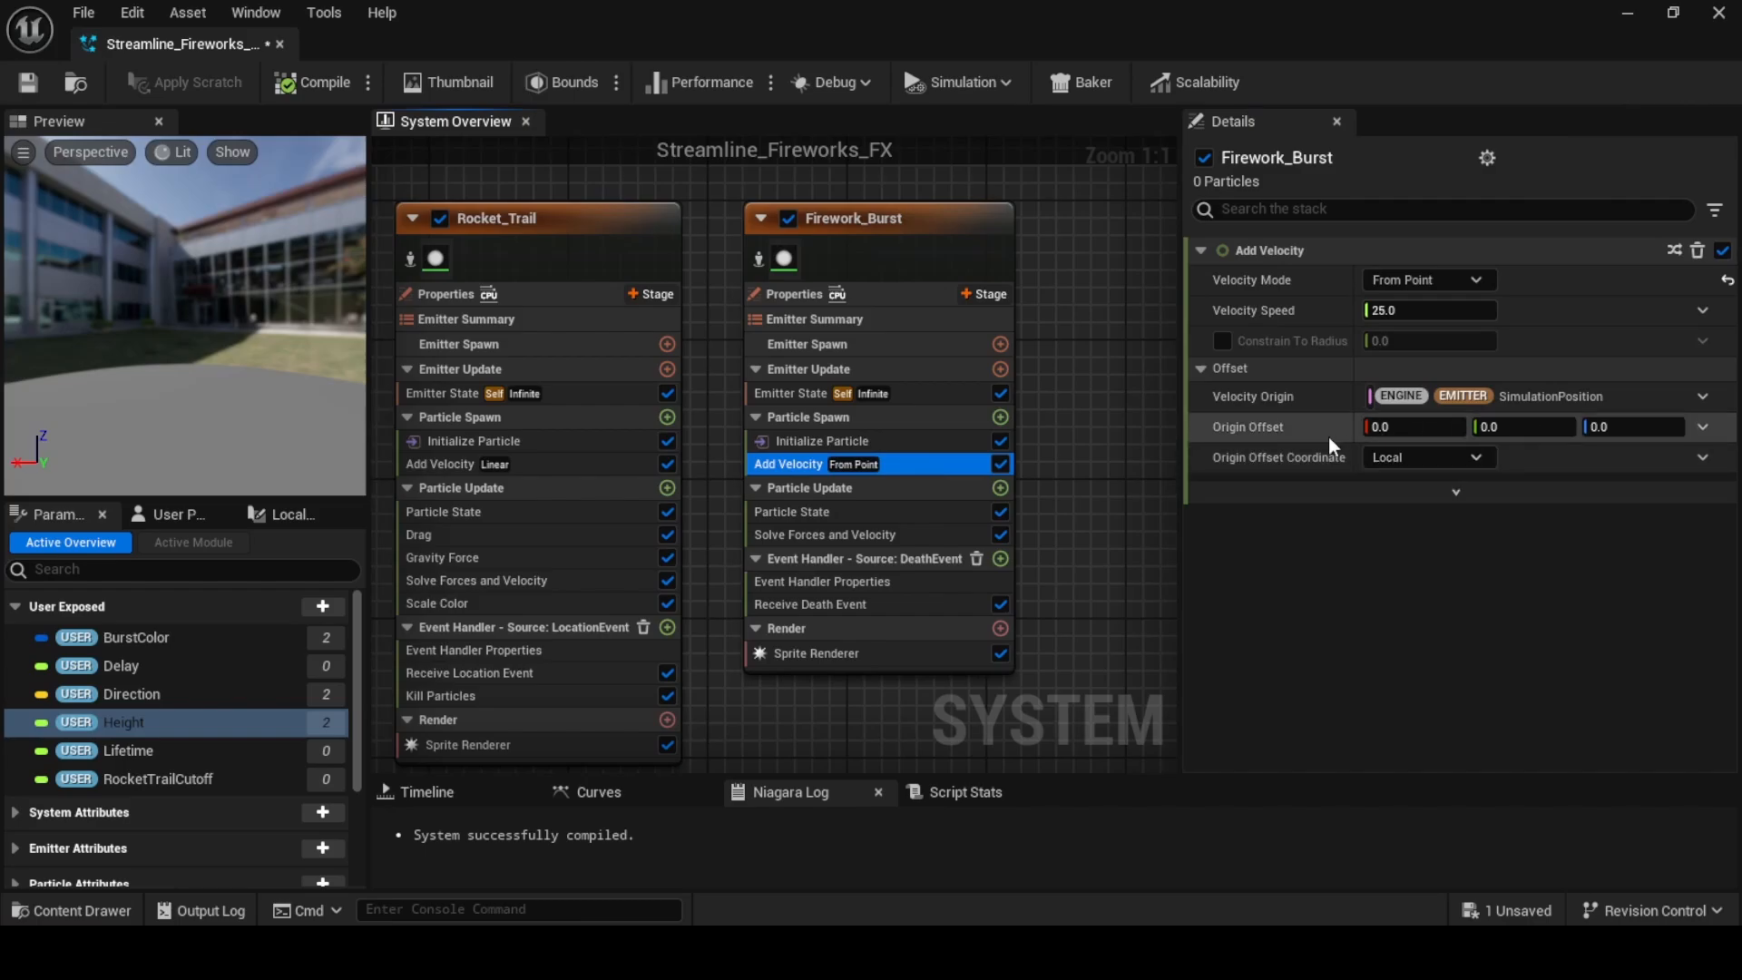
pyautogui.rightClick(1299, 434)
pyautogui.click(1384, 633)
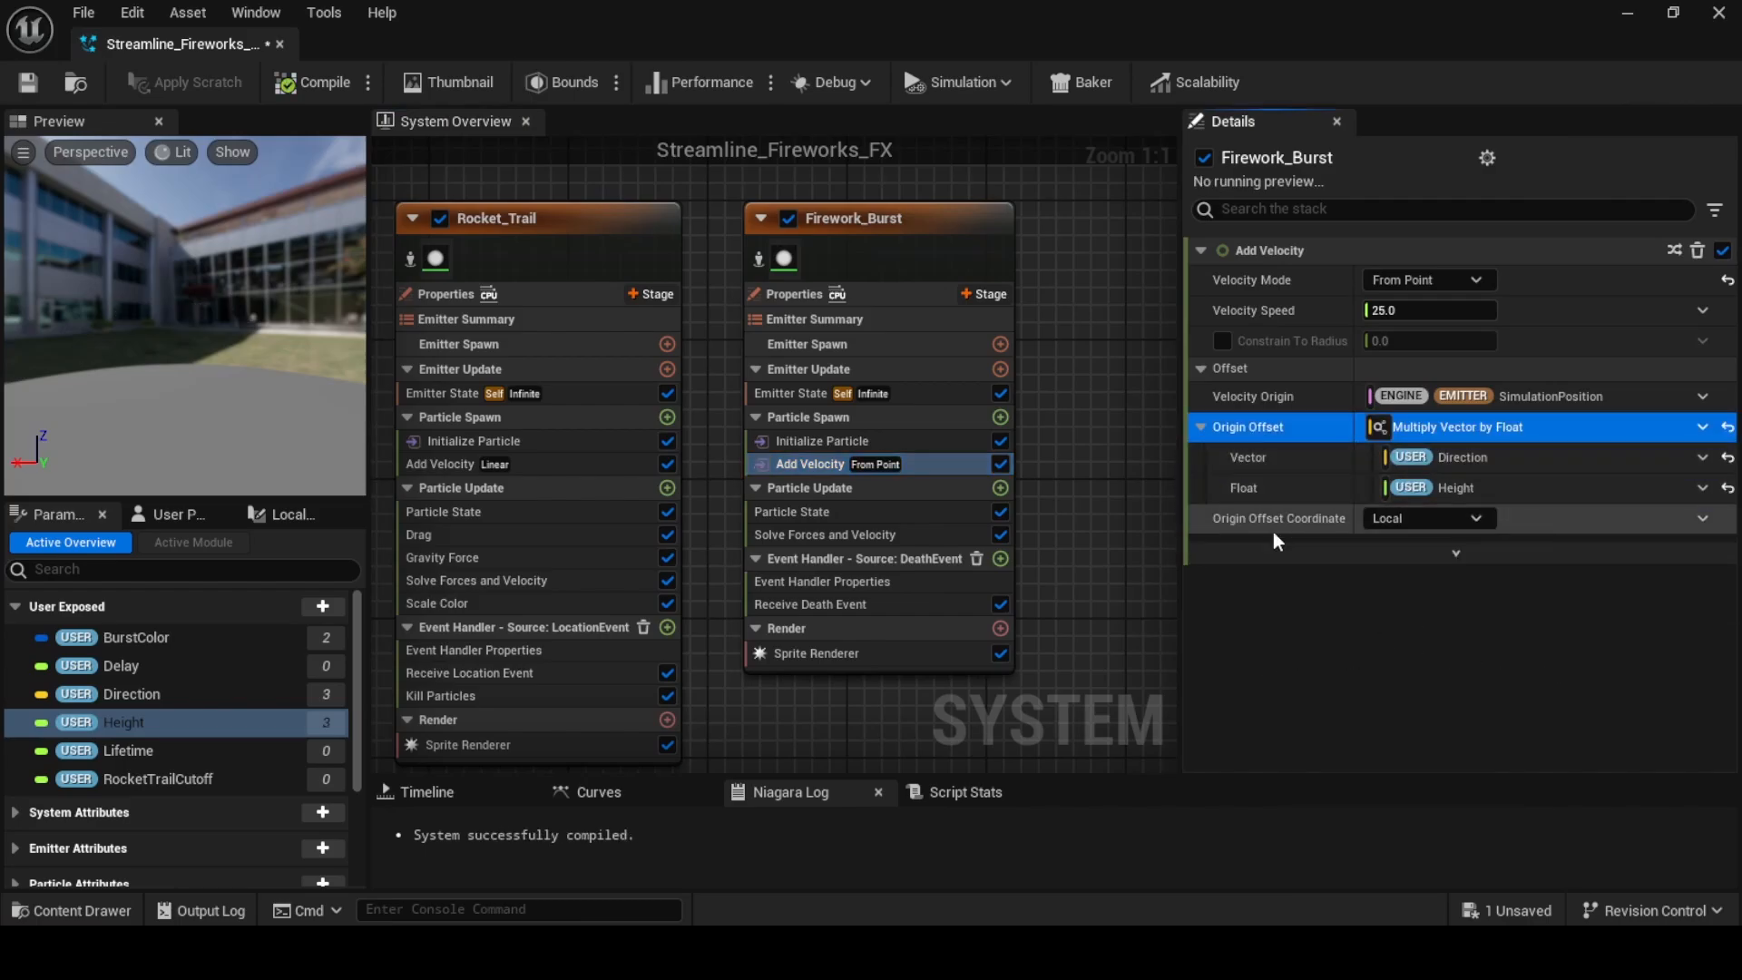
pyautogui.click(1108, 505)
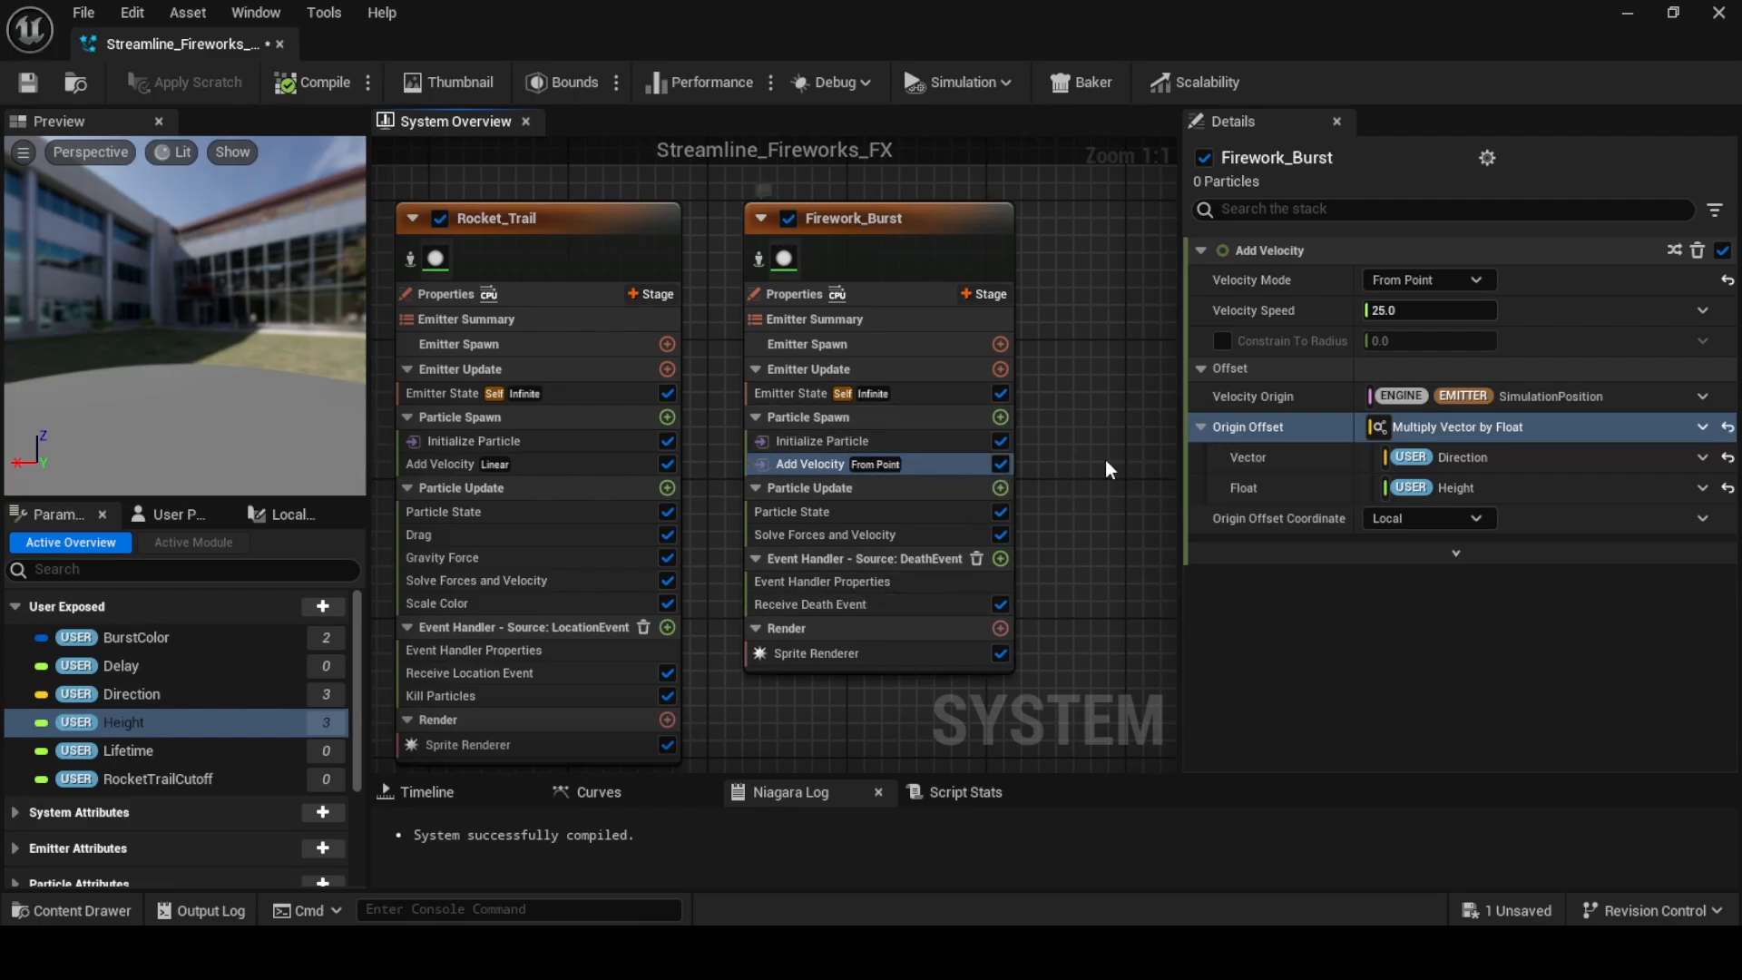
# Create a Vector particle attribute named InitialVelocity
pyautogui.scroll(-3, 96, 701)
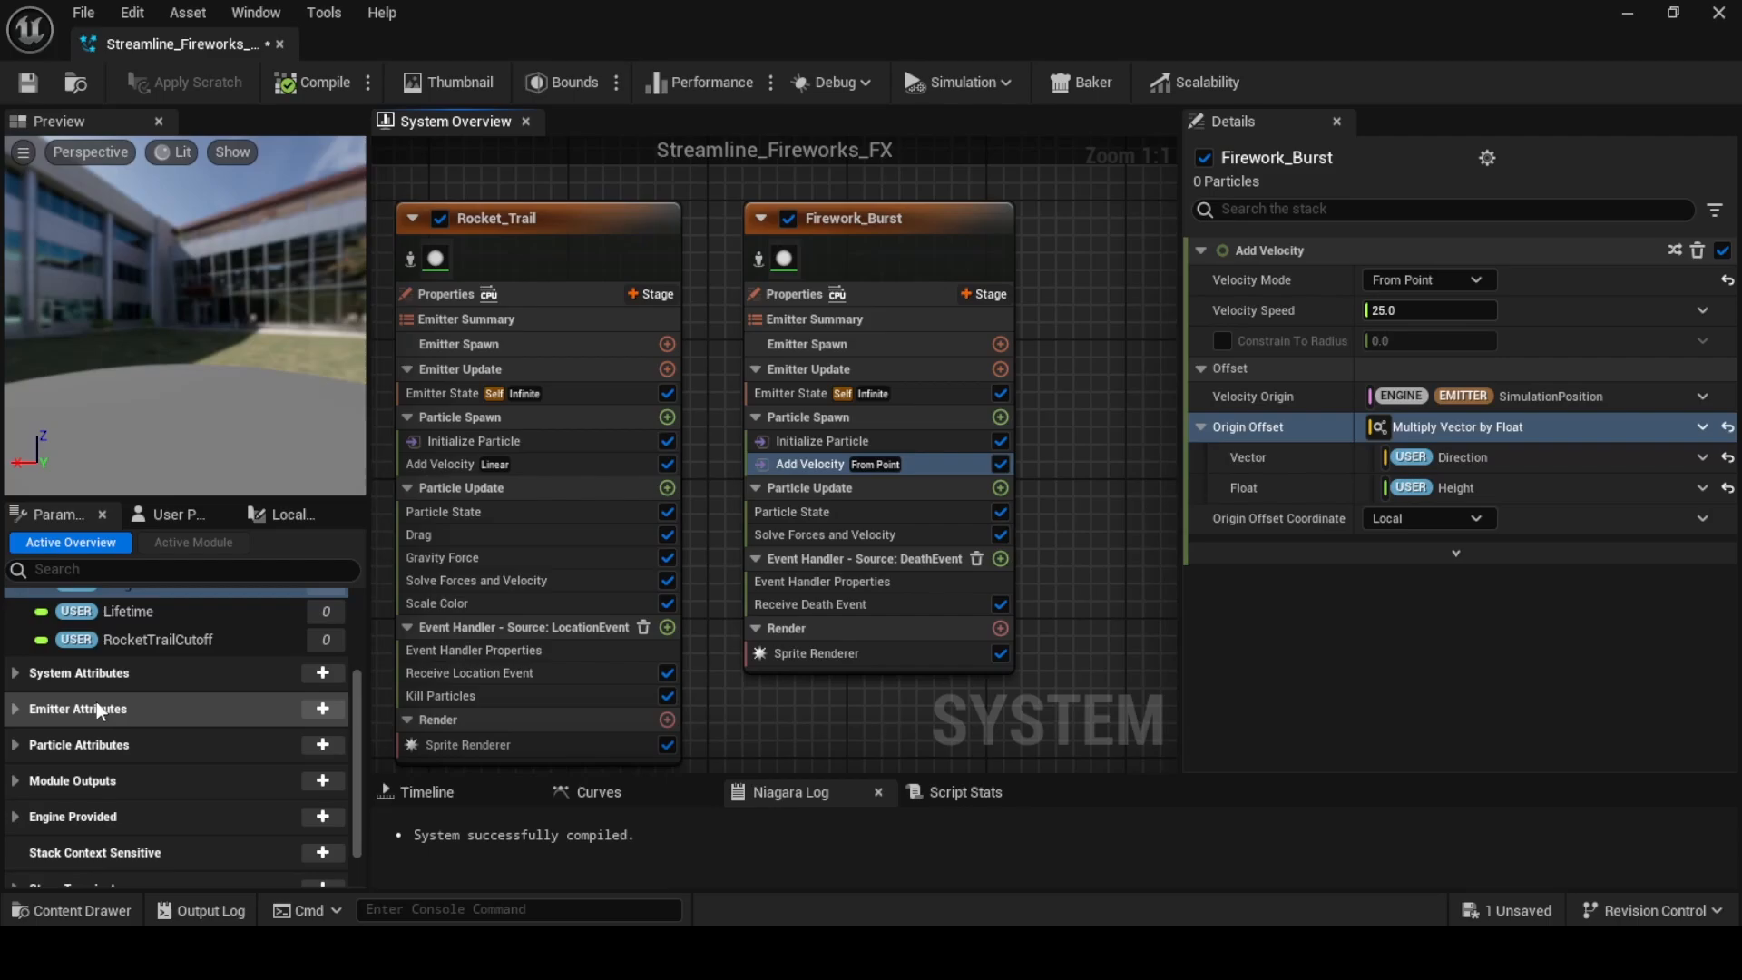
pyautogui.click(15, 757)
pyautogui.scroll(-2, 196, 780)
pyautogui.scroll(-5, 241, 786)
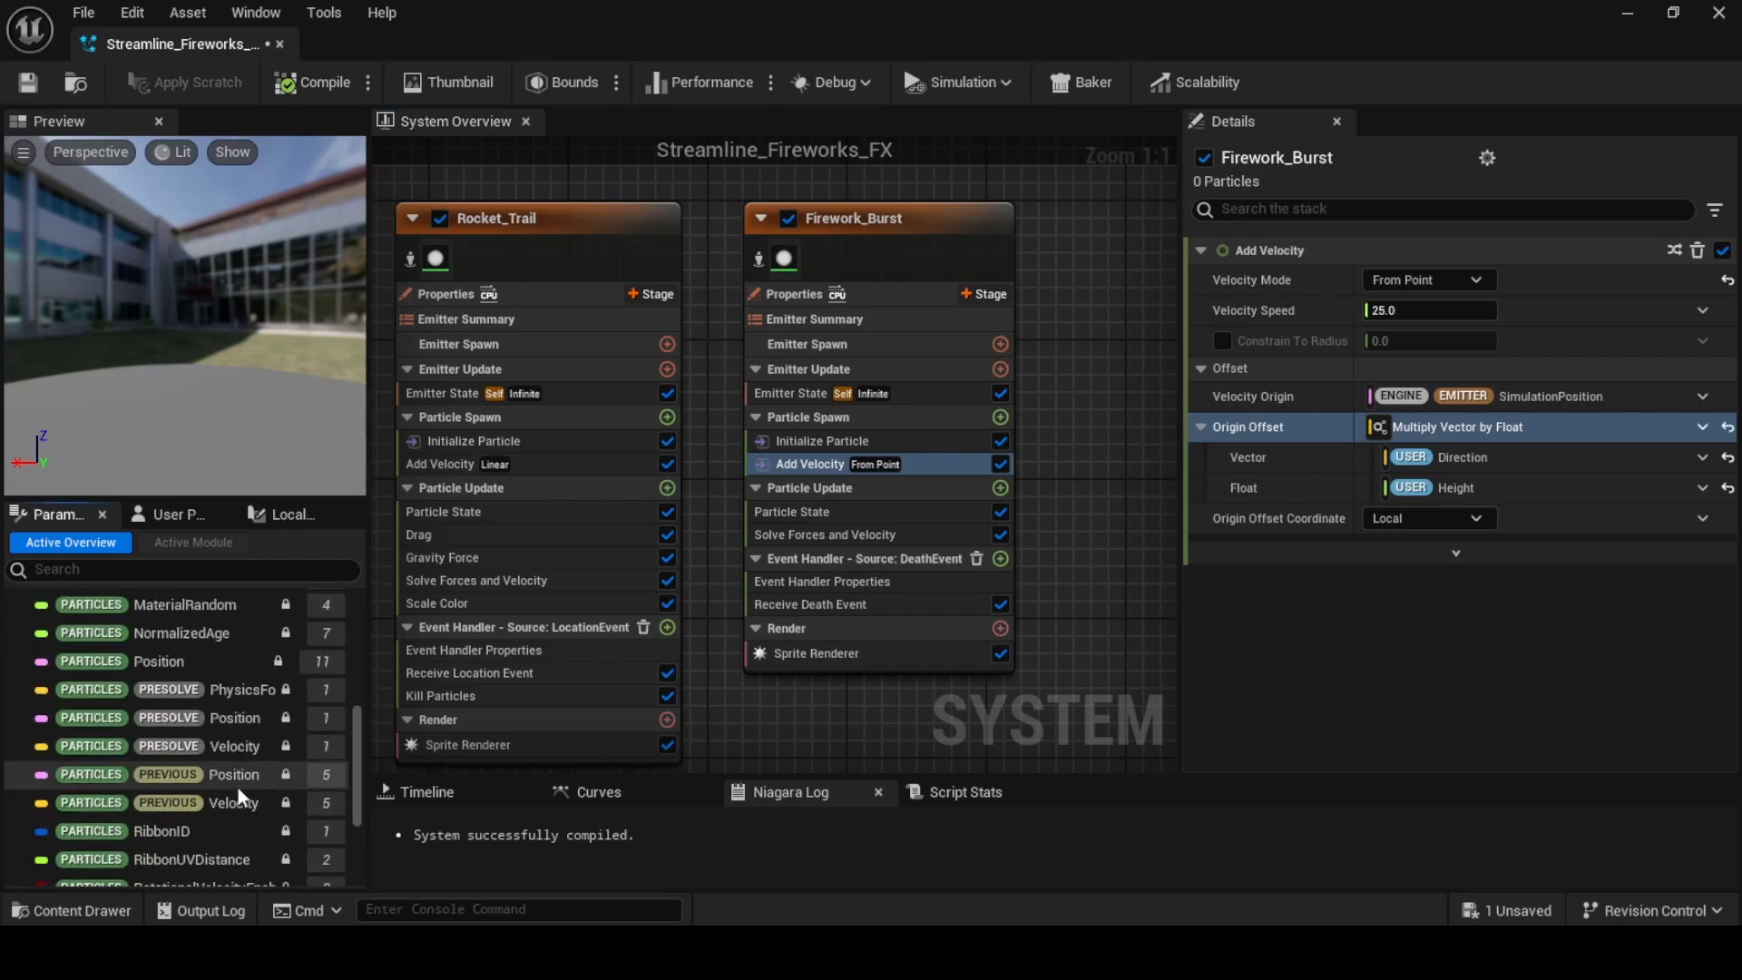
pyautogui.scroll(-2, 238, 788)
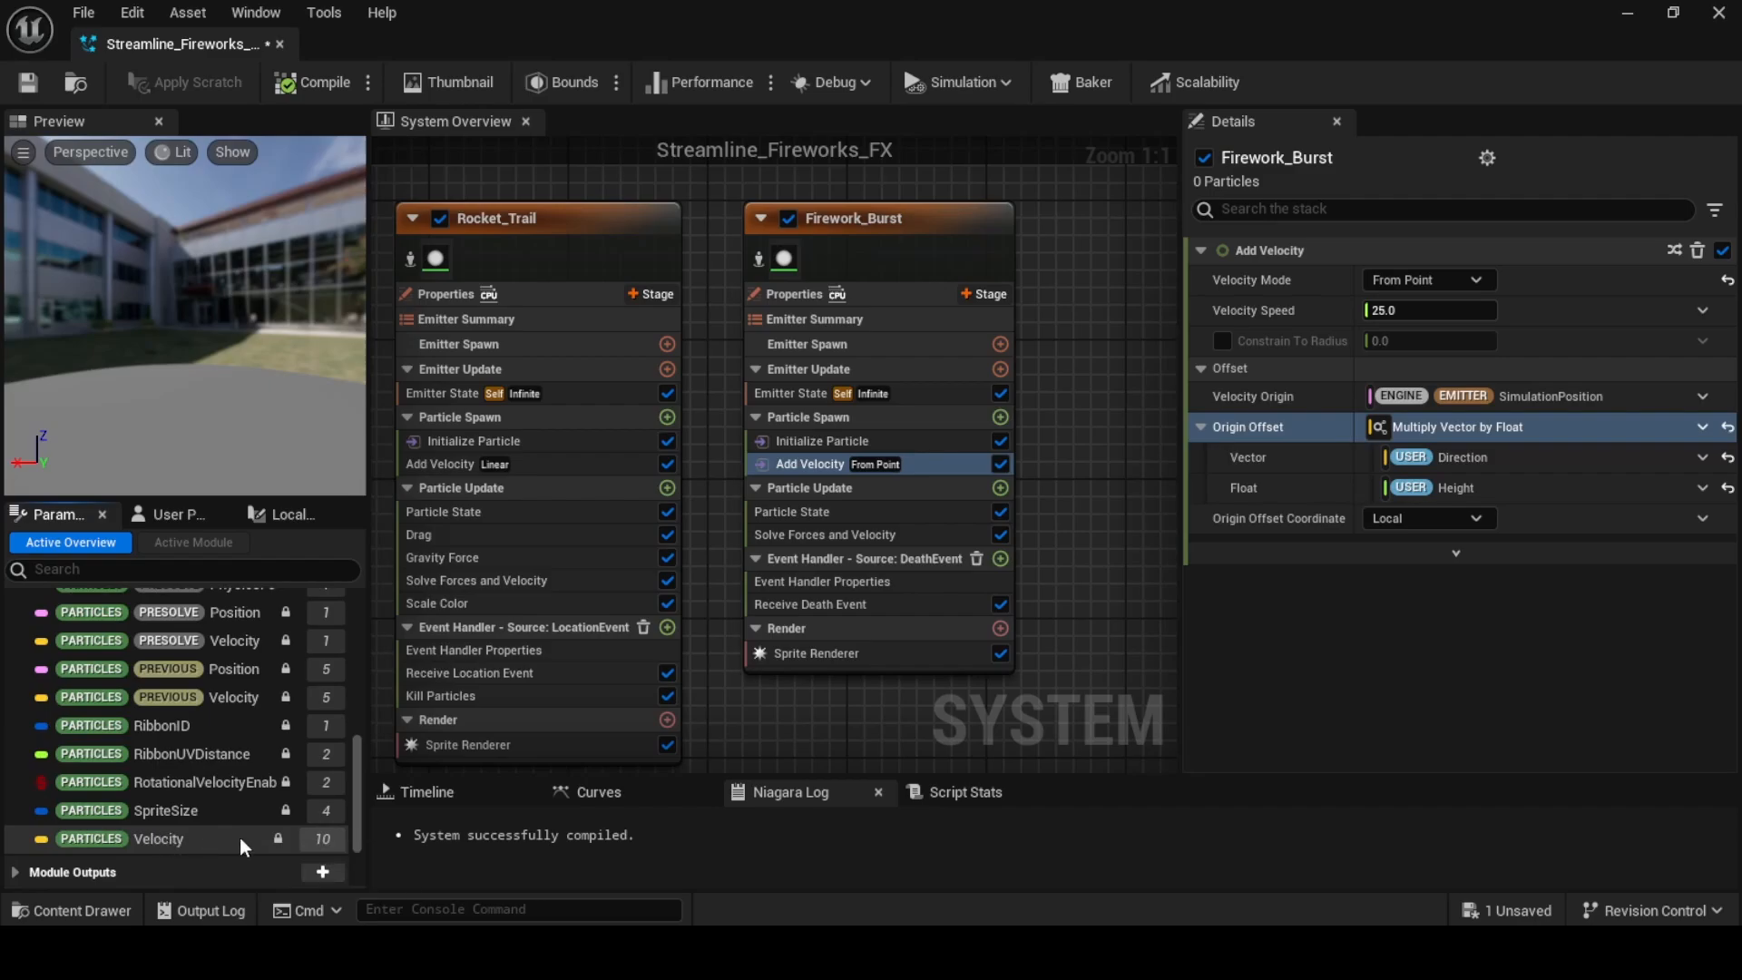
pyautogui.scroll(10, 209, 784)
pyautogui.scroll(1, 207, 759)
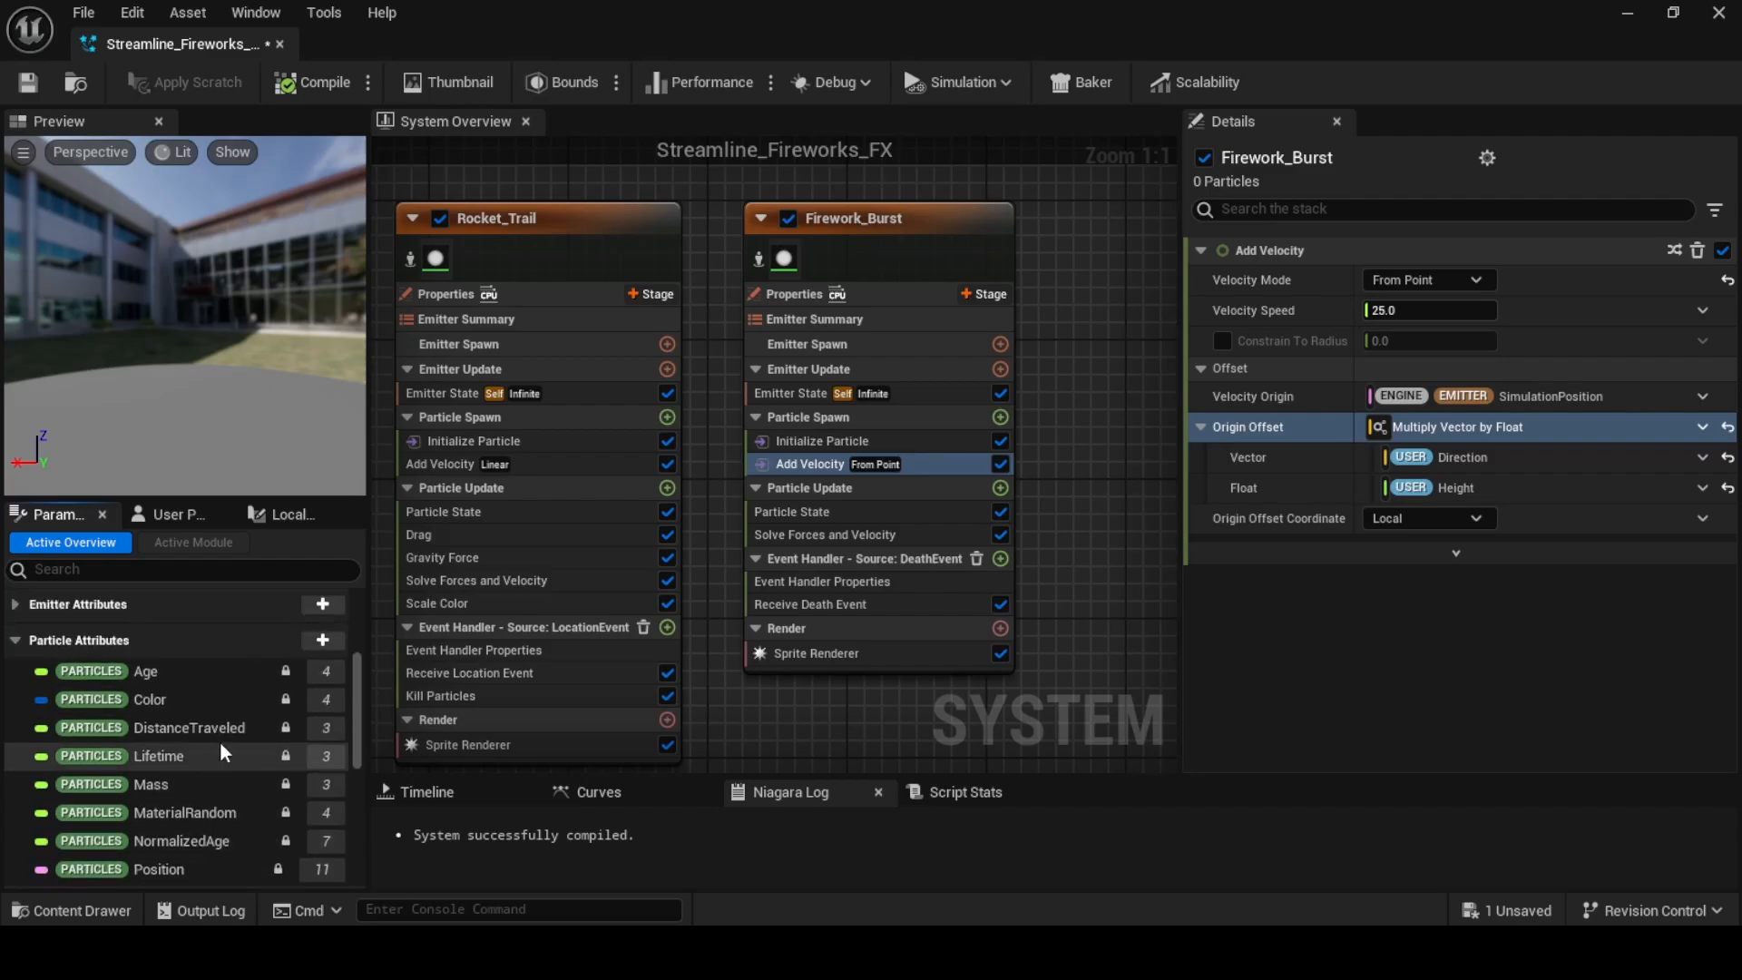
pyautogui.click(322, 641)
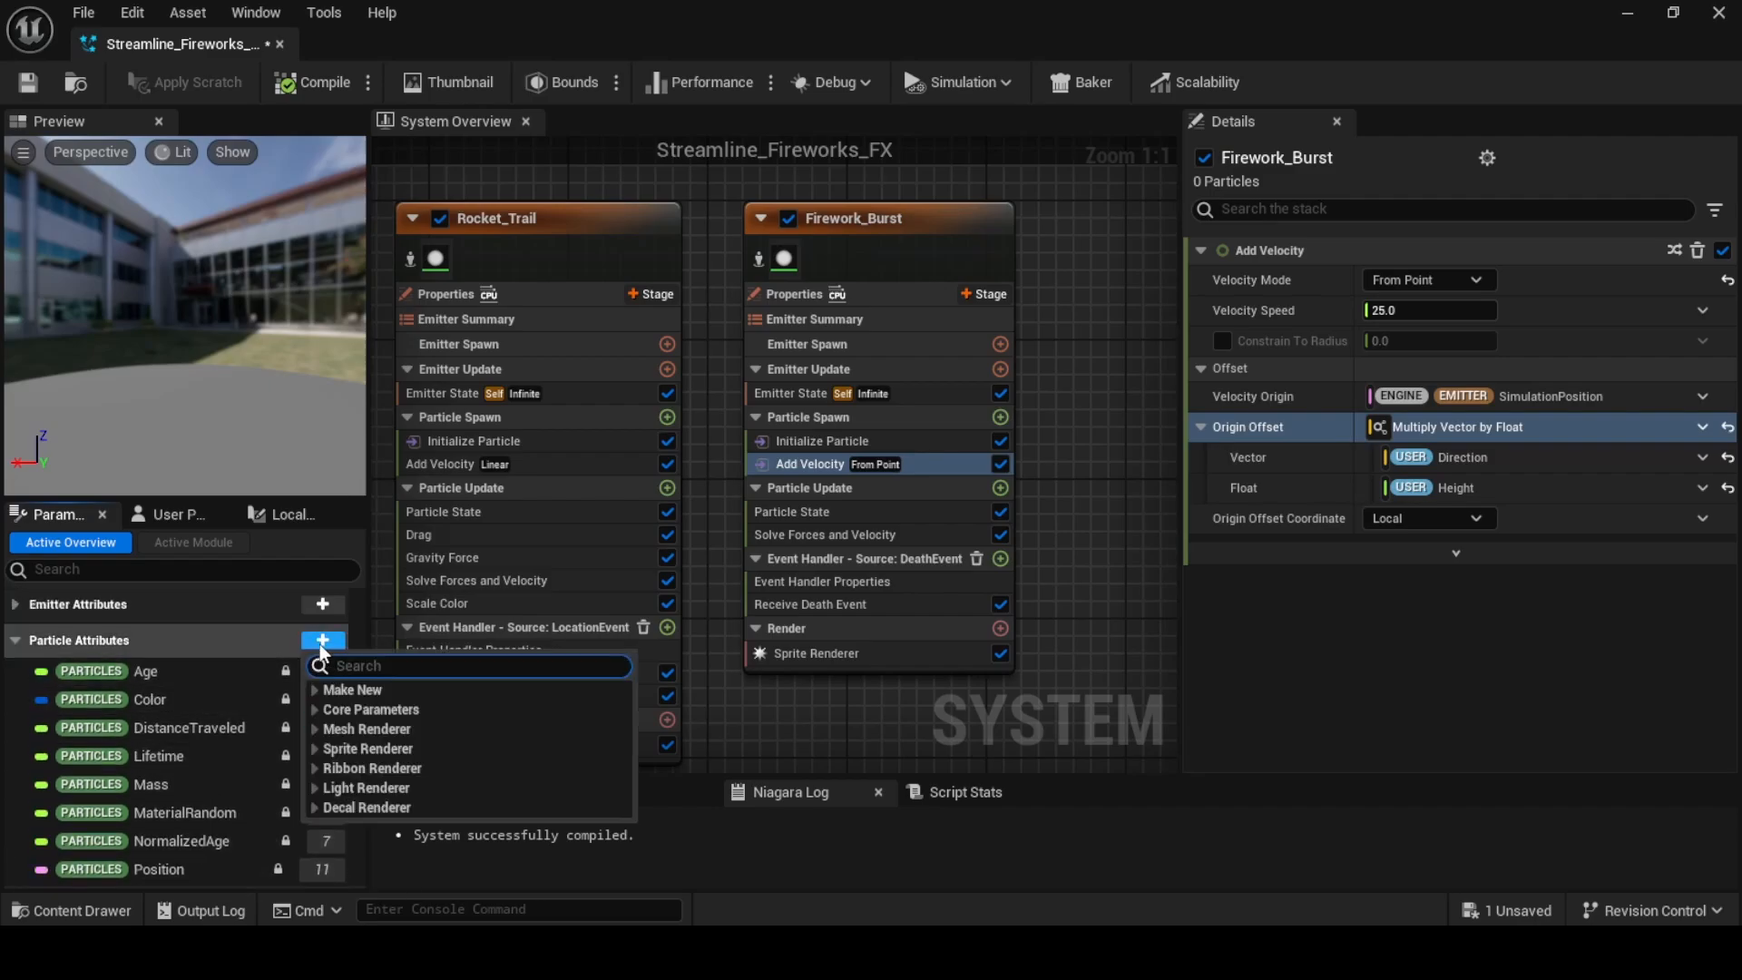
pyautogui.write('vec')
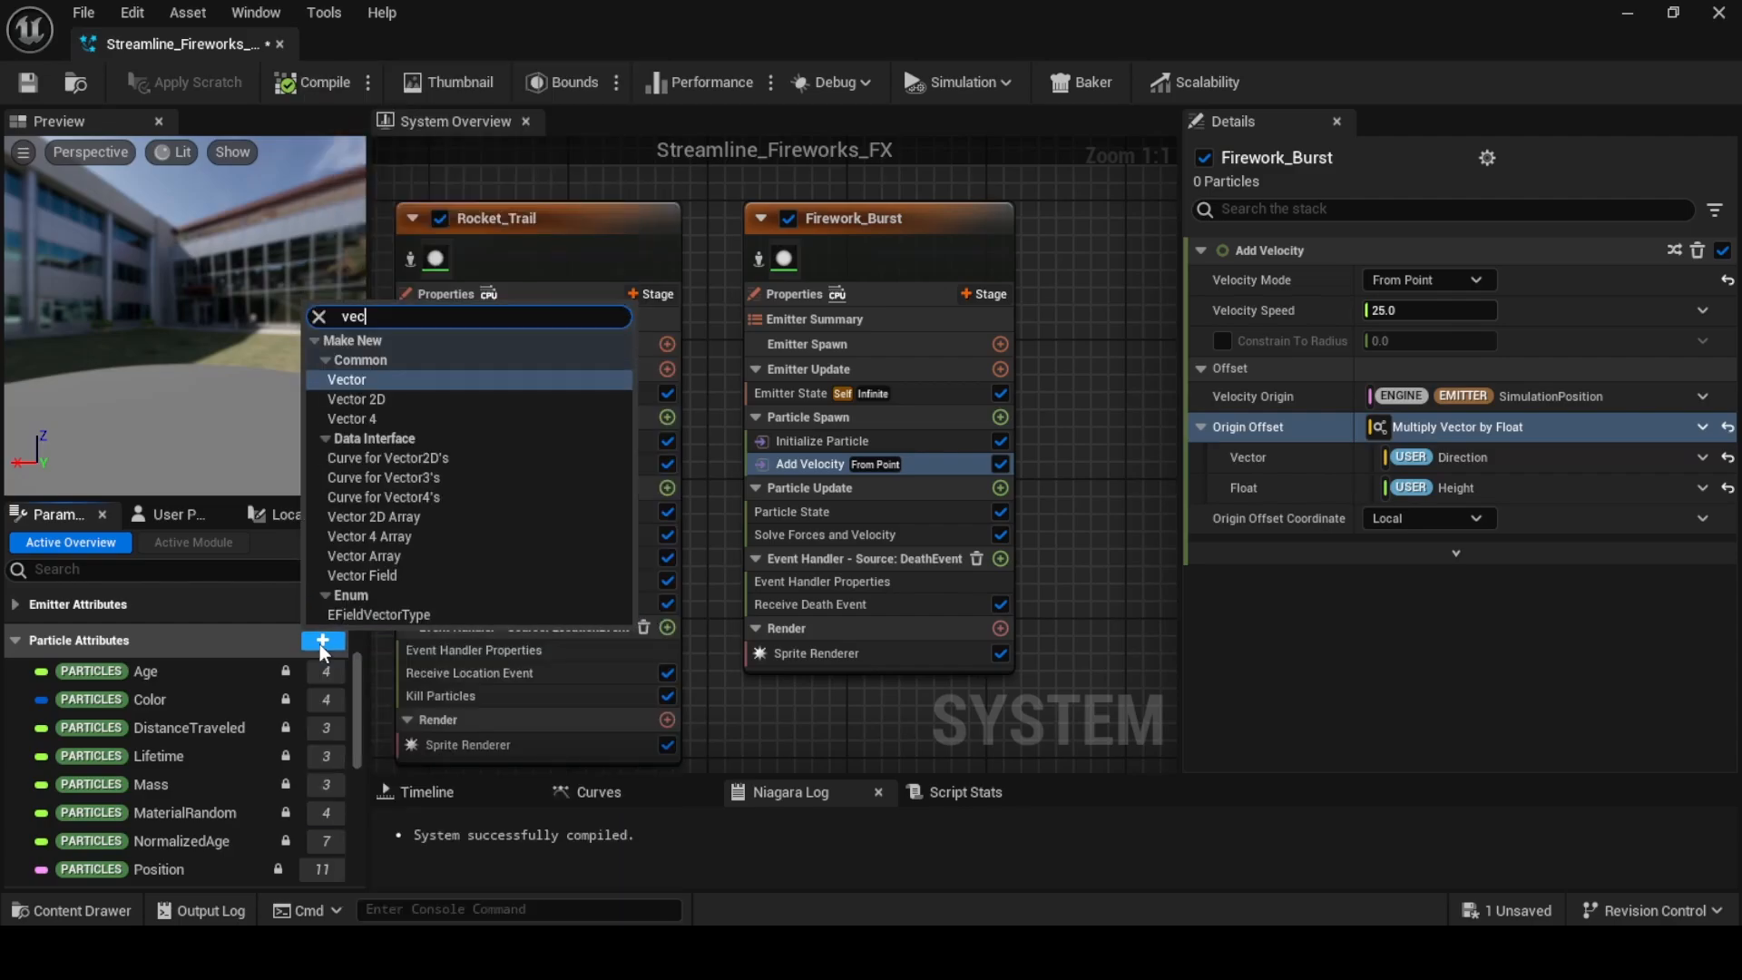
pyautogui.click(375, 380)
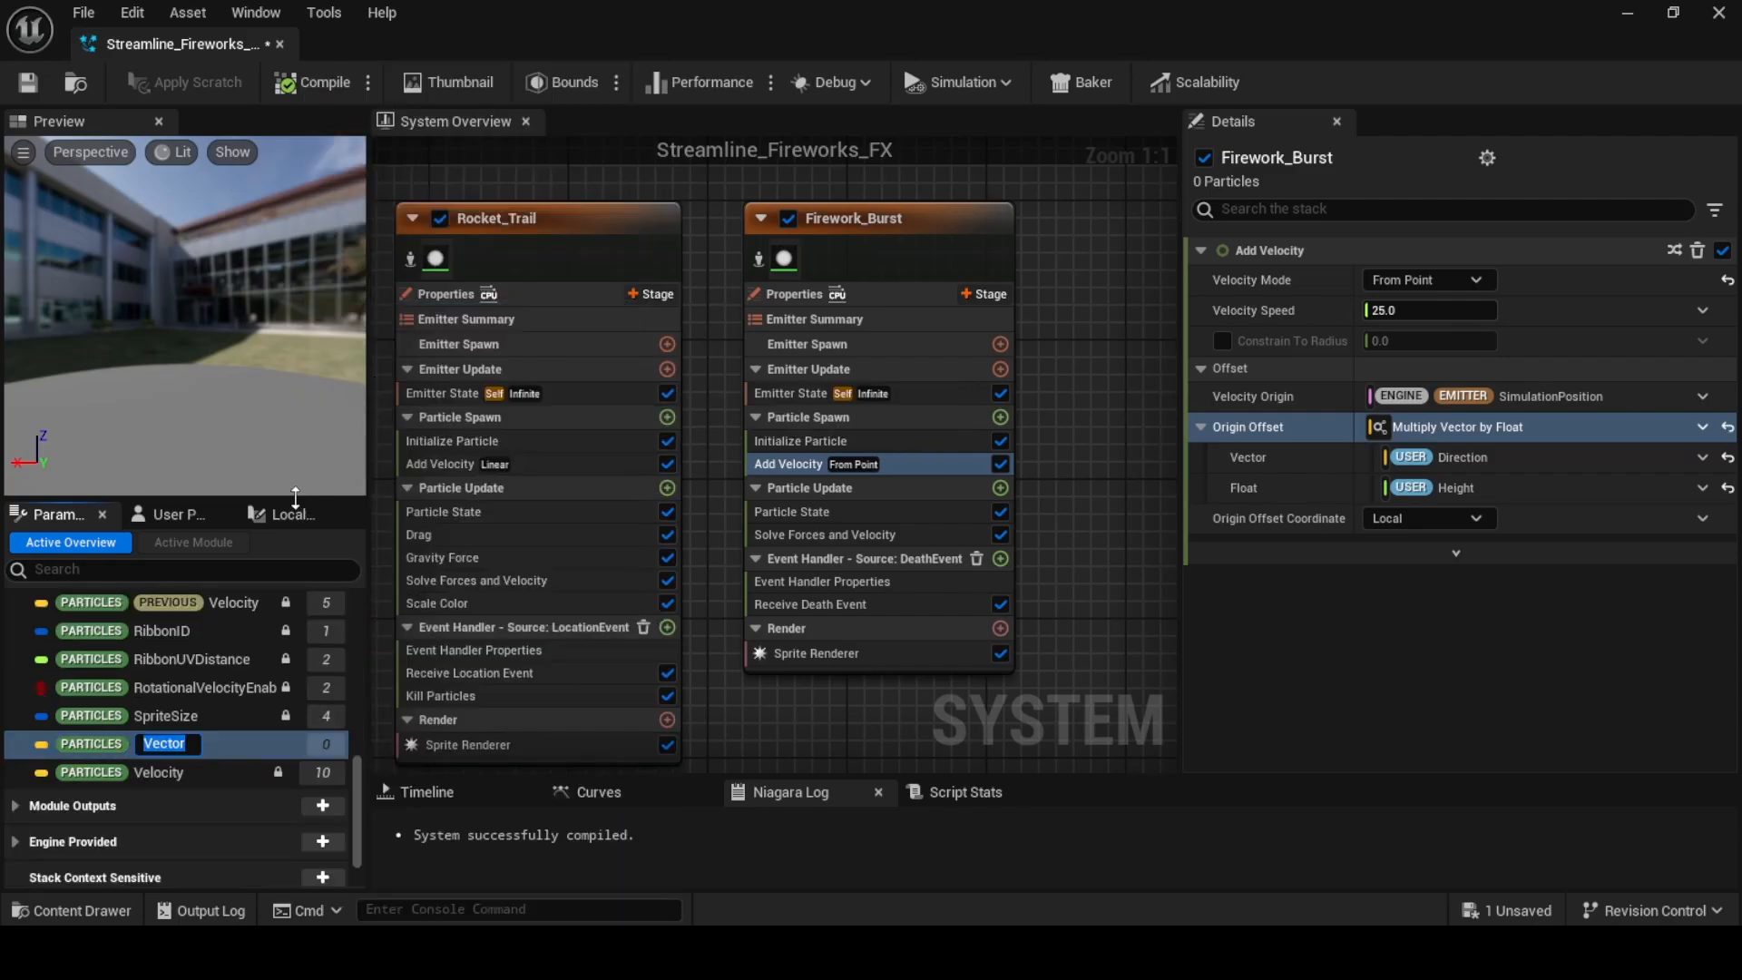
pyautogui.write('InitialV')
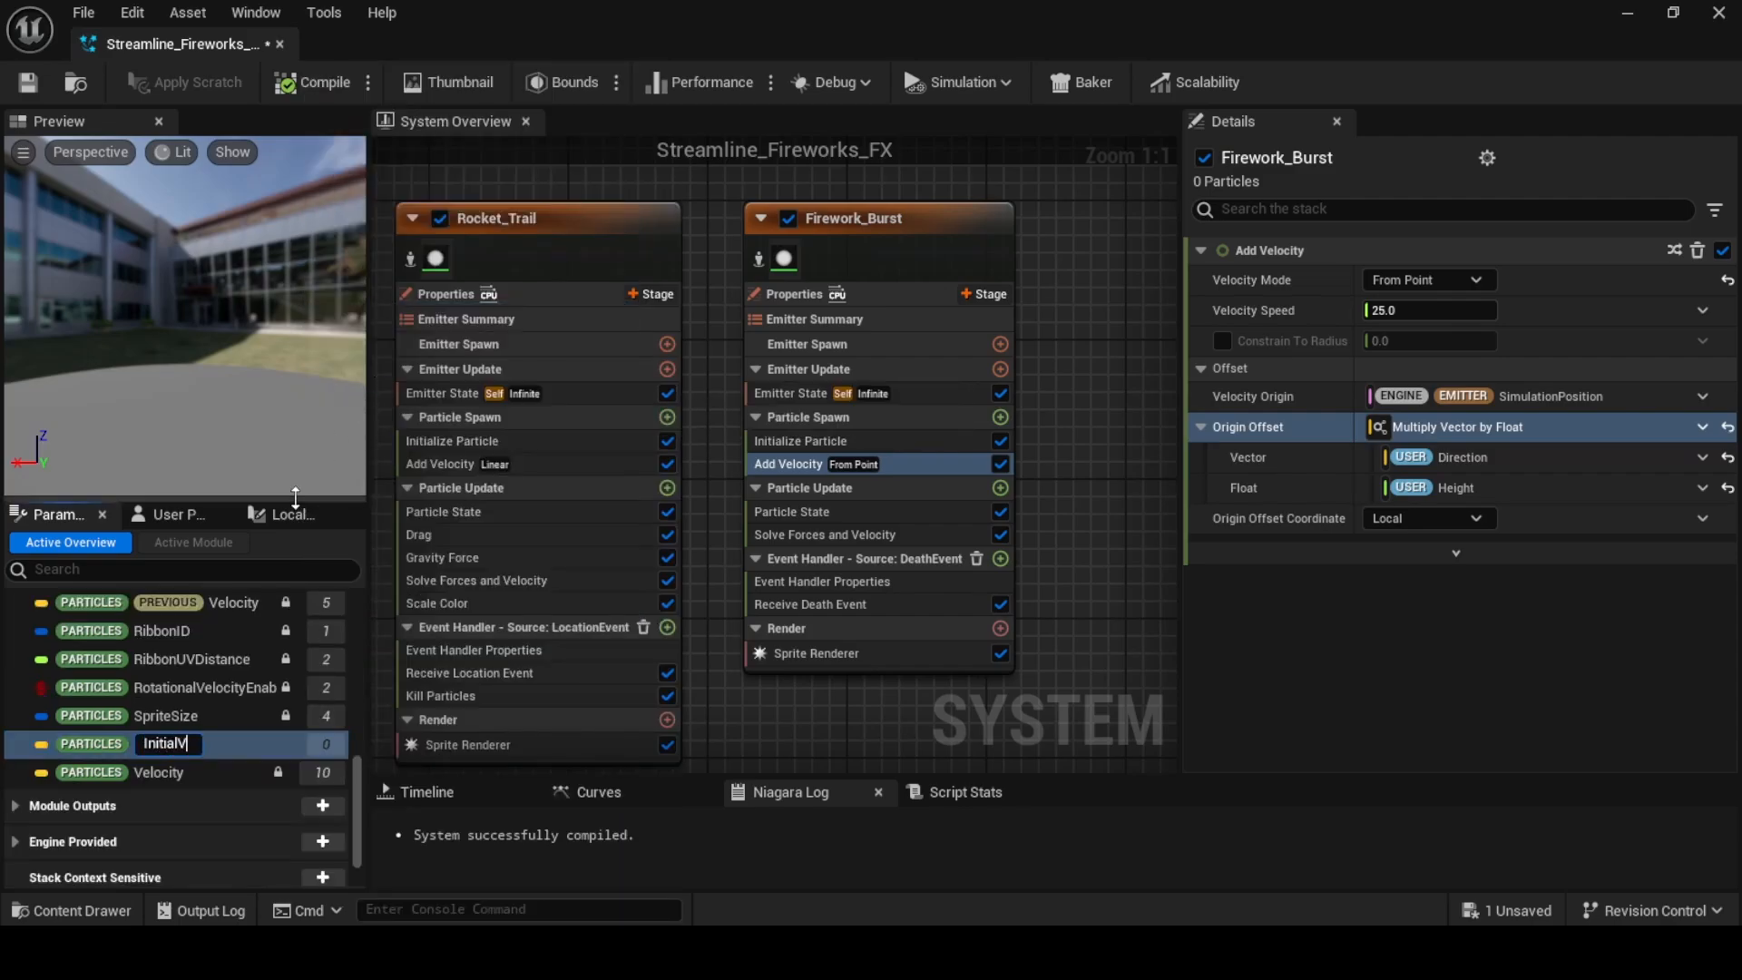
pyautogui.write('elocity')
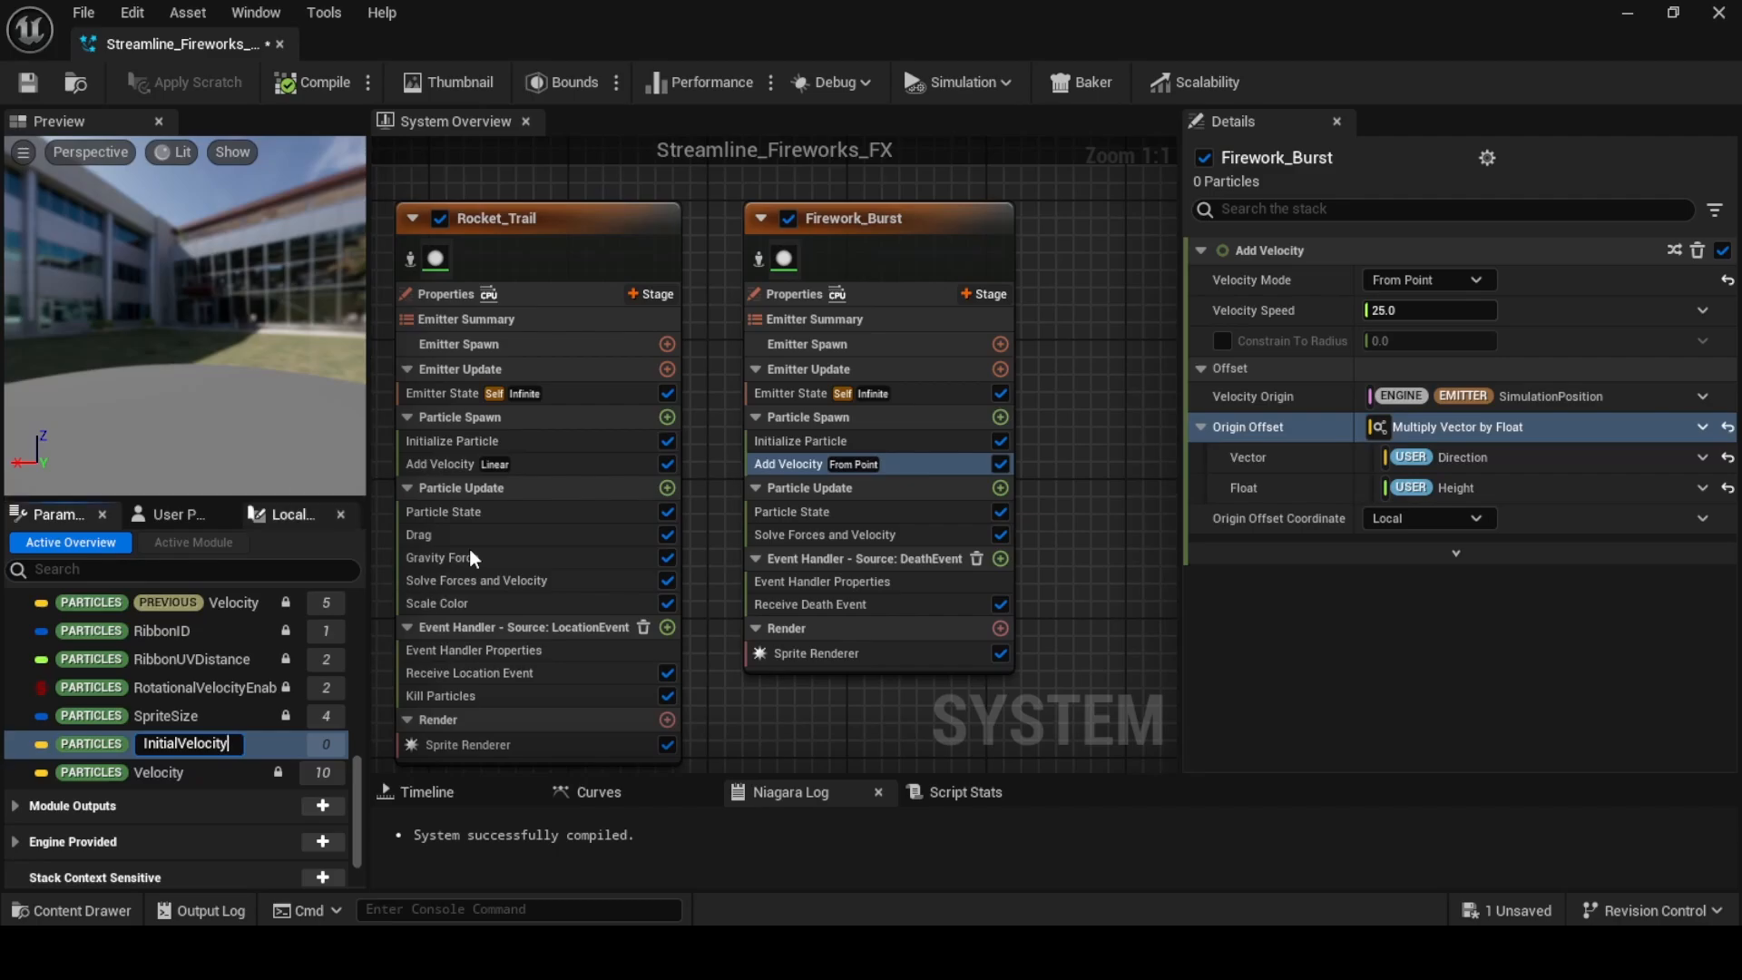
pyautogui.press('Return')
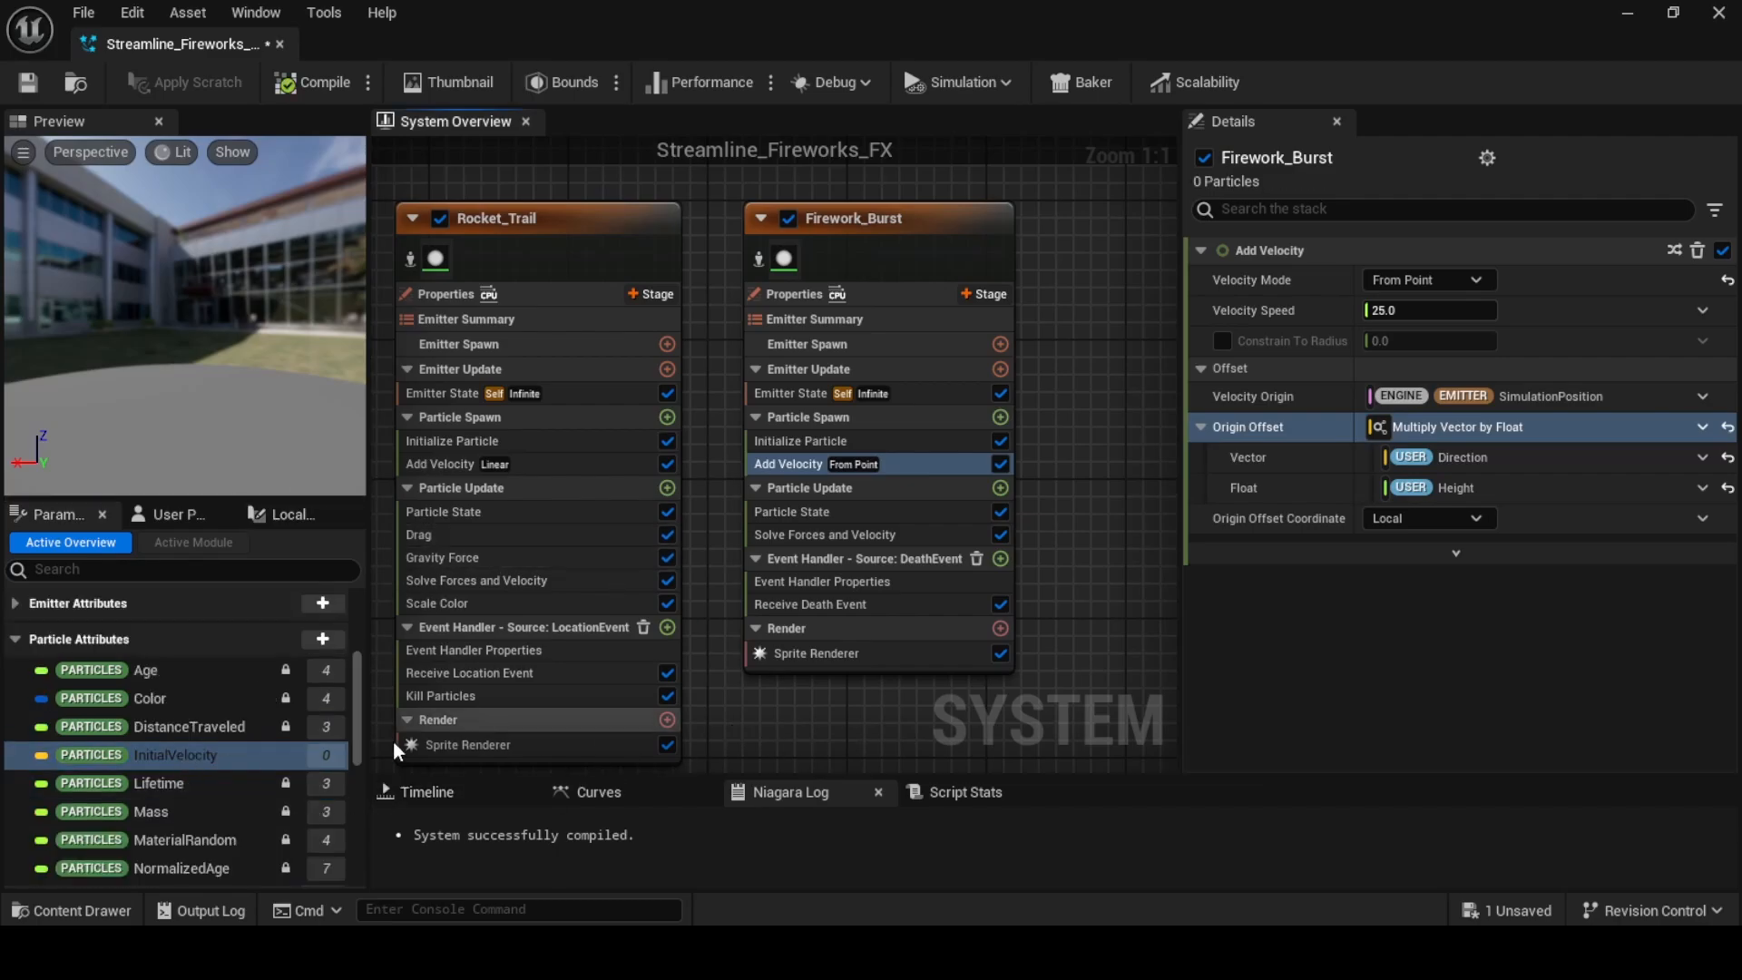
# Add a Set Parameters module to Firework_Burst's Particle Spawn and have it set the InitialVelocity particle attribute
pyautogui.click(1000, 417)
pyautogui.write('set')
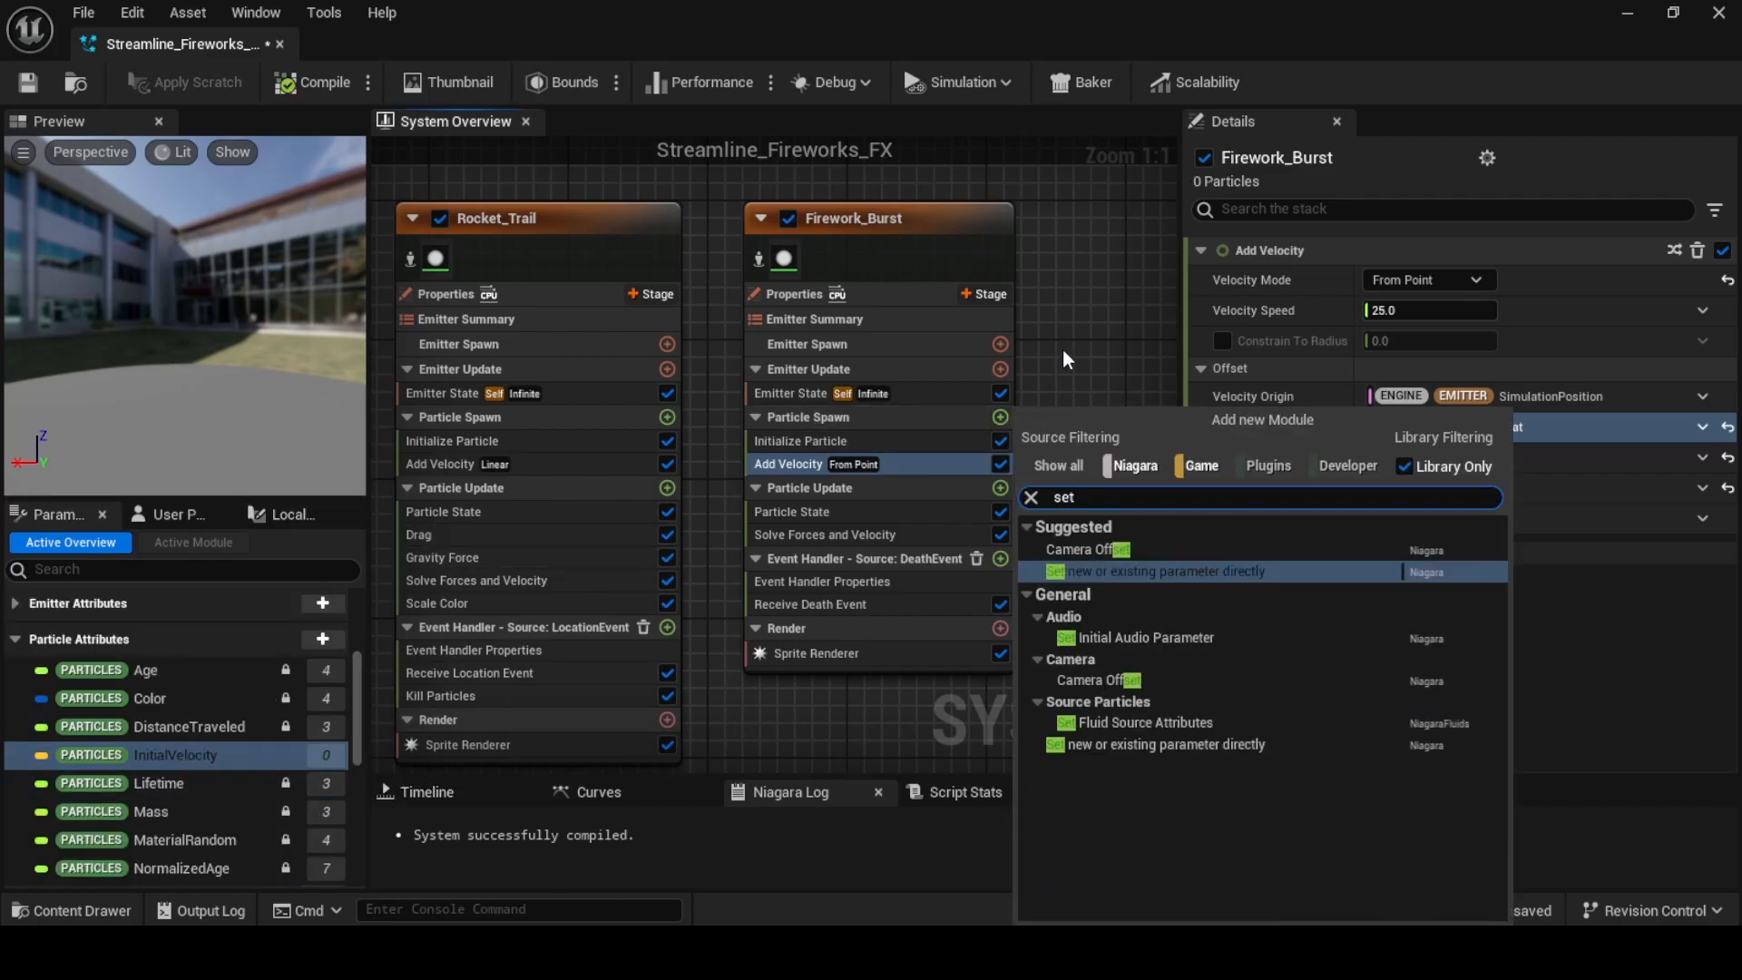
pyautogui.click(1161, 569)
pyautogui.click(1670, 251)
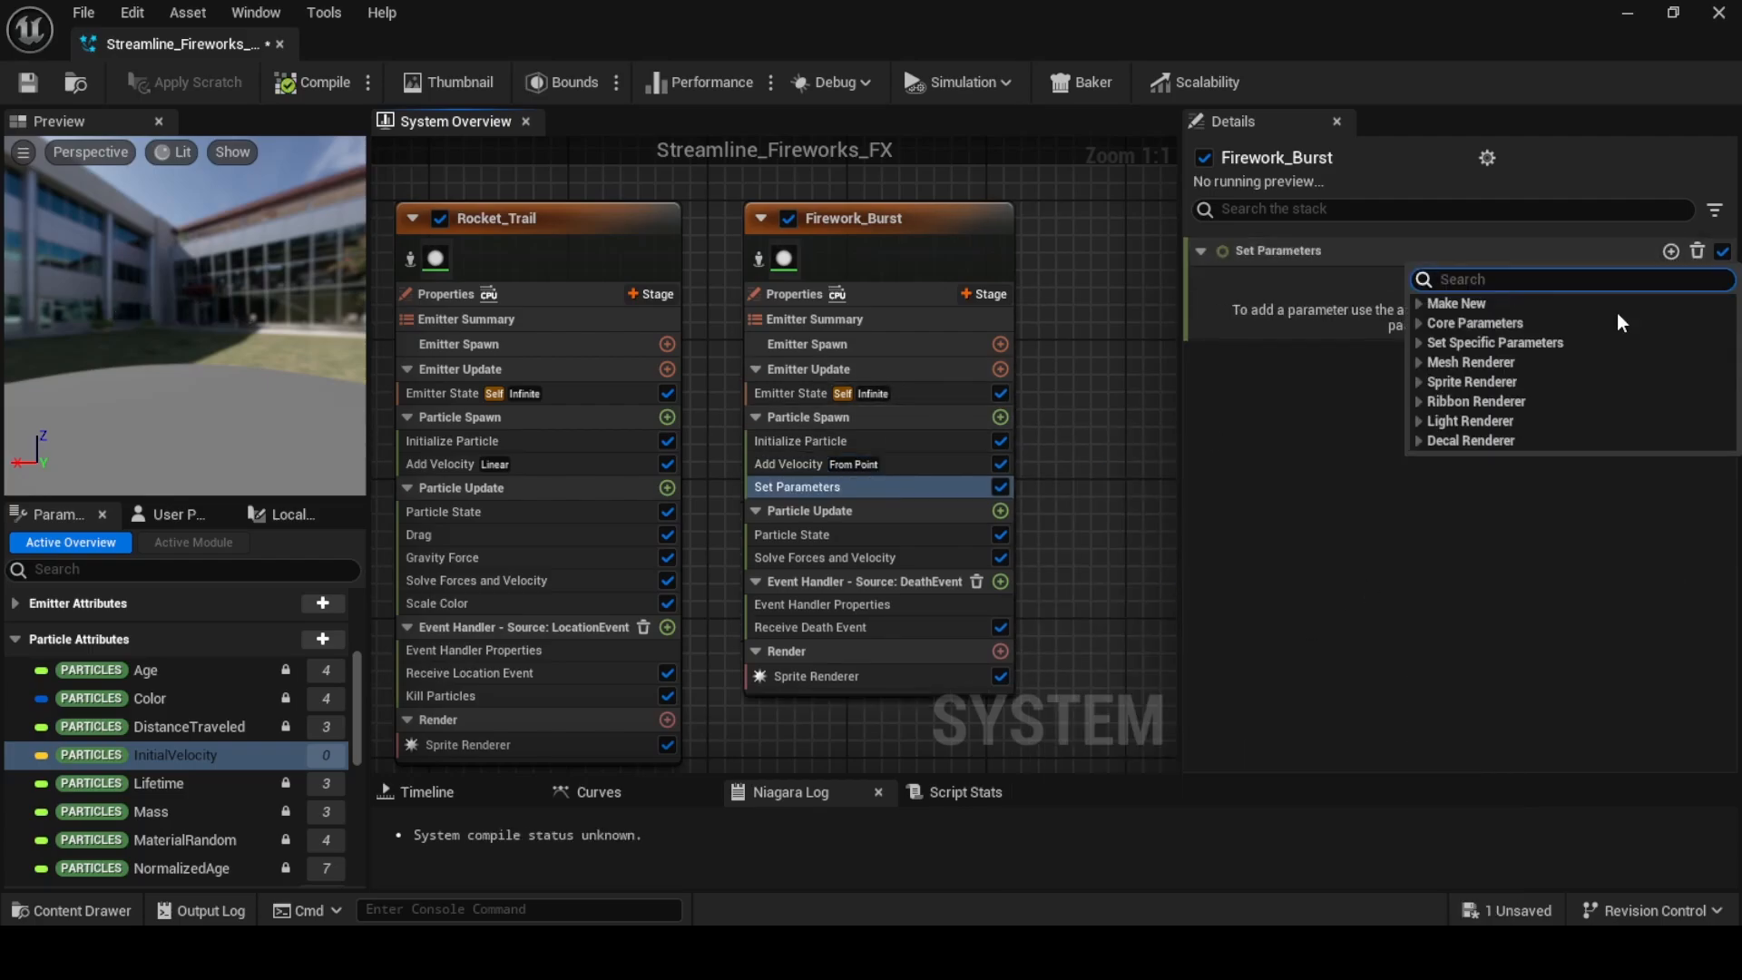
pyautogui.write('initial')
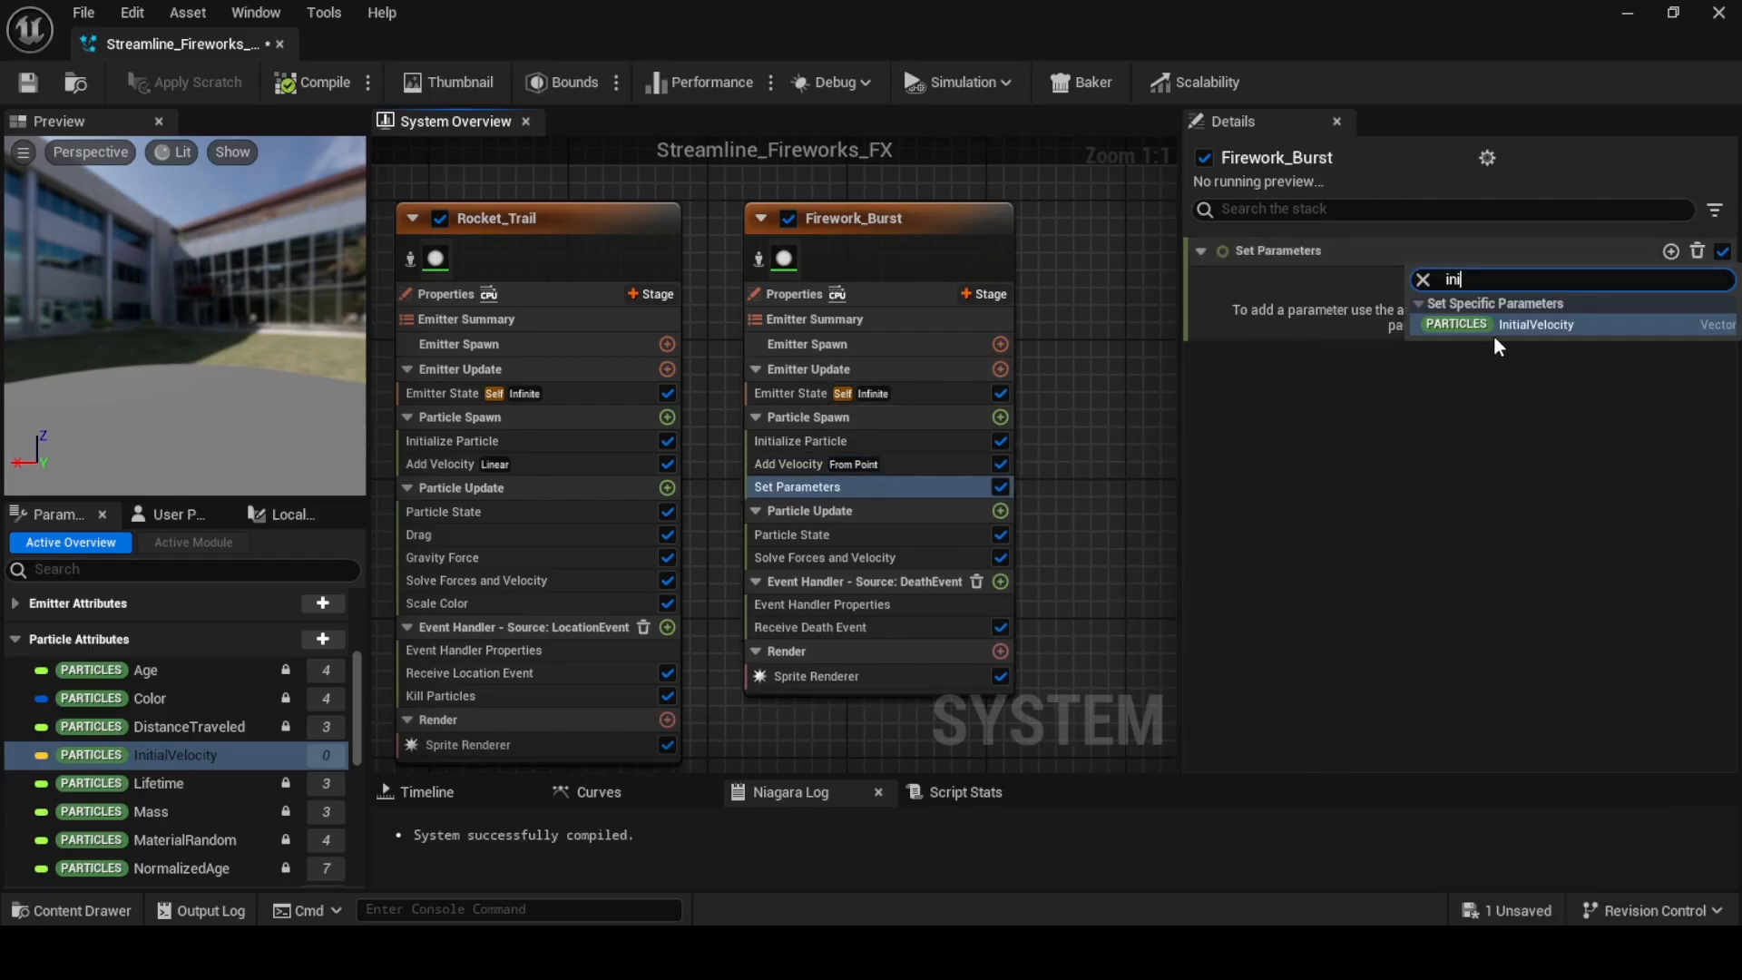
pyautogui.click(1494, 329)
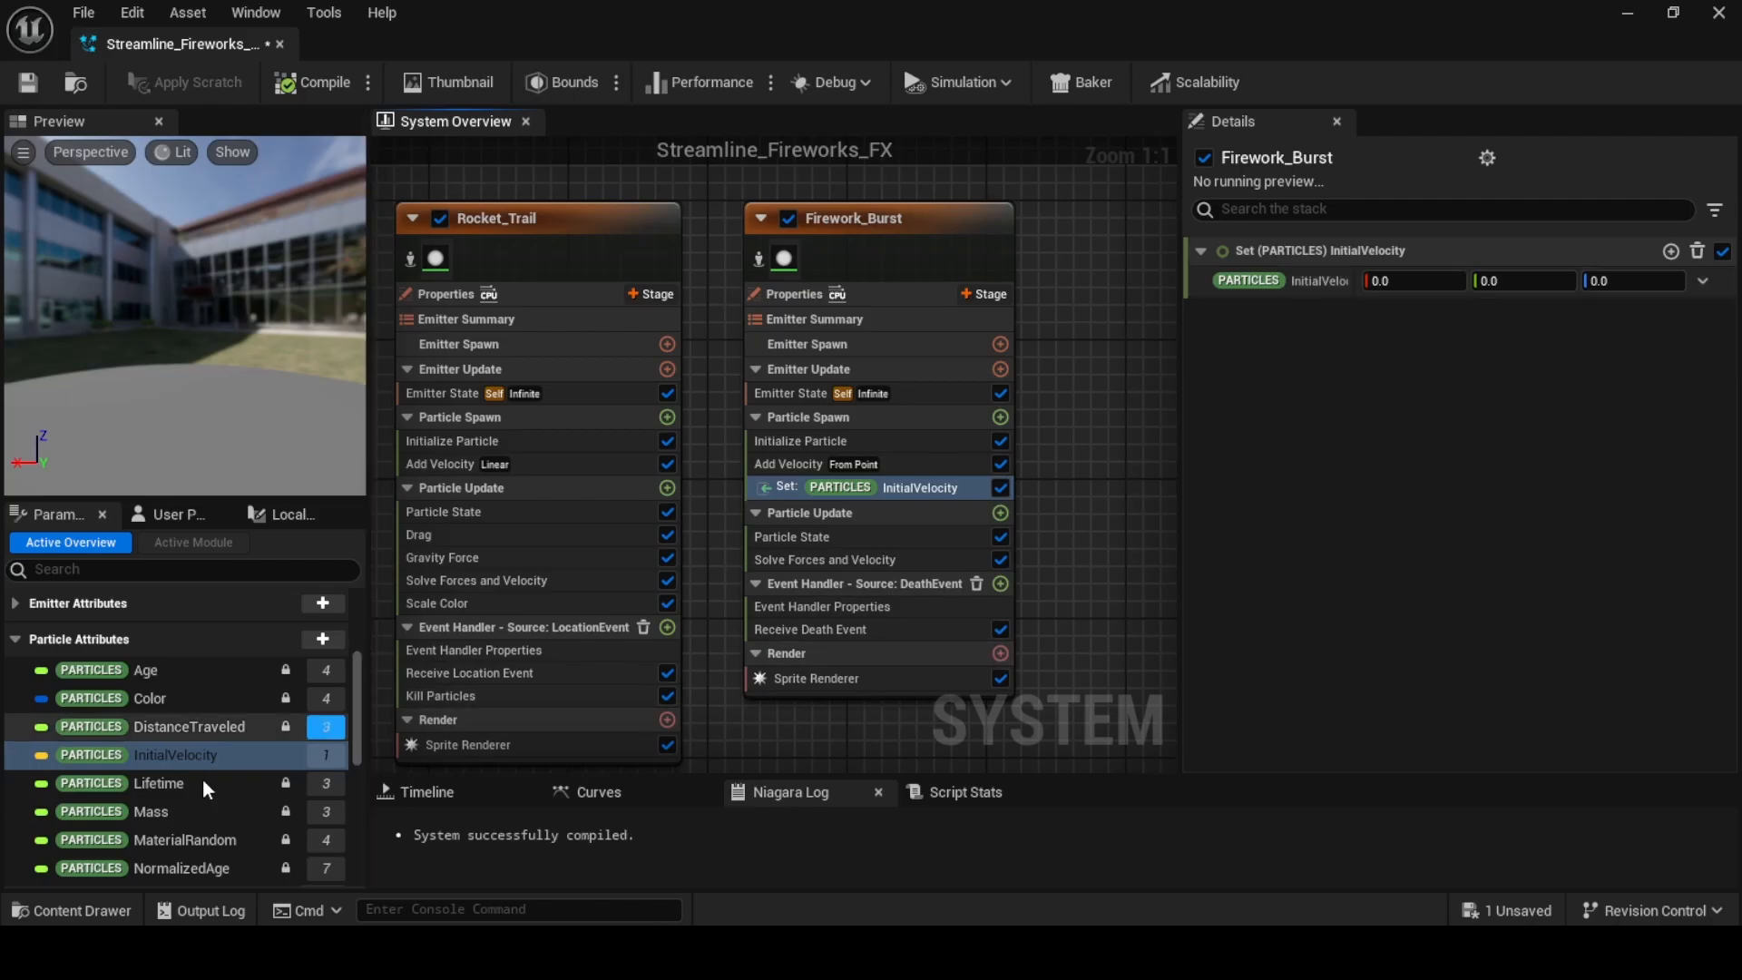
# Set the InitialVelocity value to a Normalize Vector input with the particle Velocity attribute as the vector to normalize
pyautogui.scroll(-3, 217, 808)
pyautogui.click(1703, 280)
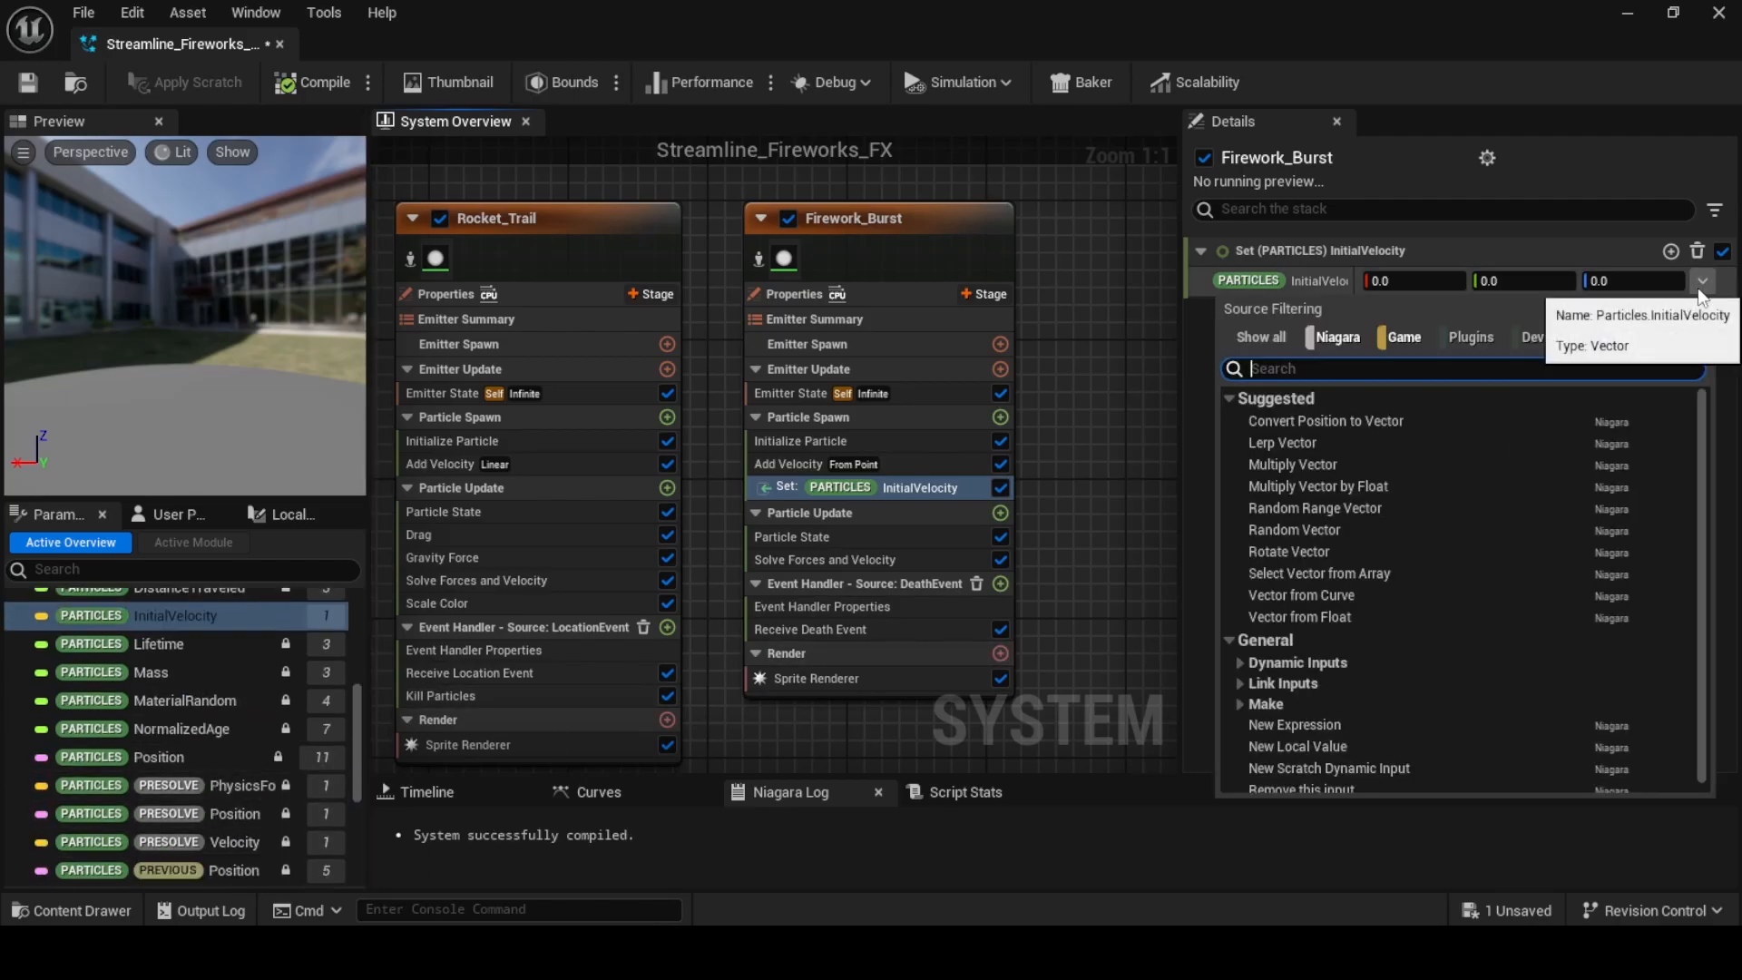
pyautogui.write('norm')
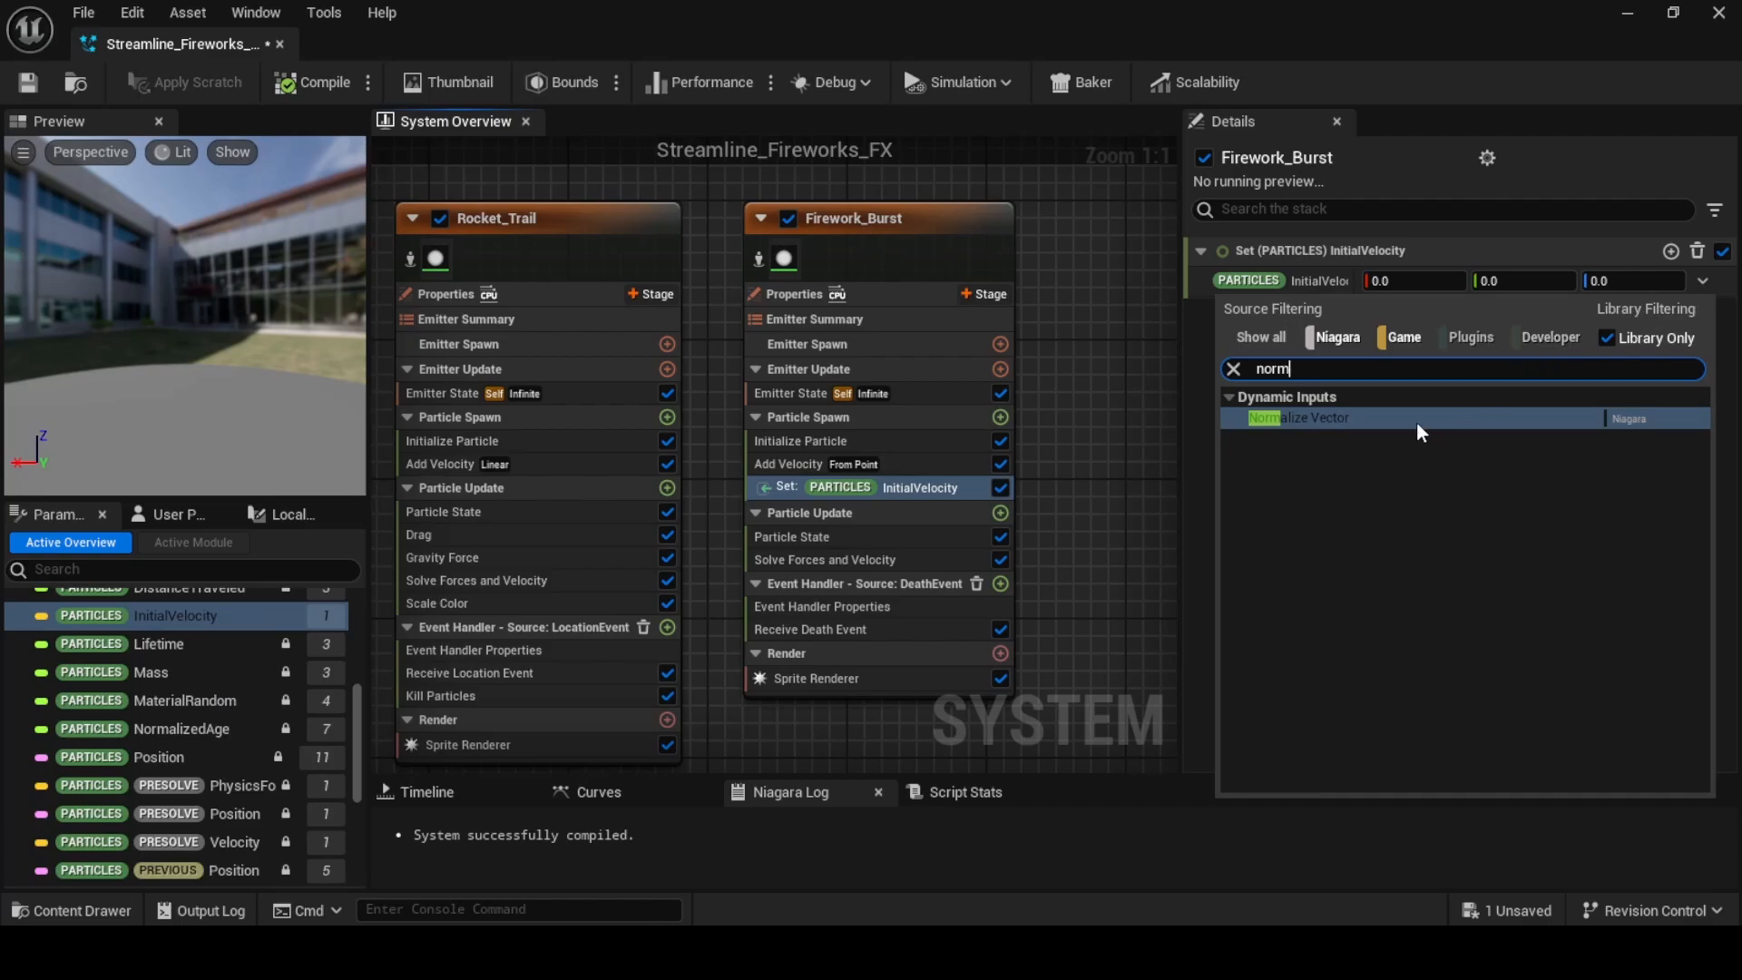
pyautogui.click(1417, 423)
pyautogui.scroll(-3, 194, 802)
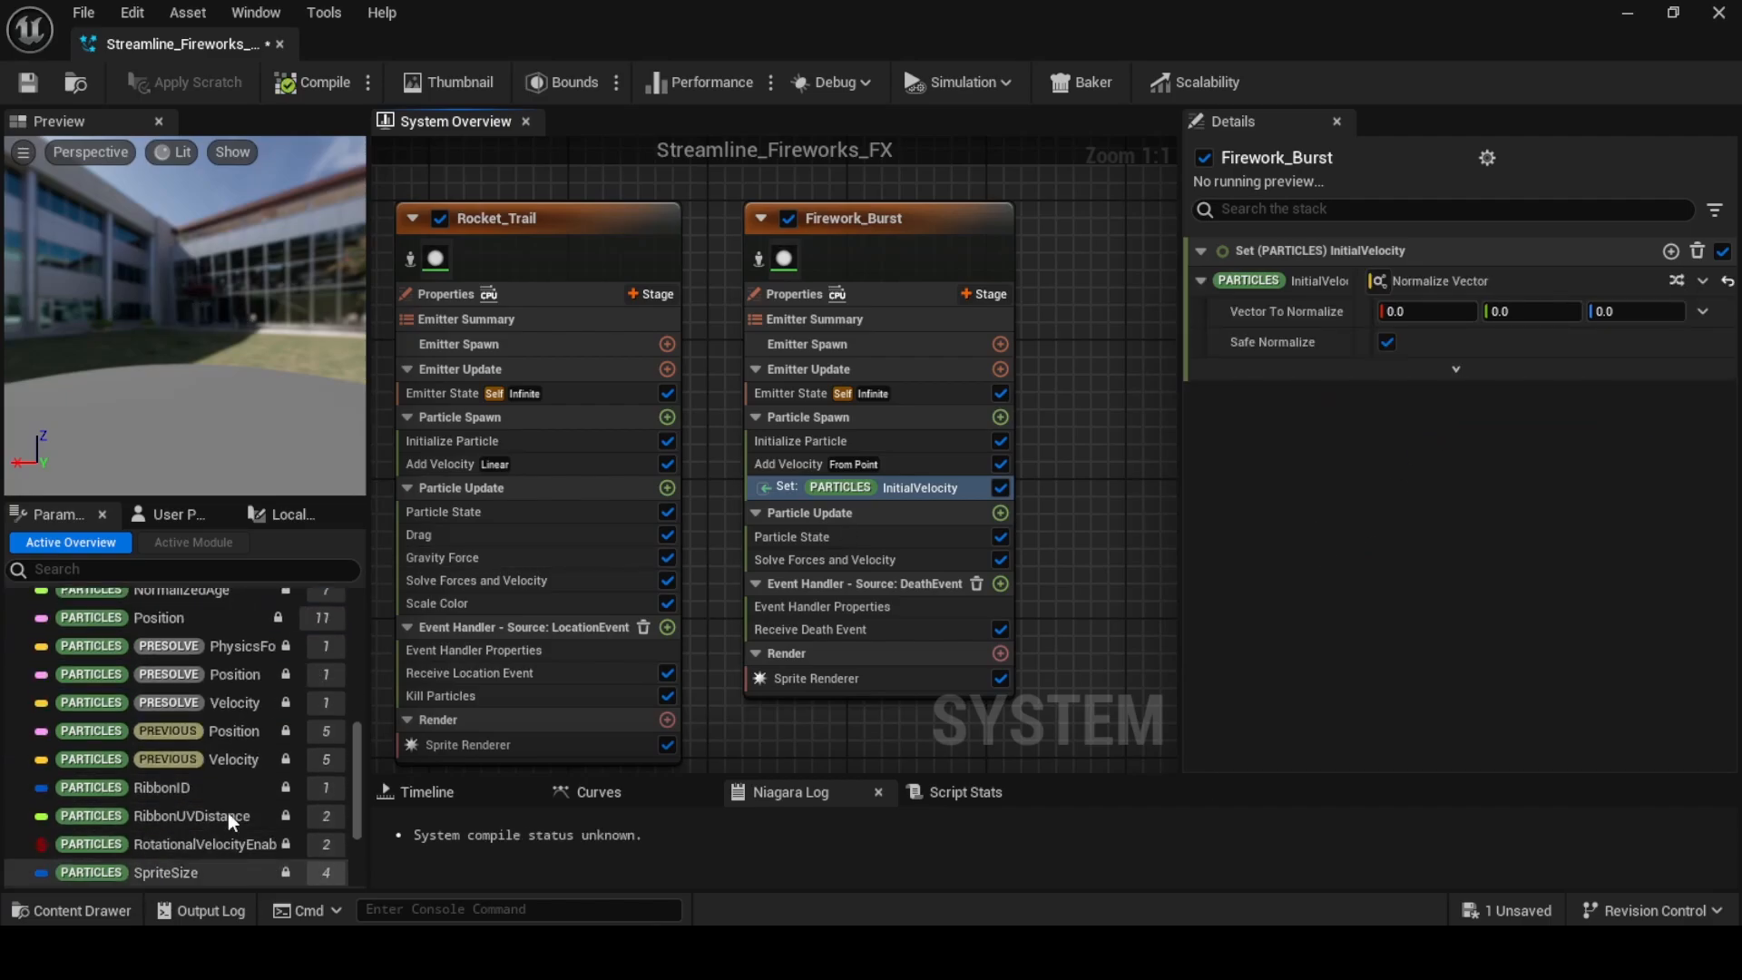
pyautogui.scroll(-2, 209, 798)
pyautogui.moveTo(161, 827); pyautogui.dragTo(1522, 308)
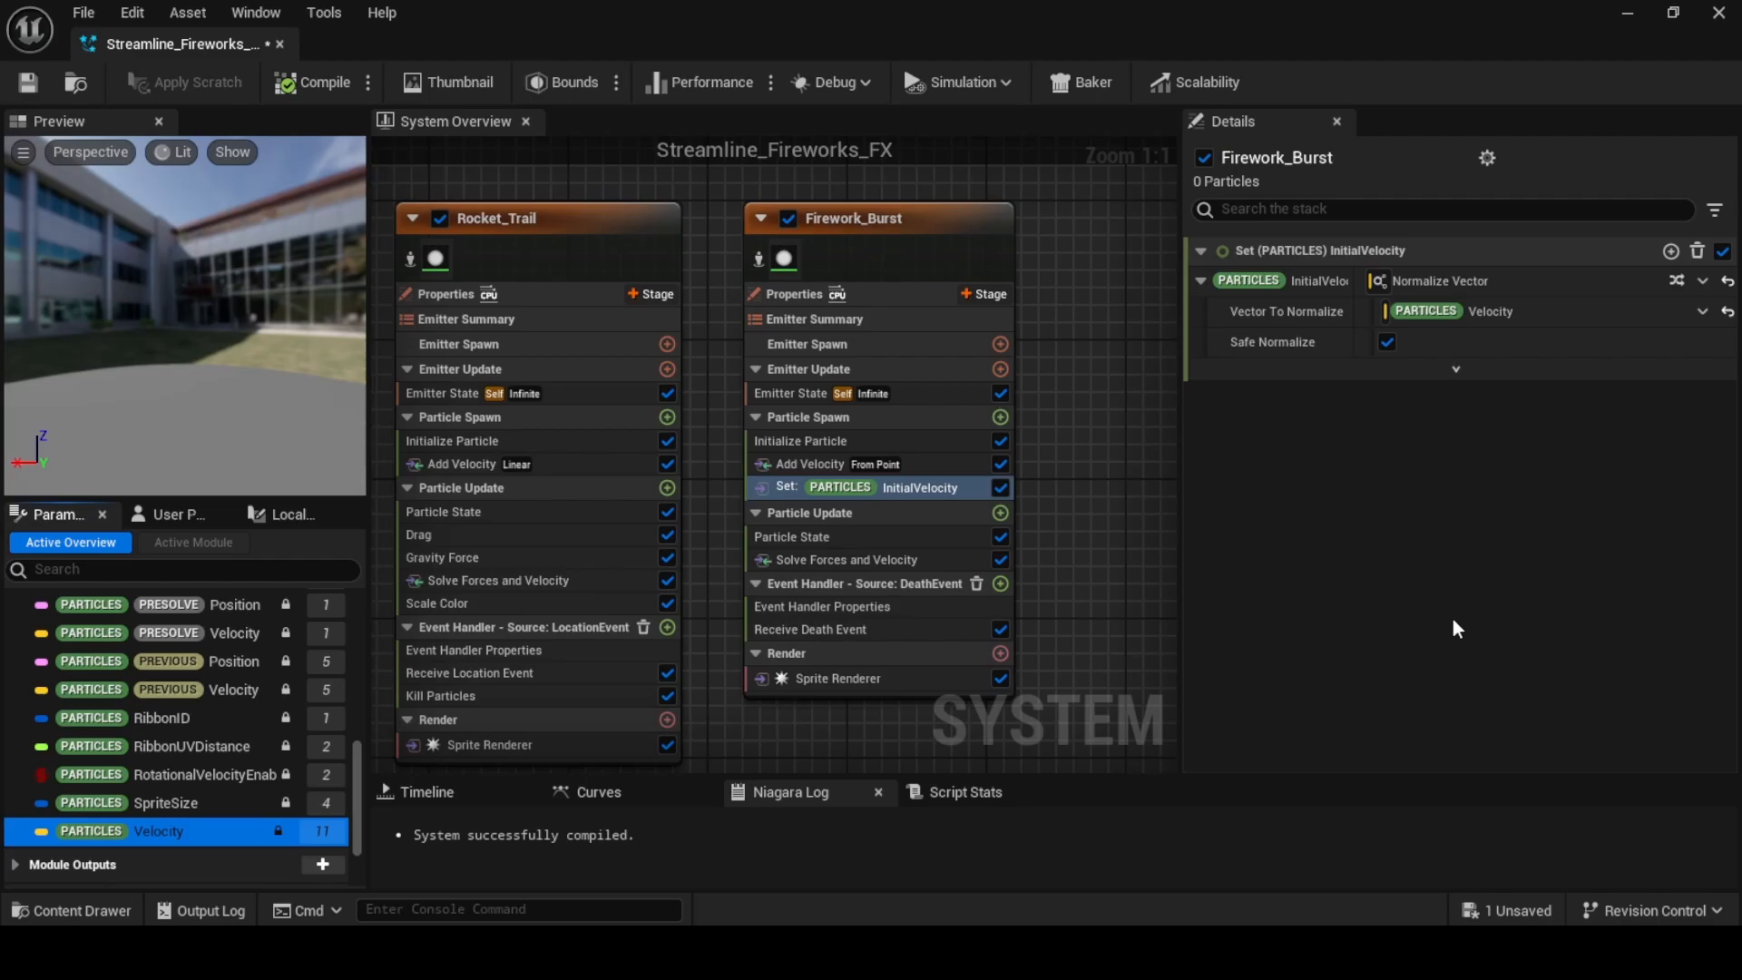
# Add a Kill Particles module to Firework_Burst's Particle Update and move it above Particle State
pyautogui.moveTo(1124, 563); pyautogui.dragTo(1080, 486, button='right')
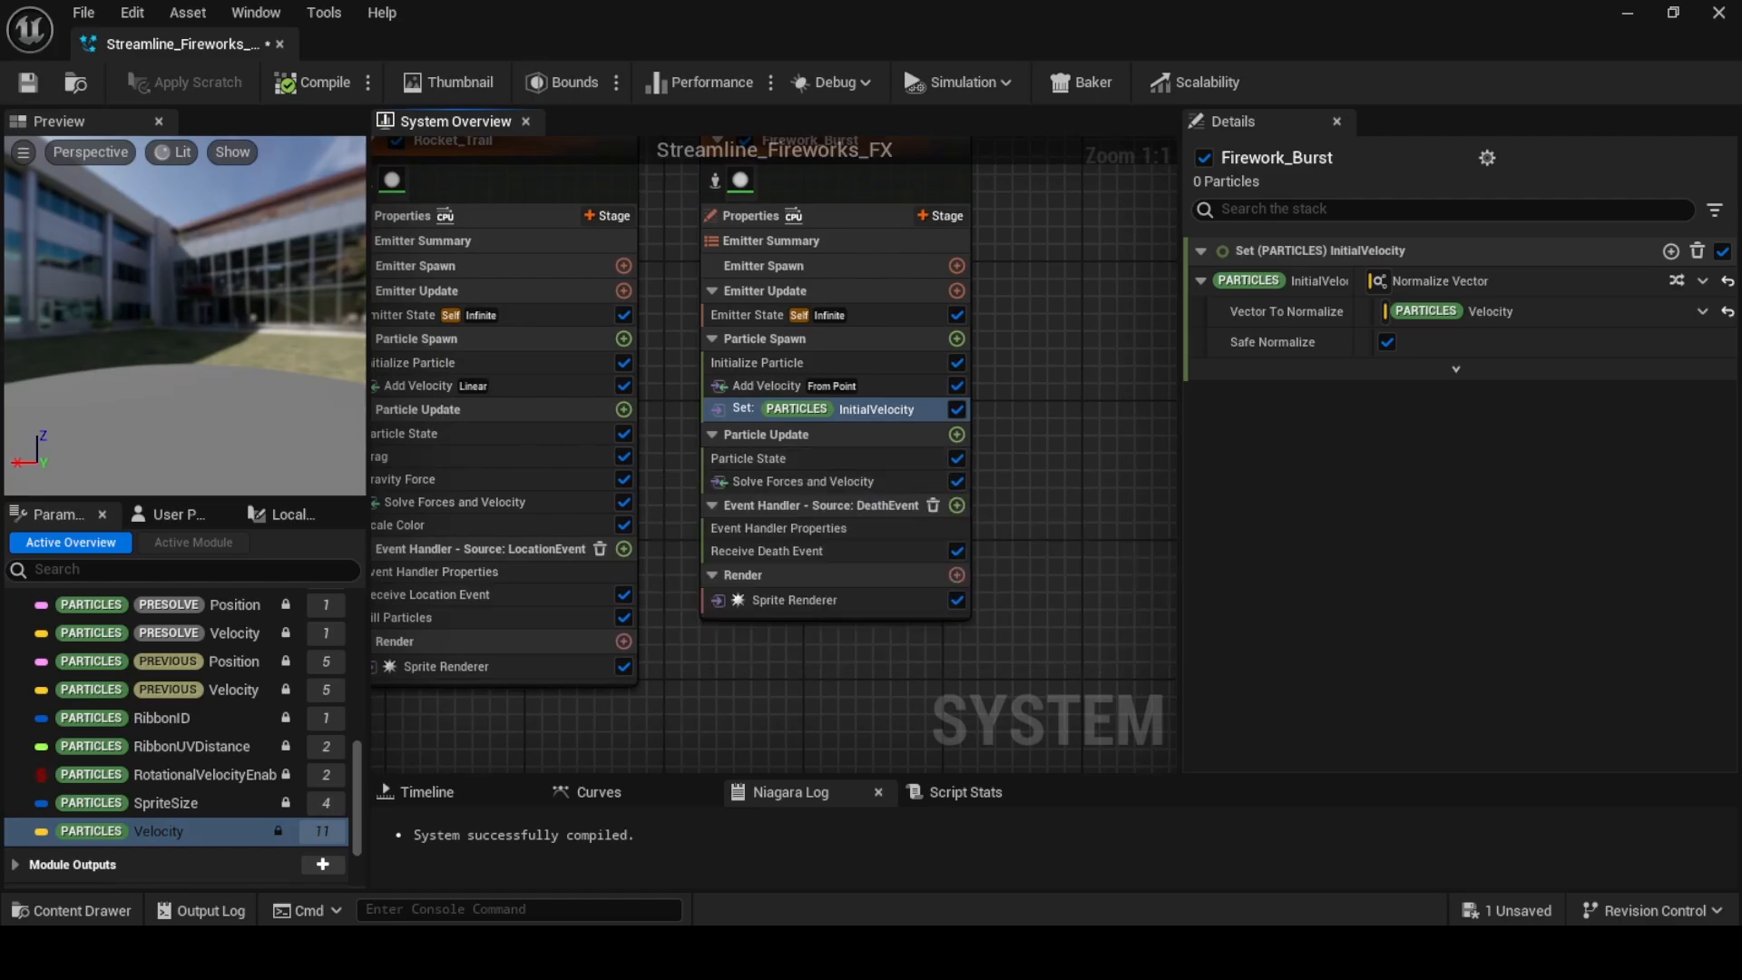
pyautogui.click(957, 433)
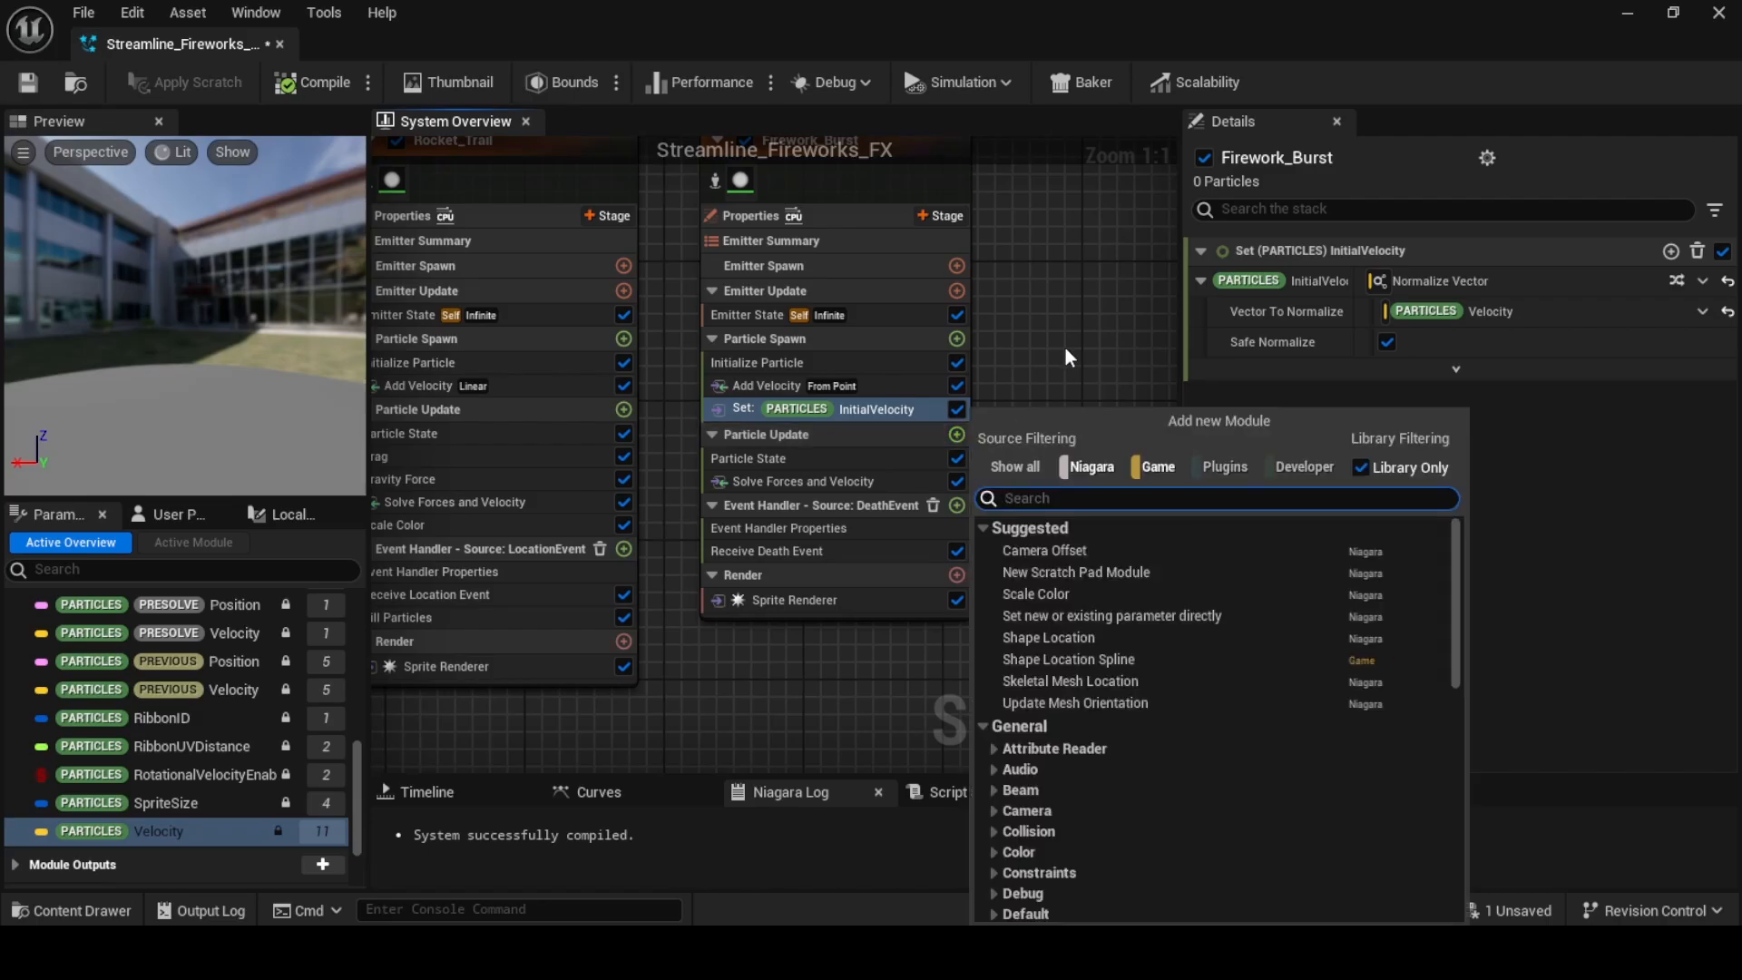
pyautogui.write('kill')
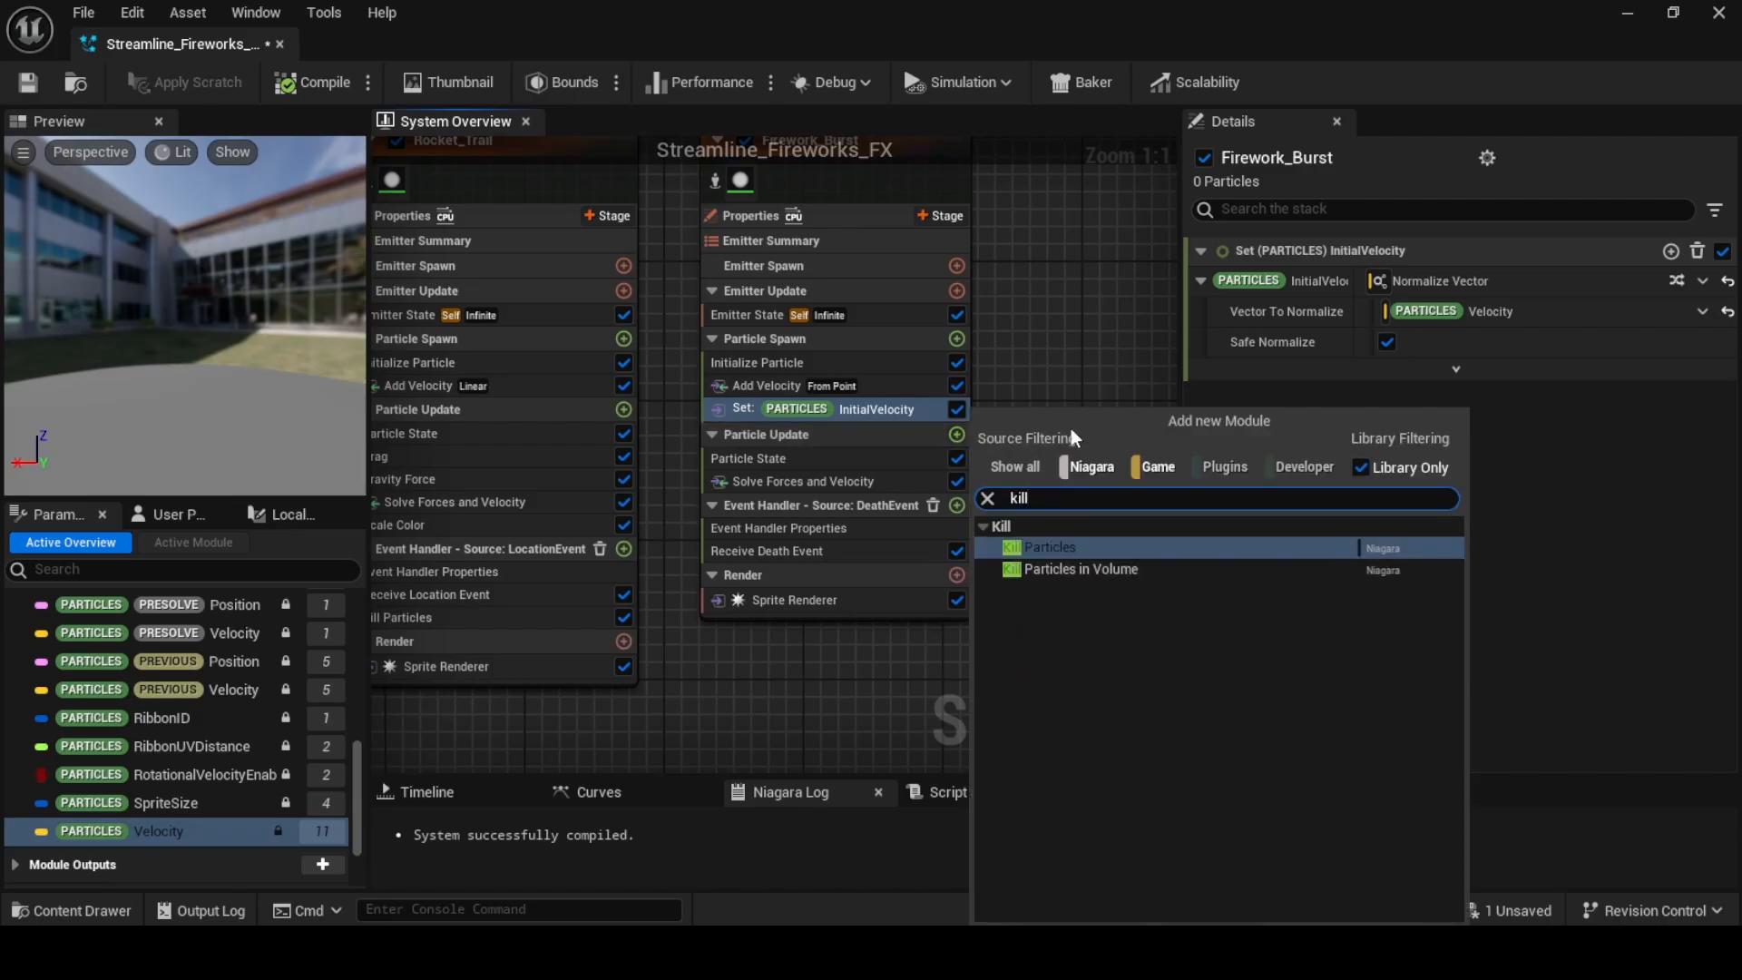
pyautogui.click(1076, 552)
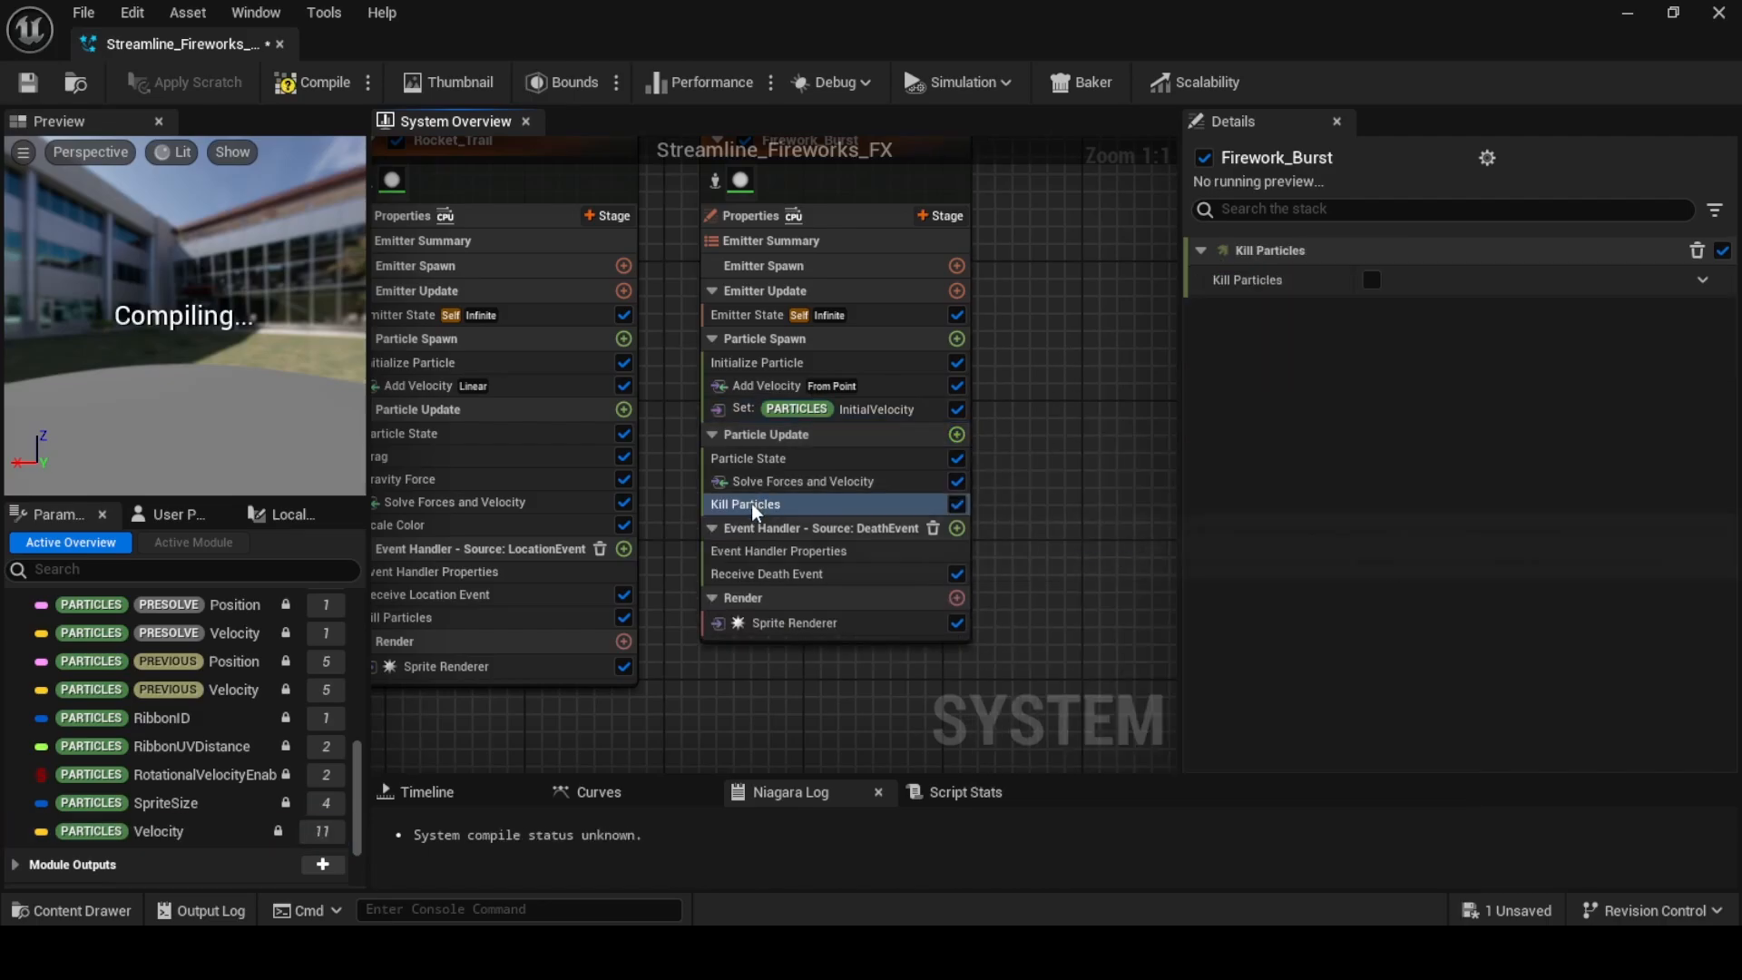
pyautogui.moveTo(778, 502); pyautogui.dragTo(777, 459)
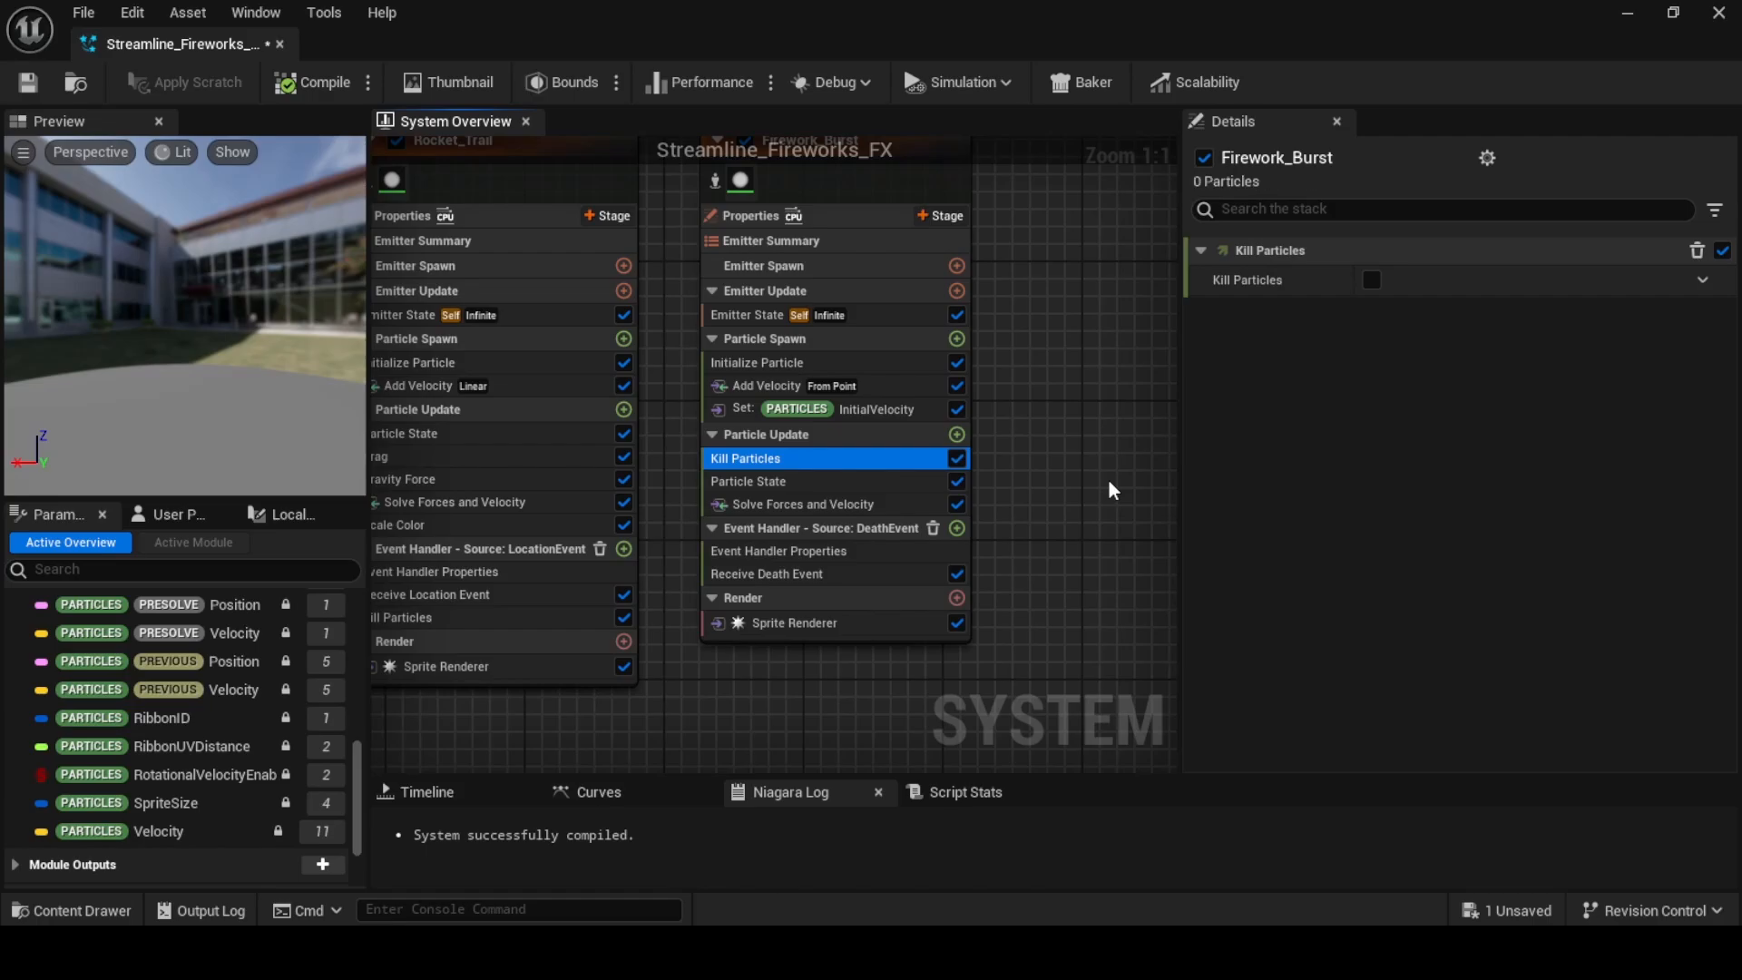
# Create a bool user parameter named UseShapeBurst and link it to the Kill Particles input of Firework_Burst's Kill Particles module
pyautogui.scroll(8, 22, 780)
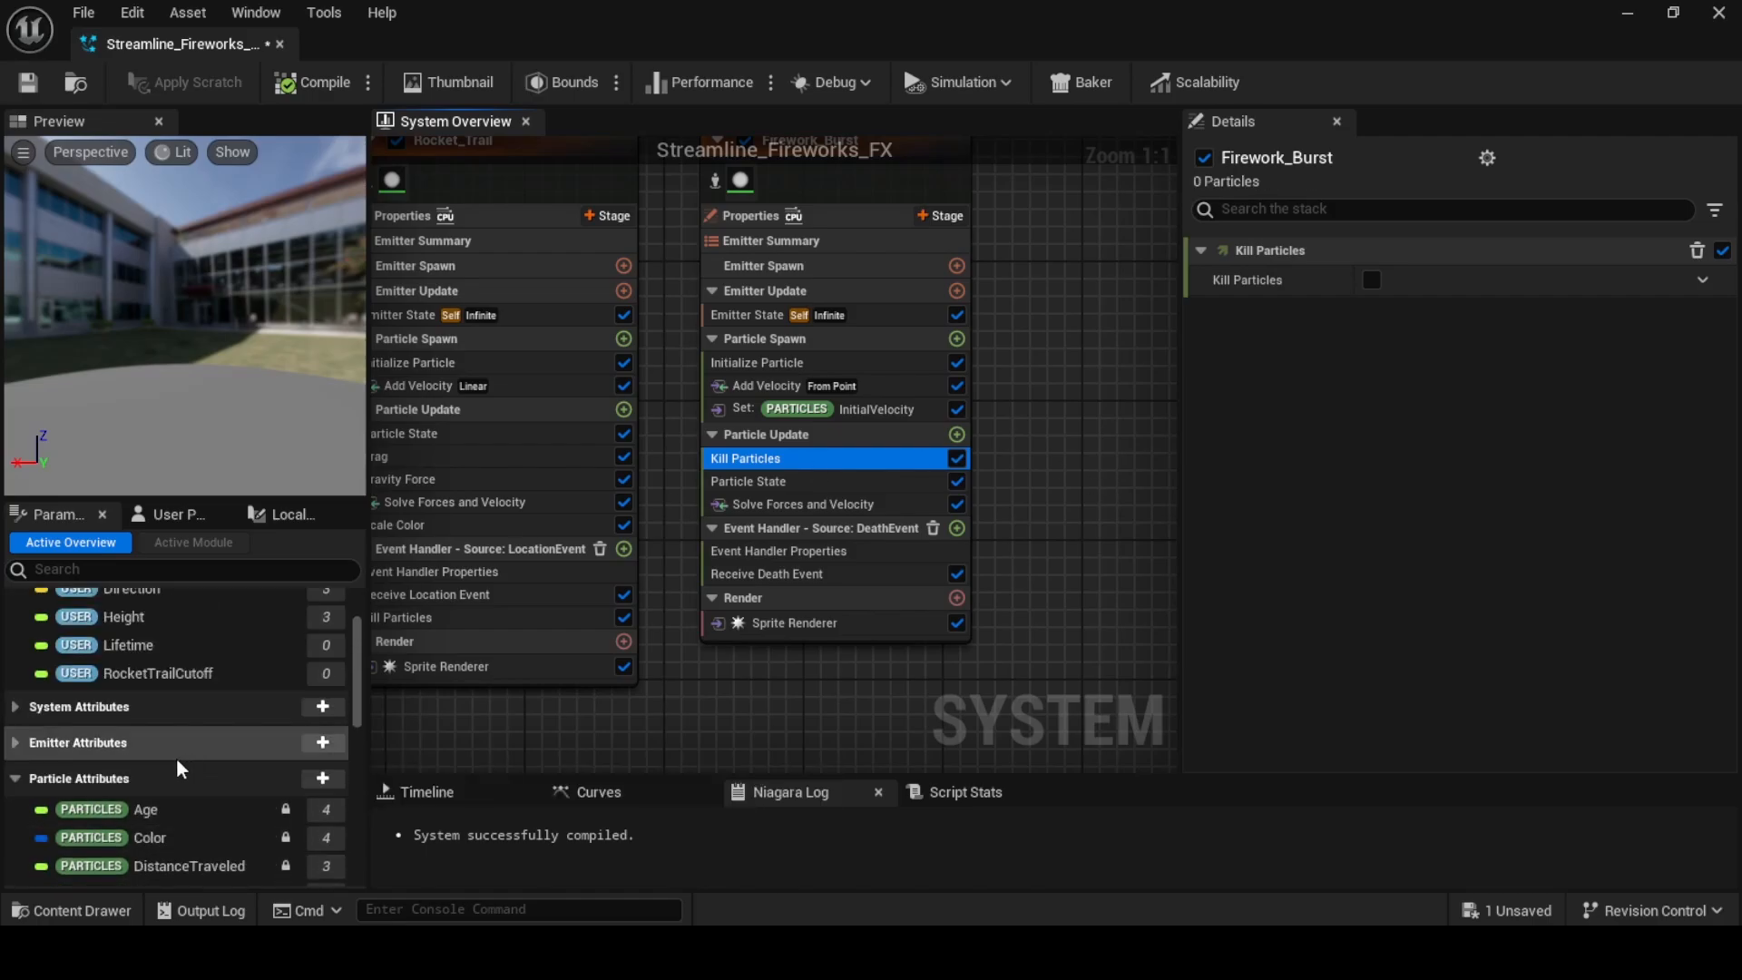
pyautogui.click(22, 780)
pyautogui.scroll(3, 175, 774)
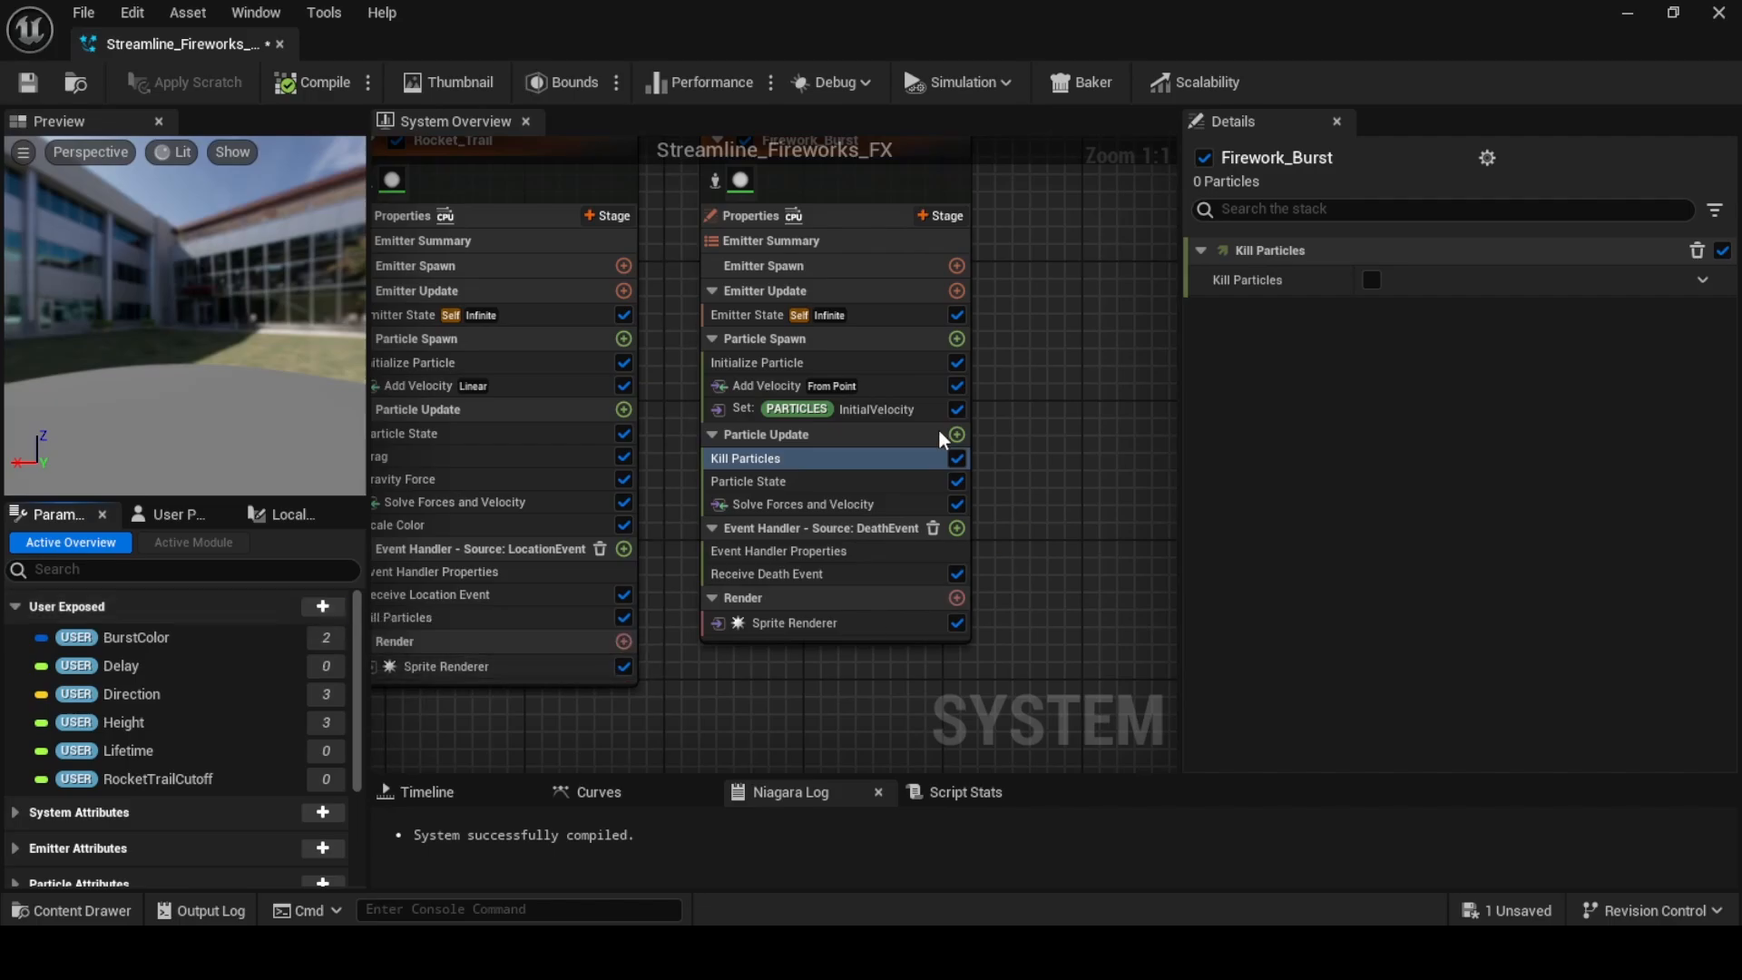
pyautogui.click(322, 607)
pyautogui.click(315, 656)
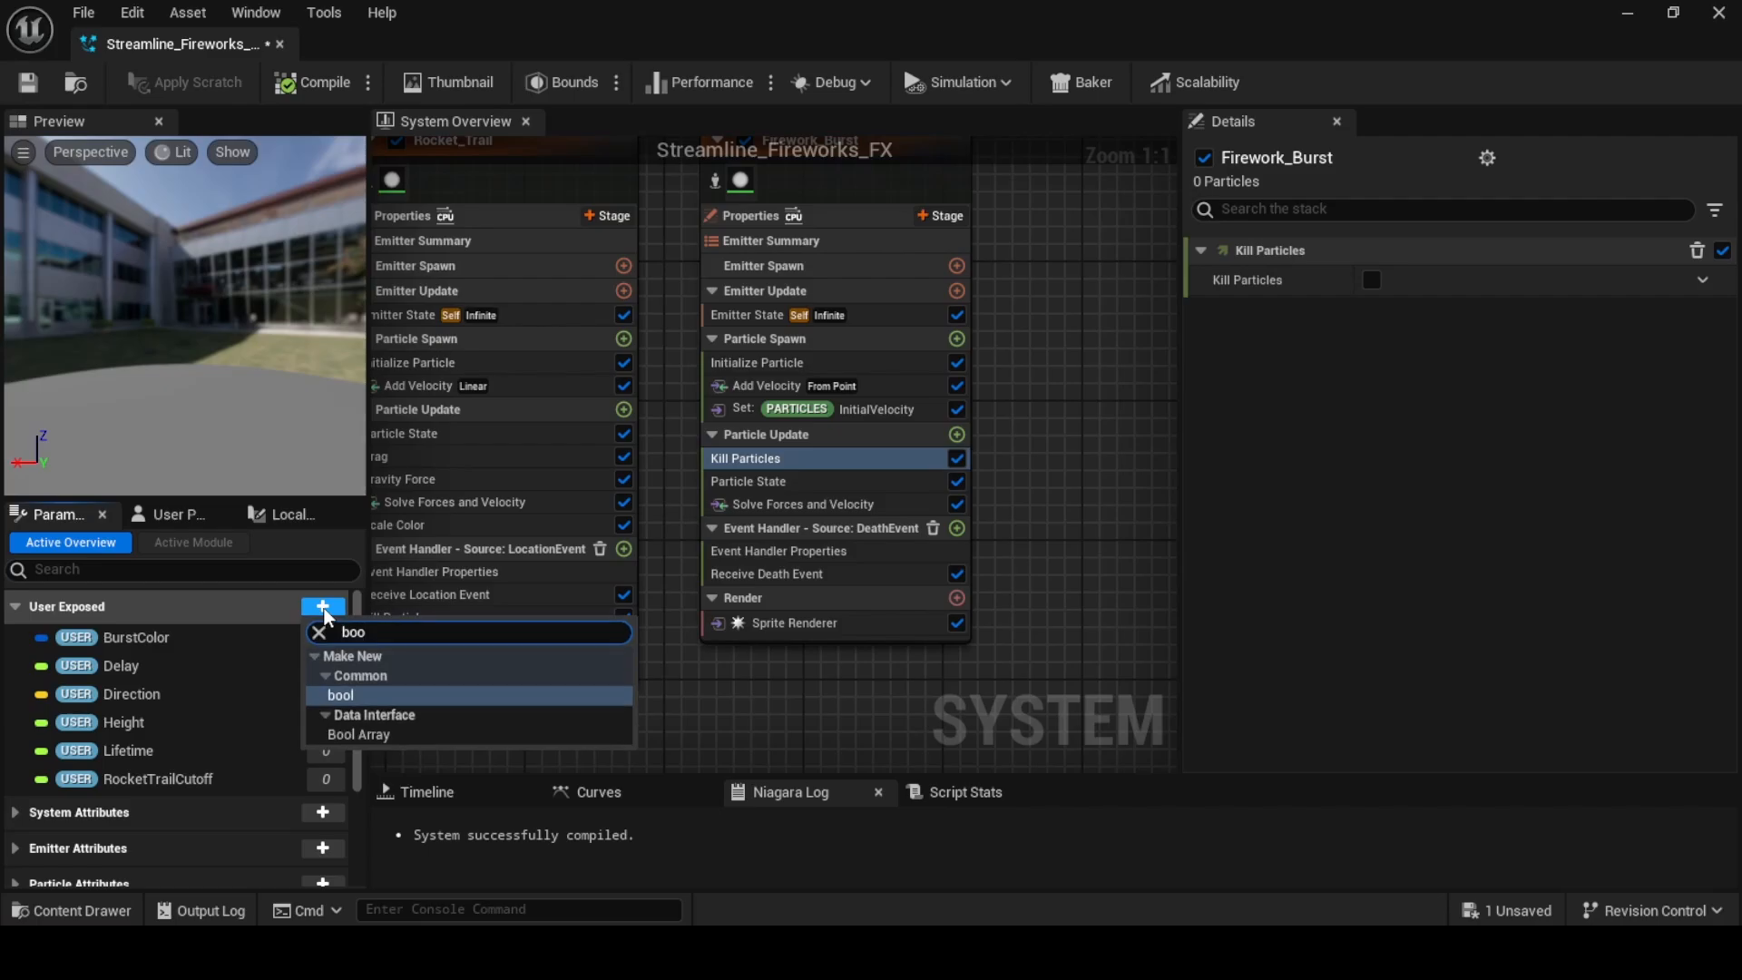
pyautogui.press('Escape')
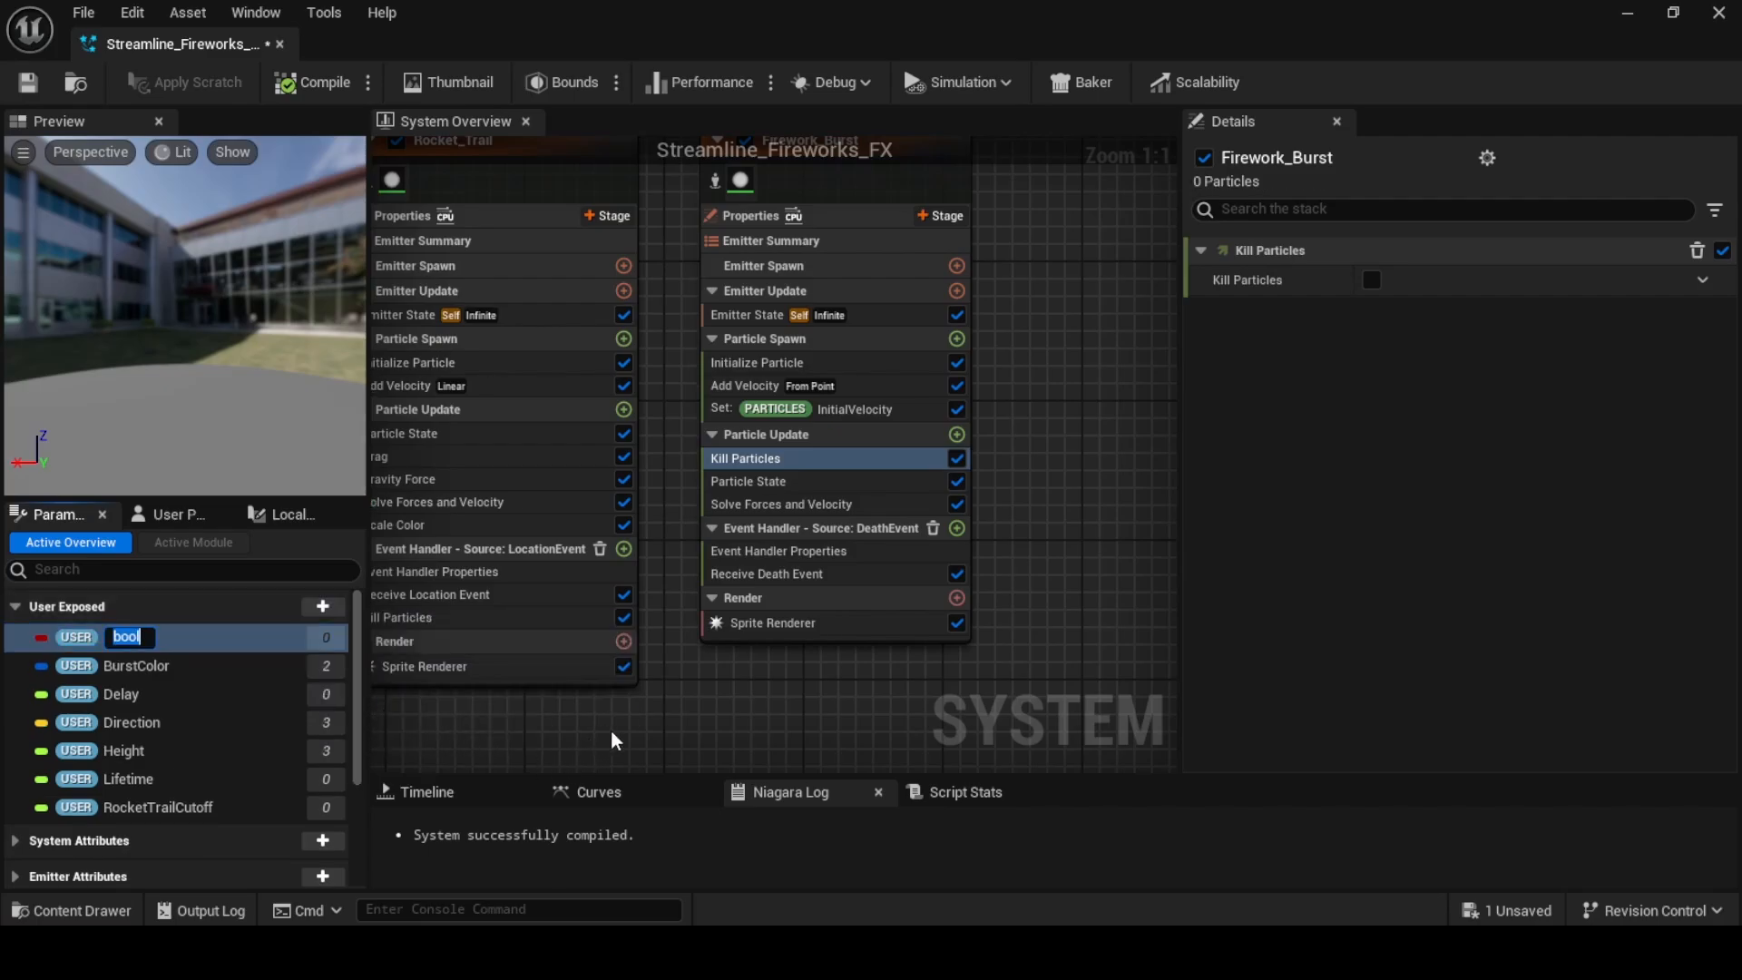
pyautogui.write('UseShapeBurst')
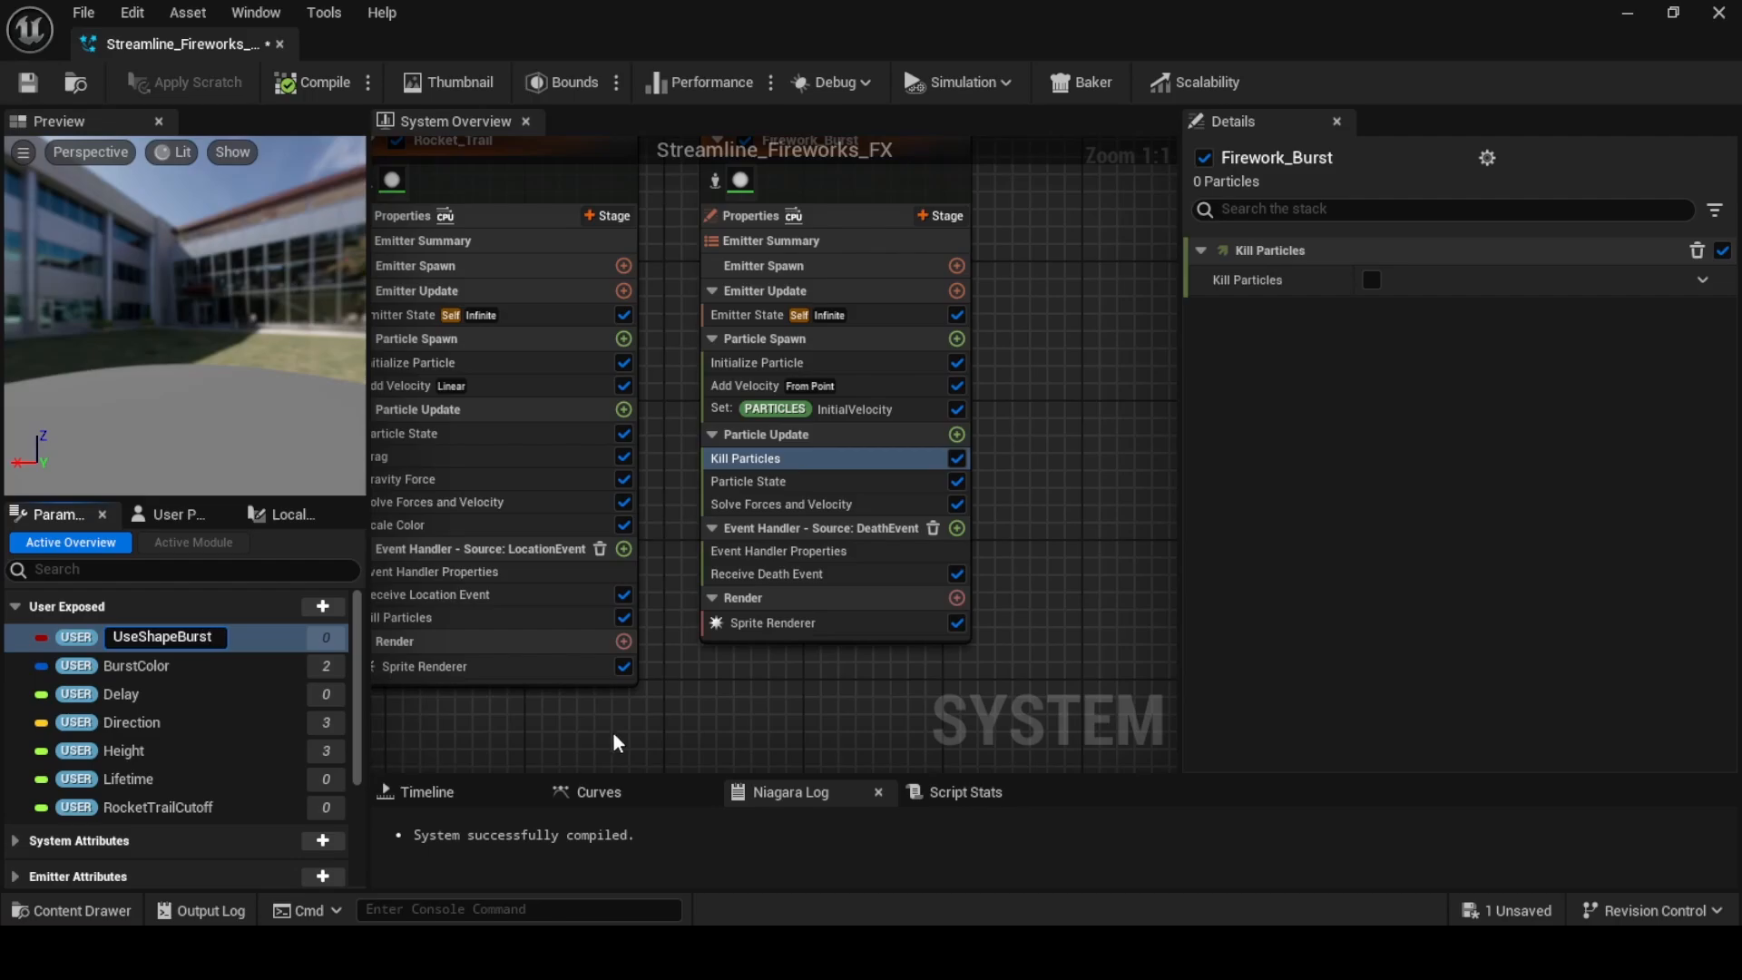
pyautogui.press('Return')
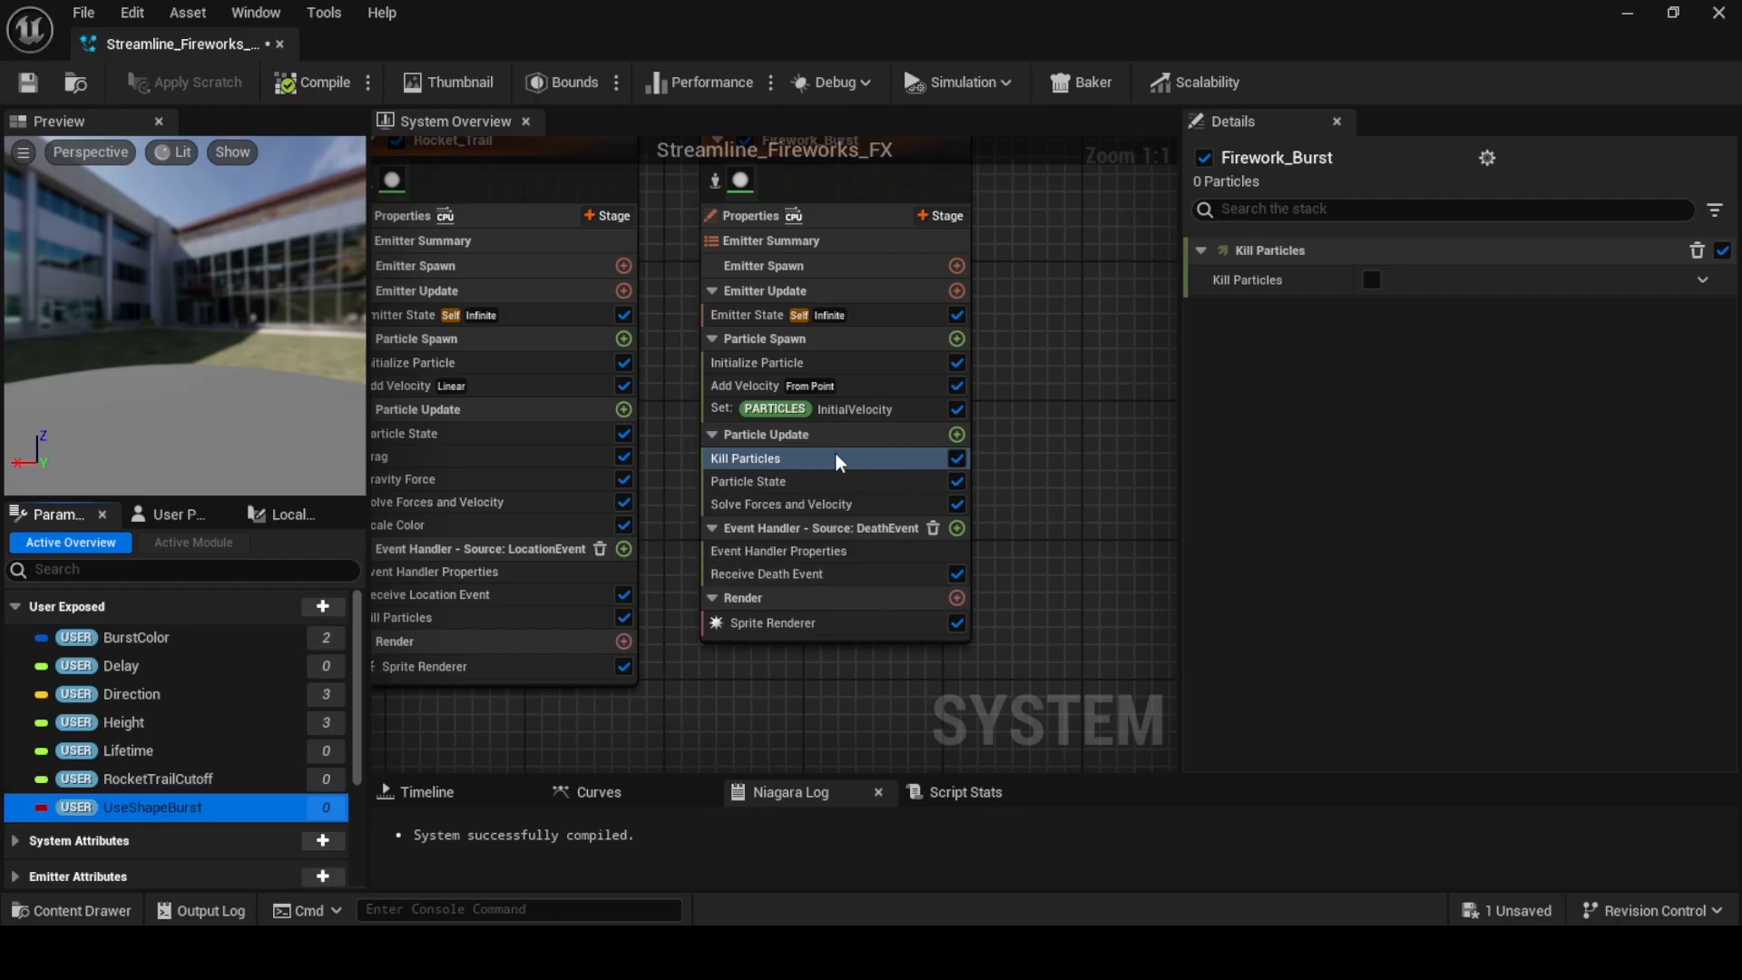
pyautogui.moveTo(154, 808); pyautogui.dragTo(1409, 286)
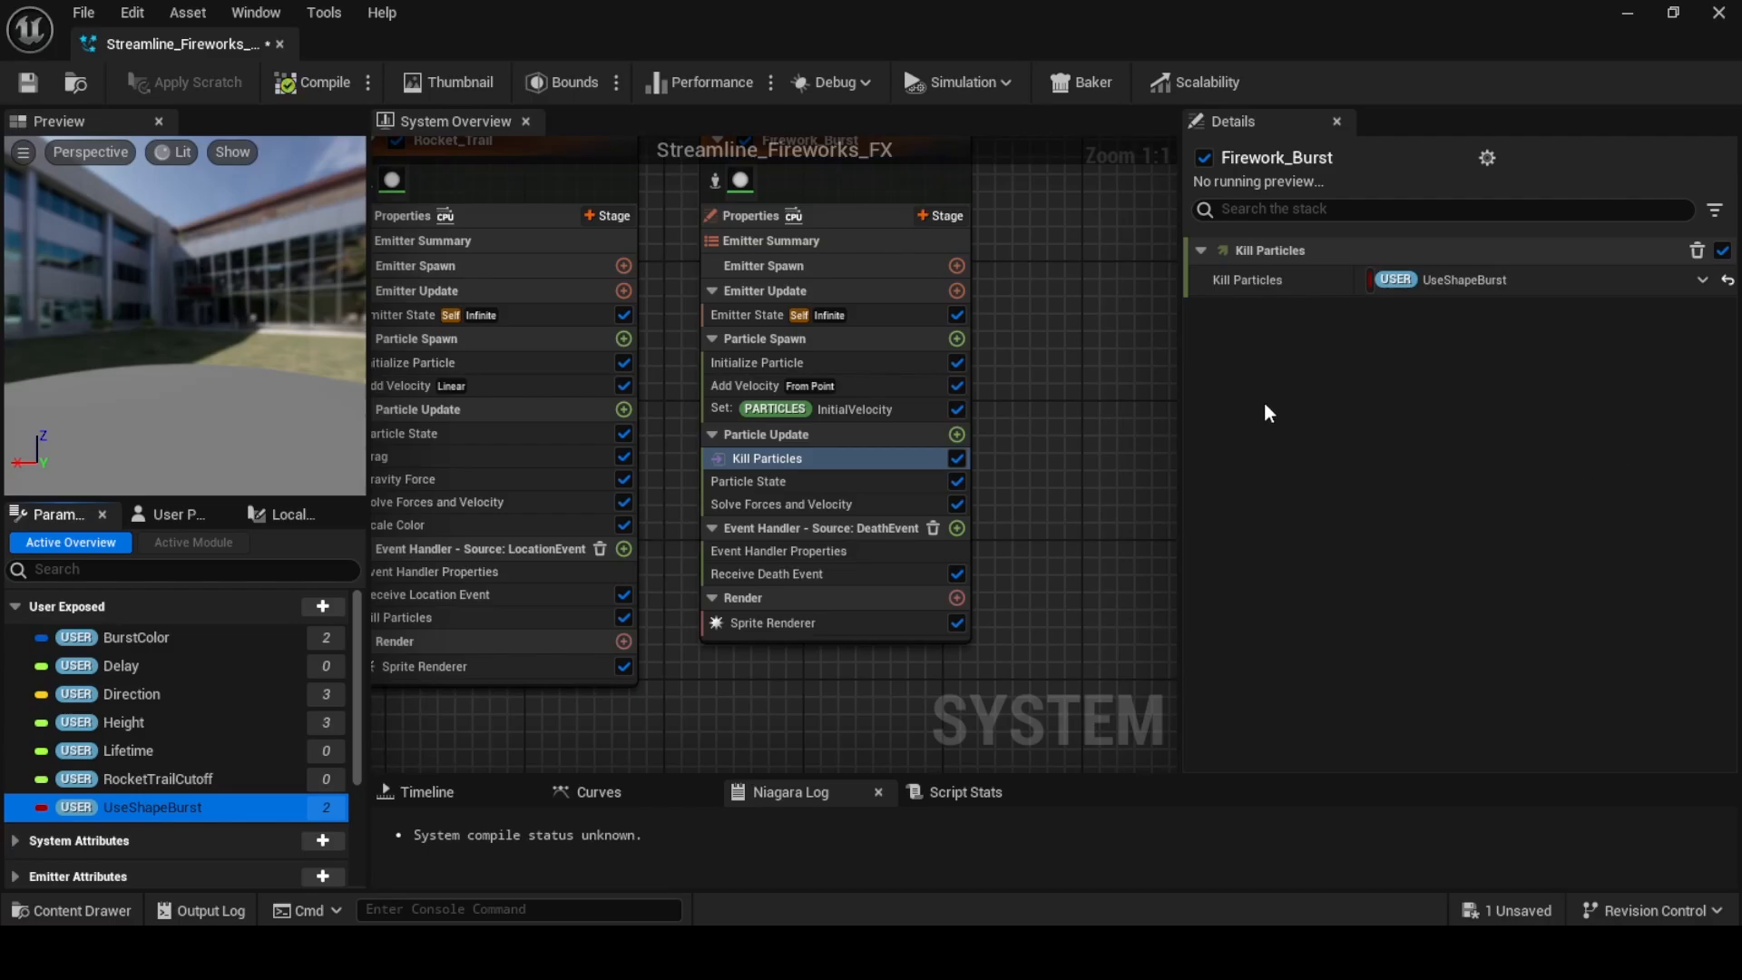
# Add a Set Parameters module for the particle Velocity to Firework_Burst's Particle Update and place it above Solve Forces and Velocity
pyautogui.click(956, 435)
pyautogui.write('set vel')
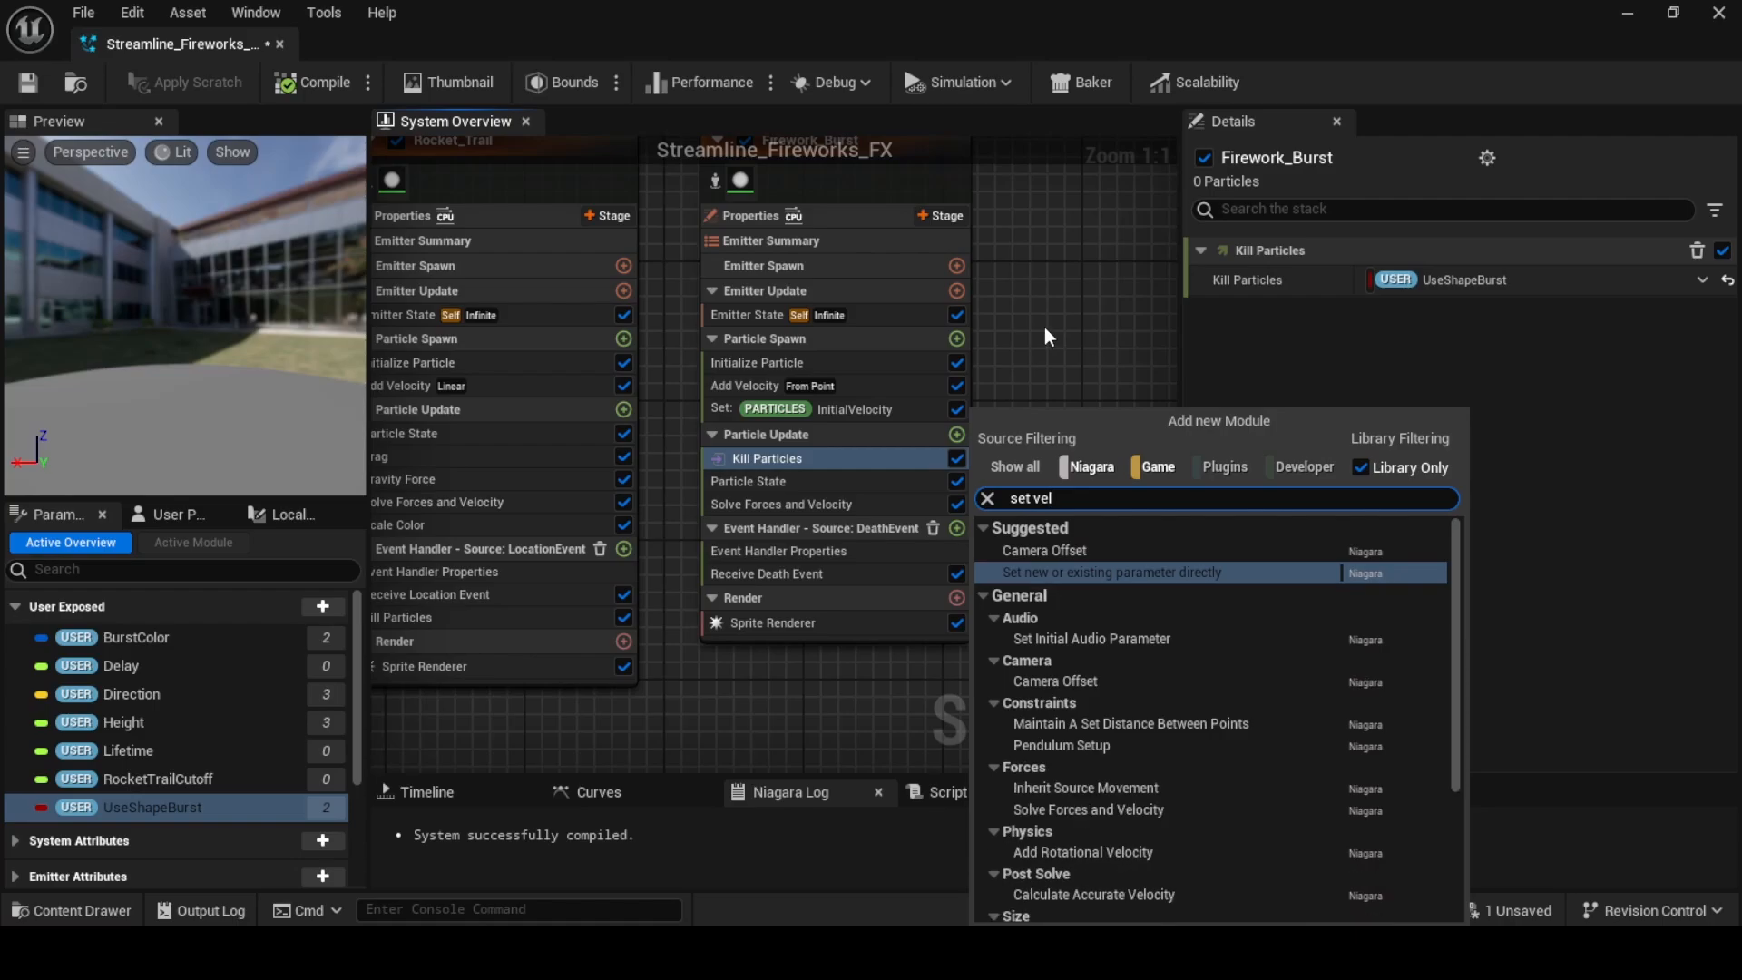
pyautogui.click(1101, 595)
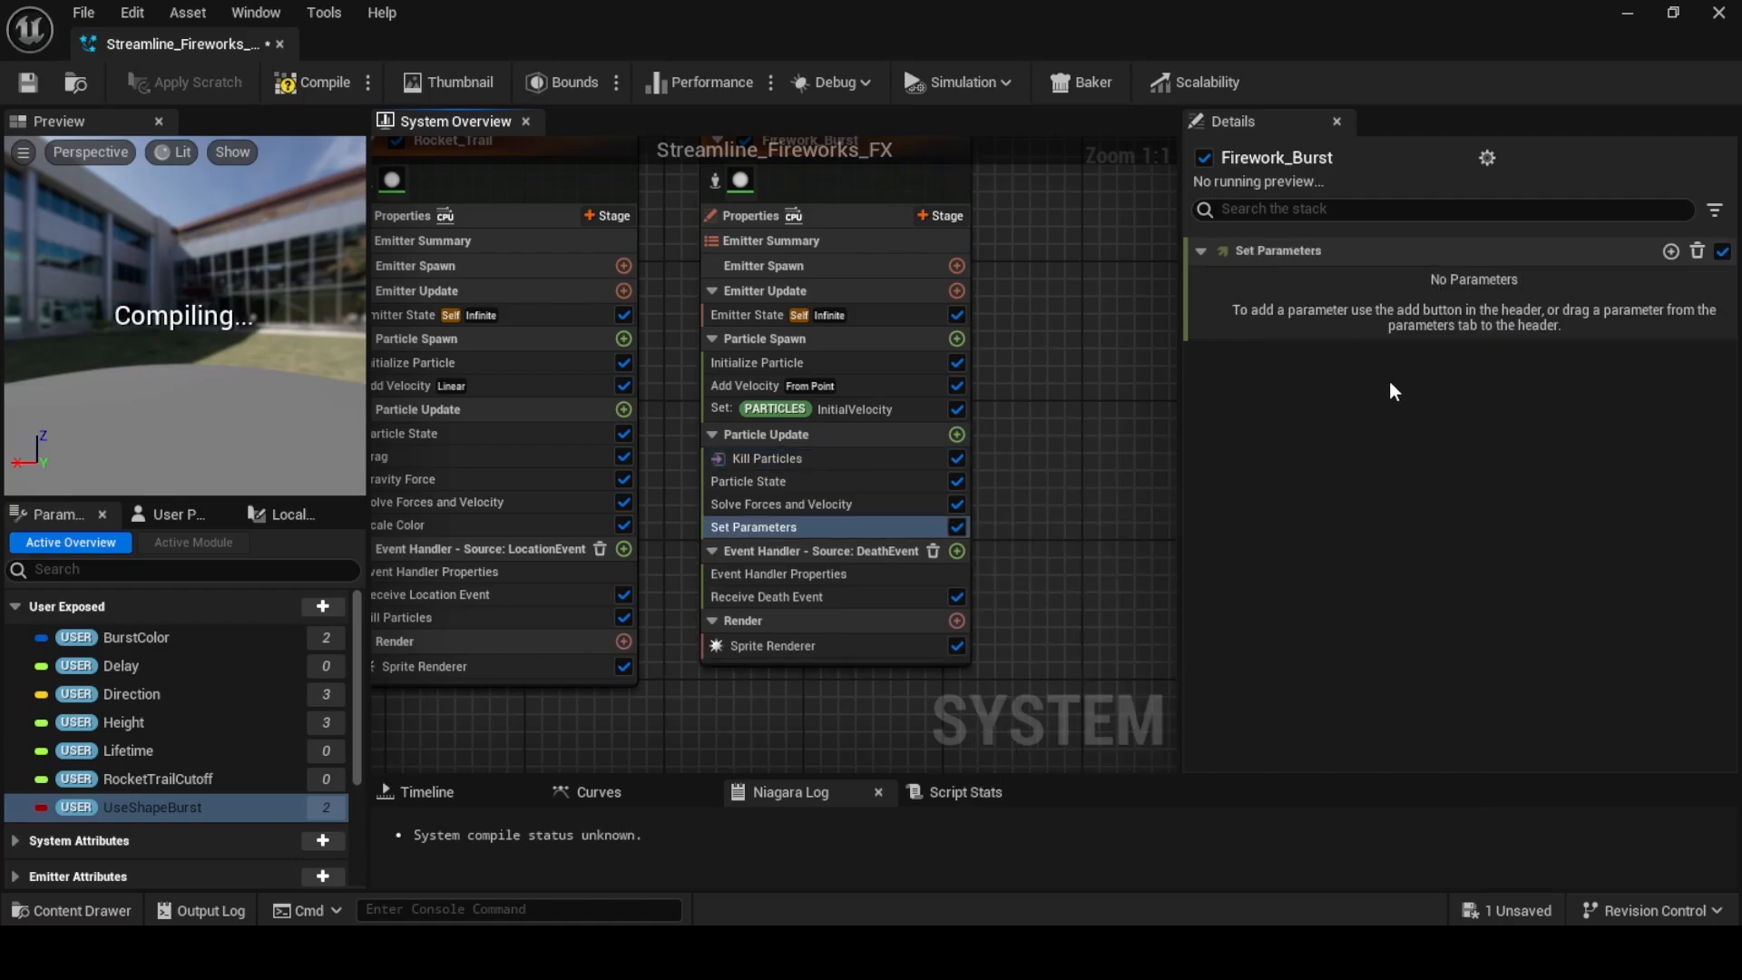
pyautogui.click(1670, 251)
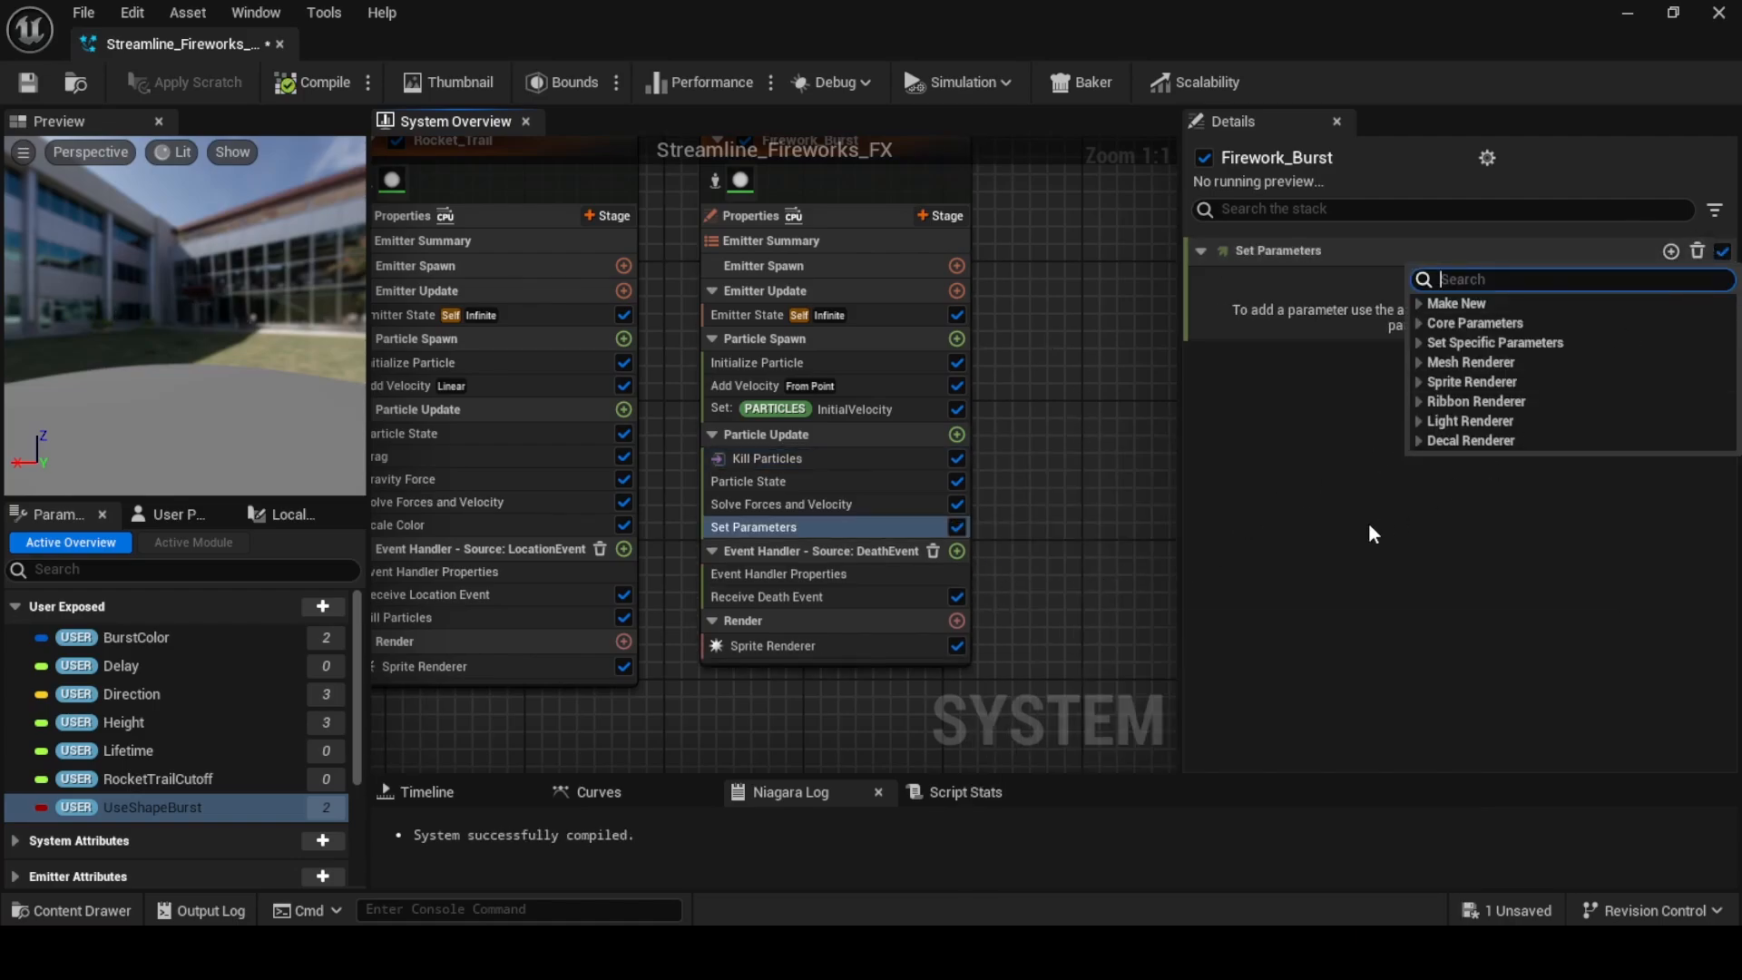
pyautogui.write('vel')
pyautogui.click(1520, 324)
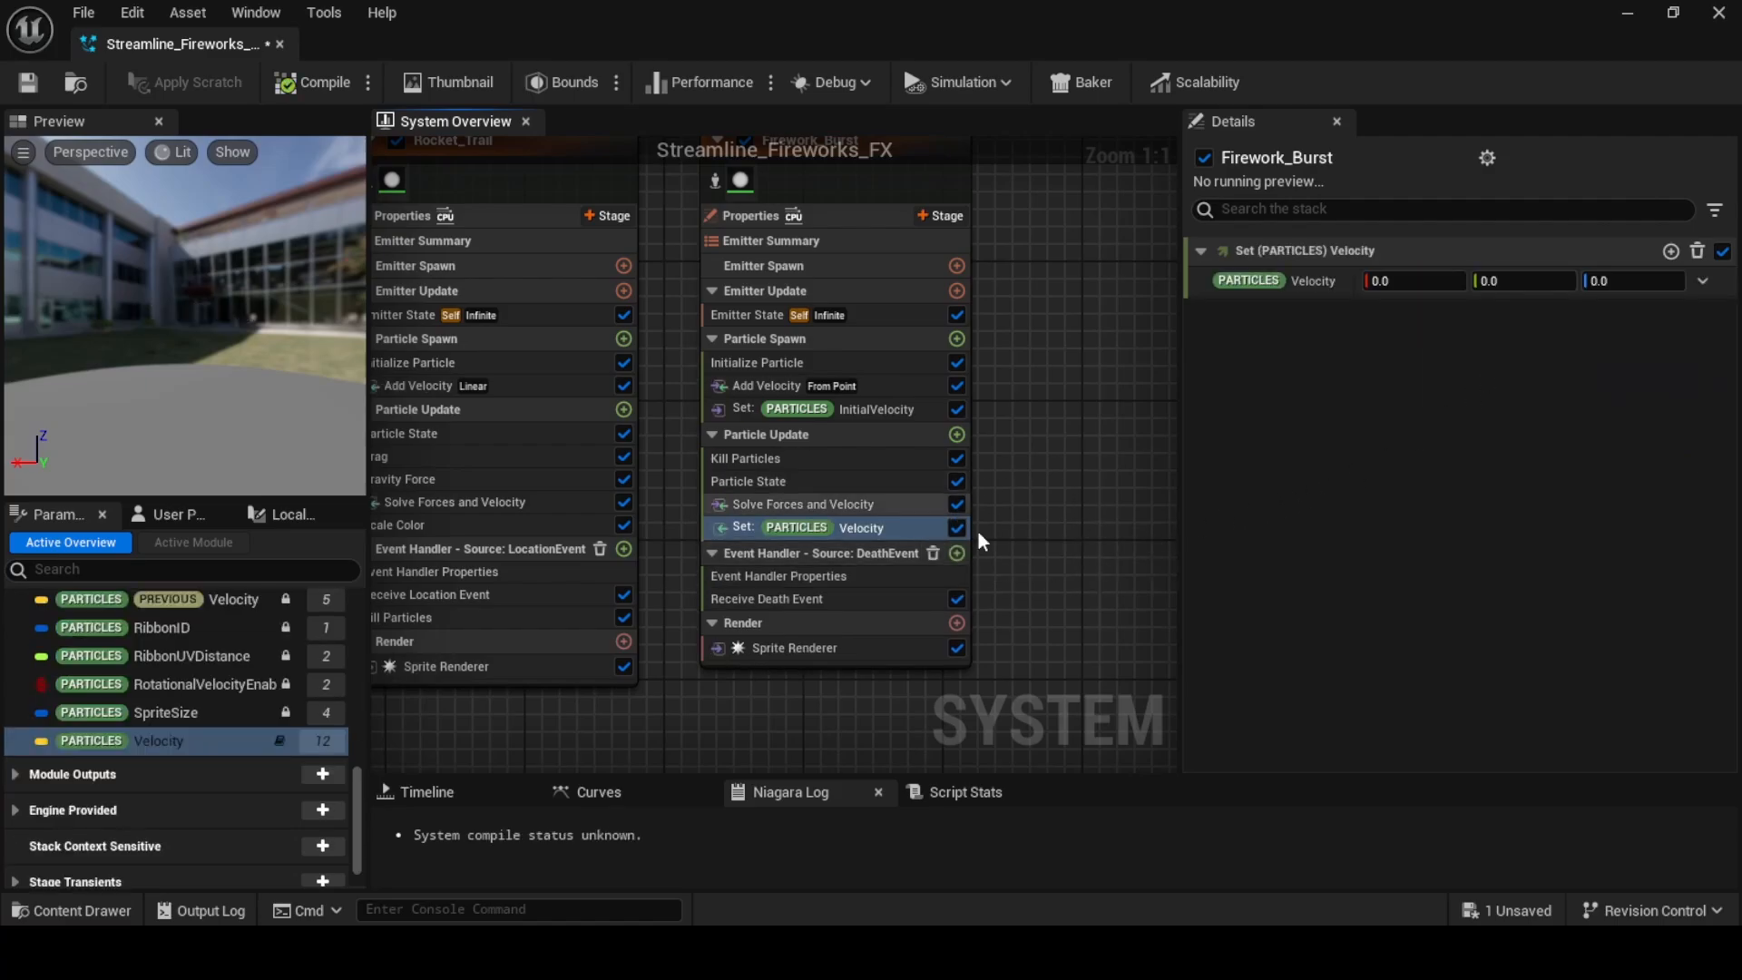
pyautogui.moveTo(854, 526); pyautogui.dragTo(842, 496)
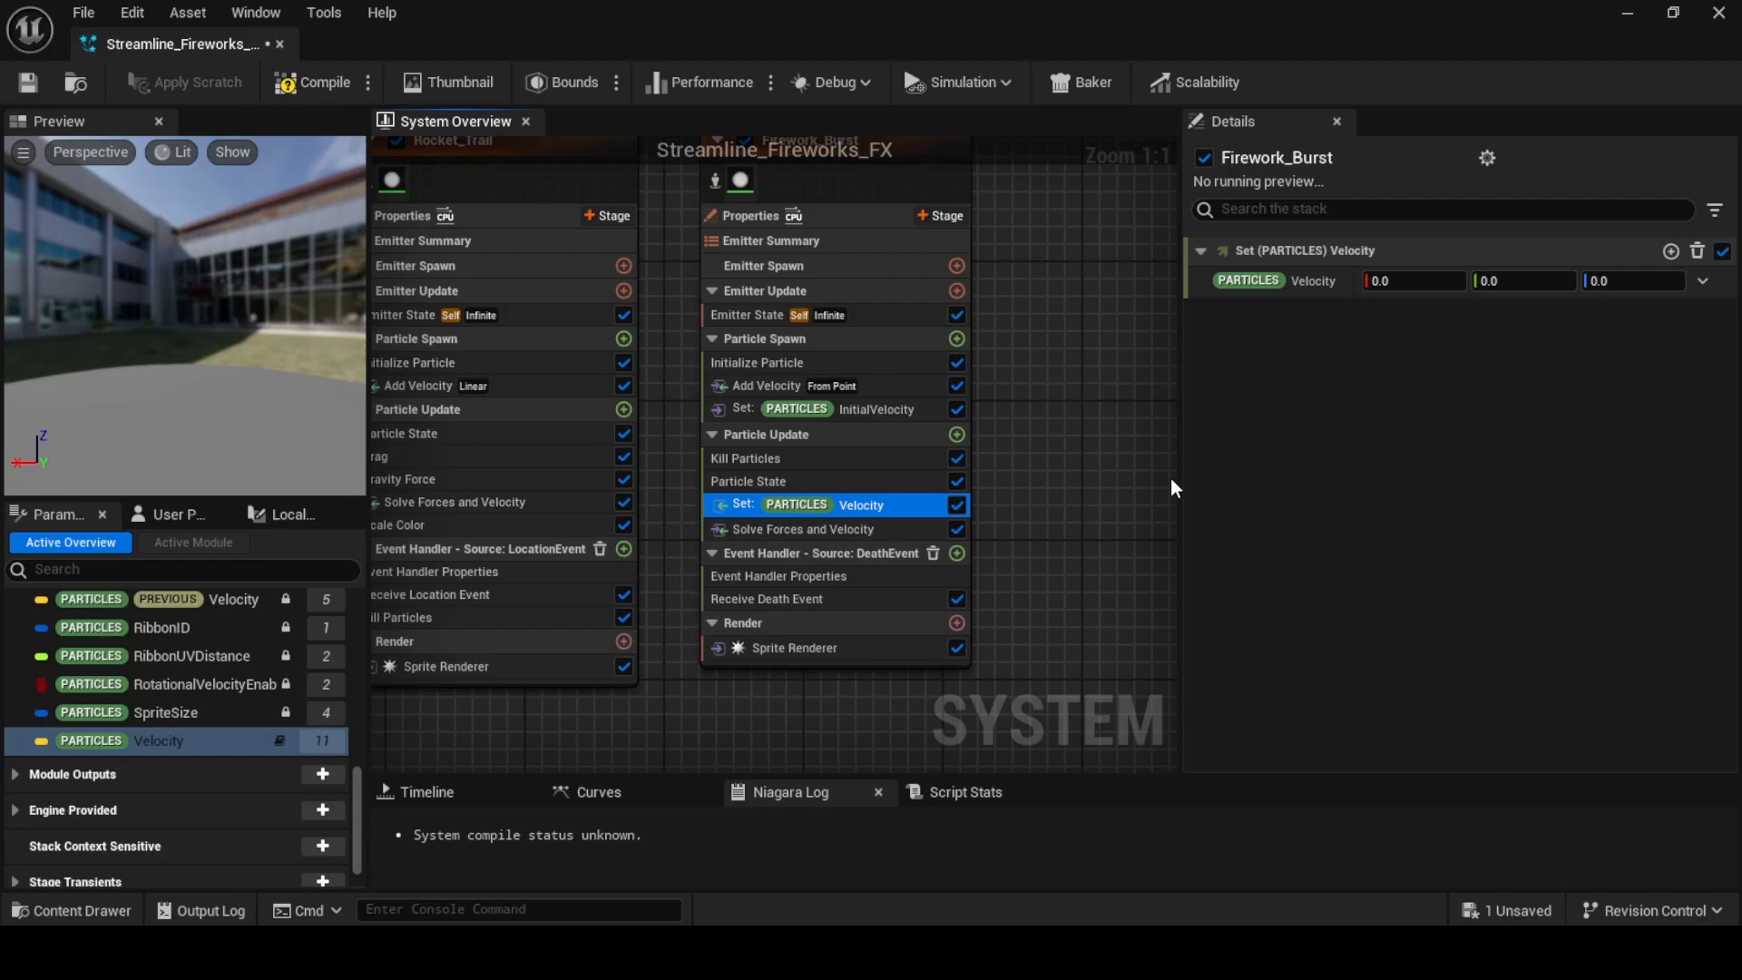
# Add a Gravity Force module to Firework_Burst's Particle Update
pyautogui.click(954, 435)
pyautogui.write('vel')
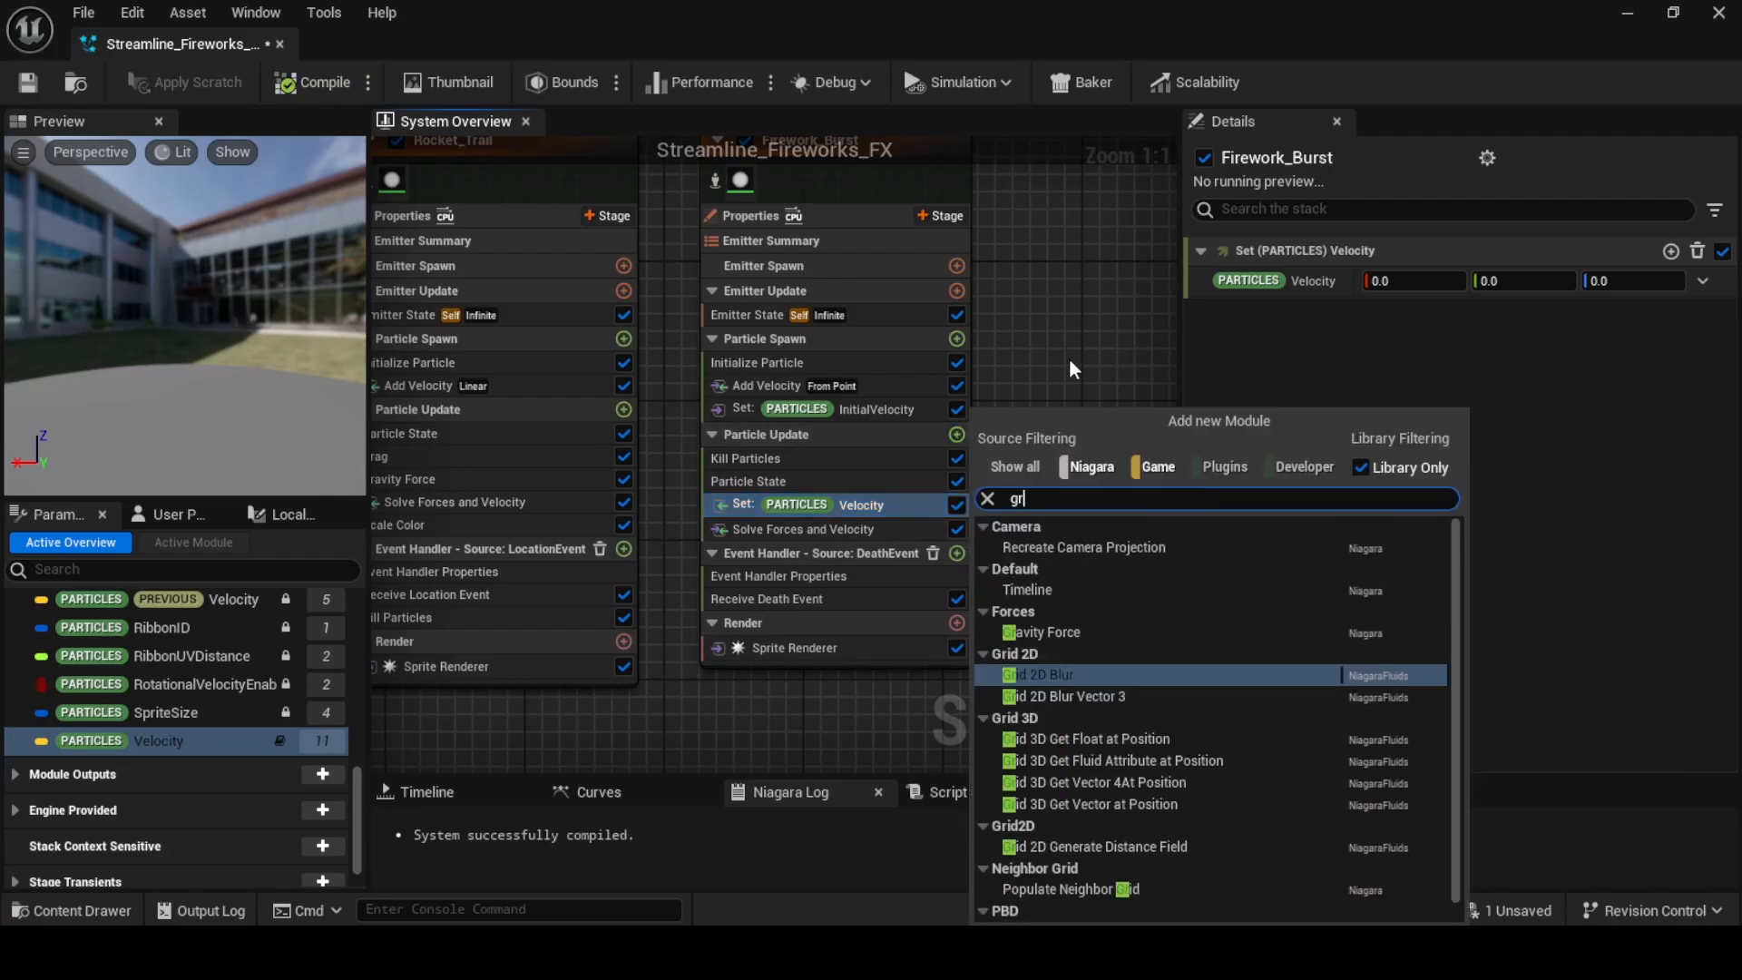
pyautogui.press('Escape')
# Add a Drag module to Firework_Burst's Particle Update with Rotational Drag disabled and Drag set to 2.5
pyautogui.click(956, 434)
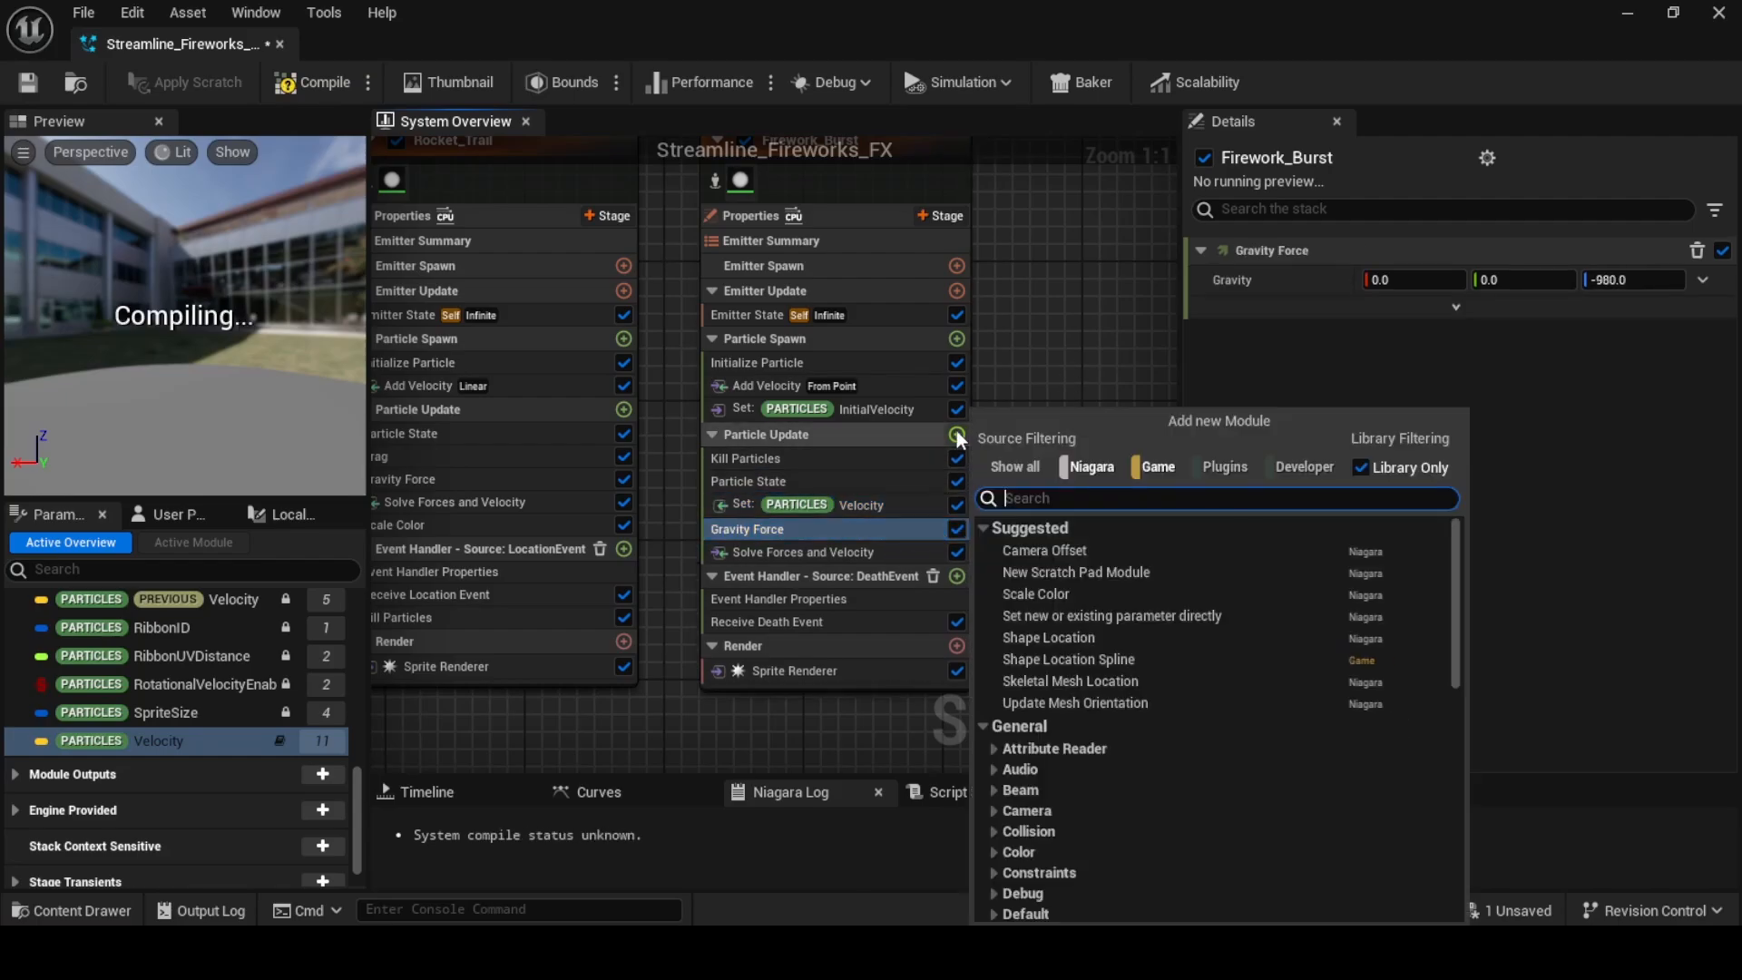
pyautogui.write('dra')
pyautogui.click(1058, 604)
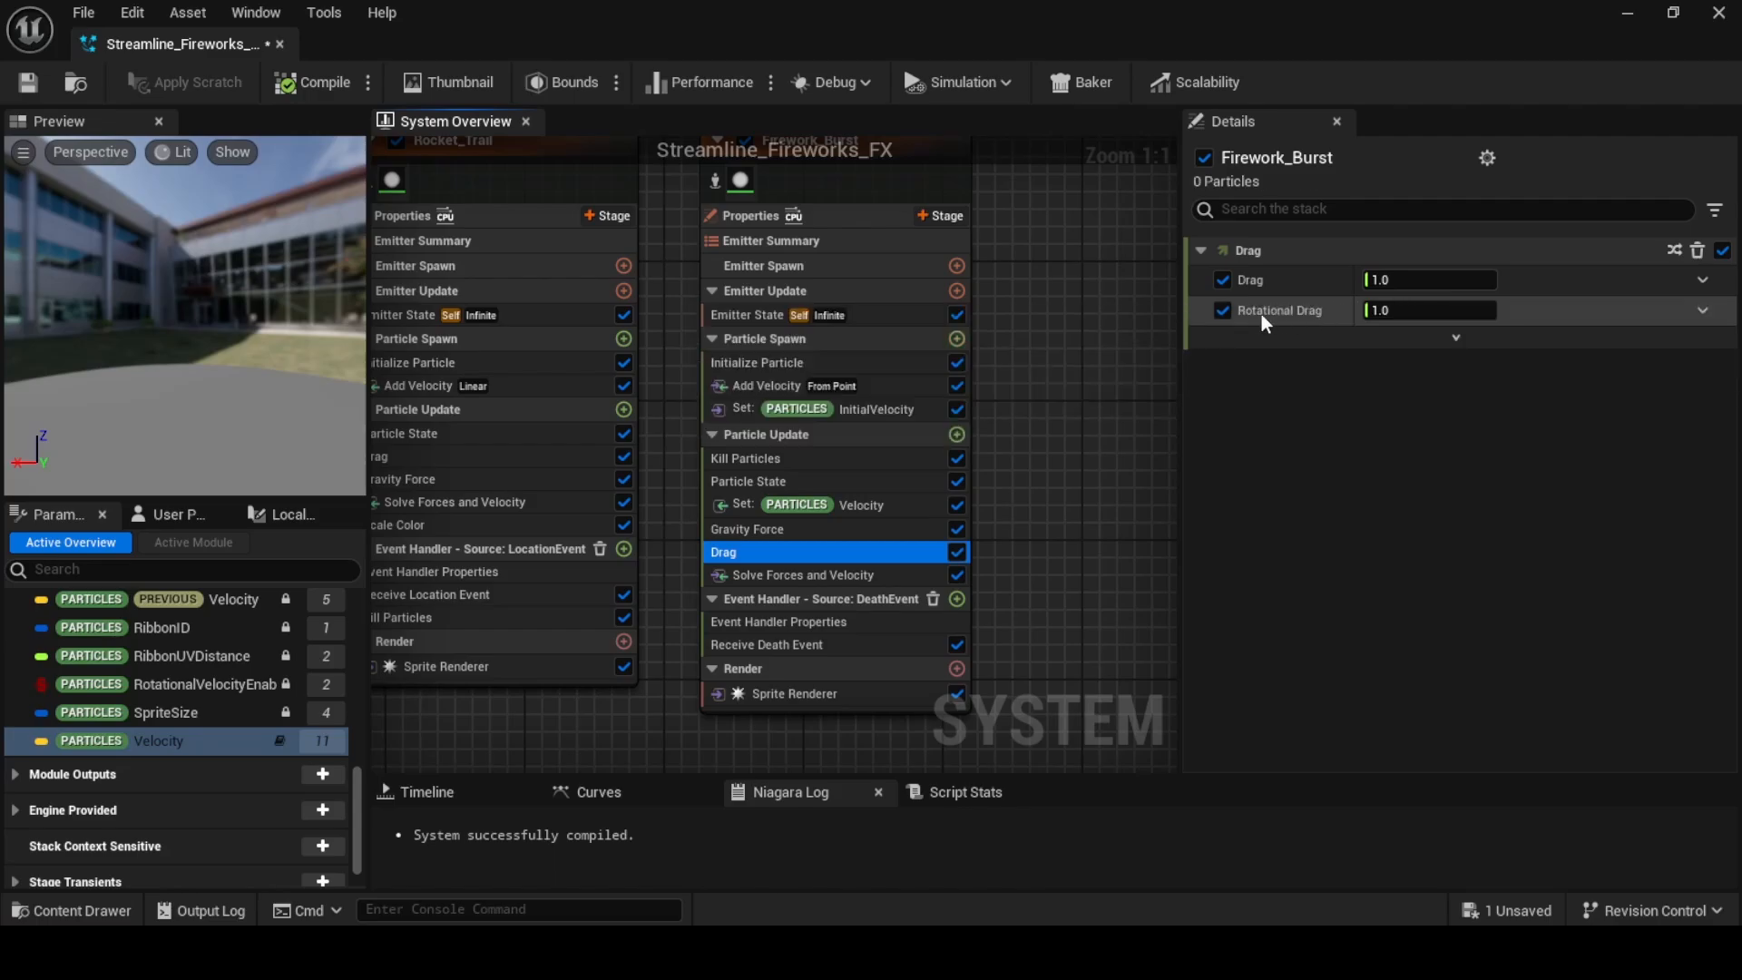
pyautogui.click(1220, 308)
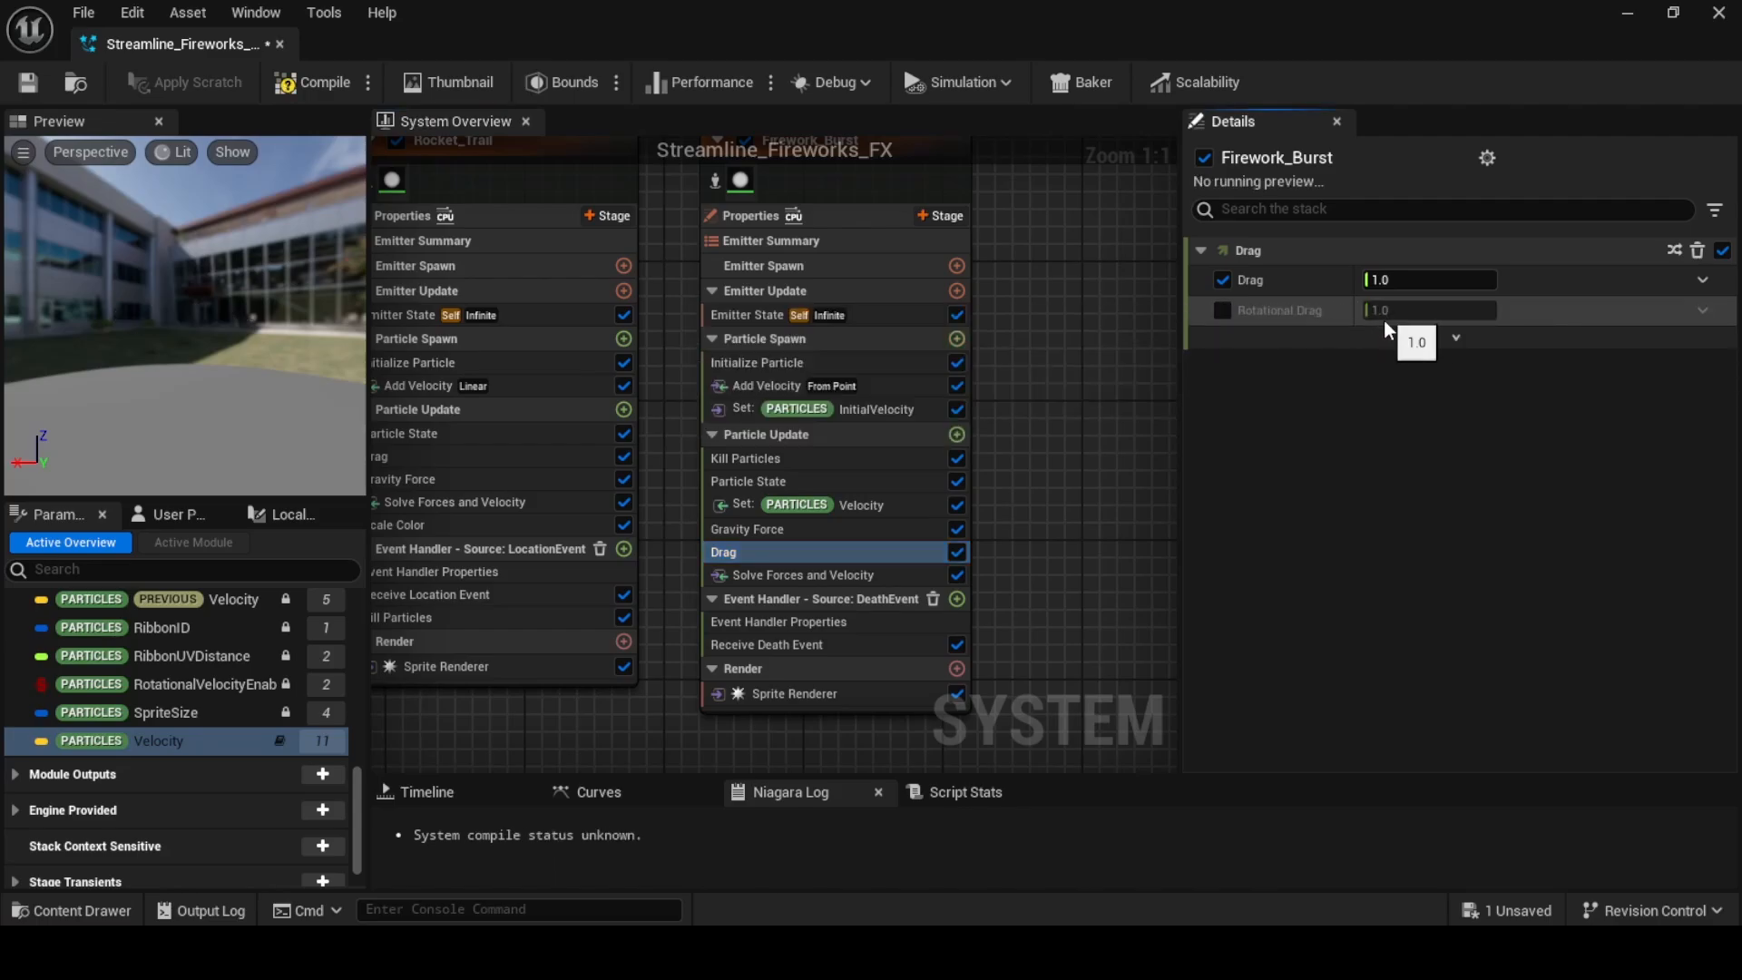
pyautogui.click(1420, 279)
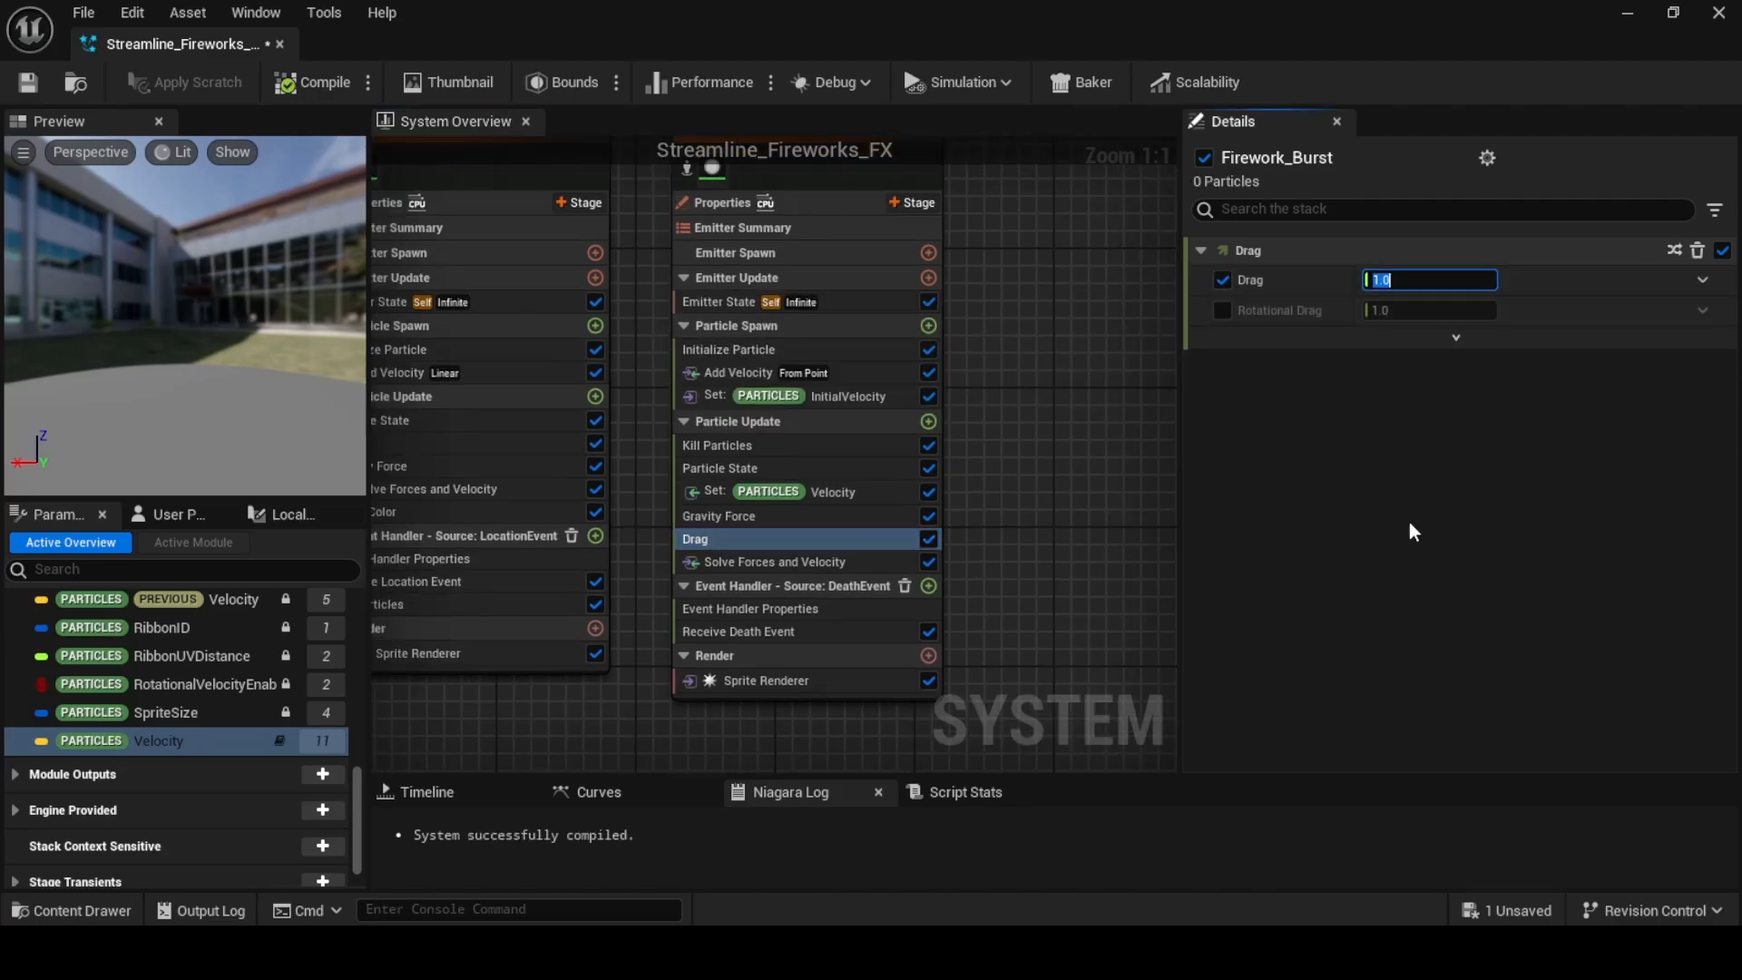
pyautogui.write('2.5')
pyautogui.click(1025, 504)
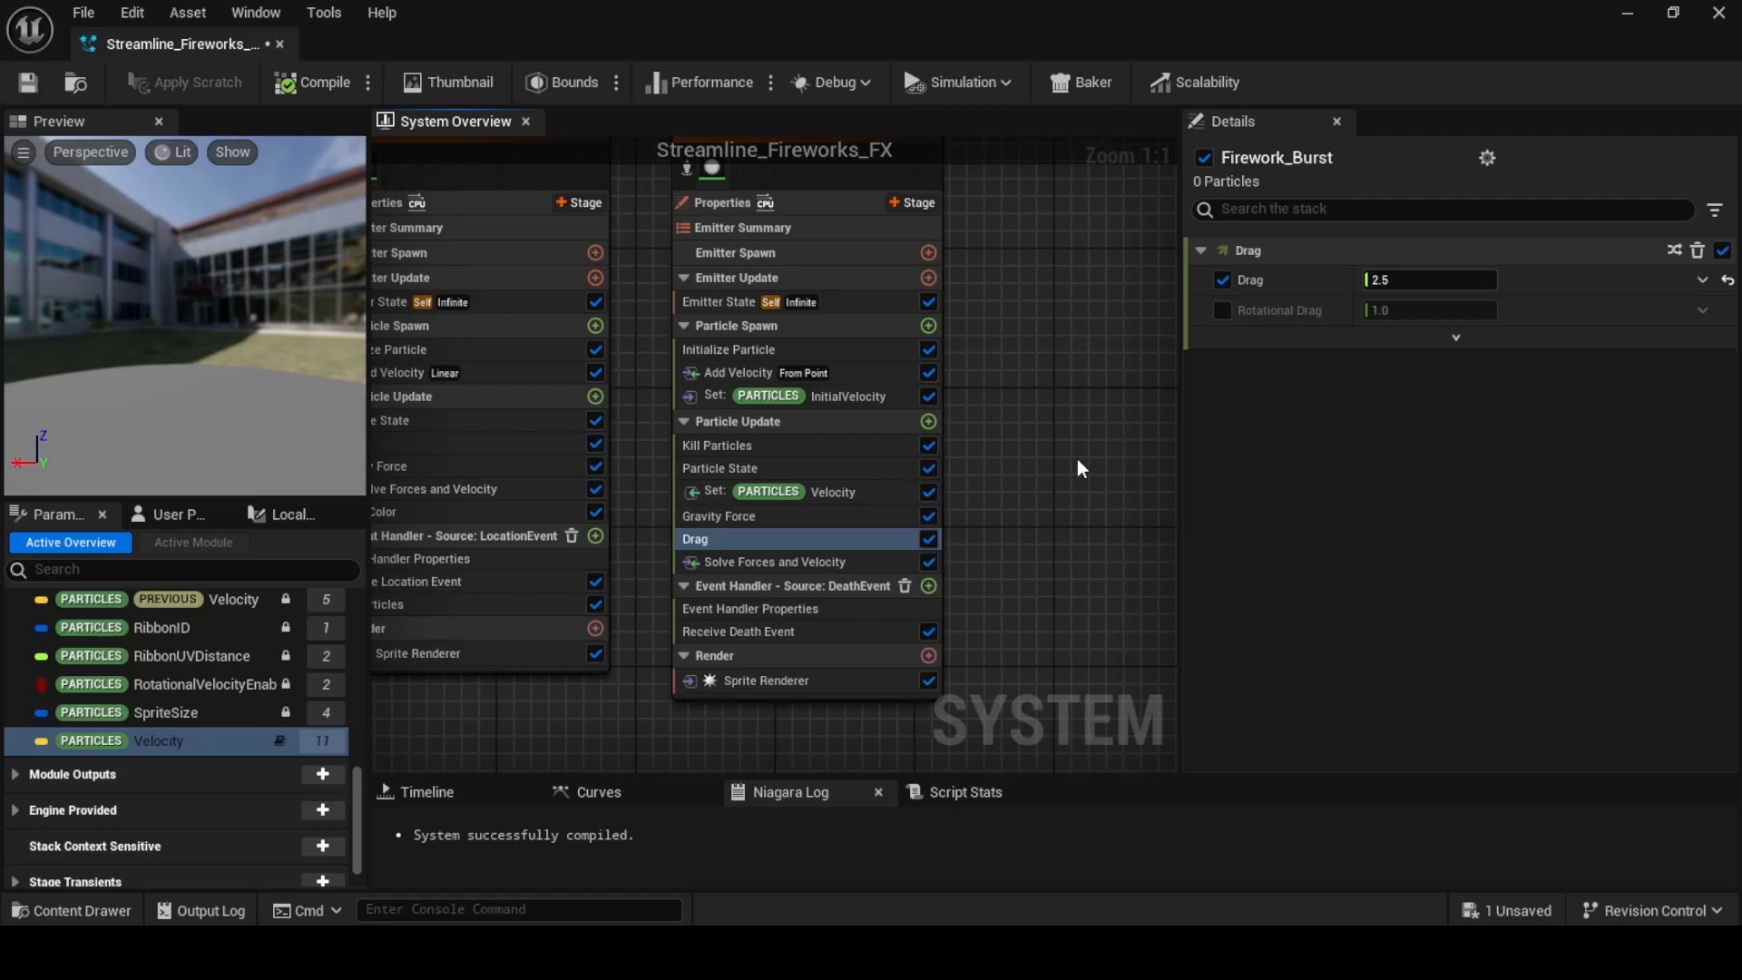
# Set the Velocity value in Firework_Burst's Particle Update to Add Vector, with the particle Velocity attribute as A
pyautogui.click(868, 492)
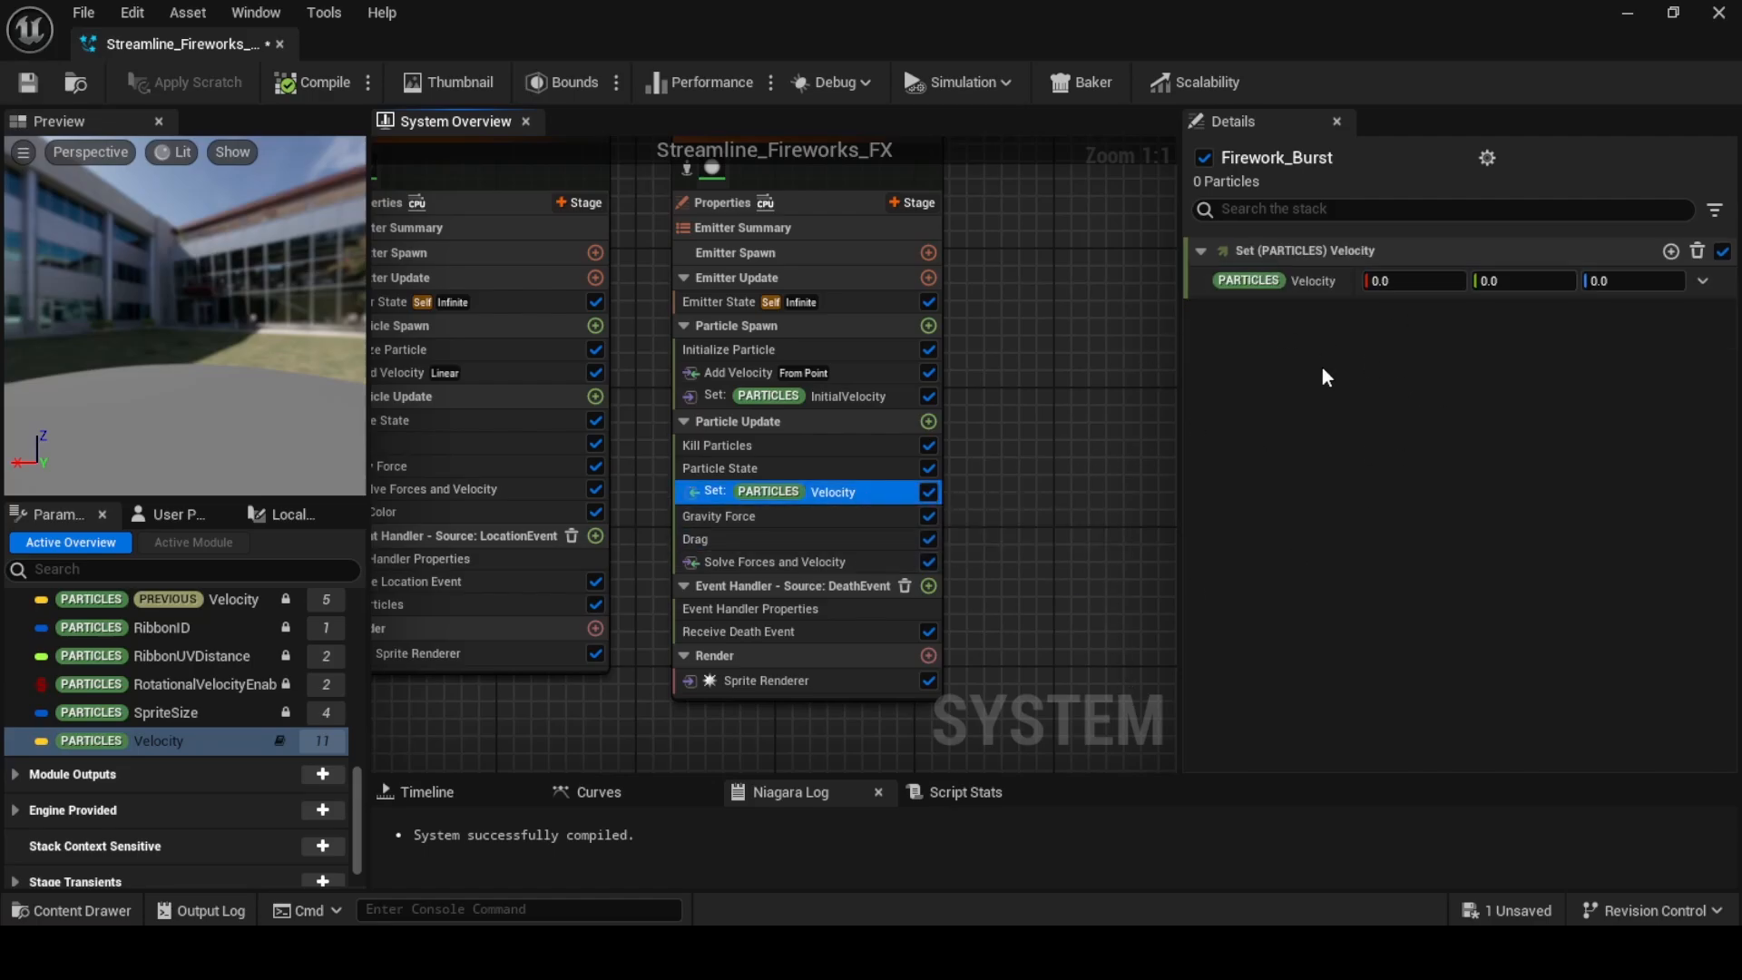
pyautogui.click(1010, 509)
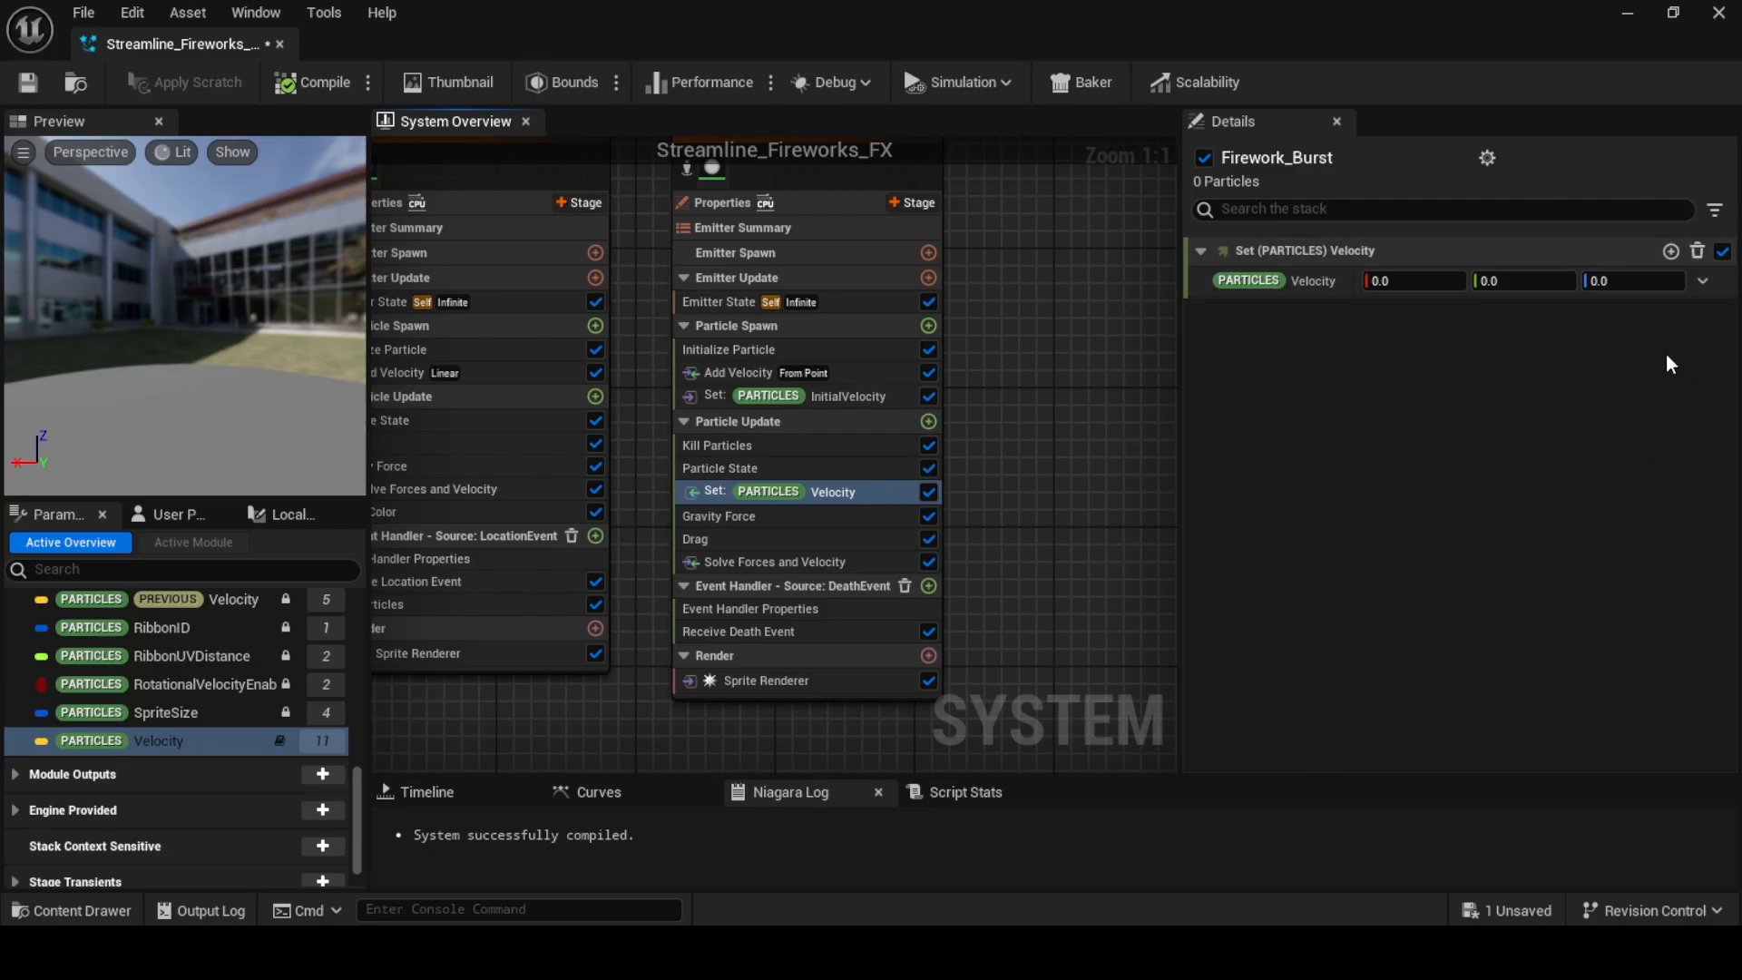
pyautogui.click(1702, 281)
pyautogui.write('add')
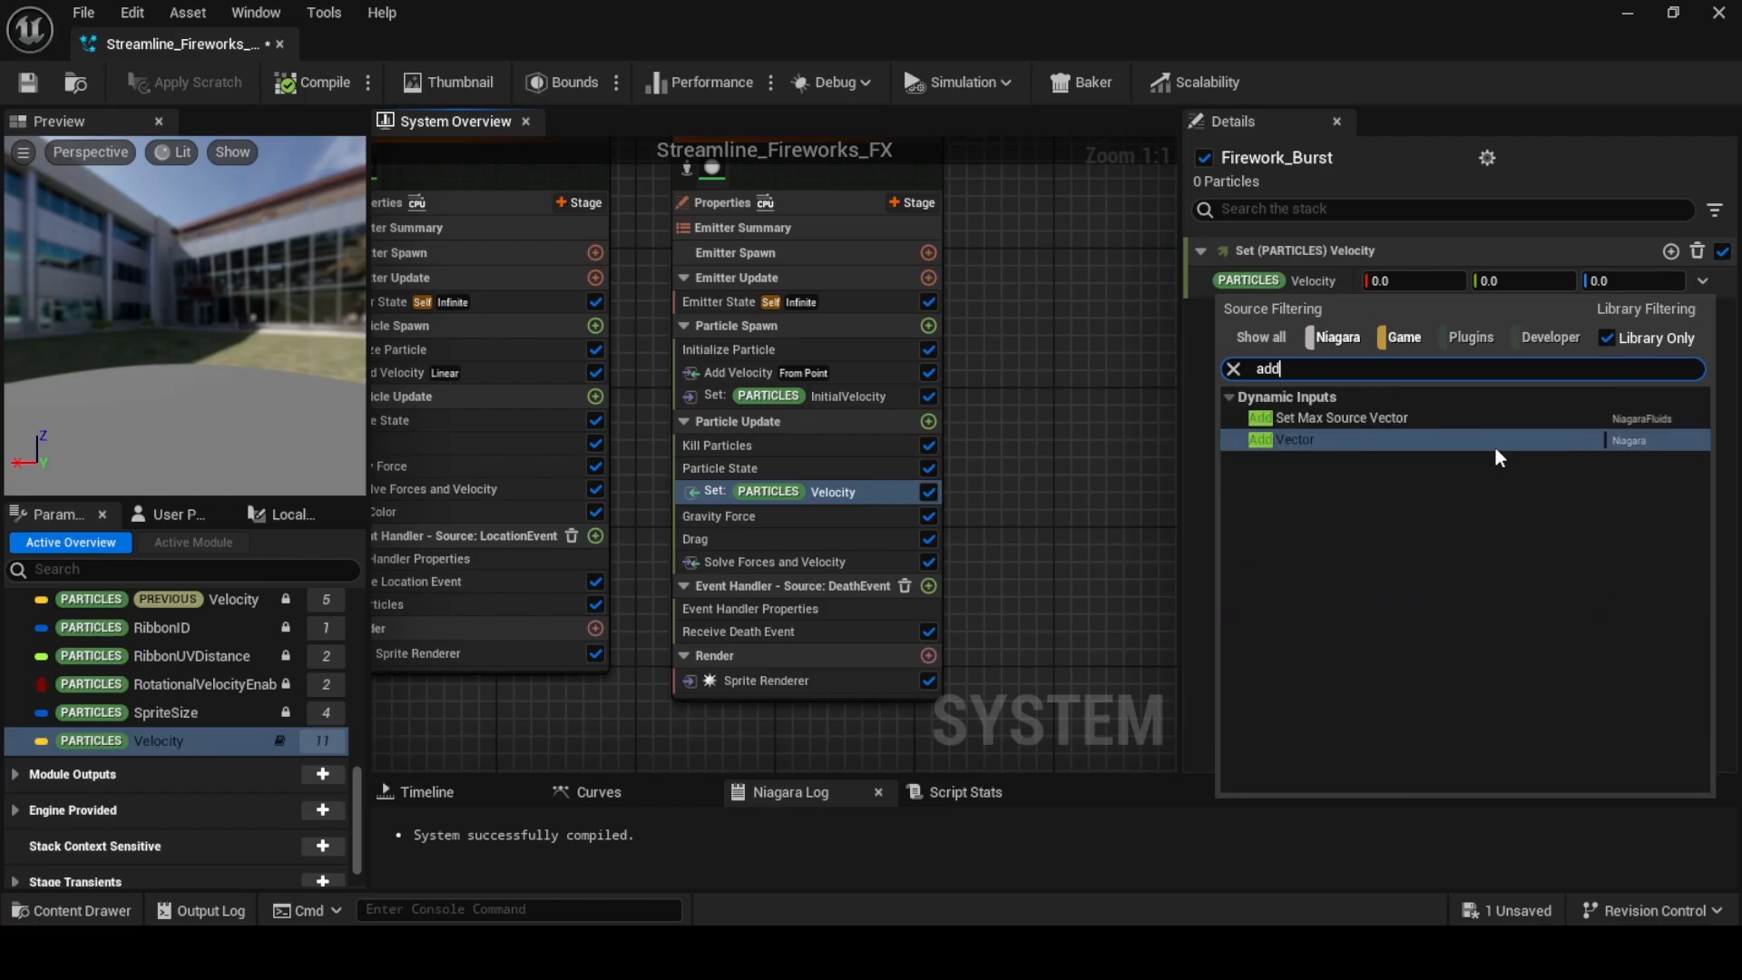
pyautogui.click(1323, 440)
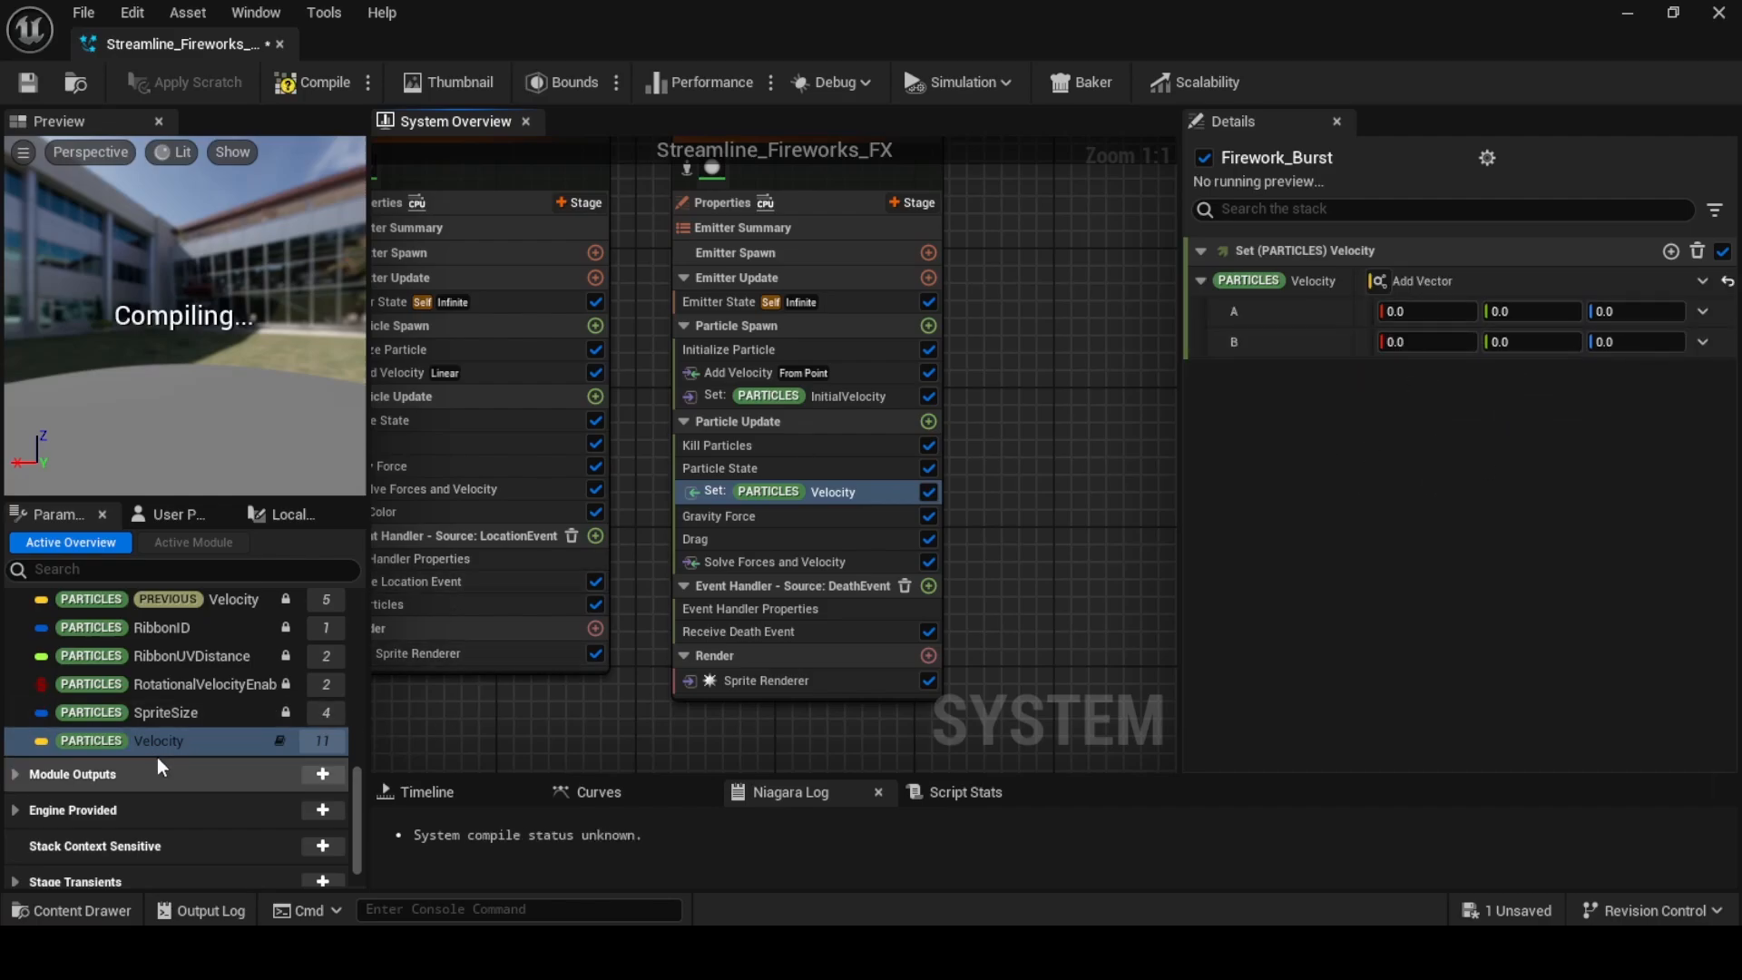
pyautogui.moveTo(155, 739); pyautogui.dragTo(1454, 314)
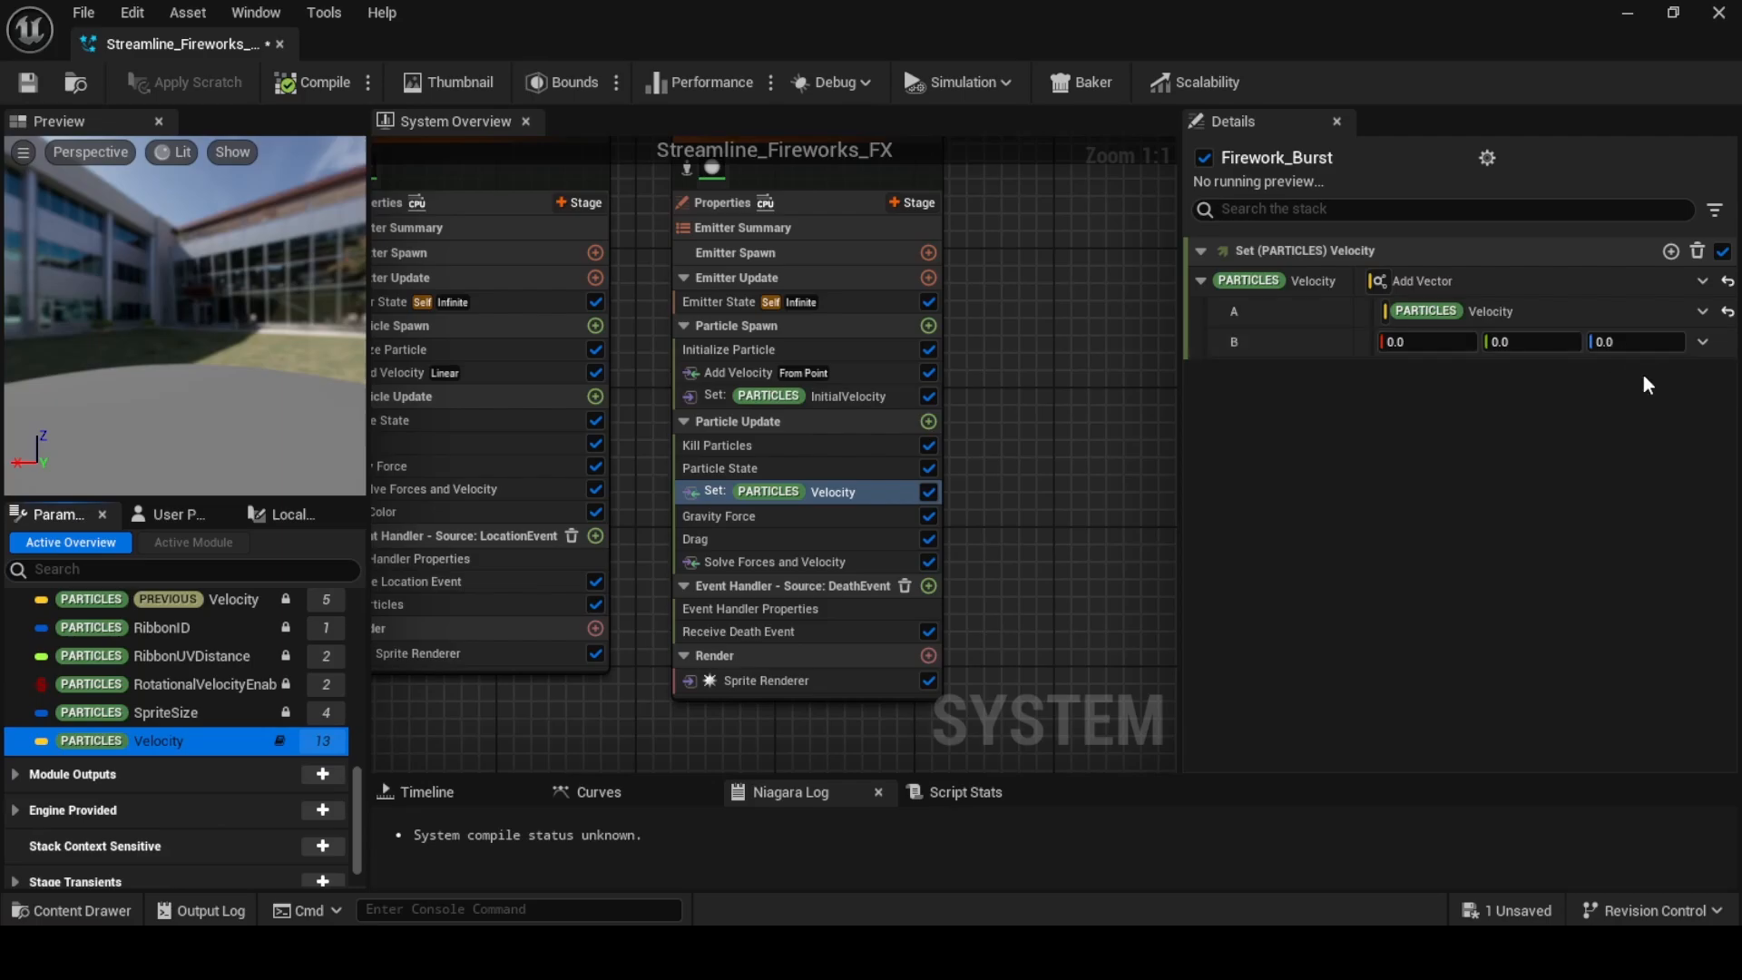
# Assign a Multiply Vector dynamic input to B of the Velocity's Add Vector
pyautogui.click(1702, 343)
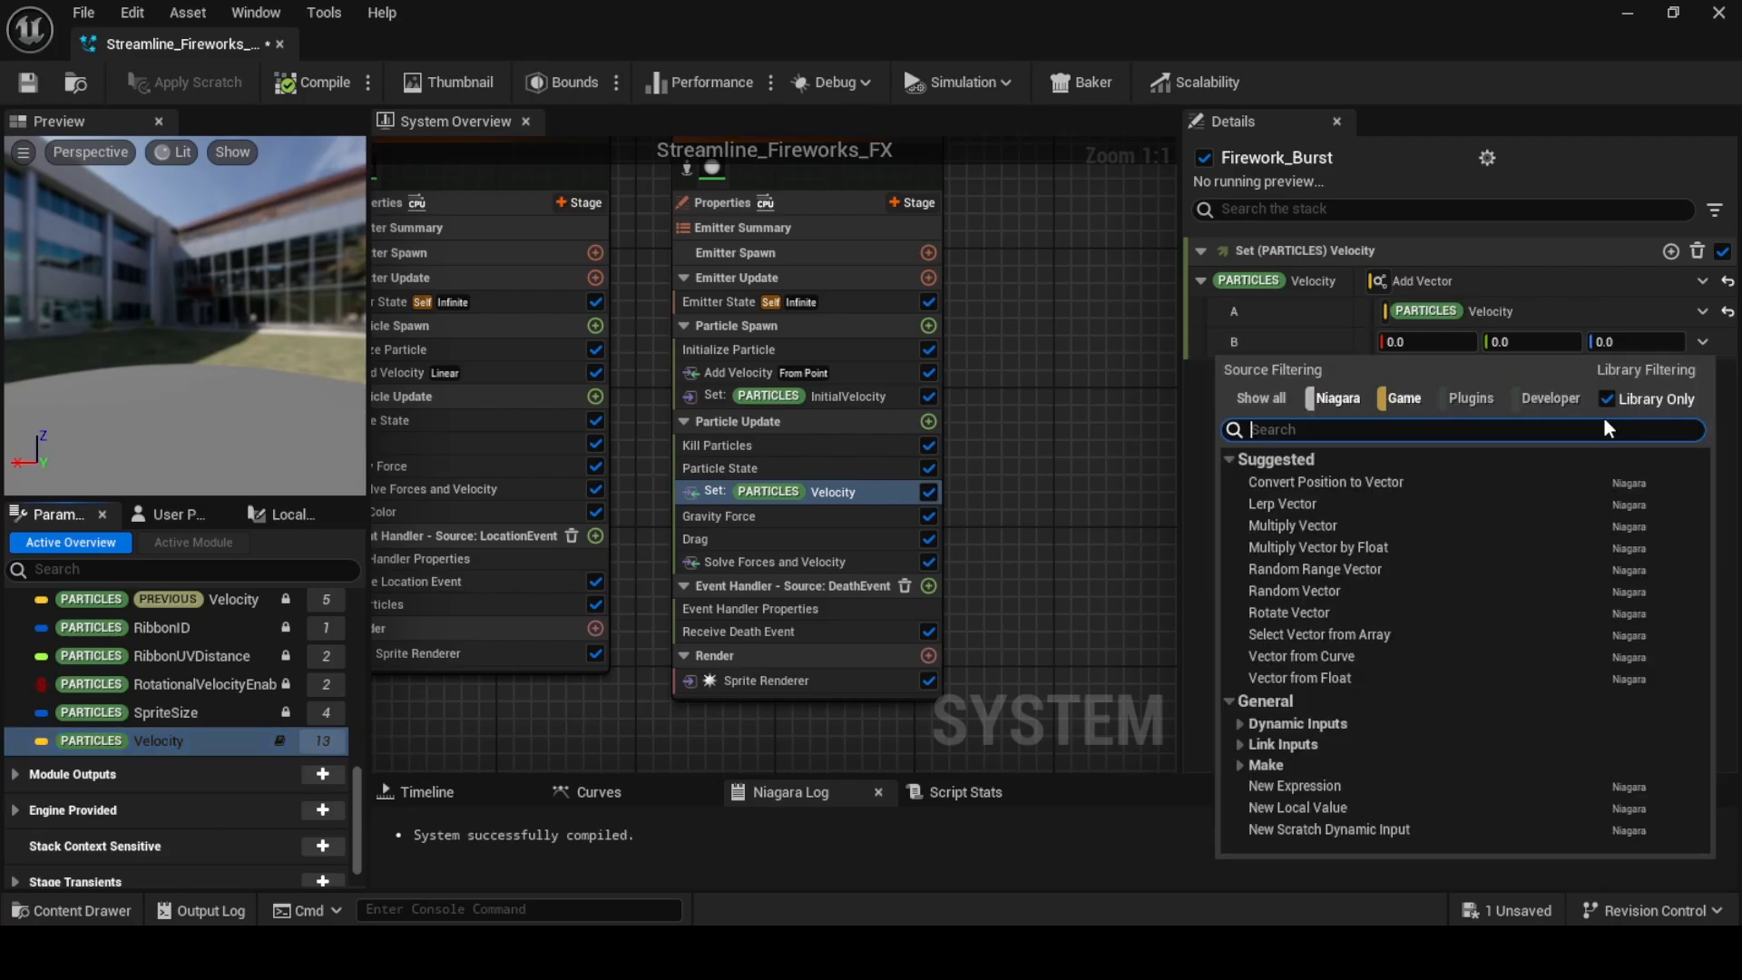
pyautogui.write('mult')
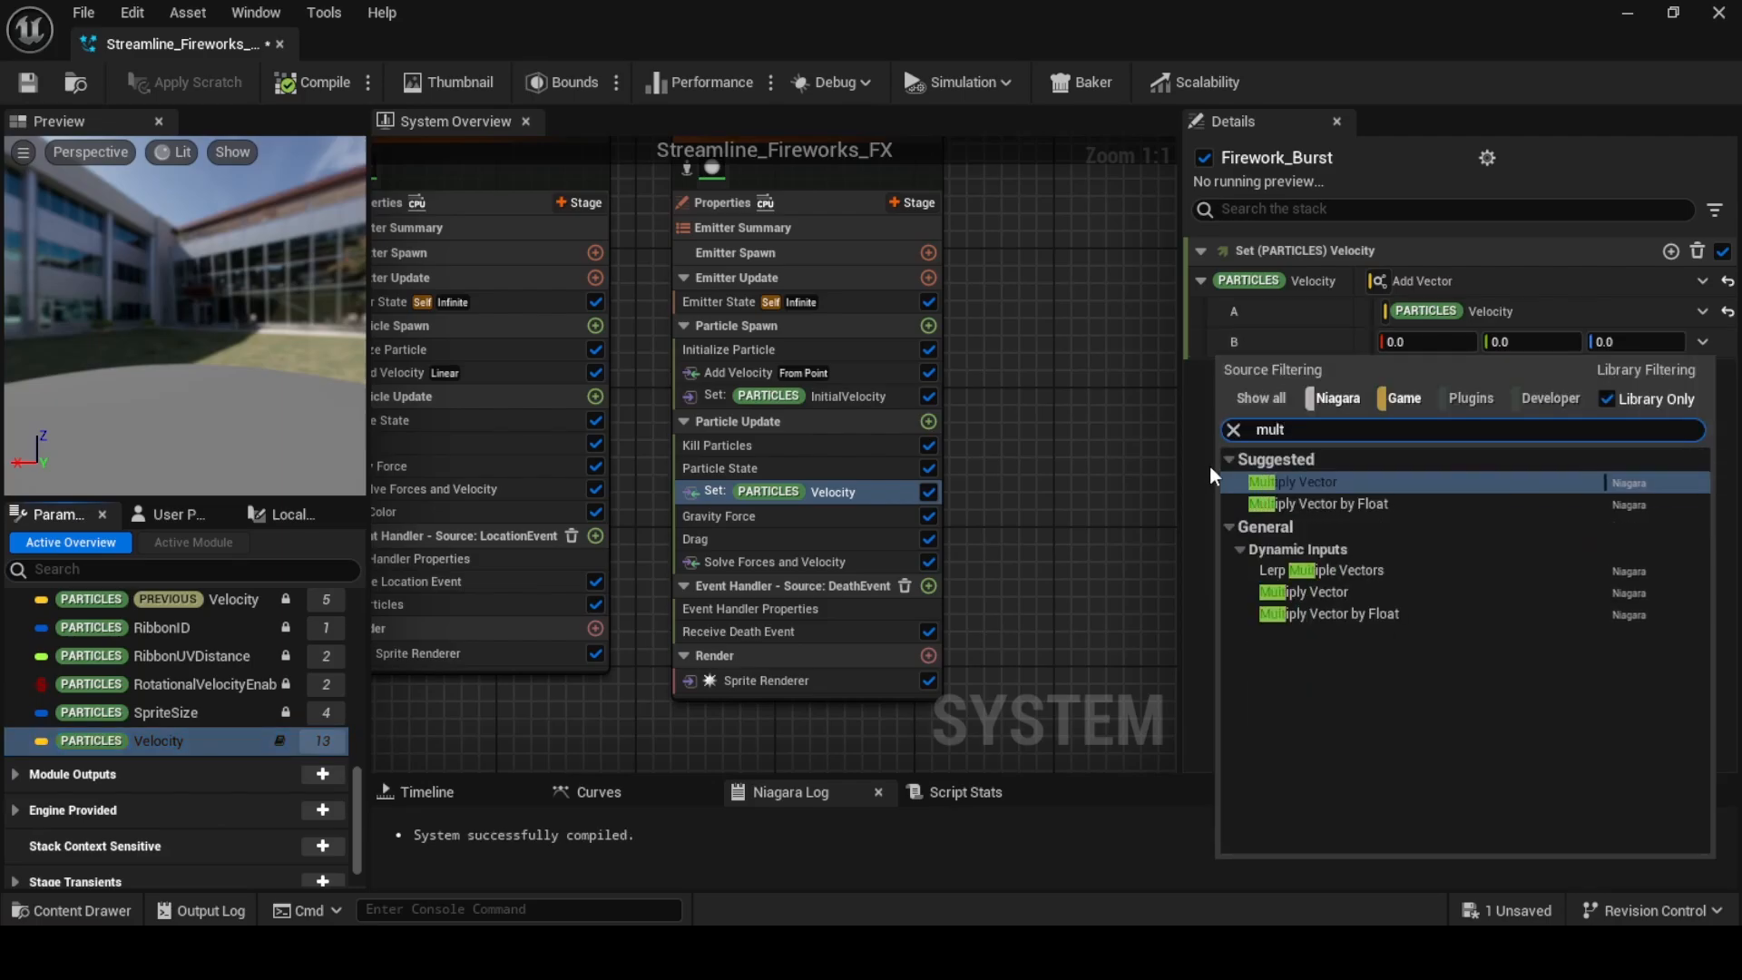
pyautogui.click(1320, 488)
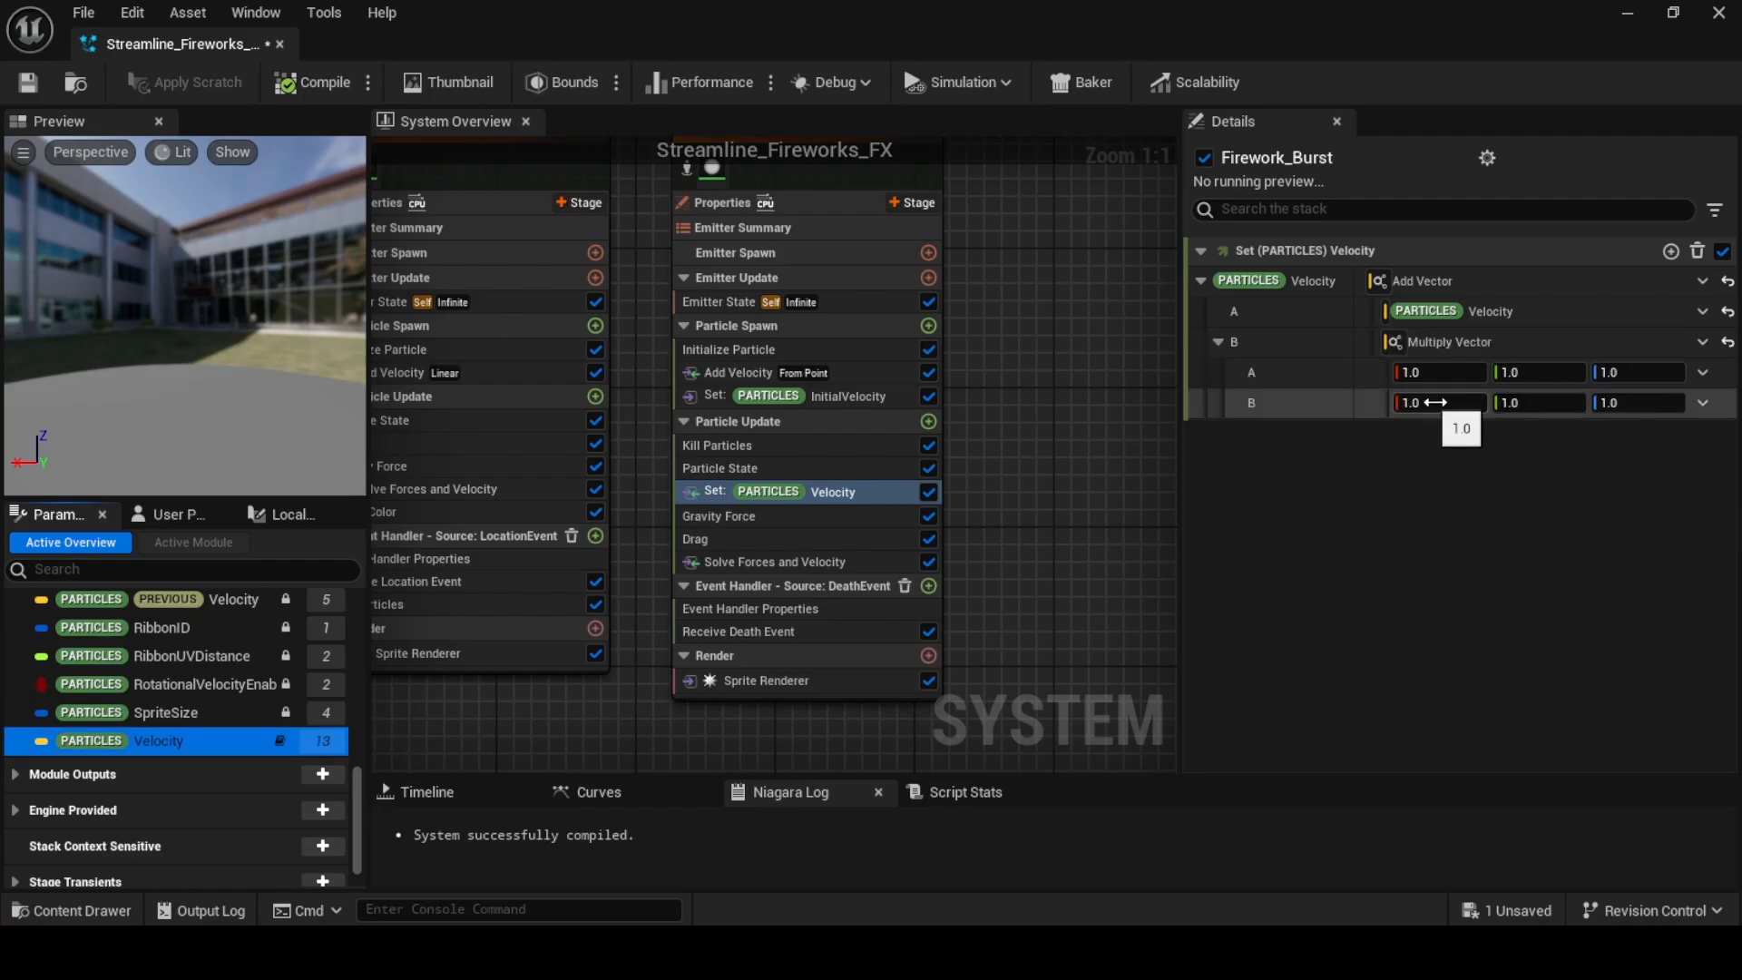
# Set B of the Multiply Vector in Firework_Burst's Velocity to 30, 30, 30
pyautogui.click(1416, 402)
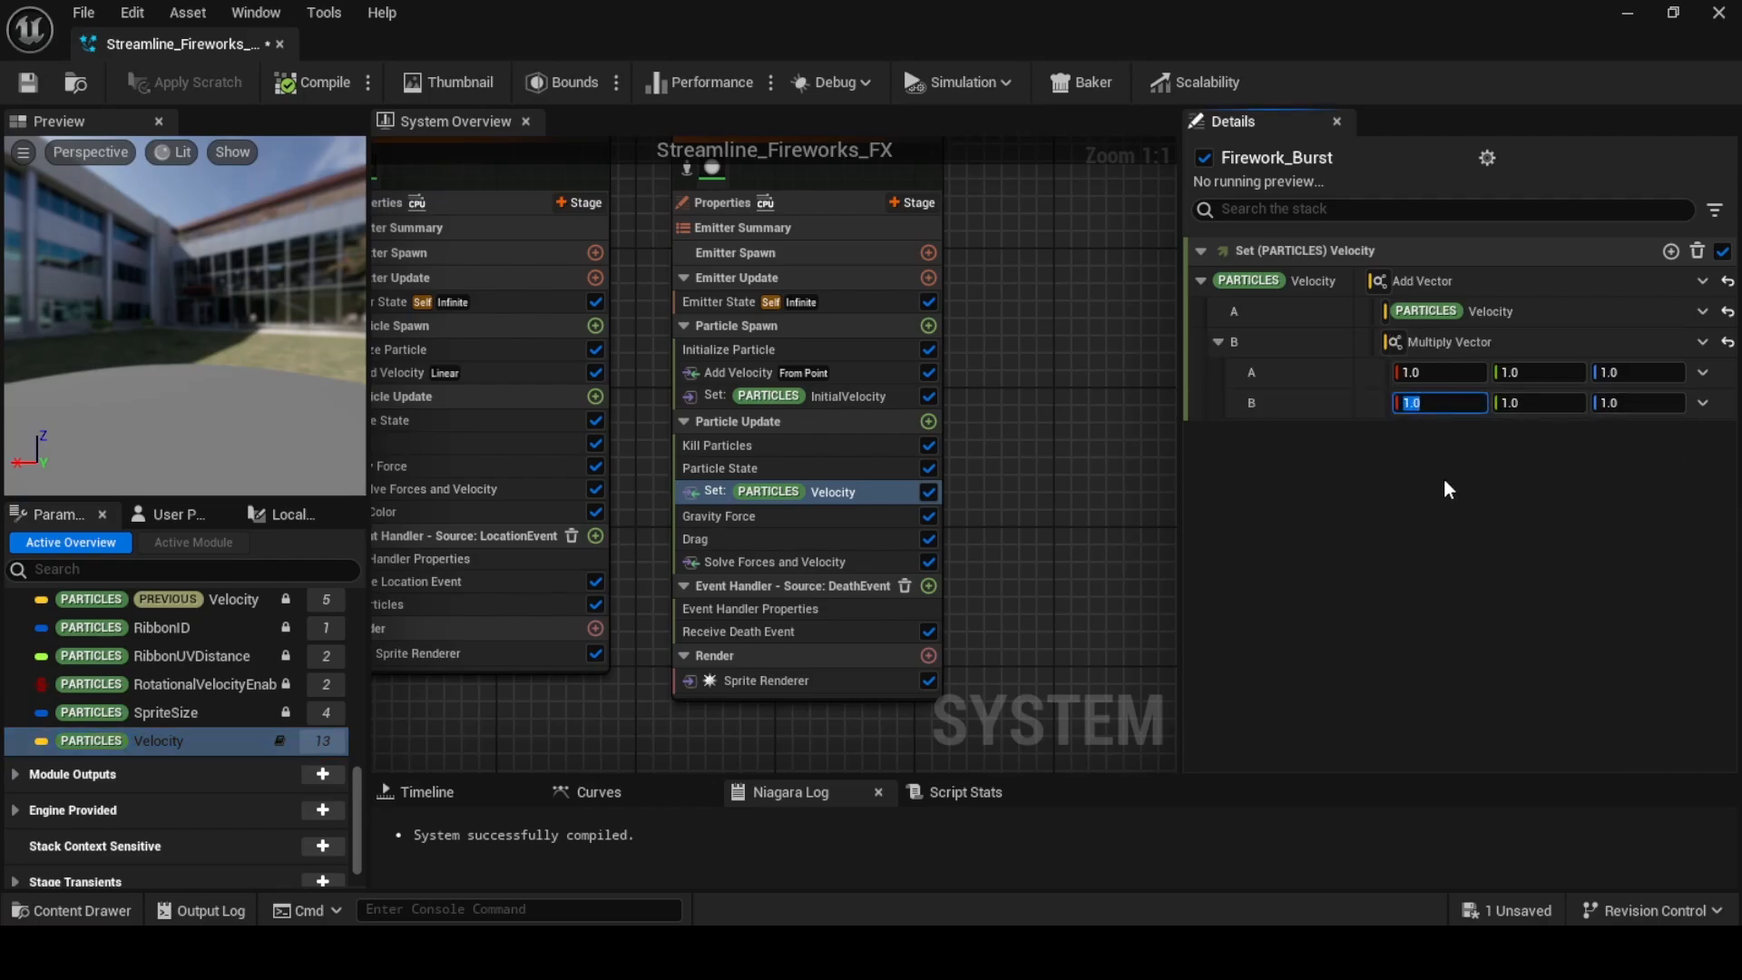
pyautogui.write('30')
pyautogui.click(1513, 402)
pyautogui.write('3')
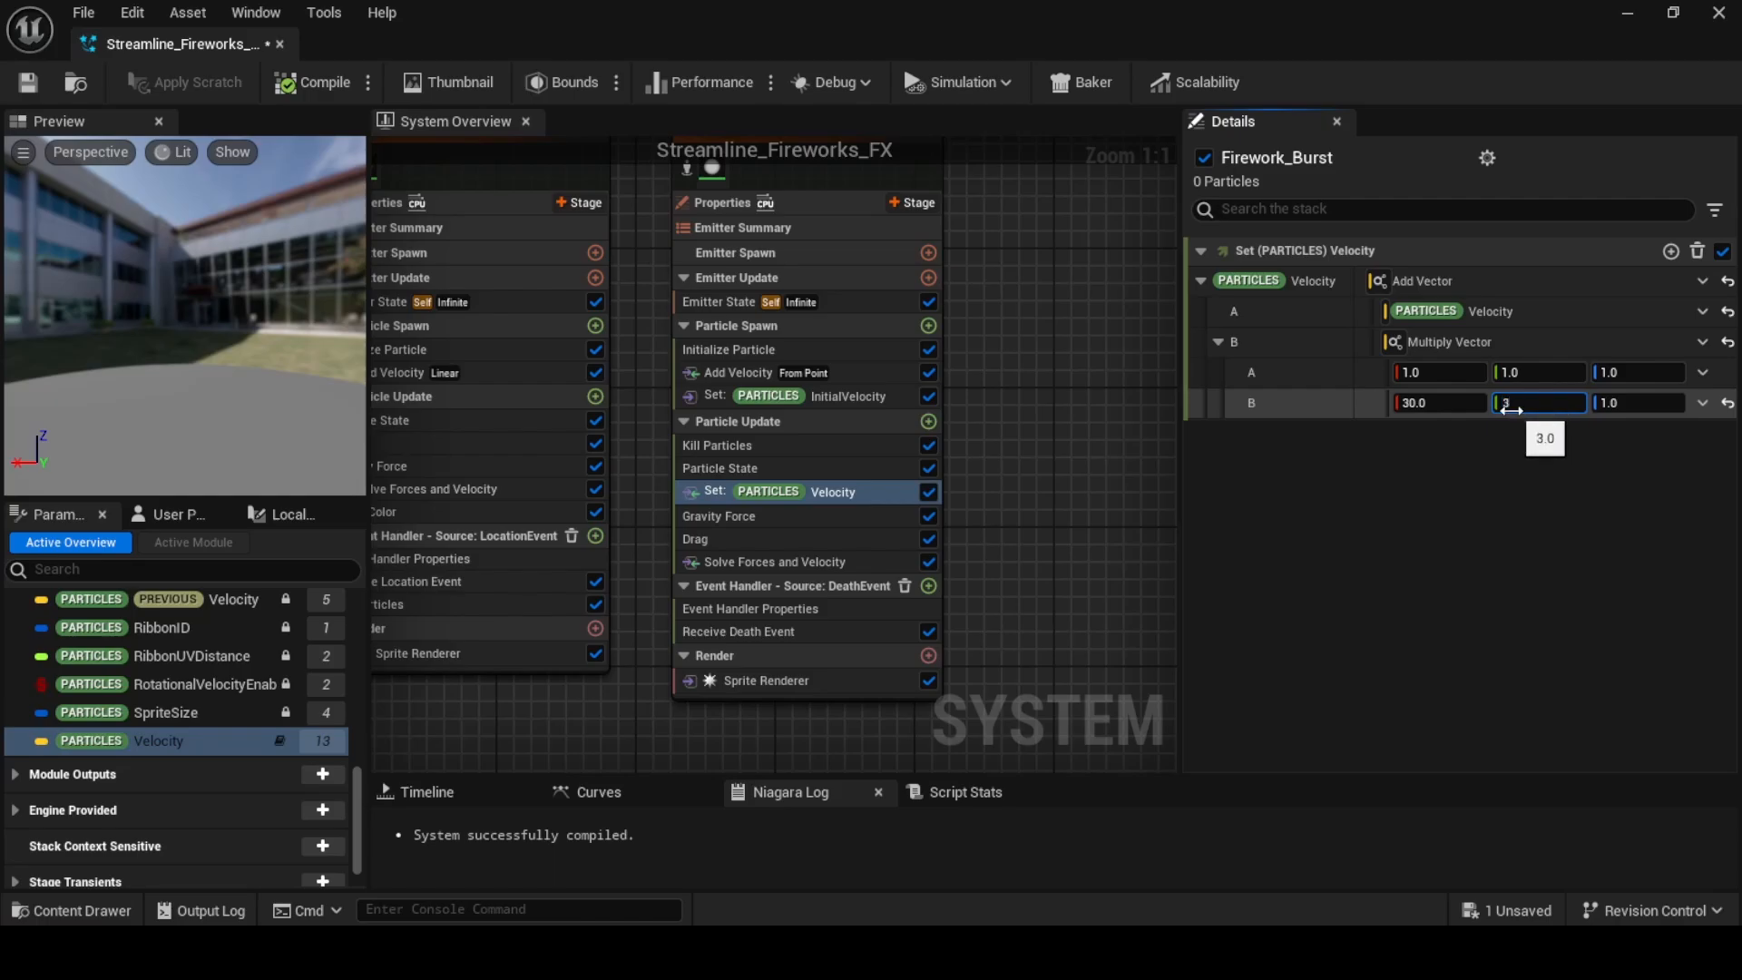
pyautogui.write('0')
pyautogui.click(1601, 407)
pyautogui.write('30')
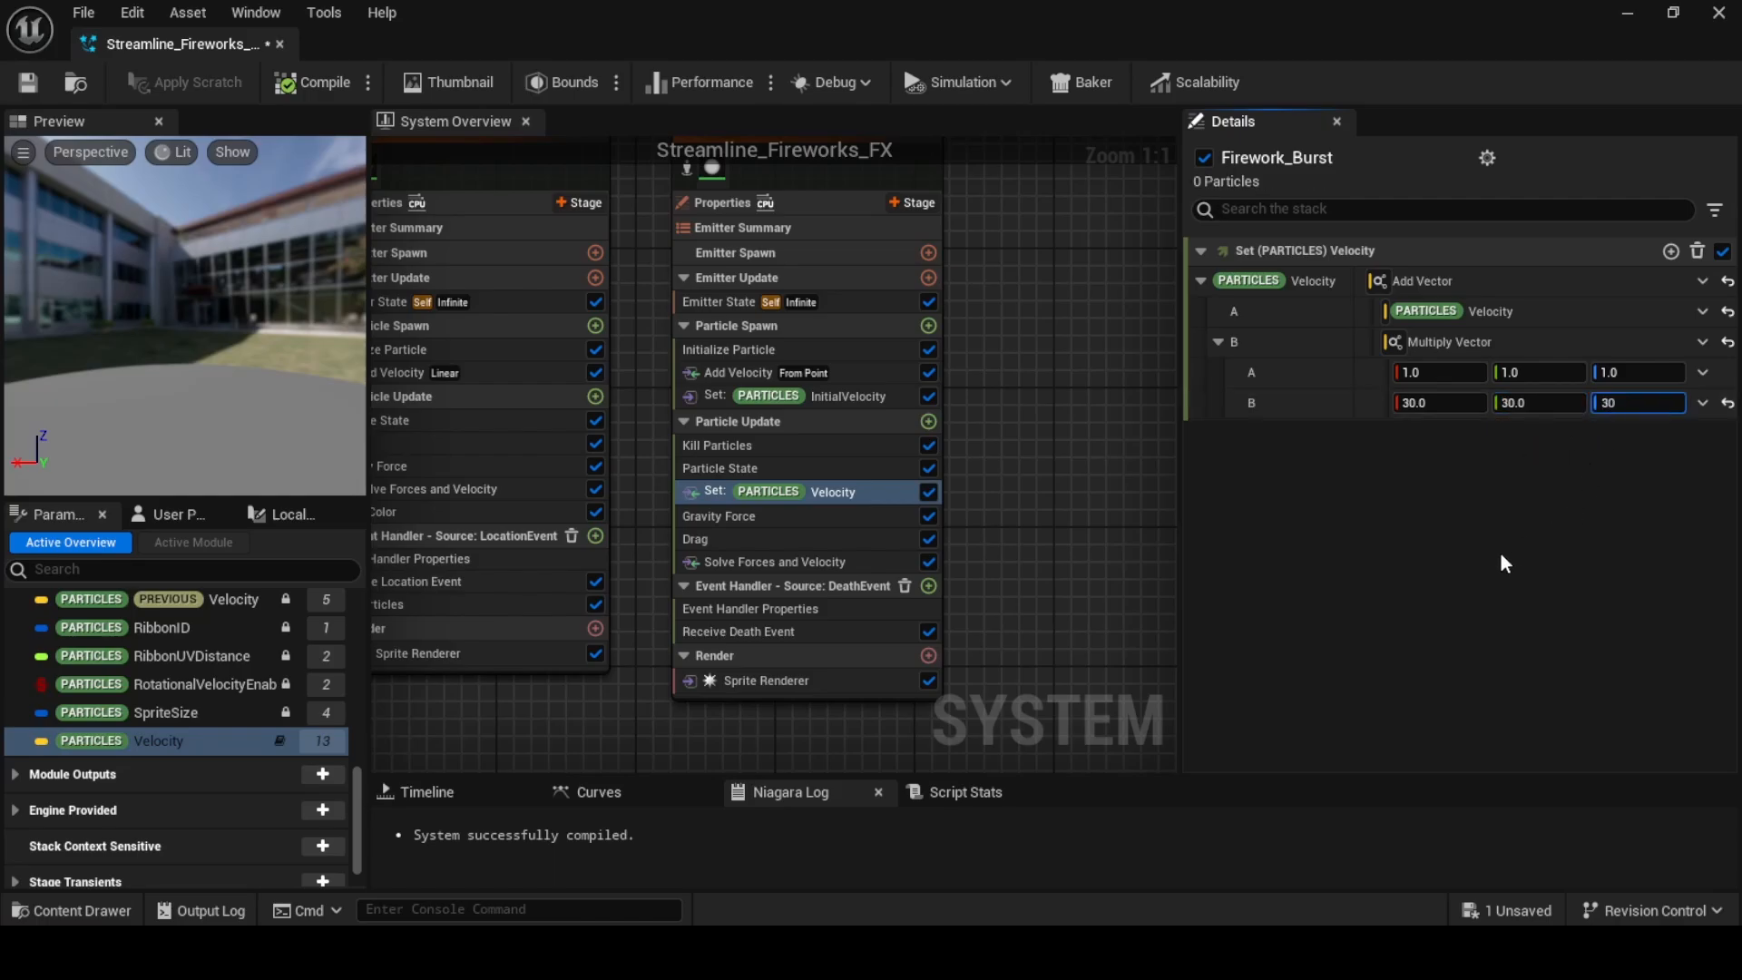
pyautogui.press('Return')
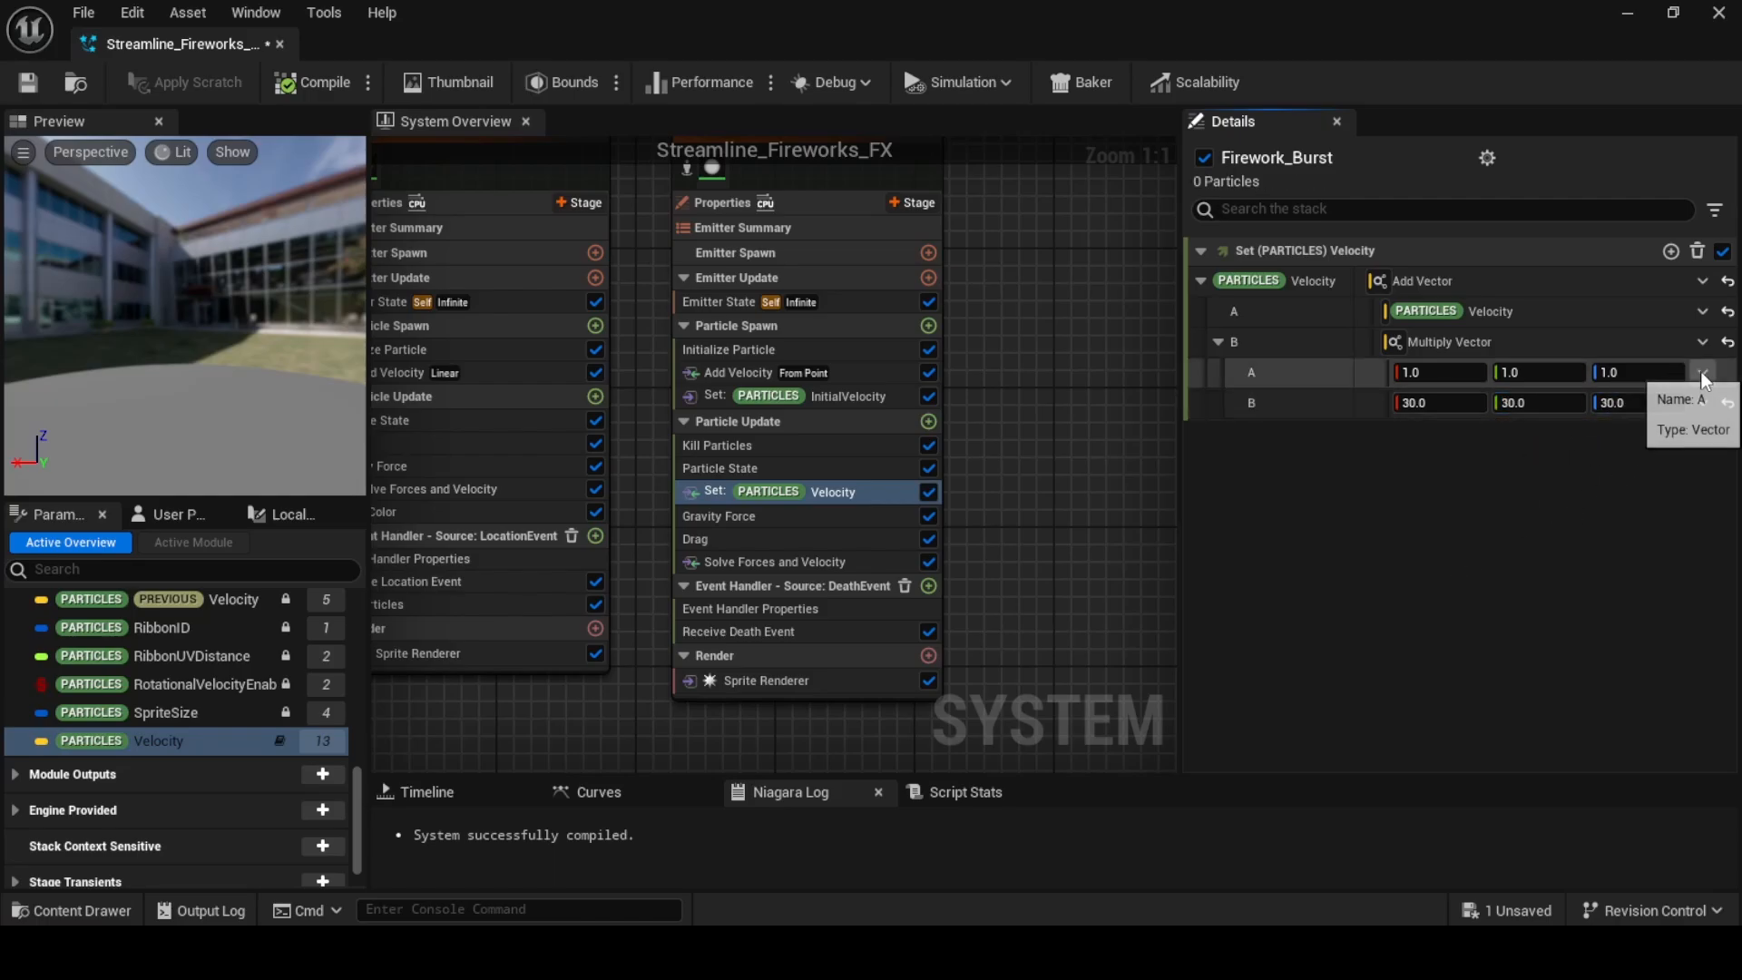
# Assign a Spline Direction dynamic input to A of the Multiply Vector and collapse its two sampled spline entries
pyautogui.click(1702, 403)
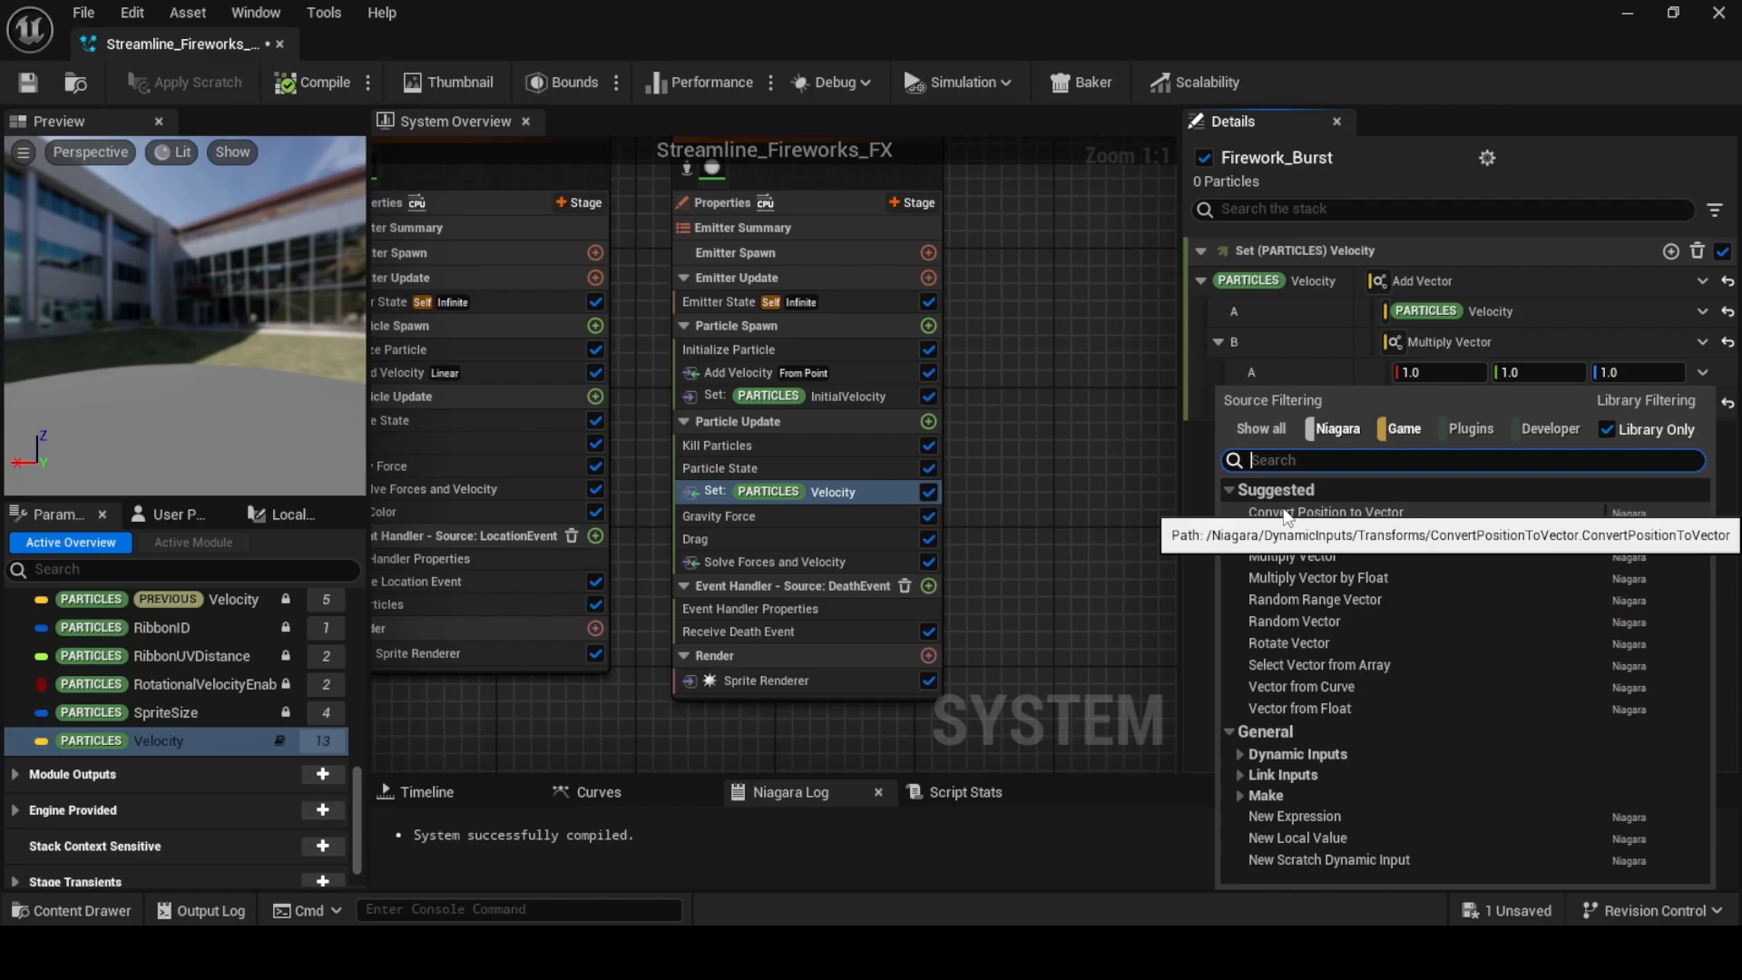
pyautogui.write('spl')
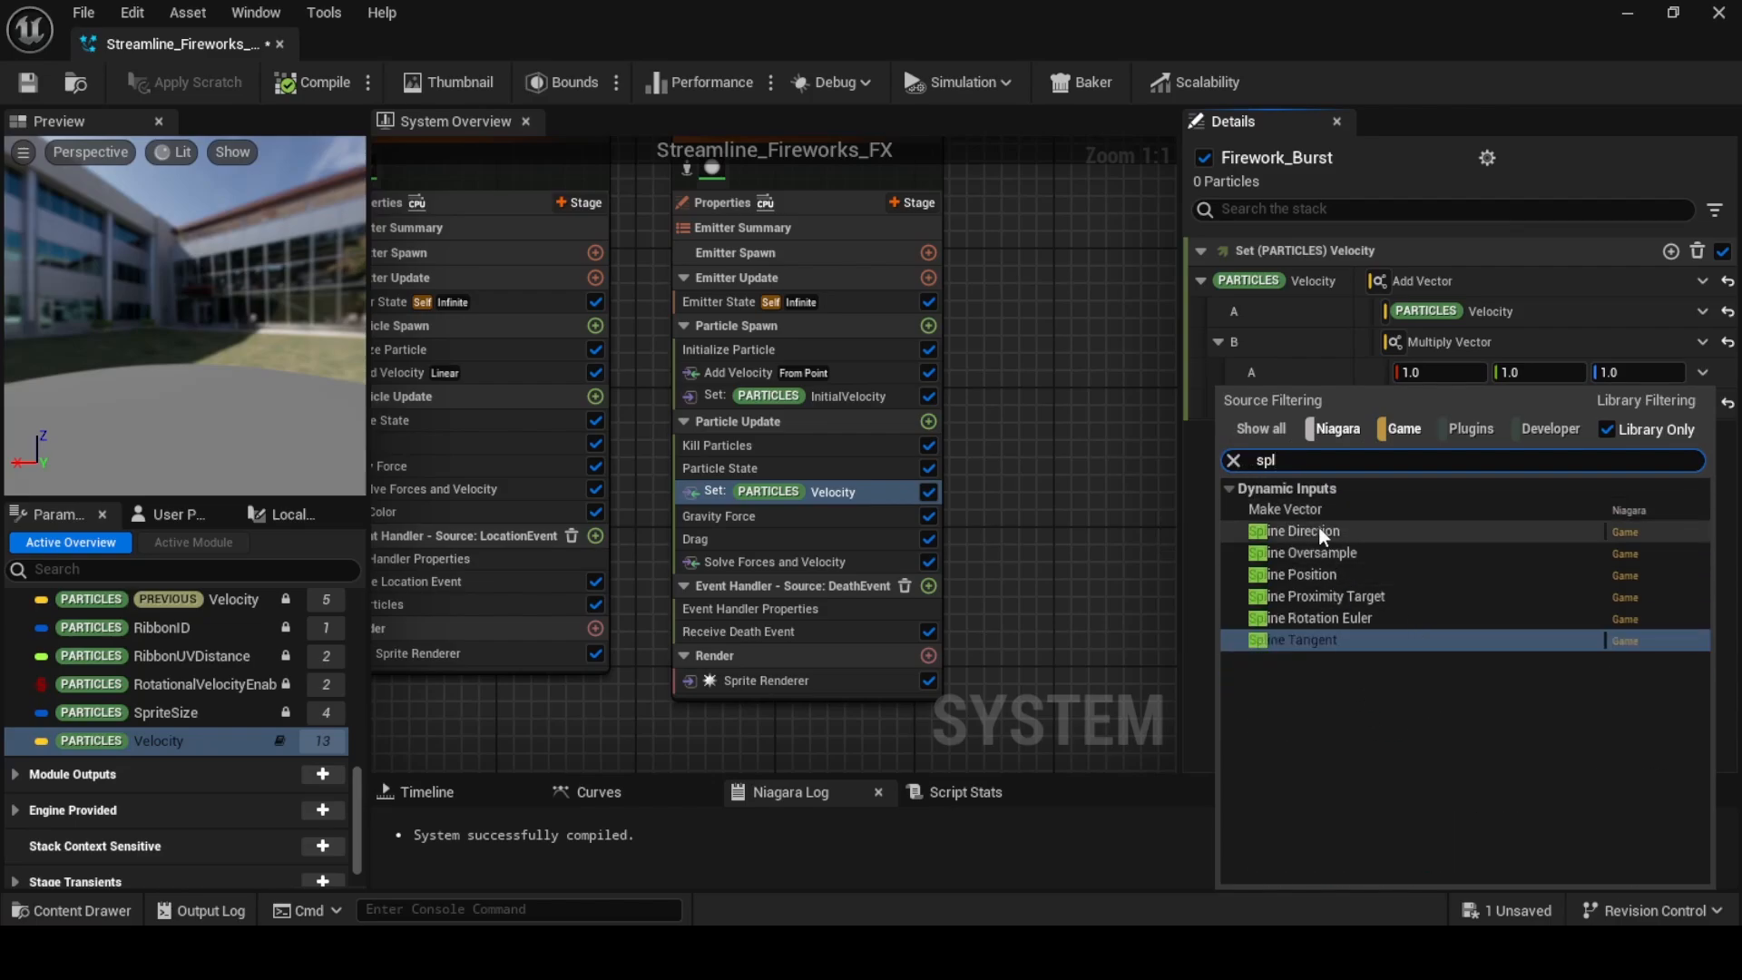
pyautogui.click(1320, 531)
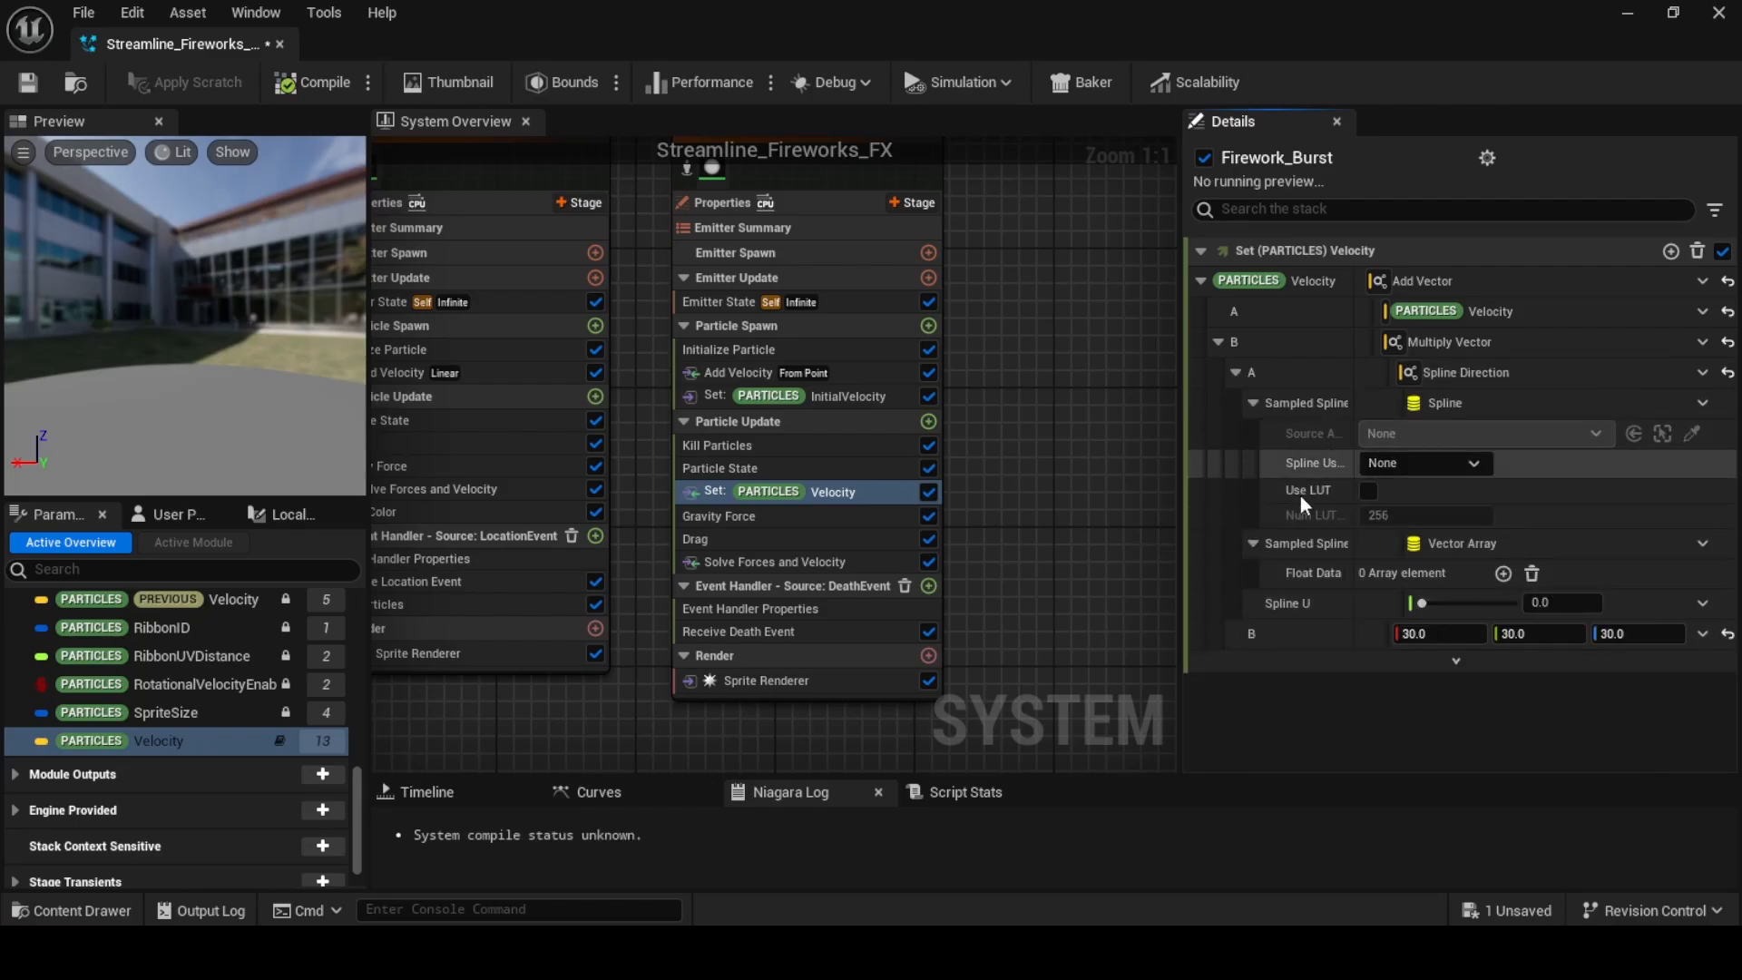
pyautogui.click(1253, 403)
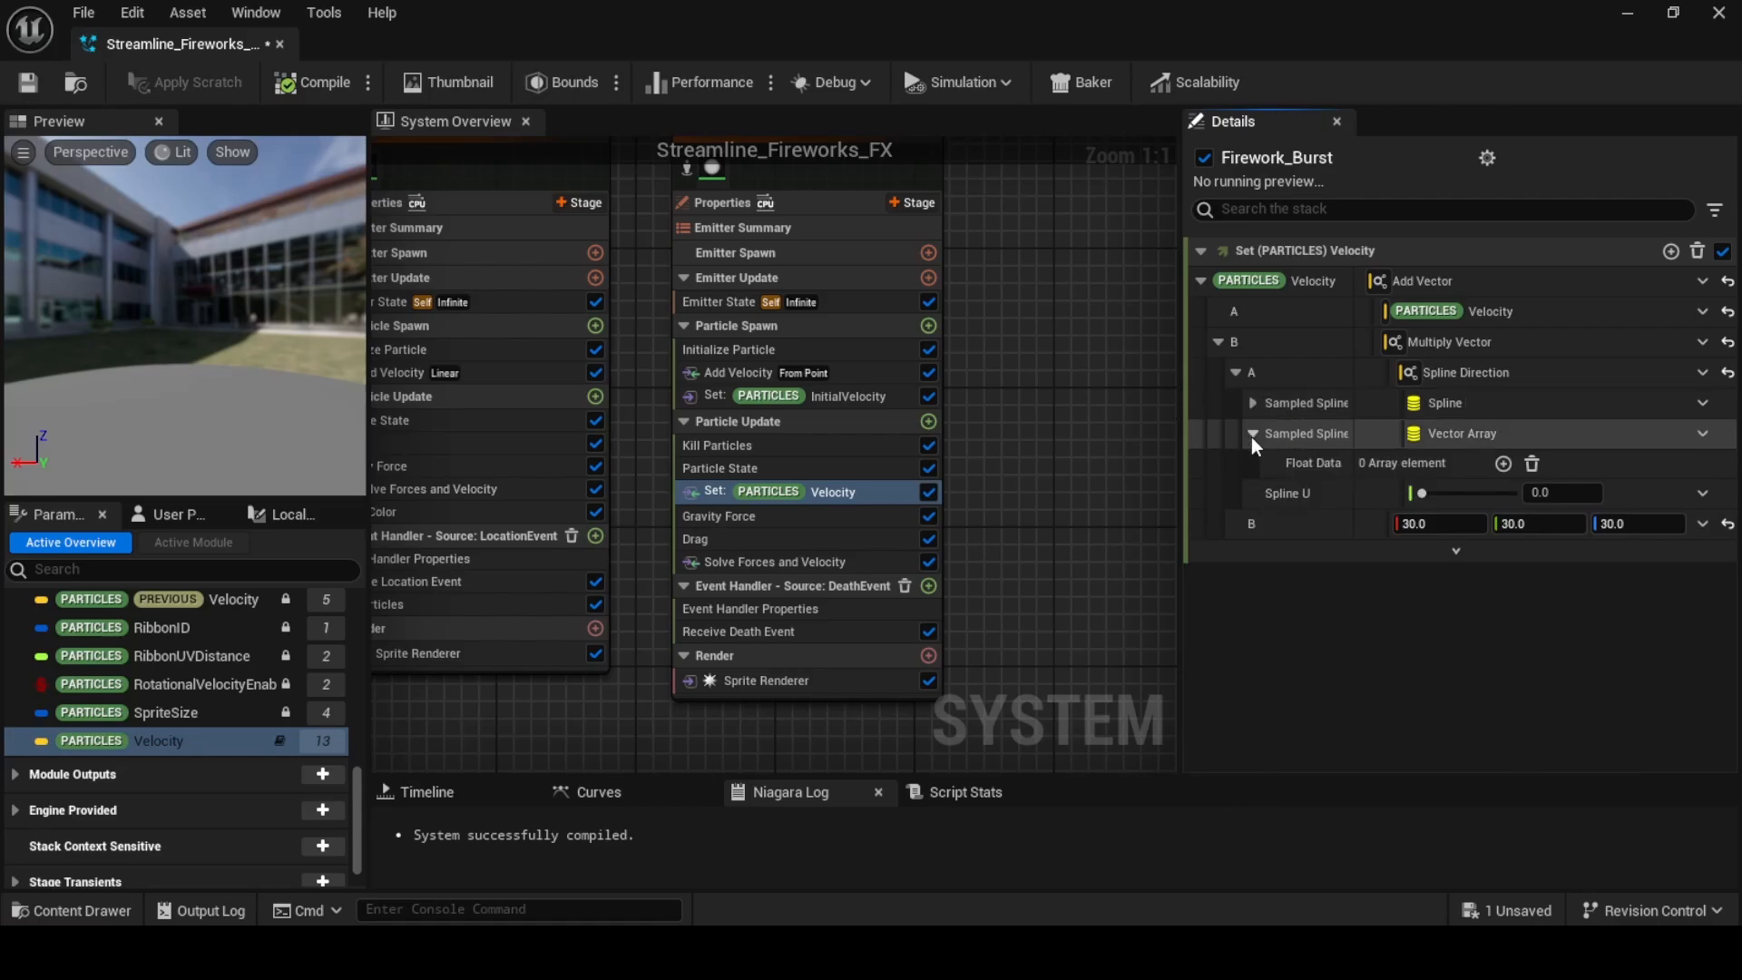
pyautogui.click(1252, 434)
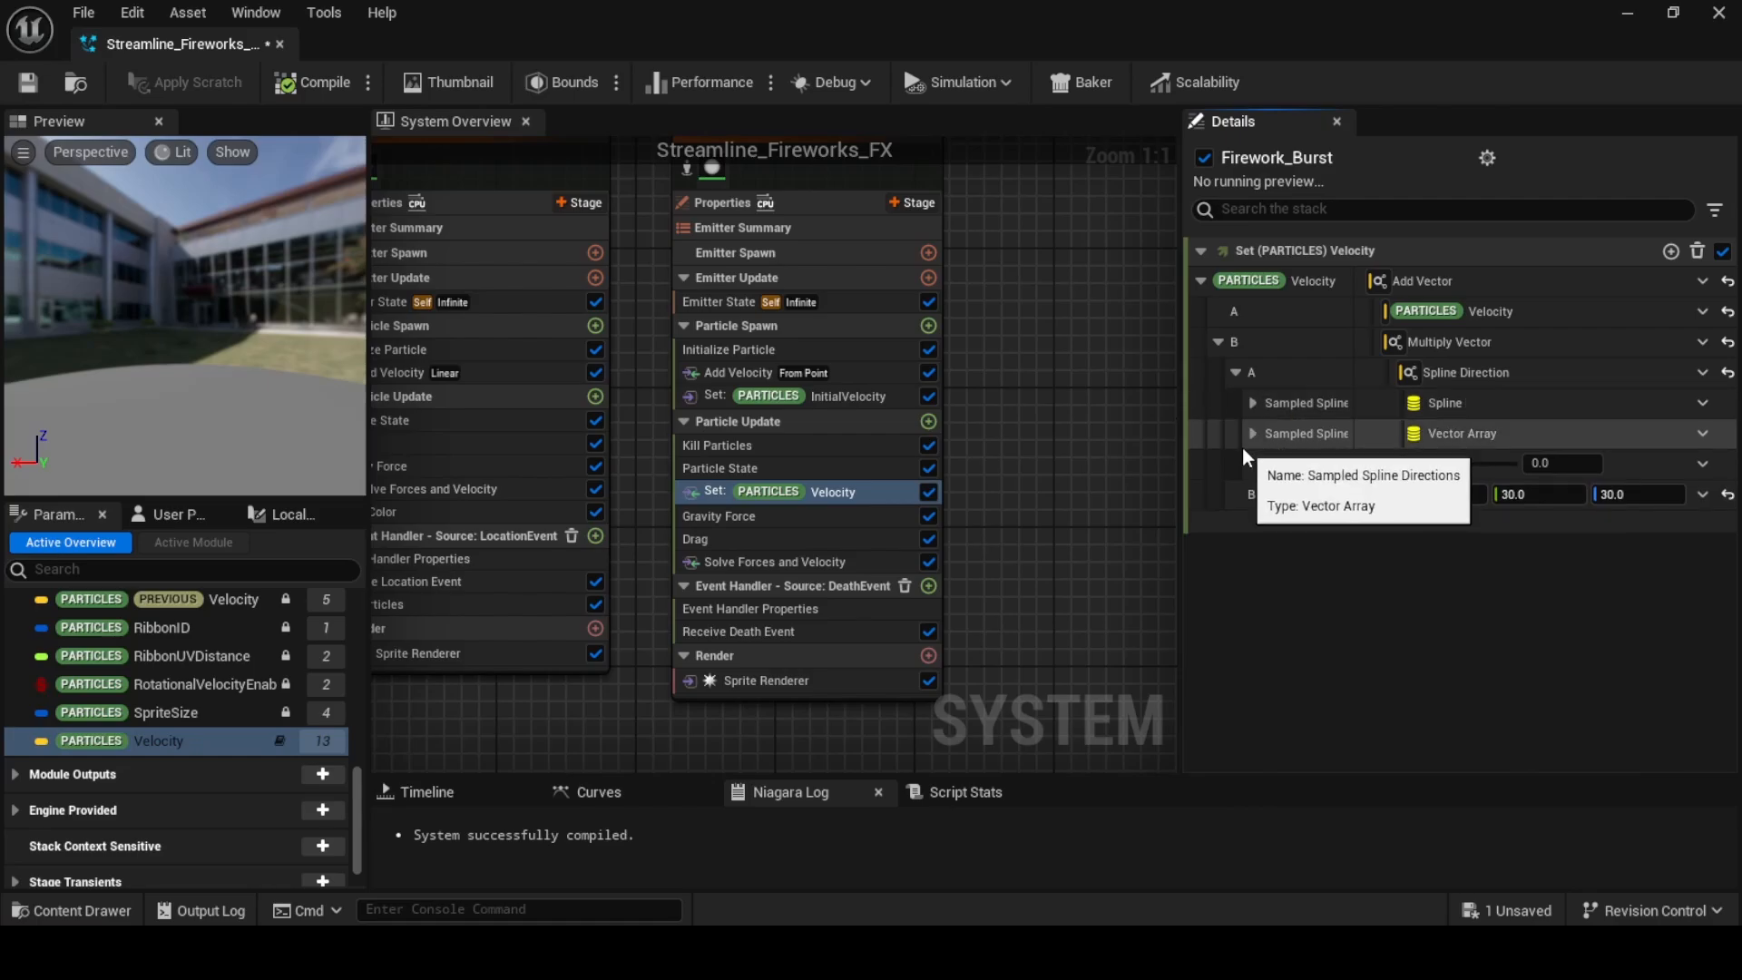
# Link the Spline Direction's Spline U to the particle NormalizedAge attribute
pyautogui.scroll(5, 177, 709)
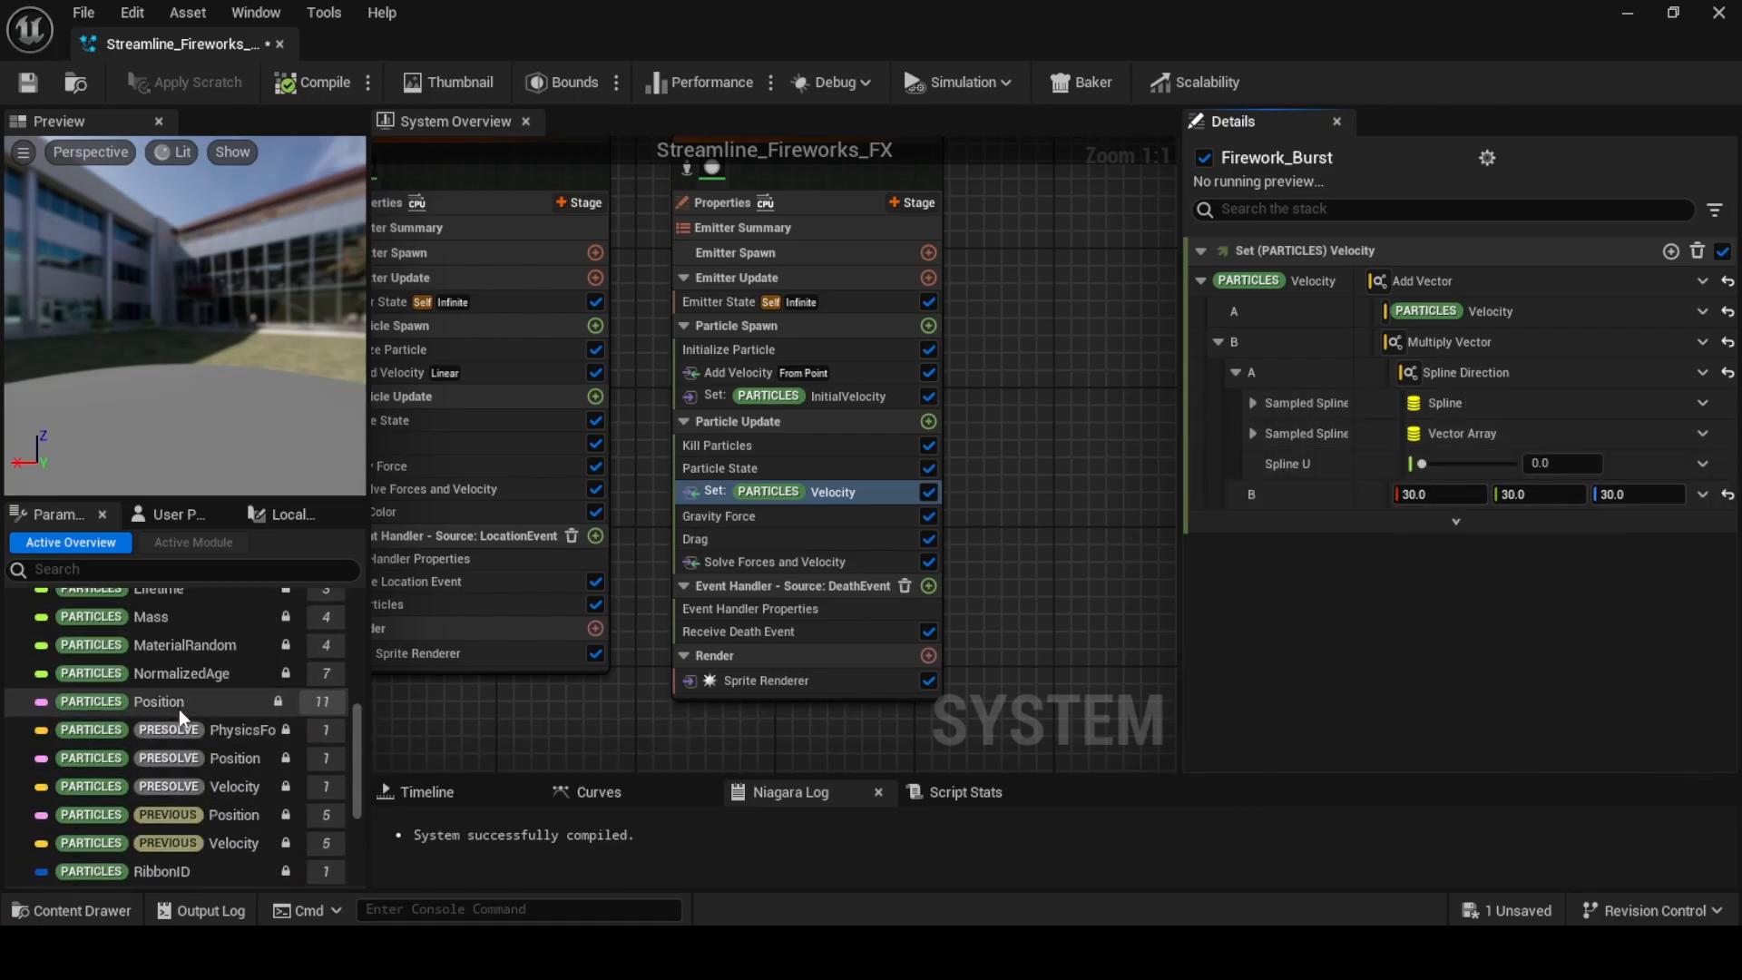
pyautogui.scroll(1, 178, 709)
pyautogui.moveTo(178, 709); pyautogui.dragTo(1575, 461)
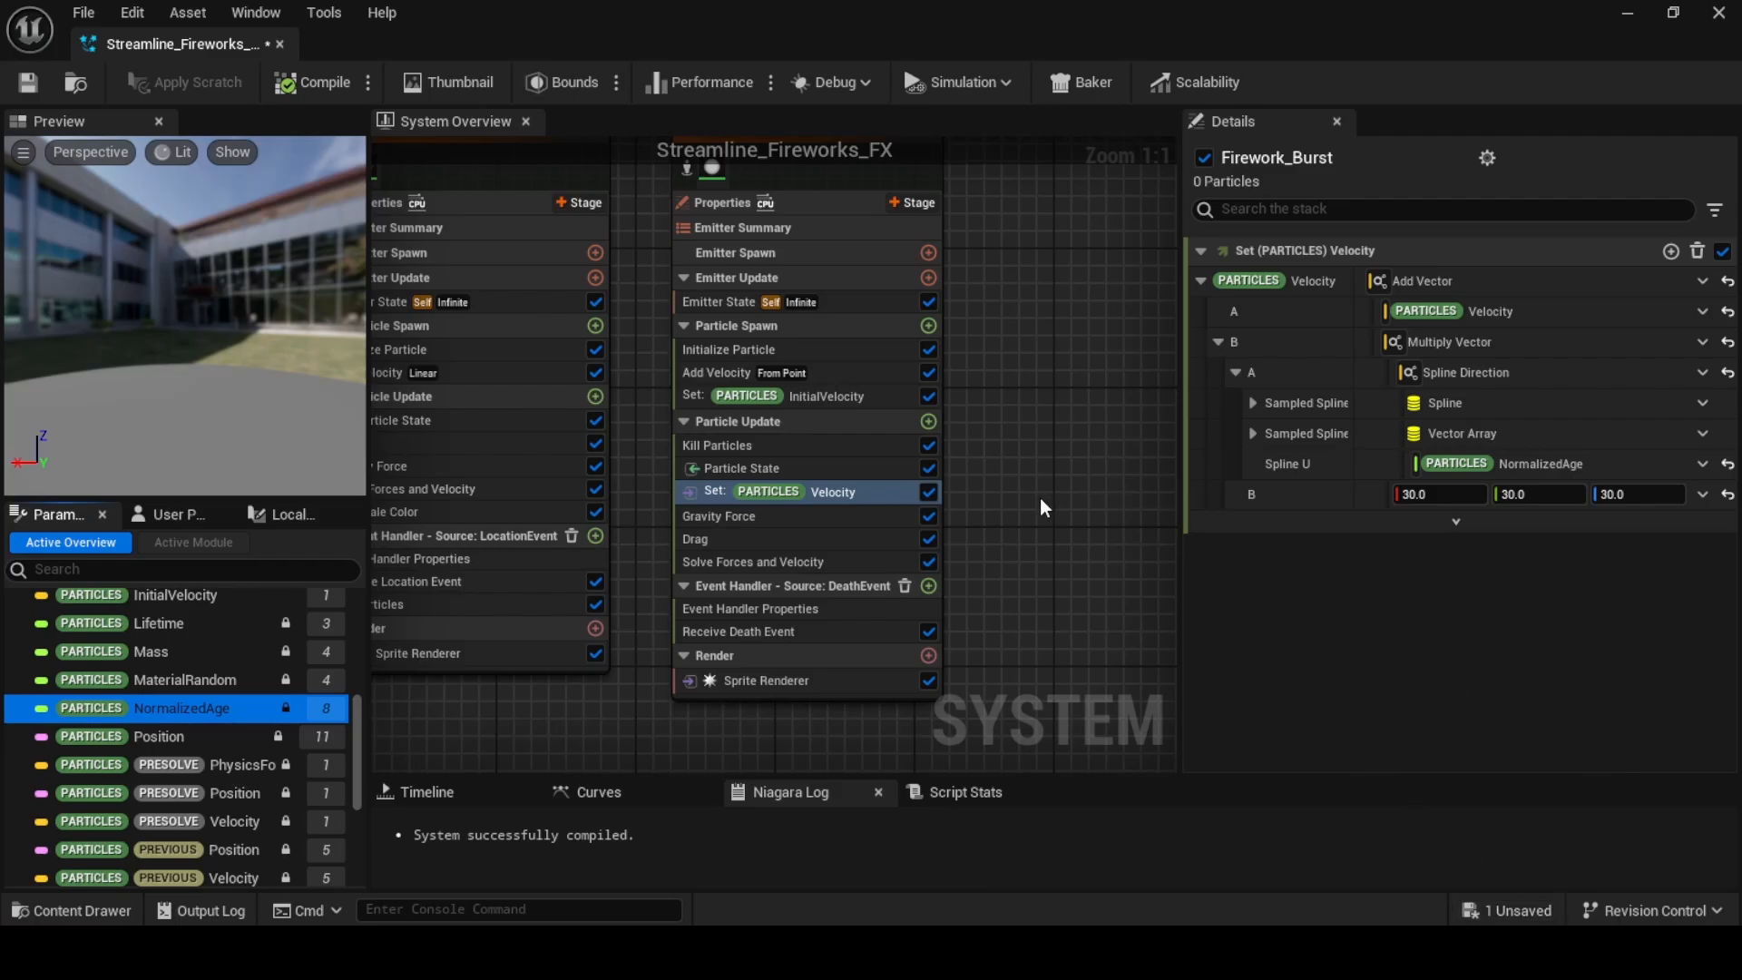
# Set the Spawn Number of Firework_Burst's DeathEvent handler to 150 and save the system
pyautogui.click(799, 617)
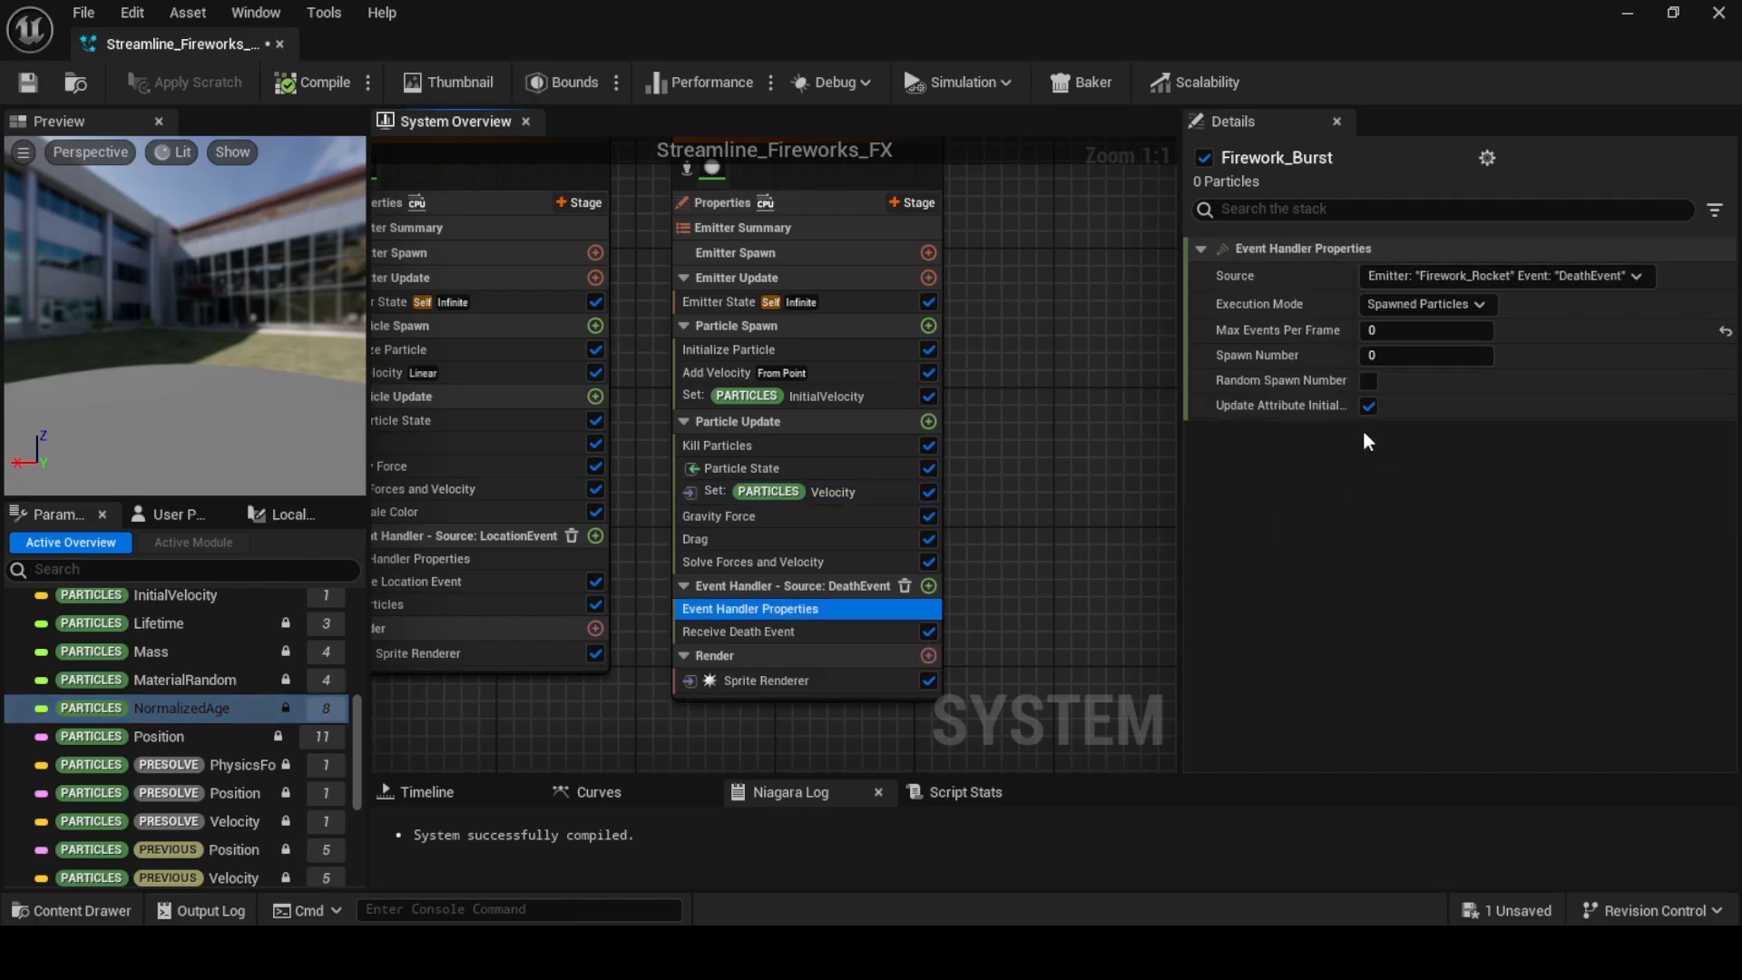
pyautogui.click(1431, 355)
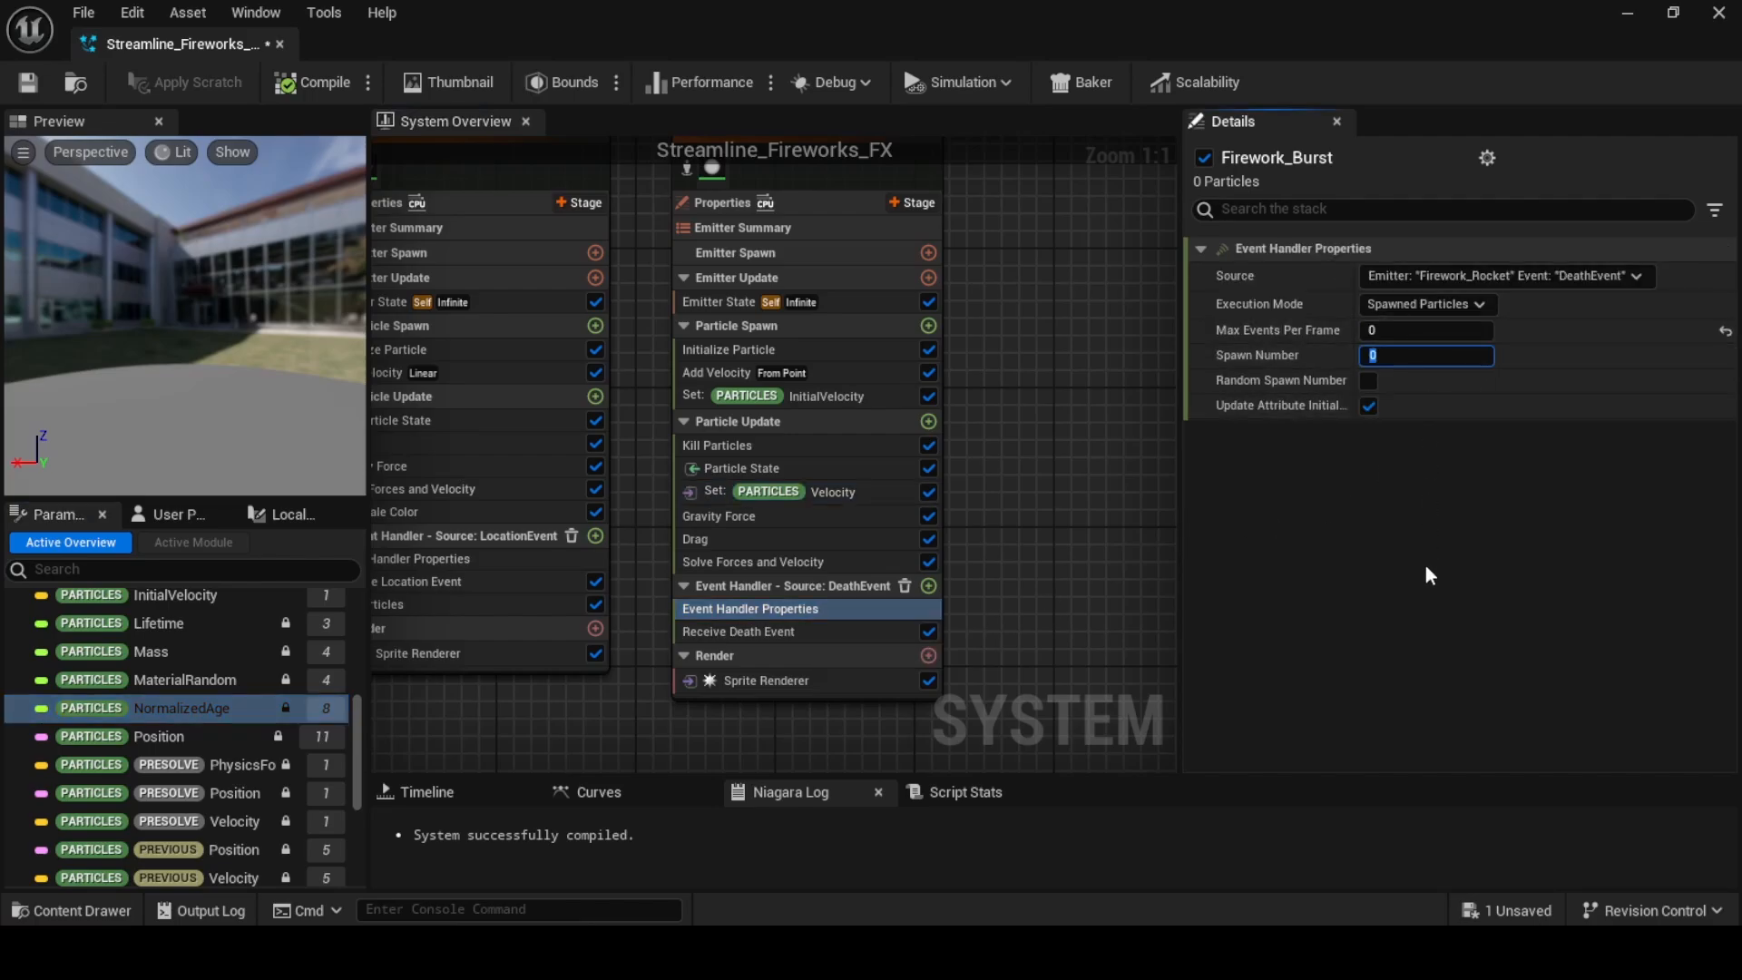
pyautogui.write('150')
pyautogui.press('Return')
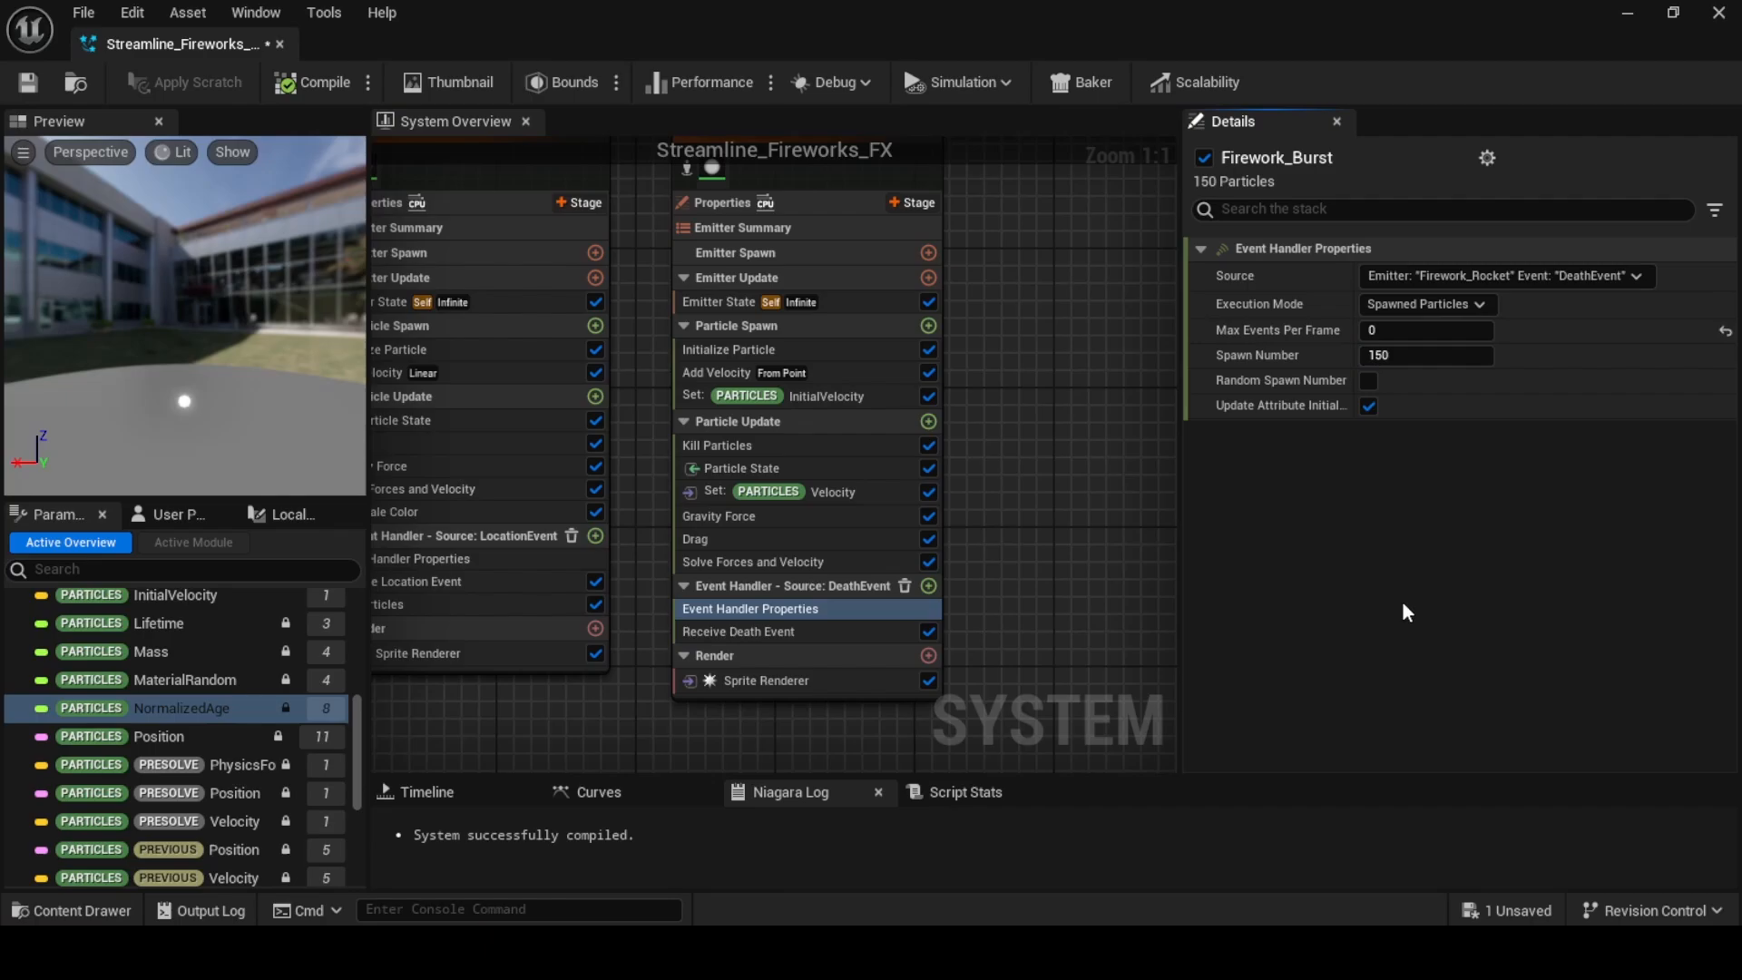
pyautogui.click(1070, 390)
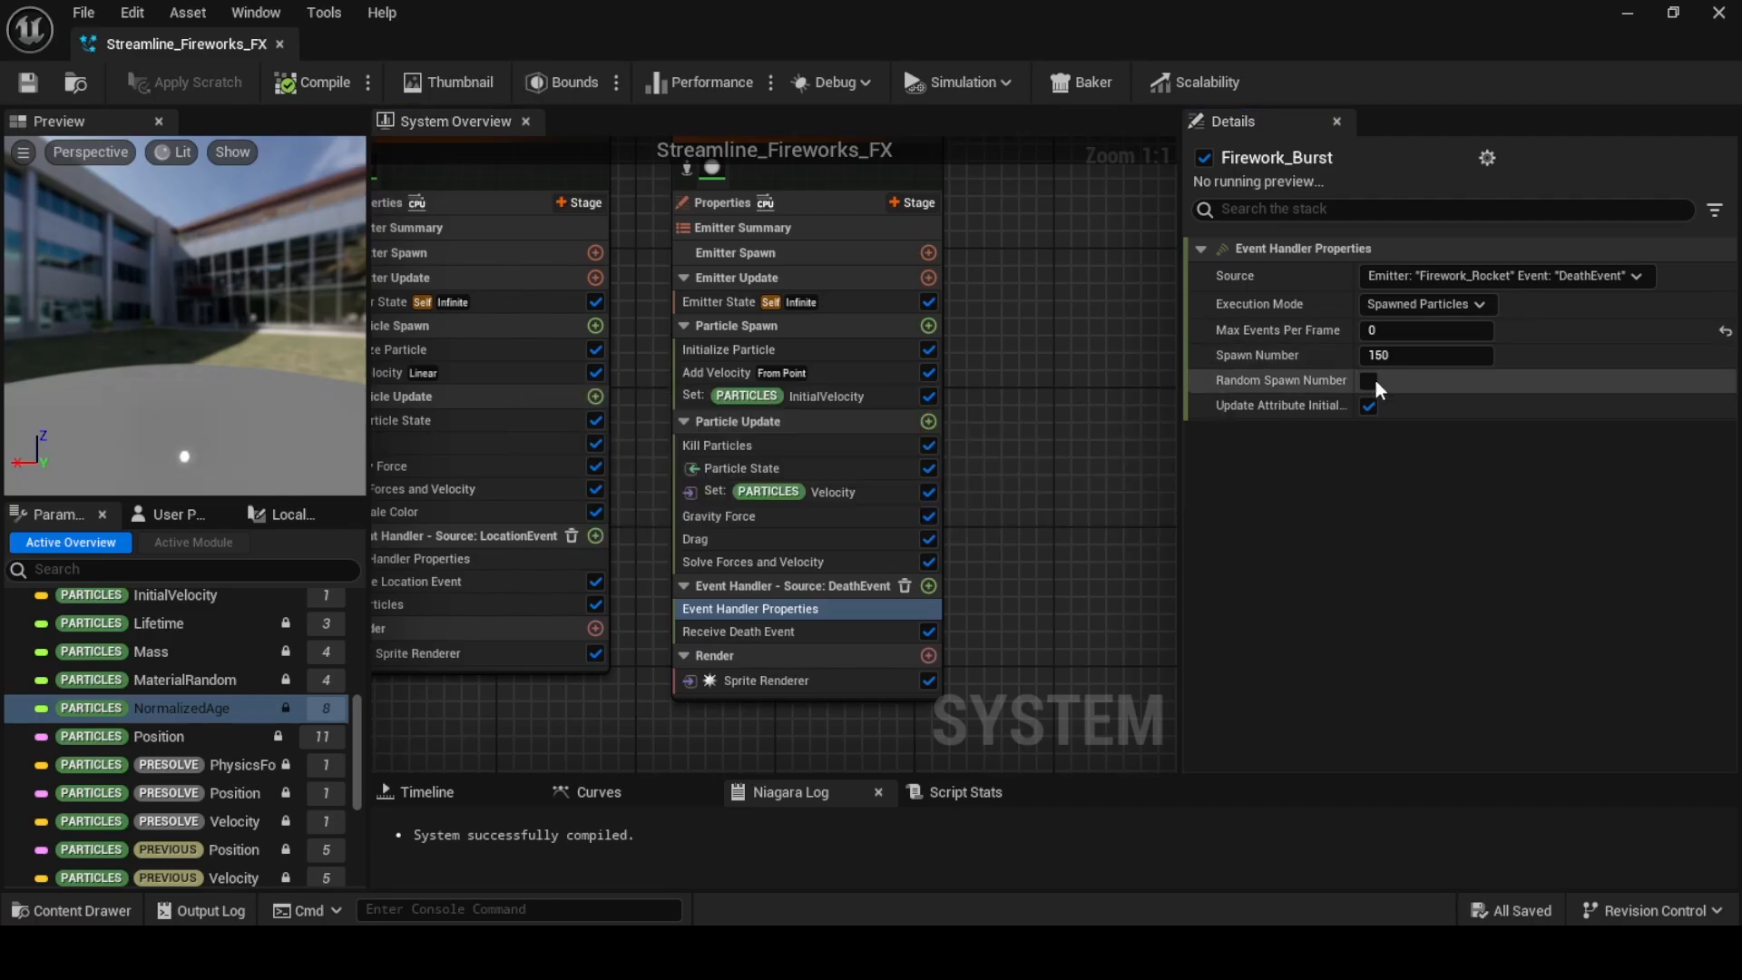
# Switch to the level editor and examine the firework burst in the viewport around the Streamline_Spline_Emitter
pyautogui.click(1627, 13)
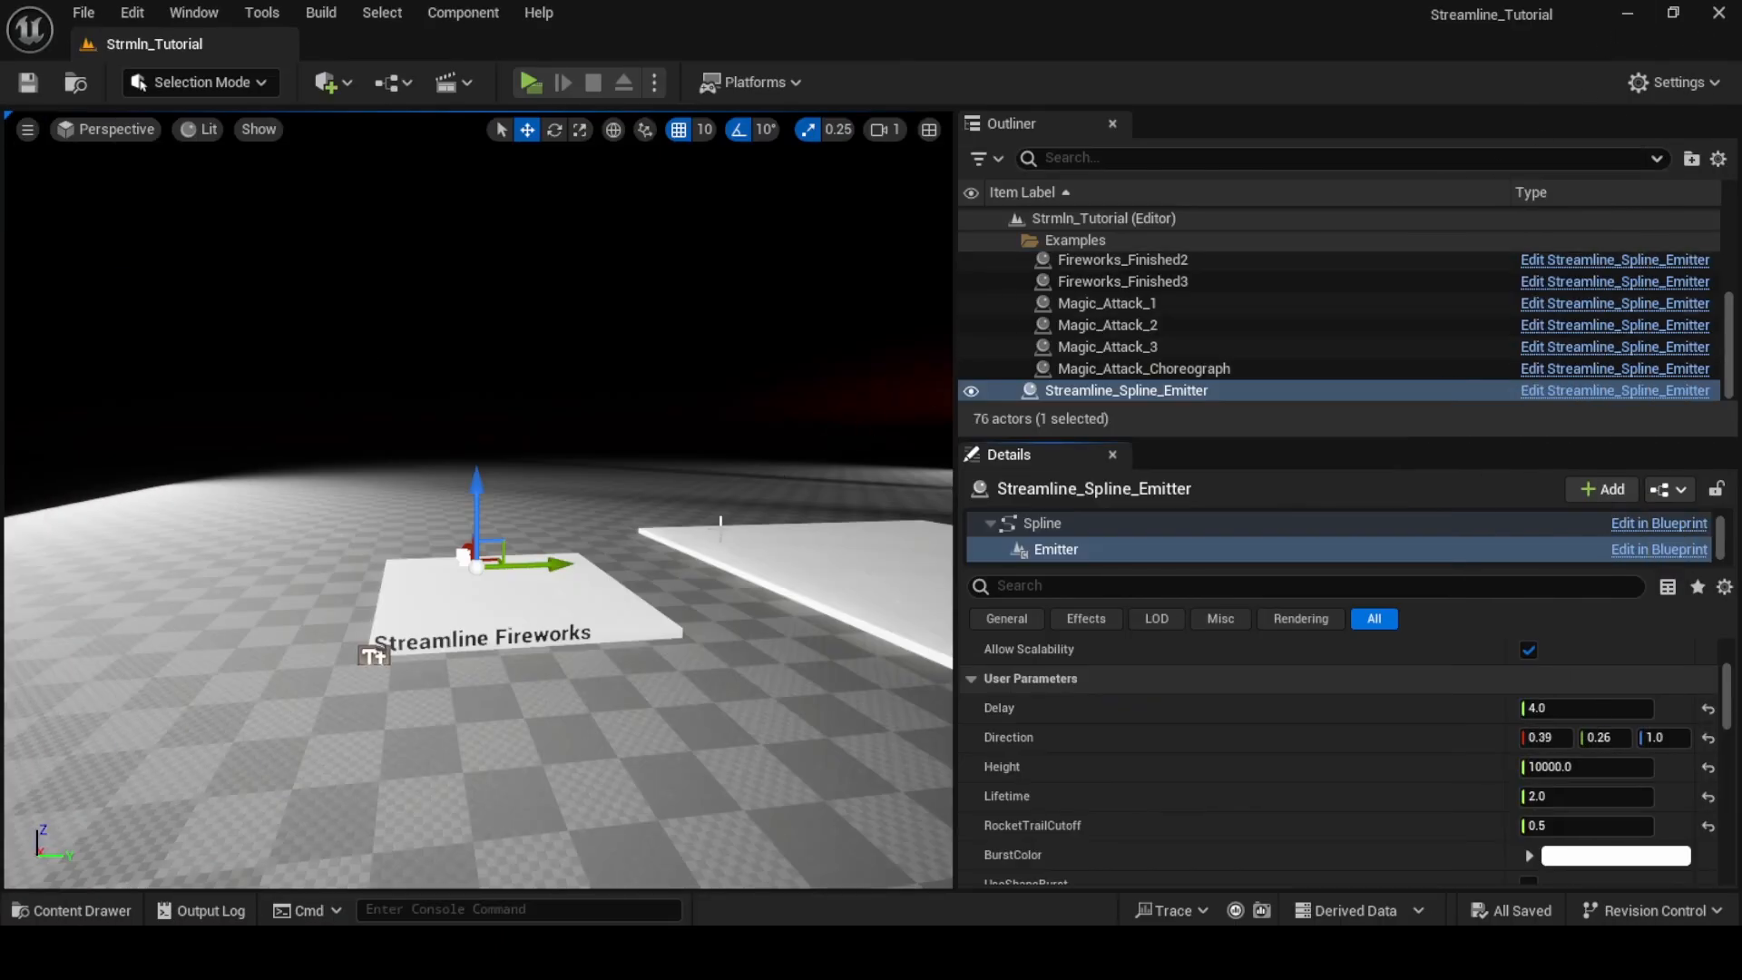
pyautogui.moveTo(580, 472); pyautogui.dragTo(610, 237, button='right')
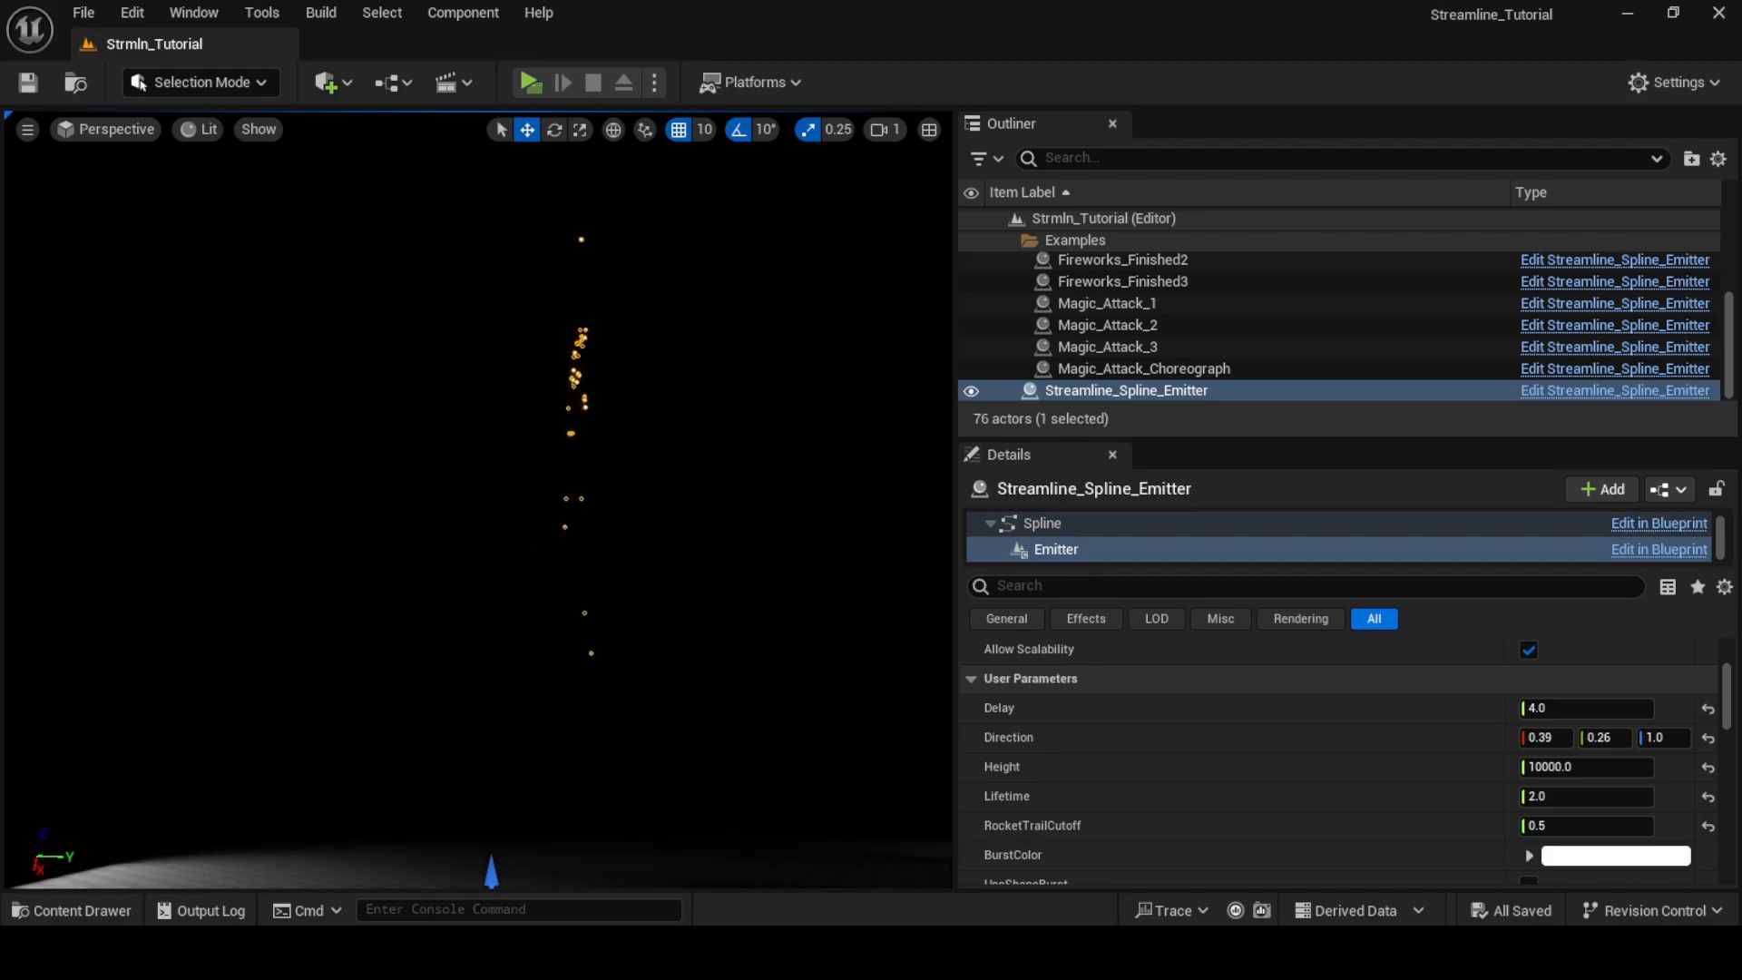
pyautogui.press('f')
pyautogui.keyDown('alt'); pyautogui.moveTo(533, 507); pyautogui.dragTo(491, 379); pyautogui.keyUp('alt')
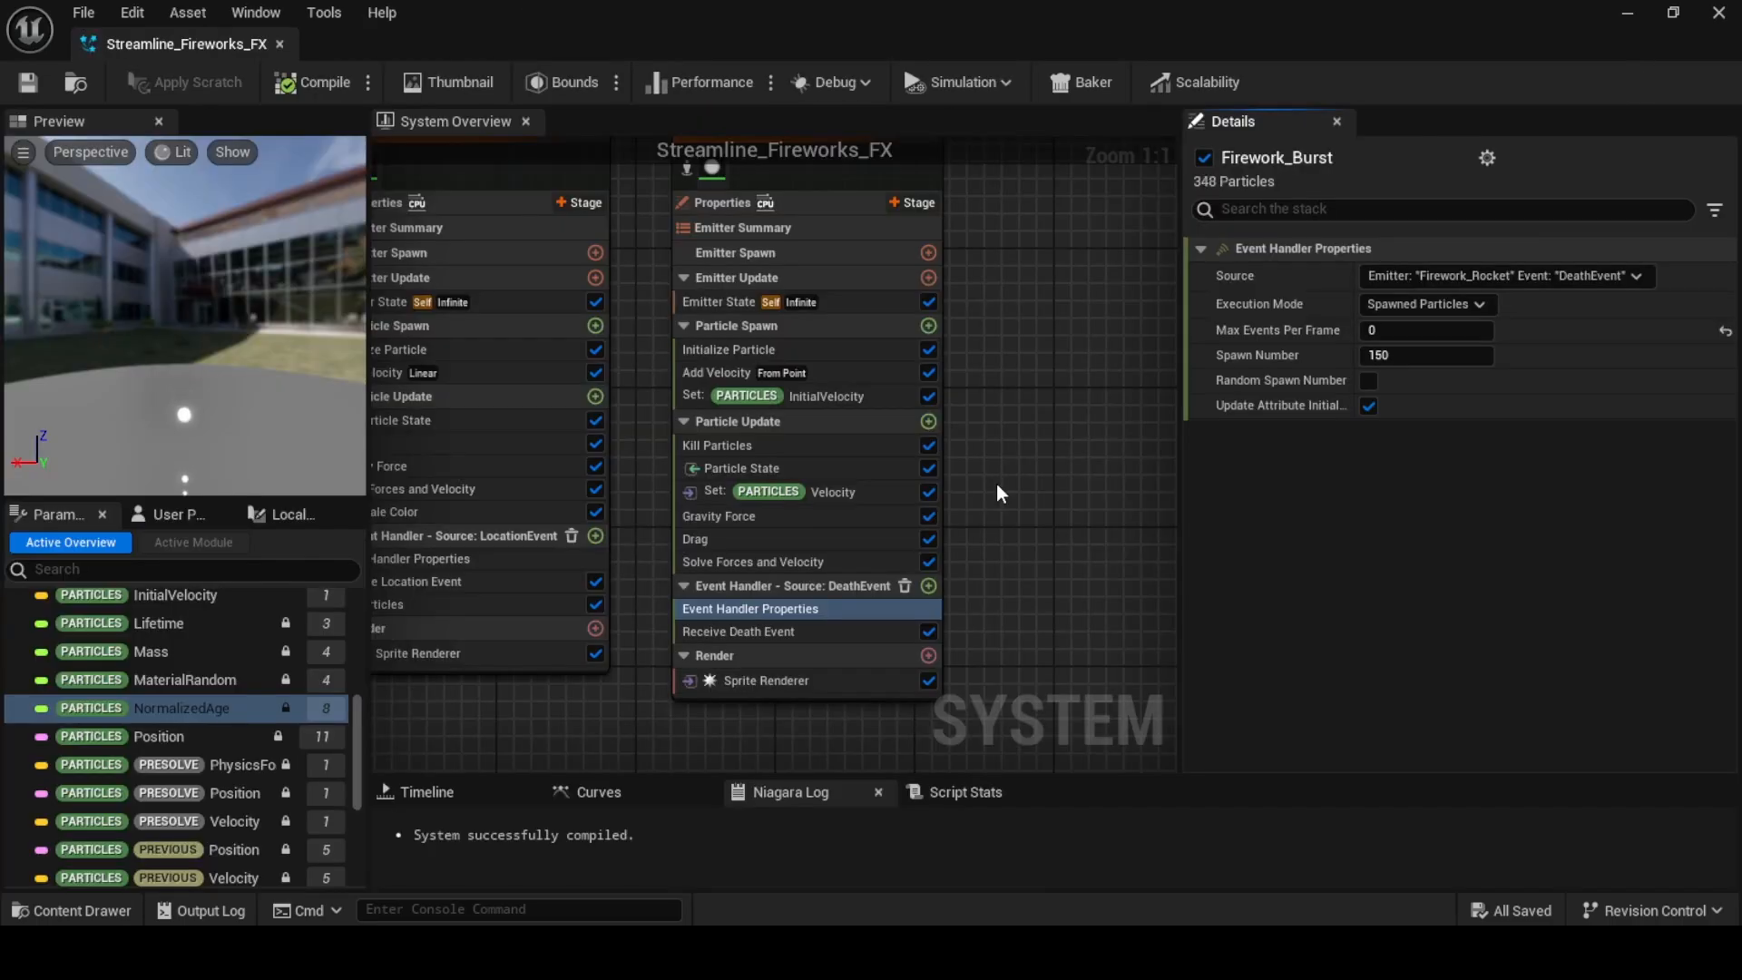
# Replace the Spline Direction on A of the Velocity's Multiply Vector with a new scratch dynamic input
pyautogui.moveTo(998, 446); pyautogui.dragTo(974, 532, button='right')
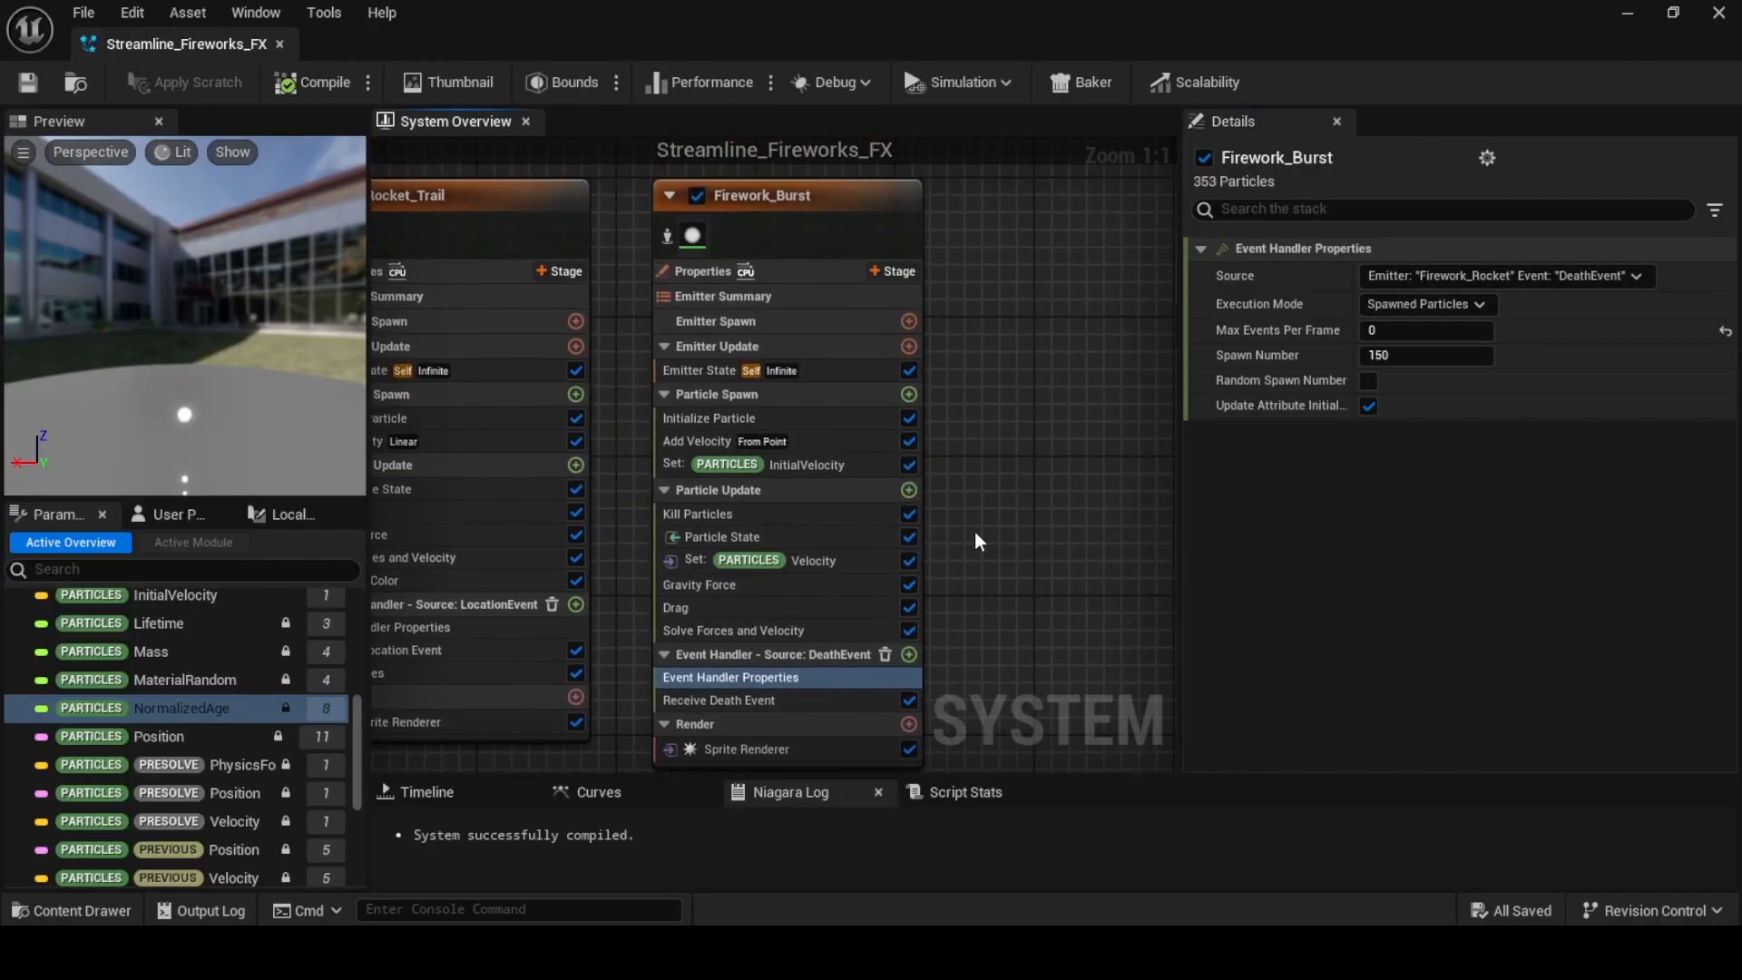
pyautogui.click(835, 564)
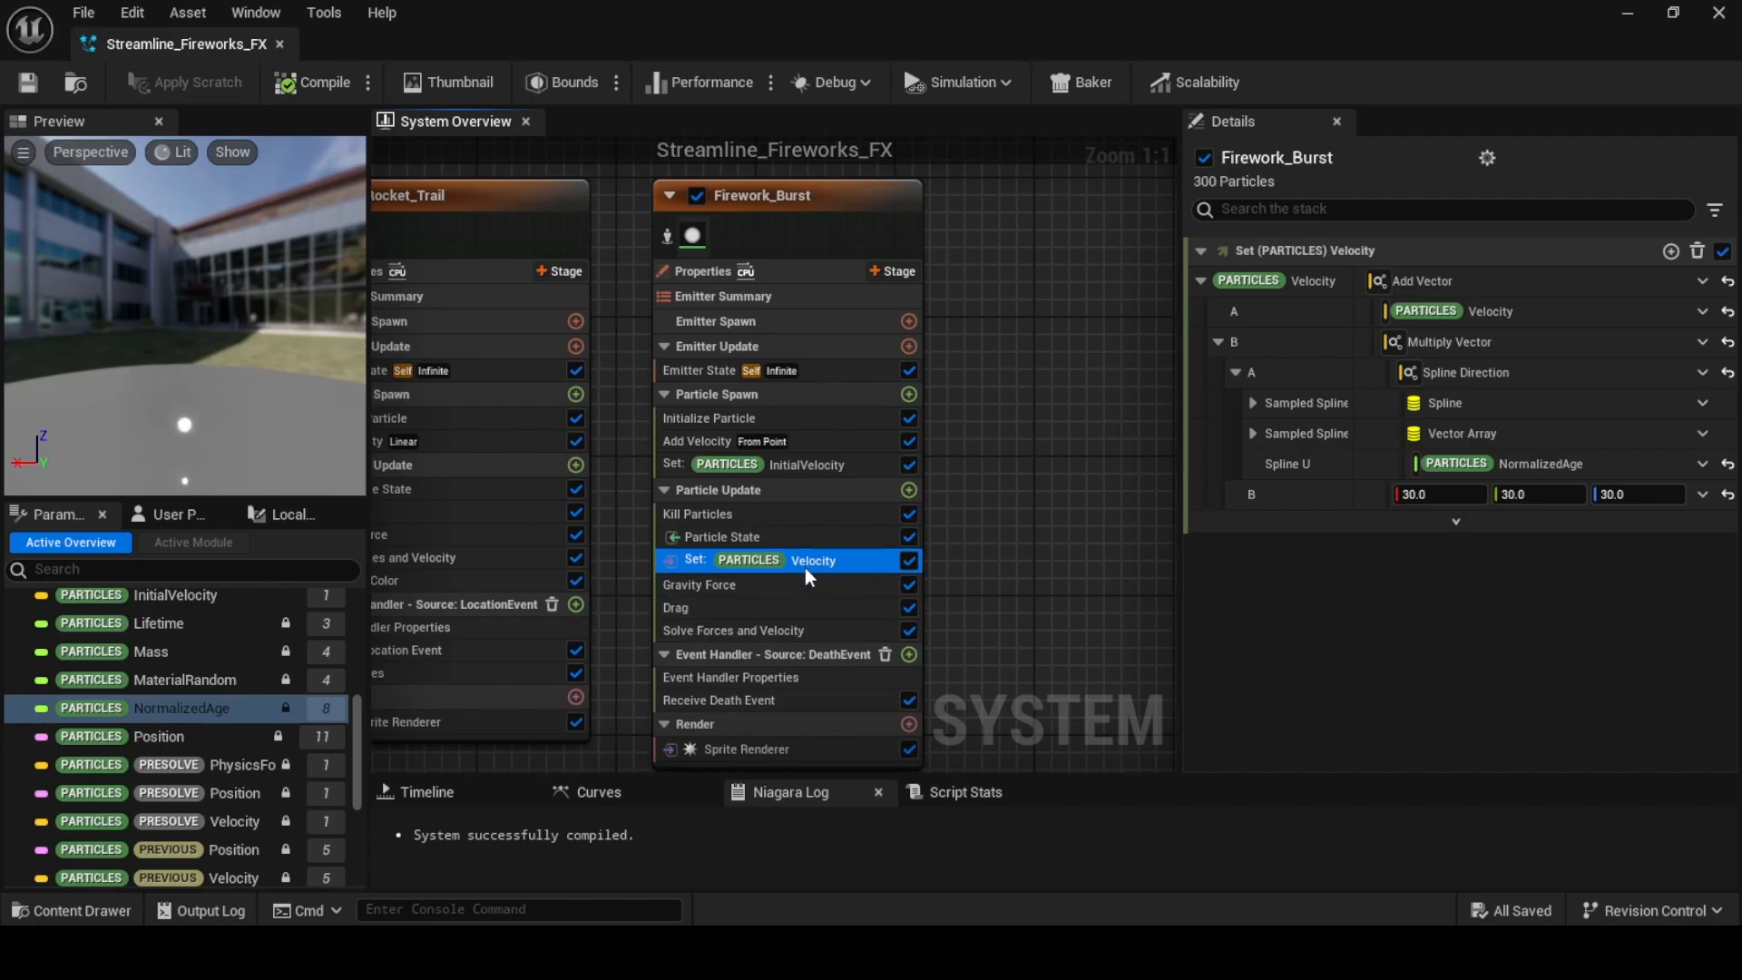
pyautogui.click(1727, 372)
pyautogui.click(1704, 373)
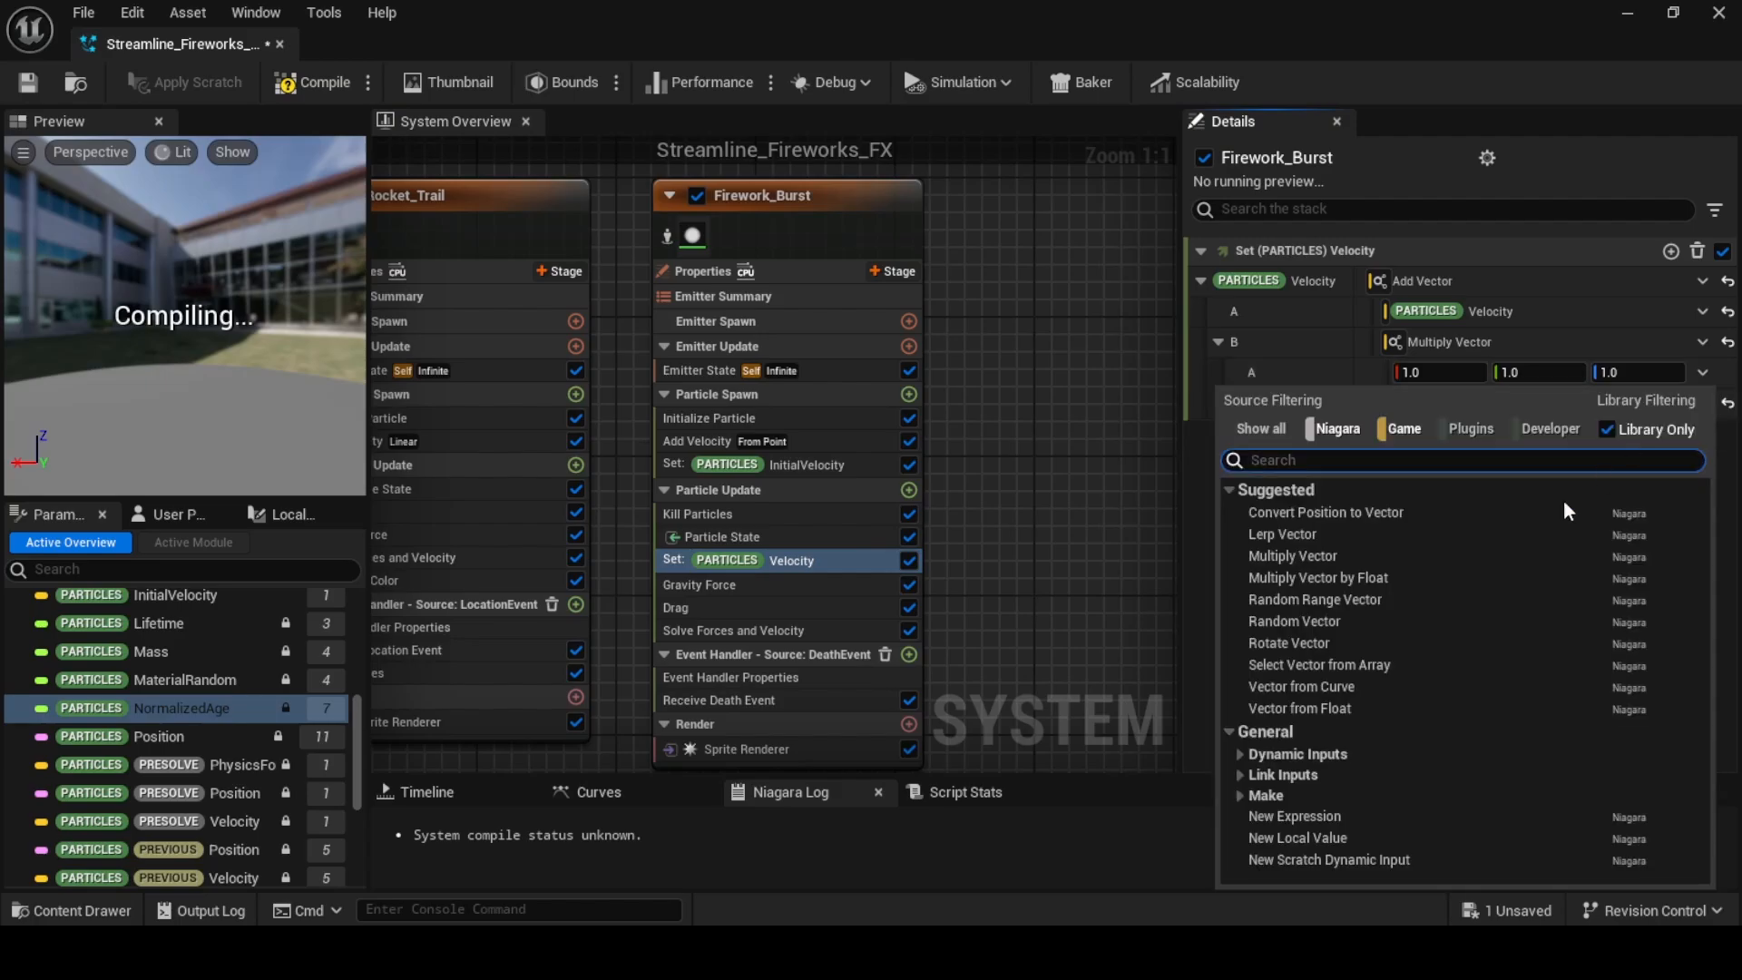
pyautogui.write('scr')
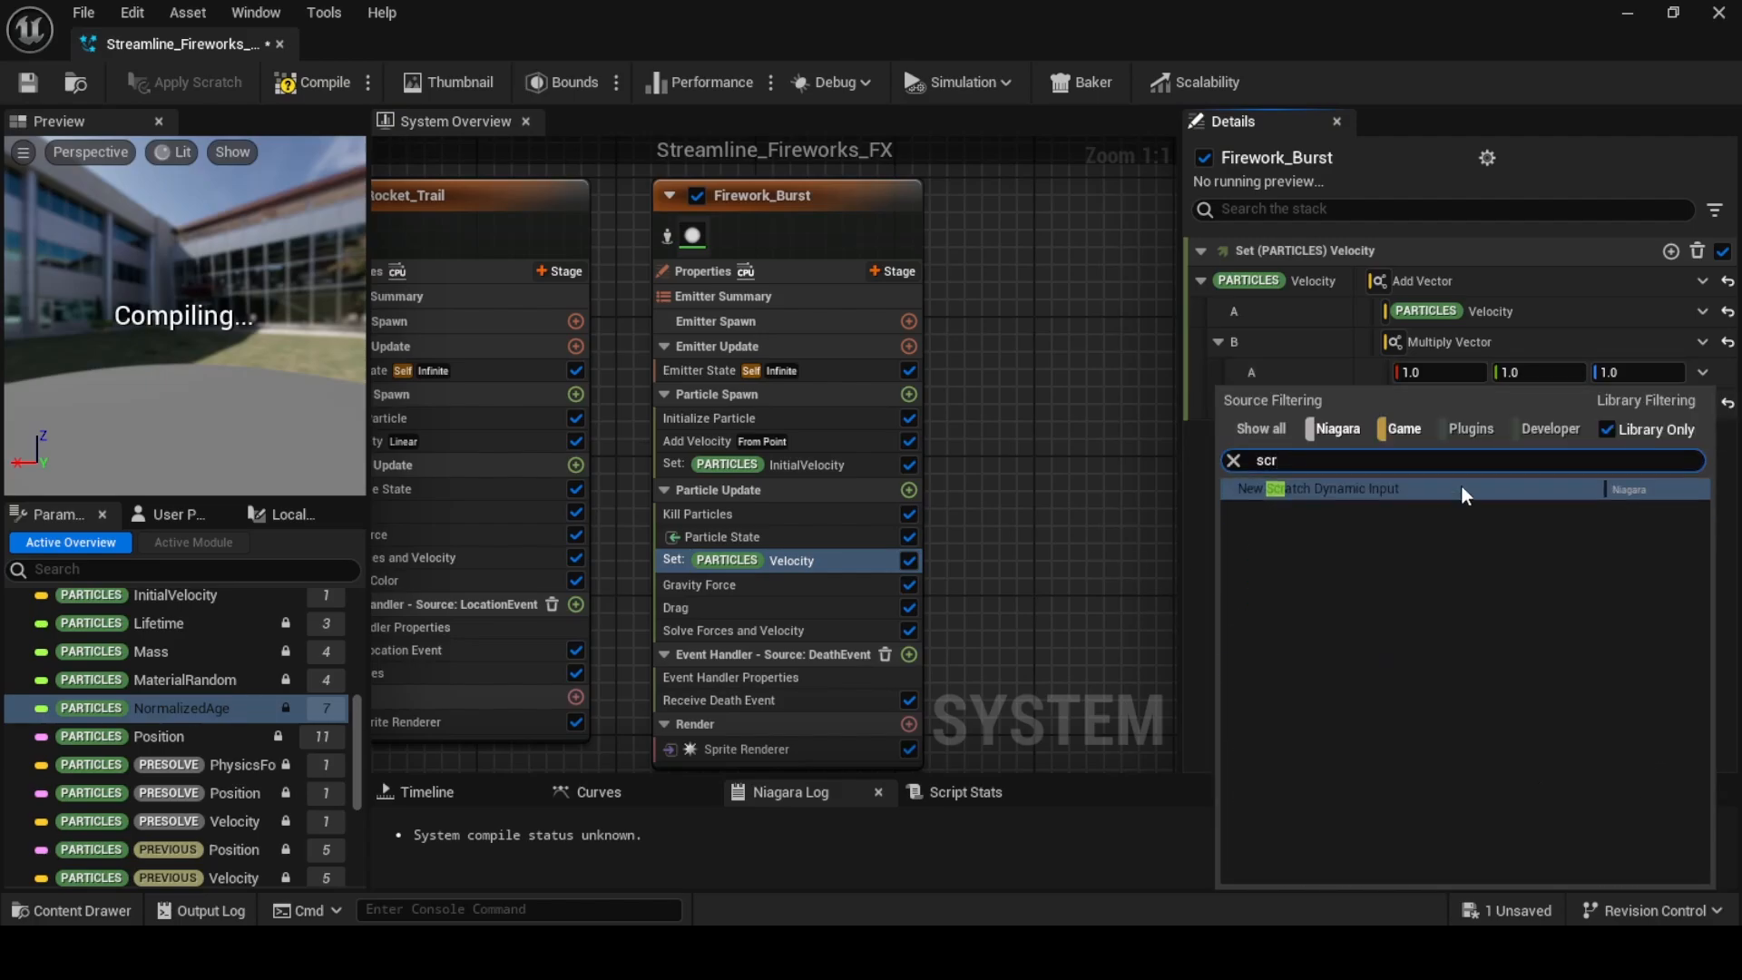
pyautogui.click(1377, 490)
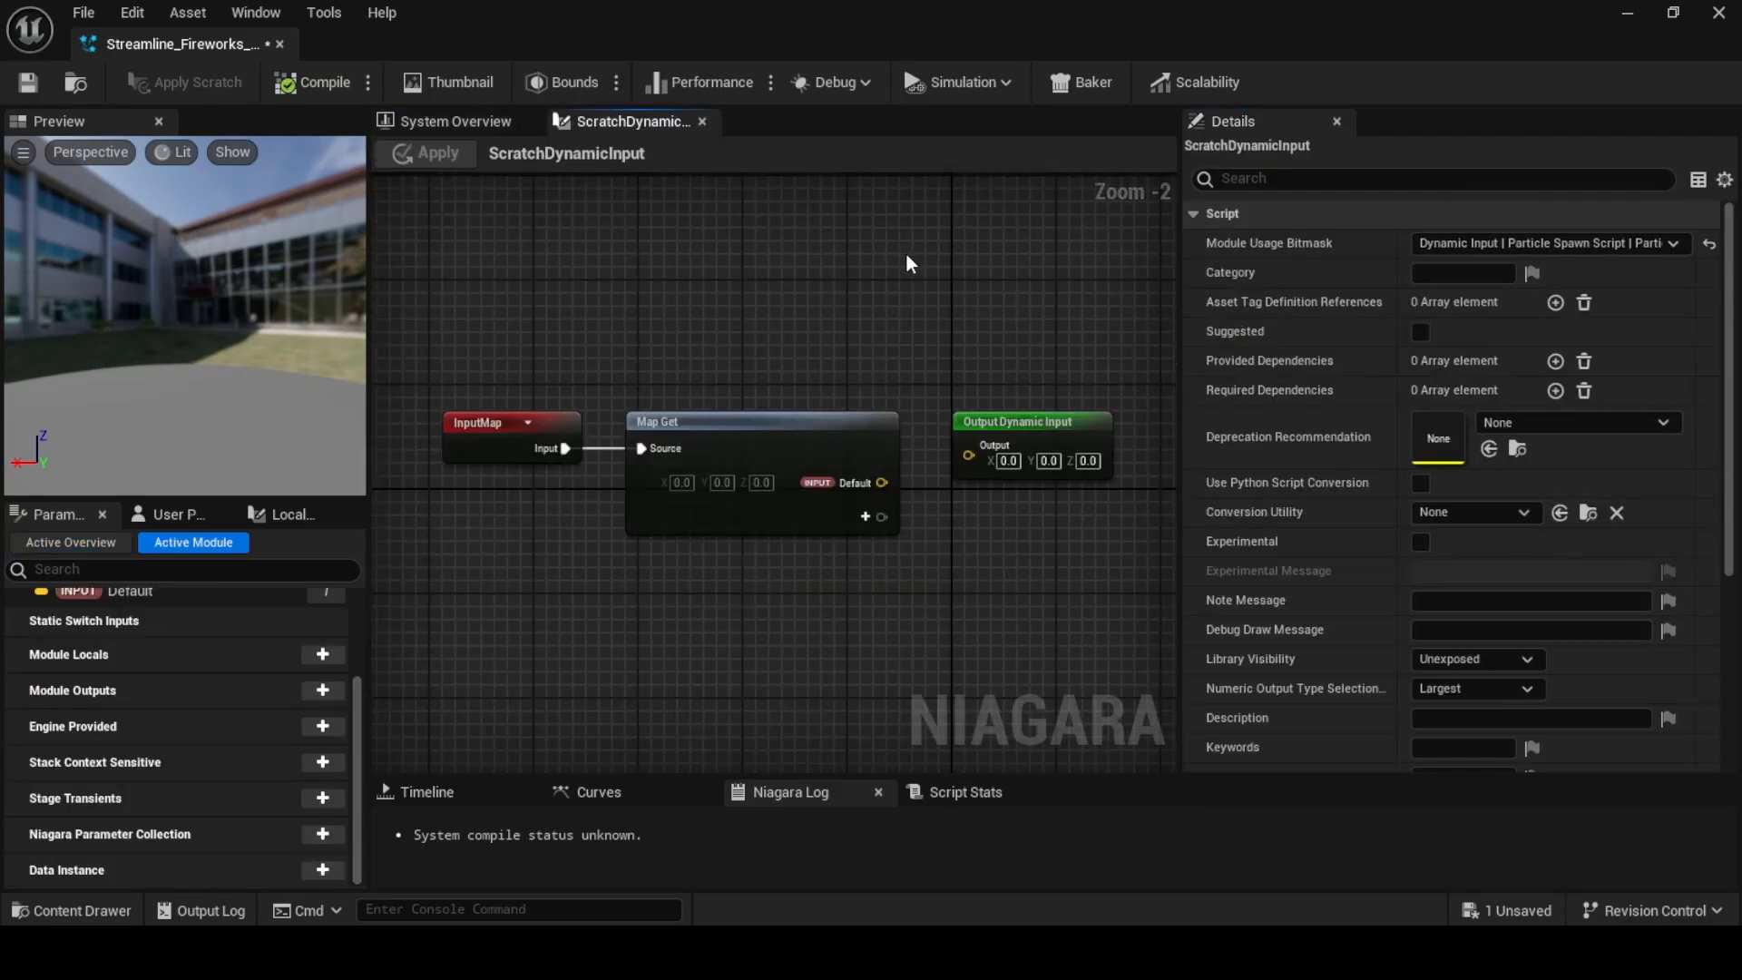
# Move the InputMap and Map Get nodes away from the Output Dynamic Input node to make room between them
pyautogui.moveTo(585, 399); pyautogui.dragTo(836, 674)
pyautogui.moveTo(794, 433); pyautogui.dragTo(501, 445)
pyautogui.click(856, 400)
pyautogui.scroll(-1, 782, 572)
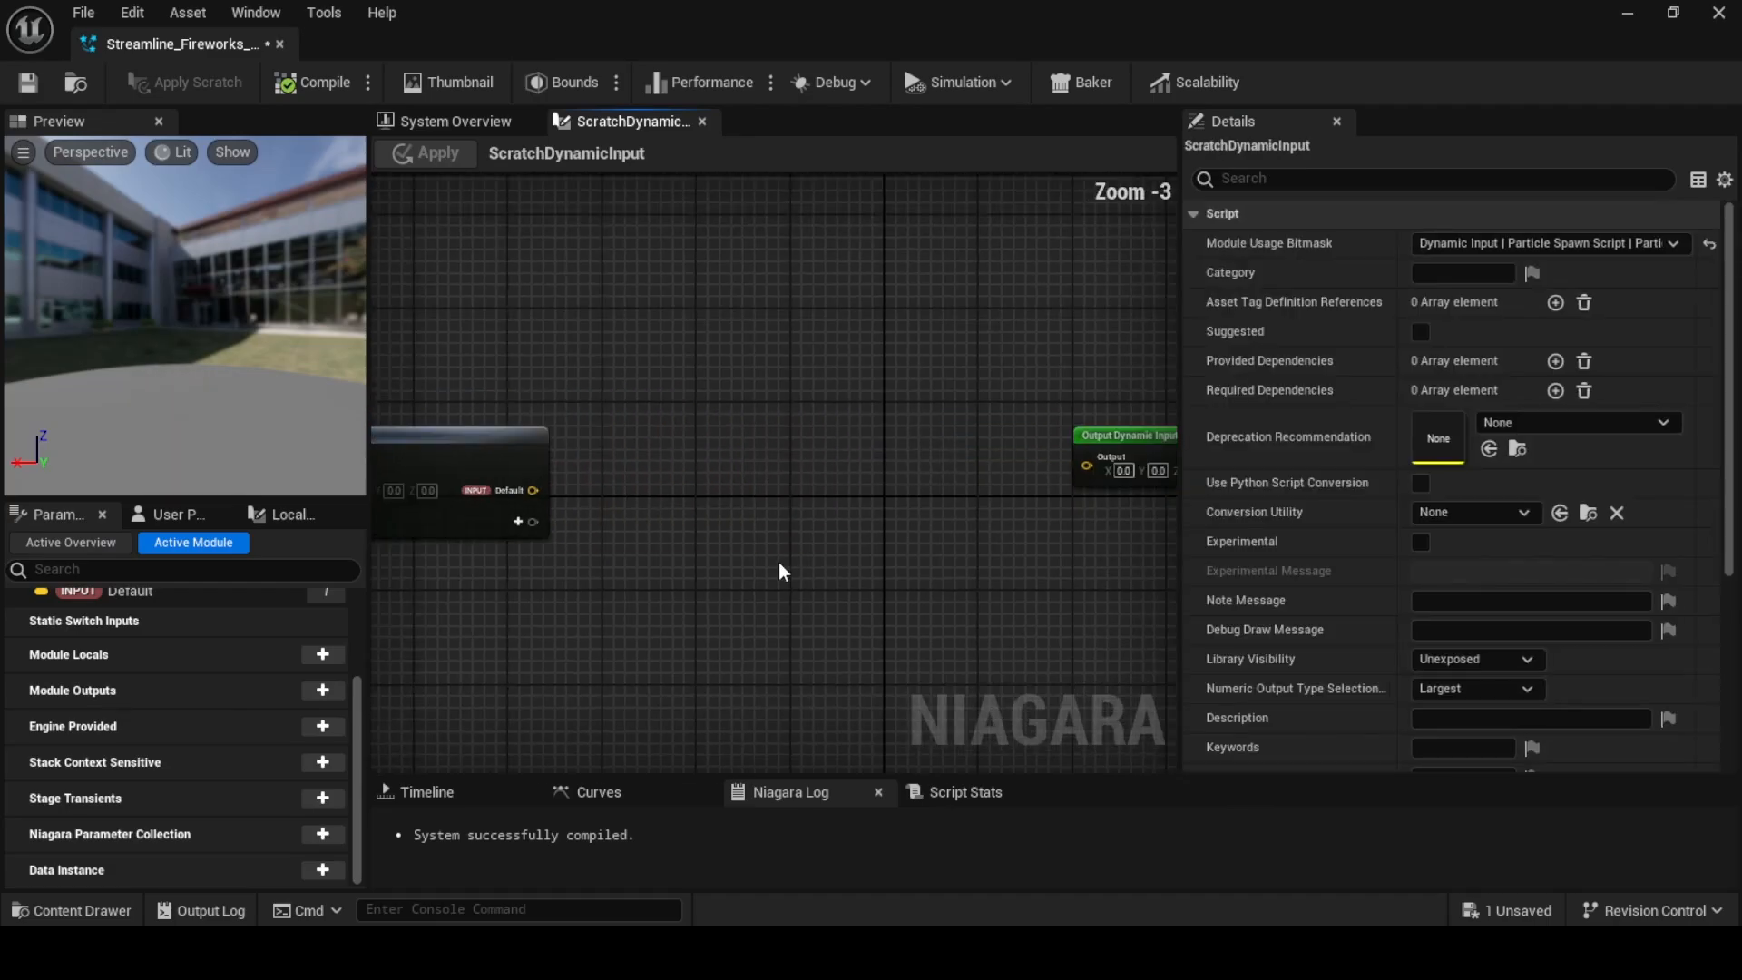
# Add a Vector input named InitialVector to the Map Get node
pyautogui.click(517, 525)
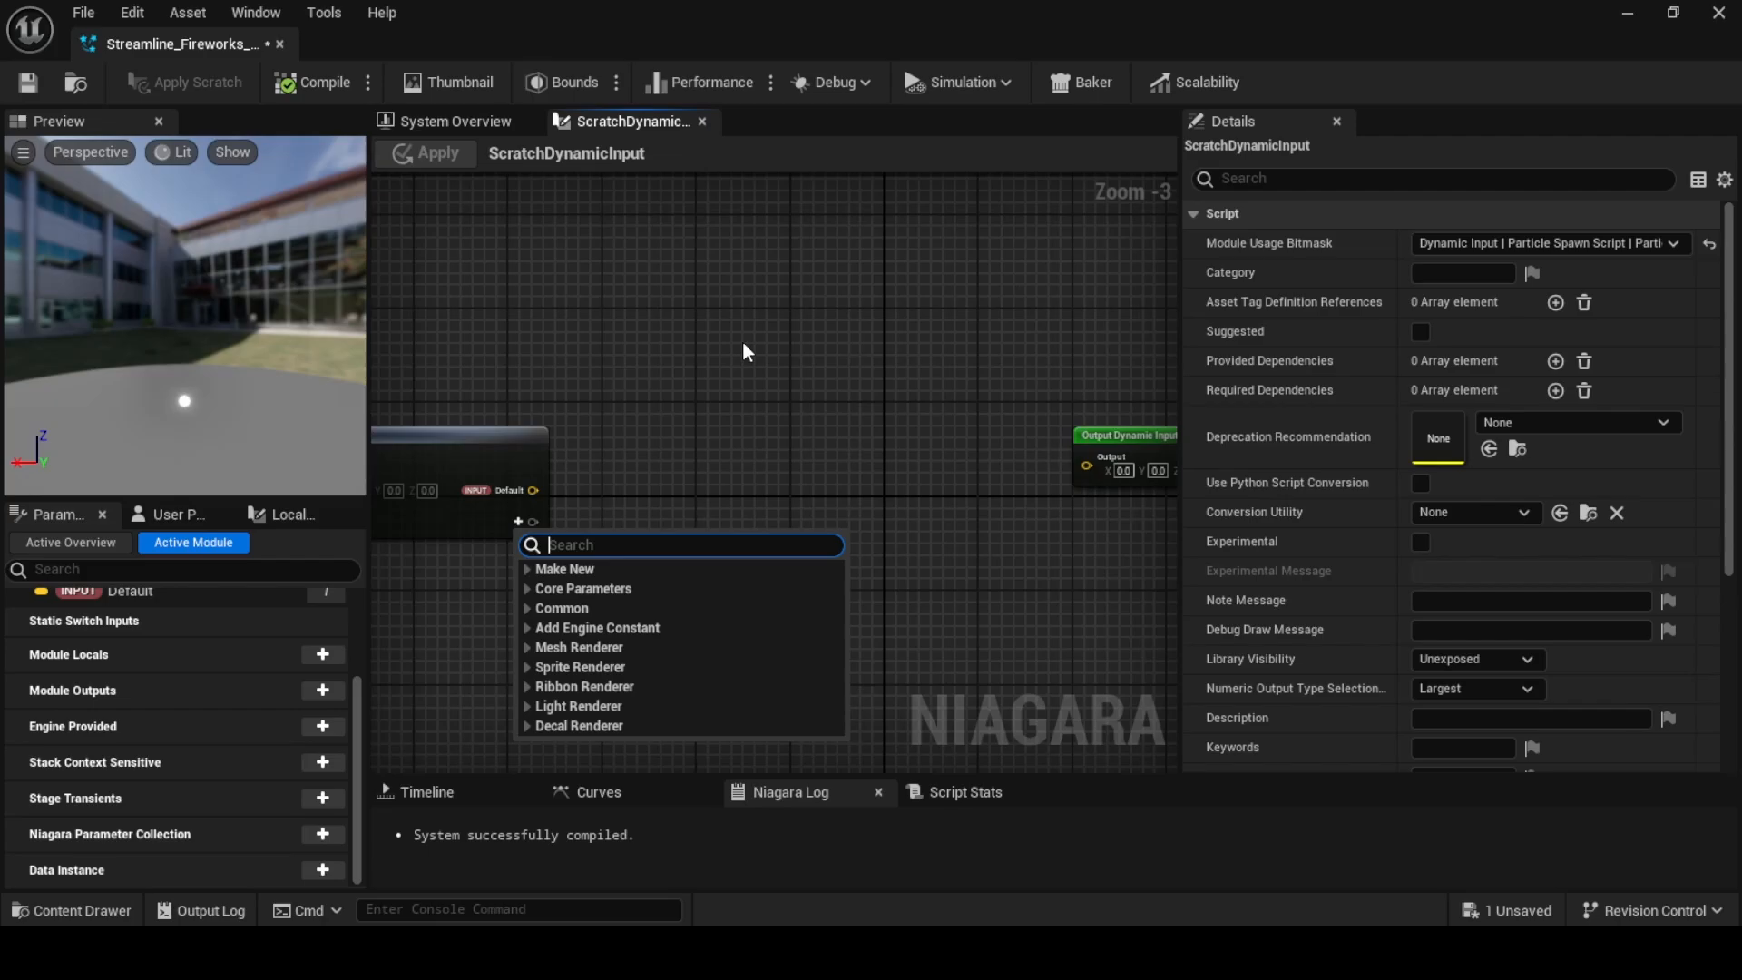
pyautogui.write('vec')
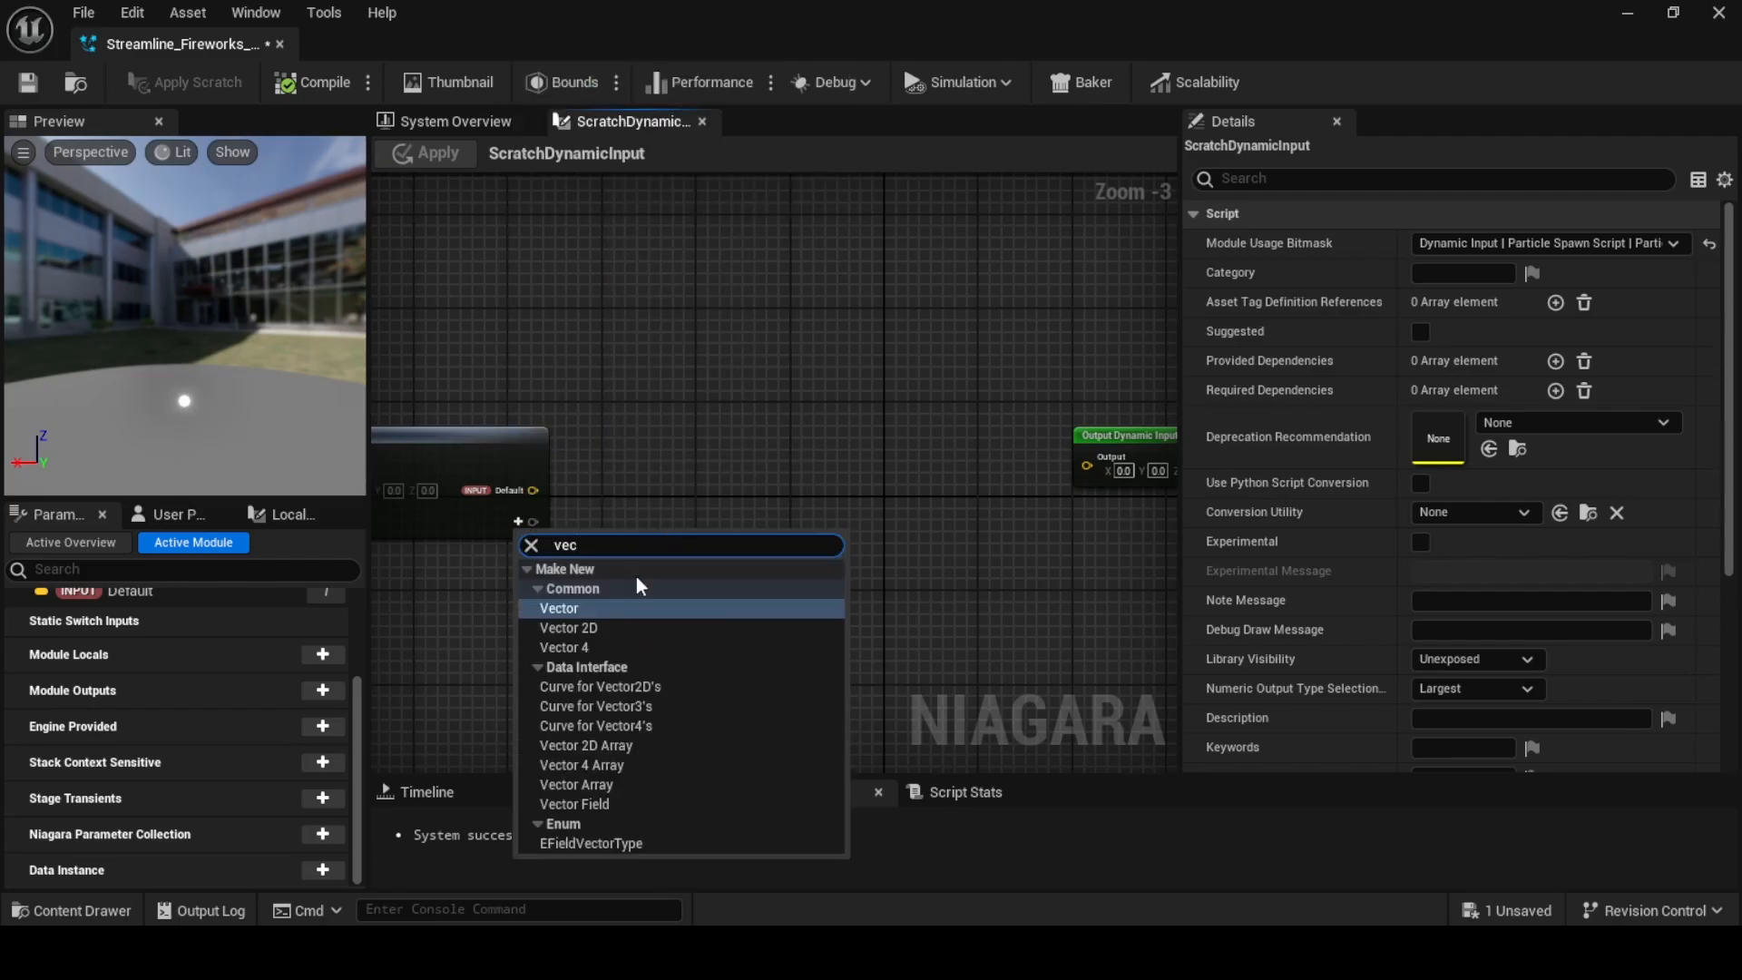
pyautogui.press('Return')
pyautogui.write('Initial')
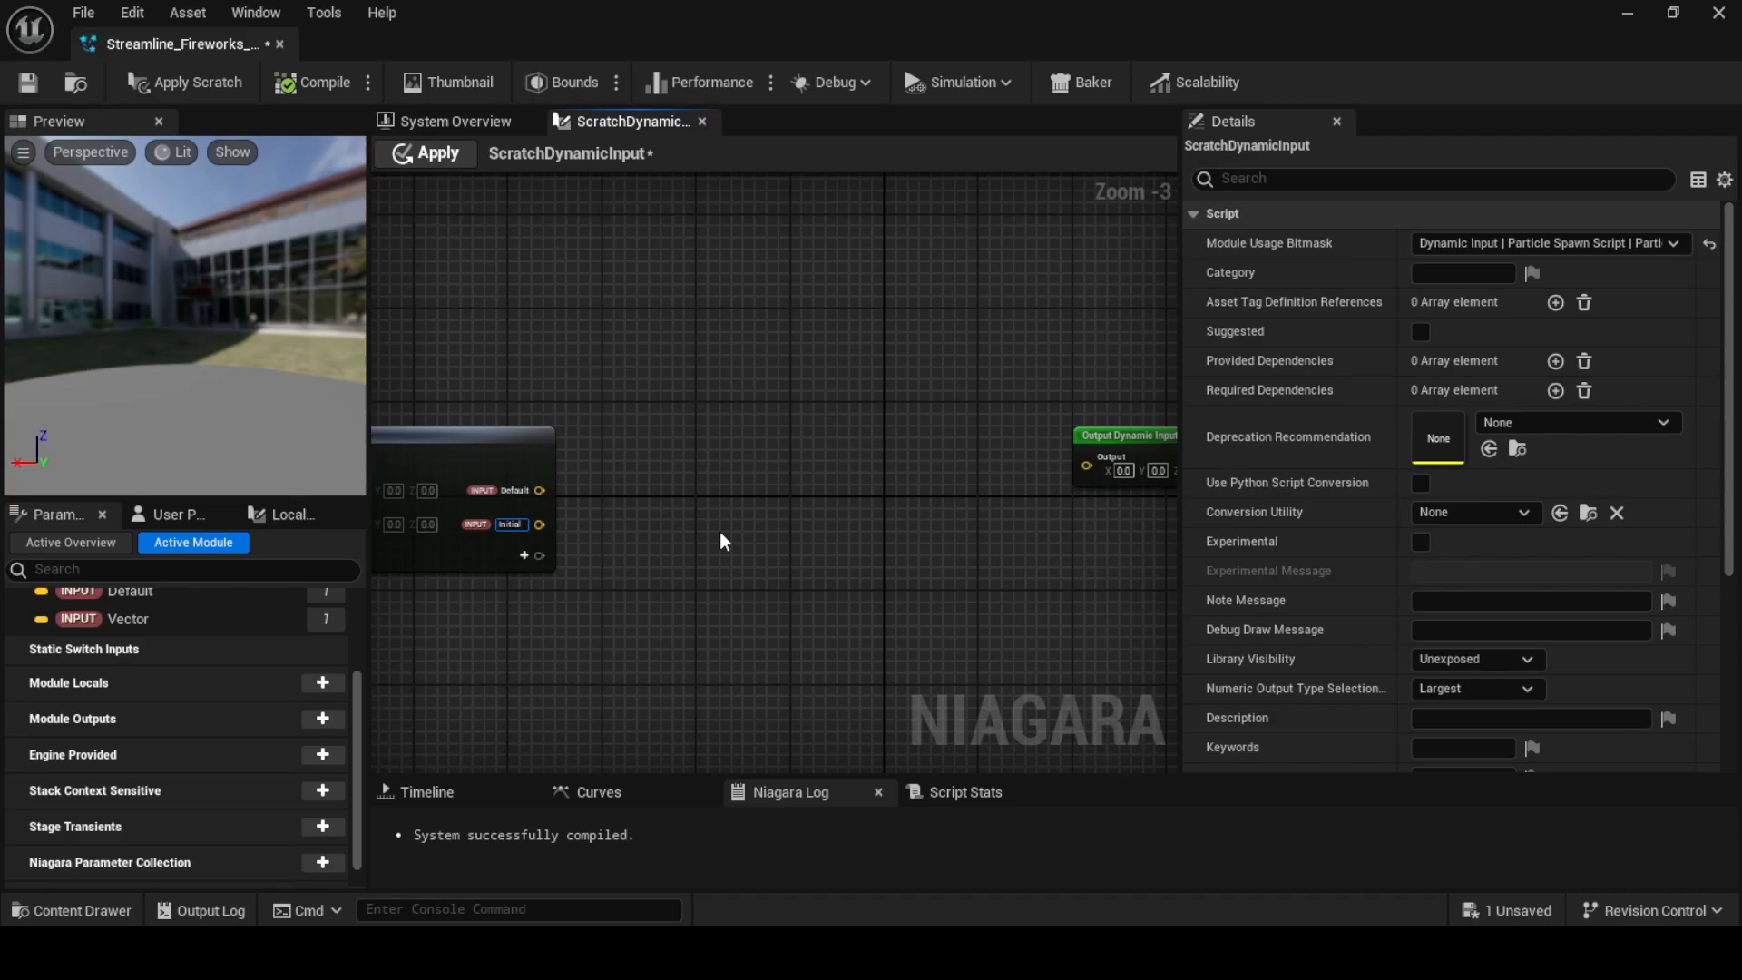
pyautogui.write('Vector')
pyautogui.press('Return')
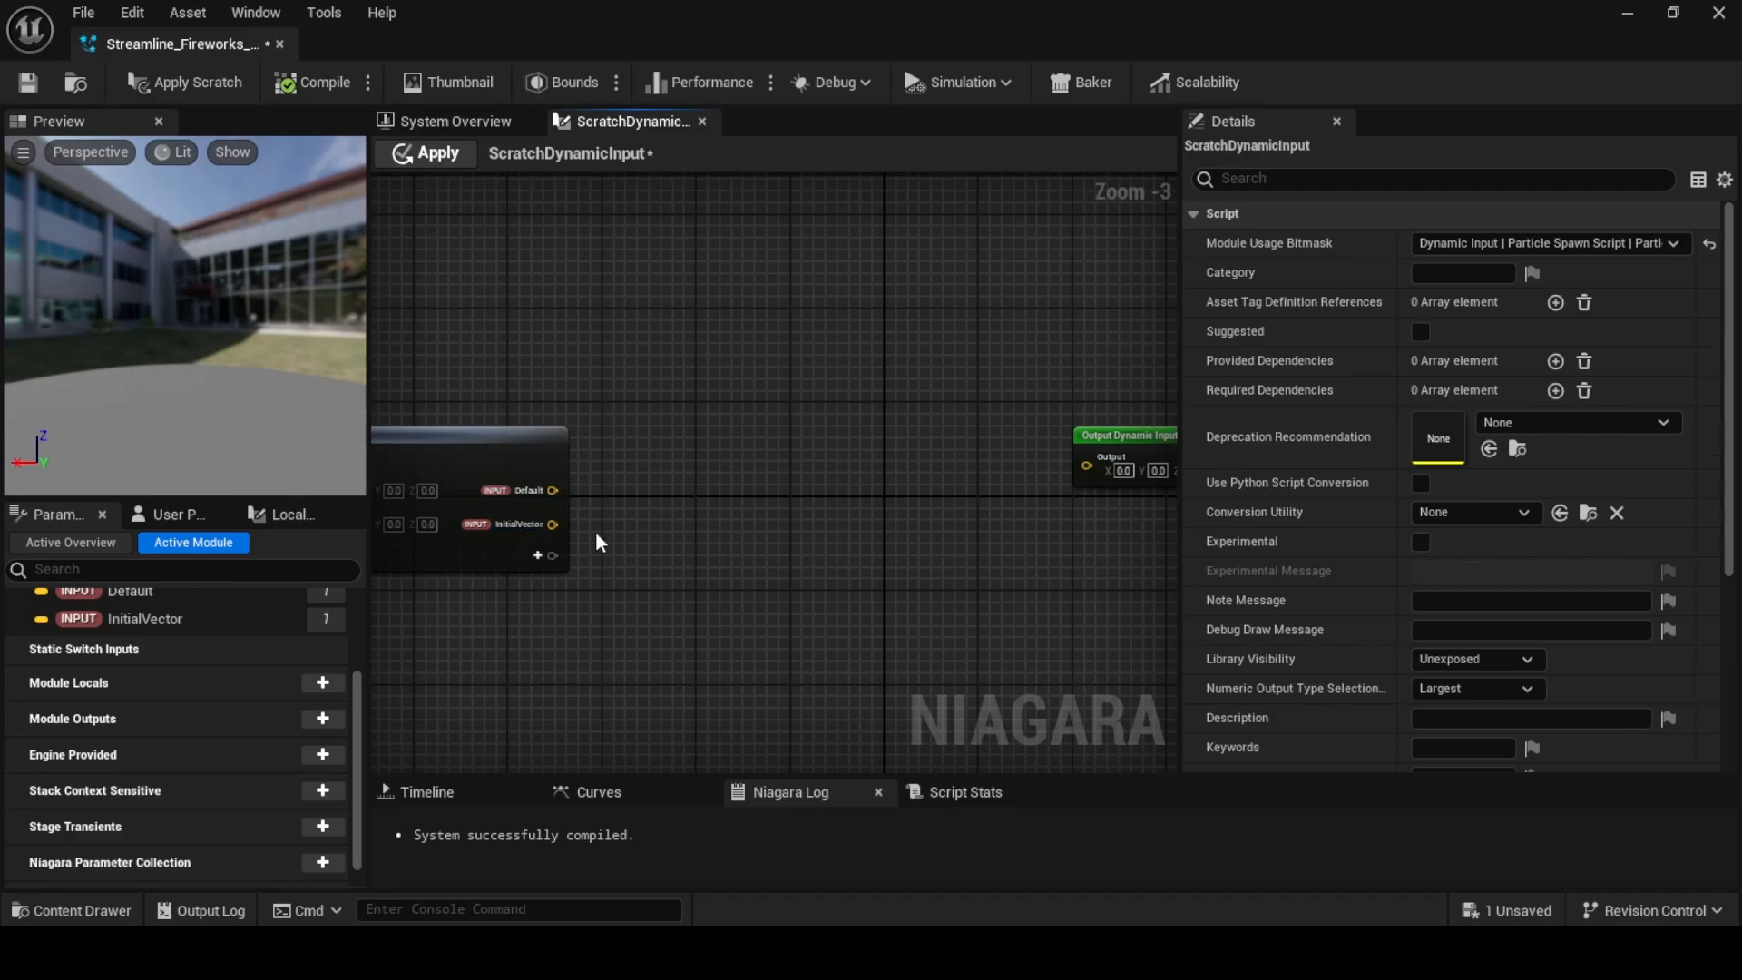
# Rename the Map Get node's Default input to RotateBy
pyautogui.rightClick(530, 486)
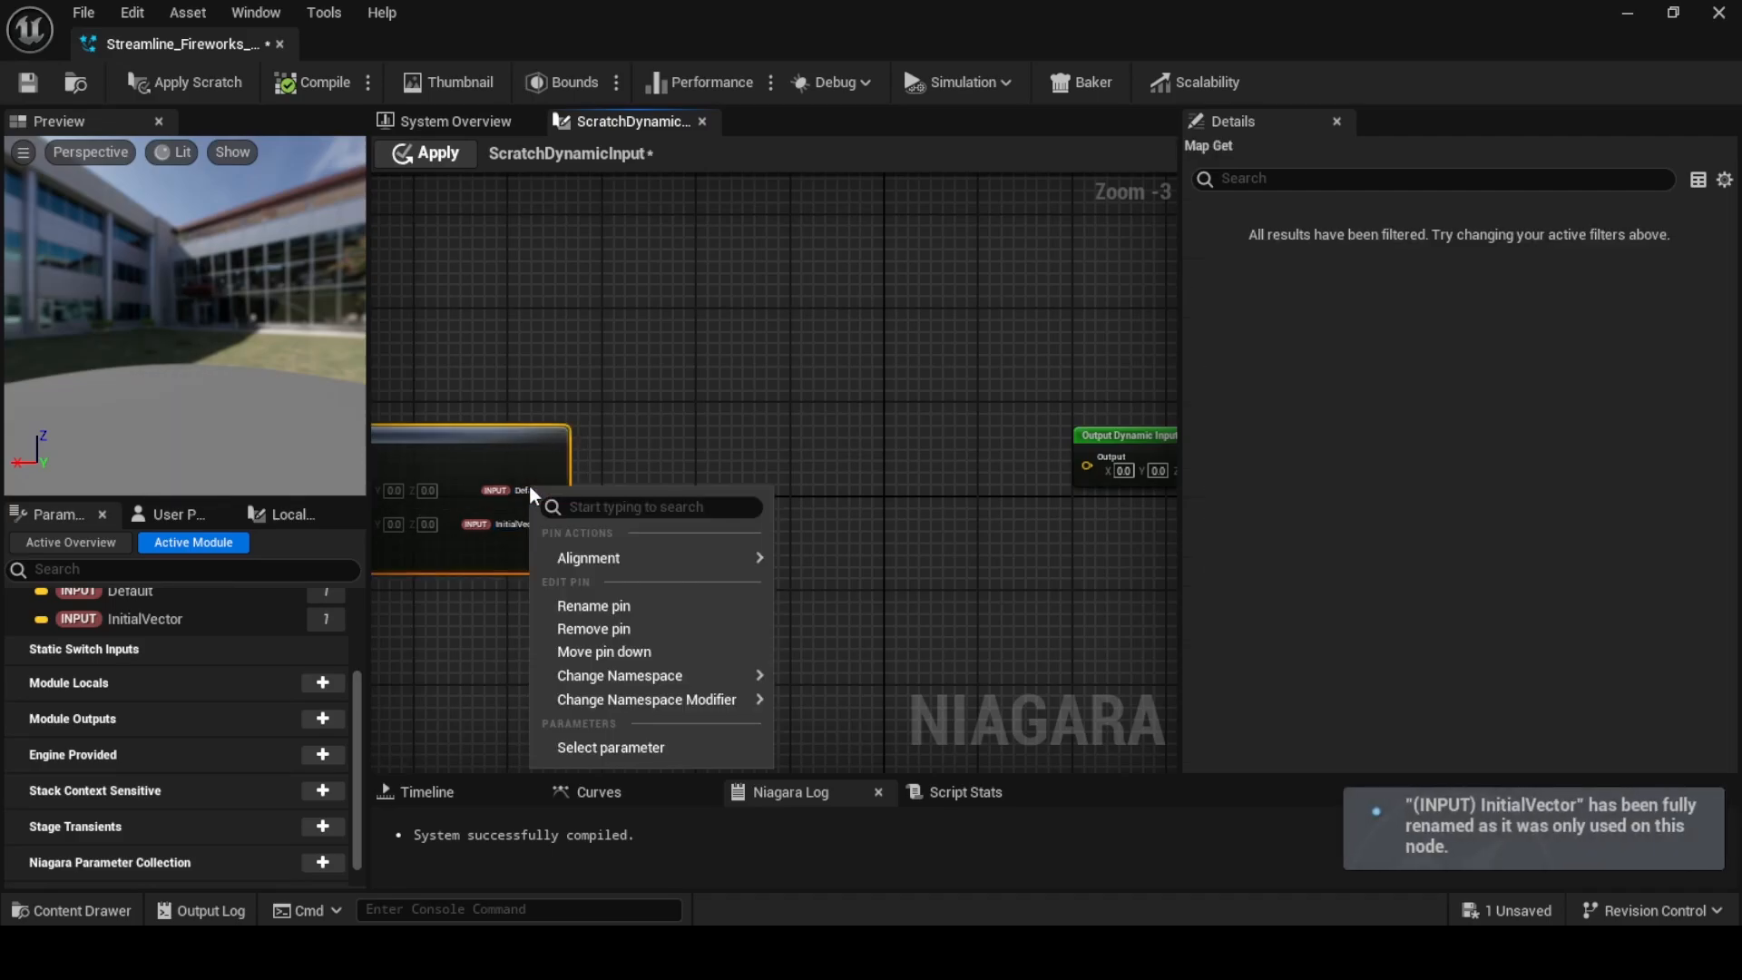
pyautogui.click(583, 608)
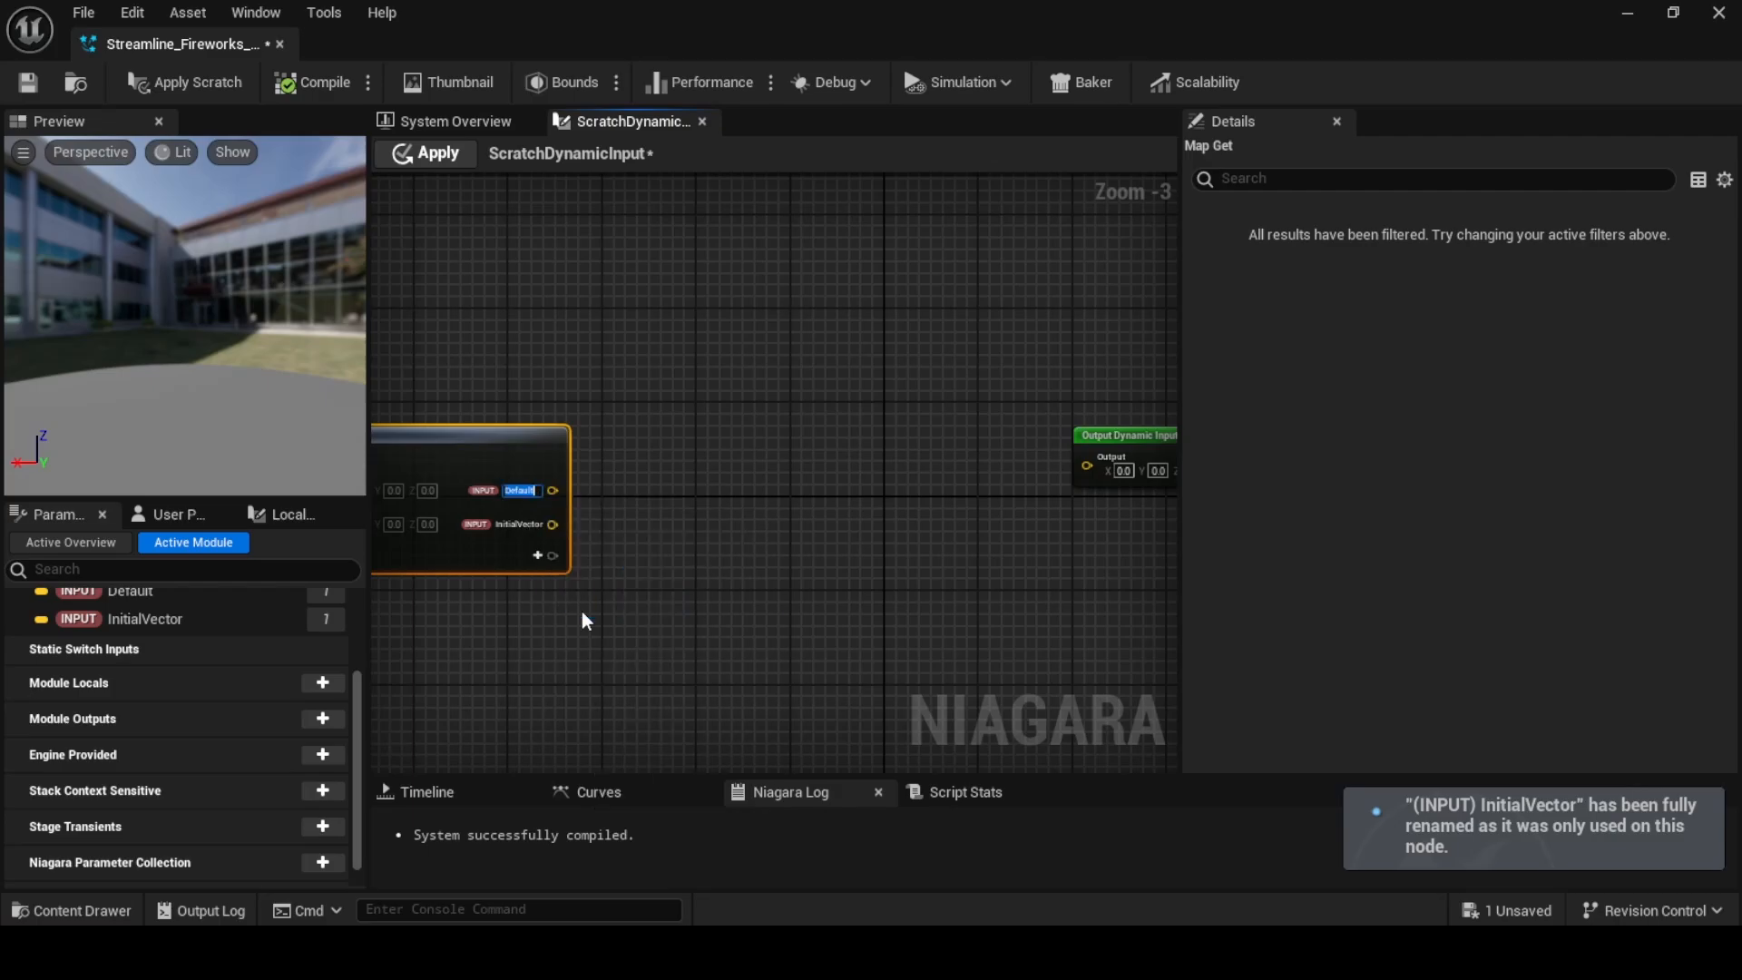
pyautogui.write('Rotat')
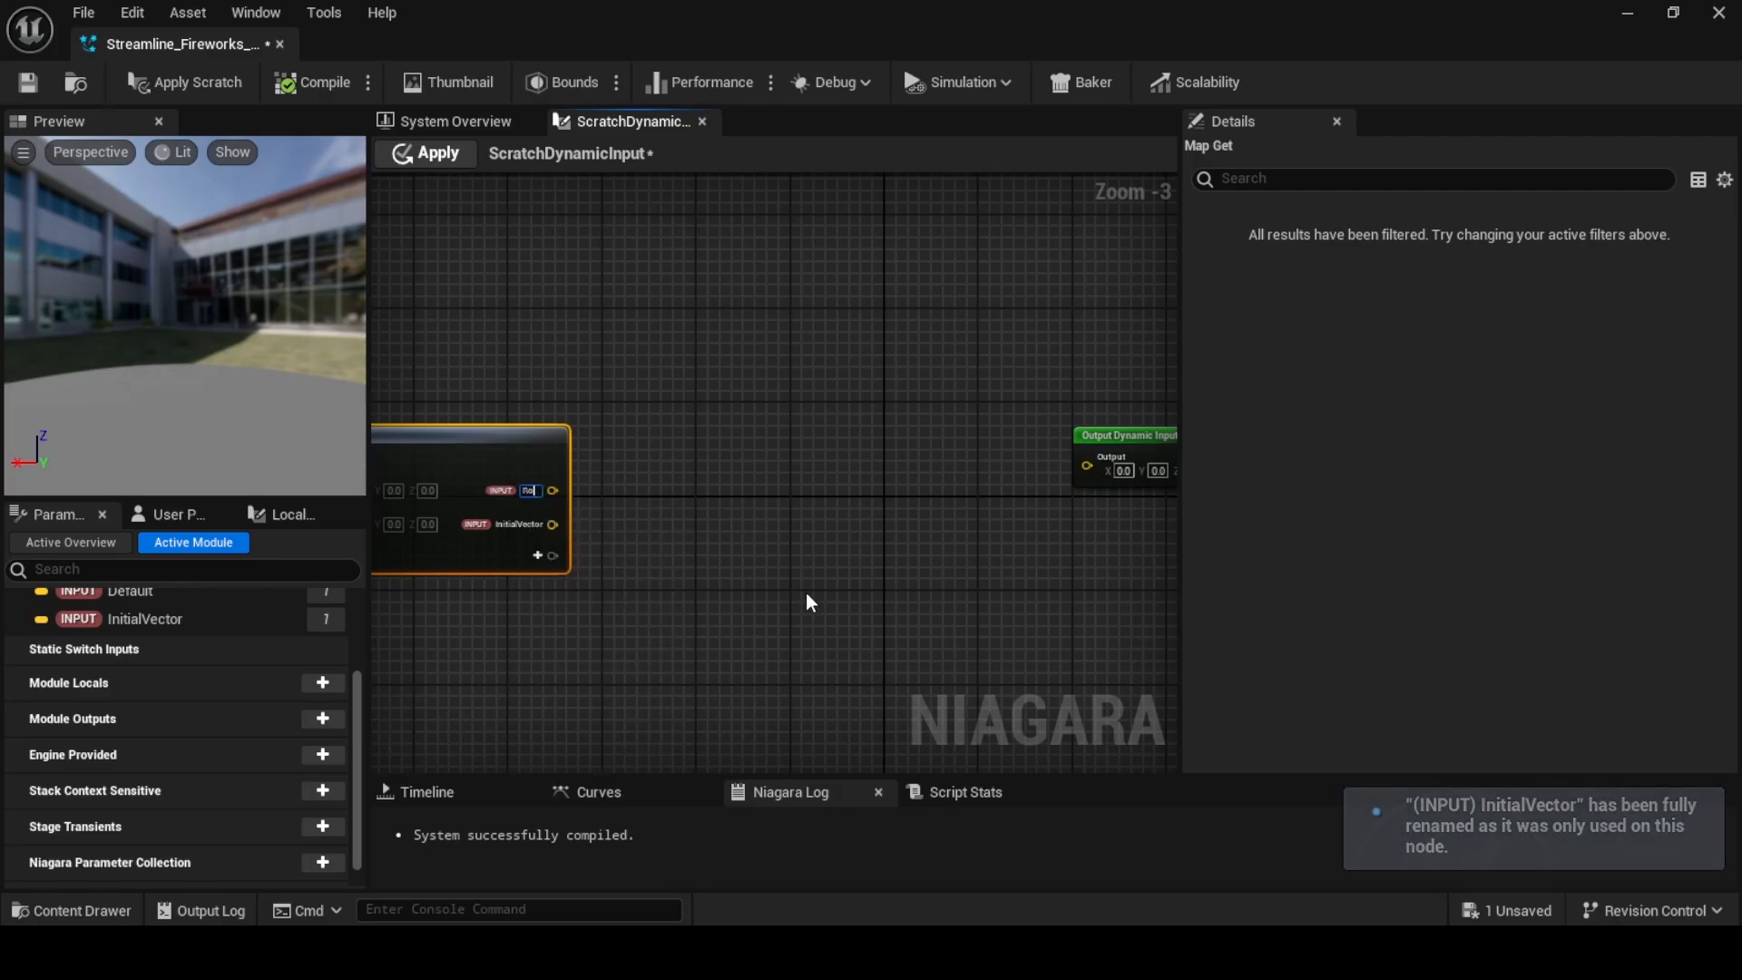
pyautogui.write('eBy')
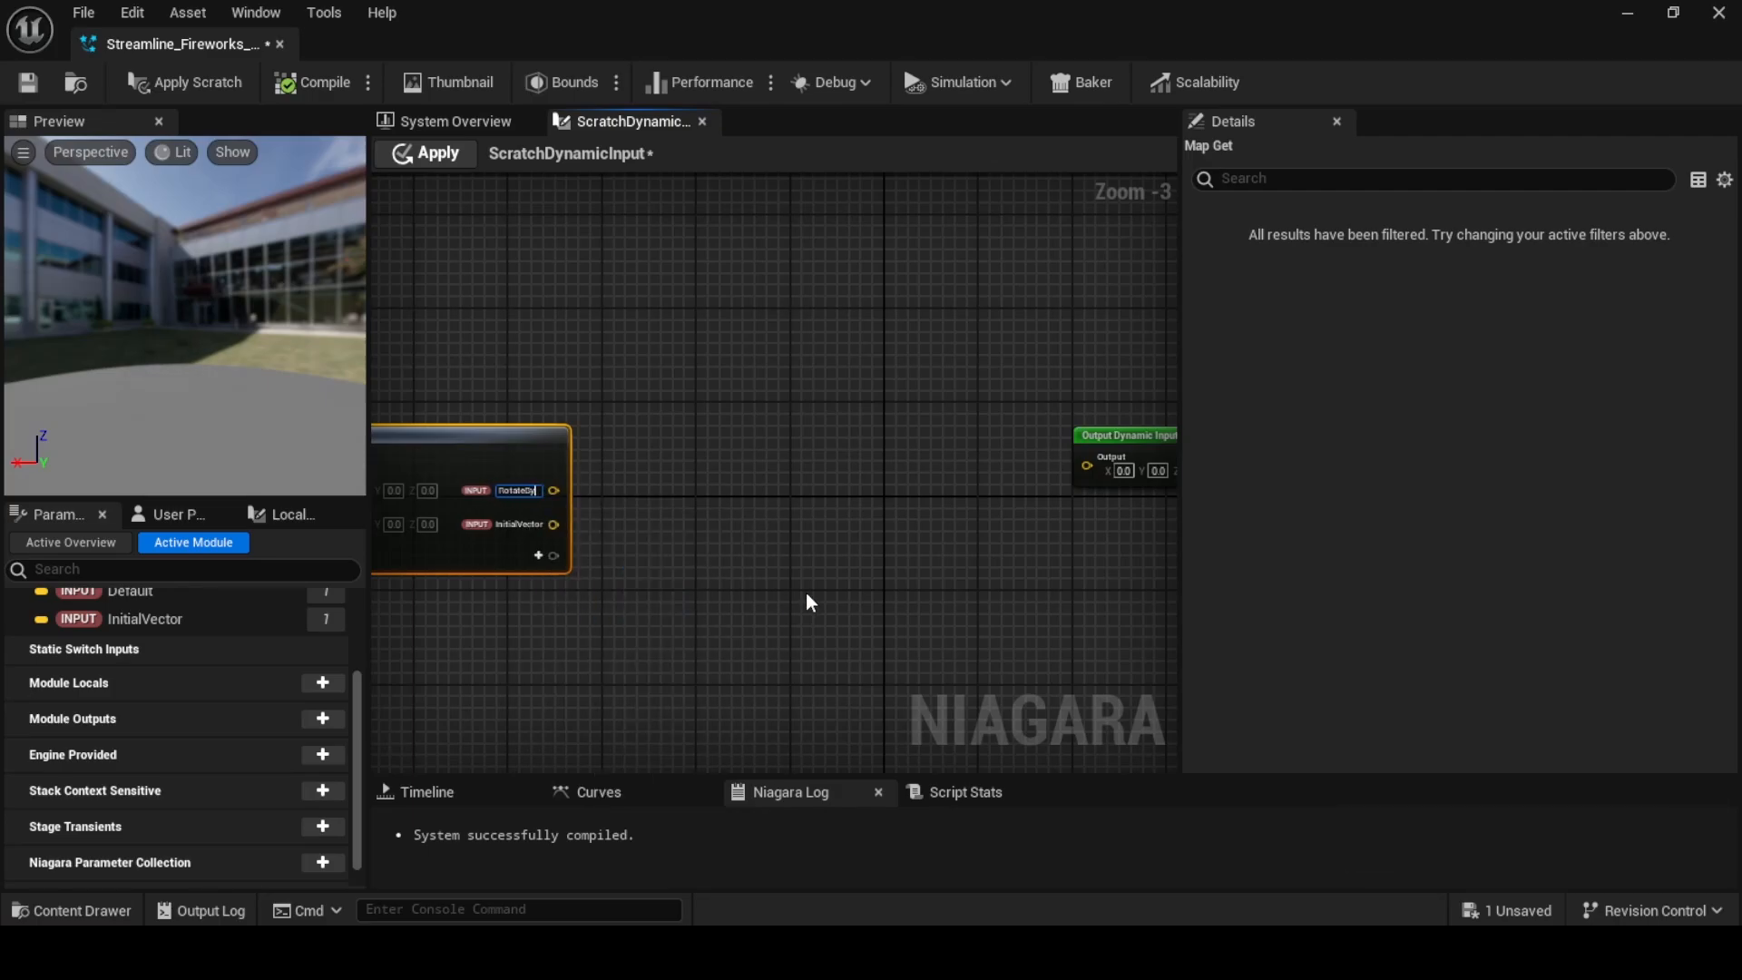
pyautogui.click(810, 603)
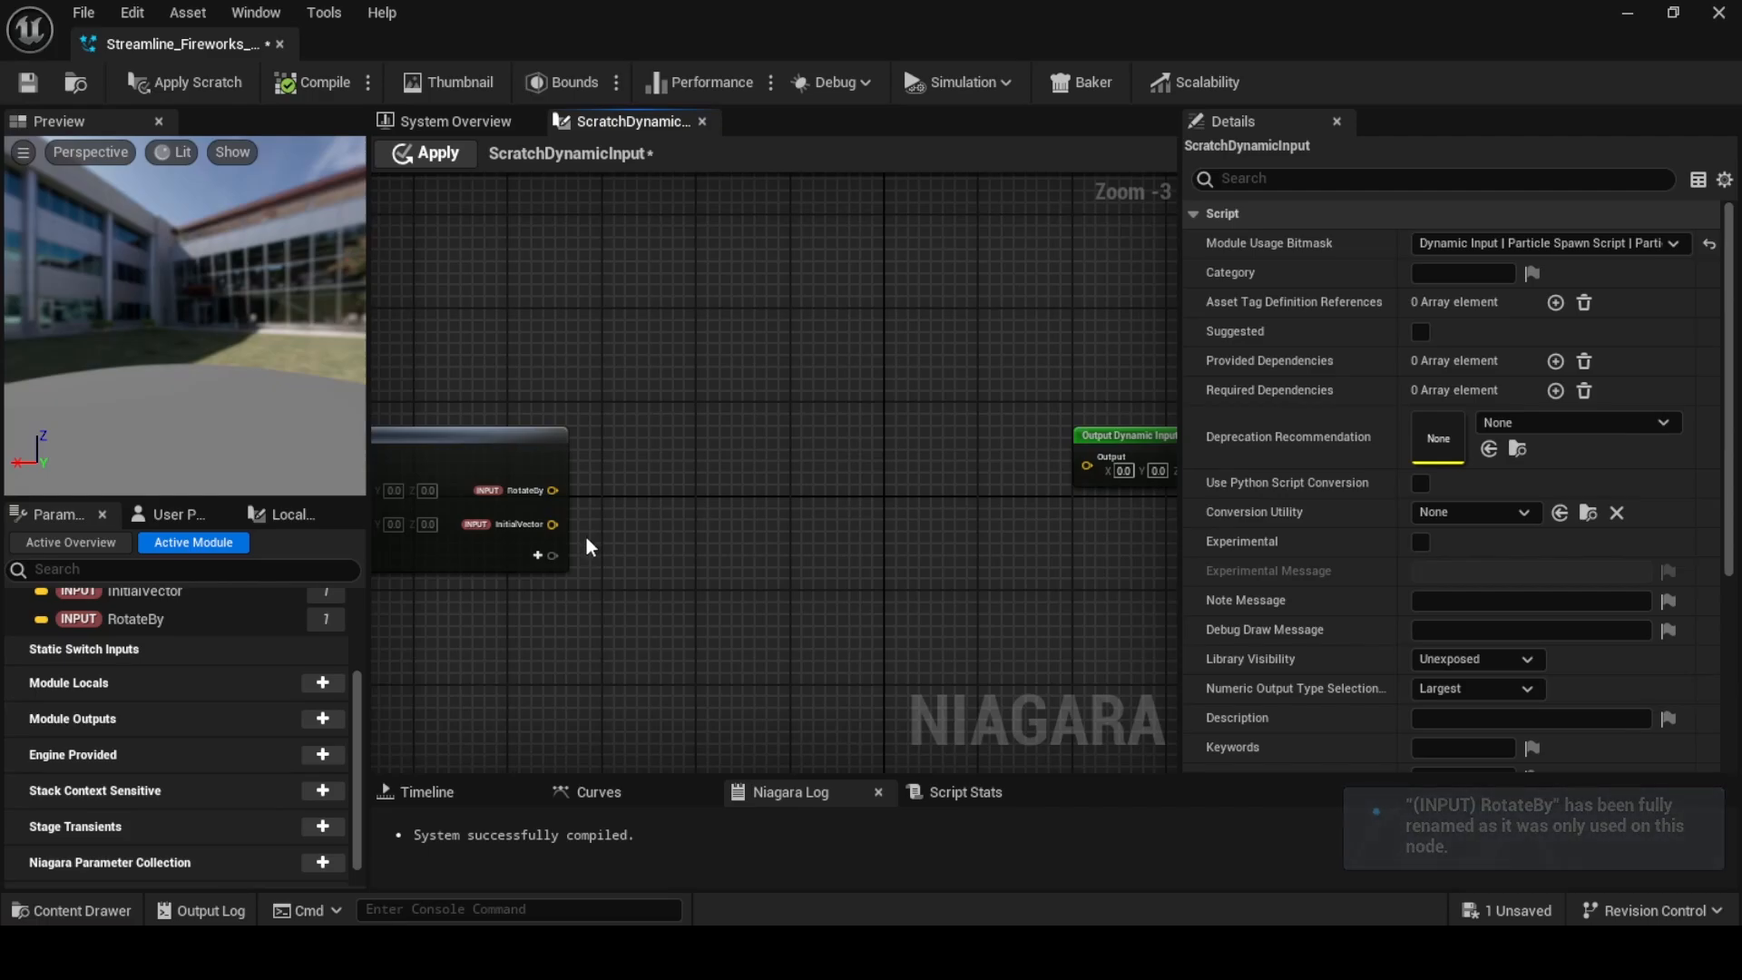
# Add a Rotate Angle on Axis node fed from the Map Get node's InitialVector output
pyautogui.moveTo(553, 524); pyautogui.dragTo(843, 450)
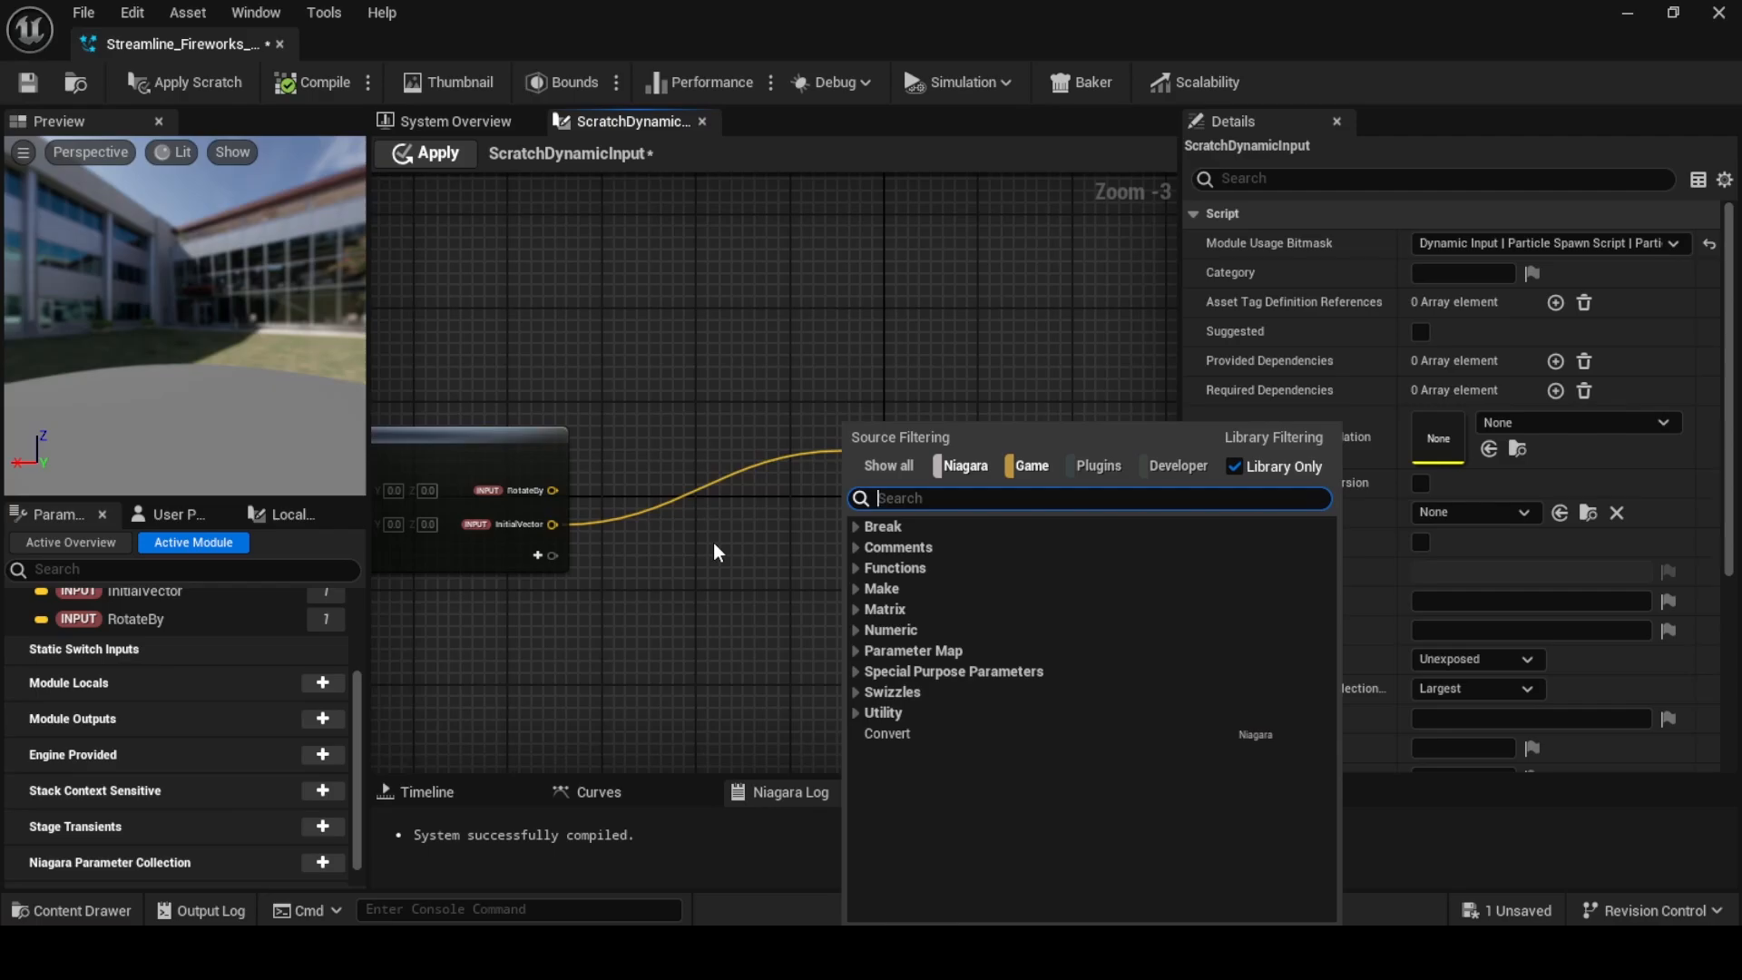
pyautogui.write('ro')
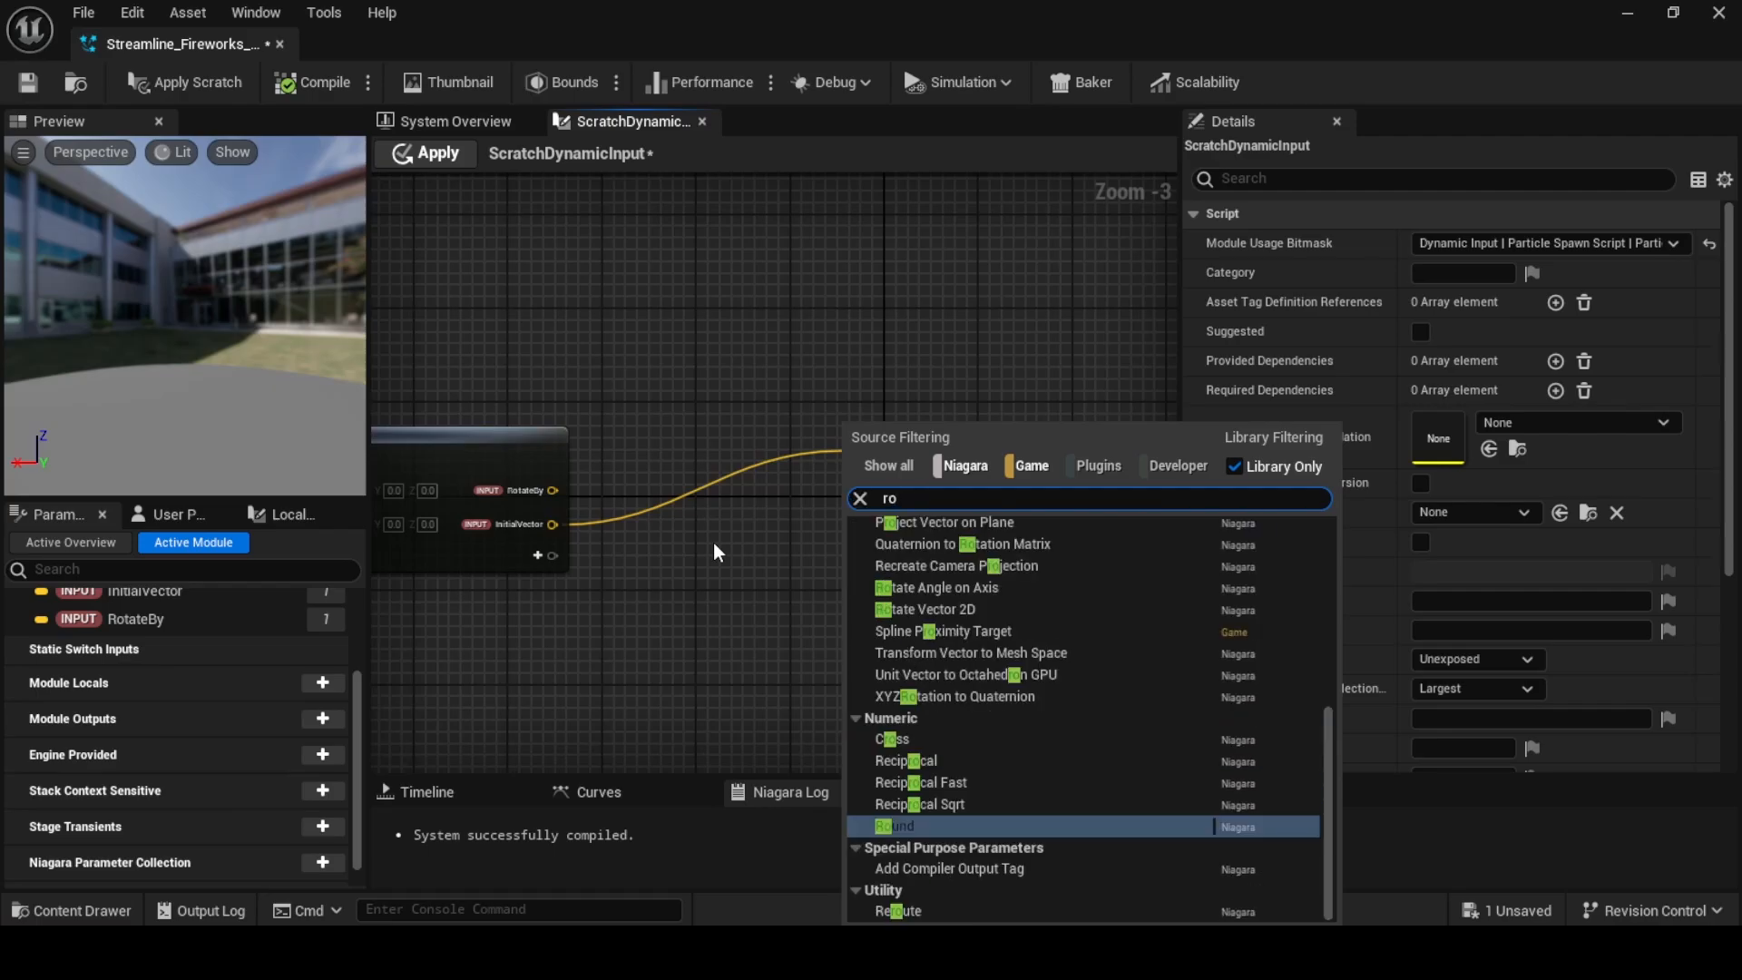
pyautogui.write('t')
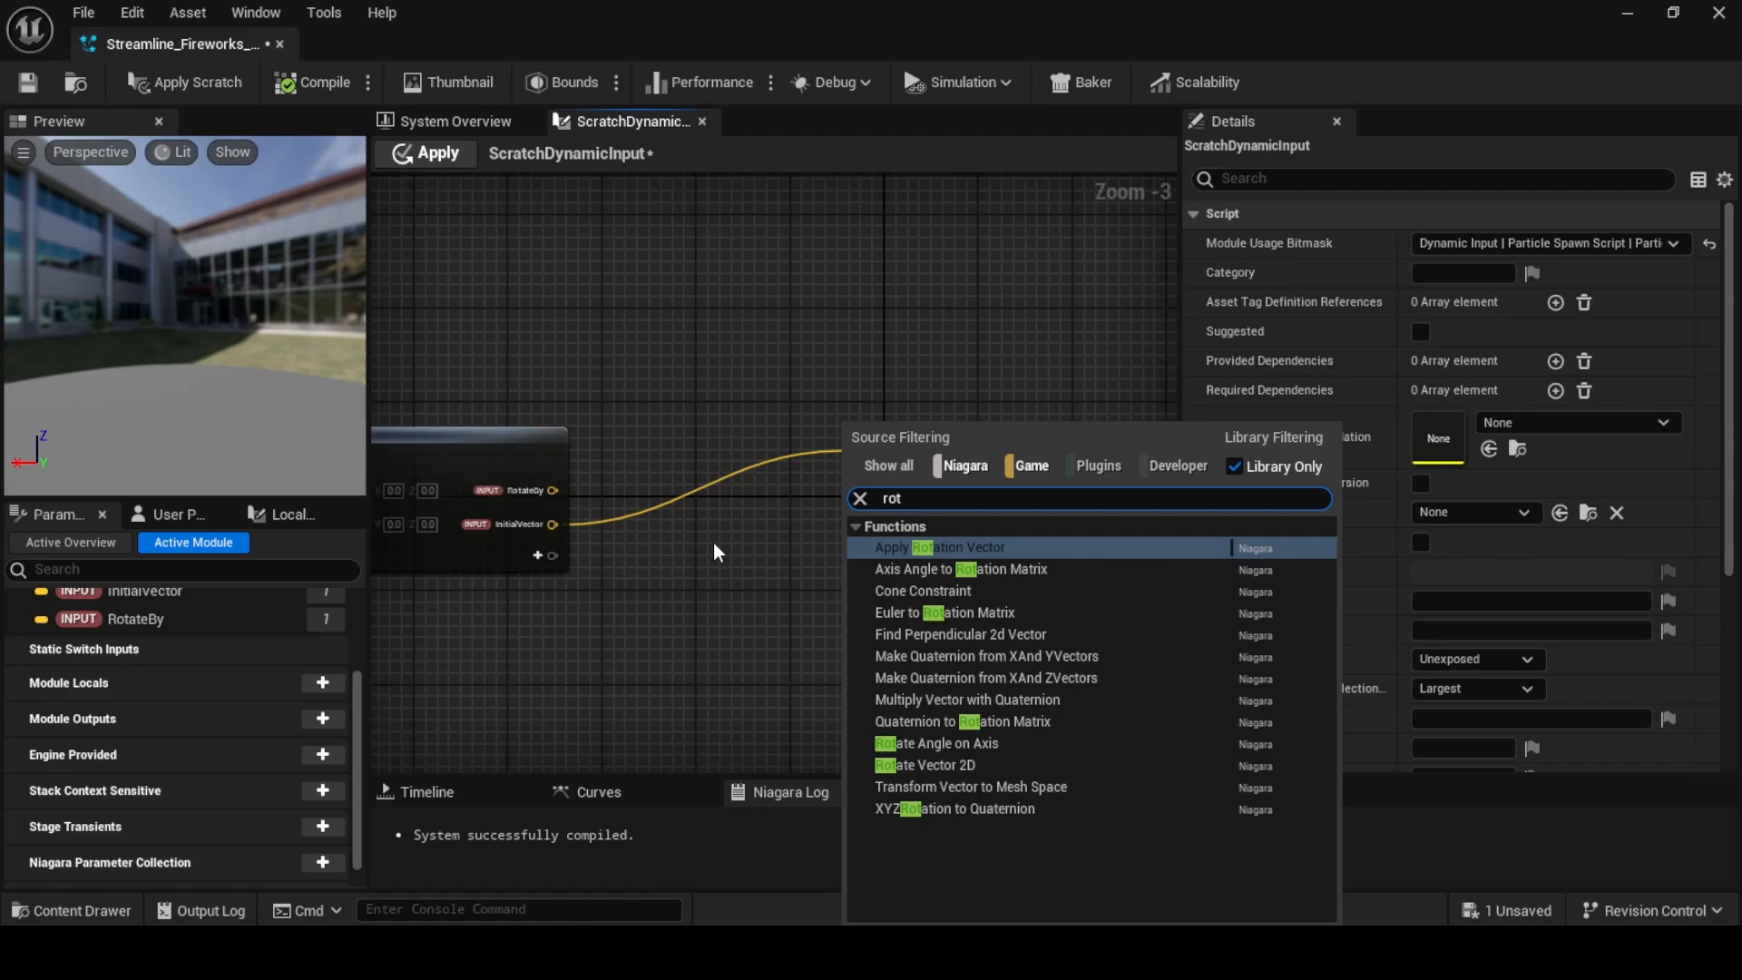
pyautogui.write('at')
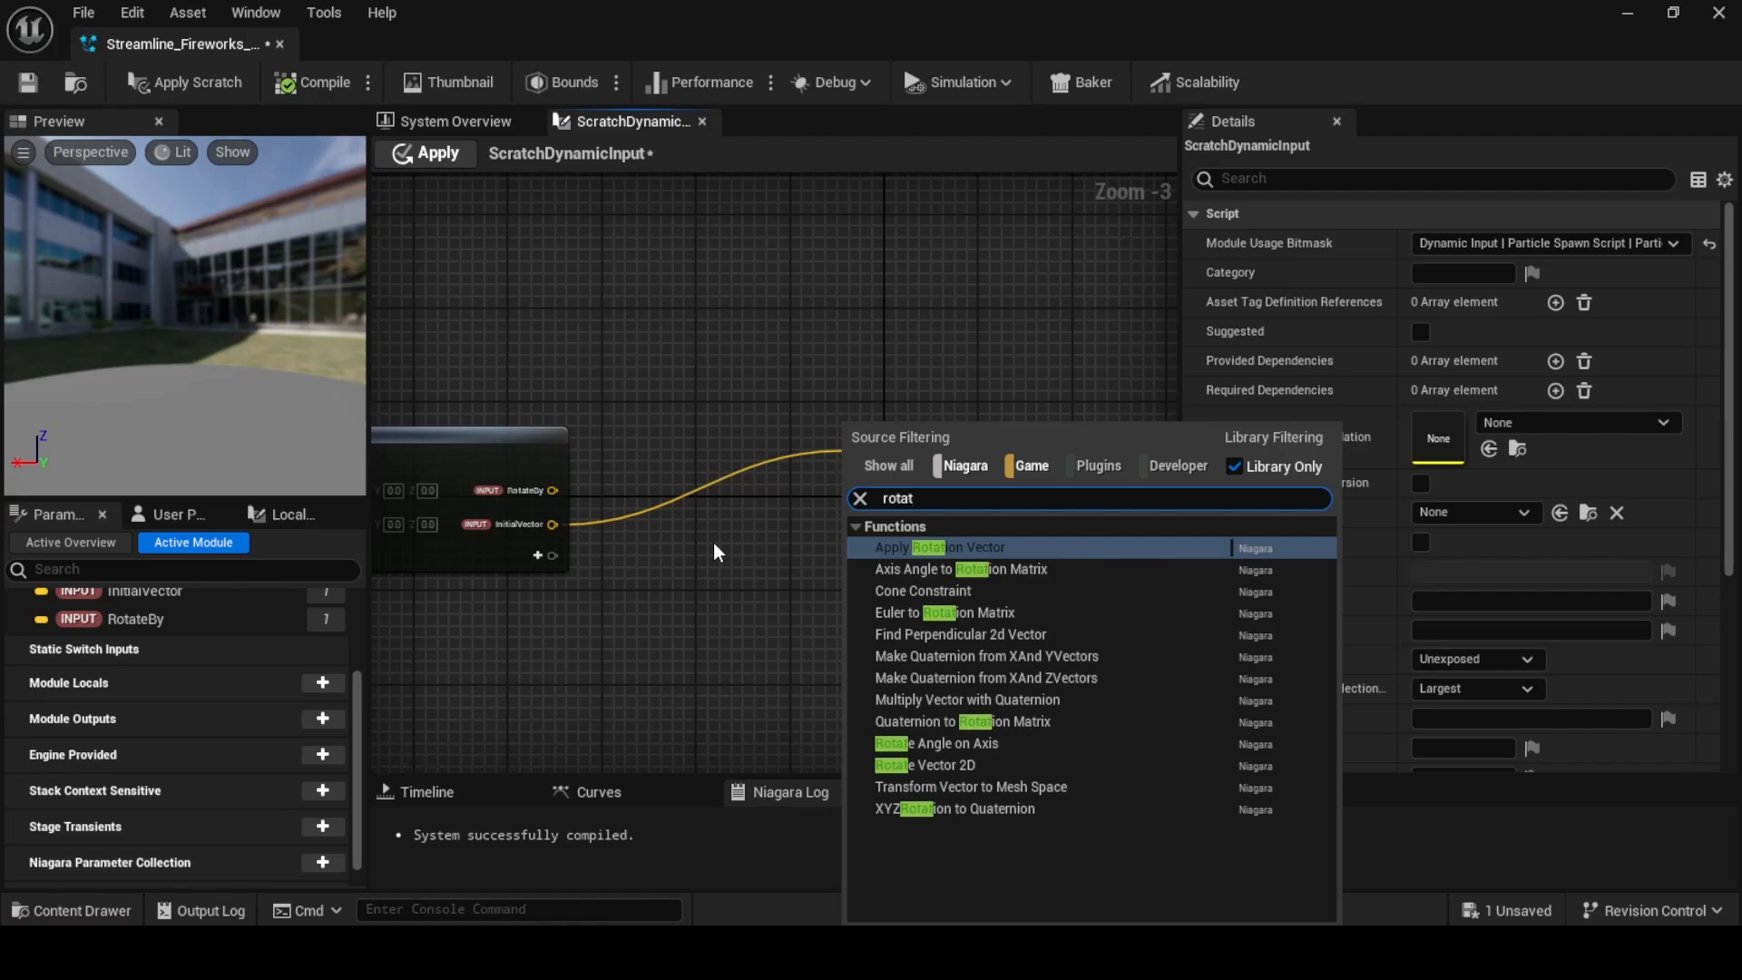
pyautogui.click(957, 745)
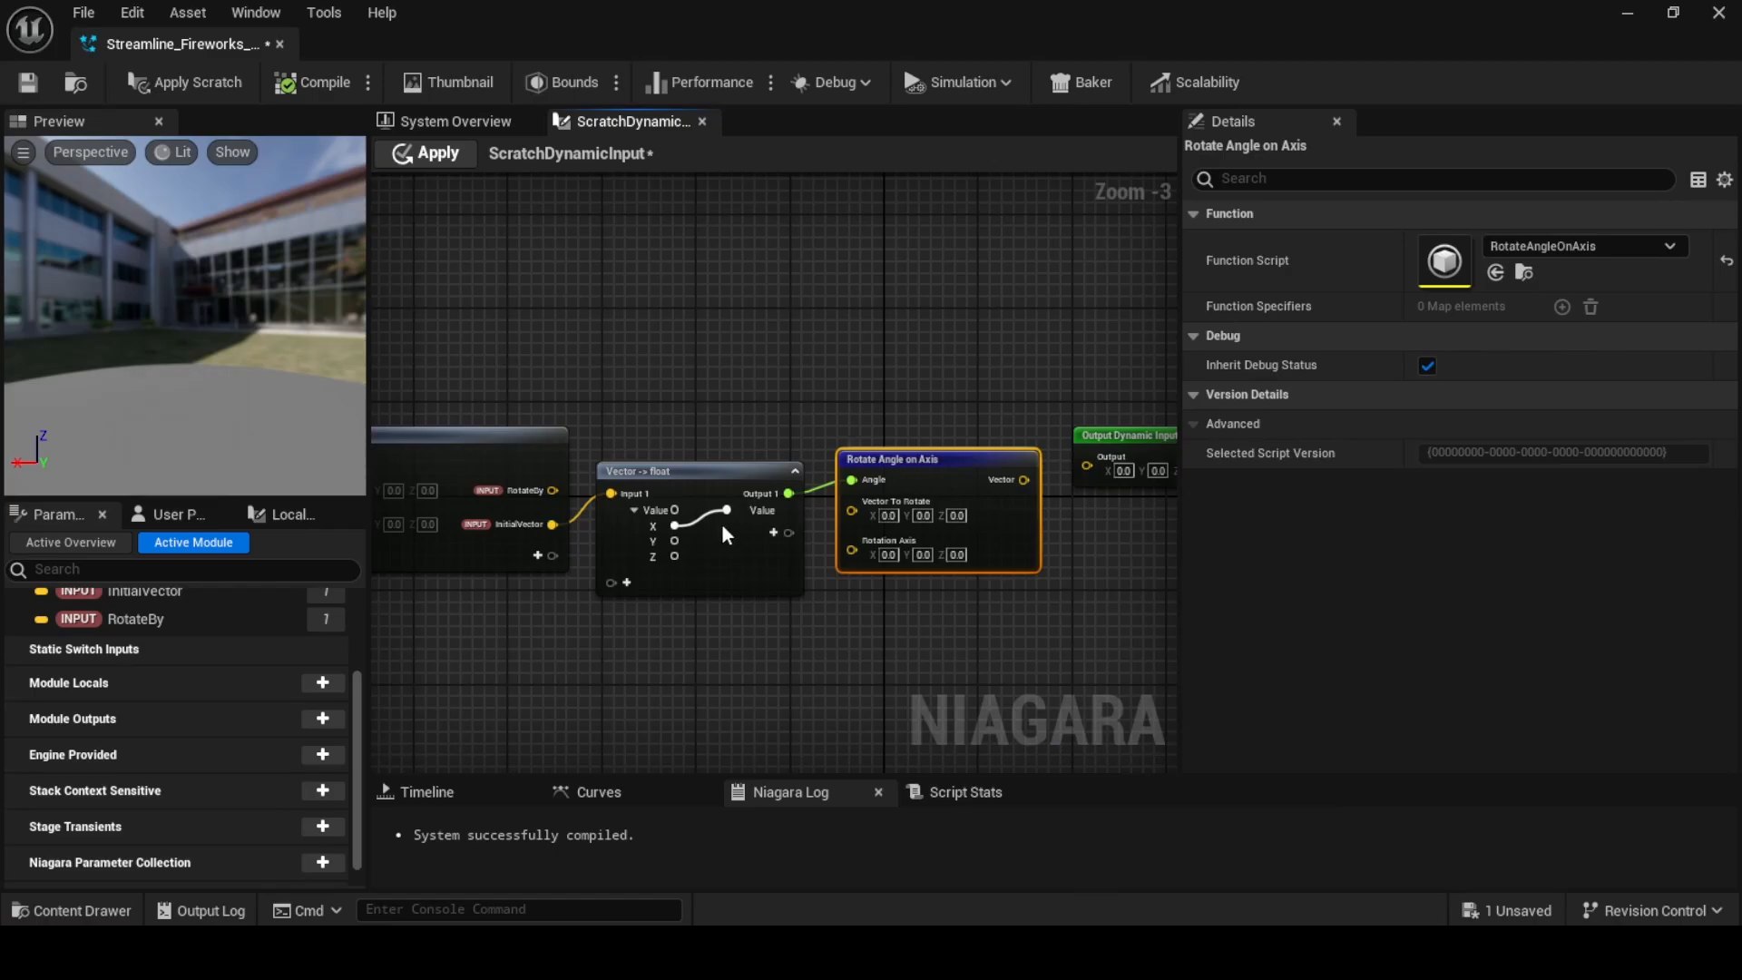
# Delete the Vector -> float conversion node and connect InitialVector directly to Vector To Rotate on the Rotate Angle on Axis node
pyautogui.click(715, 481)
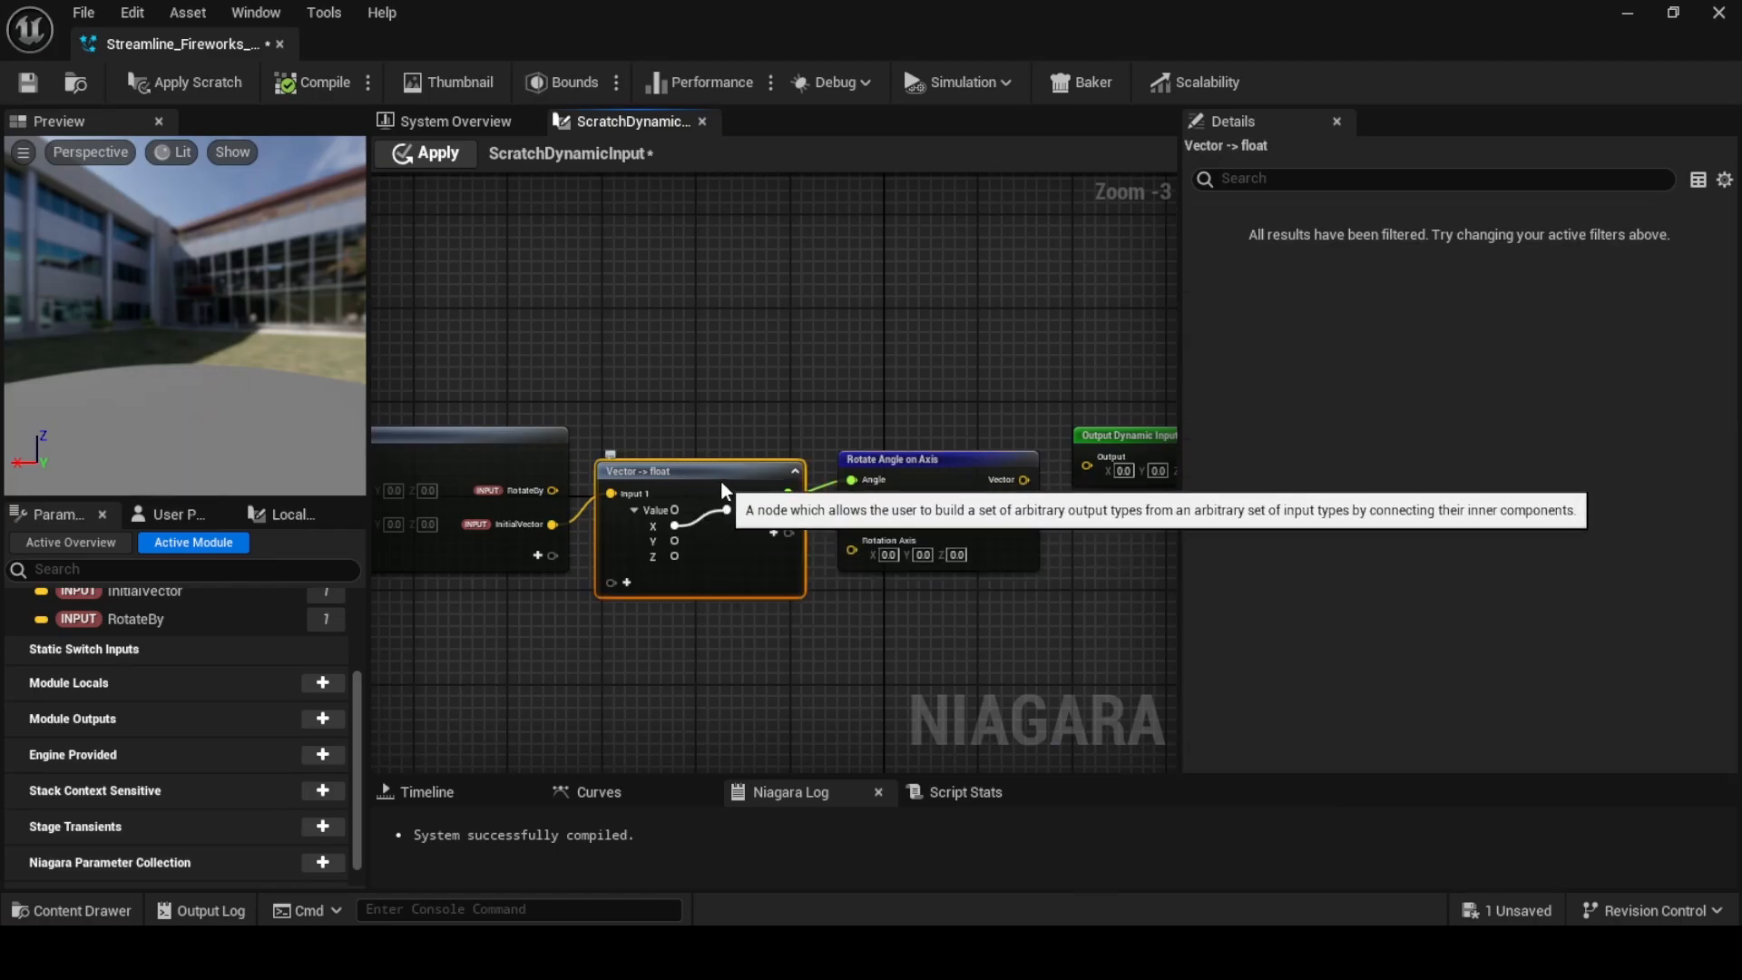
pyautogui.press('Delete')
pyautogui.moveTo(552, 524); pyautogui.dragTo(852, 515)
pyautogui.moveTo(944, 481); pyautogui.dragTo(957, 457)
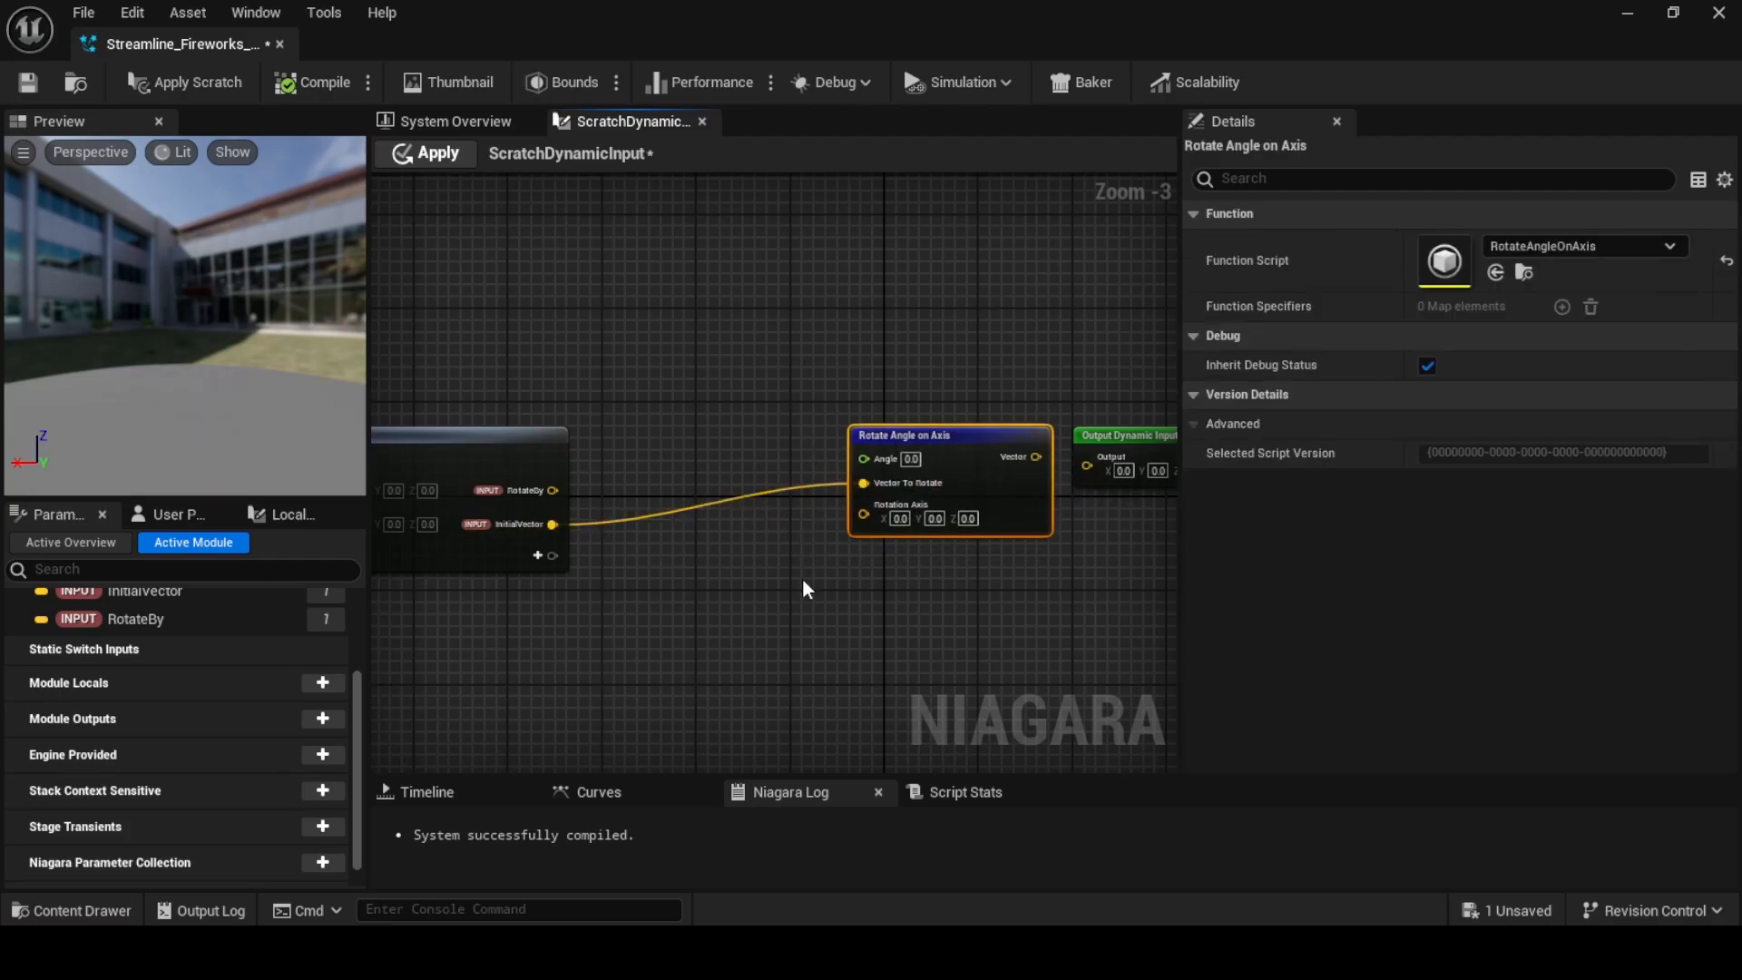
# Set the Rotation Axis Z to 1 and connect the Rotate Angle on Axis node's Vector output to the Output Dynamic Input node
pyautogui.click(967, 518)
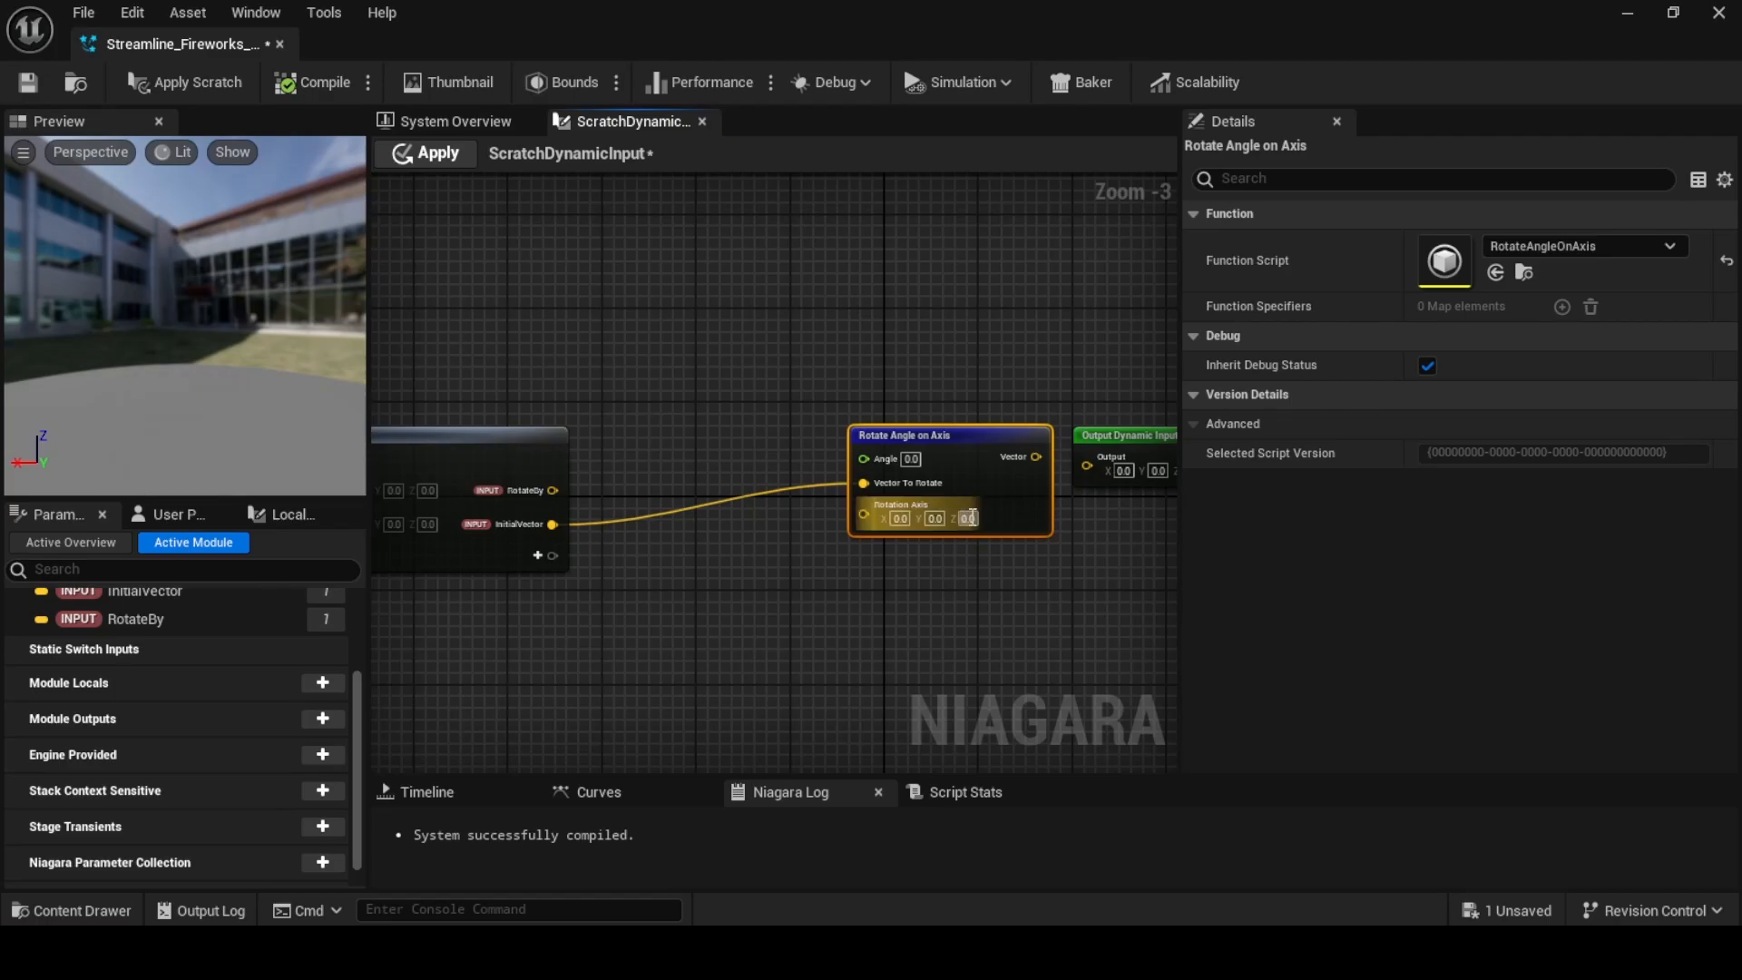
pyautogui.write('1')
pyautogui.click(828, 624)
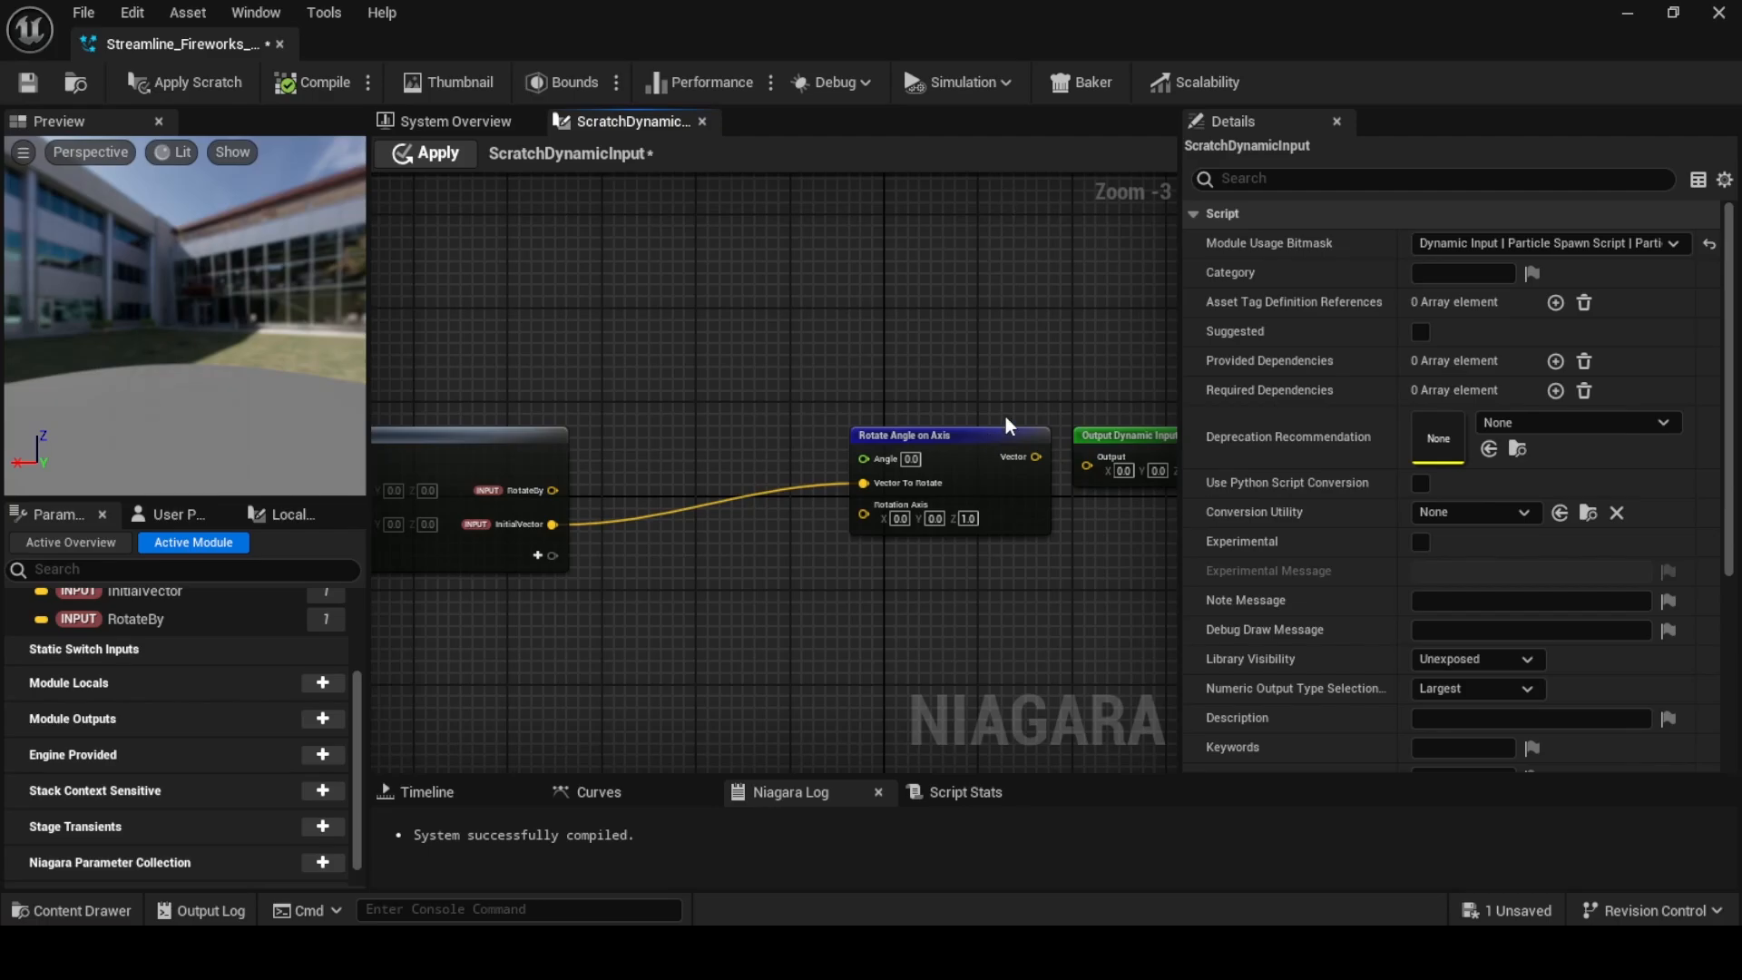
pyautogui.moveTo(1035, 457); pyautogui.dragTo(1096, 479)
# Add a Break Vector node fed from the RotateBy output and place it below the Map Get node
pyautogui.moveTo(723, 396); pyautogui.dragTo(834, 353, button='right')
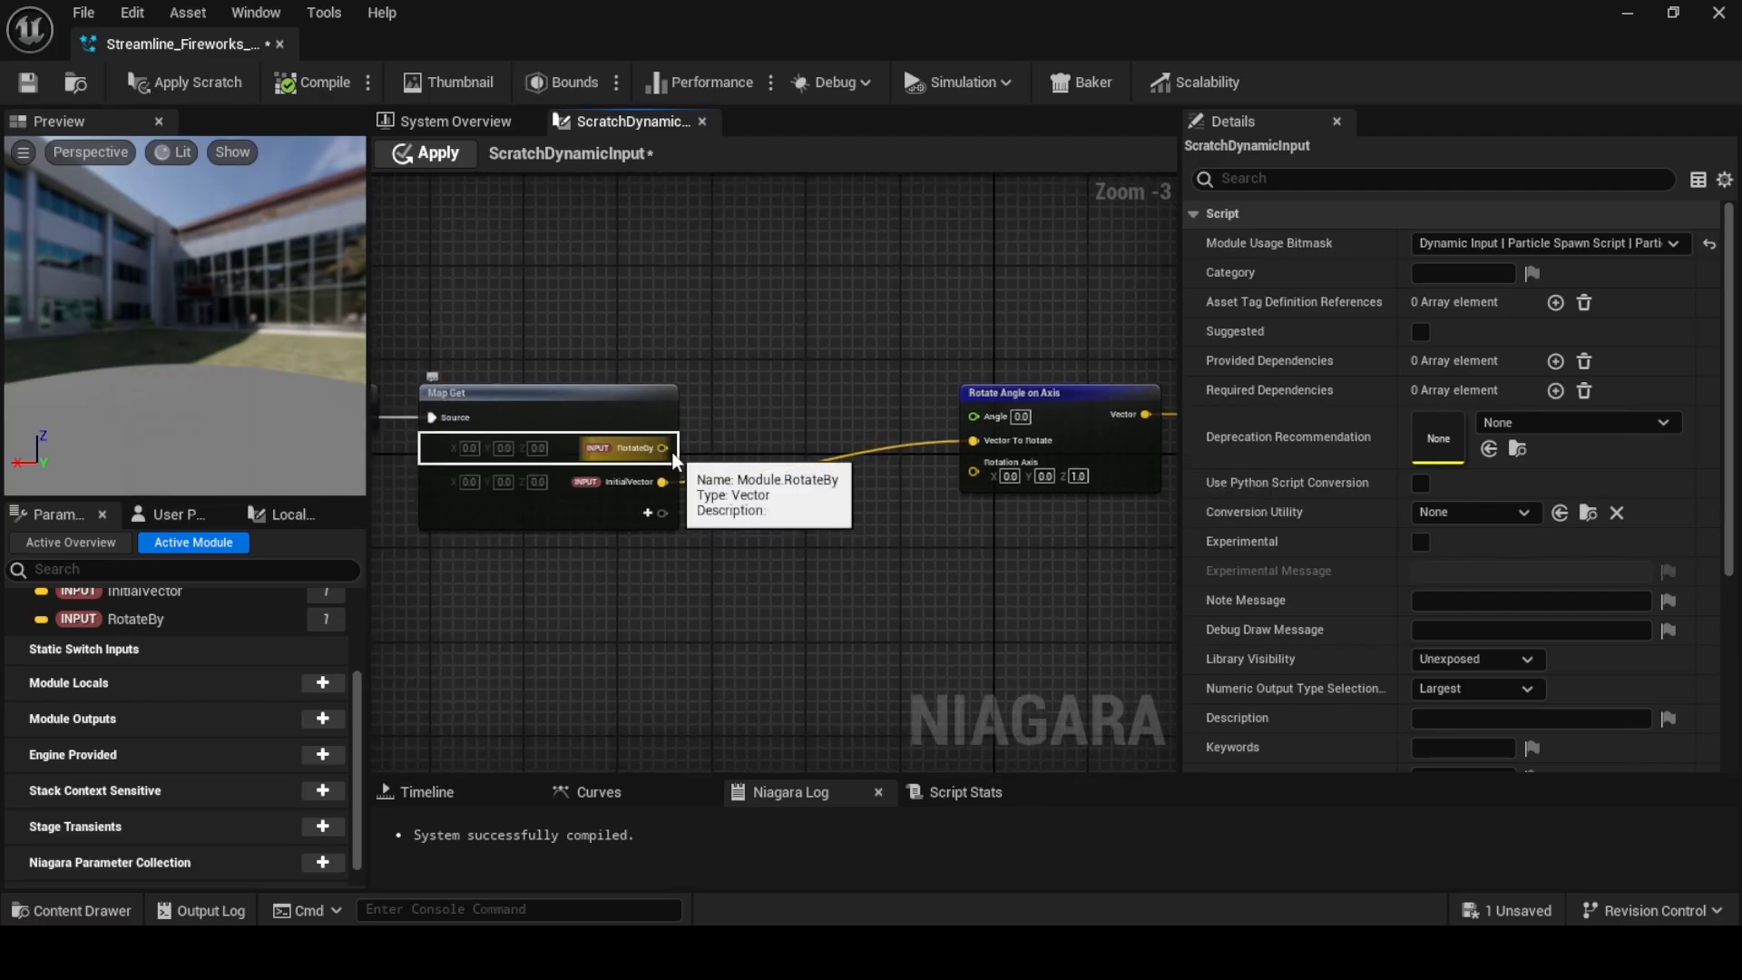
pyautogui.moveTo(663, 447); pyautogui.dragTo(745, 584)
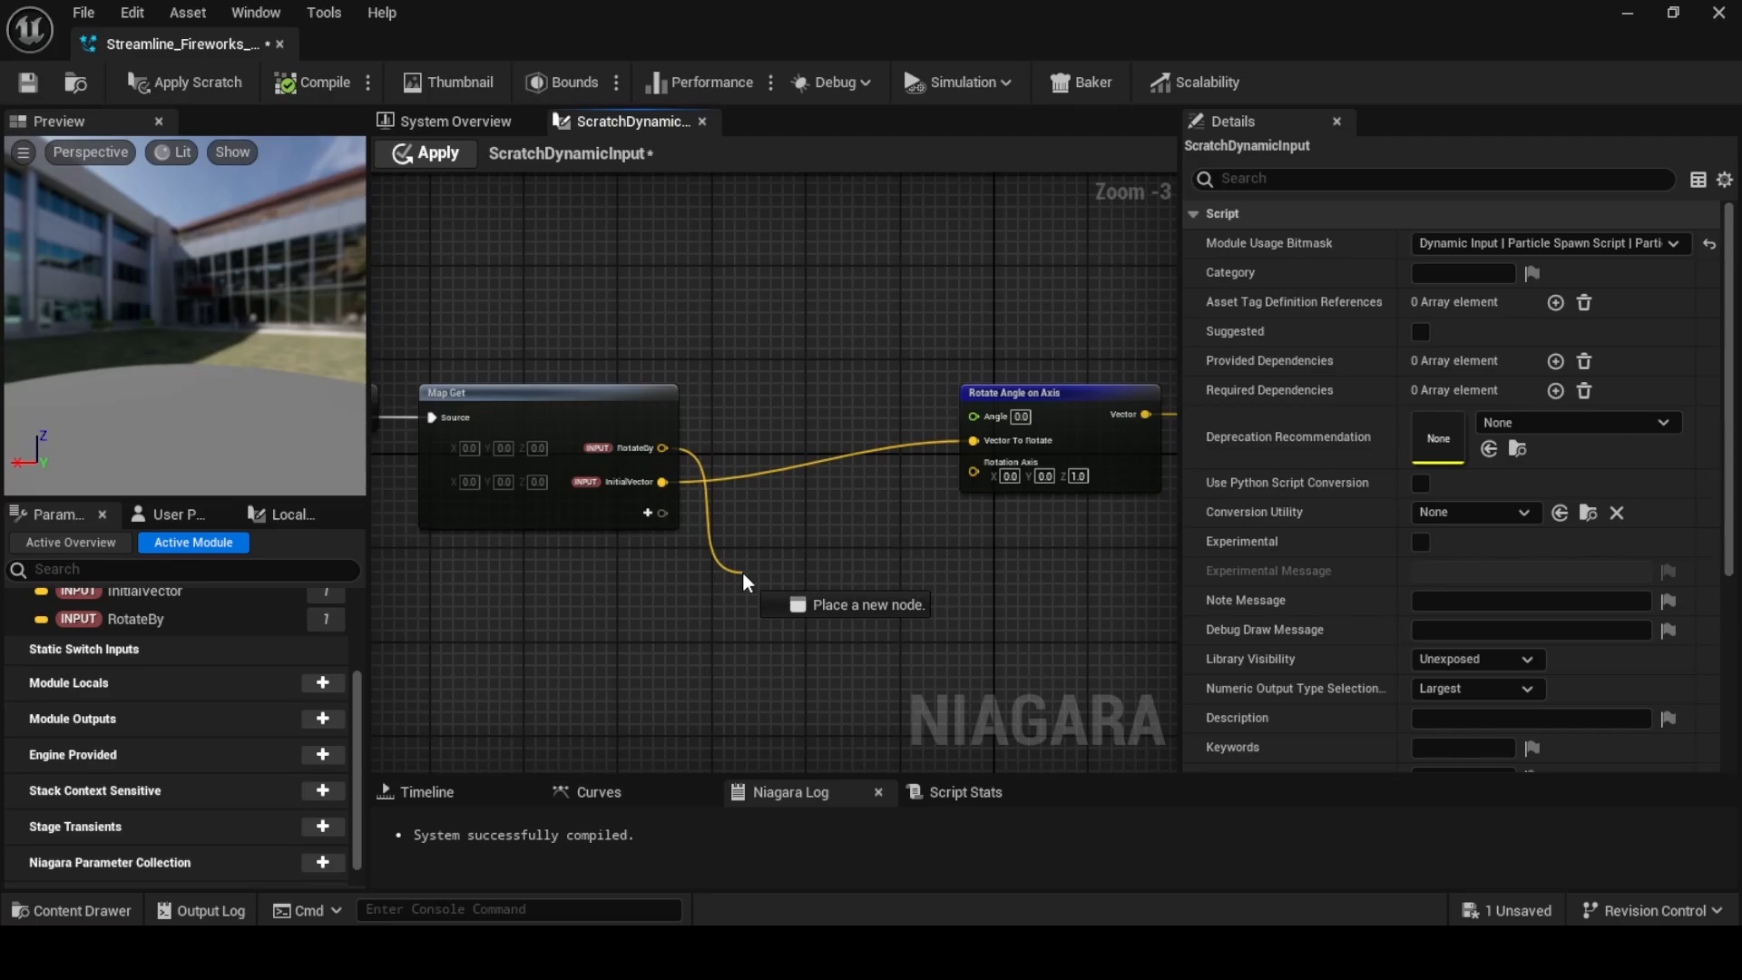
pyautogui.moveTo(745, 583); pyautogui.dragTo(746, 583)
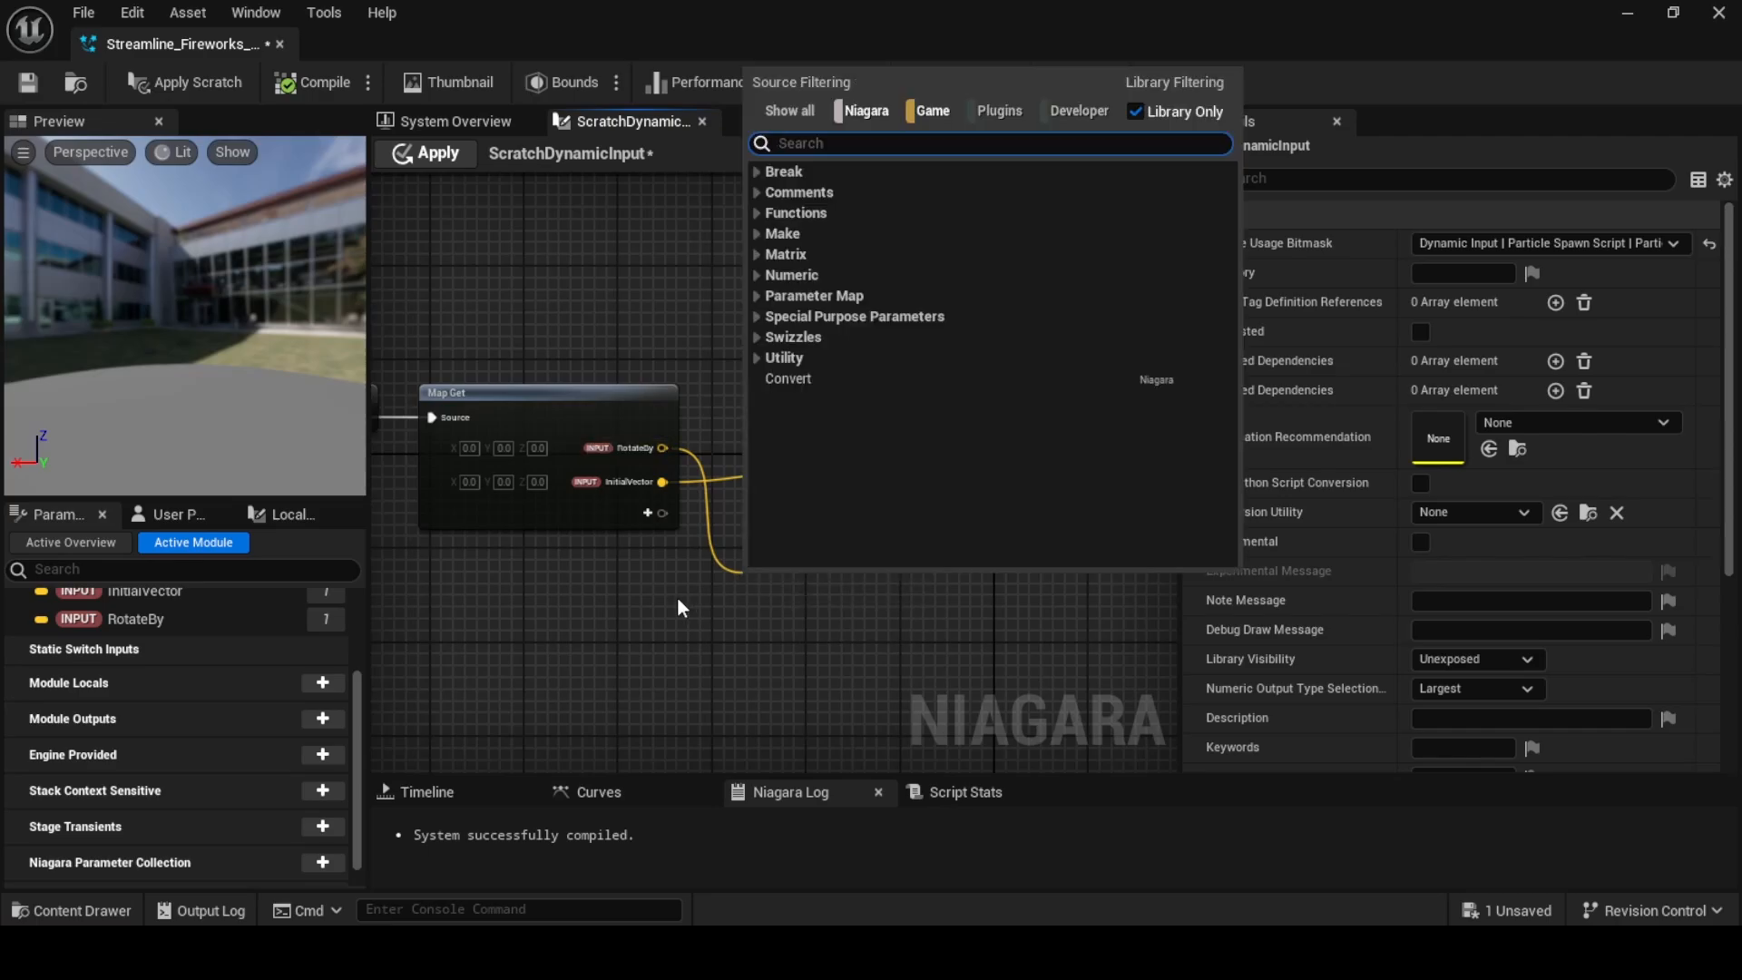
pyautogui.write('break')
pyautogui.click(802, 190)
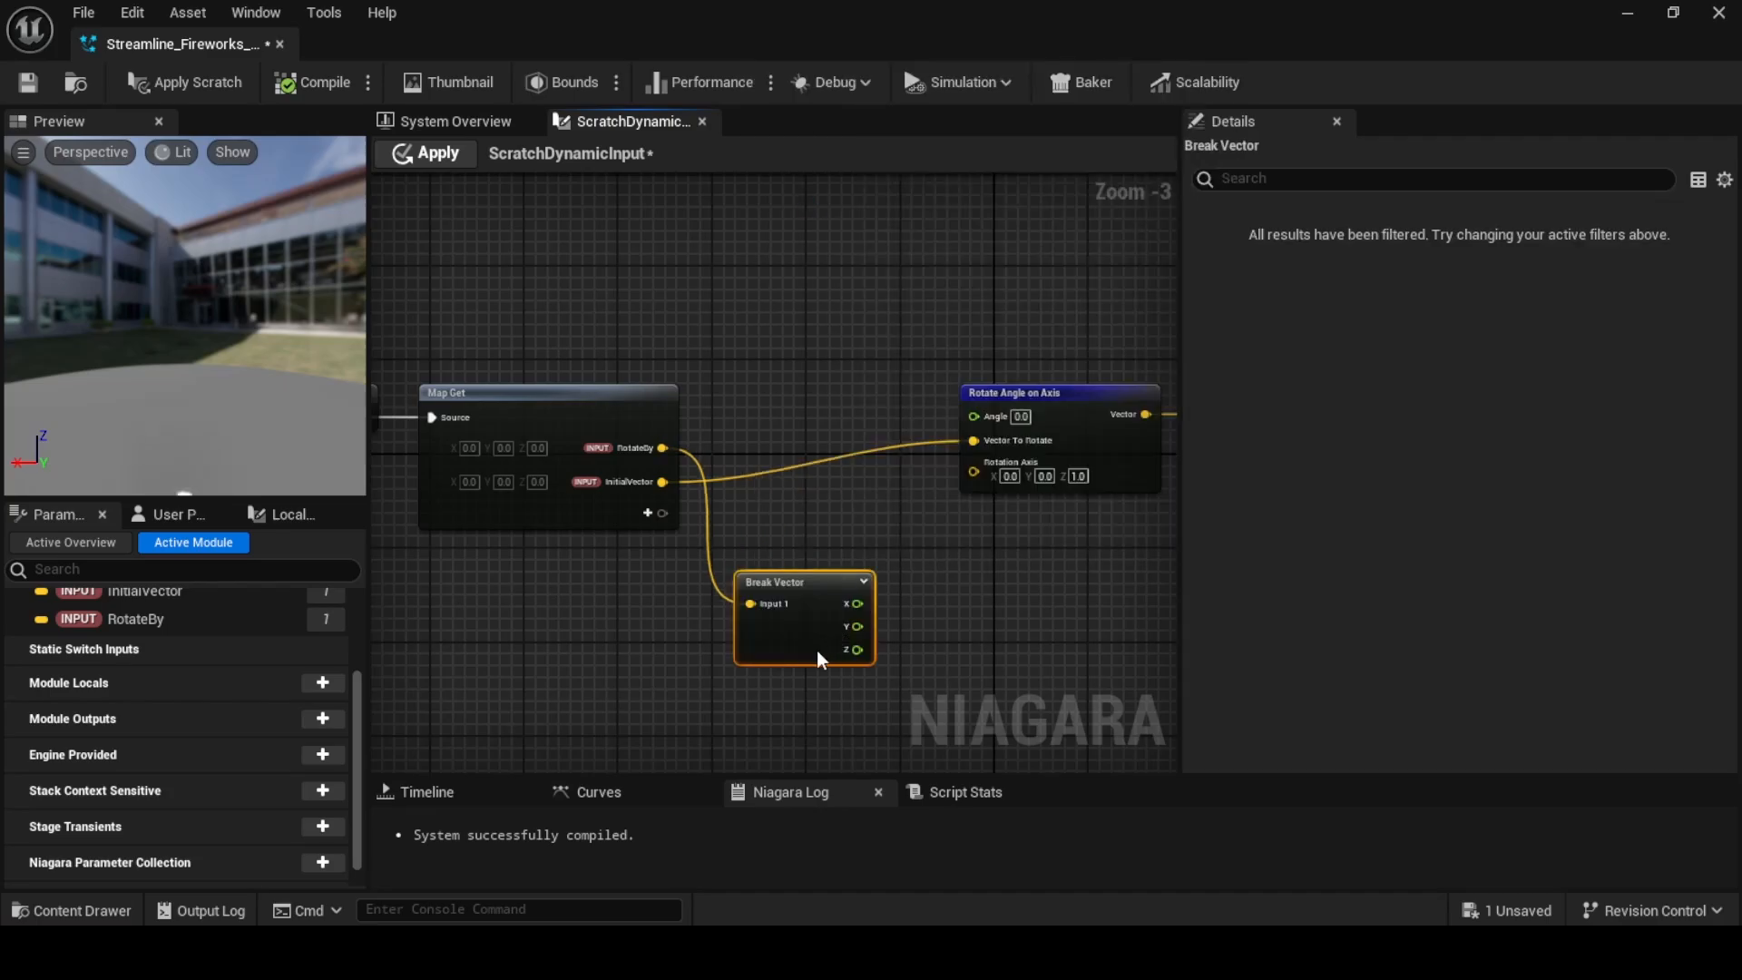
pyautogui.moveTo(802, 584); pyautogui.dragTo(720, 595)
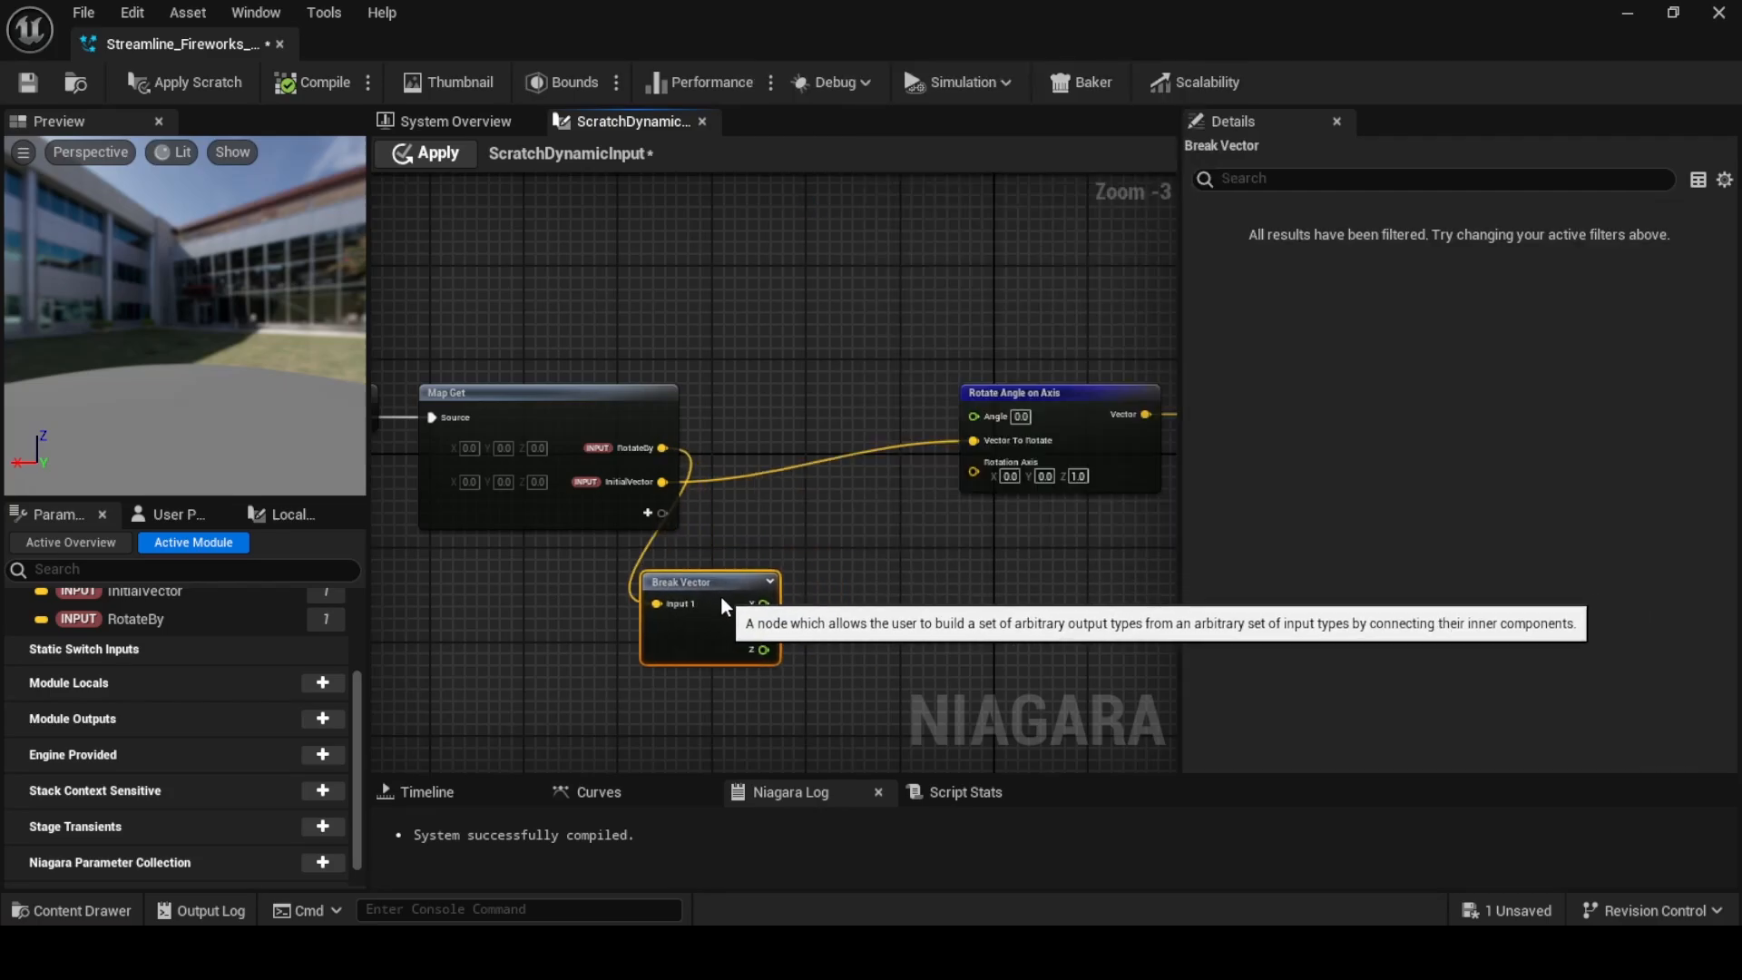
# Shift the Rotate Angle on Axis and Output Dynamic Input nodes away from Break Vector, and move Break Vector slightly closer to Map Get
pyautogui.moveTo(945, 593); pyautogui.dragTo(731, 635, button='right')
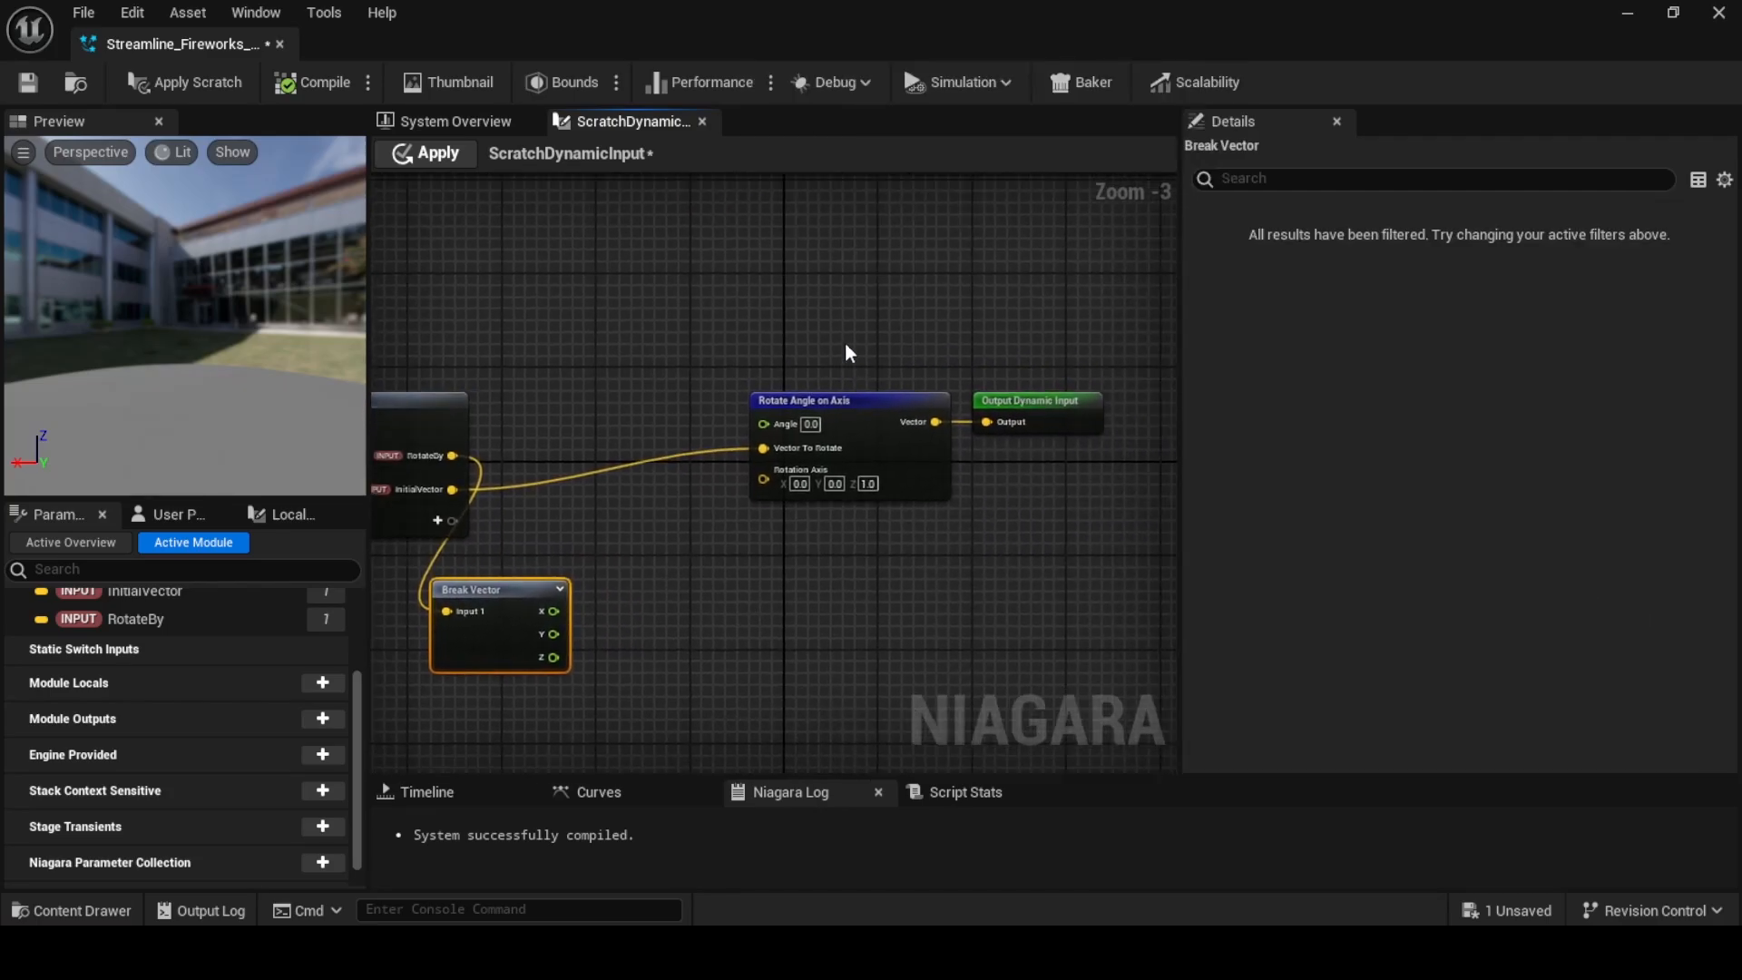
pyautogui.moveTo(846, 343); pyautogui.dragTo(1105, 535)
pyautogui.moveTo(880, 401); pyautogui.dragTo(952, 401)
pyautogui.click(689, 526)
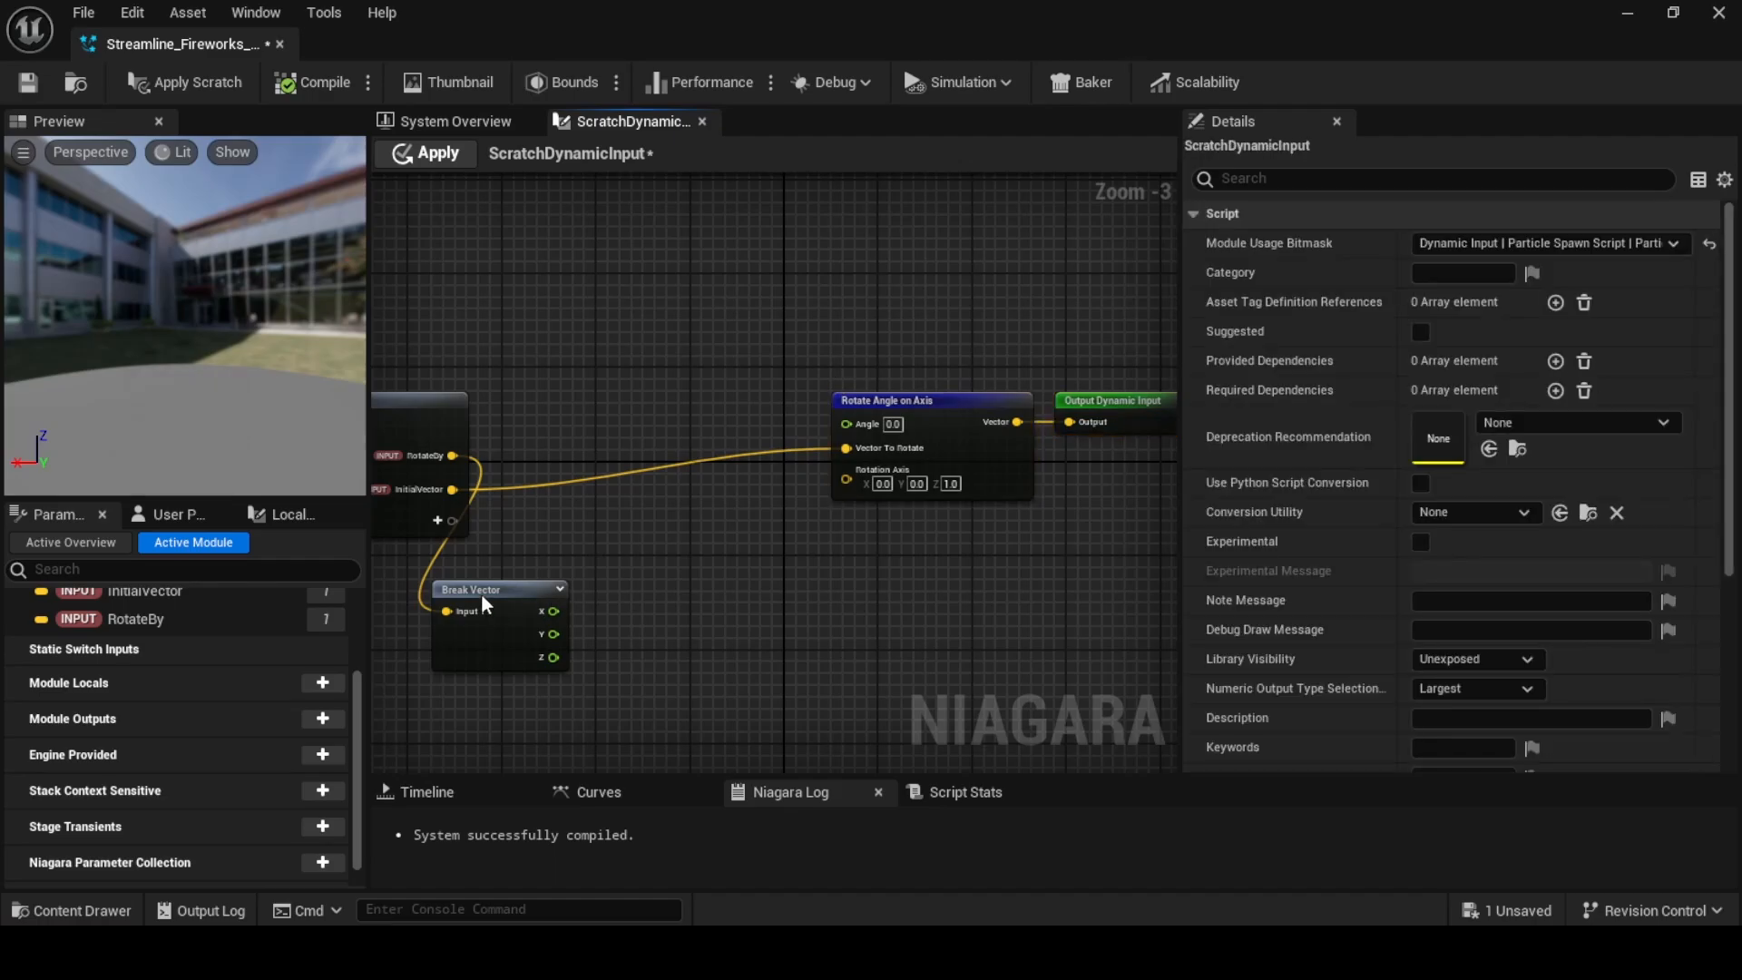
pyautogui.moveTo(481, 591); pyautogui.dragTo(492, 567)
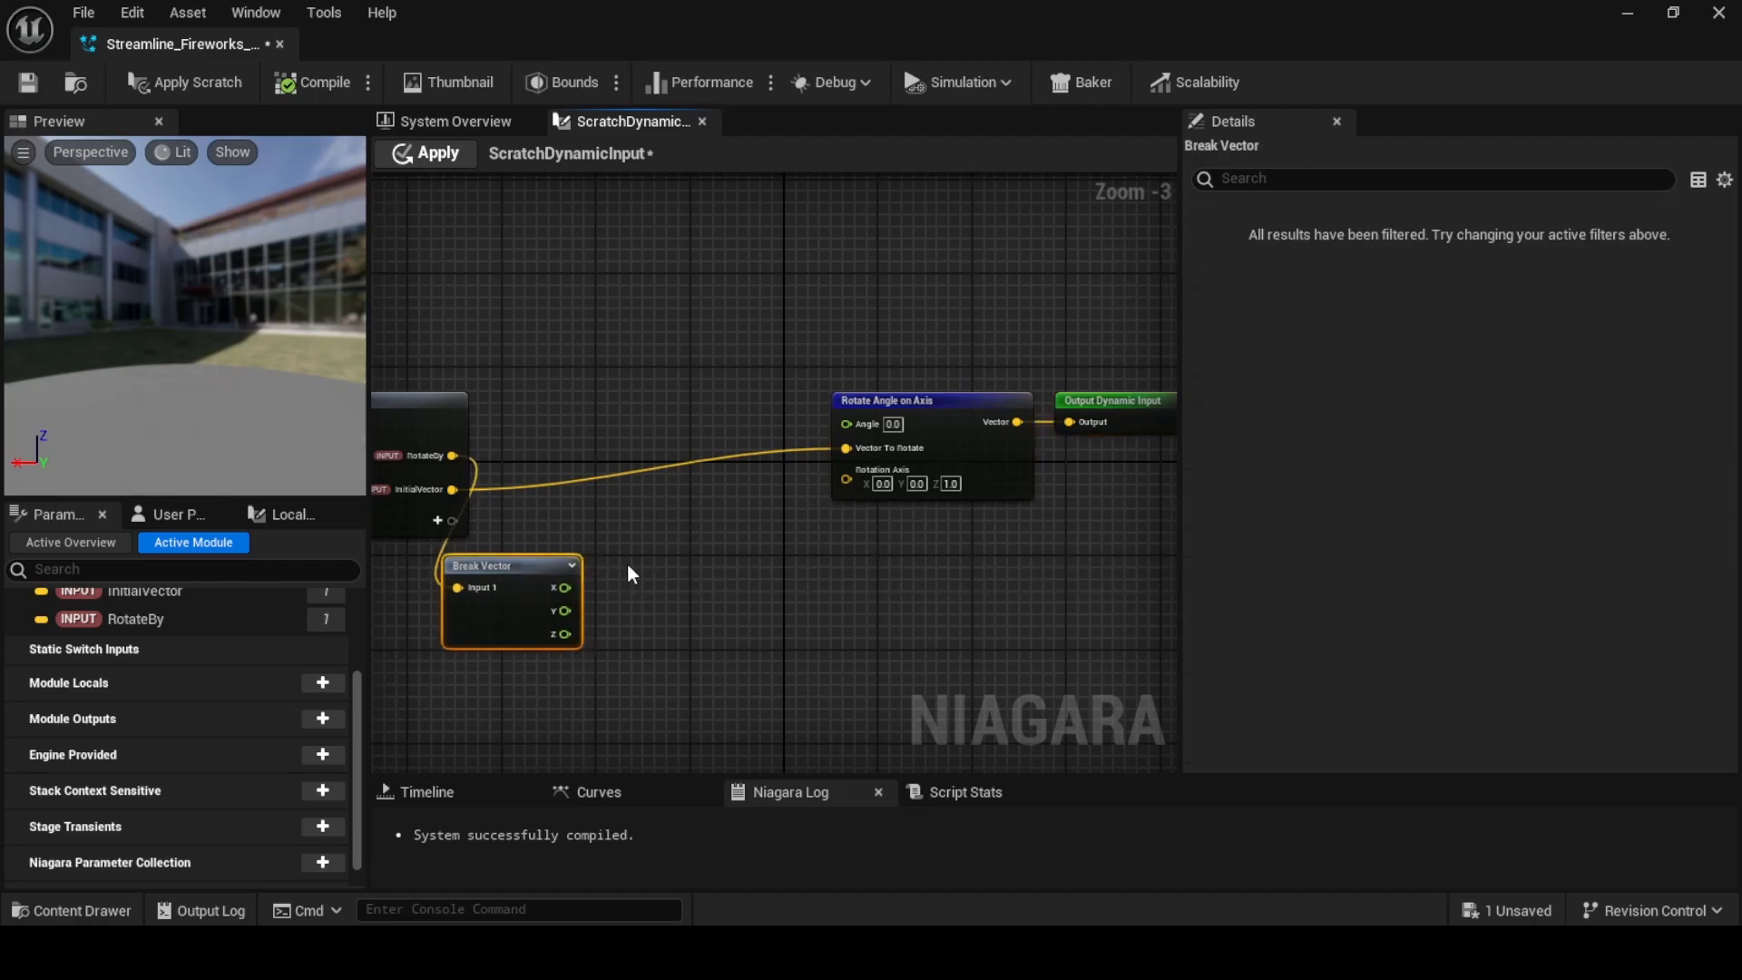
# Add an ArcTangent2 node and place it beside the Break Vector node
pyautogui.rightClick(735, 592)
pyautogui.write('a')
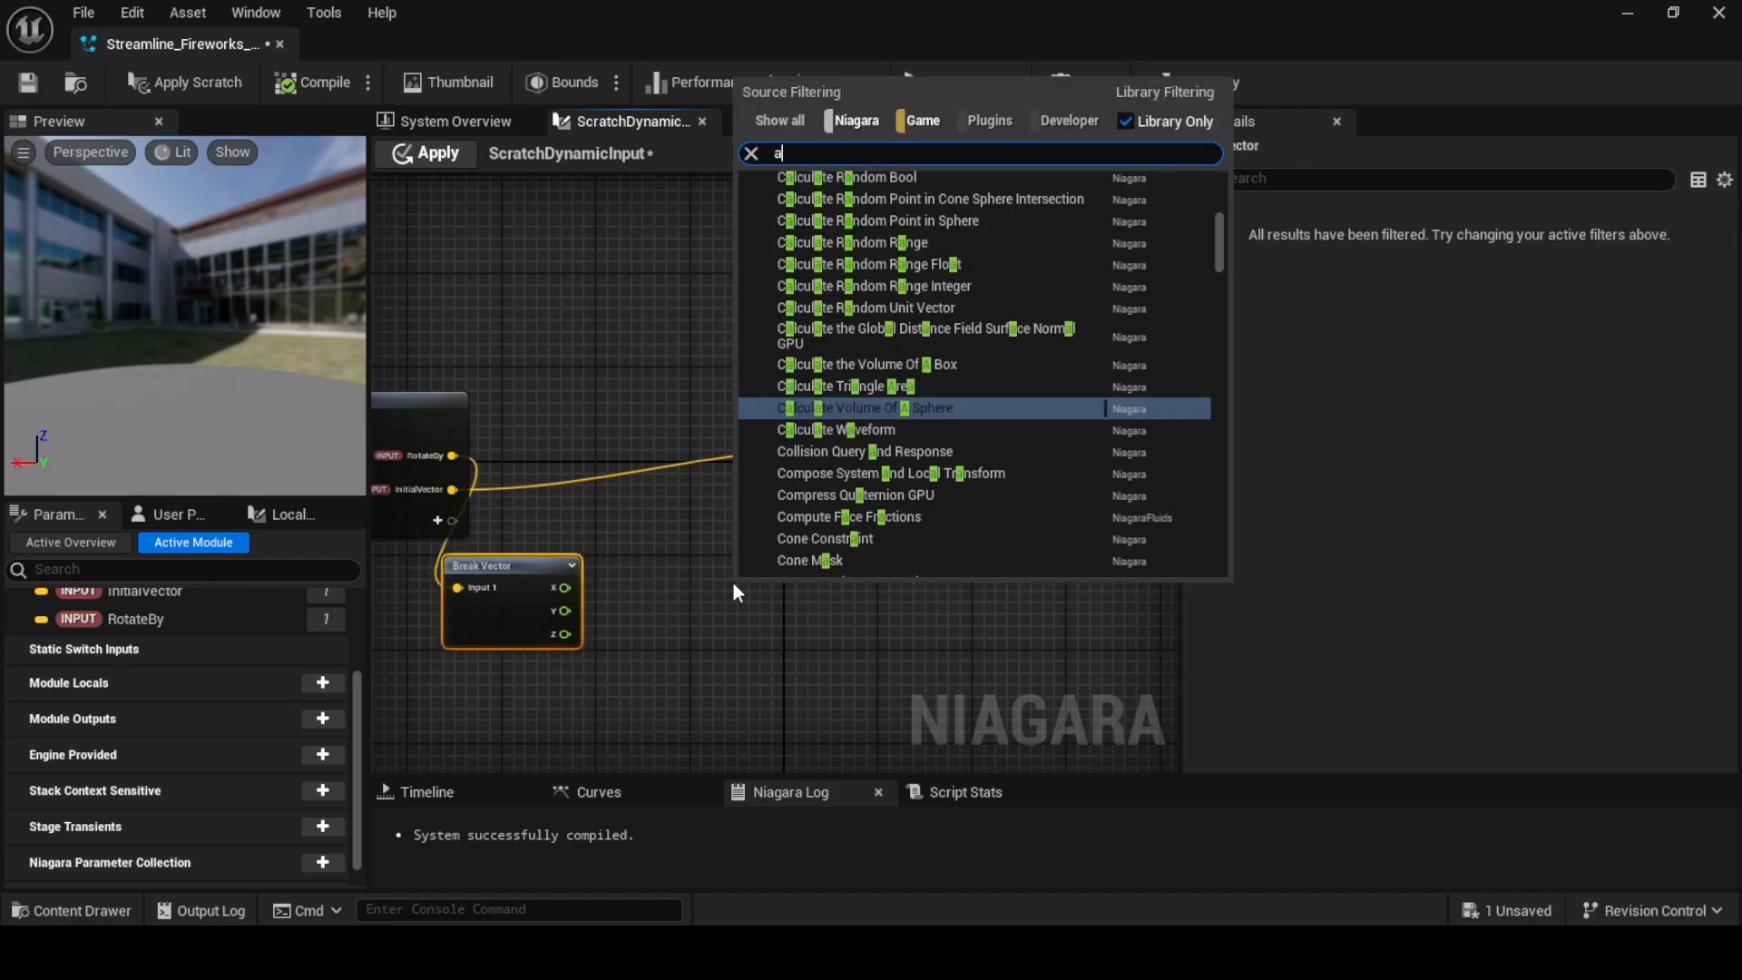
pyautogui.write('rctan')
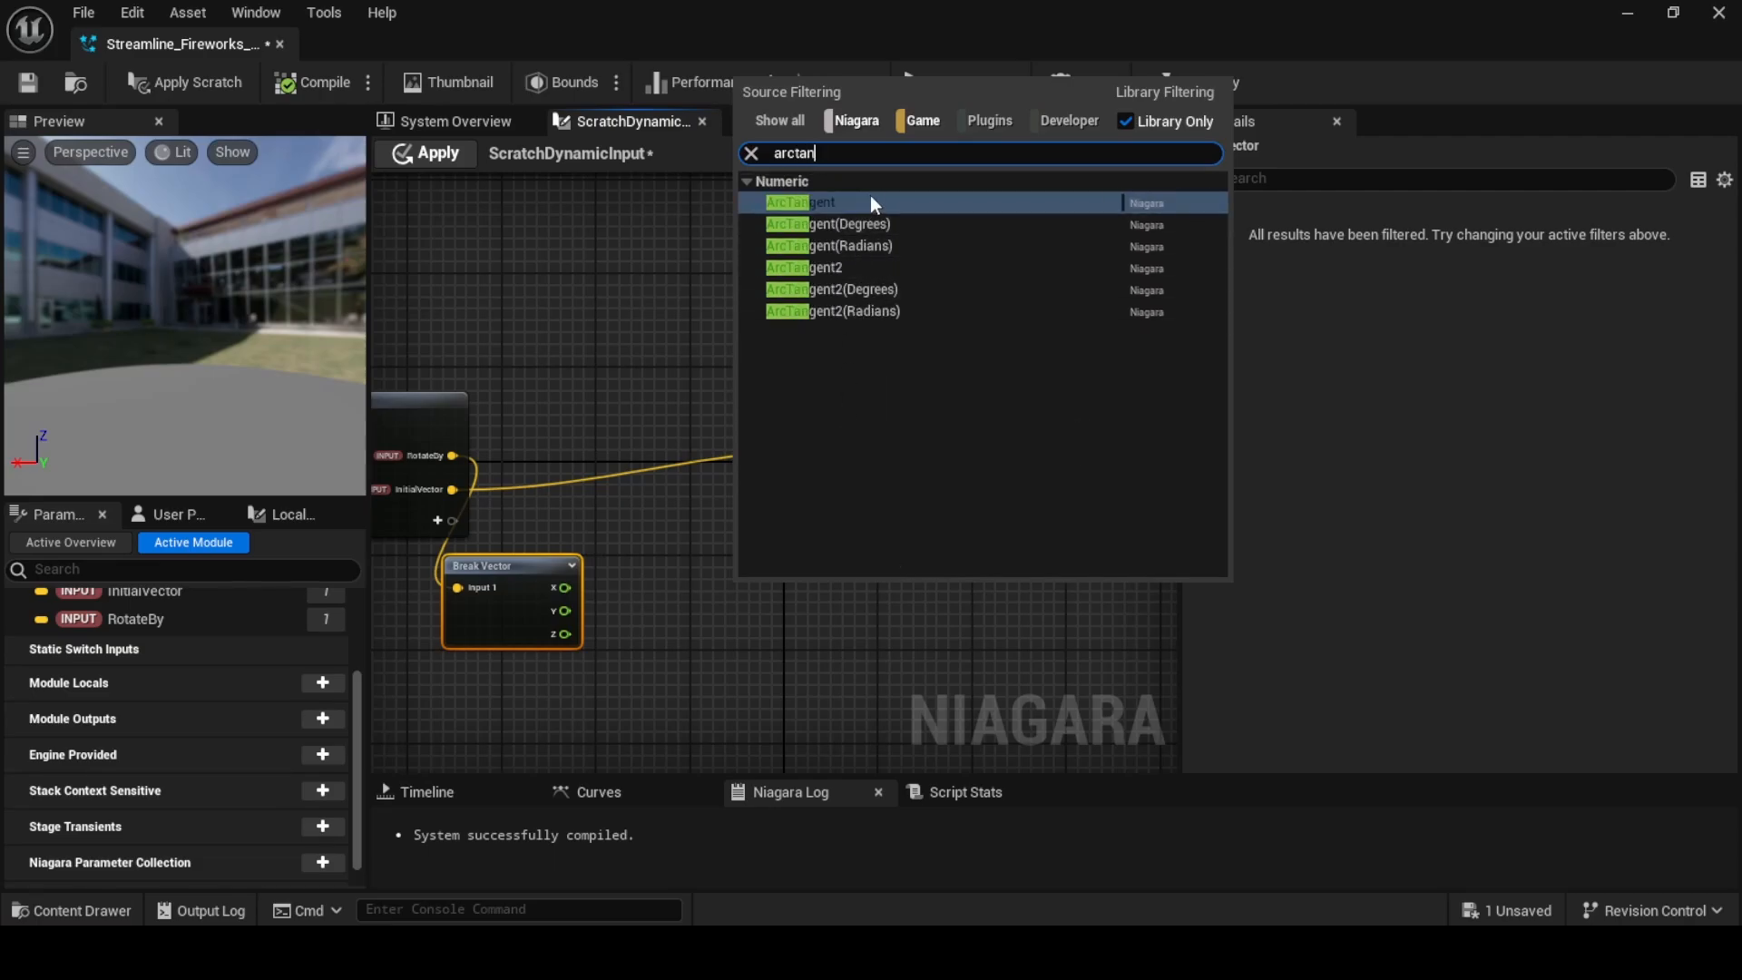
pyautogui.click(837, 270)
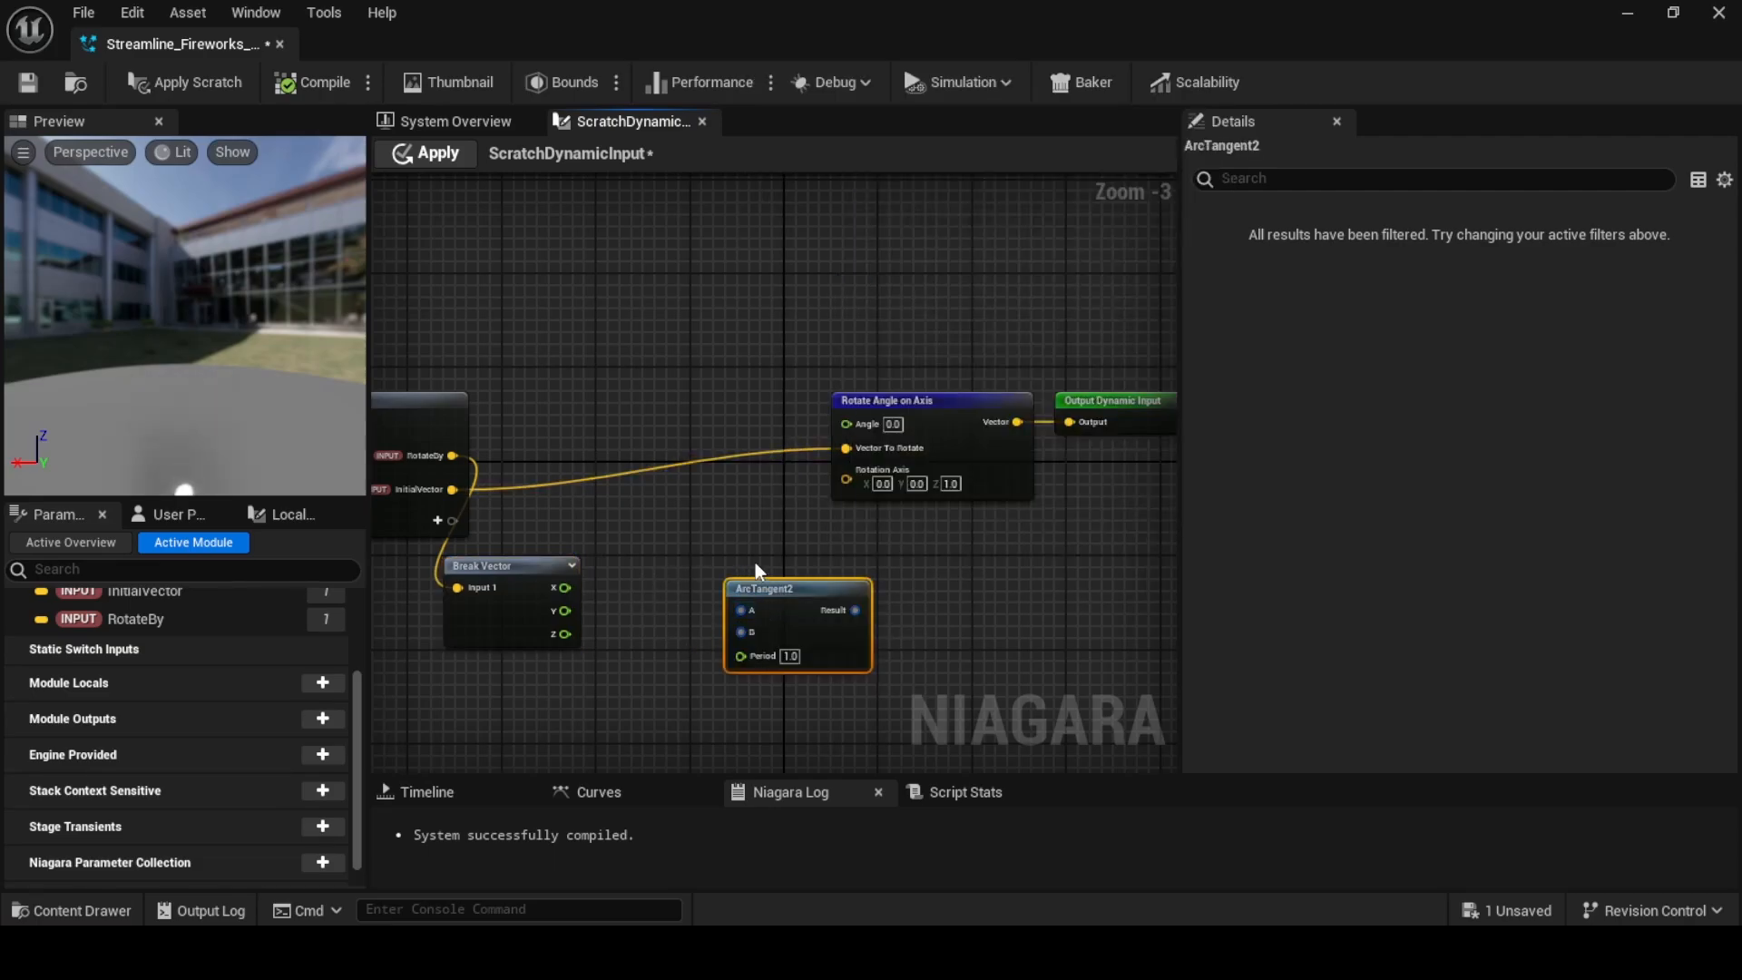
pyautogui.moveTo(771, 581); pyautogui.dragTo(724, 559)
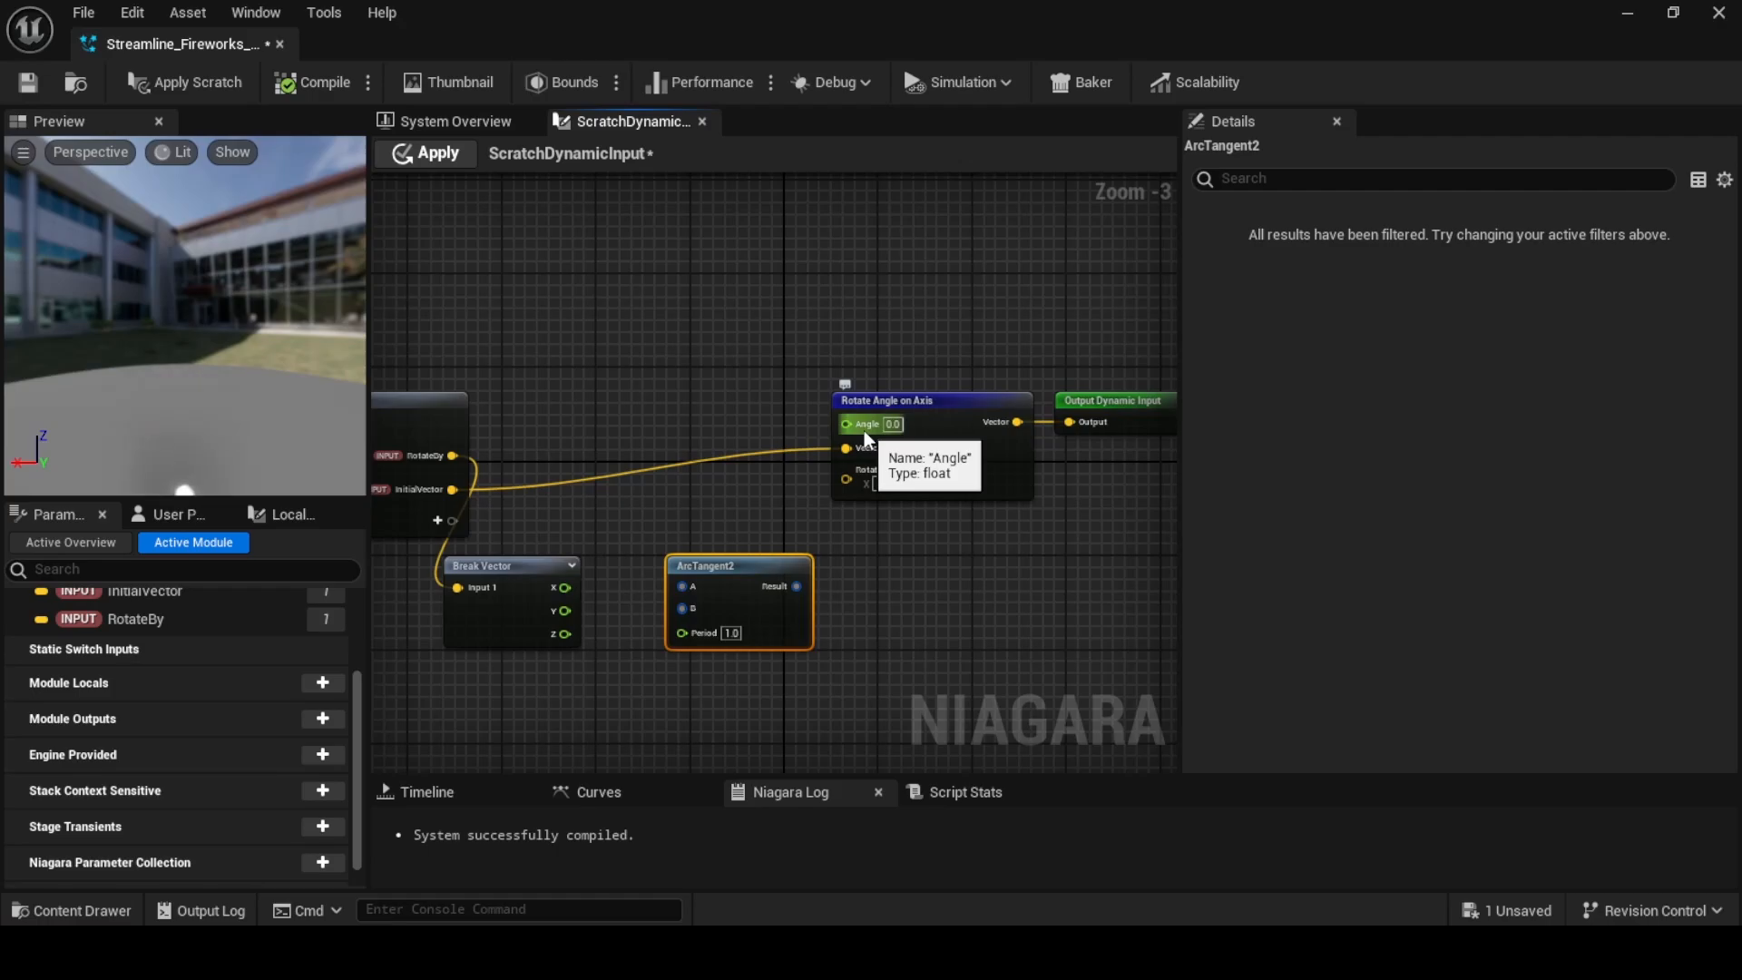
# Connect Break Vector's X to B and Y to A on ArcTangent2, and its Result to the Angle of Rotate Angle on Axis
pyautogui.moveTo(563, 587); pyautogui.dragTo(679, 608)
pyautogui.moveTo(568, 610); pyautogui.dragTo(686, 571)
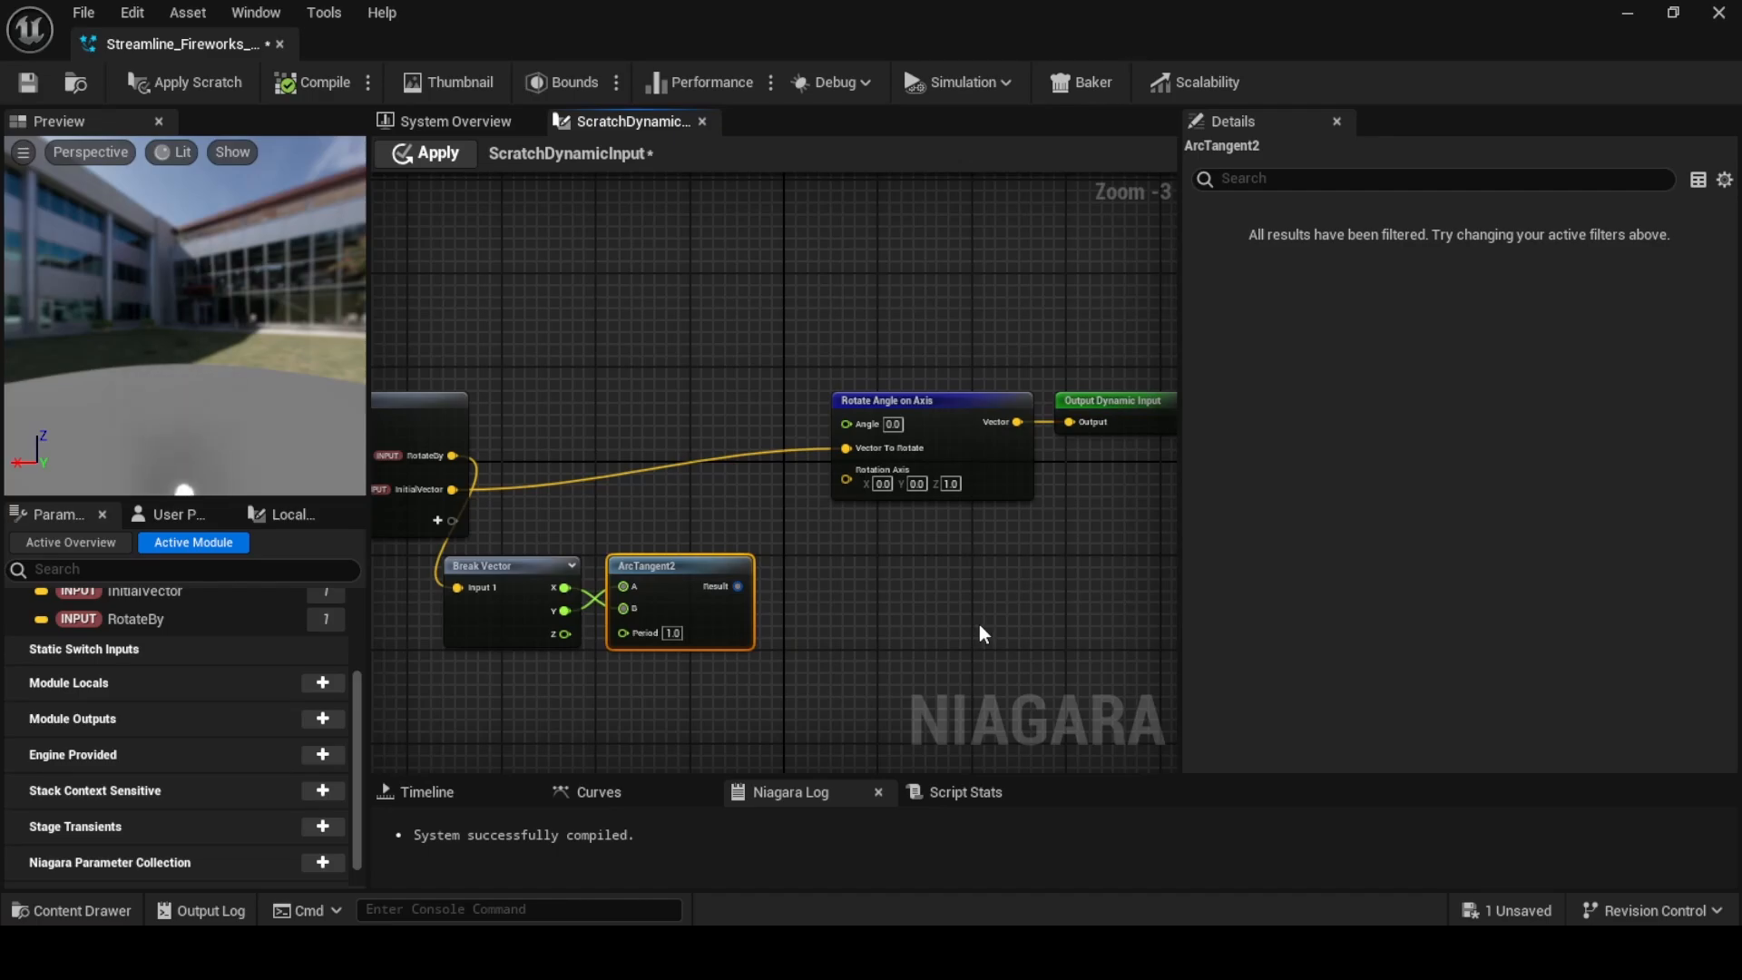
pyautogui.moveTo(738, 586); pyautogui.dragTo(846, 422)
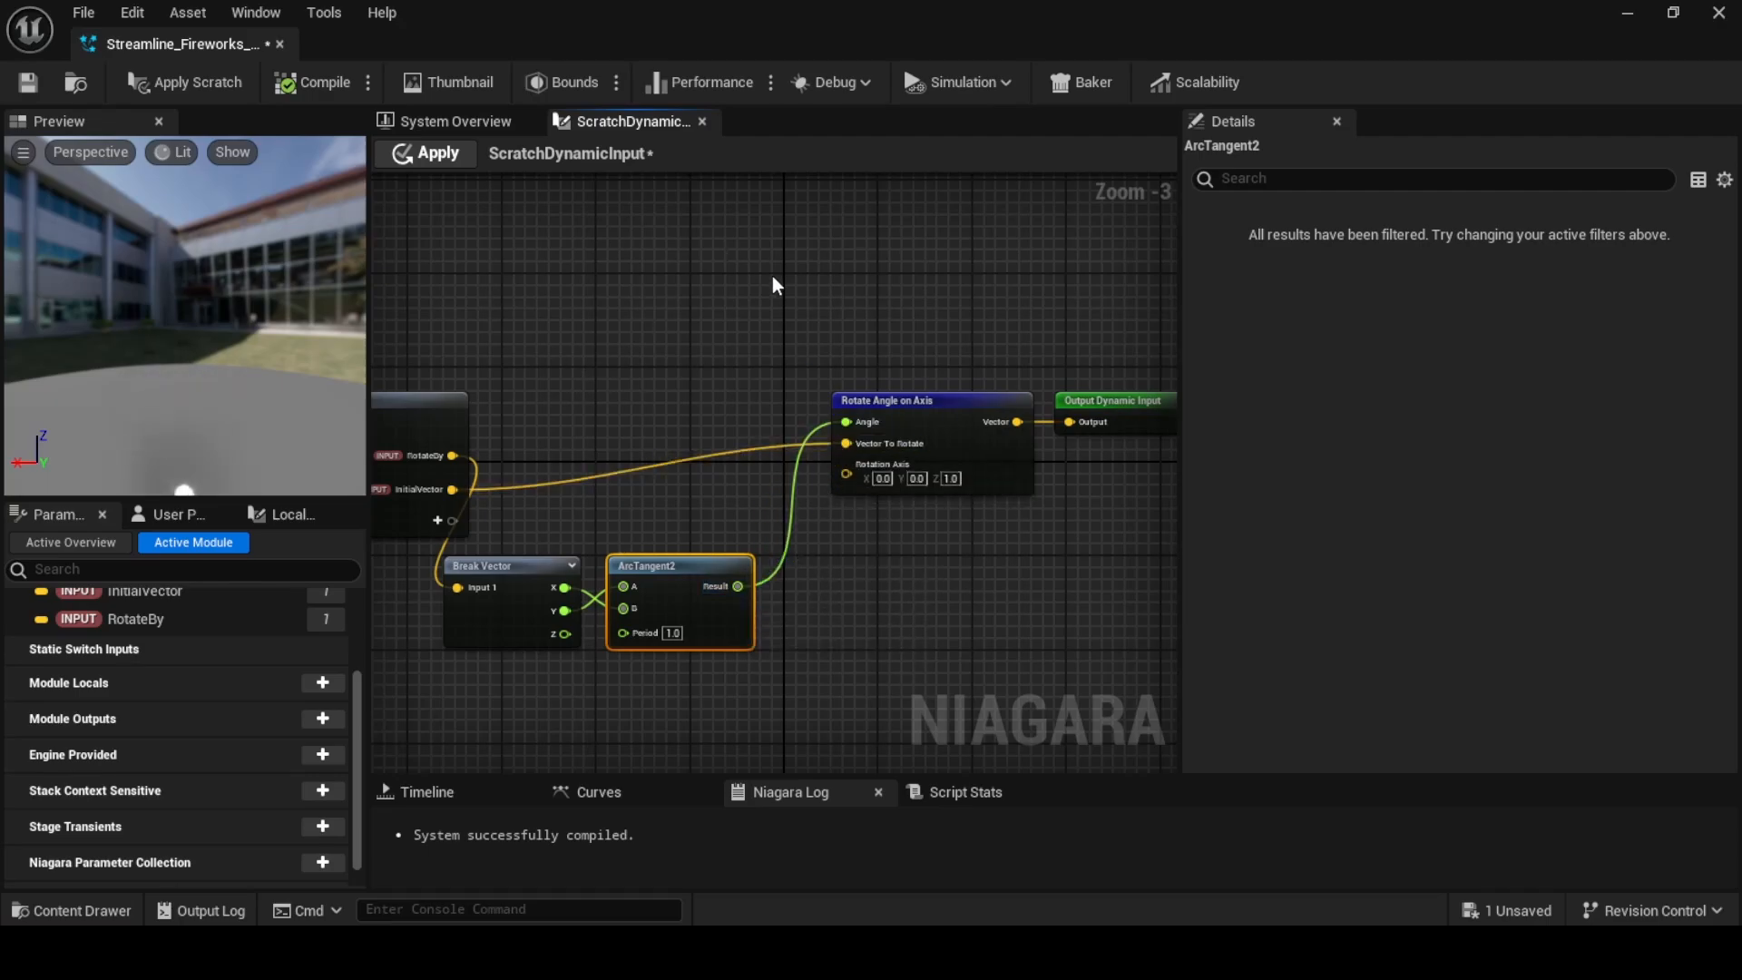
# Apply the scratch dynamic input's changes and check its inputs on the Velocity module in the system overview
pyautogui.moveTo(684, 315); pyautogui.dragTo(797, 342, button='right')
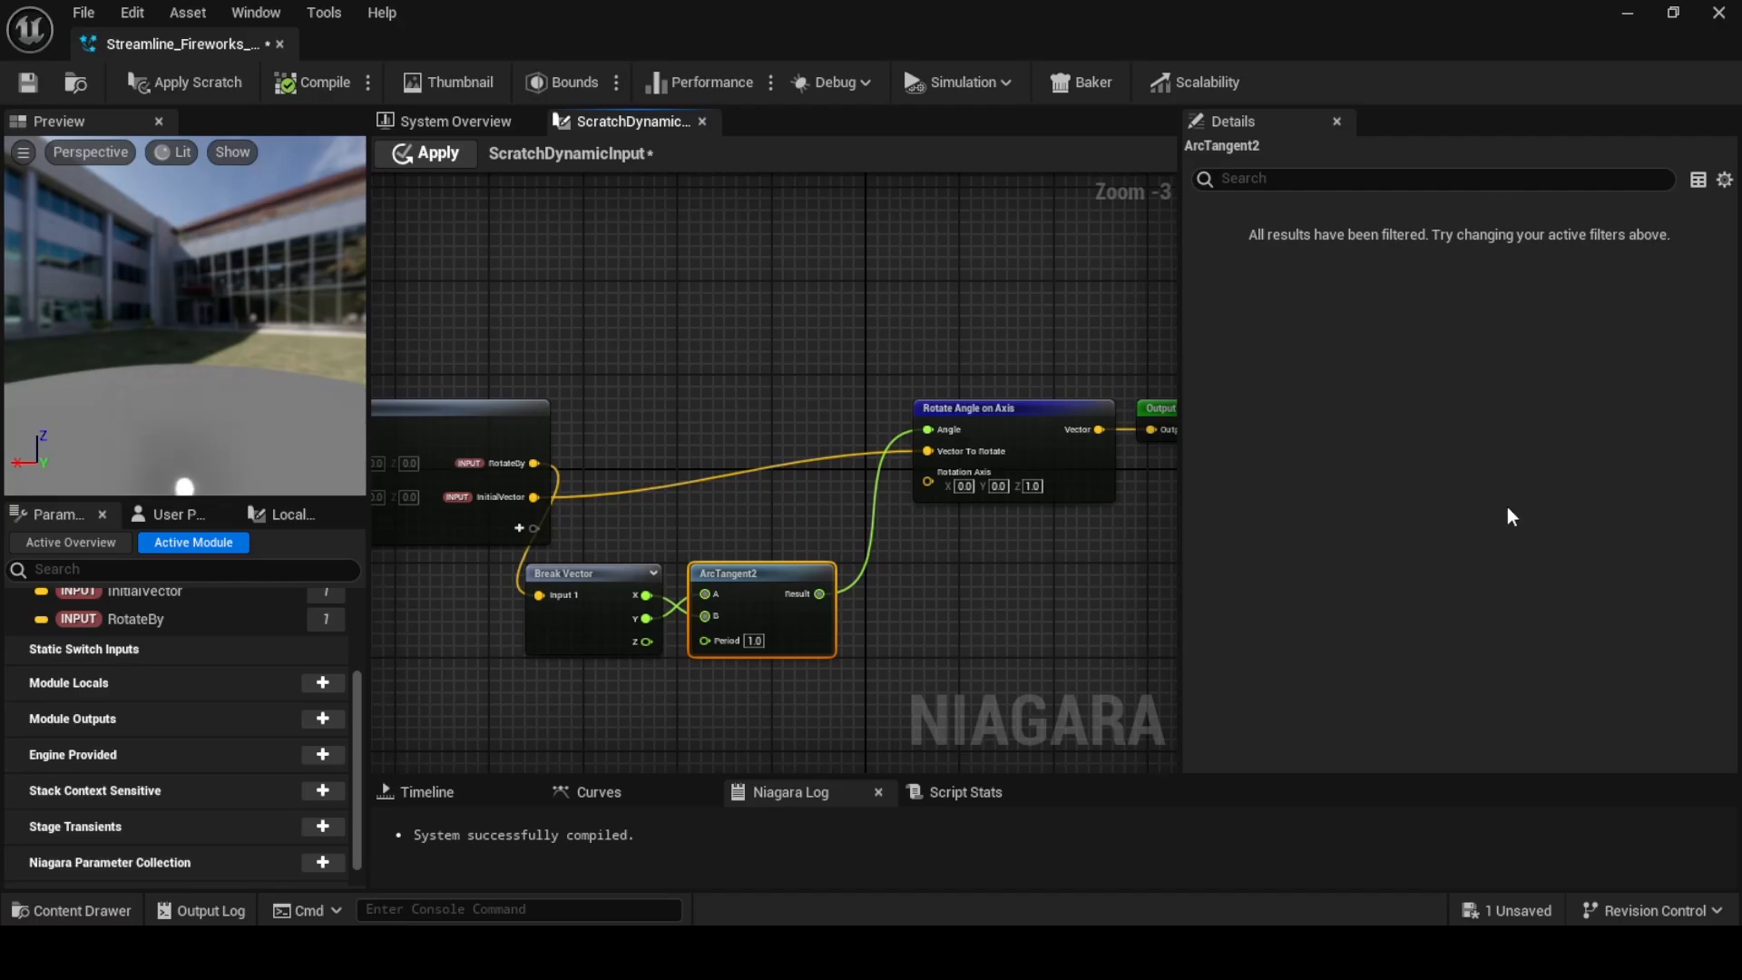
pyautogui.click(434, 152)
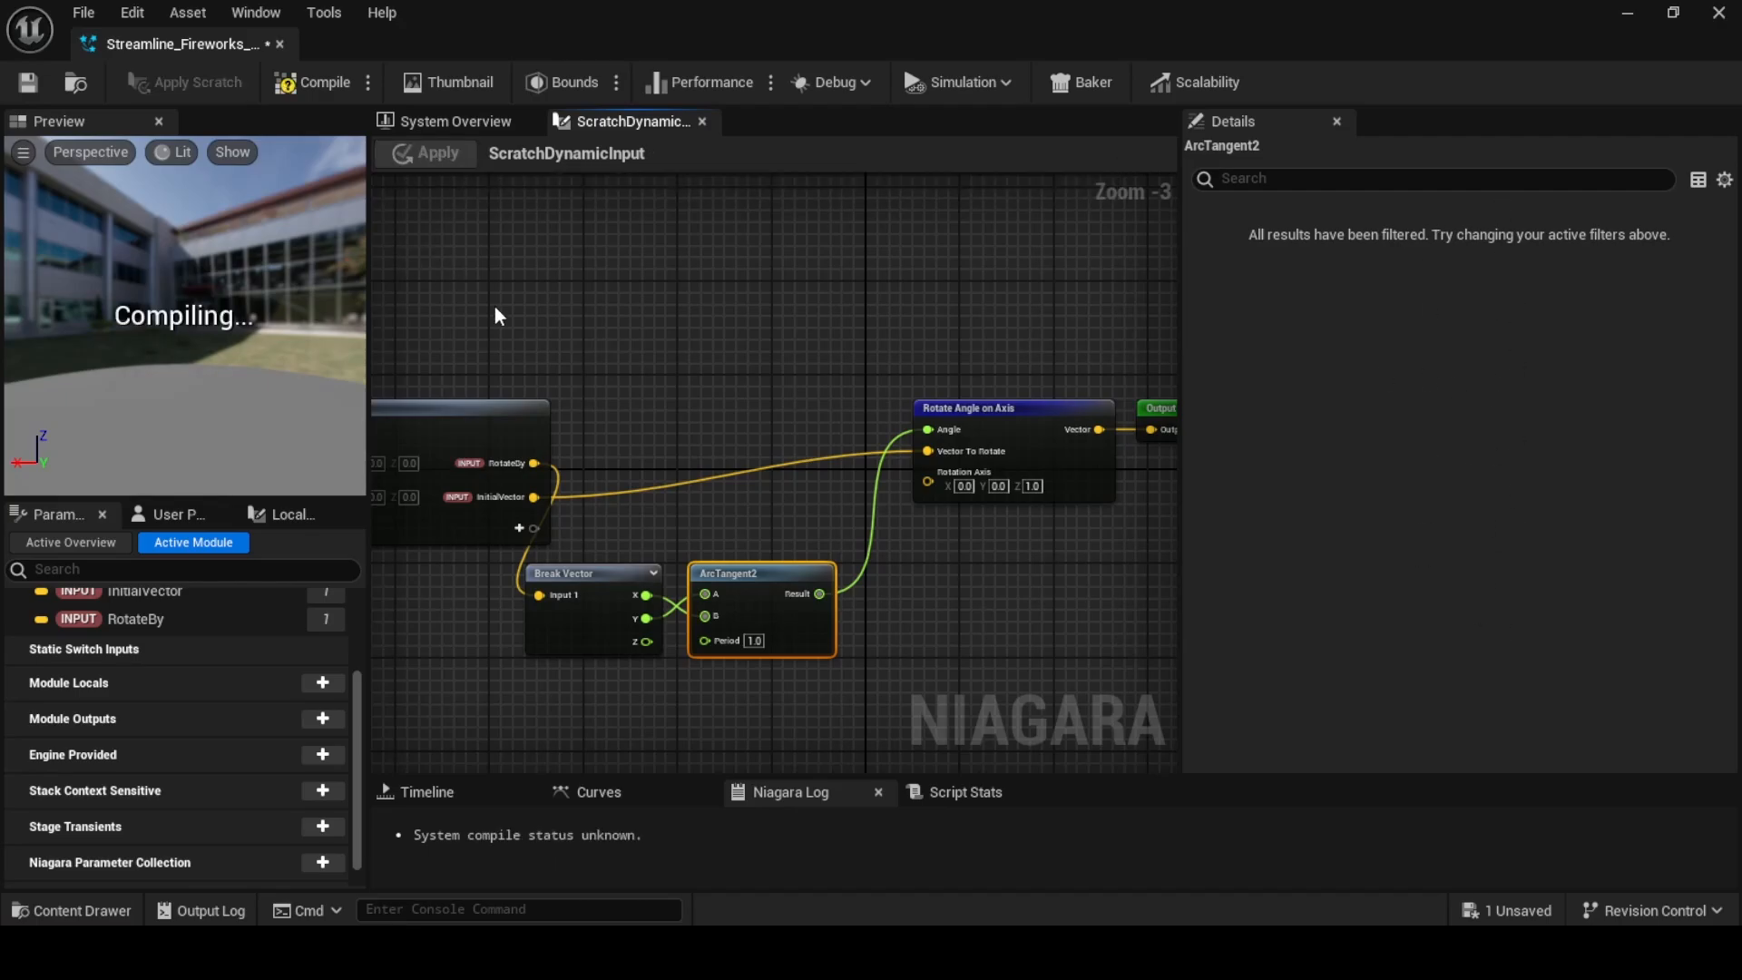
pyautogui.click(450, 127)
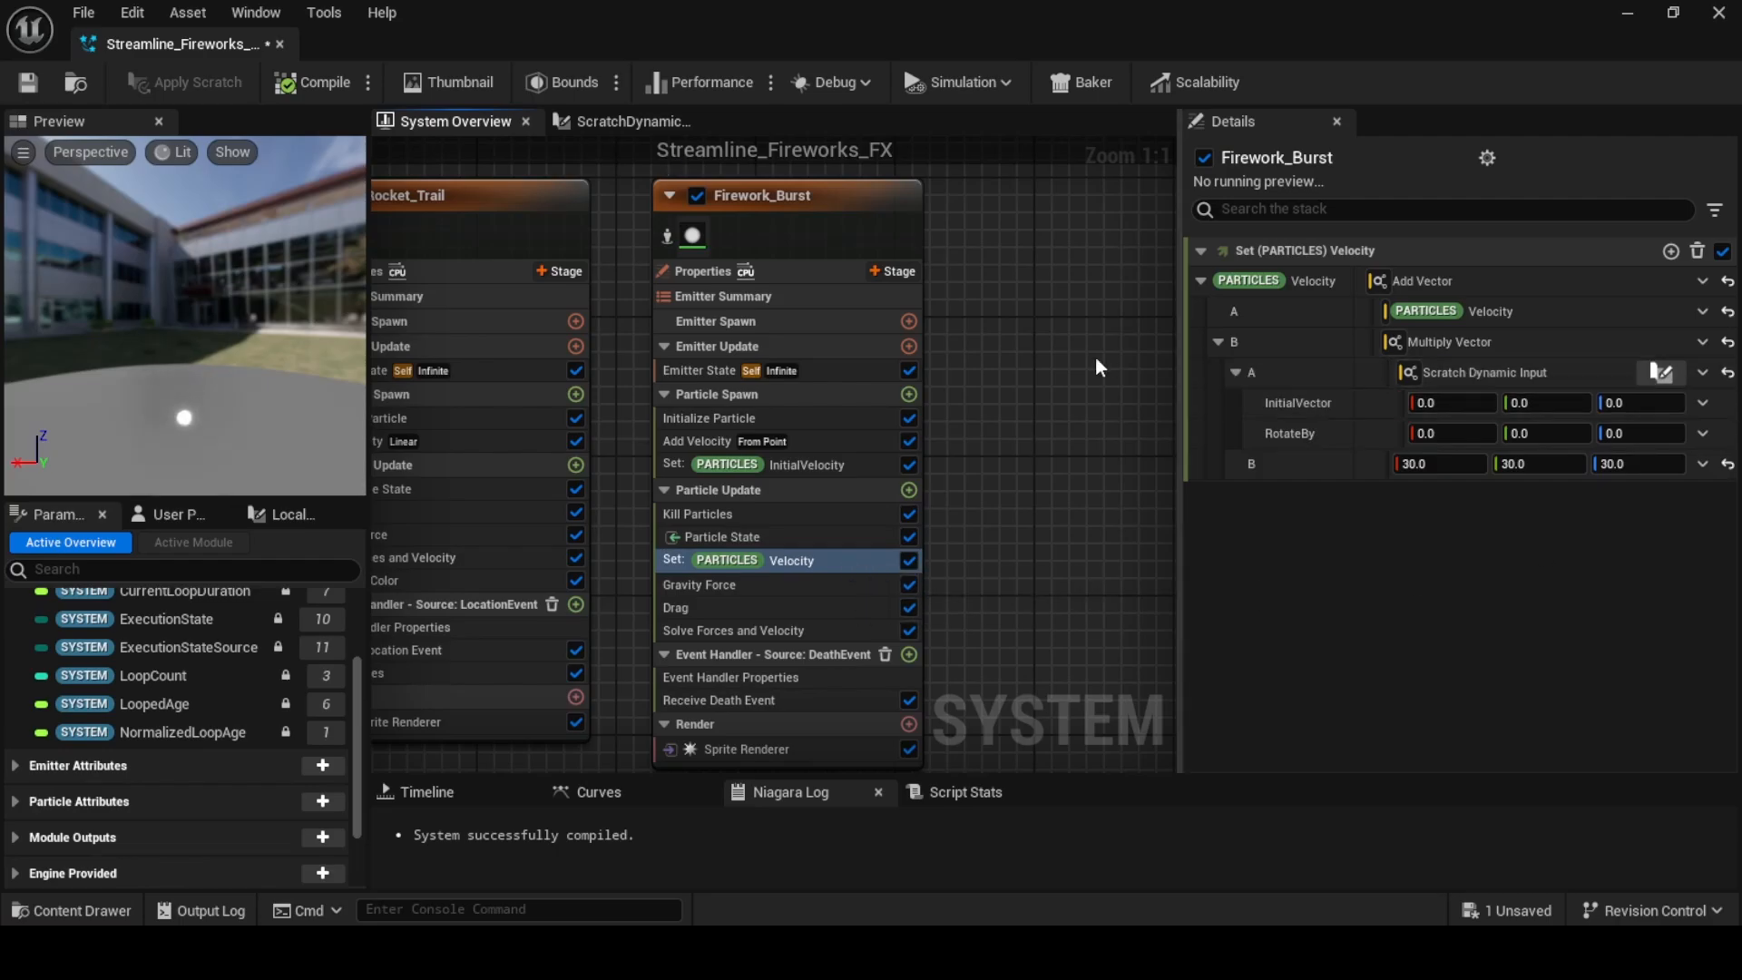
pyautogui.click(618, 127)
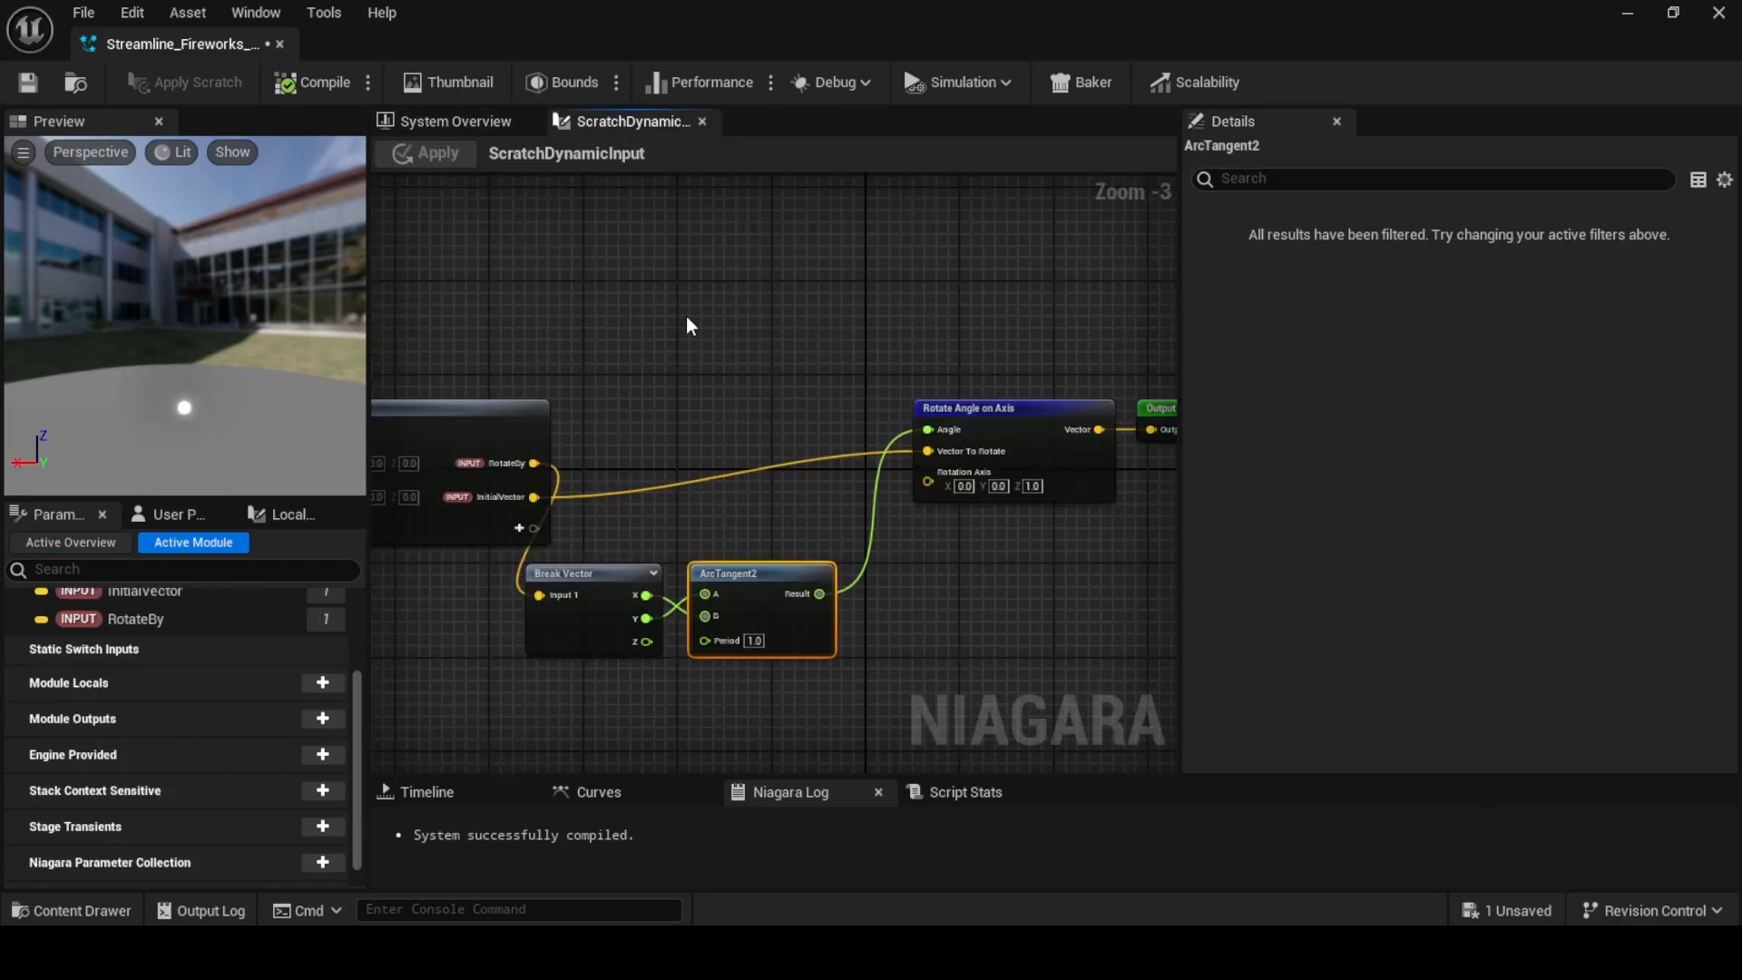
# Rename the scratch dynamic input script to RotateVectorBy
pyautogui.click(263, 513)
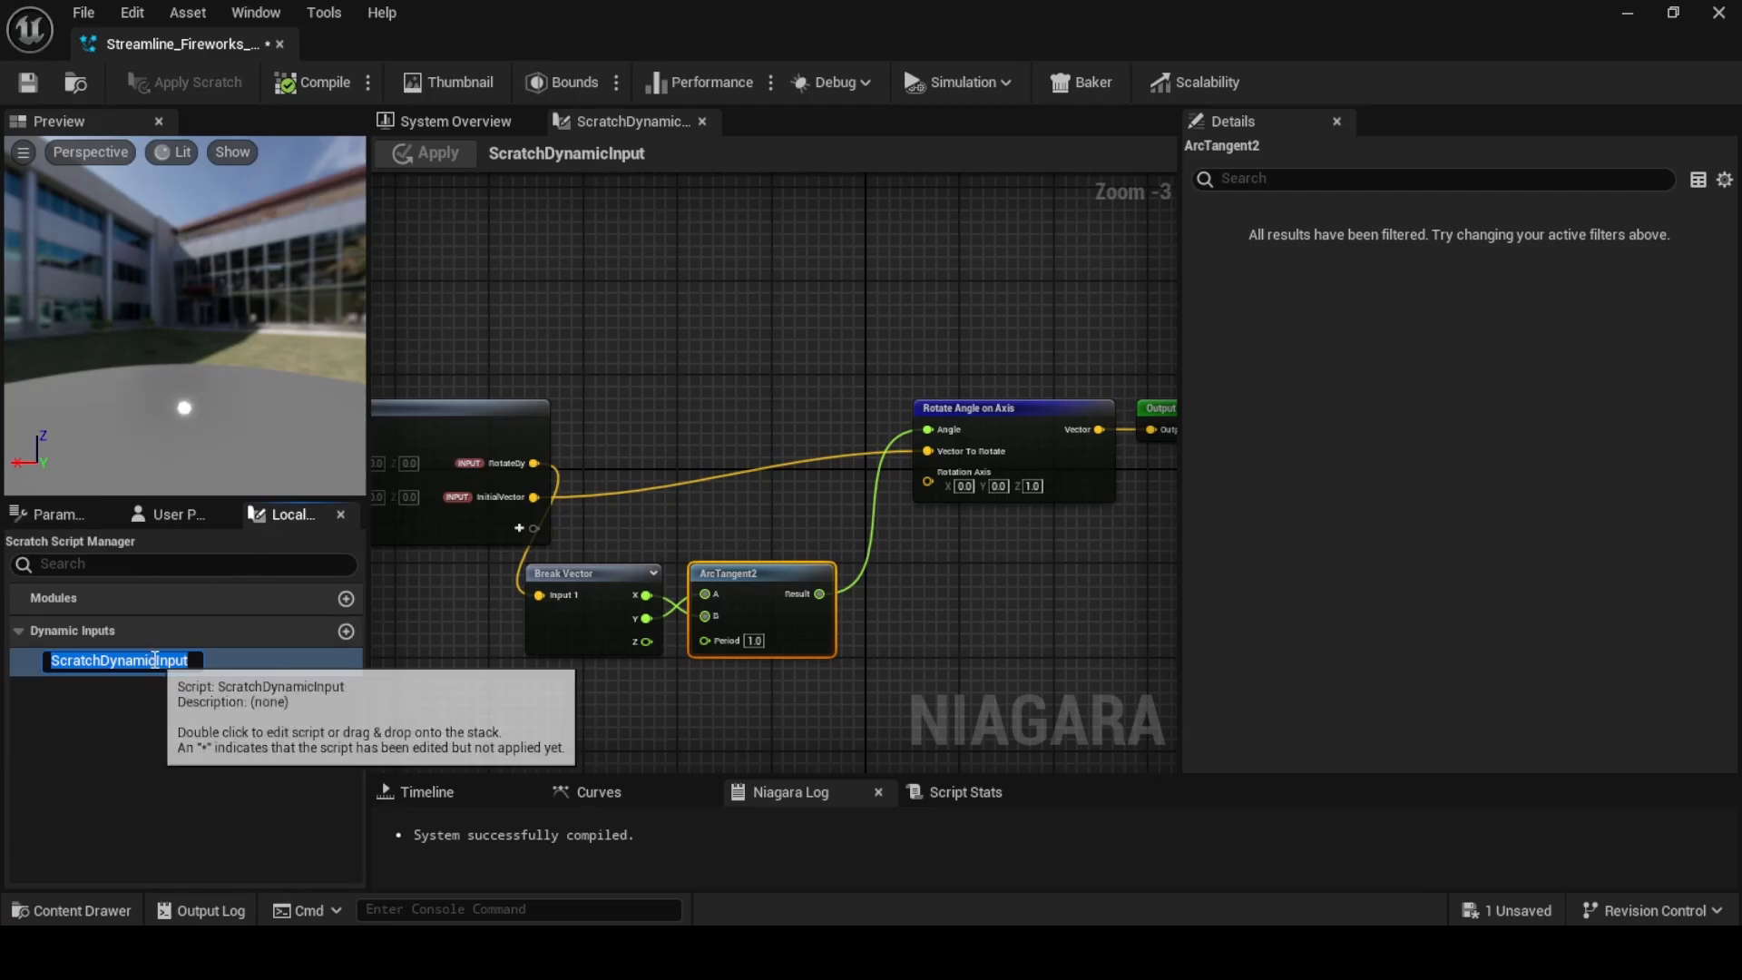
pyautogui.write('RotateBy')
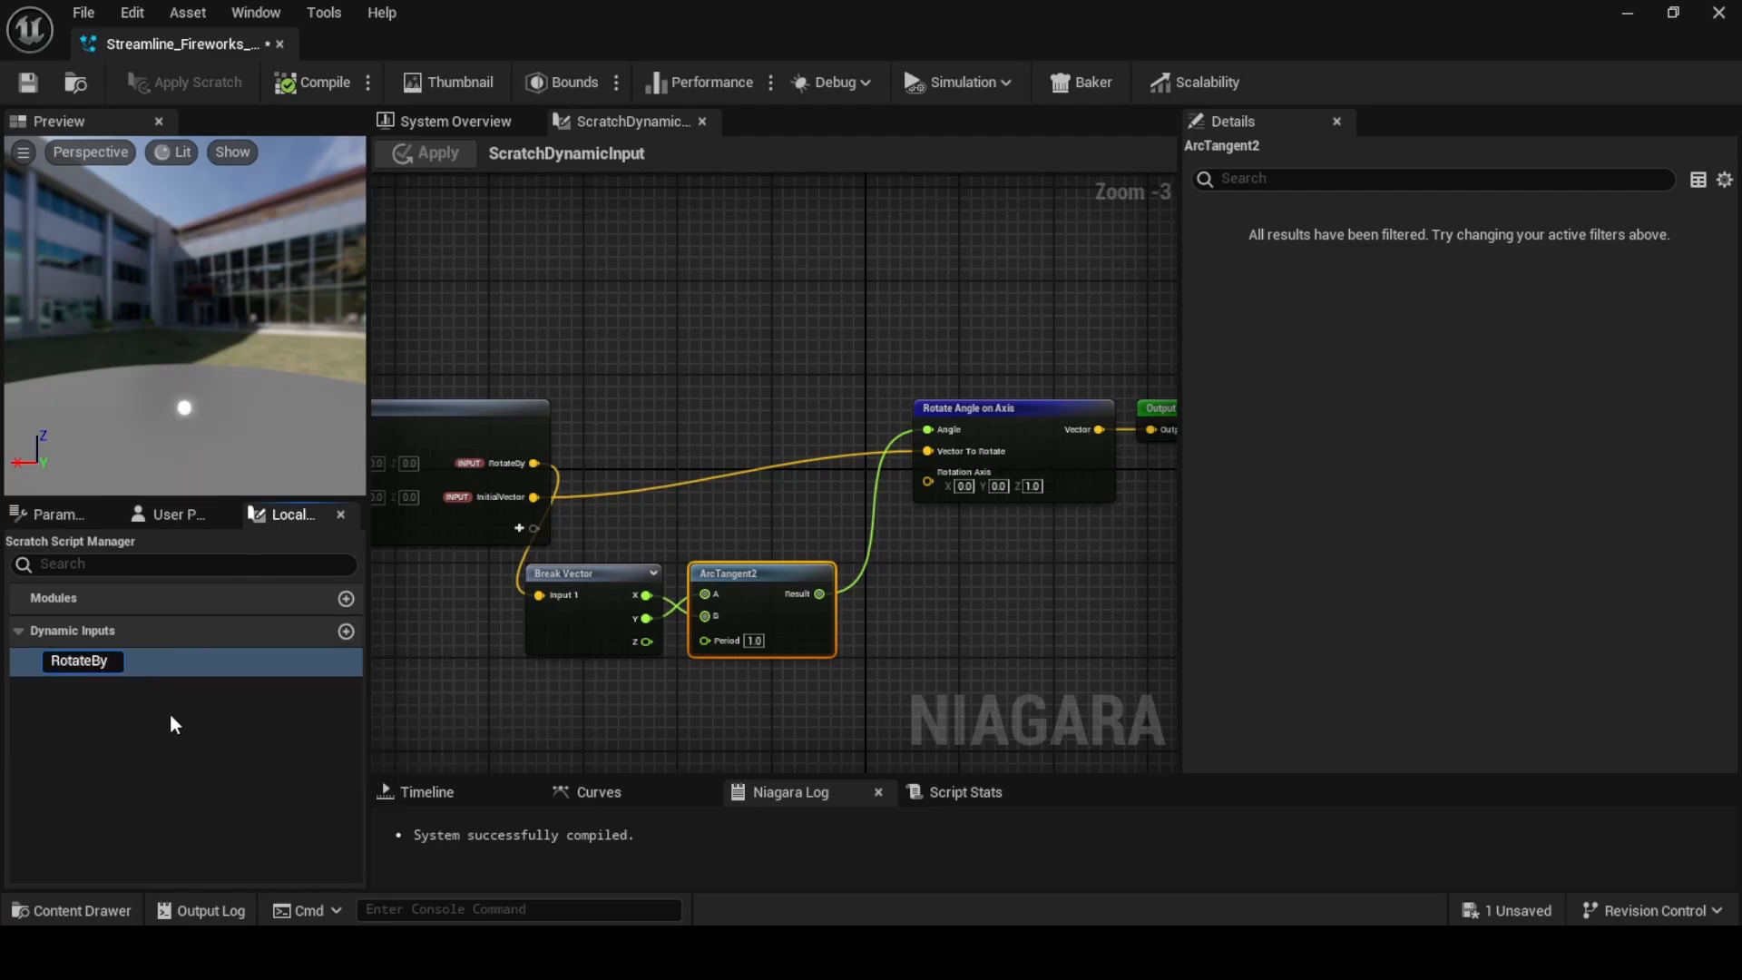
pyautogui.press('Left')
pyautogui.press('Left')
pyautogui.write('Vector')
pyautogui.press('Return')
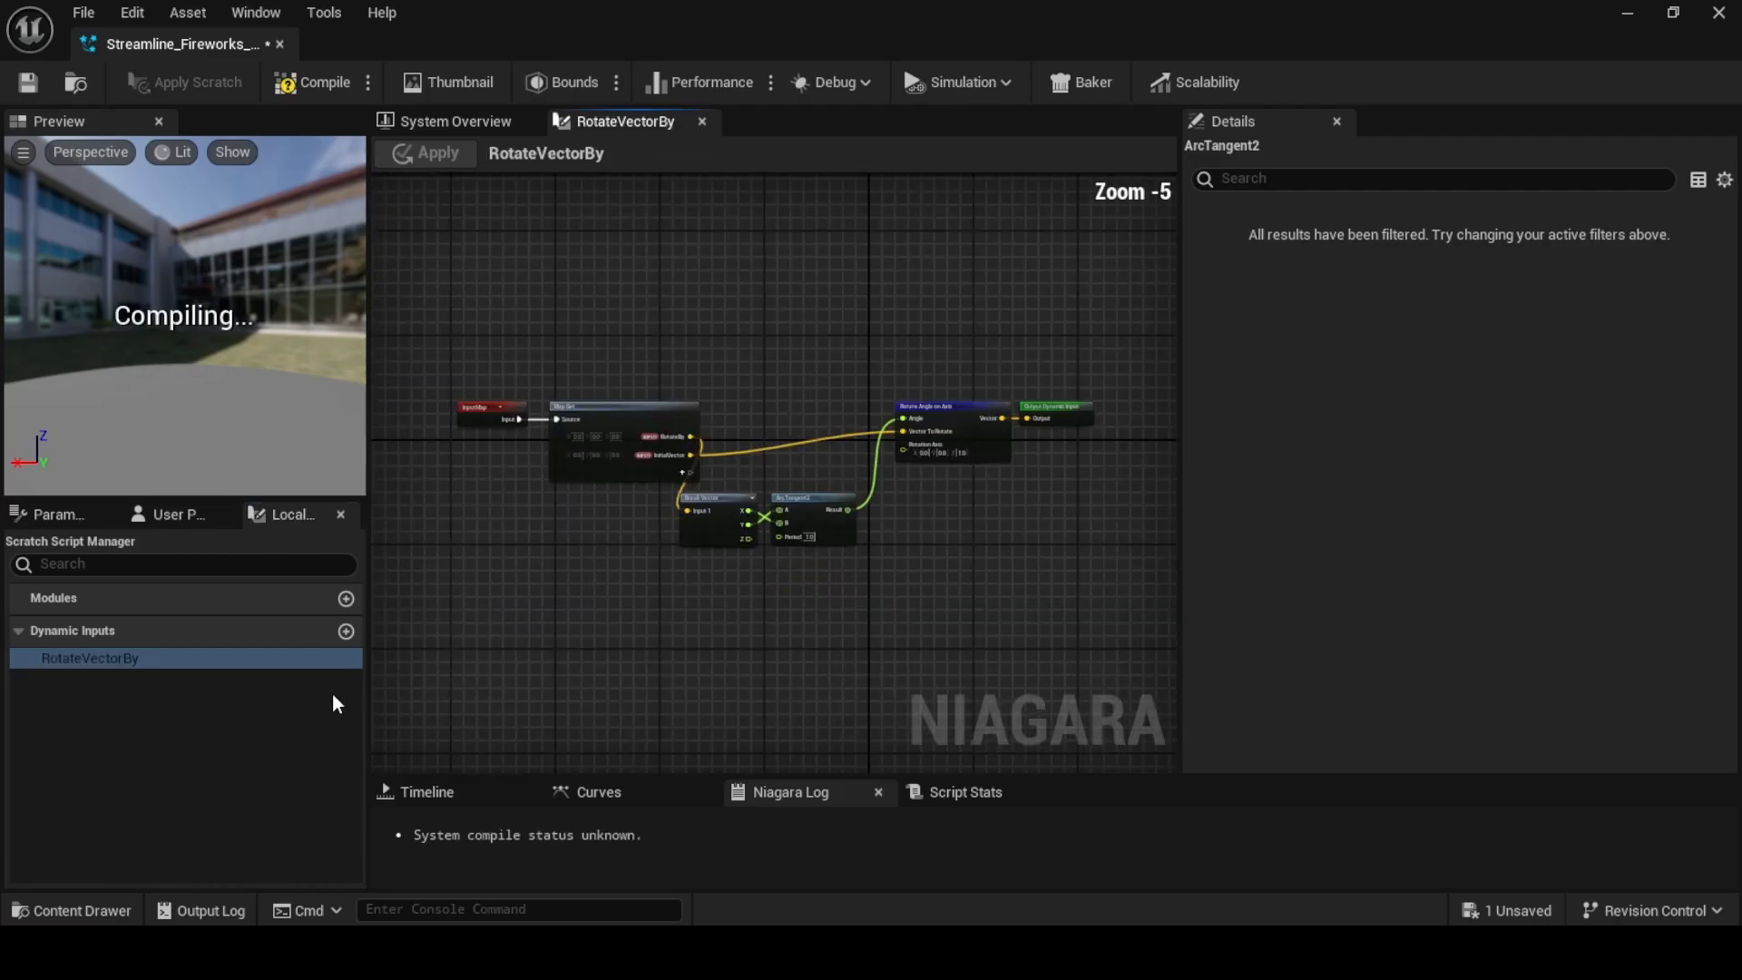
# Set the InitialVector of Rotate Vector By in Firework_Burst's Velocity module to a Spline Direction dynamic input
pyautogui.click(437, 124)
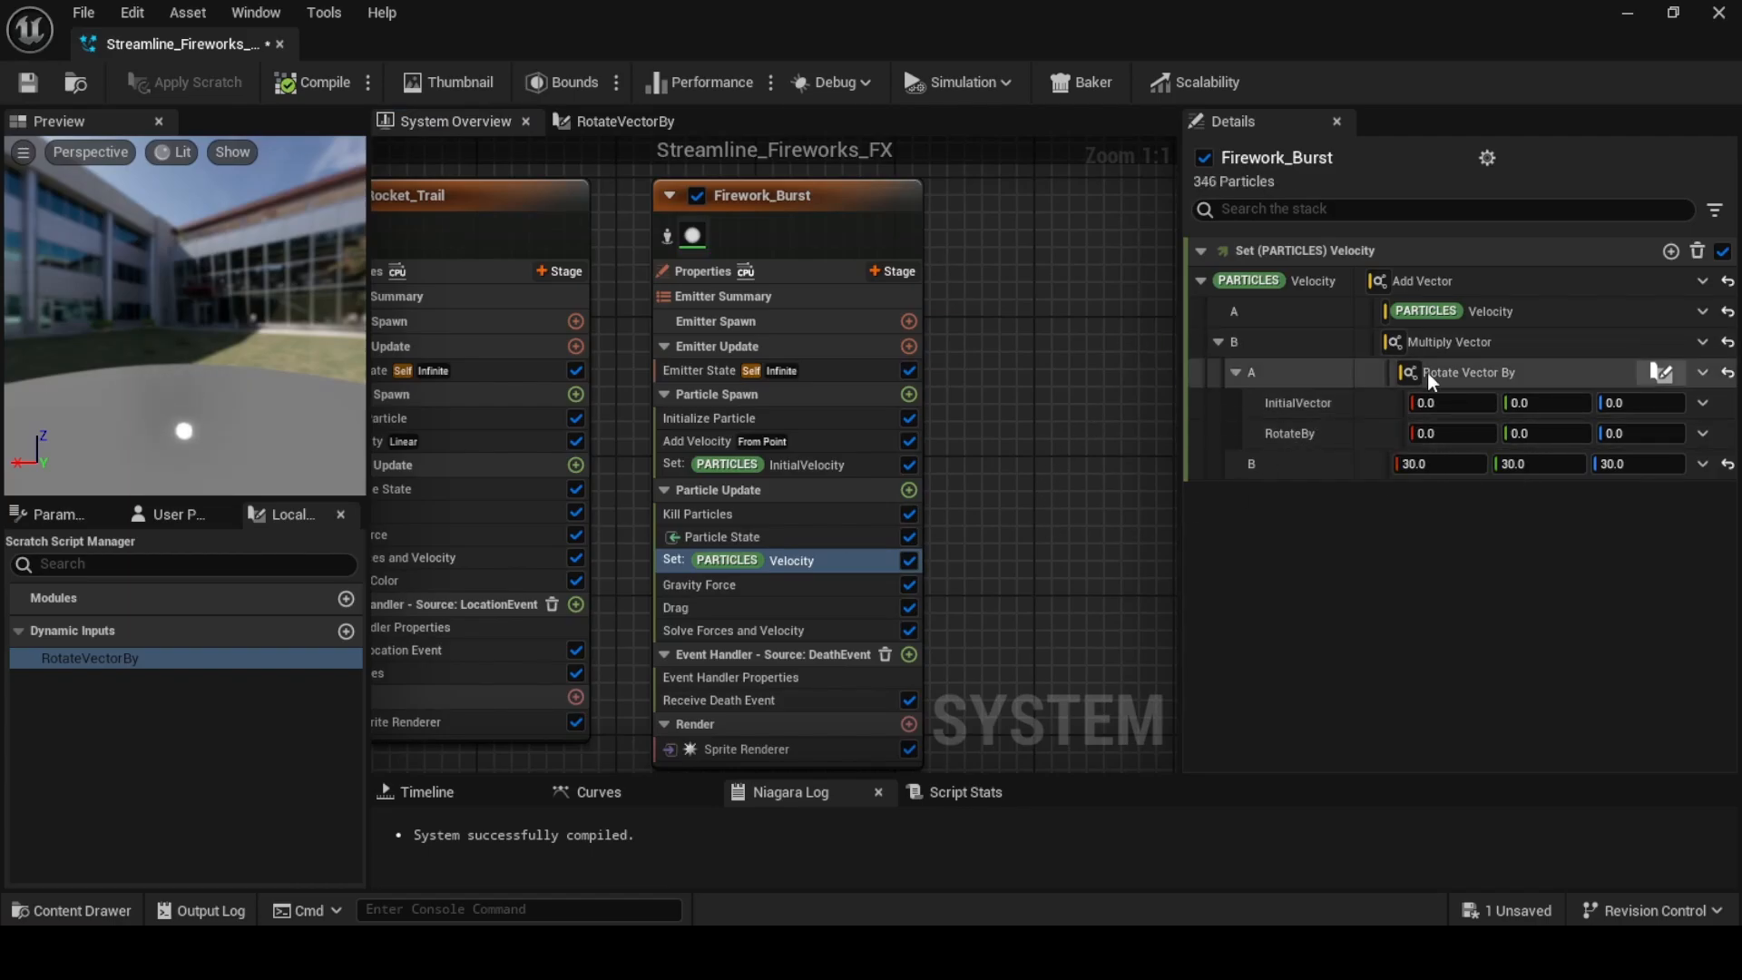
pyautogui.click(1703, 403)
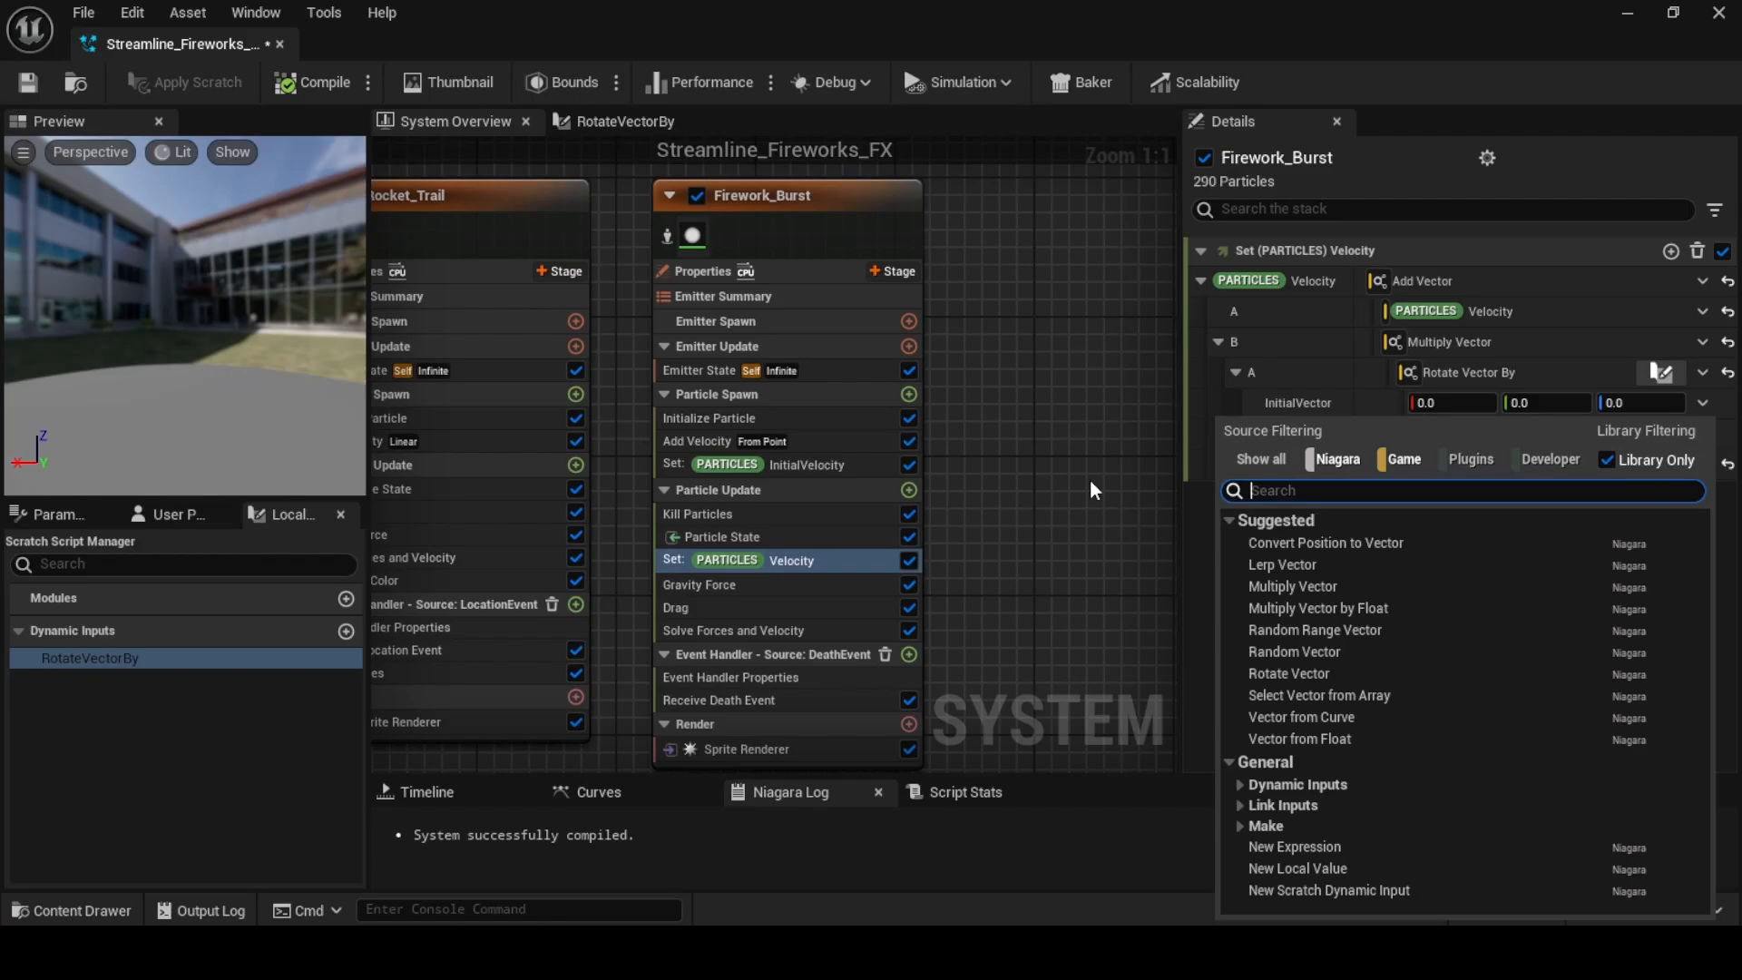
pyautogui.write('spli')
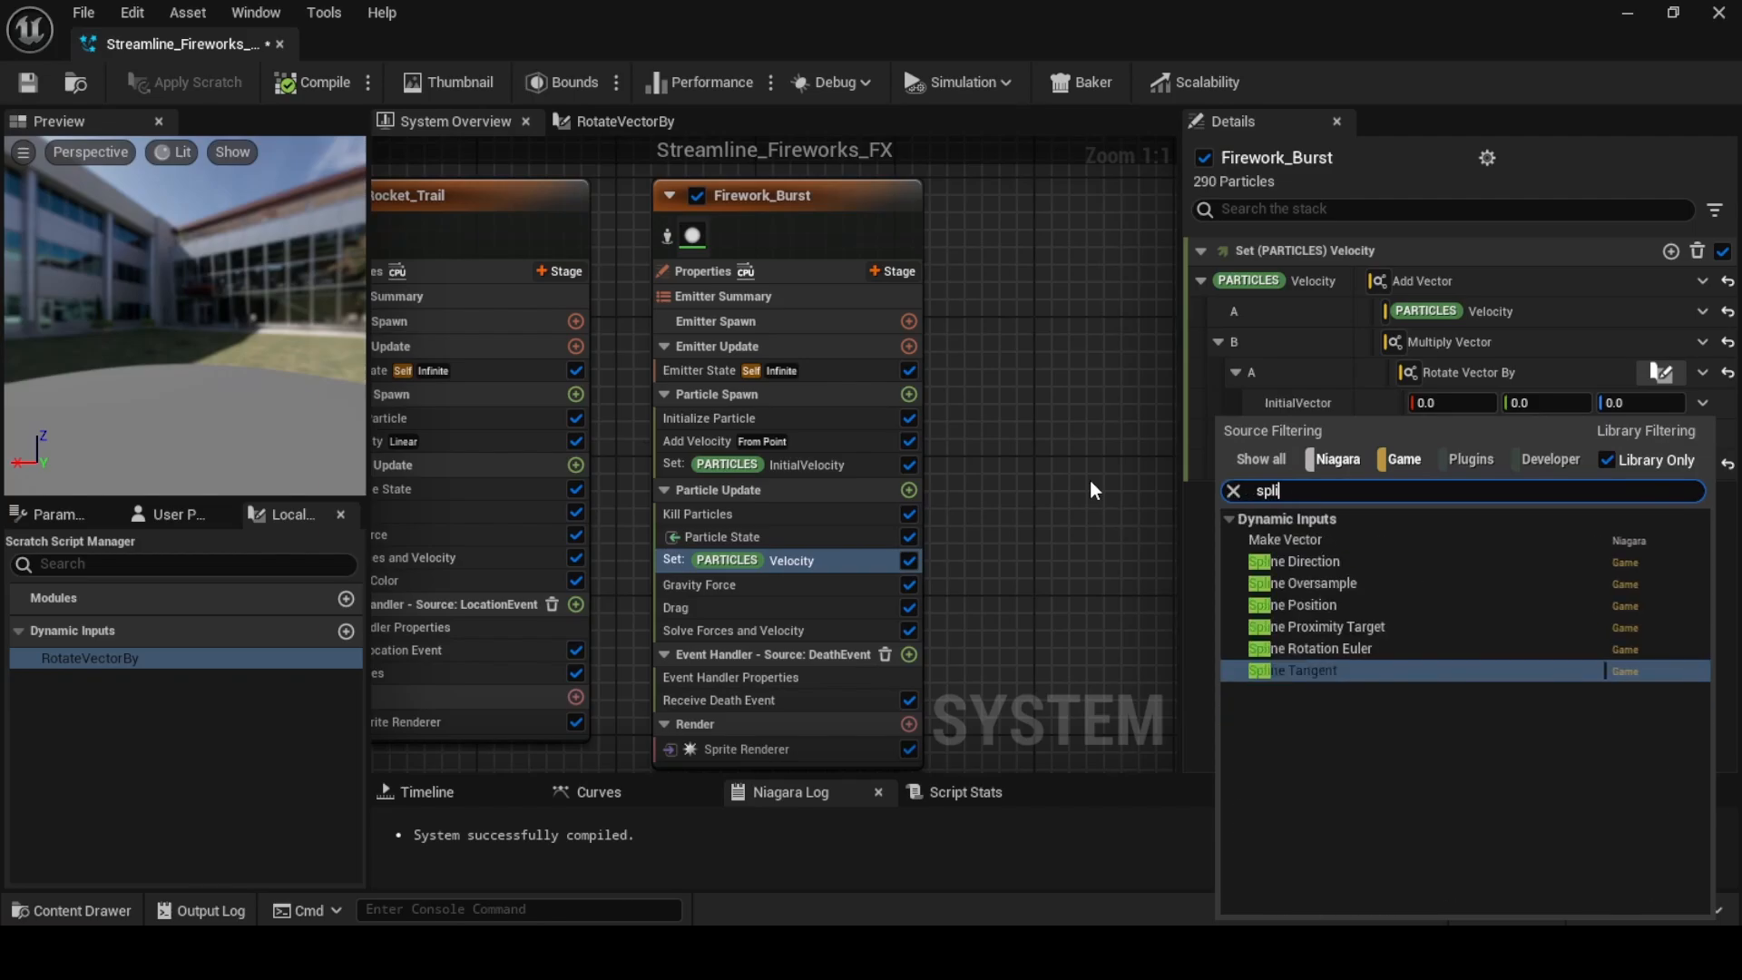
pyautogui.click(1306, 558)
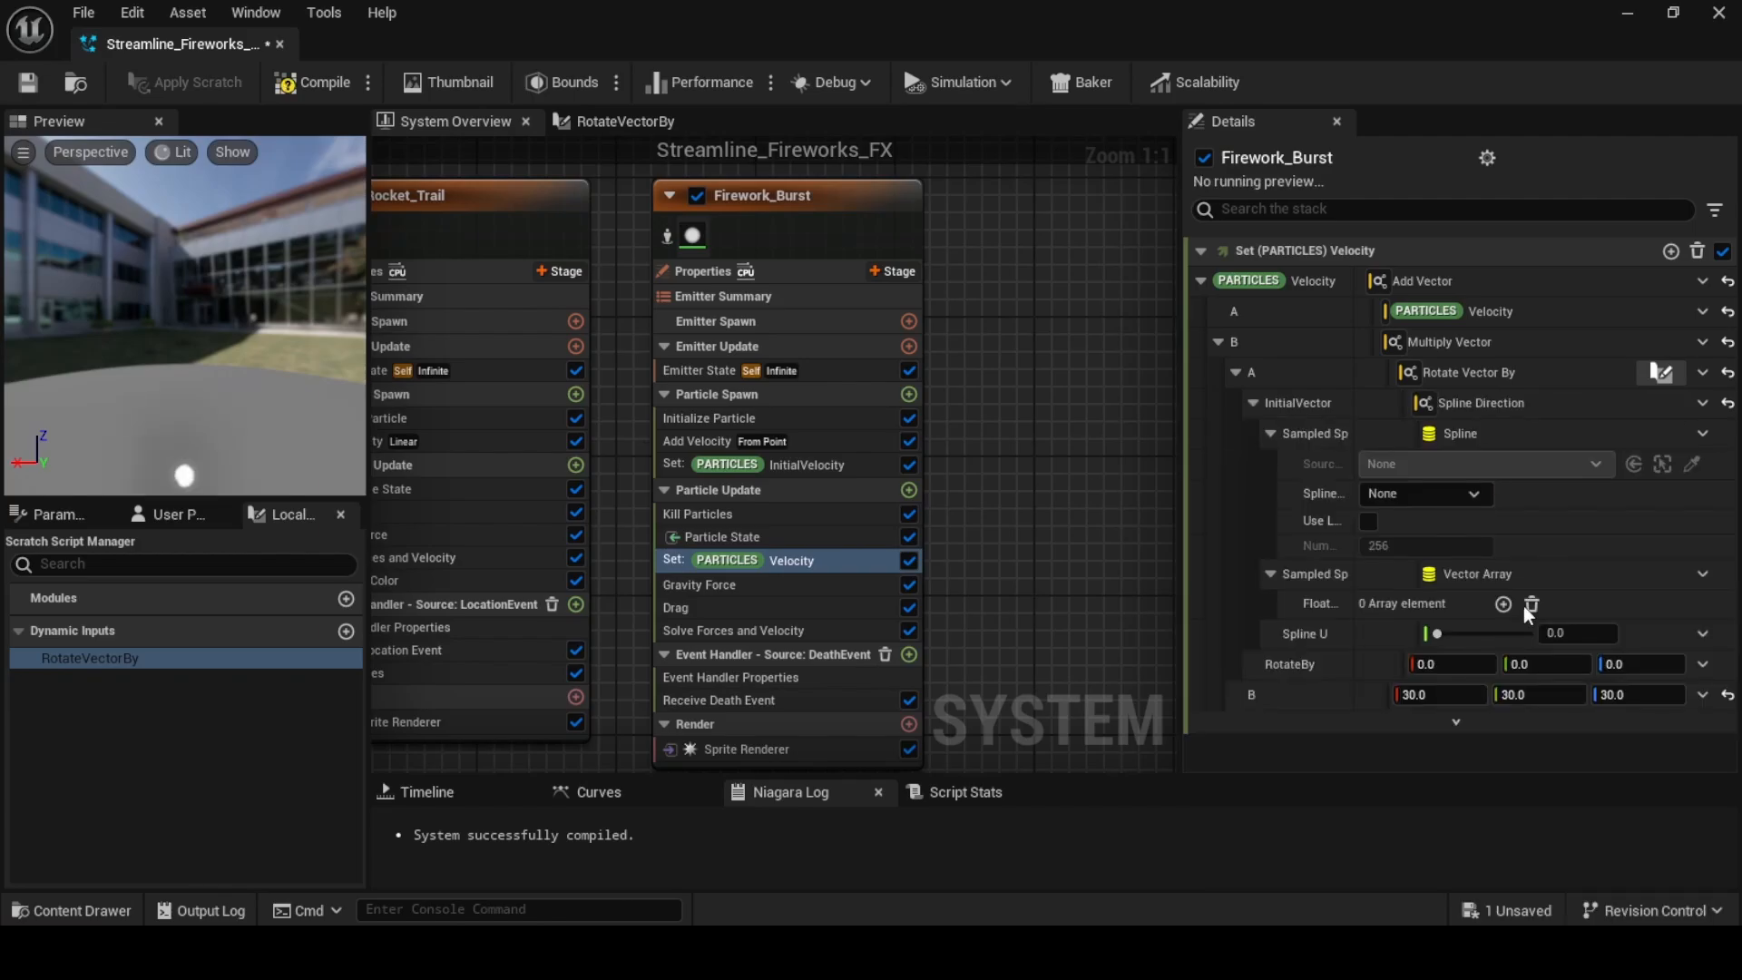
# Link the Spline U input of Spline Direction in Firework_Burst's Velocity module to the particle attribute NormalizedAge
pyautogui.click(102, 515)
pyautogui.scroll(-3, 198, 722)
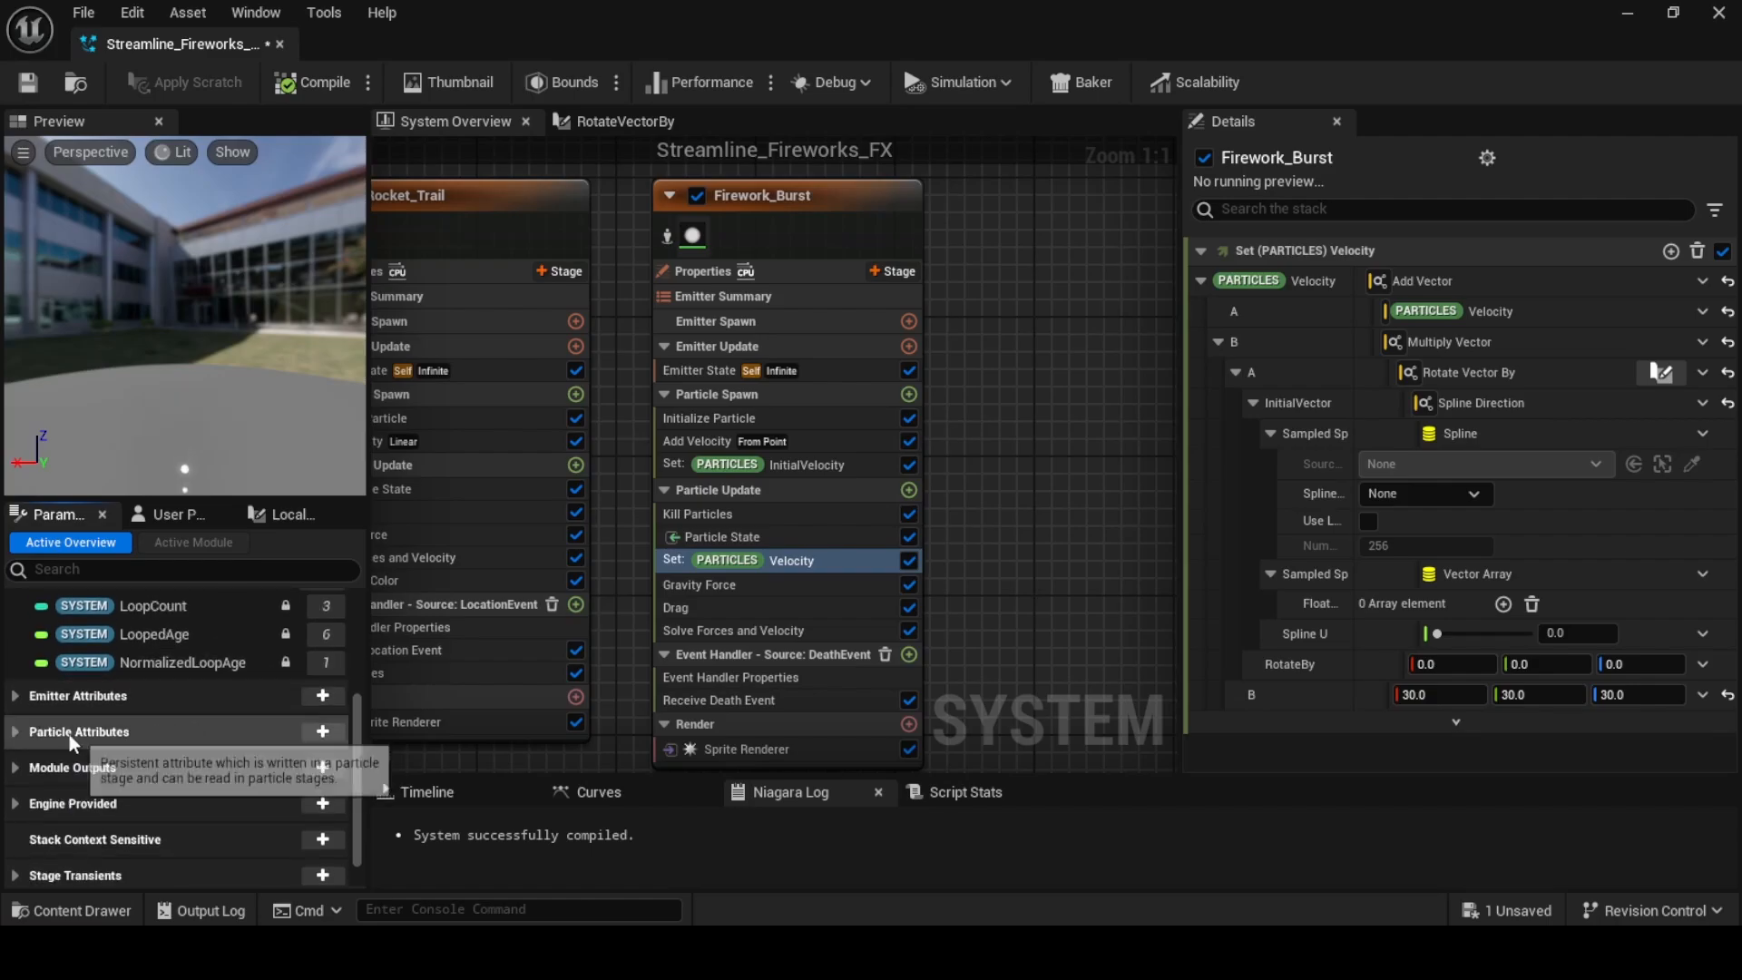
pyautogui.click(15, 696)
pyautogui.click(14, 696)
pyautogui.click(18, 731)
pyautogui.scroll(-3, 154, 782)
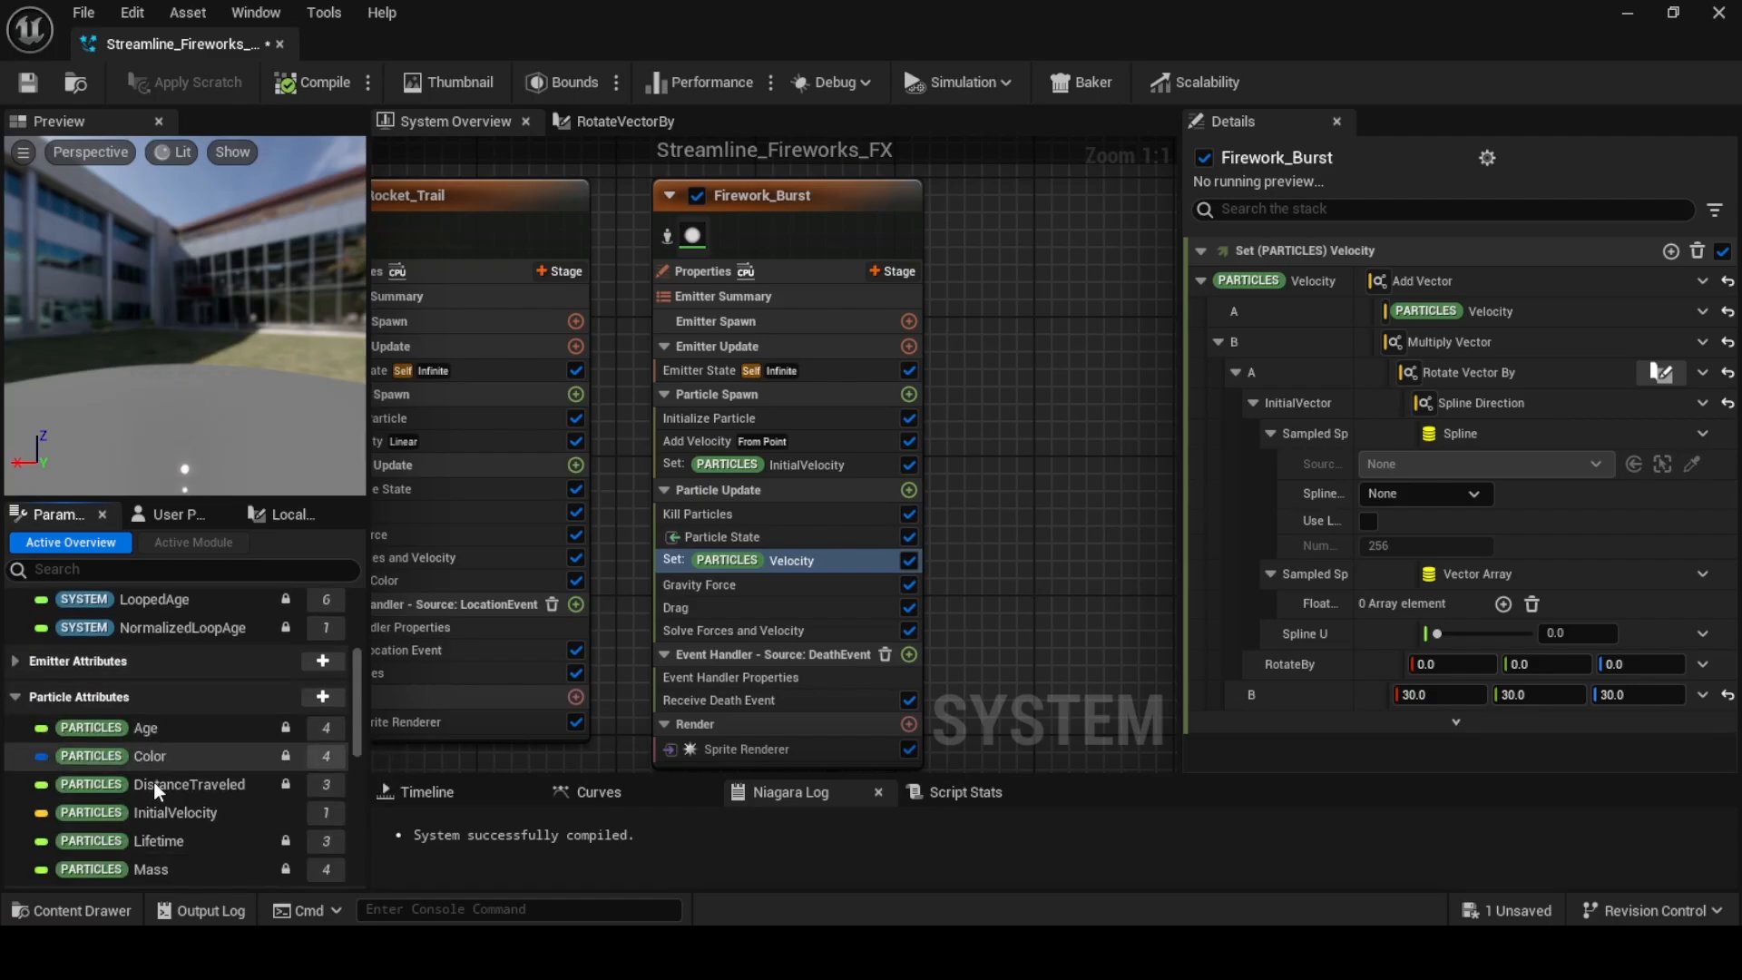
pyautogui.moveTo(204, 817); pyautogui.dragTo(1488, 633)
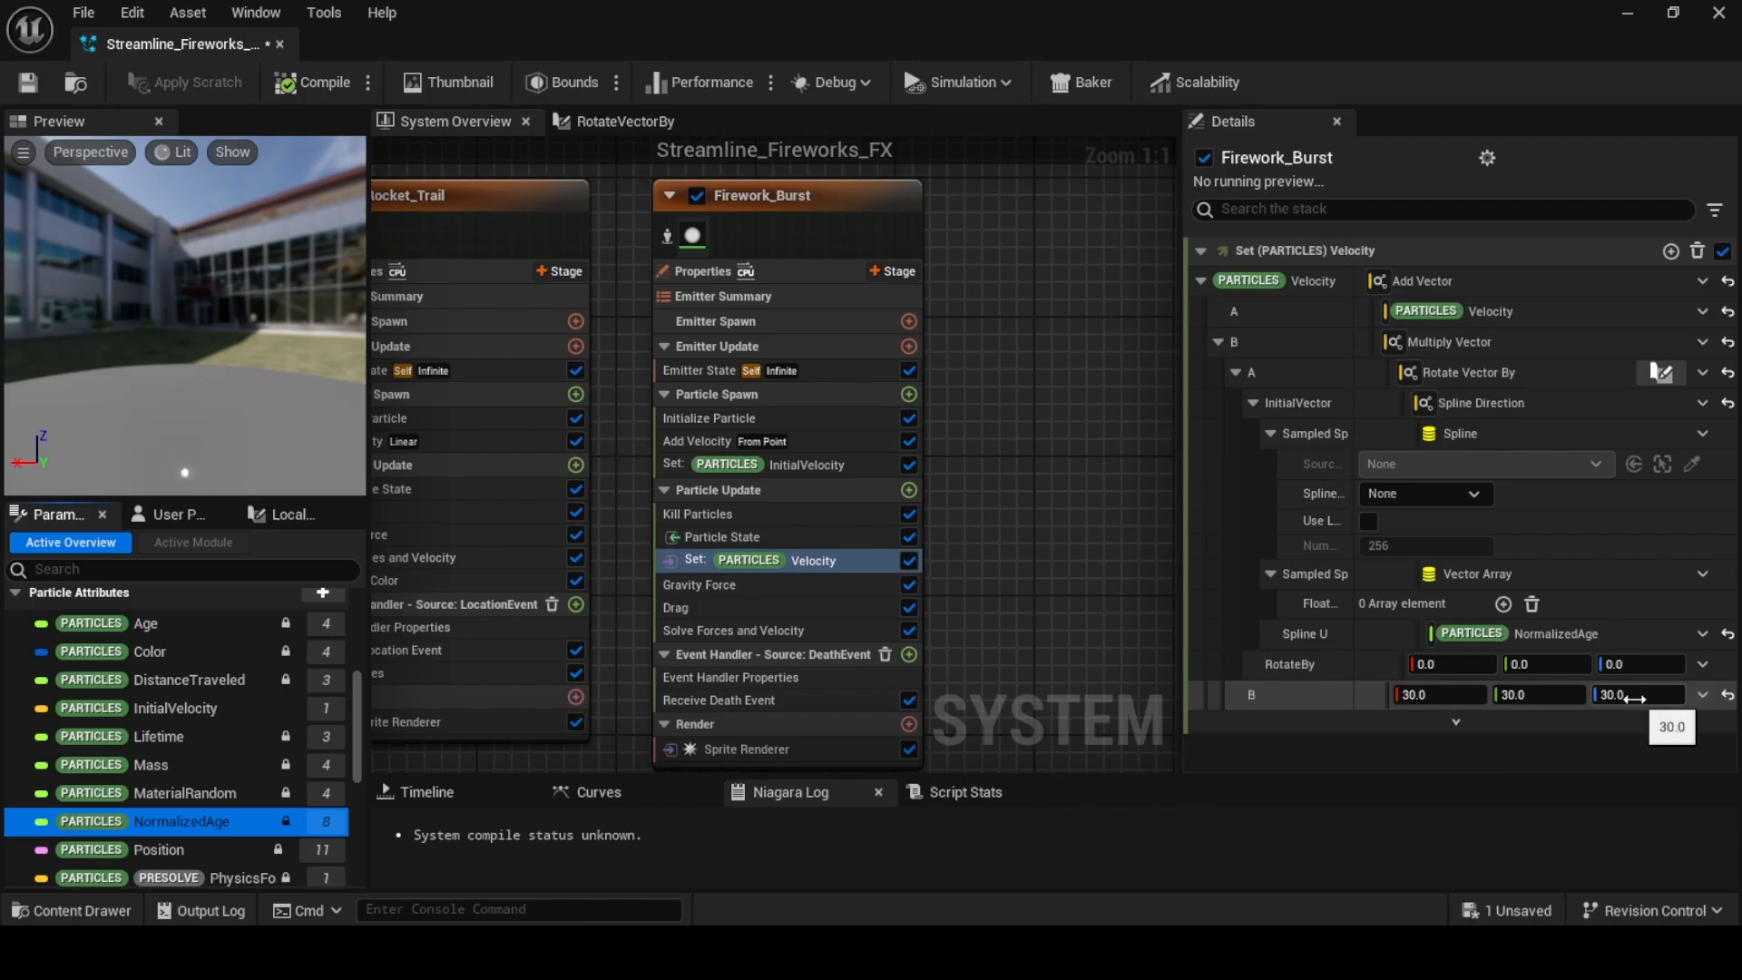
# Link the RotateBy input of Rotate Vector By to the particle attribute InitialVelocity
pyautogui.scroll(4, 171, 737)
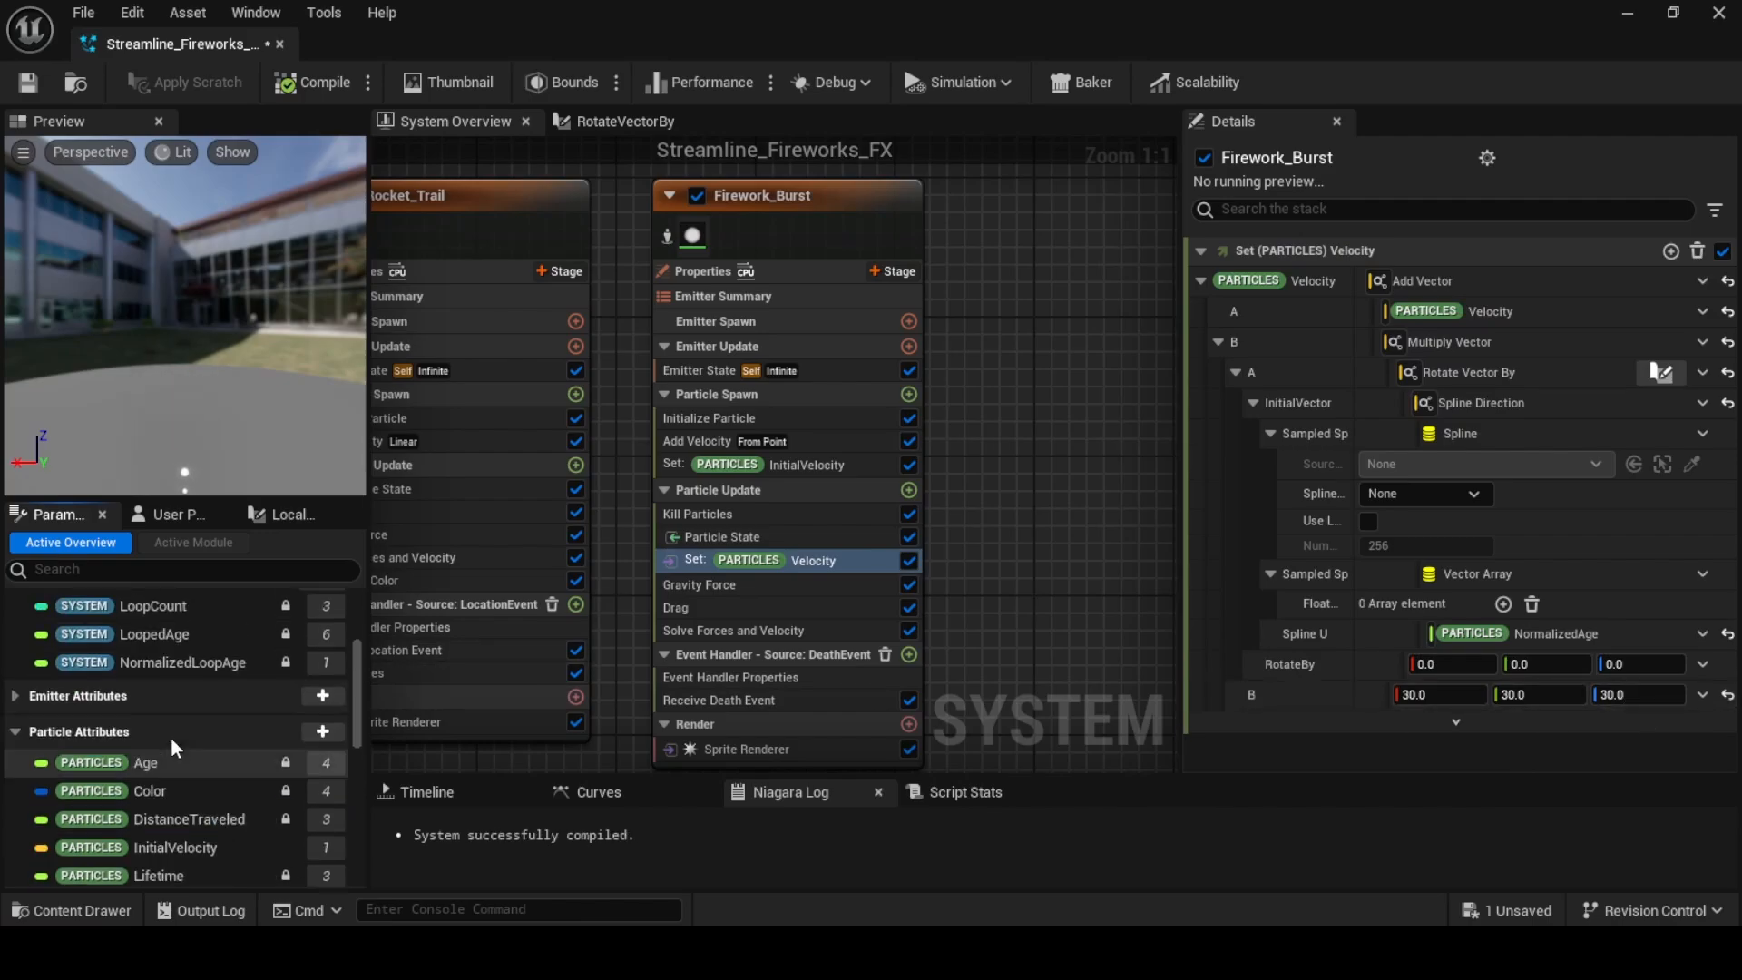
pyautogui.scroll(-3, 91, 798)
pyautogui.moveTo(196, 744); pyautogui.dragTo(1470, 667)
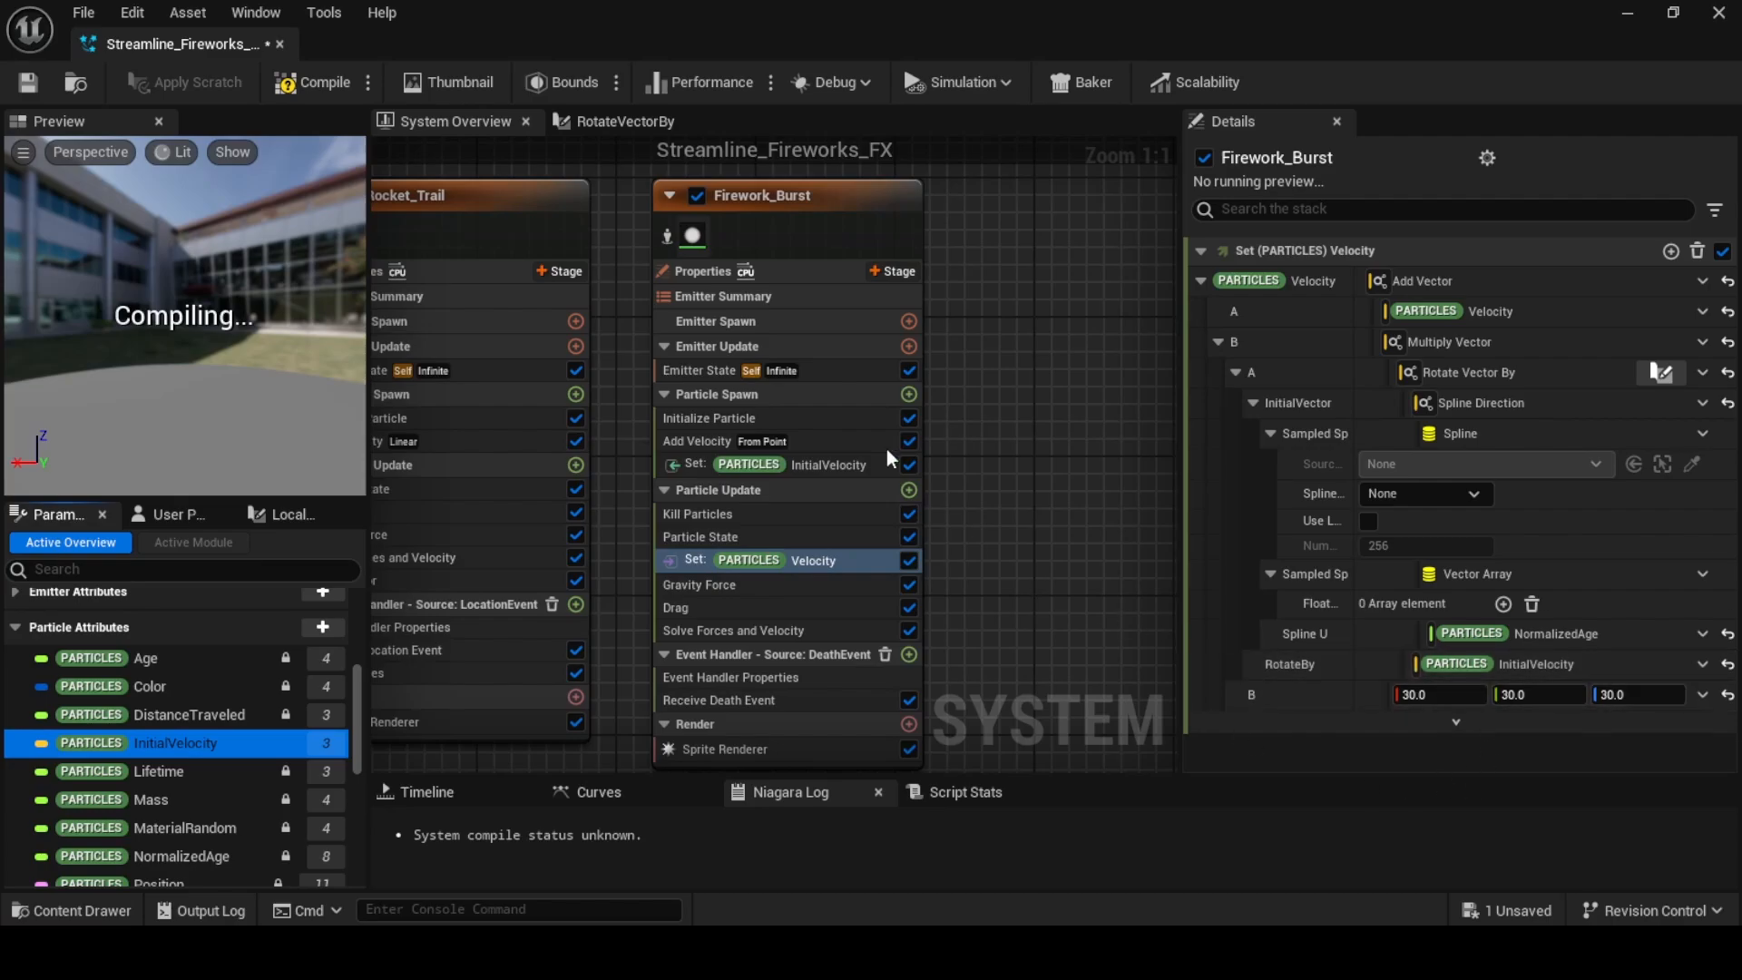
# Save the Niagara system and check the firework burst in the level viewport
pyautogui.hotkey('ctrl', 's')
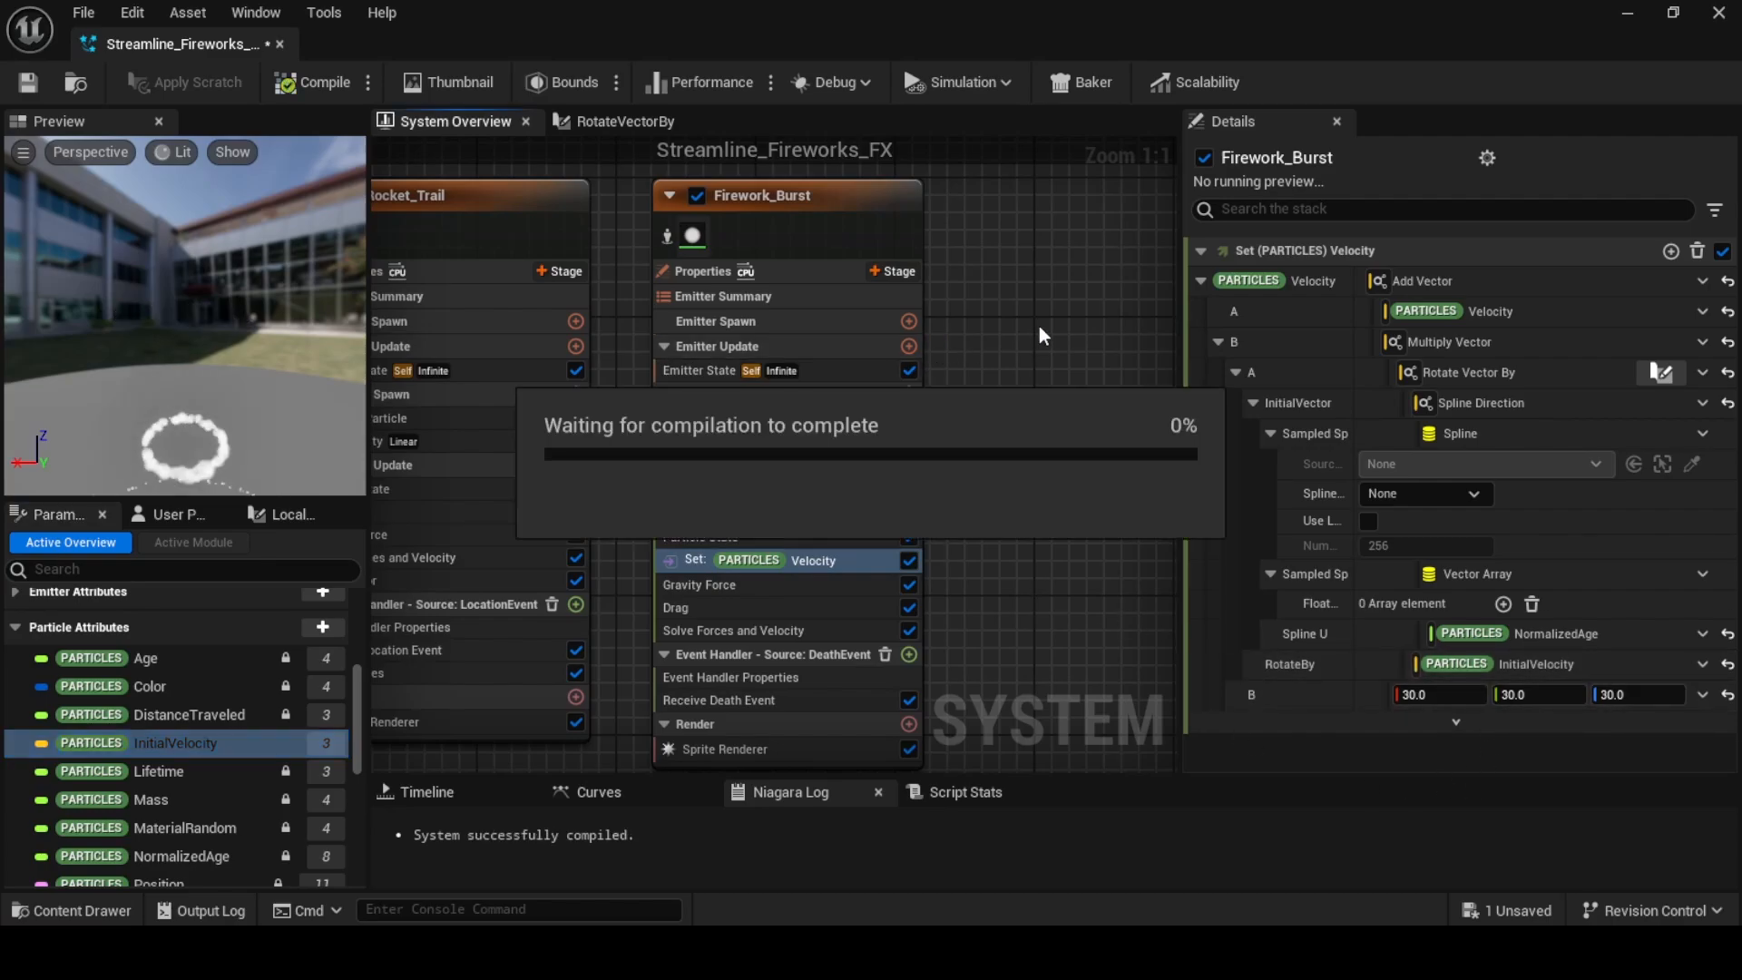
pyautogui.click(1627, 13)
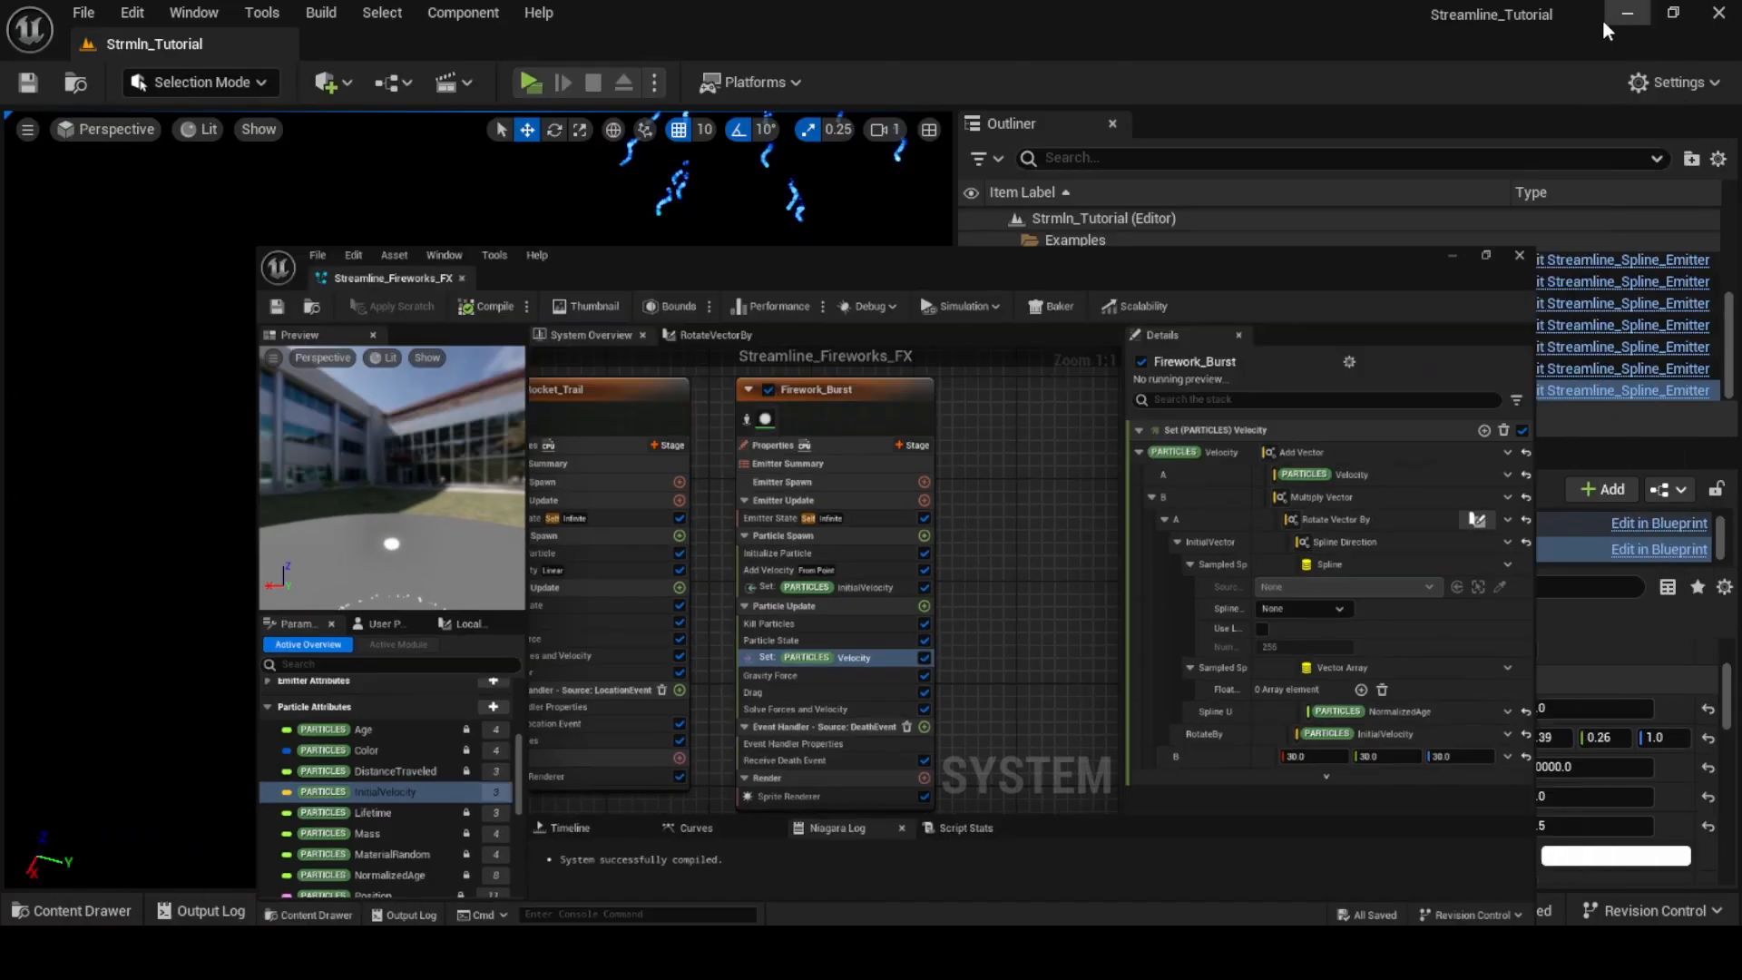
pyautogui.moveTo(471, 454); pyautogui.dragTo(472, 317, button='right')
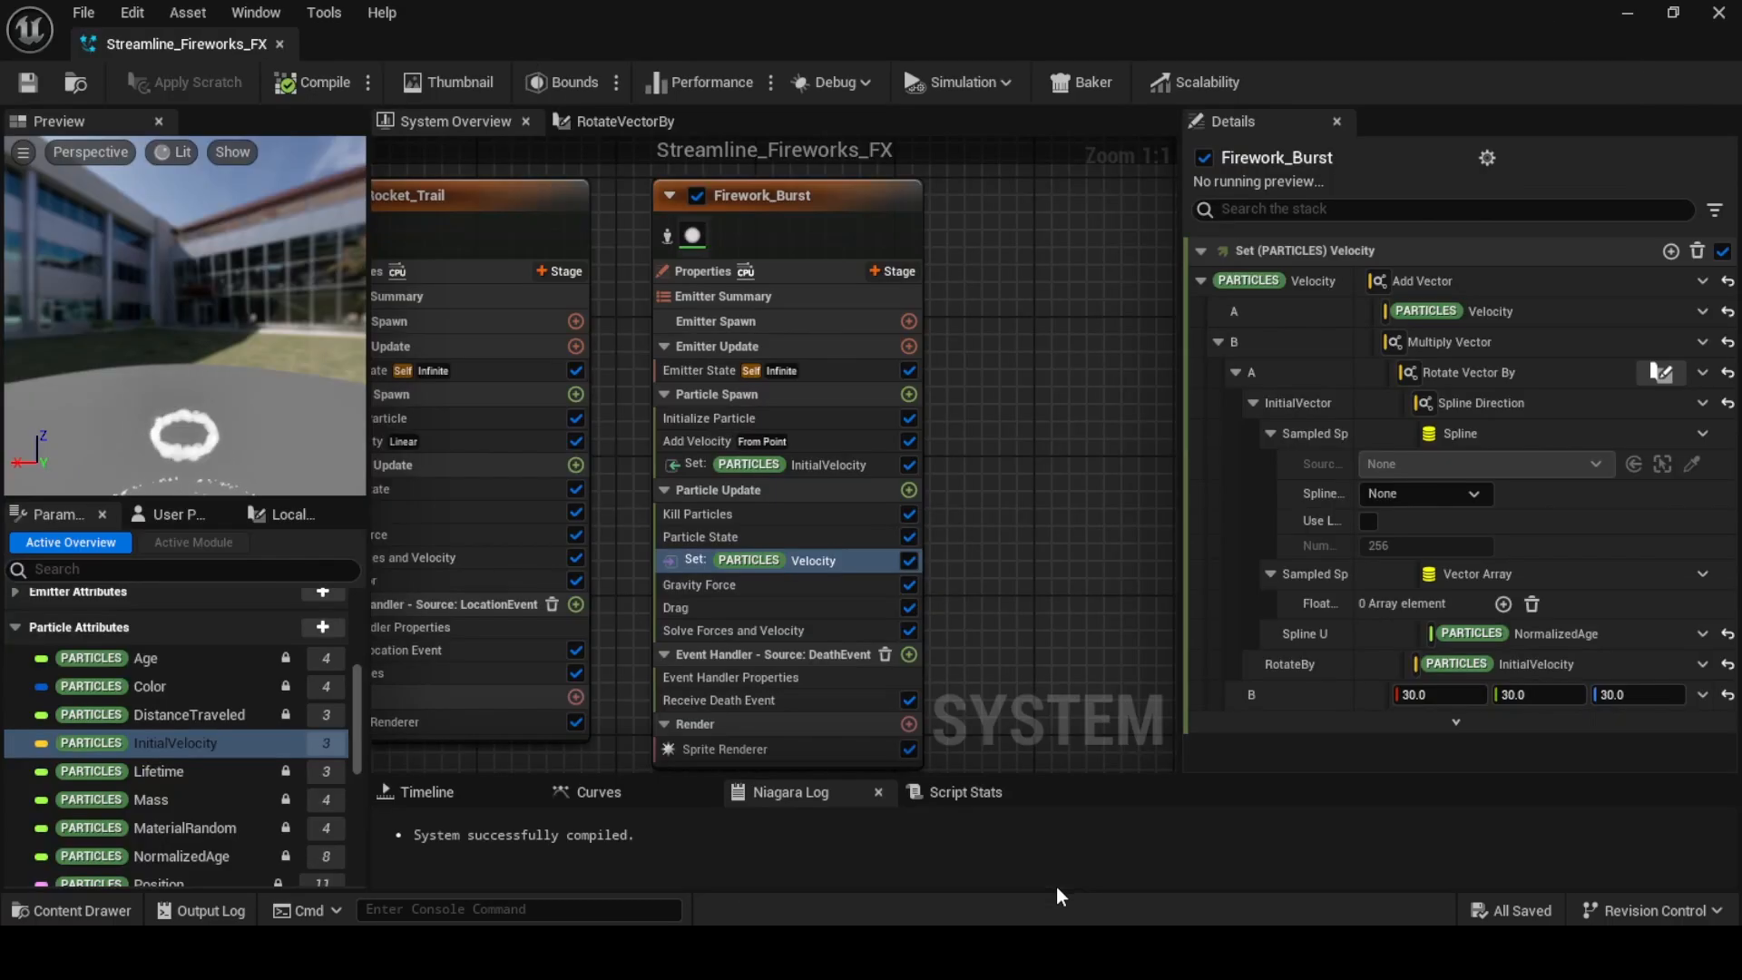
# Set Firework_Burst's Add Velocity speed to a Random Range Float with a minimum of 5000 and a maximum of 8500
pyautogui.click(846, 442)
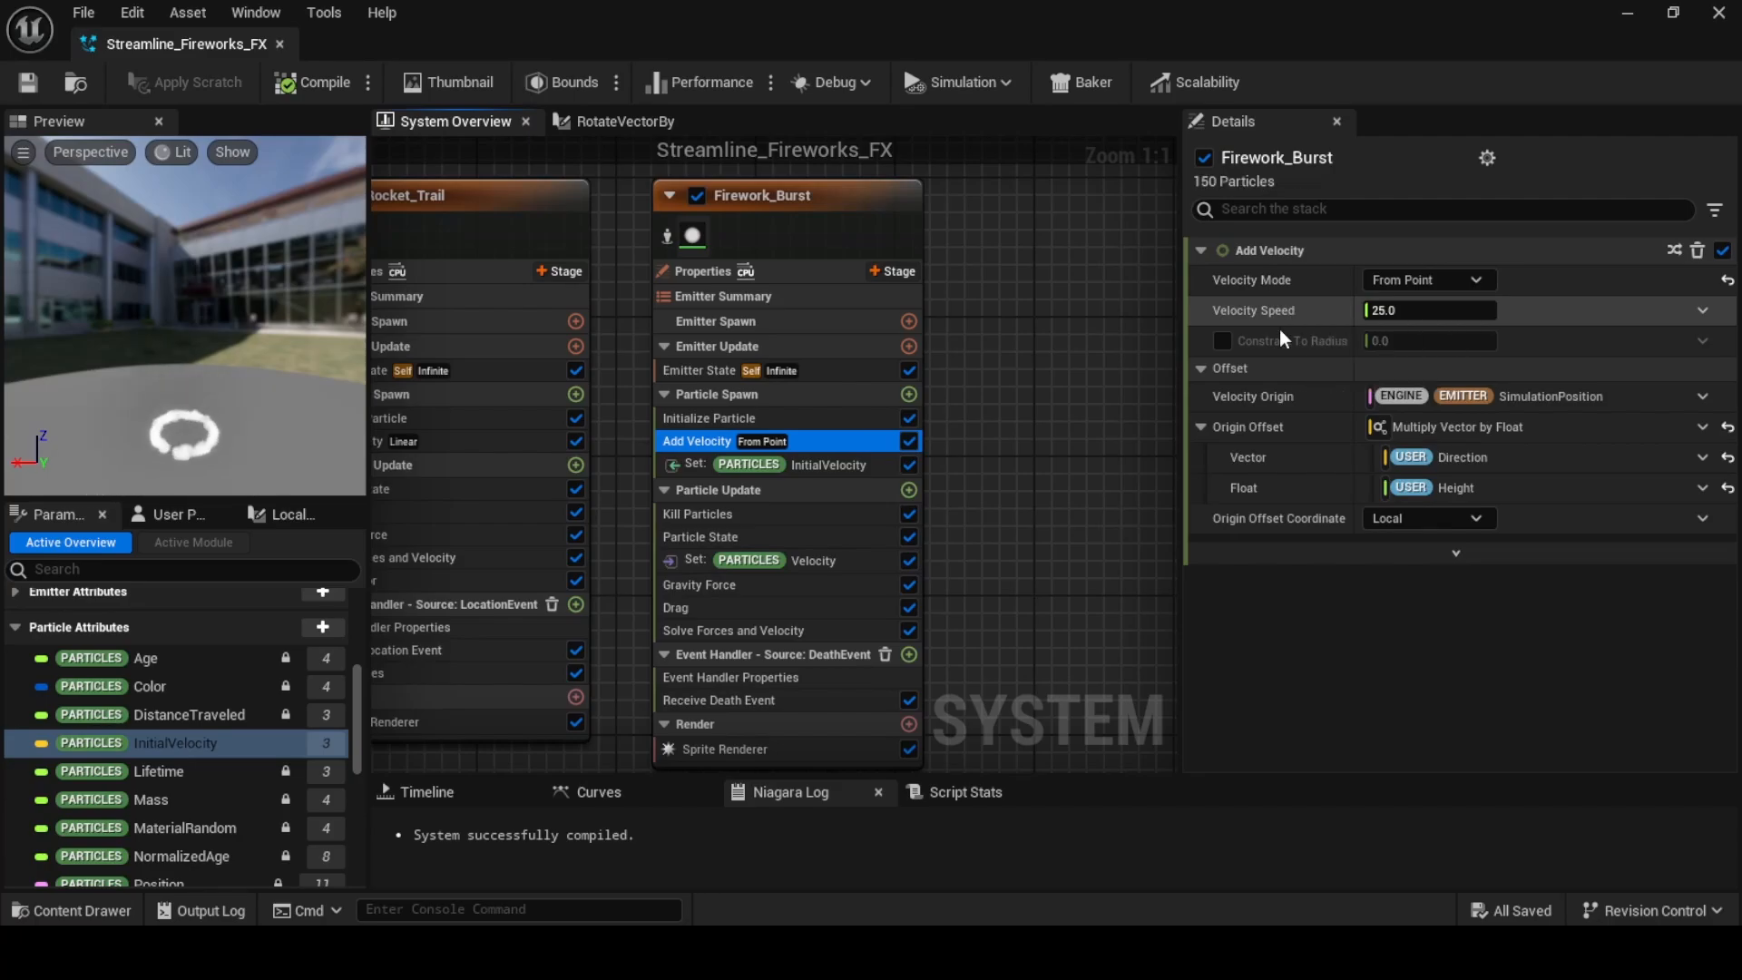
pyautogui.click(1702, 312)
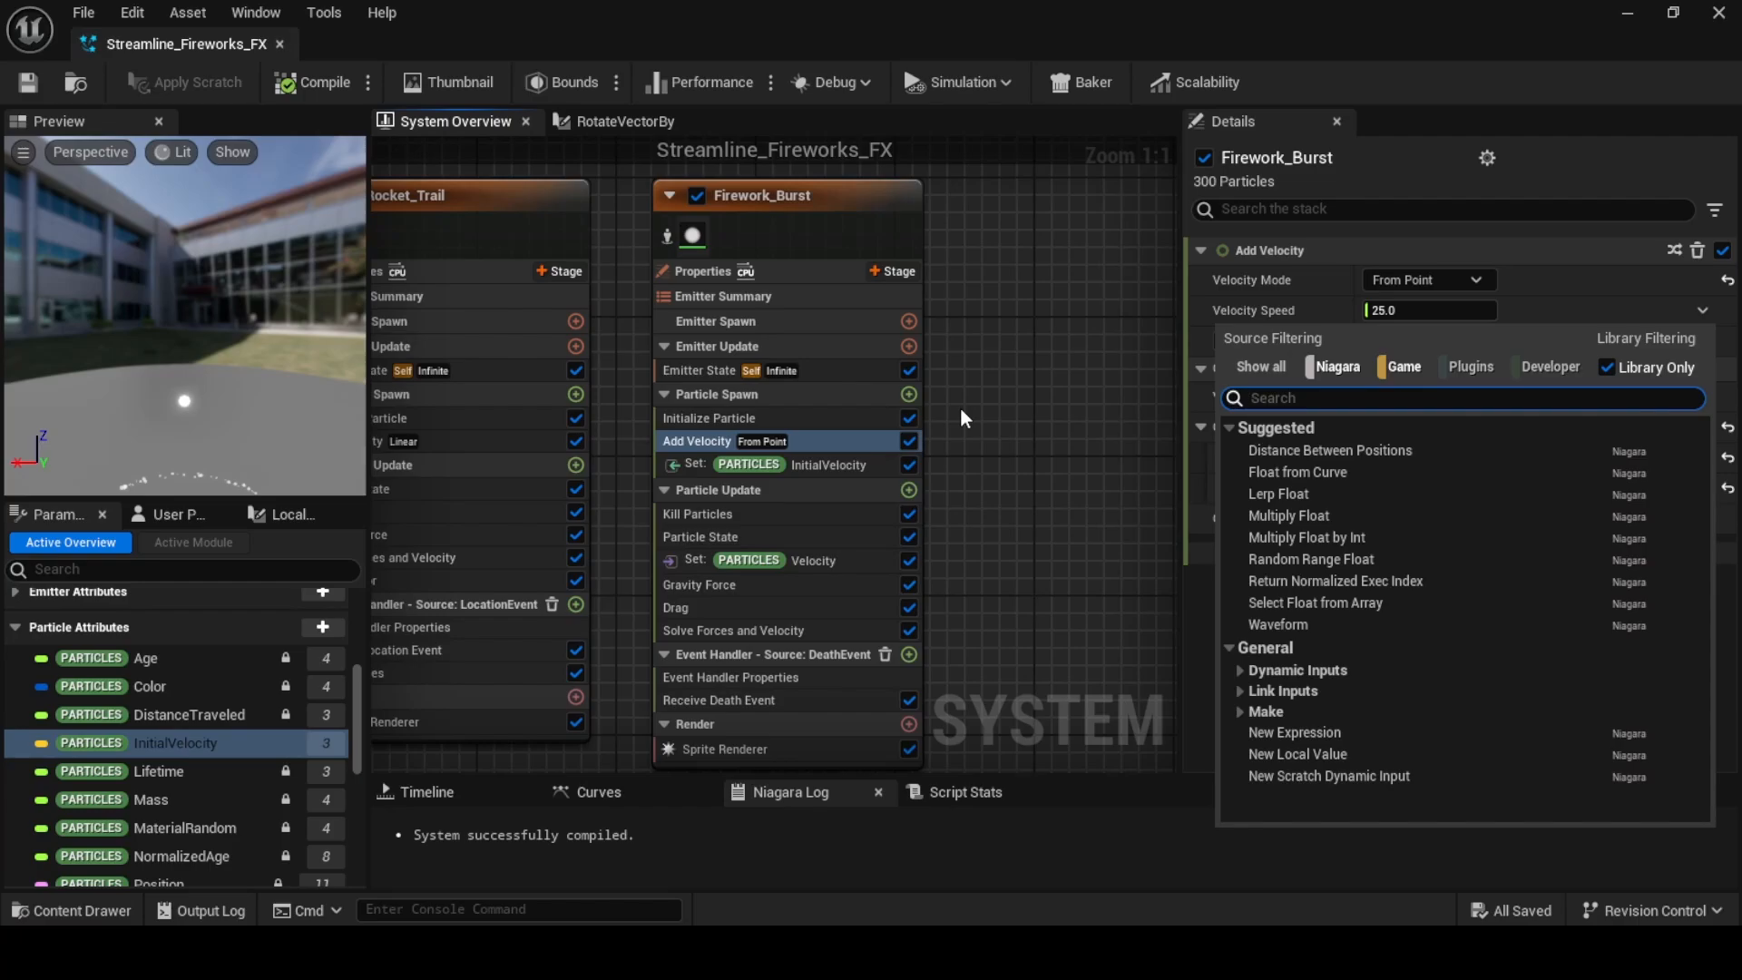
pyautogui.write('rn')
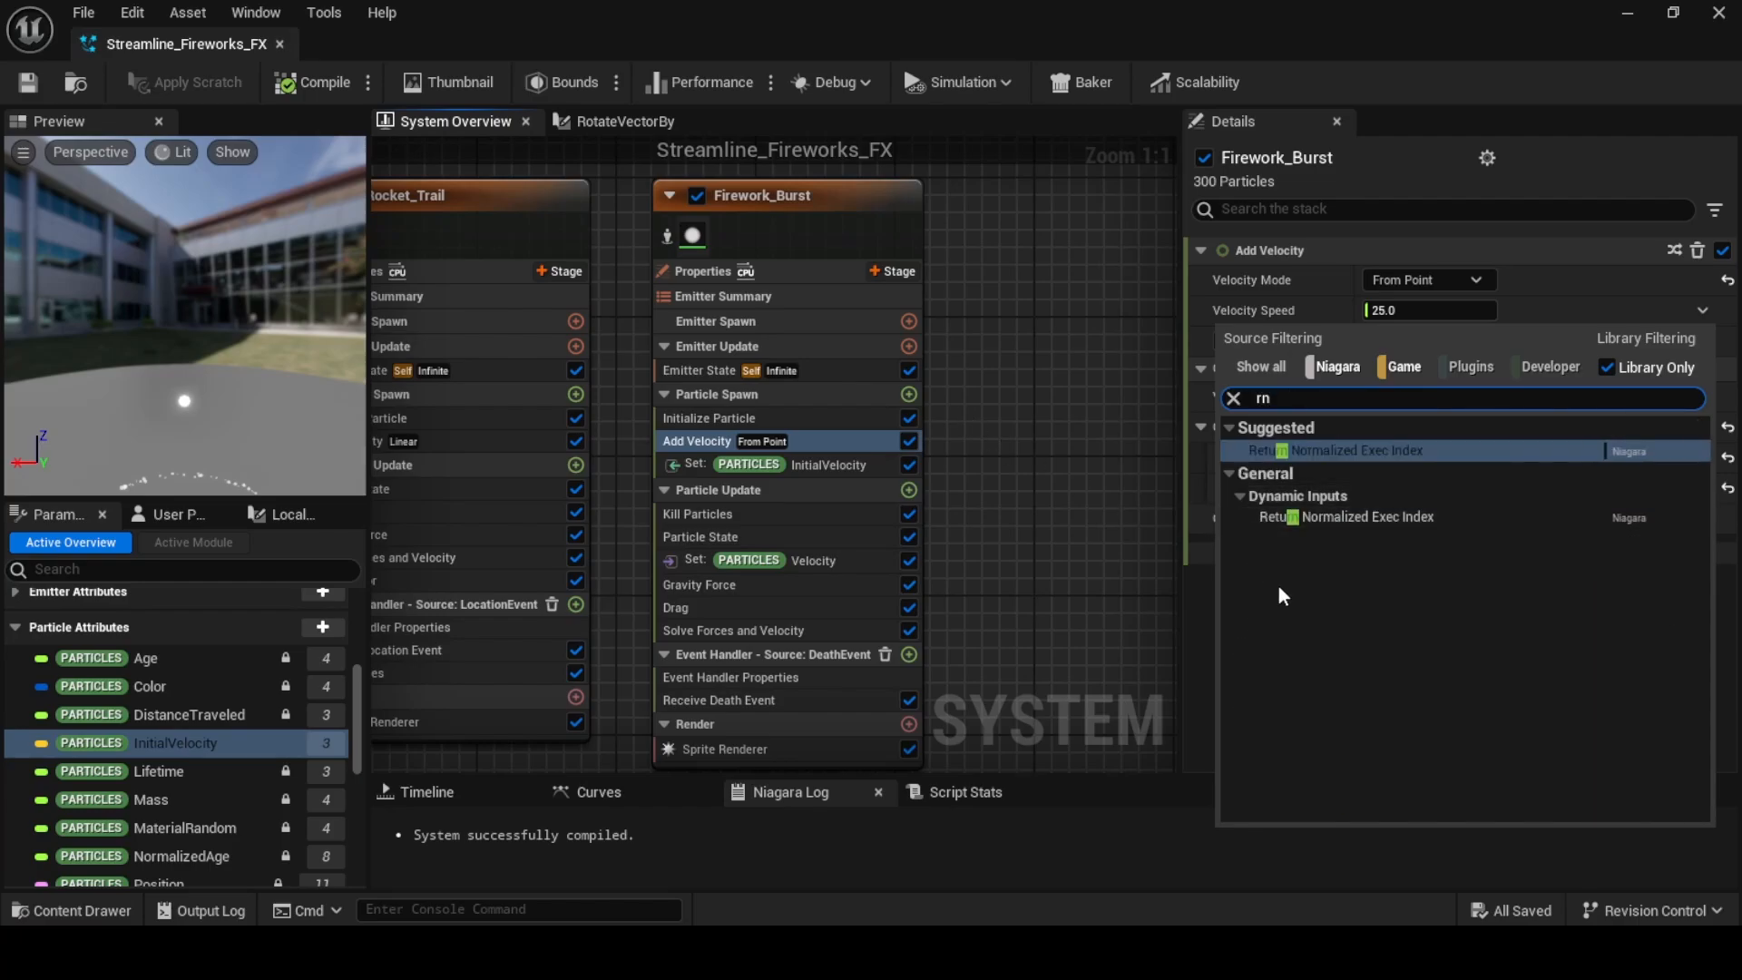
pyautogui.press('BackSpace')
pyautogui.write('an')
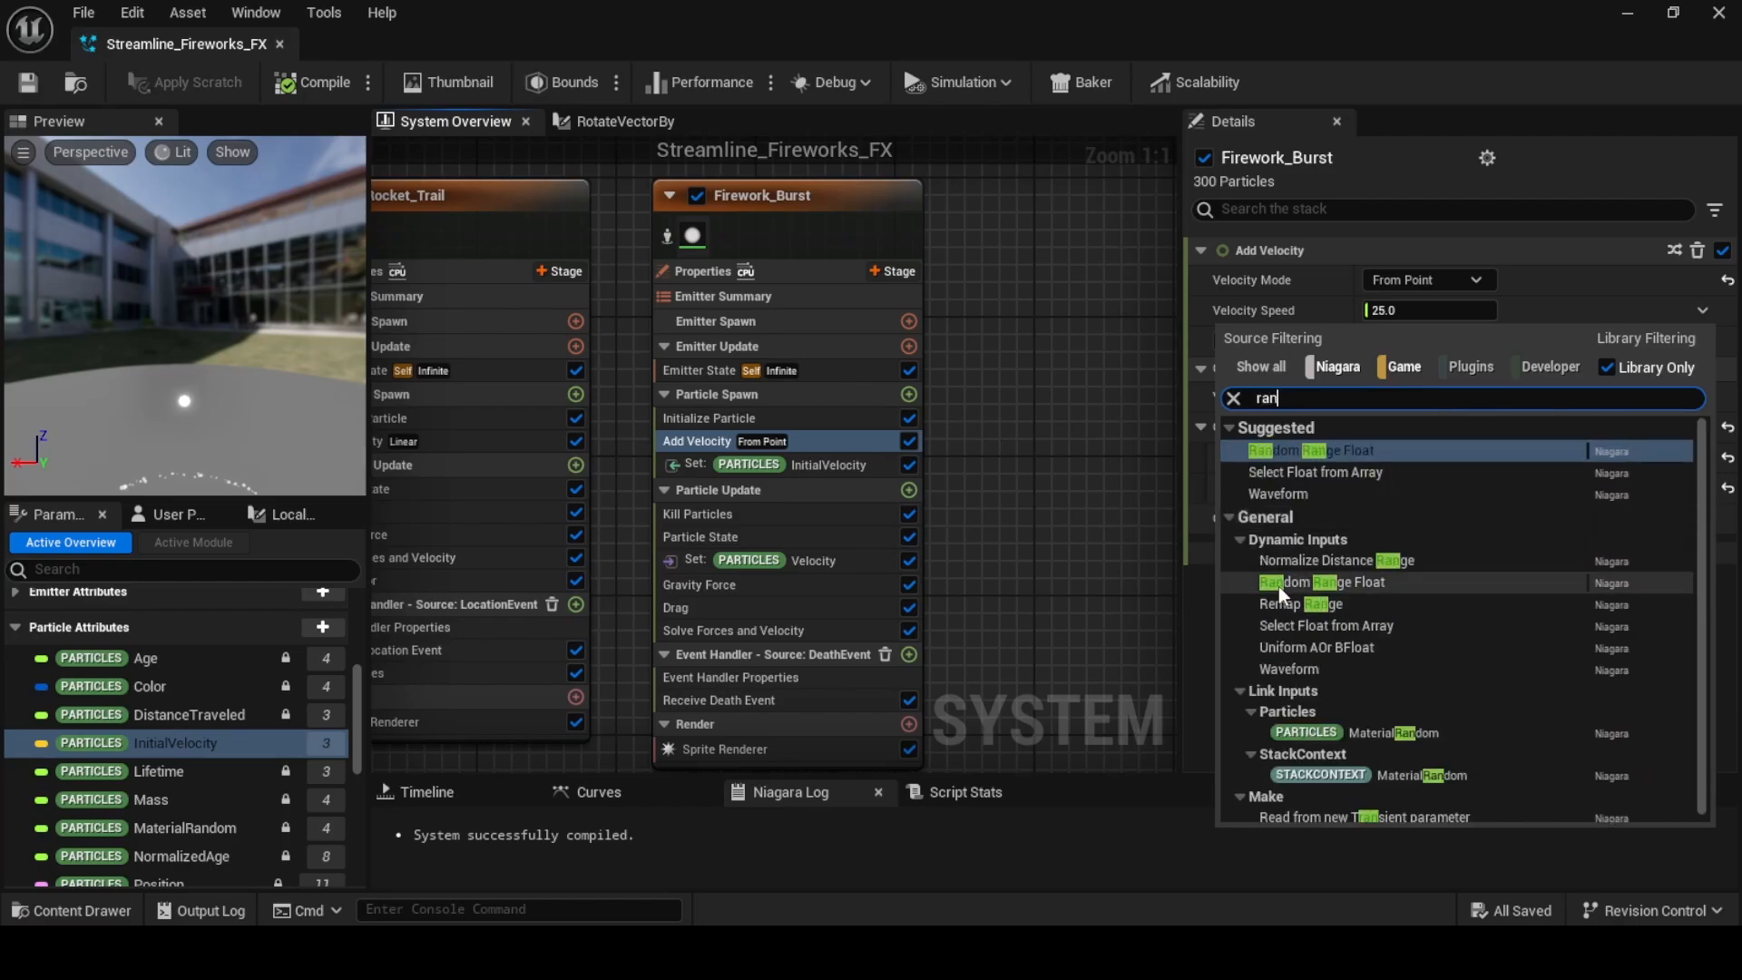
pyautogui.click(1416, 451)
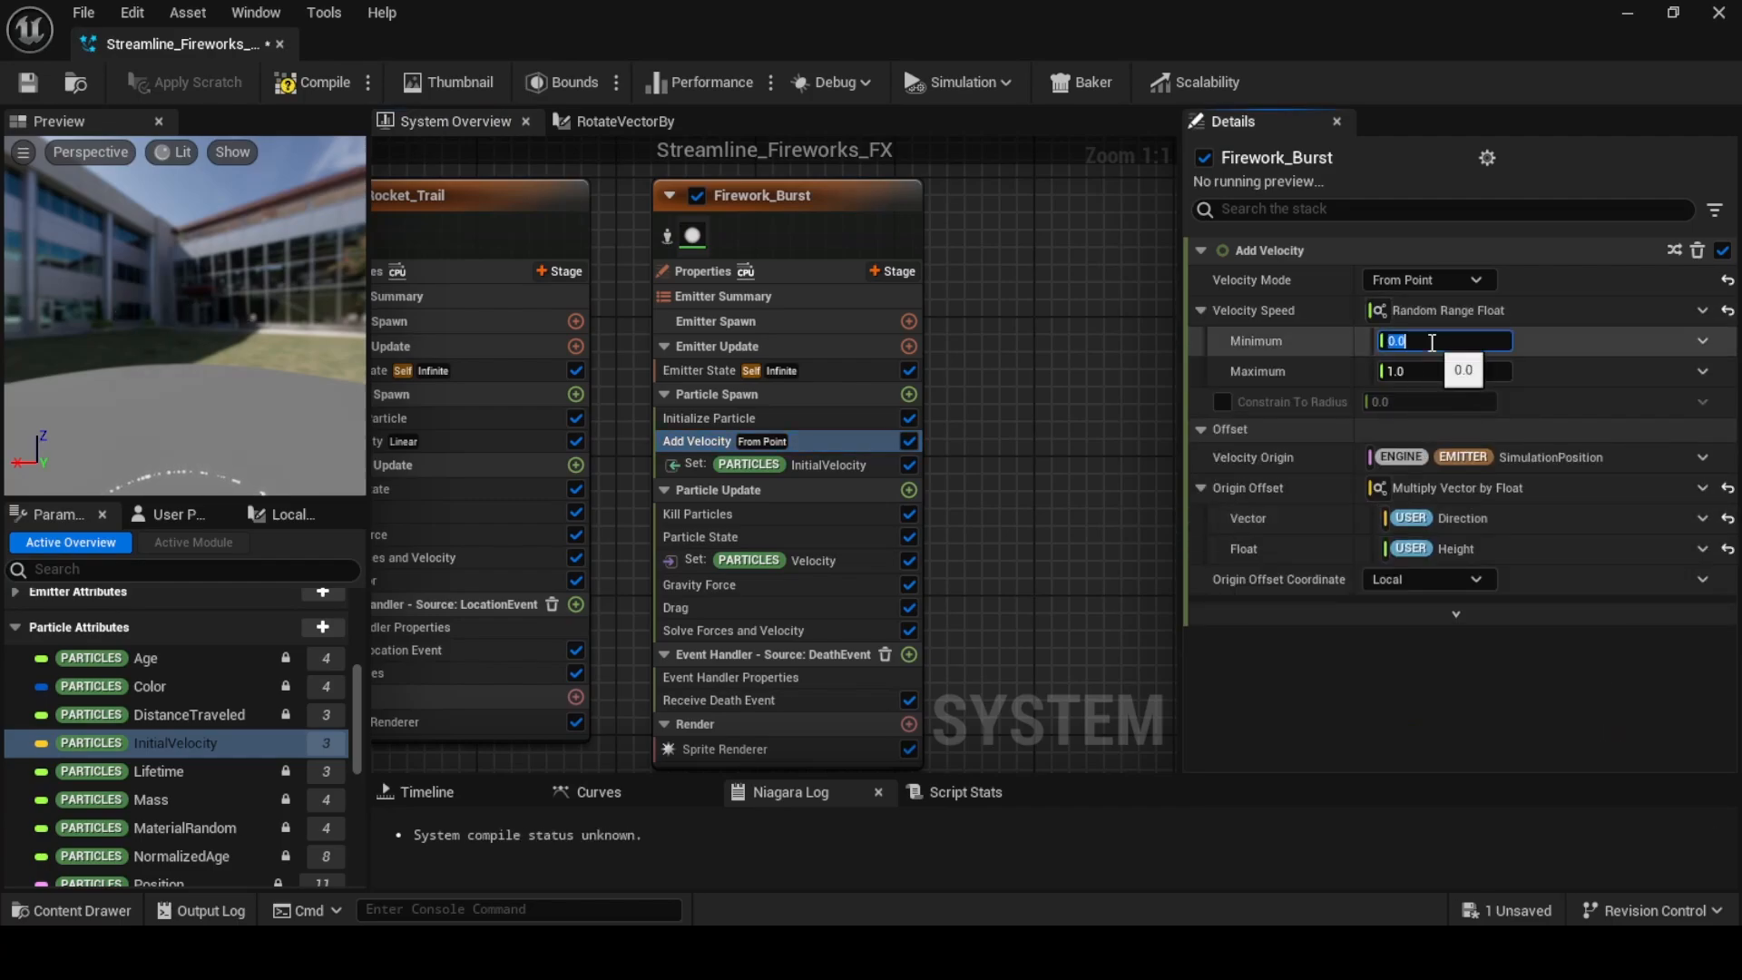
pyautogui.click(1431, 342)
pyautogui.write('5000')
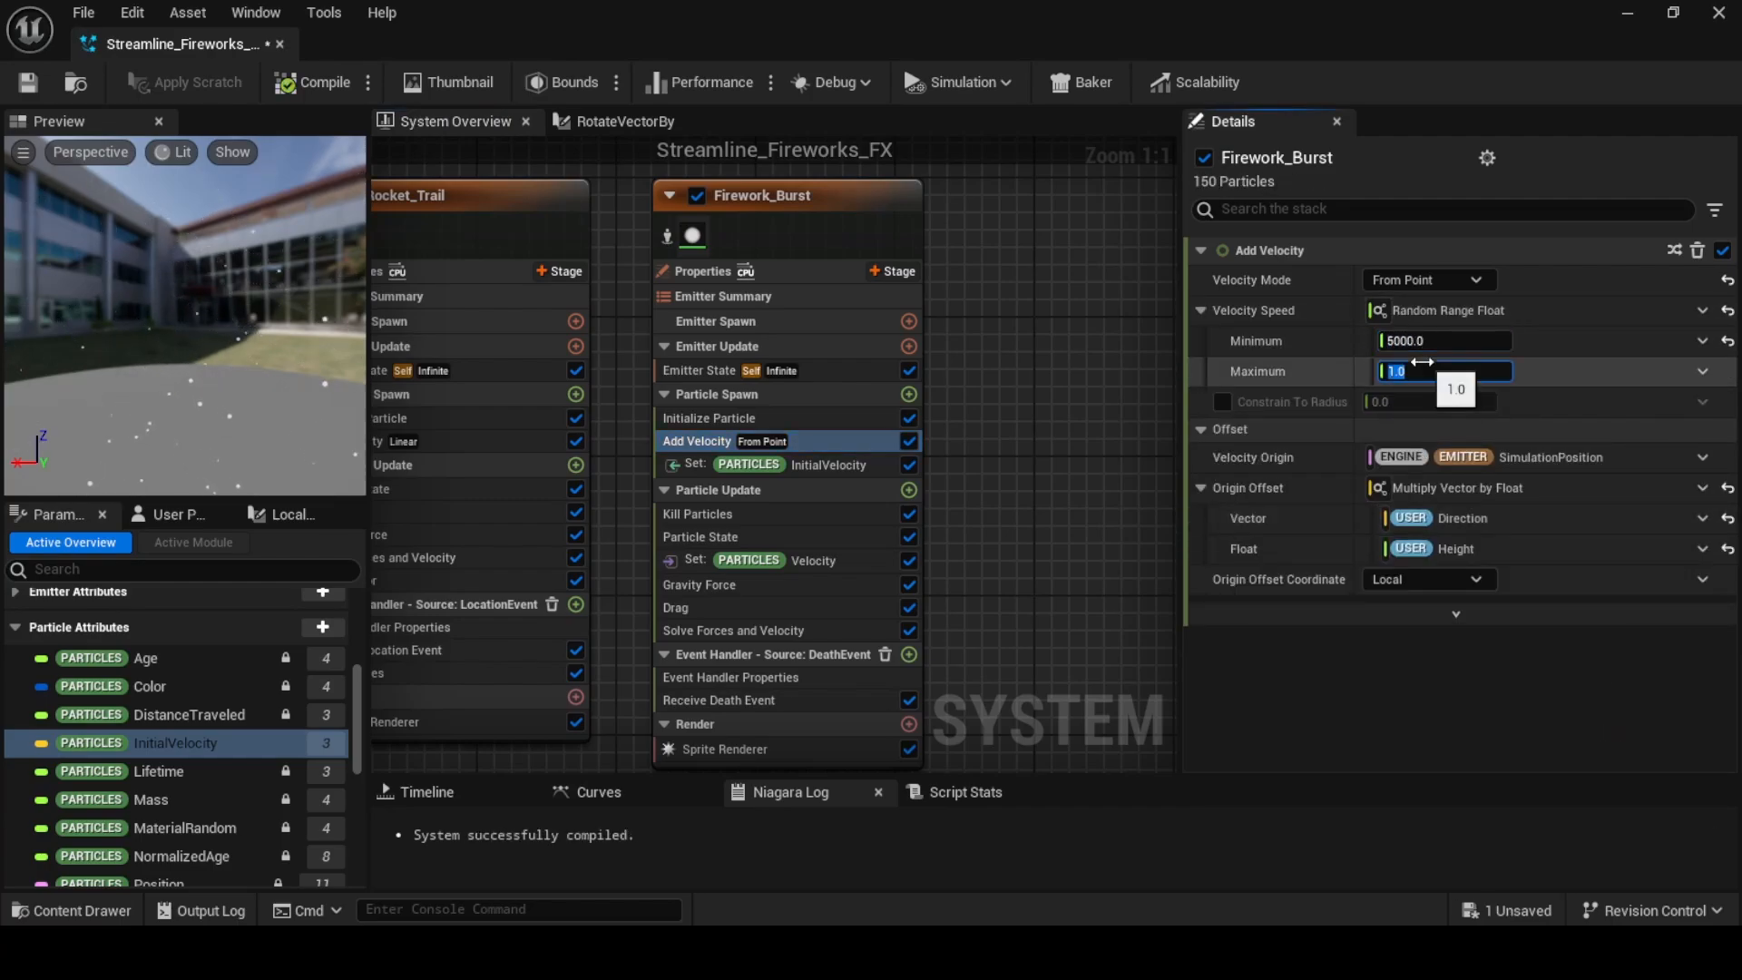
pyautogui.write('8500')
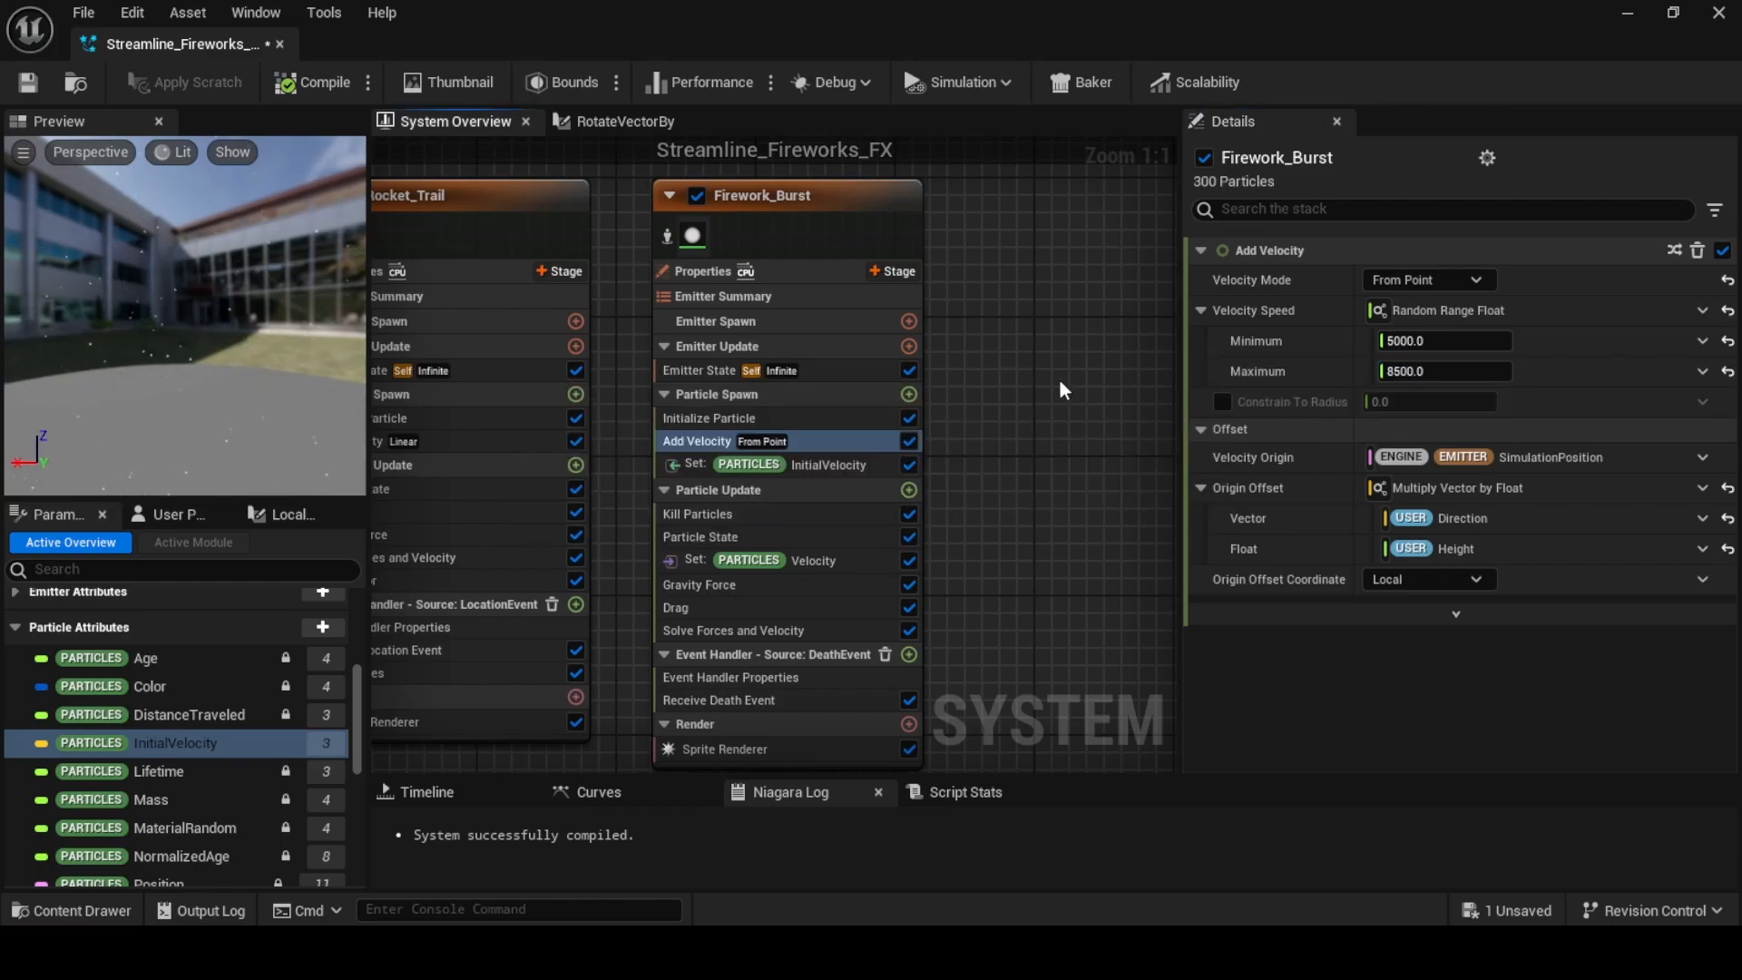
# Reshape Streamline_Spline_Emitter's spline in the level by moving point 2 to 10, 0, 20 and point 3 to about 30.3, -17.1, 0
pyautogui.click(1627, 15)
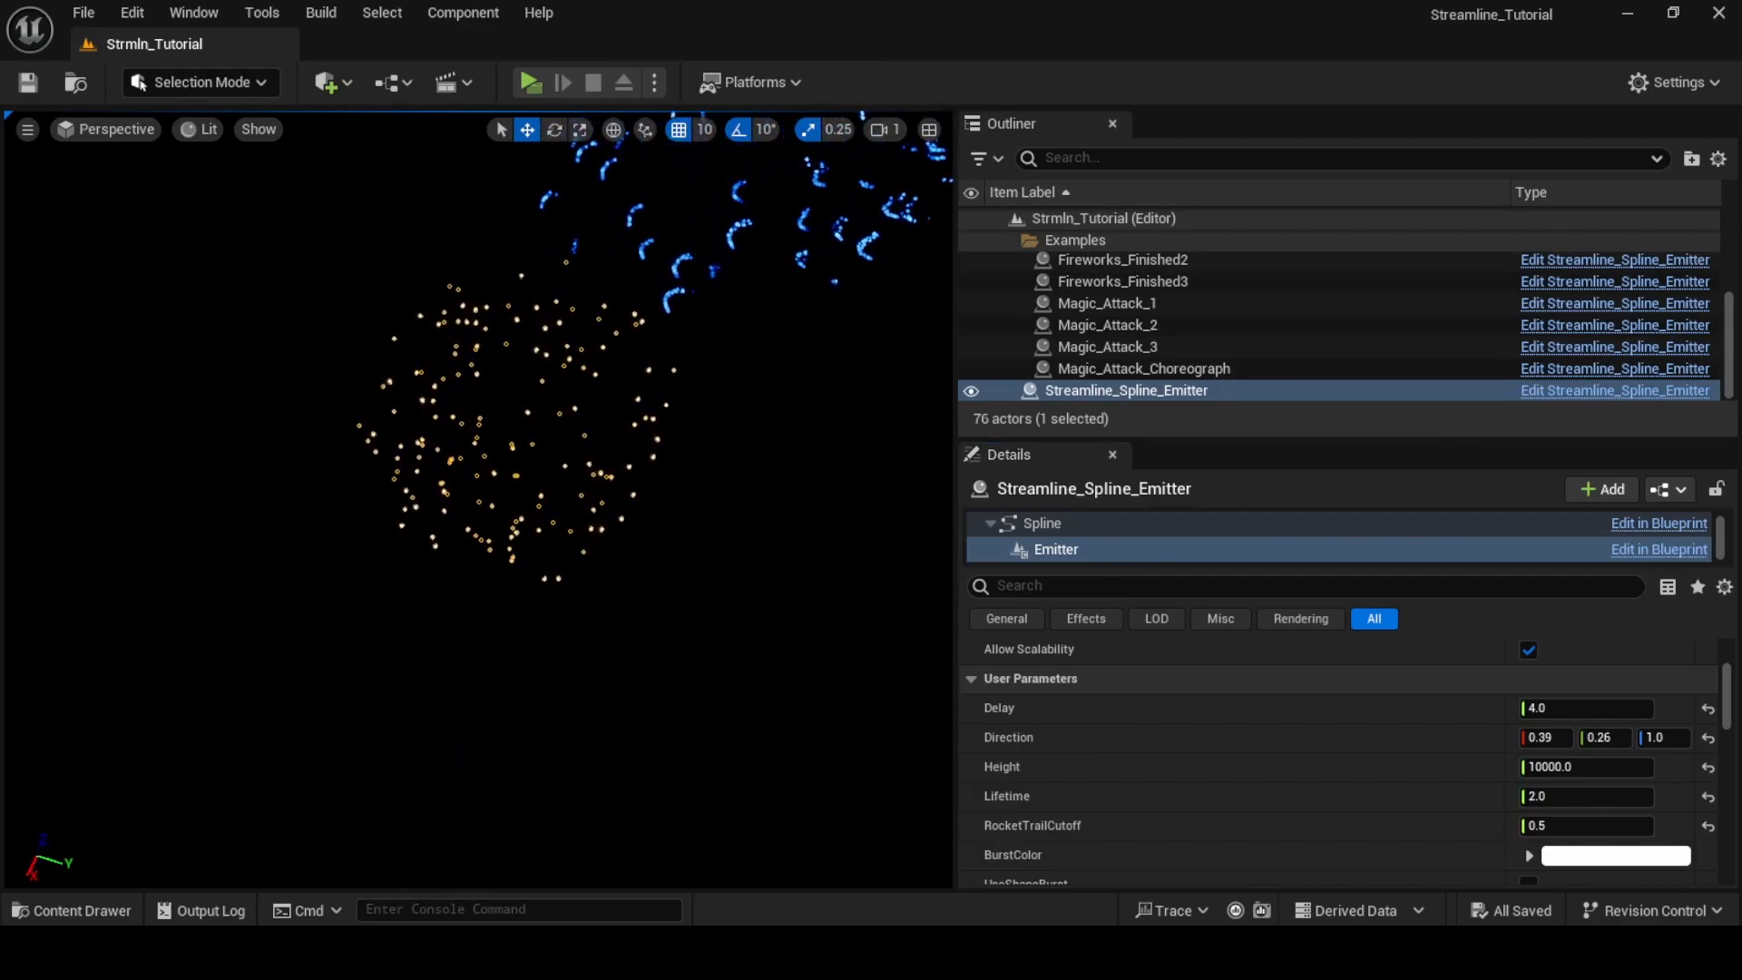
pyautogui.click(667, 490)
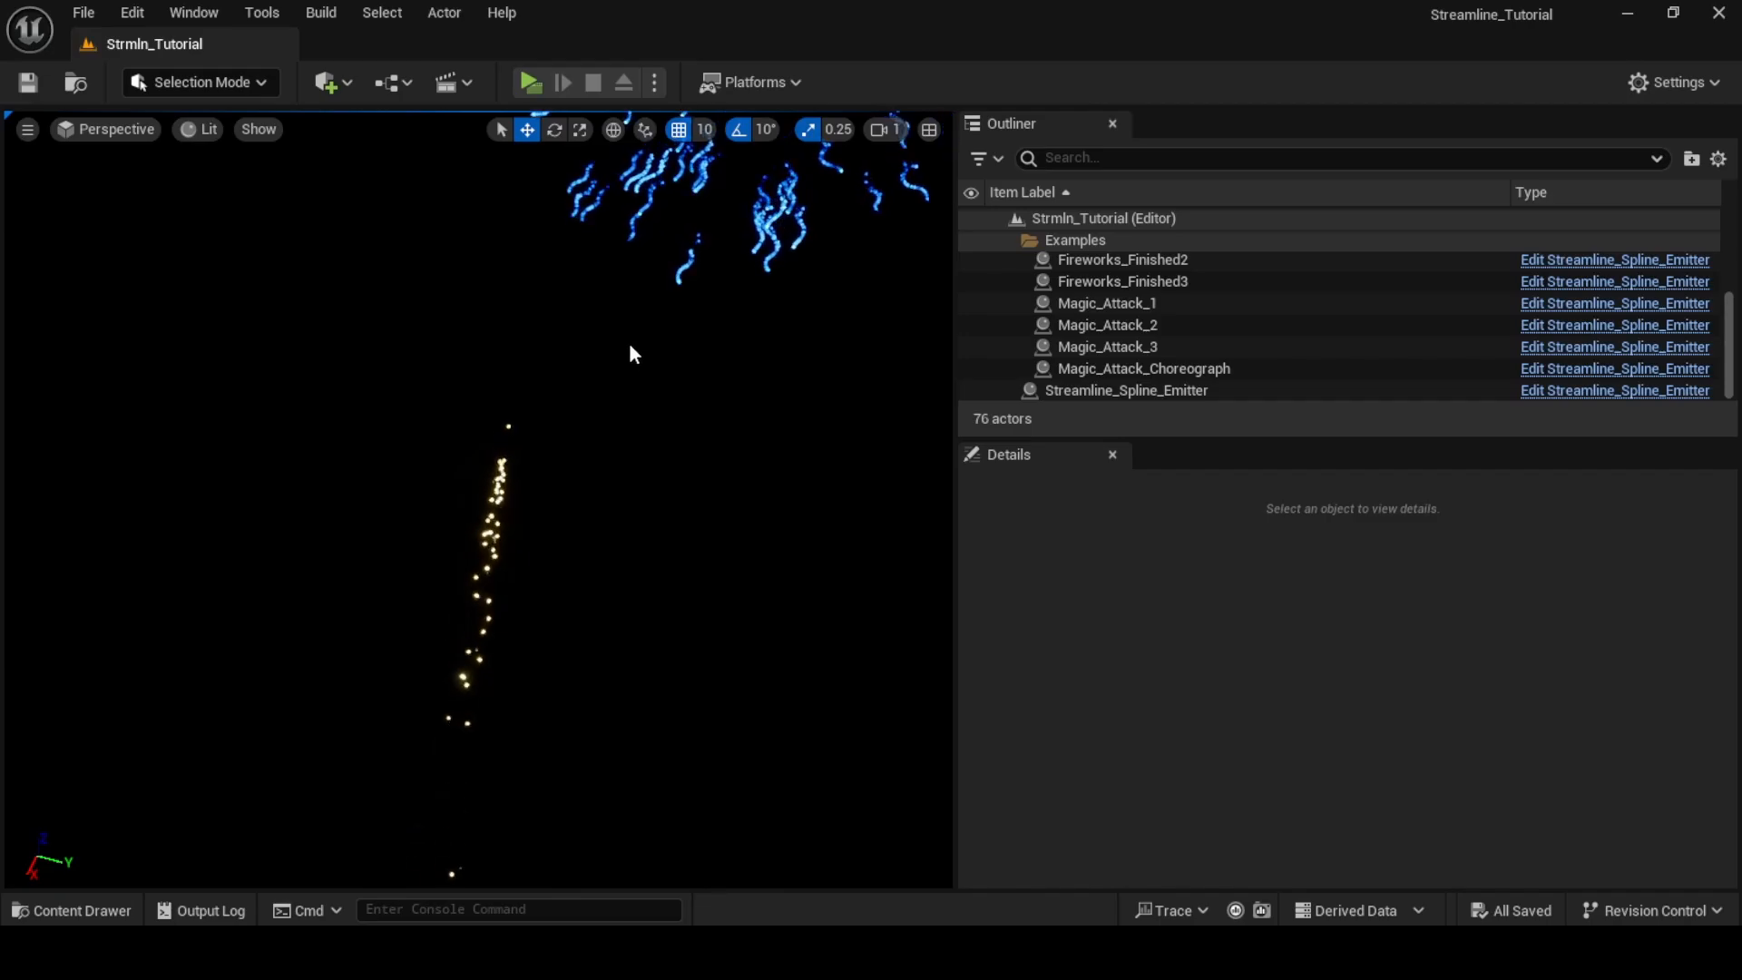
pyautogui.moveTo(628, 344); pyautogui.dragTo(289, 481, button='right')
pyautogui.press('w')
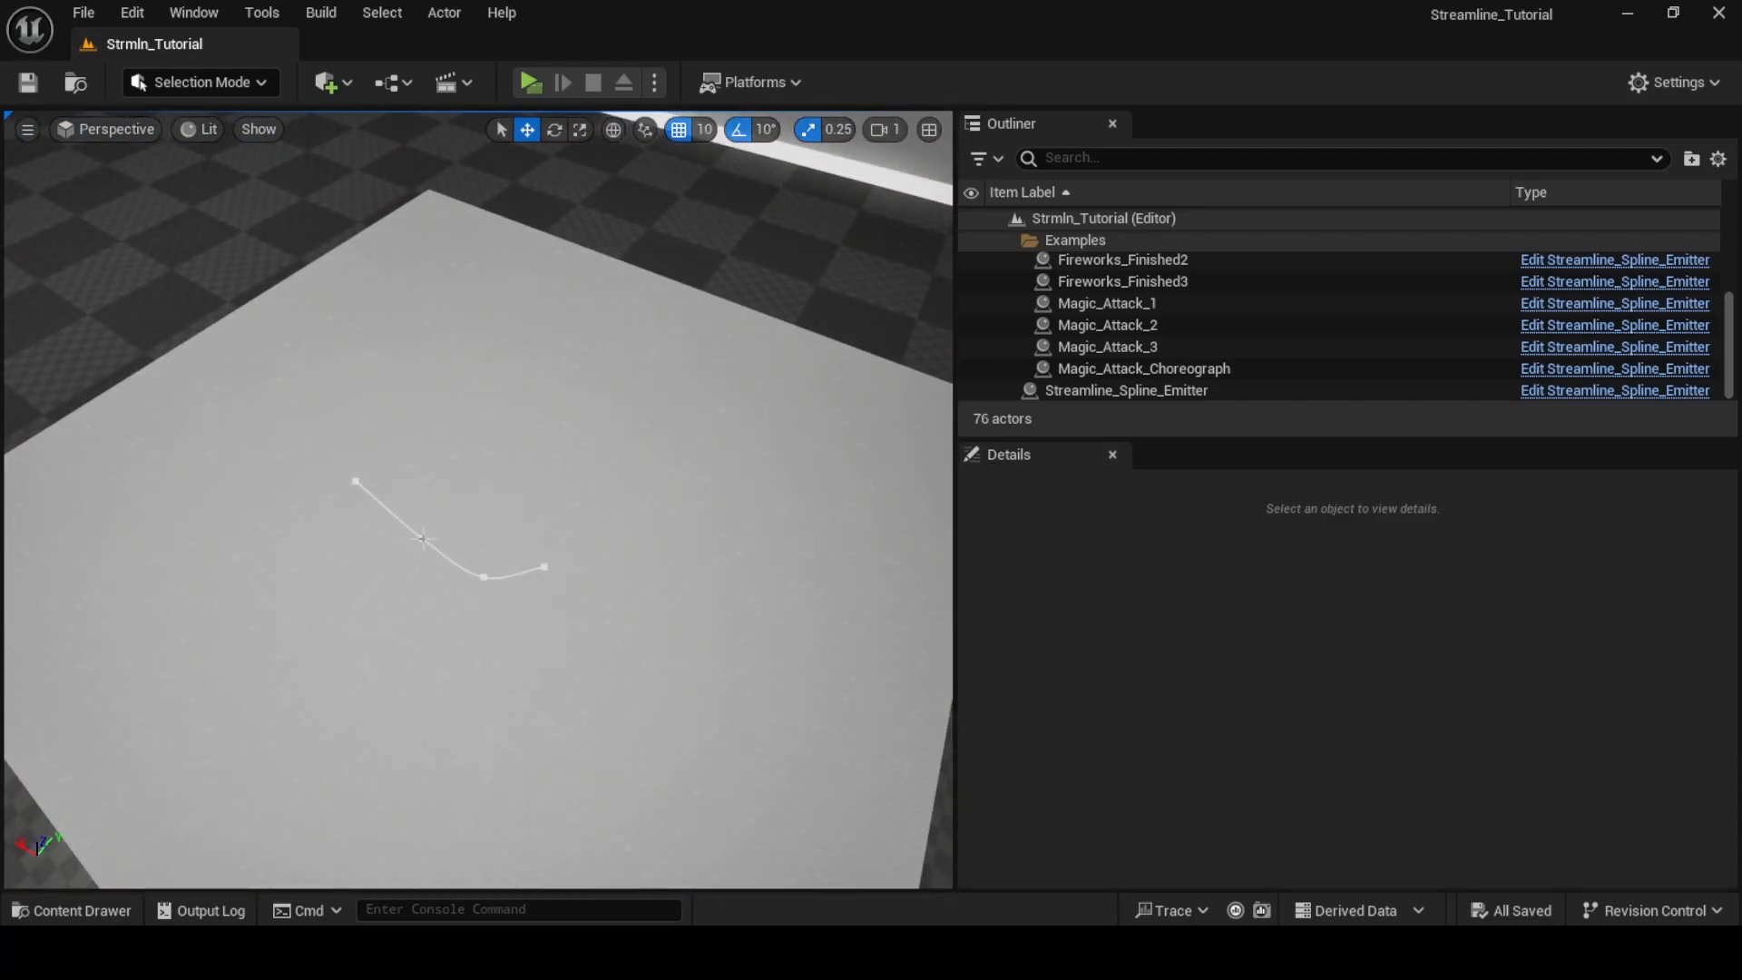
pyautogui.click(423, 539)
pyautogui.click(417, 538)
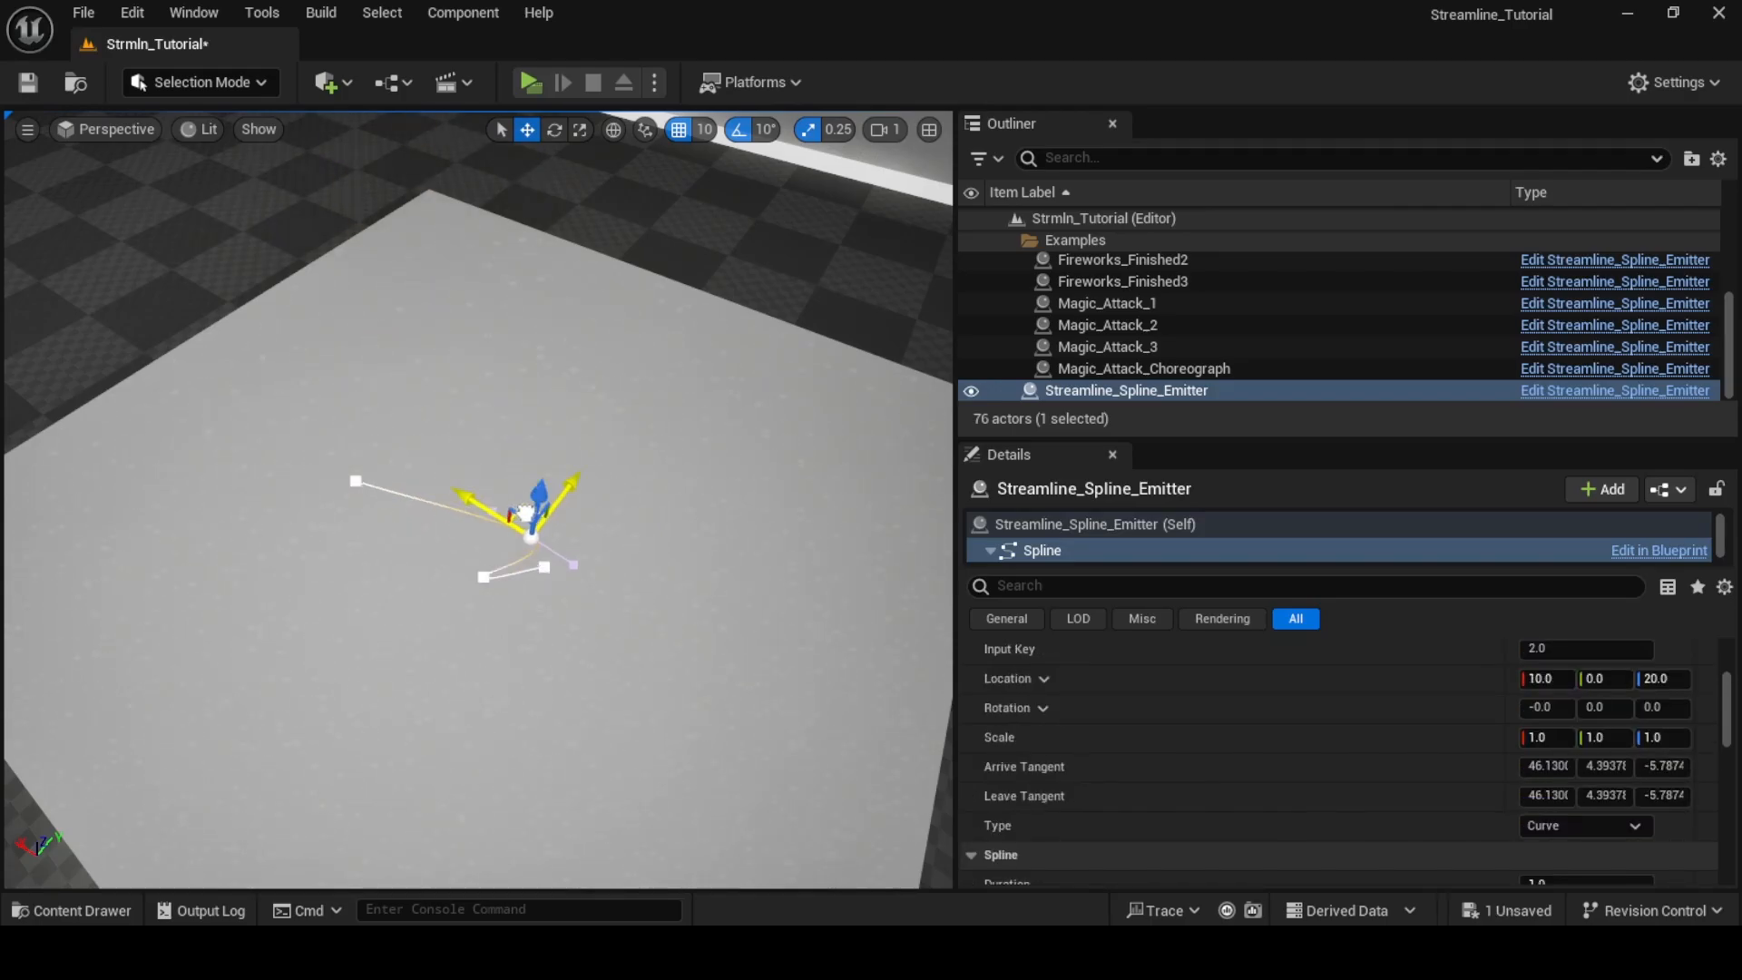
pyautogui.click(356, 485)
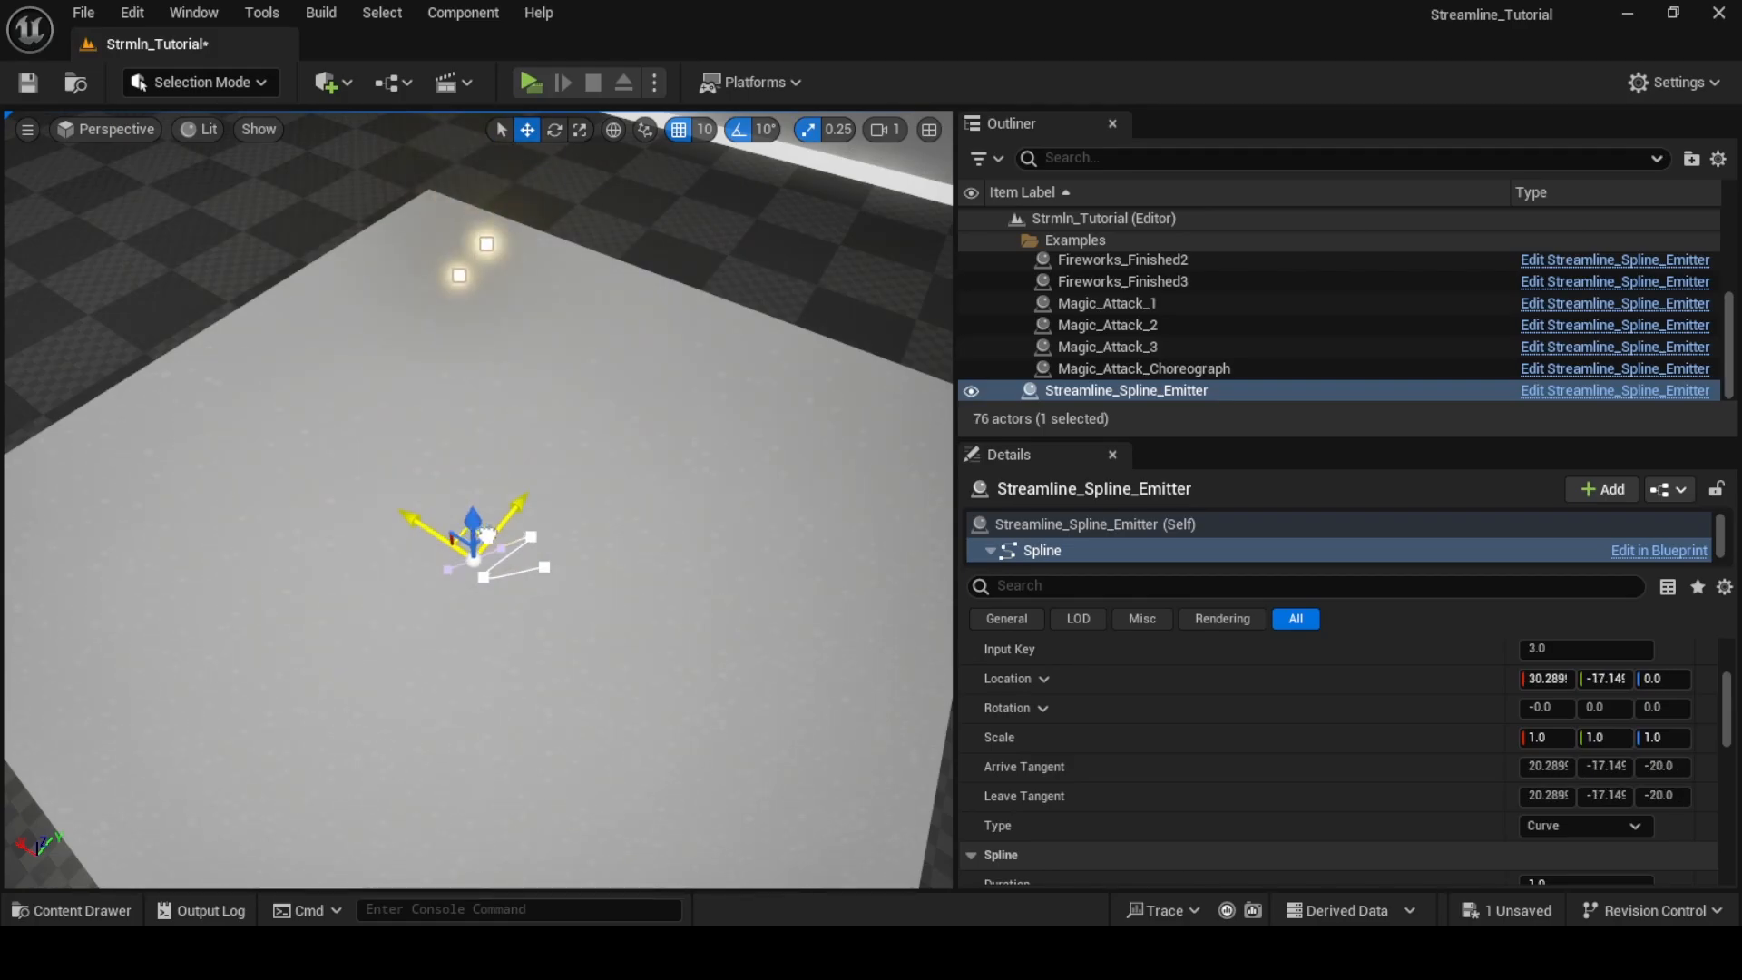
# Examine the burst produced by the reshaped spline and the finished example fireworks in the level
pyautogui.moveTo(487, 535); pyautogui.dragTo(681, 594, button='right')
pyautogui.click(681, 593)
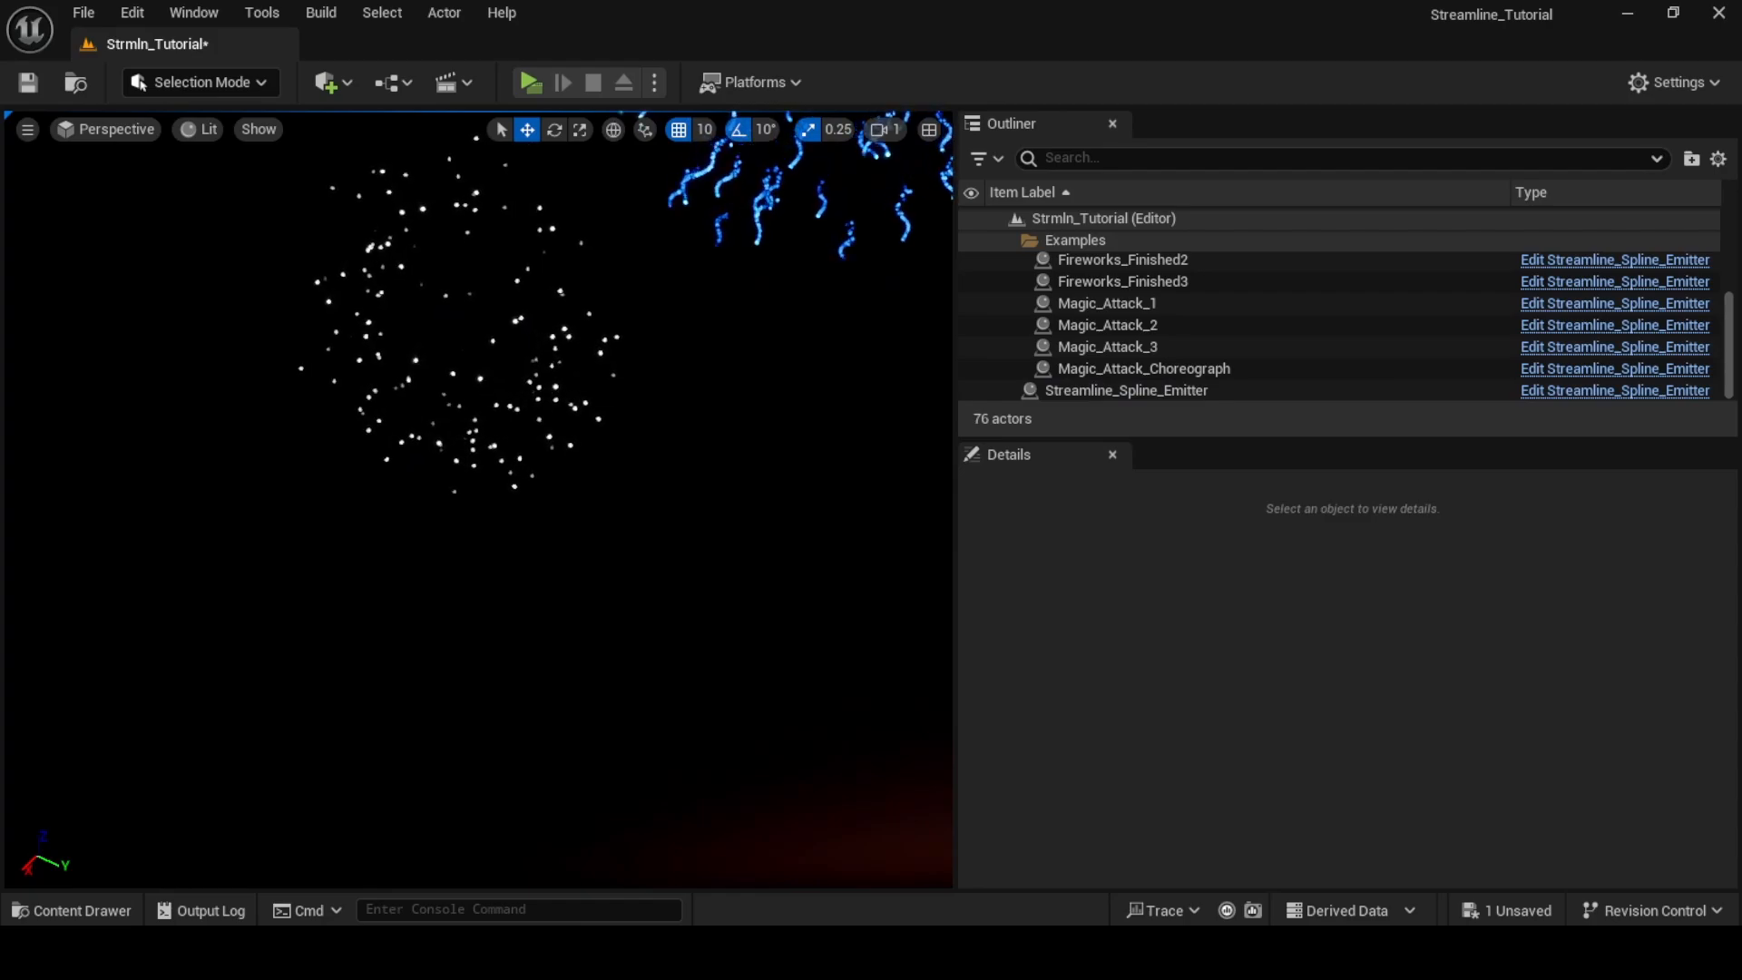
pyautogui.moveTo(545, 363); pyautogui.dragTo(544, 226, button='right')
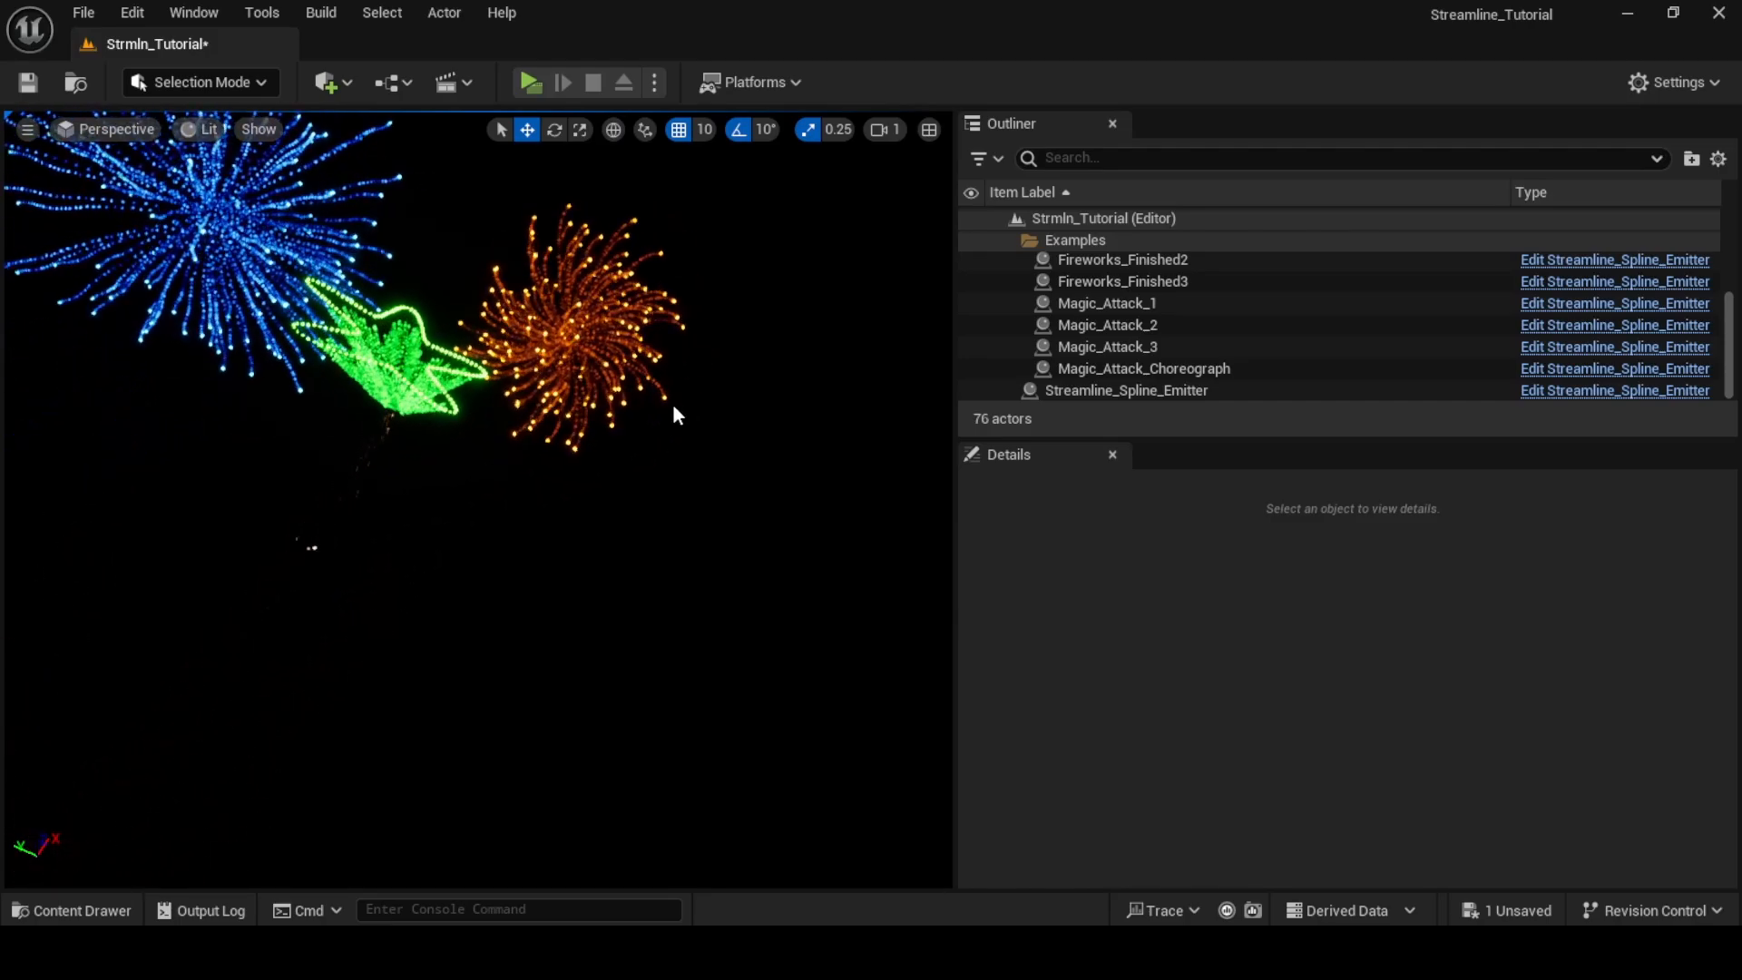
pyautogui.moveTo(676, 416); pyautogui.dragTo(653, 572, button='right')
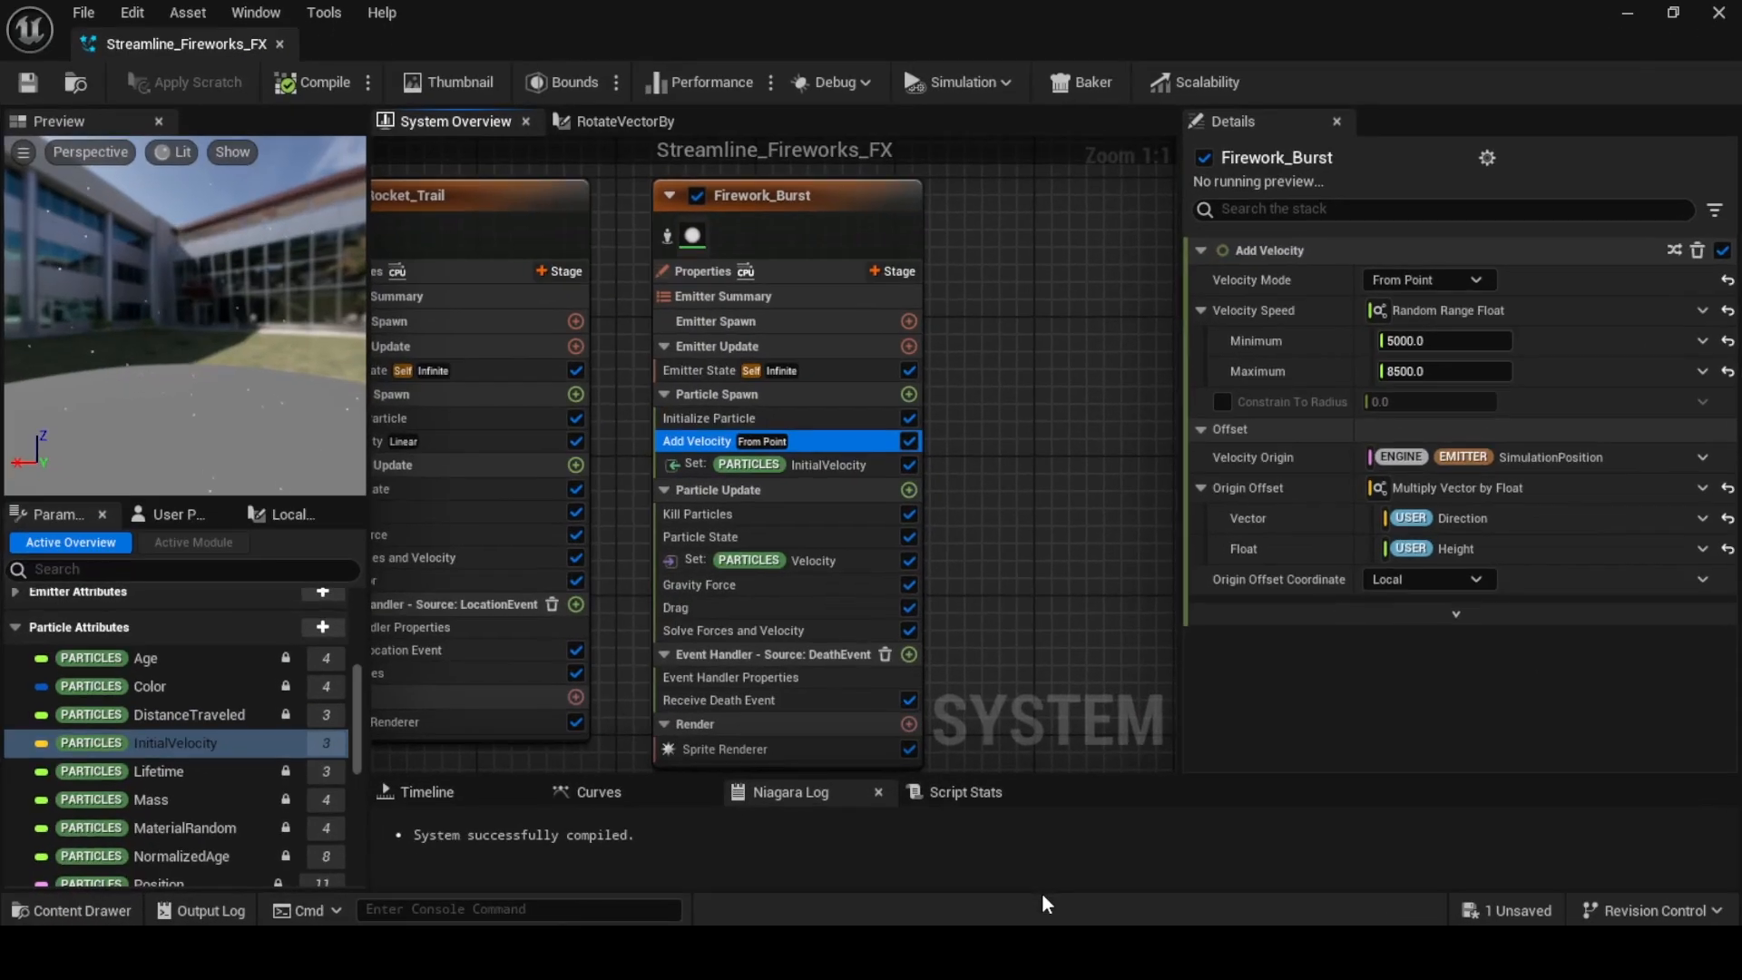
# Add an empty emitter beside Firework_Burst and name it Firework_Burst_Trail
pyautogui.moveTo(1007, 614); pyautogui.dragTo(835, 597, button='right')
pyautogui.rightClick(873, 238)
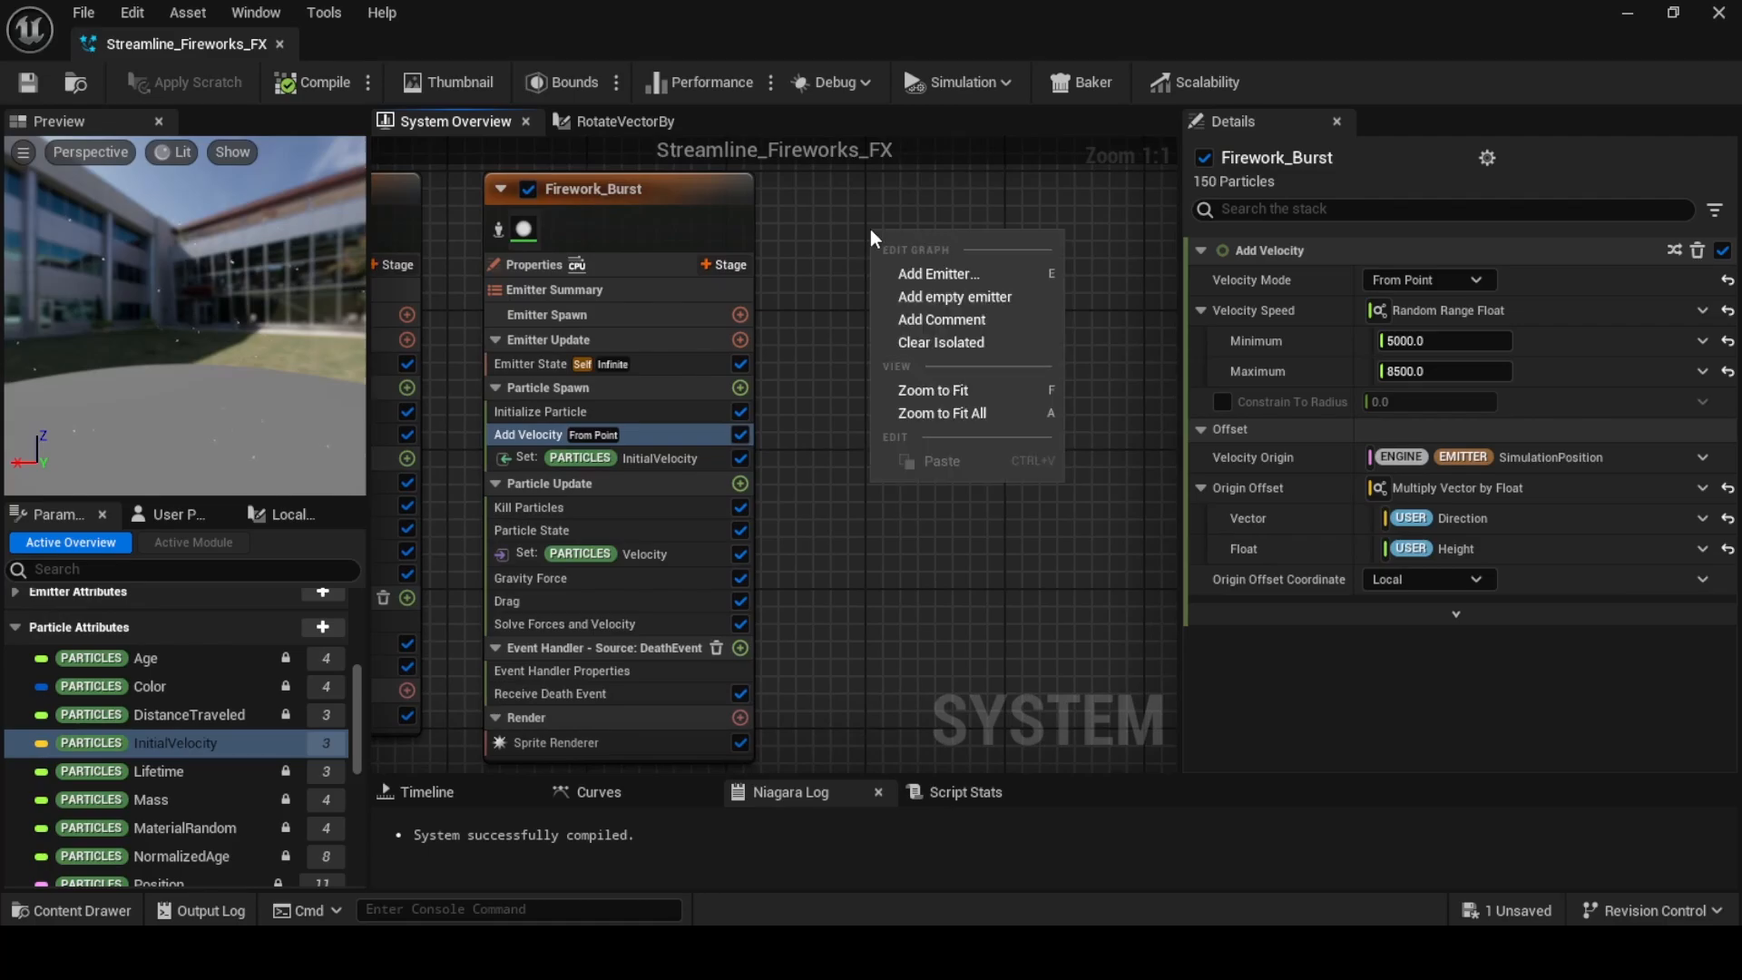
pyautogui.click(944, 296)
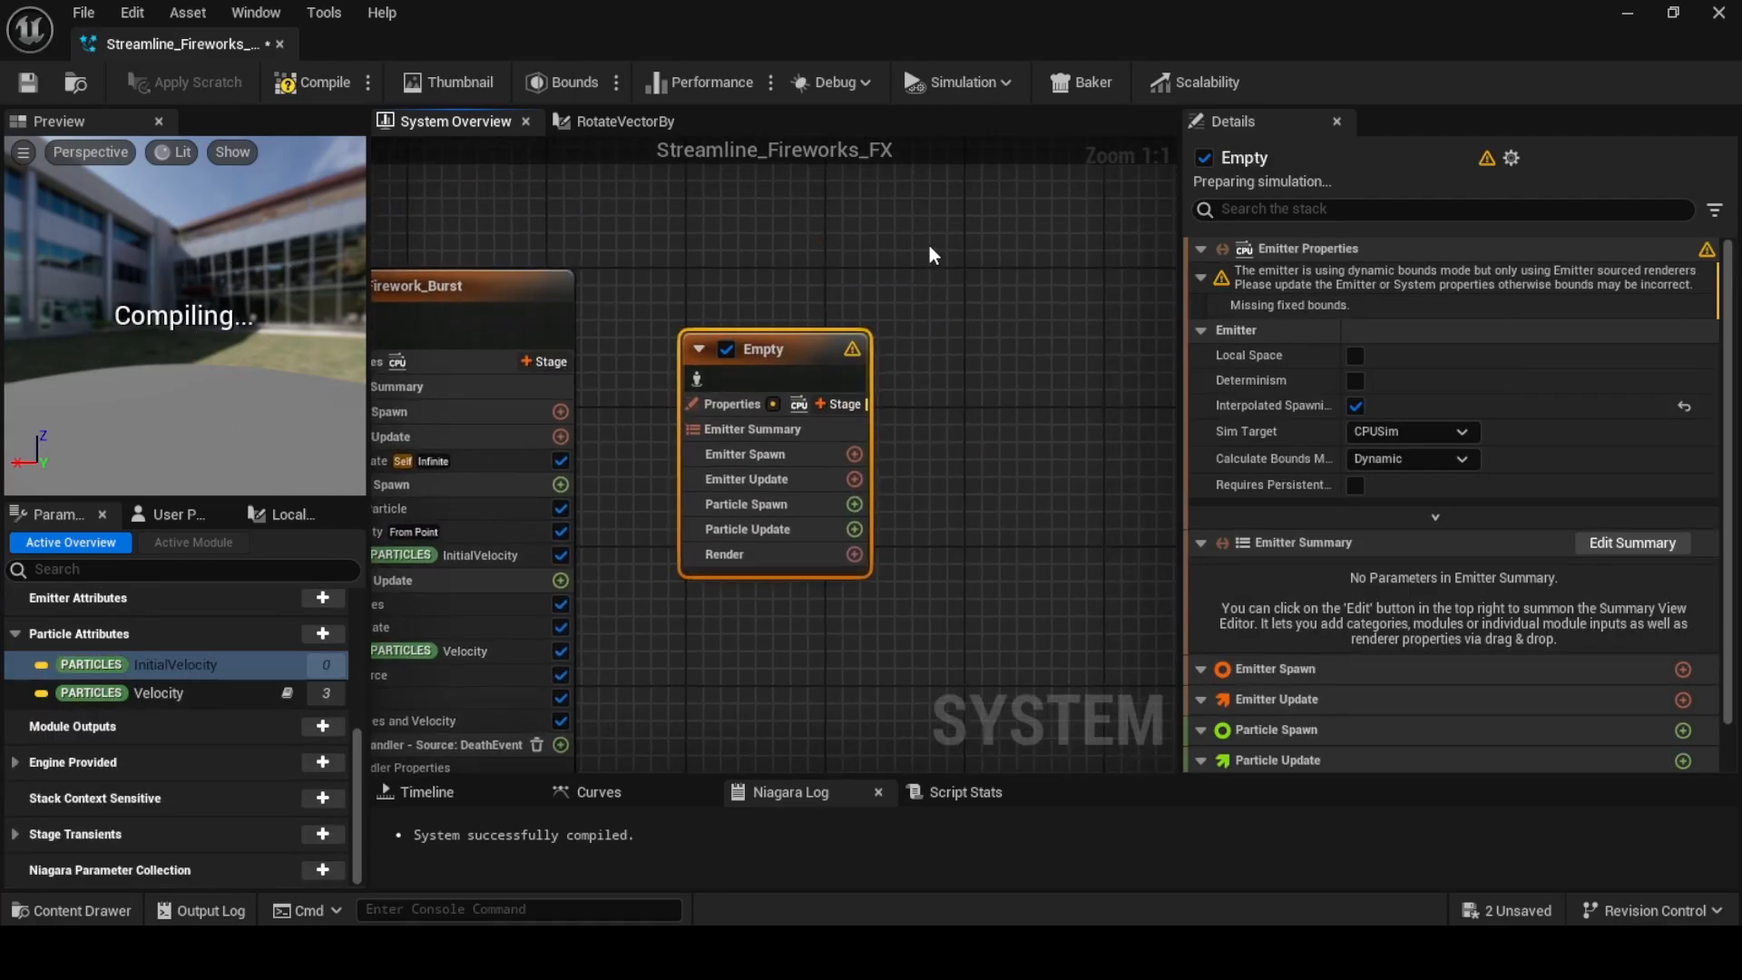
pyautogui.rightClick(777, 355)
pyautogui.click(914, 491)
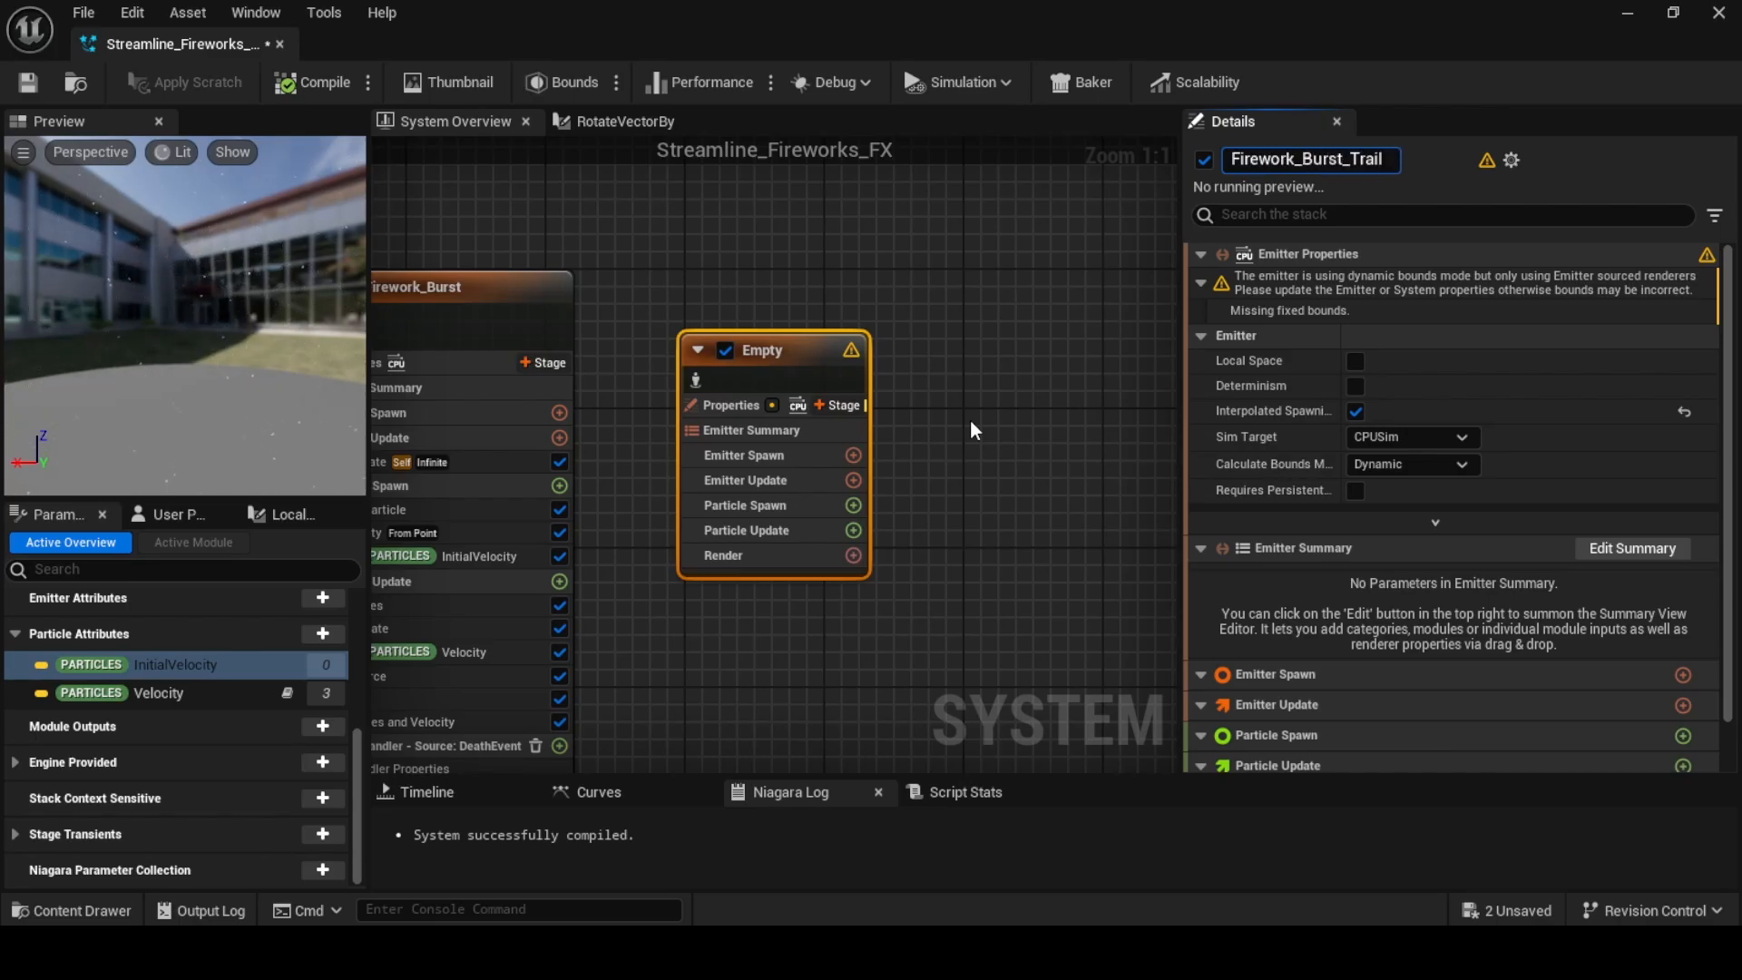
pyautogui.click(944, 440)
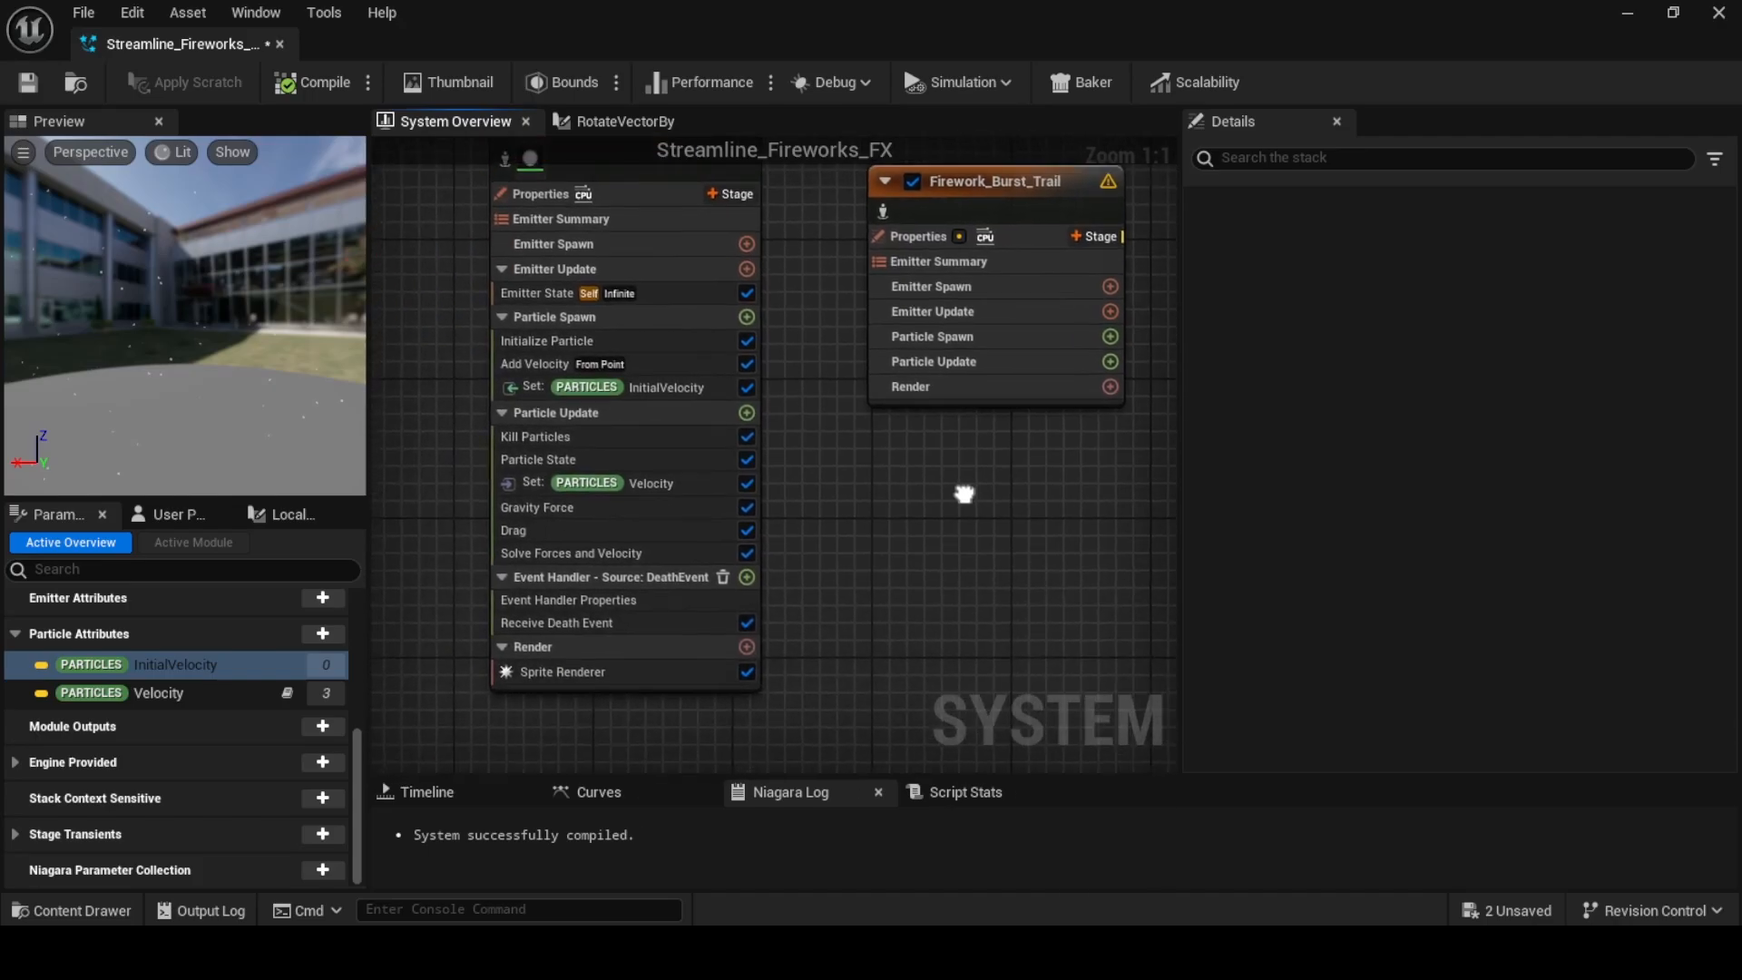
# Add a Generate Location Event module to Firework_Burst's Particle Update with an Event Send Rate of 60
pyautogui.click(747, 413)
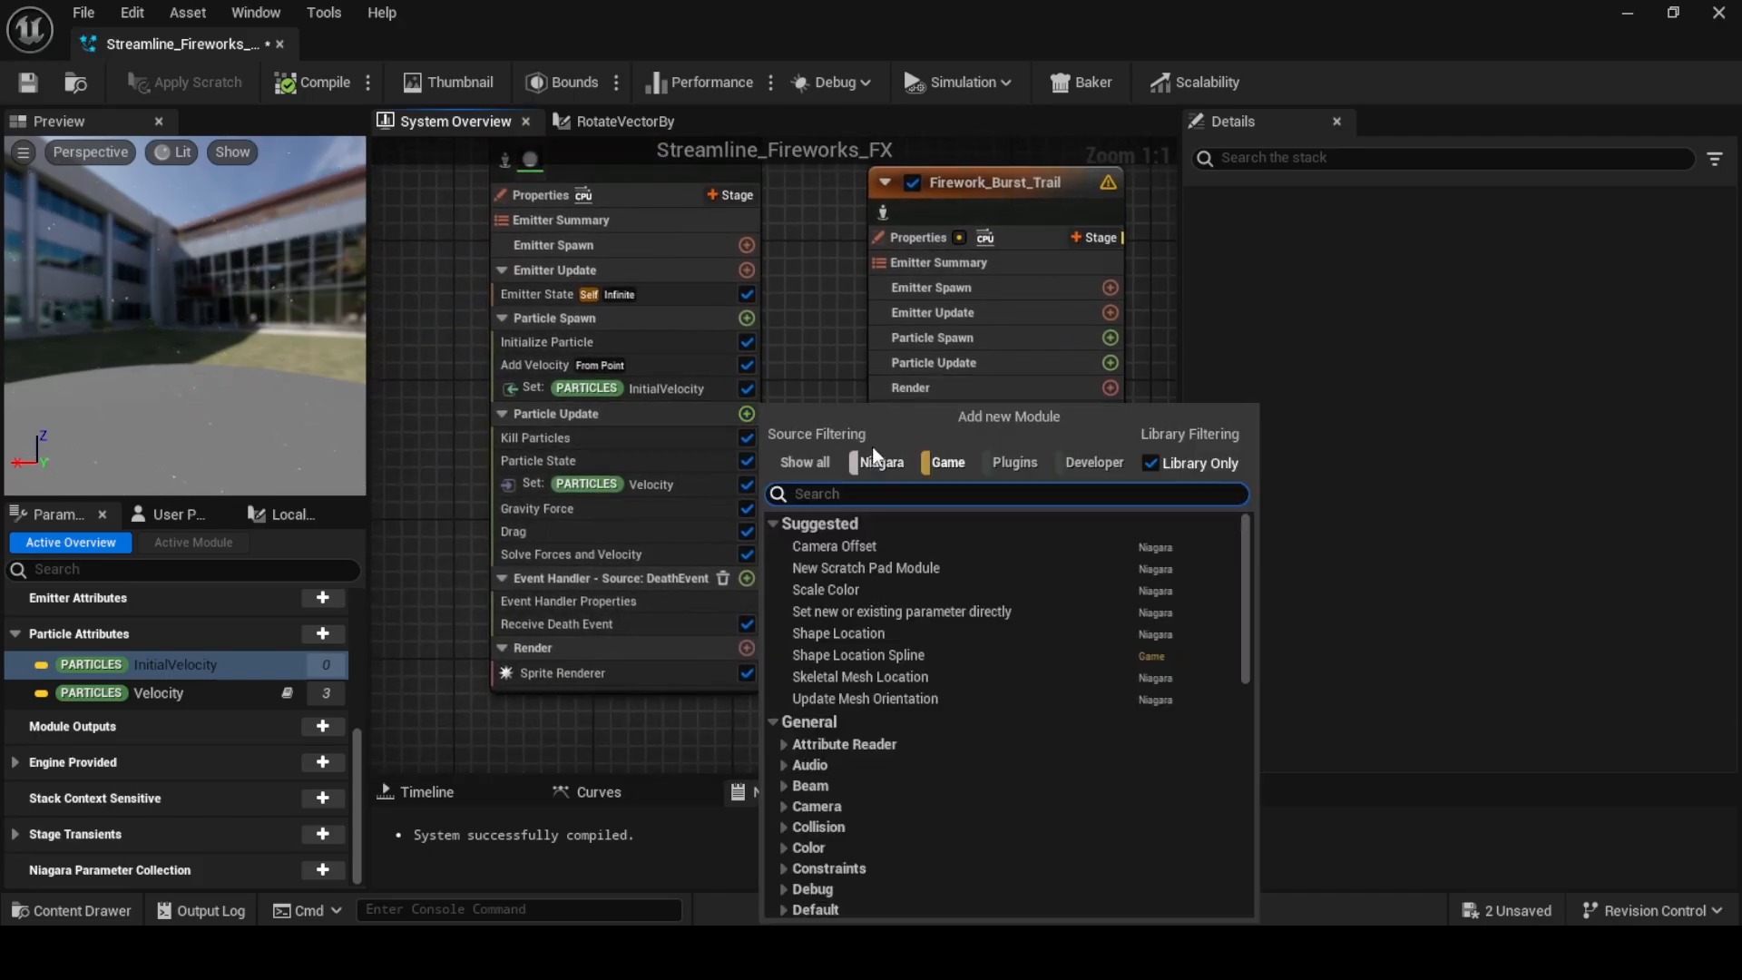
pyautogui.write('gen')
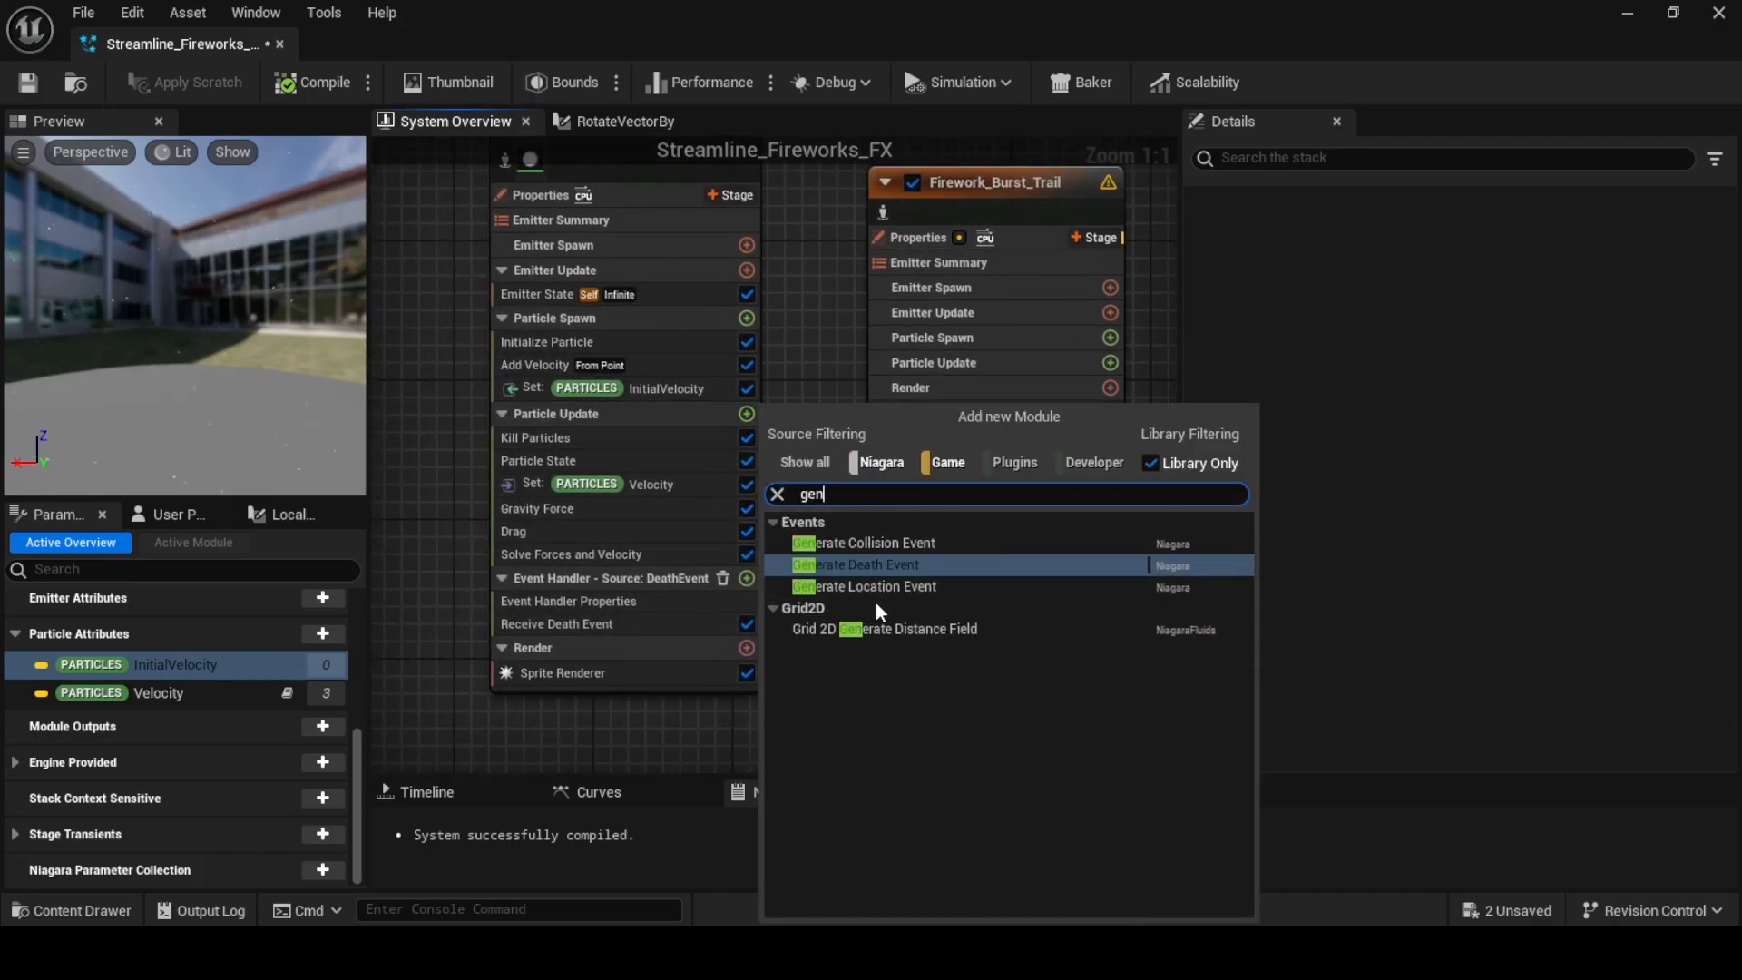
pyautogui.click(875, 587)
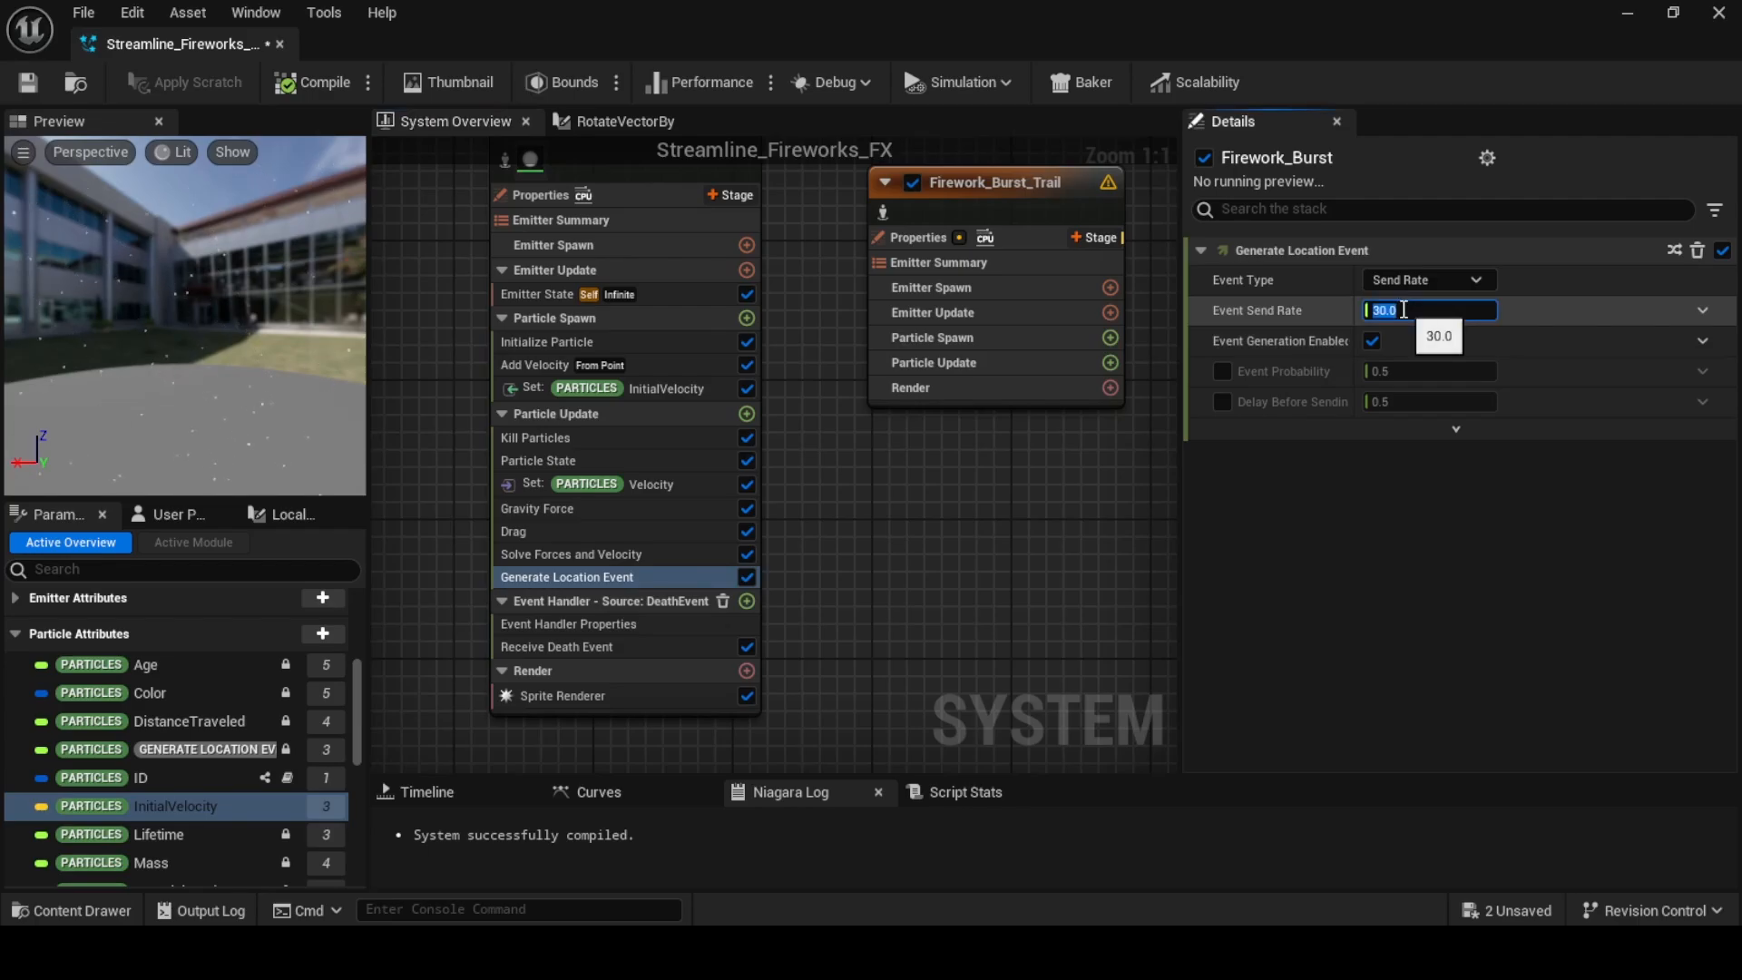
pyautogui.click(1057, 490)
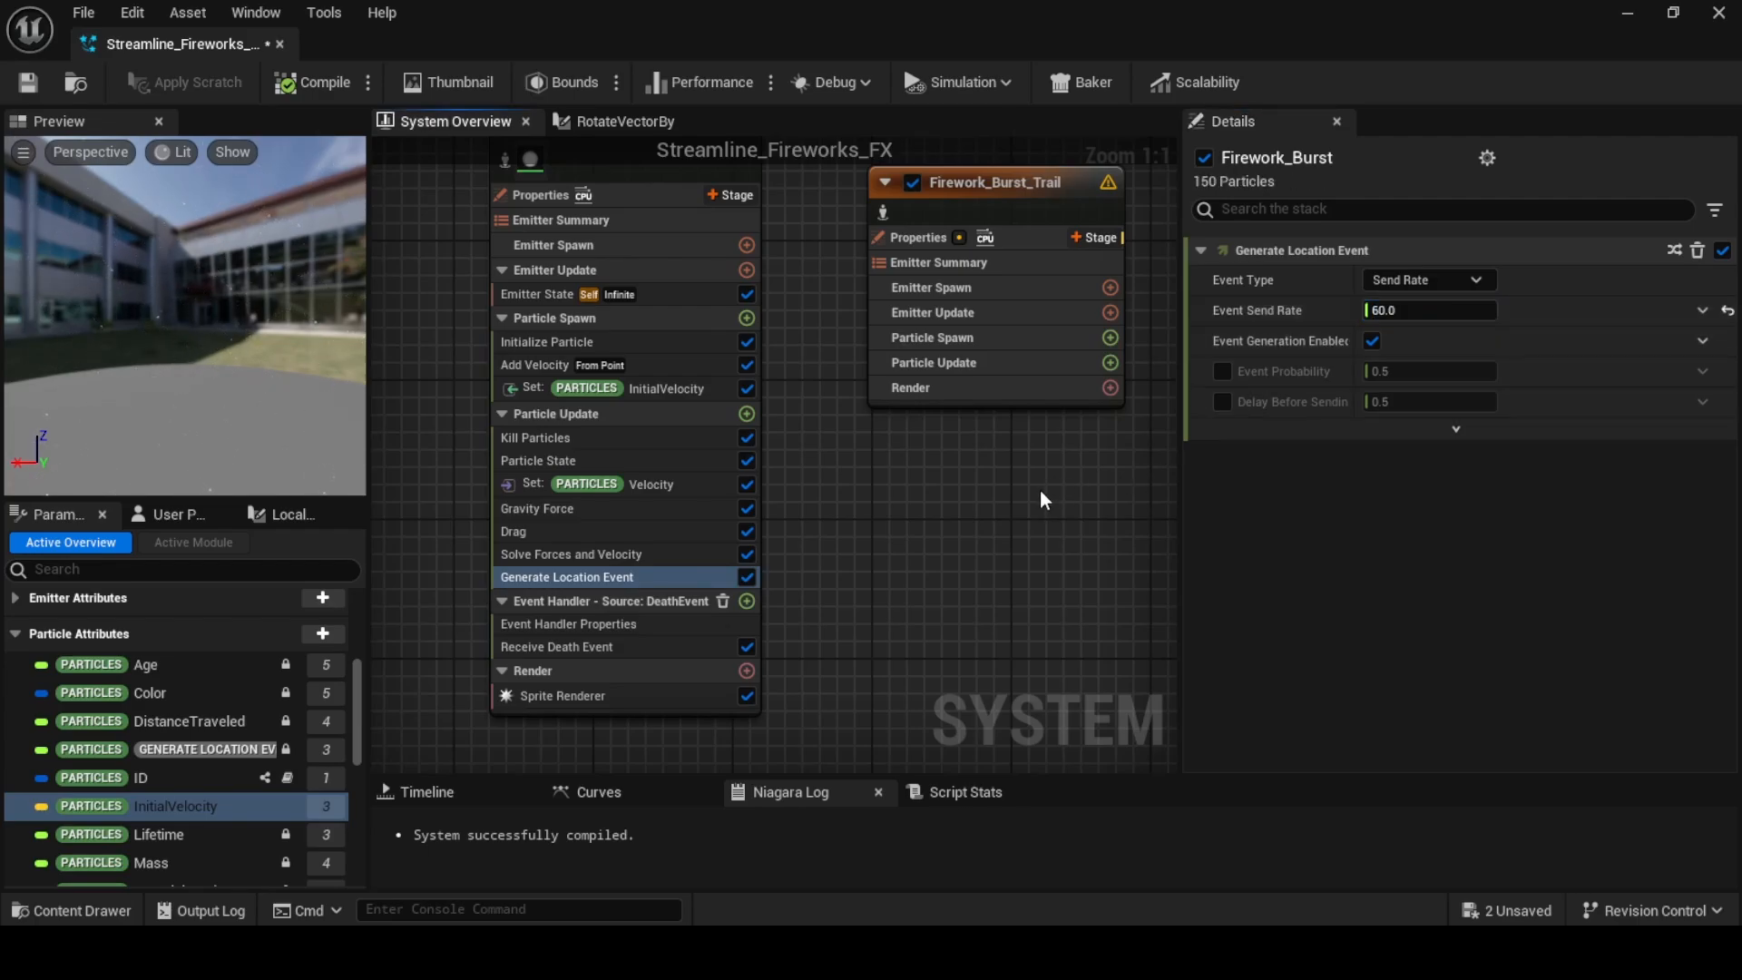
# Add a Sprite Renderer to the Firework_Burst_Trail emitter
pyautogui.moveTo(1023, 565); pyautogui.dragTo(757, 646, button='right')
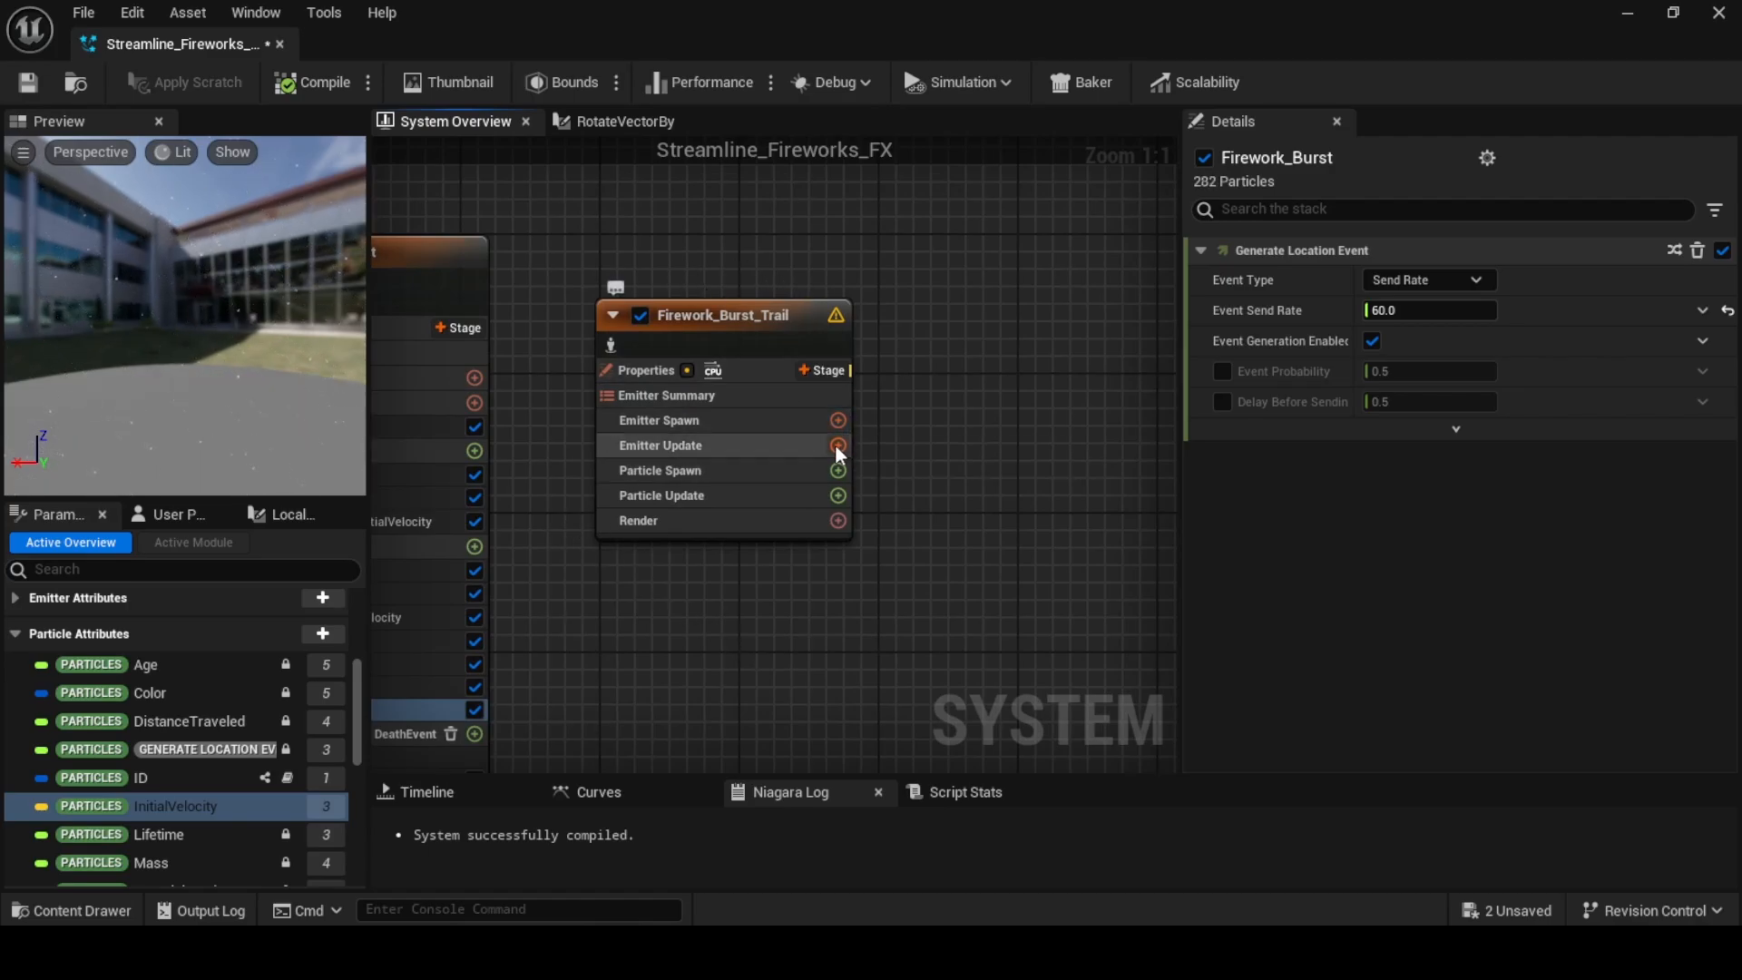
pyautogui.click(838, 521)
pyautogui.write('spr')
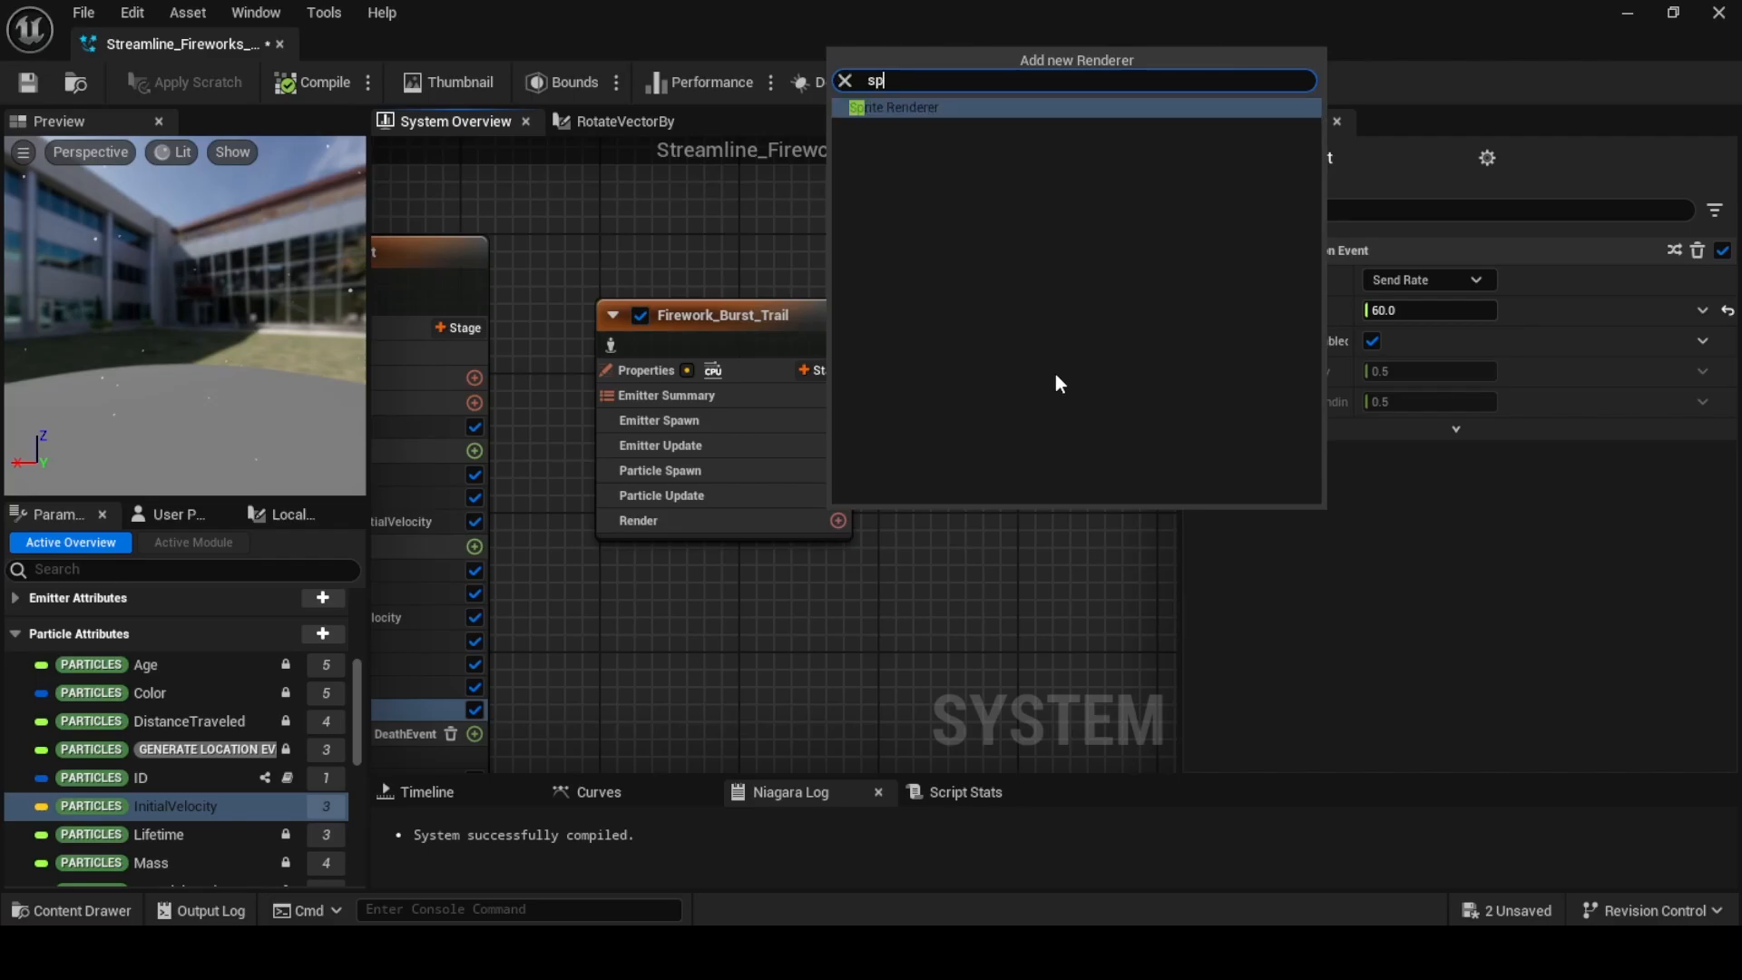
pyautogui.click(992, 107)
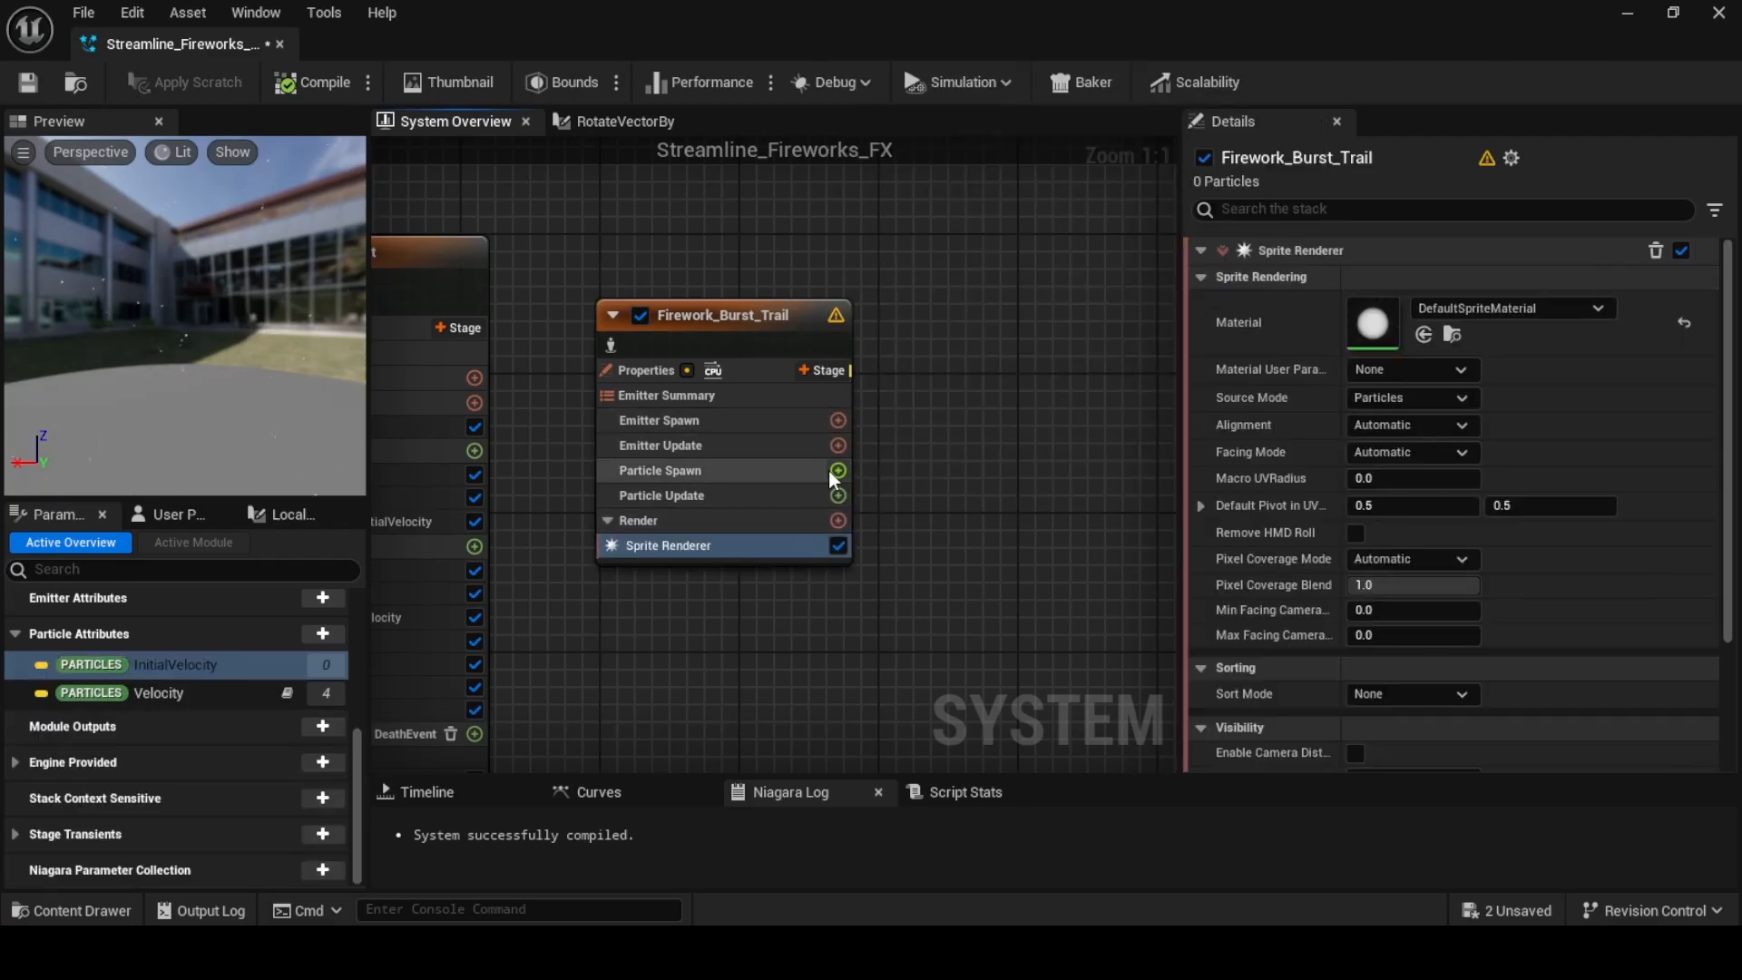
# Add an event handler to Firework_Burst_Trail with source Firework_Burst LocationEvent, execution mode Spawned Particles and Spawn Number 1
pyautogui.click(812, 370)
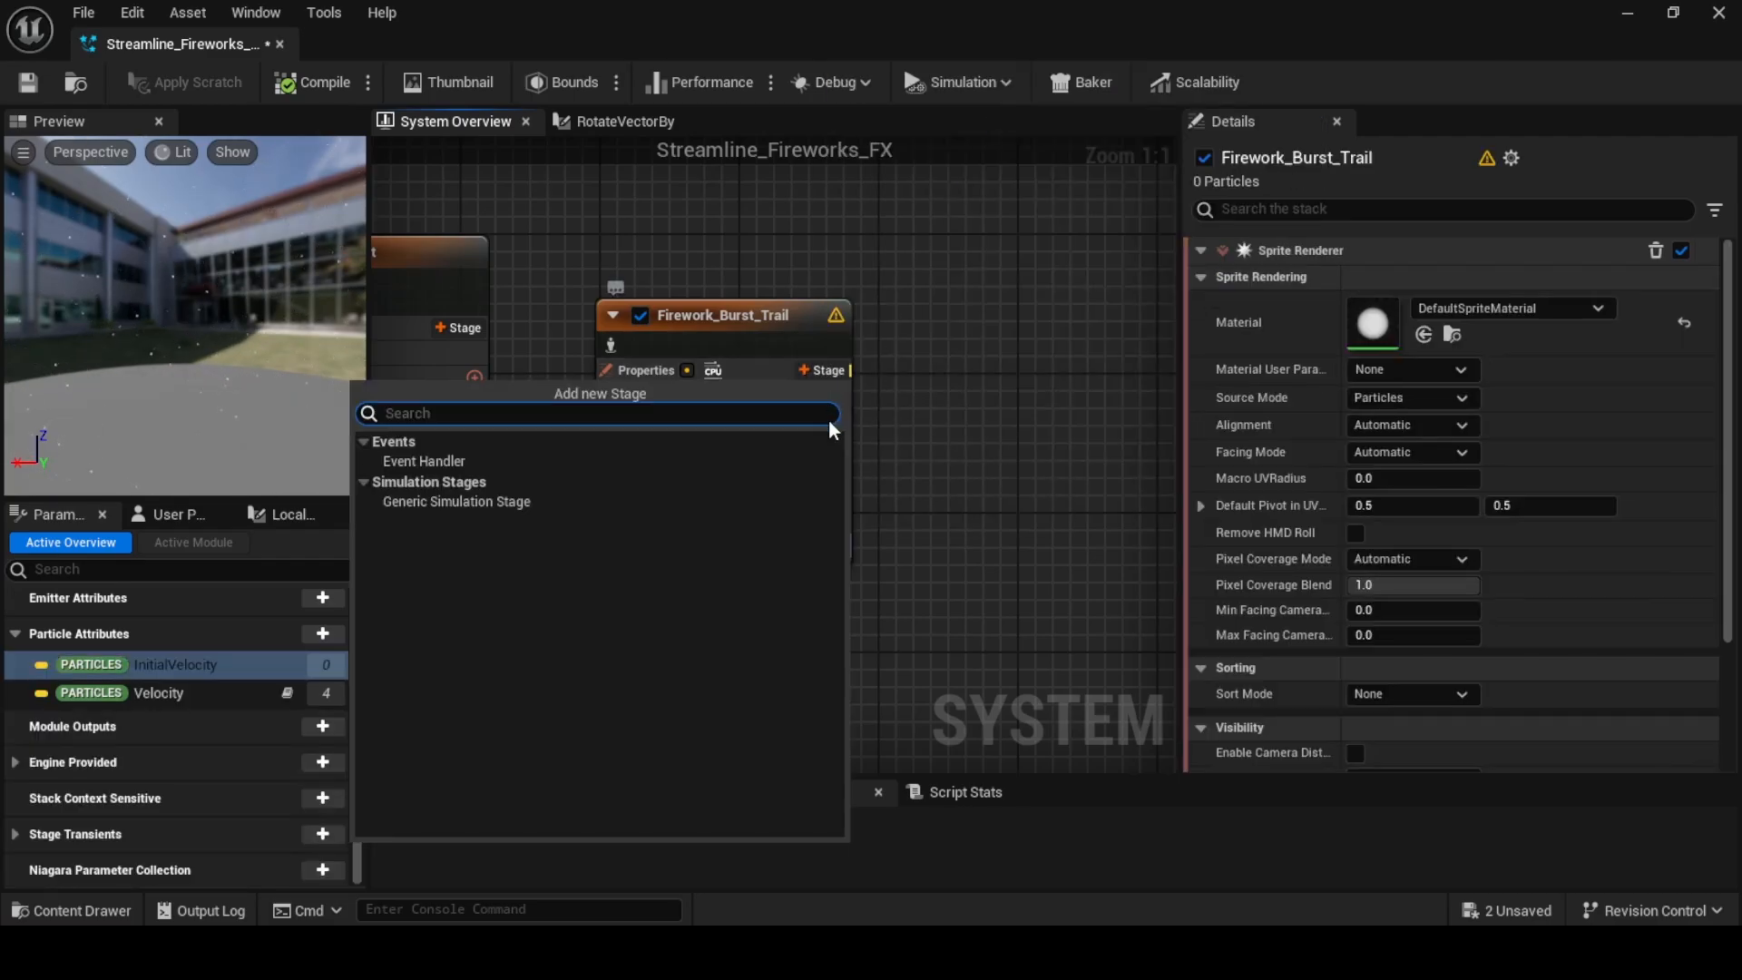
pyautogui.click(441, 456)
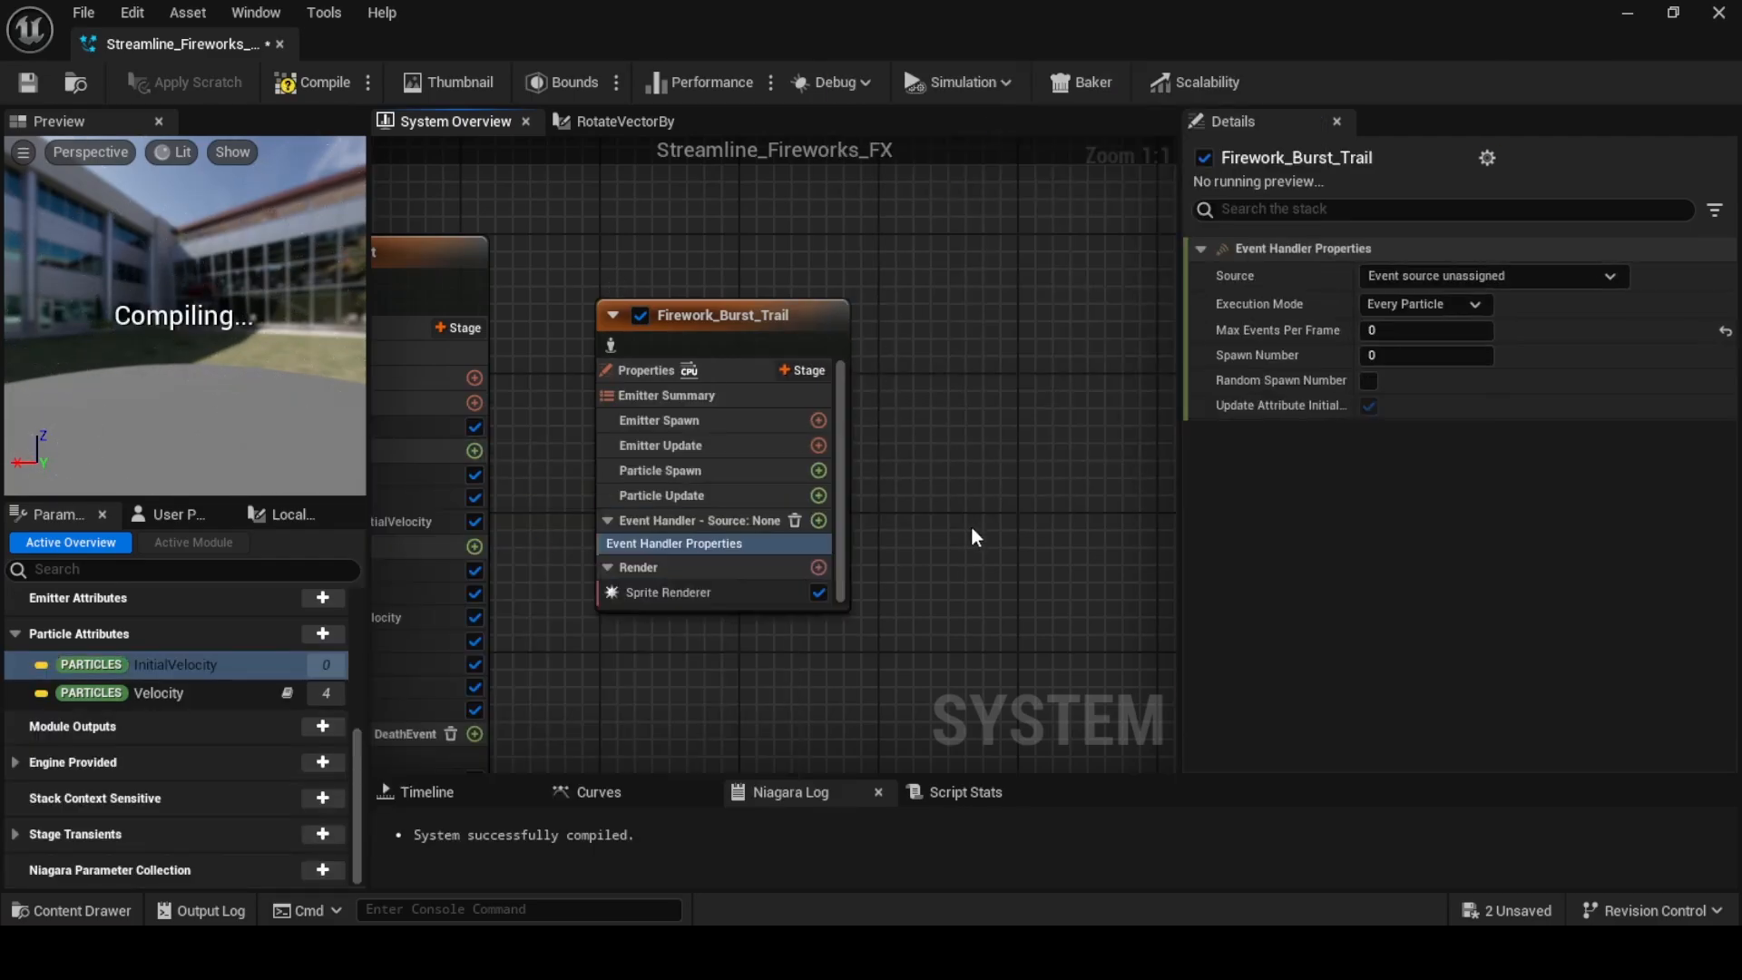
pyautogui.click(1488, 276)
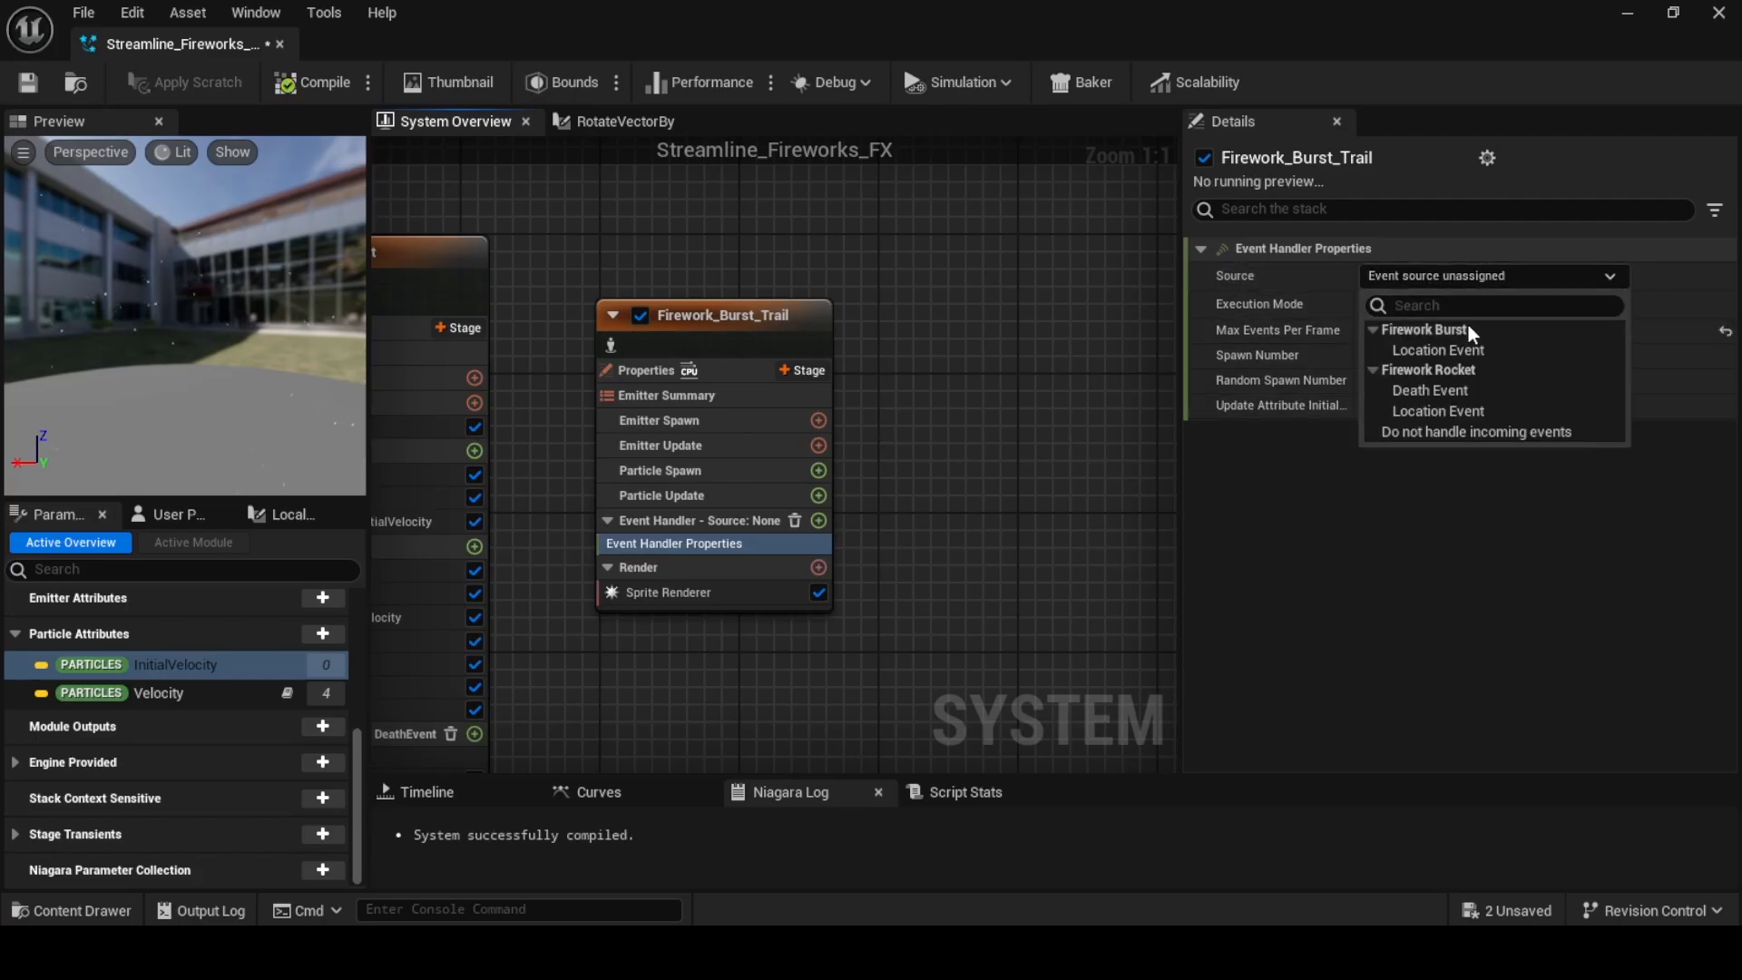
pyautogui.click(1437, 351)
pyautogui.click(1401, 303)
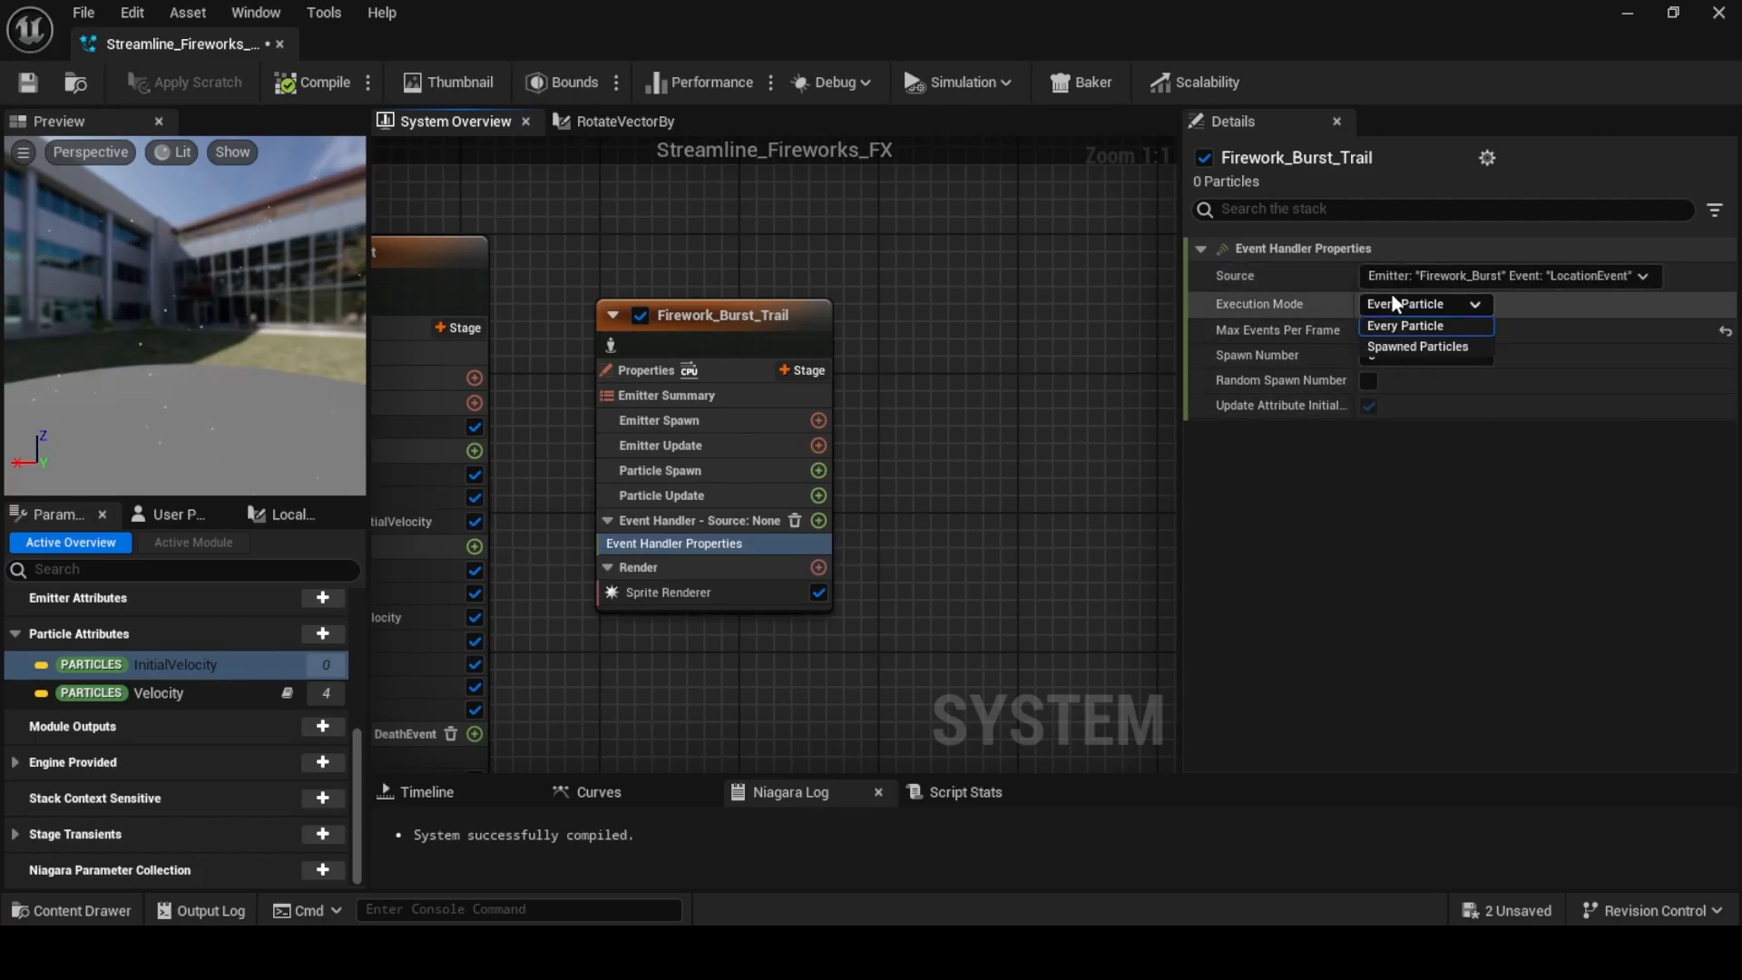
pyautogui.click(1406, 348)
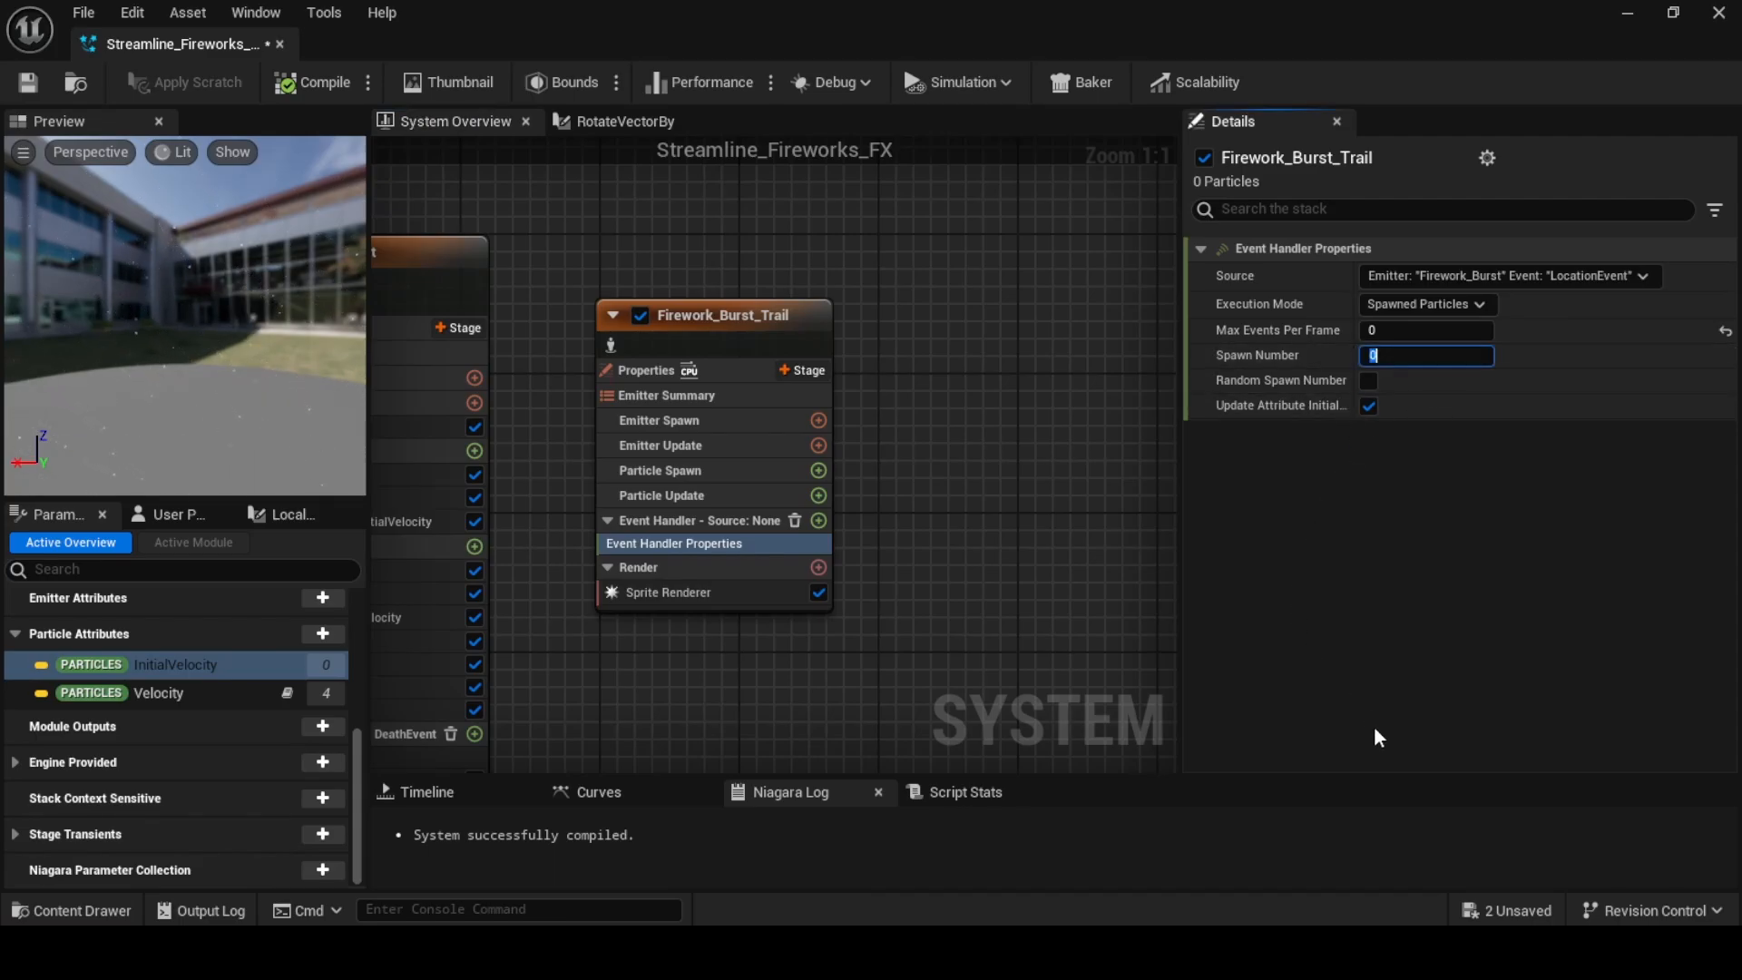
pyautogui.write('1')
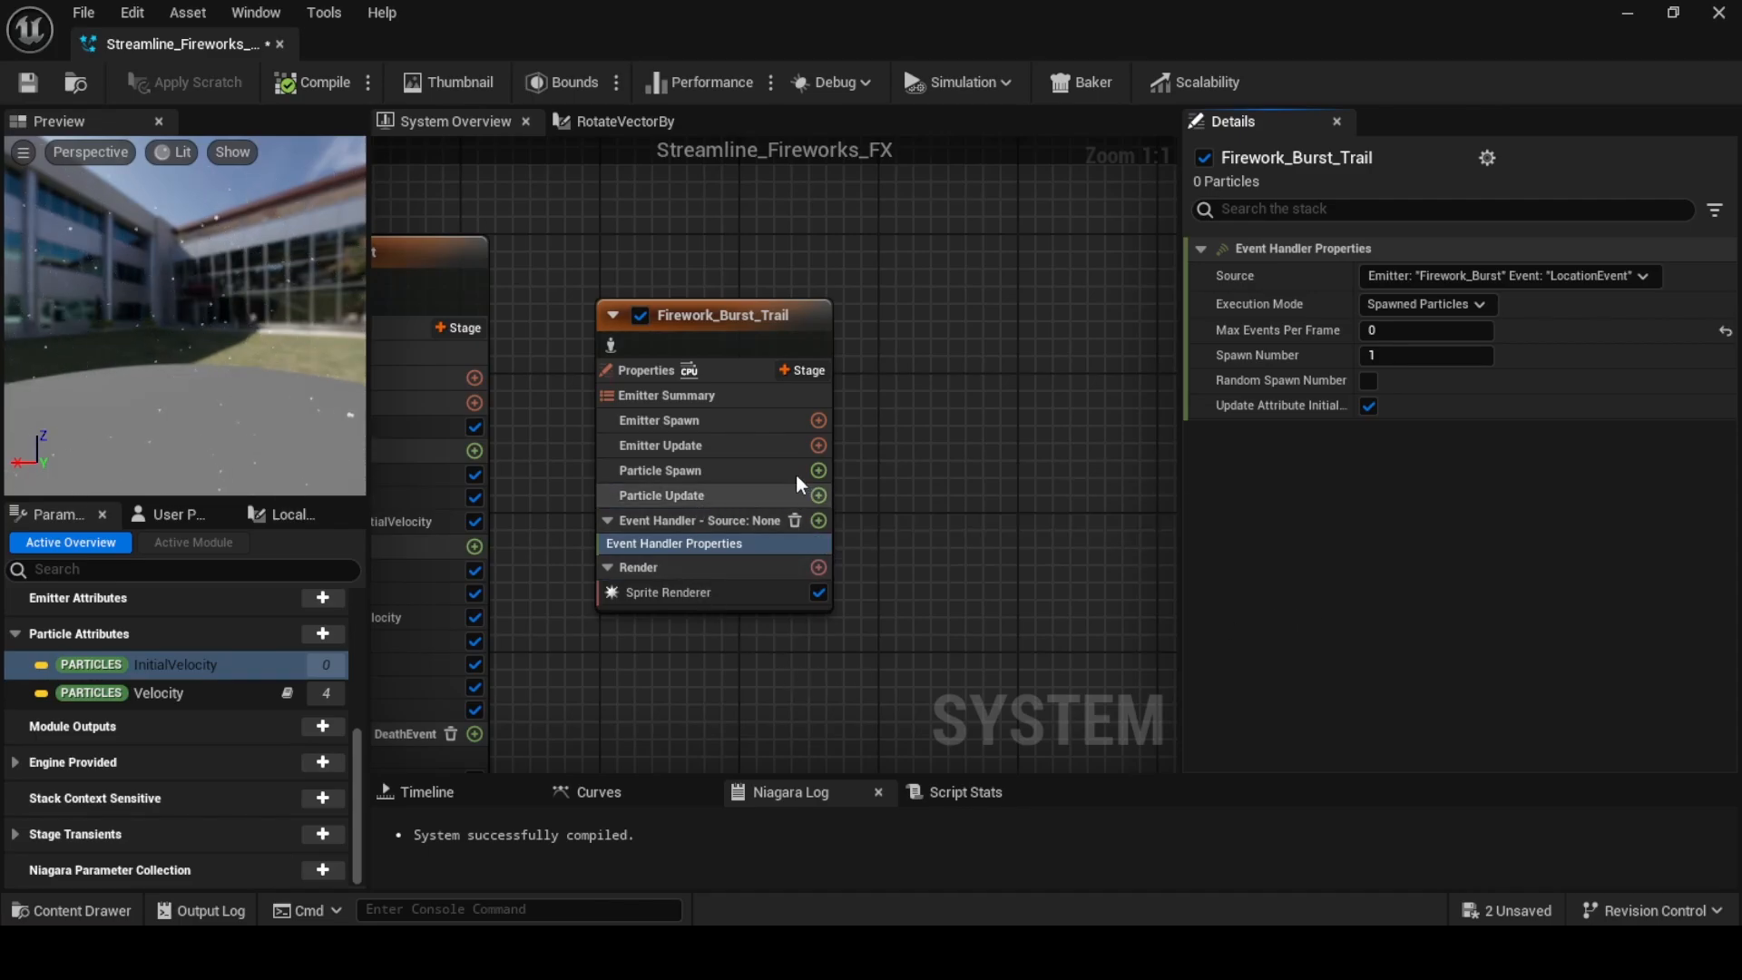
# Add an Emitter State module to Firework_Burst_Trail's Emitter Update and set its Life Cycle Mode to Self
pyautogui.moveTo(928, 499); pyautogui.dragTo(1134, 491, button='right')
pyautogui.click(1026, 437)
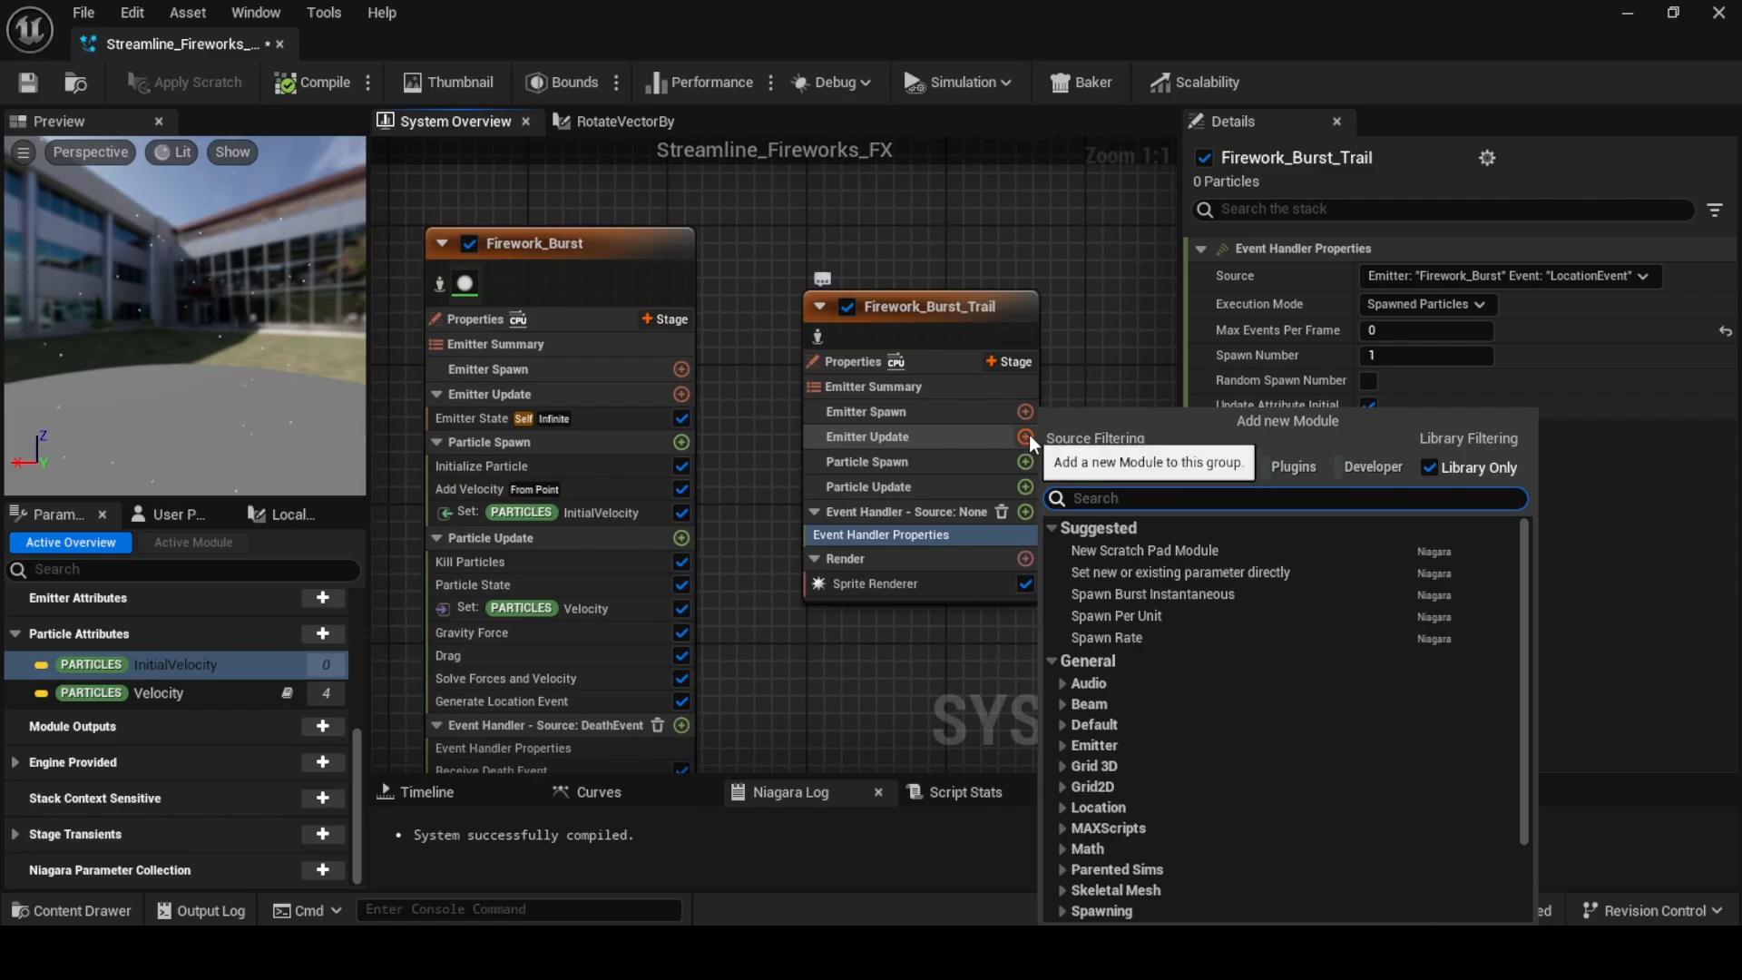
pyautogui.write('emit')
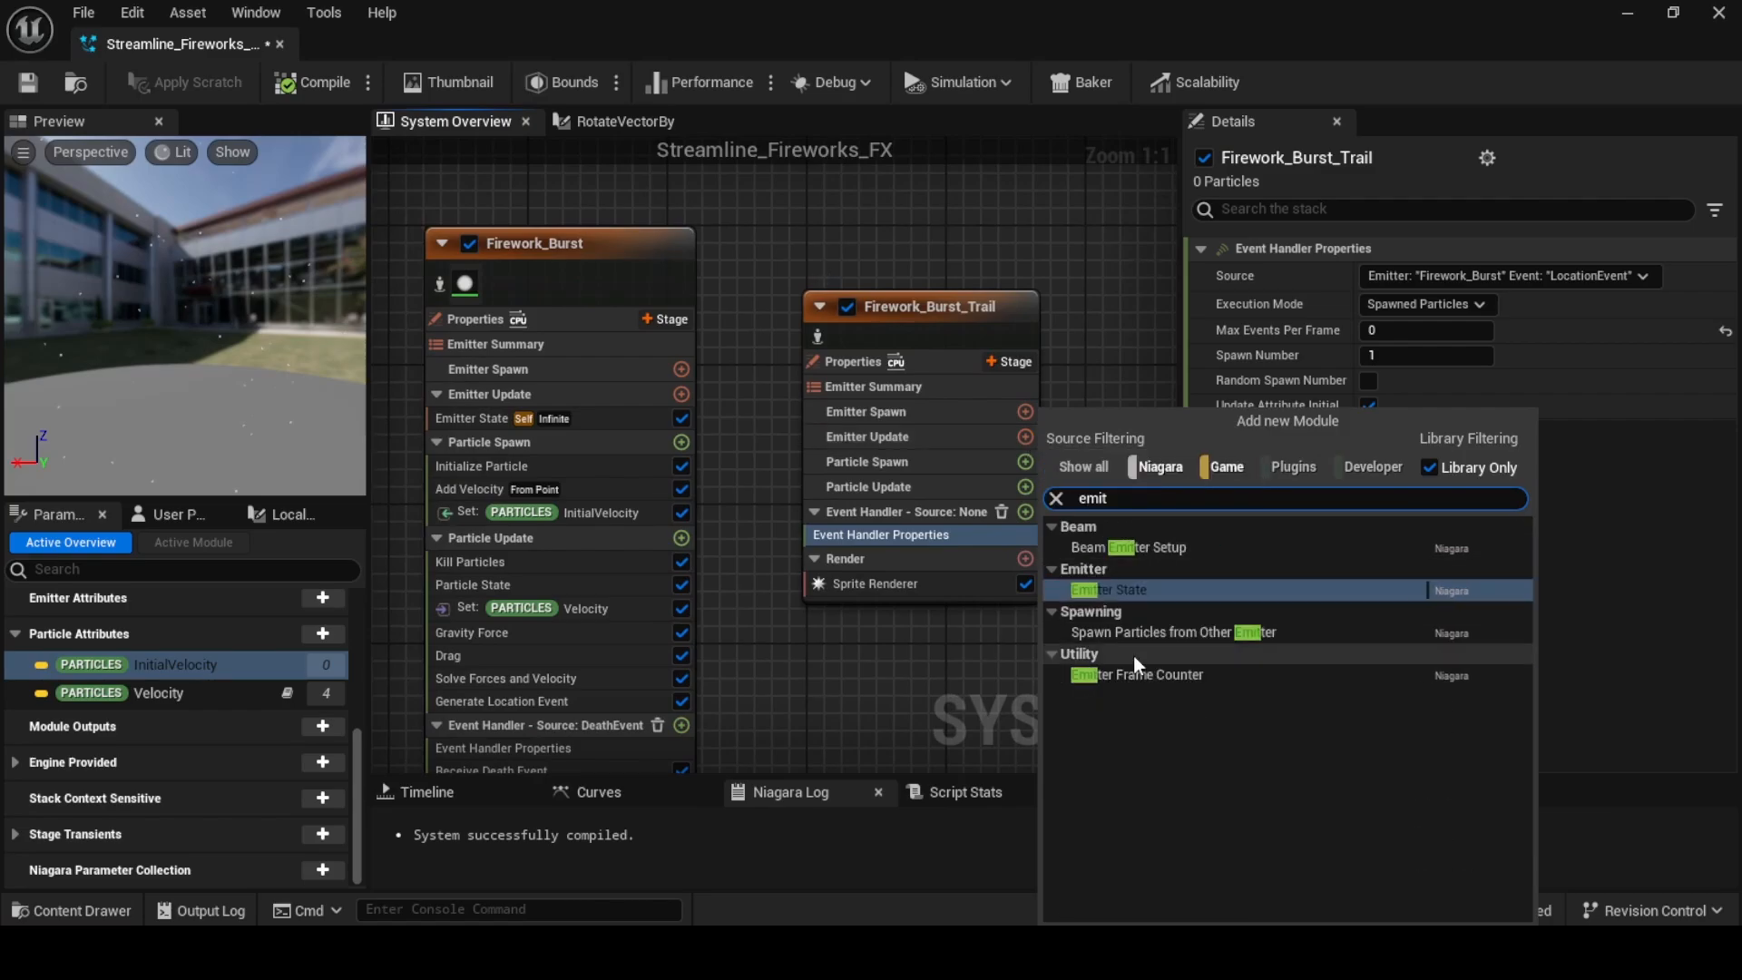
pyautogui.click(1147, 590)
pyautogui.click(1464, 336)
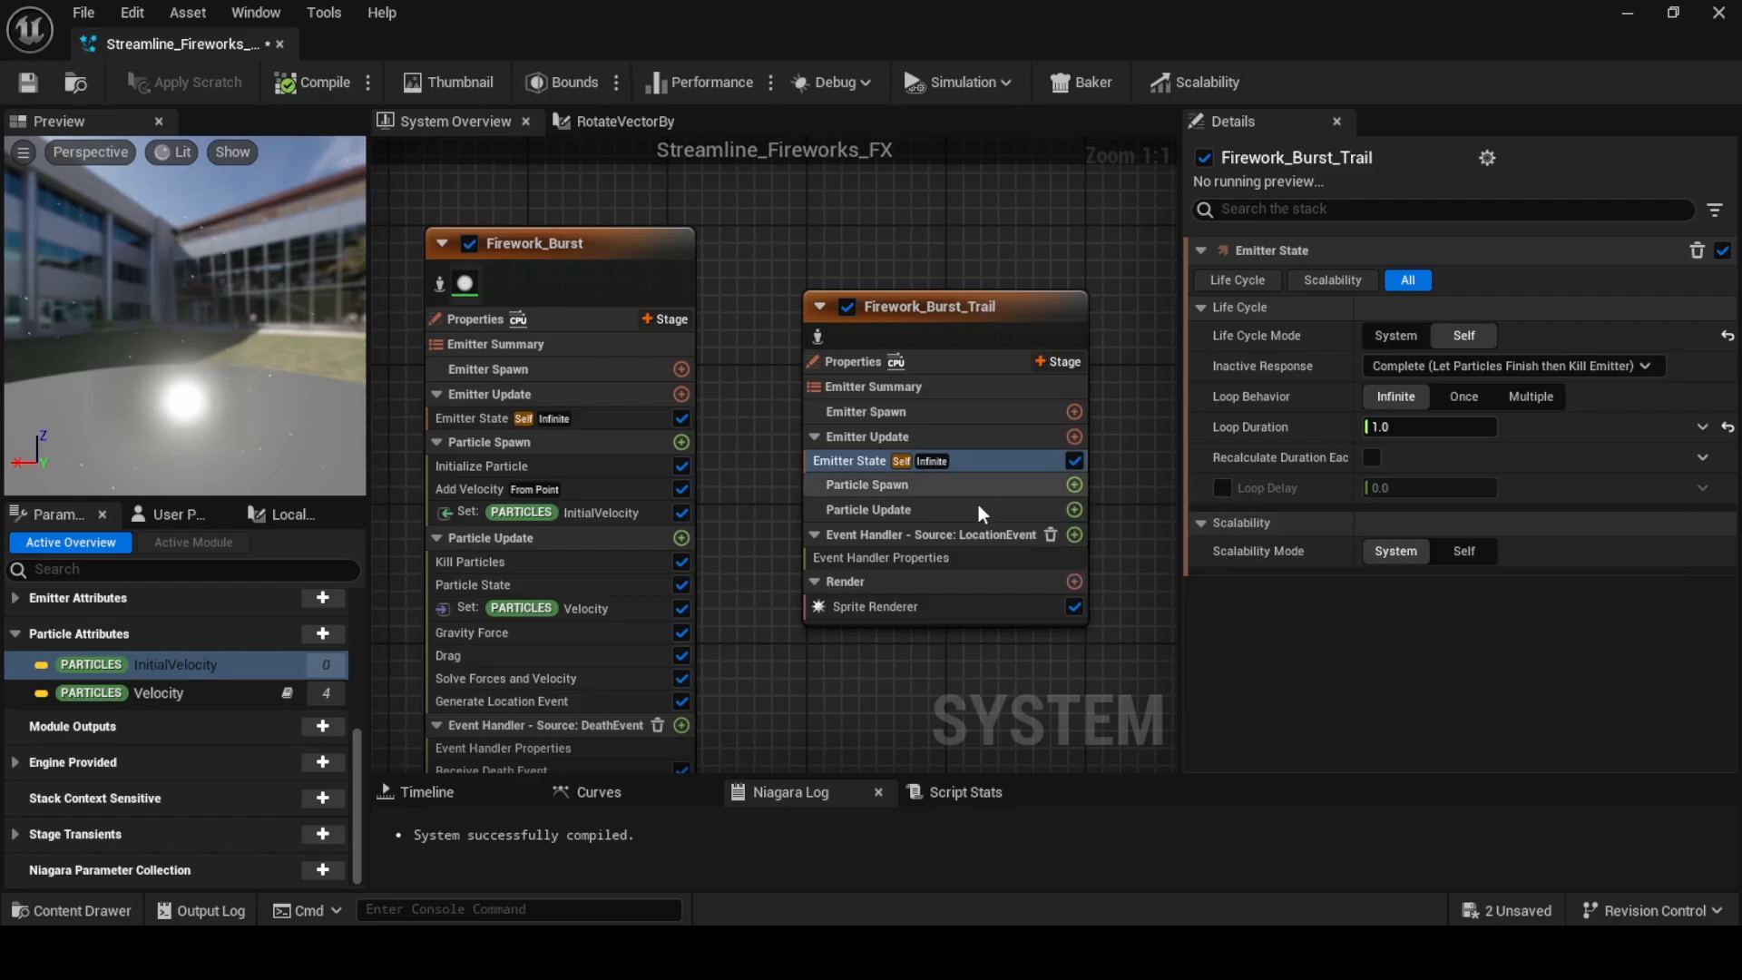
# Add Initialize Particle to Firework_Burst_Trail's Particle Spawn and Particle State to its Particle Update
pyautogui.click(1074, 485)
pyautogui.write('in')
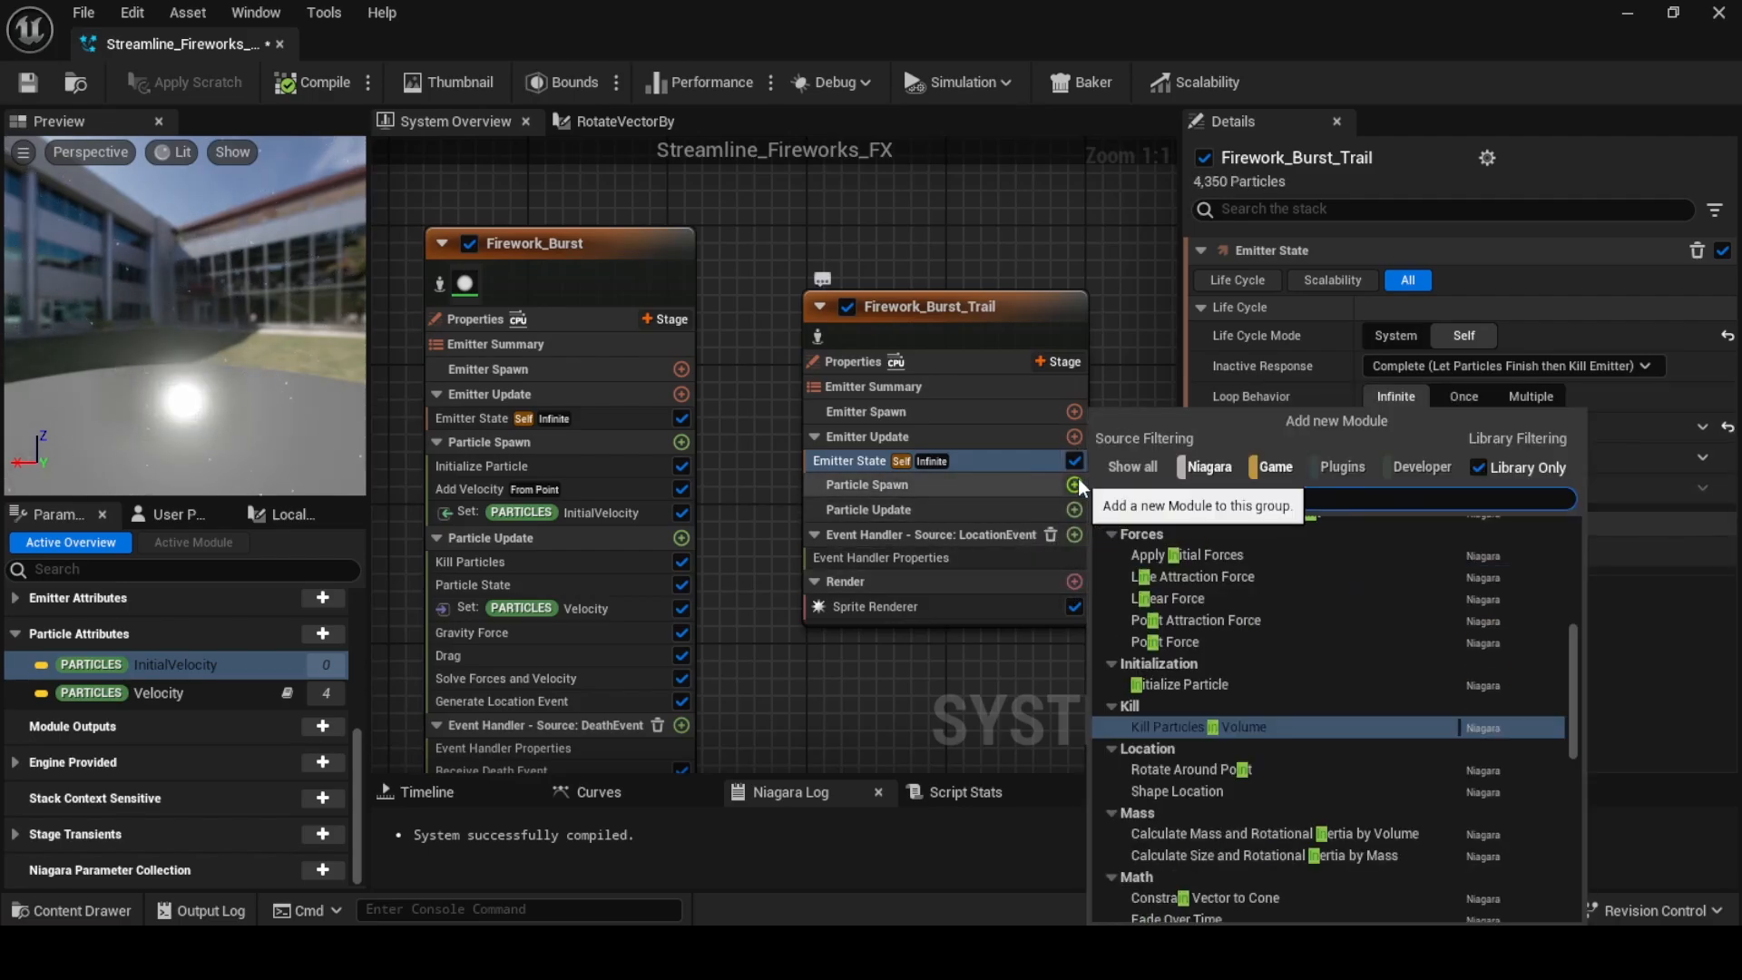
pyautogui.write('it')
pyautogui.press('Return')
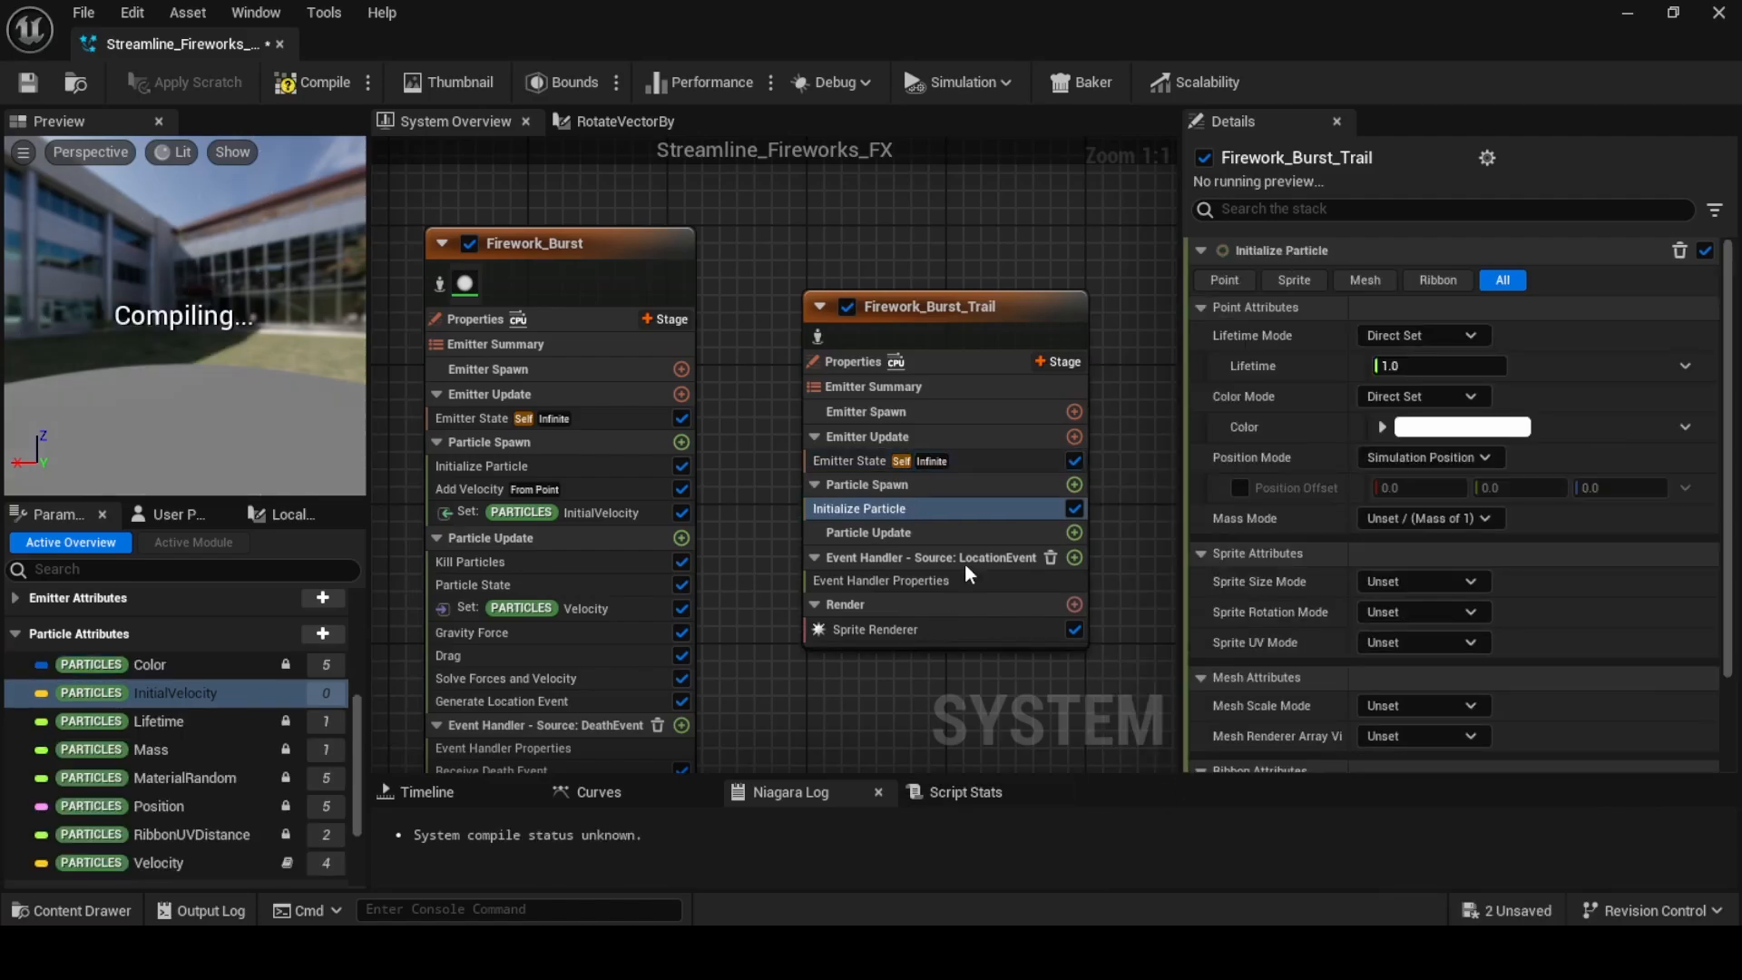
pyautogui.click(1074, 537)
pyautogui.write('part')
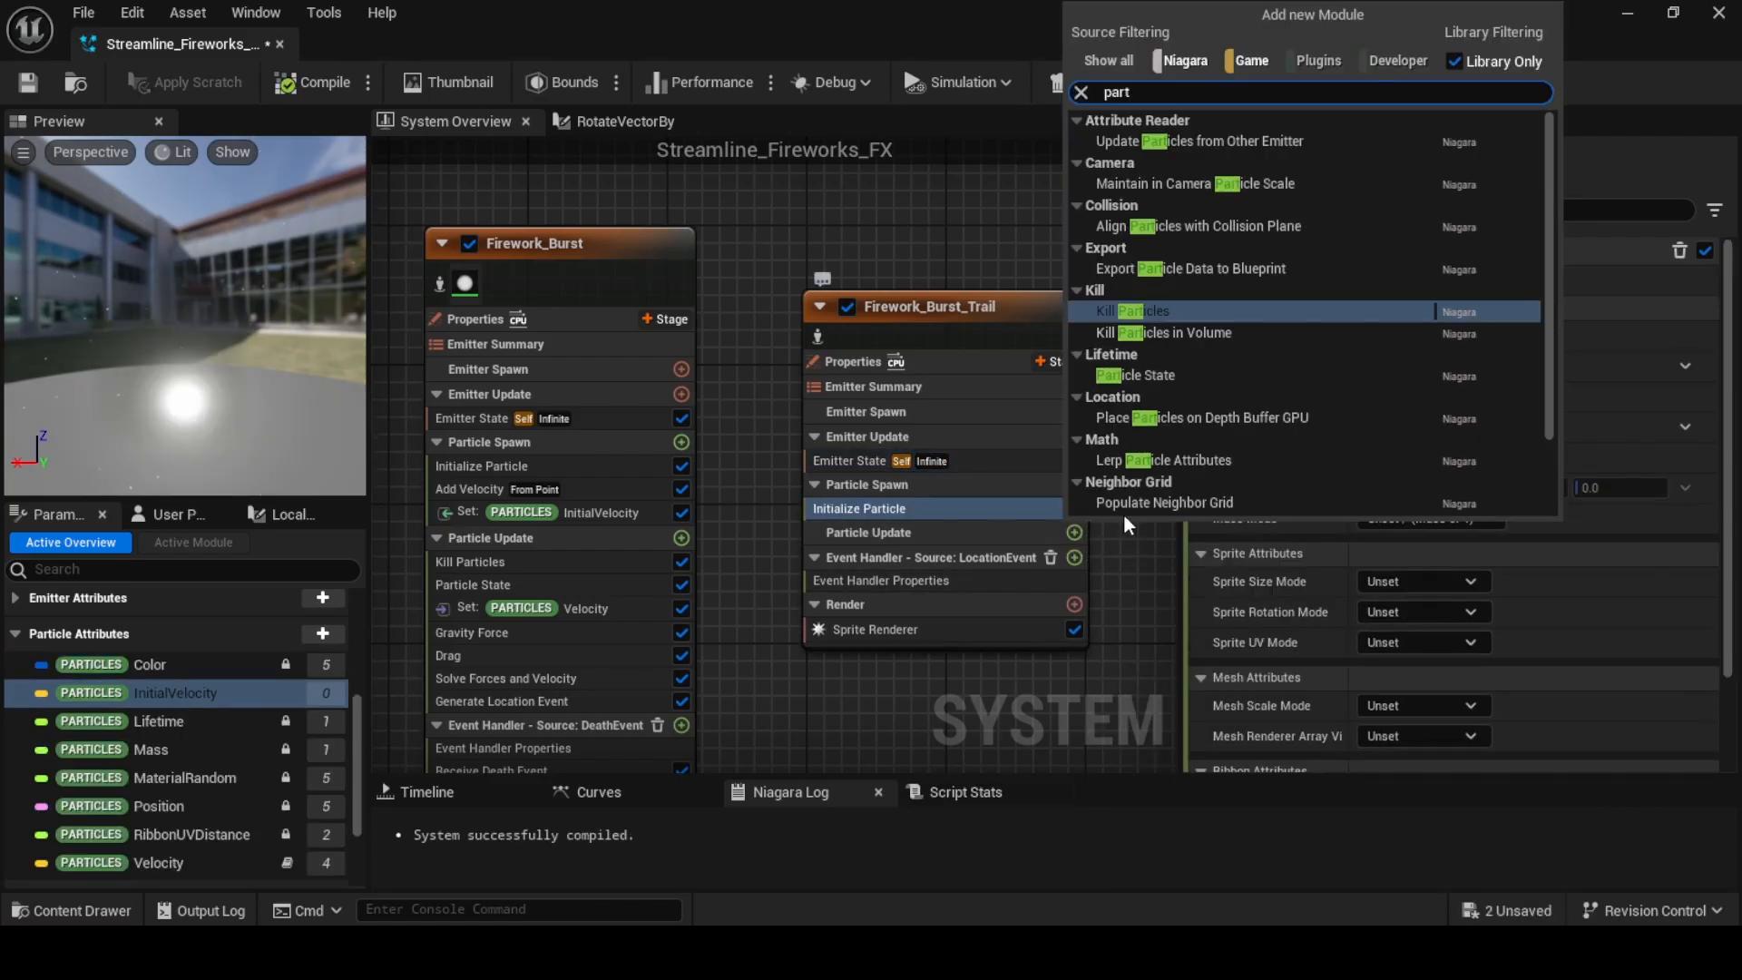
pyautogui.click(1135, 374)
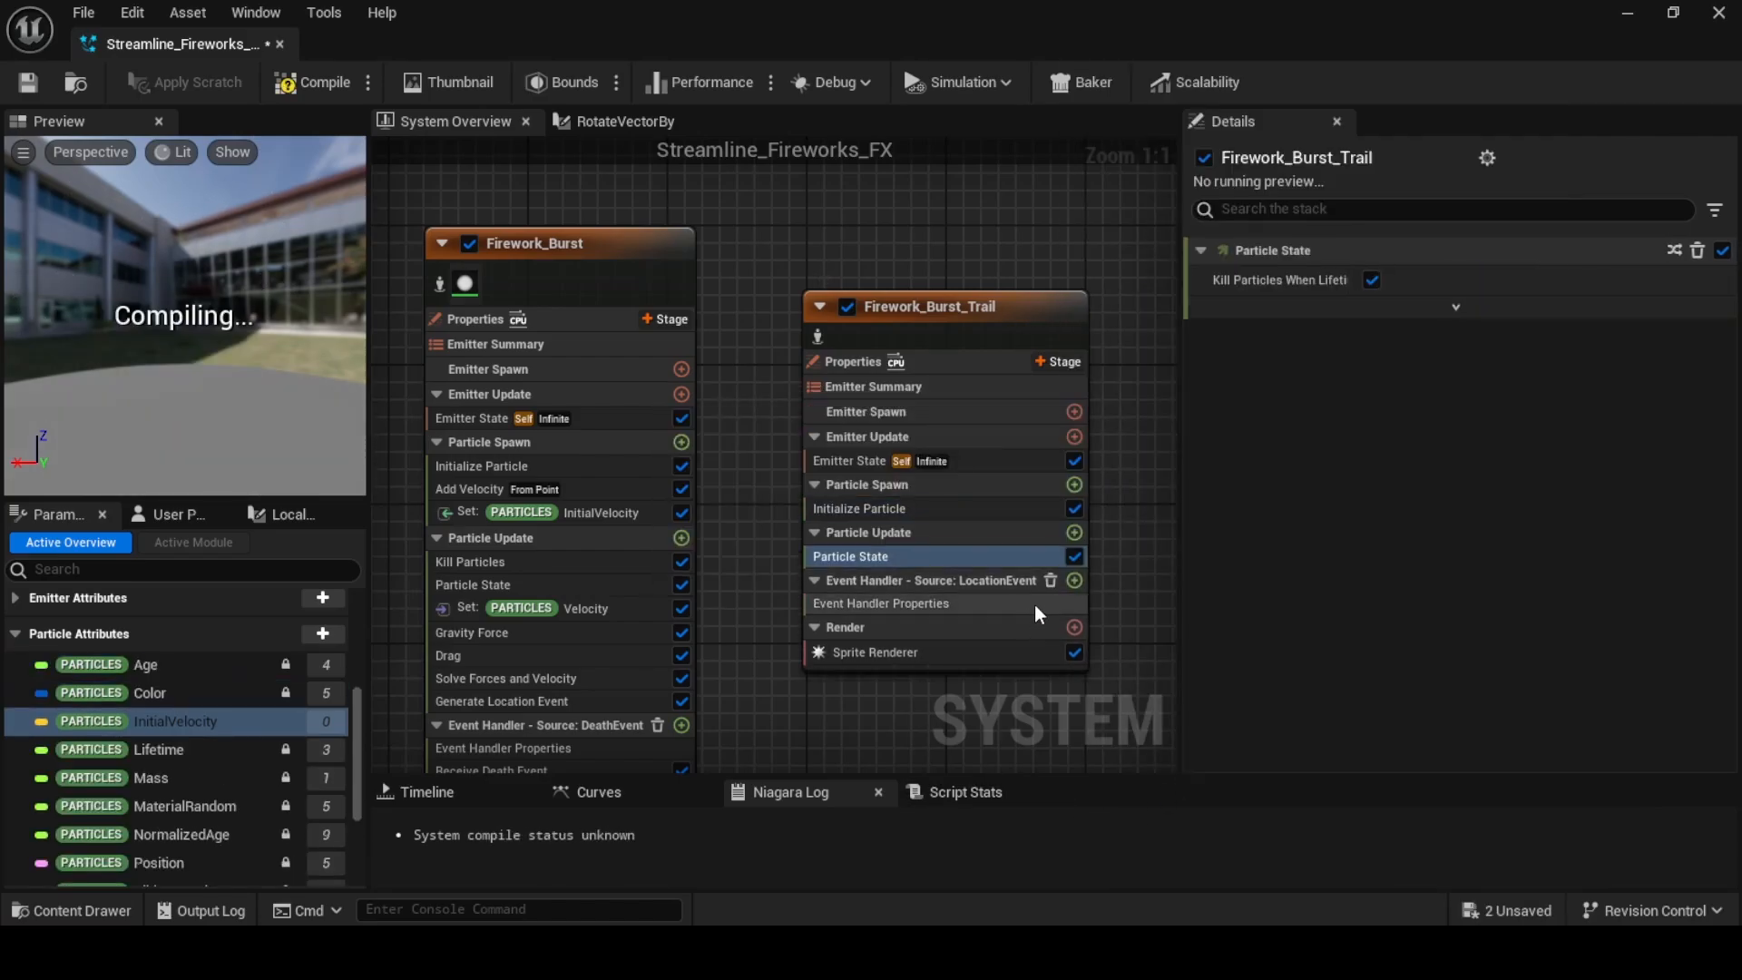
# Add an Add Velocity module to the trail's Particle Spawn, adding the required Solve Forces and Velocity module and placing it below Particle State
pyautogui.click(1074, 532)
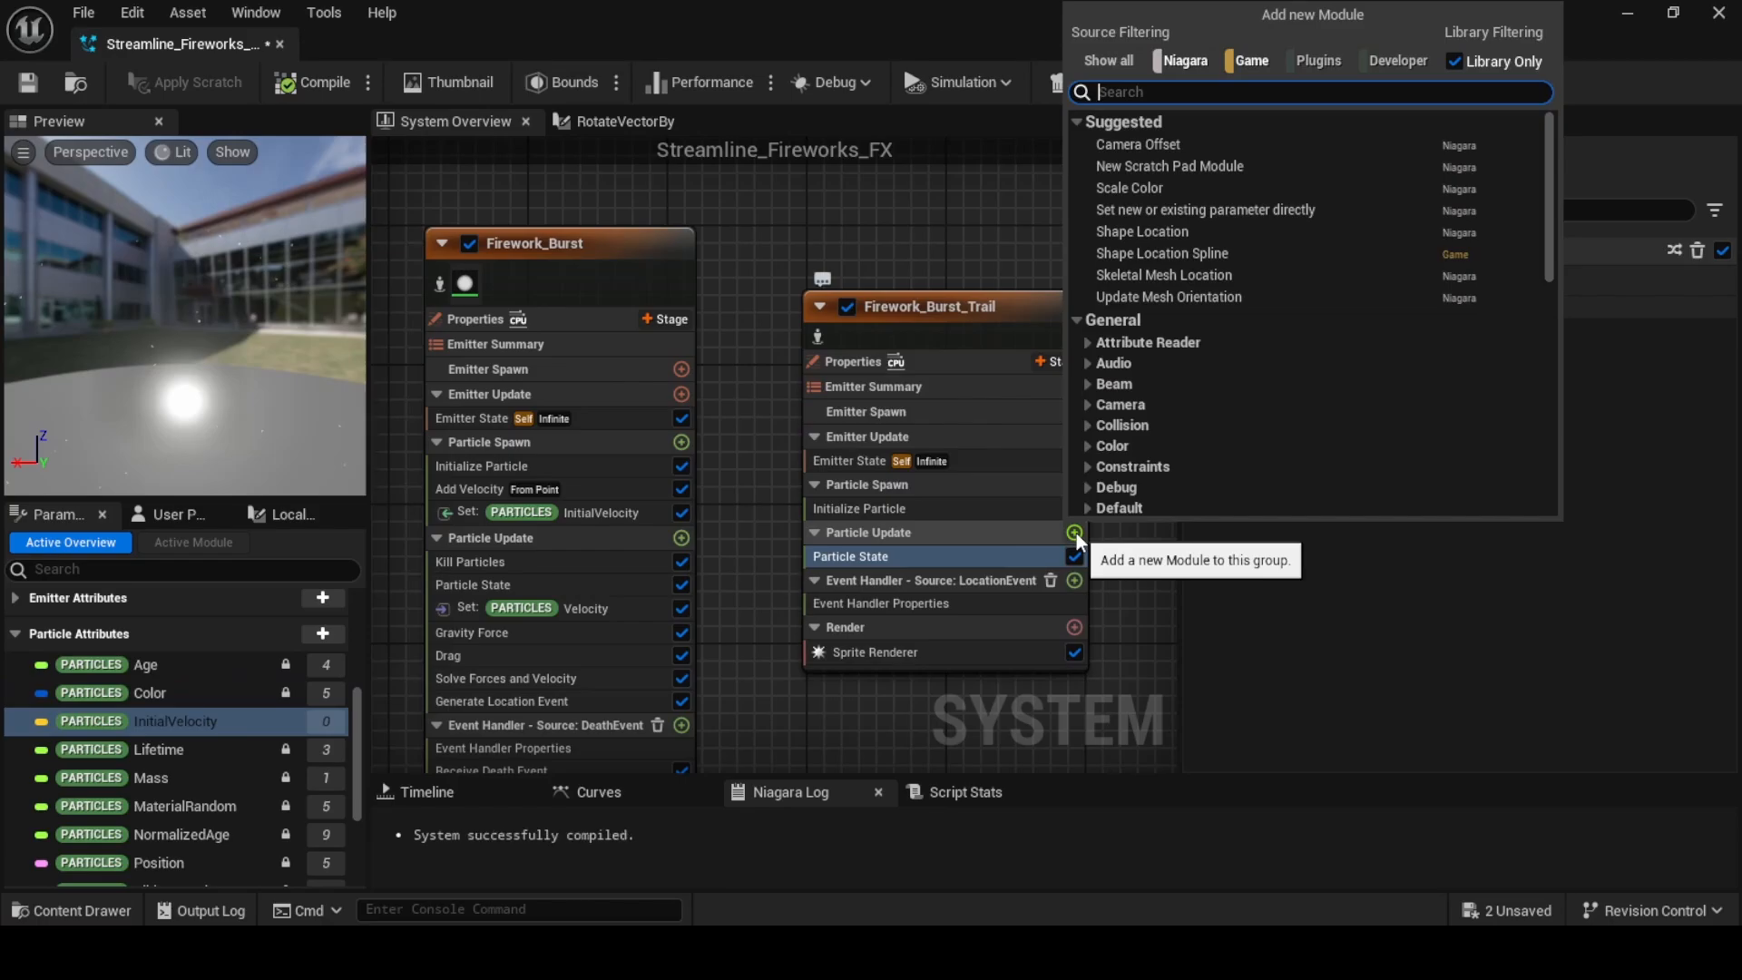
pyautogui.click(1107, 590)
pyautogui.click(1074, 485)
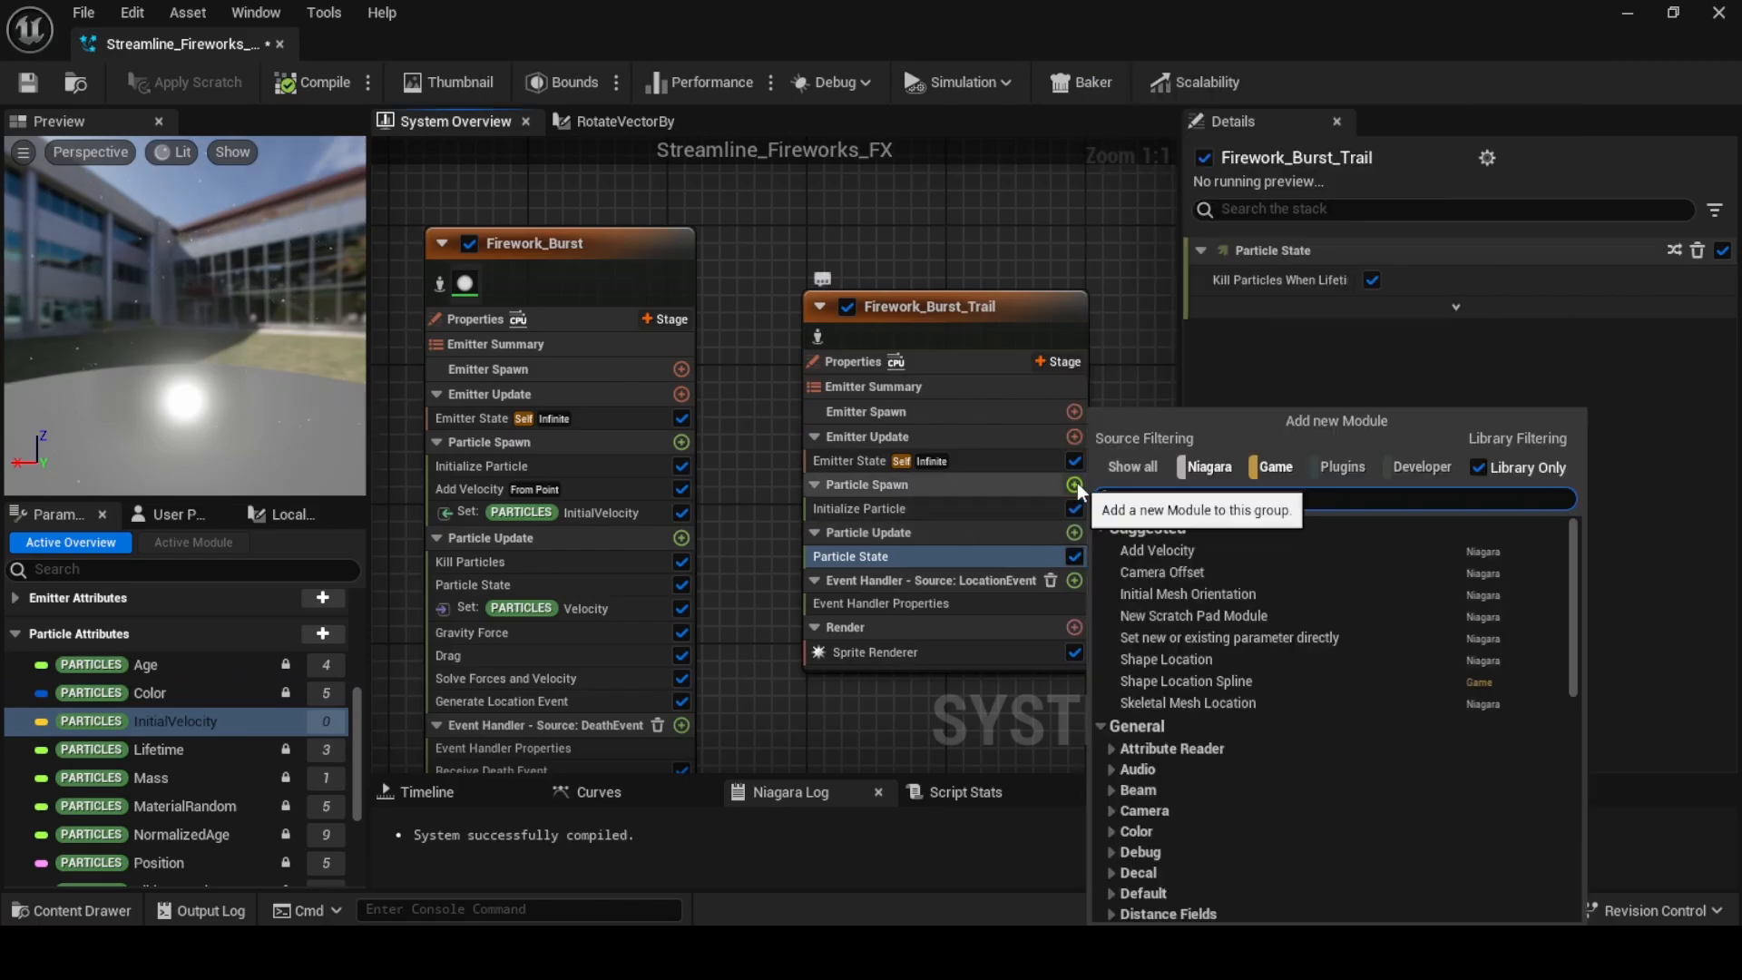
pyautogui.write('velocity')
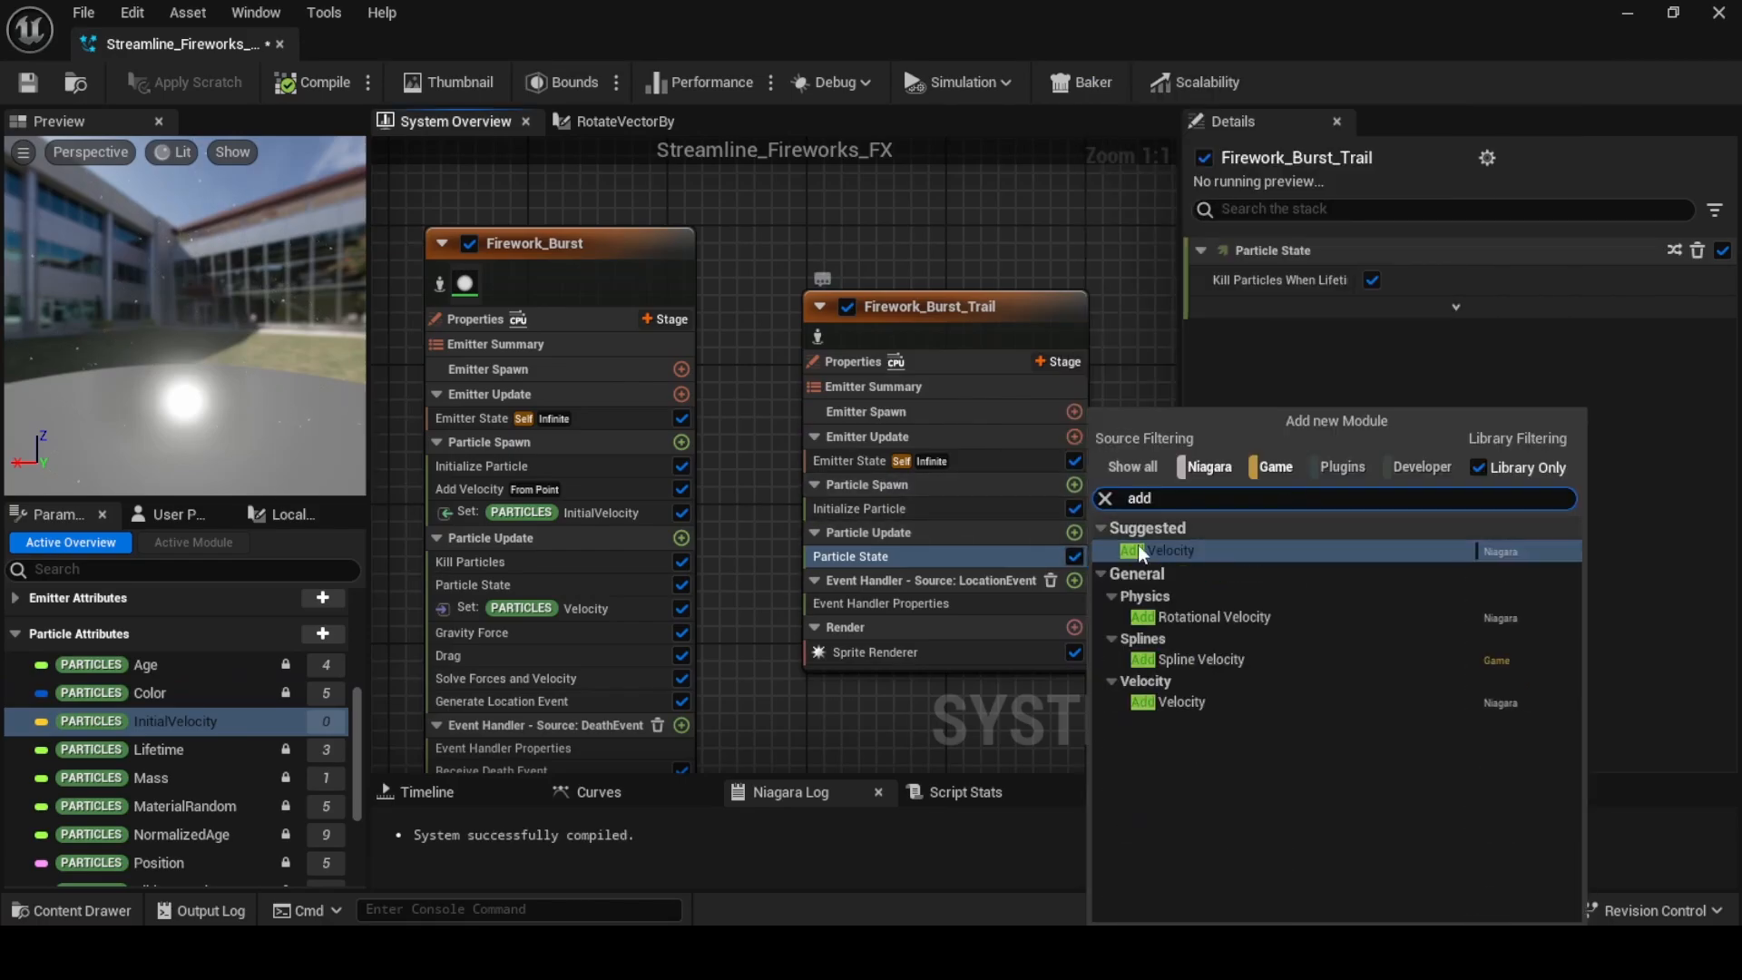
pyautogui.click(1168, 553)
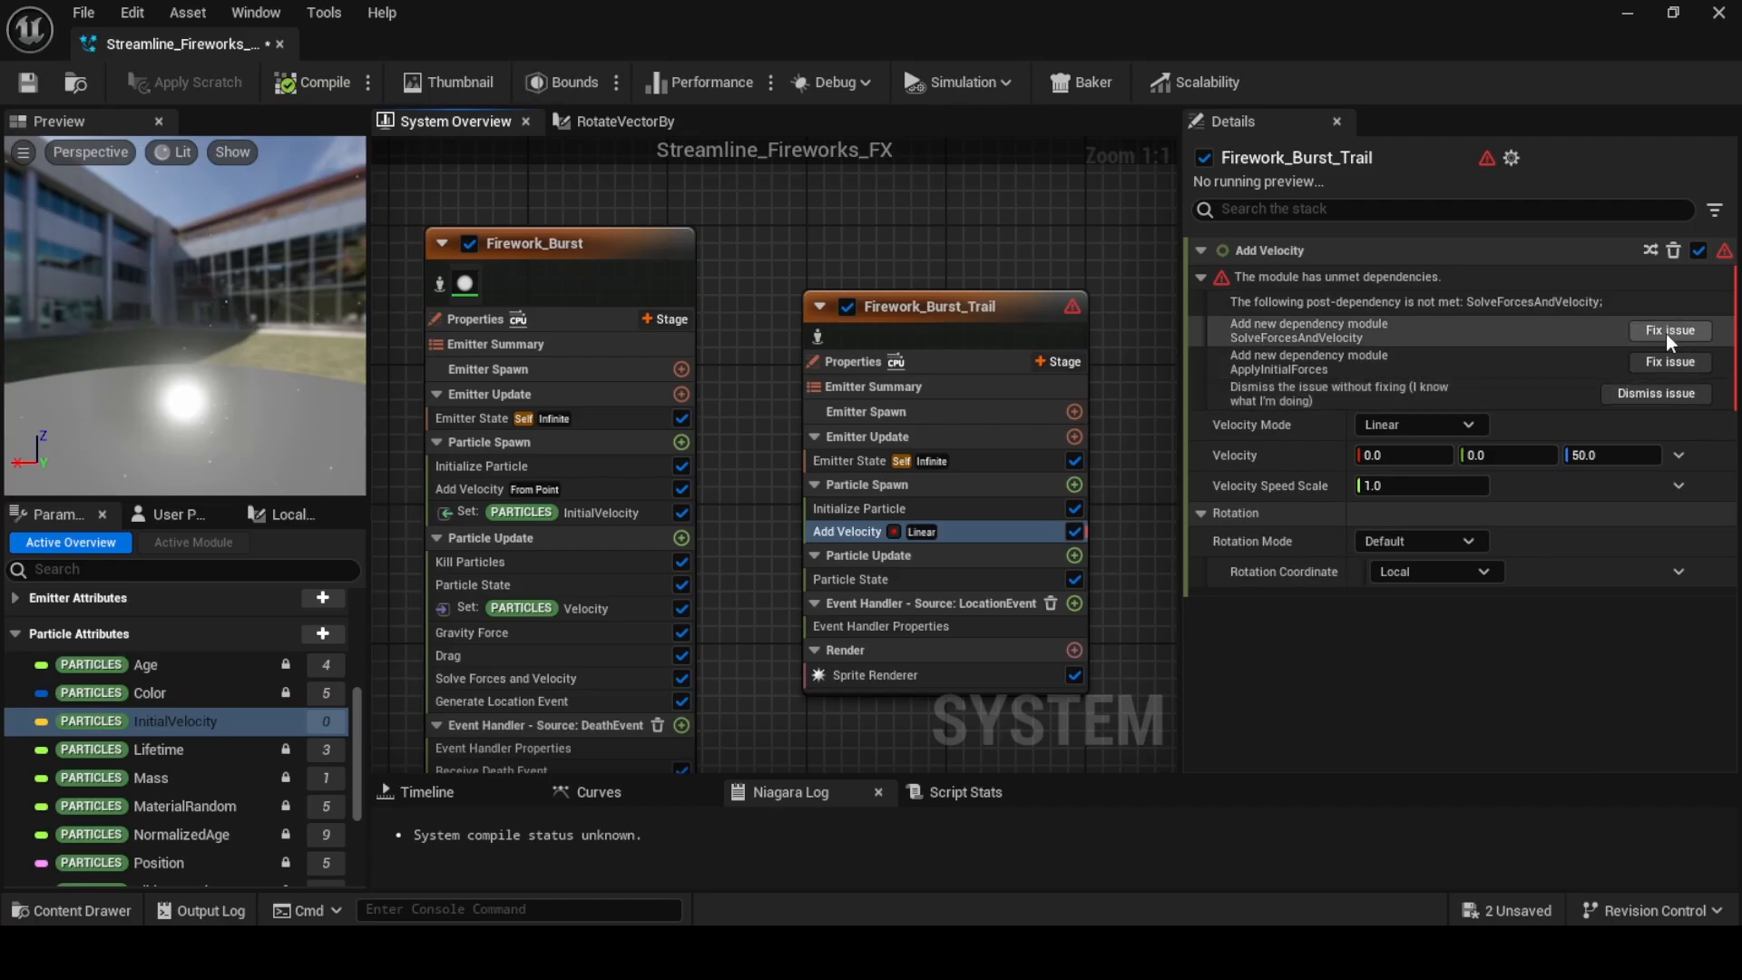
pyautogui.click(1667, 331)
pyautogui.moveTo(998, 581); pyautogui.dragTo(956, 611)
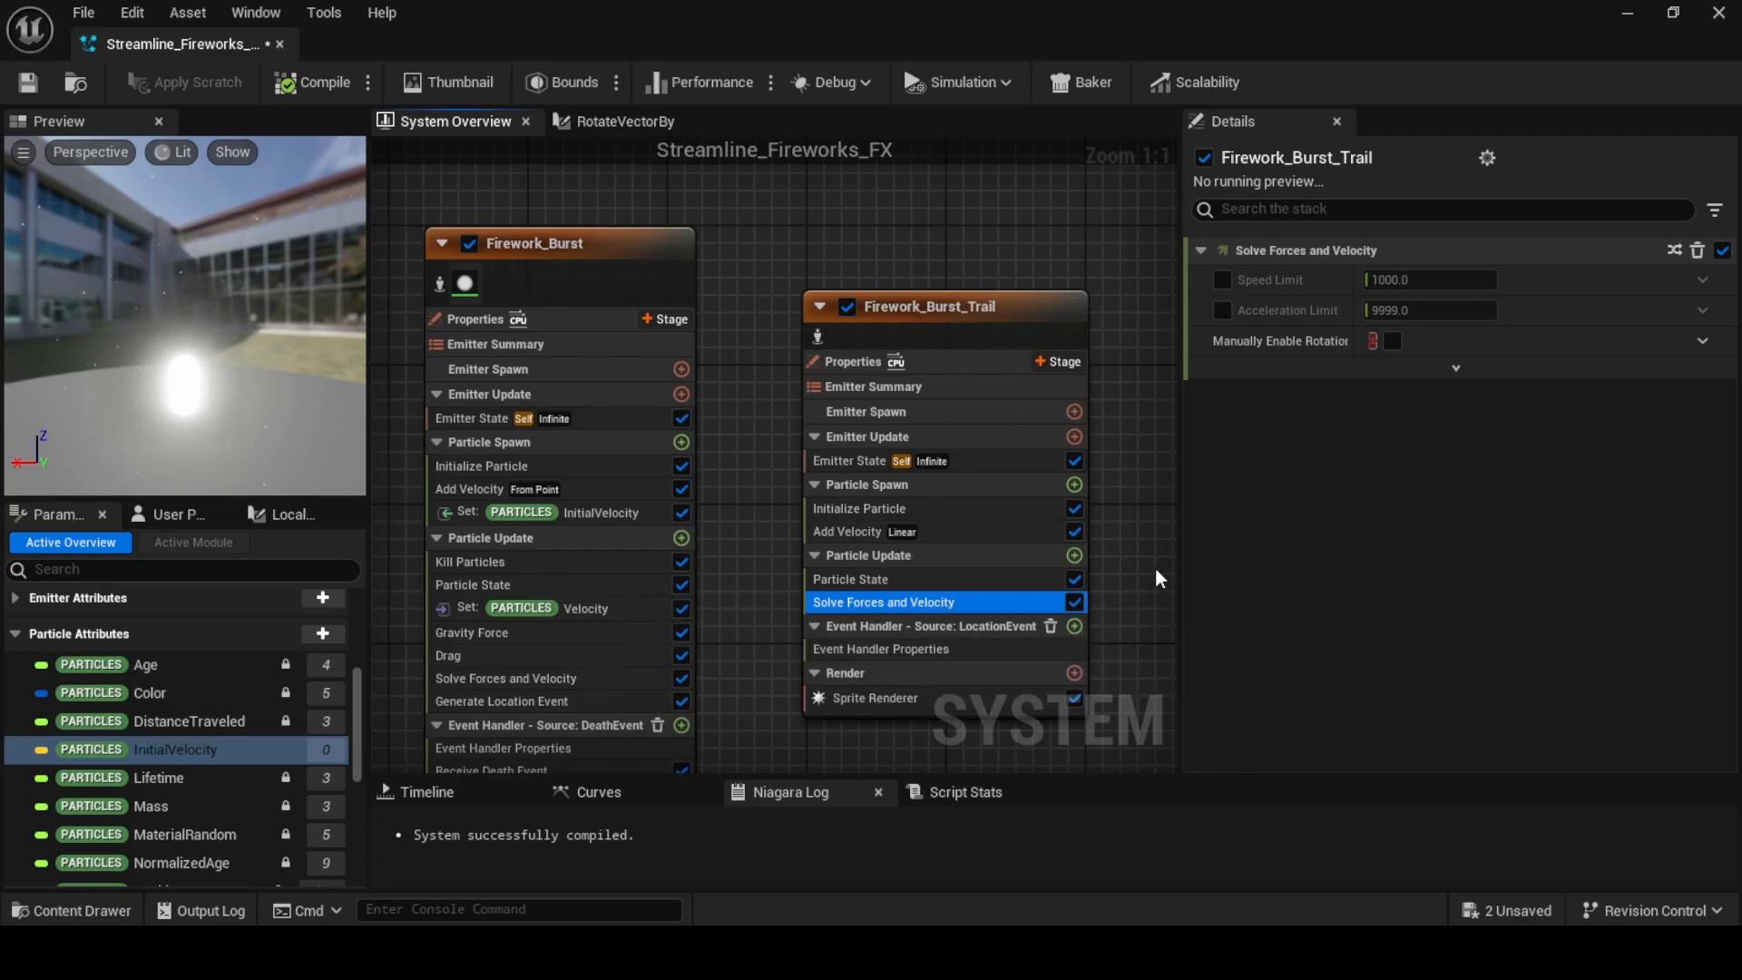
# Move the Firework_Burst_Trail emitter node up level with and close beside Firework_Burst
pyautogui.moveTo(938, 312); pyautogui.dragTo(865, 247)
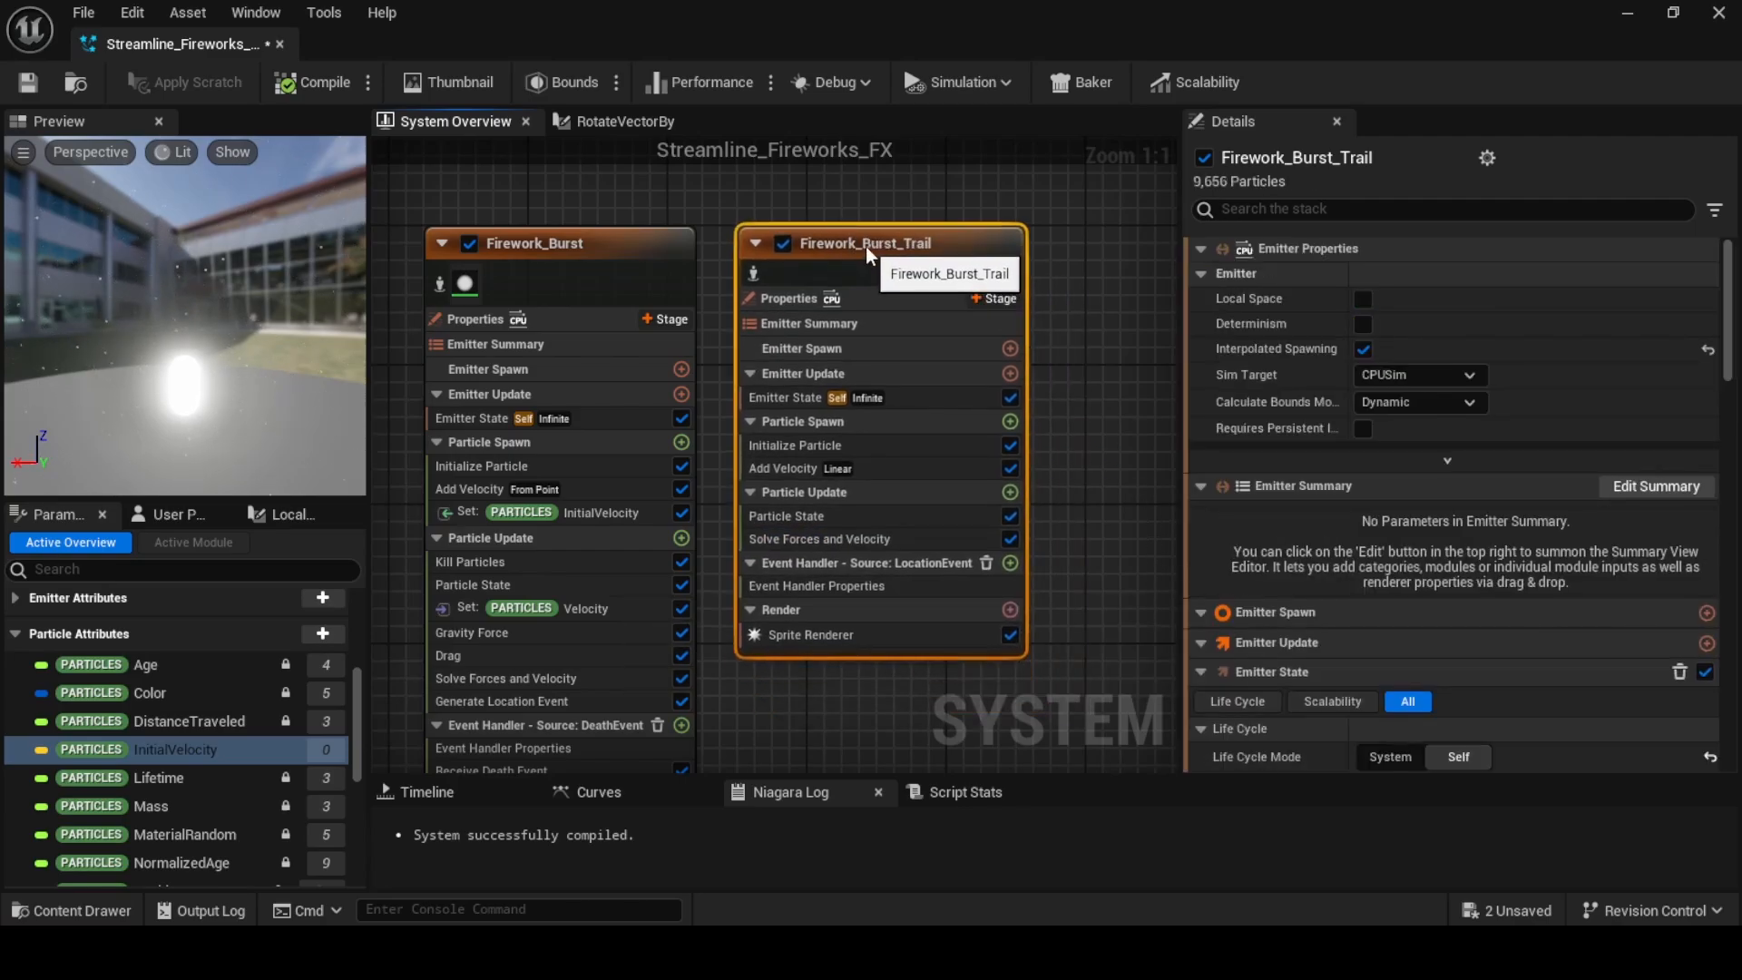
pyautogui.click(1119, 424)
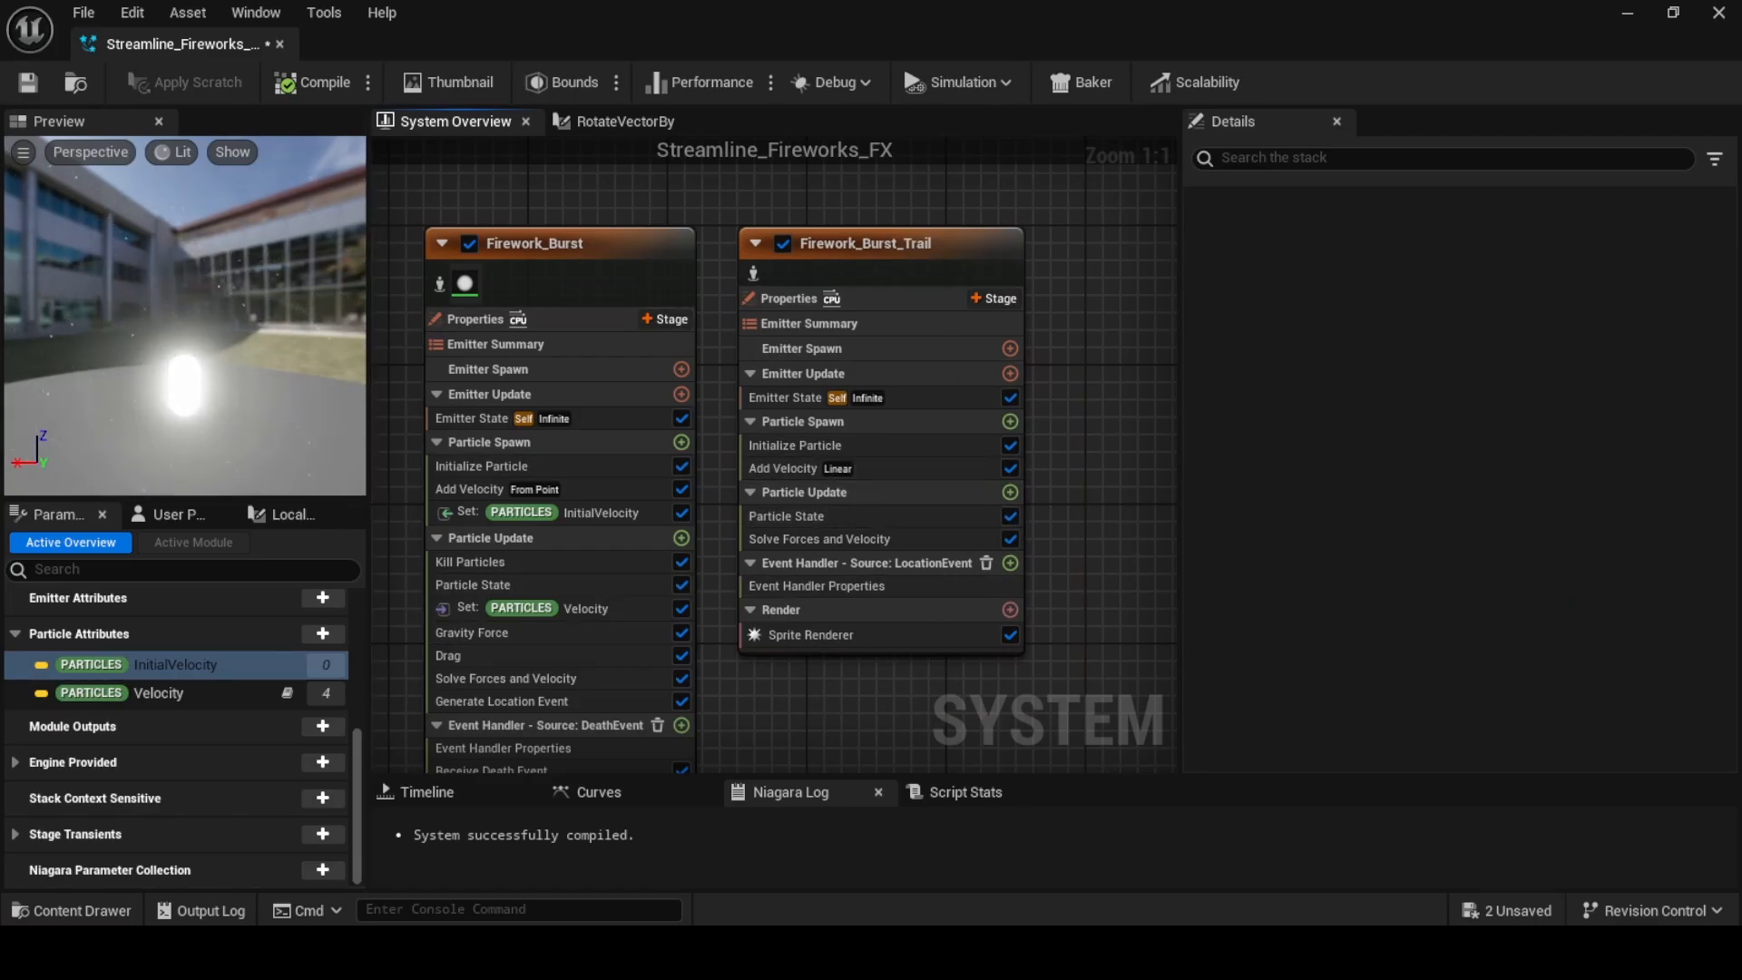
# Set the Lifetime Mode in Firework_Burst_Trail's Initialize Particle module to Random
pyautogui.click(797, 445)
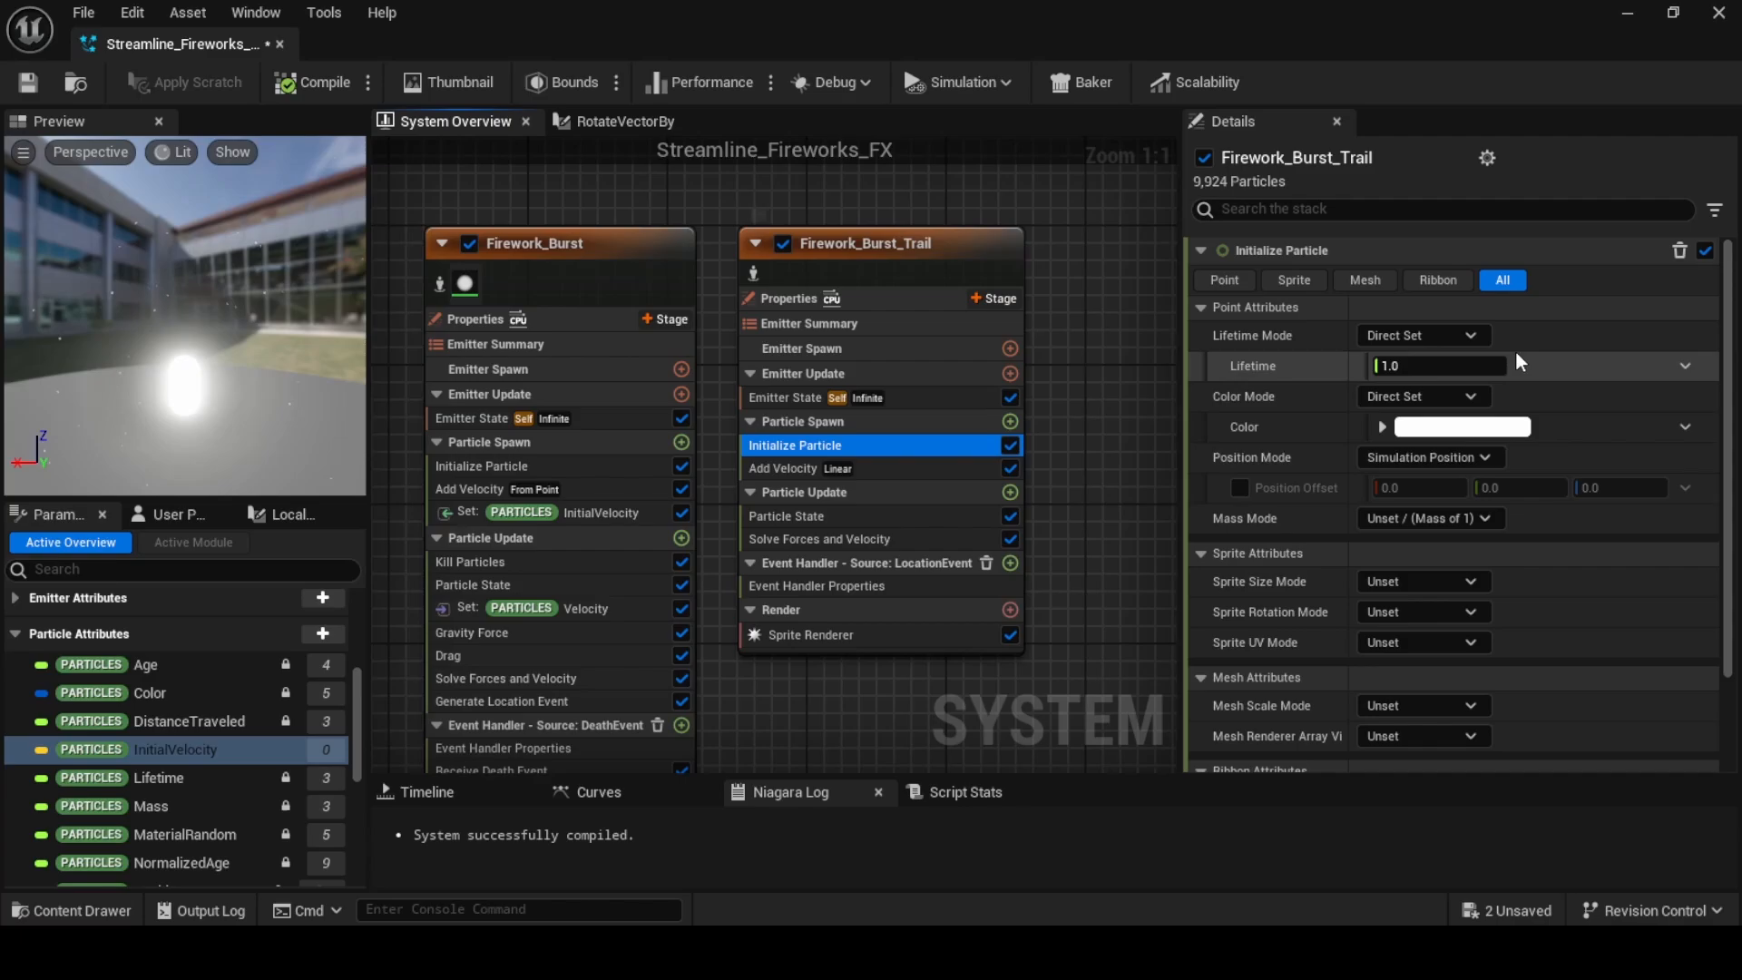
pyautogui.click(1429, 334)
pyautogui.click(1403, 389)
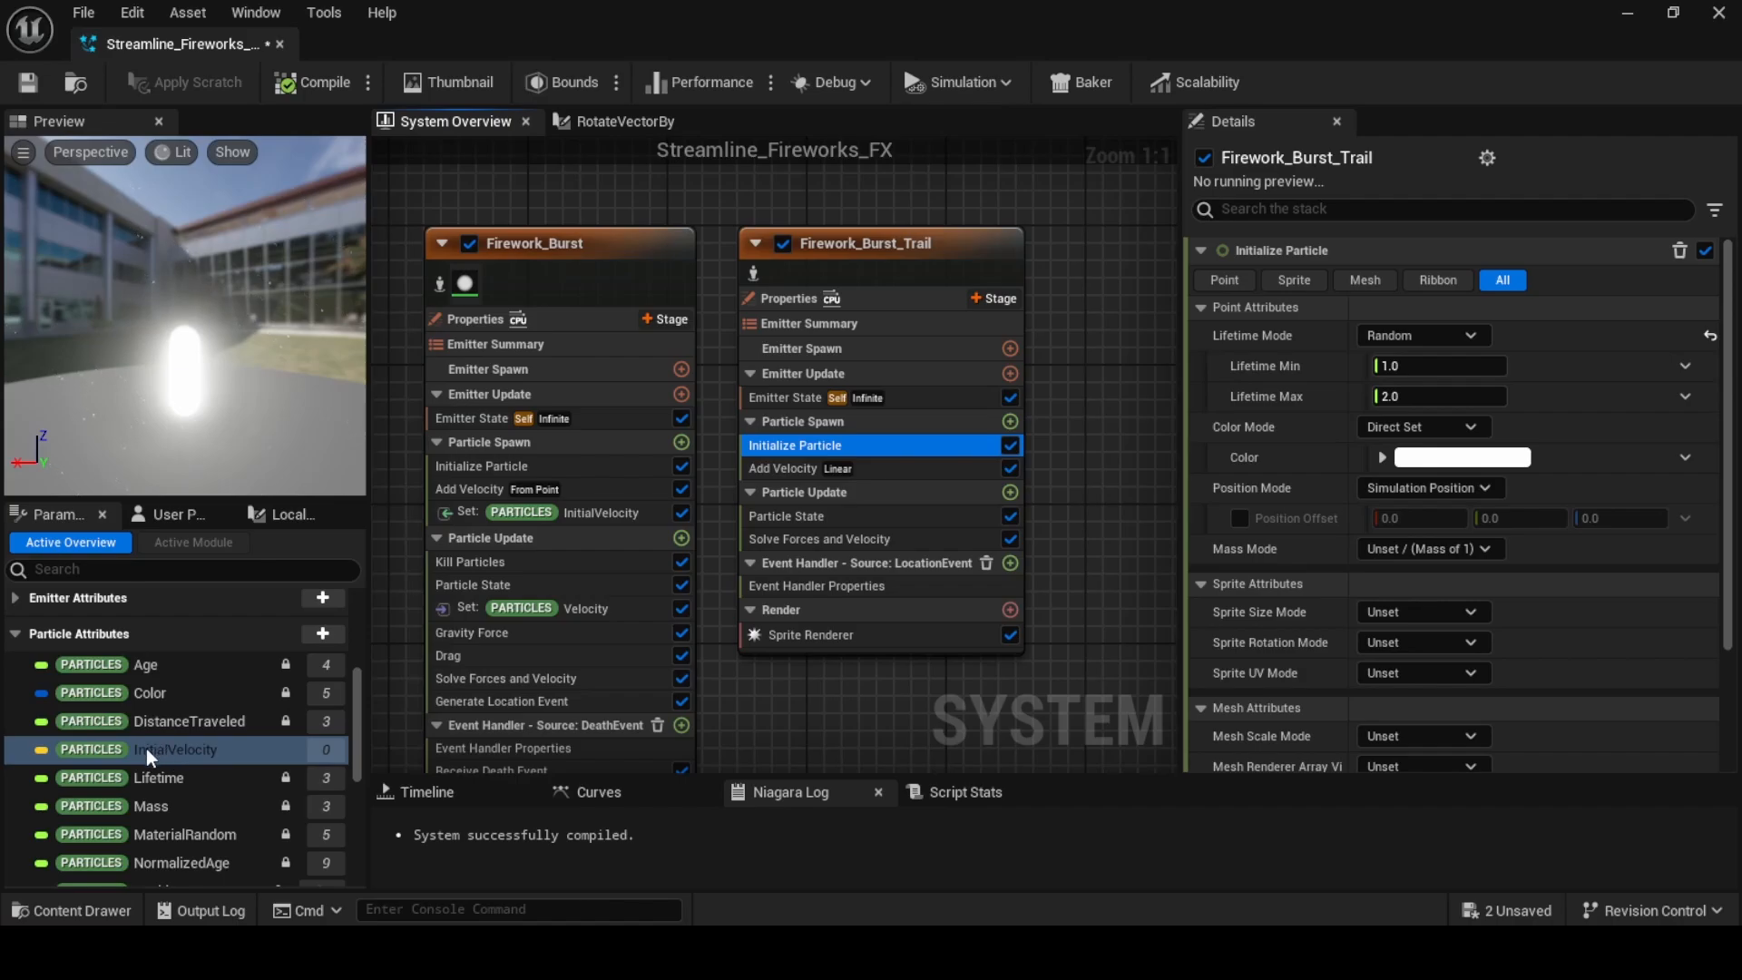
# Link the trail's Initialize Particle color to the BurstColor user parameter and set its Sprite Size Mode to Random Uniform
pyautogui.scroll(5, 91, 699)
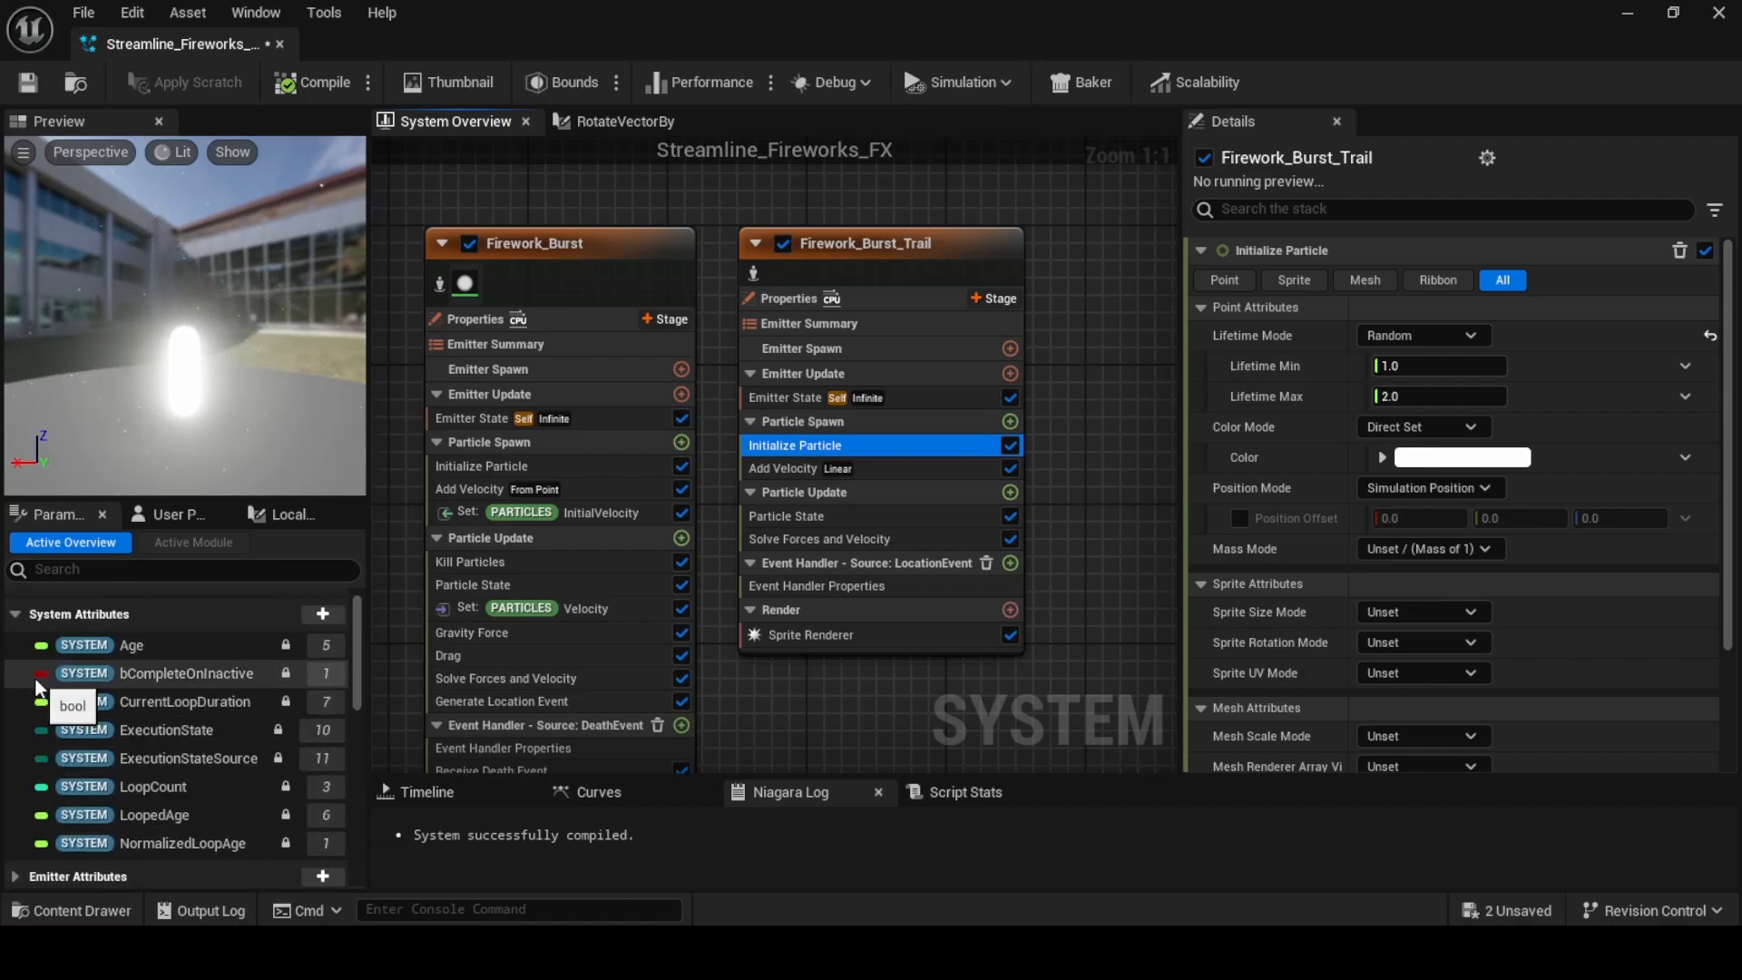
pyautogui.scroll(5, 36, 681)
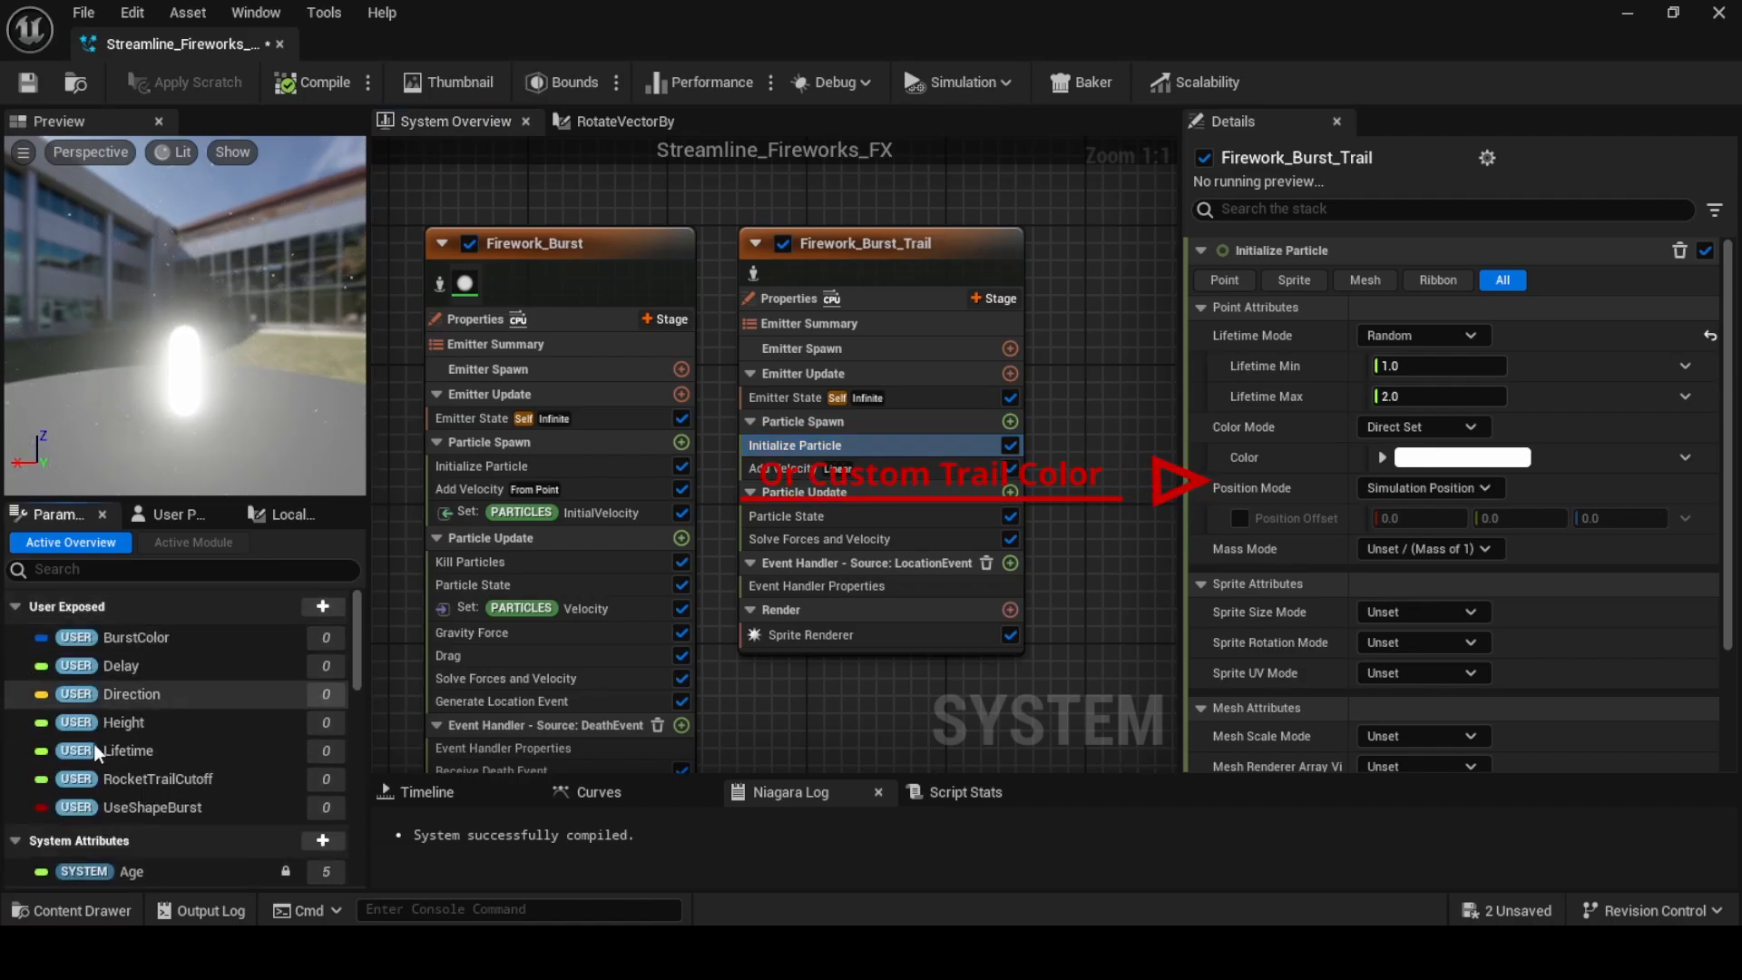
pyautogui.click(285, 639)
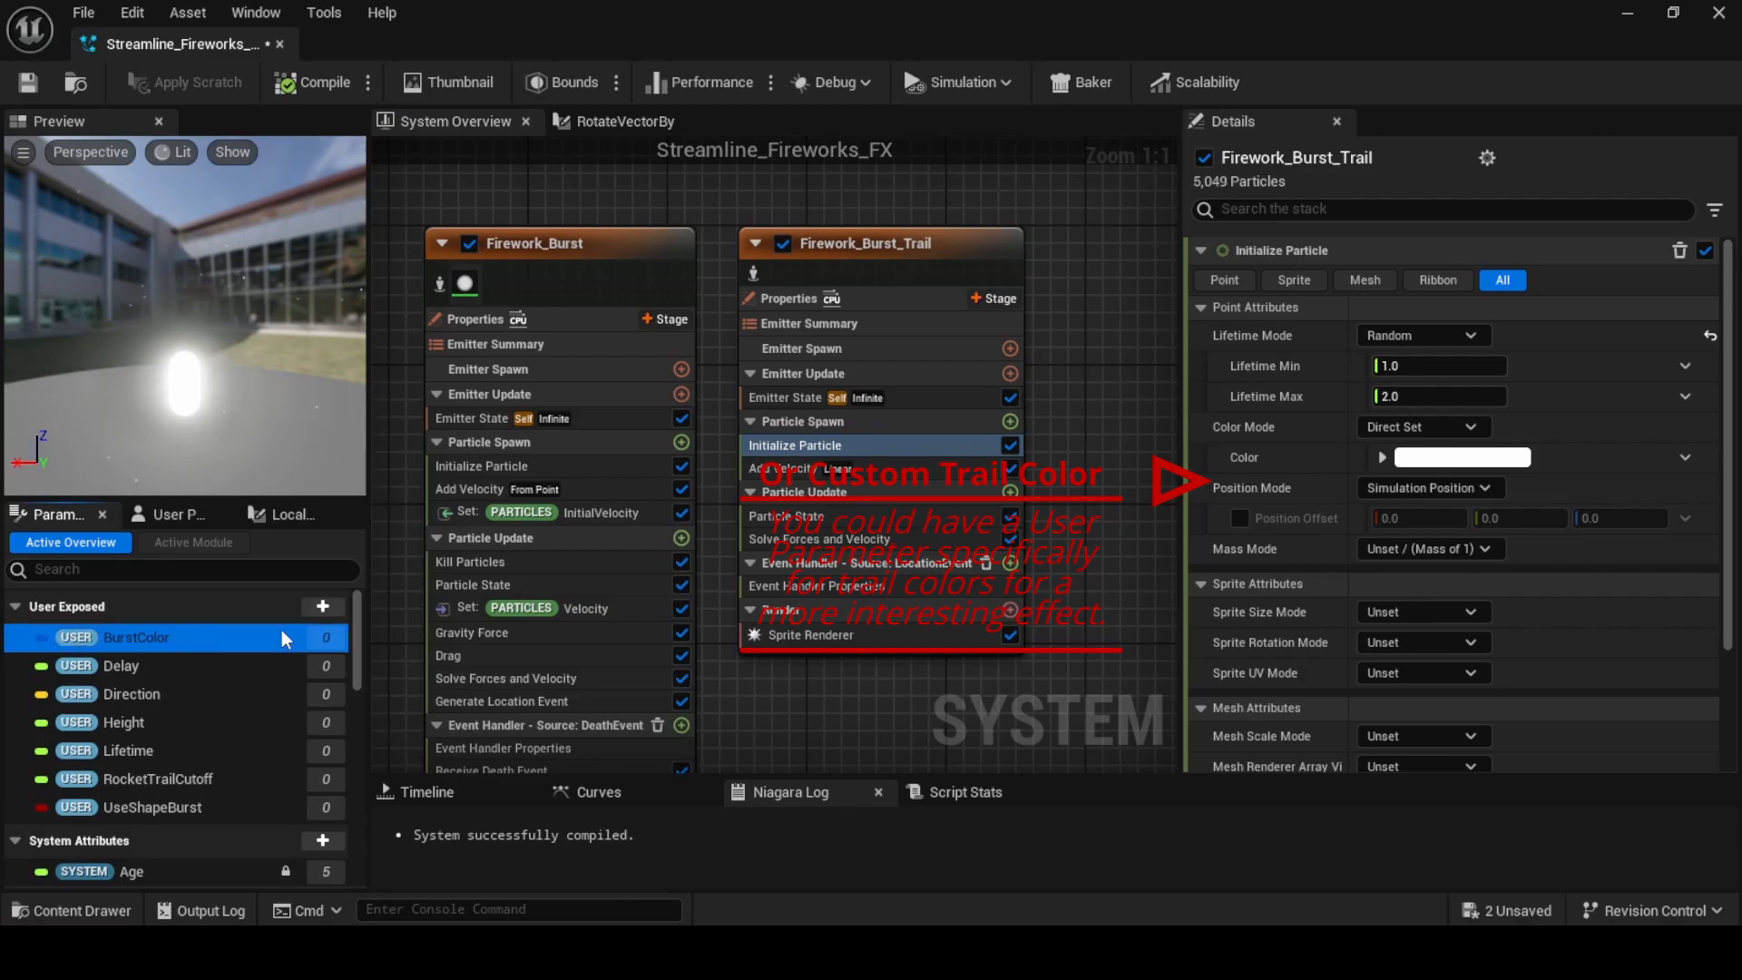
pyautogui.moveTo(286, 640); pyautogui.dragTo(1430, 455)
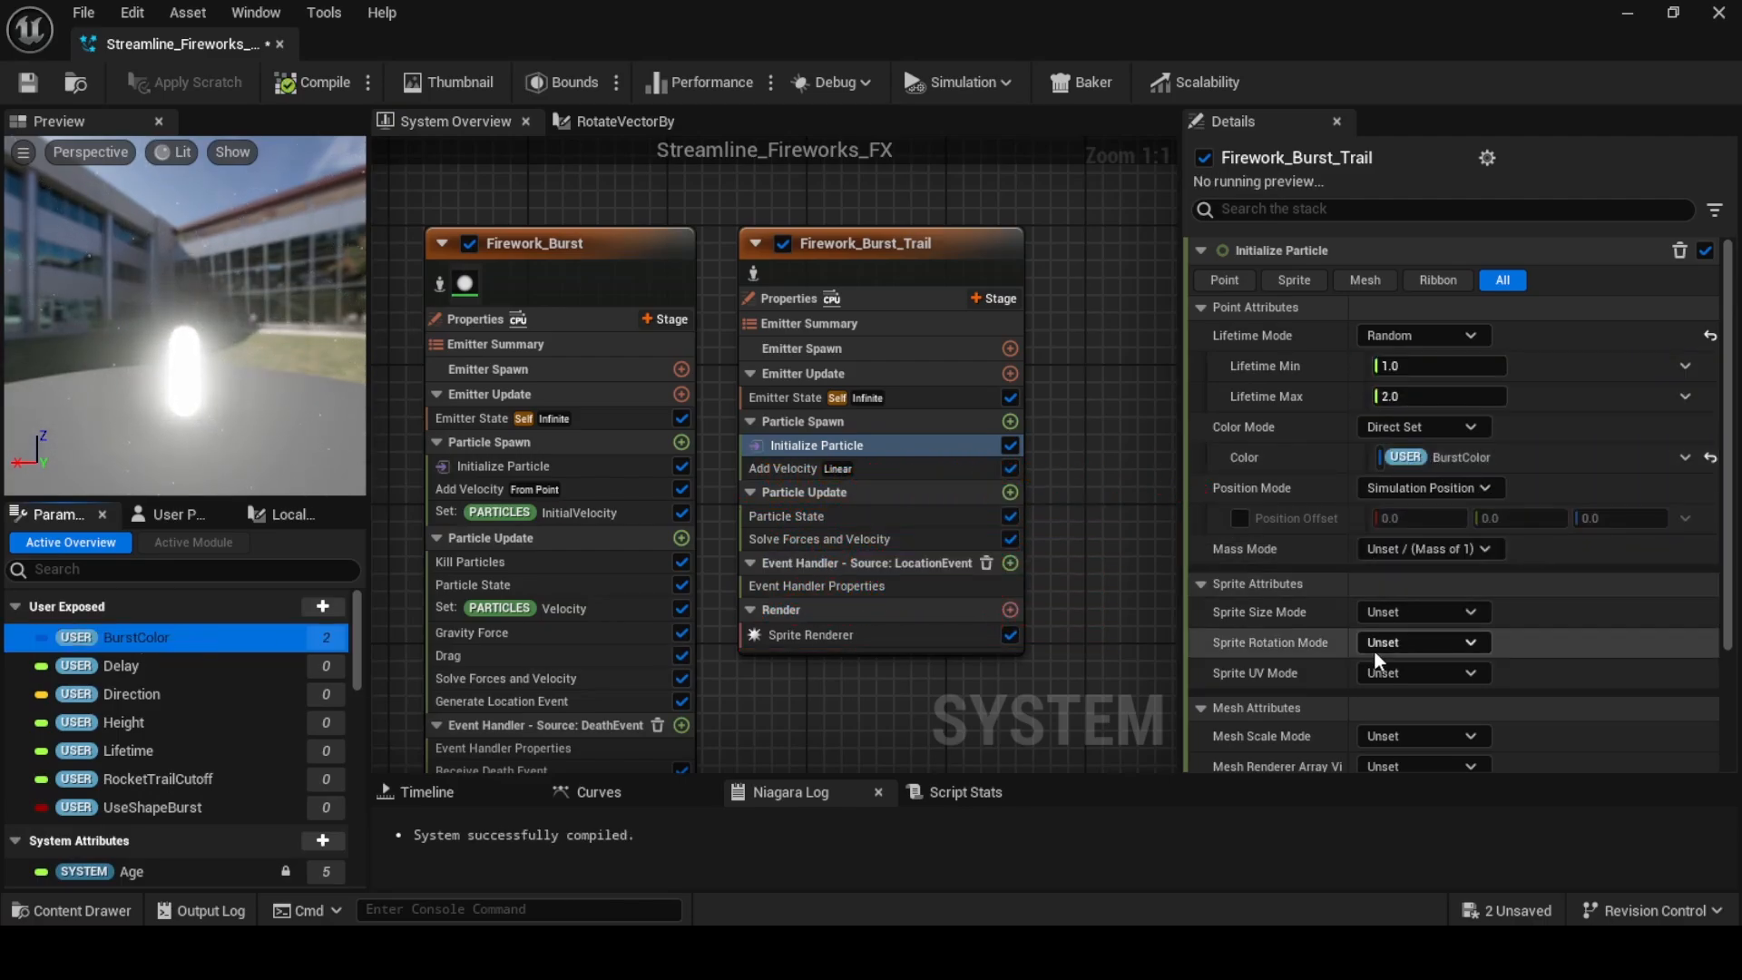
pyautogui.click(1401, 611)
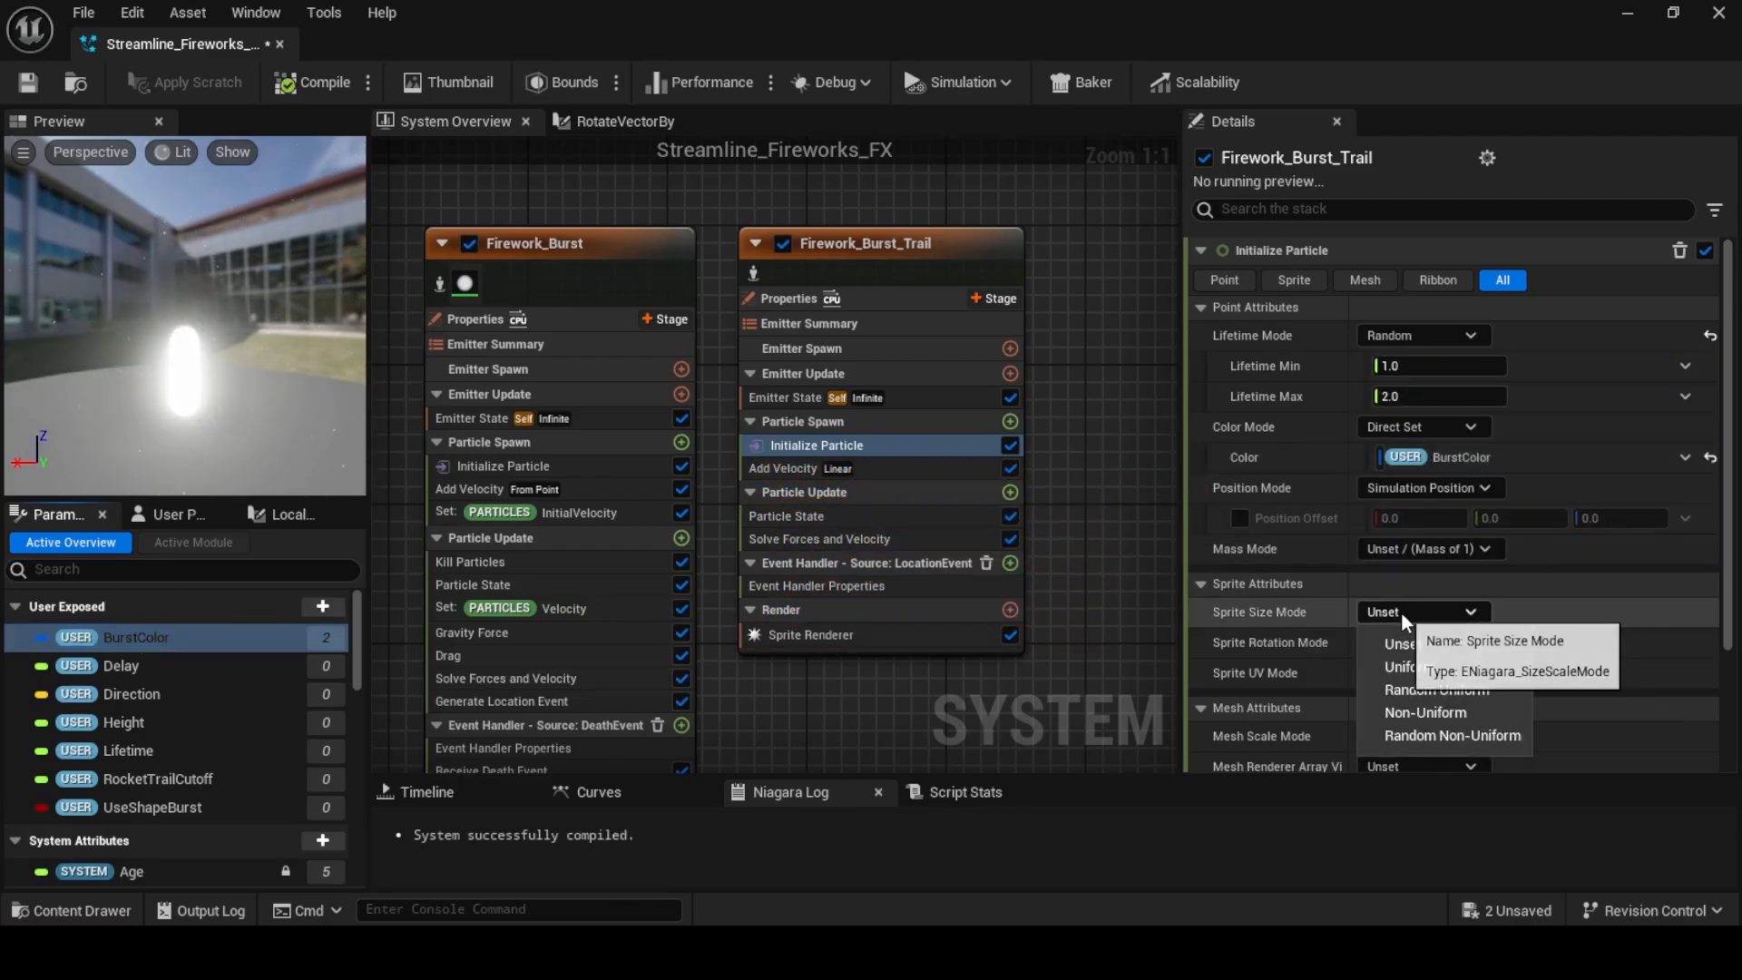
pyautogui.click(1449, 691)
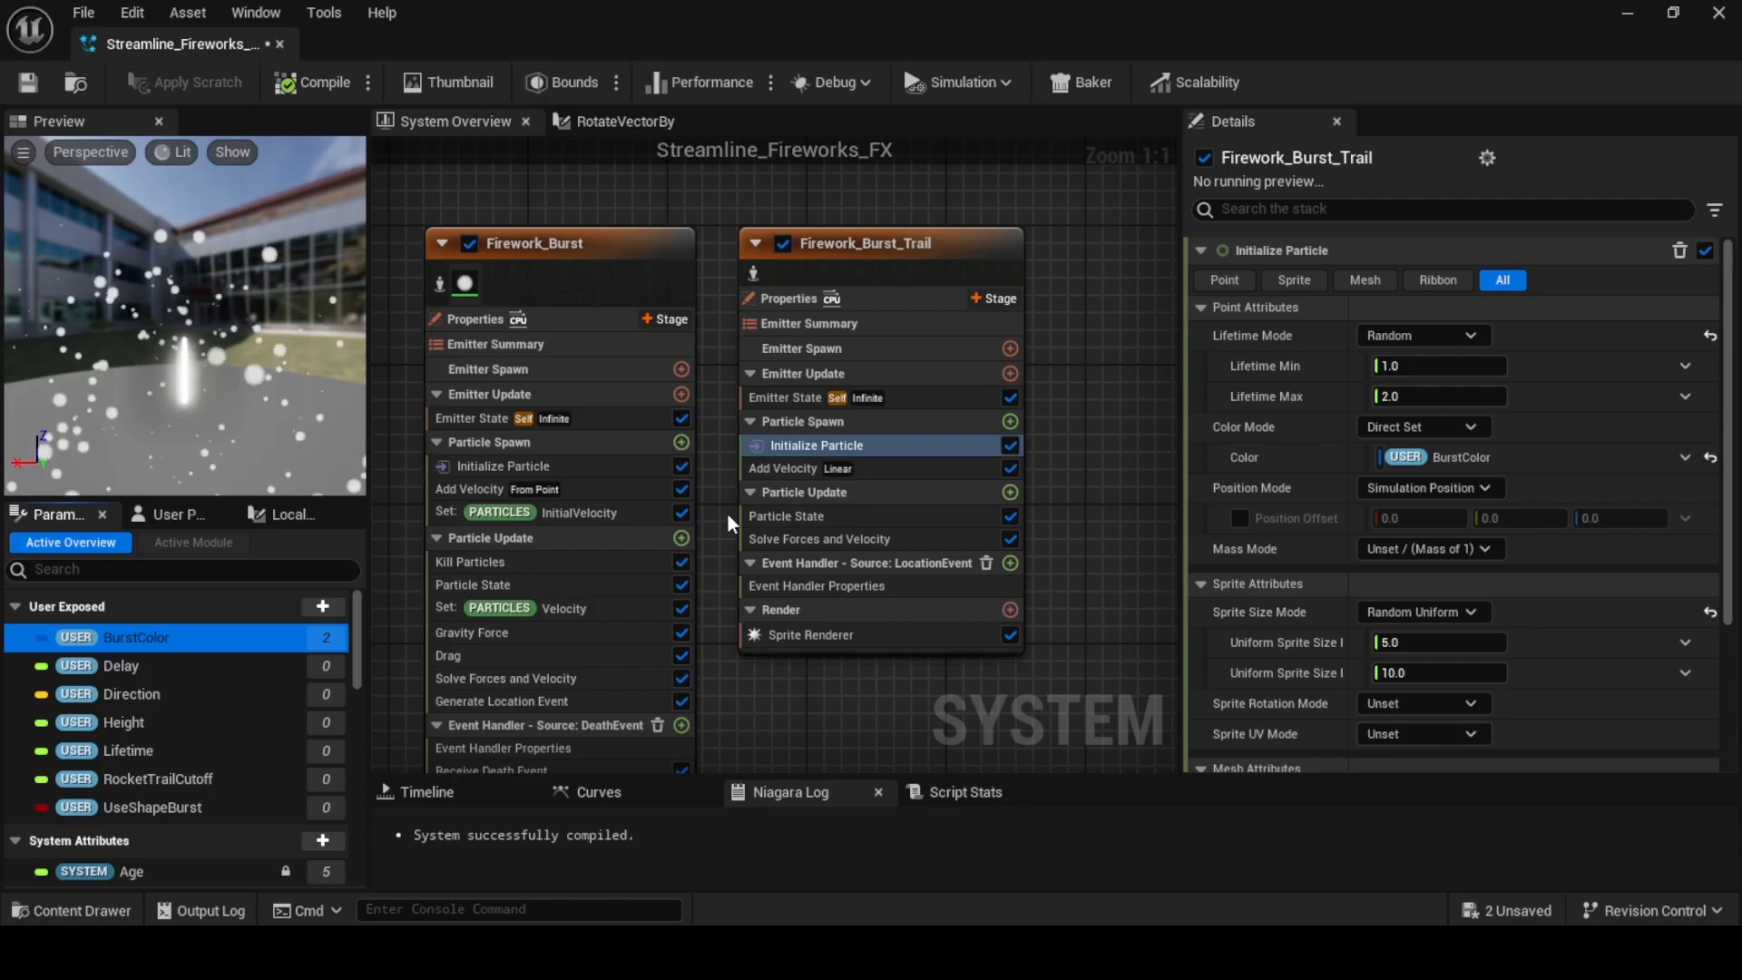
# Open the settings of Firework_Burst_Trail's Add Velocity module
pyautogui.click(923, 469)
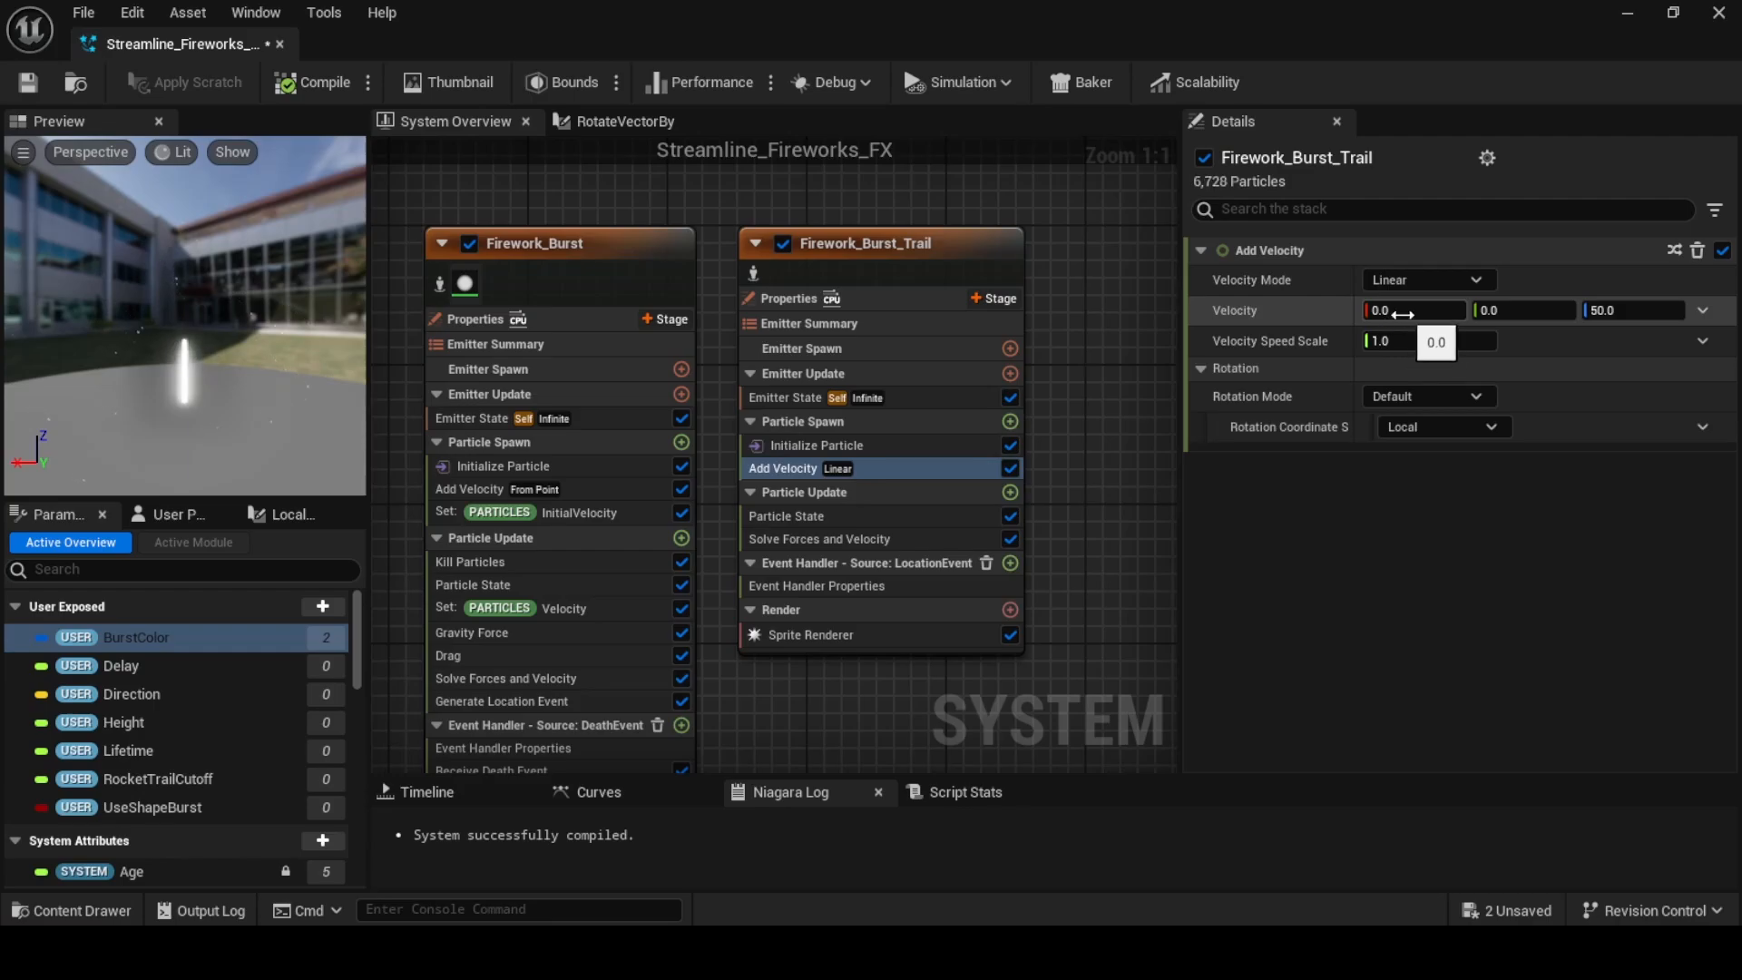
# Make the trail's Add Velocity a Random Range Vector with minimum -10 and maximum 10 on all three axes
pyautogui.click(1703, 310)
pyautogui.write('ra')
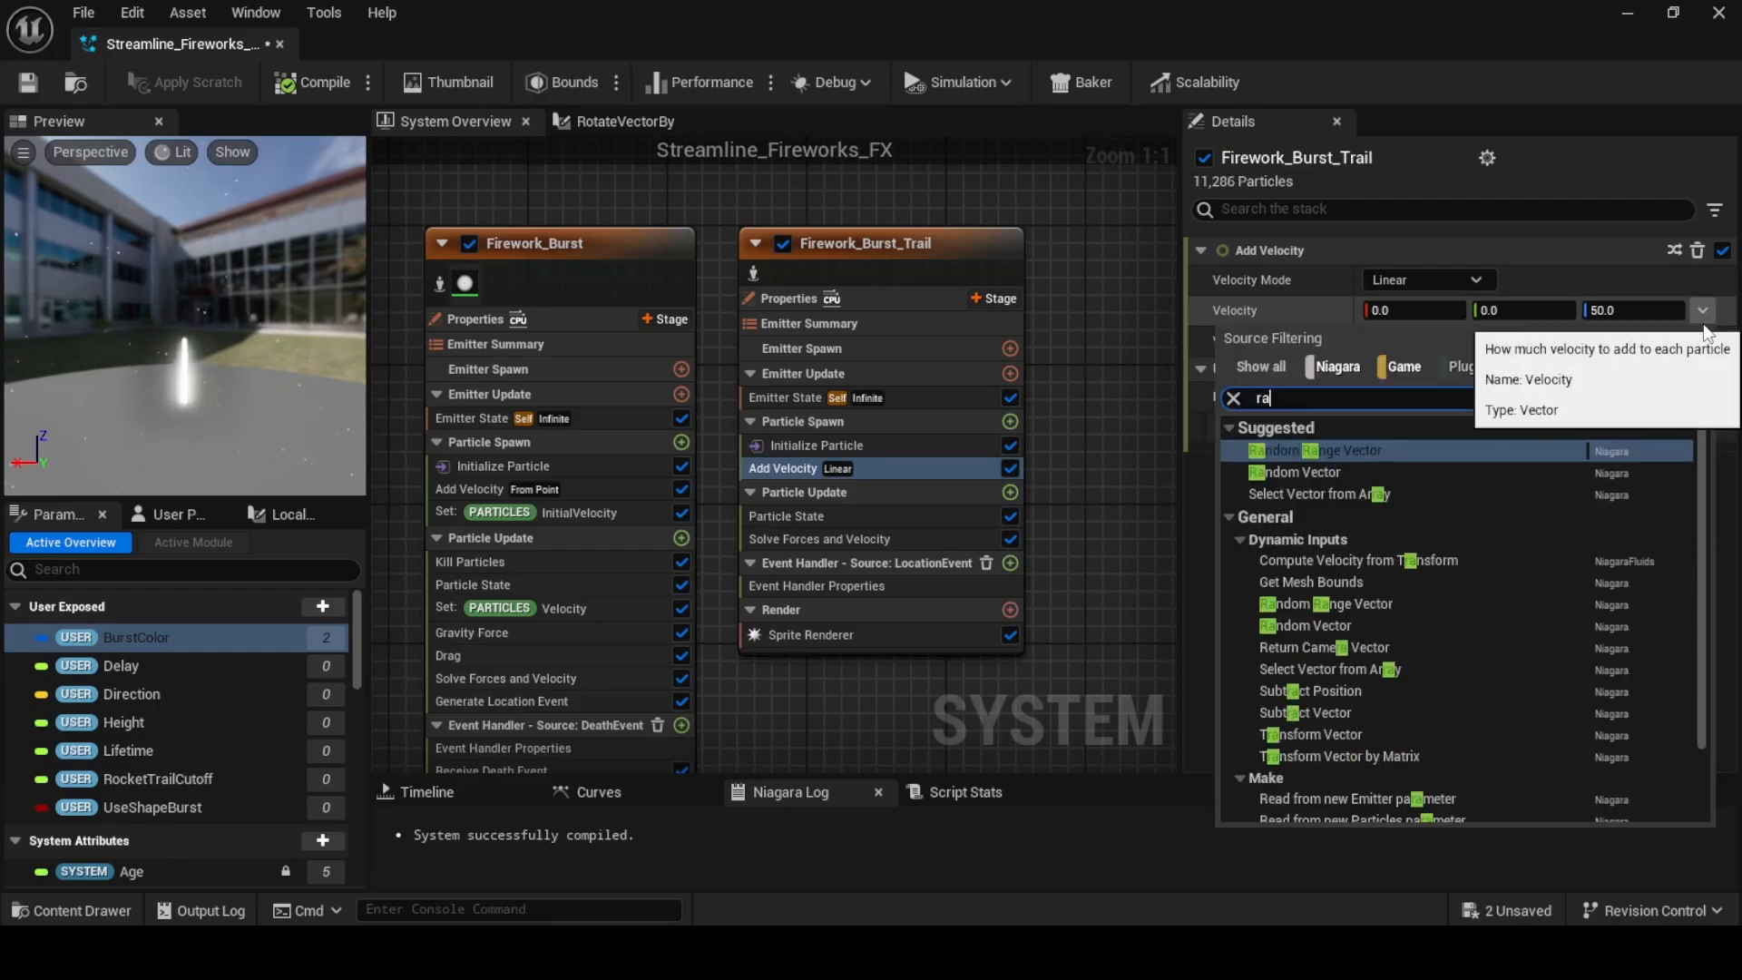
pyautogui.write('nd')
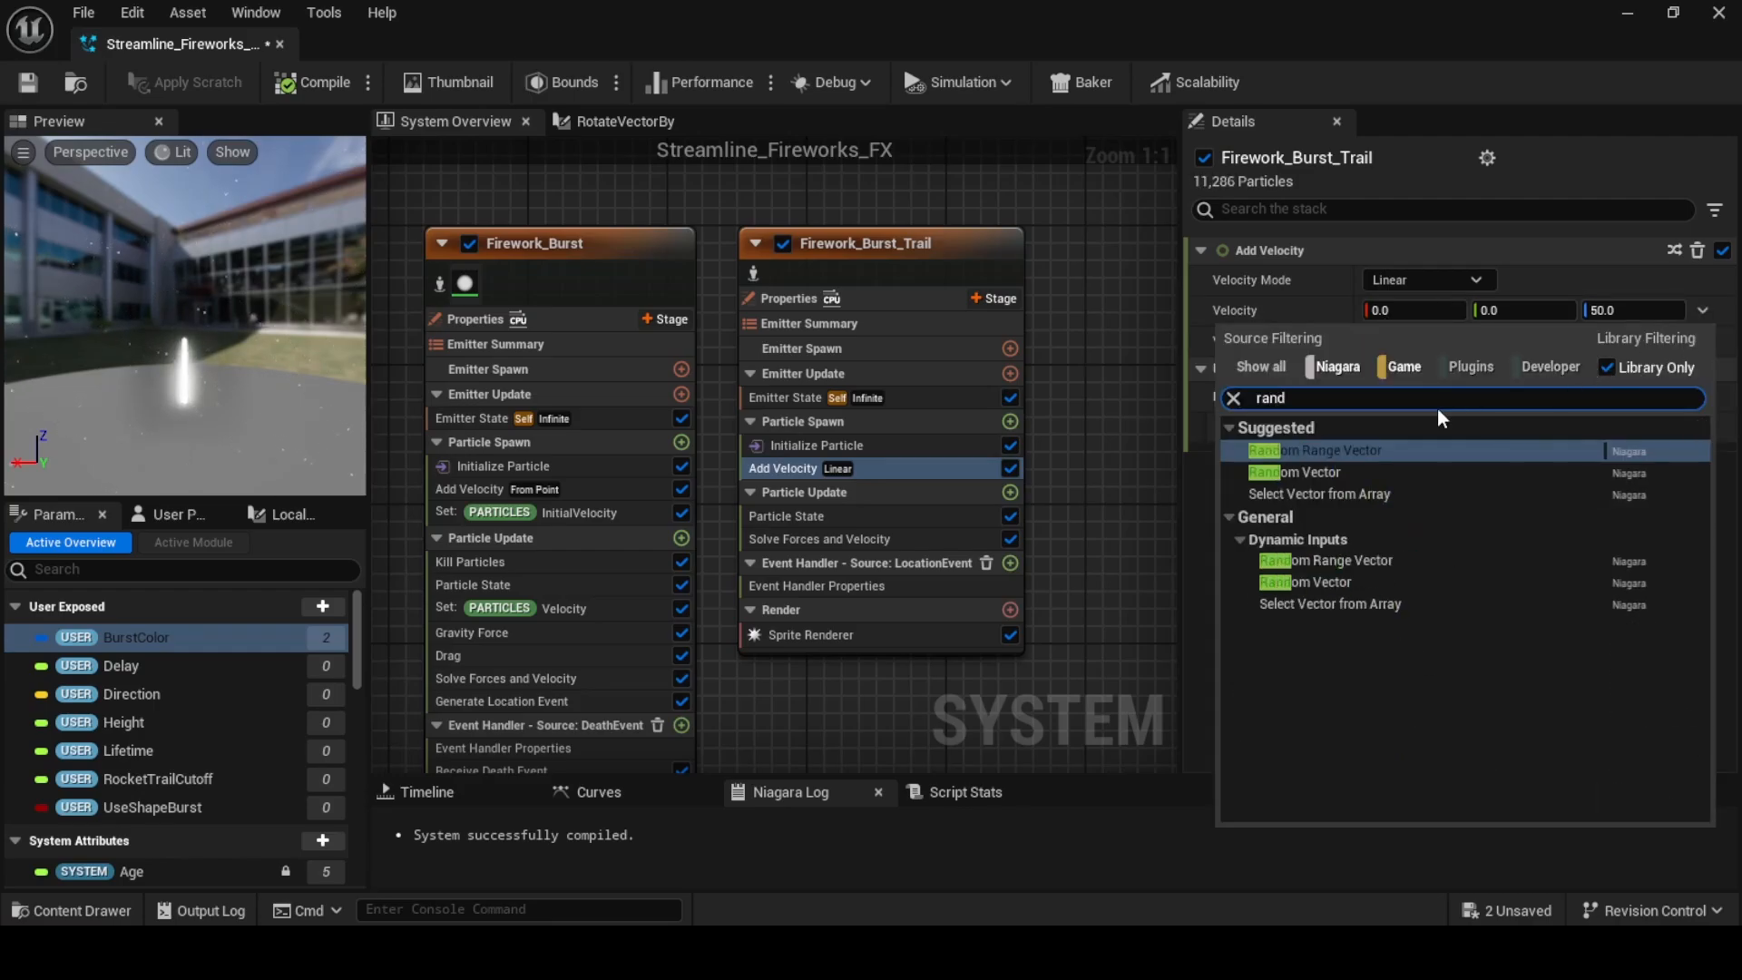
pyautogui.click(1355, 451)
pyautogui.click(1443, 345)
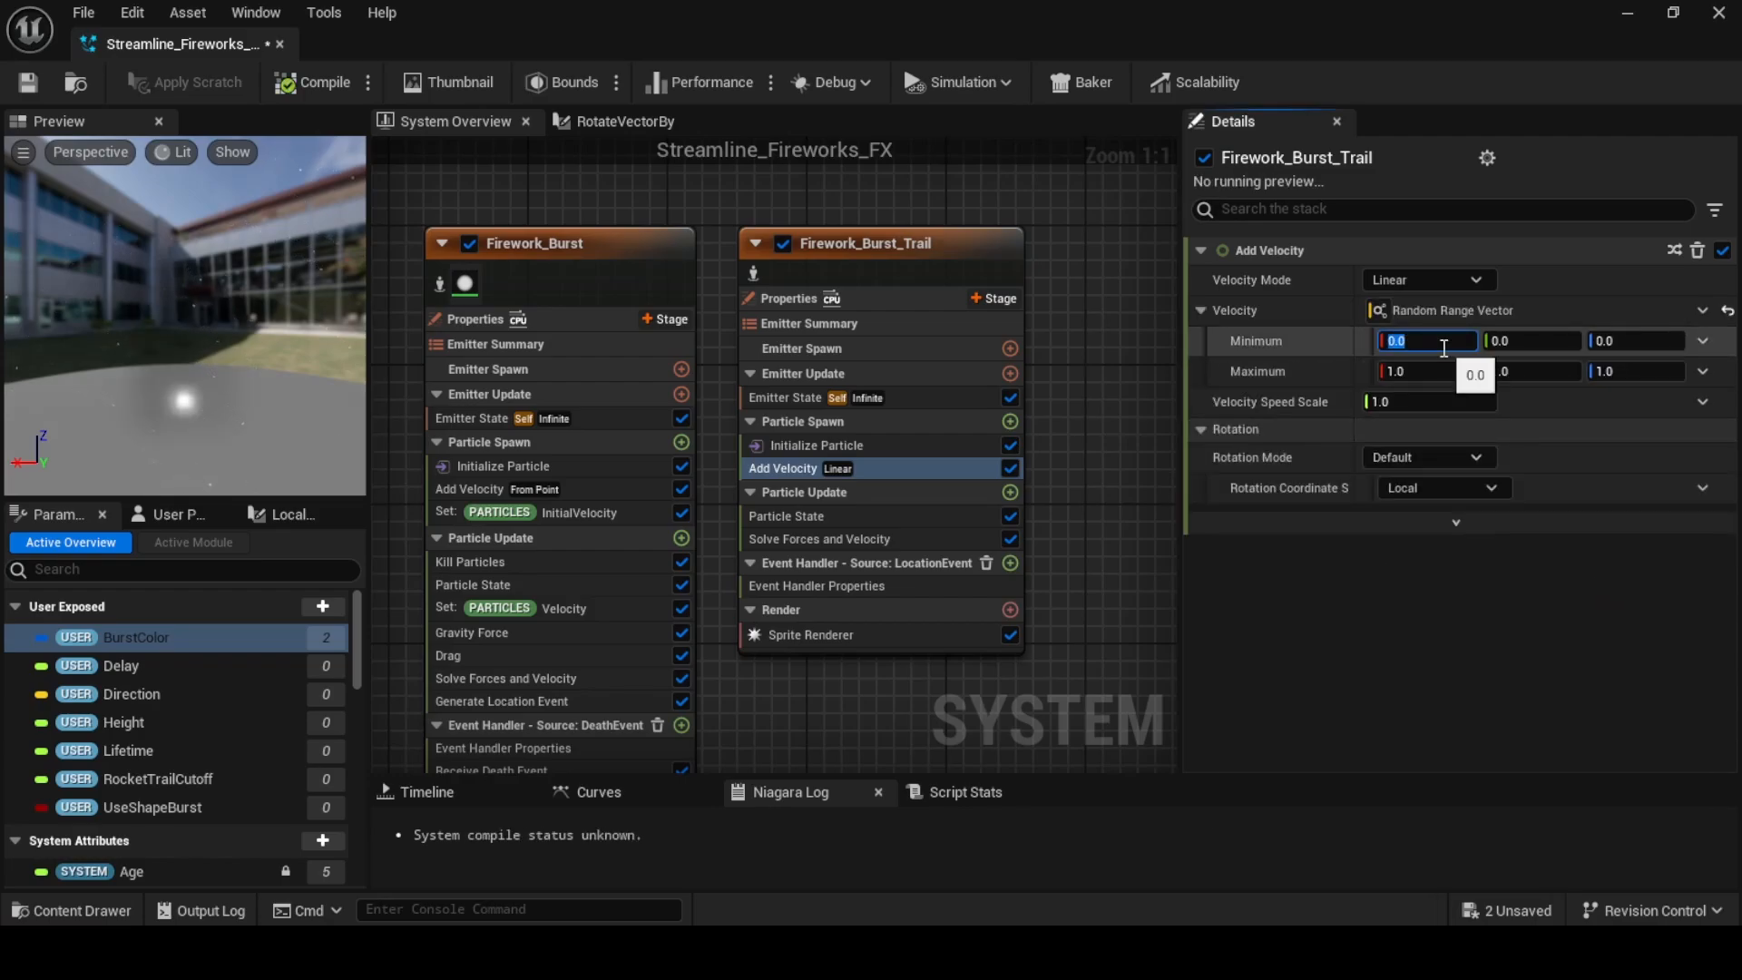
pyautogui.write('-10')
pyautogui.click(1506, 341)
pyautogui.write('-')
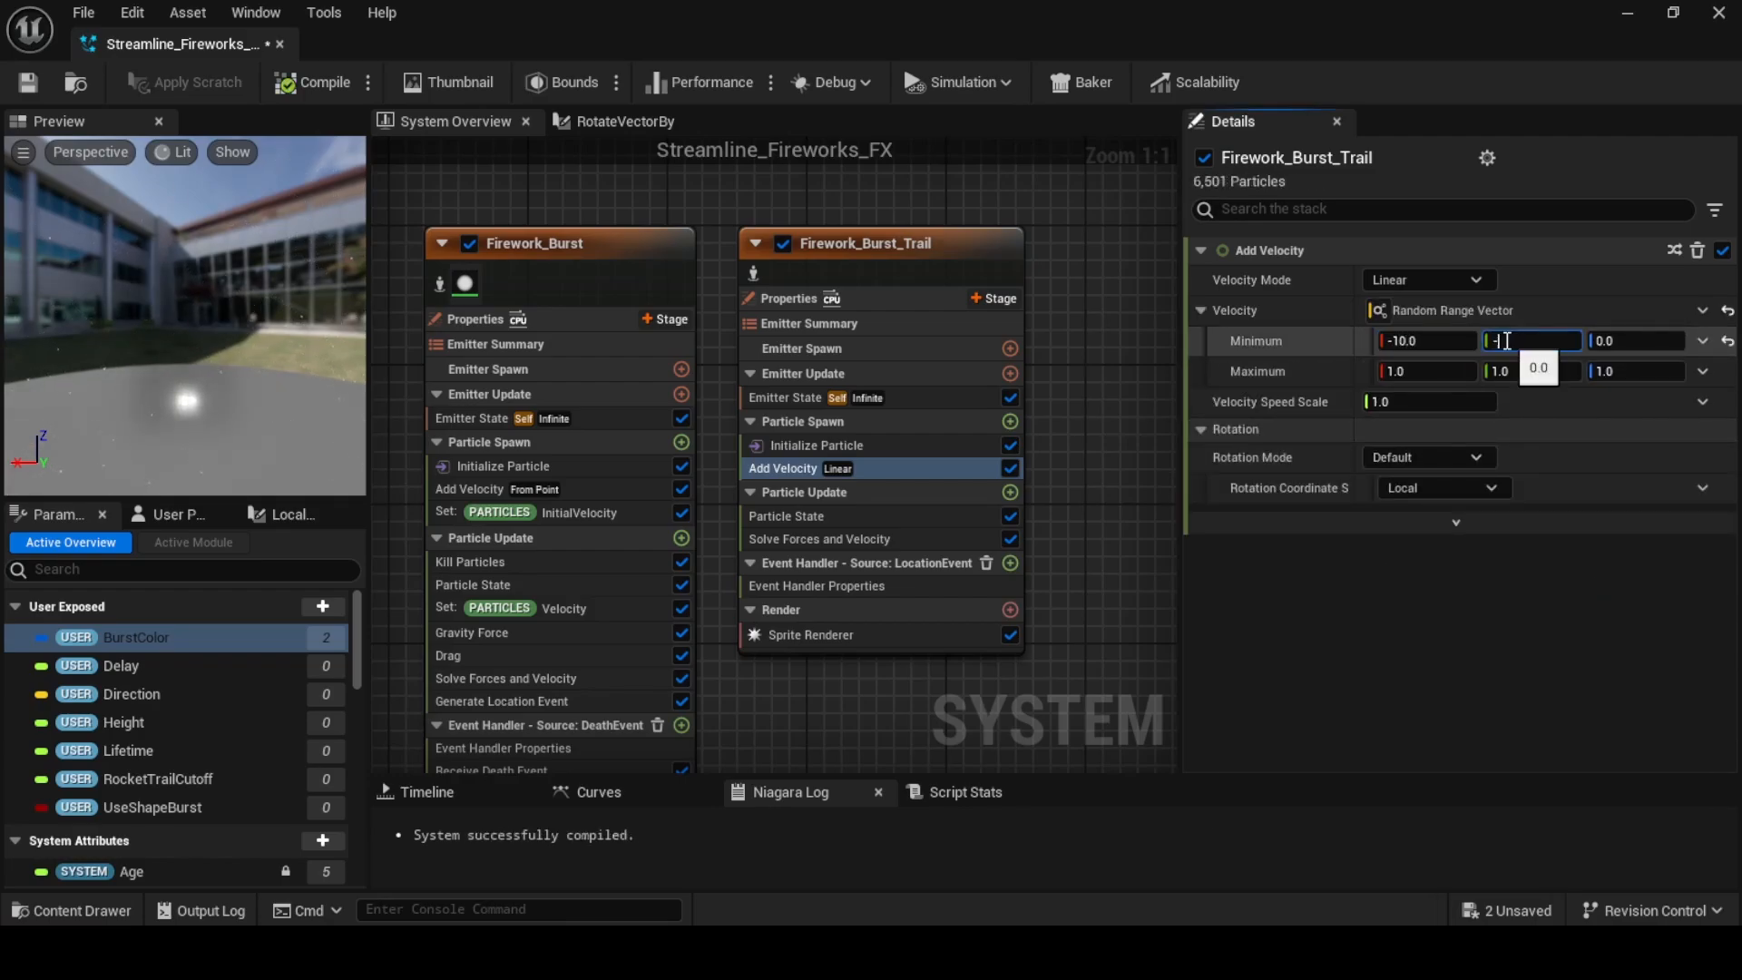
pyautogui.write('10')
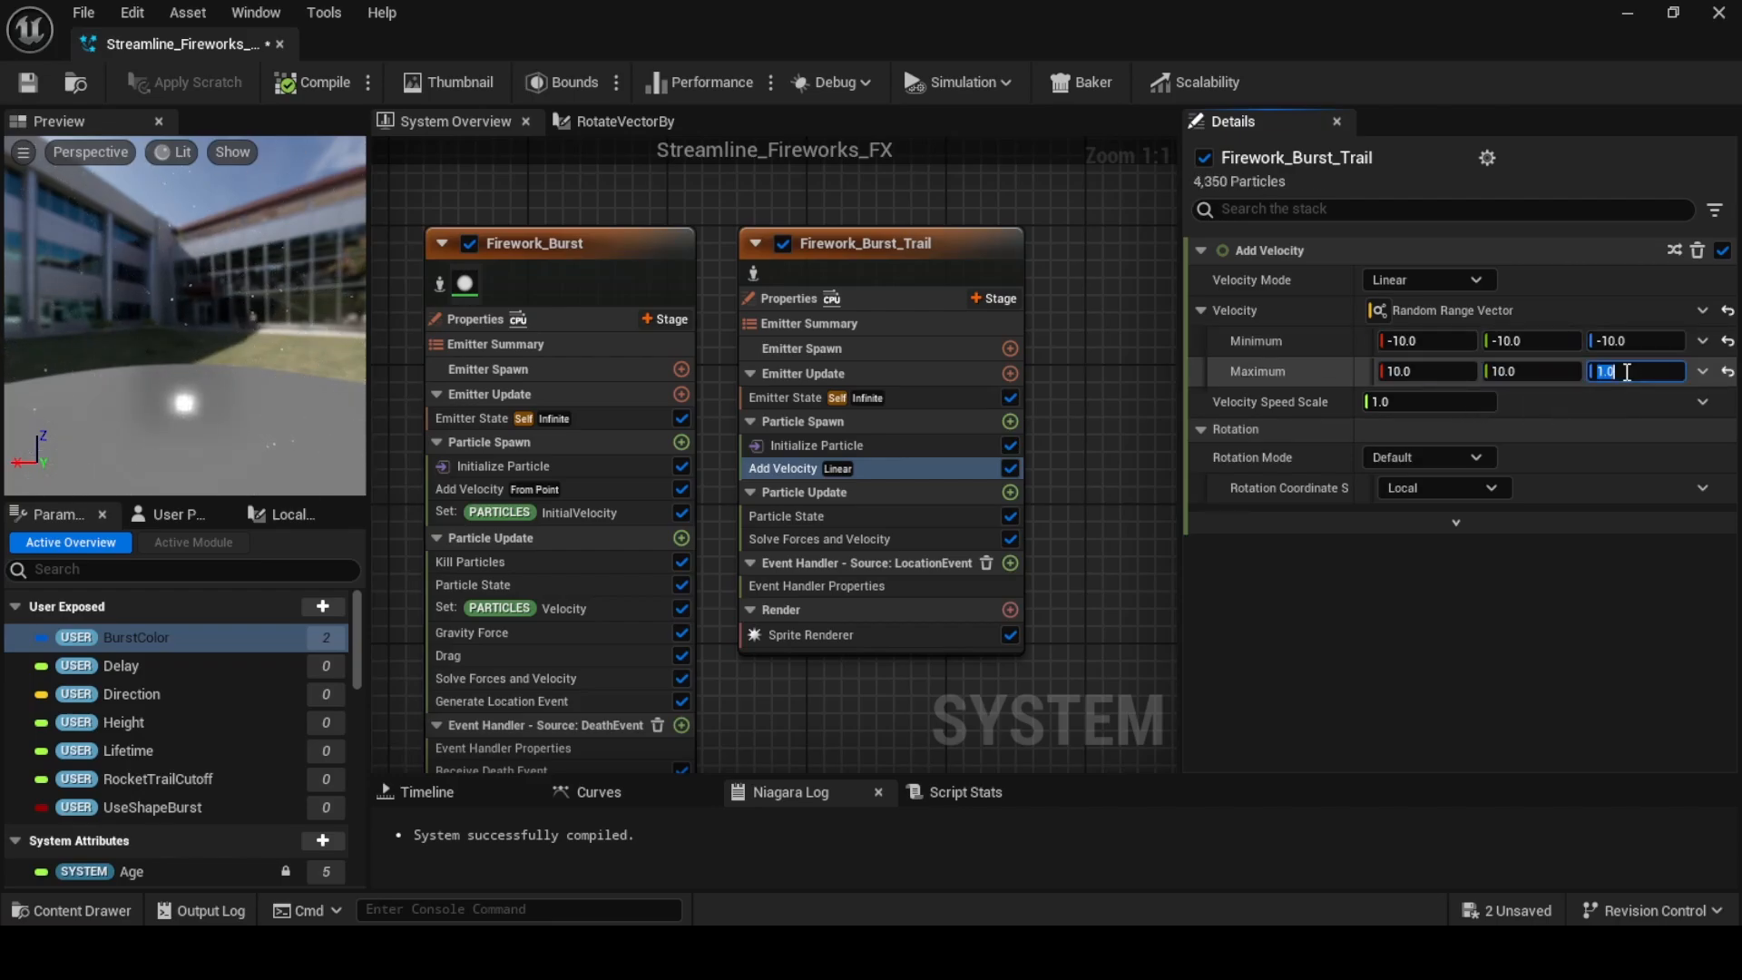
pyautogui.write('10')
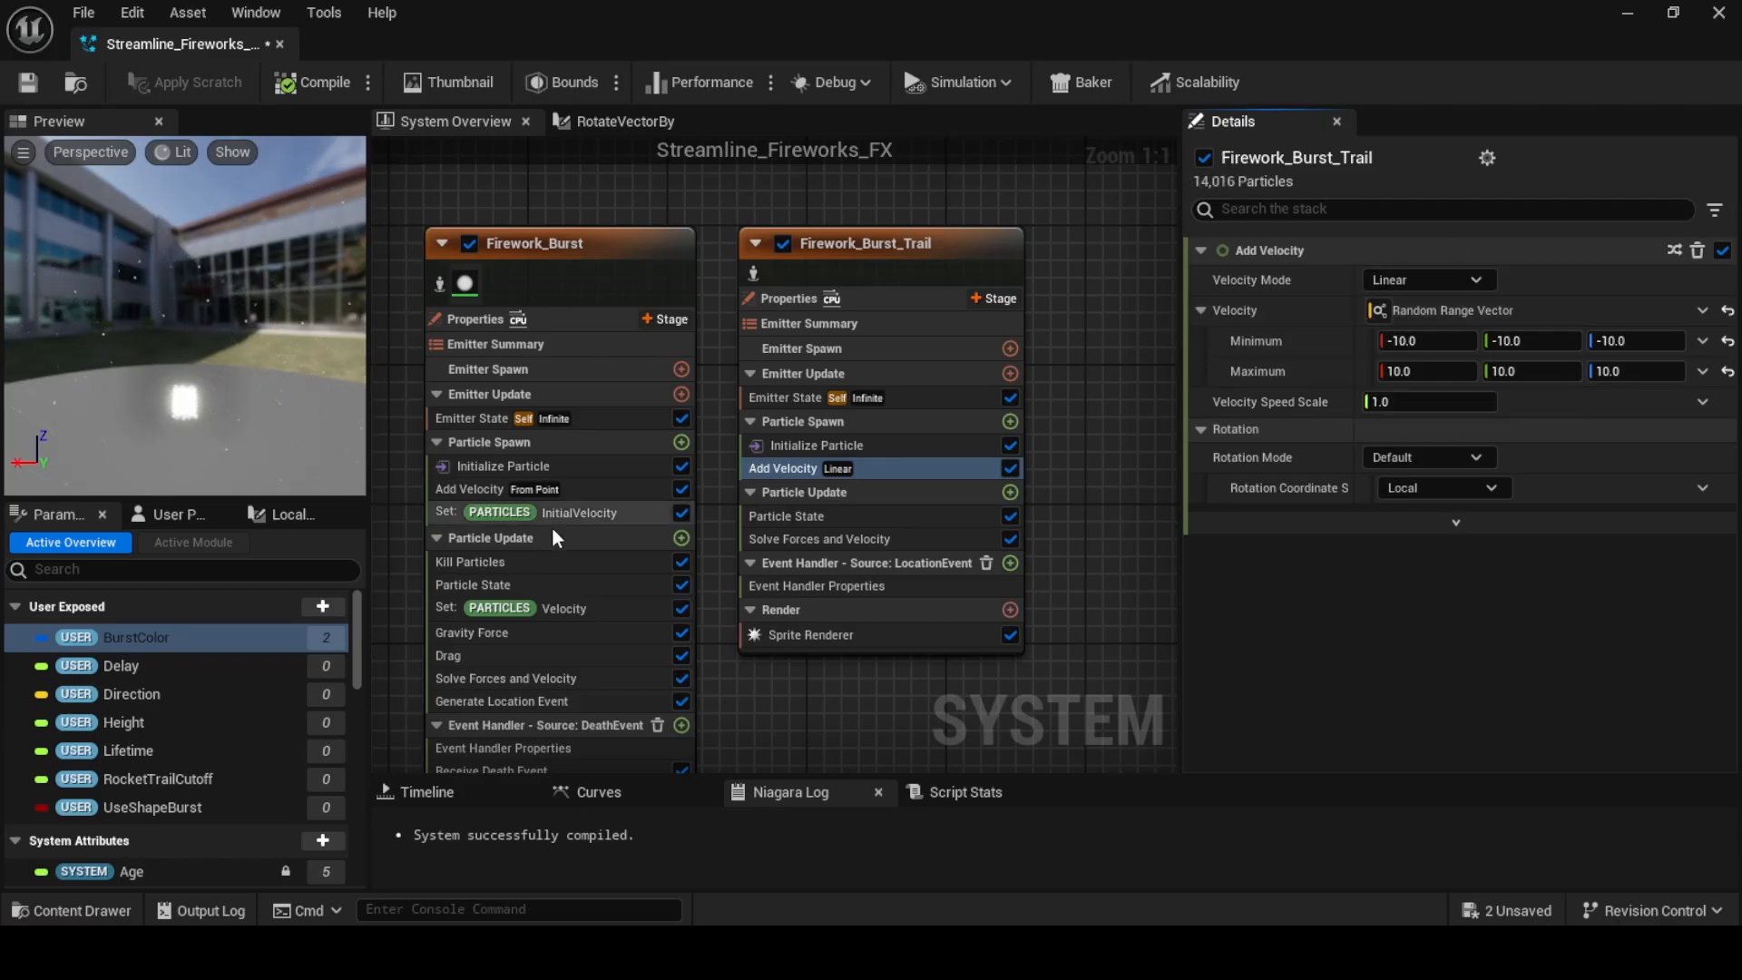
# Add Gravity Force and Drag modules to the Particle Update group of Firework_Burst_Trail
pyautogui.click(1010, 491)
pyautogui.write('grav')
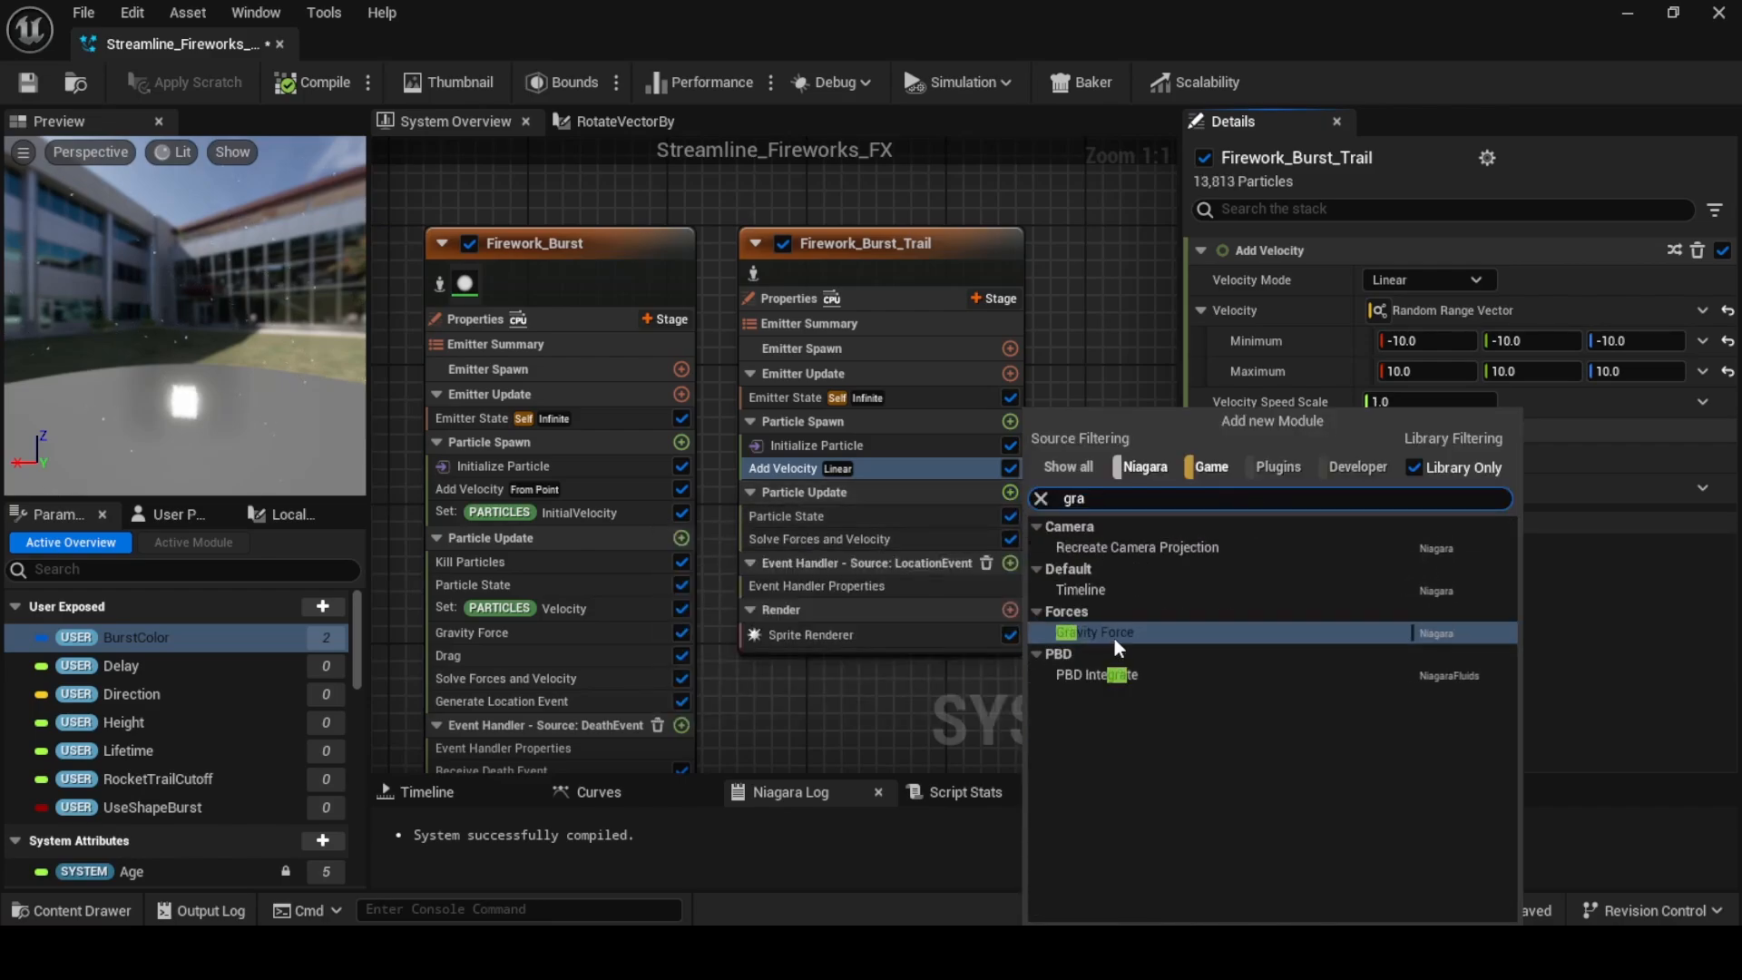
pyautogui.click(1113, 635)
pyautogui.click(1009, 491)
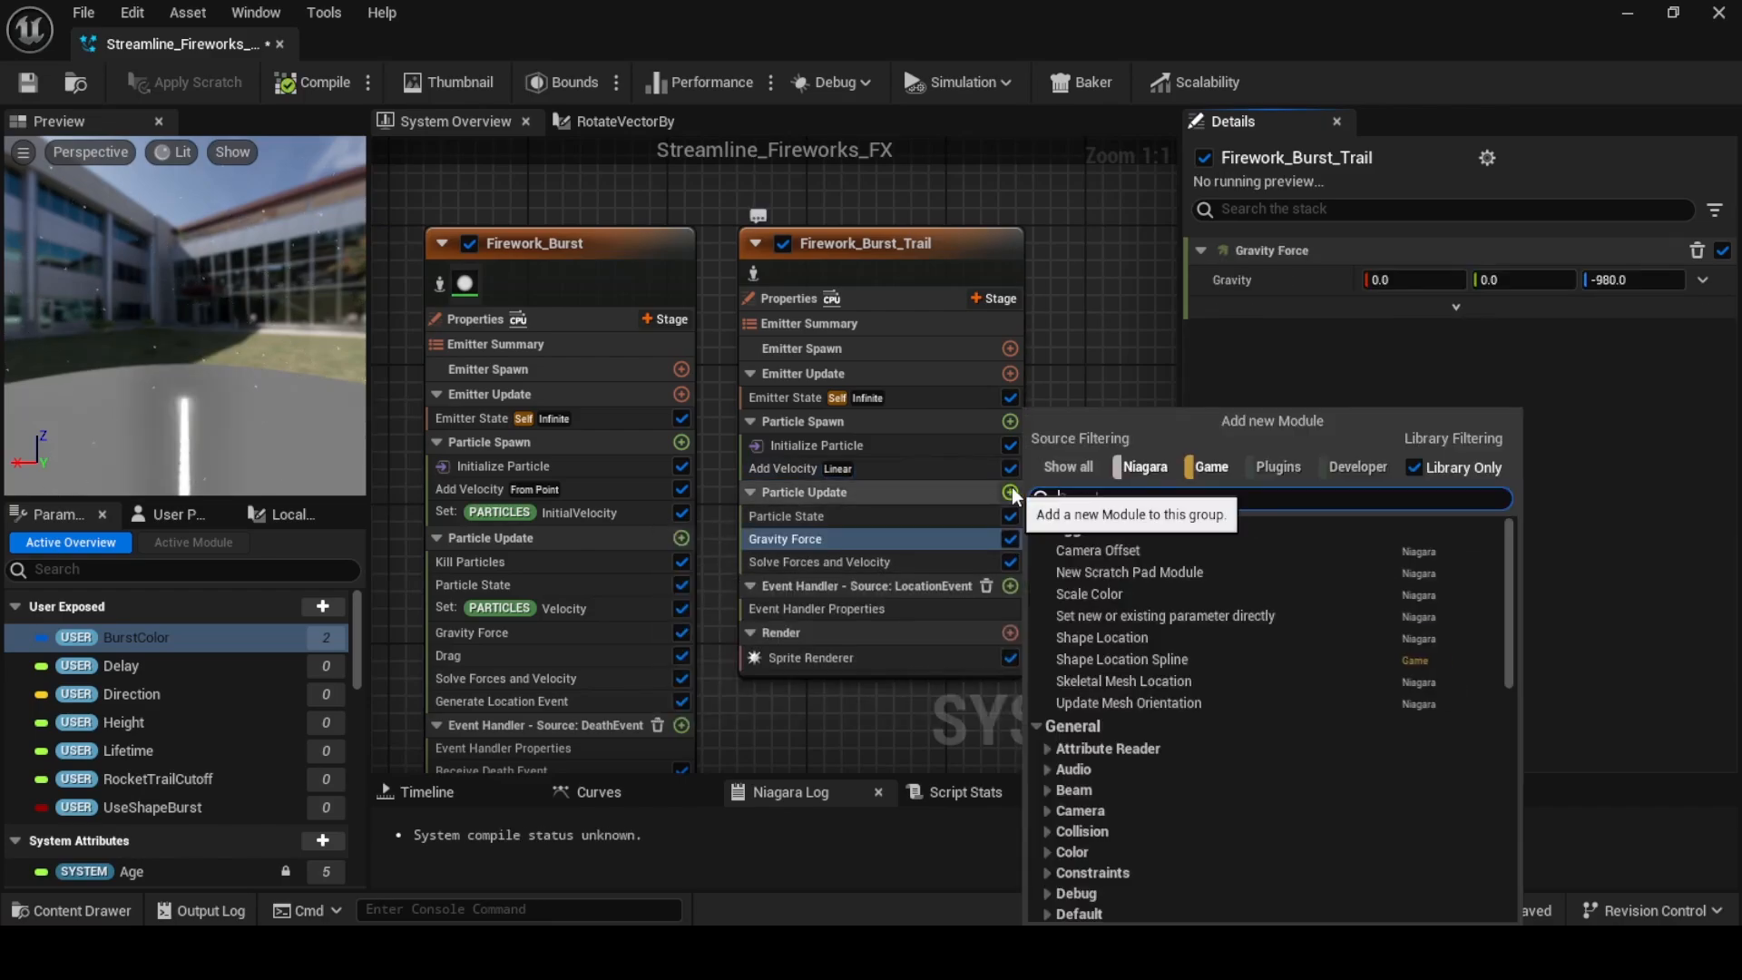
pyautogui.write('drag')
pyautogui.click(1073, 590)
# Add a Scale Color module to the trail's Particle Update group and place it above Solve Forces and Velocity
pyautogui.click(1010, 491)
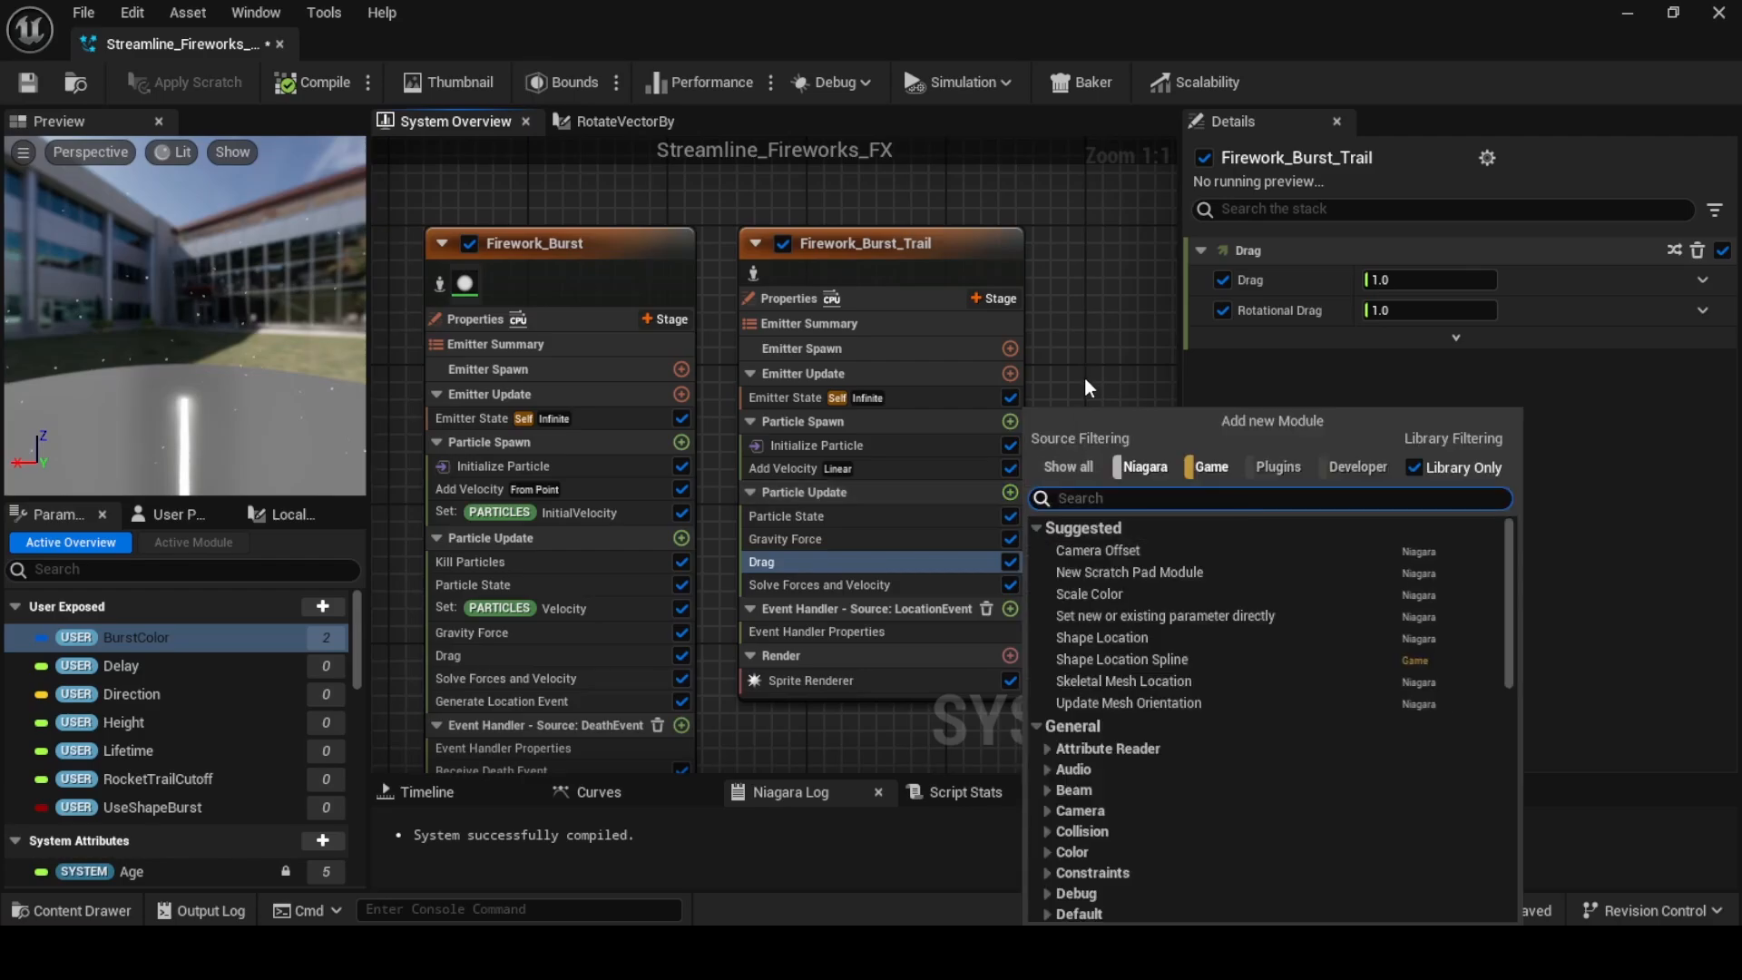
pyautogui.write('sca')
pyautogui.click(1136, 545)
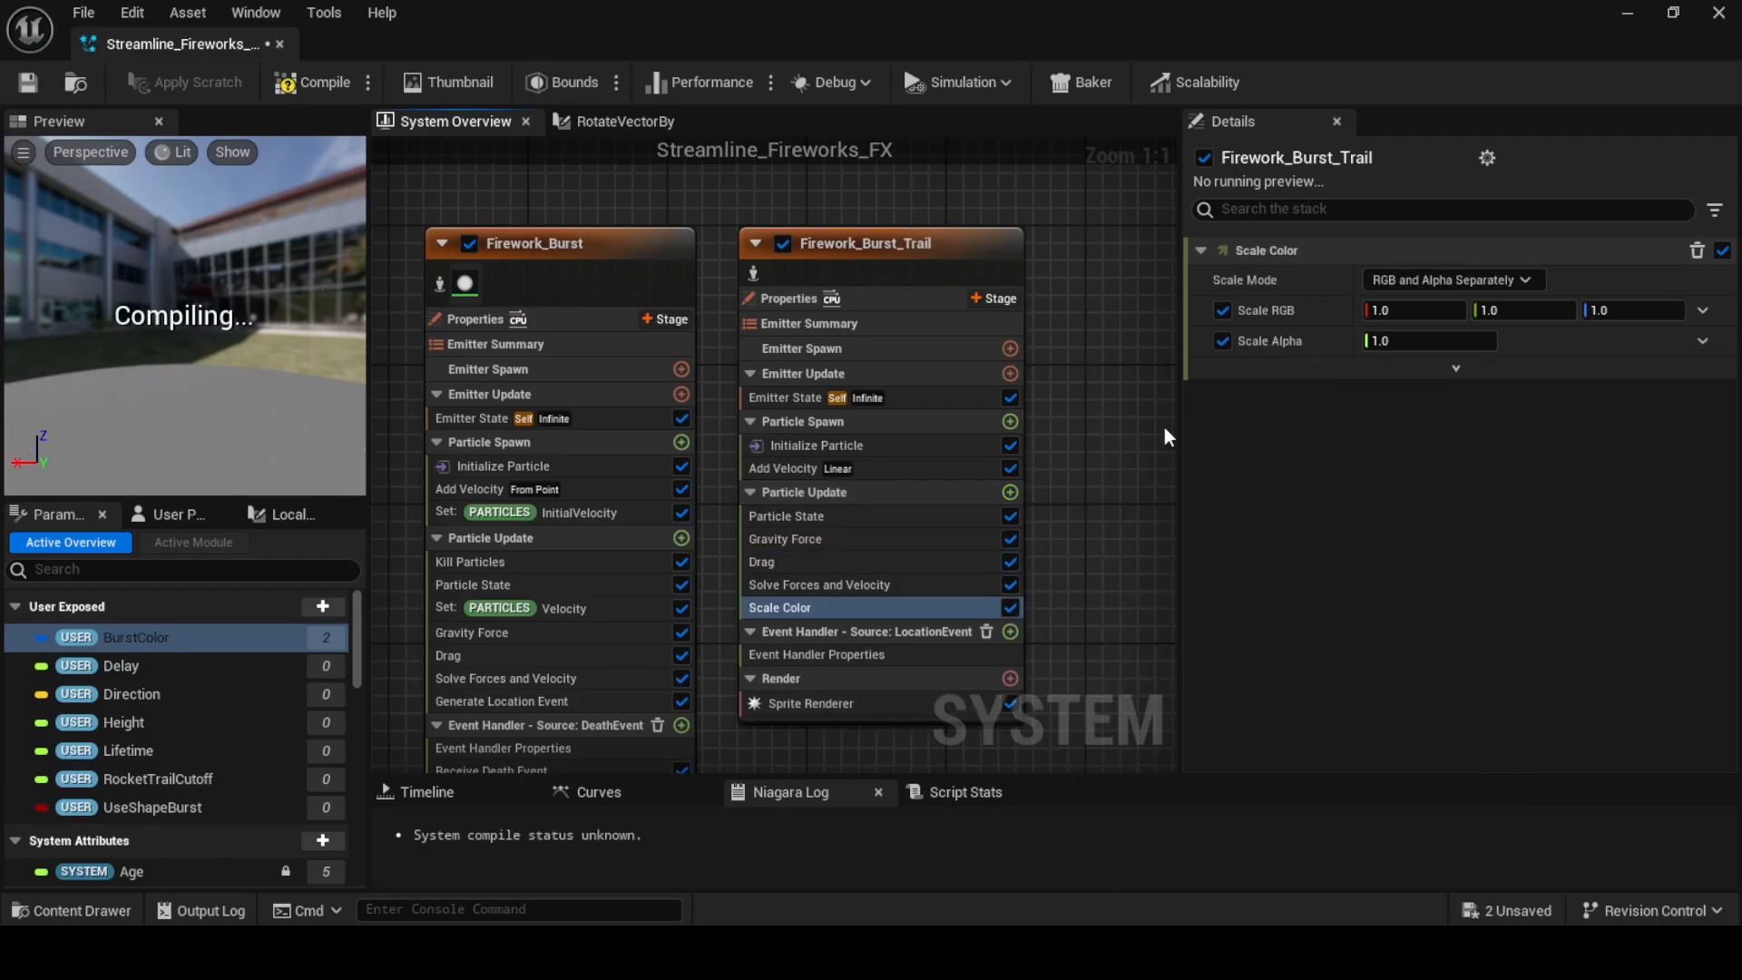
pyautogui.moveTo(838, 575); pyautogui.dragTo(840, 580)
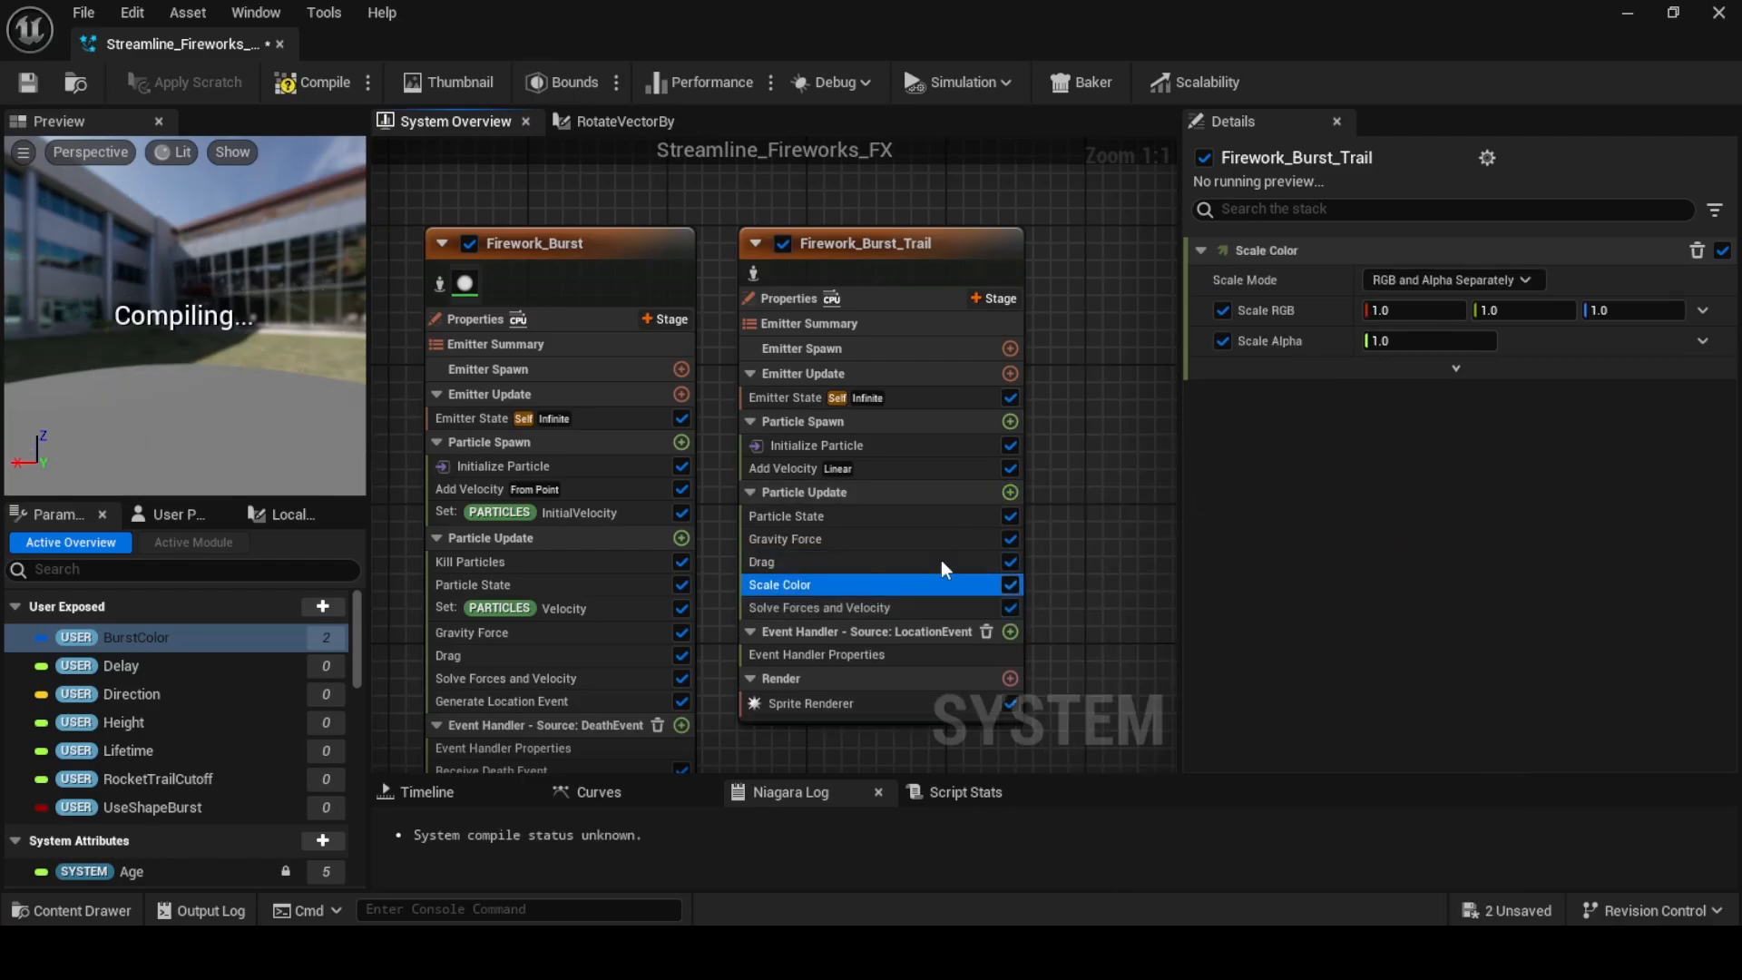
# Add a Scale Color module to Firework_Burst's Particle Update group and place it above Generate Location Event
pyautogui.moveTo(682, 532); pyautogui.dragTo(709, 450, button='right')
pyautogui.click(709, 455)
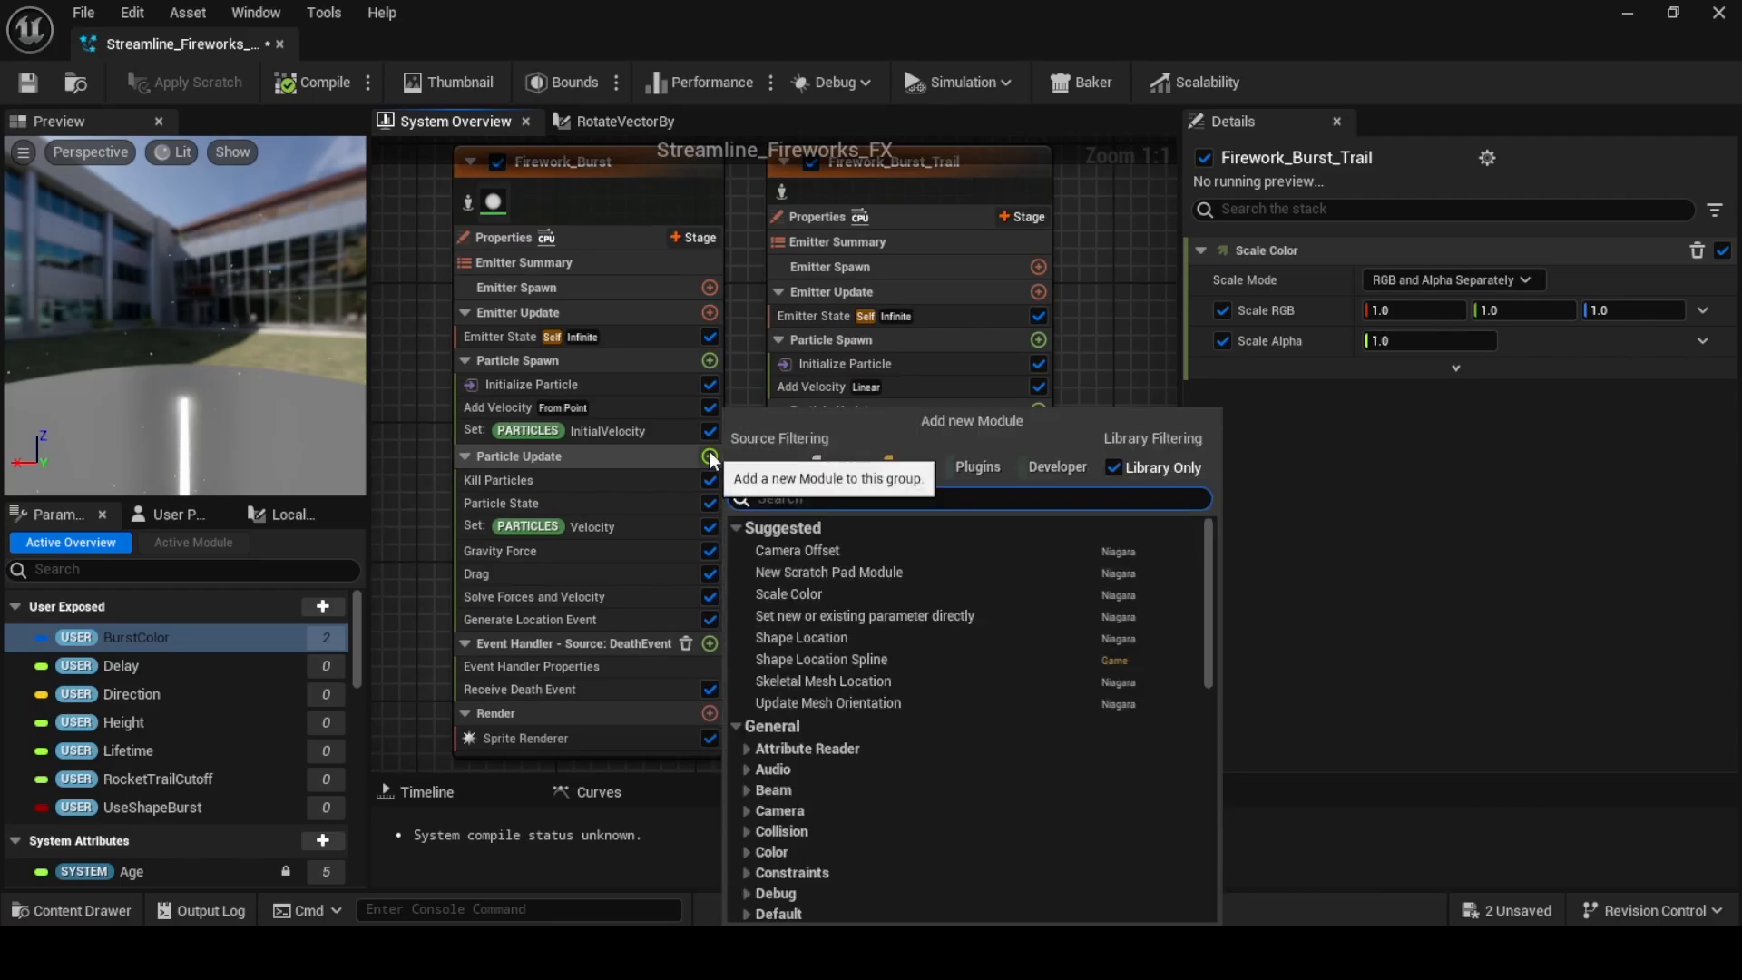
pyautogui.write('scale')
pyautogui.click(805, 550)
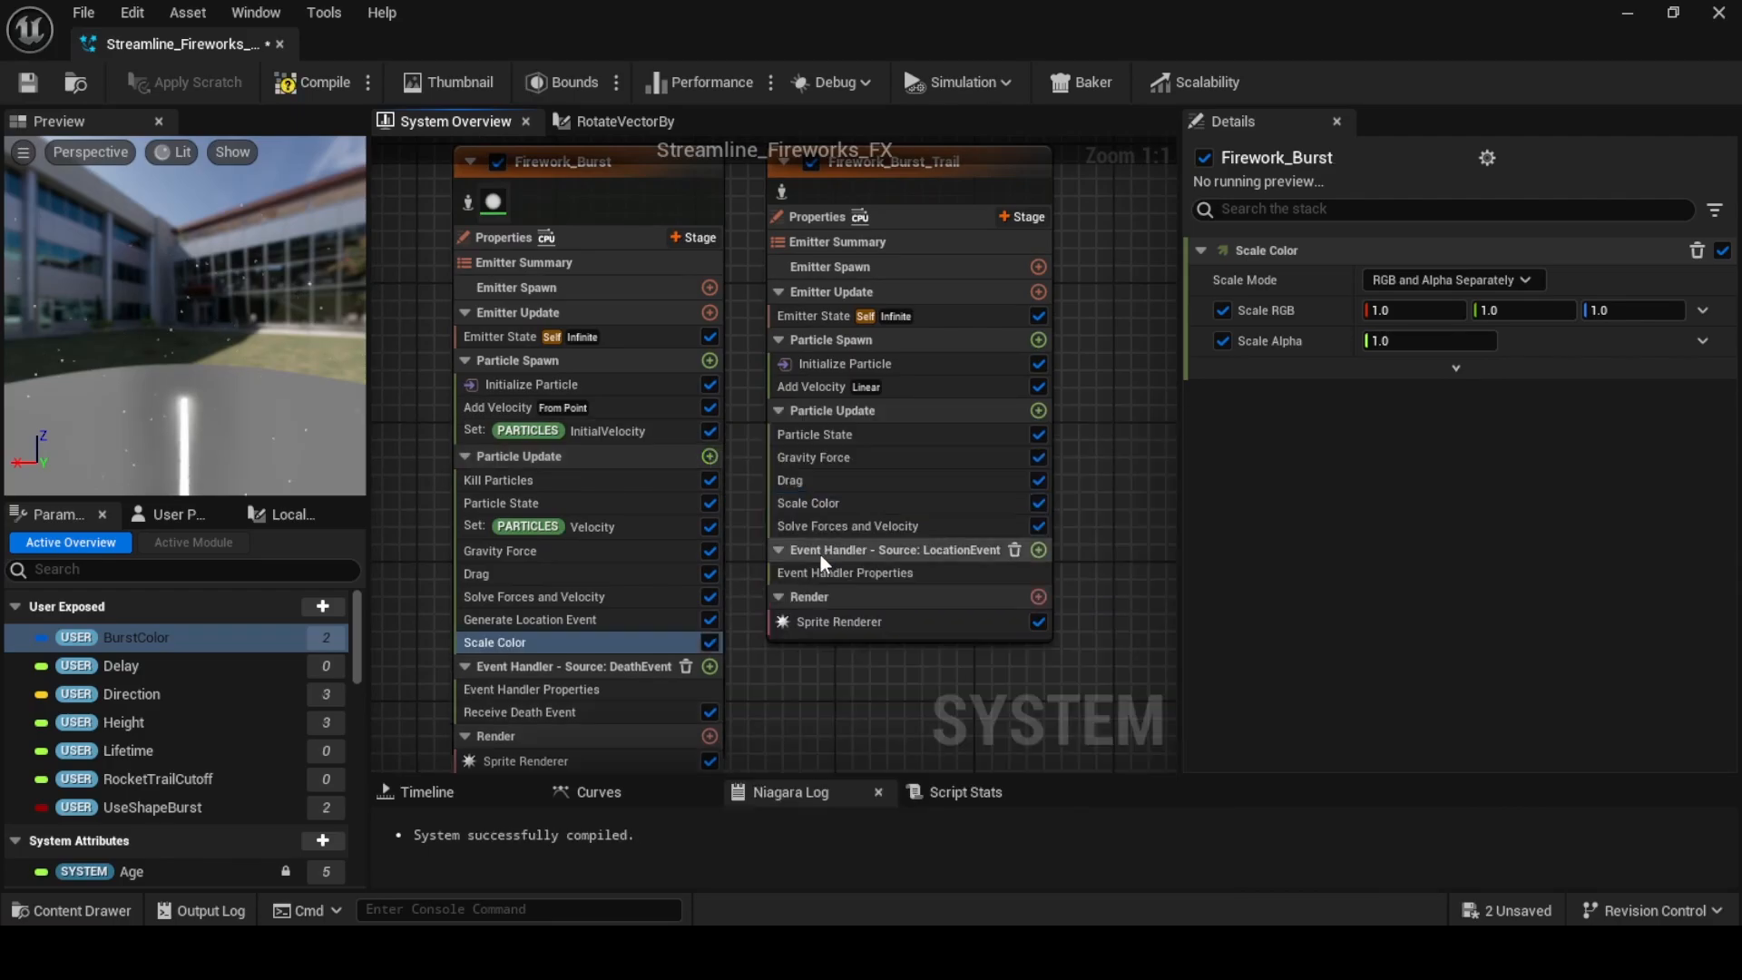
pyautogui.moveTo(567, 639); pyautogui.dragTo(573, 610)
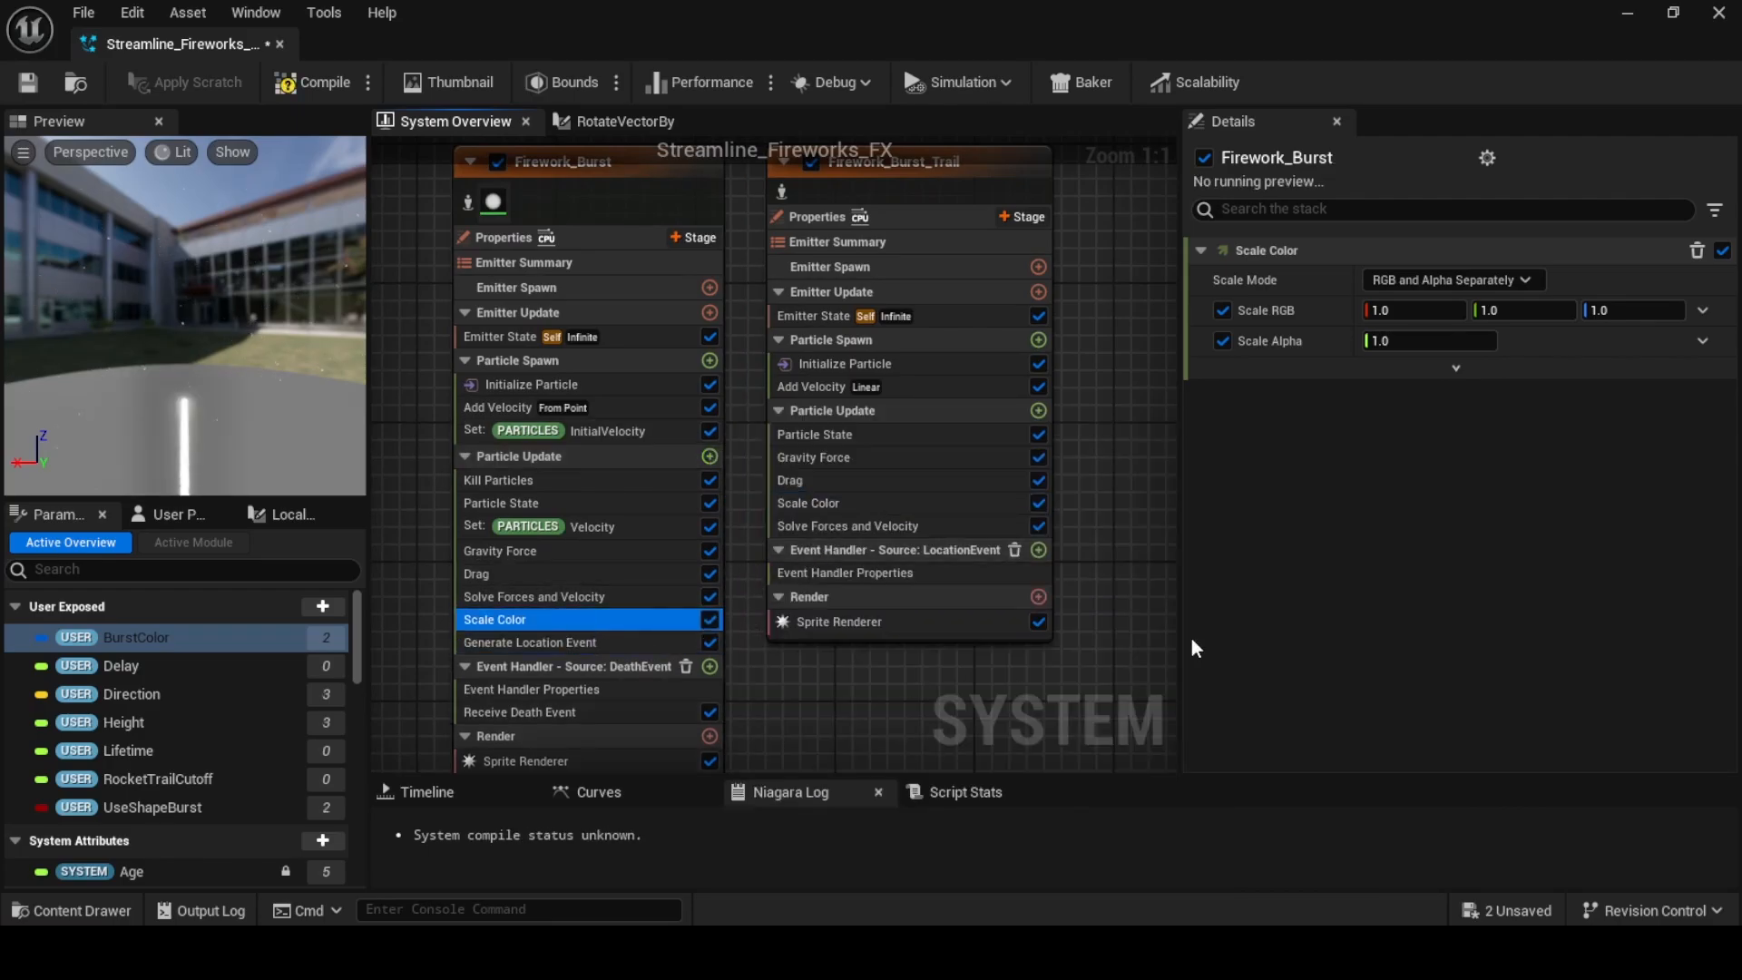
# Drive Firework_Burst's Scale Alpha with a Float from Curve and smooth the falling curve's end keys using User tangents
pyautogui.click(1702, 341)
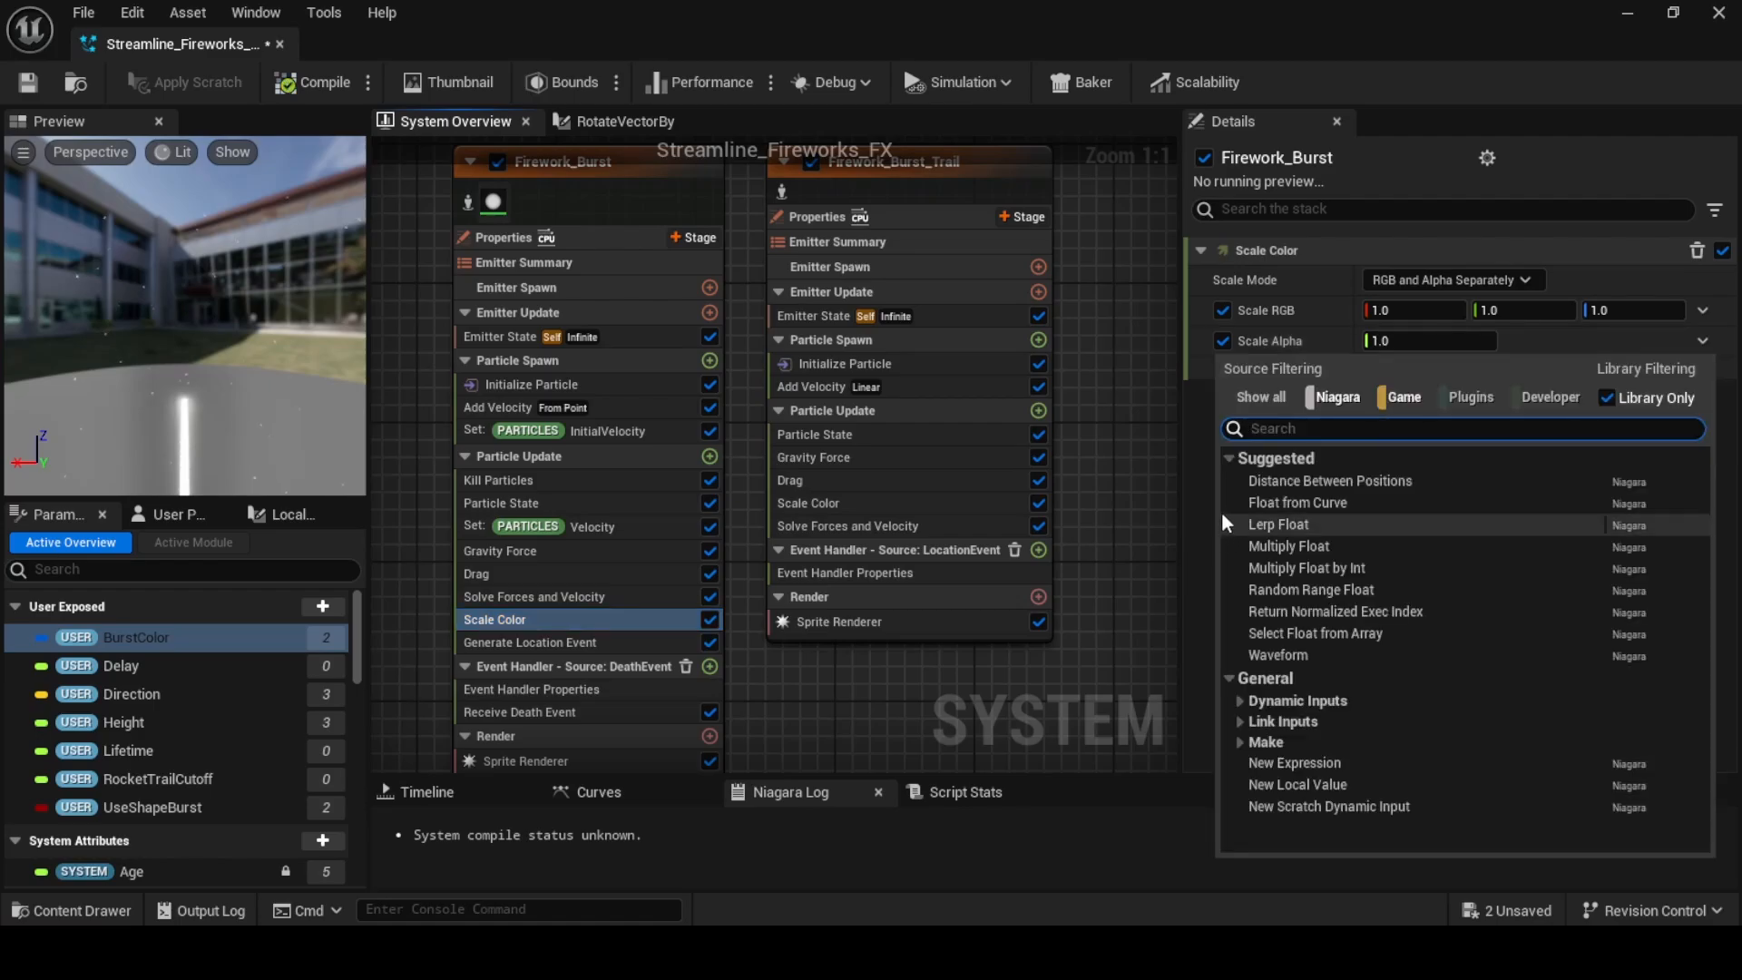
pyautogui.write('cur')
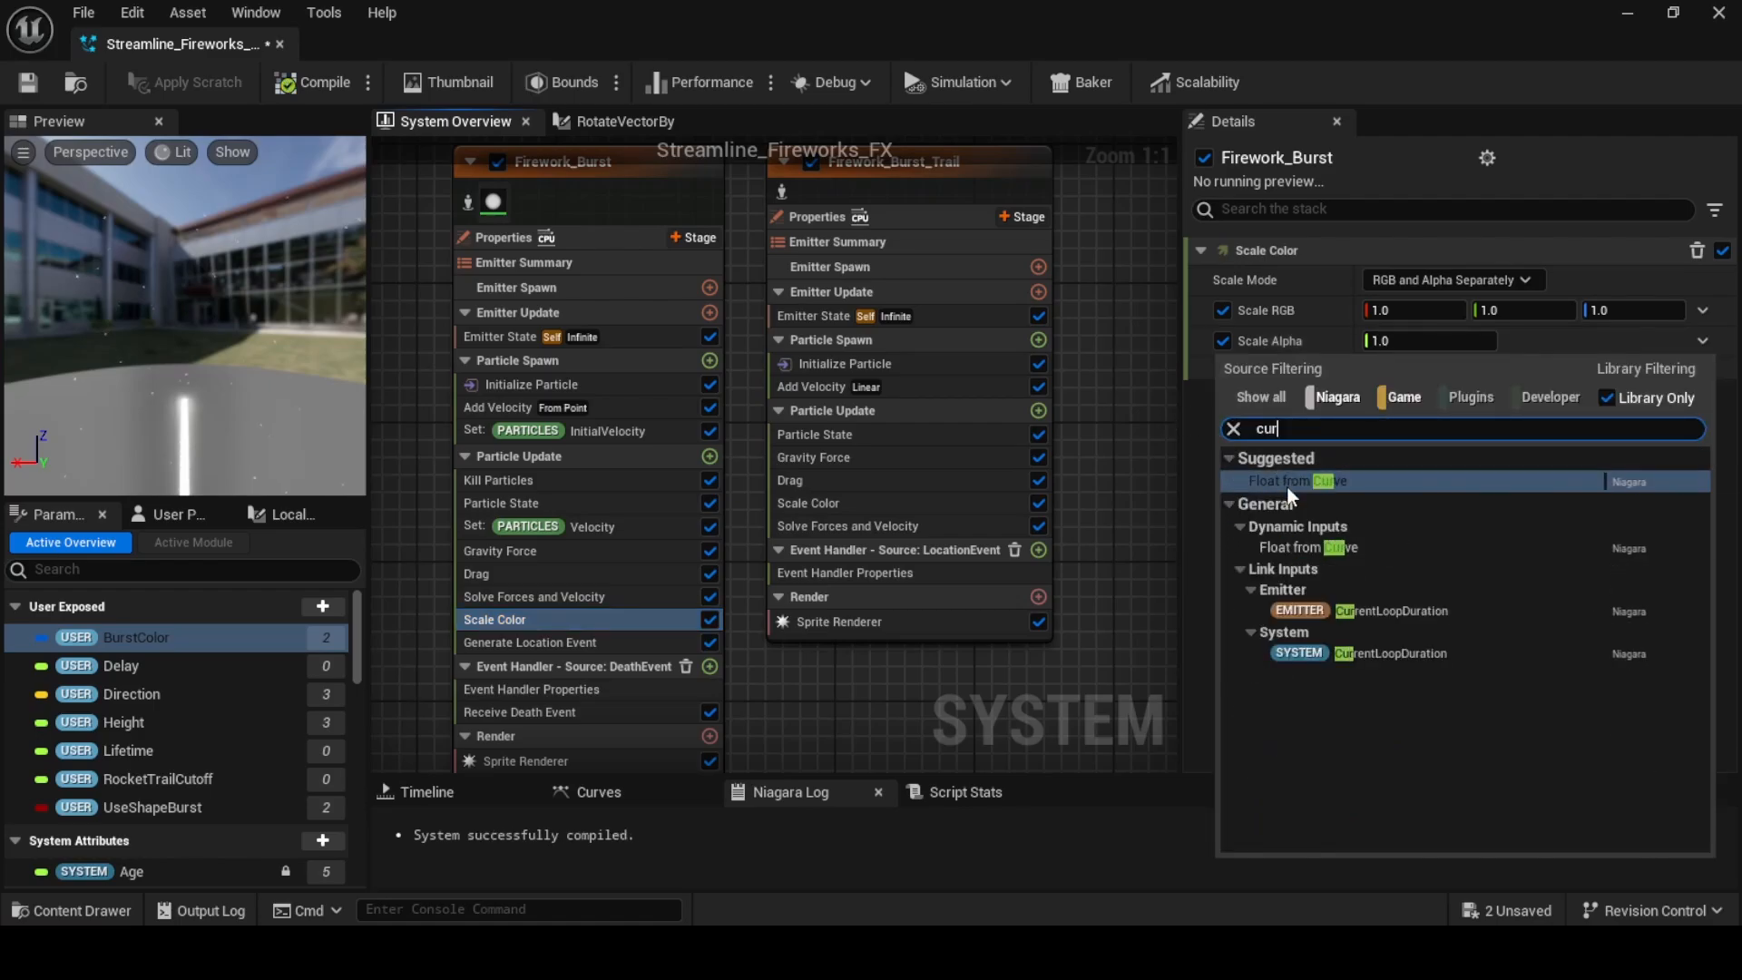
pyautogui.click(1236, 482)
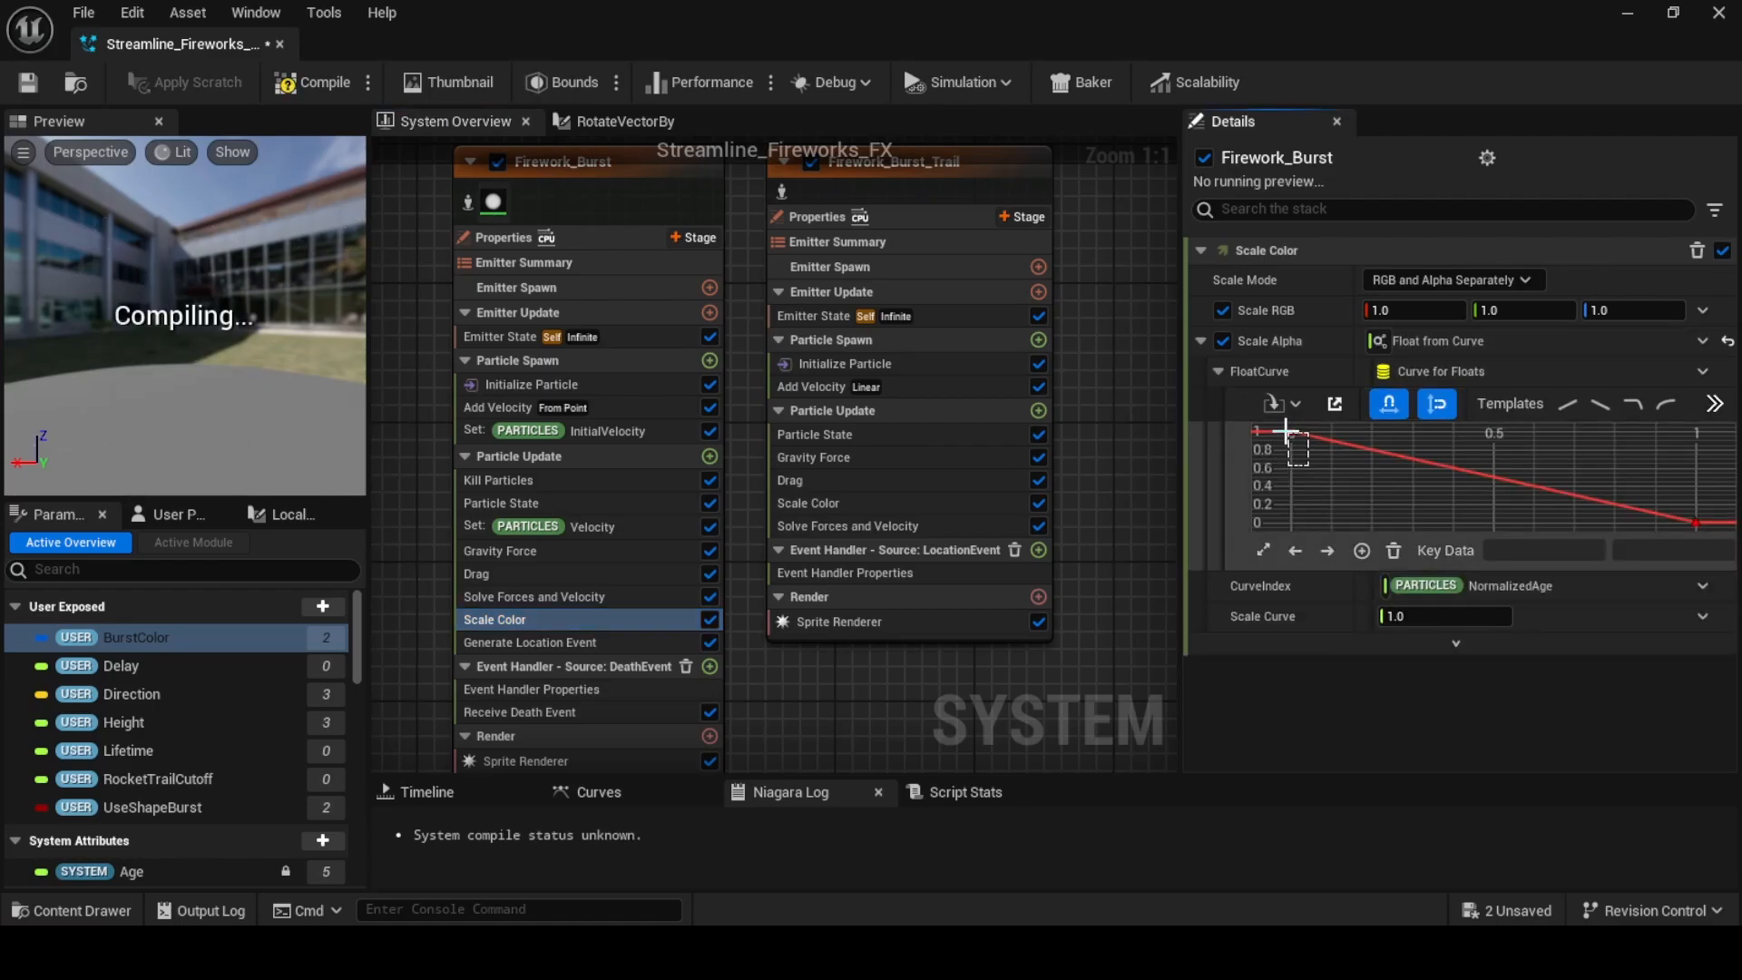
pyautogui.rightClick(1288, 430)
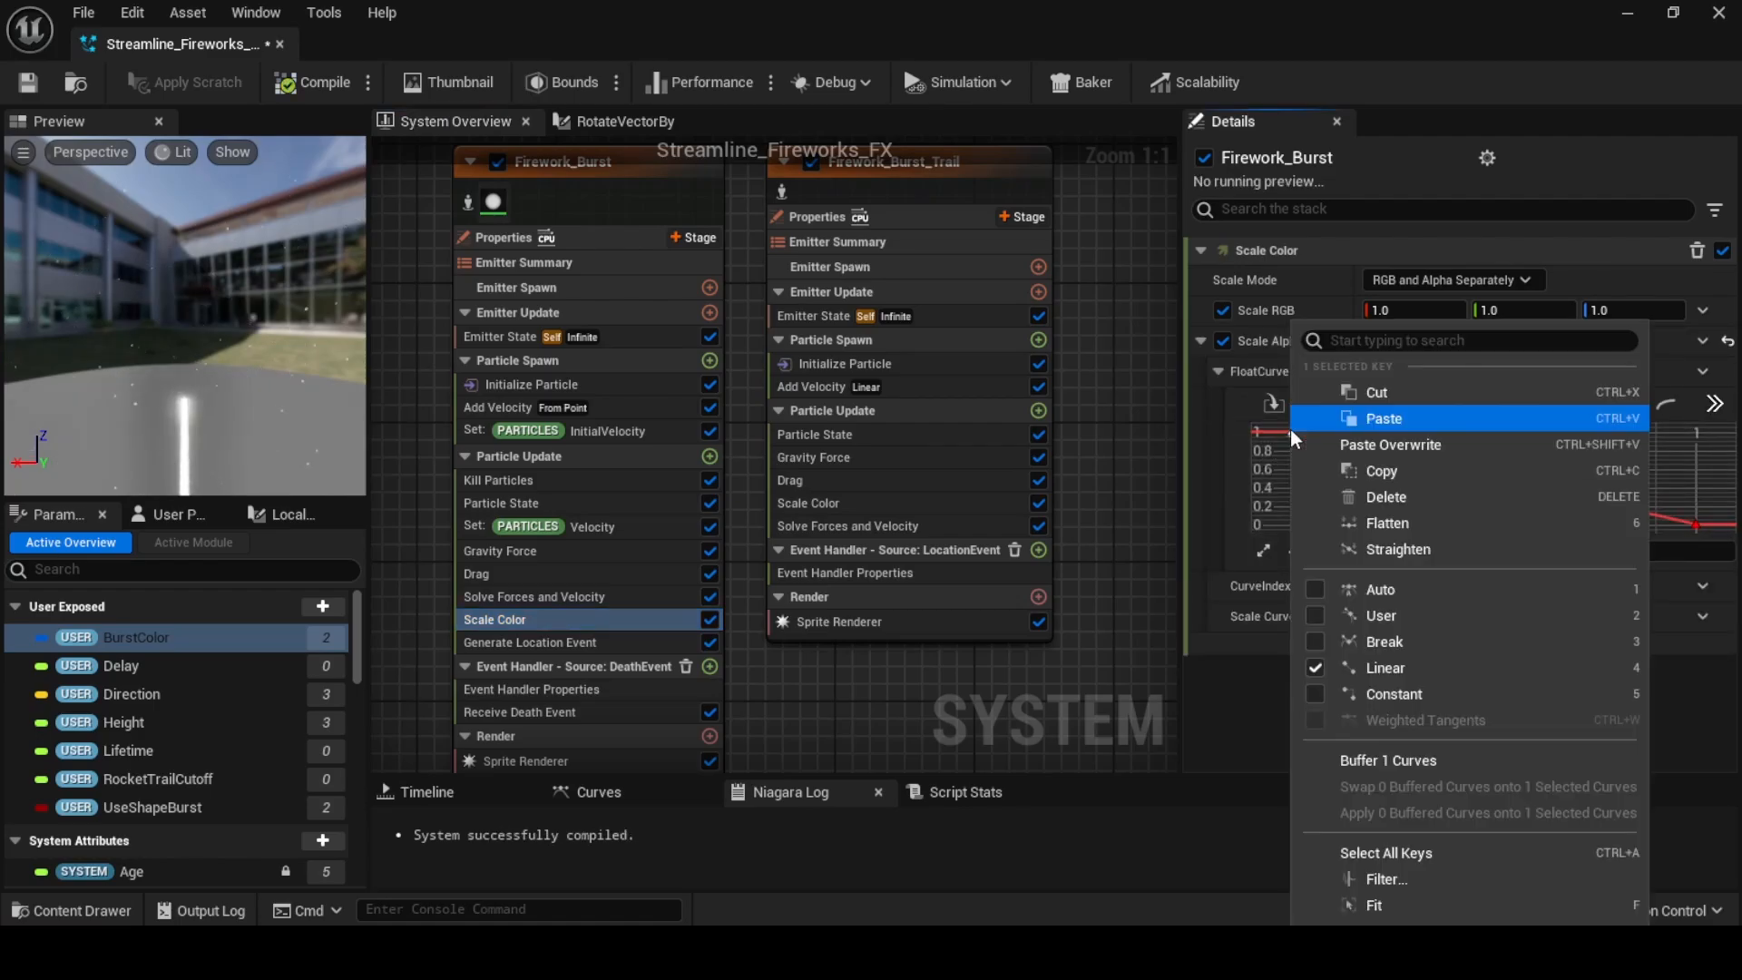
pyautogui.click(1318, 616)
pyautogui.click(1228, 710)
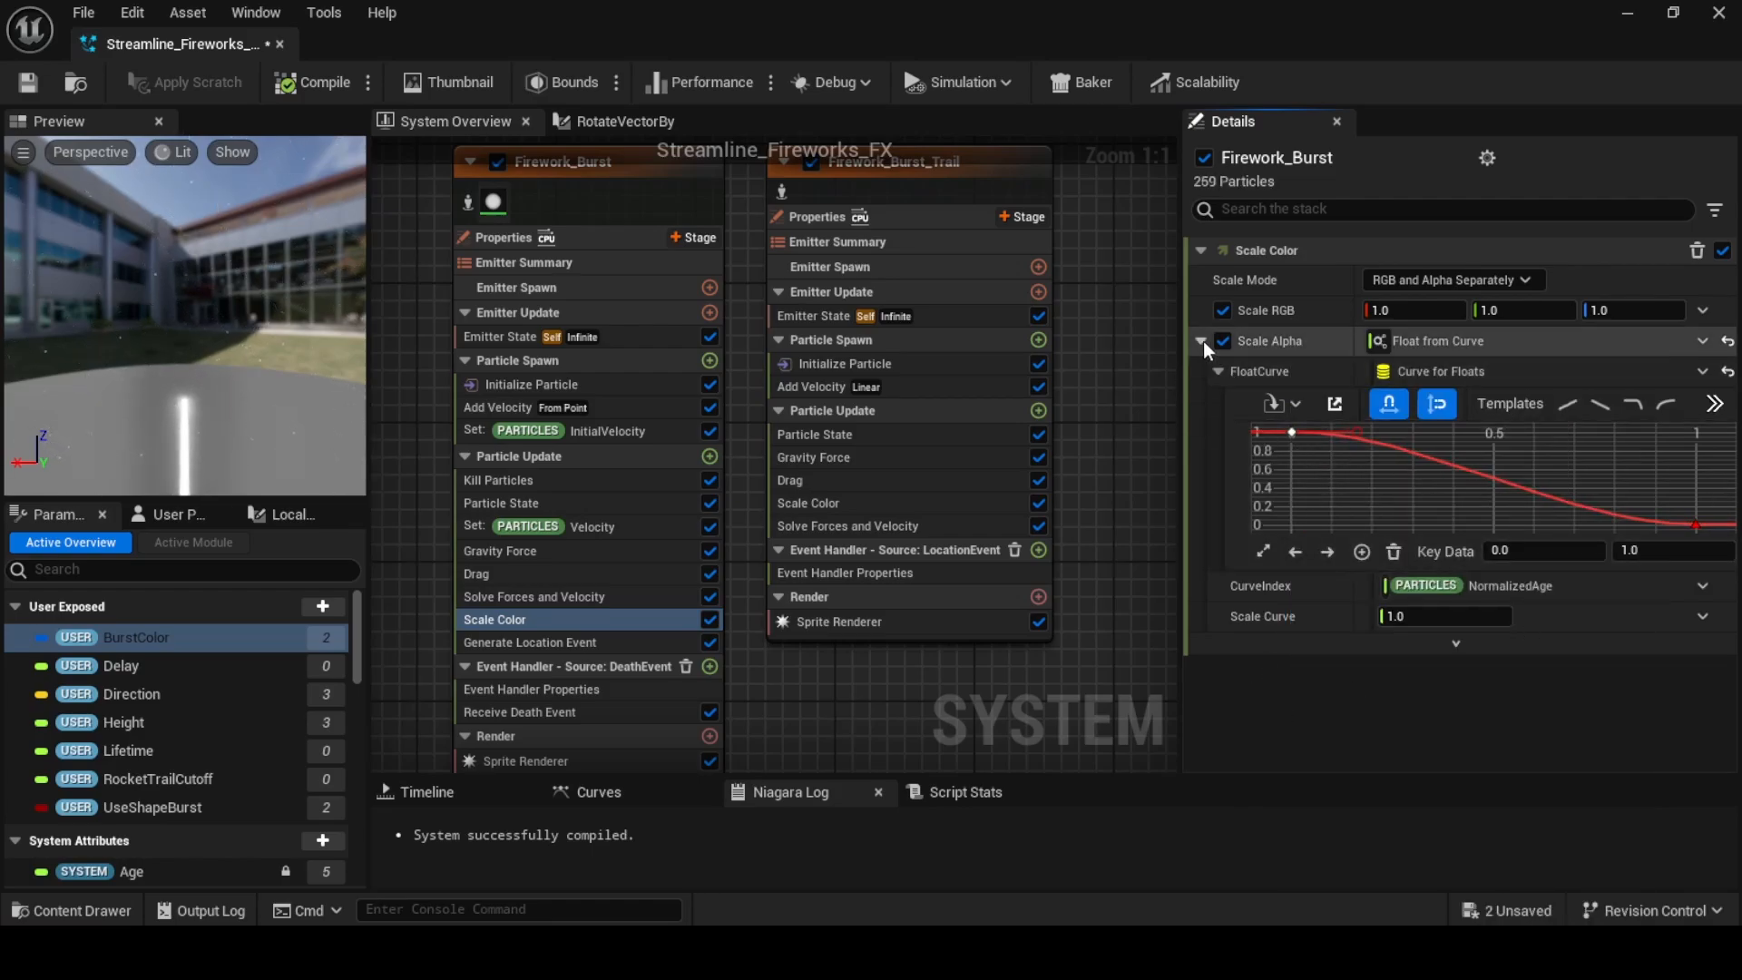
# Copy the Scale Alpha curve from Firework_Burst and paste it onto Scale Alpha in Firework_Burst_Trail's Scale Color module
pyautogui.rightClick(1511, 341)
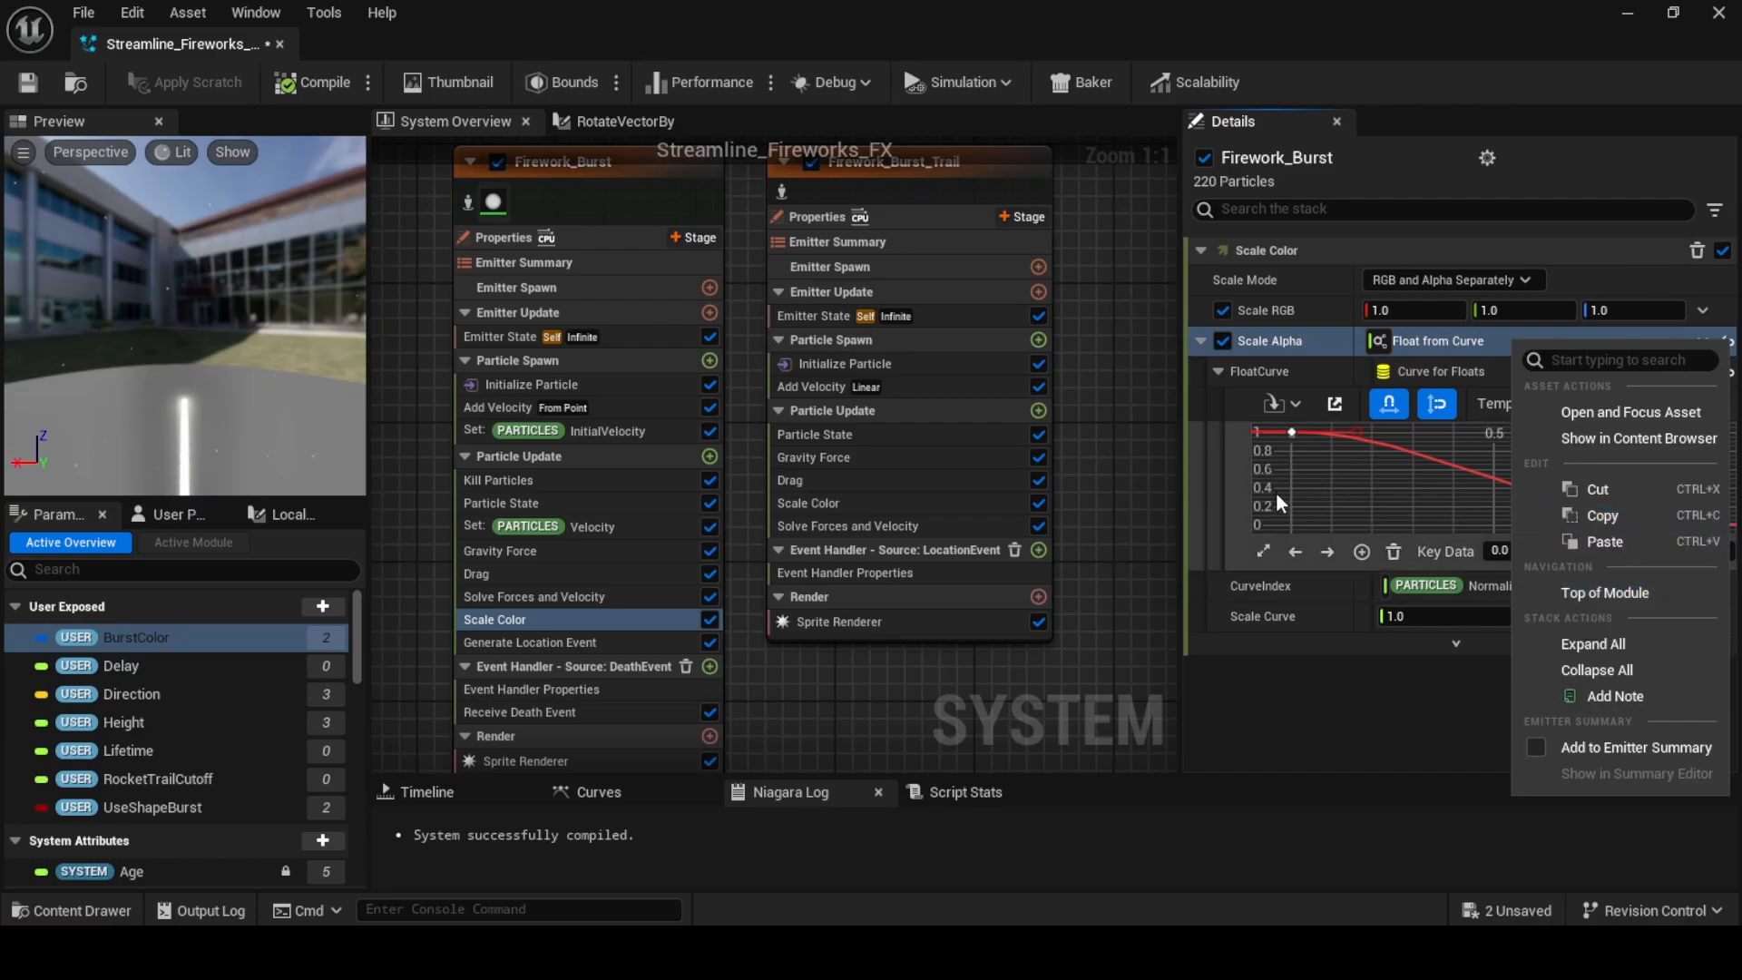
pyautogui.click(1368, 717)
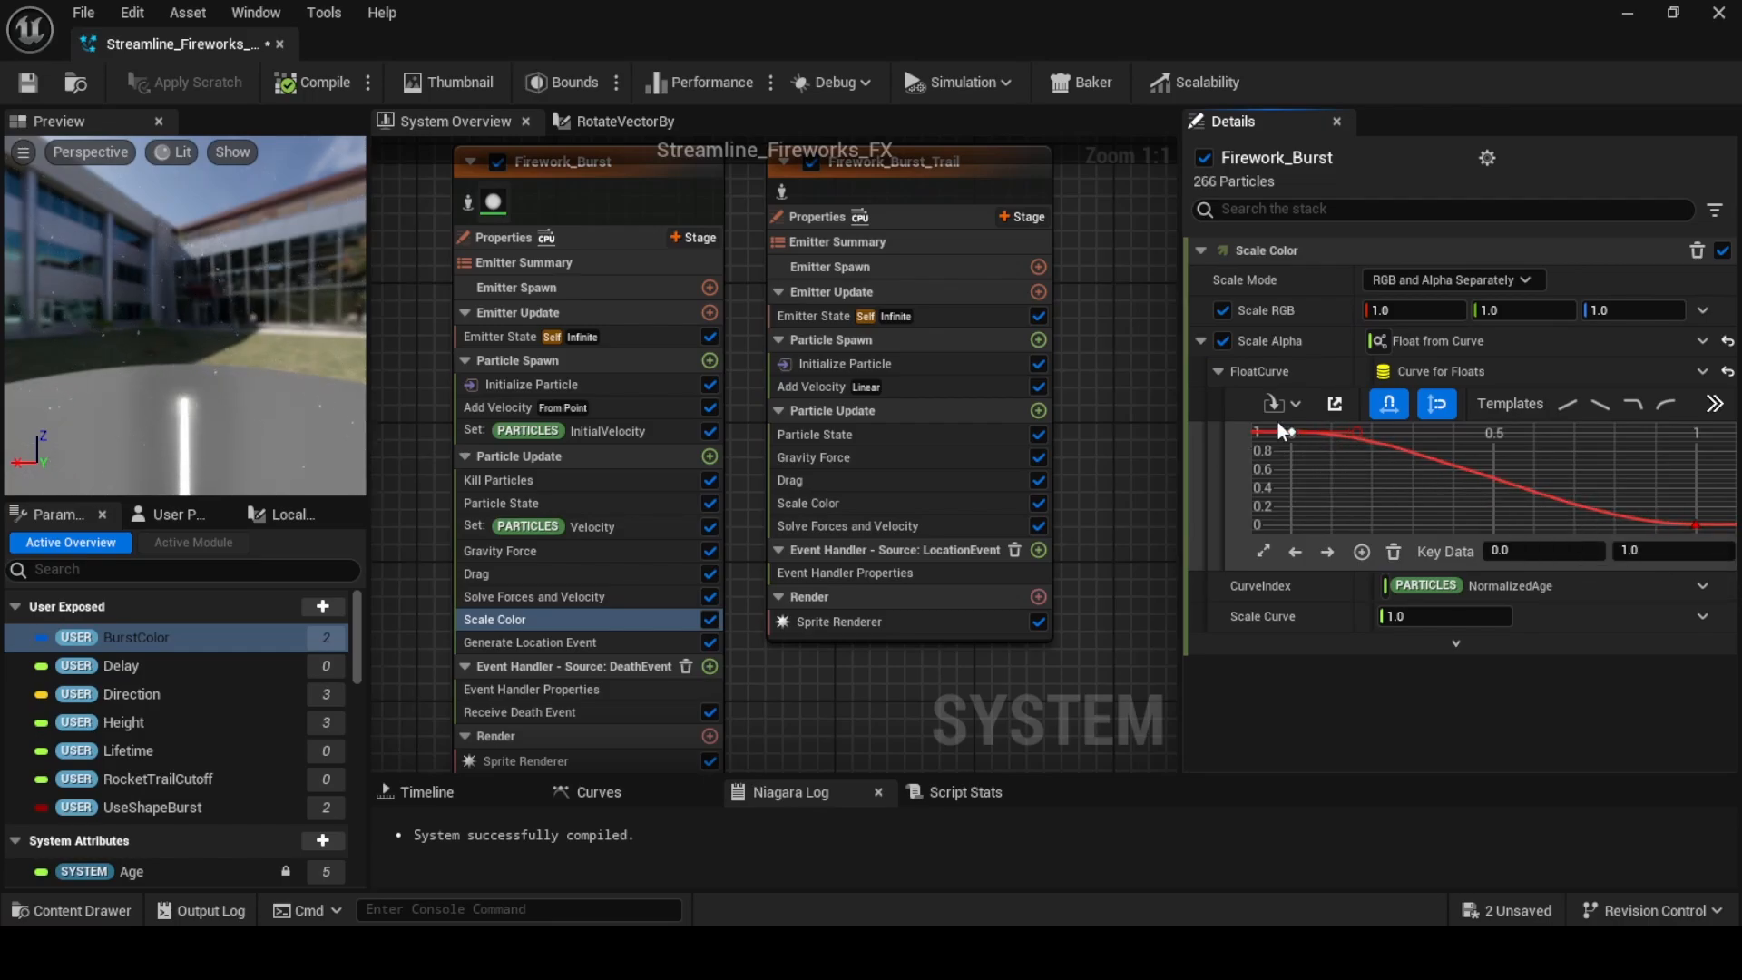
pyautogui.rightClick(1425, 347)
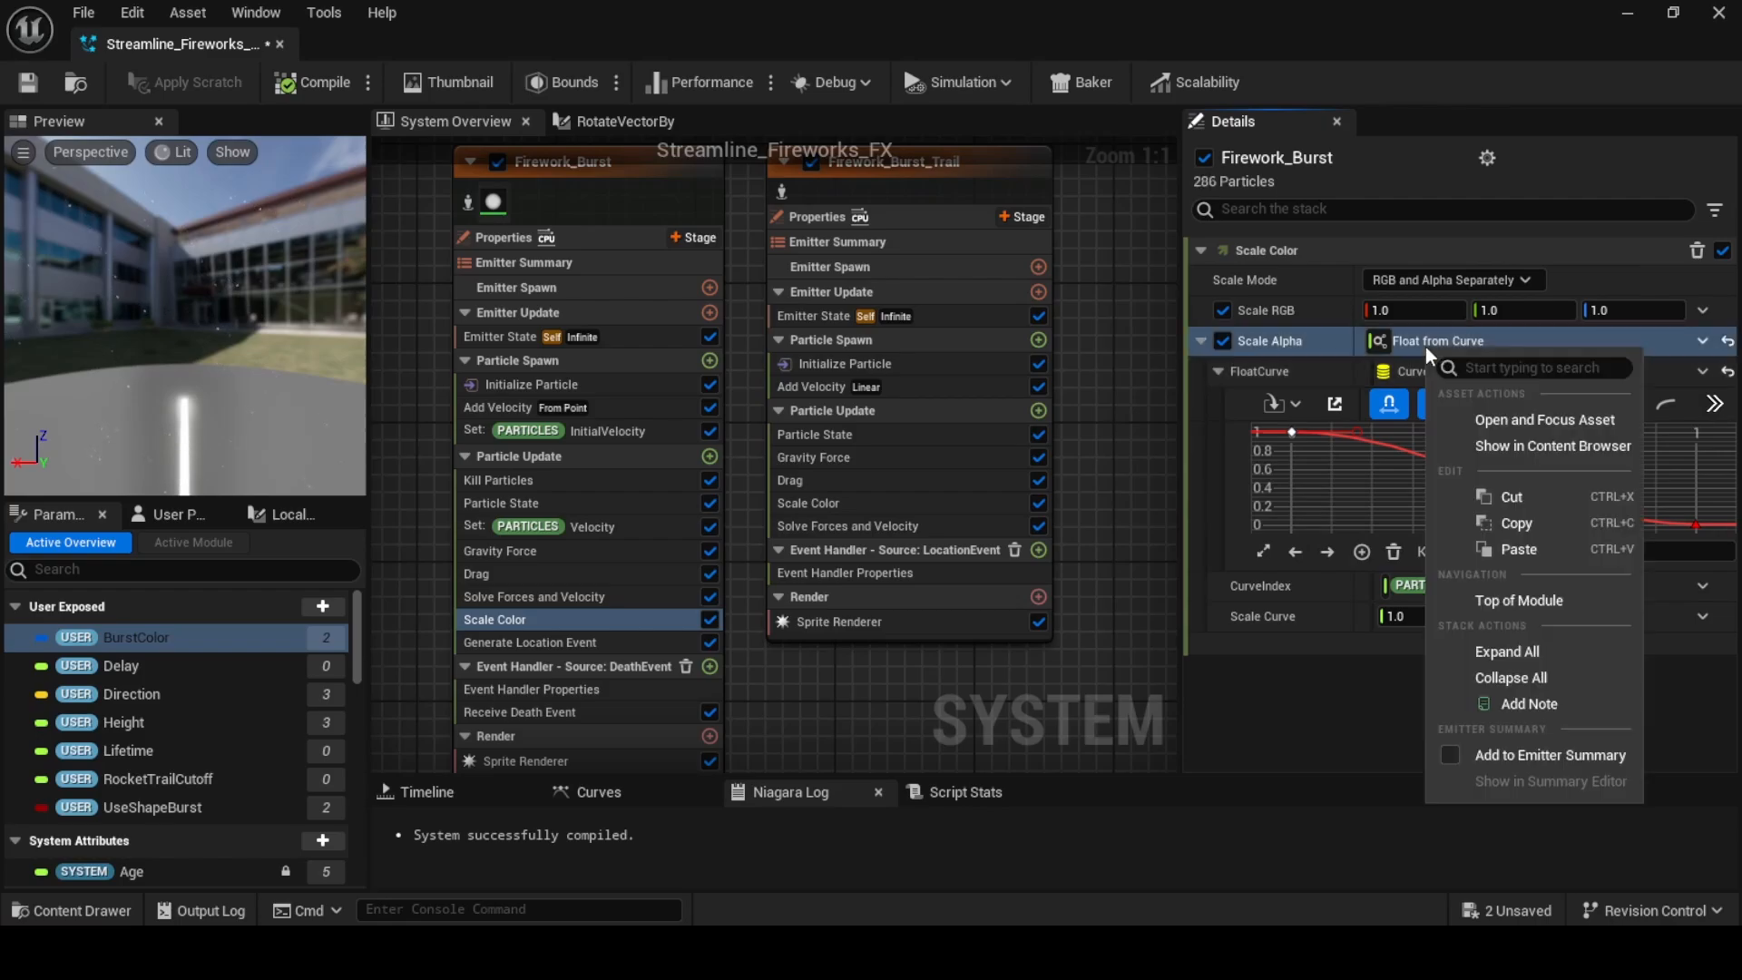
pyautogui.click(1517, 523)
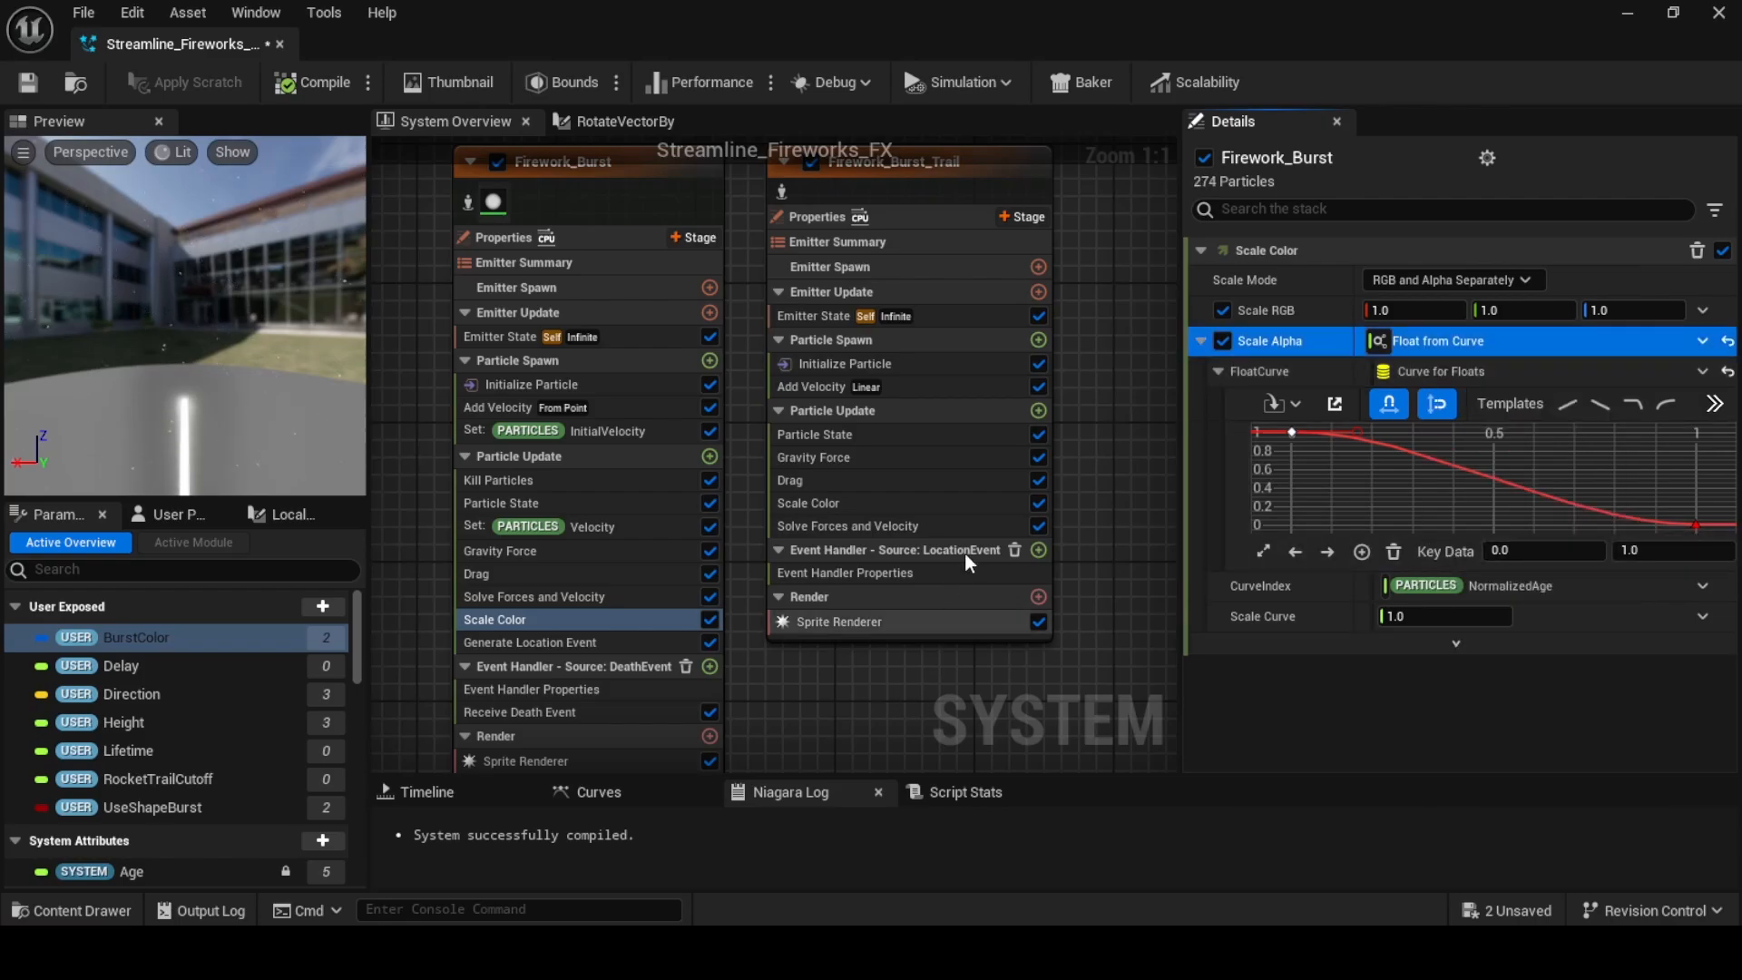
pyautogui.click(907, 503)
pyautogui.rightClick(1539, 346)
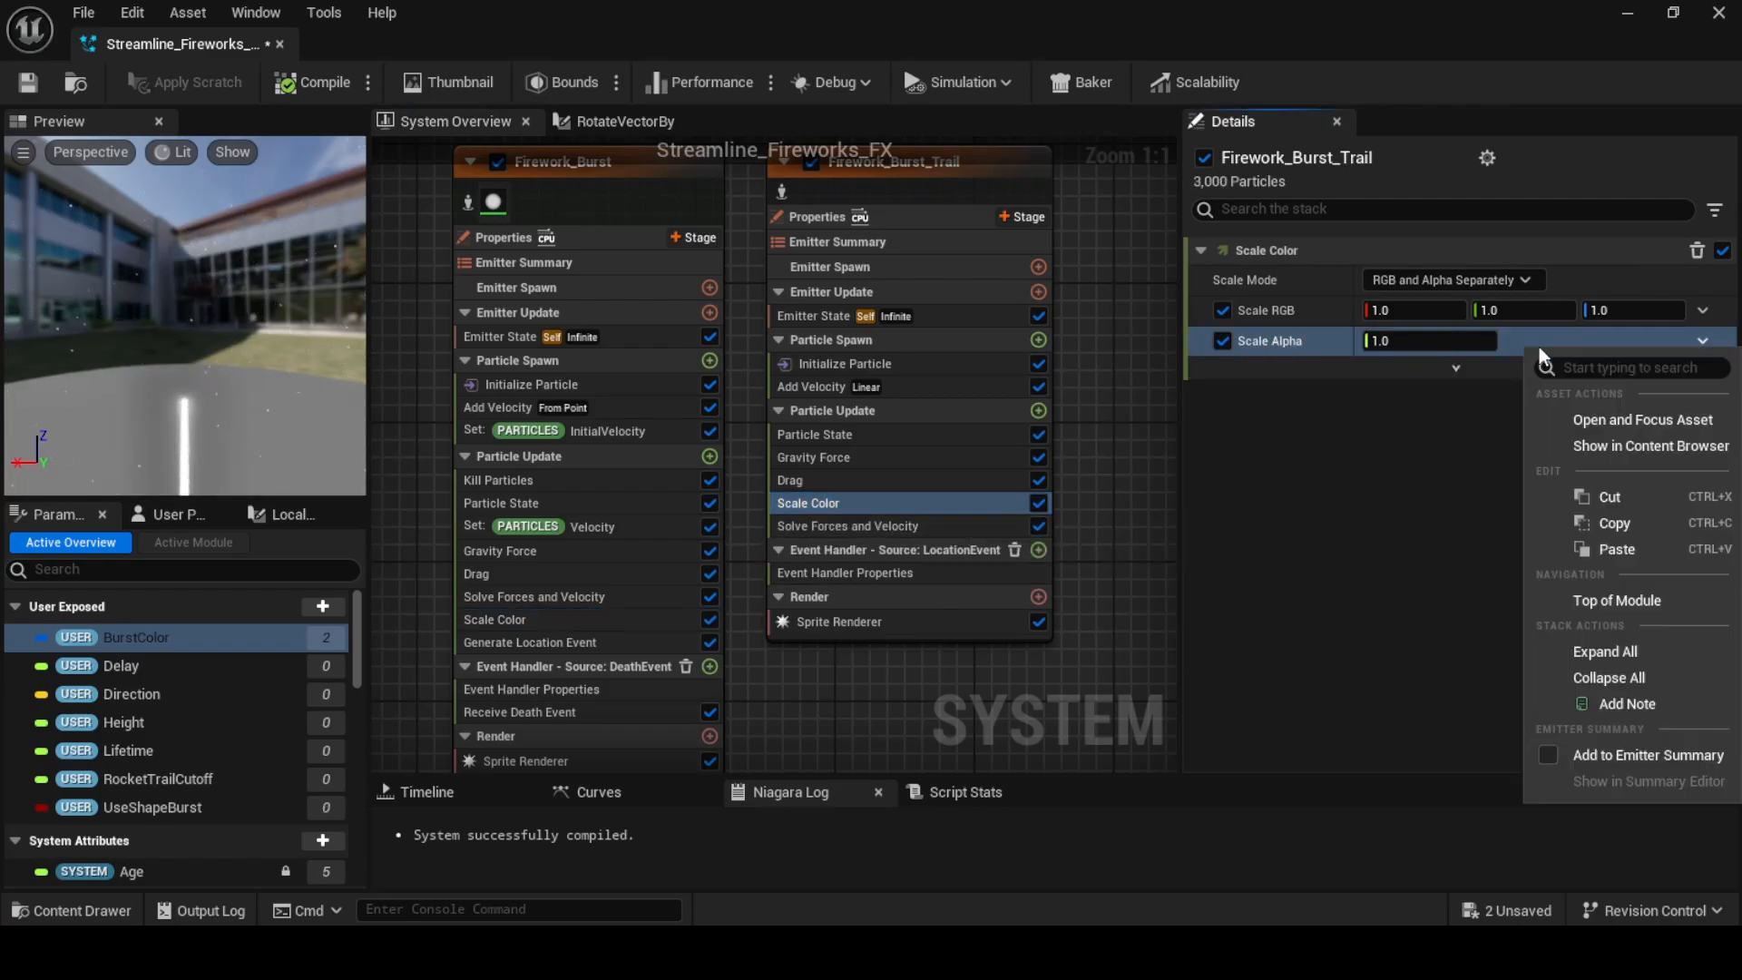
pyautogui.click(1613, 548)
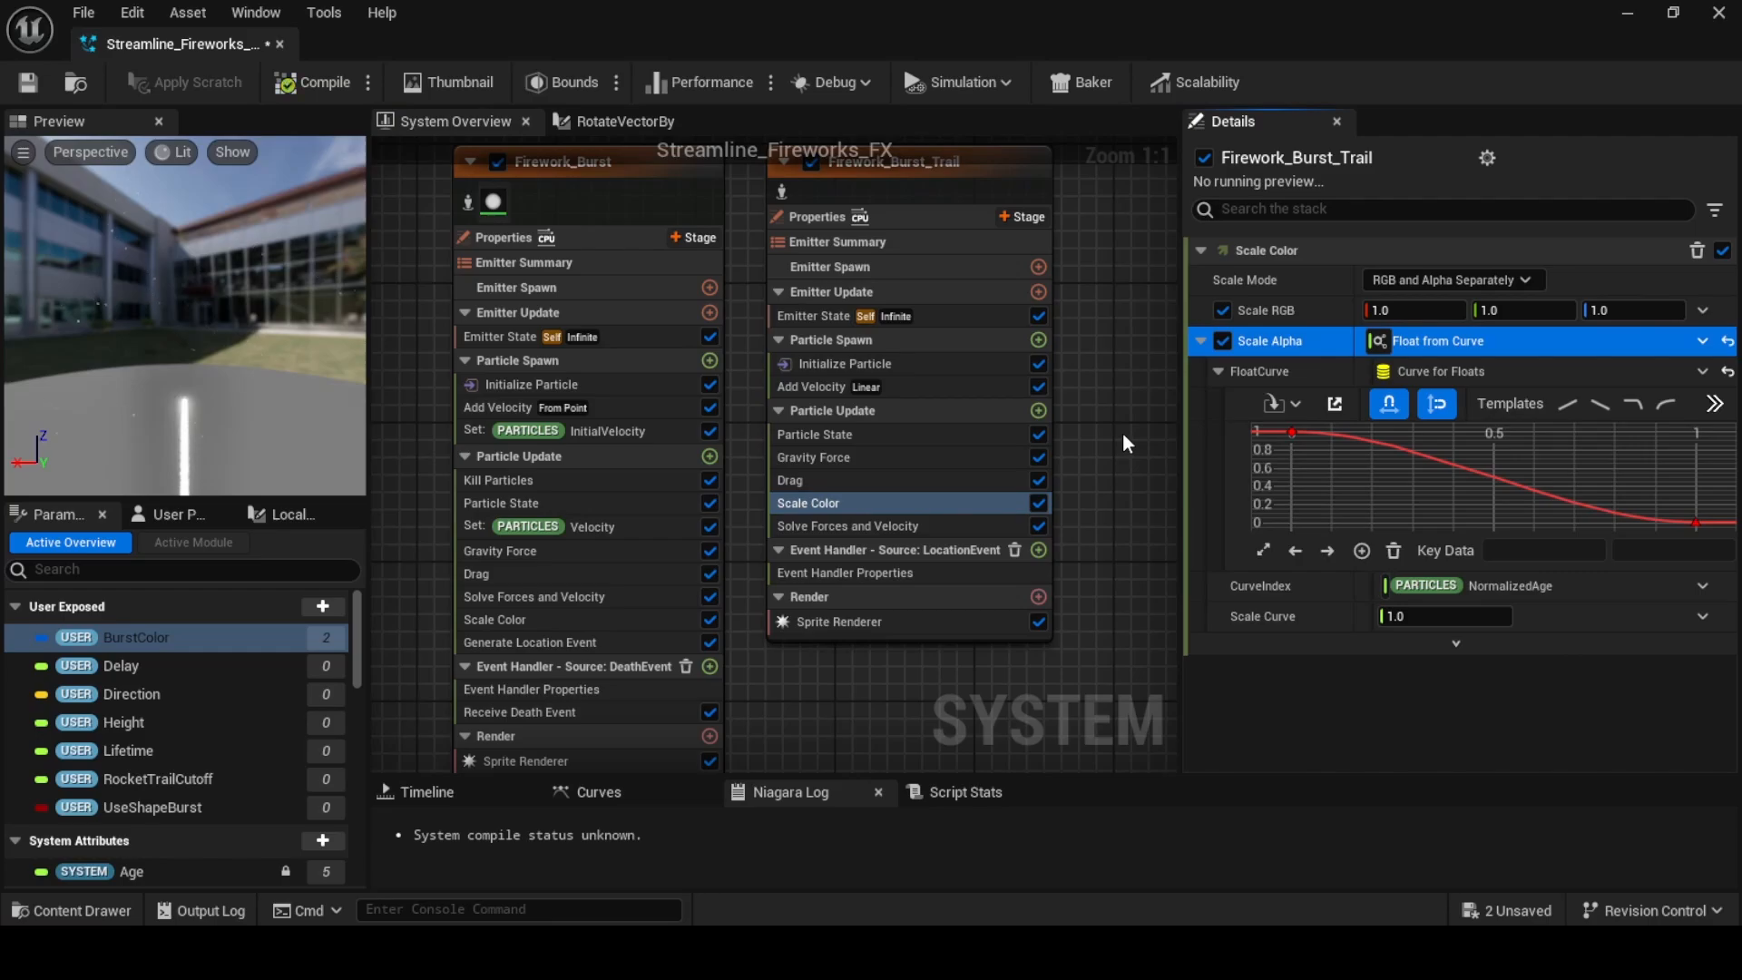
# Add a Receive Location Event module to the LocationEvent handler of Firework_Burst_Trail
pyautogui.click(1039, 549)
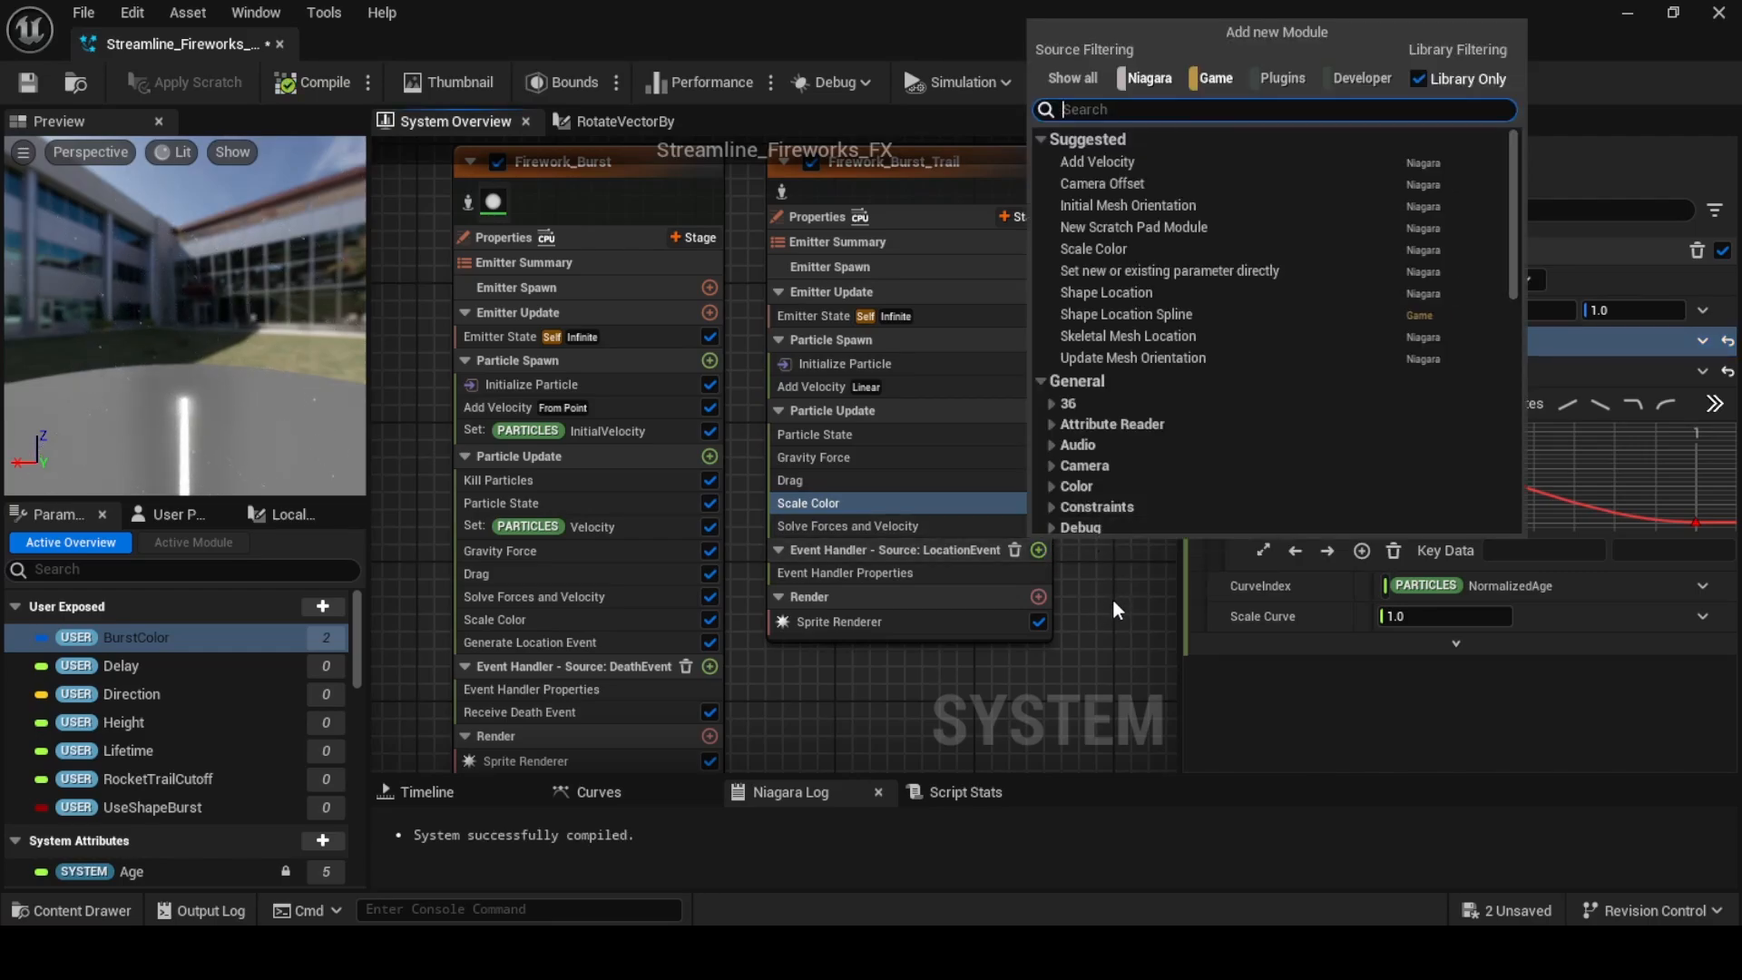
pyautogui.write('loc')
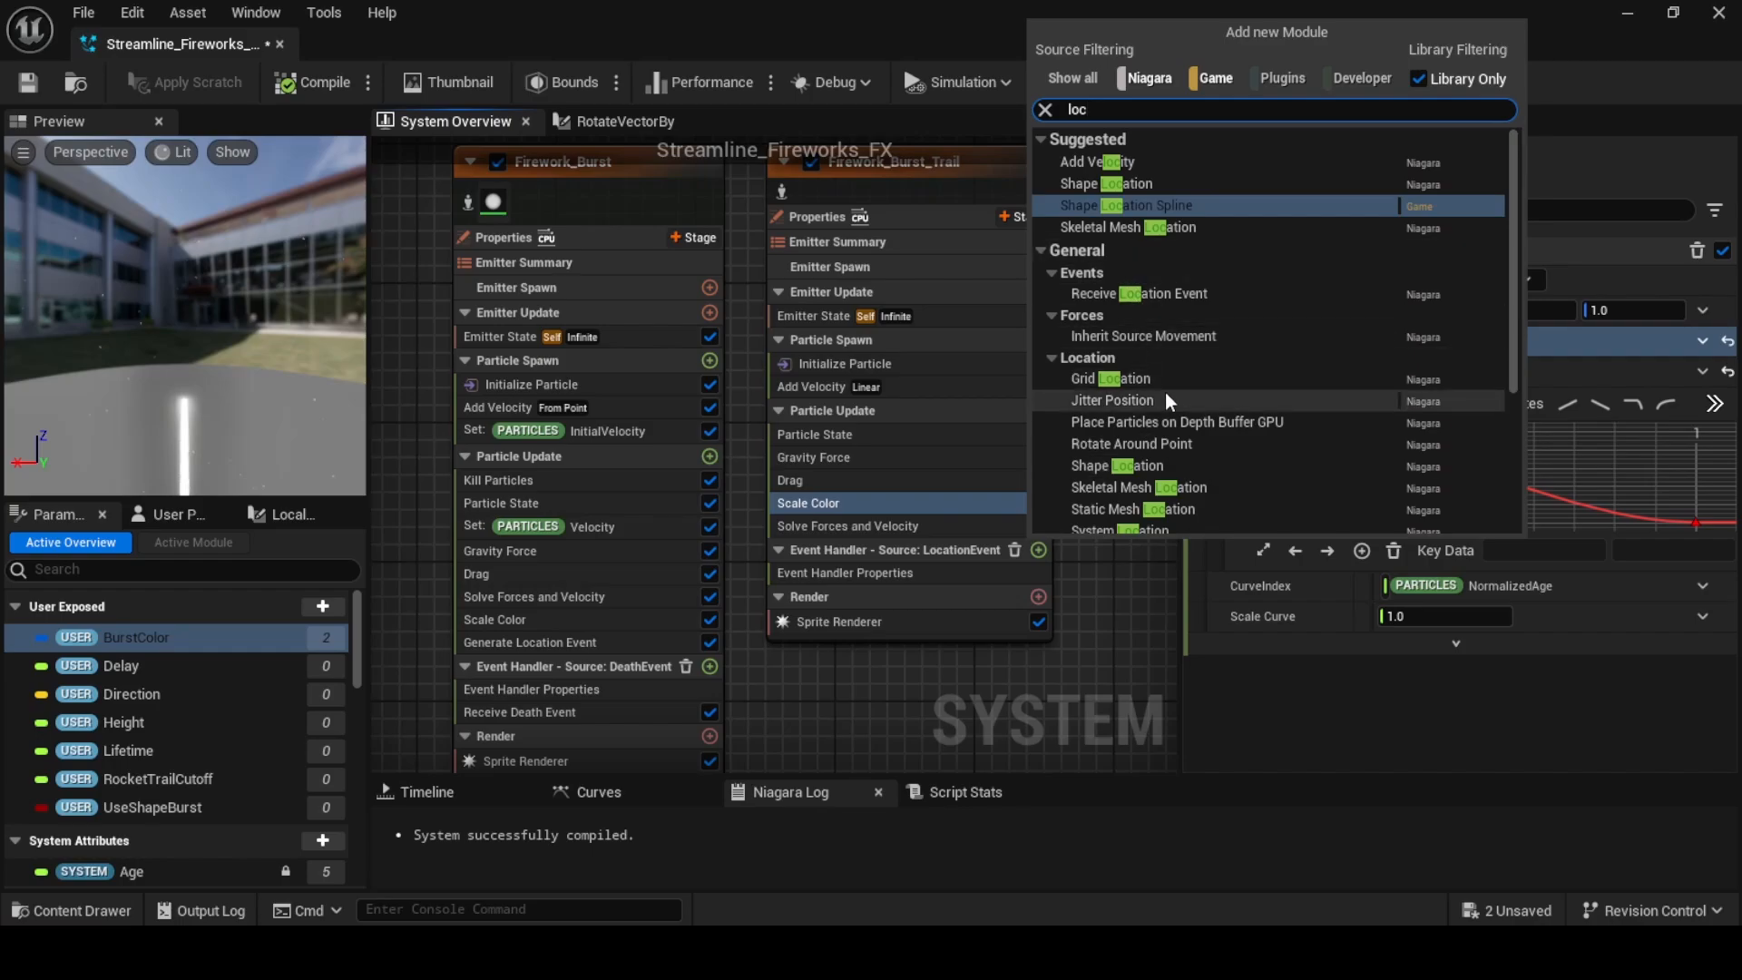
pyautogui.click(1187, 293)
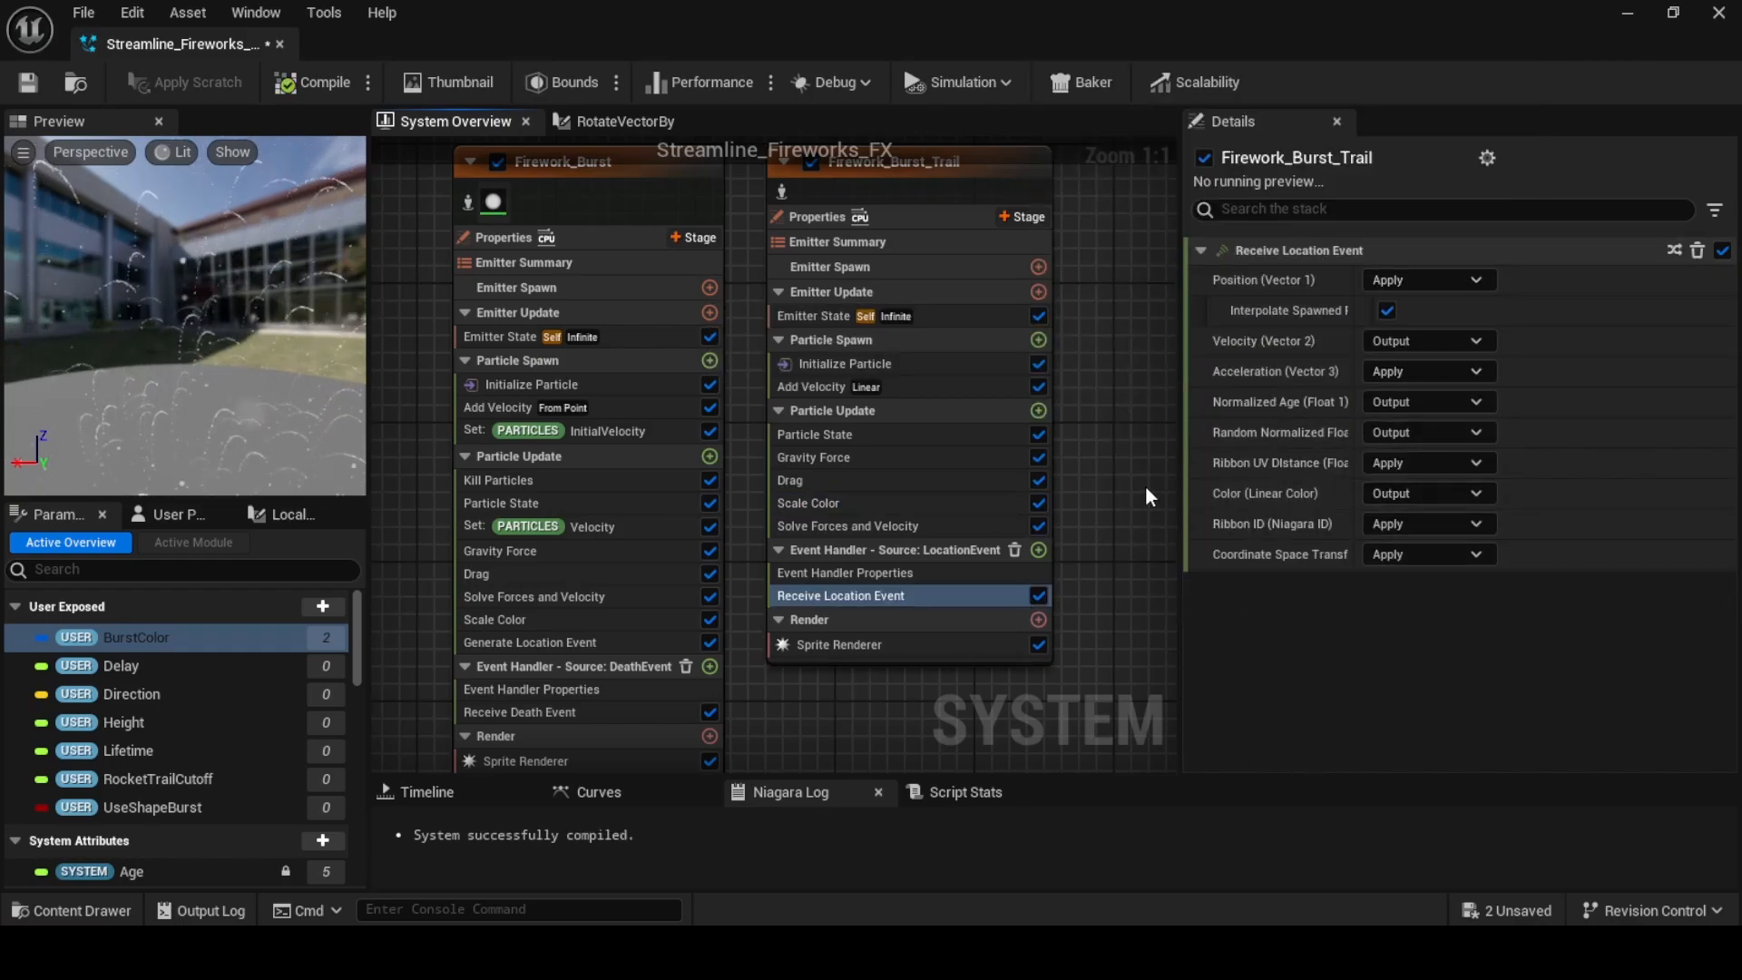
pyautogui.click(543, 506)
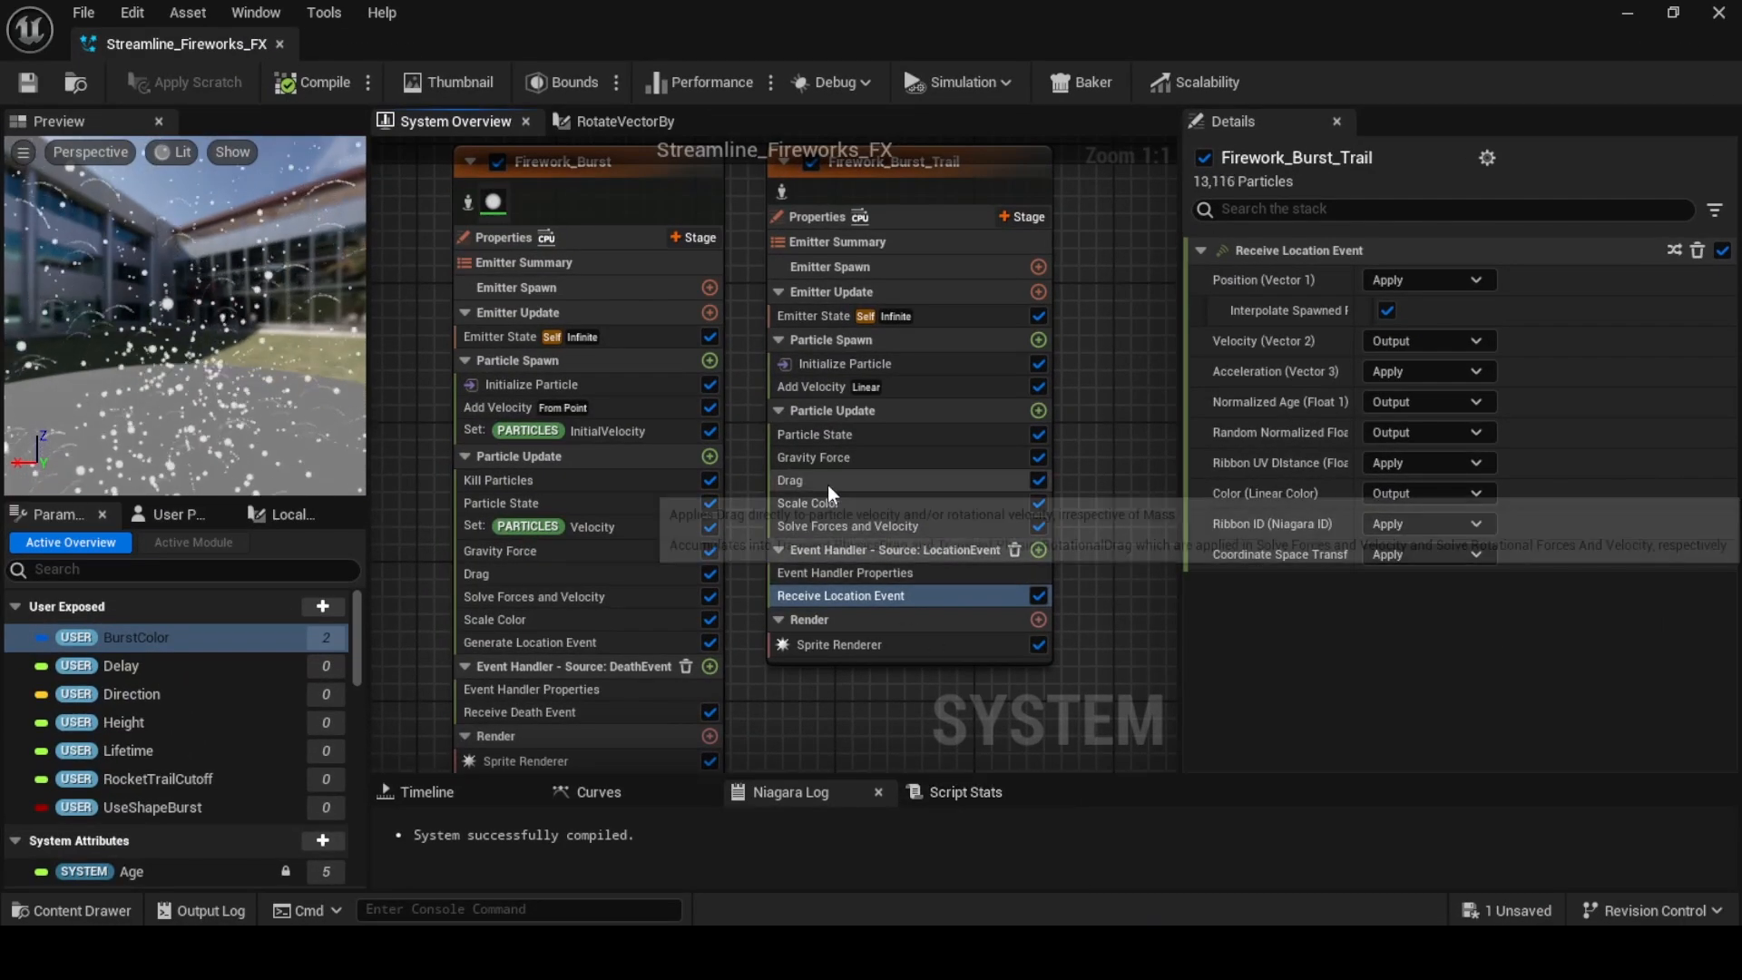
# Make the trail's Drag value a Random Range Float with minimum 1.5 and maximum 3
pyautogui.click(830, 482)
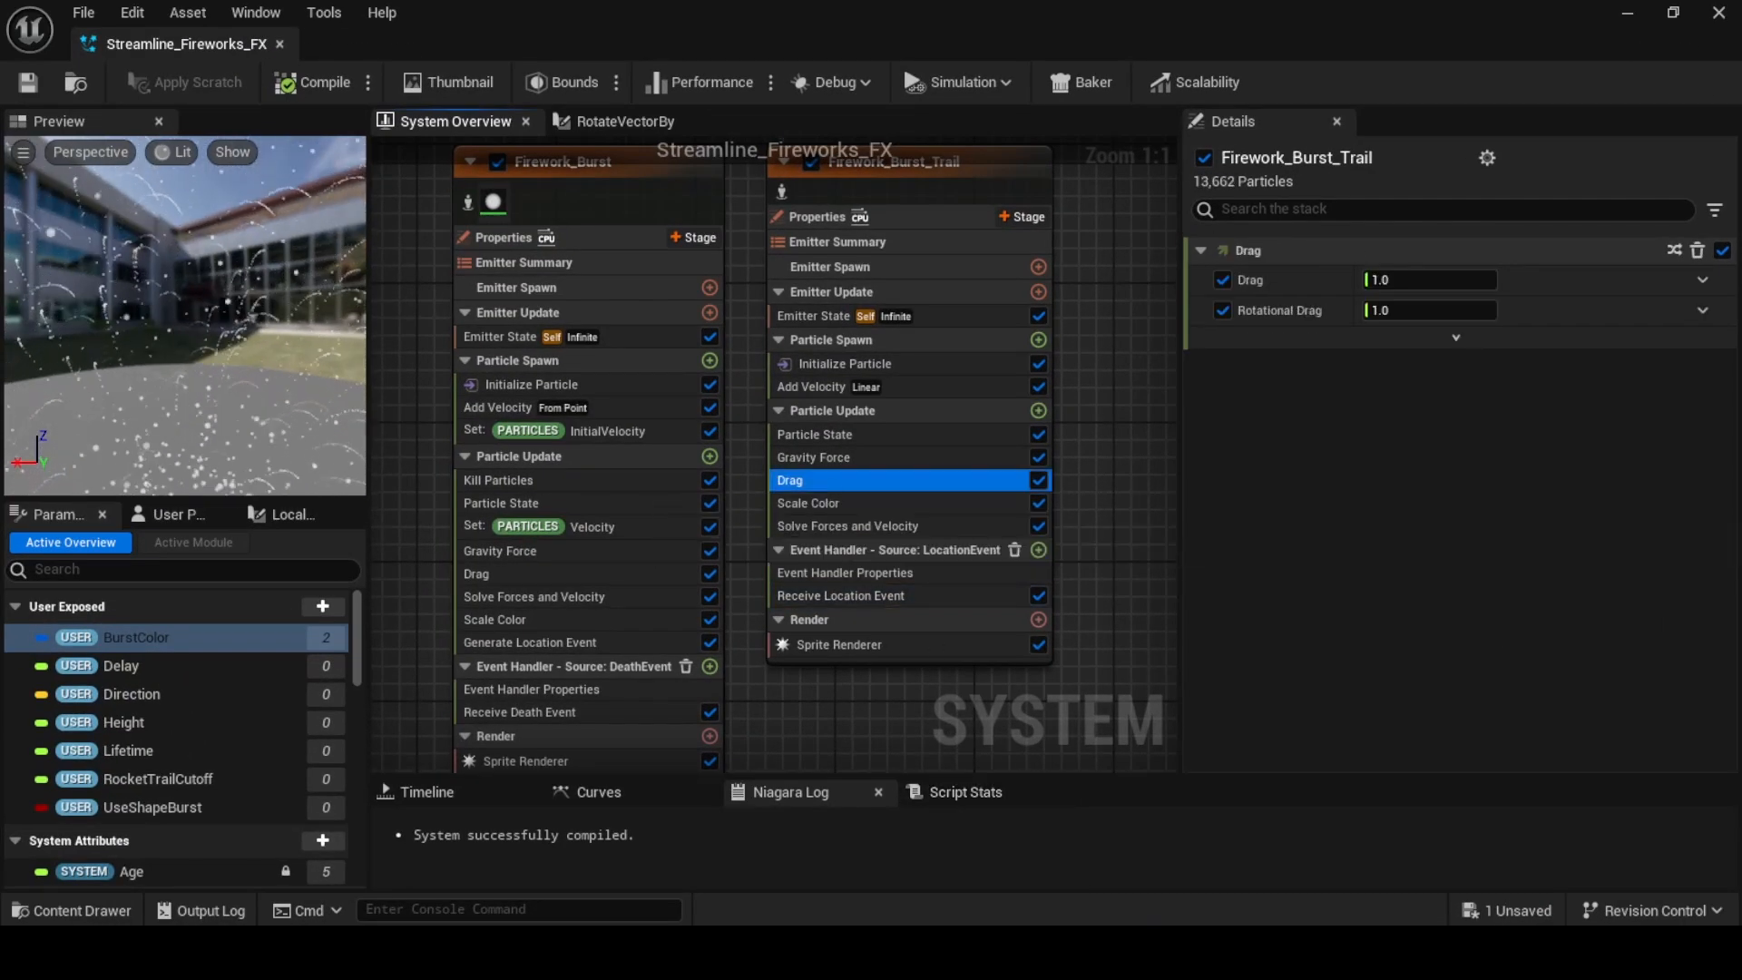
pyautogui.click(1331, 432)
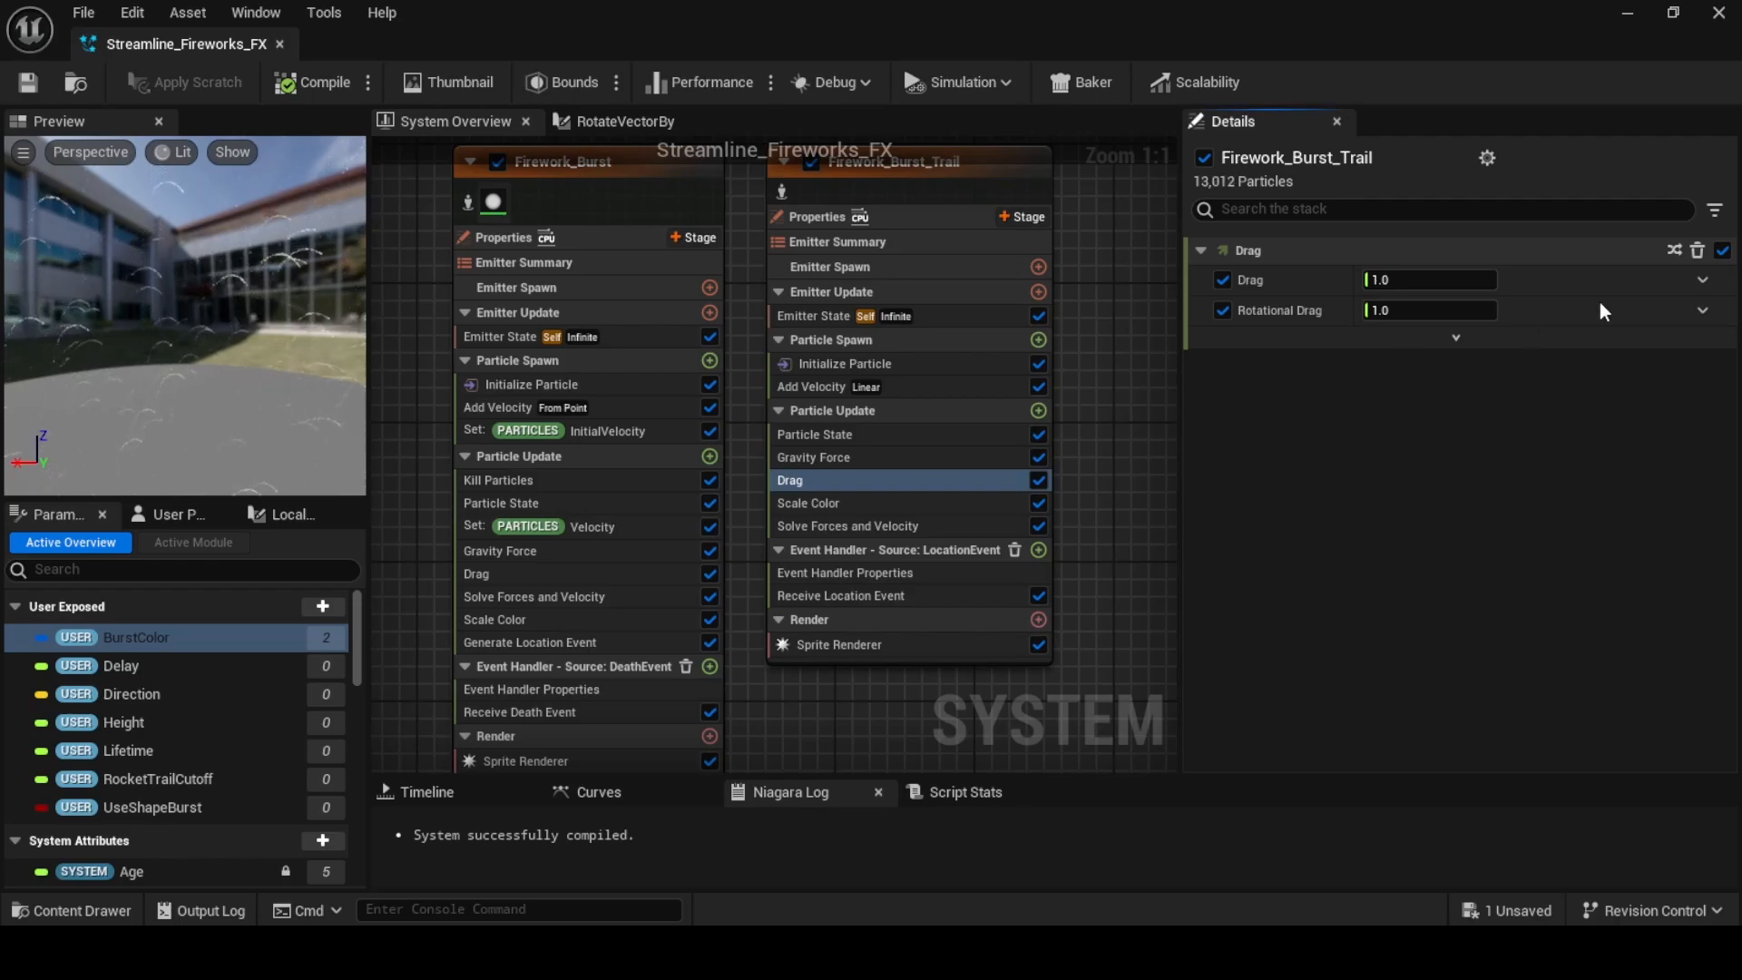
pyautogui.click(1702, 310)
pyautogui.write('rand')
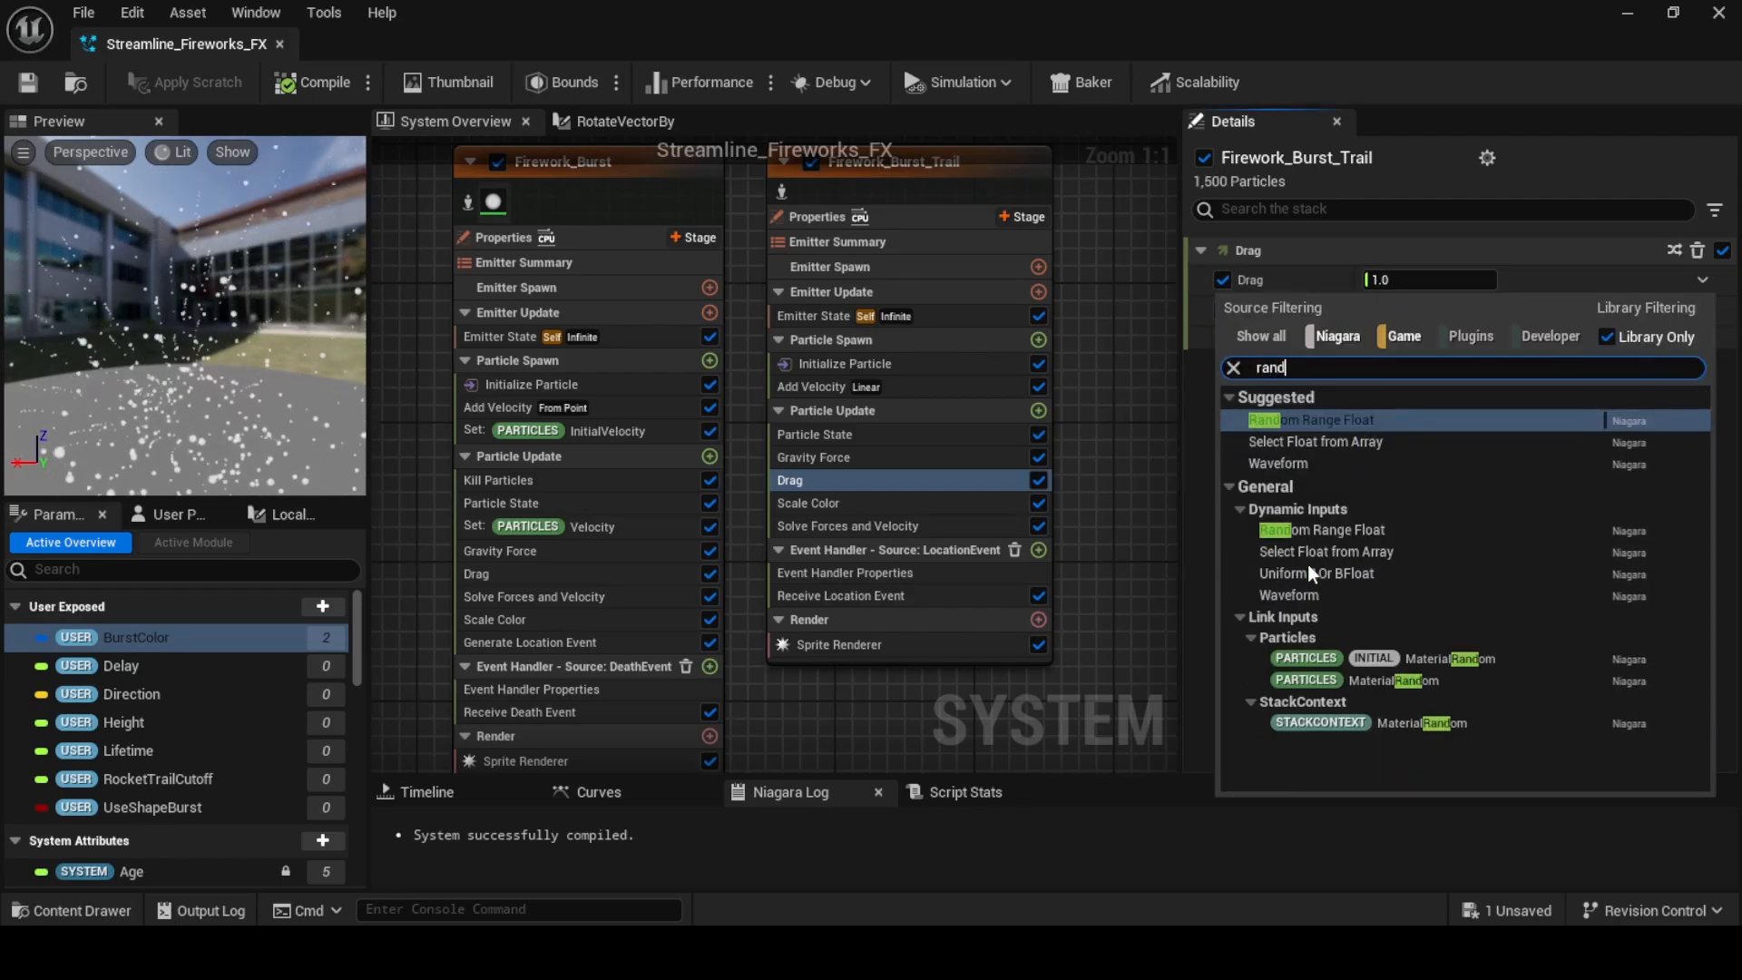
pyautogui.click(1316, 419)
pyautogui.click(1415, 310)
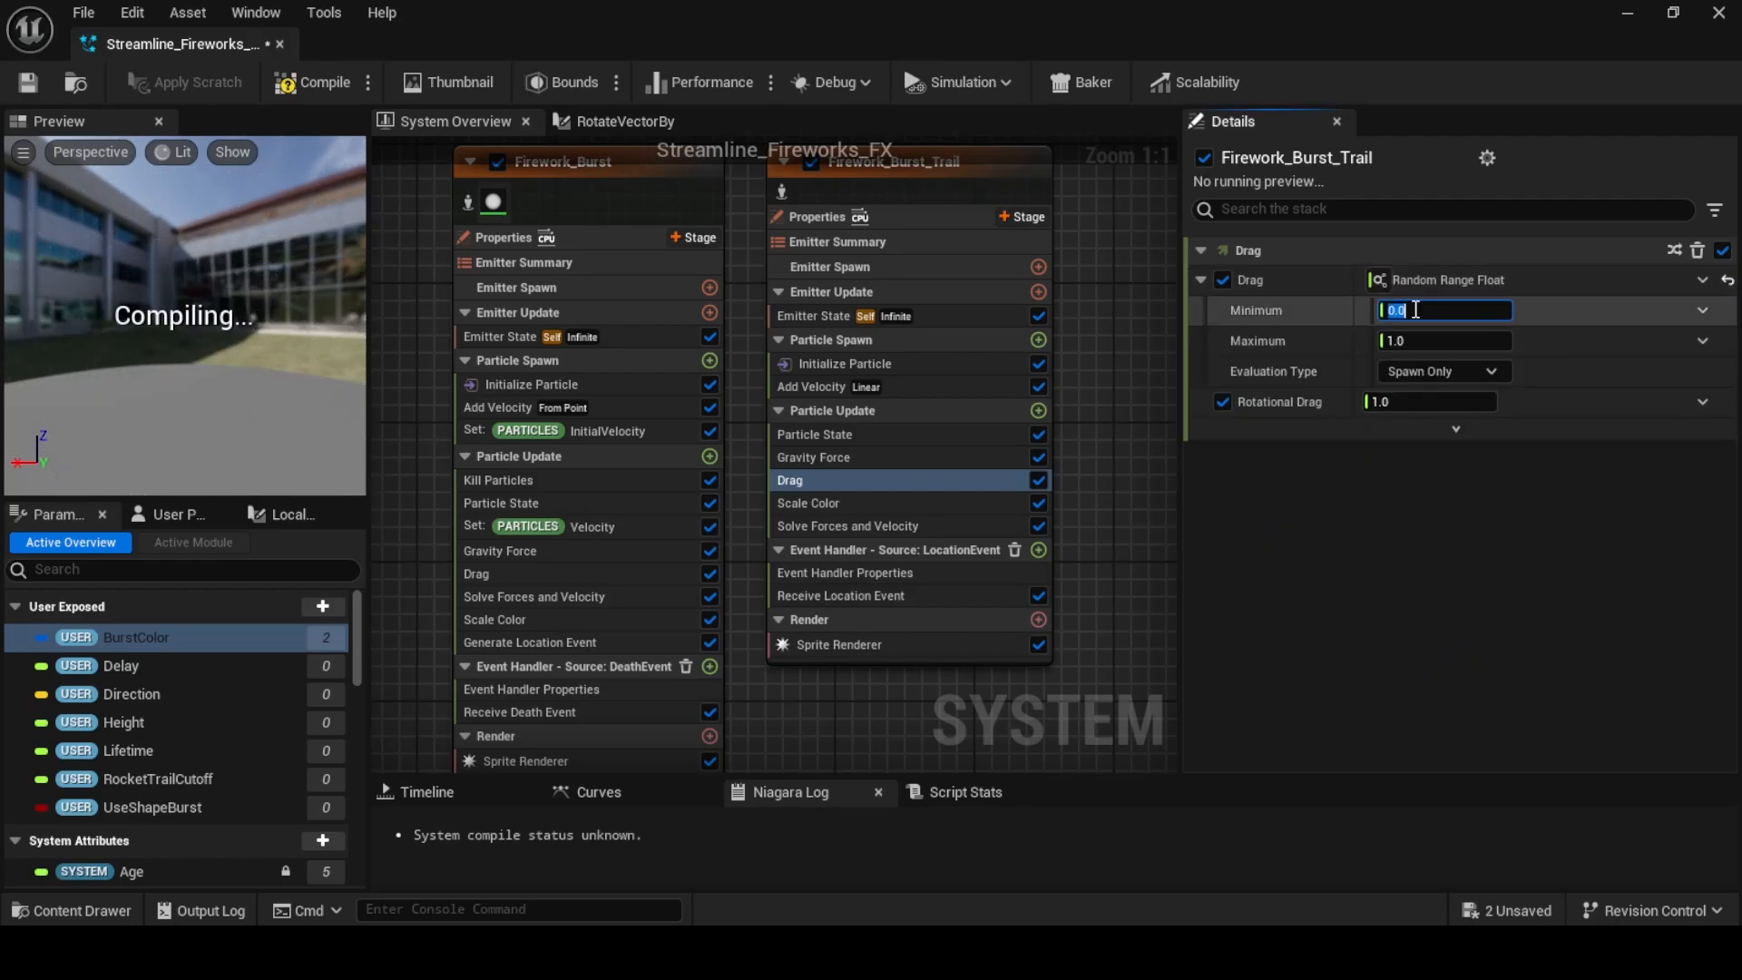
pyautogui.write('1.5')
pyautogui.press('Return')
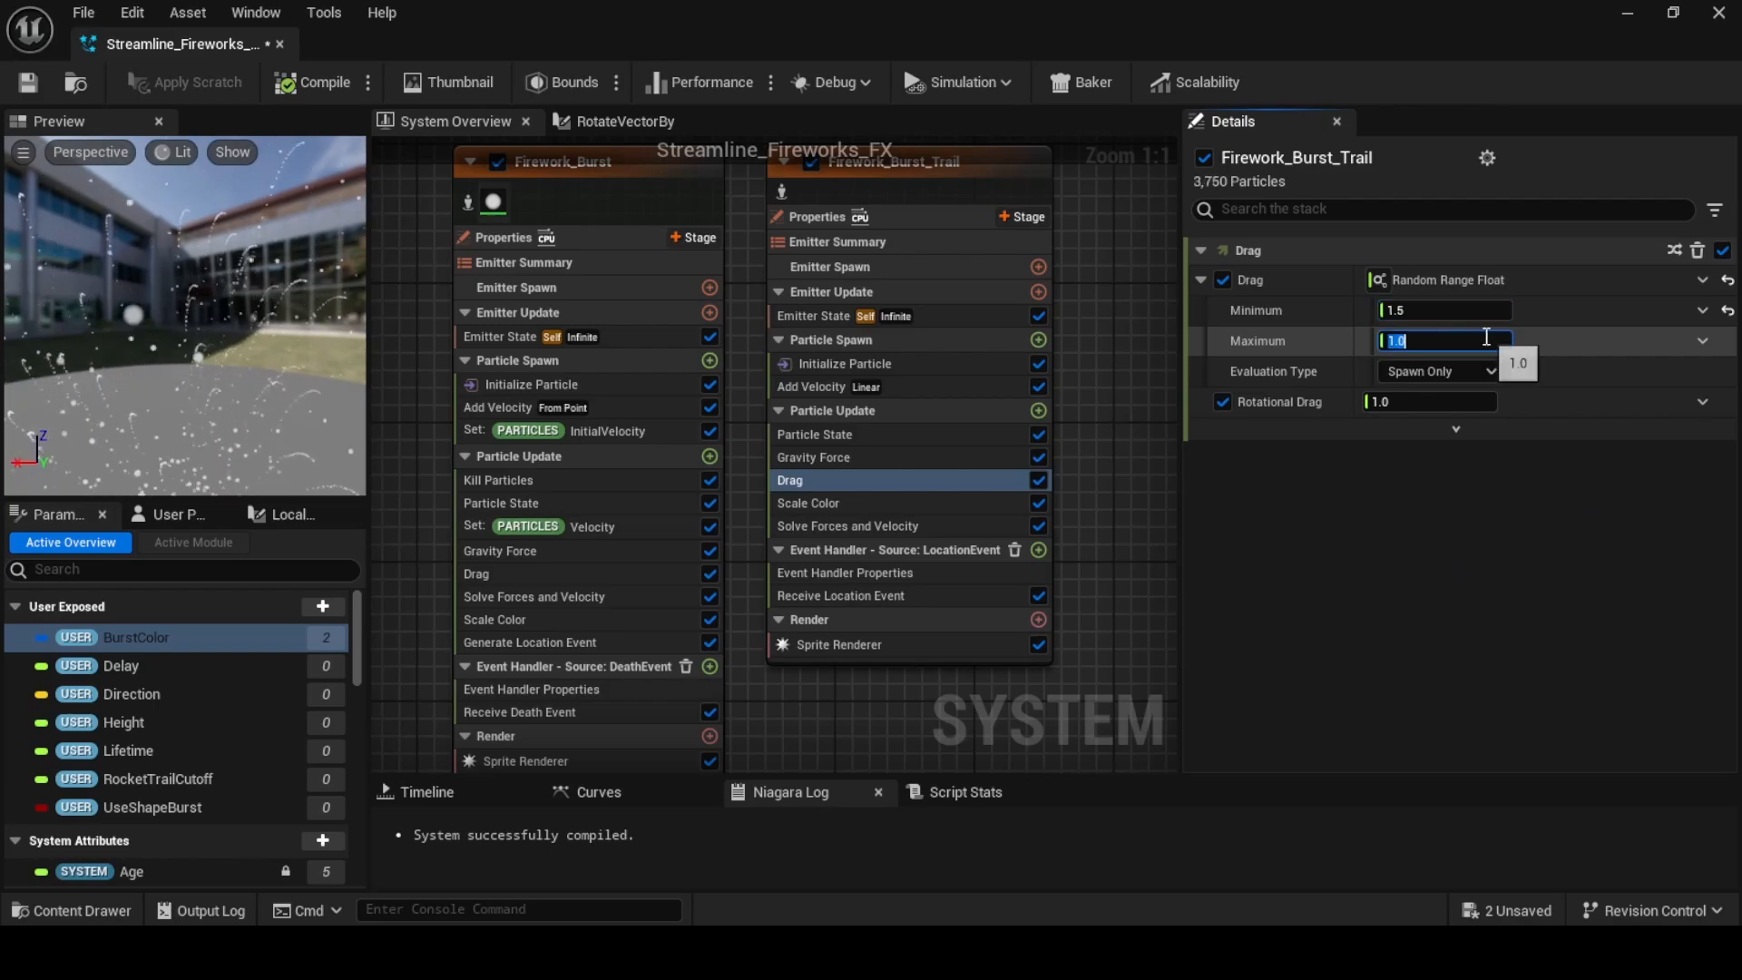
pyautogui.write('3')
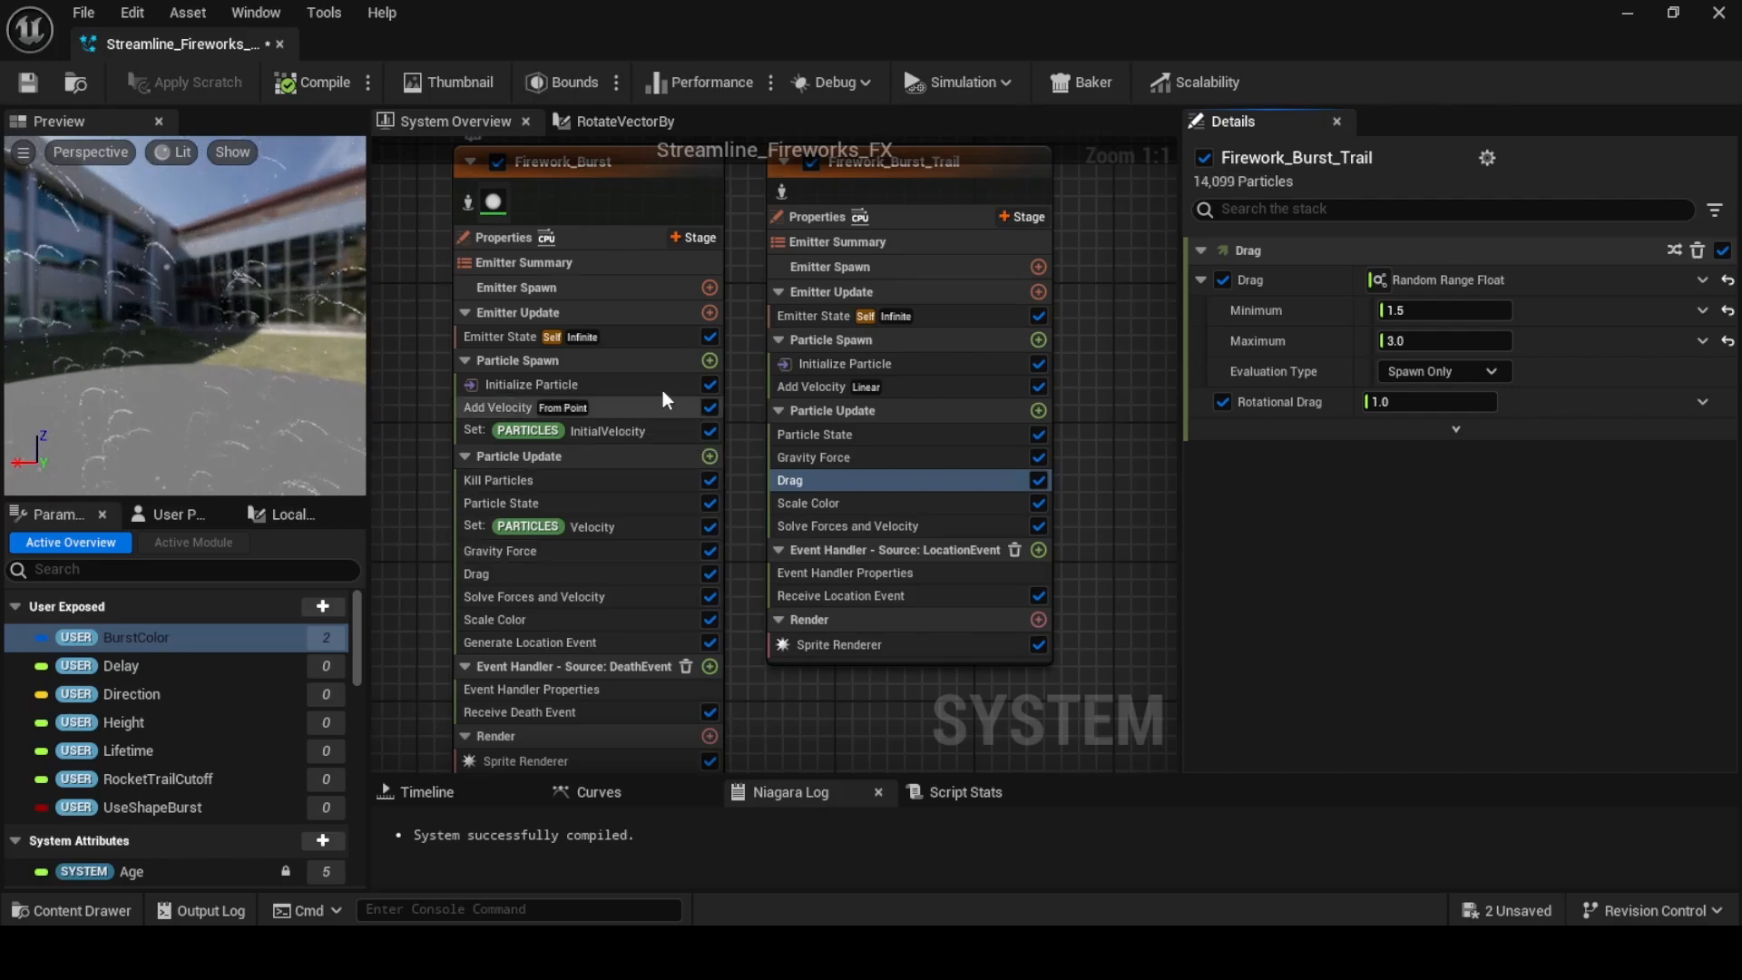
# Save the fireworks system and select the Emitter component of Streamline_Spline_Emitter in the level editor
pyautogui.hotkey('ctrl', 's')
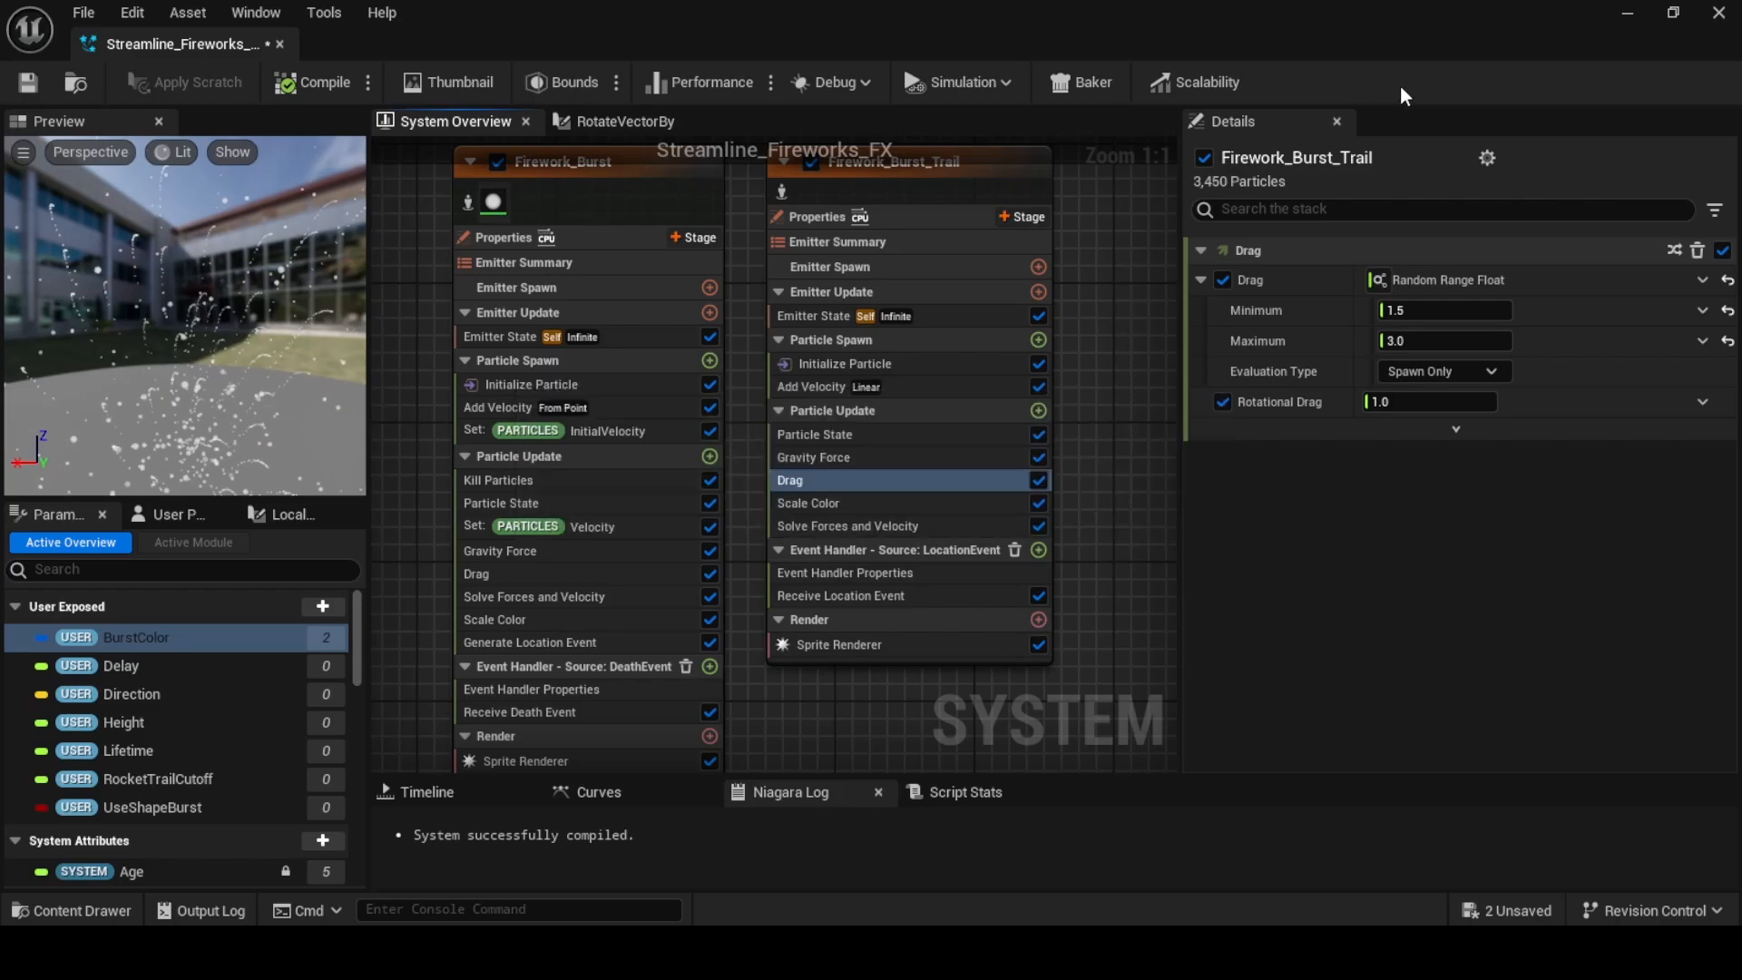
pyautogui.click(1626, 13)
pyautogui.click(1109, 391)
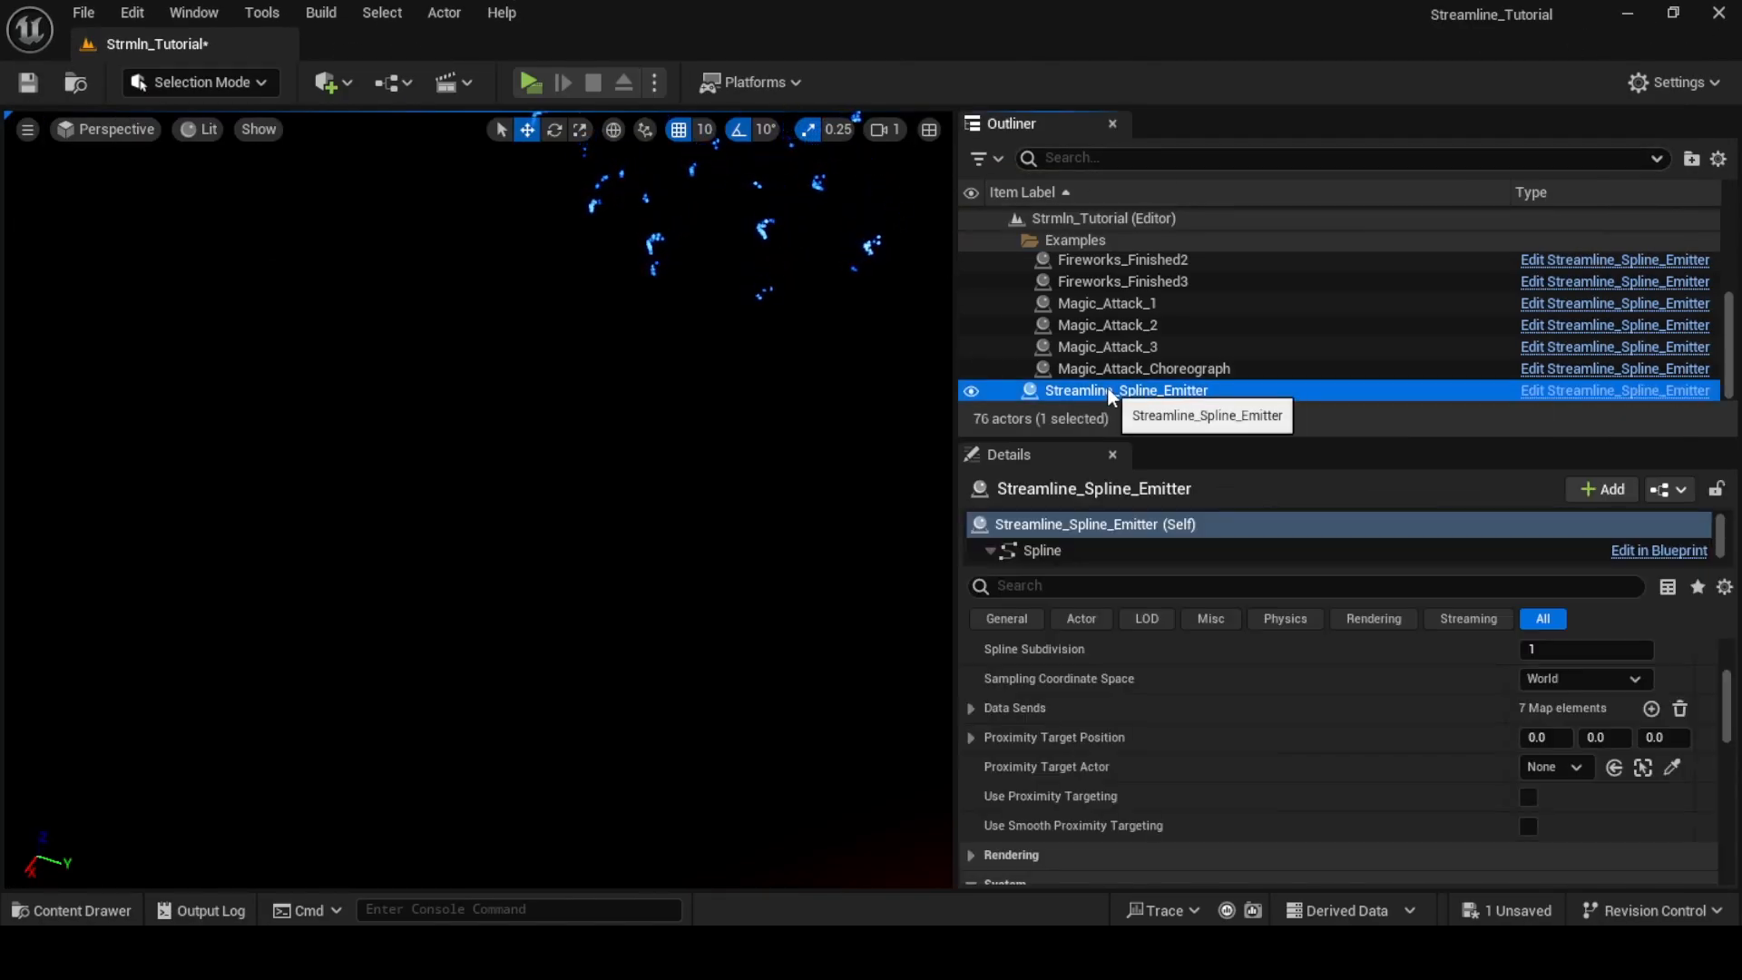
pyautogui.scroll(-1, 1061, 549)
pyautogui.click(1082, 547)
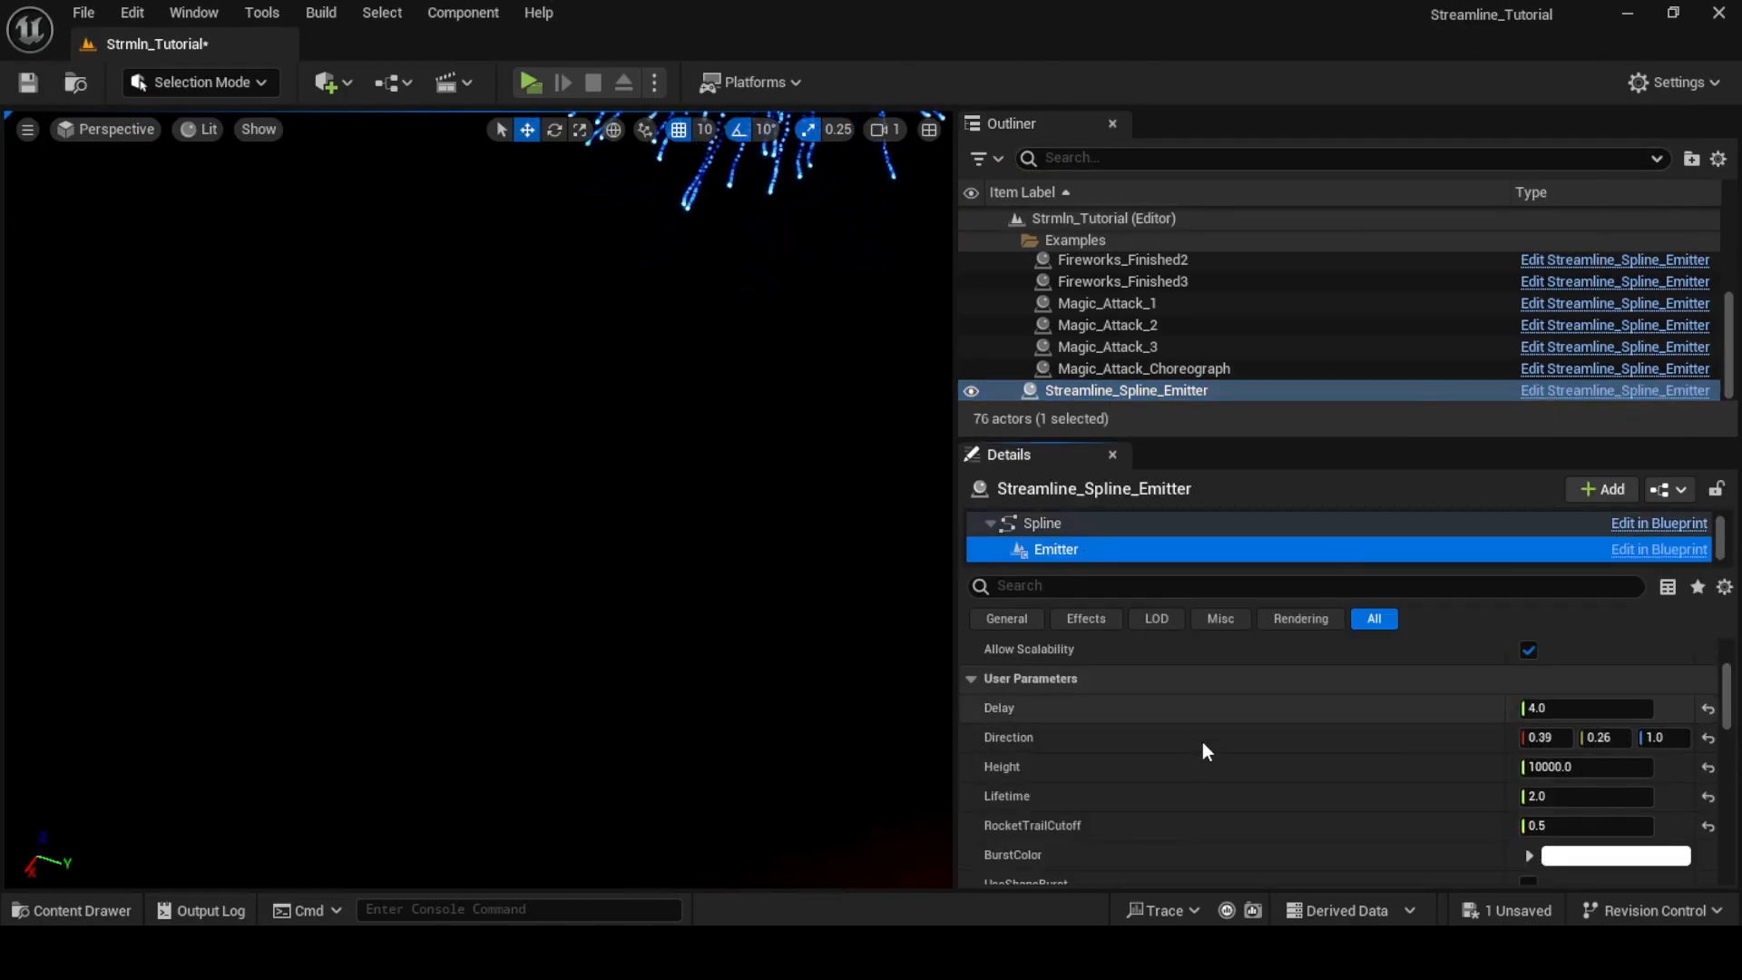
# Set the Emitter's BurstColor to an intensified yellow with red 5.0, green 0.763081*5 and blue 0.0, leaving nothing selected in the level
pyautogui.scroll(-2, 1362, 764)
pyautogui.click(1557, 786)
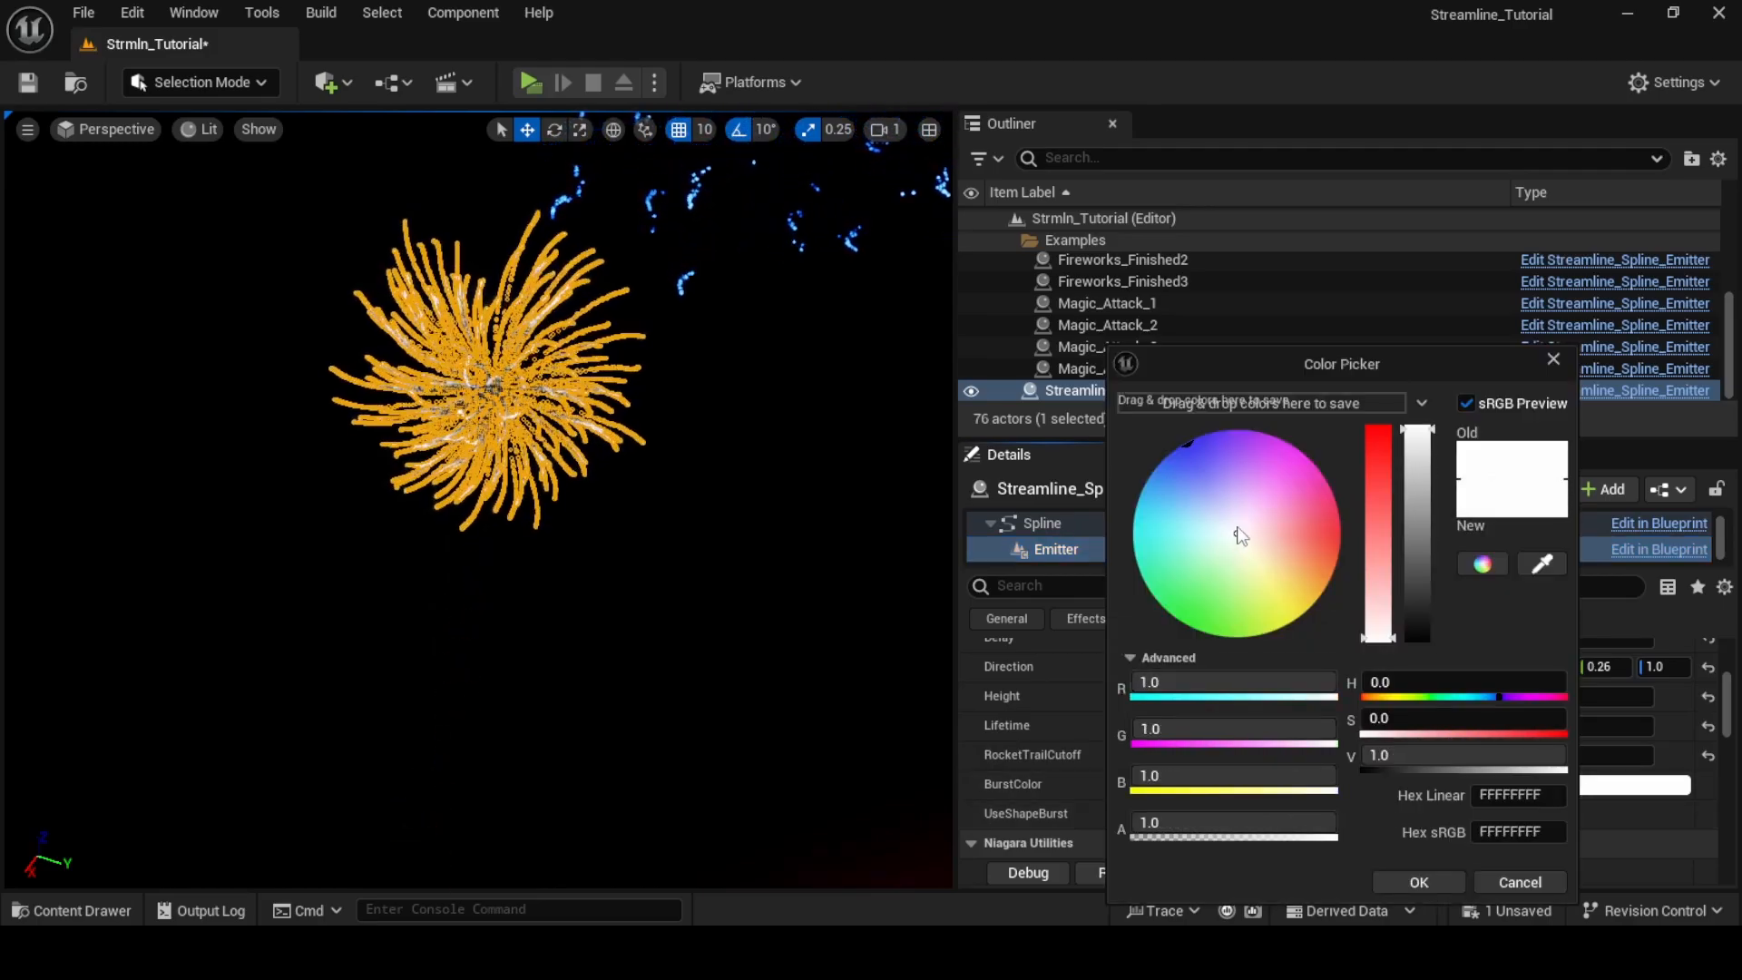
pyautogui.moveTo(1236, 543); pyautogui.dragTo(1309, 608)
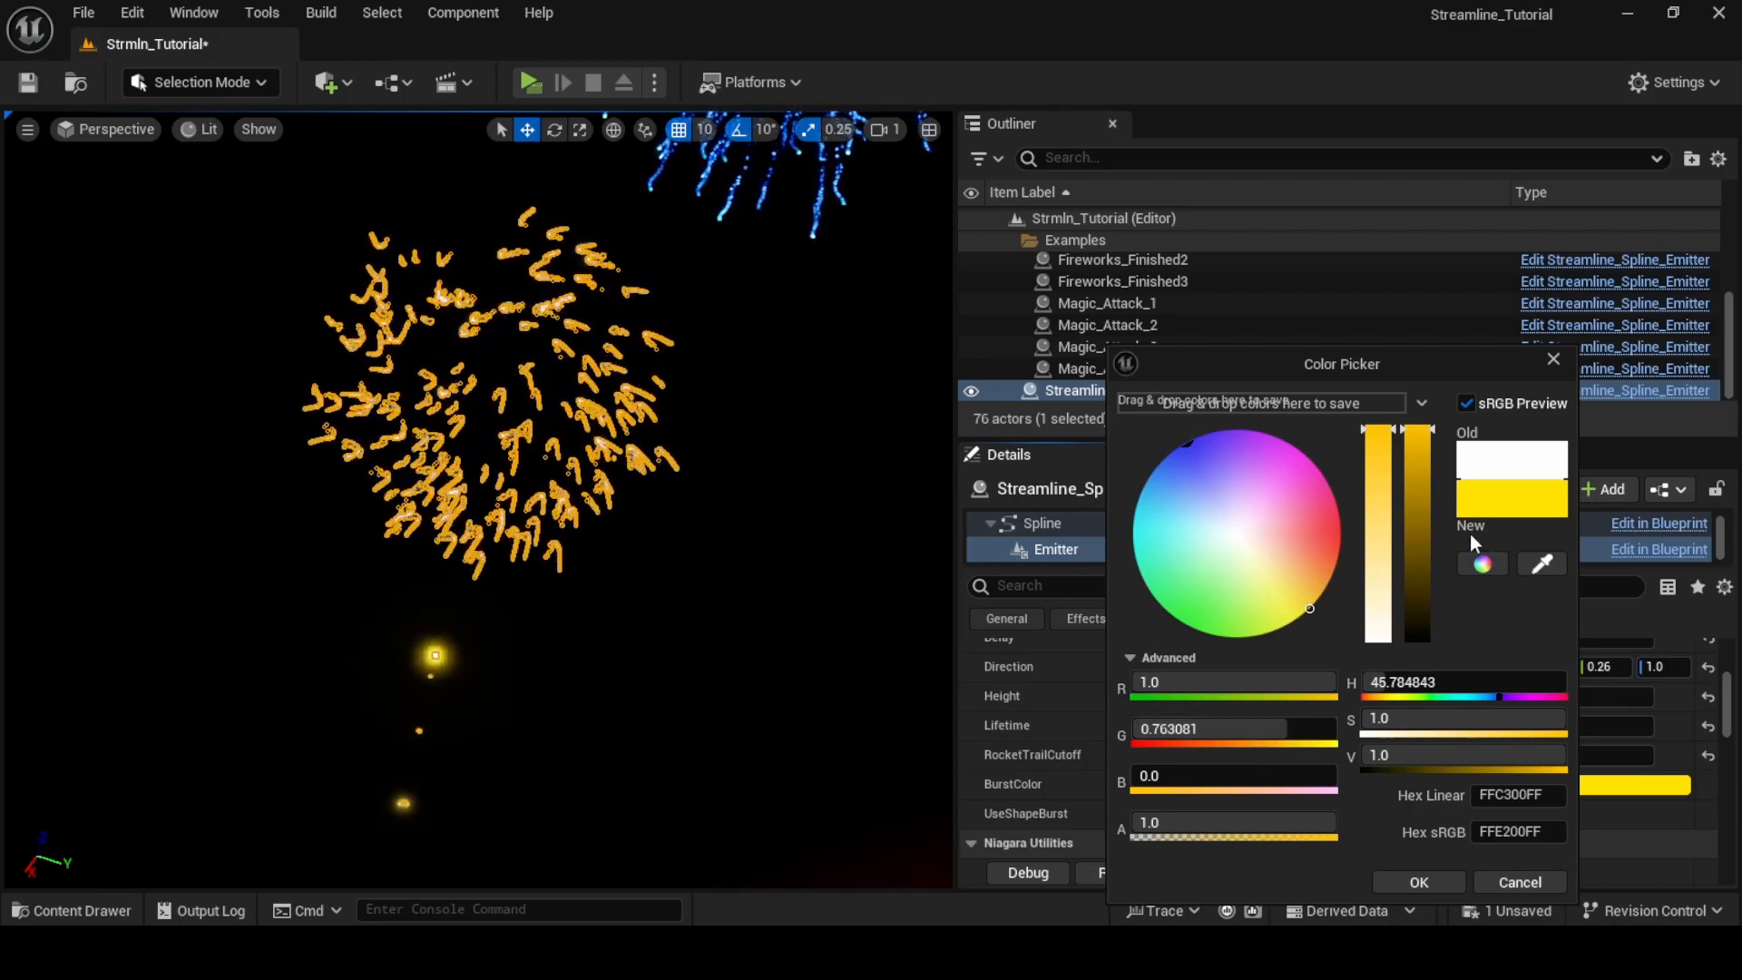
pyautogui.click(1304, 684)
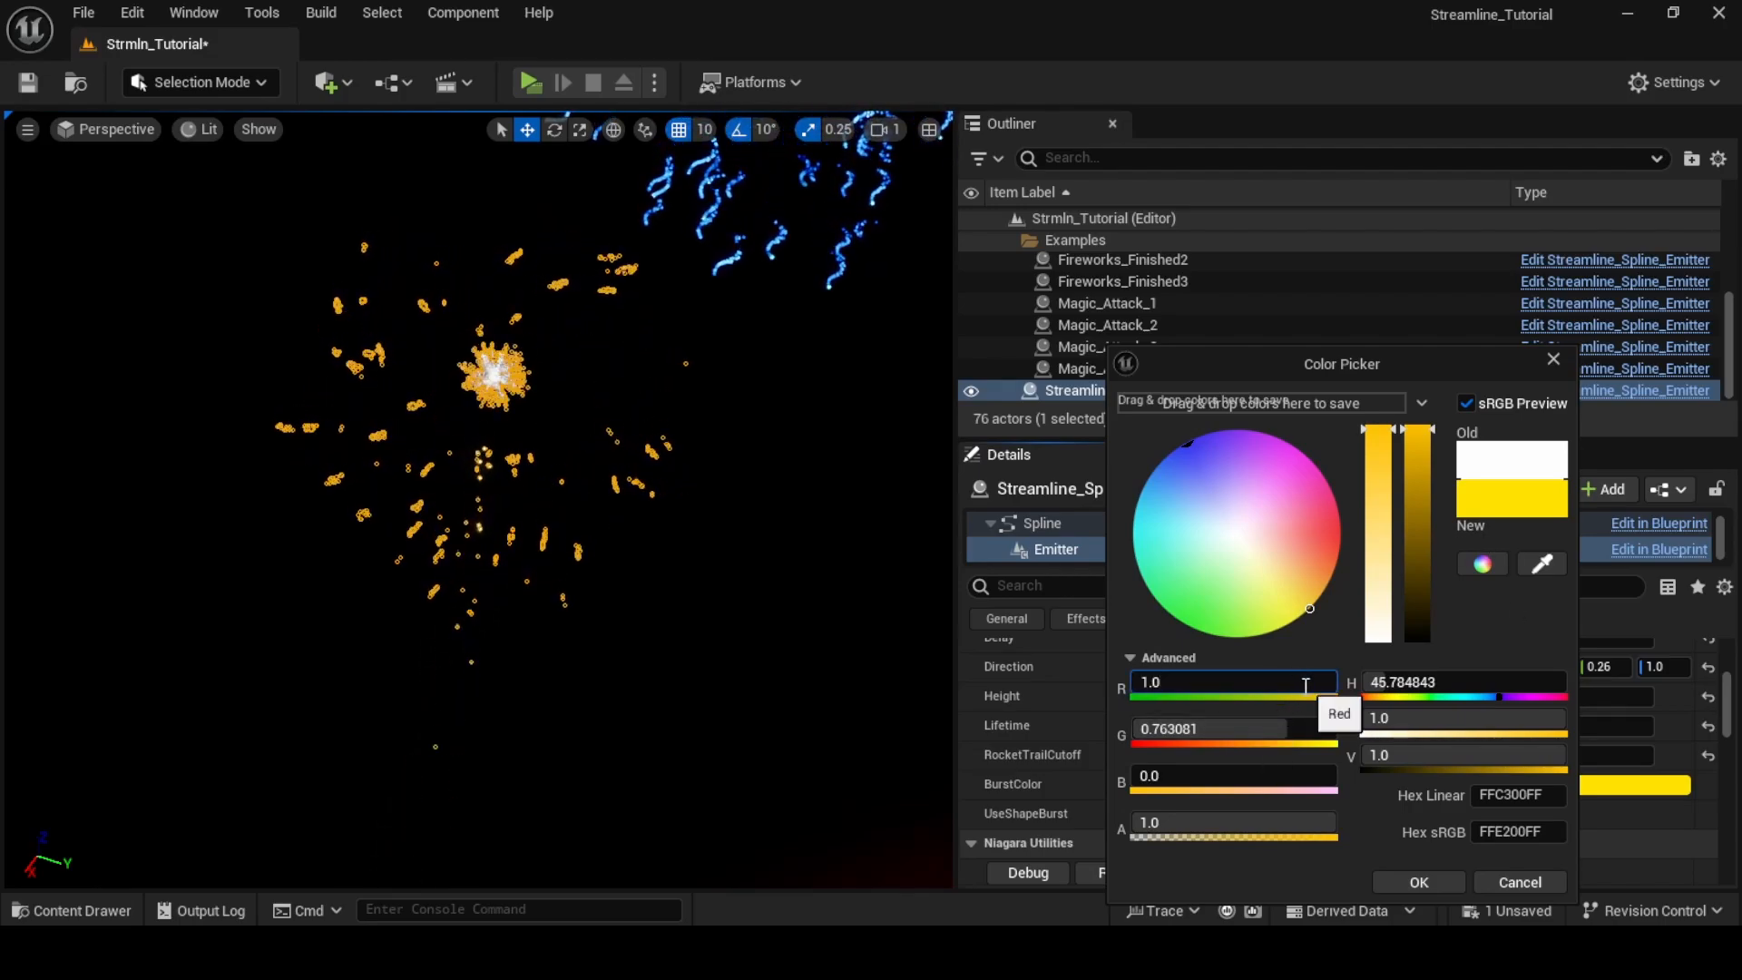
pyautogui.write('*5')
pyautogui.click(1285, 726)
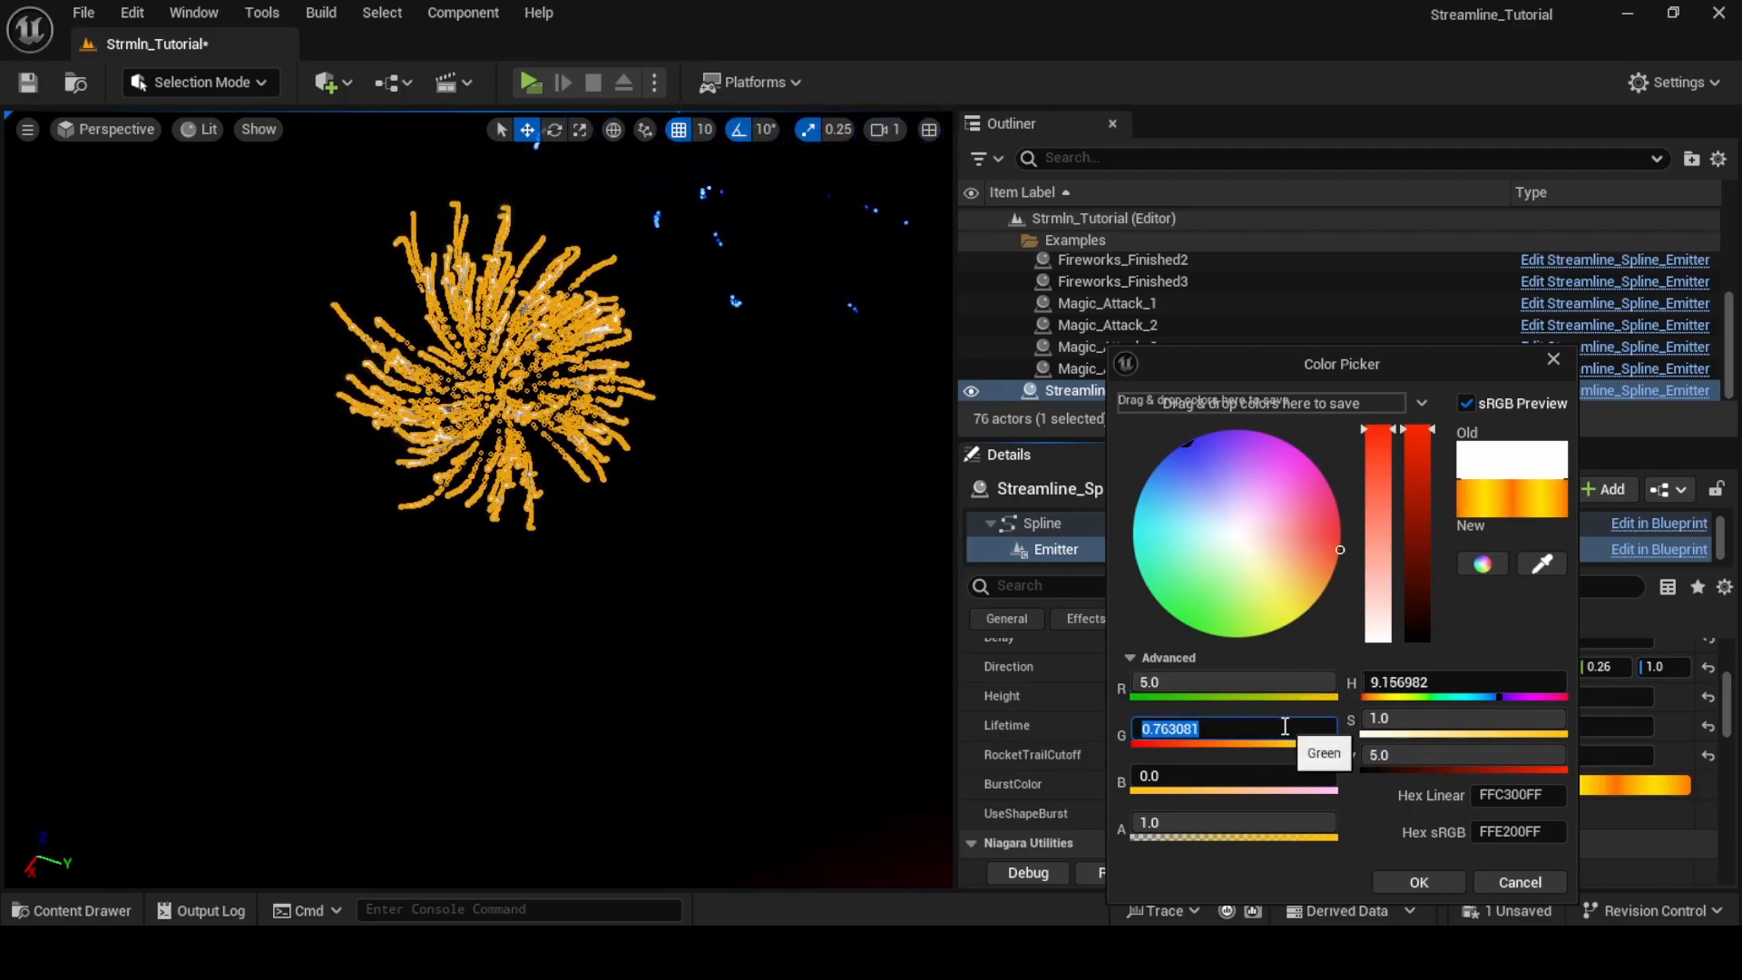
pyautogui.write('*')
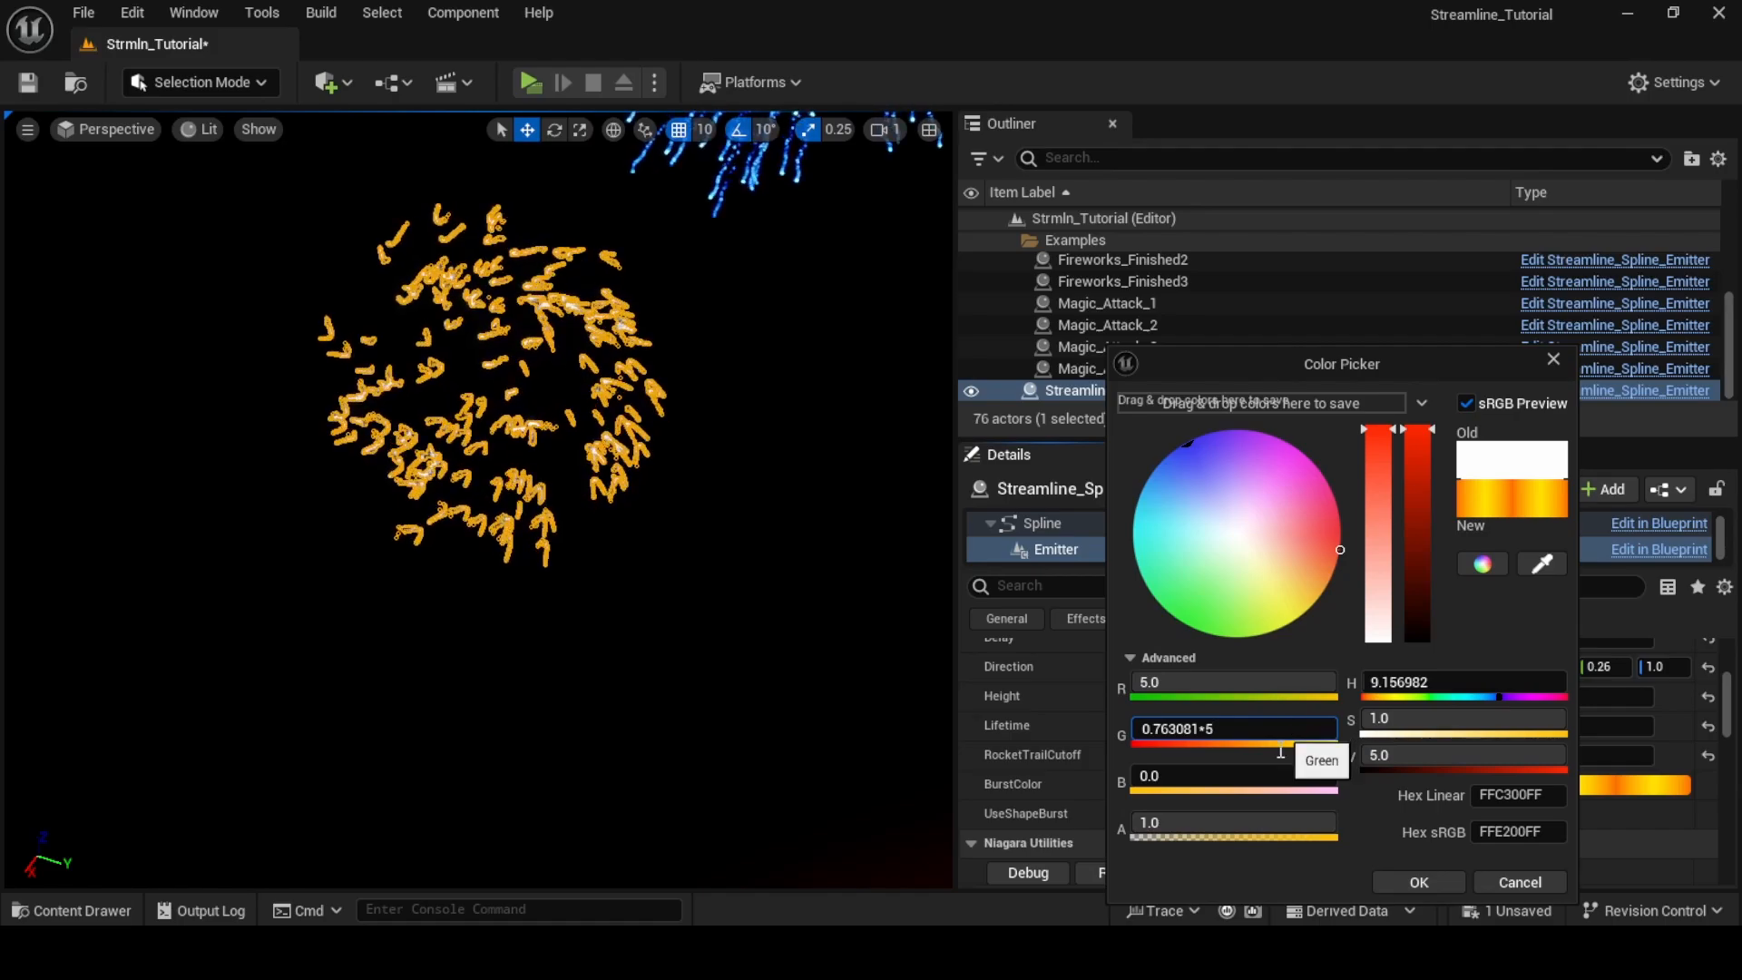
pyautogui.press('Return')
pyautogui.click(1418, 881)
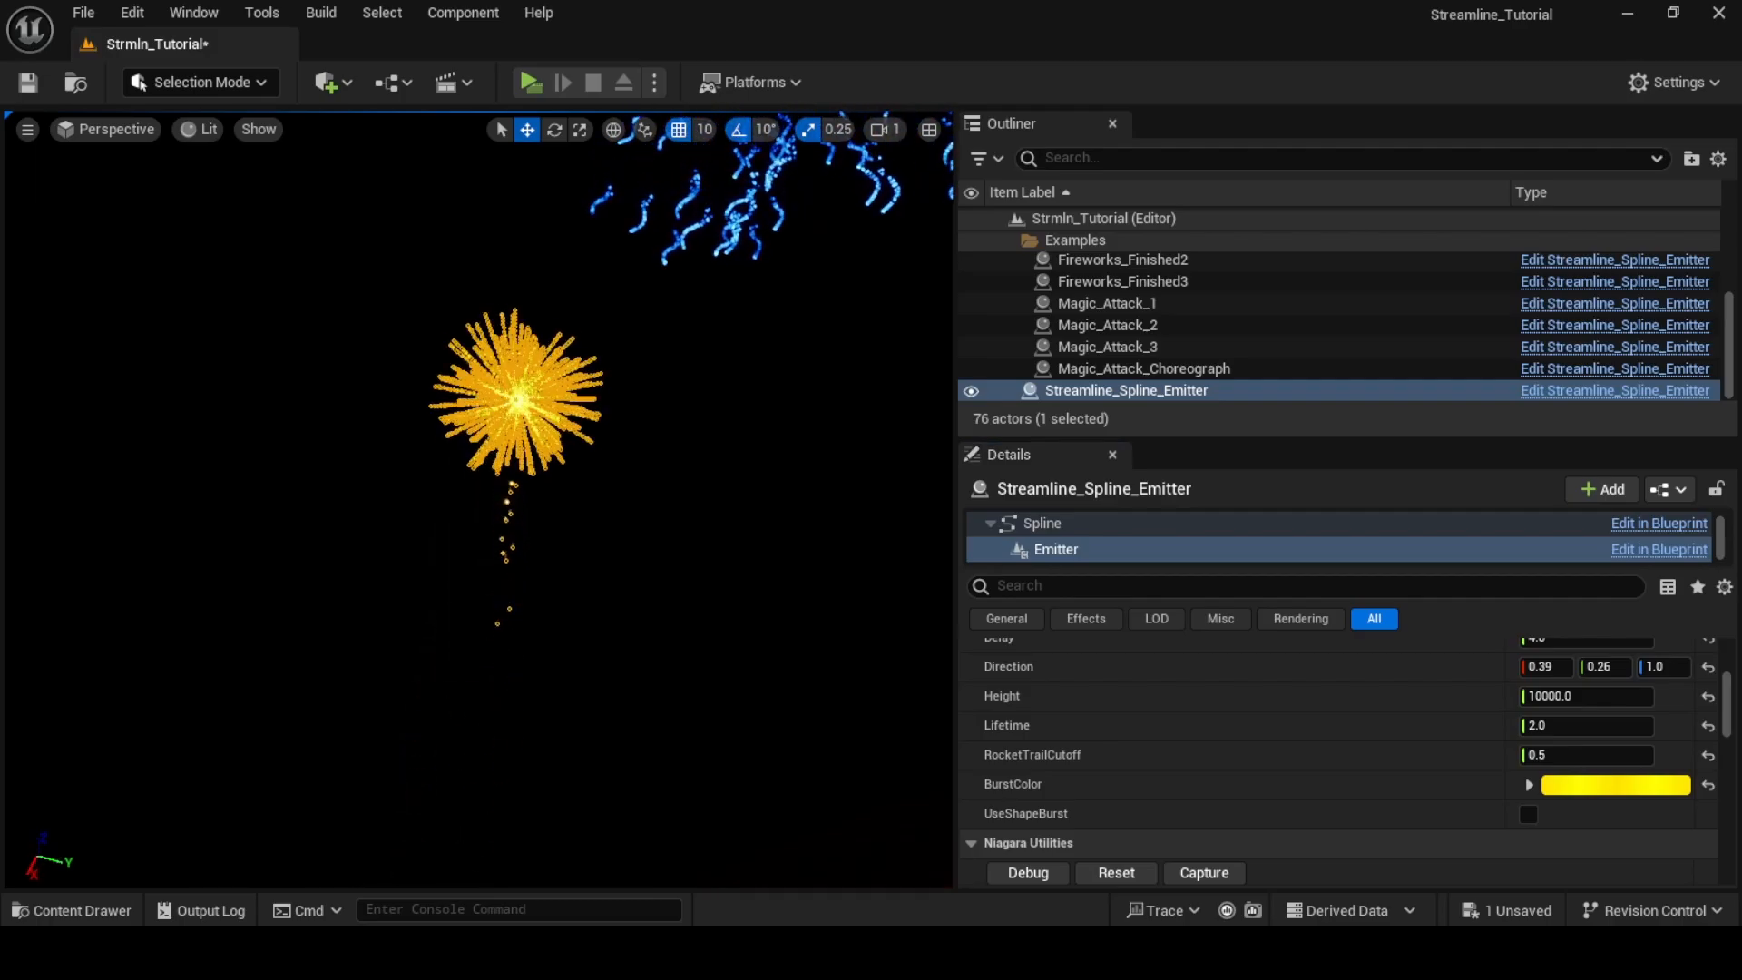
pyautogui.click(682, 547)
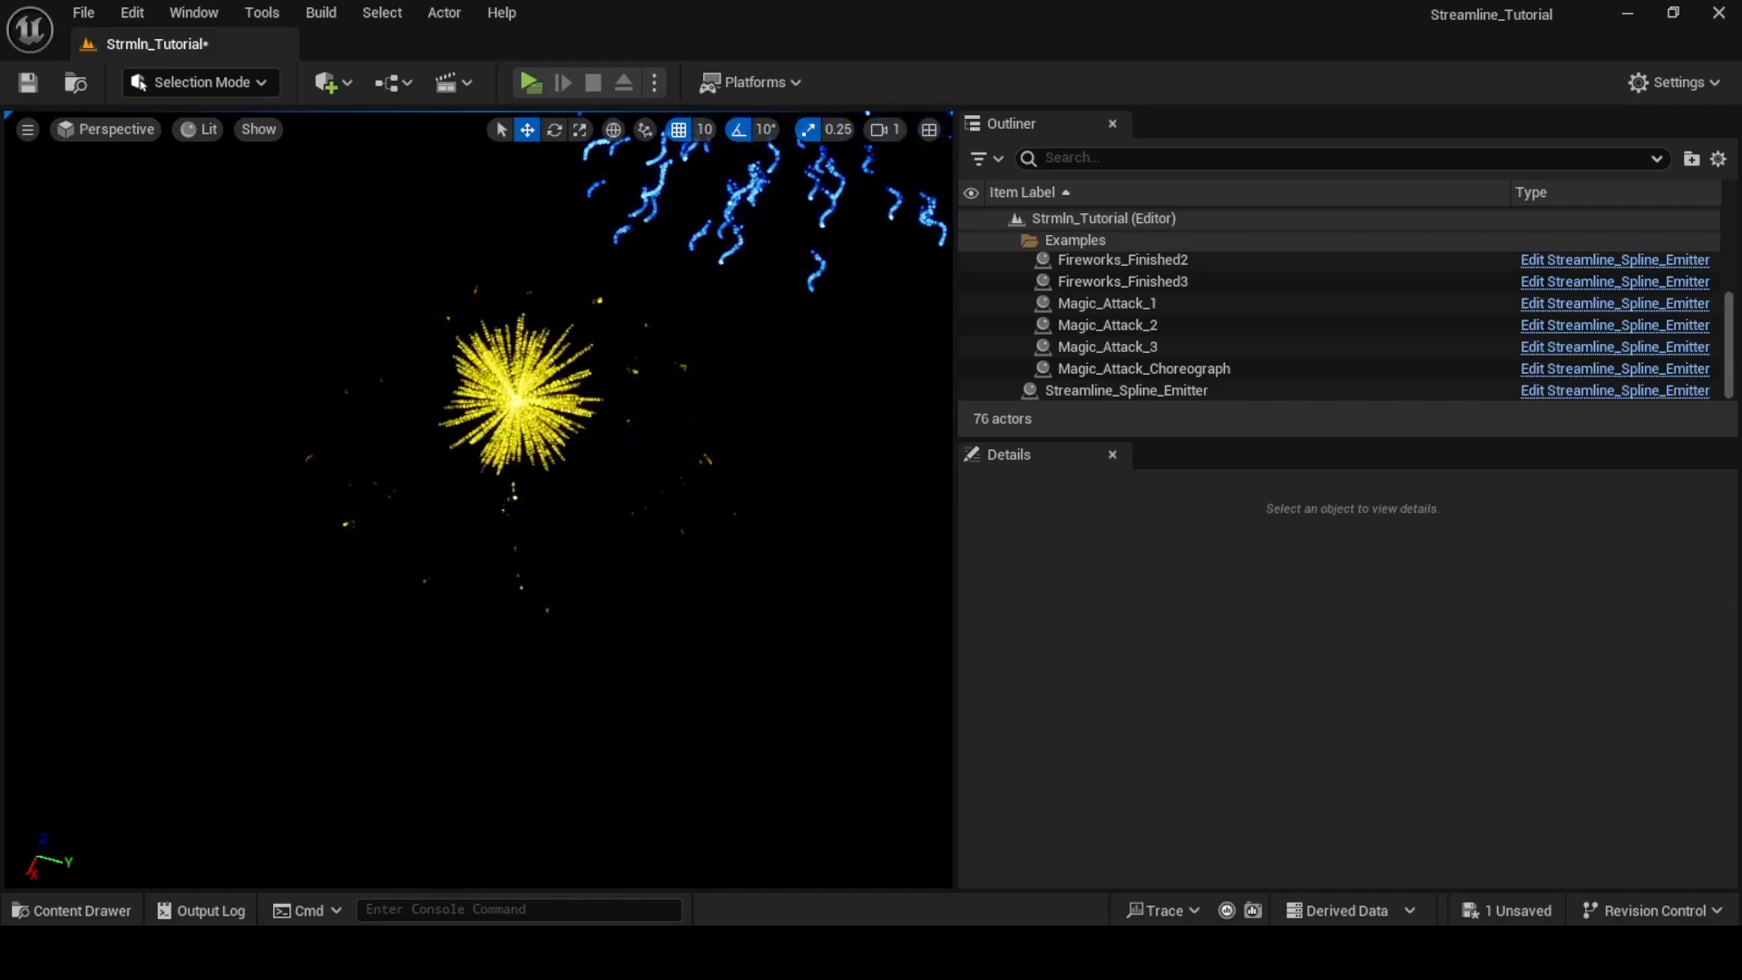
# Add a key at time 0.3 with value 0.45 to the Scale Alpha curve in Firework_Burst_Trail's Scale Color module
pyautogui.moveTo(1076, 923)
pyautogui.click(1106, 891)
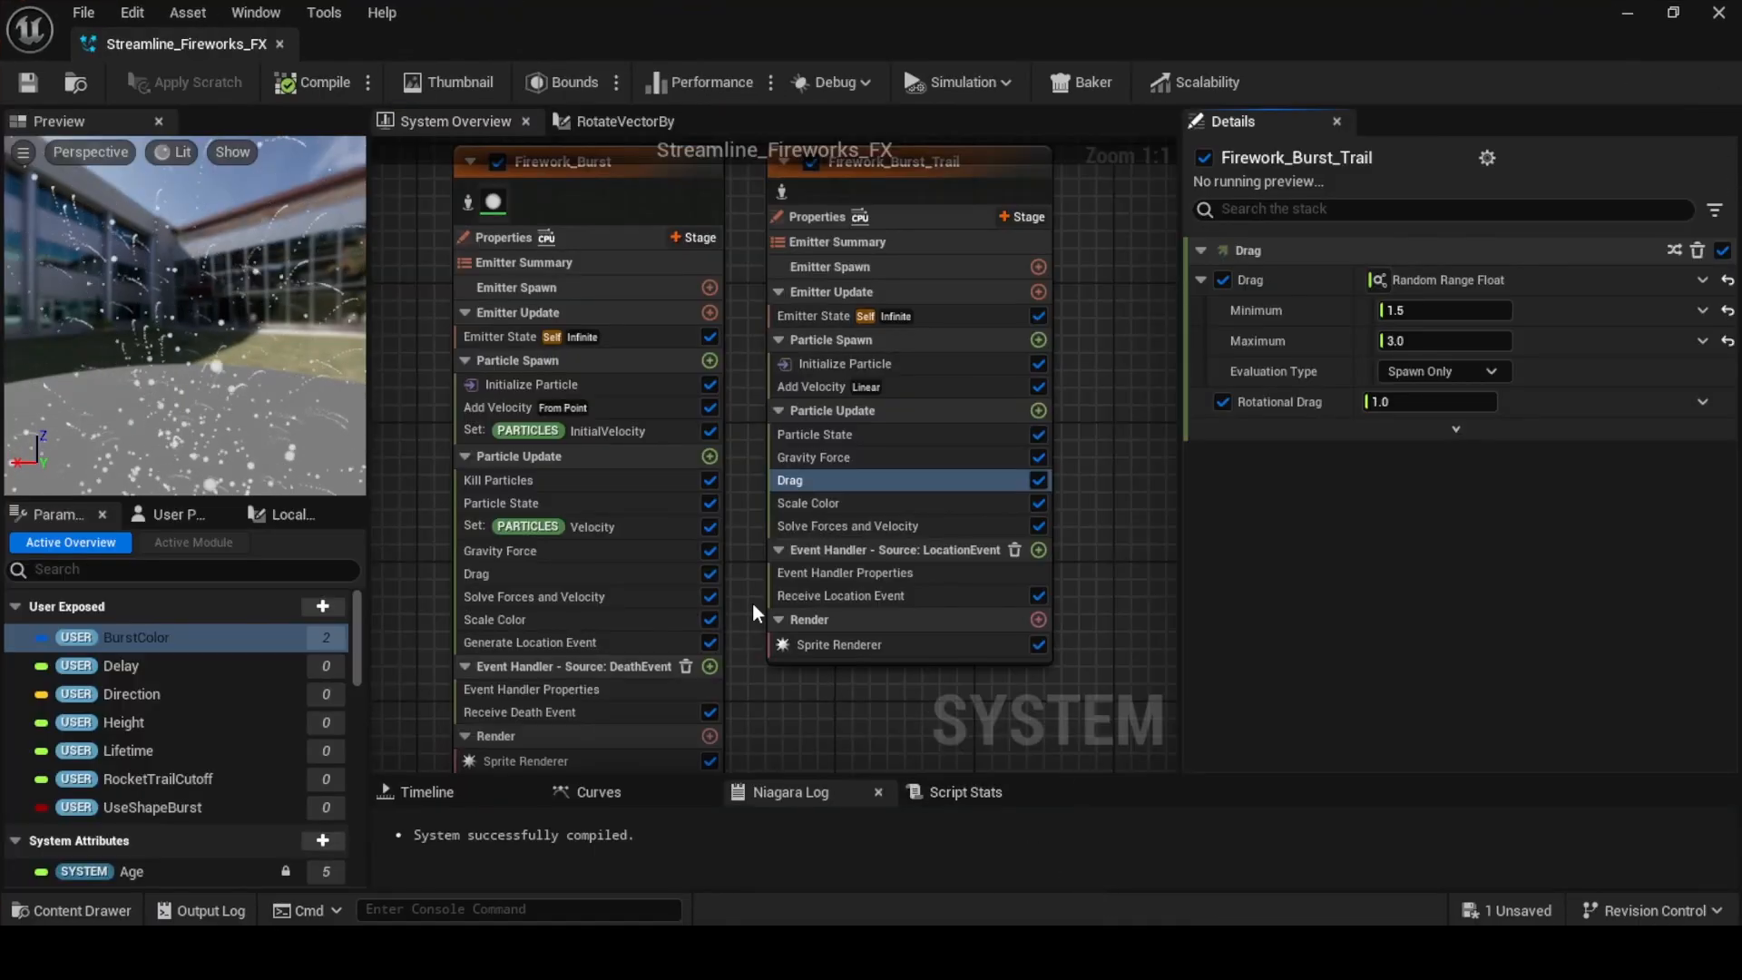
pyautogui.click(857, 501)
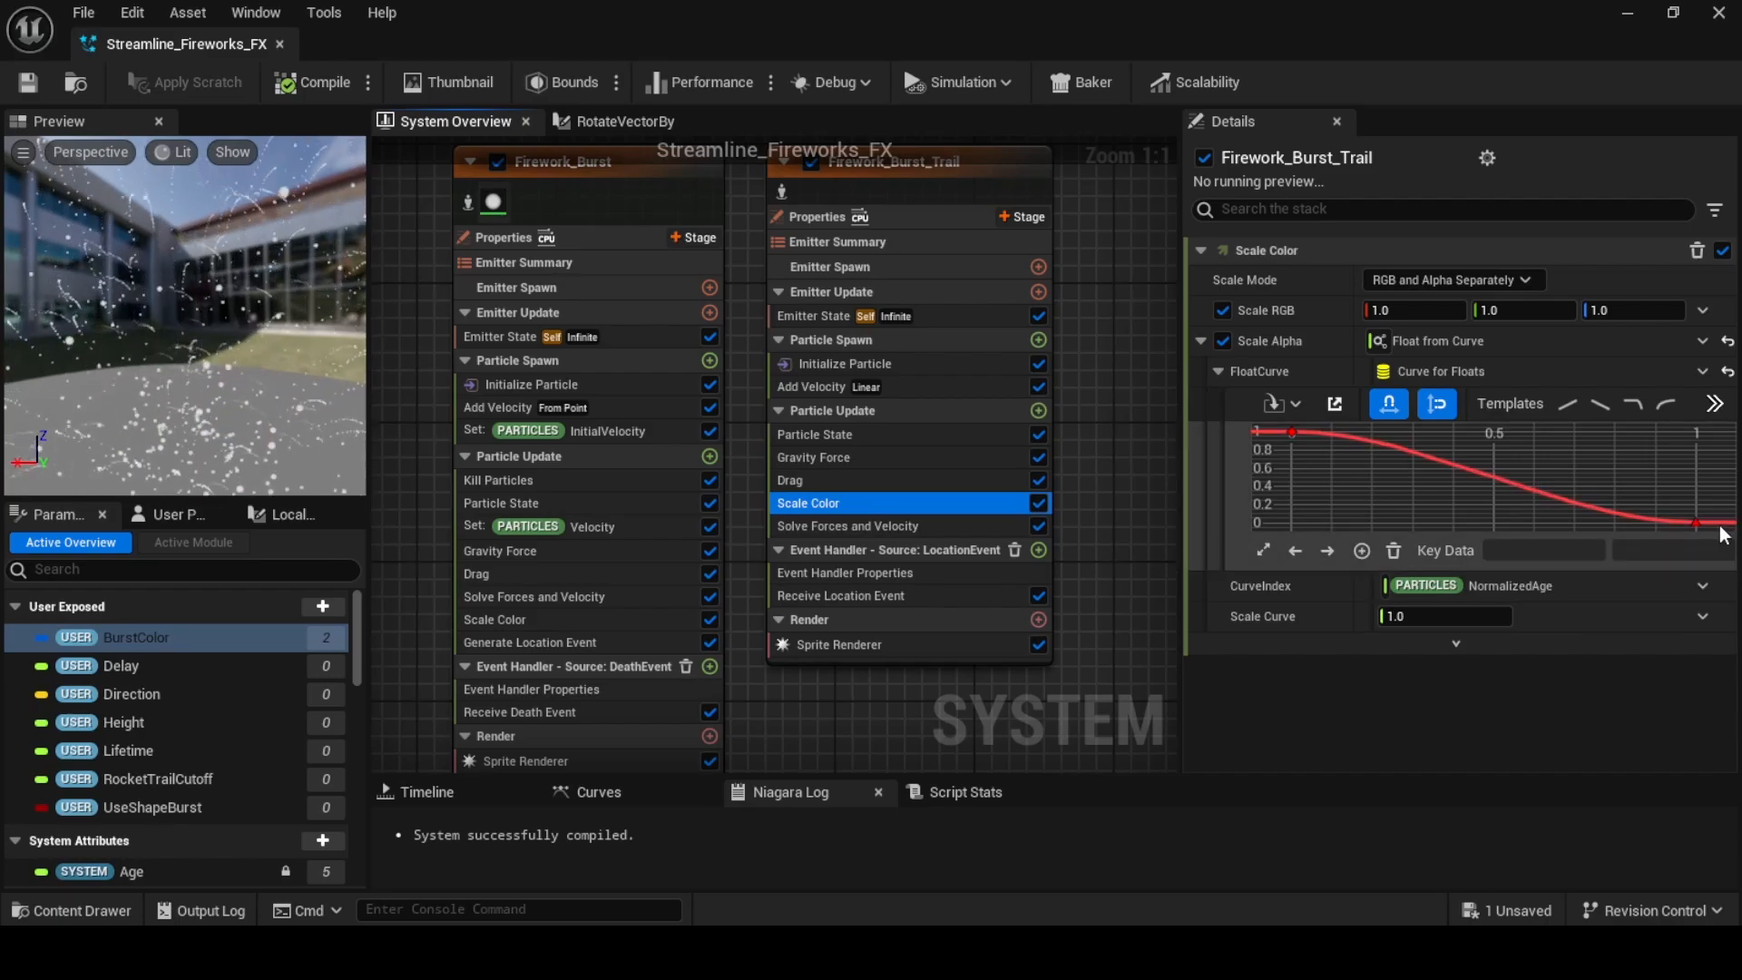
pyautogui.click(1695, 524)
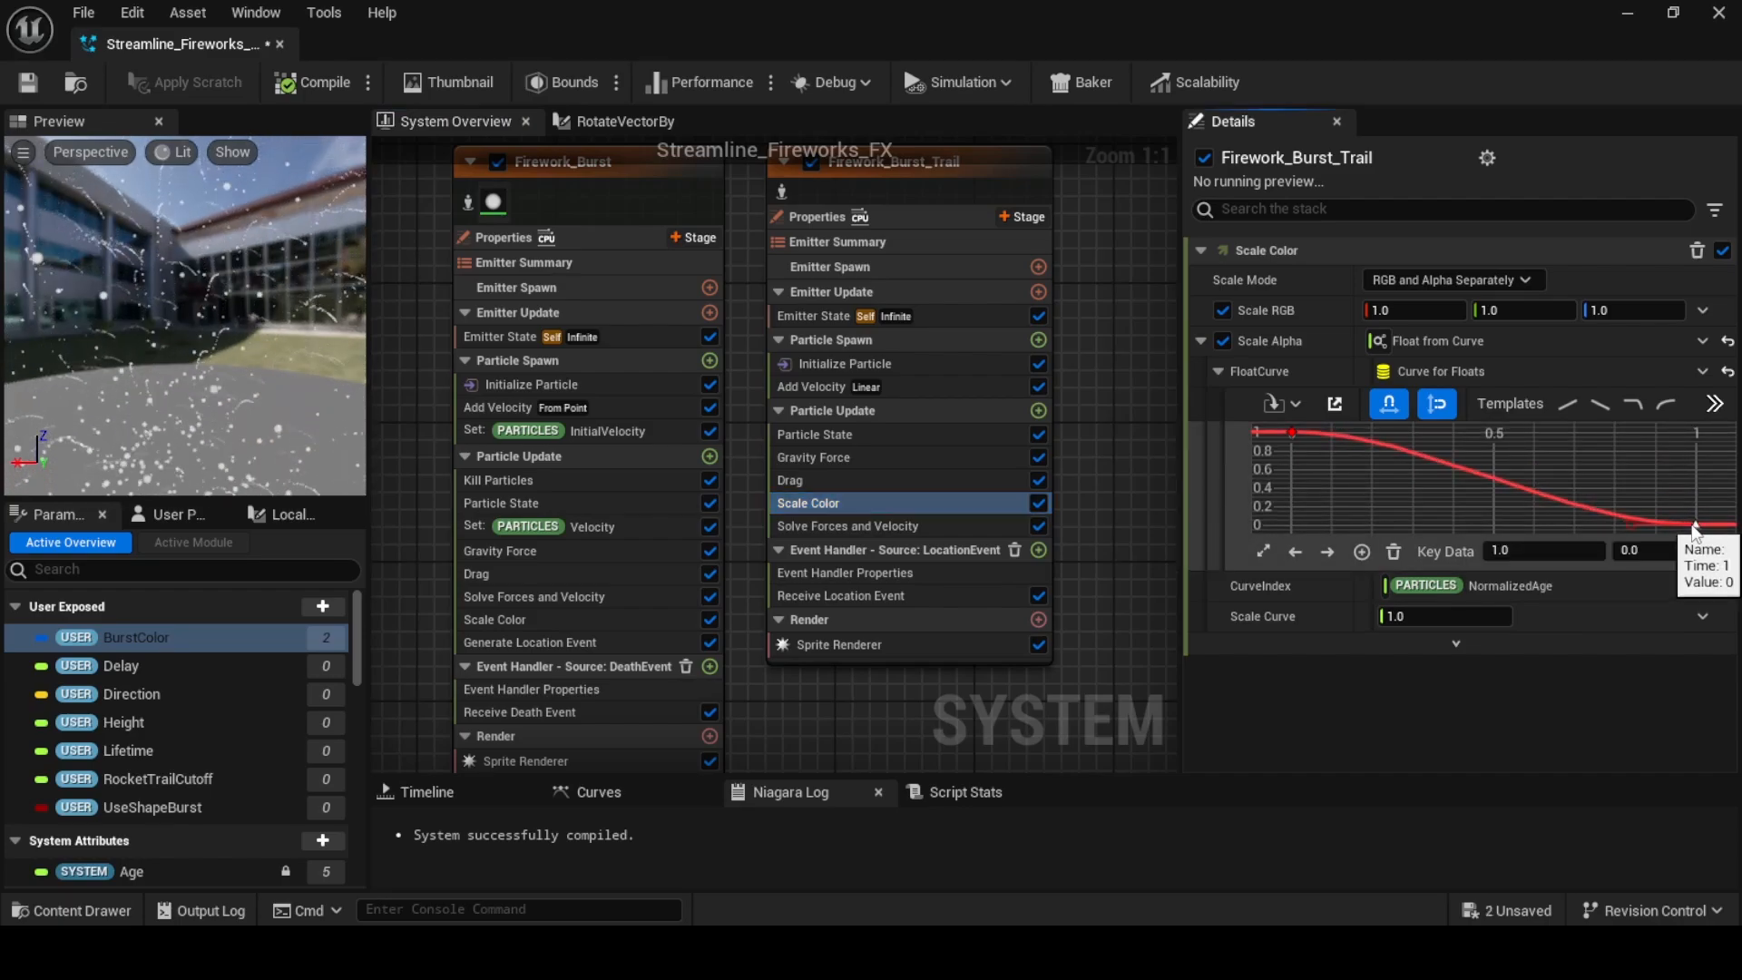
pyautogui.moveTo(1693, 528)
pyautogui.mouseDown()
pyautogui.moveTo(1494, 526)
pyautogui.moveTo(1697, 530)
pyautogui.mouseUp()
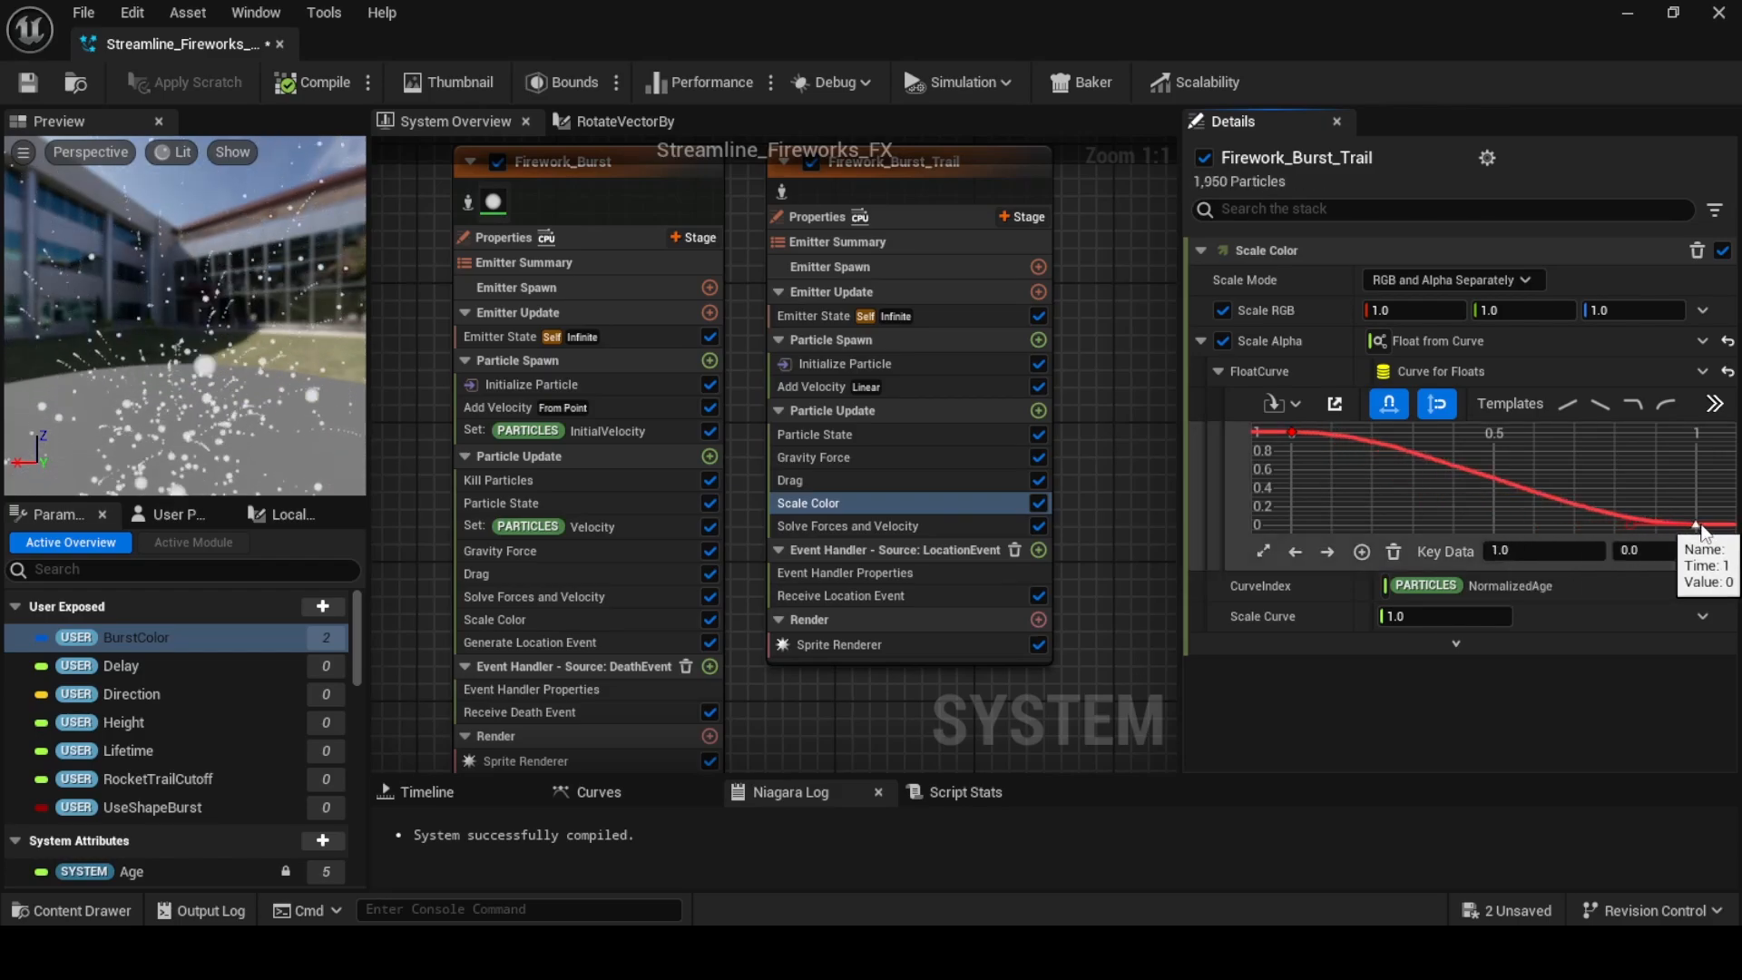
pyautogui.rightClick(1451, 461)
pyautogui.click(1564, 520)
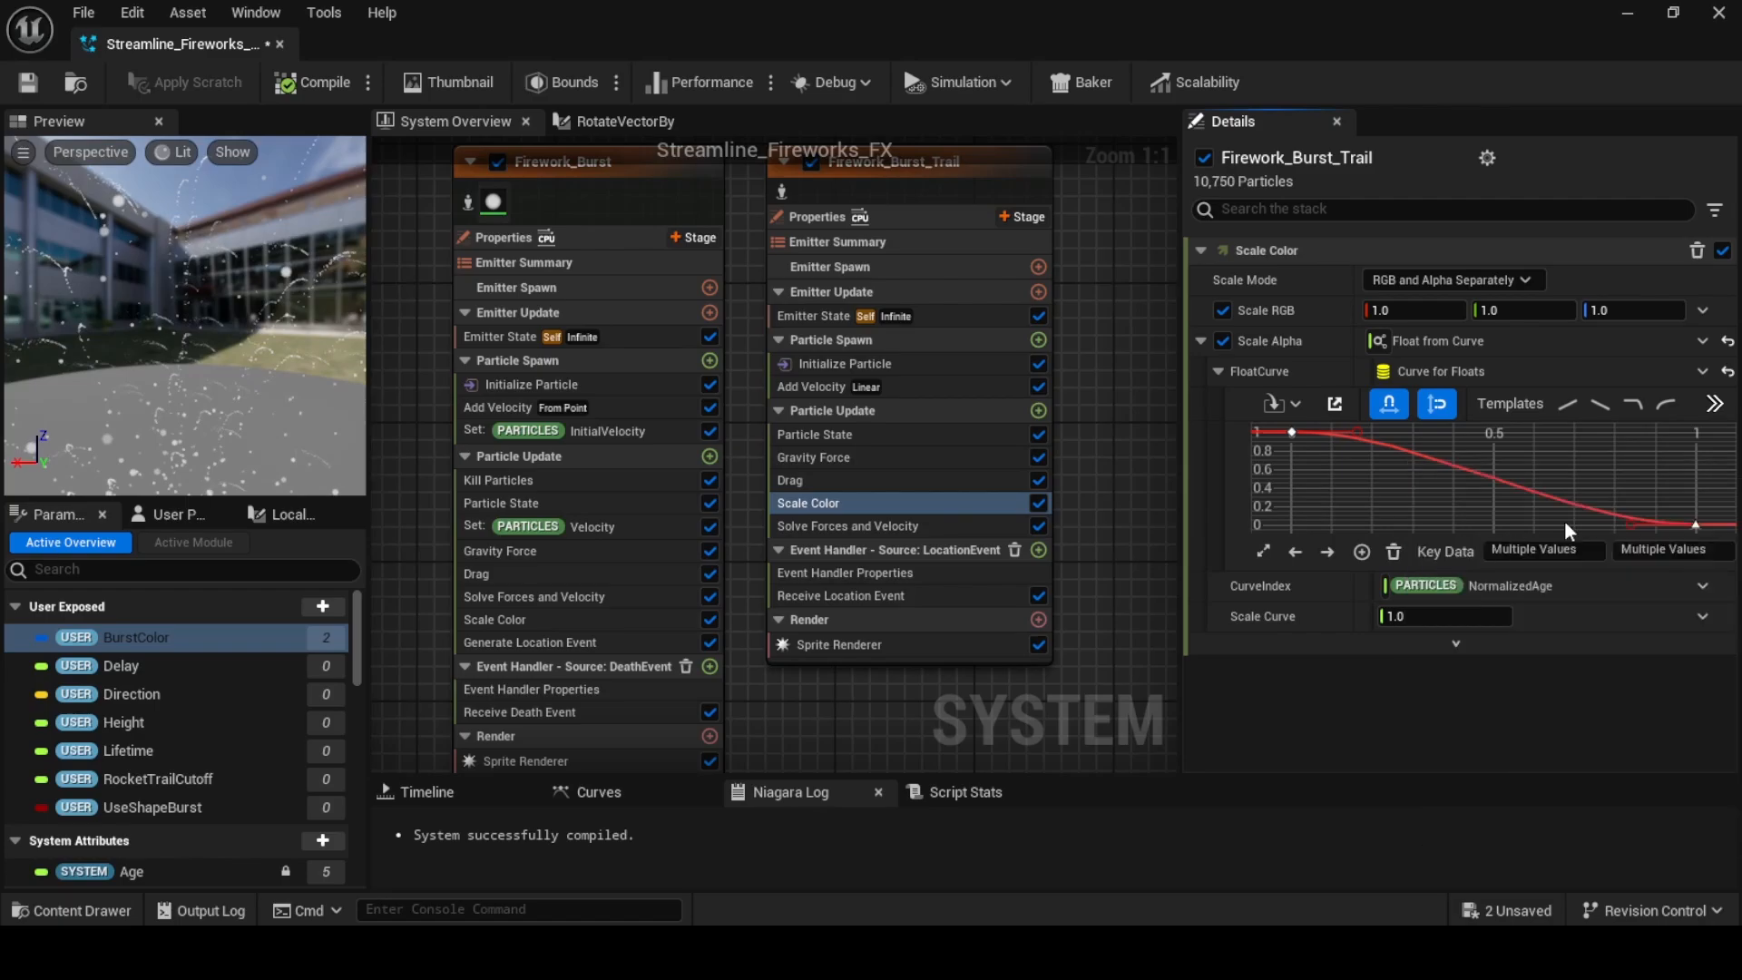
pyautogui.moveTo(1453, 467); pyautogui.dragTo(1411, 499)
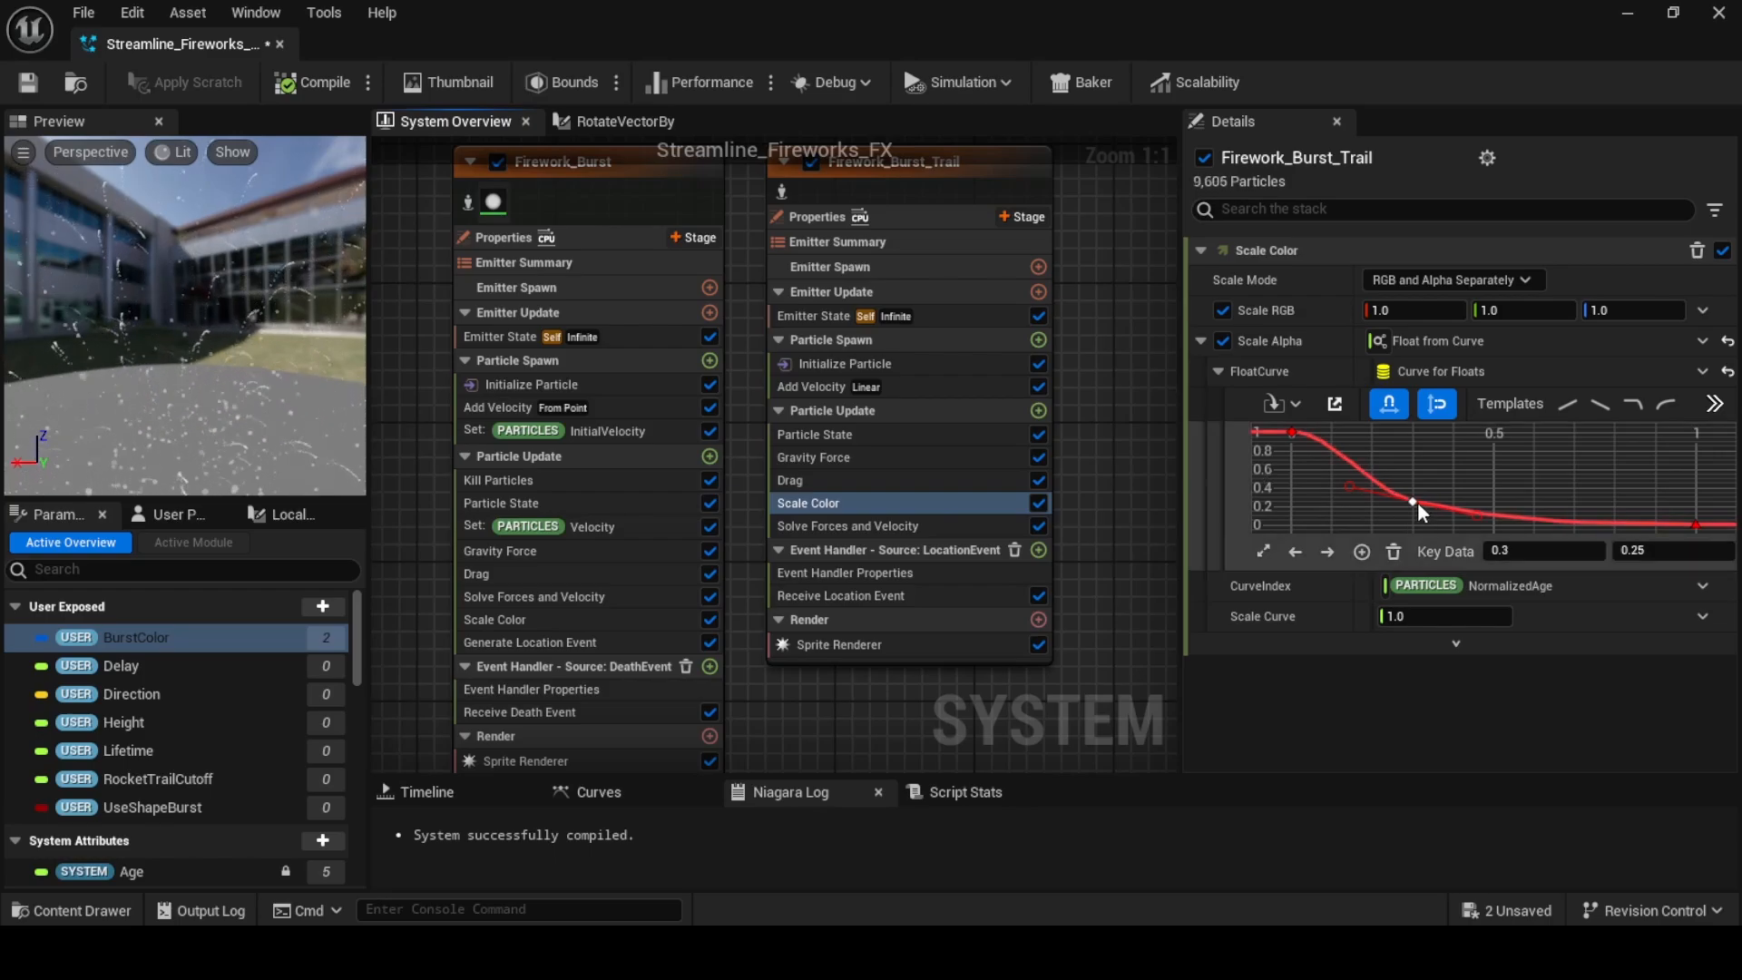
pyautogui.hotkey('ctrl', 'z')
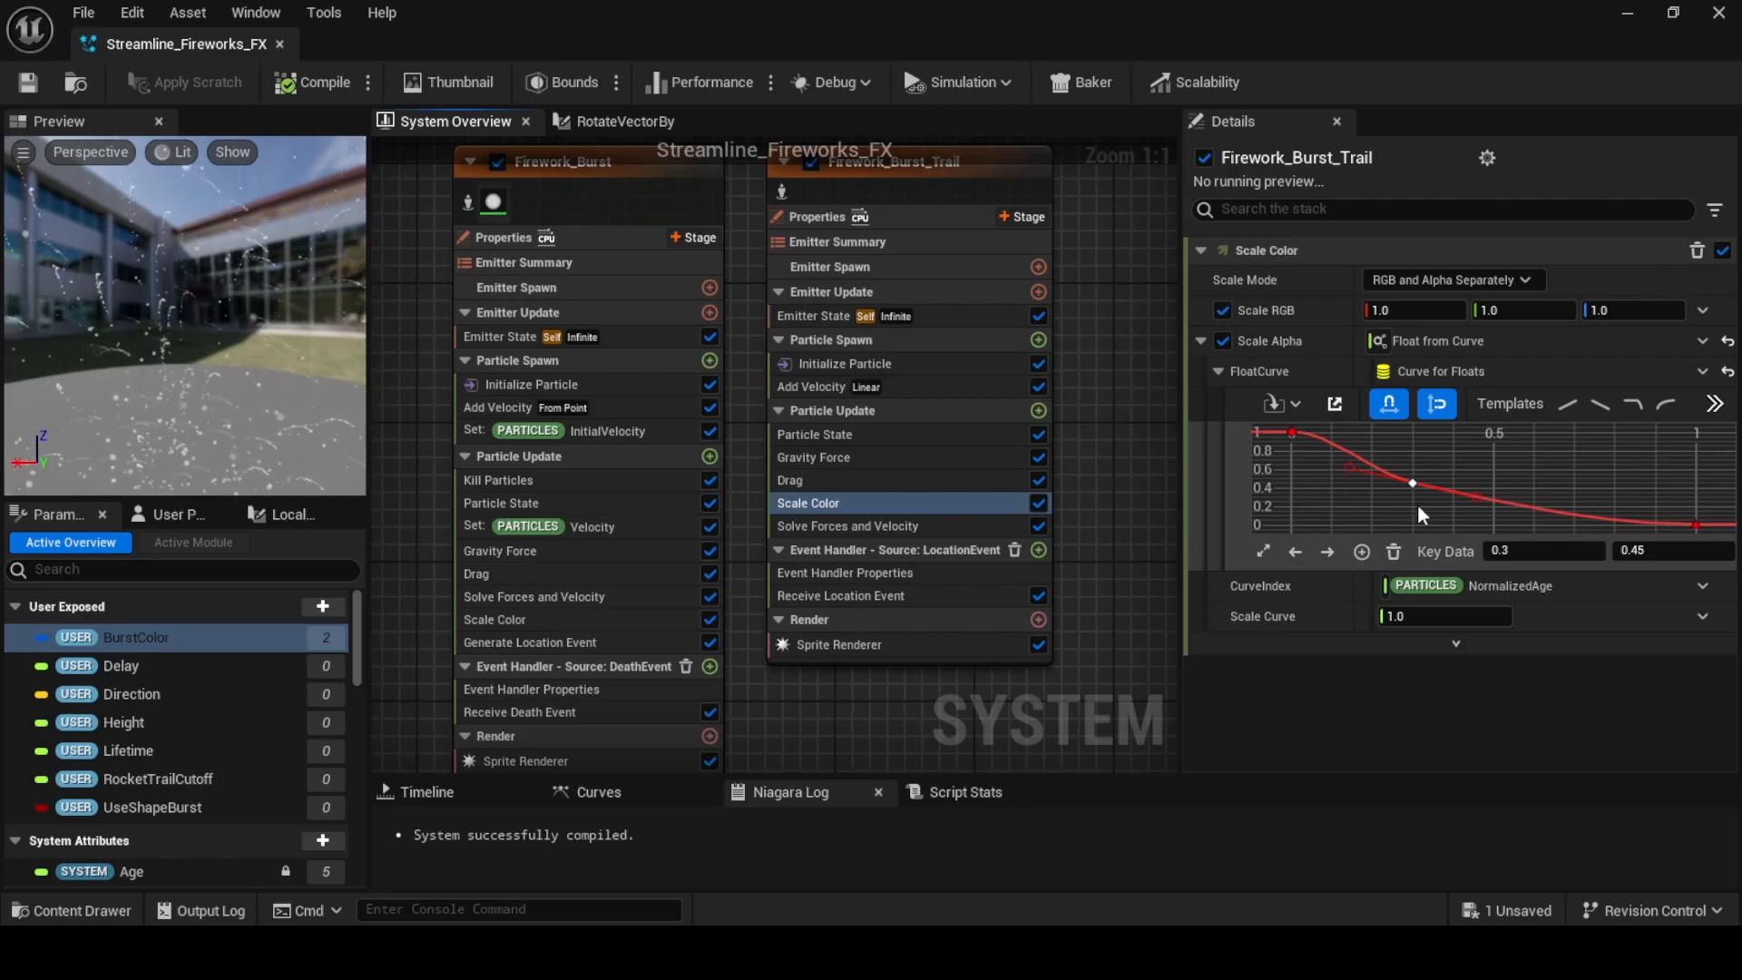
# Create a user-exposed float parameter named BurstTrailCutoff
pyautogui.moveTo(695, 265); pyautogui.dragTo(1155, 343, button='right')
pyautogui.moveTo(890, 521); pyautogui.dragTo(351, 404, button='right')
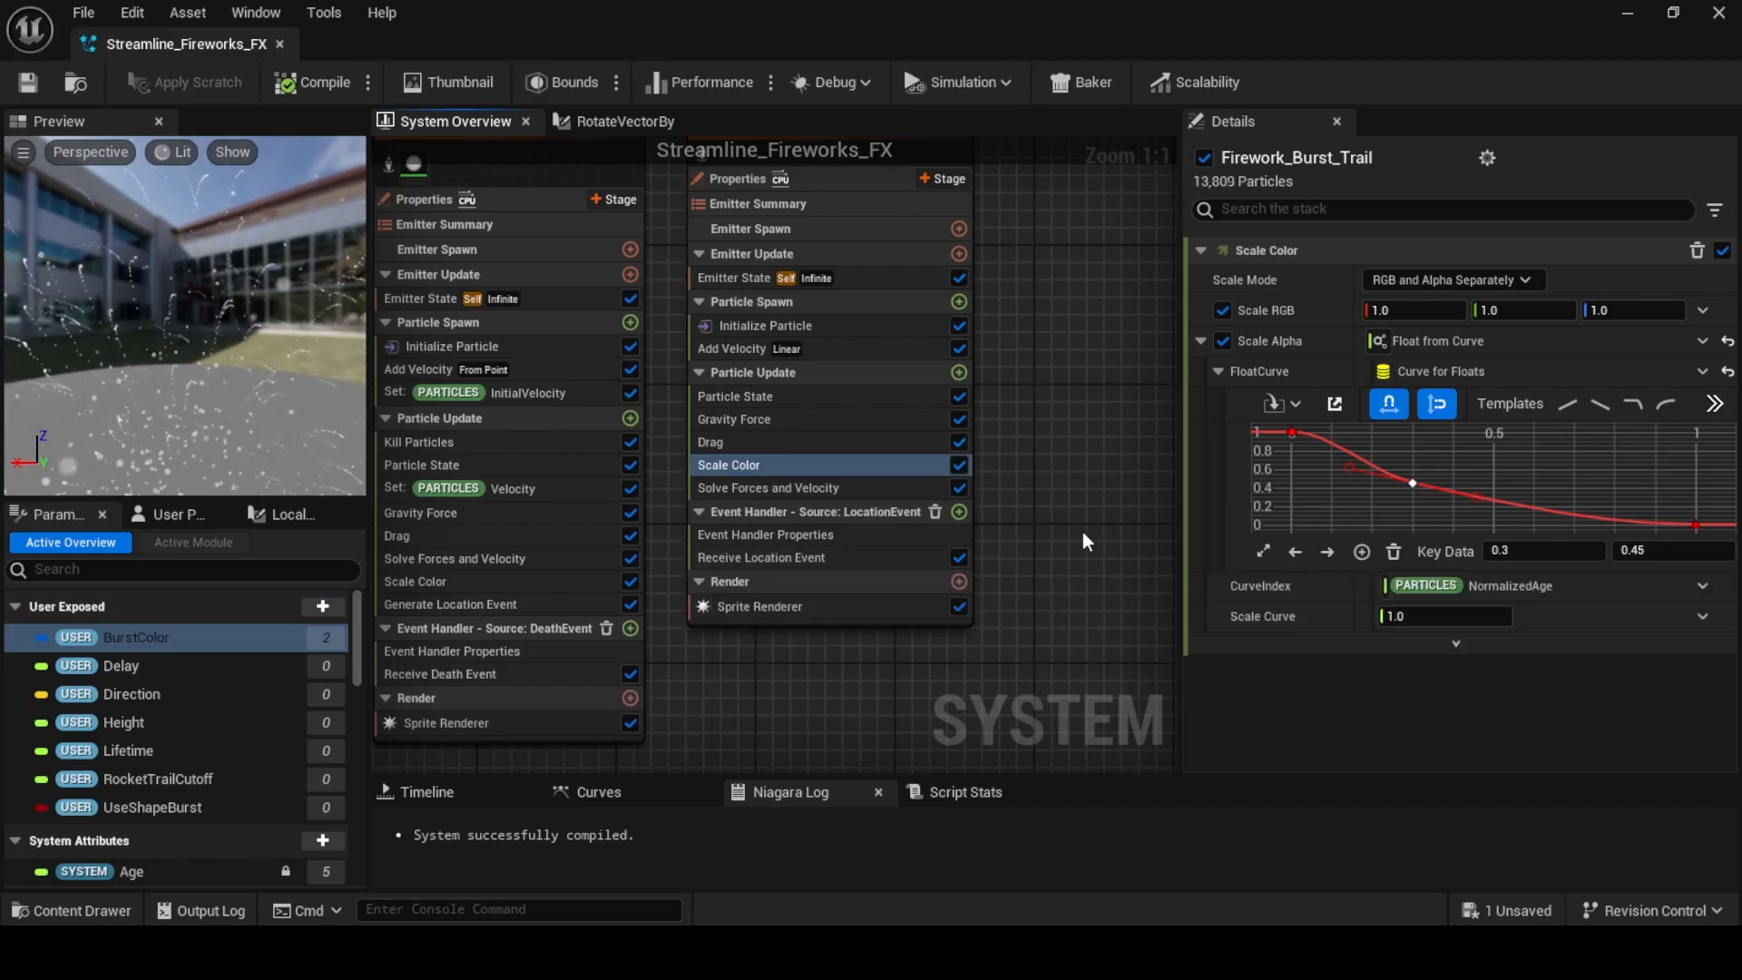
pyautogui.click(311, 611)
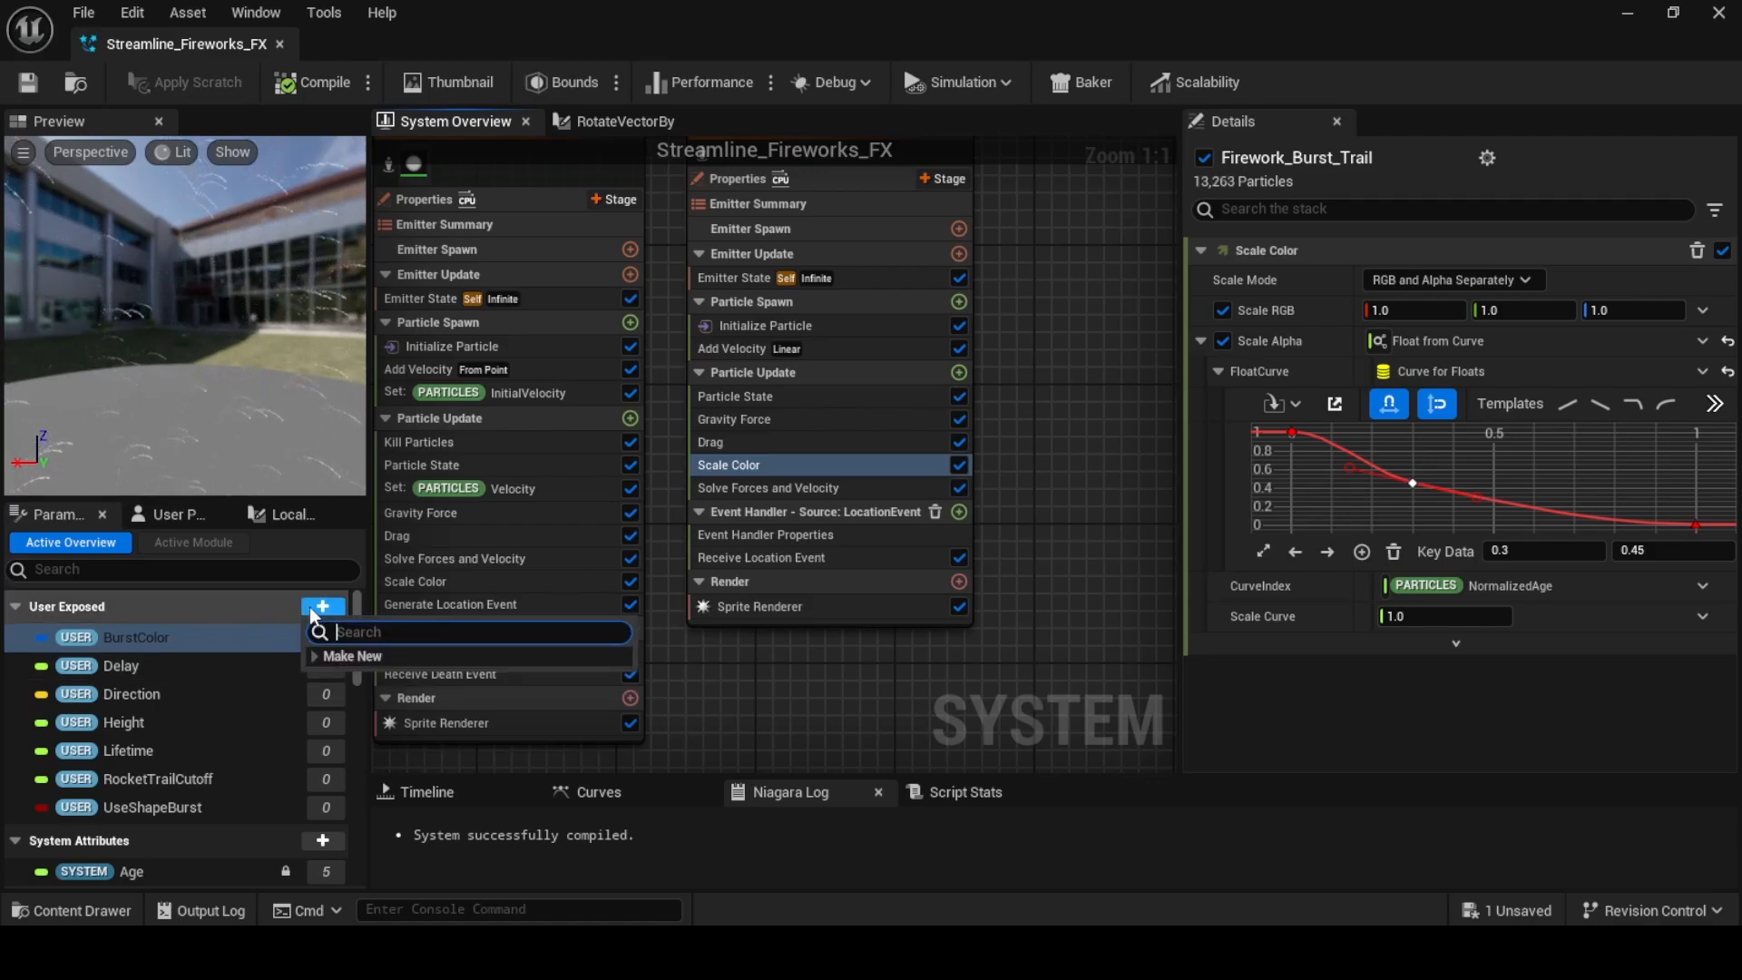
pyautogui.write('float')
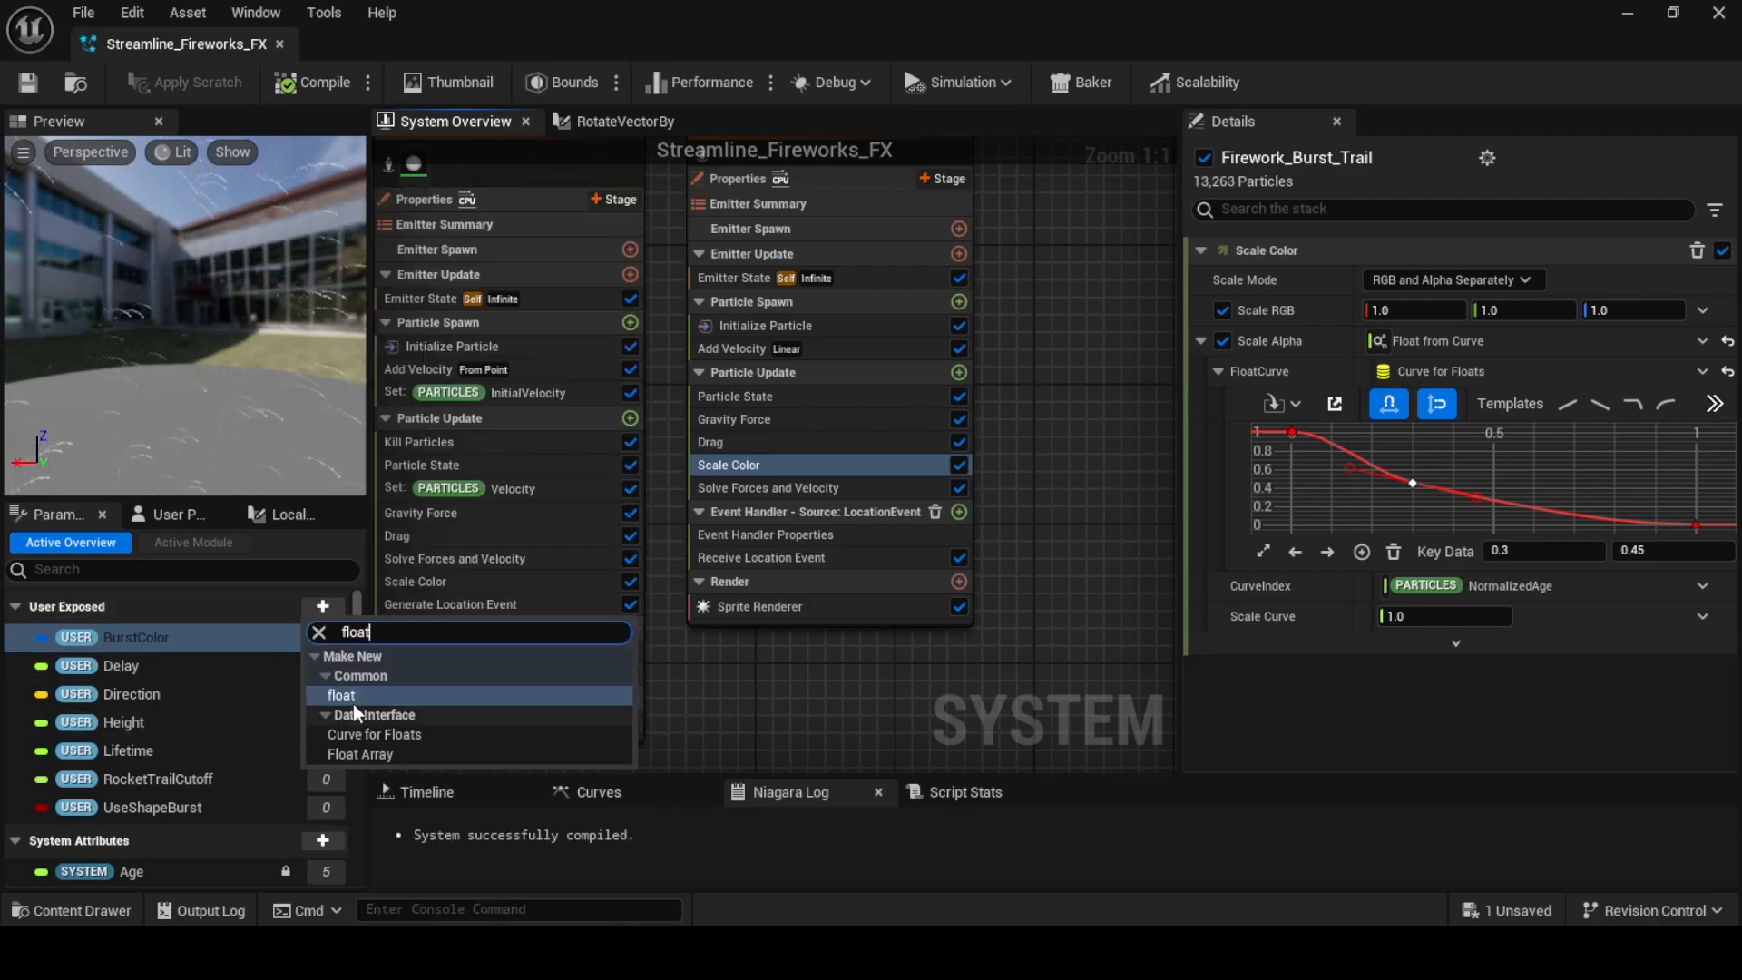
pyautogui.click(352, 704)
pyautogui.write('Burs')
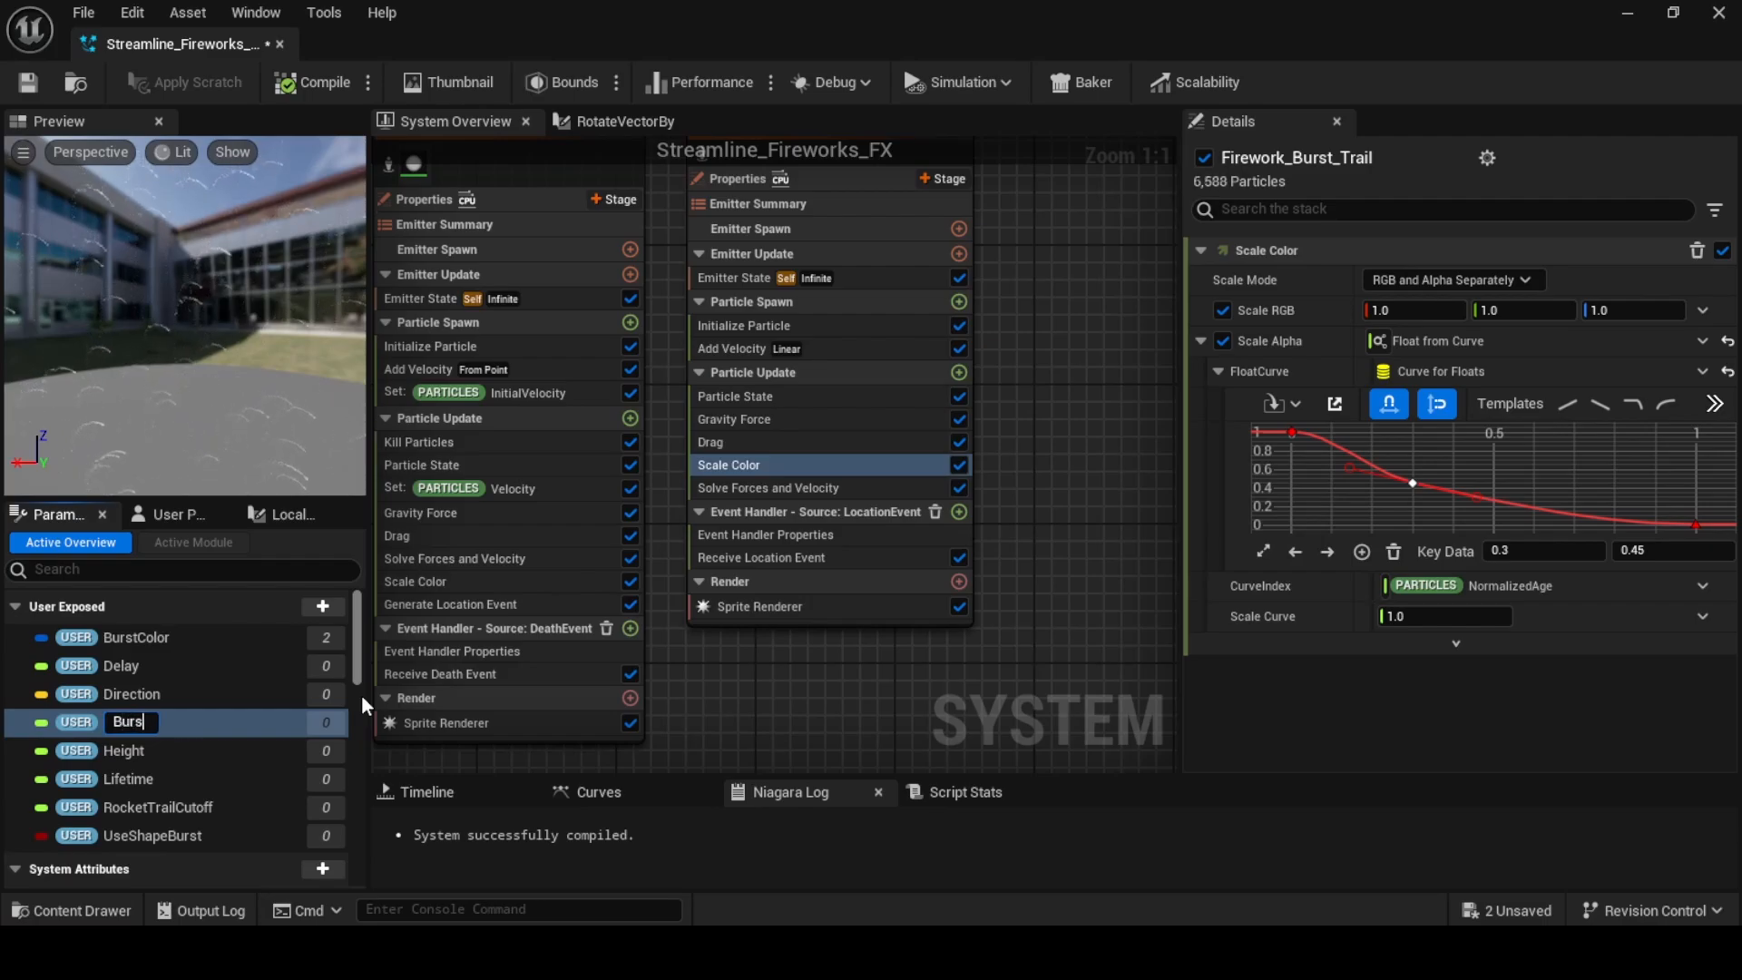
pyautogui.write('tTrailCut')
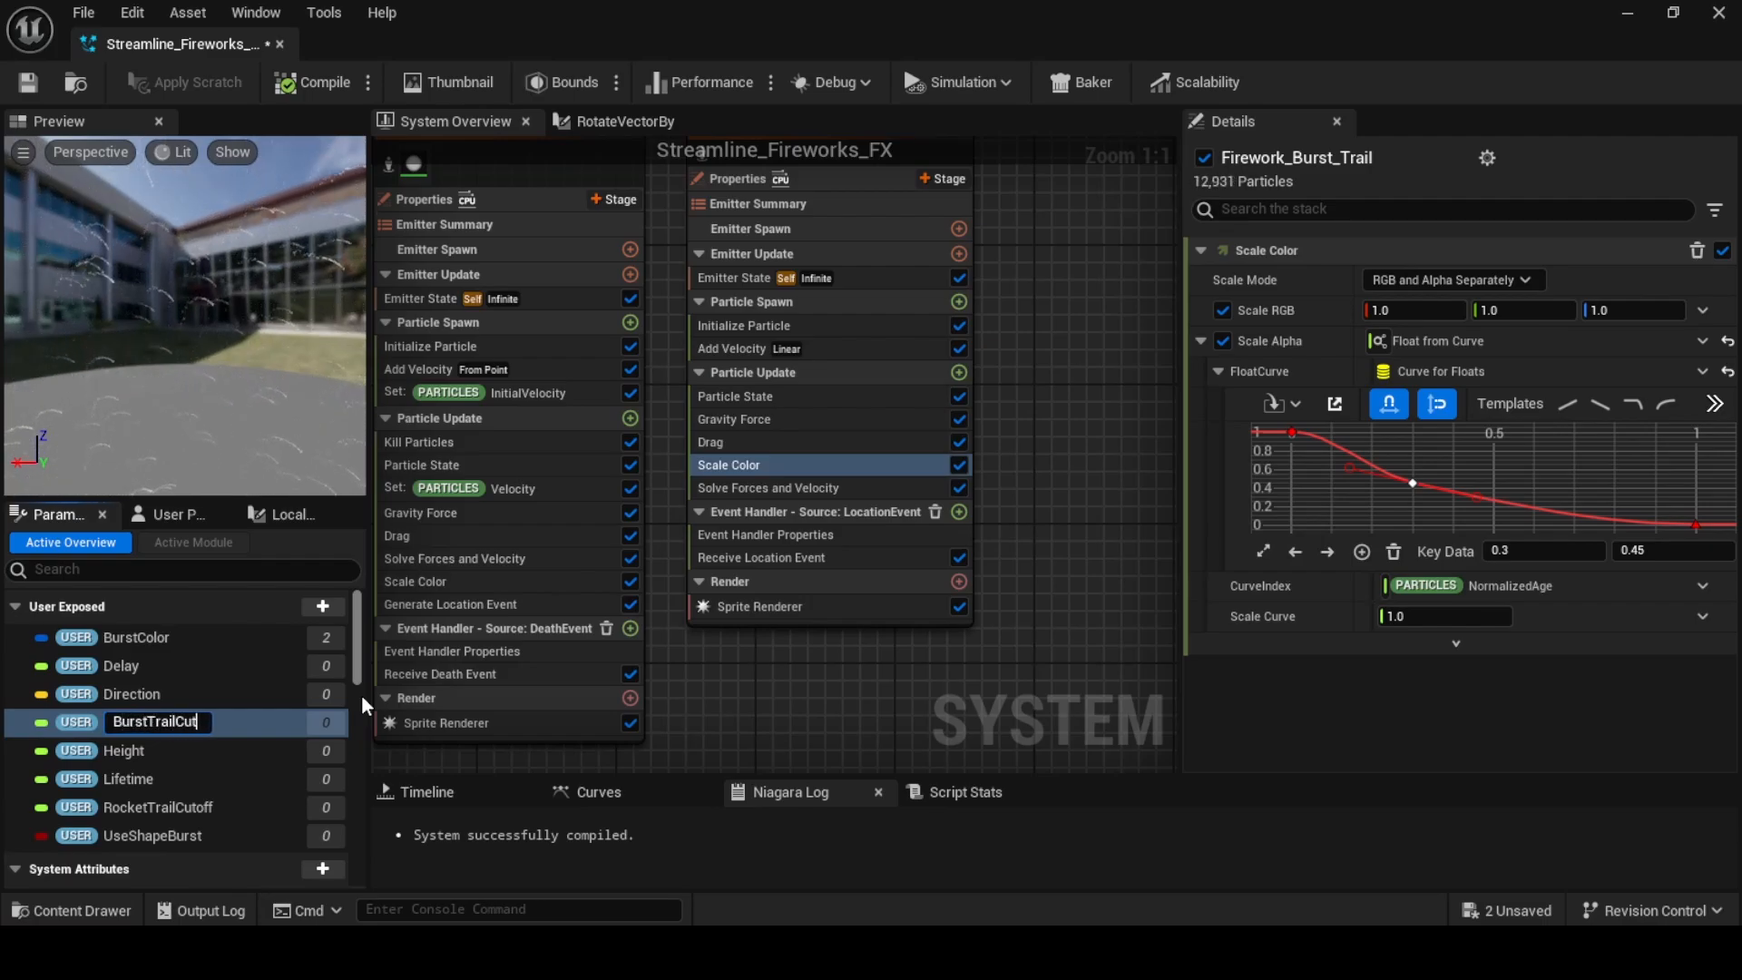
pyautogui.write('off')
pyautogui.press('Return')
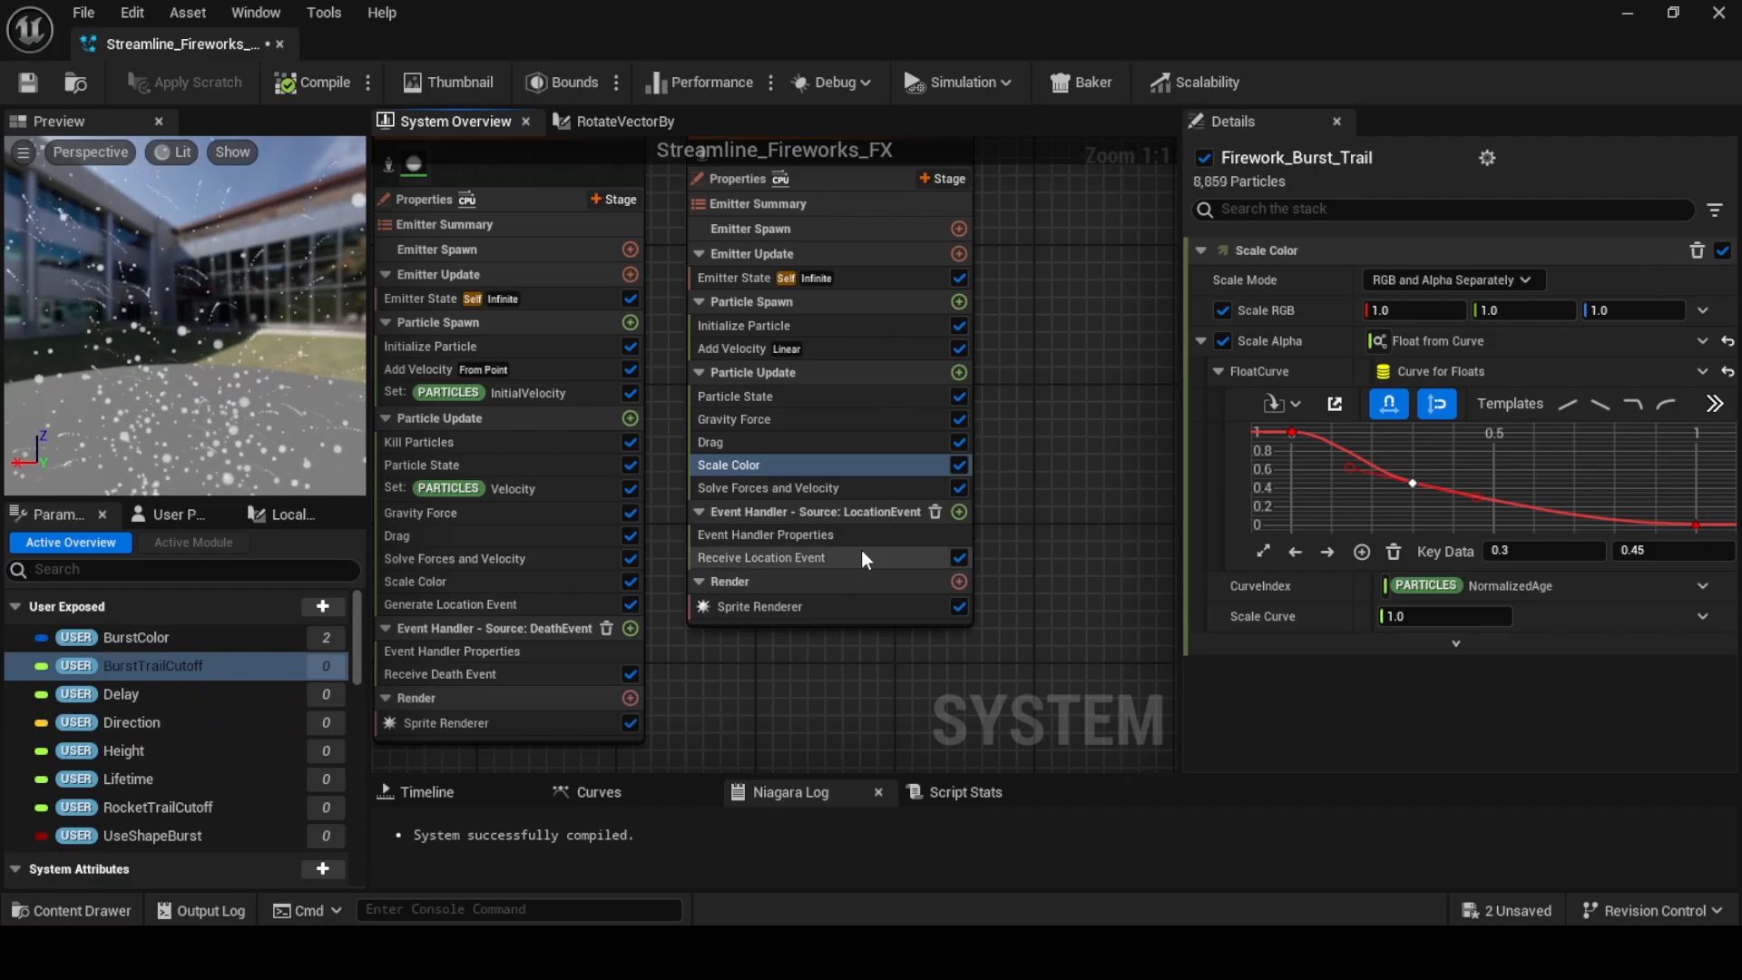
# Add a Kill Particles module to Firework_Burst_Trail's LocationEvent handler and drive it with Set Bool by Float Comparison
pyautogui.click(958, 512)
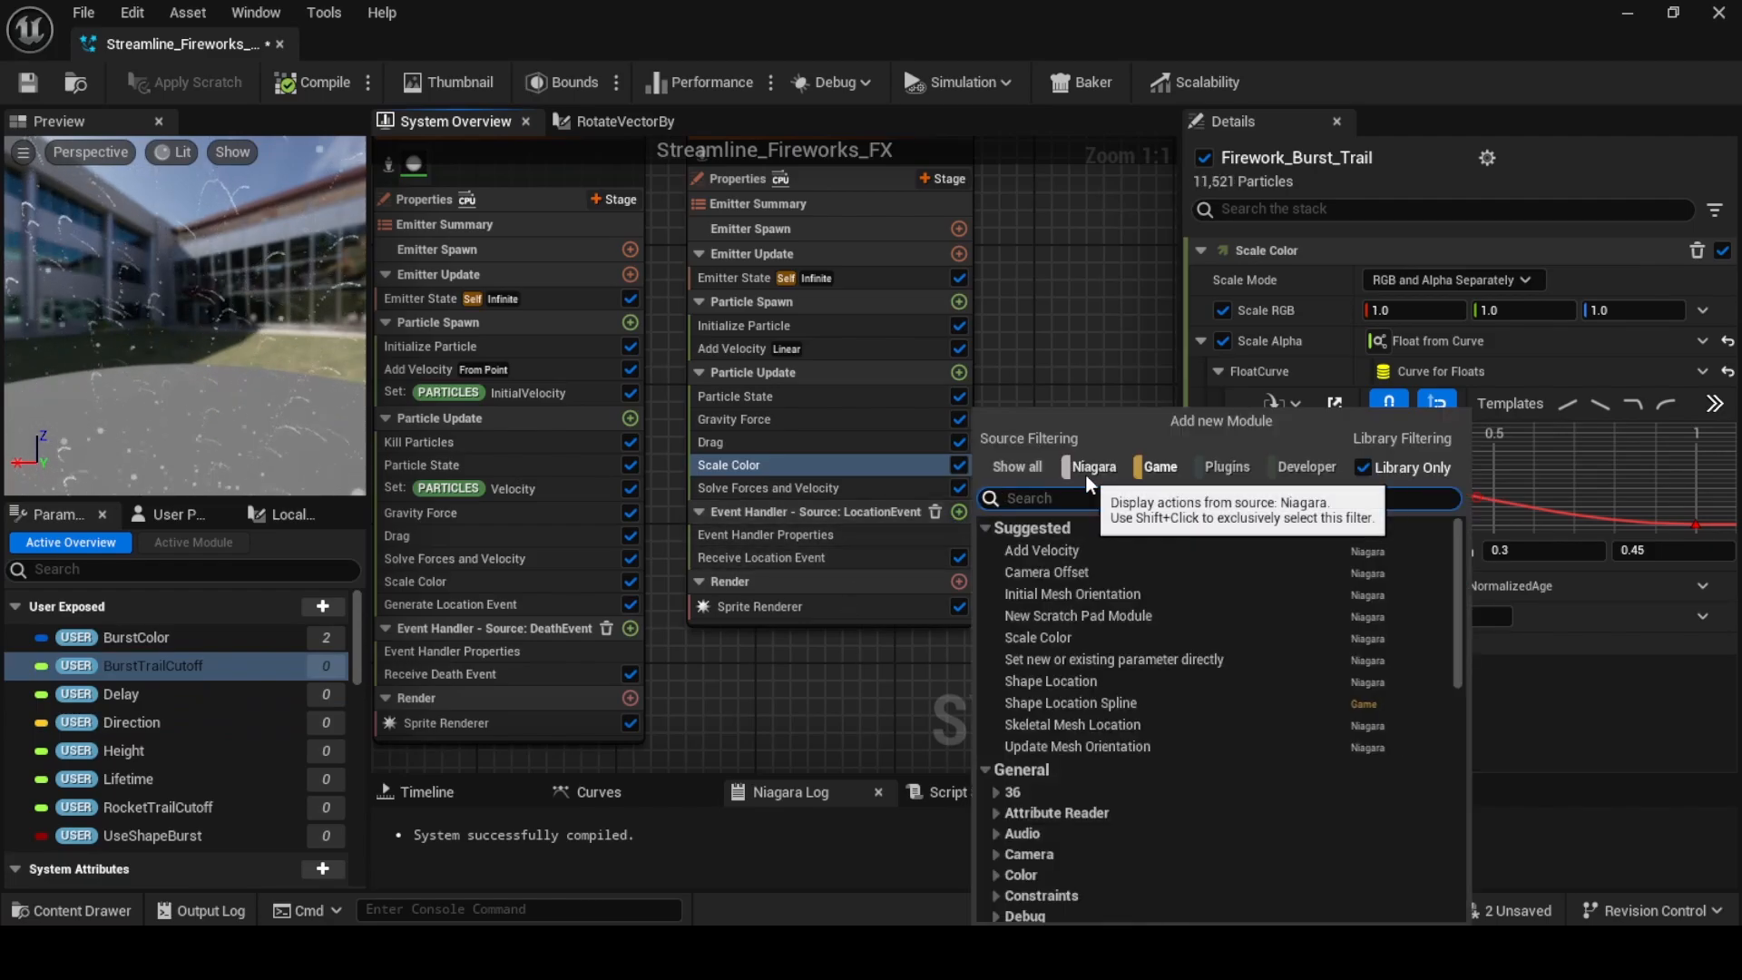
pyautogui.write('kill')
pyautogui.click(1102, 546)
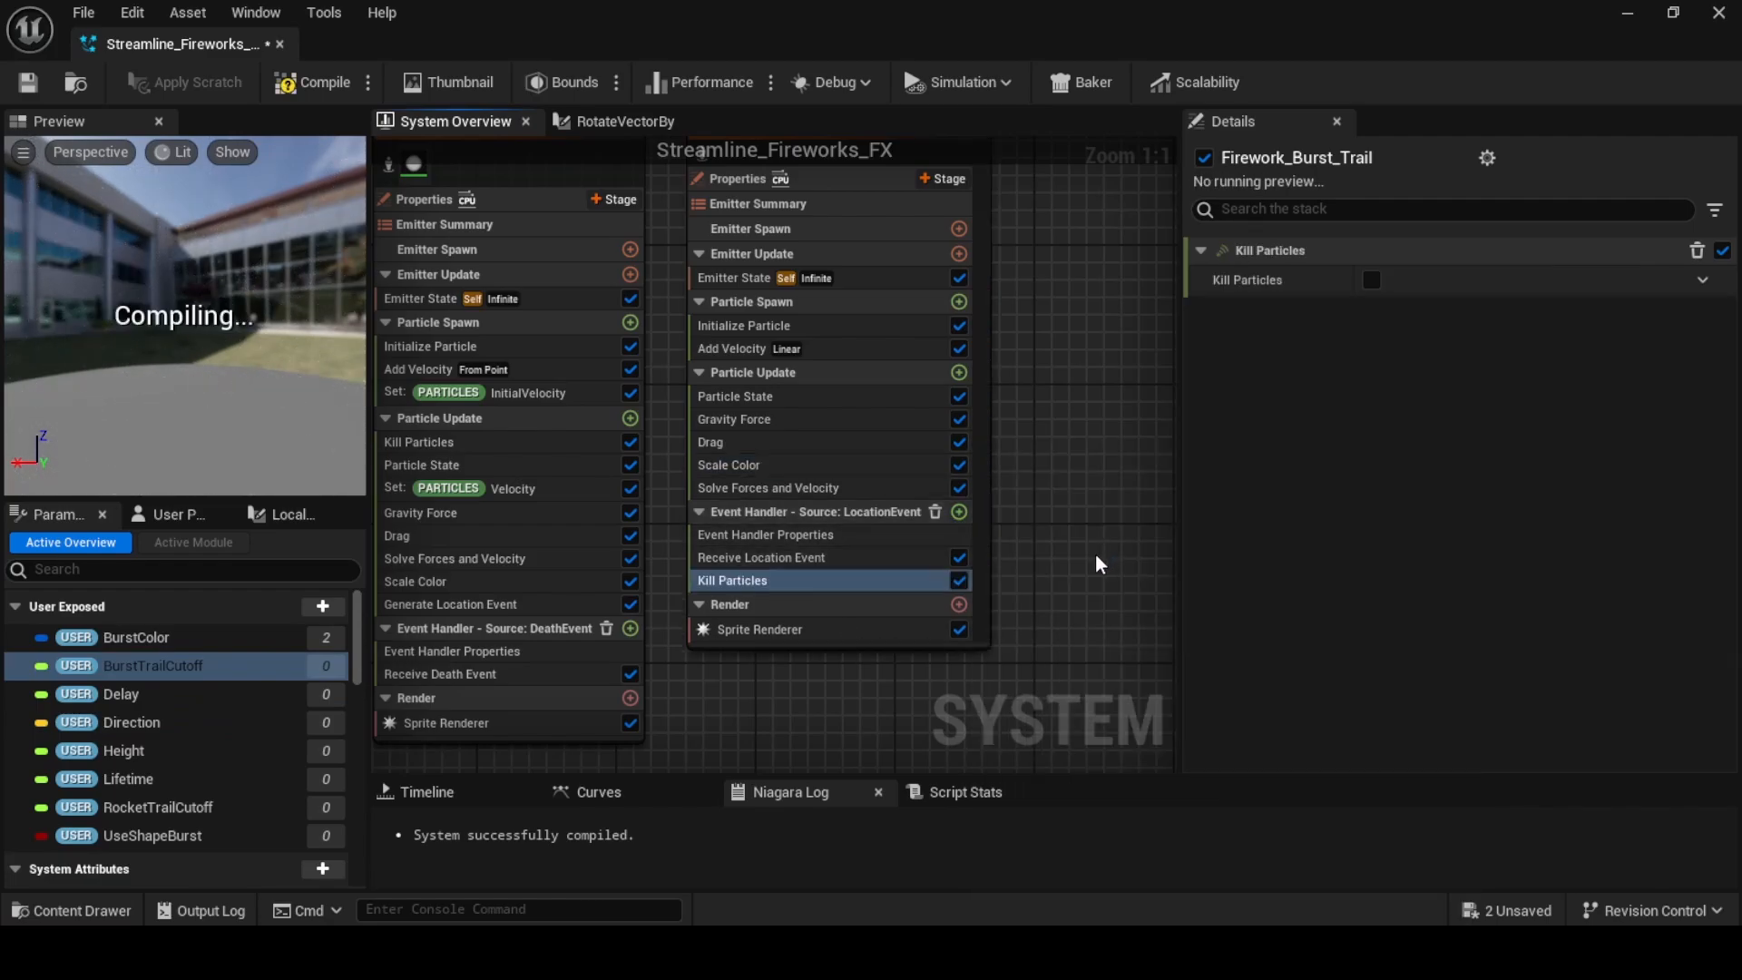
pyautogui.click(1702, 280)
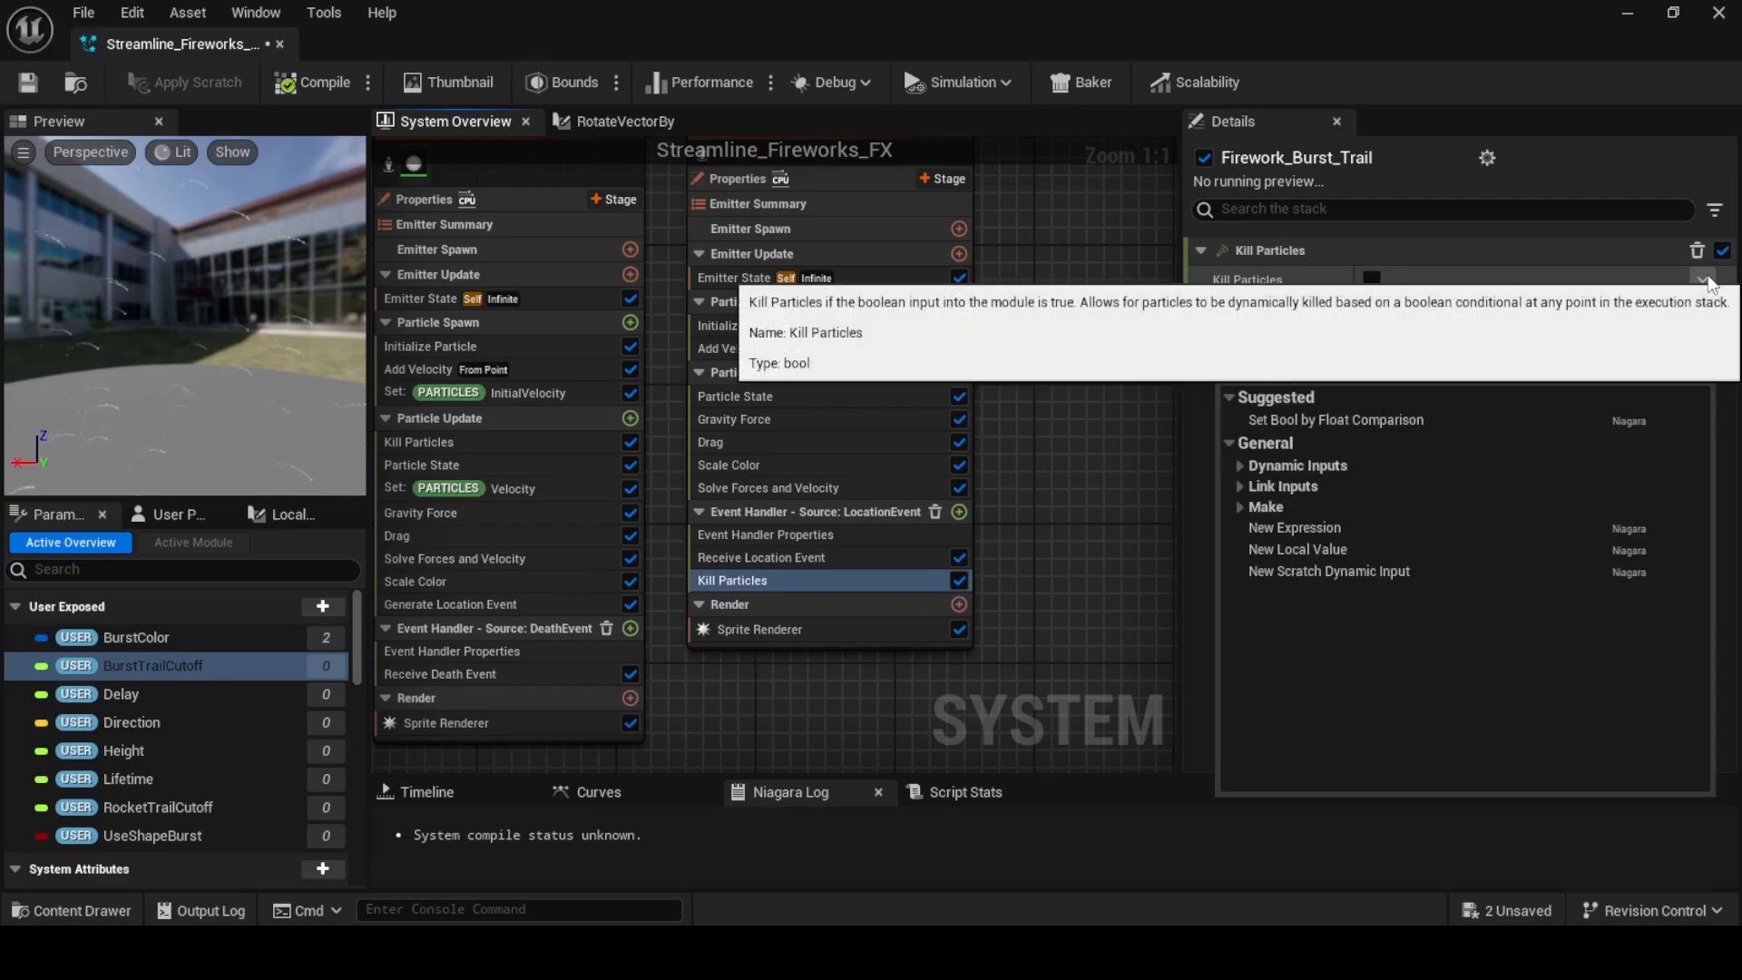
pyautogui.click(1497, 419)
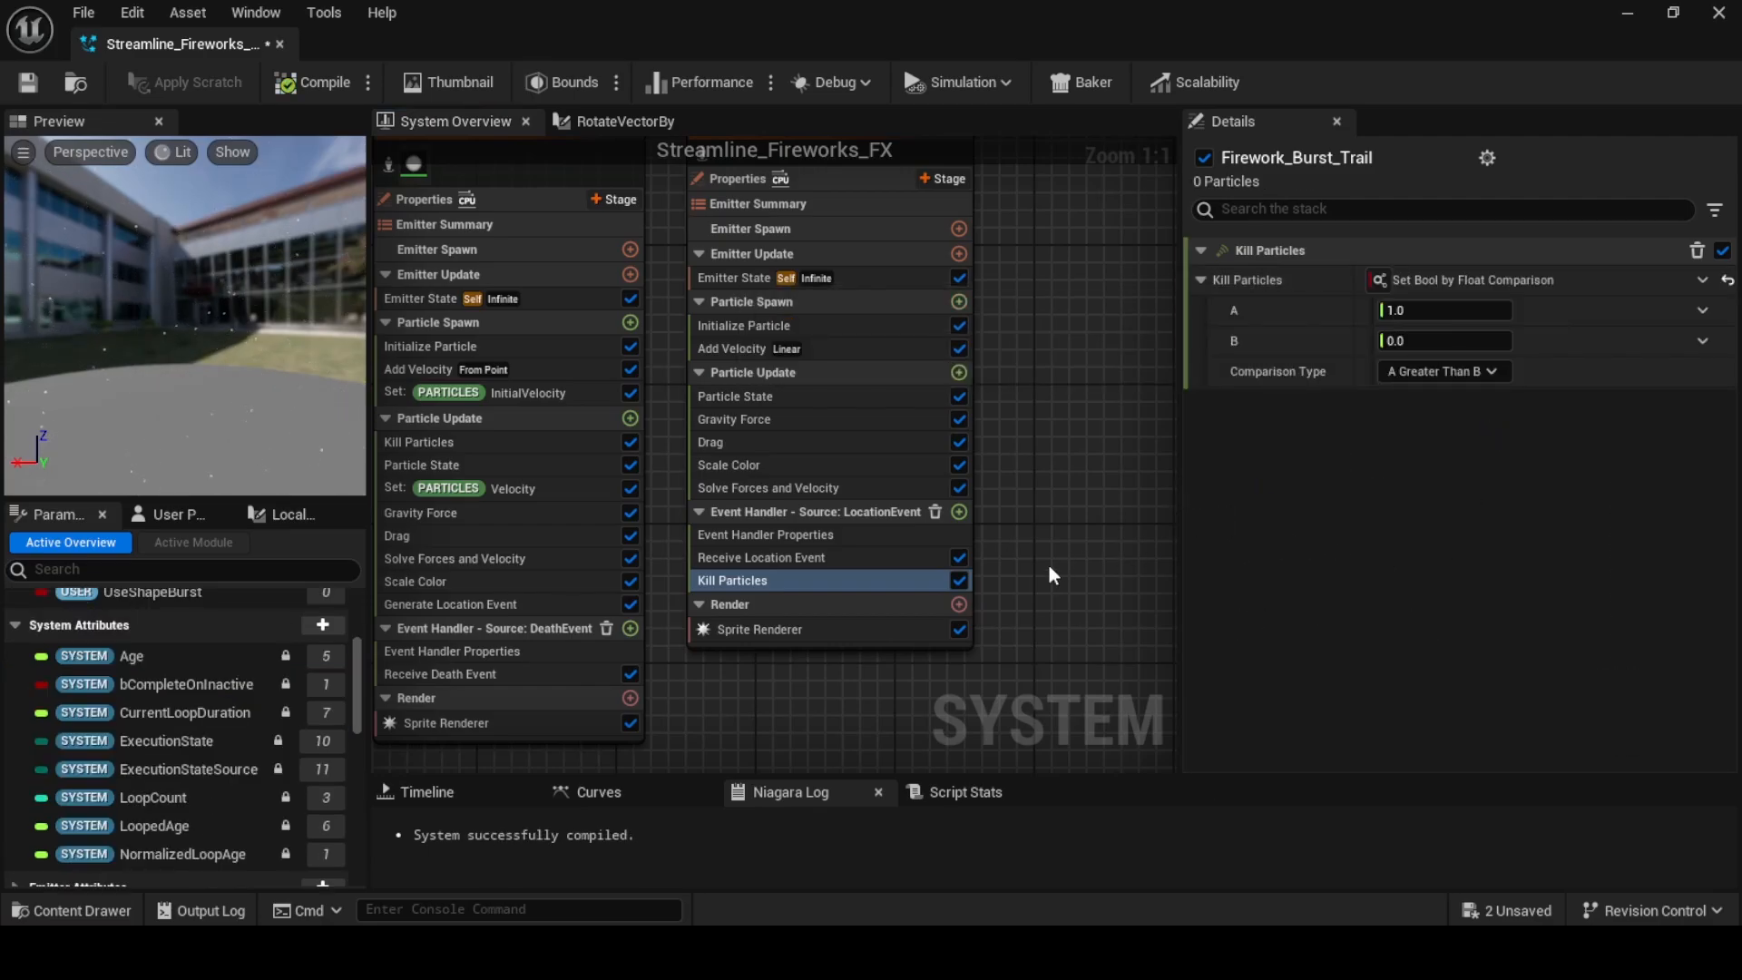
# Link input B of the trail's Kill Particles comparison to the user parameter BurstTrailCutoff
pyautogui.moveTo(1066, 352); pyautogui.dragTo(1030, 367, button='right')
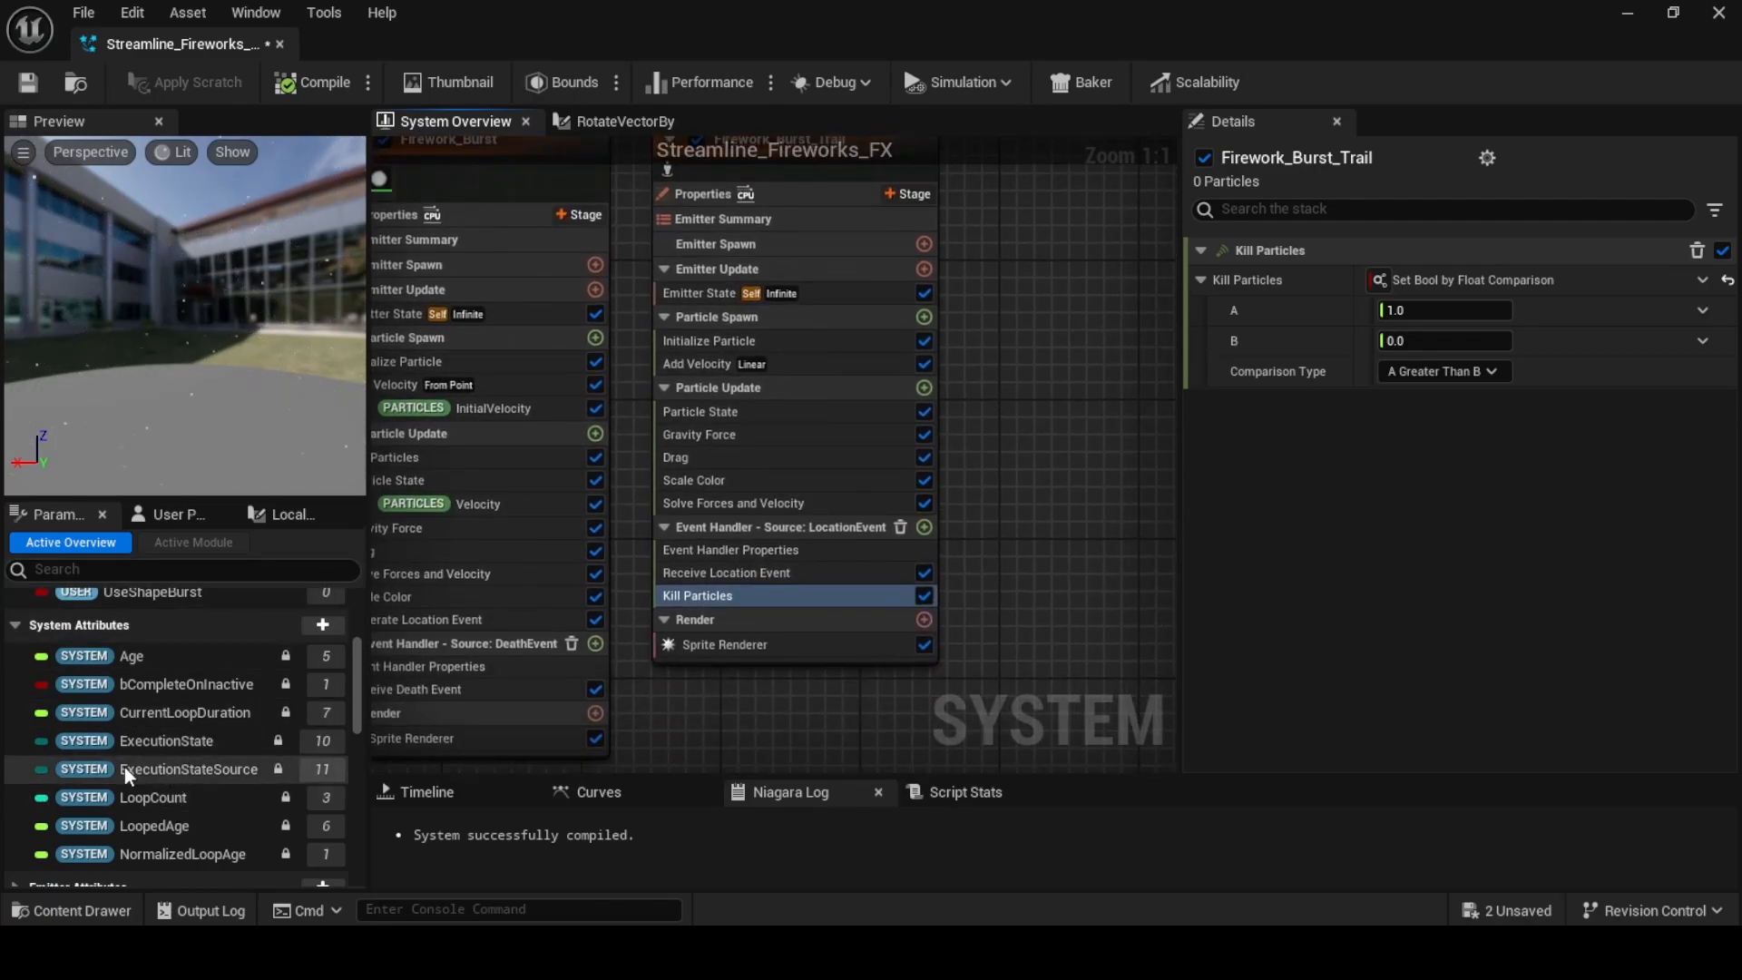
pyautogui.scroll(5, 159, 762)
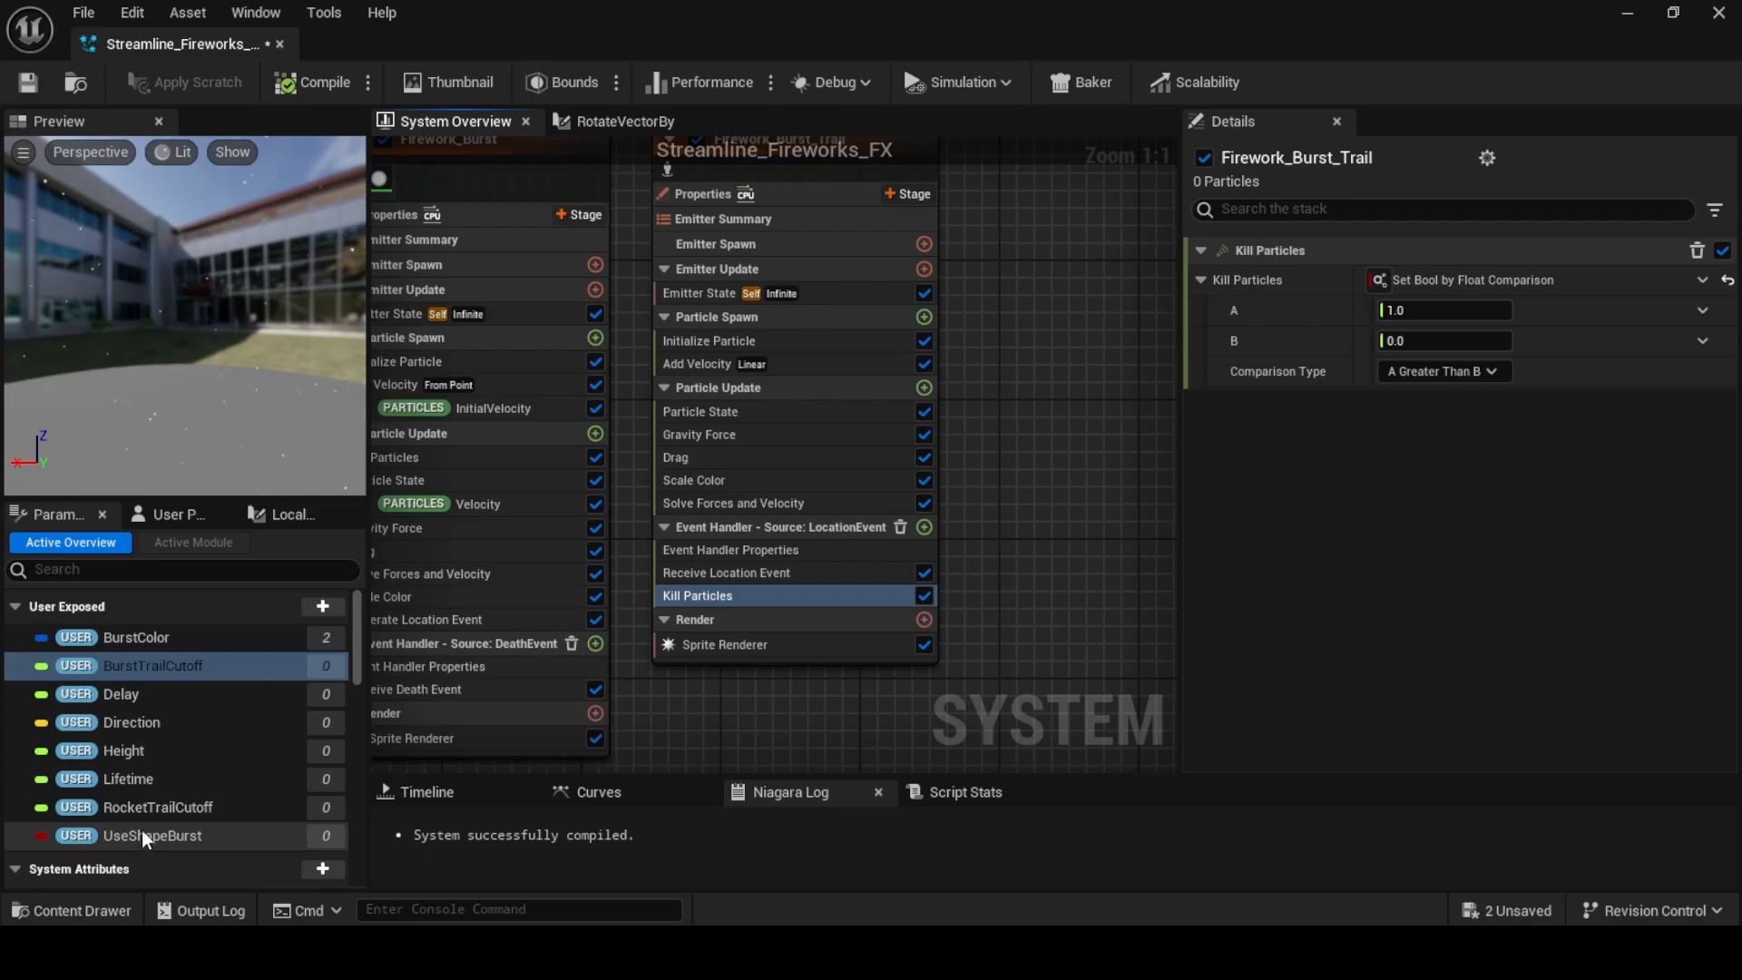
pyautogui.moveTo(154, 667); pyautogui.dragTo(1442, 341)
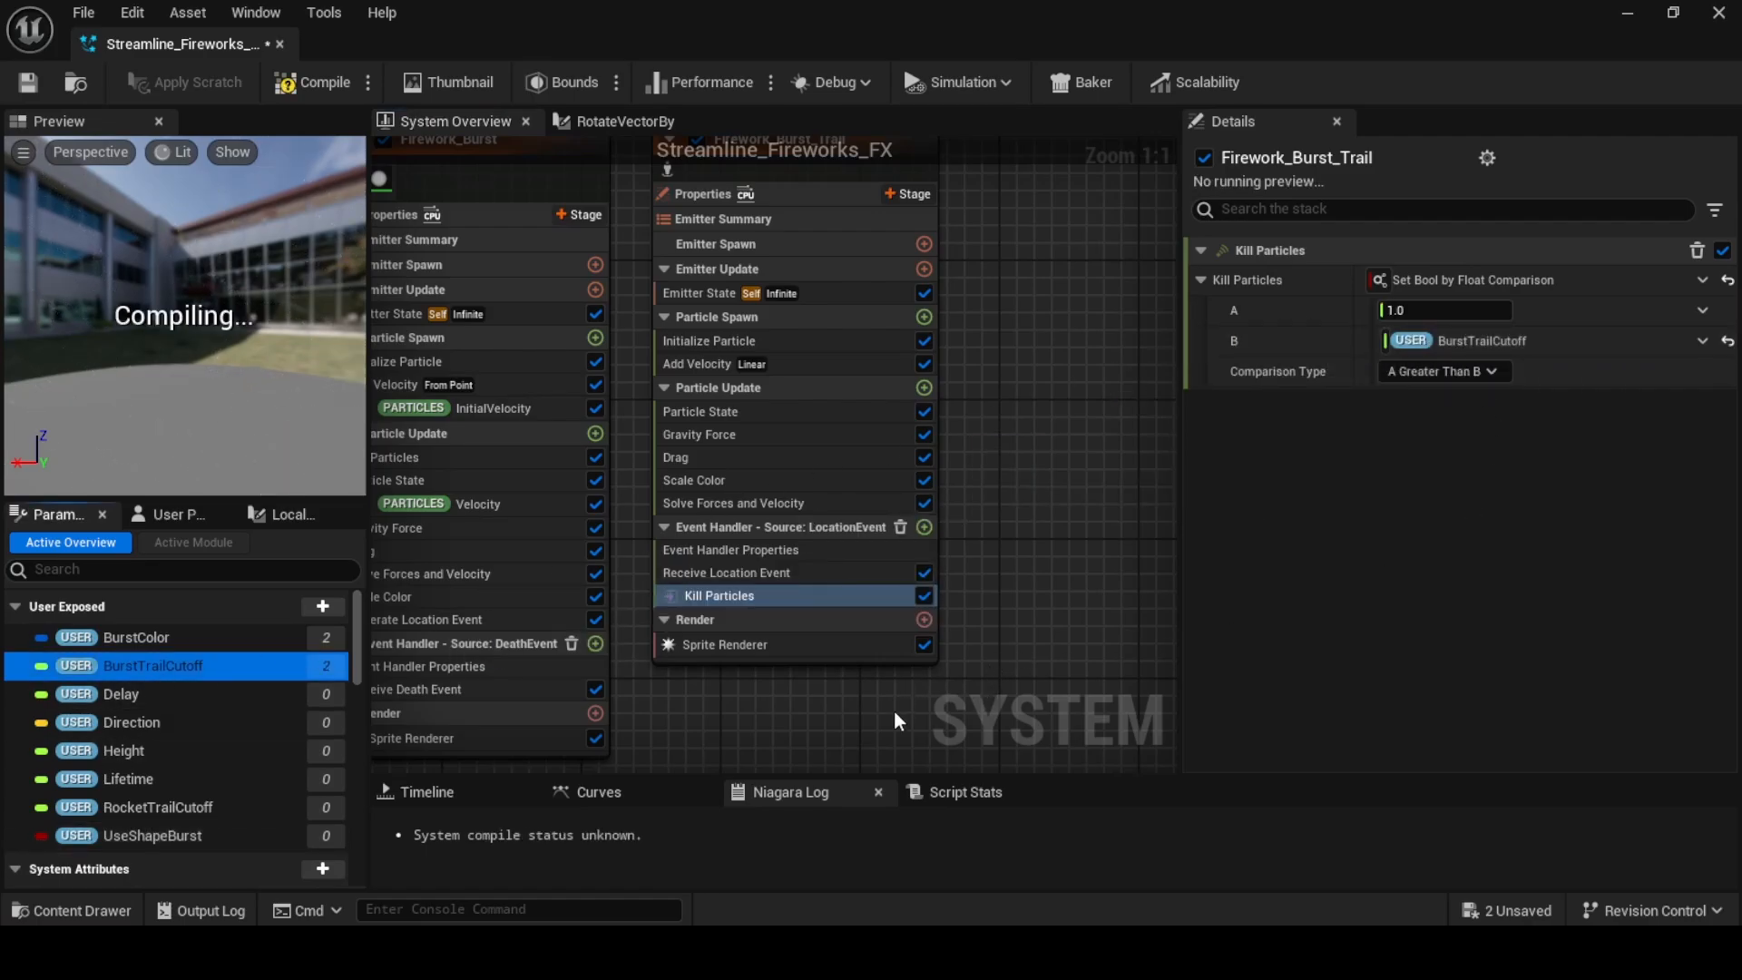
# Check how Normalized Age is handled in the trail's Receive Location Event module and its available options
pyautogui.click(750, 572)
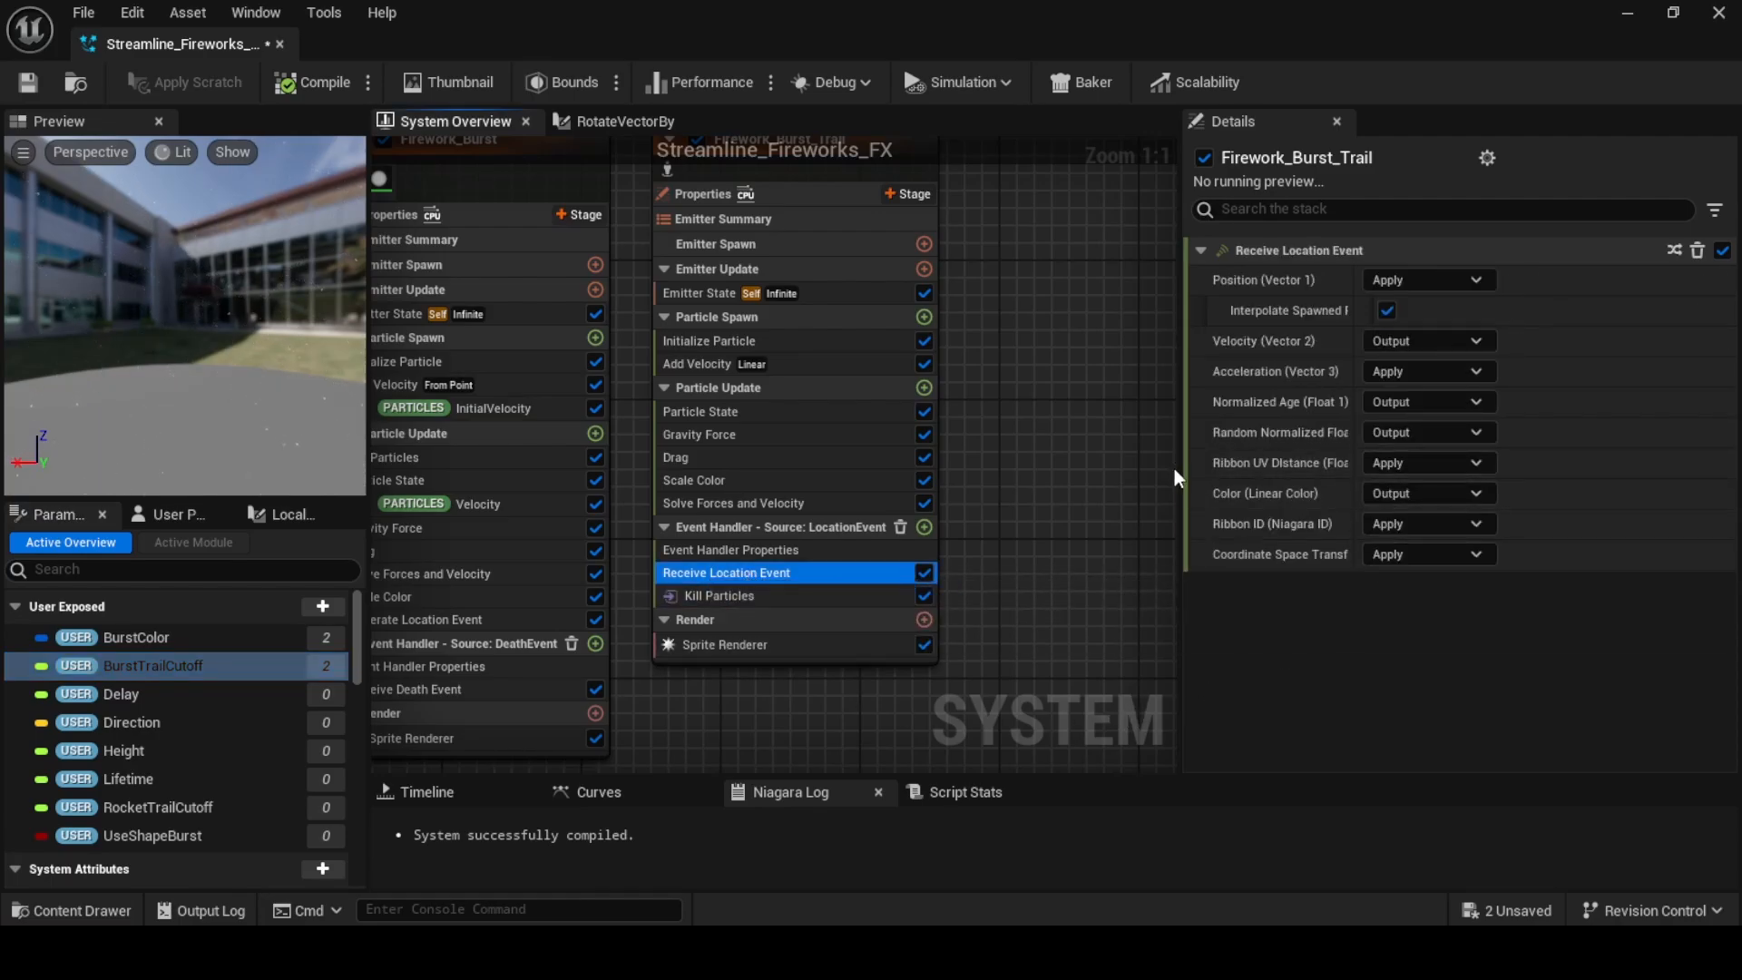
pyautogui.moveTo(1179, 469); pyautogui.dragTo(1011, 484)
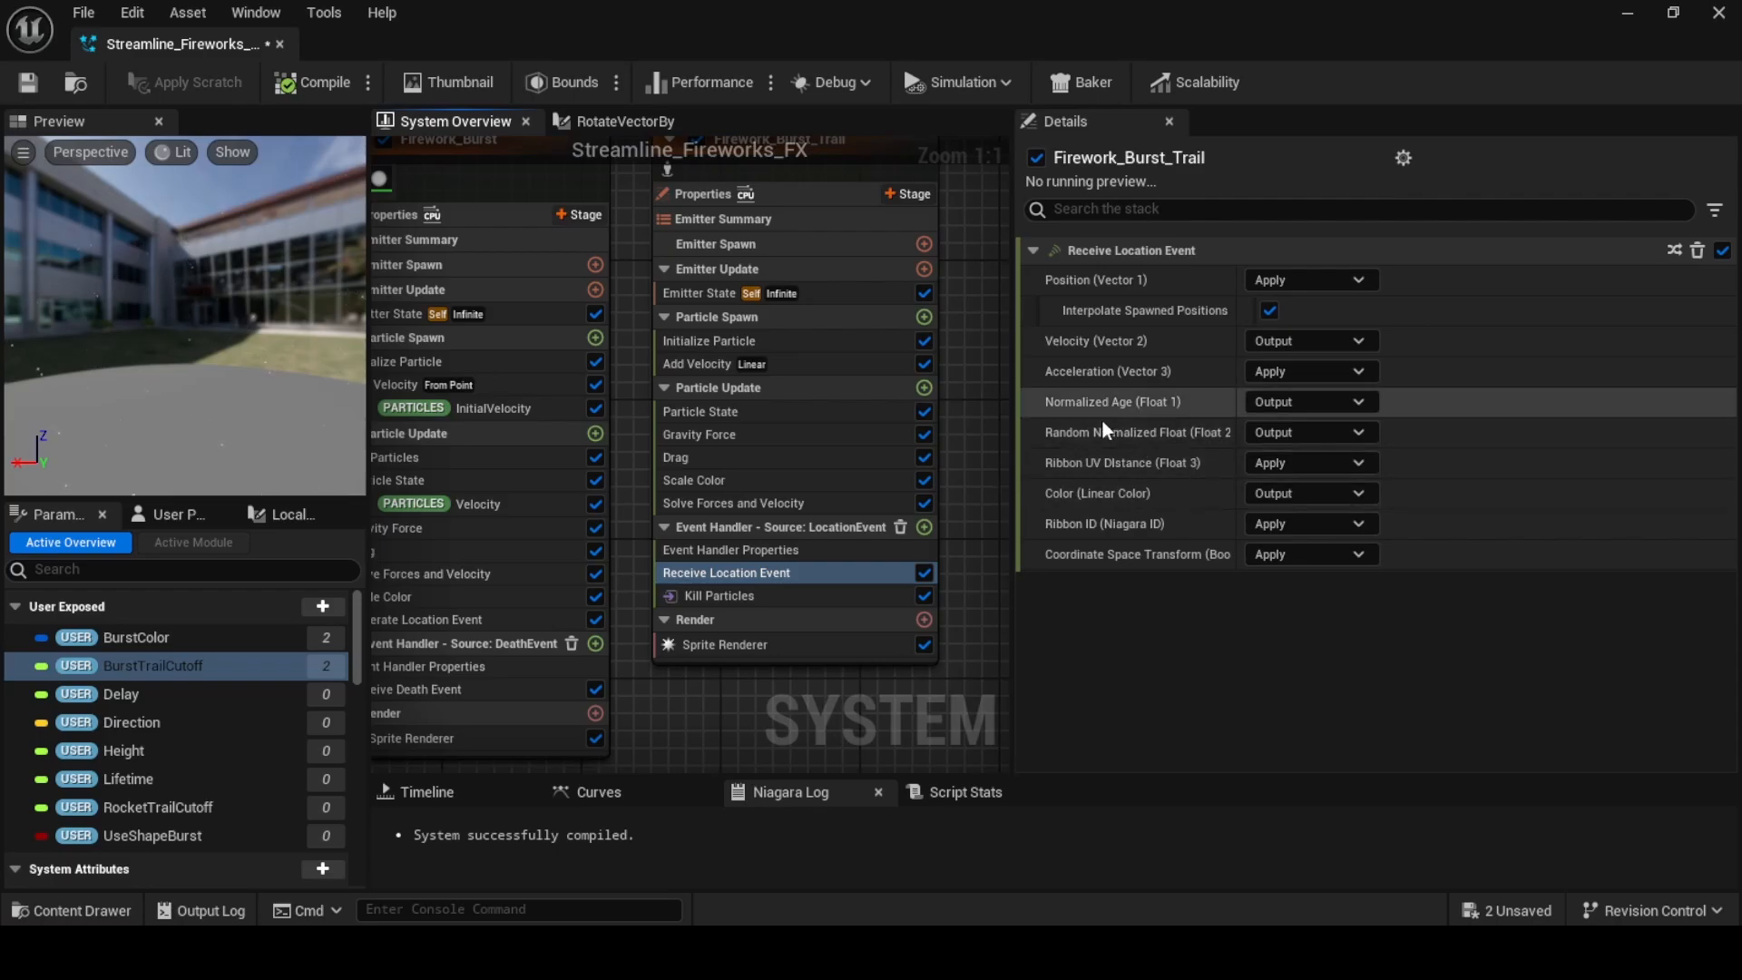
pyautogui.click(1268, 404)
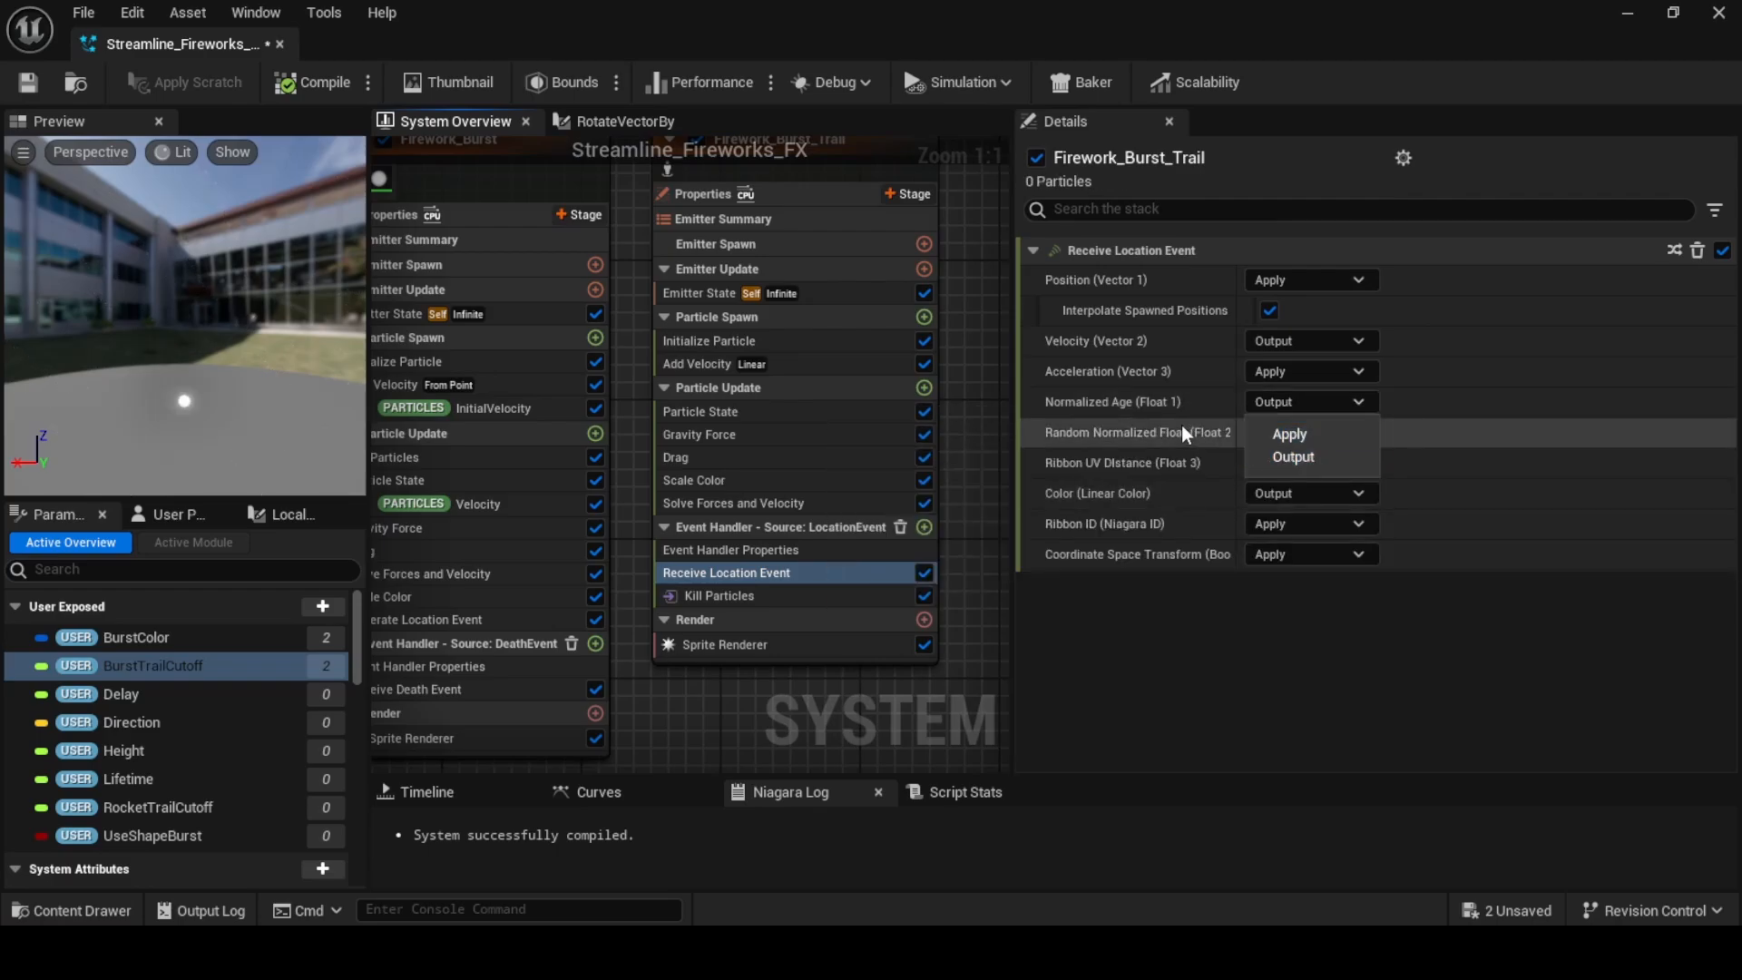
pyautogui.click(1122, 644)
pyautogui.moveTo(1009, 587); pyautogui.dragTo(1265, 589)
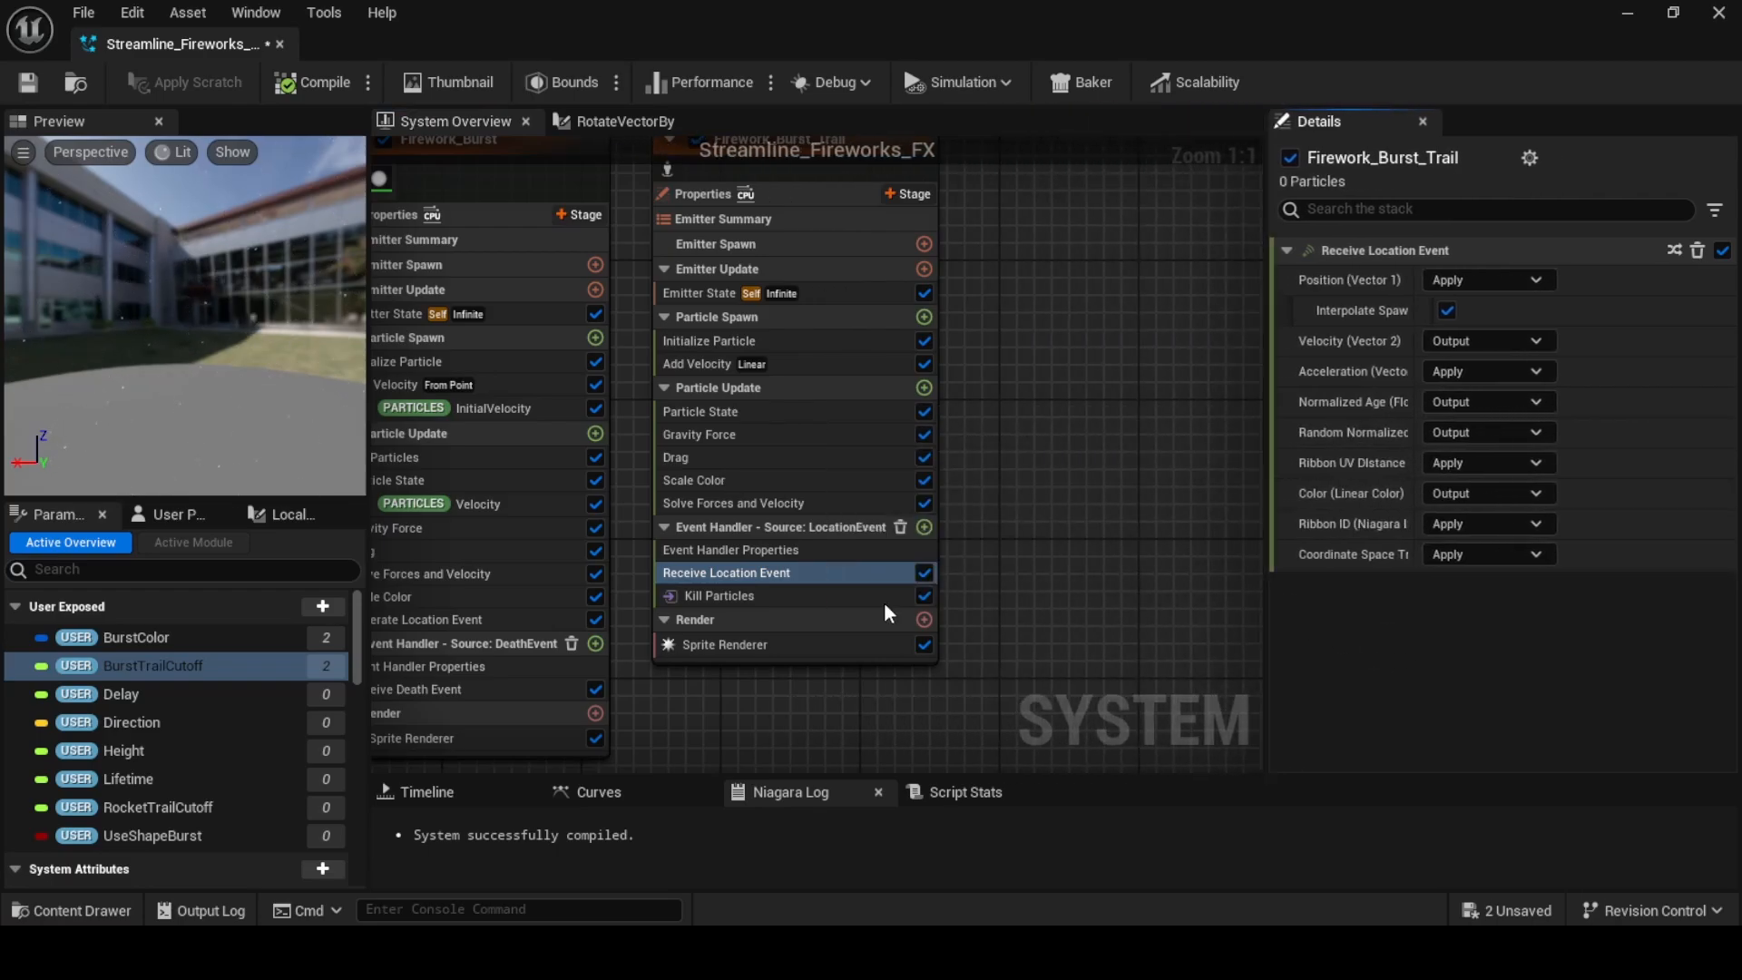
# Link input A of the burst trail's Kill Particles comparison to Receive Location Event's Float_1 output and save the system
pyautogui.click(720, 596)
pyautogui.scroll(-10, 172, 729)
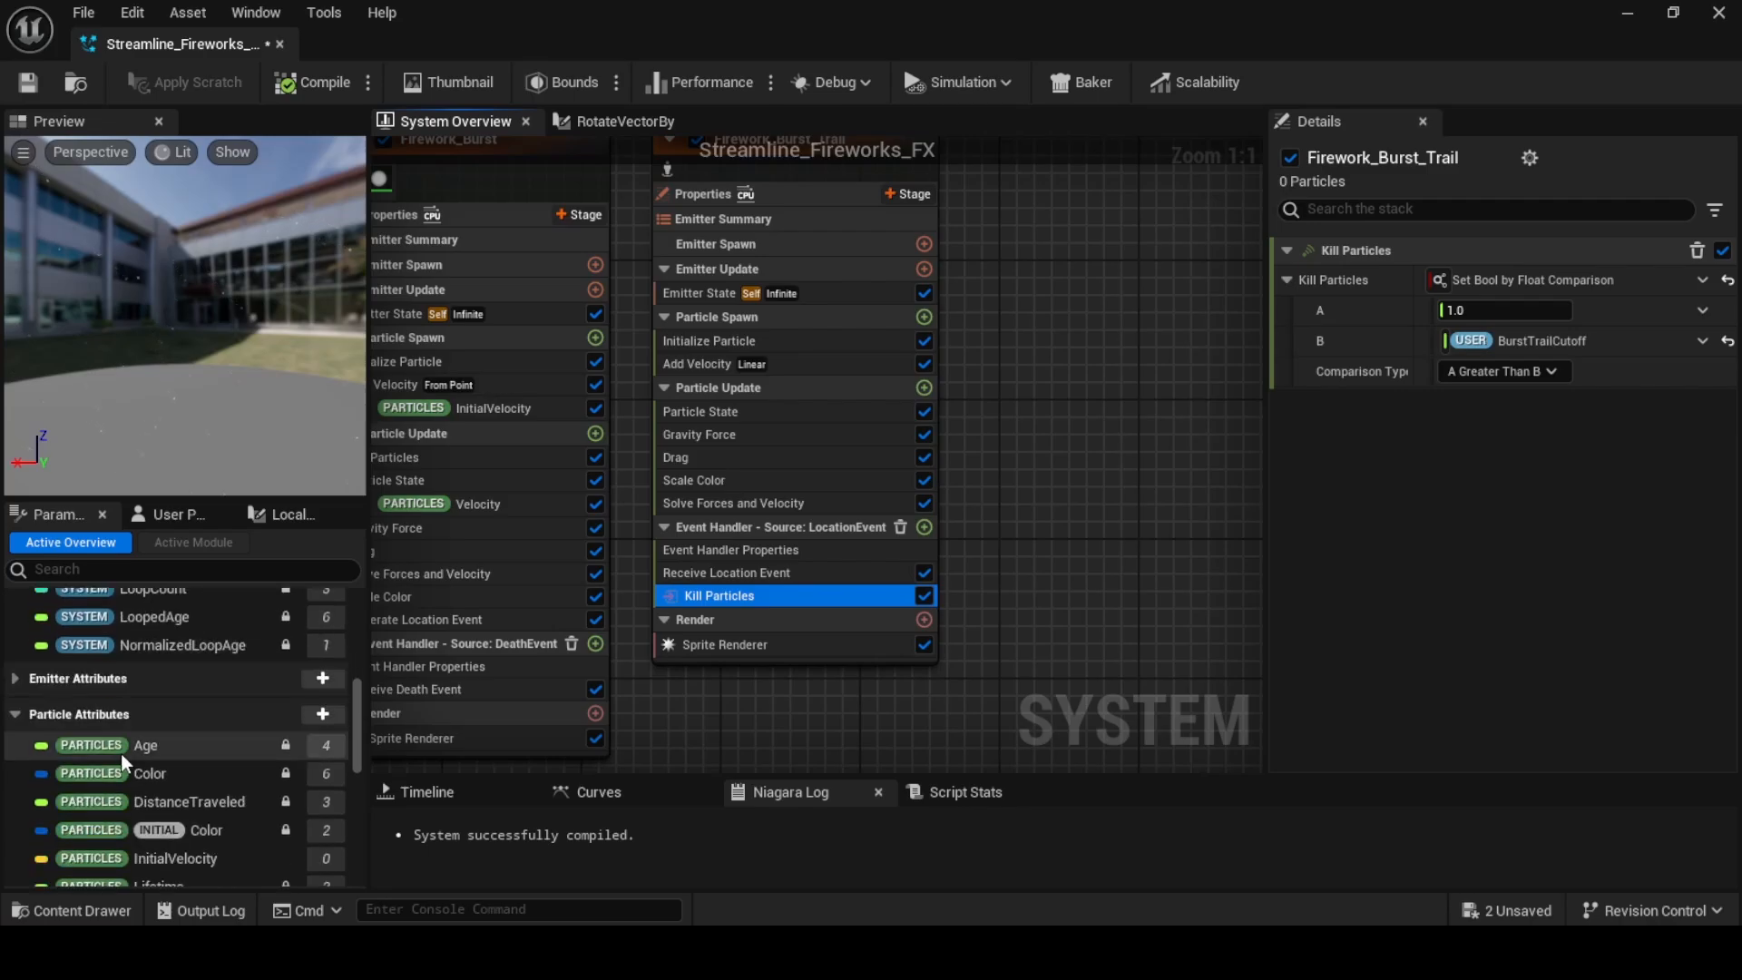
pyautogui.scroll(-8, 121, 753)
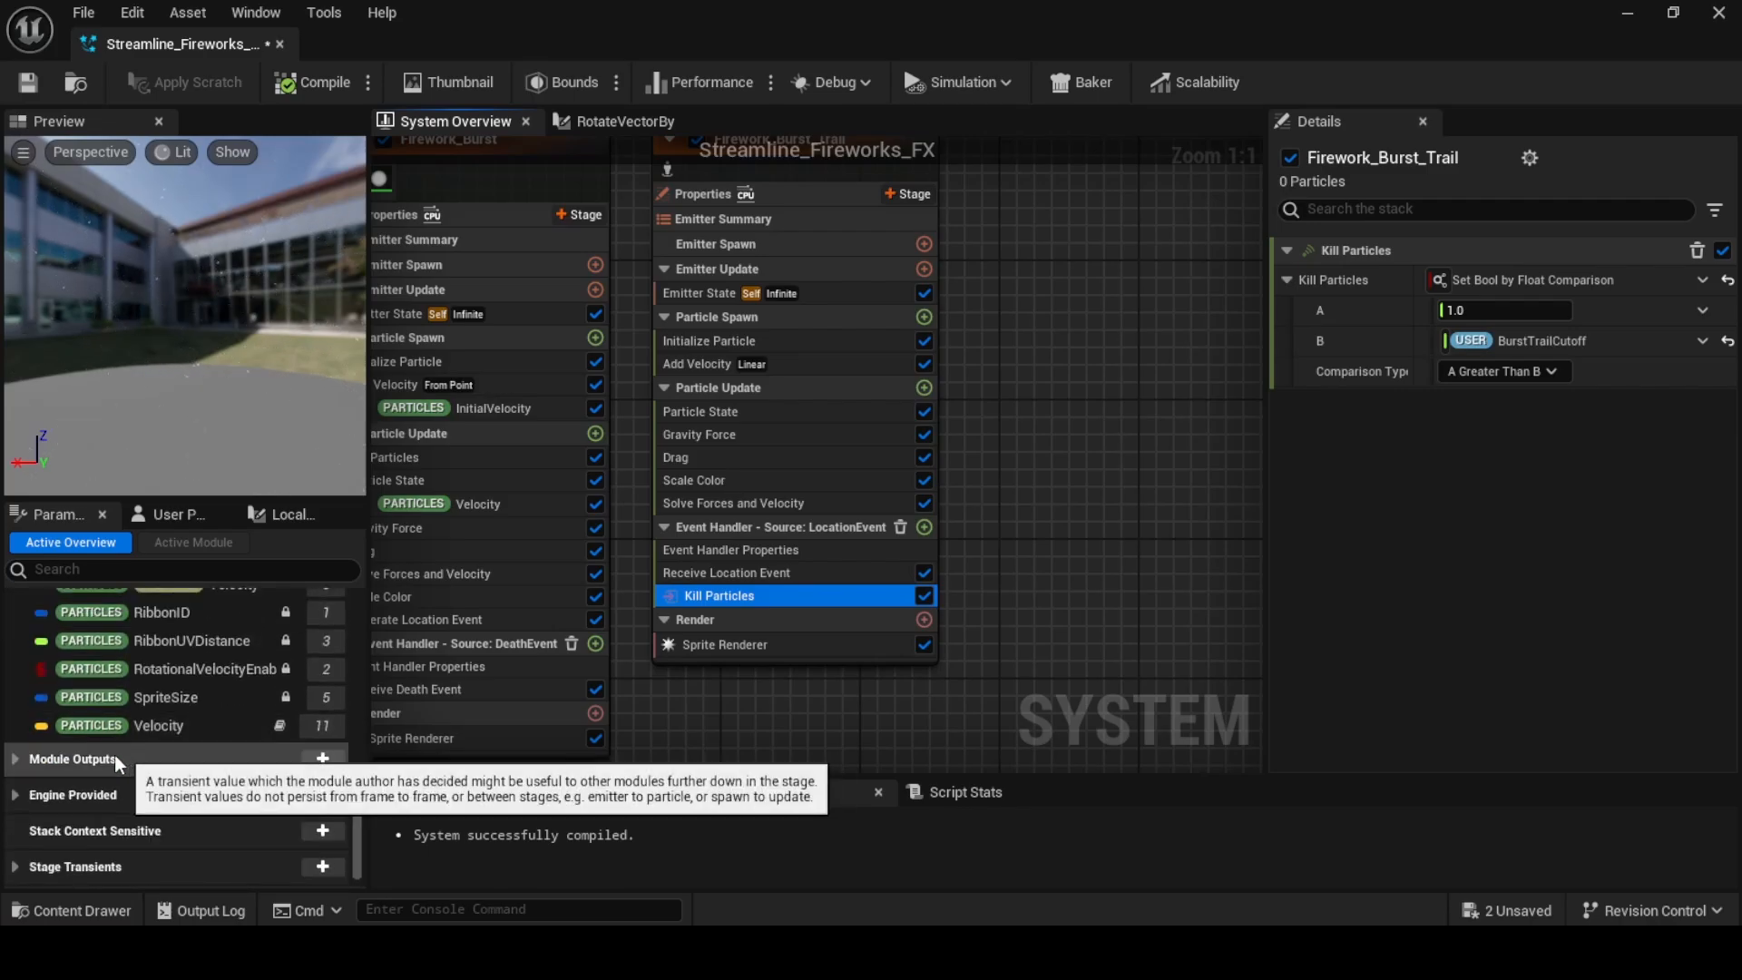
pyautogui.click(18, 758)
pyautogui.scroll(-4, 181, 734)
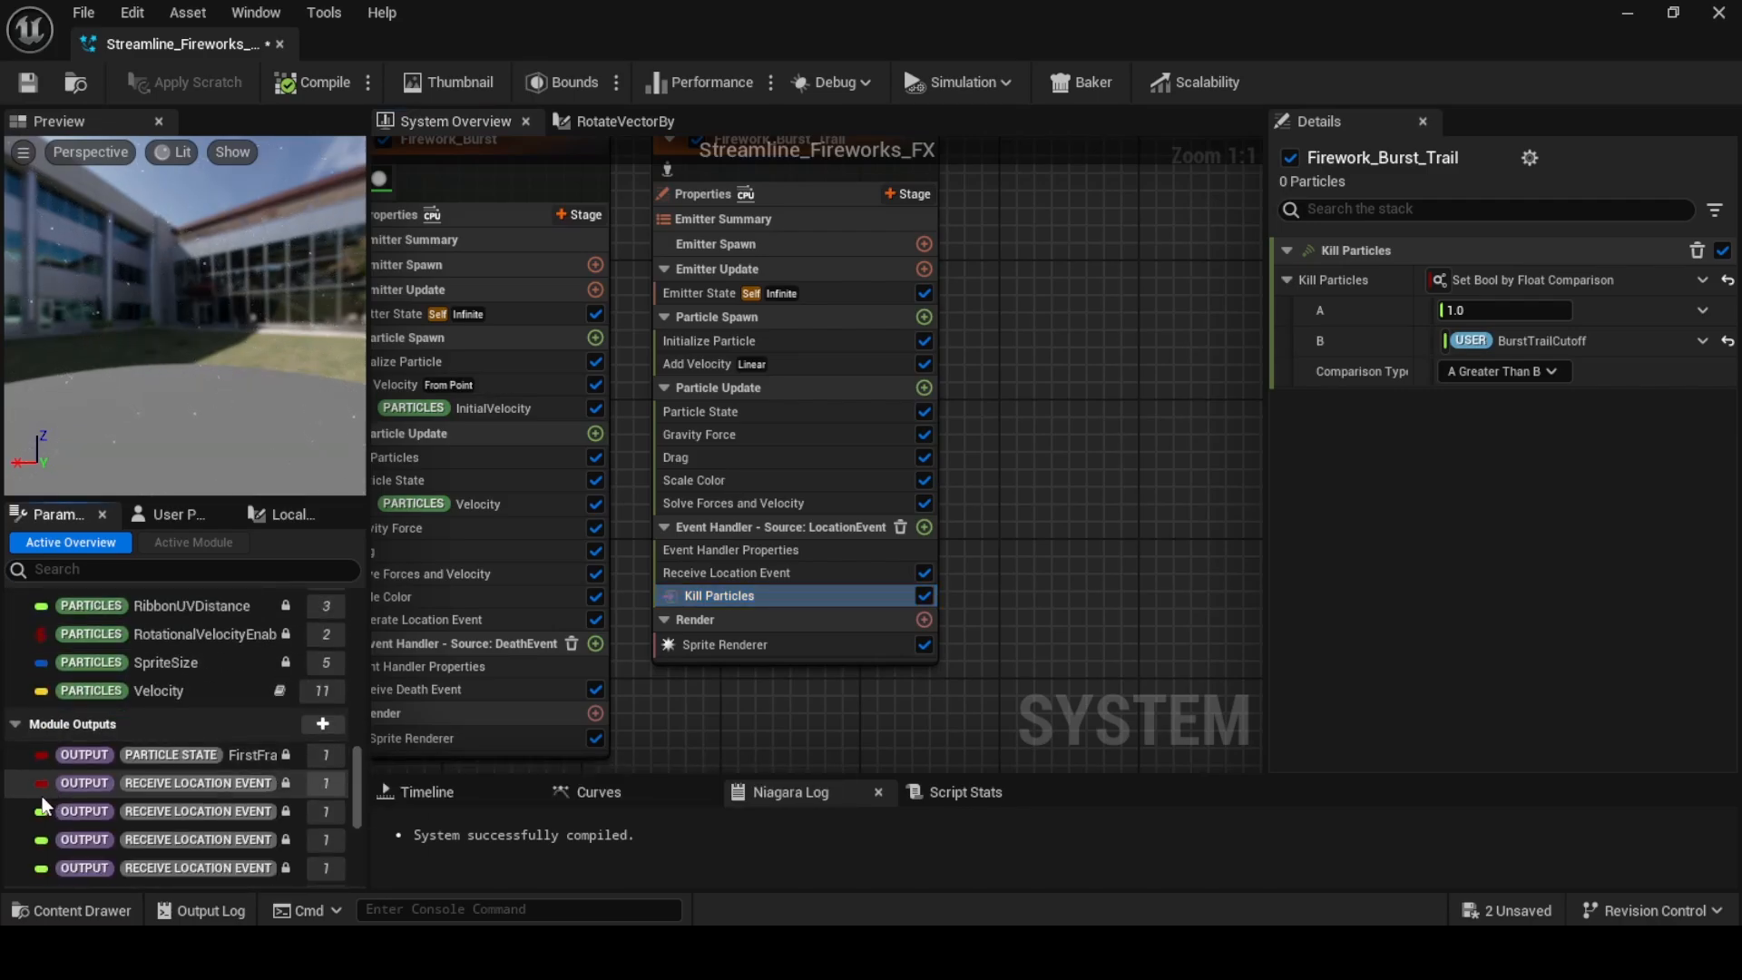
pyautogui.moveTo(367, 799); pyautogui.dragTo(460, 798)
pyautogui.moveTo(304, 682); pyautogui.dragTo(1506, 311)
pyautogui.moveTo(1295, 454); pyautogui.dragTo(1236, 459)
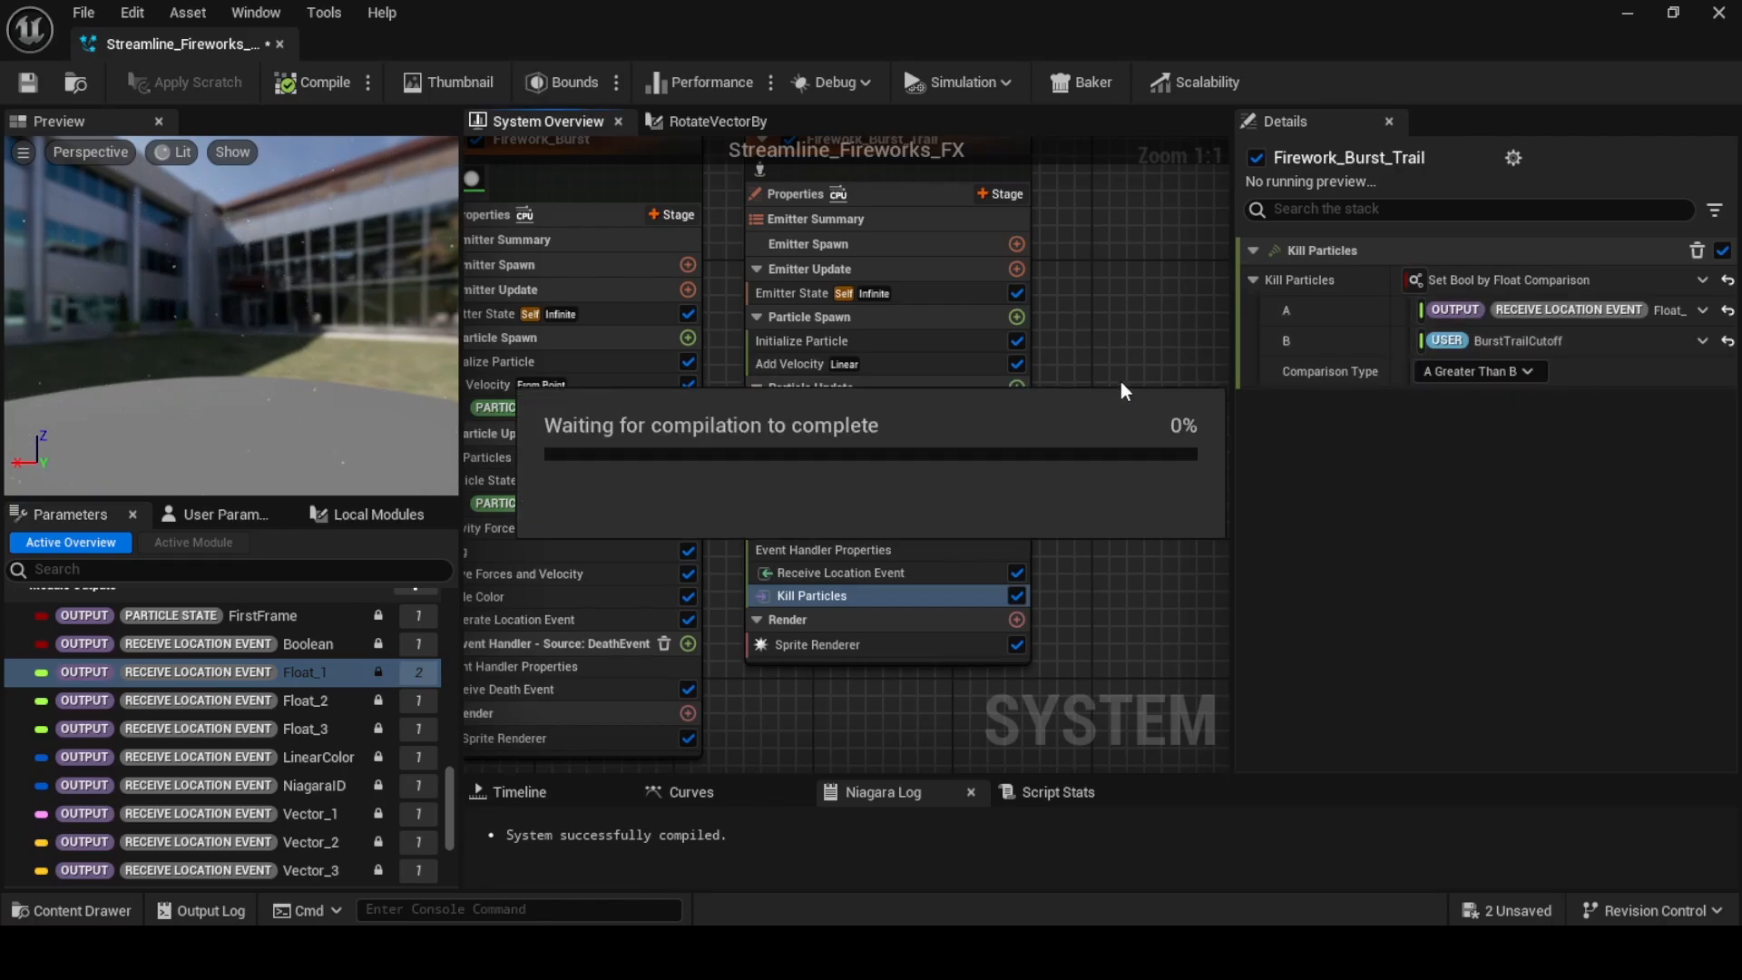
pyautogui.scroll(10, 267, 635)
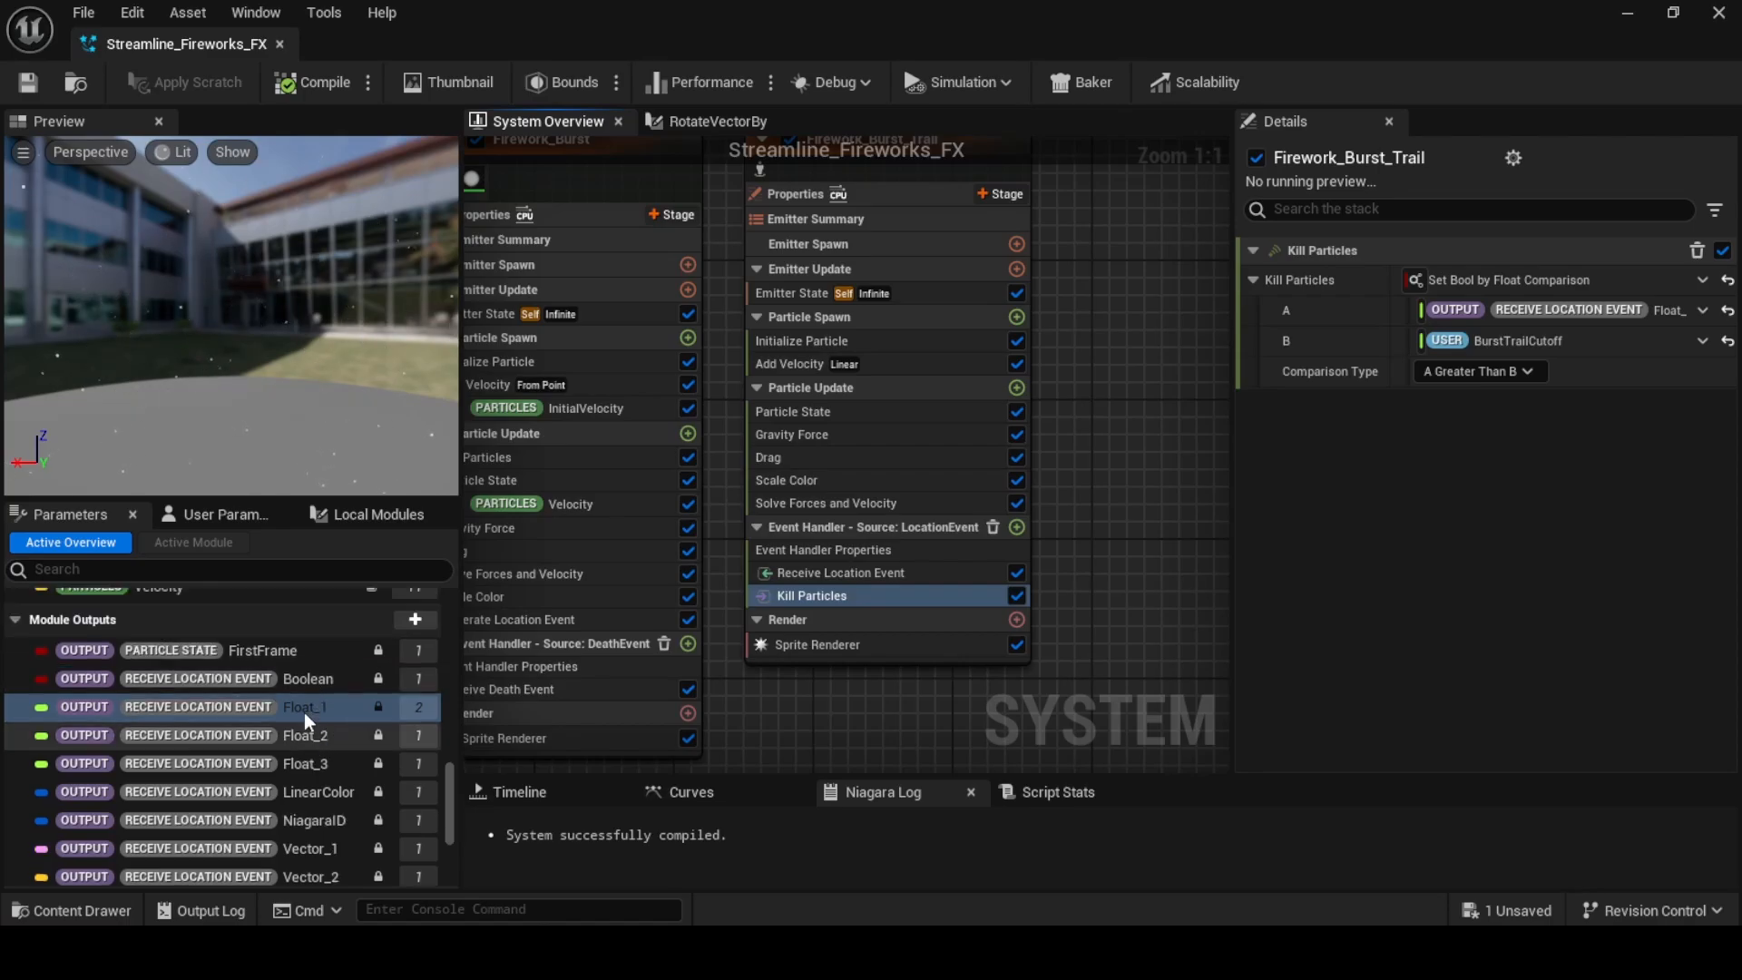
# Switch to the level and try a BurstTrailCutoff of 0.8 on Streamline_Spline_Emitter's Emitter component
pyautogui.click(1616, 12)
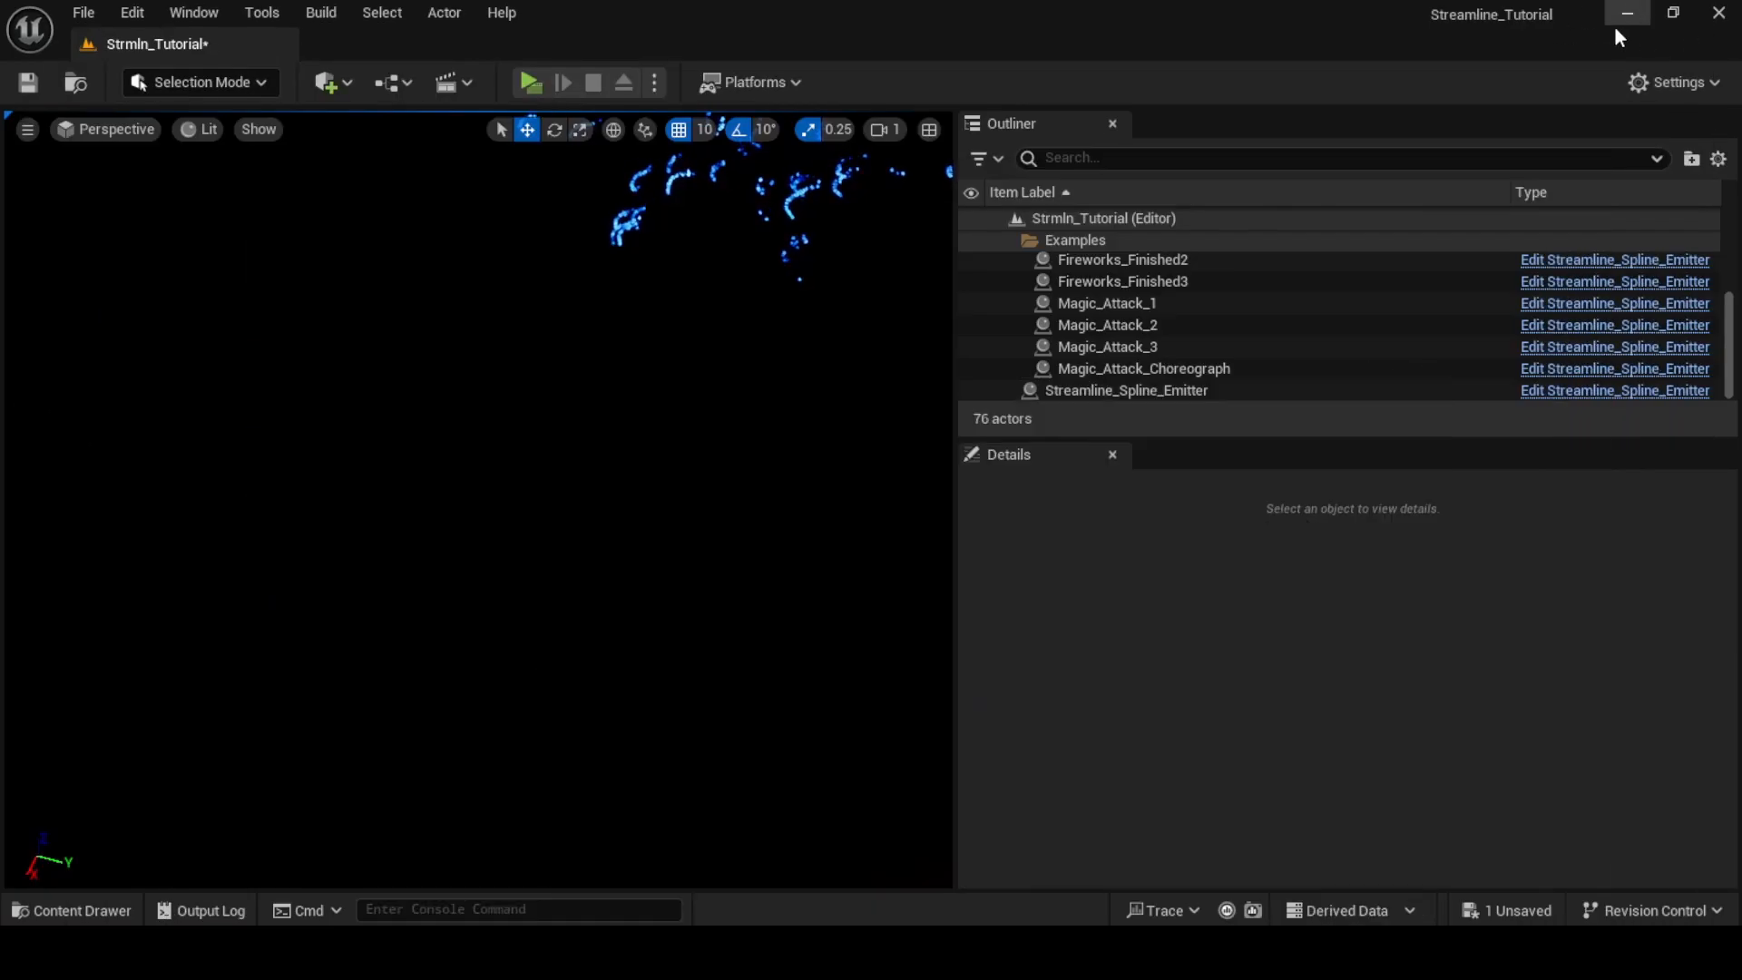
pyautogui.doubleClick(1141, 390)
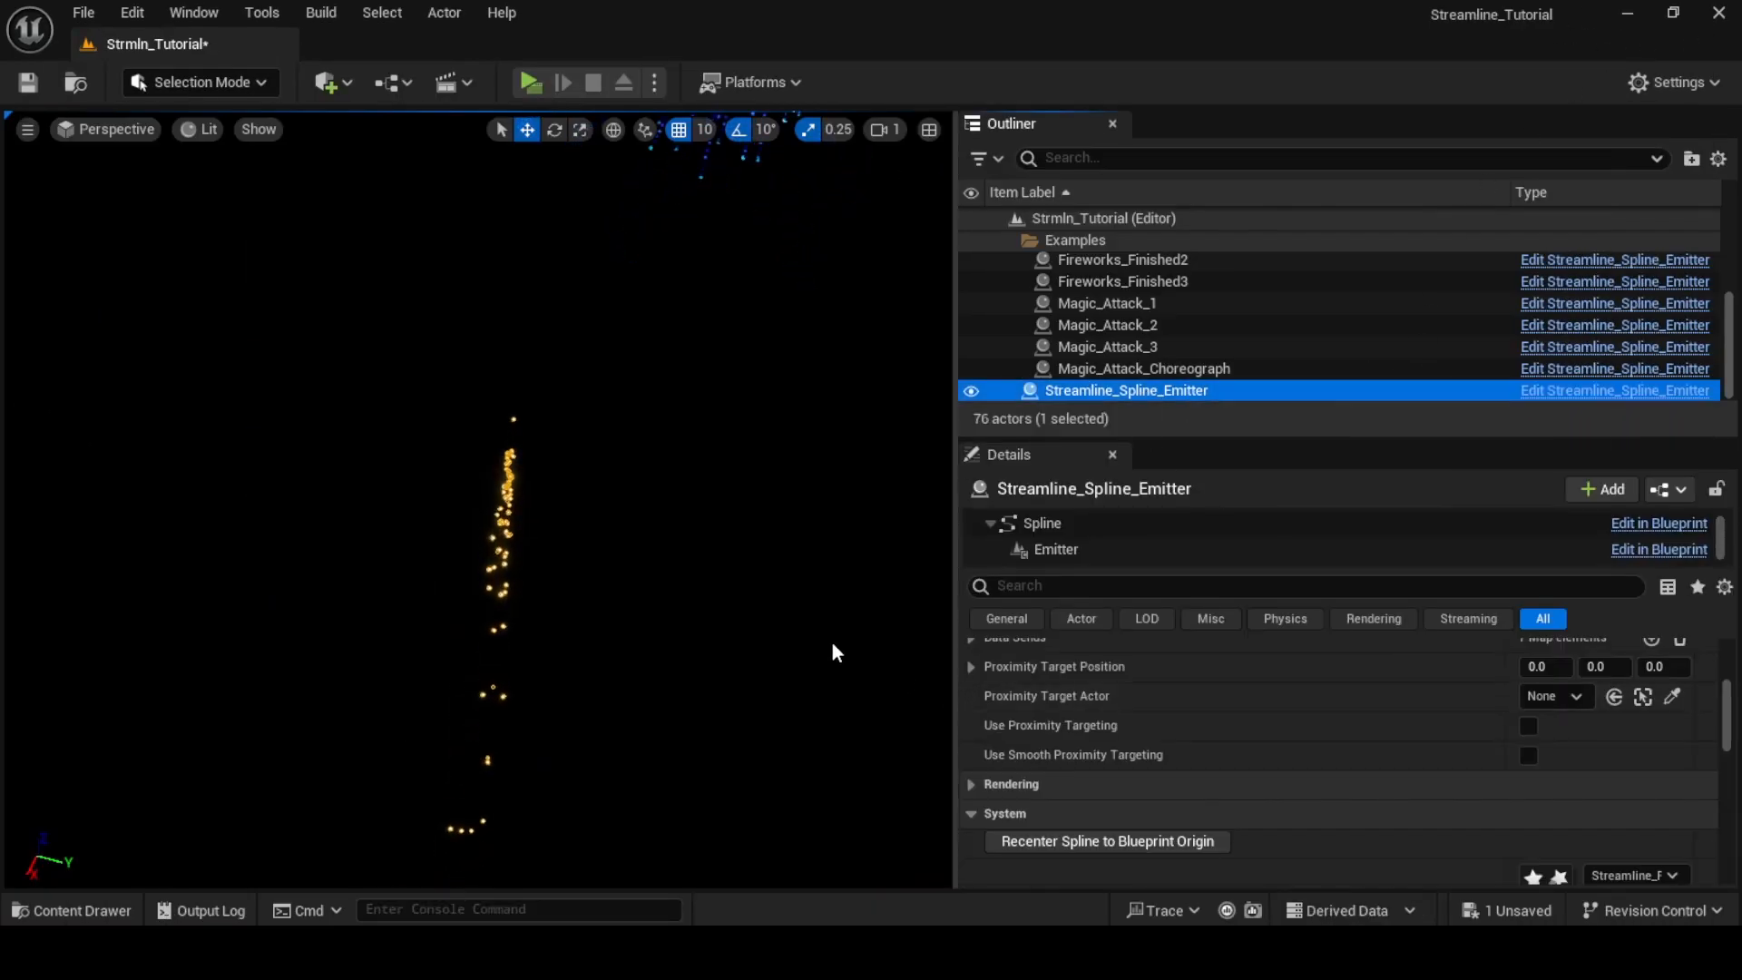
pyautogui.click(1052, 551)
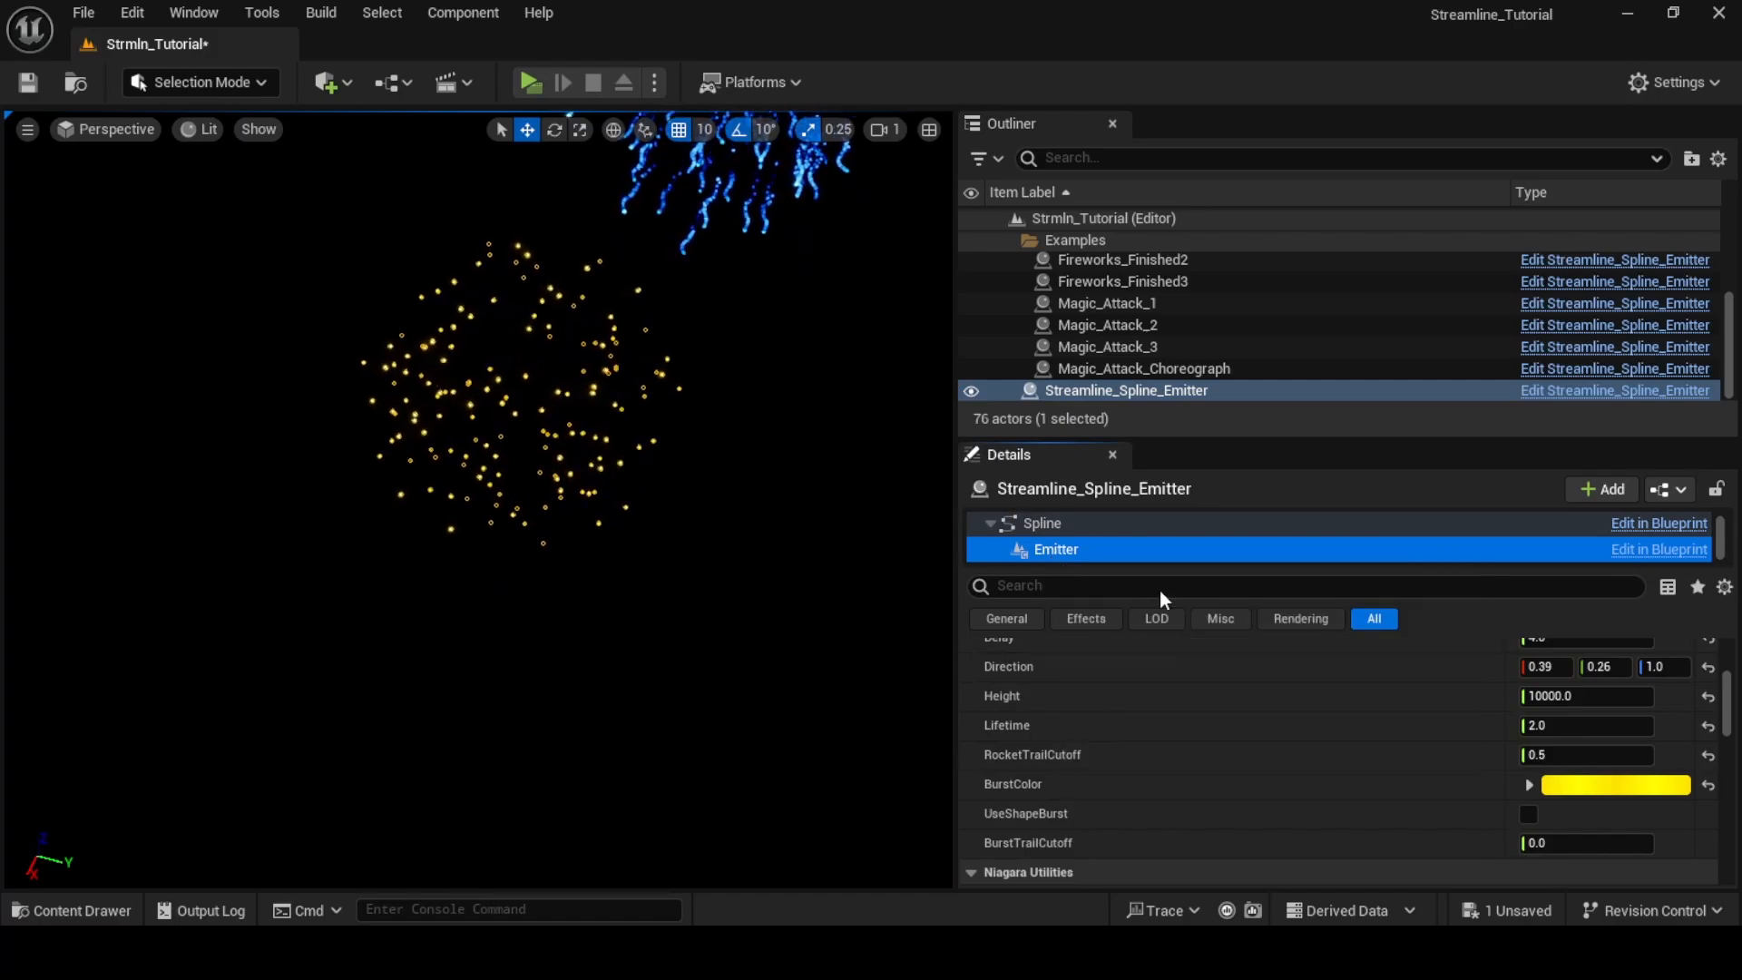
pyautogui.click(1559, 840)
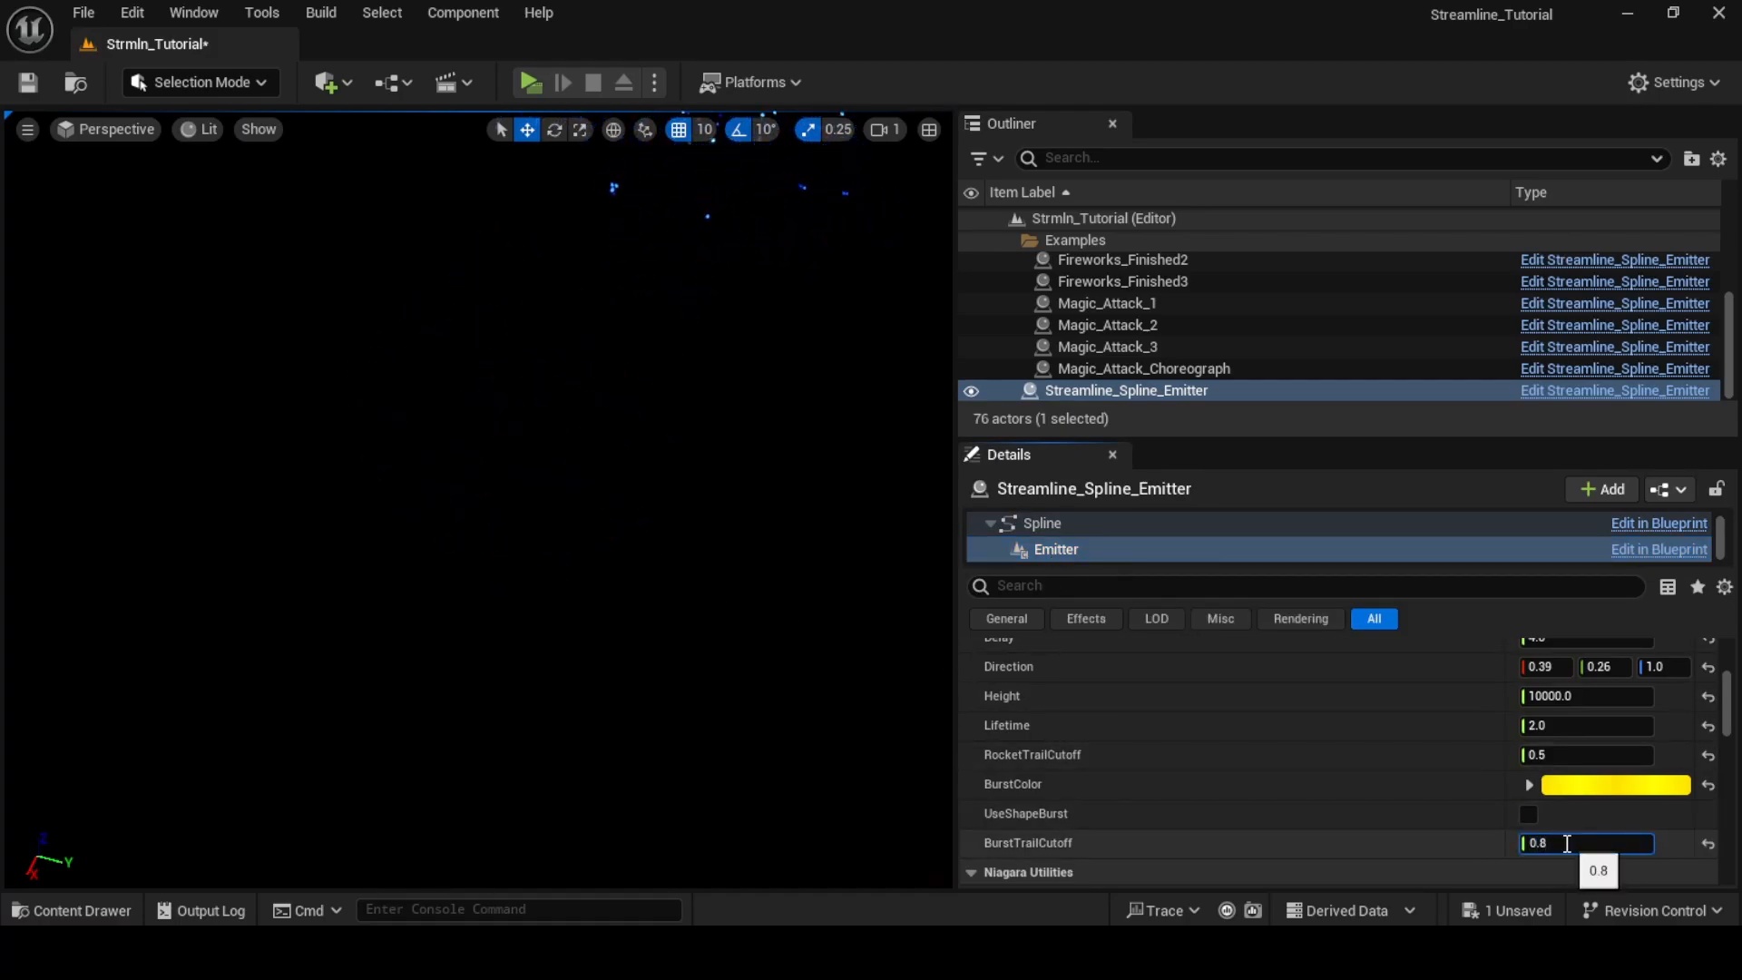
pyautogui.press('Return')
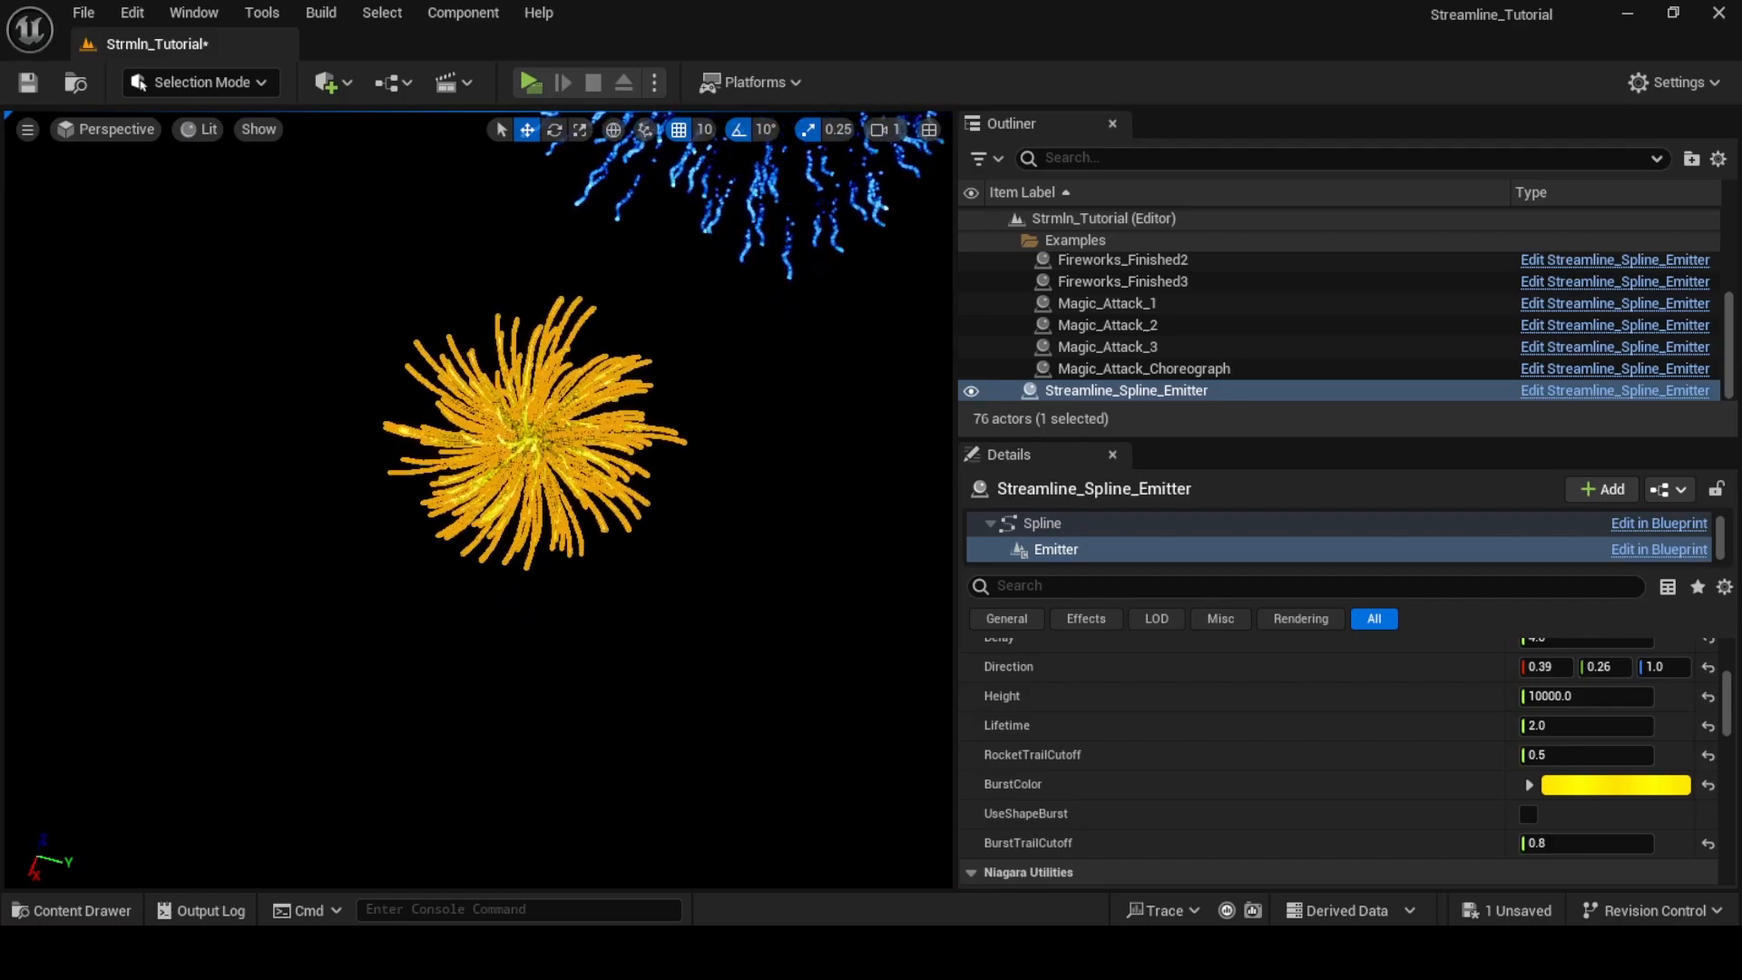
pyautogui.click(642, 484)
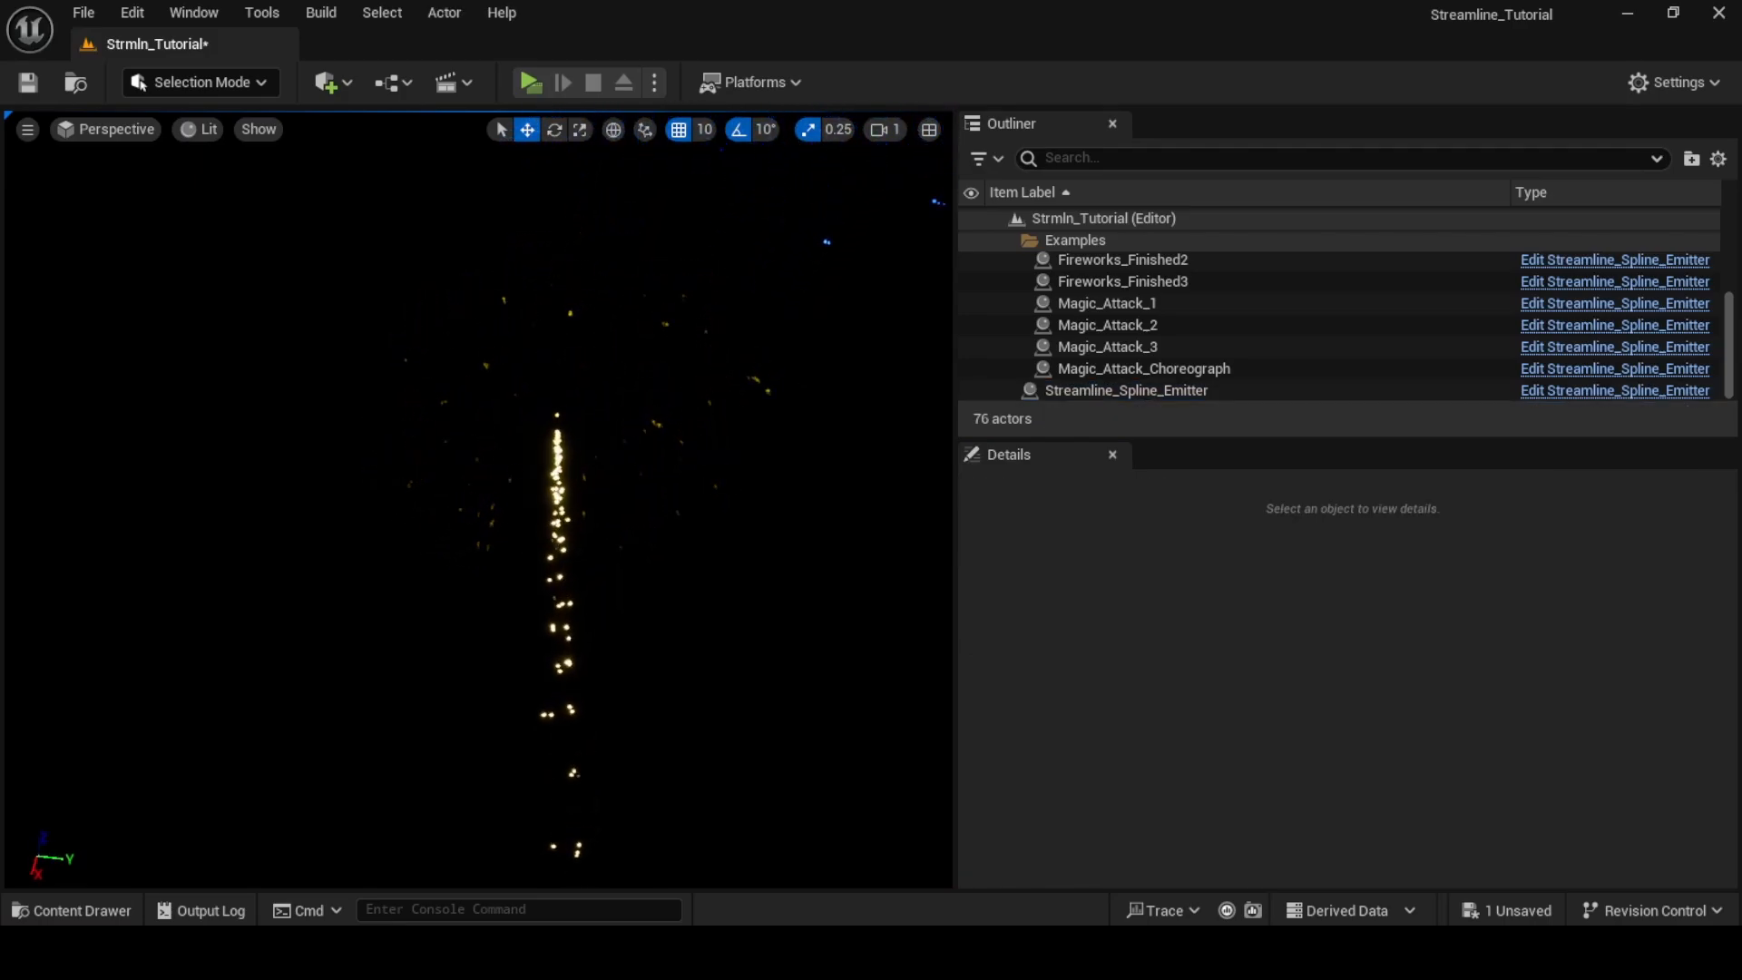
# Set BurstTrailCutoff to 0.3 on the Emitter component of Streamline_Spline_Emitter
pyautogui.click(1119, 396)
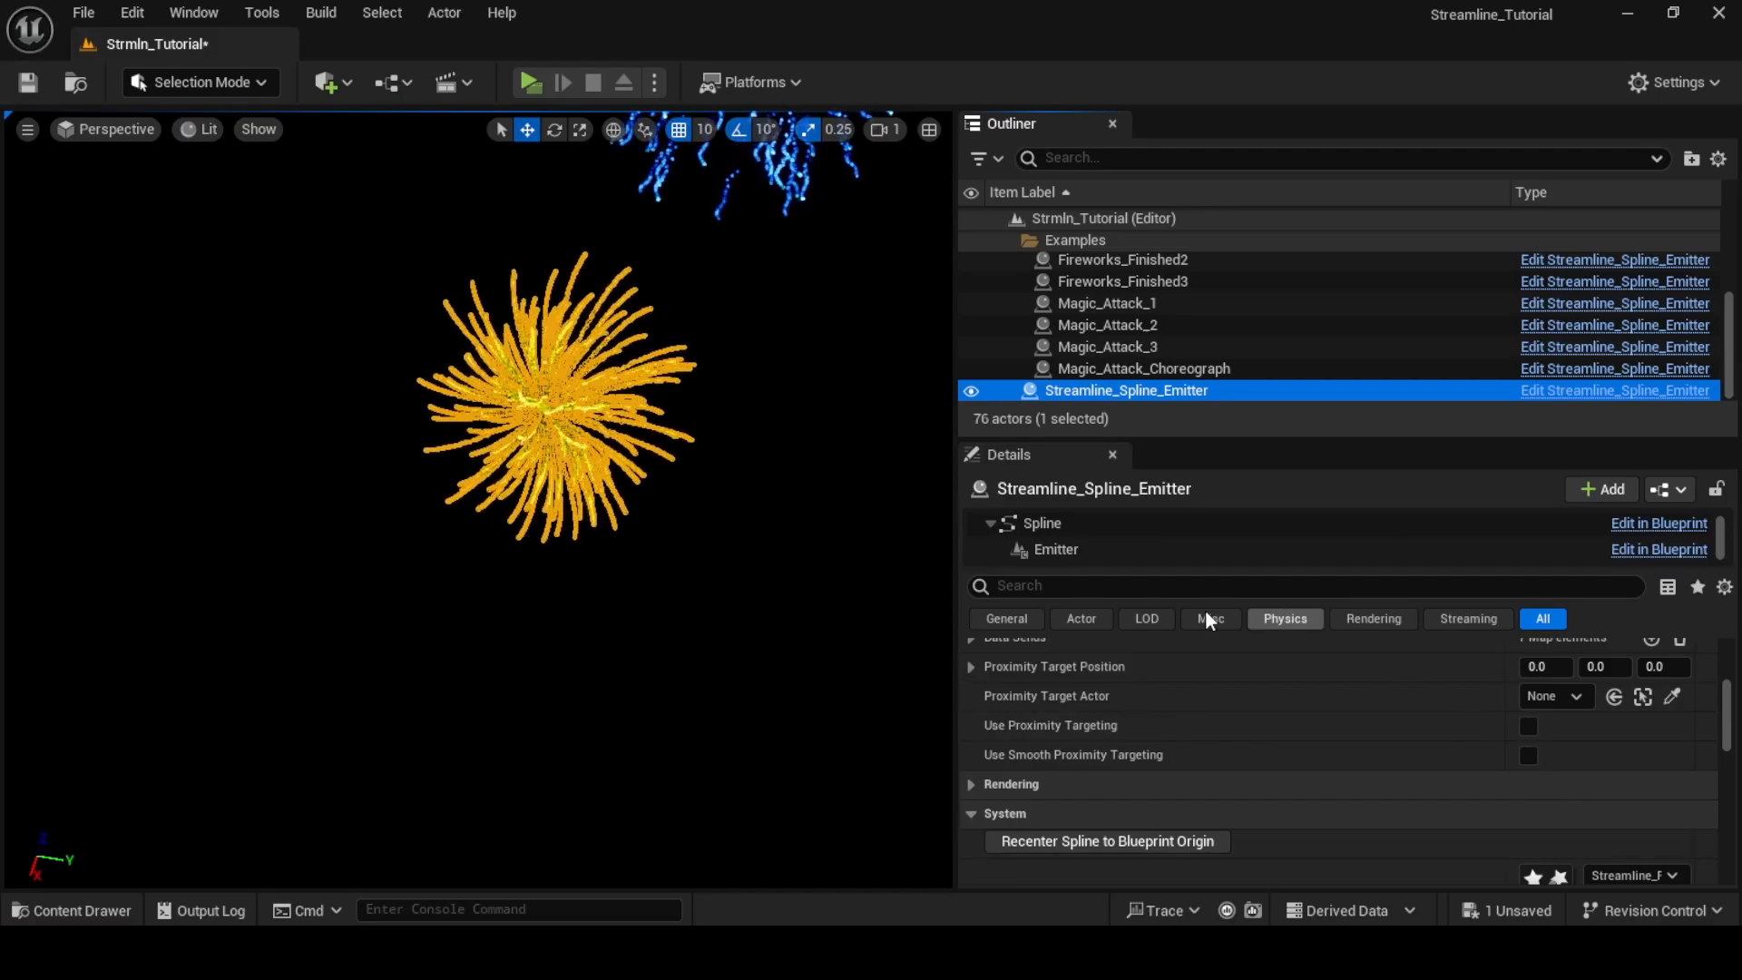
pyautogui.click(1270, 549)
pyautogui.click(1579, 841)
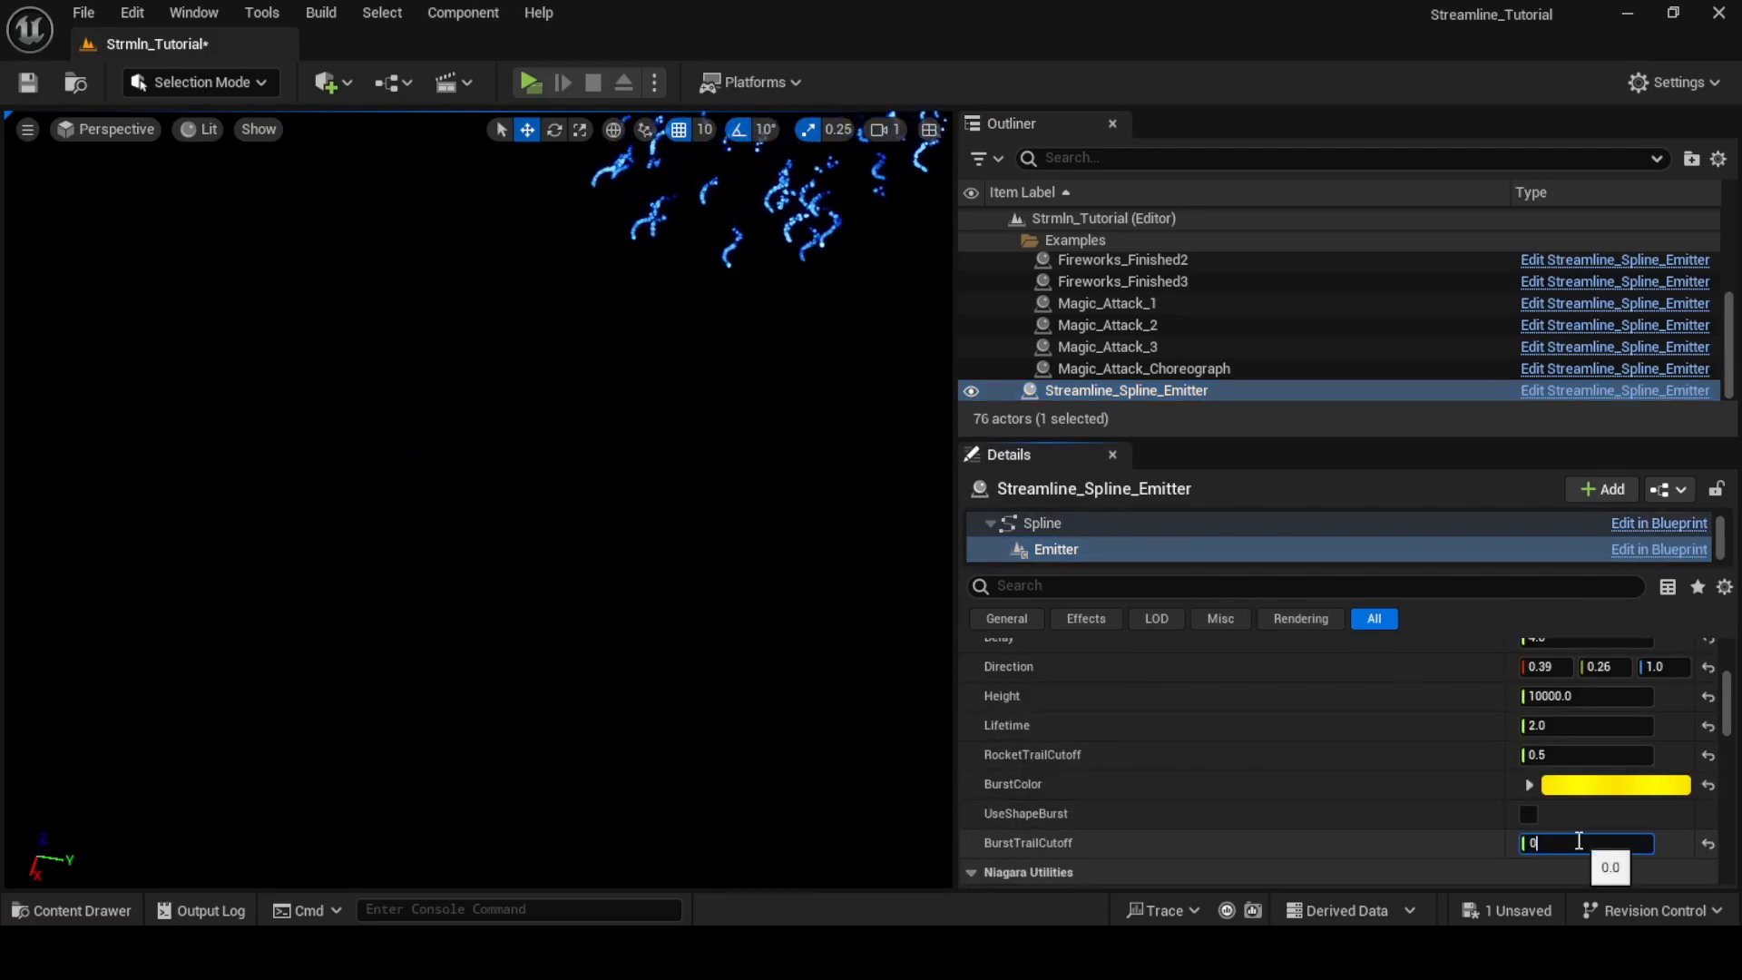
pyautogui.press('Return')
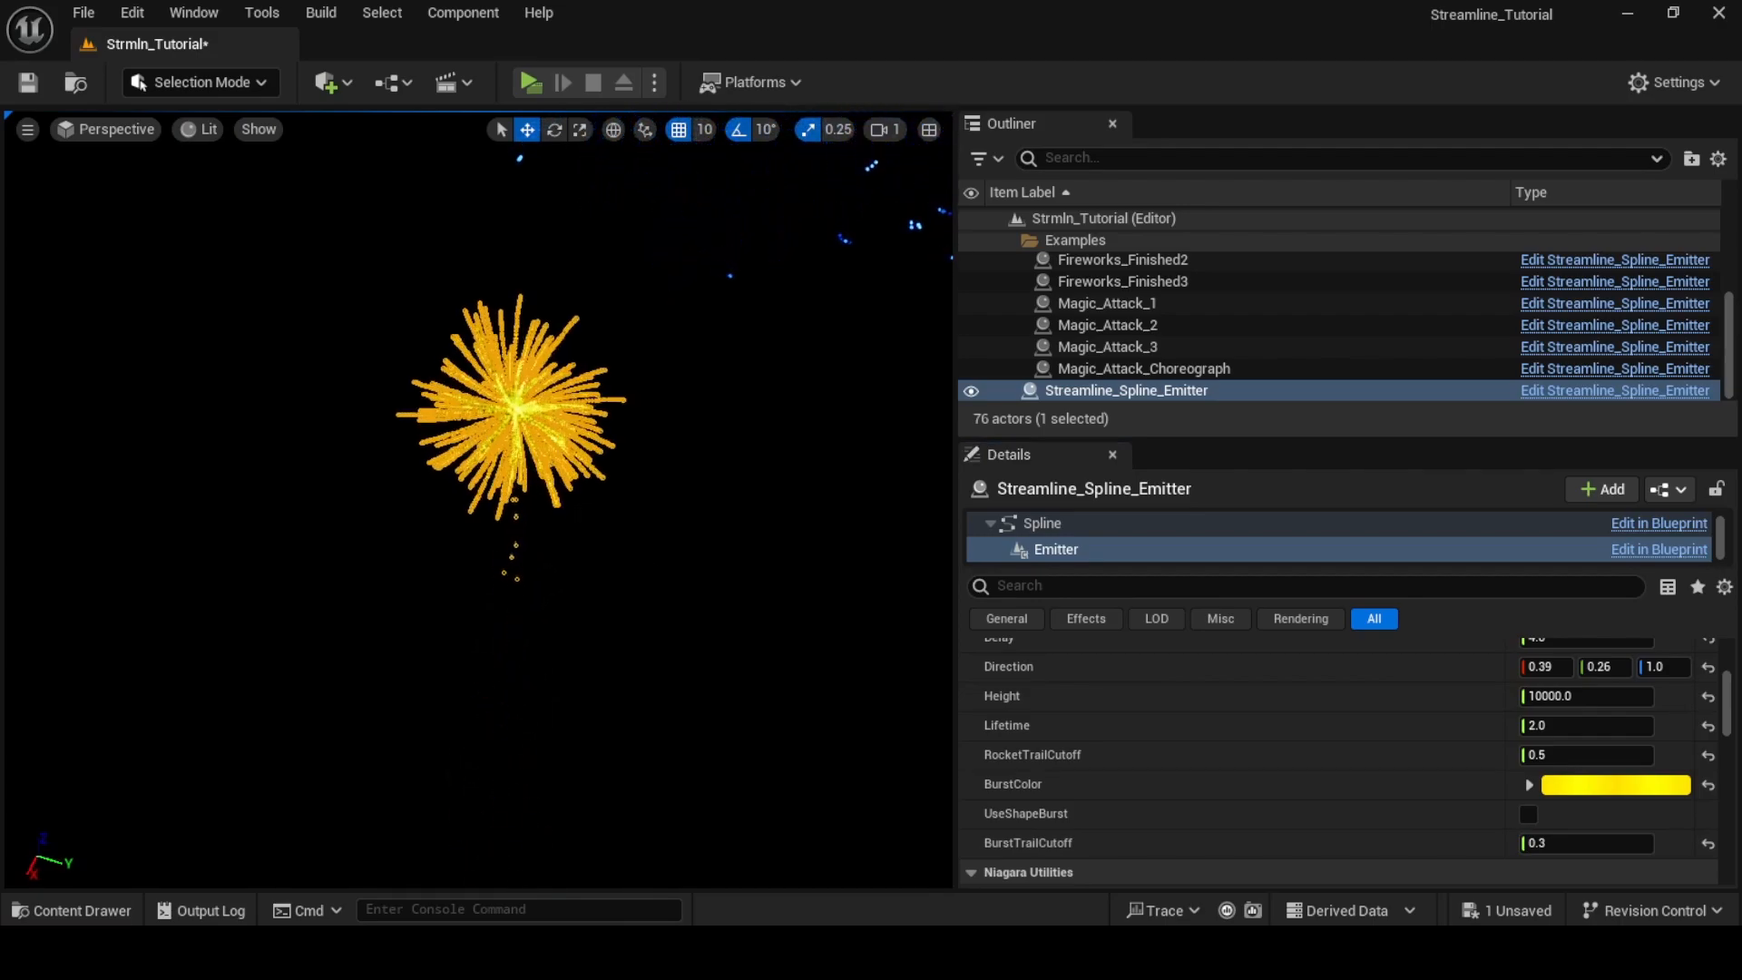
pyautogui.click(648, 557)
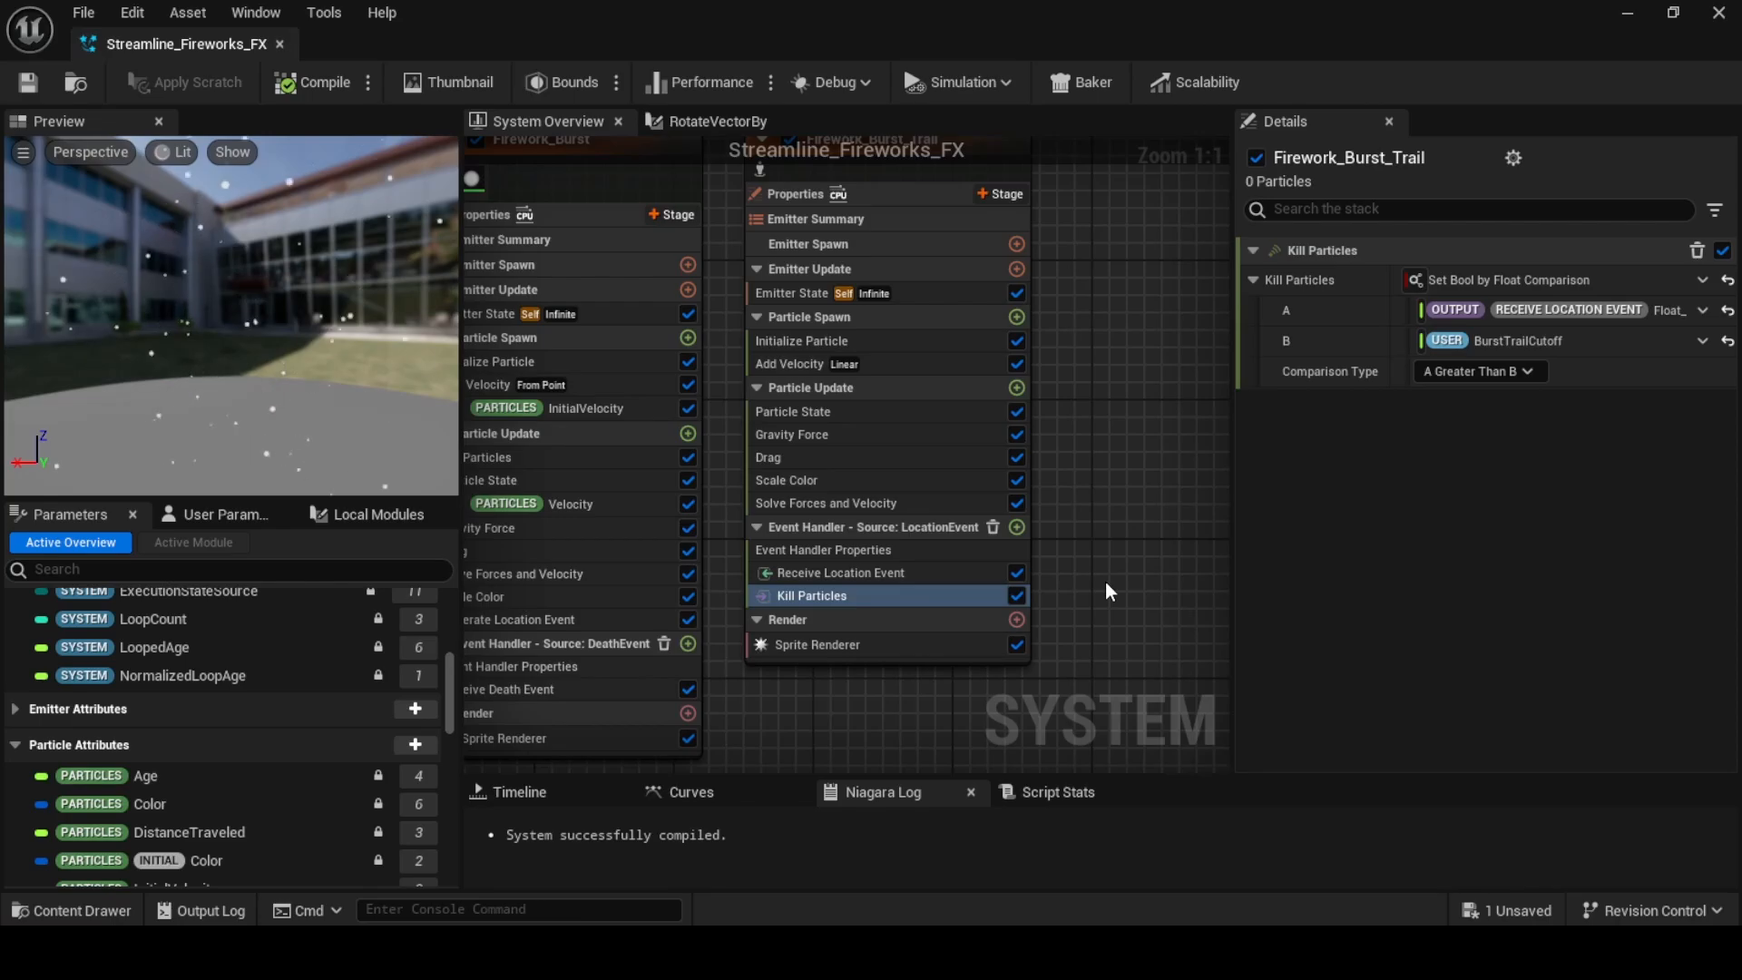
pyautogui.scroll(-3, 1098, 619)
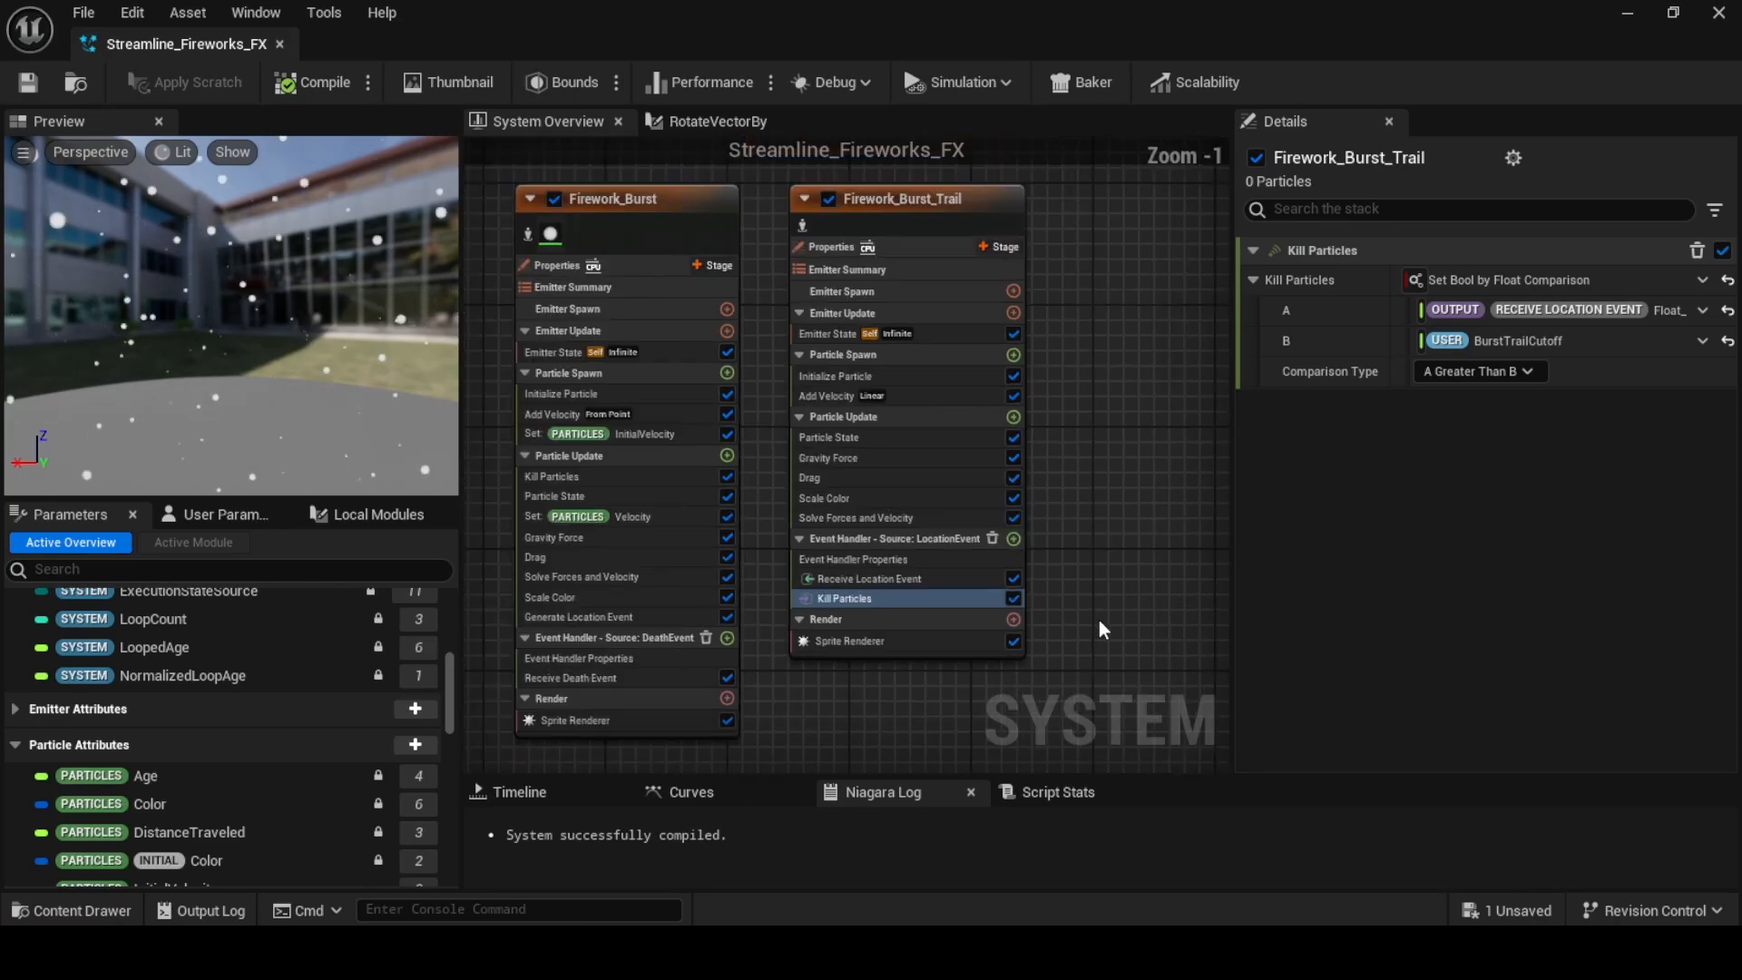
pyautogui.press('Home')
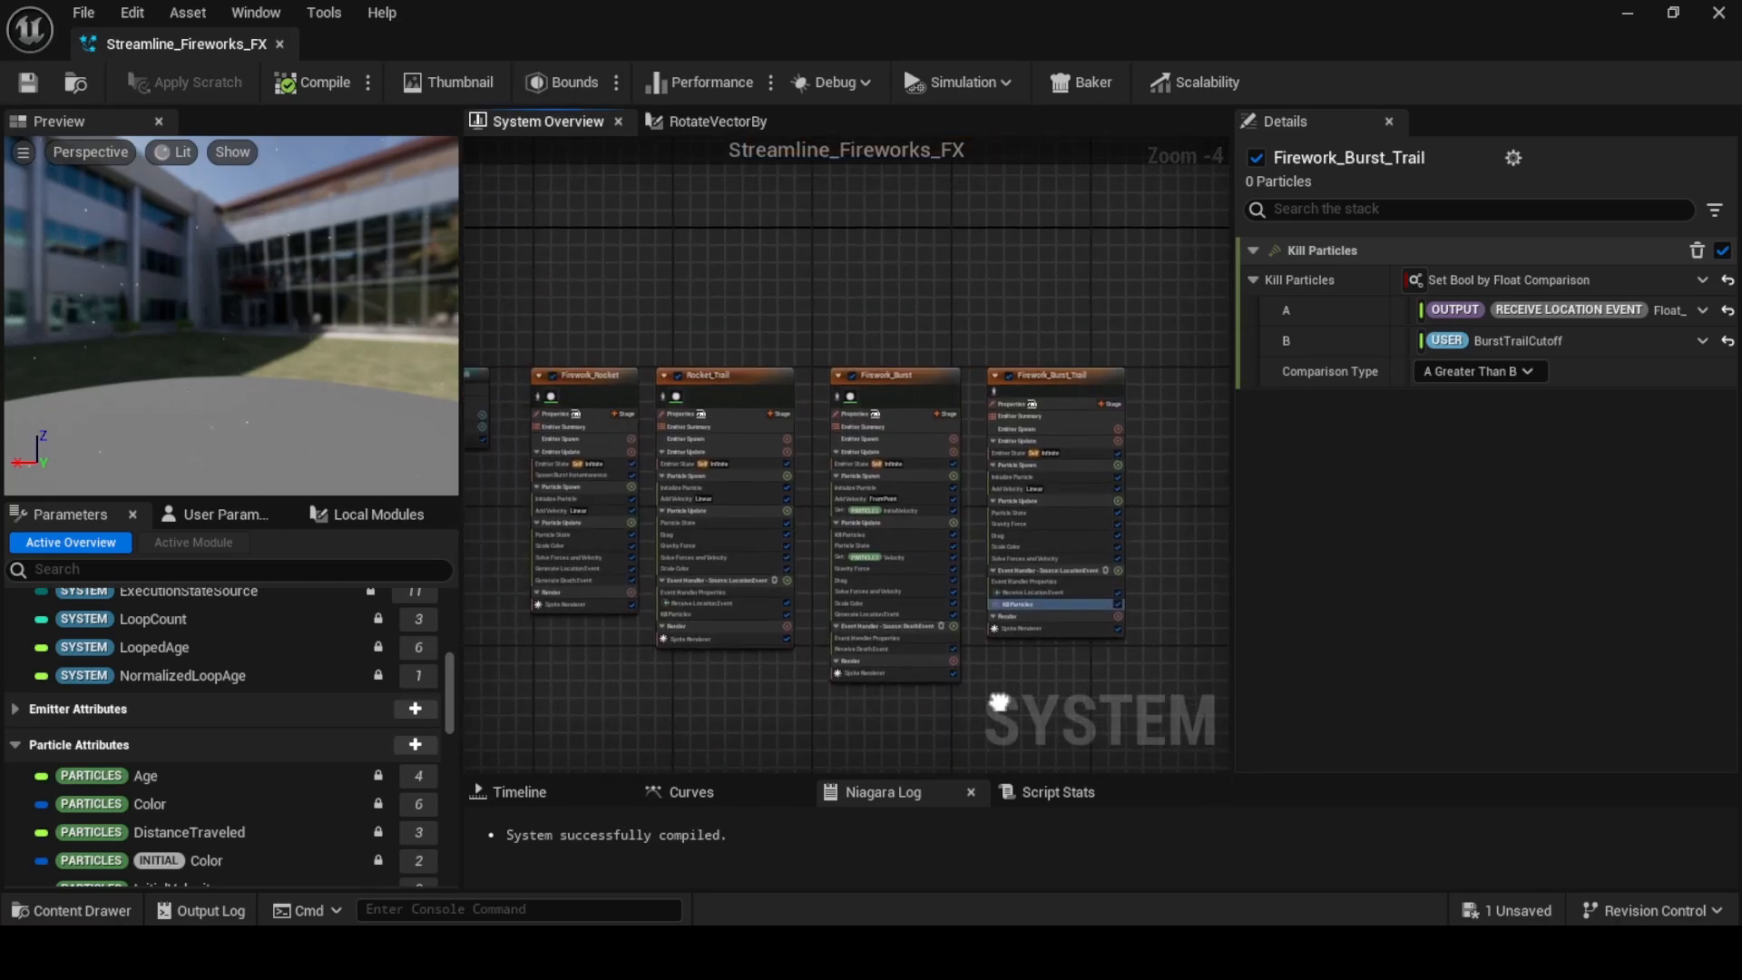
pyautogui.click(1626, 13)
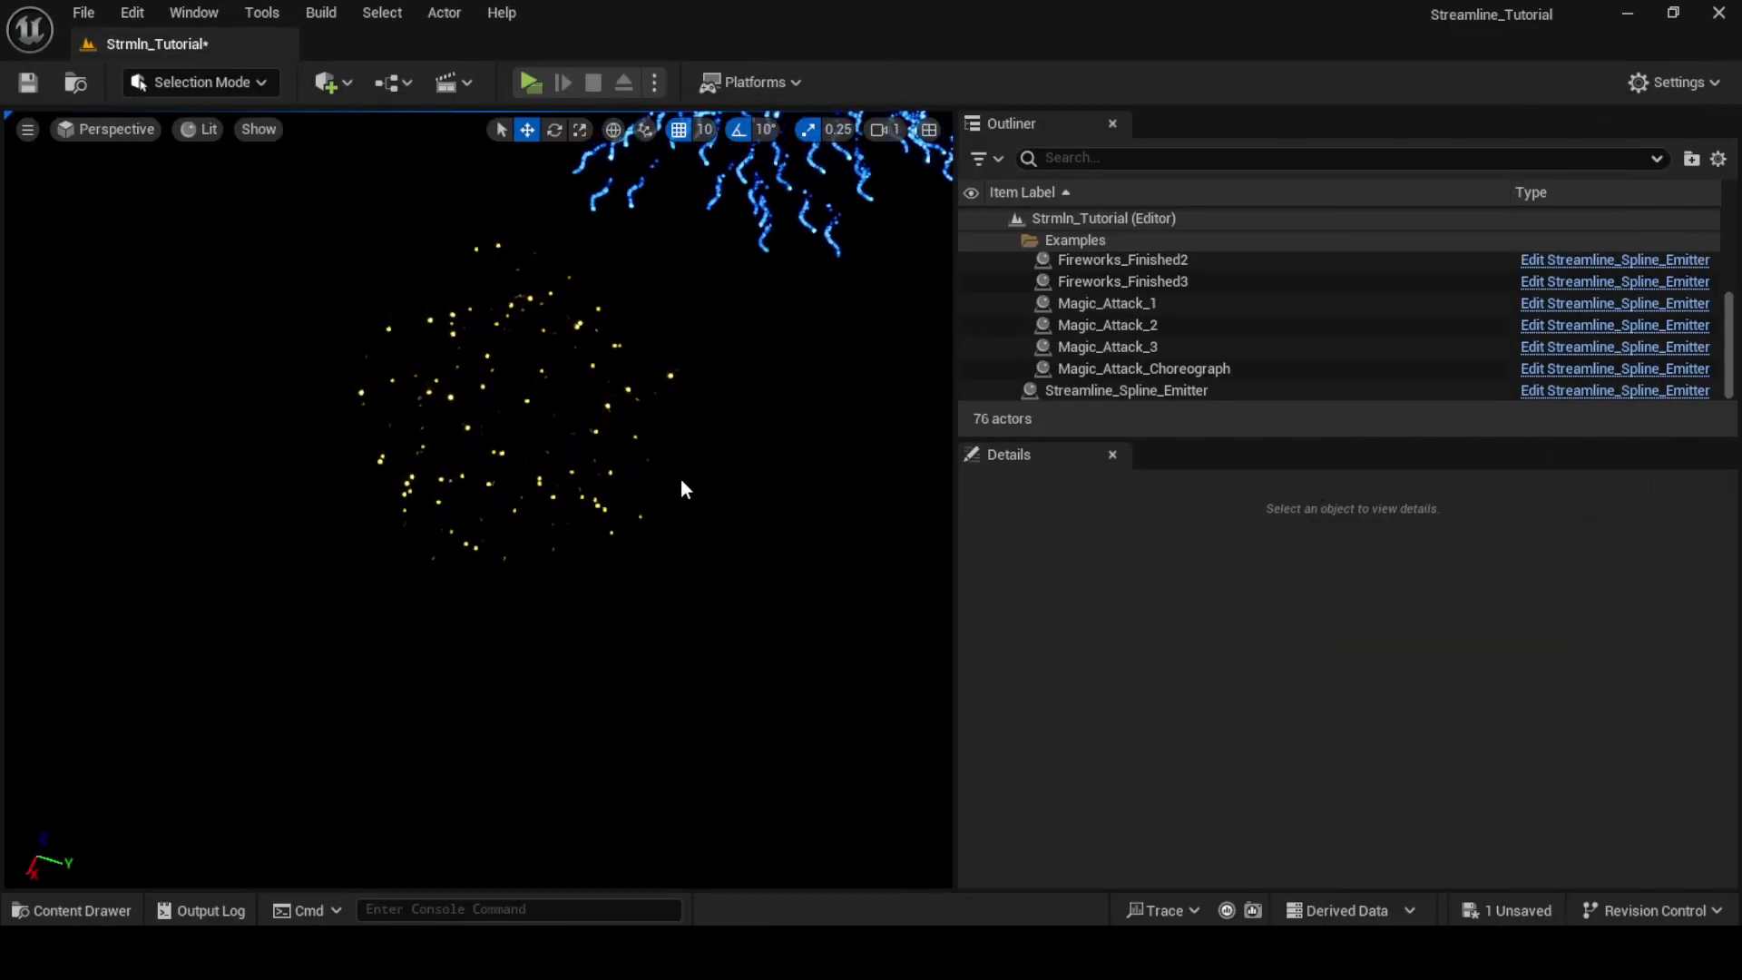
pyautogui.moveTo(681, 485)
pyautogui.mouseDown(button='right')
pyautogui.moveTo(680, 658)
pyautogui.moveTo(667, 508)
pyautogui.mouseUp(button='right')
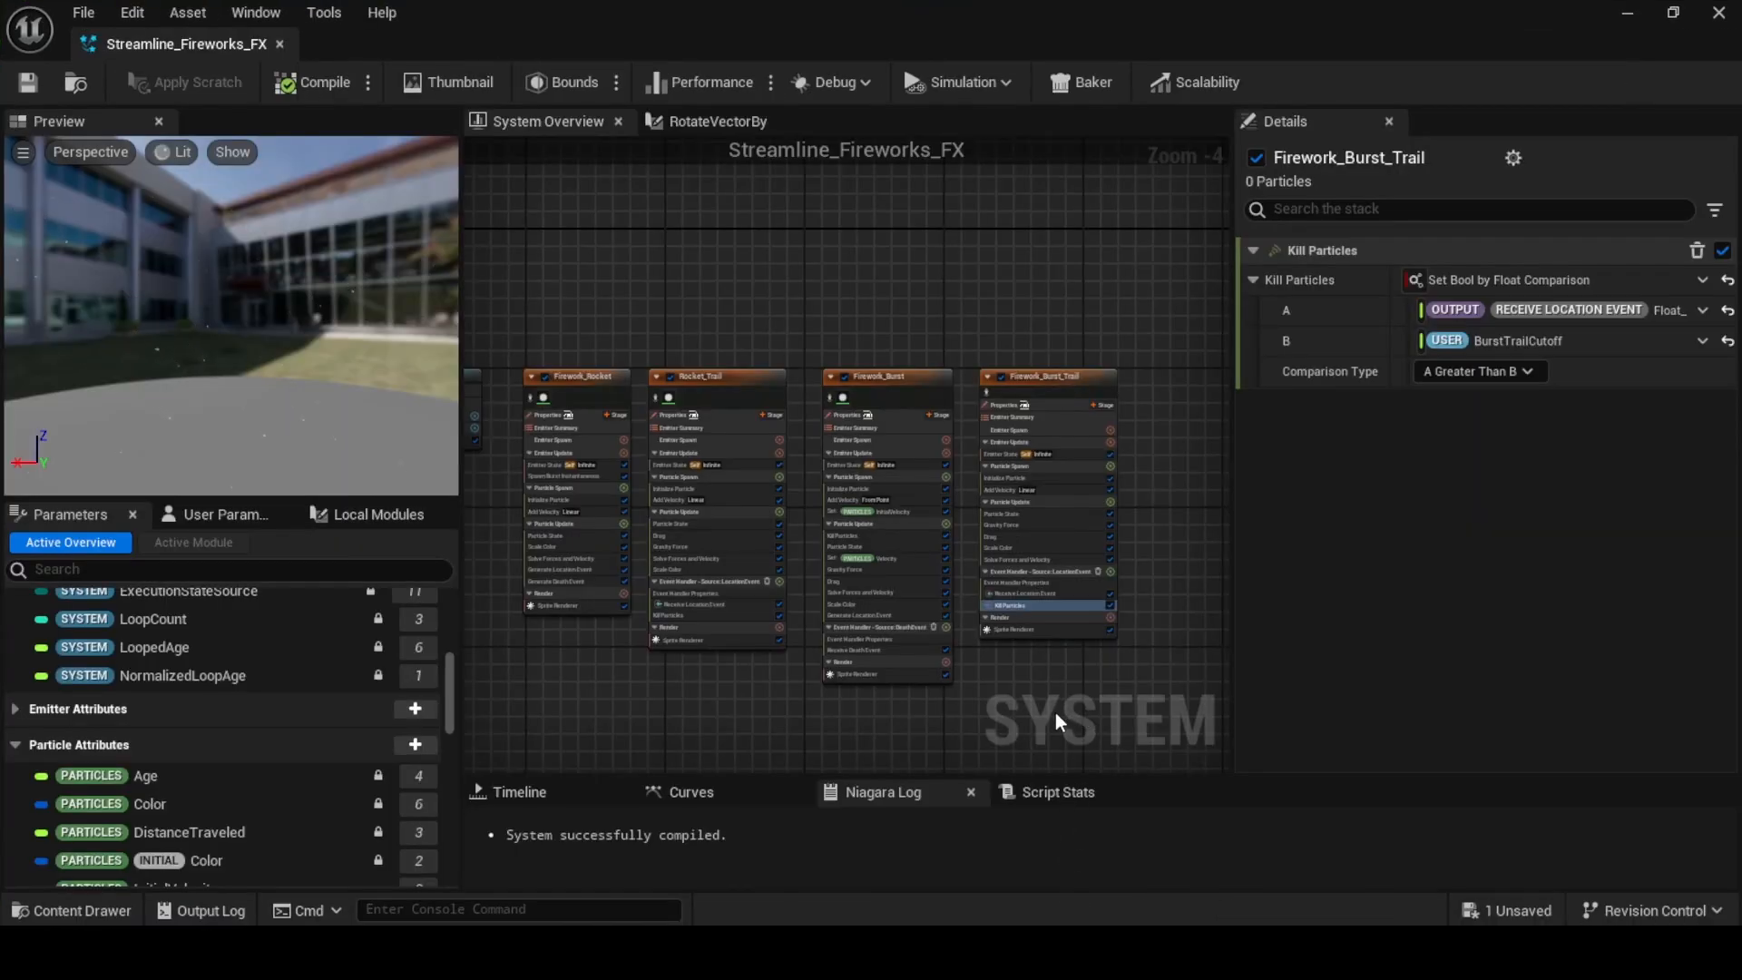
# Duplicate the Firework_Burst and Firework_Burst_Trail emitters together in Streamline_Fireworks_FX and line the copies up beside the originals
pyautogui.moveTo(939, 688); pyautogui.dragTo(883, 694, button='right')
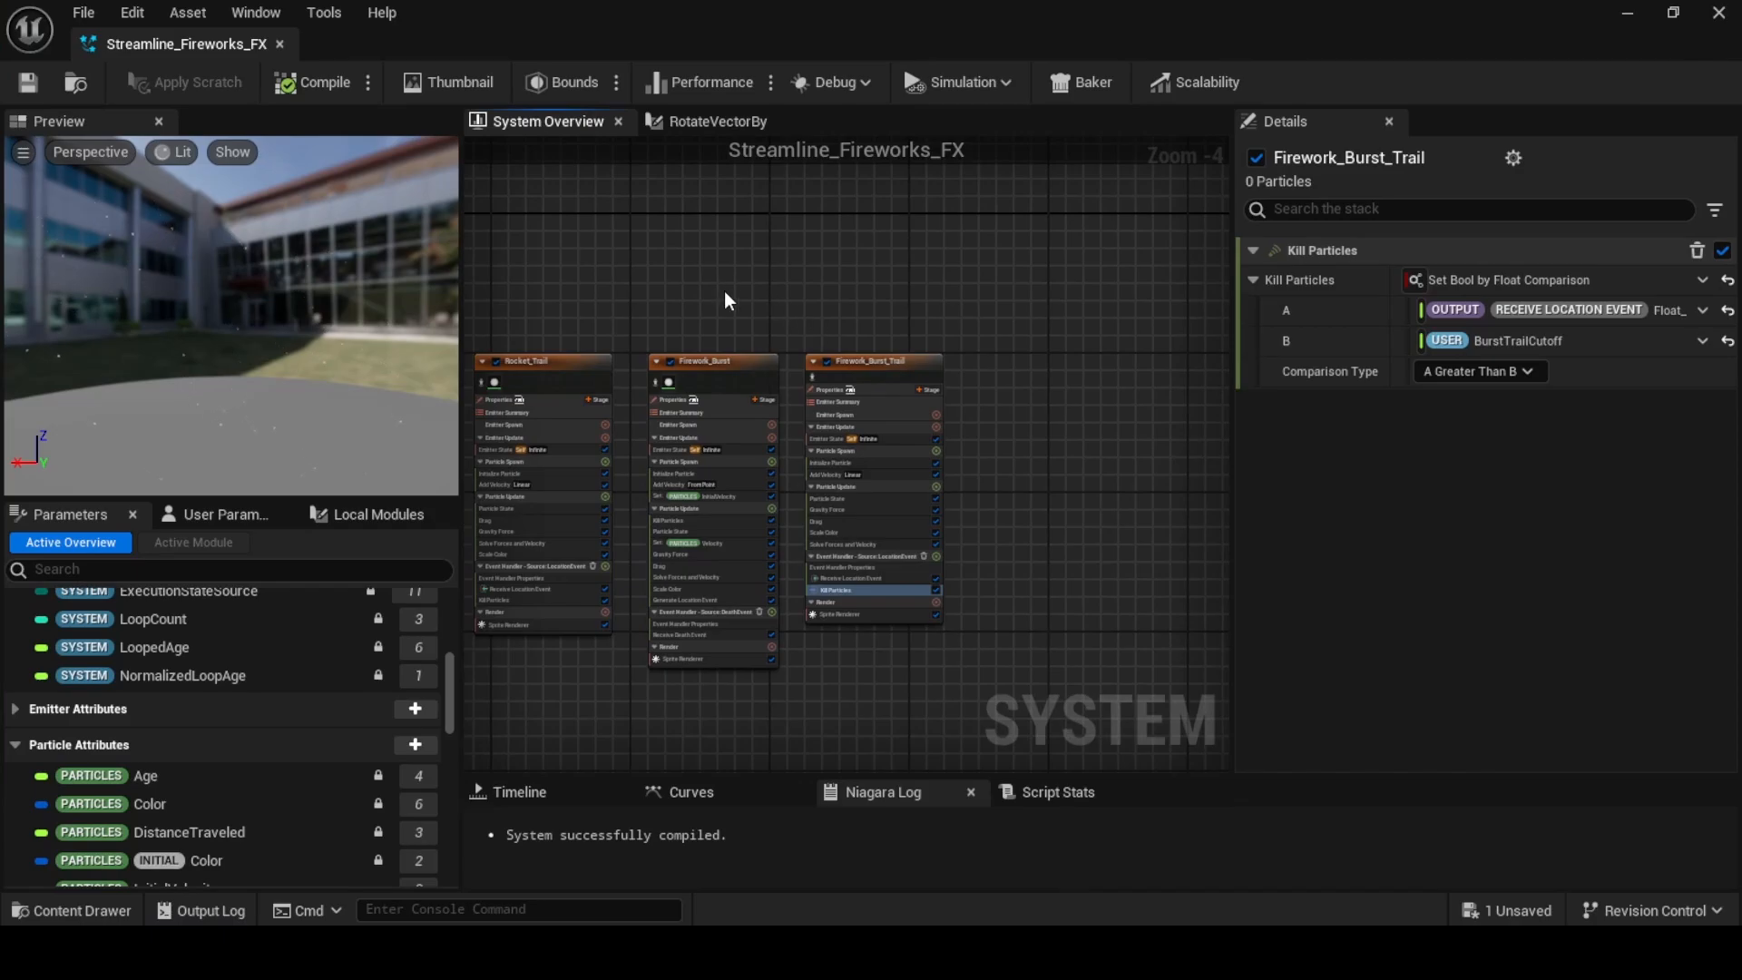
pyautogui.moveTo(725, 292); pyautogui.dragTo(860, 712)
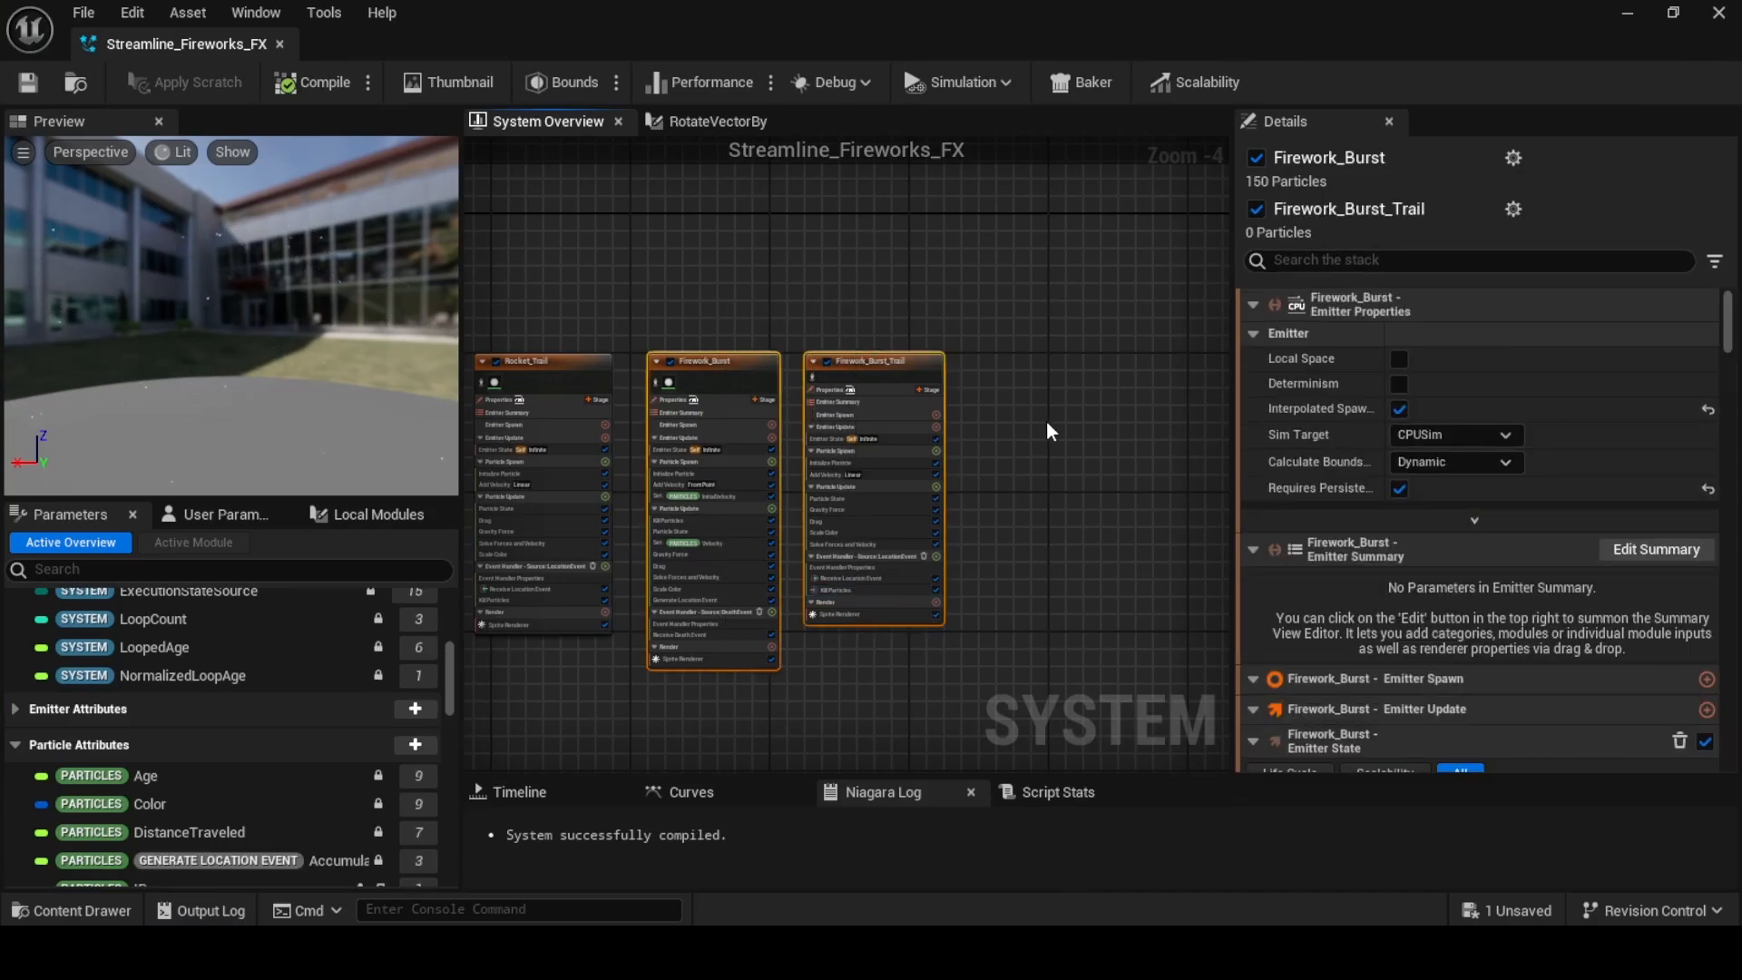
pyautogui.click(1054, 390)
pyautogui.hotkey('ctrl', 'v')
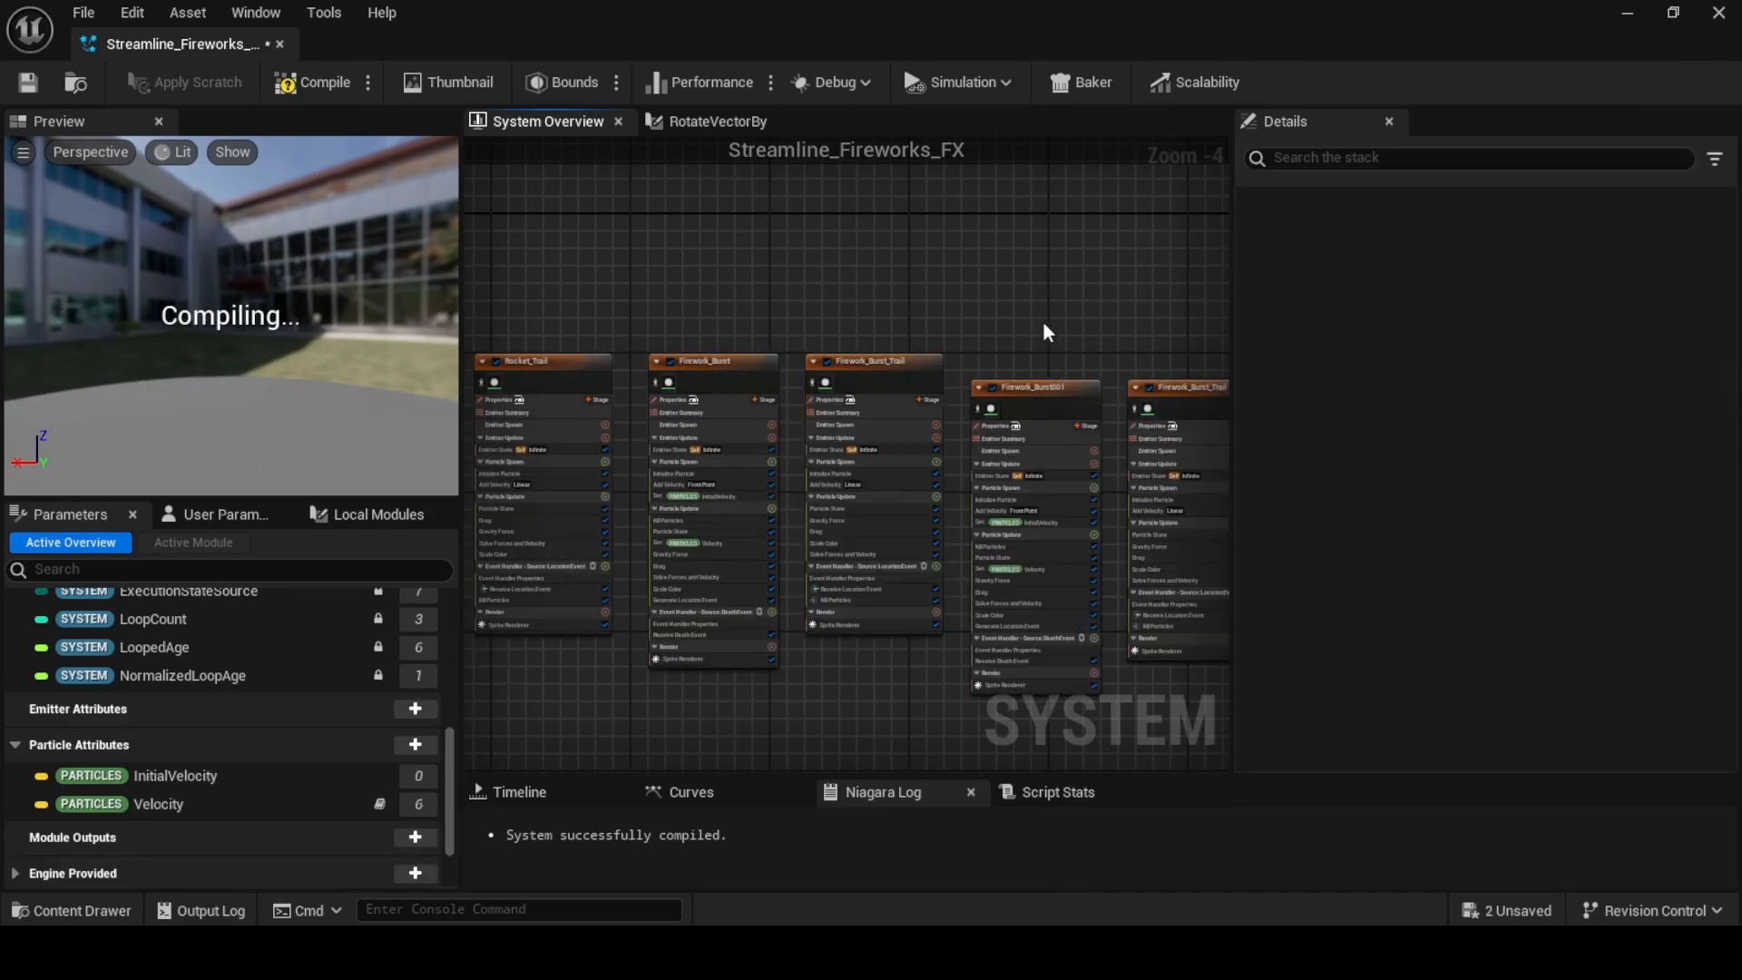
pyautogui.moveTo(1042, 319); pyautogui.dragTo(884, 304, button='right')
pyautogui.click(878, 350)
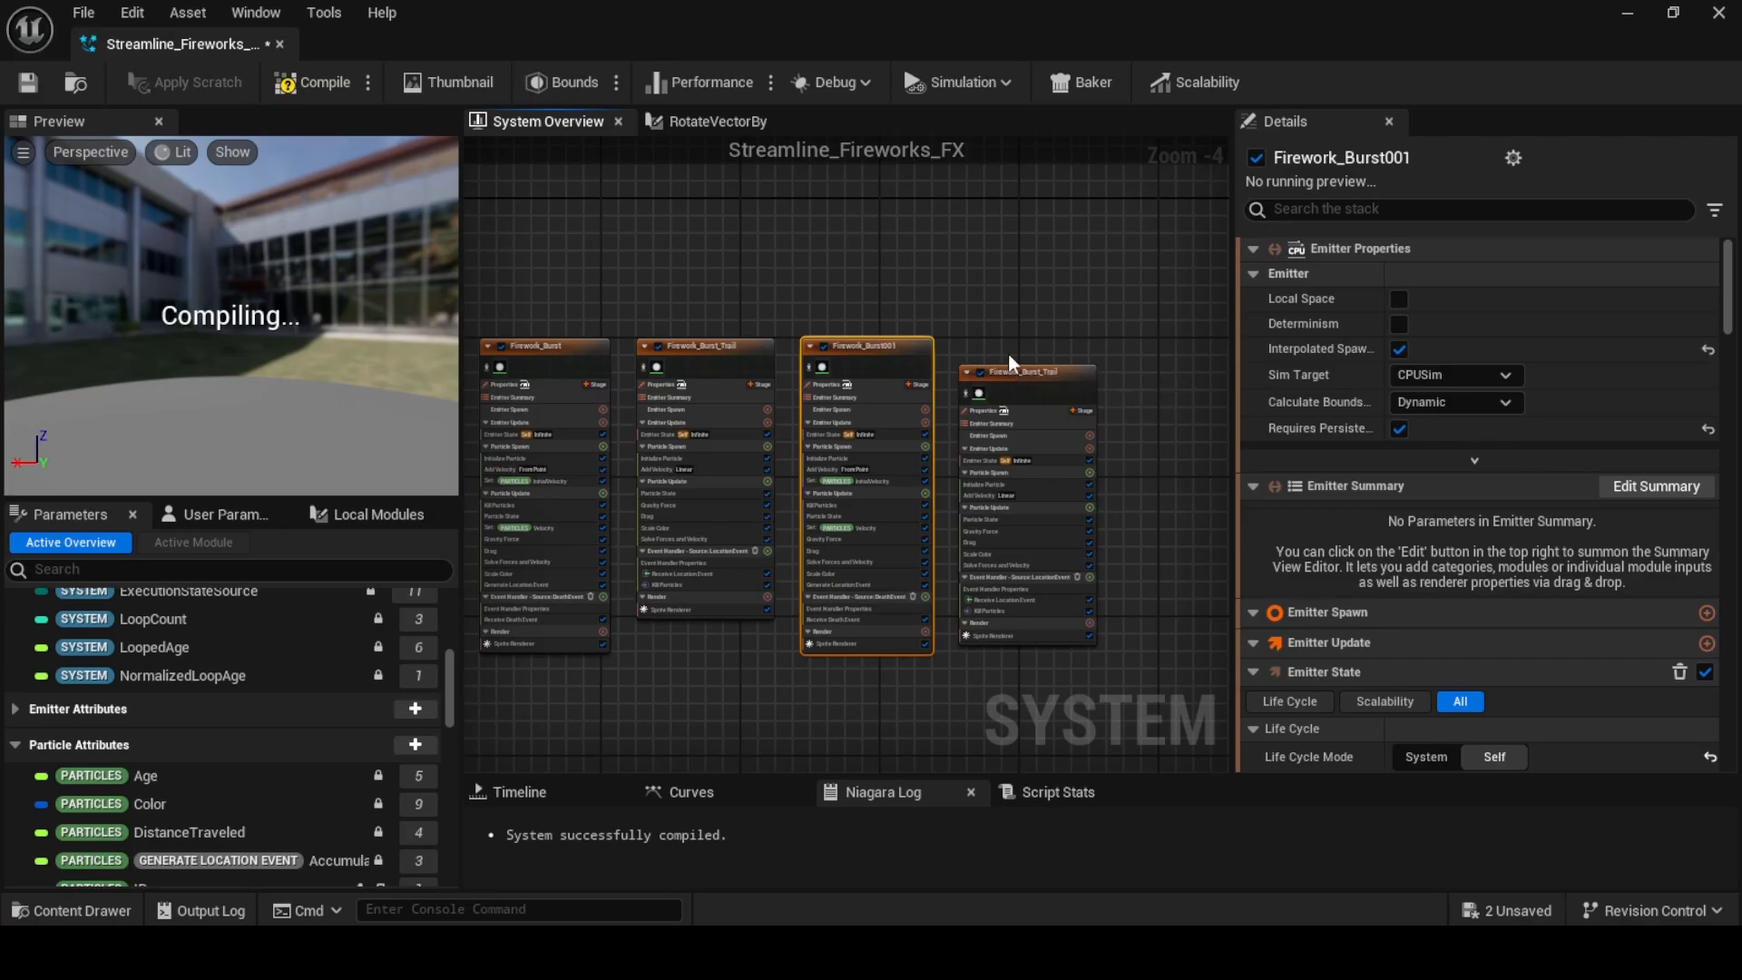
pyautogui.moveTo(1009, 363); pyautogui.dragTo(1009, 342)
# Rename the duplicated burst emitter Firework_Burst_Shape
pyautogui.click(893, 347)
pyautogui.rightClick(891, 346)
pyautogui.click(948, 480)
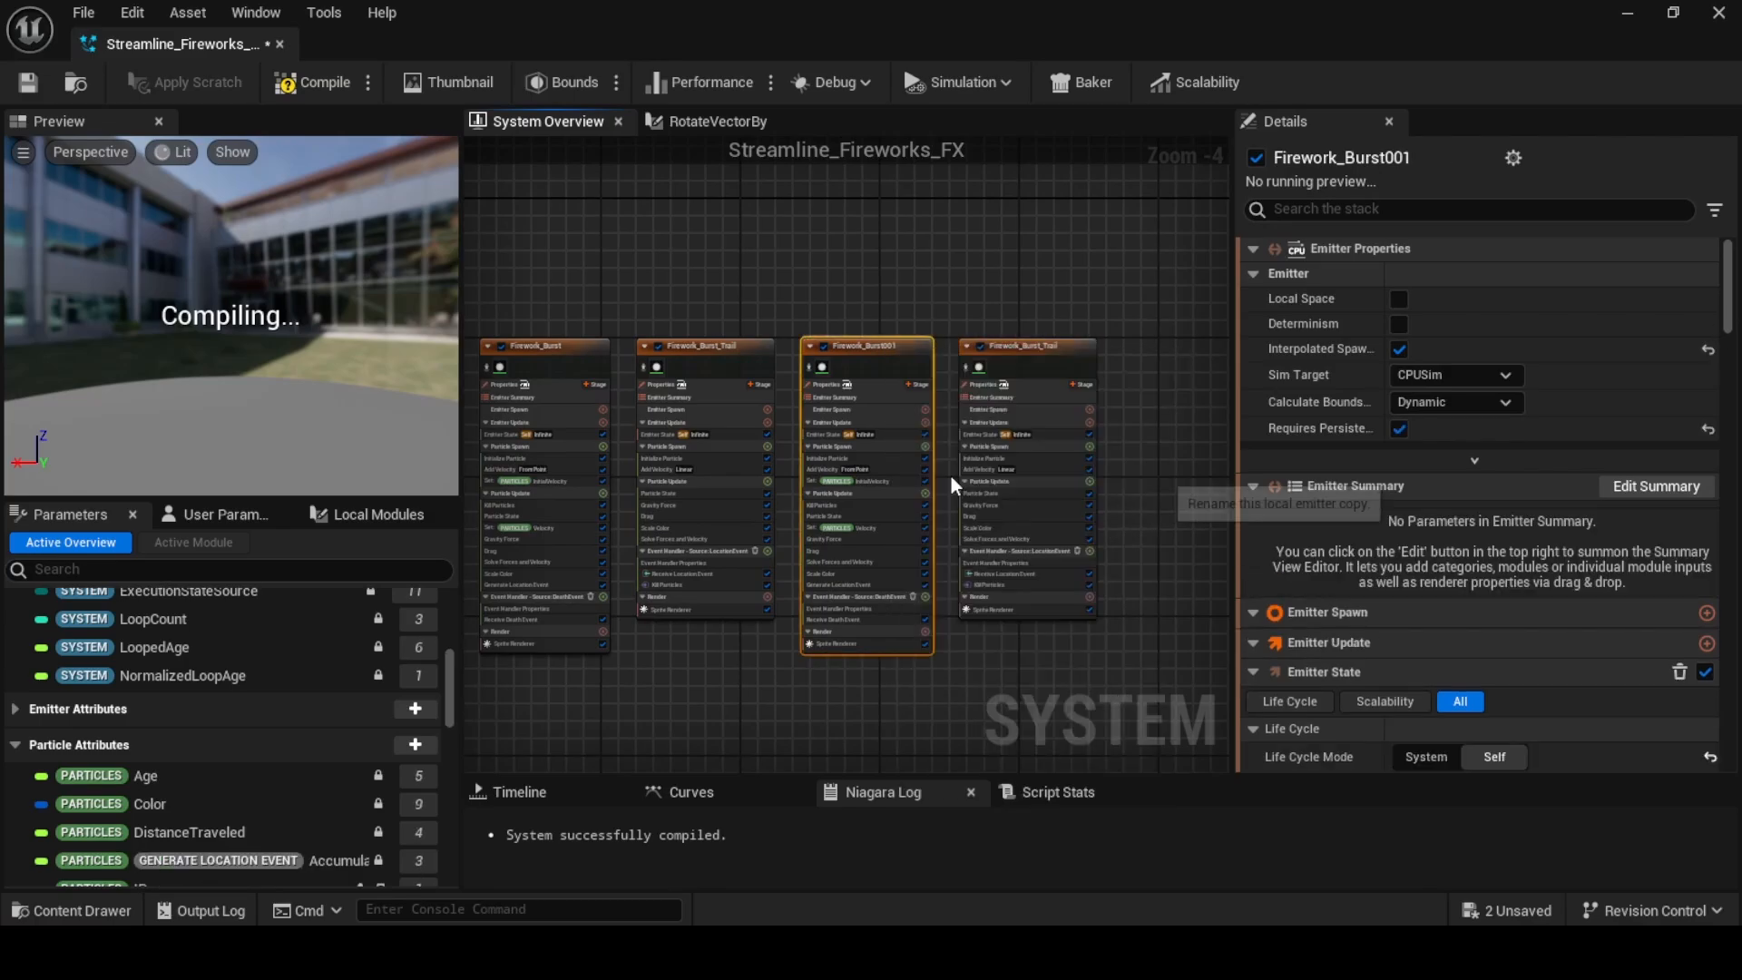
pyautogui.press('End')
pyautogui.press('BackSpace')
pyautogui.press('BackSpace')
pyautogui.press('BackSpace')
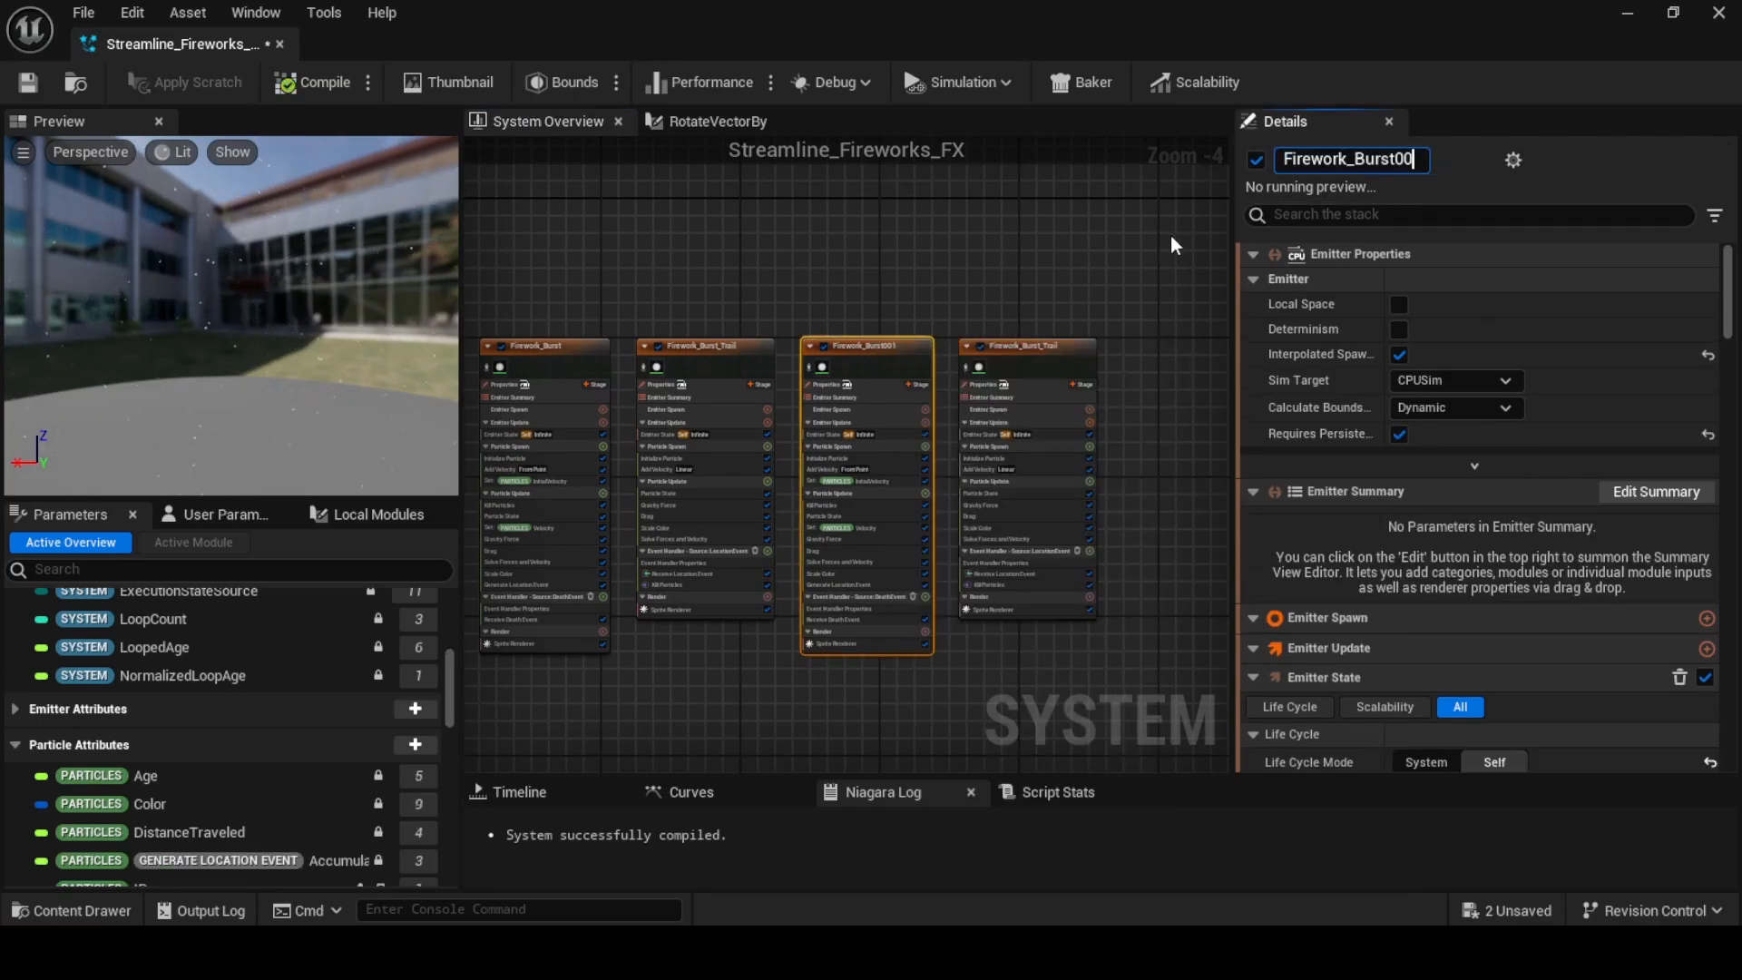
pyautogui.write('_')
pyautogui.write('Shapre')
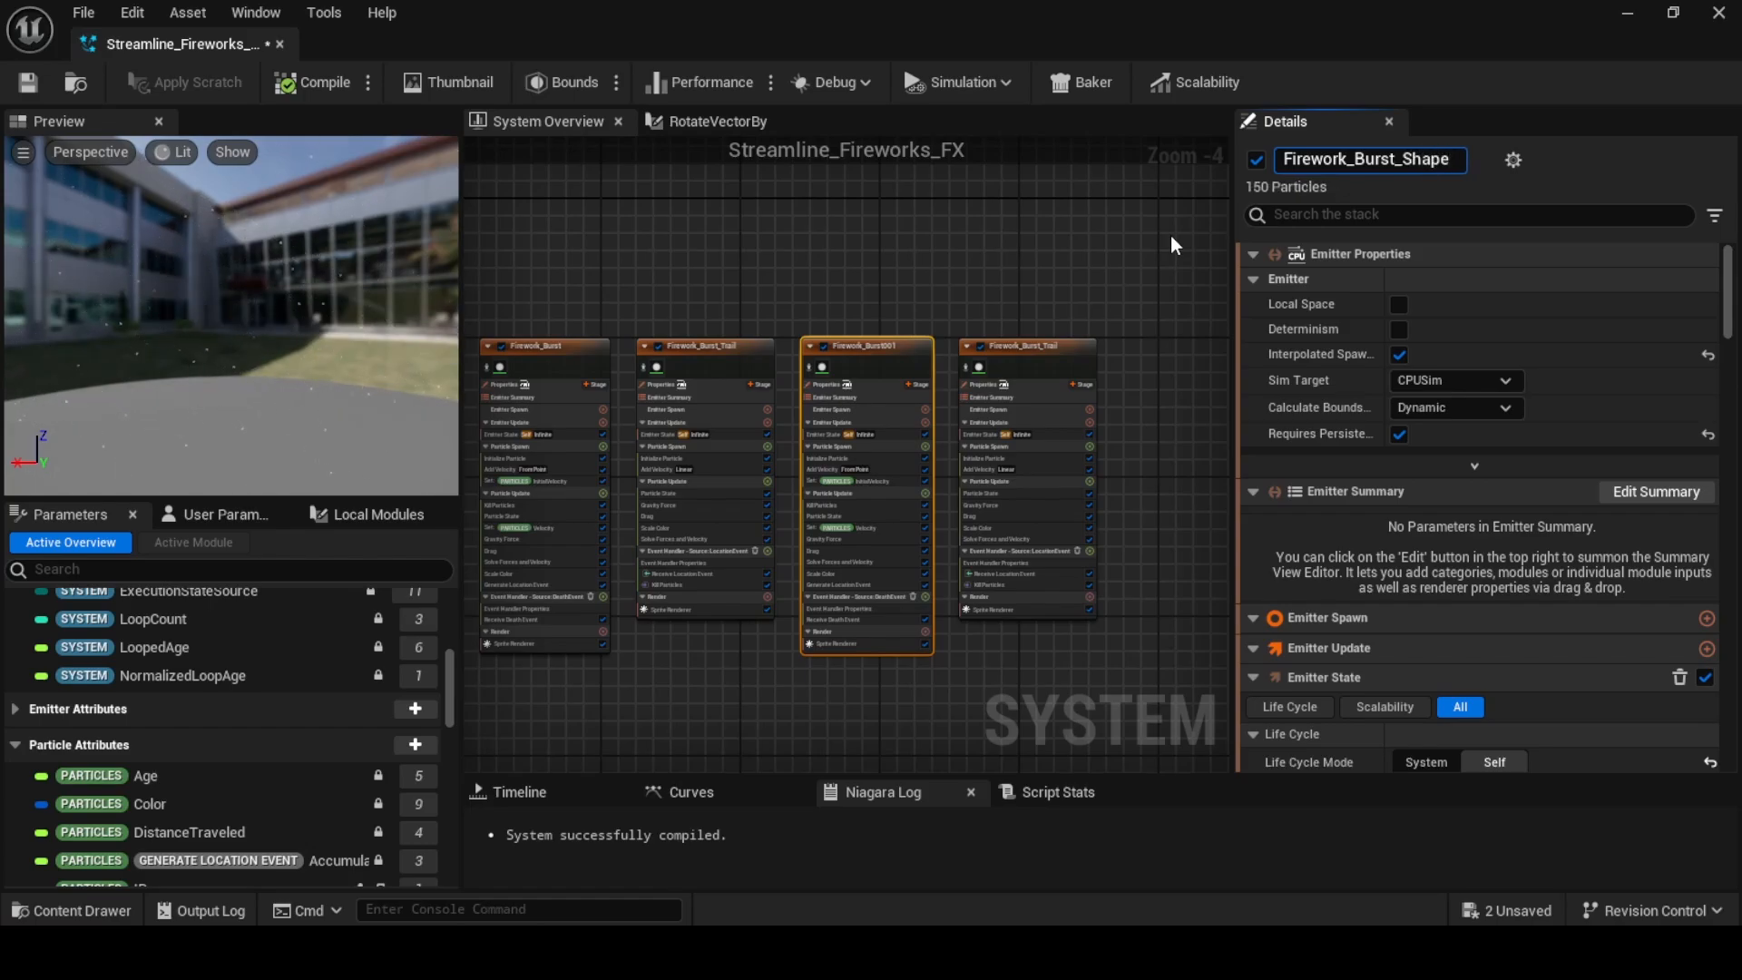
# Rename the duplicated burst trail emitter Firework_Burst_Trail_Shape
pyautogui.click(1037, 346)
pyautogui.rightClick(1036, 345)
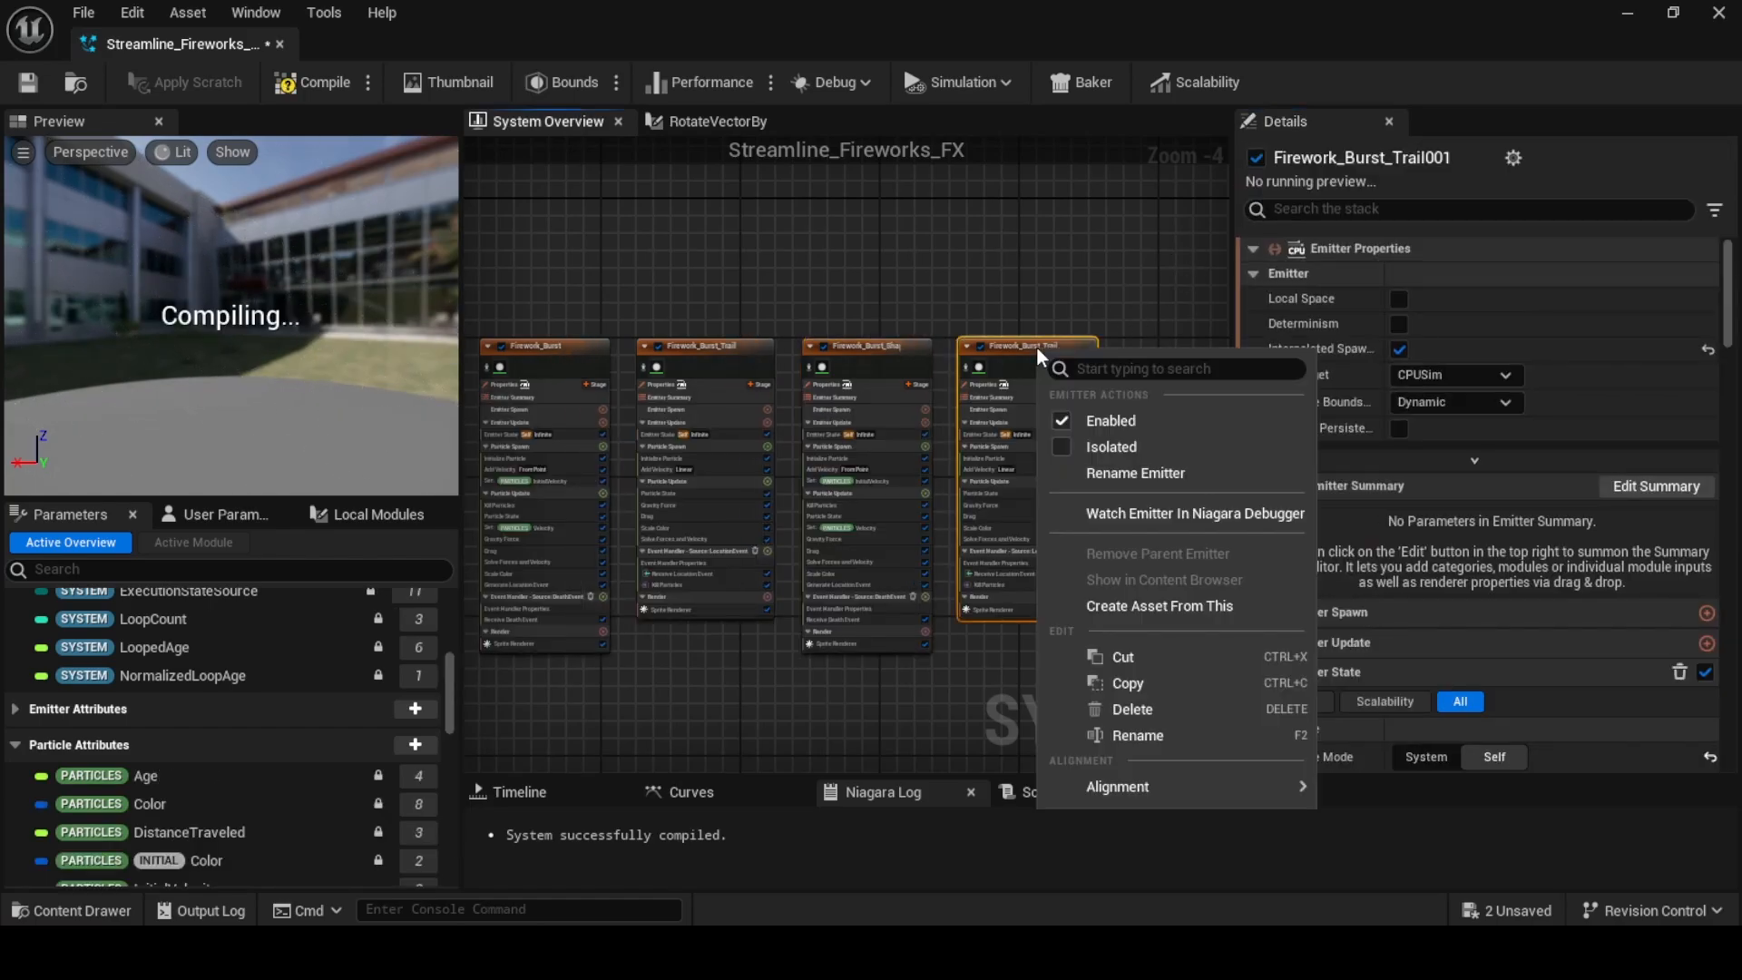
pyautogui.click(1116, 471)
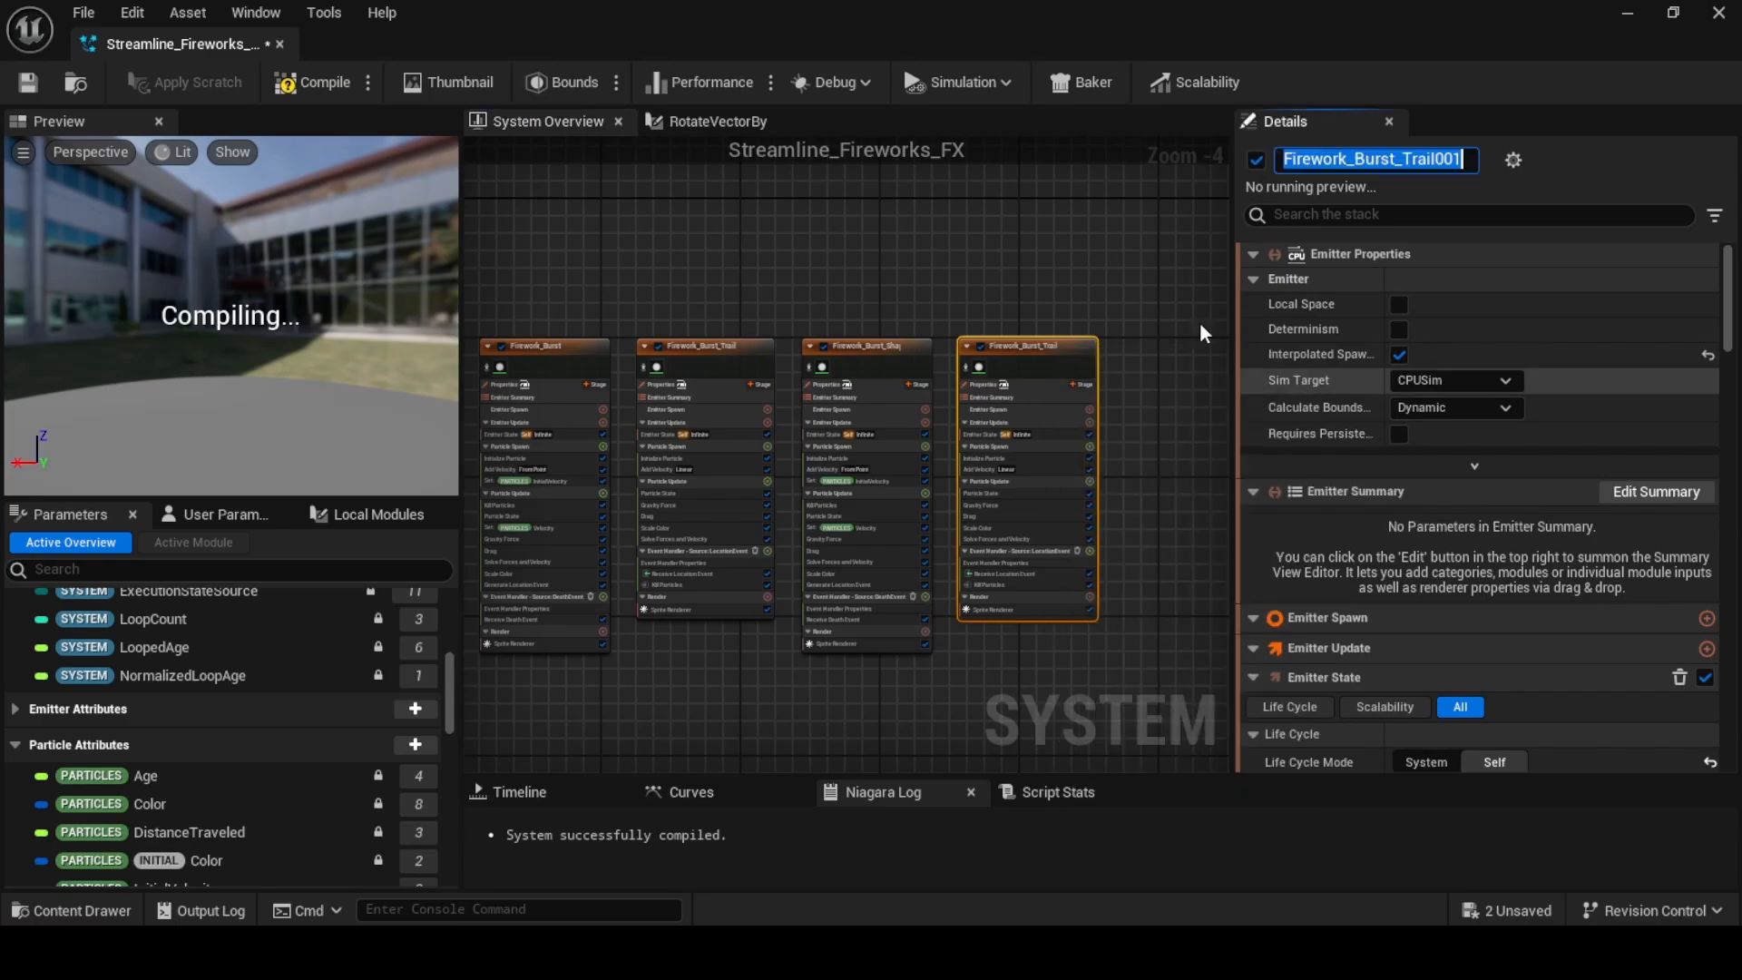
pyautogui.press('End')
pyautogui.press('BackSpace')
pyautogui.press('BackSpace')
pyautogui.press('BackSpace')
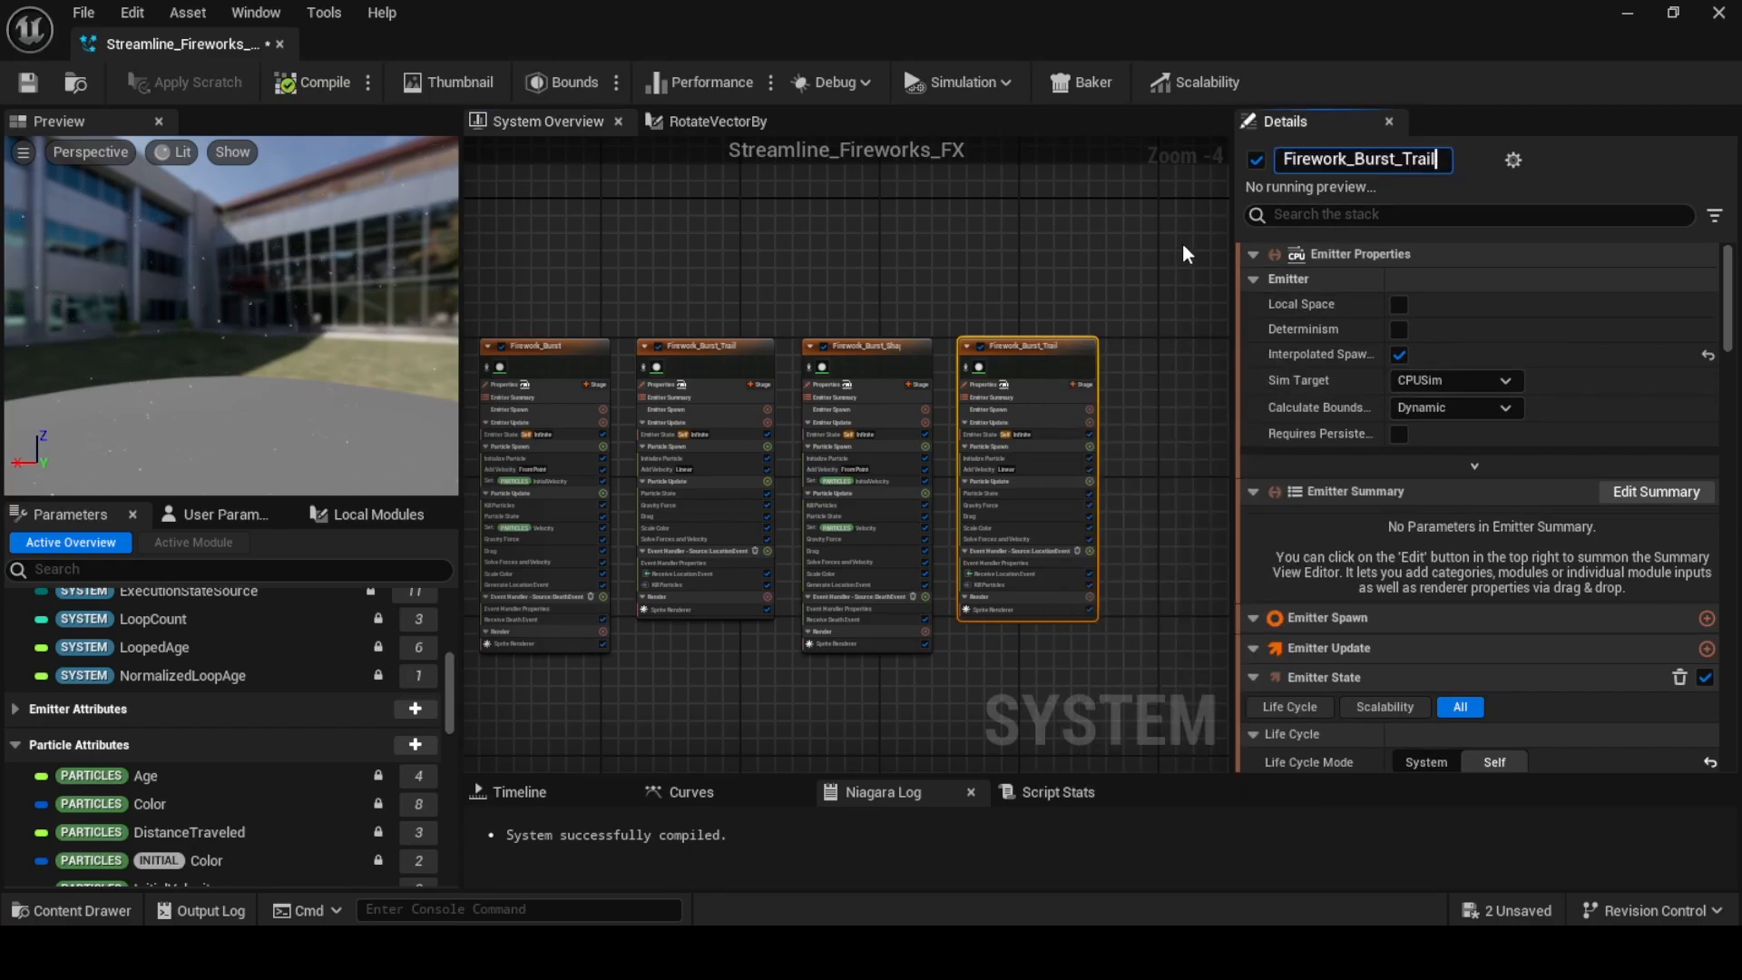
pyautogui.write('_Shape')
pyautogui.click(1097, 306)
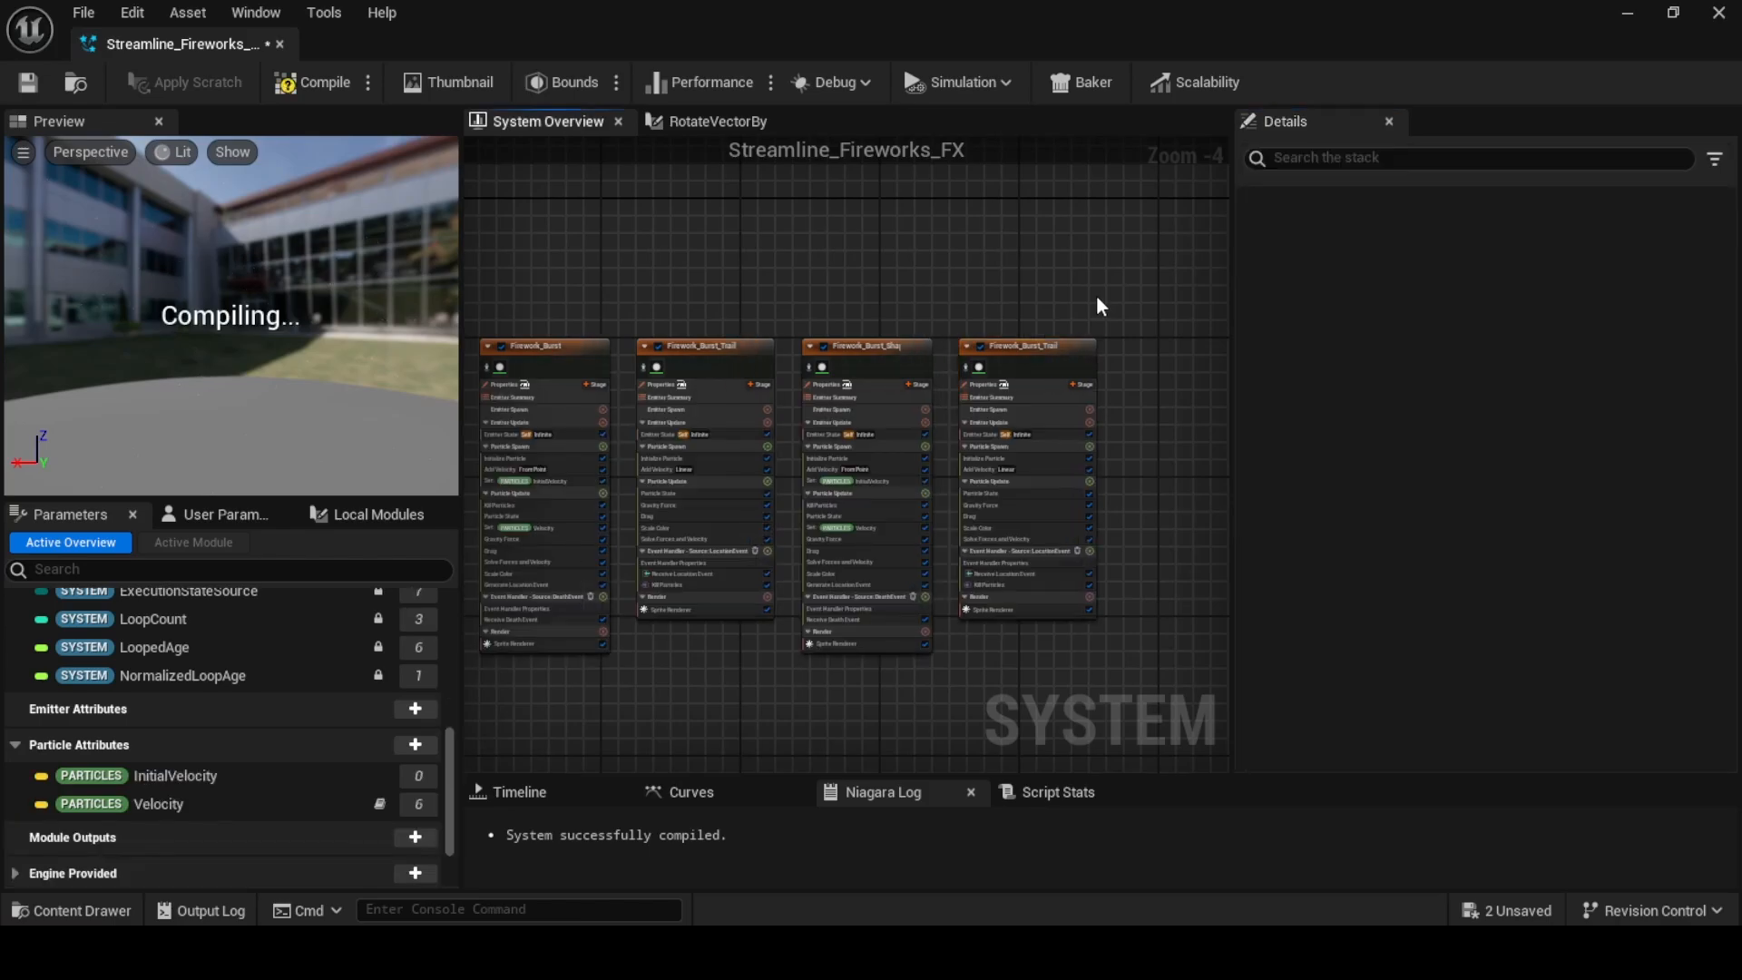
# Move the Firework_Burst_Trail_Shape emitter node farther away from Firework_Burst_Shape in the system overview
pyautogui.scroll(2, 938, 318)
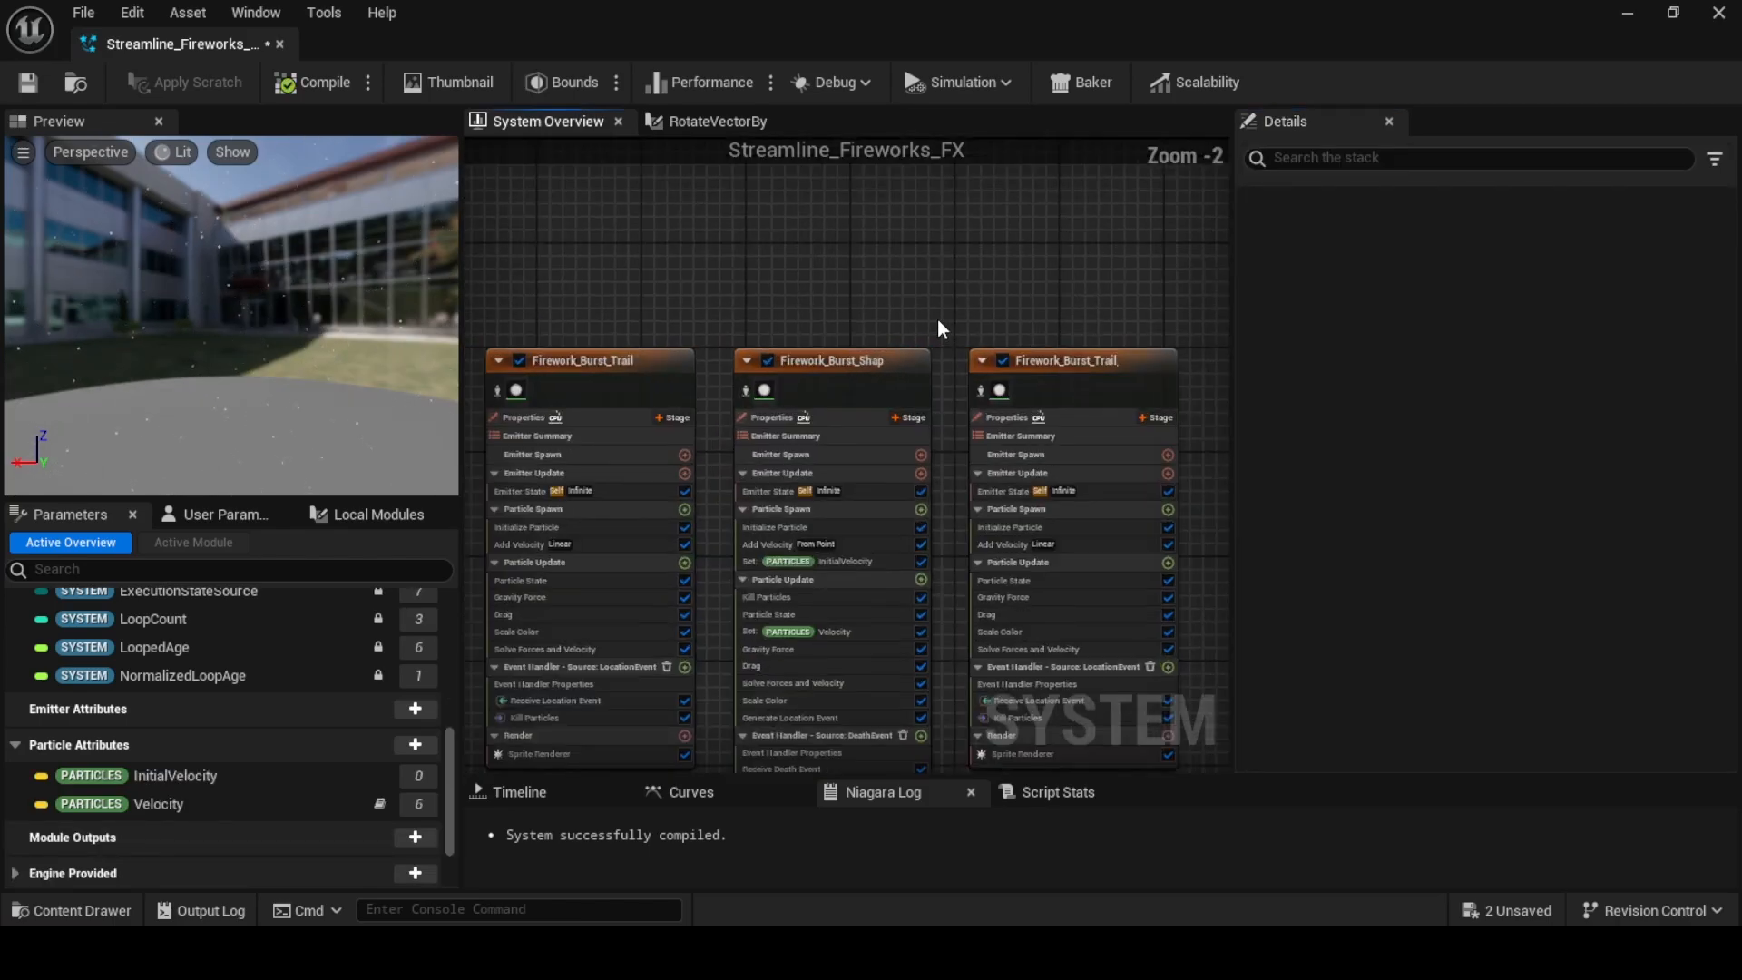
pyautogui.moveTo(938, 317); pyautogui.dragTo(774, 222, button='right')
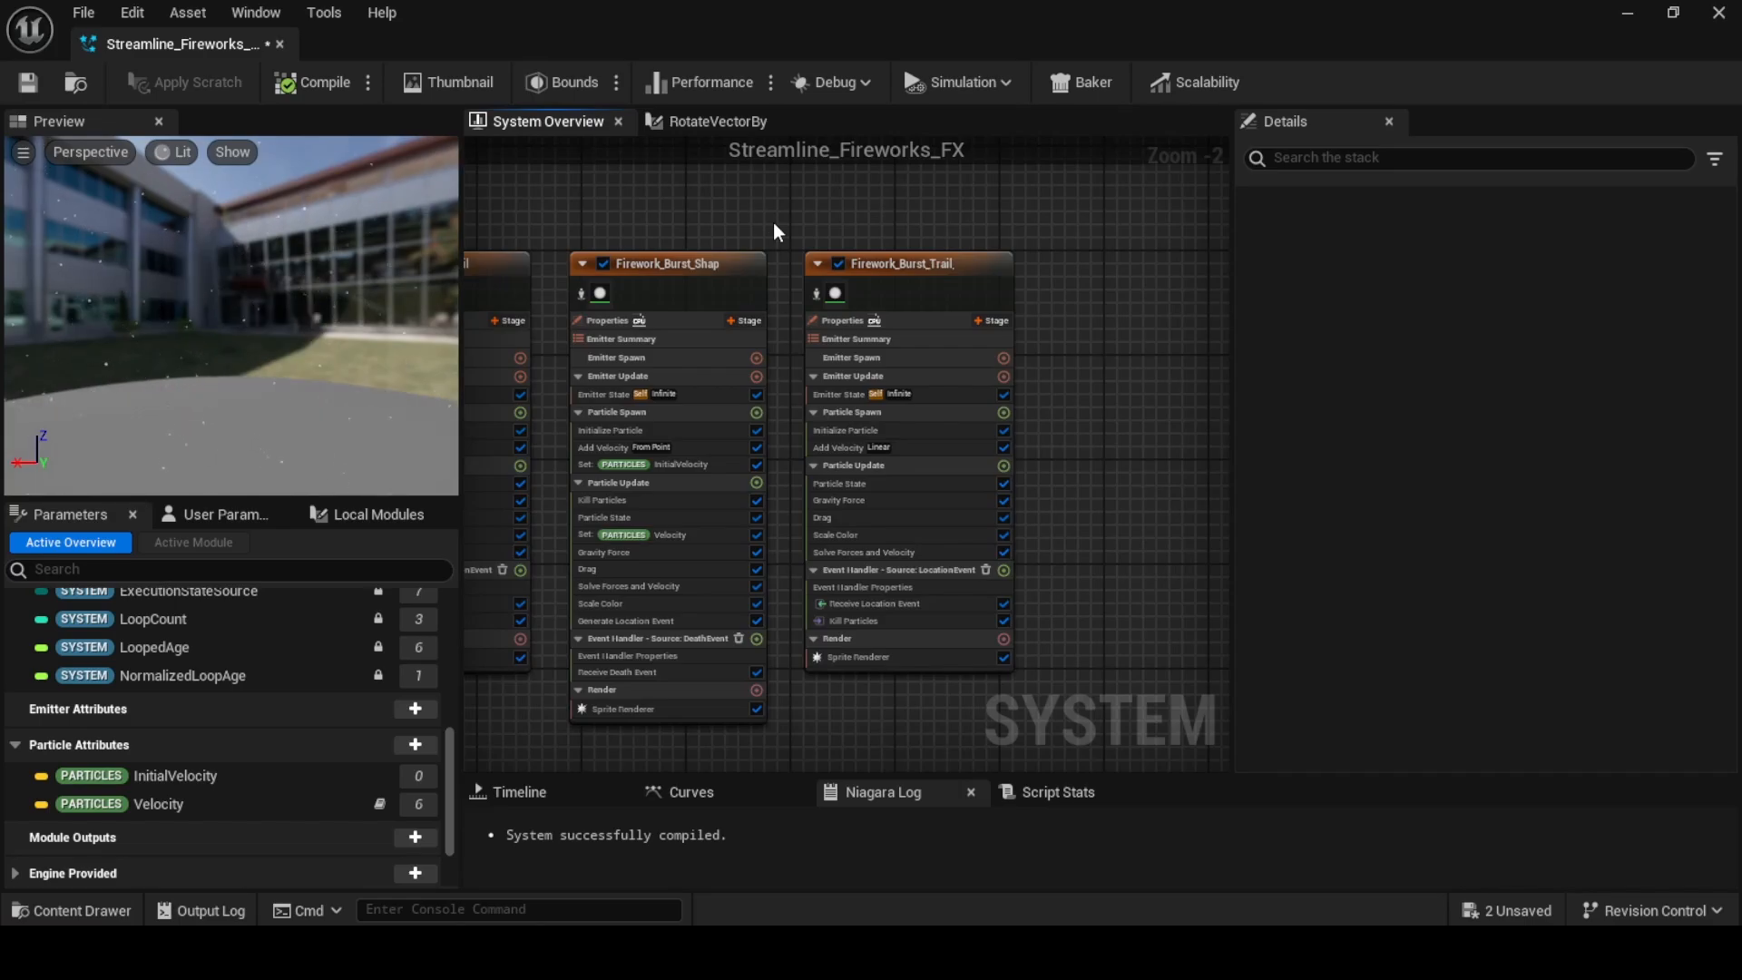
pyautogui.click(719, 257)
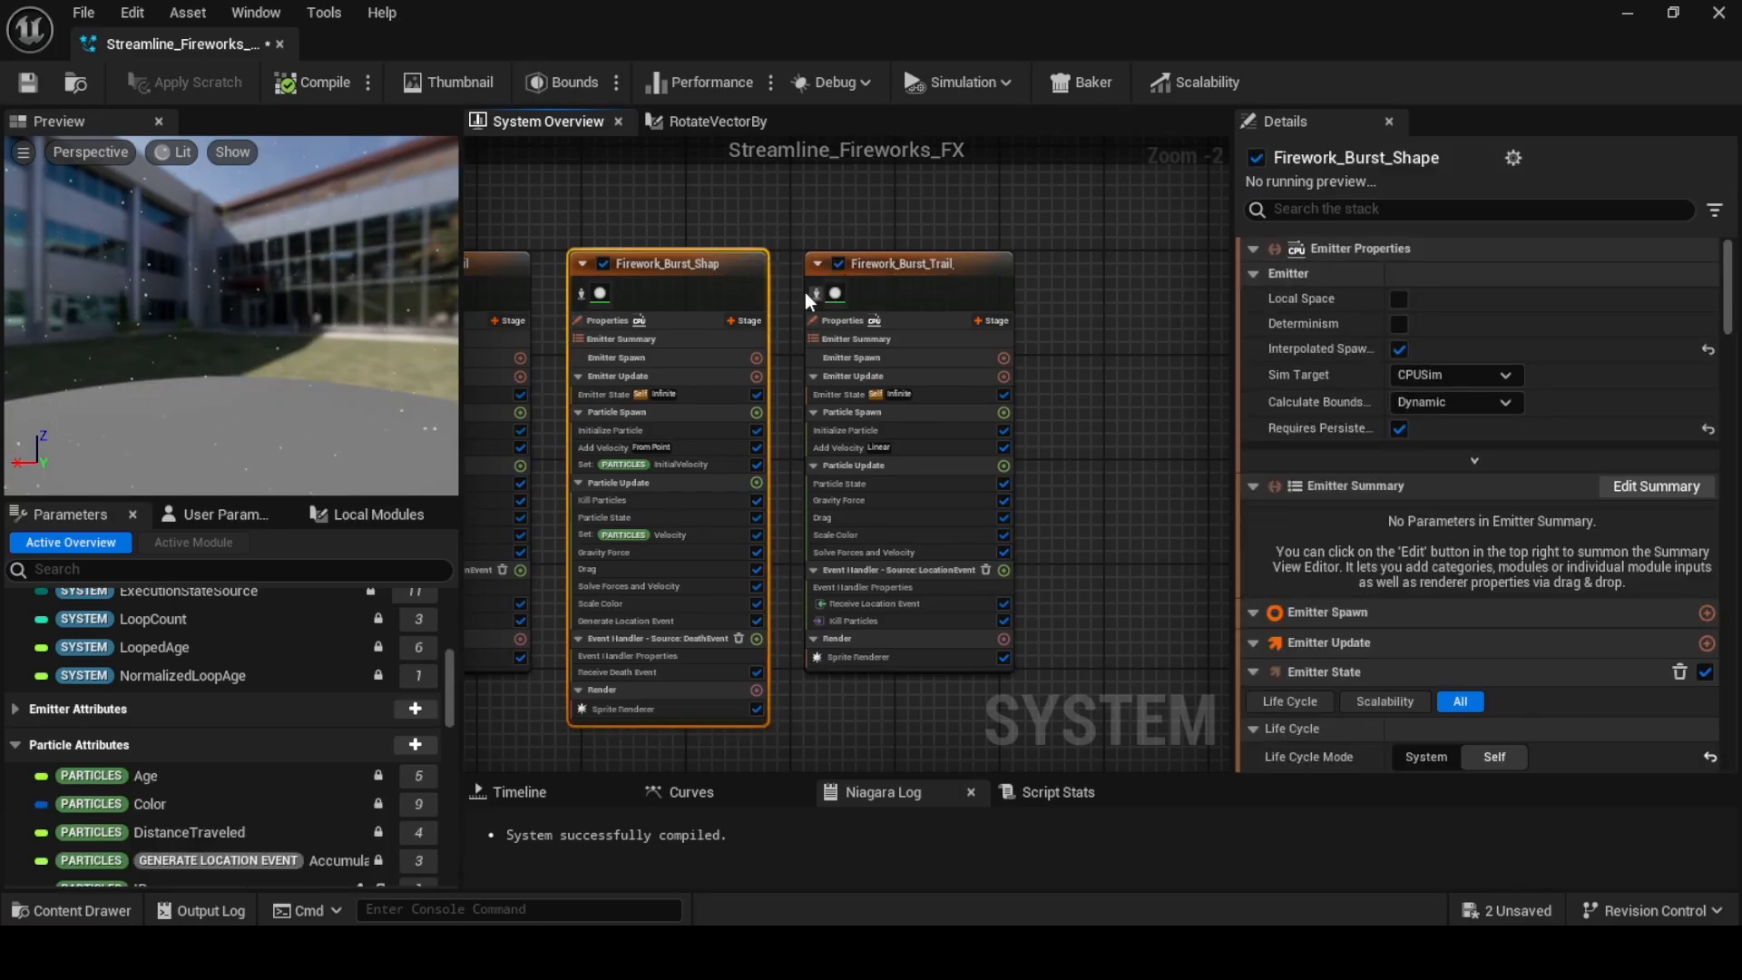
pyautogui.moveTo(983, 280)
pyautogui.mouseDown()
pyautogui.moveTo(977, 265)
pyautogui.moveTo(1080, 252)
pyautogui.moveTo(986, 282)
pyautogui.mouseUp()
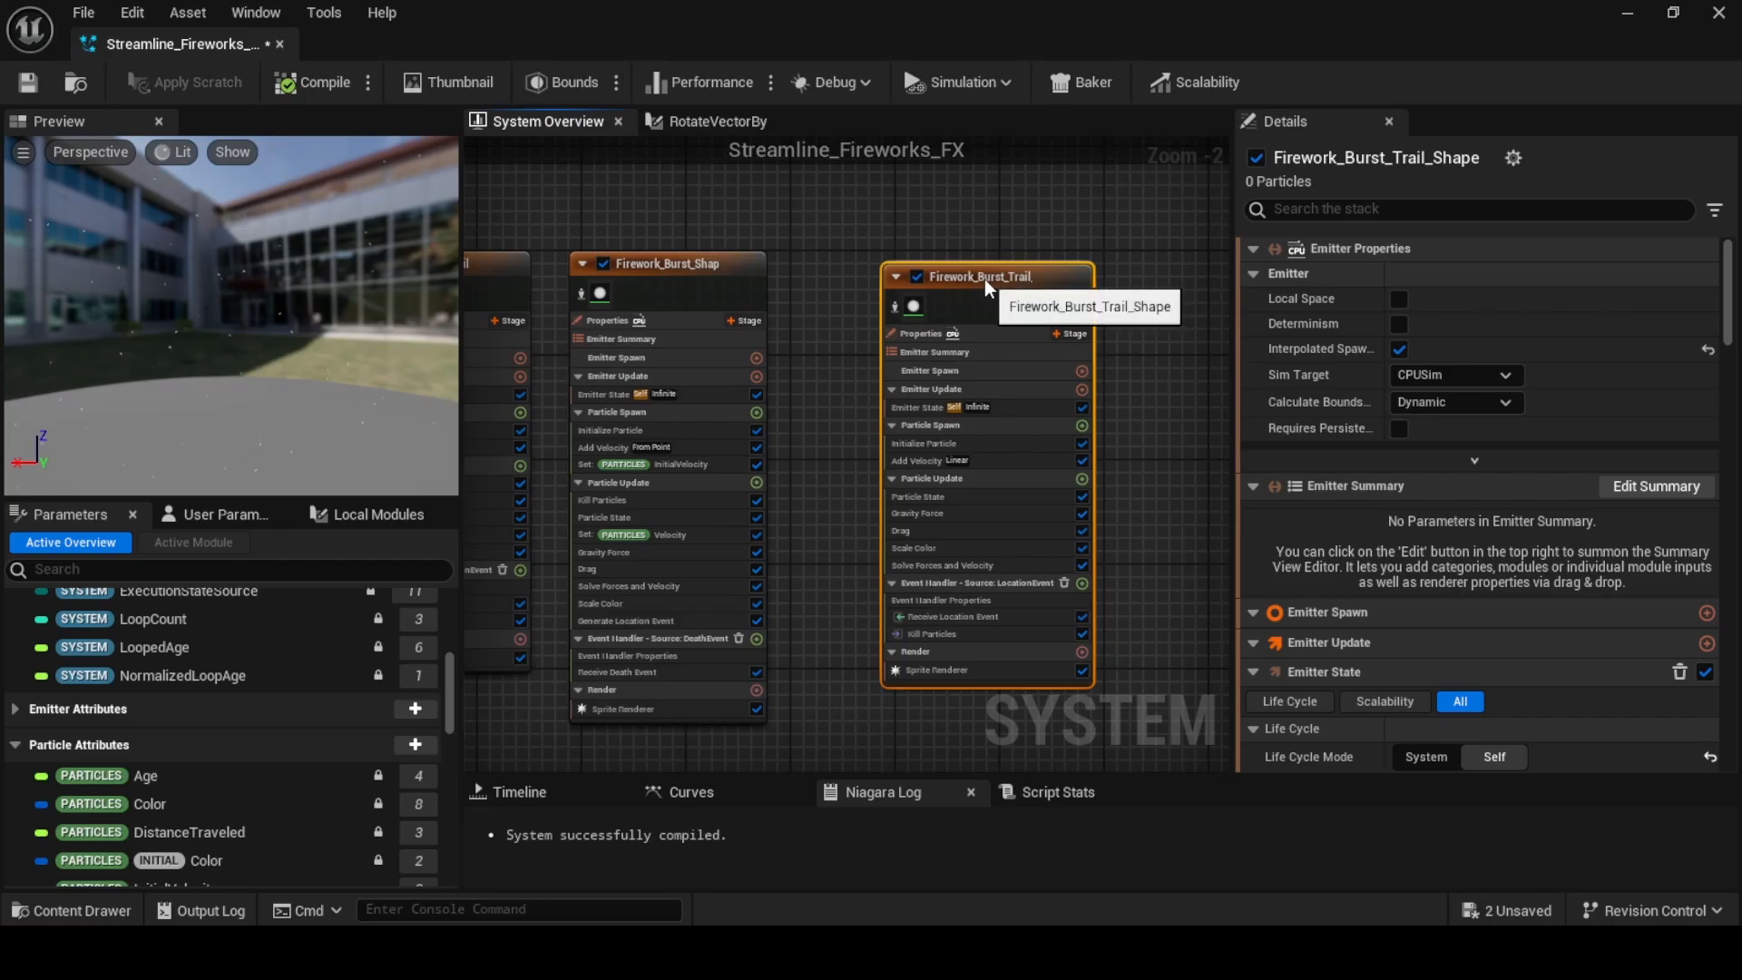
pyautogui.moveTo(812, 383); pyautogui.dragTo(877, 332, button='right')
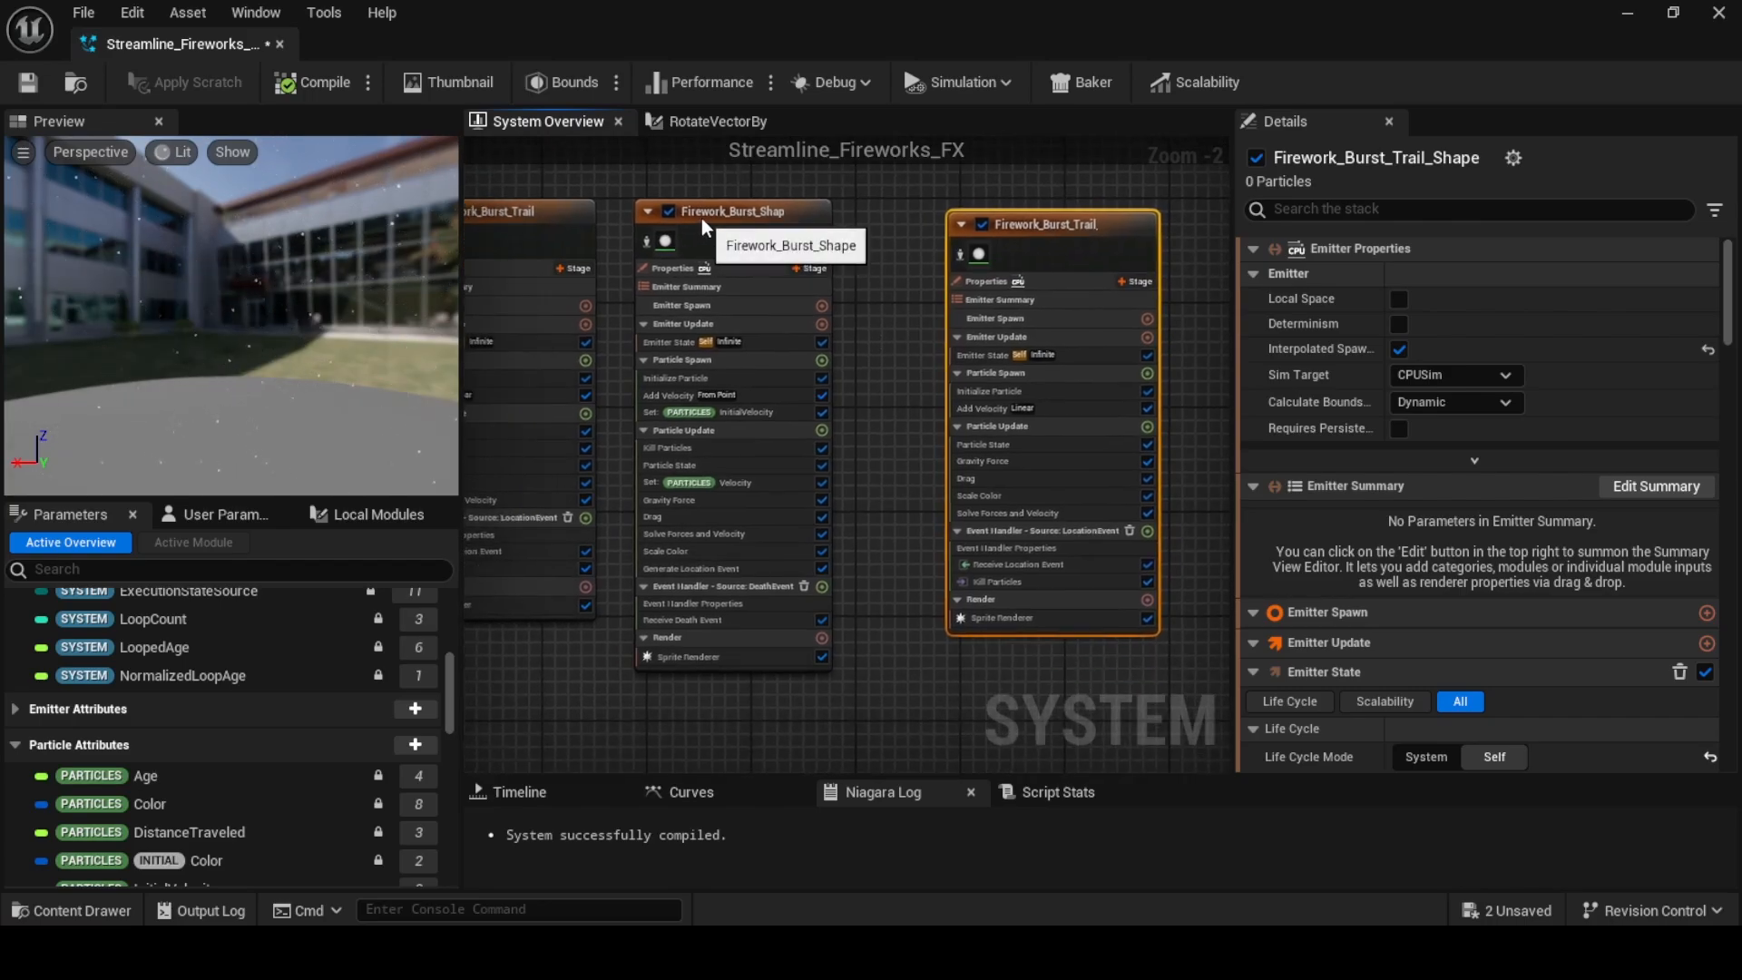
# Set Firework_Burst_Shape's Kill Particles input to a Boolean Not Operation driven by the user parameter UseShapeBurst
pyautogui.click(742, 449)
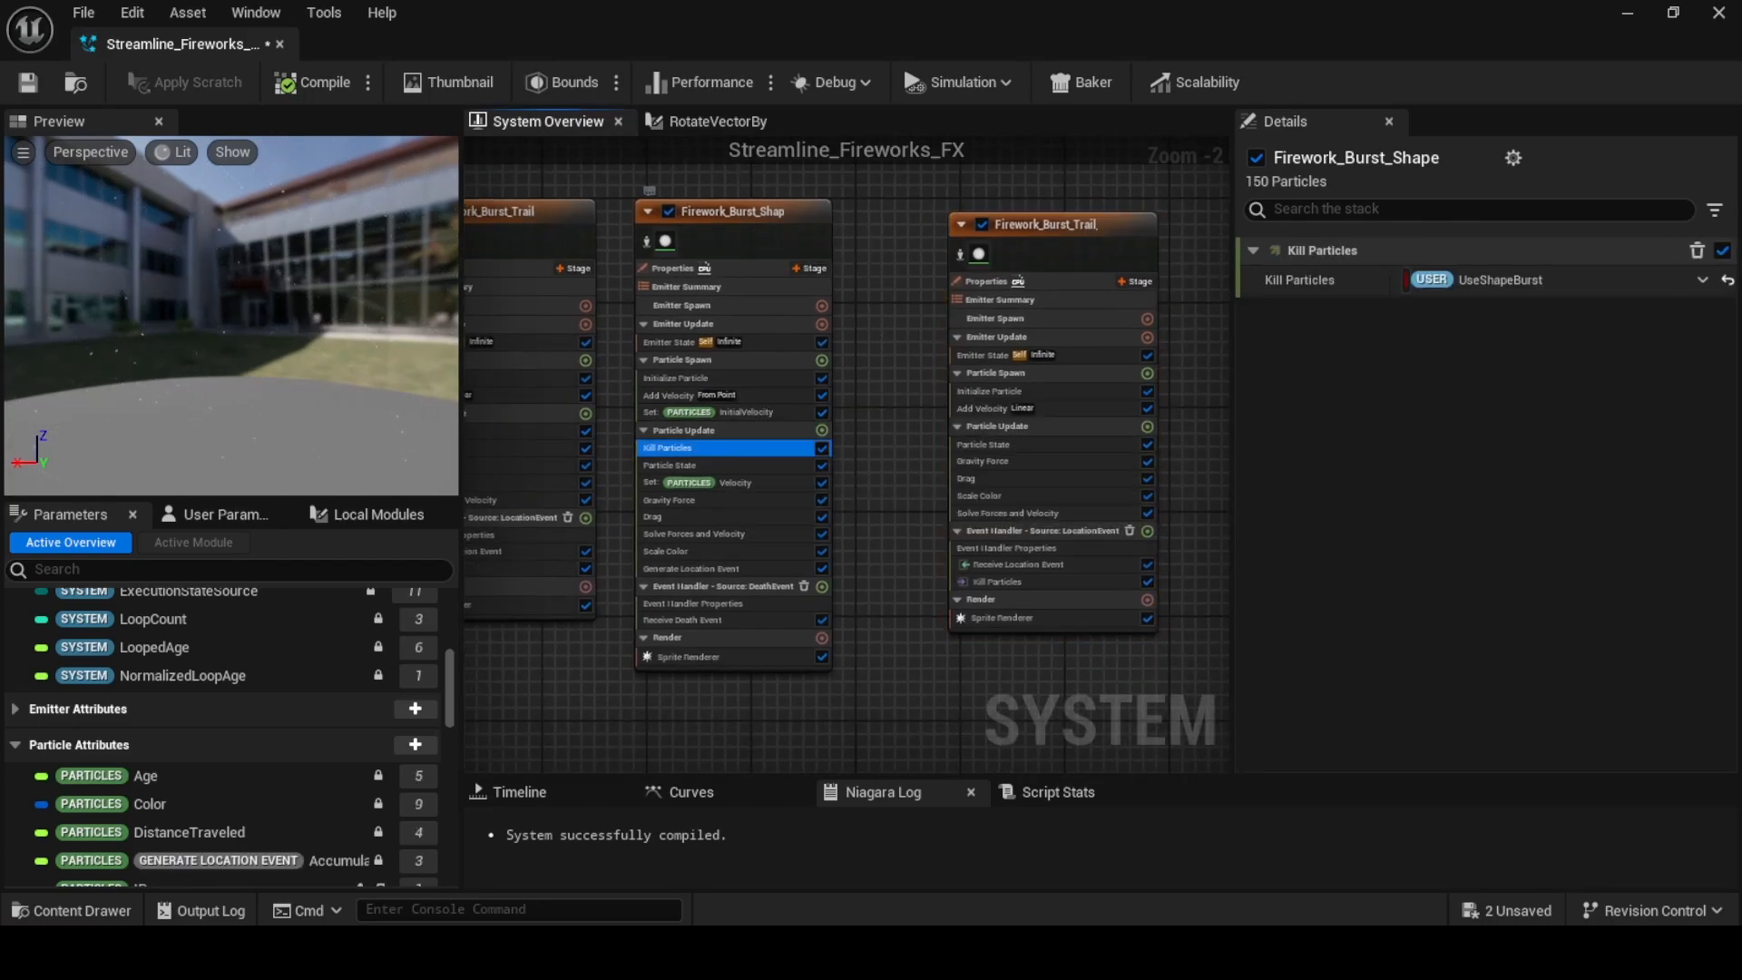
pyautogui.click(1702, 281)
pyautogui.write('bool')
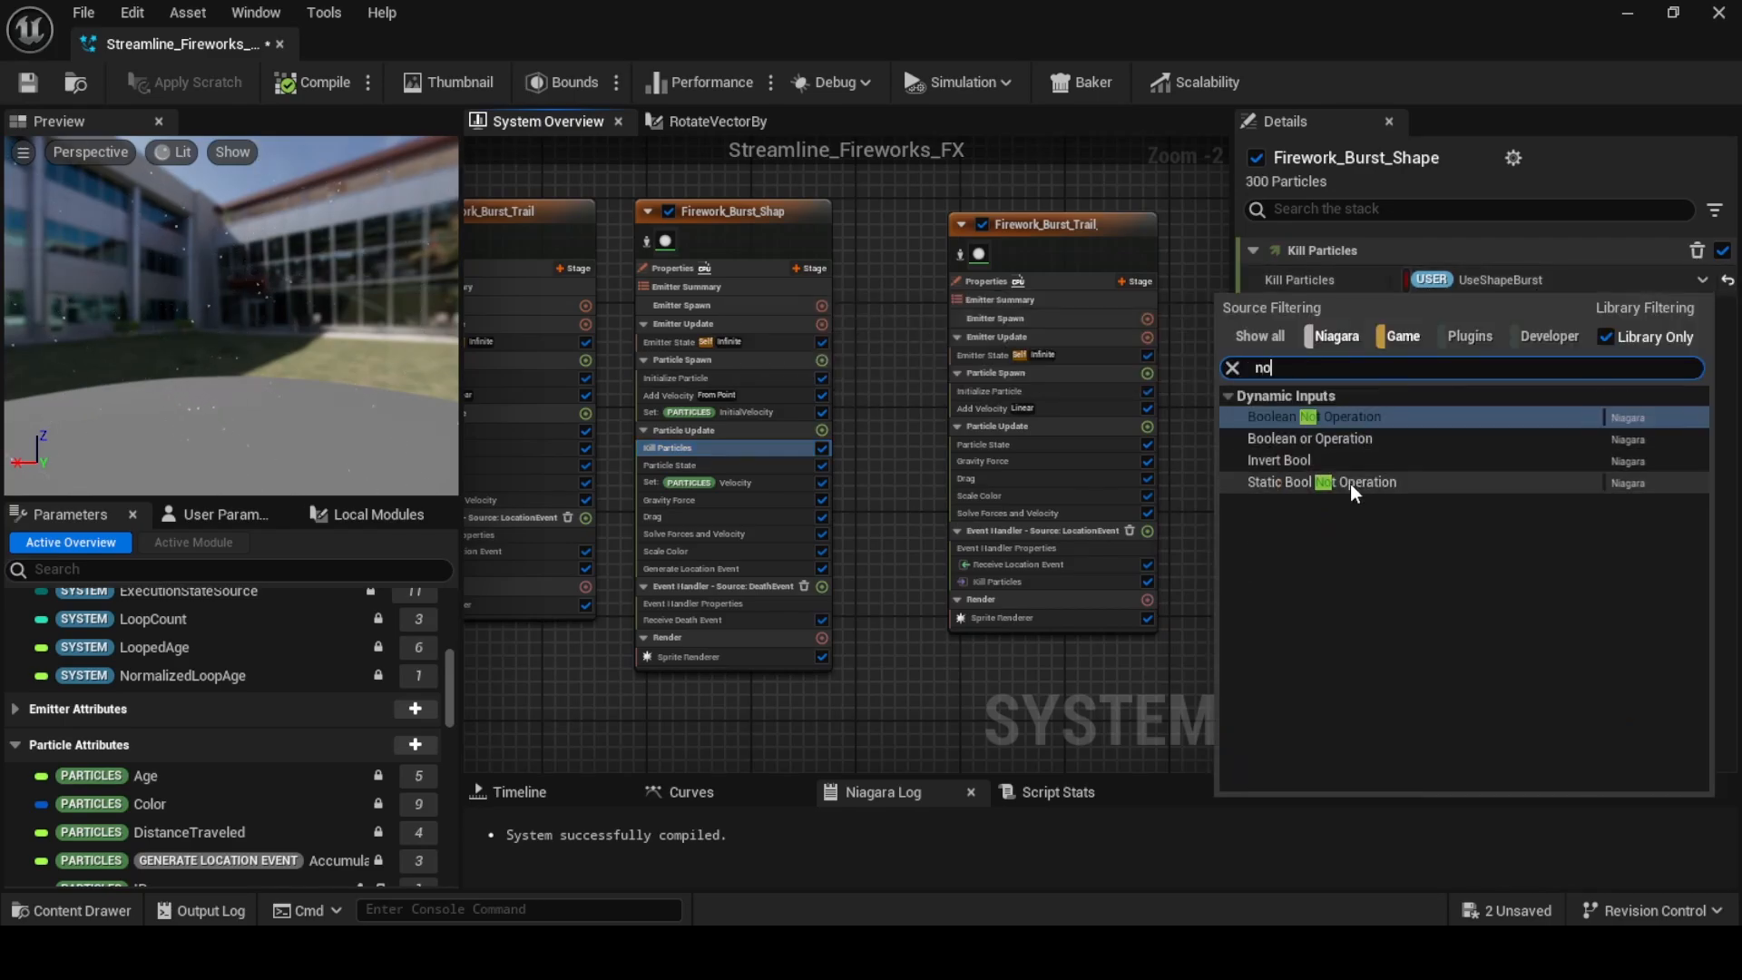
pyautogui.click(1379, 423)
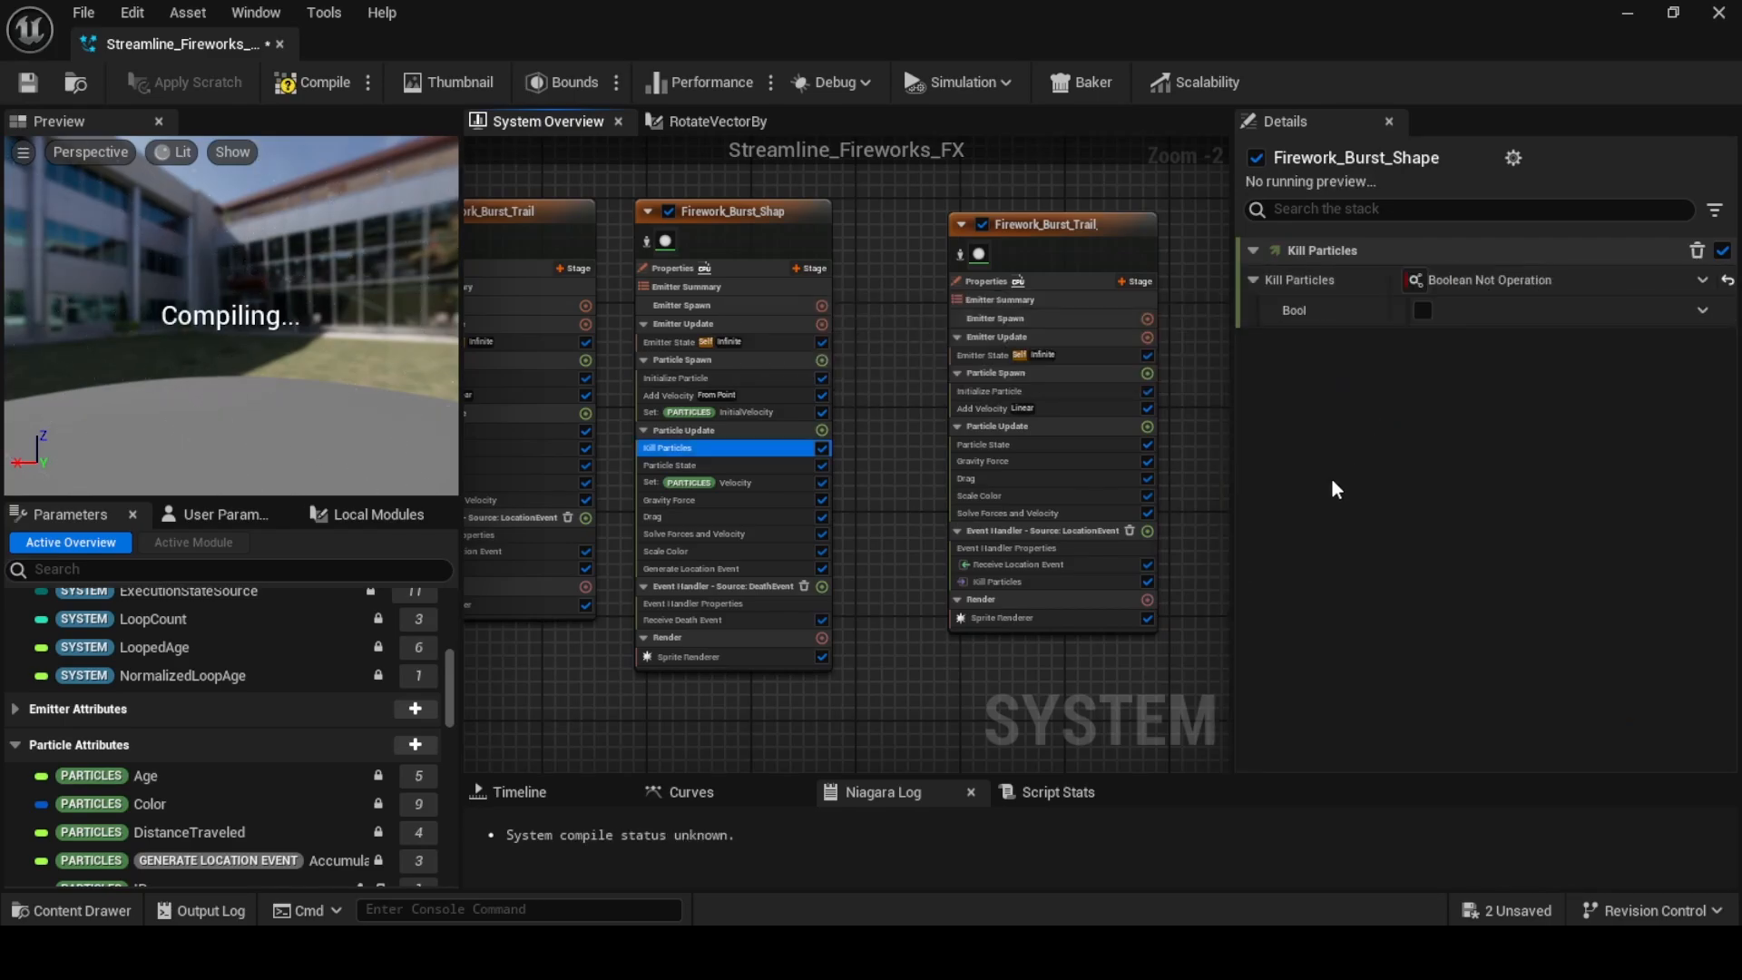
pyautogui.scroll(5, 127, 743)
pyautogui.moveTo(156, 831); pyautogui.dragTo(1455, 312)
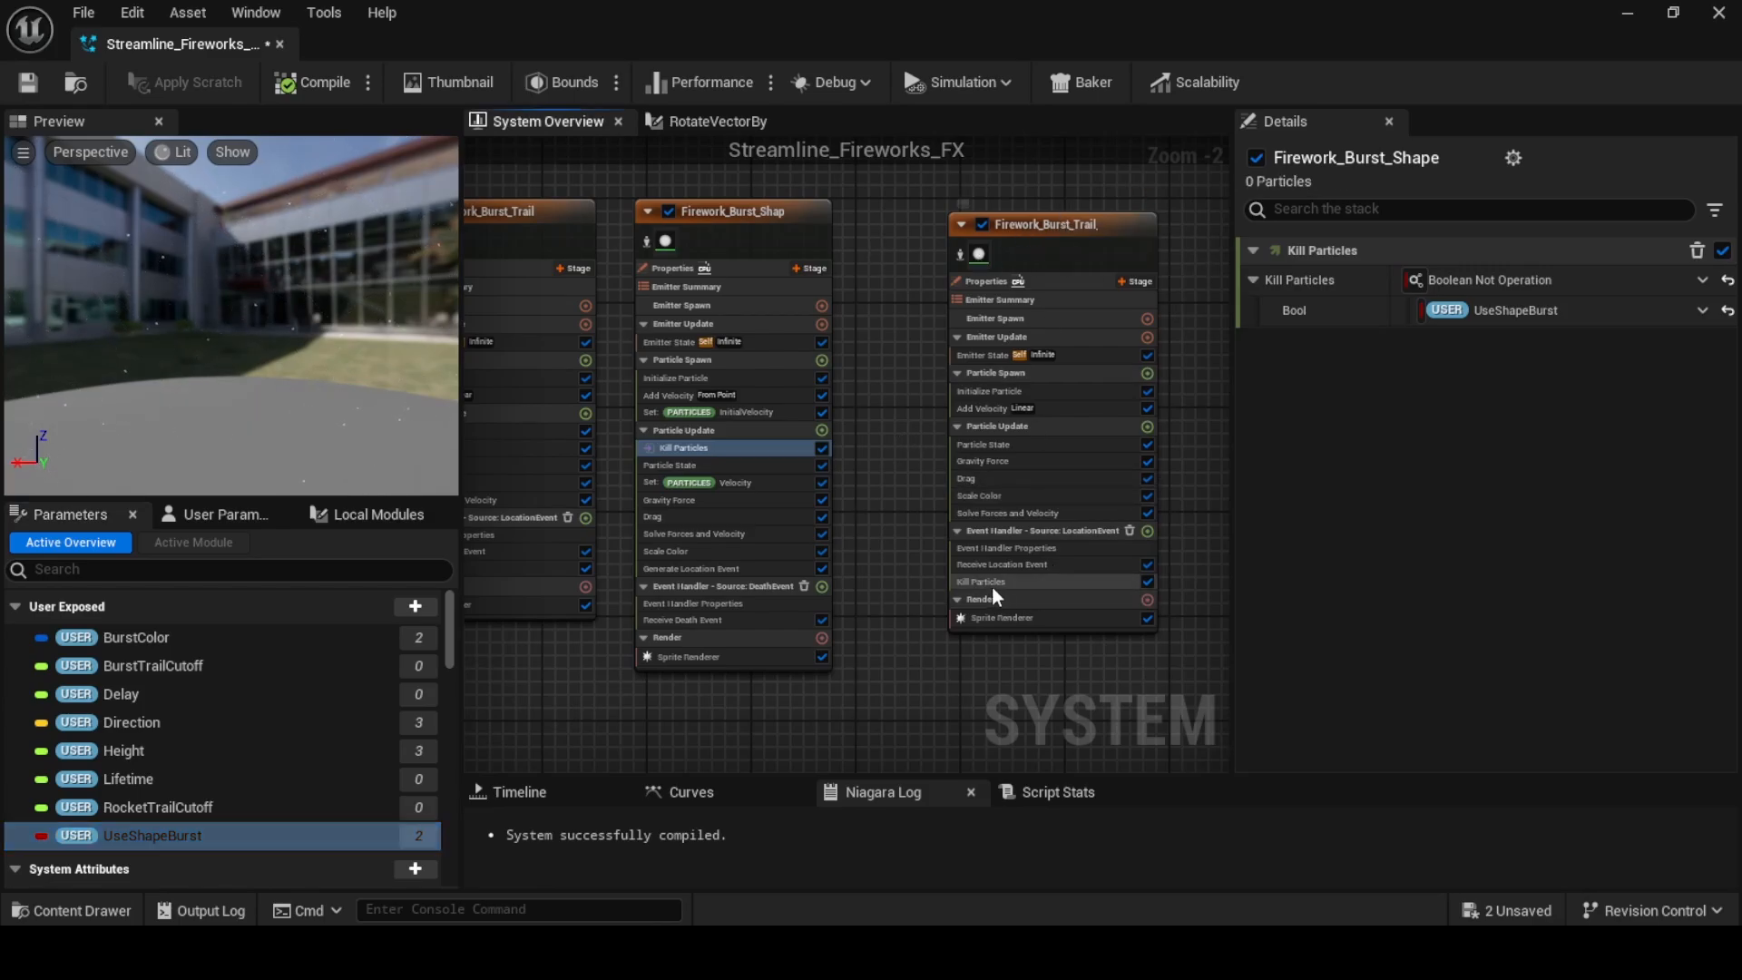
# Set the event handler source of Firework_Burst_Trail_Shape to the LocationEvent of Firework_Burst_Shape and check its Kill Particles settings
pyautogui.click(712, 604)
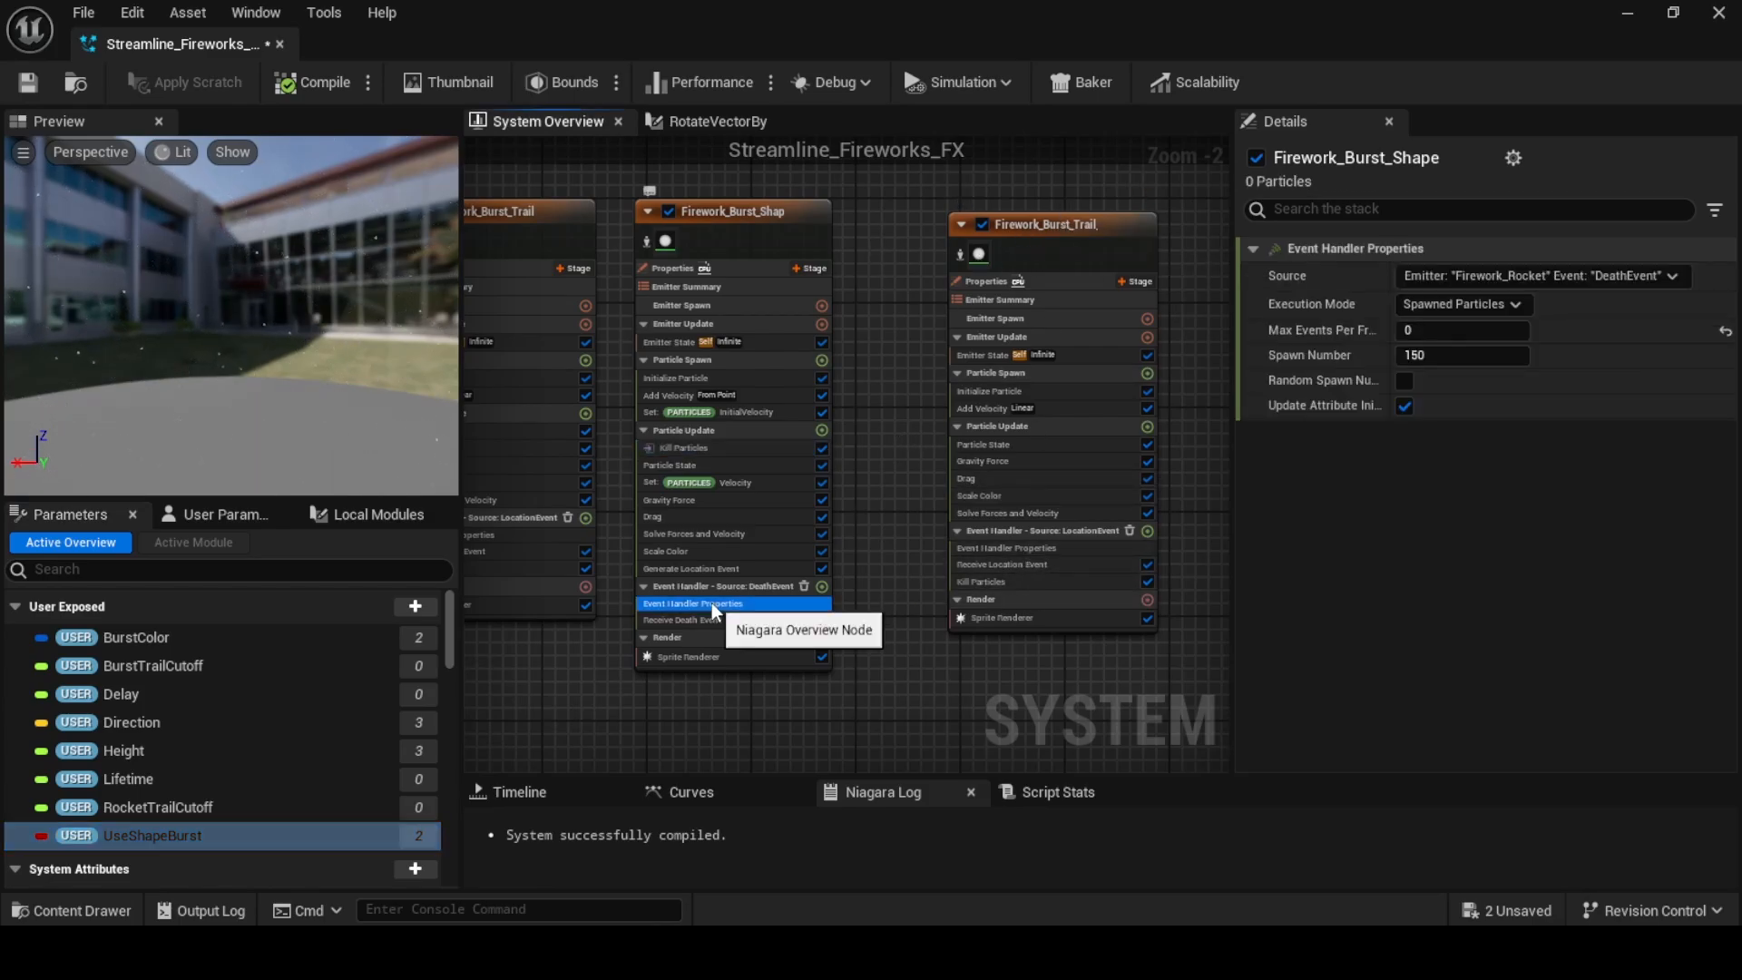
pyautogui.click(1032, 550)
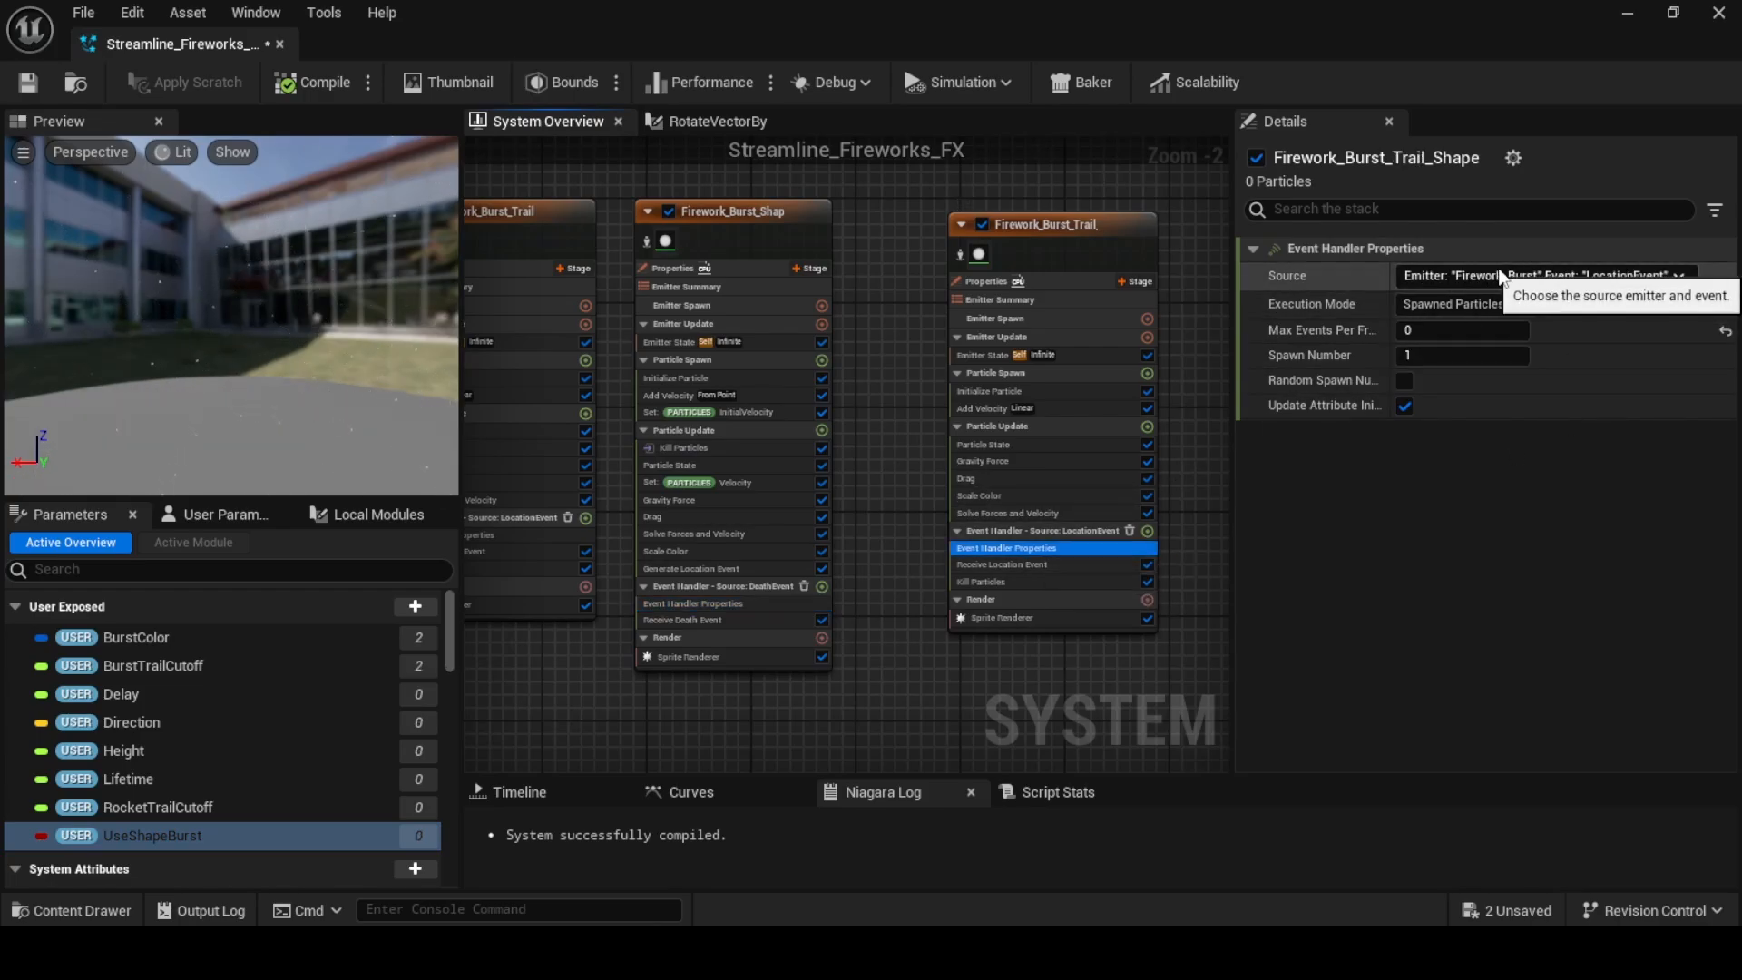
pyautogui.click(1559, 273)
pyautogui.click(1488, 391)
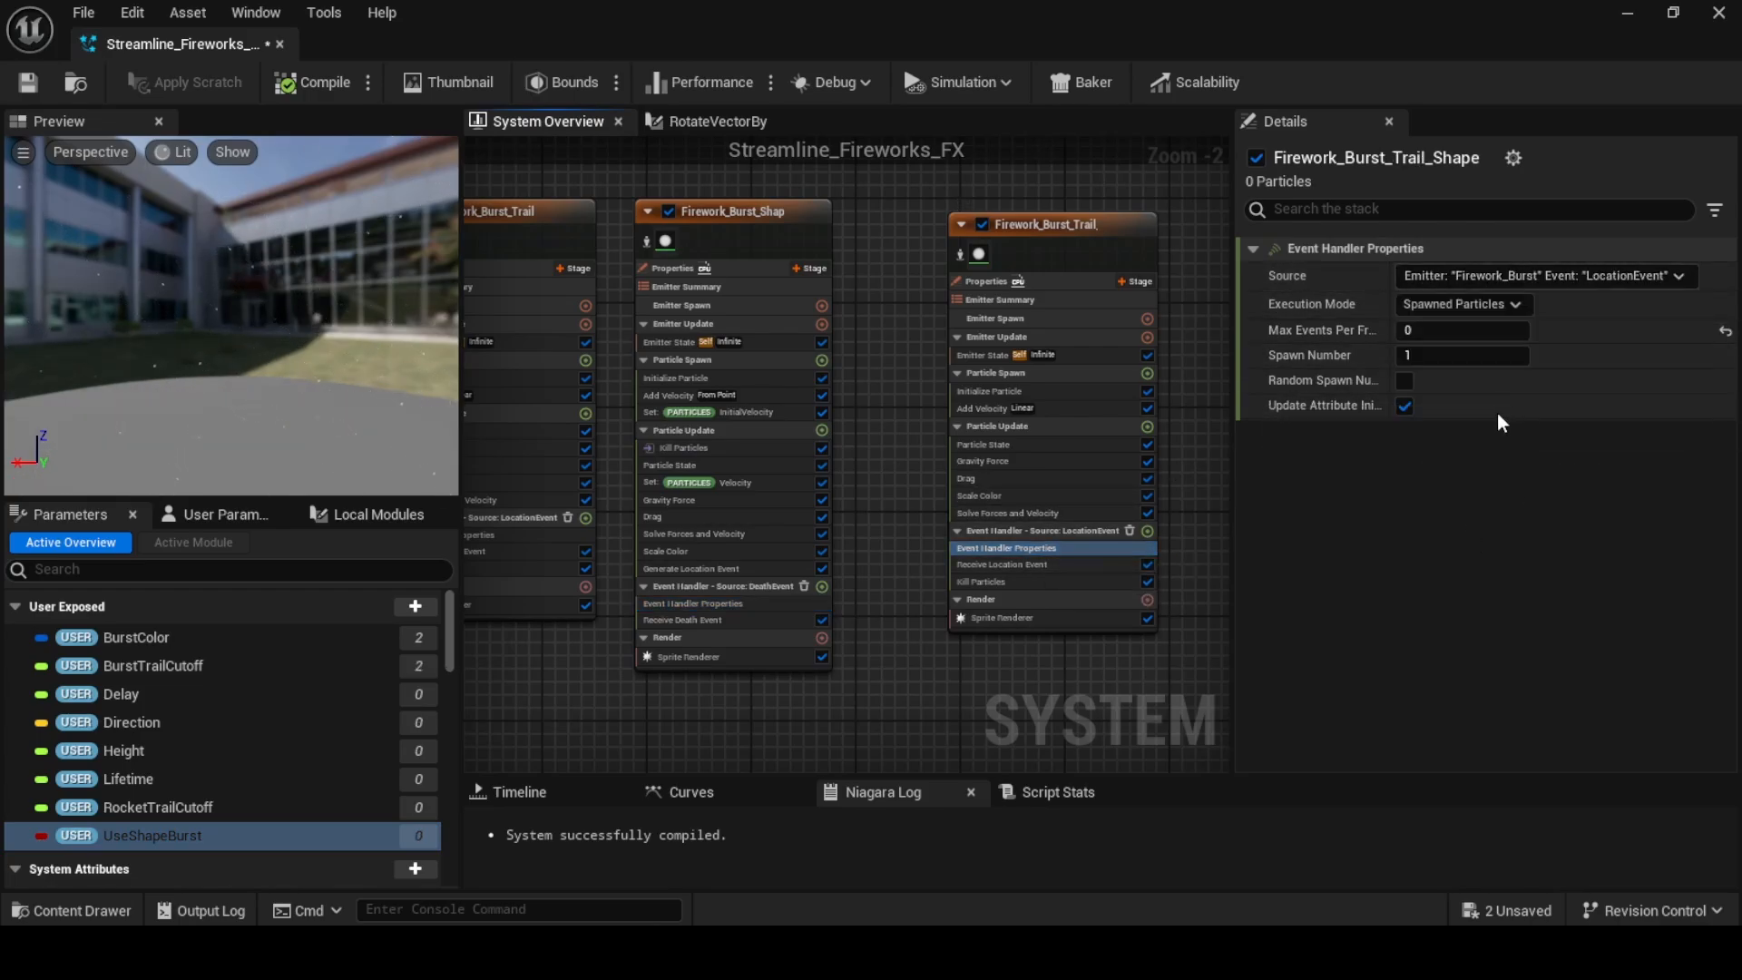
pyautogui.click(899, 443)
pyautogui.moveTo(891, 488); pyautogui.dragTo(842, 508, button='right')
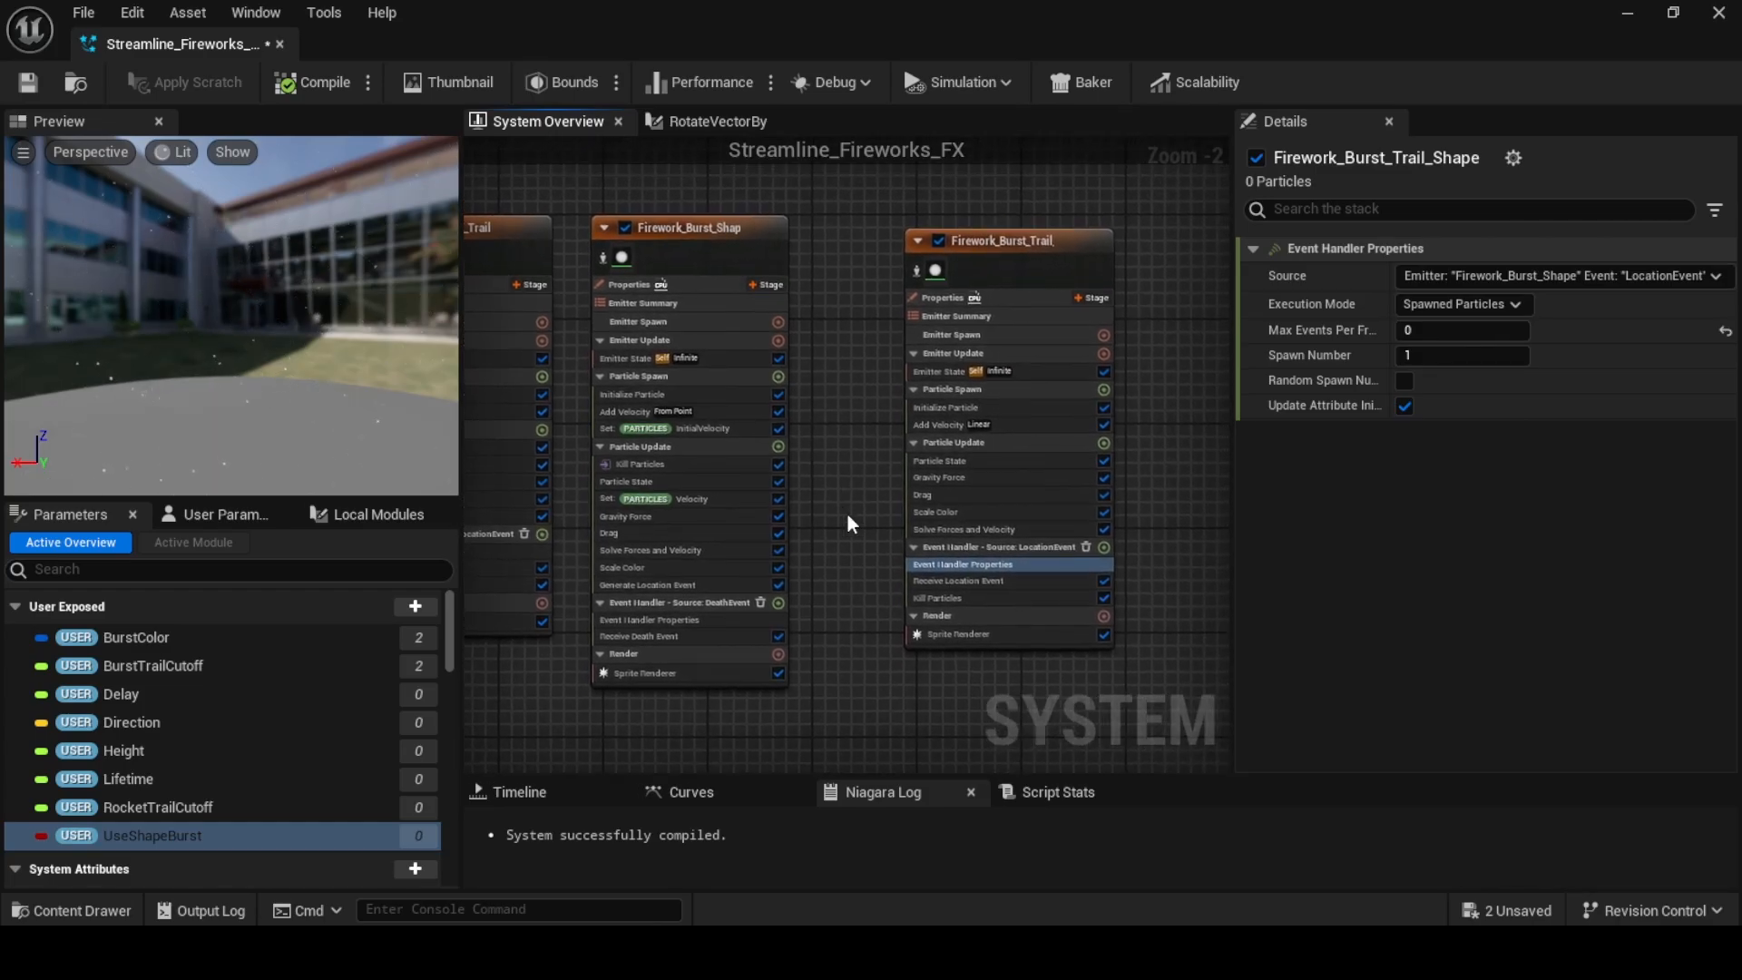
pyautogui.click(968, 600)
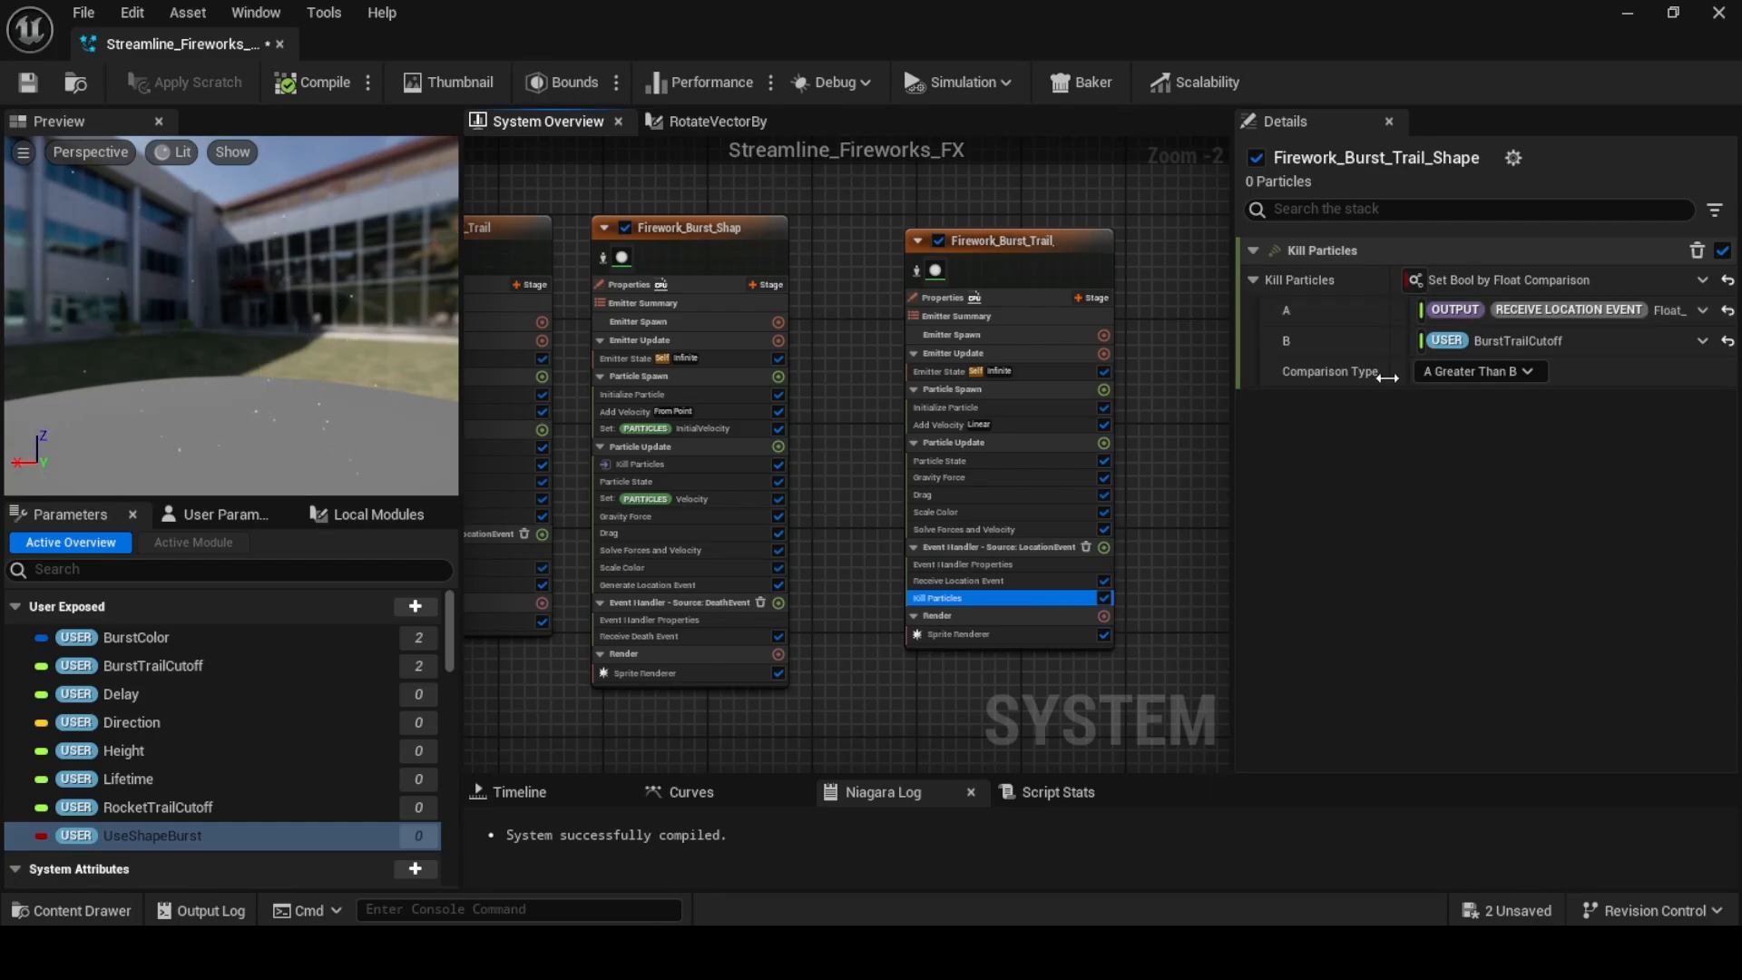
# Review the velocity-setting modules of Firework_Burst_Shape and delete the Set Velocity module from its Particle Update stage
pyautogui.click(712, 396)
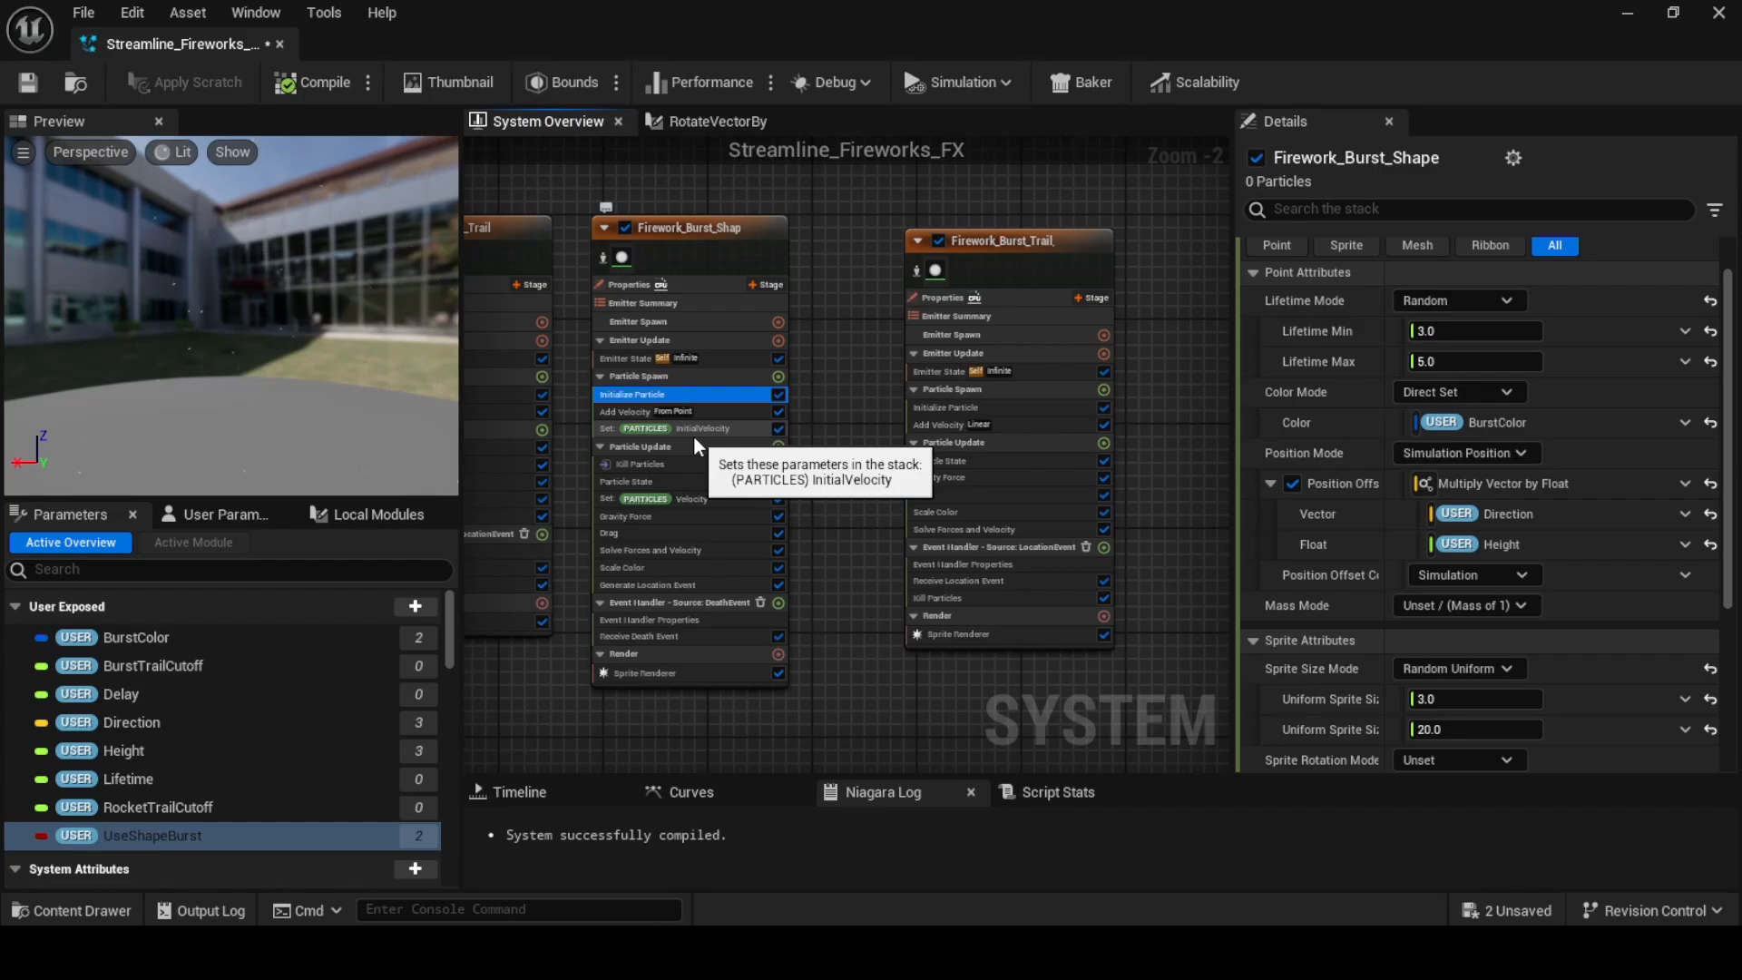
pyautogui.click(693, 432)
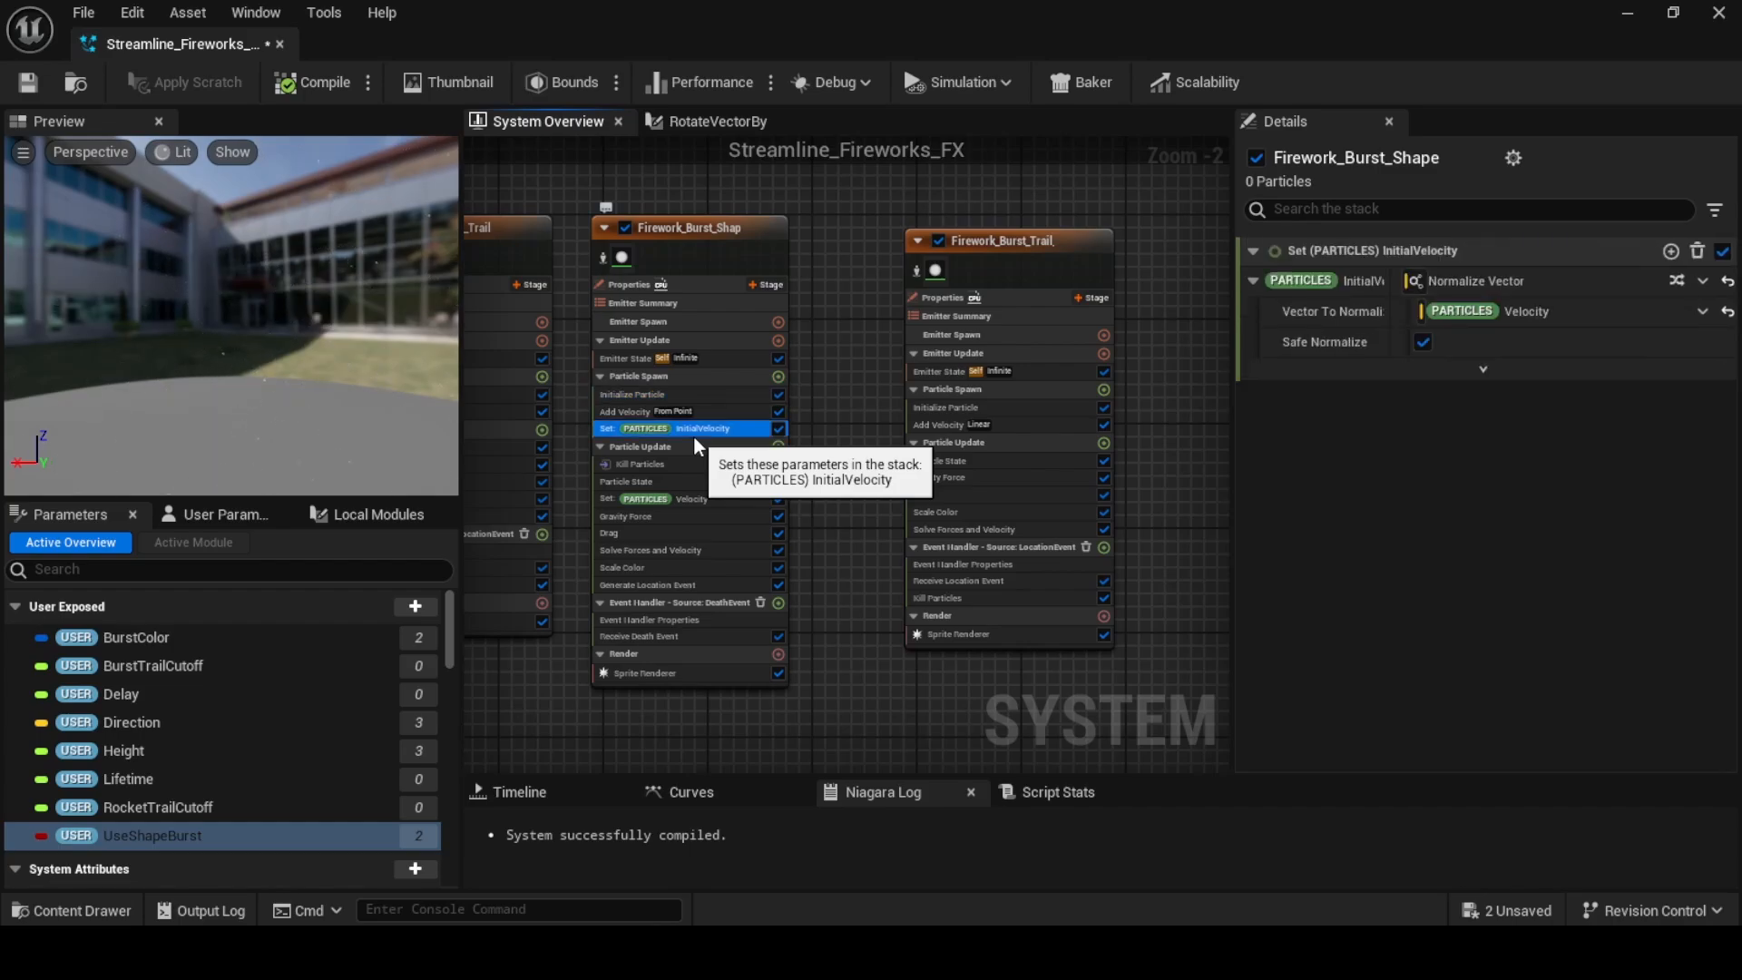
pyautogui.click(700, 499)
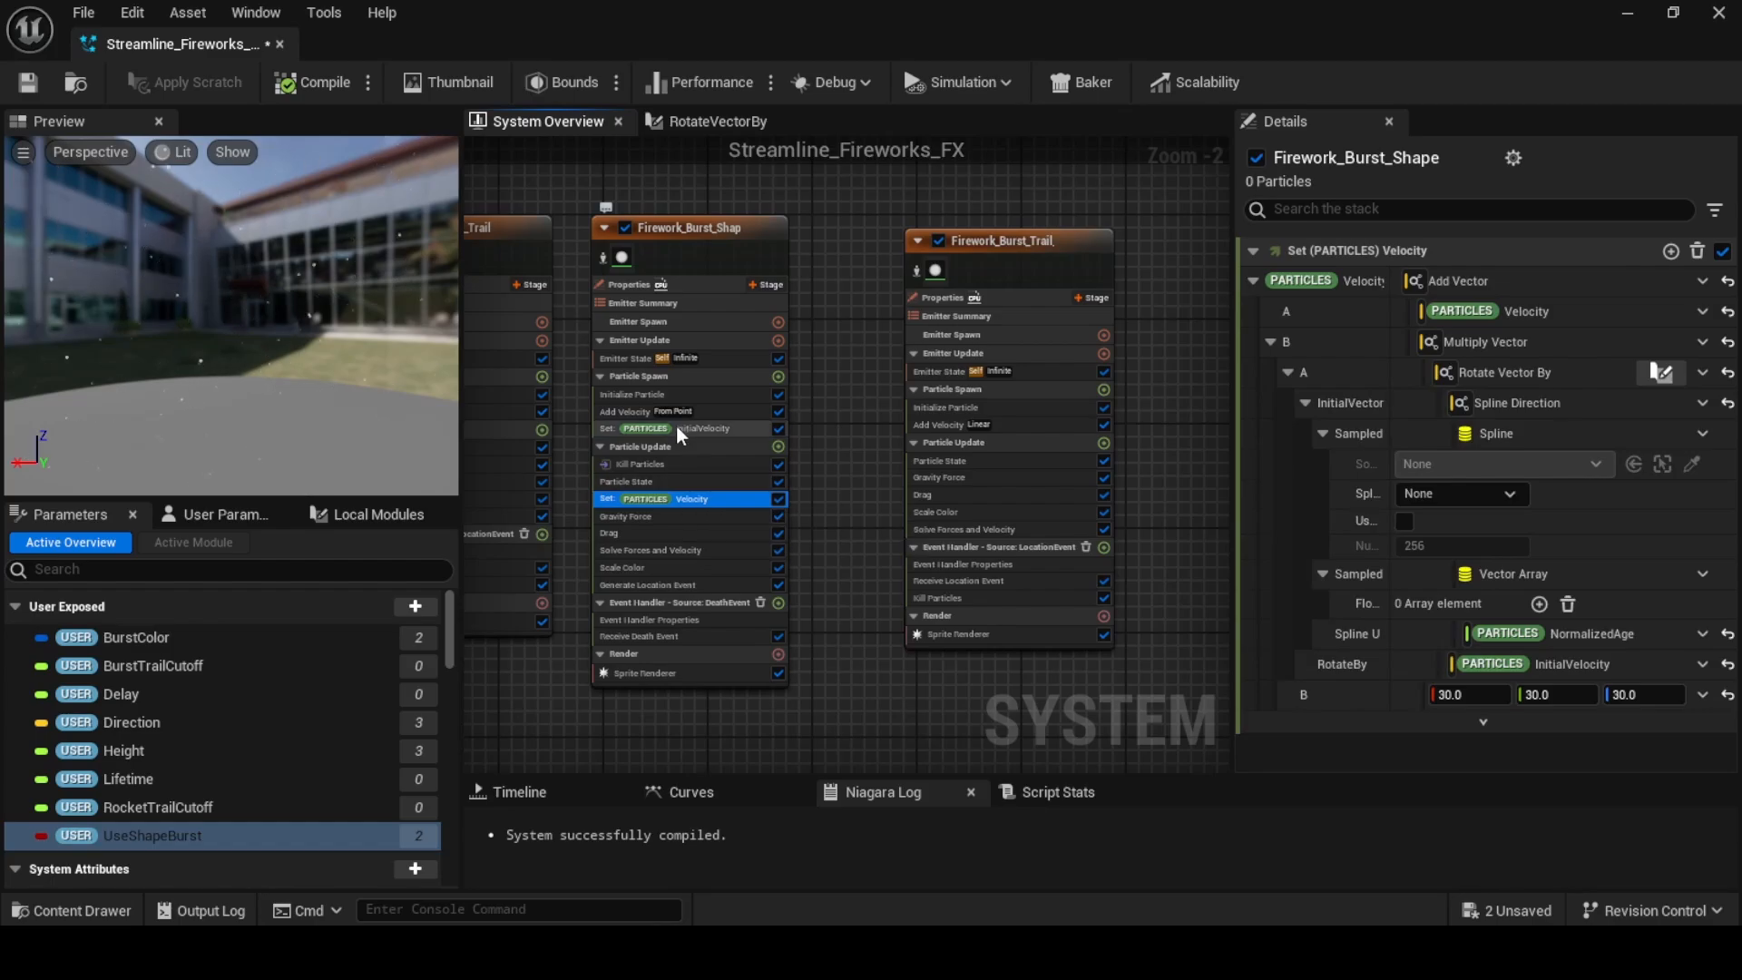
pyautogui.click(707, 427)
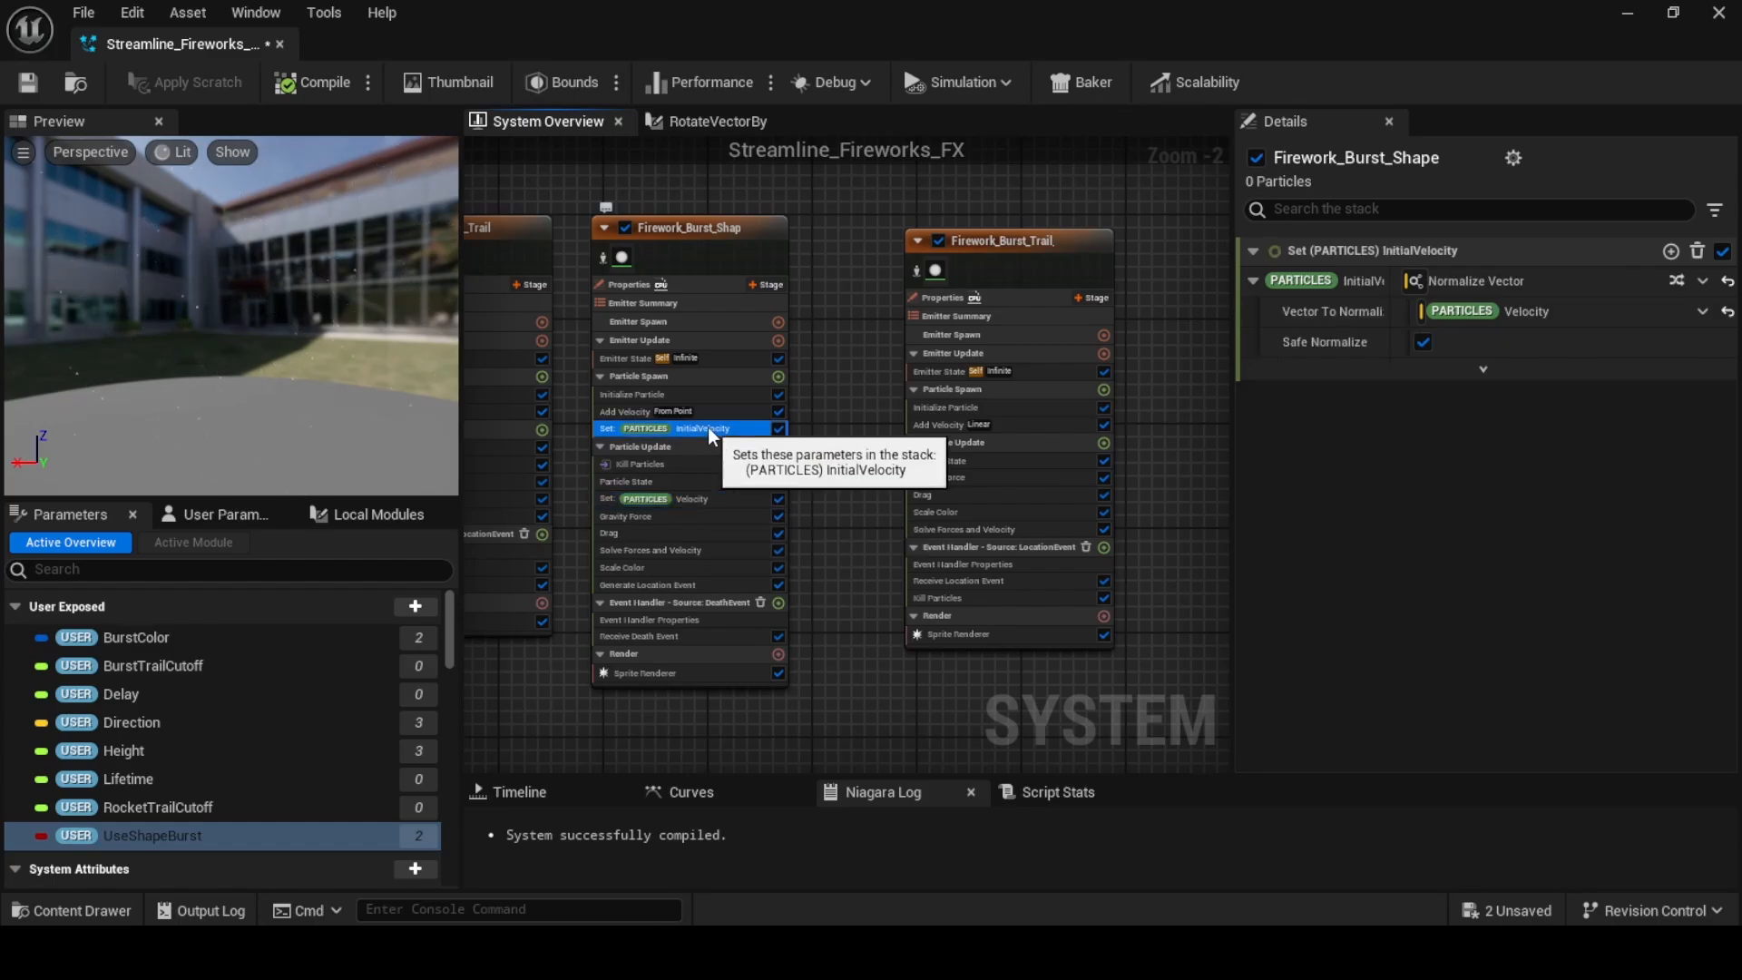
pyautogui.click(702, 499)
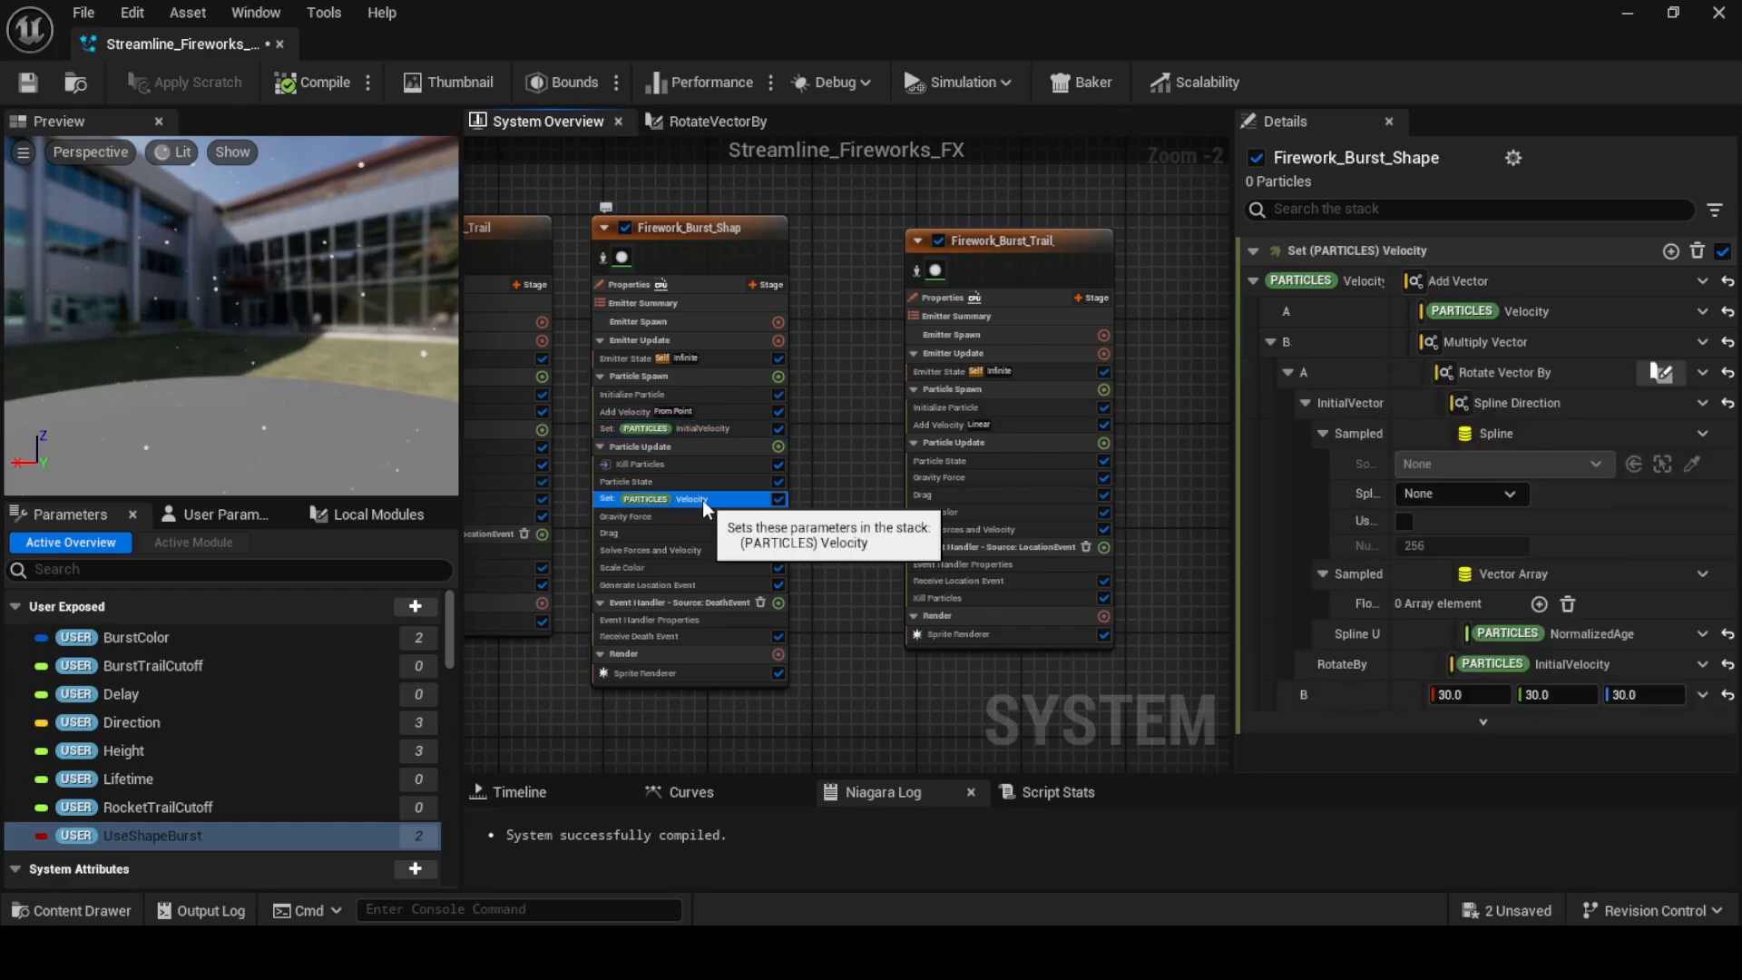
pyautogui.press('Delete')
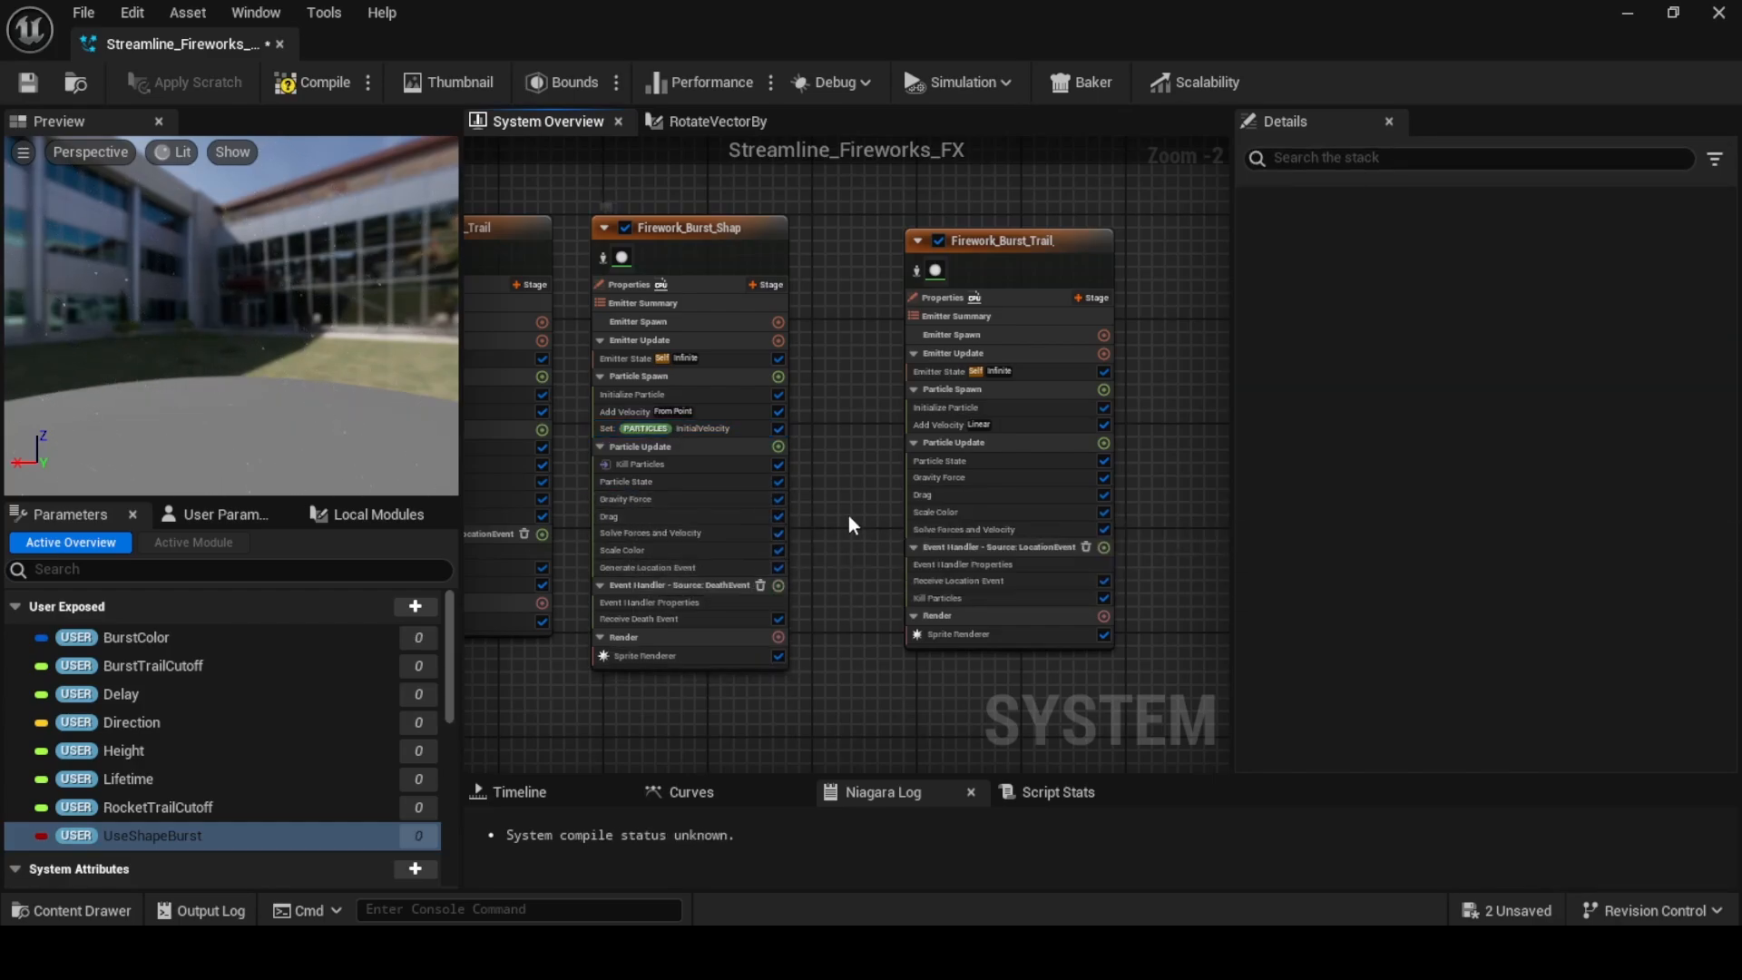
# Replace InitialVelocity with the PARTICLES Velocity parameter in Firework_Burst_Shape's Particle Spawn set-parameters module
pyautogui.click(716, 427)
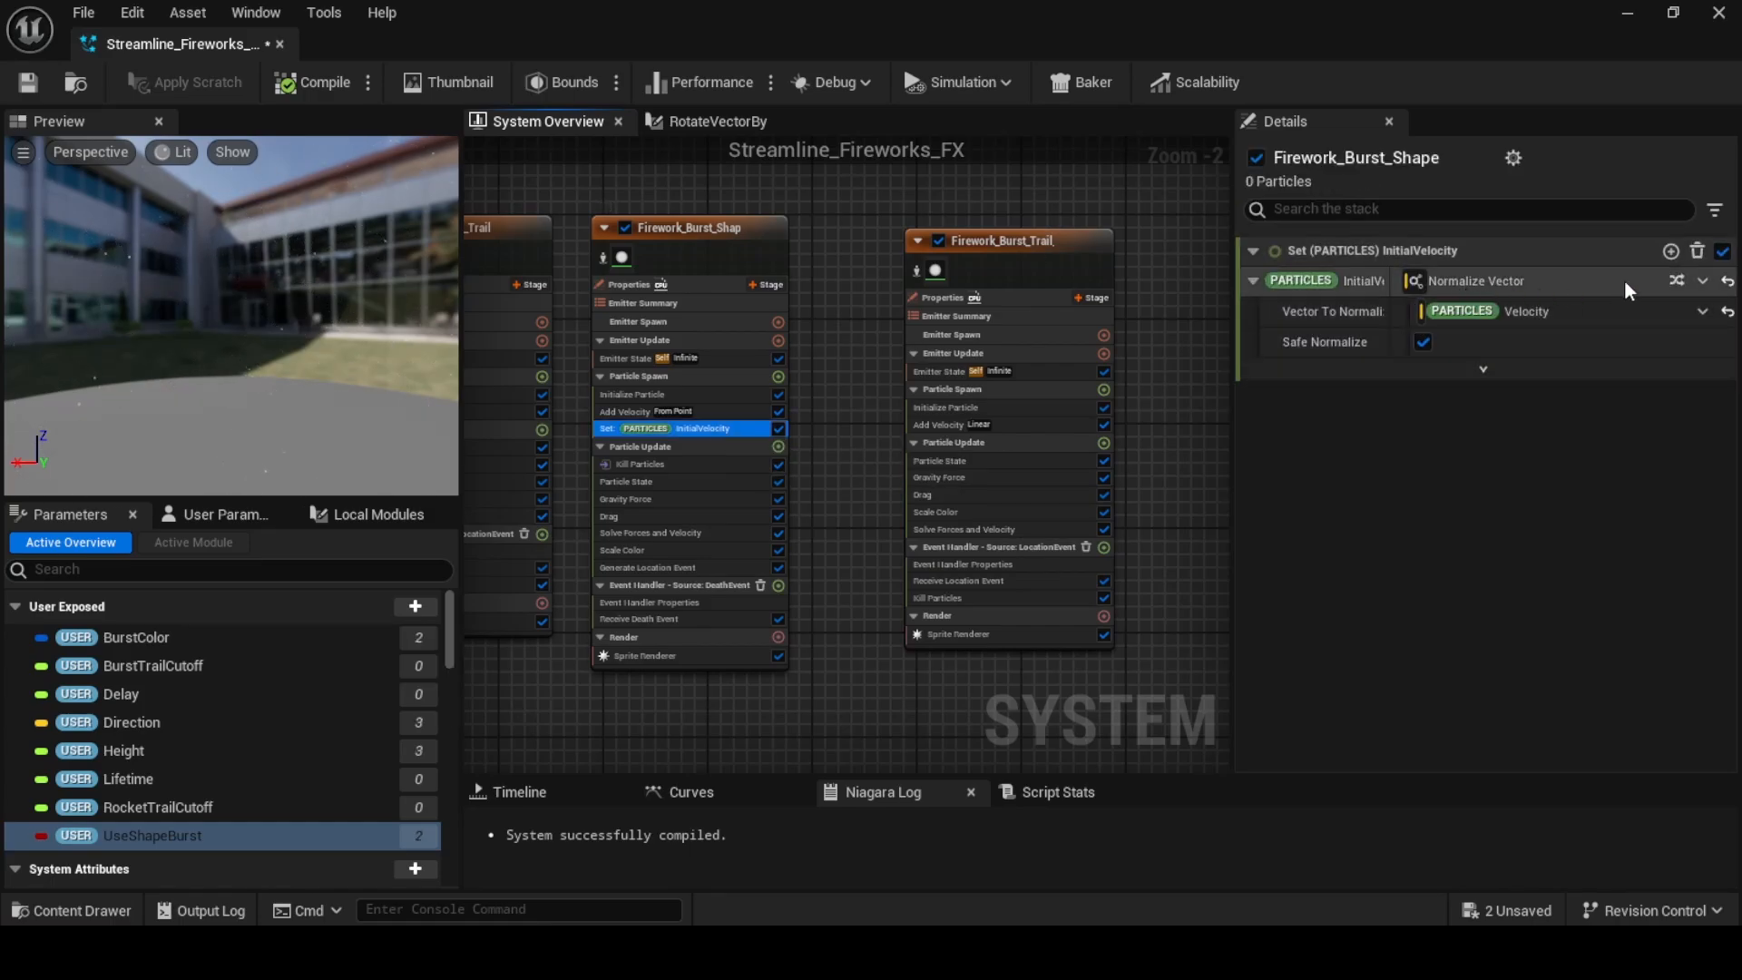
pyautogui.click(1727, 283)
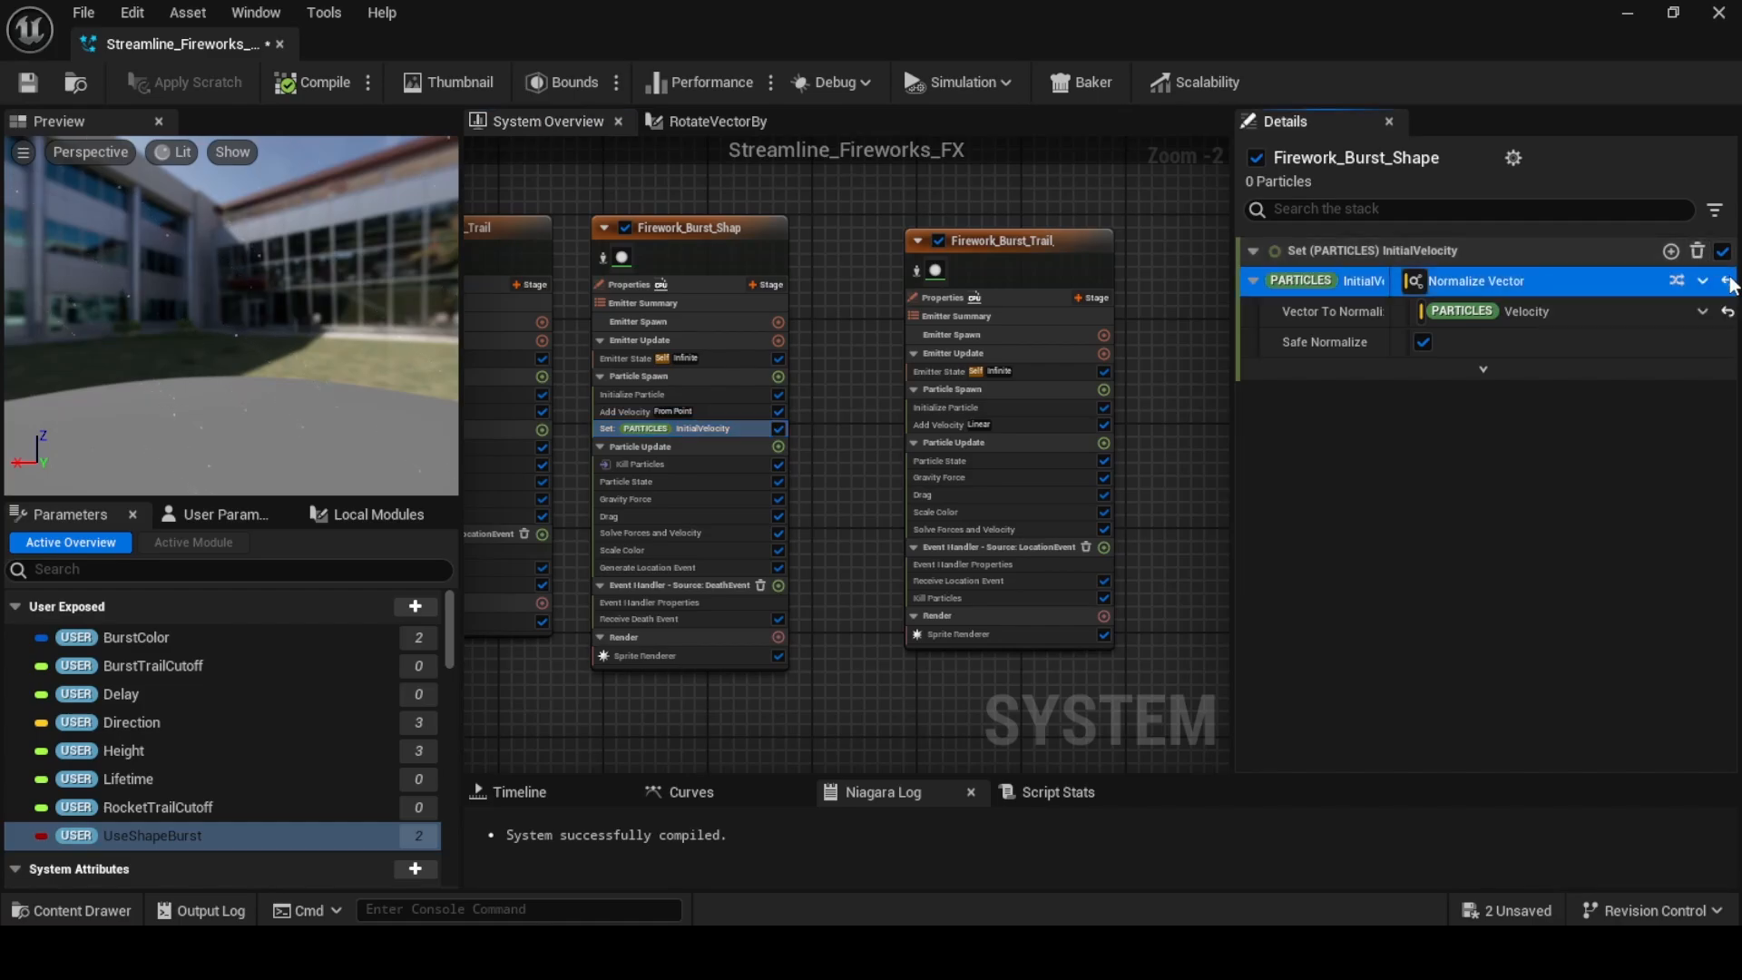
pyautogui.rightClick(1373, 285)
pyautogui.click(1441, 433)
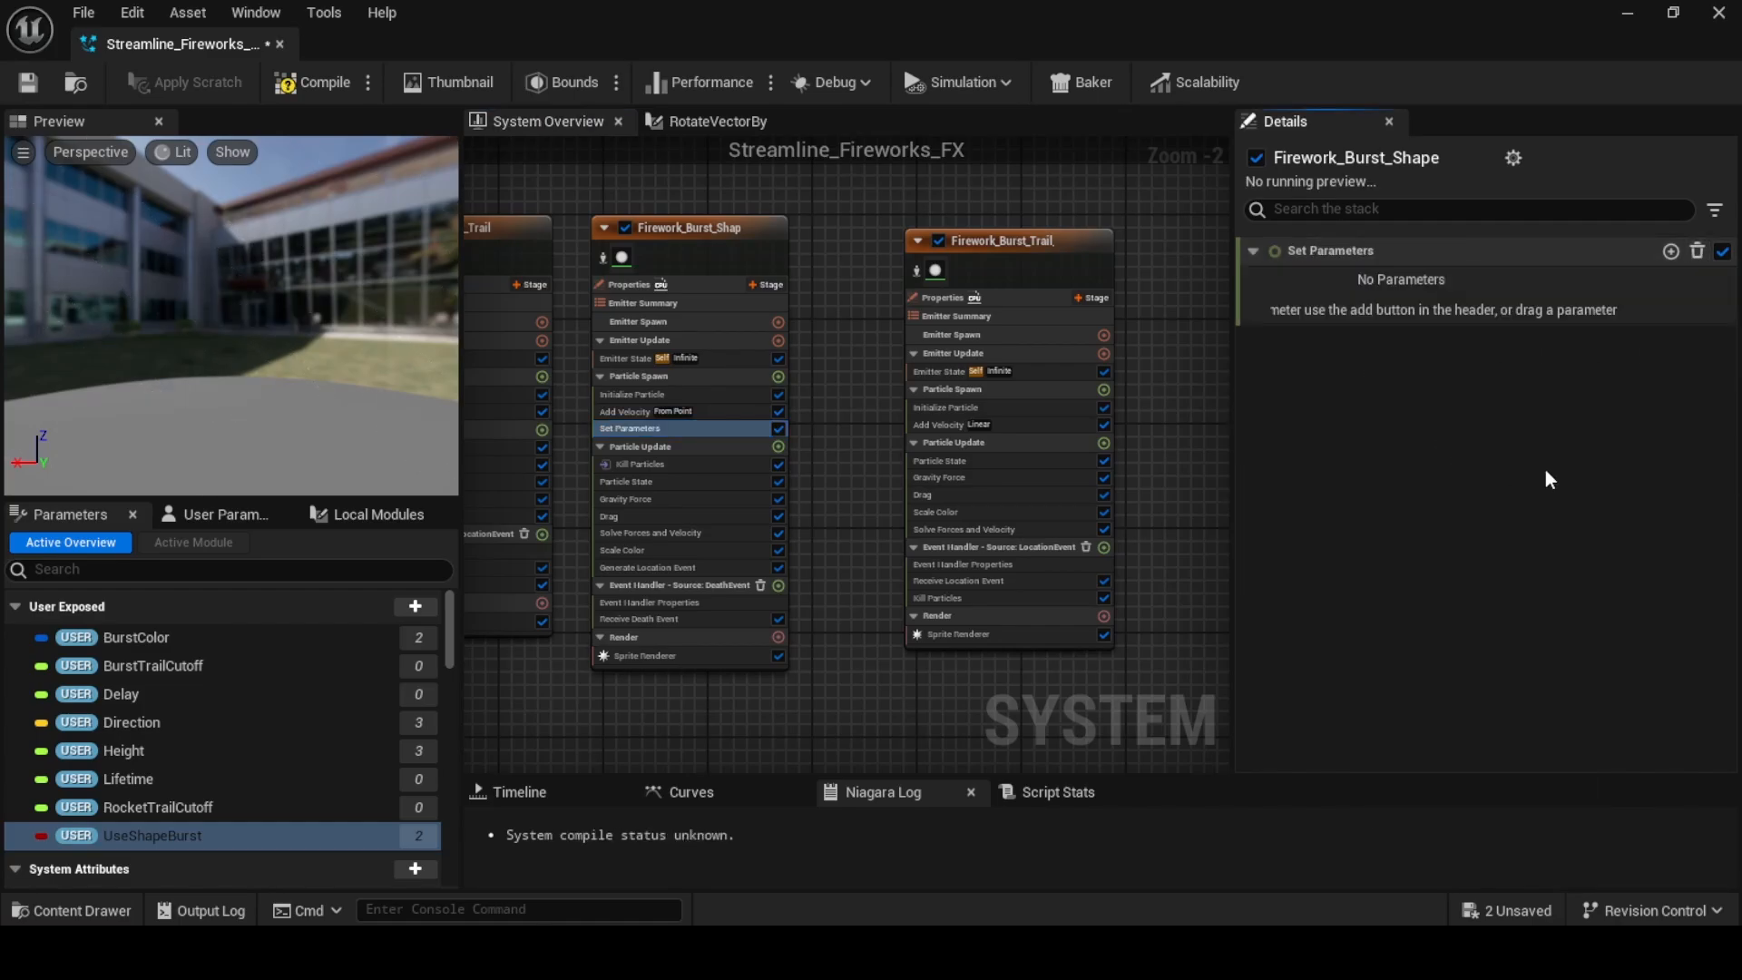
pyautogui.click(1671, 251)
pyautogui.write('vel')
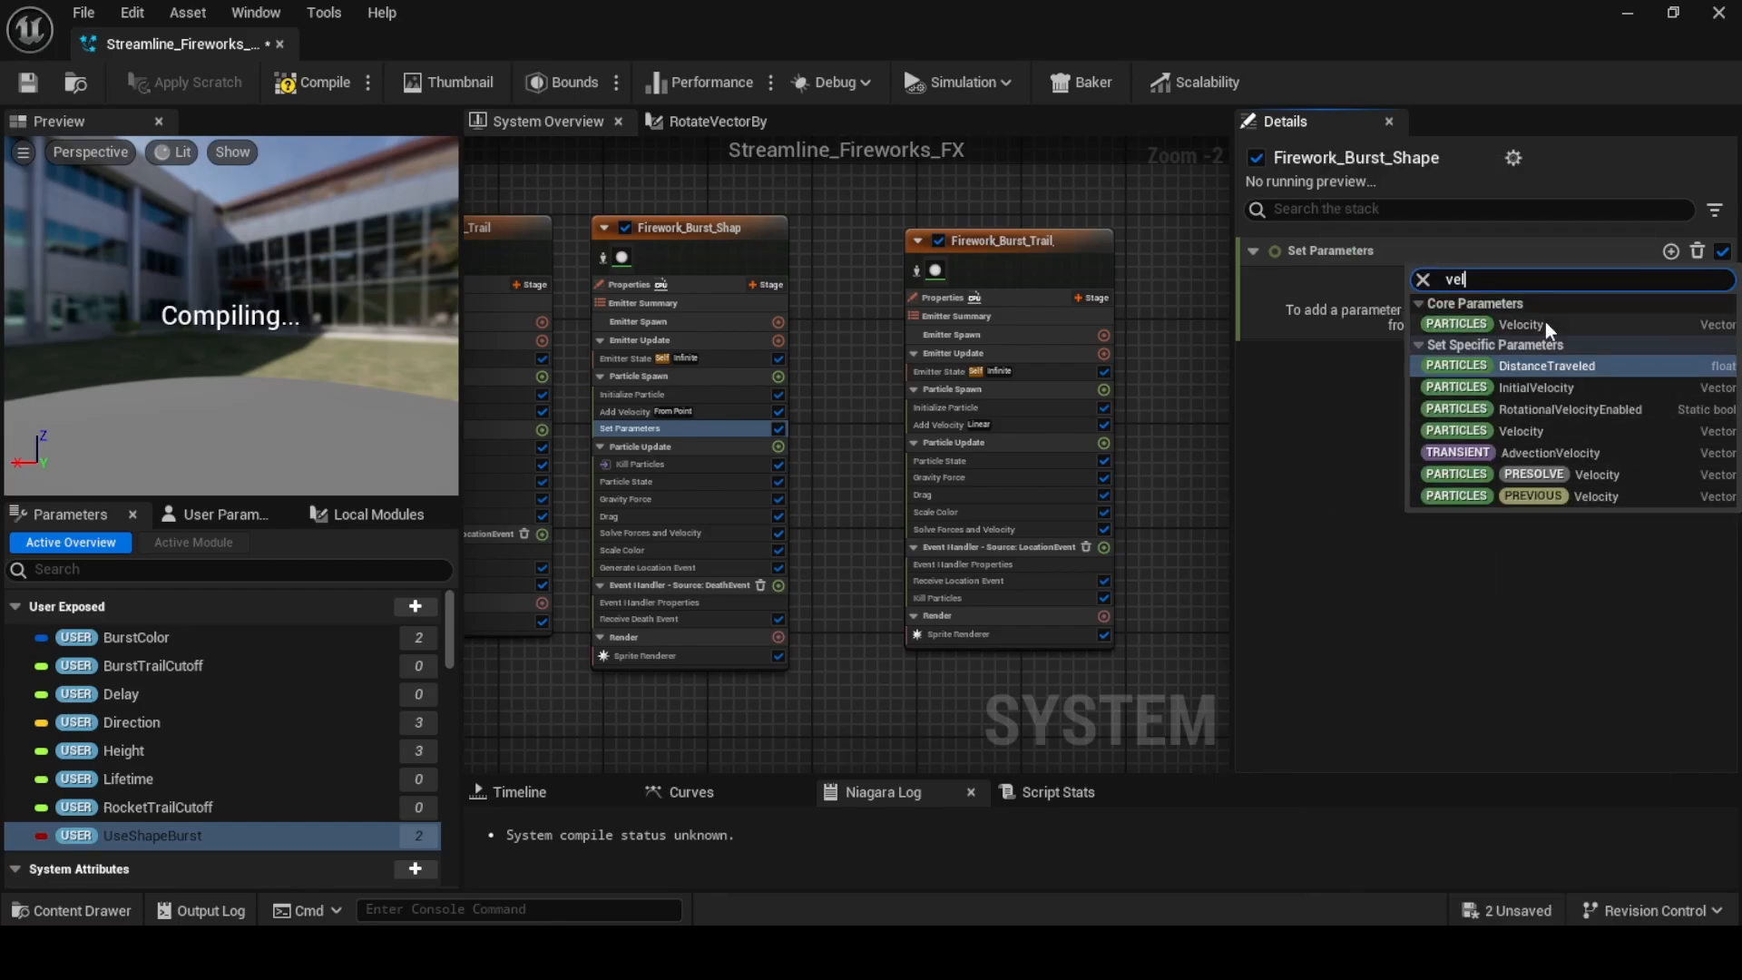
pyautogui.click(1544, 323)
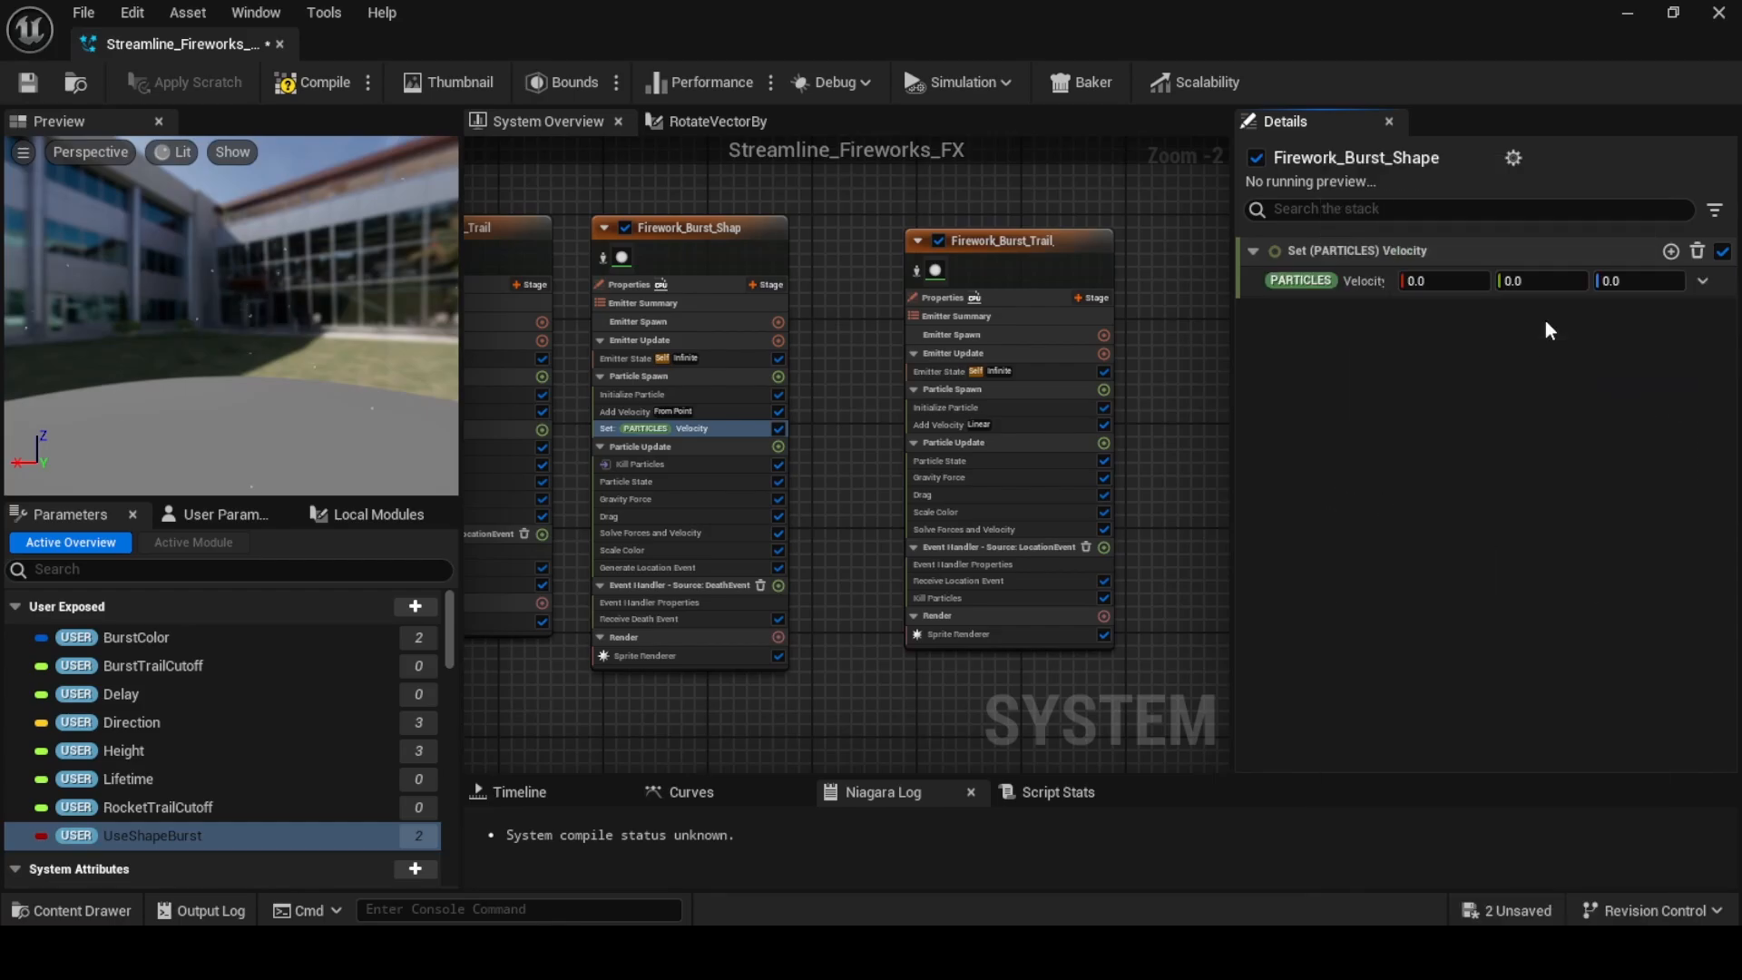
# Delete the Add Velocity module from the Particle Spawn stage of Firework_Burst_Shape
pyautogui.click(721, 412)
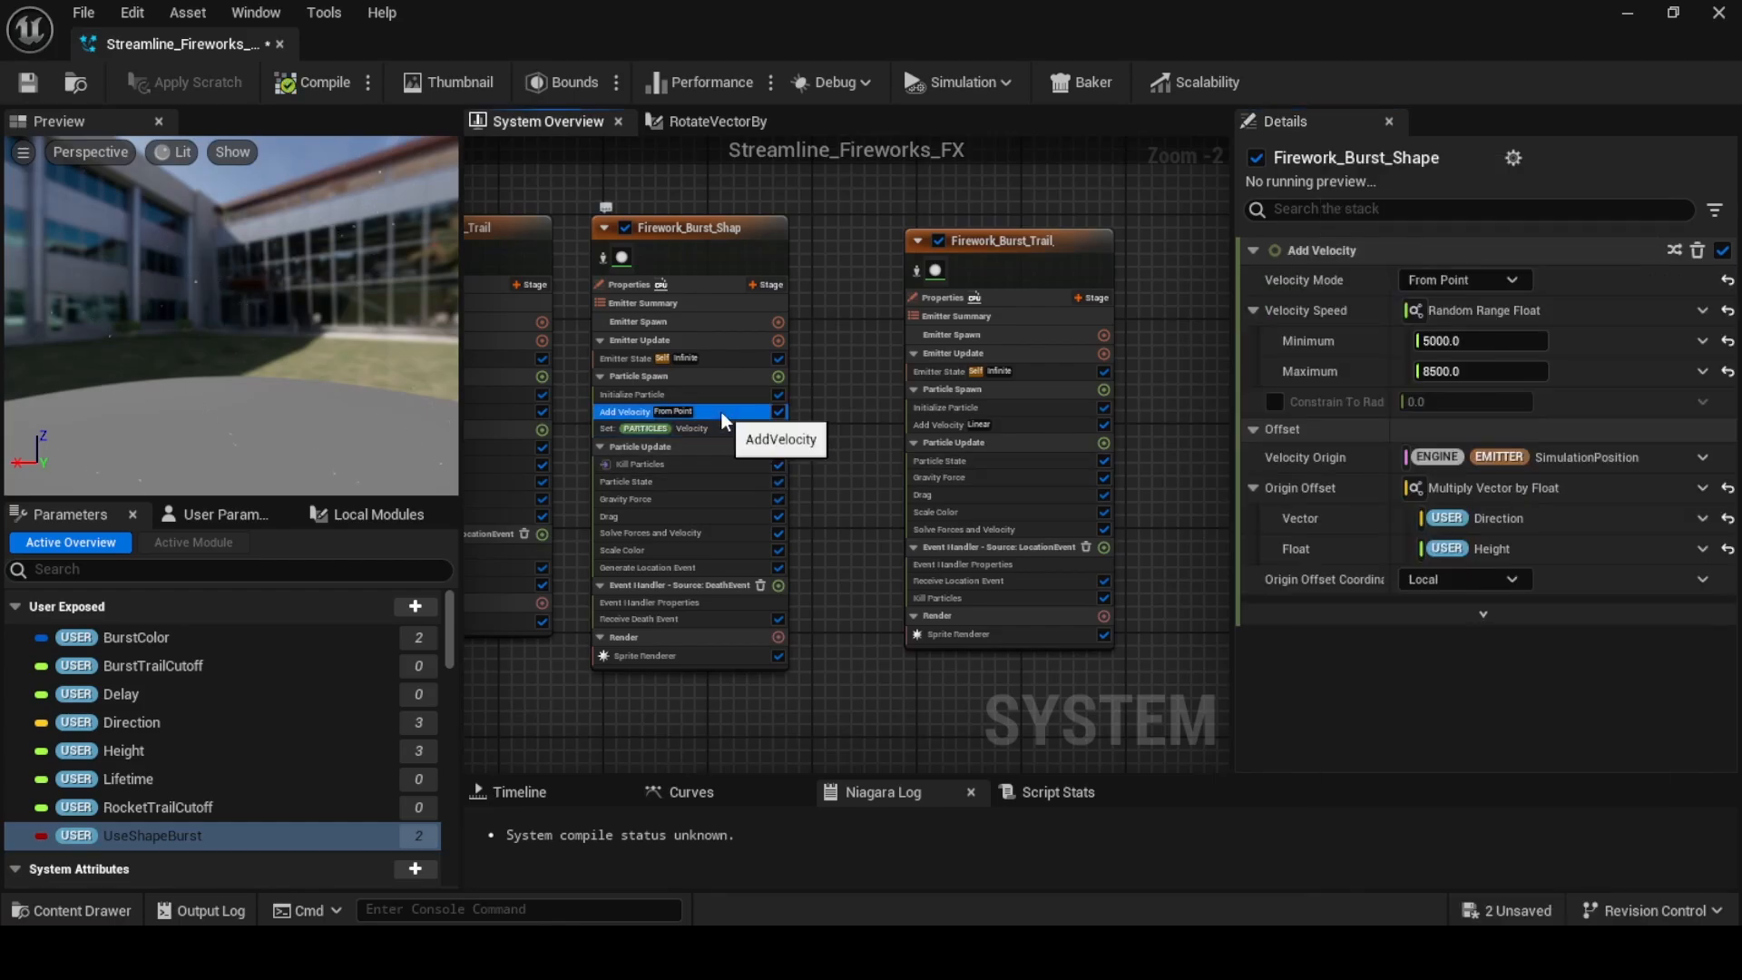
pyautogui.rightClick(721, 412)
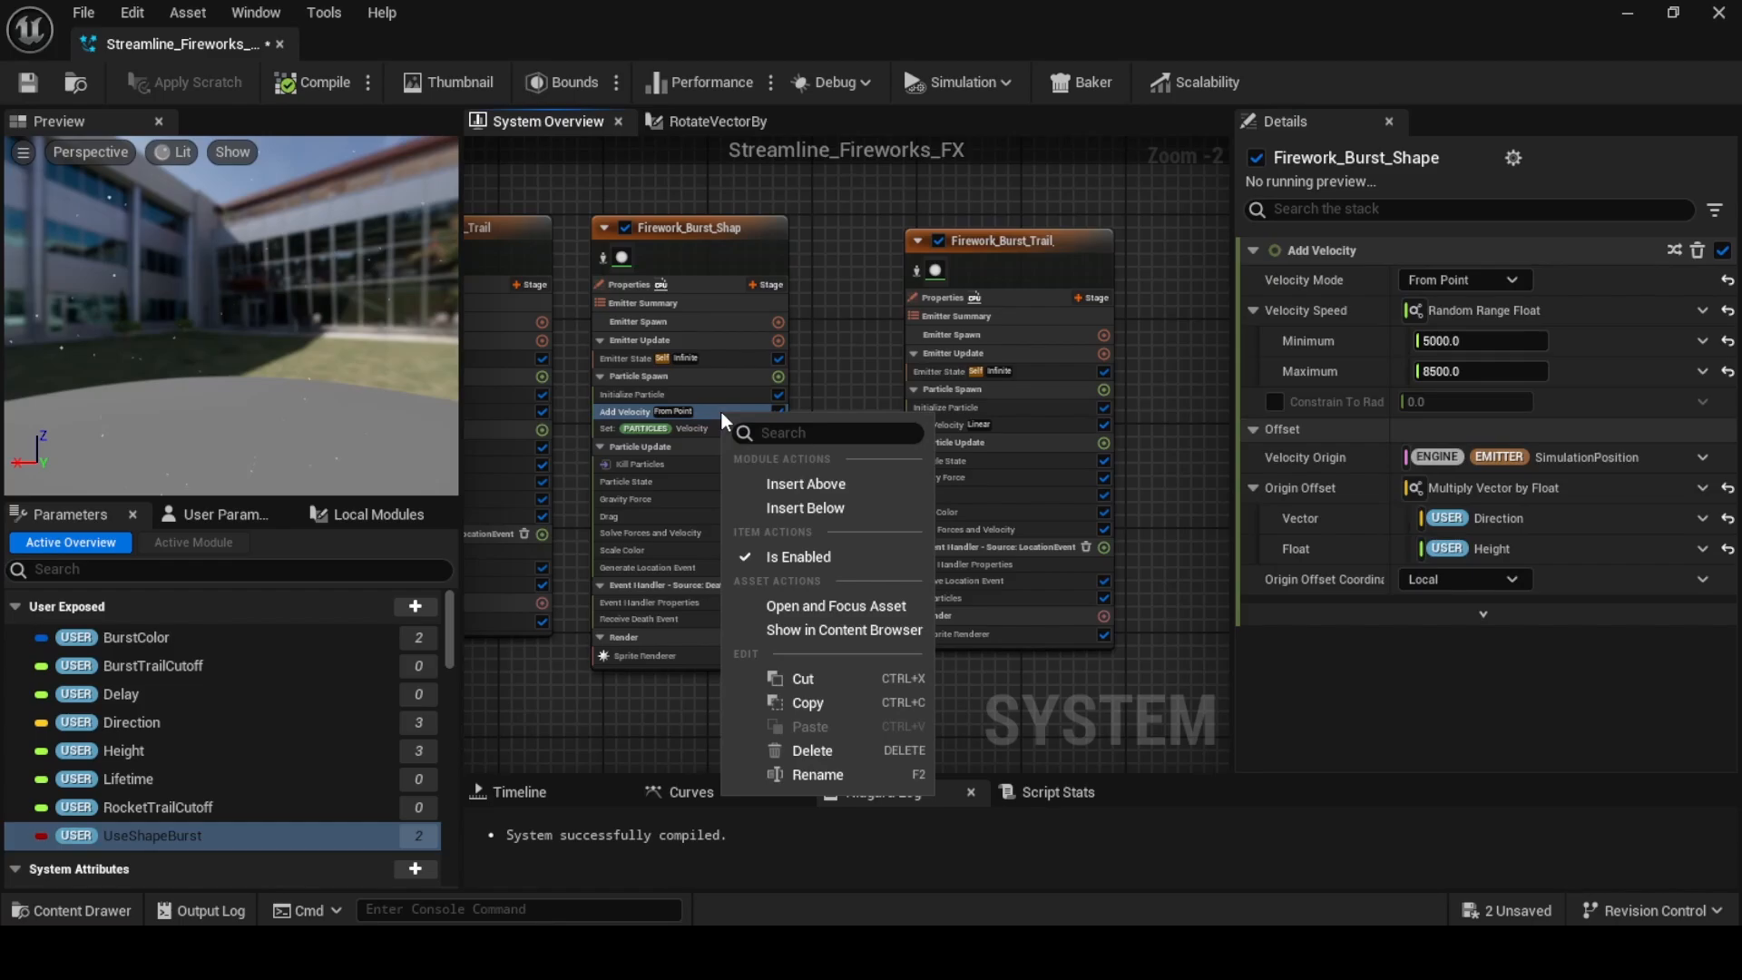
pyautogui.click(704, 412)
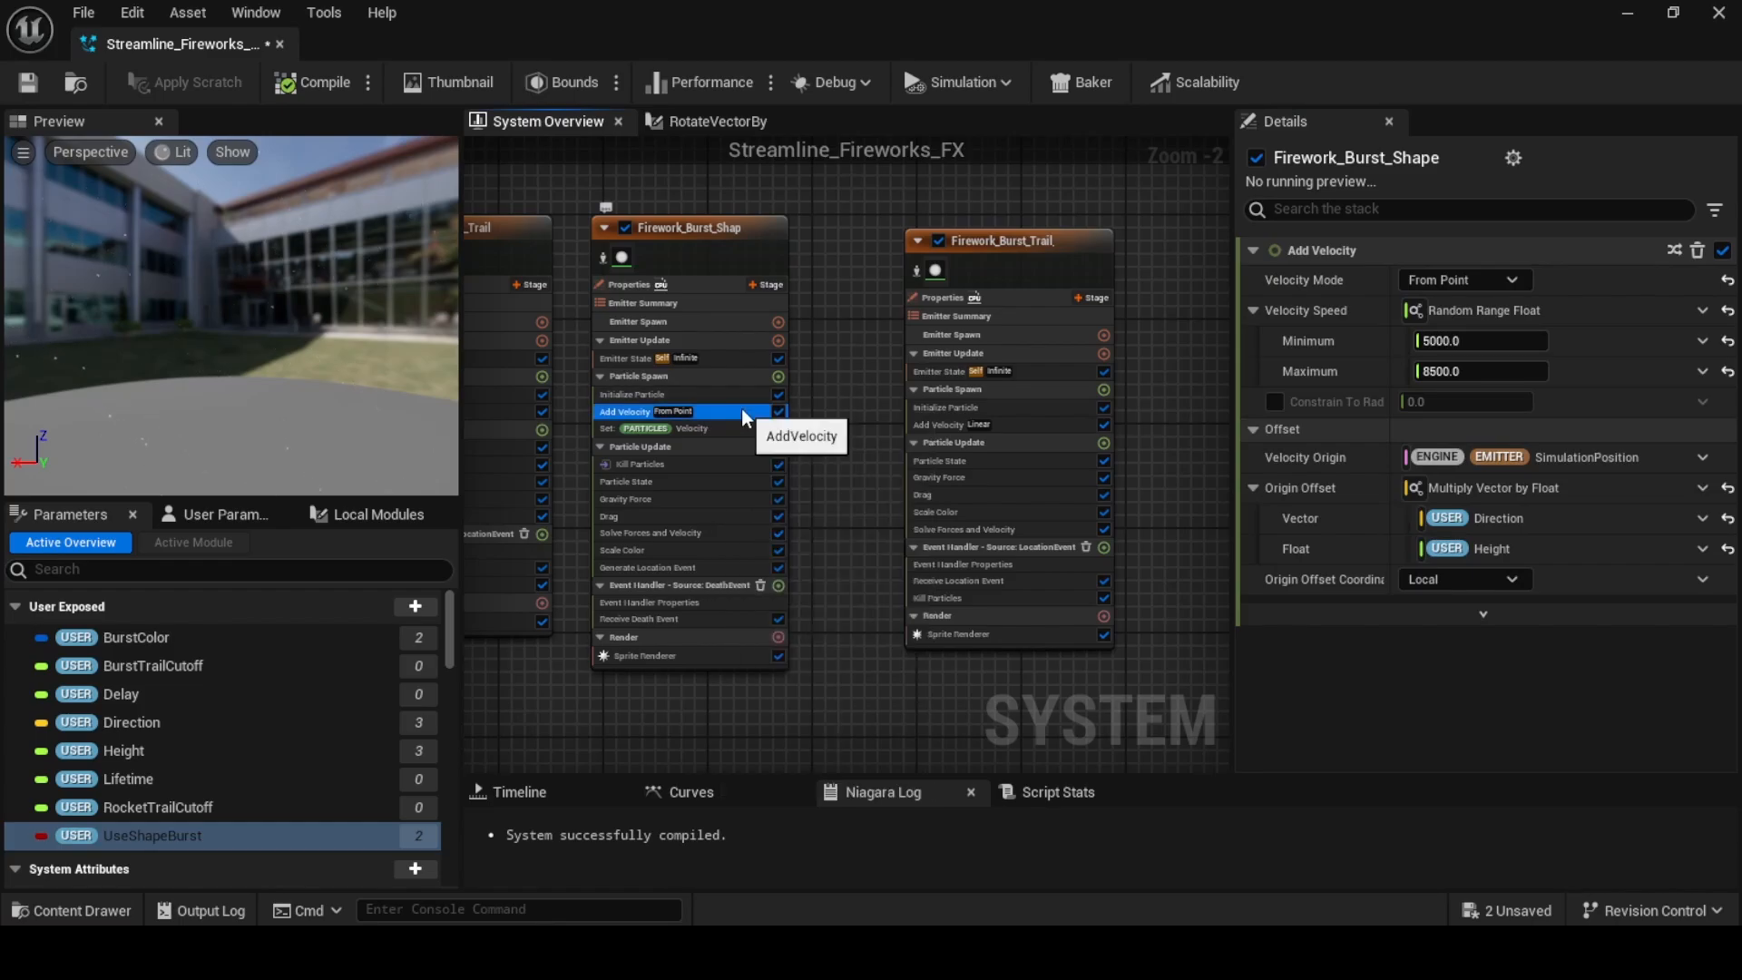
pyautogui.press('Delete')
# Add a Shape Location Spline module to Firework_Burst_Shape's Particle Spawn stage and place it above the Set Velocity module
pyautogui.click(777, 376)
pyautogui.write('seSh')
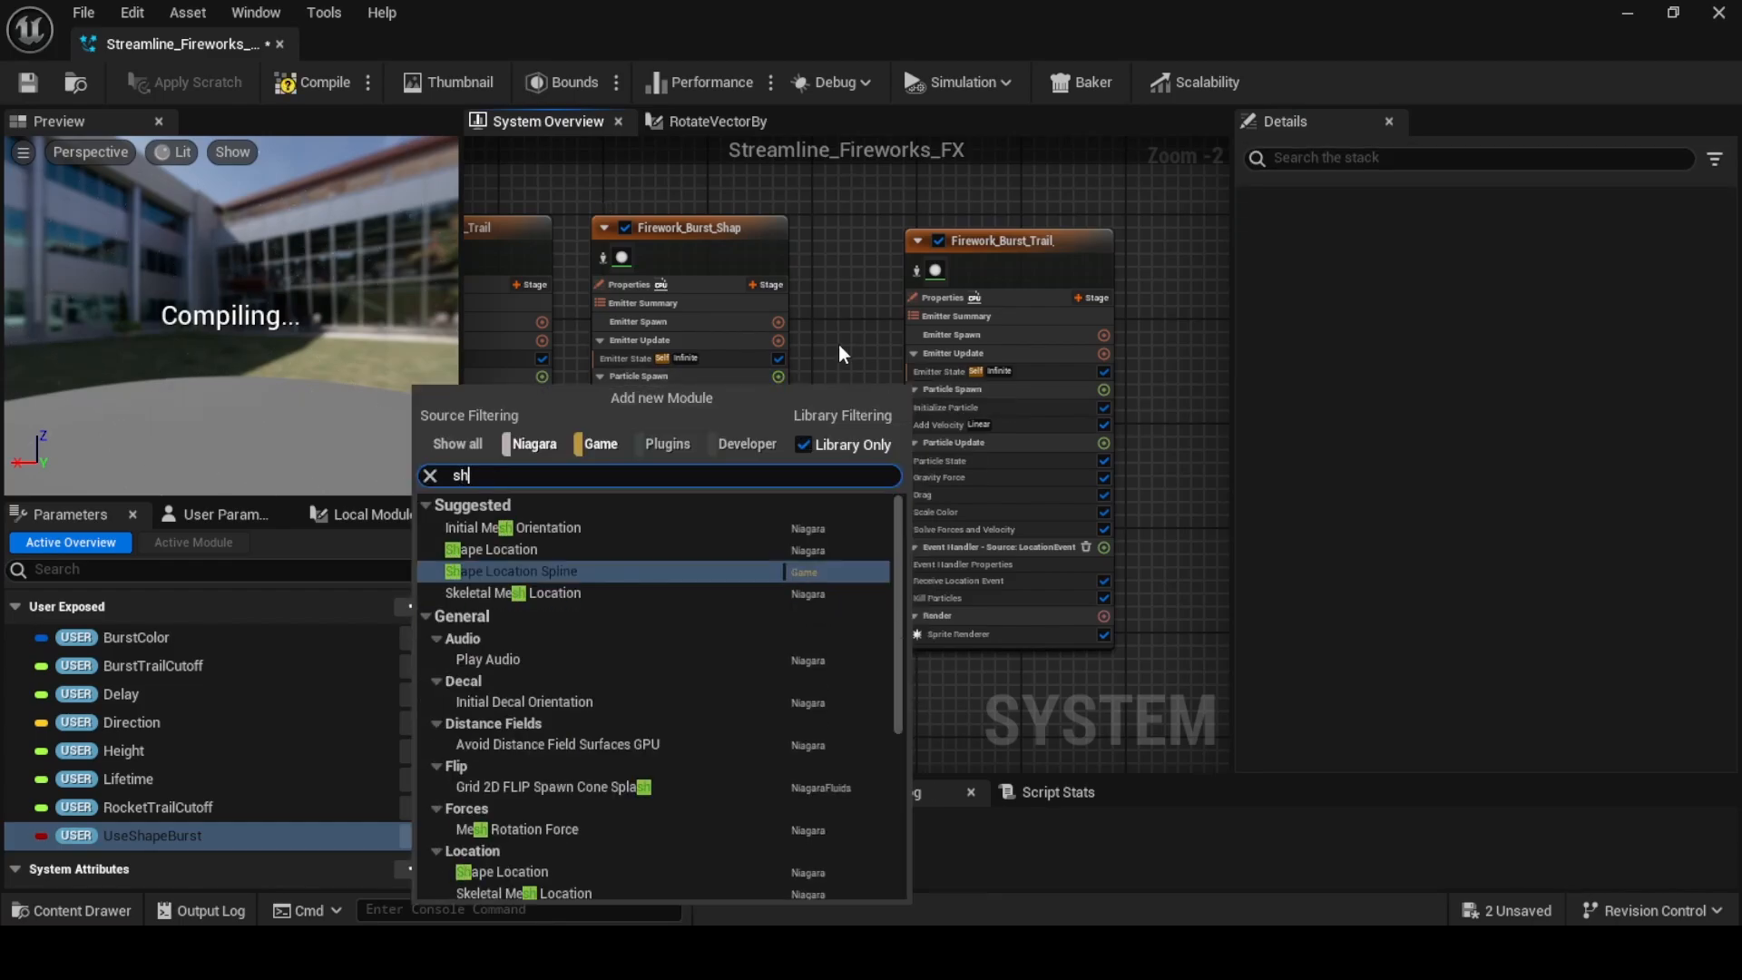
pyautogui.write('ape')
pyautogui.click(673, 552)
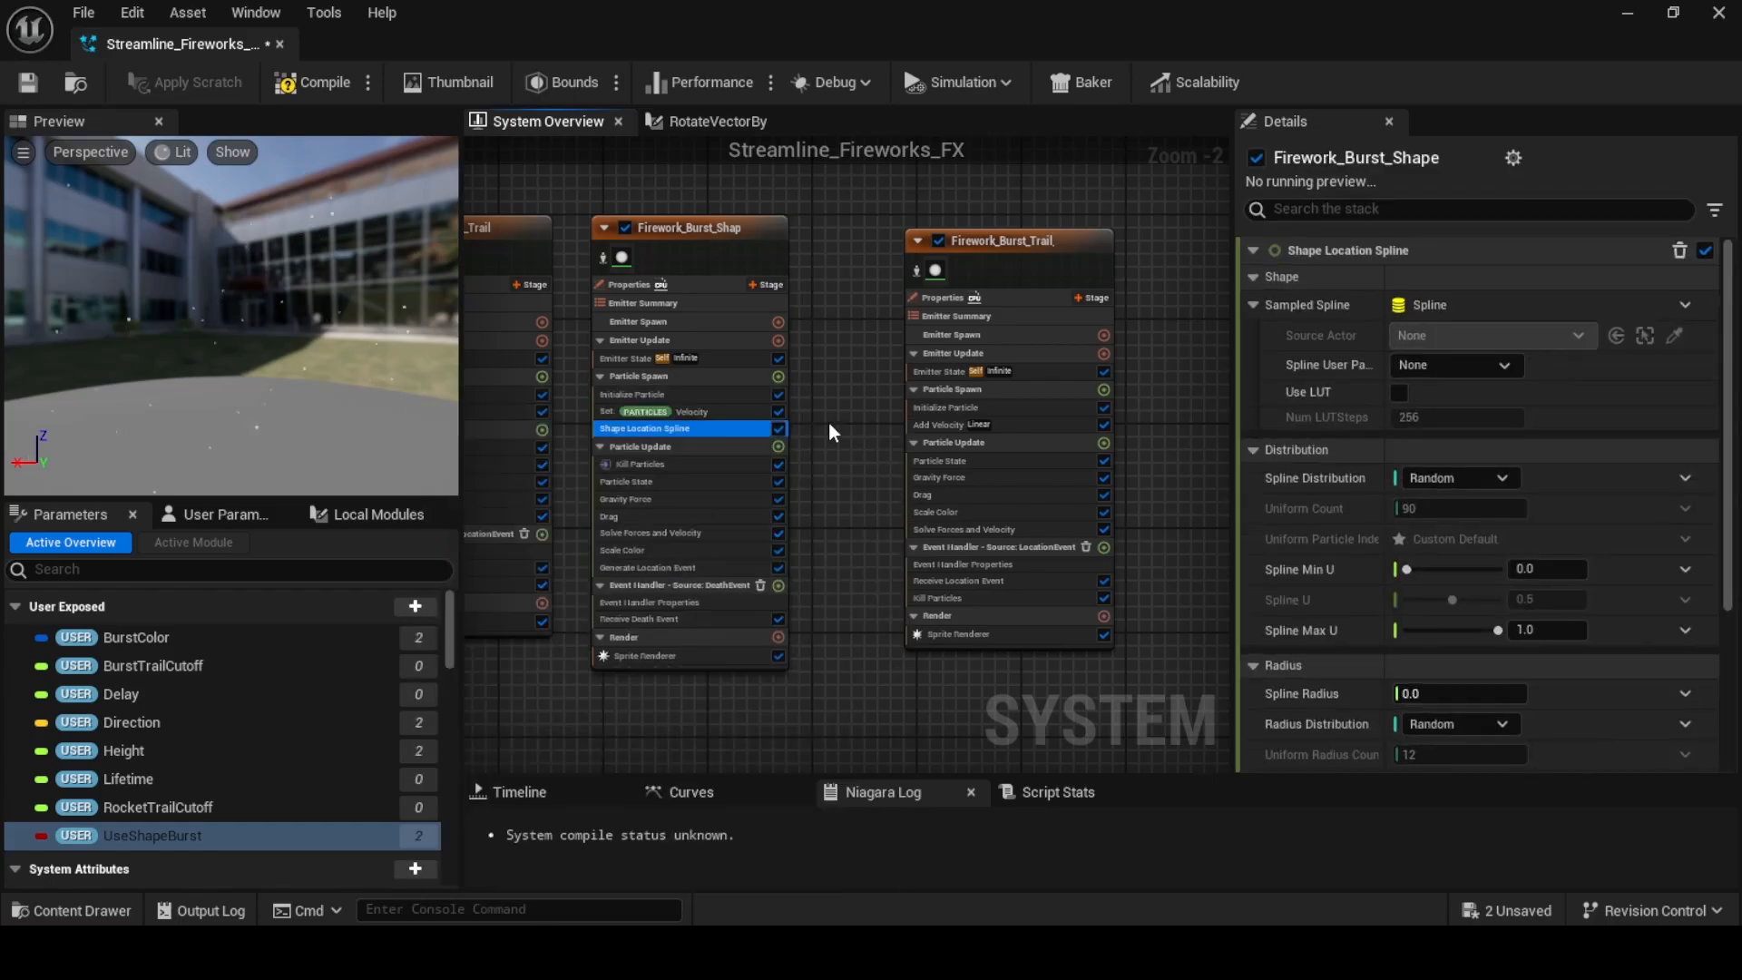
pyautogui.moveTo(695, 430); pyautogui.dragTo(694, 405)
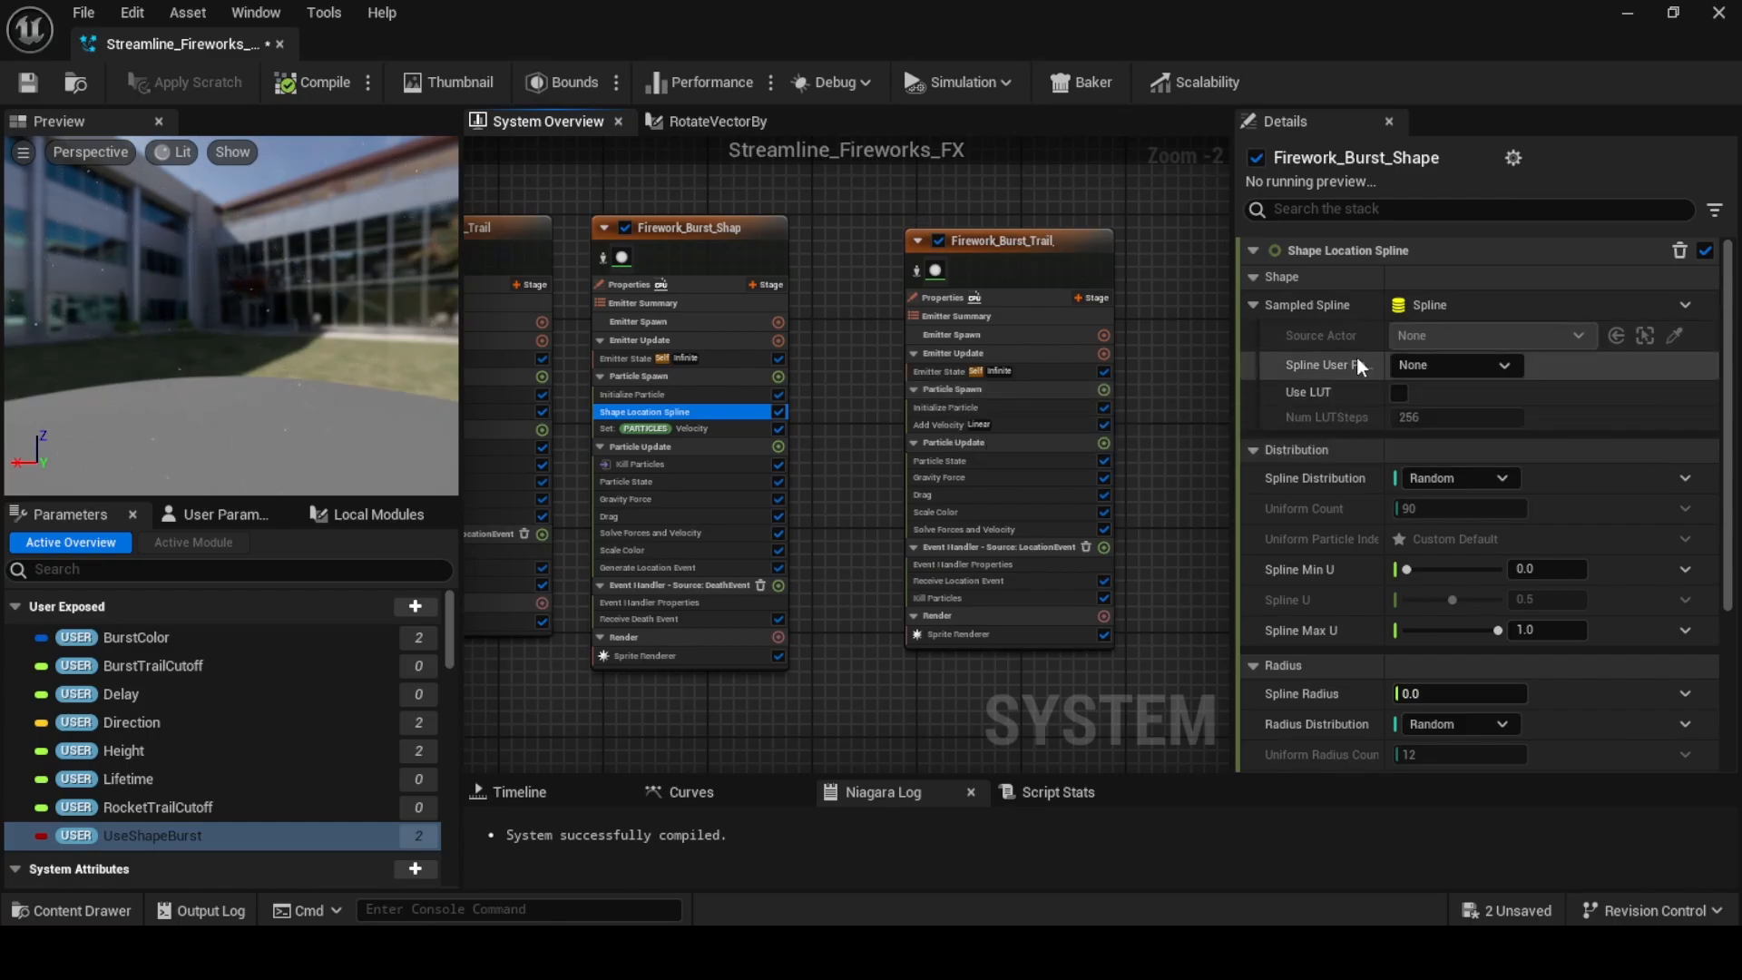
# Set the Shape Location Spline module's Spline Distribution to Uniform with a Uniform Count of 150, checking it against the event handler's spawn number
pyautogui.click(1480, 478)
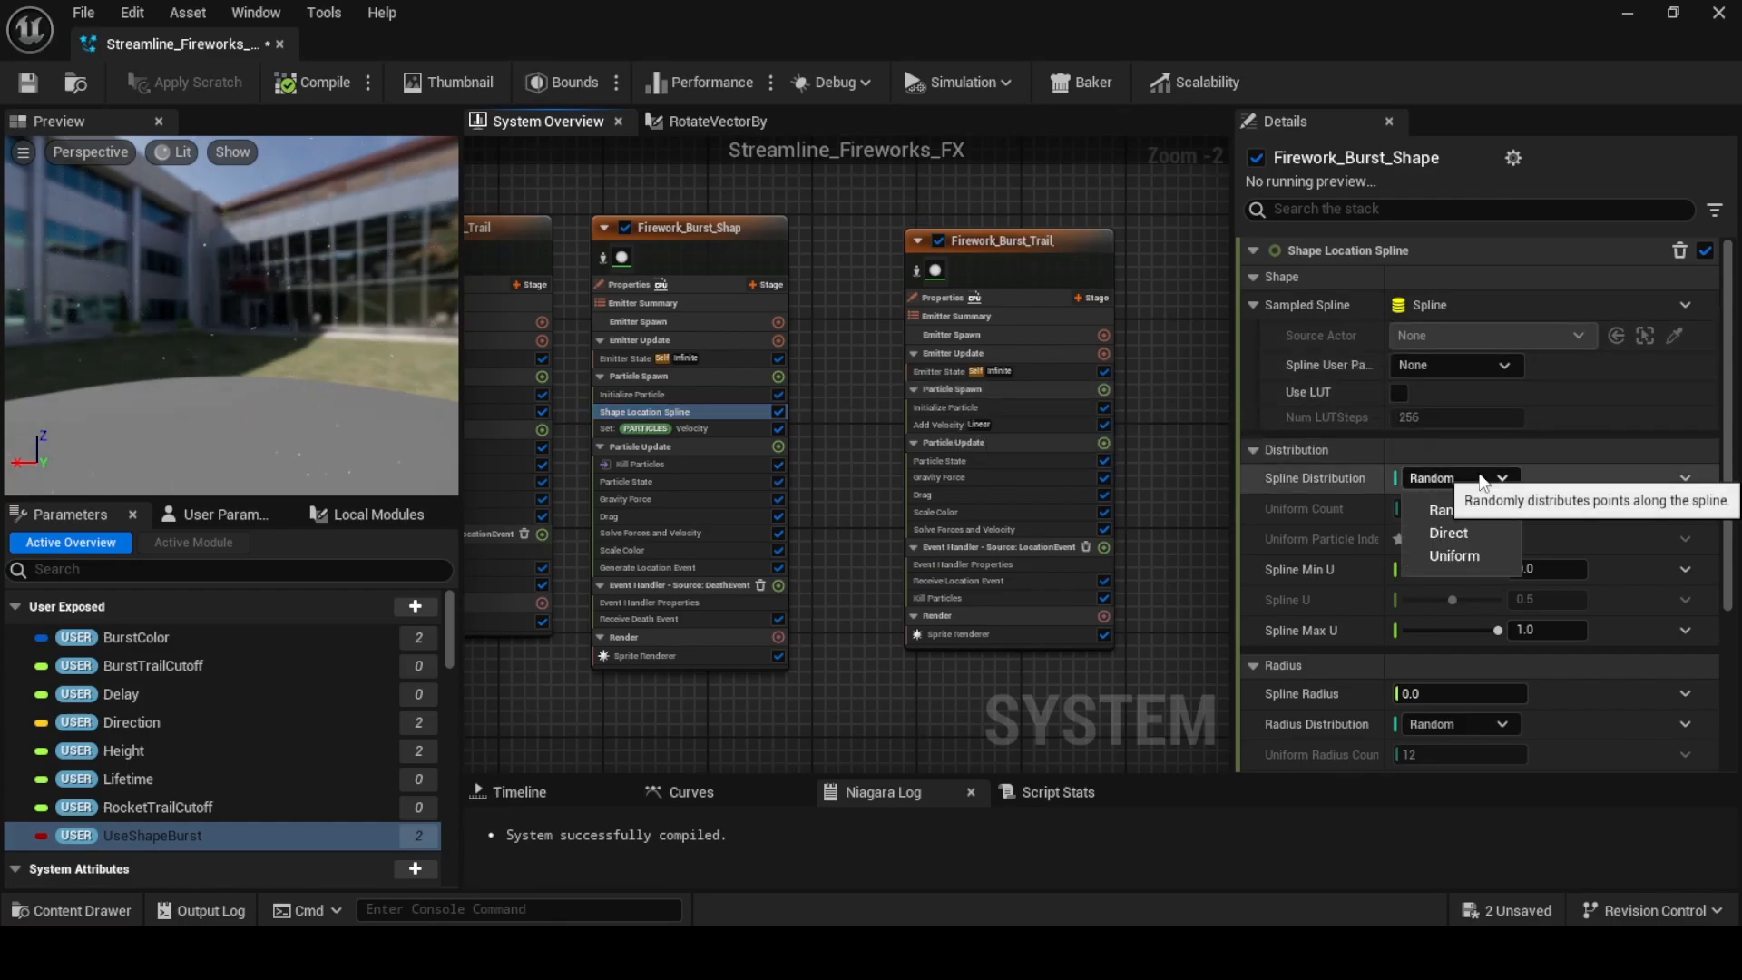
pyautogui.click(1461, 555)
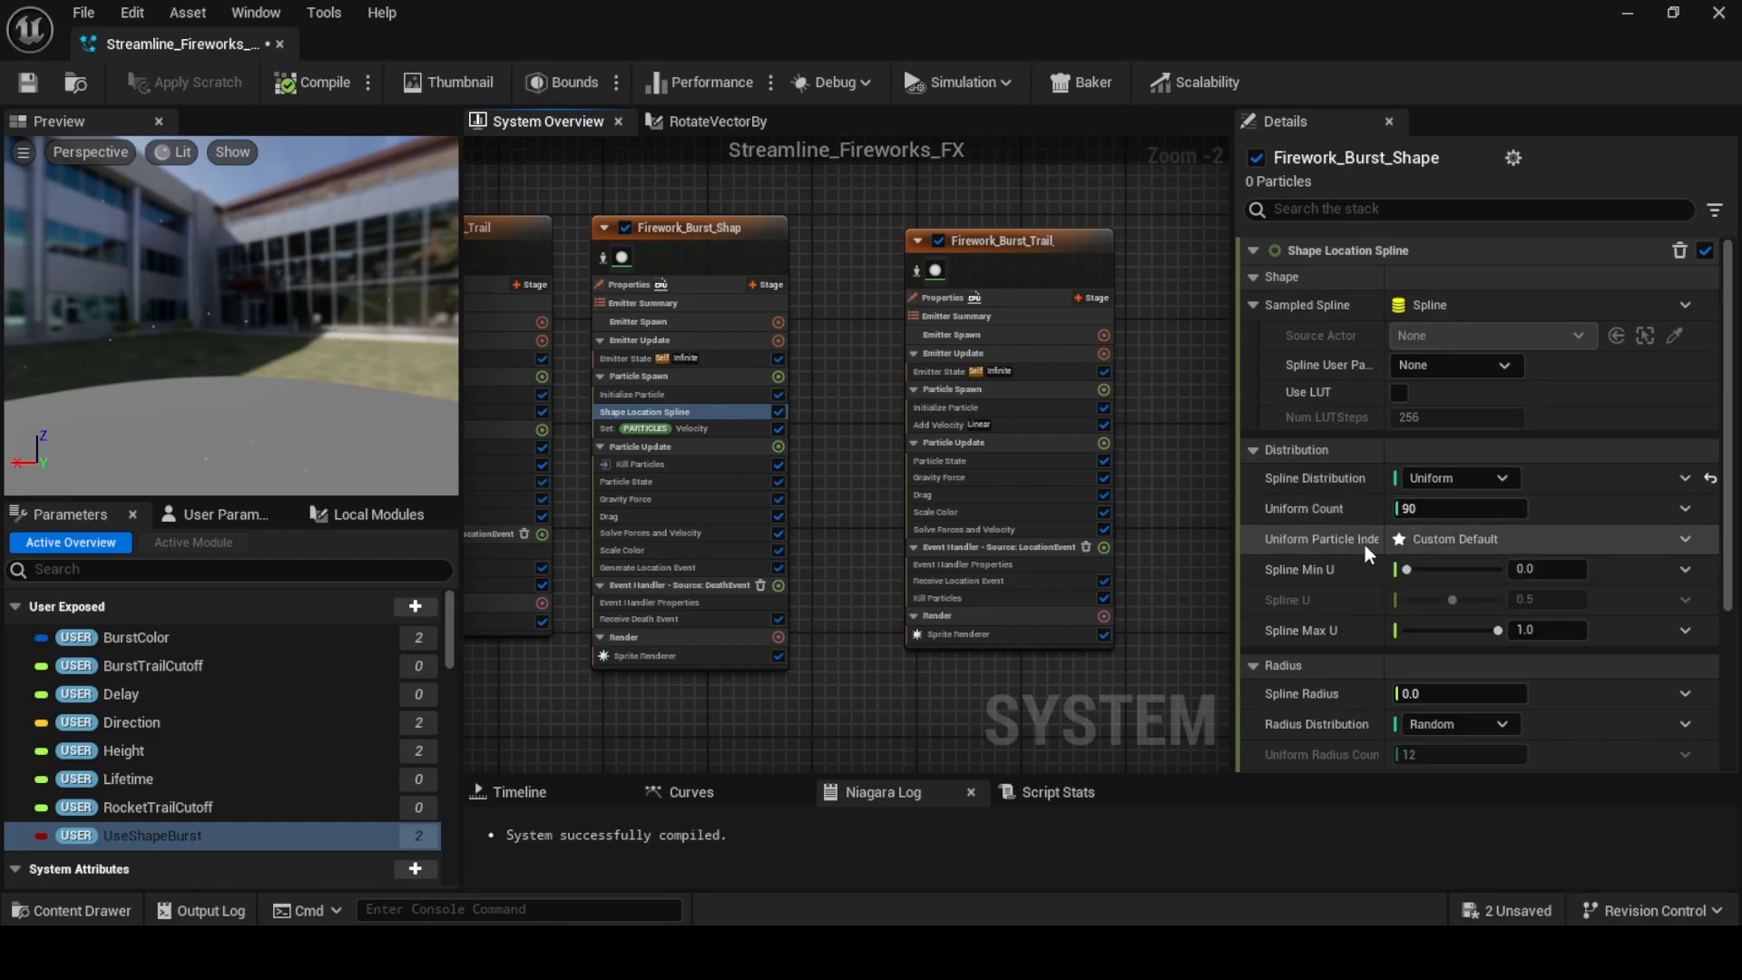
pyautogui.click(1461, 510)
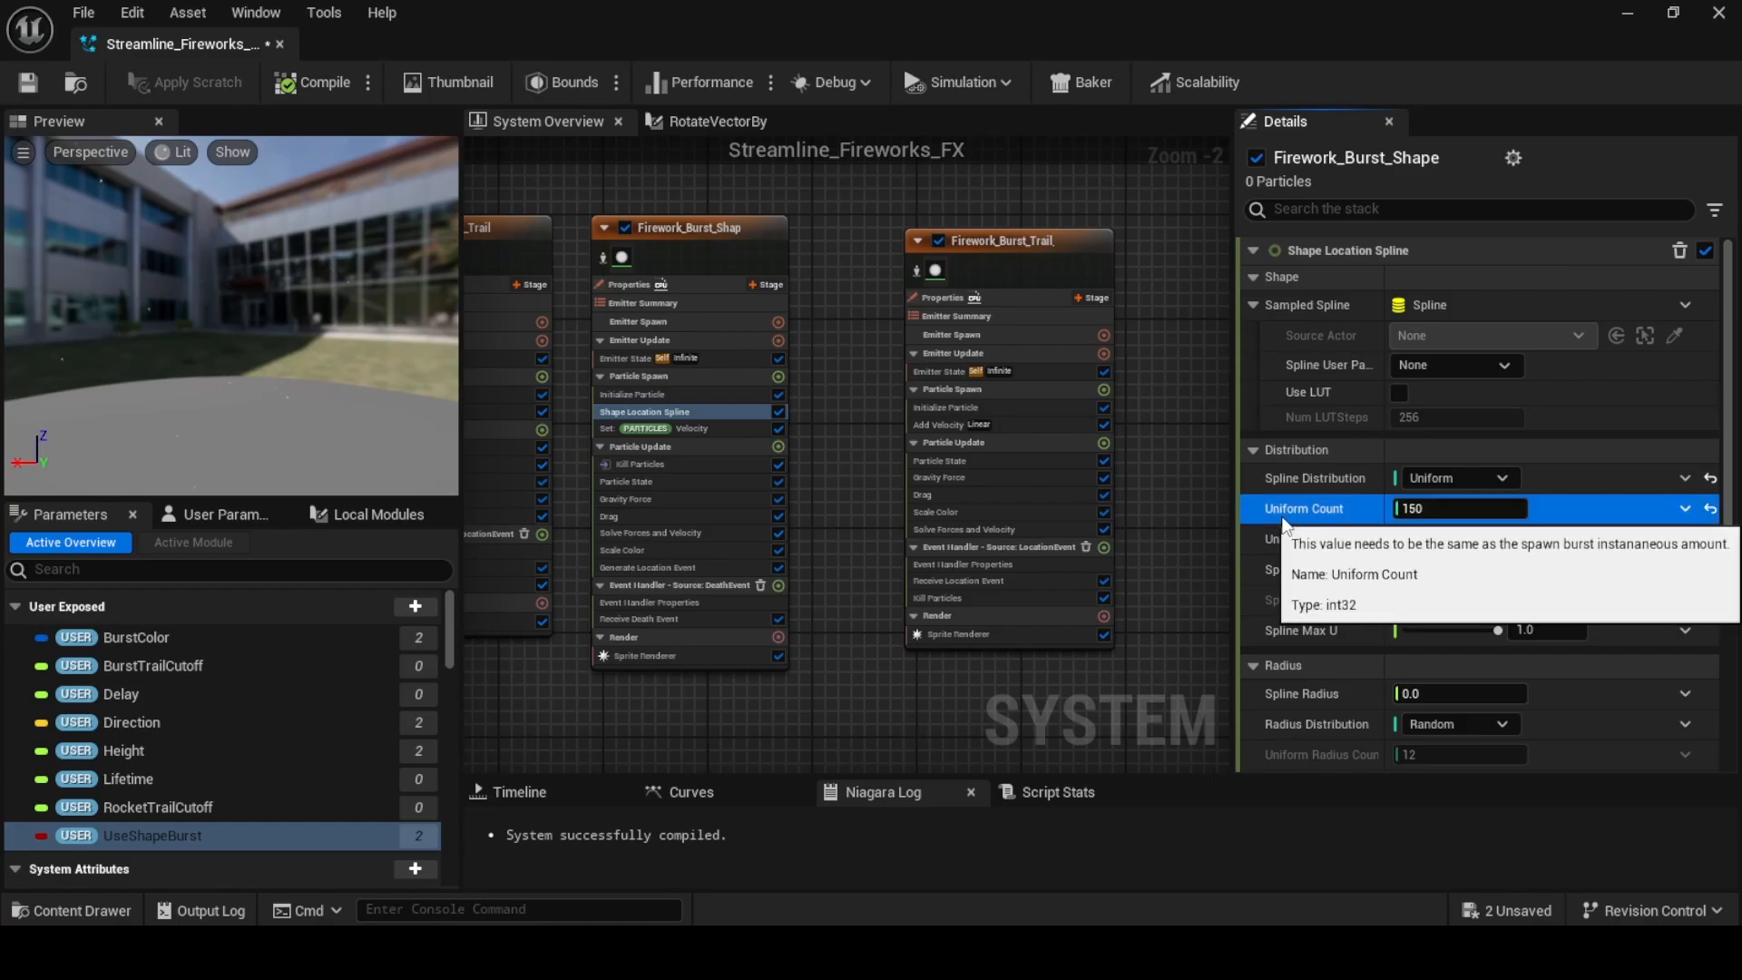
pyautogui.click(714, 602)
pyautogui.click(718, 412)
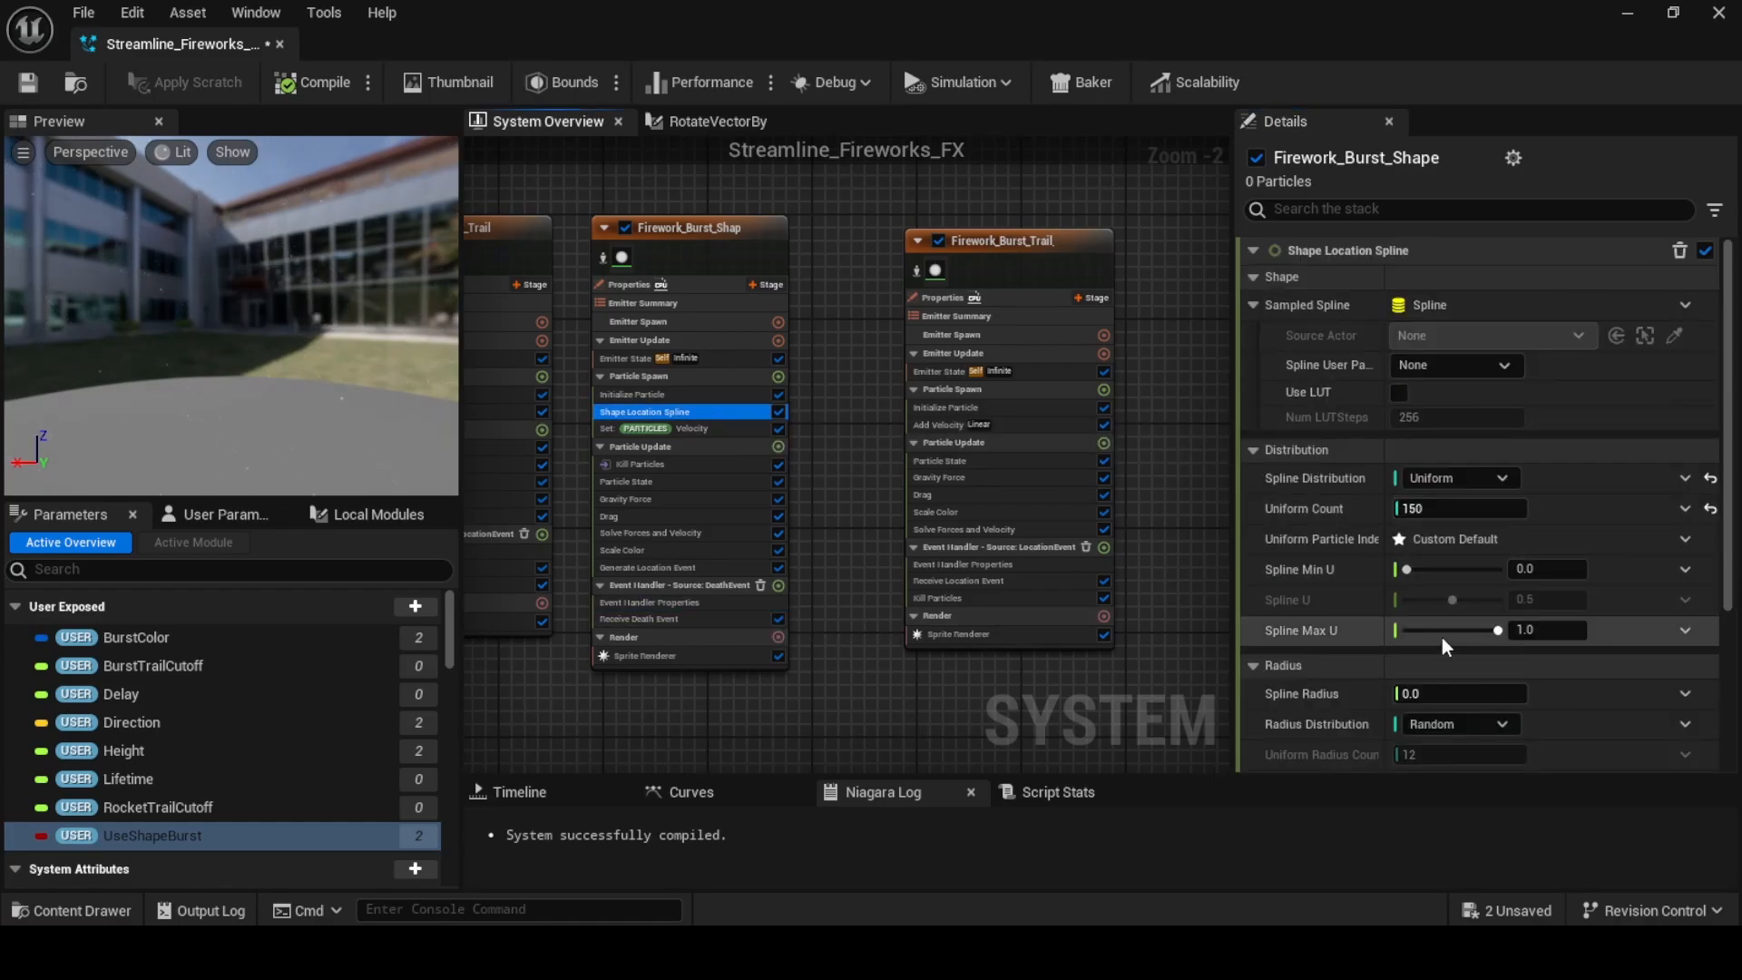
# Set the Shape Location Spline module's transform Offset to 1.0, 1.0, 1.0 and keep the Default rotation mode
pyautogui.scroll(-2, 1321, 588)
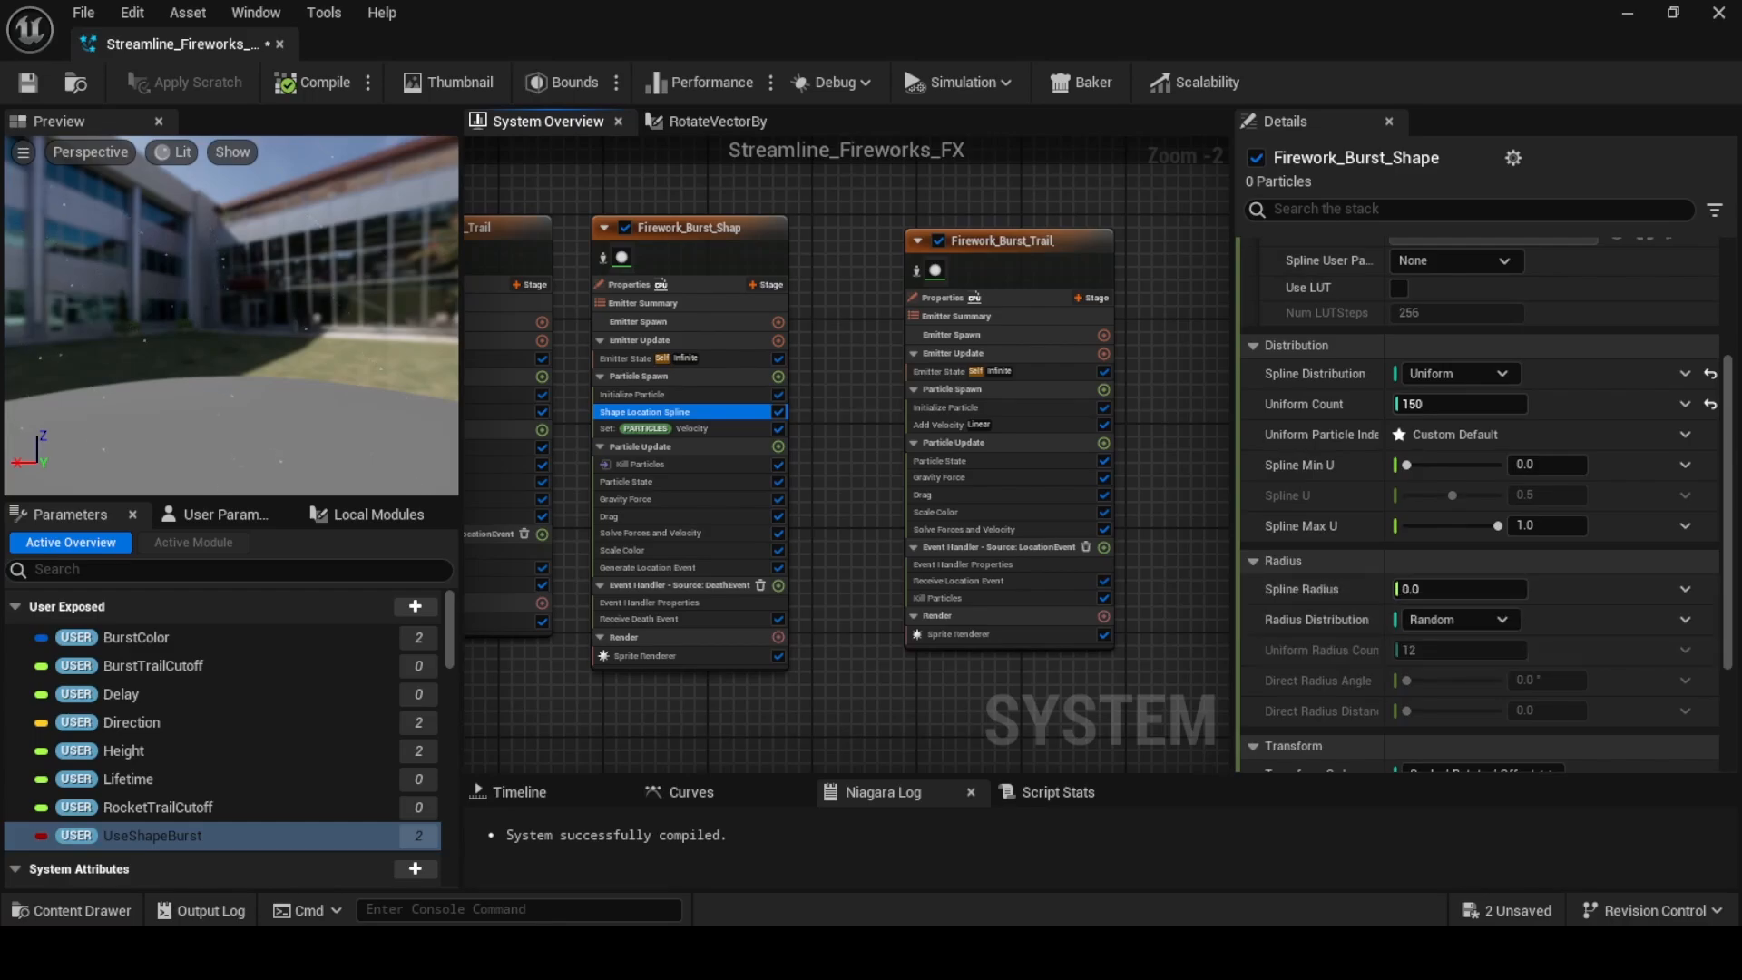
pyautogui.scroll(-4, 1346, 585)
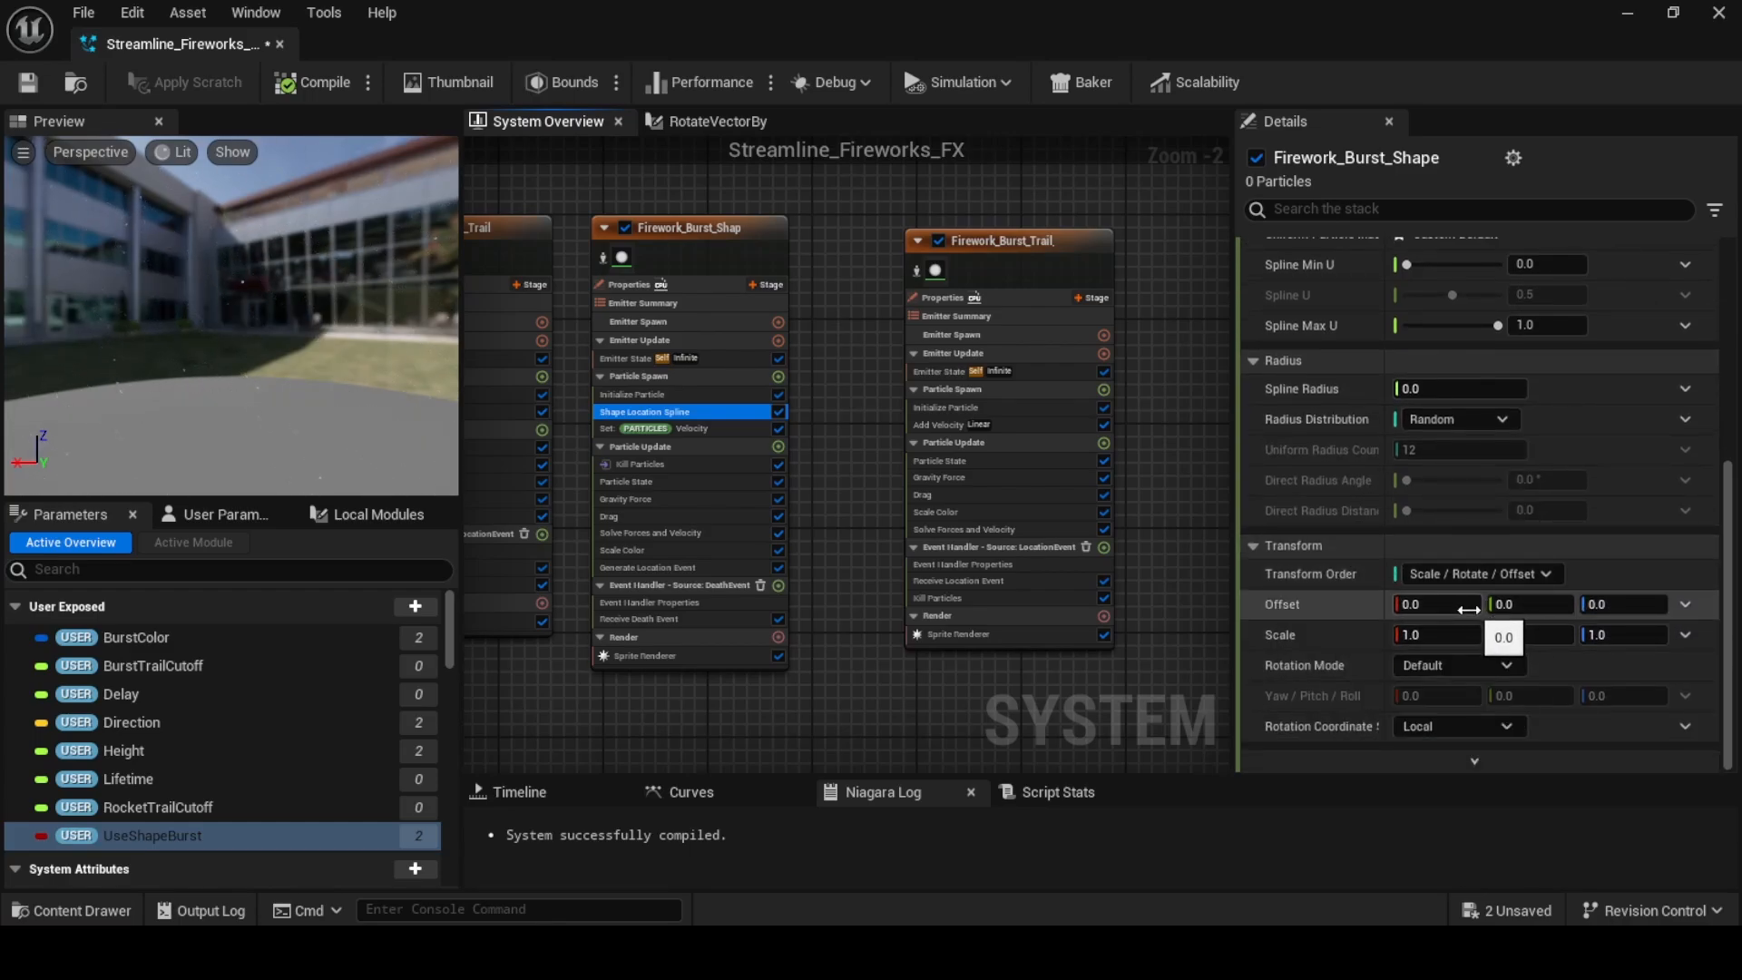
pyautogui.click(1436, 604)
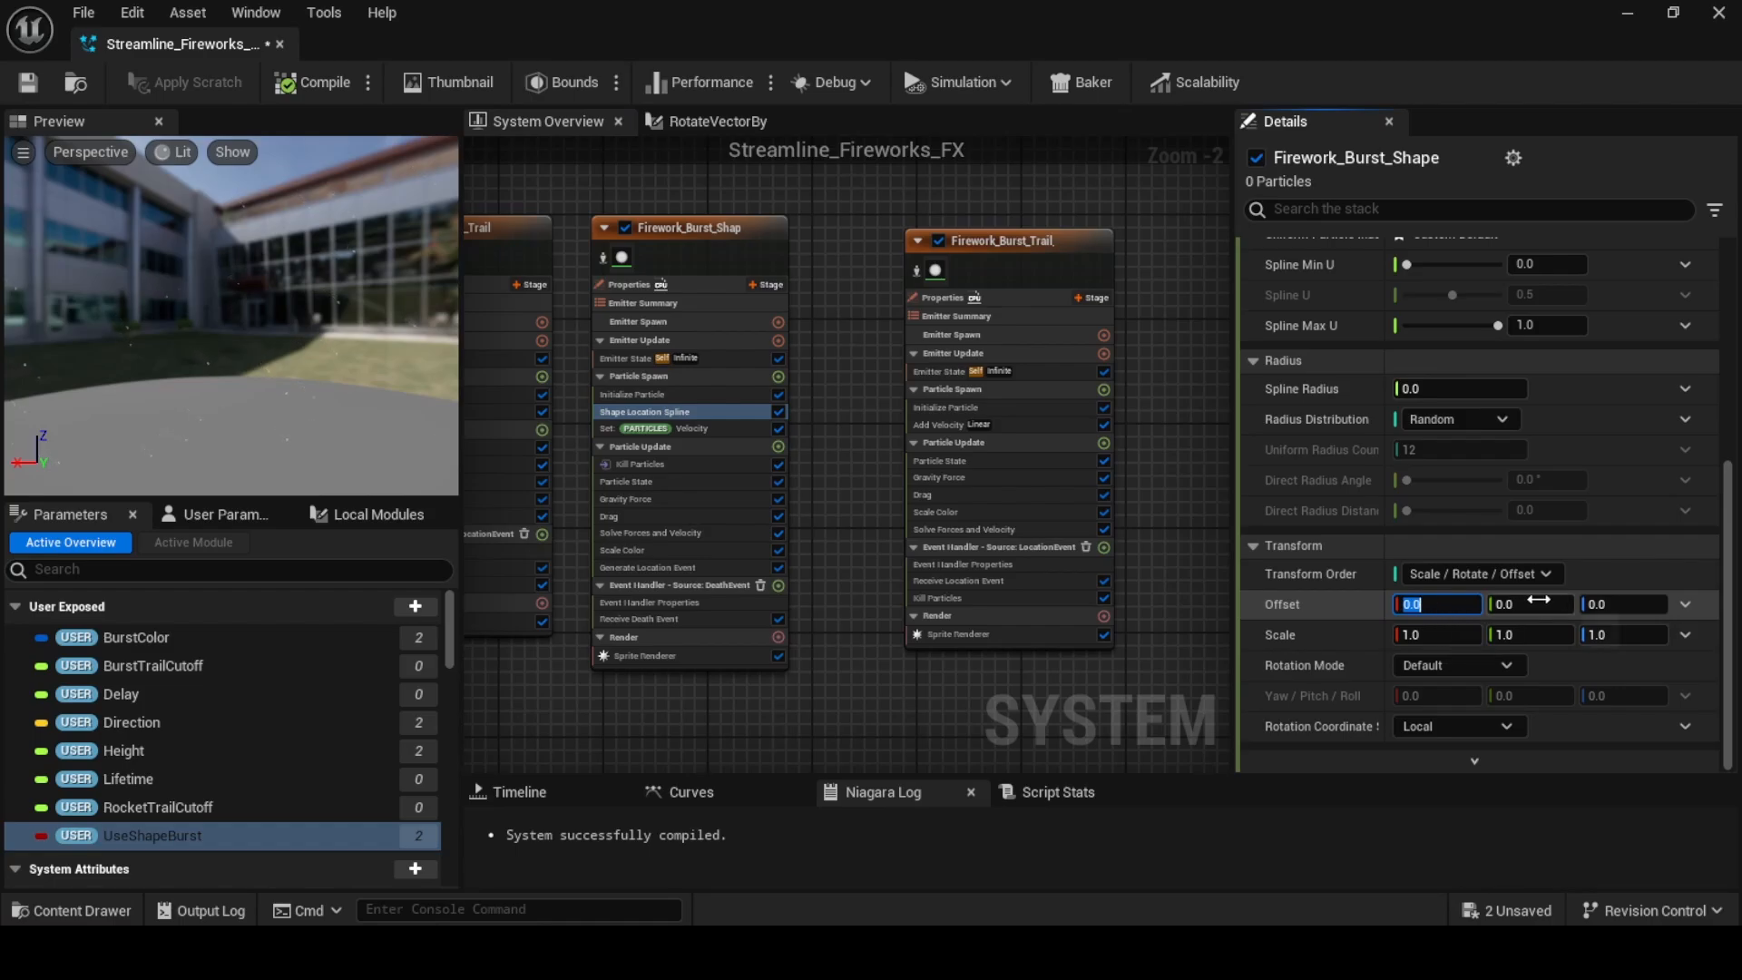
pyautogui.write('1')
pyautogui.press('Tab')
pyautogui.write('1')
pyautogui.press('Tab')
pyautogui.write('1')
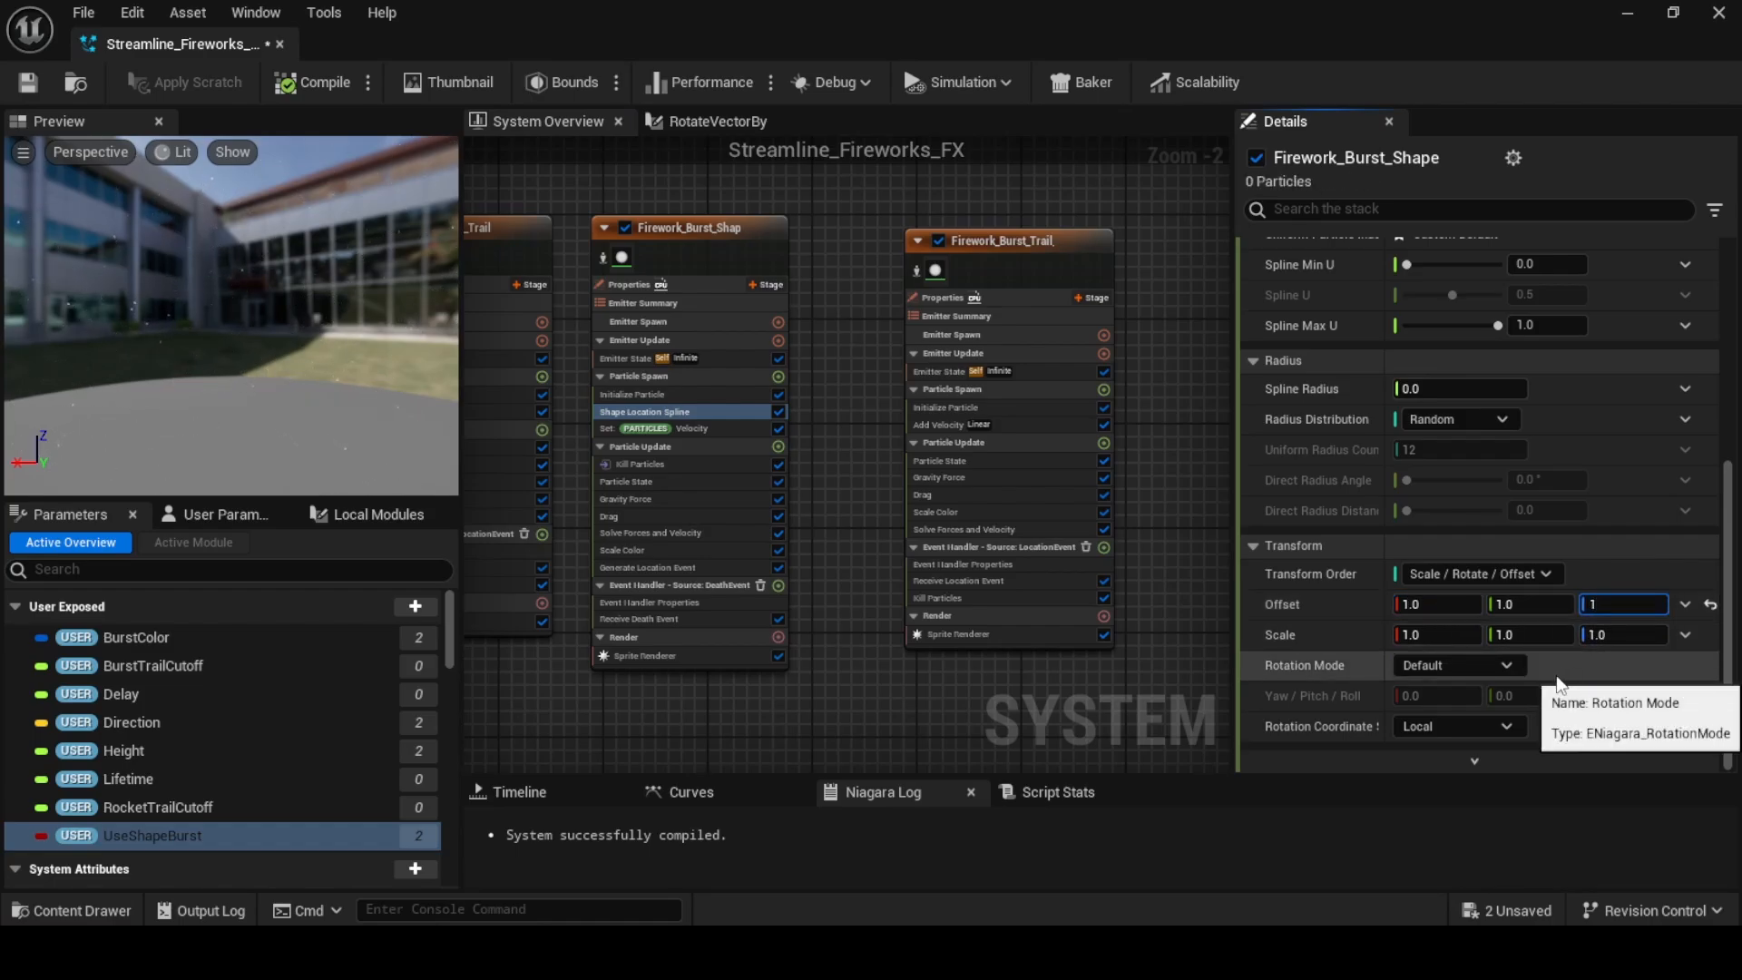
pyautogui.click(1501, 666)
pyautogui.click(1215, 599)
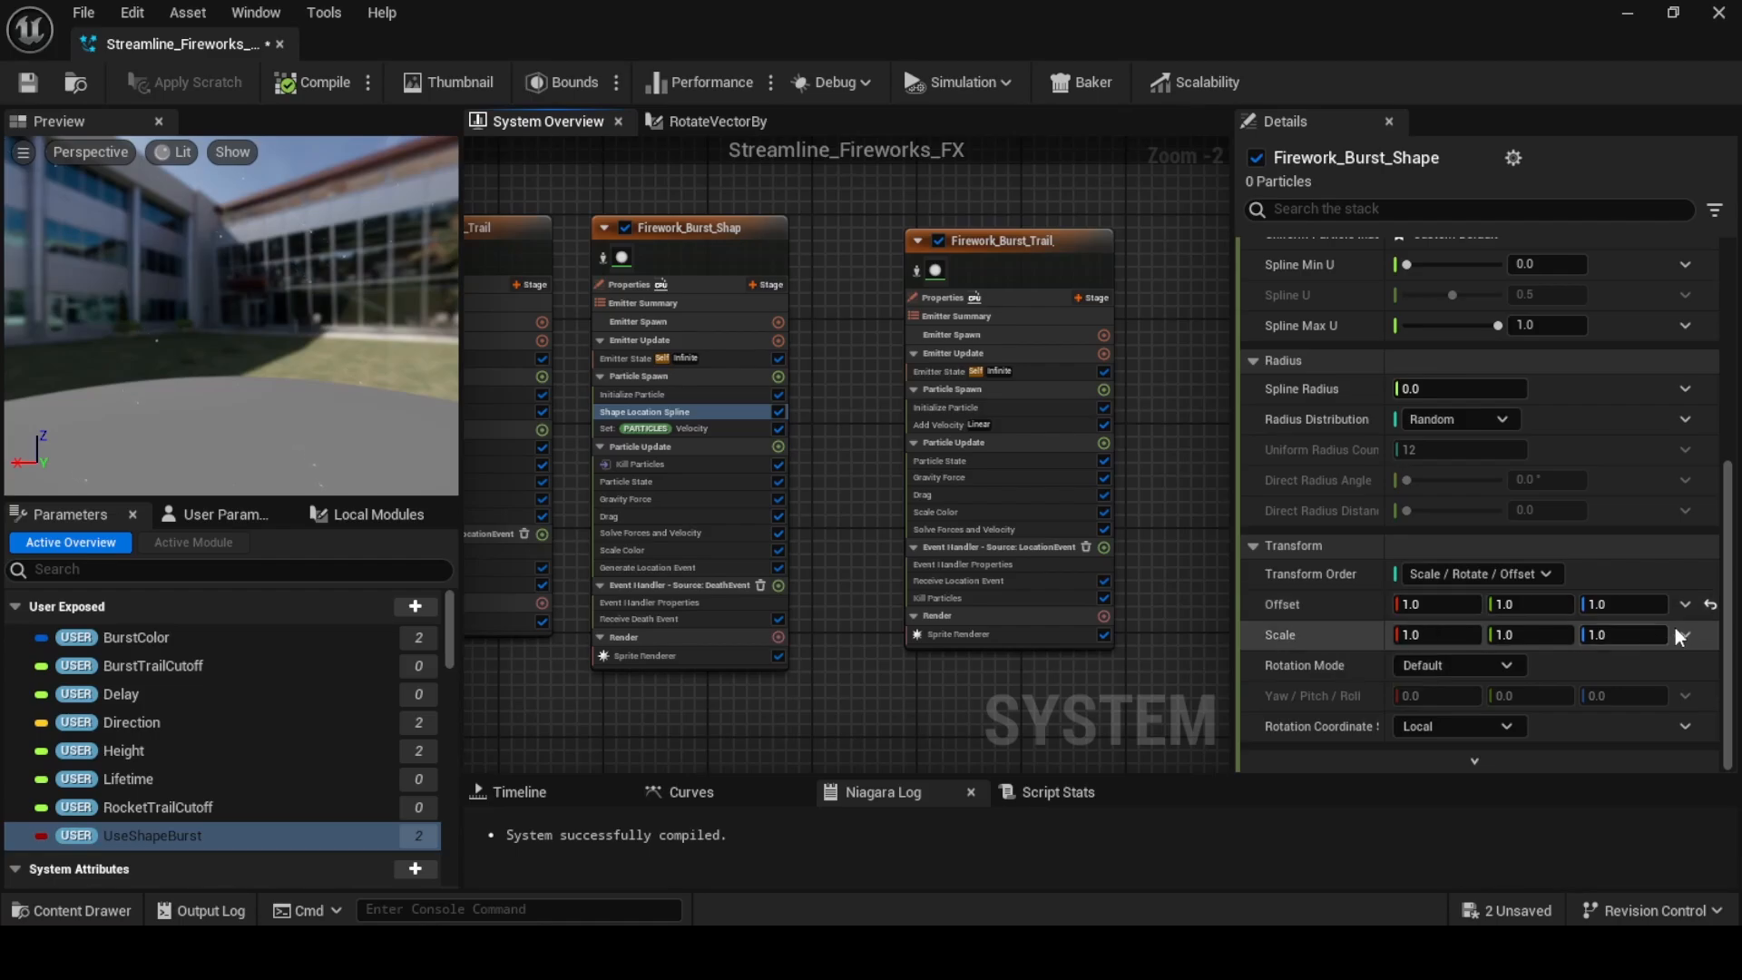
# Reset the spline module's Offset and make it a Multiply Vector by Float of the Direction and Height user parameters
pyautogui.click(1711, 606)
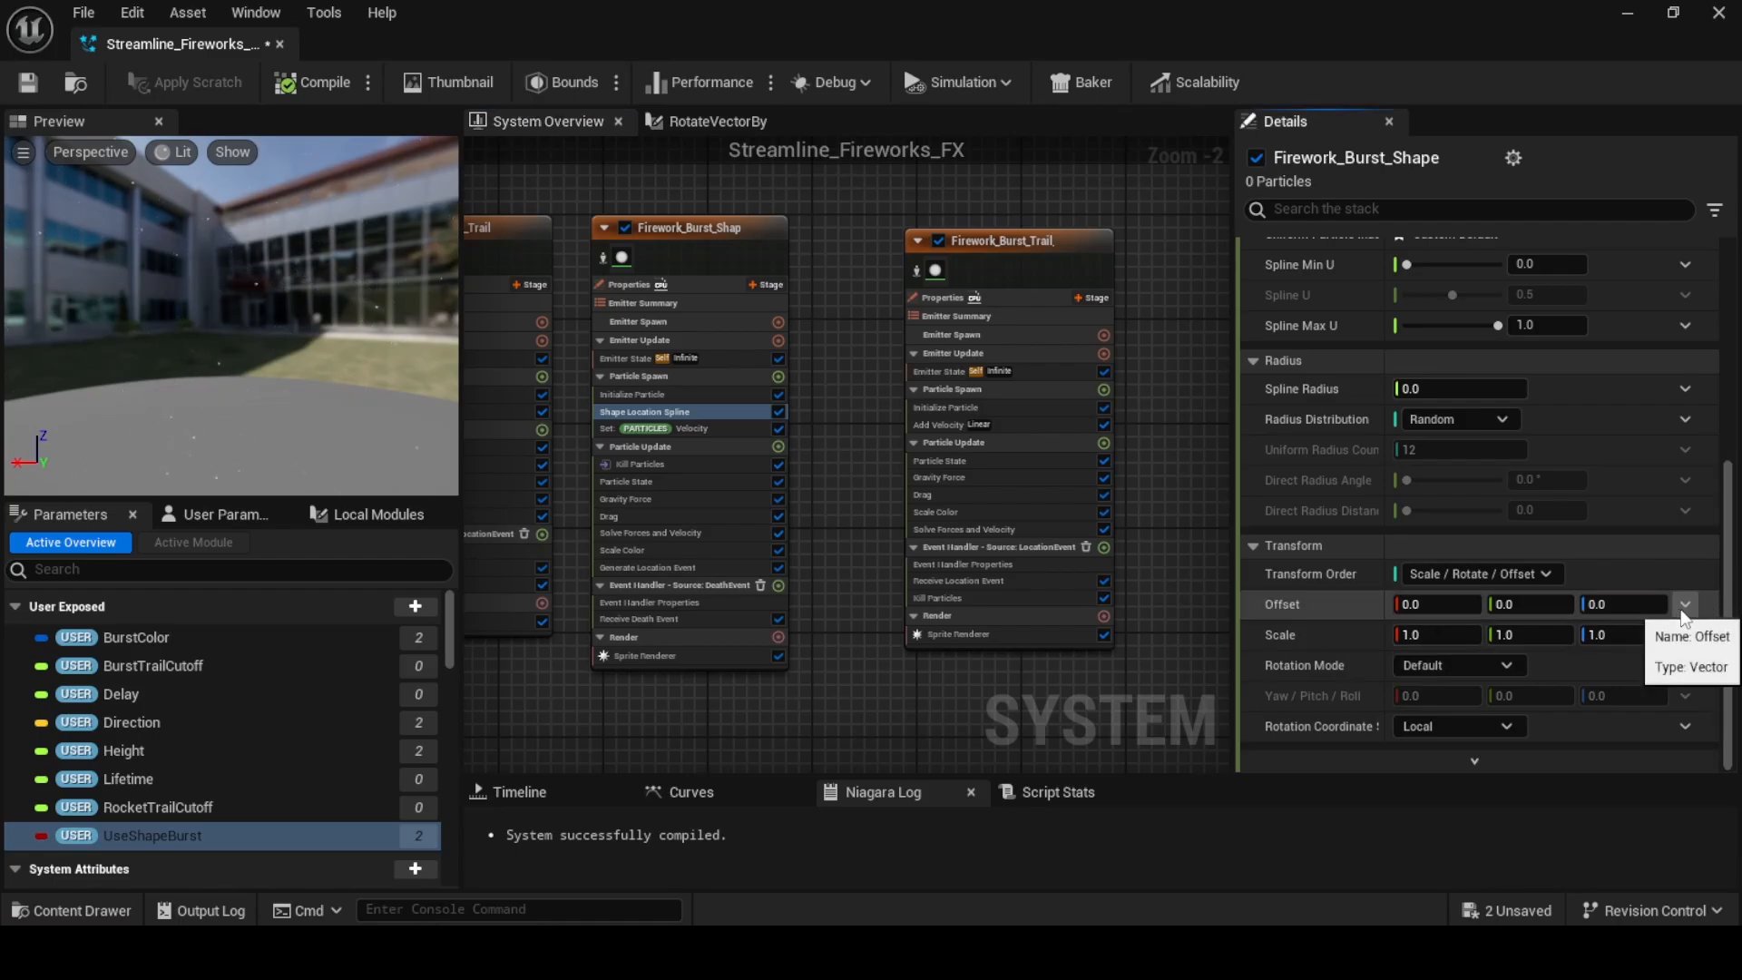
pyautogui.click(1684, 605)
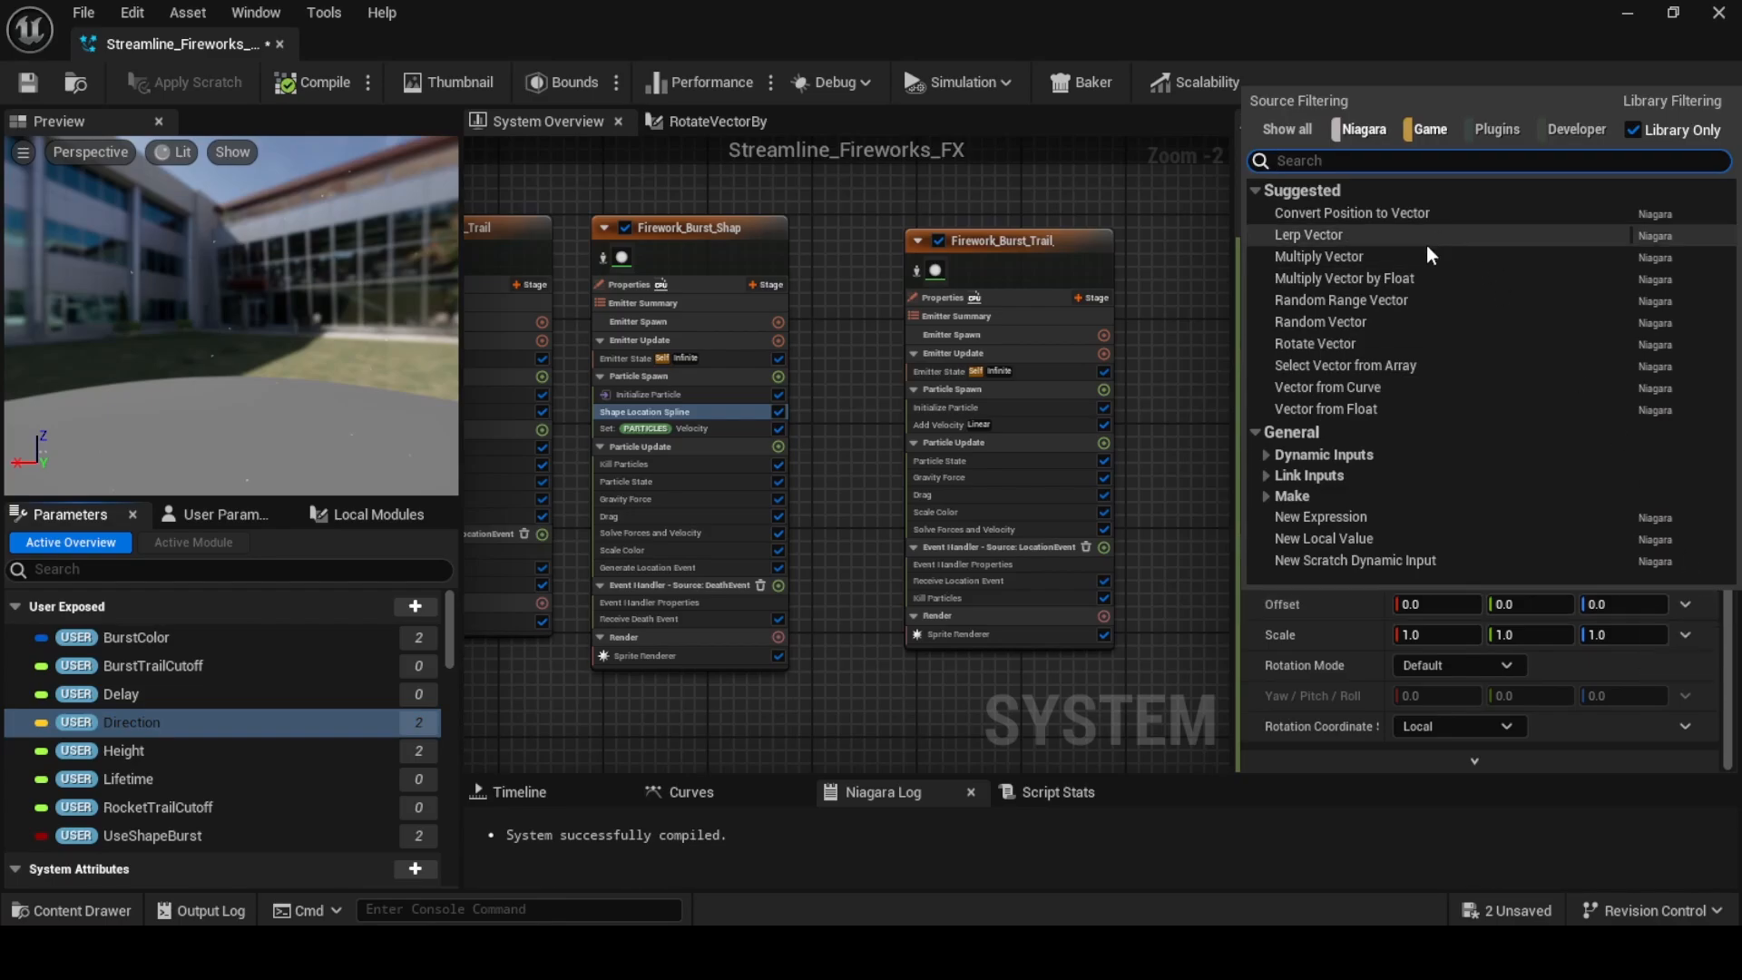
pyautogui.write('mult')
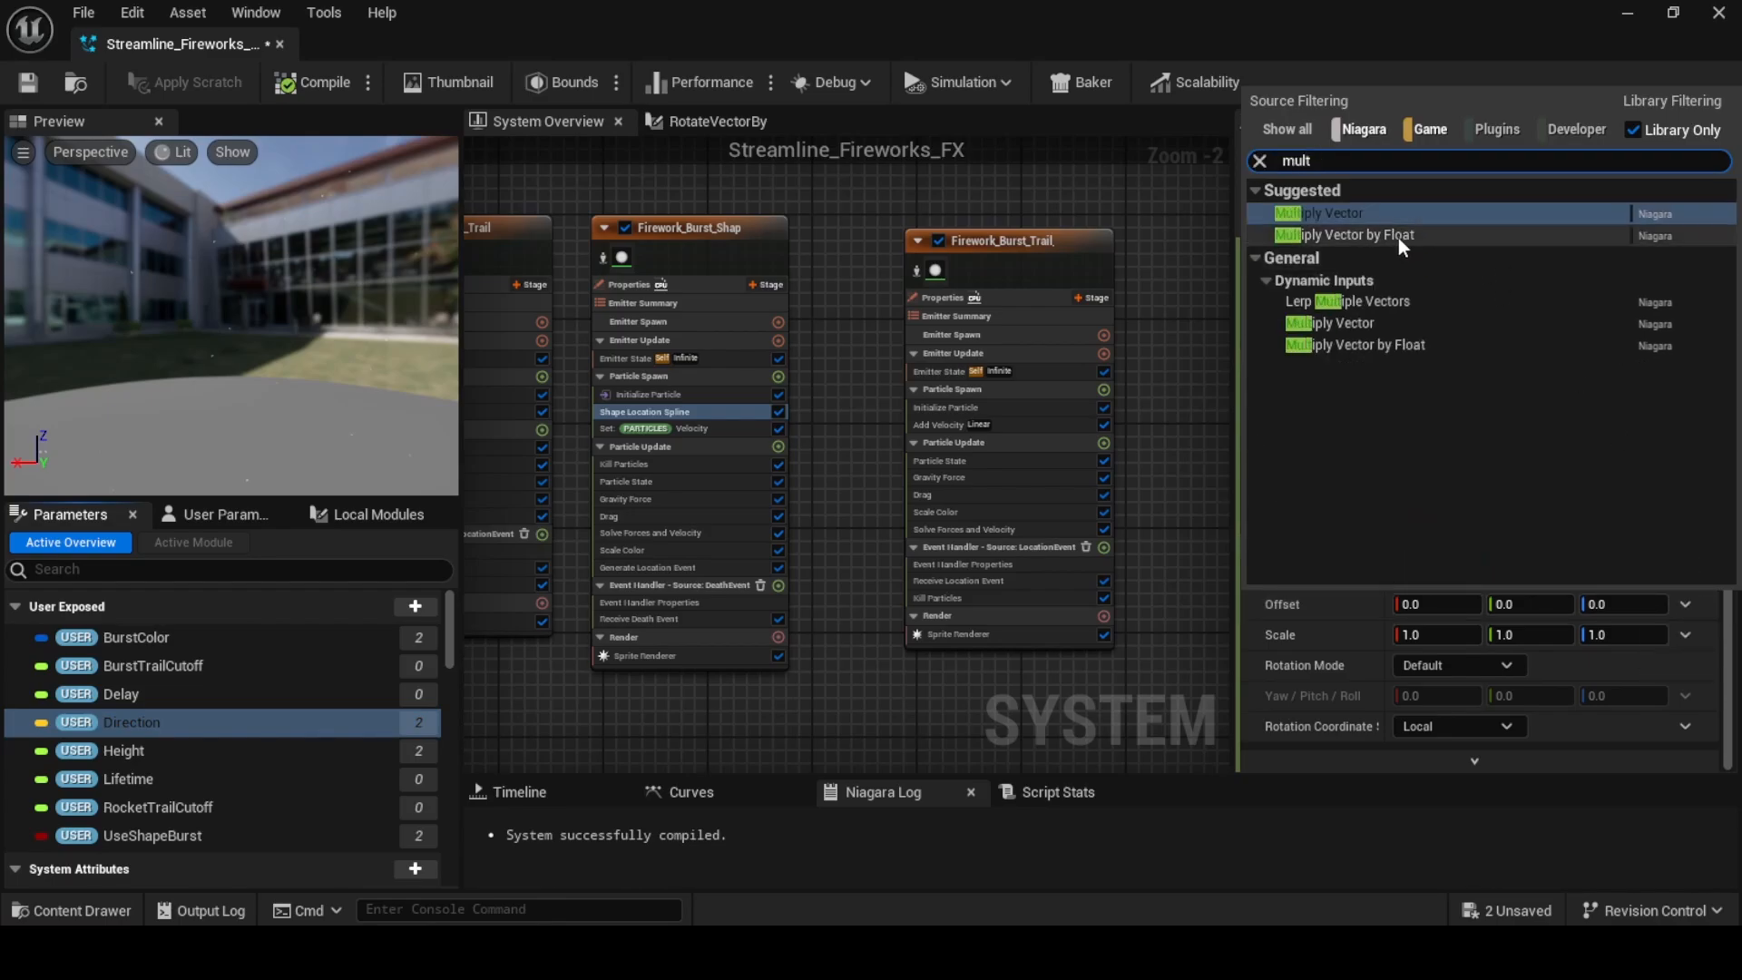
pyautogui.click(1397, 235)
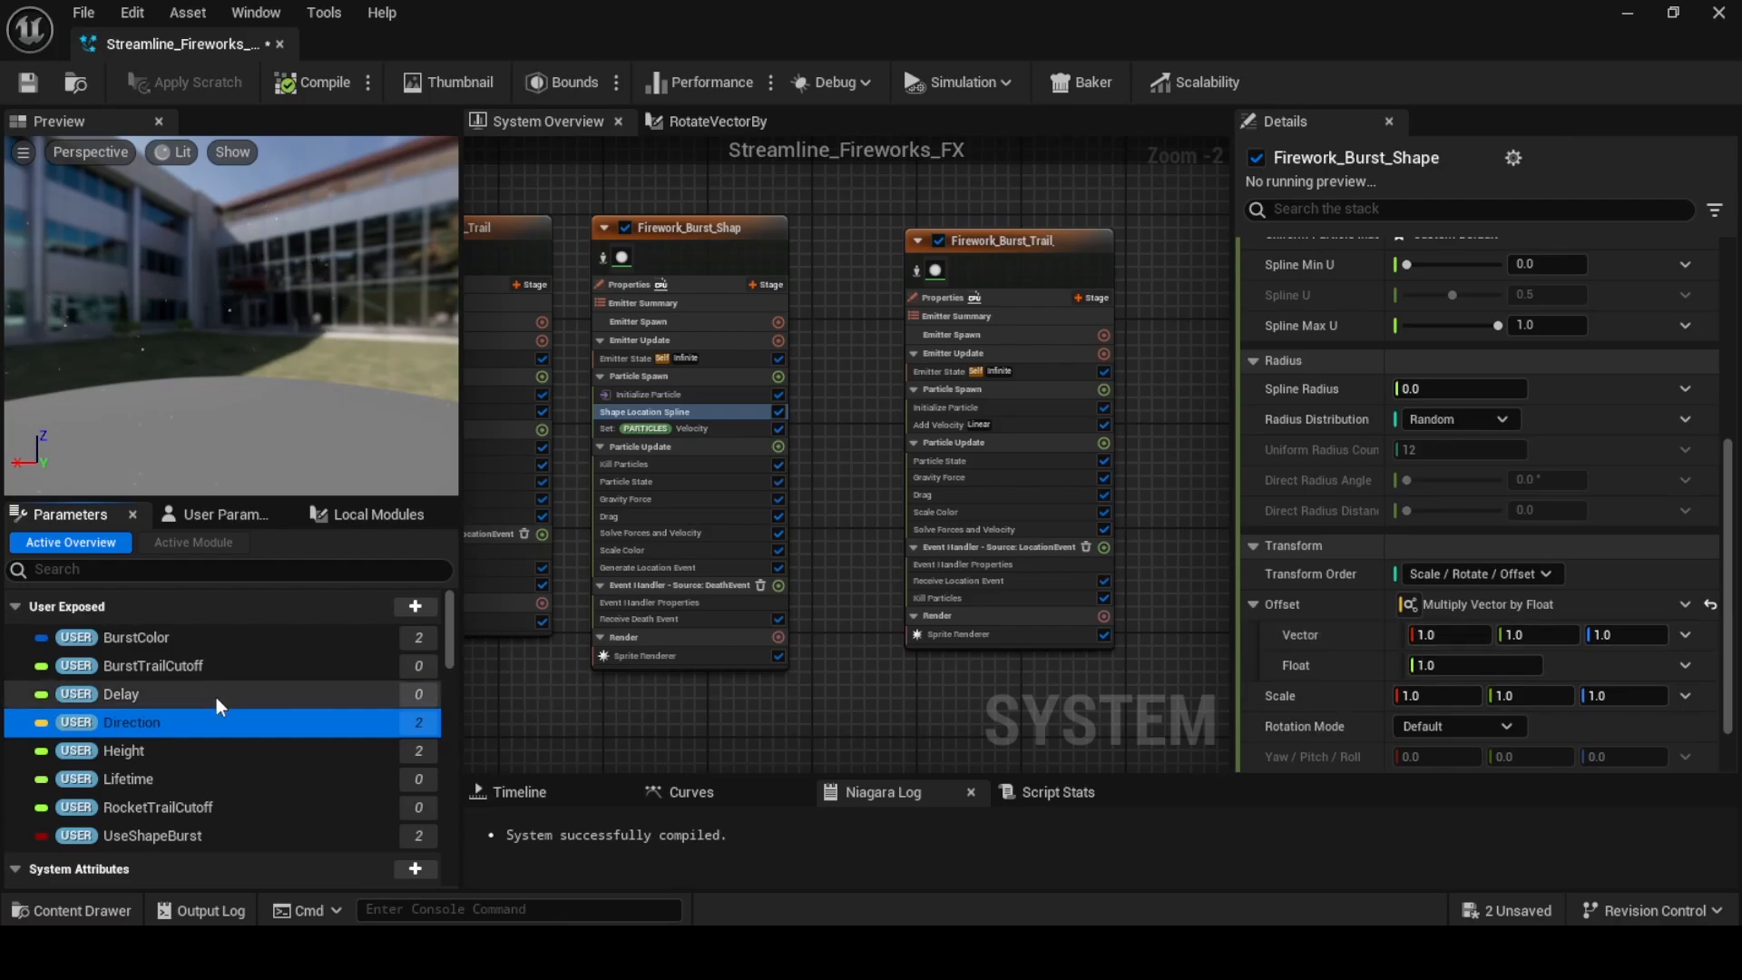
pyautogui.moveTo(163, 725); pyautogui.dragTo(1469, 645)
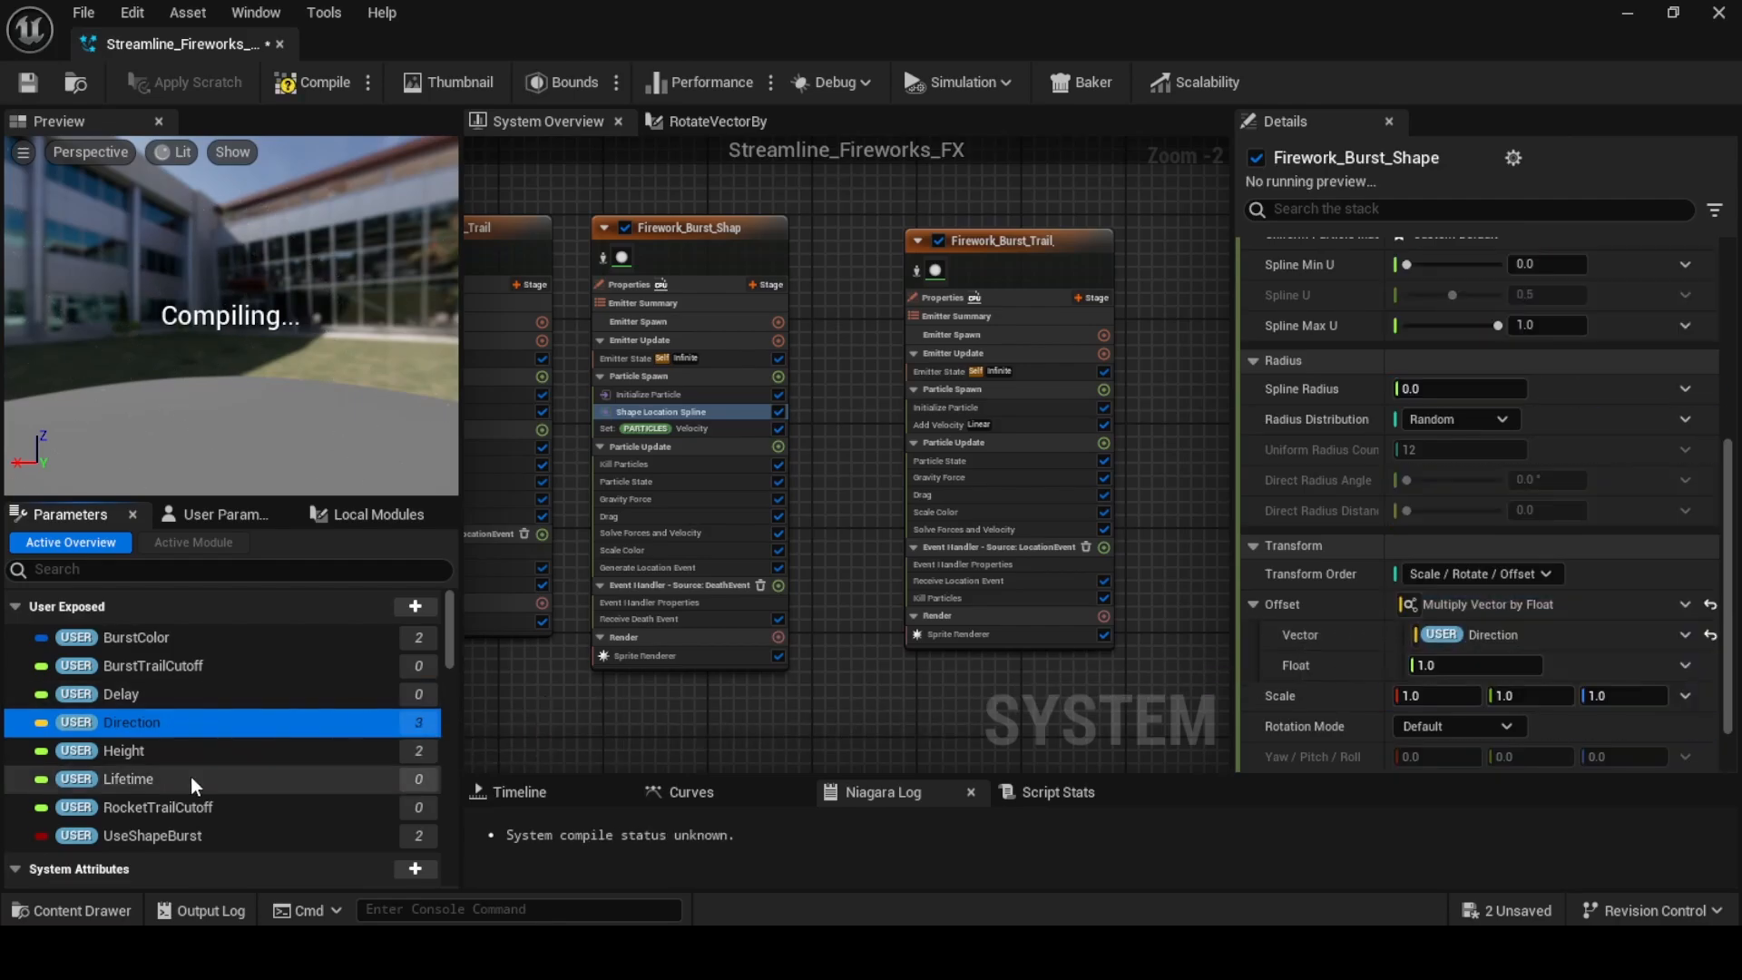
pyautogui.moveTo(124, 750); pyautogui.dragTo(1416, 661)
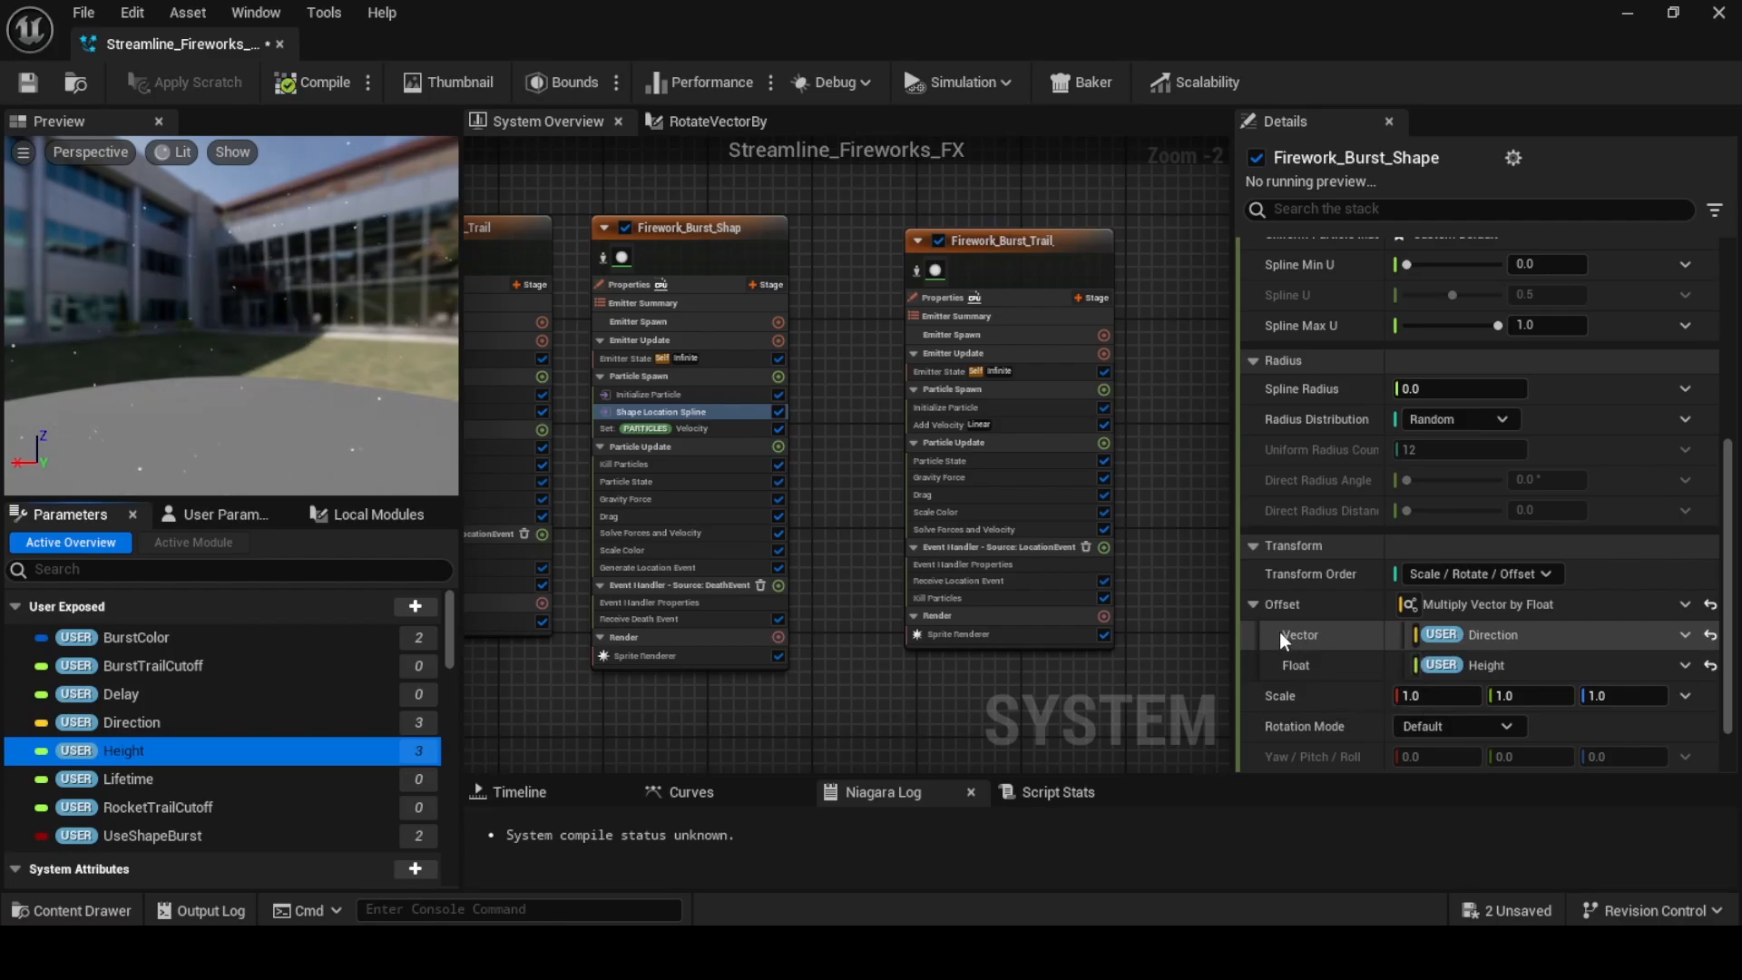
pyautogui.click(1252, 603)
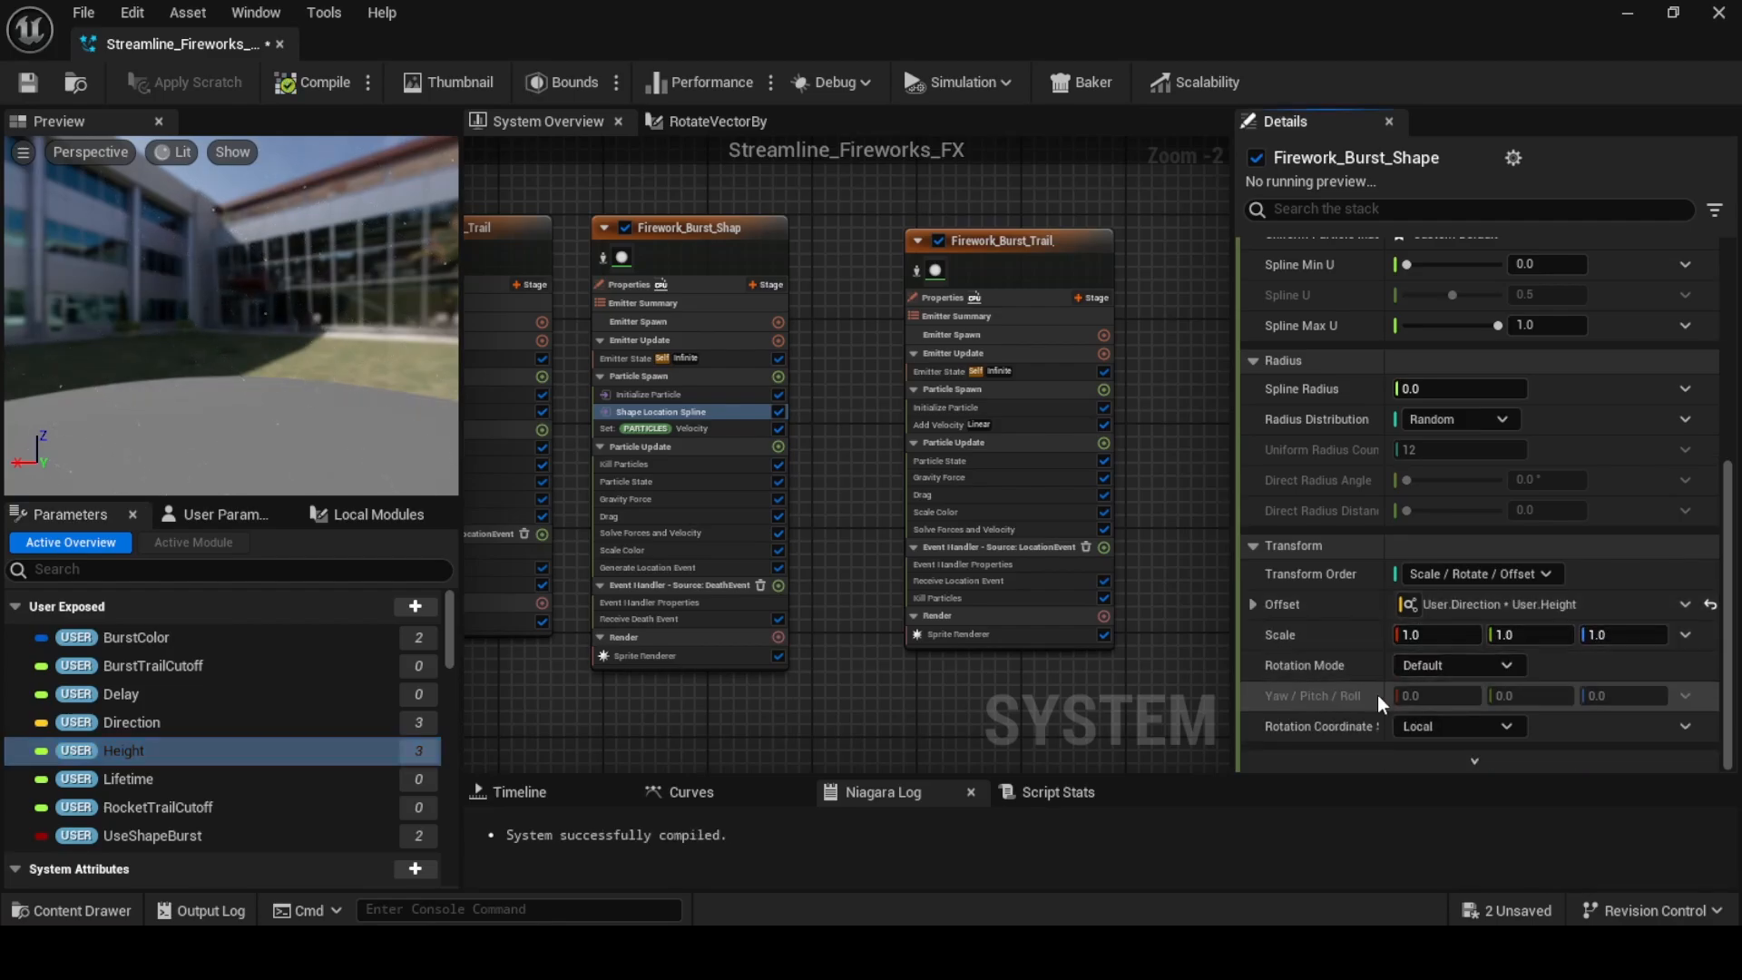
# Set the Shape Location Spline's Rotation Mode to Yaw / Pitch / Roll with a normalized pitch of -0.25, and check the advanced transform settings
pyautogui.click(1472, 665)
pyautogui.click(1470, 750)
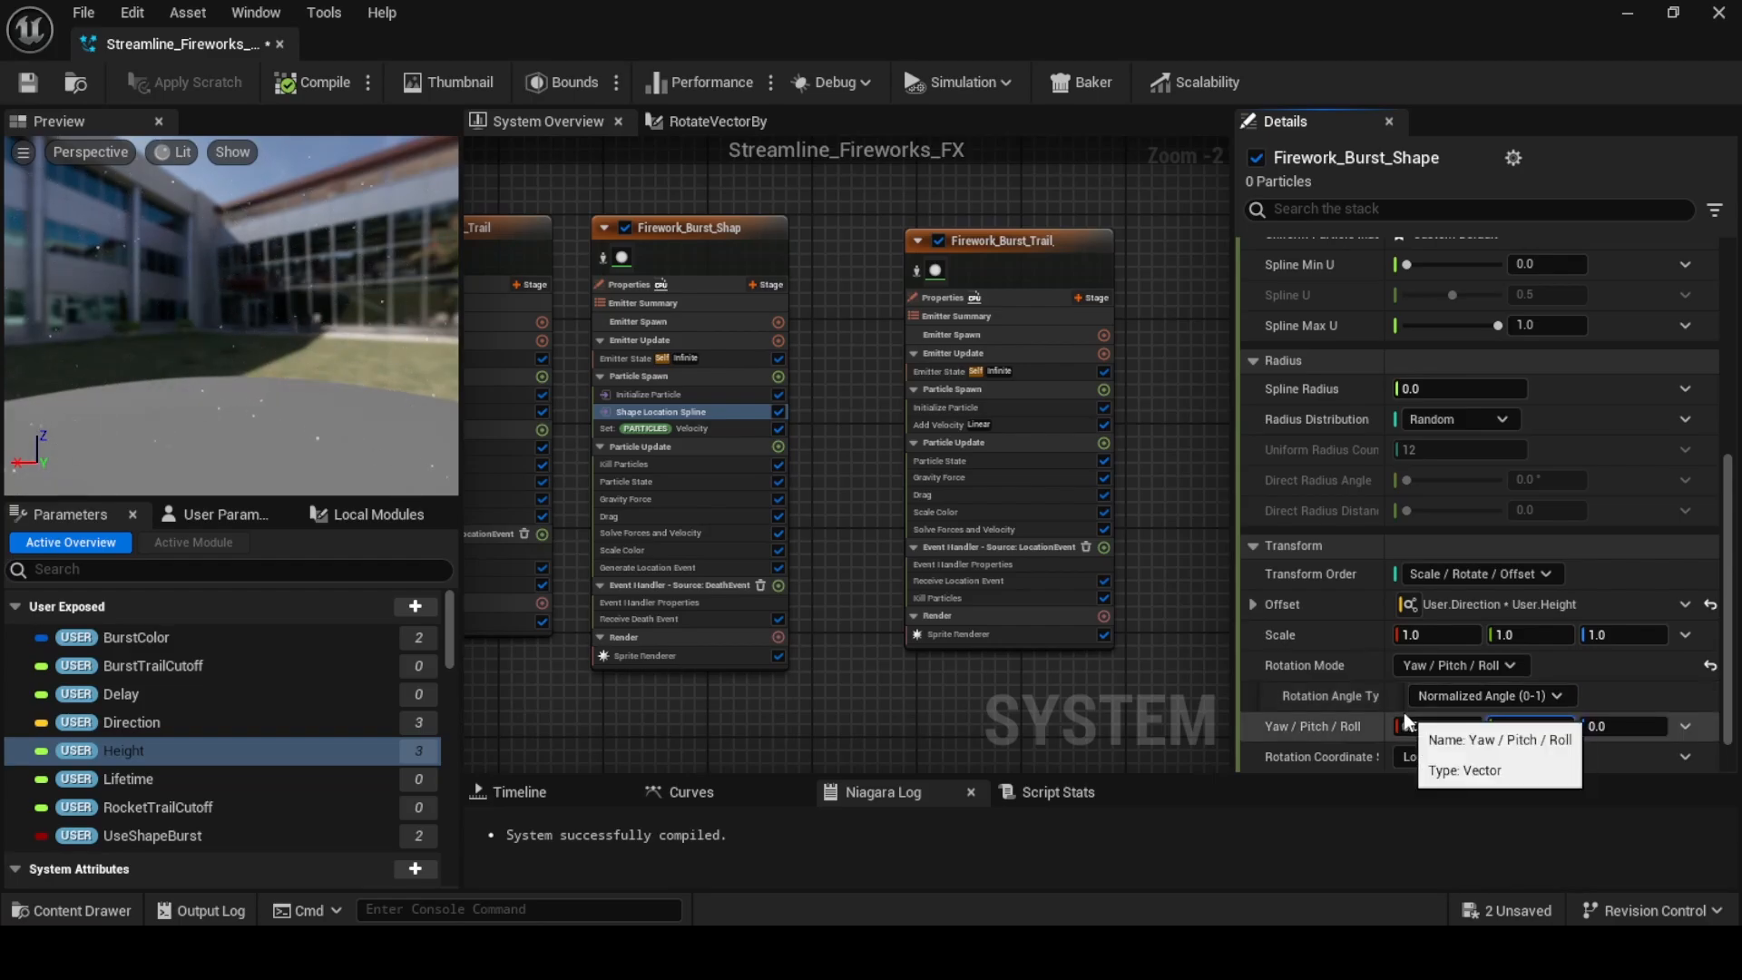
pyautogui.write('-0.25')
pyautogui.press('Return')
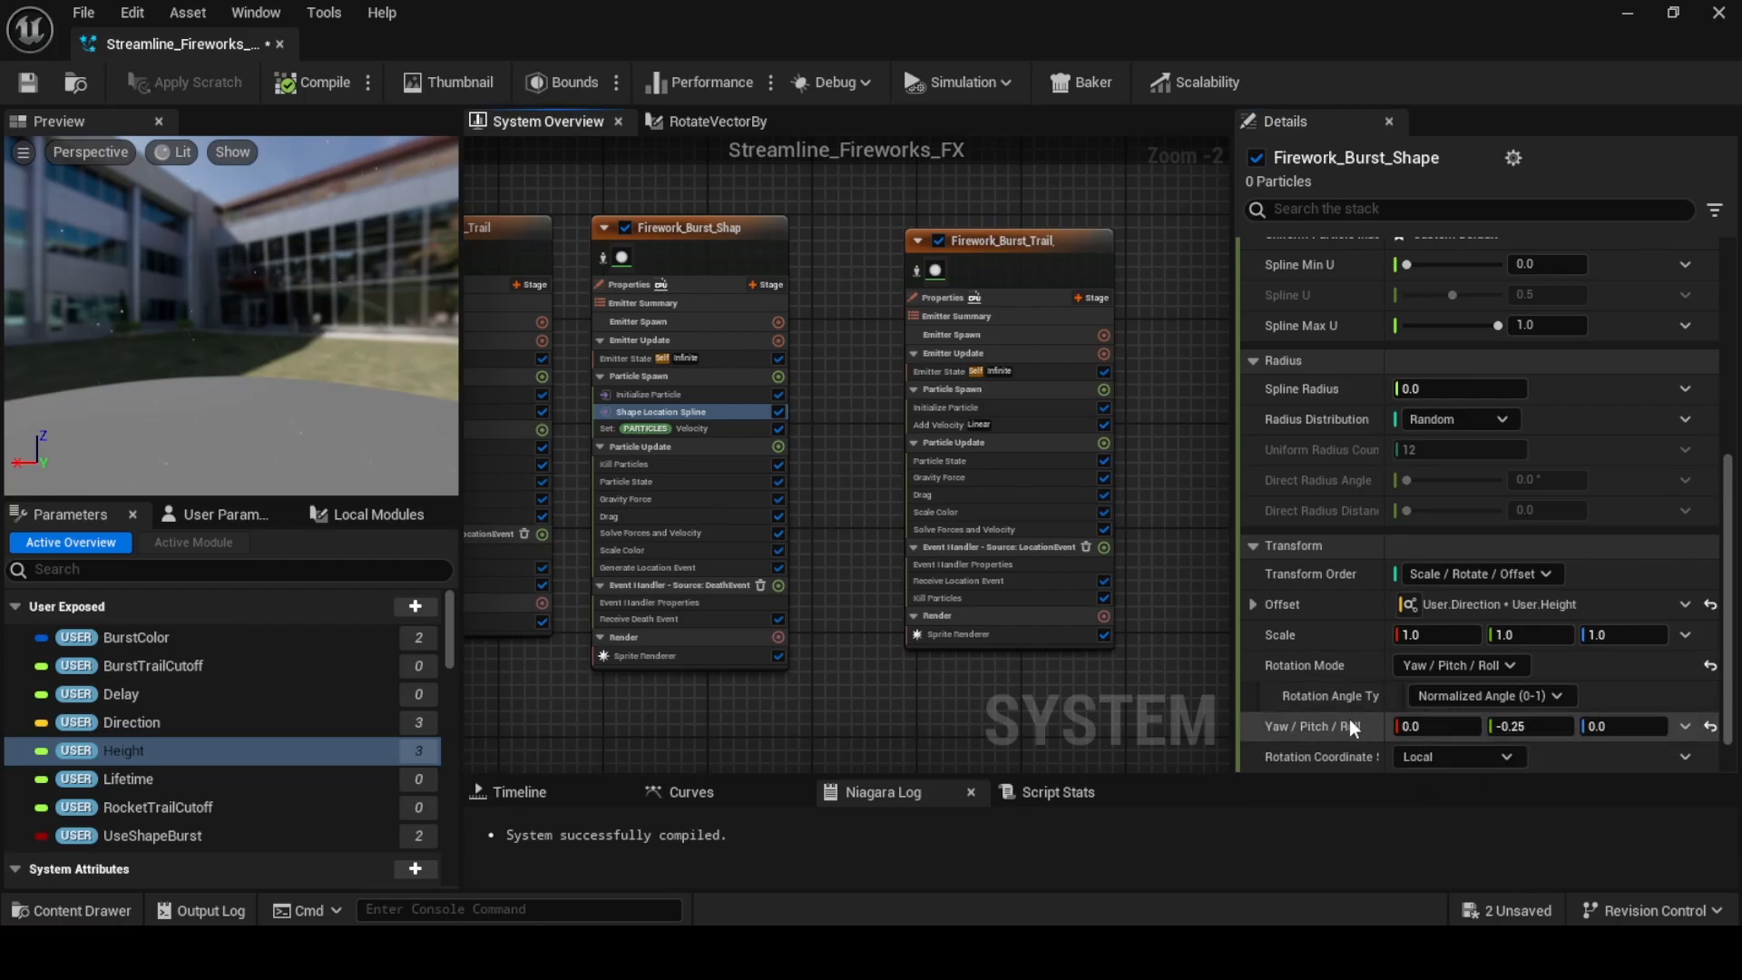
pyautogui.scroll(-1, 1352, 731)
pyautogui.click(1422, 760)
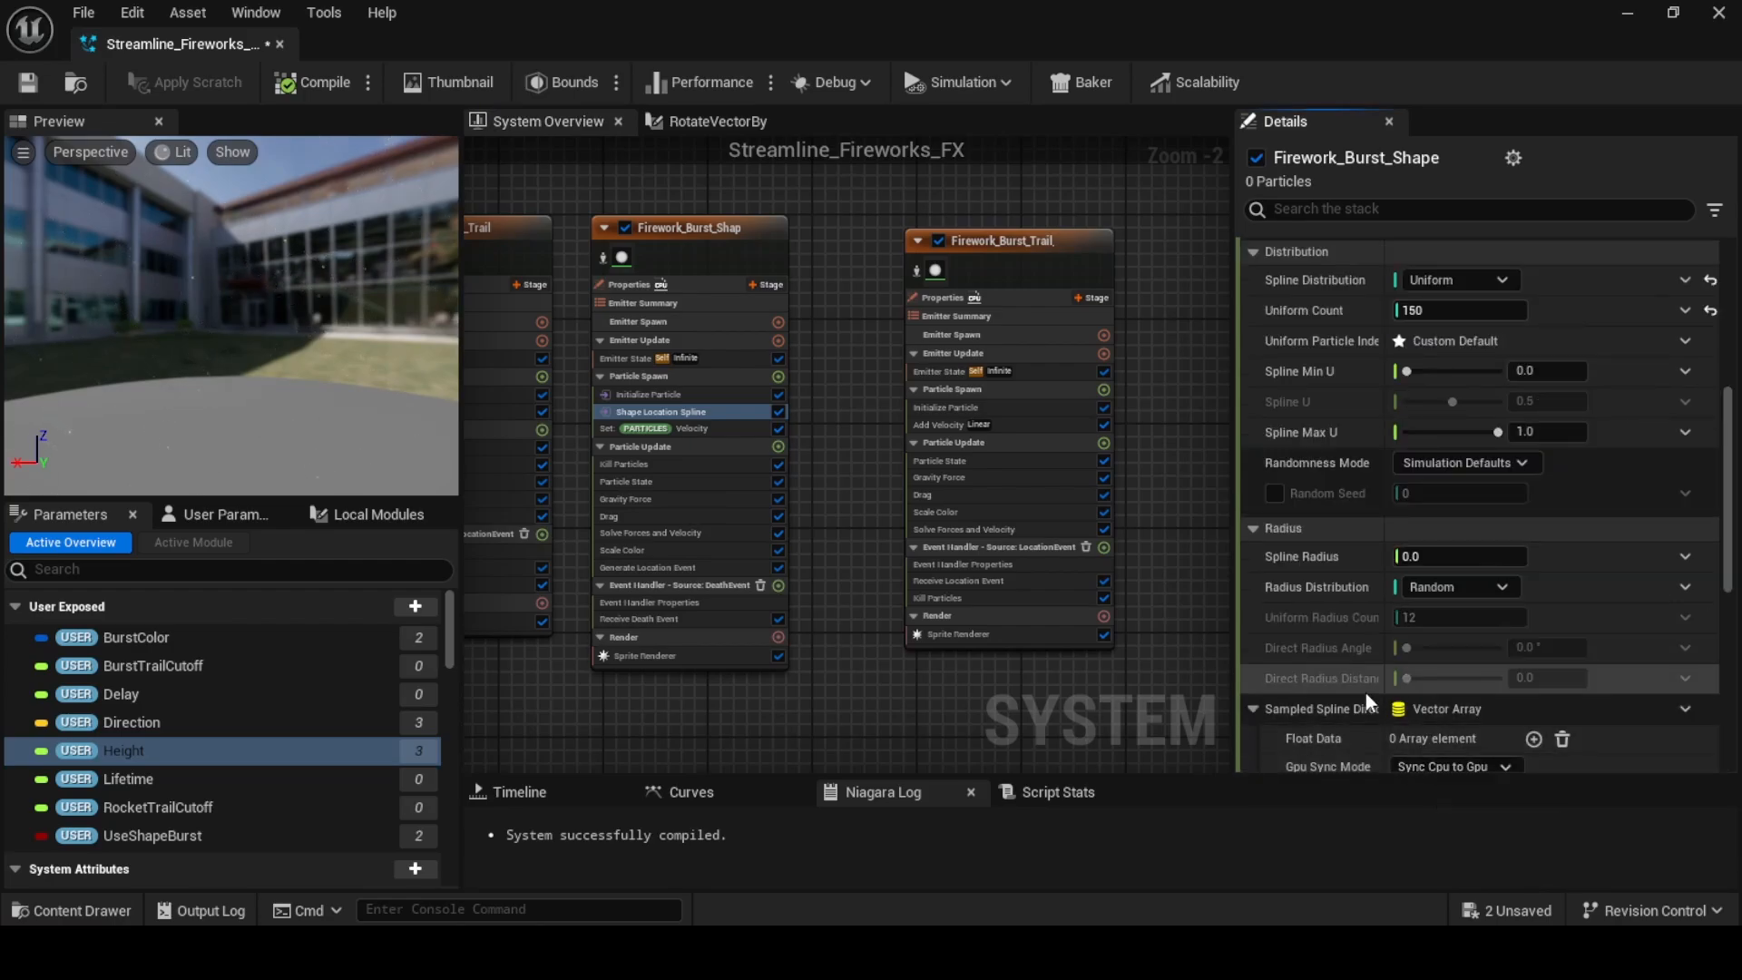
pyautogui.scroll(-2, 1337, 704)
pyautogui.scroll(-5, 1338, 684)
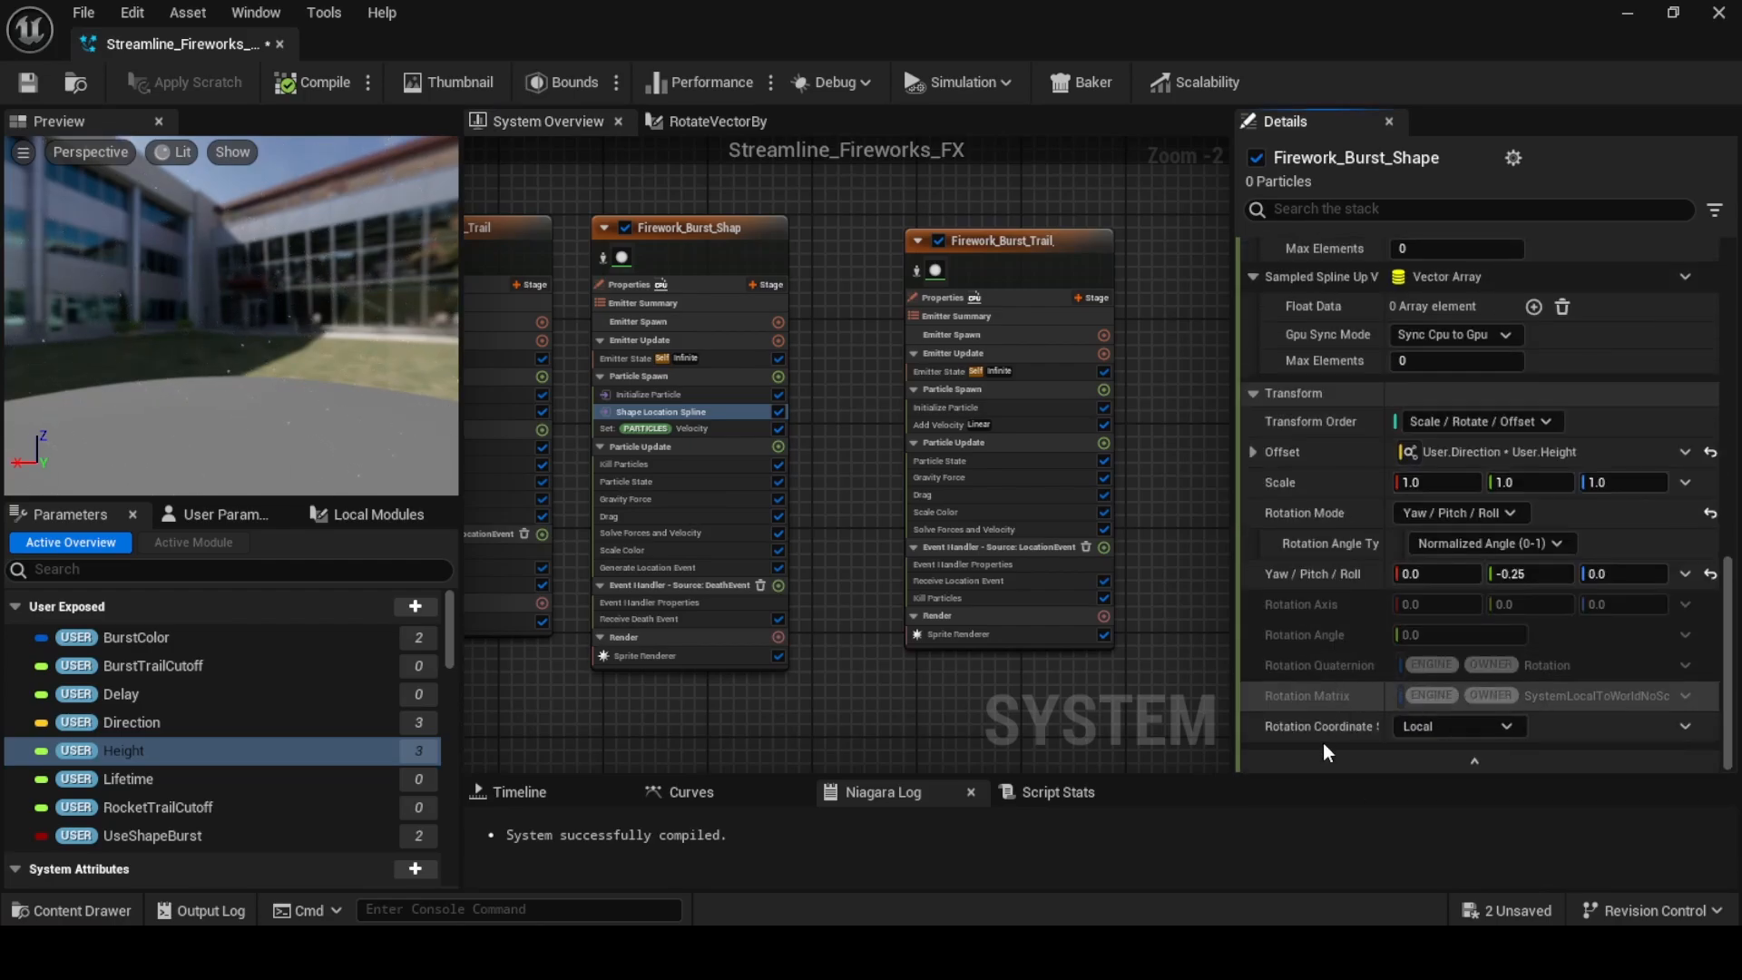
pyautogui.click(1375, 766)
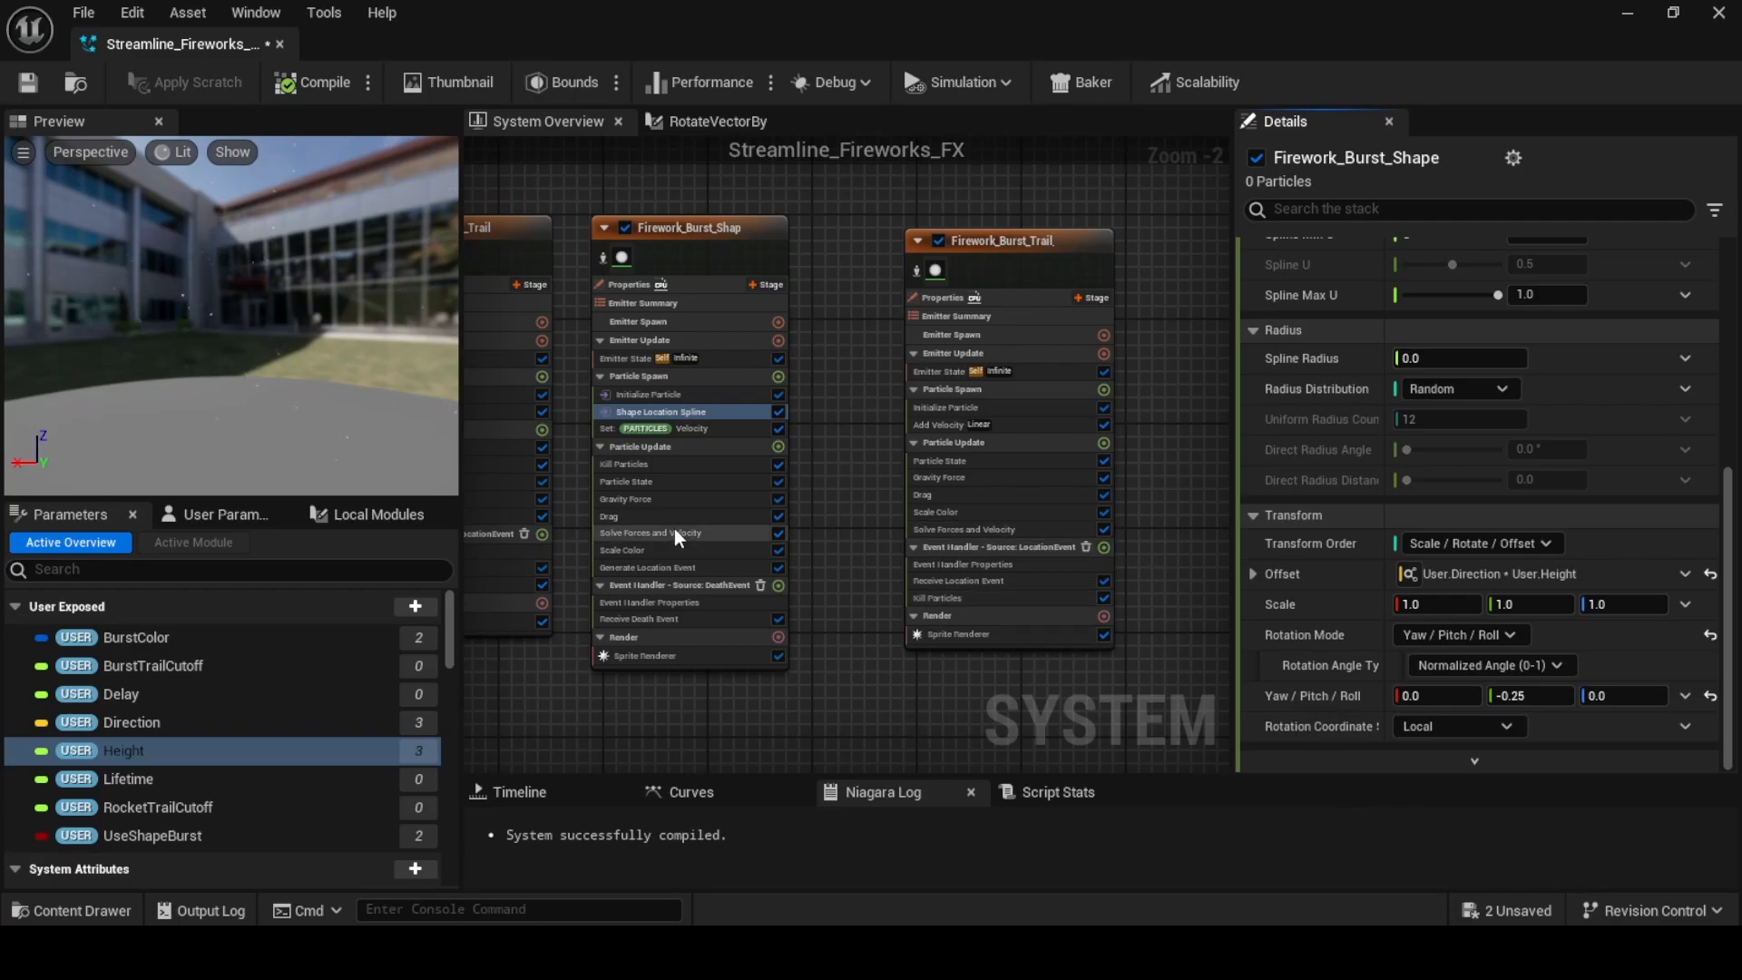
# Make Firework_Burst_Shape's spawn velocity a Multiply Vector input with B set to 25, 25, 25
pyautogui.click(700, 433)
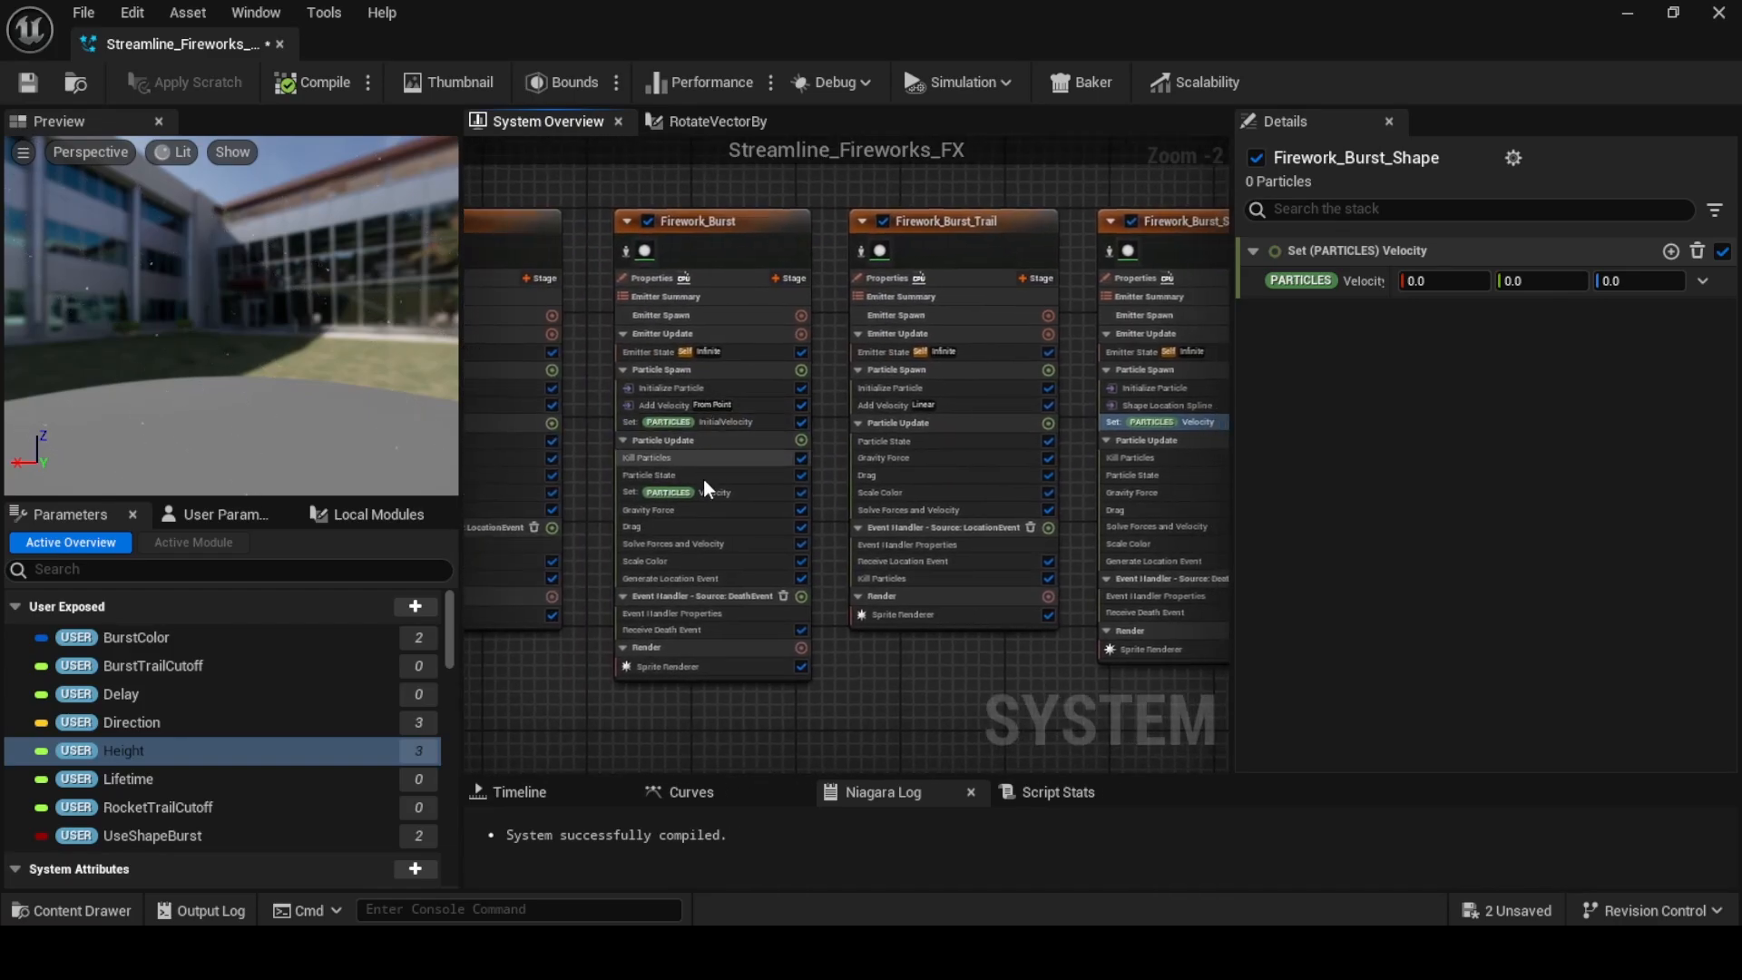
pyautogui.moveTo(1043, 701); pyautogui.dragTo(635, 738, button='right')
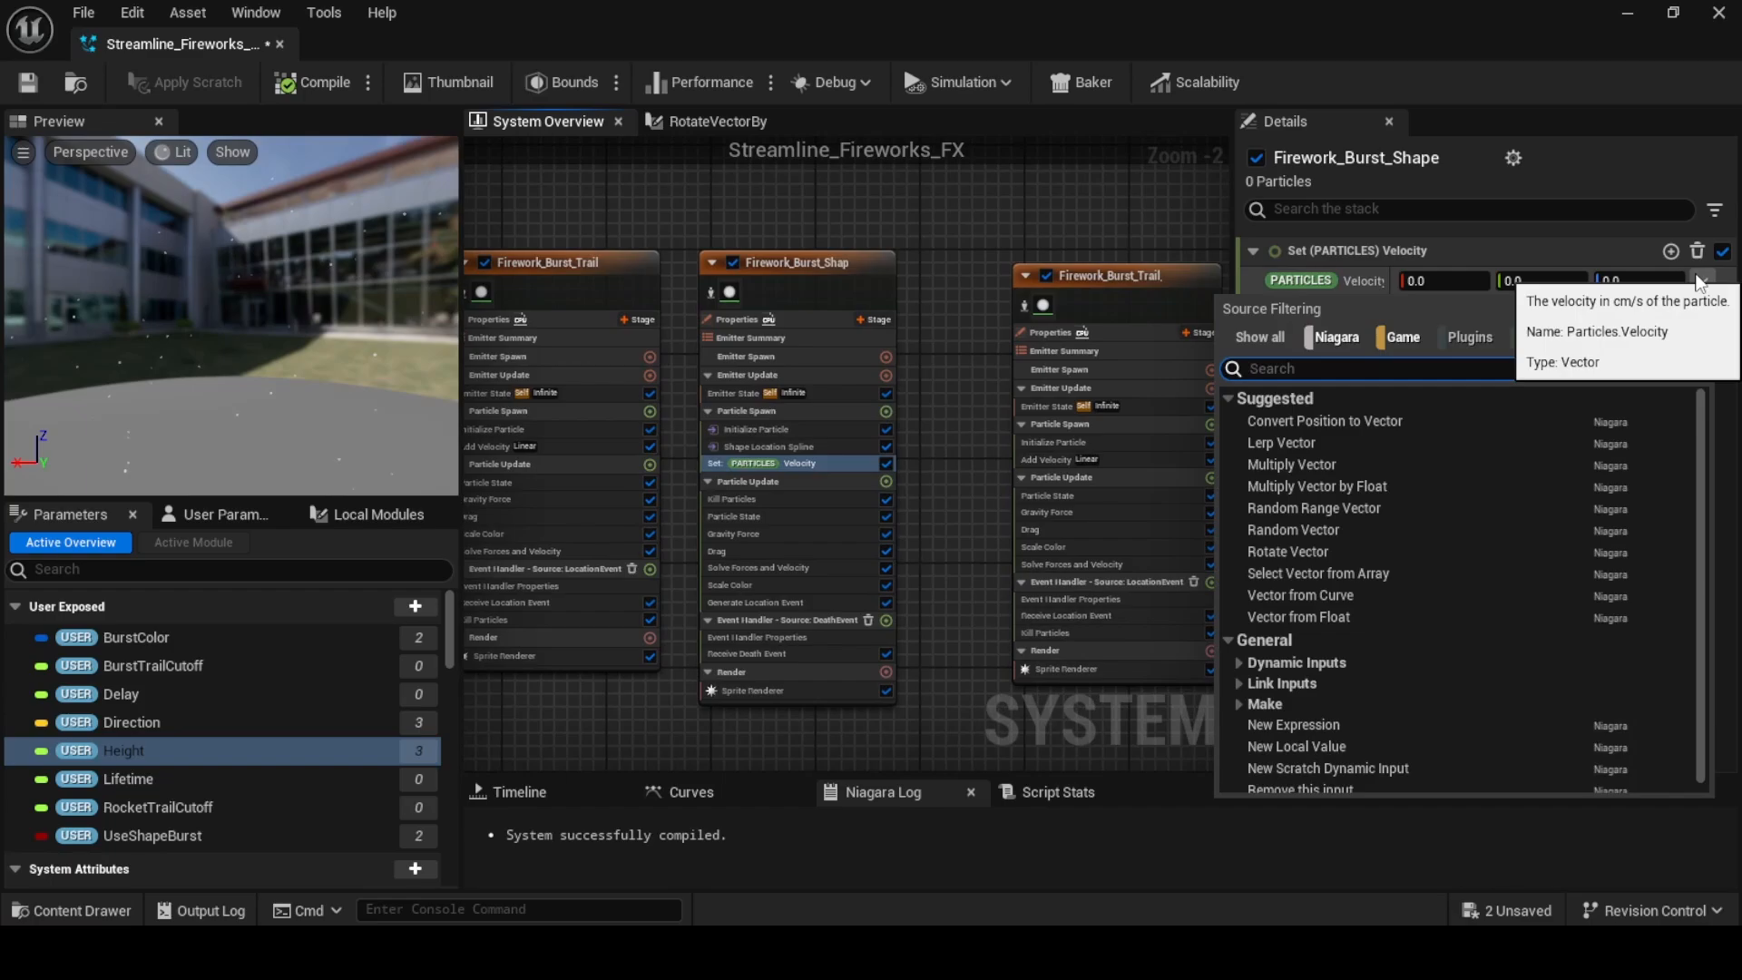
pyautogui.write('mult')
pyautogui.click(1458, 420)
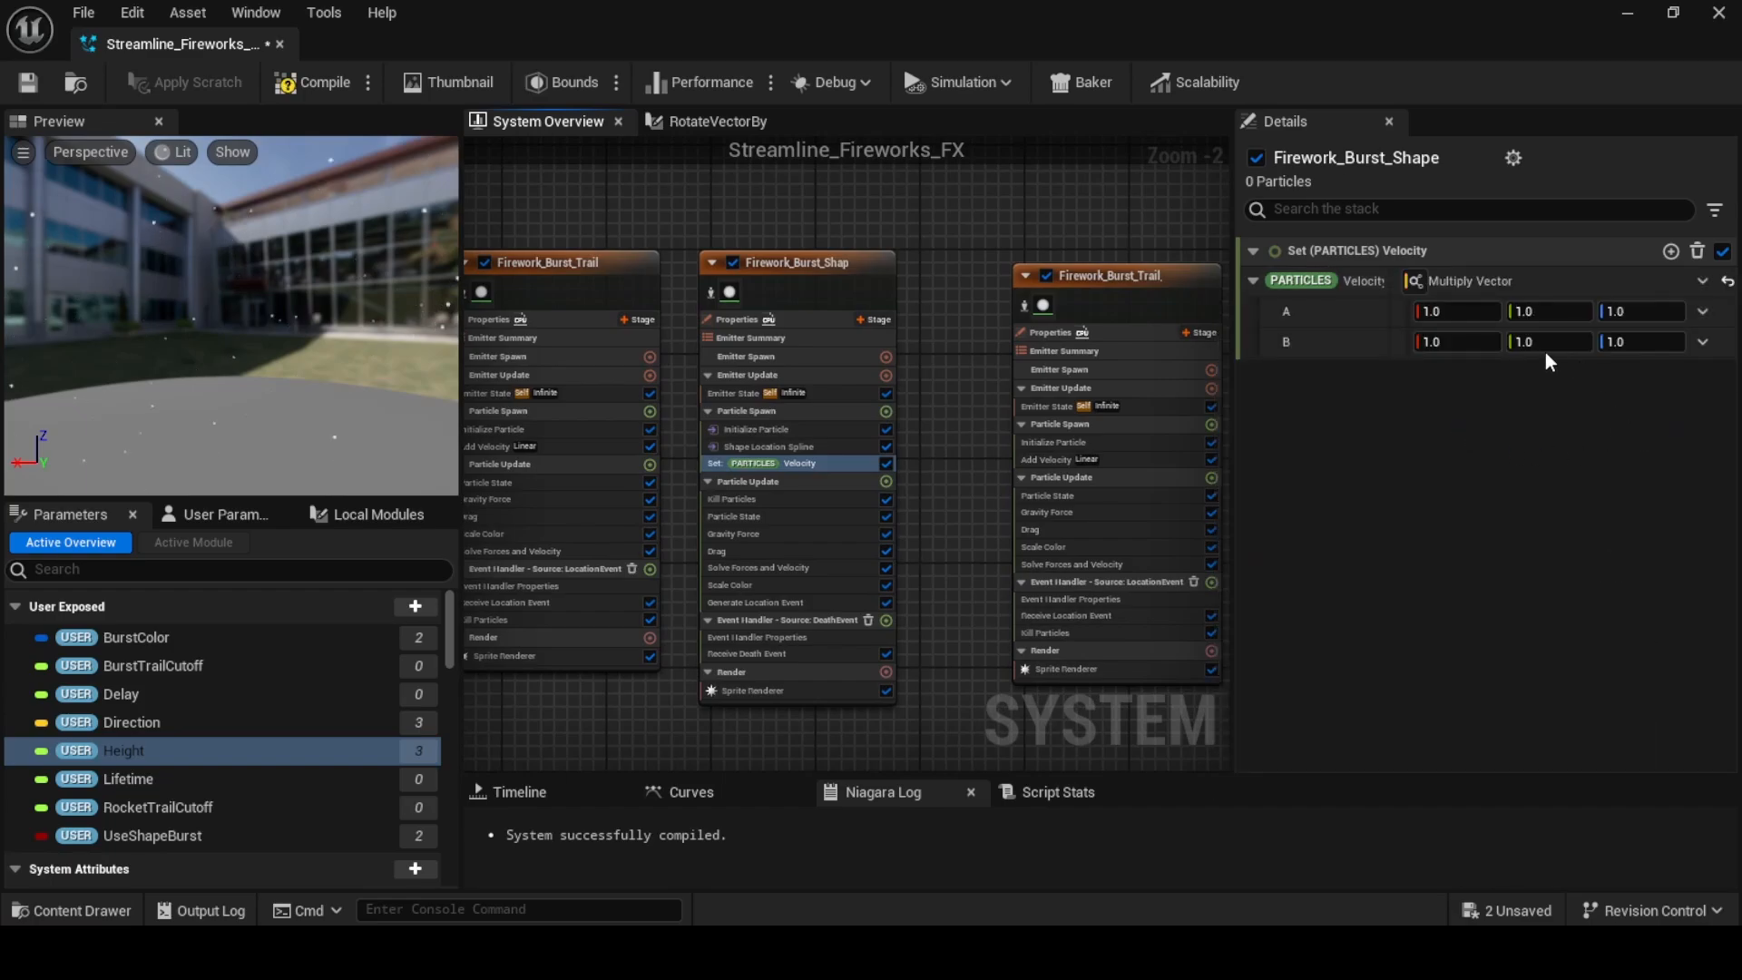
pyautogui.click(1451, 341)
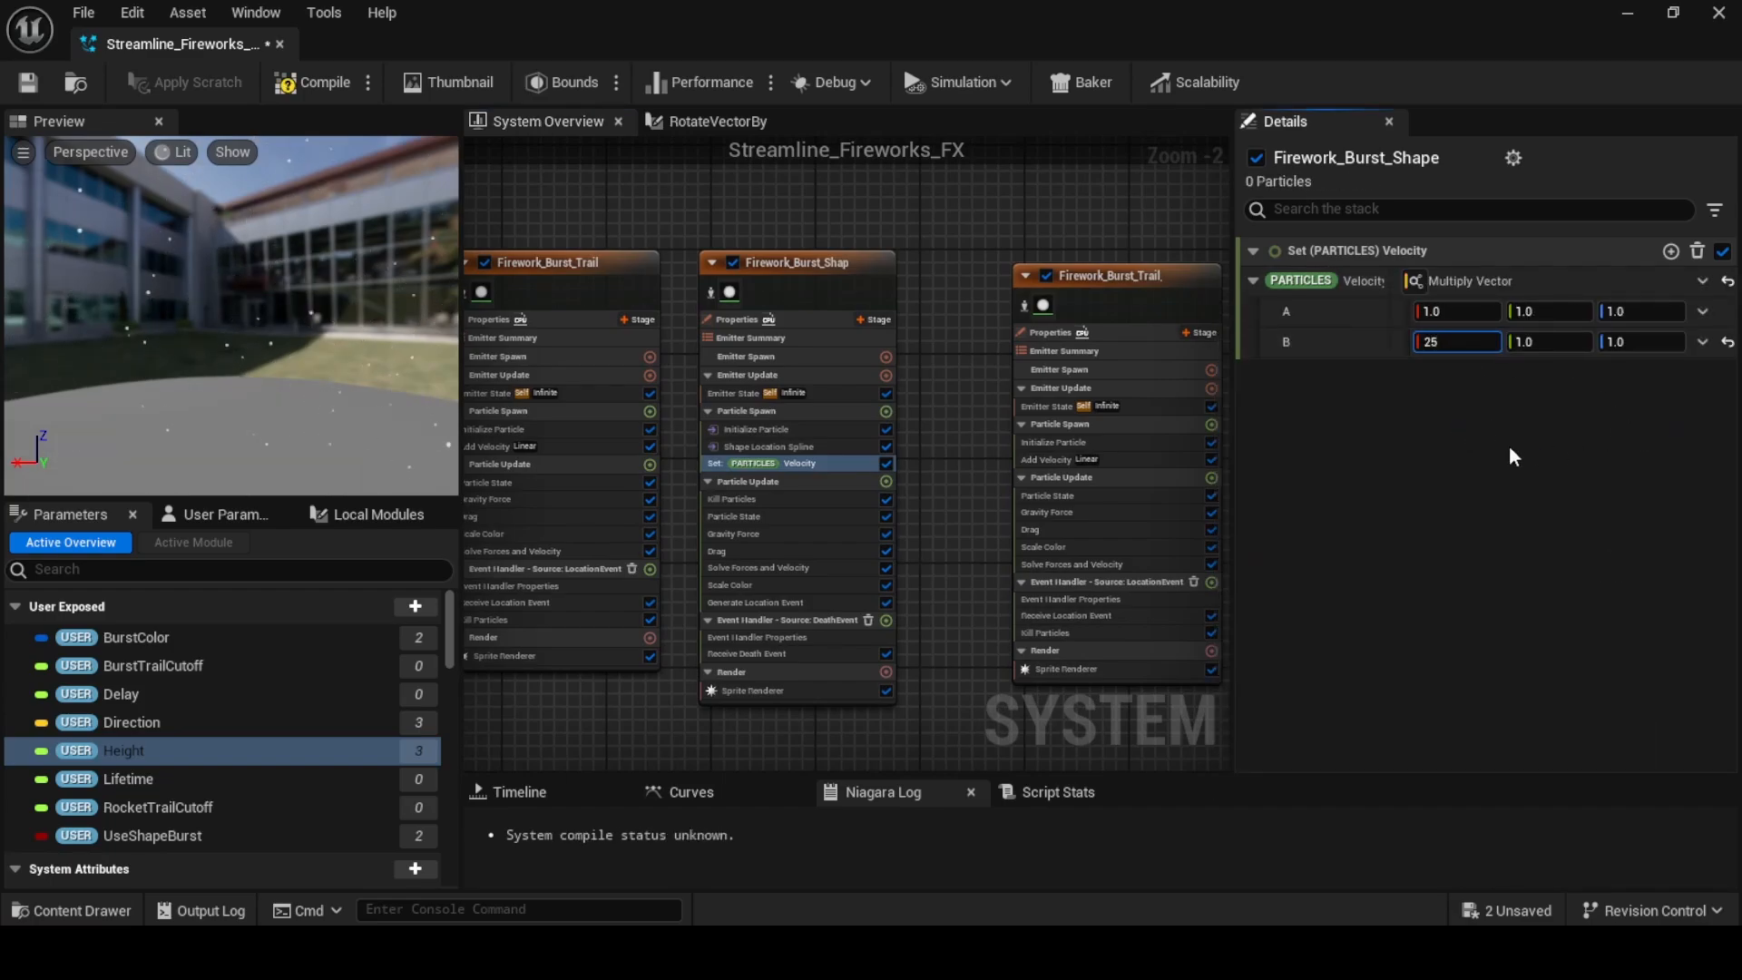
pyautogui.write('25')
pyautogui.press('Tab')
pyautogui.write('25')
pyautogui.press('Tab')
pyautogui.write('25')
pyautogui.press('Return')
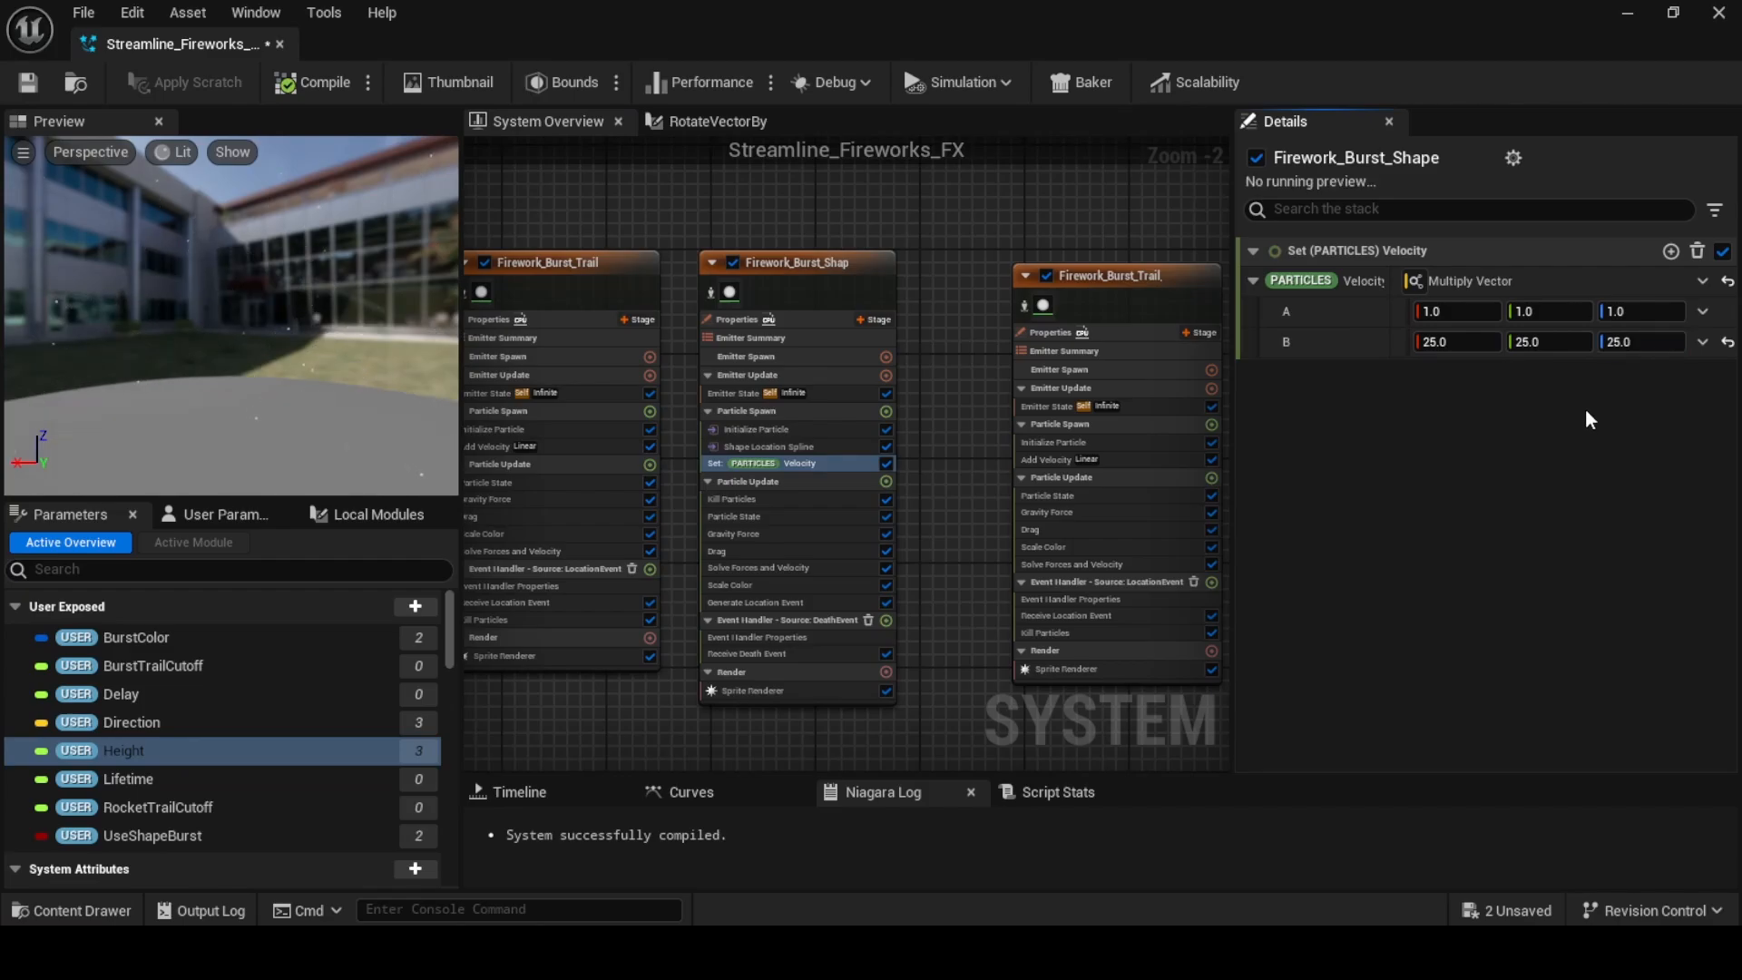
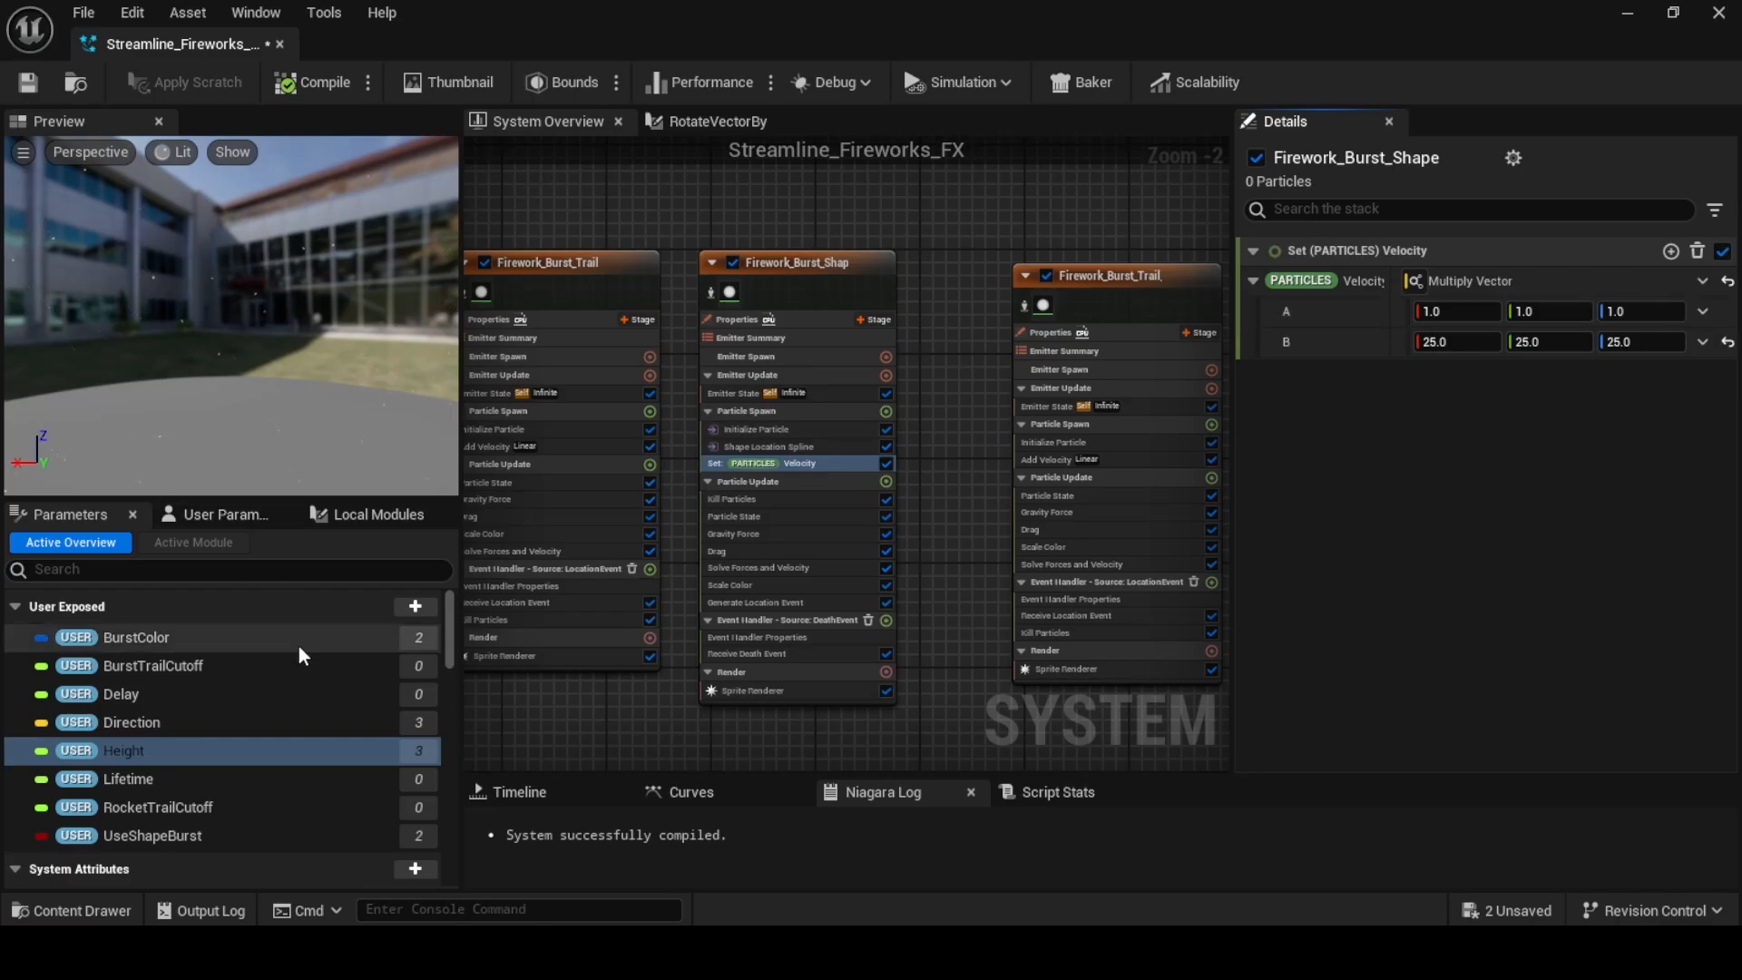
# Create a vector user parameter named ShapeCenterOffset
pyautogui.click(414, 607)
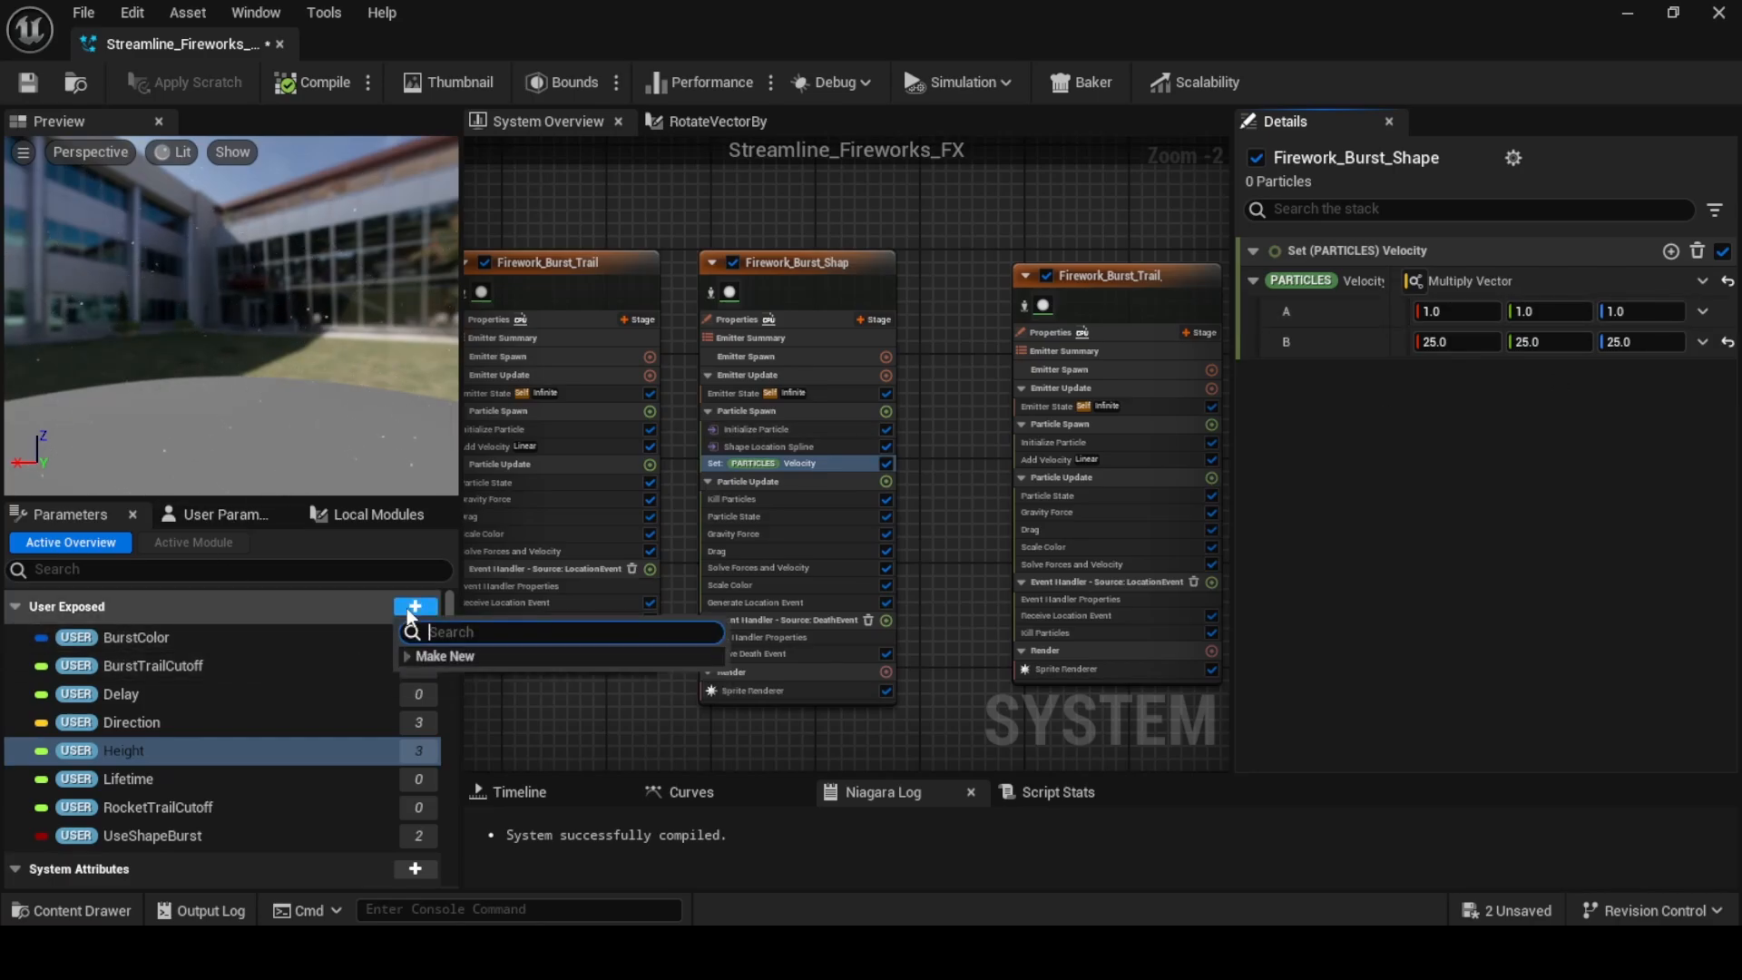
pyautogui.write('vec')
pyautogui.press('Return')
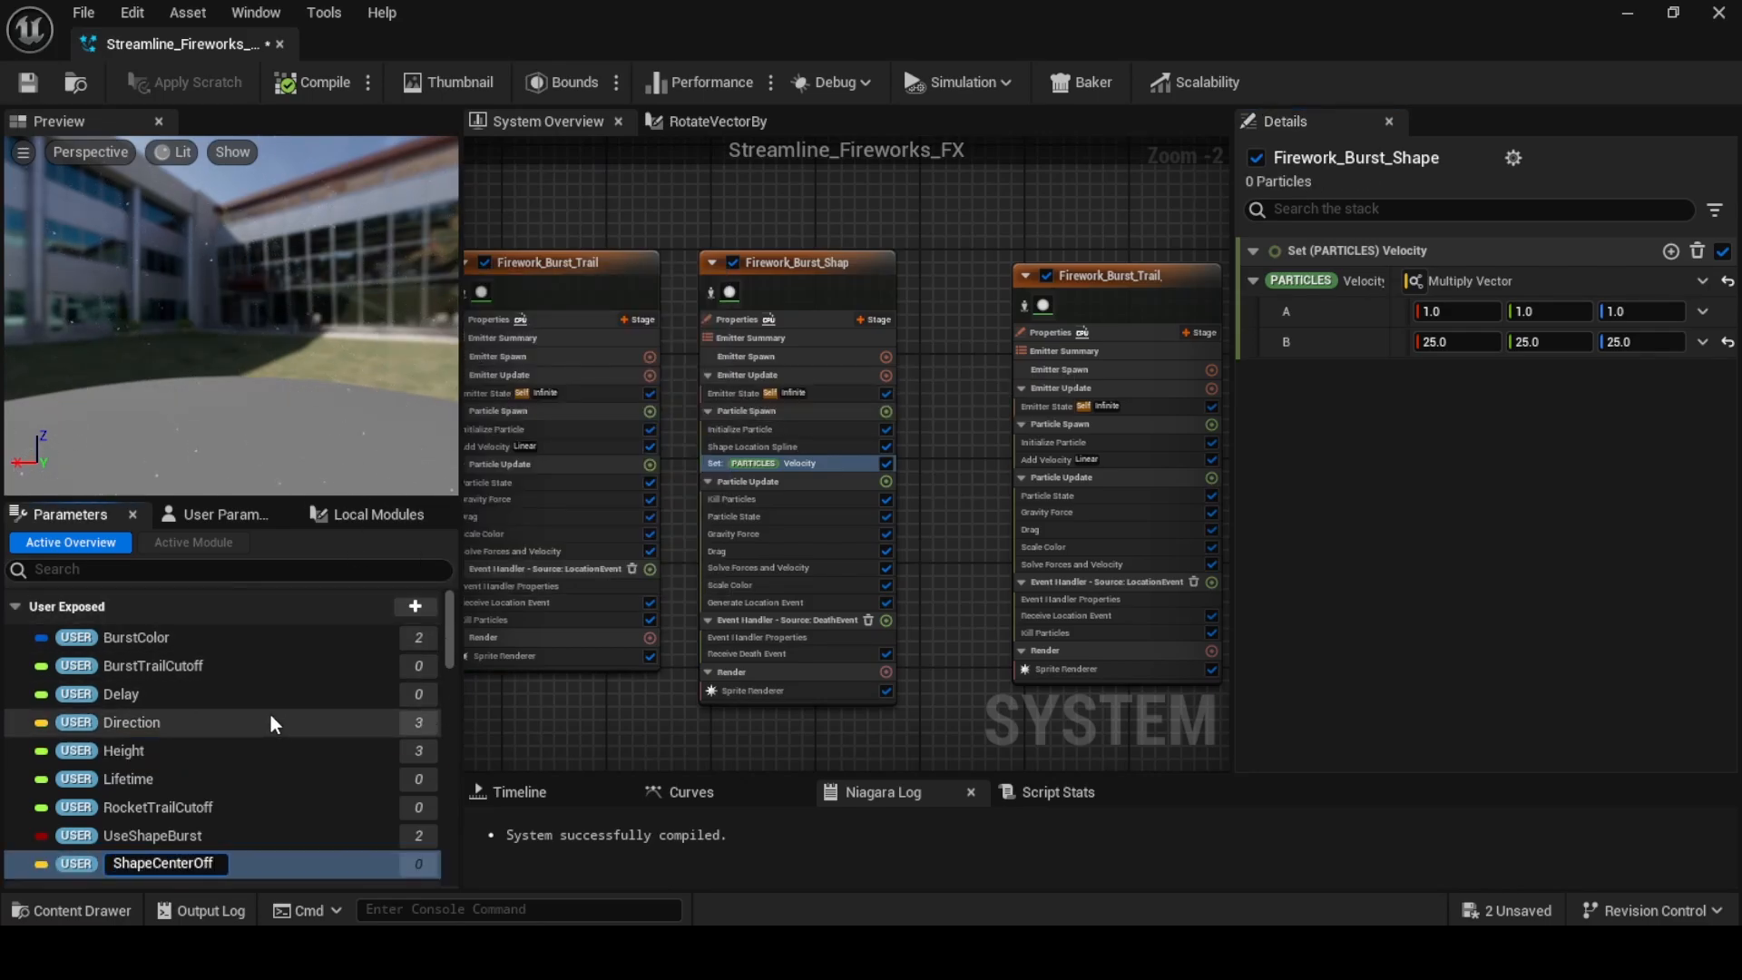
pyautogui.click(651, 730)
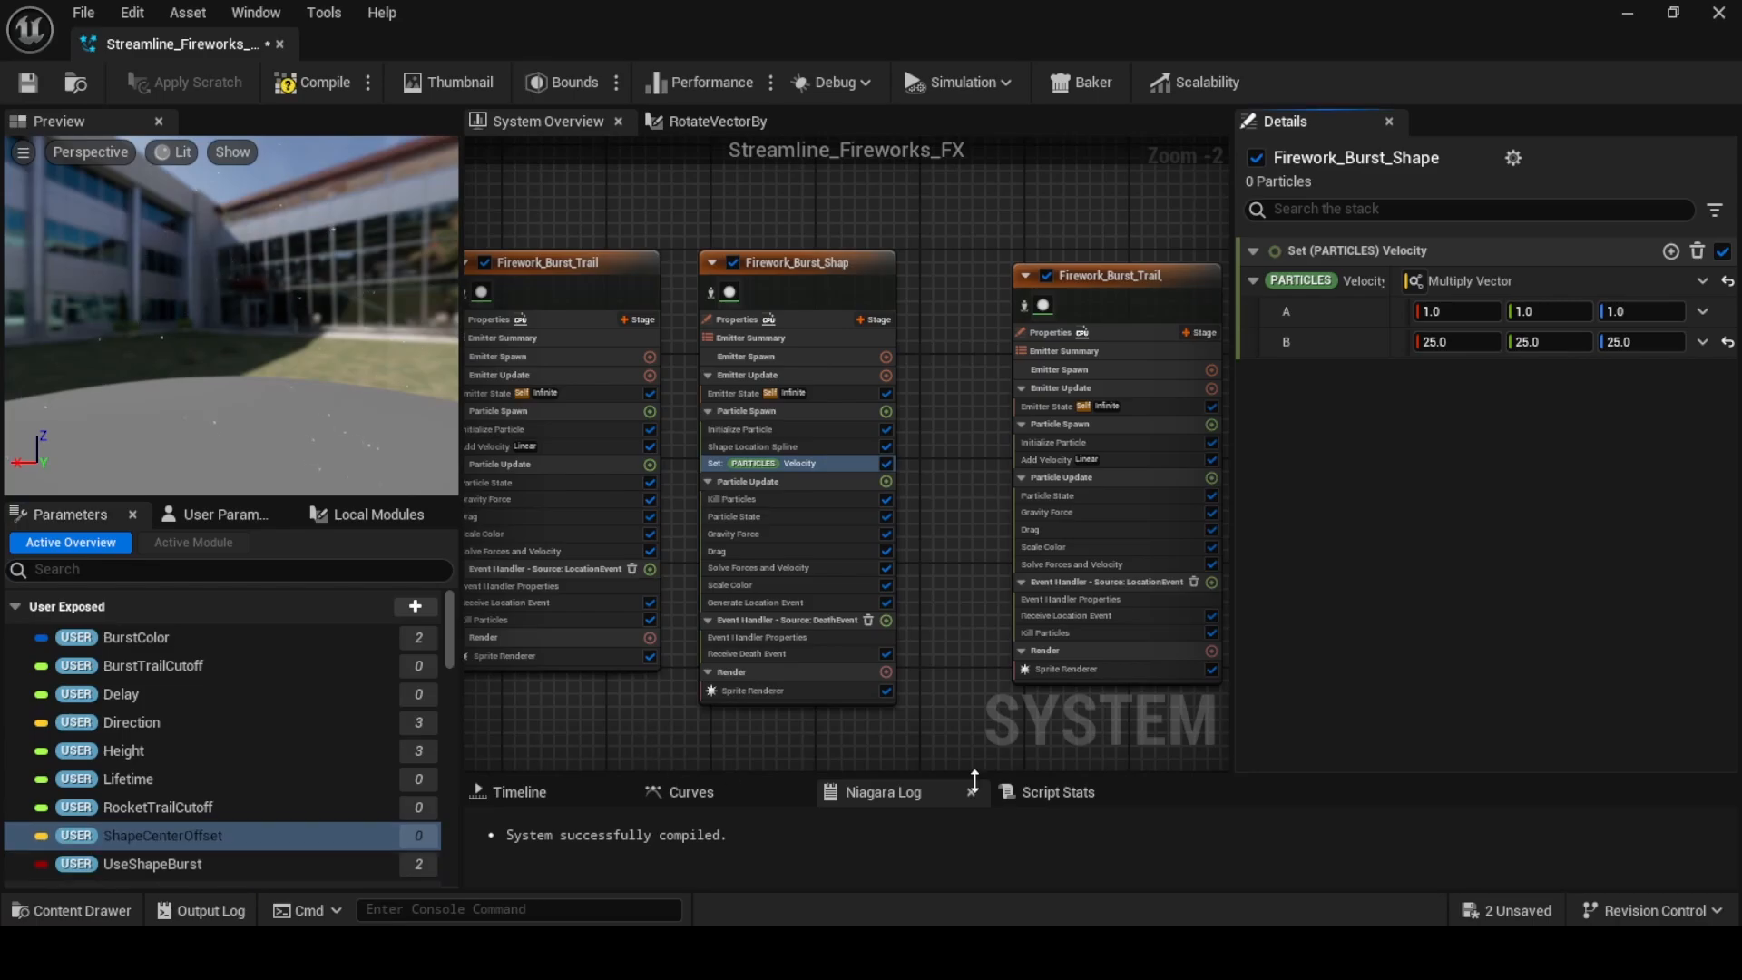
# Set input A of the velocity's Multiply Vector to Subtract Vector, with Particles Position as the value being subtracted from
pyautogui.click(1703, 311)
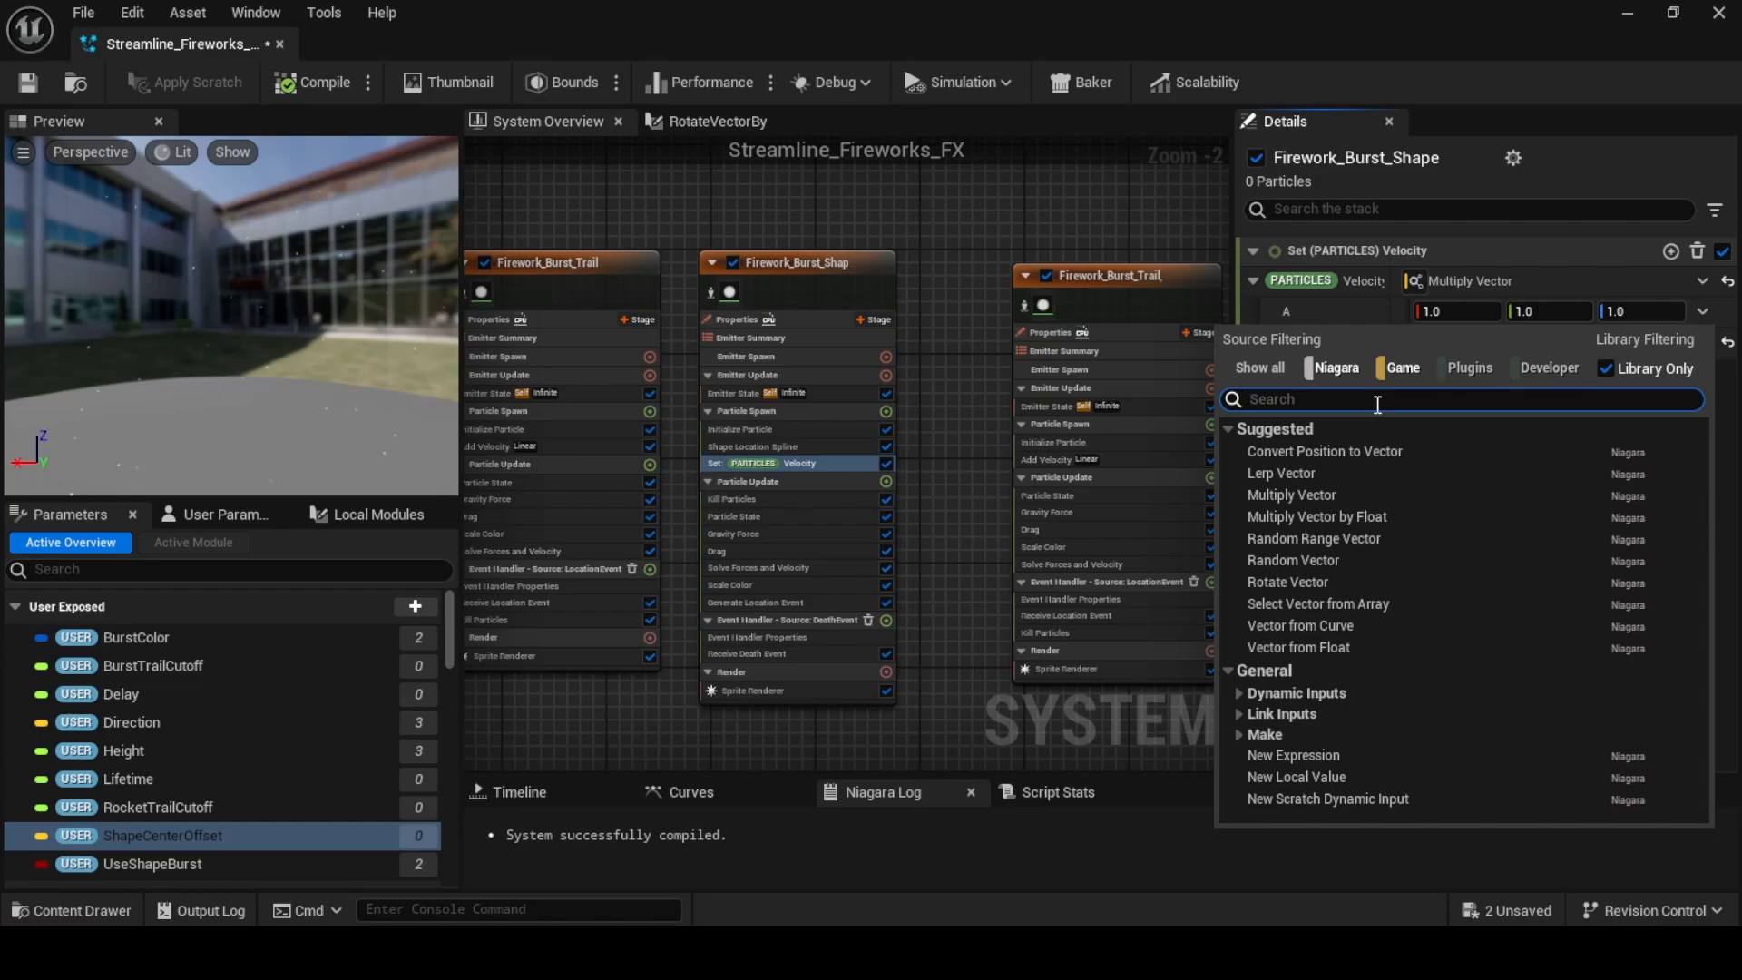
pyautogui.press('Escape')
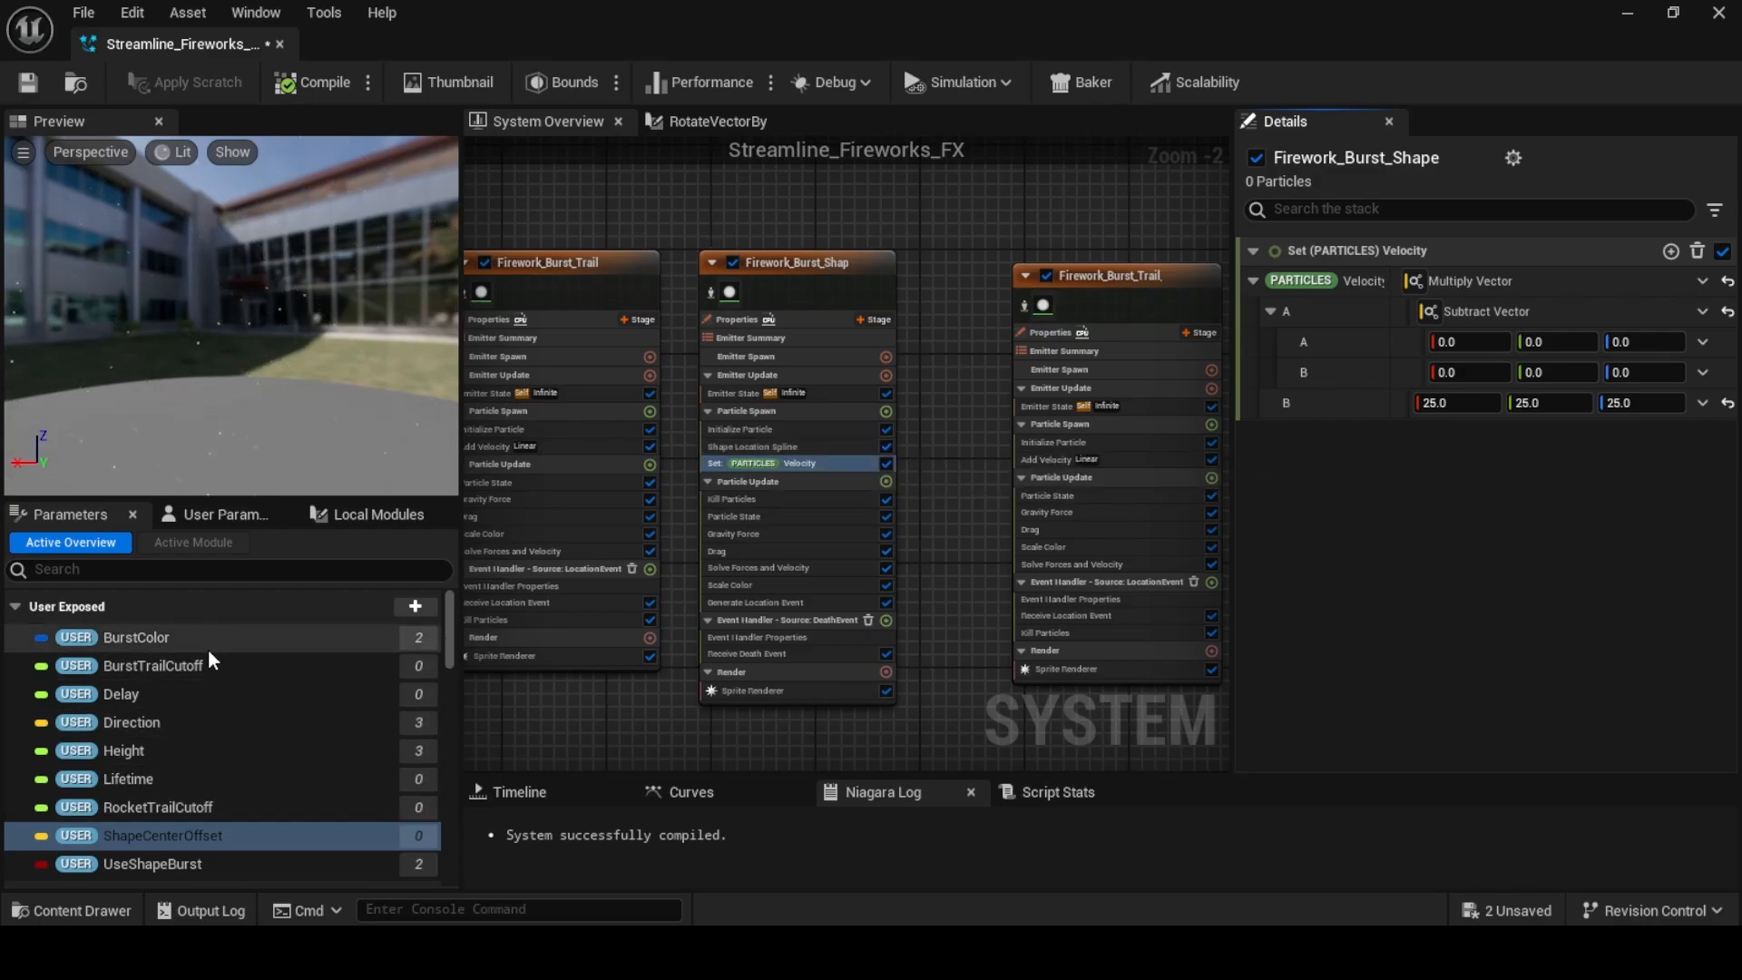
pyautogui.scroll(-10, 253, 727)
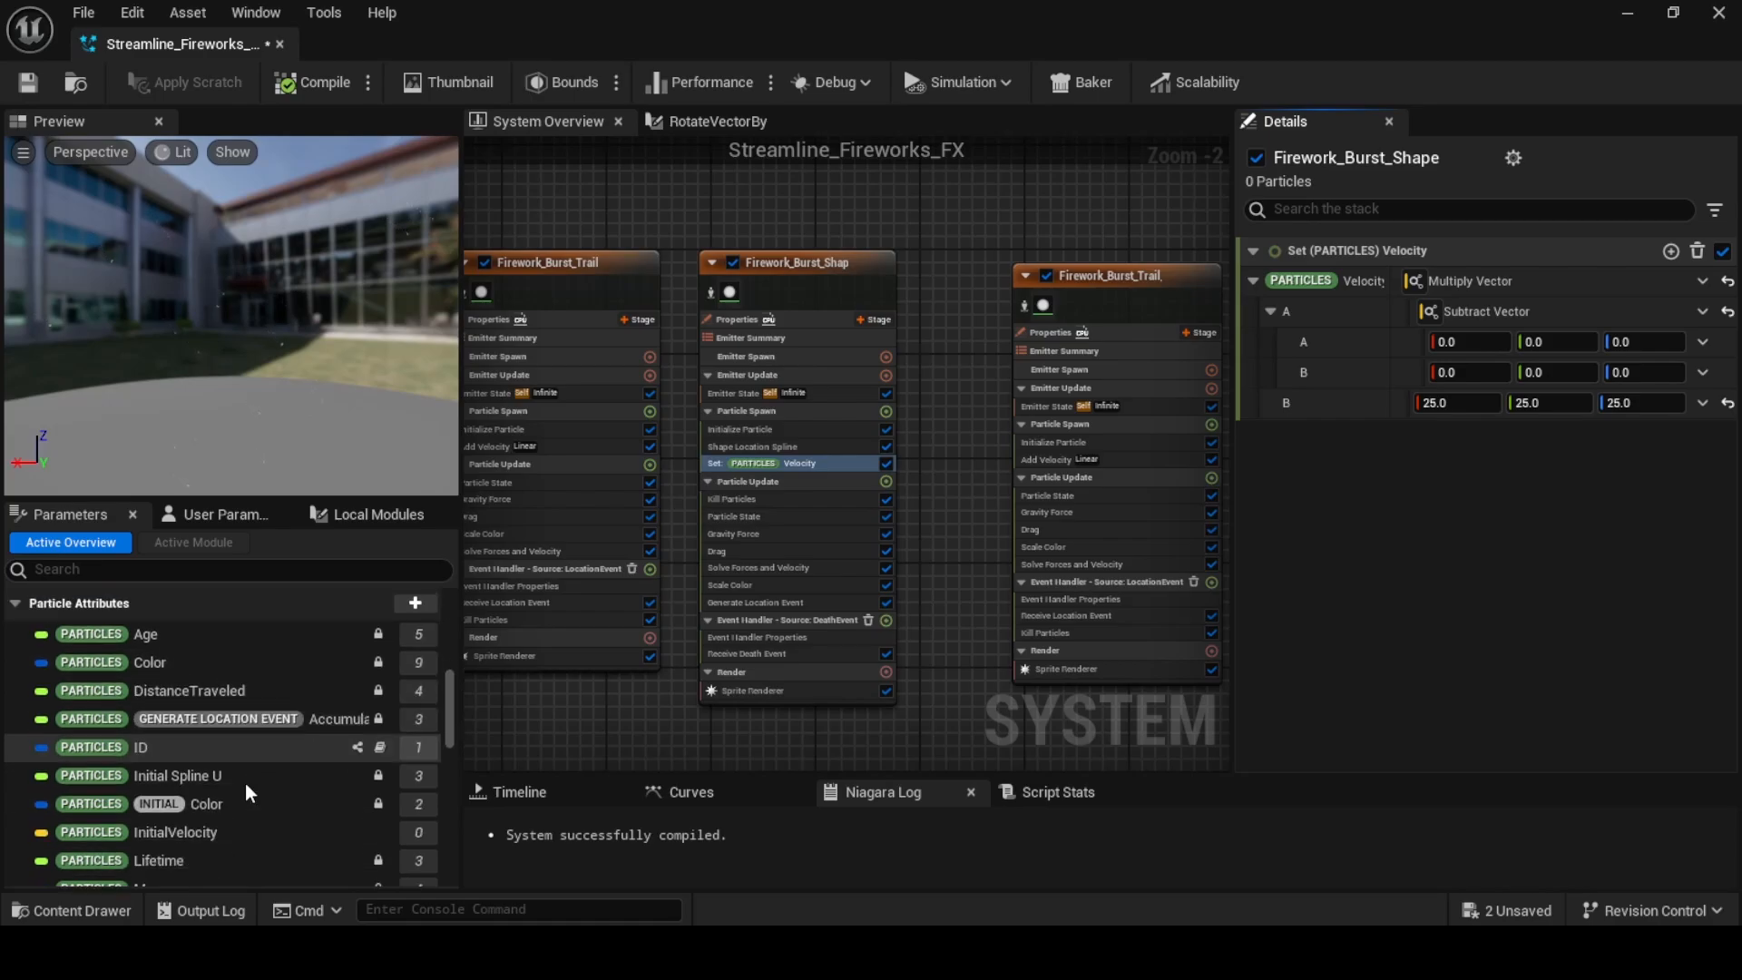
pyautogui.scroll(-5, 252, 794)
pyautogui.moveTo(245, 834); pyautogui.dragTo(1471, 343)
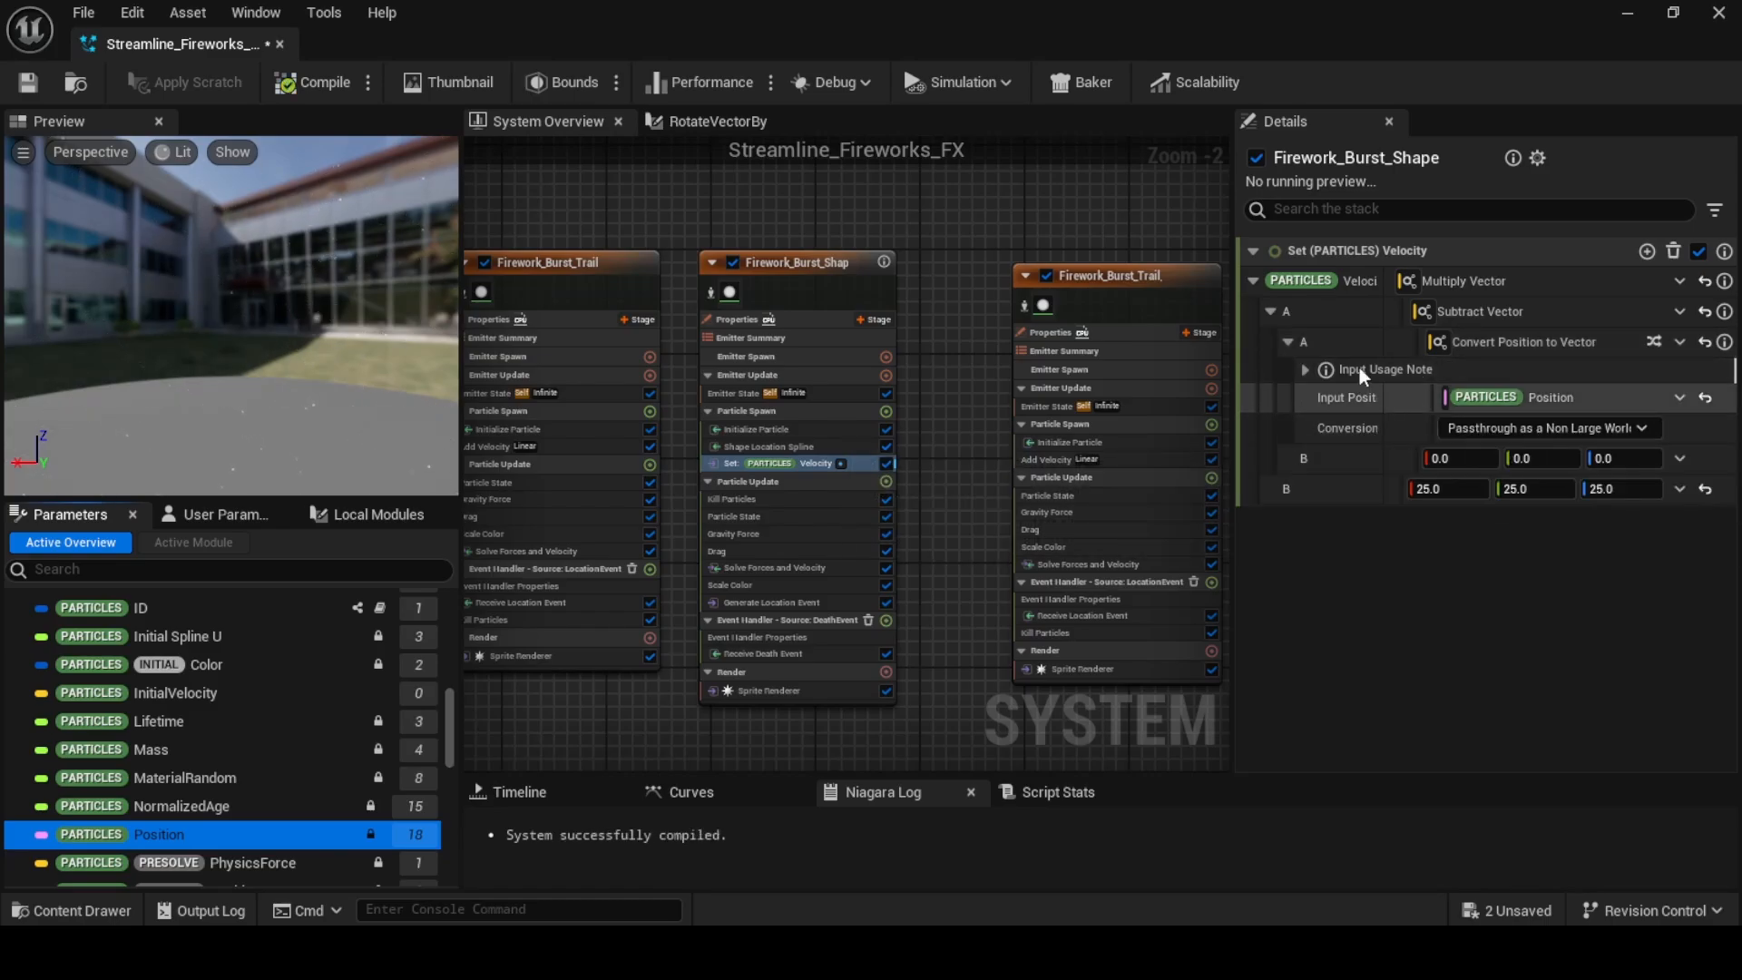
pyautogui.click(1288, 343)
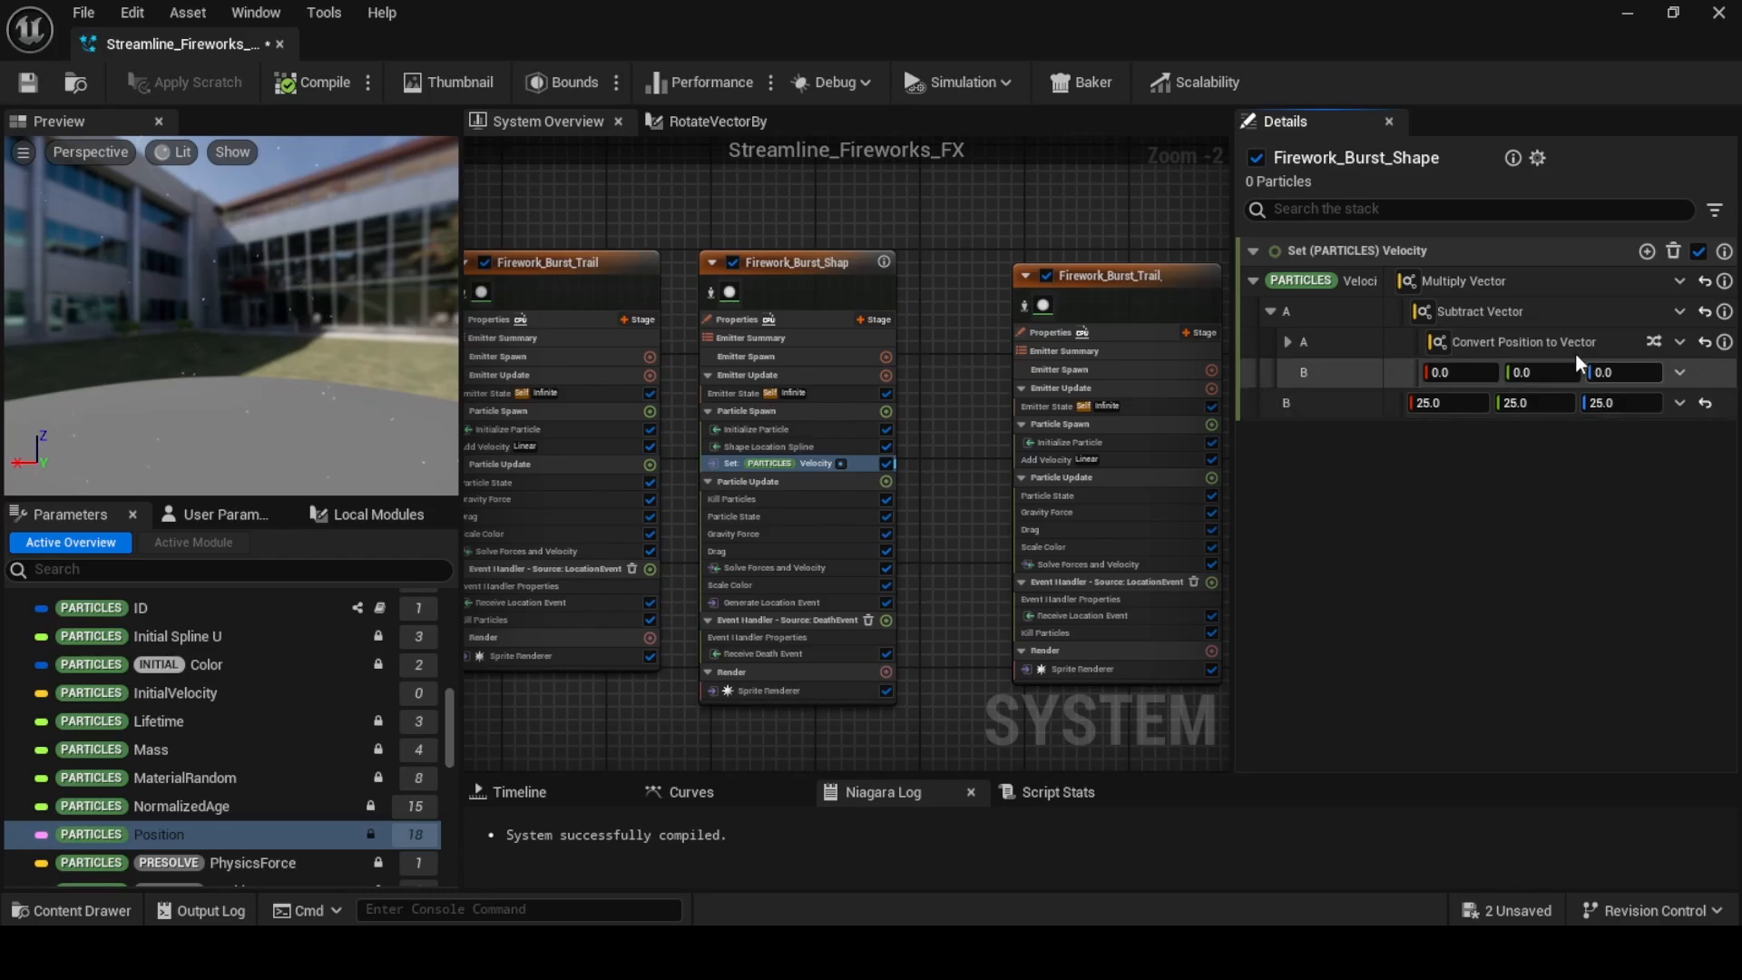
# Set input B of the Subtract Vector to Add Vector and assign ShapeCenterOffset to its B input
pyautogui.click(1680, 374)
pyautogui.write('add')
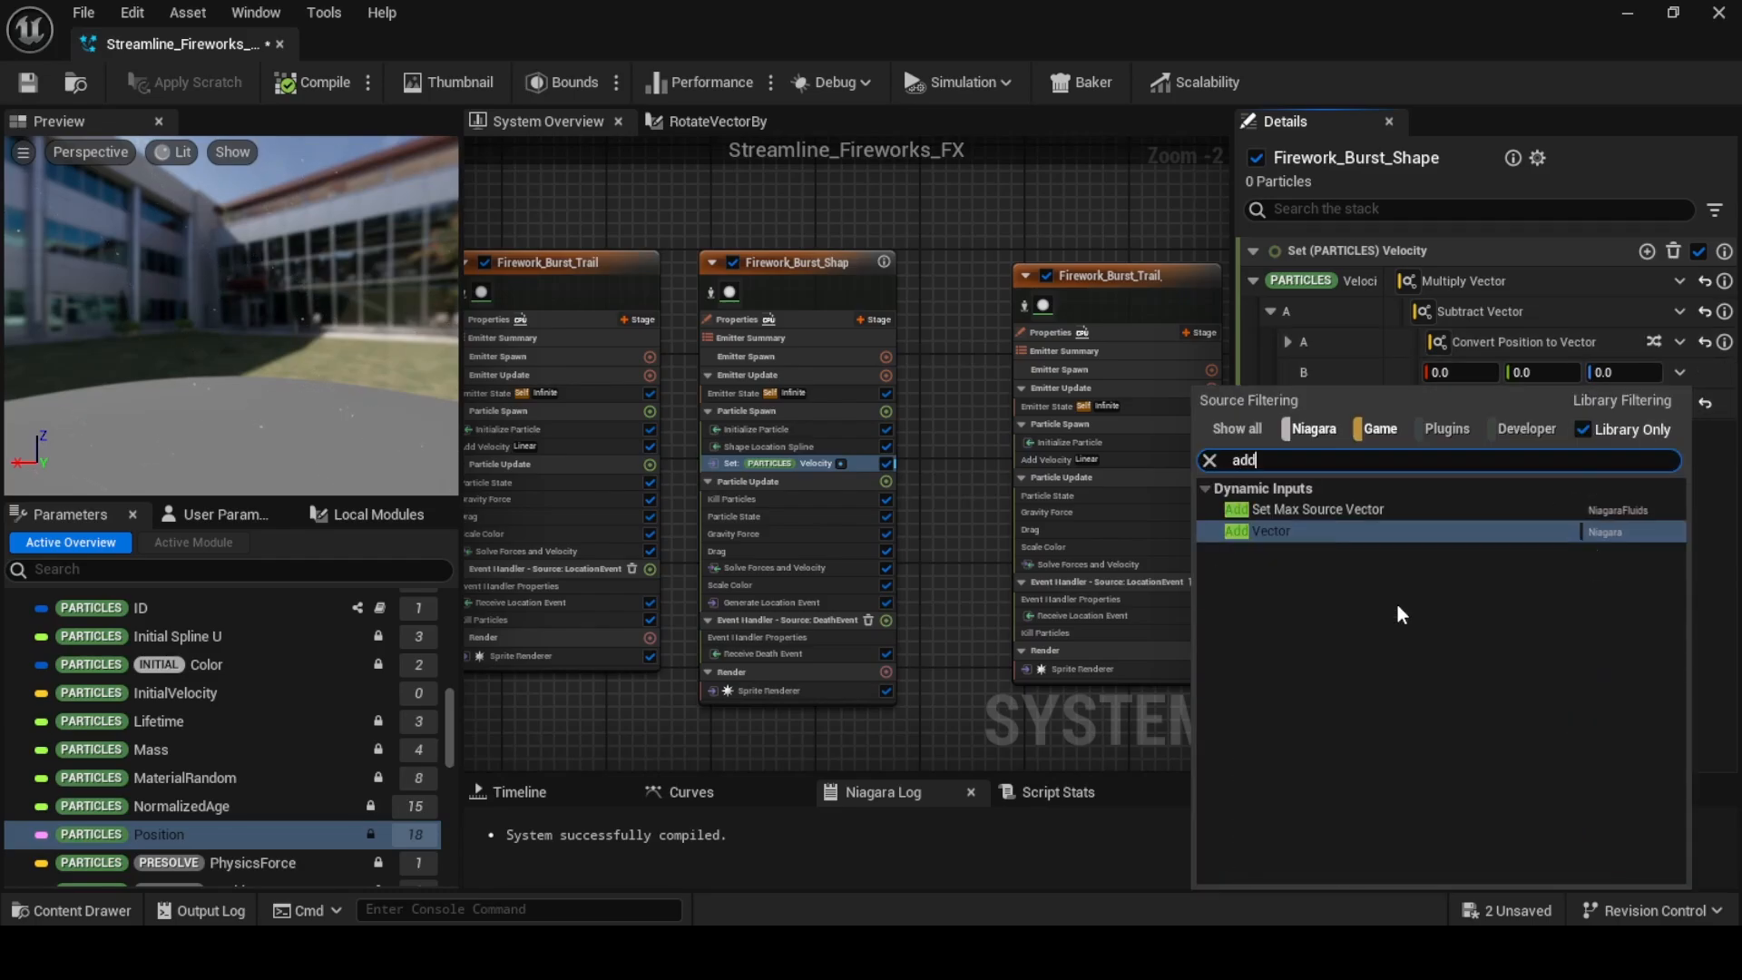
pyautogui.click(1346, 536)
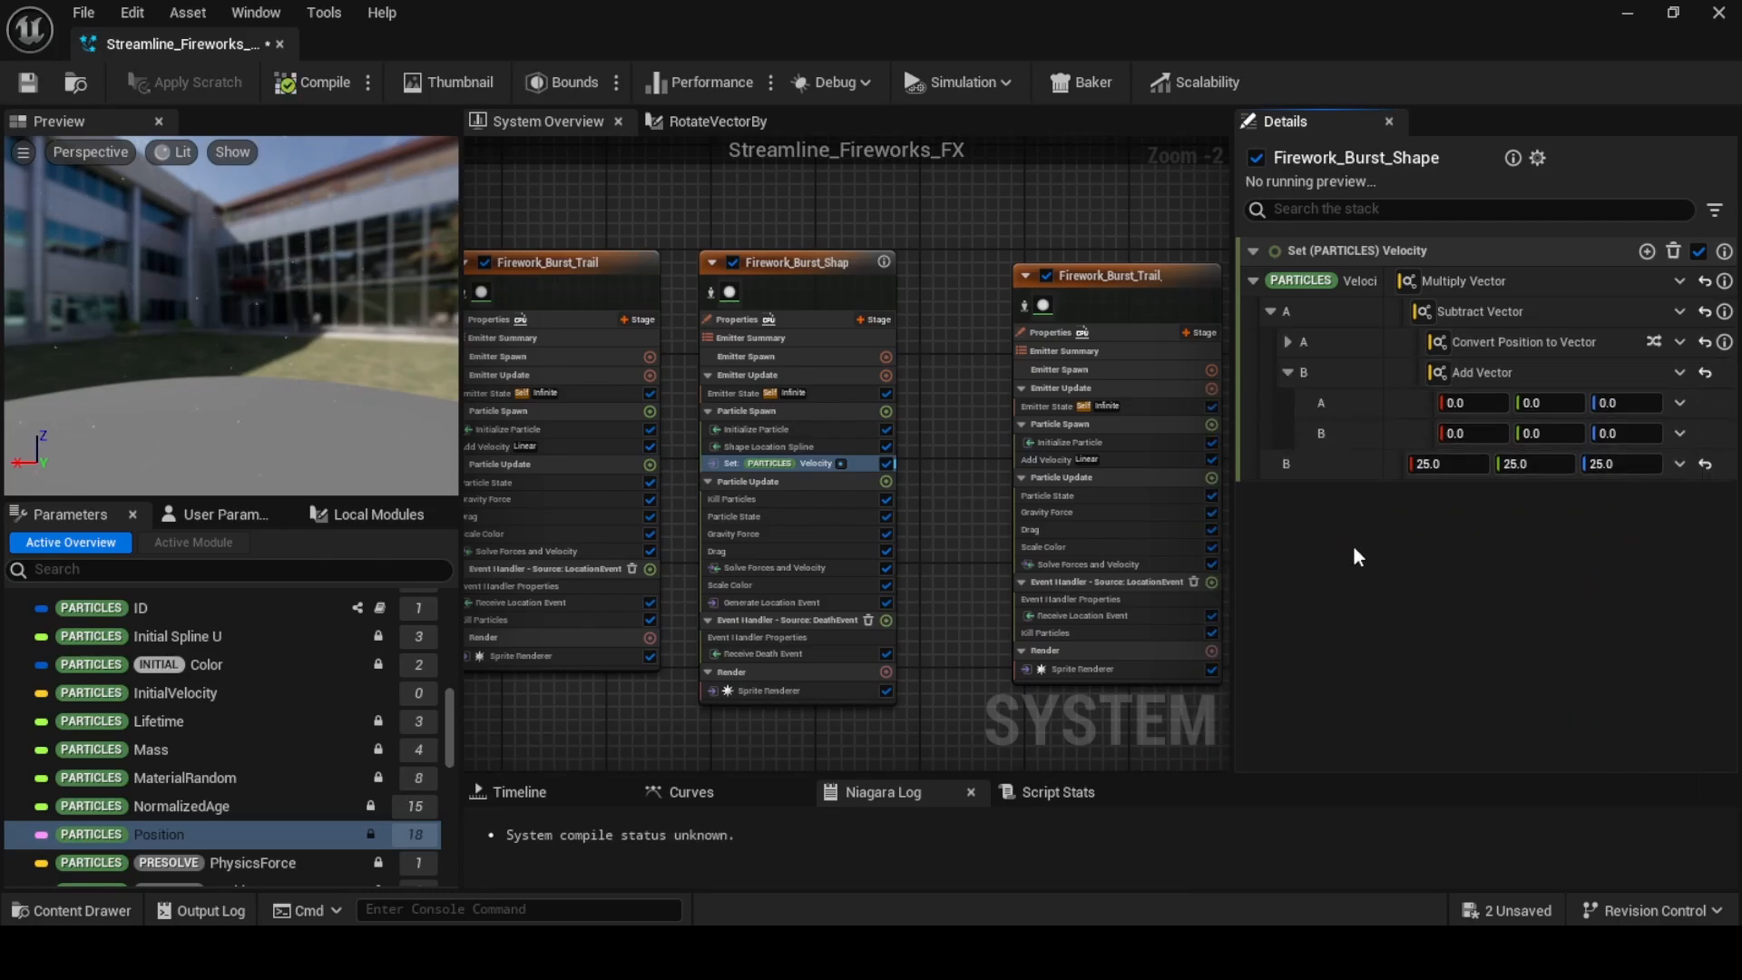
pyautogui.scroll(10, 166, 825)
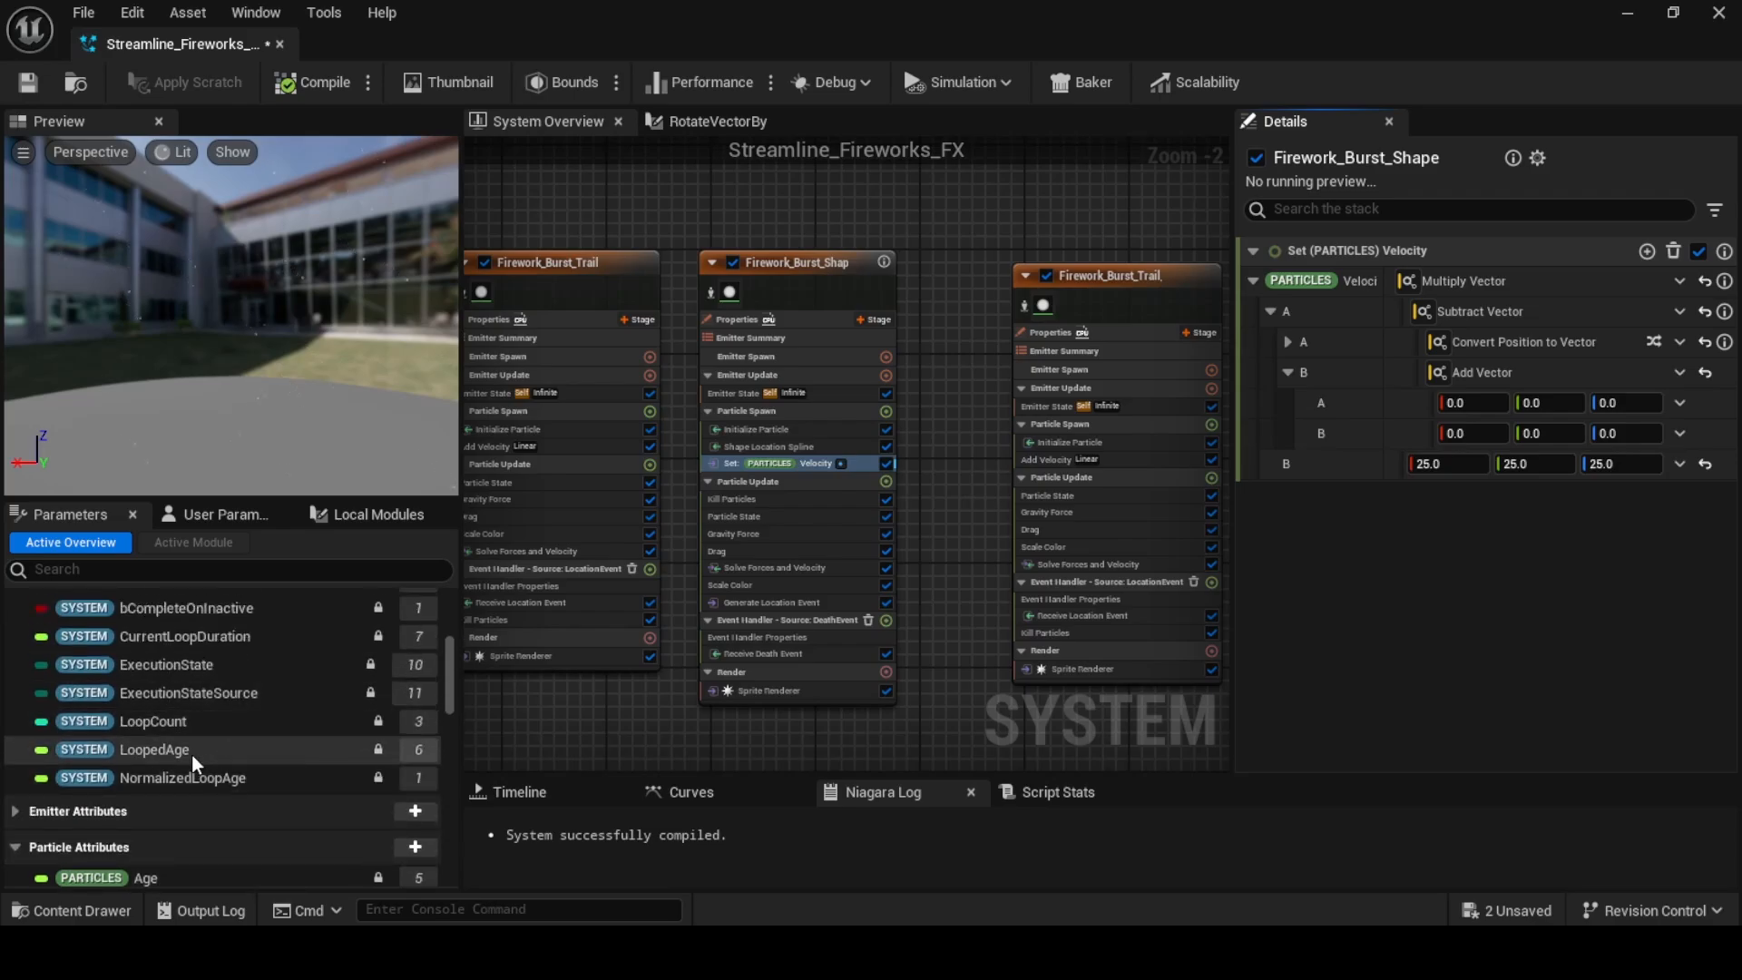
pyautogui.moveTo(163, 732); pyautogui.dragTo(1657, 442)
# Set input A of the Add Vector to Multiply Vector by Float, using the Direction and Height user parameters
pyautogui.click(1680, 403)
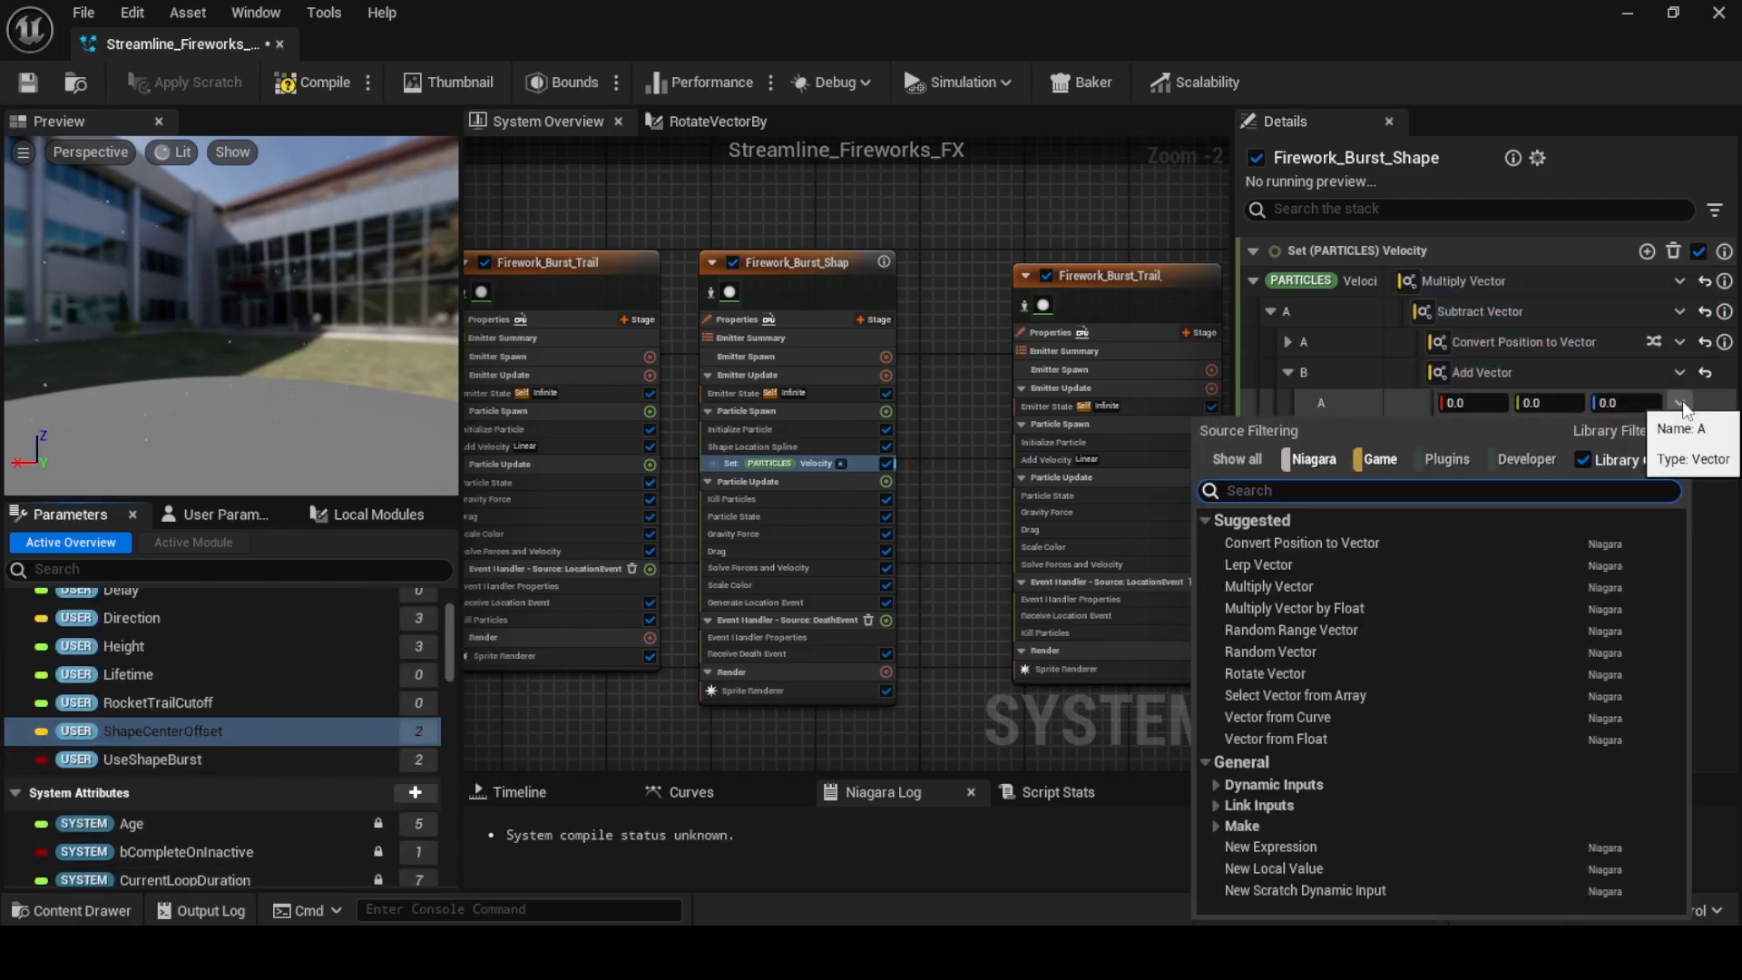
pyautogui.write('mult')
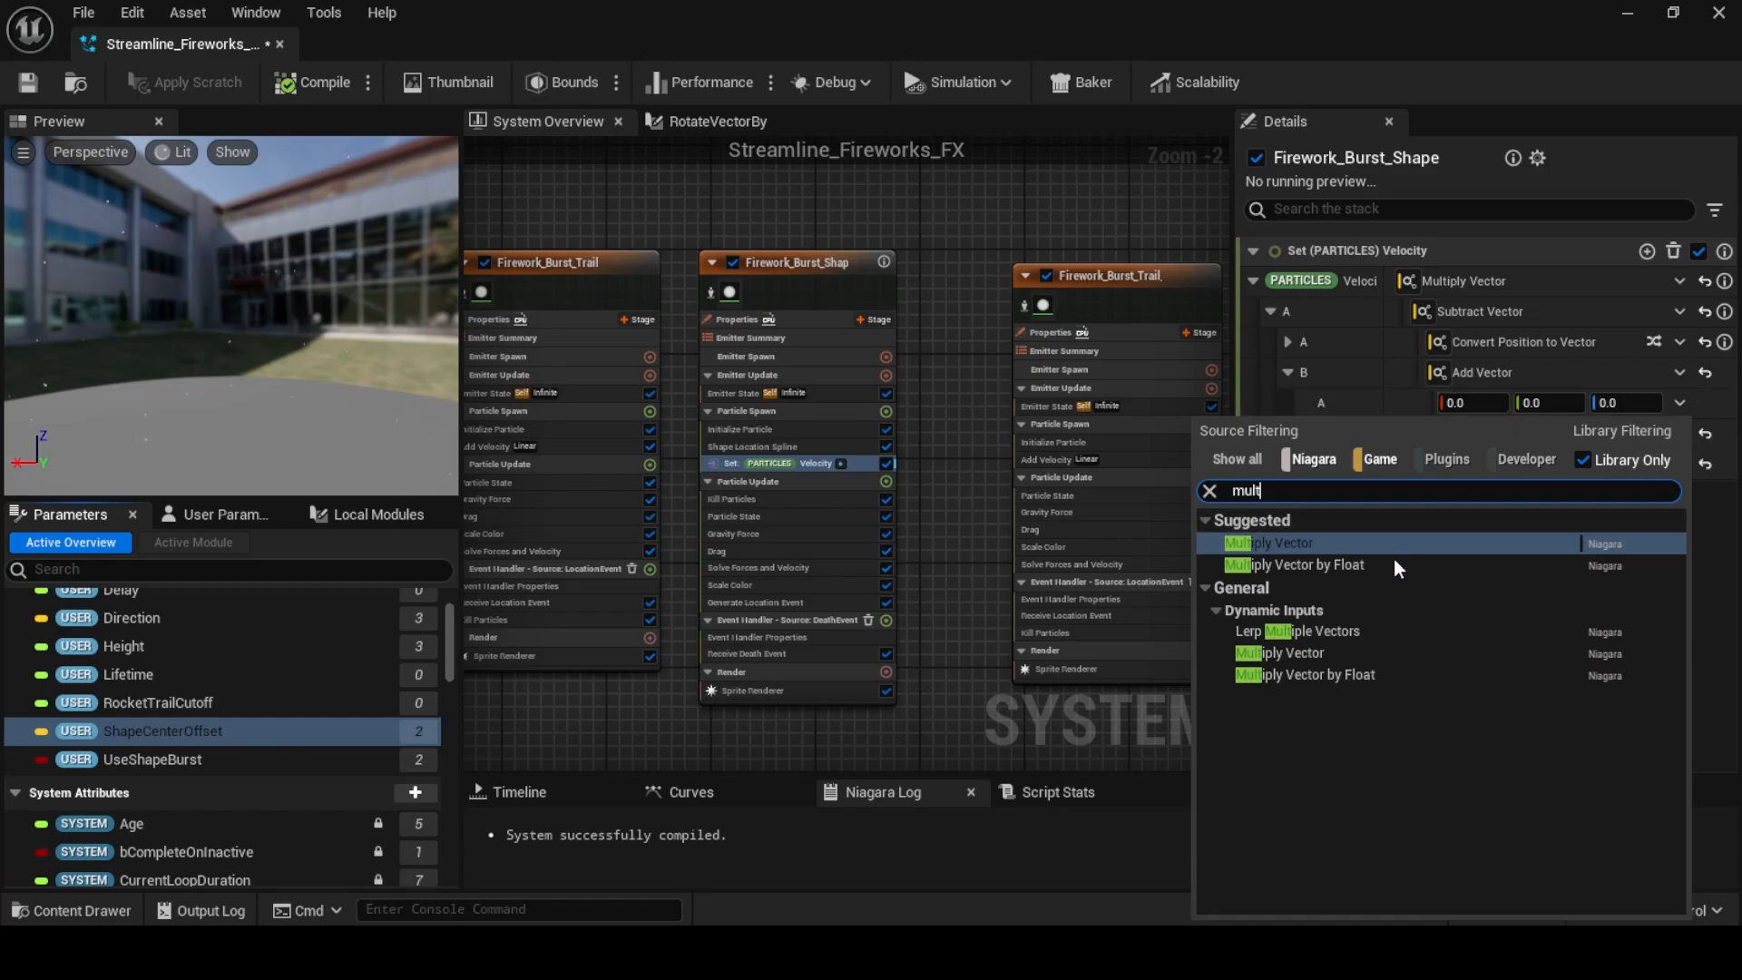
pyautogui.click(1360, 566)
pyautogui.scroll(3, 132, 700)
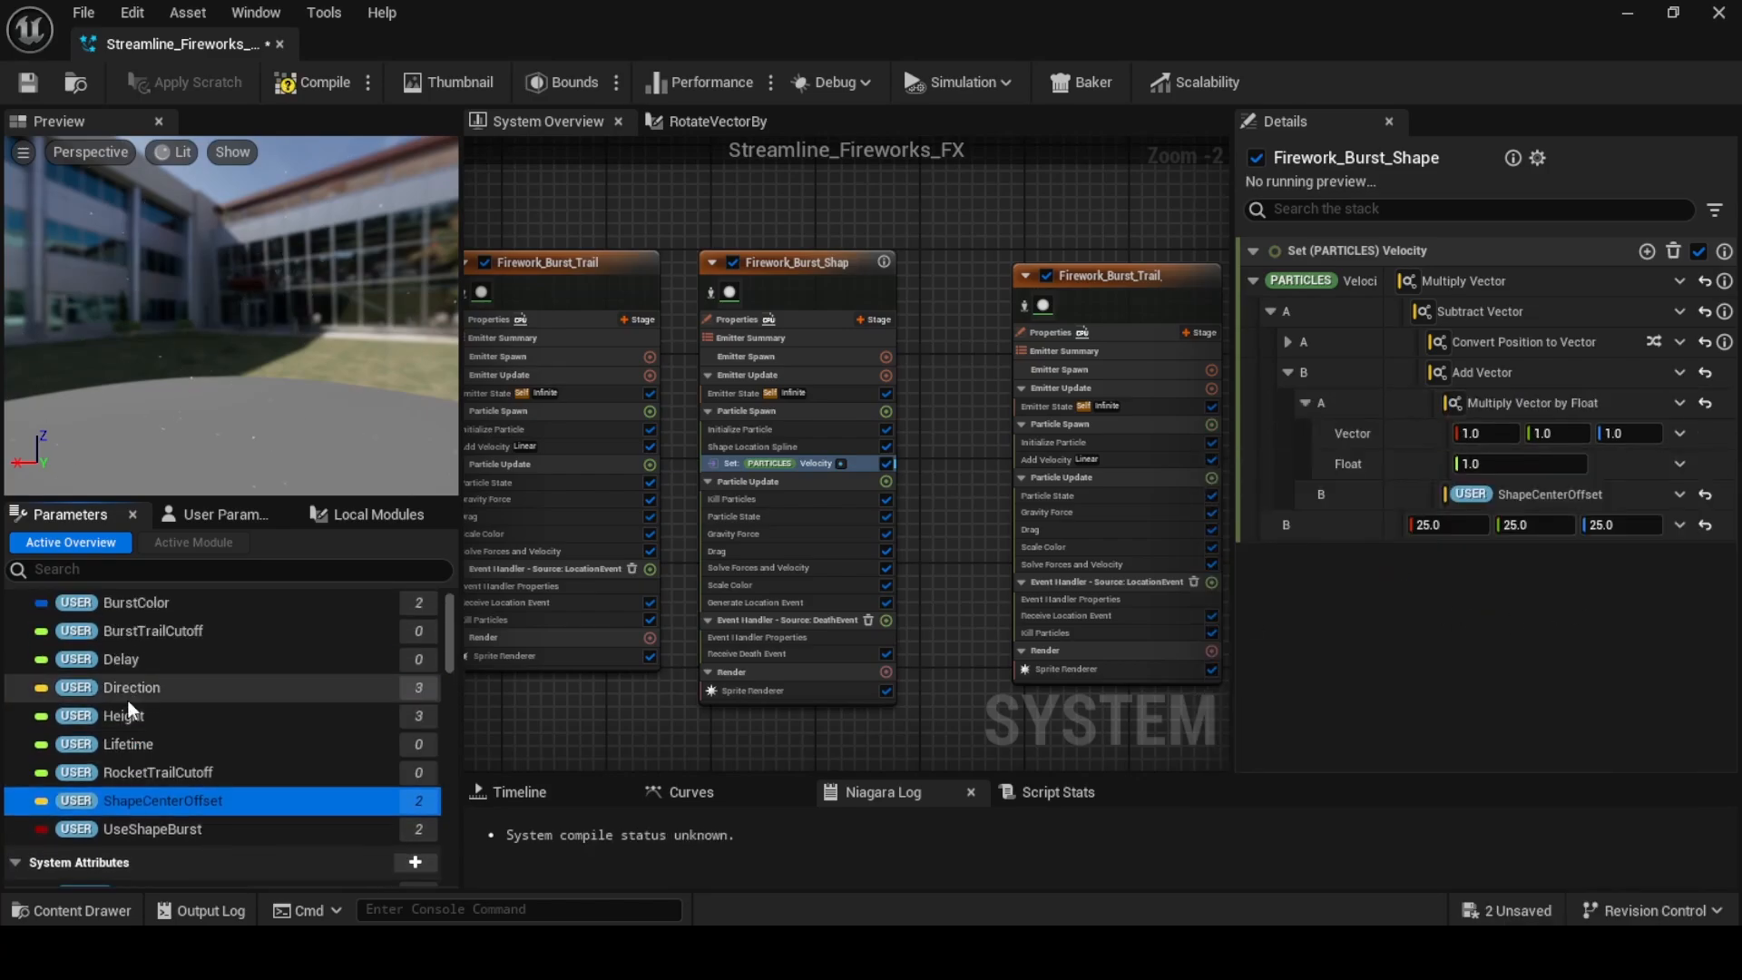
pyautogui.moveTo(132, 721); pyautogui.dragTo(1501, 464)
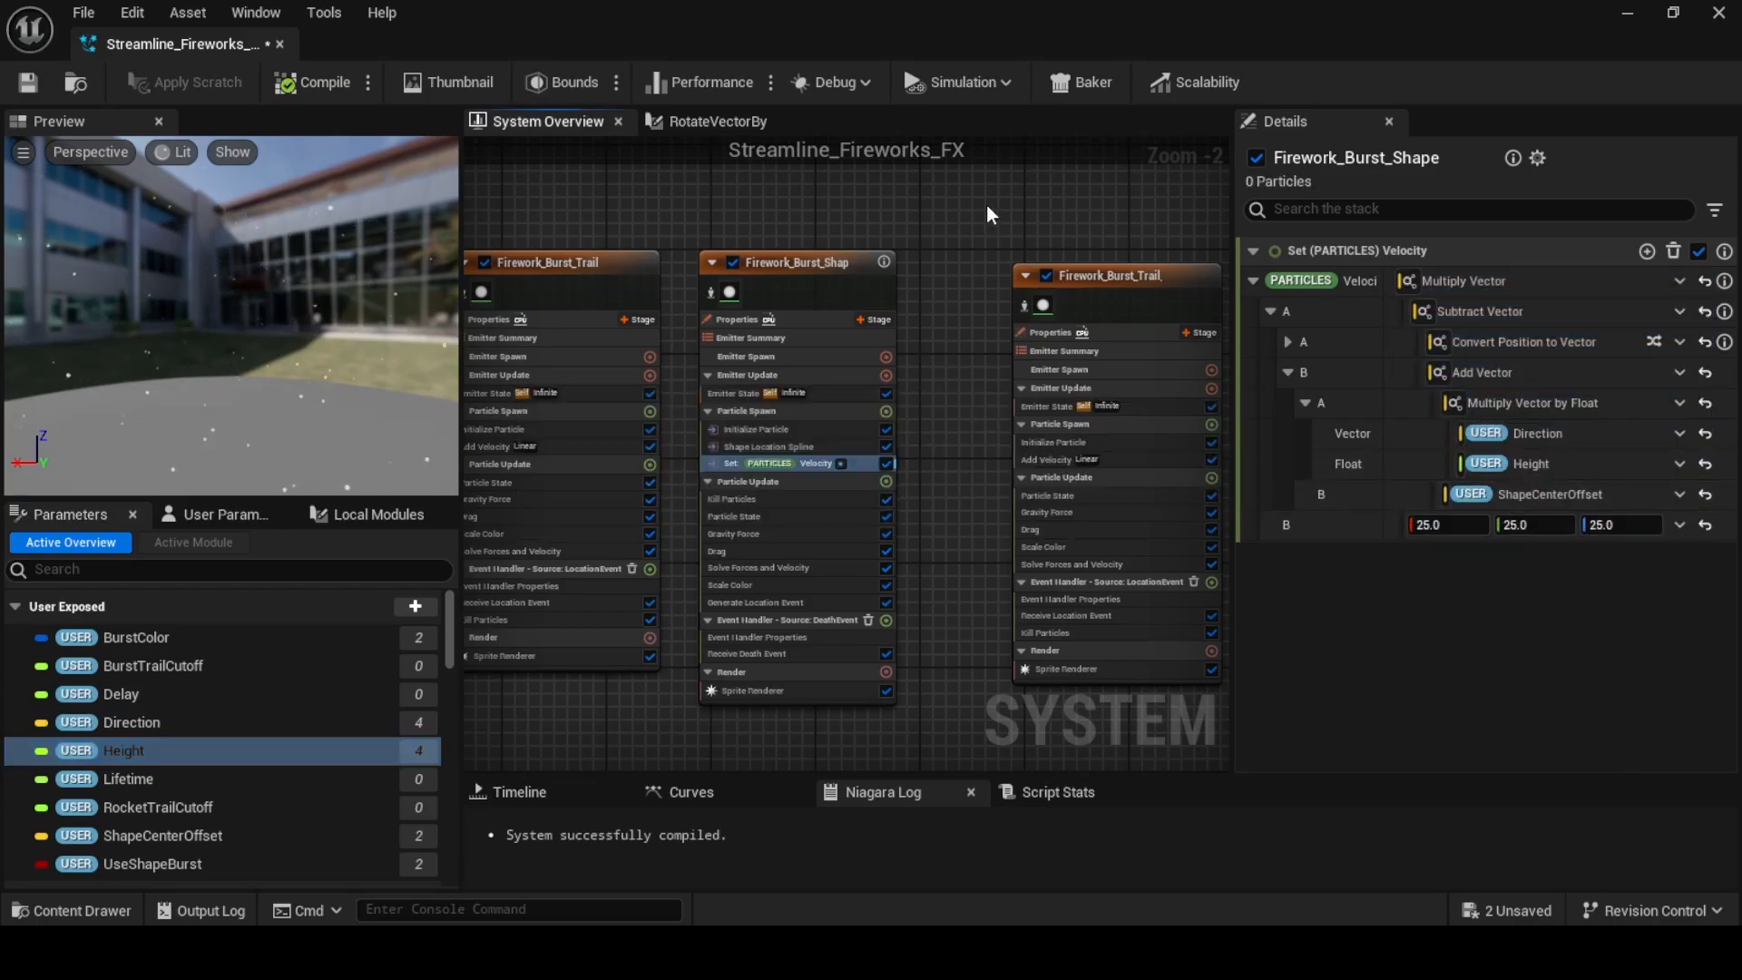
# Switch to the level editor and enable UseShapeBurst on the Emitter component of Streamline_Spline_Emitter
pyautogui.click(1626, 16)
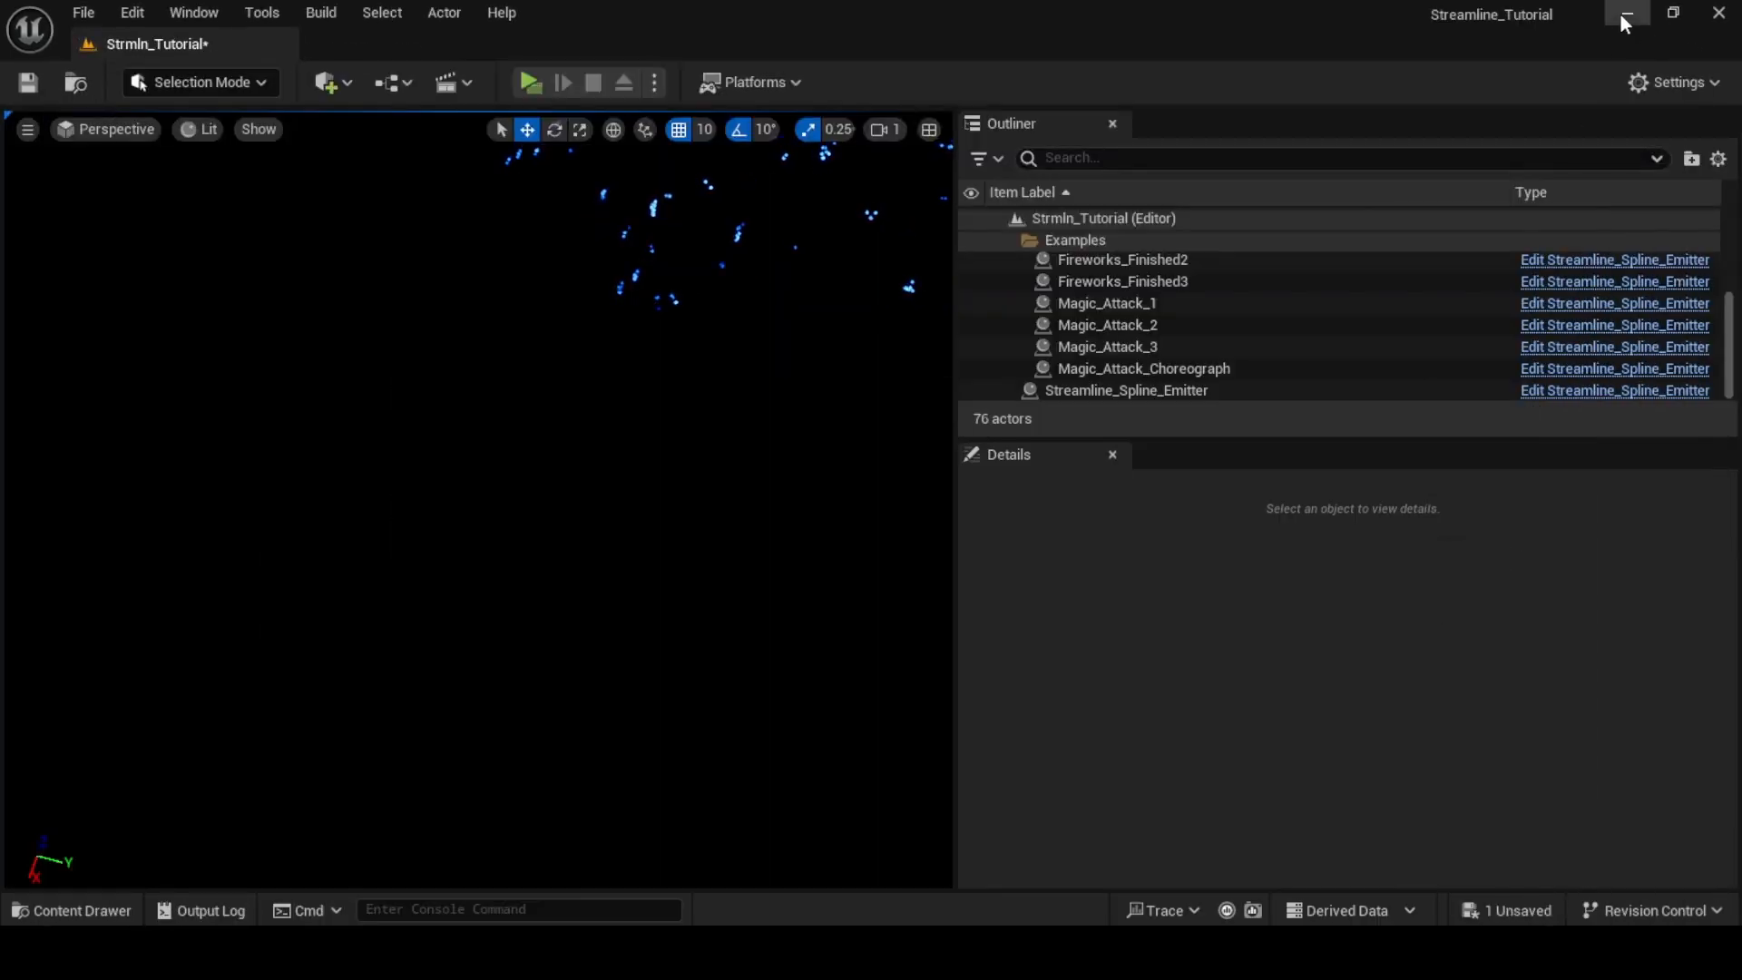
pyautogui.moveTo(641, 474); pyautogui.dragTo(640, 399, button='right')
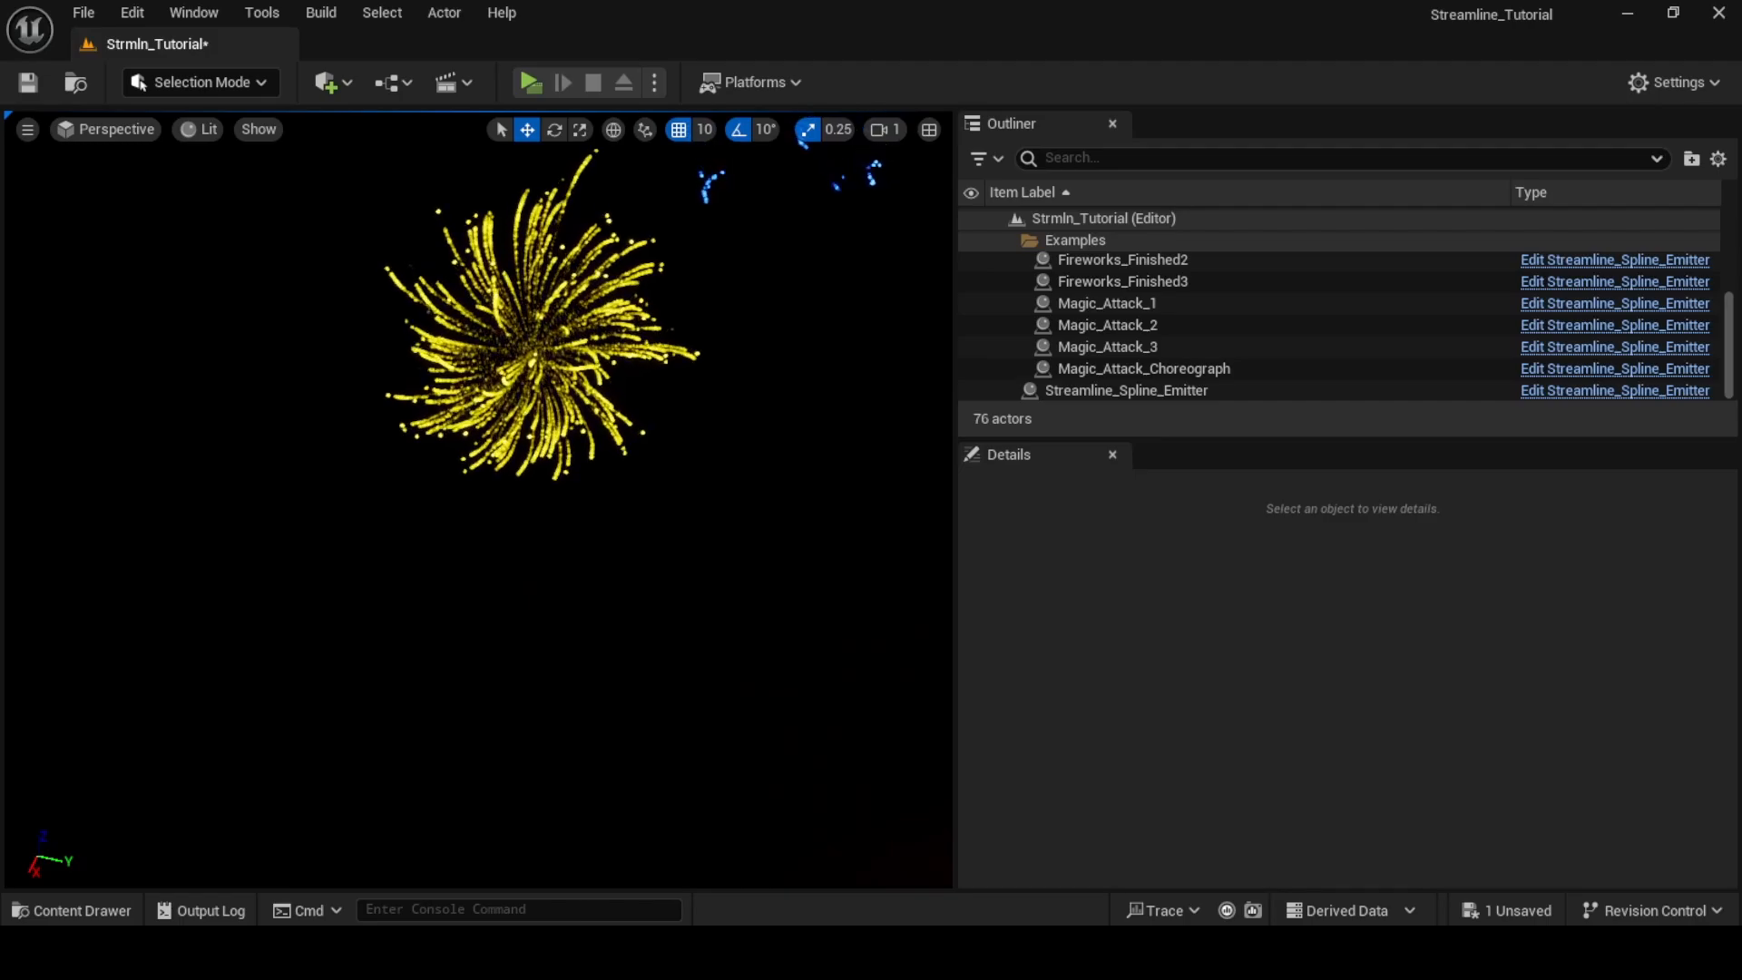
pyautogui.click(1125, 390)
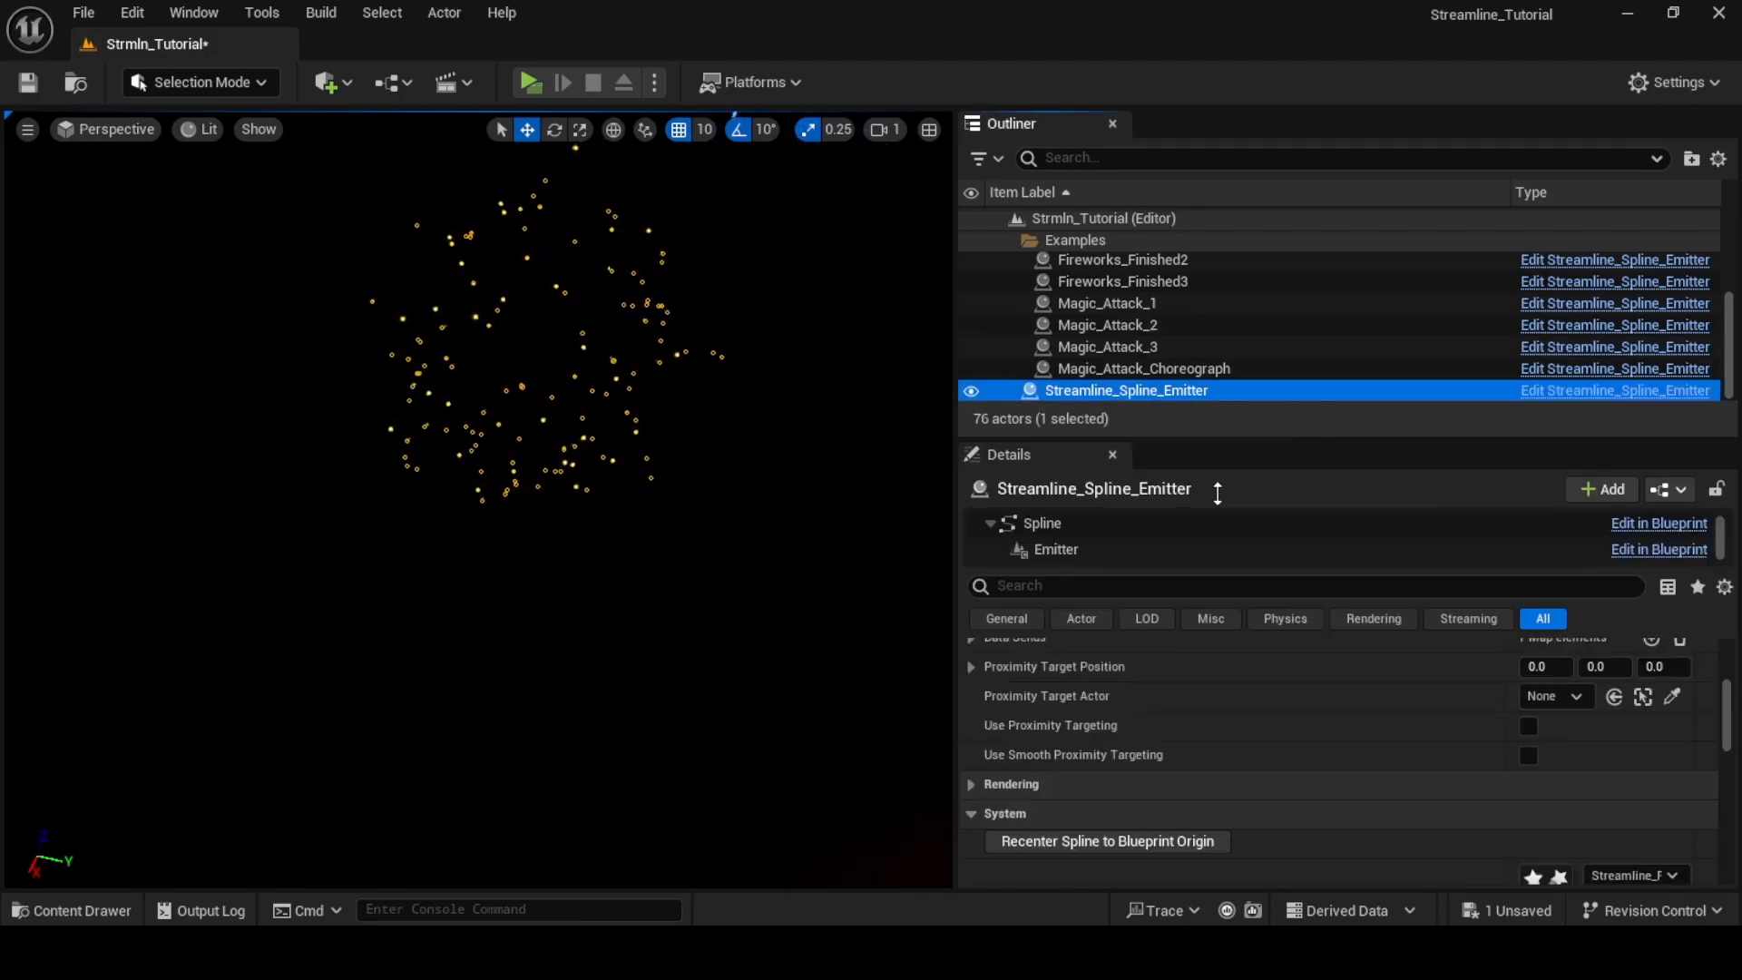
pyautogui.click(1078, 548)
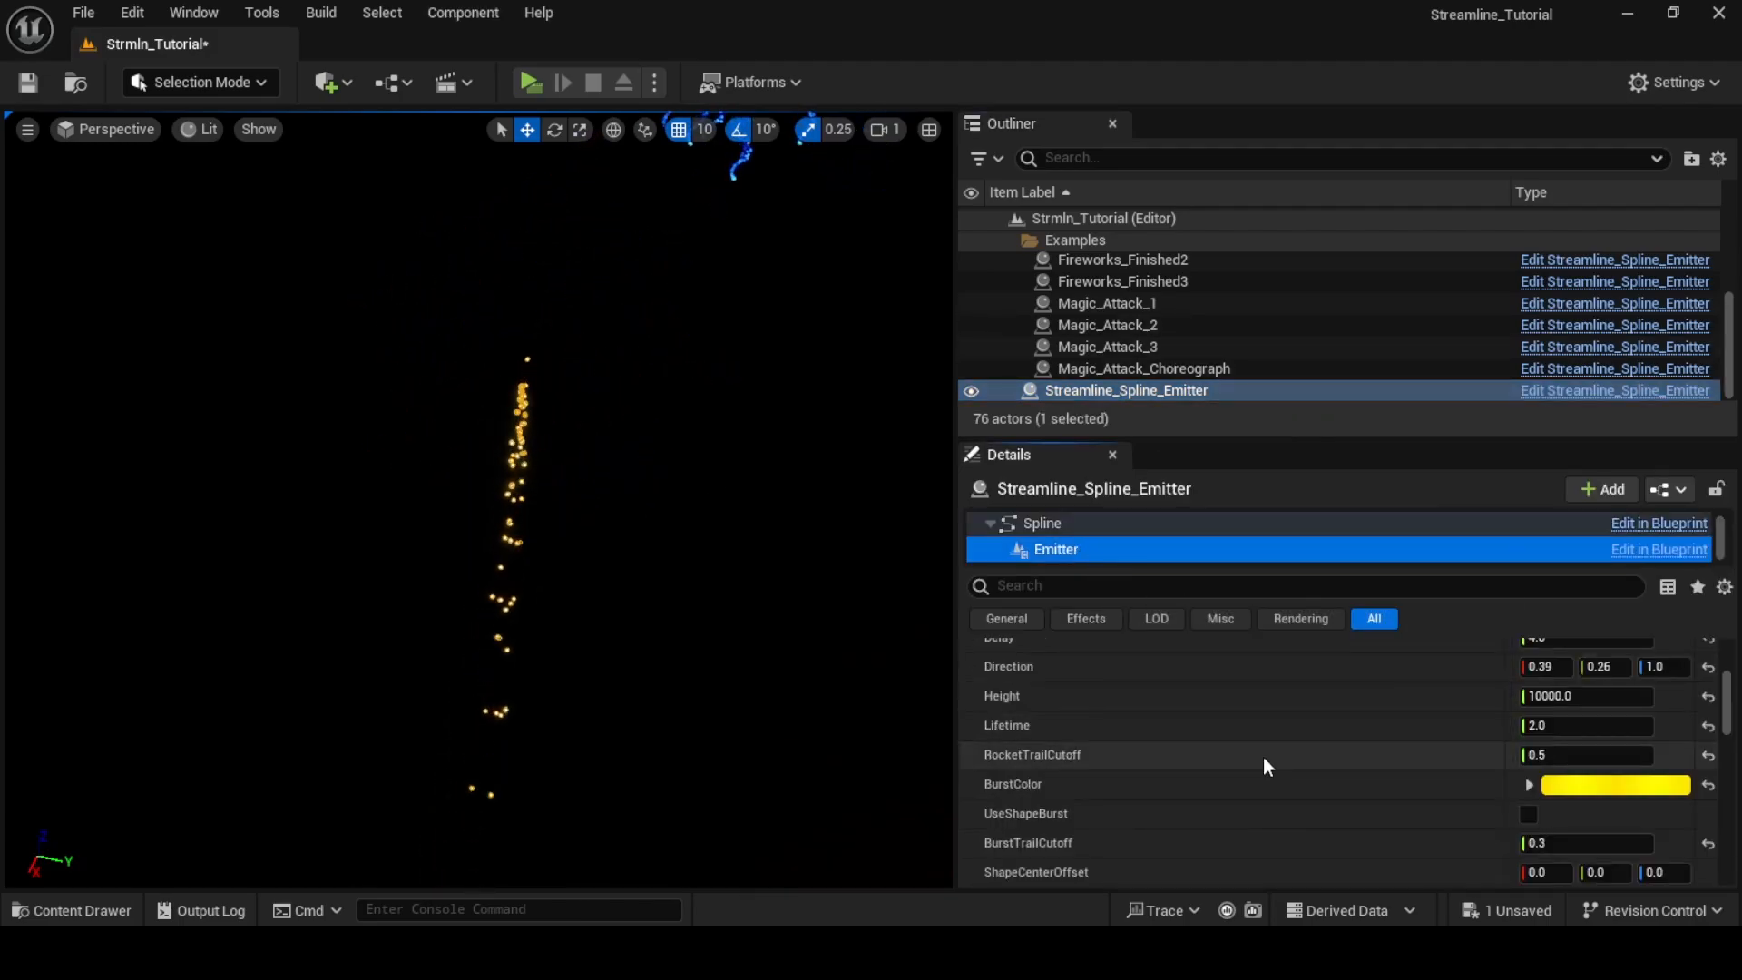
pyautogui.scroll(-2, 1261, 755)
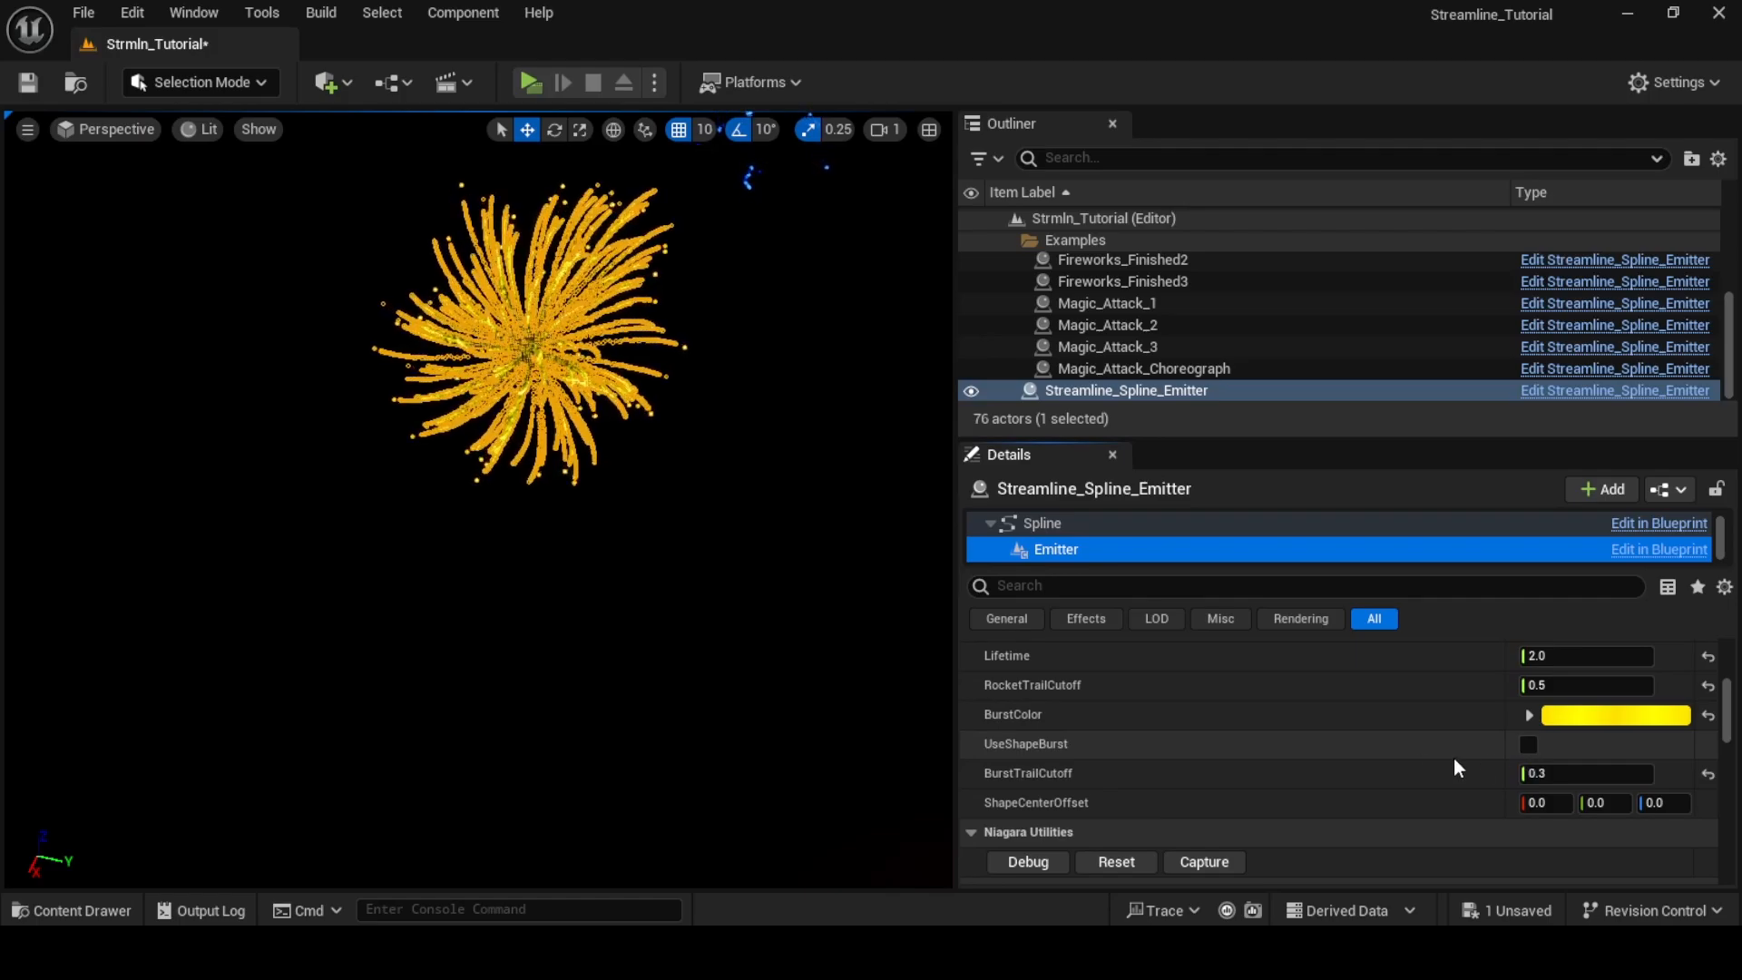
pyautogui.click(1527, 744)
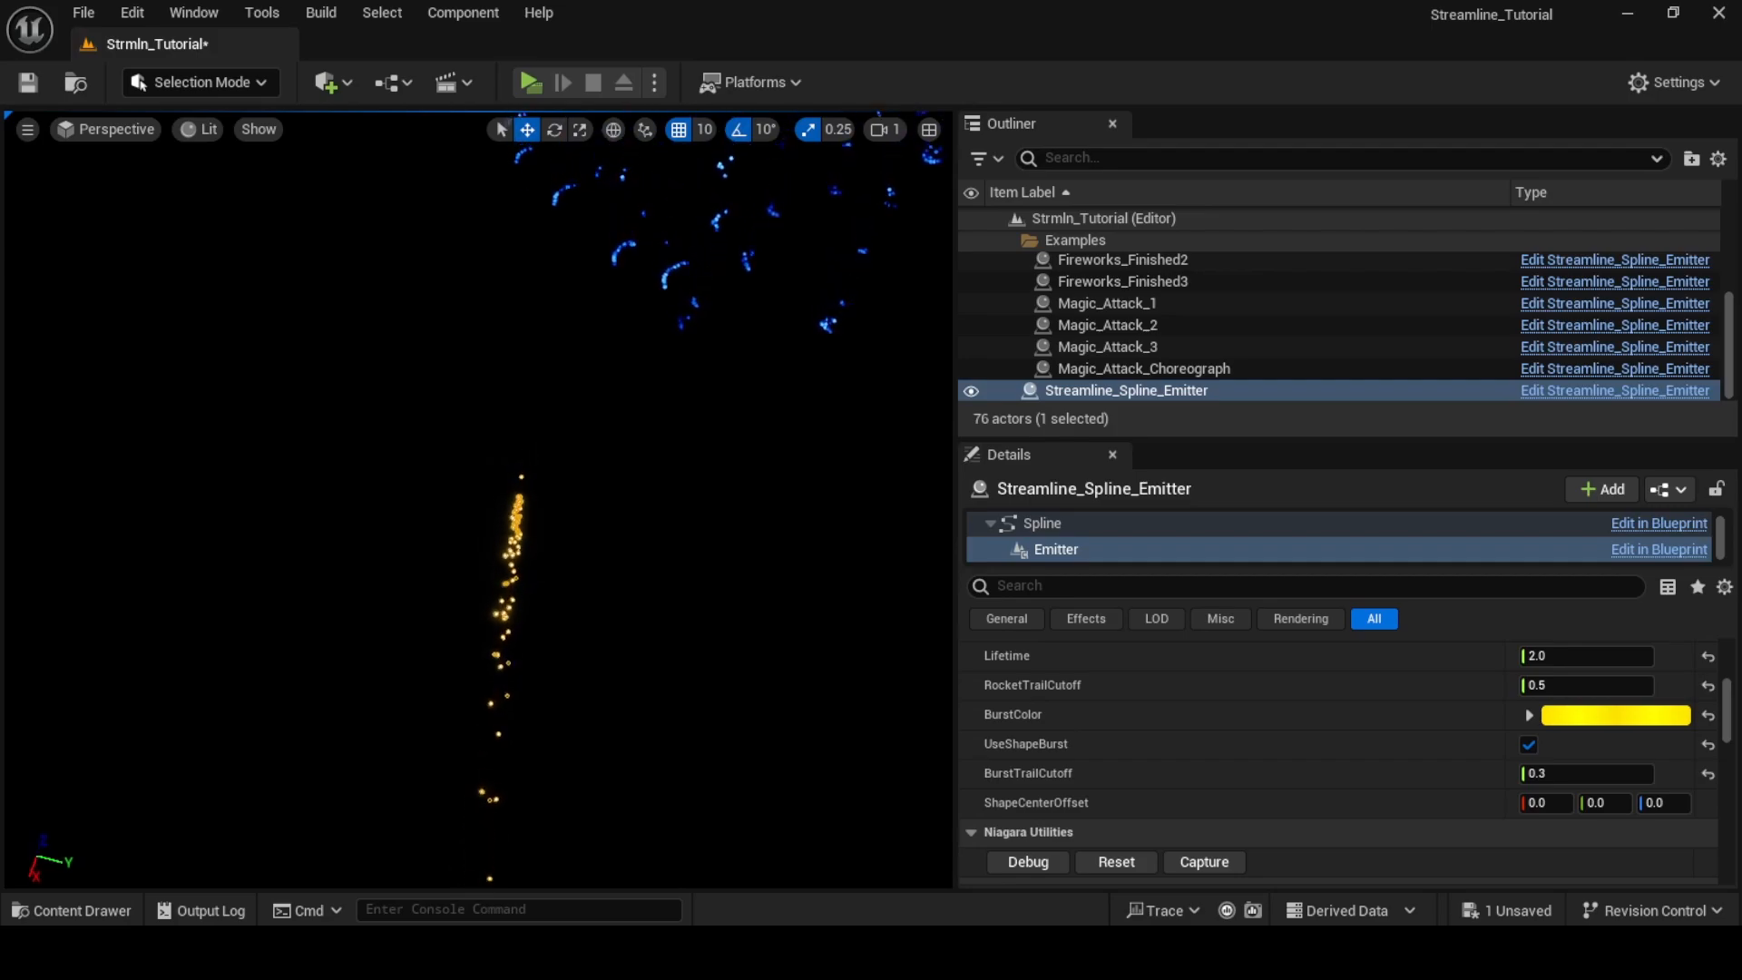
pyautogui.moveTo(478, 499); pyautogui.dragTo(8, 663, button='right')
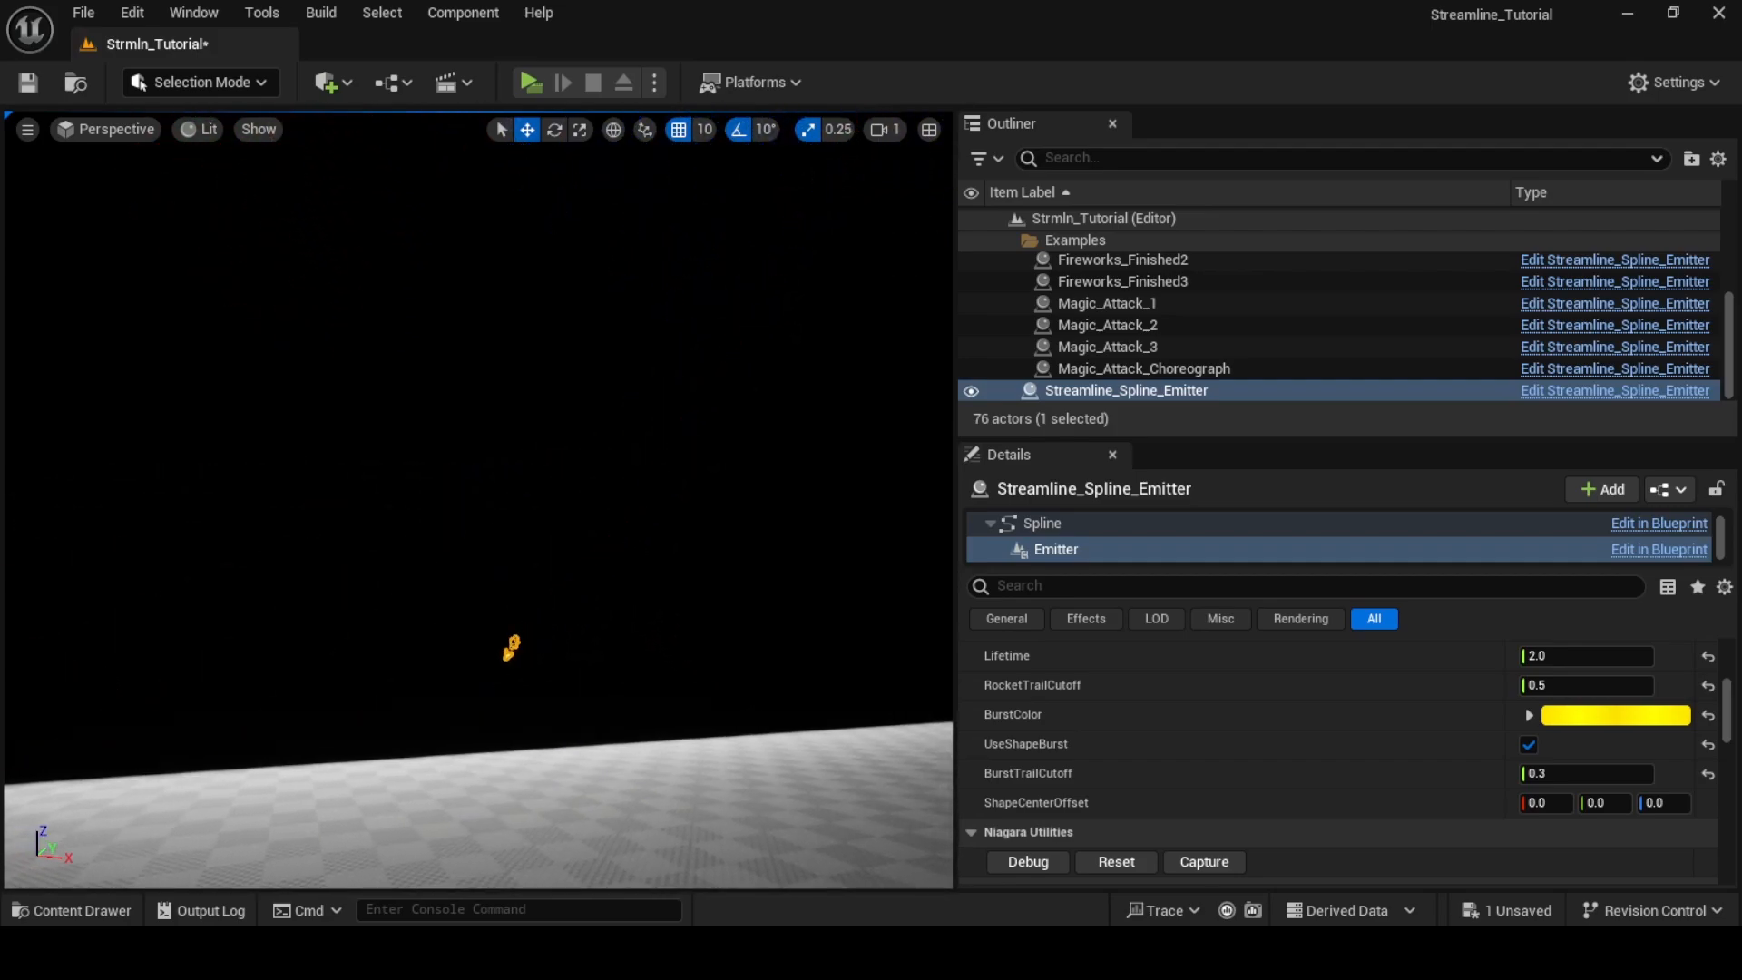
pyautogui.moveTo(478, 499); pyautogui.dragTo(816, 363, button='right')
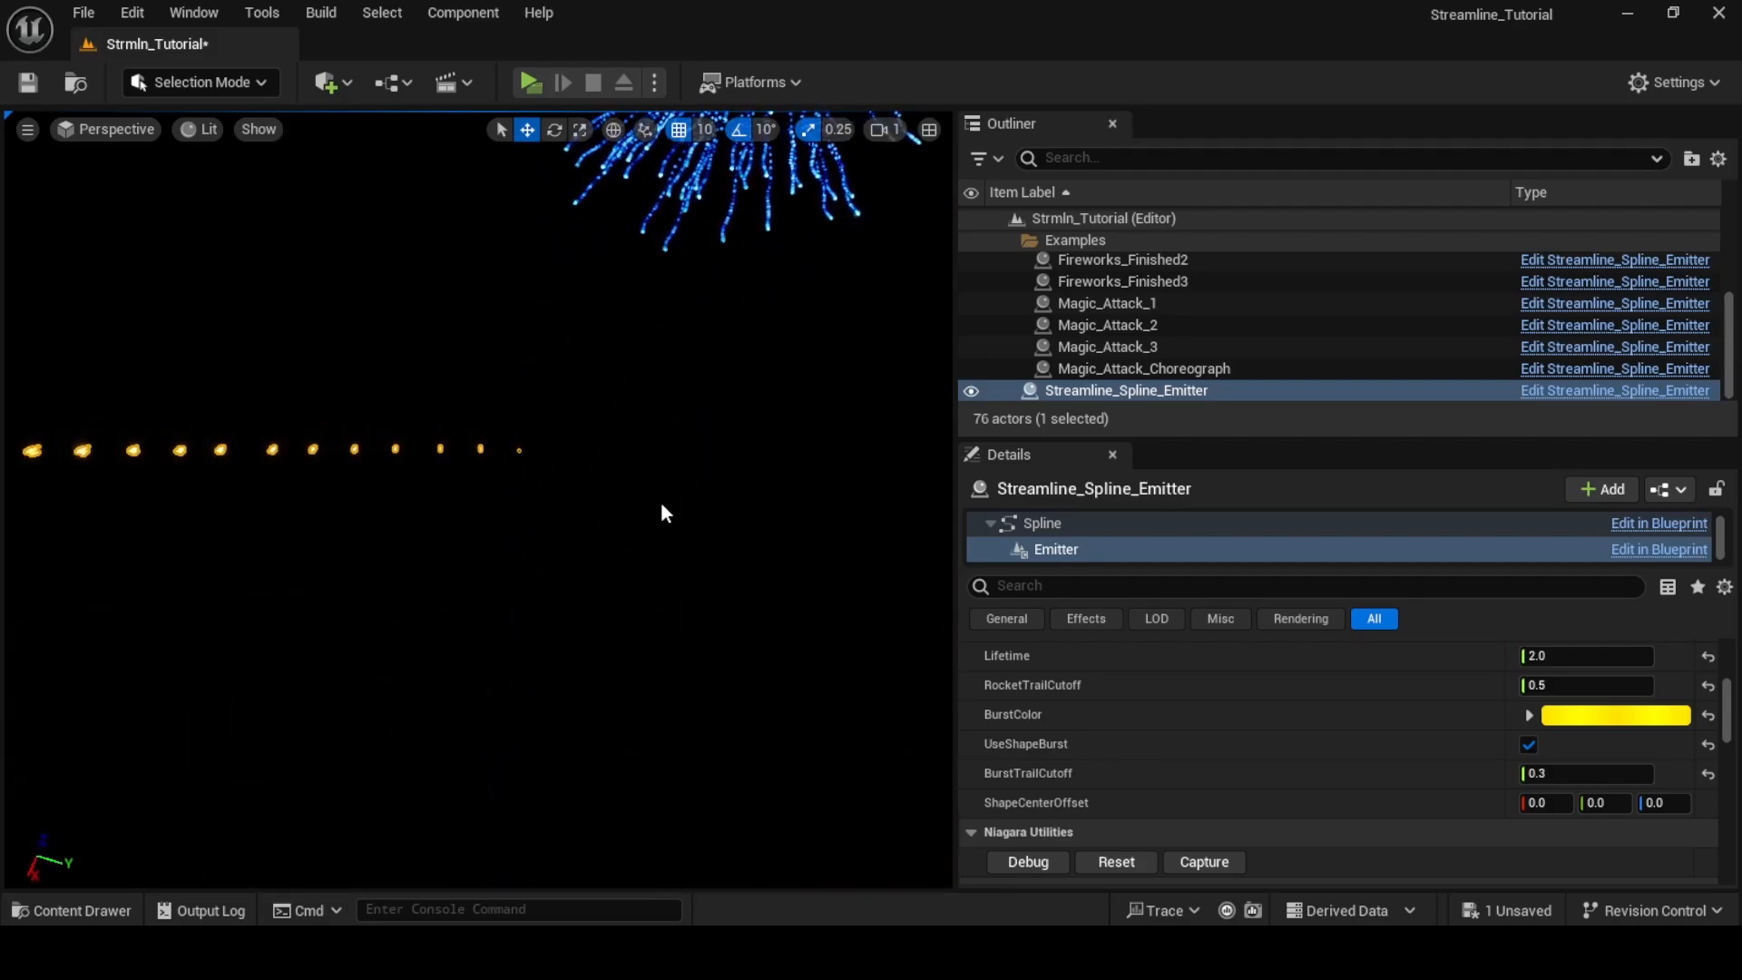
# Draw a closed six-point spline on the Streamline Fireworks platform with Modeling Mode's Draw Spline tool, output as an empty actor
pyautogui.press('f')
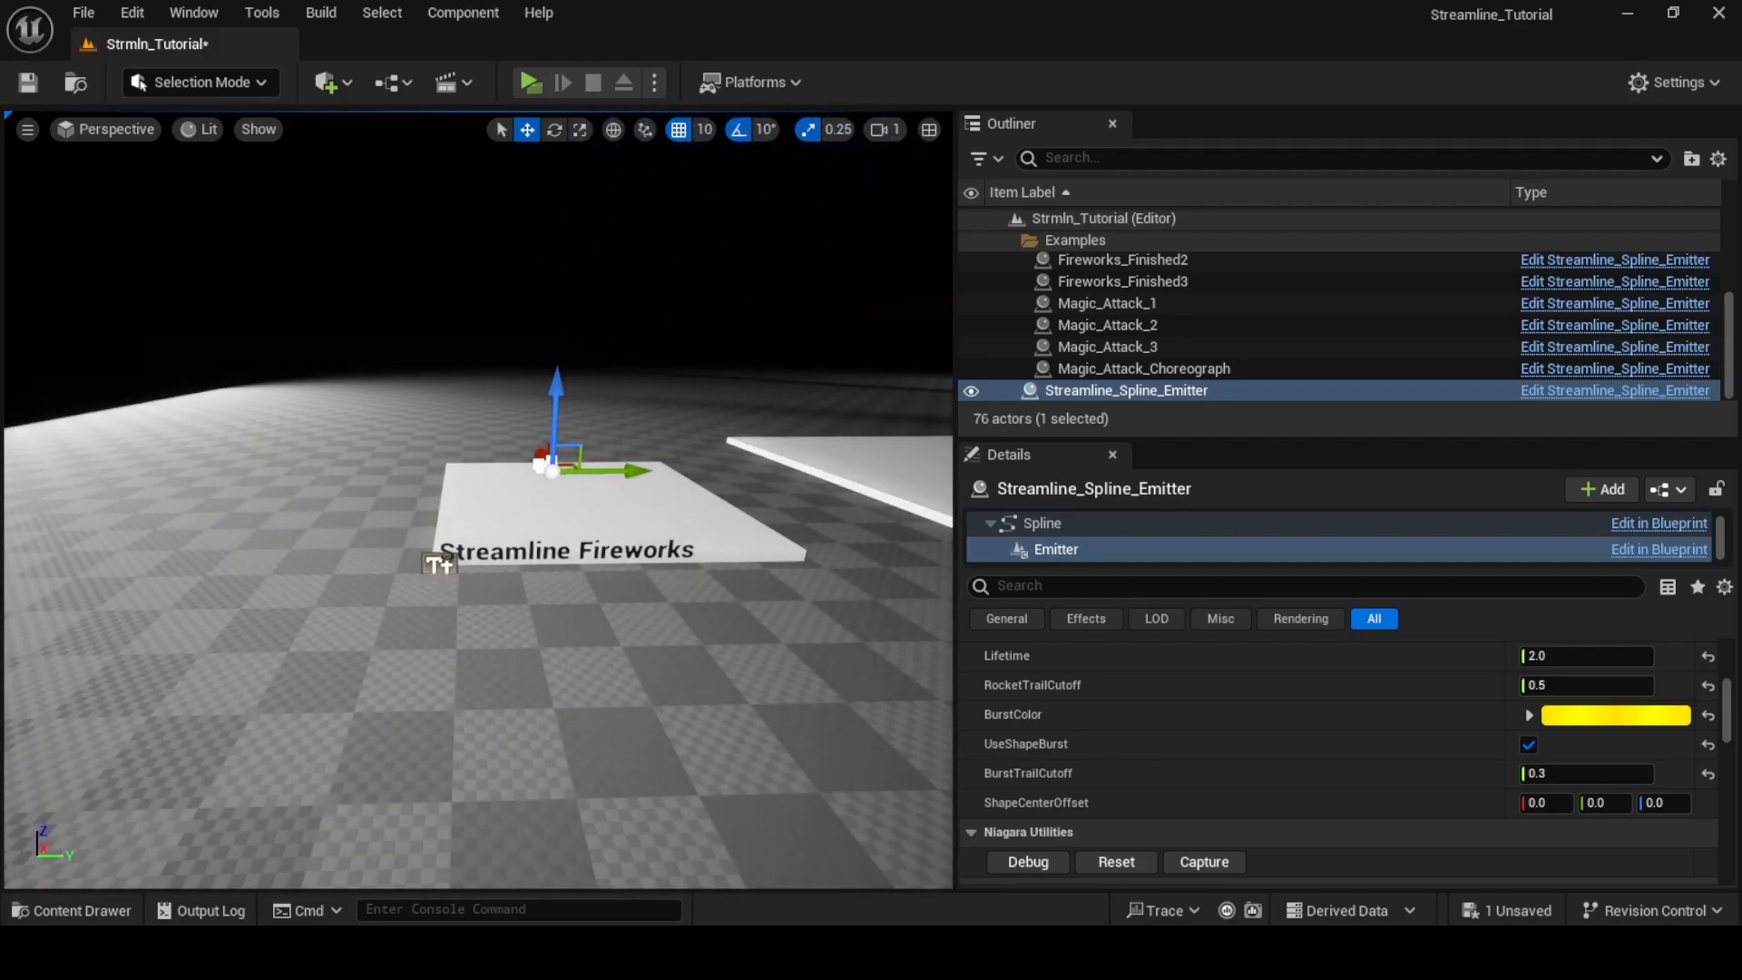
pyautogui.press('w')
pyautogui.moveTo(478, 499); pyautogui.dragTo(635, 535, button='right')
pyautogui.click(250, 81)
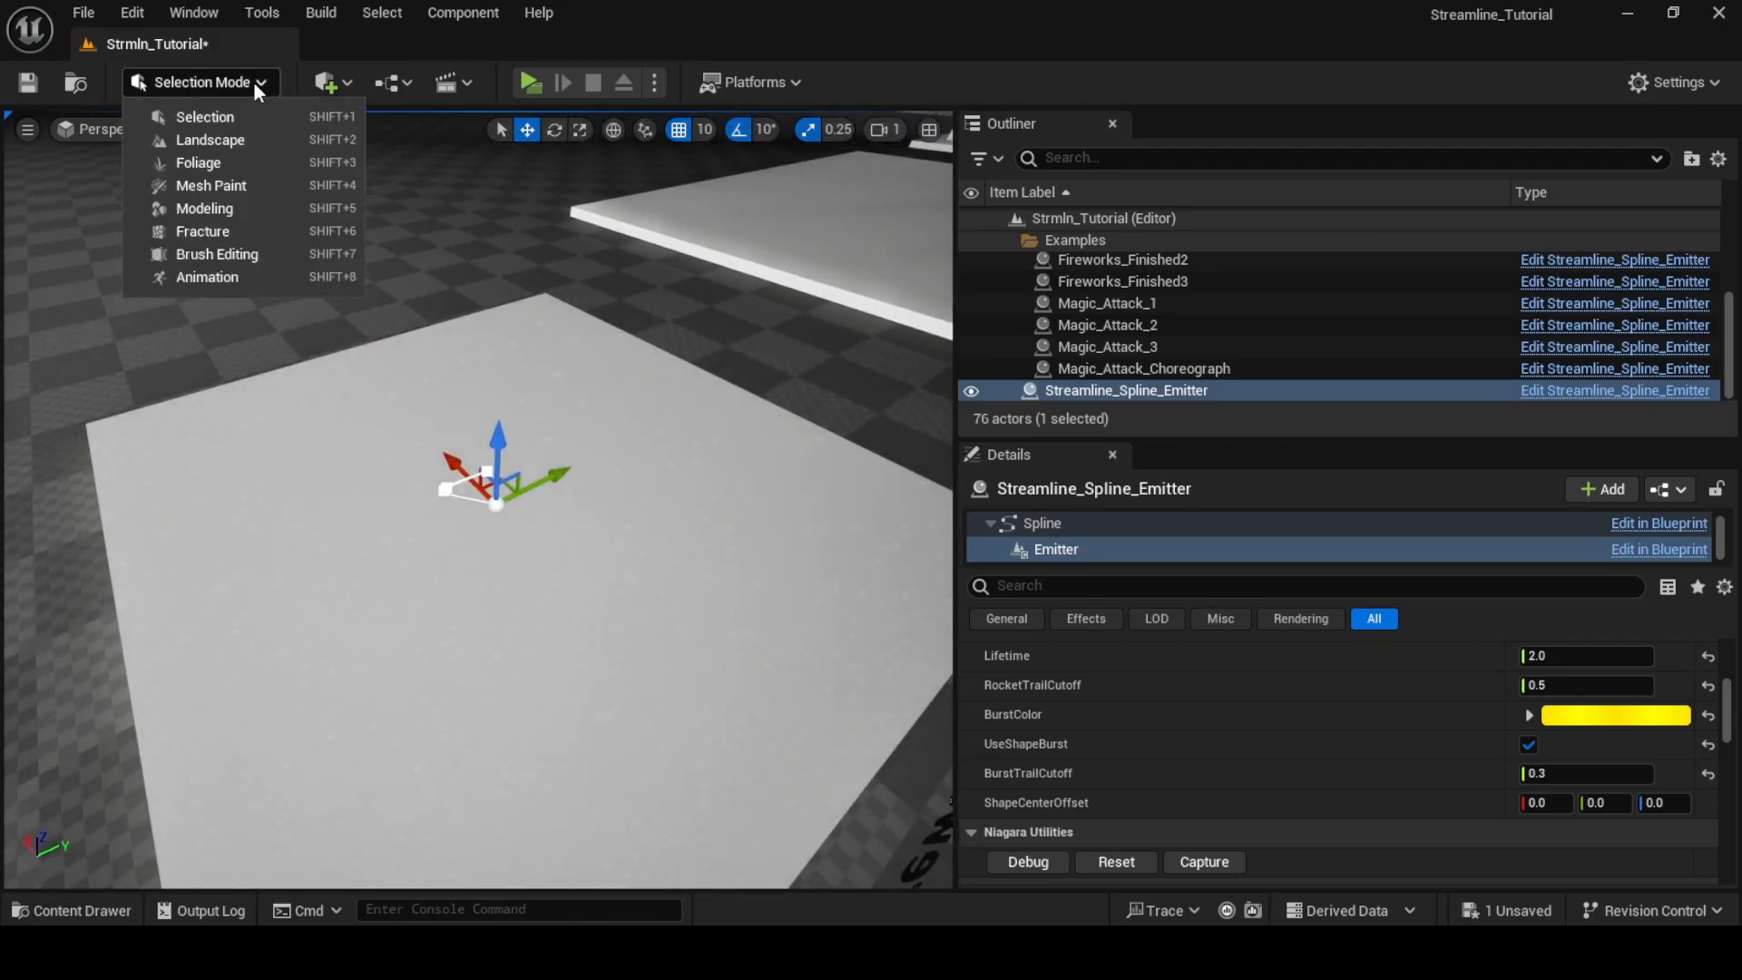
pyautogui.click(253, 82)
pyautogui.click(253, 82)
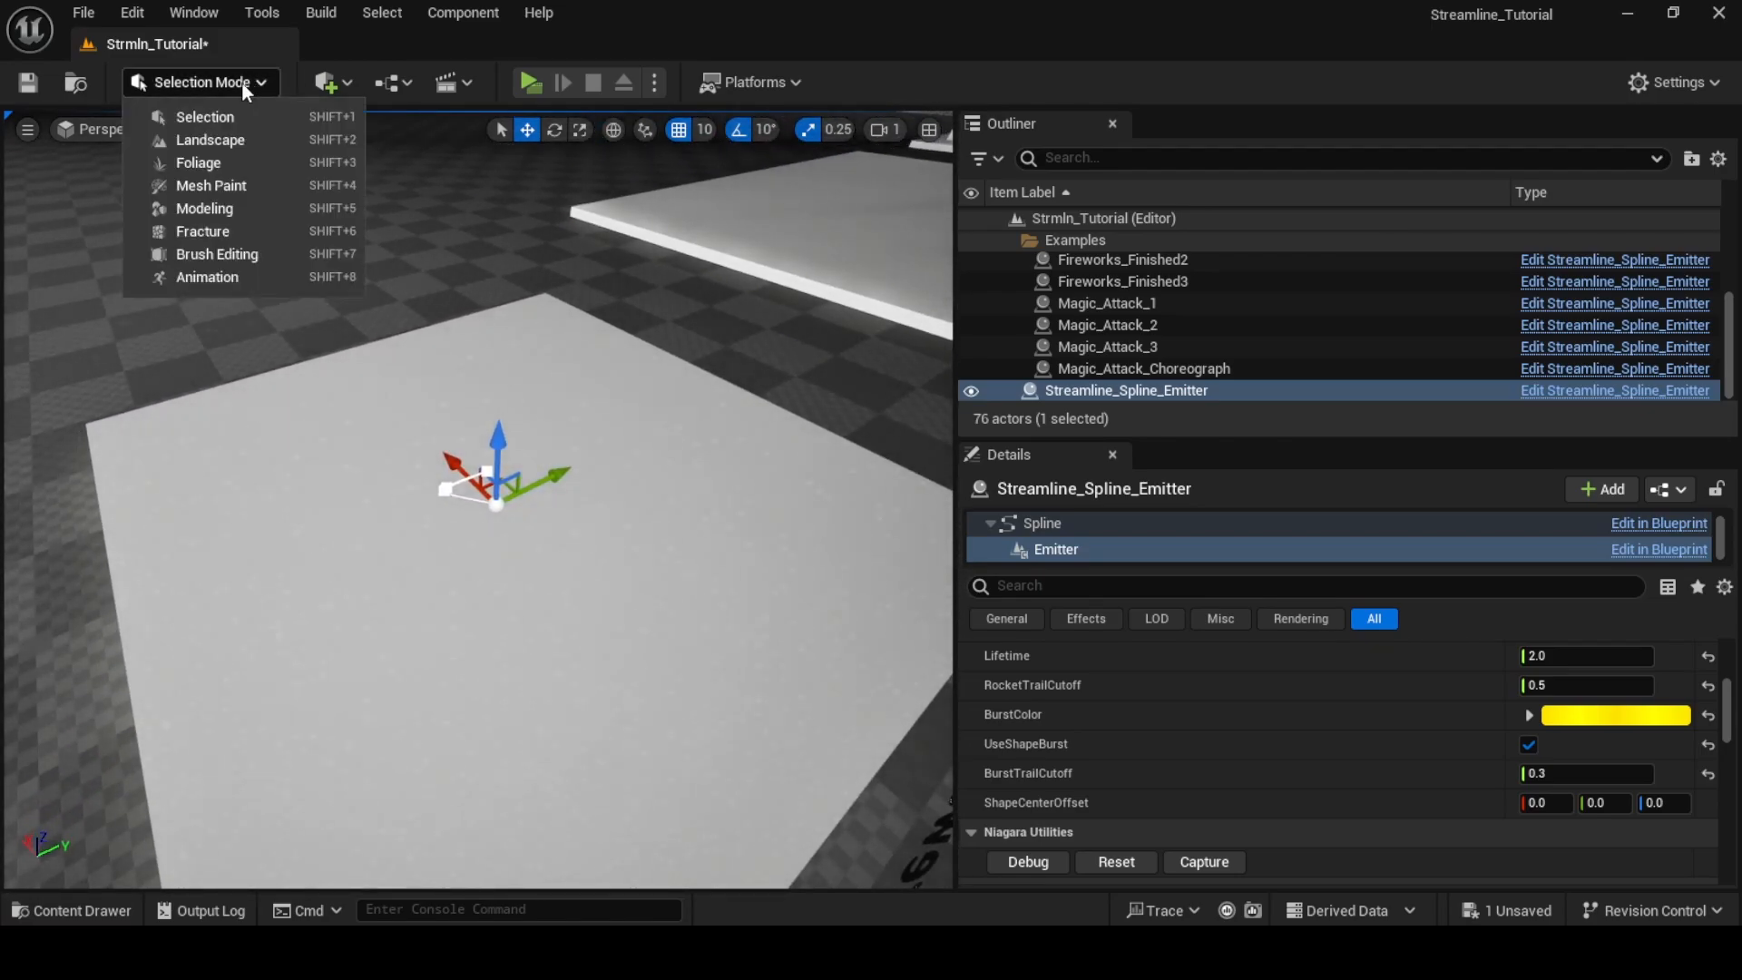
pyautogui.click(209, 209)
pyautogui.click(146, 396)
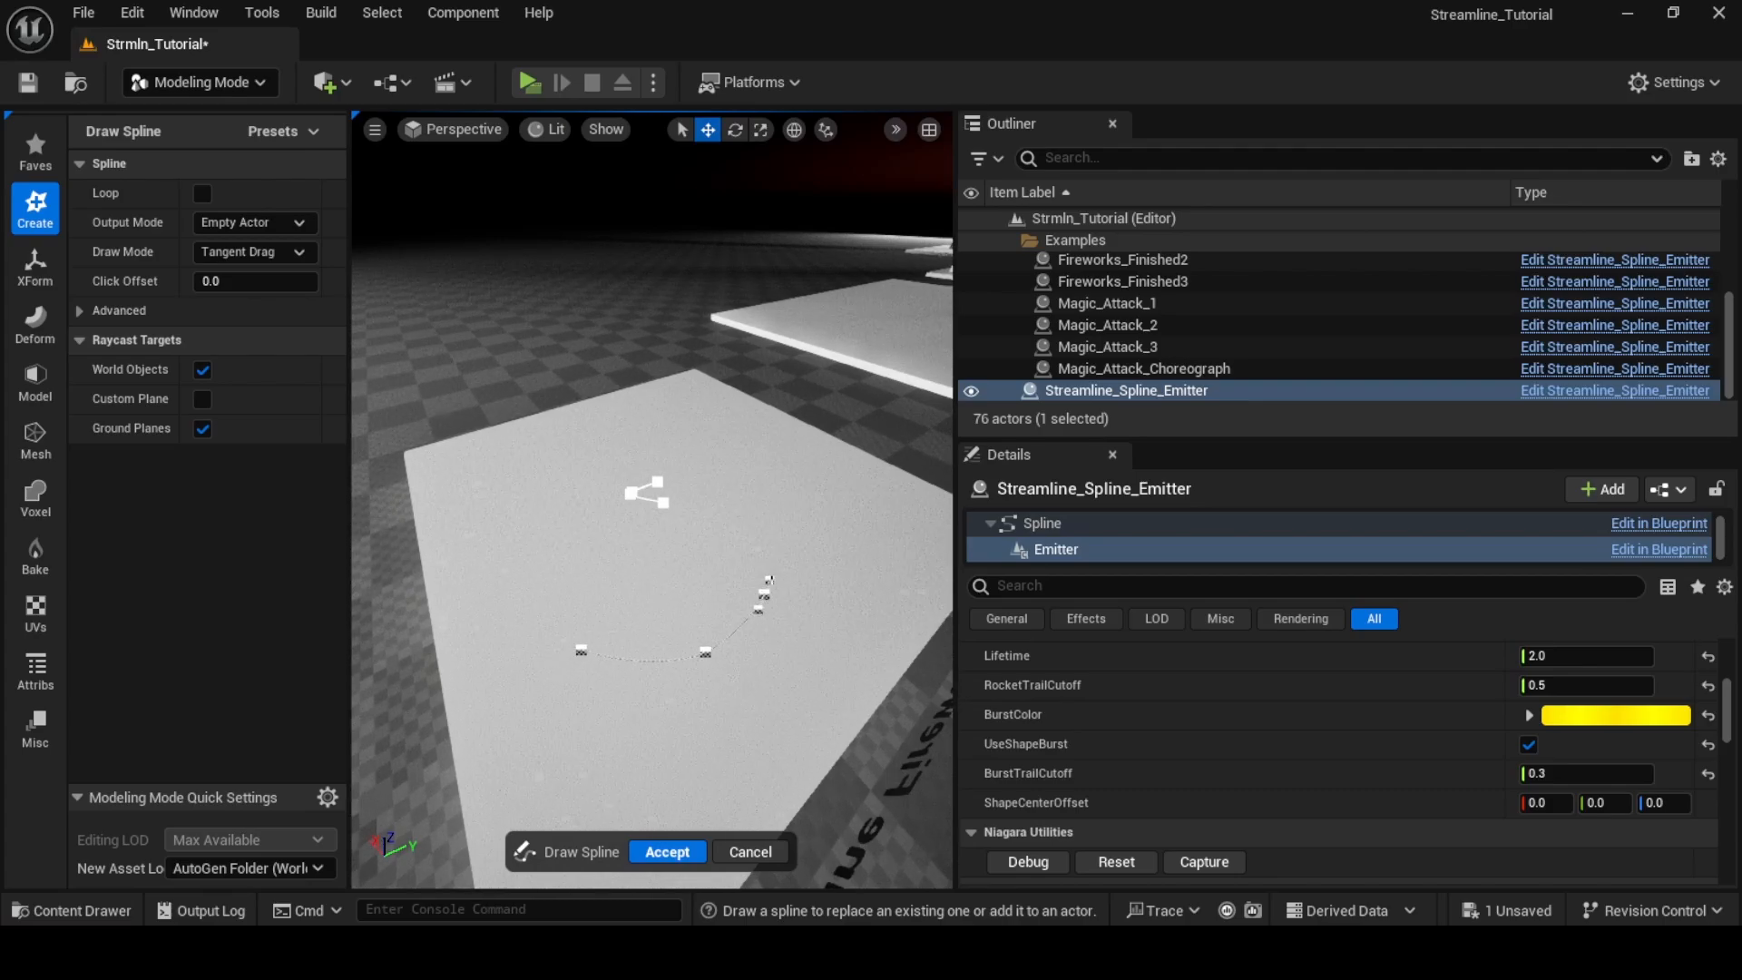
pyautogui.click(729, 526)
pyautogui.click(645, 510)
pyautogui.click(620, 515)
pyautogui.click(597, 520)
pyautogui.click(667, 851)
# Return to Selection mode, assign the drawn spline as External Spline Sample of Streamline_Spline_Emitter, and sample it onto the emitter
pyautogui.click(186, 81)
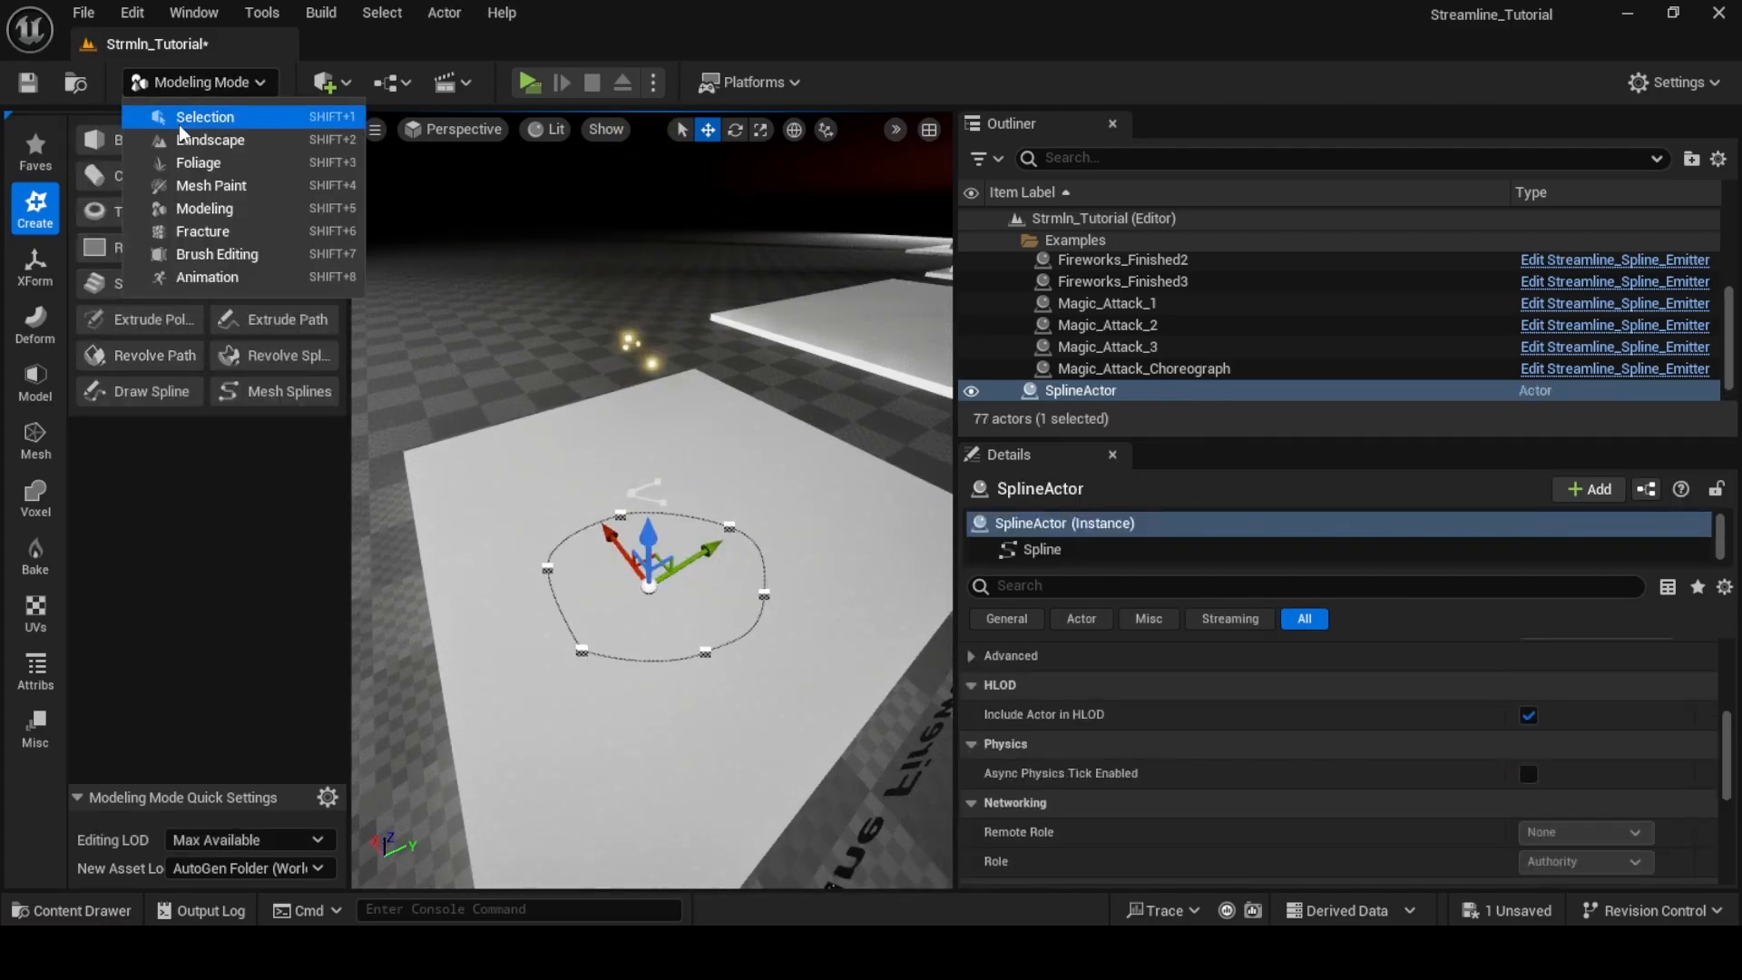
pyautogui.click(182, 123)
pyautogui.click(464, 498)
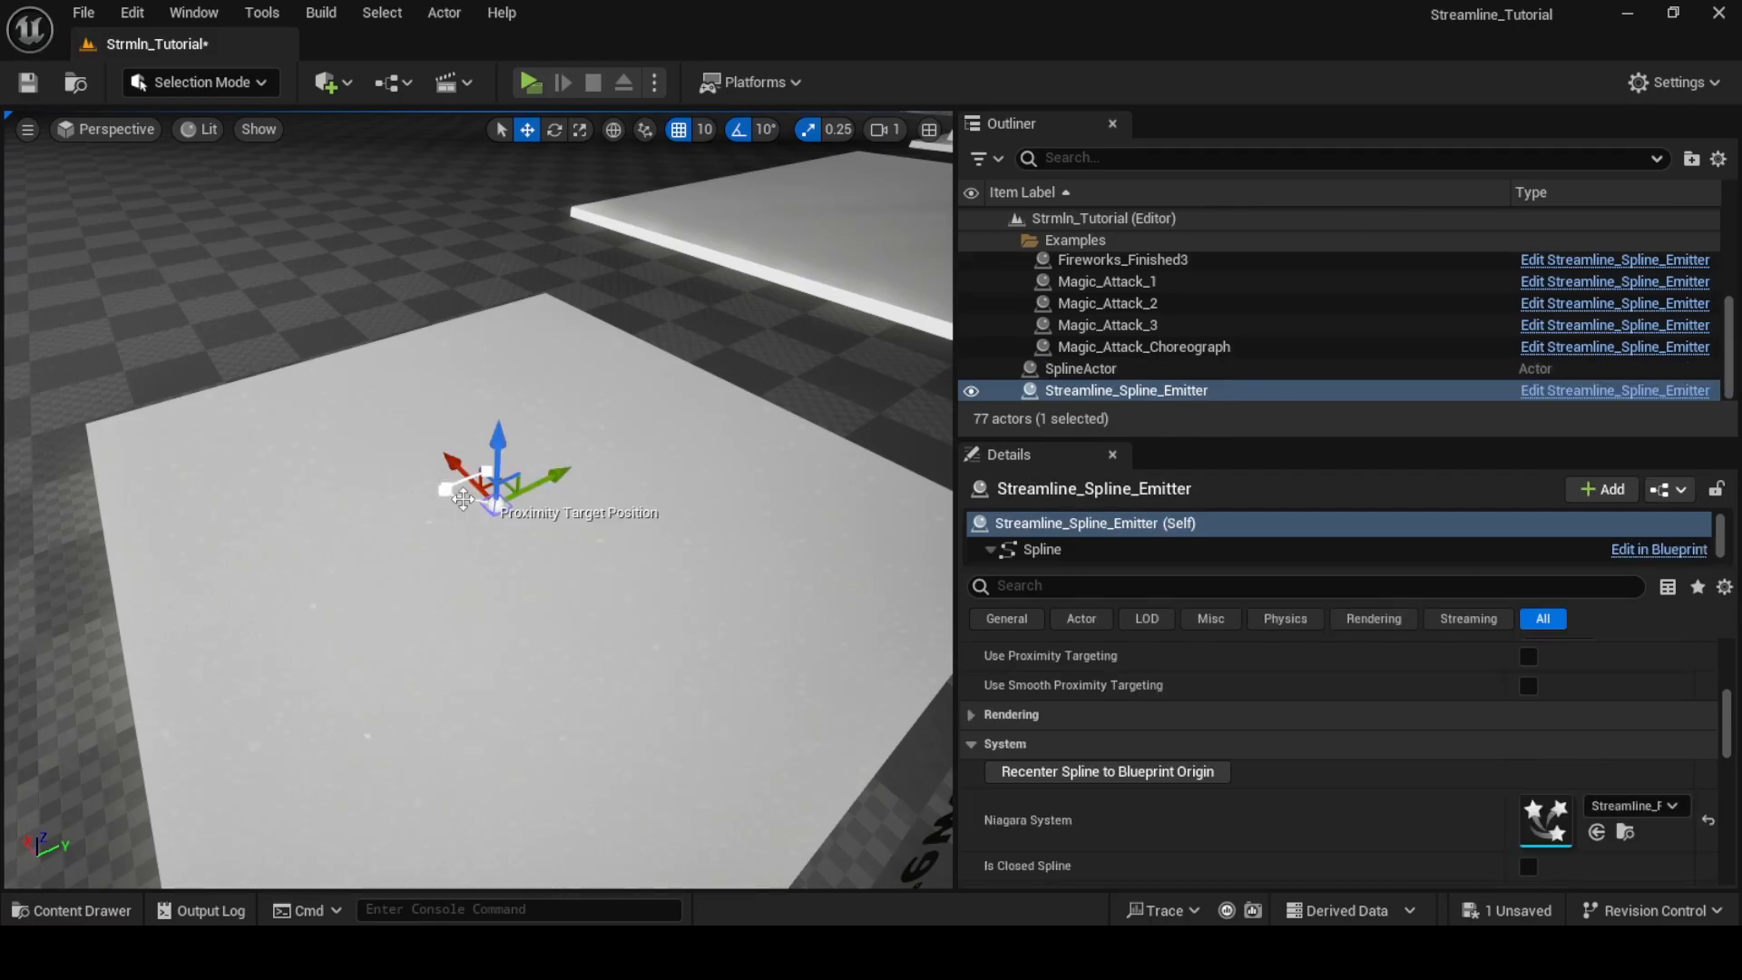
pyautogui.scroll(3, 1136, 753)
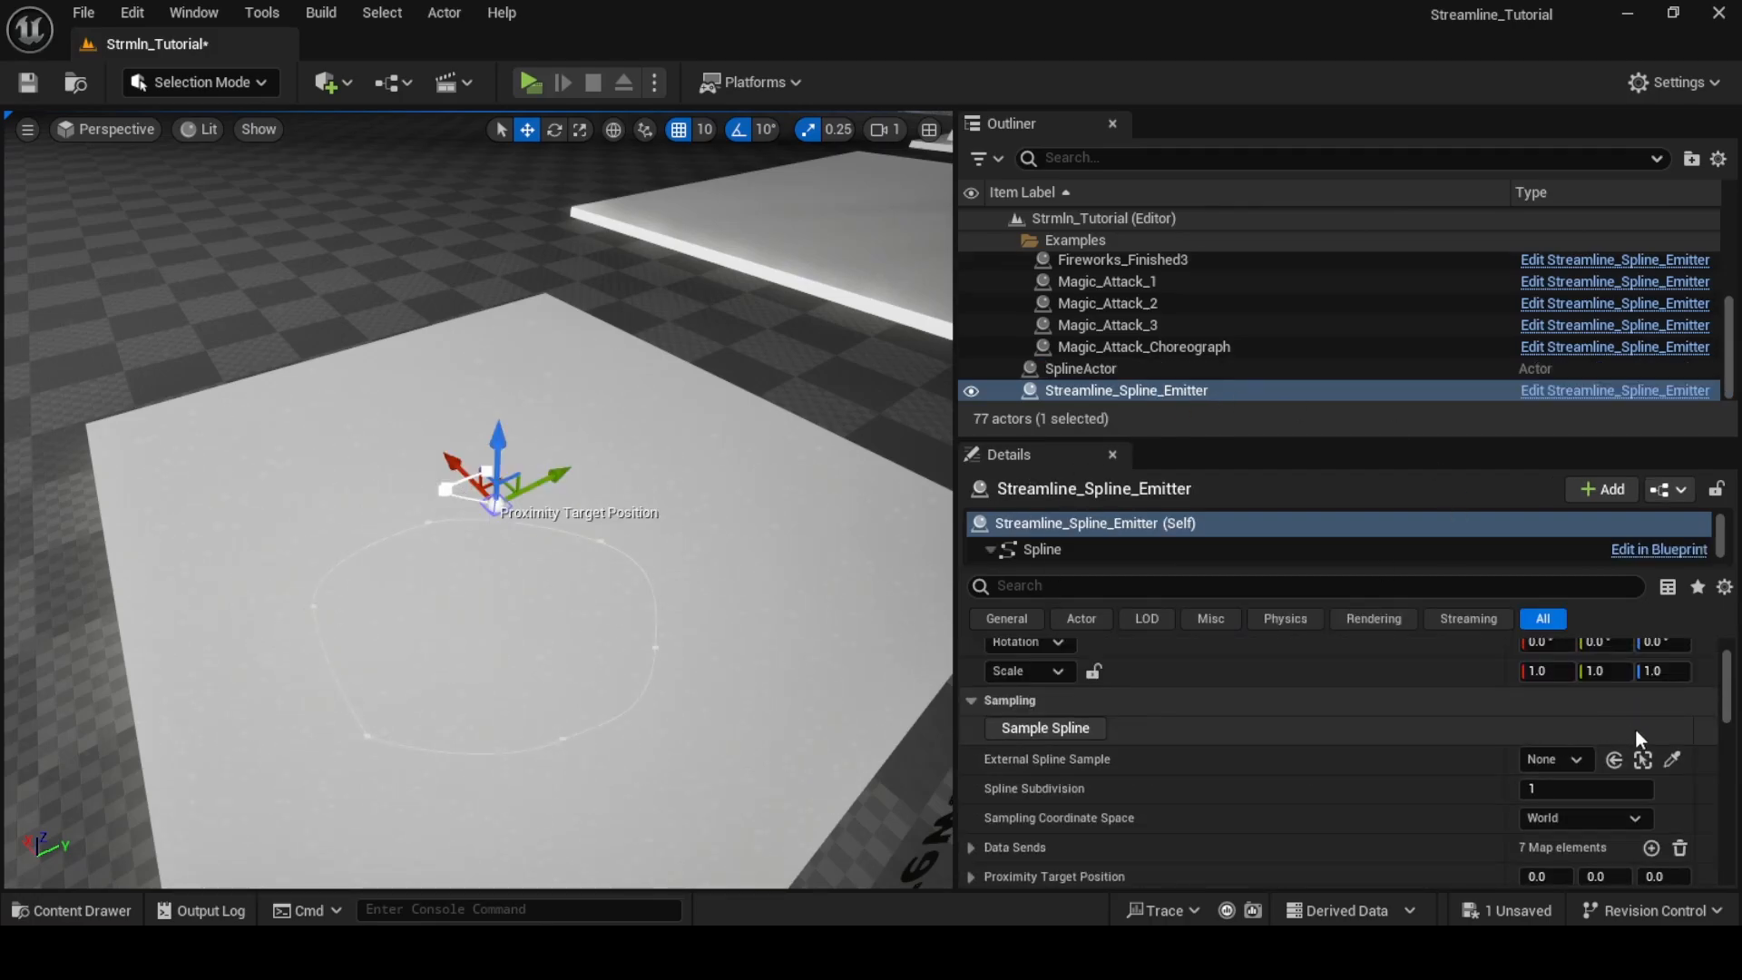
pyautogui.click(1672, 759)
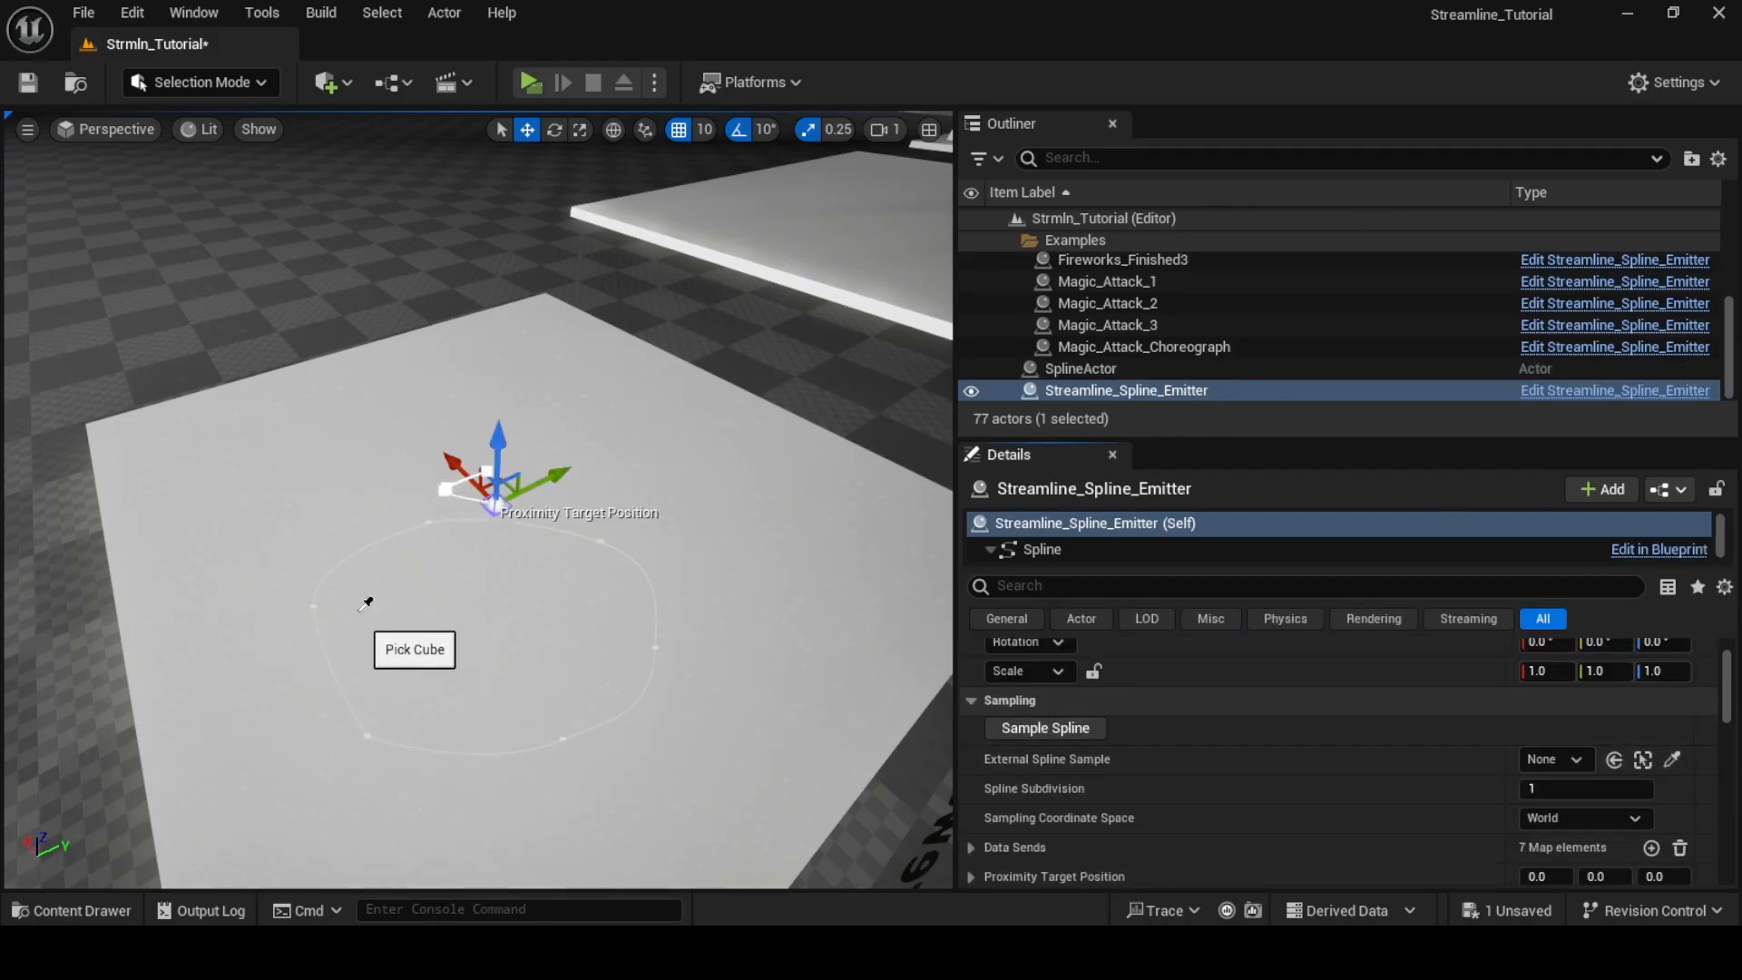
pyautogui.click(313, 606)
pyautogui.click(1085, 735)
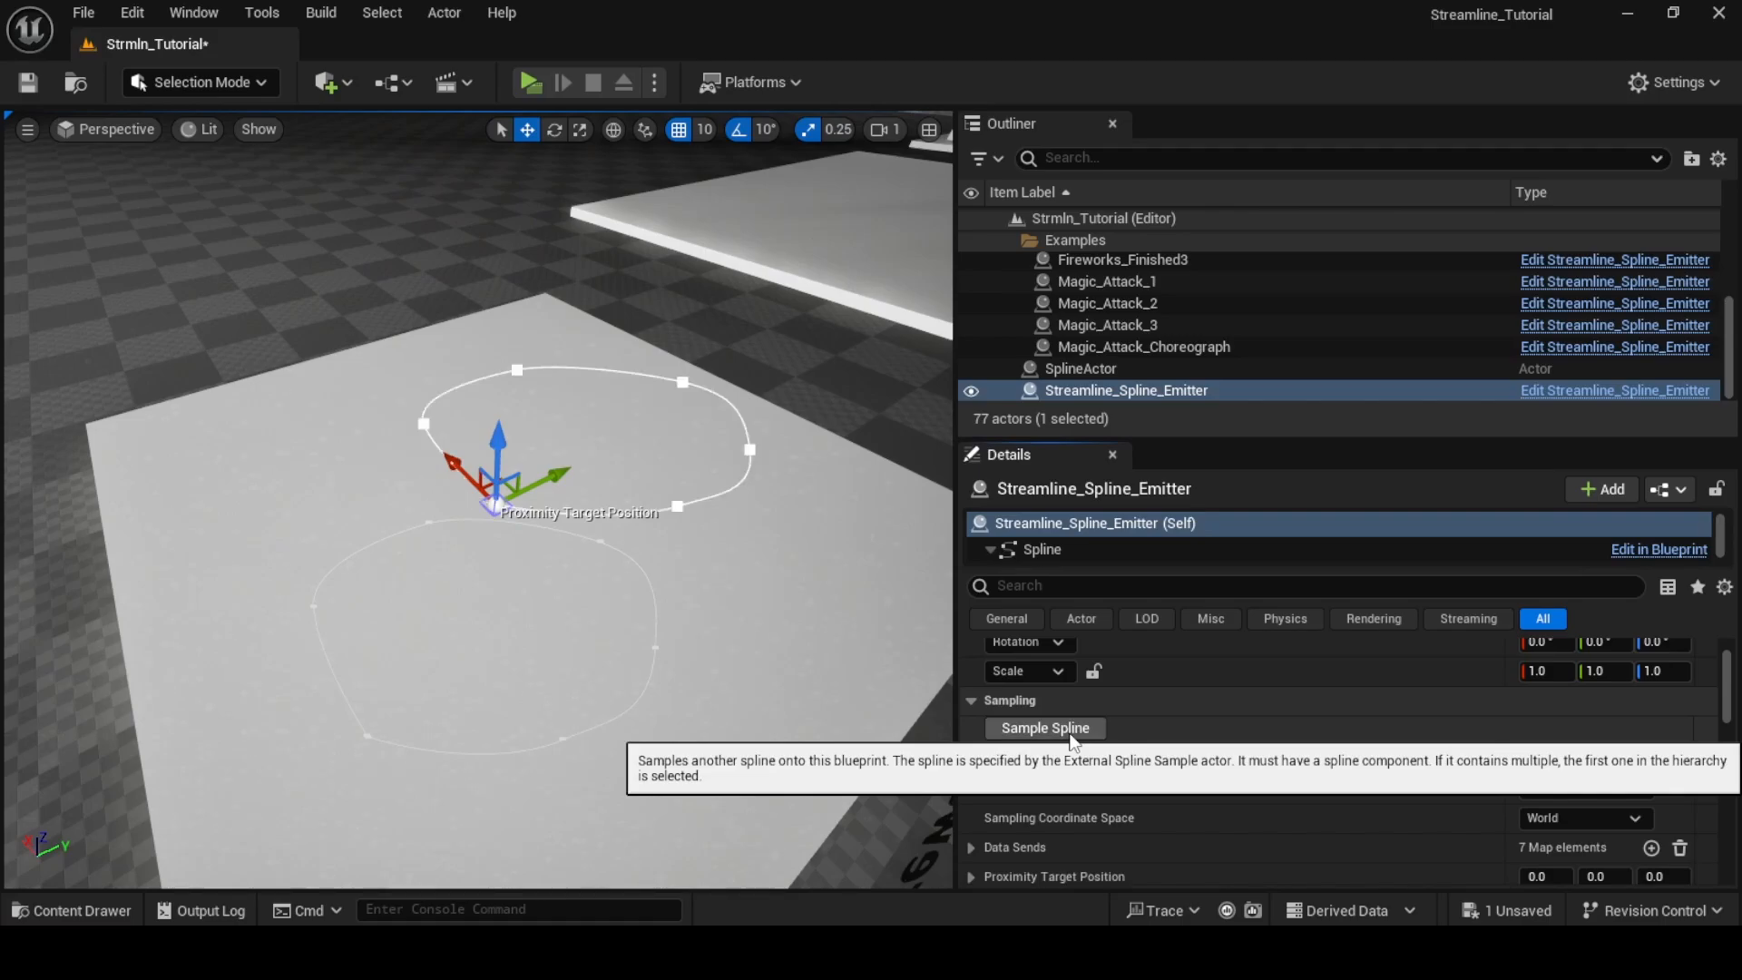
# Delete the SplineActor from the level
pyautogui.click(1138, 371)
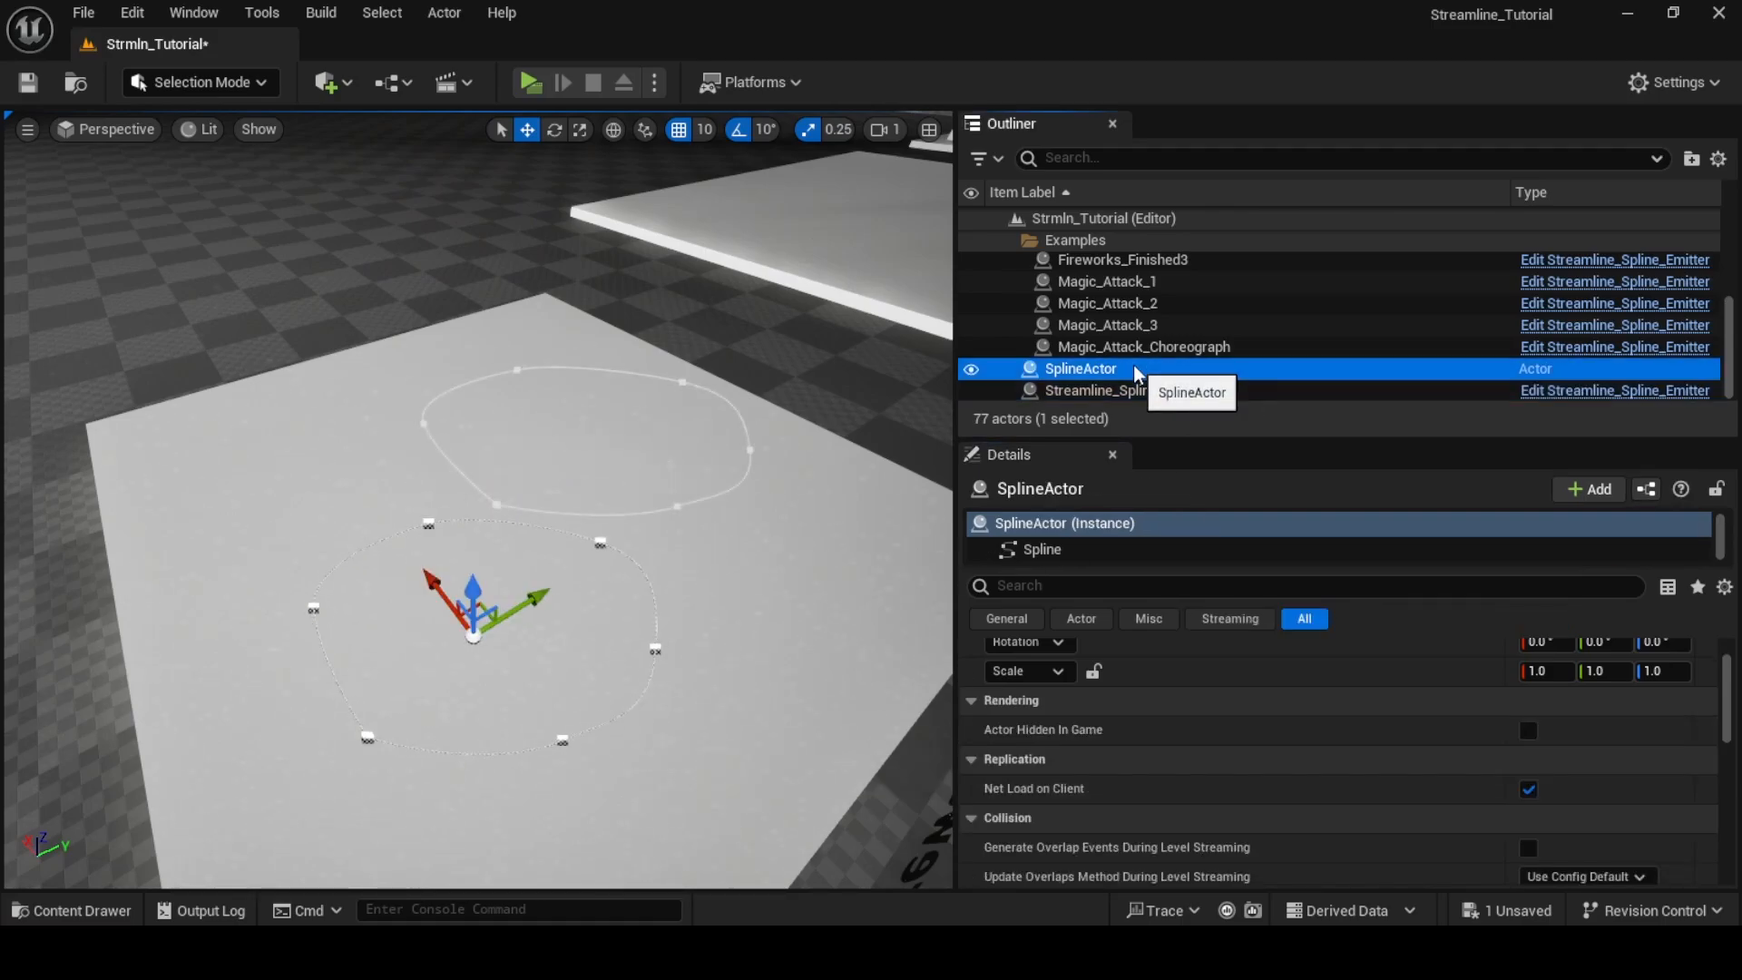
pyautogui.press('Delete')
pyautogui.moveTo(545, 499); pyautogui.dragTo(617, 555, button='right')
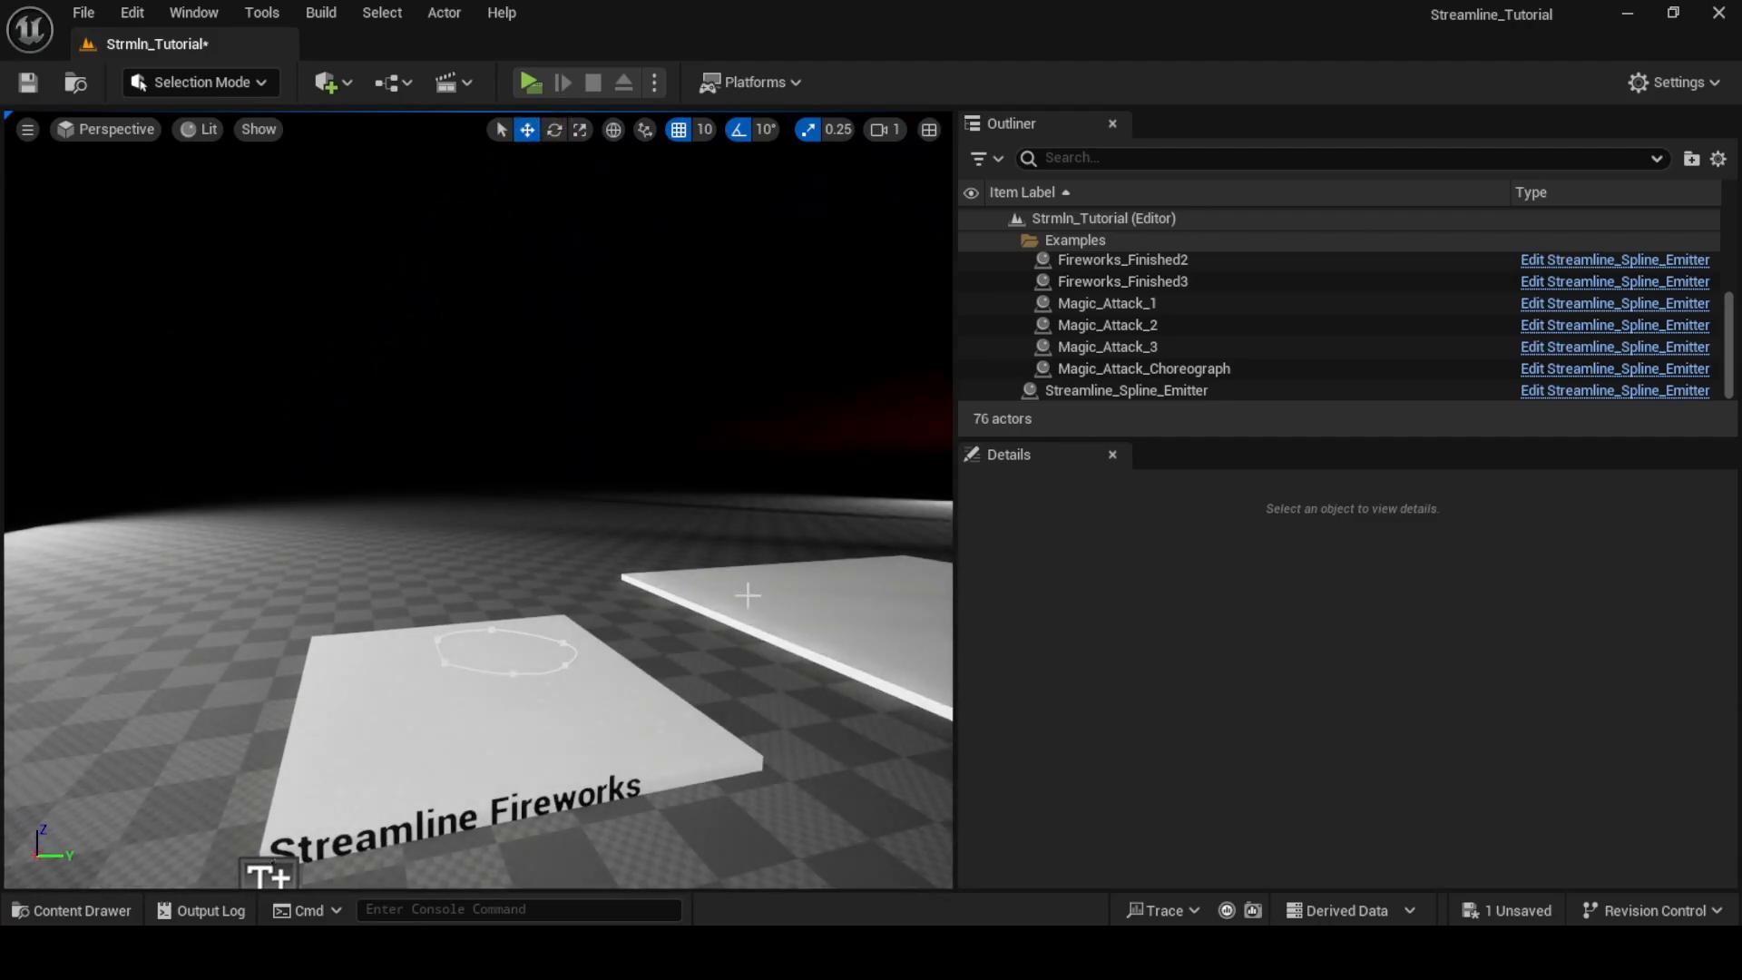
# Set the Y value of ShapeCenterOffset to -0.33 on Streamline_Spline_Emitter's Emitter component and check the burst in the sky
pyautogui.click(1152, 388)
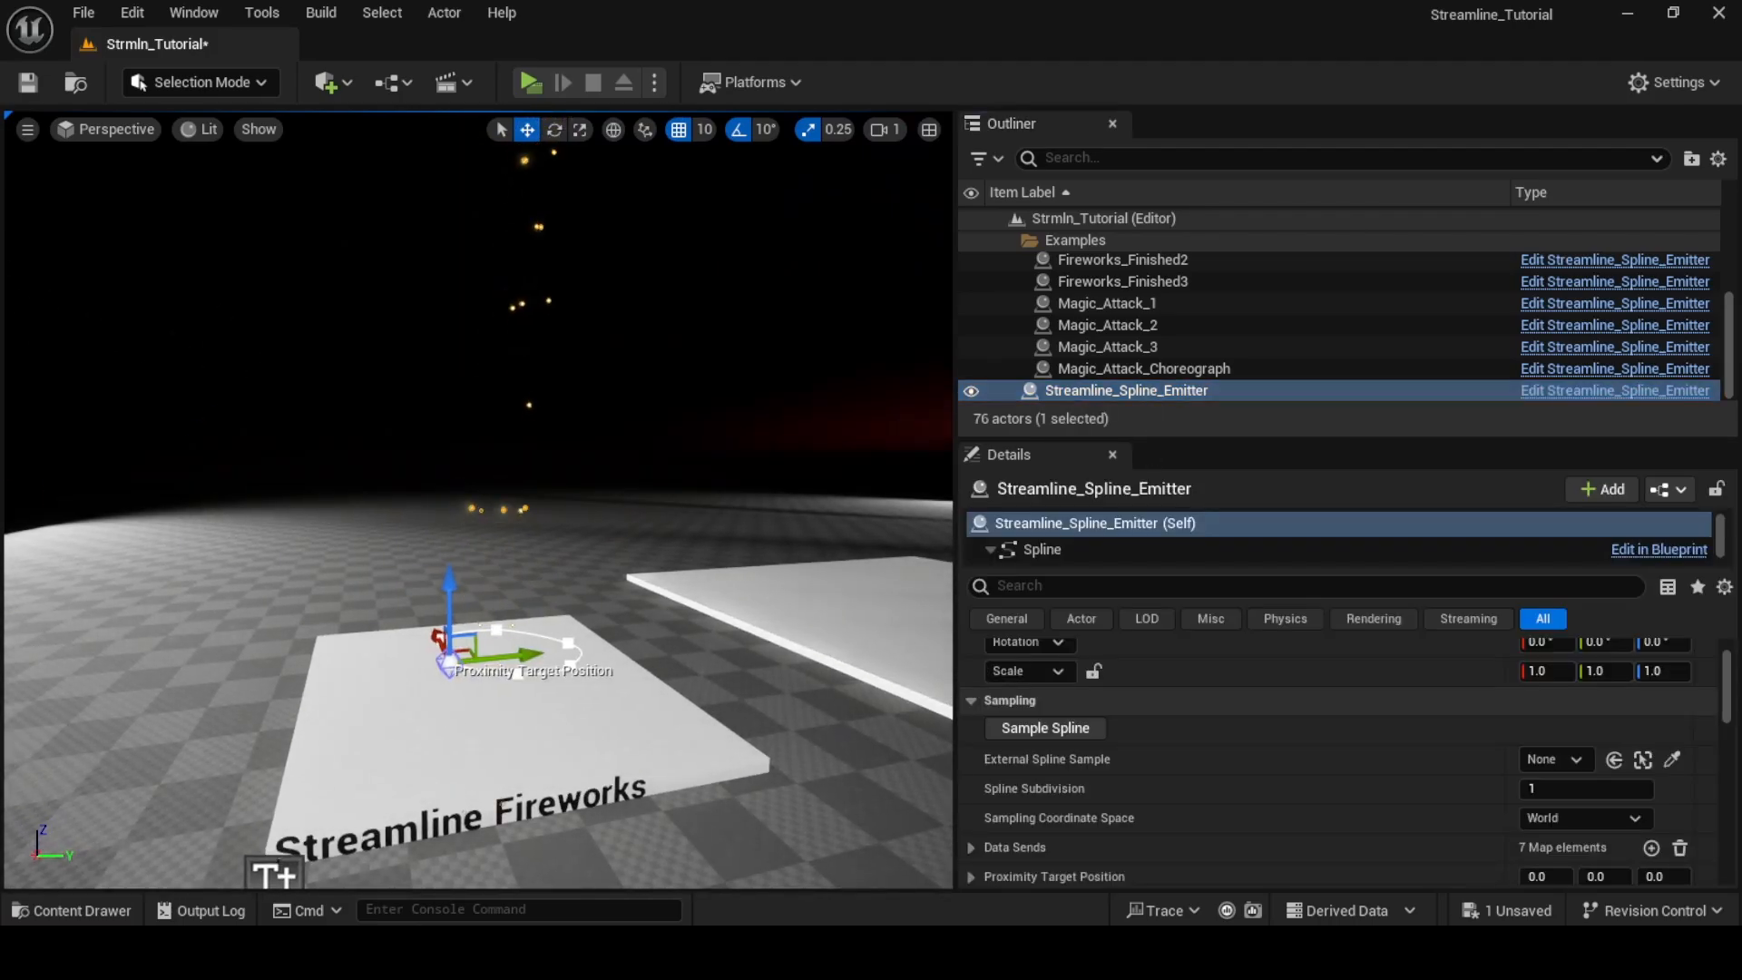
pyautogui.press('f')
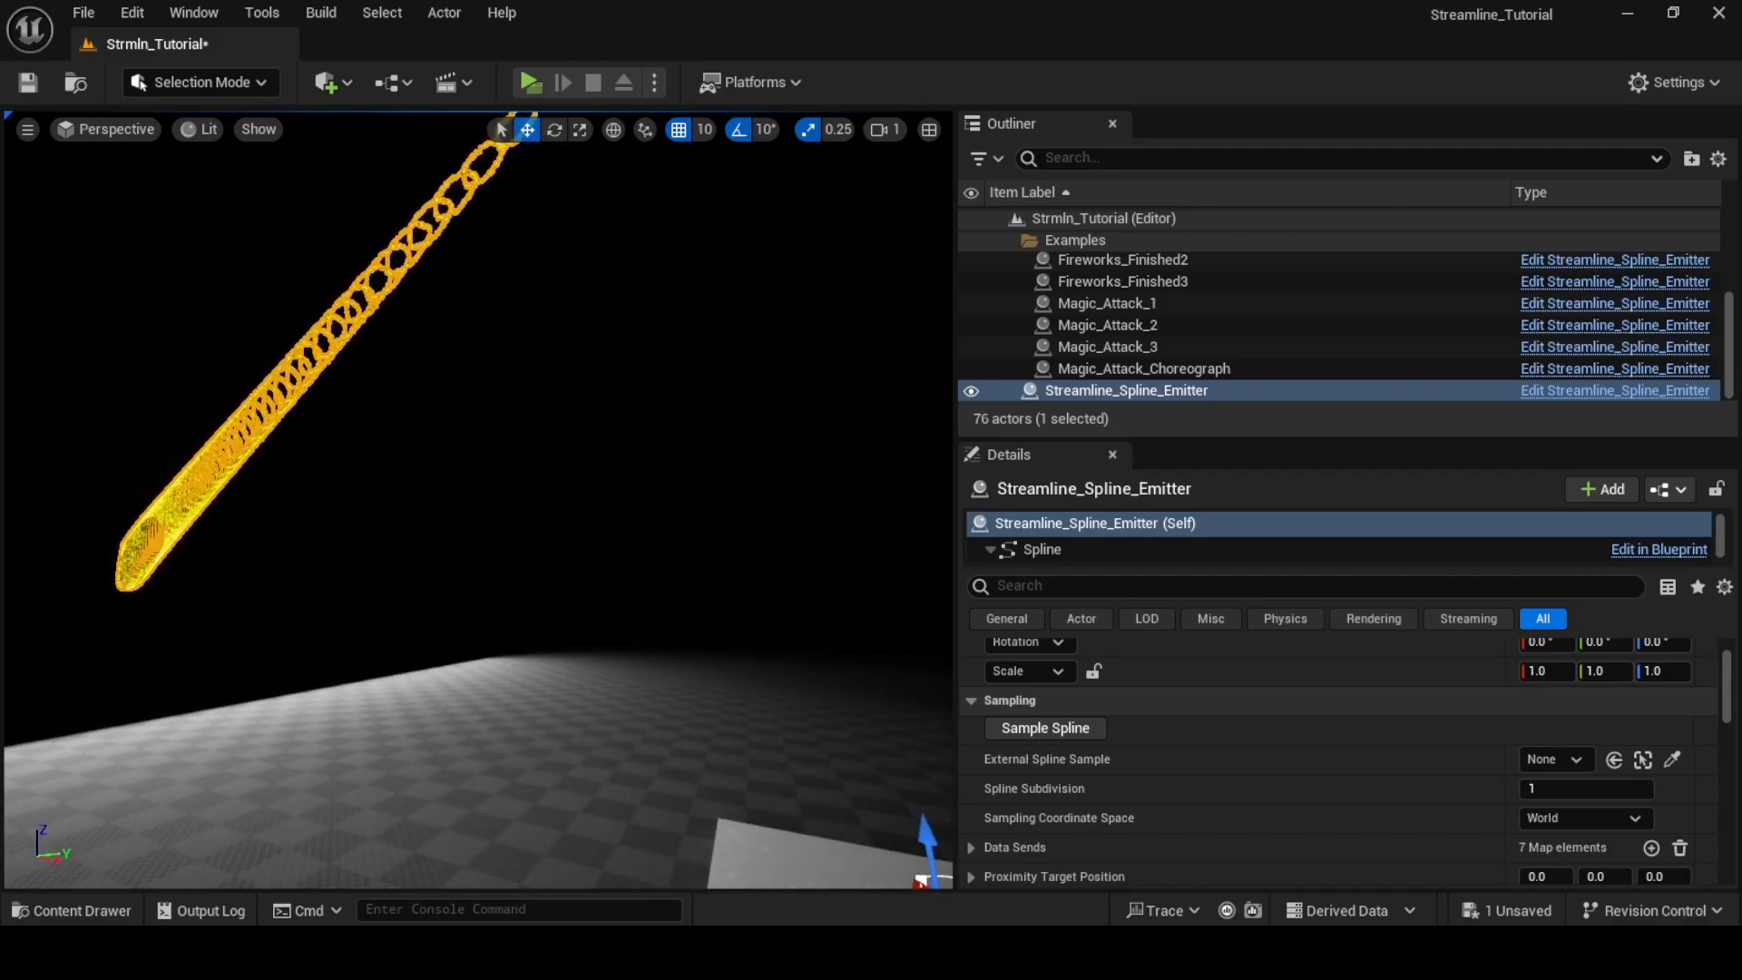
pyautogui.moveTo(626, 526); pyautogui.dragTo(662, 528, button='right')
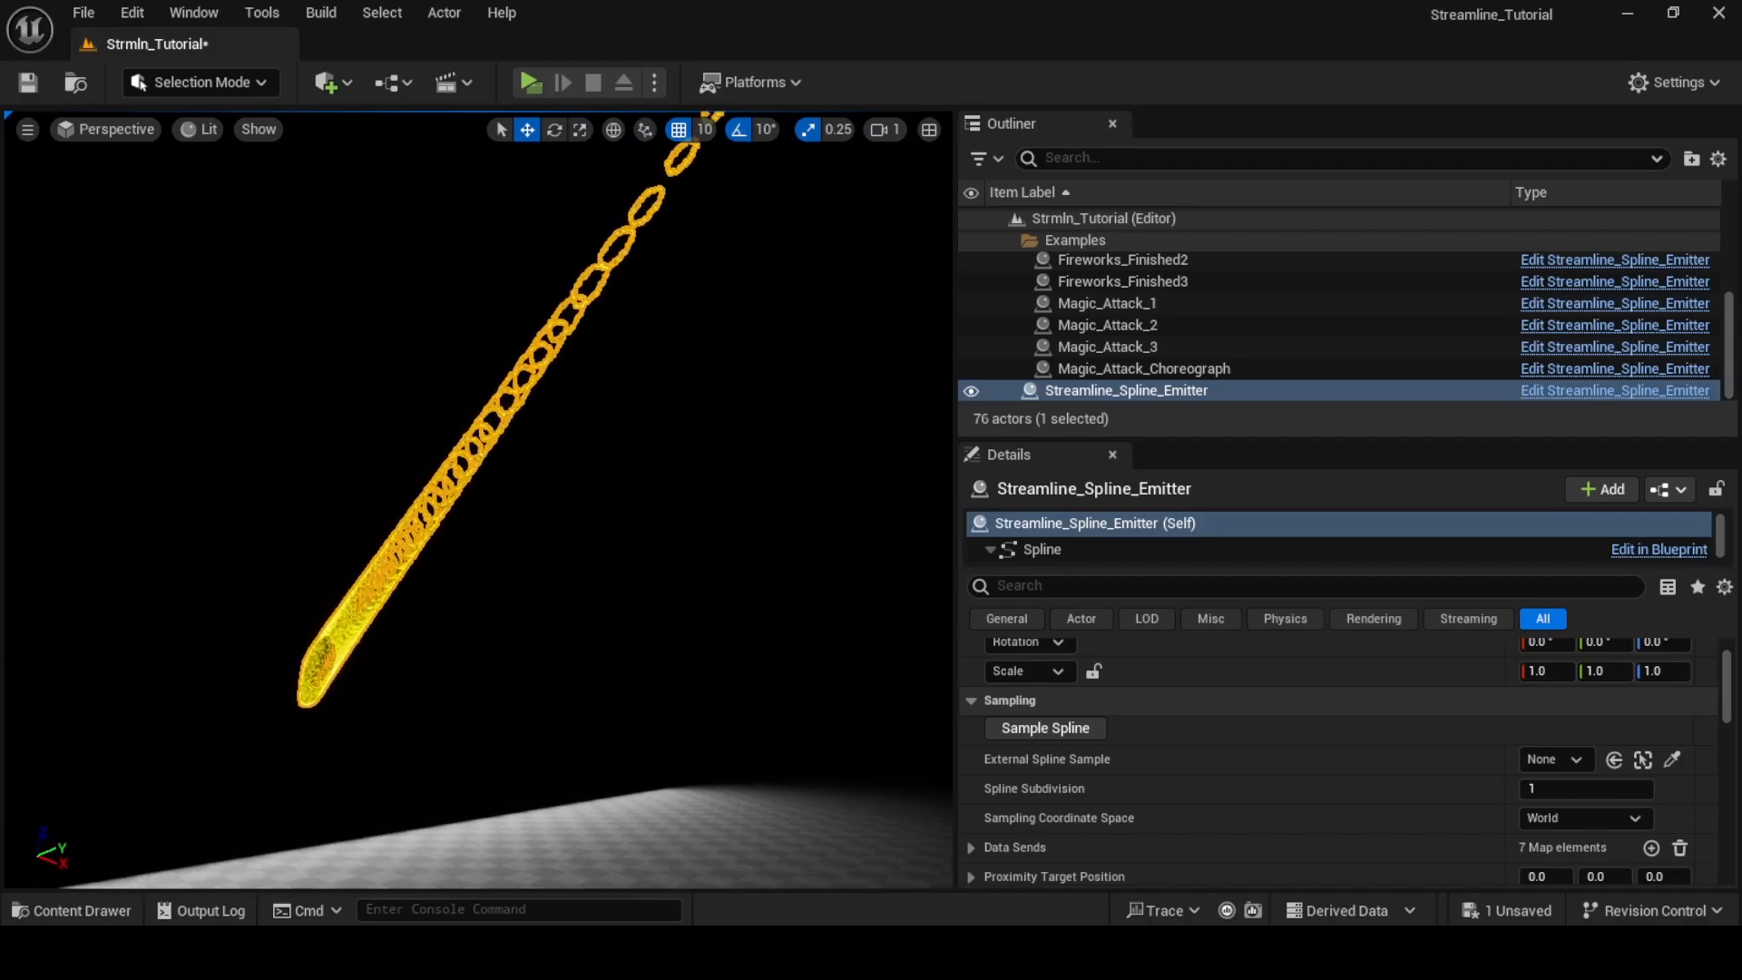
pyautogui.press('f')
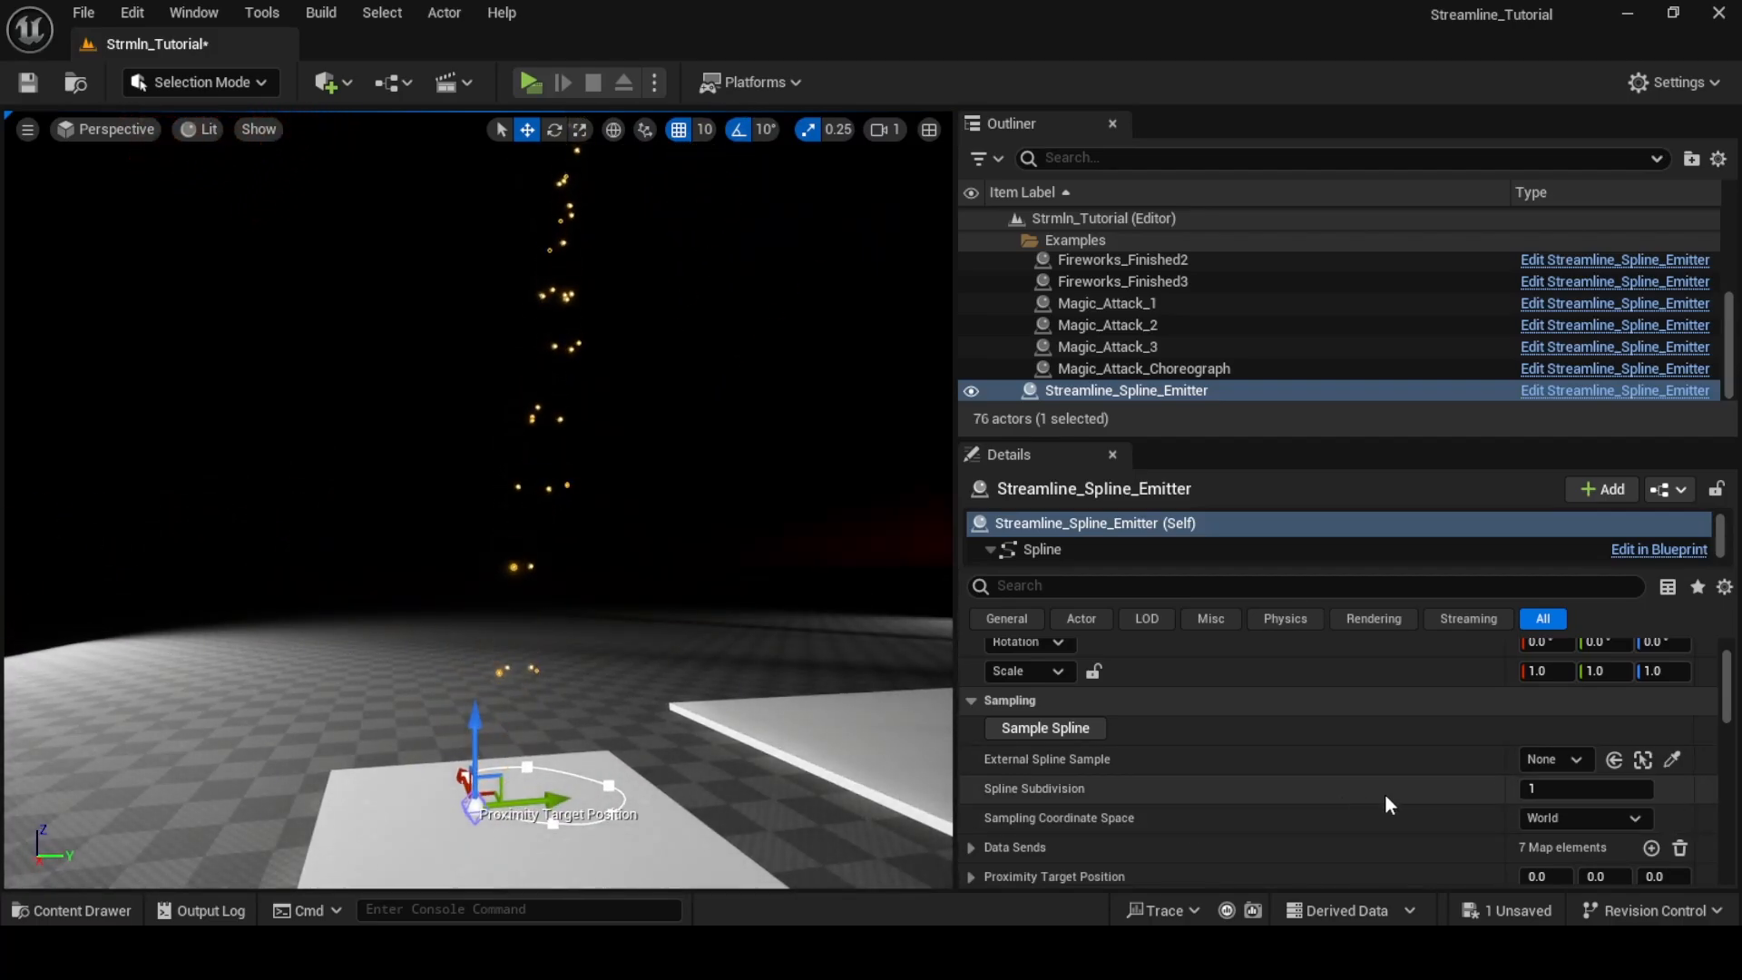
pyautogui.scroll(-4, 1386, 795)
pyautogui.scroll(-1, 1083, 545)
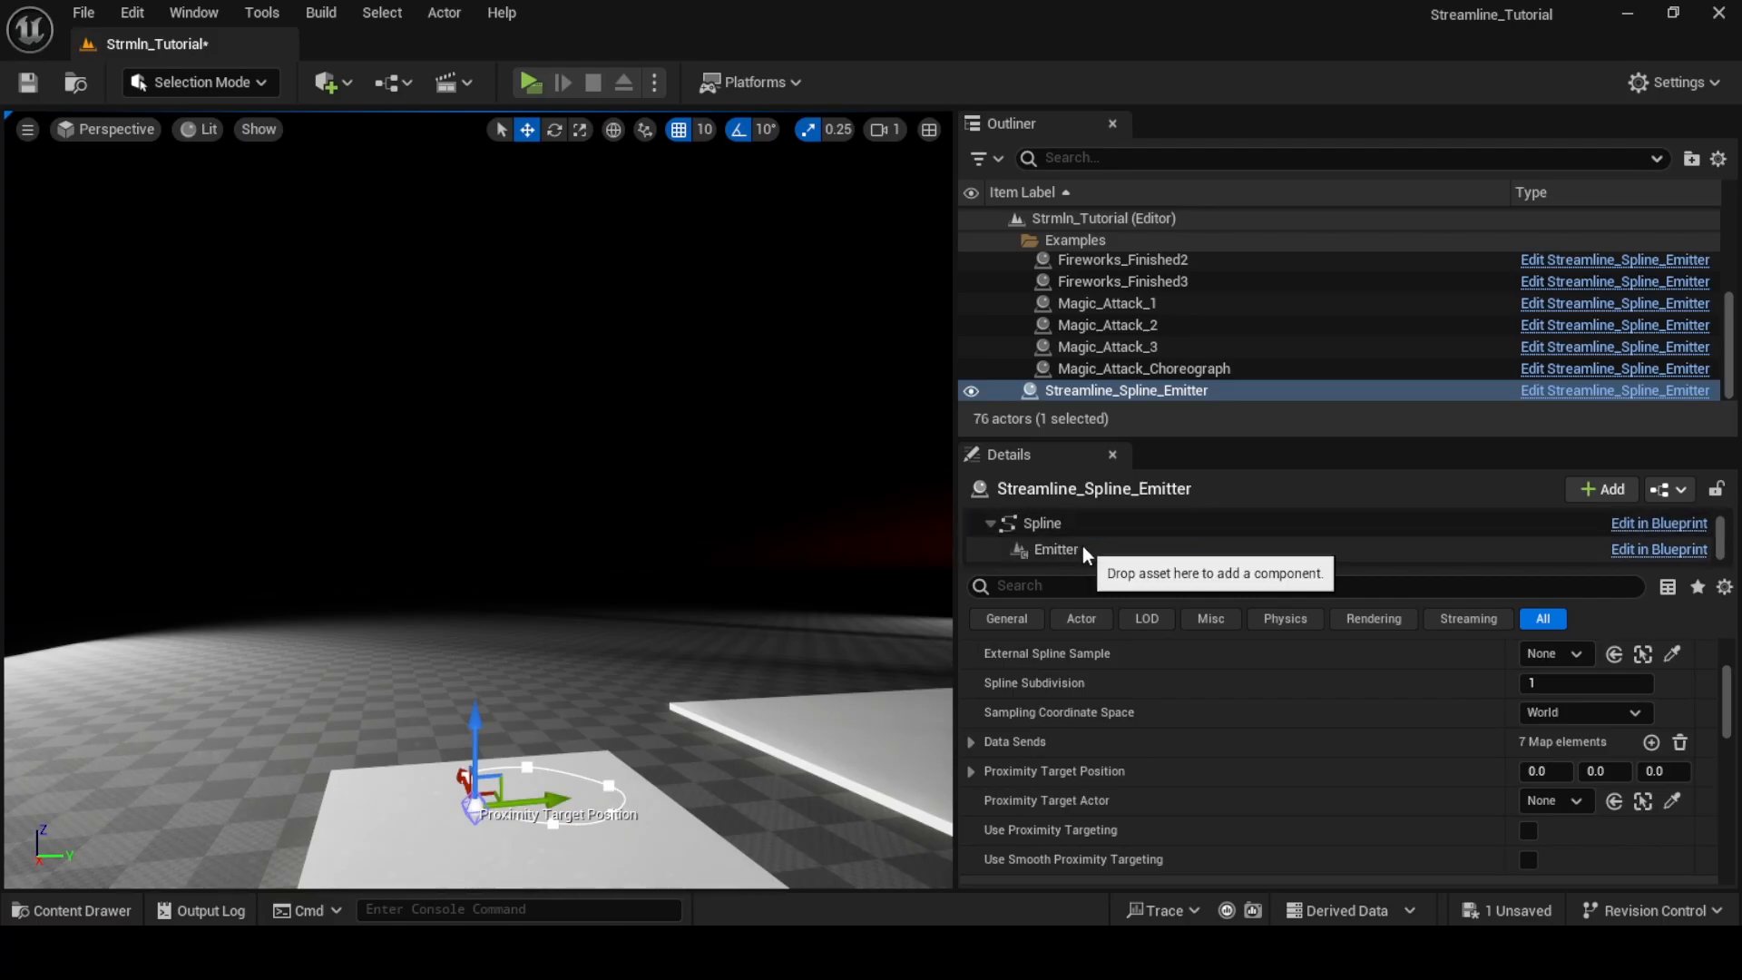
pyautogui.click(1082, 546)
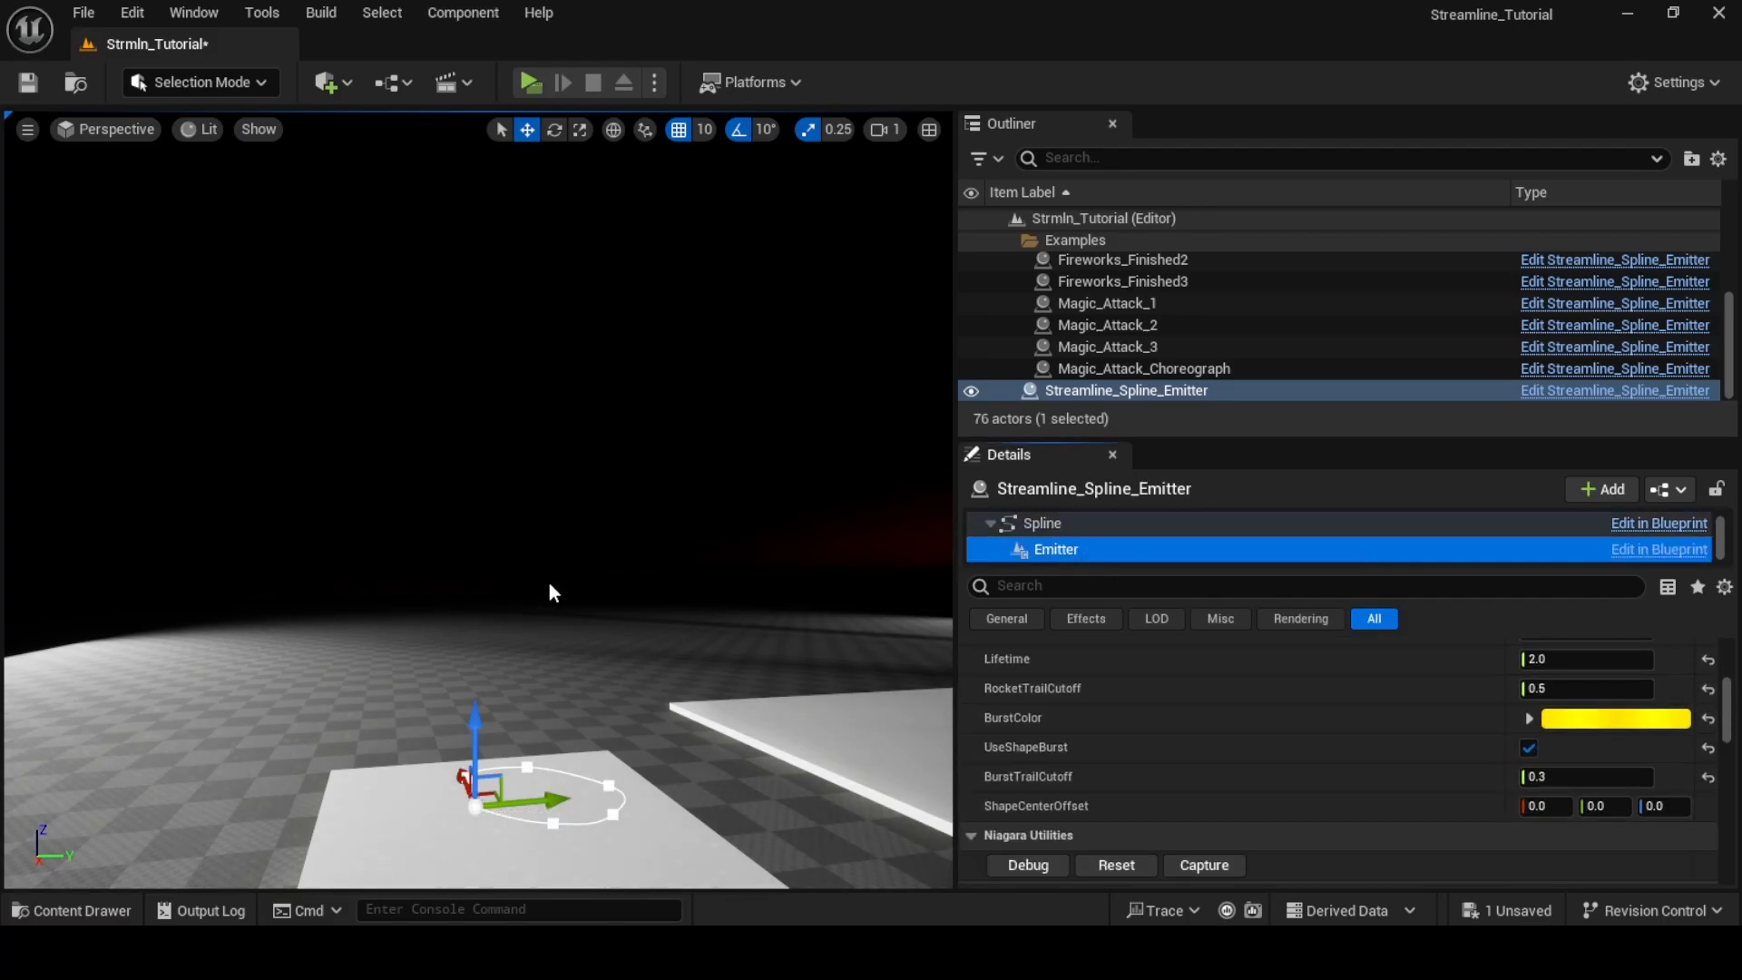
pyautogui.moveTo(548, 591); pyautogui.dragTo(548, 517, button='right')
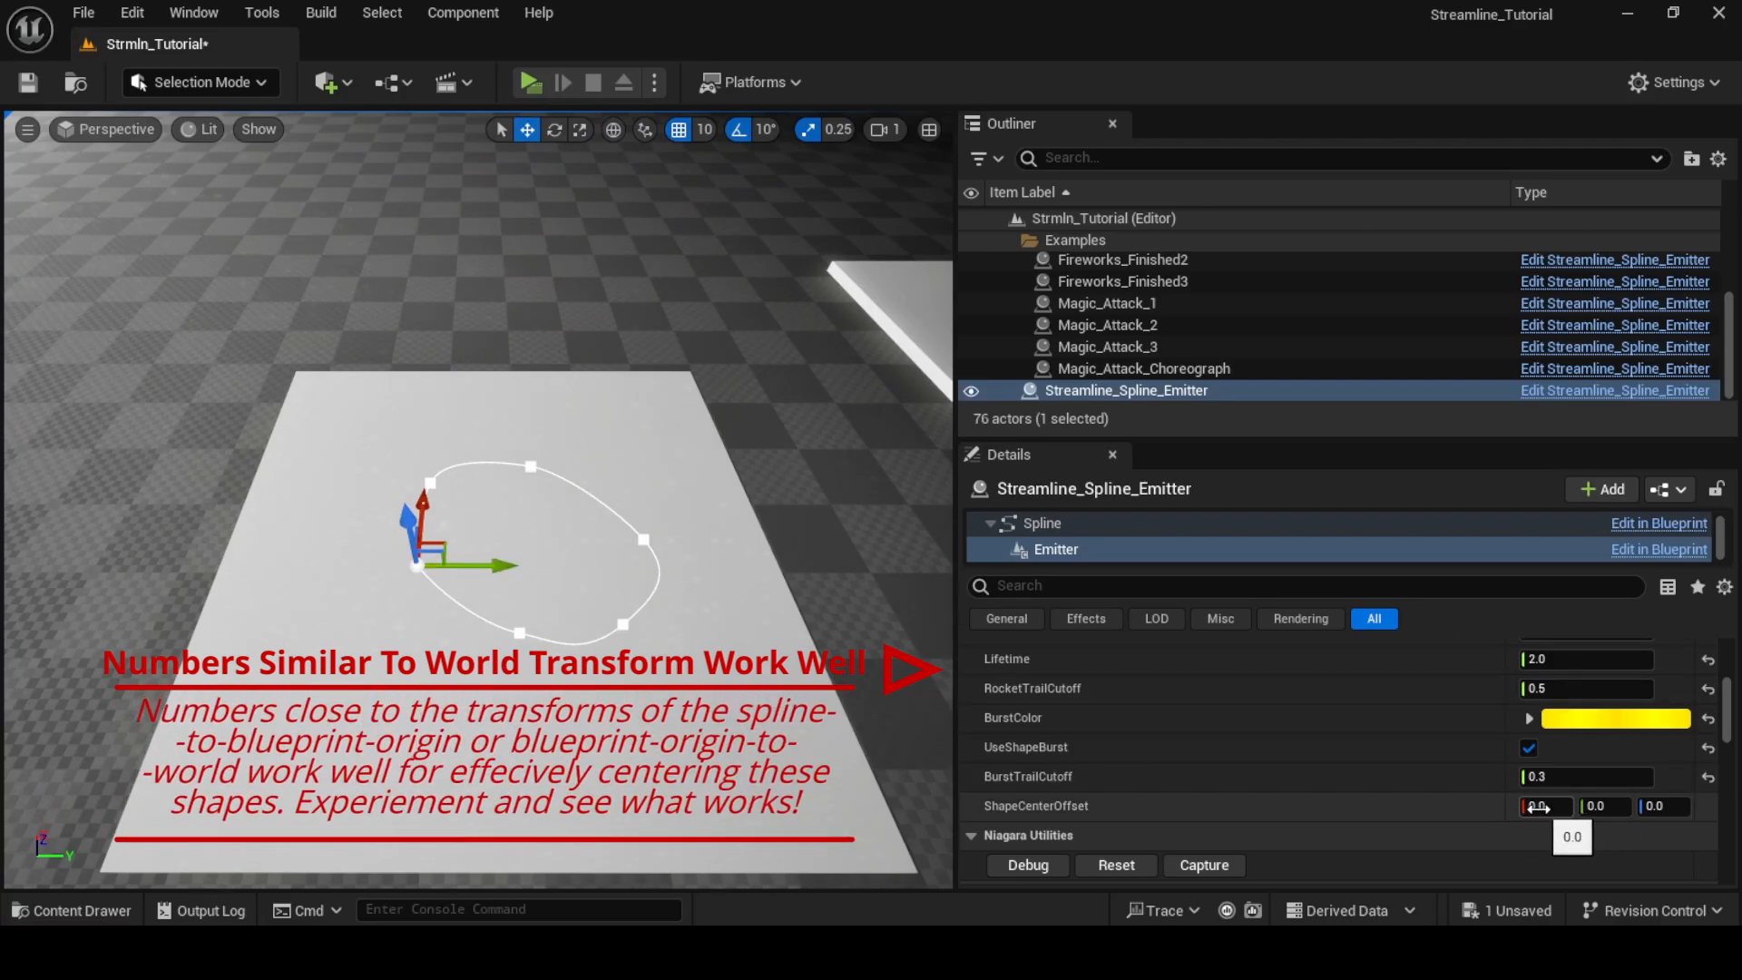
pyautogui.moveTo(1539, 805); pyautogui.dragTo(1560, 806)
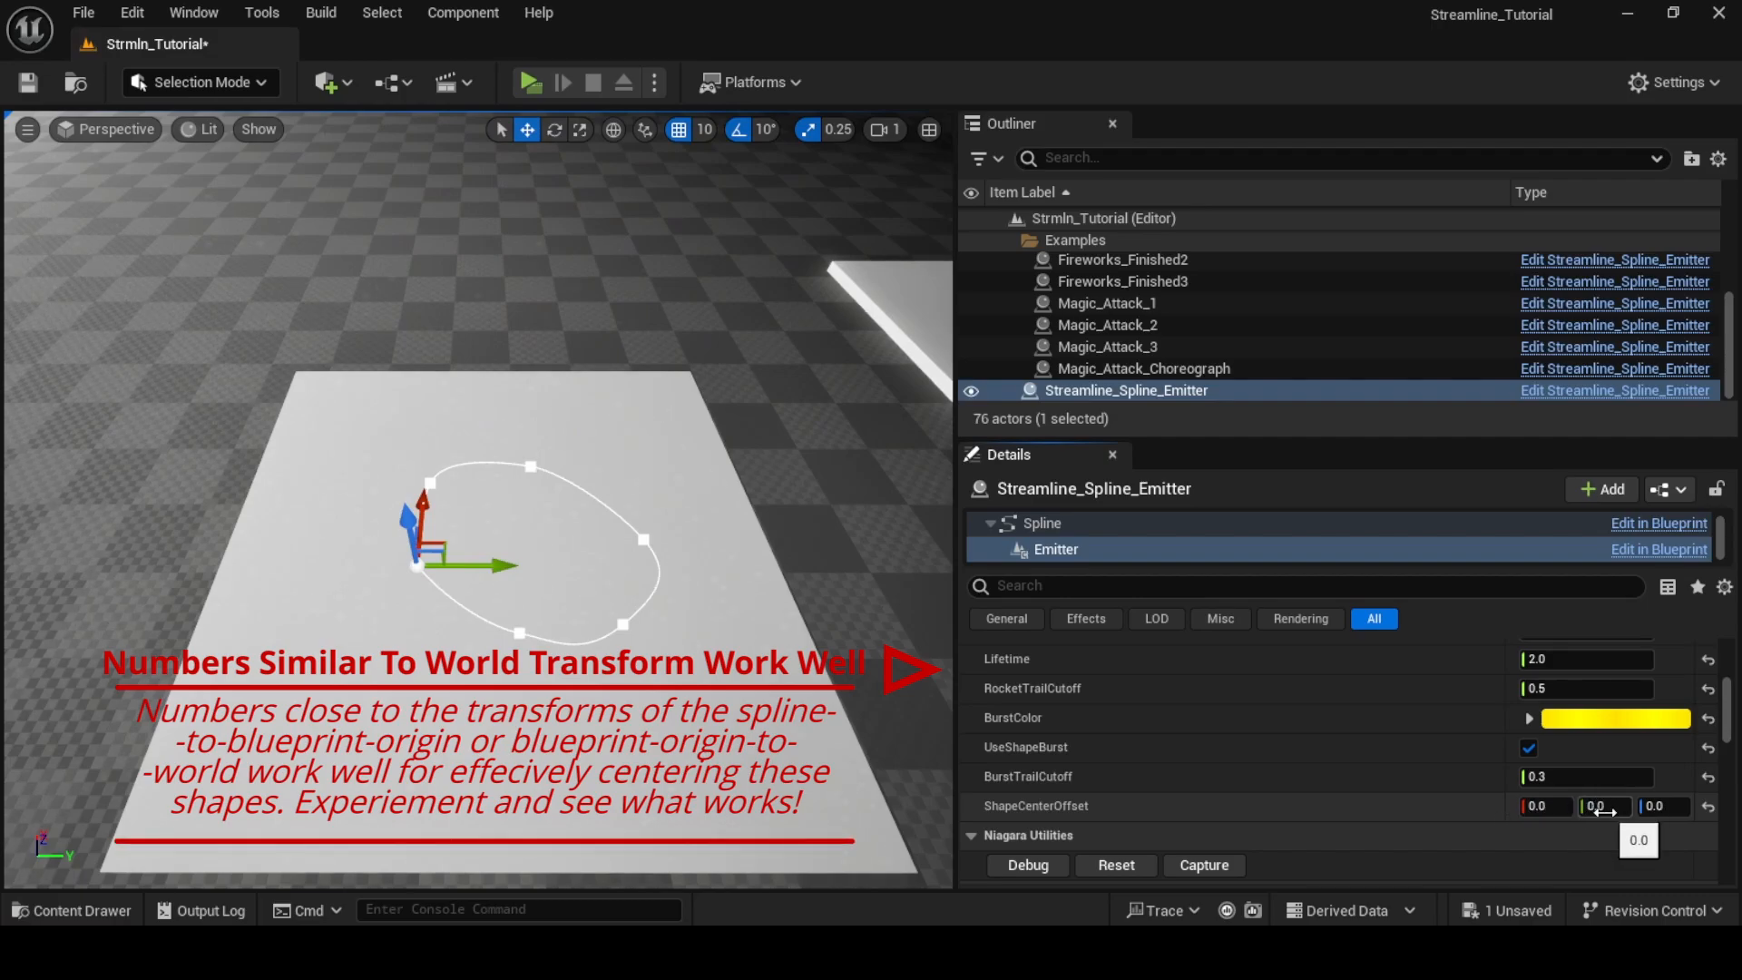
pyautogui.moveTo(1605, 805); pyautogui.dragTo(1588, 805)
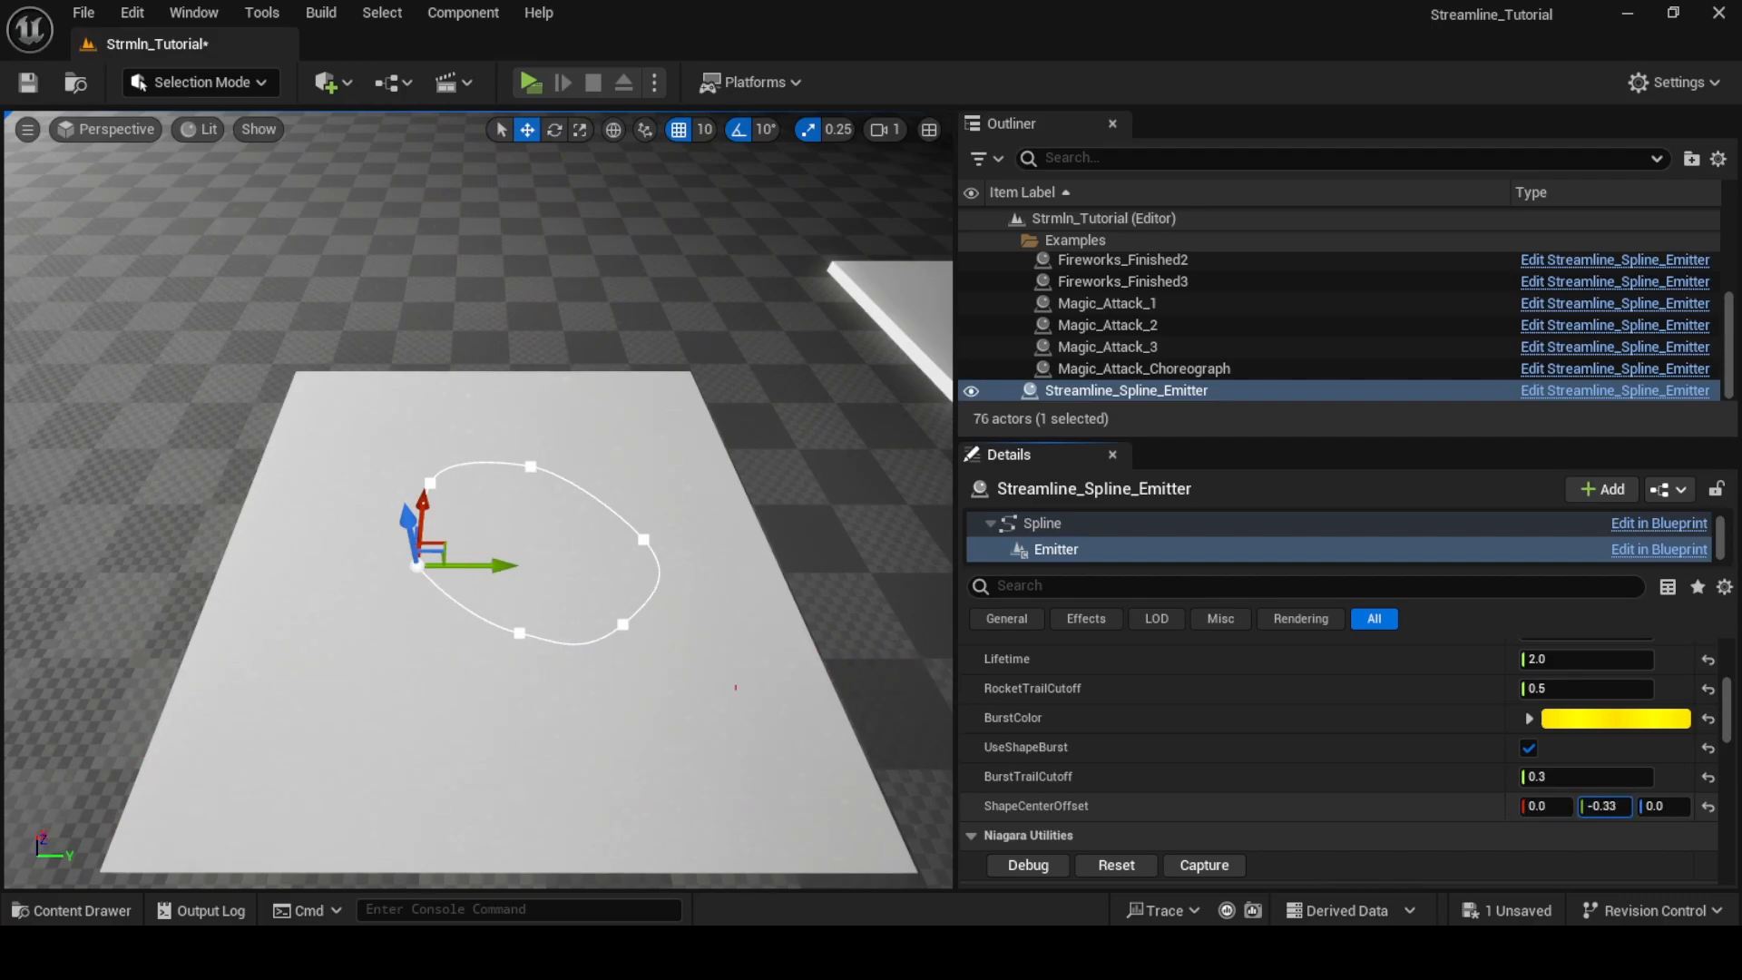
pyautogui.moveTo(545, 544); pyautogui.dragTo(517, 390, button='right')
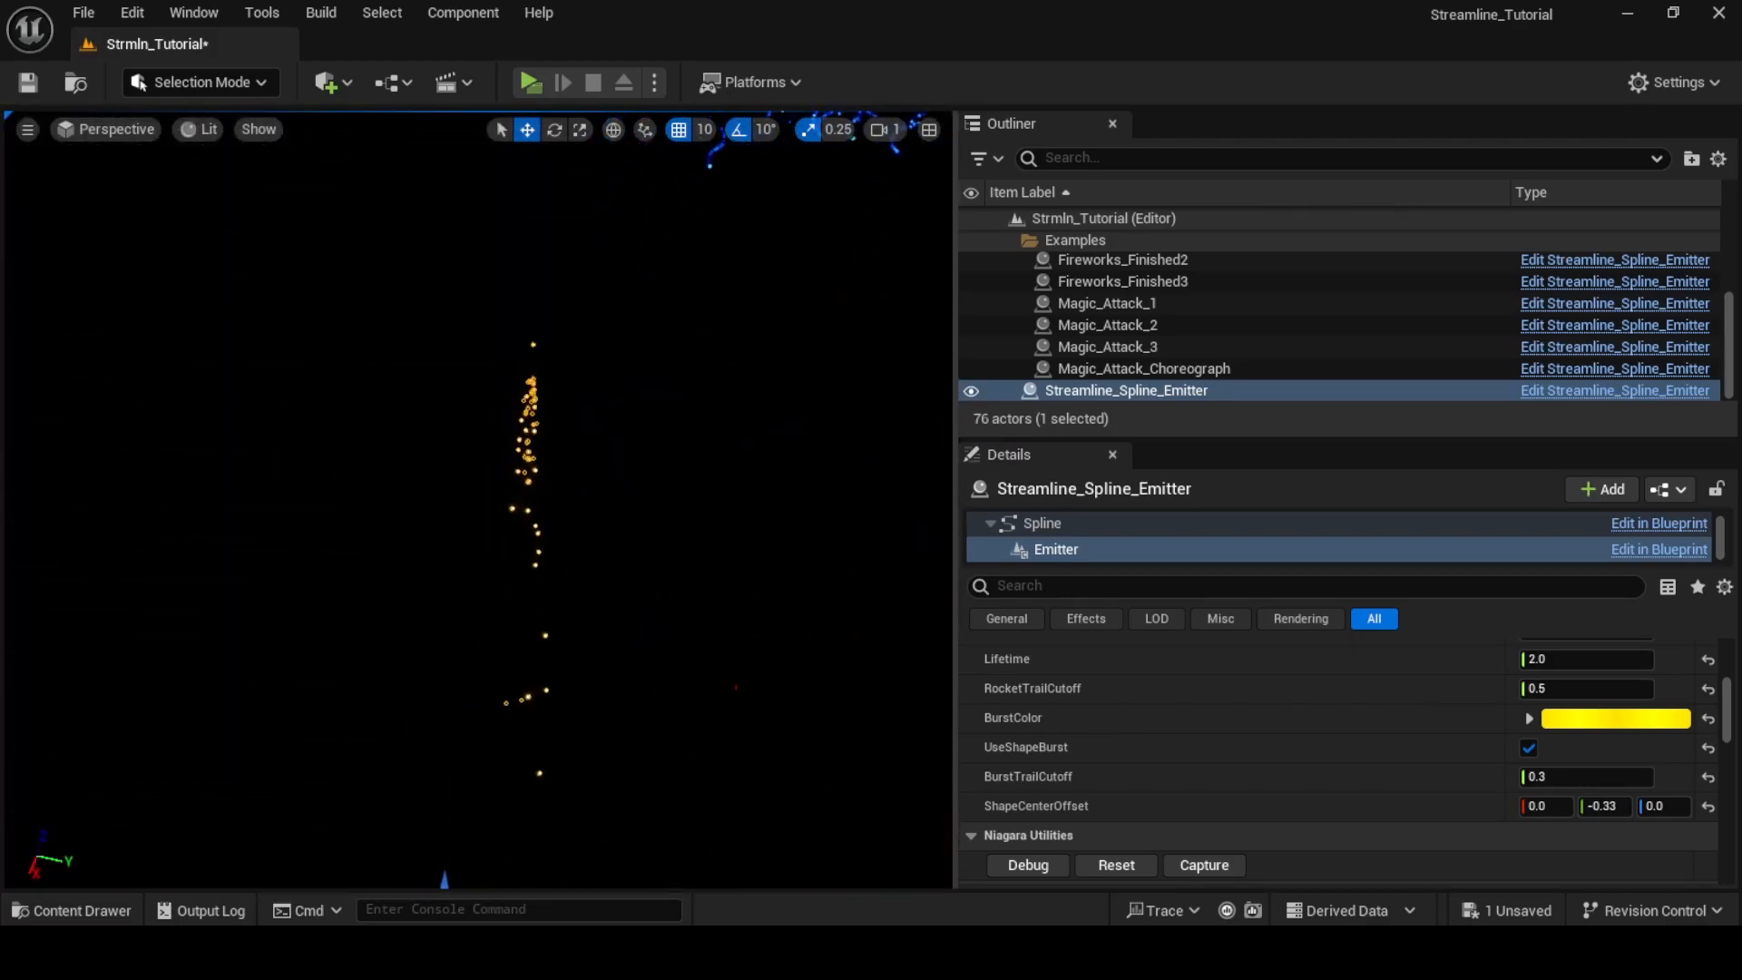
pyautogui.moveTo(517, 390); pyautogui.dragTo(558, 427, button='right')
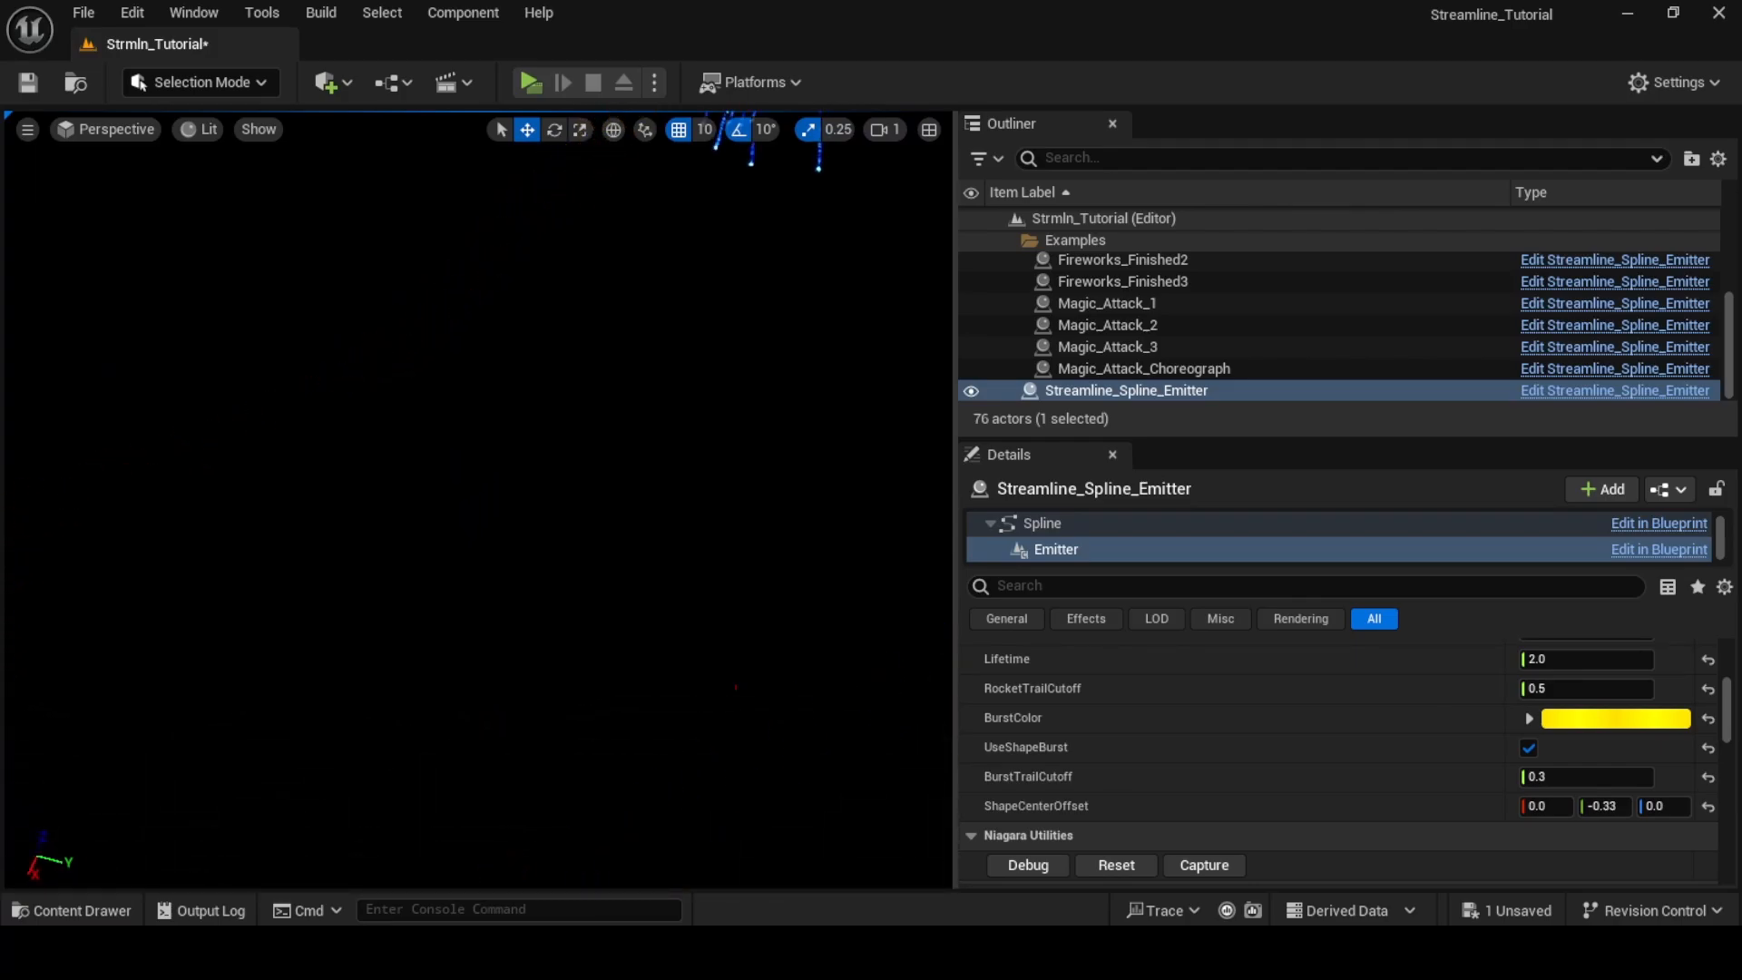
# Lower the Y value of ShapeCenterOffset to -3.682 and check the burst again
pyautogui.rightClick(1606, 806)
pyautogui.click(1486, 811)
pyautogui.moveTo(1607, 806); pyautogui.dragTo(1556, 807)
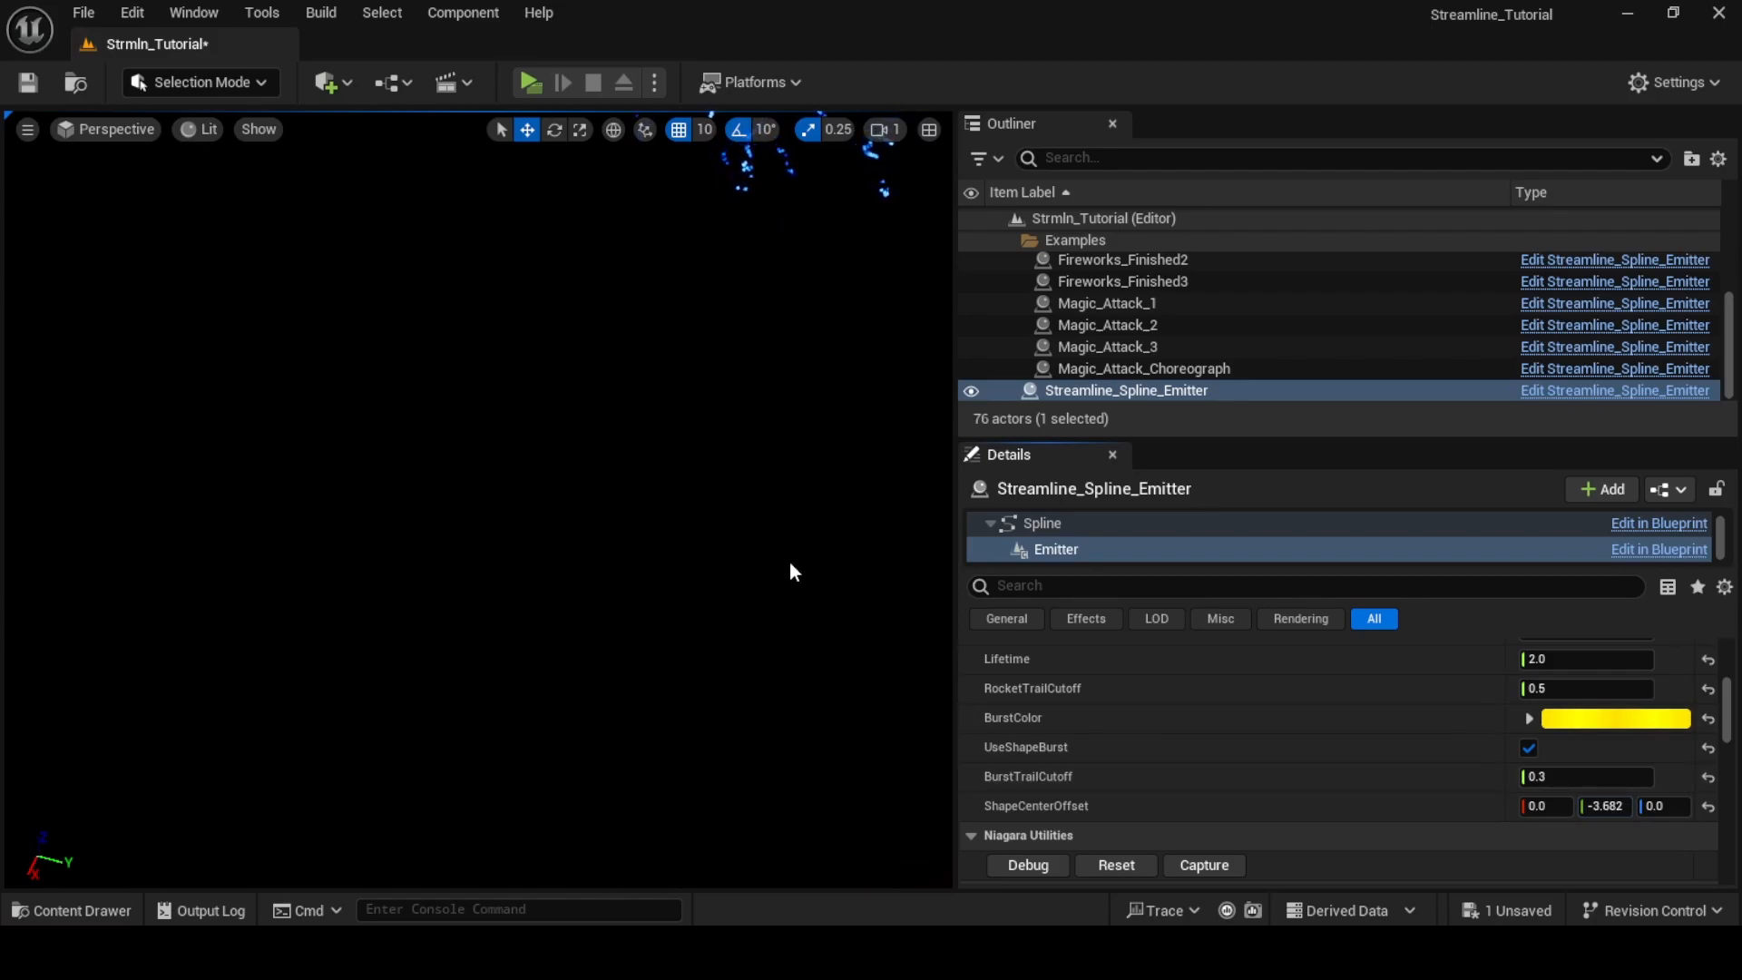
pyautogui.moveTo(685, 437)
pyautogui.mouseDown(button='right')
pyautogui.moveTo(679, 494)
pyautogui.moveTo(663, 494)
pyautogui.moveTo(662, 444)
pyautogui.mouseUp(button='right')
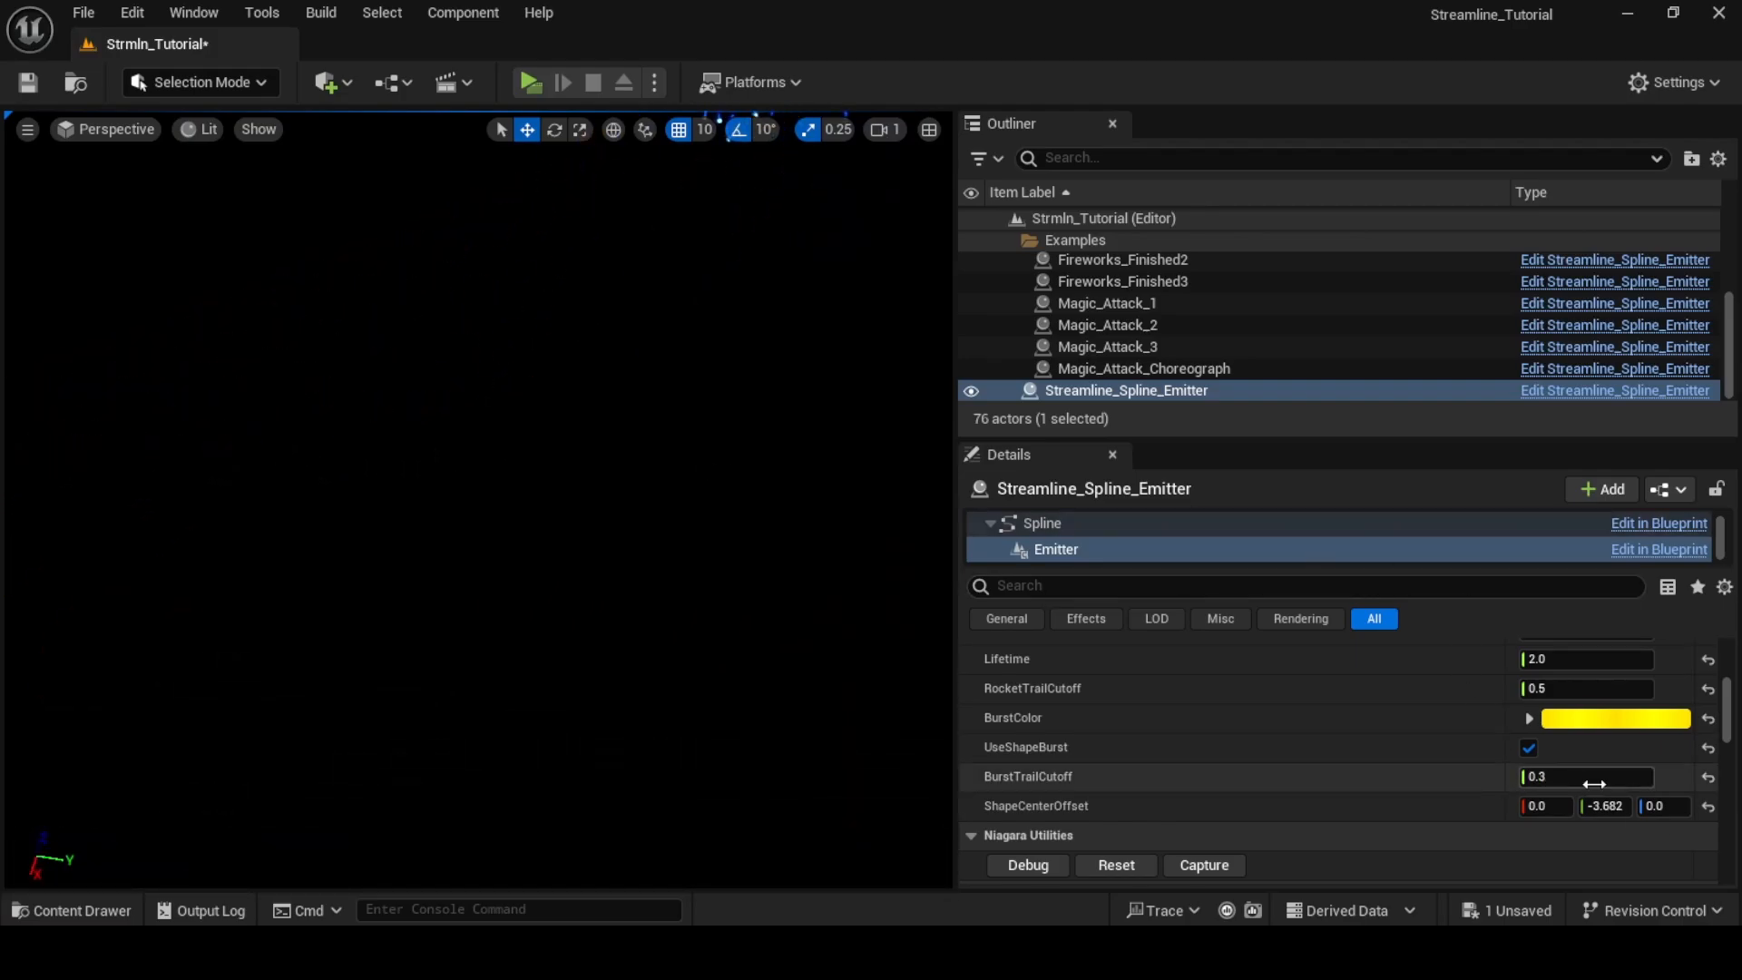
# Undo the last ShapeCenterOffset change and readjust its Y value to centre the burst
pyautogui.hotkey('ctrl', 'z')
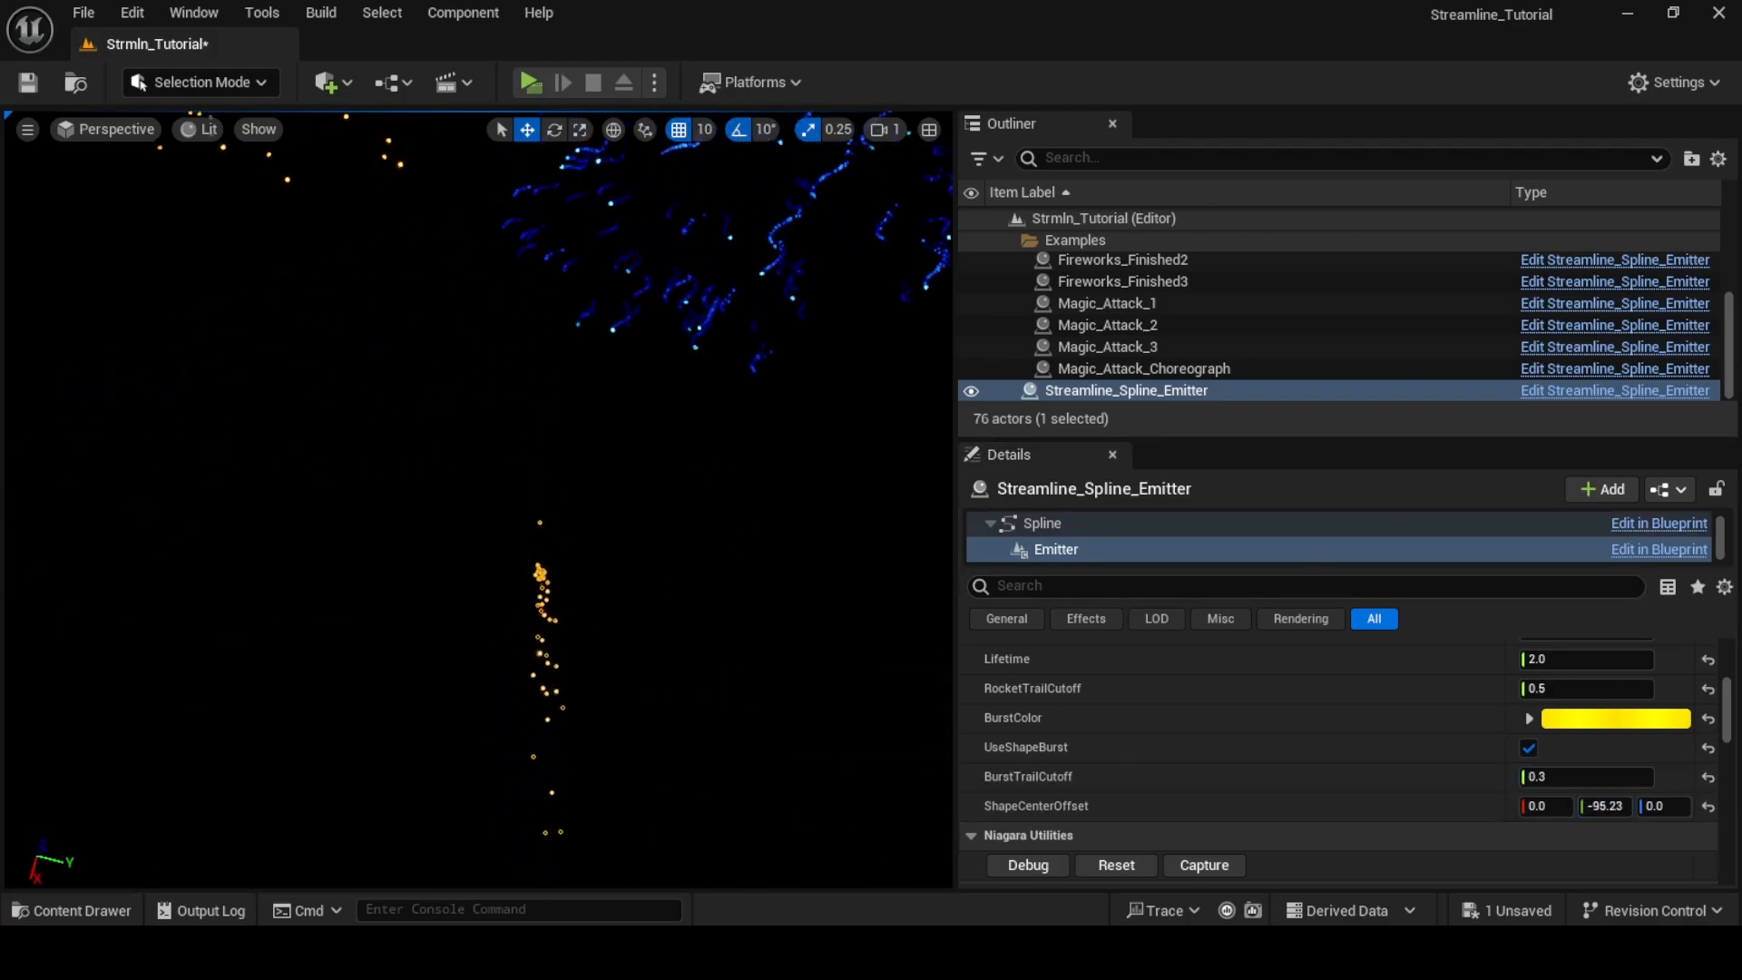
pyautogui.click(1609, 808)
pyautogui.moveTo(1609, 807); pyautogui.dragTo(1649, 808)
# Check the Shape Center Offset values on the Fireworks_Finished3 example's Emitter component and reselect Streamline_Spline_Emitter
pyautogui.click(684, 657)
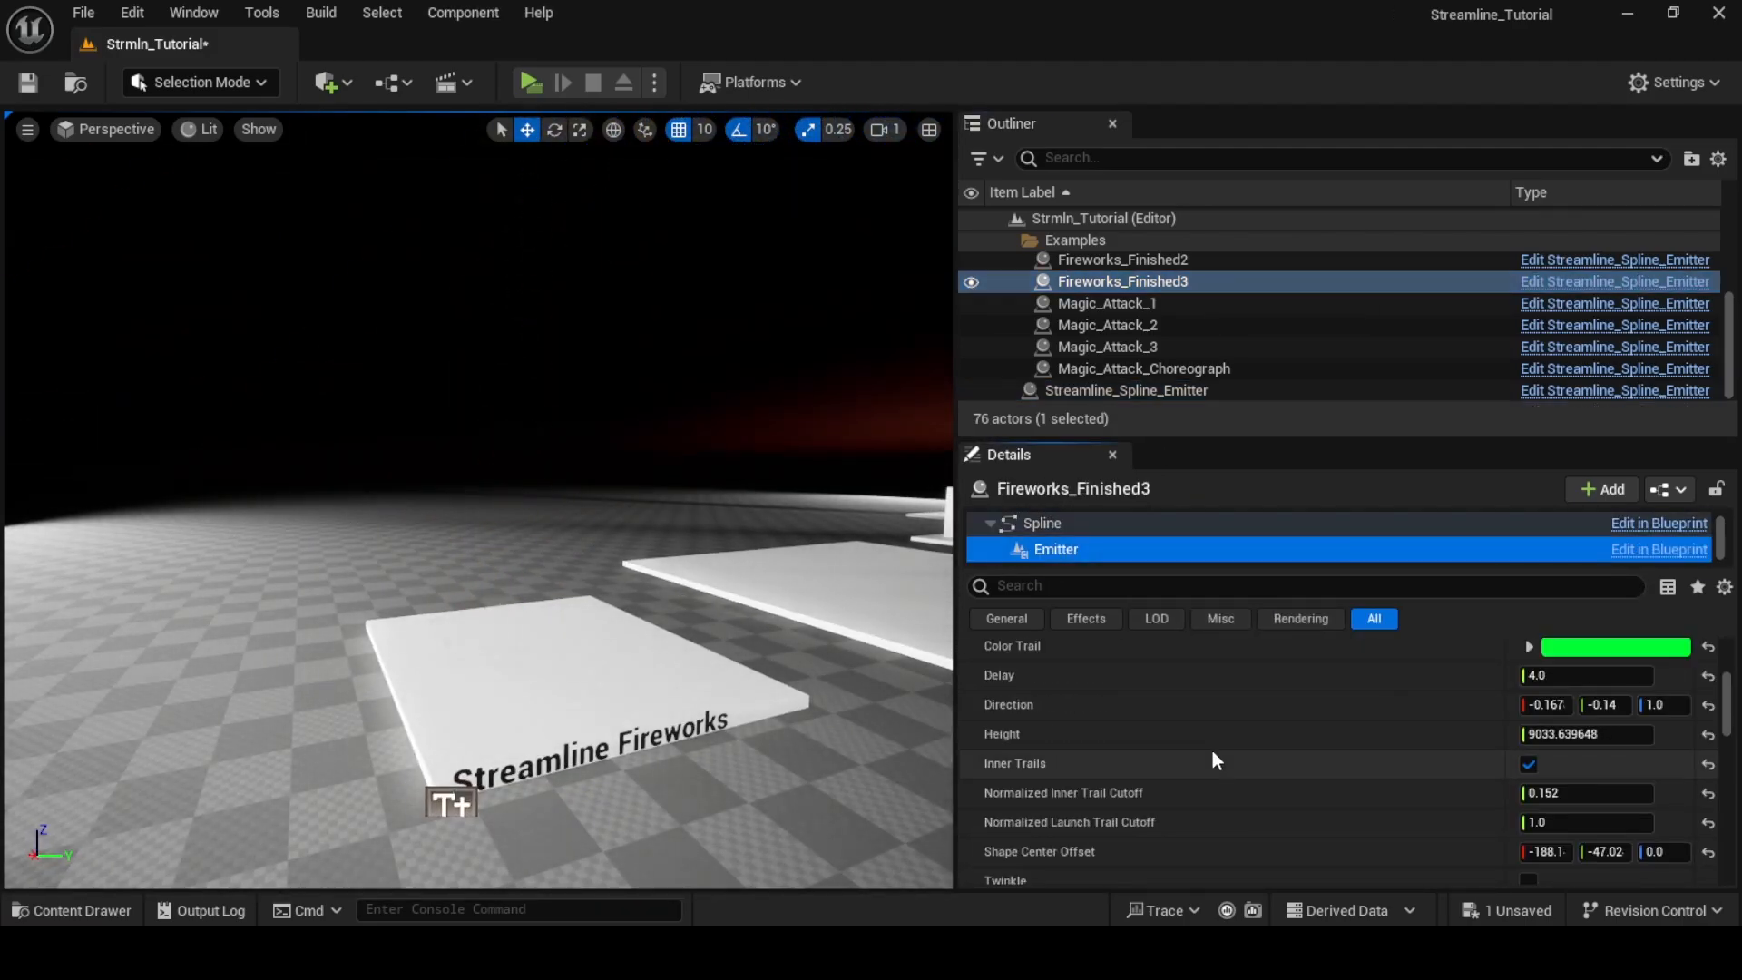
pyautogui.scroll(1, 1217, 716)
pyautogui.click(1126, 390)
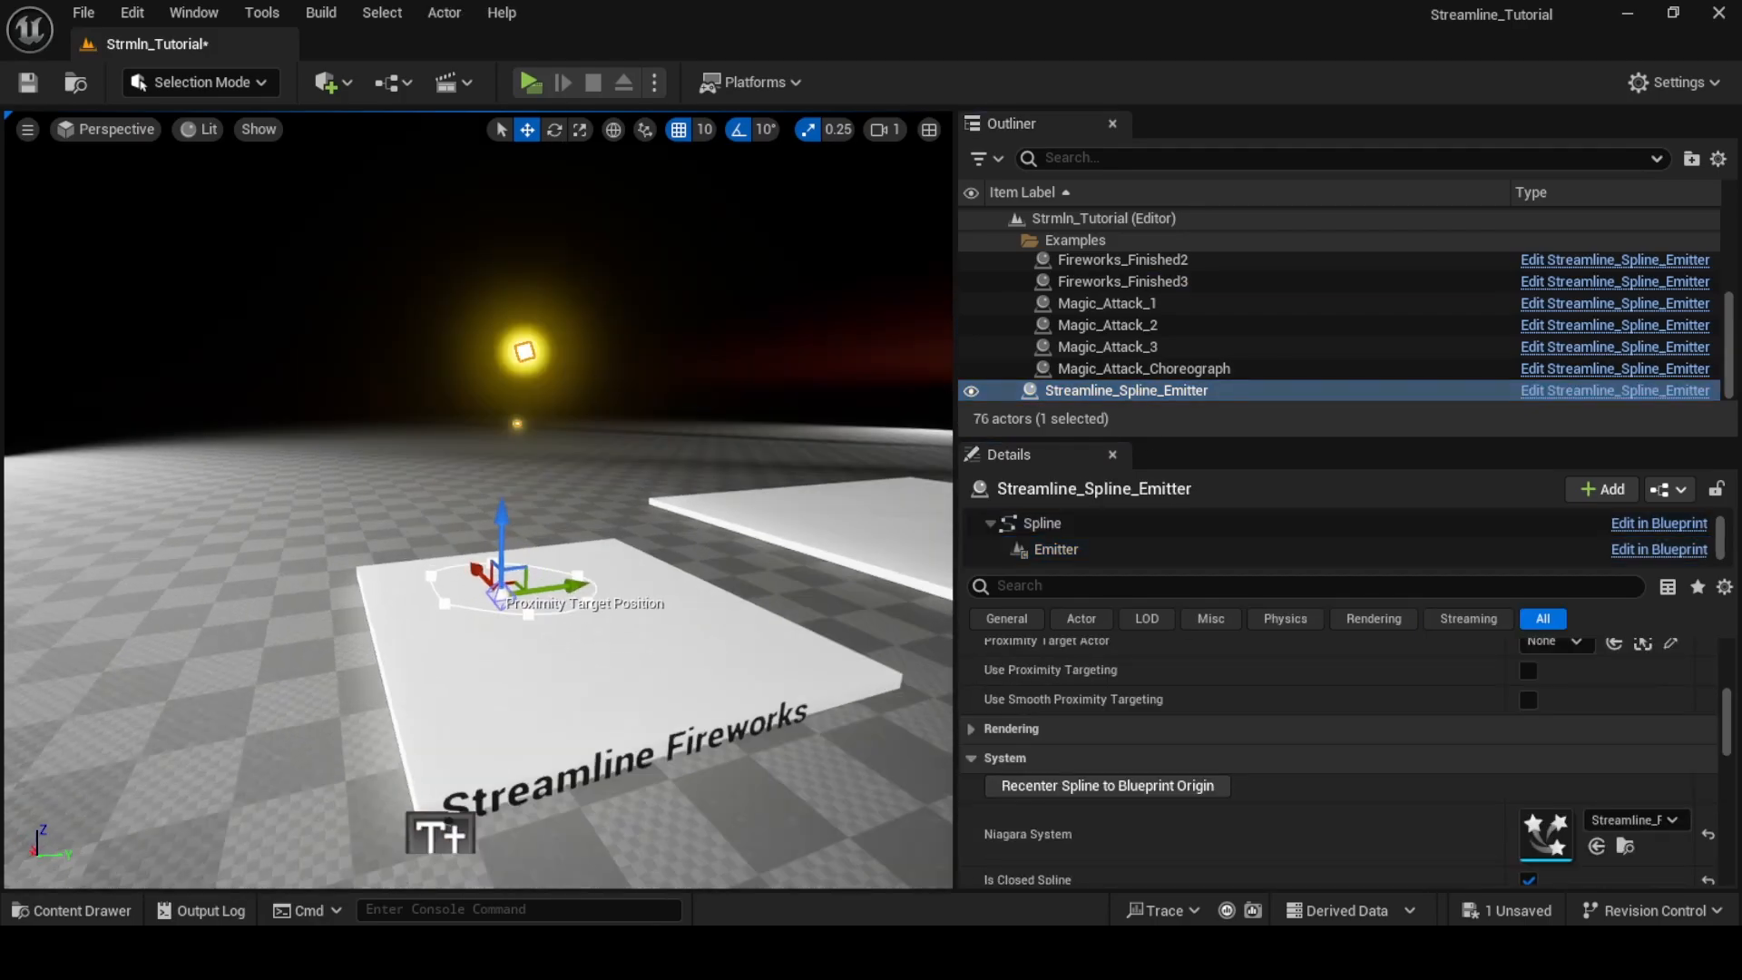
# Try rotating Streamline_Spline_Emitter's spline, check the burst, and undo the rotation
pyautogui.click(1056, 549)
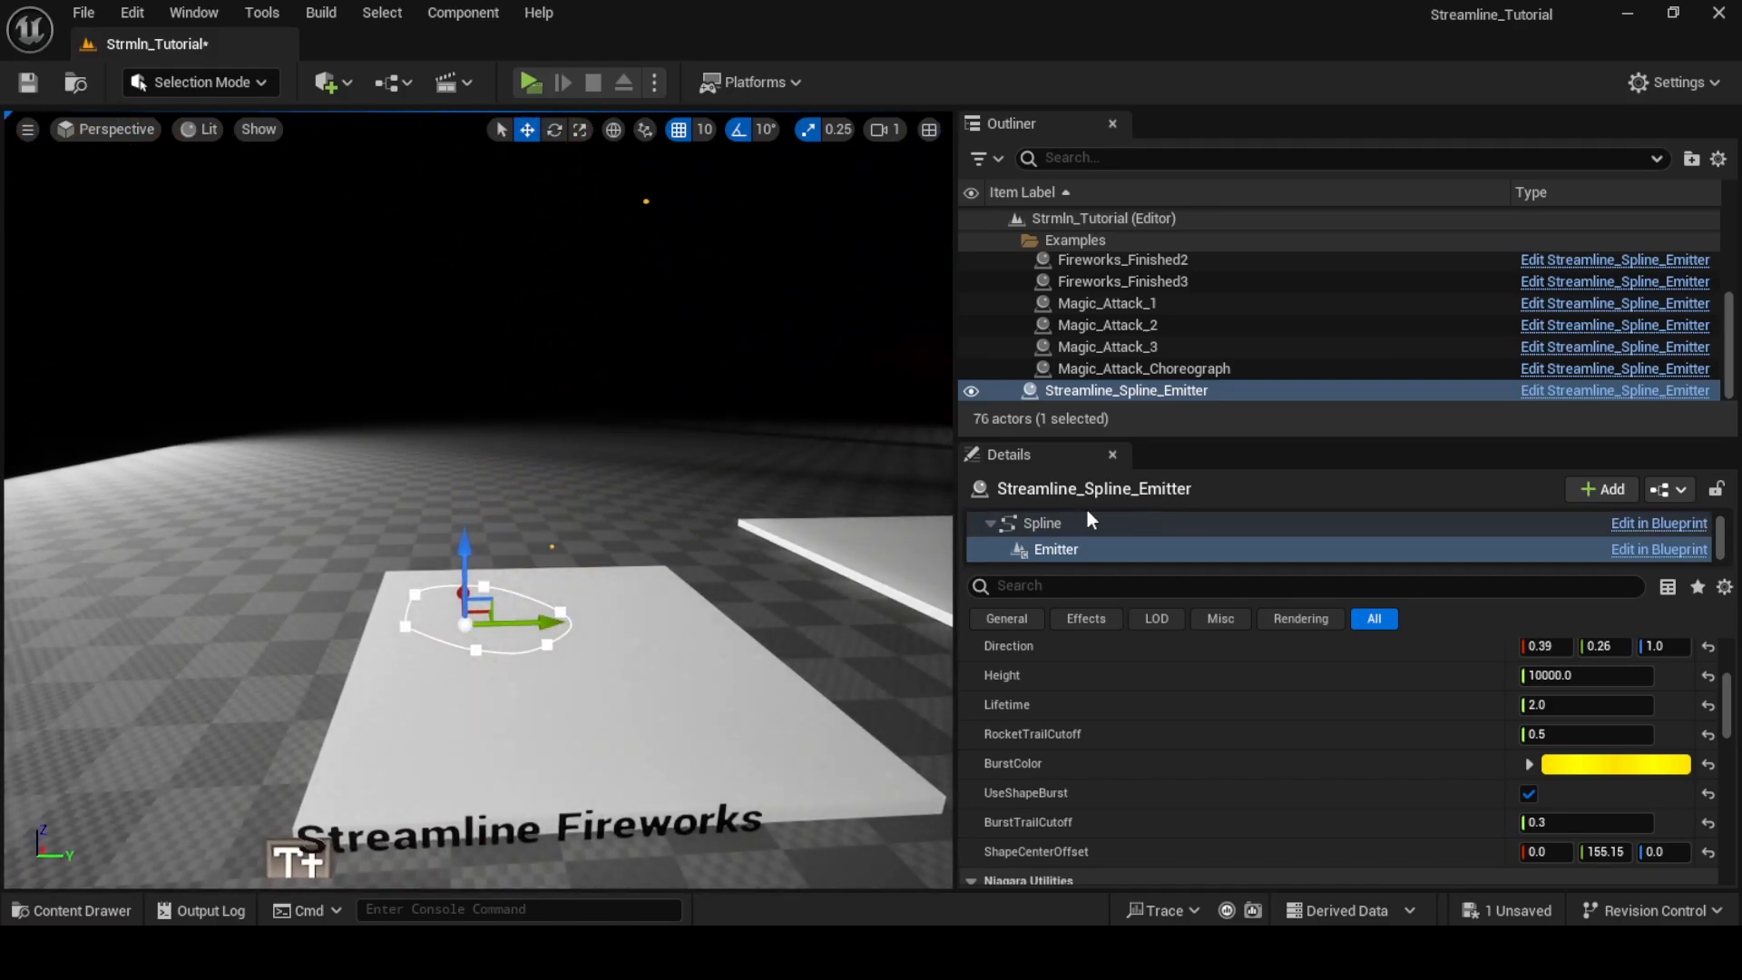
pyautogui.click(415, 620)
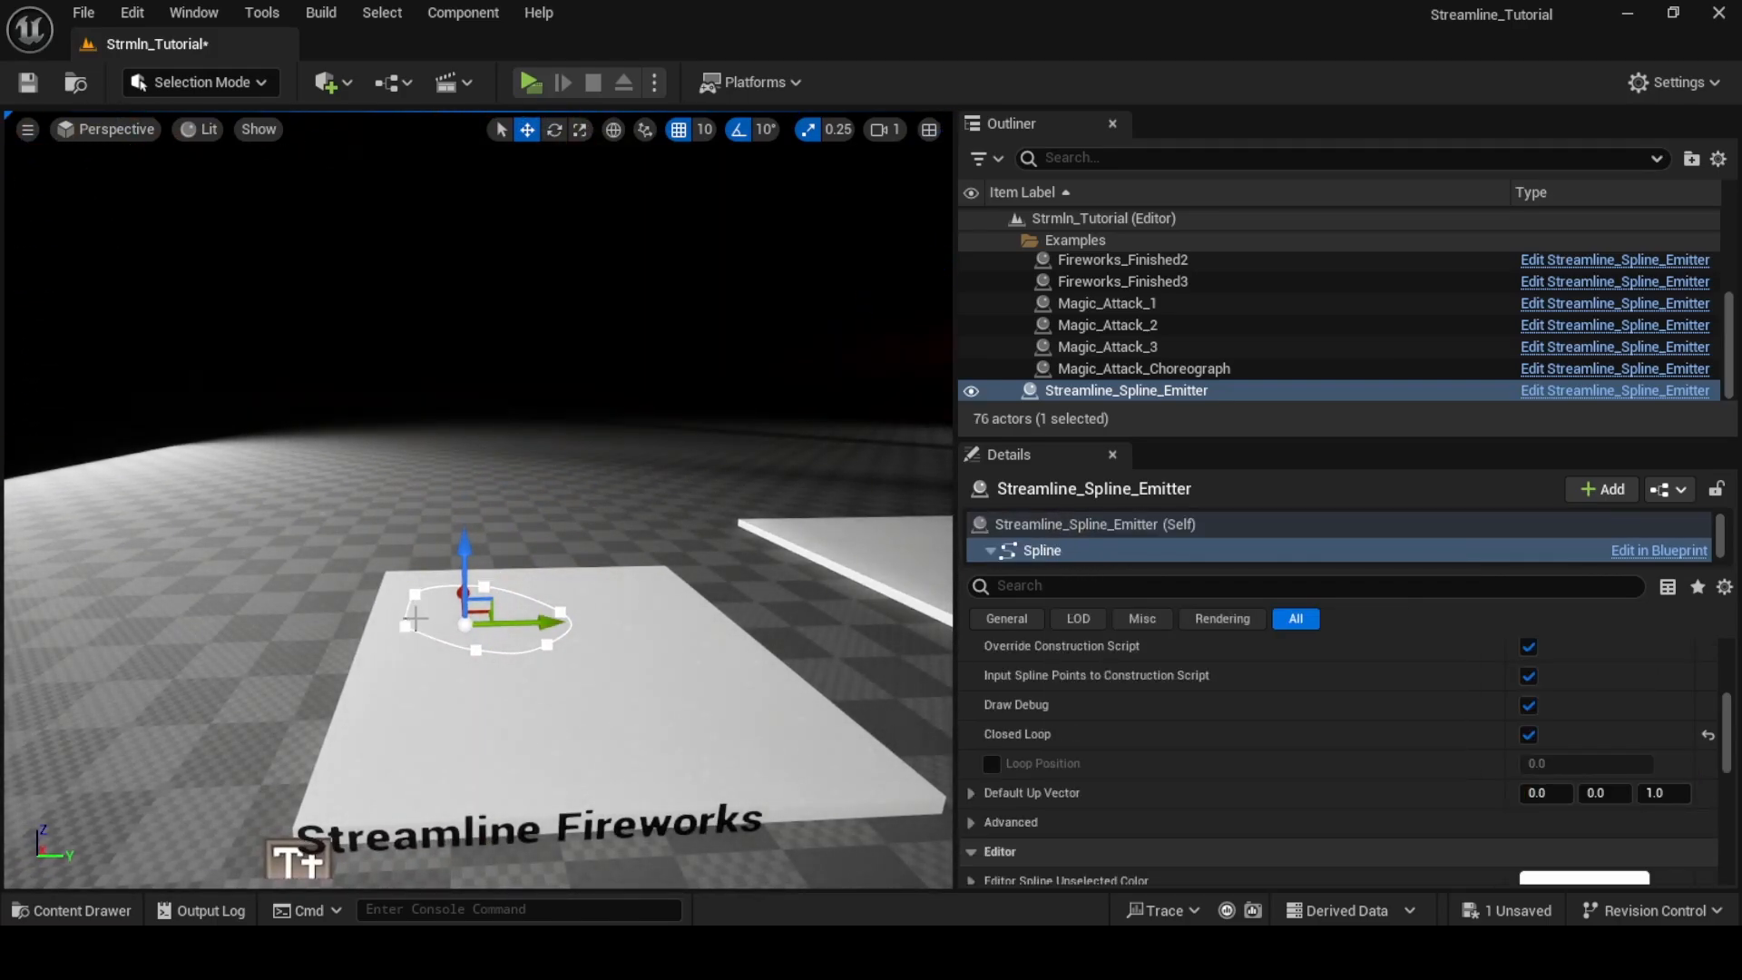
pyautogui.click(407, 626)
pyautogui.press('e')
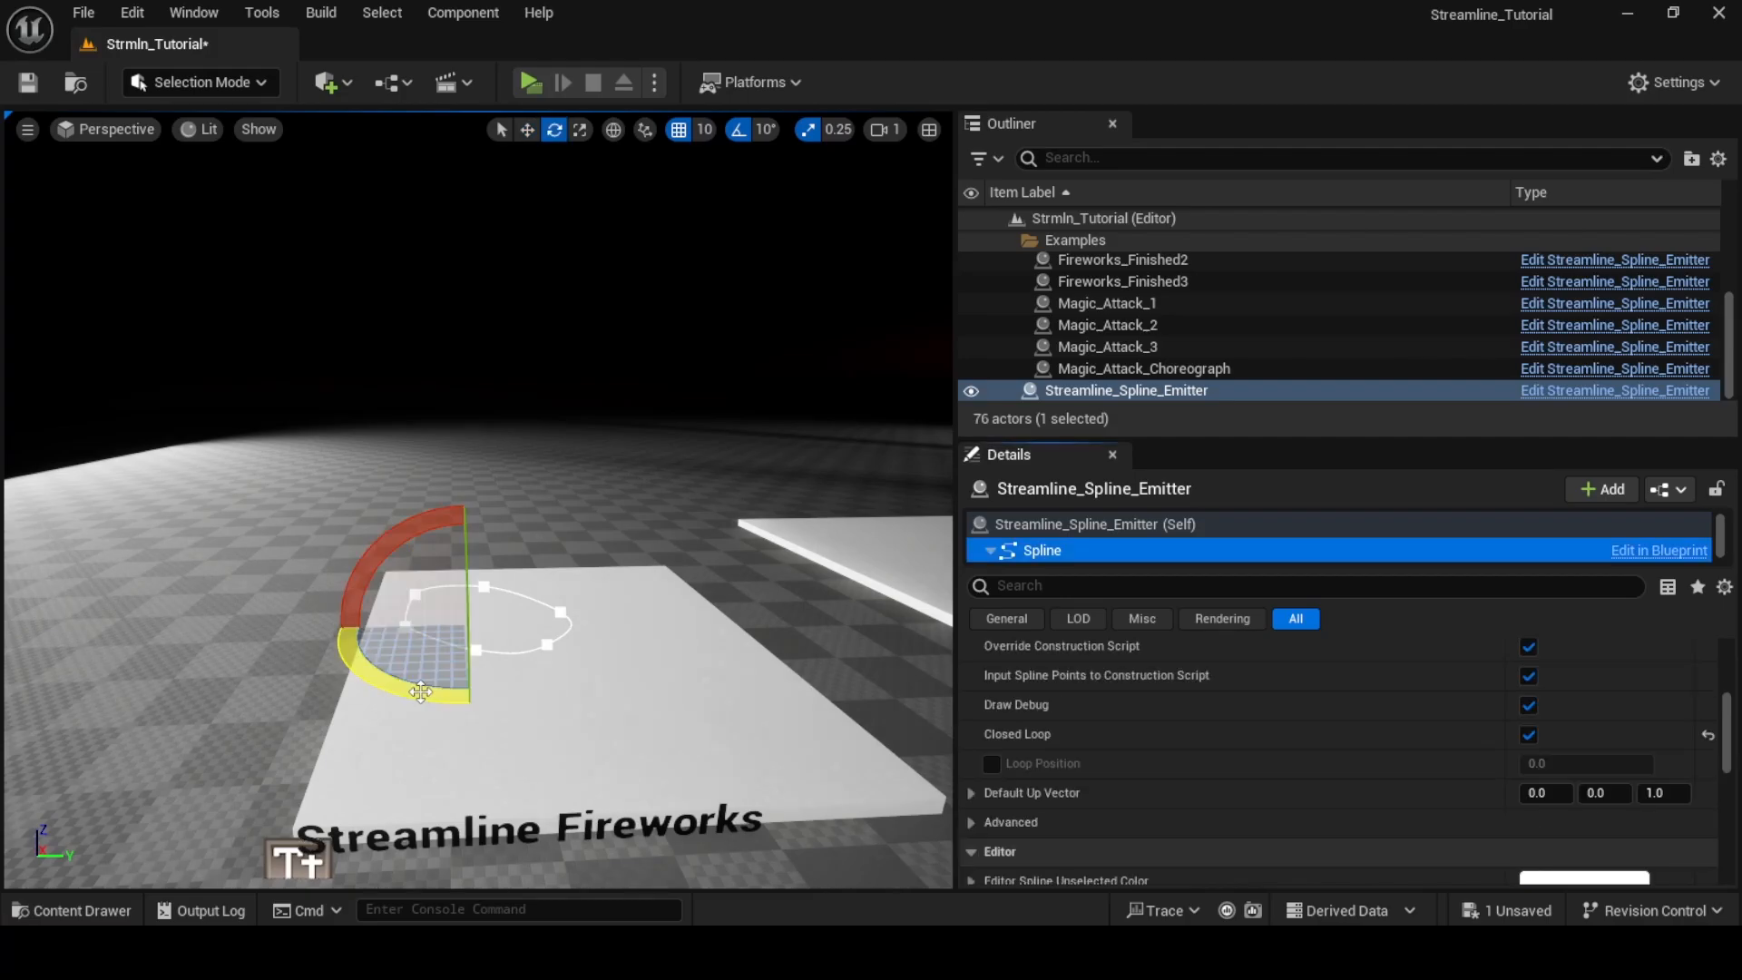
pyautogui.moveTo(417, 588); pyautogui.dragTo(436, 599)
pyautogui.moveTo(508, 626); pyautogui.dragTo(590, 607, button='right')
pyautogui.hotkey('ctrl', 'z')
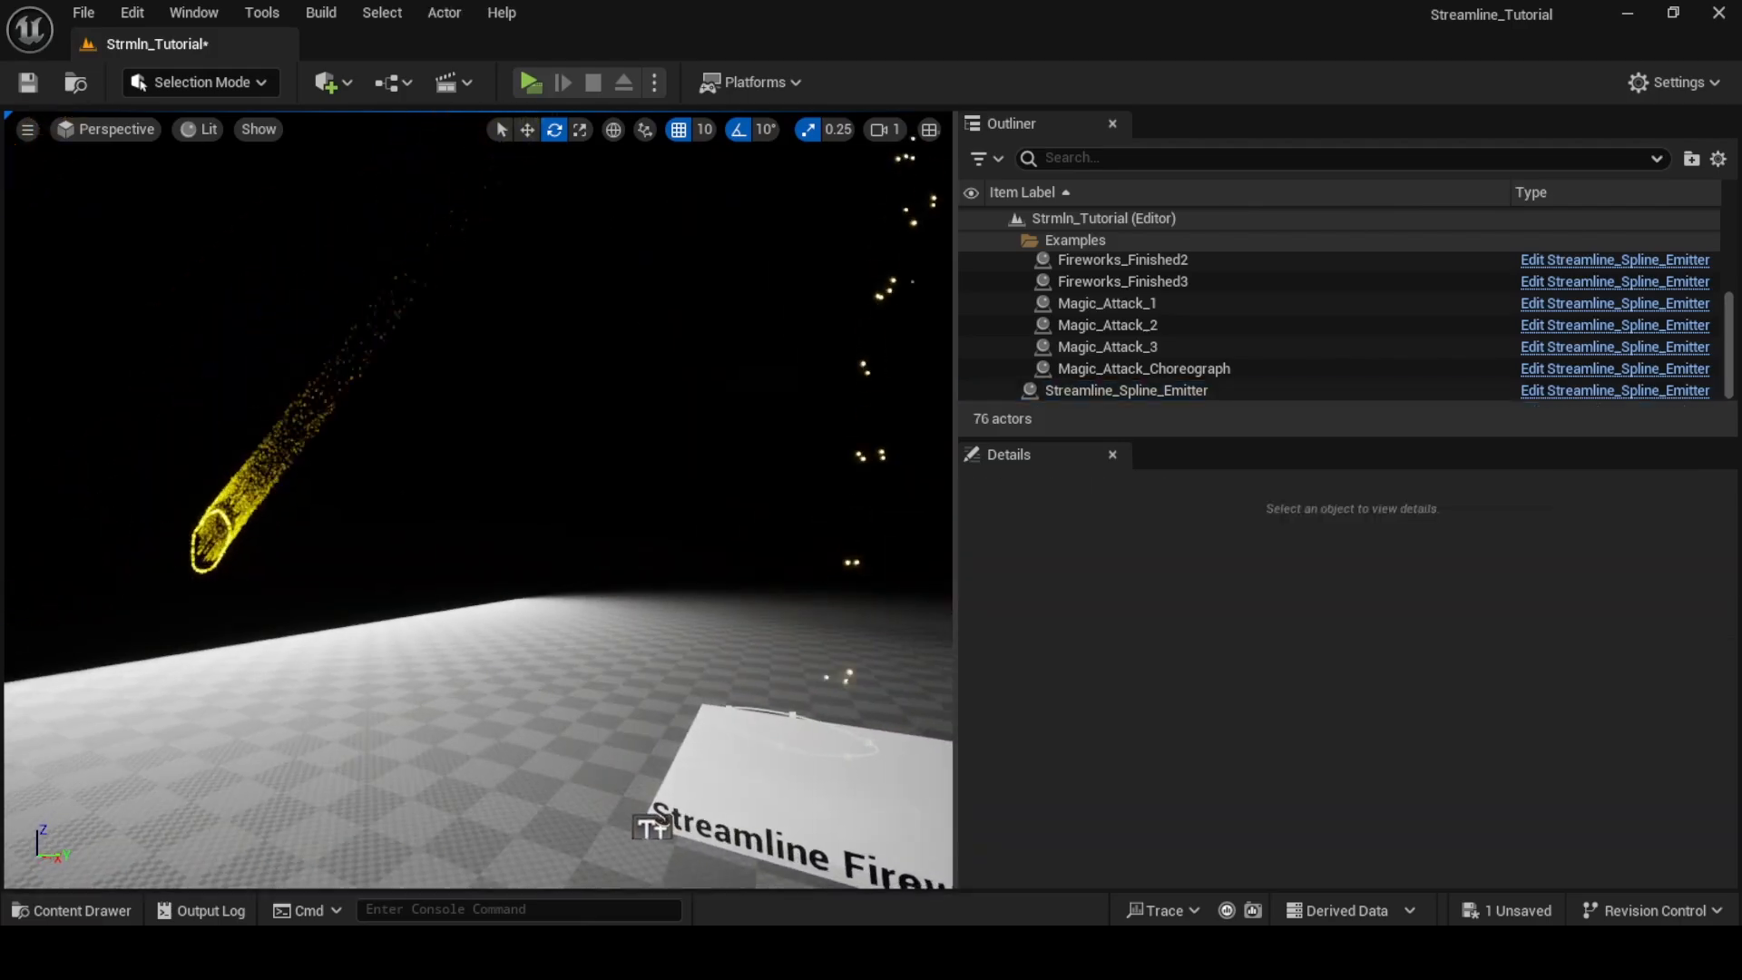
pyautogui.moveTo(705, 728); pyautogui.dragTo(704, 728, button='right')
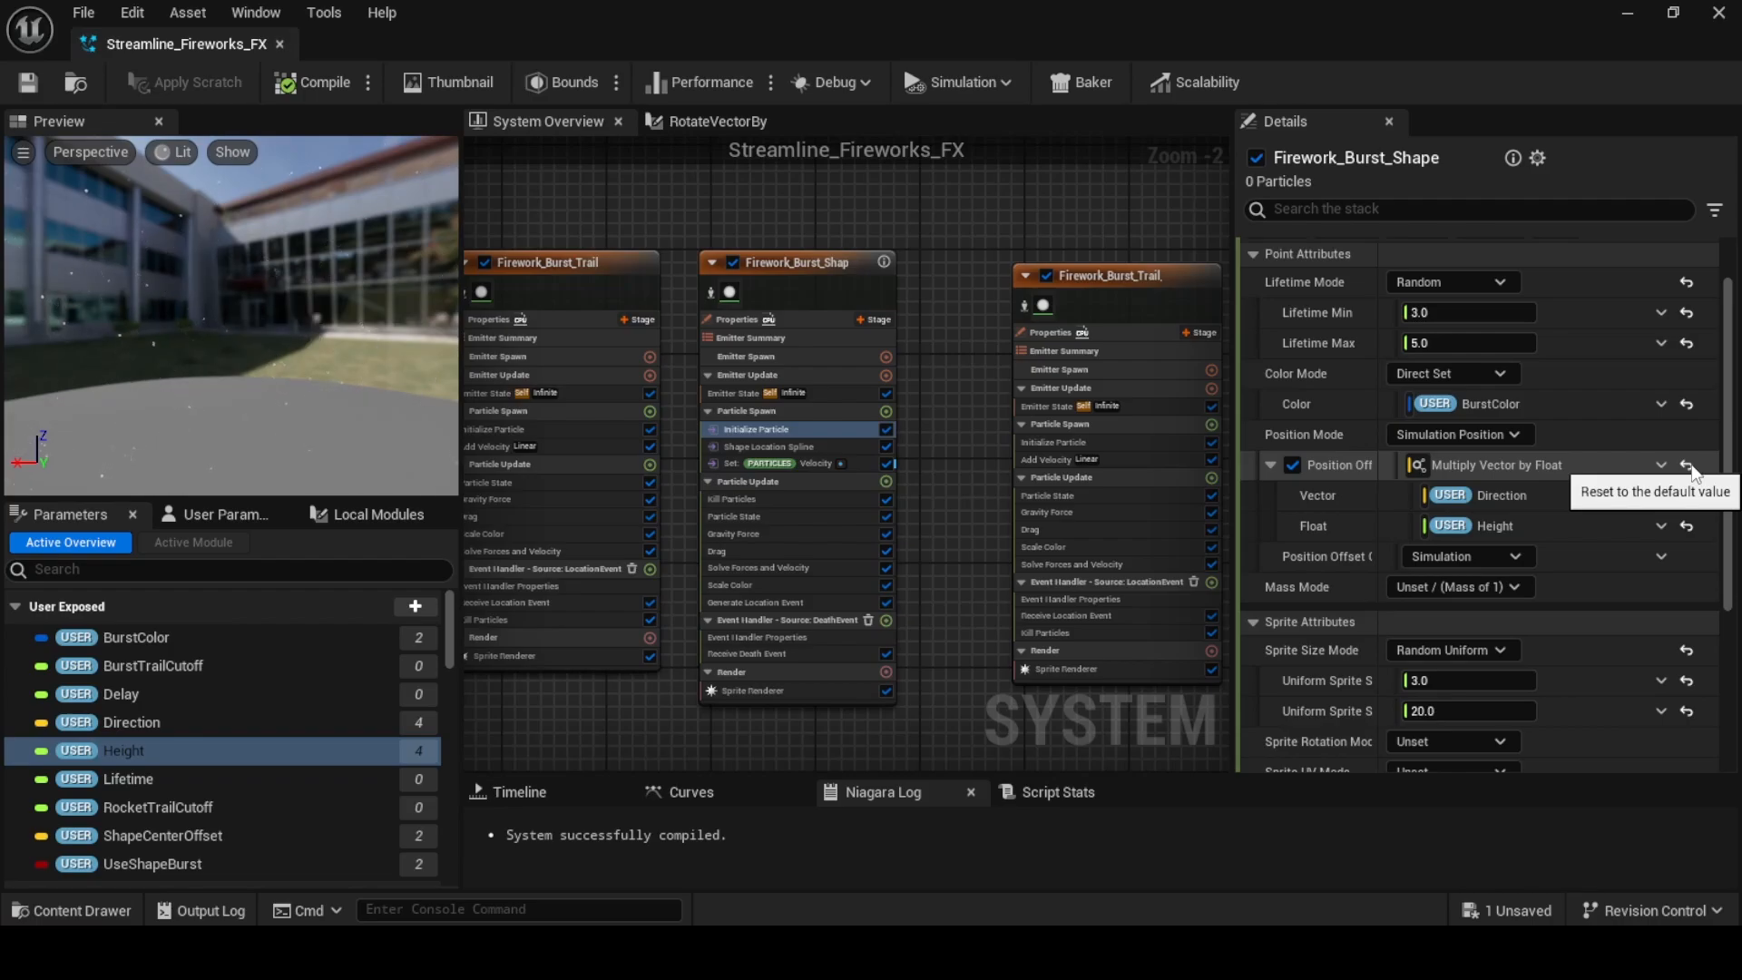
# Reset and disable the Position Offset in Firework_Burst_Shape's Initialize Particle module, save Streamline_Fireworks_FX, and return to the level
pyautogui.click(1690, 467)
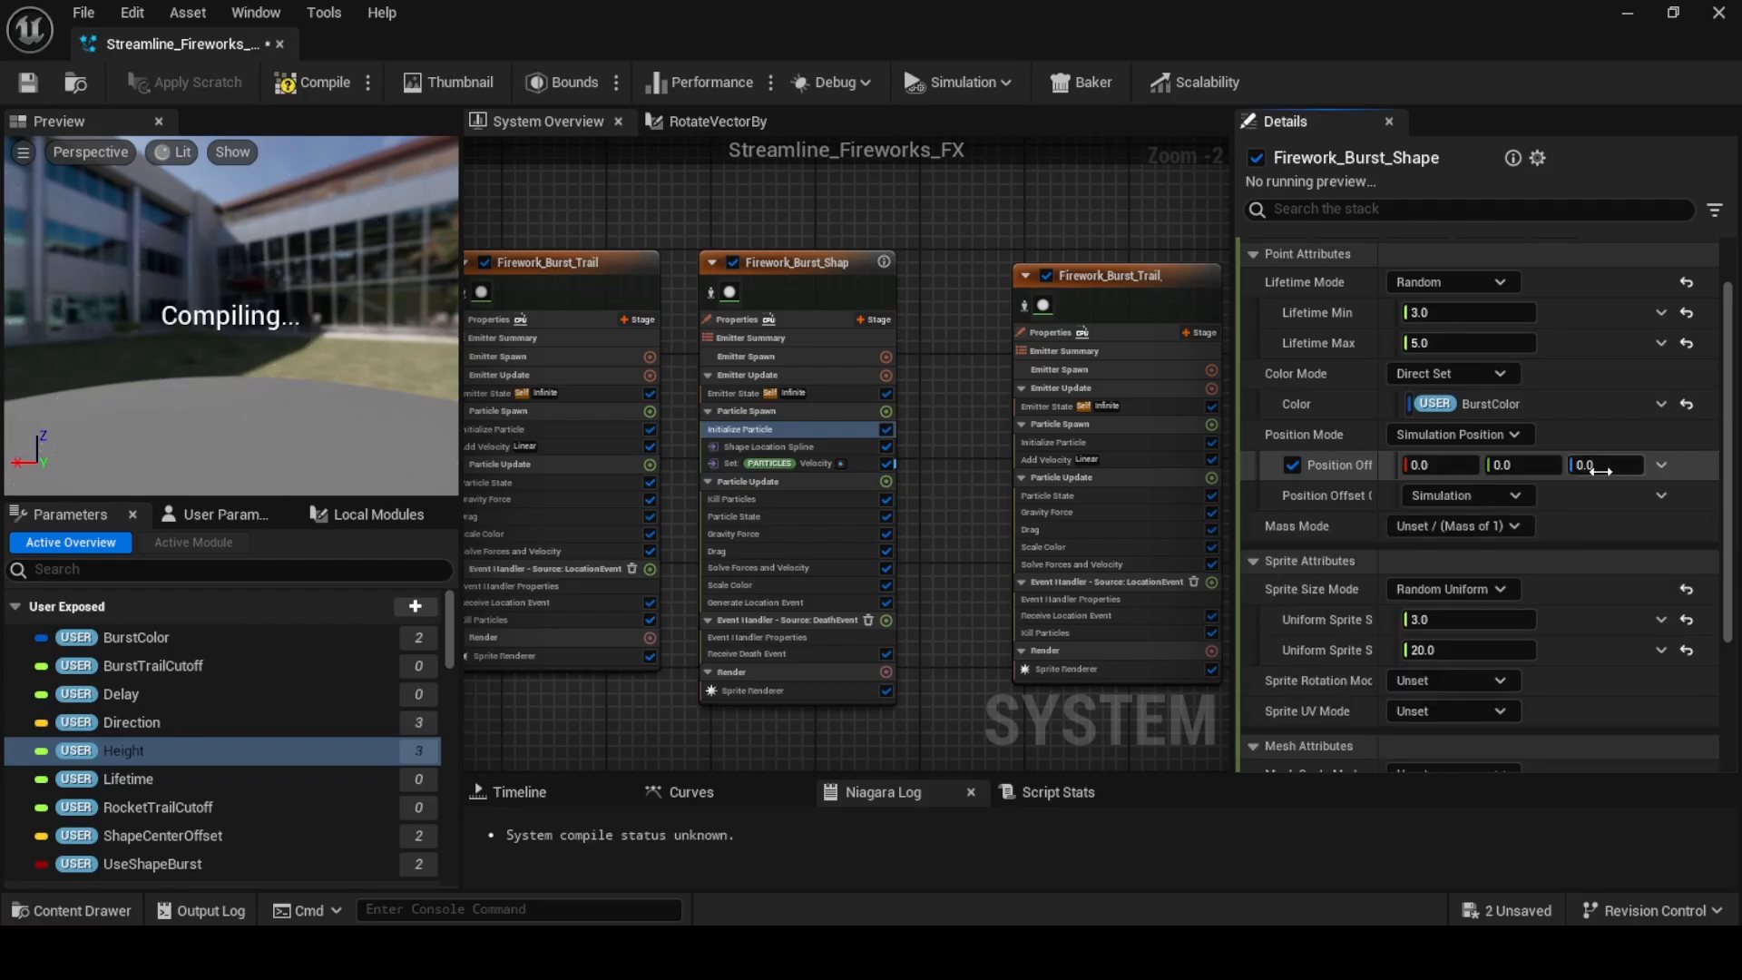
pyautogui.click(1294, 465)
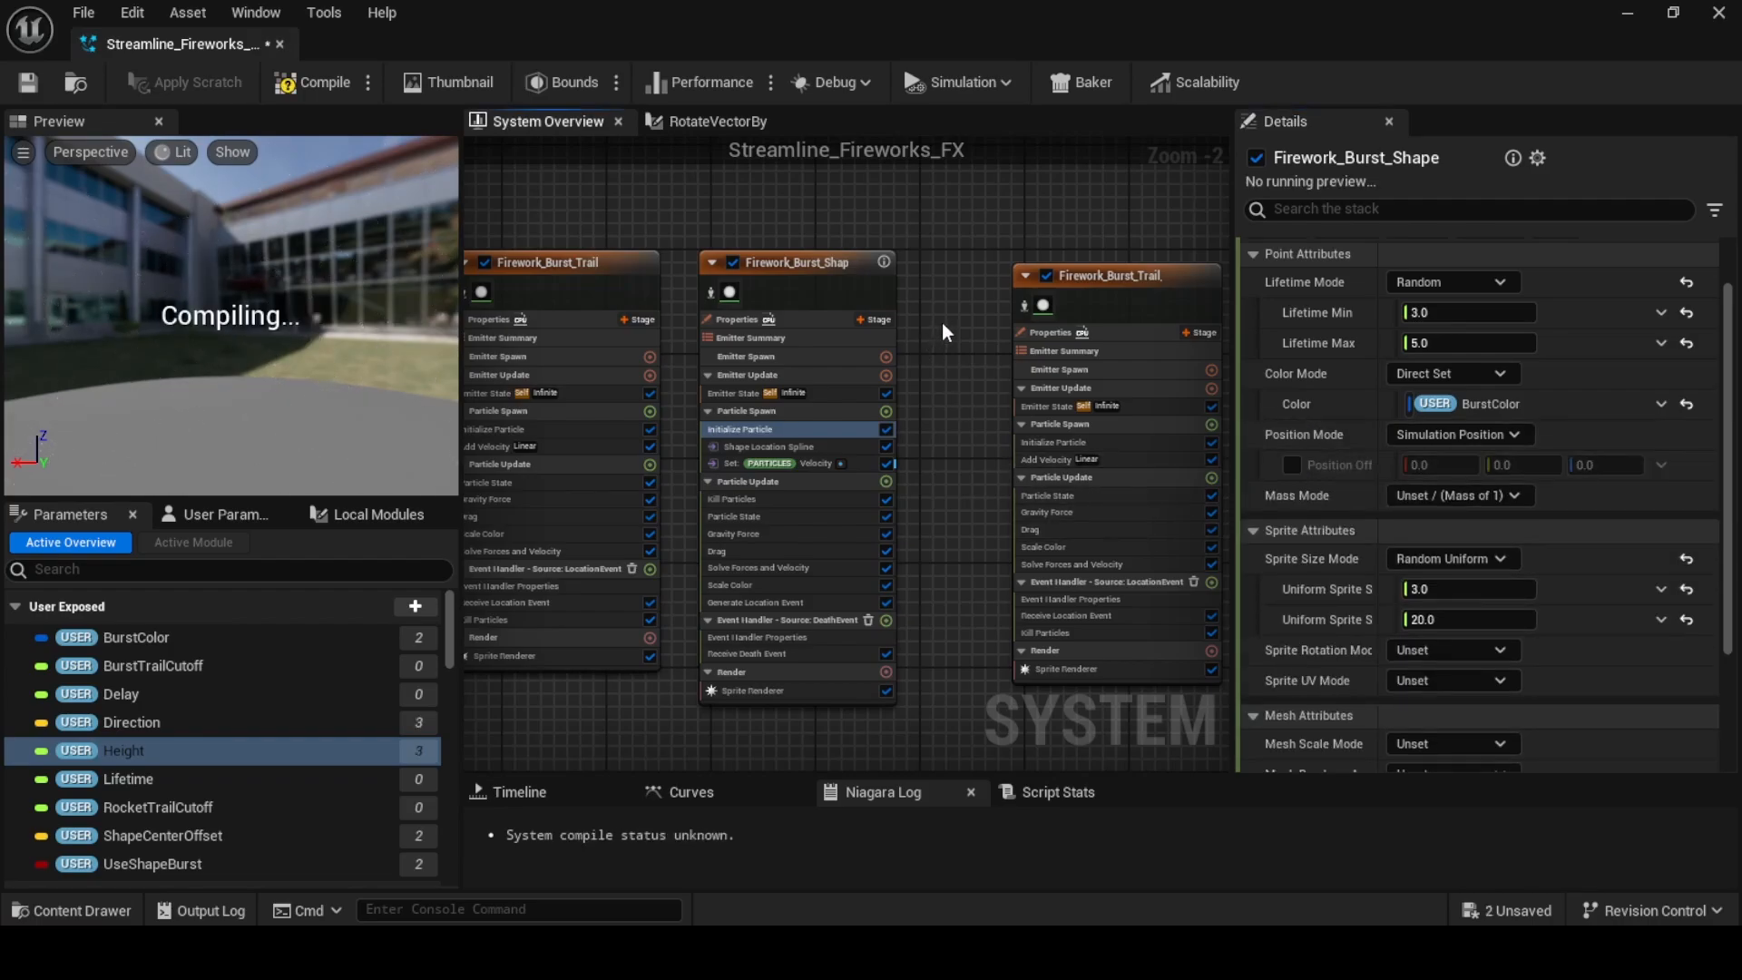
pyautogui.hotkey('ctrl', 's')
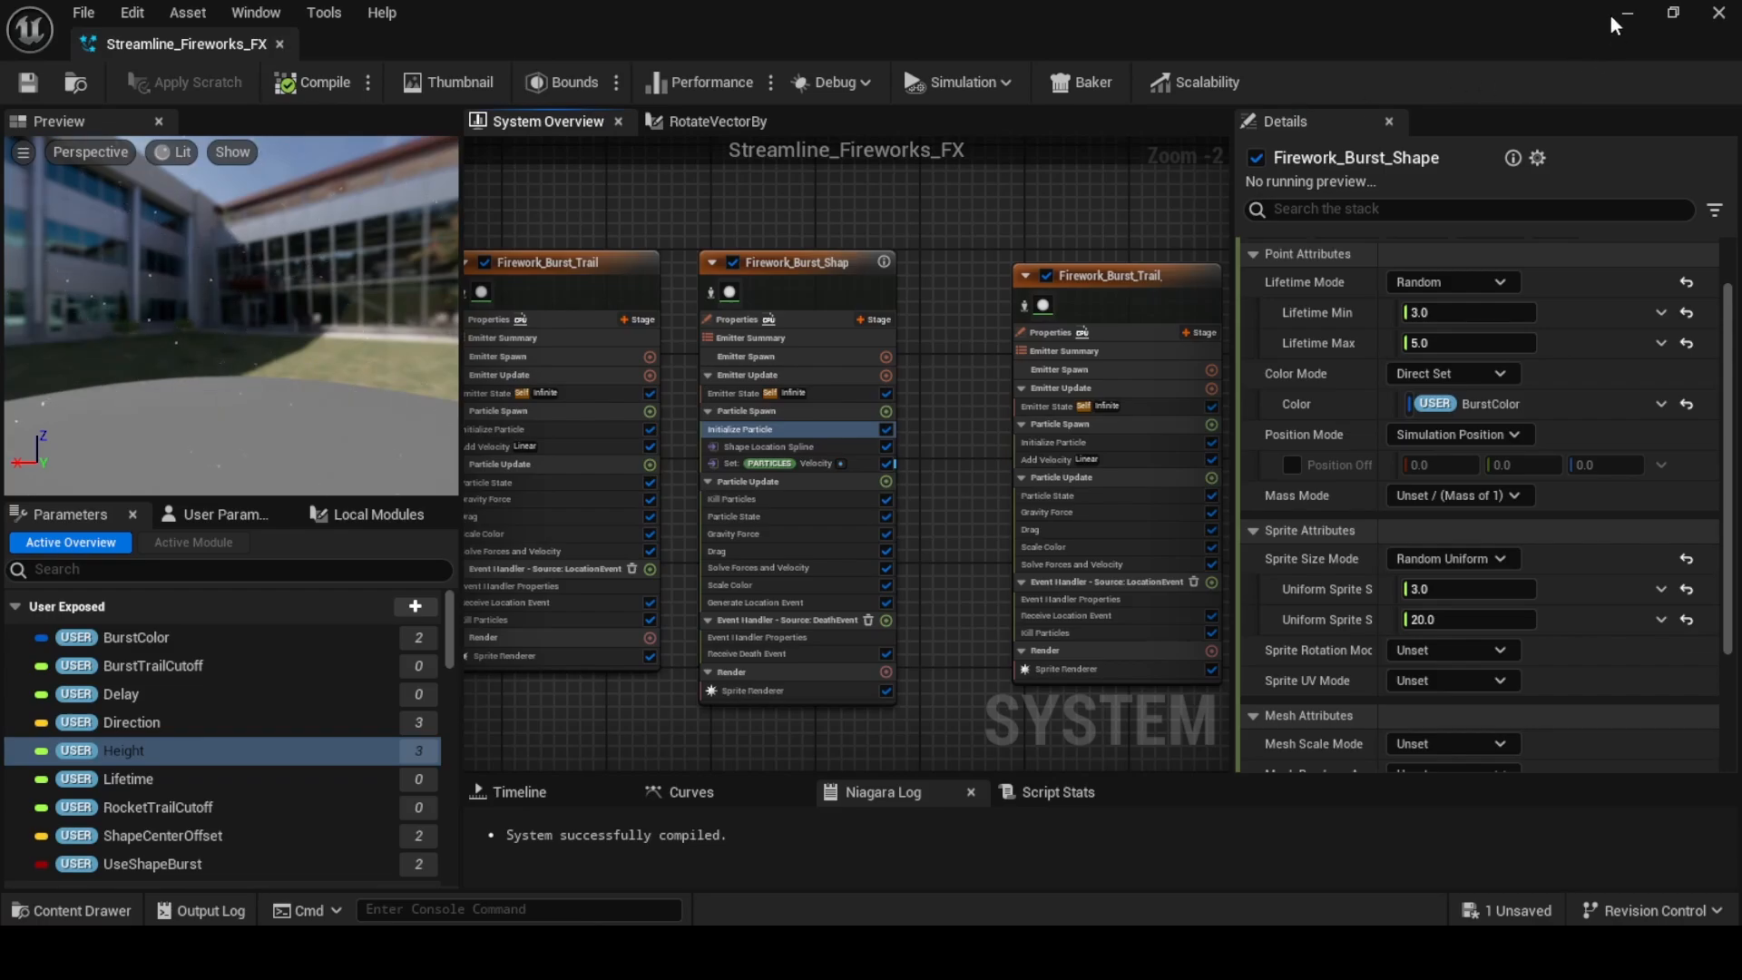
pyautogui.click(1619, 20)
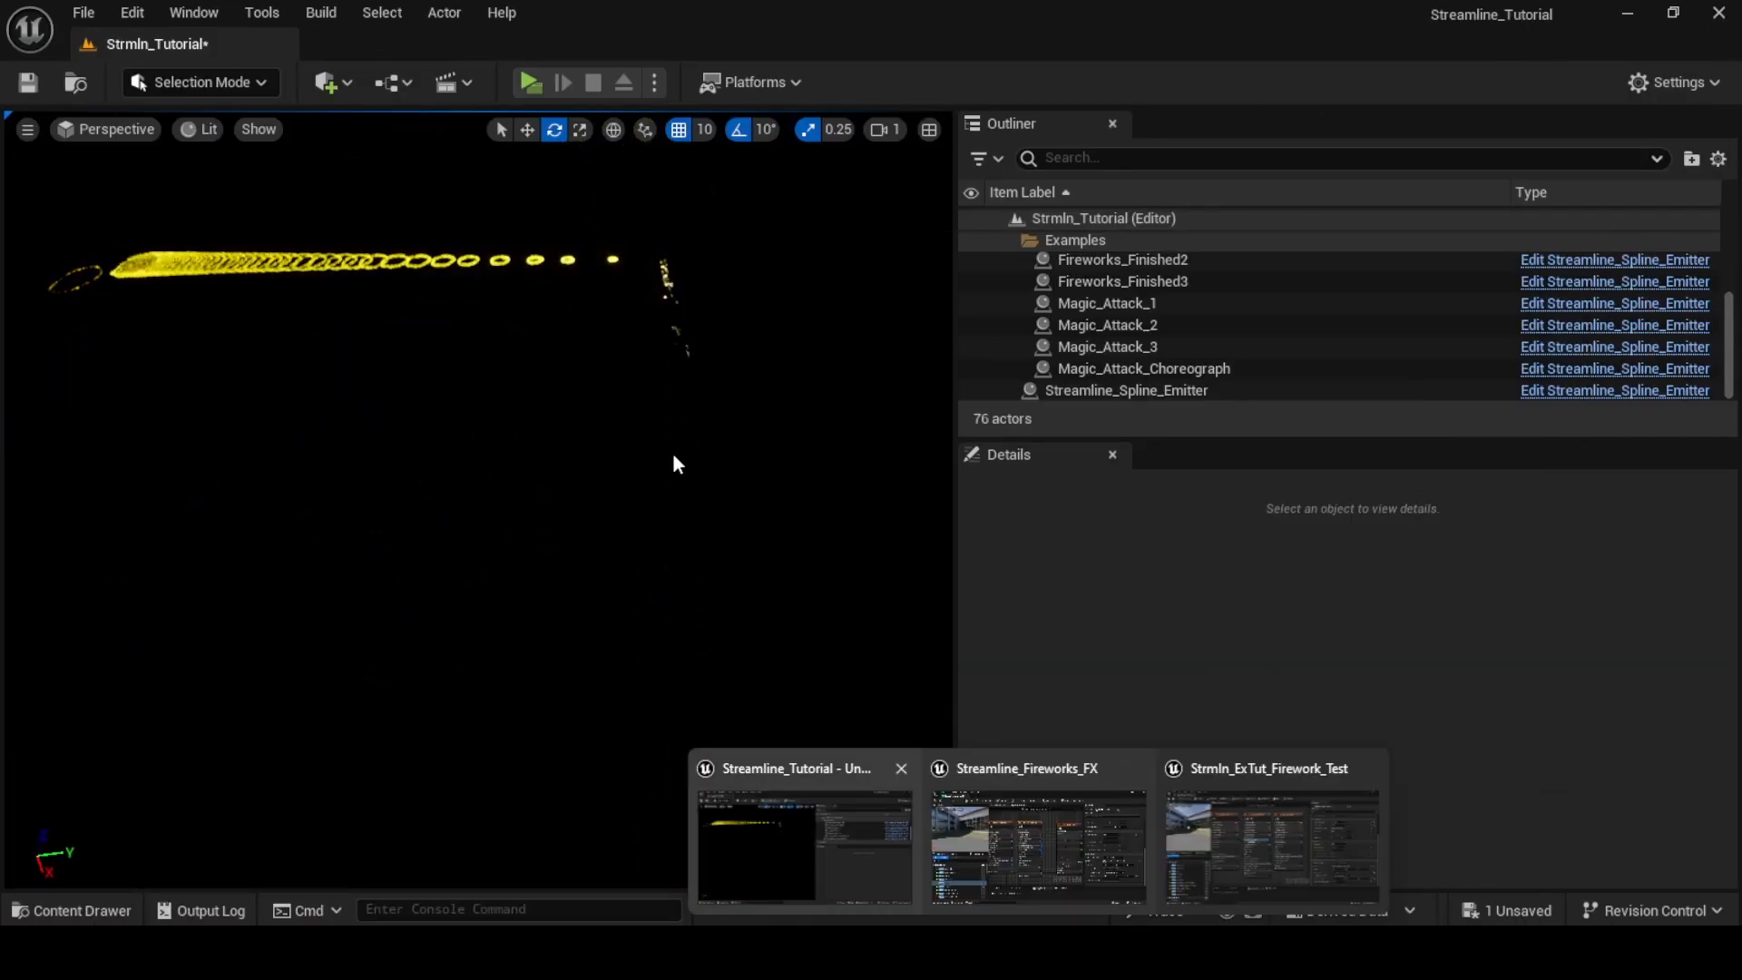
# Set the X value of ShapeCenterOffset to 0 on Streamline_Spline_Emitter's Emitter component
pyautogui.moveTo(672, 454); pyautogui.dragTo(672, 562, button='right')
pyautogui.click(543, 517)
pyautogui.click(1057, 550)
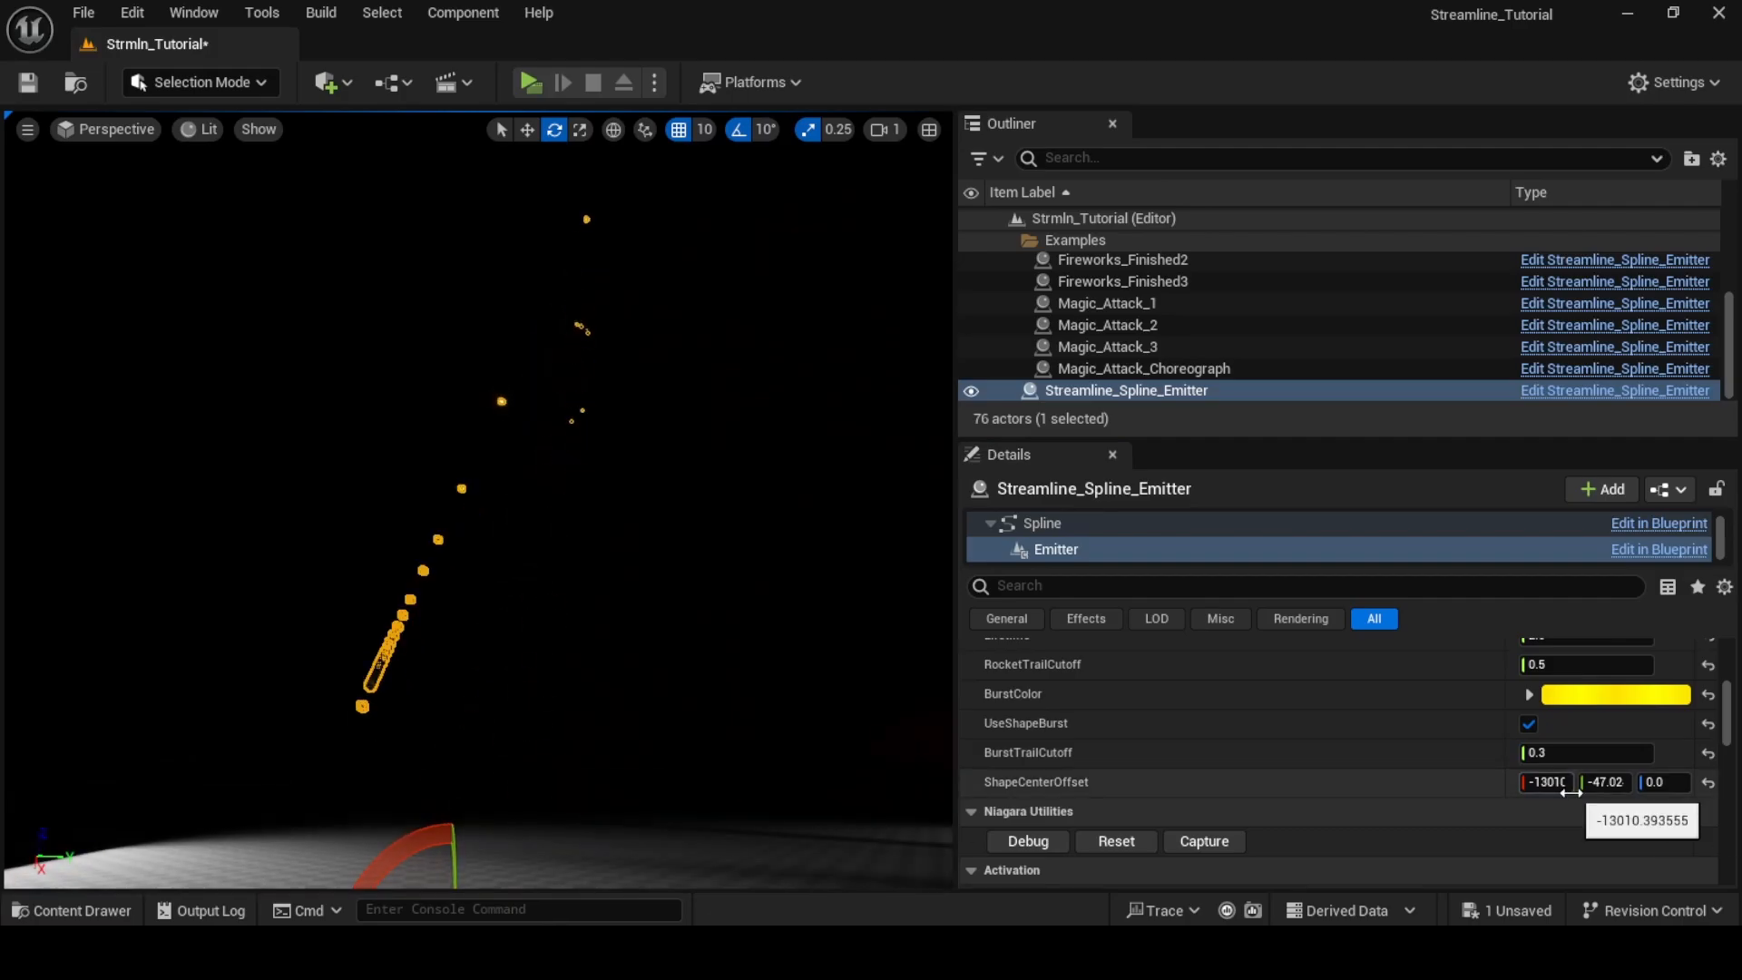
pyautogui.moveTo(1542, 782); pyautogui.dragTo(1533, 787)
pyautogui.click(1535, 787)
pyautogui.write('0')
pyautogui.press('Return')
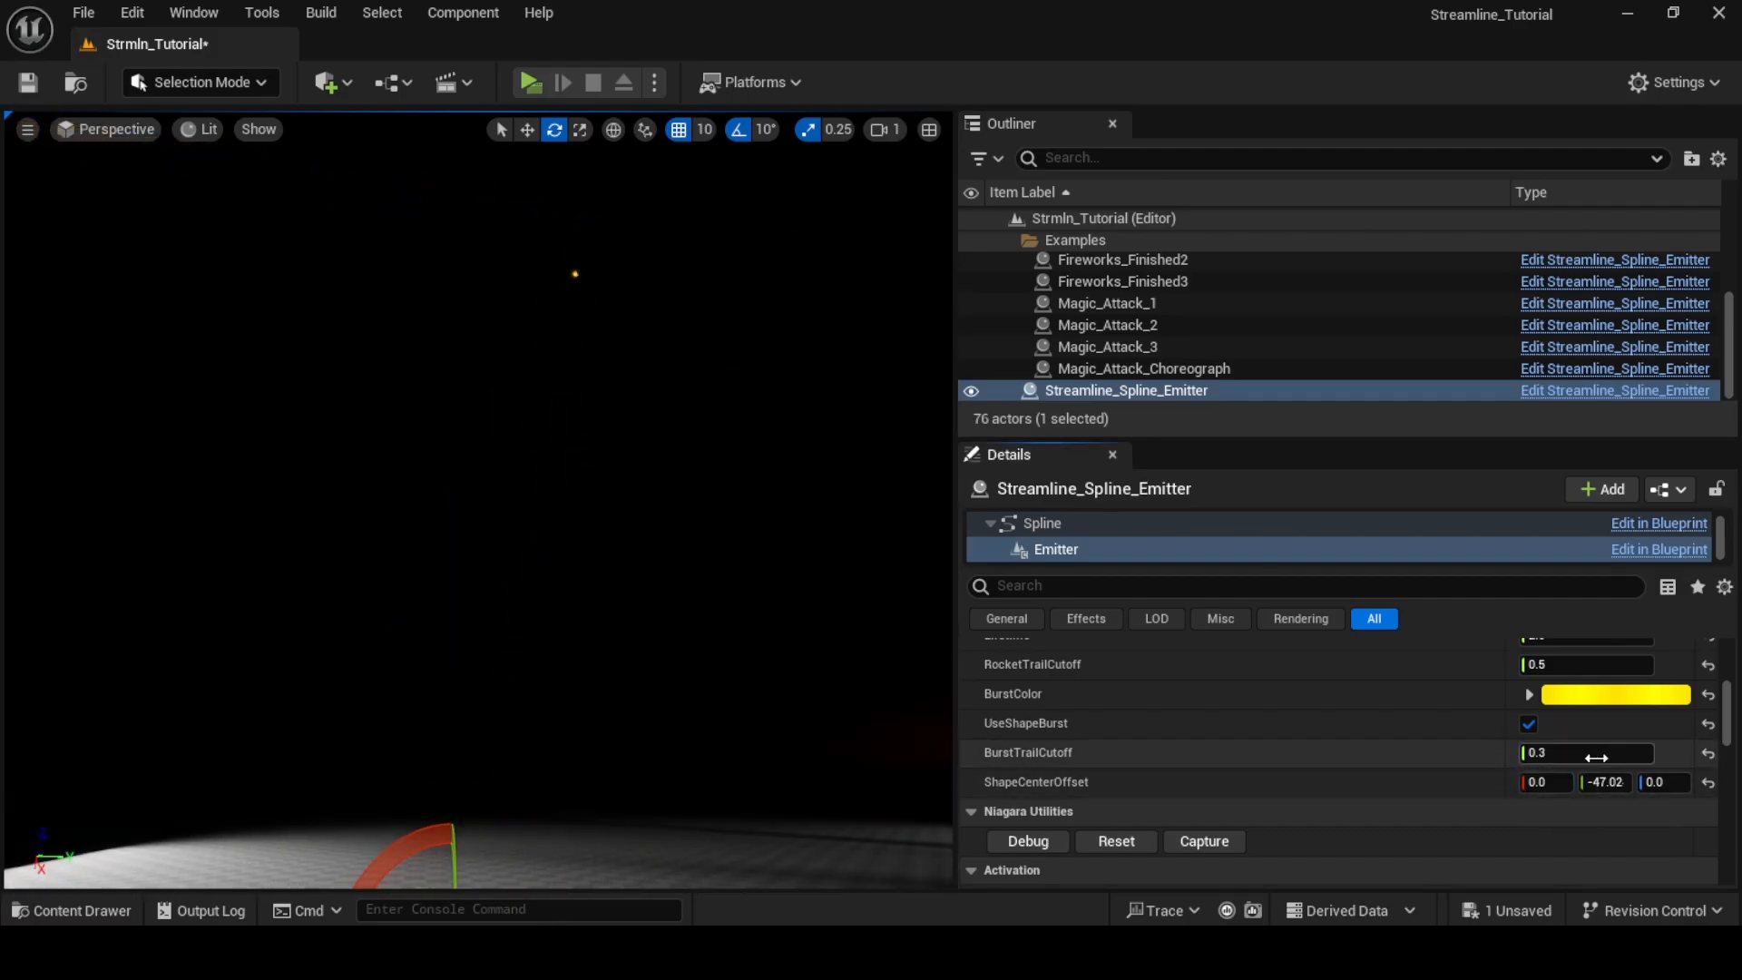
# Adjust the Y value of ShapeCenterOffset to about -2199 while watching the burst
pyautogui.moveTo(580, 508); pyautogui.dragTo(580, 400, button='right')
pyautogui.moveTo(1611, 785); pyautogui.dragTo(1687, 785)
pyautogui.moveTo(581, 399)
pyautogui.mouseDown(button='right')
pyautogui.moveTo(563, 580)
pyautogui.moveTo(563, 399)
pyautogui.mouseUp(button='right')
pyautogui.moveTo(1606, 783); pyautogui.dragTo(1542, 783)
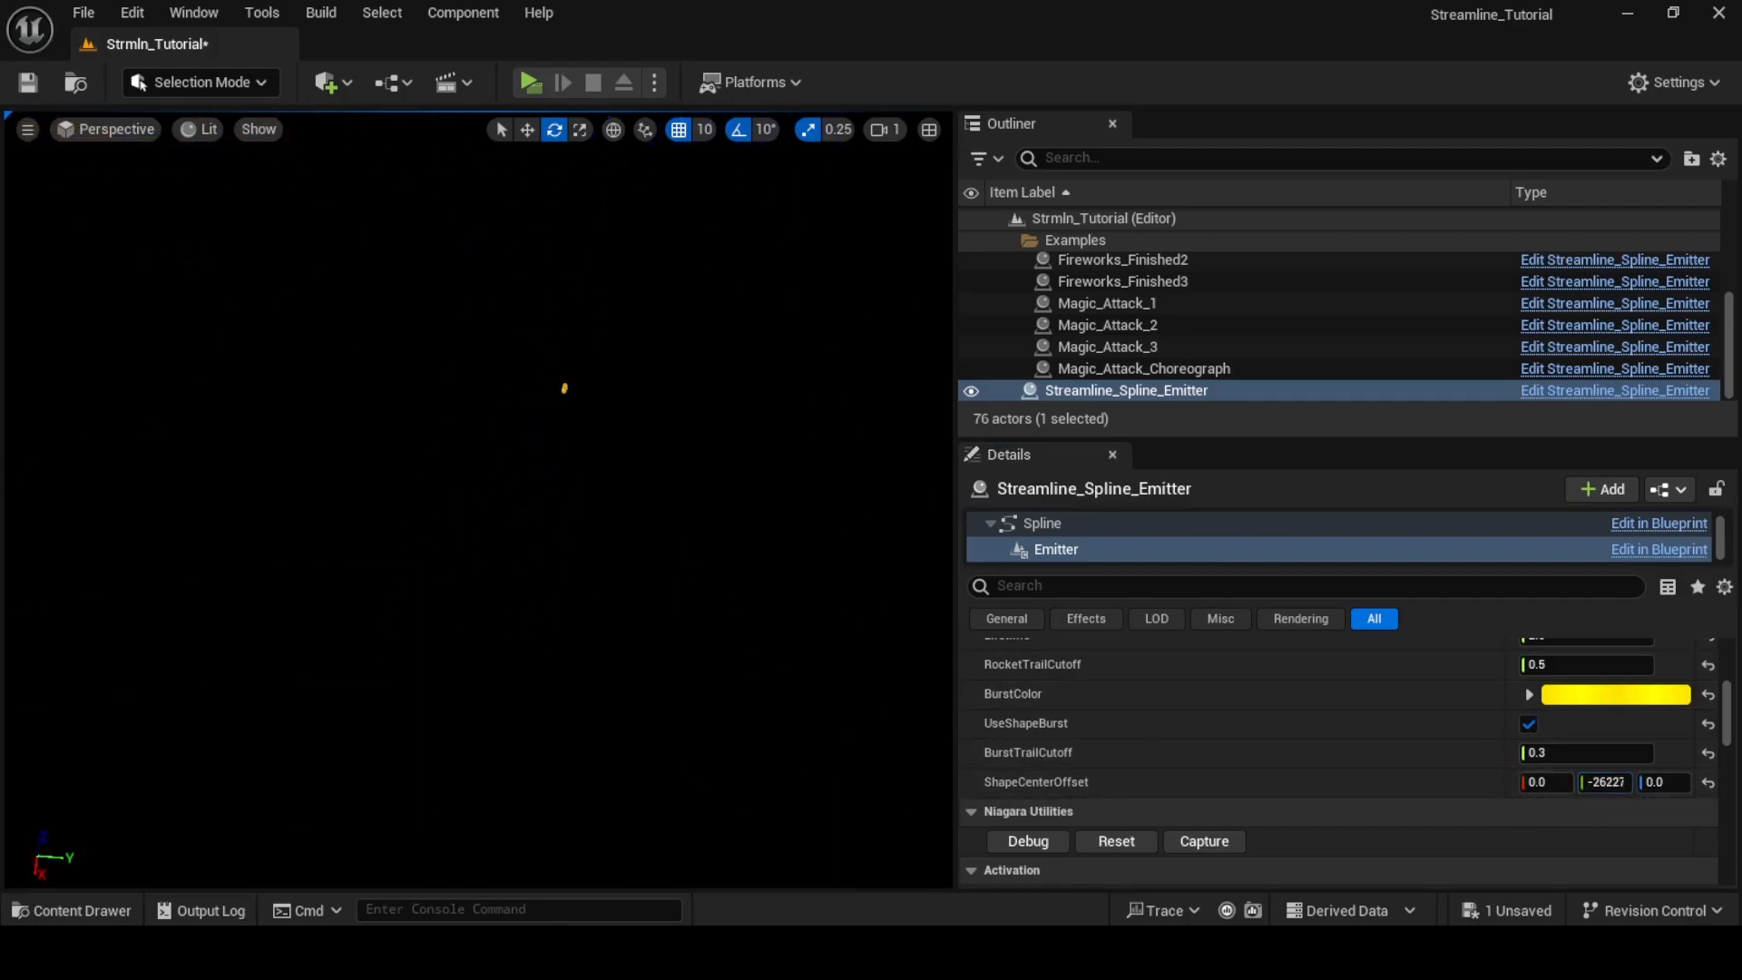
pyautogui.moveTo(563, 418); pyautogui.dragTo(758, 669, button='right')
pyautogui.moveTo(1606, 783); pyautogui.dragTo(1624, 783)
# Raise the Z value of ShapeCenterOffset to about 203.60 and check the burst from the ground
pyautogui.moveTo(563, 399); pyautogui.dragTo(562, 581, button='right')
pyautogui.moveTo(1658, 785); pyautogui.dragTo(1678, 785)
pyautogui.moveTo(563, 581); pyautogui.dragTo(563, 399, button='right')
pyautogui.moveTo(1659, 787)
pyautogui.mouseDown()
pyautogui.moveTo(1687, 786)
pyautogui.moveTo(1678, 775)
pyautogui.mouseUp()
pyautogui.moveTo(562, 399); pyautogui.dragTo(635, 399, button='right')
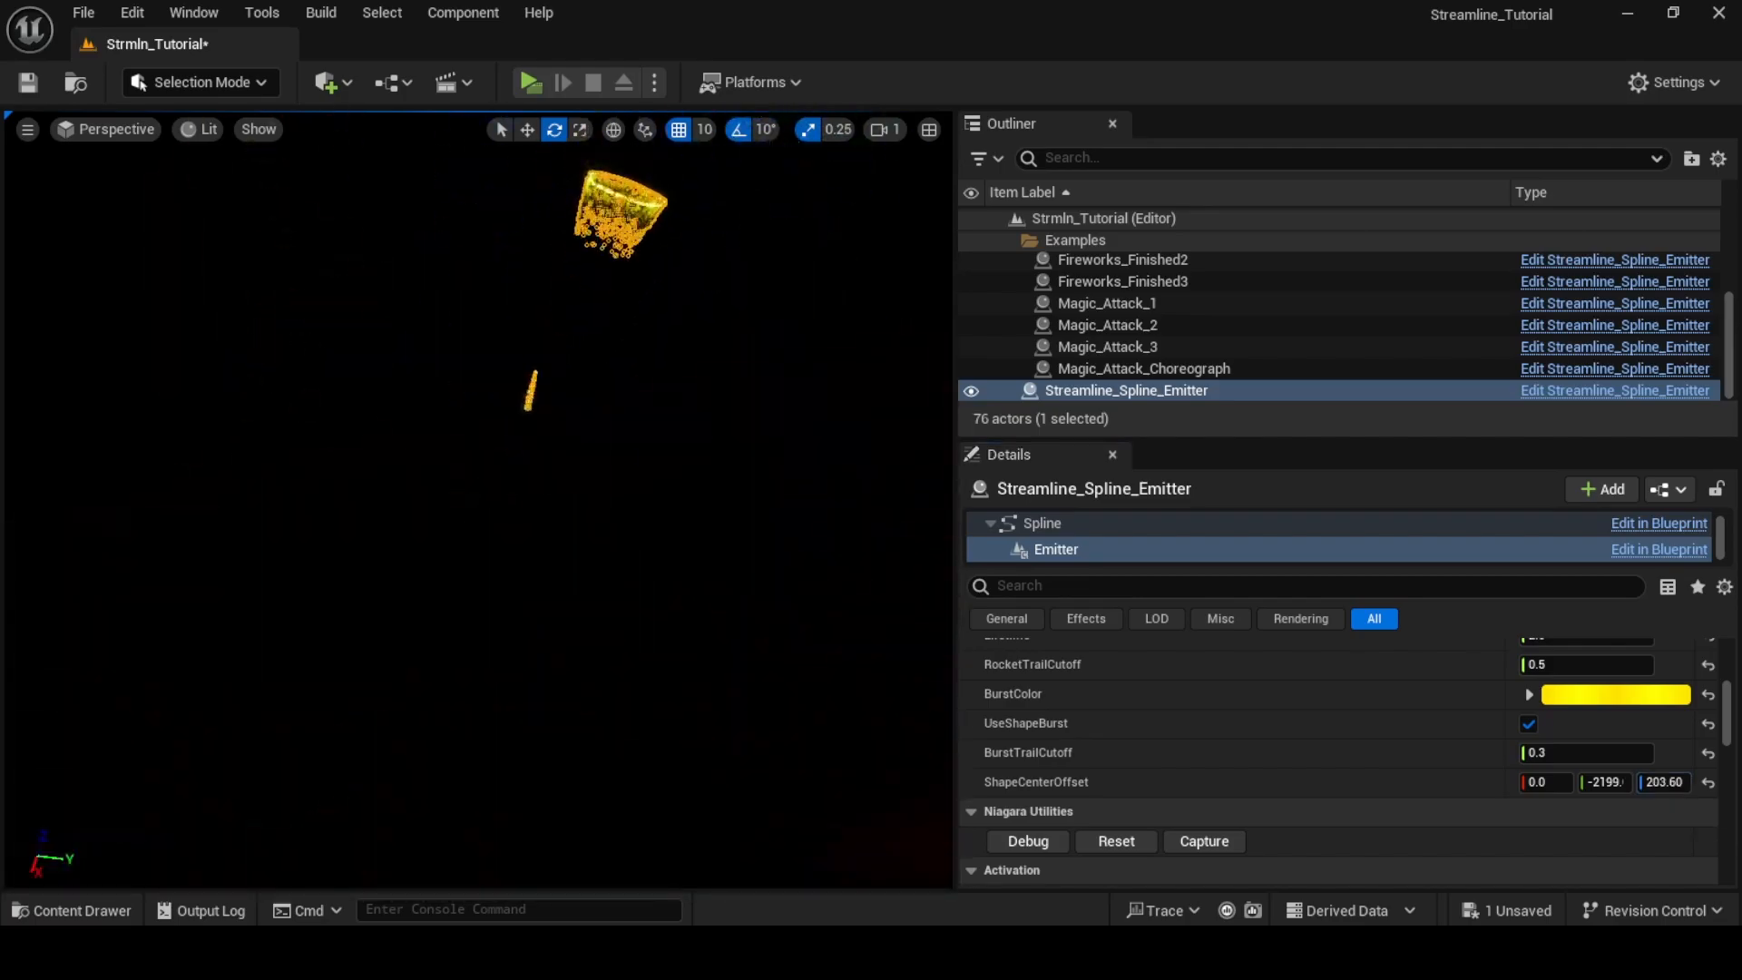
# Tune the X value of ShapeCenterOffset to about -536.14 and deselect the emitter to view the burst
pyautogui.moveTo(1542, 782); pyautogui.dragTo(1539, 782)
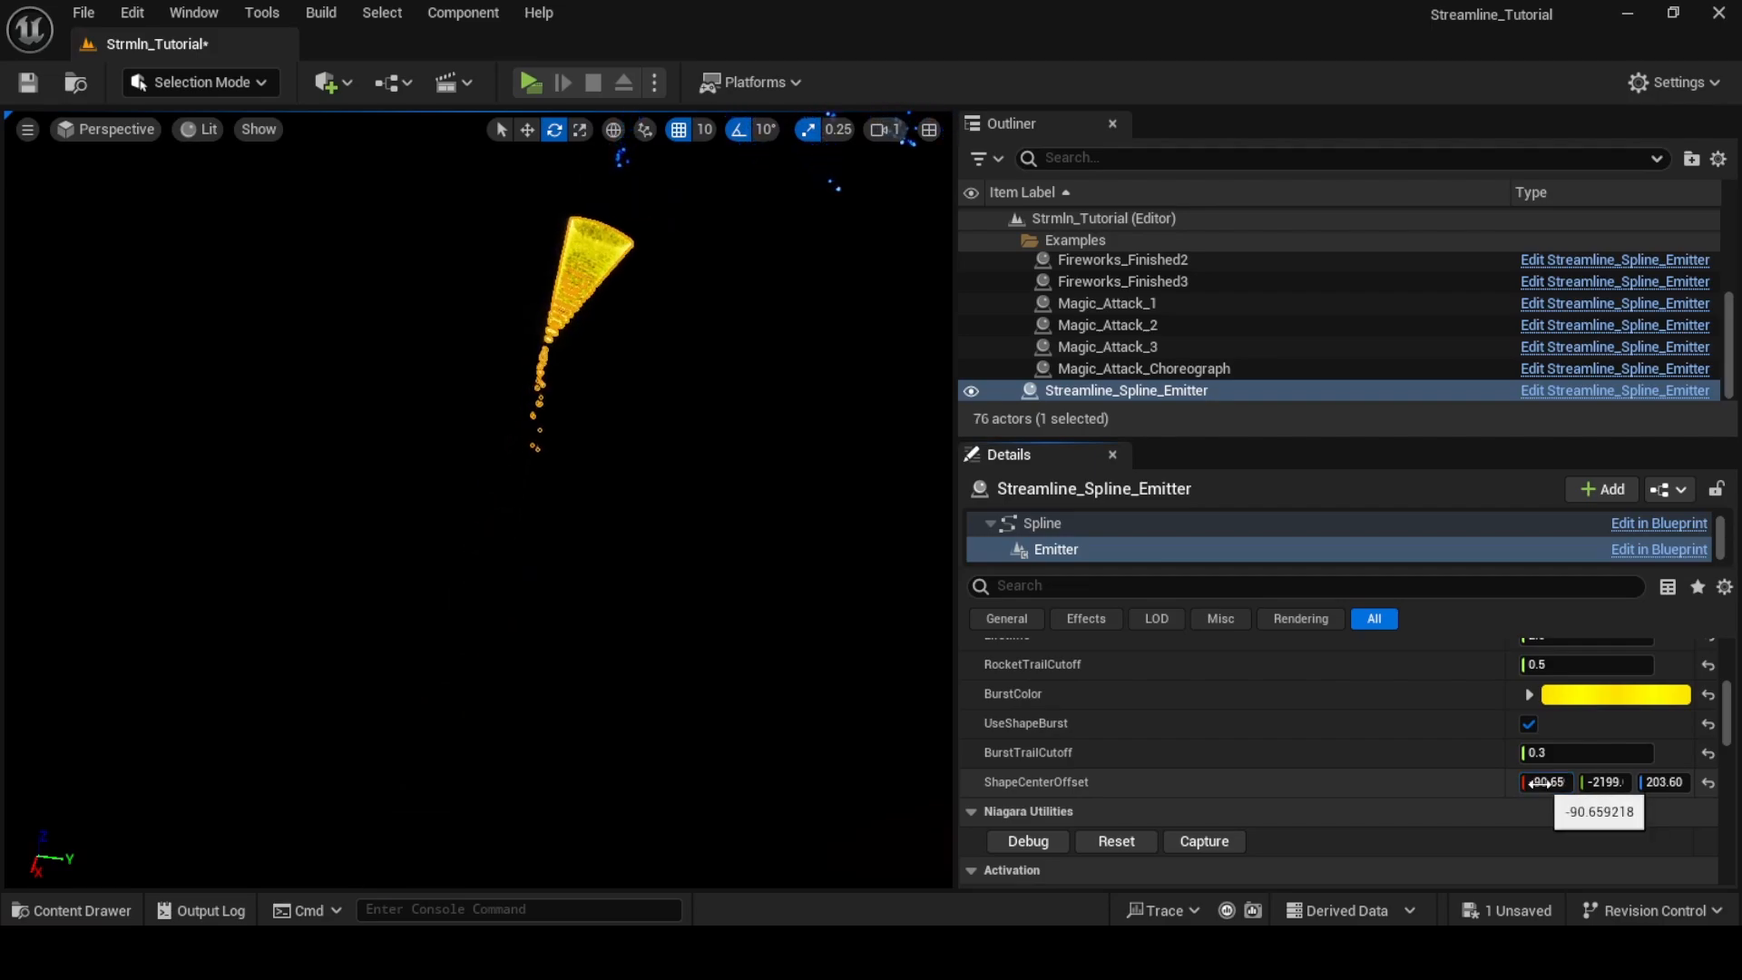
pyautogui.moveTo(1542, 782); pyautogui.dragTo(1553, 782)
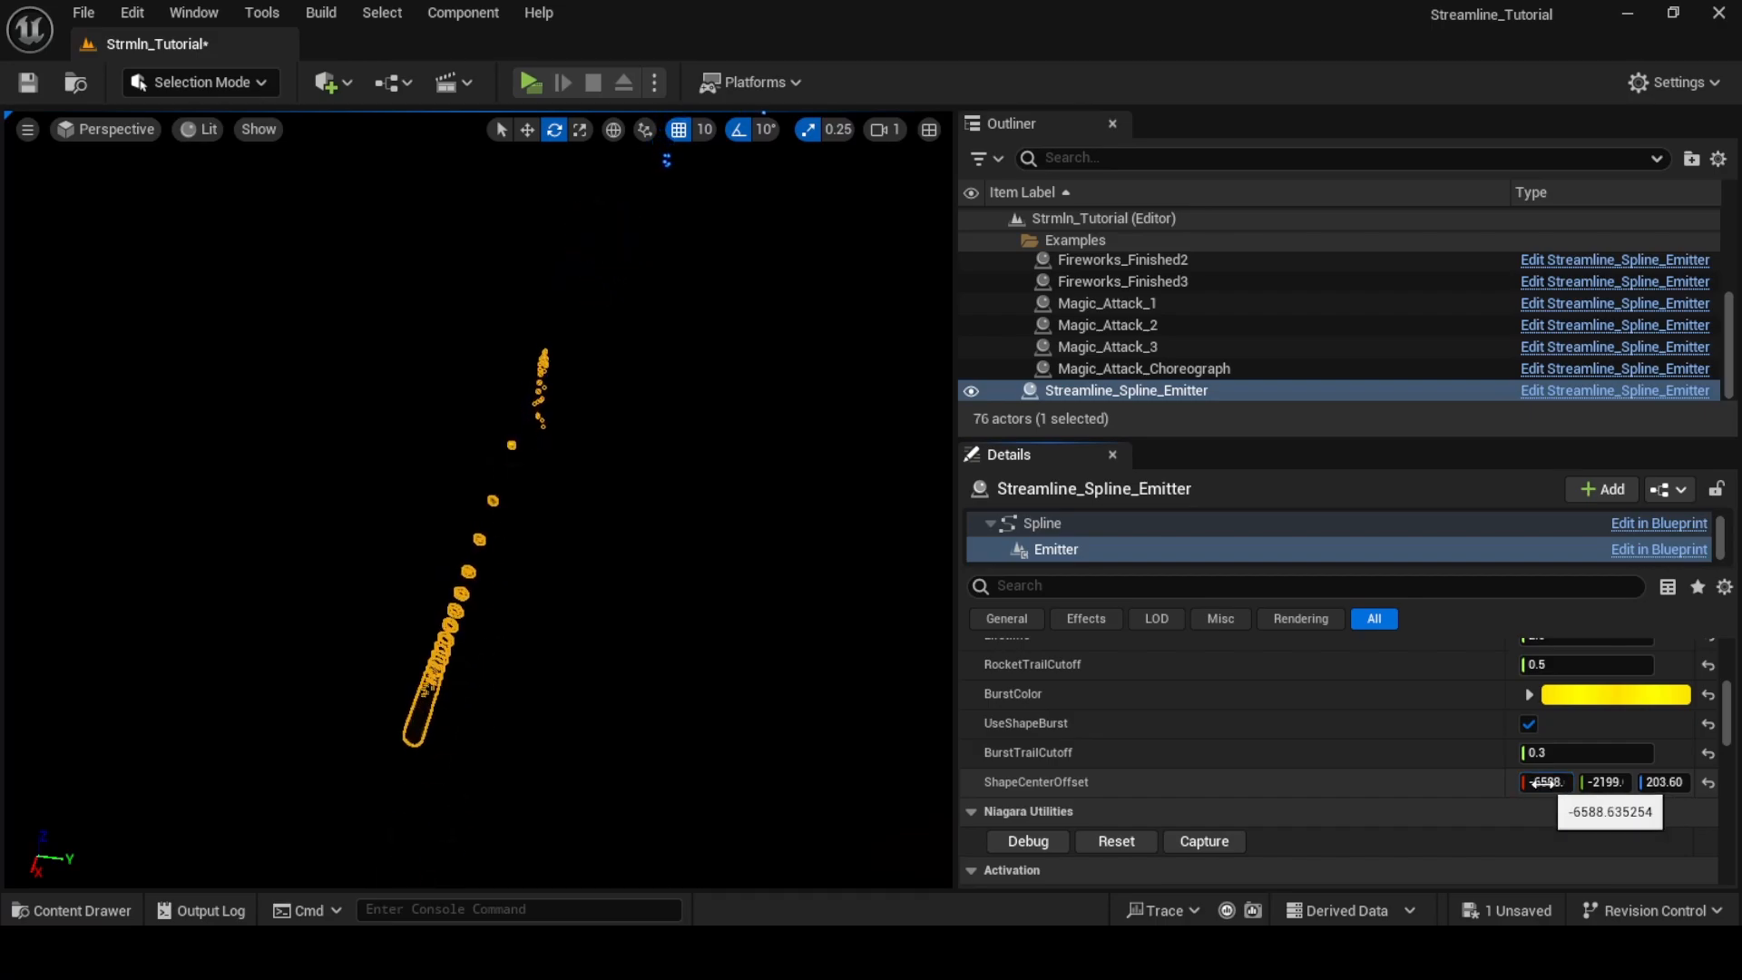
pyautogui.moveTo(1542, 782); pyautogui.dragTo(1524, 782)
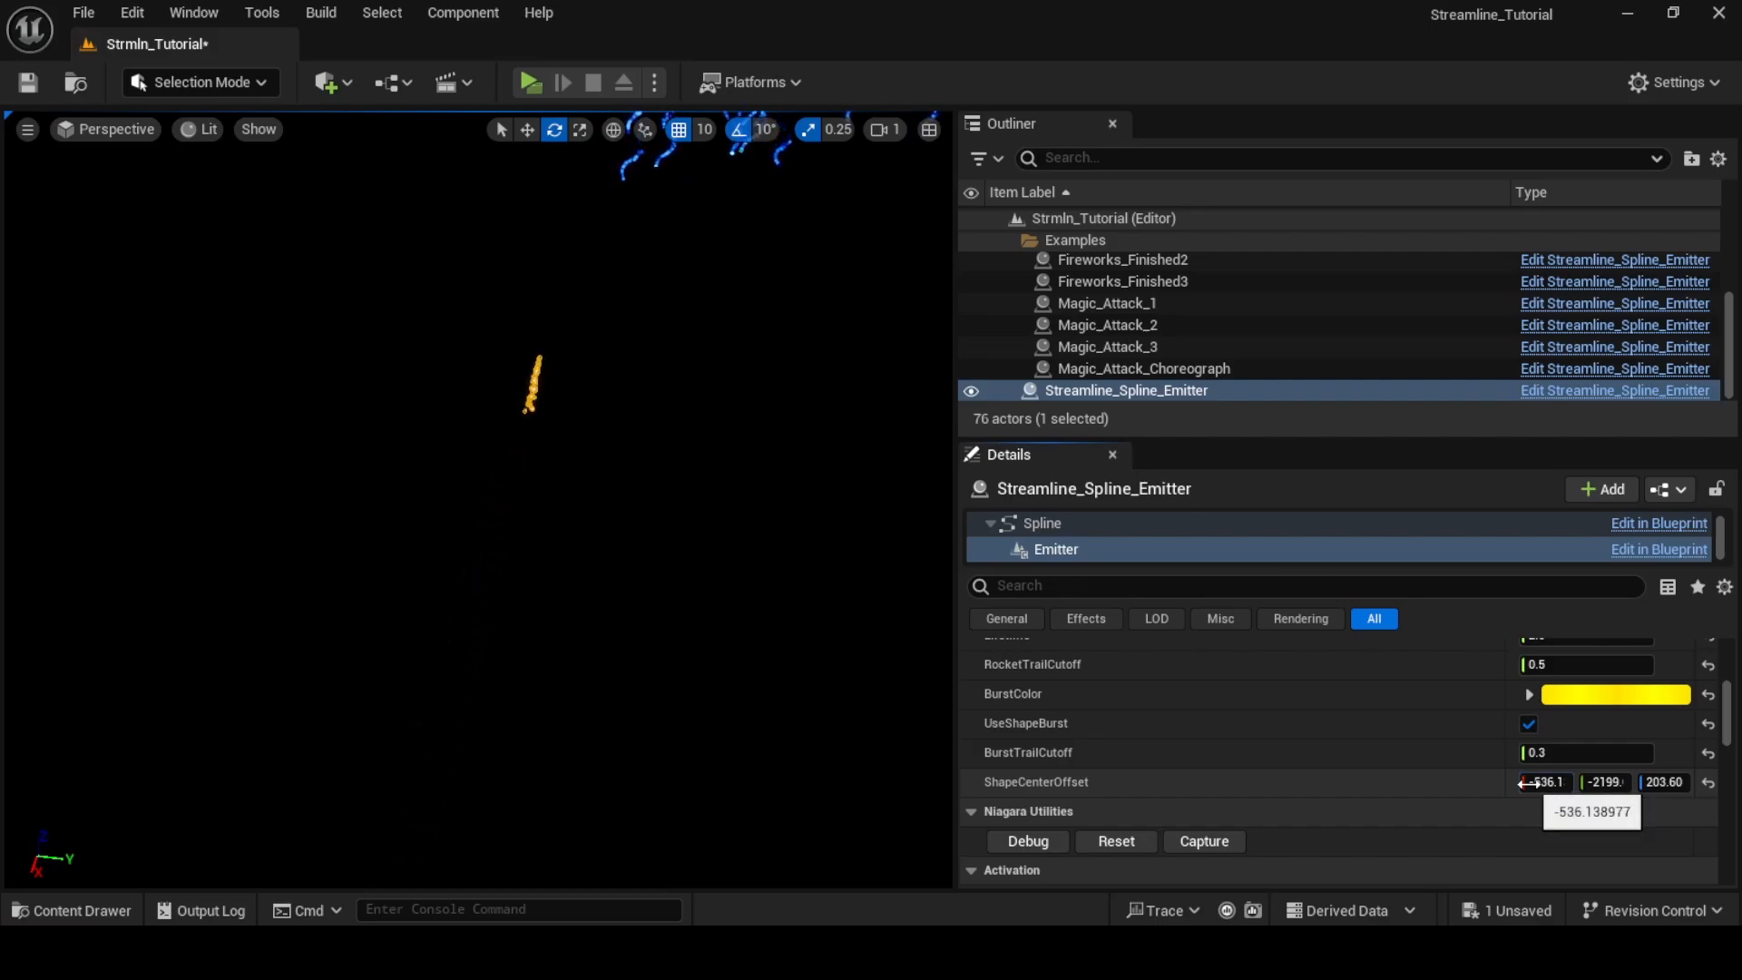
pyautogui.click(813, 603)
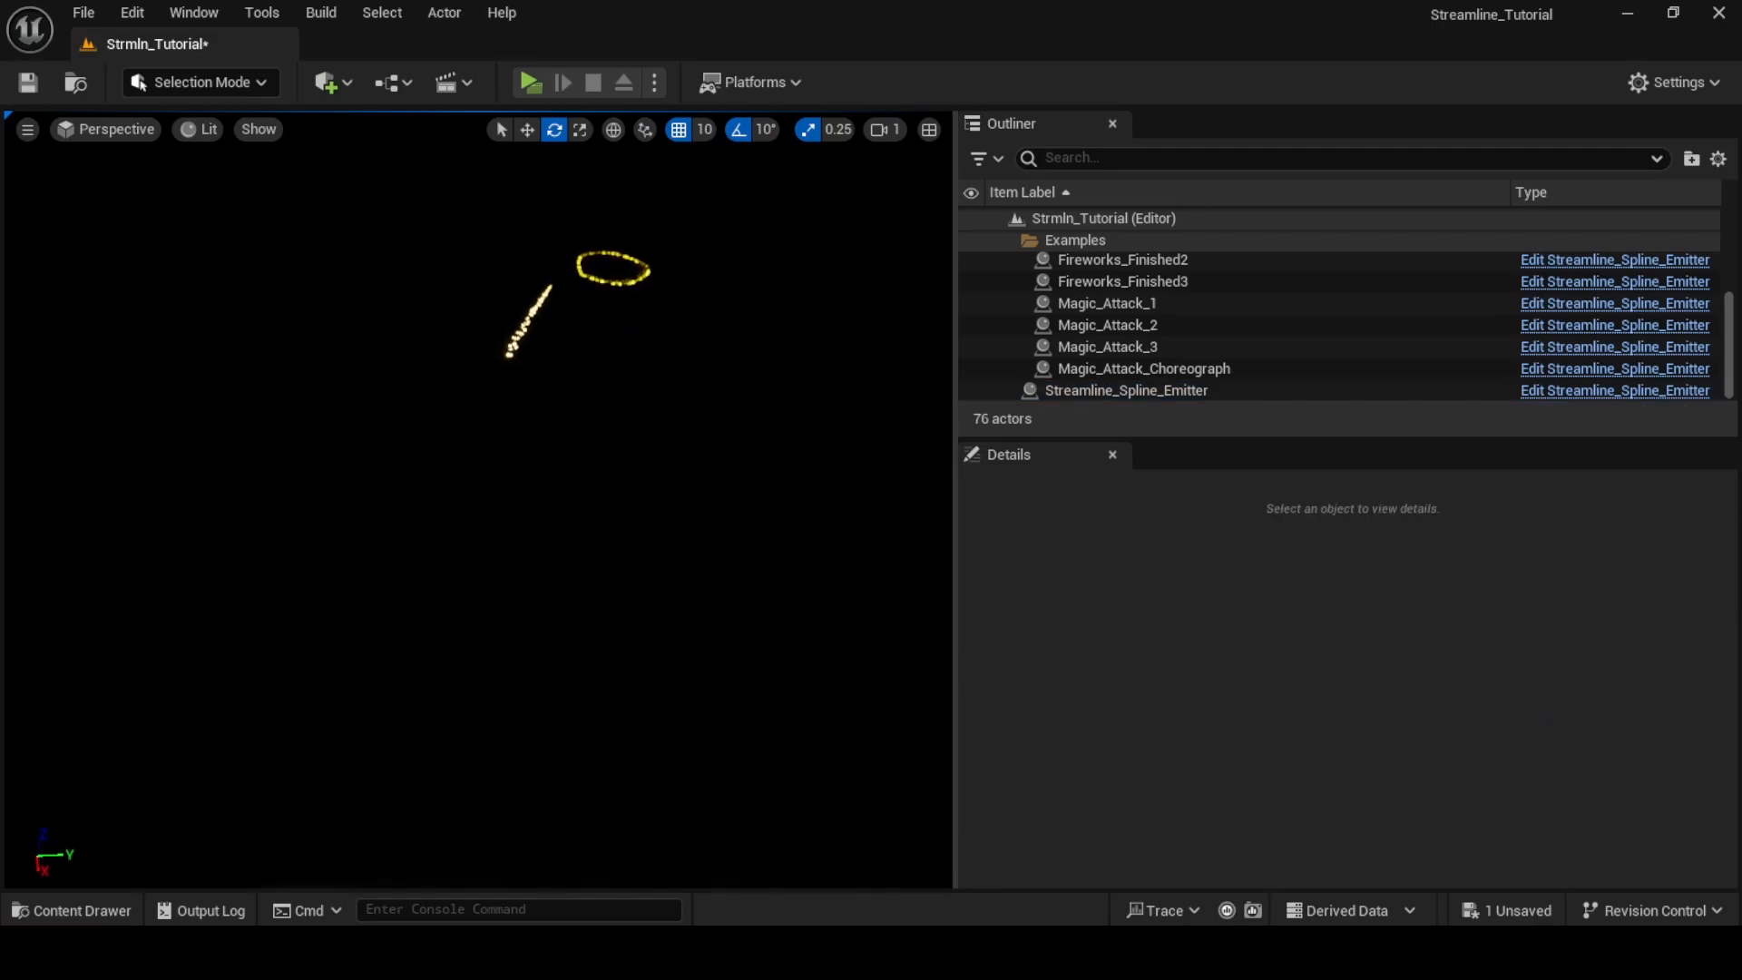
# Set the emitter's Direction Y to 0.06 and Height to about 7177.58, and inspect the burst with nothing selected
pyautogui.click(1155, 390)
pyautogui.click(1059, 550)
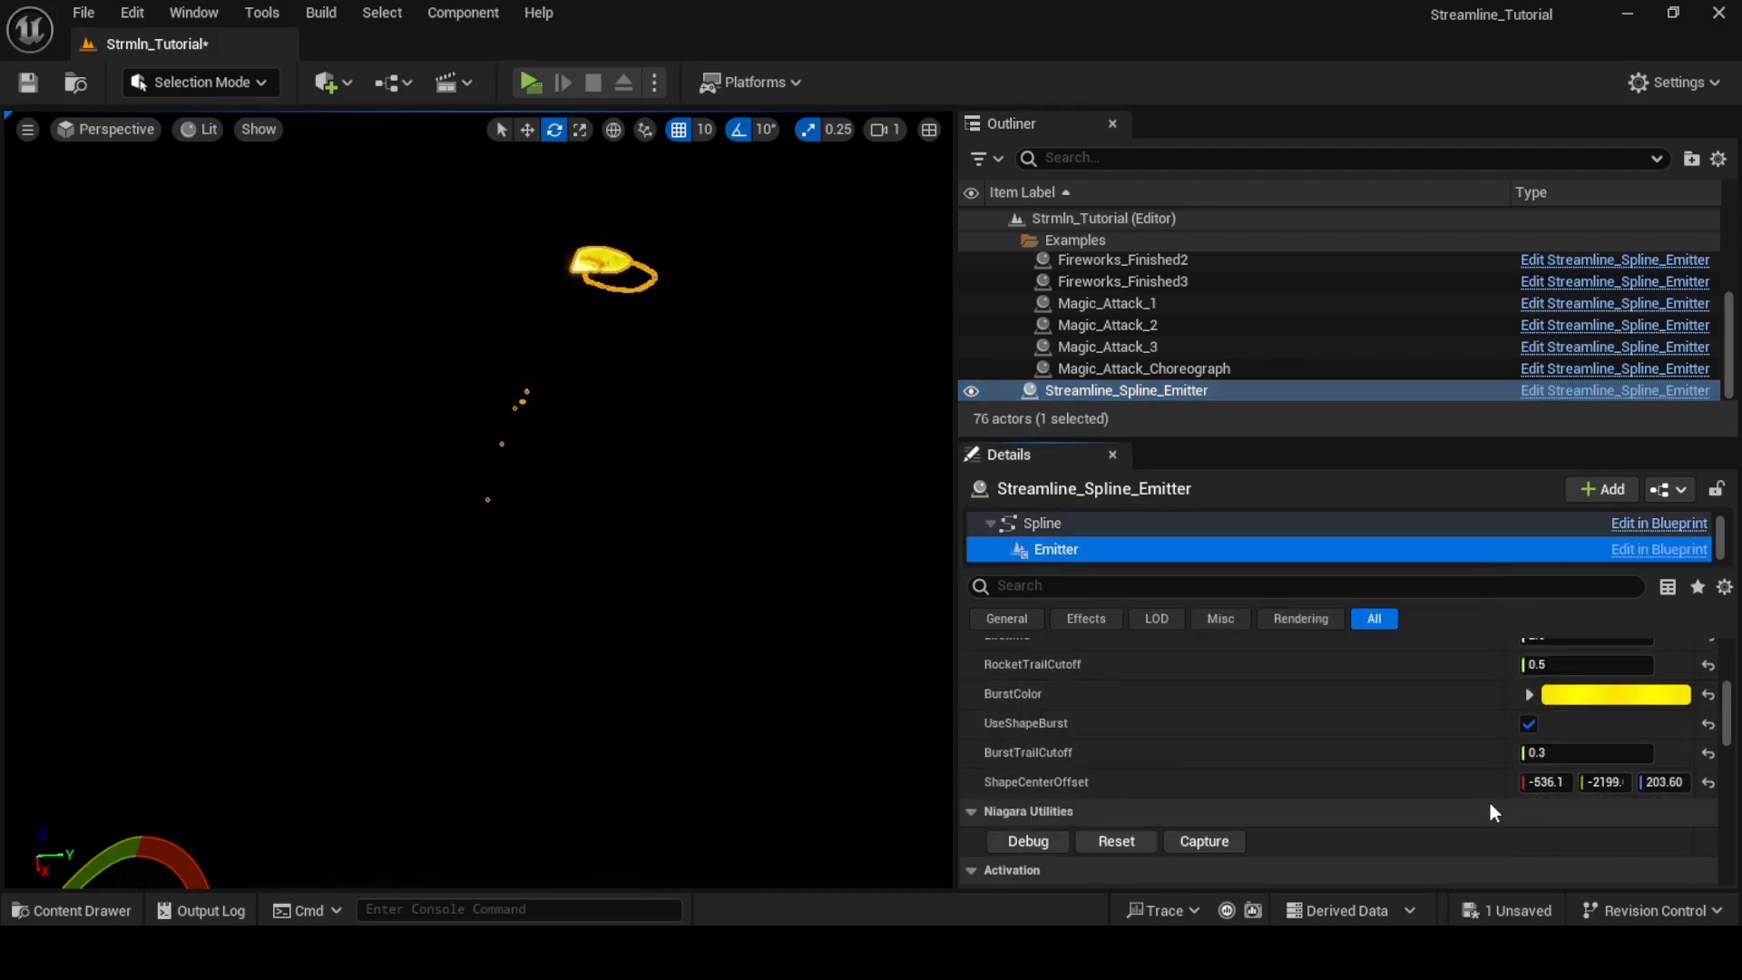
pyautogui.scroll(2, 1433, 735)
pyautogui.scroll(1, 1482, 731)
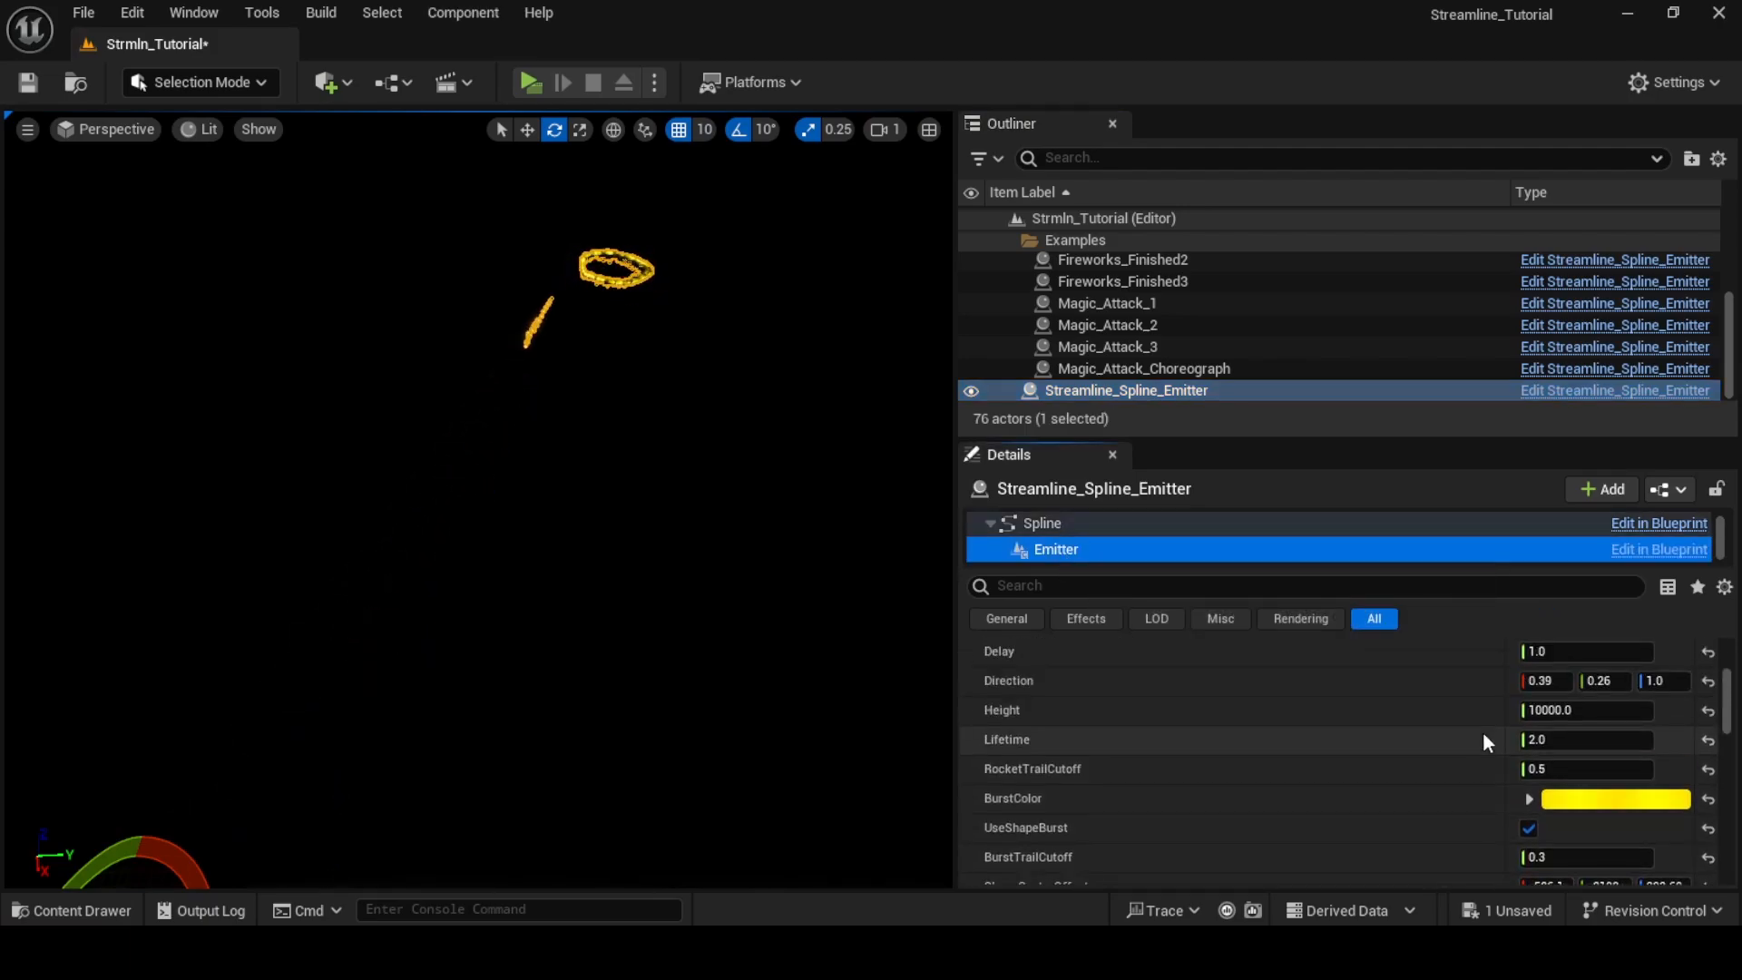
pyautogui.moveTo(1601, 680); pyautogui.dragTo(1583, 680)
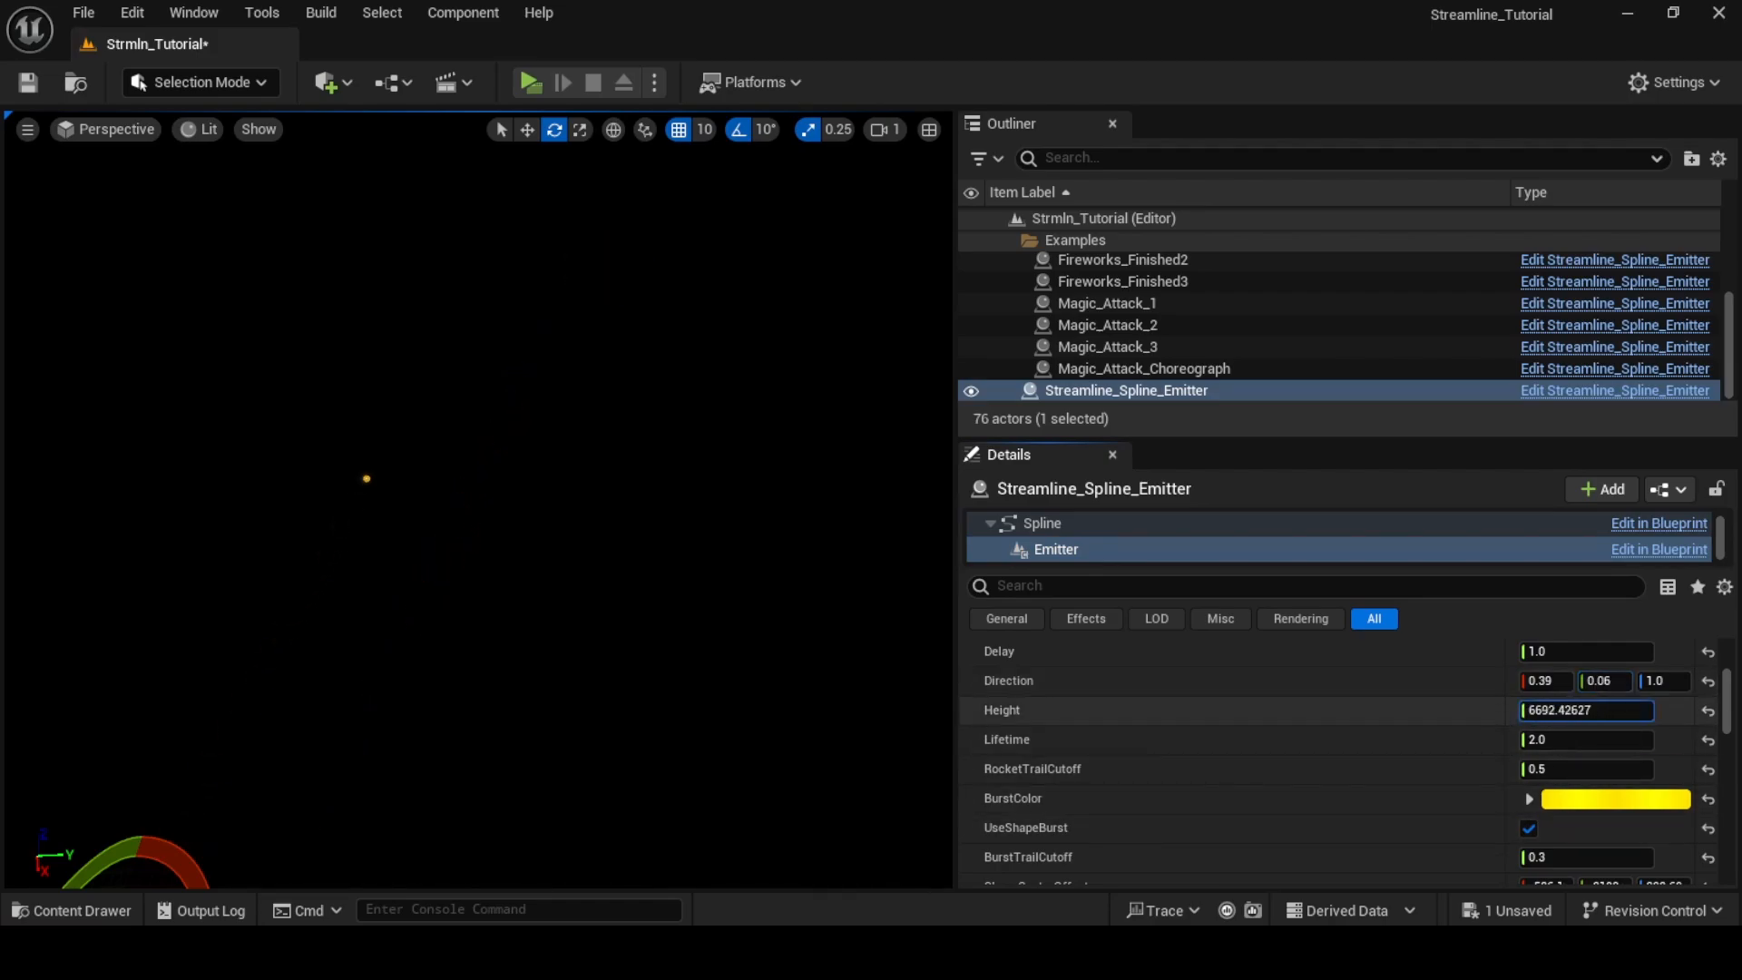
pyautogui.moveTo(712, 554); pyautogui.dragTo(699, 549, button='right')
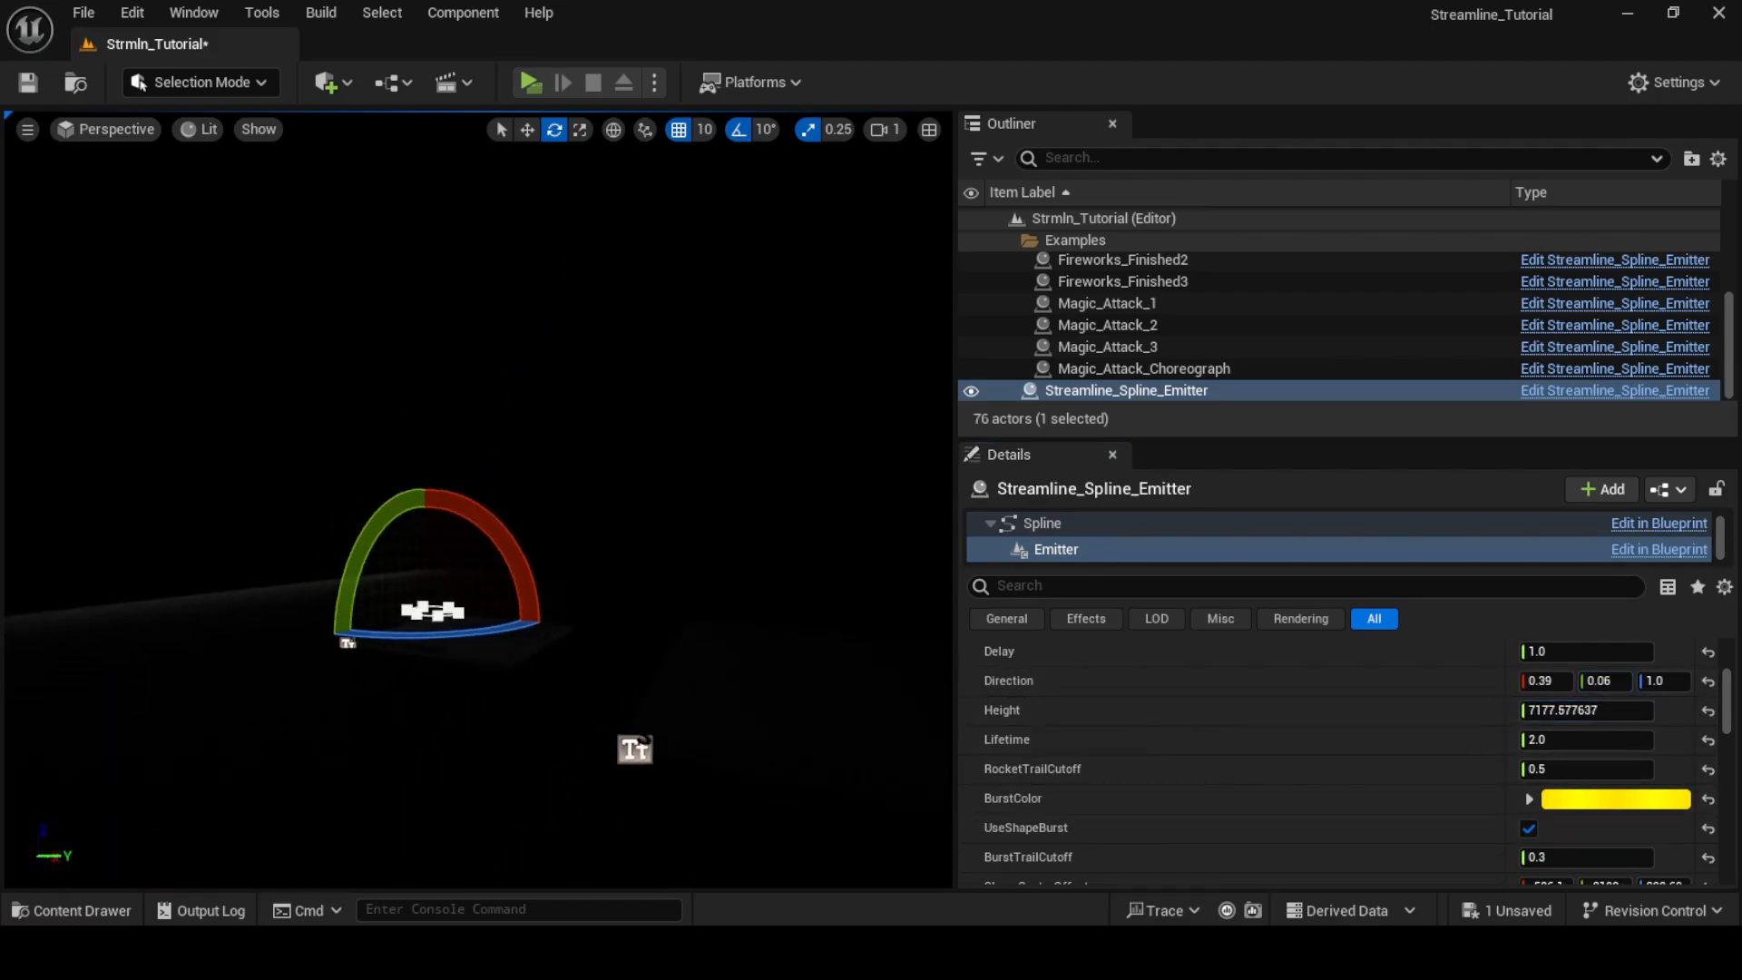
pyautogui.click(715, 559)
pyautogui.moveTo(707, 623); pyautogui.dragTo(536, 109, button='right')
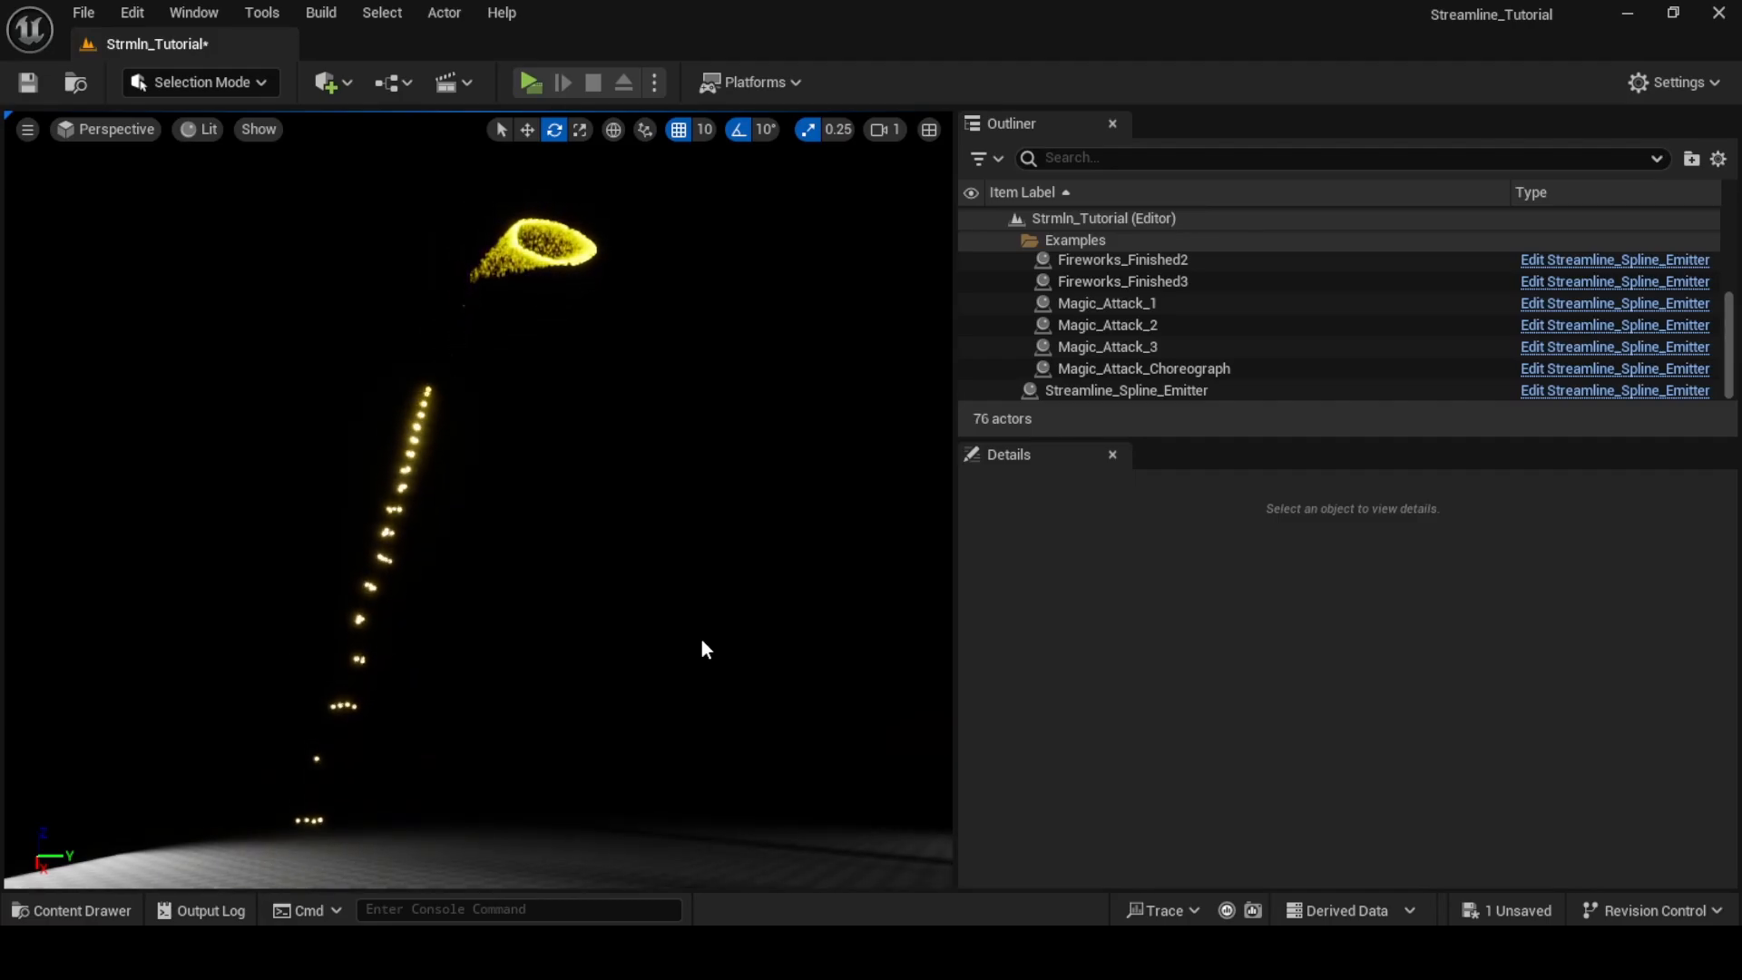
pyautogui.moveTo(684, 626); pyautogui.dragTo(684, 413, button='right')
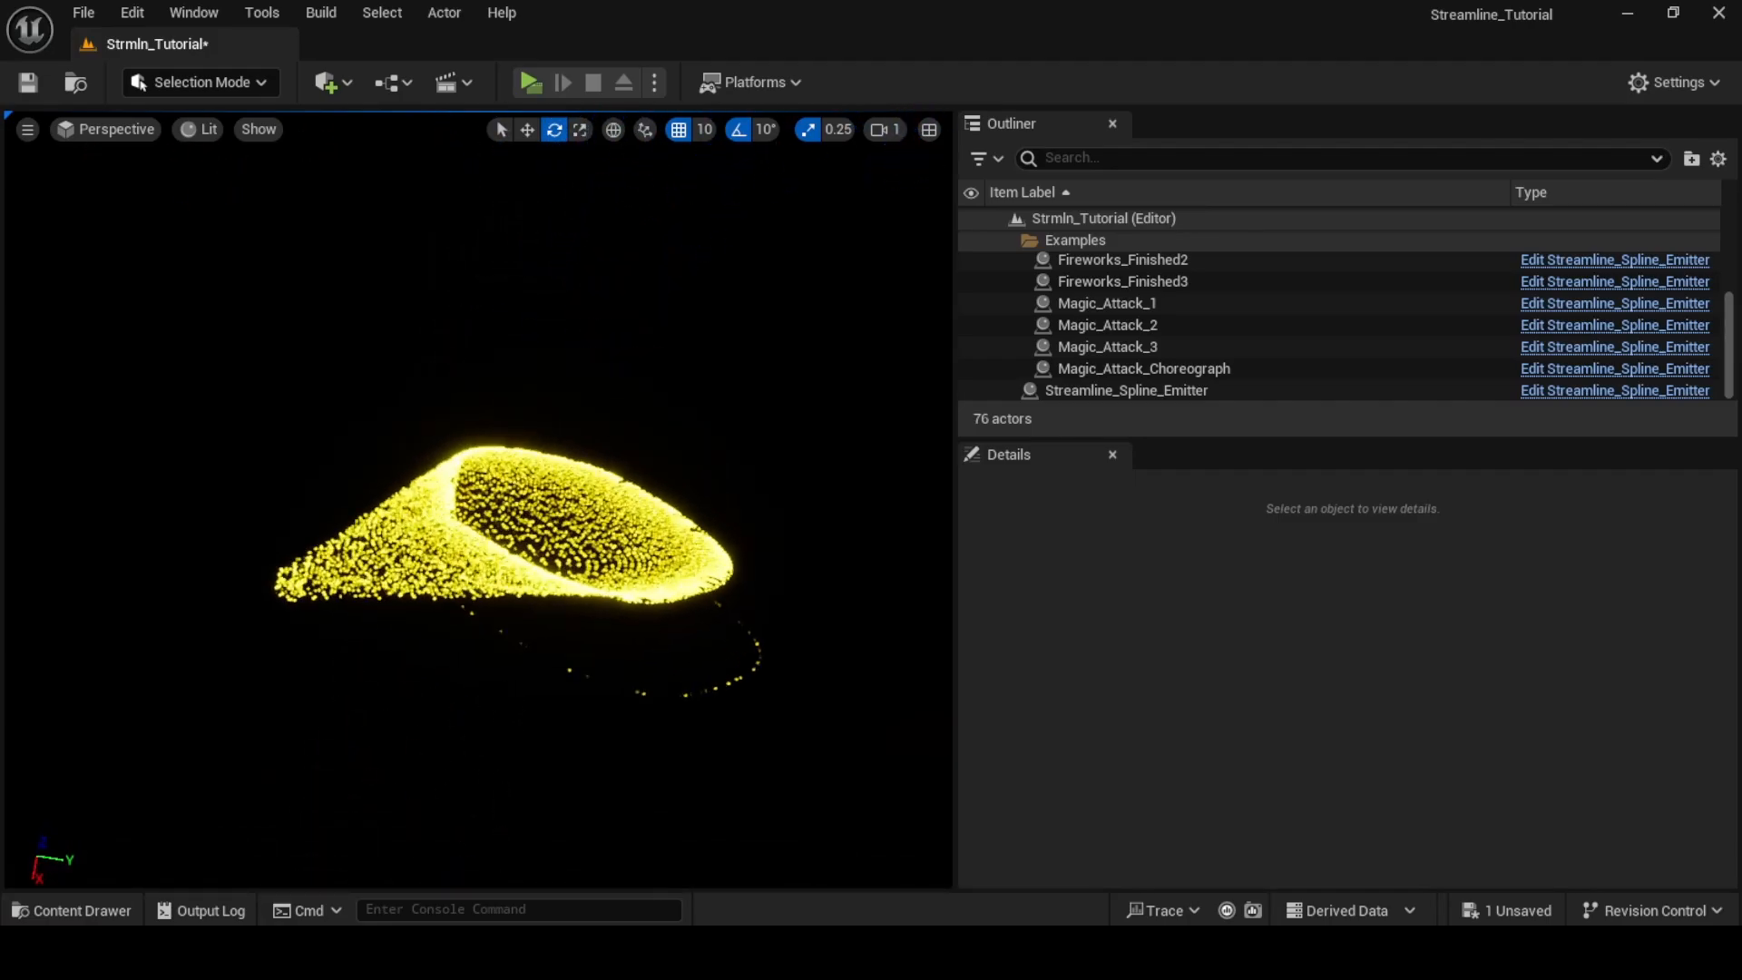
# Tune the Y value of ShapeCenterOffset to about -1968.75 on Streamline_Spline_Emitter's Emitter component and check the burst
pyautogui.click(1171, 391)
pyautogui.click(1112, 552)
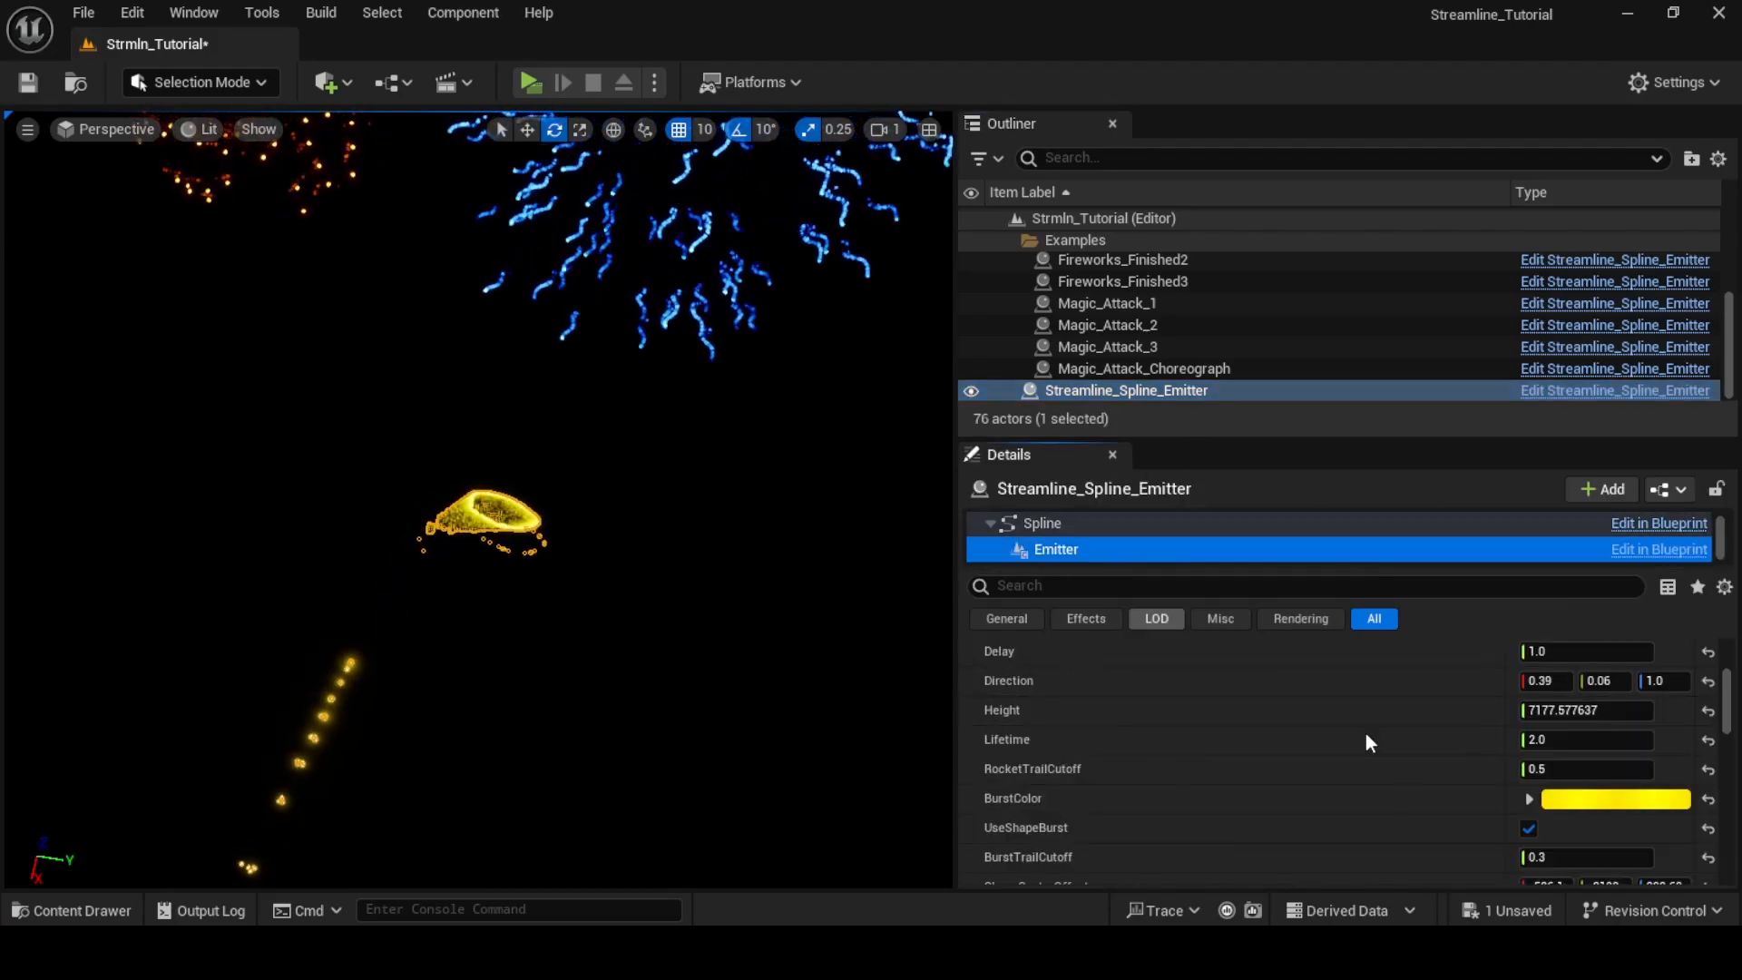
pyautogui.scroll(1, 1418, 766)
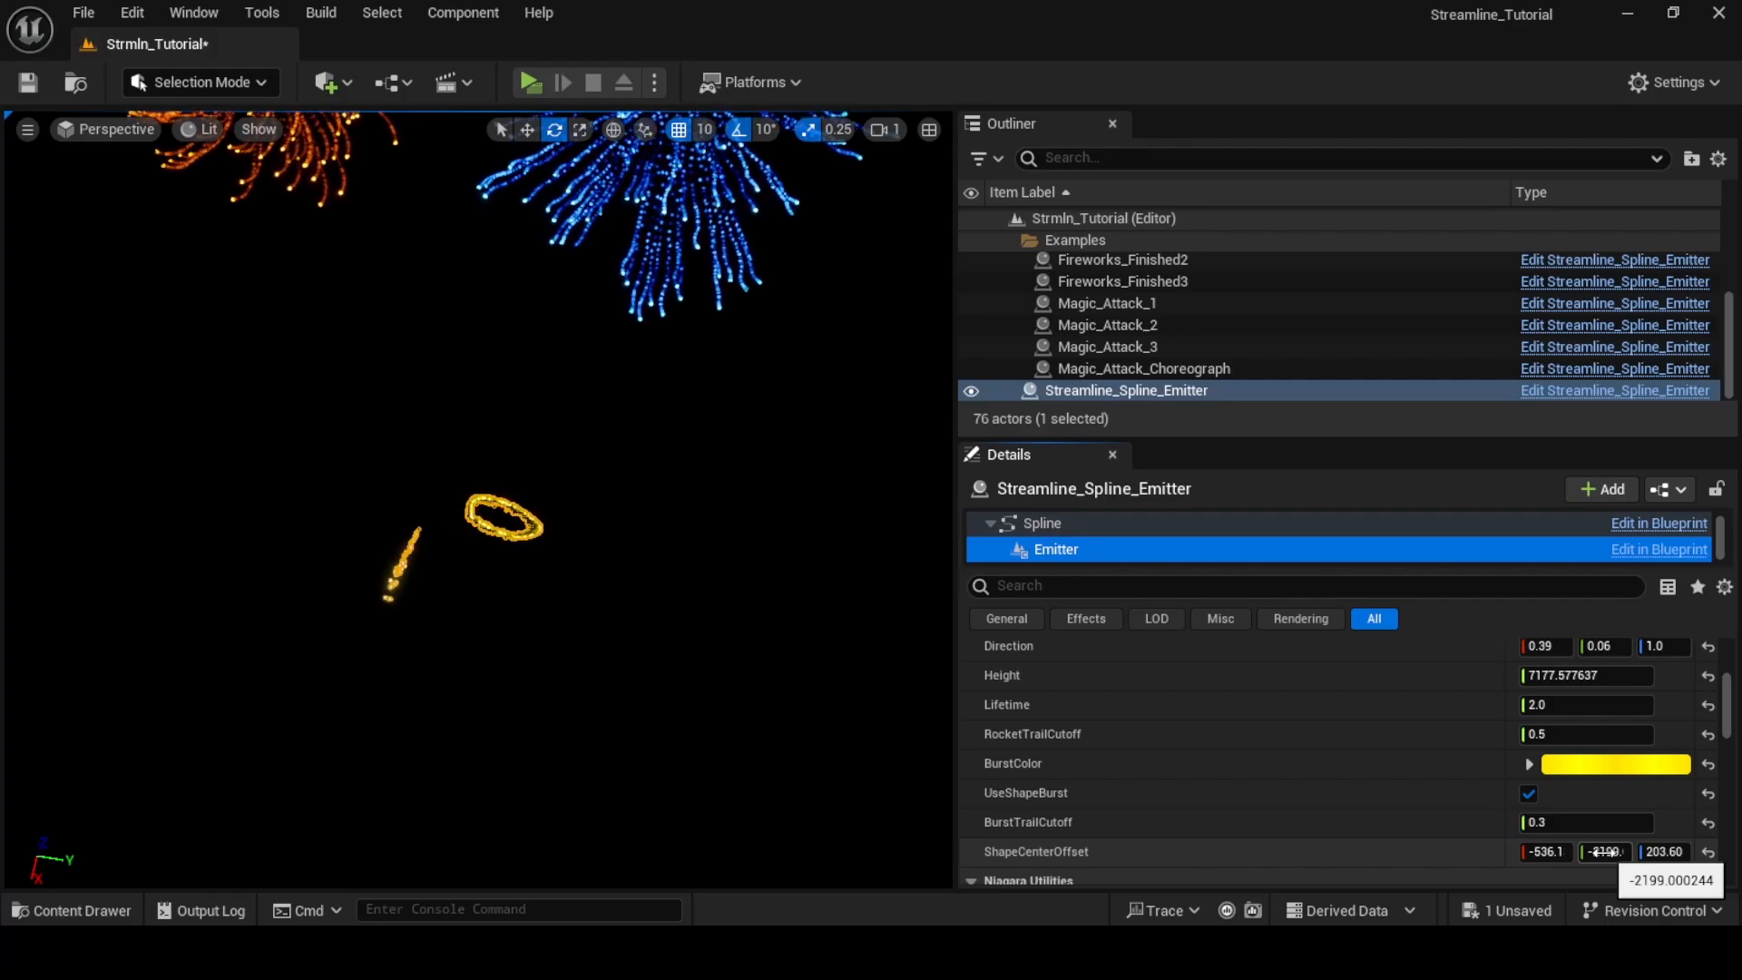
pyautogui.moveTo(1606, 851); pyautogui.dragTo(1664, 851)
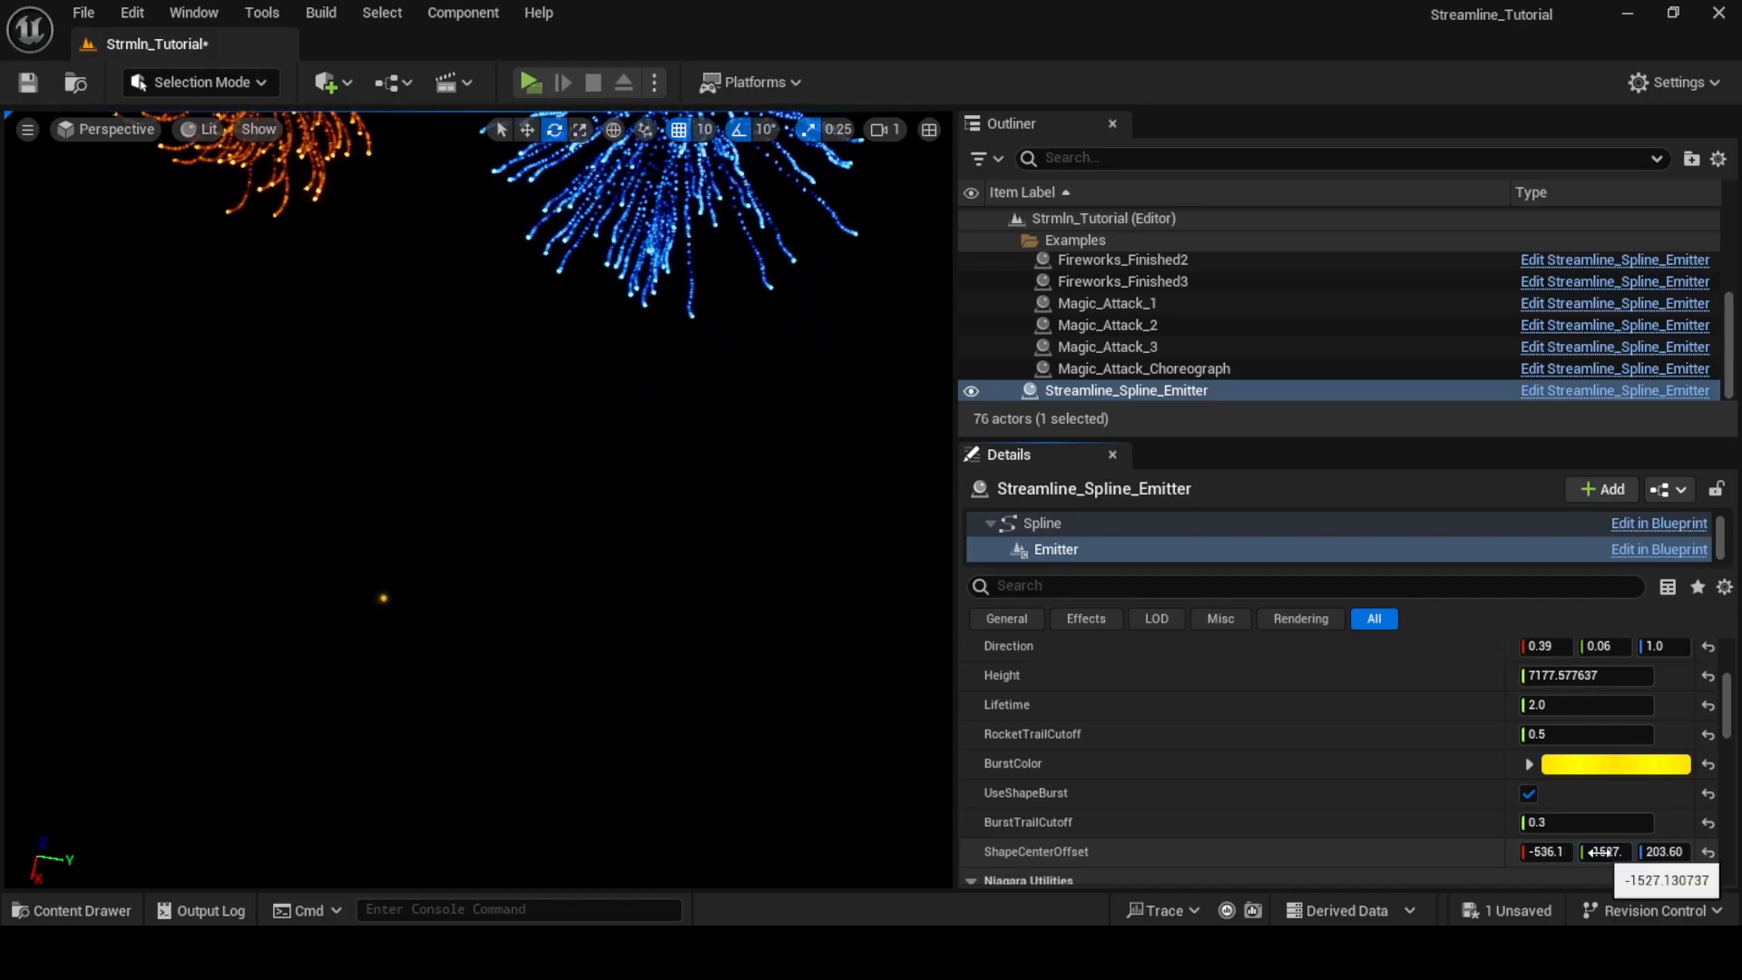
pyautogui.moveTo(1606, 851); pyautogui.dragTo(1590, 851)
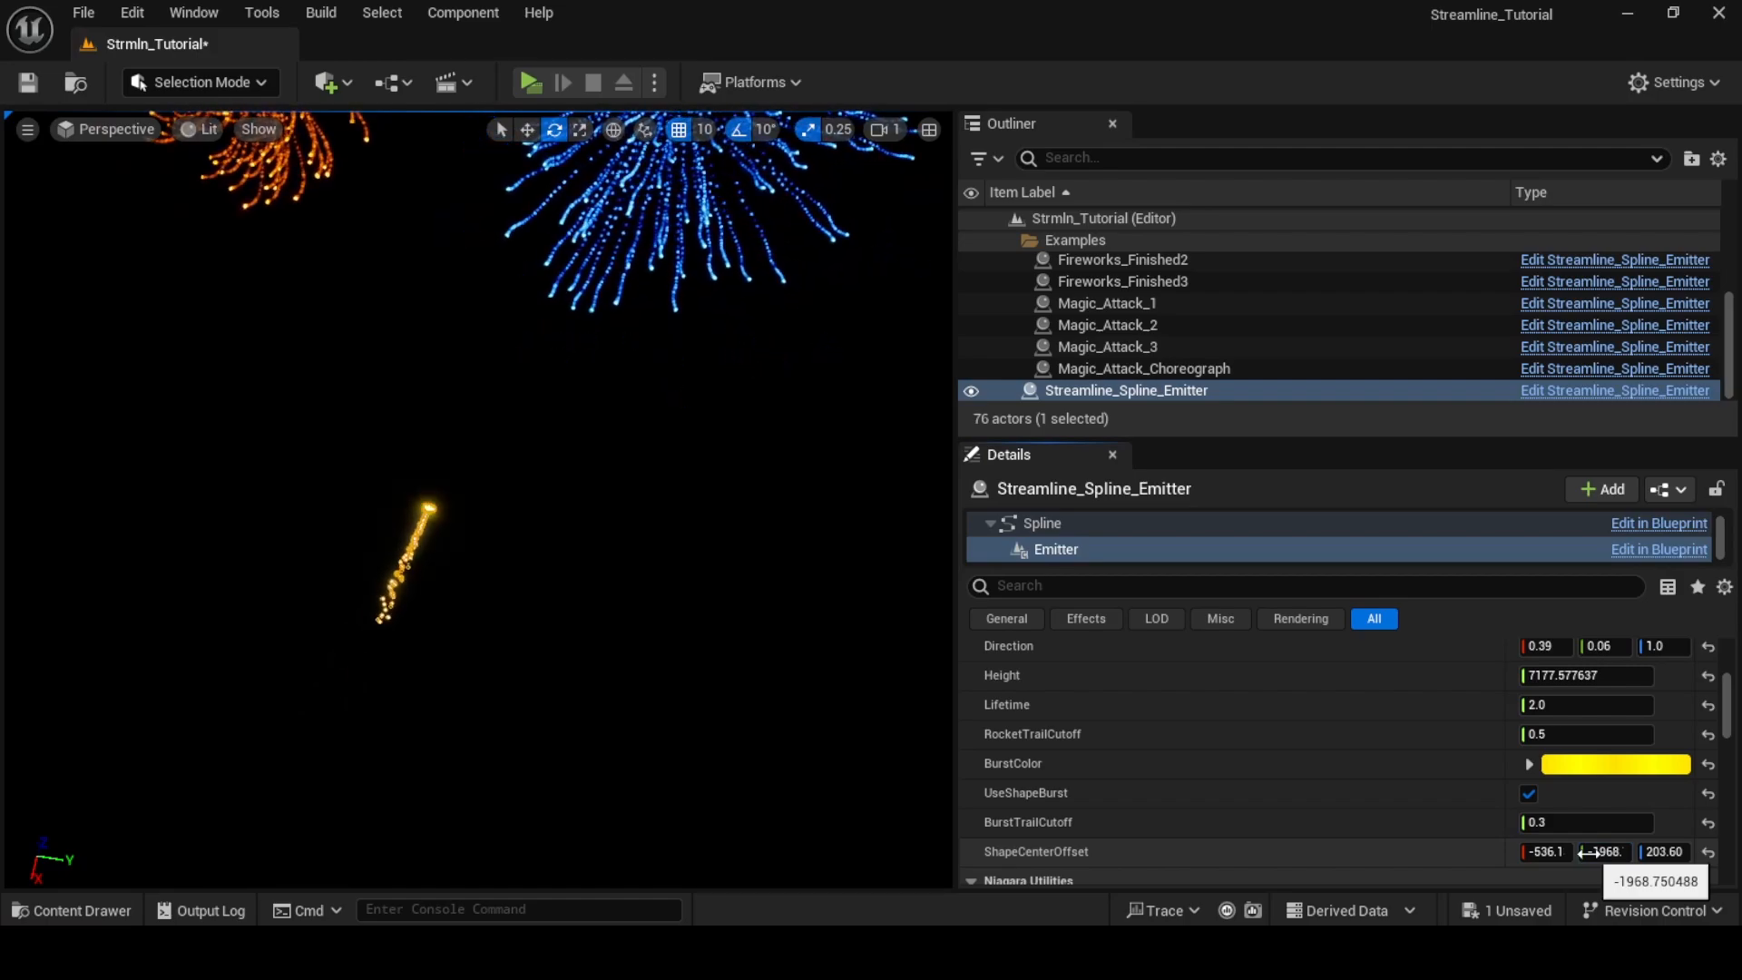
pyautogui.click(753, 574)
pyautogui.moveTo(749, 527); pyautogui.dragTo(762, 617, button='right')
# Assign the star-shaped spline on the neighbouring fireworks platform as Streamline_Spline_Emitter's External Spline Sample and focus on the emitter
pyautogui.moveTo(406, 616)
pyautogui.mouseDown(button='right')
pyautogui.moveTo(406, 554)
pyautogui.moveTo(406, 617)
pyautogui.mouseUp(button='right')
pyautogui.click(389, 691)
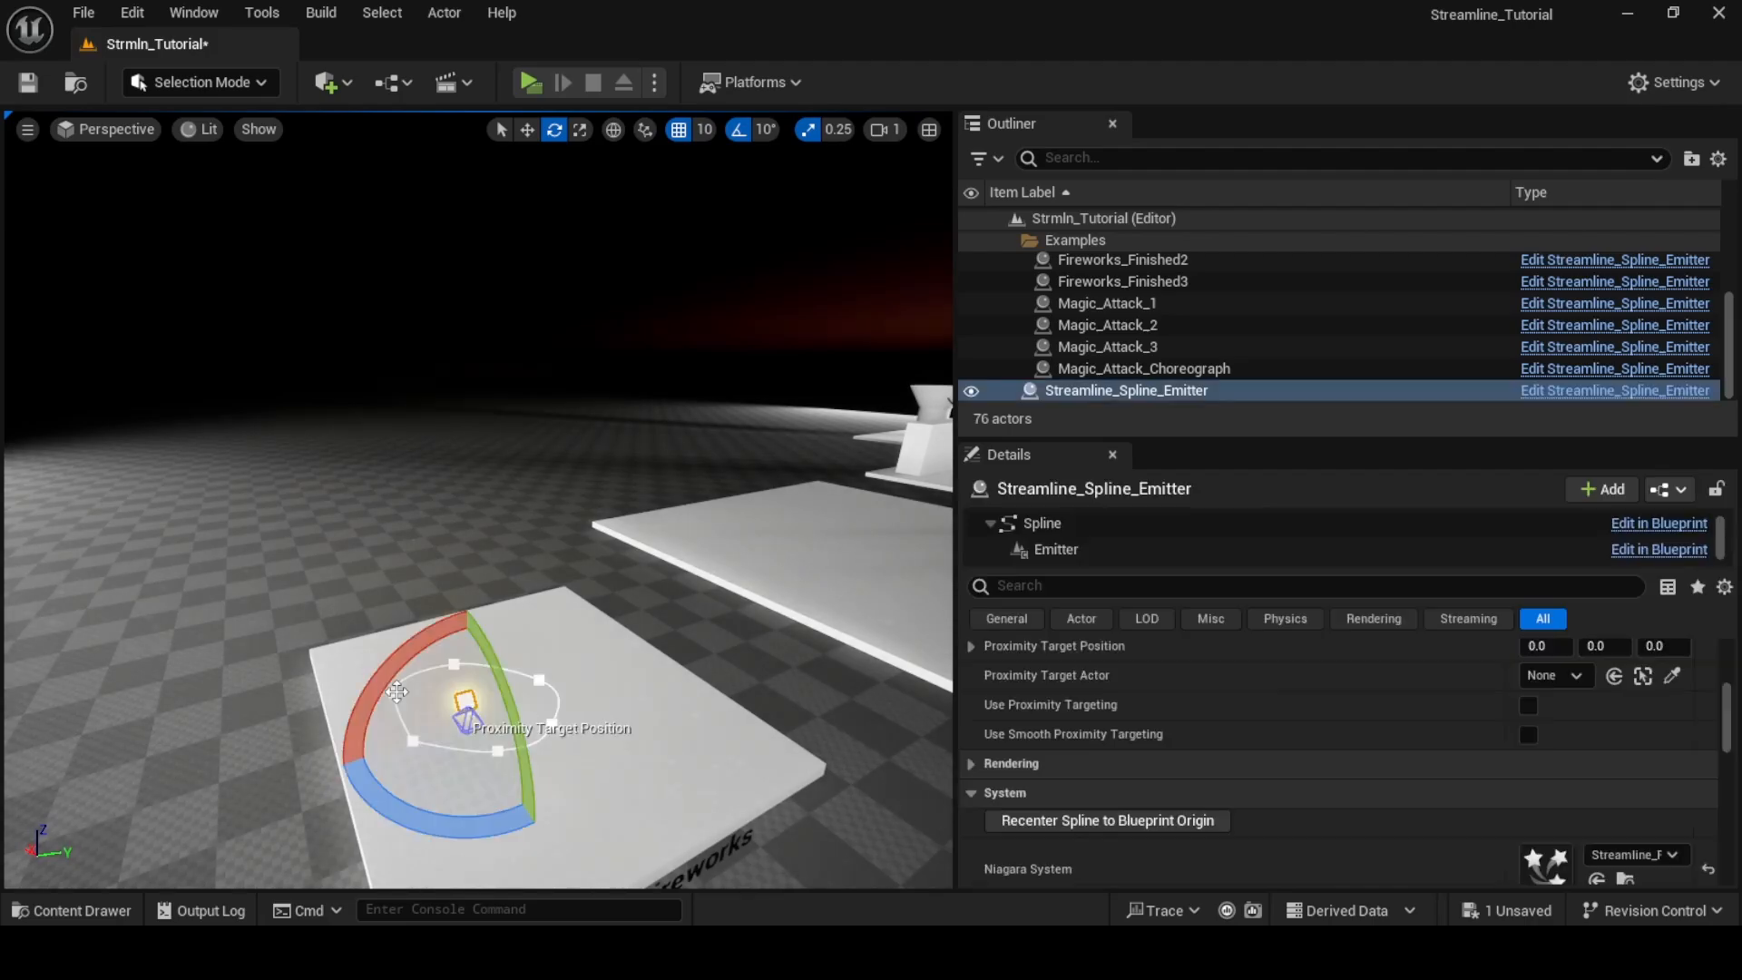
pyautogui.moveTo(389, 691); pyautogui.dragTo(422, 626, button='right')
pyautogui.scroll(5, 1125, 711)
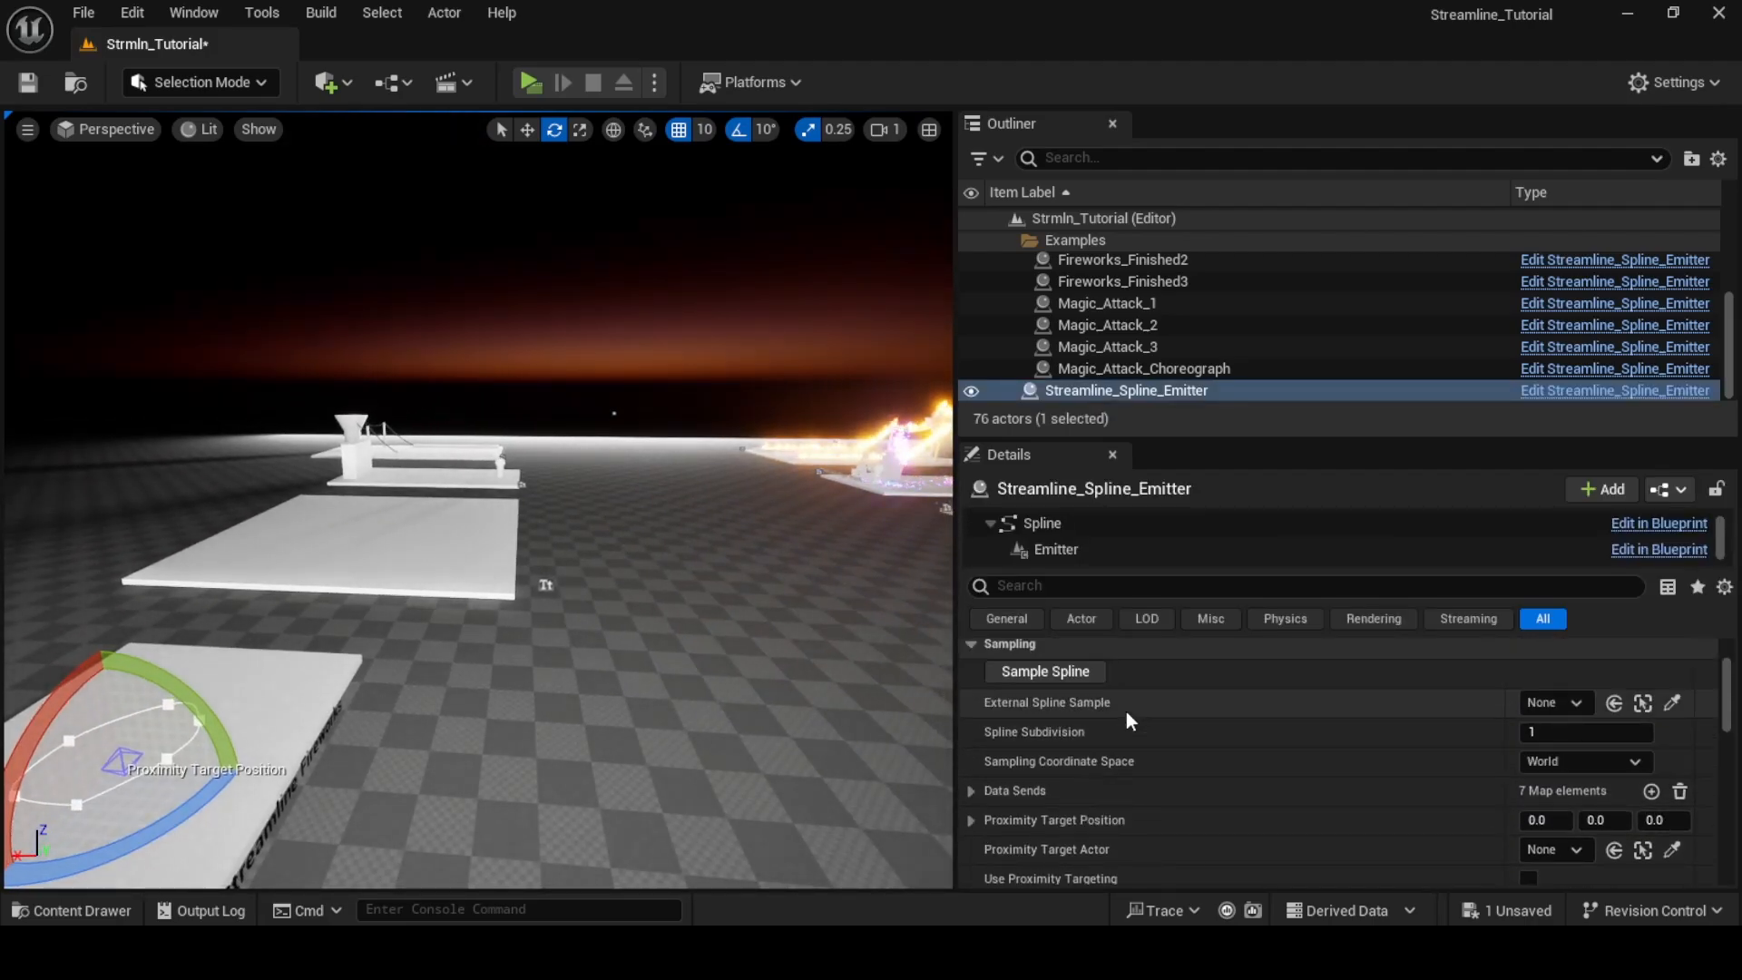
pyautogui.moveTo(662, 630)
pyautogui.mouseDown(button='right')
pyautogui.moveTo(635, 617)
pyautogui.moveTo(635, 640)
pyautogui.mouseUp(button='right')
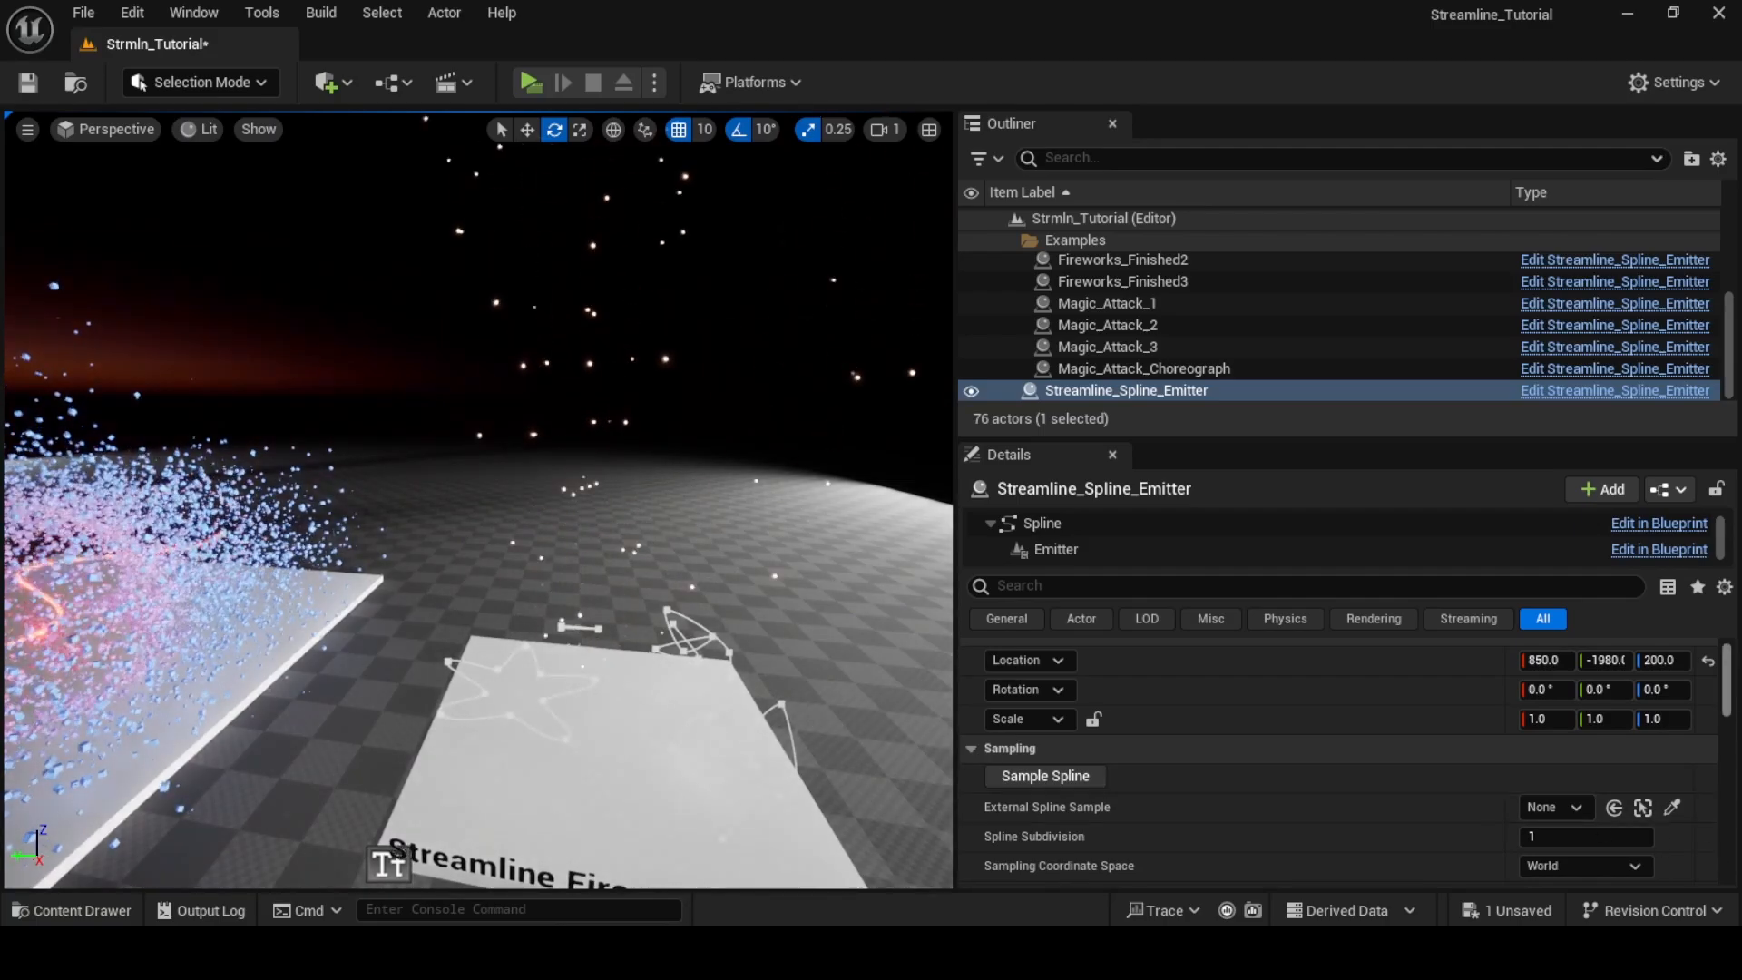
pyautogui.click(452, 651)
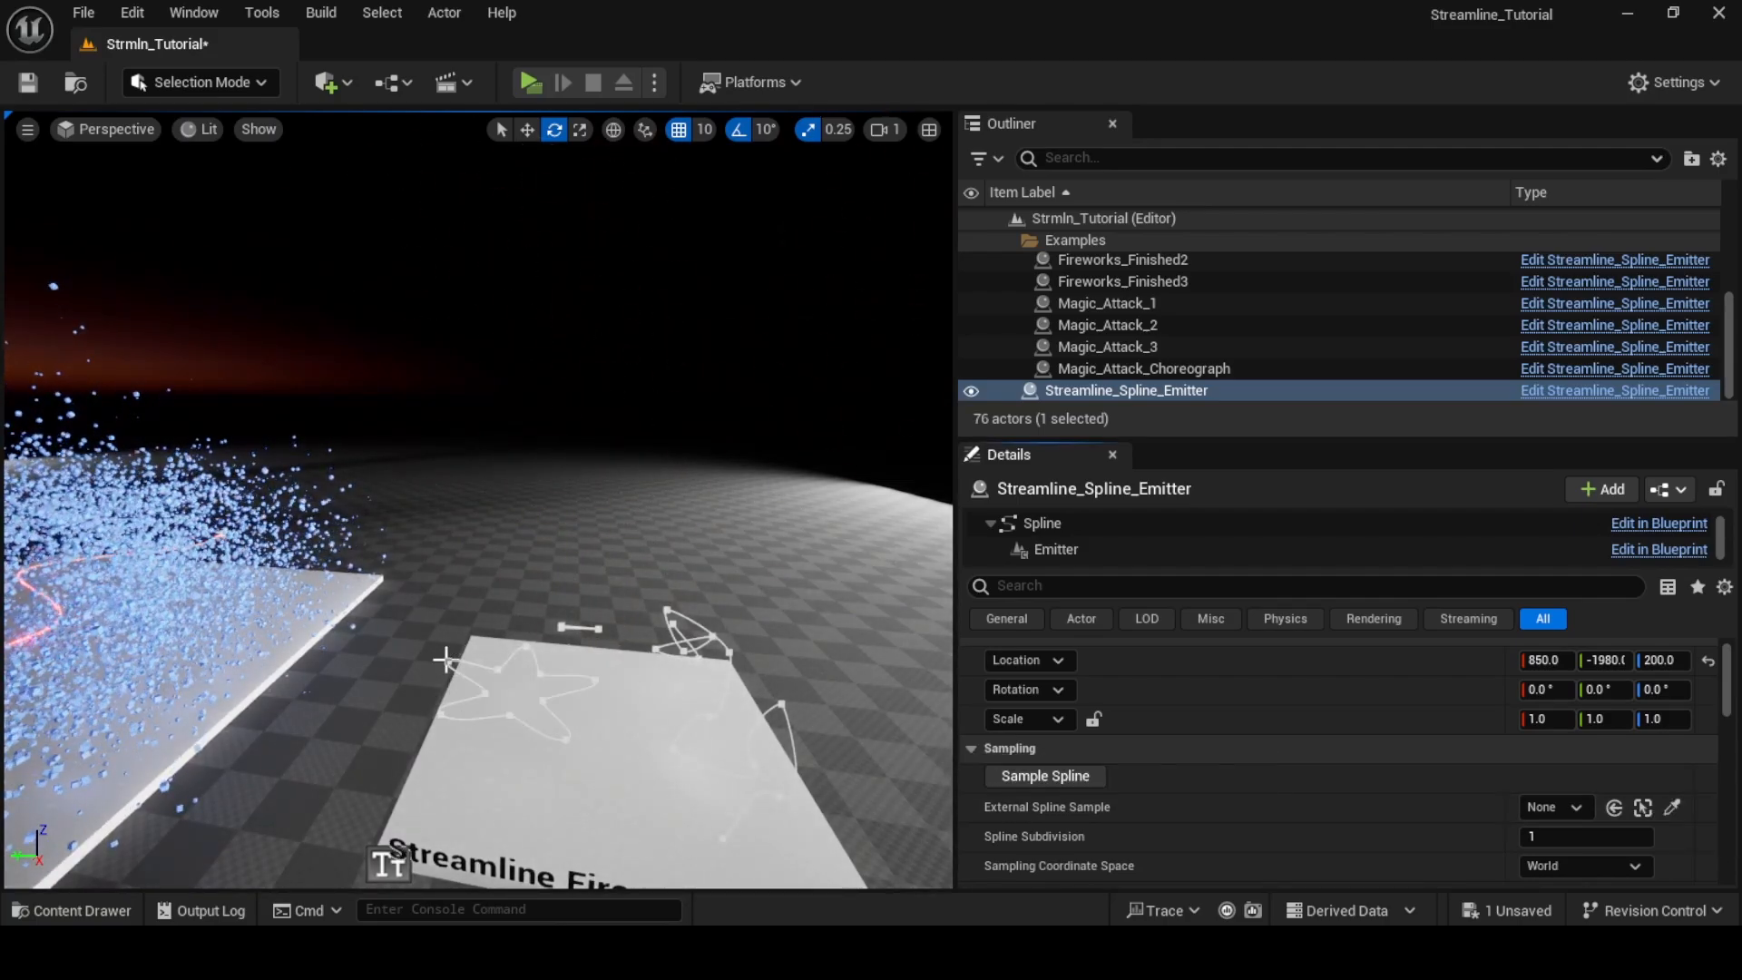
pyautogui.press('f')
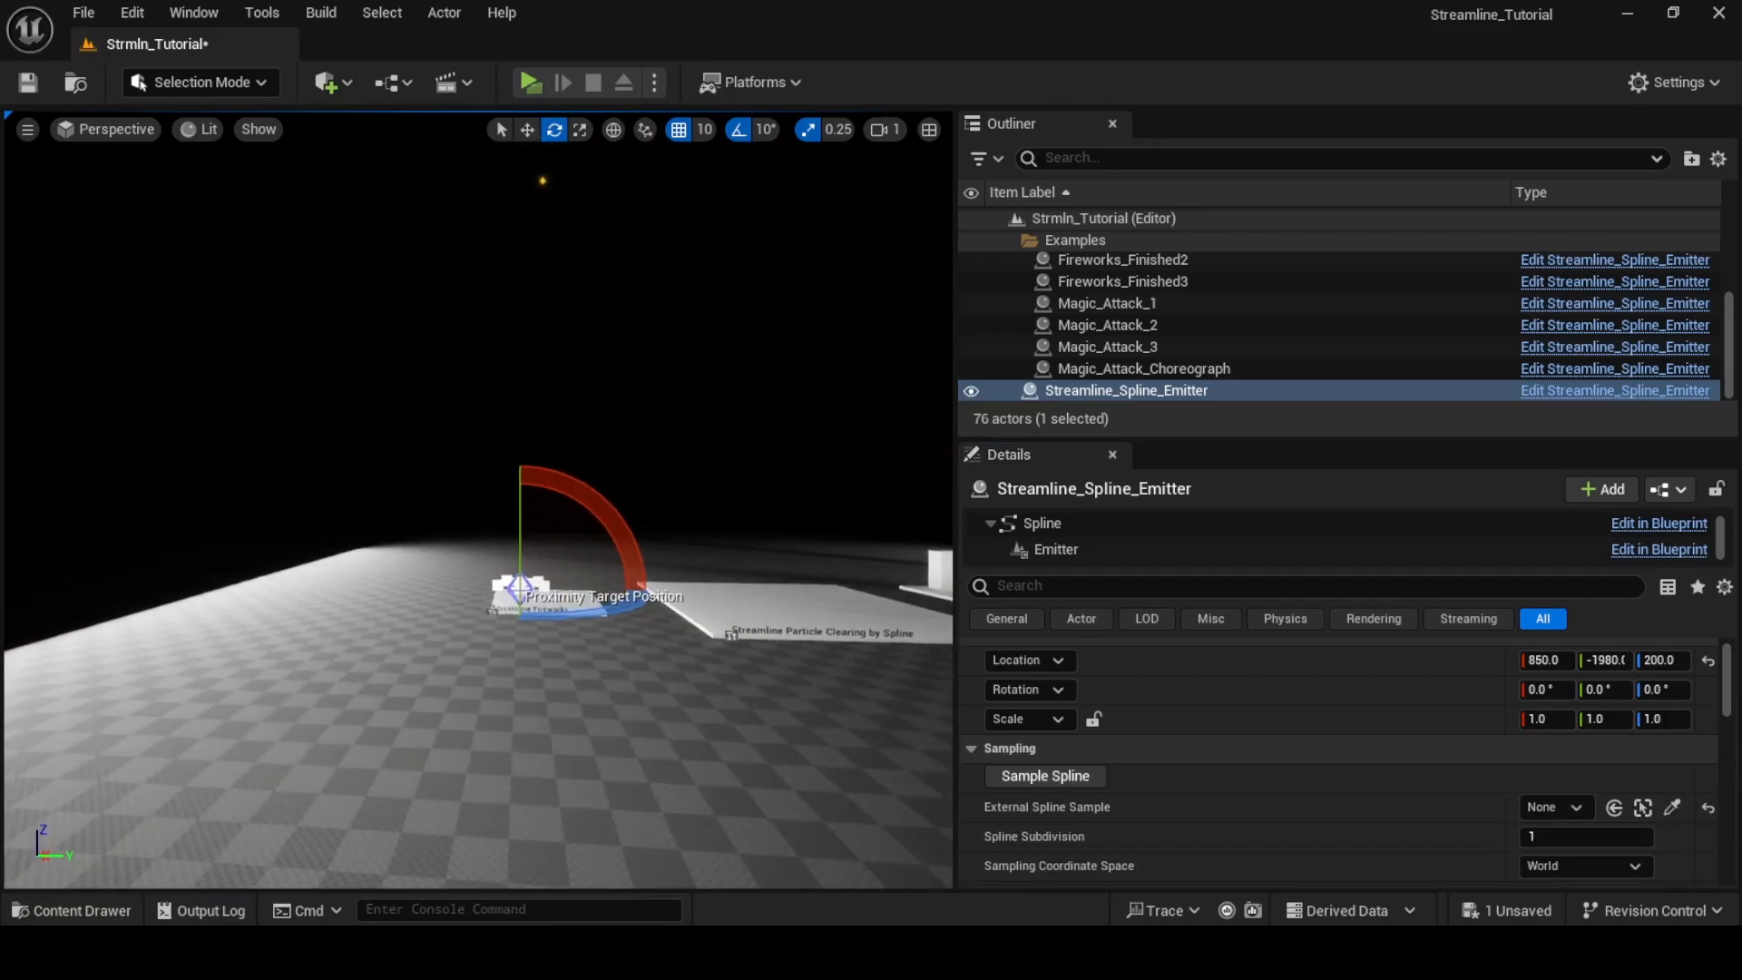
# Examine the shape of the emitter's burst in the sky, both selected and deselected
pyautogui.moveTo(478, 544); pyautogui.dragTo(478, 318, button='right')
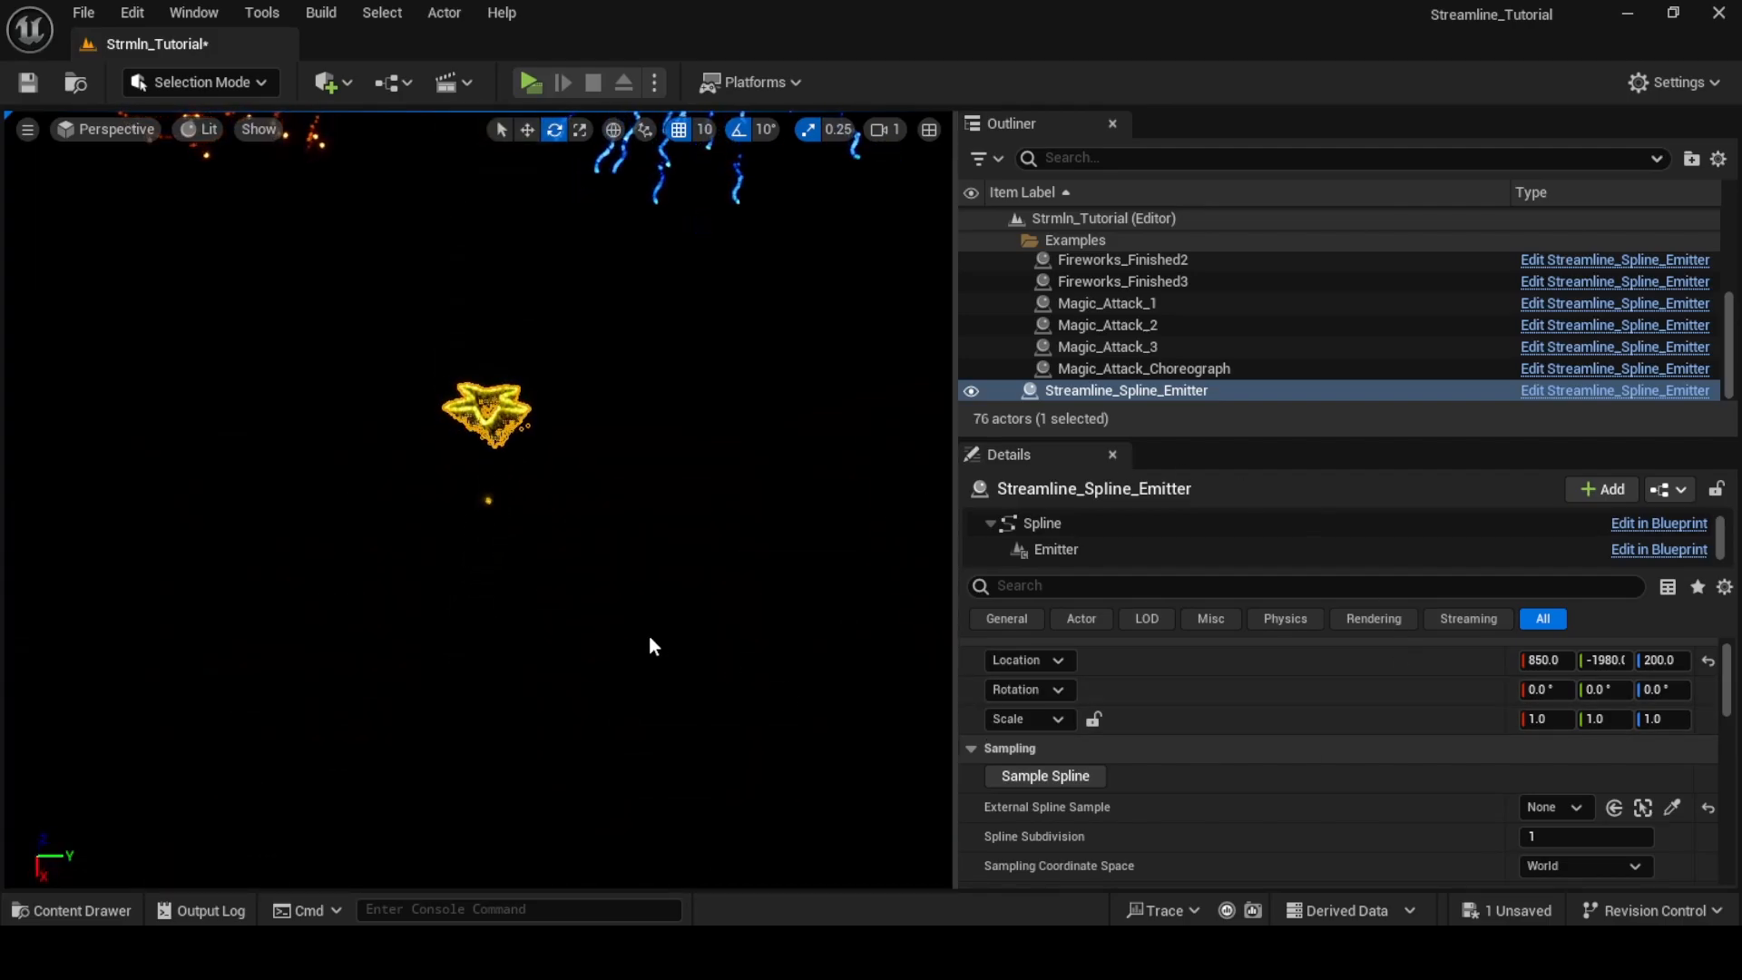
pyautogui.moveTo(670, 594); pyautogui.dragTo(671, 707, button='right')
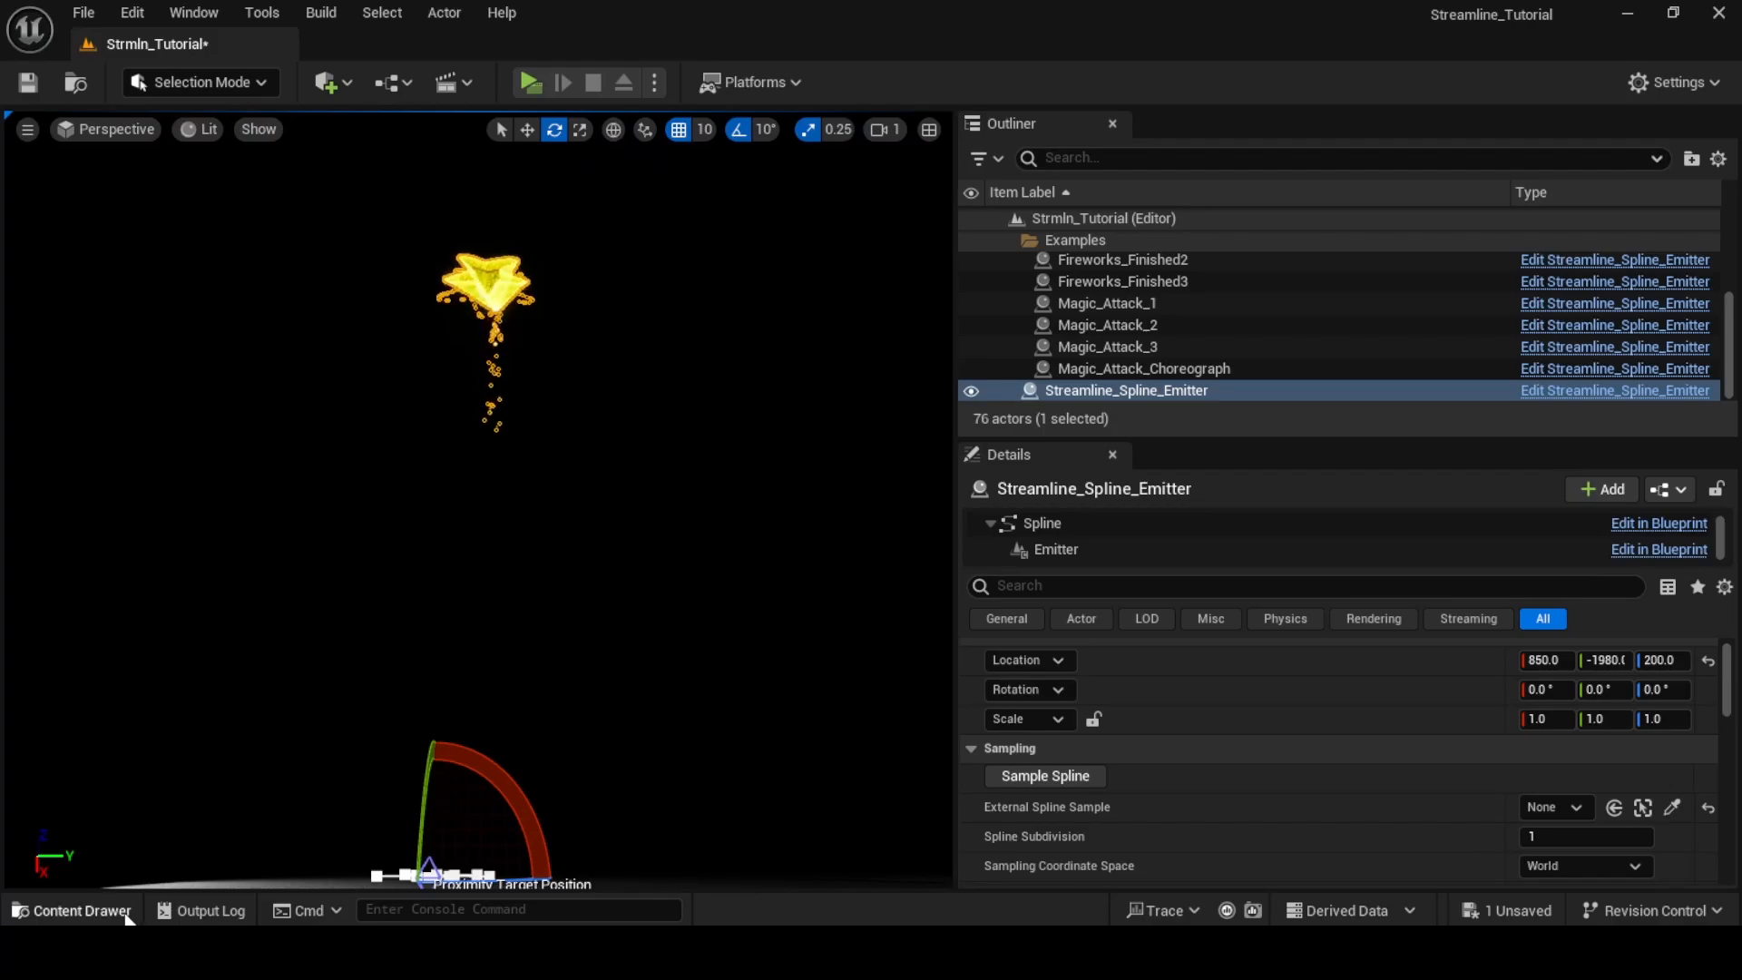
pyautogui.click(798, 817)
pyautogui.moveTo(799, 816); pyautogui.dragTo(871, 635, button='right')
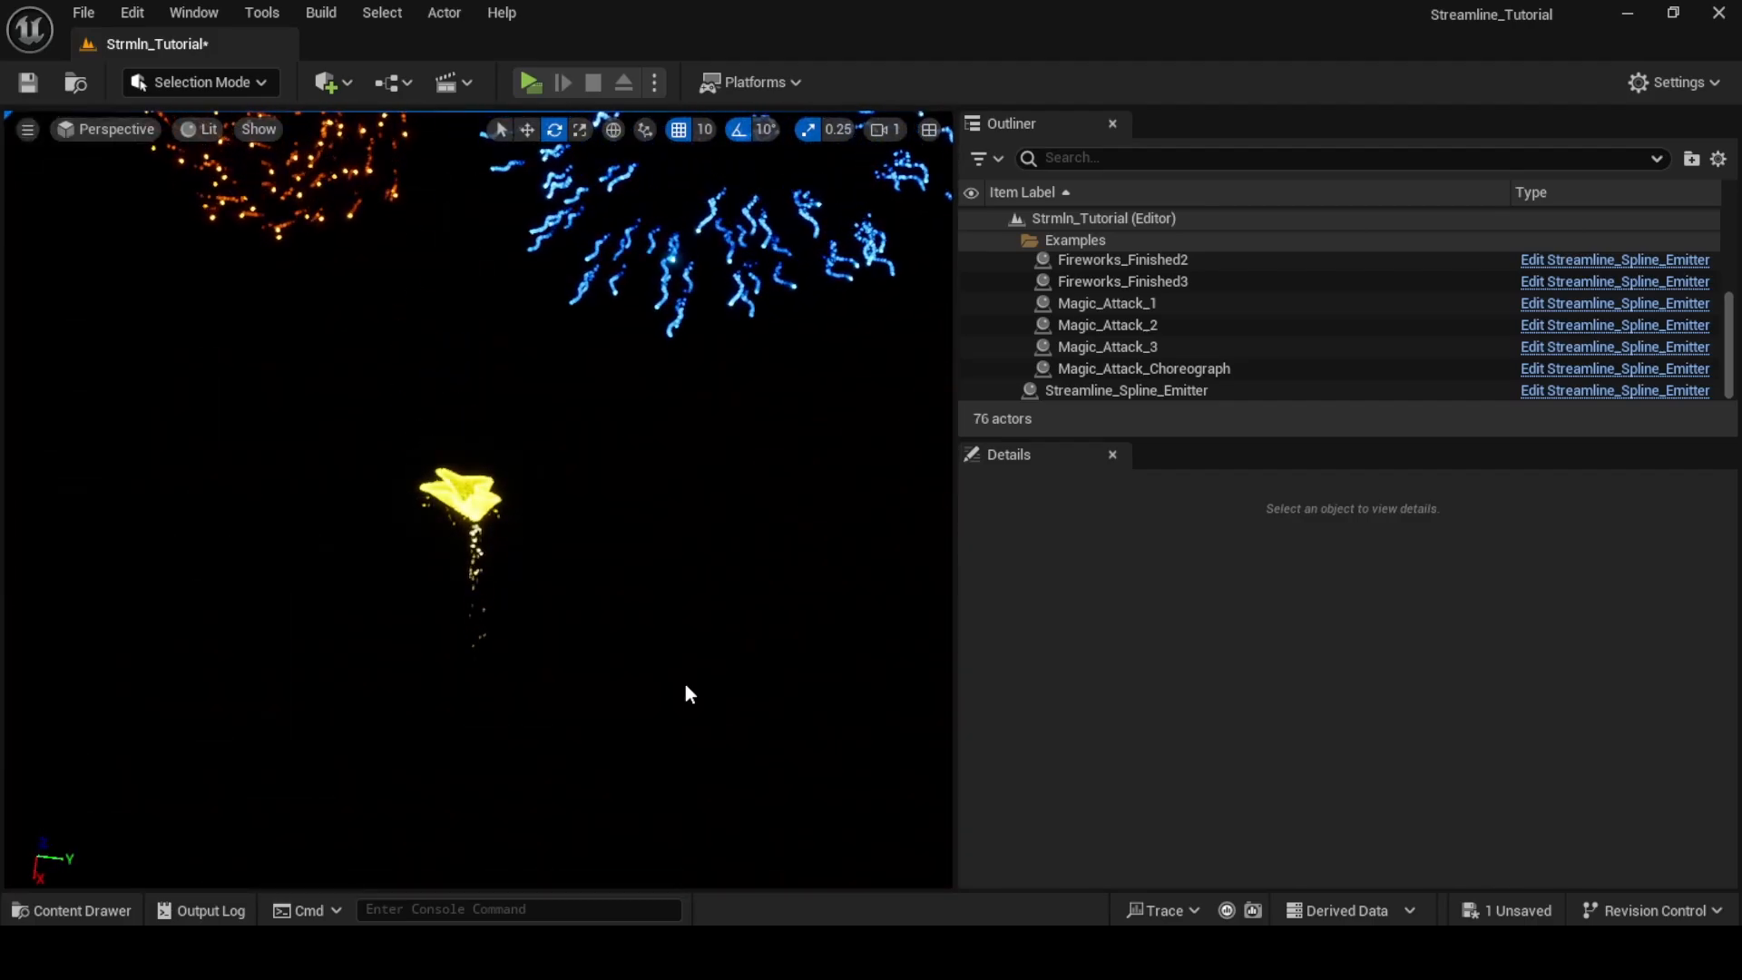
# Set Delay to 4.0 on Streamline_Spline_Emitter's Emitter component and inspect the star burst from several angles with nothing selected
pyautogui.click(1218, 392)
pyautogui.scroll(-5, 1473, 764)
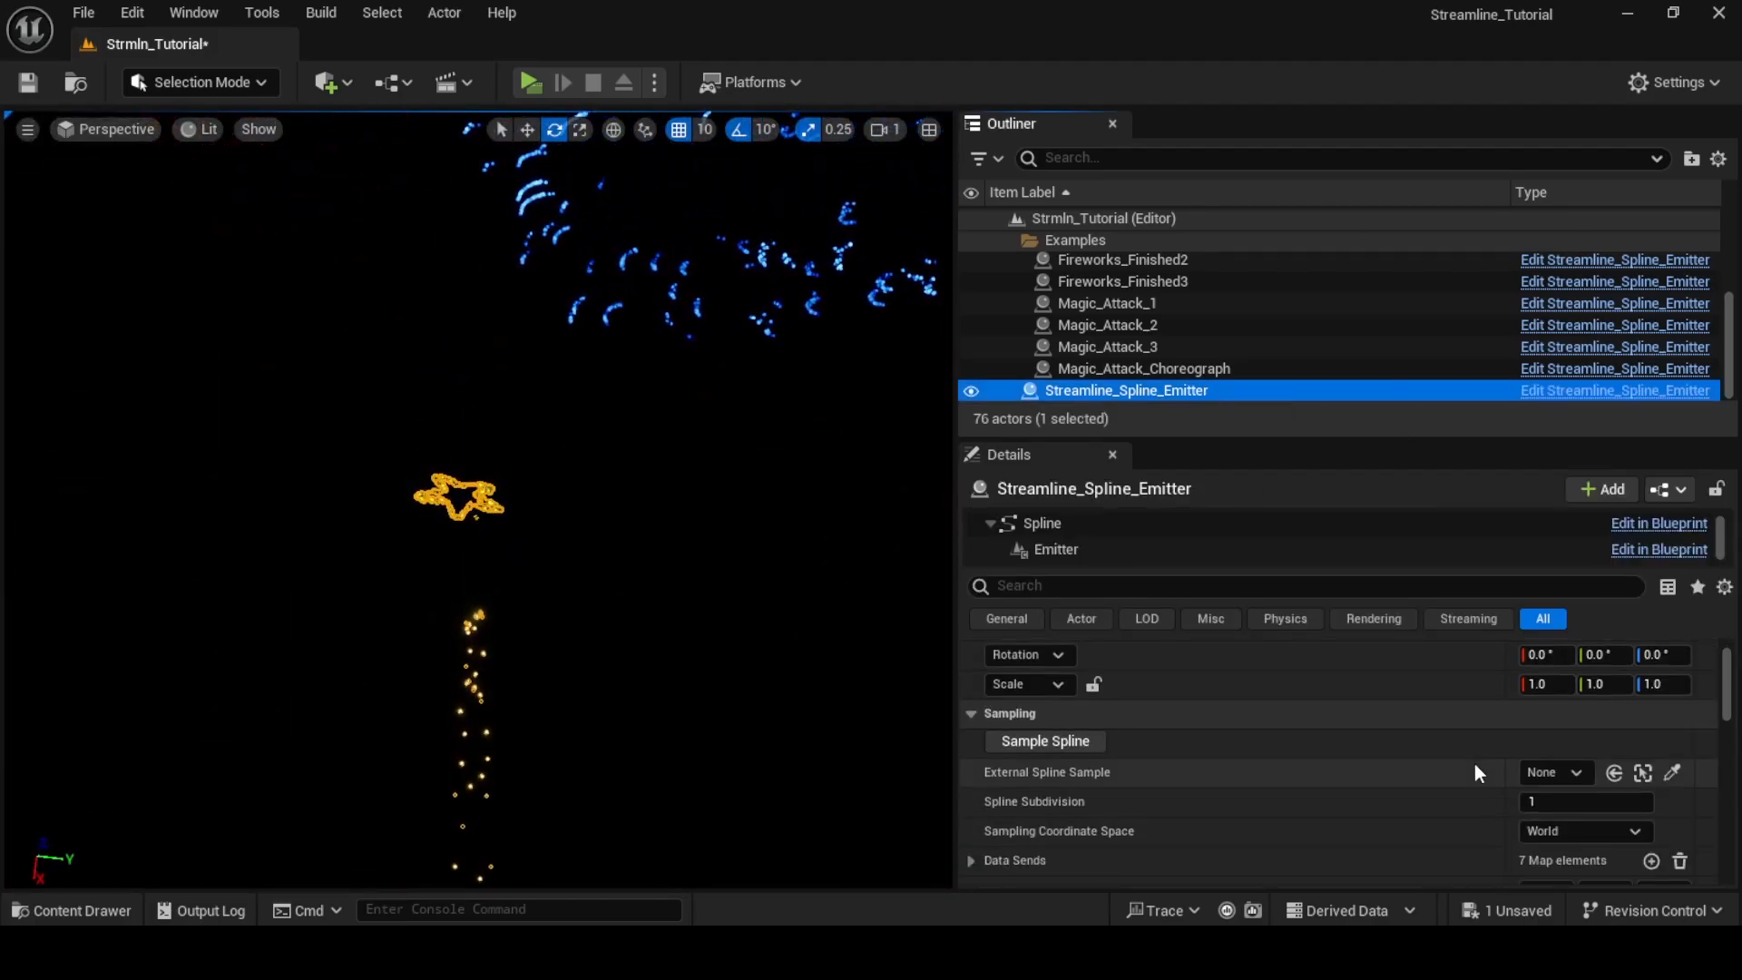
pyautogui.click(1179, 549)
pyautogui.scroll(-5, 1437, 782)
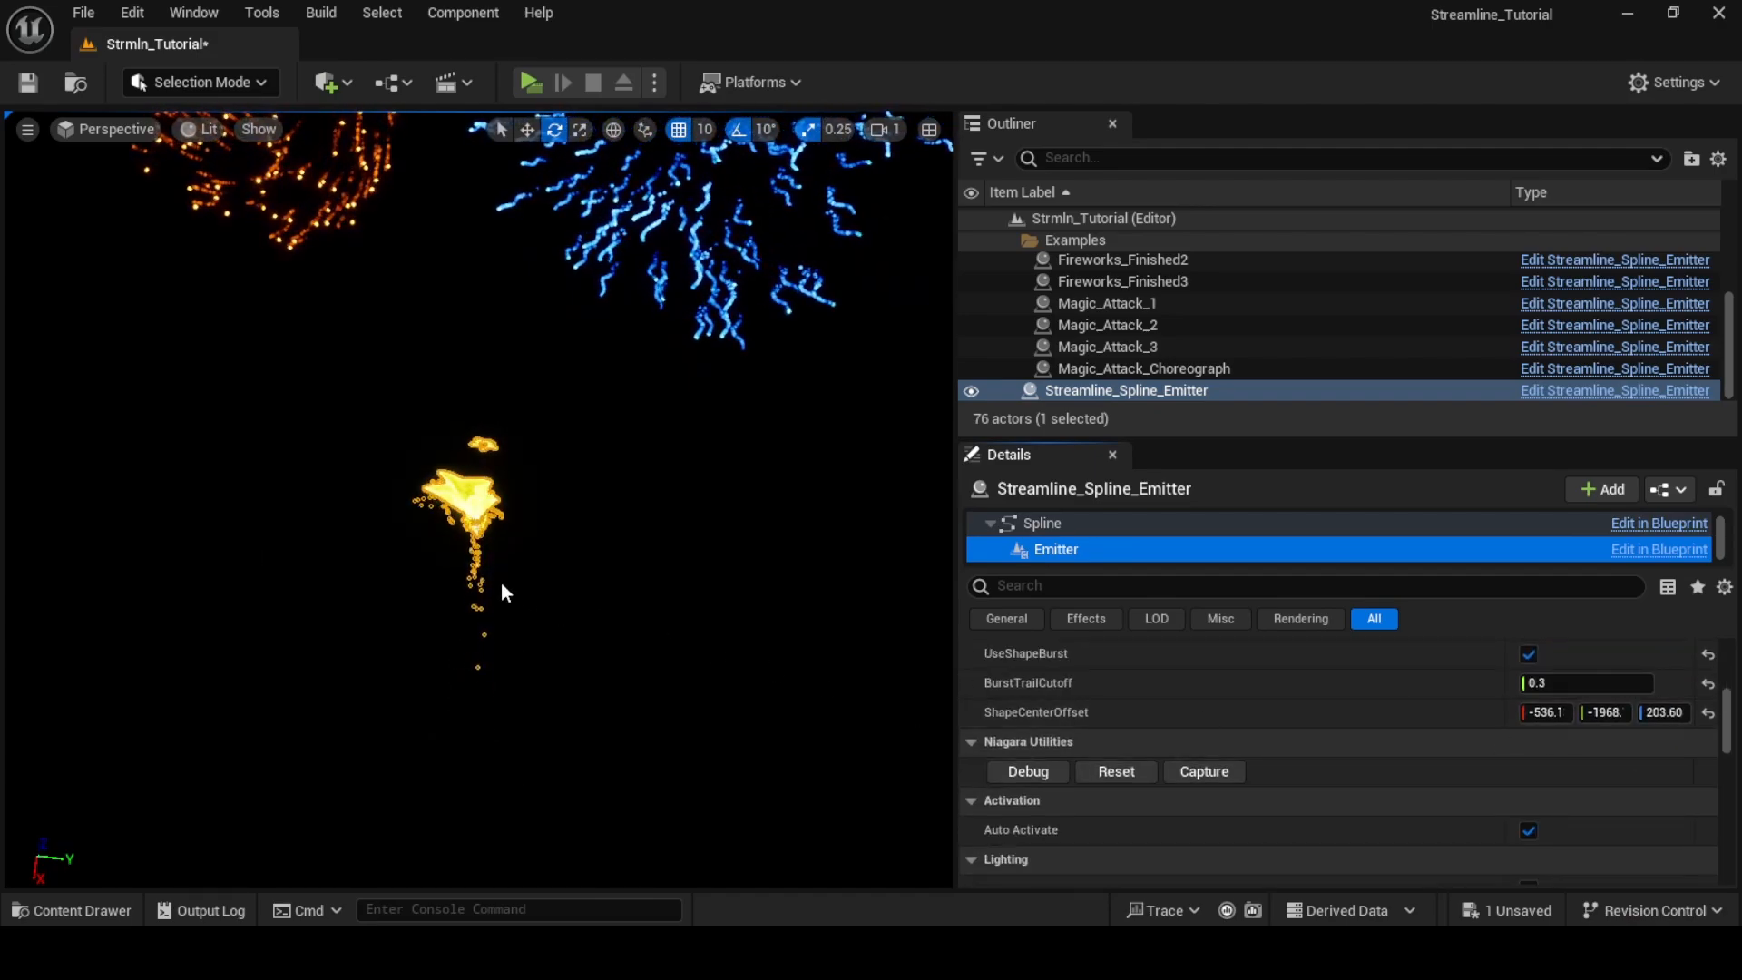
pyautogui.scroll(3, 1315, 717)
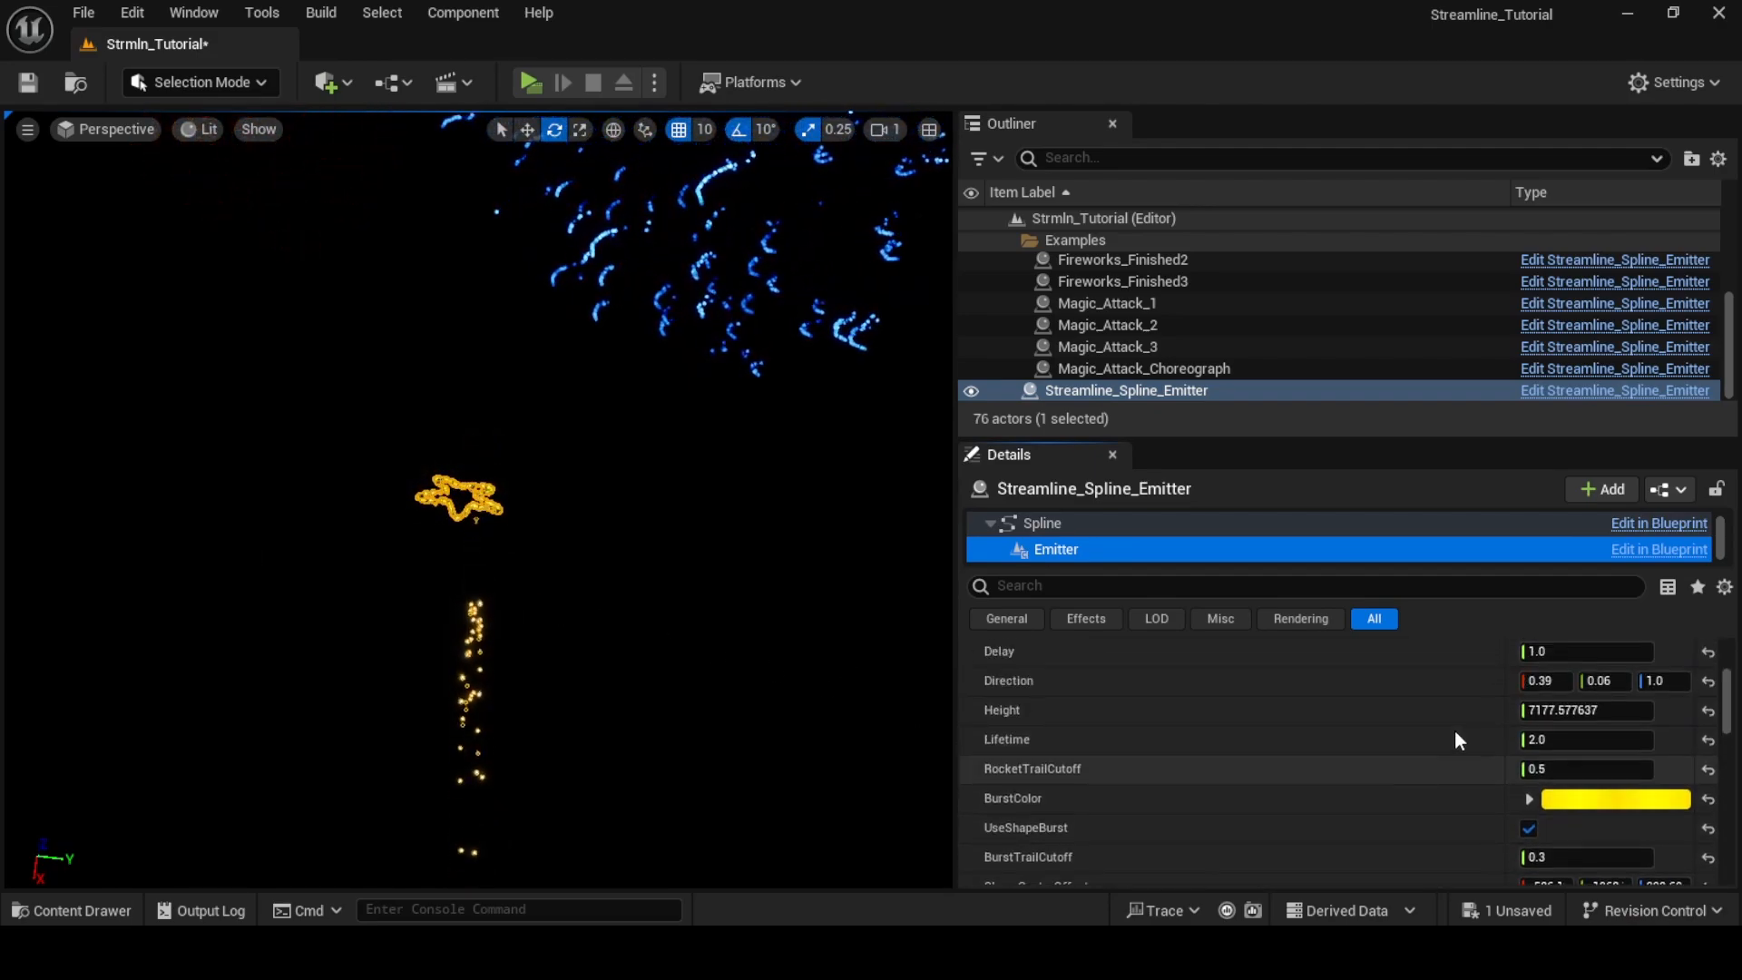
pyautogui.scroll(1, 1569, 705)
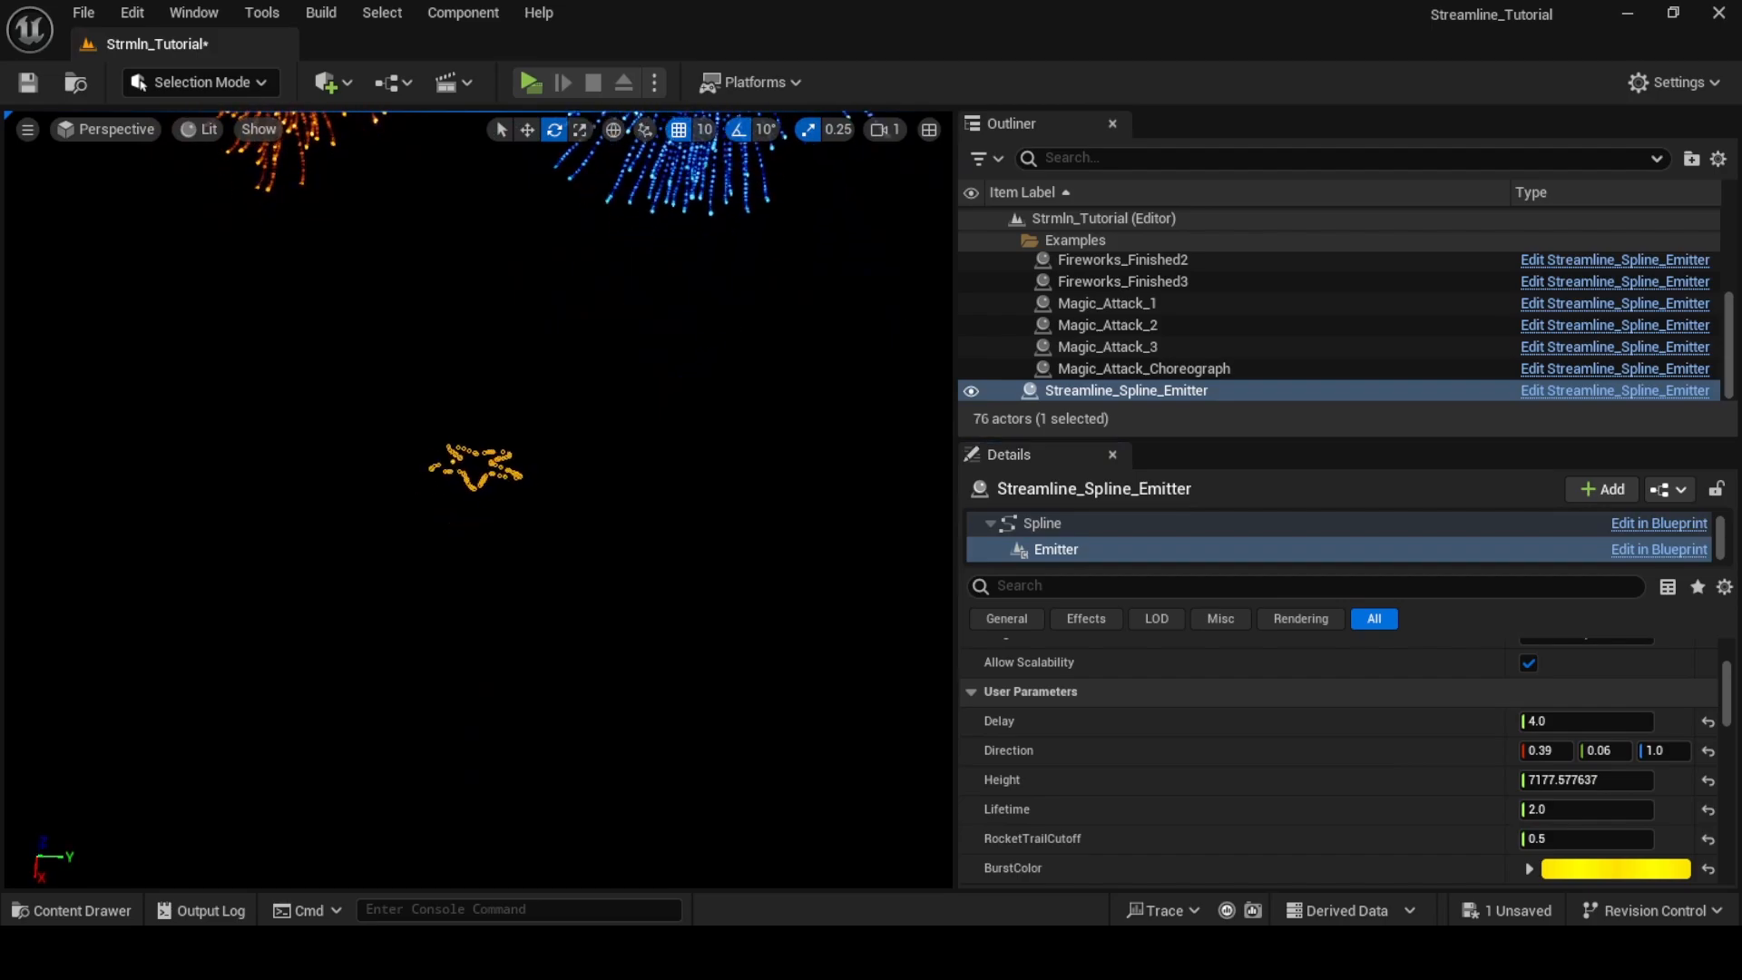
pyautogui.click(664, 624)
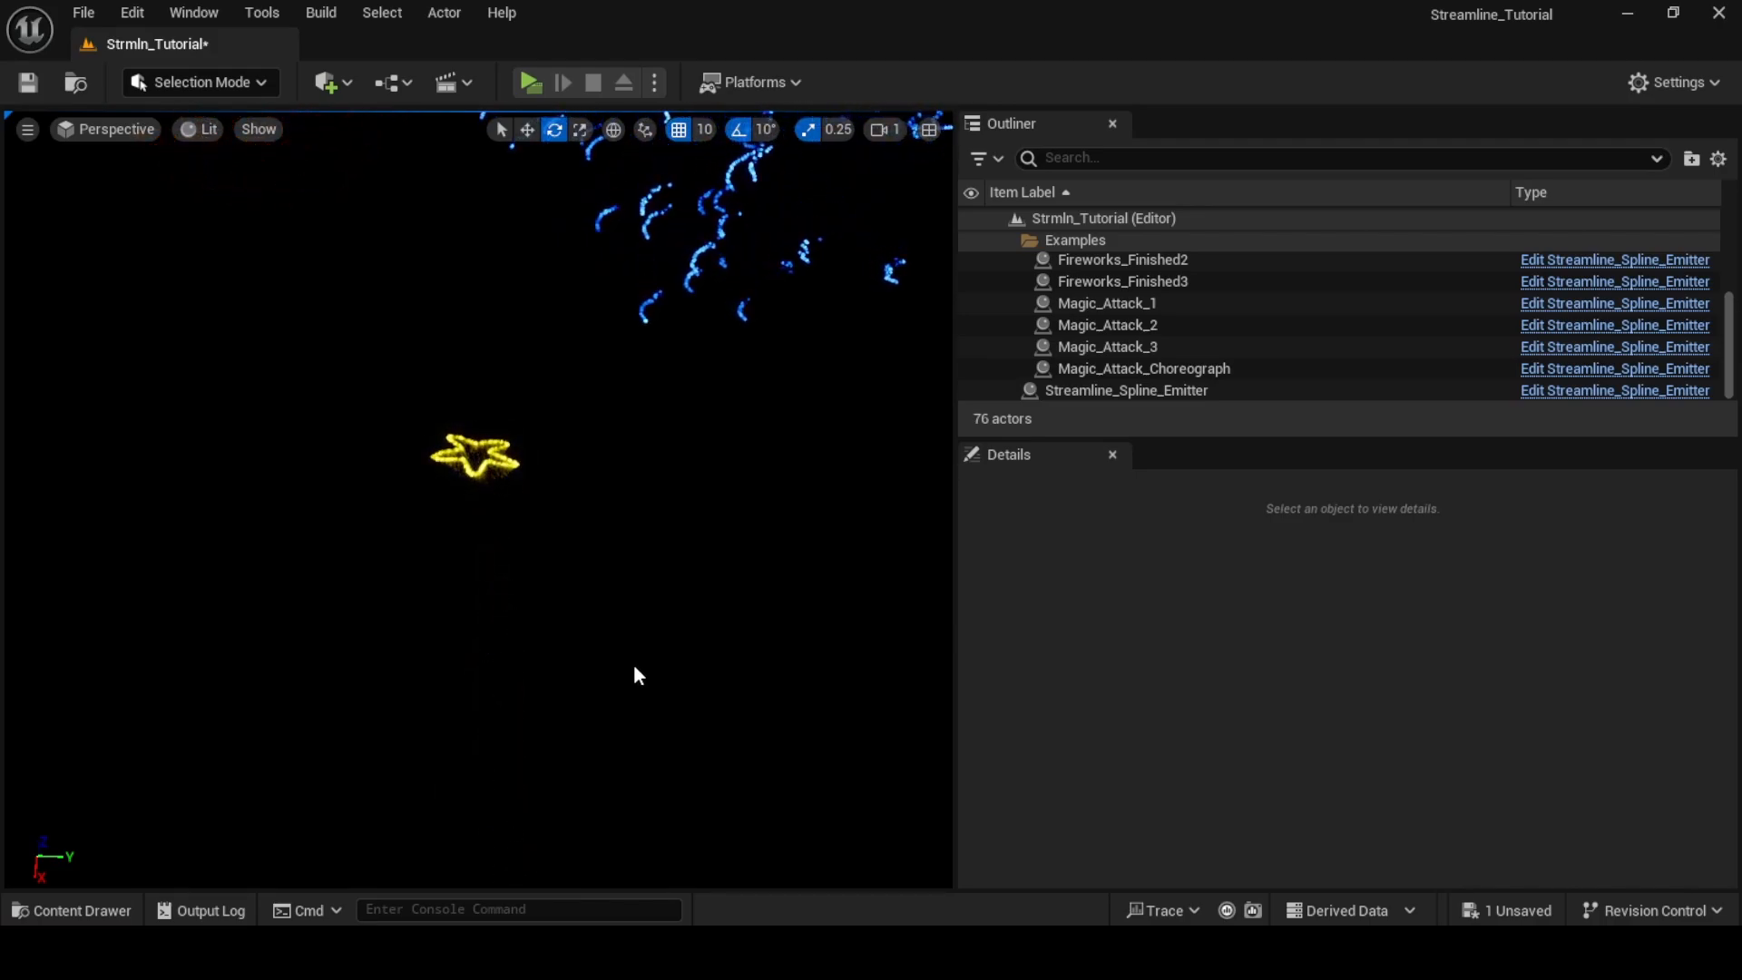
pyautogui.moveTo(644, 584); pyautogui.dragTo(639, 817, button='right')
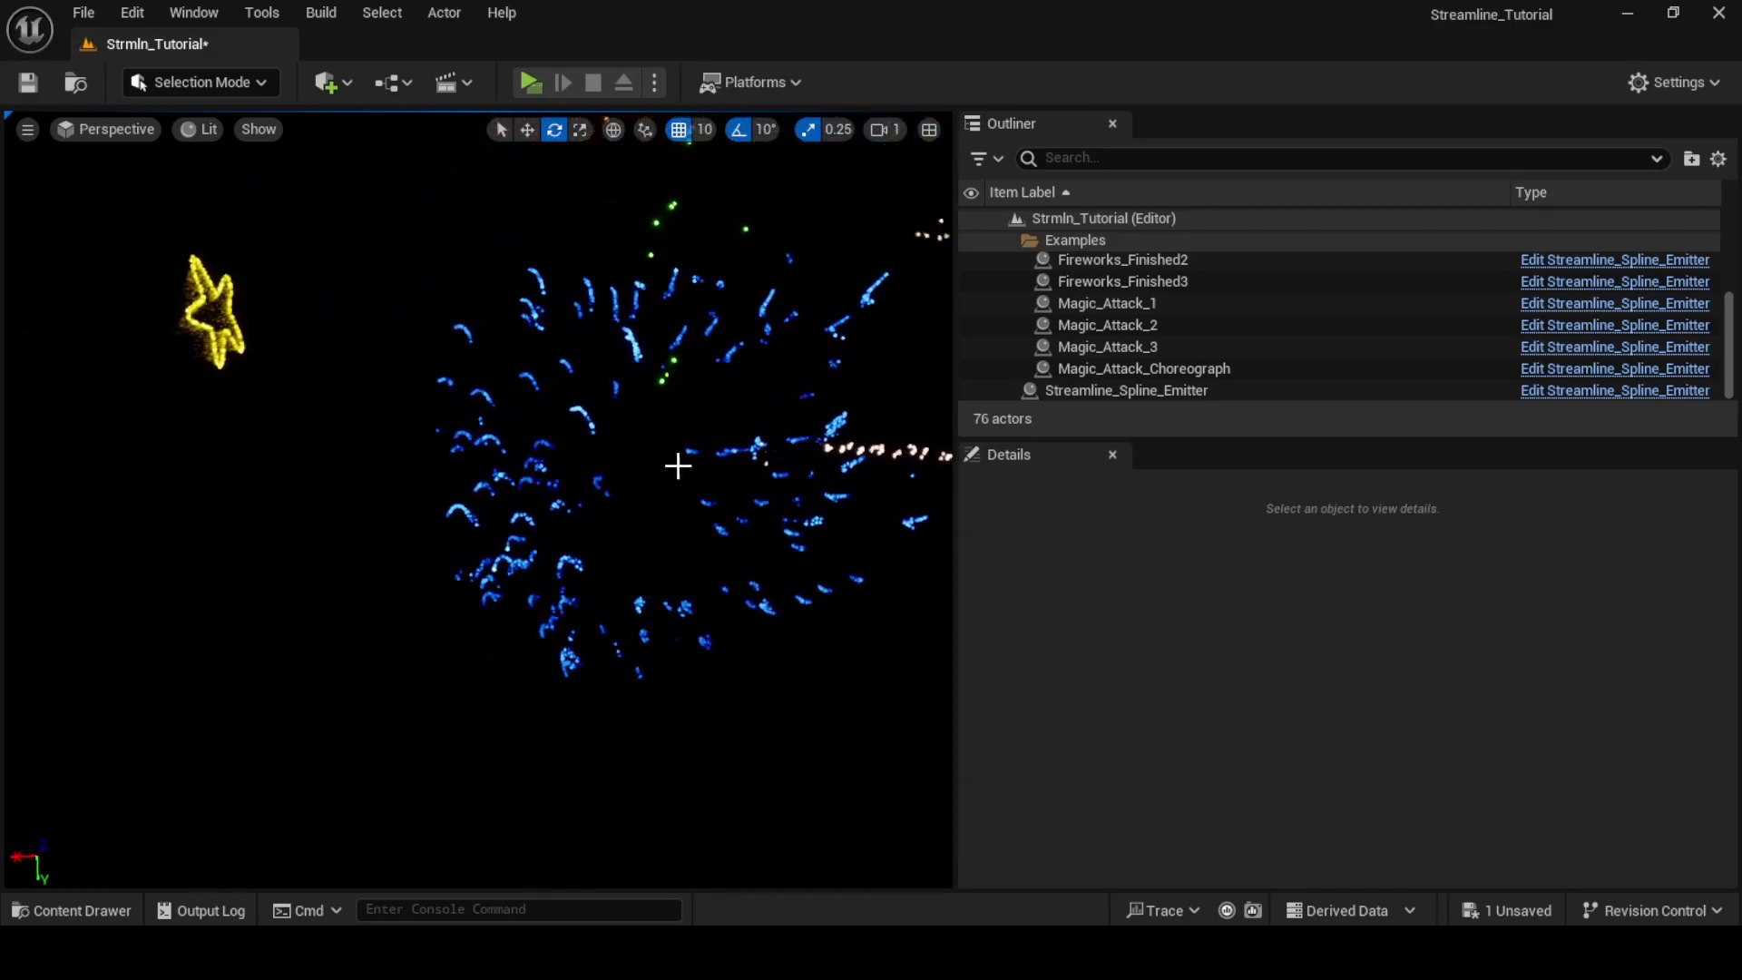
pyautogui.moveTo(678, 466); pyautogui.dragTo(678, 377, button='right')
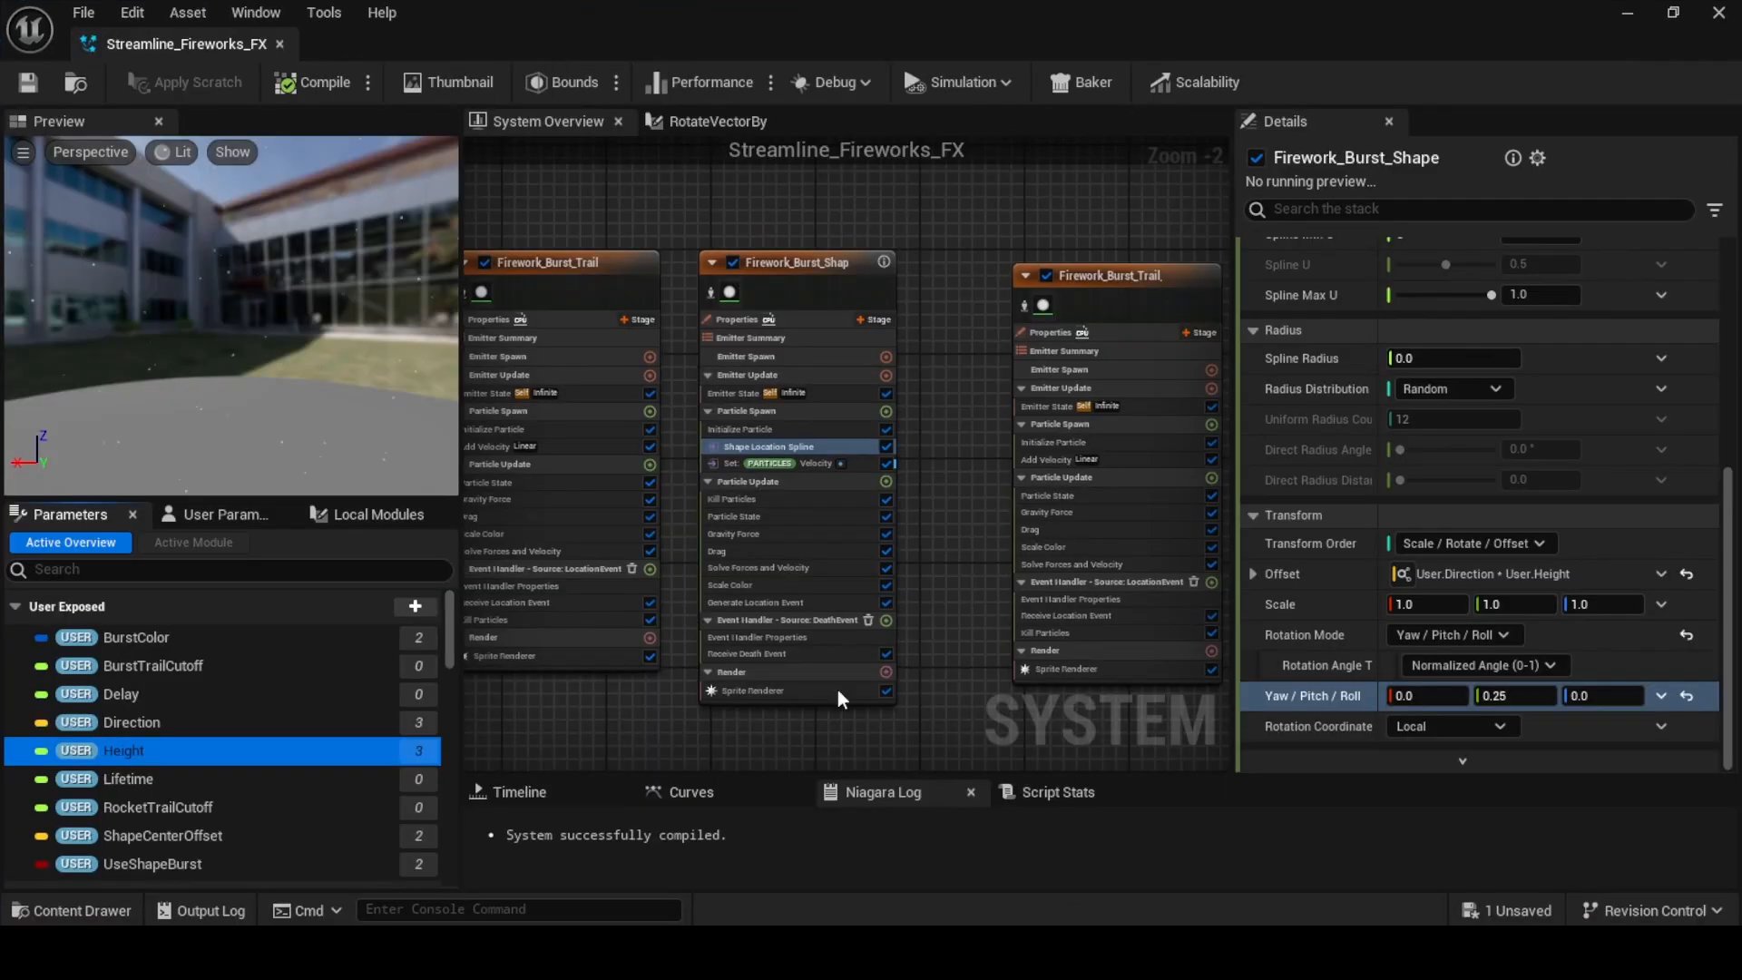
# In the Streamline_Fireworks_FX system, open Firework_Burst_Shape's Scale Color module and add a bool user parameter named Sparkle
pyautogui.moveTo(581, 726); pyautogui.dragTo(566, 691, button='right')
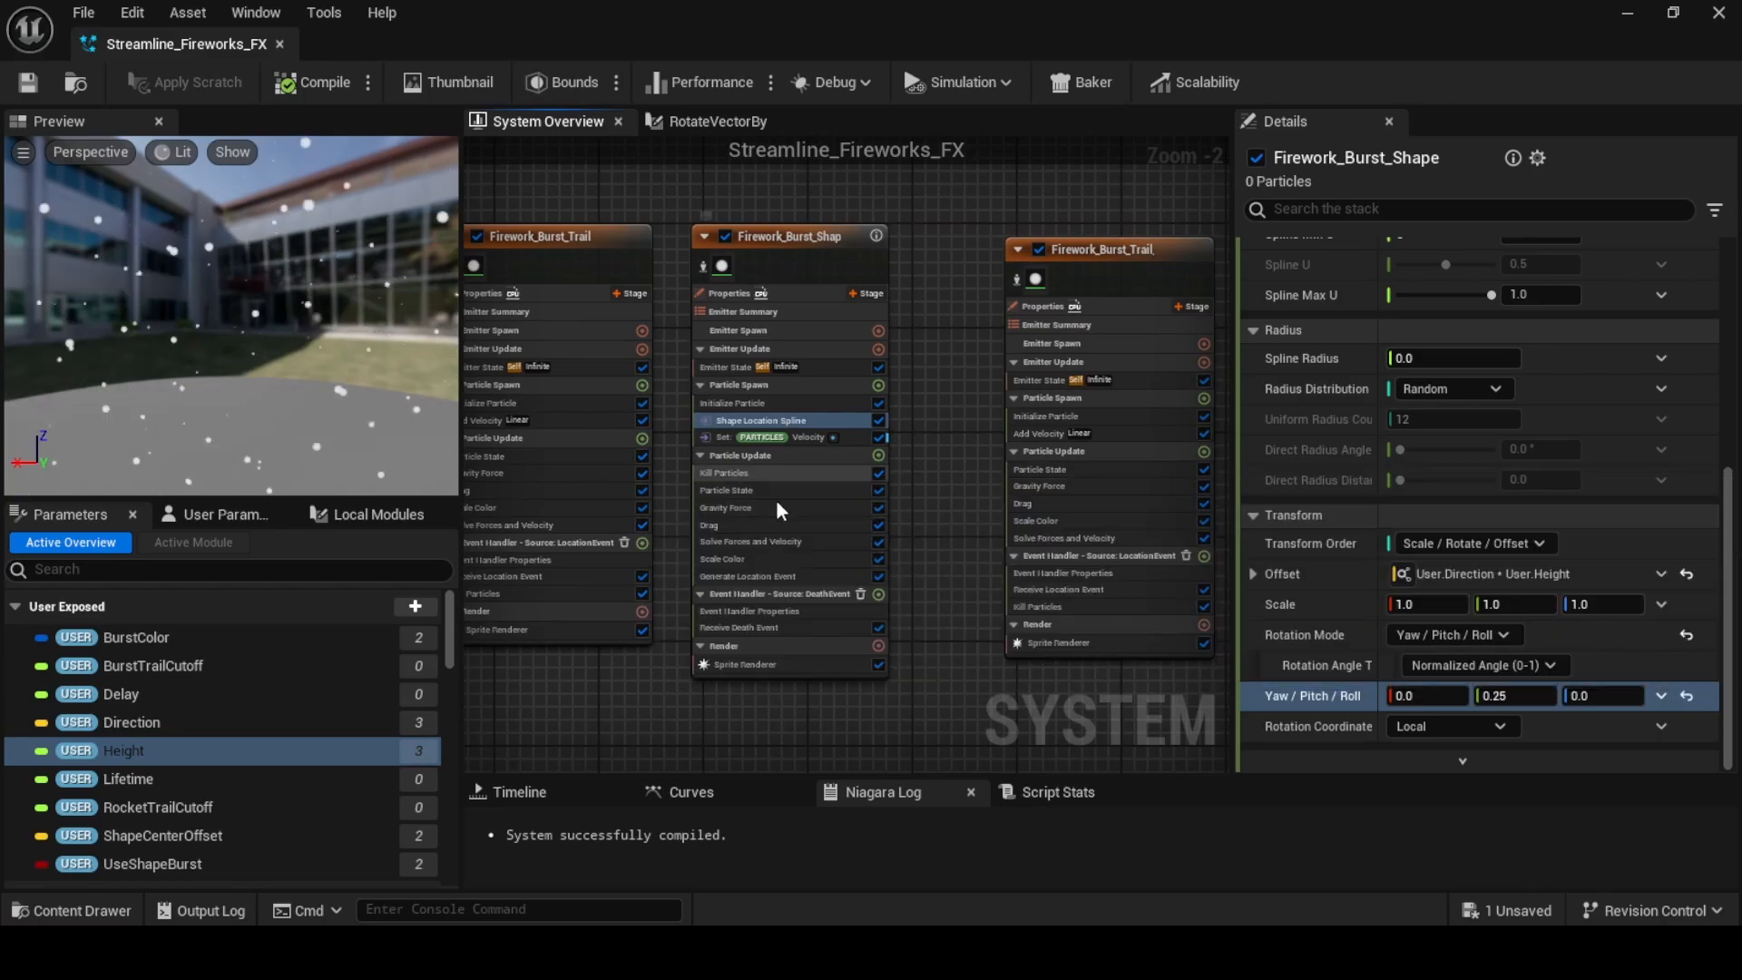
pyautogui.click(758, 559)
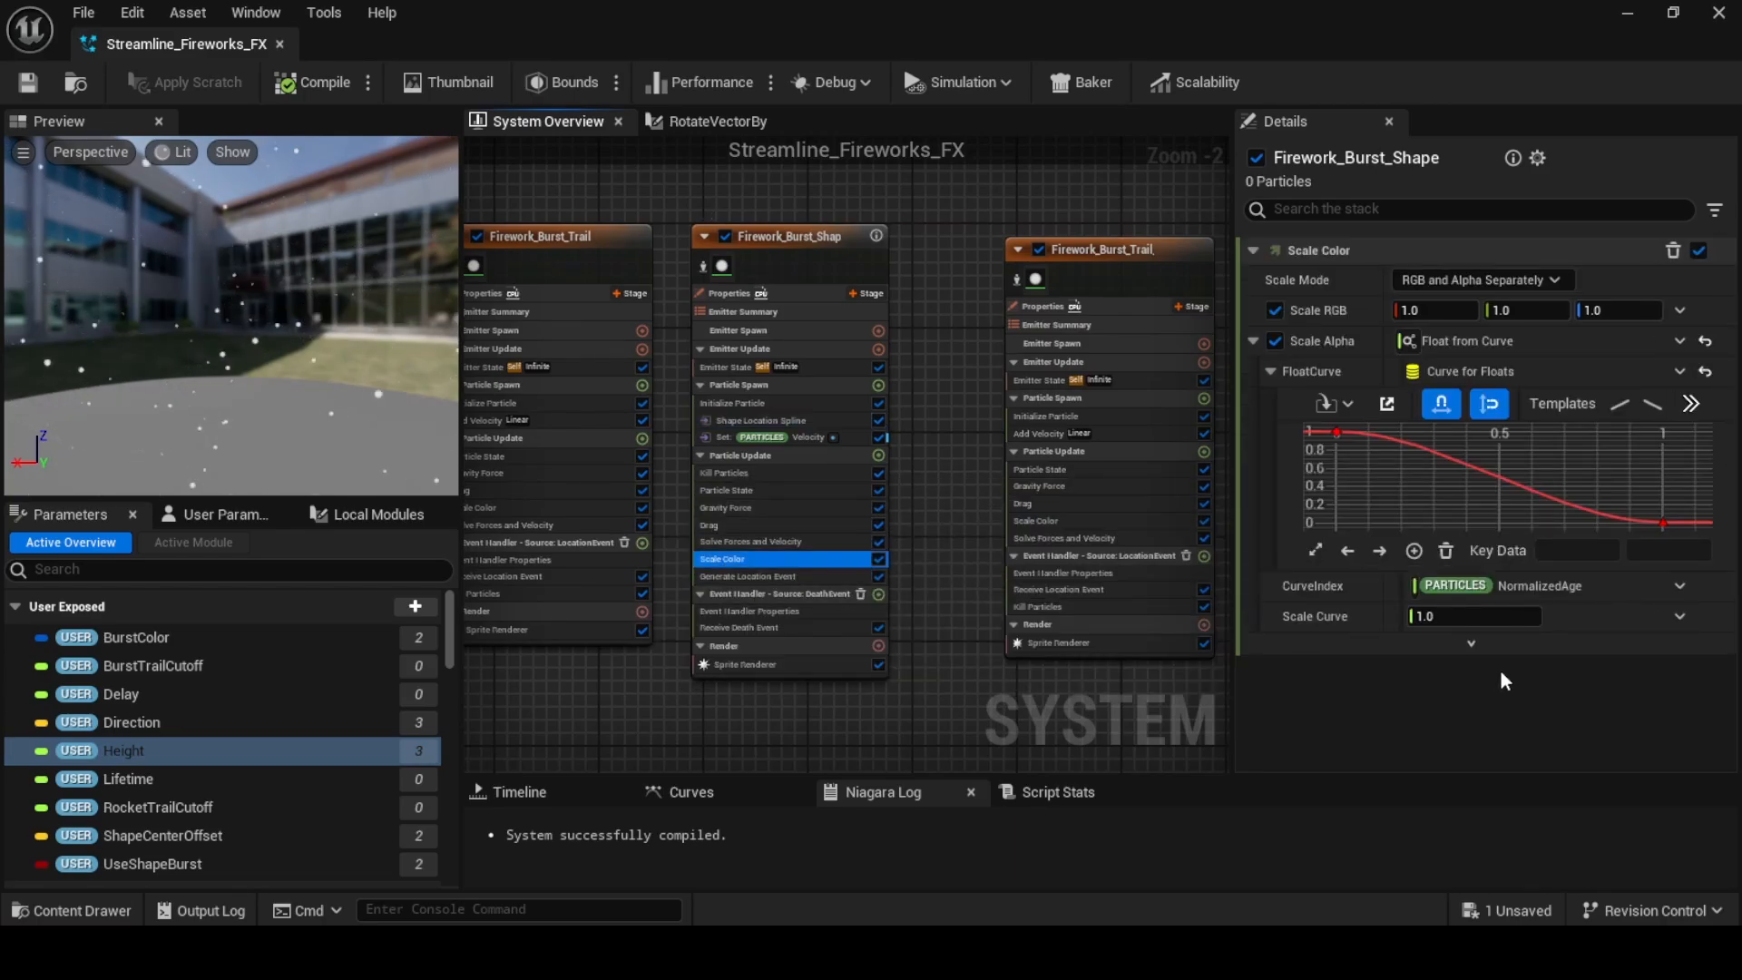
pyautogui.click(415, 607)
pyautogui.write('bool')
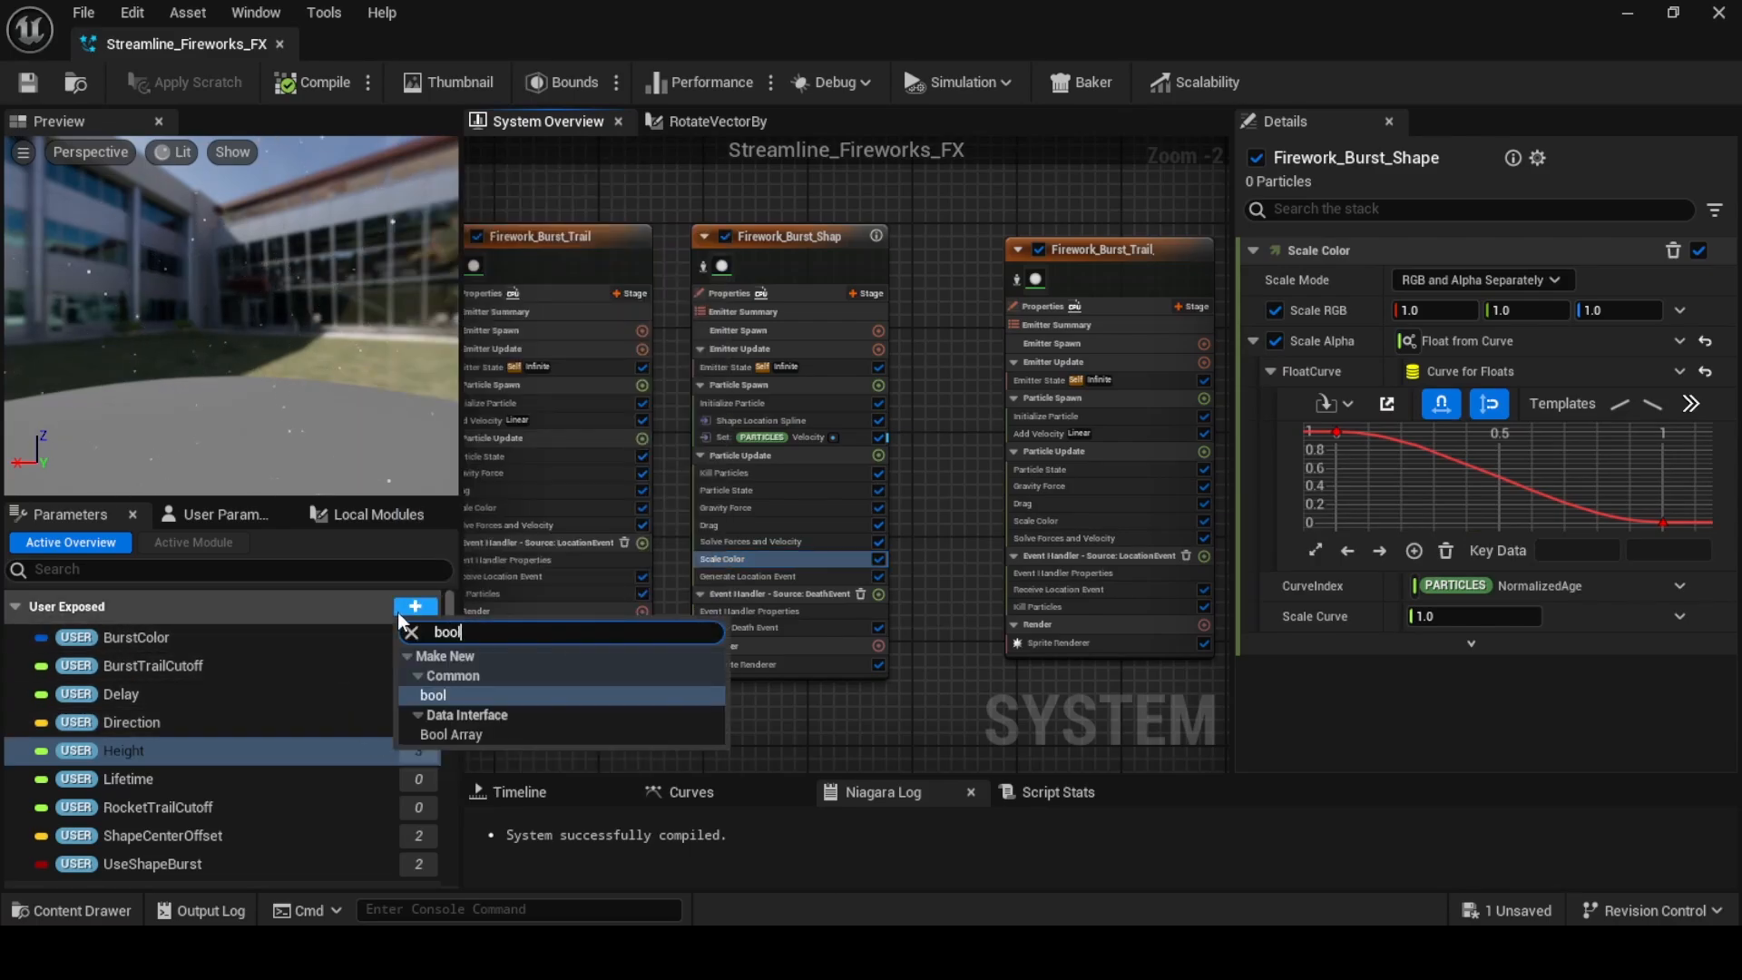
pyautogui.click(458, 700)
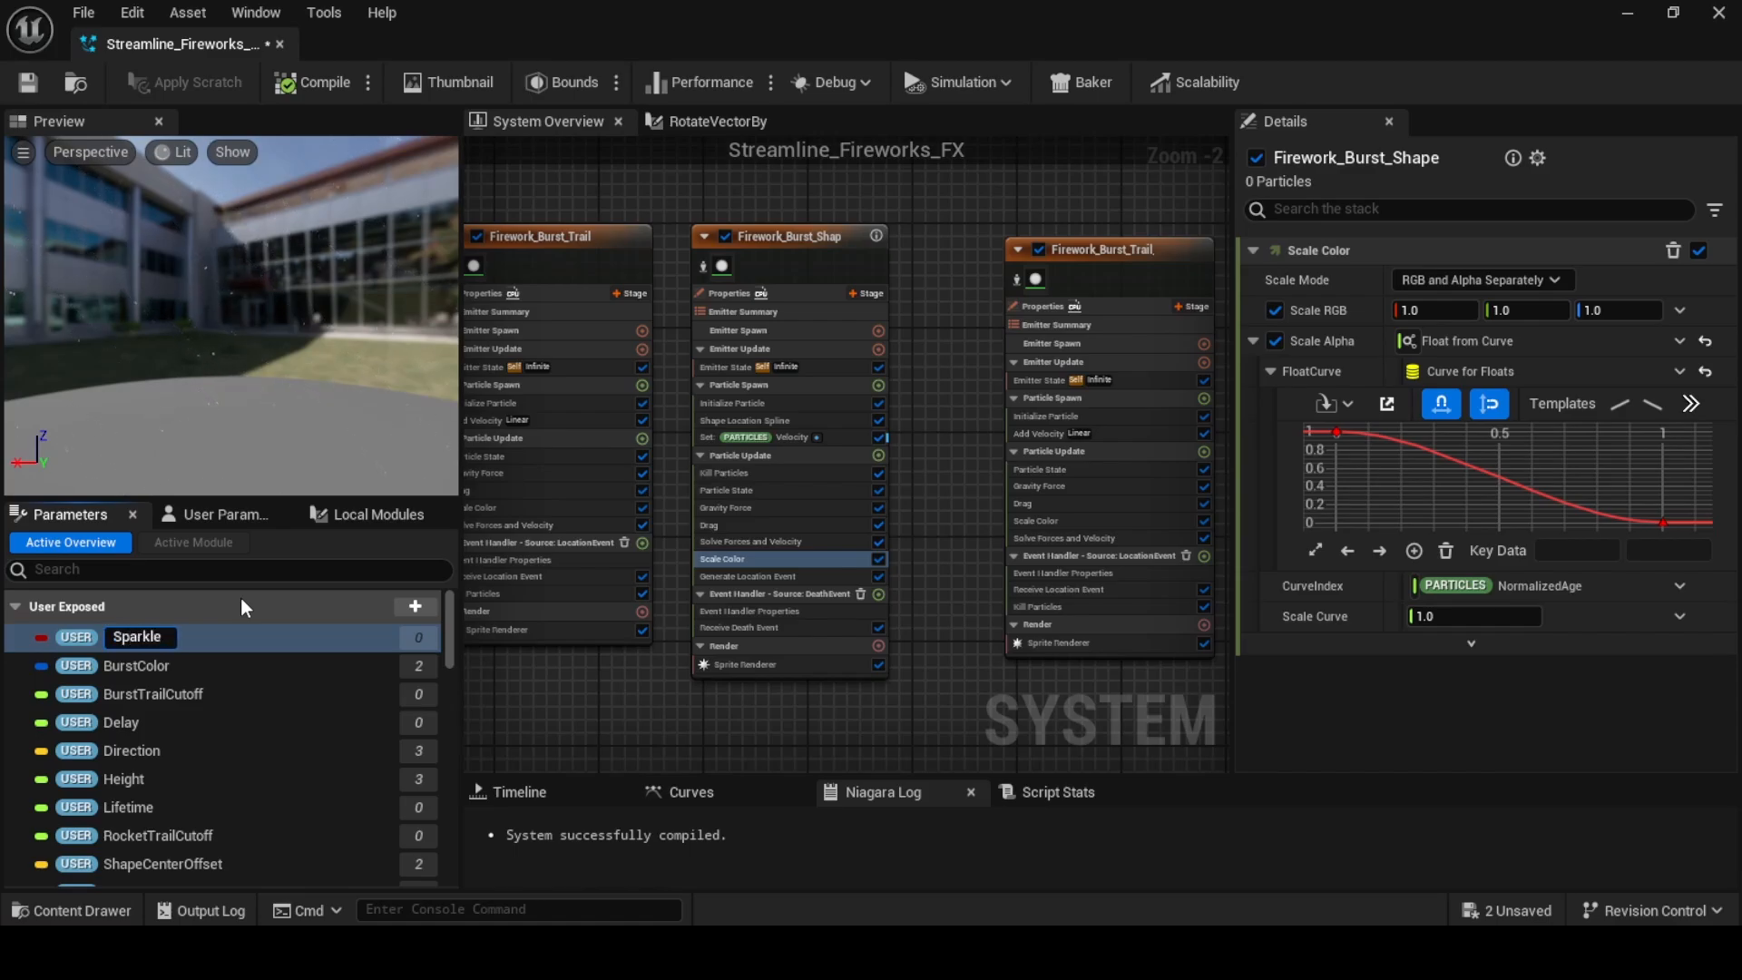
pyautogui.write('Sparkle')
pyautogui.press('Return')
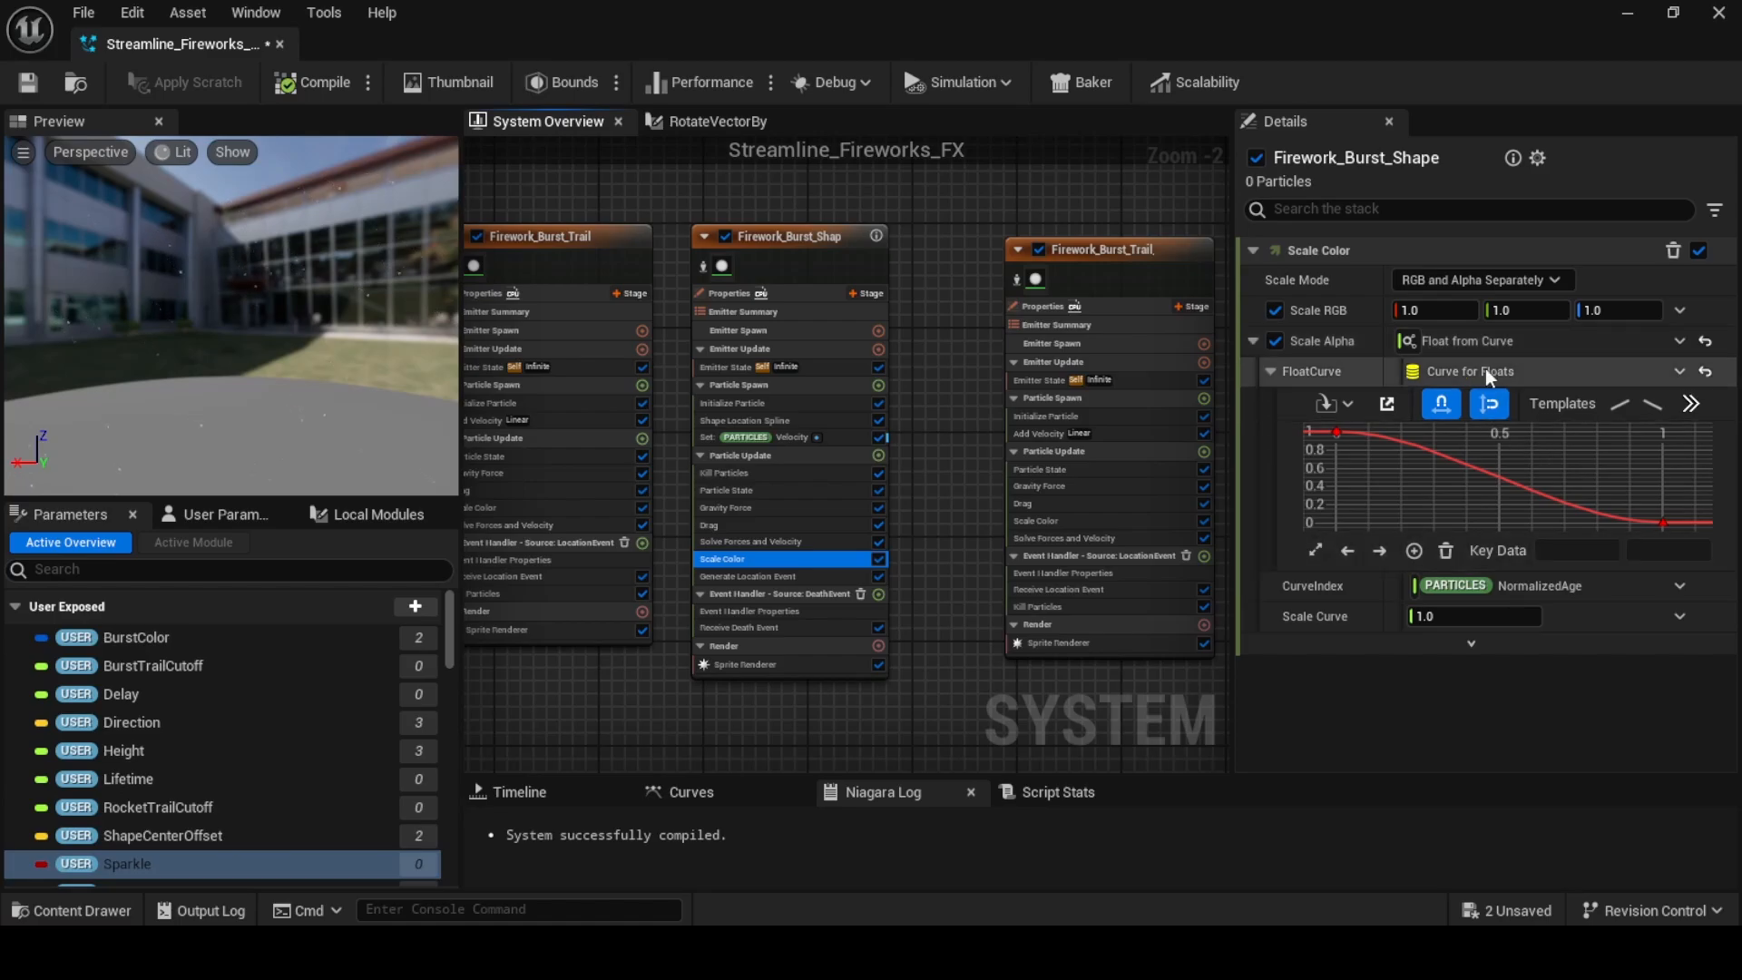
# Copy Scale Alpha's Float from Curve input, replace it with Make Custom Float from Bool, and link its Bool to the Sparkle parameter
pyautogui.rightClick(1538, 351)
pyautogui.click(1629, 601)
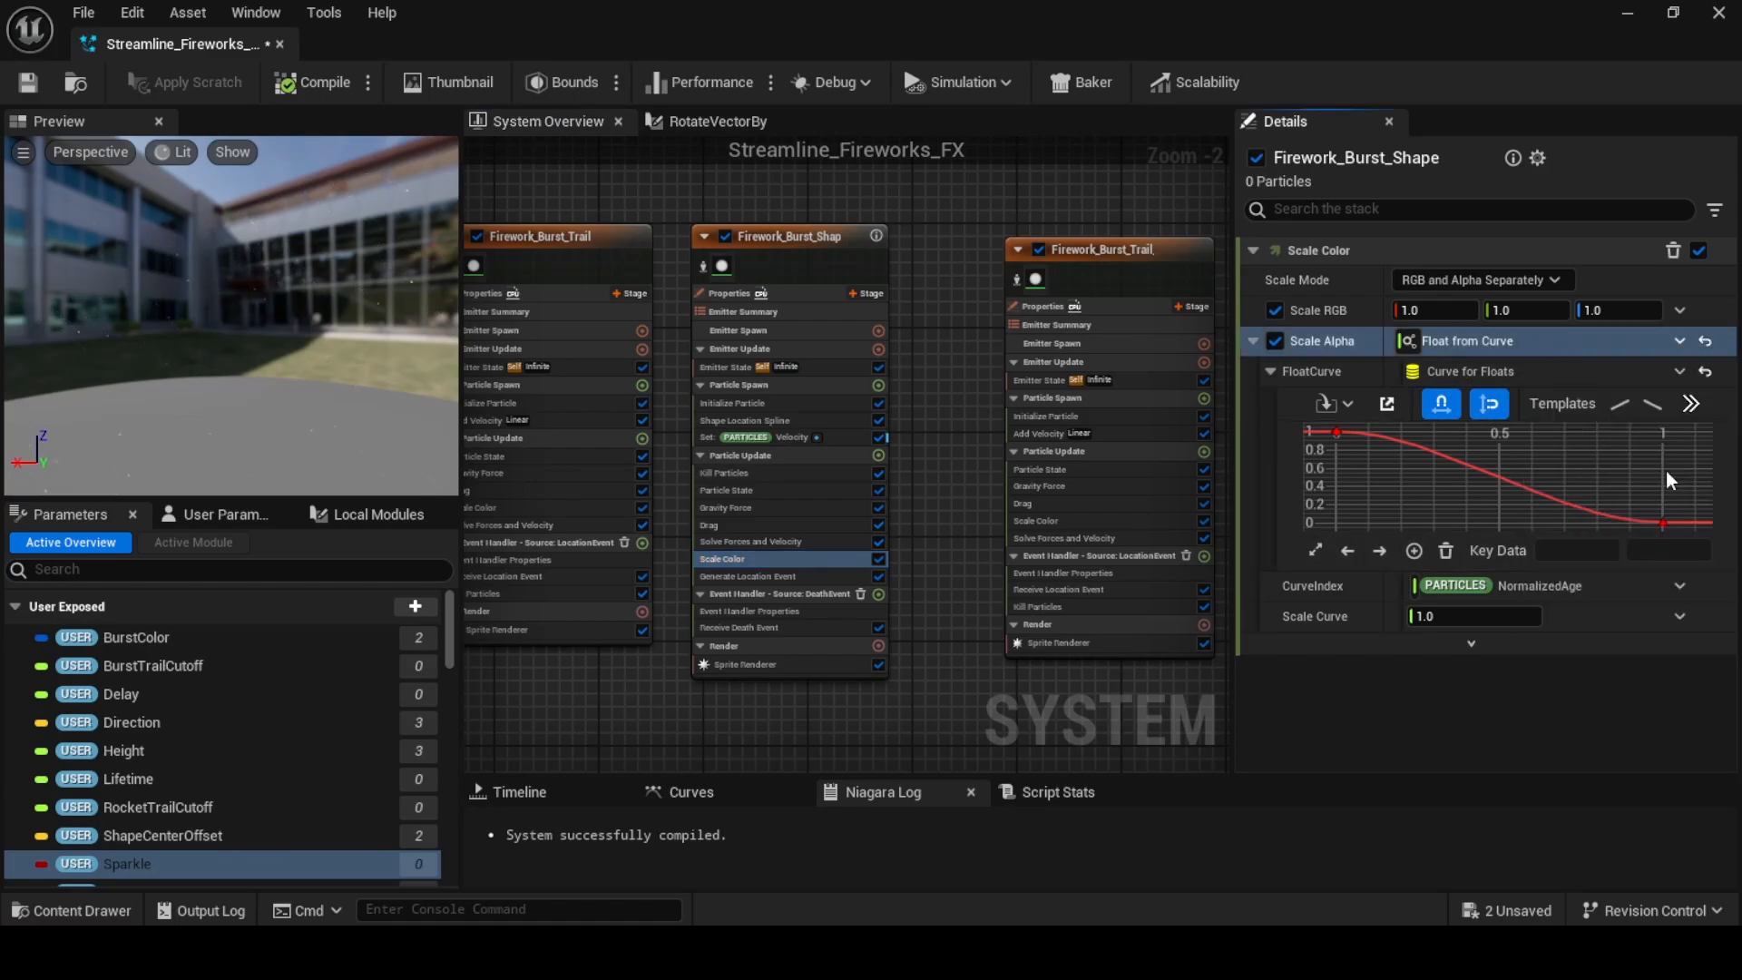
pyautogui.click(1705, 341)
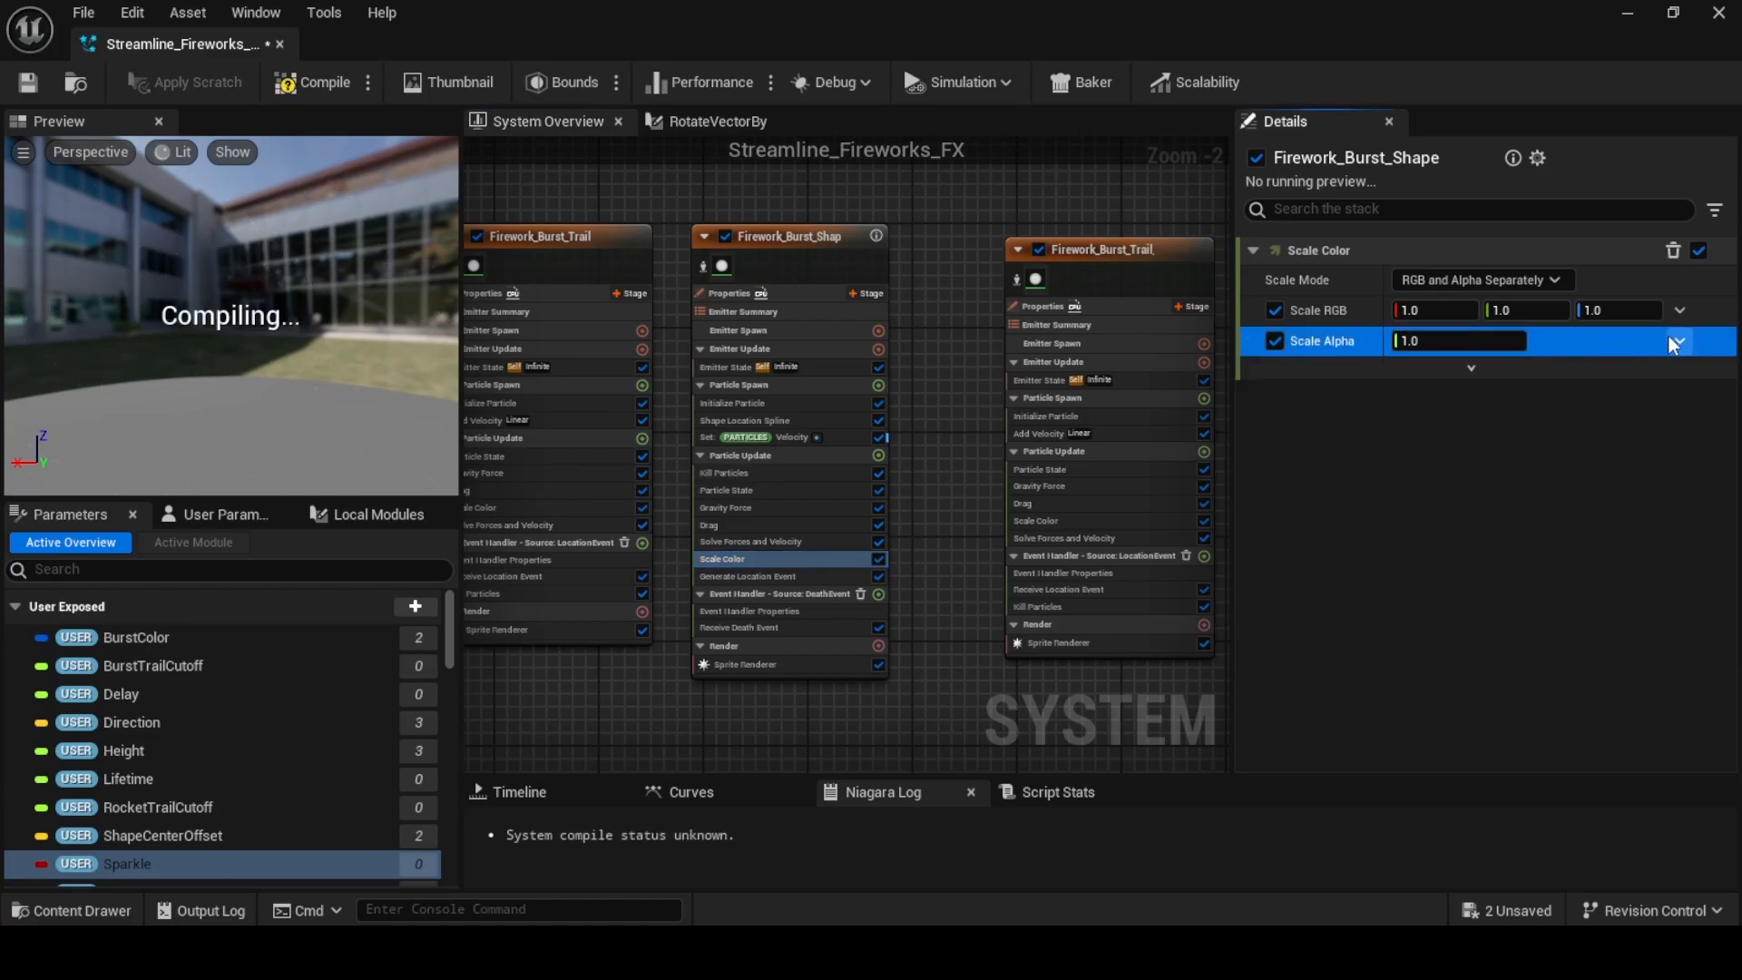
pyautogui.click(1676, 342)
pyautogui.write('boo')
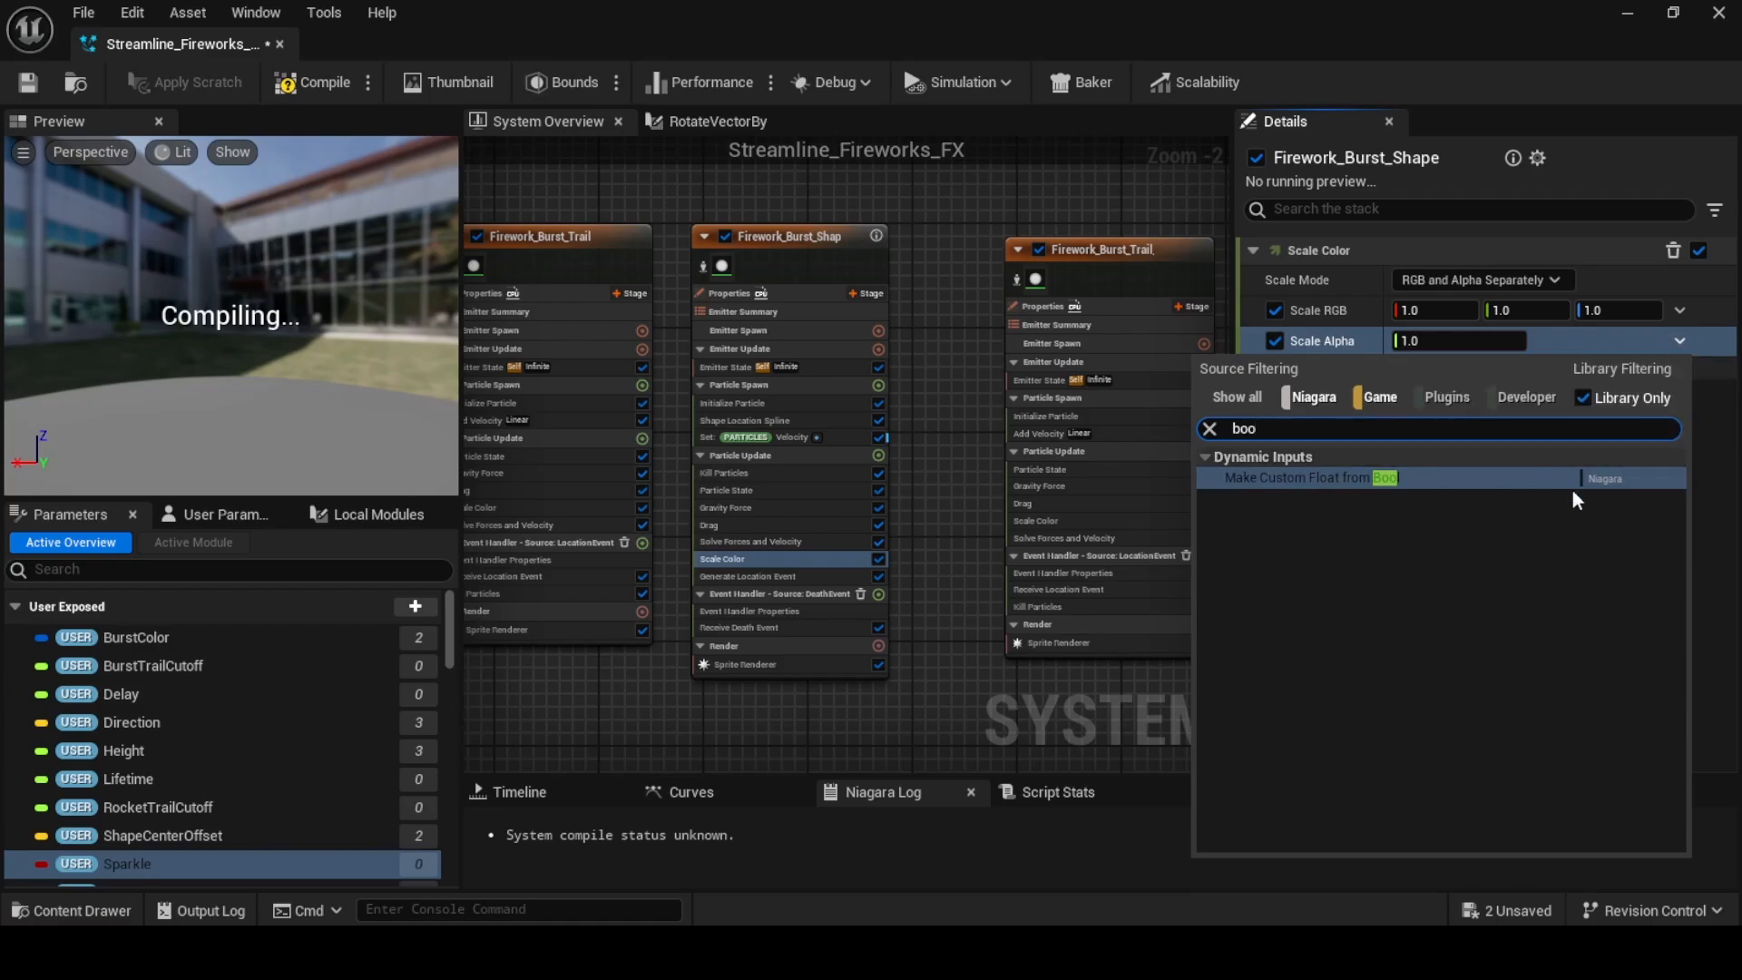
pyautogui.press('Return')
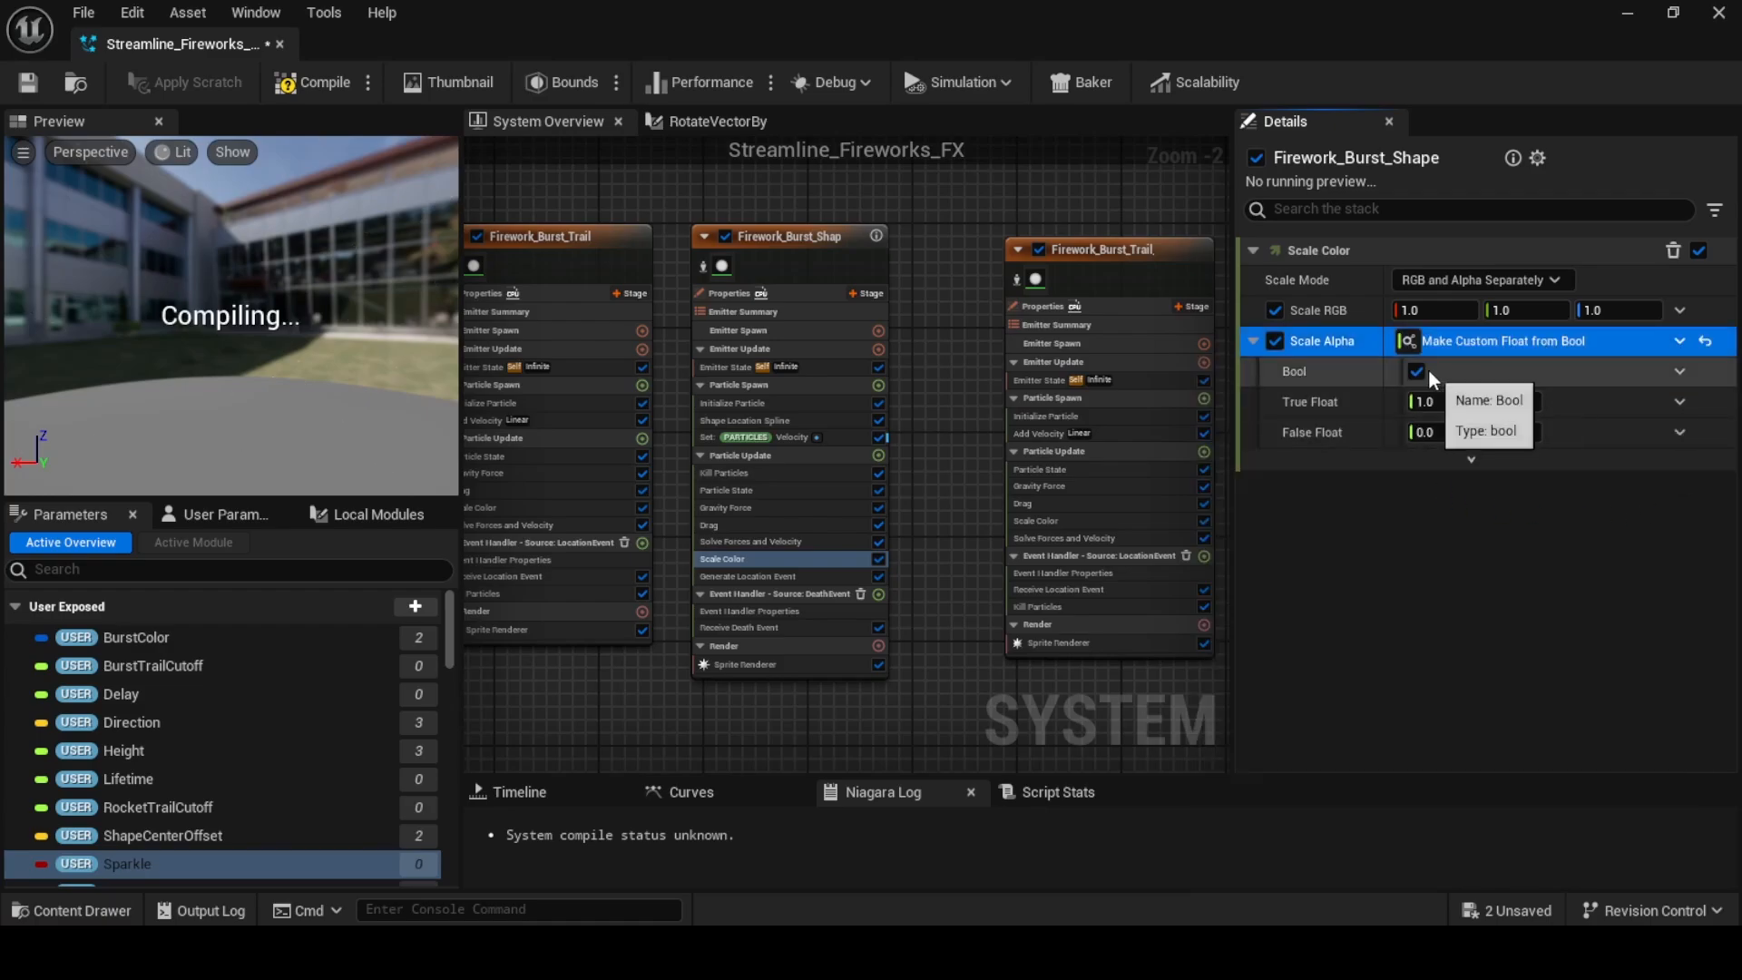
pyautogui.moveTo(116, 874); pyautogui.dragTo(1460, 372)
# Paste the copied Float from Curve input into both the False Float and True Float of Scale Alpha
pyautogui.rightClick(1533, 445)
pyautogui.click(1617, 642)
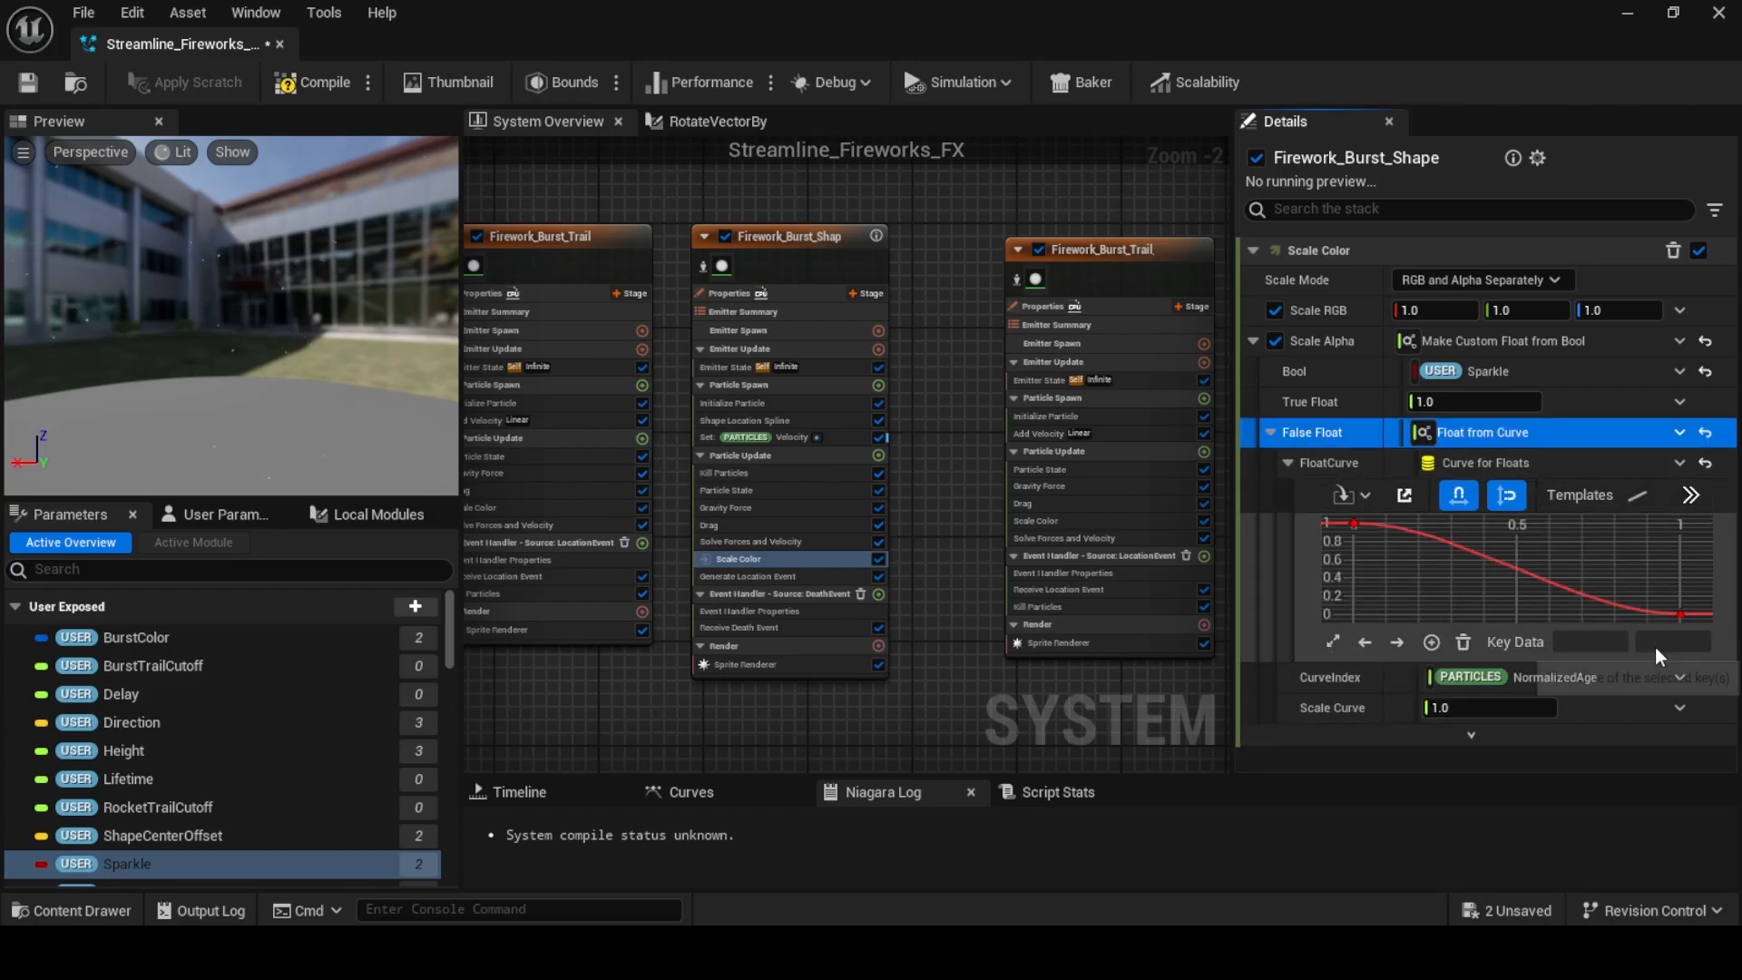
pyautogui.rightClick(1576, 413)
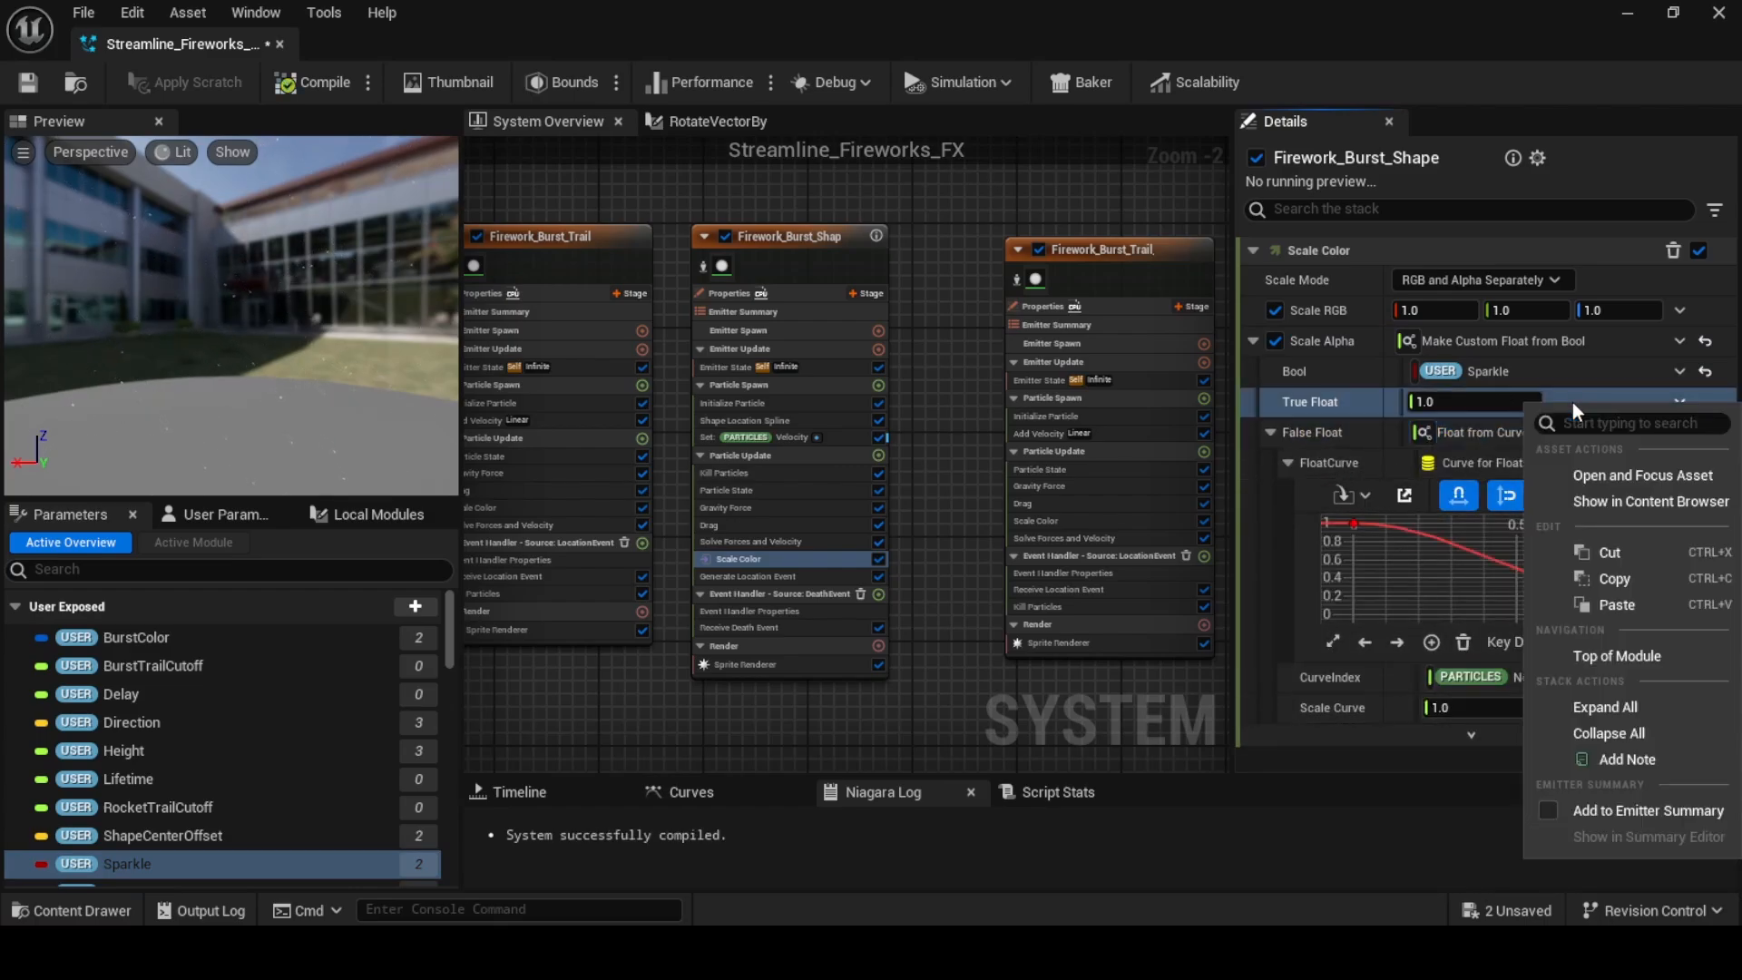
pyautogui.click(1619, 603)
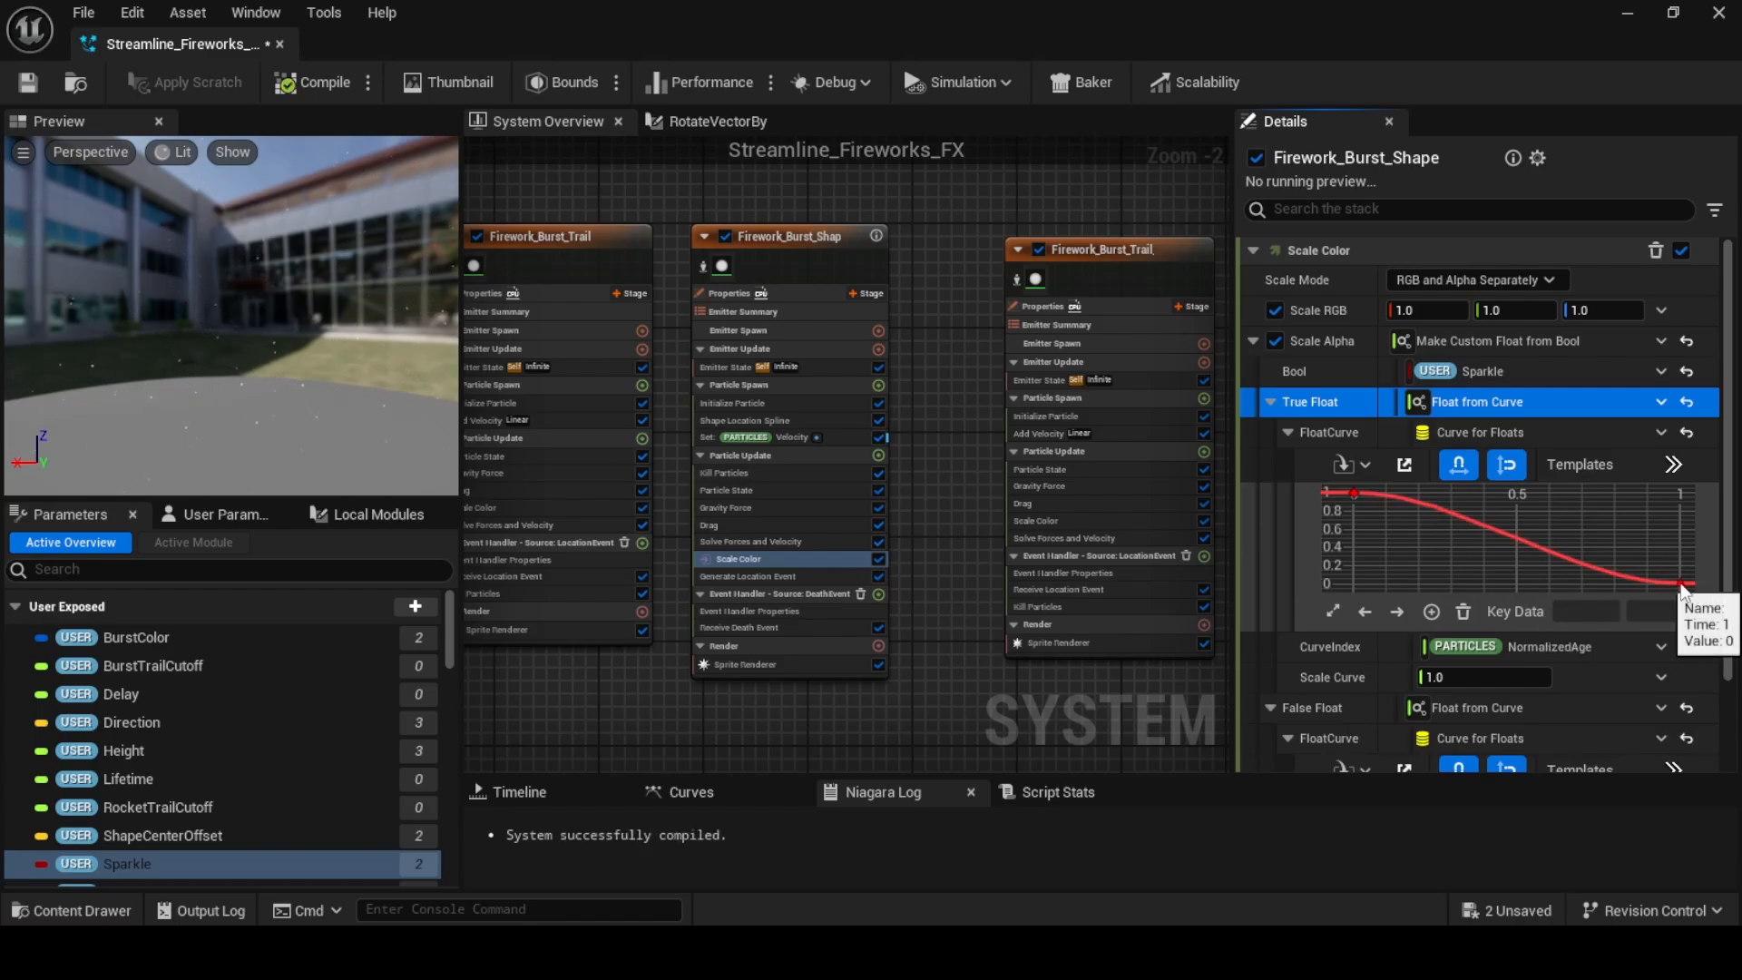
# Move the True Float curve's end key to about time 0.4, value 0.85, and add a key at time 0.5 with value 0
pyautogui.moveTo(1683, 588); pyautogui.dragTo(1488, 511)
pyautogui.rightClick(1513, 513)
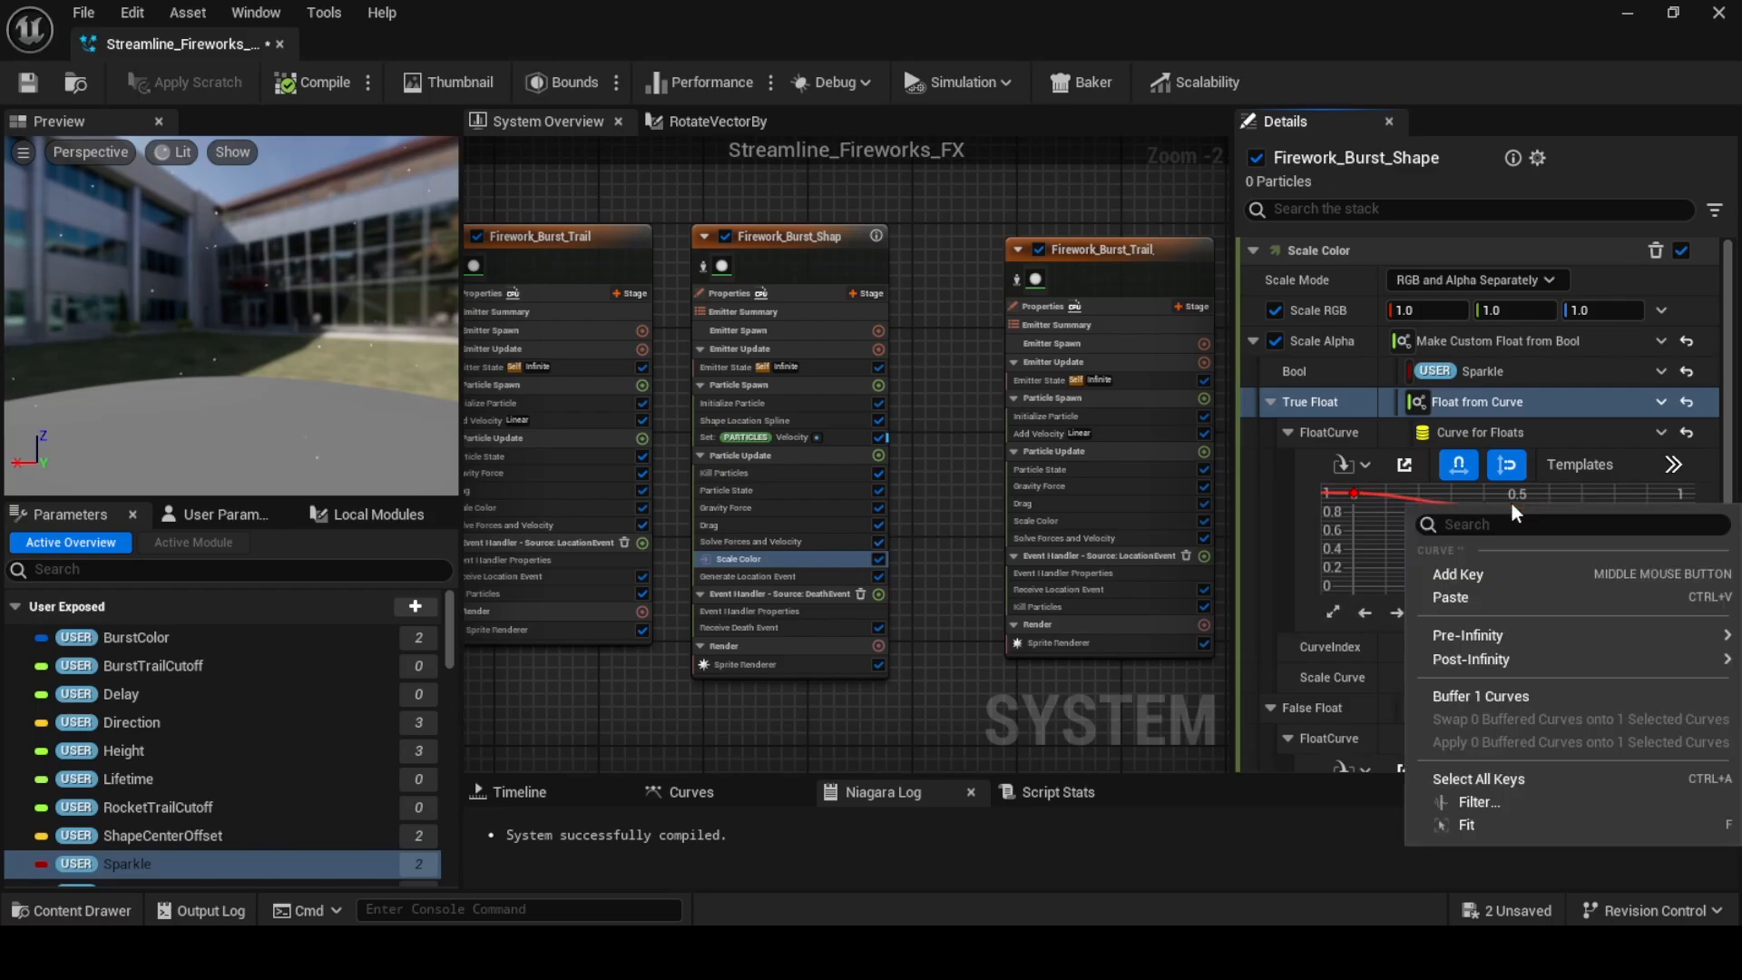
pyautogui.click(1479, 581)
pyautogui.moveTo(1518, 516); pyautogui.dragTo(1508, 593)
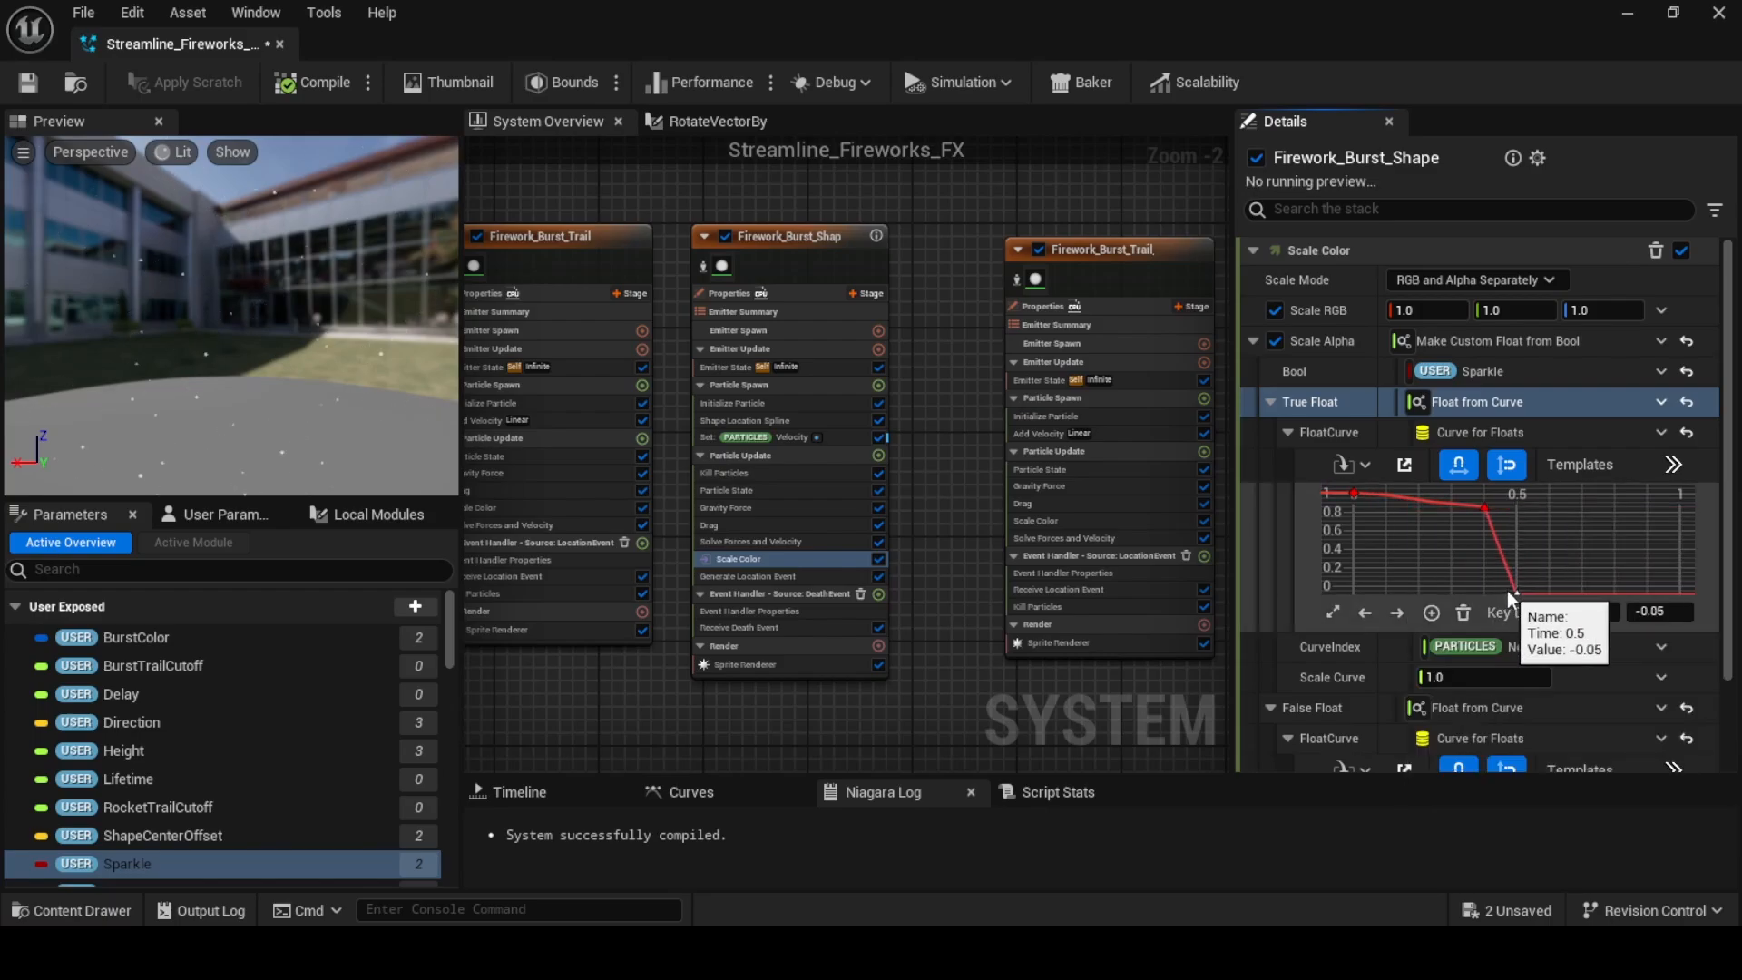
pyautogui.rightClick(1517, 588)
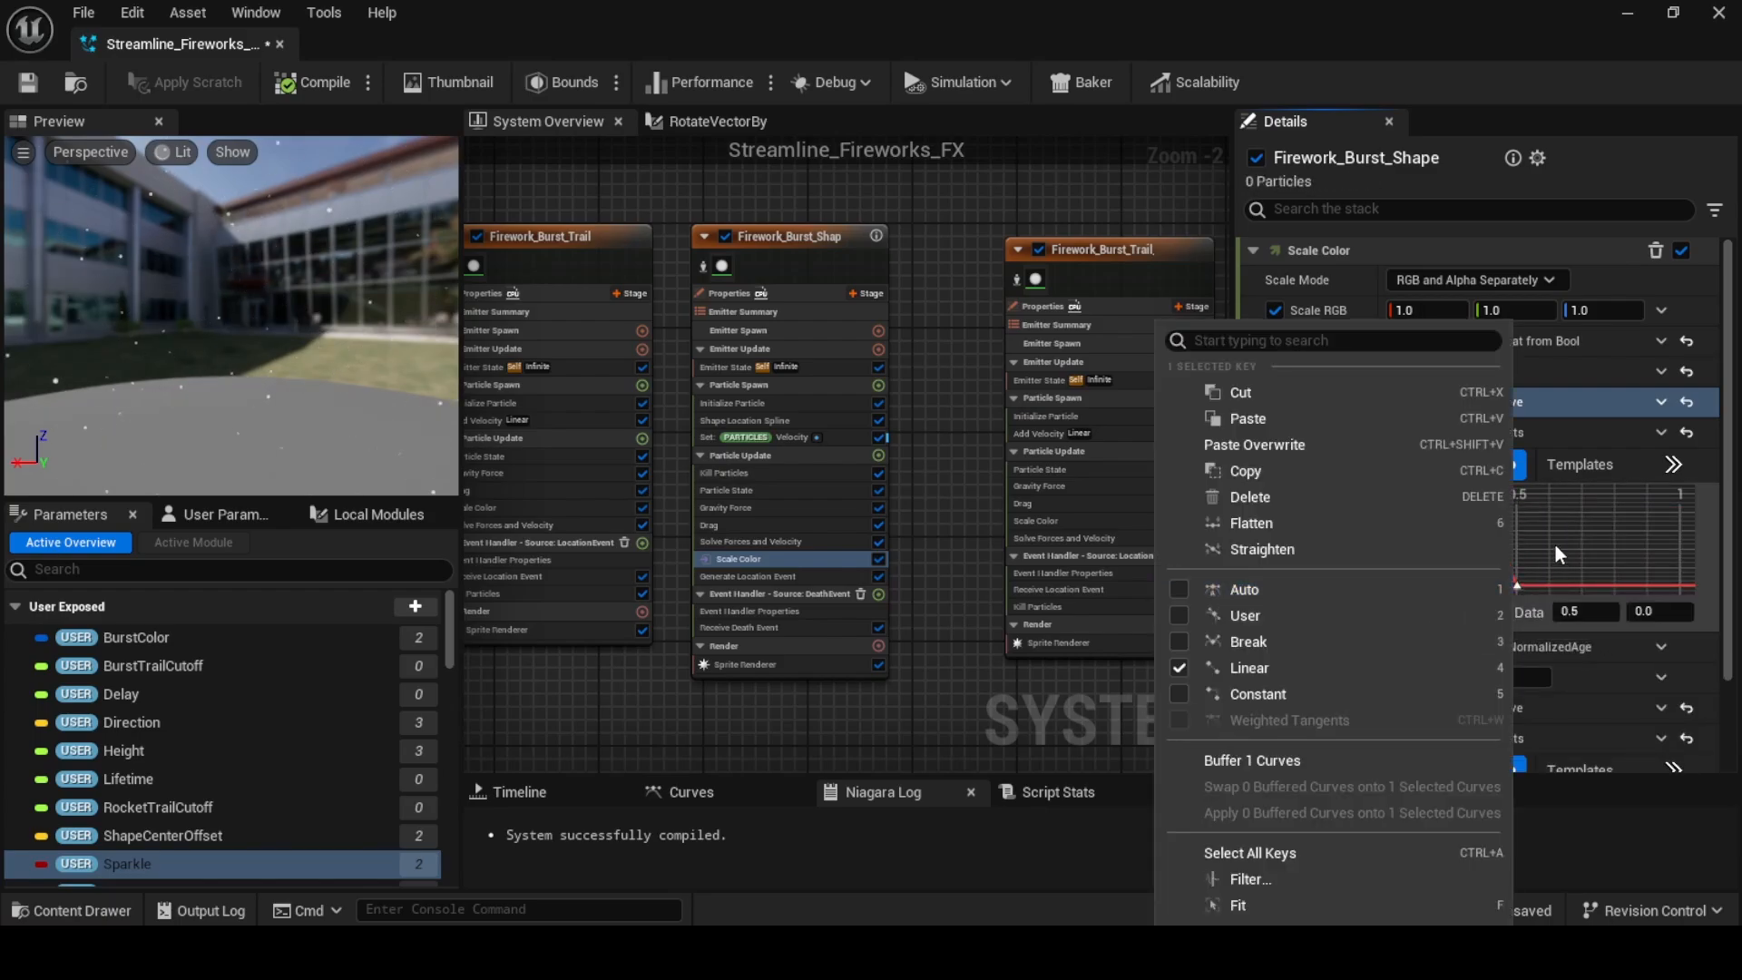
pyautogui.click(1556, 591)
# Add zigzag keys to the True Float curve: peaks of about 0.8 at times 0.6 and 0.8, a dip at 0.7, and value 0 at 0.9
pyautogui.rightClick(1556, 591)
pyautogui.click(1479, 654)
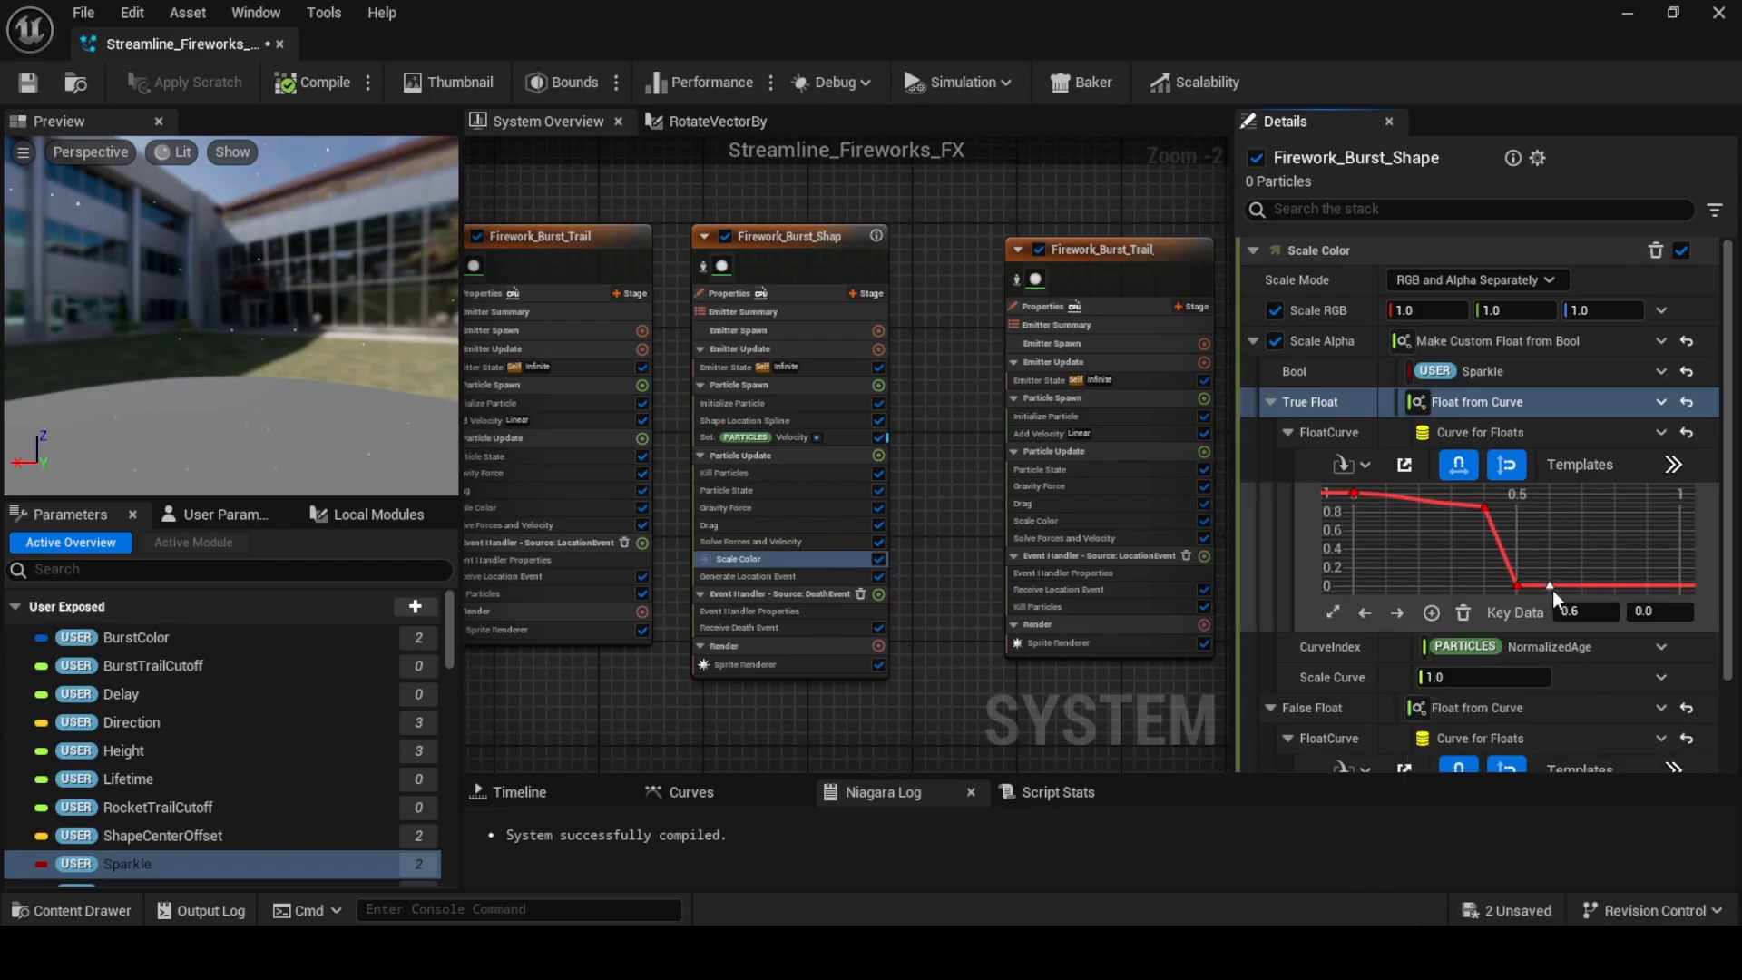
pyautogui.rightClick(1586, 520)
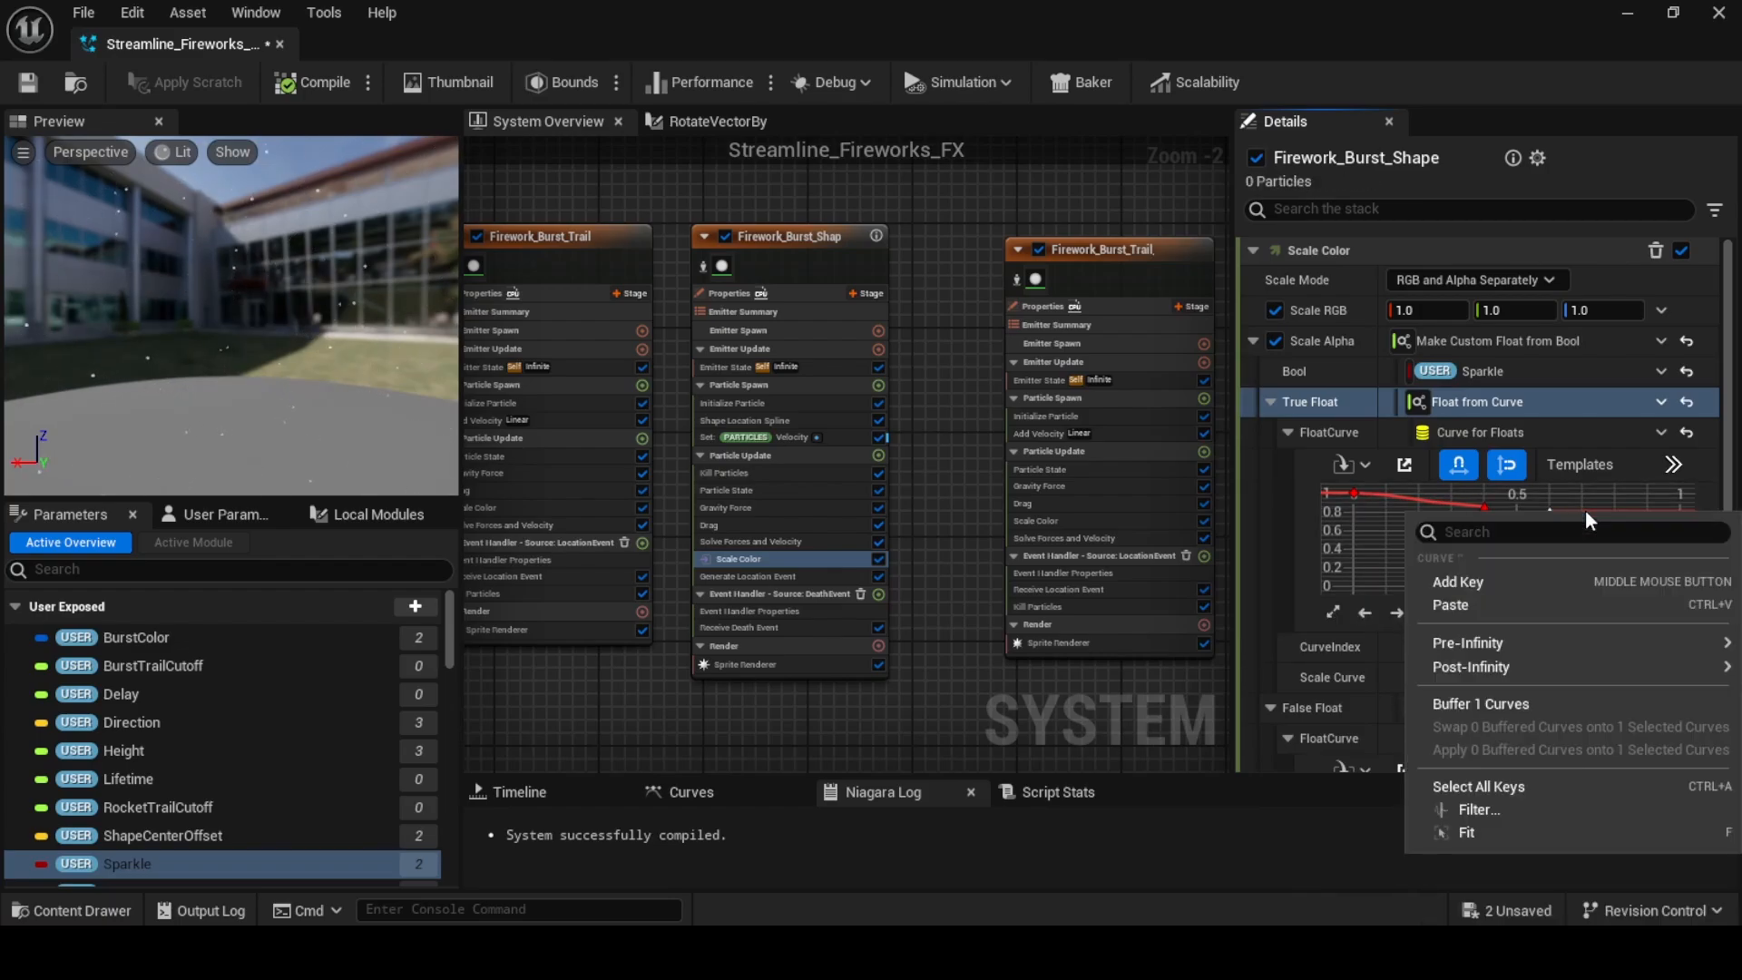
pyautogui.click(1583, 575)
pyautogui.moveTo(1582, 514); pyautogui.dragTo(1646, 587)
pyautogui.rightClick(1606, 587)
pyautogui.click(1604, 642)
pyautogui.rightClick(1642, 520)
pyautogui.click(1642, 573)
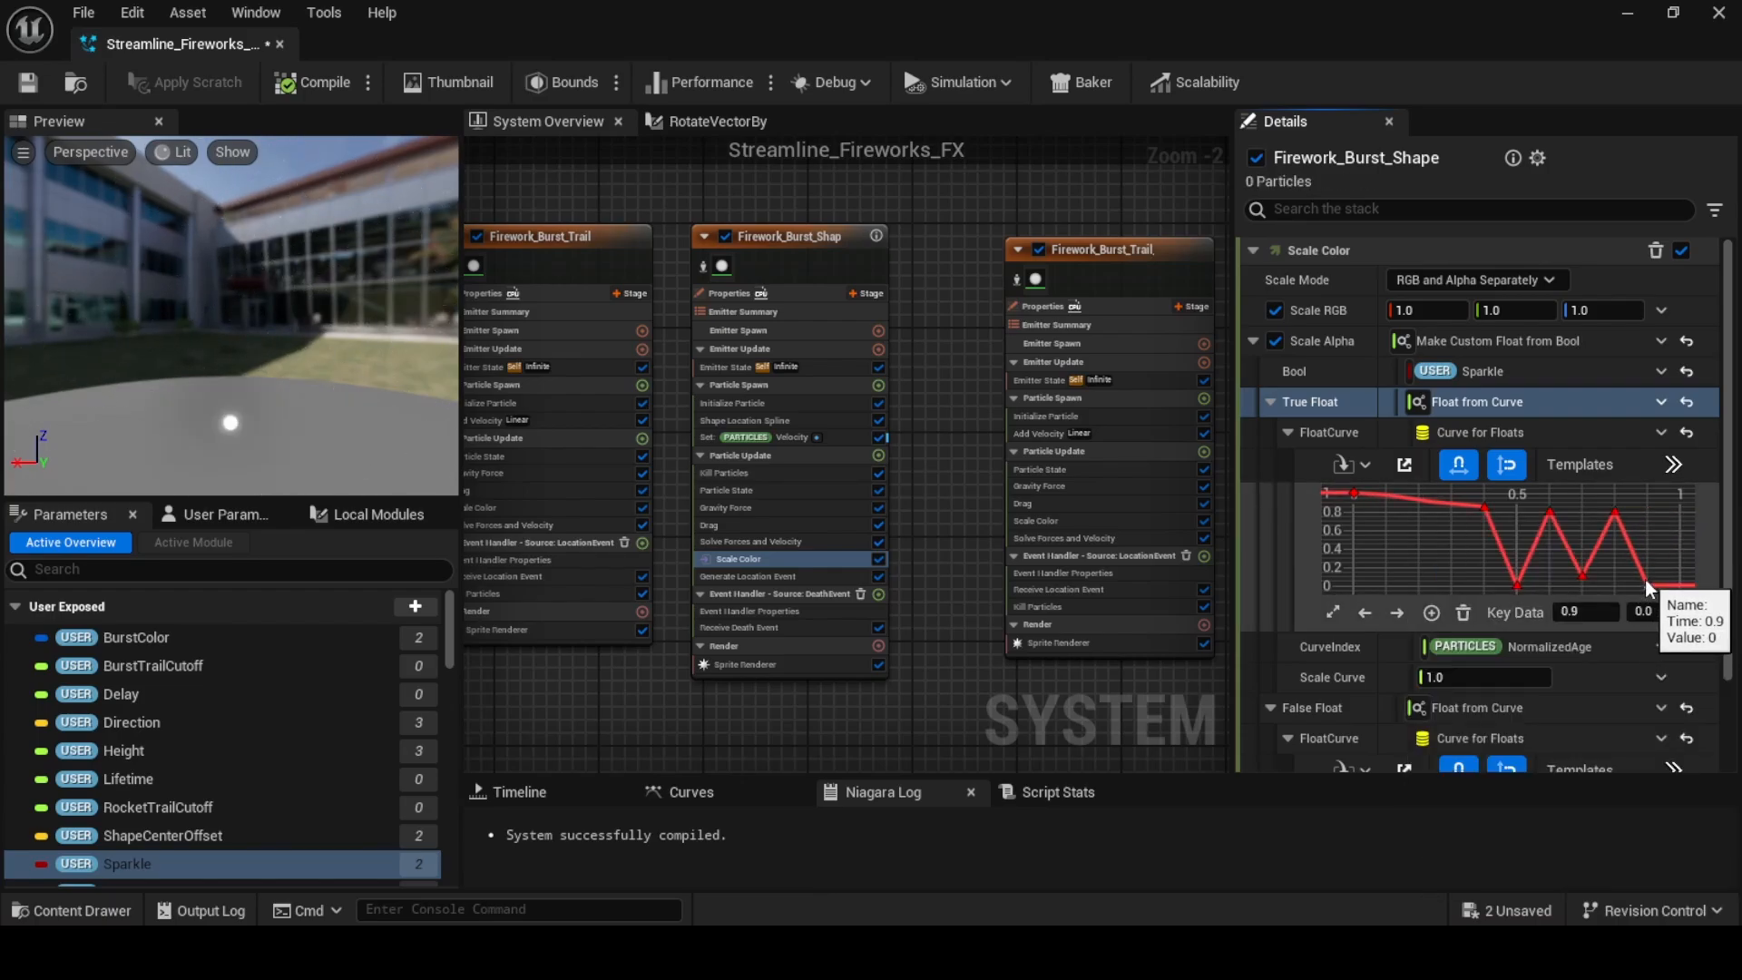
# Lower the True Float curve key at time 0.7 to -0.05 and save the fireworks system
pyautogui.moveTo(1584, 584); pyautogui.dragTo(1585, 593)
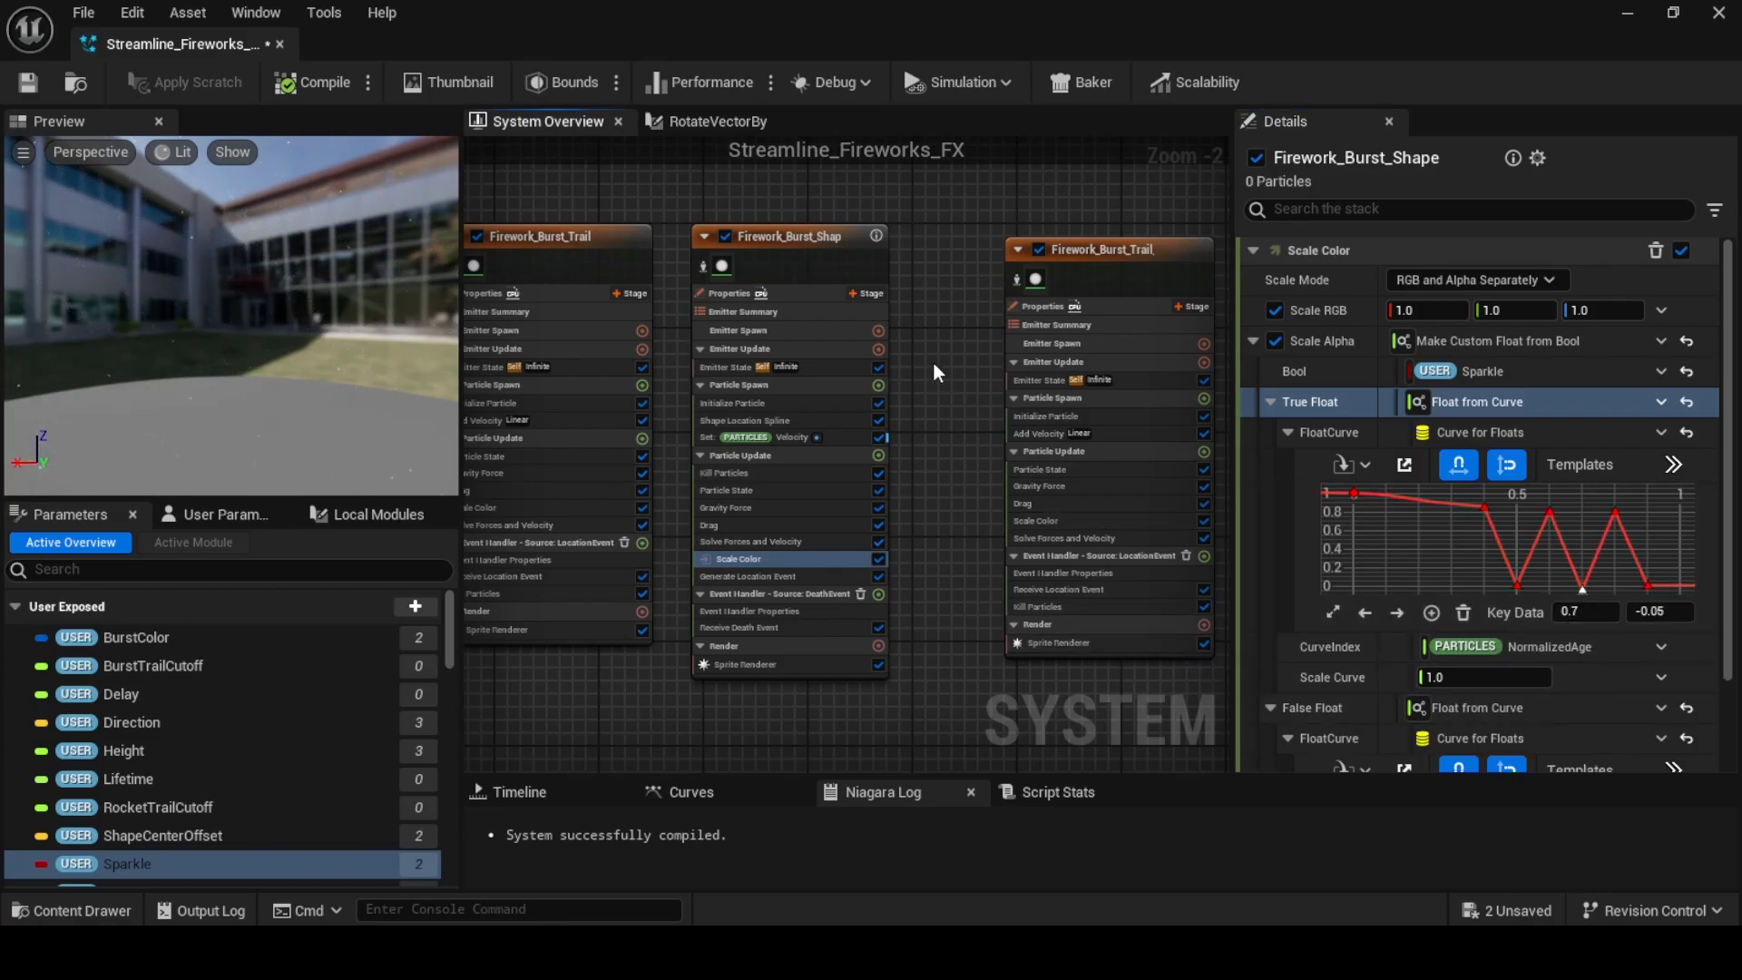
pyautogui.hotkey('ctrl', 's')
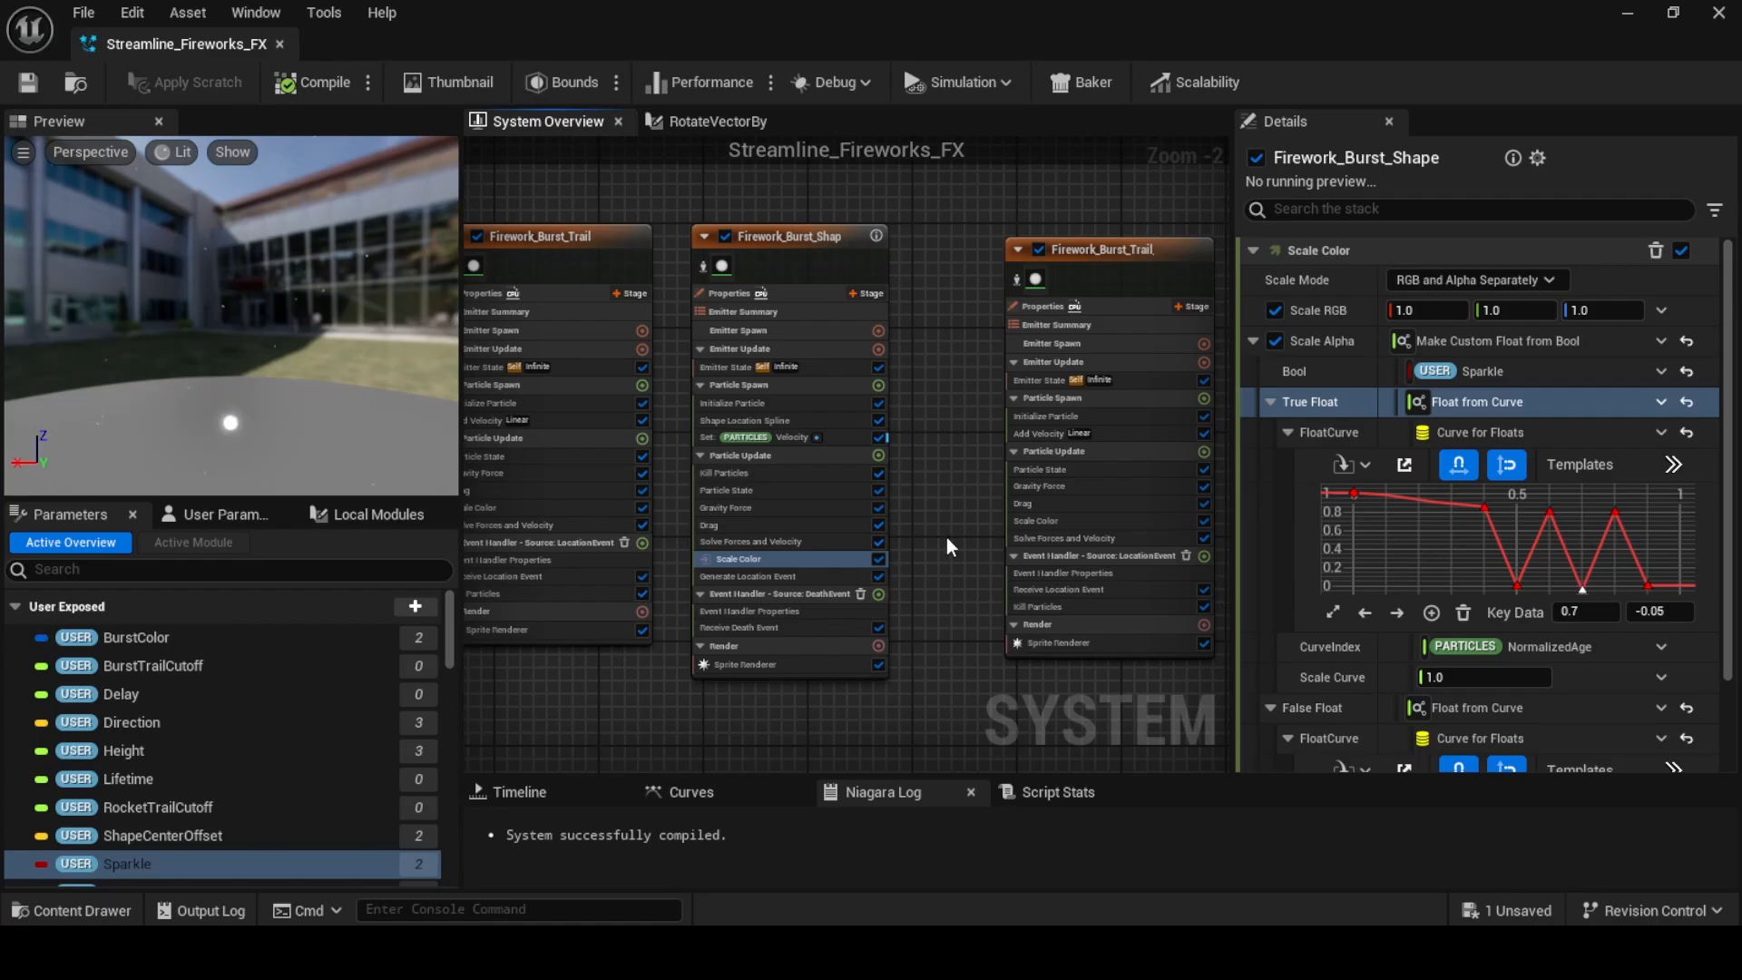
pyautogui.click(1627, 13)
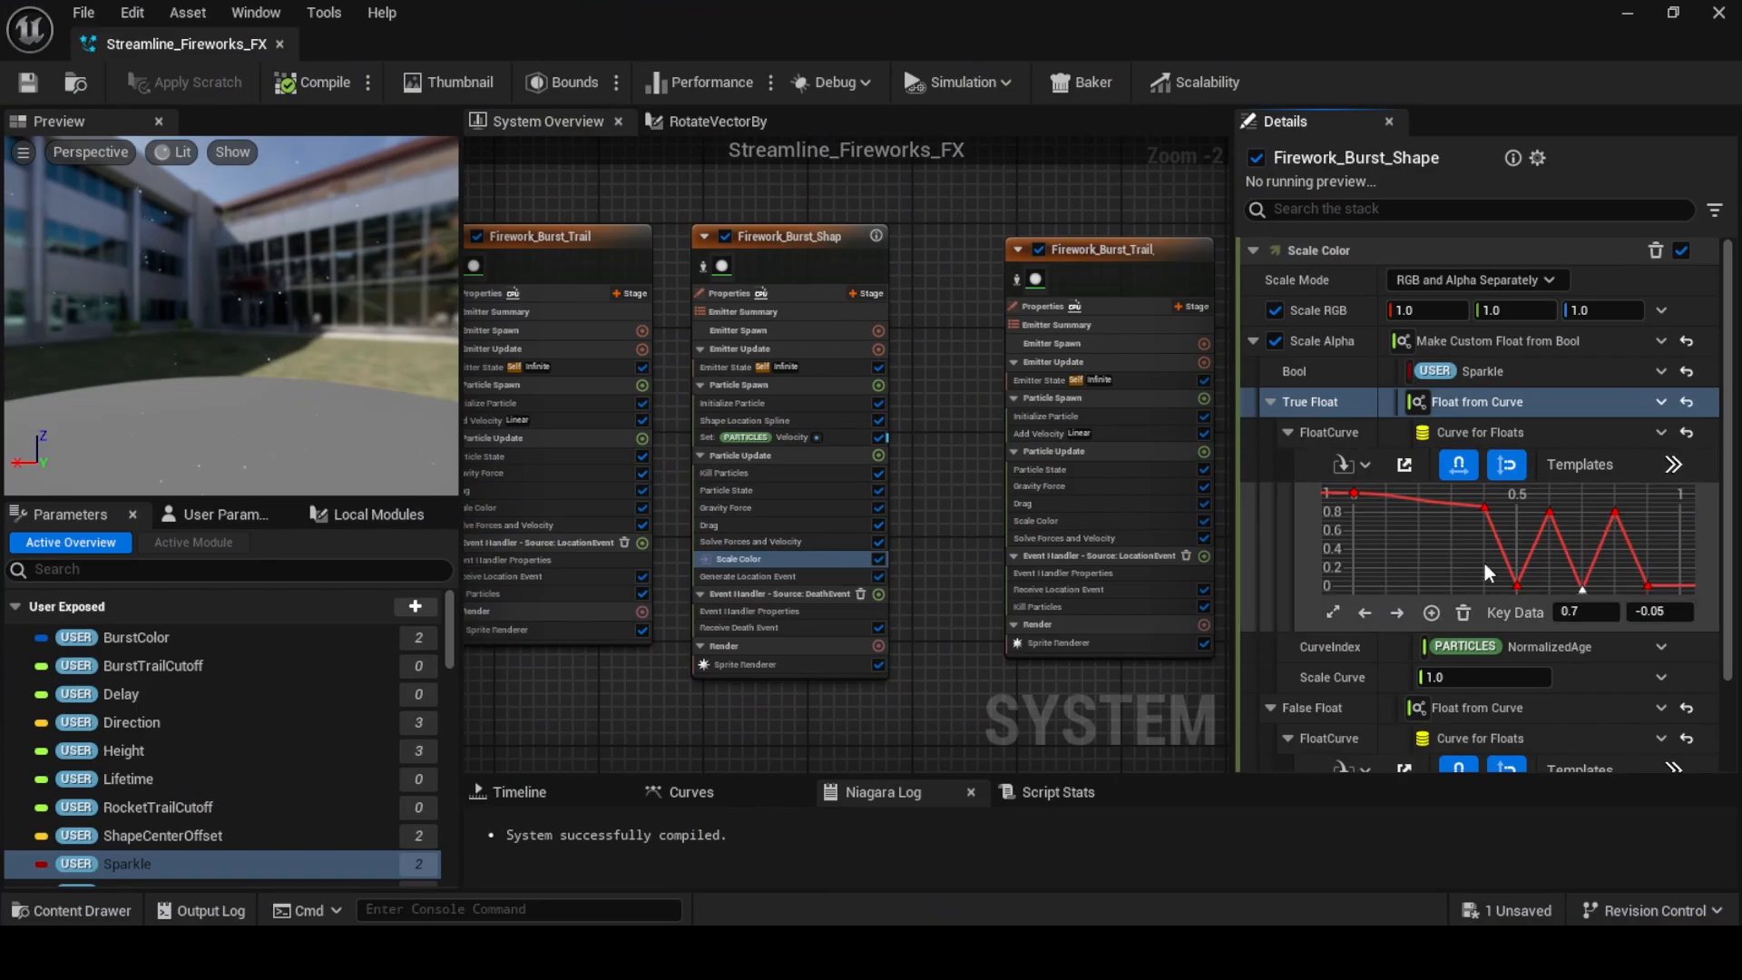
# Raise the True Float curve keys at times 0.6 and 0.8 to 1.35, save the system and return to the level
pyautogui.moveTo(1551, 517)
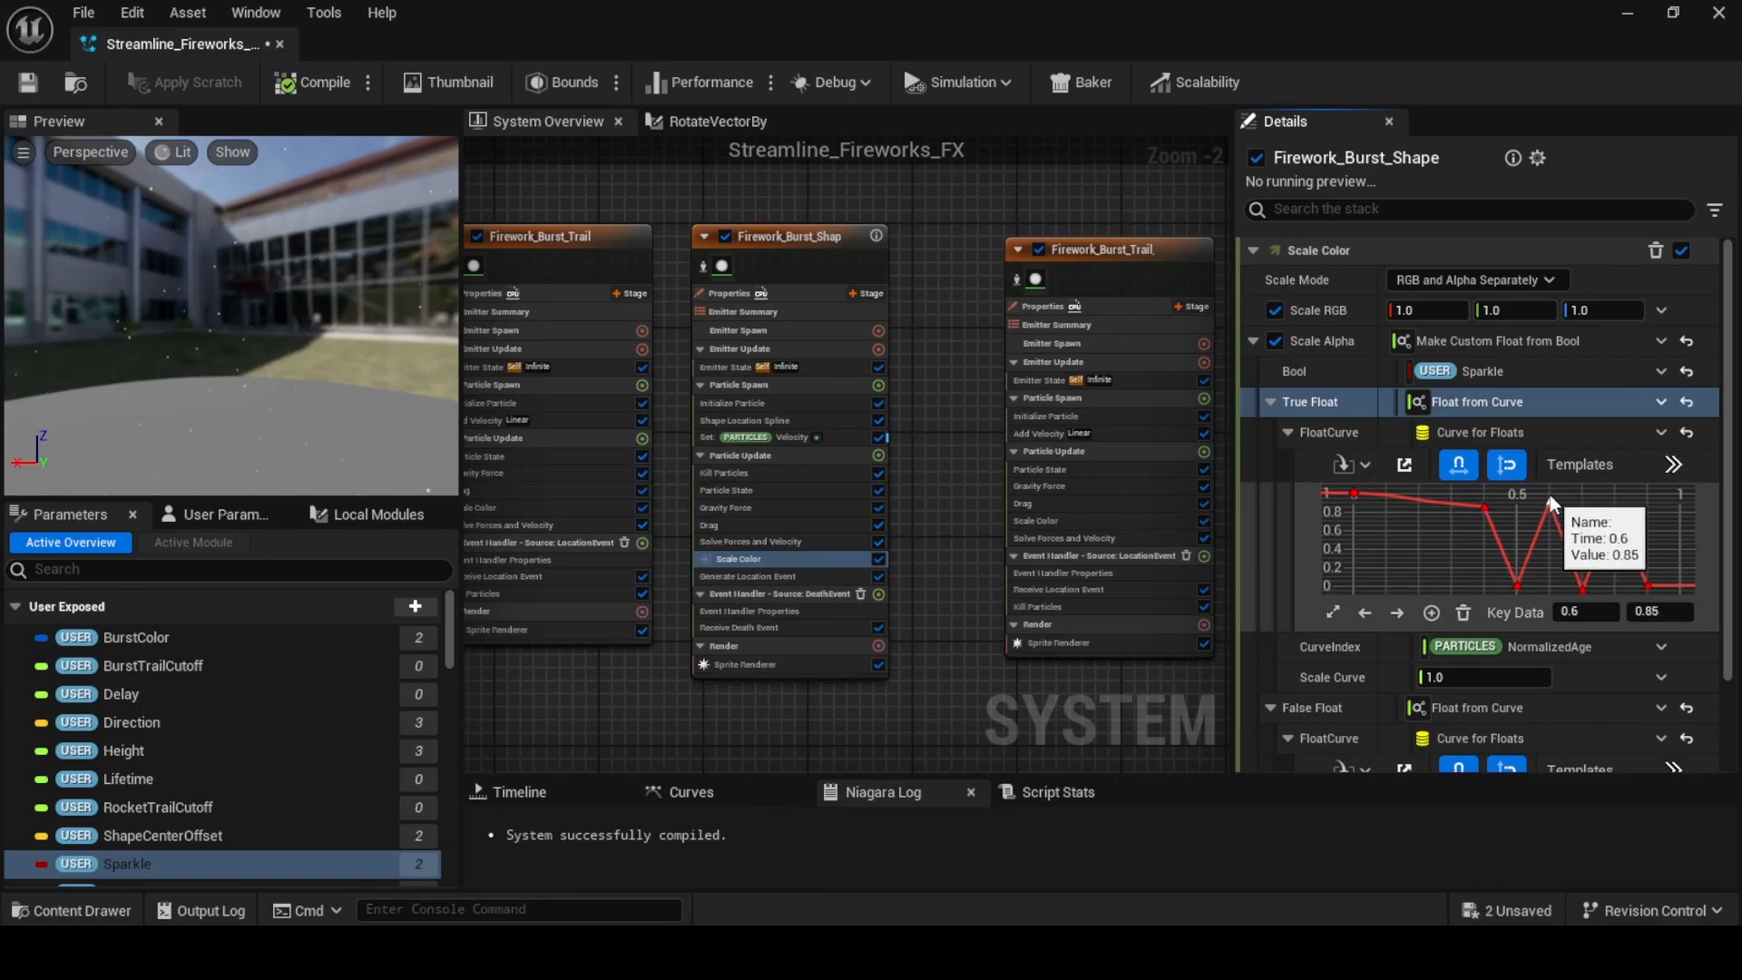
pyautogui.moveTo(1551, 505); pyautogui.dragTo(1554, 461)
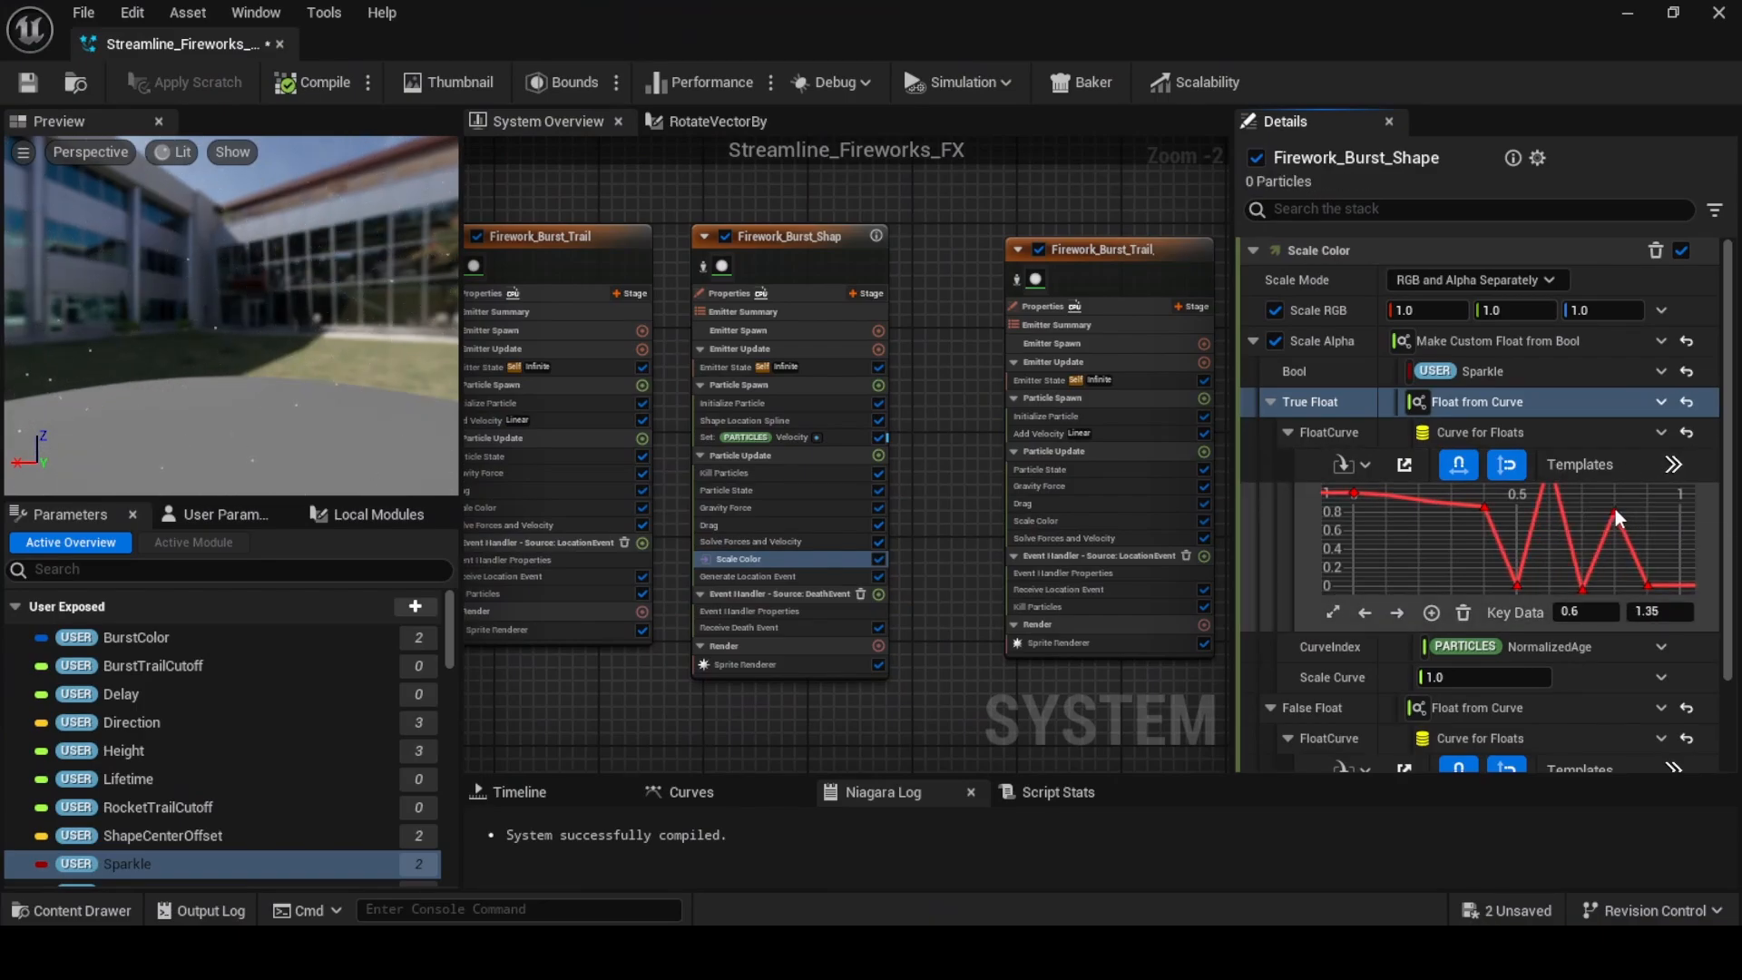
pyautogui.moveTo(1618, 515); pyautogui.dragTo(1619, 456)
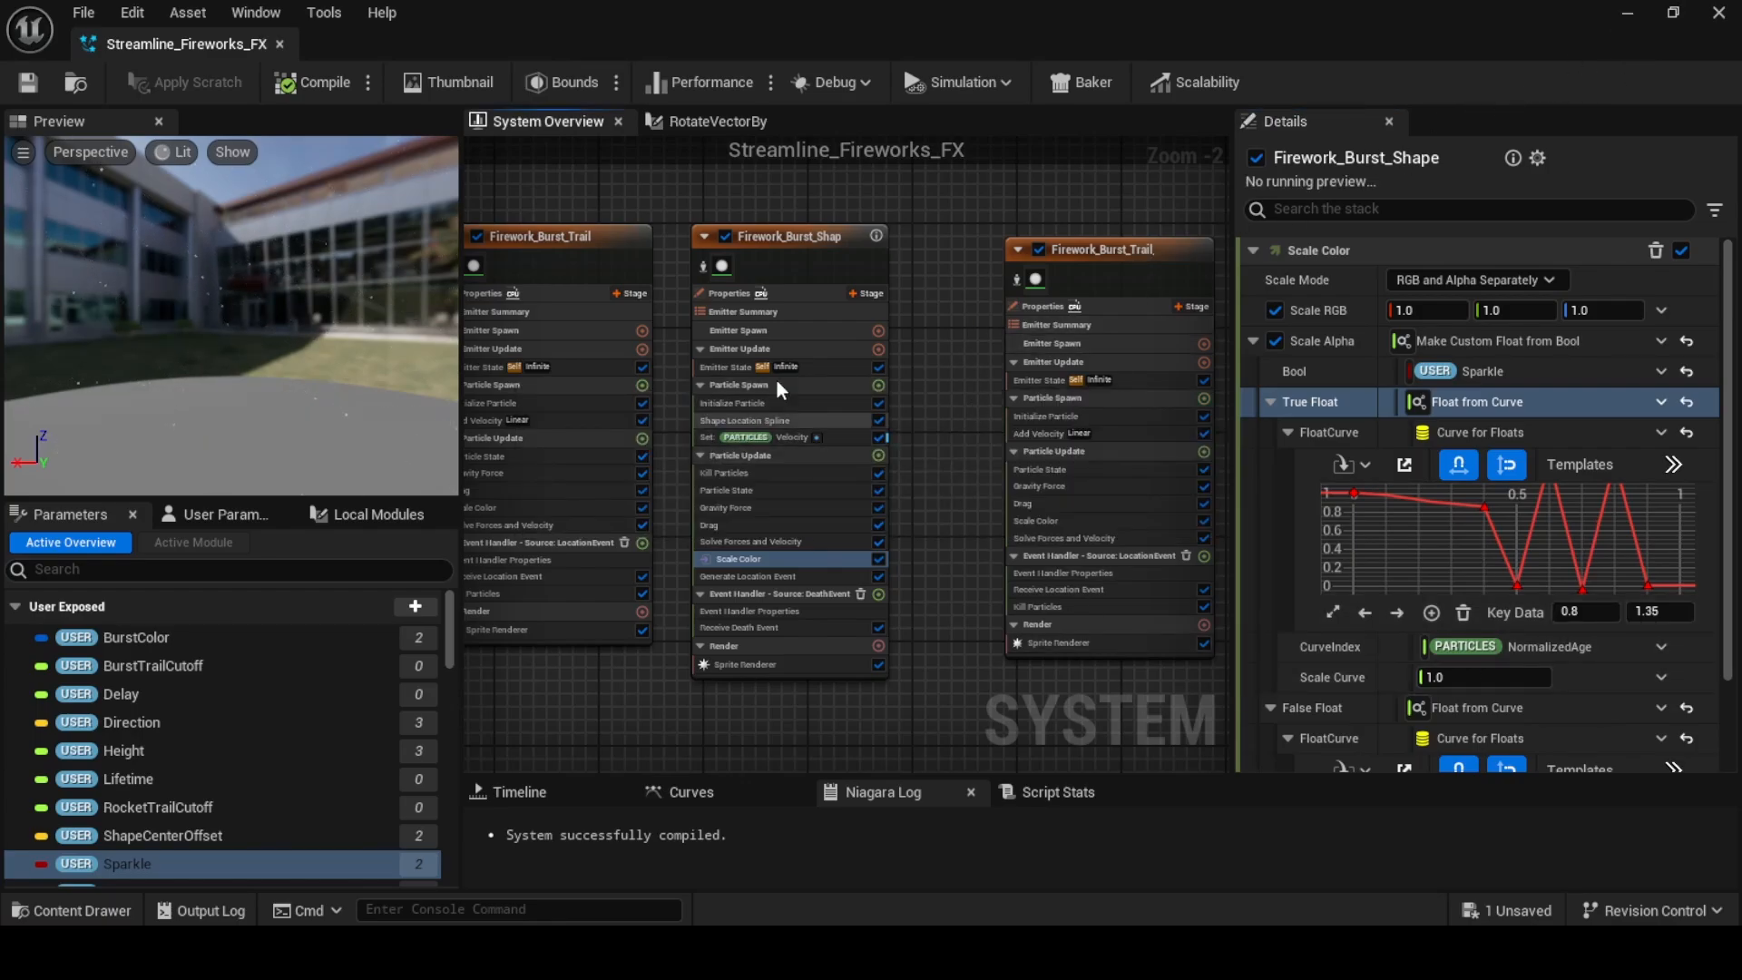
pyautogui.click(1631, 13)
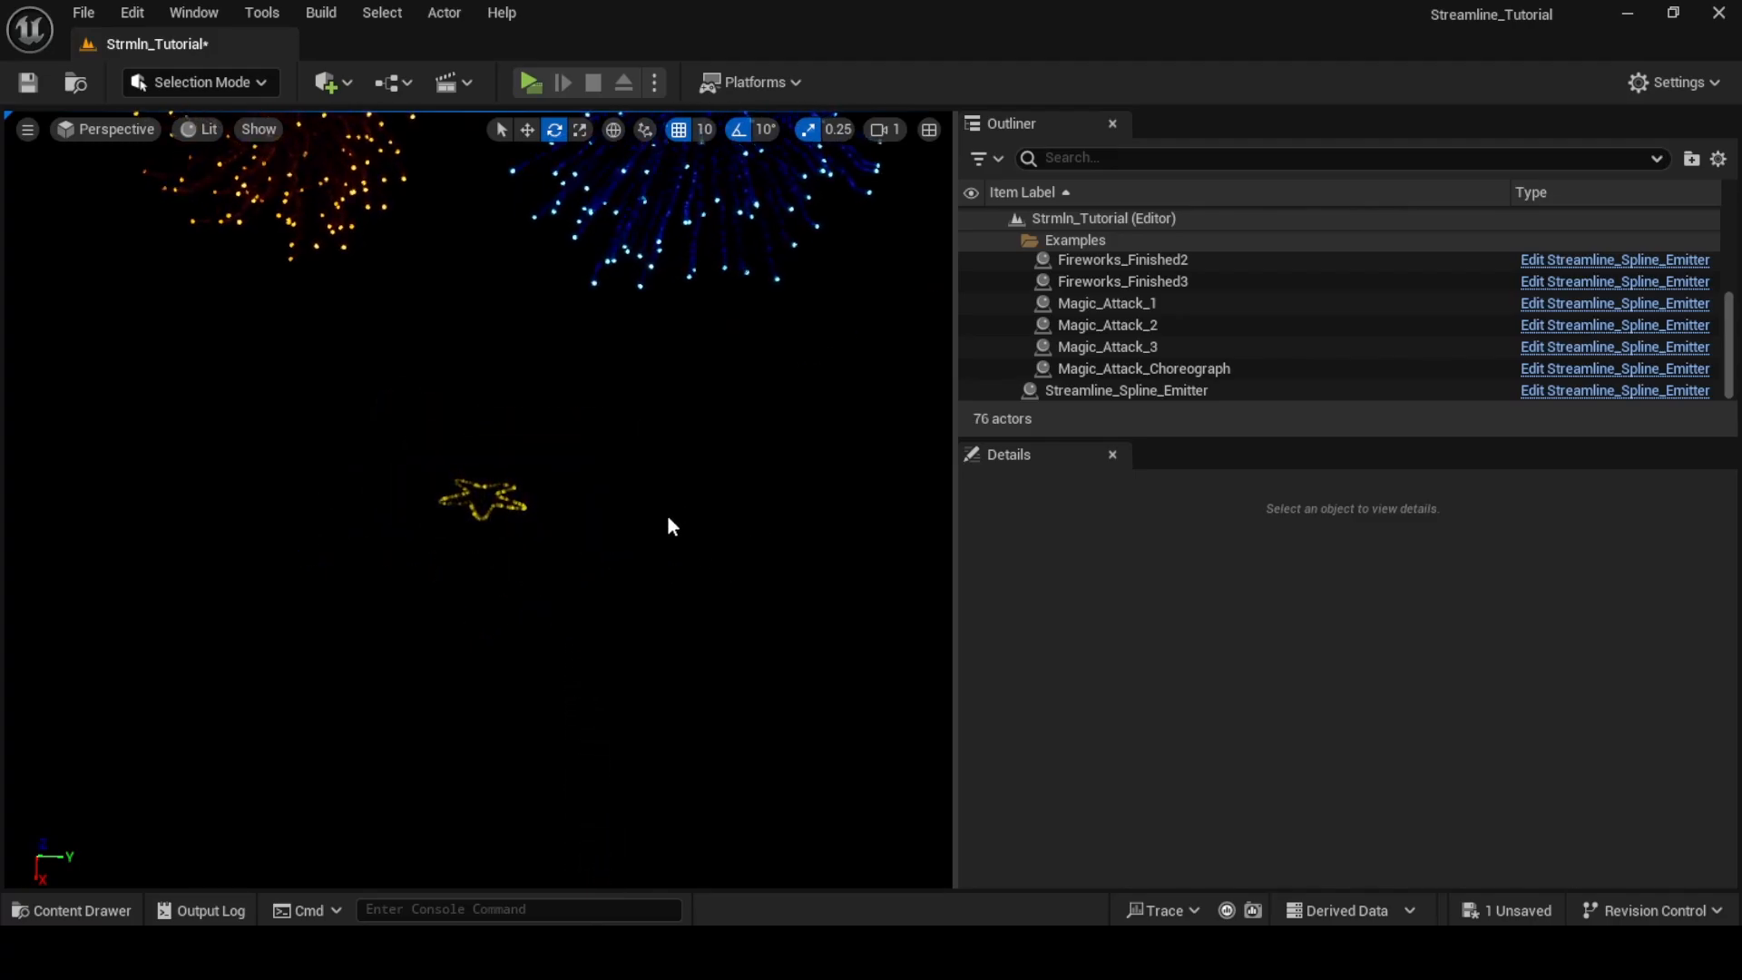
# Rename the level's Streamline_Spline_Emitter actor as FireworkStar
pyautogui.moveTo(669, 521); pyautogui.dragTo(669, 571, button='right')
pyautogui.rightClick(1182, 396)
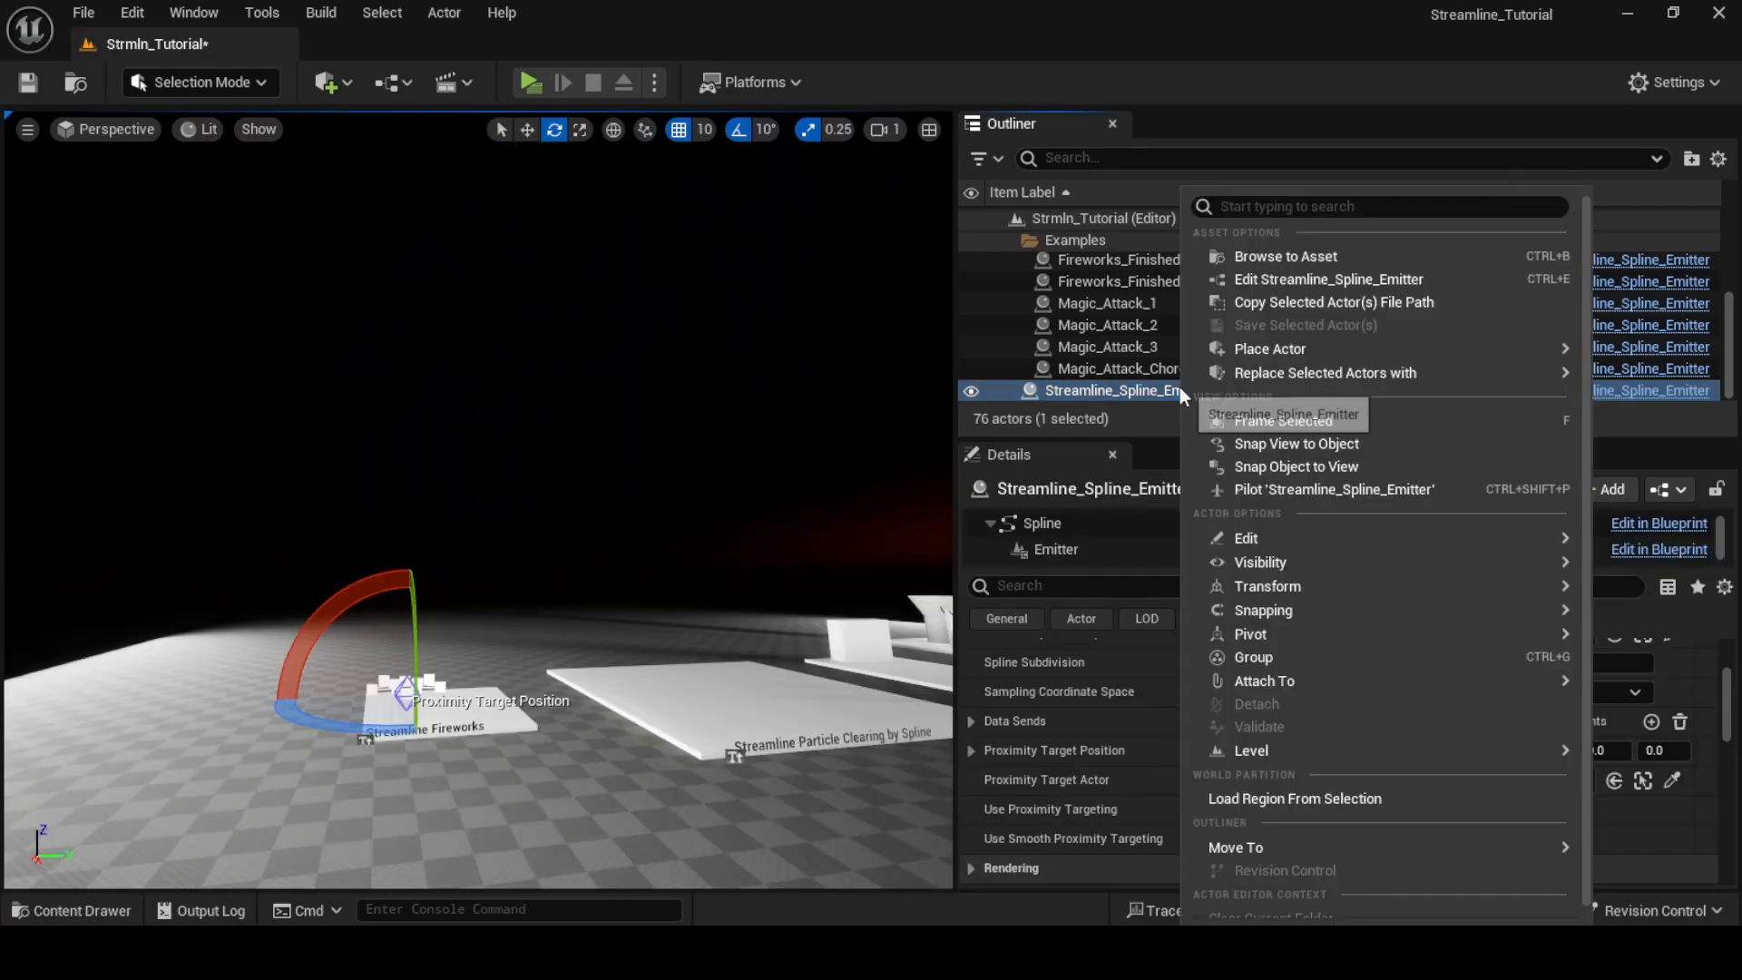
pyautogui.moveTo(1248, 538)
pyautogui.click(1060, 657)
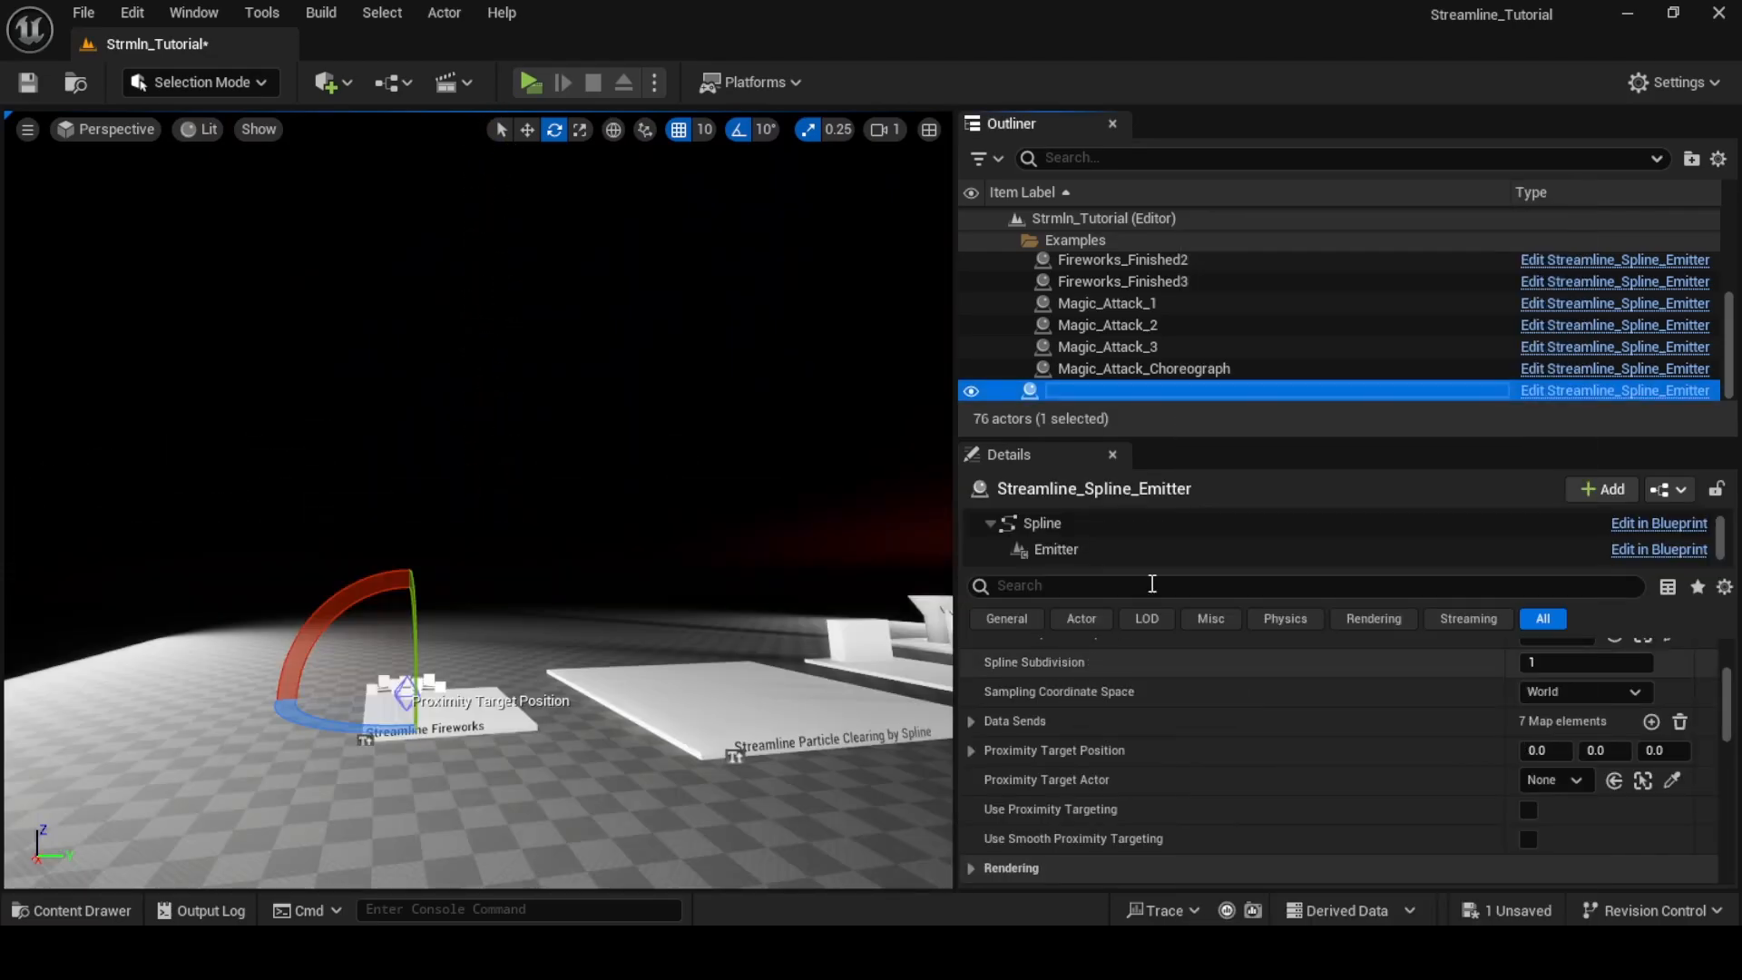
pyautogui.write('Firework')
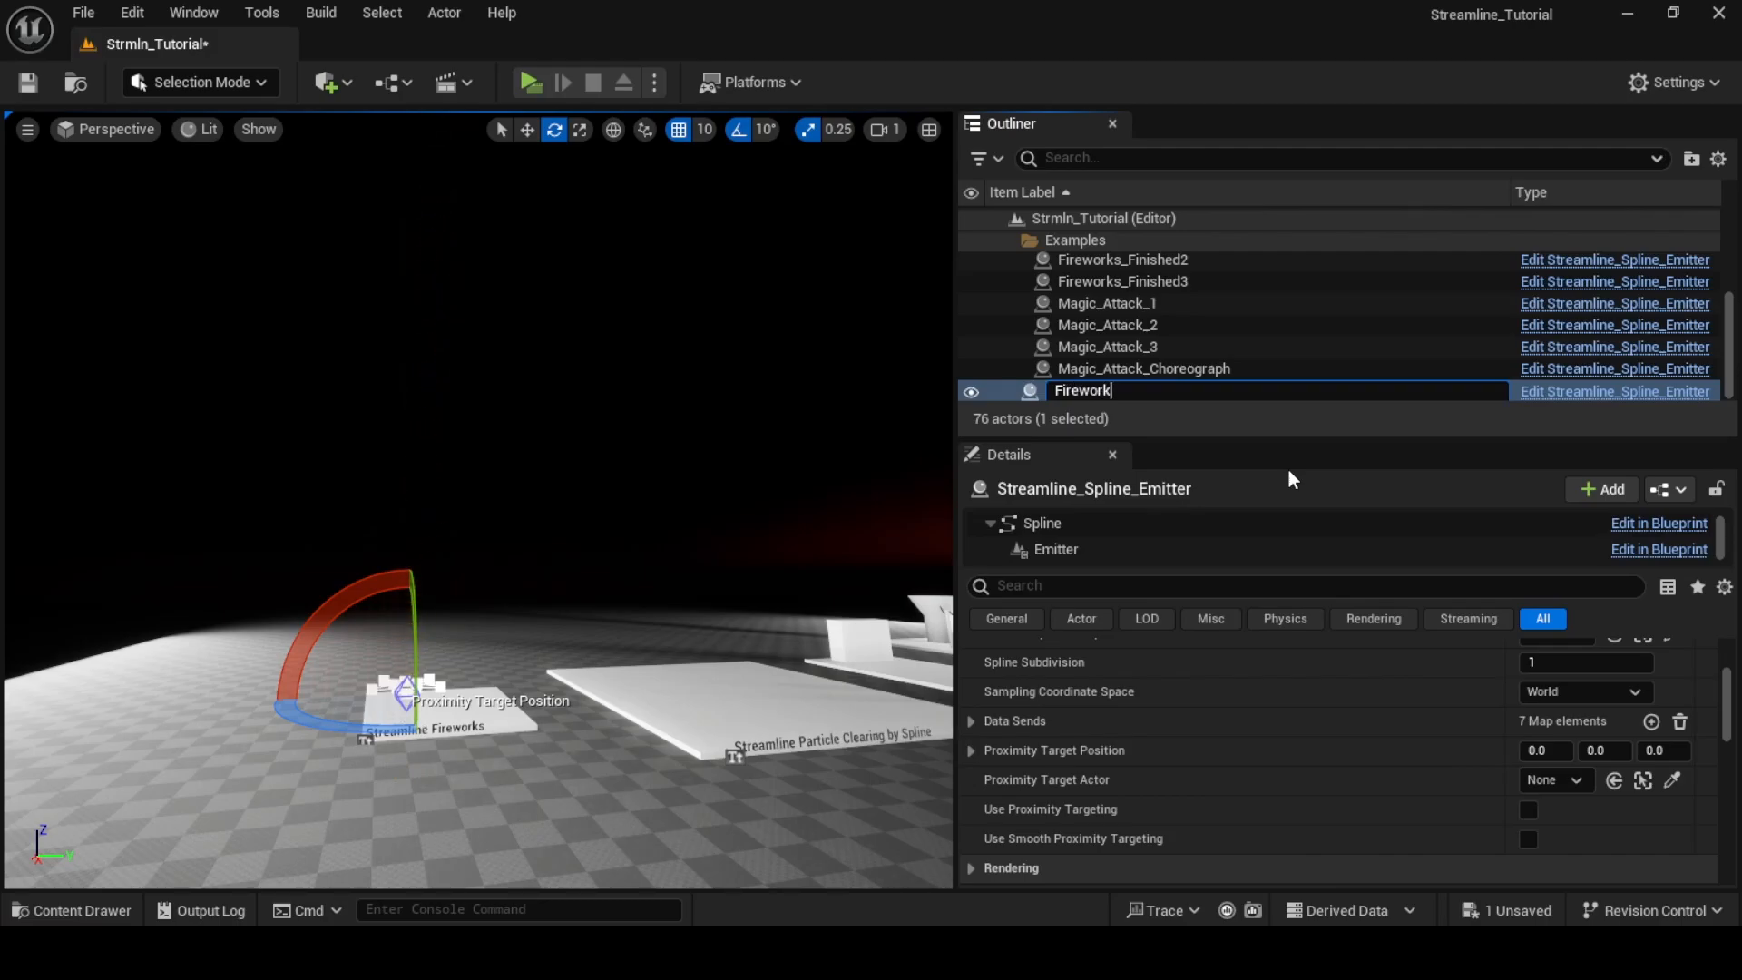
pyautogui.write('Star')
pyautogui.press('Return')
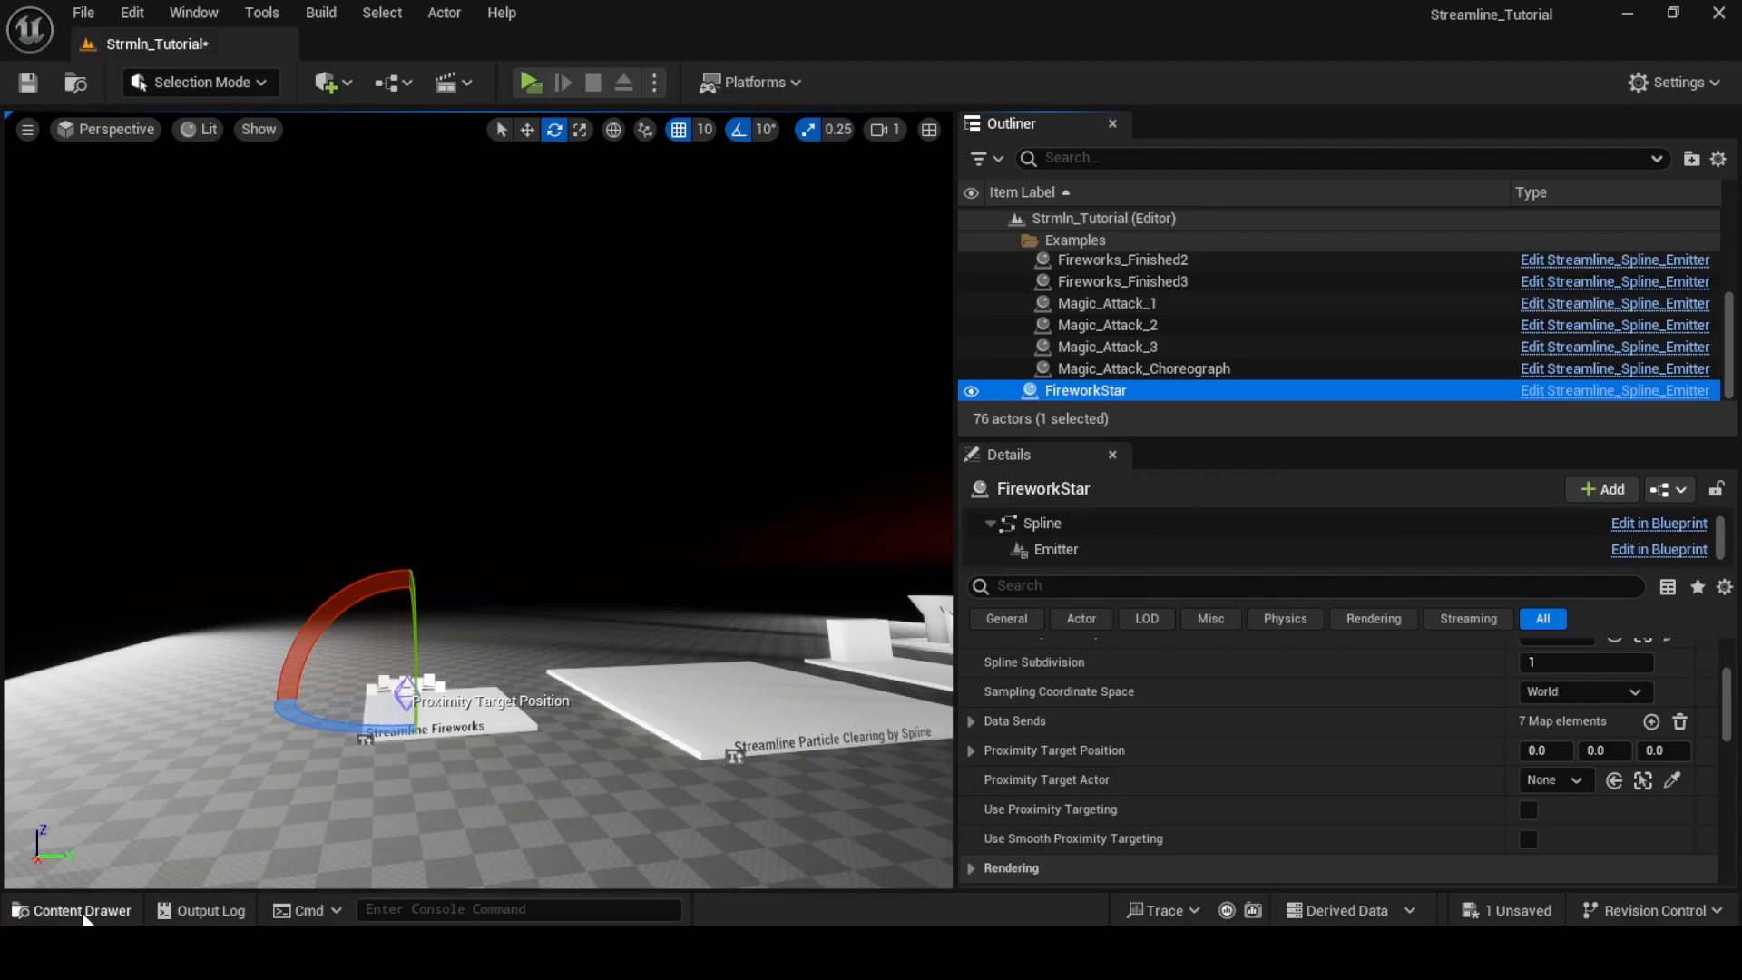
# Place another Streamline_Spline_Emitter from the Streamline folder on the Streamline Fireworks platform and raise it slightly
pyautogui.click(79, 911)
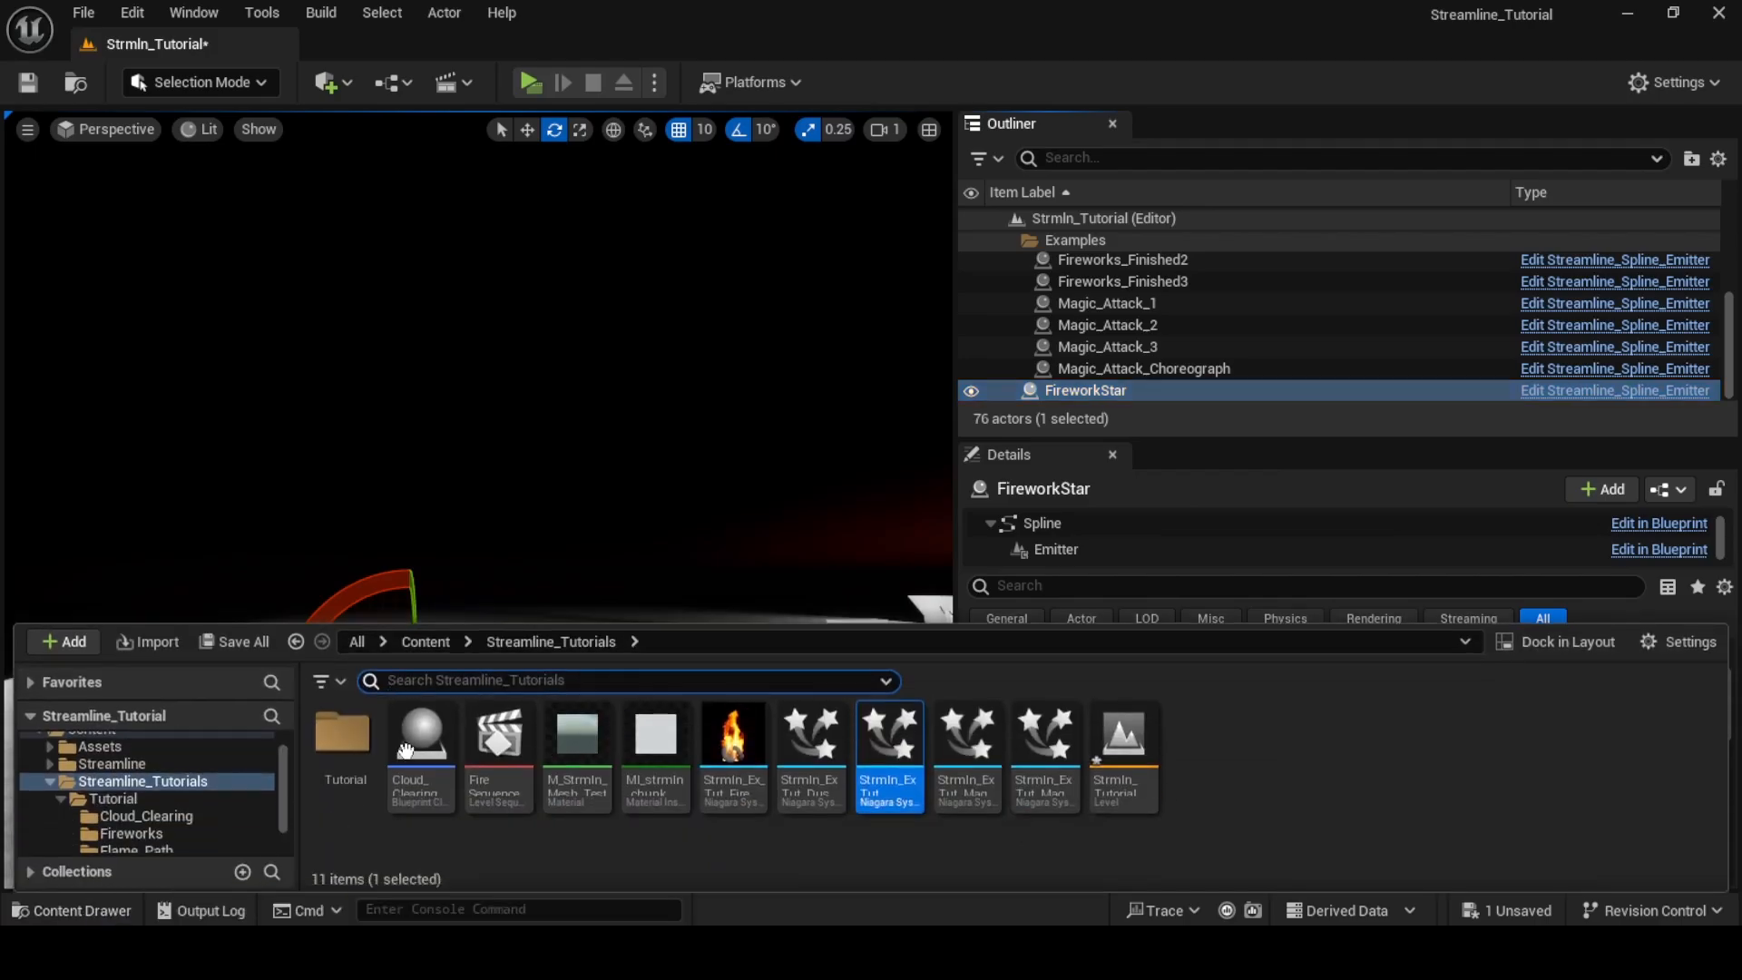
pyautogui.click(100, 764)
pyautogui.moveTo(677, 766); pyautogui.dragTo(488, 715)
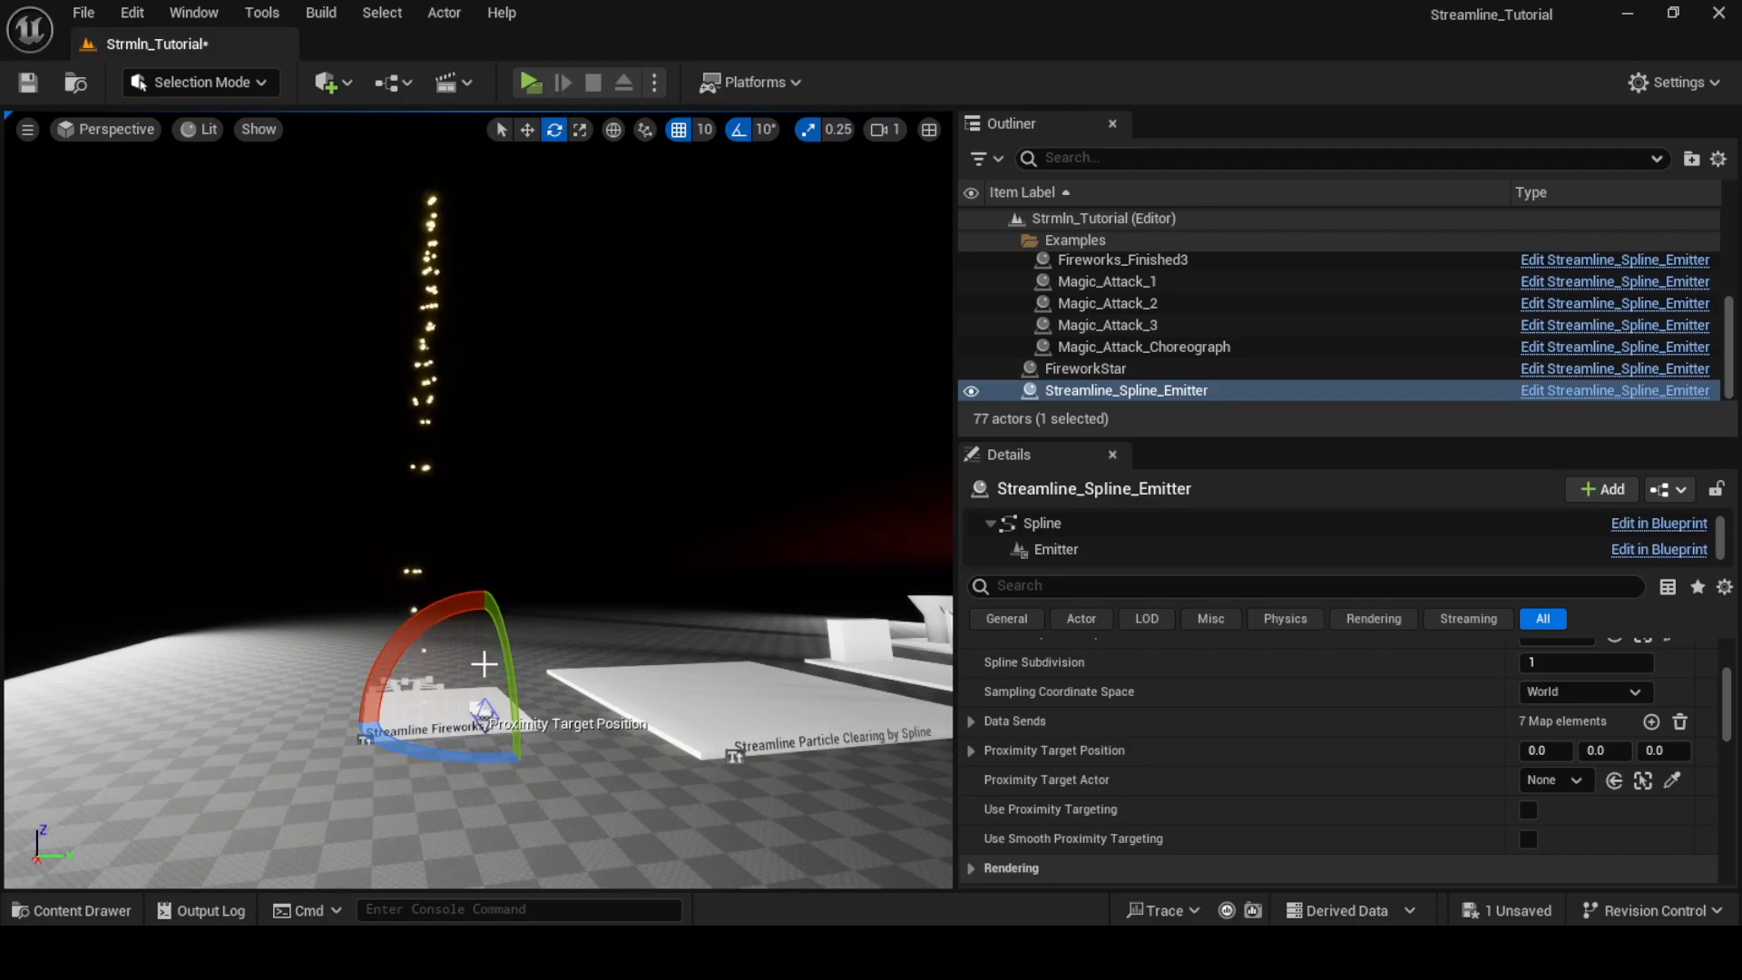
pyautogui.press('w')
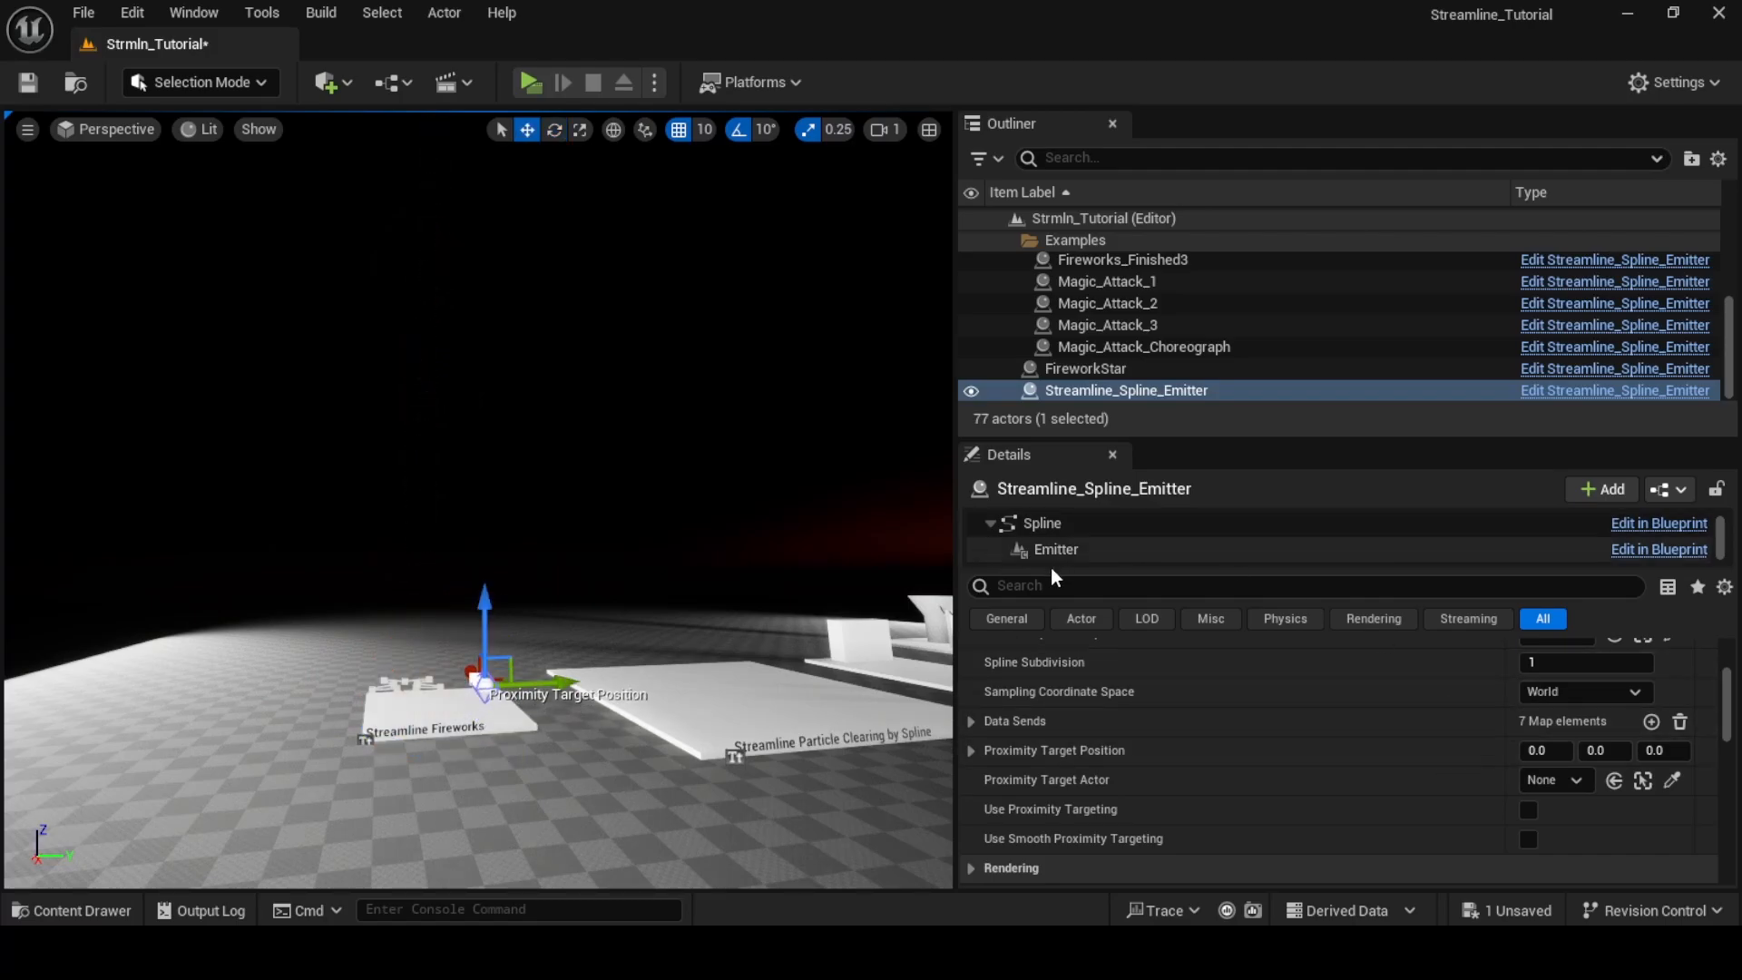
# Assign Streamline_Fireworks_FX as the new spline emitter's Niagara System
pyautogui.scroll(1, 1071, 549)
pyautogui.scroll(-5, 1452, 744)
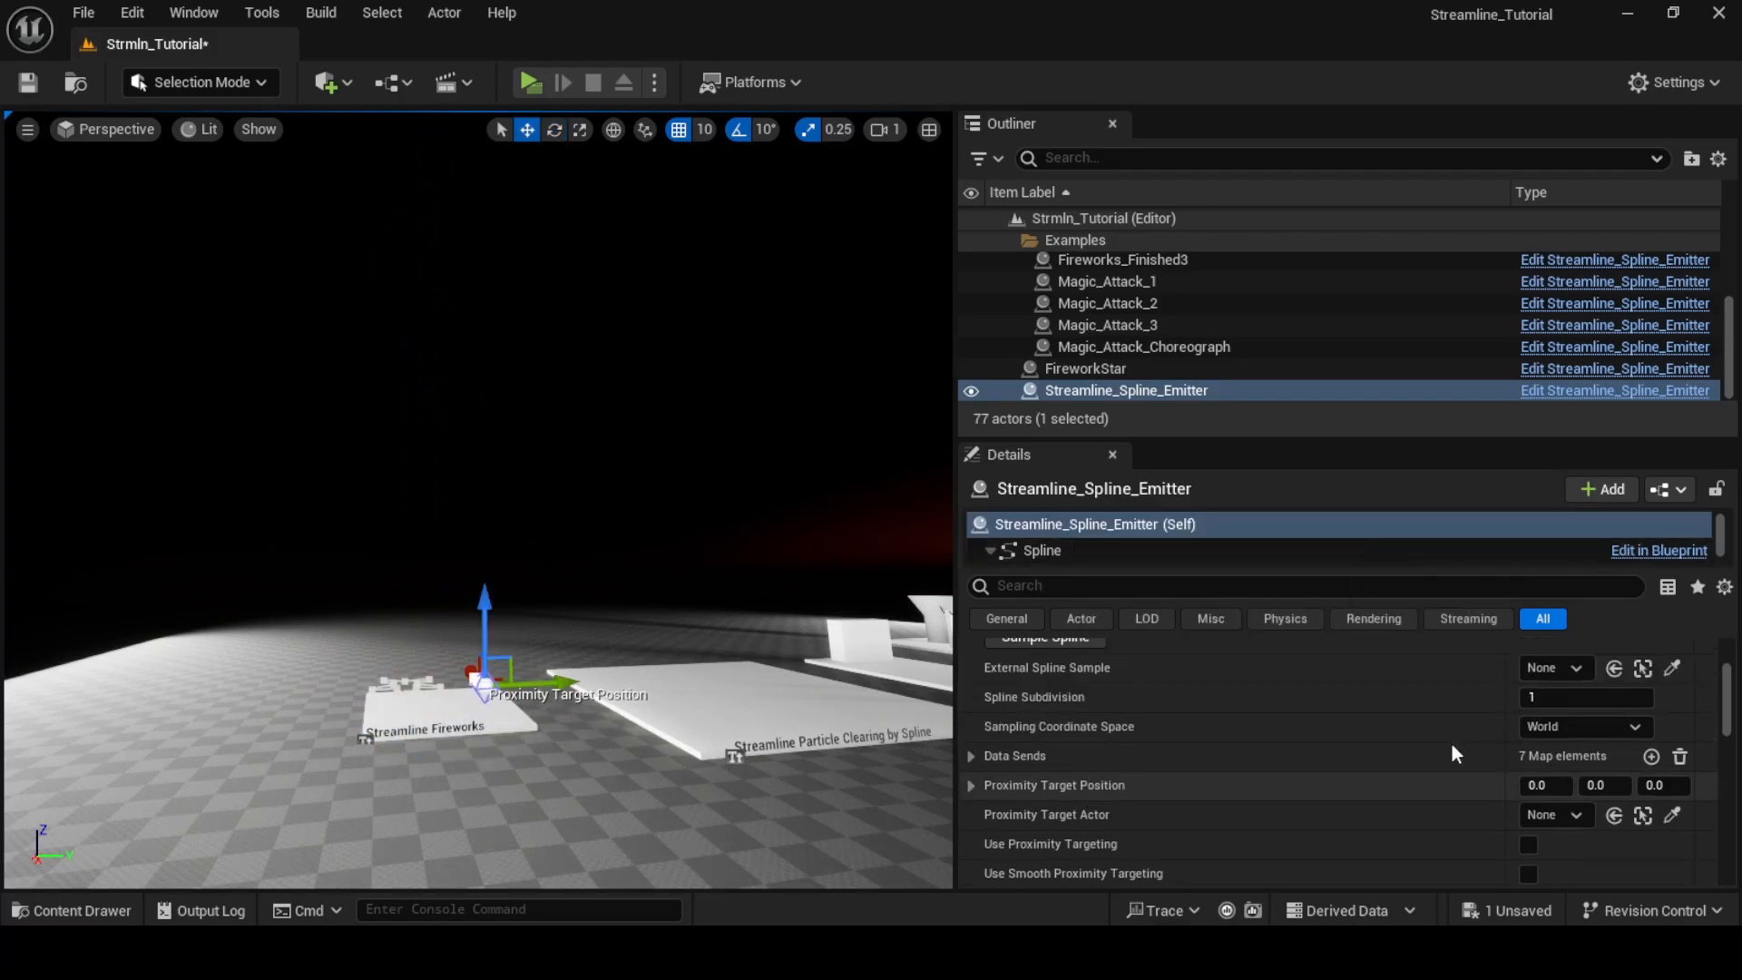
pyautogui.click(1602, 786)
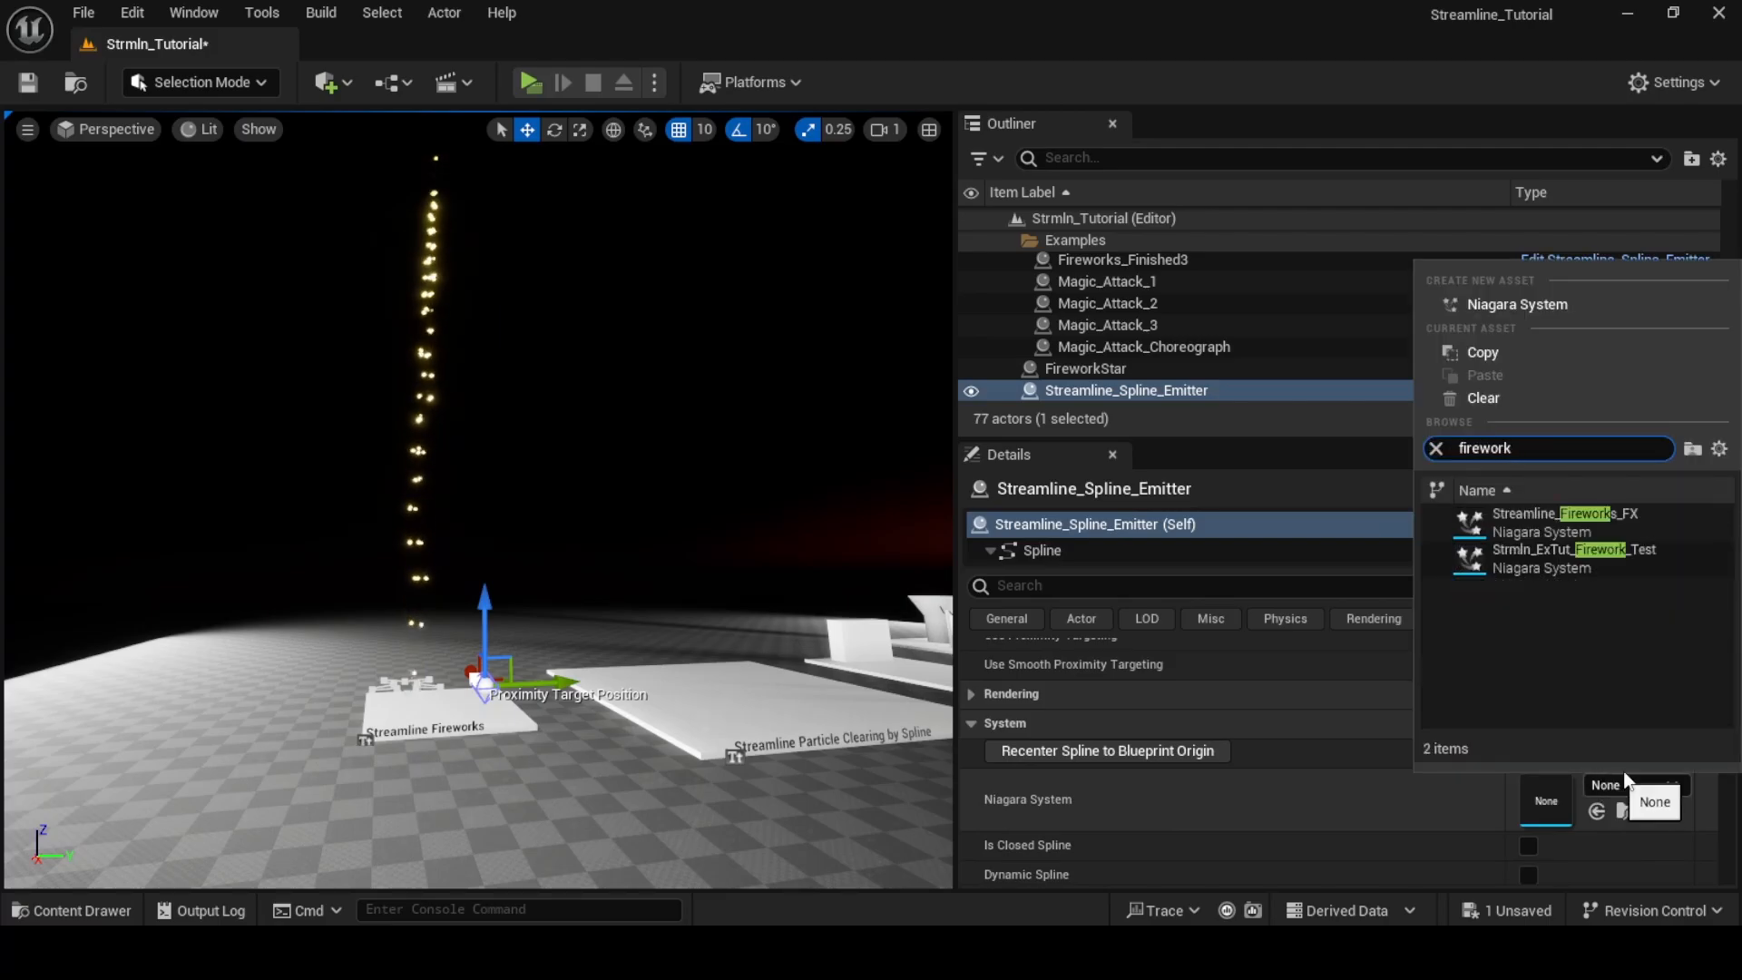
pyautogui.click(1542, 519)
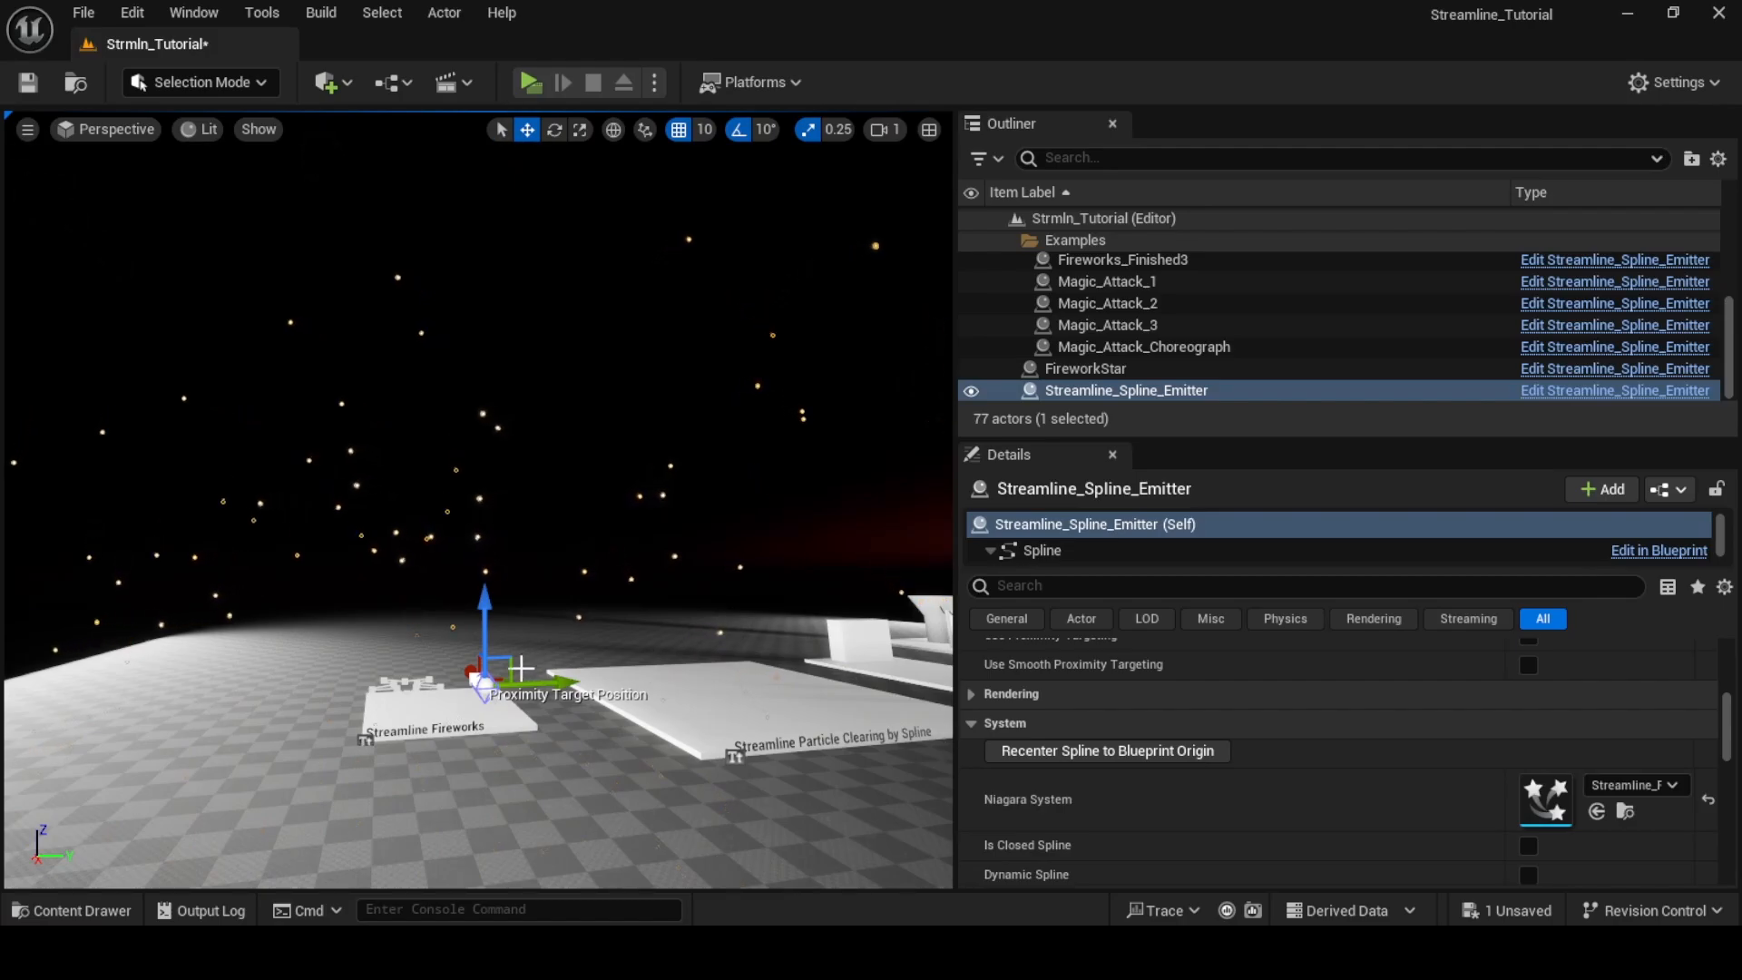
# On the new actor's Emitter component, set Delay to 4, Height to 10000 and Direction Z to 1
pyautogui.scroll(-3, 1243, 852)
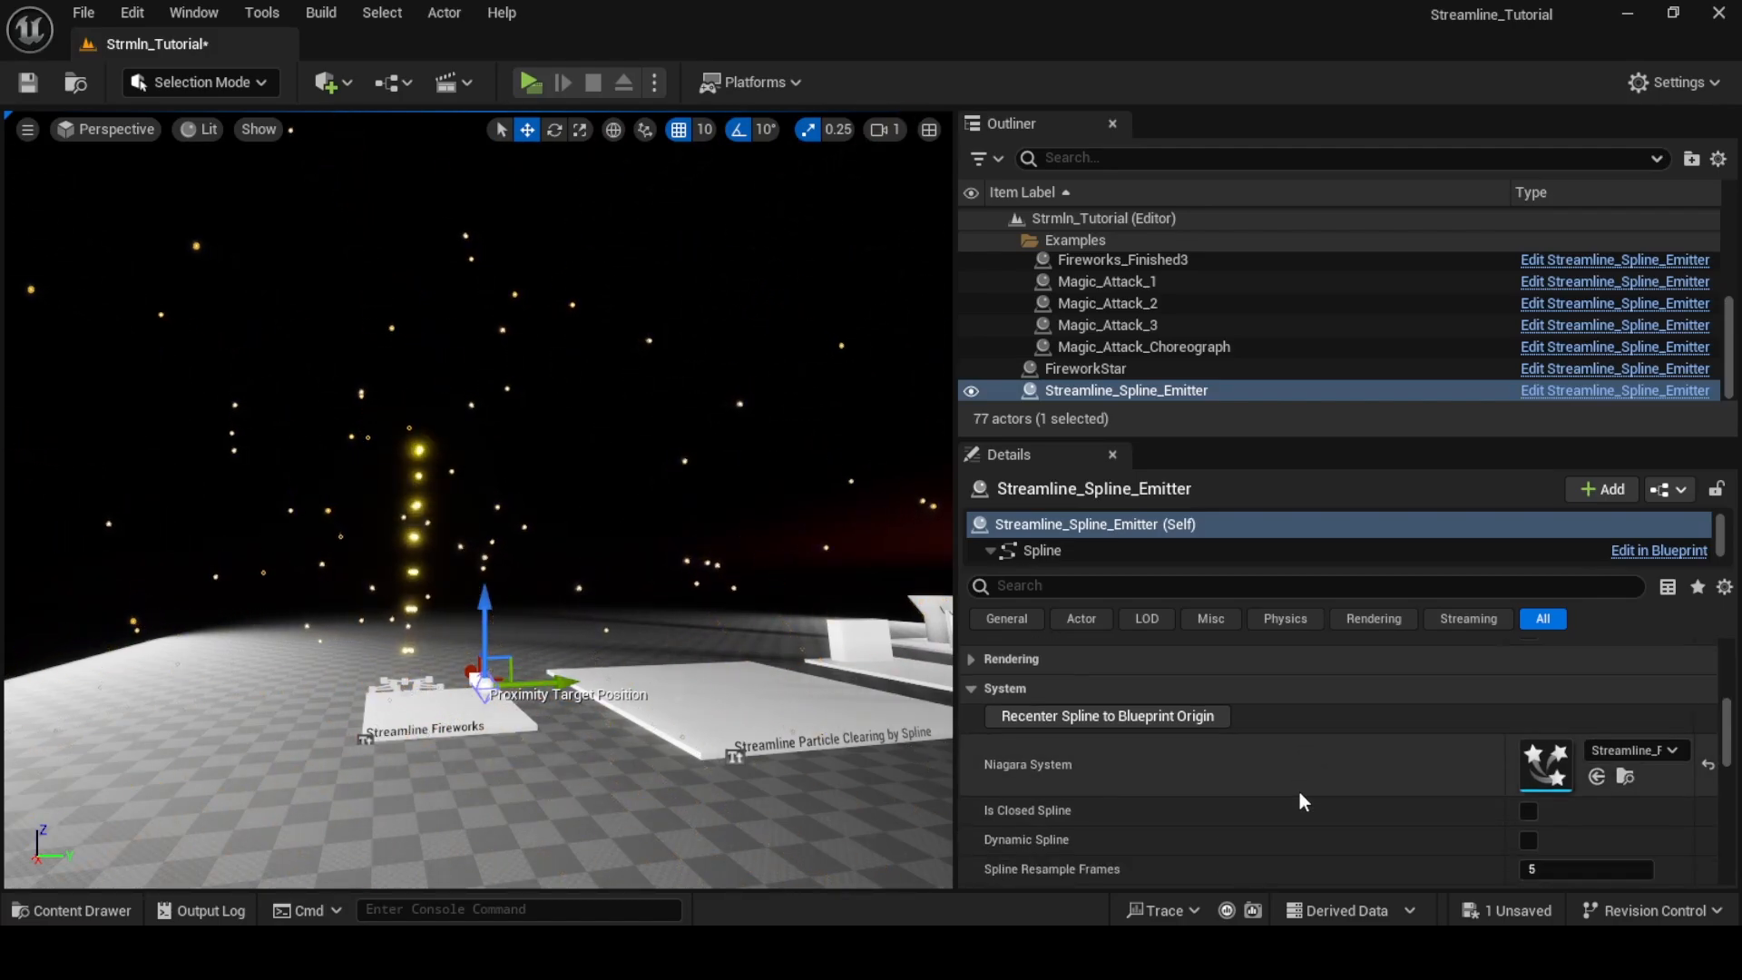
pyautogui.scroll(5, 1301, 798)
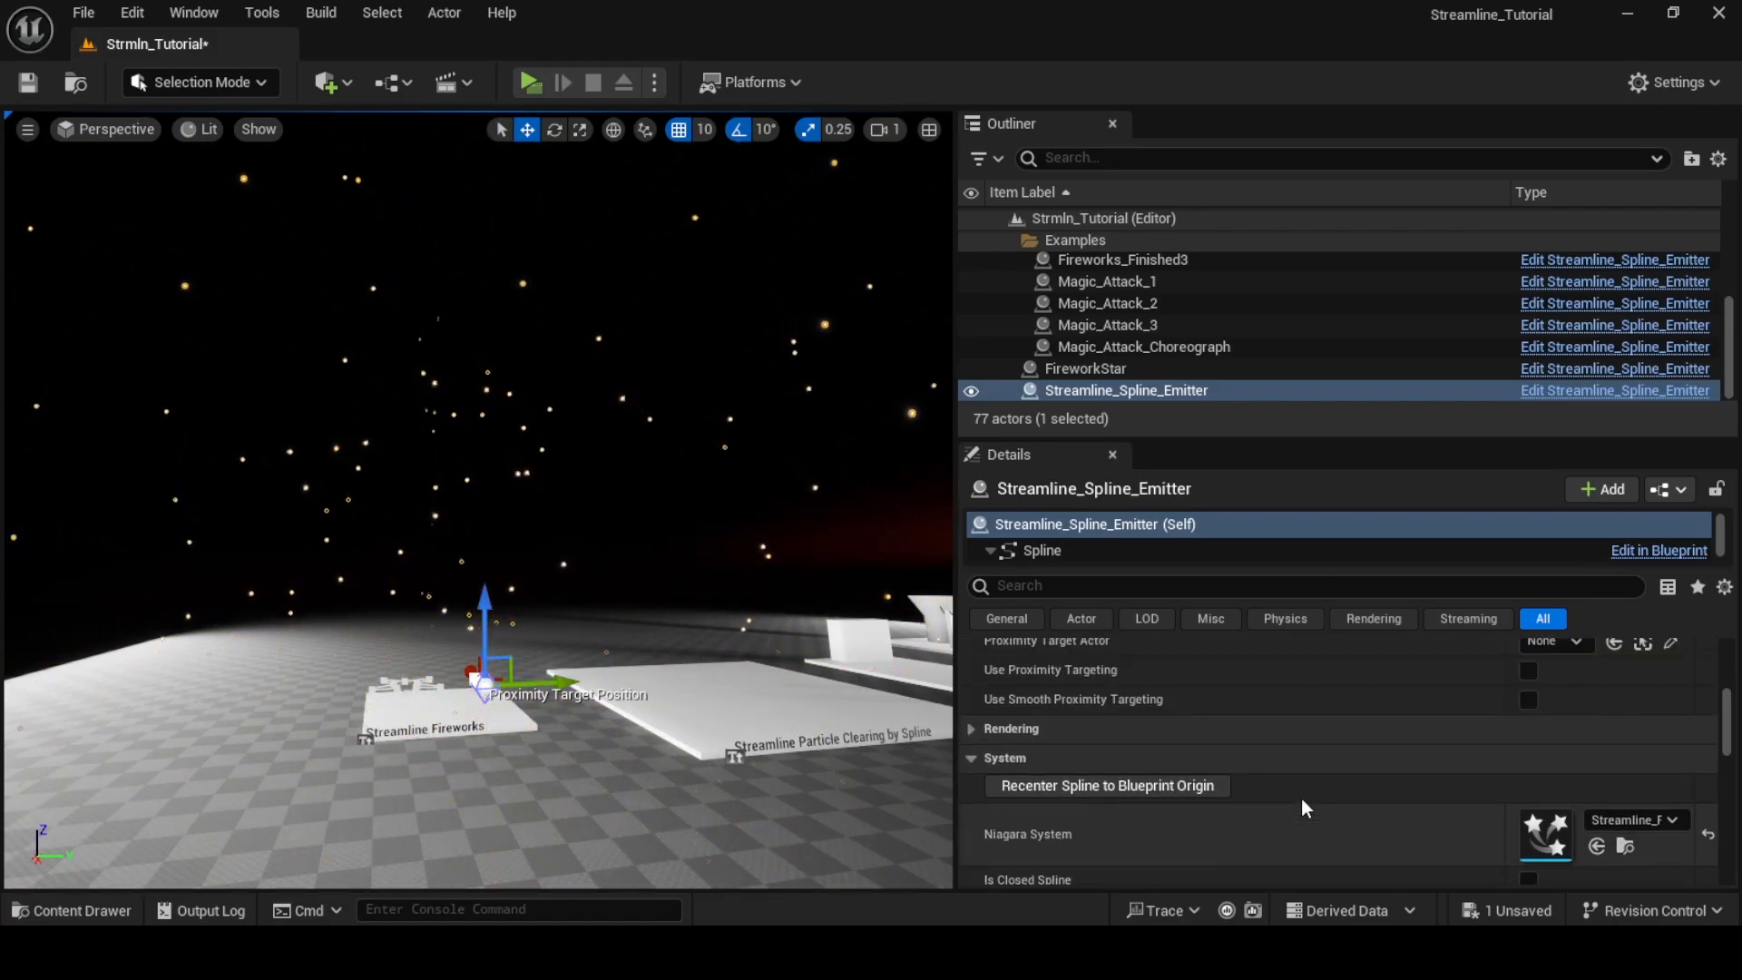
pyautogui.scroll(-1, 1068, 544)
pyautogui.click(1063, 547)
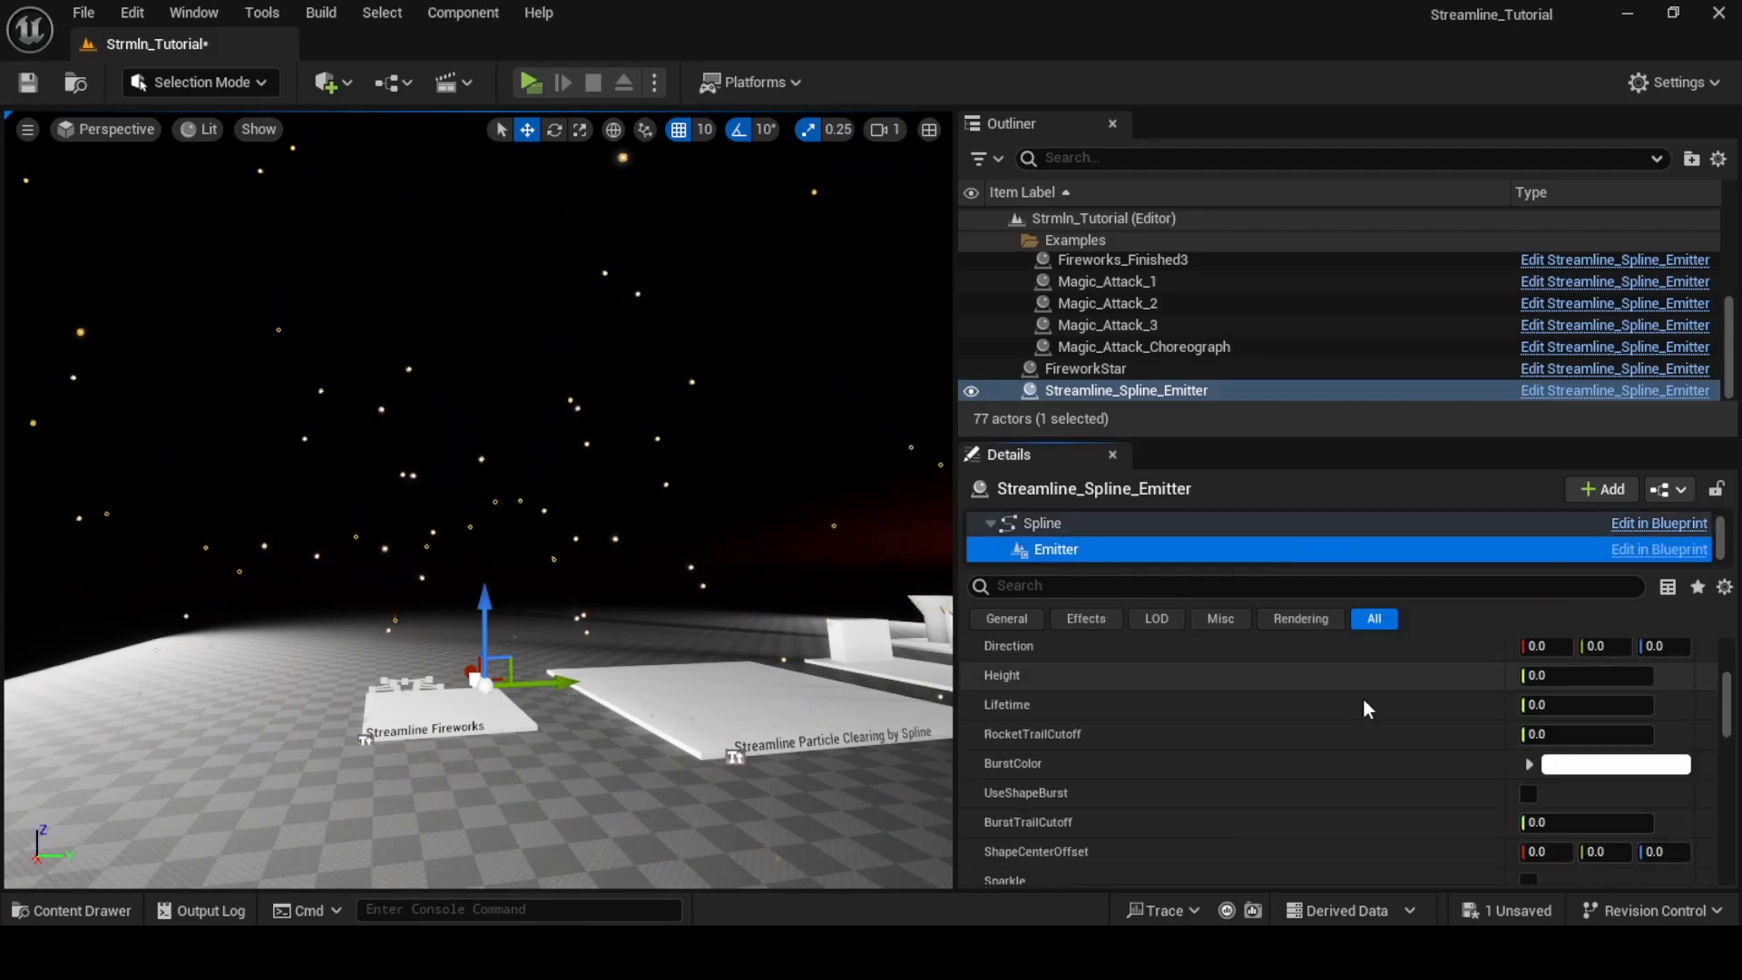
pyautogui.scroll(2, 1542, 771)
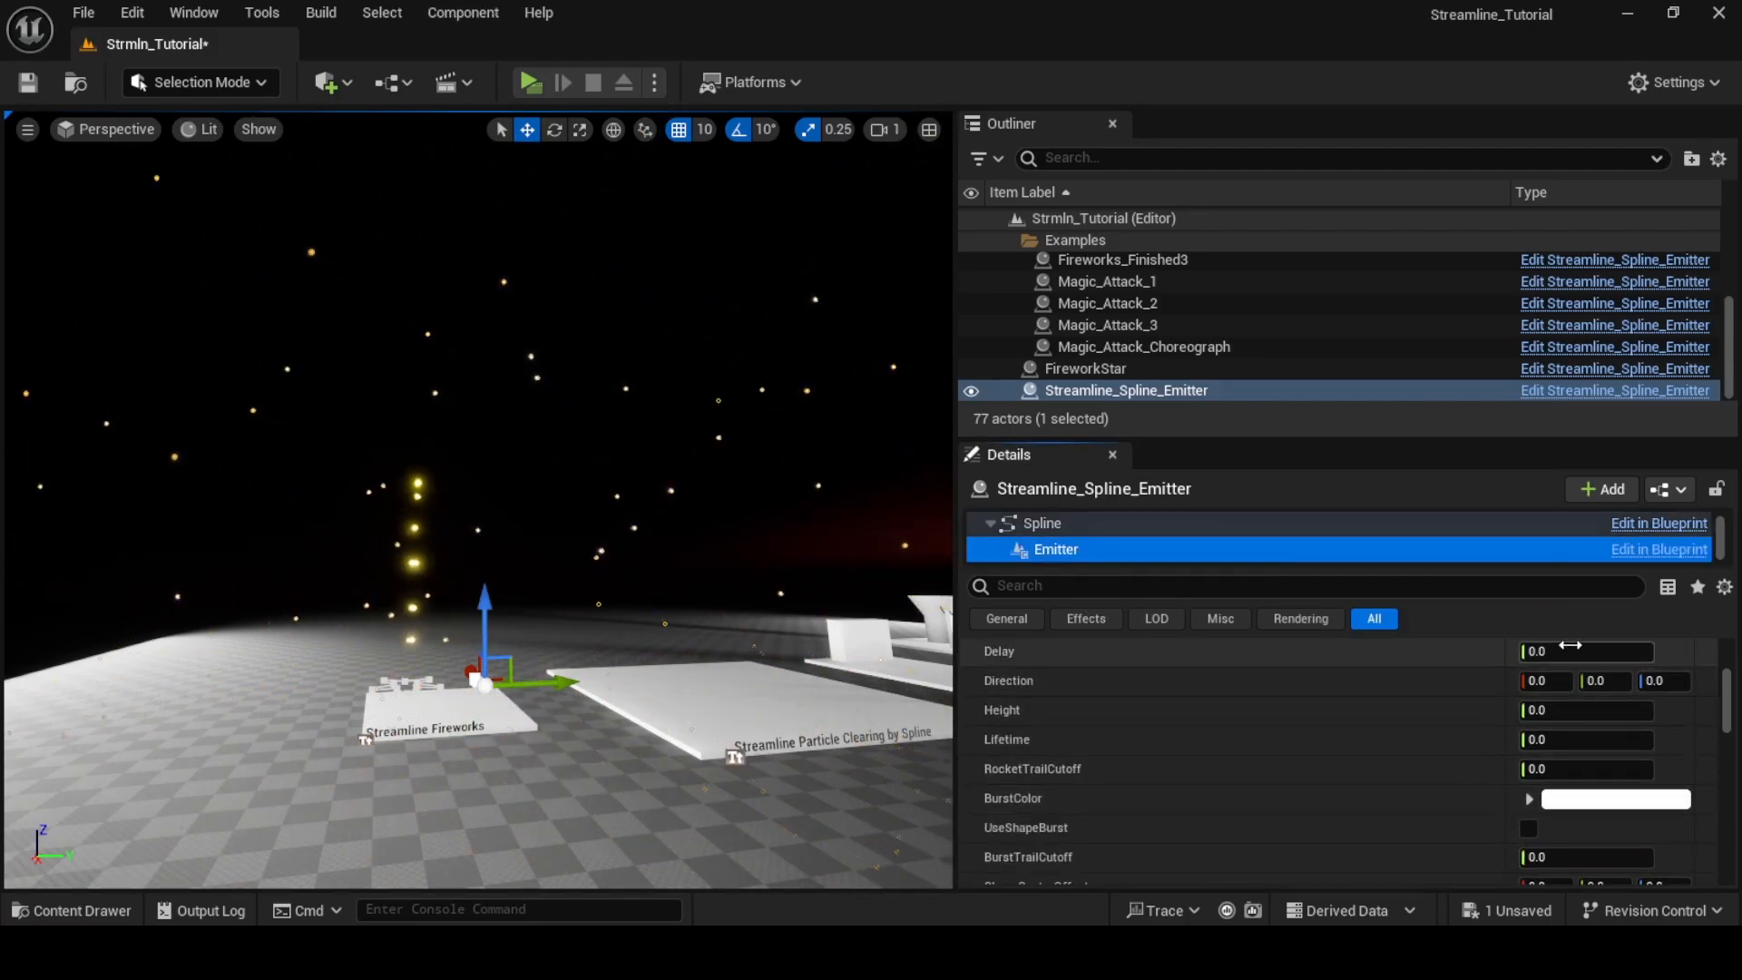
pyautogui.click(1568, 650)
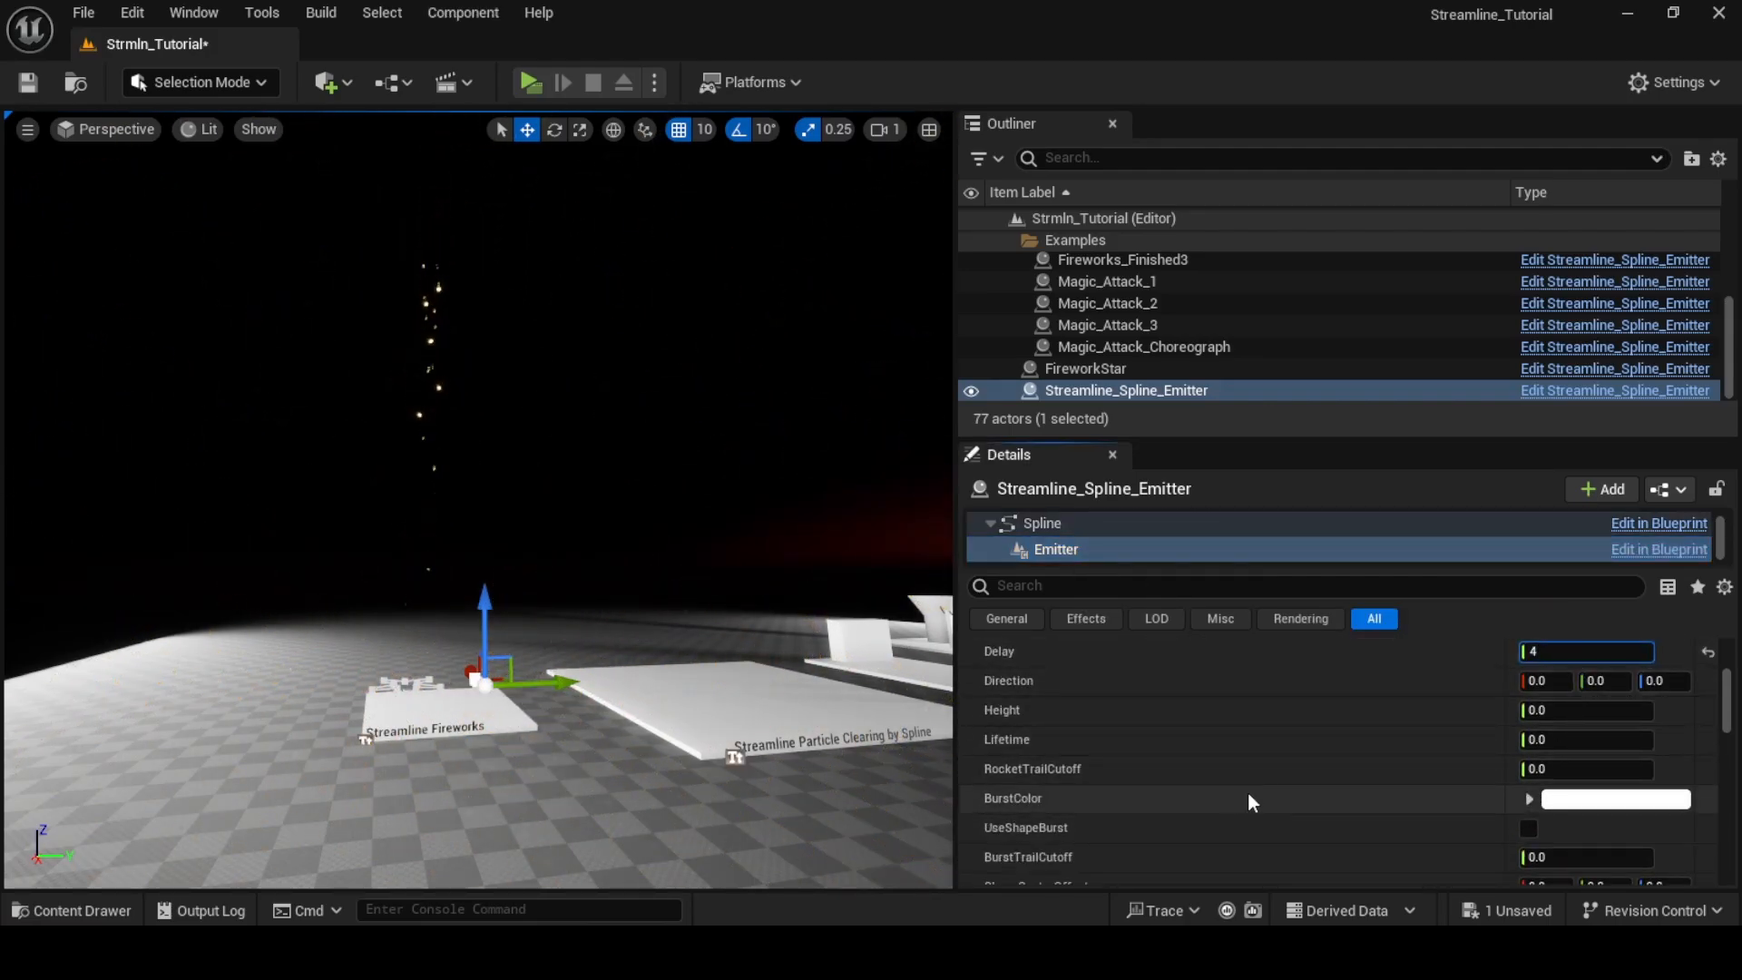
pyautogui.scroll(-1, 1190, 793)
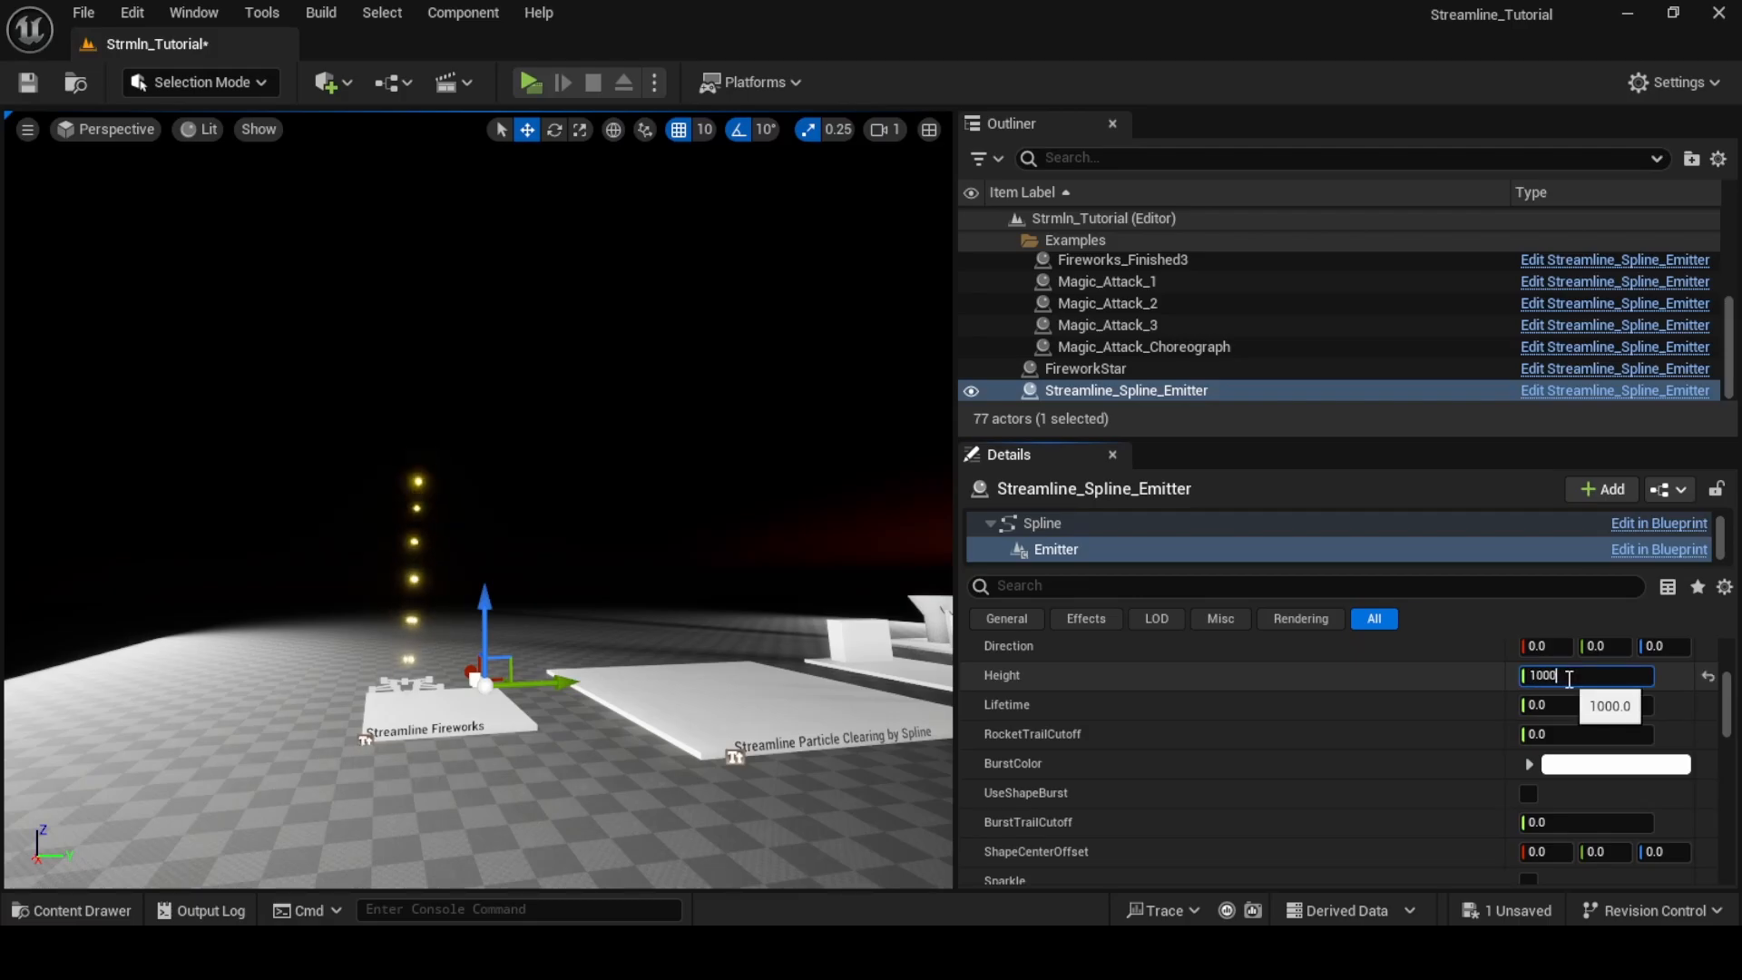
pyautogui.click(1665, 646)
pyautogui.write('1')
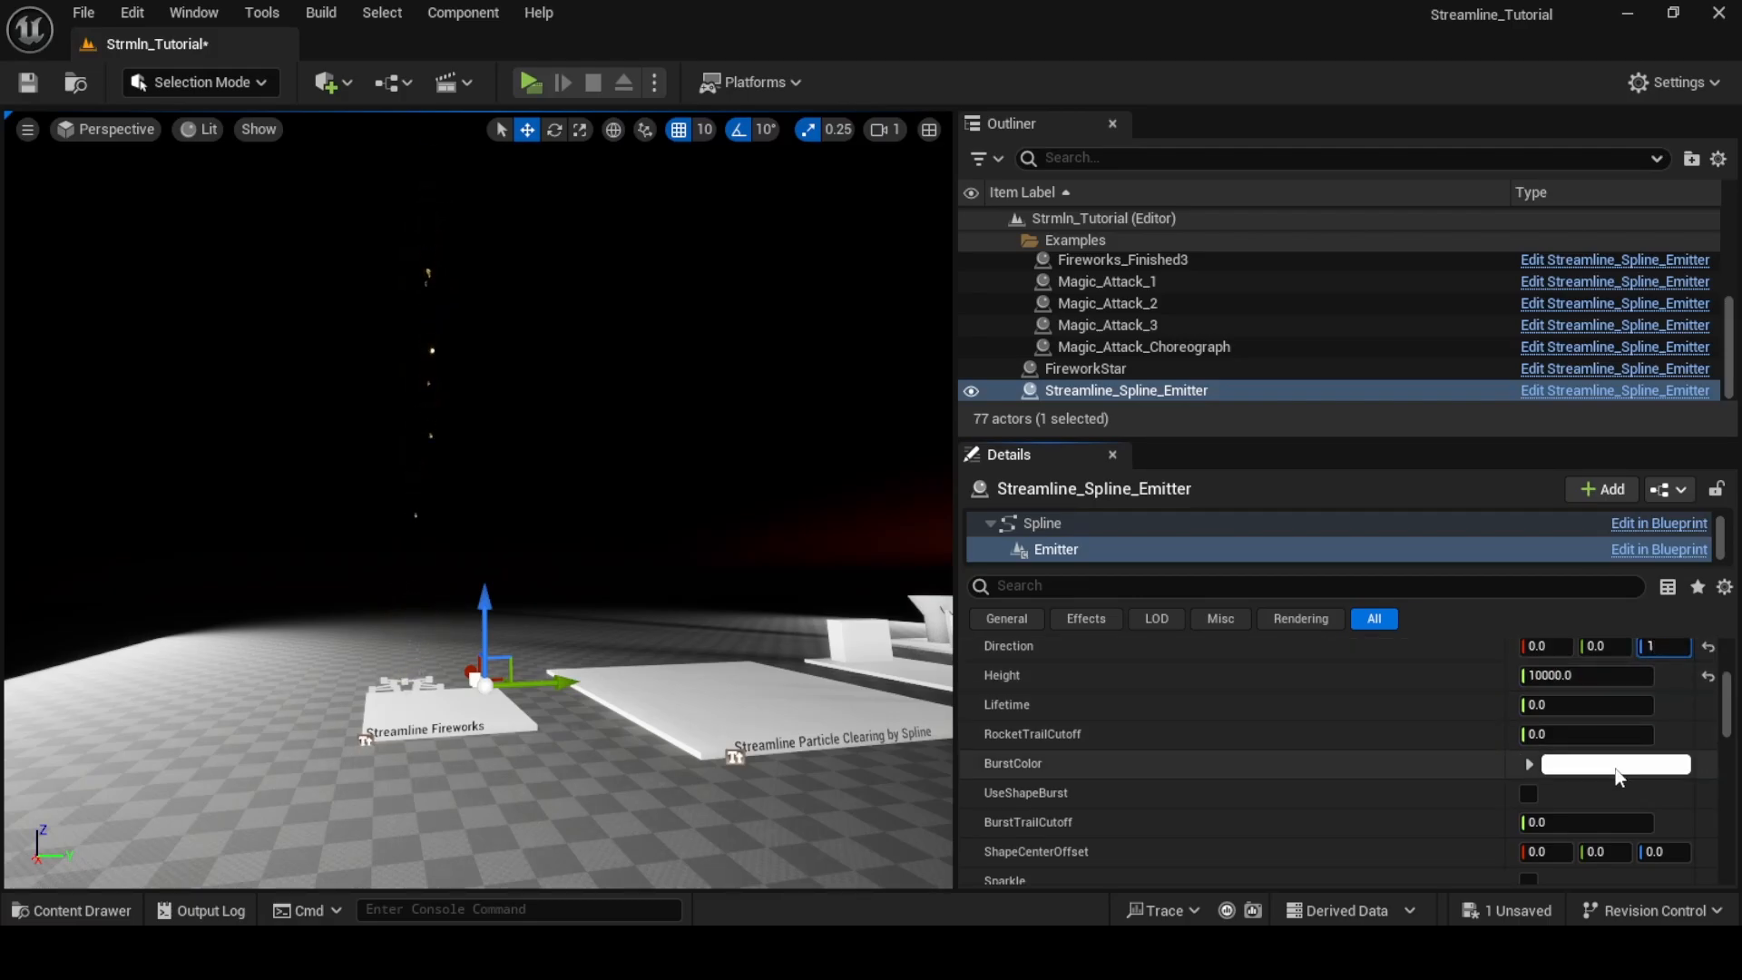
# Set the new emitter's BurstColor to a saturated pinkish red
pyautogui.click(1615, 764)
pyautogui.moveTo(1304, 533); pyautogui.dragTo(1368, 506)
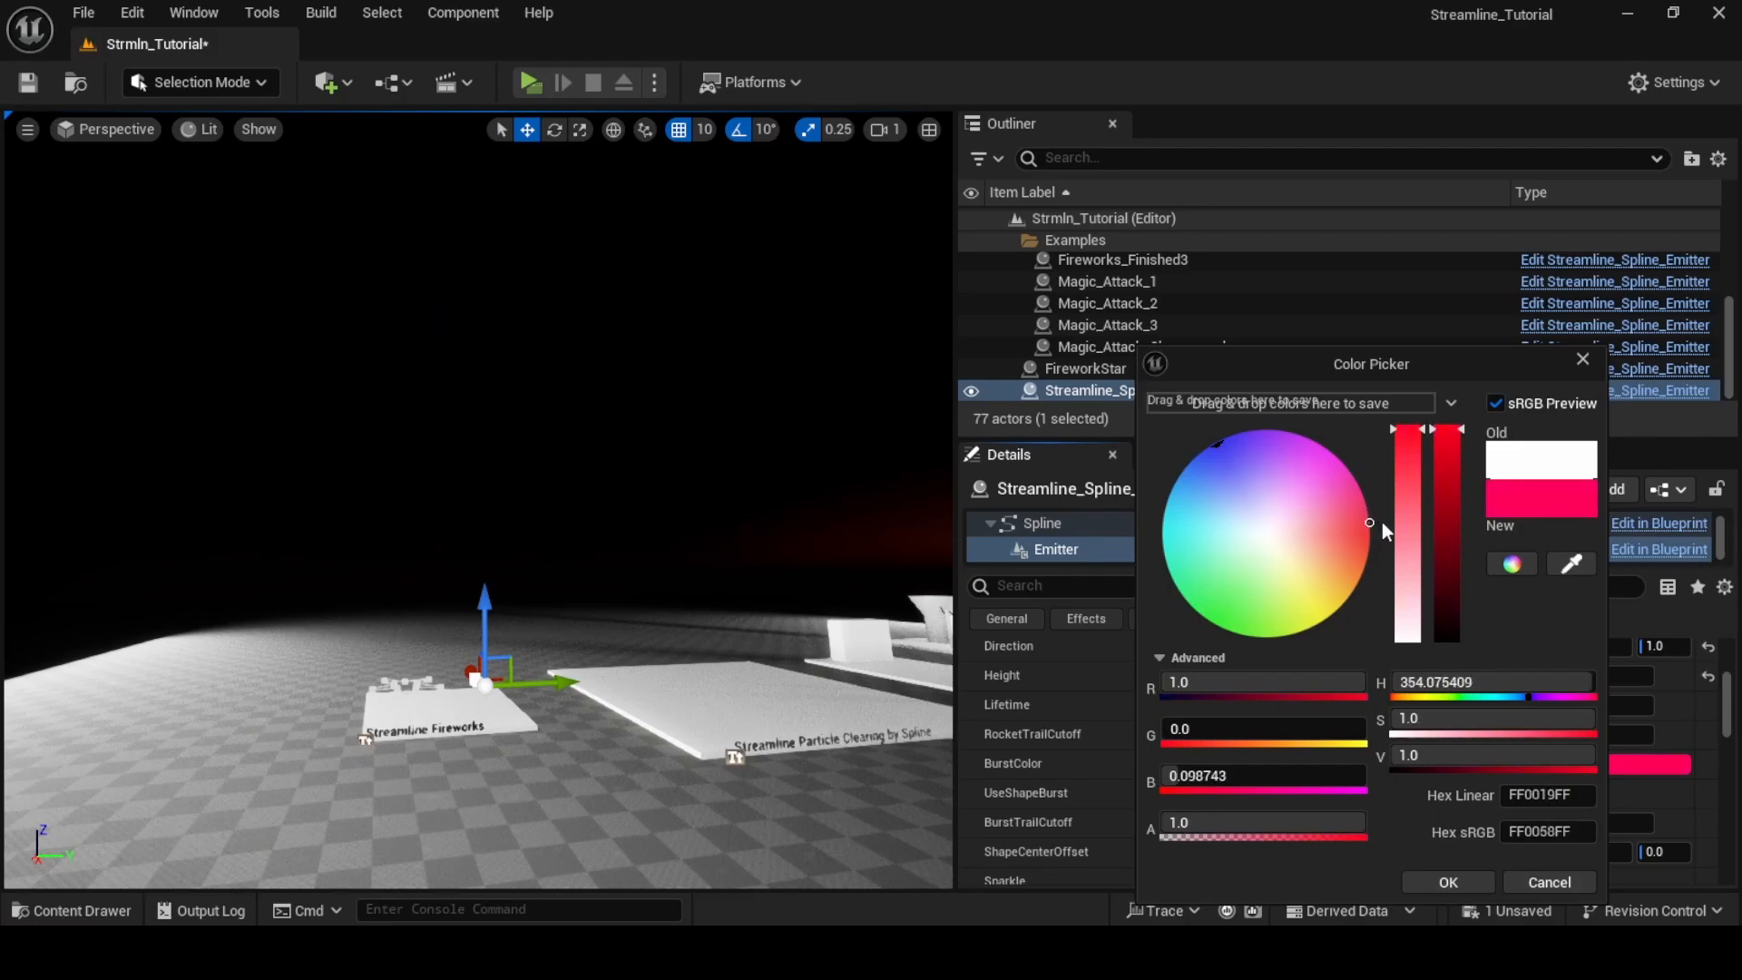
pyautogui.click(1448, 882)
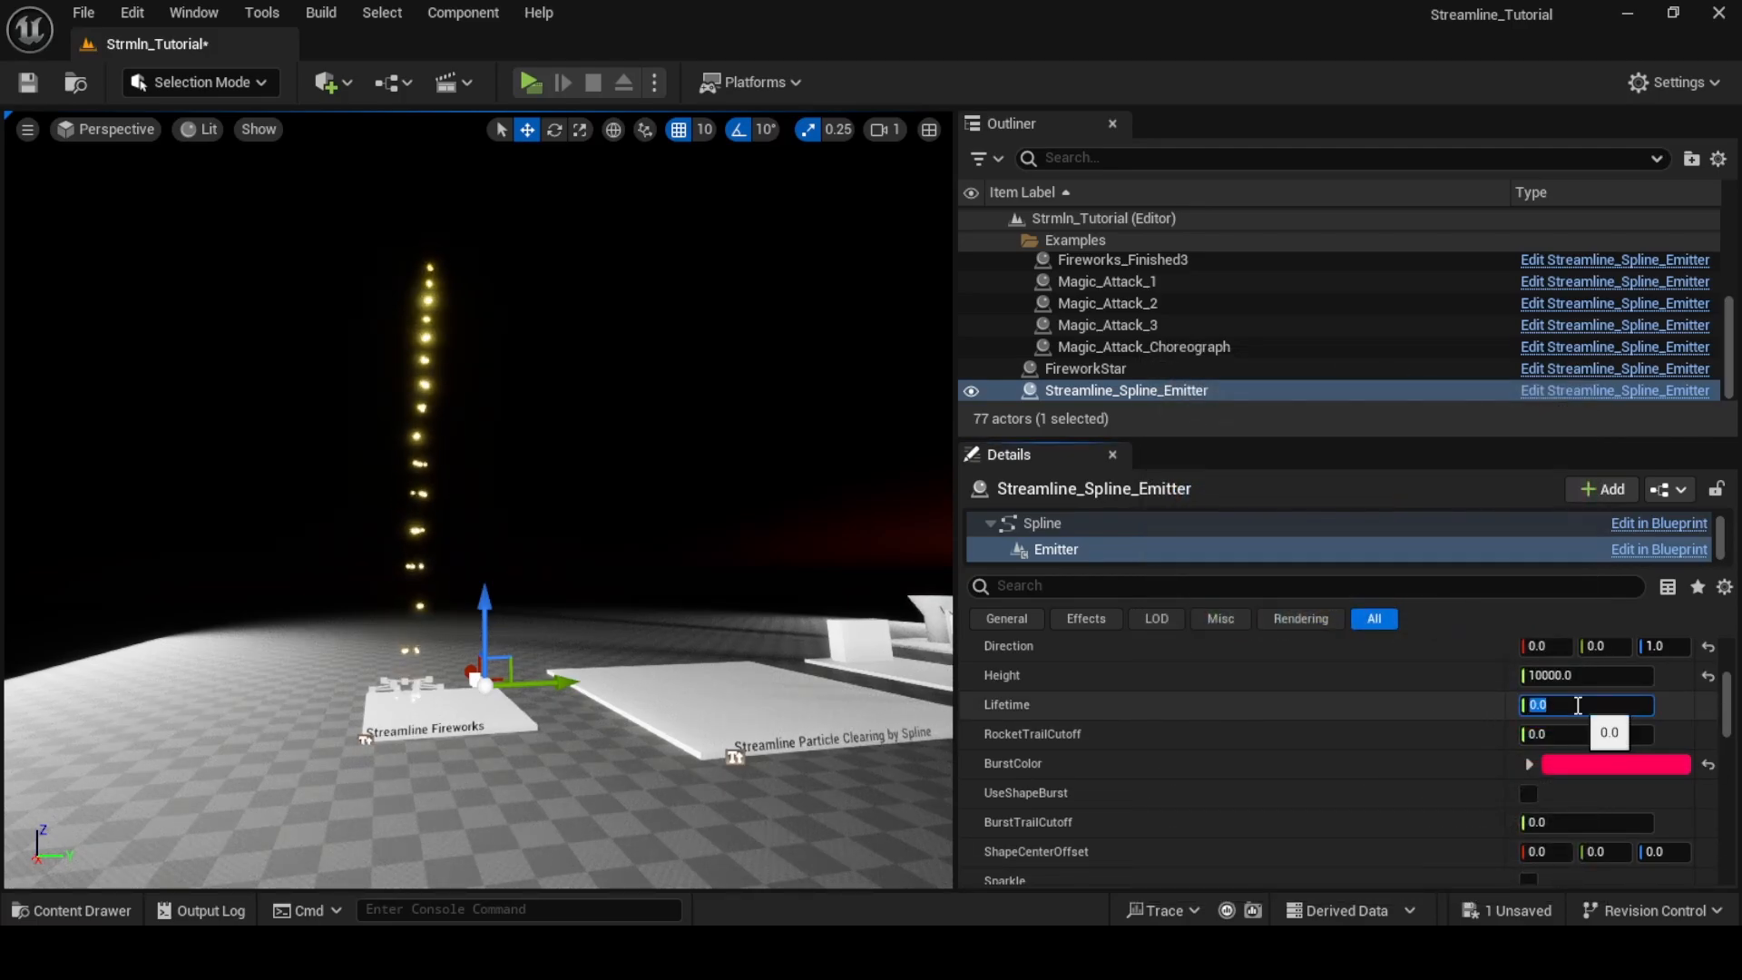
# Set the new emitter's Lifetime to 2, RocketTrailCutoff to 1 and BurstTrailCutoff to 1
pyautogui.write('2')
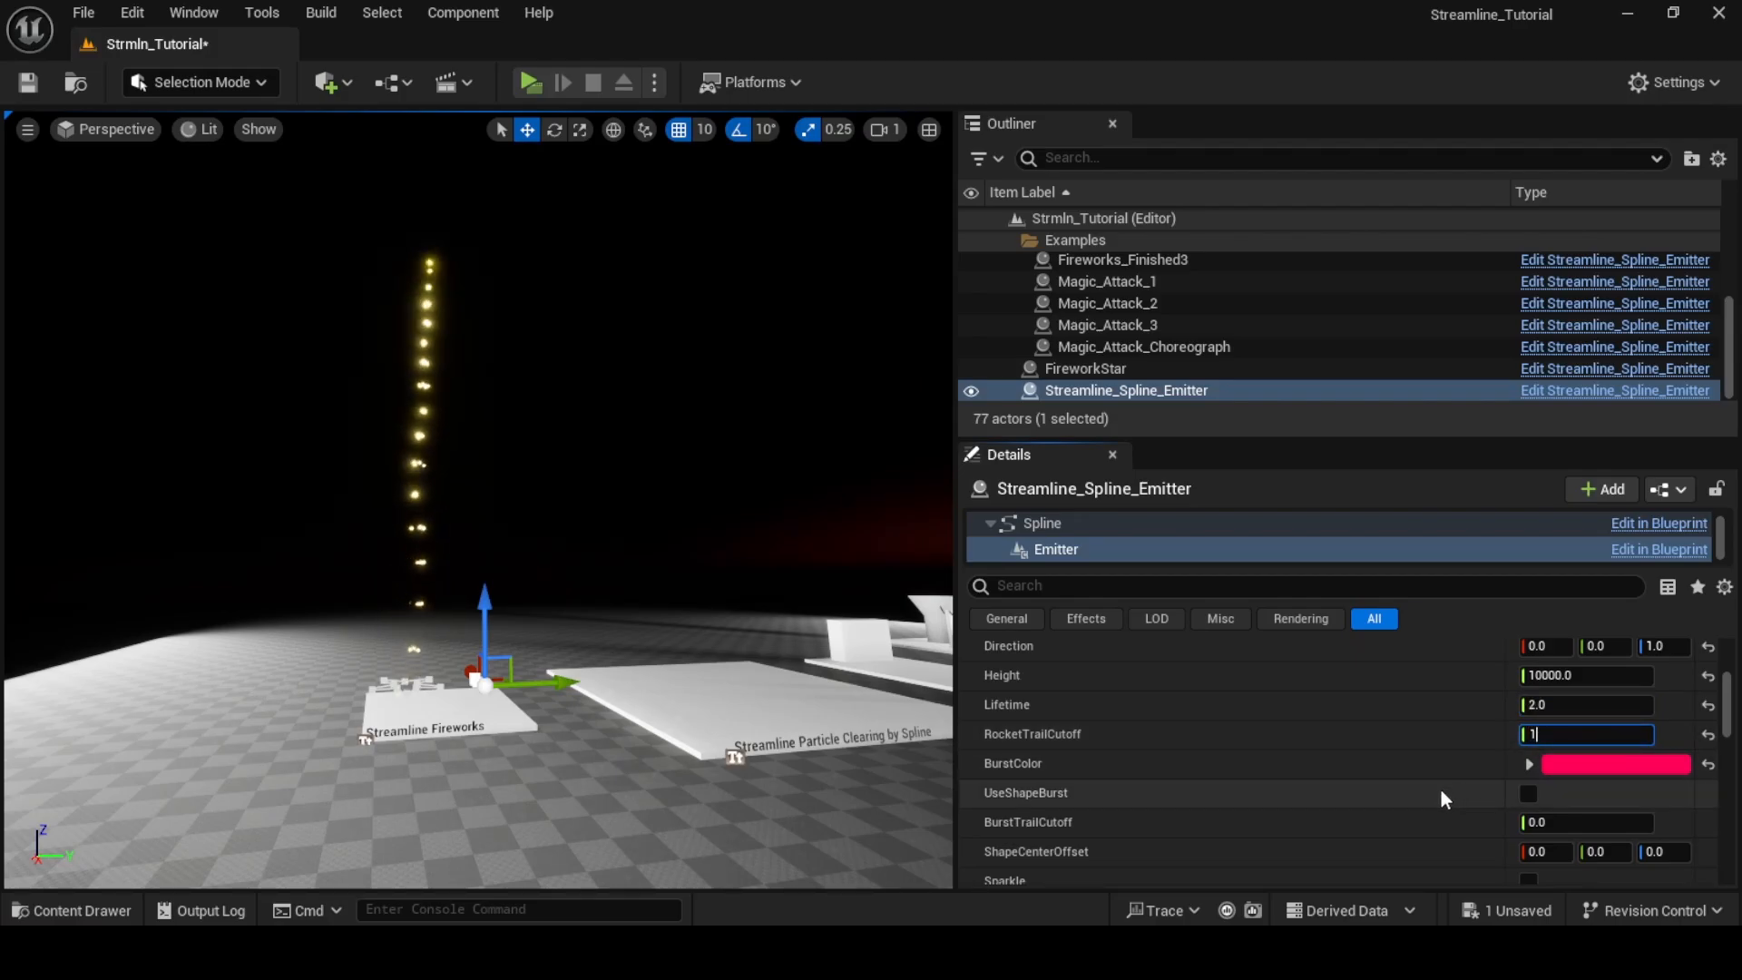
pyautogui.scroll(-1, 1445, 799)
pyautogui.click(1593, 789)
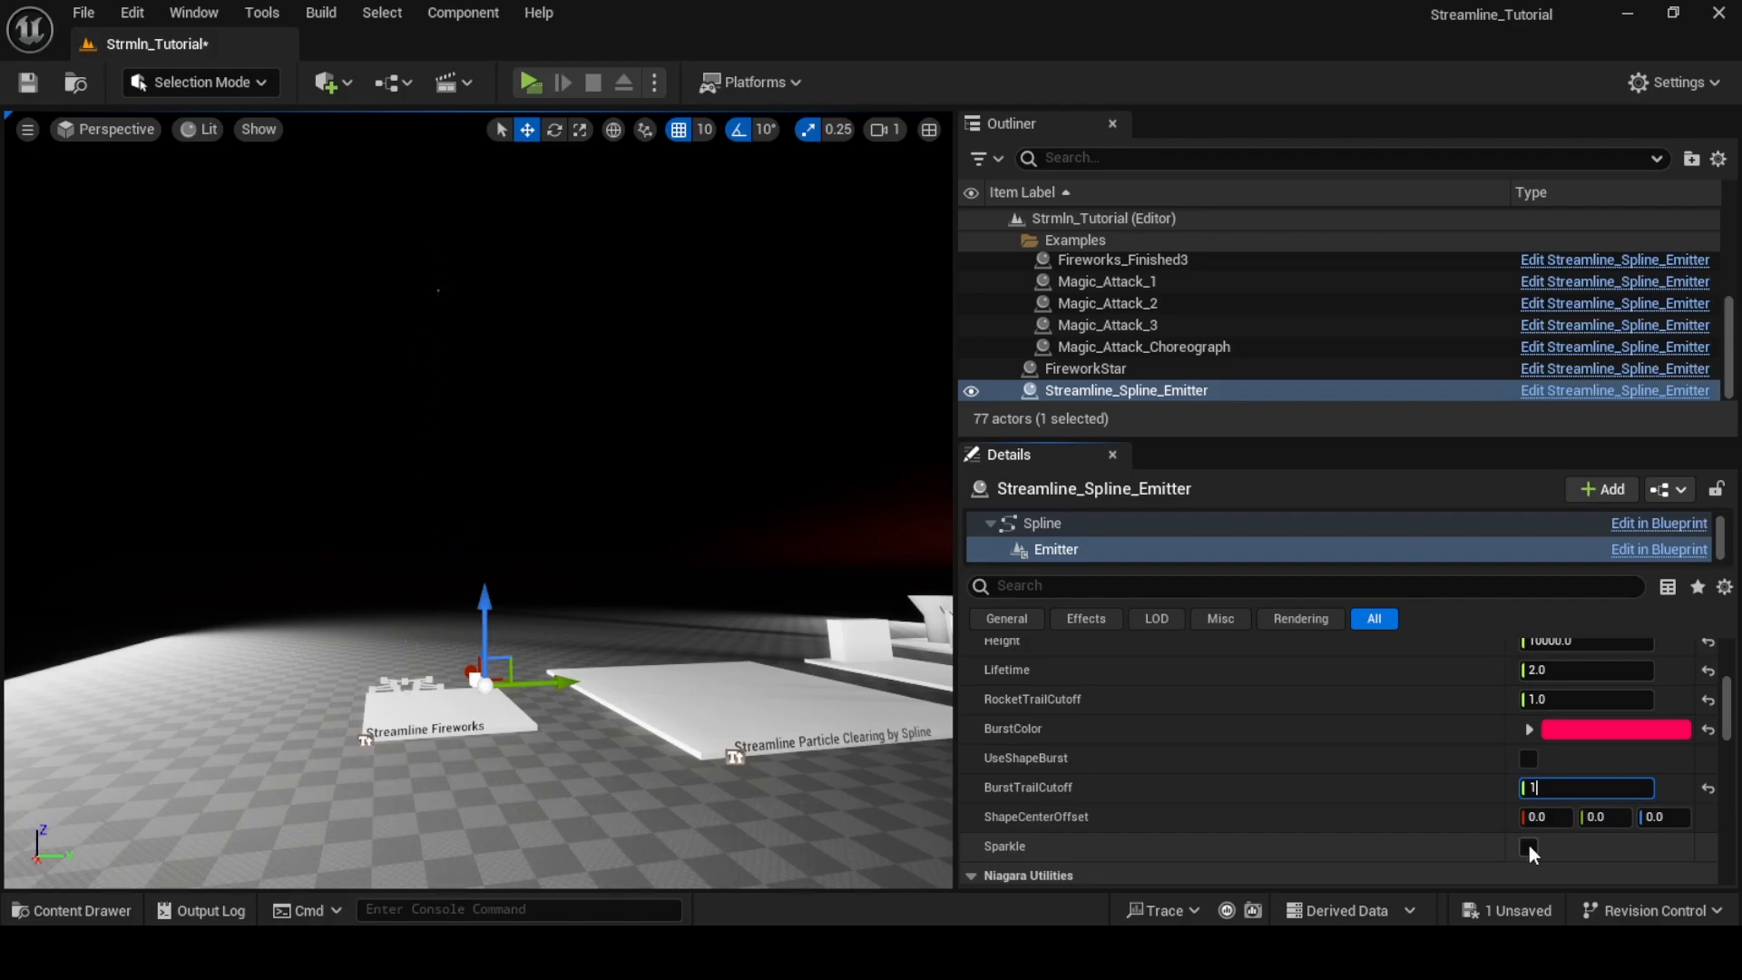
pyautogui.press('Return')
pyautogui.scroll(5, 1435, 842)
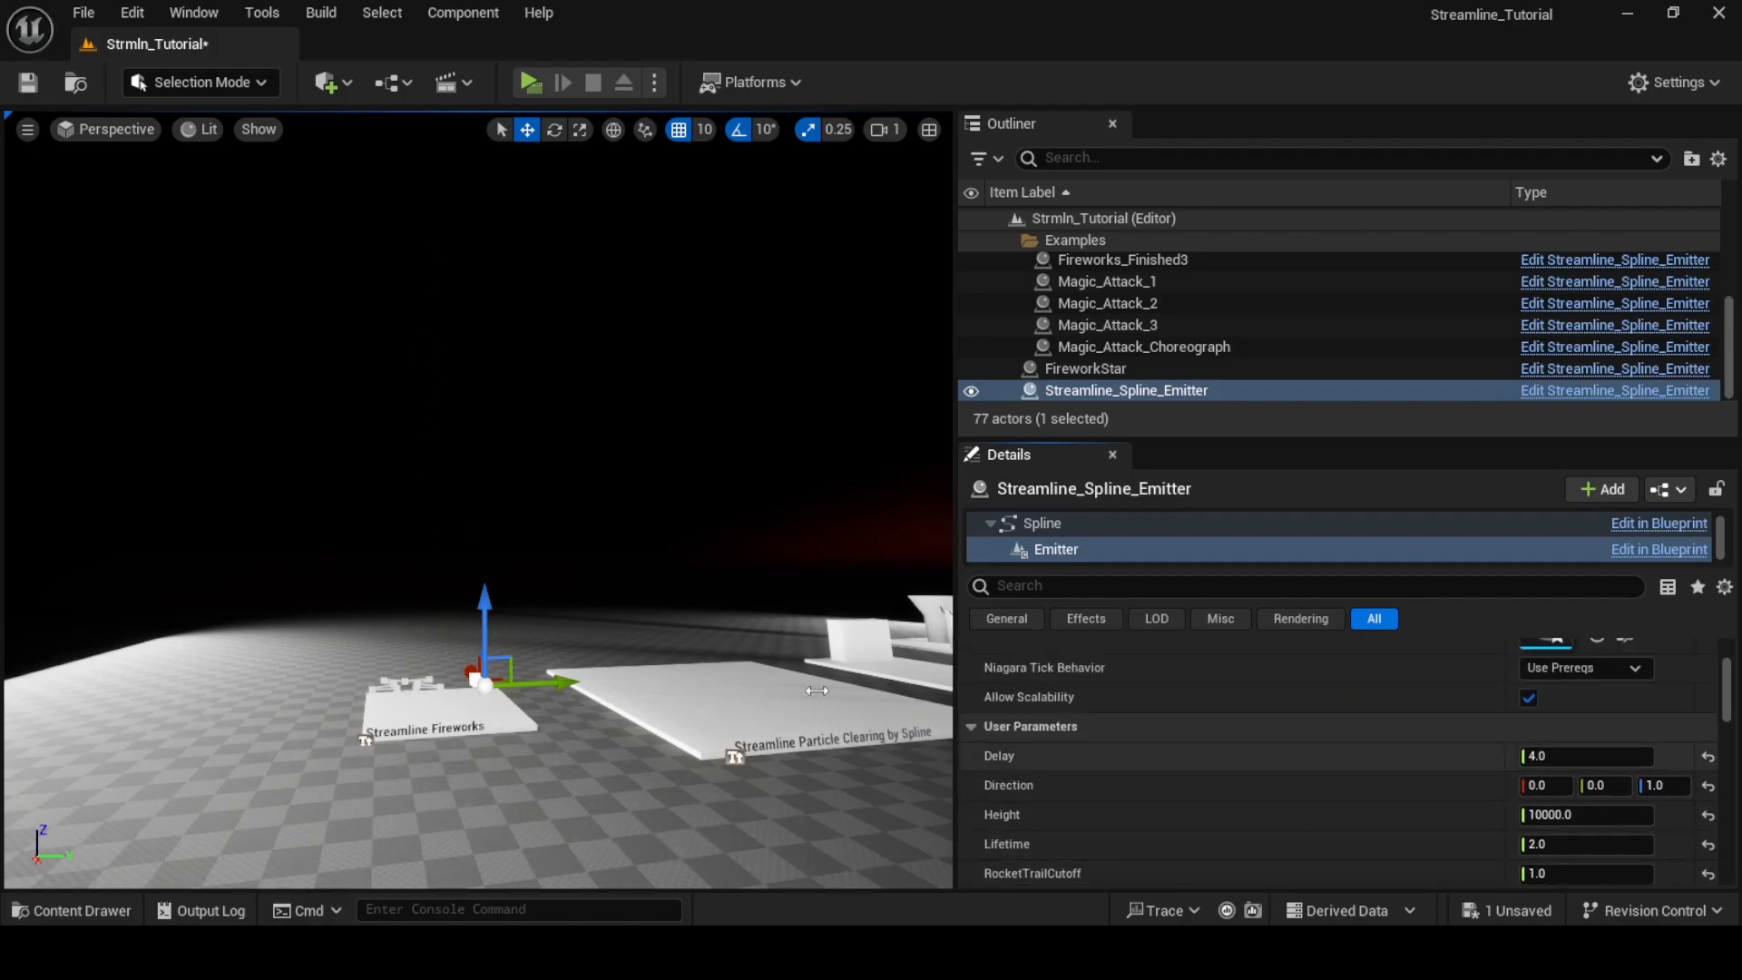
# Check the new firework's burst in the sky, deselect the emitter and start a play preview of the level
pyautogui.moveTo(817, 690); pyautogui.dragTo(711, 617)
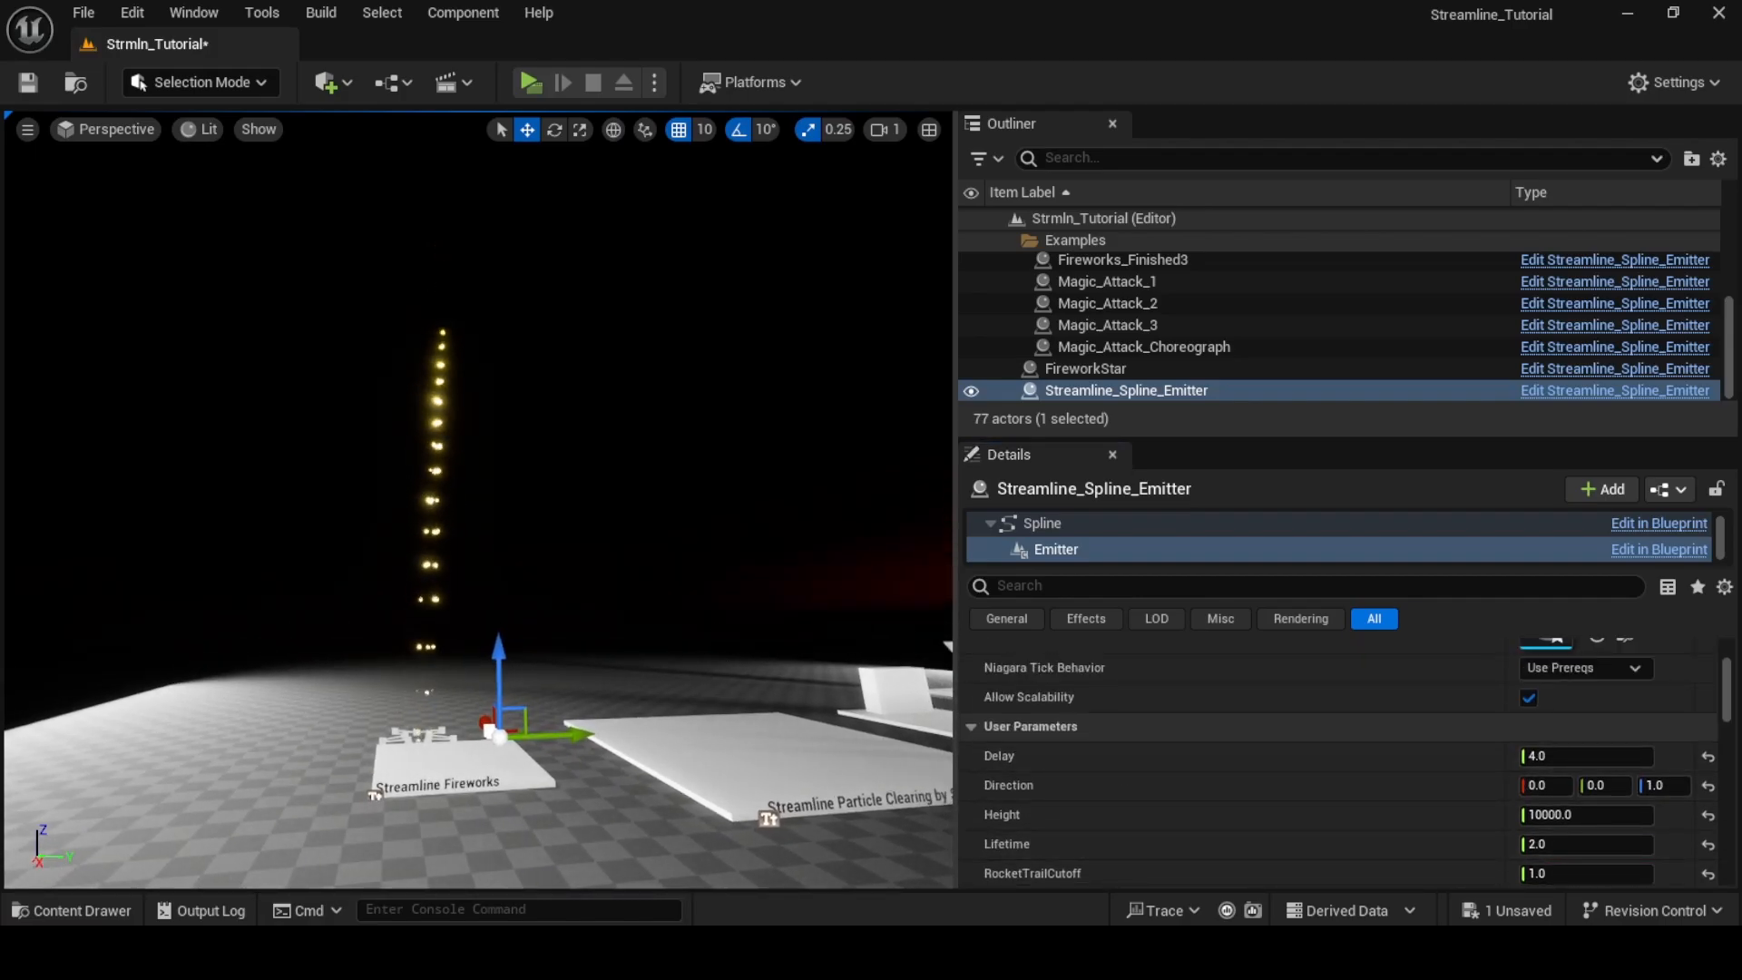
pyautogui.moveTo(711, 617); pyautogui.dragTo(711, 458, button='right')
pyautogui.click(702, 686)
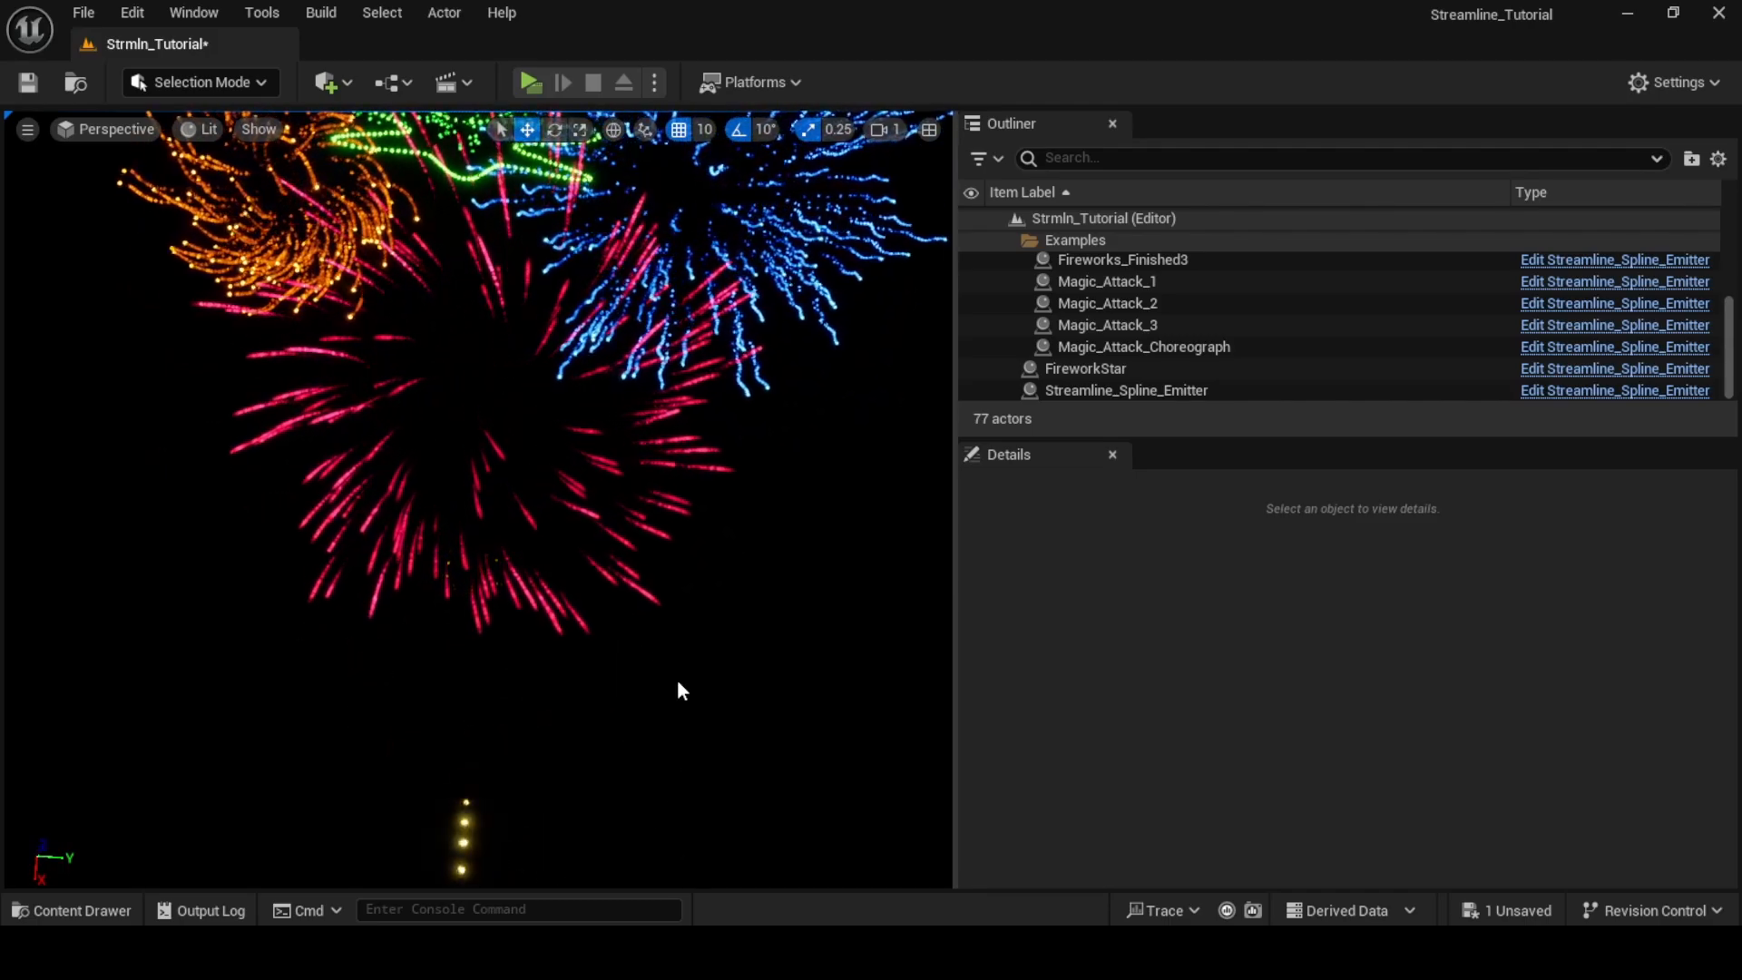
pyautogui.click(532, 82)
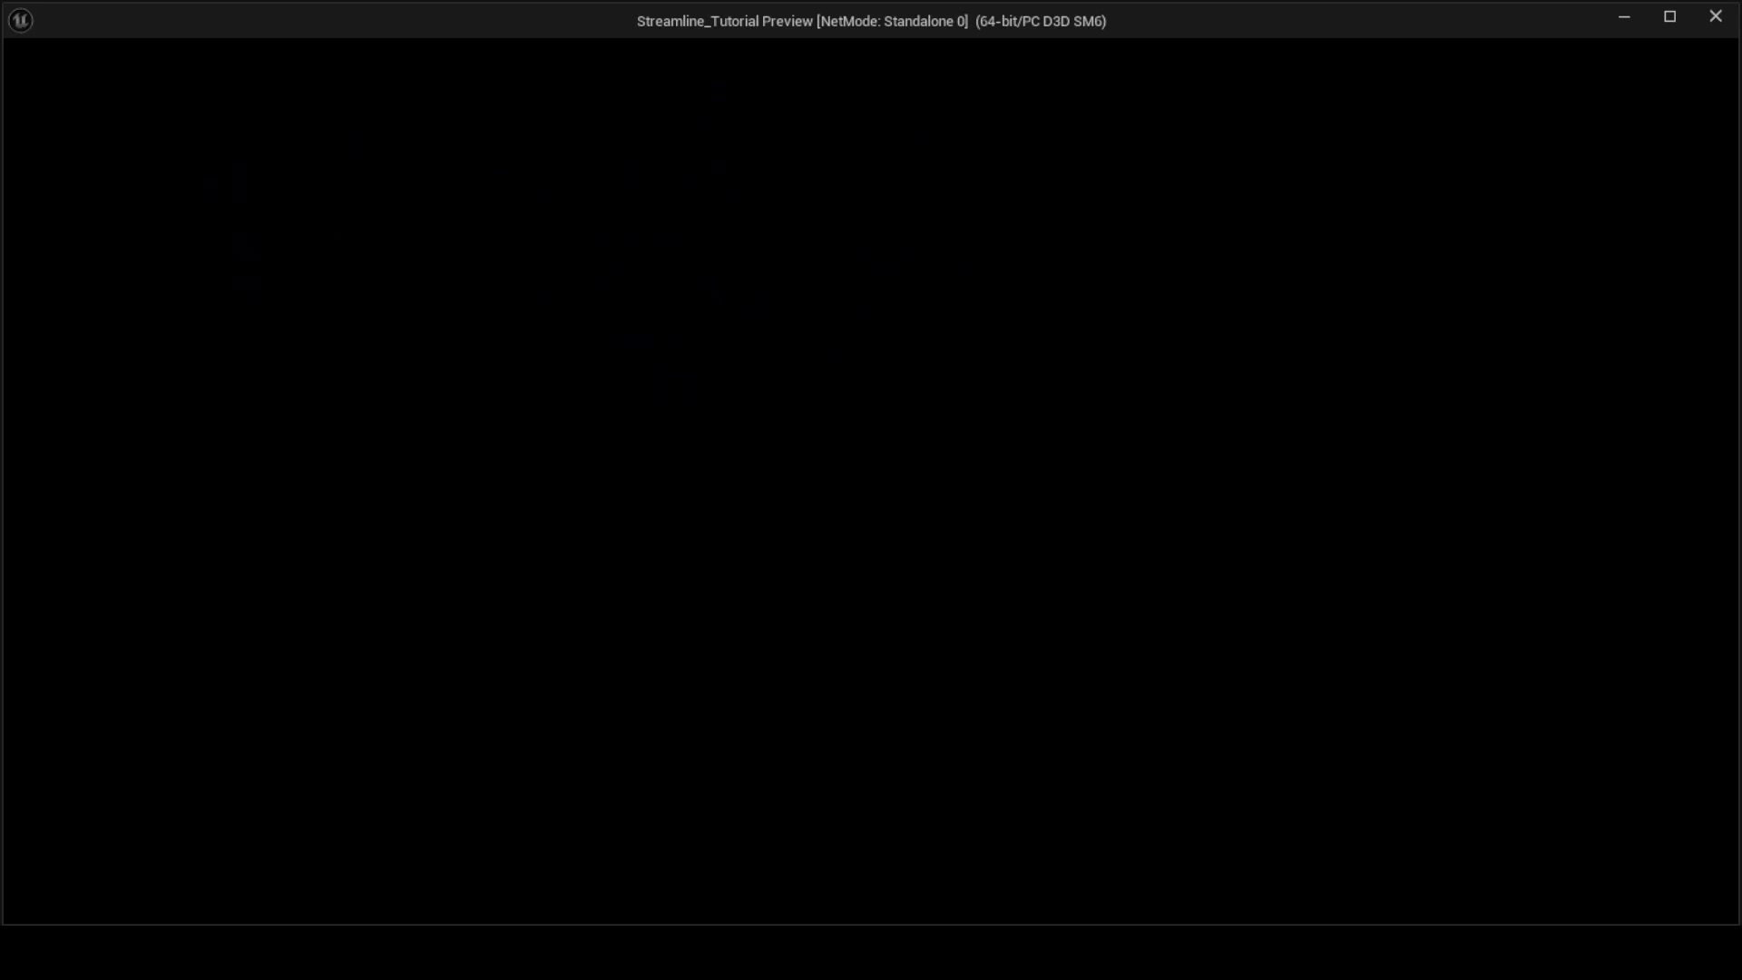